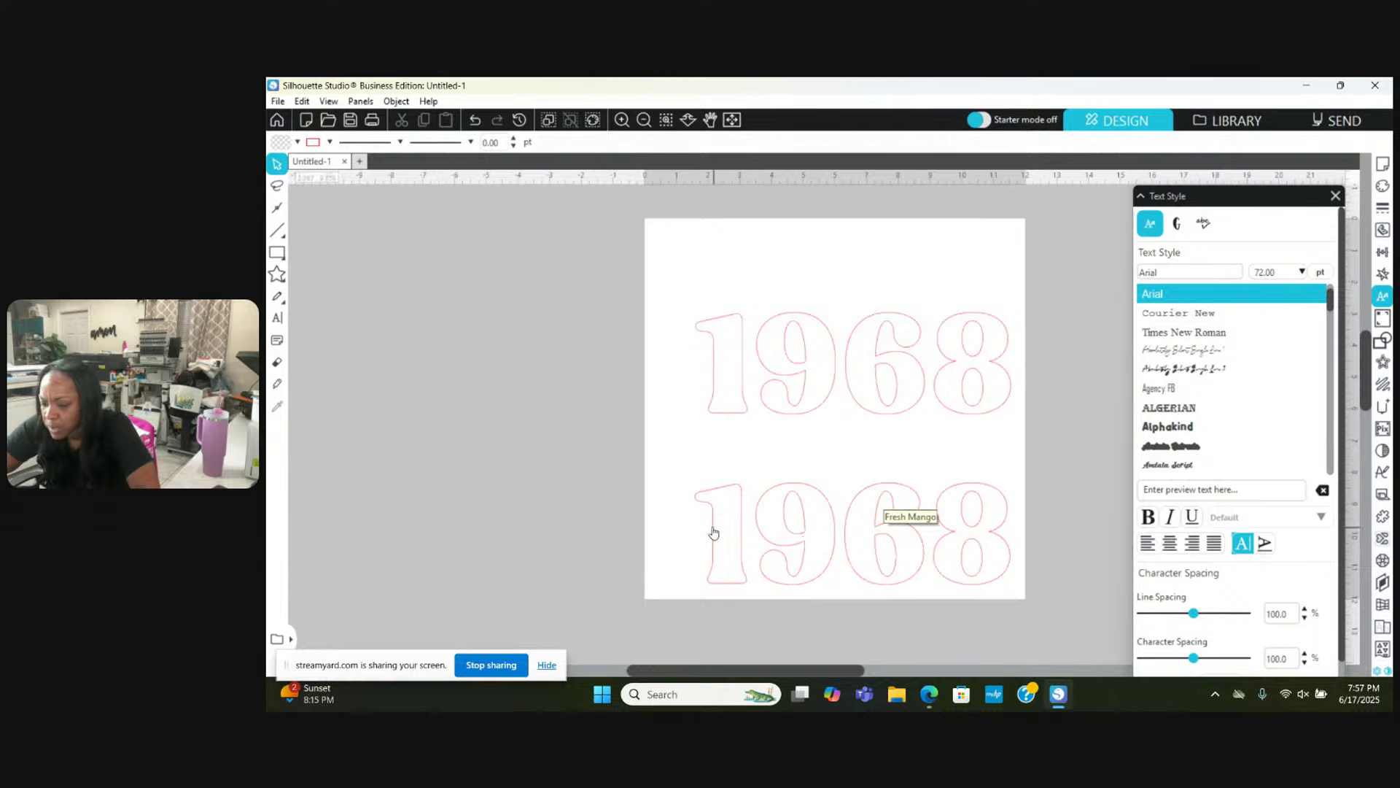
Step: Select all characters of the lower 1968 and try the Holy Cream font
click(713, 532)
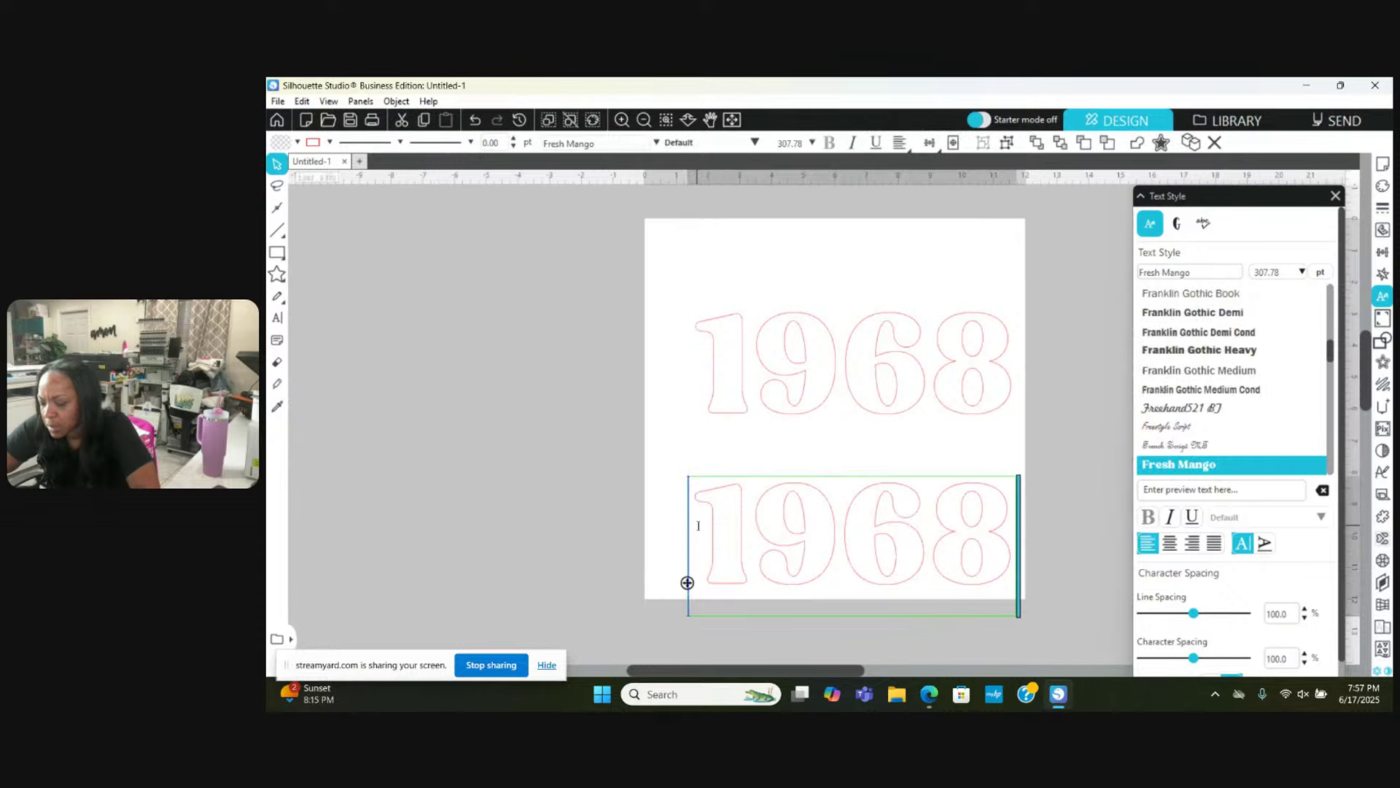
drag(691, 528, 1021, 539)
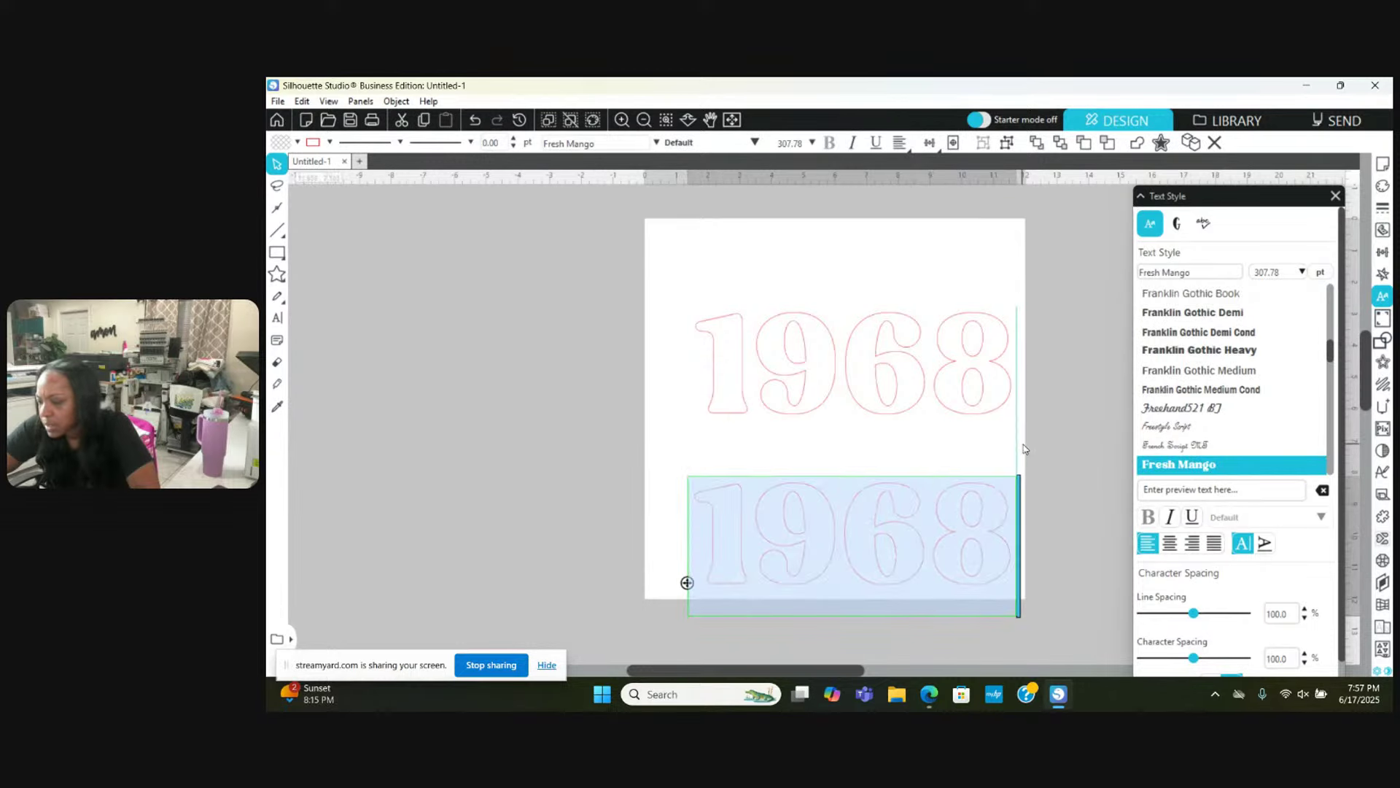
click(1158, 273)
text(holy Cream)
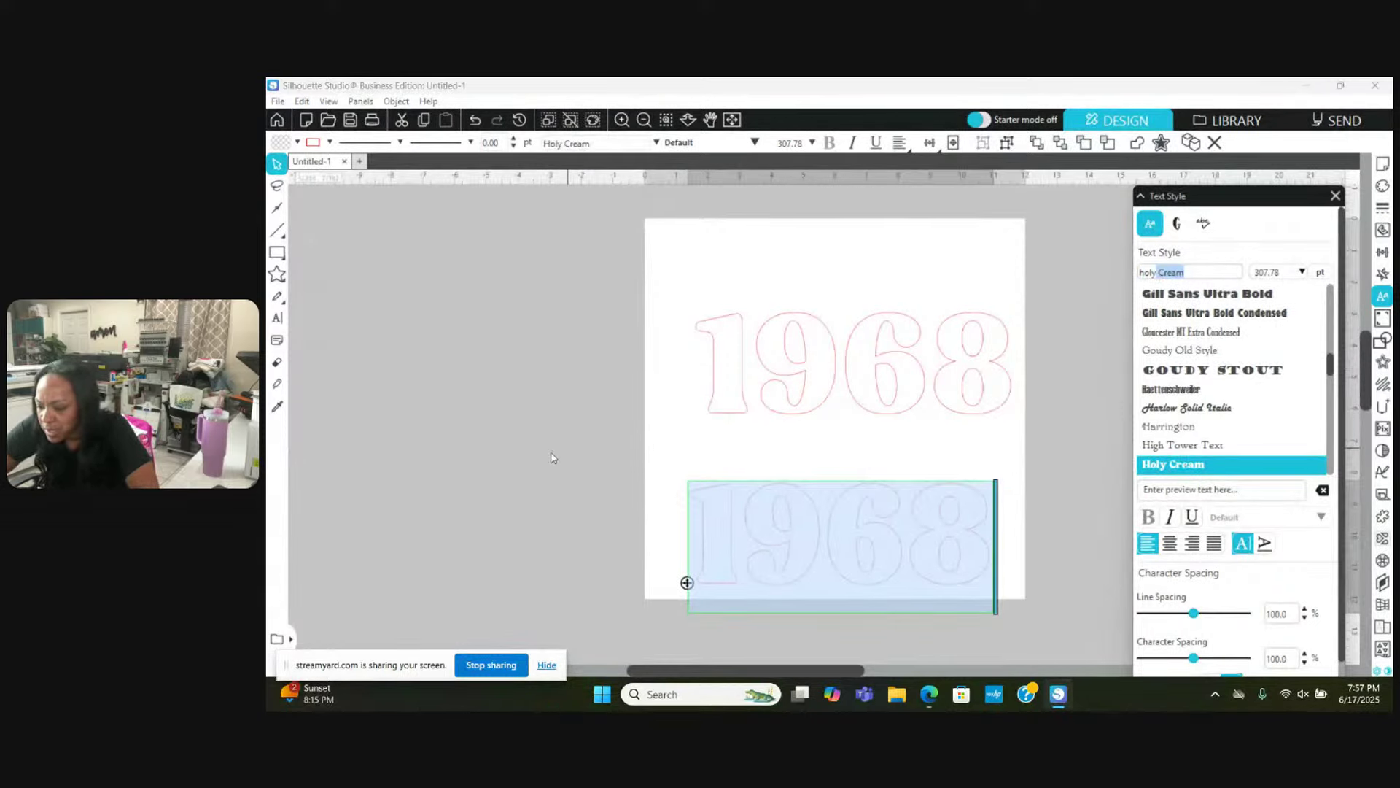
Step: Move the lower 1968 up closer to the upper copy and reposition it
click(530, 462)
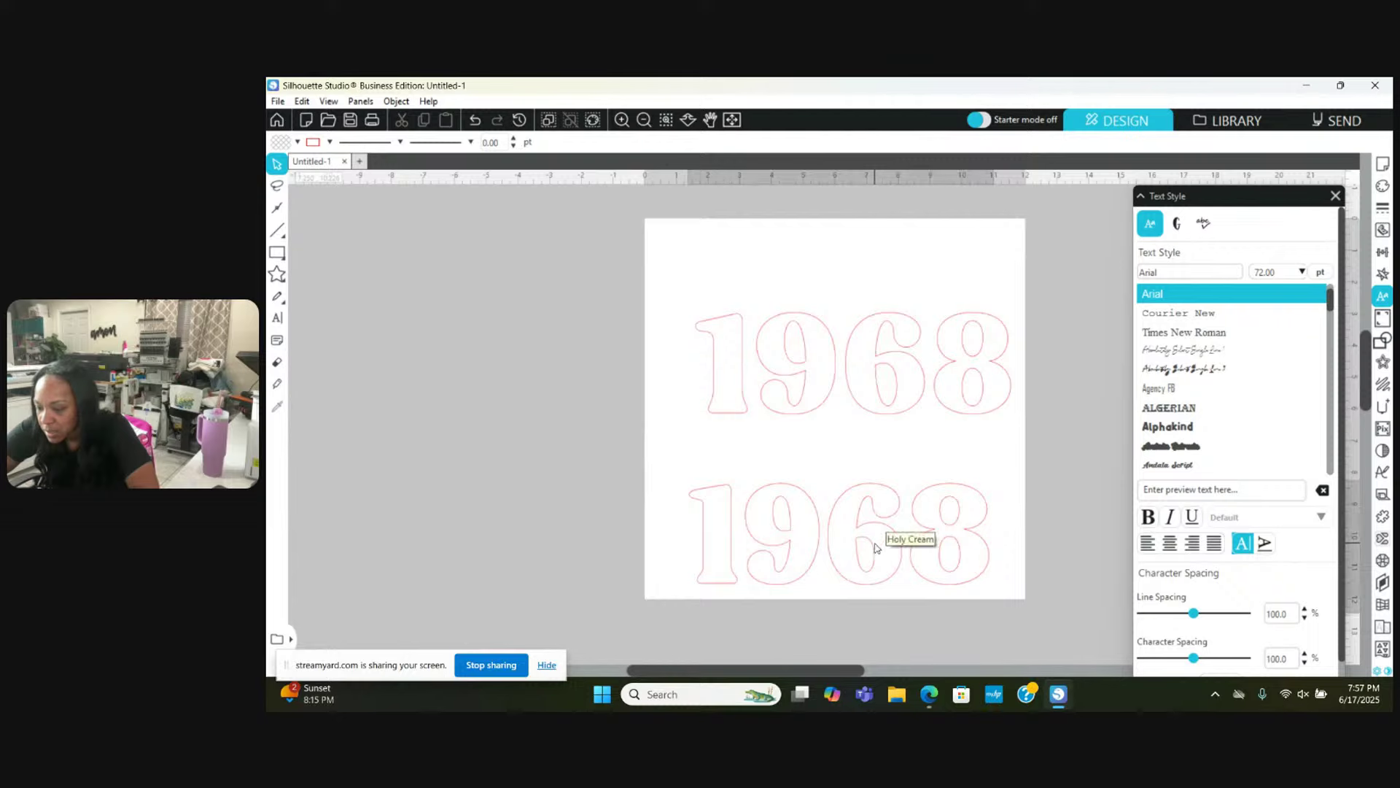
mouse_move(876, 549)
mouse_down()
mouse_move(900, 422)
mouse_move(885, 369)
mouse_move(903, 450)
mouse_move(891, 510)
mouse_move(874, 510)
mouse_up()
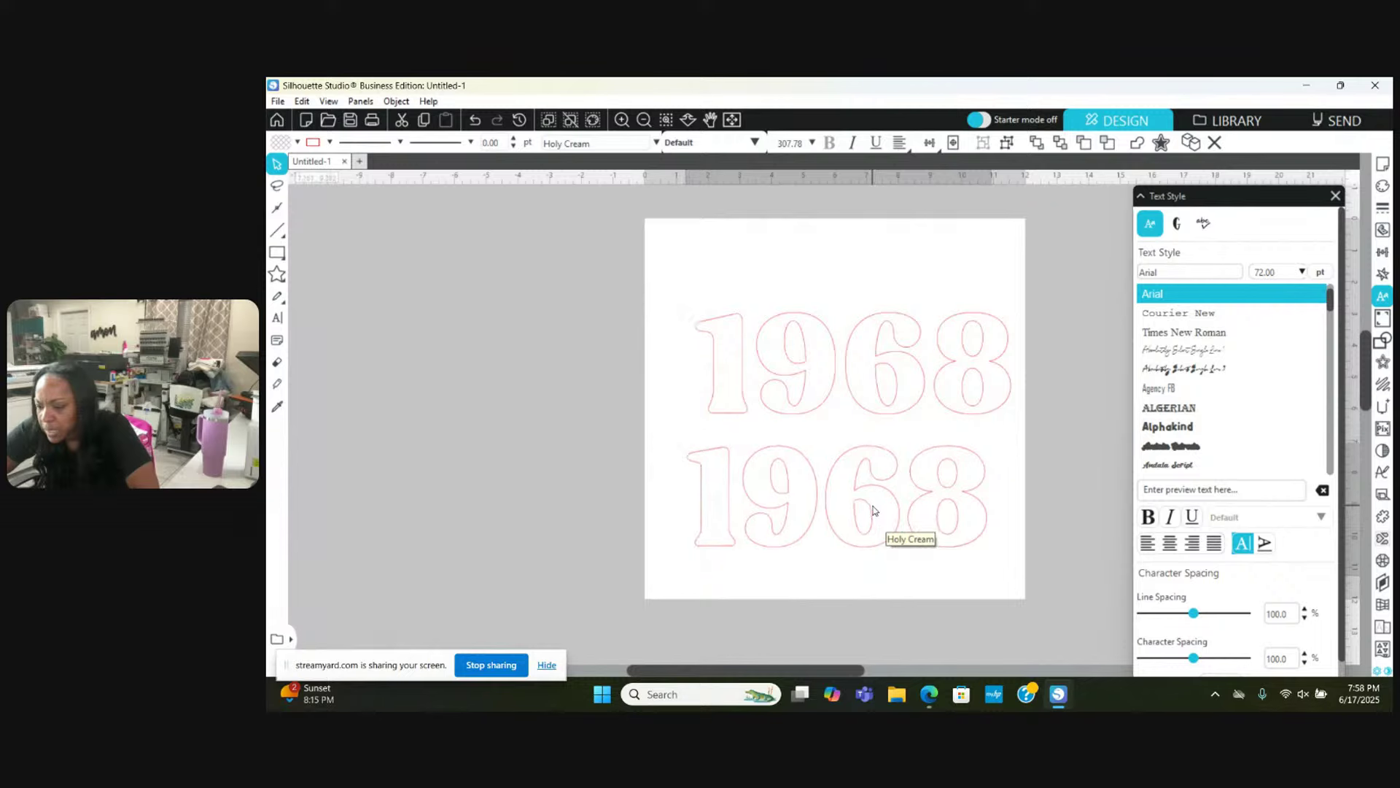
click(873, 511)
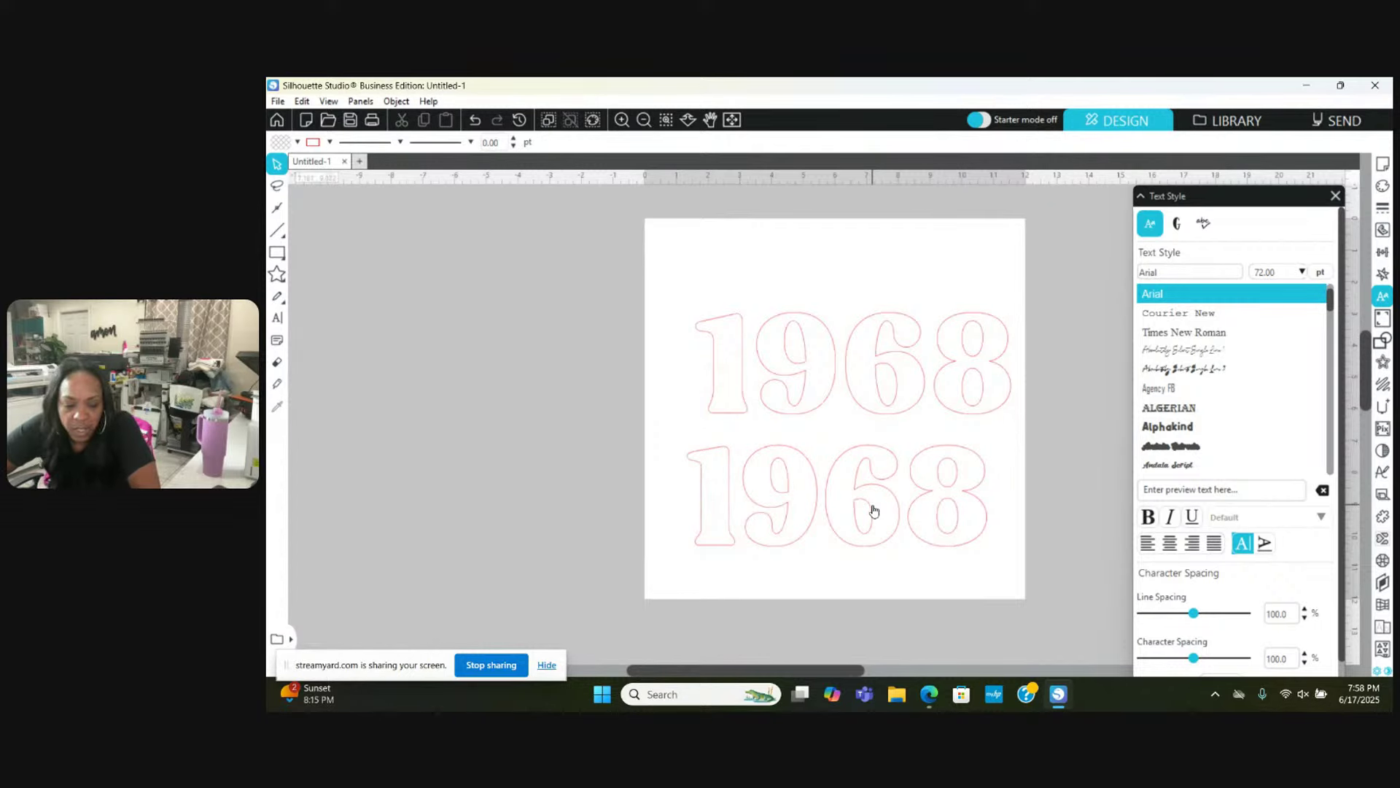
double_click(833, 491)
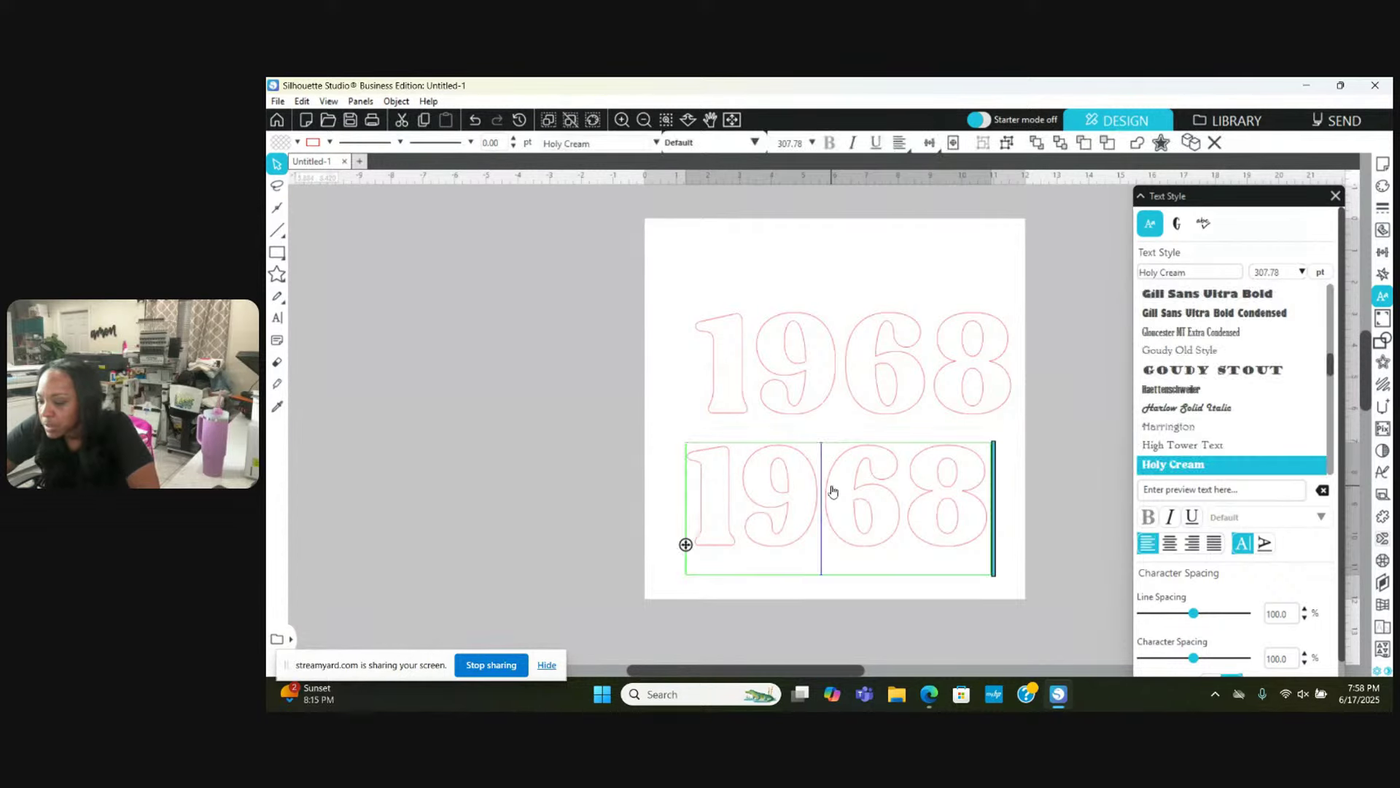
key(Escape)
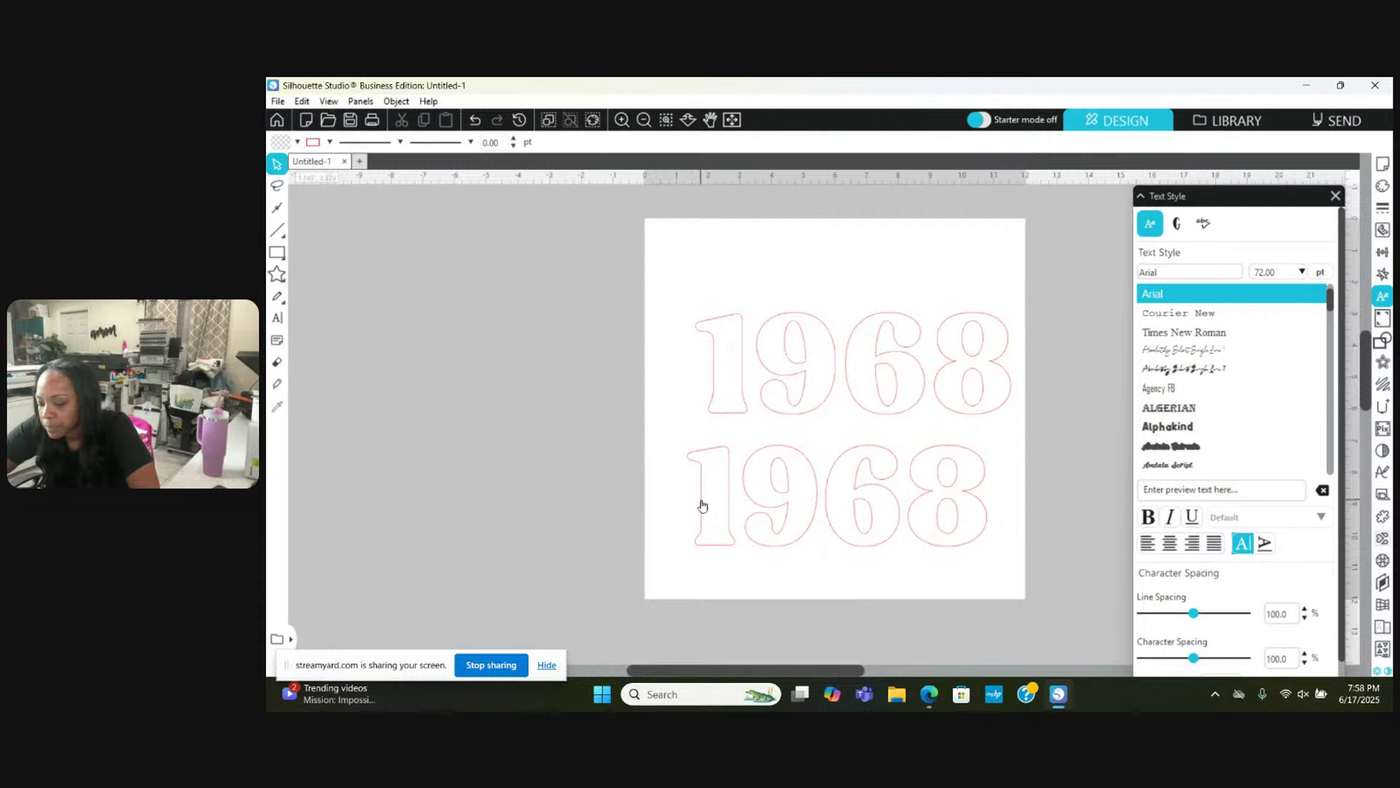
double_click(701, 505)
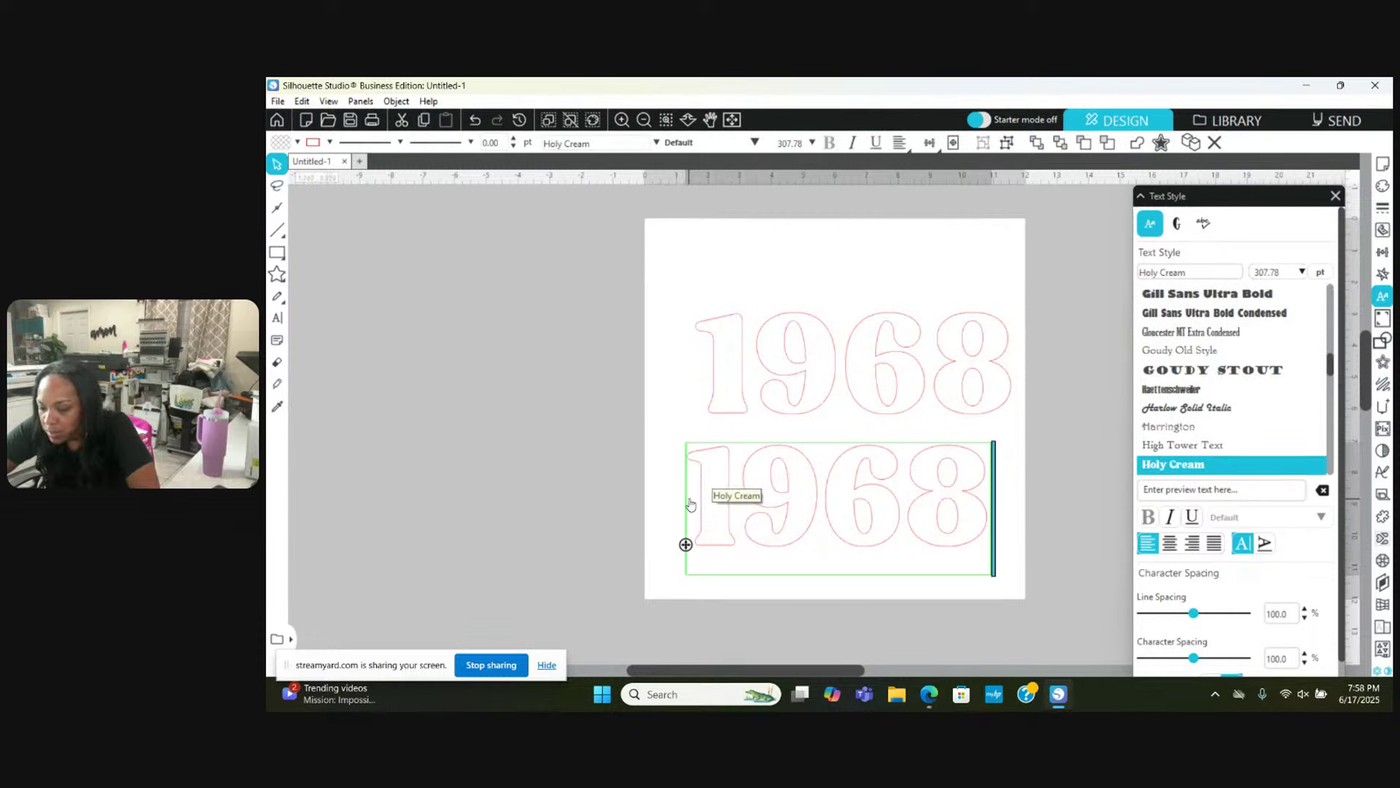
key(ctrl+a)
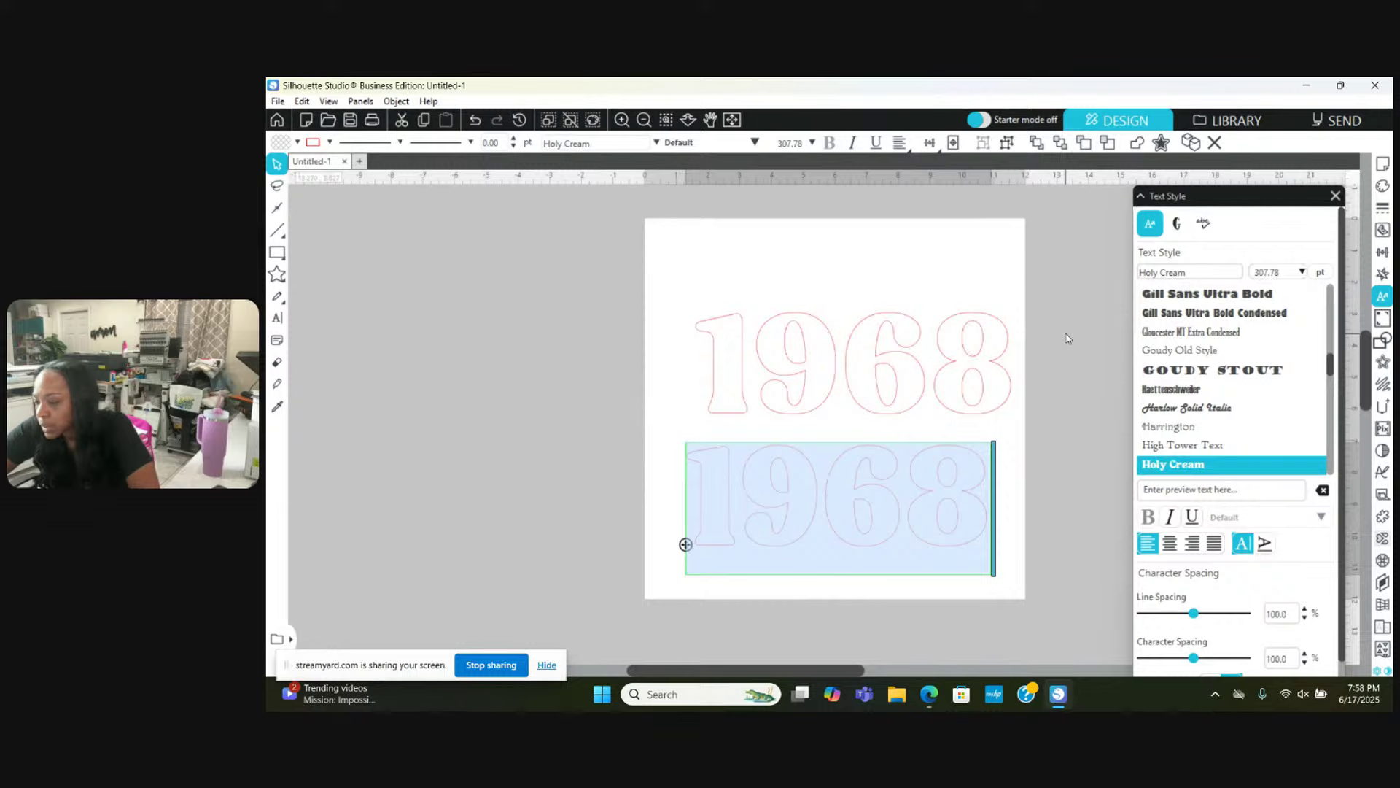
click(1036, 380)
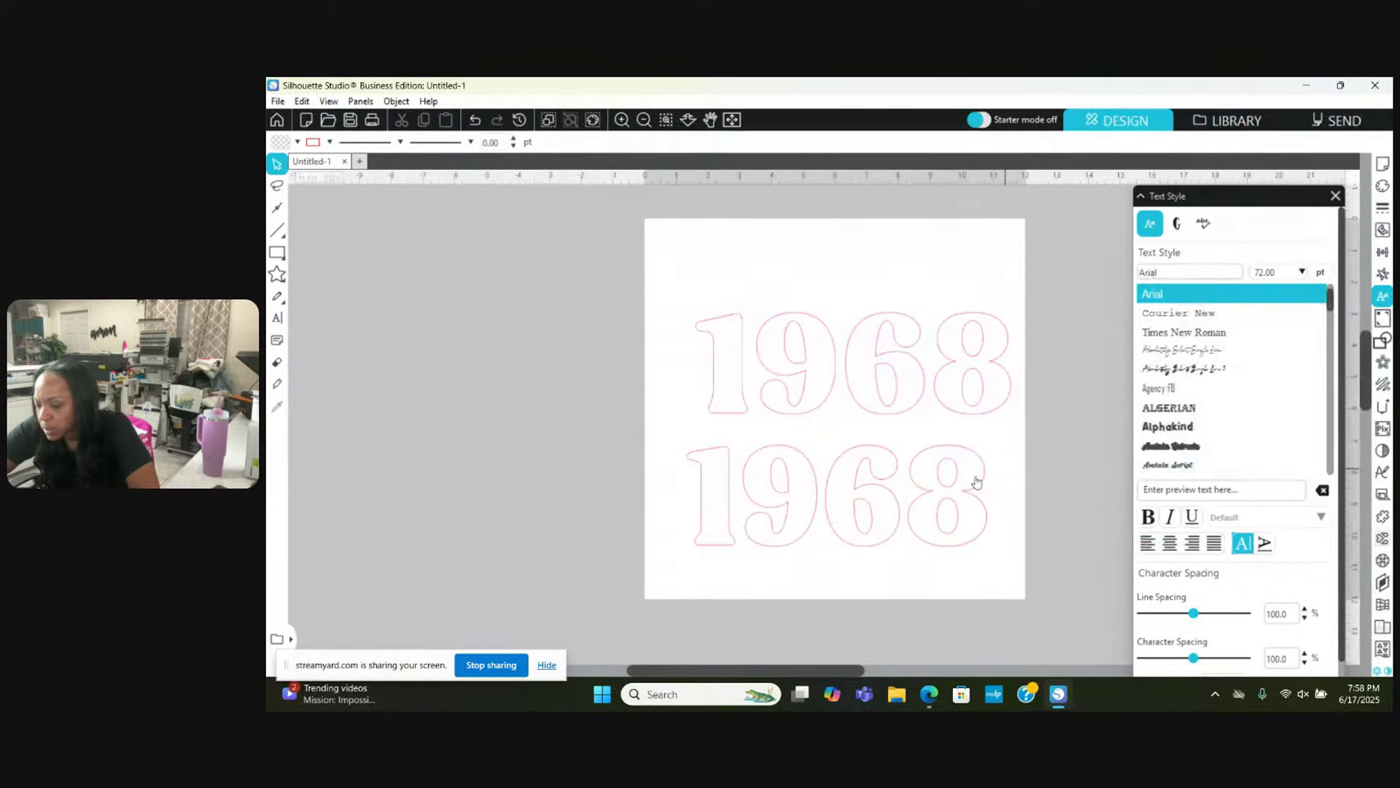
mouse_move(926, 490)
mouse_down()
mouse_move(951, 355)
mouse_move(925, 469)
mouse_move(938, 501)
mouse_up()
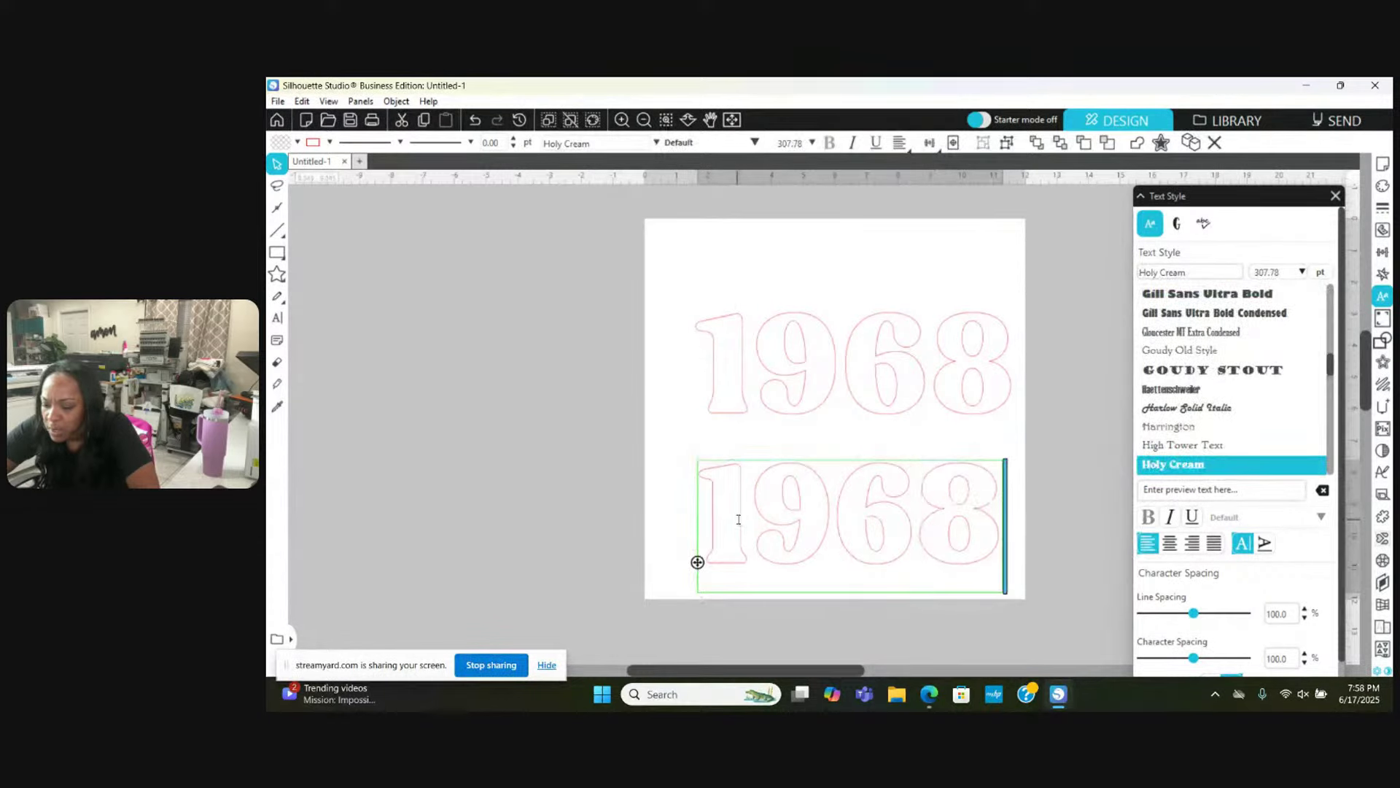
Step: Try the Ask Why, Lucky and Smart Candy fonts on the lower 1968
drag(702, 511, 1067, 542)
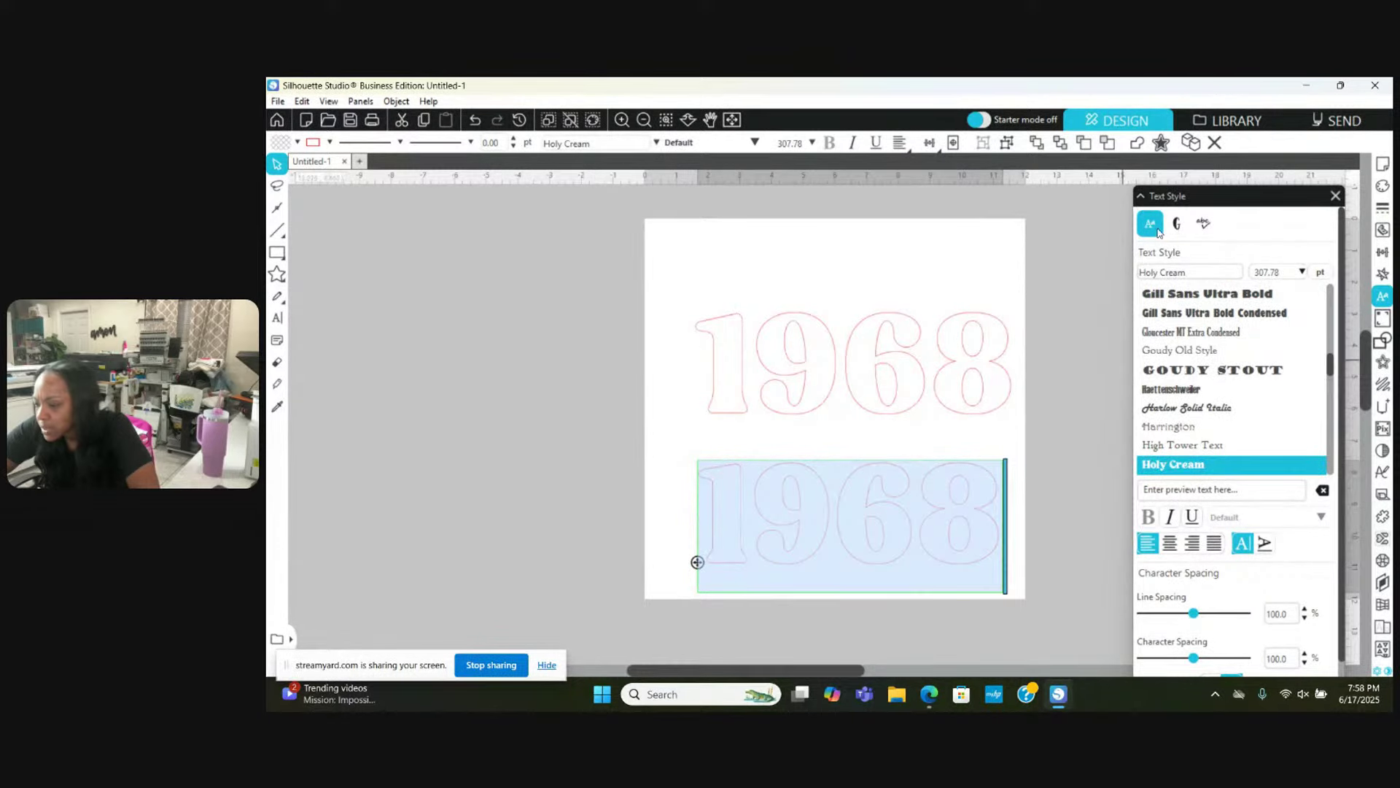
click(1171, 273)
text(ask Why)
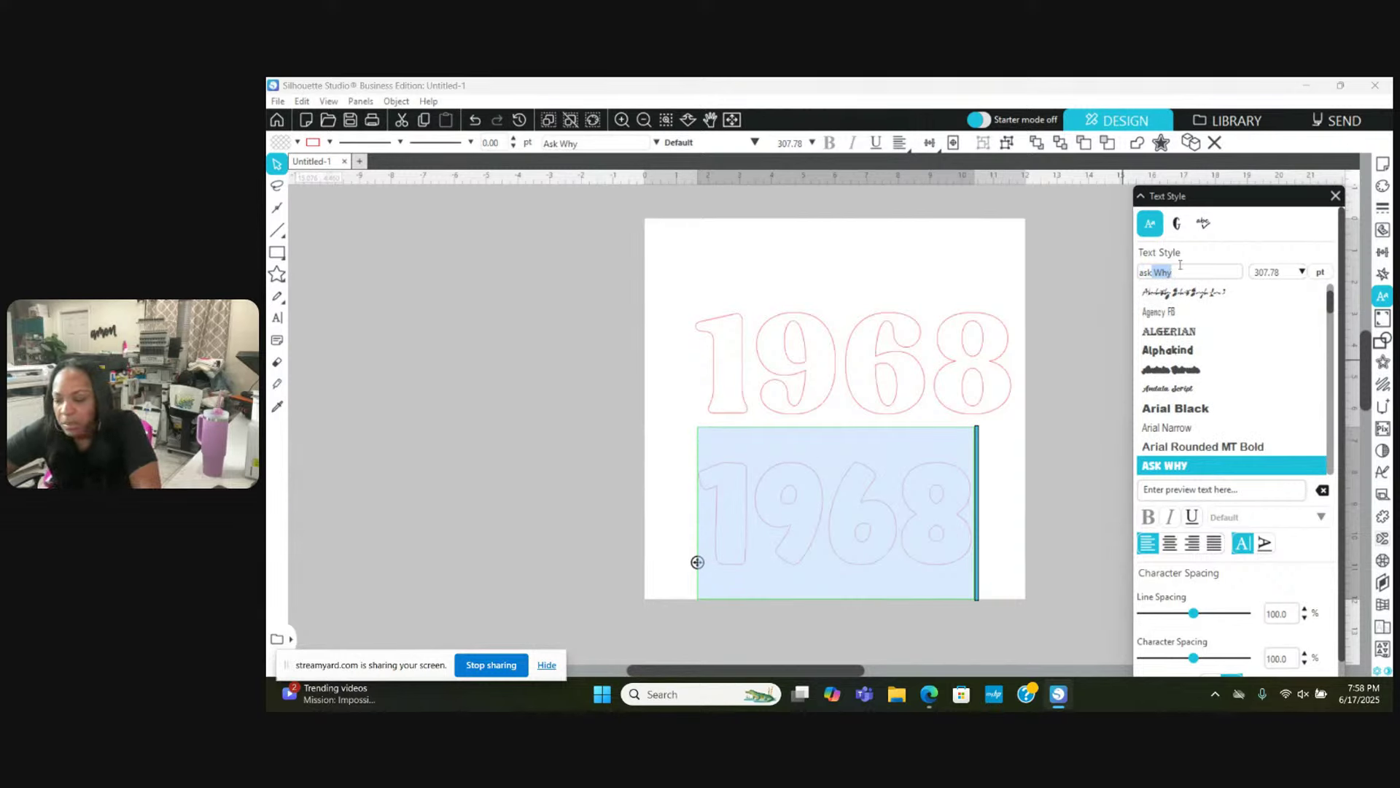
click(1183, 271)
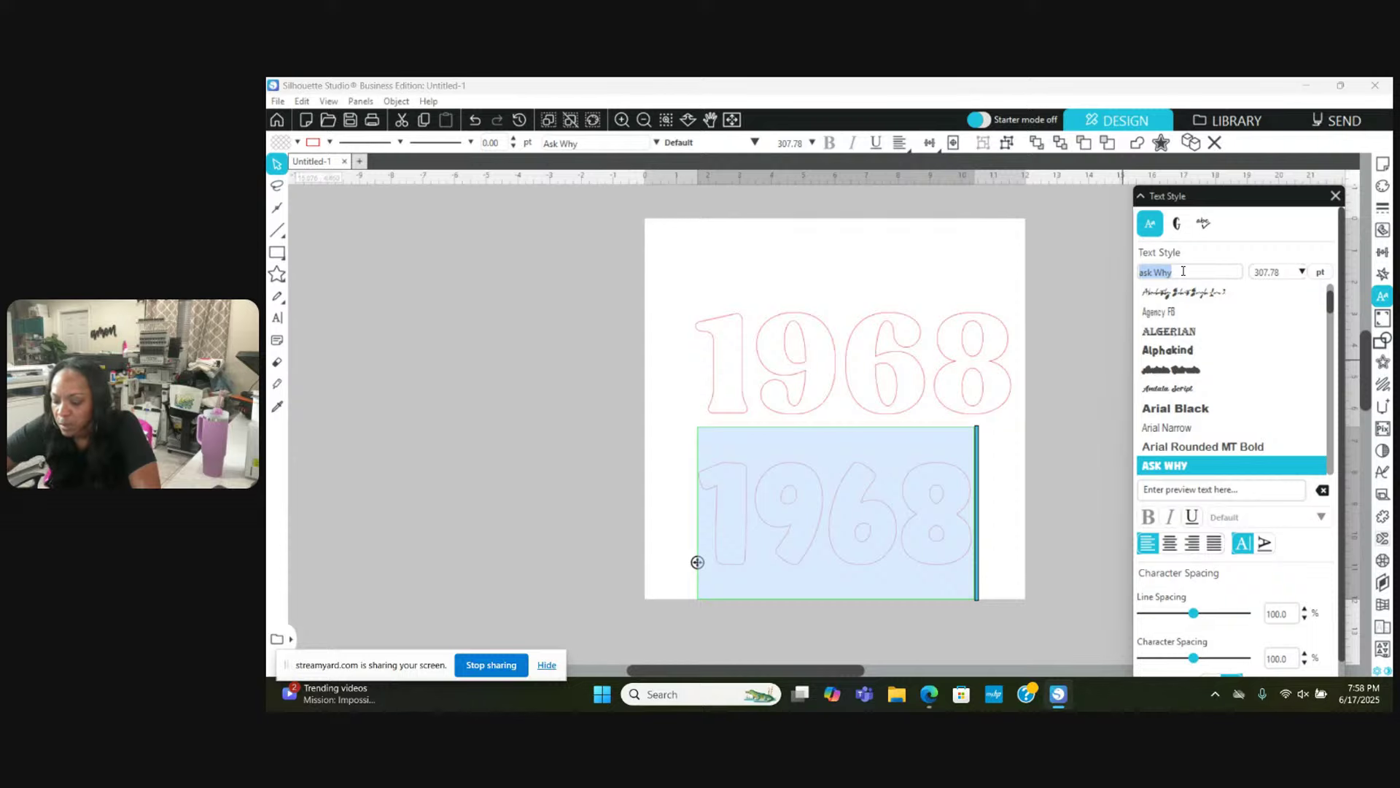
text(lucky)
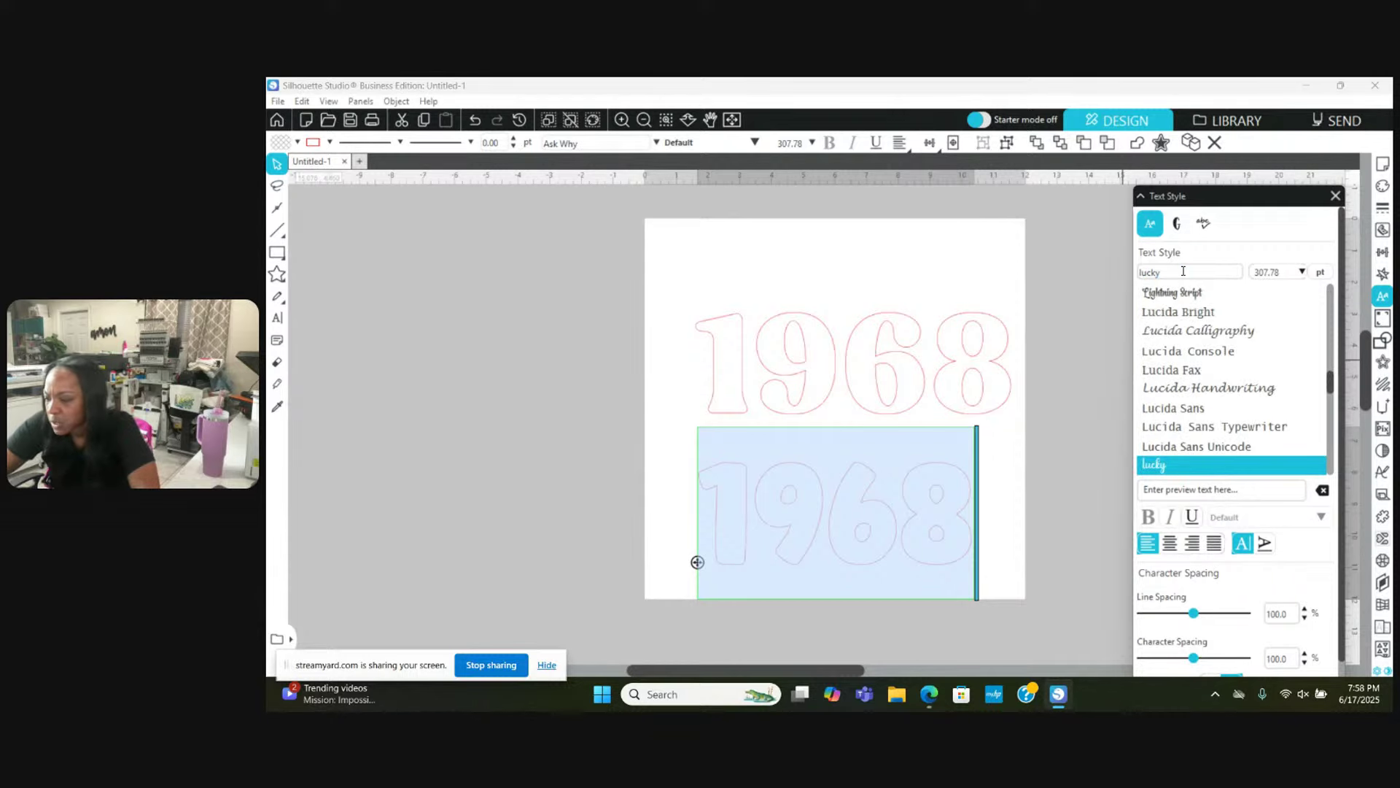
key(Return)
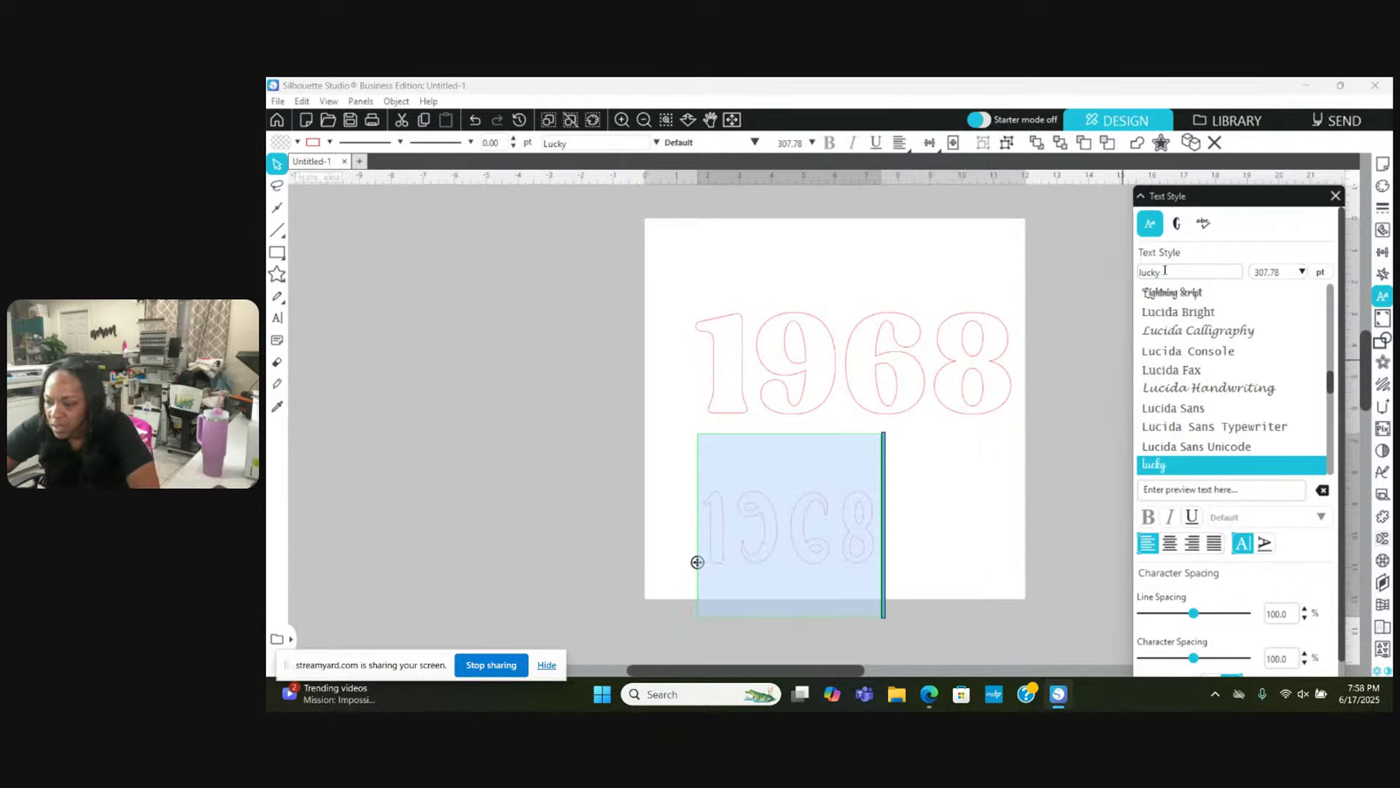
click(1164, 271)
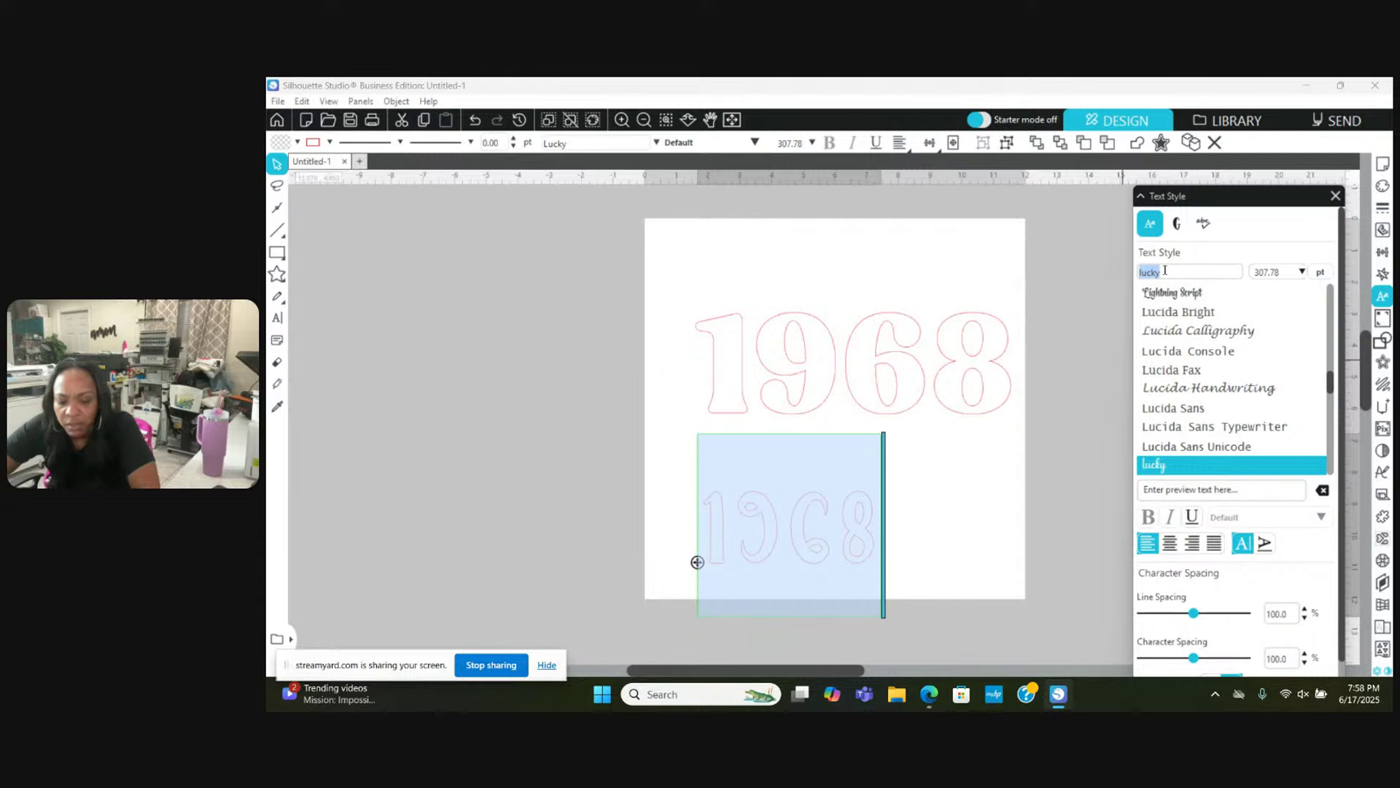
text(smart candy)
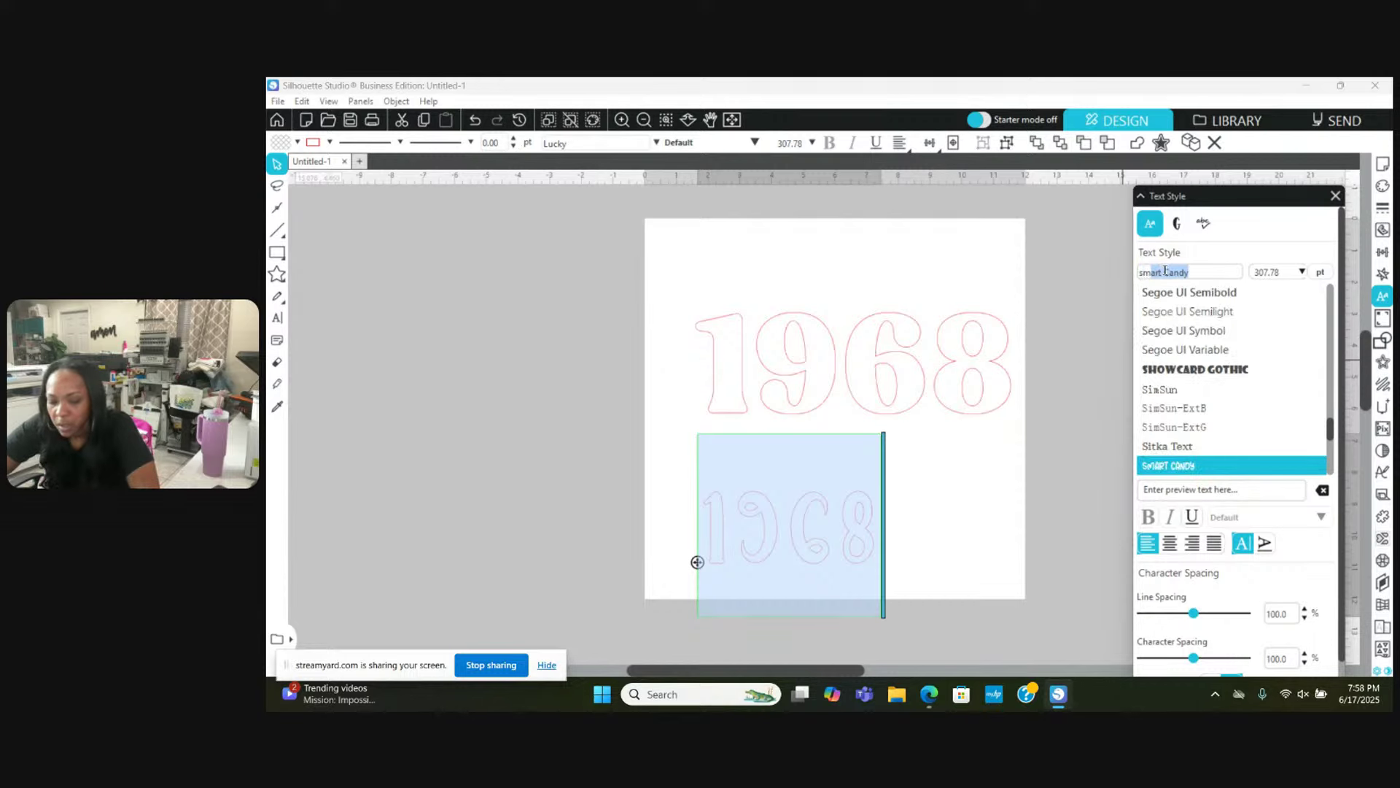
key(Return)
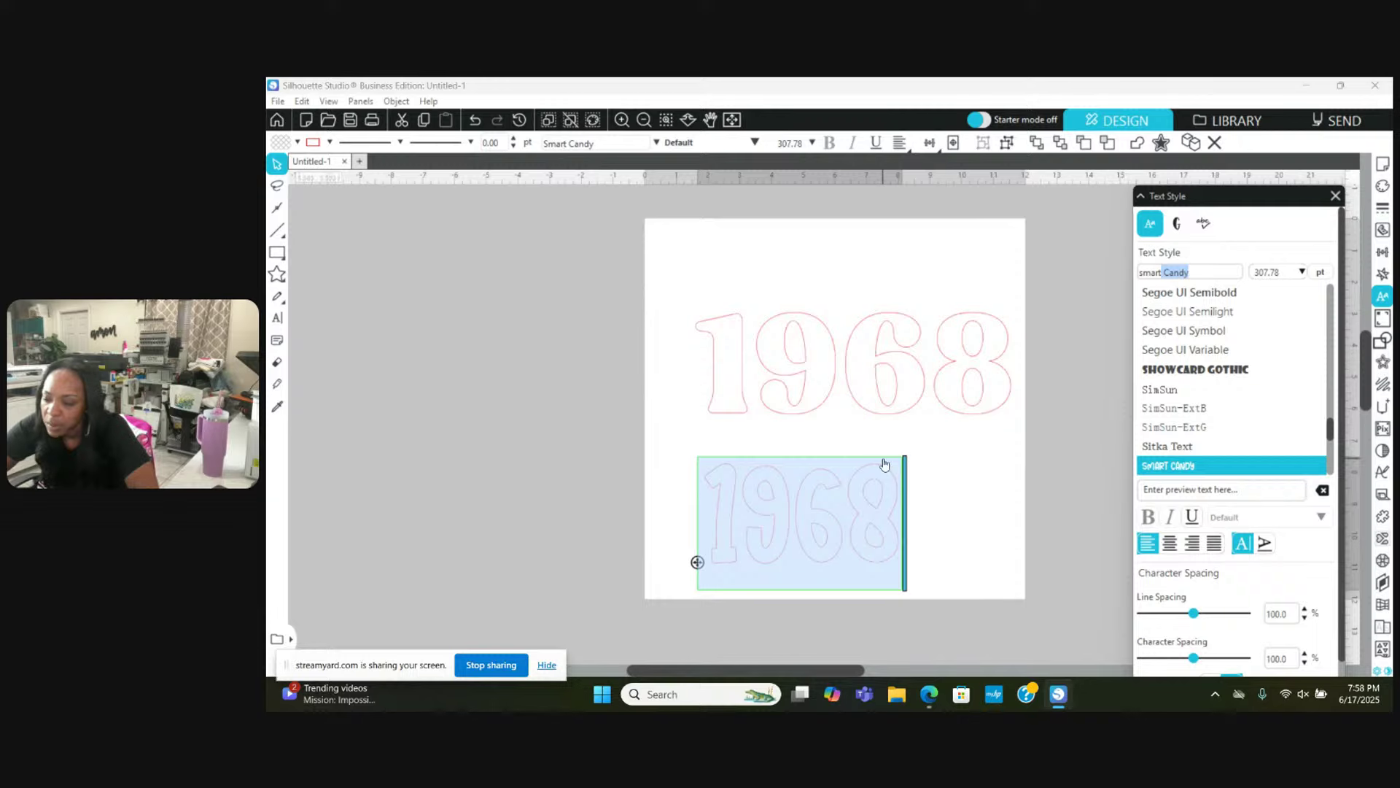
Step: Delete the lower 1968 copy
click(854, 397)
click(796, 519)
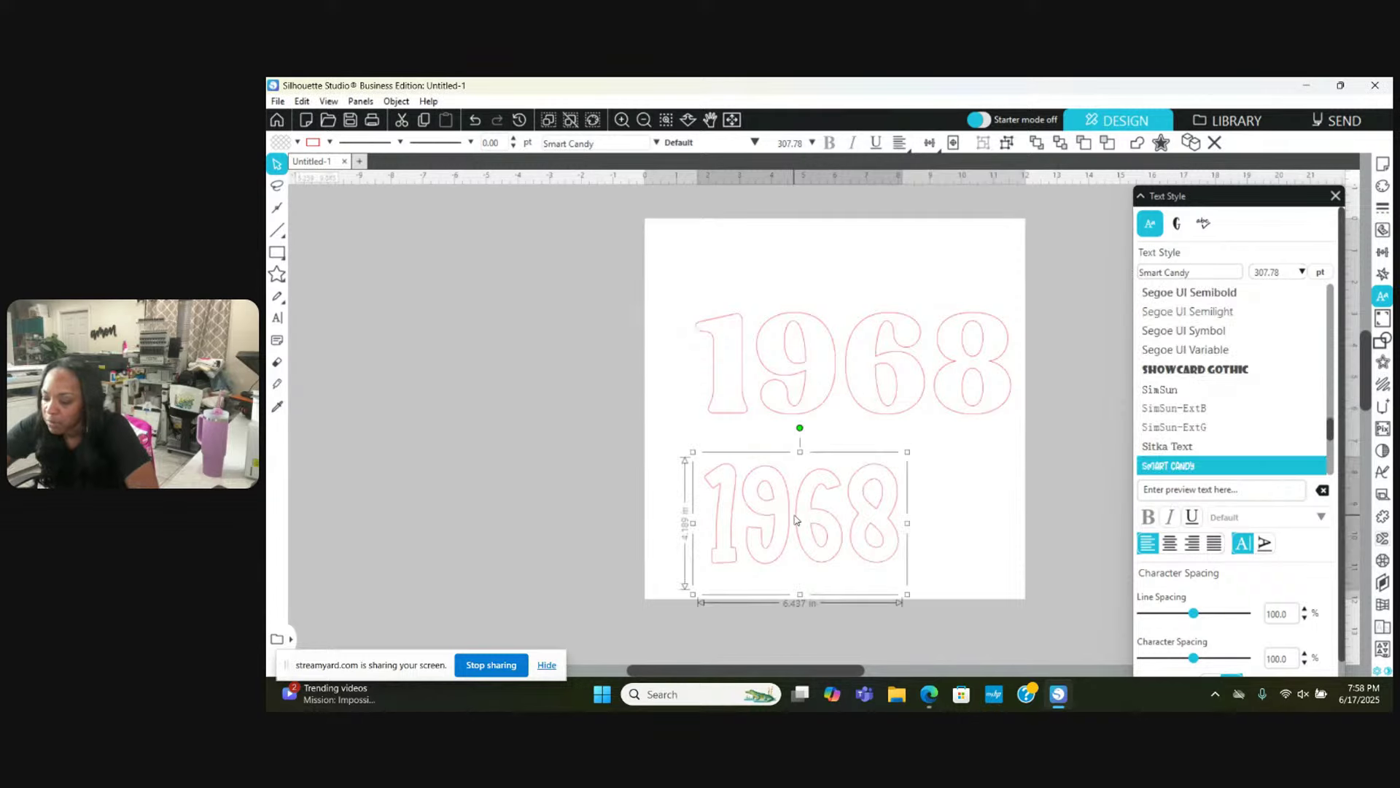
key(Delete)
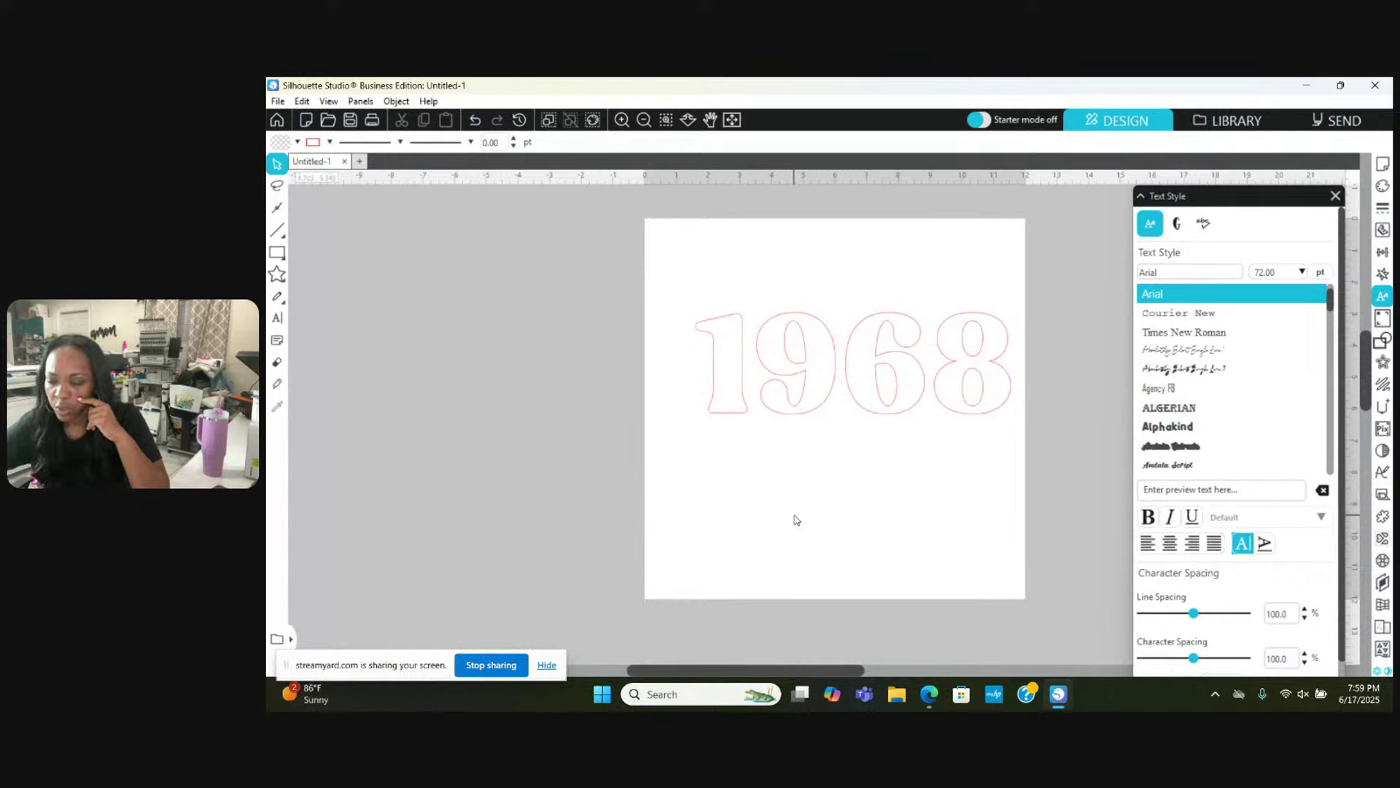
click(430, 102)
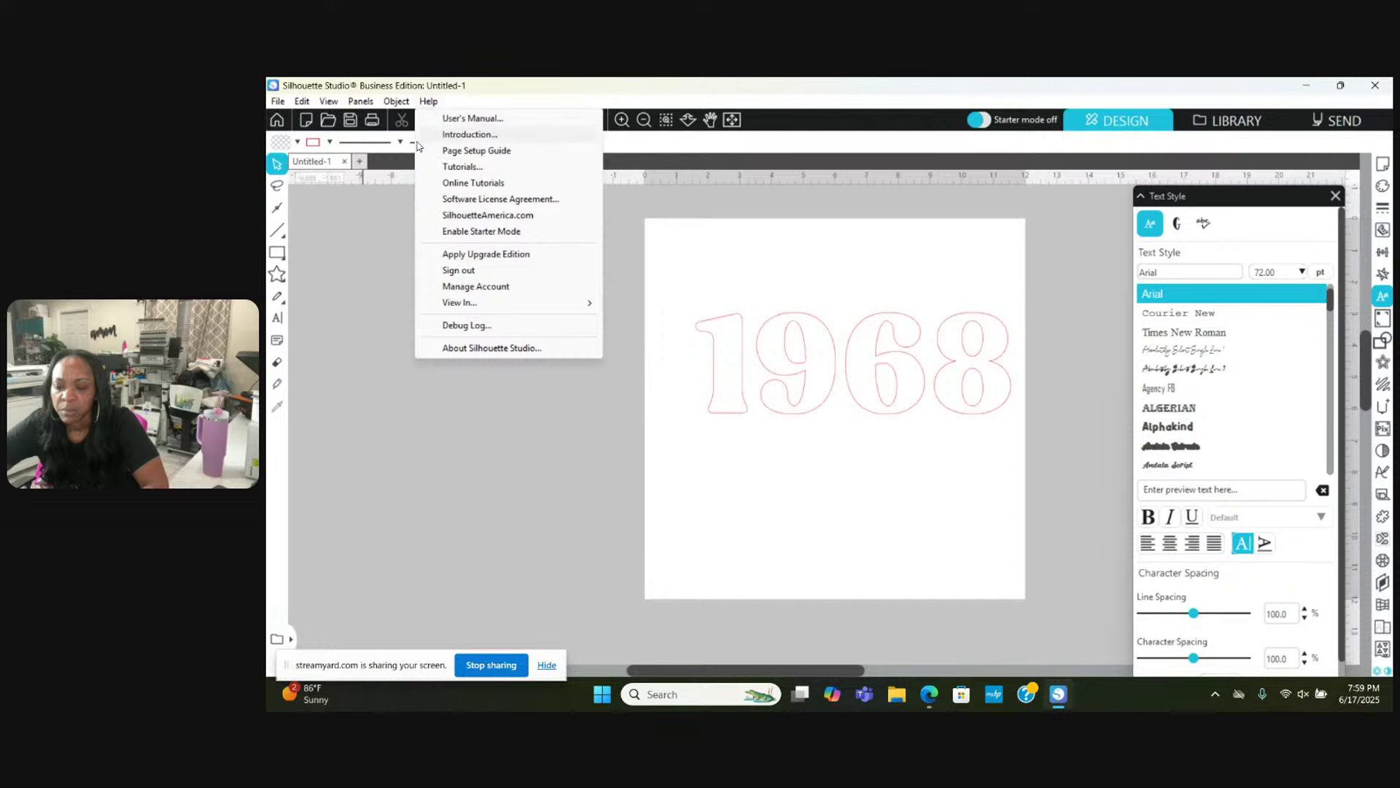
click(383, 232)
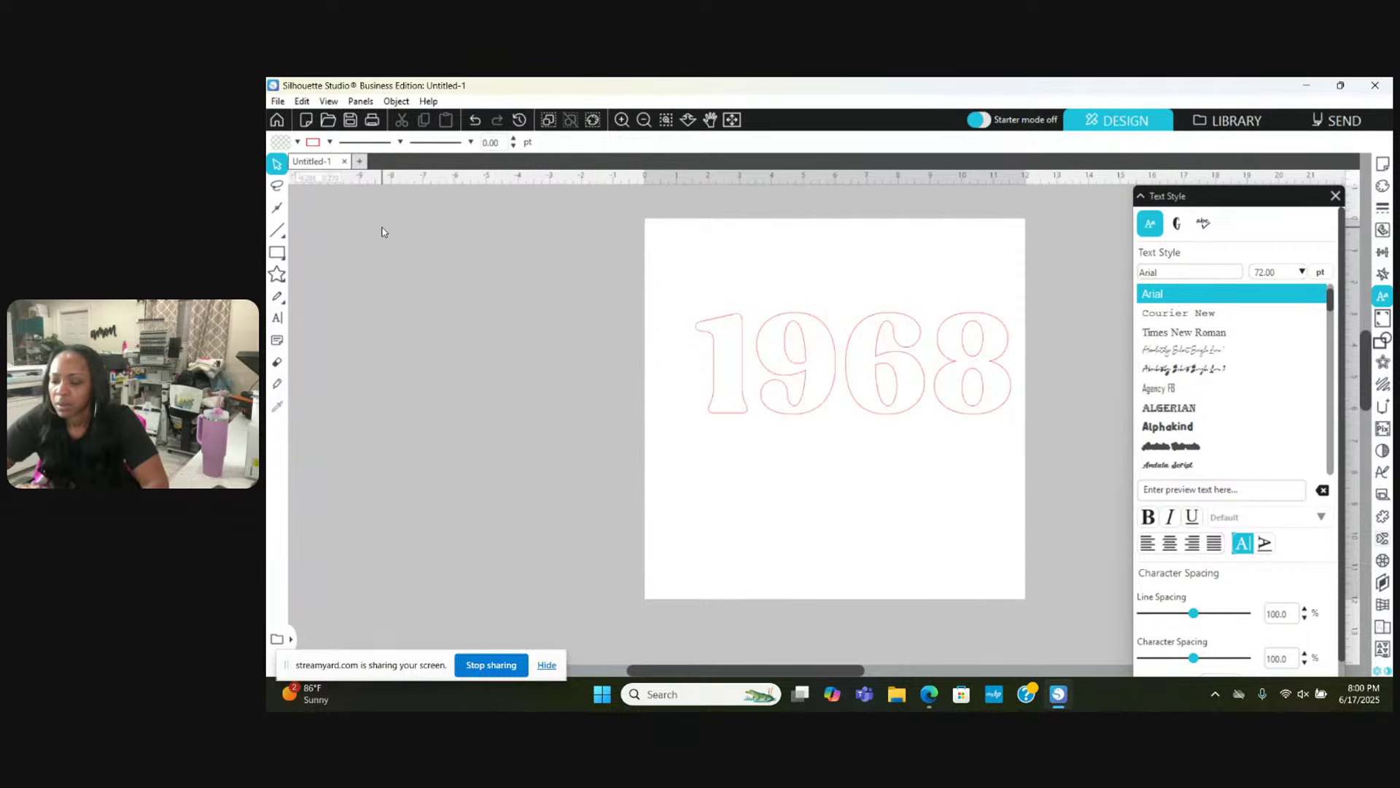
Step: Shift 1968 slightly left, set its character spacing to 95%, and show the Fill panel
click(916, 362)
drag(916, 362, 895, 363)
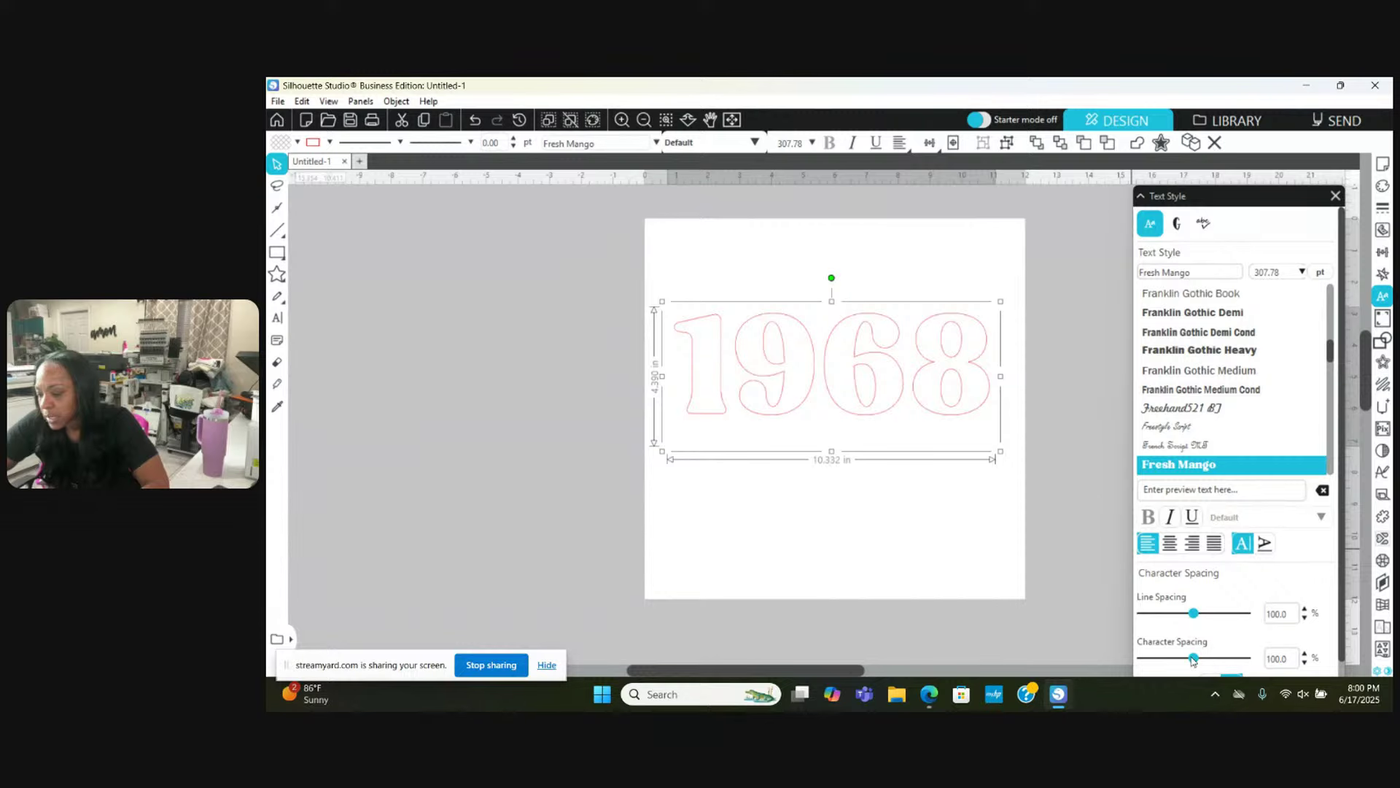
drag(1193, 658, 1192, 660)
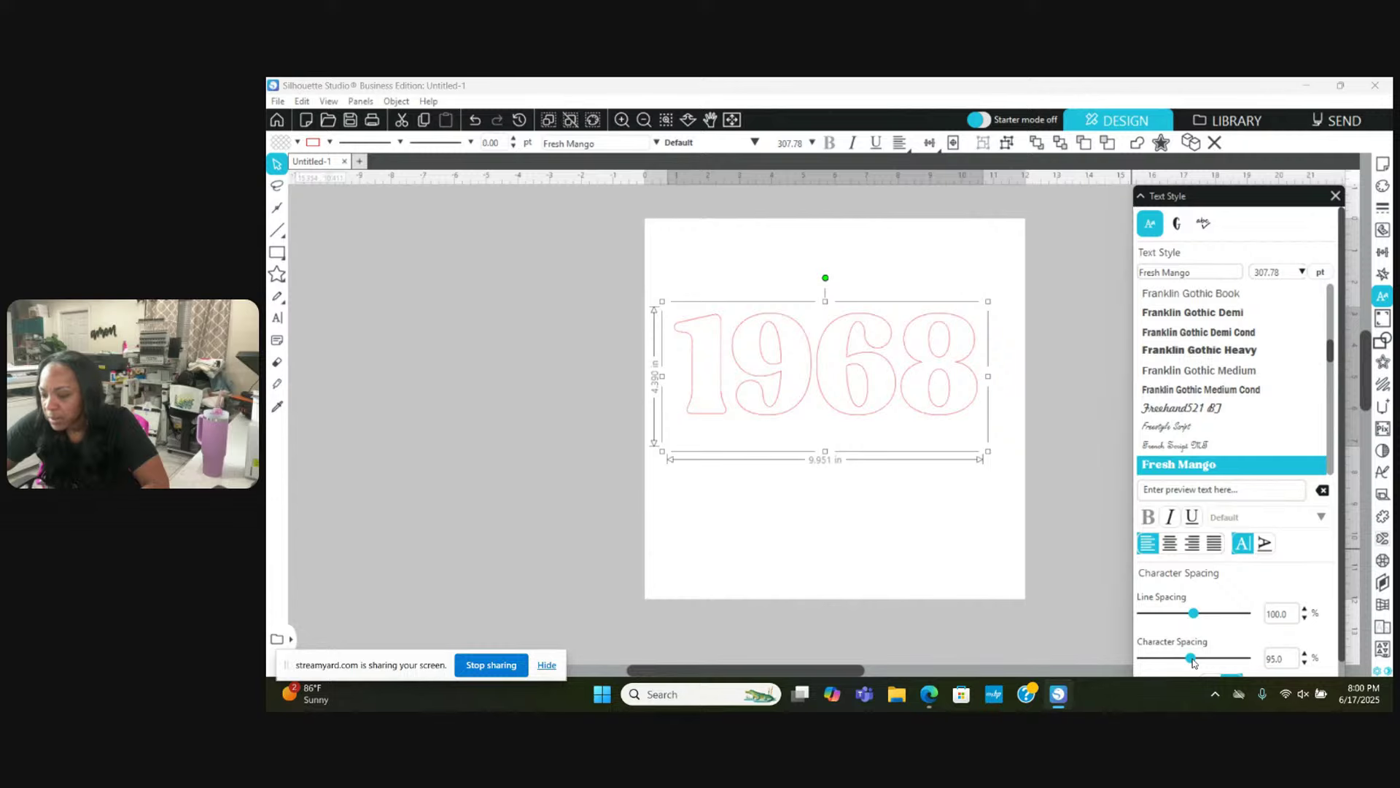
drag(1191, 659, 1192, 659)
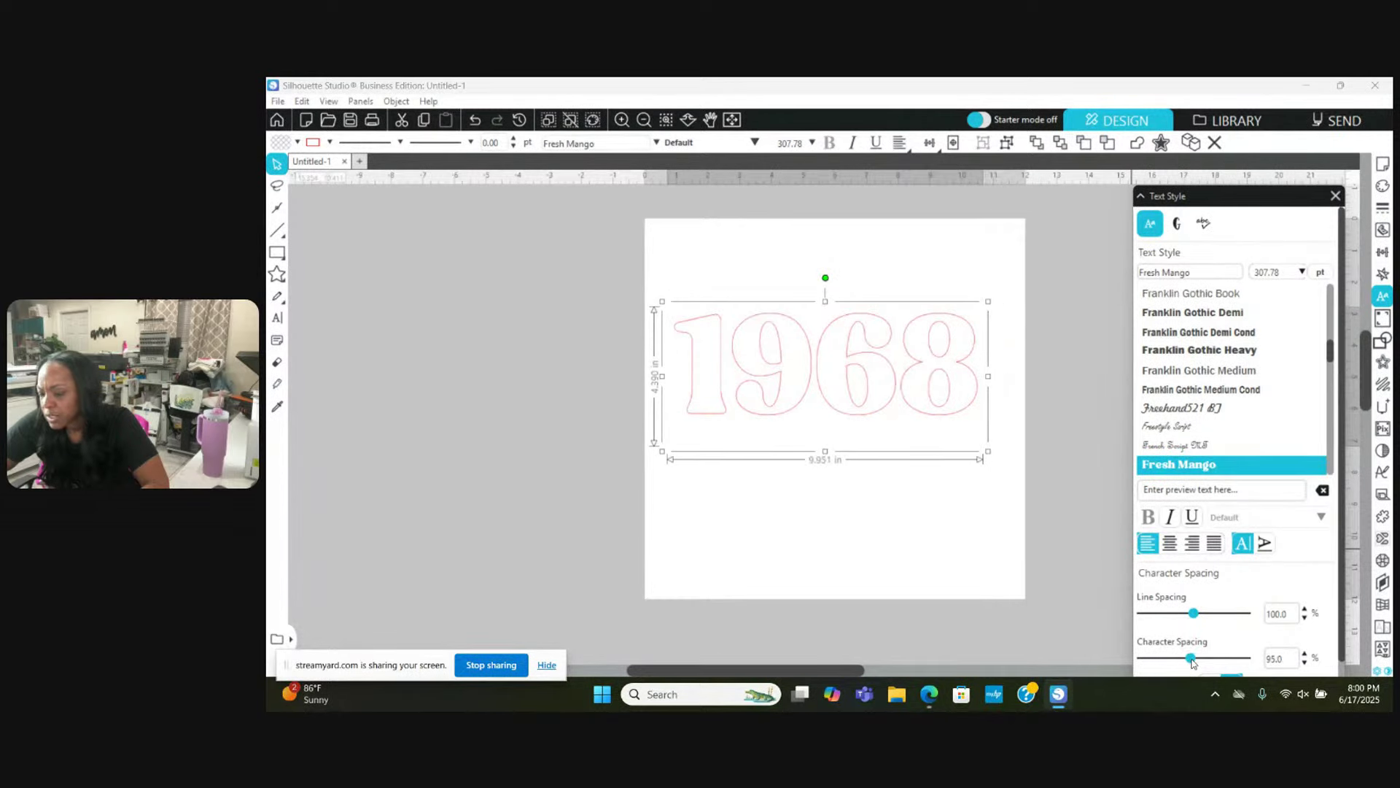
click(992, 563)
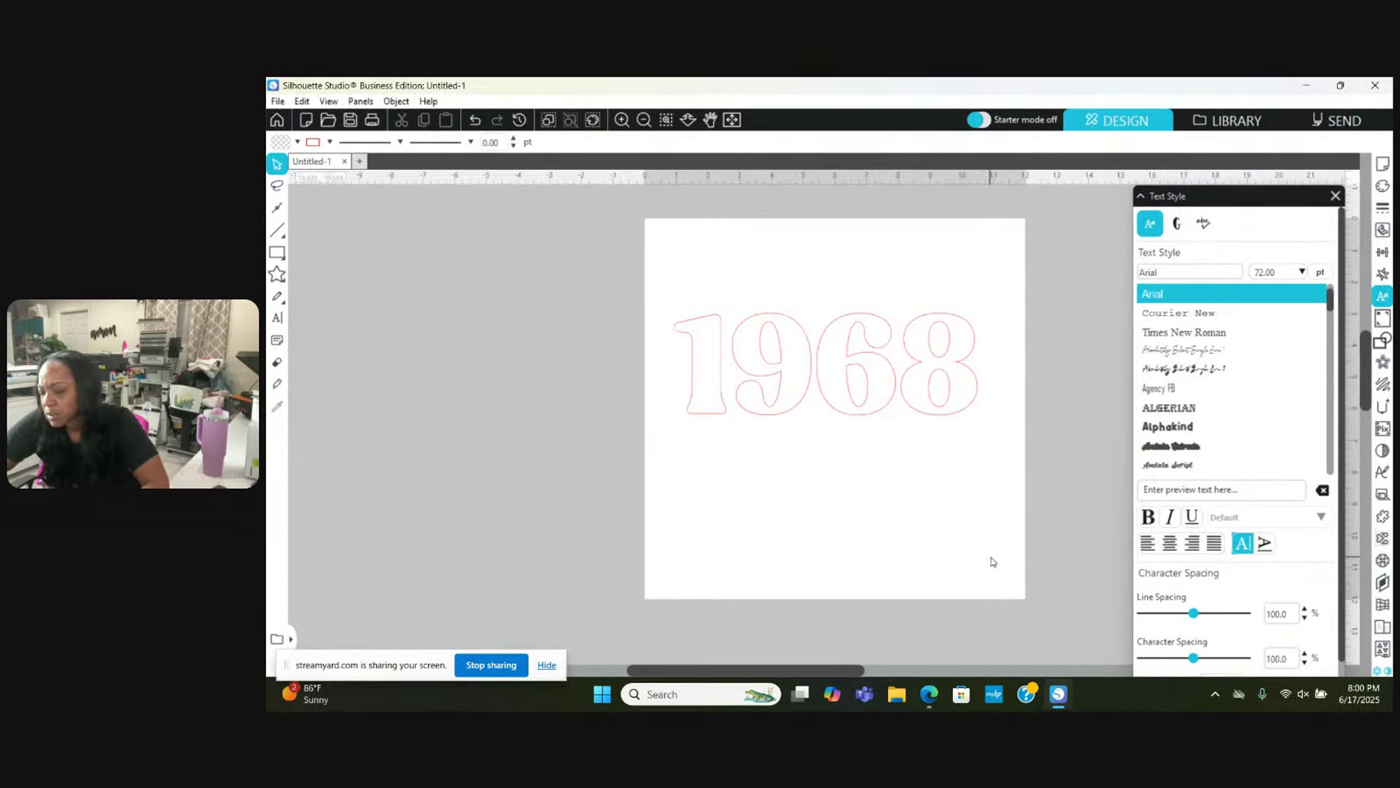
click(902, 392)
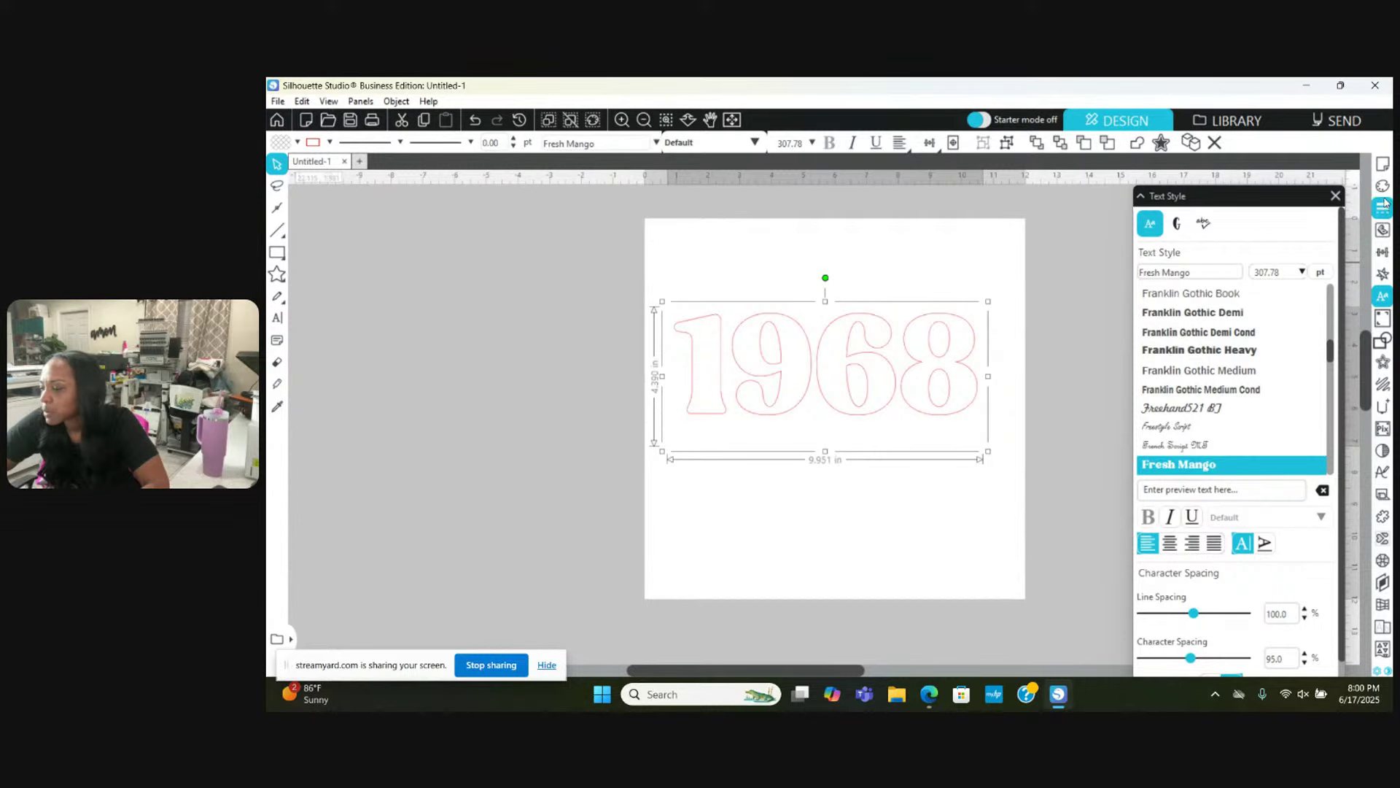
click(1384, 188)
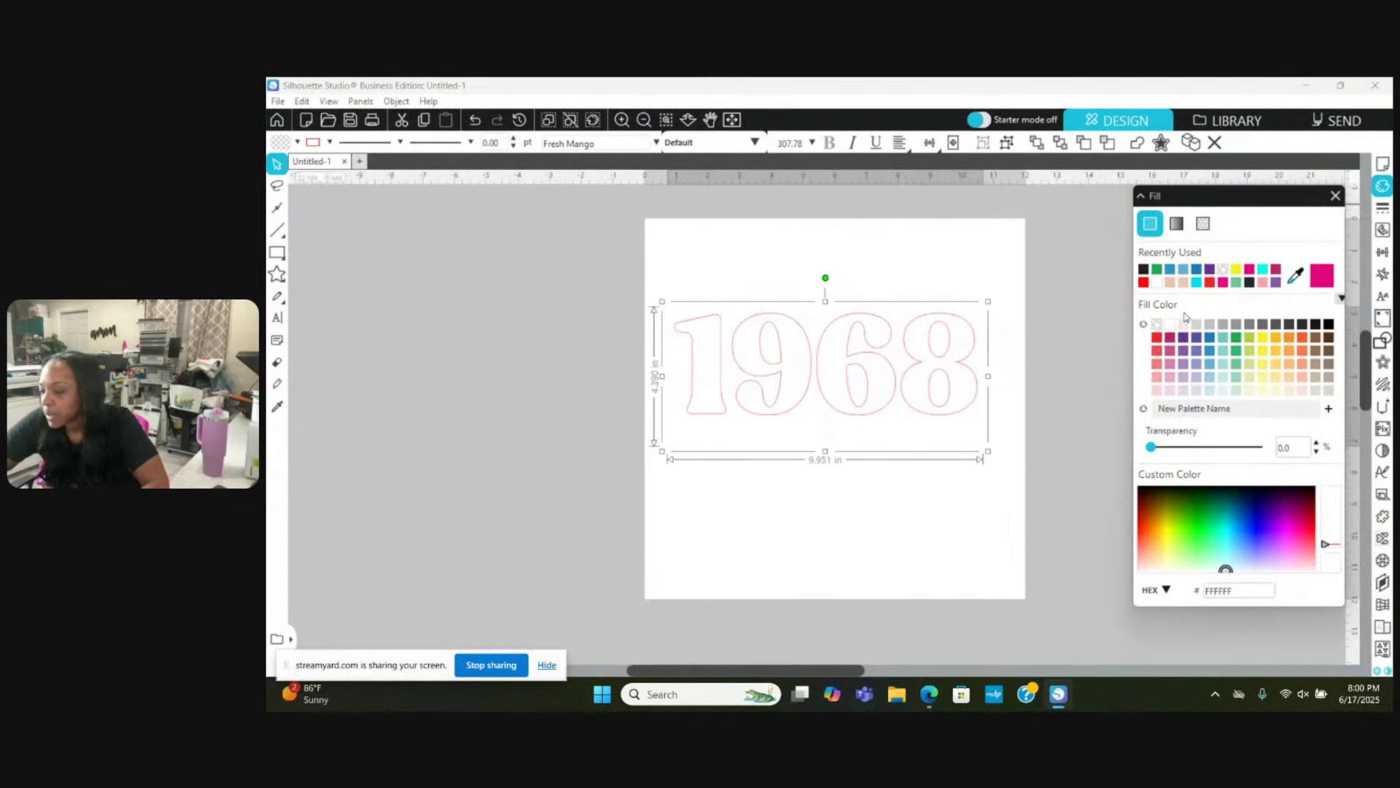
Step: Fill 1968 solid pink (E3037E) and raise it slightly on the page
click(1322, 276)
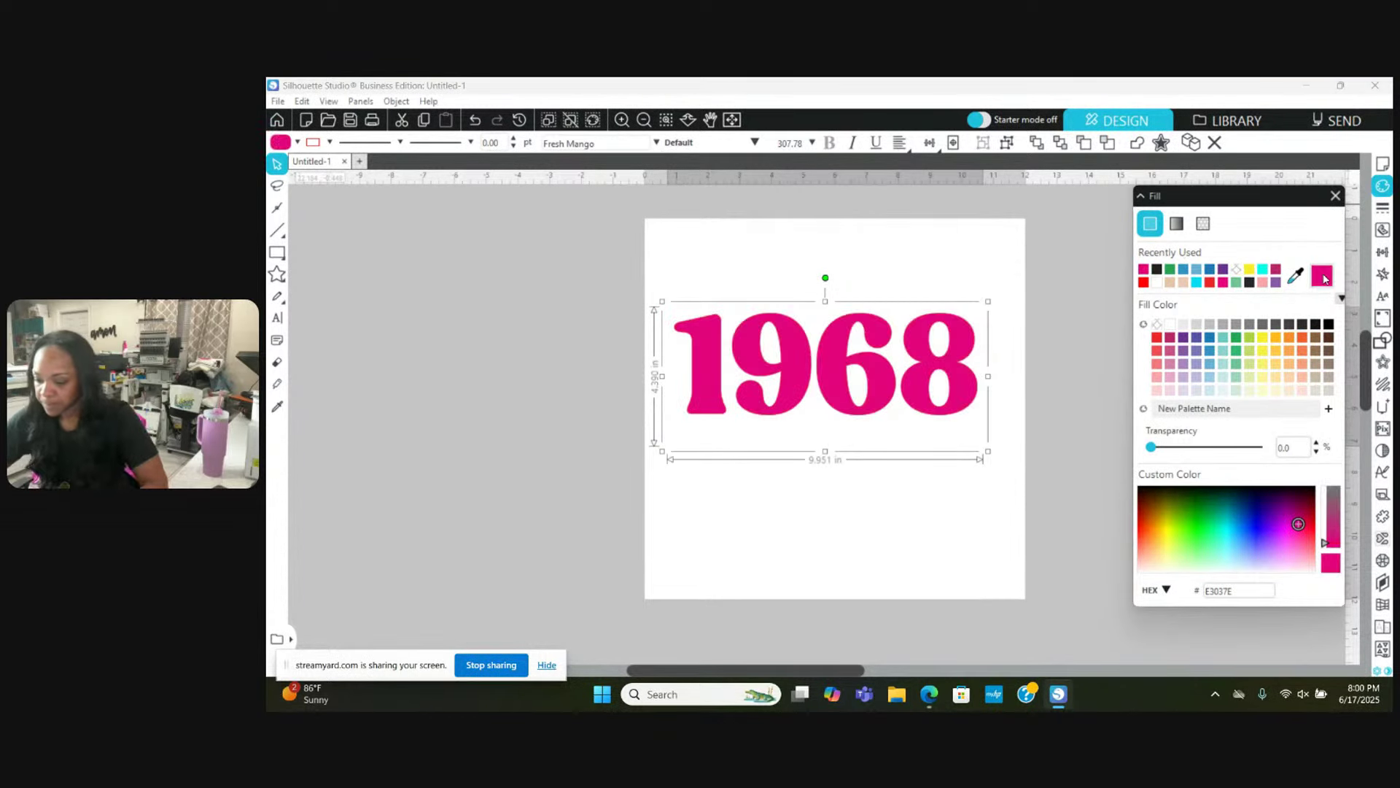
click(479, 256)
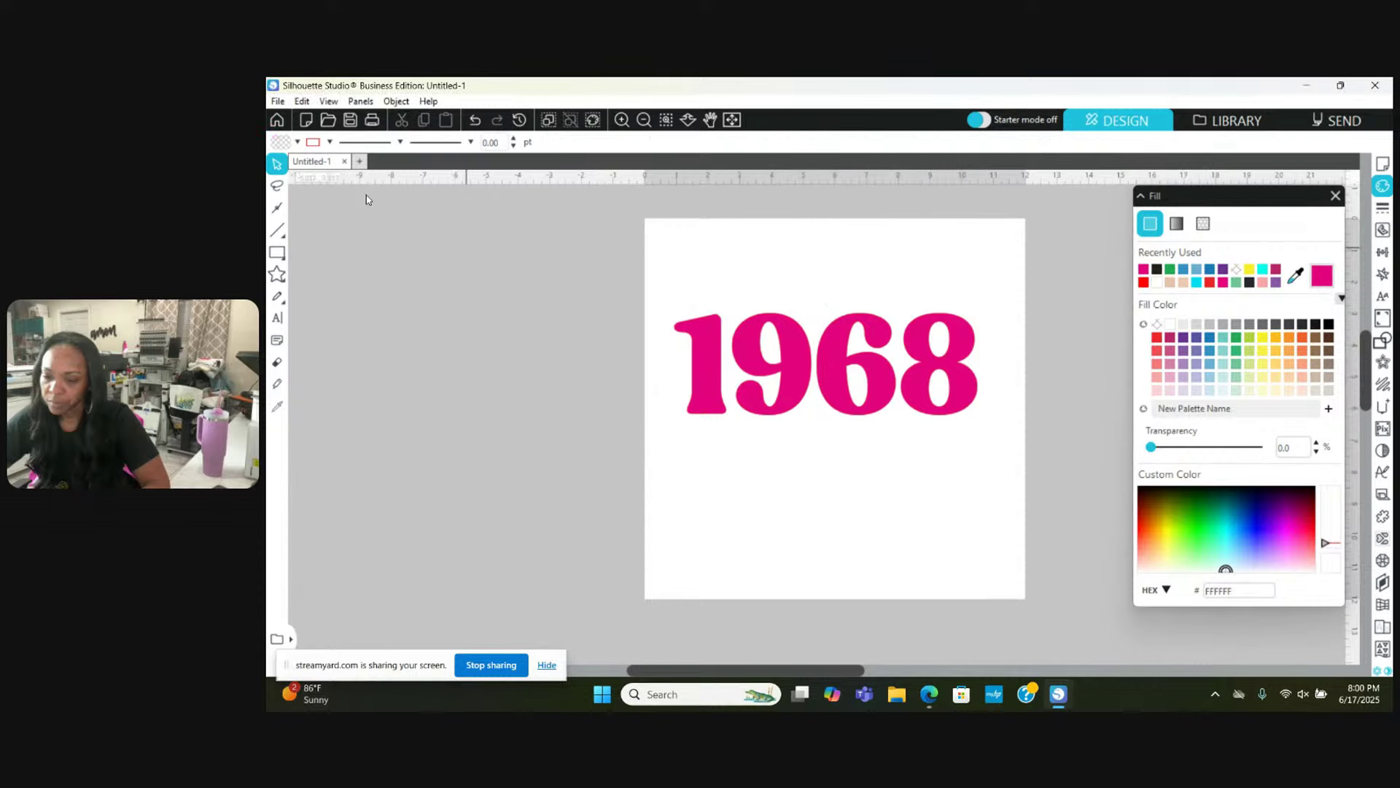
click(698, 372)
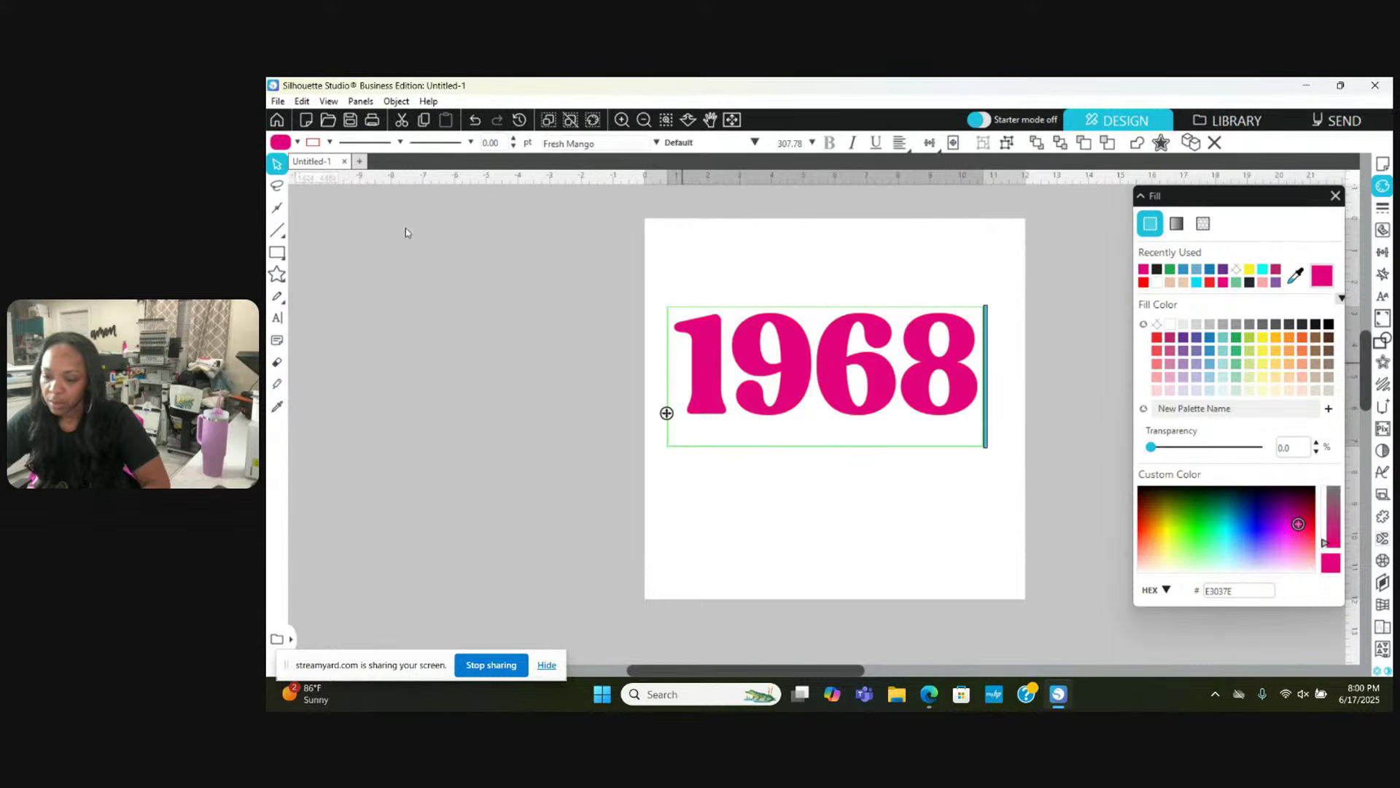
click(329, 142)
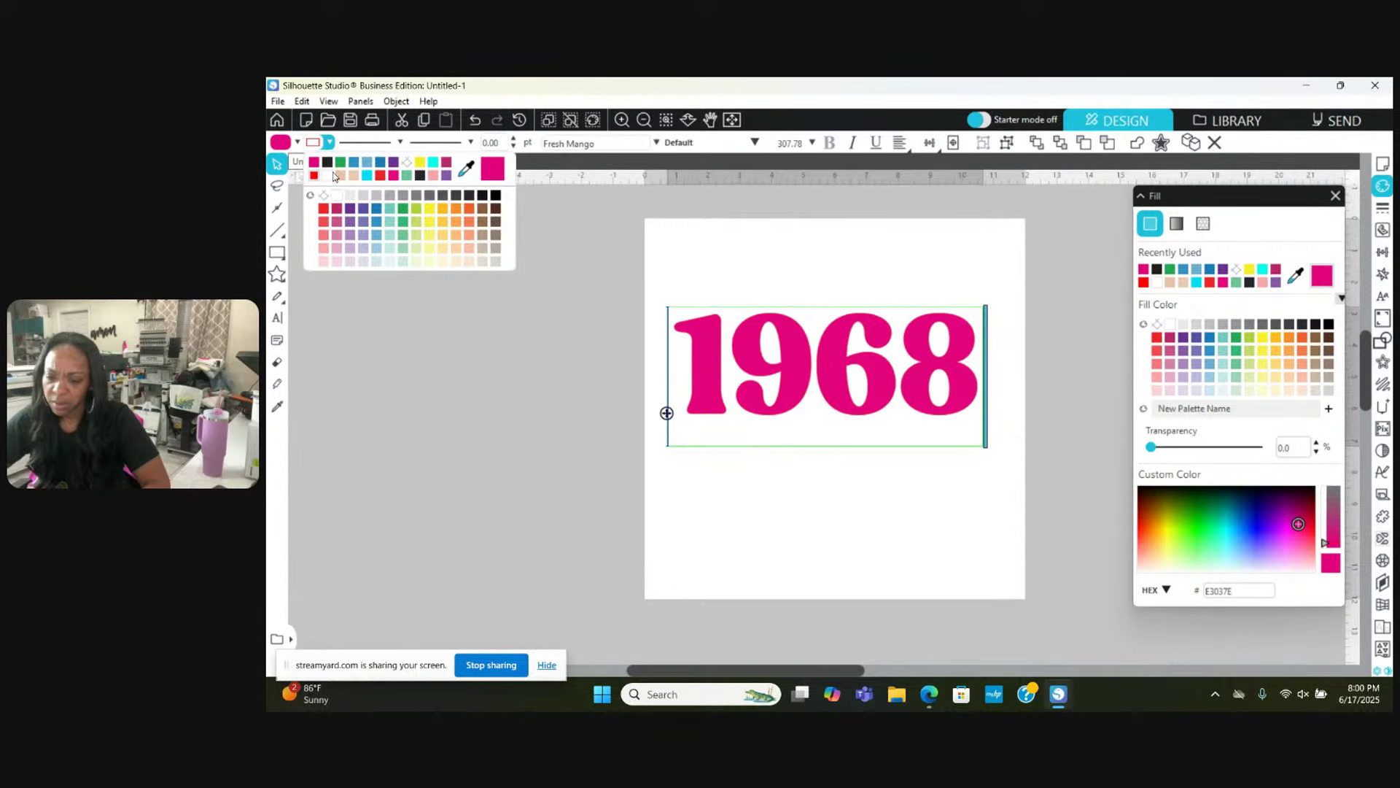
click(406, 165)
click(550, 343)
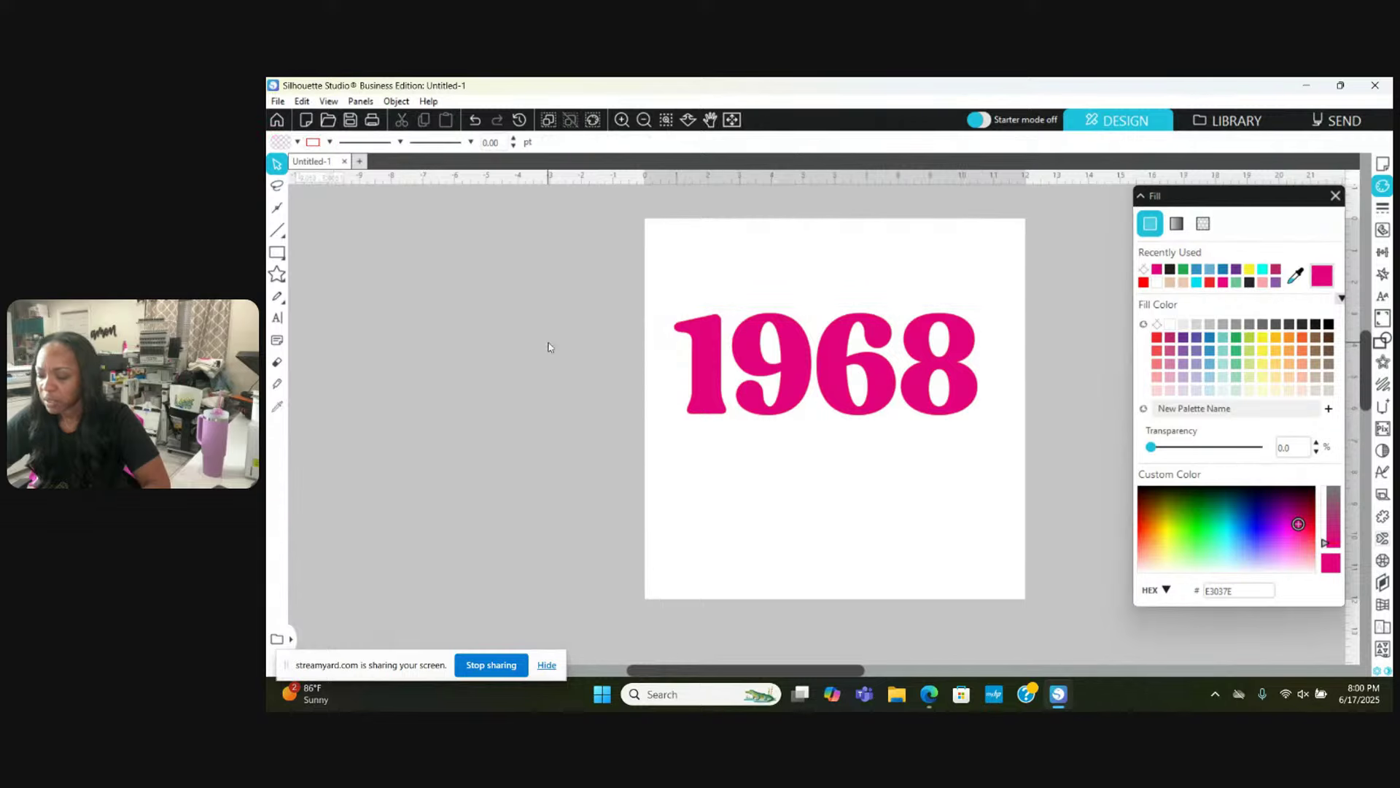
click(837, 382)
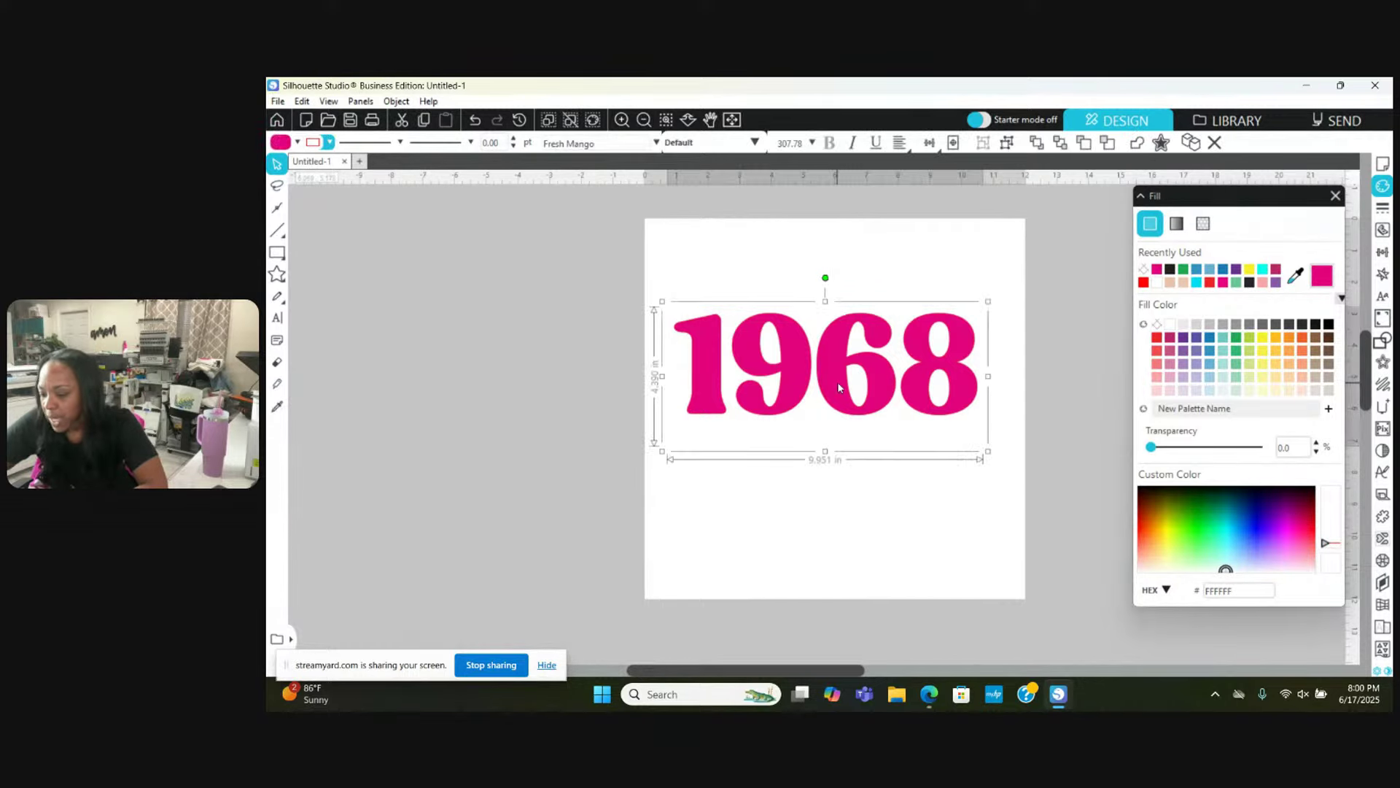
drag(838, 382, 837, 370)
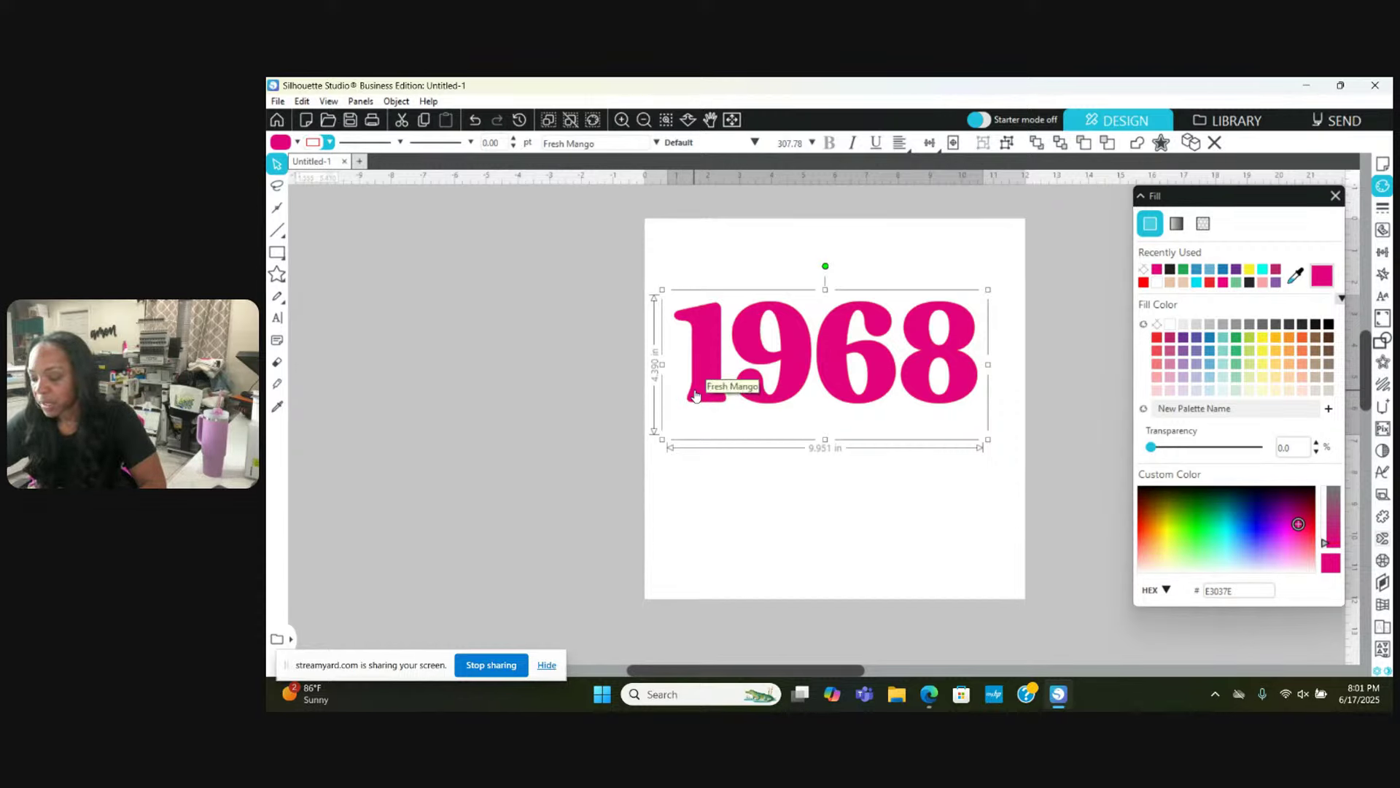
Step: Ungroup 1968 into four separate digits and marquee-select all of them
right_click(784, 382)
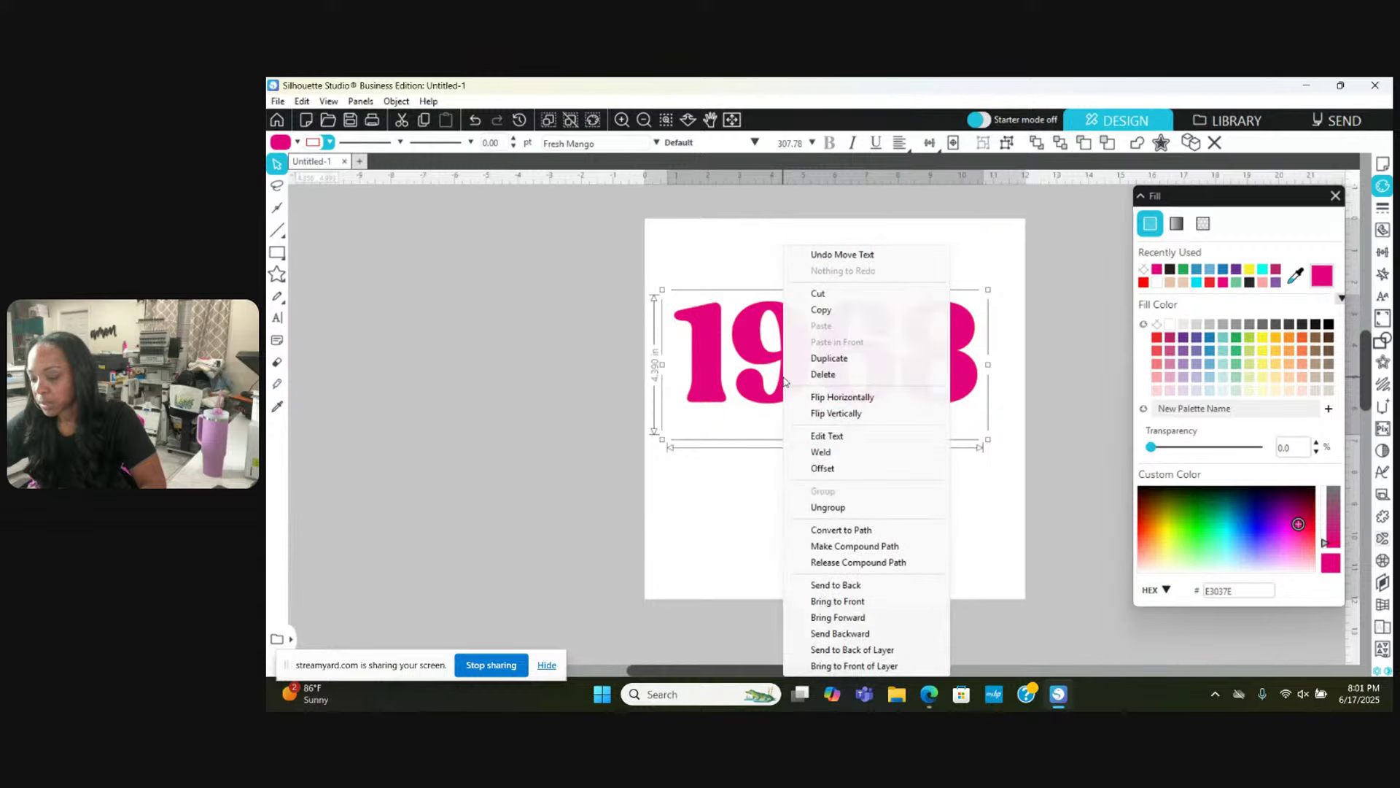
click(829, 508)
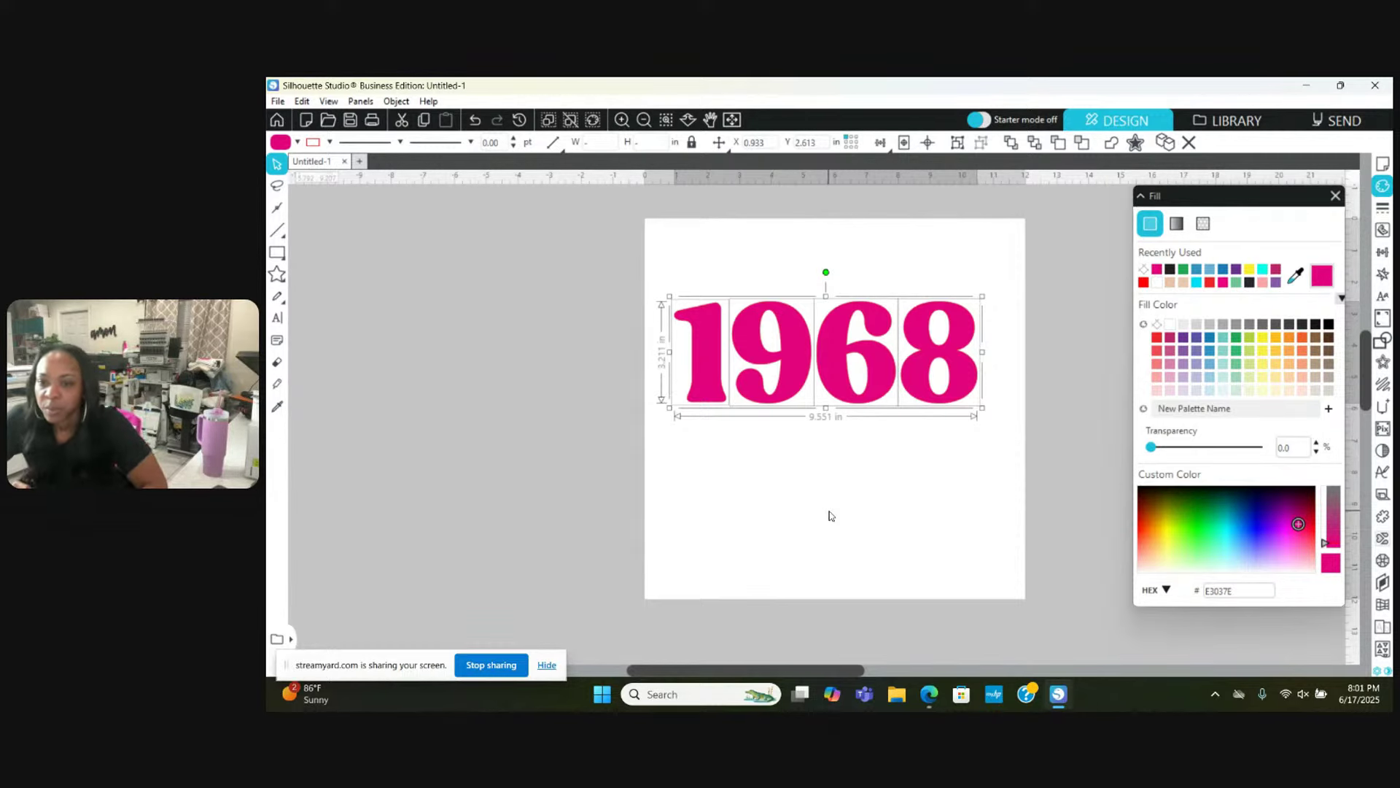
click(832, 557)
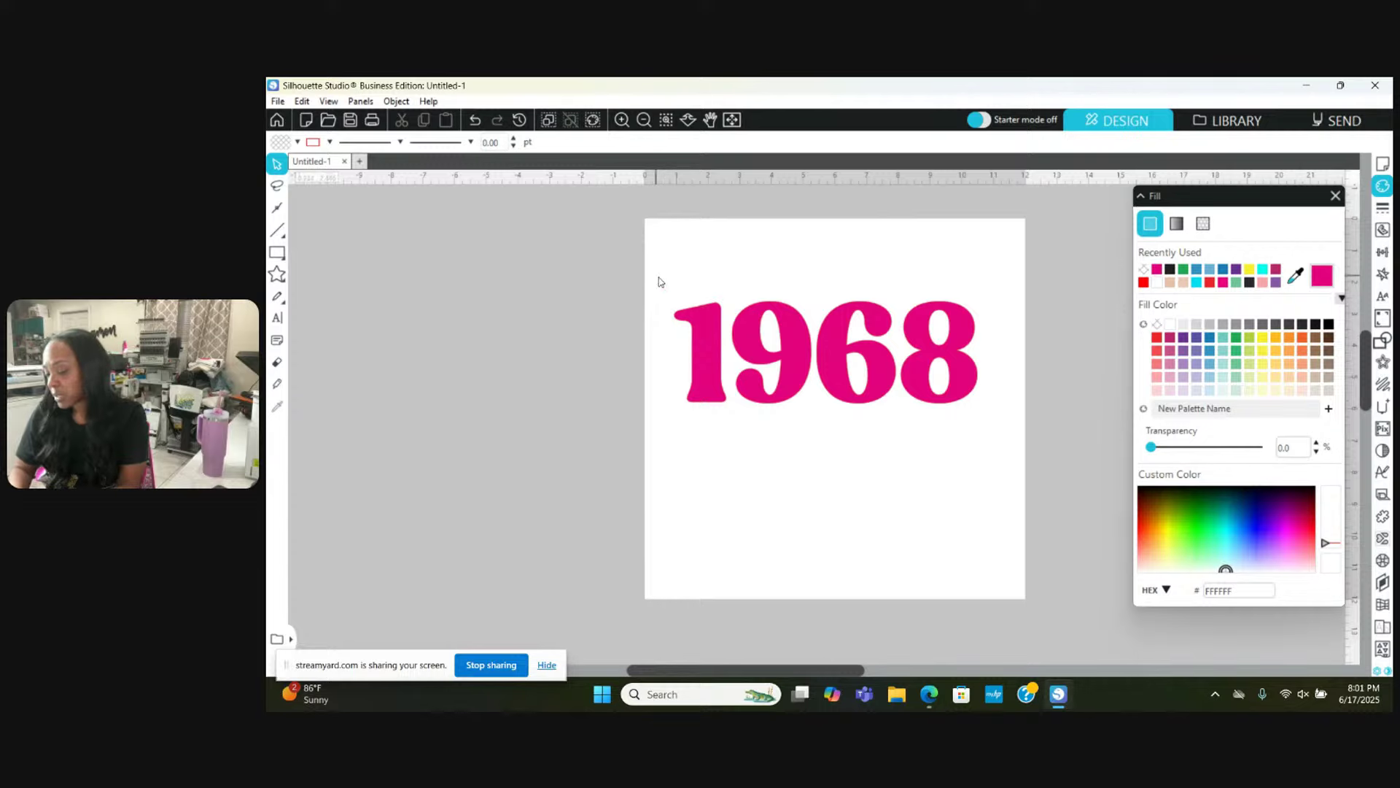
drag(656, 277, 1047, 467)
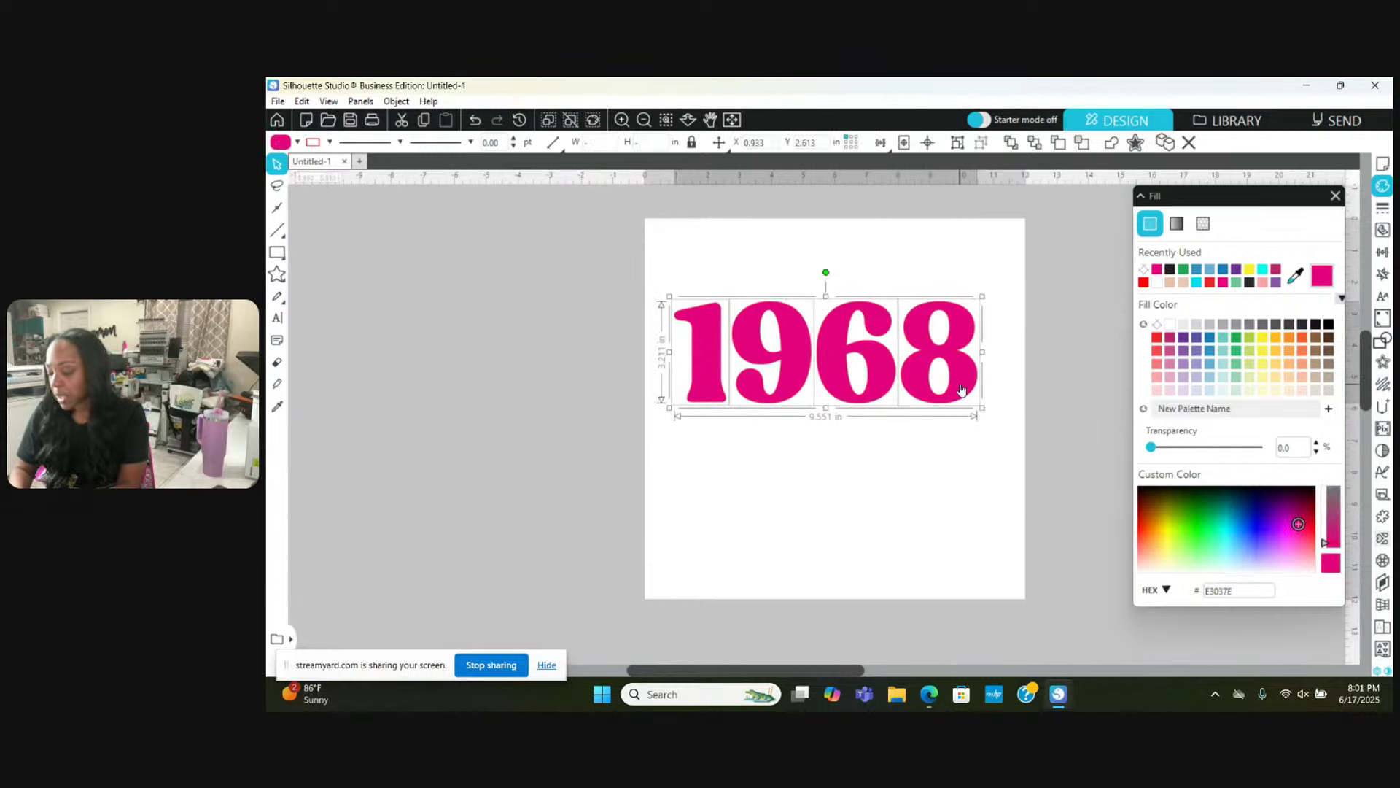
Step: Place a copy of 1968 left of the page and move its 68 beneath the 19
drag(961, 388, 599, 388)
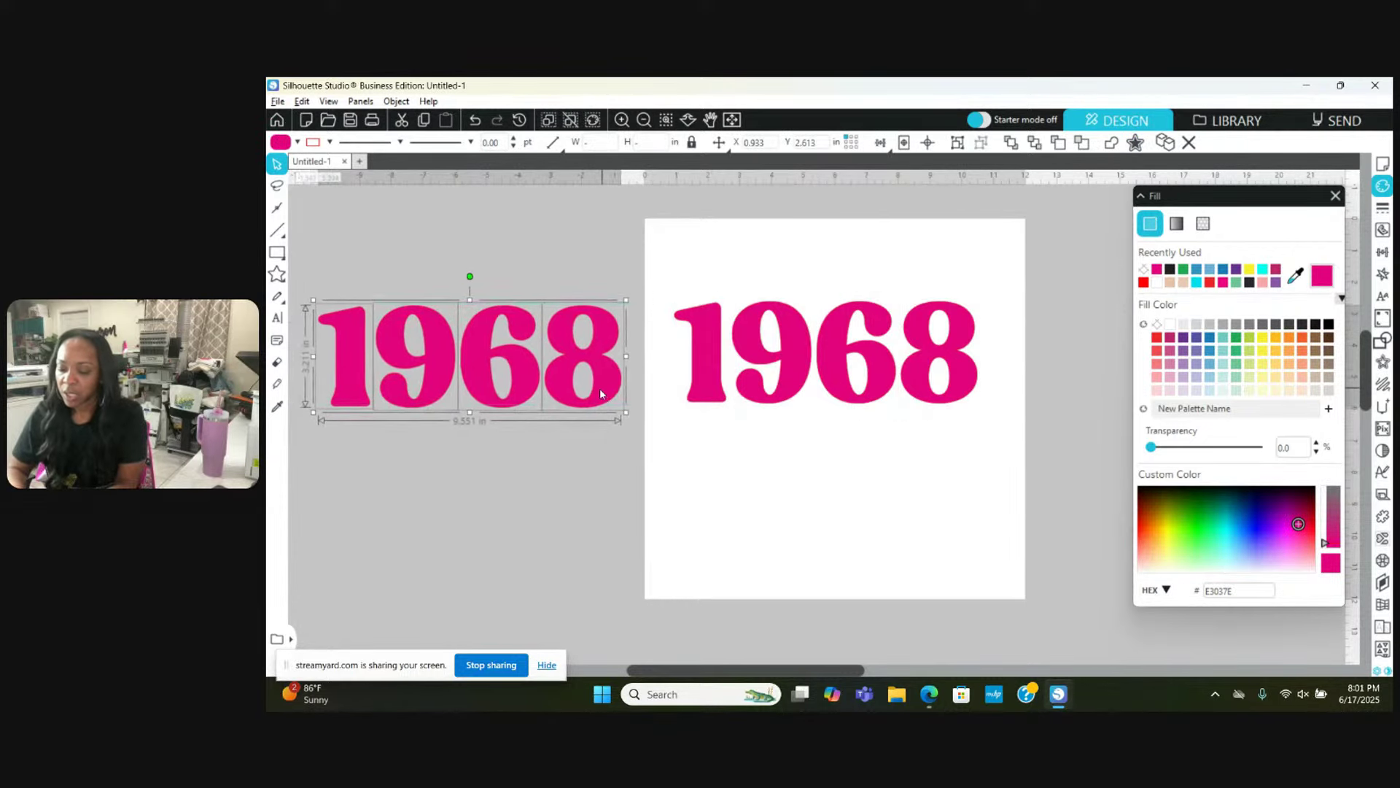
click(574, 480)
drag(461, 262, 571, 459)
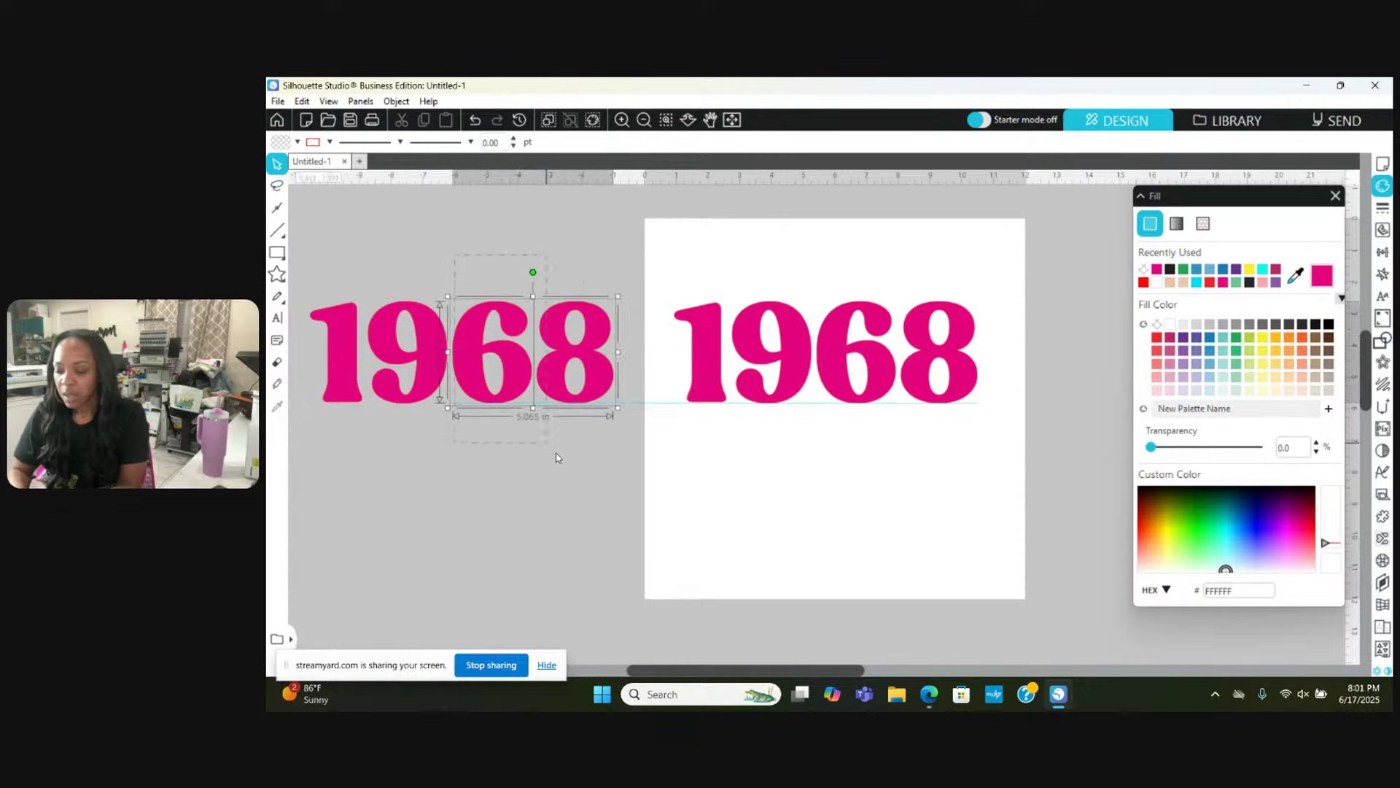
drag(594, 387, 445, 490)
scroll(444, 491, left, 3)
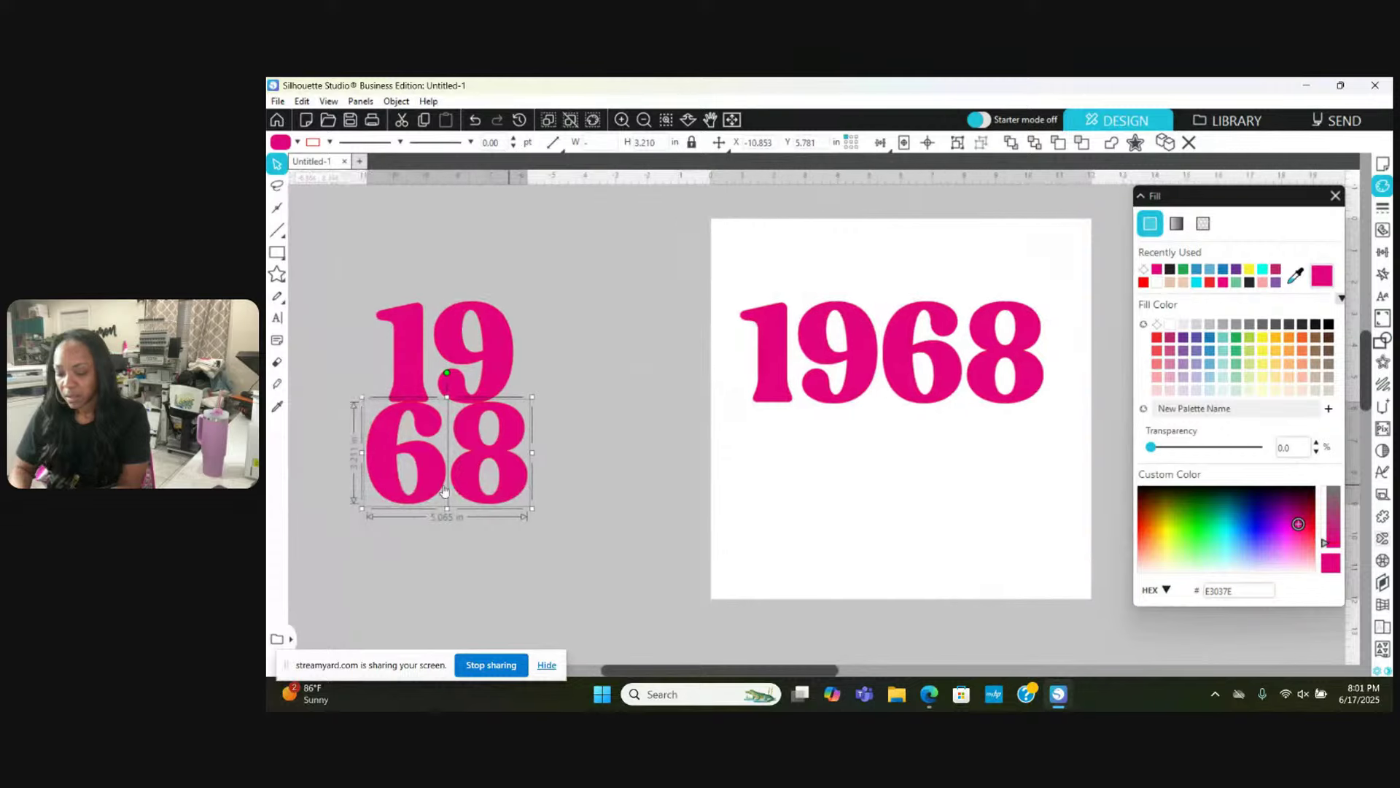
Step: Nudge the 19, the 9 and the 6 closer together in the stacked copy
click(453, 321)
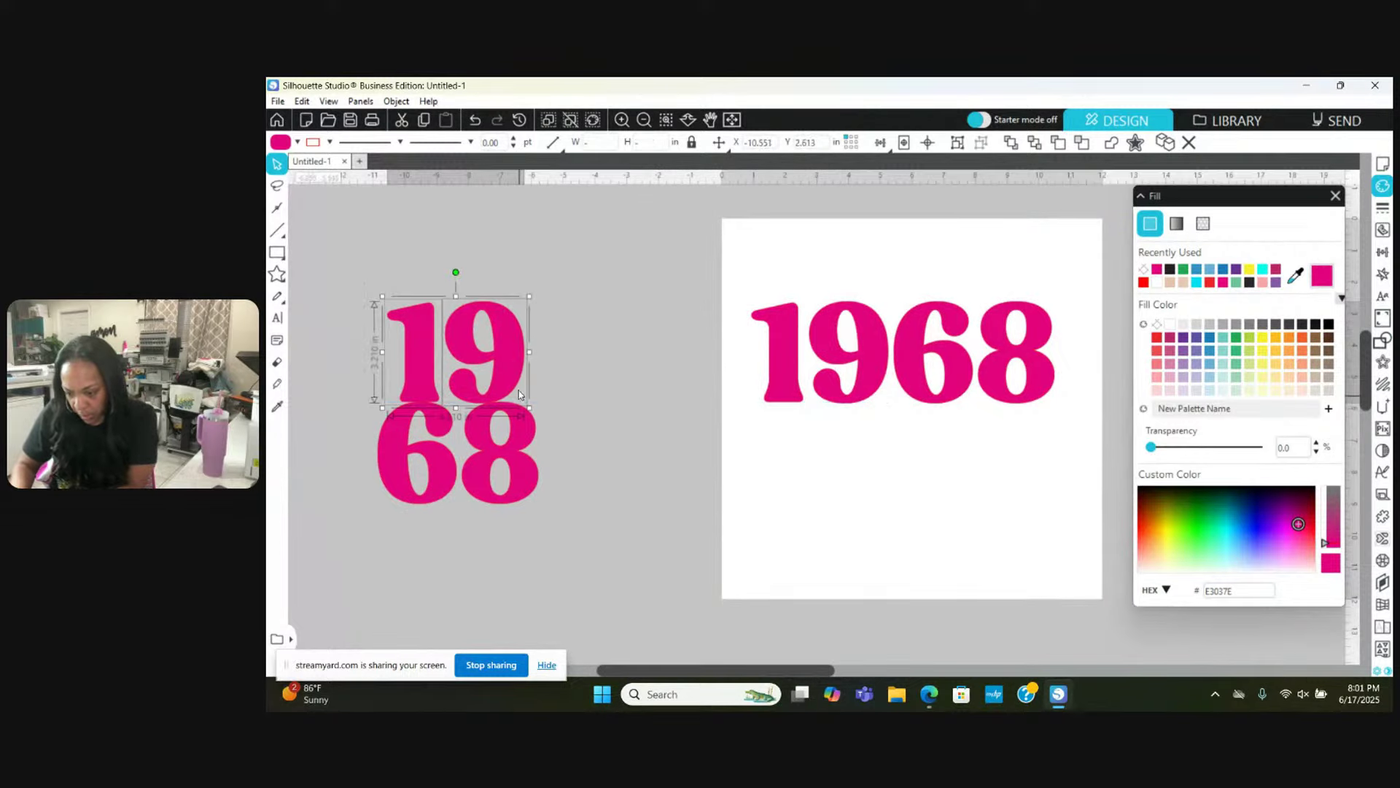
drag(518, 380, 519, 378)
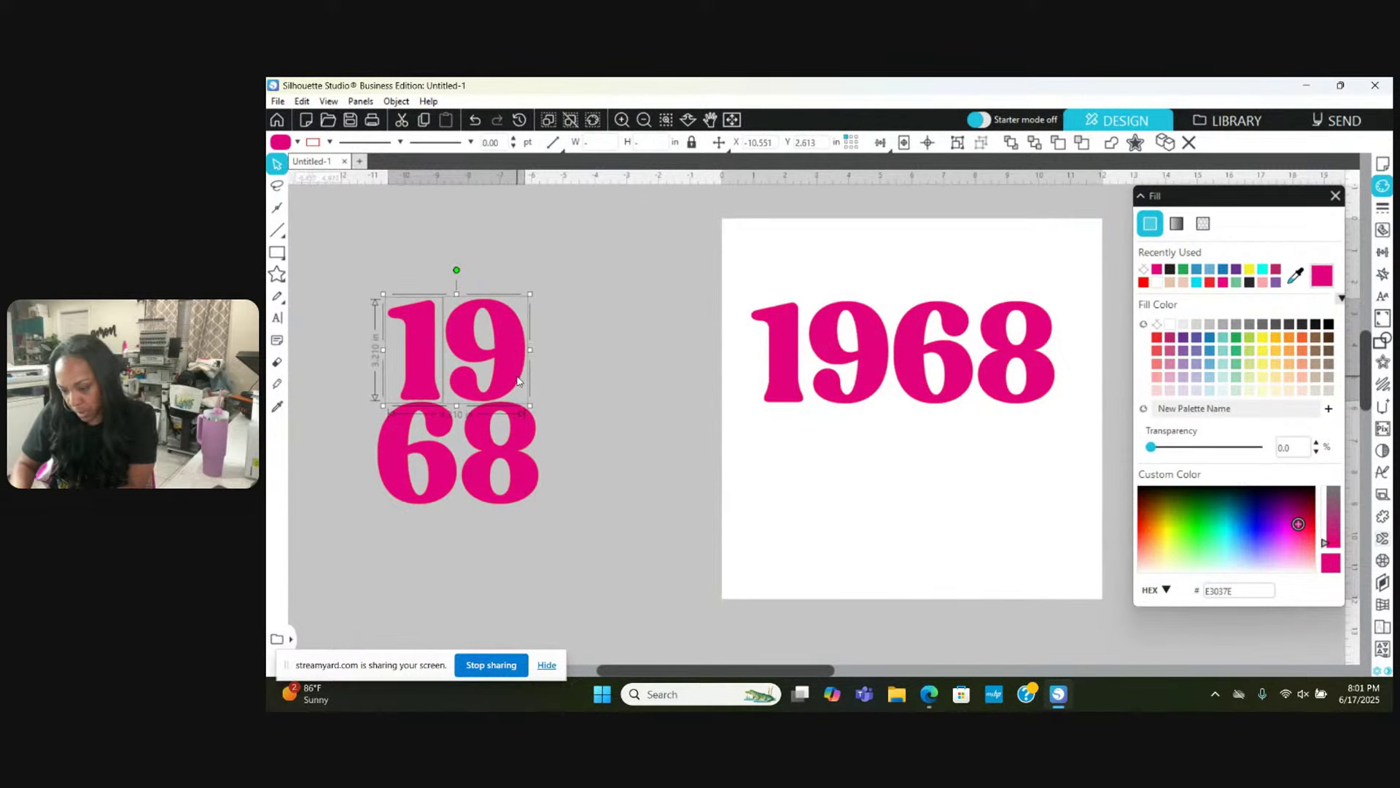
click(559, 311)
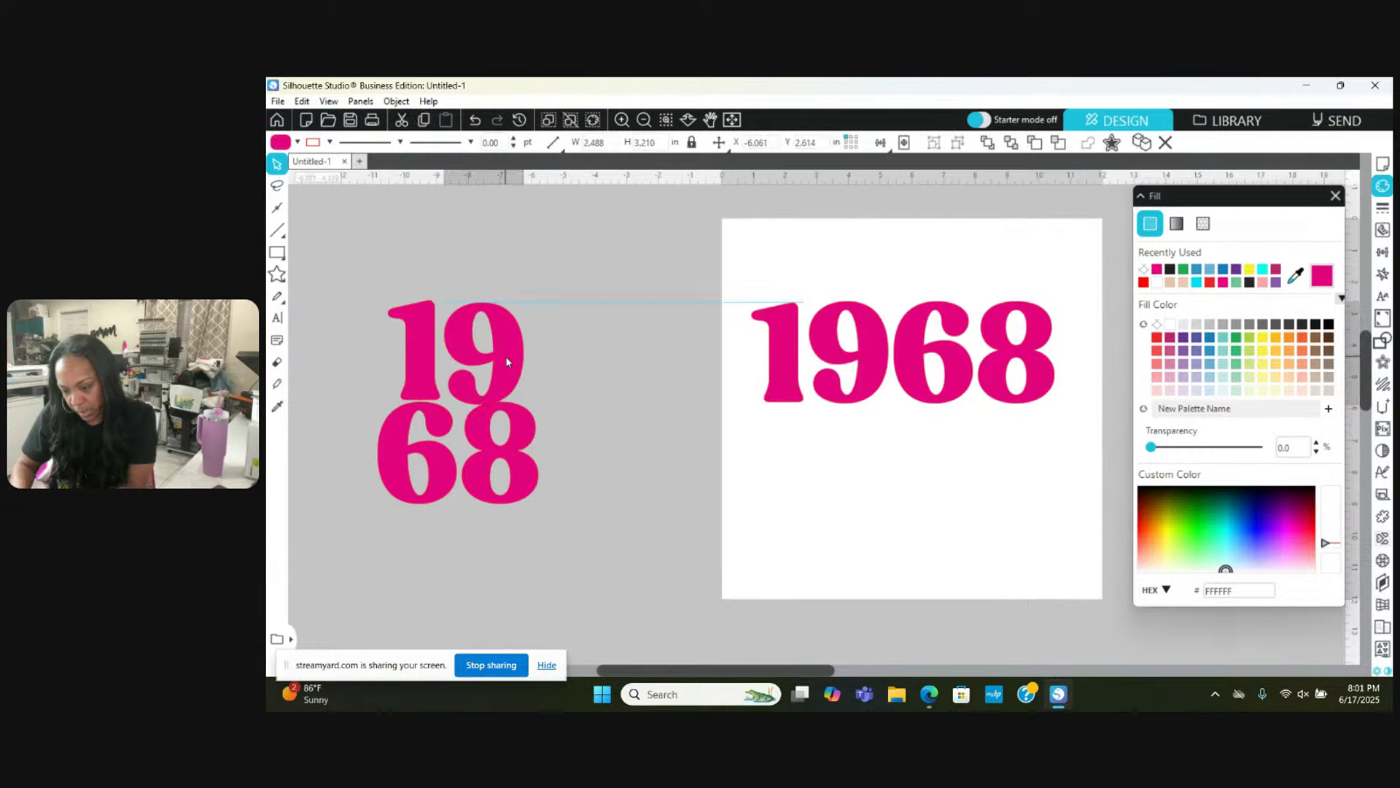
drag(508, 363, 515, 360)
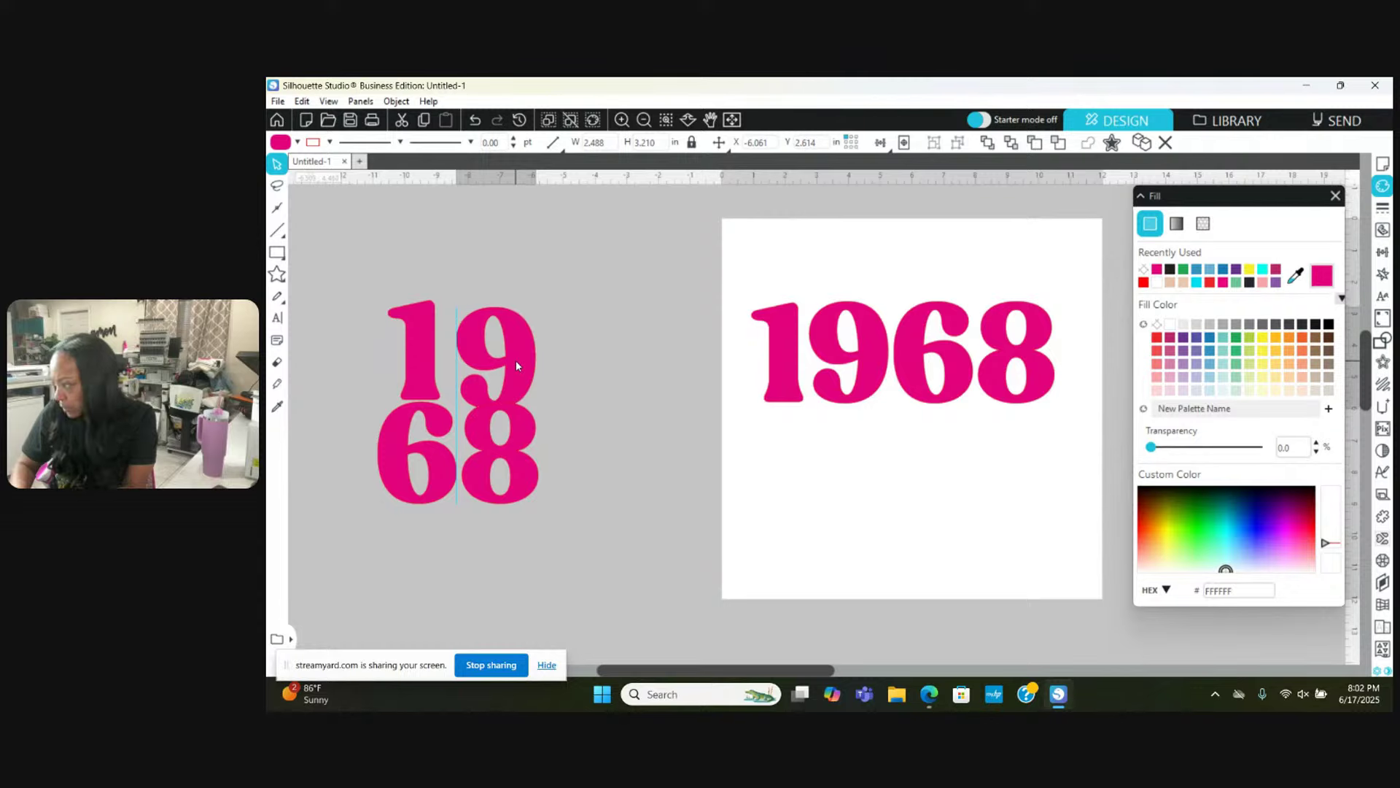
key(Escape)
drag(412, 425, 412, 413)
key(Escape)
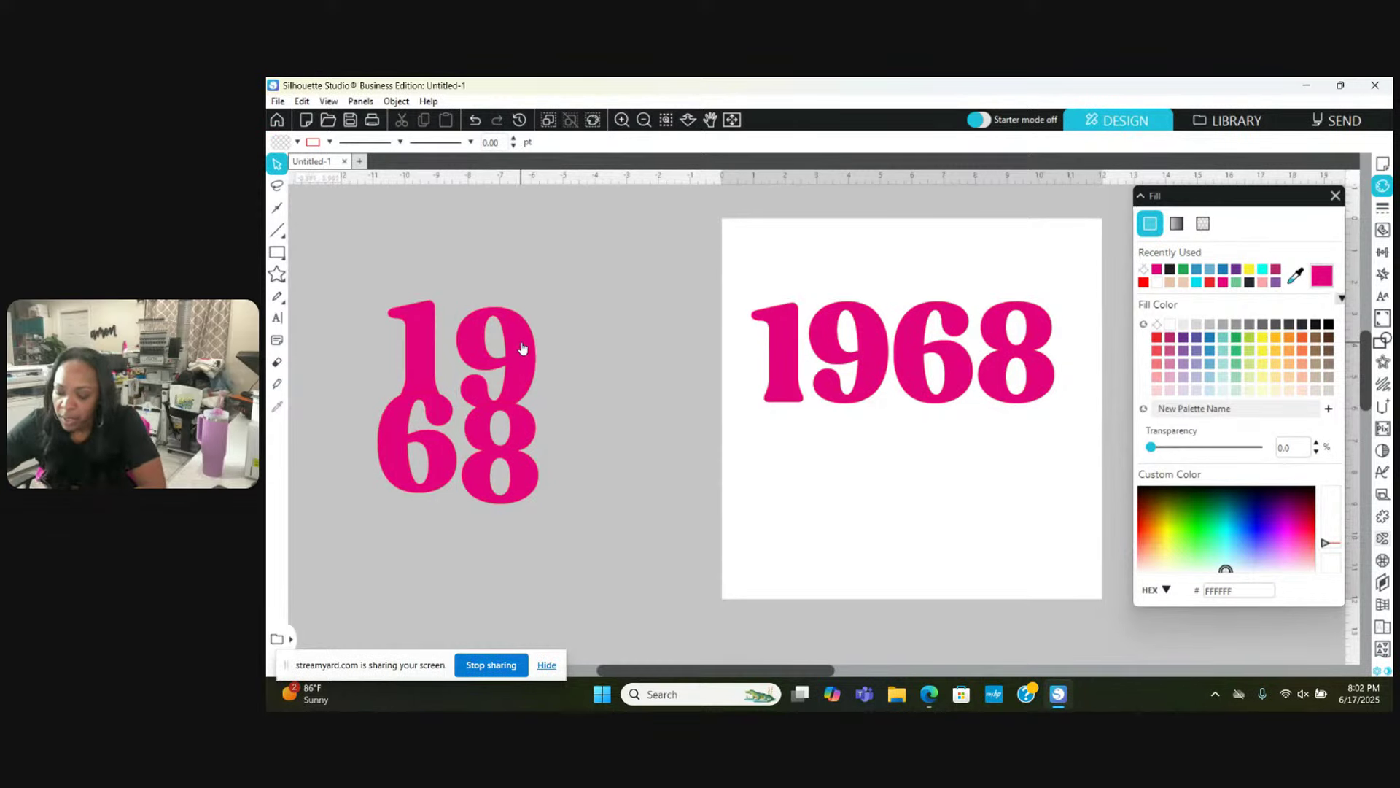
click(522, 347)
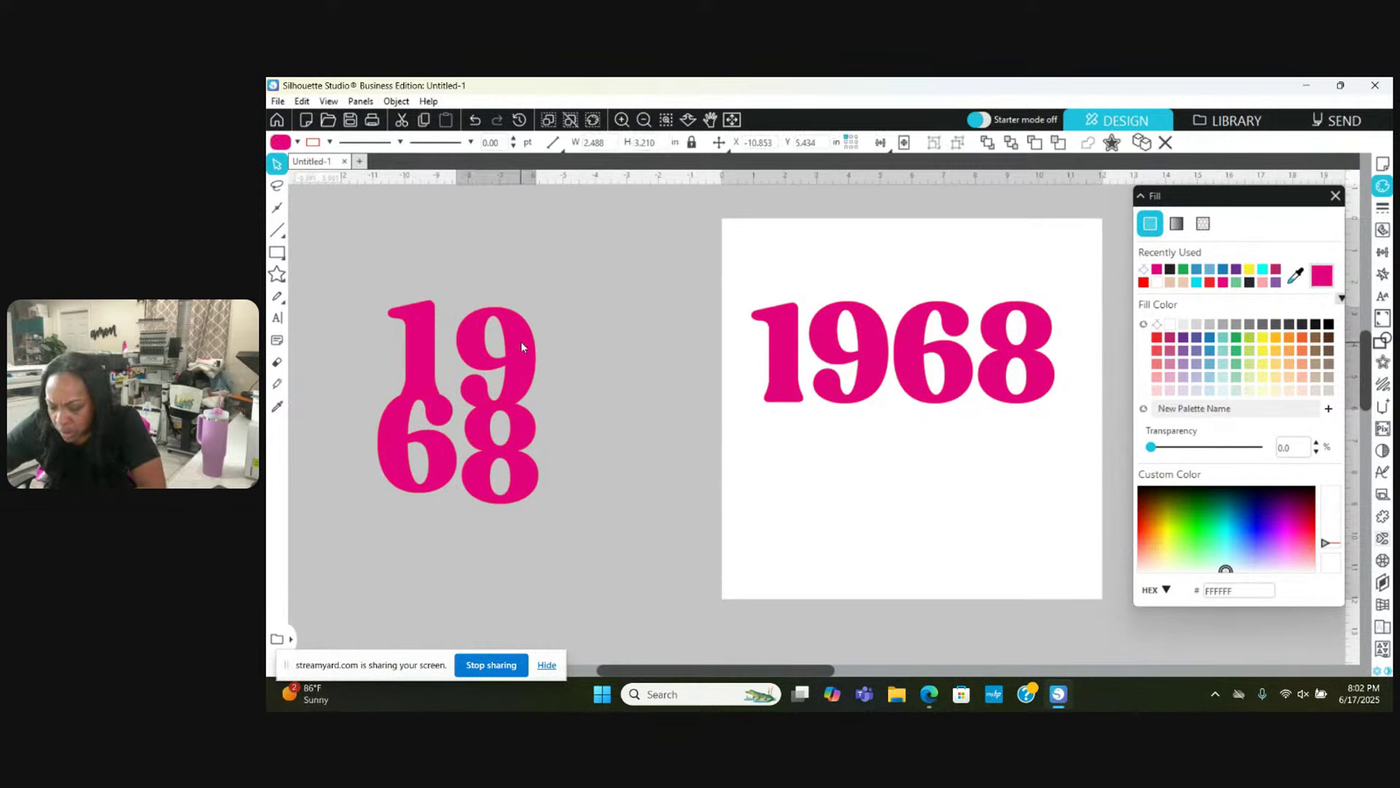
click(520, 341)
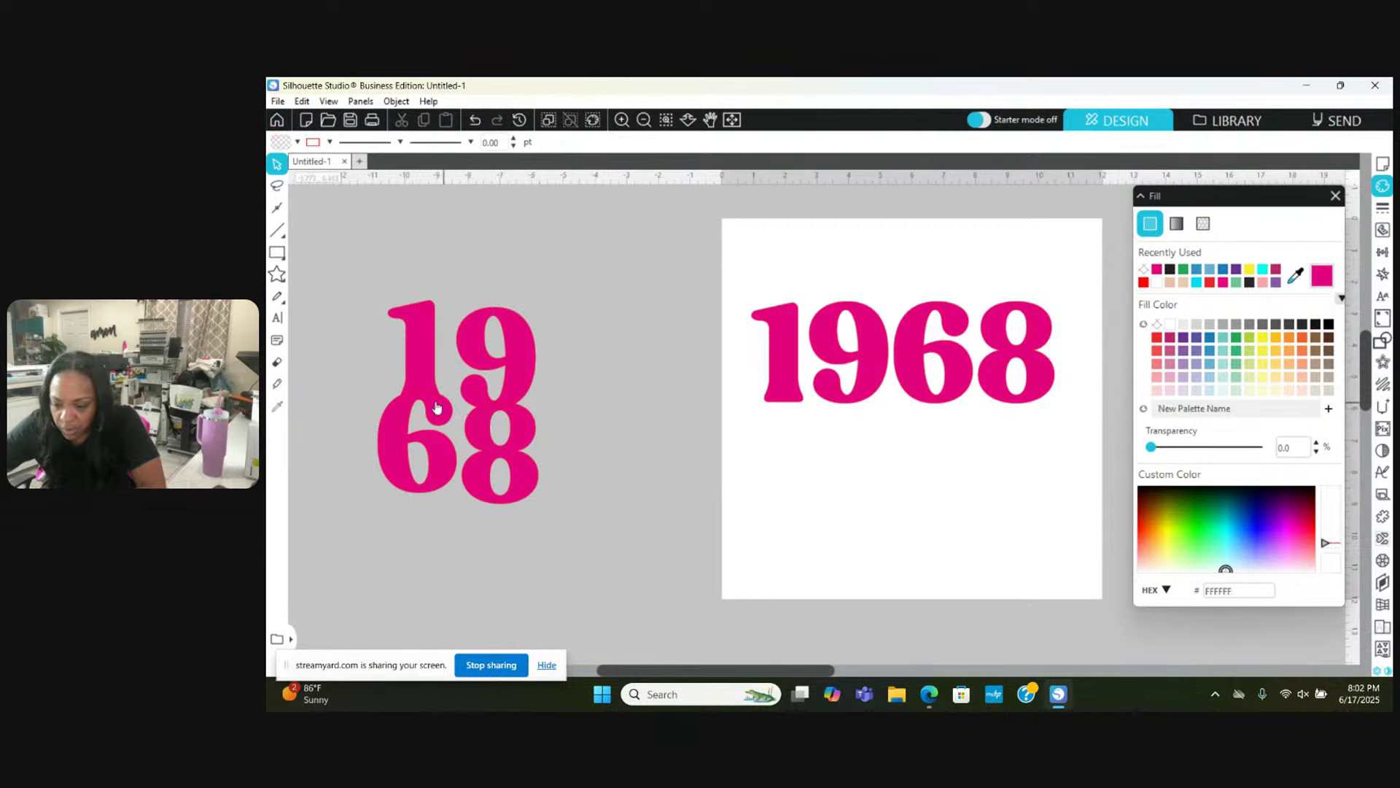
Step: Apply an outline colour to all four stacked 19/68 digits
click(400, 408)
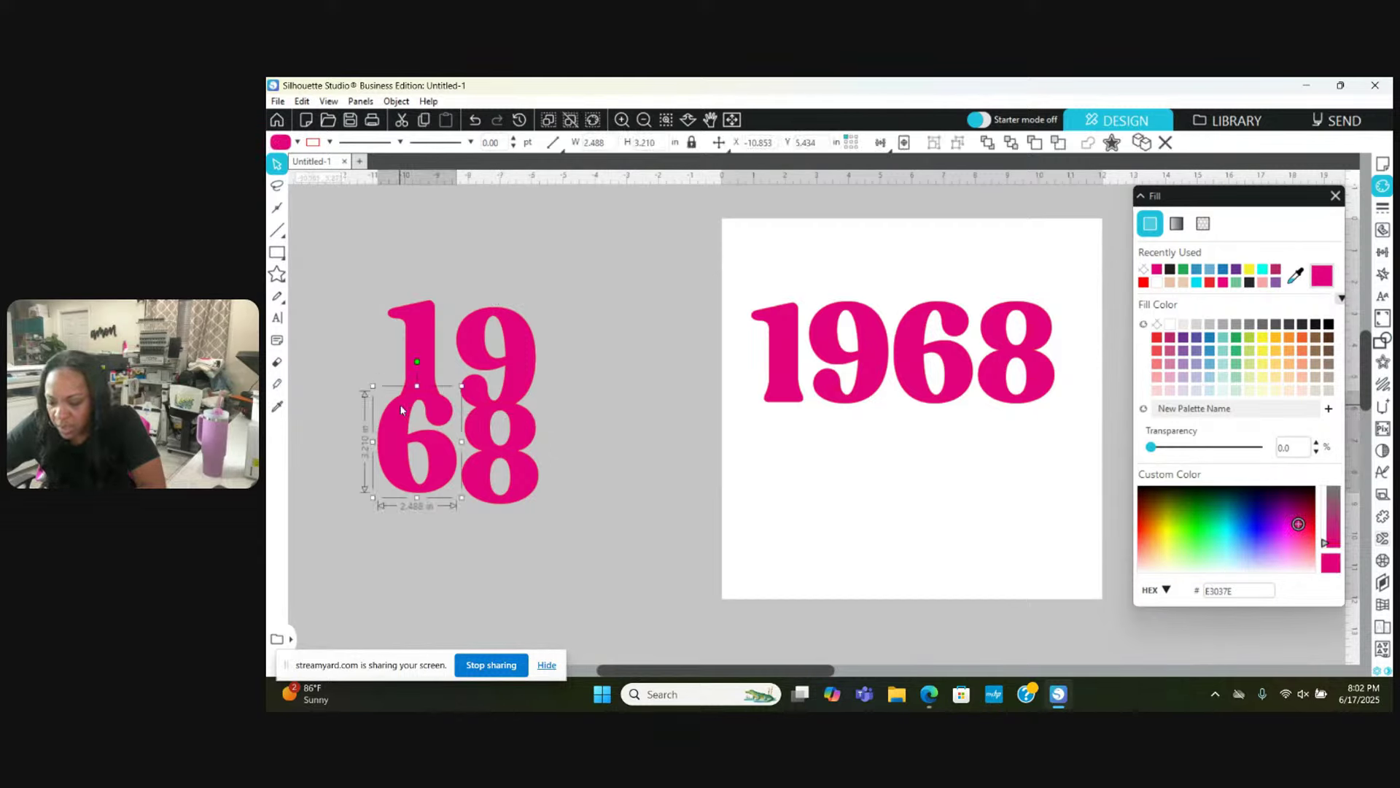
right_click(400, 407)
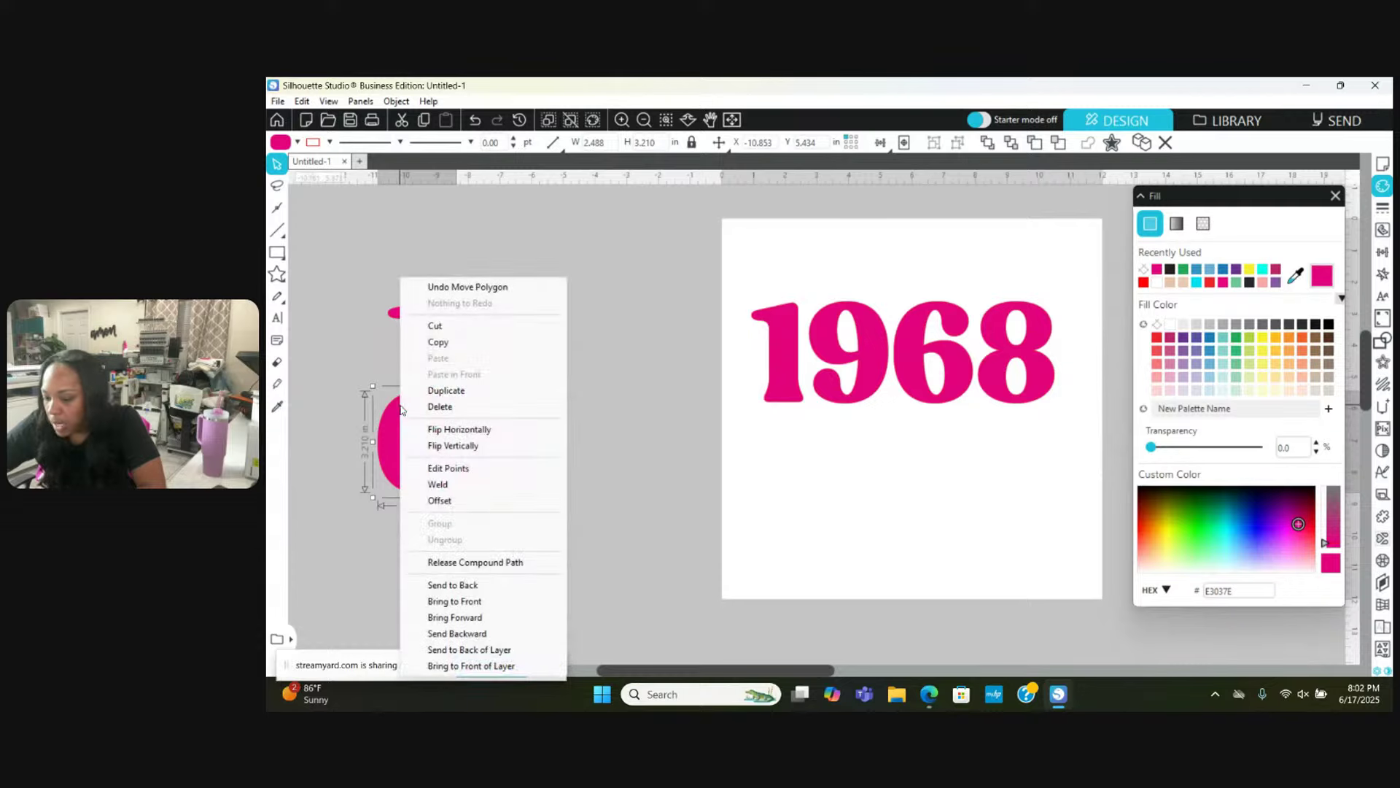
click(653, 374)
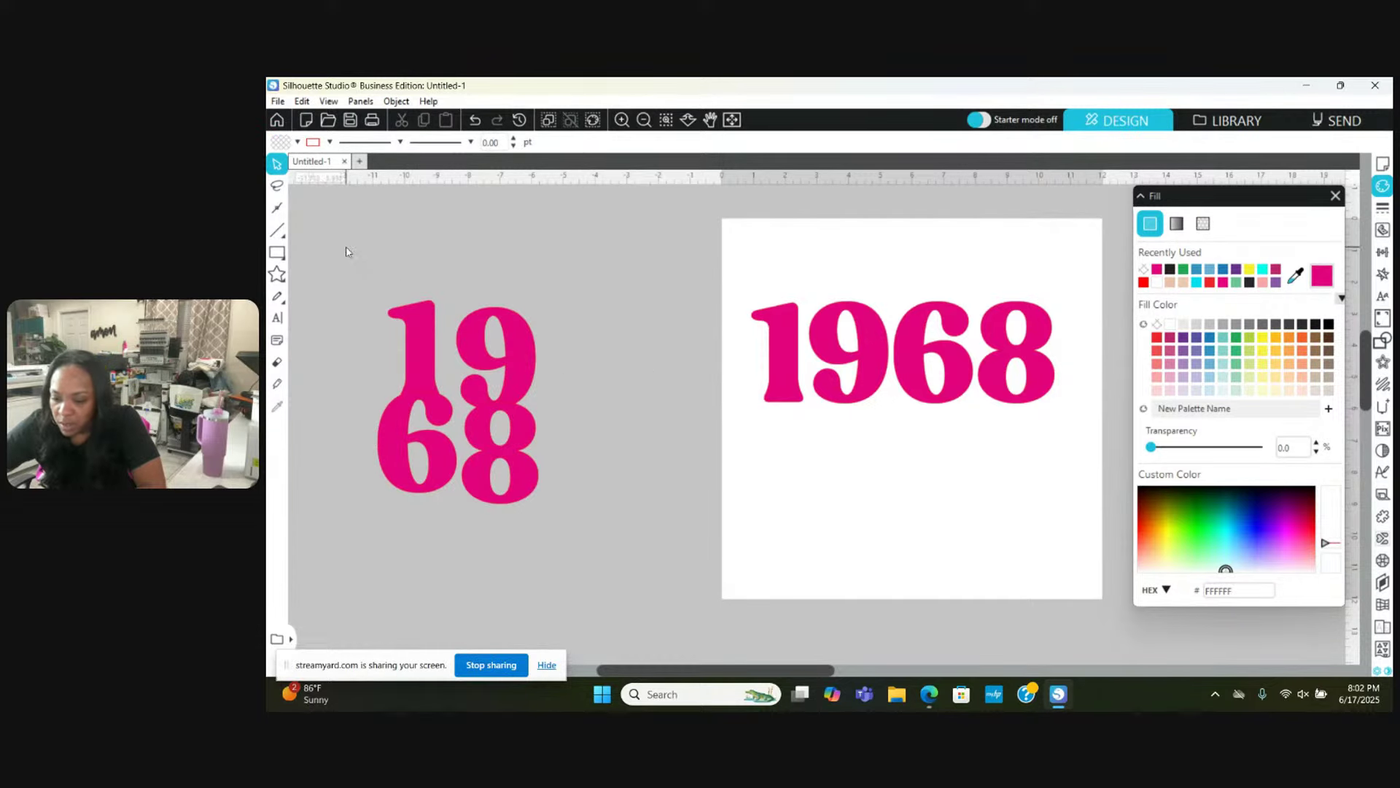
drag(344, 256, 566, 525)
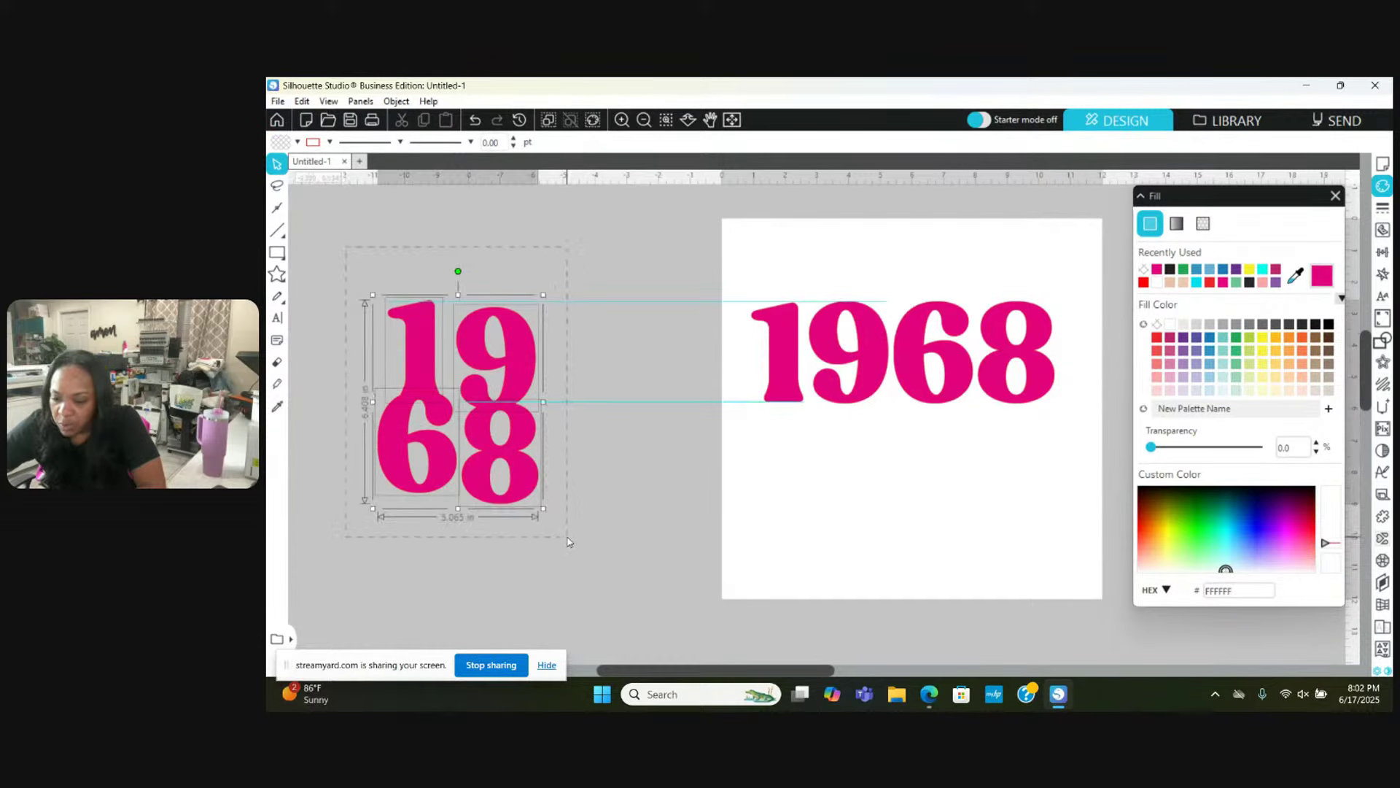
click(329, 143)
click(315, 165)
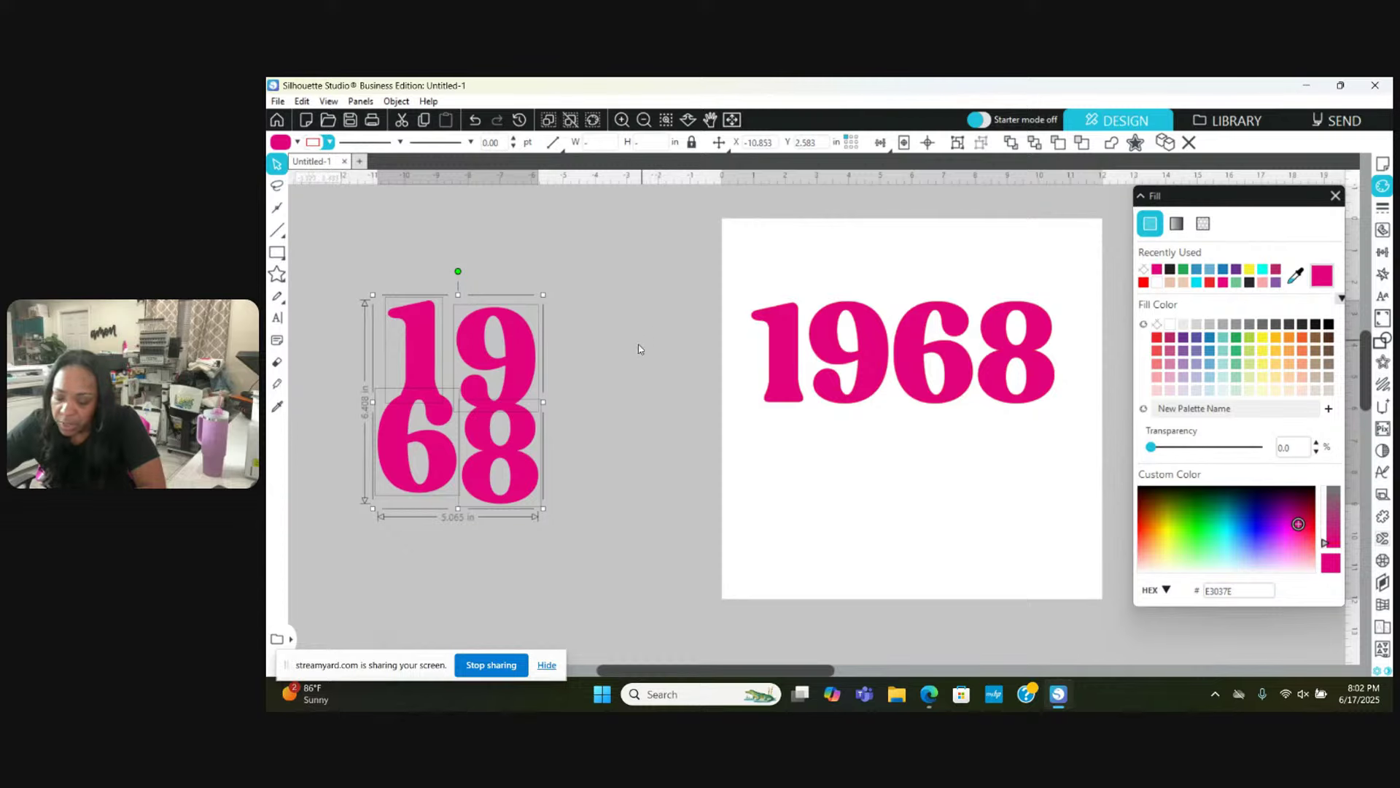
click(584, 375)
Step: Add a 0.125 in offset around the 6 and fill it black
click(391, 436)
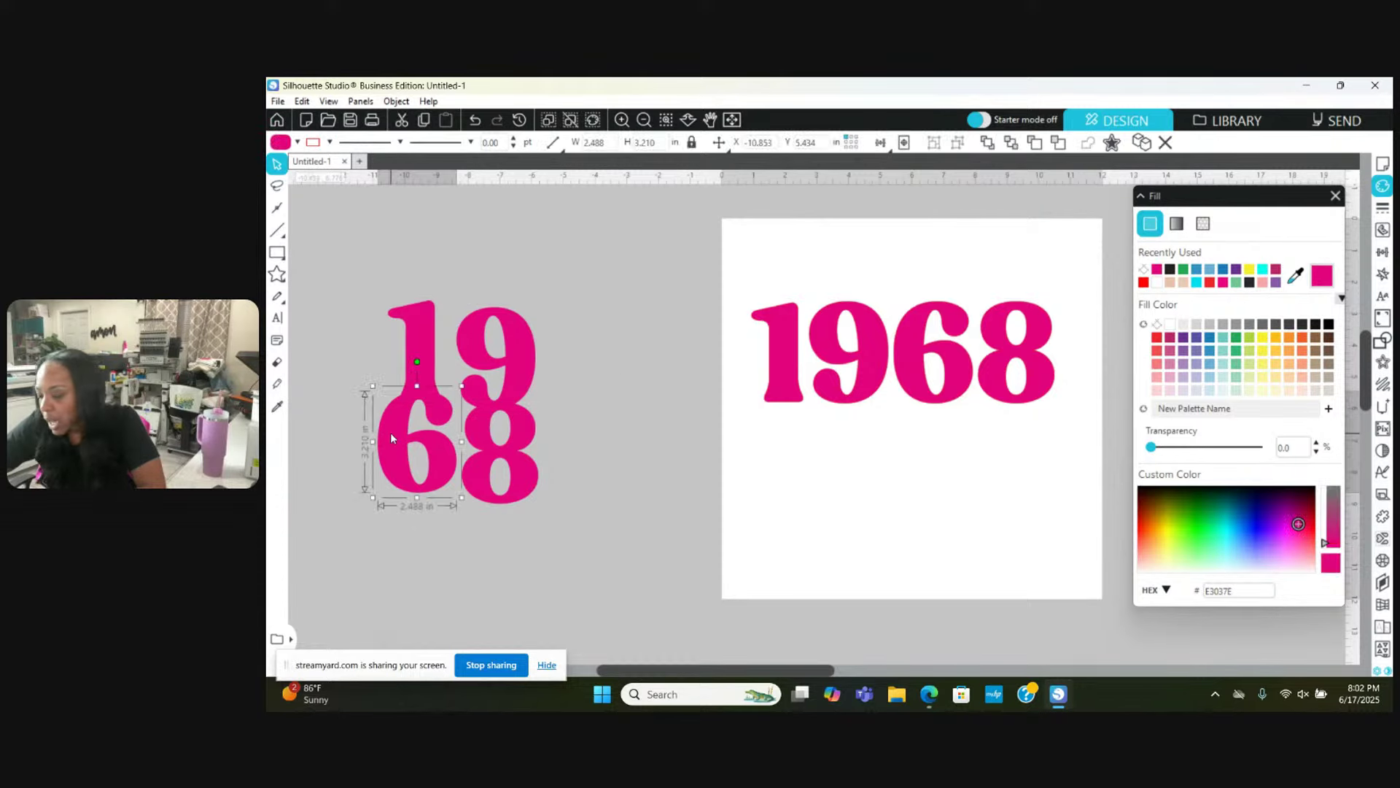
click(1383, 362)
click(1178, 233)
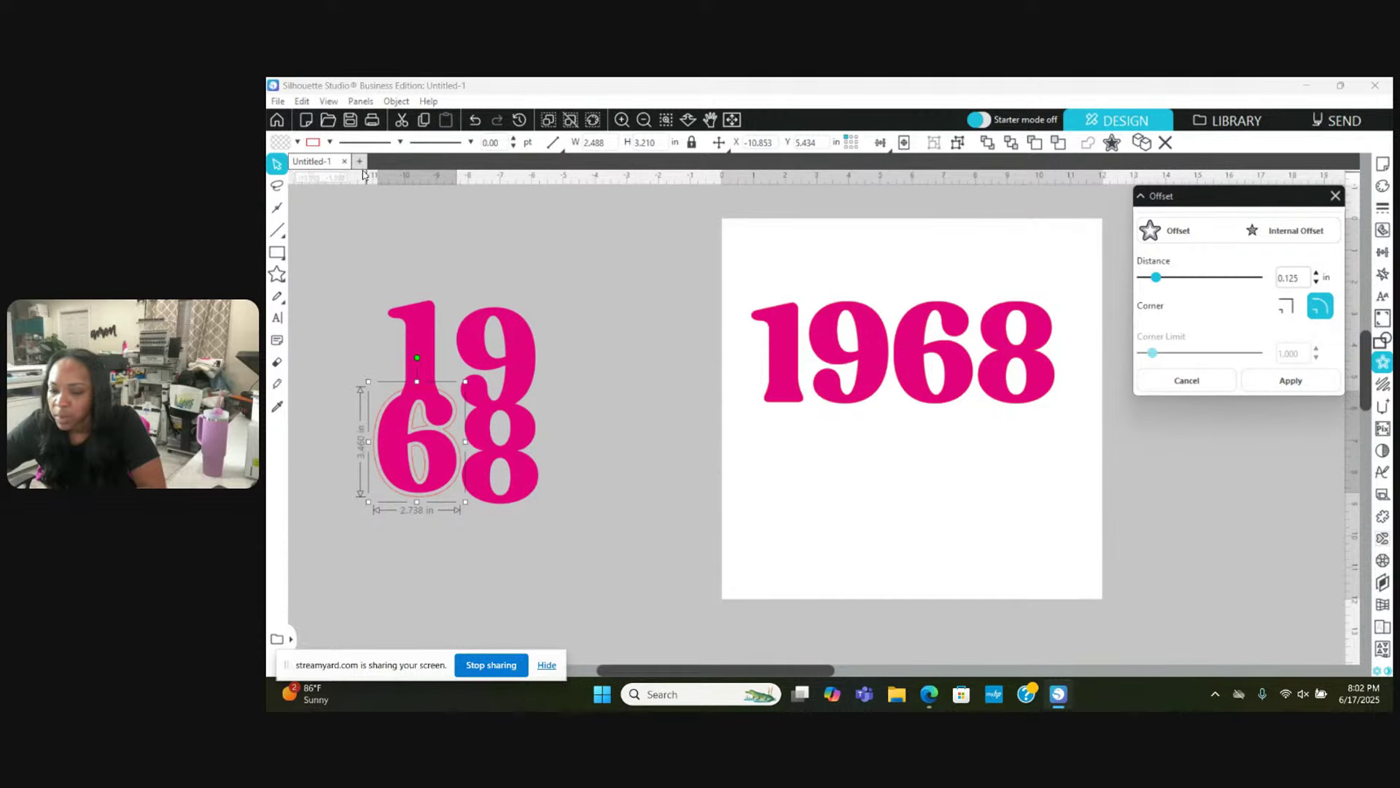
click(294, 143)
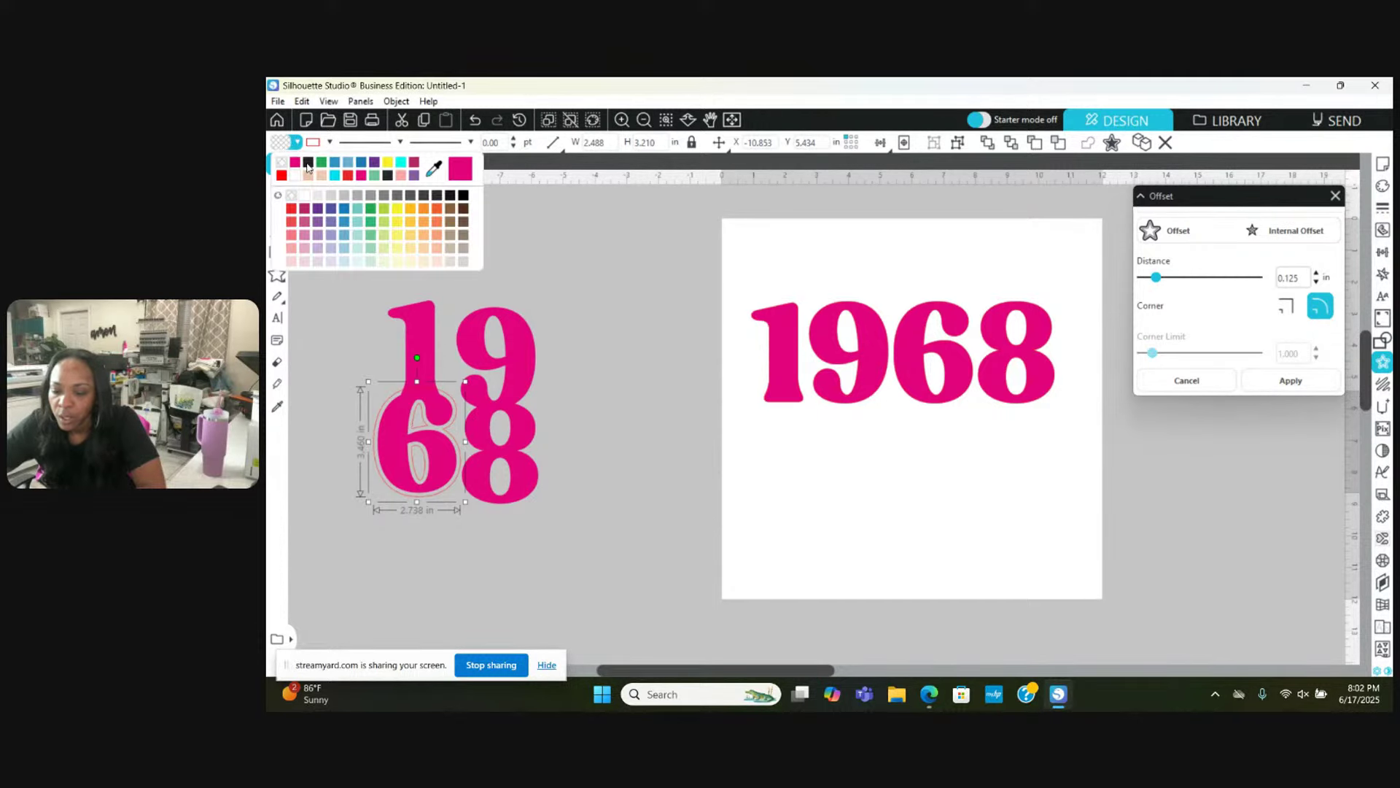
click(307, 163)
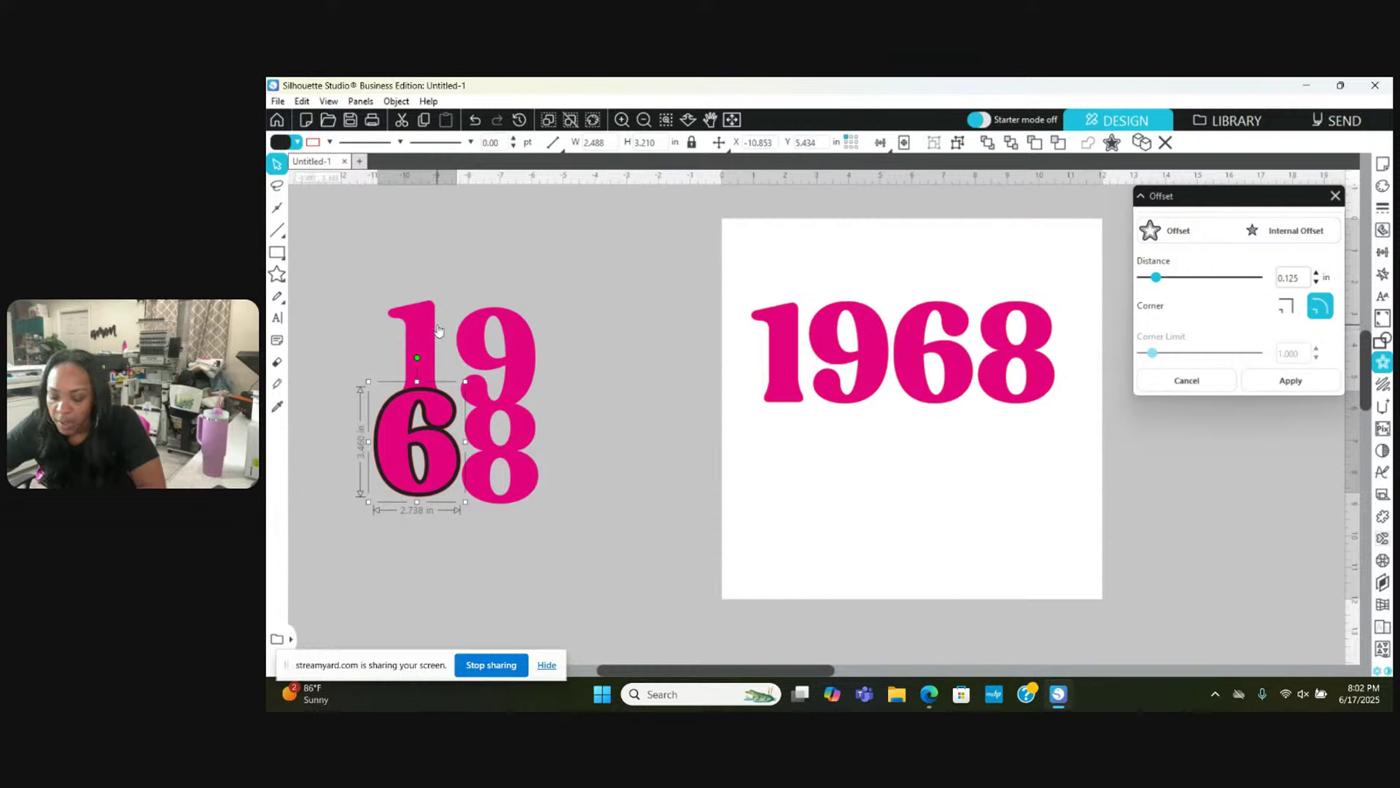
Step: Select the 1 together with the 6's offset and move the Offset panel down
shift+click(422, 353)
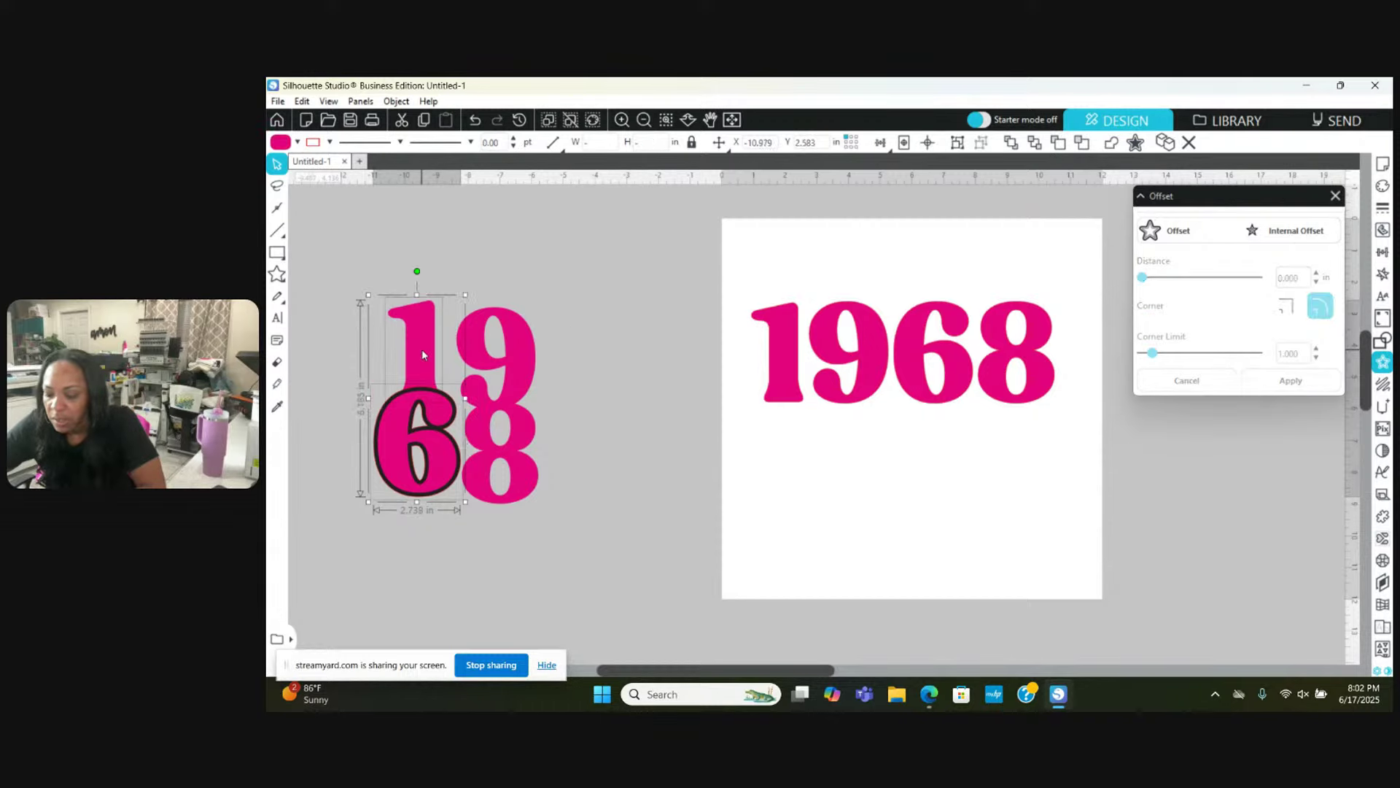
drag(1270, 201, 1277, 374)
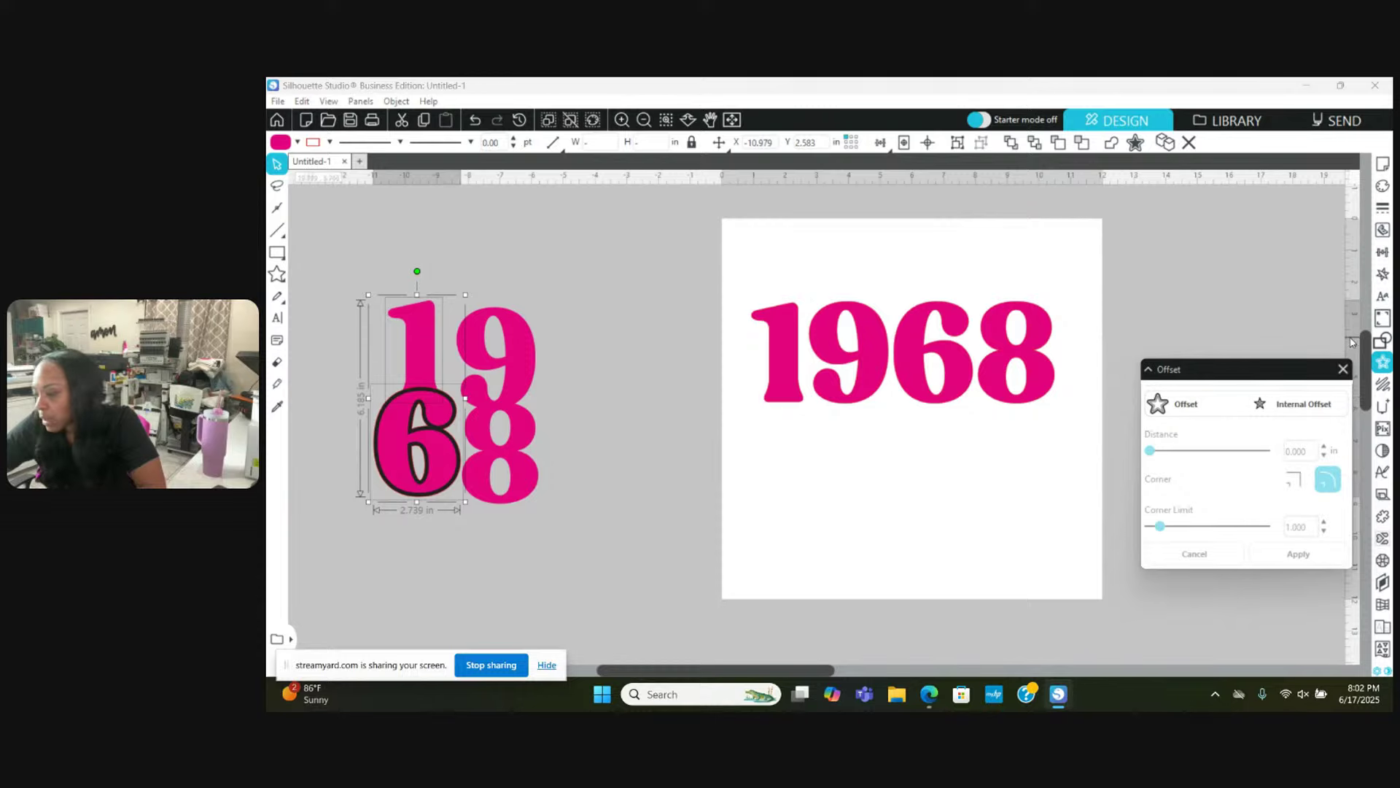
click(1380, 341)
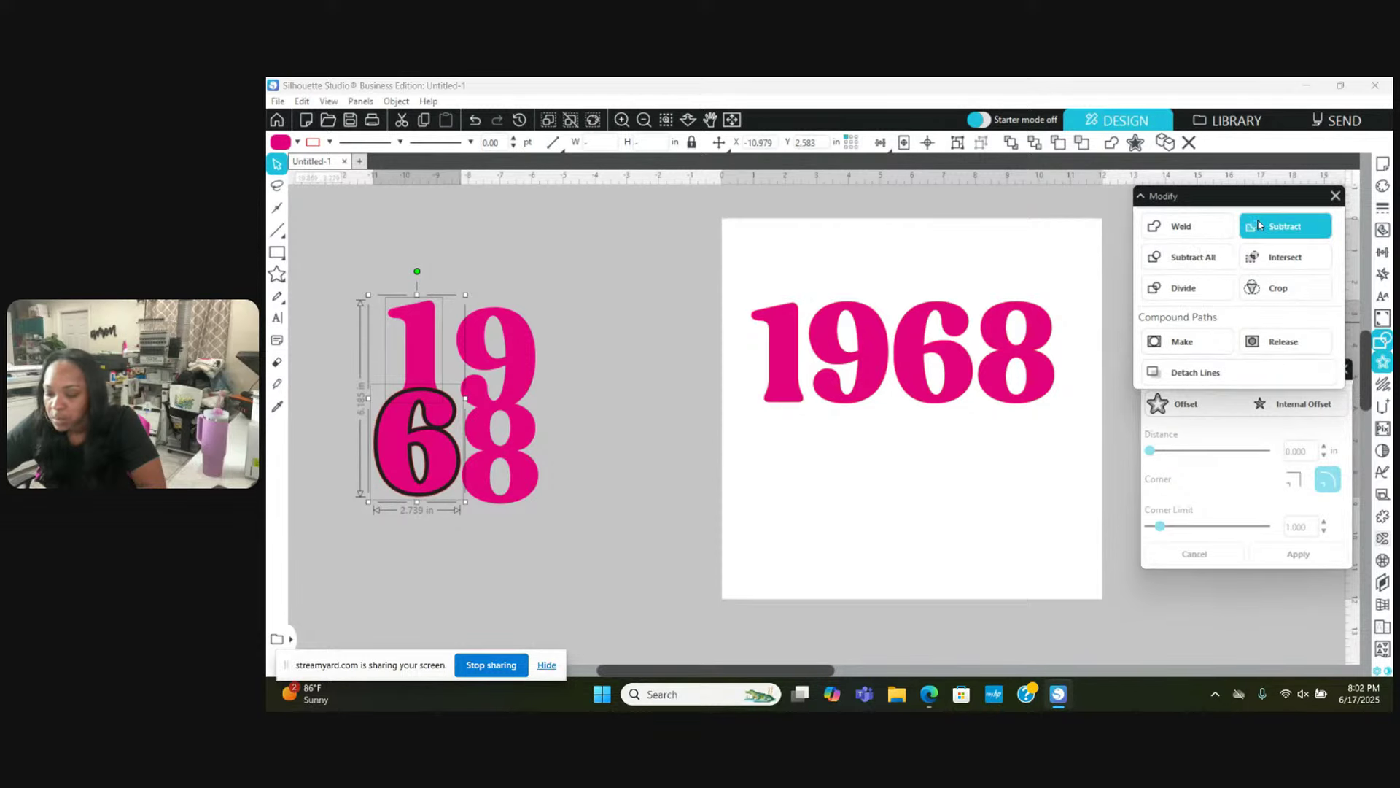
Step: Subtract the 6's offset from the 1, dock Offset under Modify, and select the 9
click(1203, 261)
click(1101, 478)
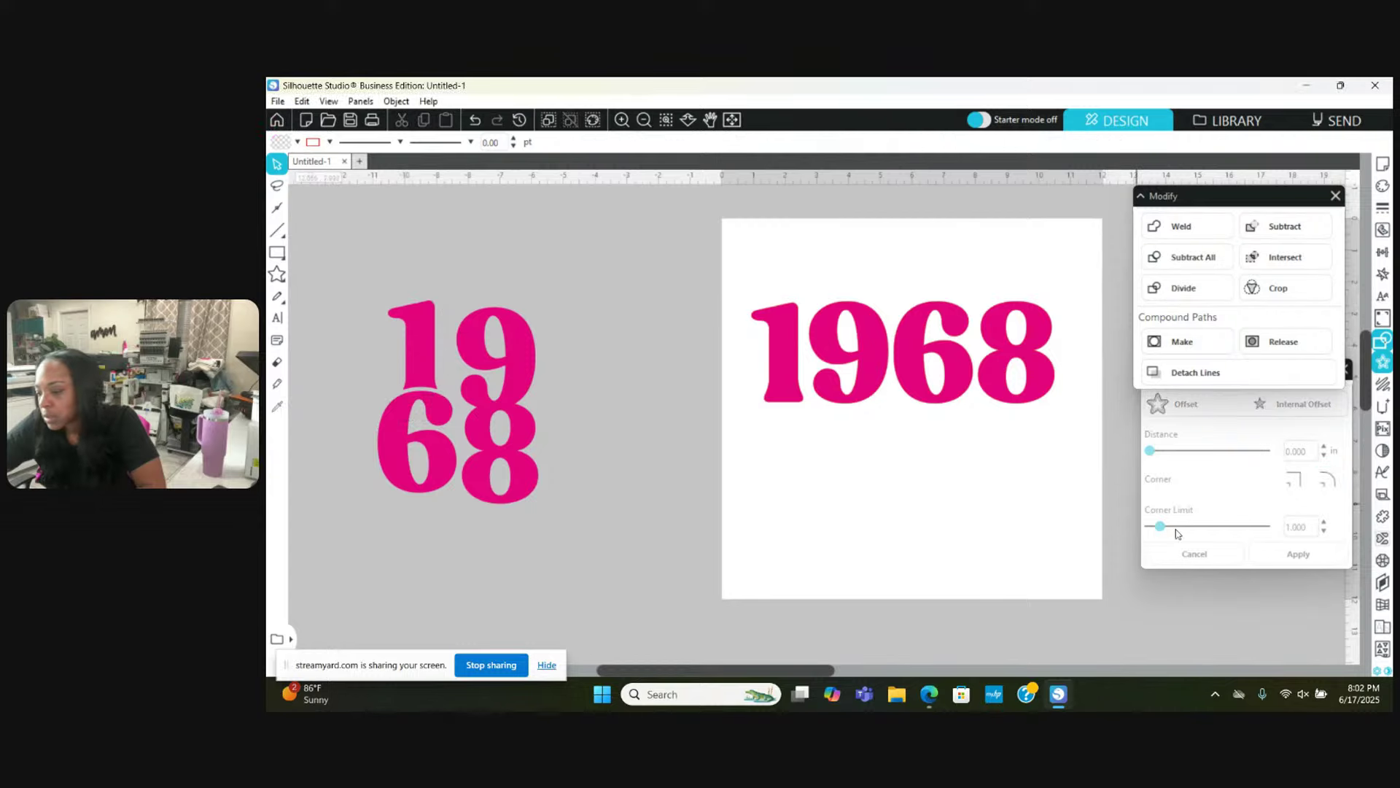
click(1227, 436)
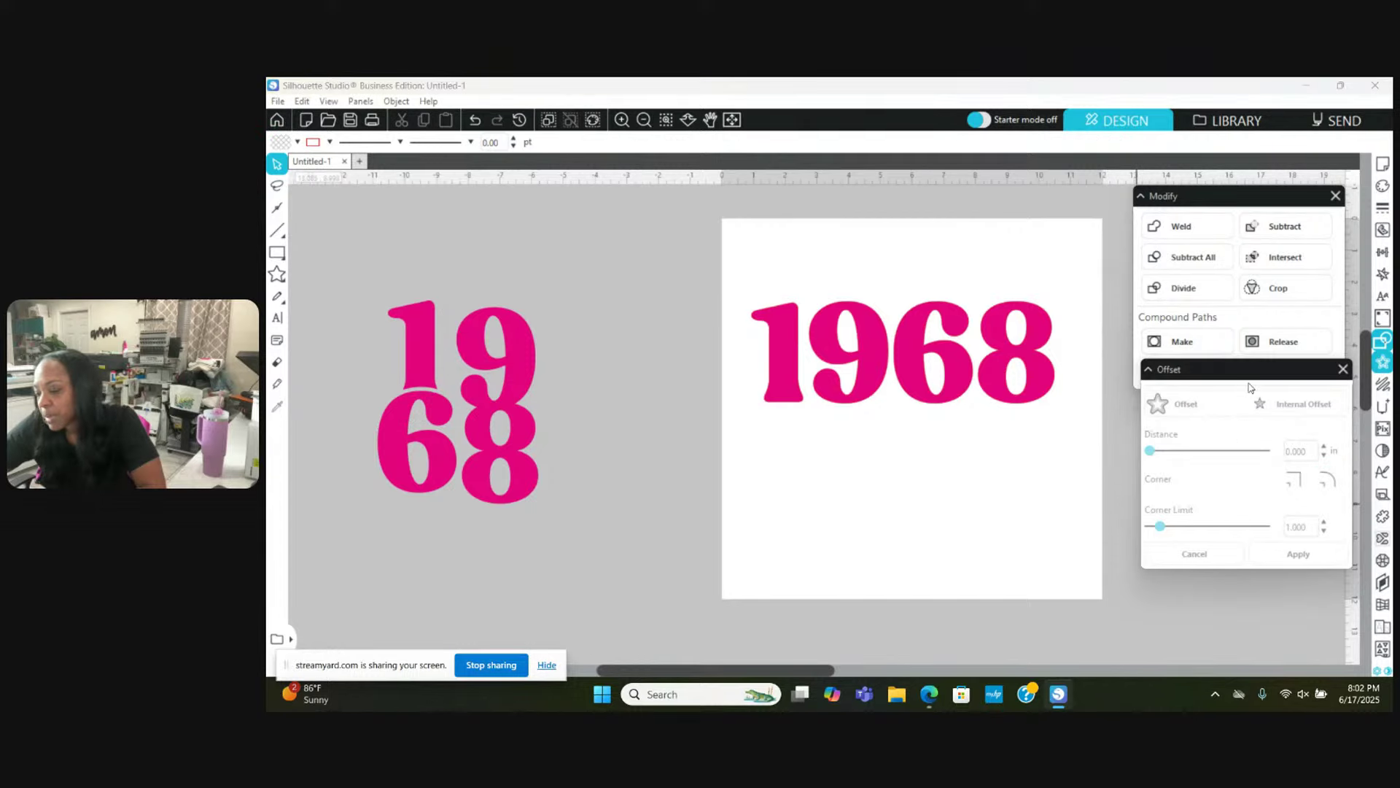
drag(1250, 374, 1239, 421)
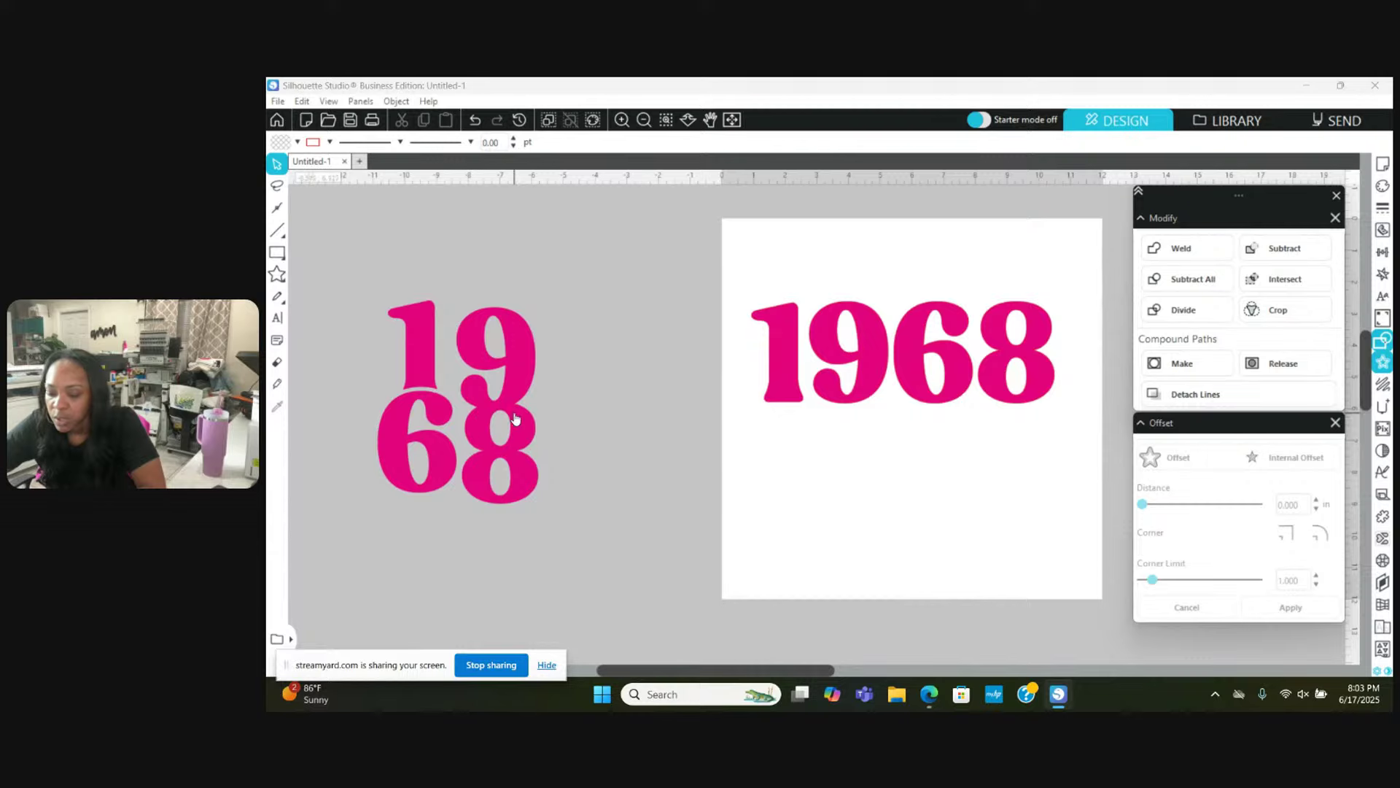
click(514, 378)
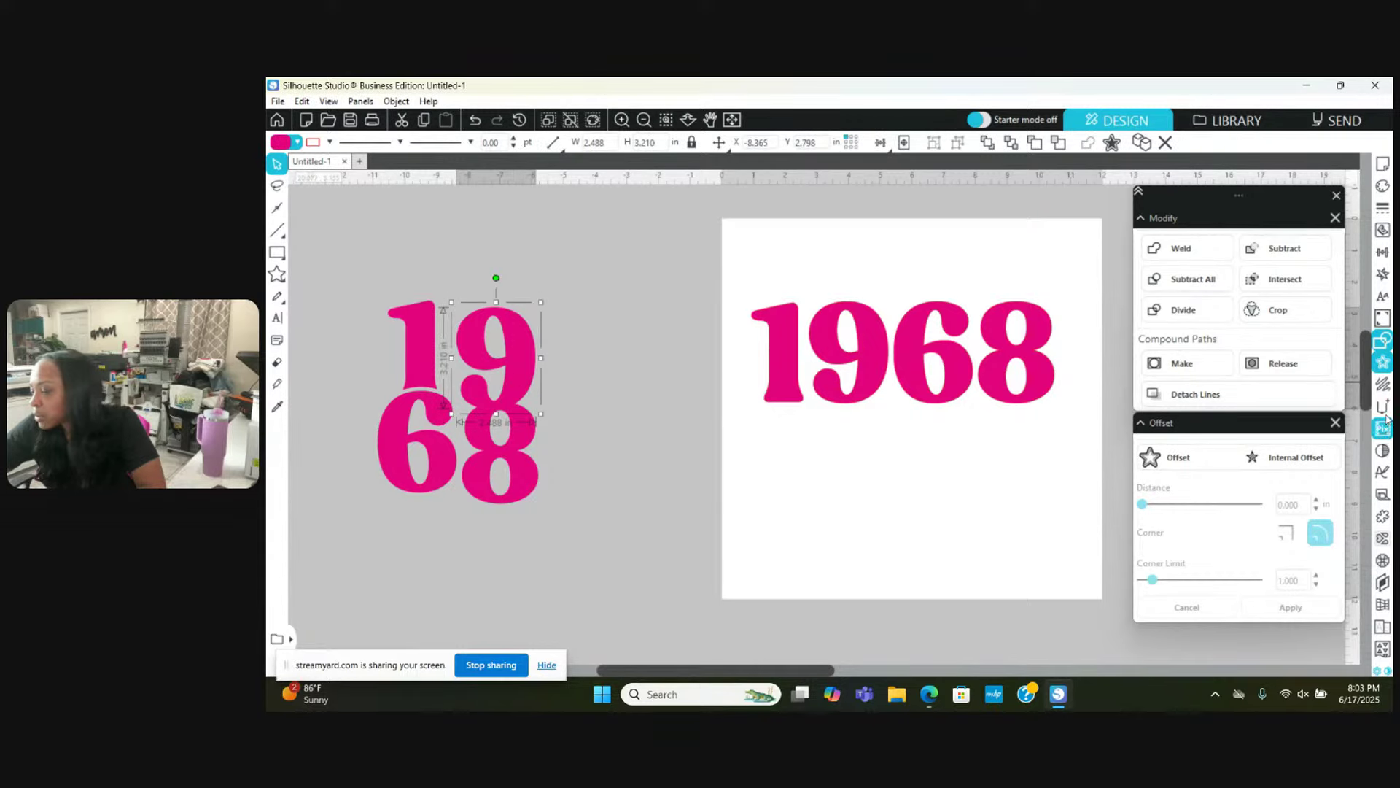
Step: Offset the 9 by 0.125 in, set the offset's line colour, and fill it black
click(1197, 457)
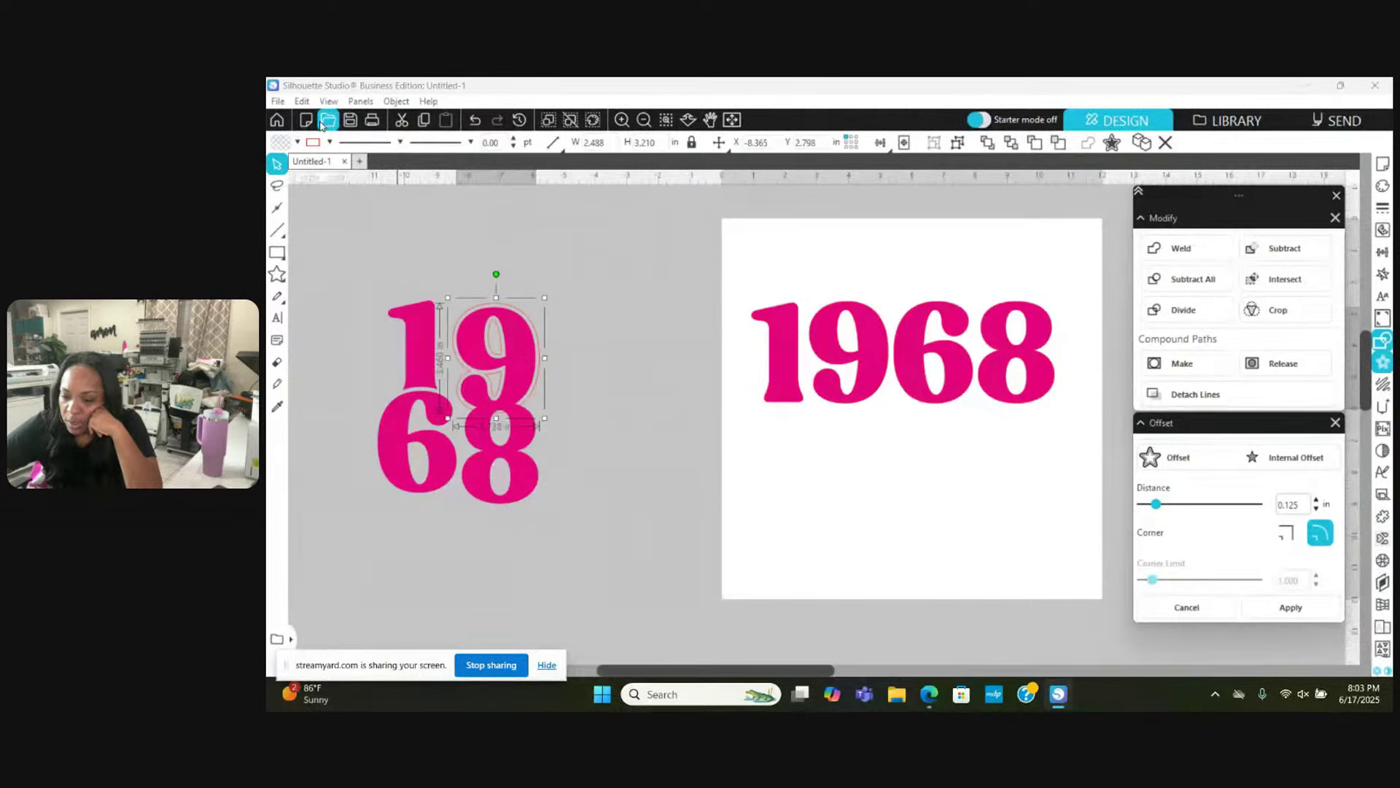
click(330, 141)
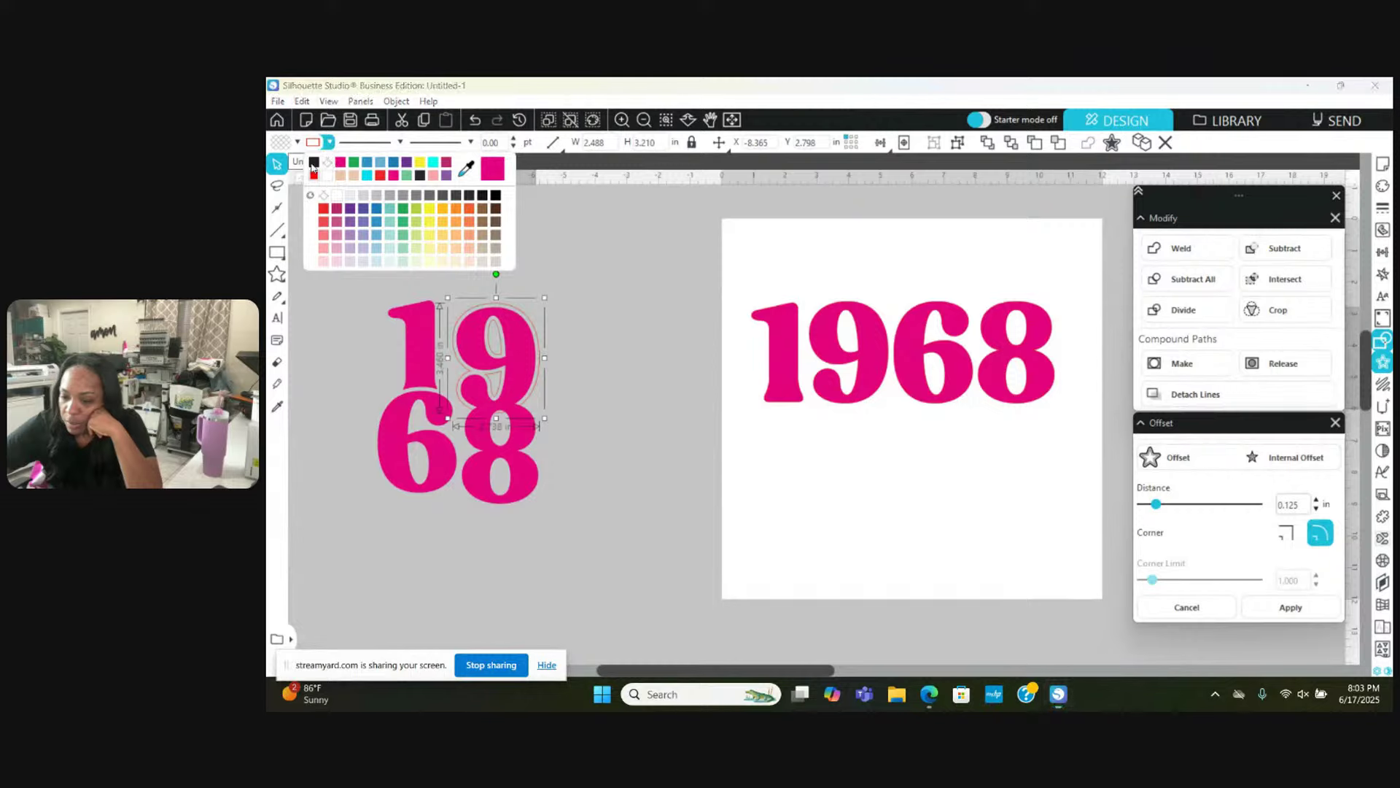
click(316, 164)
click(328, 142)
click(332, 163)
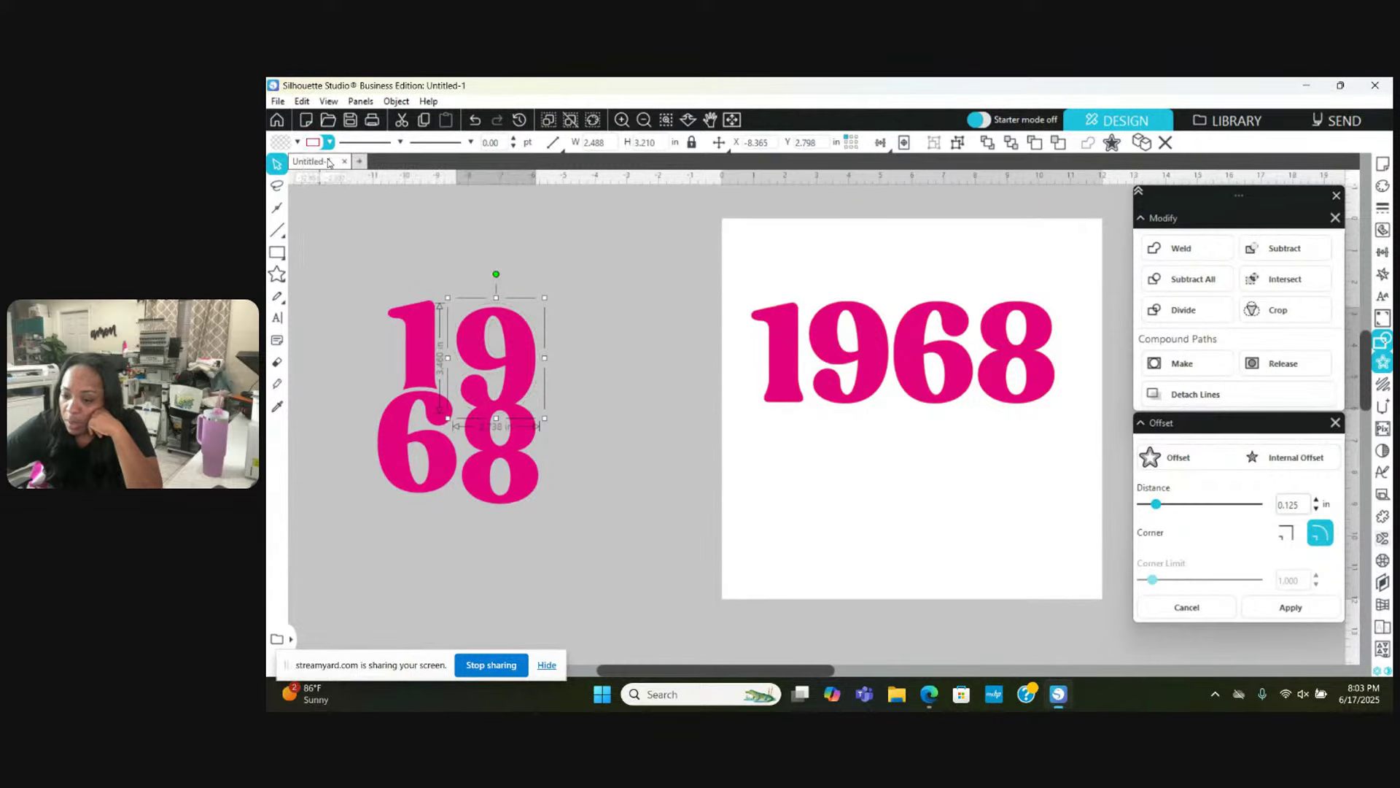
click(296, 143)
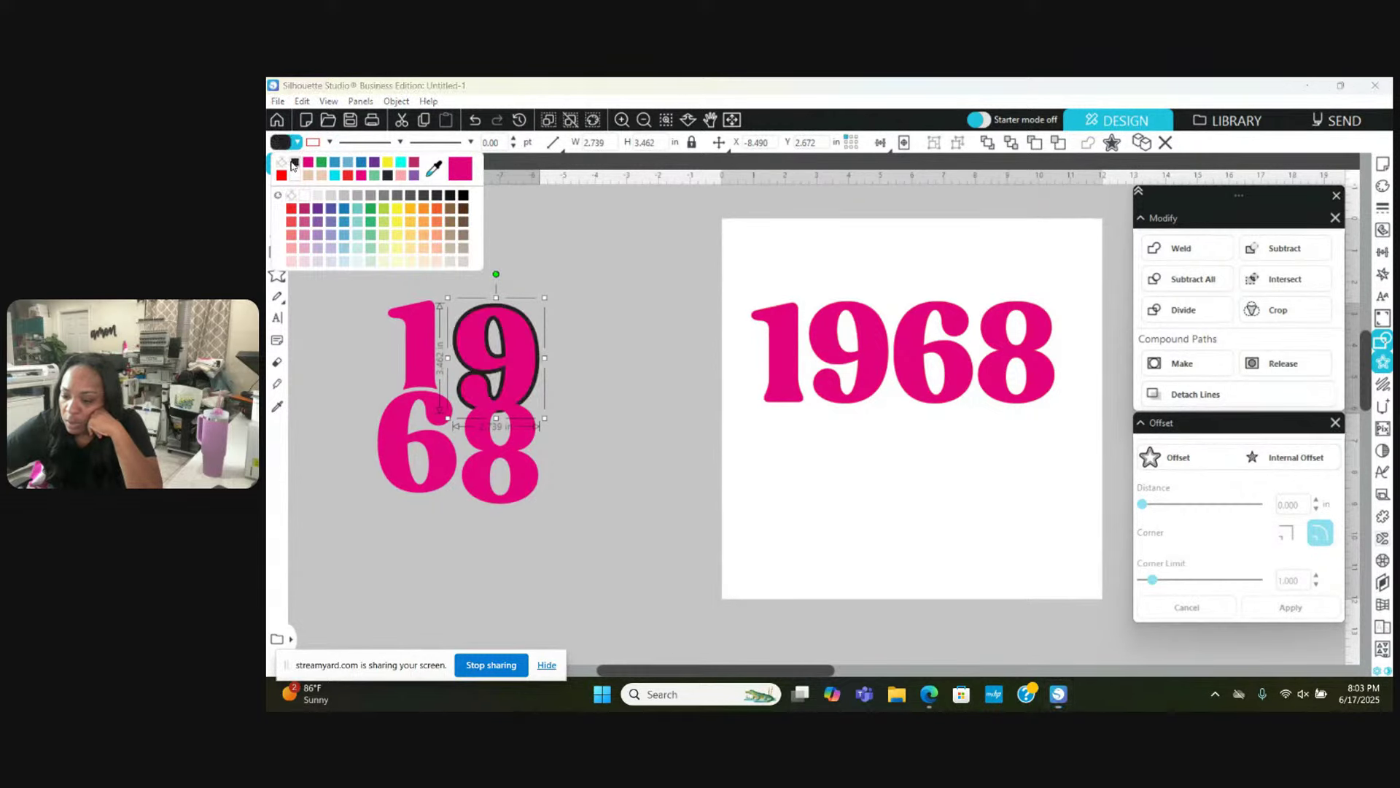
click(291, 165)
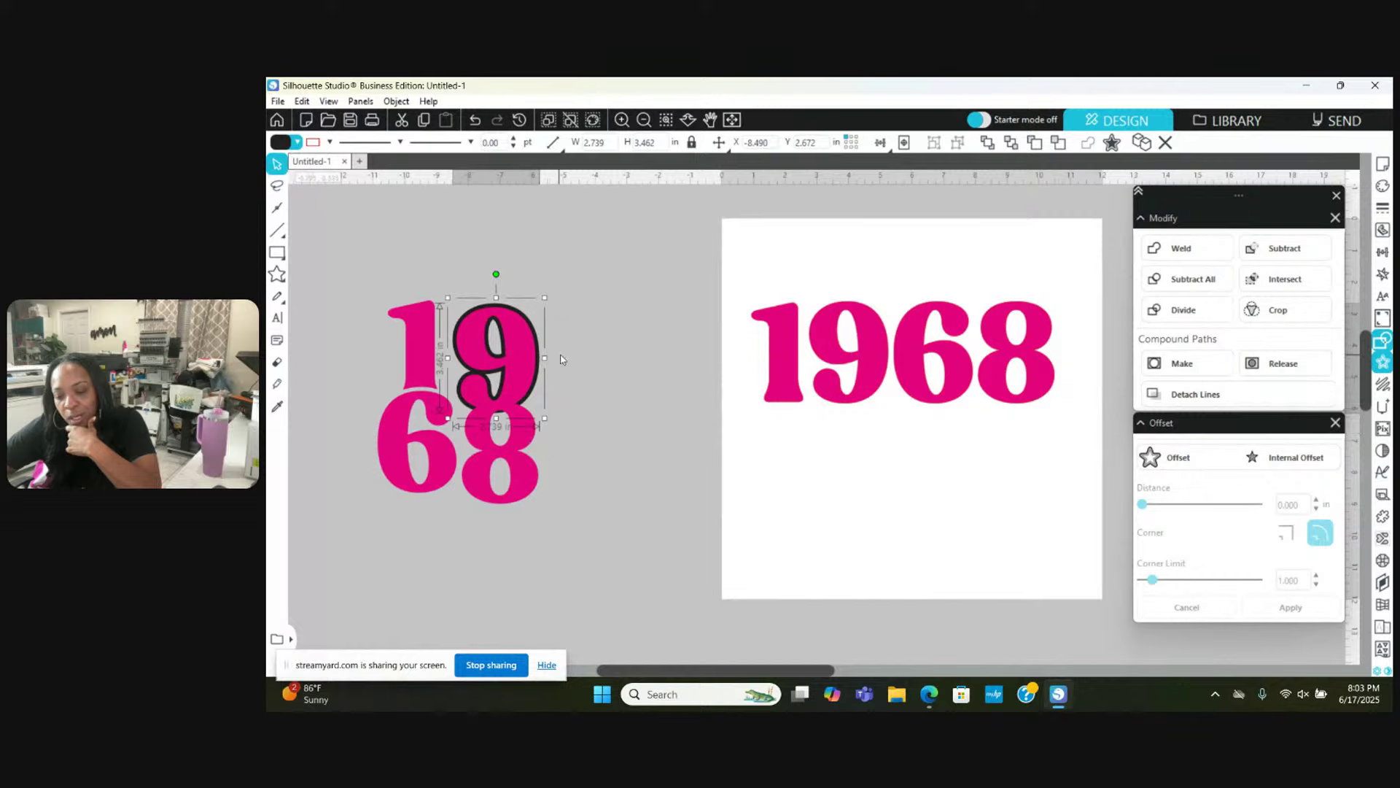
Step: Bring the 9's black offset to the front and test nudging it, undoing the move
right_click(567, 300)
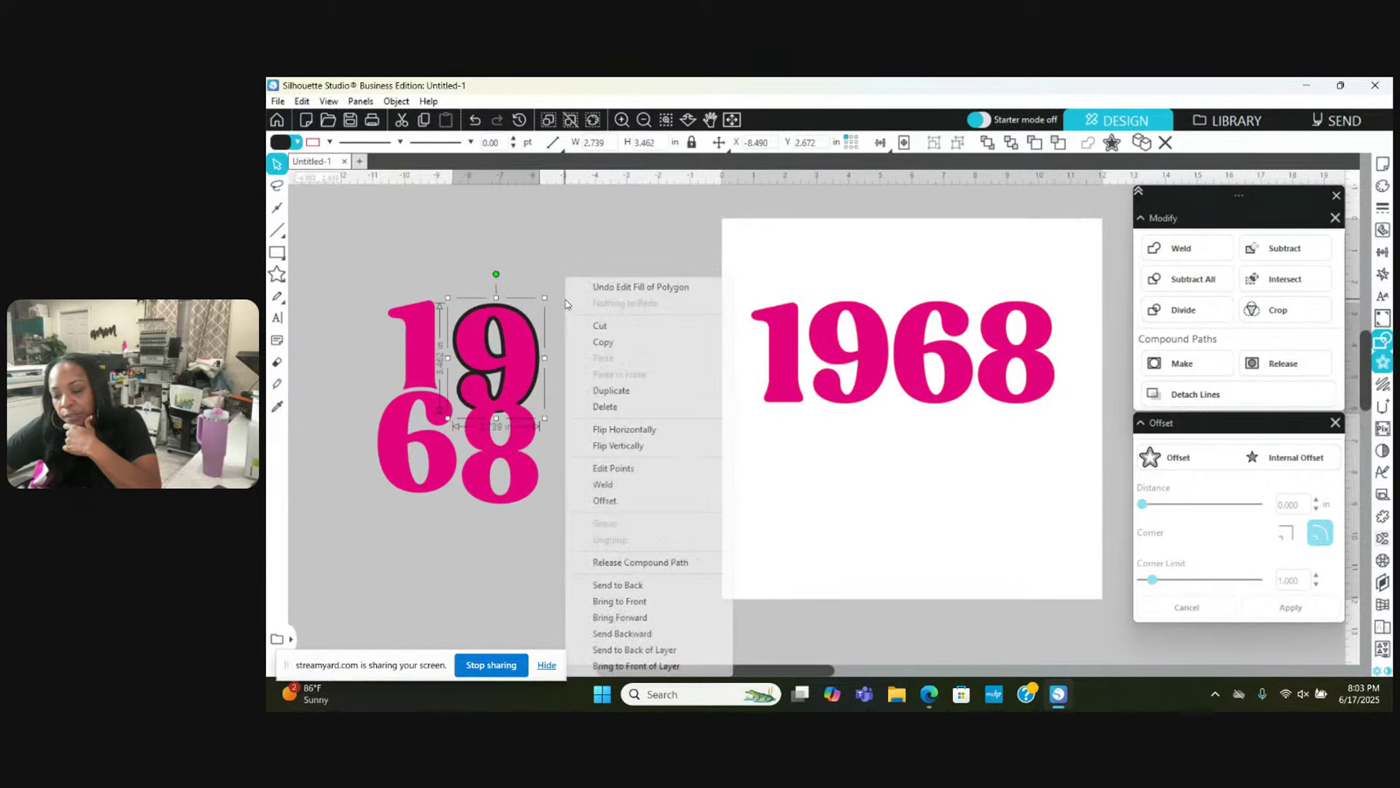
click(649, 602)
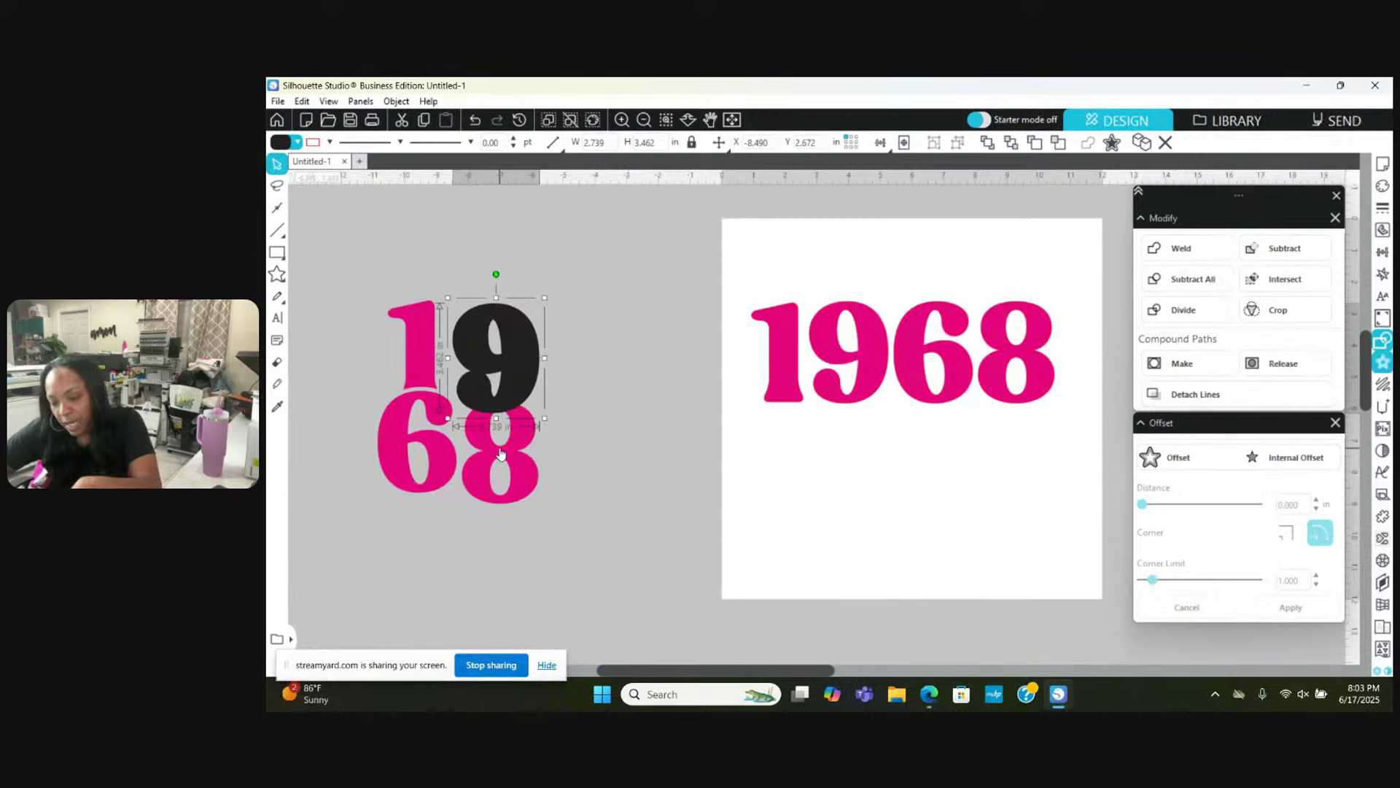
click(580, 414)
click(499, 343)
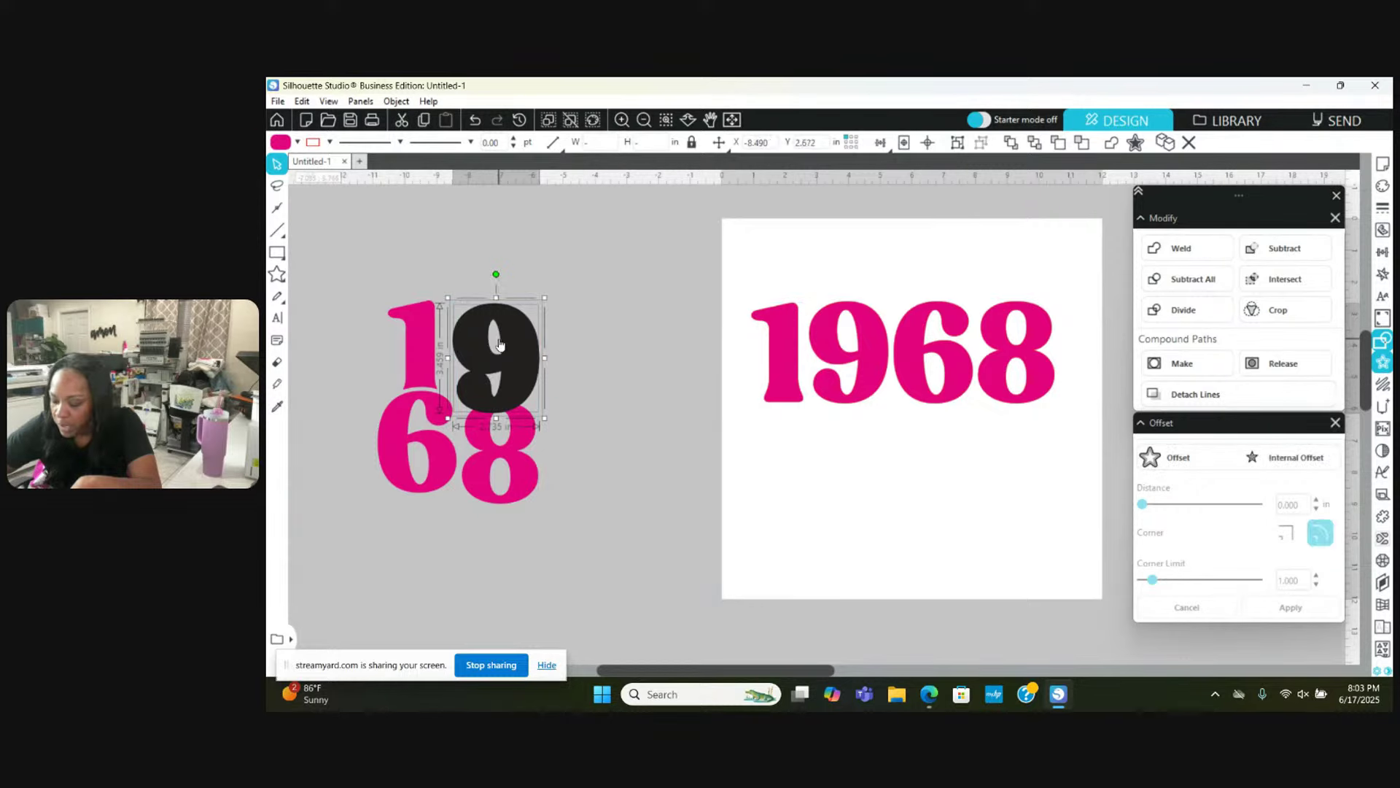
key(Up)
key(Up)
key(Up)
key(Up)
key(Up)
key(Up)
key(Up)
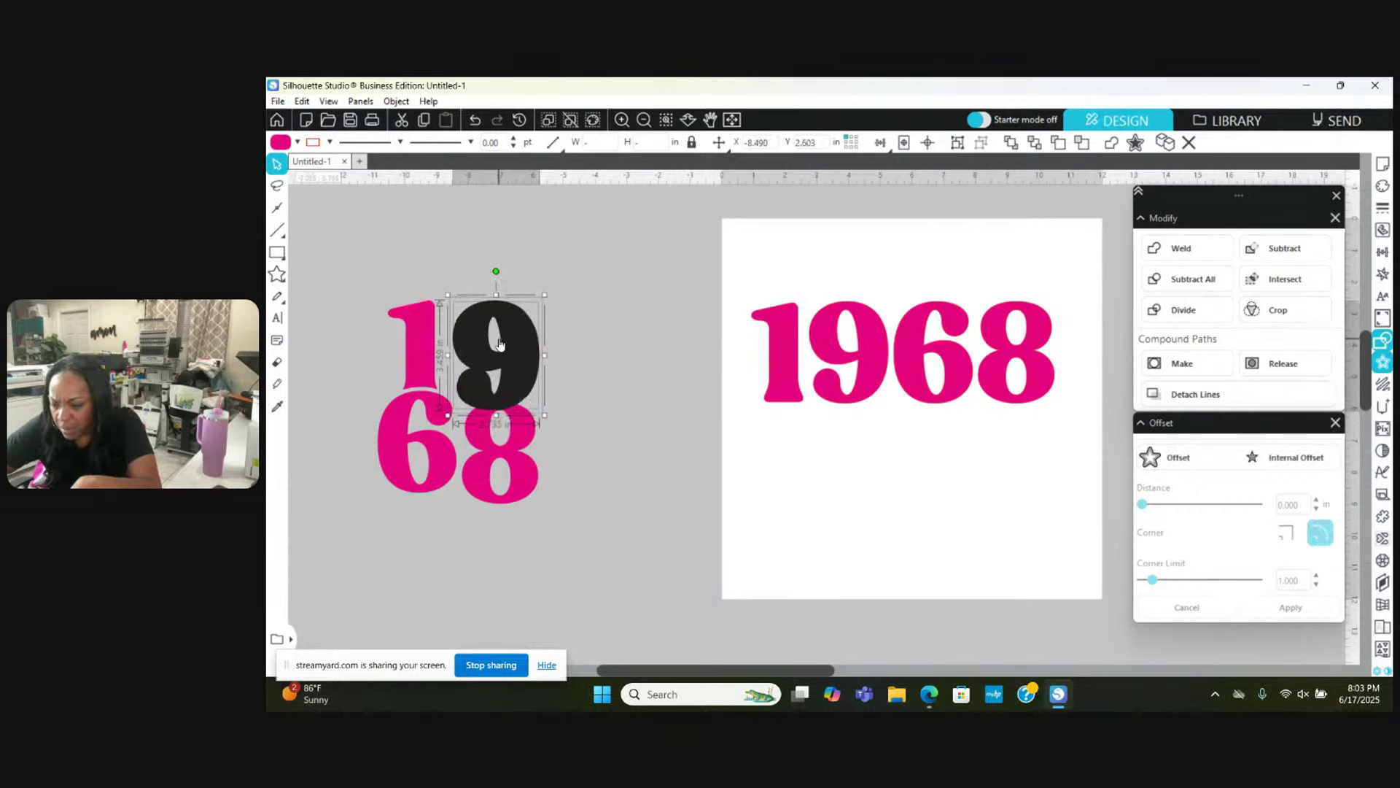
key(Up)
key(Up)
key(Up)
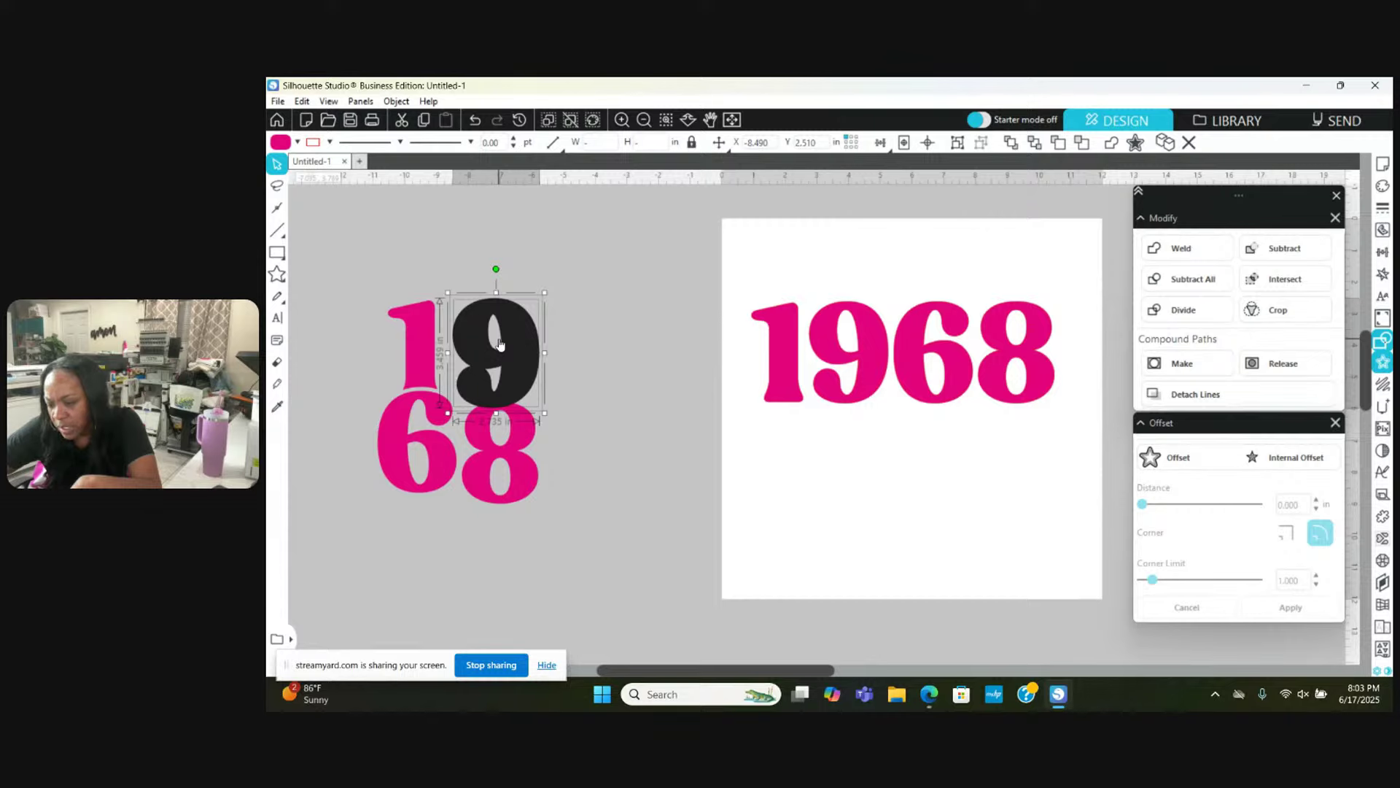
key(Down)
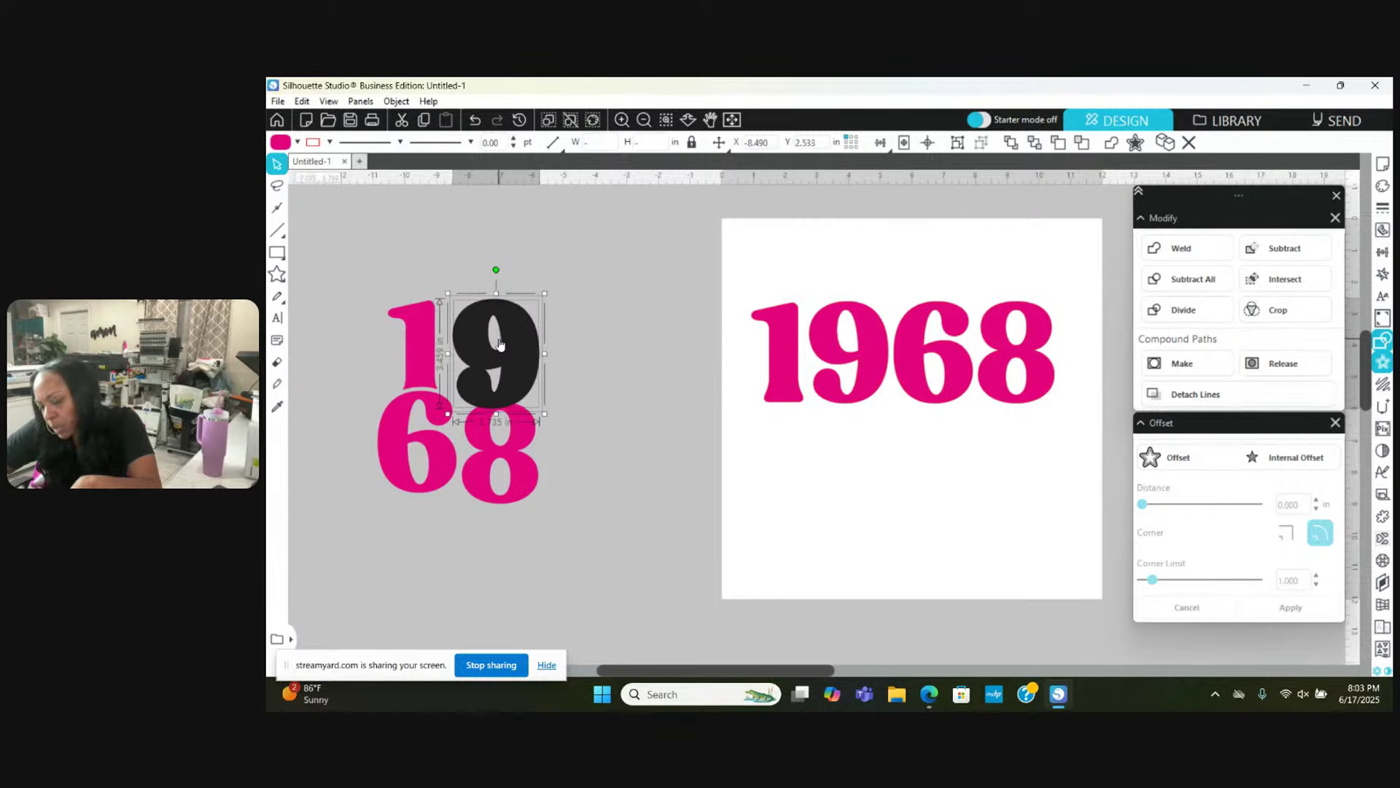
click(598, 310)
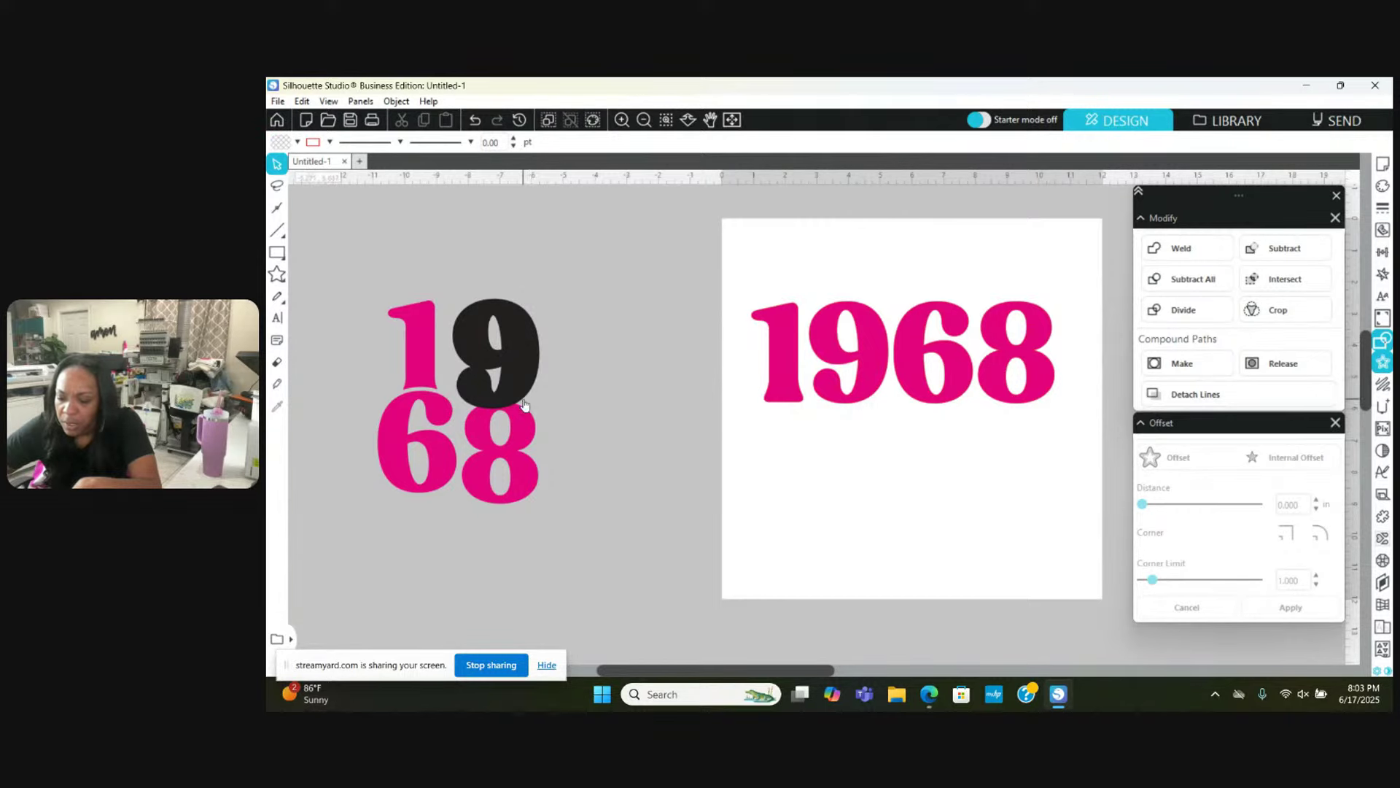
drag(524, 405, 524, 390)
click(416, 212)
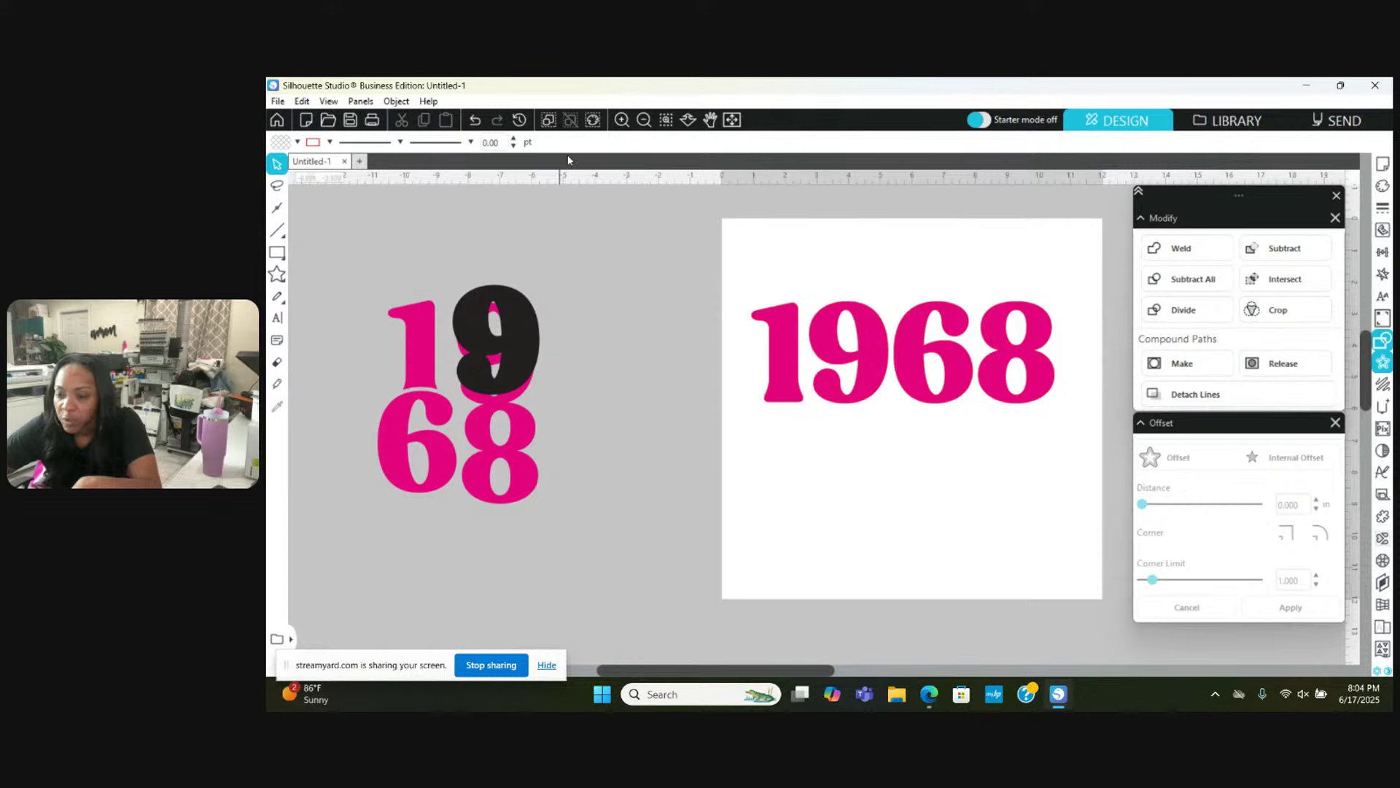
click(474, 121)
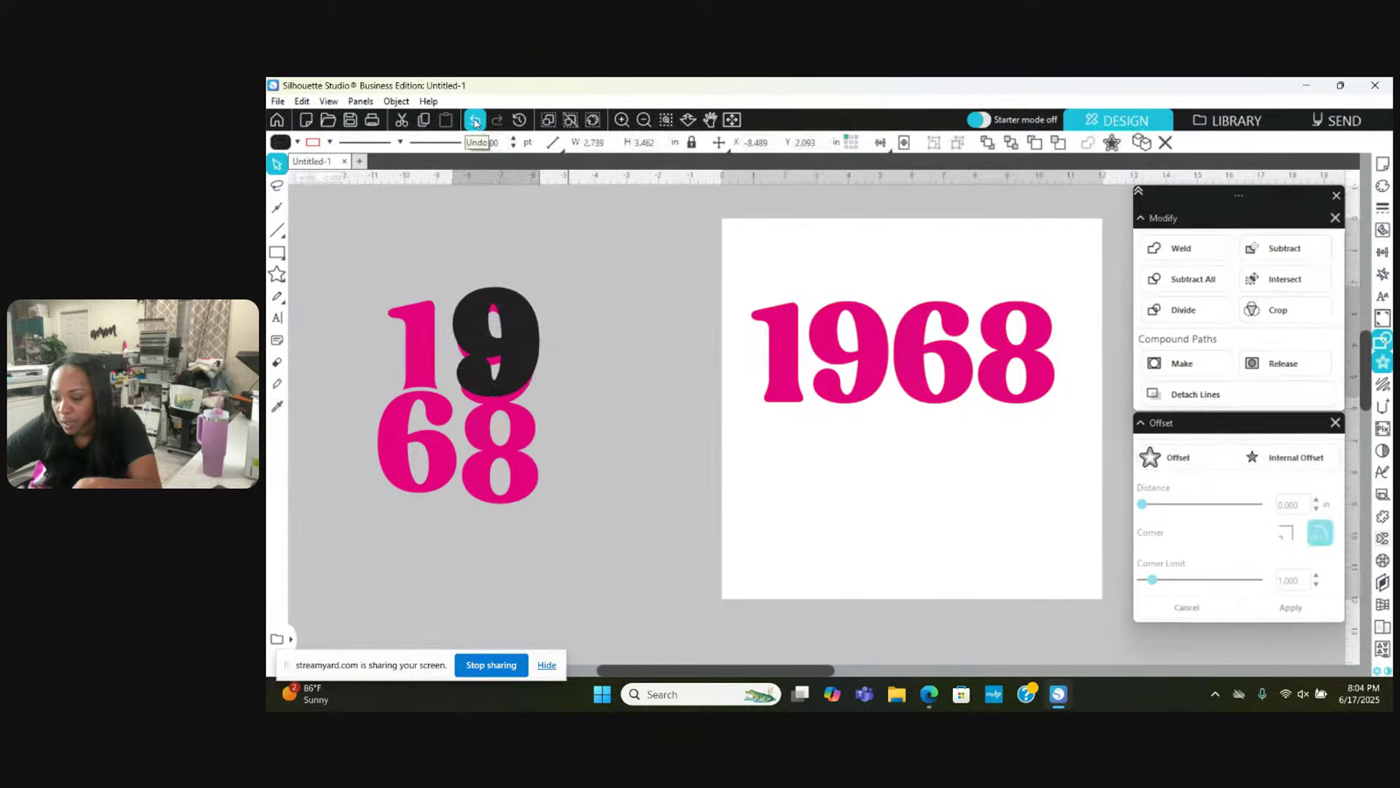
Step: Subtract the black offset from the pink 8, leaving a gap
shift+click(524, 487)
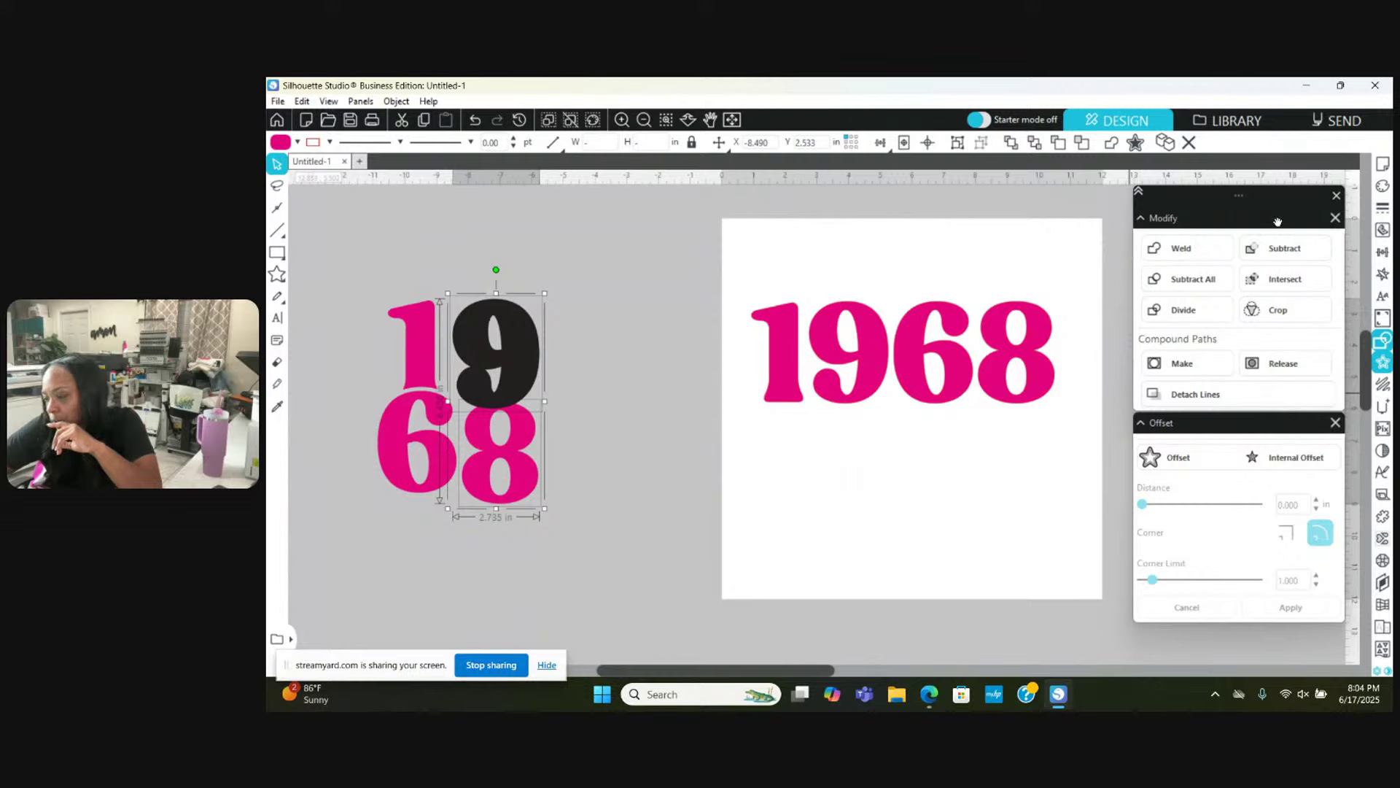
click(1293, 254)
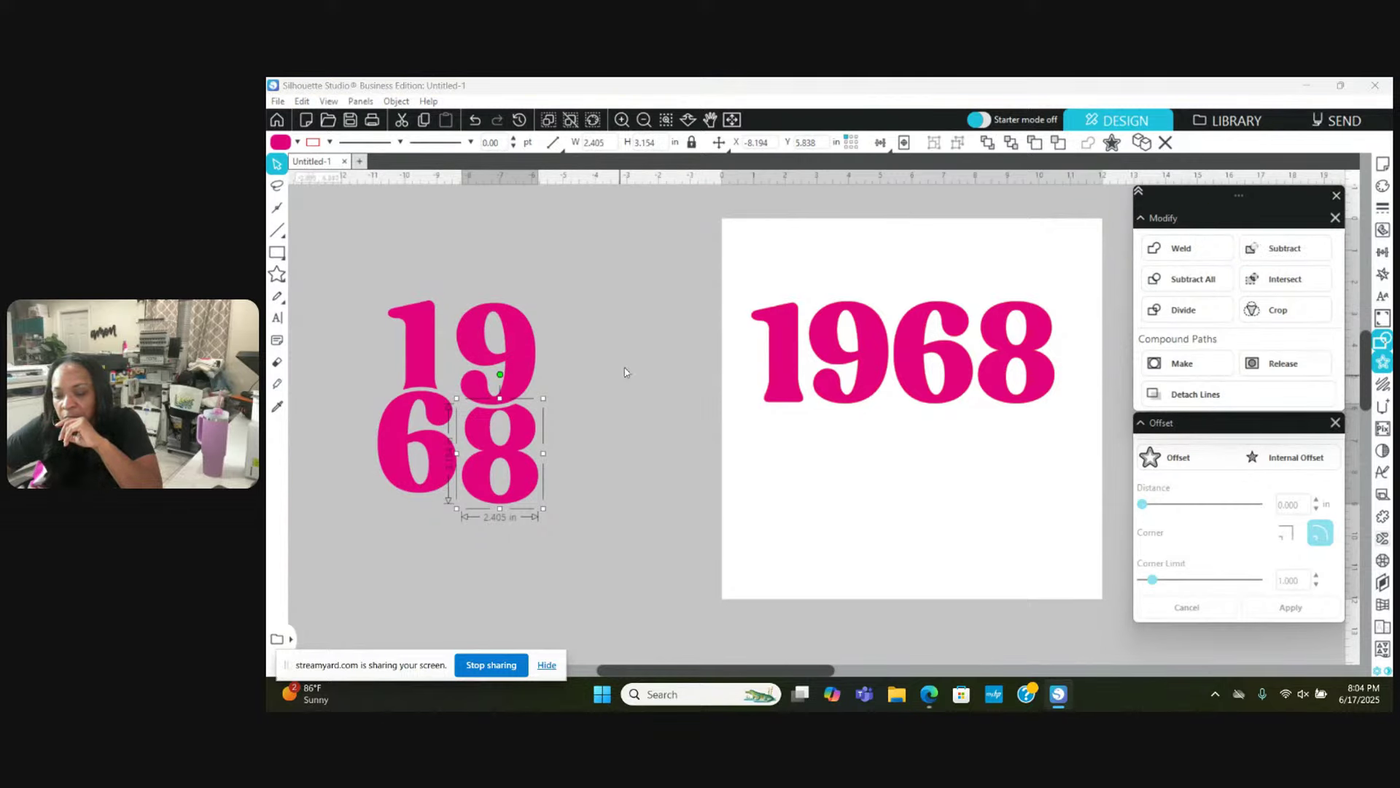
click(648, 369)
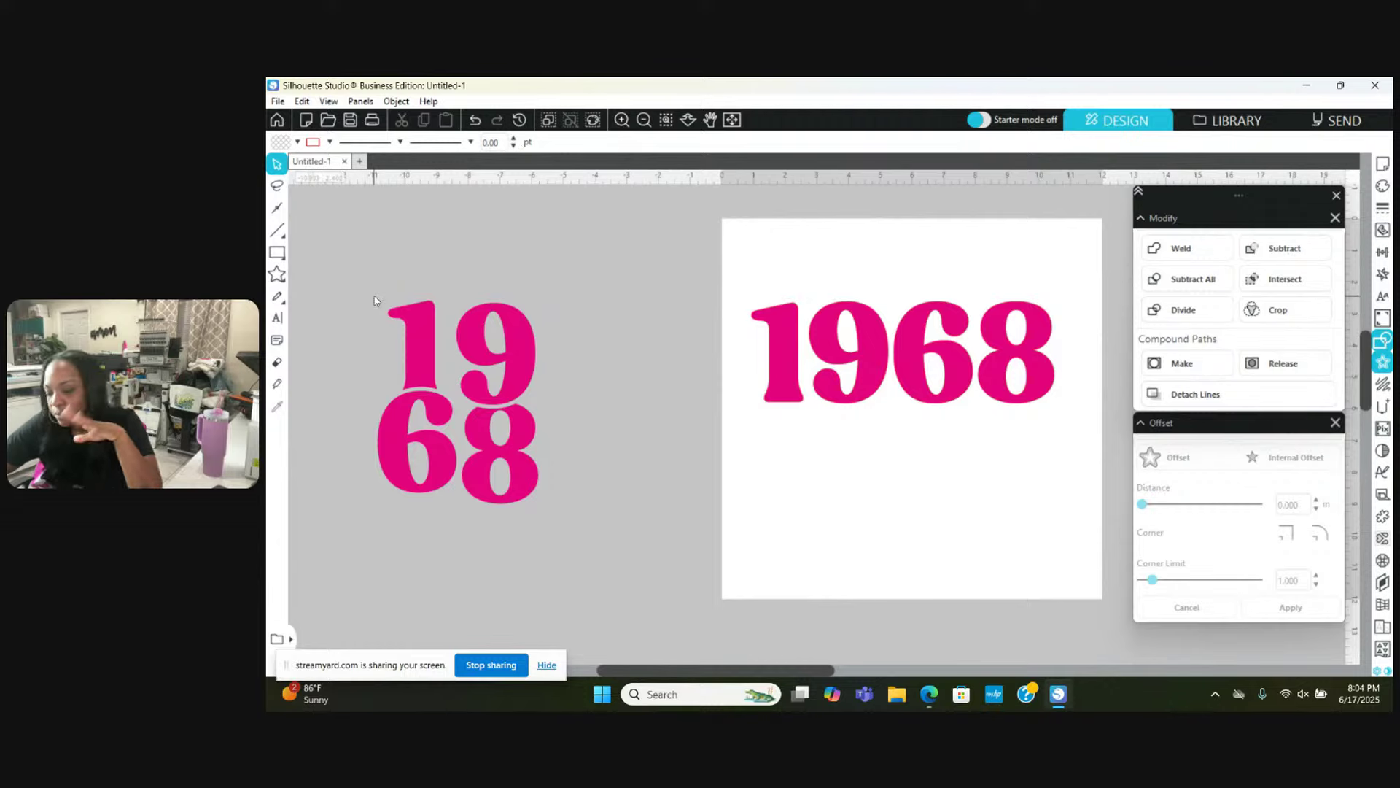
Step: Marquee-select all four stacked 19/68 digits and group them
drag(359, 288, 610, 557)
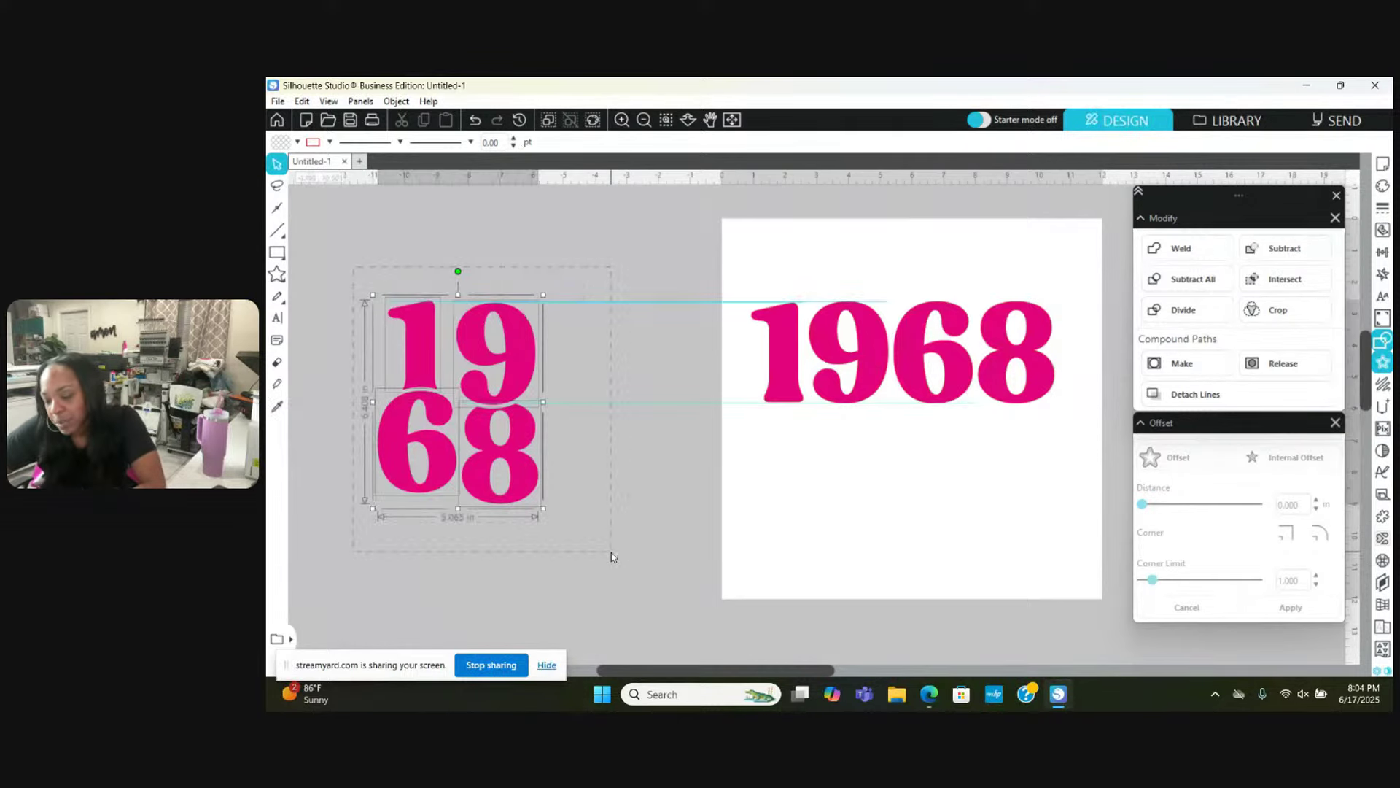
click(606, 532)
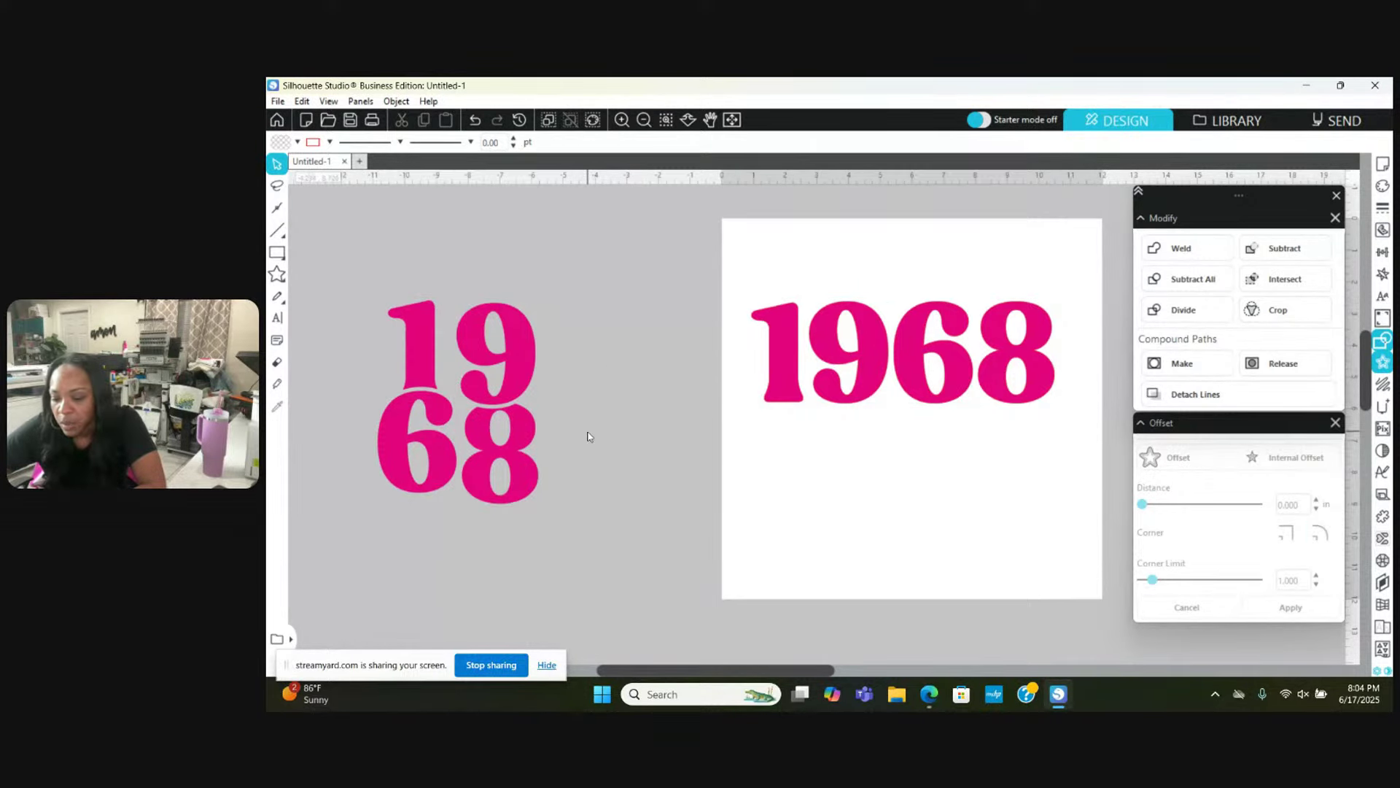
drag(339, 268, 580, 558)
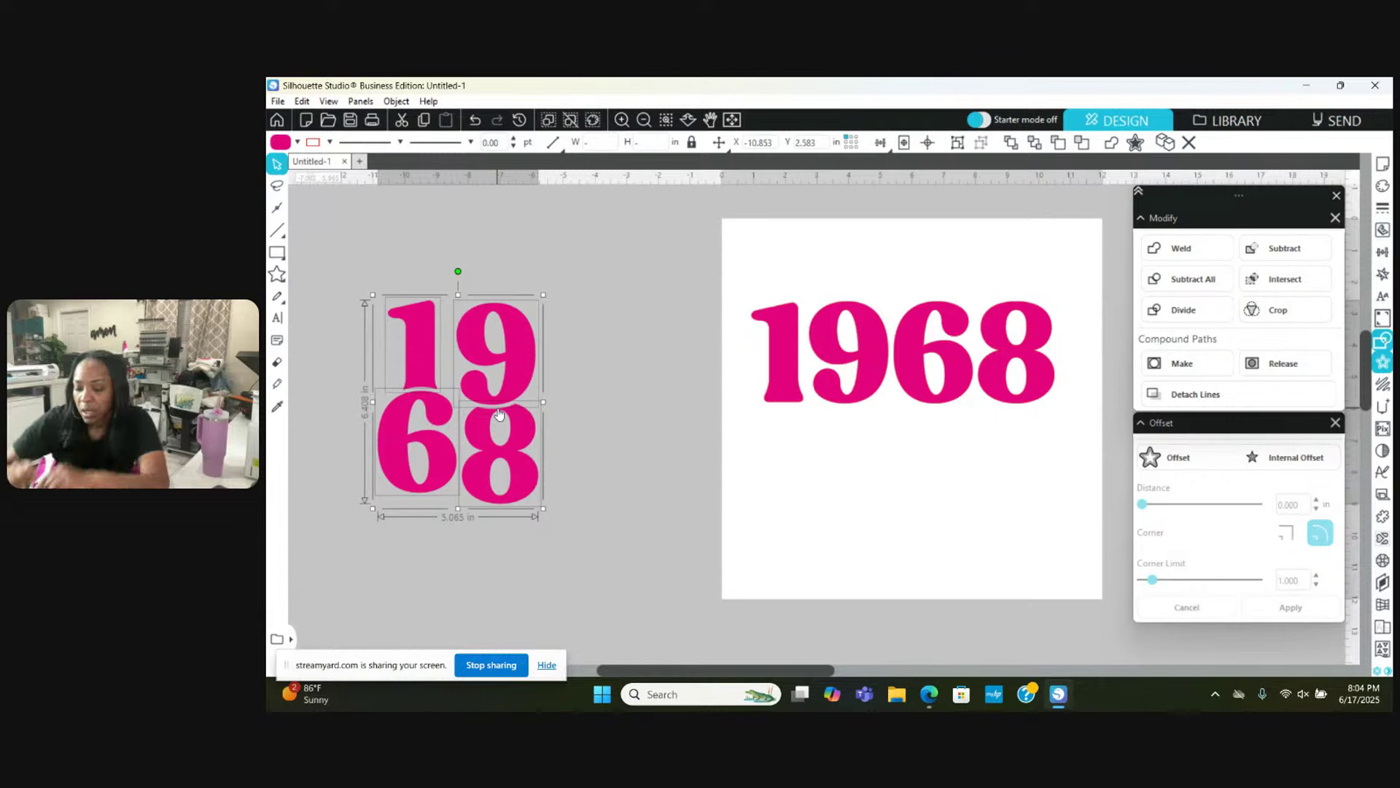
click(569, 415)
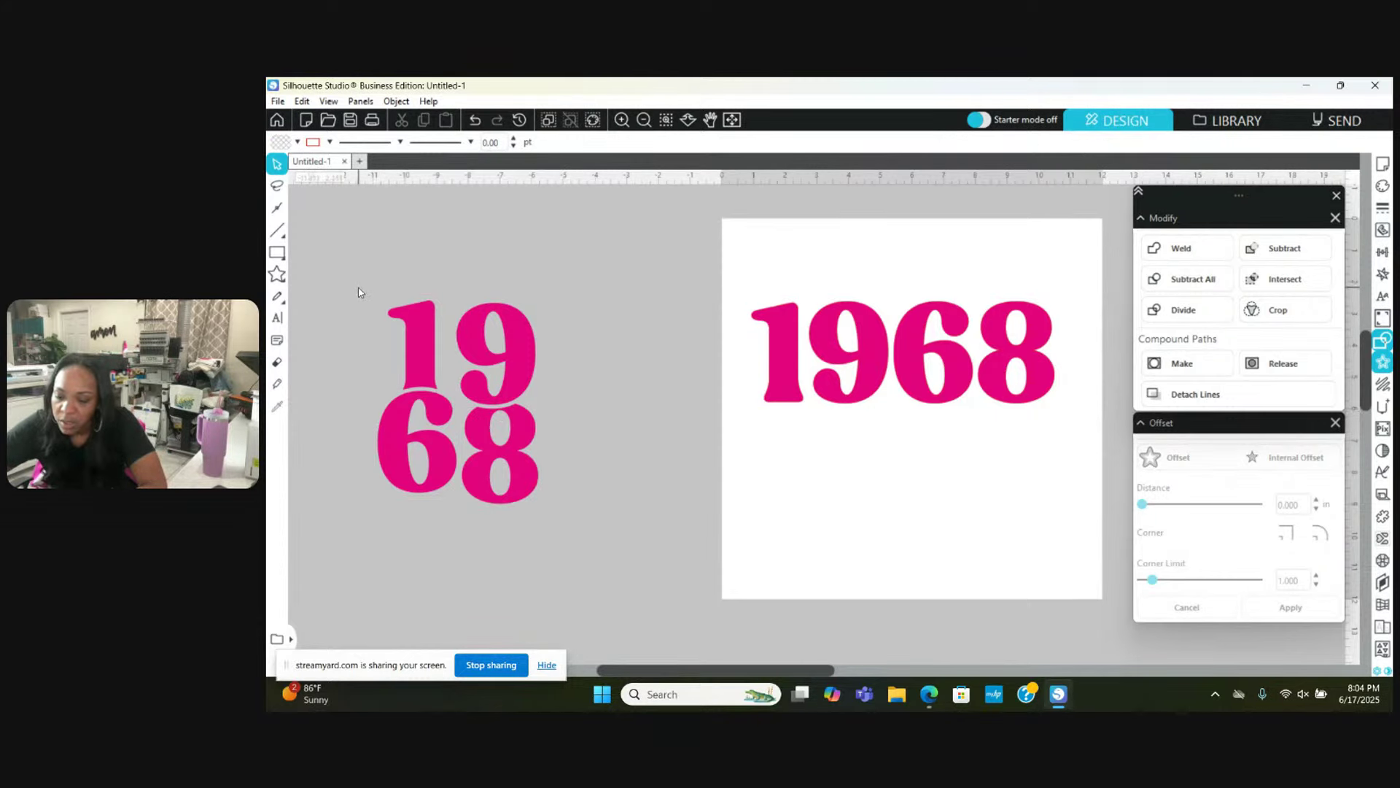
drag(359, 289, 562, 357)
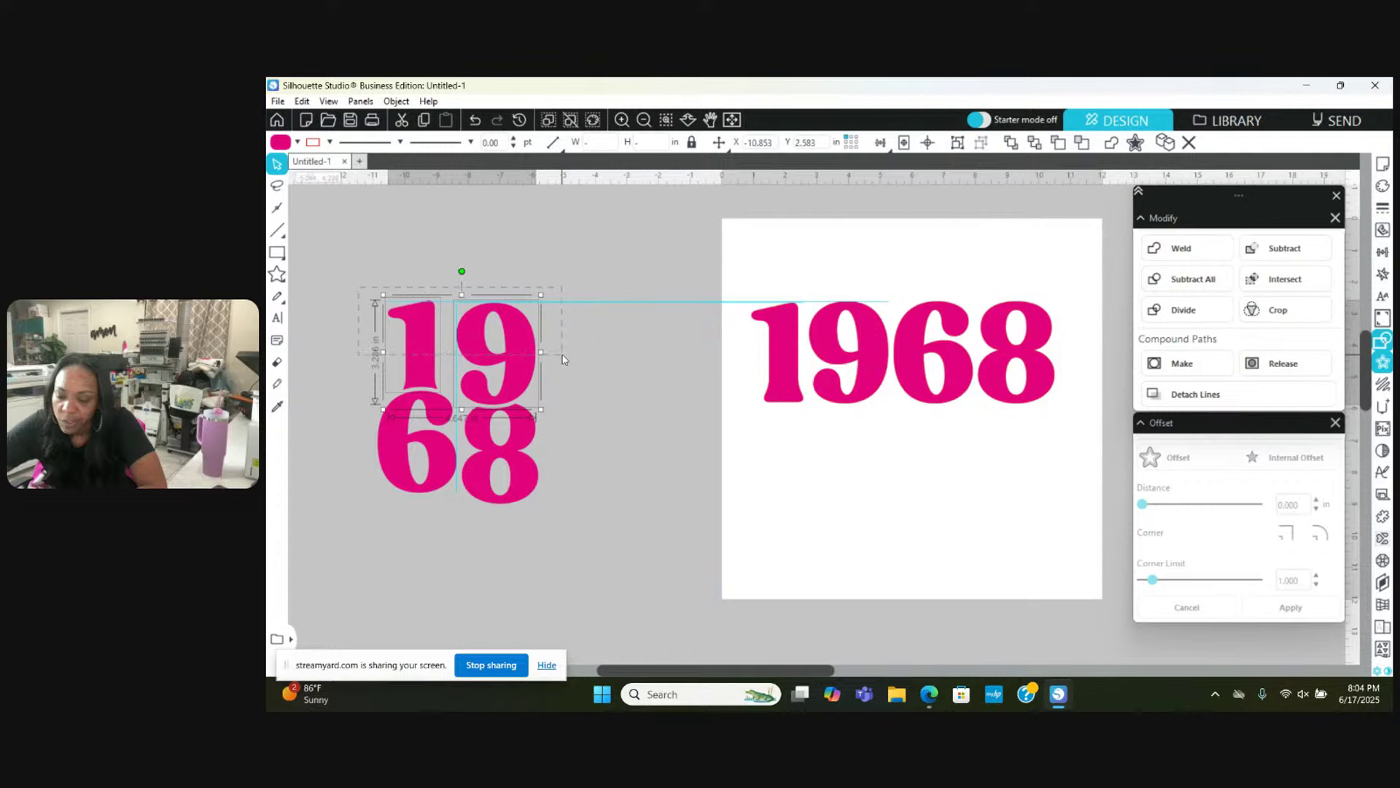
drag(562, 359, 562, 355)
click(572, 382)
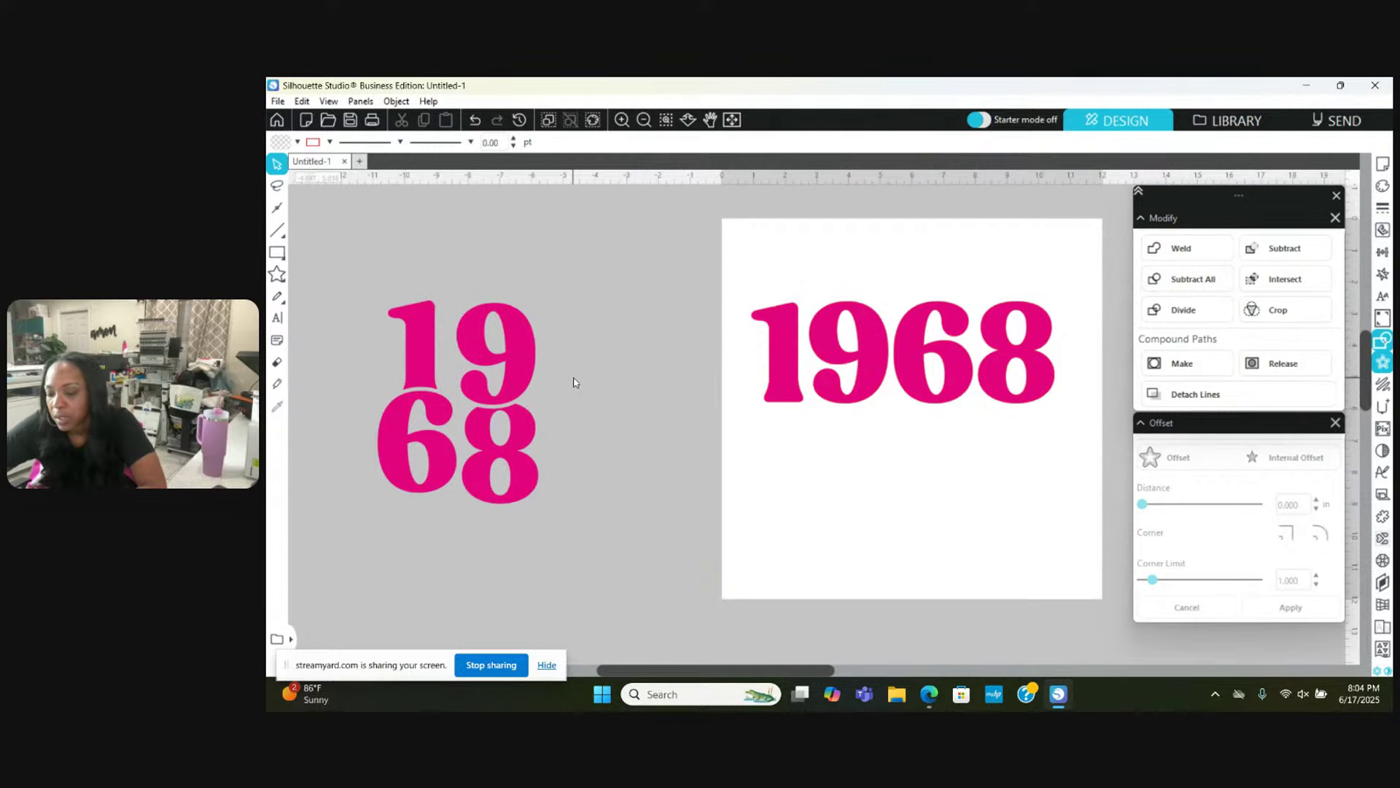
drag(341, 270, 566, 530)
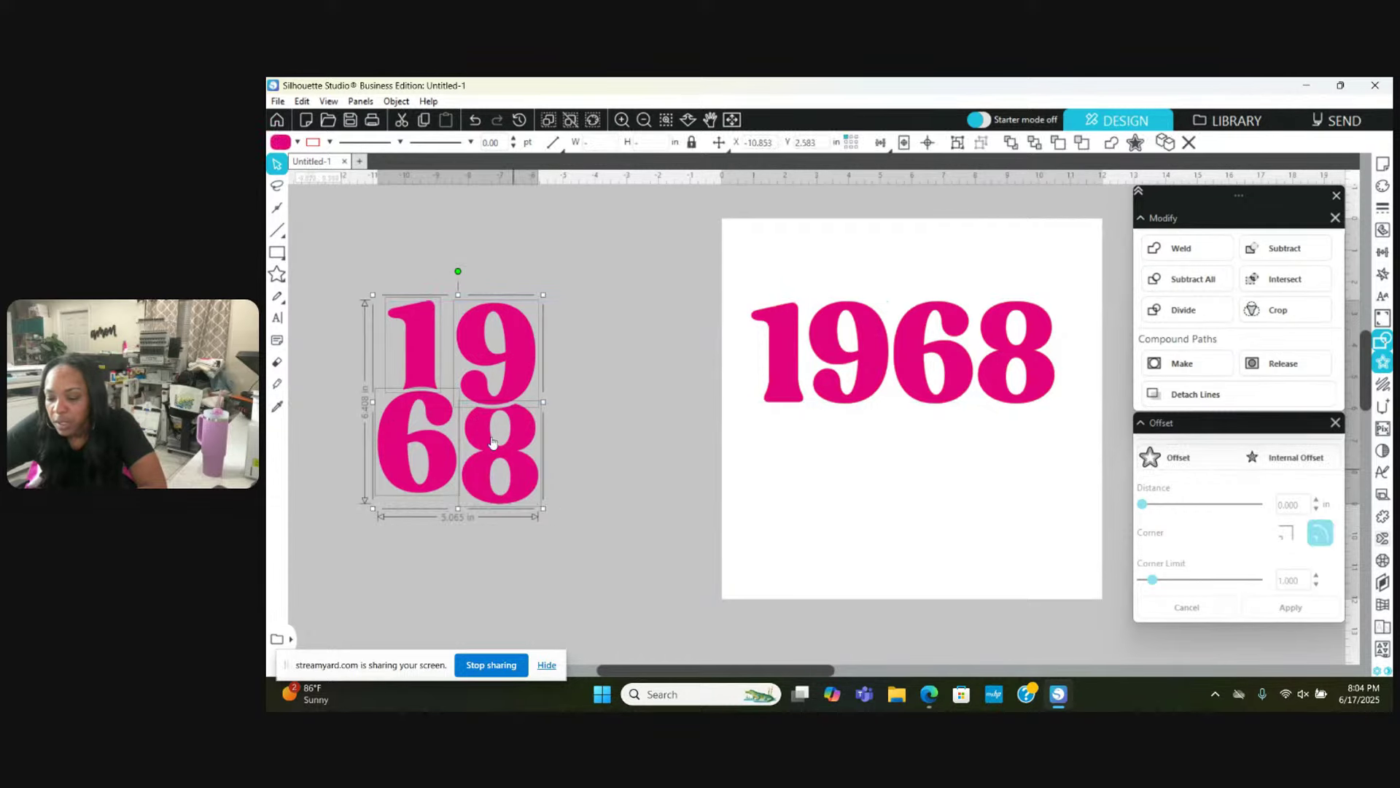
right_click(479, 428)
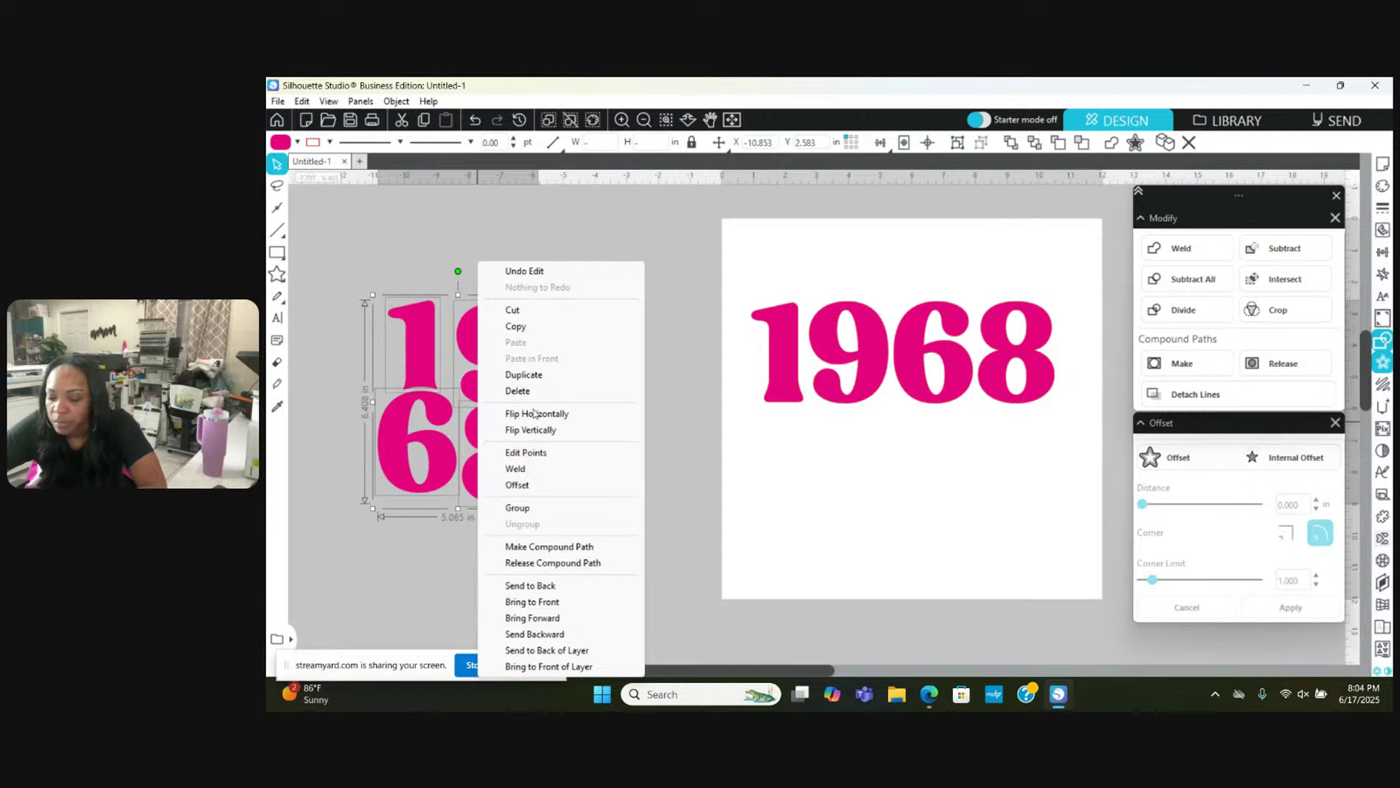
click(537, 509)
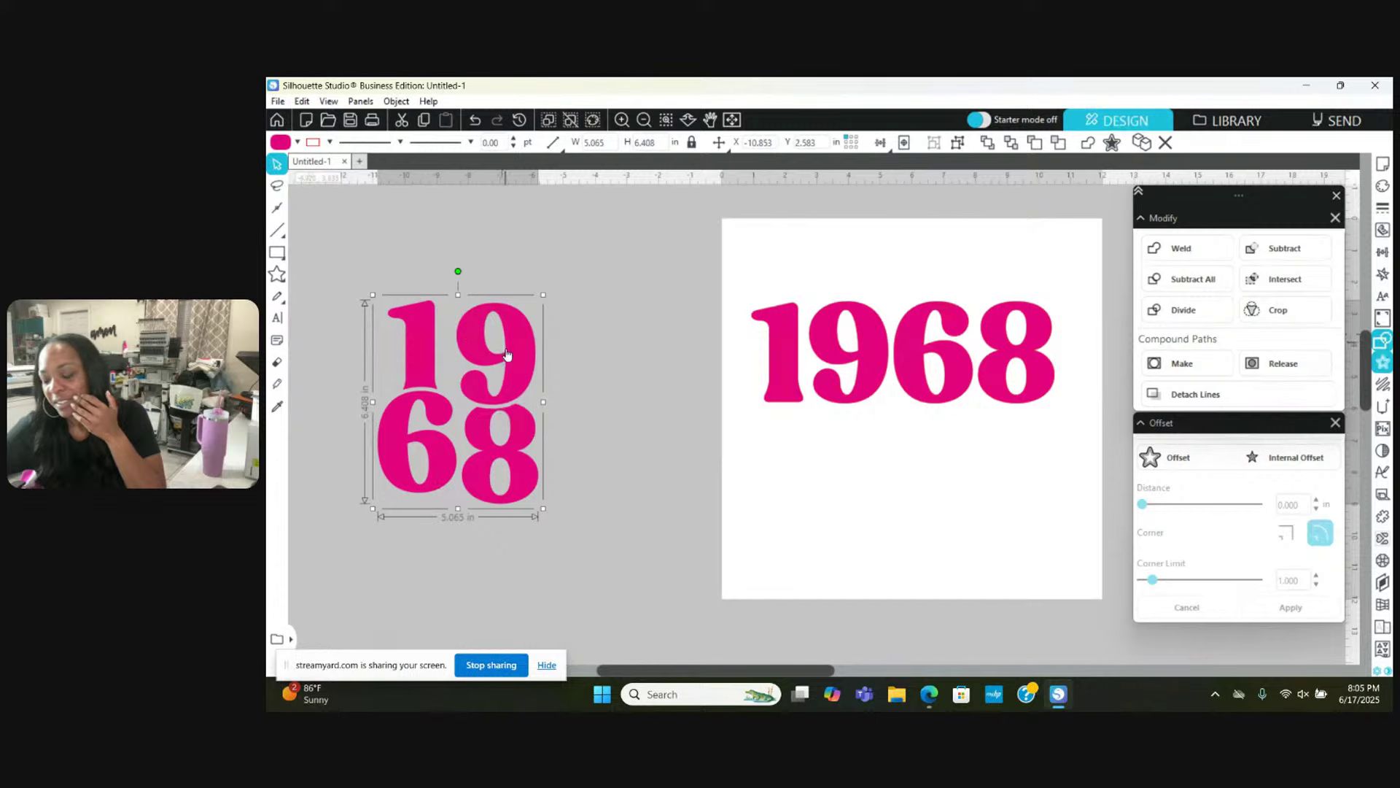
Step: Move the grouped 19/68 lower, keeping it off the left of the page
drag(508, 356, 547, 365)
click(637, 359)
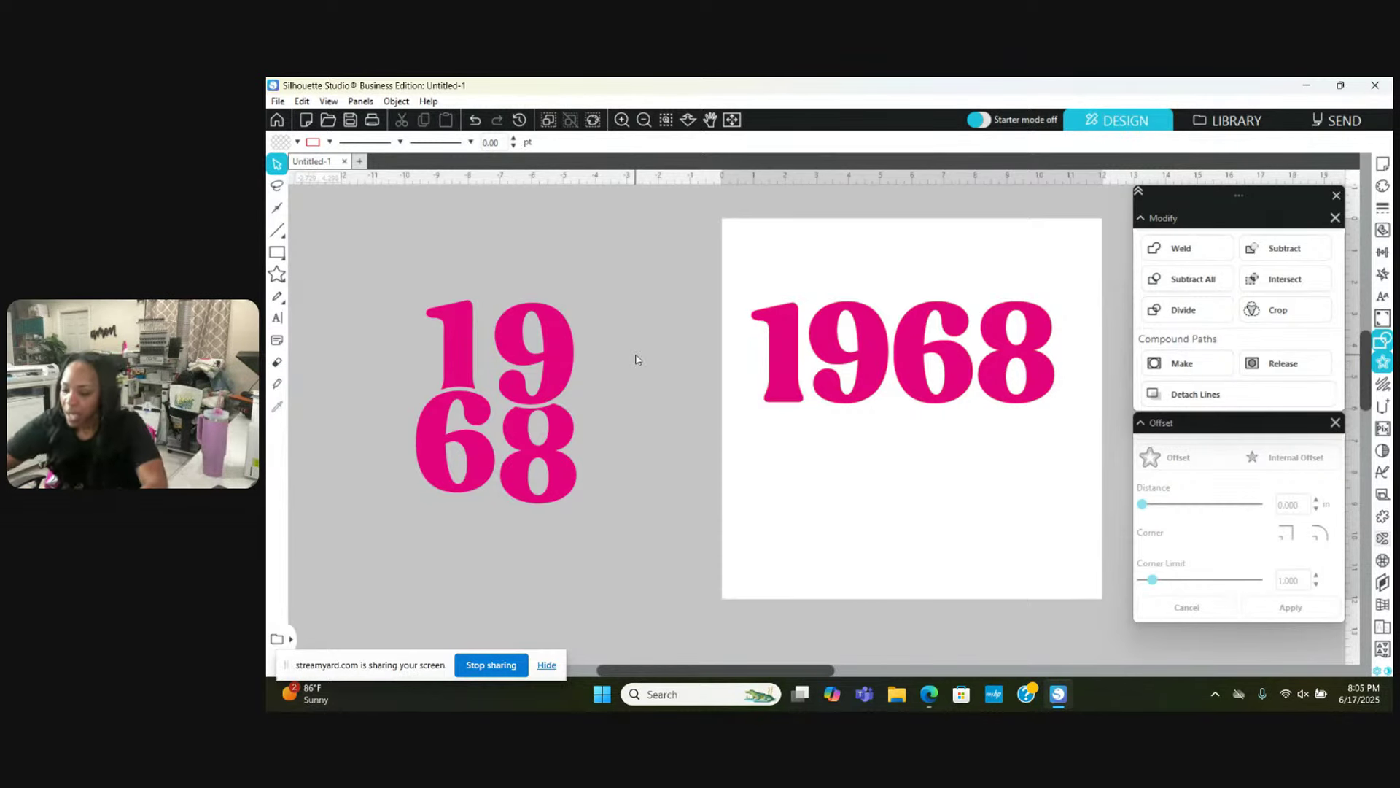
drag(561, 373, 514, 481)
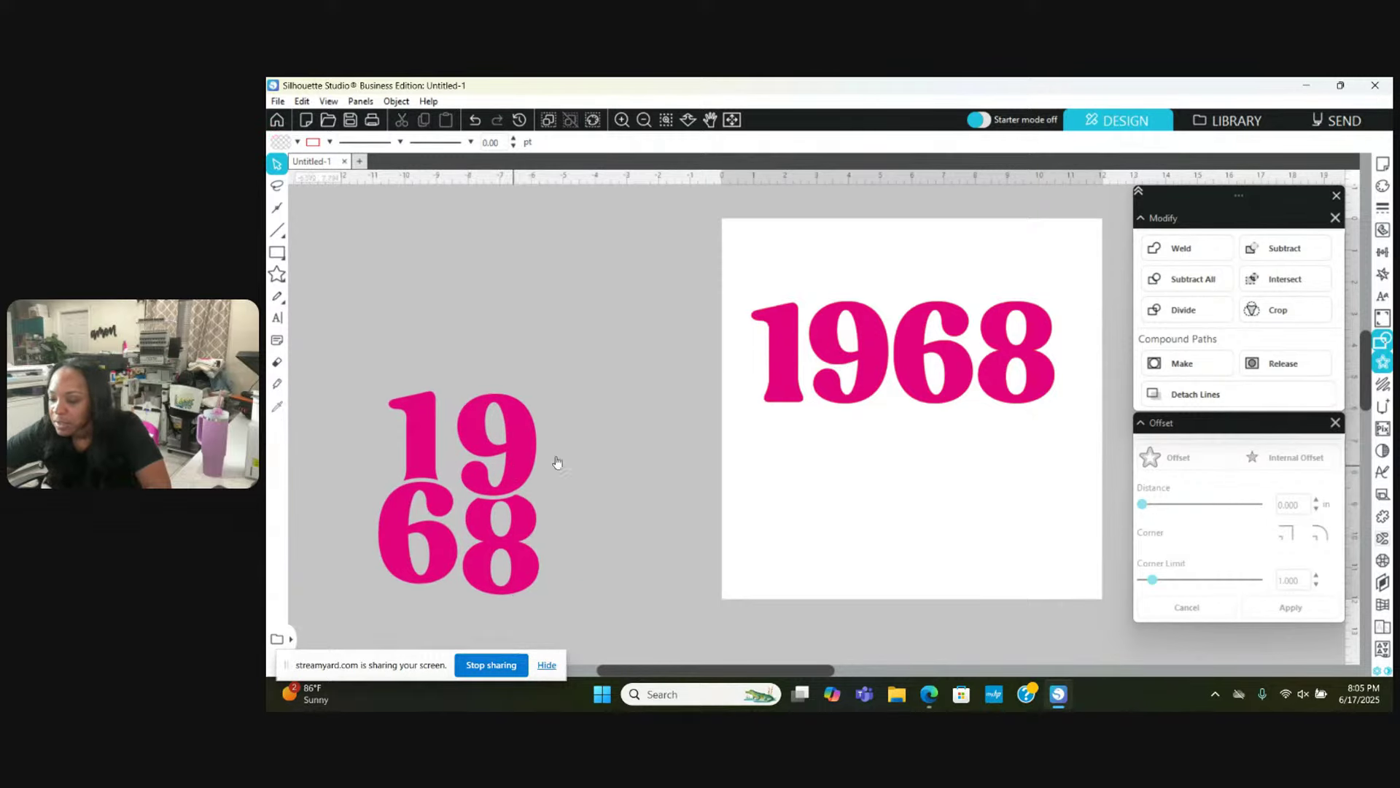
Step: Shift the stacked 19/68 group right, then back left beside the page
scroll(773, 501, left, 2)
scroll(773, 501, right, 2)
scroll(773, 501, right, 3)
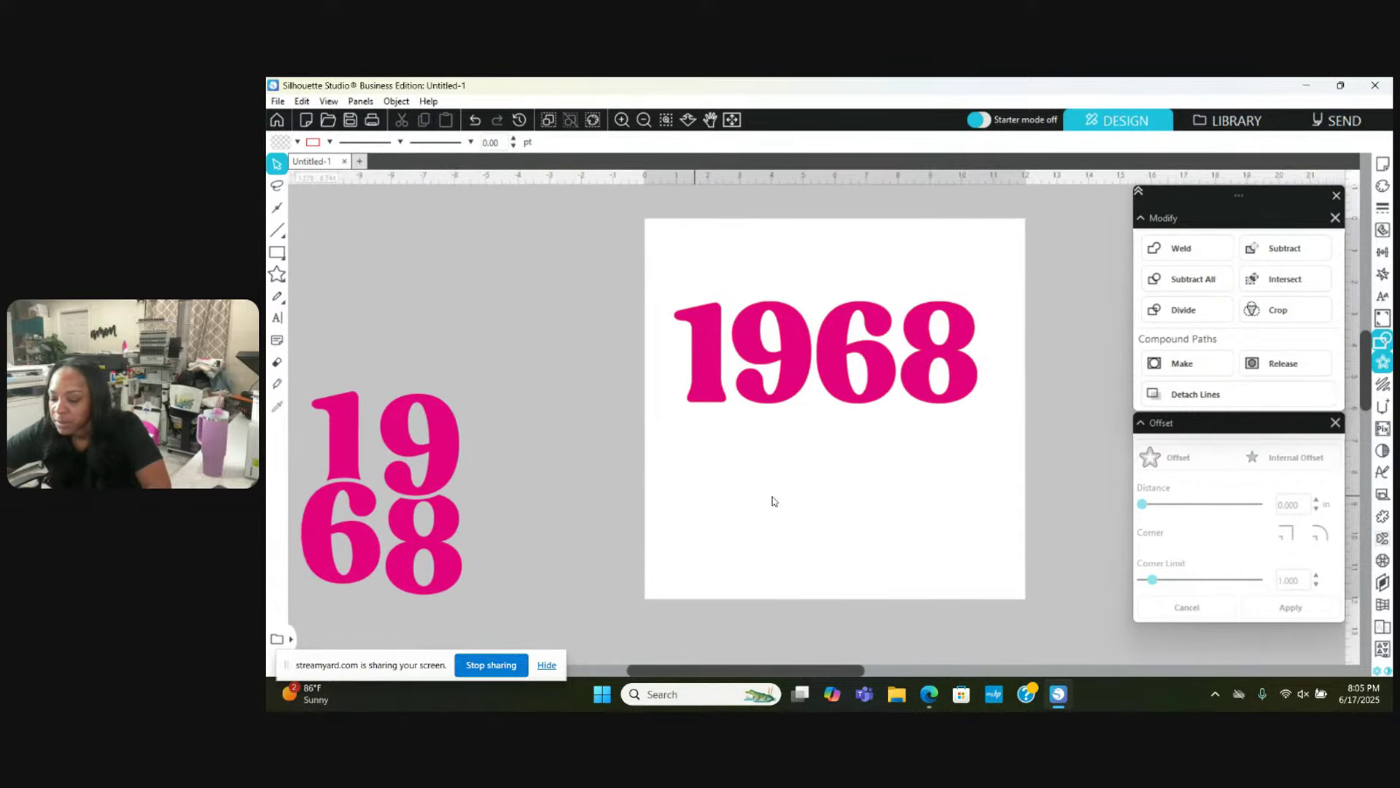
drag(386, 477, 457, 470)
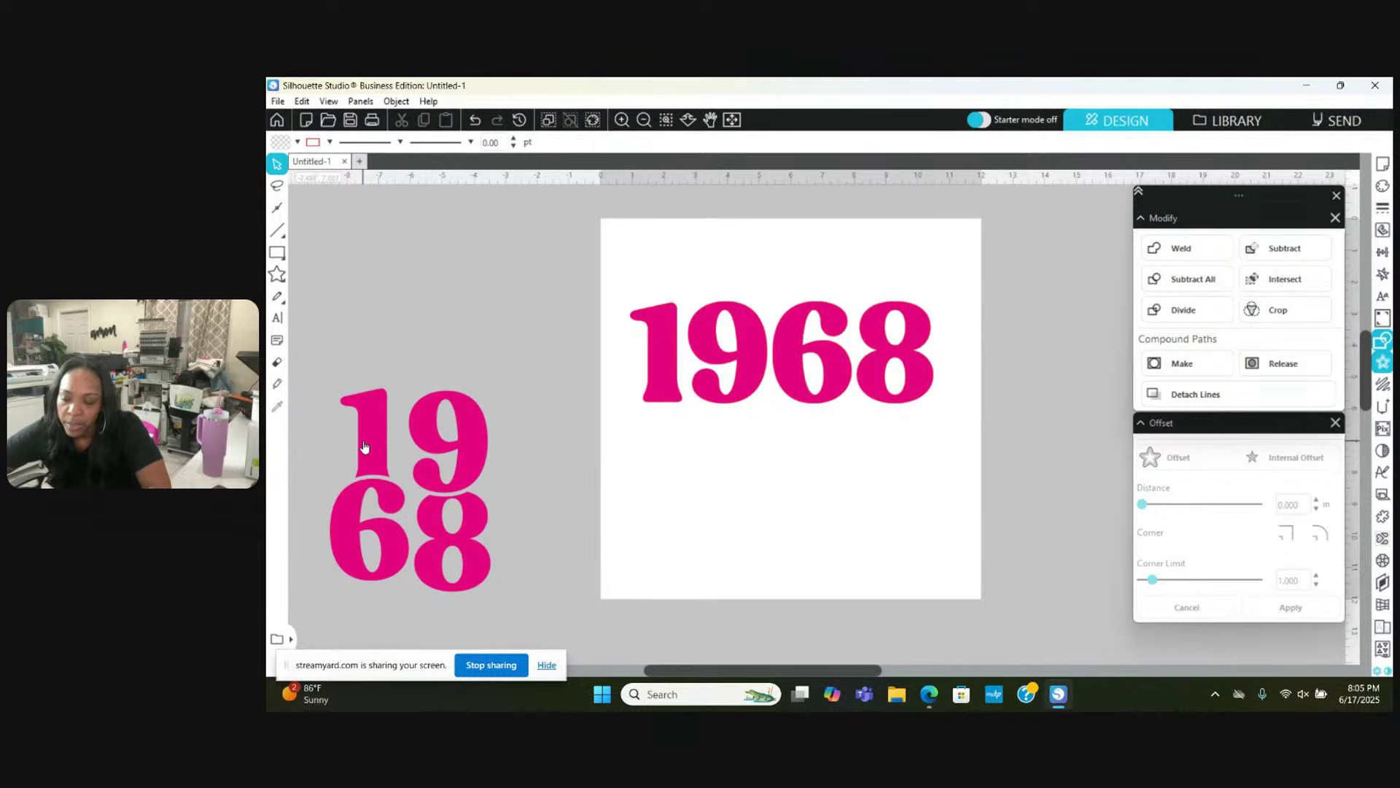
drag(364, 446, 332, 451)
Step: Scroll over to the large pink 1968 and select its 6
click(687, 462)
scroll(688, 462, right, 3)
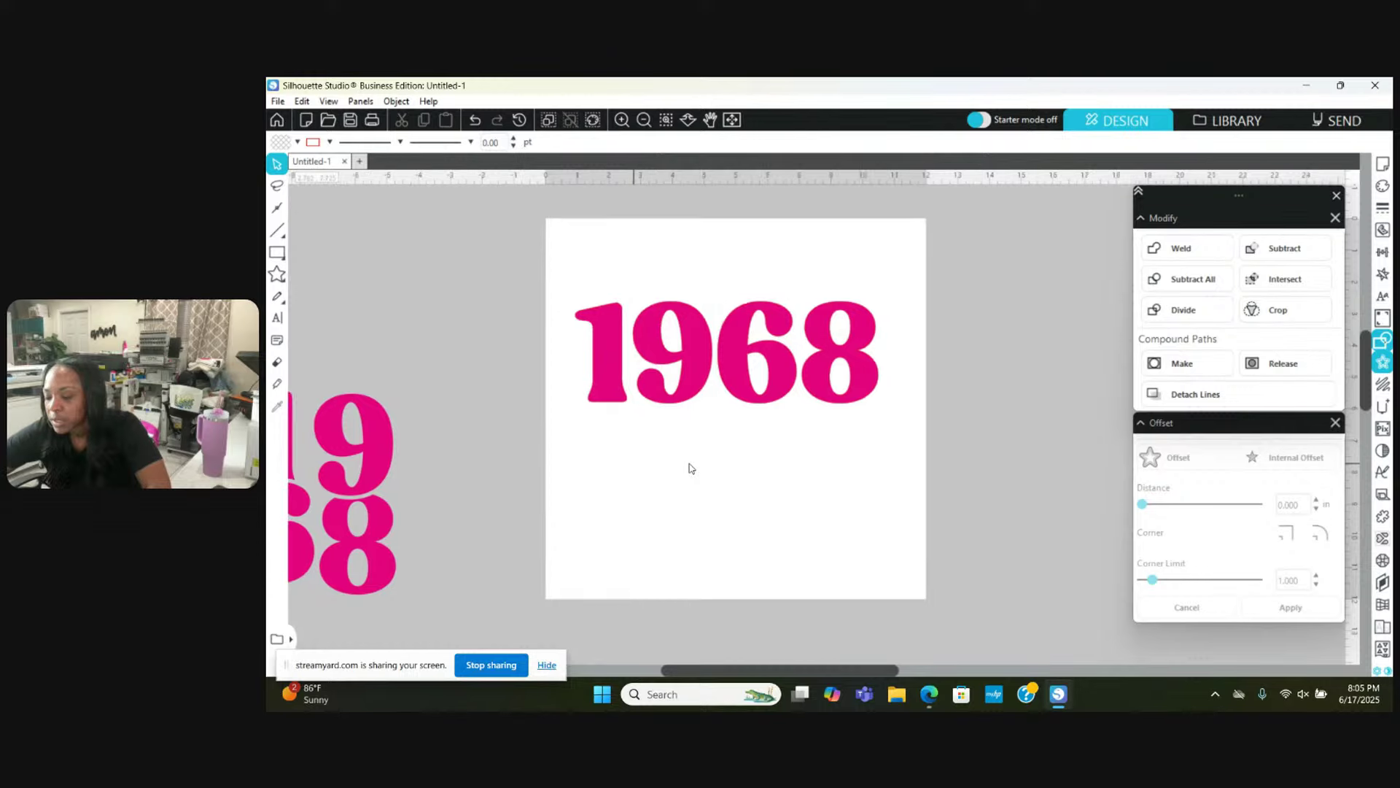
click(735, 357)
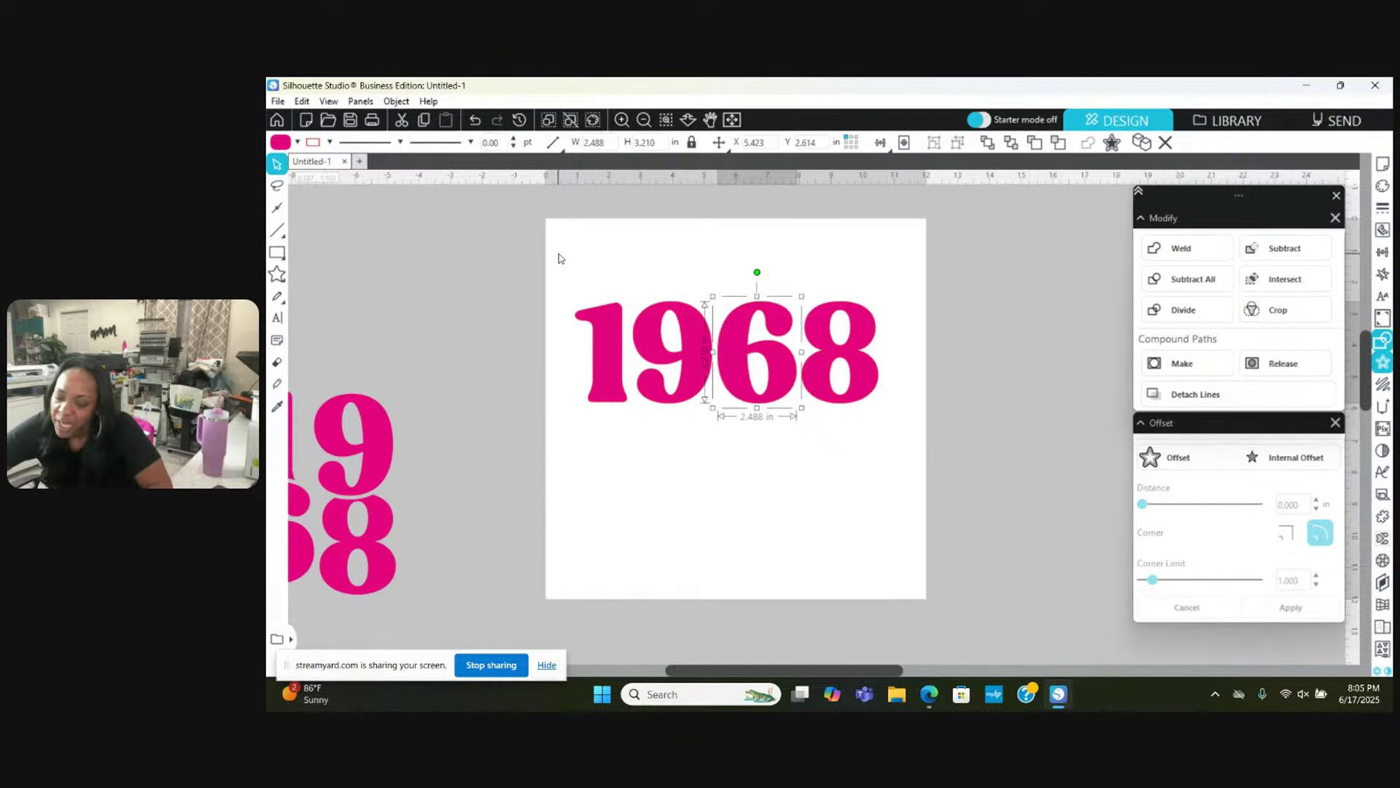
Step: Resize the large 1968 to about 10.05 by 4.1 inches and shift it slightly
drag(559, 258, 885, 432)
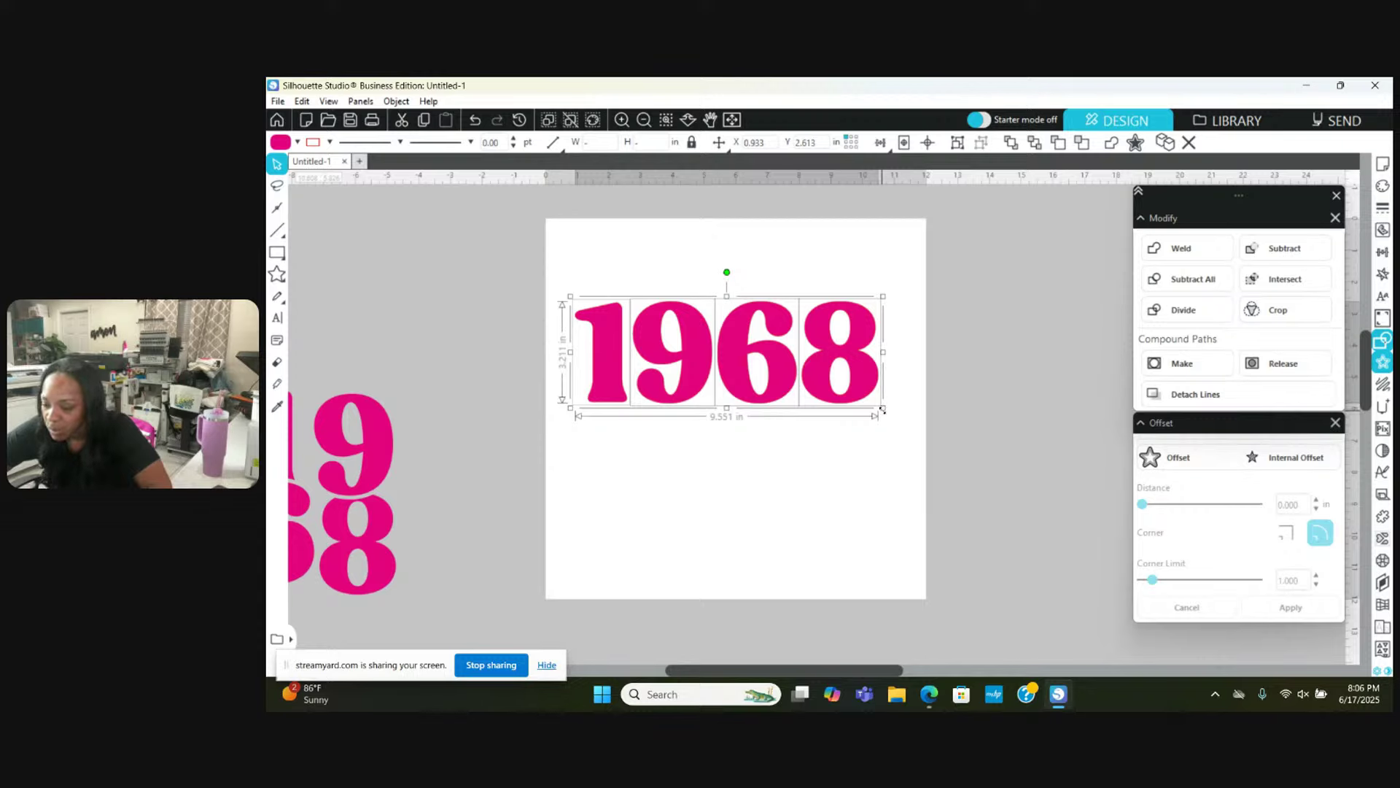
drag(883, 414, 902, 427)
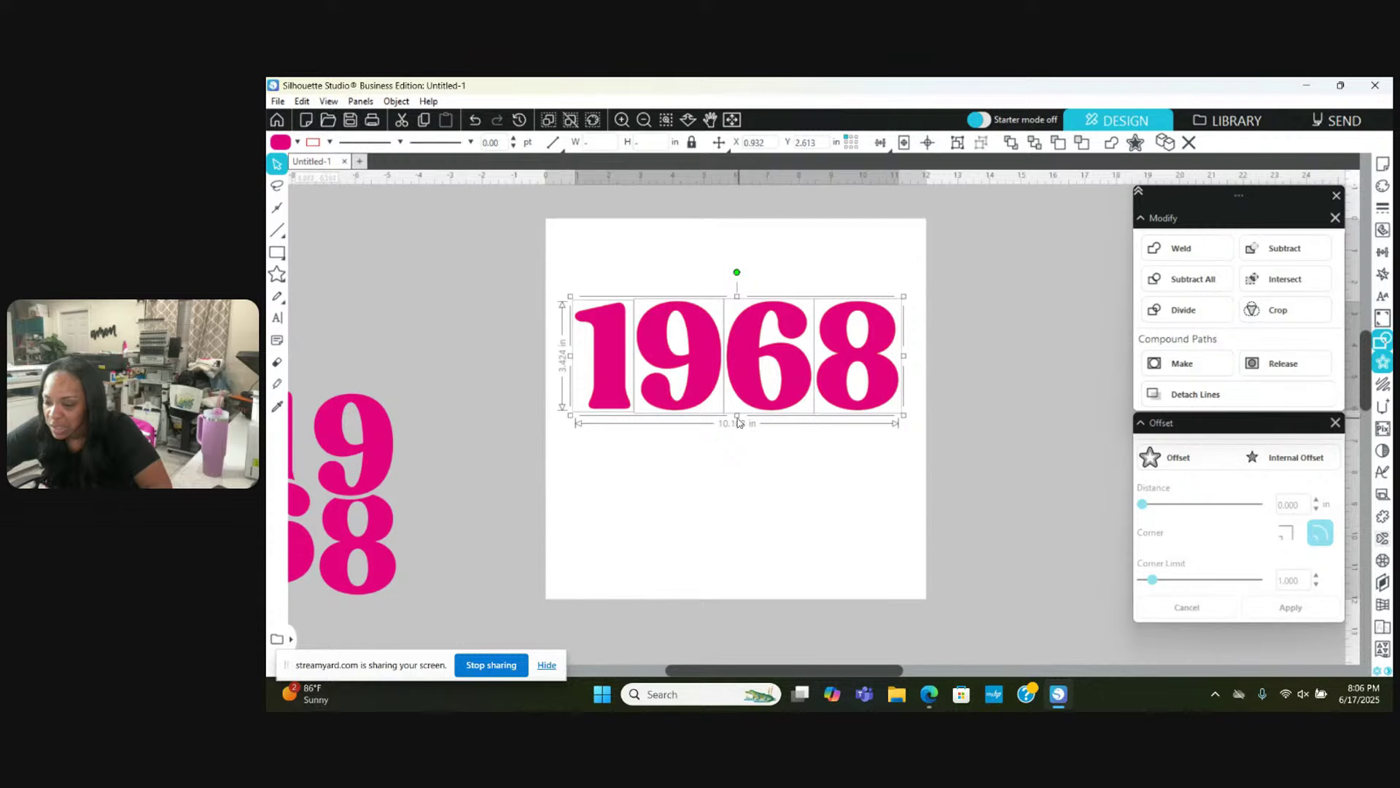
drag(737, 416, 736, 426)
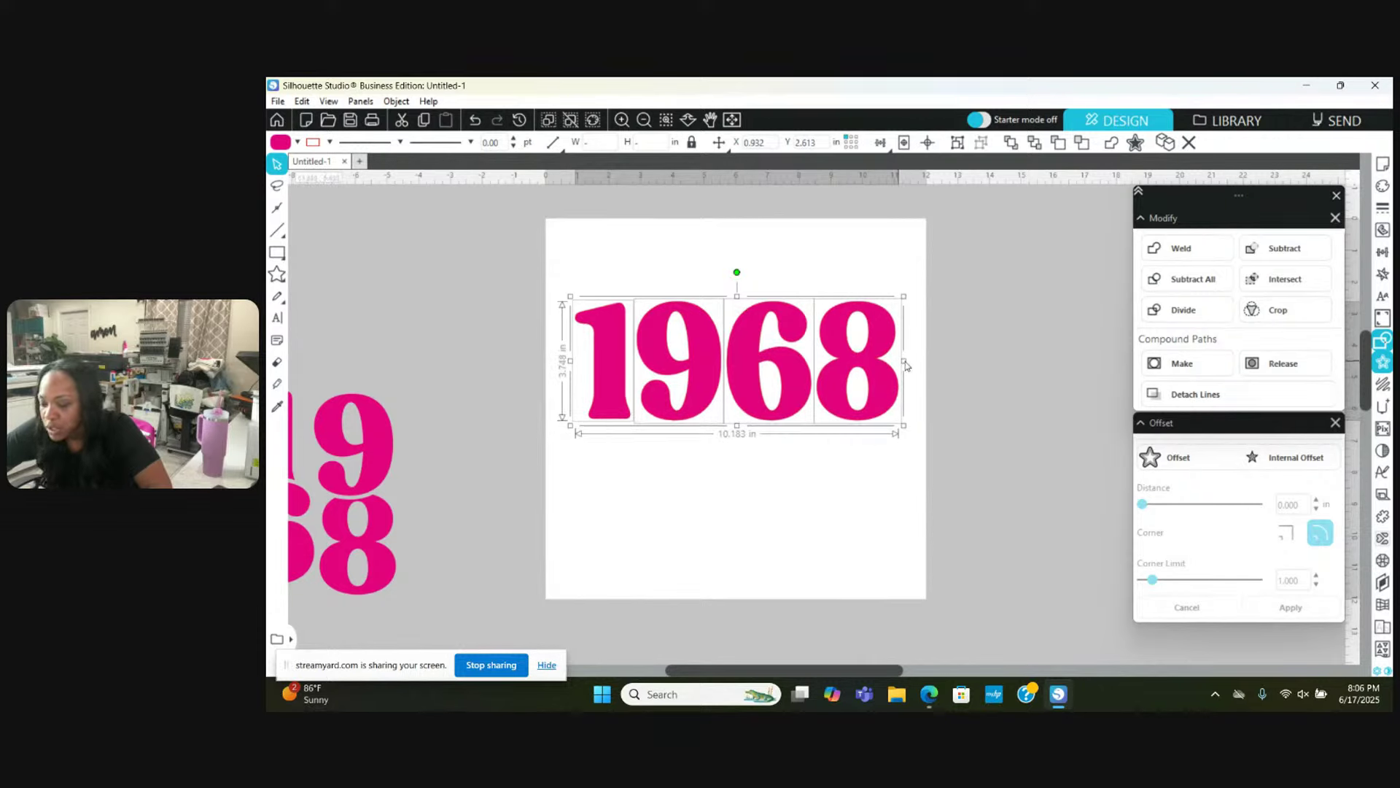
drag(905, 364, 898, 370)
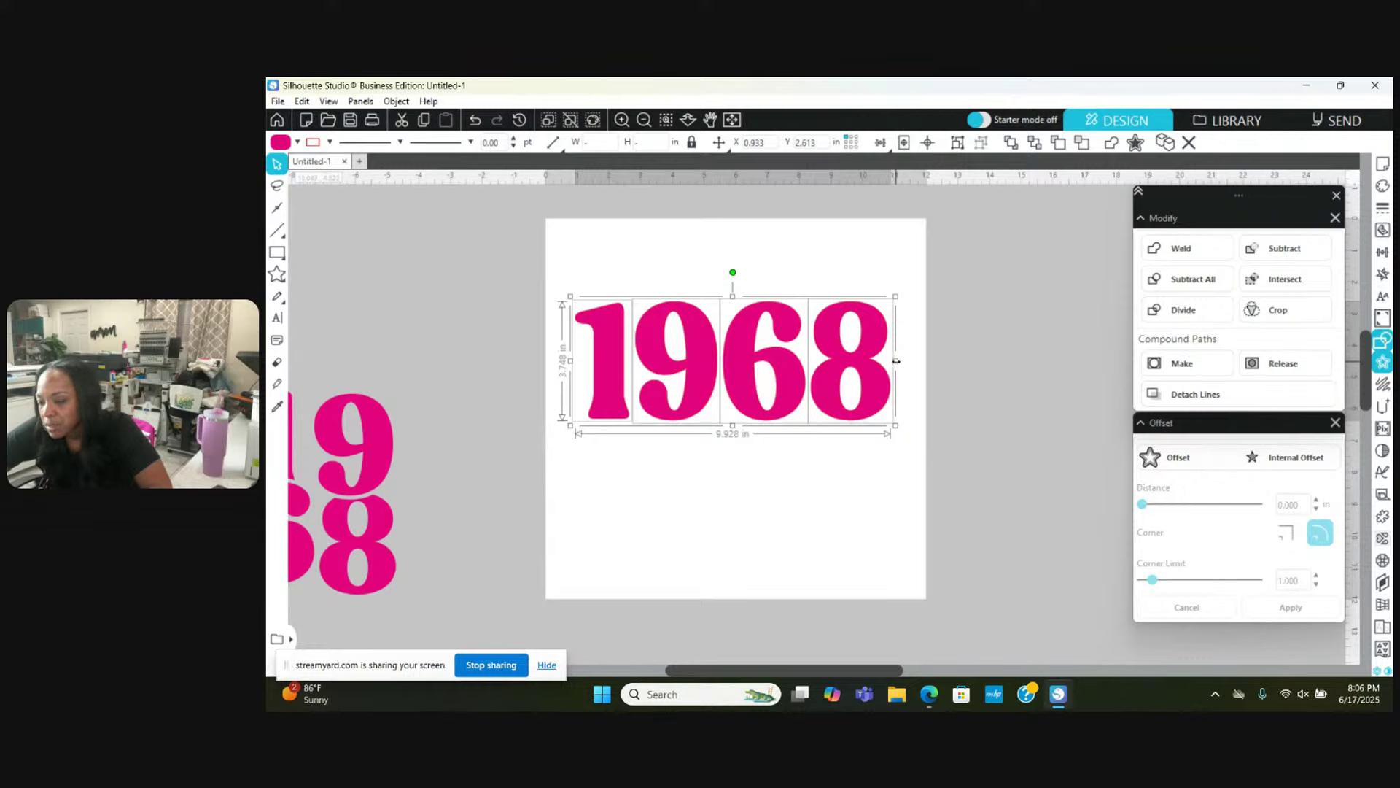
drag(898, 367, 902, 369)
drag(746, 341, 728, 292)
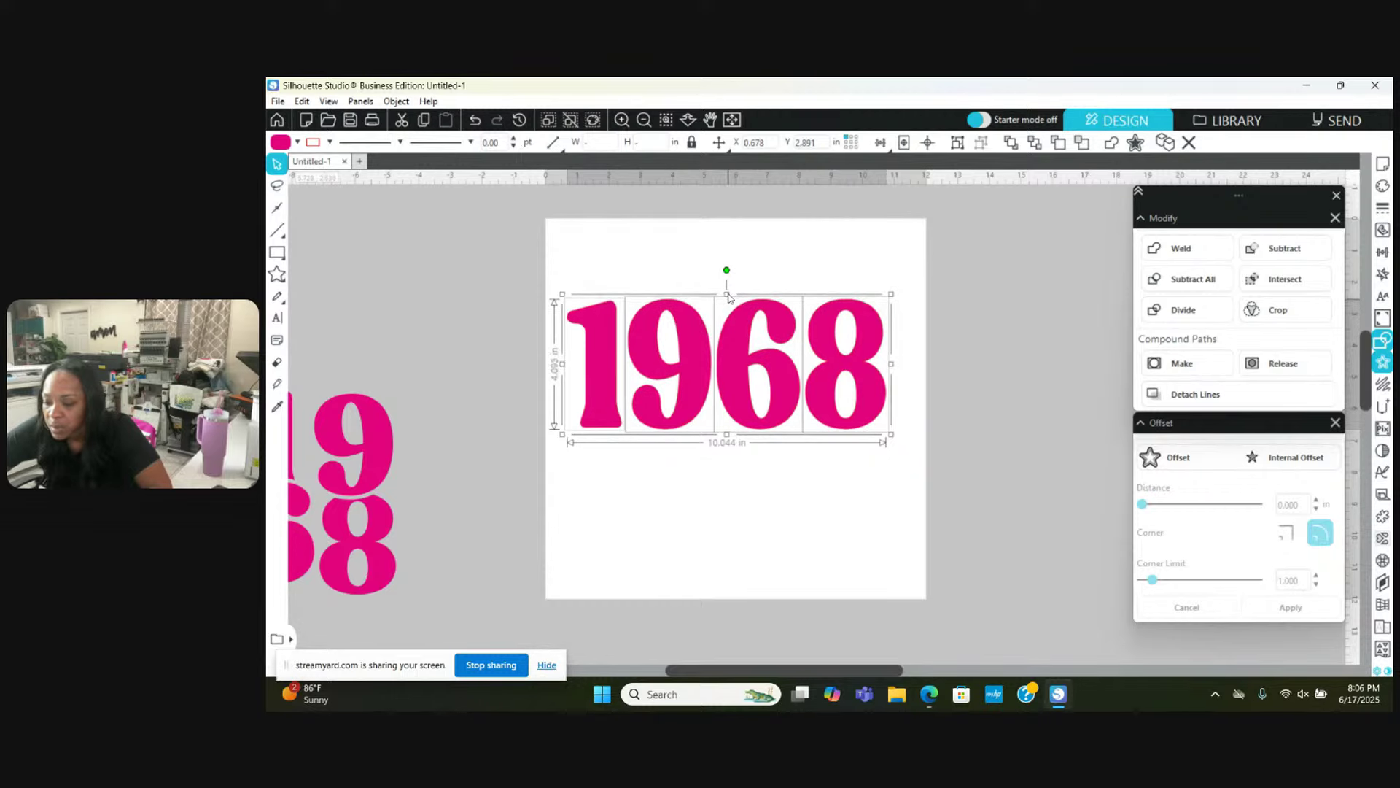
Step: Make the 1968 one compound path and drag a copy right of the page
right_click(738, 340)
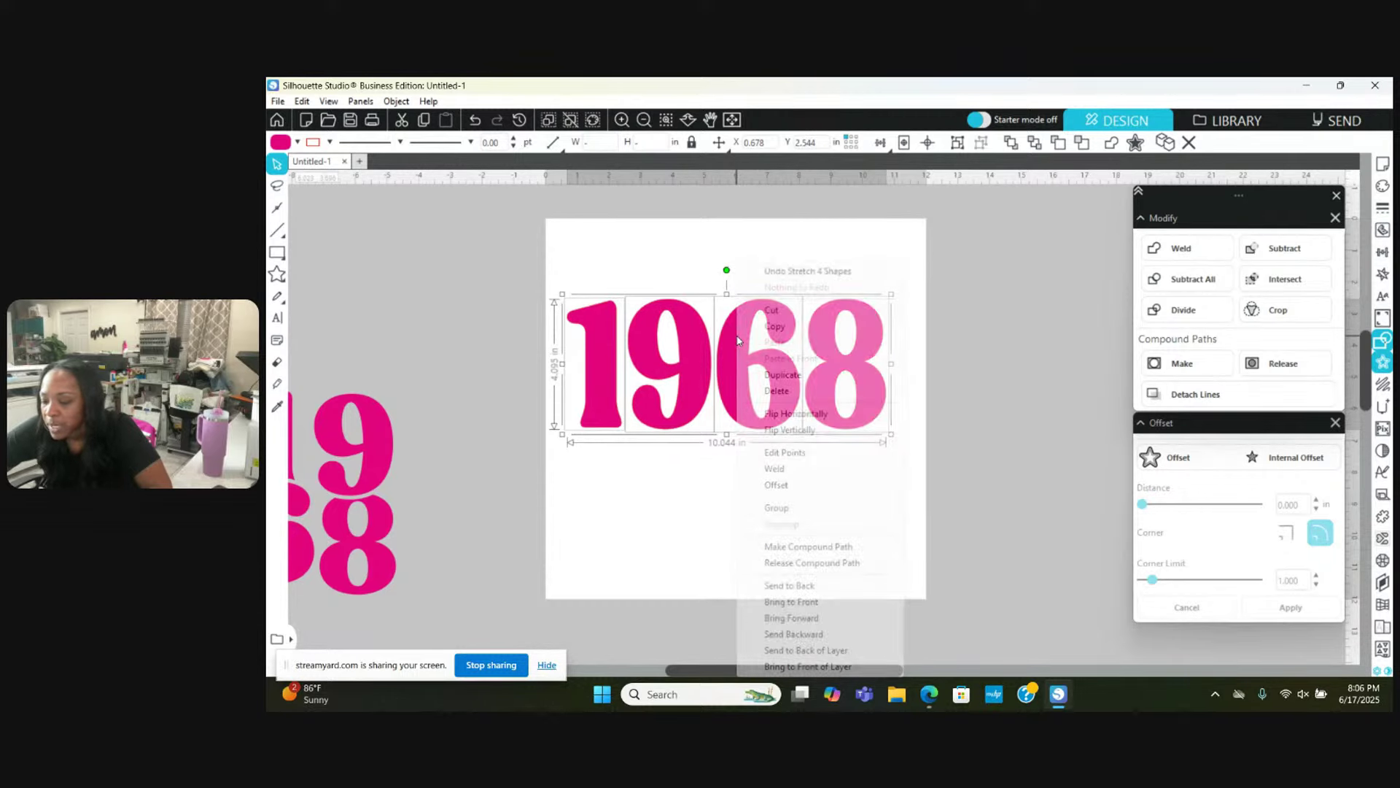
click(797, 548)
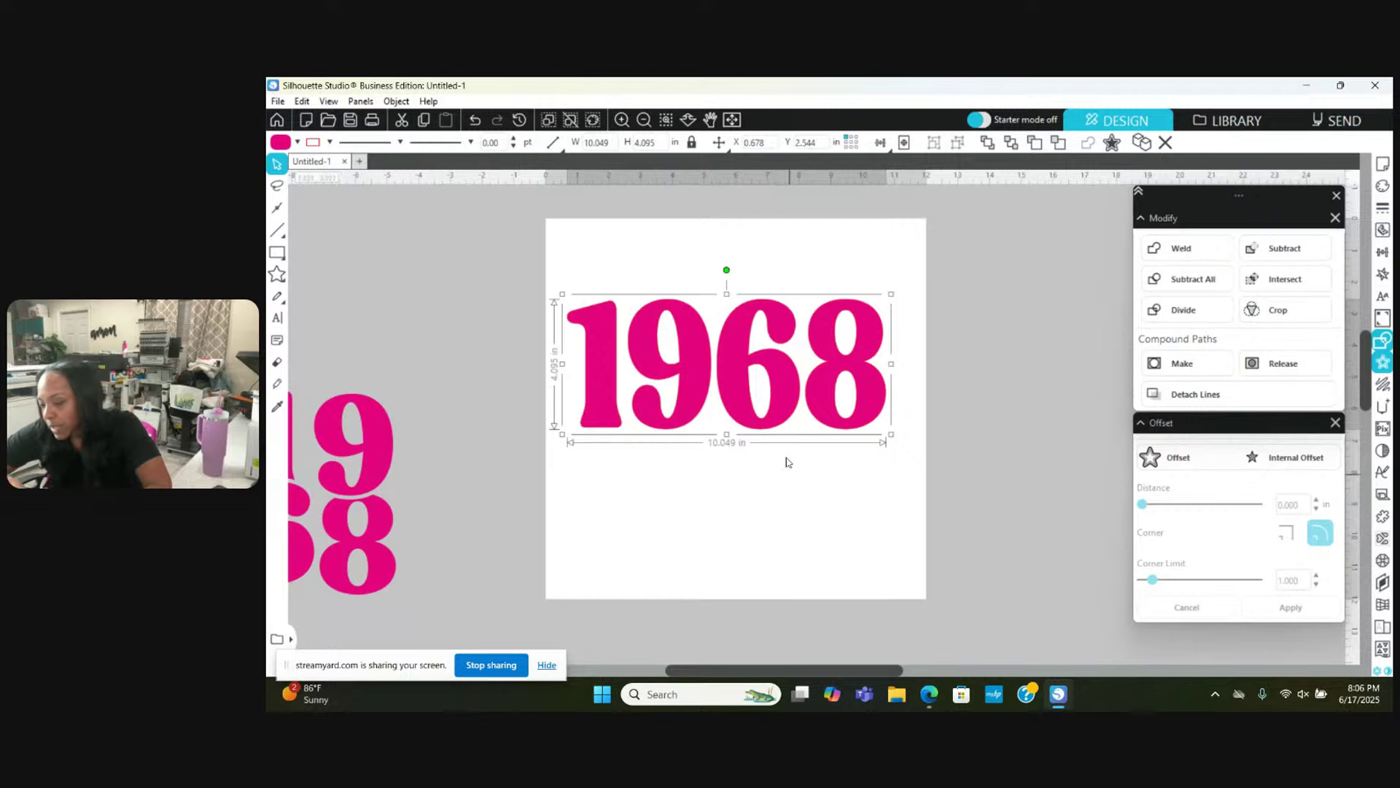
drag(792, 380, 1167, 373)
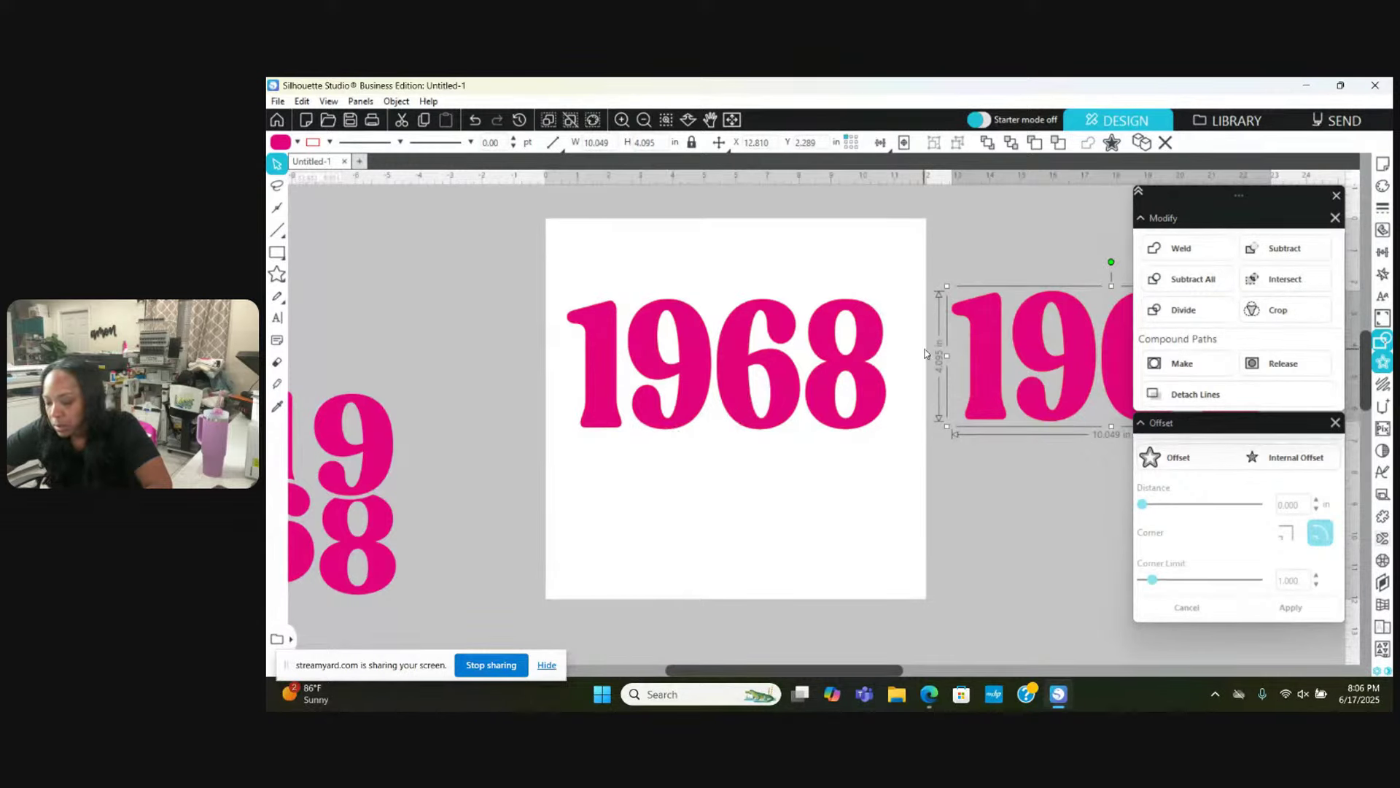
Step: Move the copy further right, raise the page's 1968, and view its 8 contours and 56 nodes
drag(977, 342, 1031, 340)
drag(822, 397, 821, 383)
key(Escape)
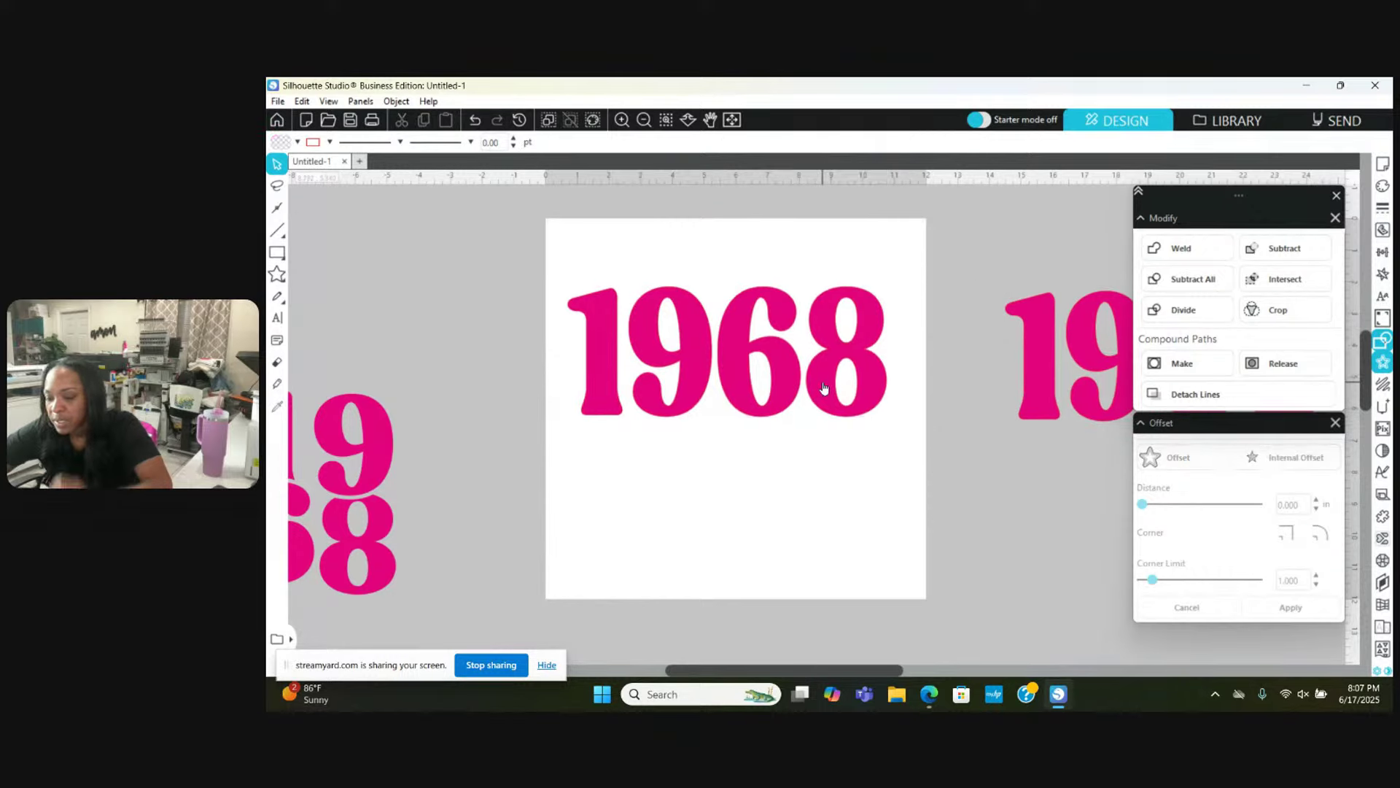
double_click(650, 374)
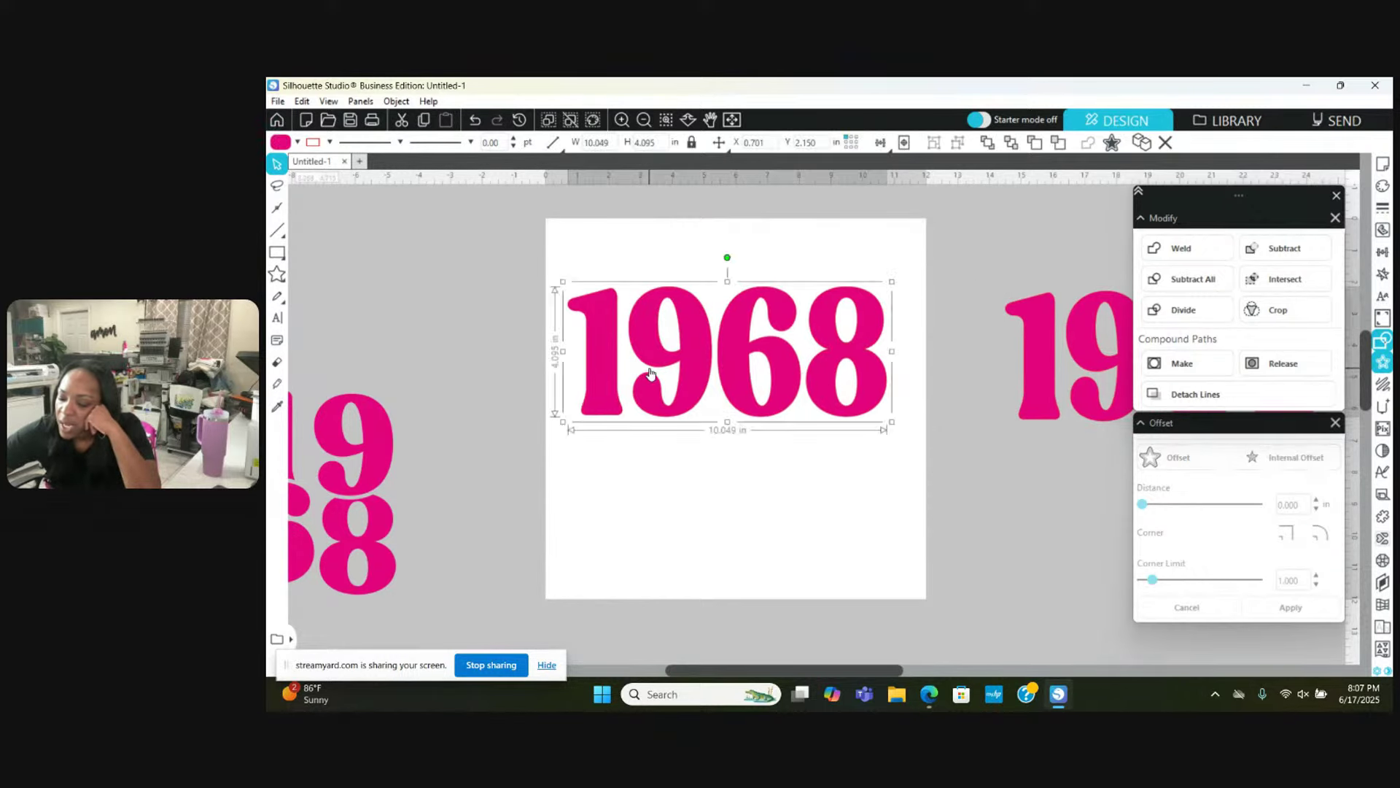
click(276, 163)
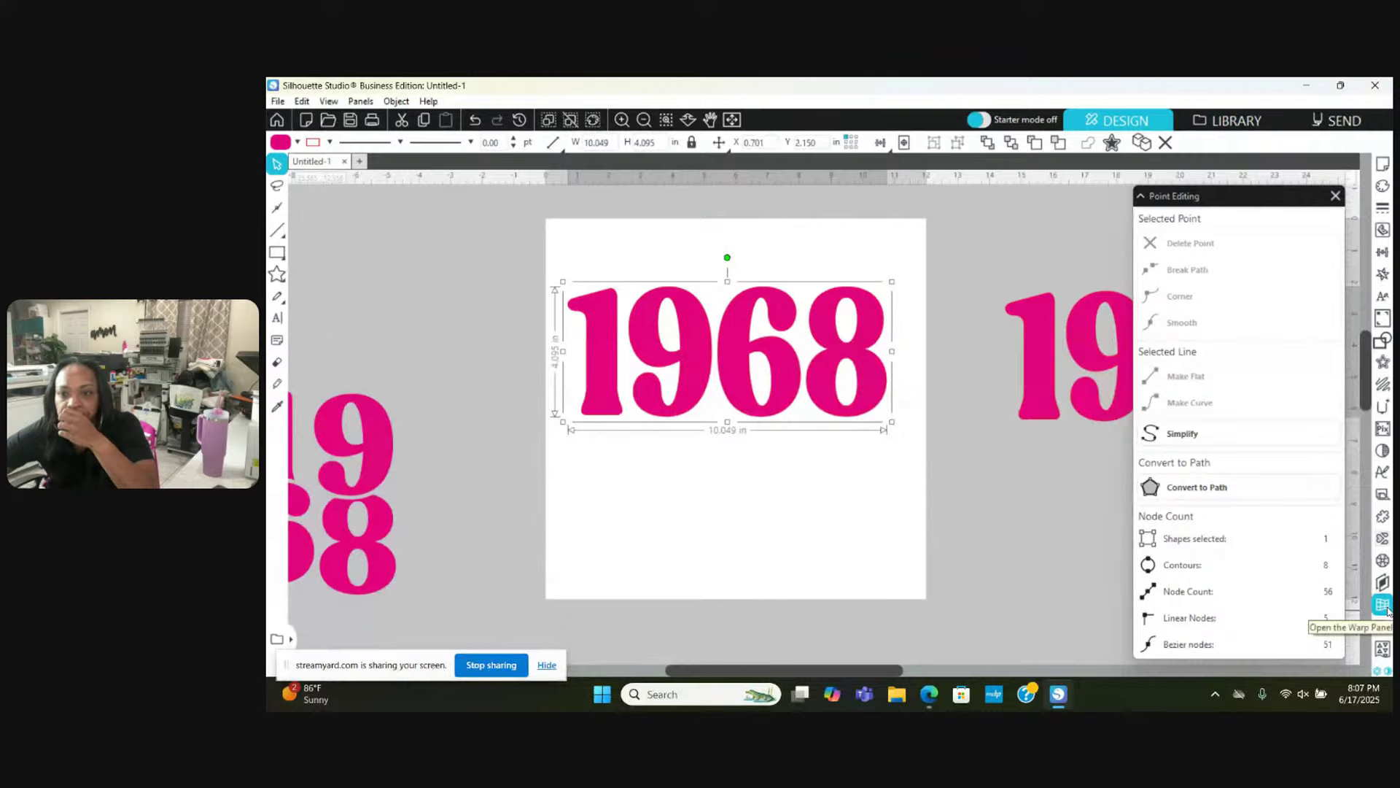
Step: Open the Warp panel's Warp Templates tab and browse the template grid
click(1384, 605)
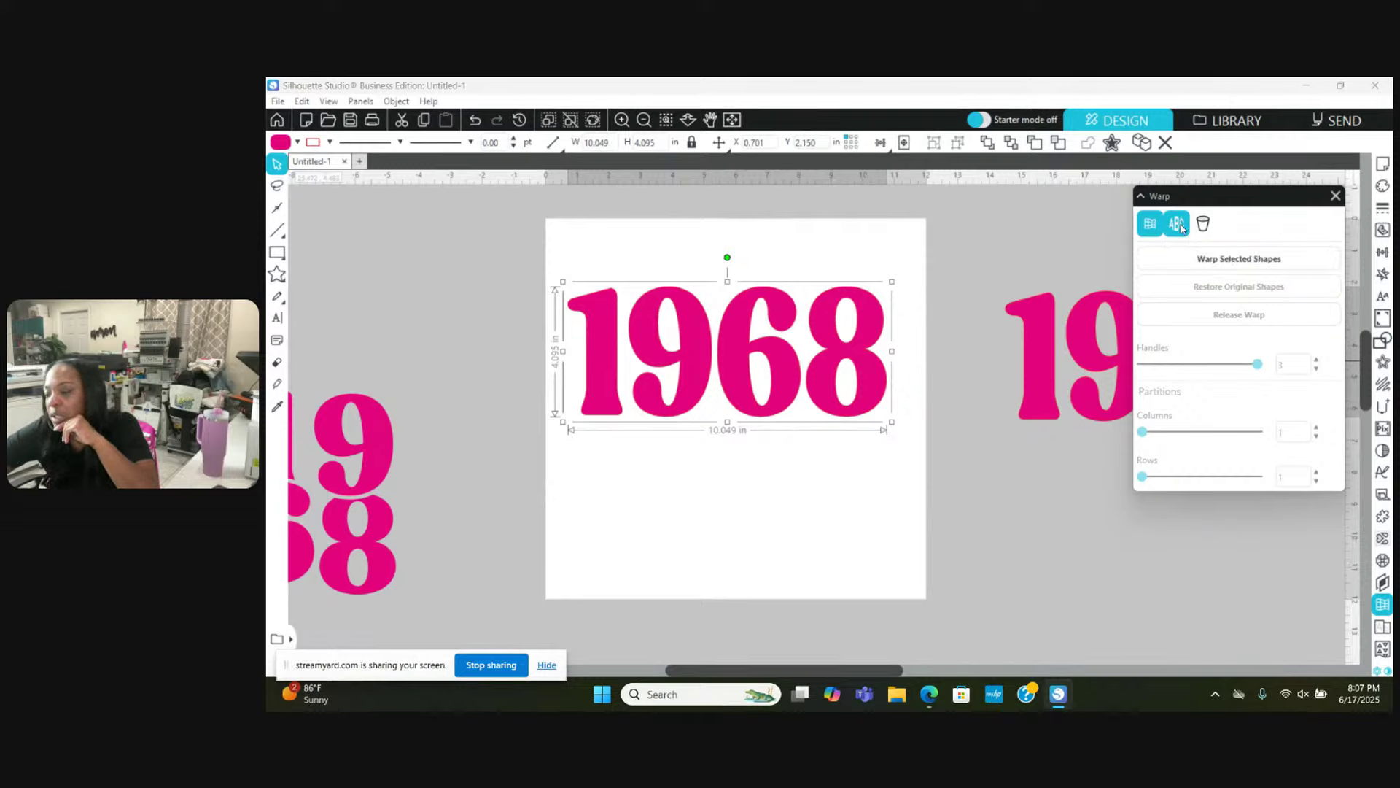
click(1179, 226)
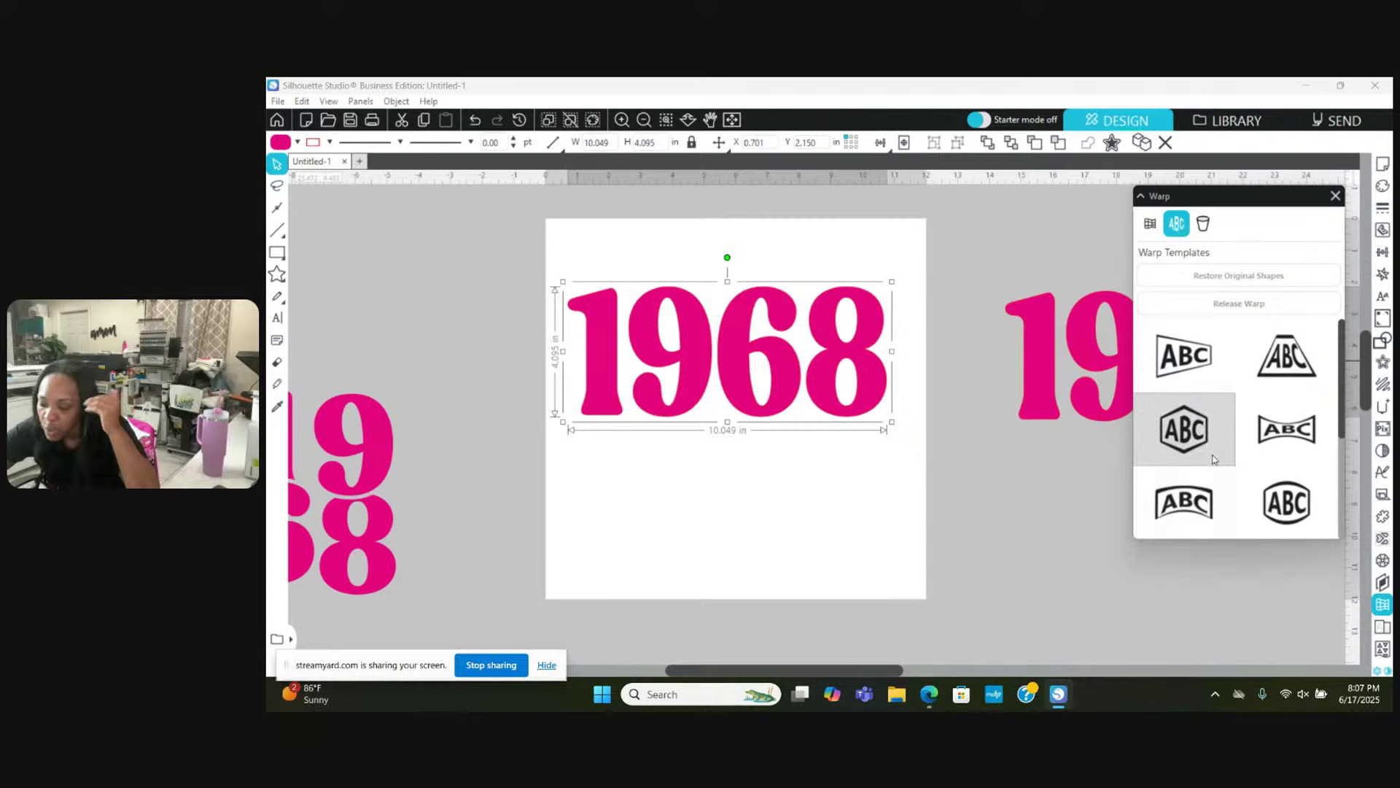
scroll(1215, 474, down, 1)
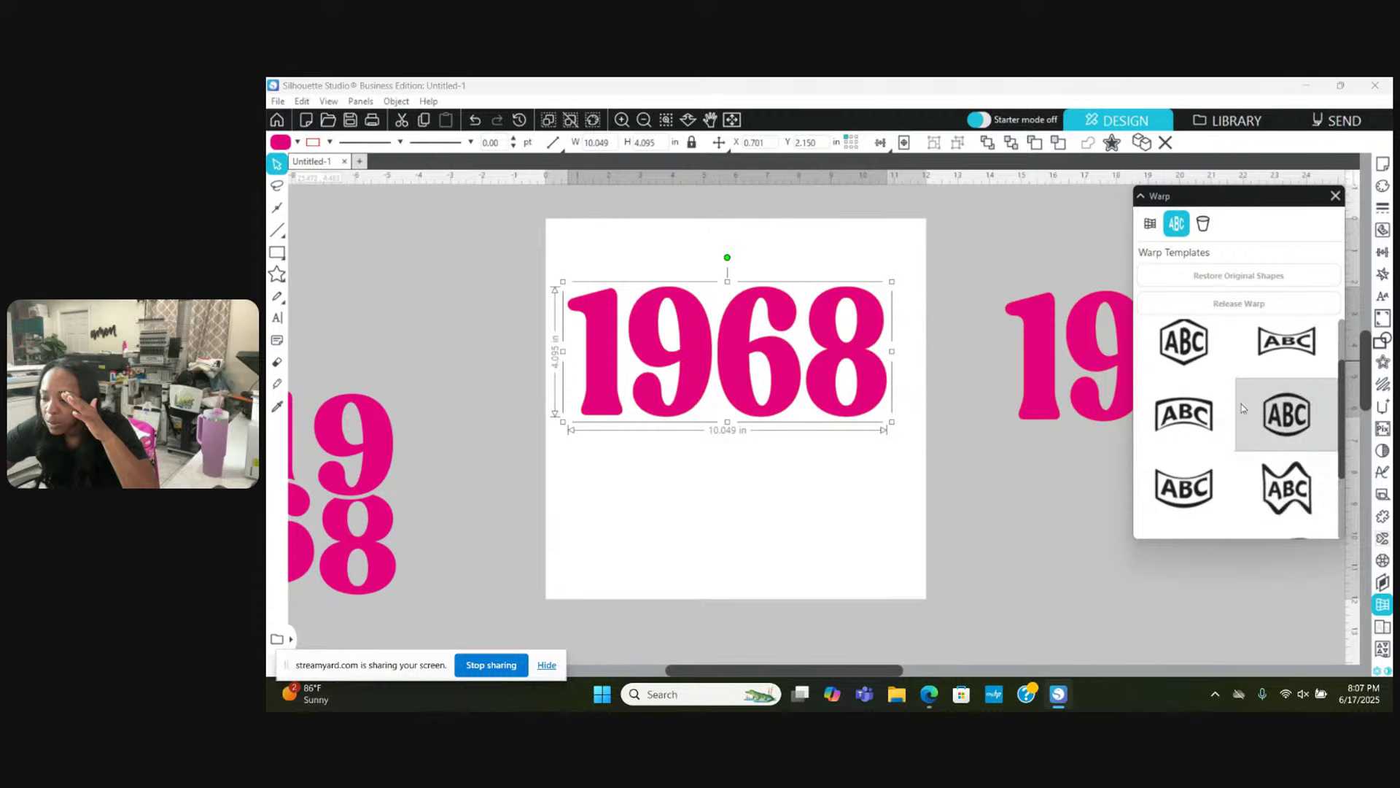
scroll(1243, 409, up, 1)
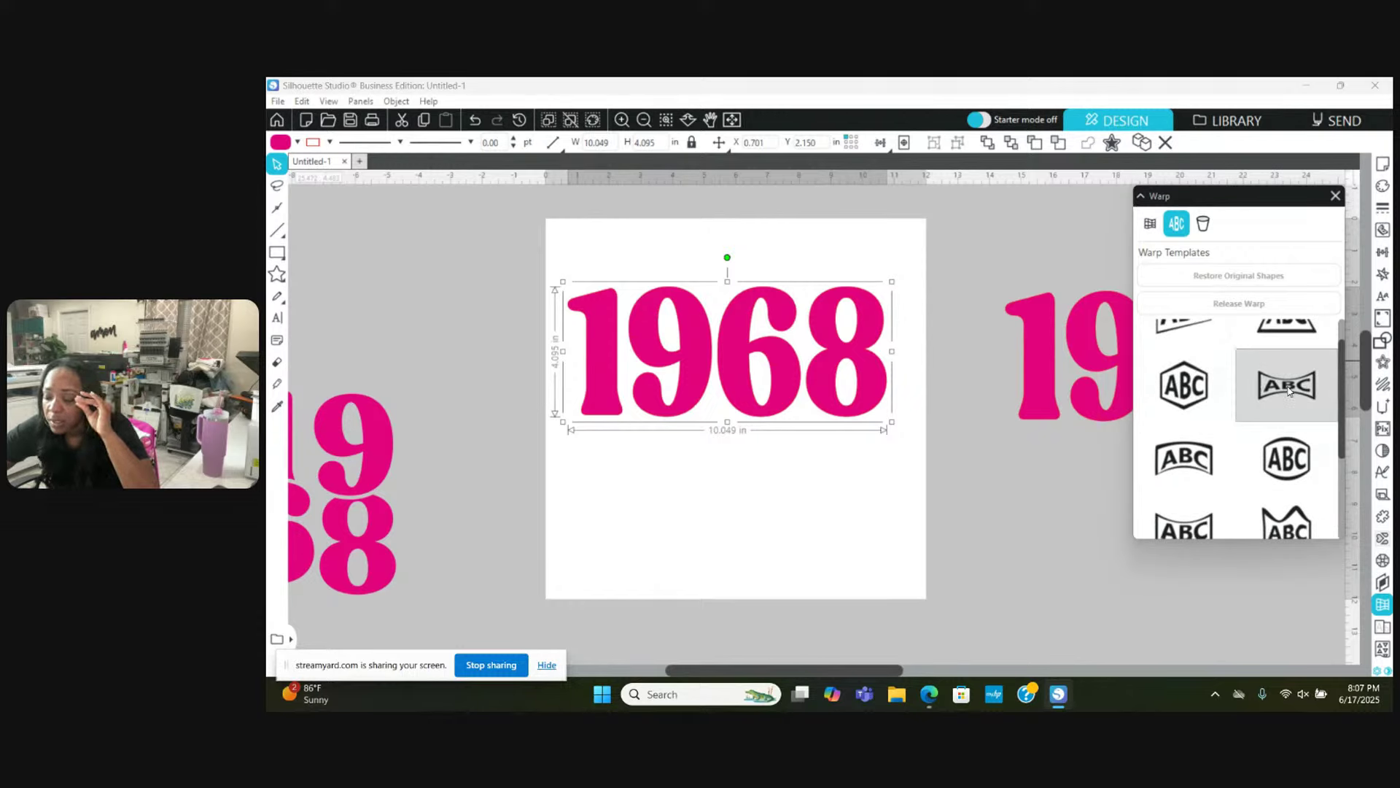
scroll(1288, 393, up, 1)
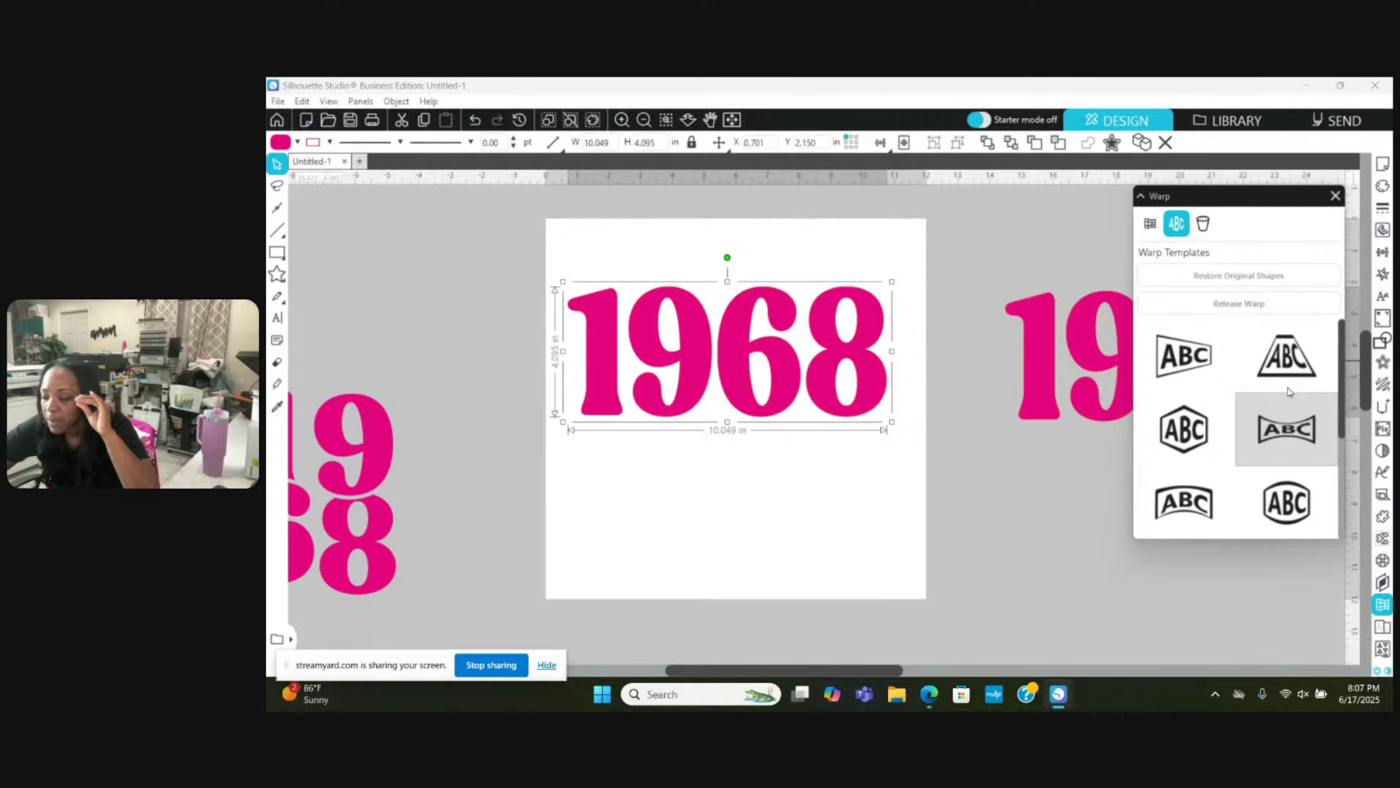
Step: Try arch, diamond, trapezoid, bow-tie and bulging warps on the 1968, ending on hexagon
click(1182, 500)
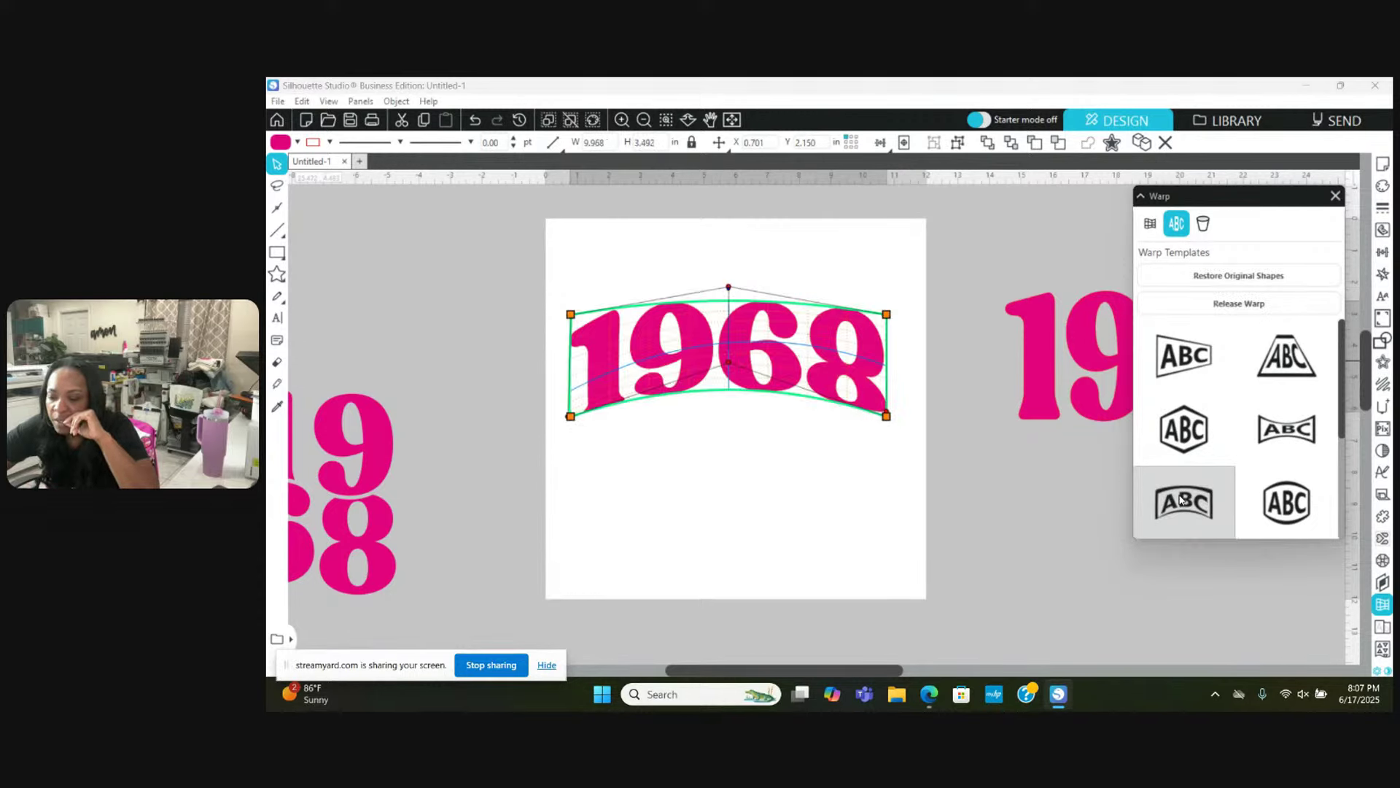
click(1177, 436)
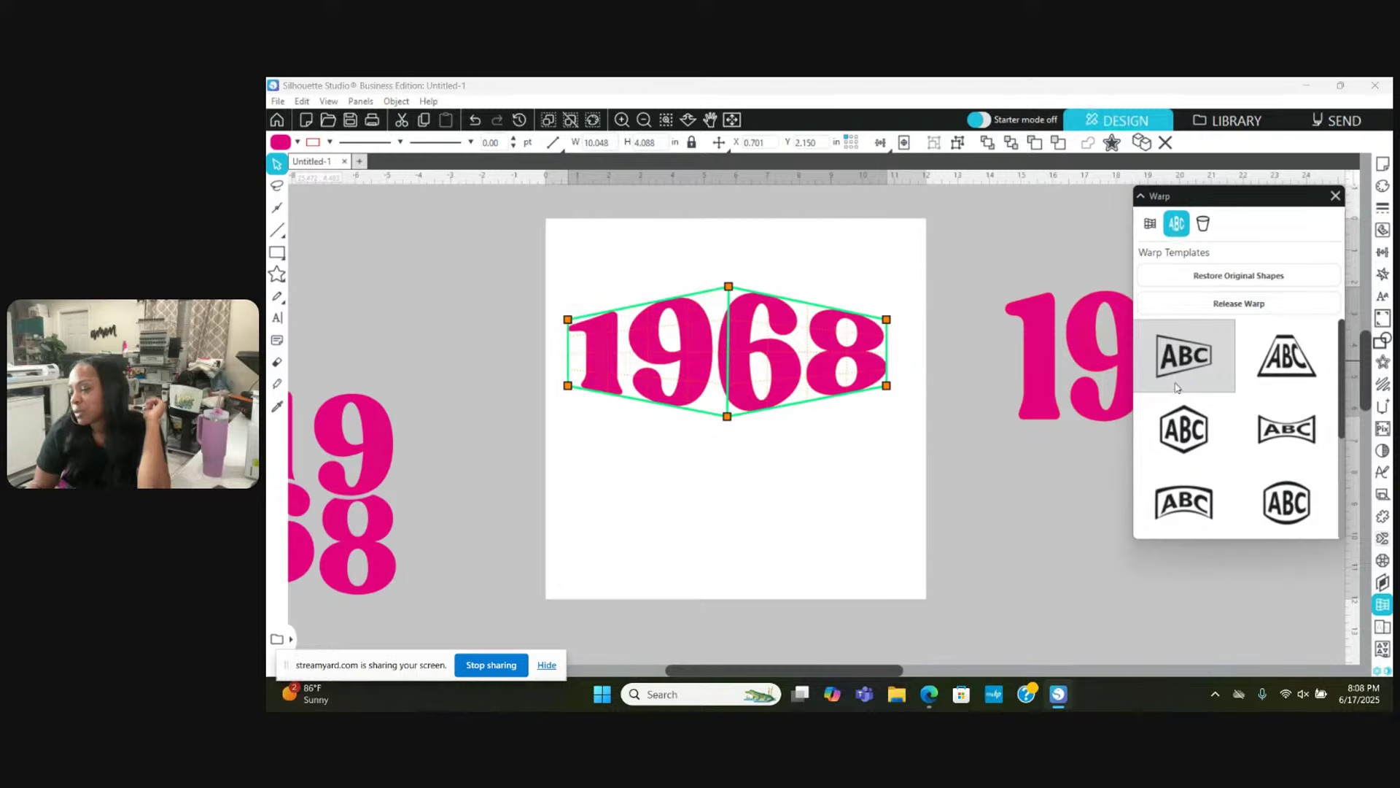
click(1184, 497)
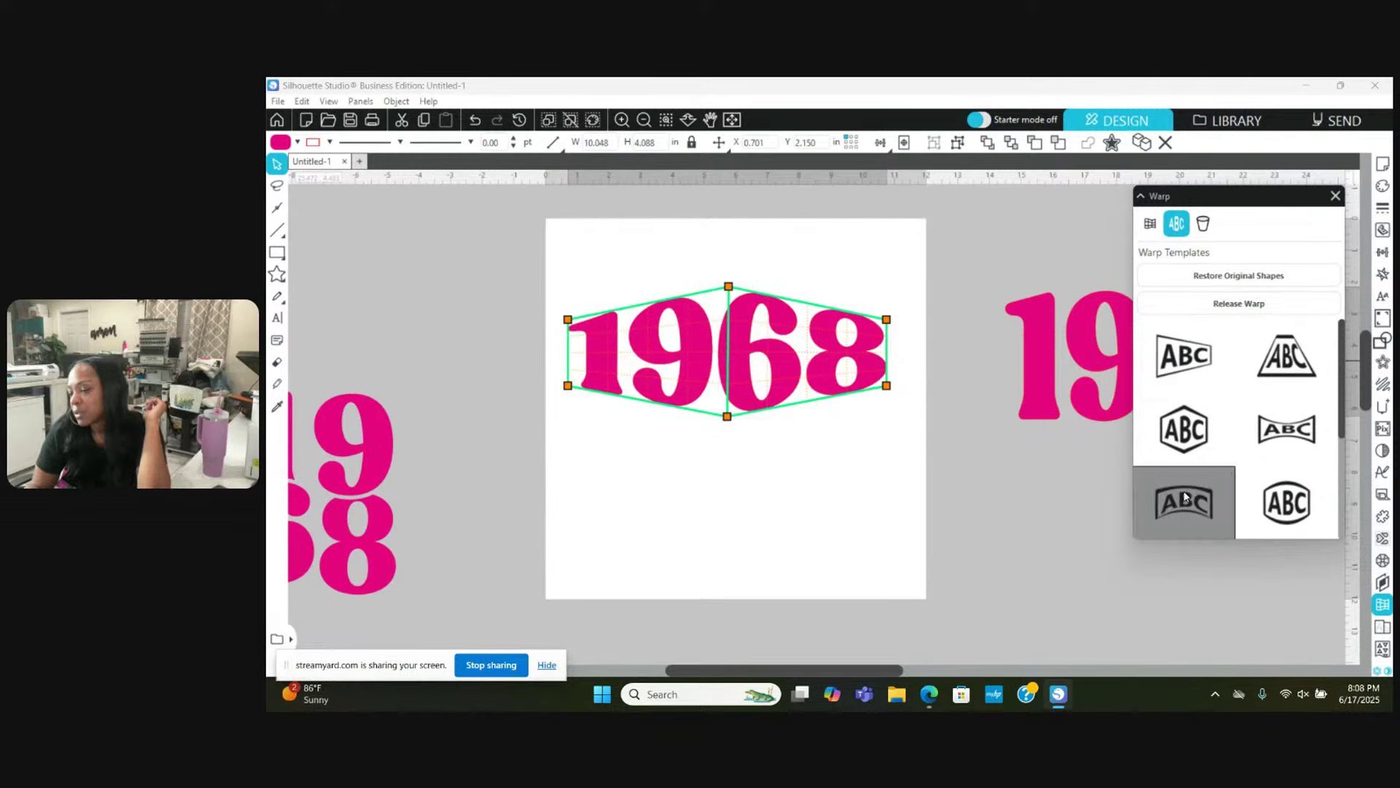
click(1182, 432)
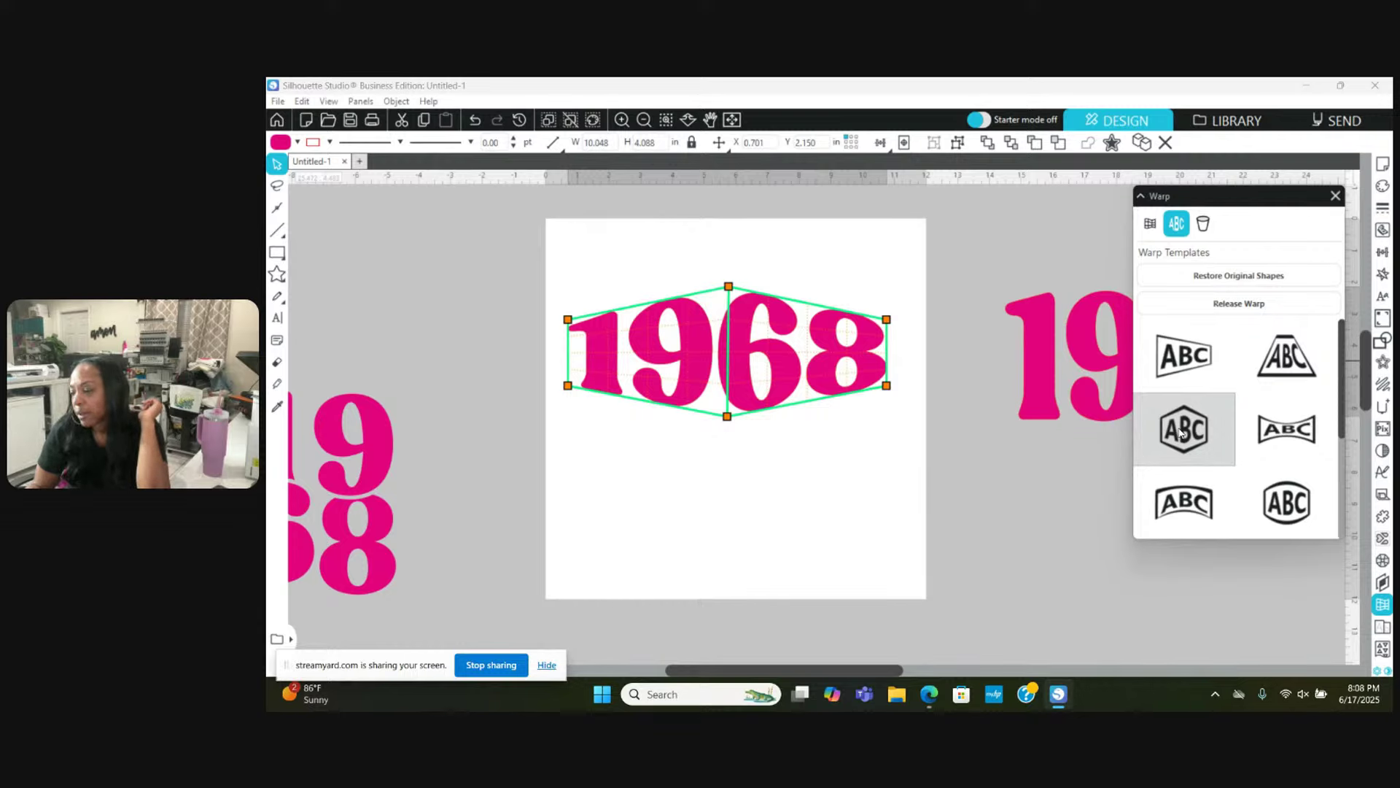
click(1182, 357)
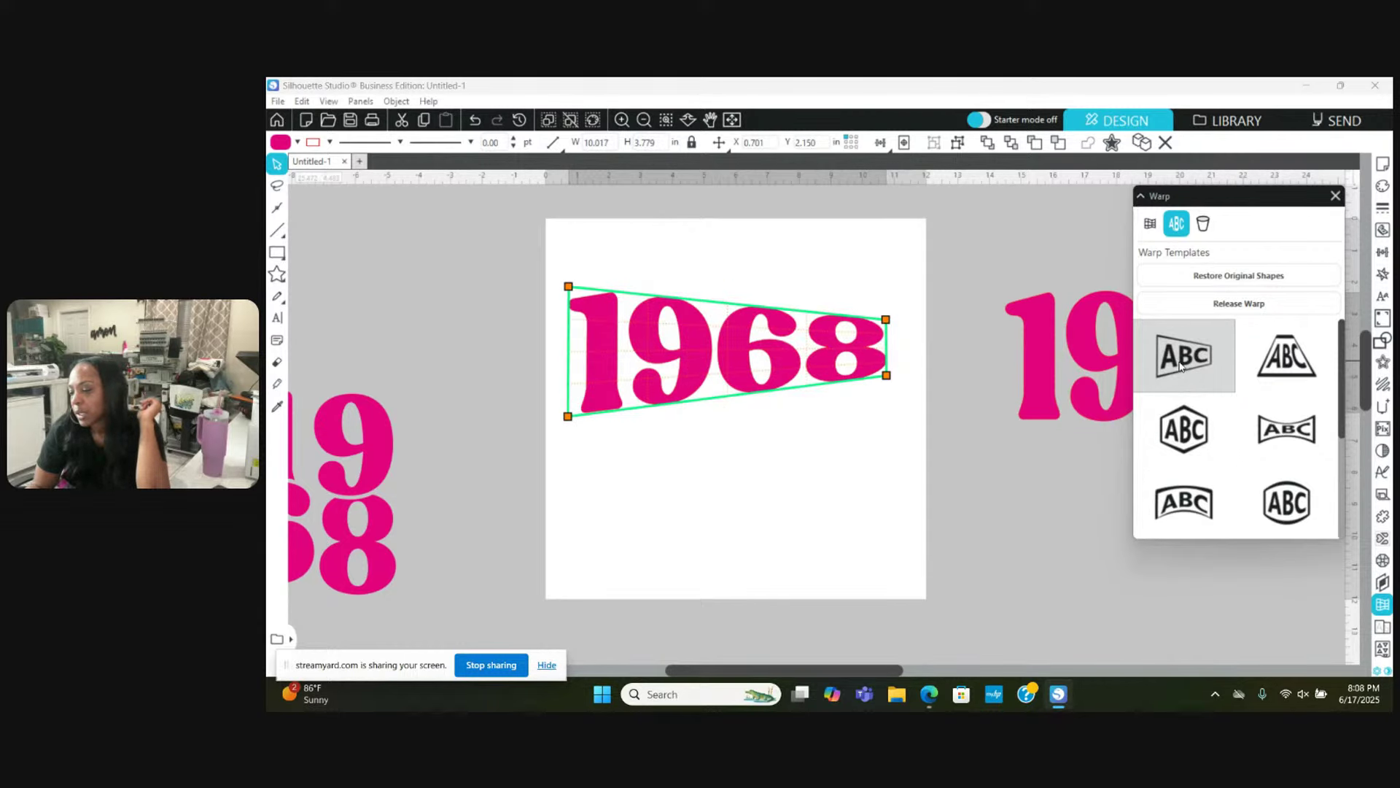
click(1278, 354)
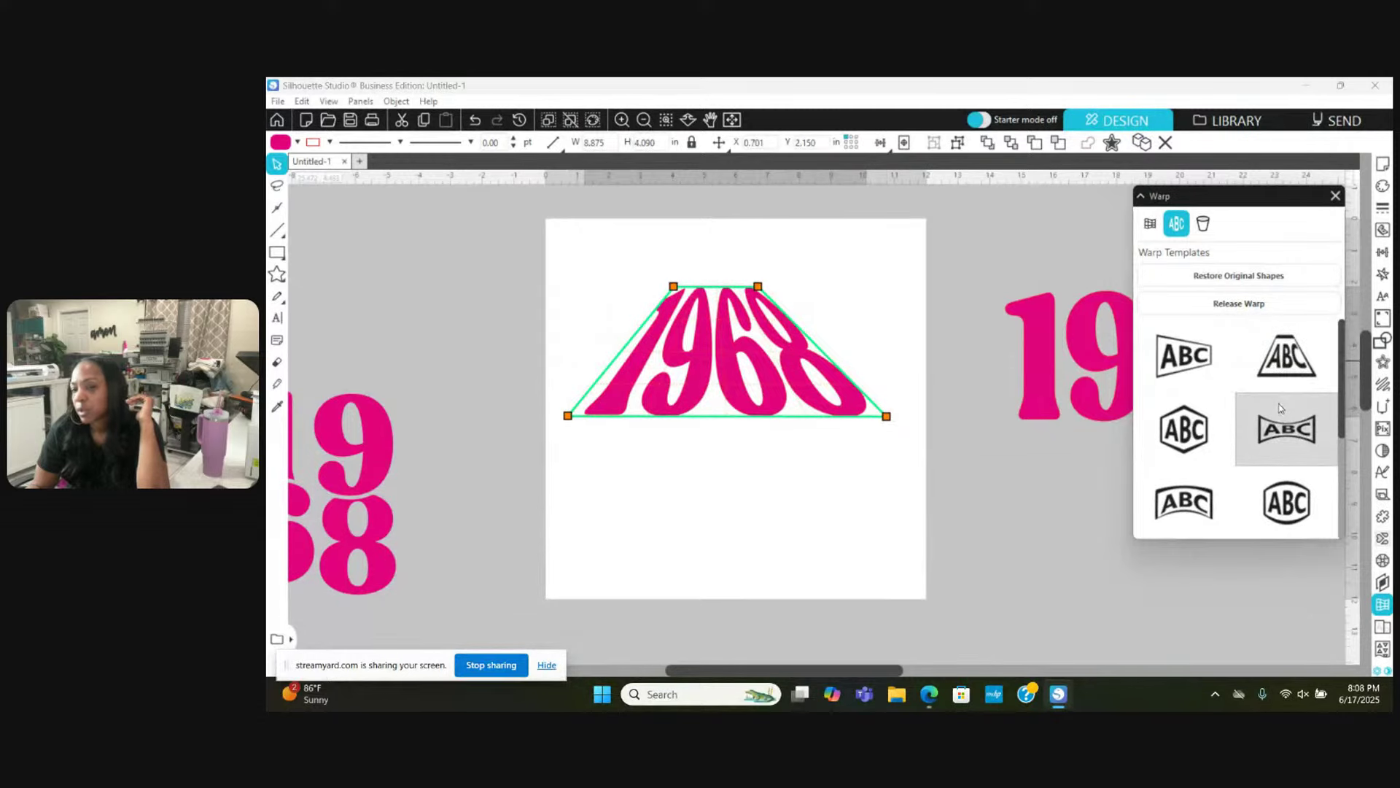
click(1282, 433)
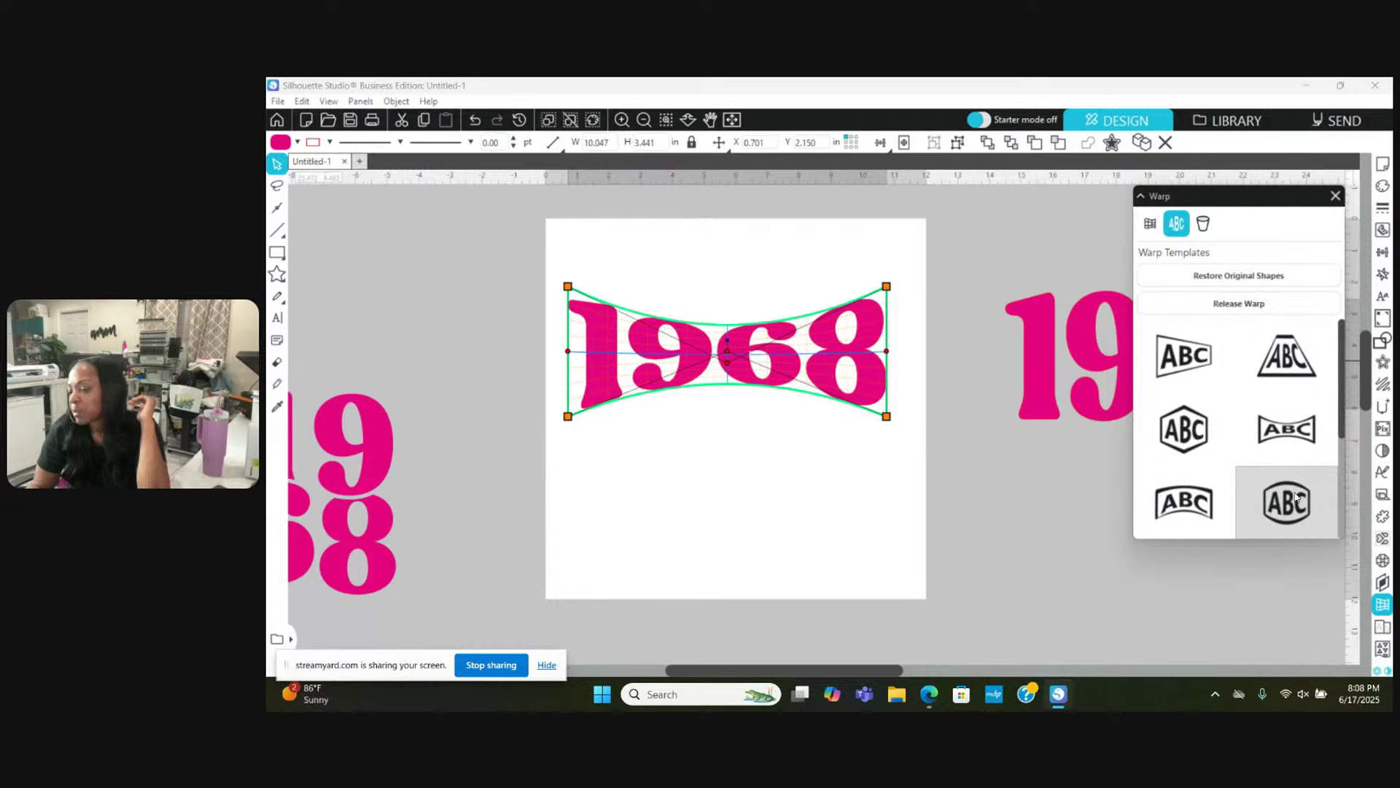
click(1296, 497)
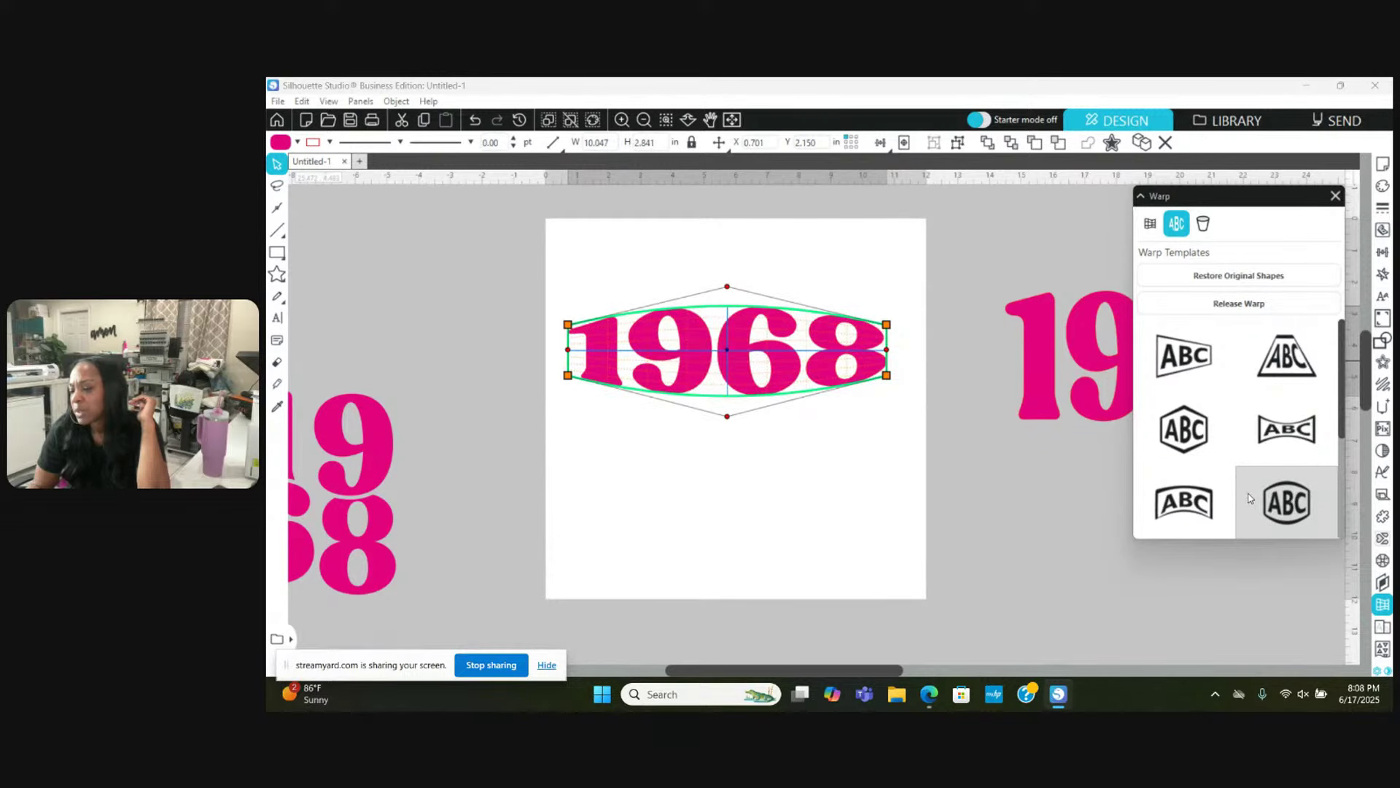
click(1184, 433)
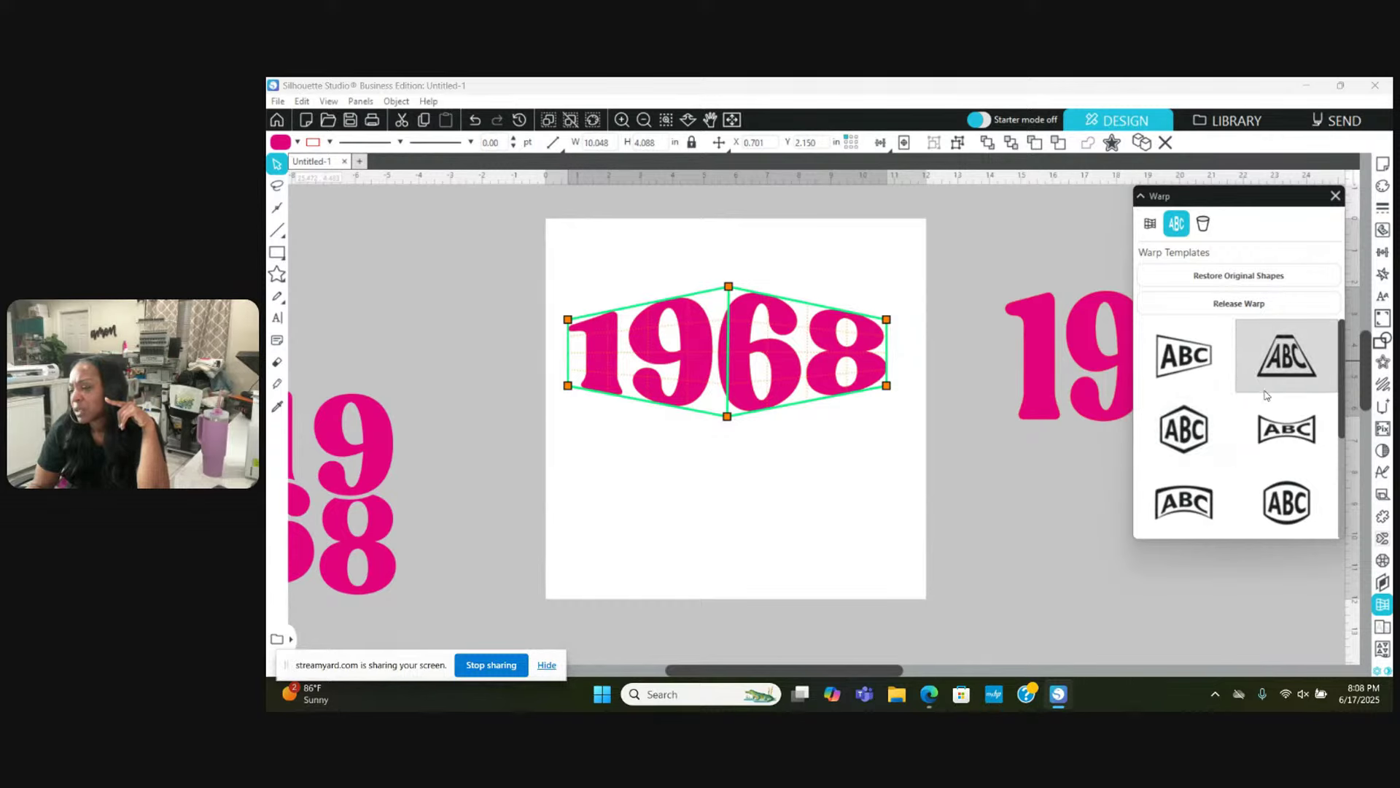
Step: Try shield, slanted, bow-tie, flag and arc warps further down, then return to hexagon
scroll(1265, 395, down, 5)
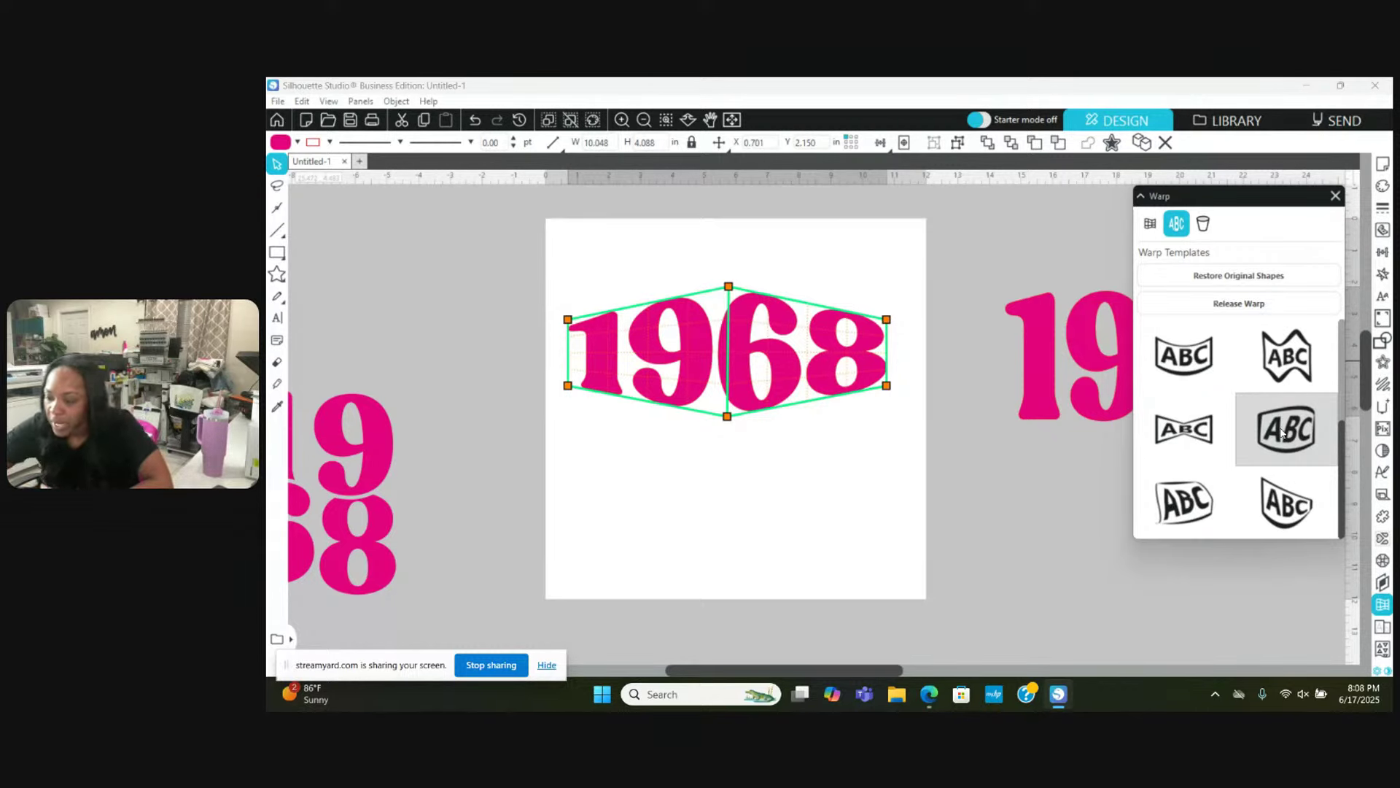
click(1289, 490)
click(1288, 432)
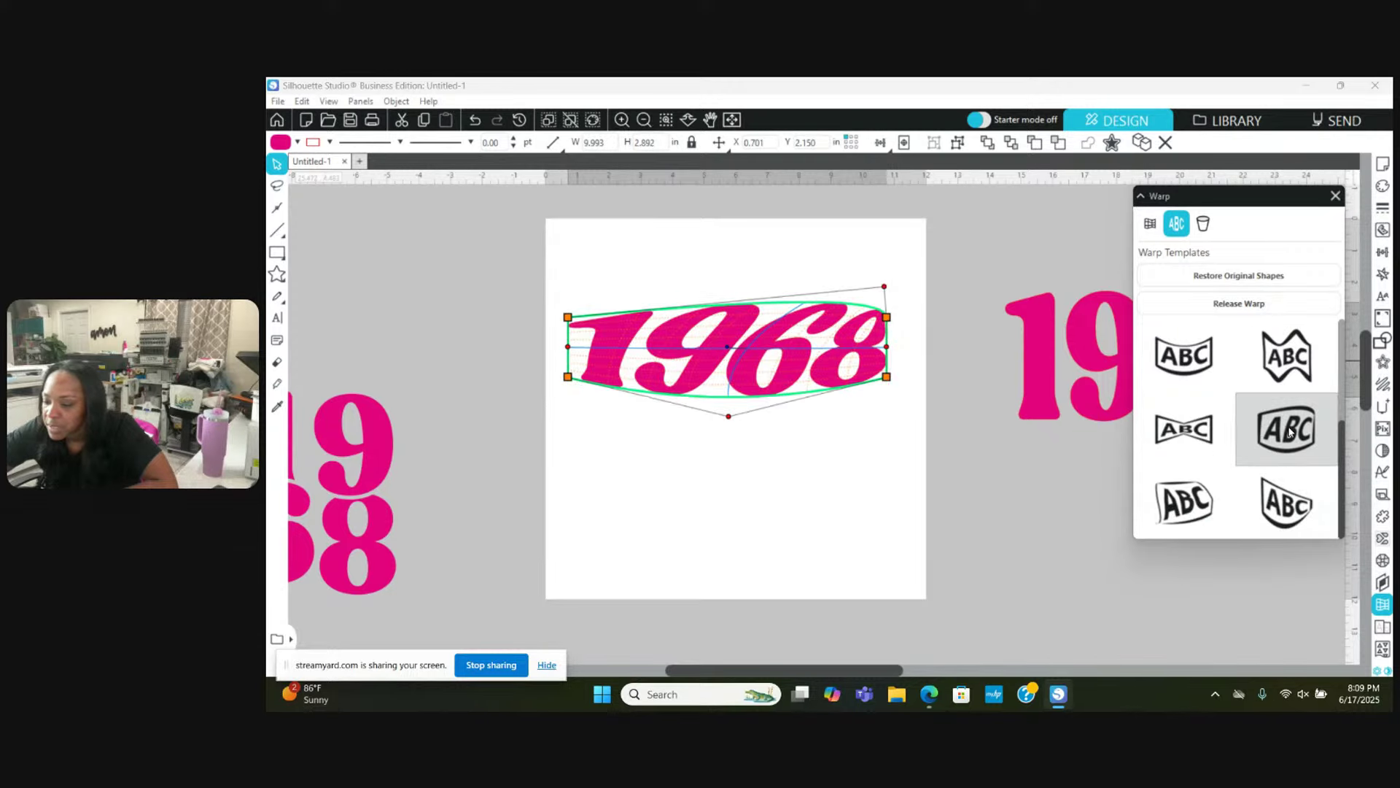
click(1215, 436)
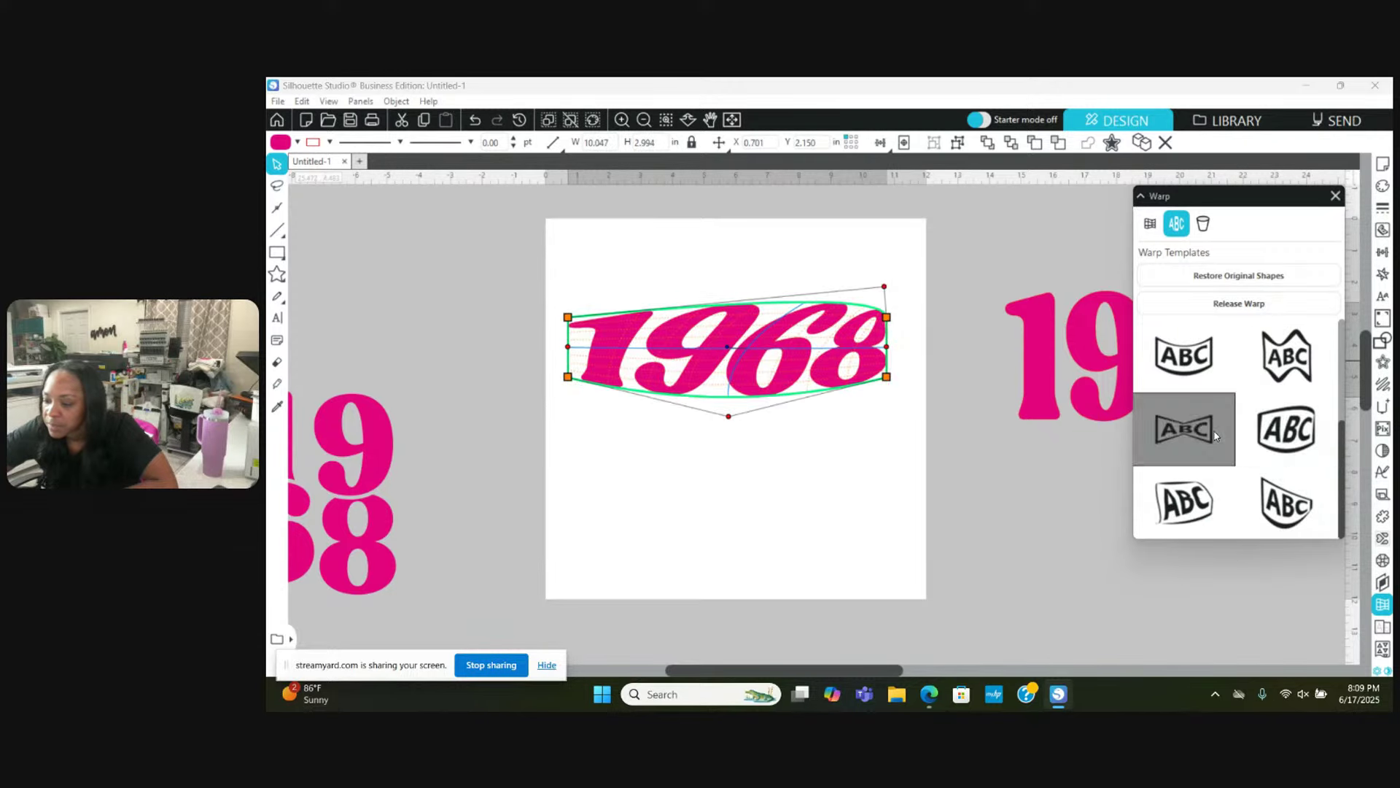
click(1191, 482)
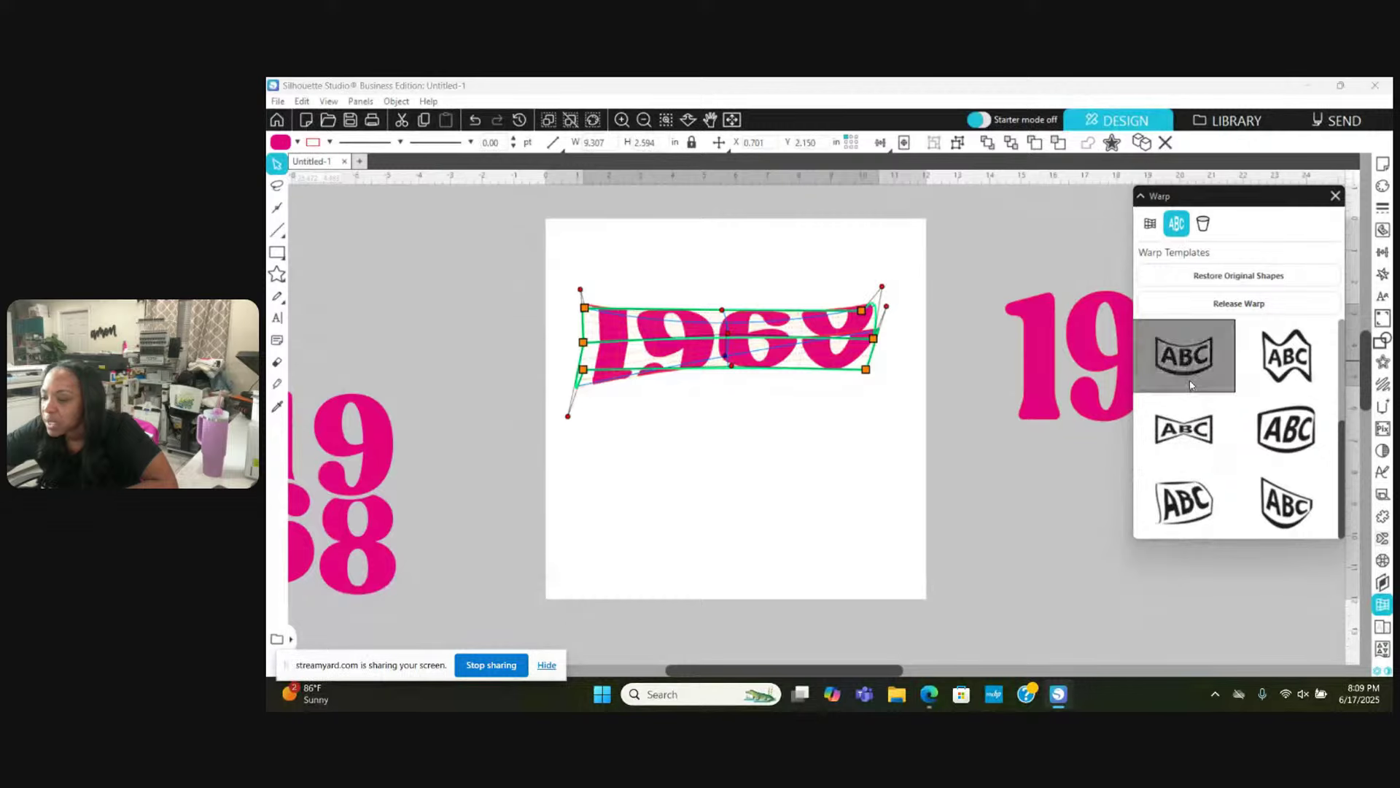
click(1185, 350)
scroll(1191, 384, down, 1)
scroll(1191, 384, up, 2)
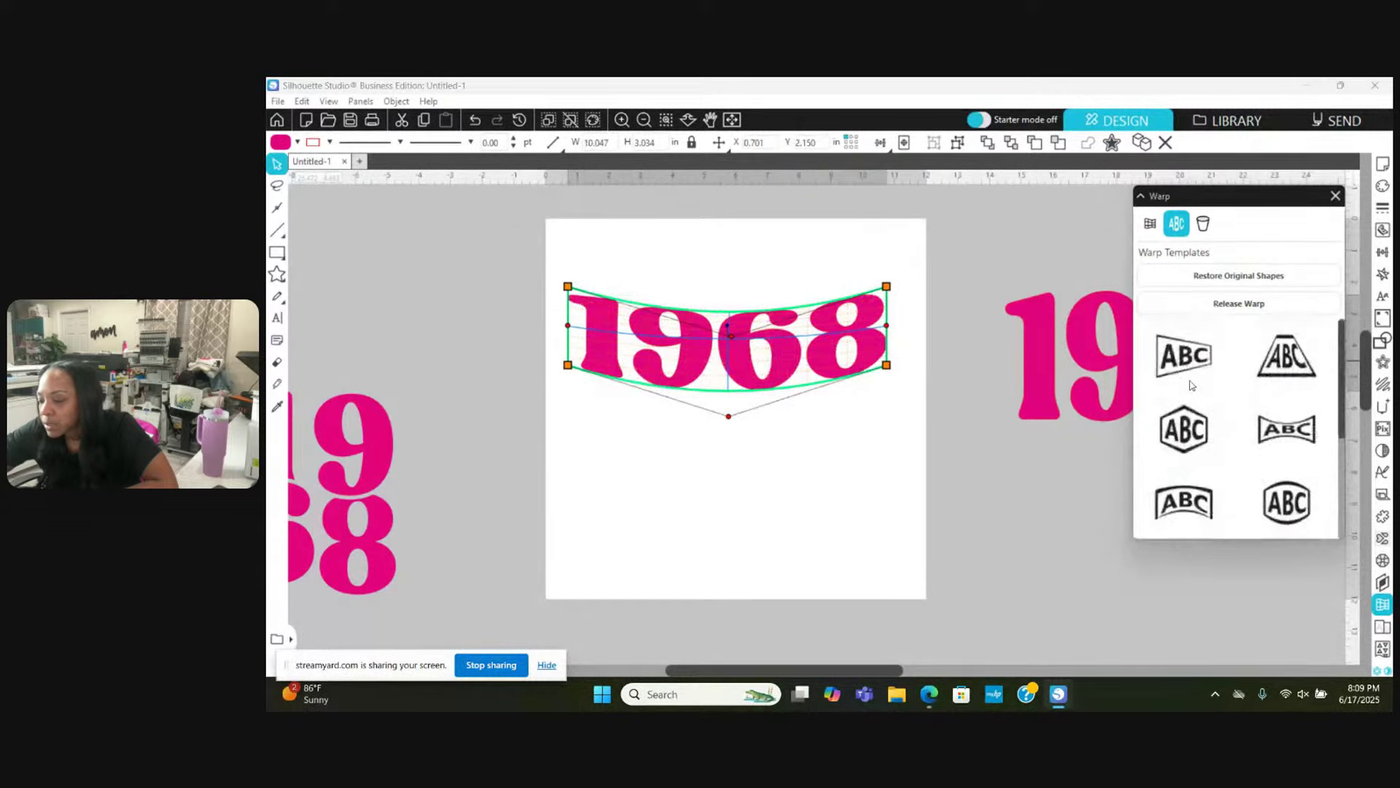
click(1181, 426)
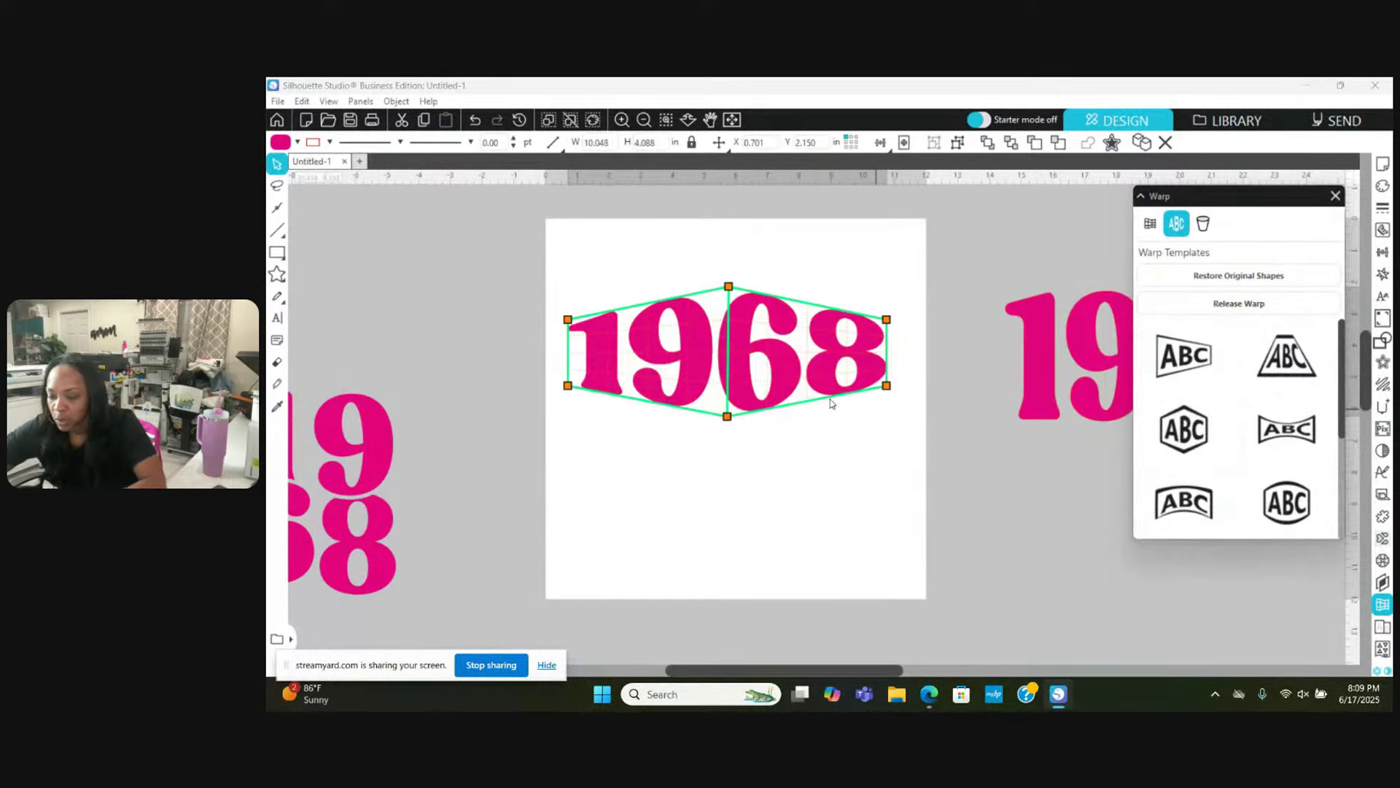
Step: Park a warped 1968 copy beside the page, delete the reshaped original, and move the copy onto the page top
drag(746, 372, 1198, 635)
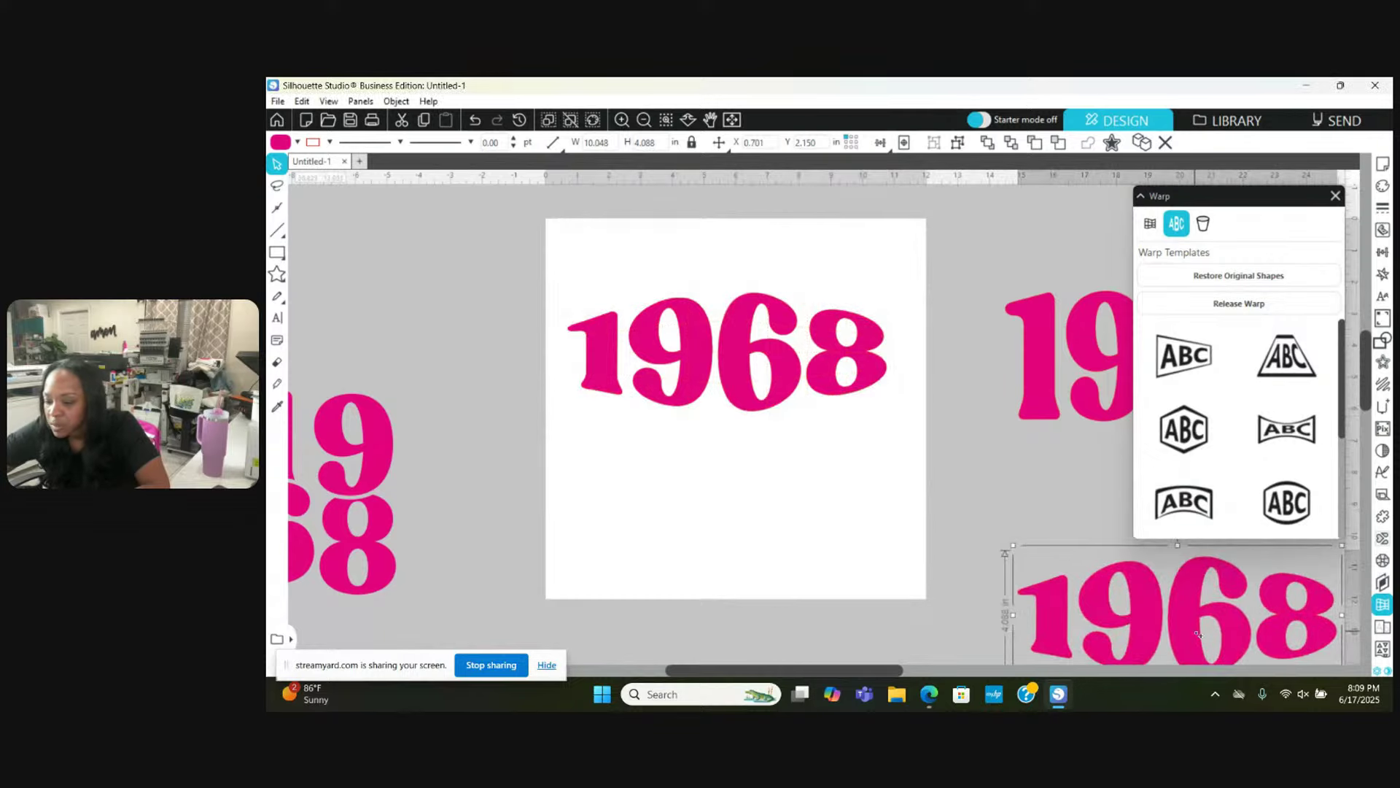
click(746, 385)
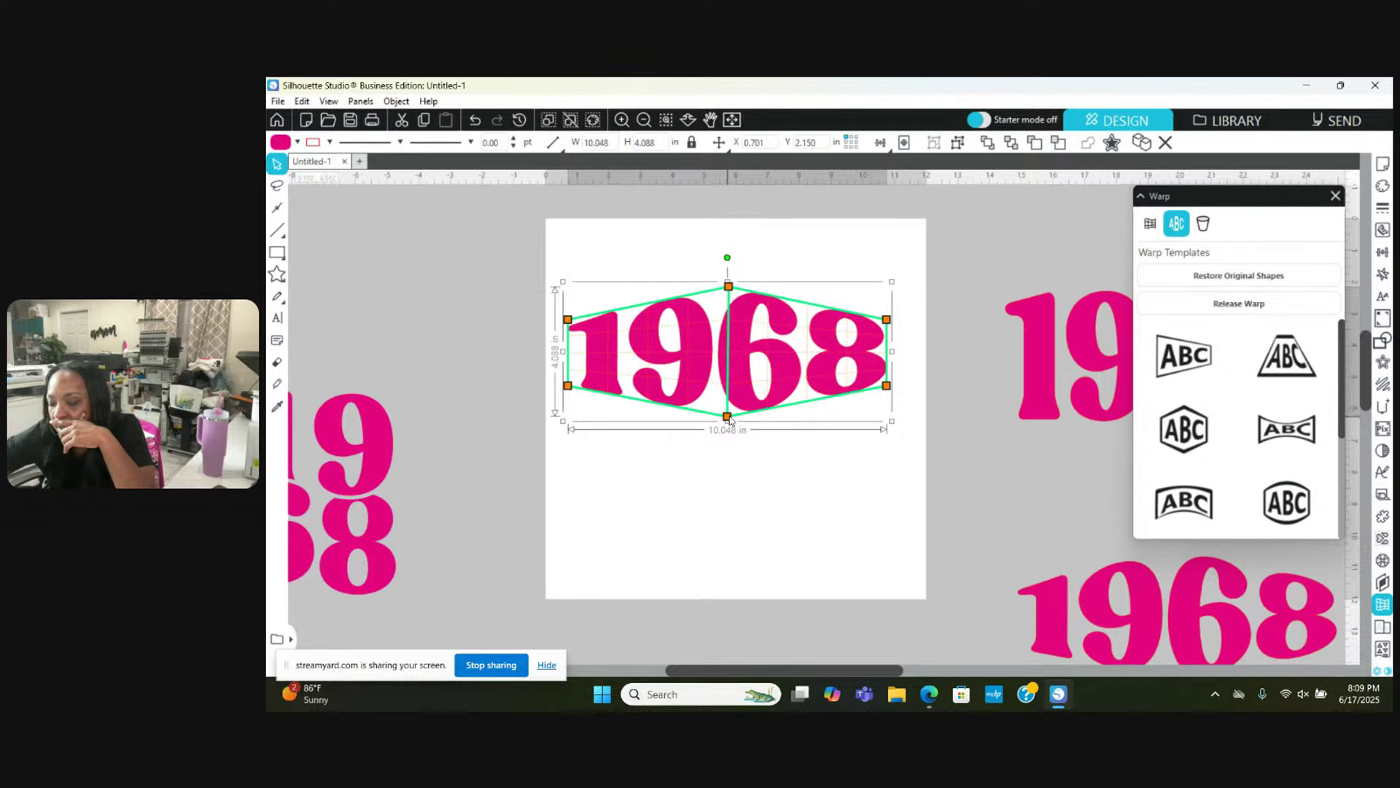
drag(728, 417, 726, 420)
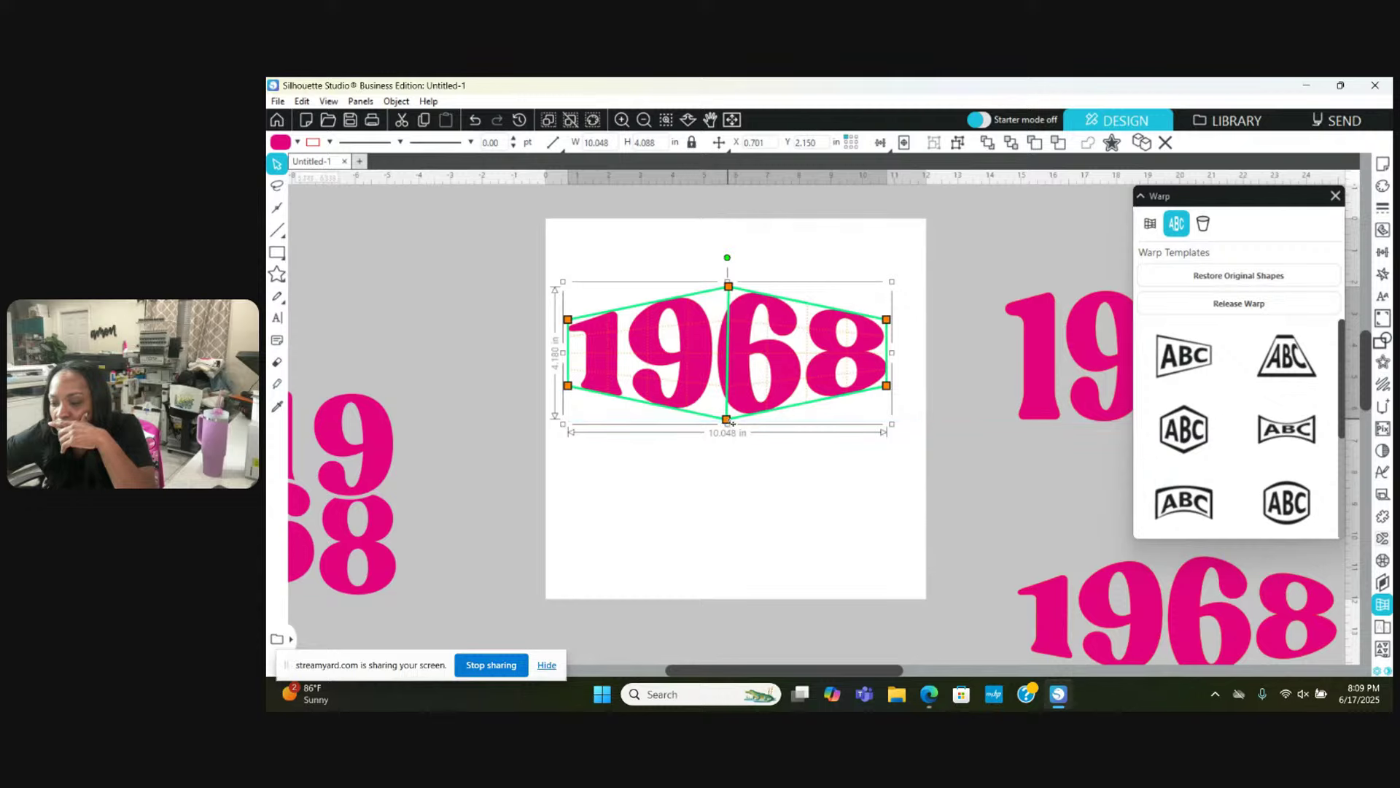
key(Down)
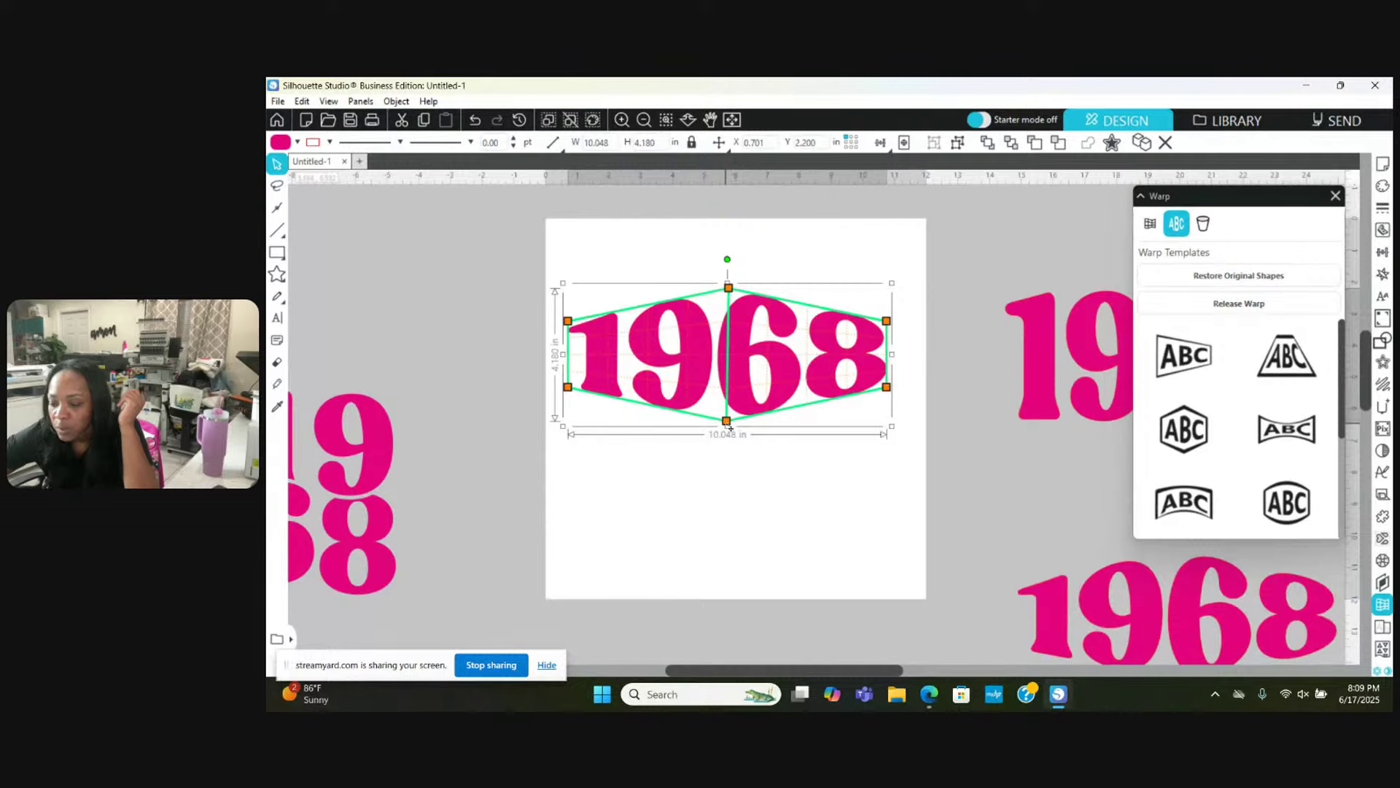
drag(726, 421, 728, 410)
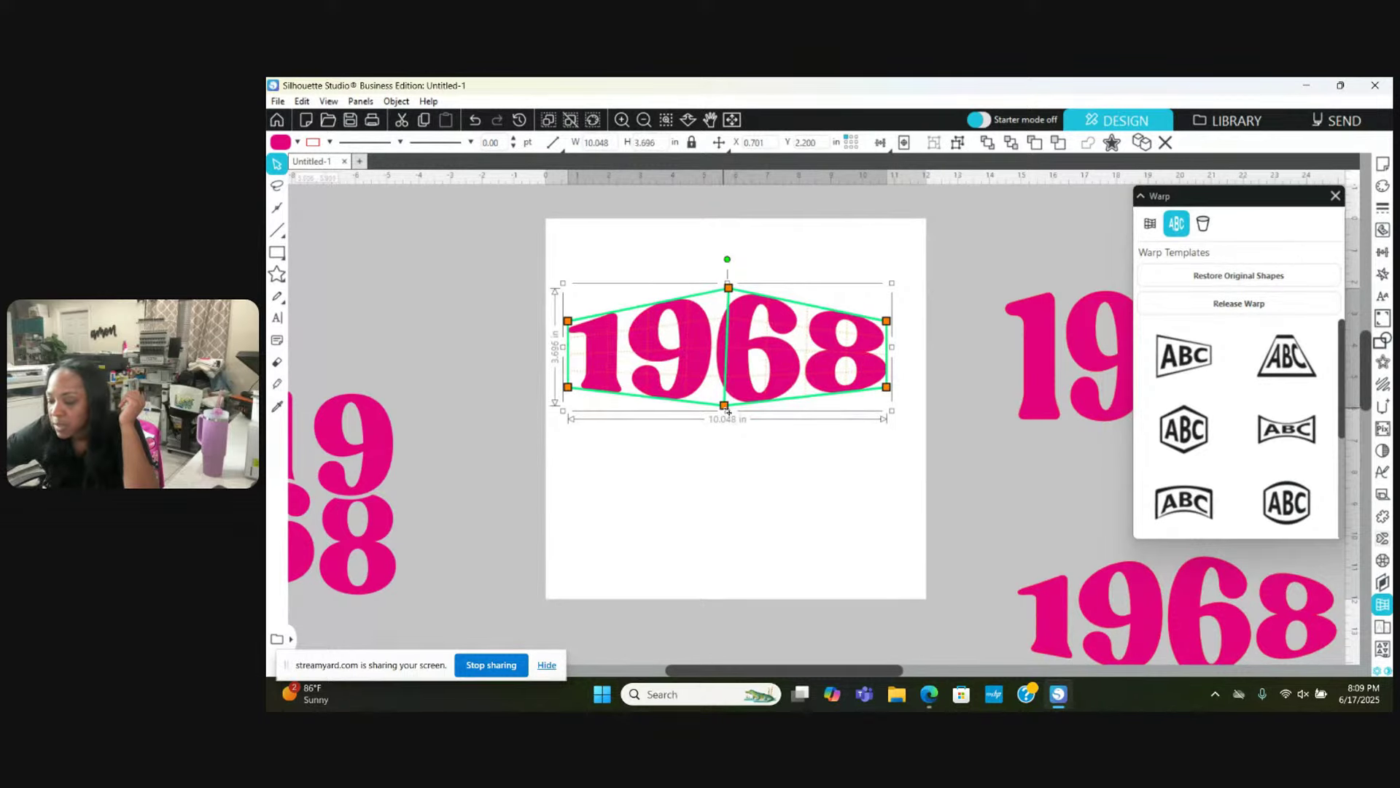
key(Delete)
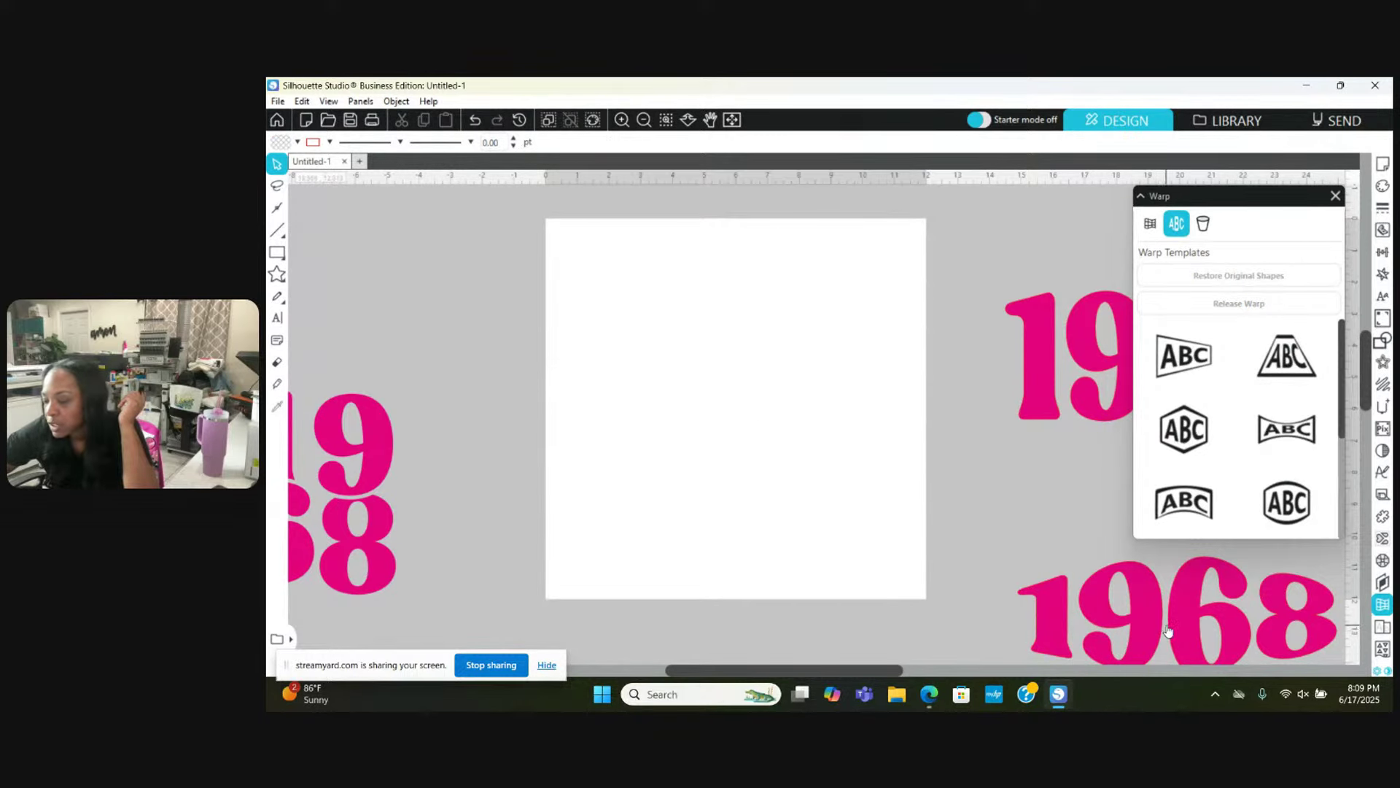
click(1167, 629)
drag(1167, 629, 724, 340)
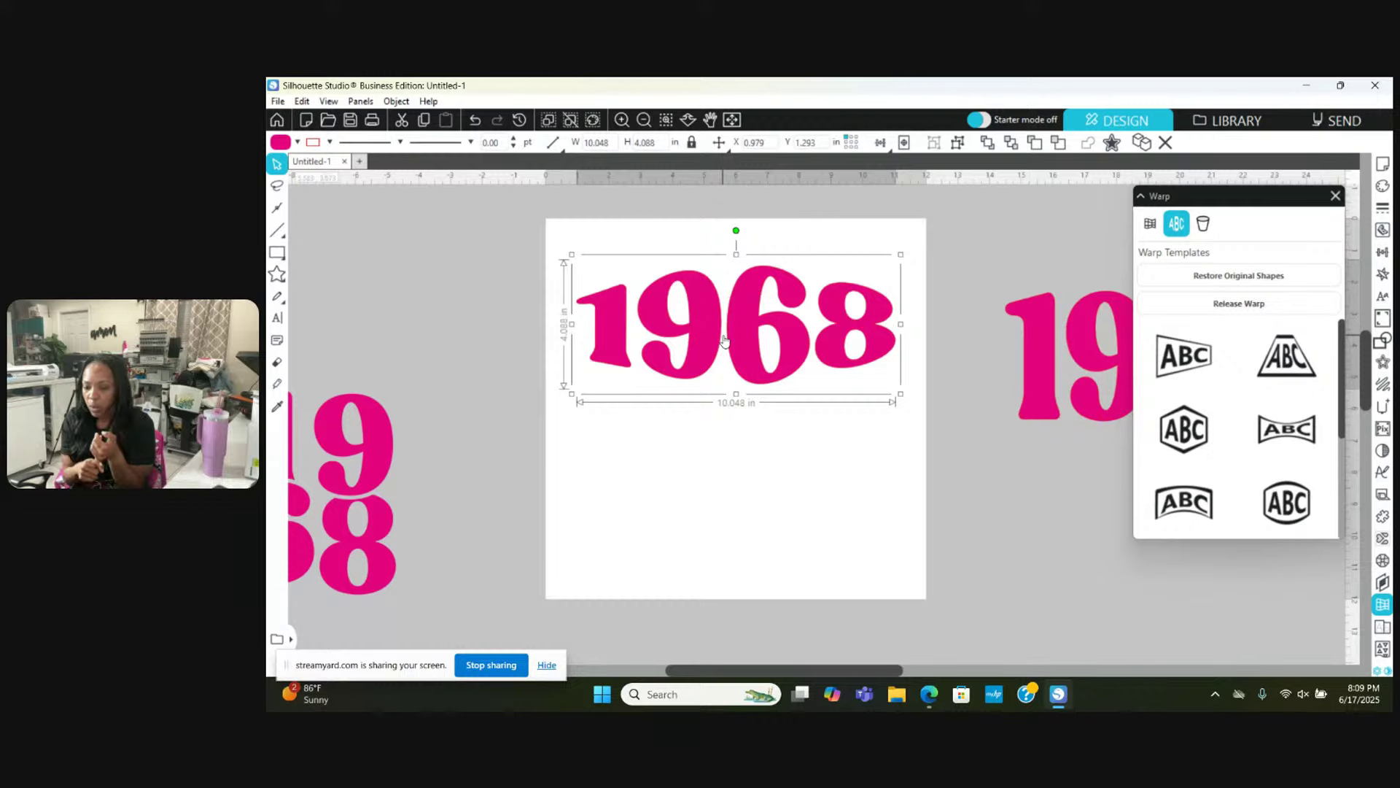
Step: Place a copy of the warped 1968 below the original and weld it into one shape
drag(728, 337, 727, 514)
right_click(725, 513)
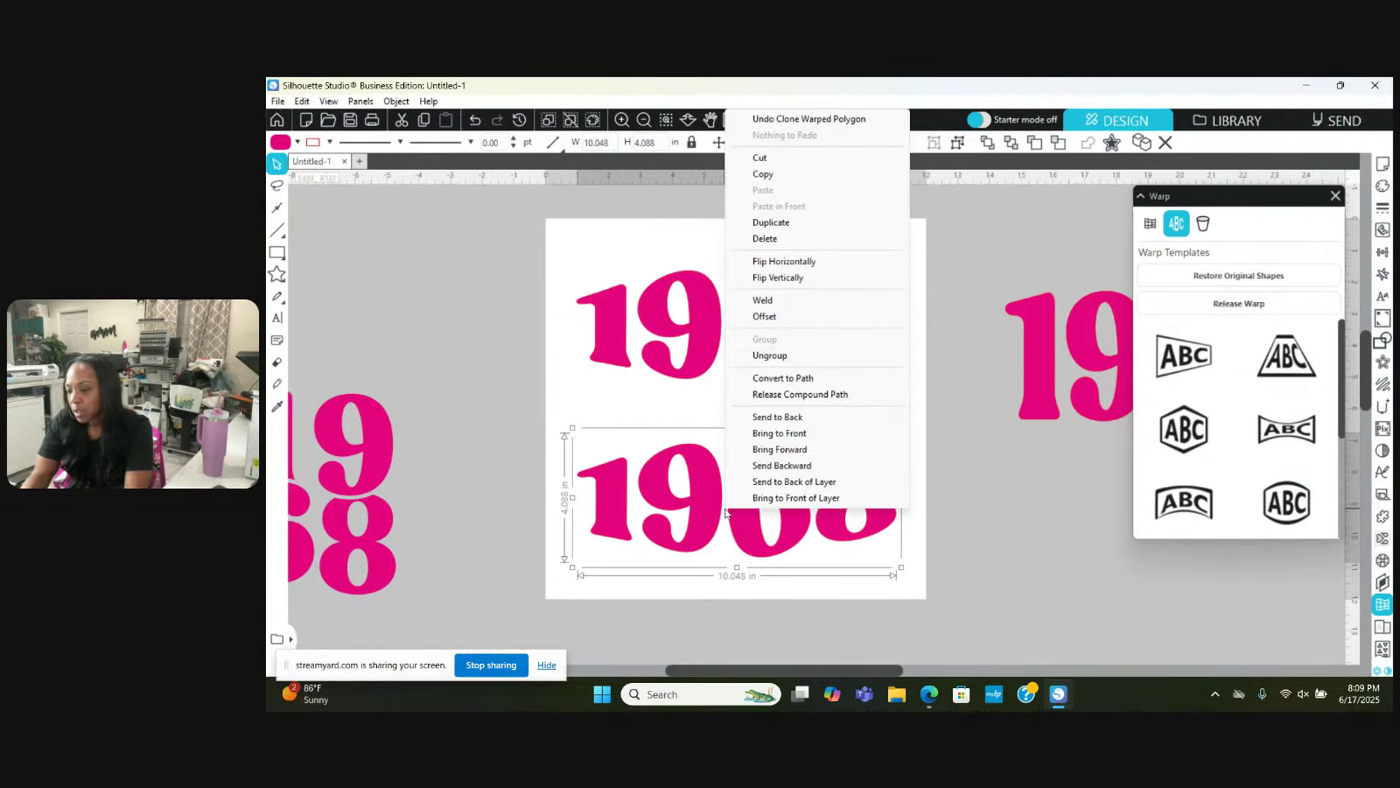
click(771, 301)
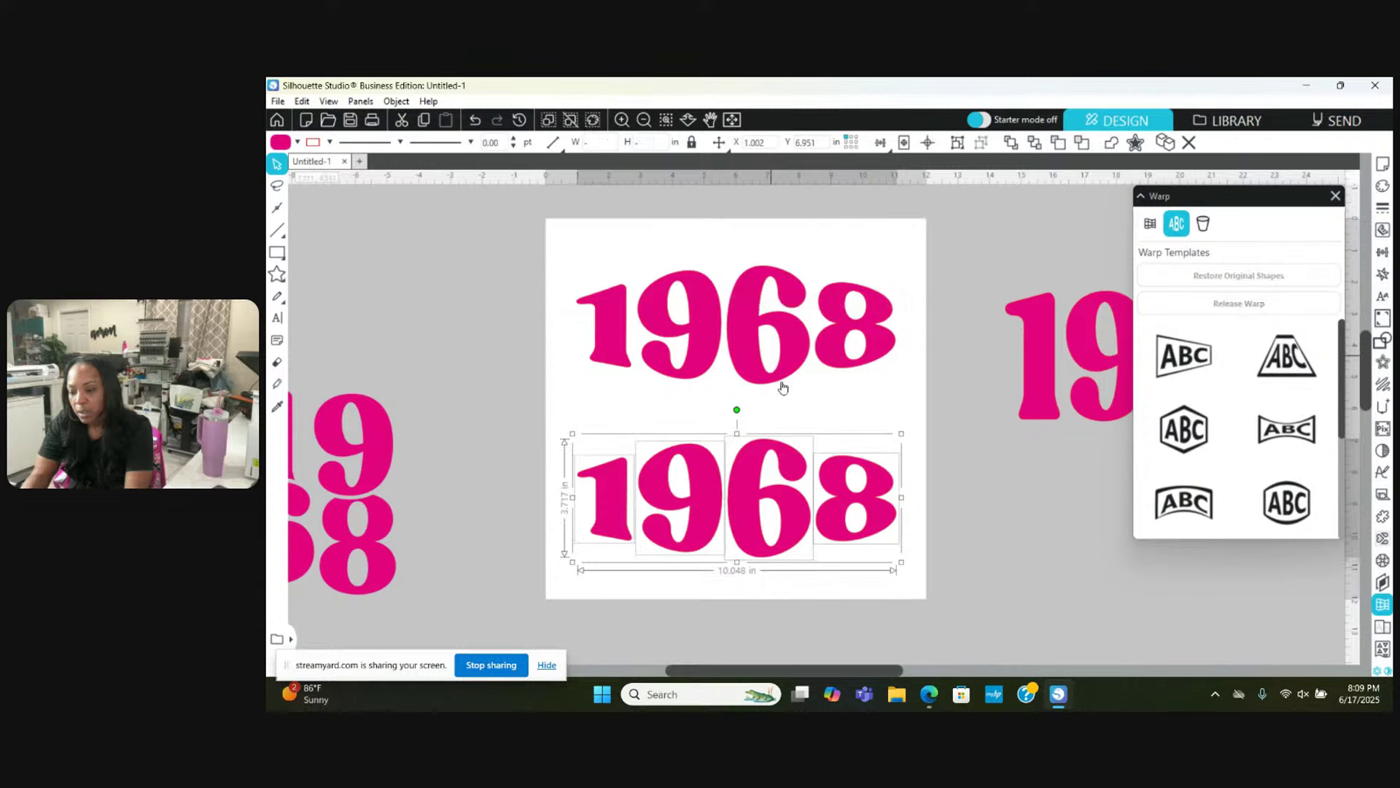
click(949, 414)
click(703, 484)
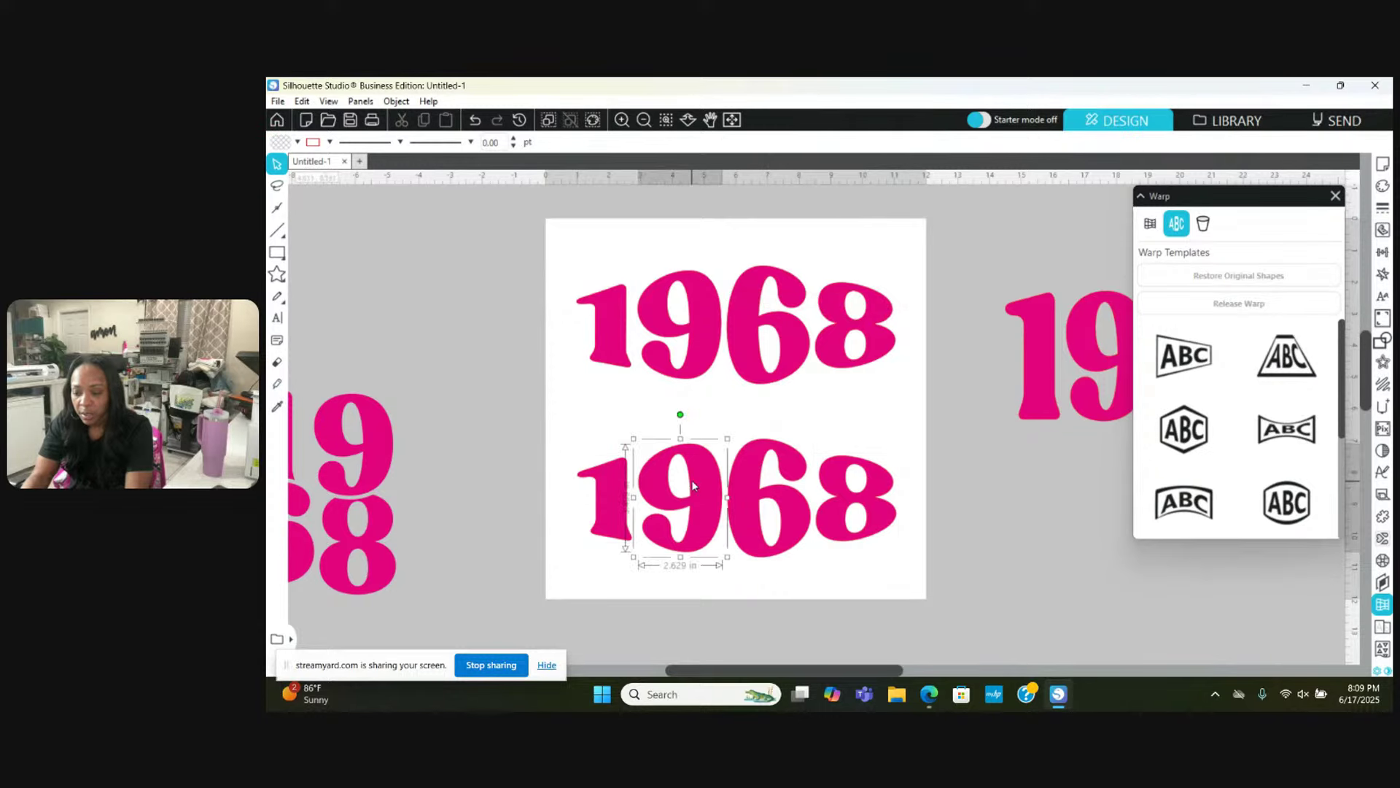
click(556, 436)
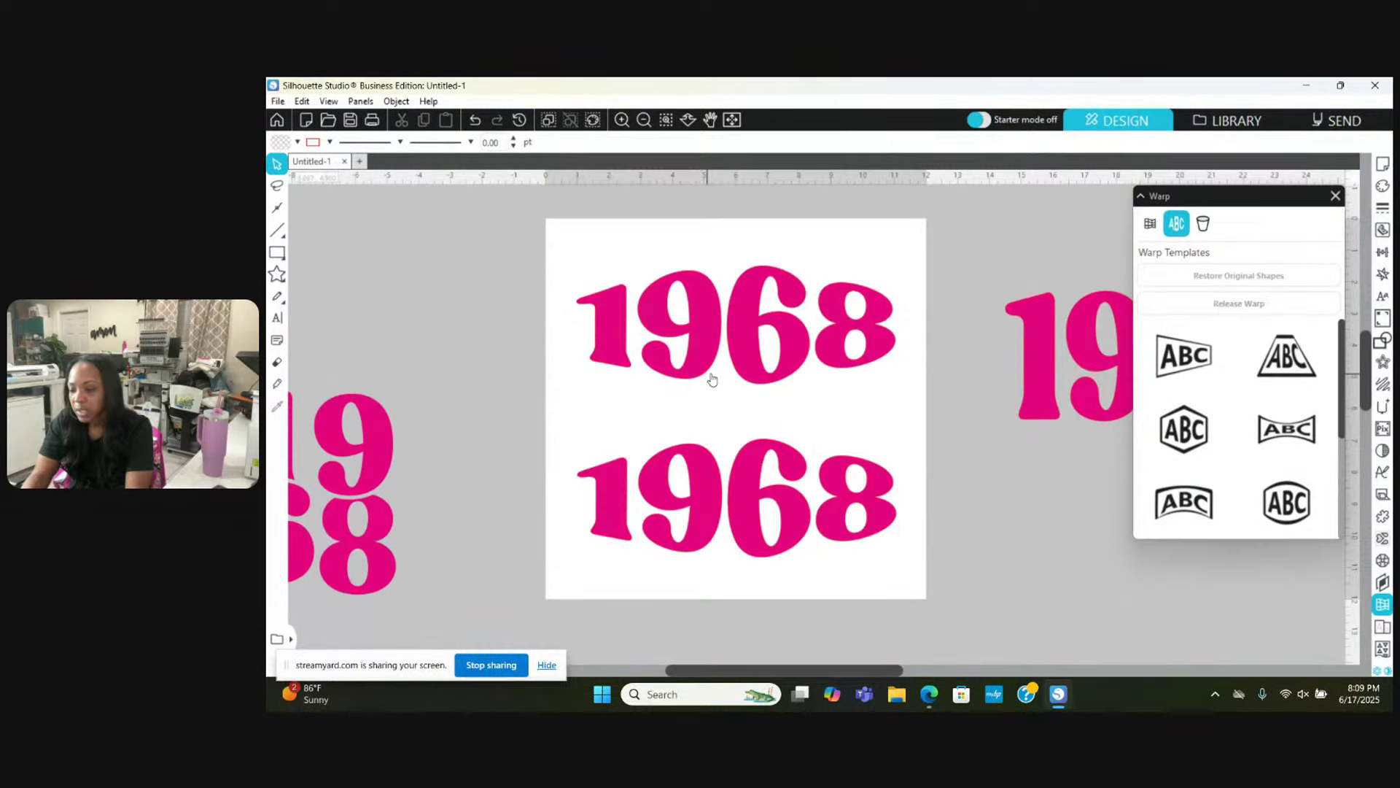
click(742, 342)
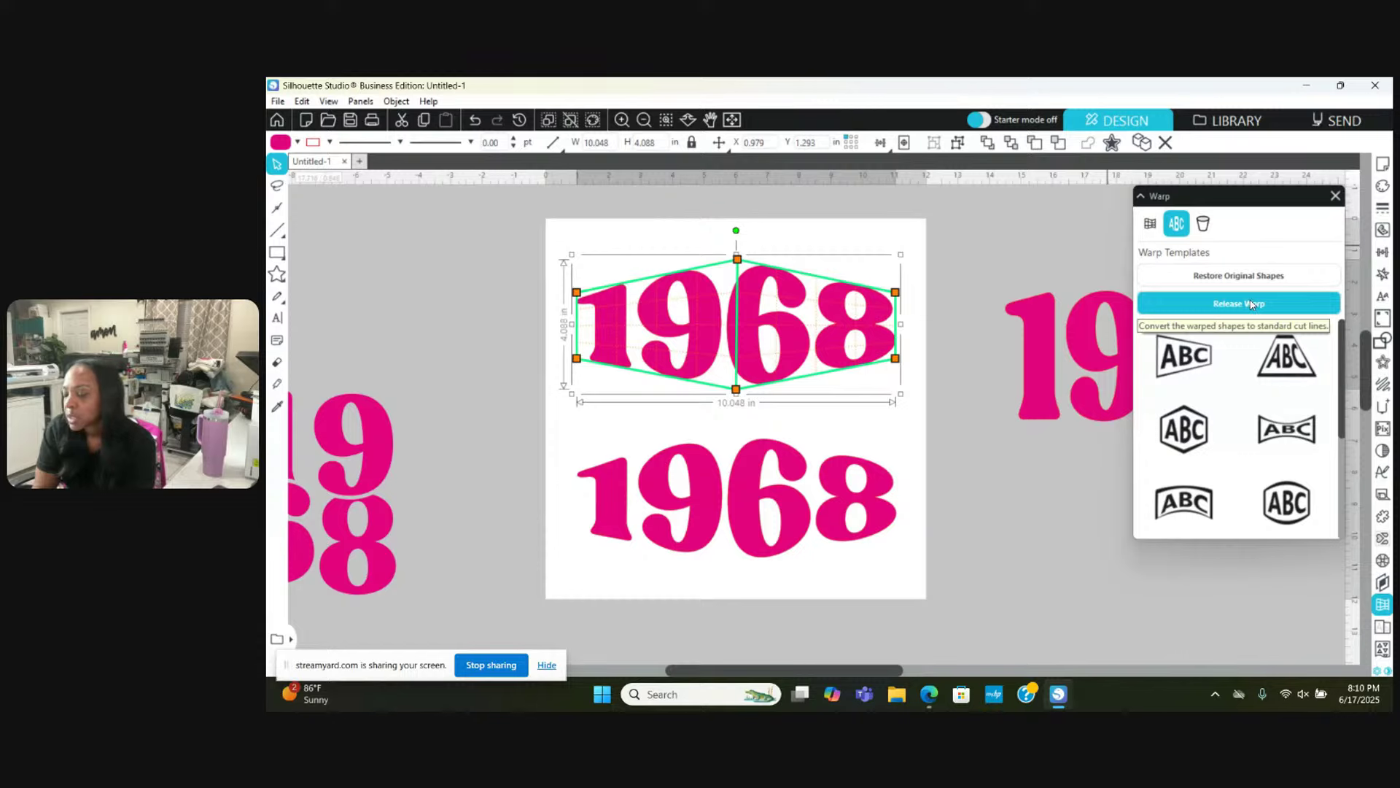
Step: Release the warp on the top 1968 so it becomes regular cut lines
click(1252, 303)
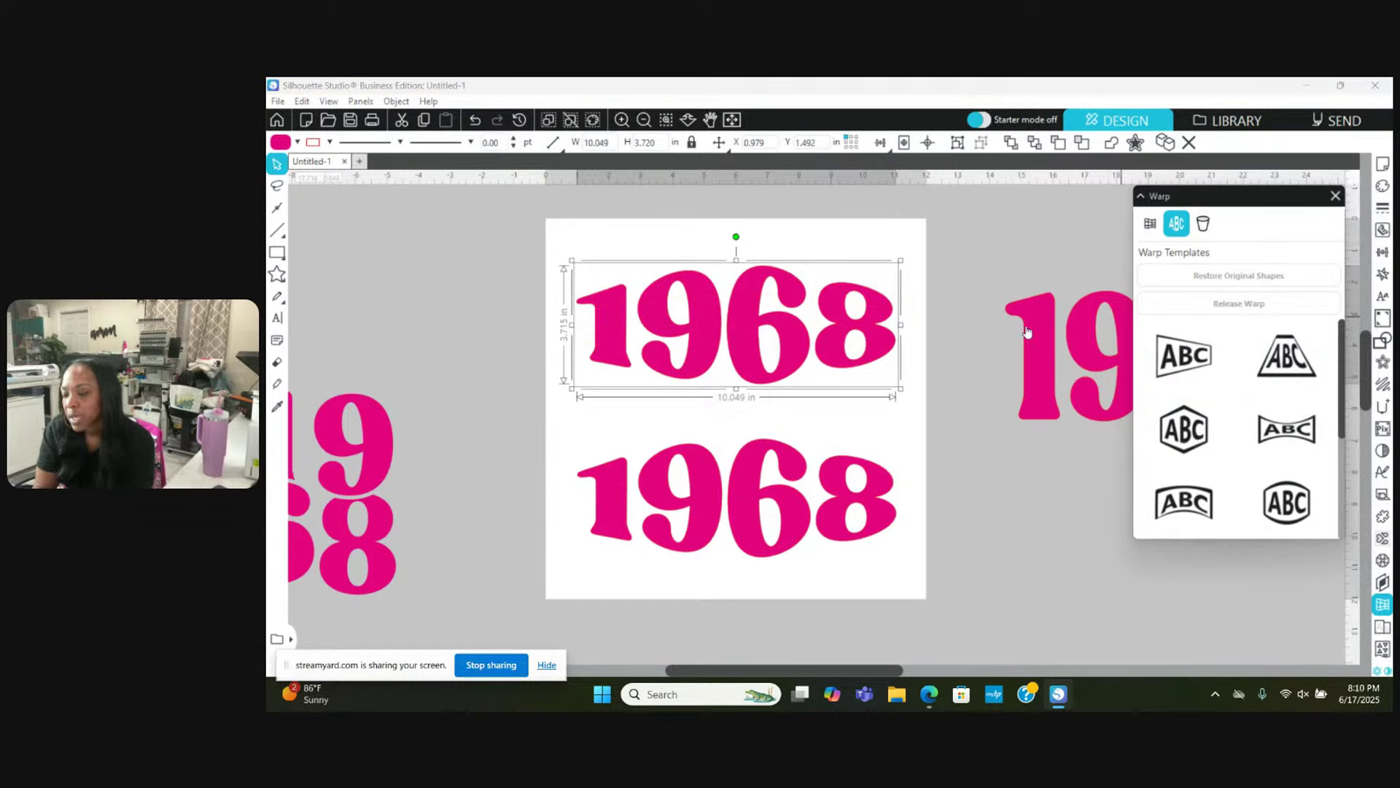
click(762, 408)
click(747, 350)
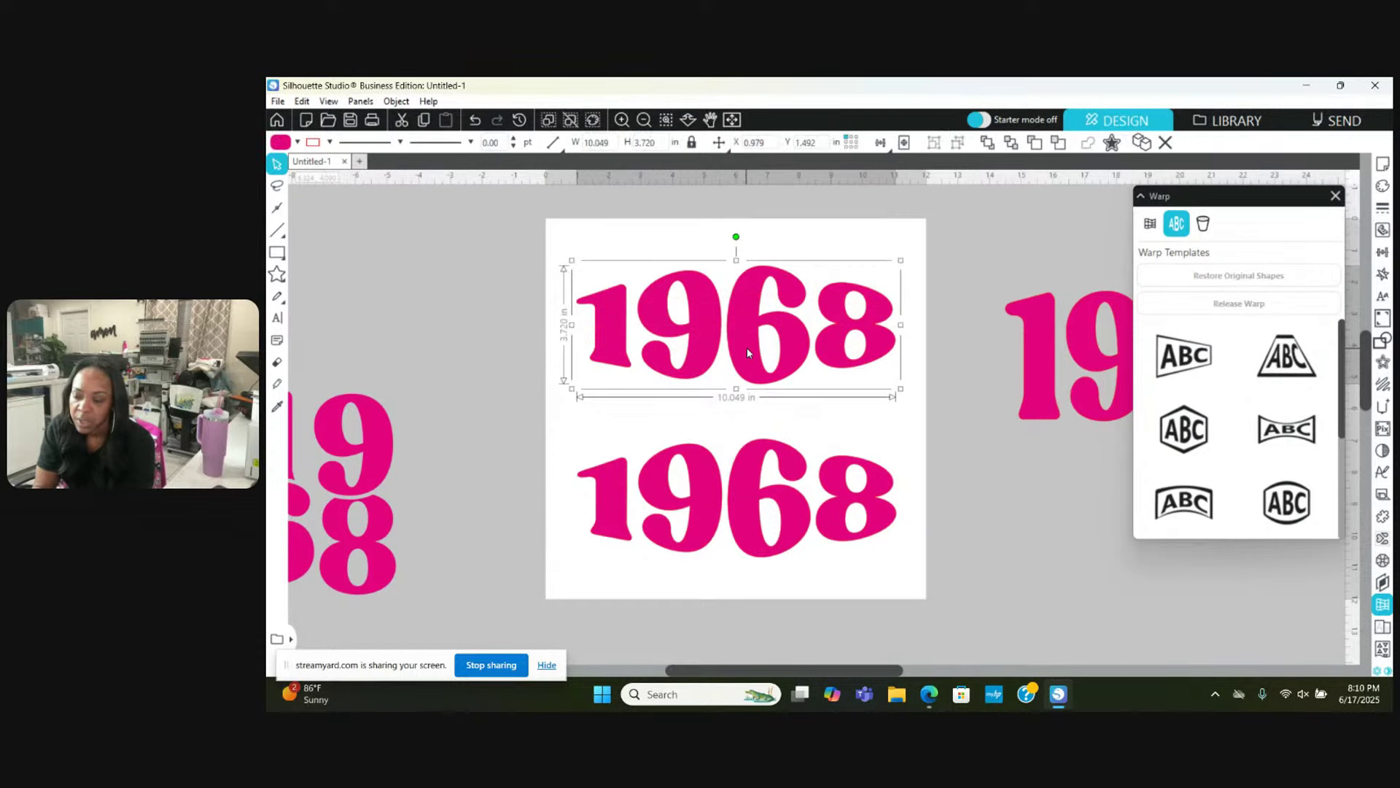
Step: Release the upper 1968's compound path into separate pieces
drag(567, 452, 921, 604)
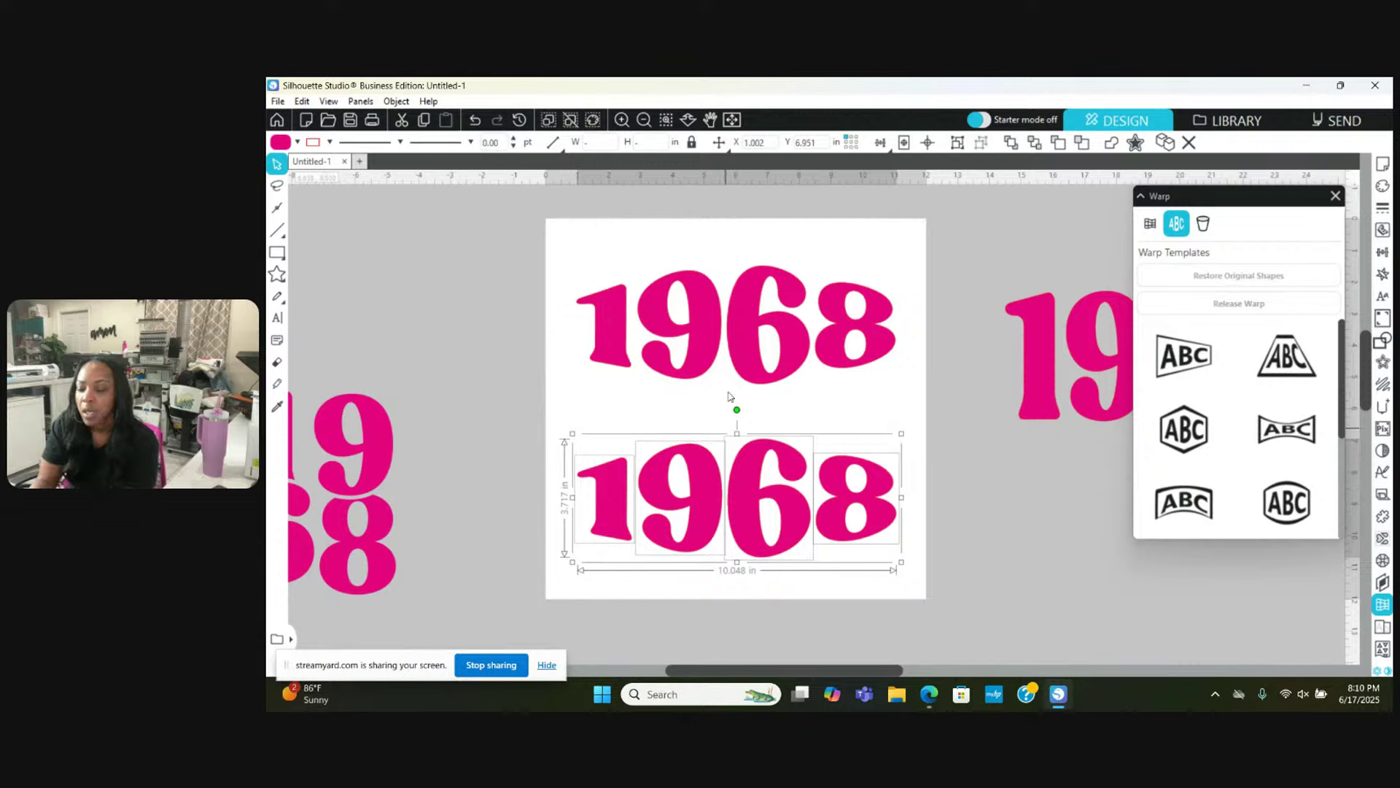
click(676, 378)
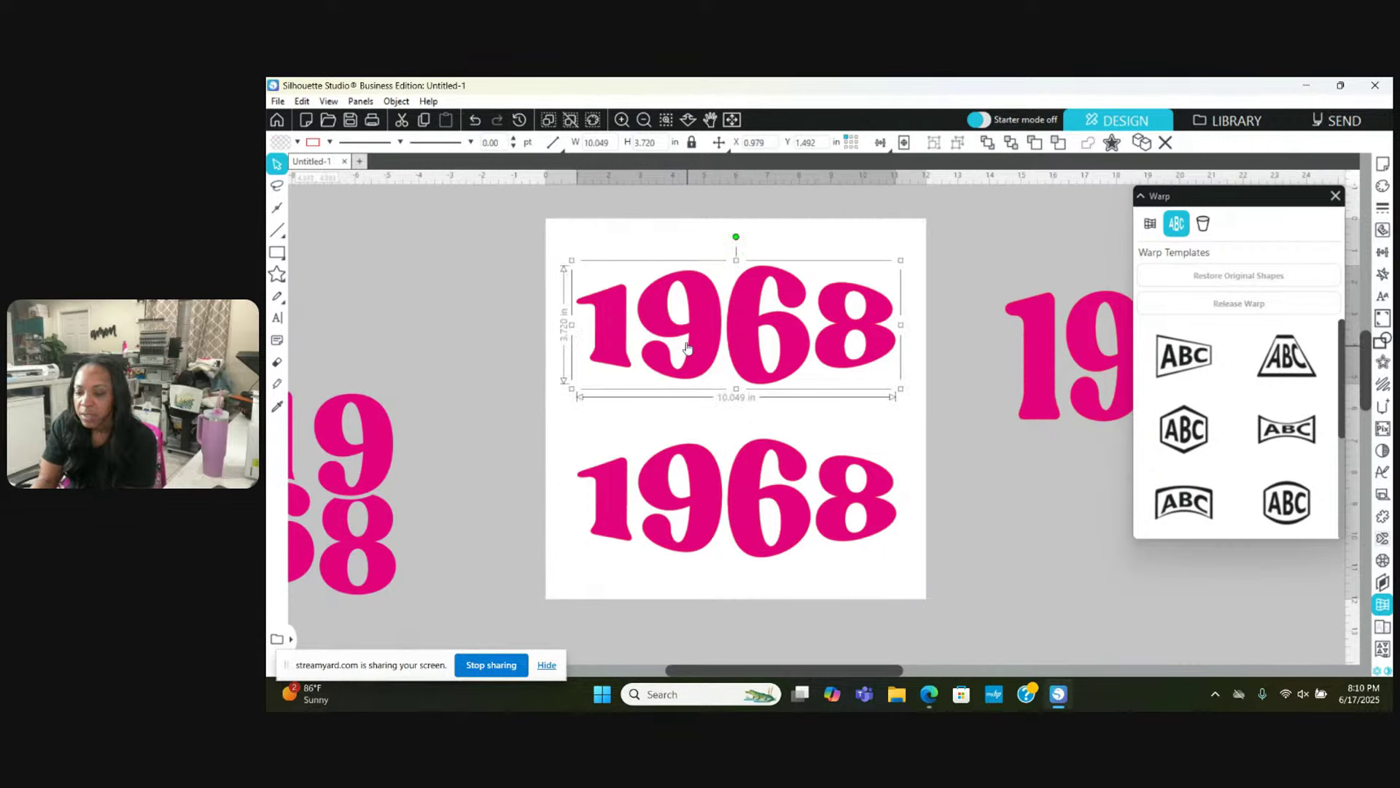
right_click(693, 345)
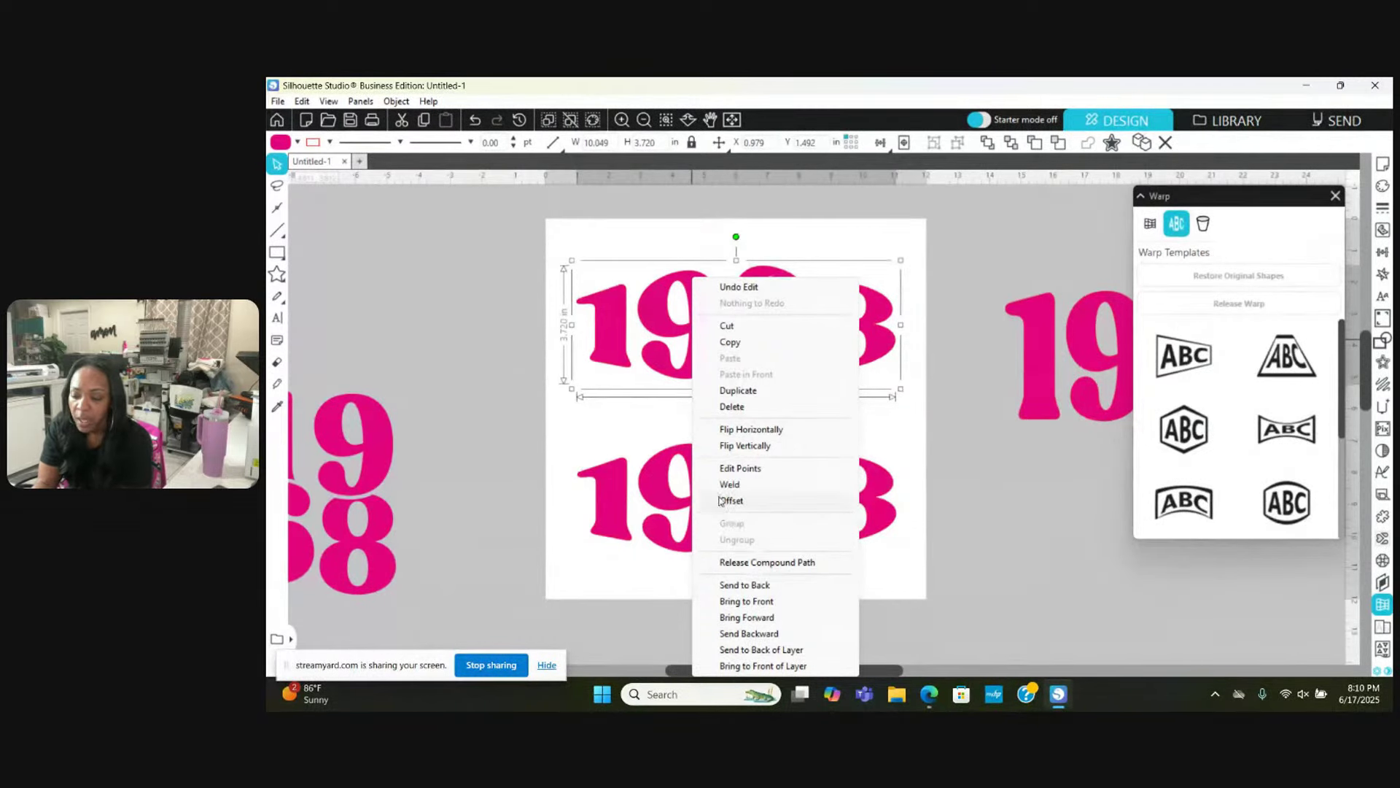
click(738, 562)
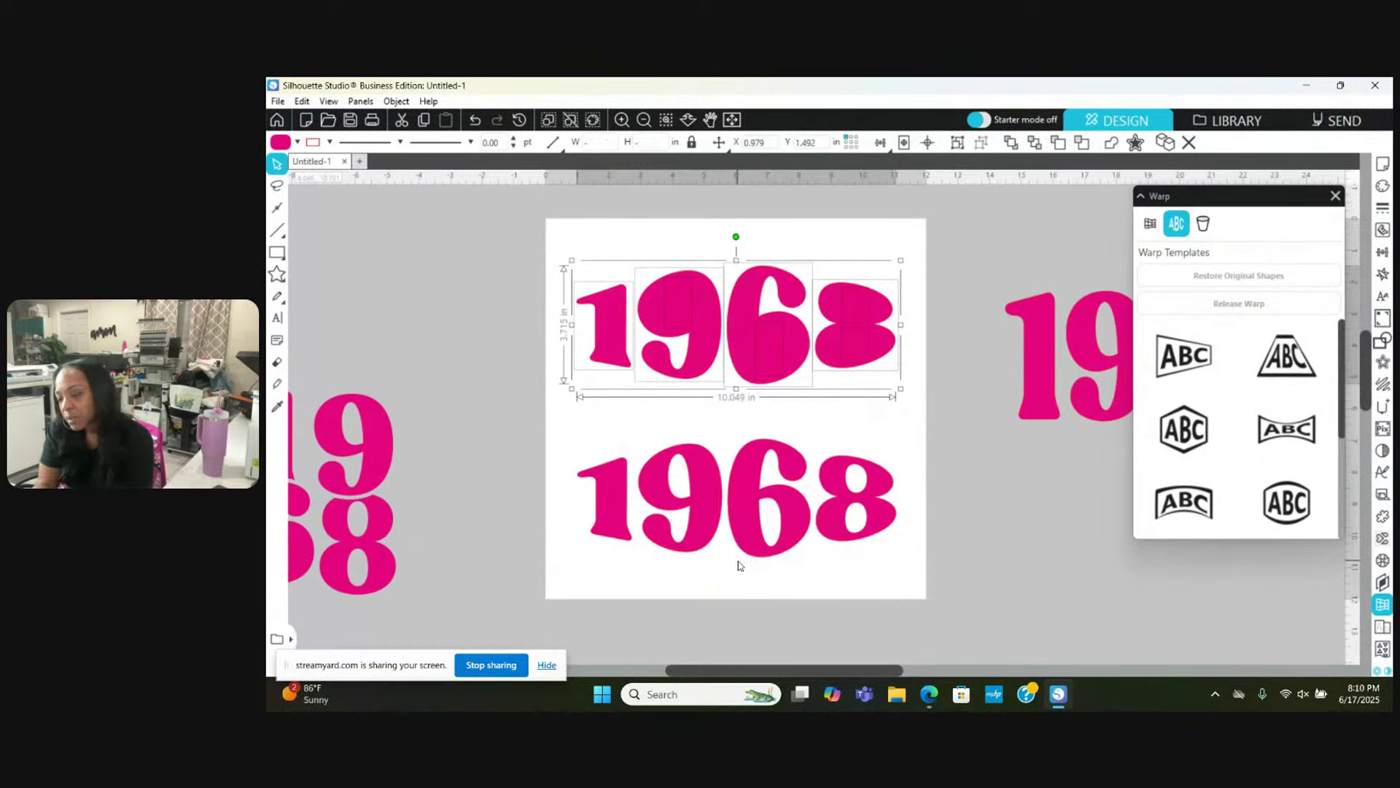
Step: Delete the inner pieces of the upper 6 and both 8 counters, then select the whole upper 1968
click(1379, 340)
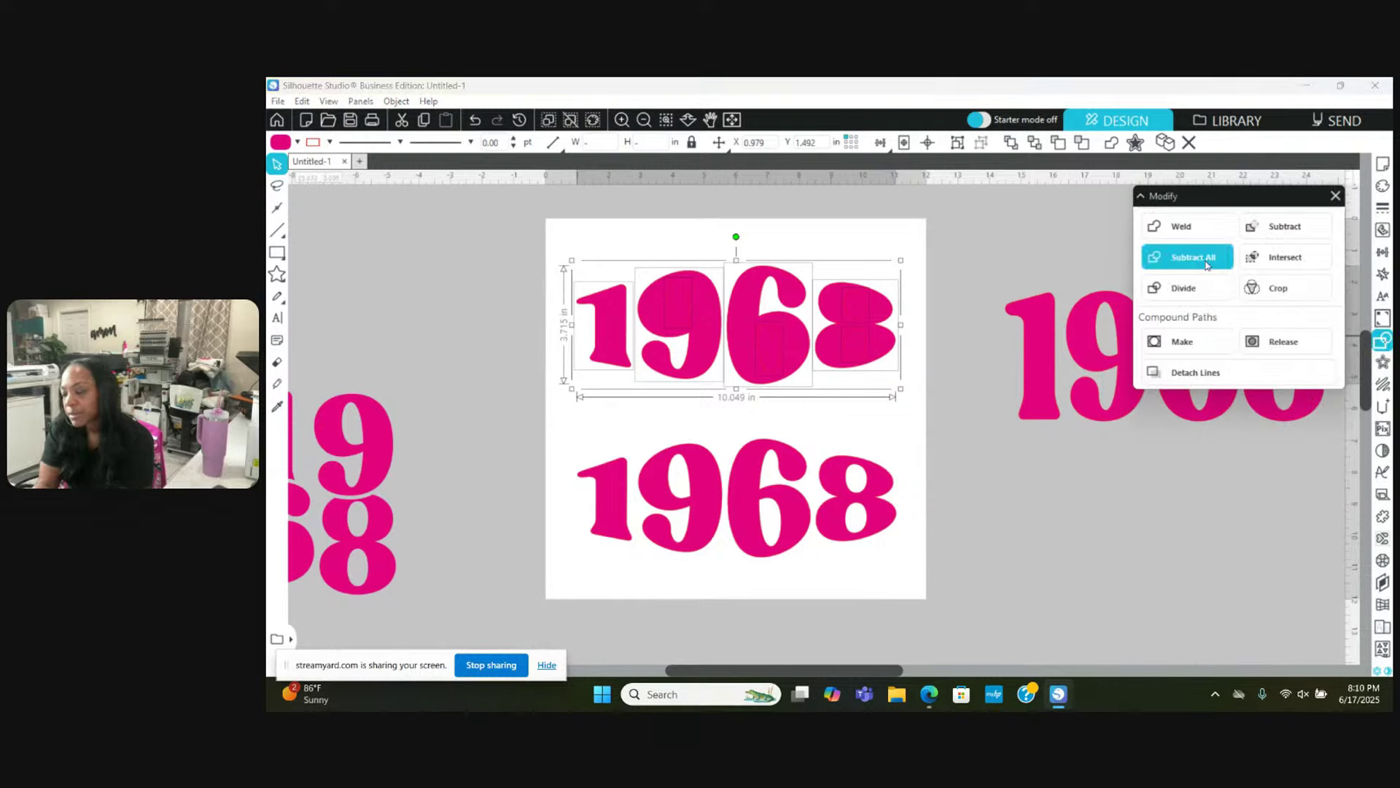
click(970, 248)
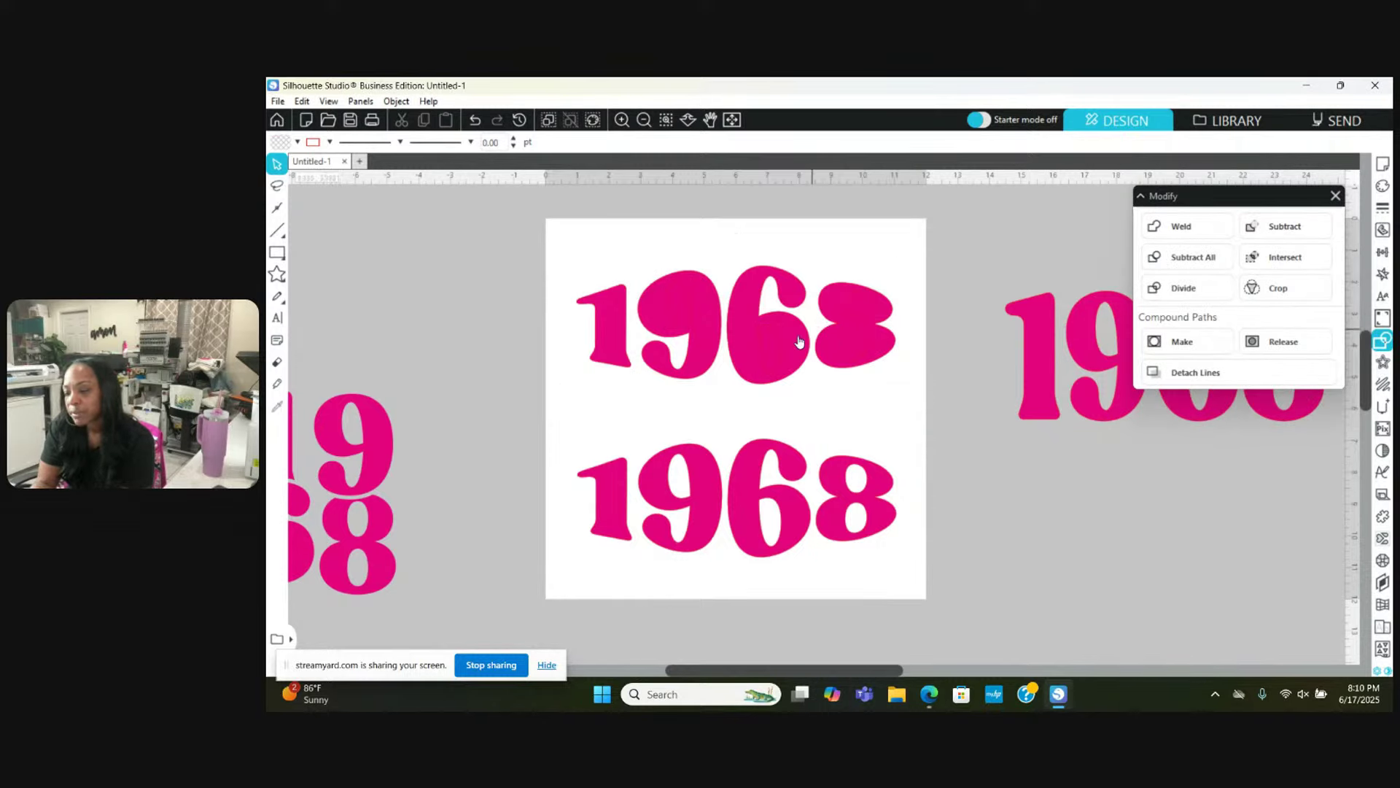
click(771, 341)
key(Delete)
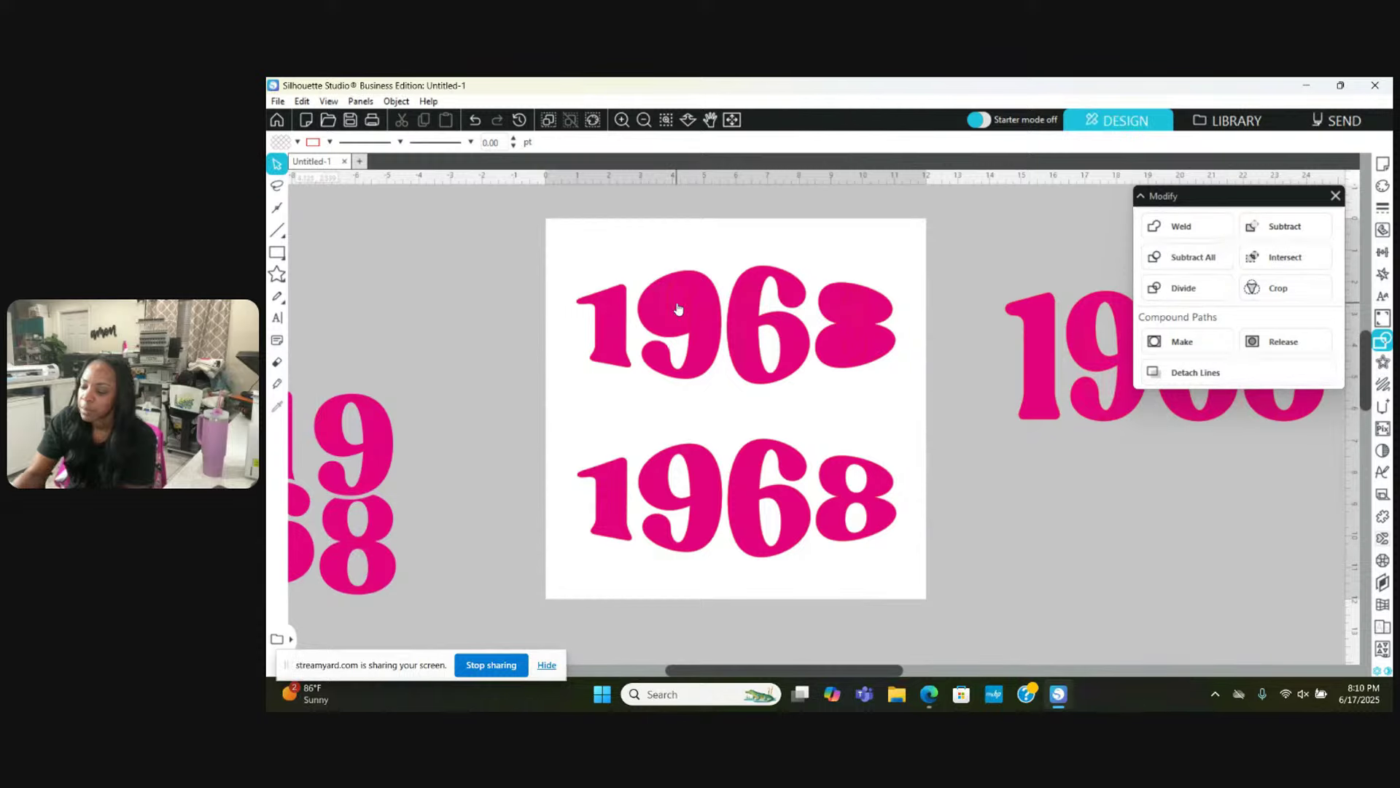
click(854, 309)
key(Delete)
click(853, 346)
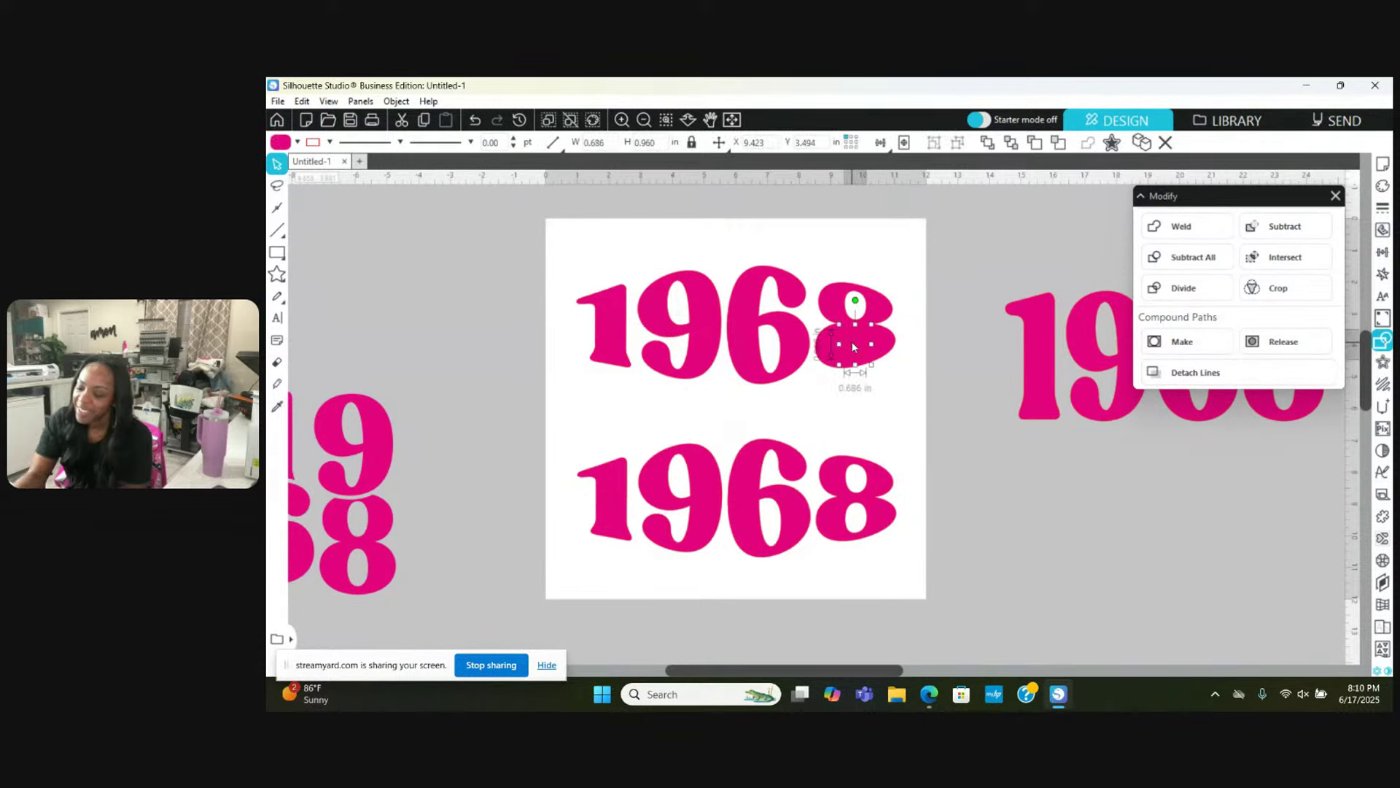
key(Delete)
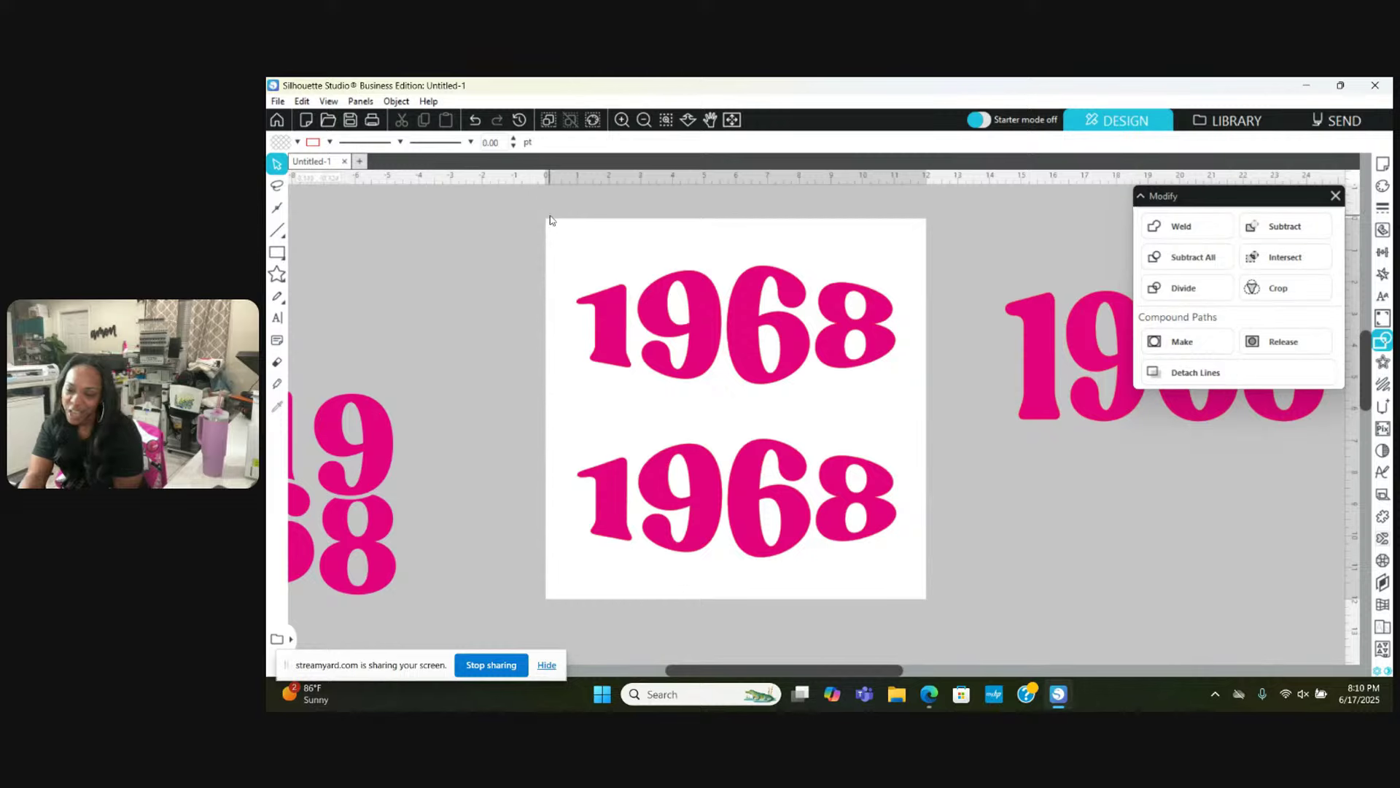
drag(550, 220, 846, 321)
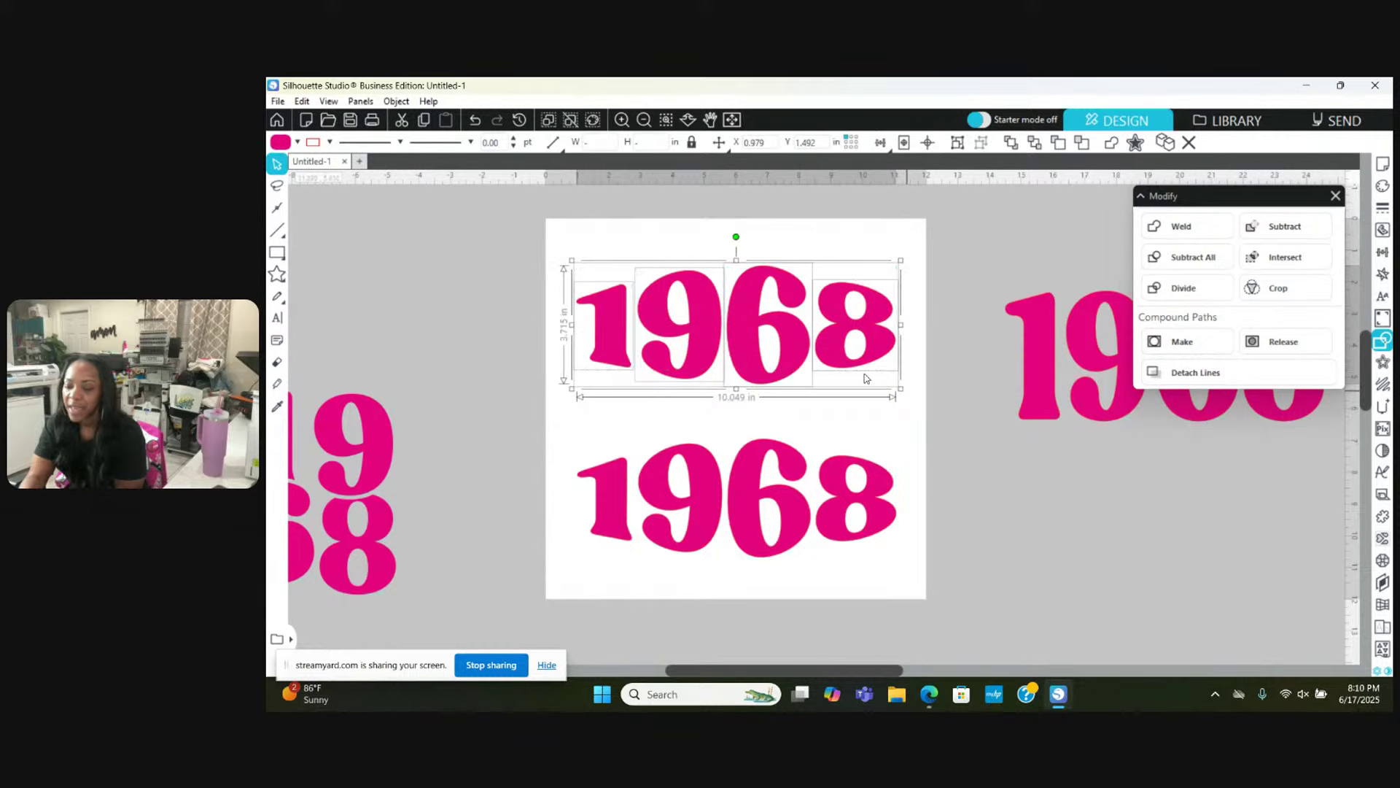
Step: Group the cleaned-up 1968 and move it off the mat to the right
right_click(790, 351)
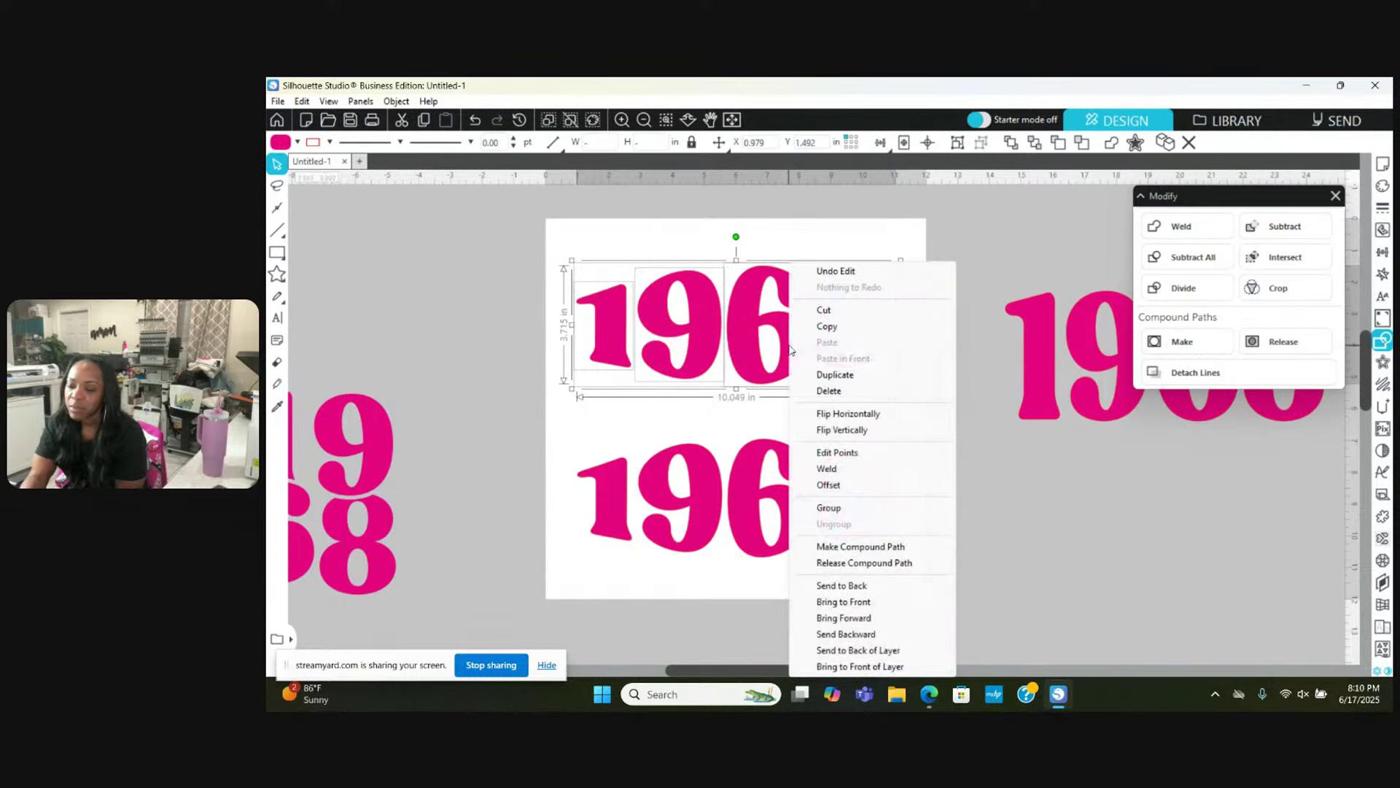
click(820, 508)
drag(742, 326, 1188, 516)
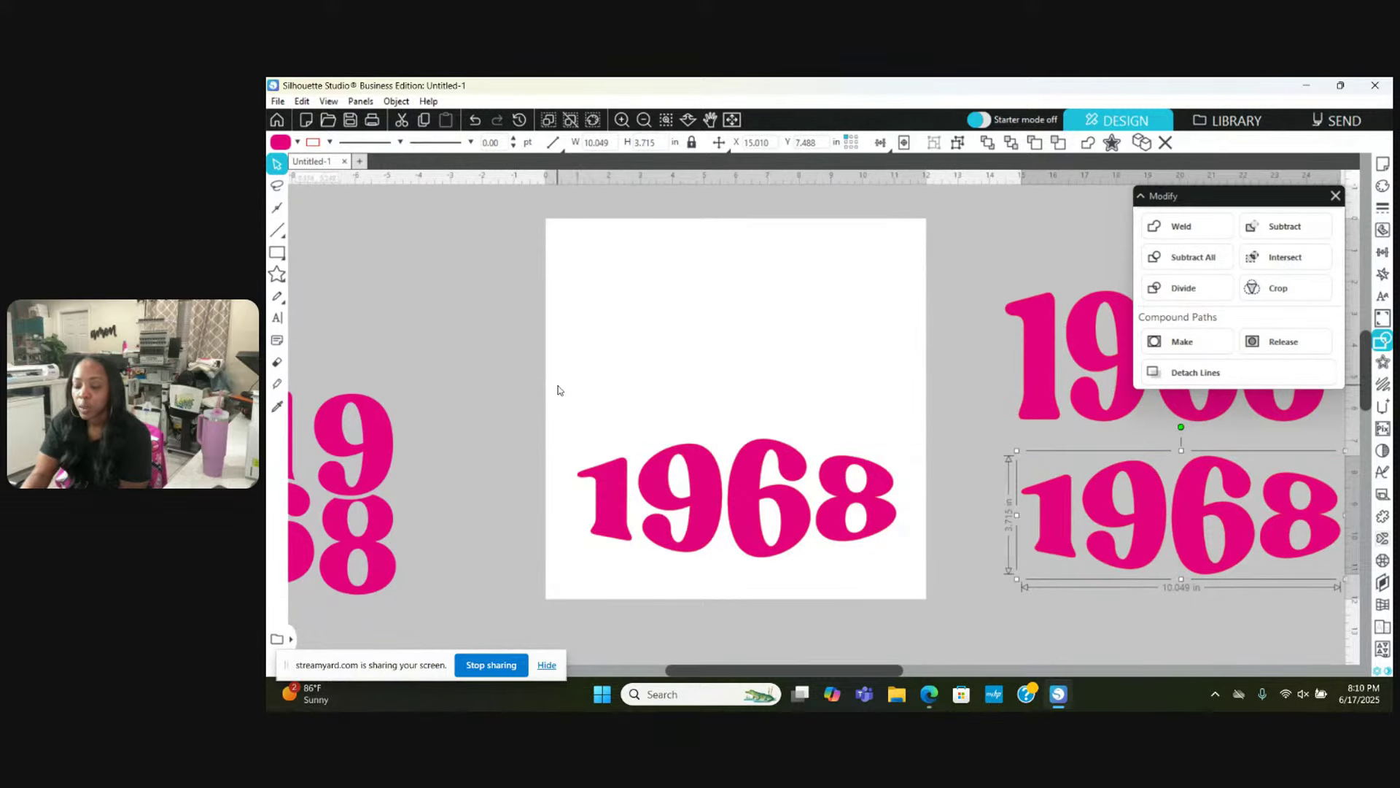
Step: Move the remaining 1968 on the mat up to the mat's top
drag(557, 385, 906, 579)
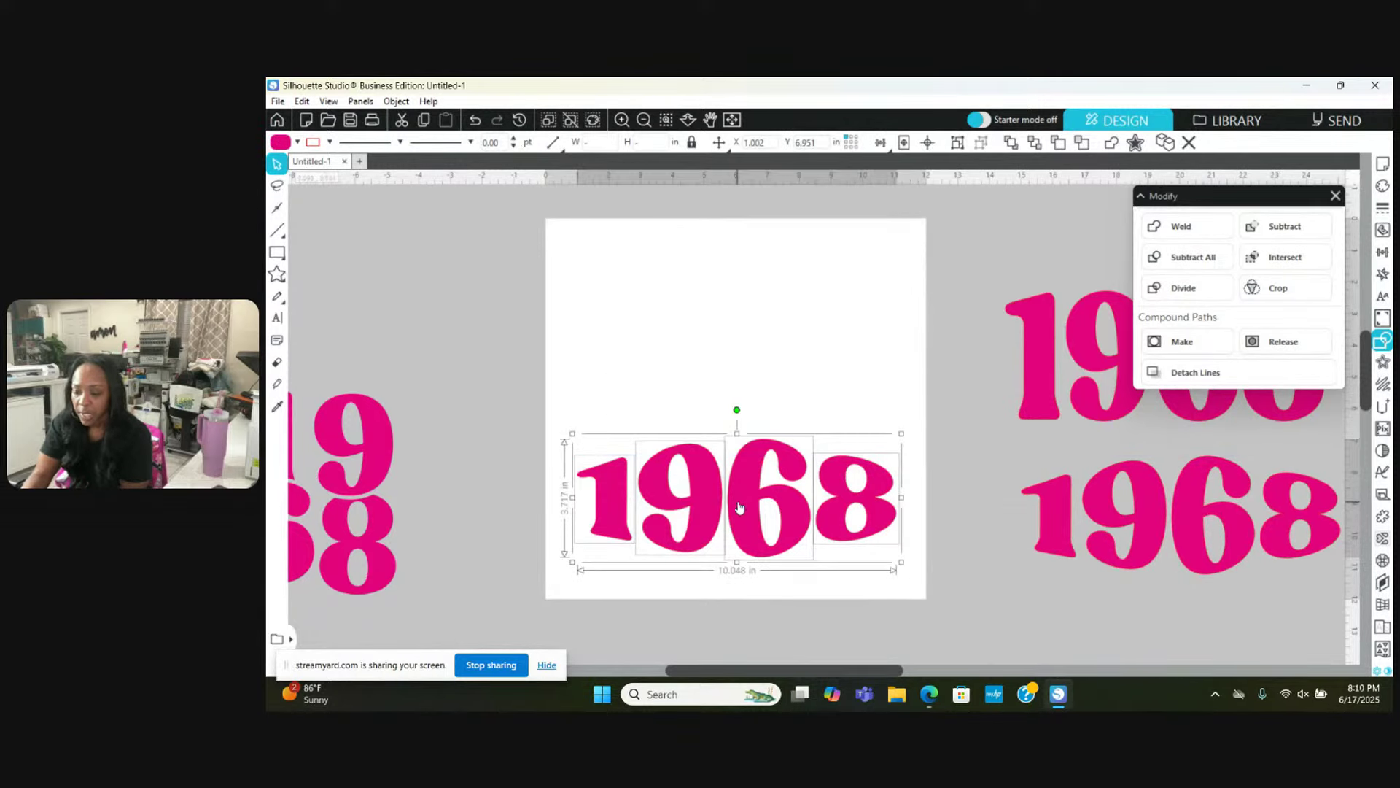
right_click(737, 505)
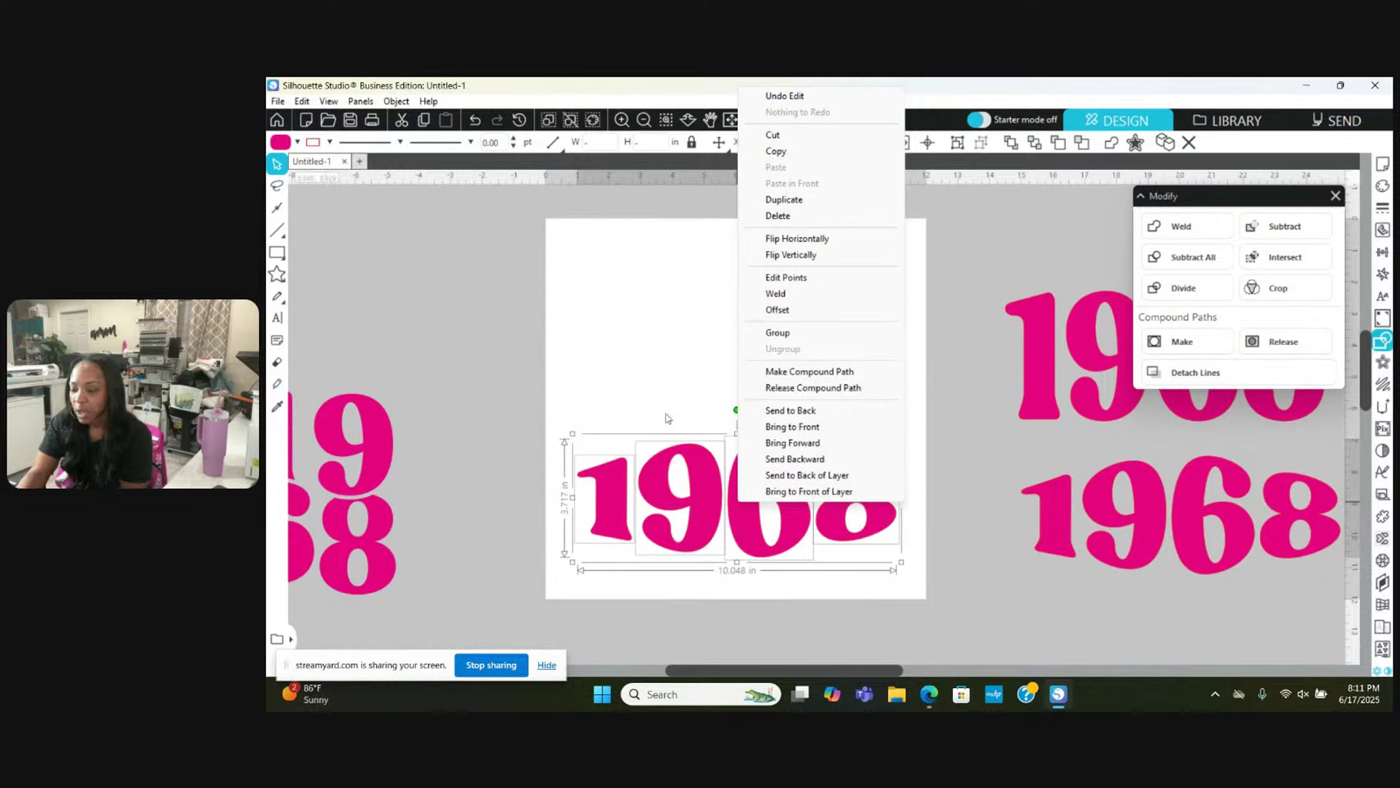
click(598, 409)
click(832, 467)
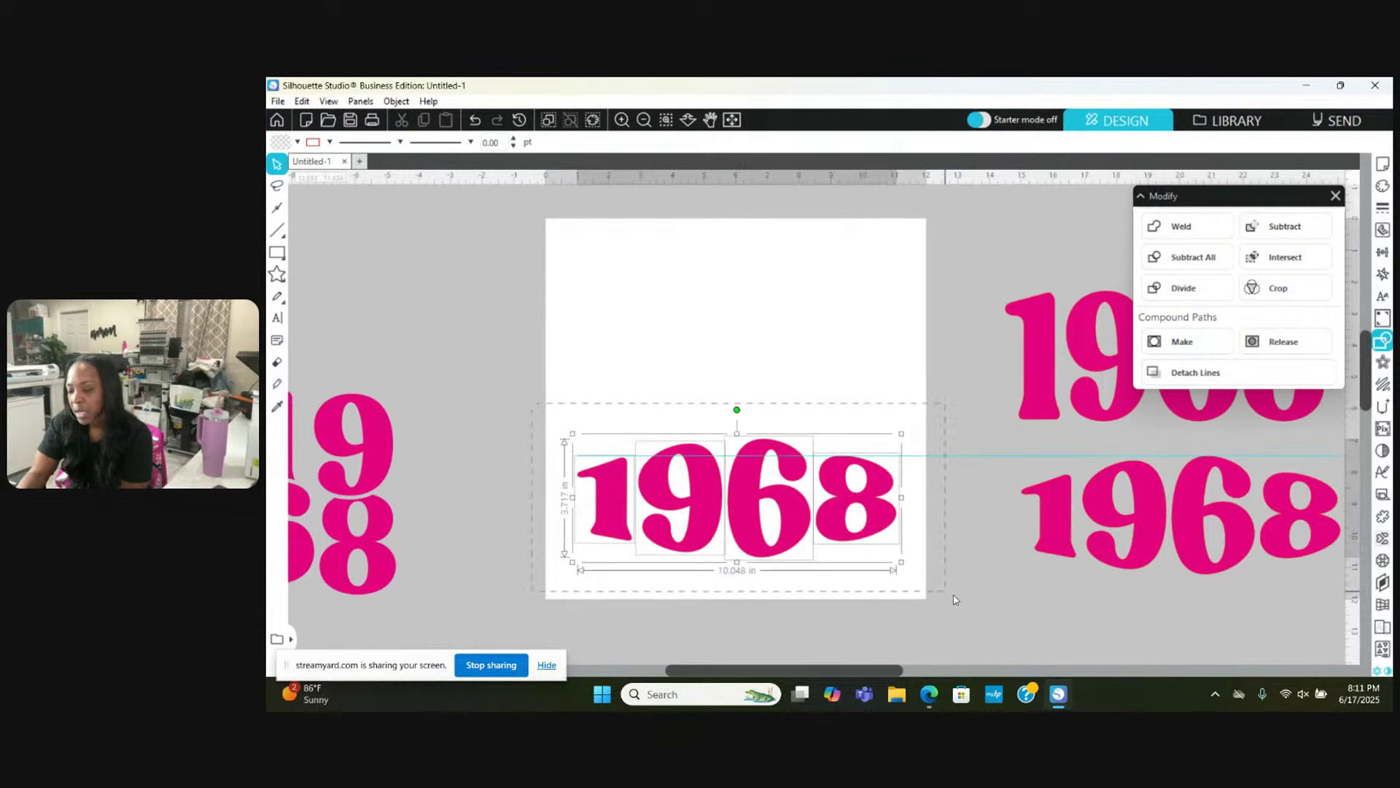
drag(832, 467, 835, 352)
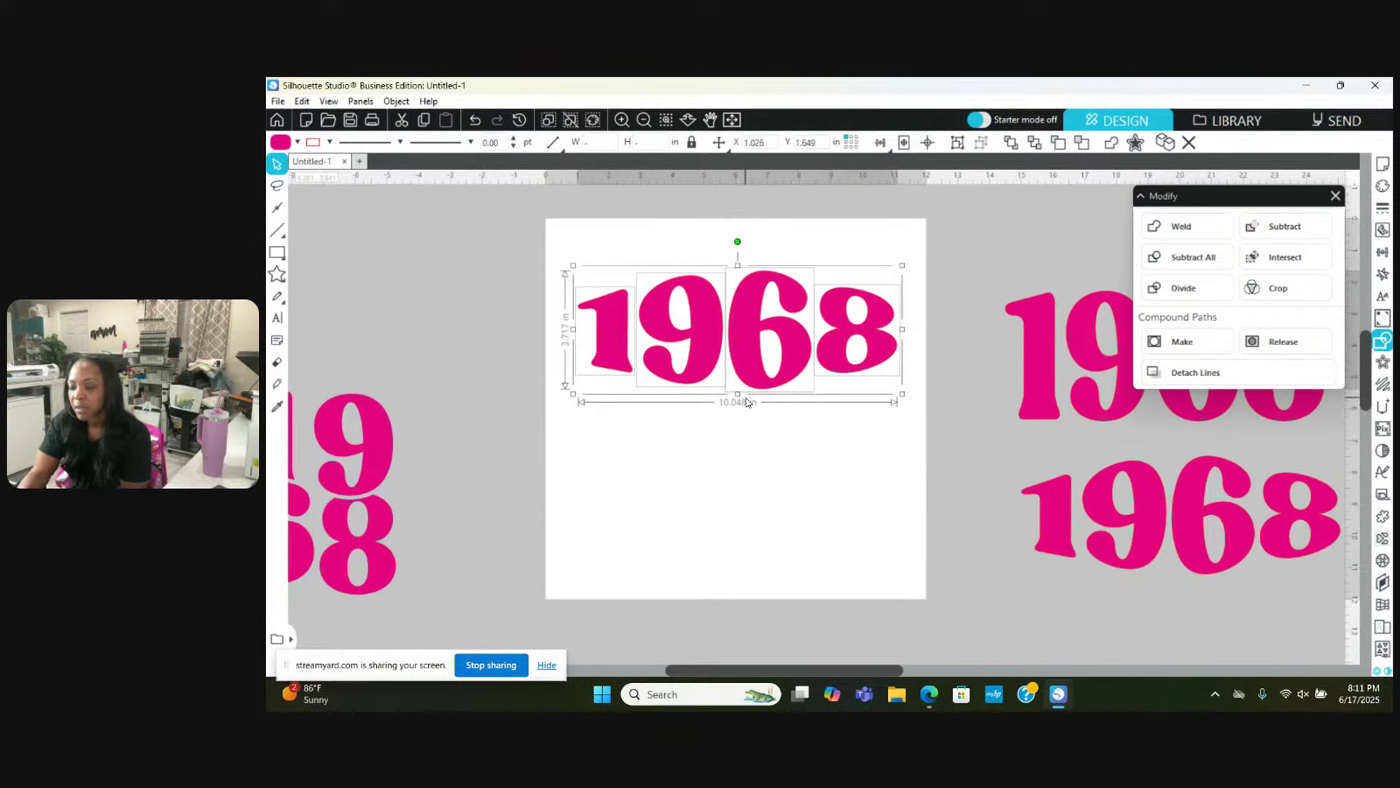
Step: Restack the off-mat copies, raising the top one and moving the bottom one just beneath it
scroll(745, 401, right, 3)
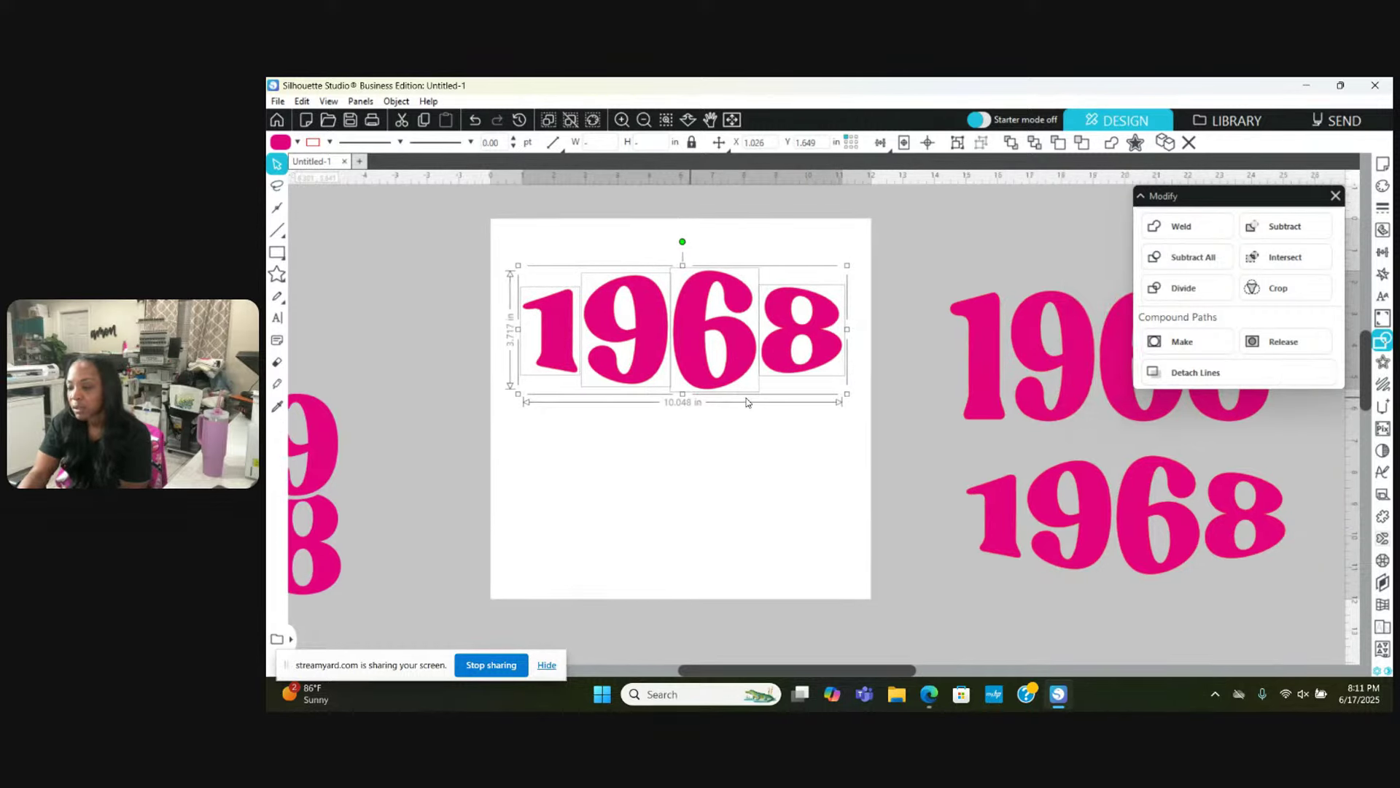
click(1021, 367)
drag(1025, 366, 1019, 337)
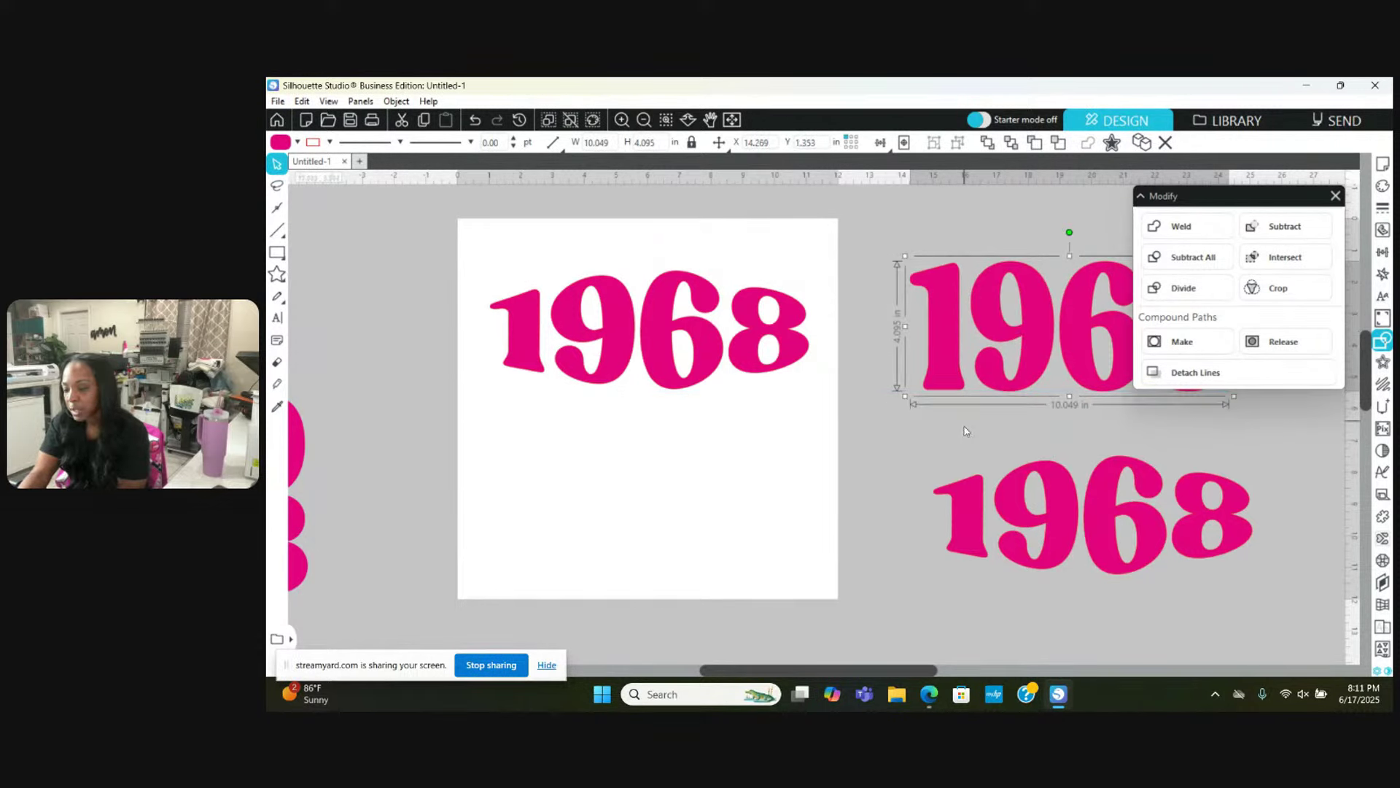
click(941, 438)
click(1152, 497)
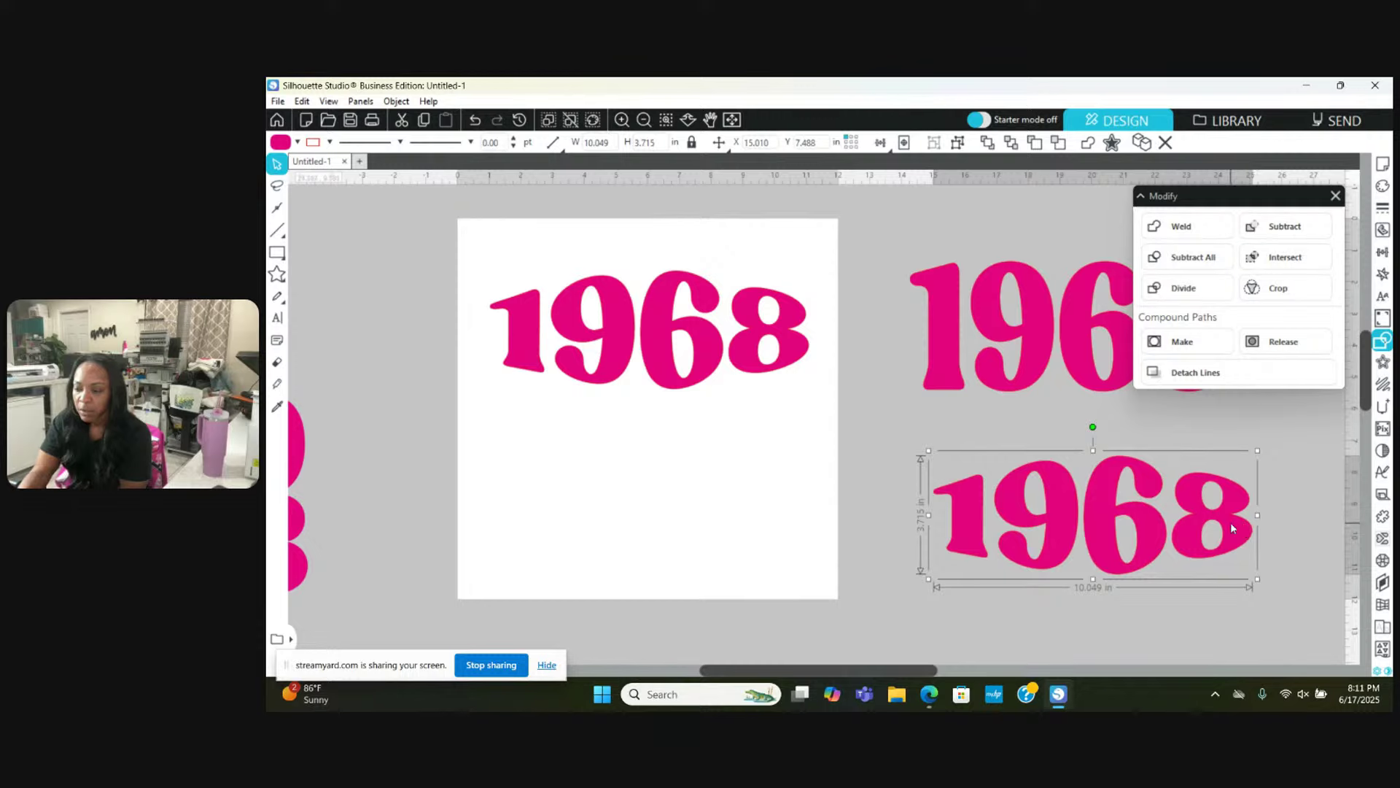
drag(1231, 522, 1232, 472)
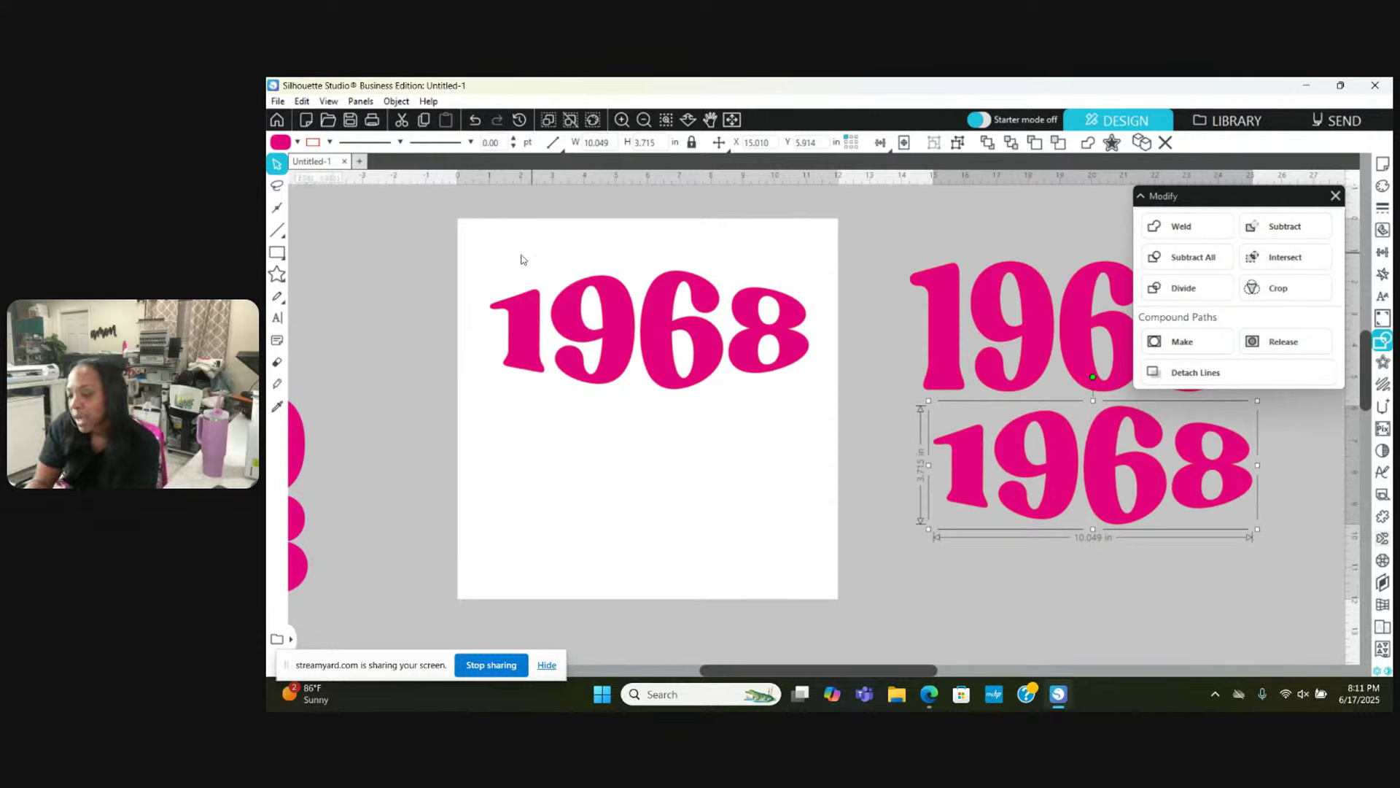
Step: Marquee-select the mat's 1968 digits, nudge them down, and merge them into one compound path
drag(475, 249, 789, 409)
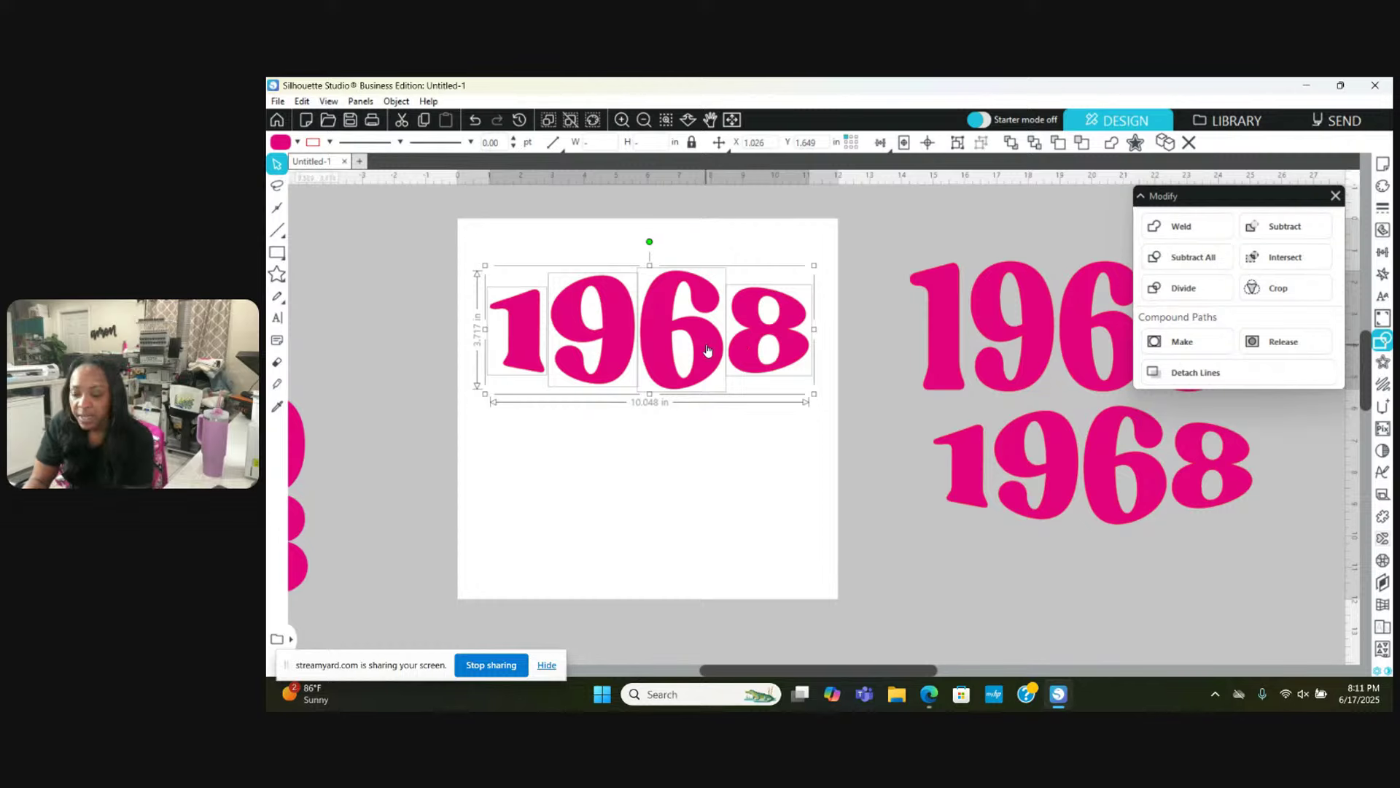
drag(706, 349, 703, 383)
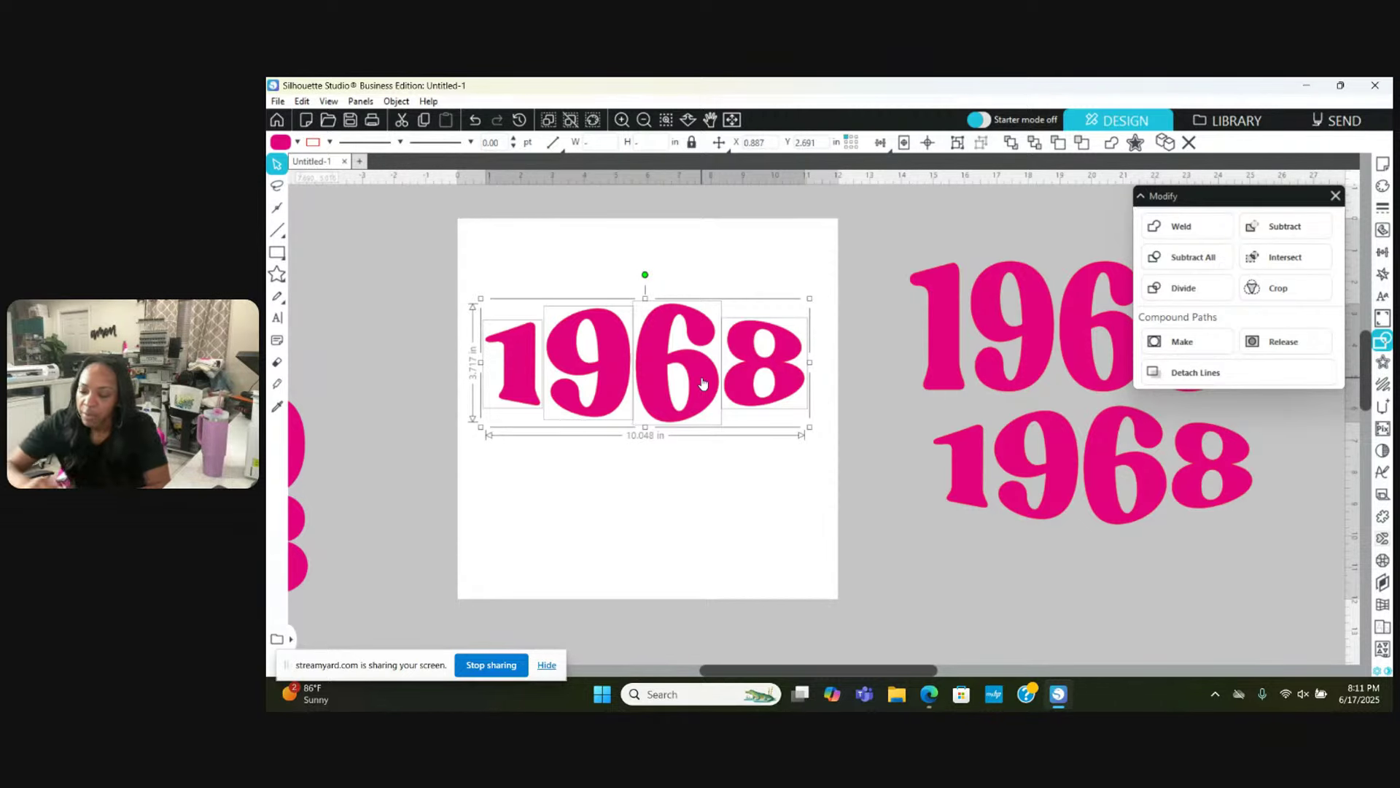
right_click(703, 382)
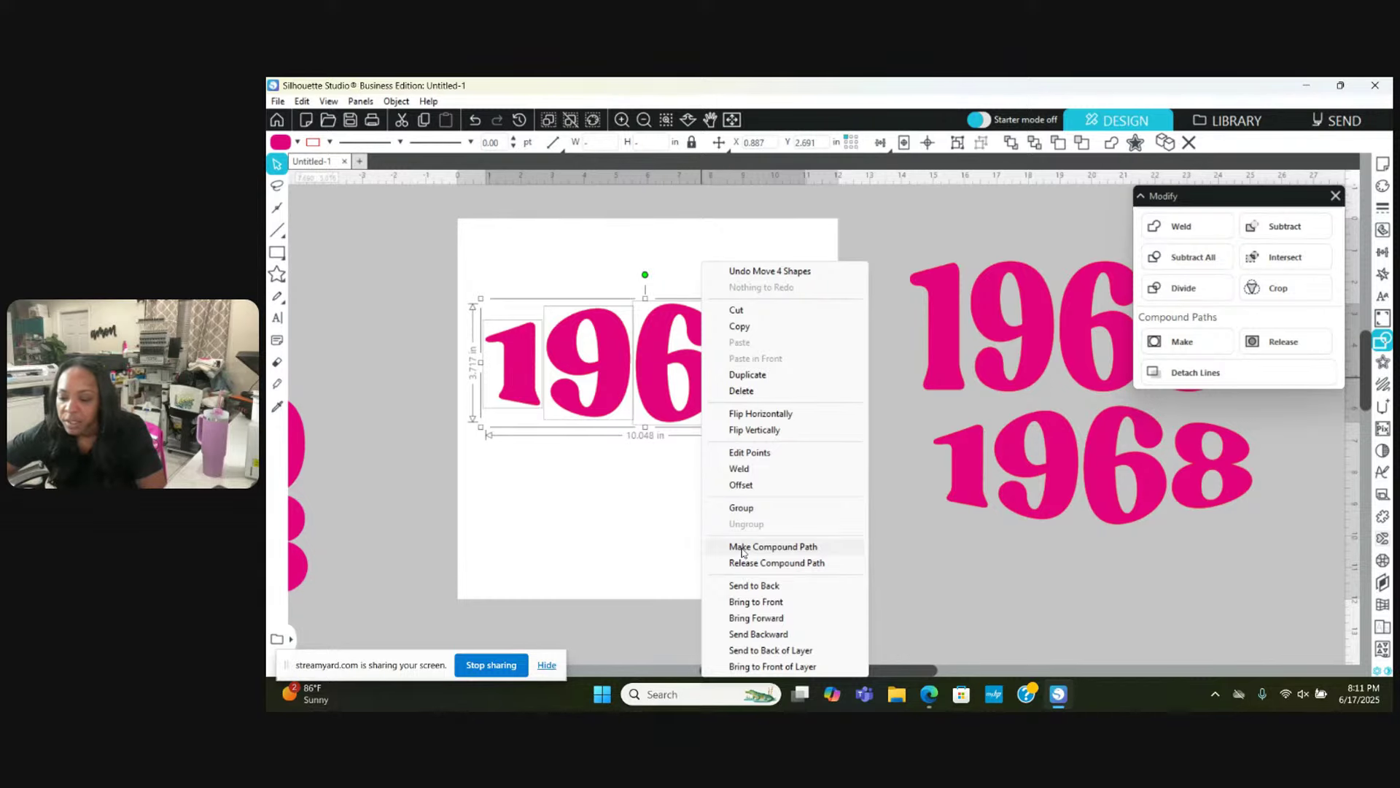
click(743, 552)
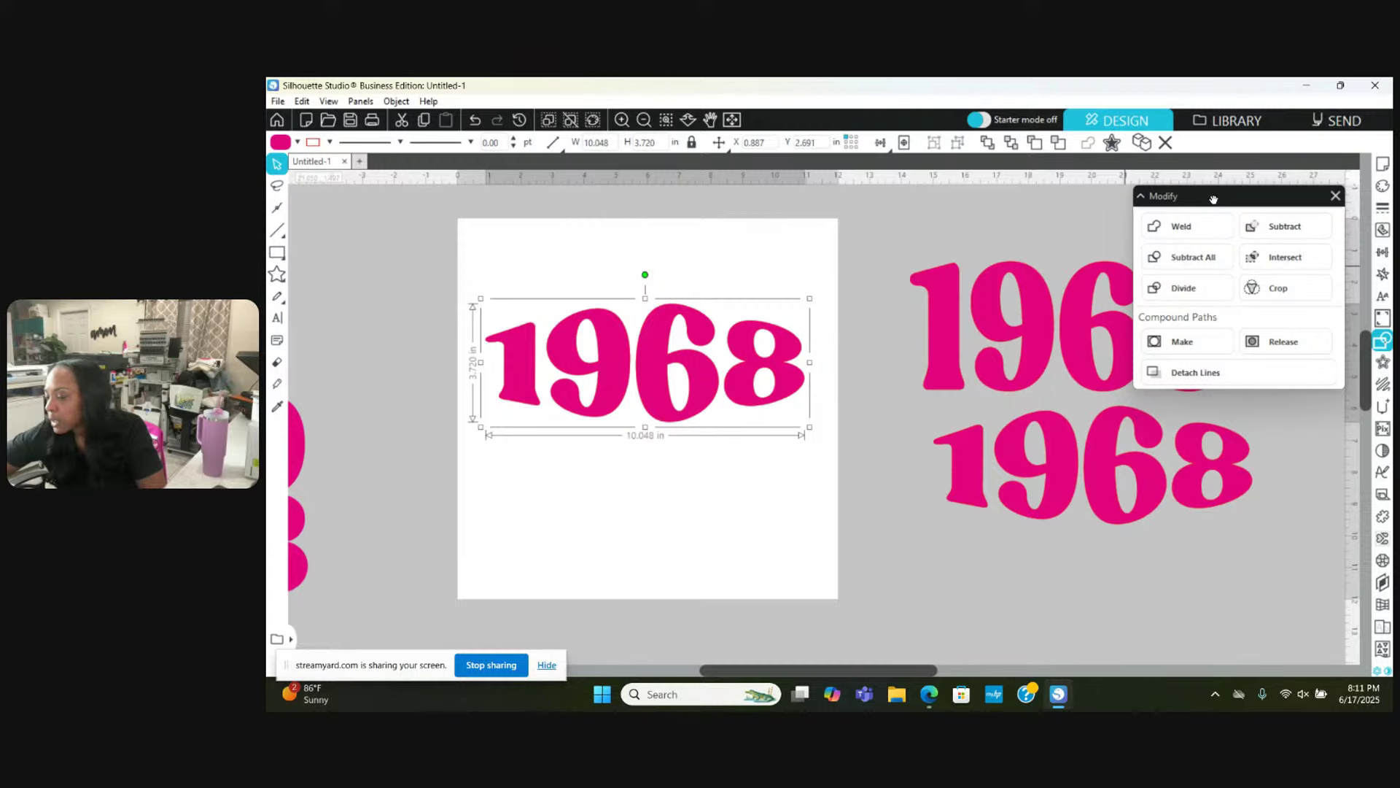
drag(1212, 199, 1215, 409)
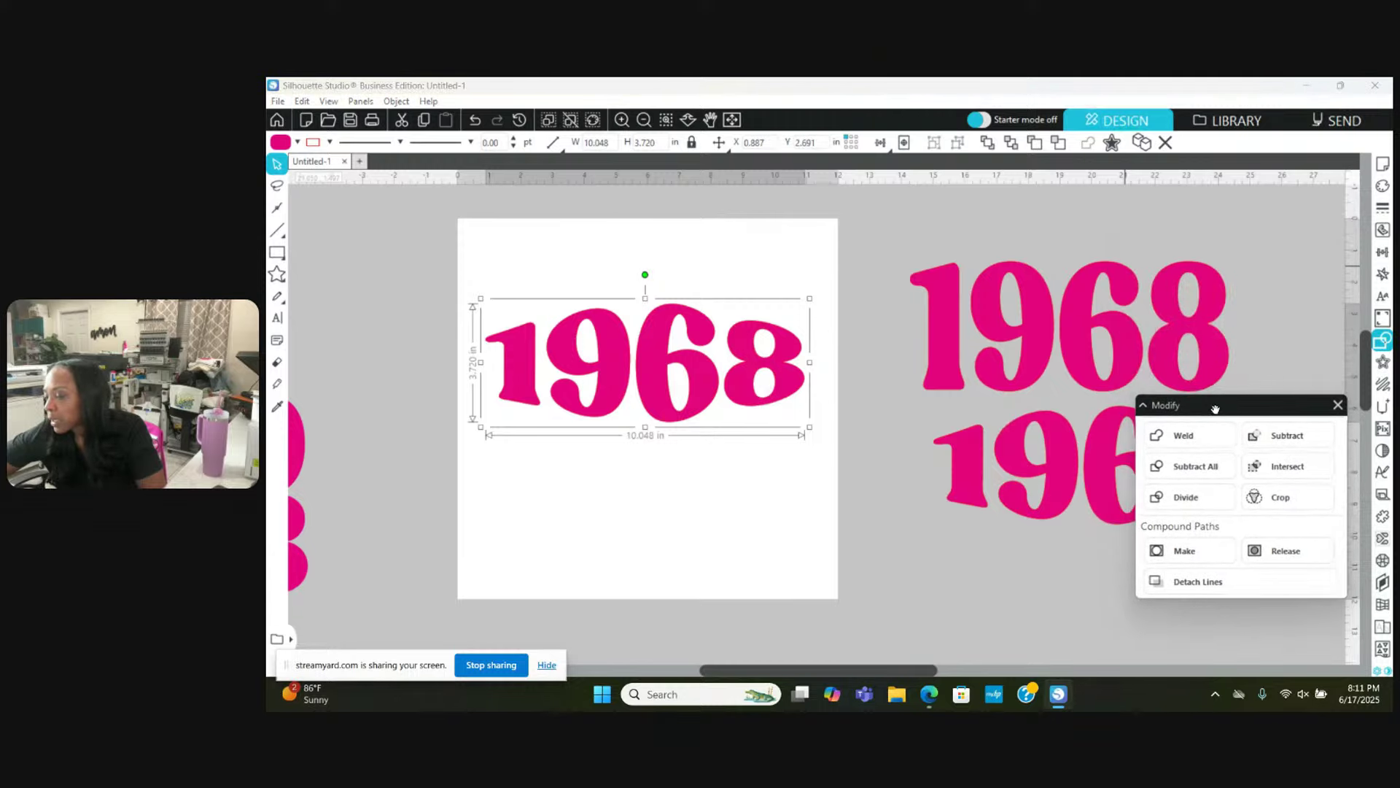
Step: Add a 0.125 in offset outline around the 1968
click(1384, 363)
click(1383, 363)
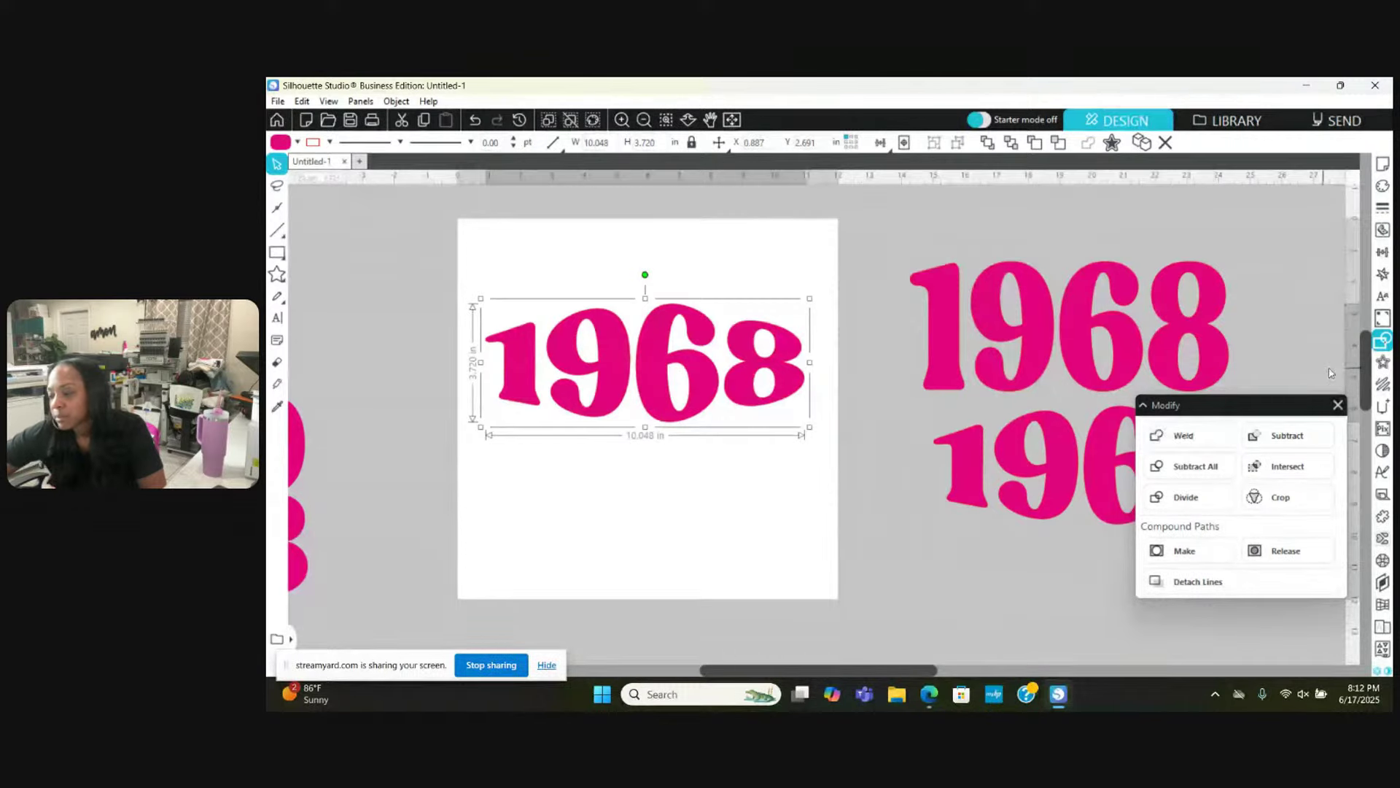
click(1379, 364)
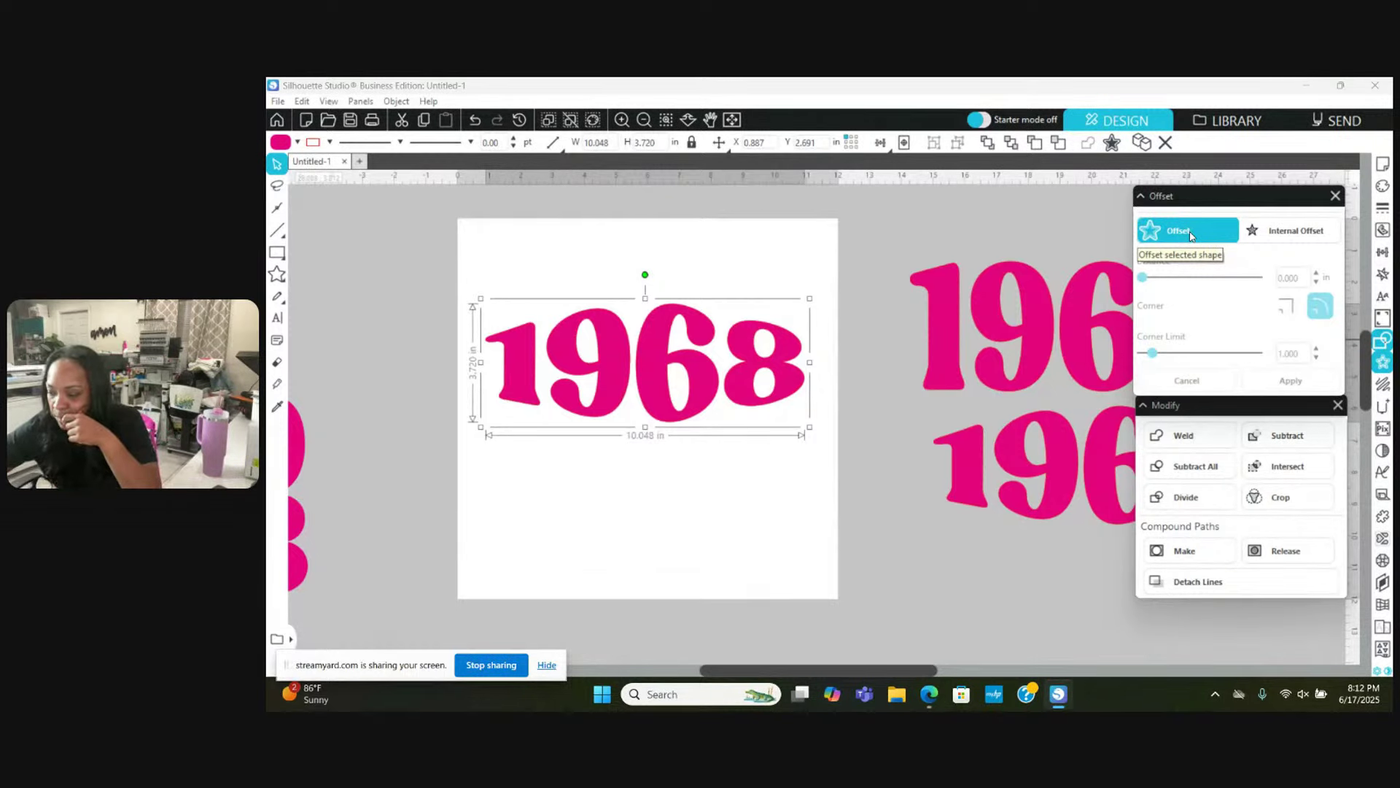
click(1191, 234)
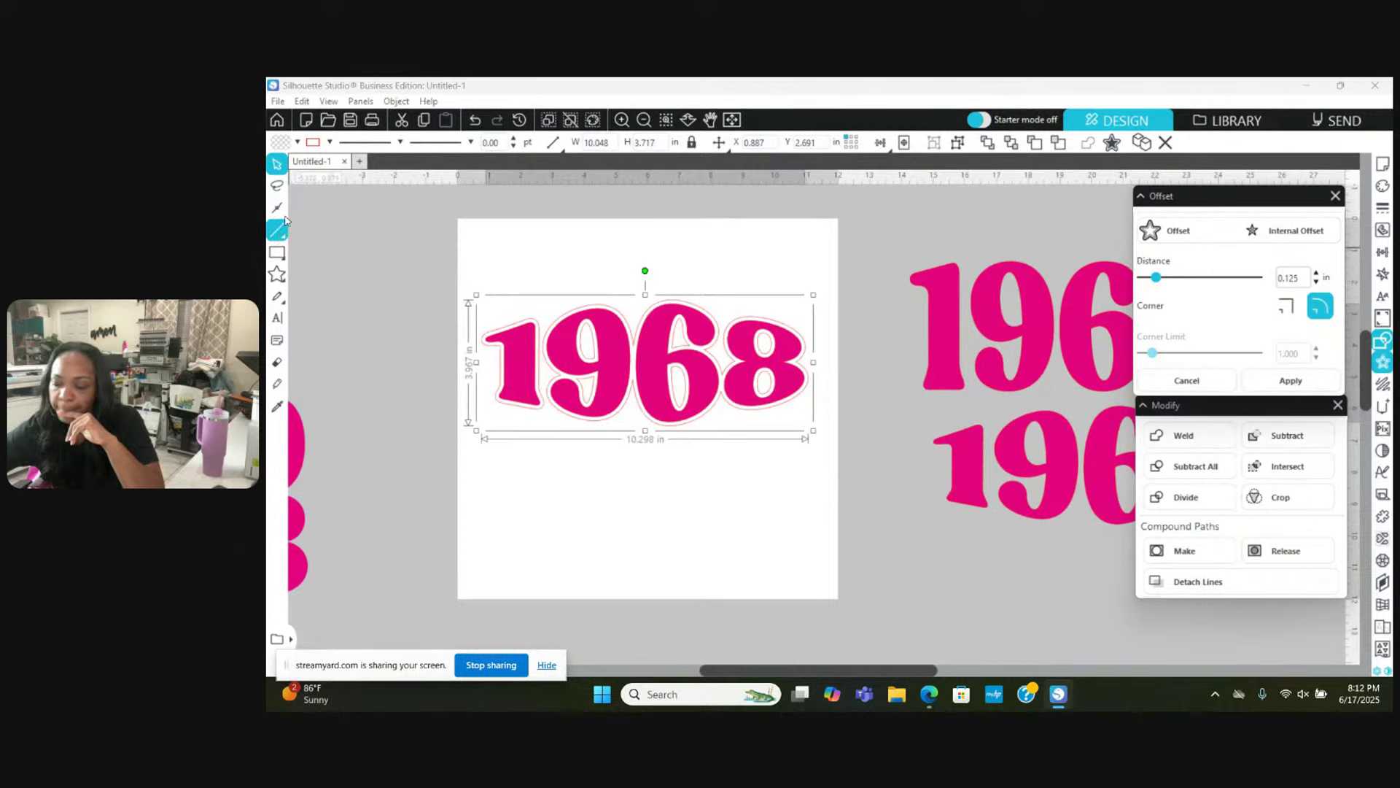
Step: Fill the new offset outline black, leaving its line colour unchanged
click(297, 143)
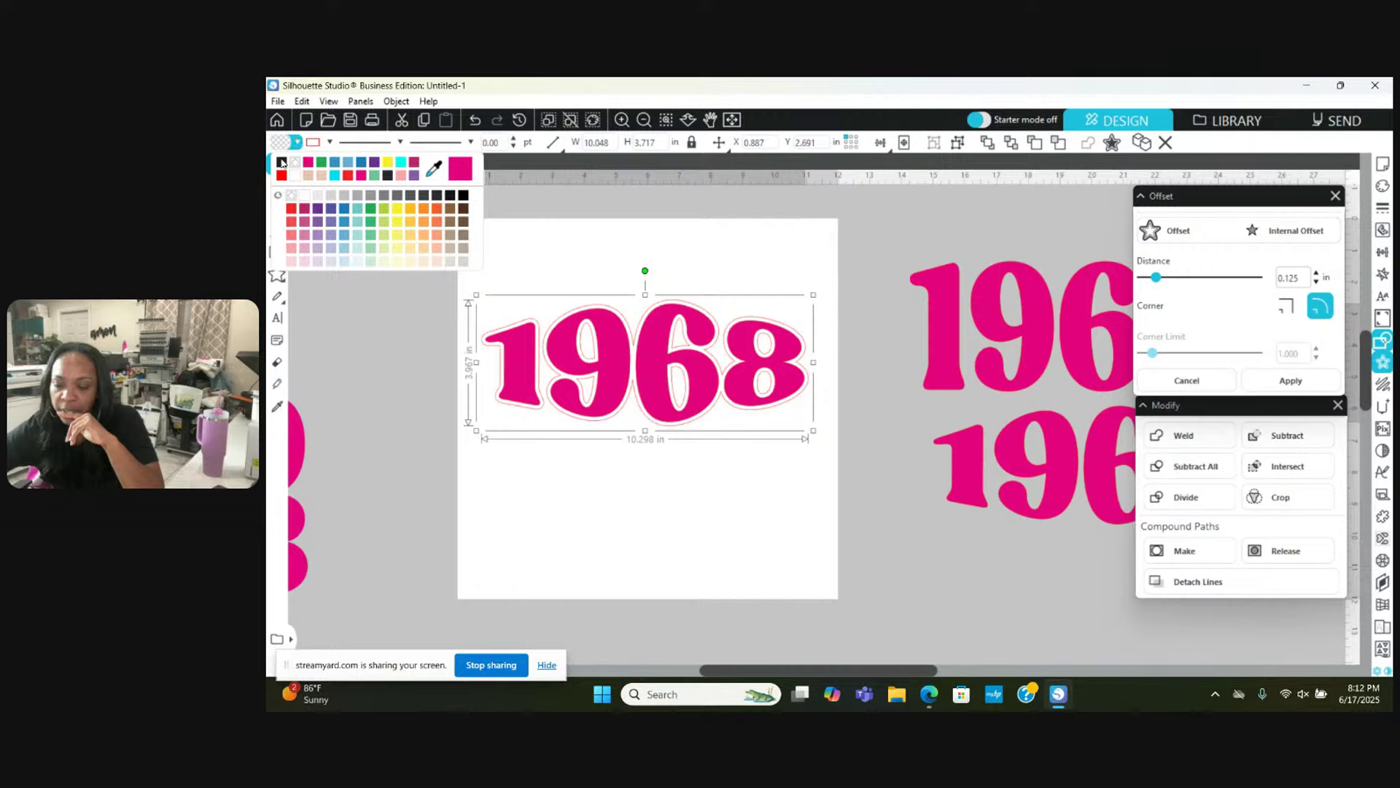
click(281, 162)
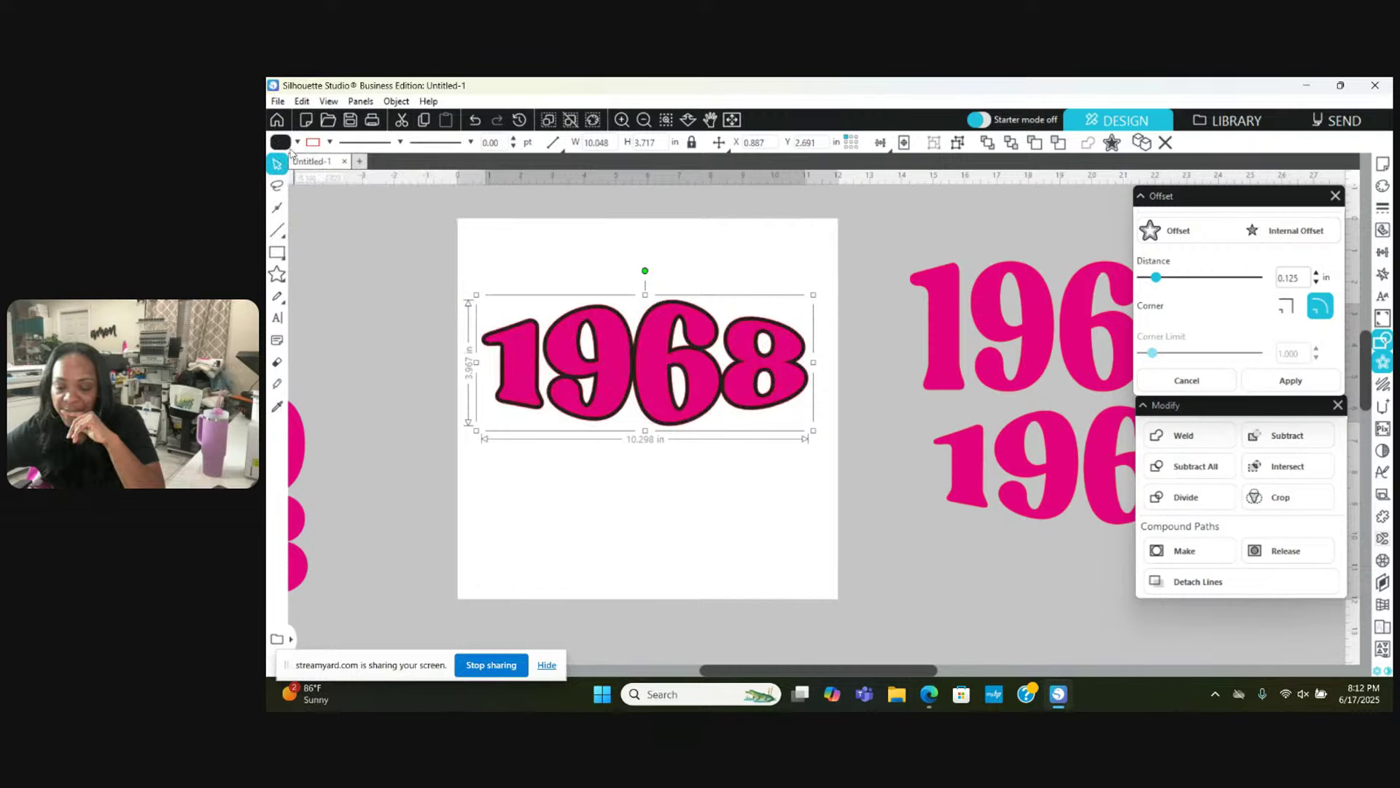
click(329, 142)
click(326, 166)
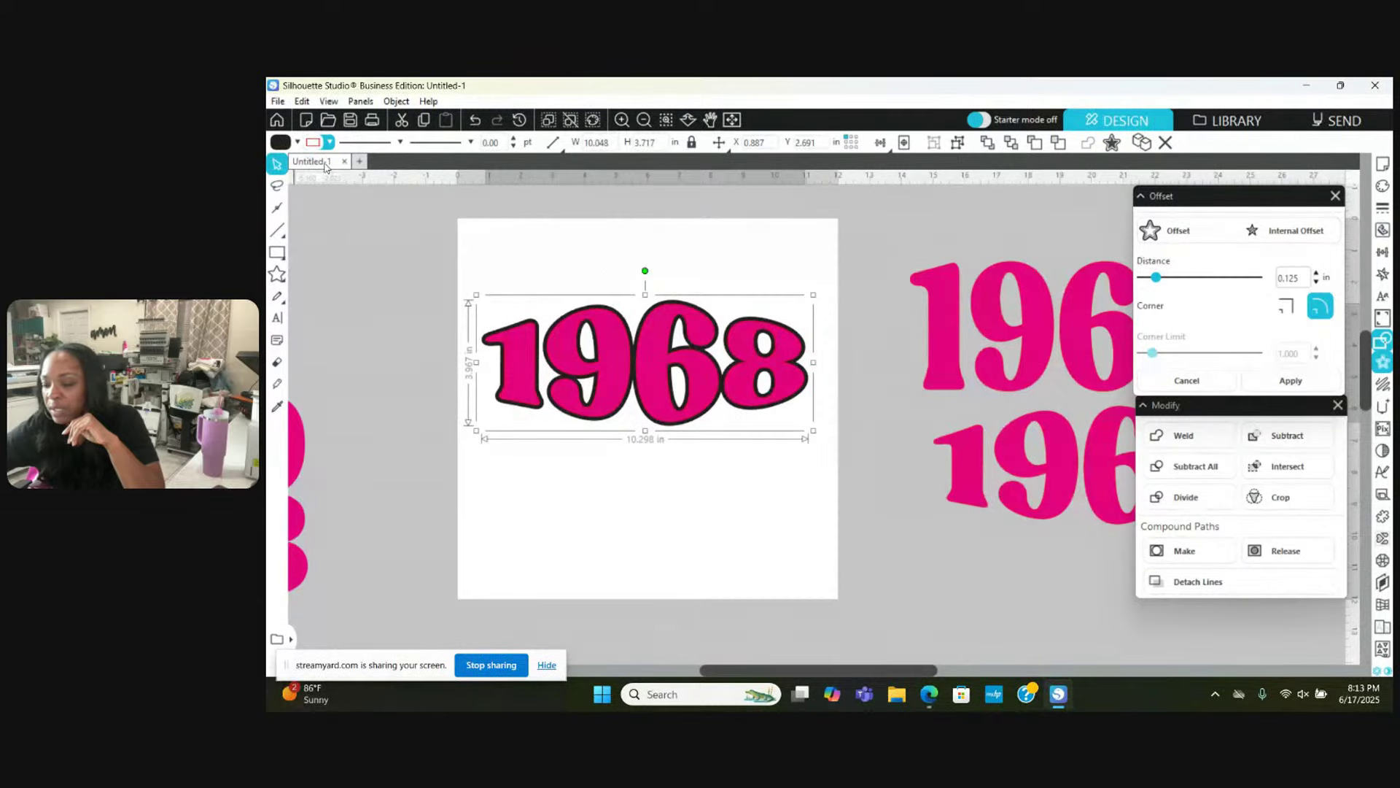
Step: Zoom in, select all the outline shapes including the 1's, and fill them dark blue
click(692, 252)
click(622, 120)
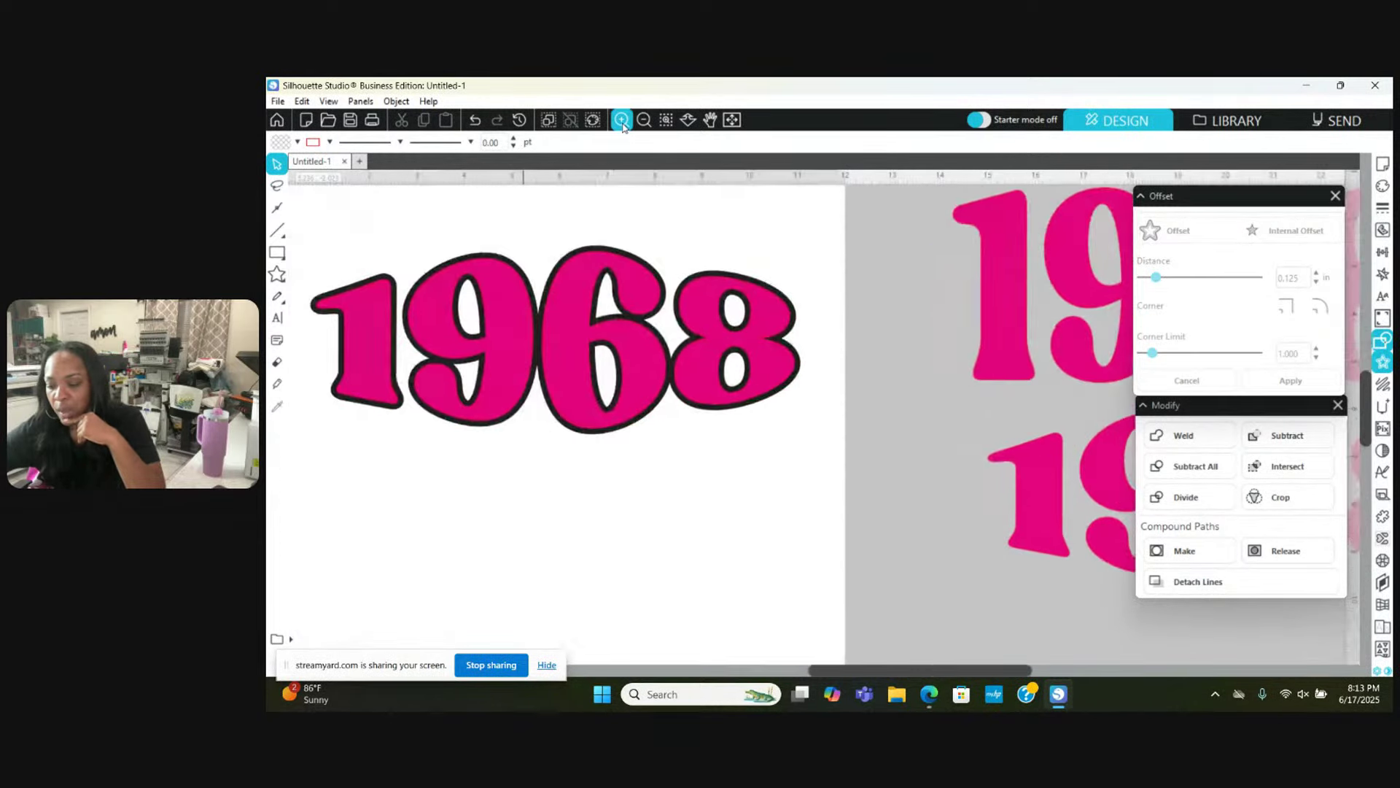
scroll(605, 347, right, 2)
scroll(606, 347, left, 4)
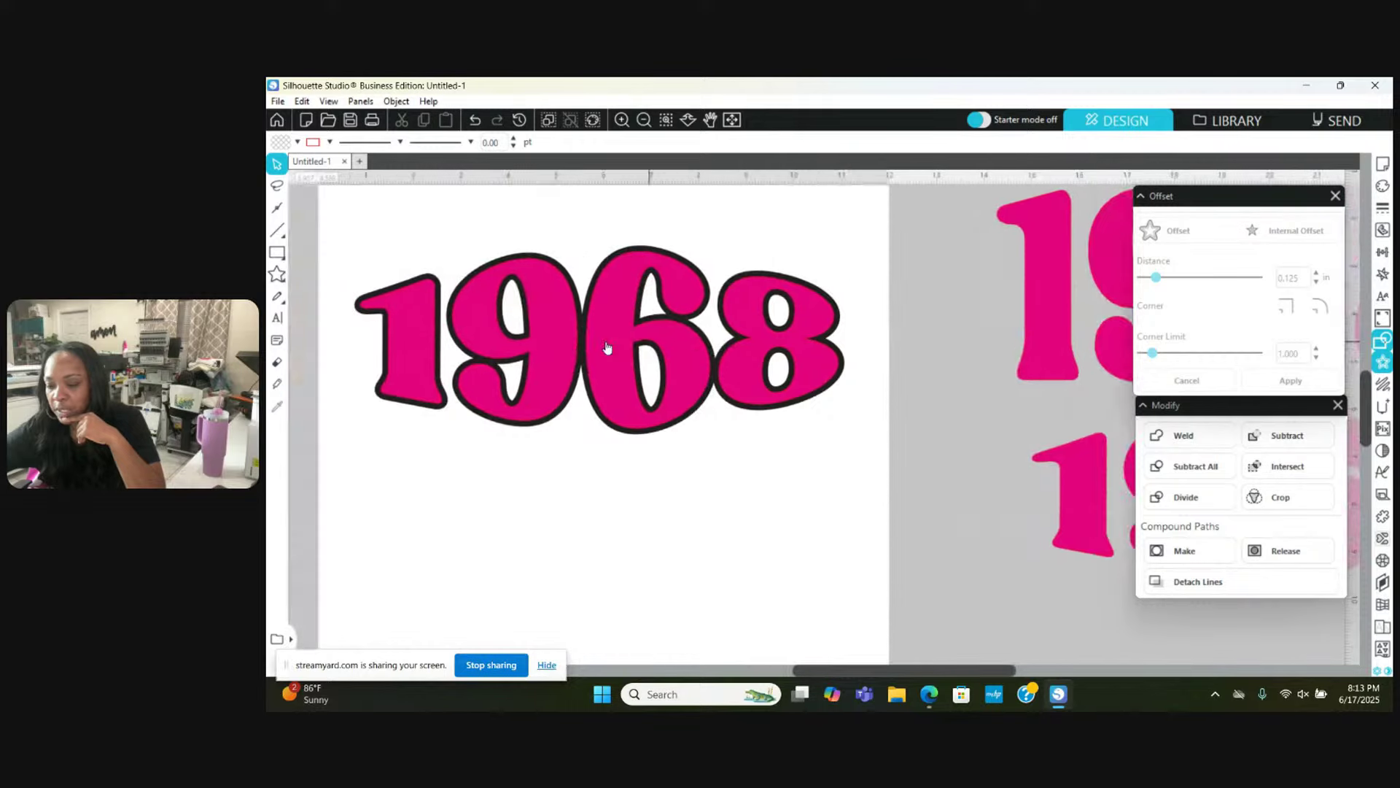
click(622, 119)
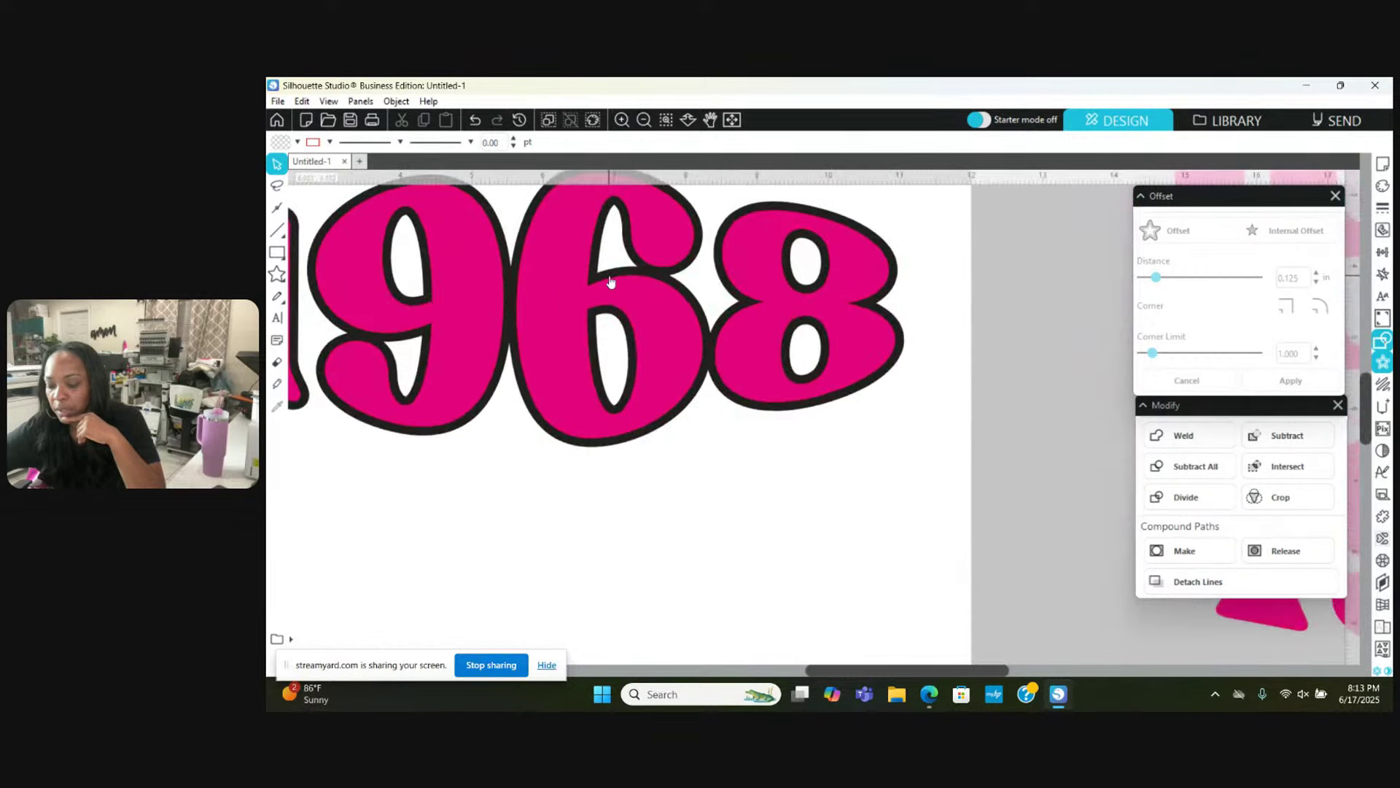
scroll(611, 281, left, 3)
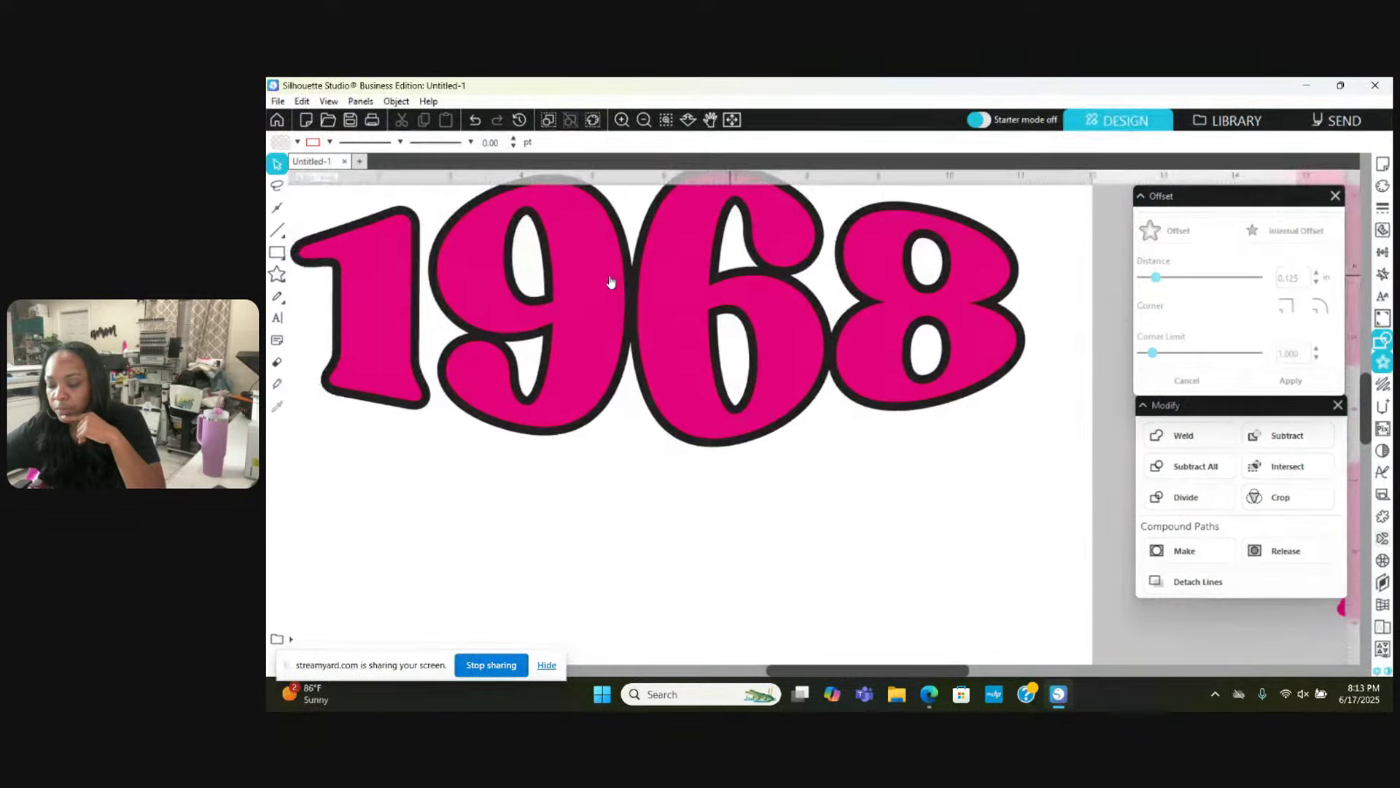
click(659, 261)
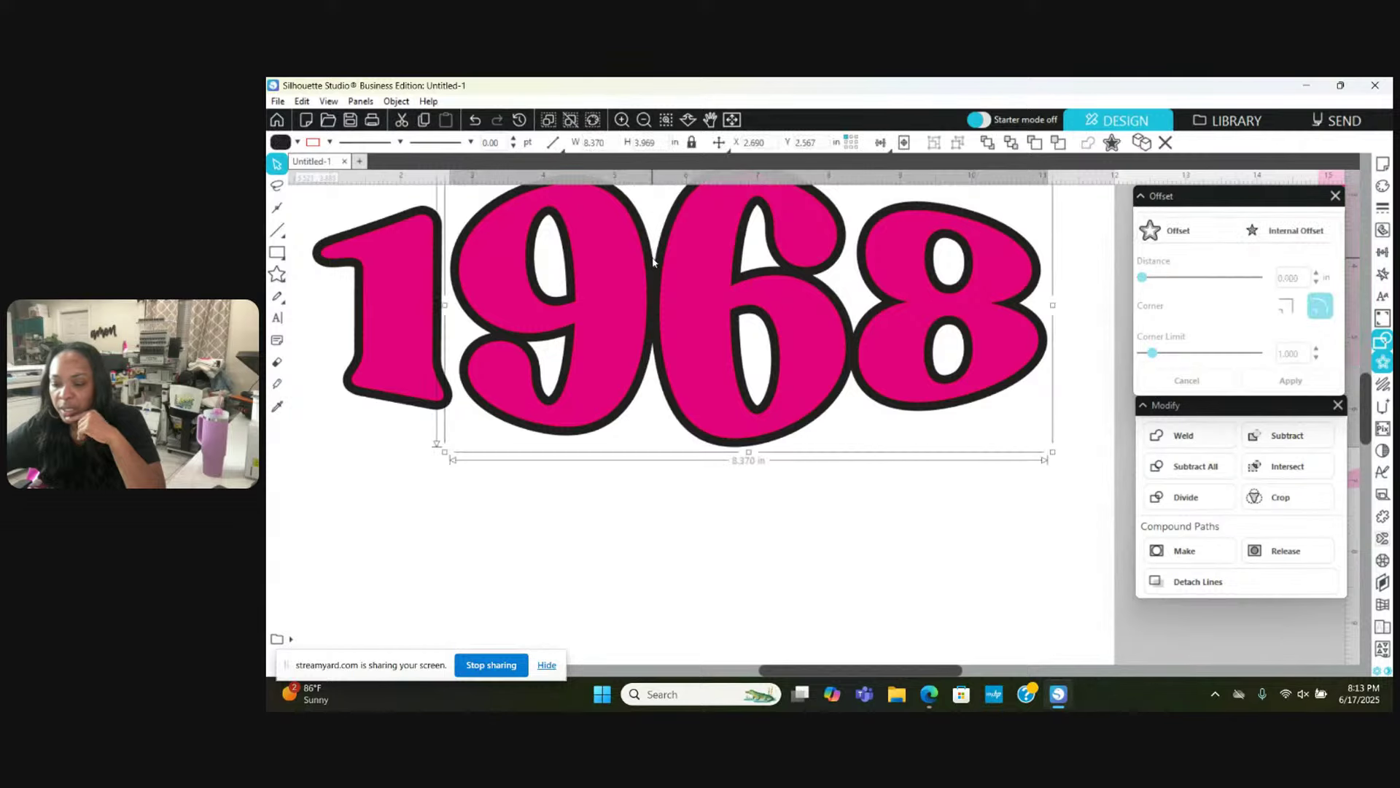
shift+click(447, 253)
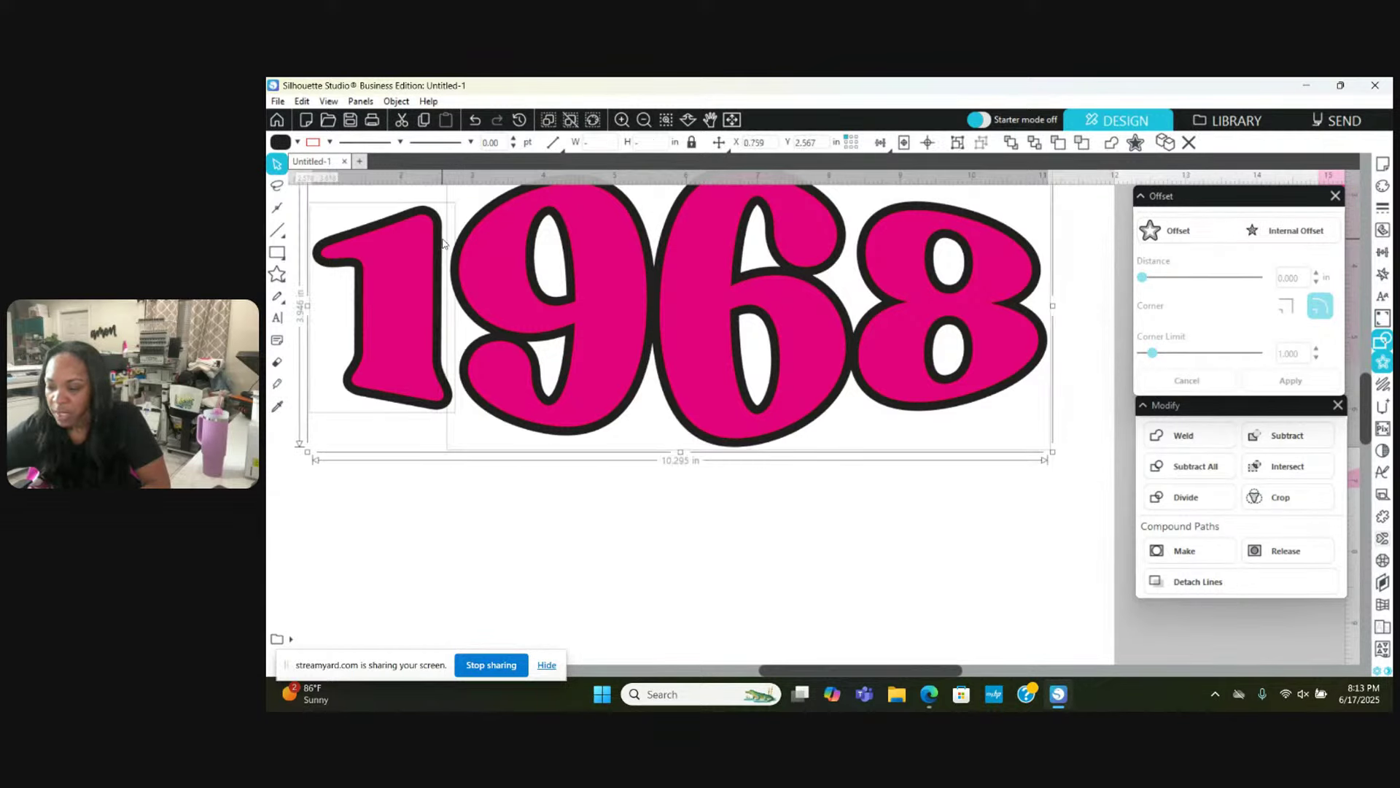
click(297, 141)
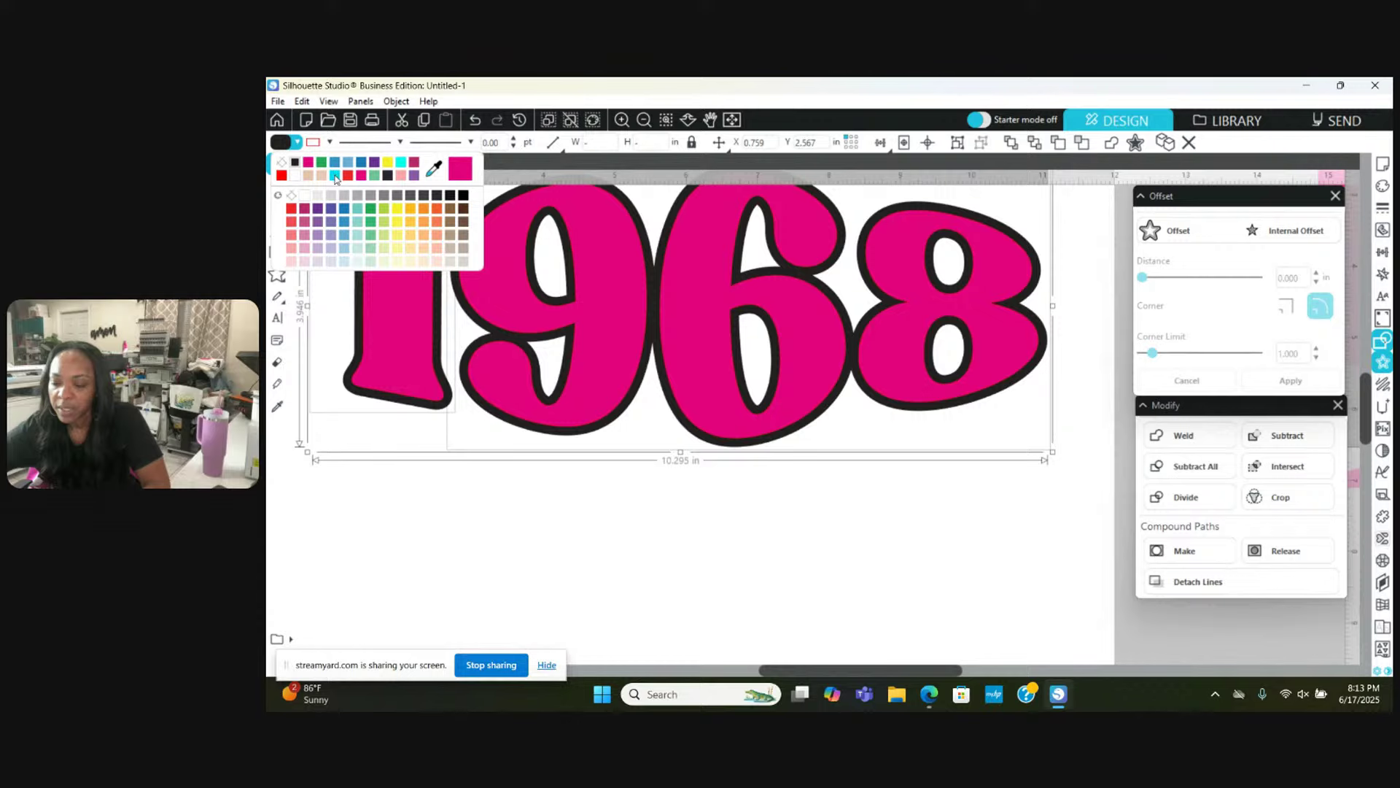
click(335, 176)
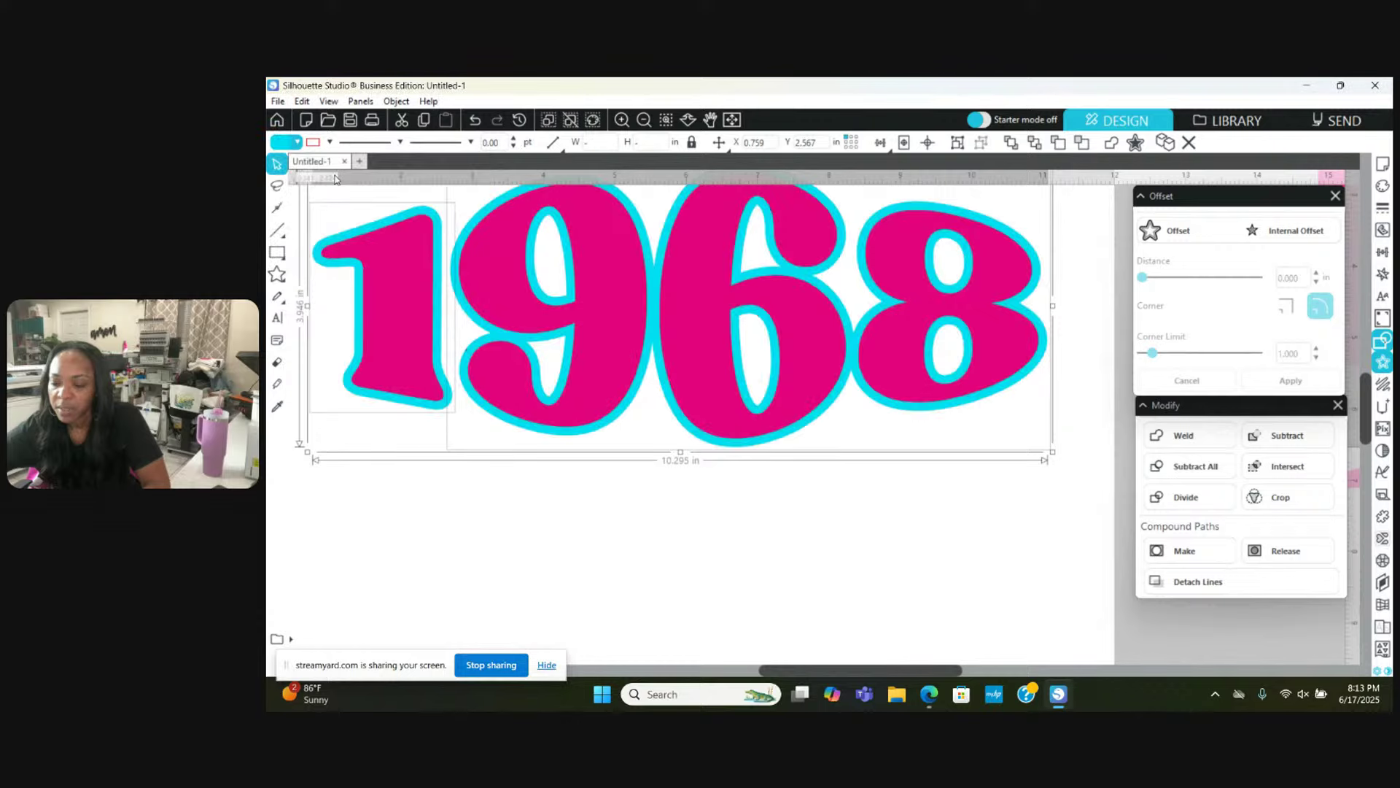
click(296, 143)
click(343, 210)
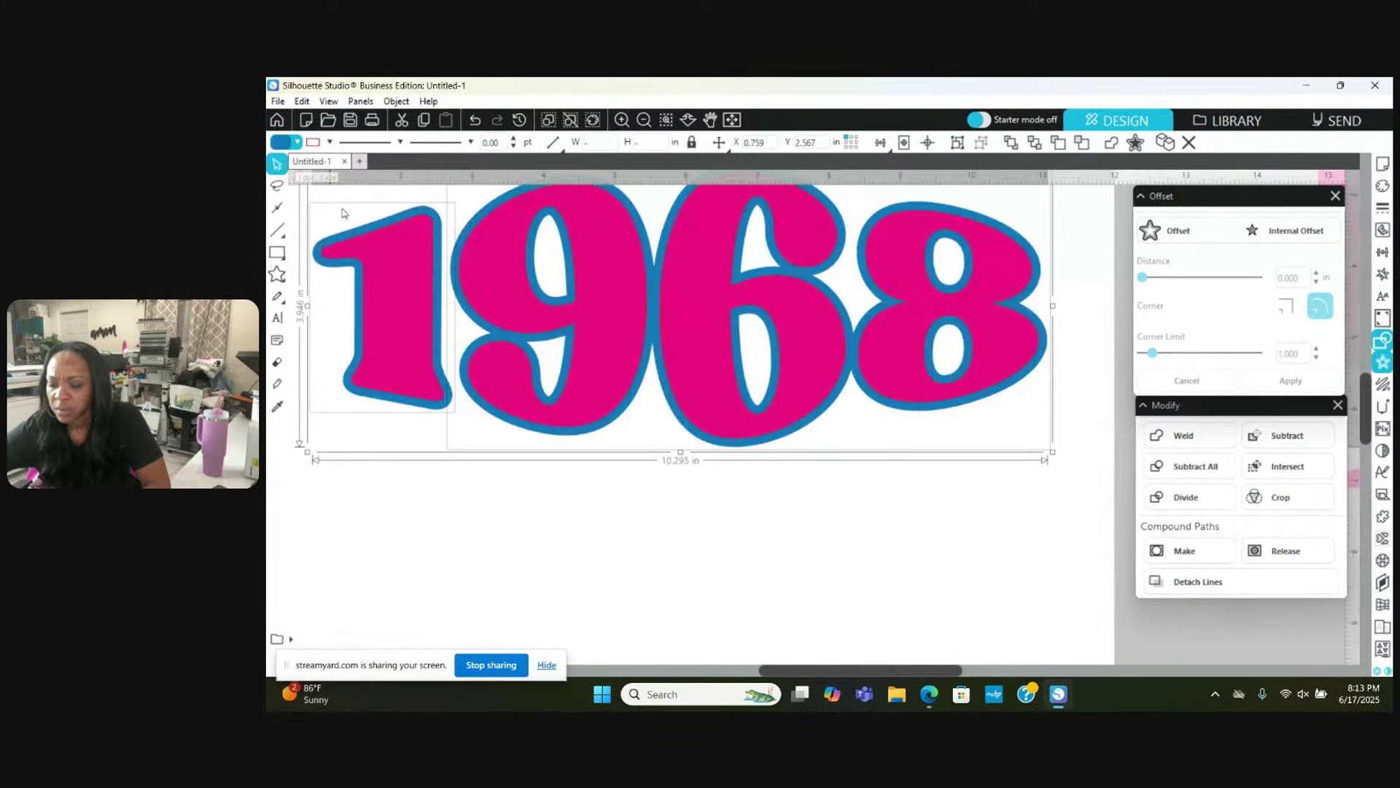
Step: Combine the blue outline shapes into one compound path behind the pink 1968
right_click(467, 538)
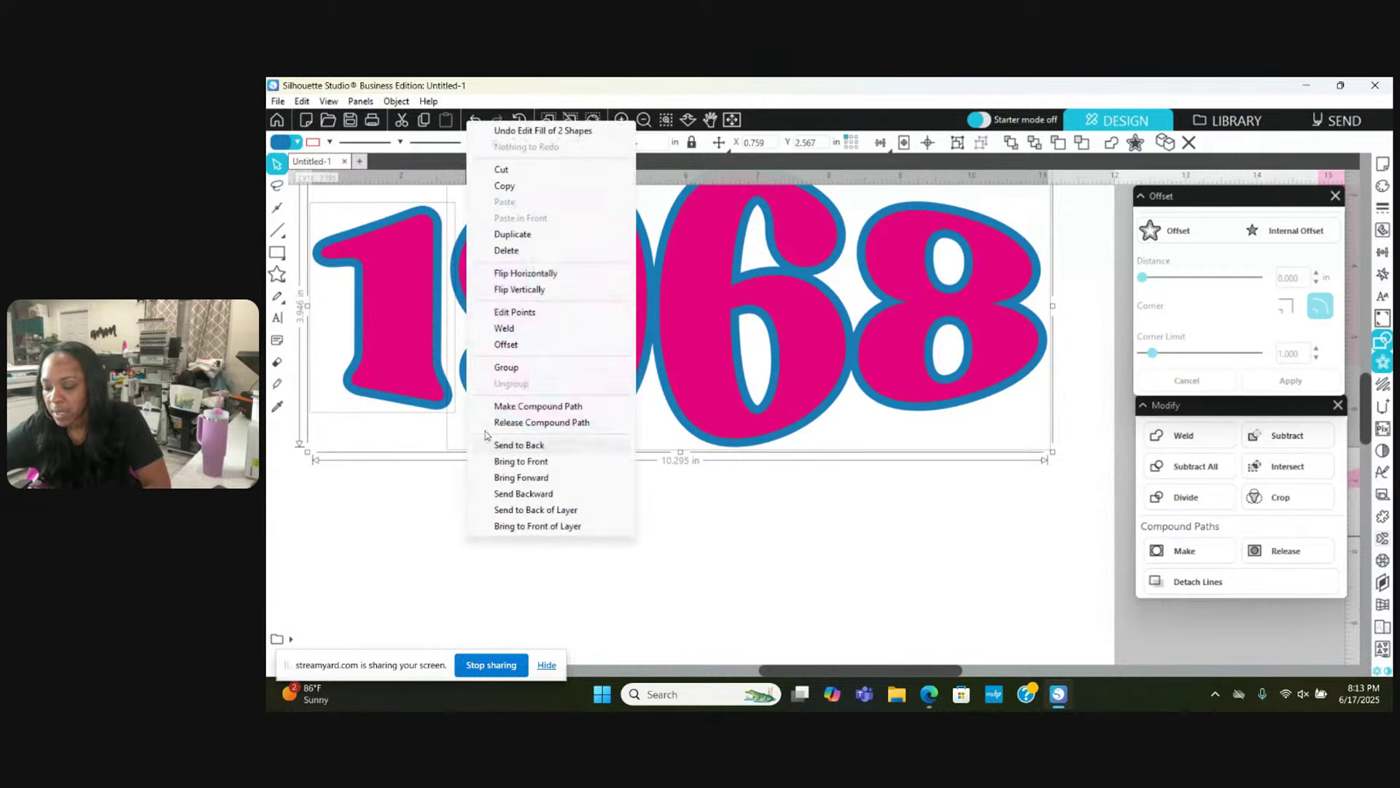
click(507, 406)
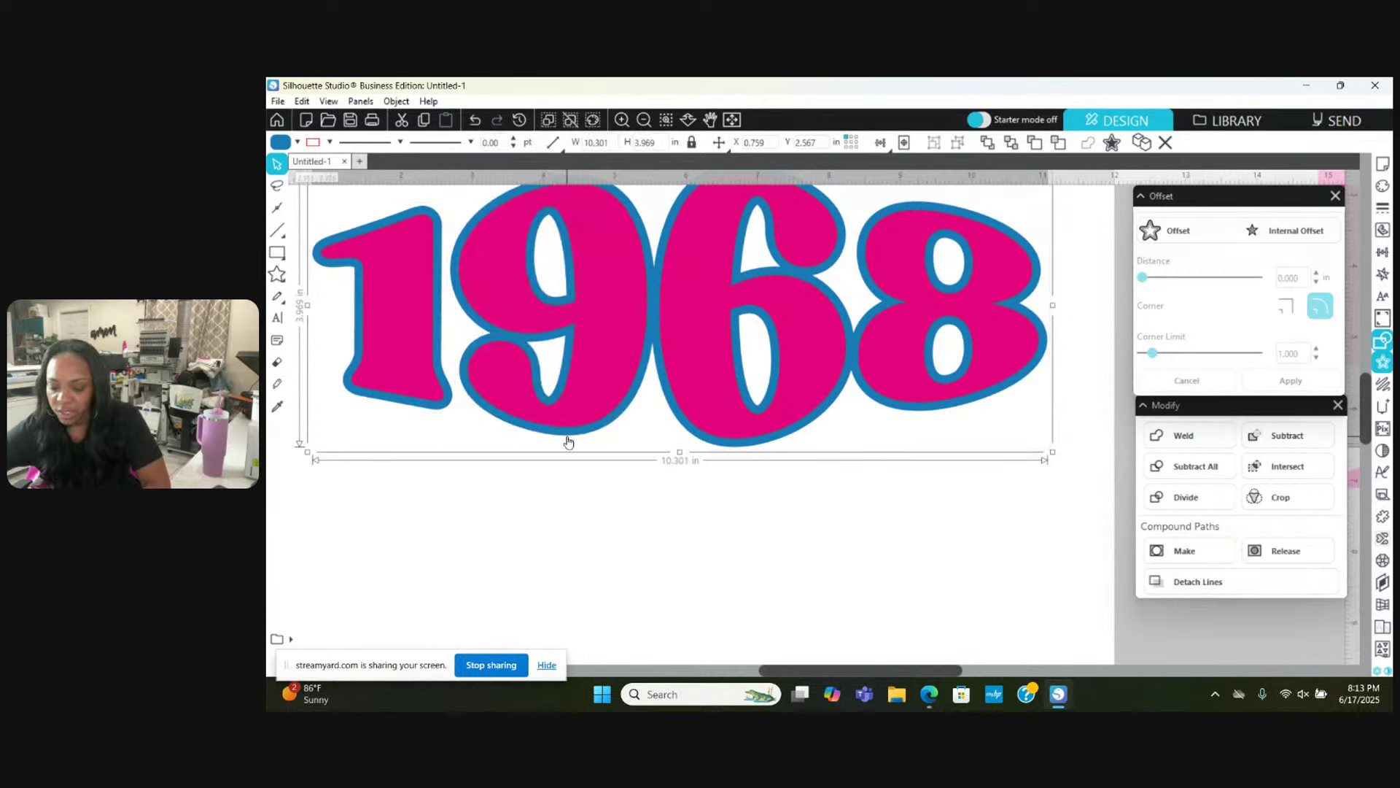
key(Escape)
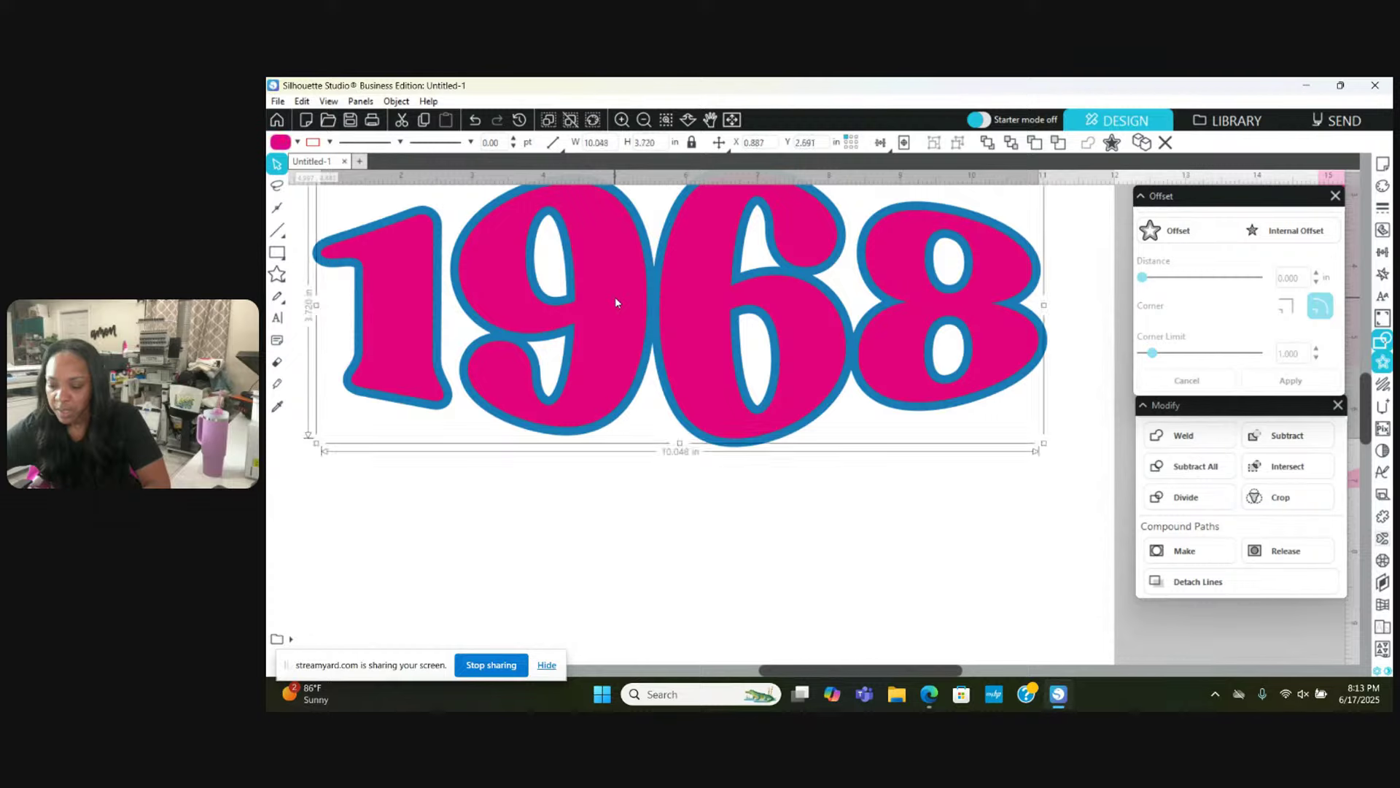
drag(615, 296, 620, 537)
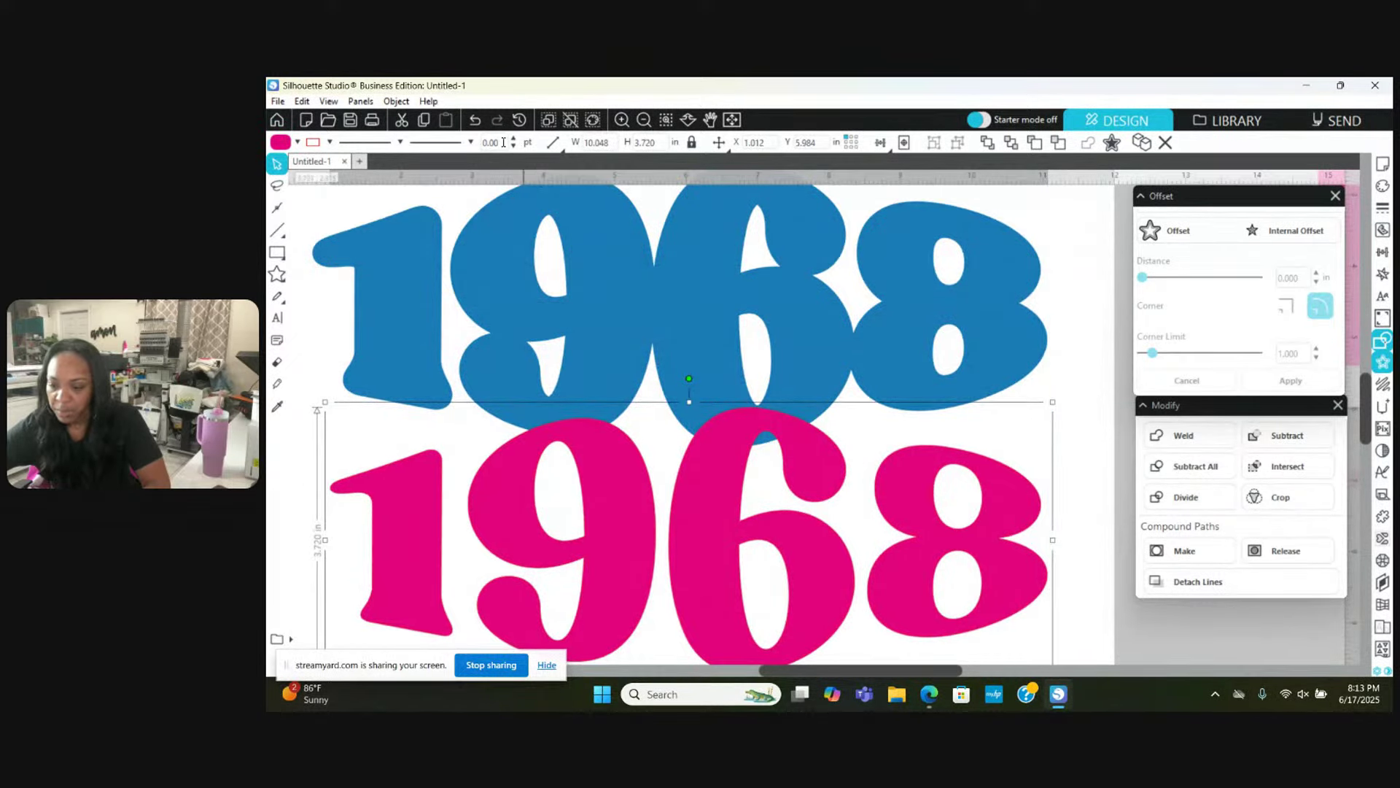
click(475, 120)
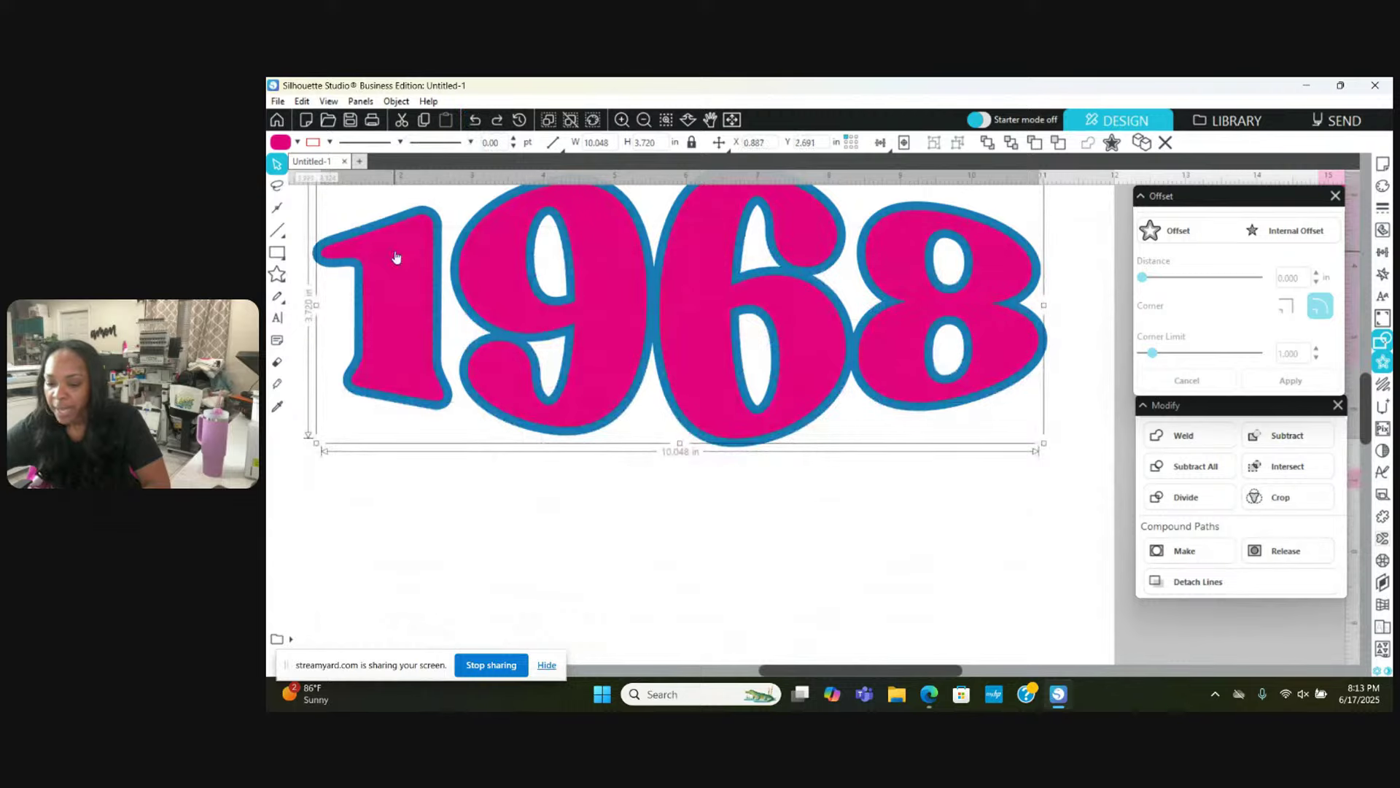
click(305, 333)
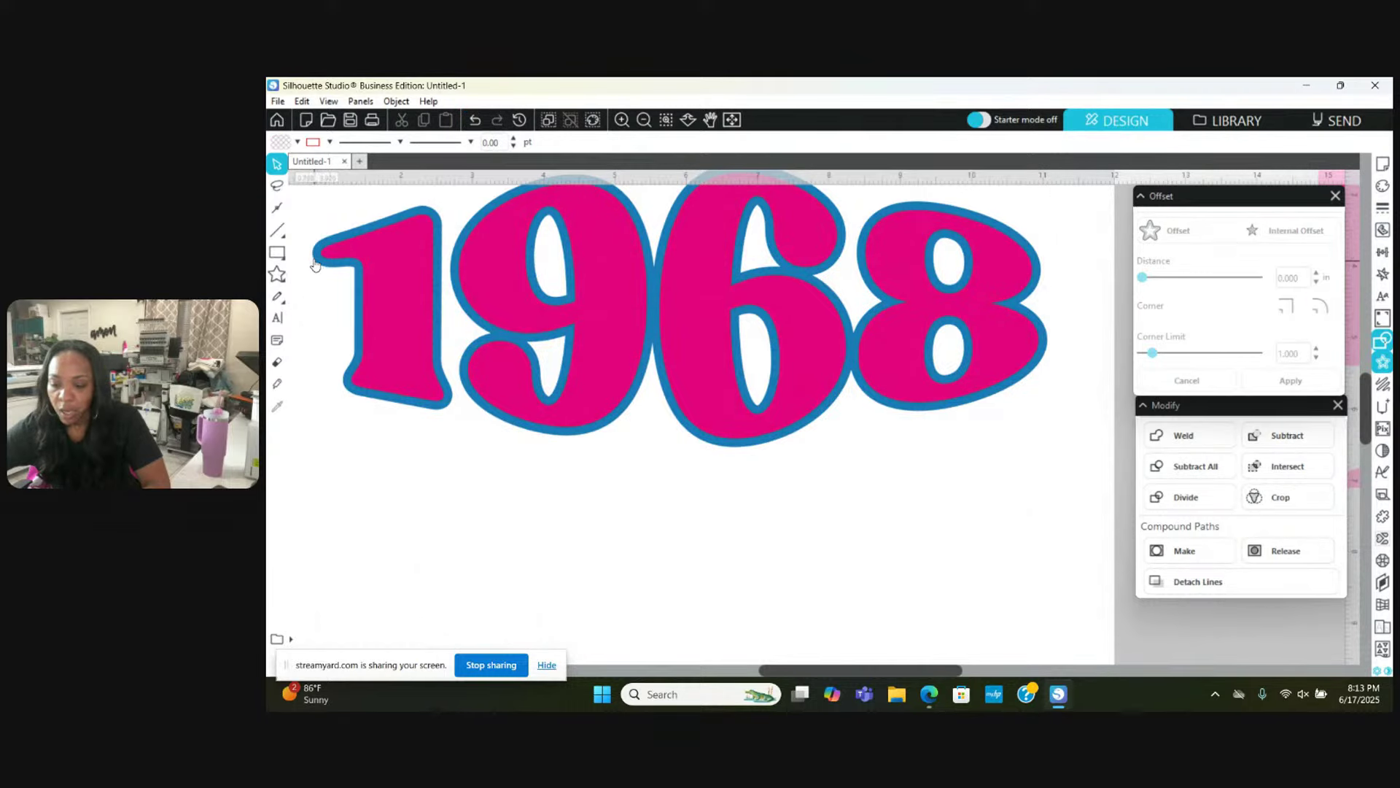
Step: With the blue outline selected, swap the Offset panel for the Advanced Replicate settings
click(315, 263)
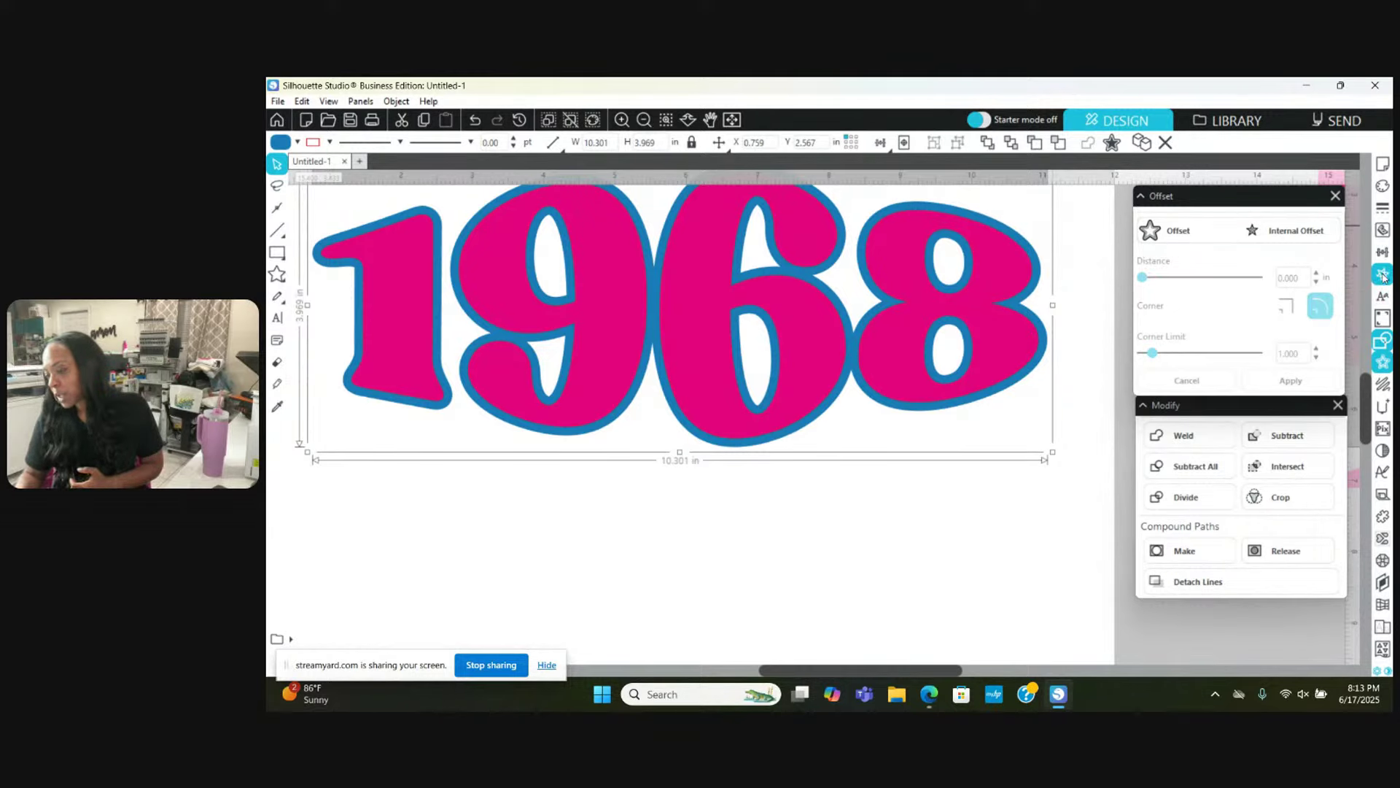
click(1336, 200)
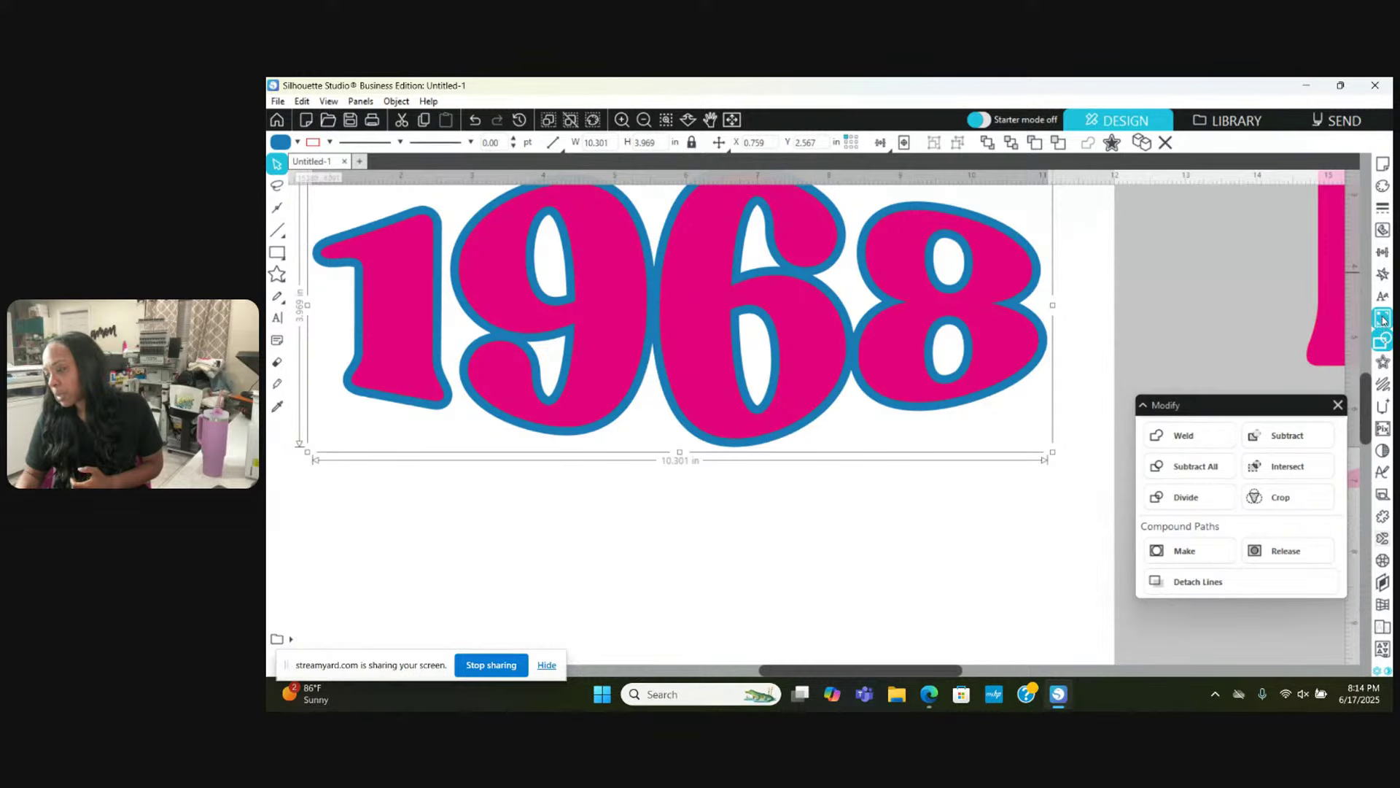
click(1382, 277)
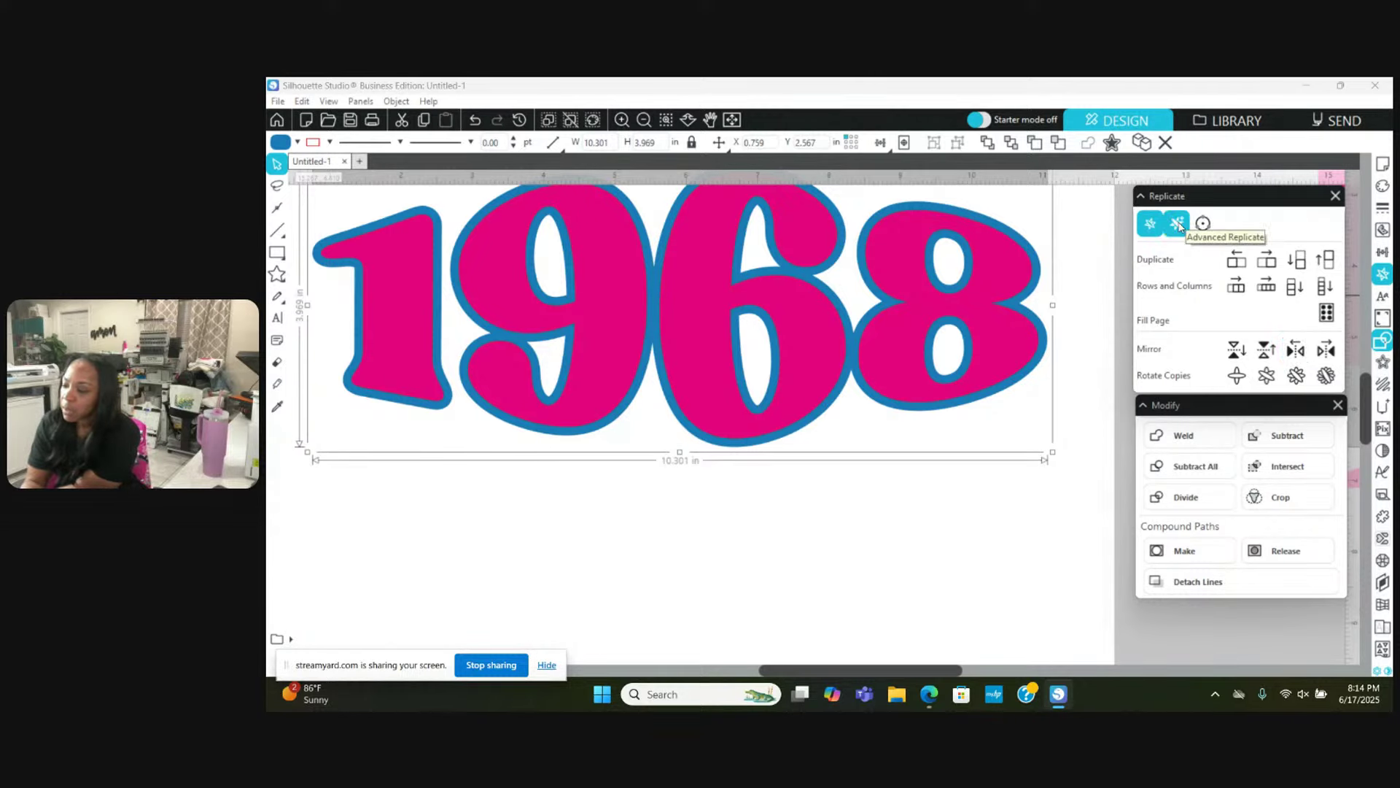
click(1177, 224)
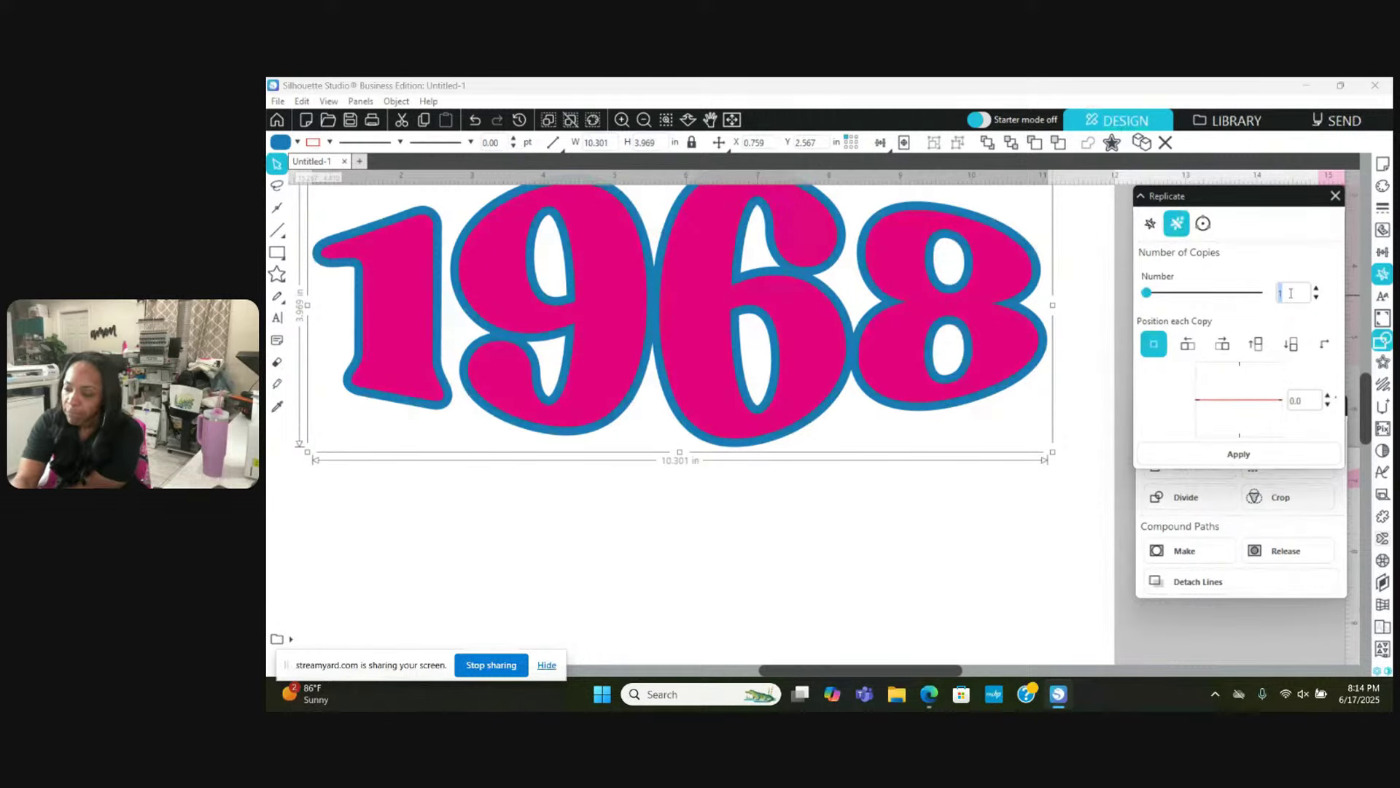
Step: Replicate the blue outline 3 times at a custom position, X and Y offsets 0.1 in
text(3)
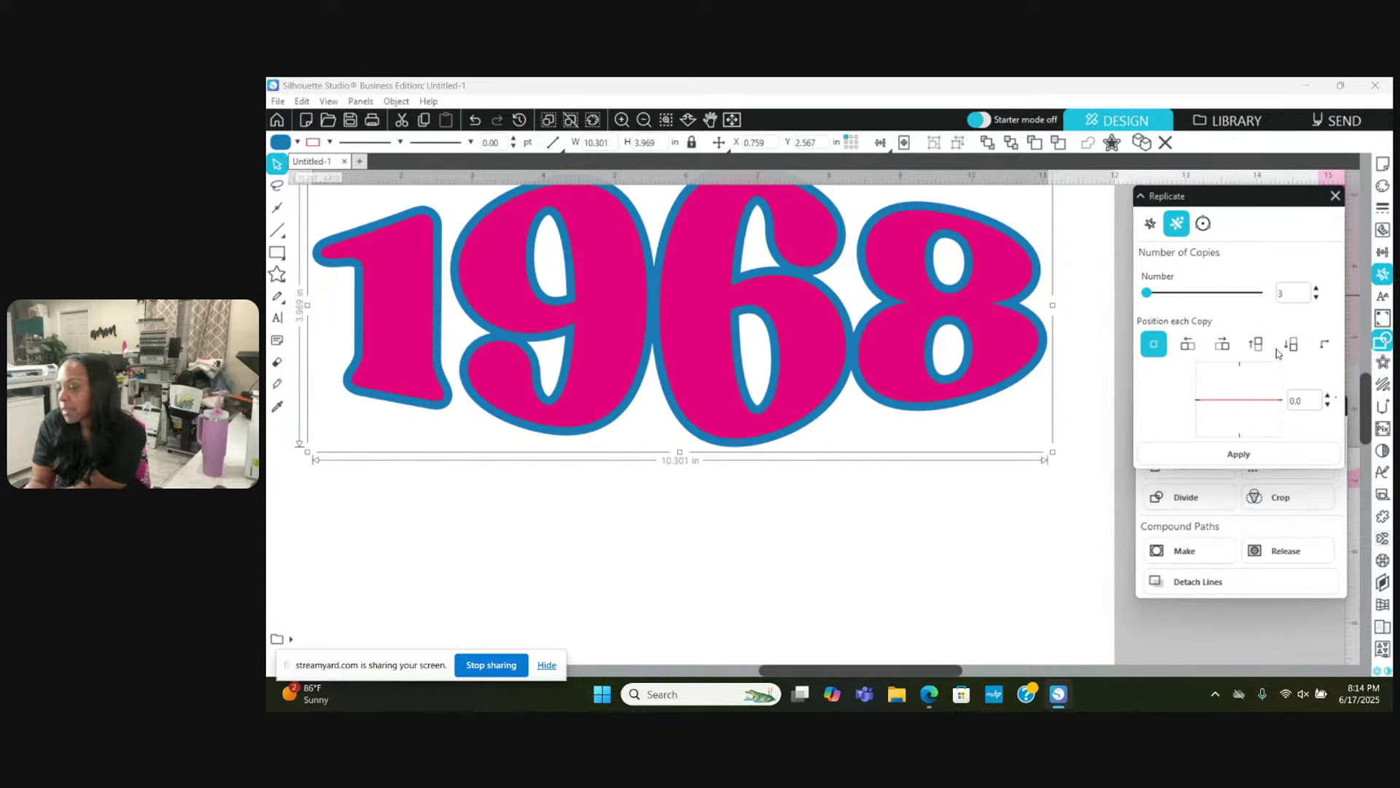
click(1325, 349)
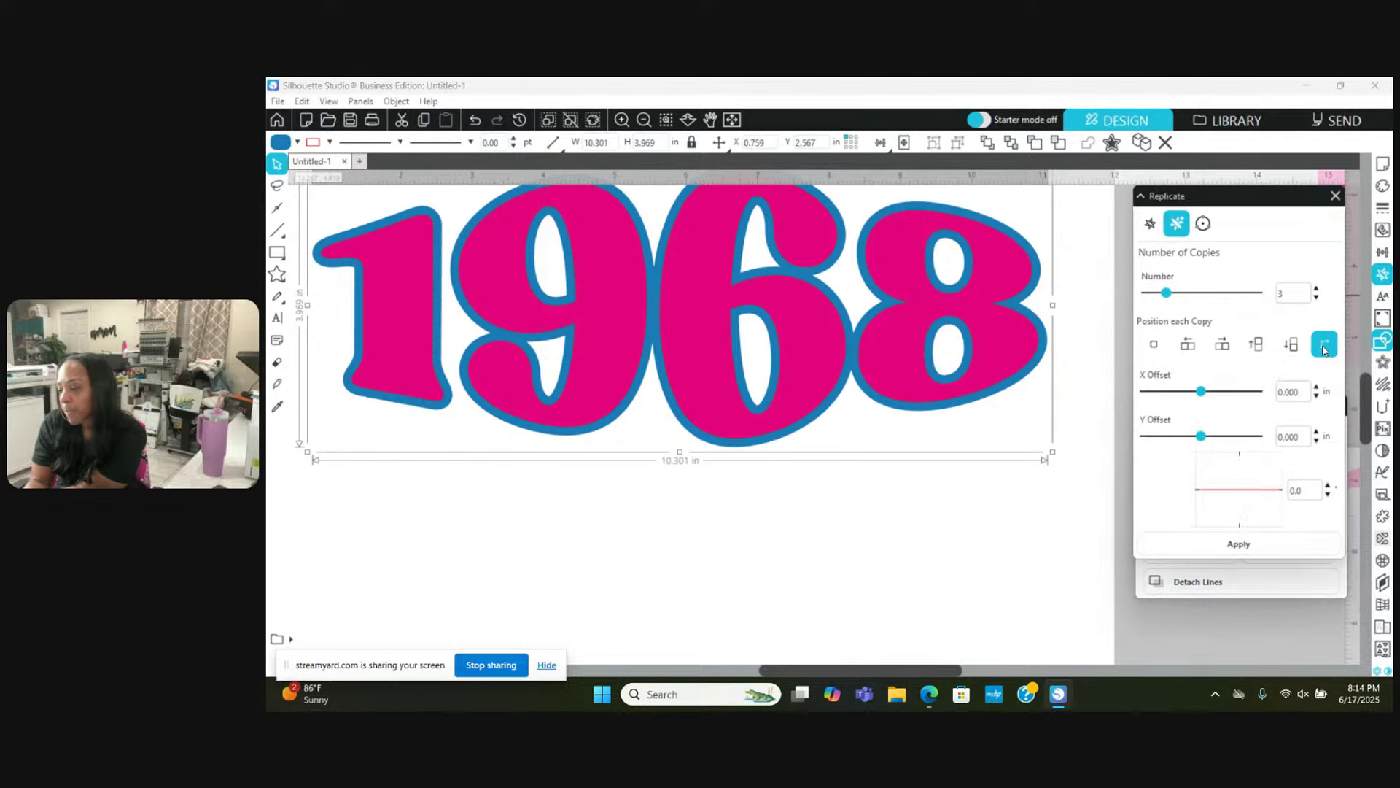
double_click(1297, 395)
text(1)
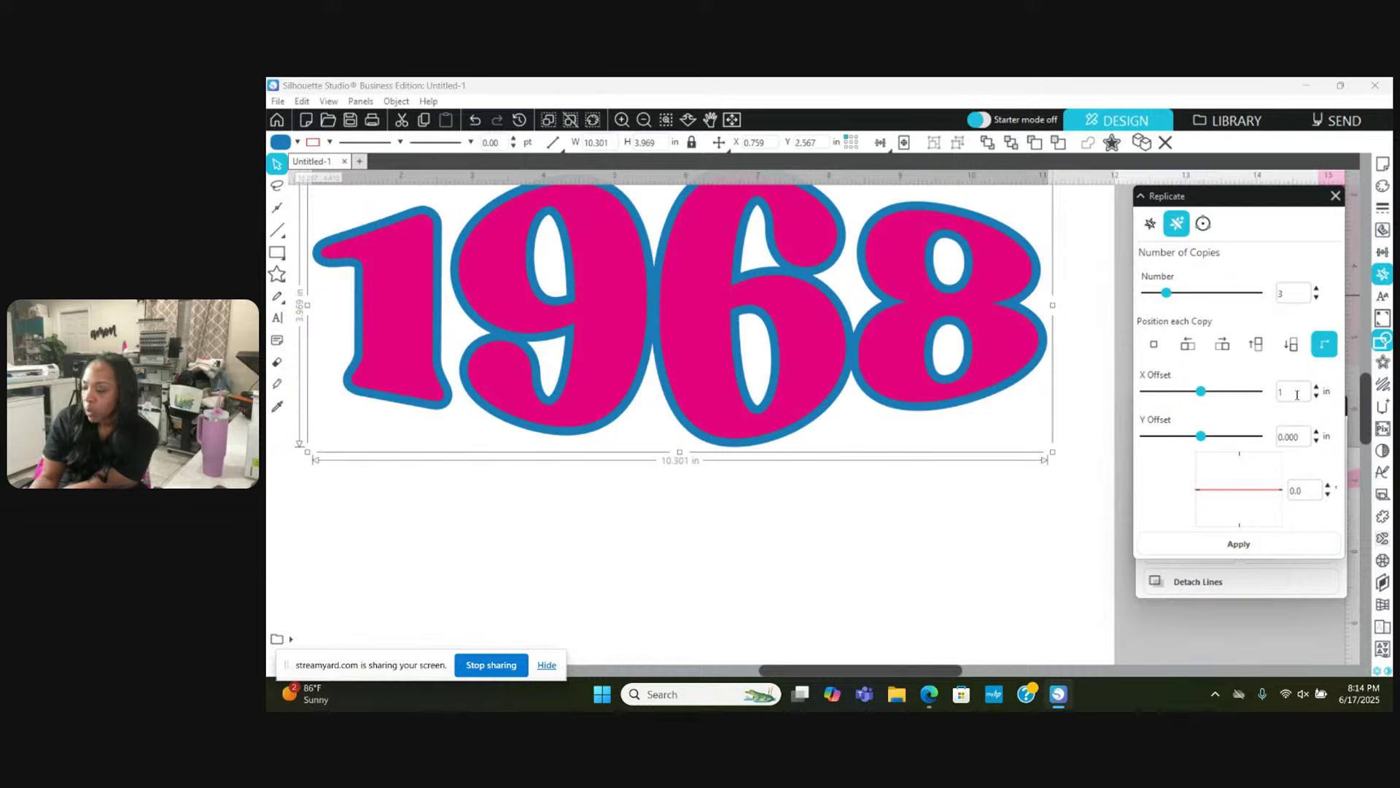
click(1292, 436)
double_click(1295, 436)
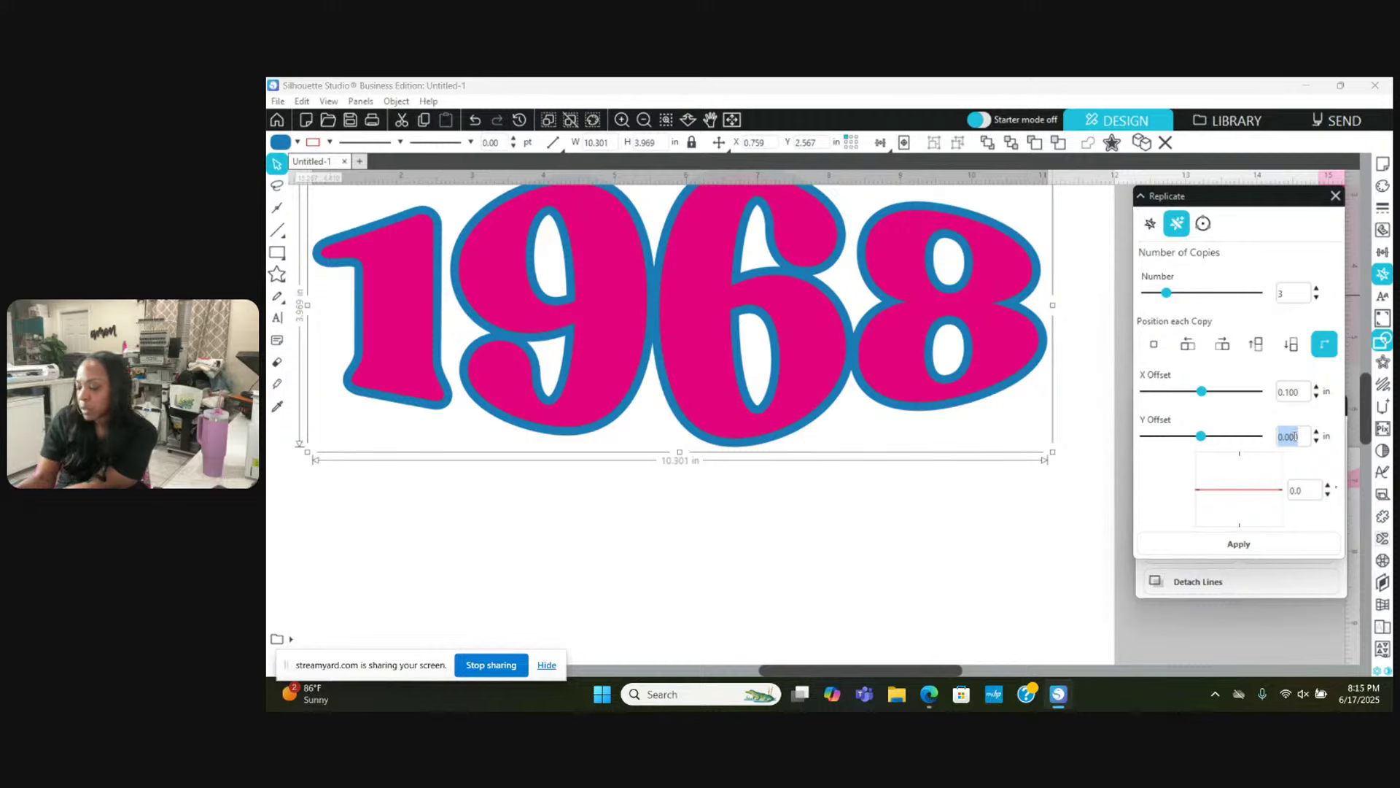
text(.)
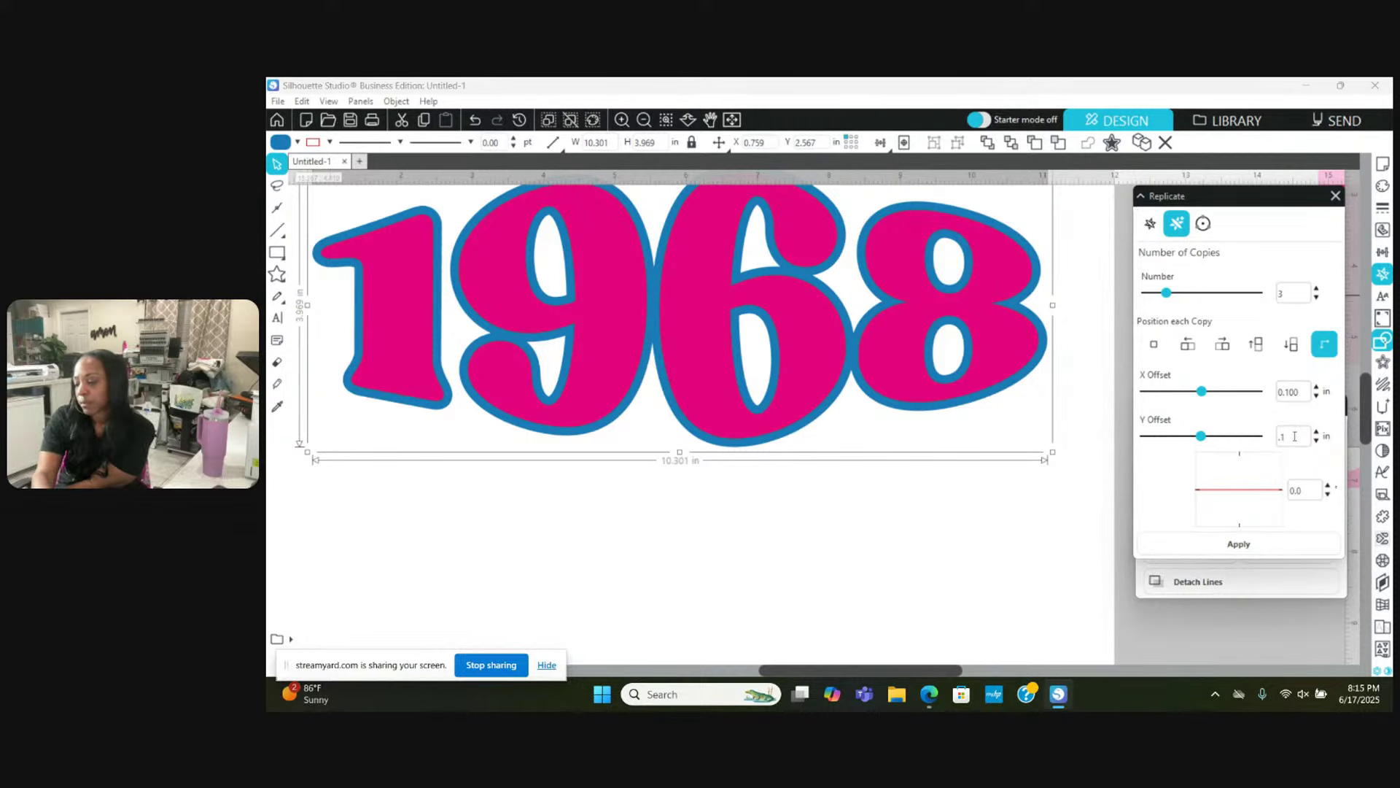
text(1)
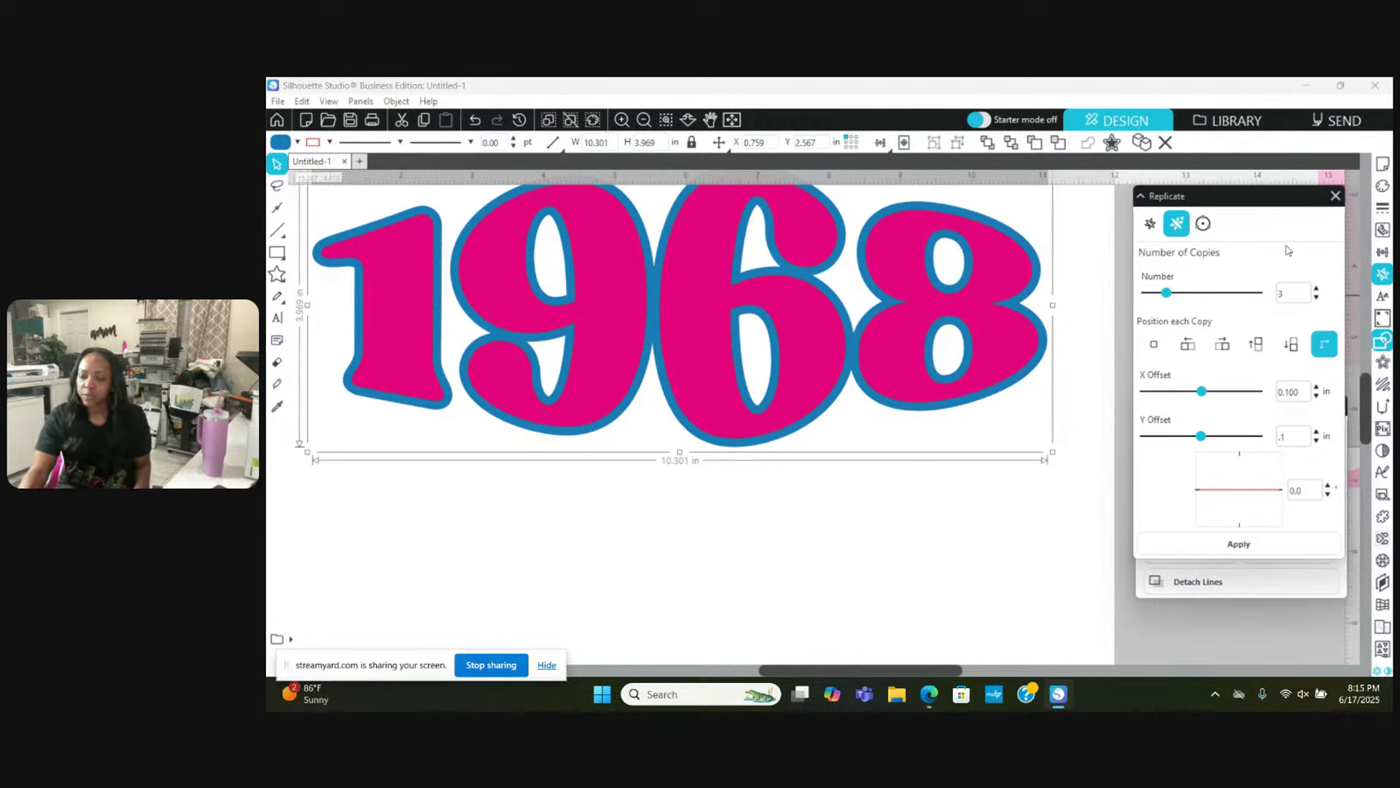
click(1288, 250)
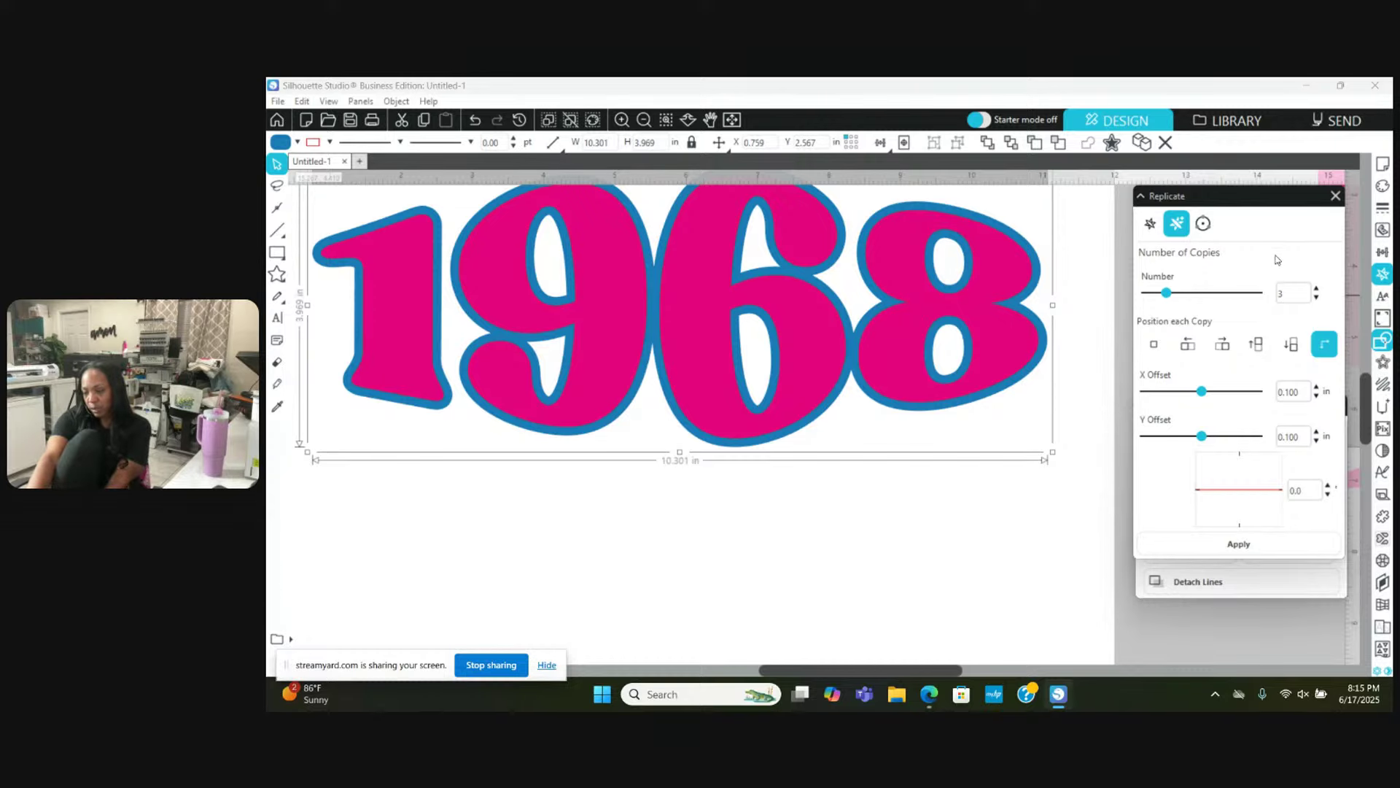
click(1262, 549)
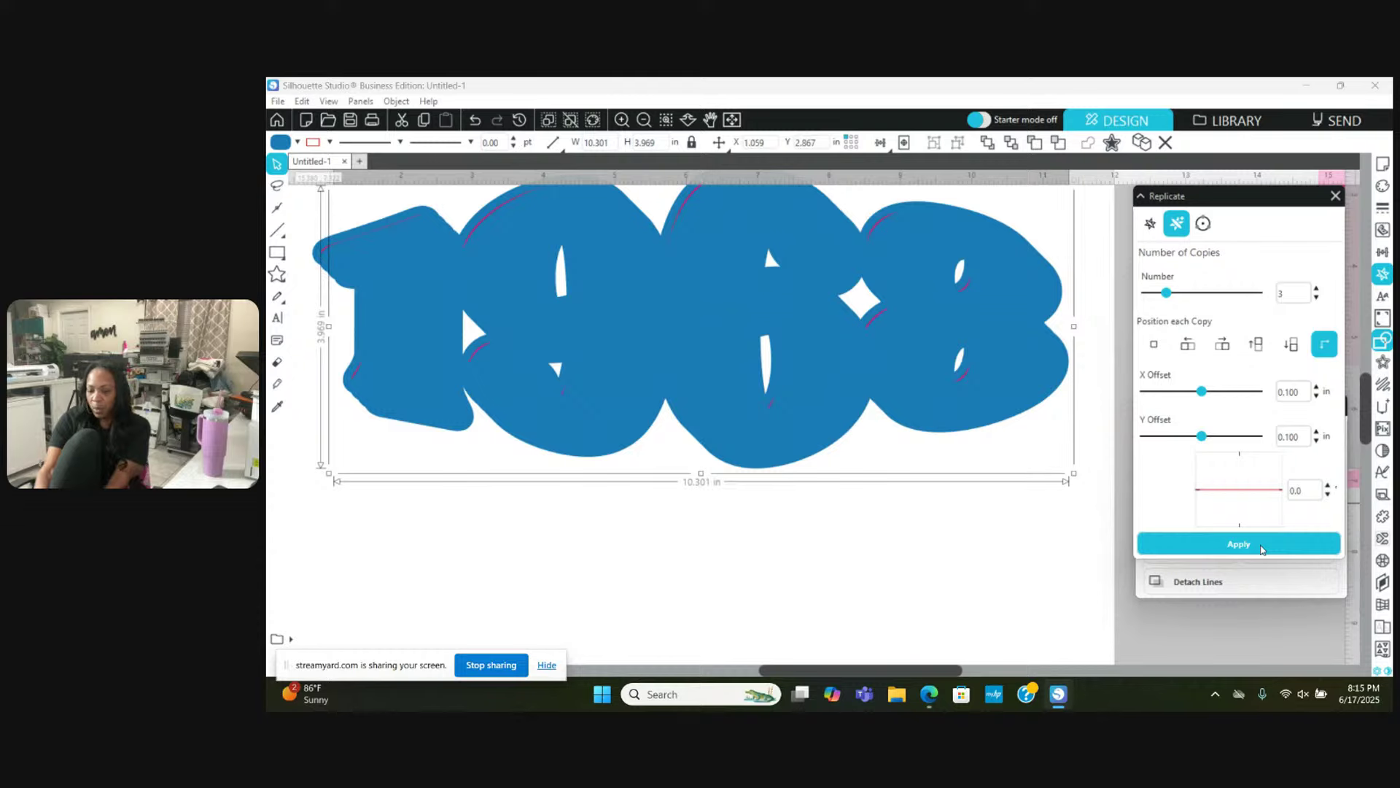
scroll(562, 321, up, 1)
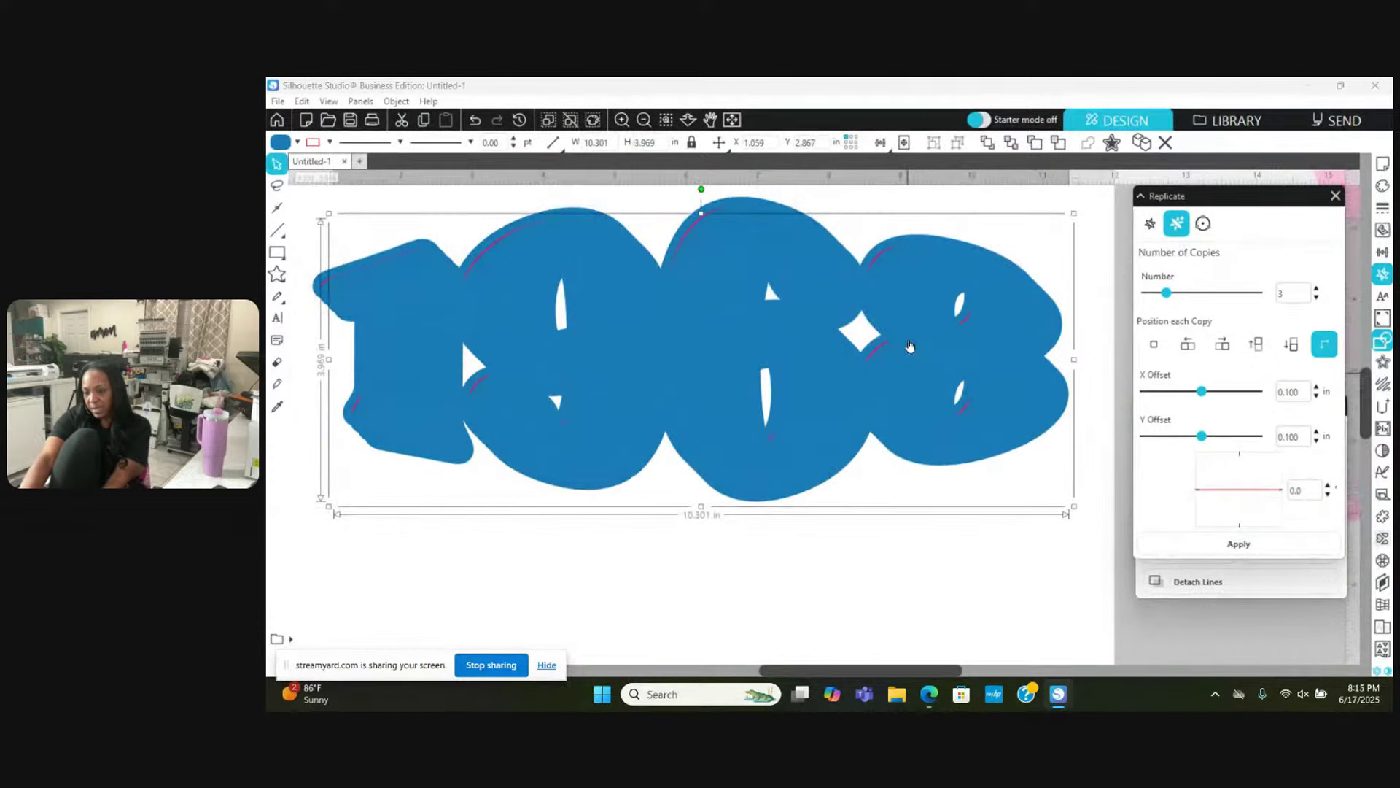
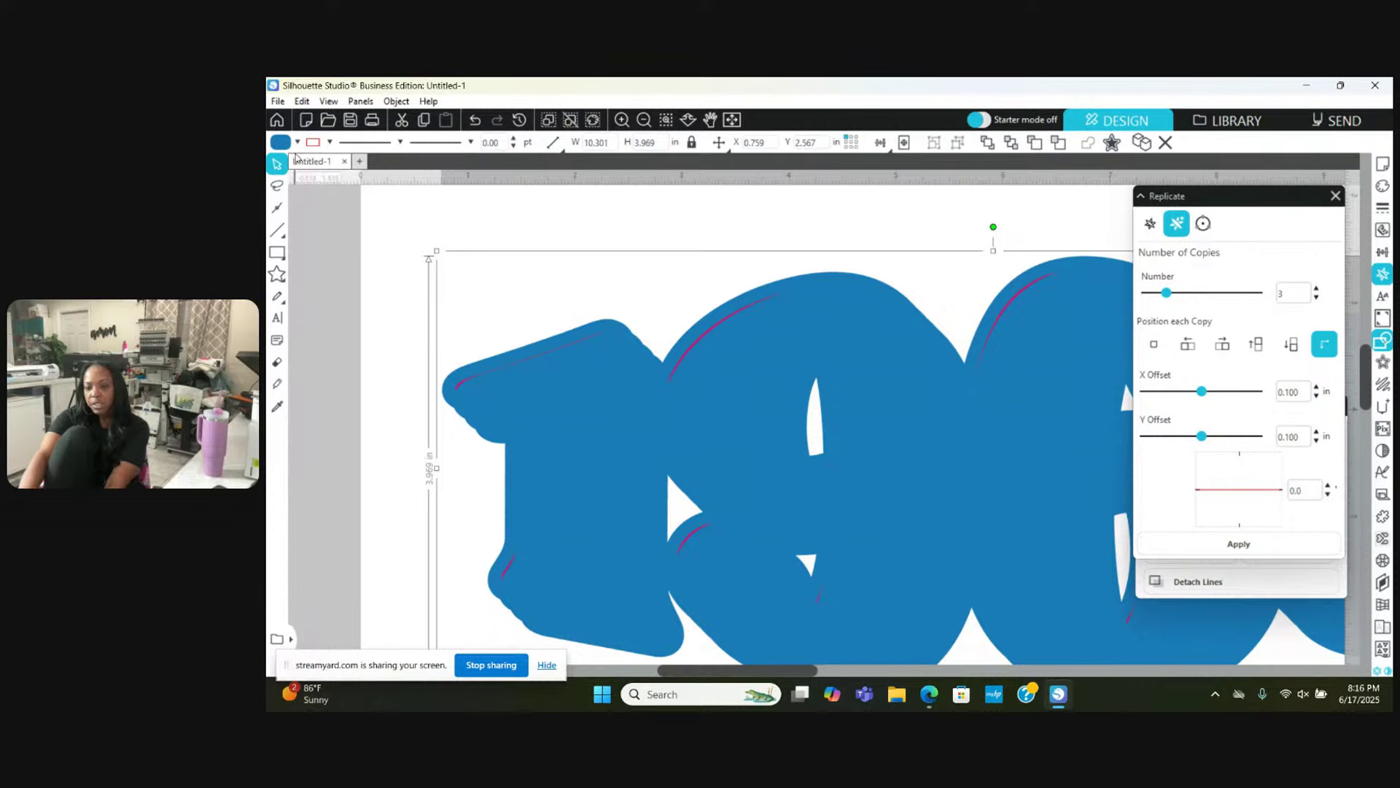
Step: Recolour the offset shadow copies light cyan, then deselect the 1968 design
click(293, 141)
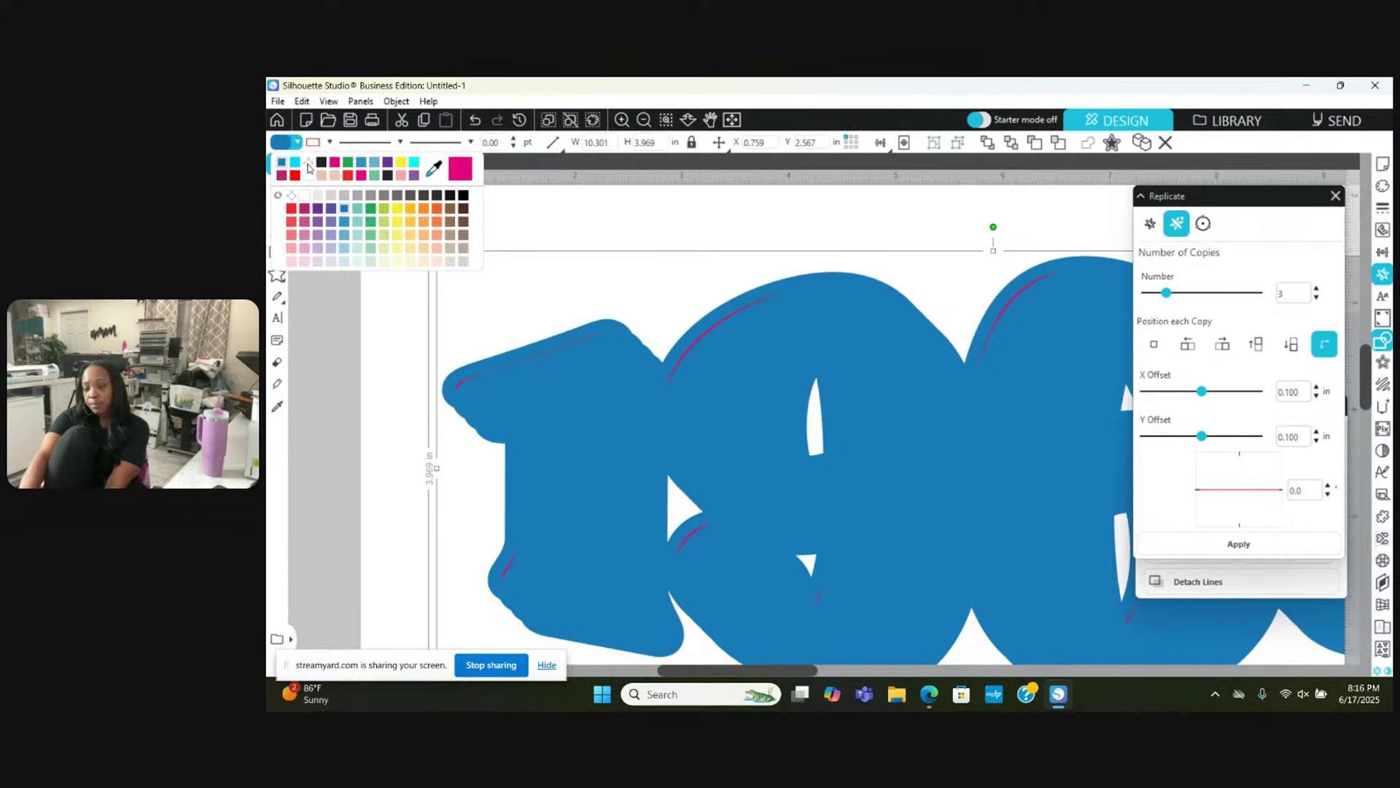
click(294, 165)
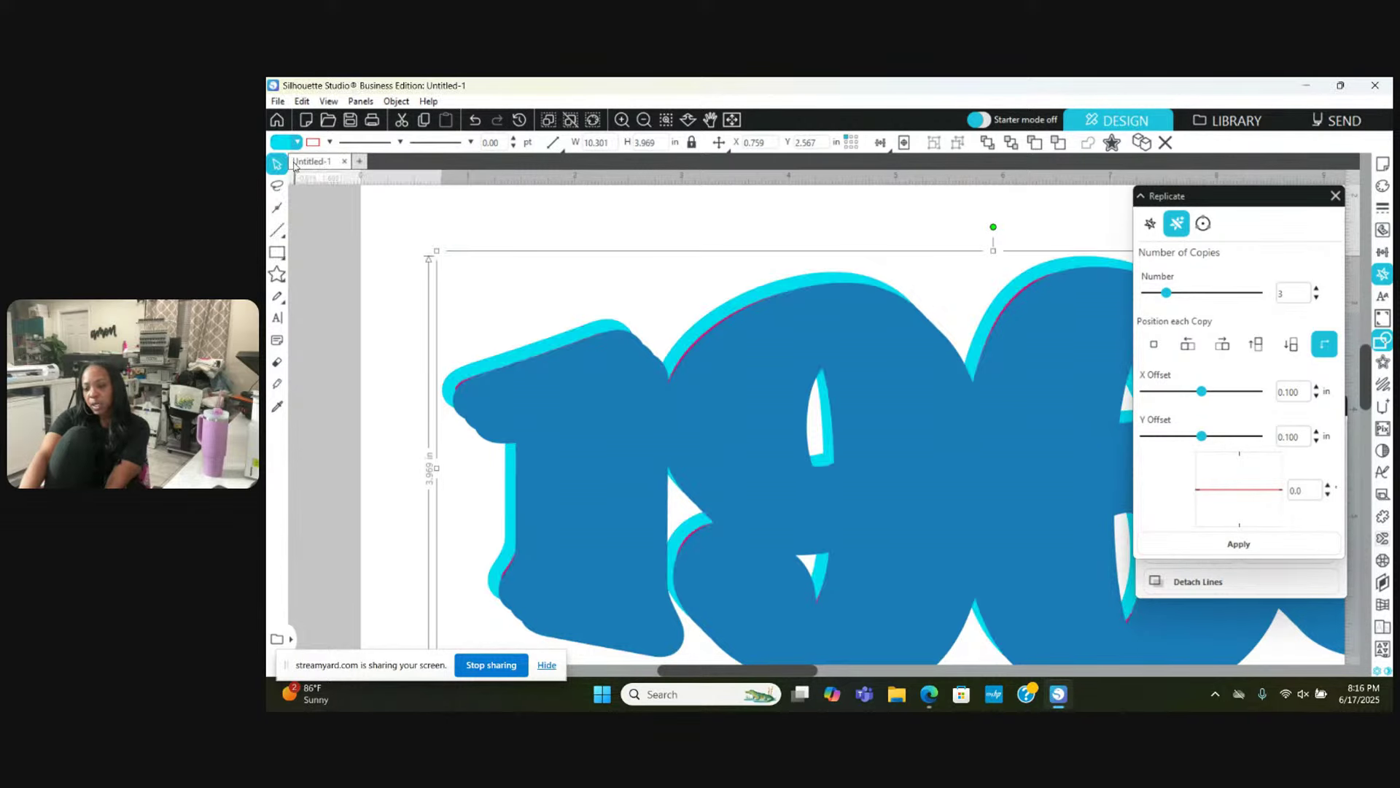
click(338, 277)
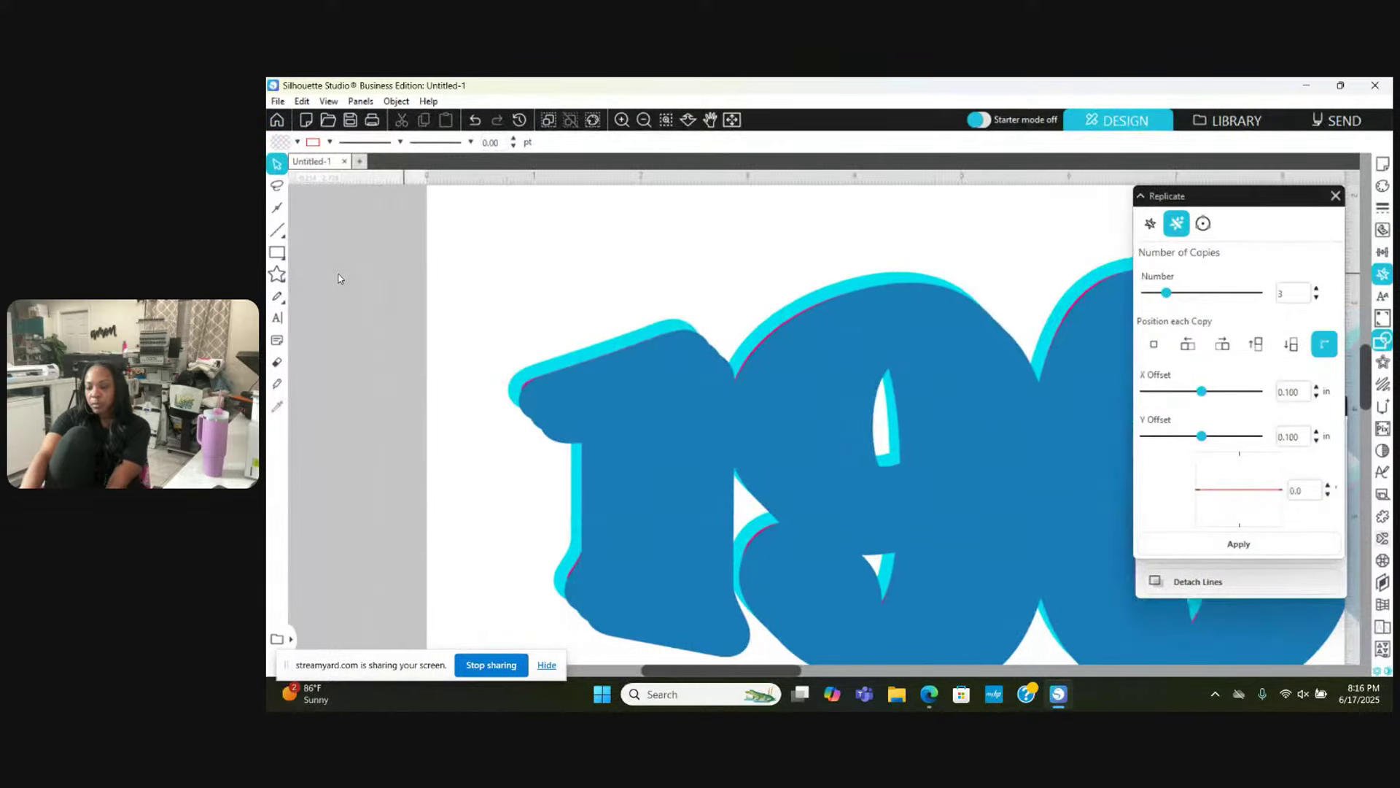
scroll(337, 278, right, 3)
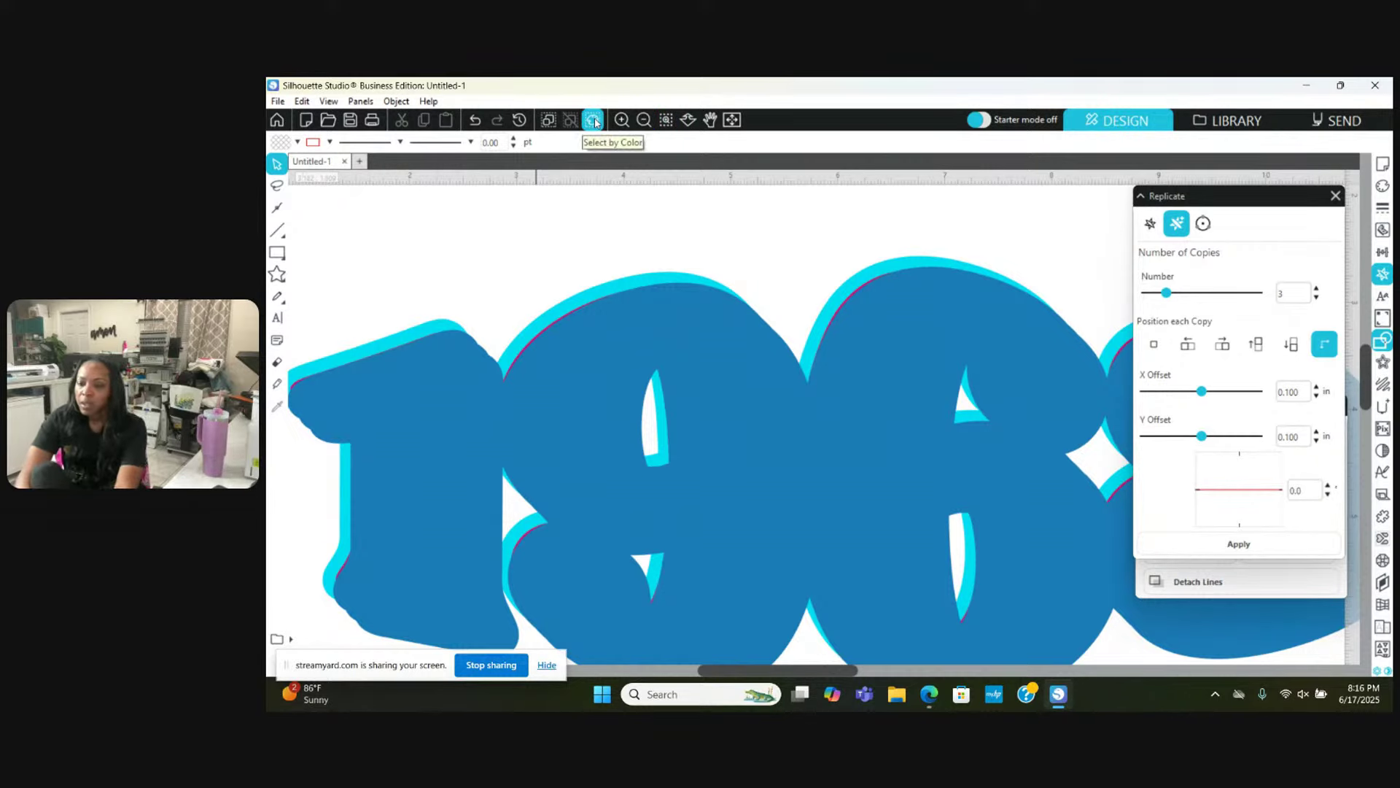
Step: Open Select by Color and list the design's shapes by fill colour
click(595, 121)
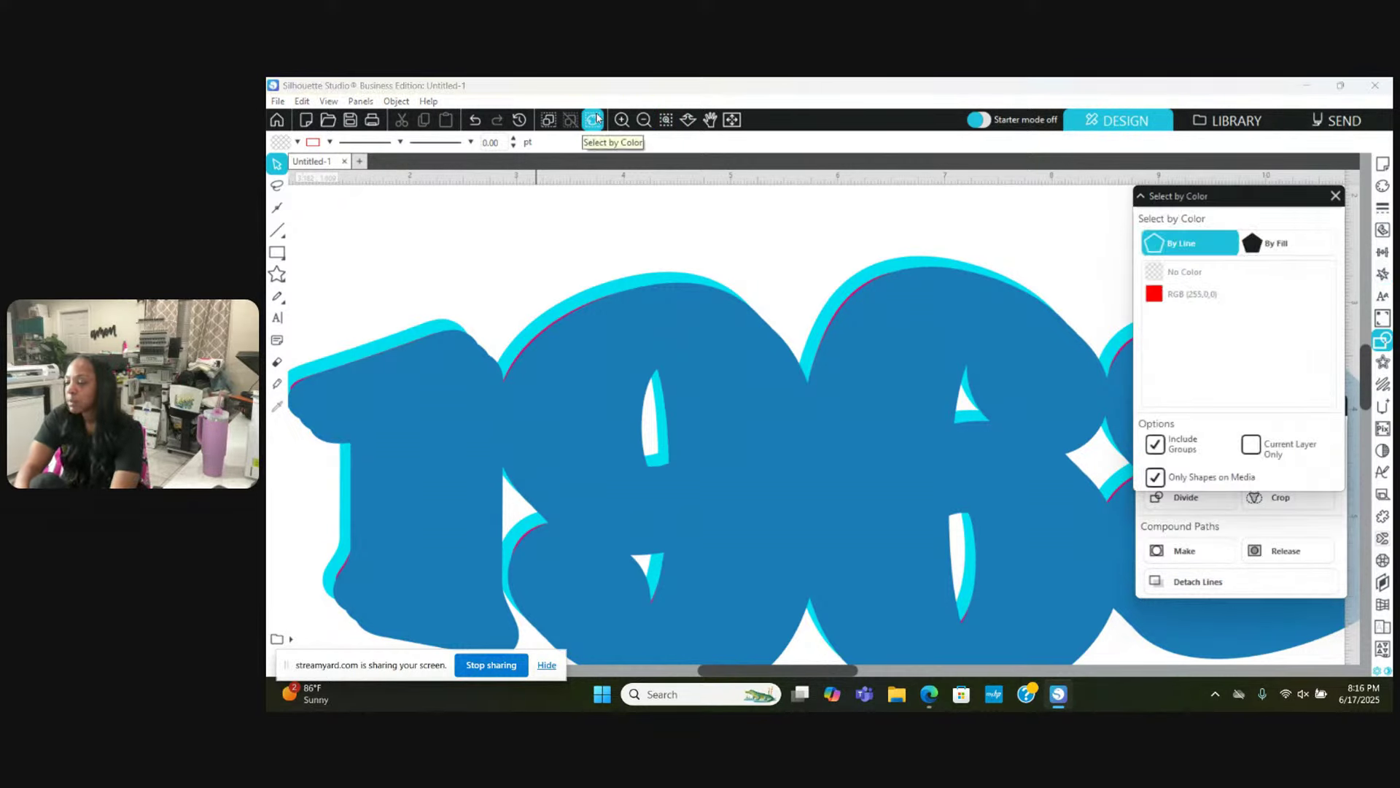
click(1230, 271)
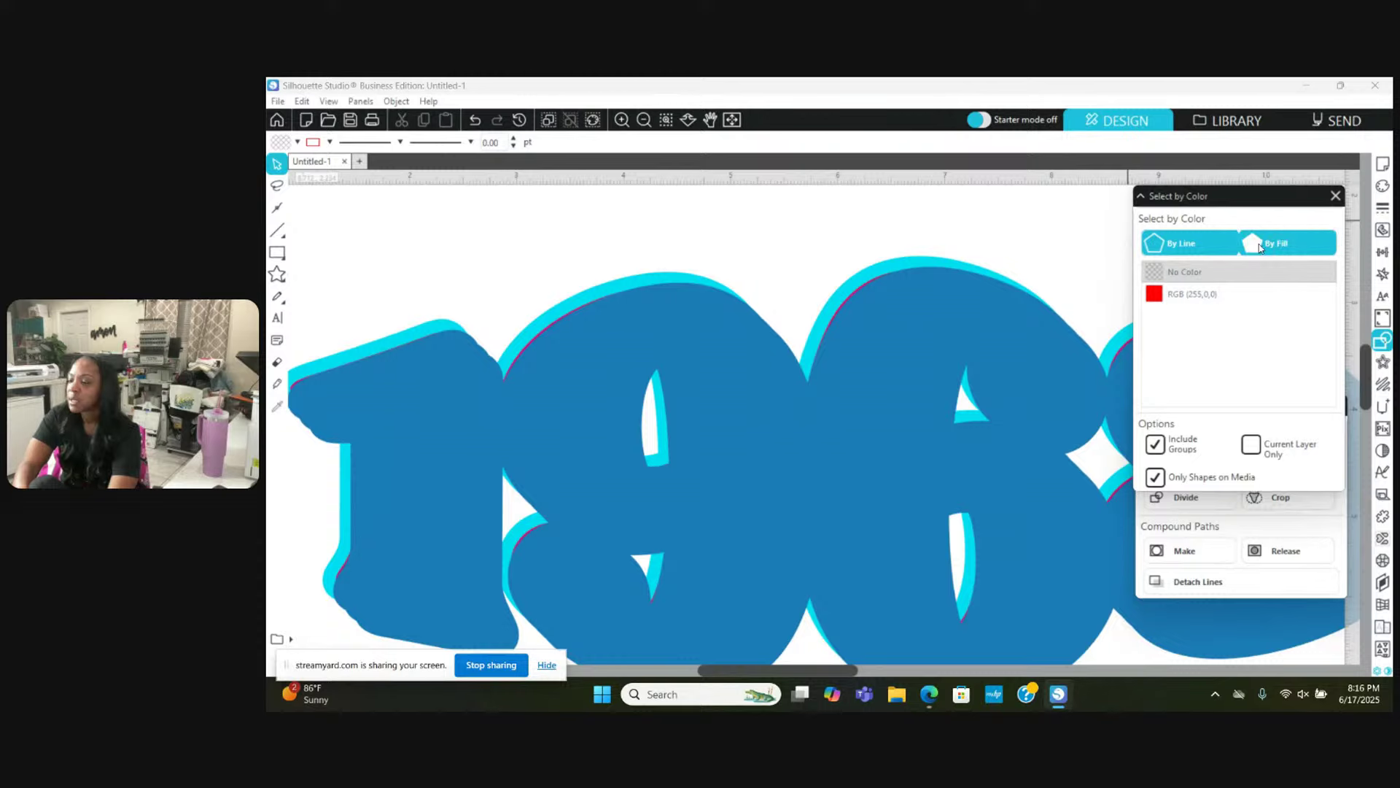
click(1259, 248)
scroll(1047, 303, down, 2)
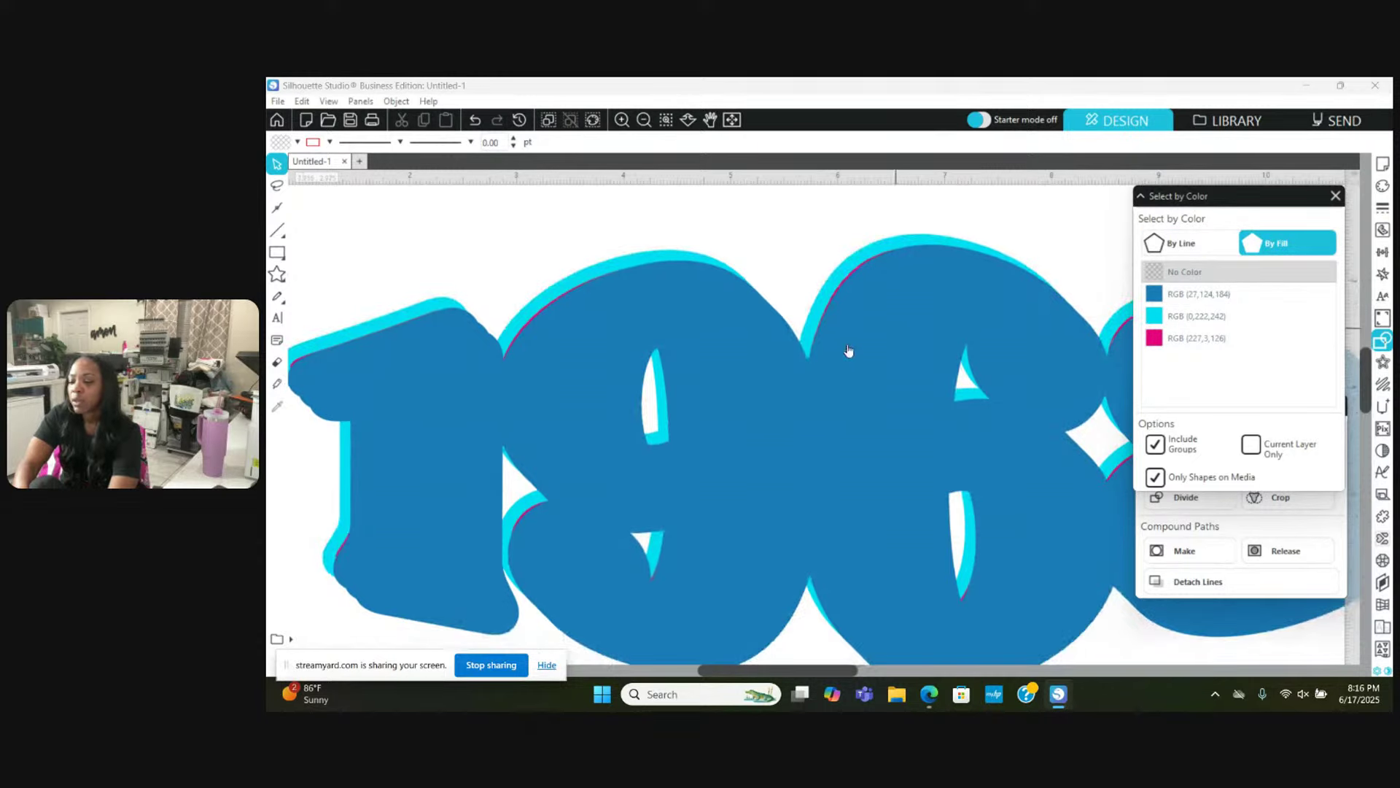
Step: Zoom out and drag the blue 1968 layers down to uncover the pink 1968
click(639, 122)
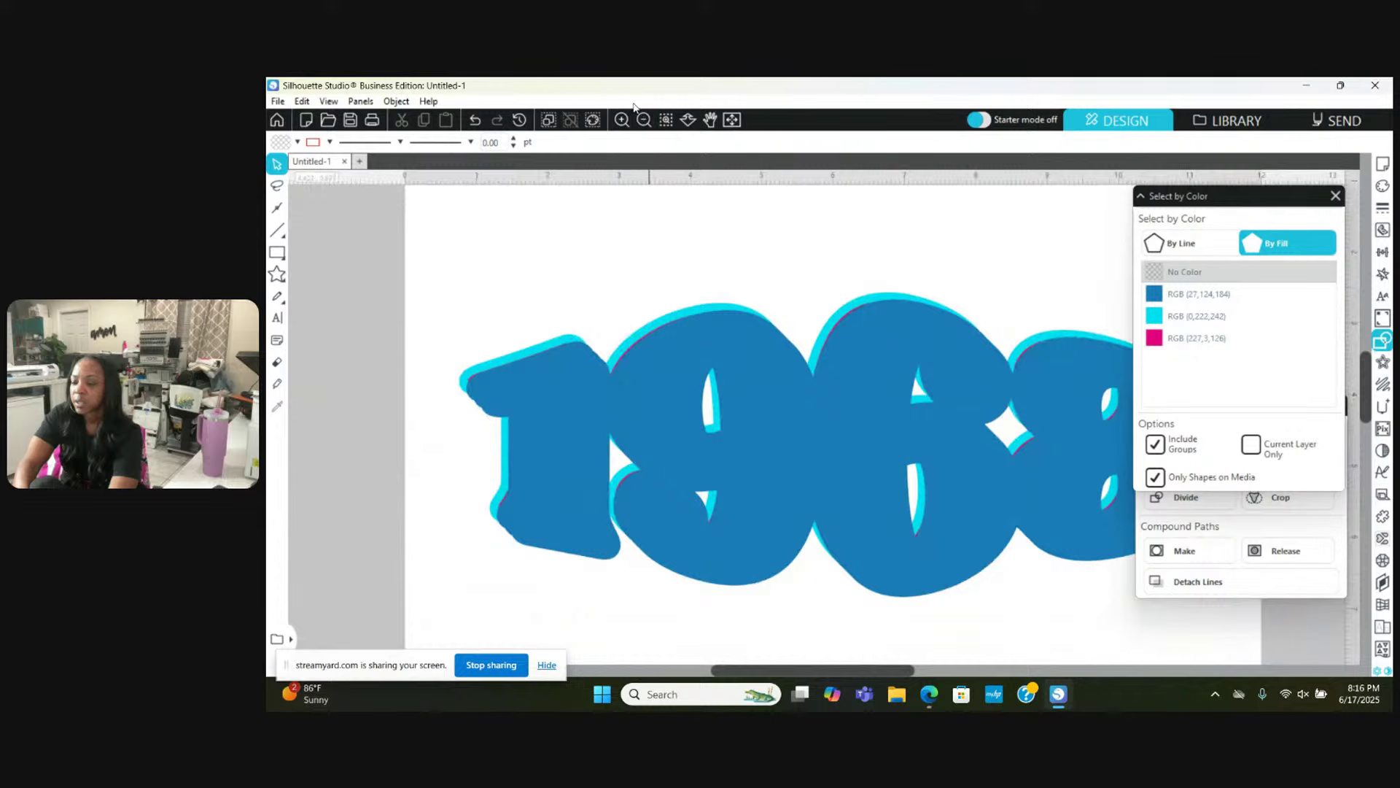
click(639, 119)
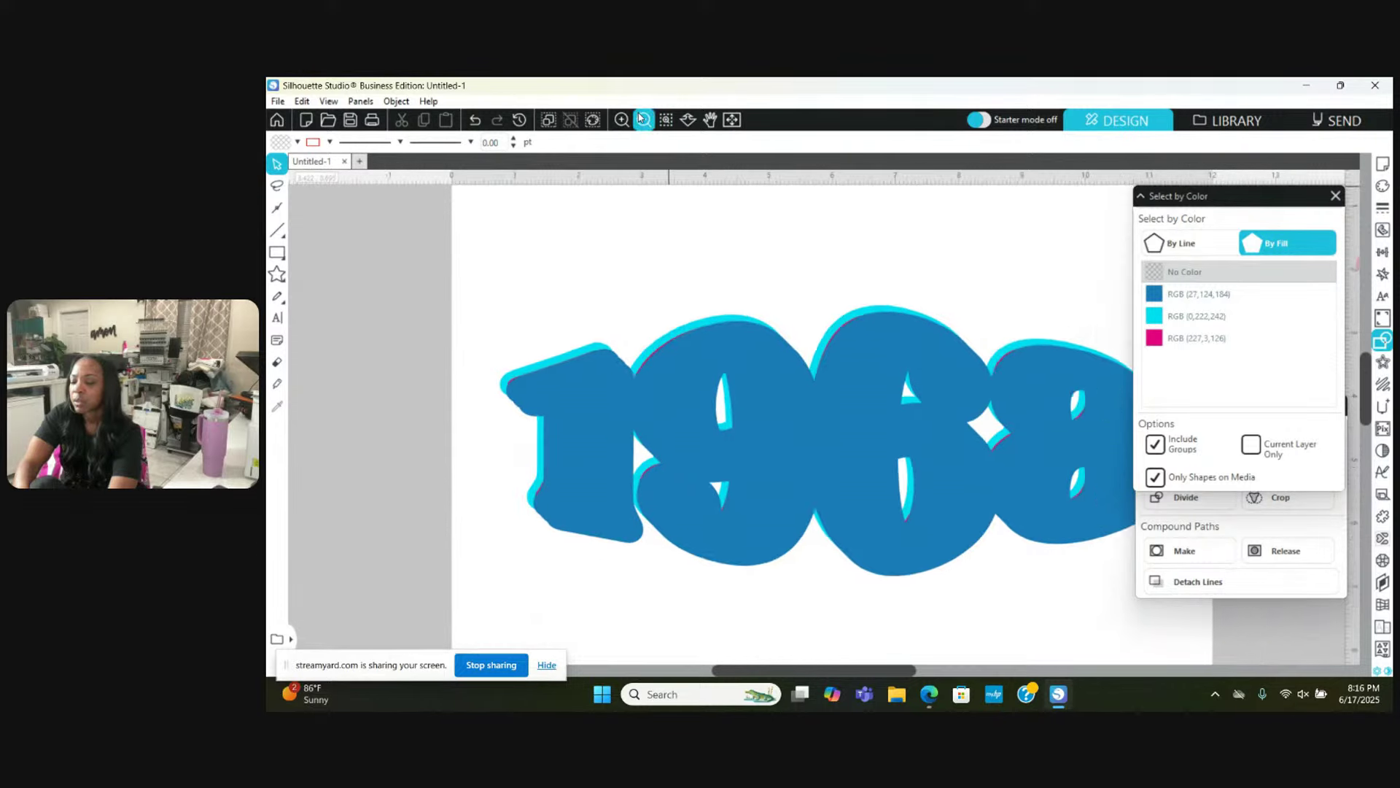
scroll(759, 345, right, 2)
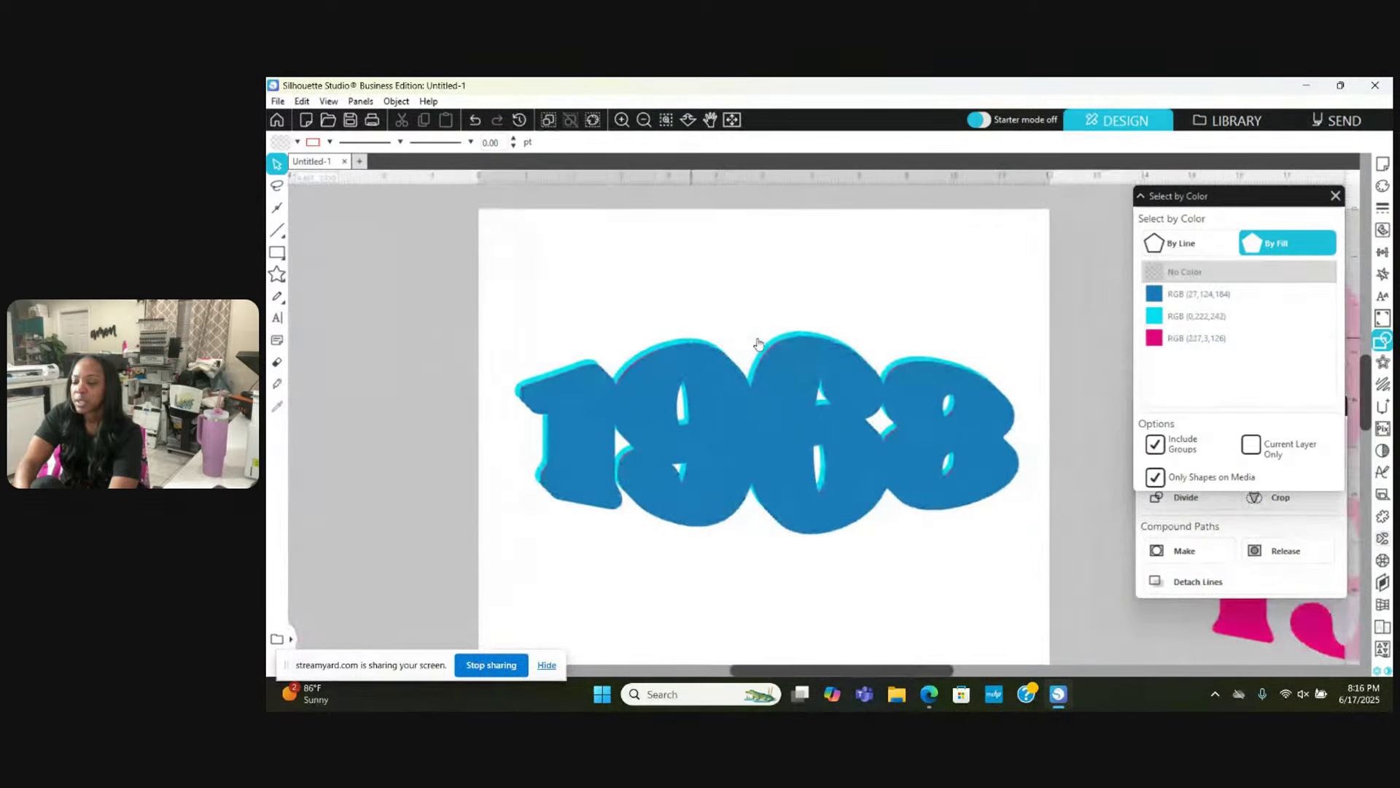
drag(797, 410, 816, 608)
click(806, 540)
drag(797, 483, 801, 610)
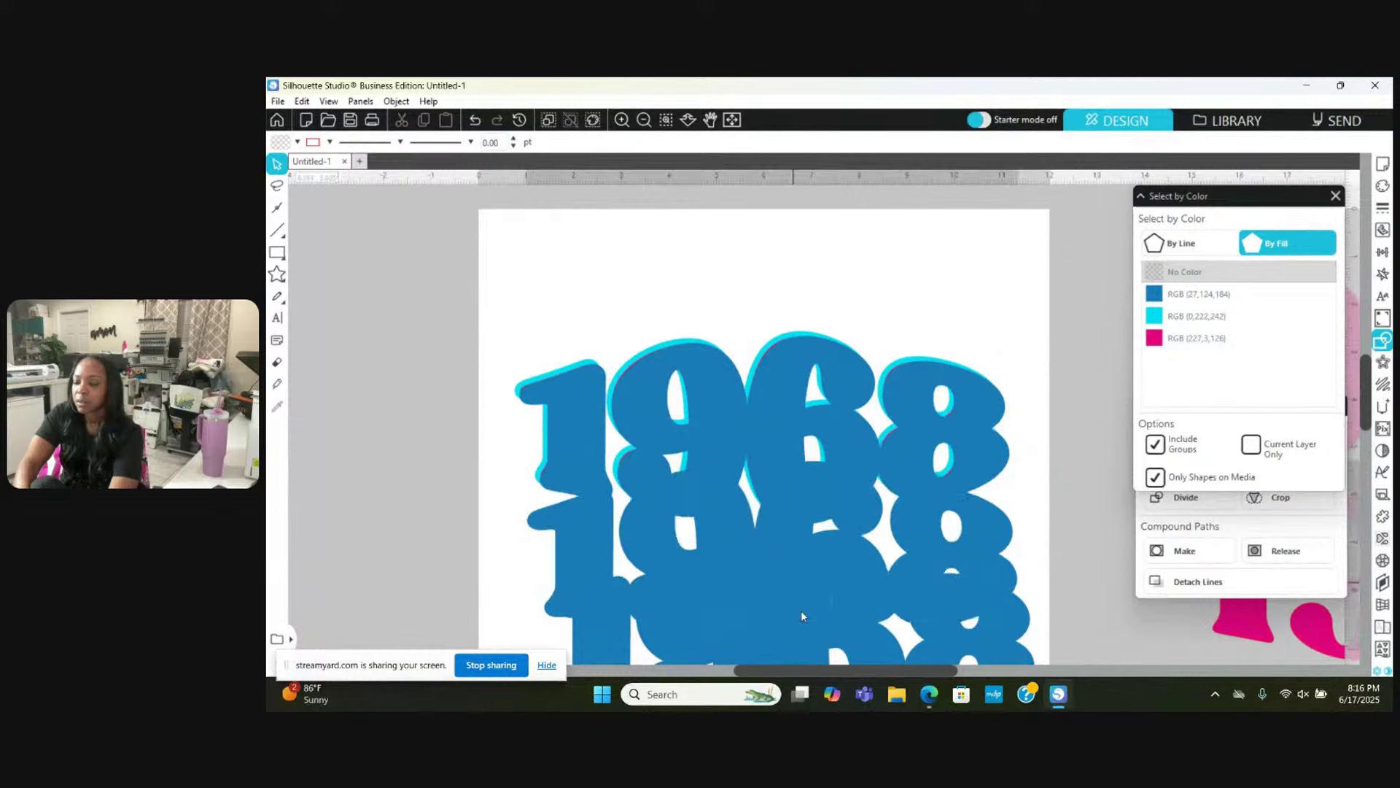
drag(777, 473, 793, 609)
scroll(793, 609, down, 1)
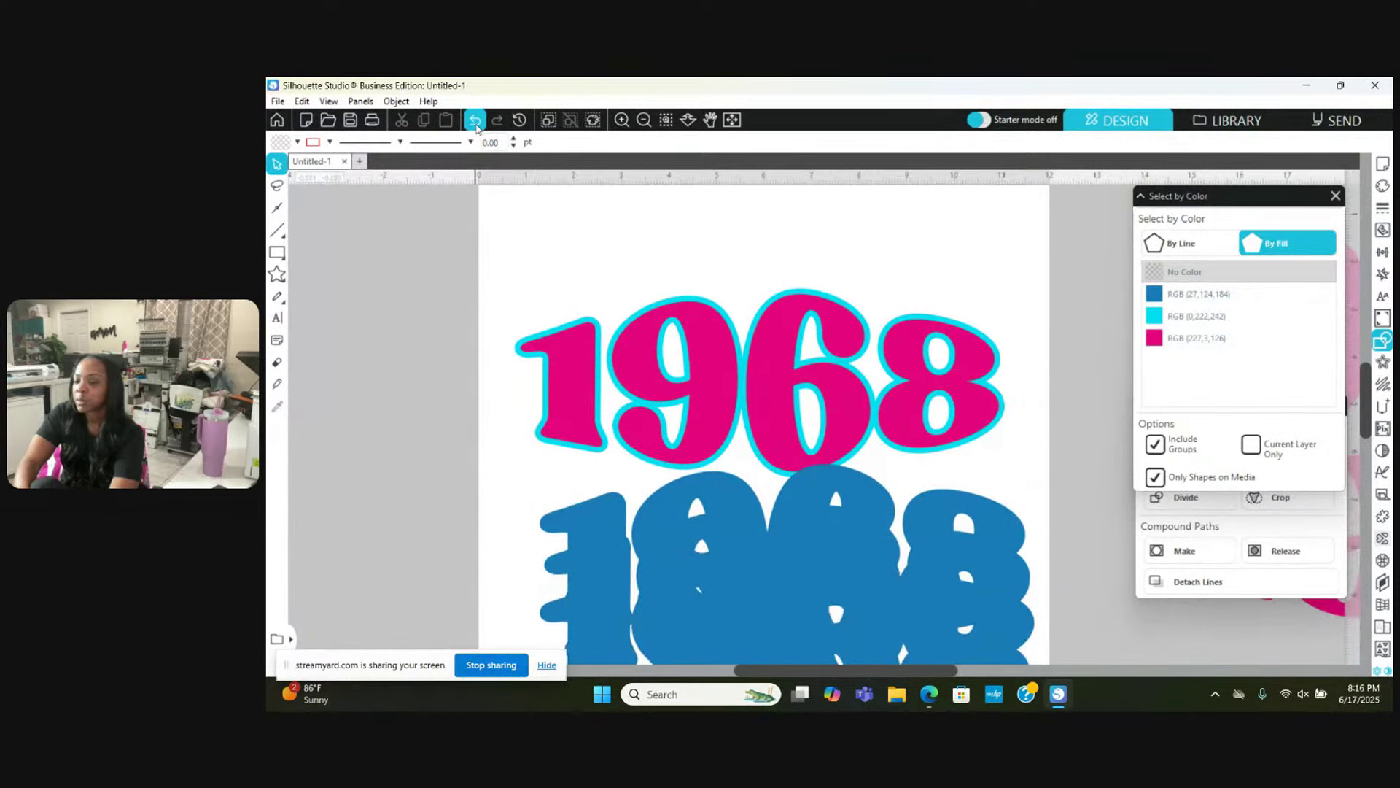
Step: Undo the layer moves so the blue copies restack over the pink 1968
click(476, 123)
click(475, 122)
click(475, 122)
click(475, 123)
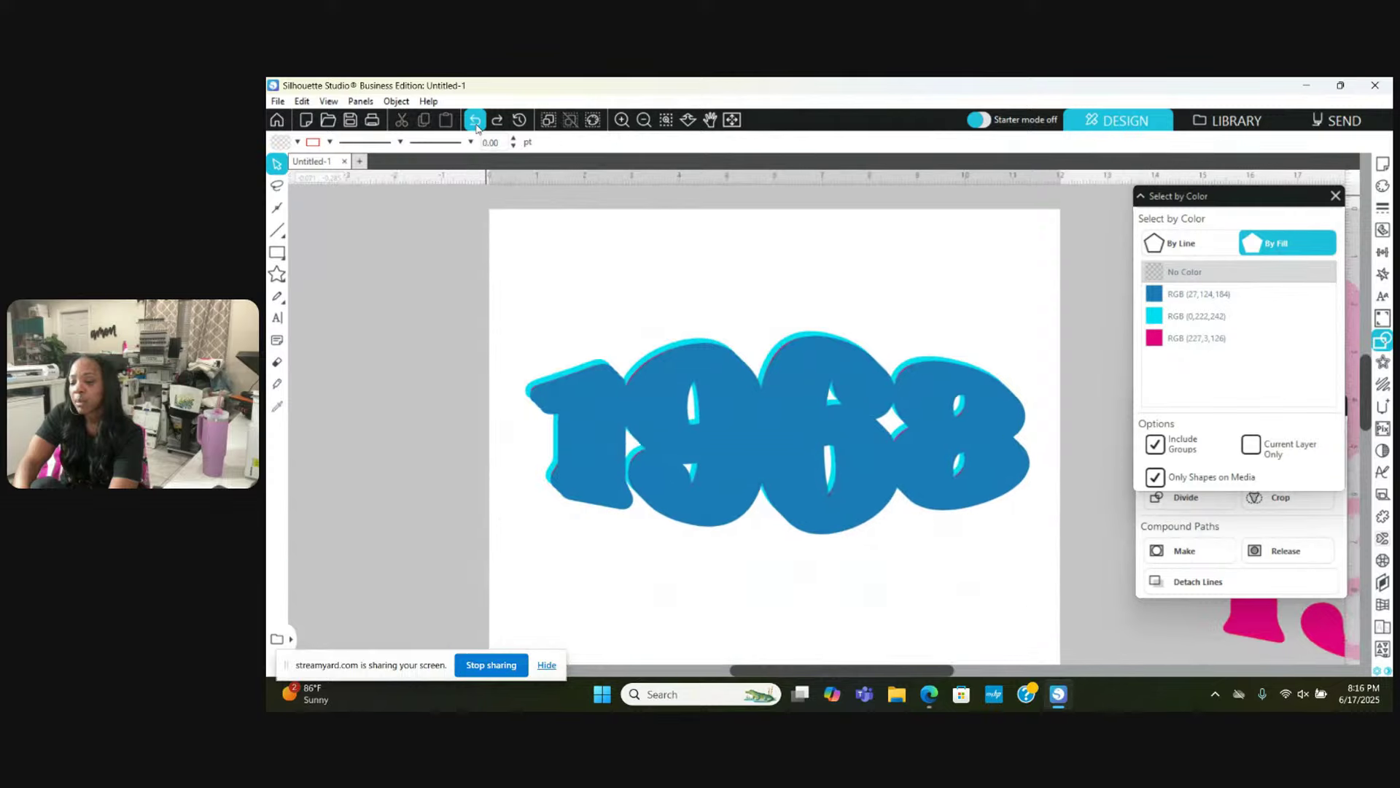
click(476, 124)
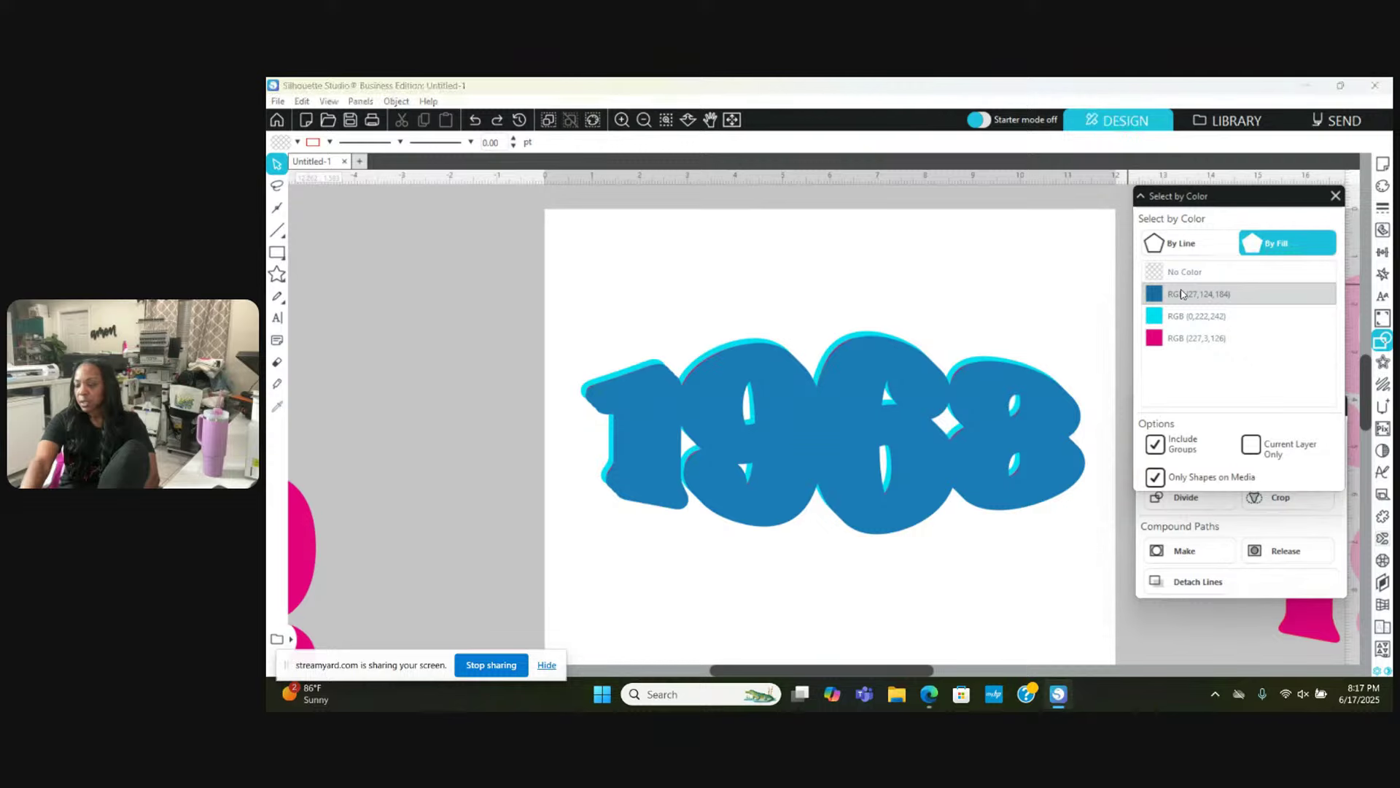
Step: Select every RGB (27,124,184) blue shape and weld them into one shape
click(1183, 293)
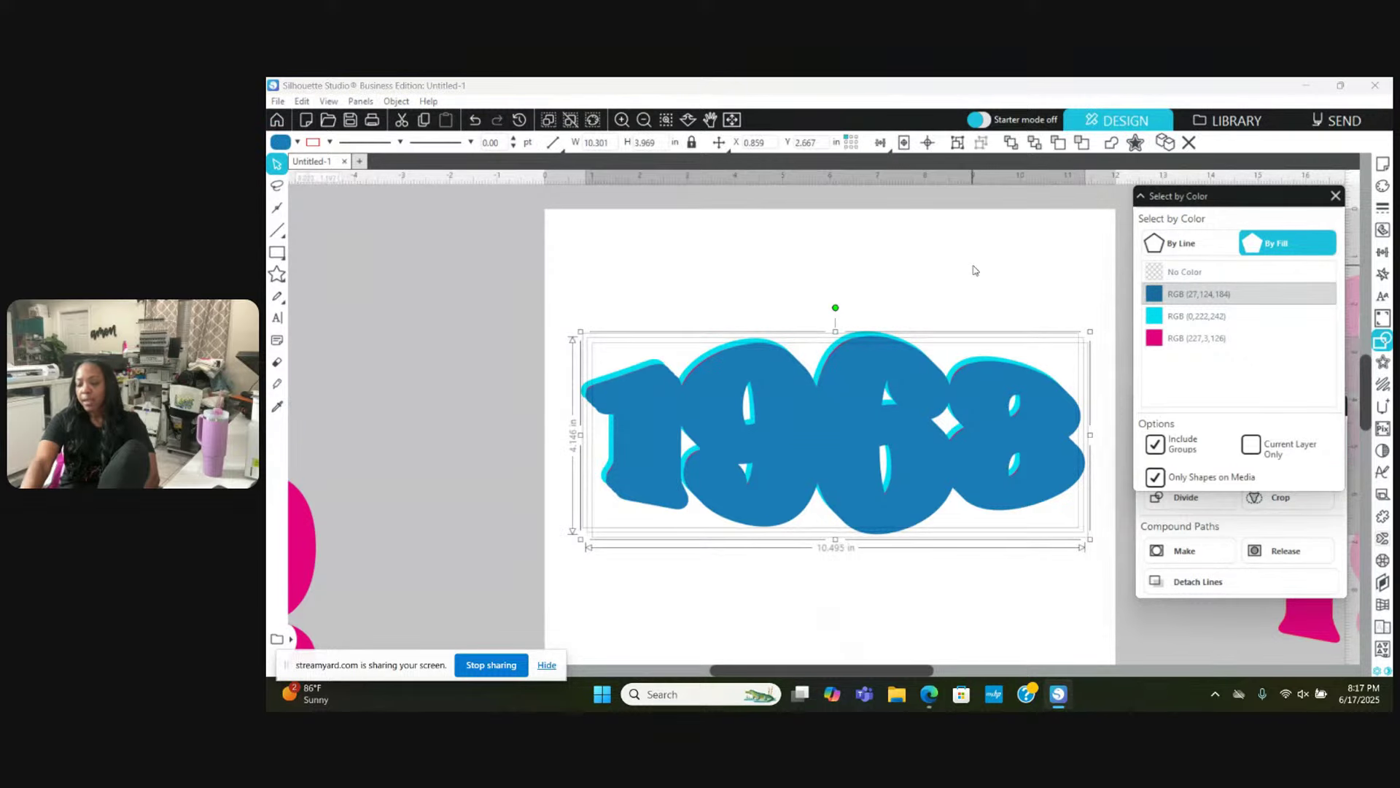
right_click(974, 270)
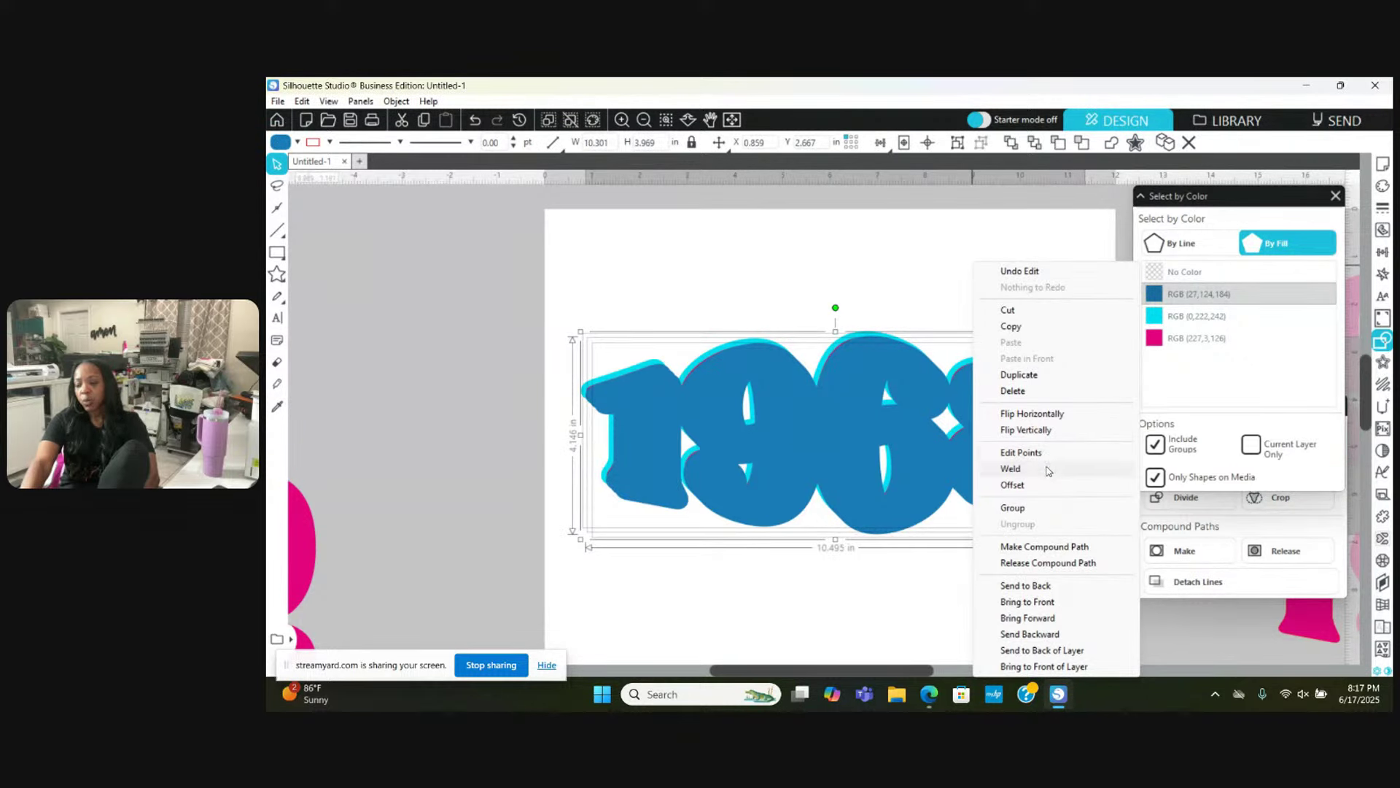
click(1047, 472)
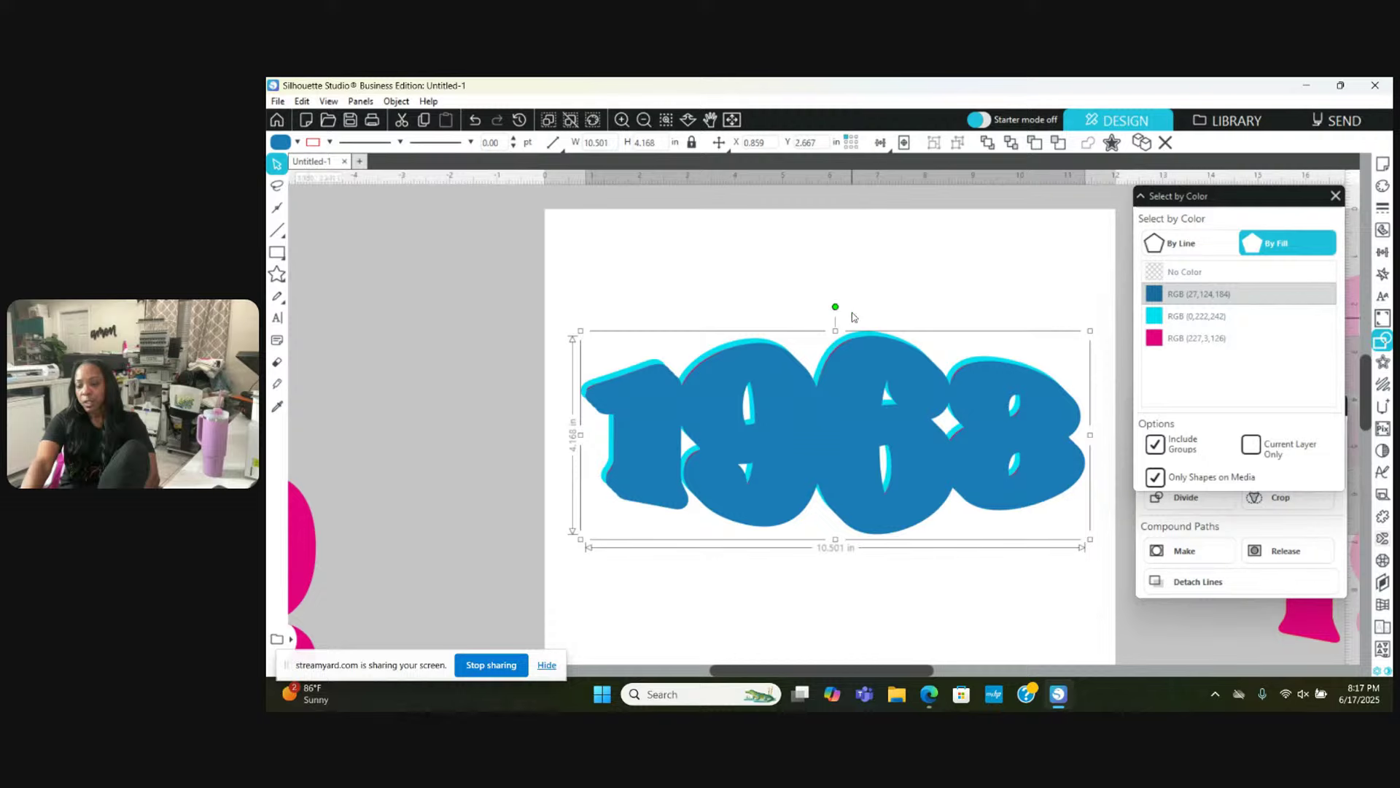
Step: Move the welded blue 1968 aside to check the pink layer, undo, and reselect it
click(850, 277)
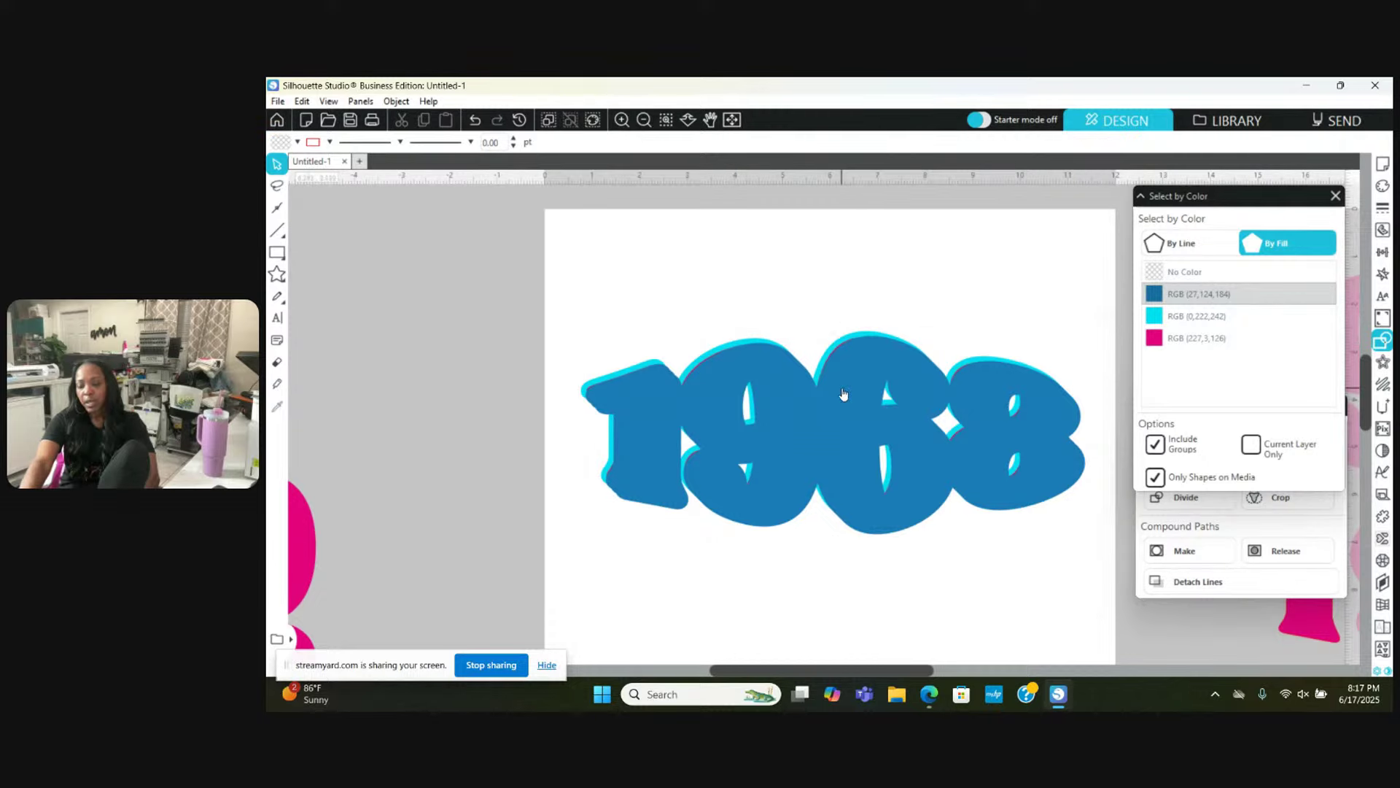
drag(818, 401, 634, 487)
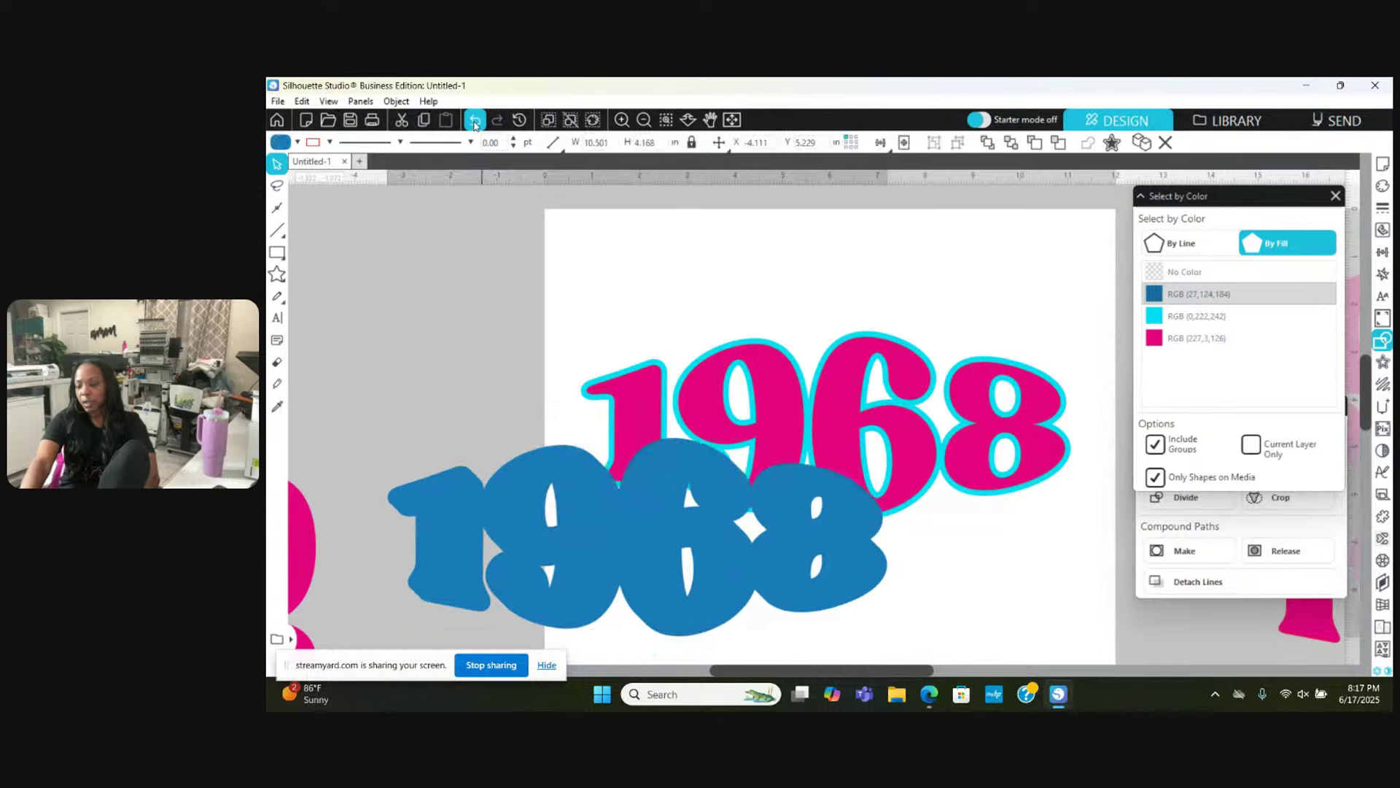
key(ctrl+z)
click(836, 427)
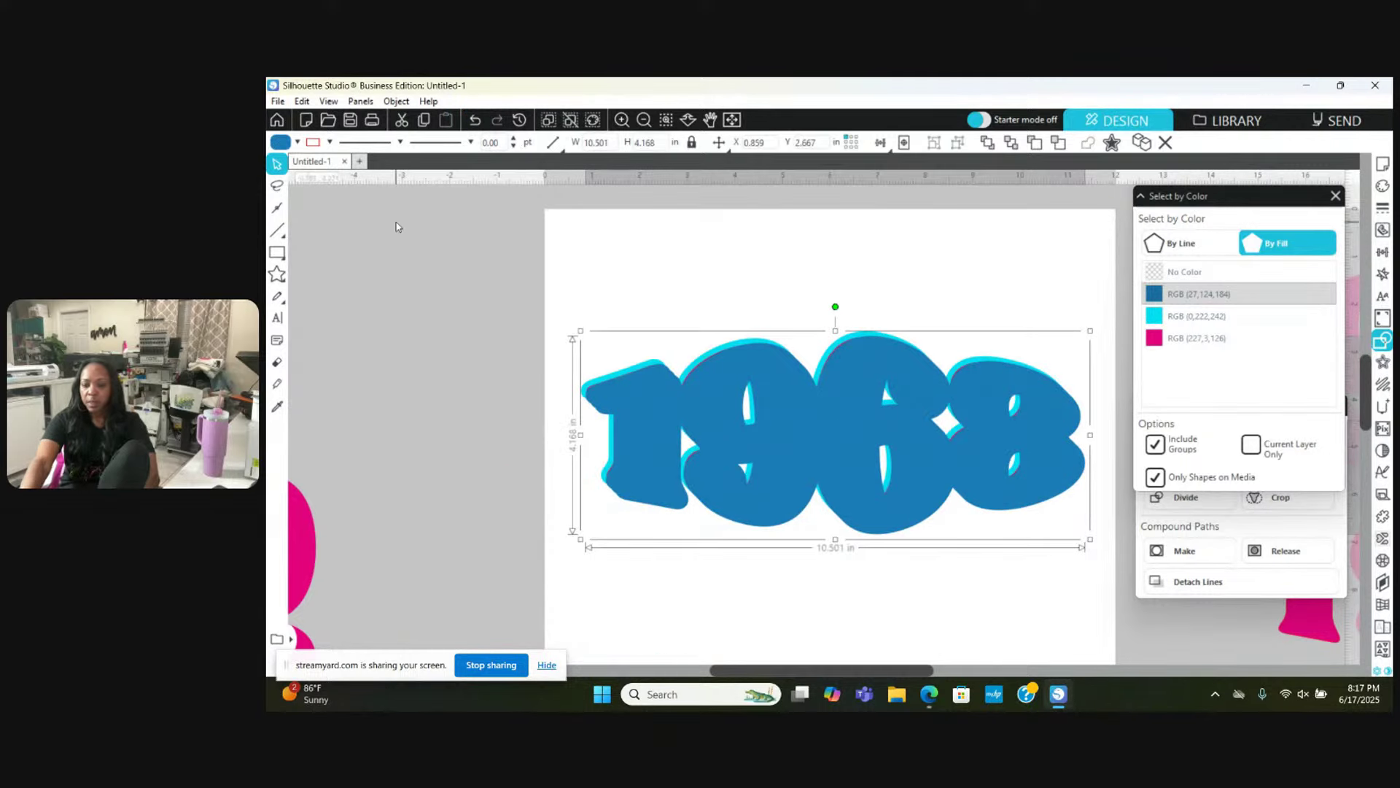
Step: Fill the welded 1968 shape black and send it to back behind the pink 1968
click(293, 143)
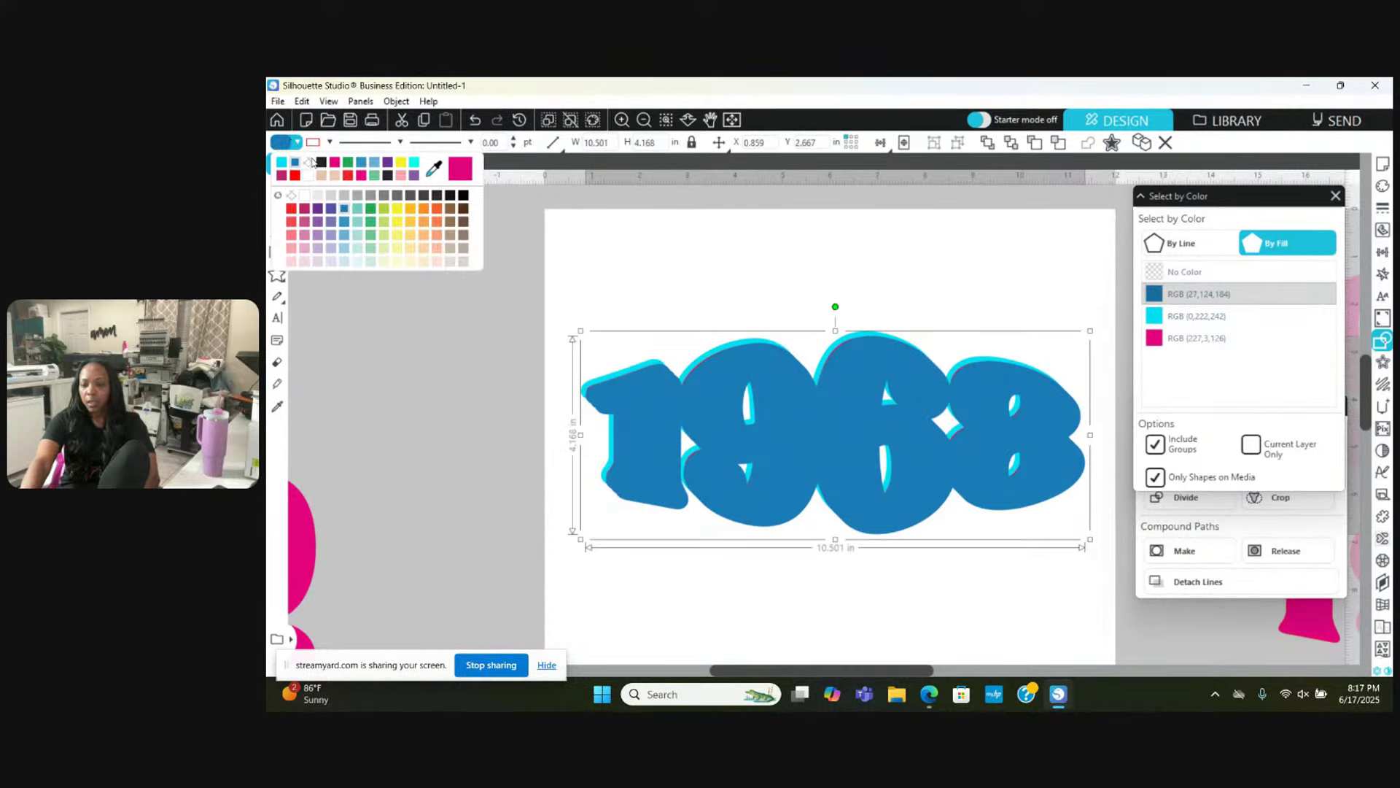
click(320, 162)
right_click(715, 401)
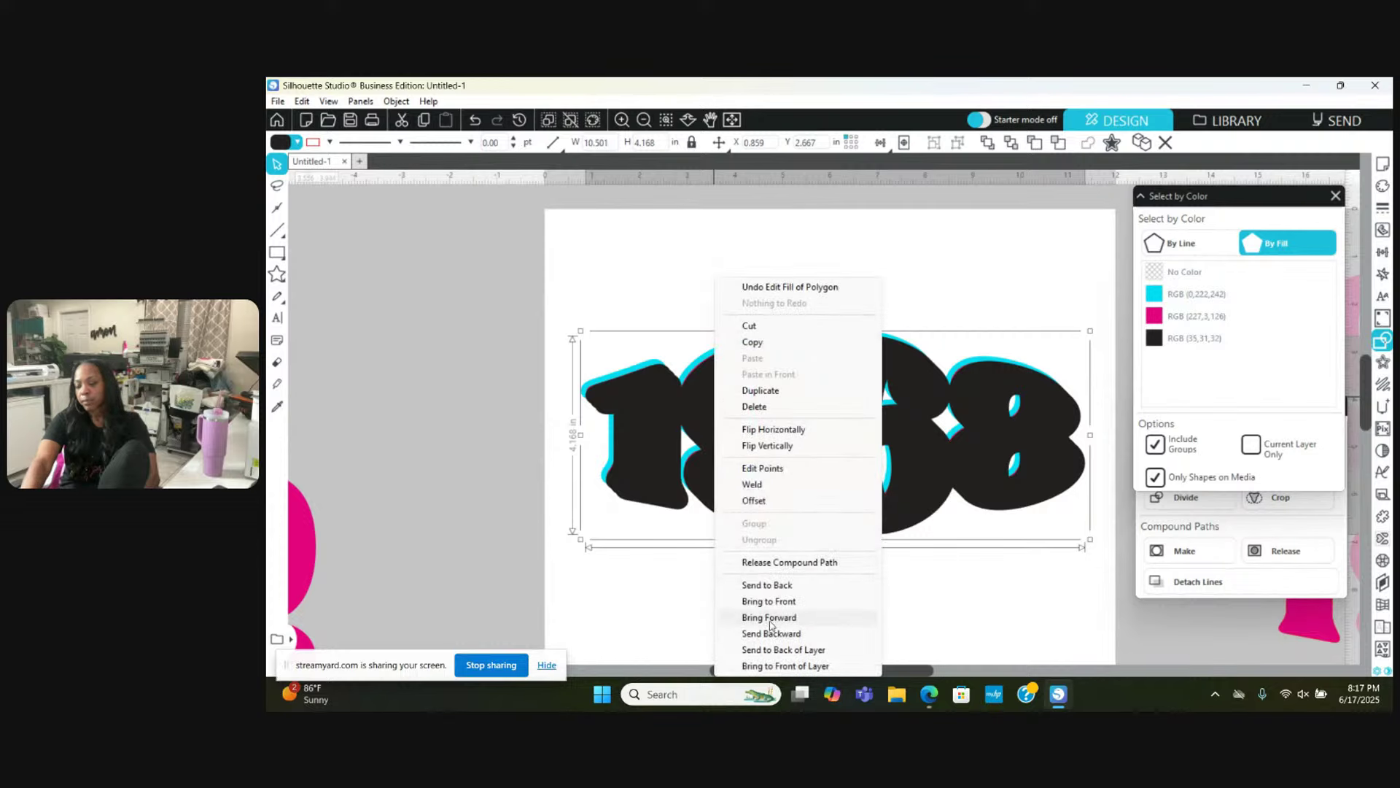
click(780, 585)
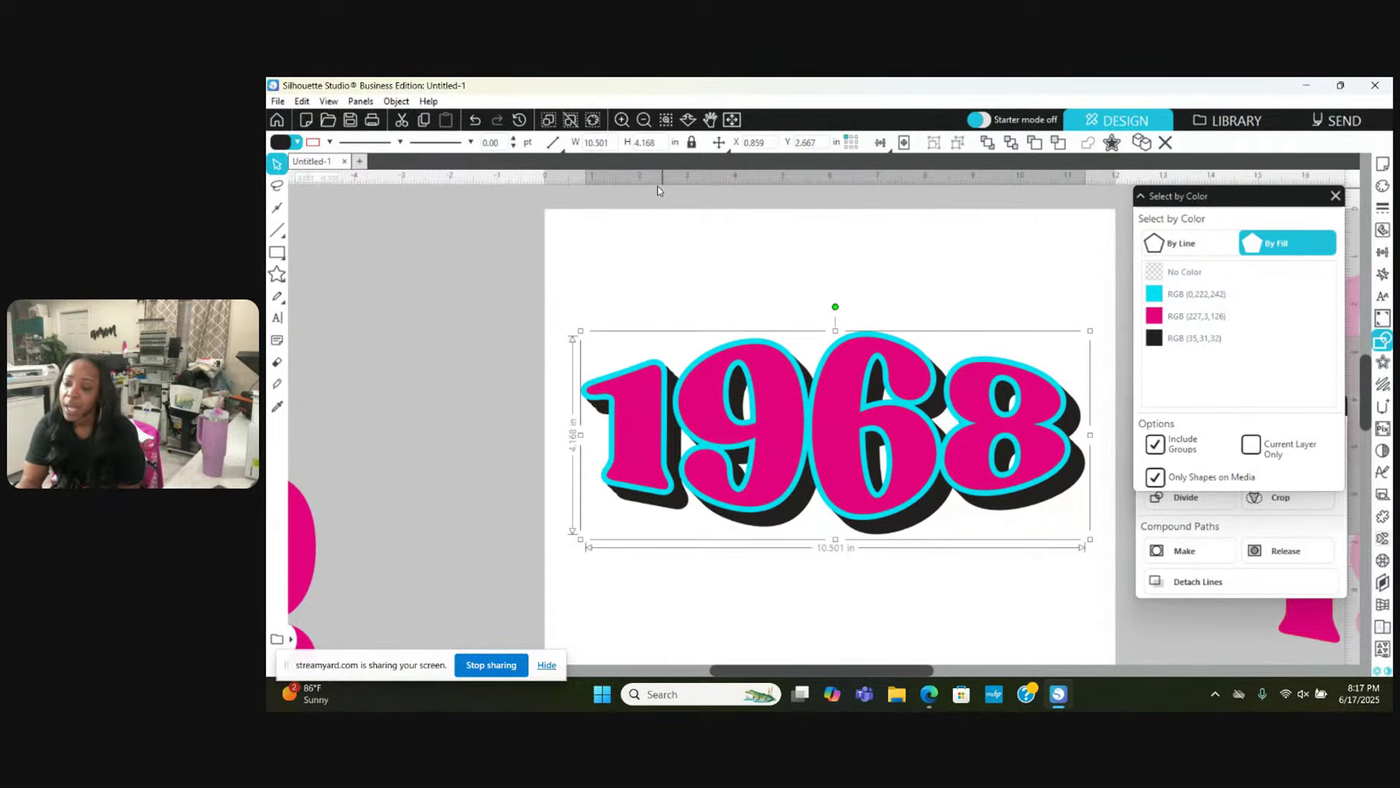
click(643, 120)
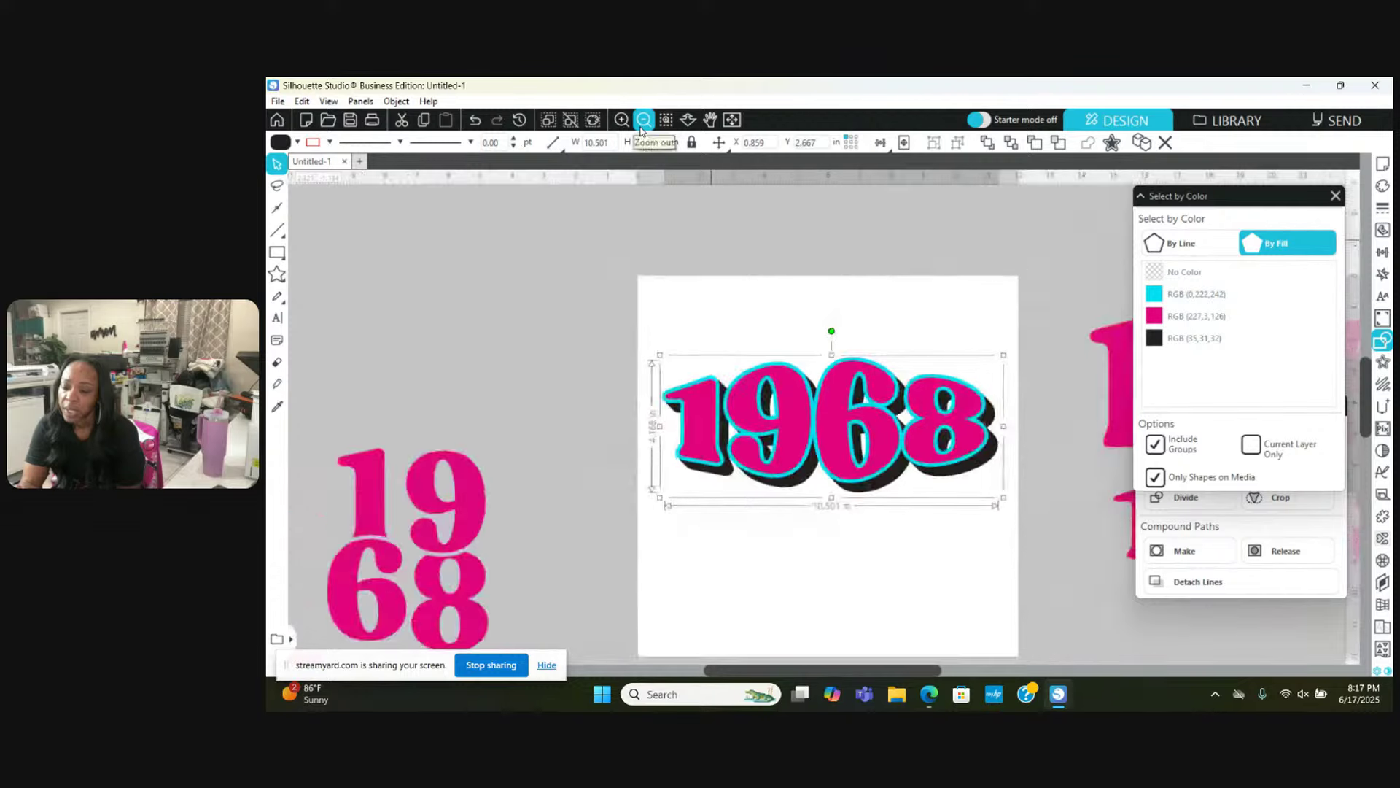
Step: Move the finished 1968 design below the pink 1968 texts
click(643, 120)
scroll(906, 620, right, 3)
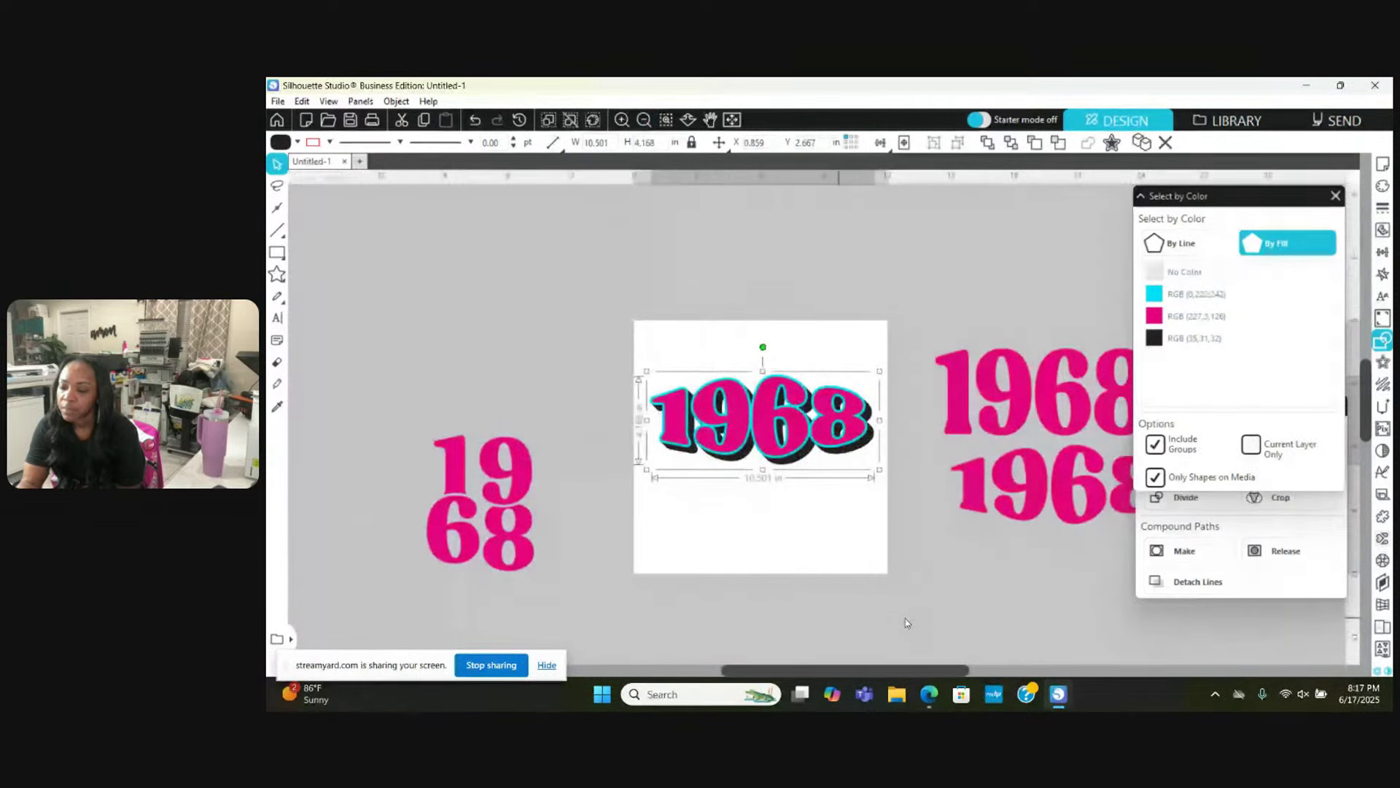
scroll(907, 623, right, 1)
click(549, 319)
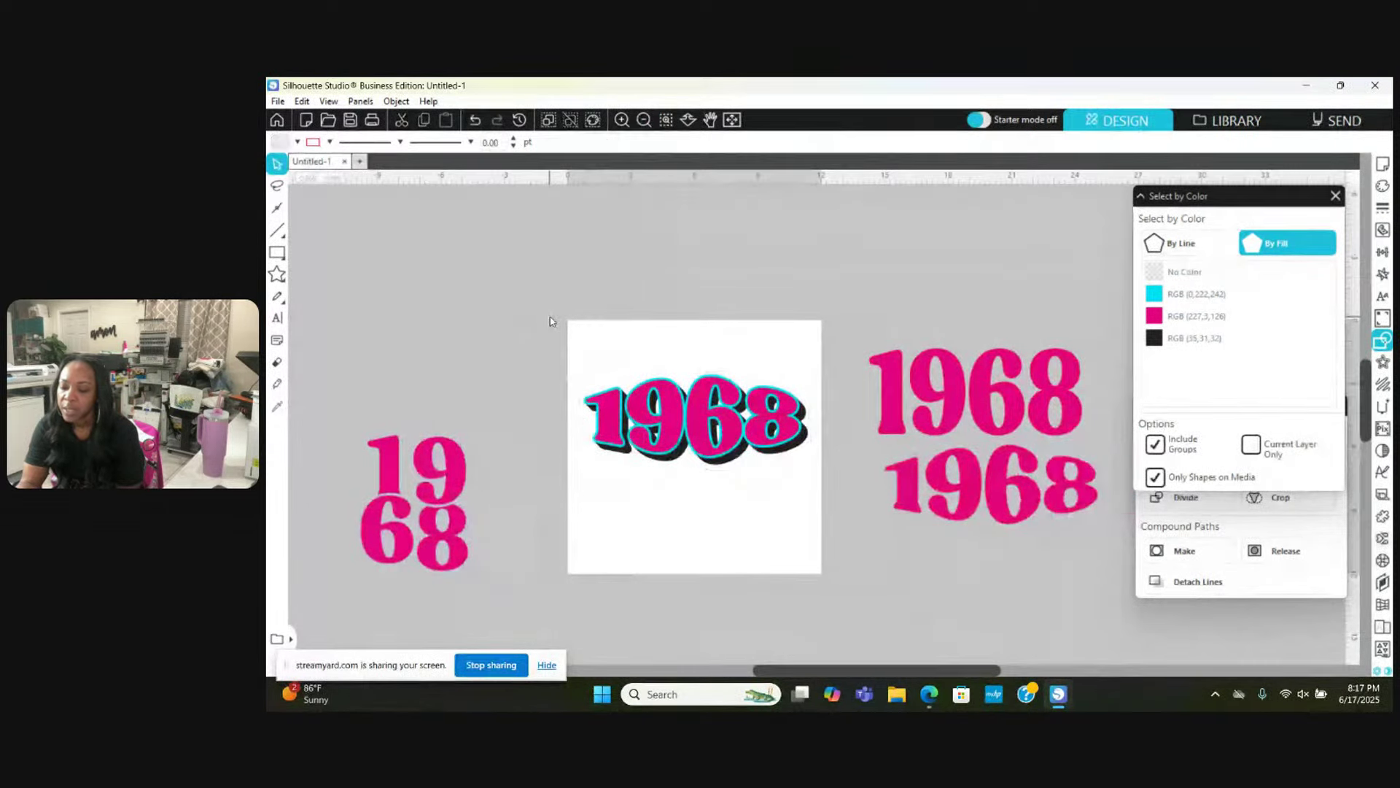
drag(550, 321, 810, 494)
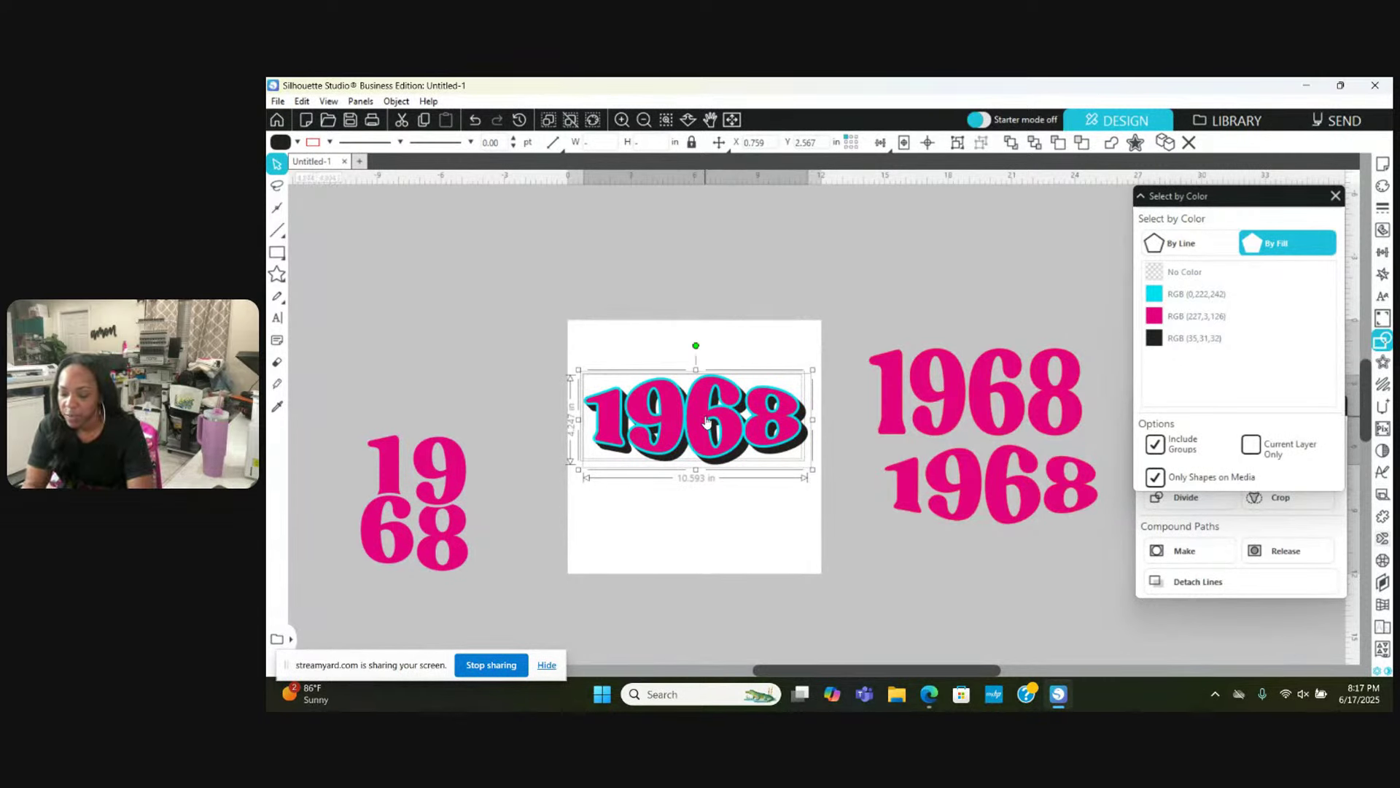
drag(706, 421, 1006, 583)
right_click(1007, 583)
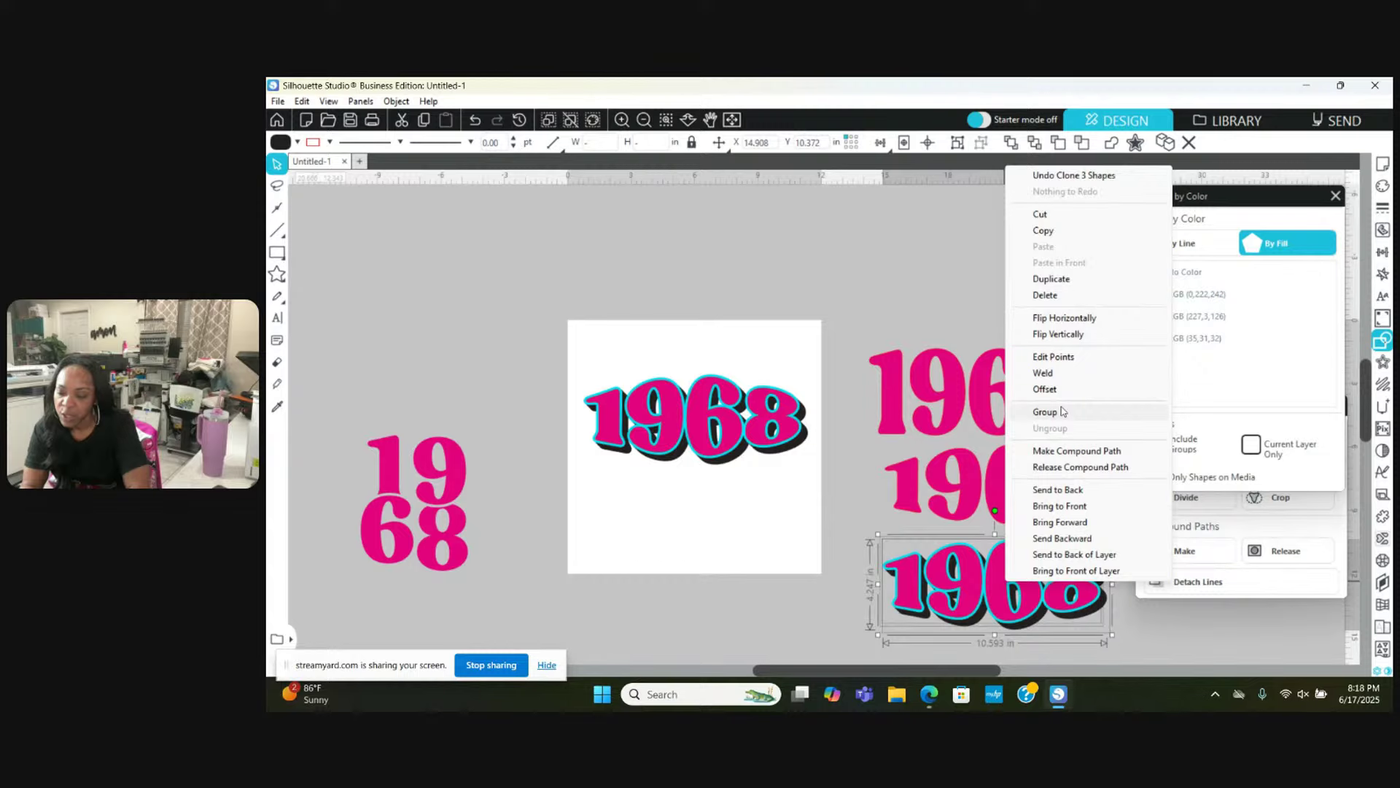
click(847, 484)
scroll(847, 484, down, 2)
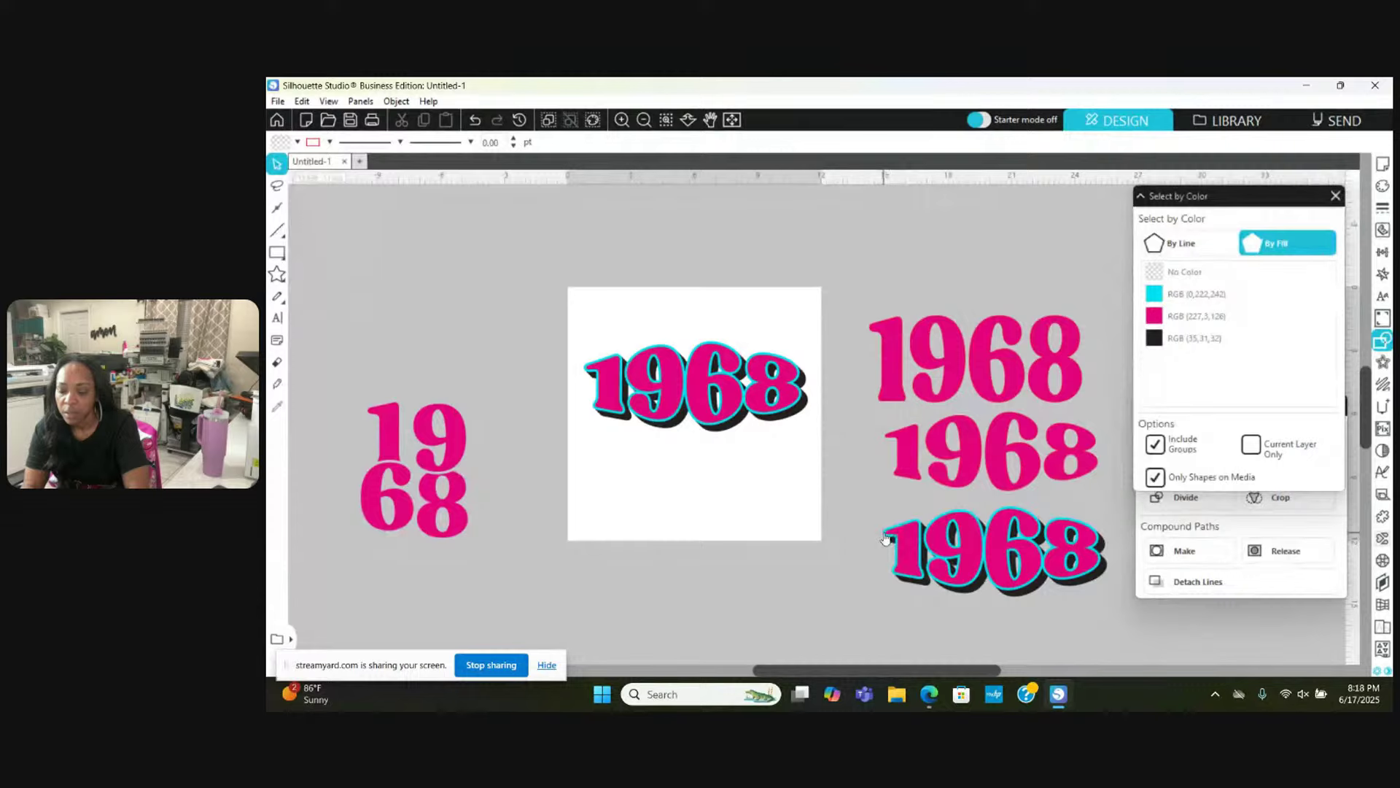
Step: Box-select all layers of the bottom cyan-outlined 1968 and group them
click(885, 537)
scroll(885, 538, right, 2)
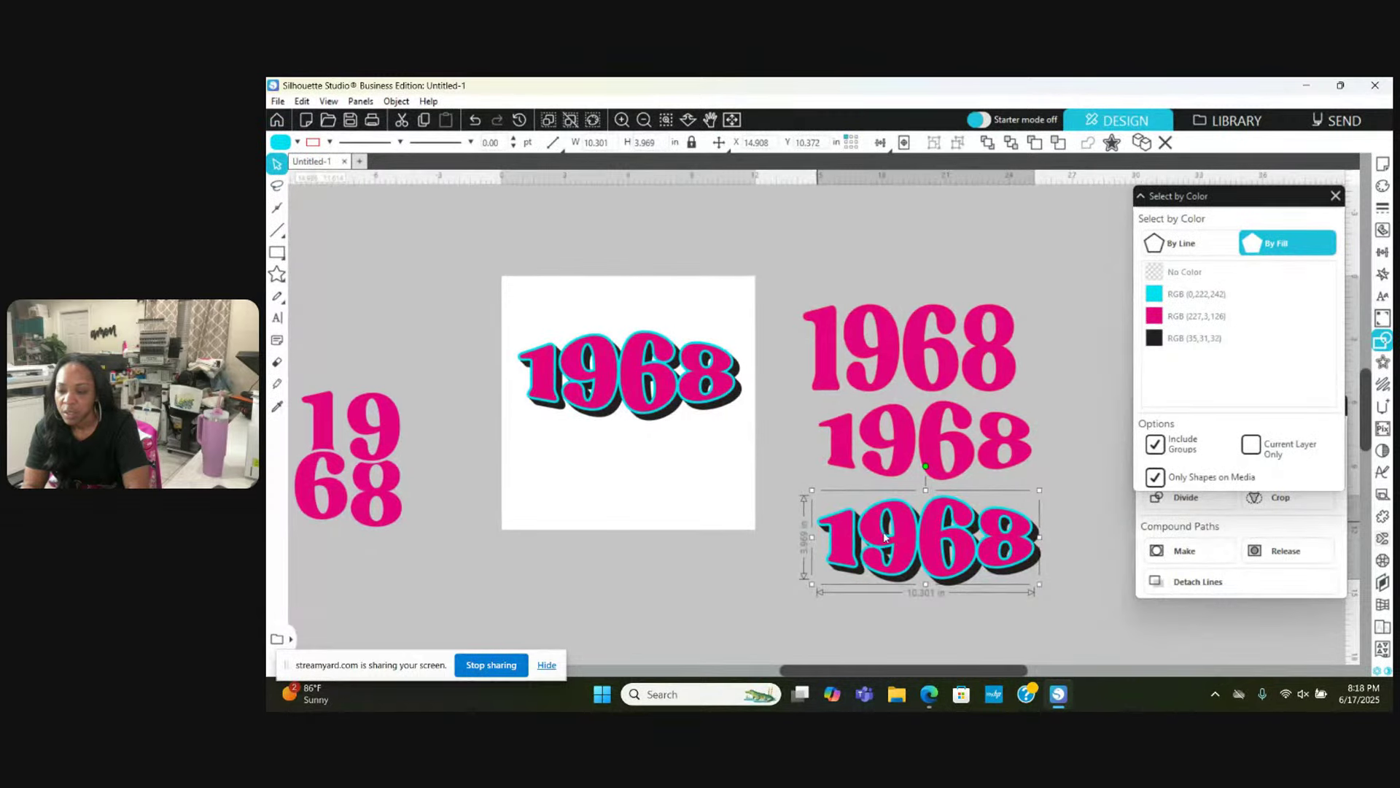
scroll(885, 537, down, 1)
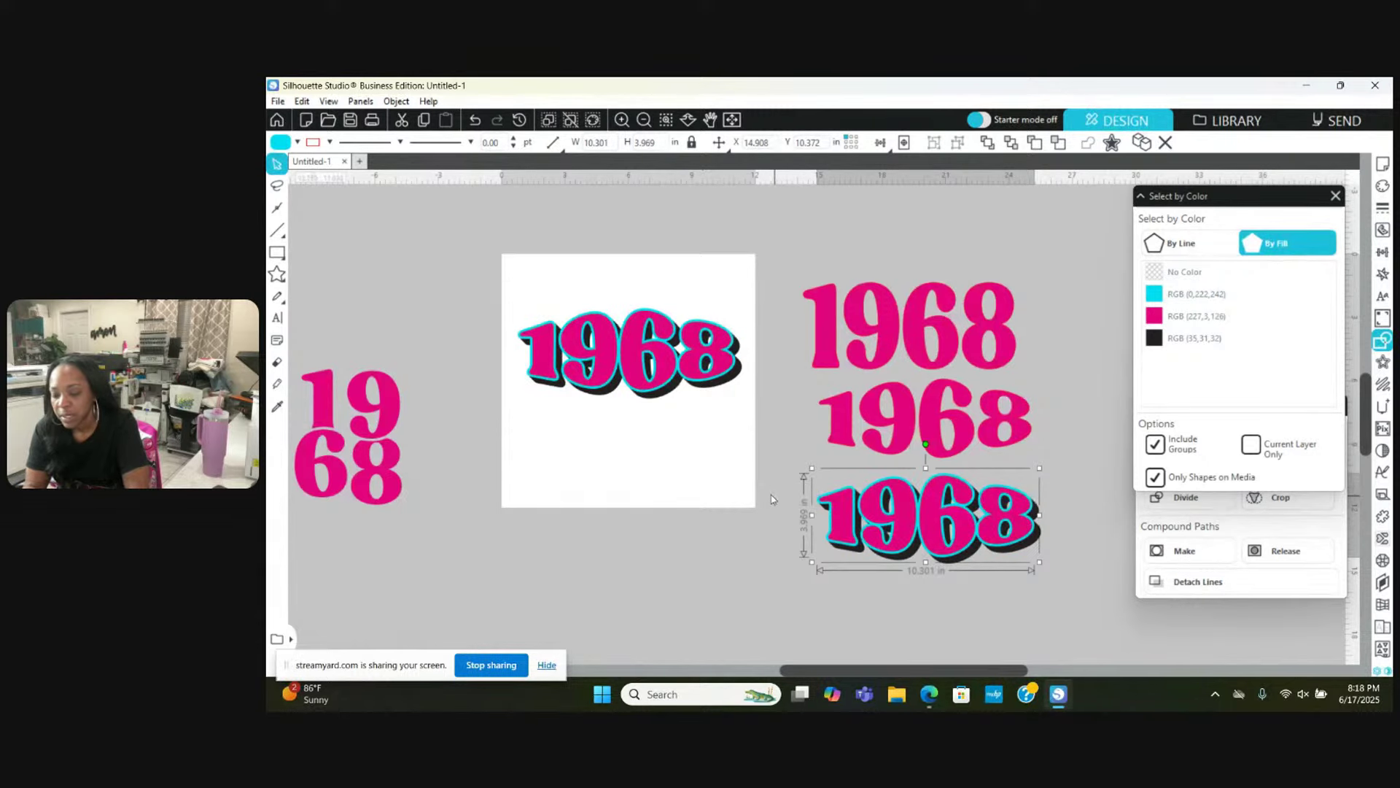
drag(808, 476, 1050, 604)
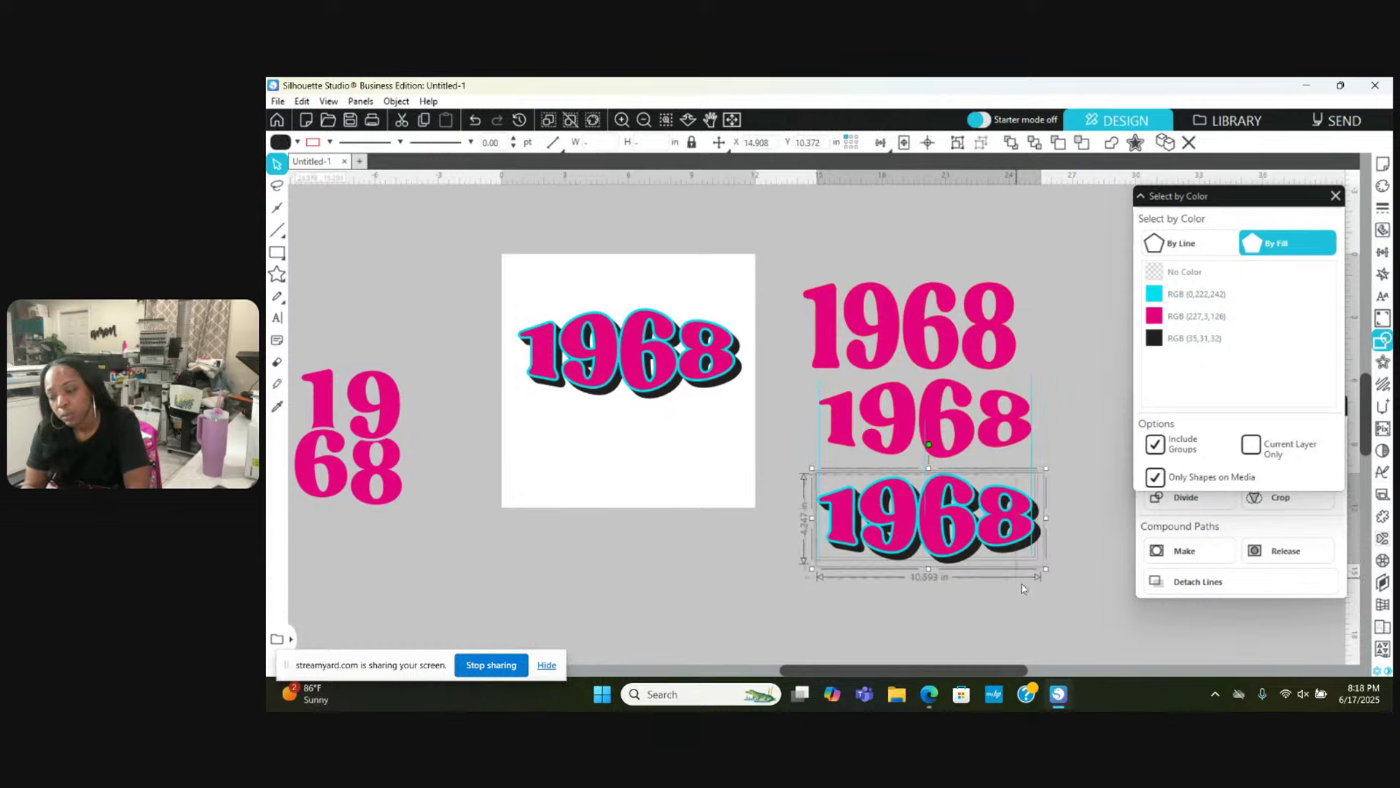
right_click(1014, 520)
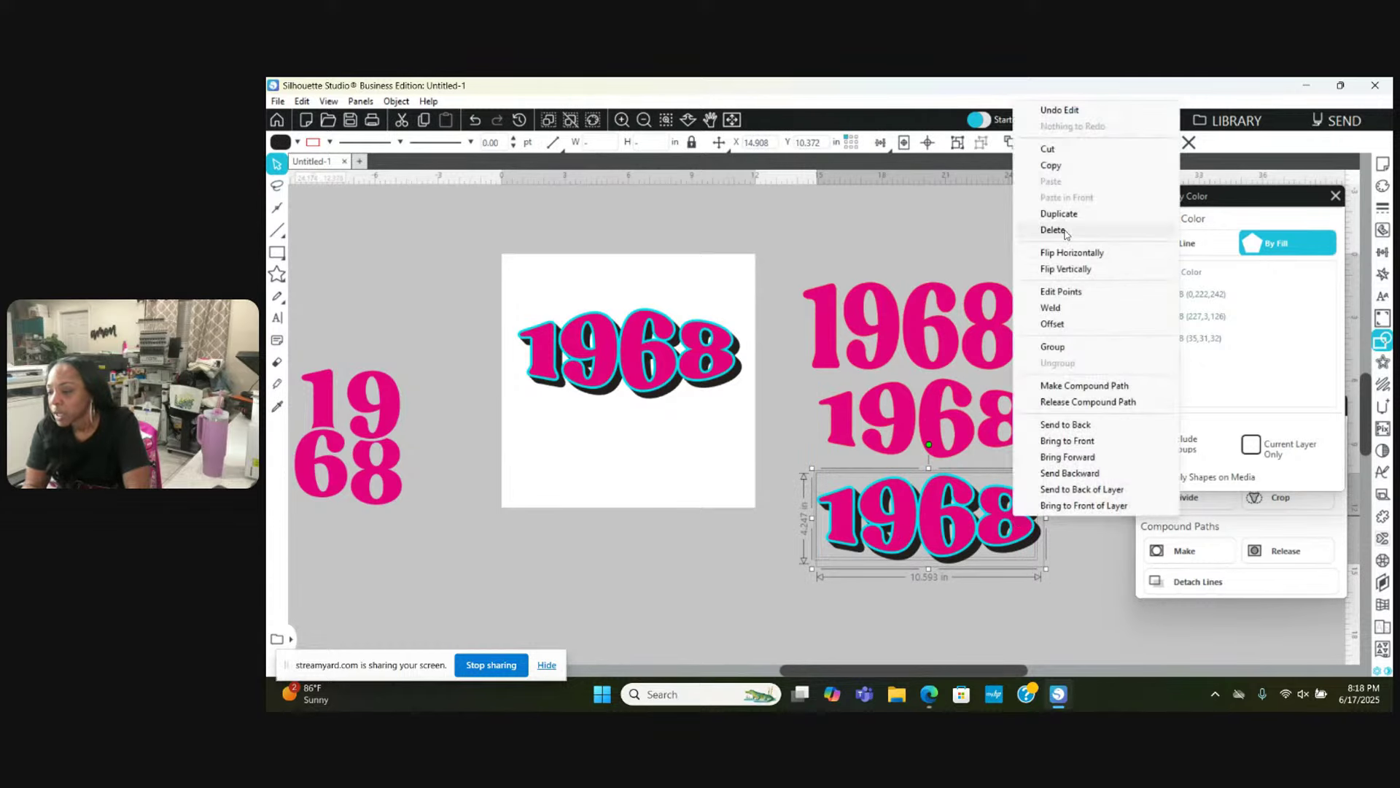
click(1057, 347)
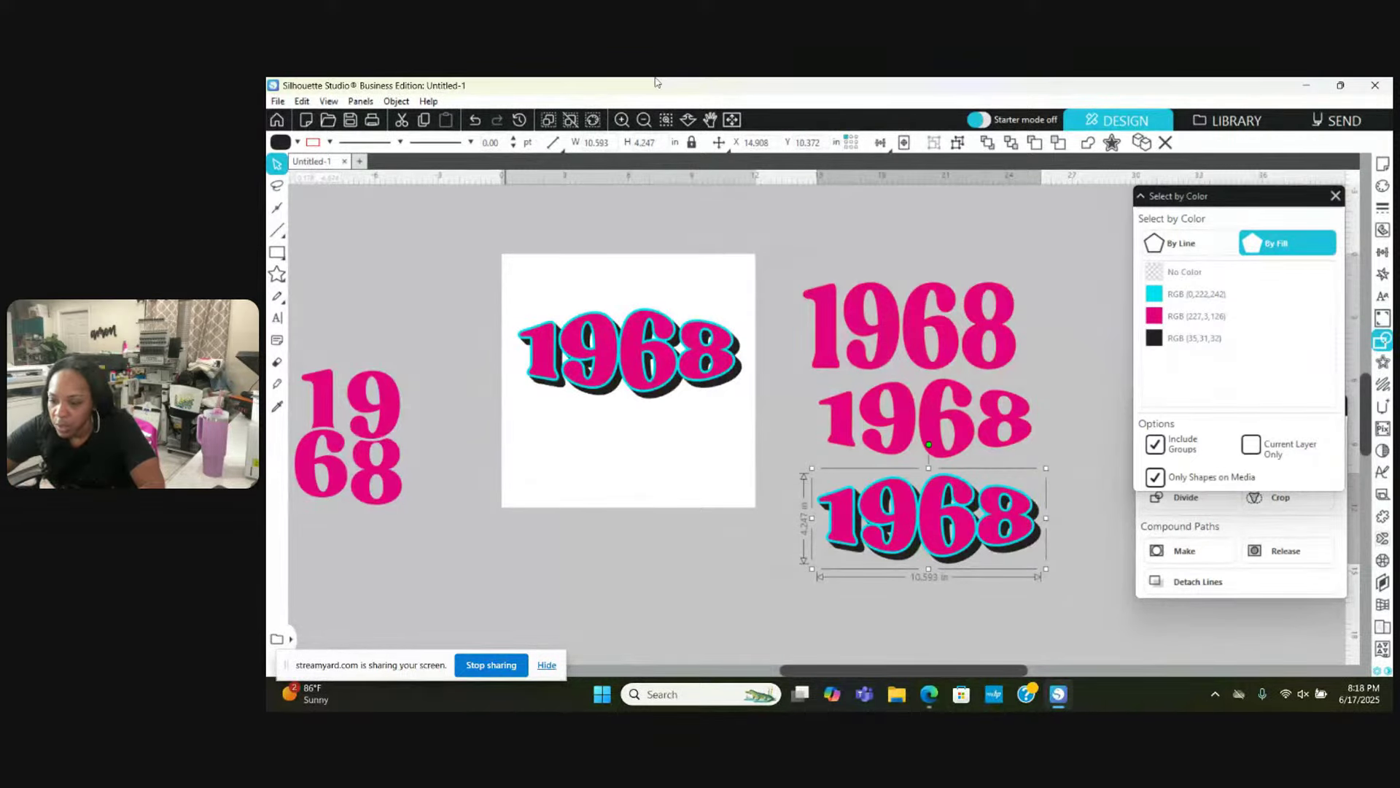
Step: Select the pink 1968 with its black shadow and move both below the outlined design
click(621, 119)
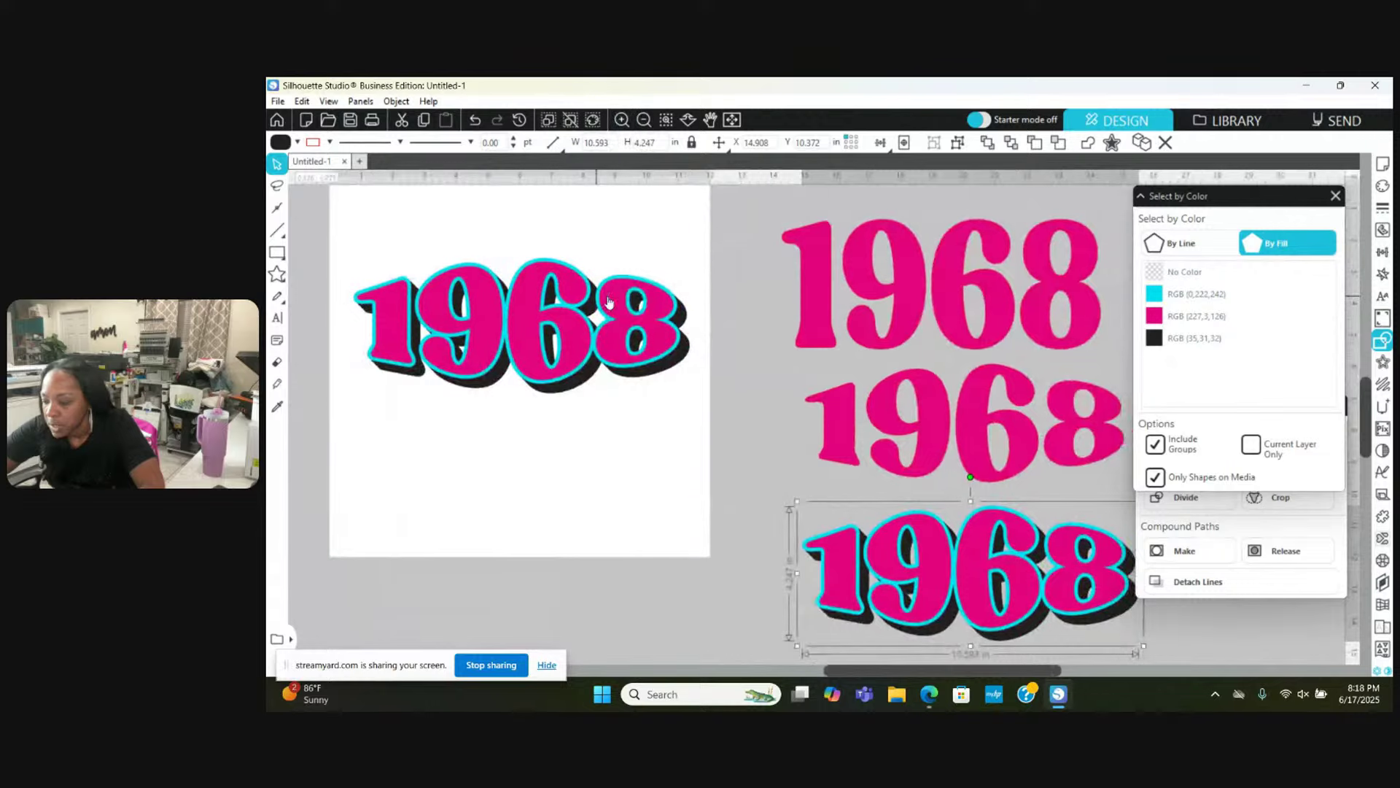
scroll(609, 301, left, 3)
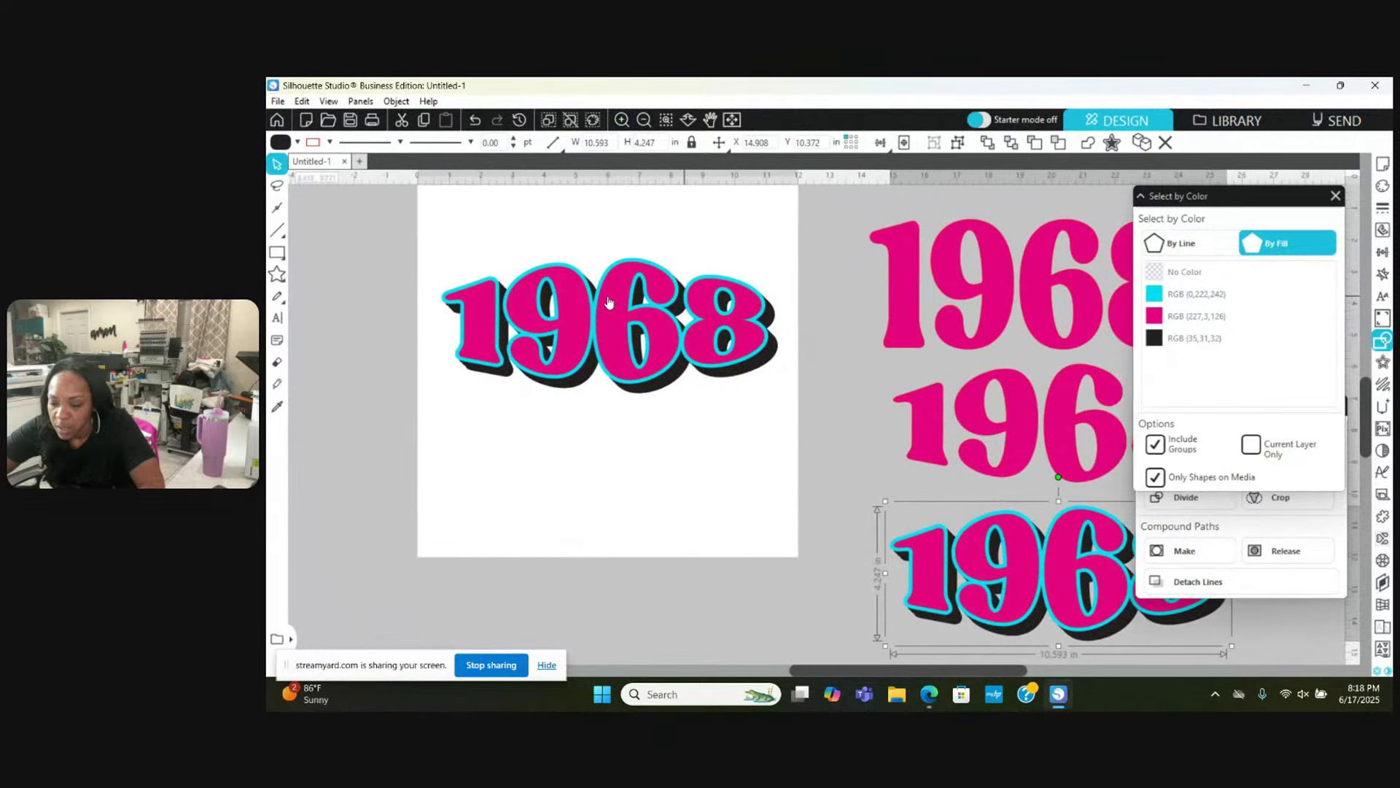
click(580, 335)
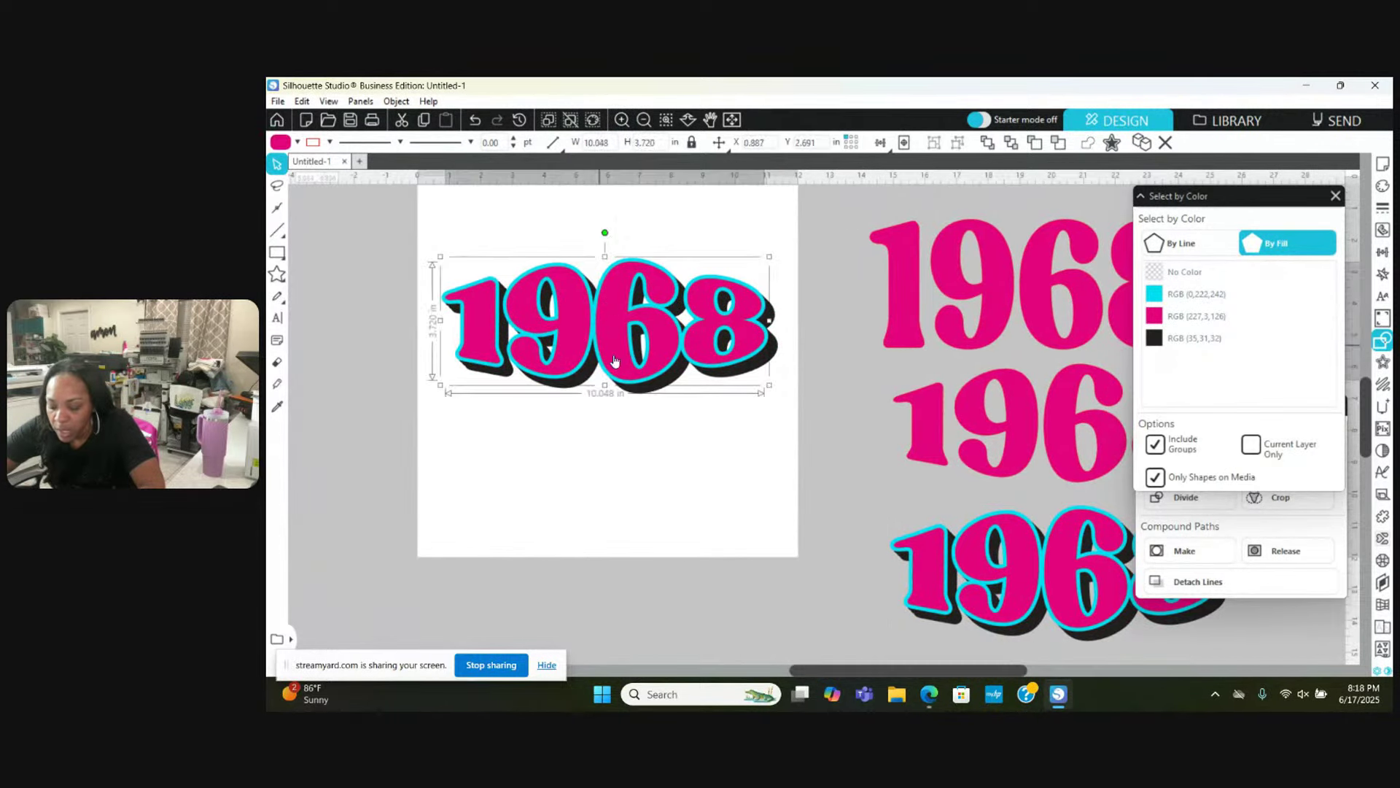
shift+click(671, 385)
drag(671, 385, 677, 600)
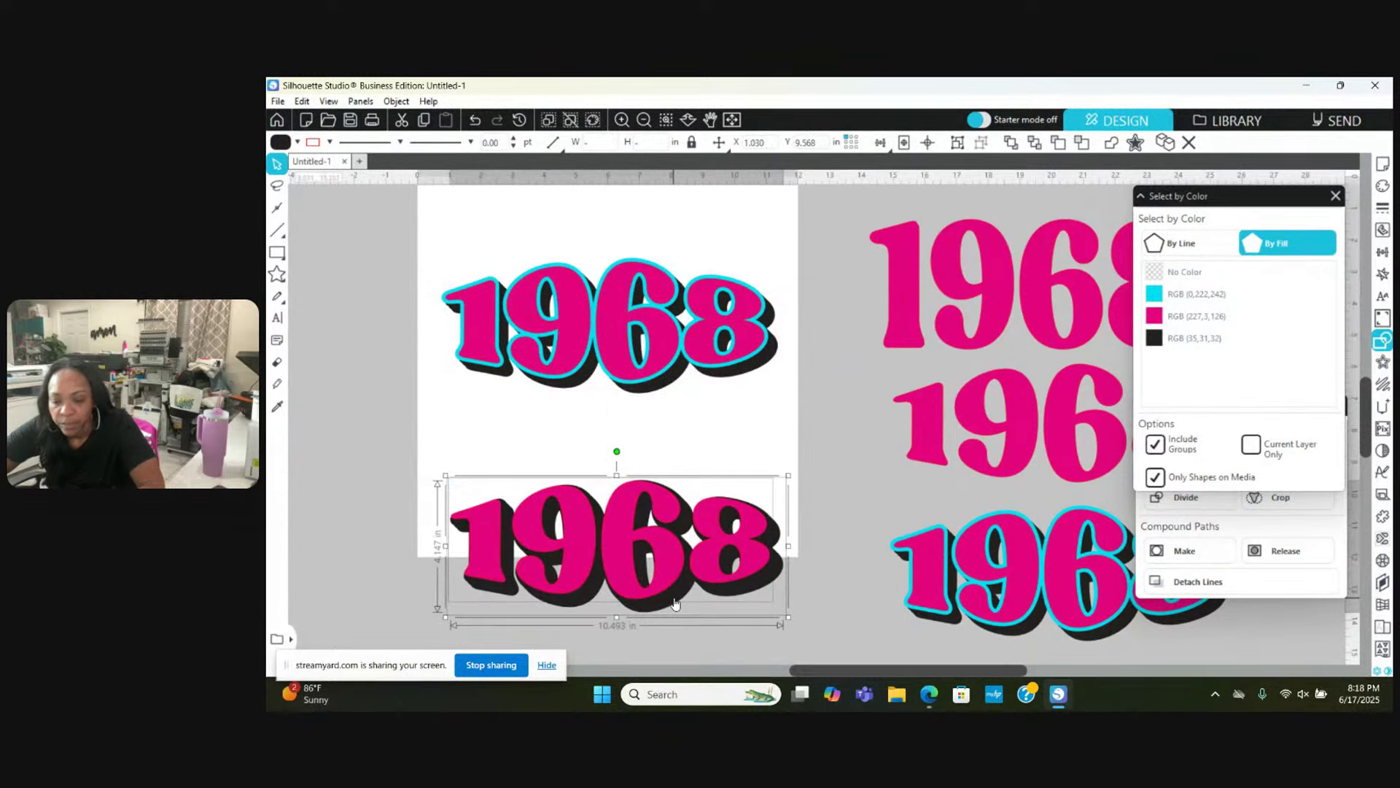
scroll(675, 602, down, 3)
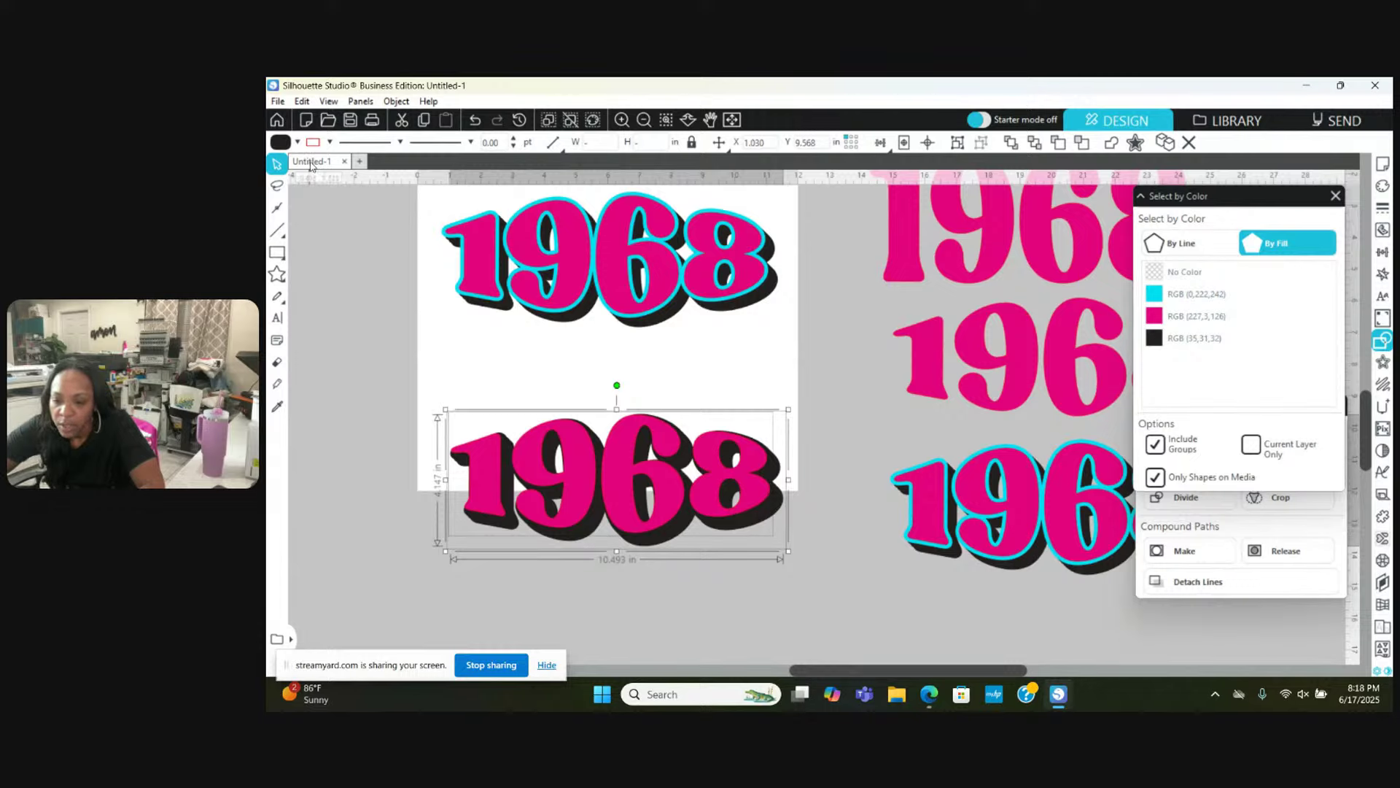
click(330, 142)
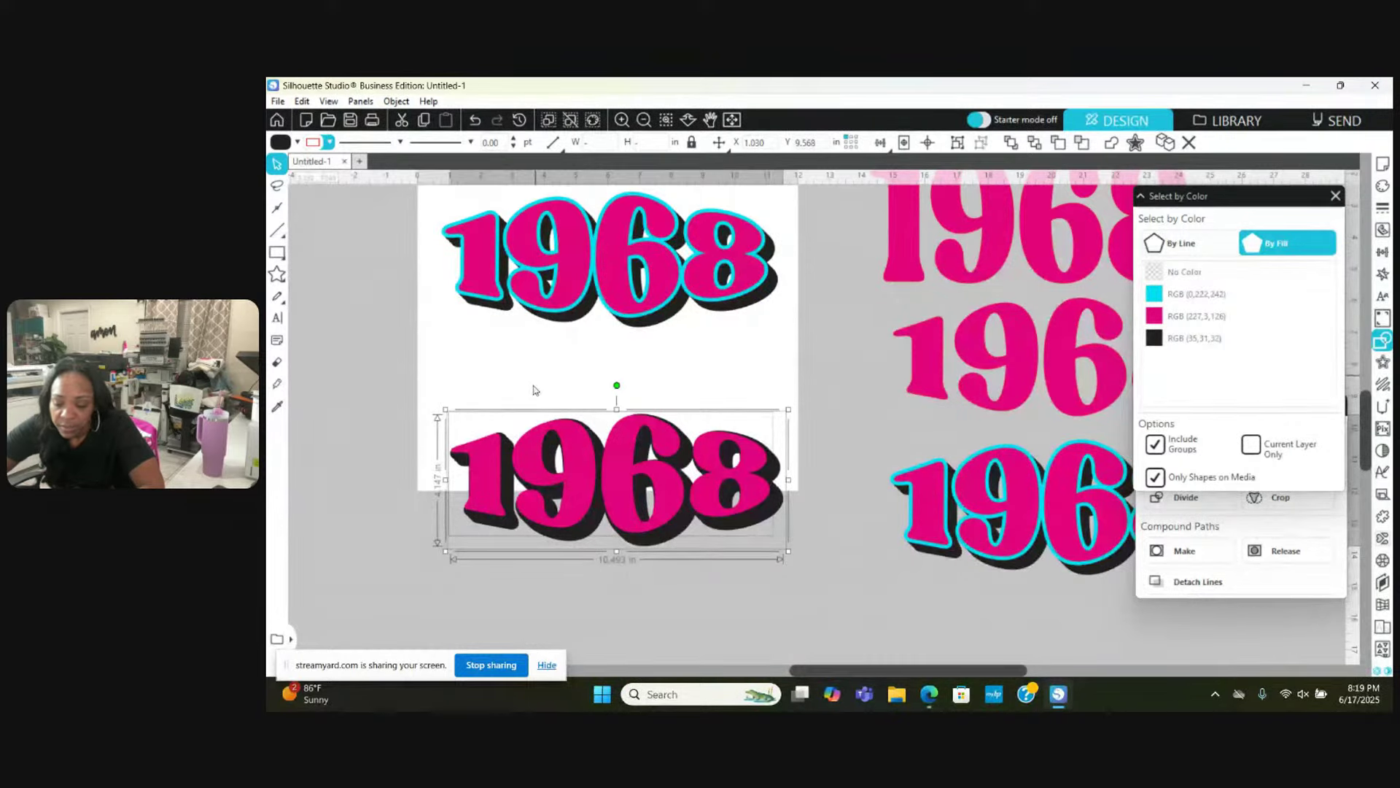
click(388, 389)
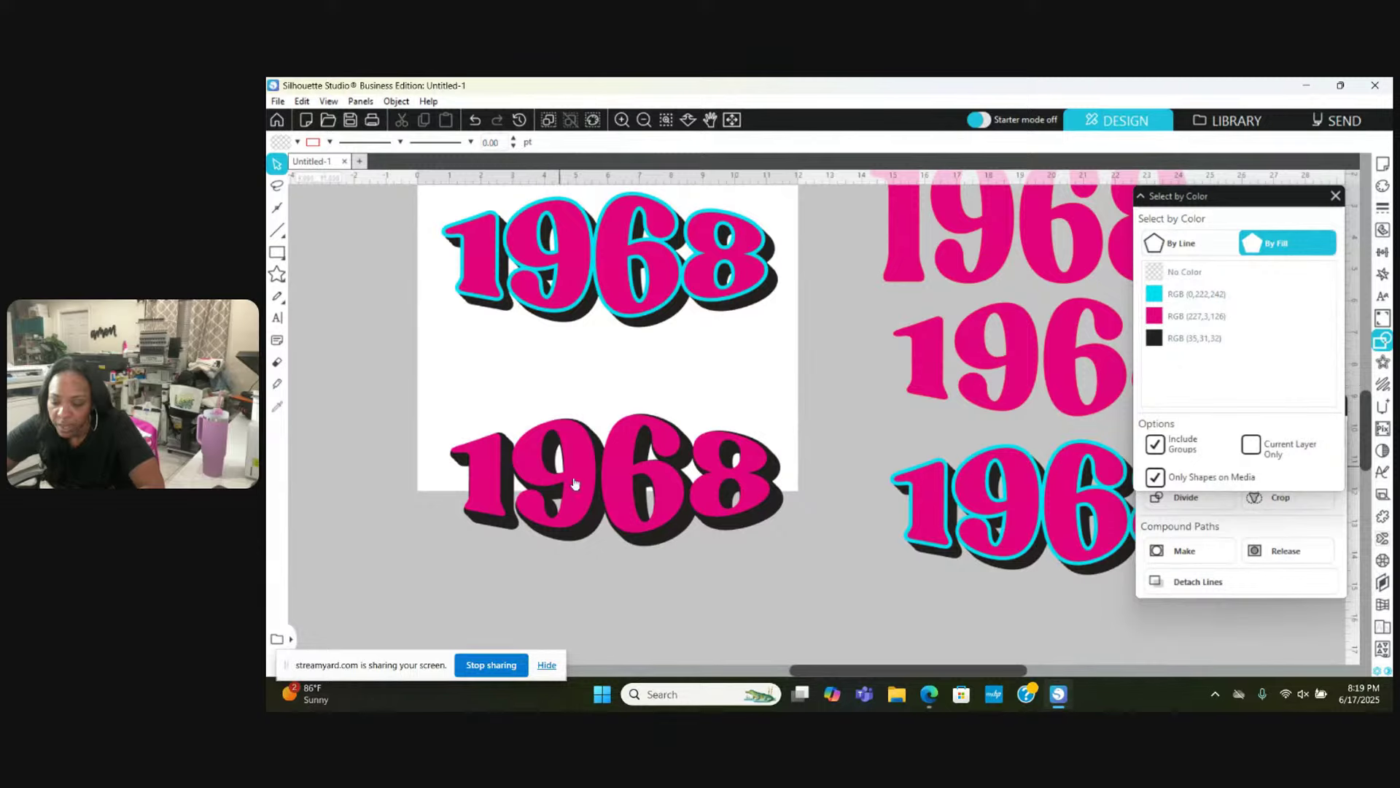
scroll(575, 484, down, 1)
Step: Copy and paste the pink-and-black 1968, placing the duplicate below the original
drag(437, 369, 780, 512)
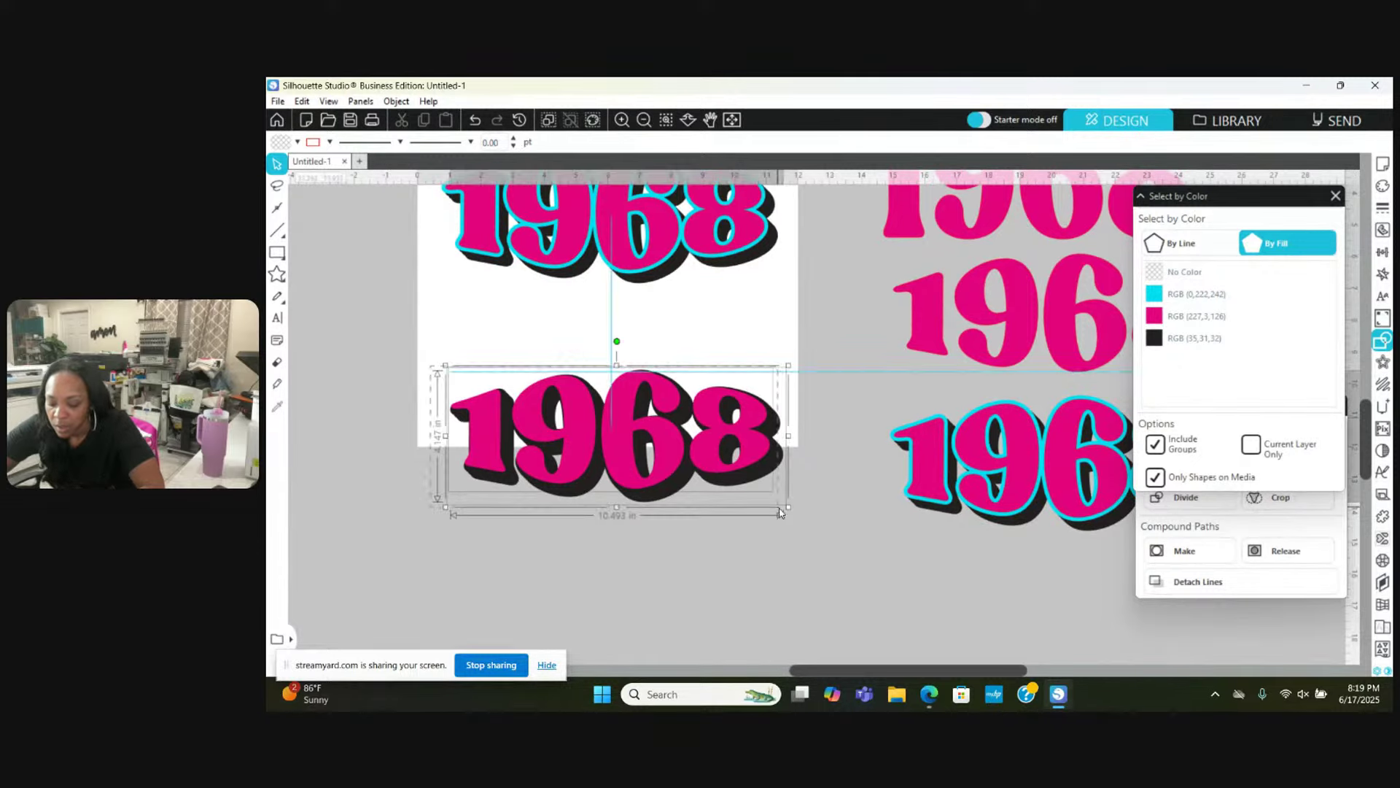
key(ctrl+c)
key(ctrl+v)
drag(669, 447, 692, 598)
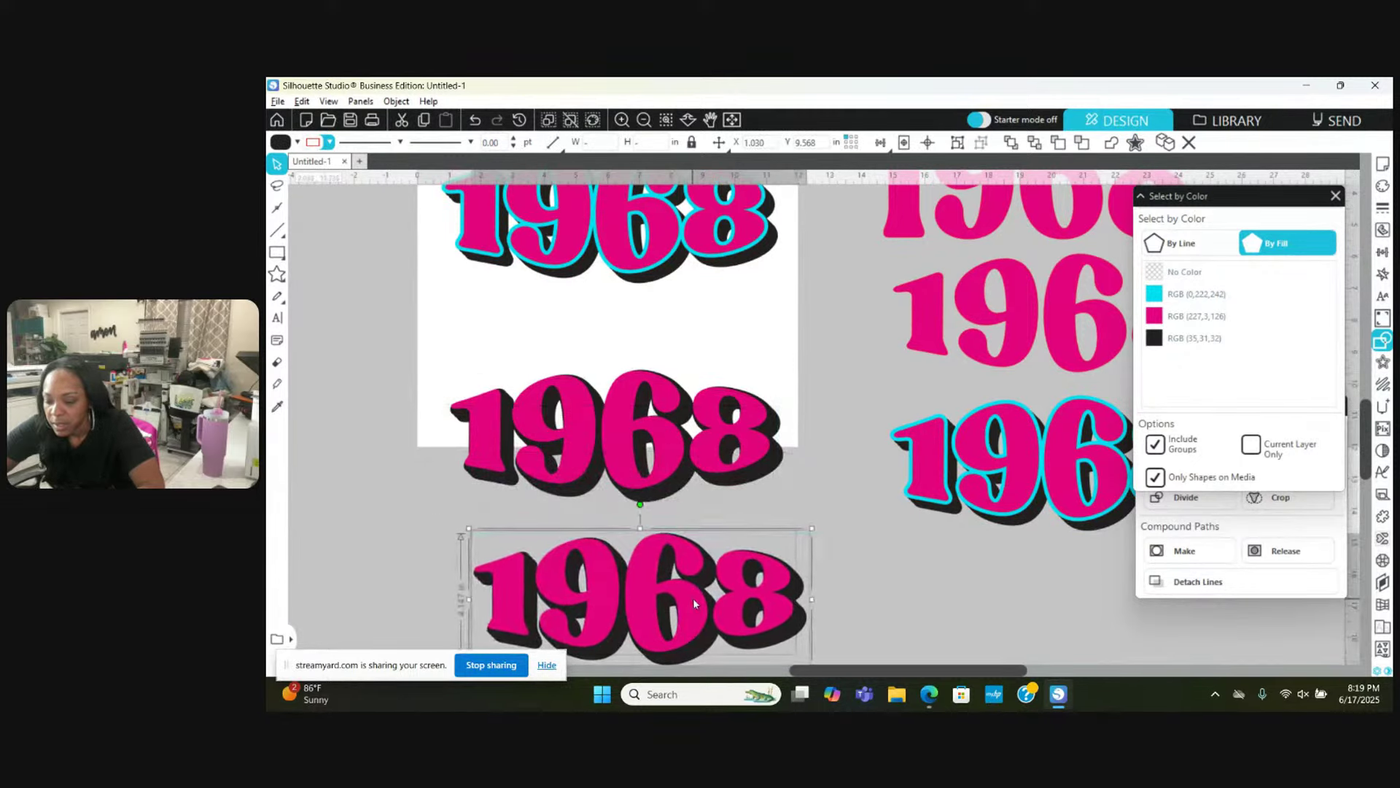
scroll(693, 598, down, 2)
click(867, 610)
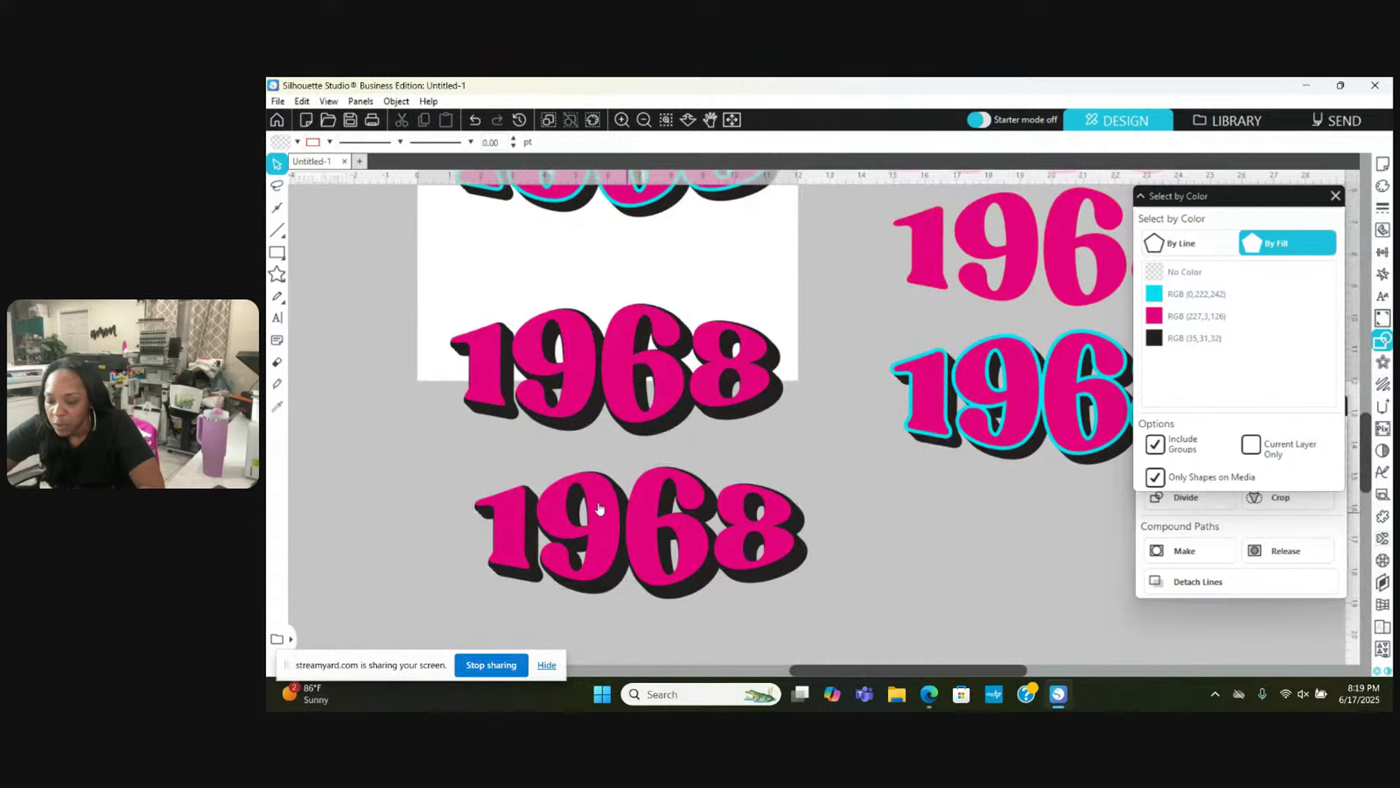
Step: Select the bottom duplicate 1968 and switch to the Modify shape-combining panel
drag(437, 482, 889, 582)
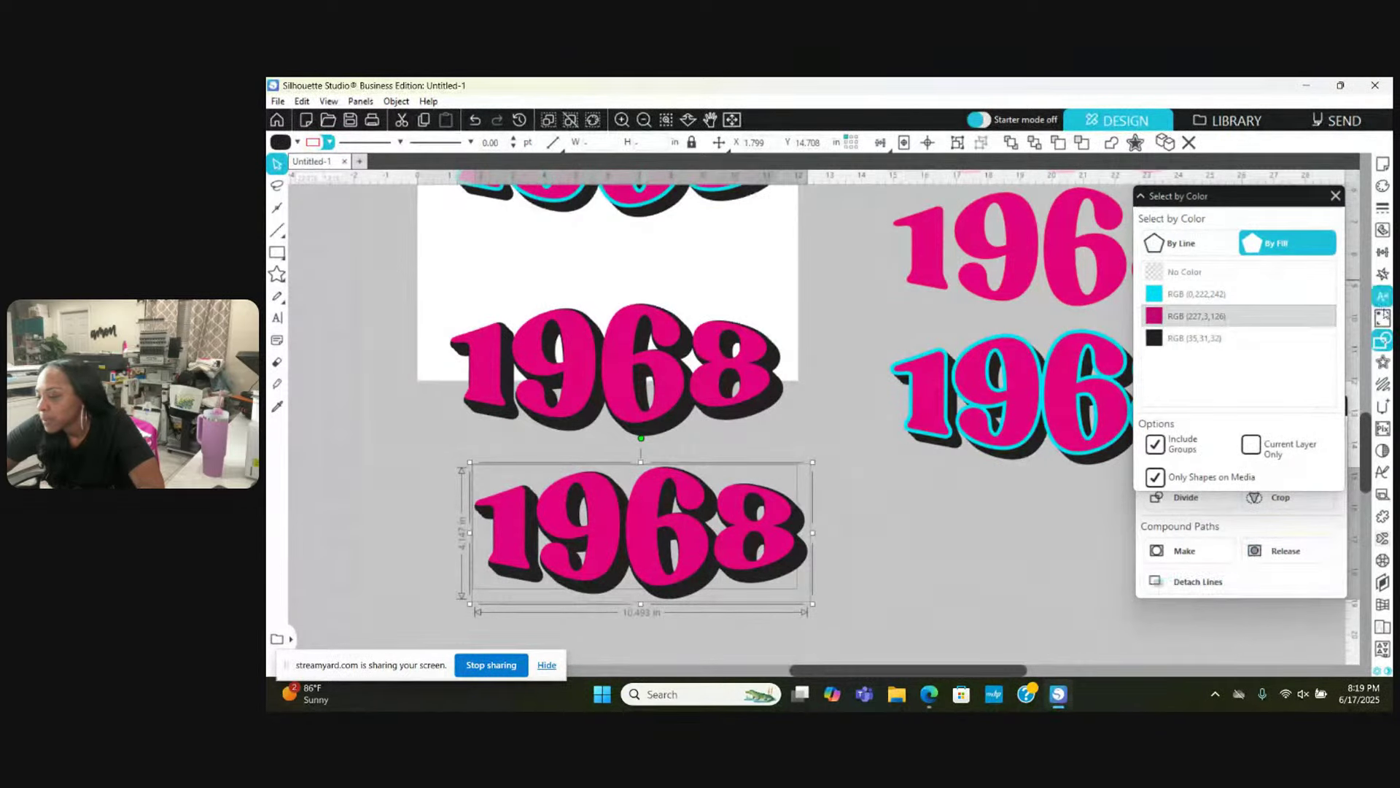
click(1380, 346)
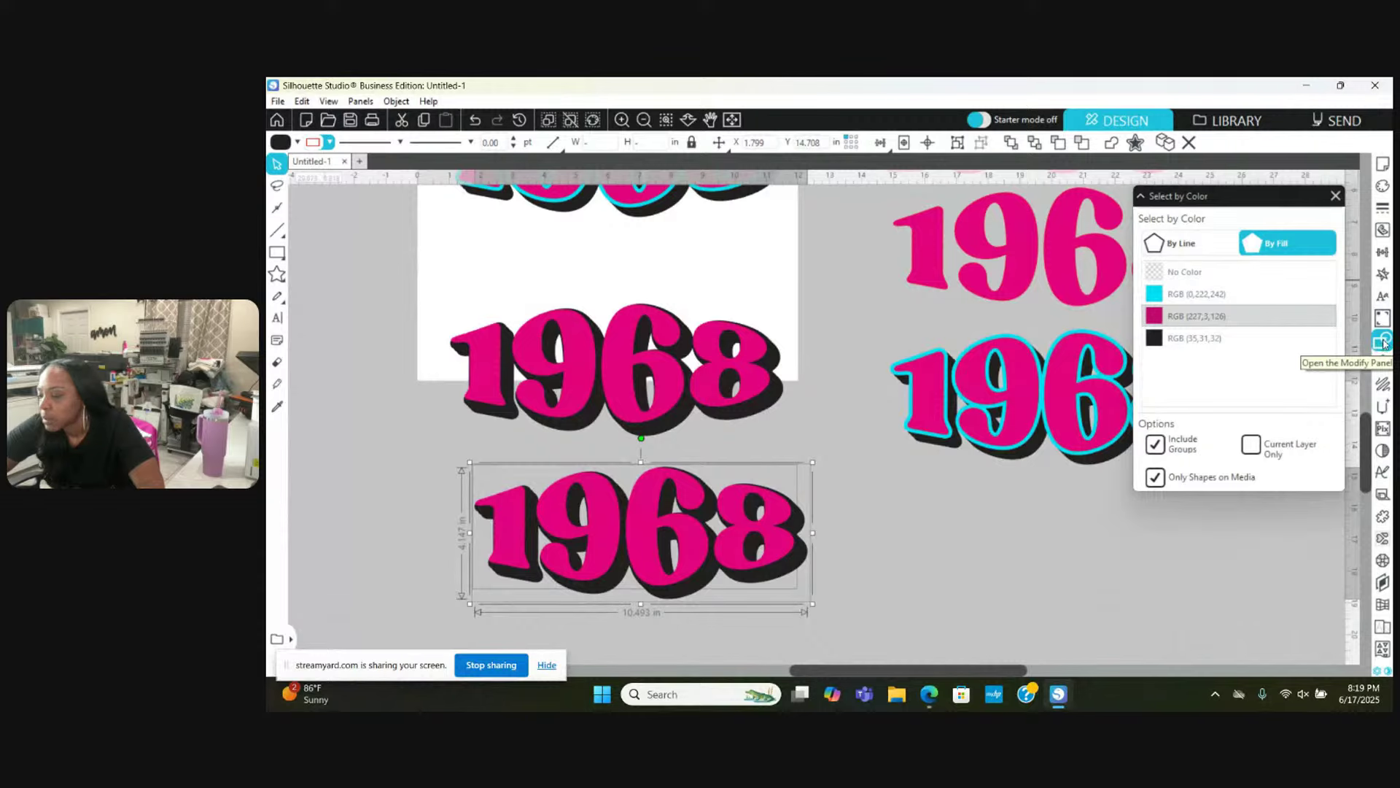
click(1384, 344)
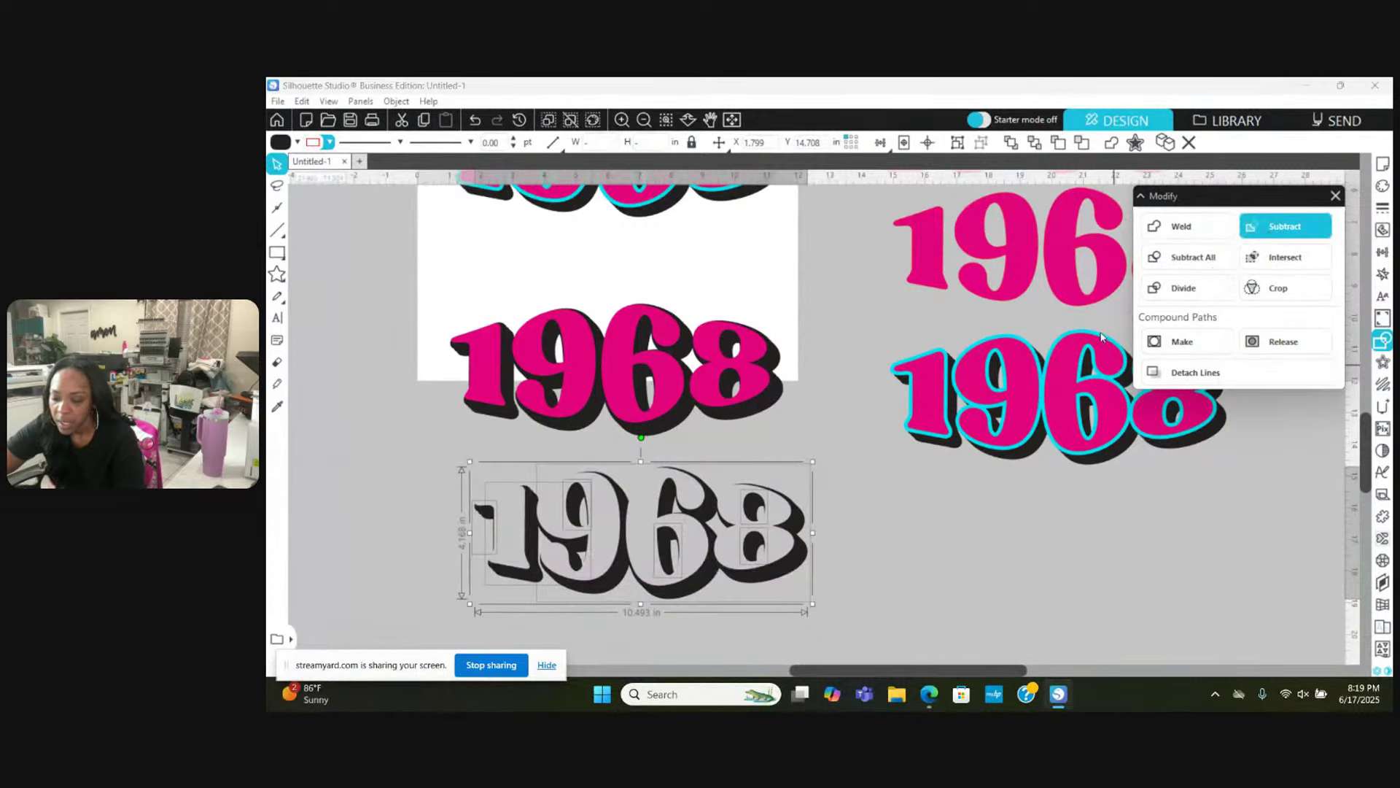
Step: Group the subtracted shadow pieces and move the hollow shadow 1968 to the right
right_click(772, 536)
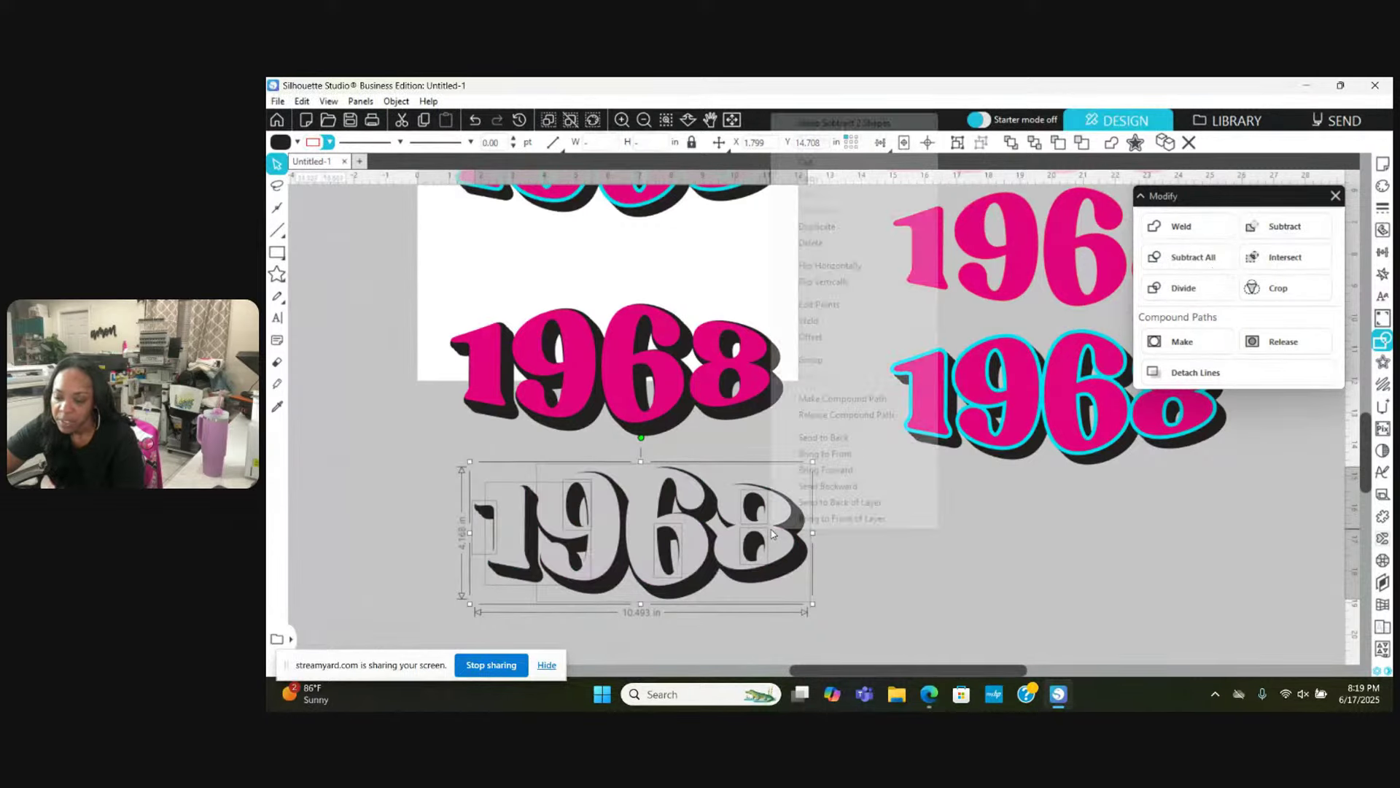
click(810, 359)
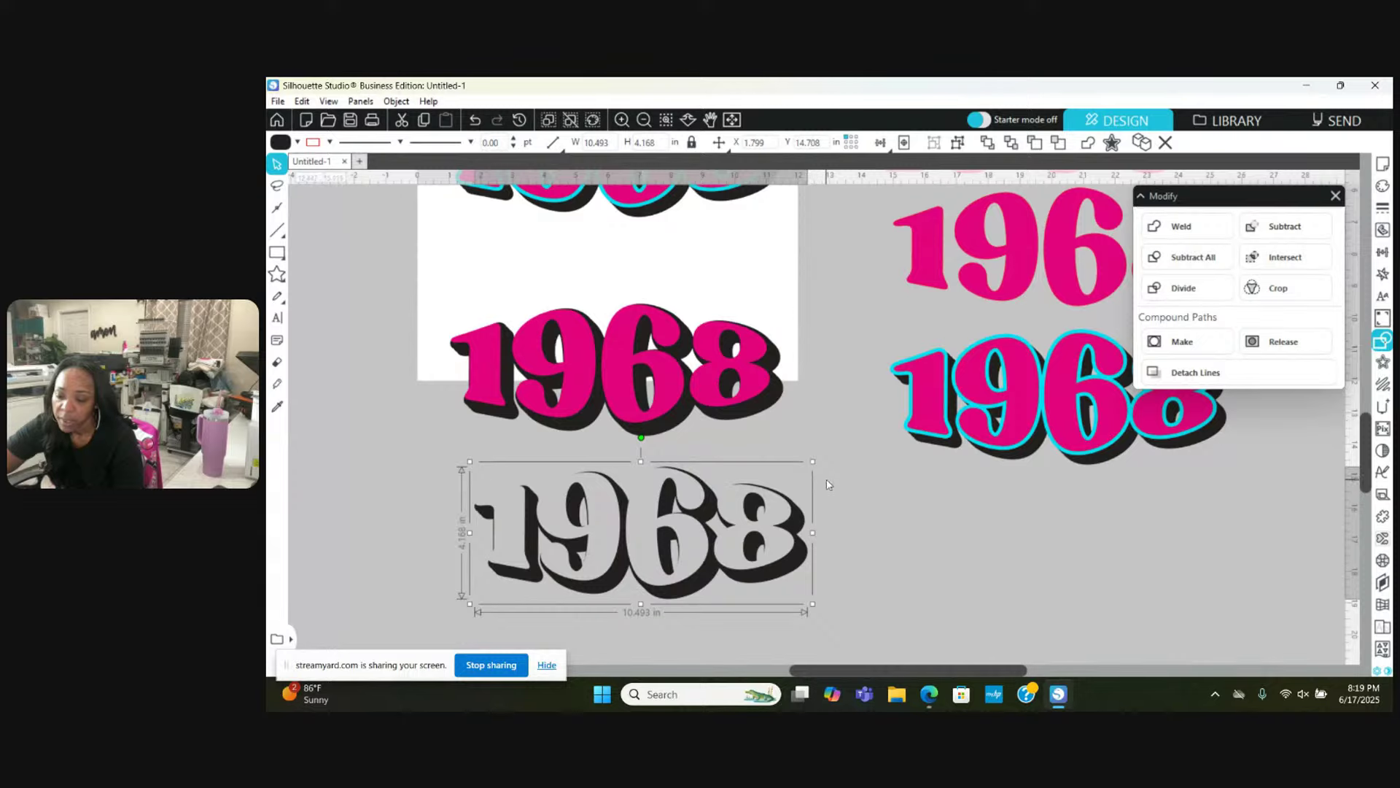
scroll(827, 483, down, 1)
click(843, 519)
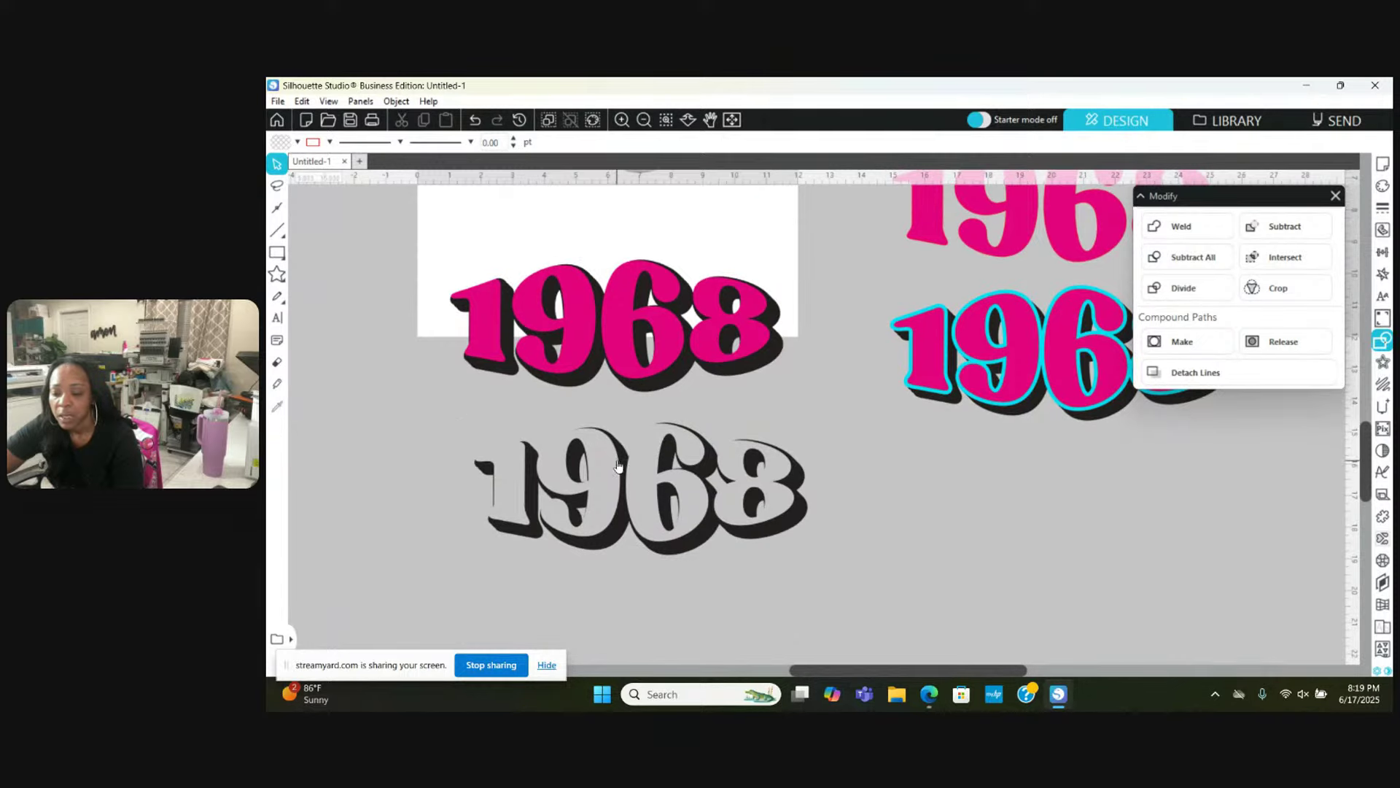
drag(617, 517, 1193, 528)
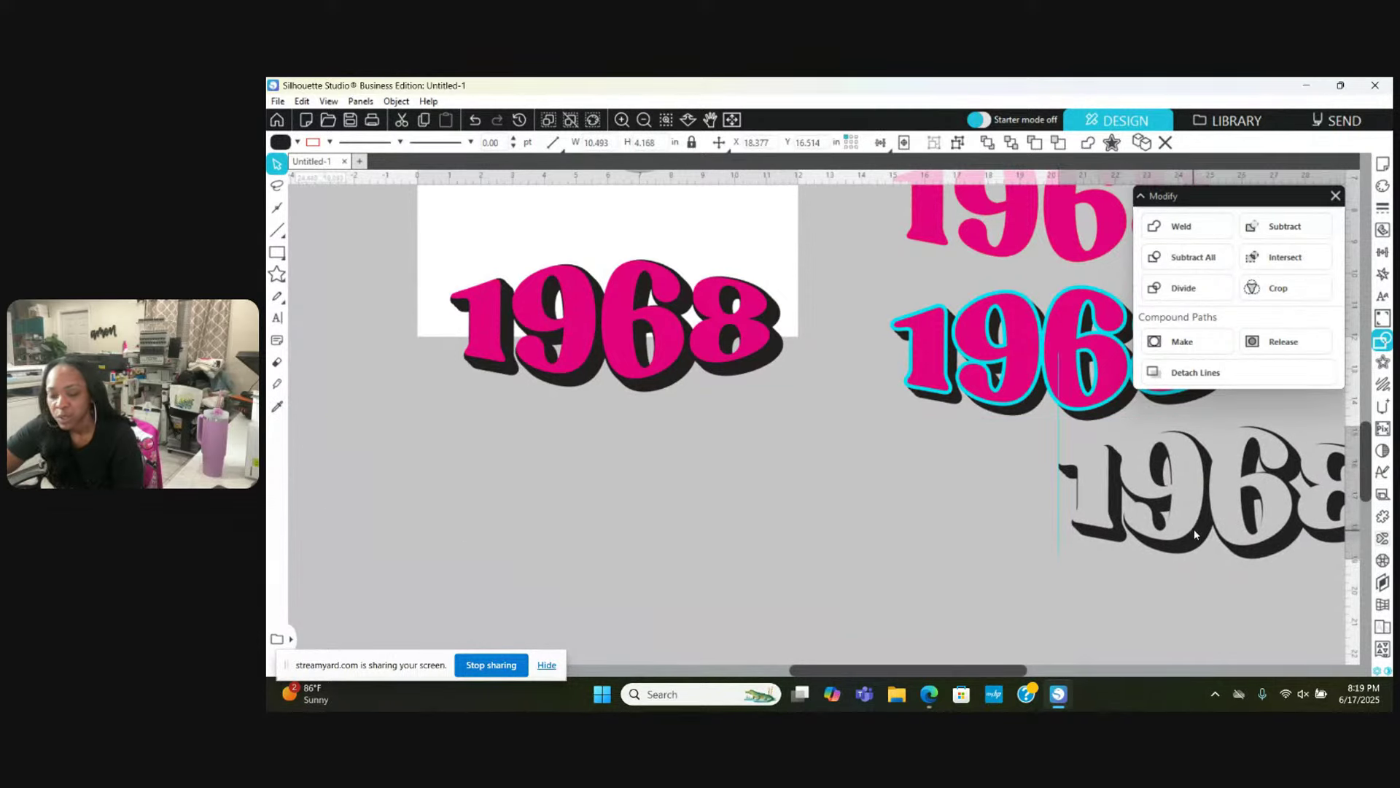
click(1193, 530)
scroll(766, 435, up, 1)
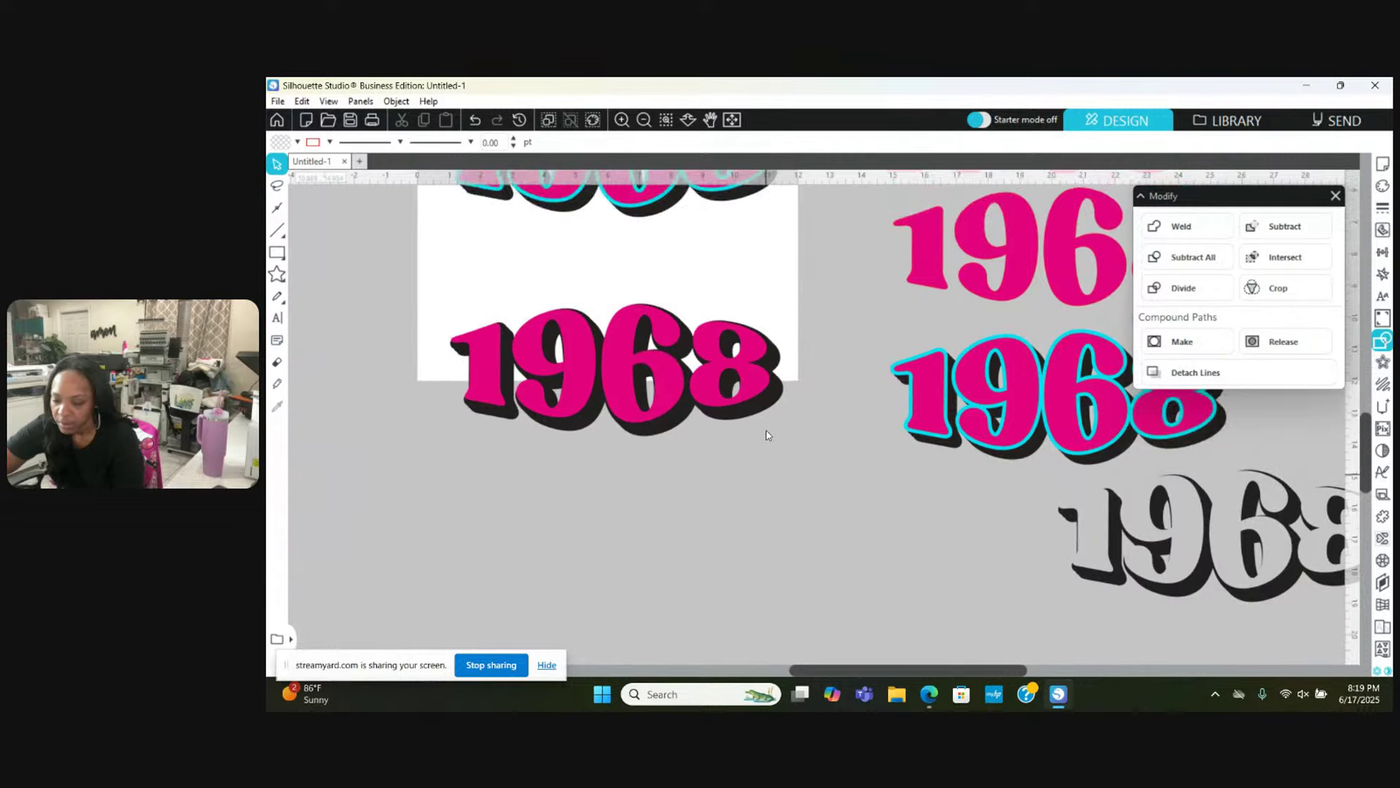
scroll(766, 436, up, 1)
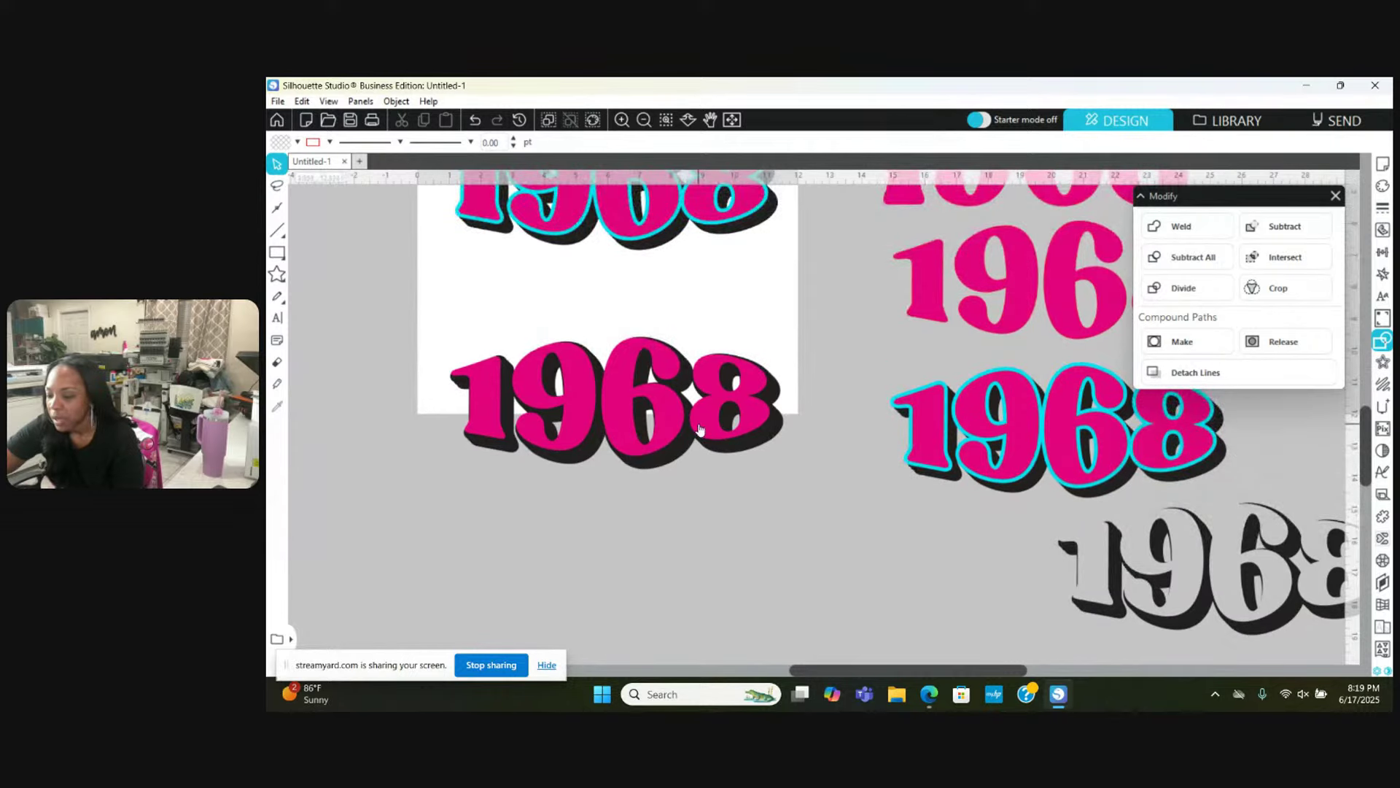
scroll(699, 429, up, 1)
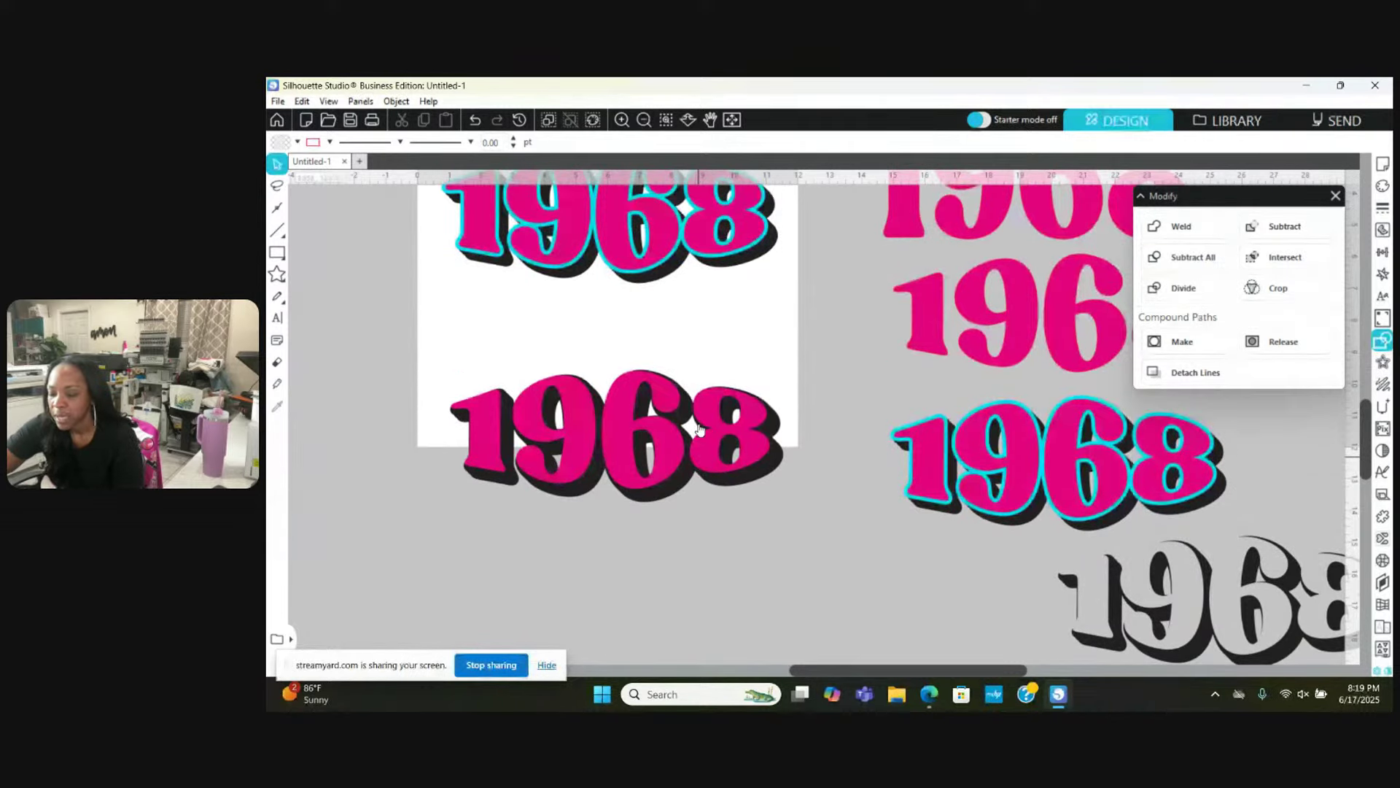
scroll(699, 429, up, 1)
scroll(698, 429, up, 1)
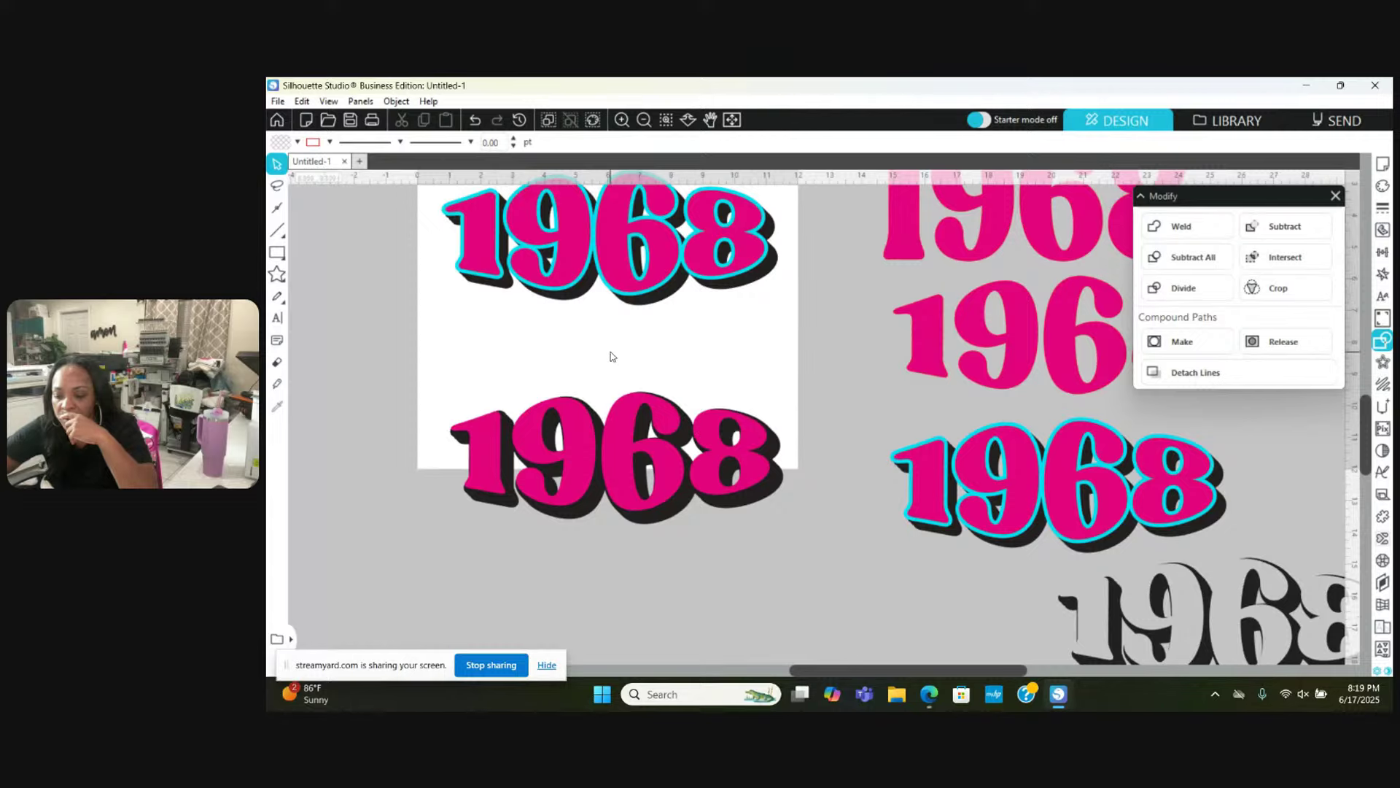
scroll(611, 356, up, 1)
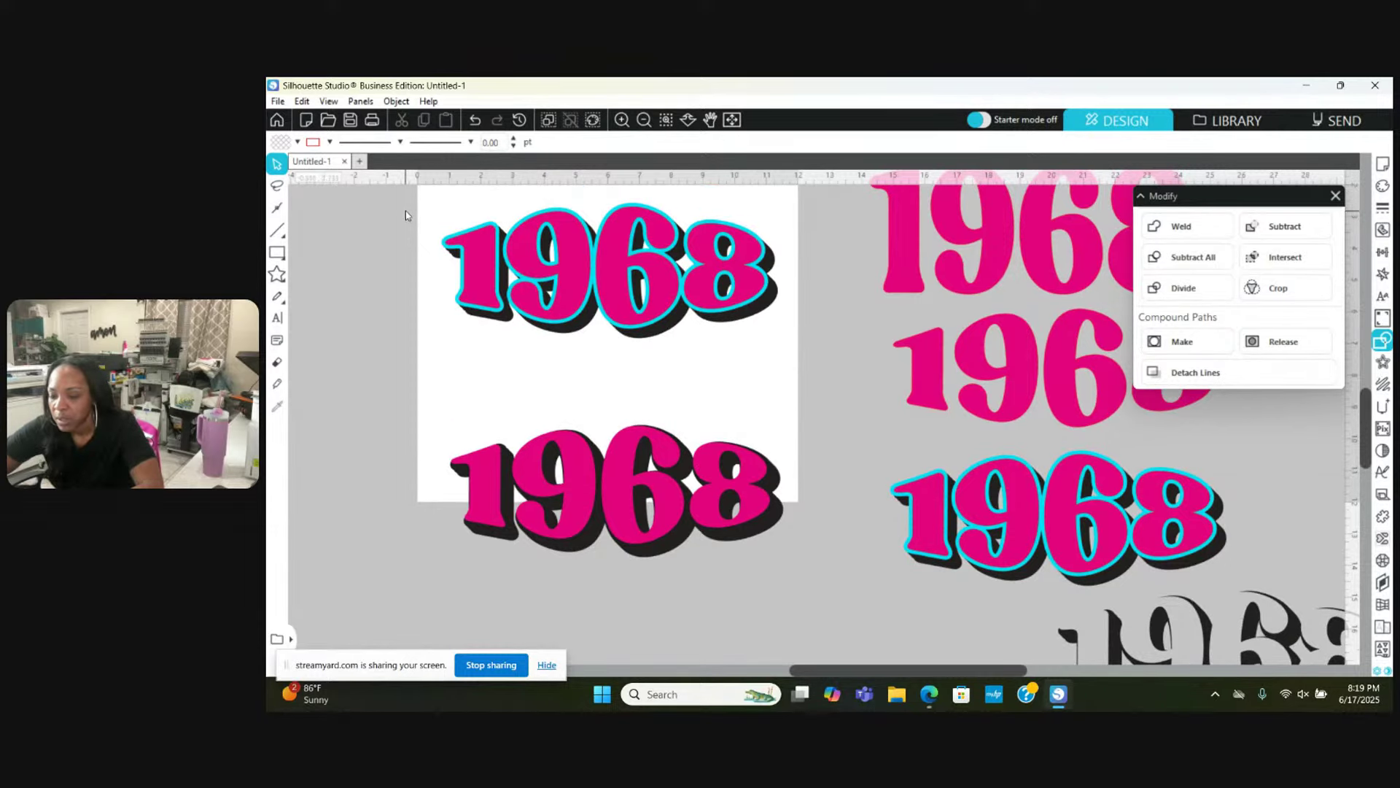
drag(405, 216, 770, 459)
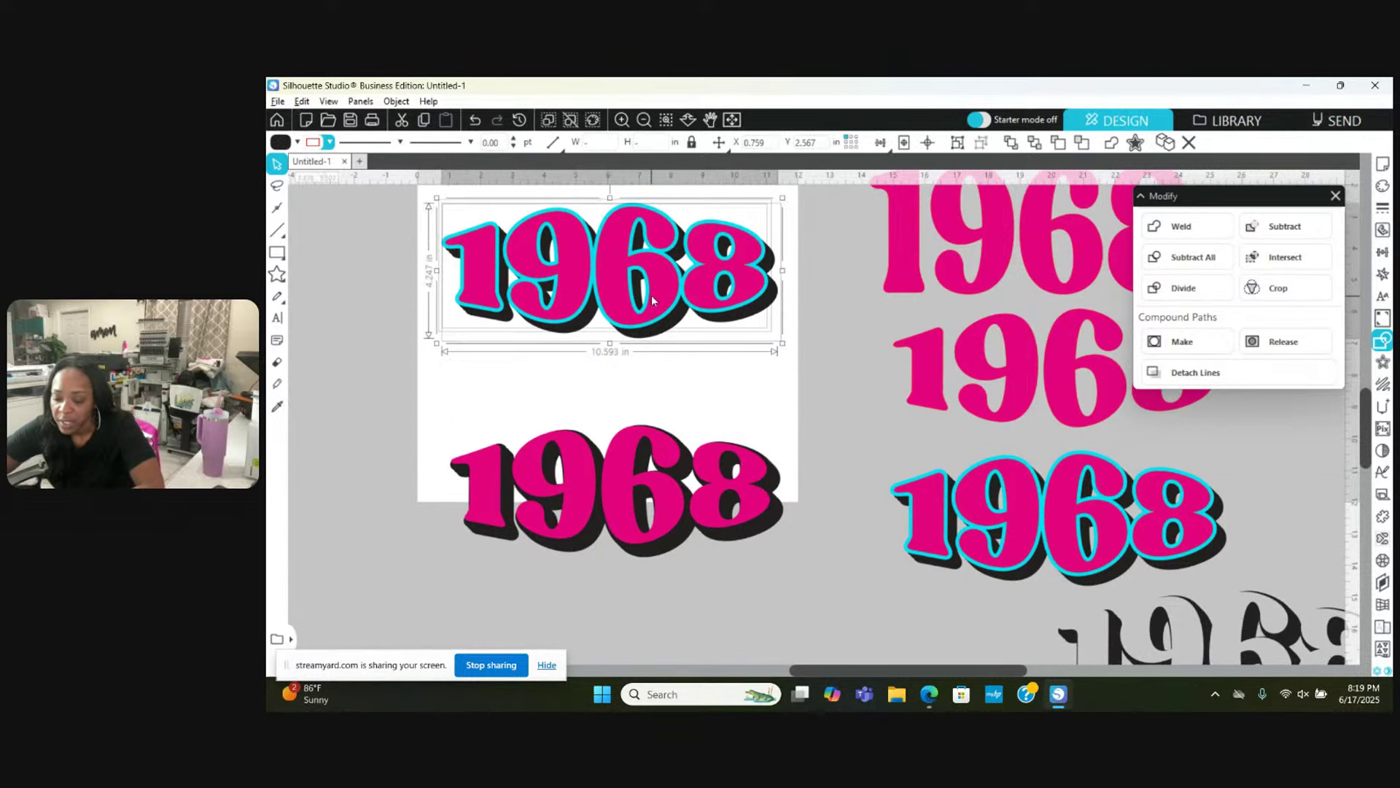
drag(651, 294, 512, 638)
scroll(513, 637, down, 1)
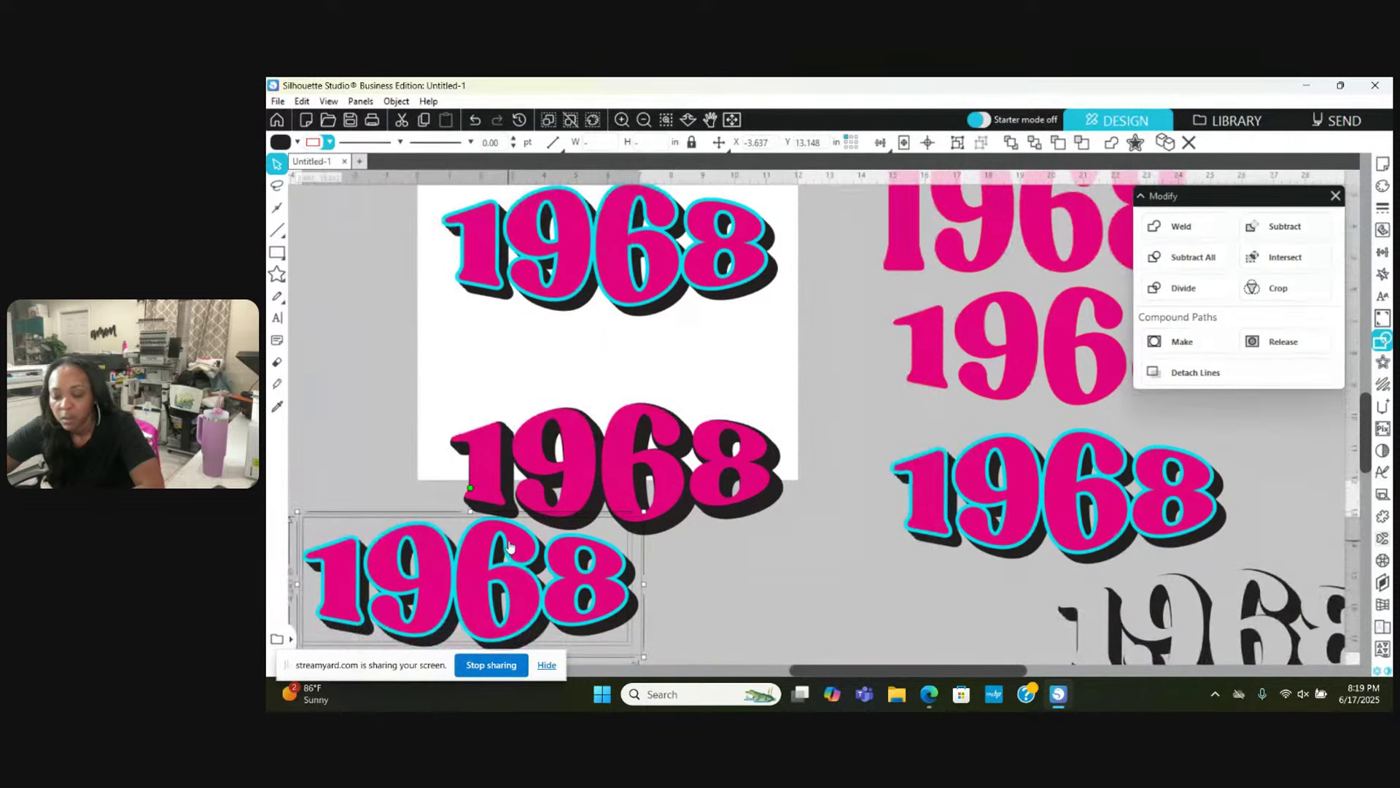
scroll(509, 547, down, 1)
drag(505, 567, 542, 588)
scroll(574, 403, up, 1)
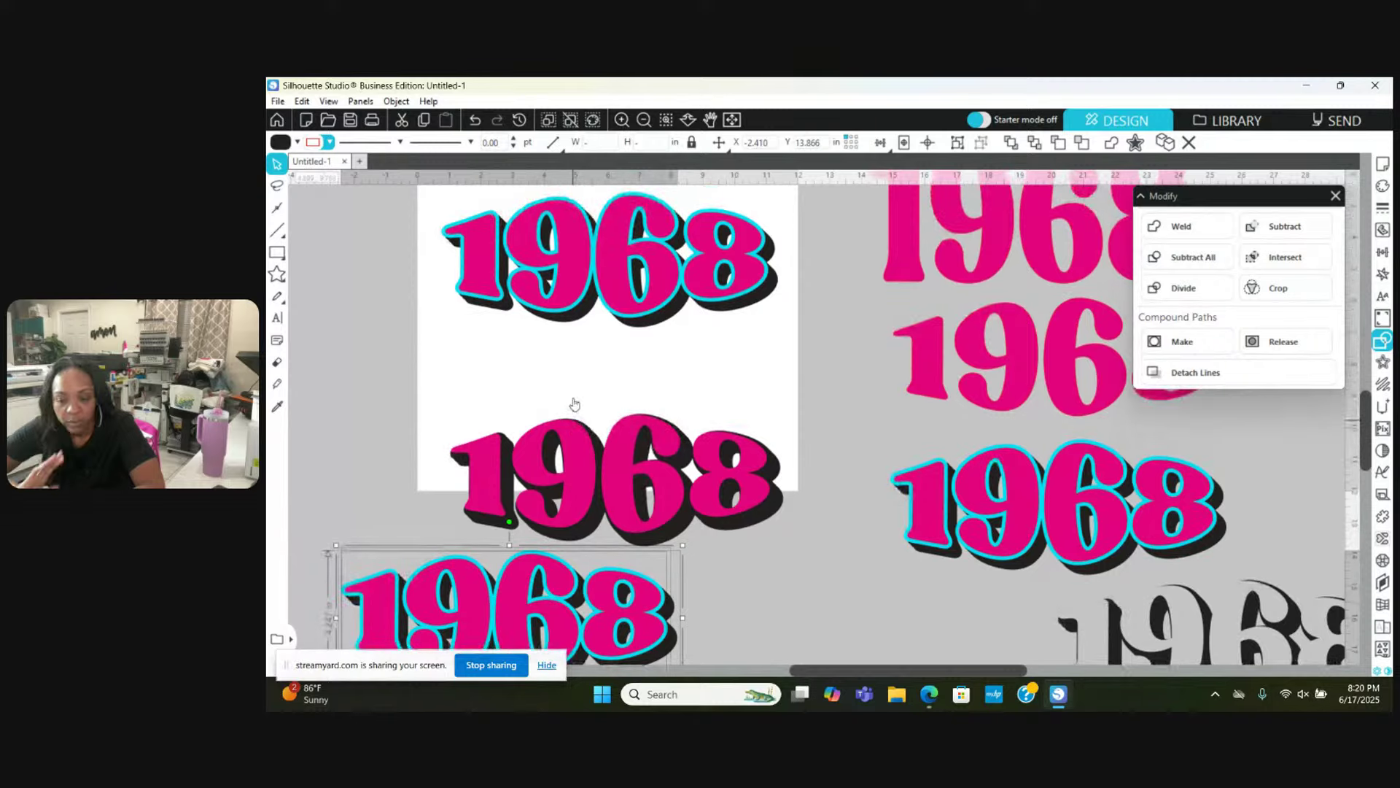
scroll(561, 174, up, 1)
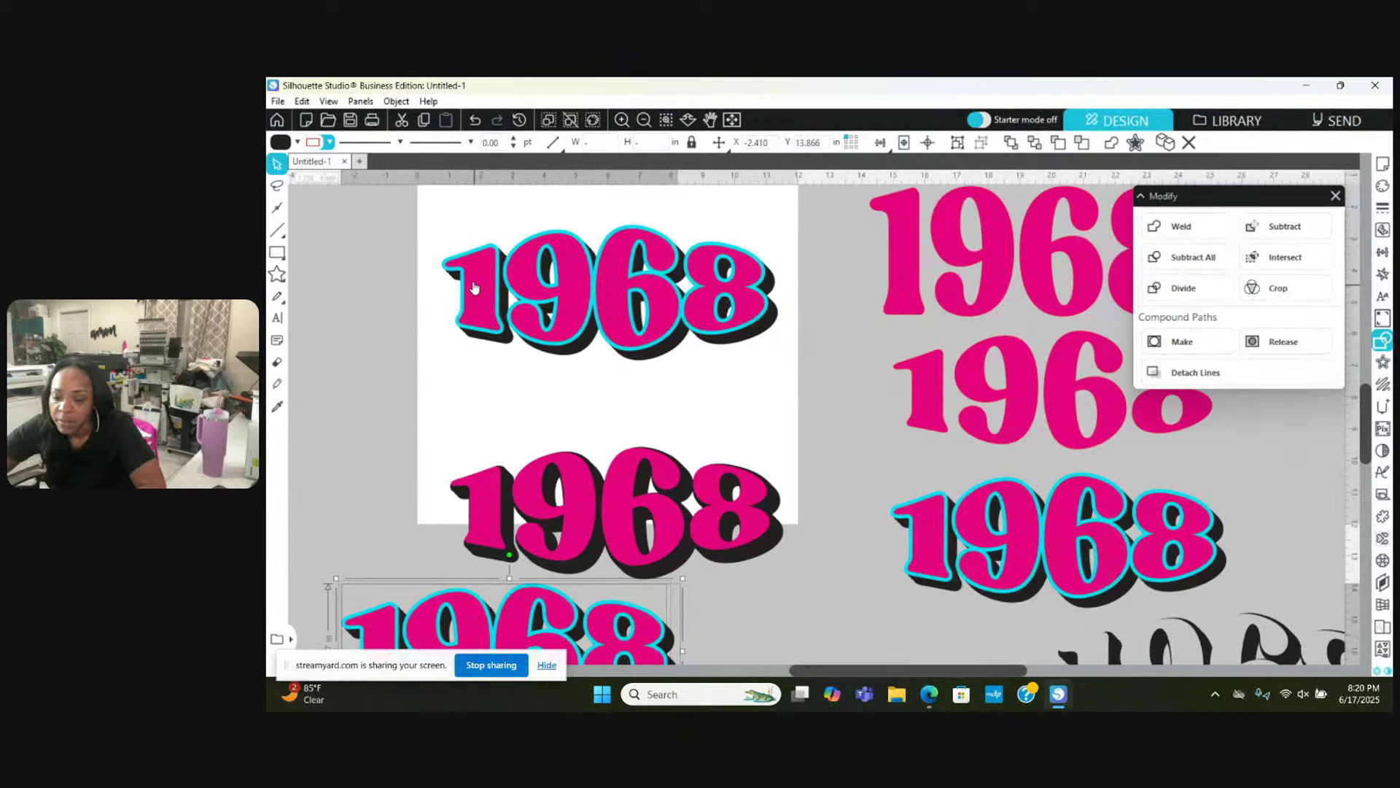
drag(470, 273, 511, 345)
click(475, 120)
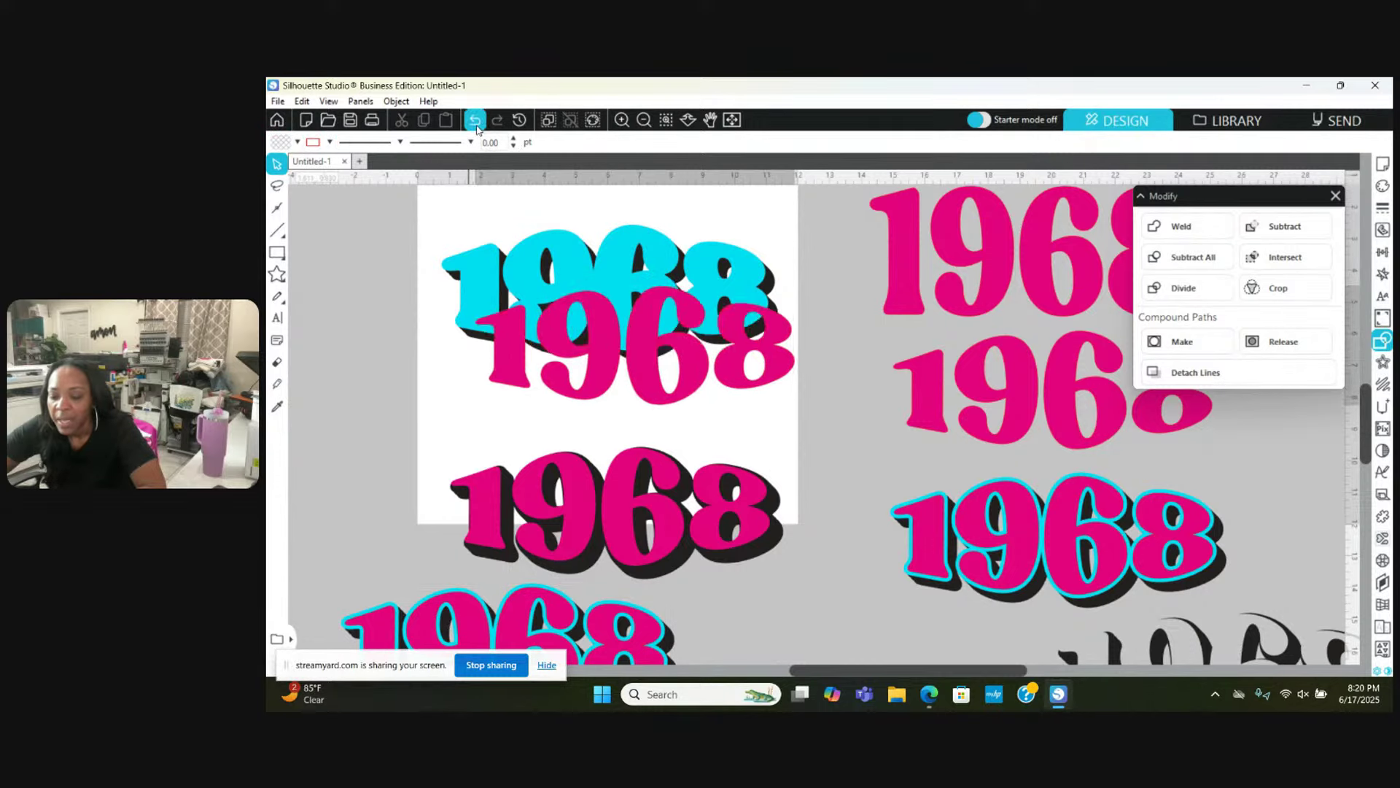
scroll(498, 236, up, 1)
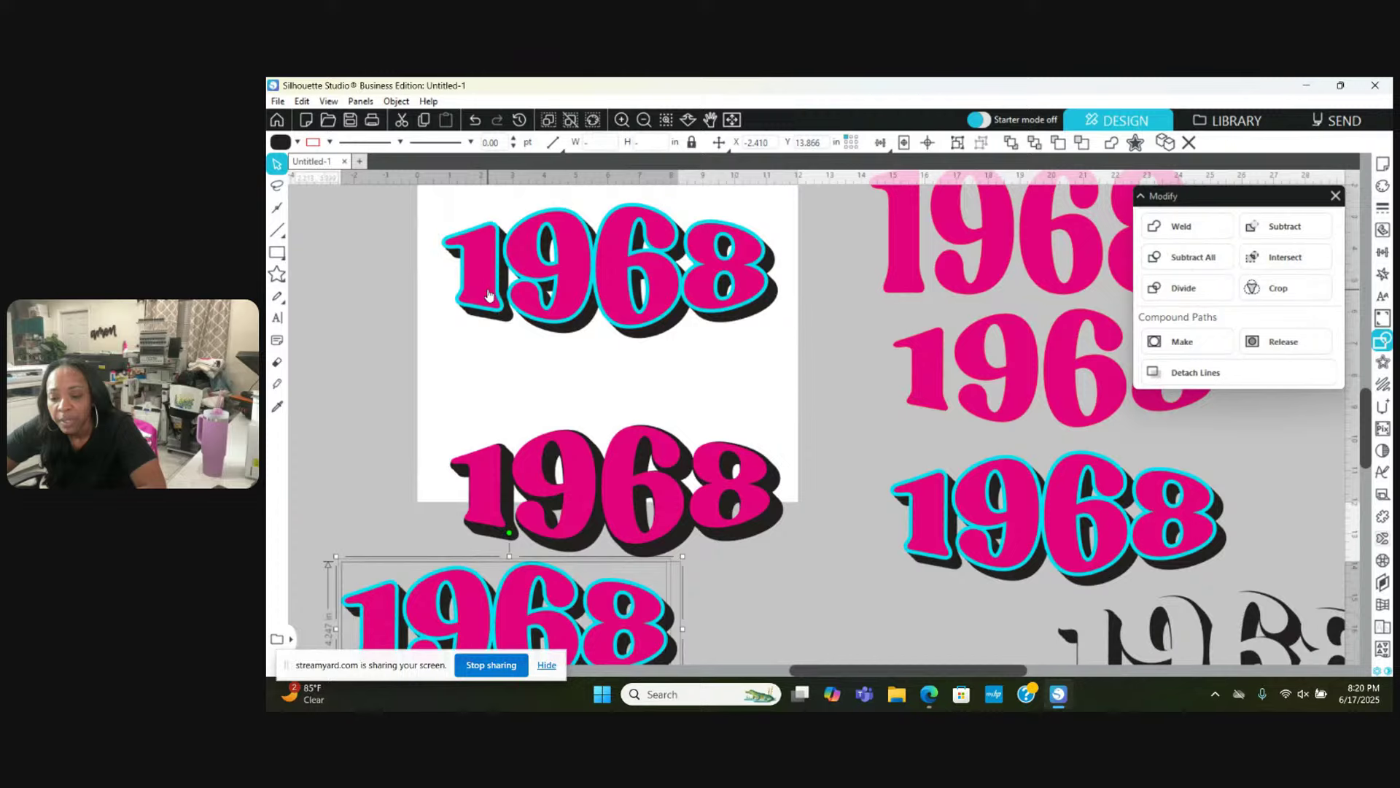
scroll(461, 272, up, 1)
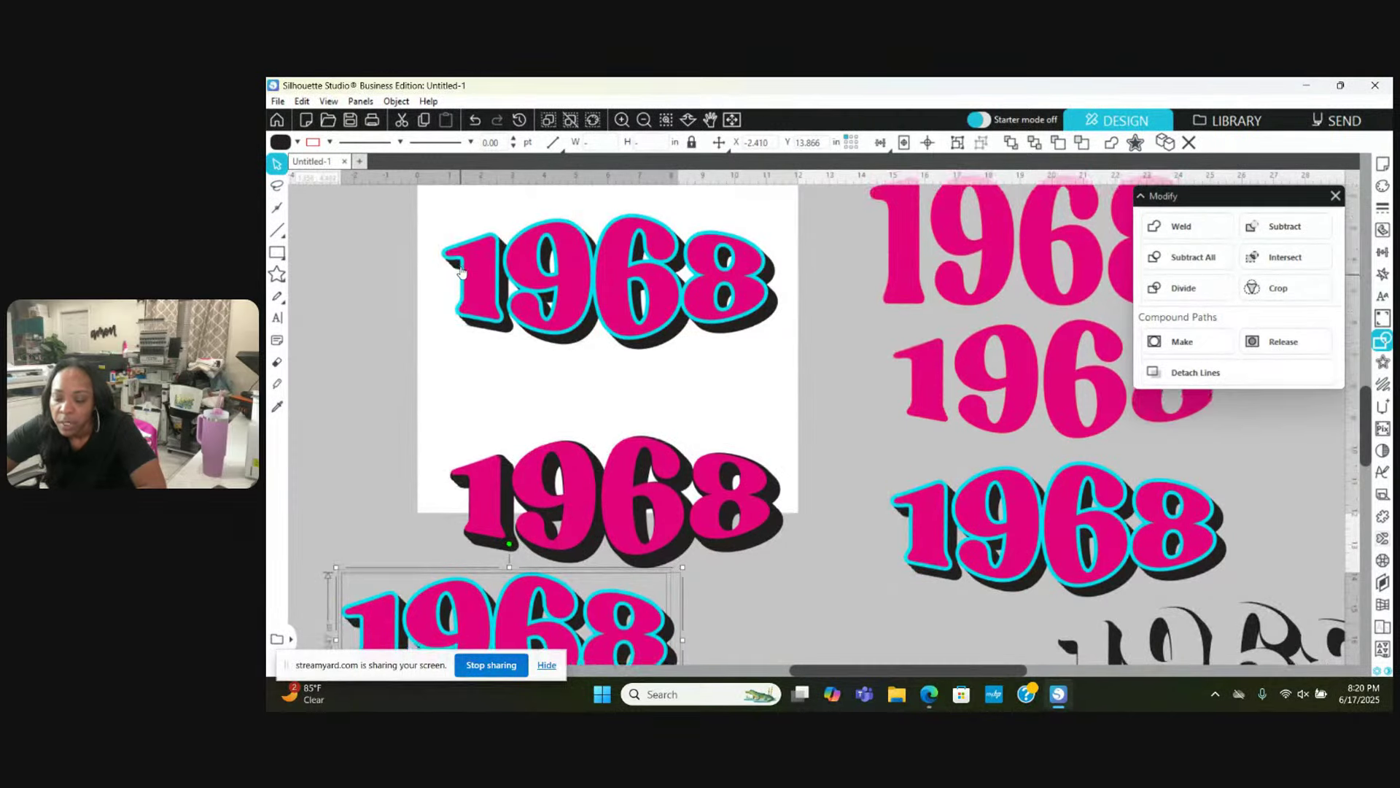
click(485, 270)
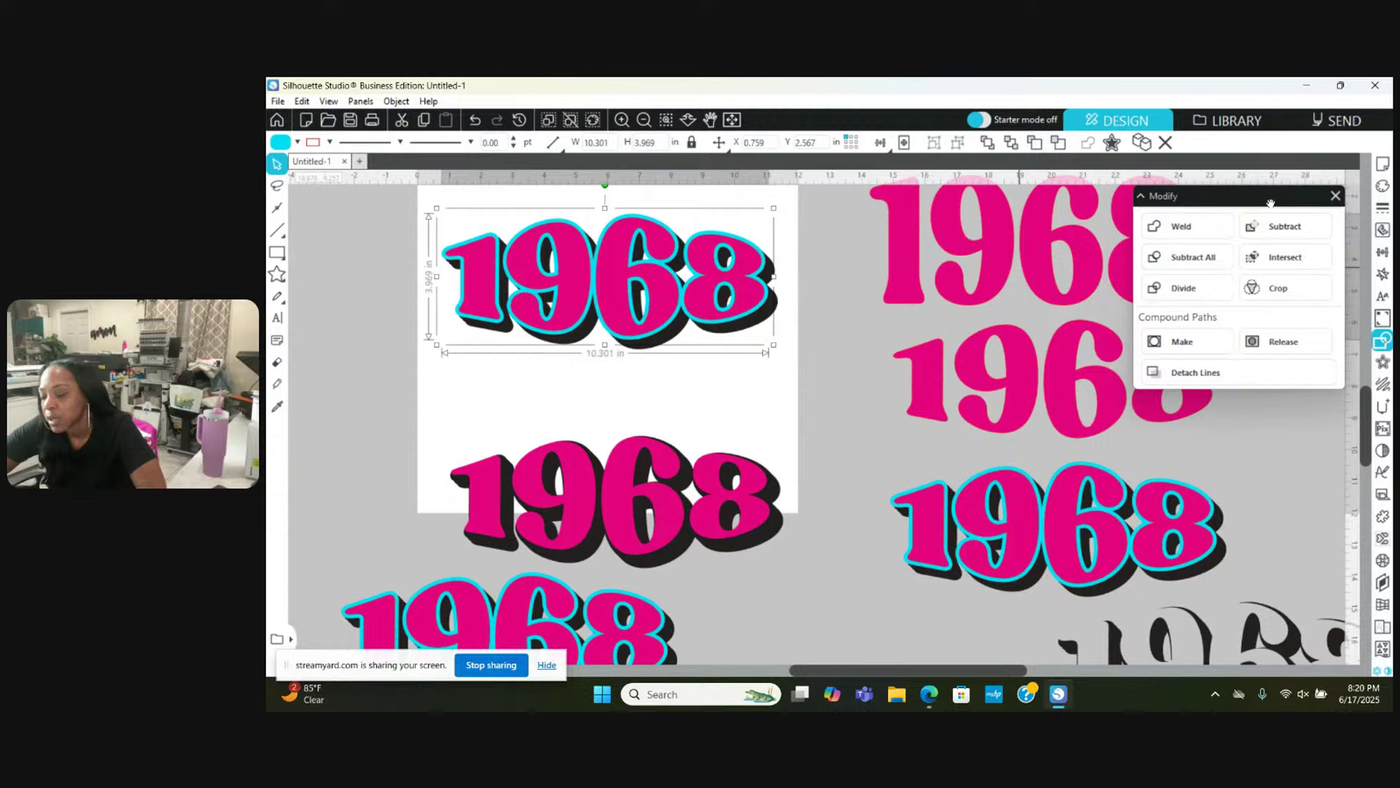
Step: Add a 0.125 in offset around the top 1968 design
drag(1271, 204, 1284, 383)
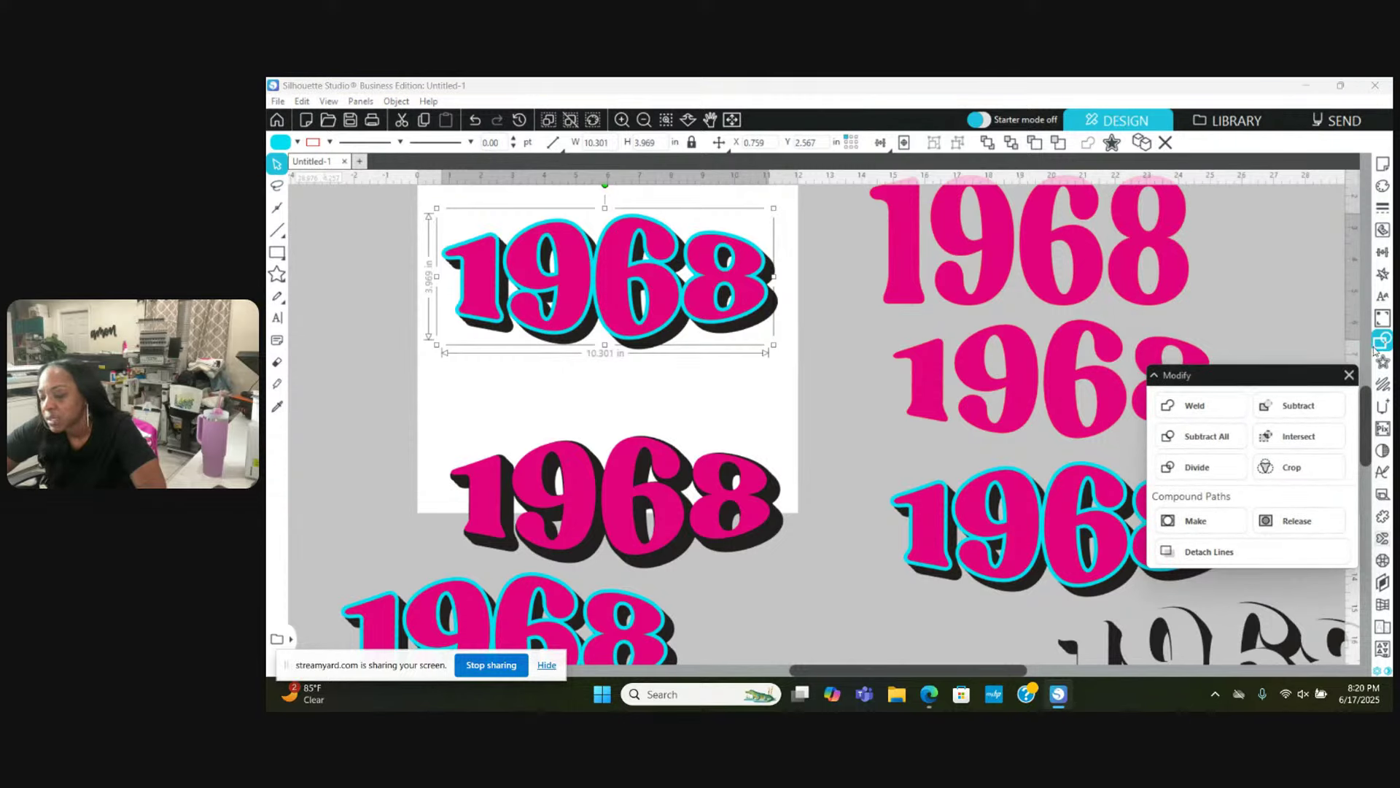
click(1383, 363)
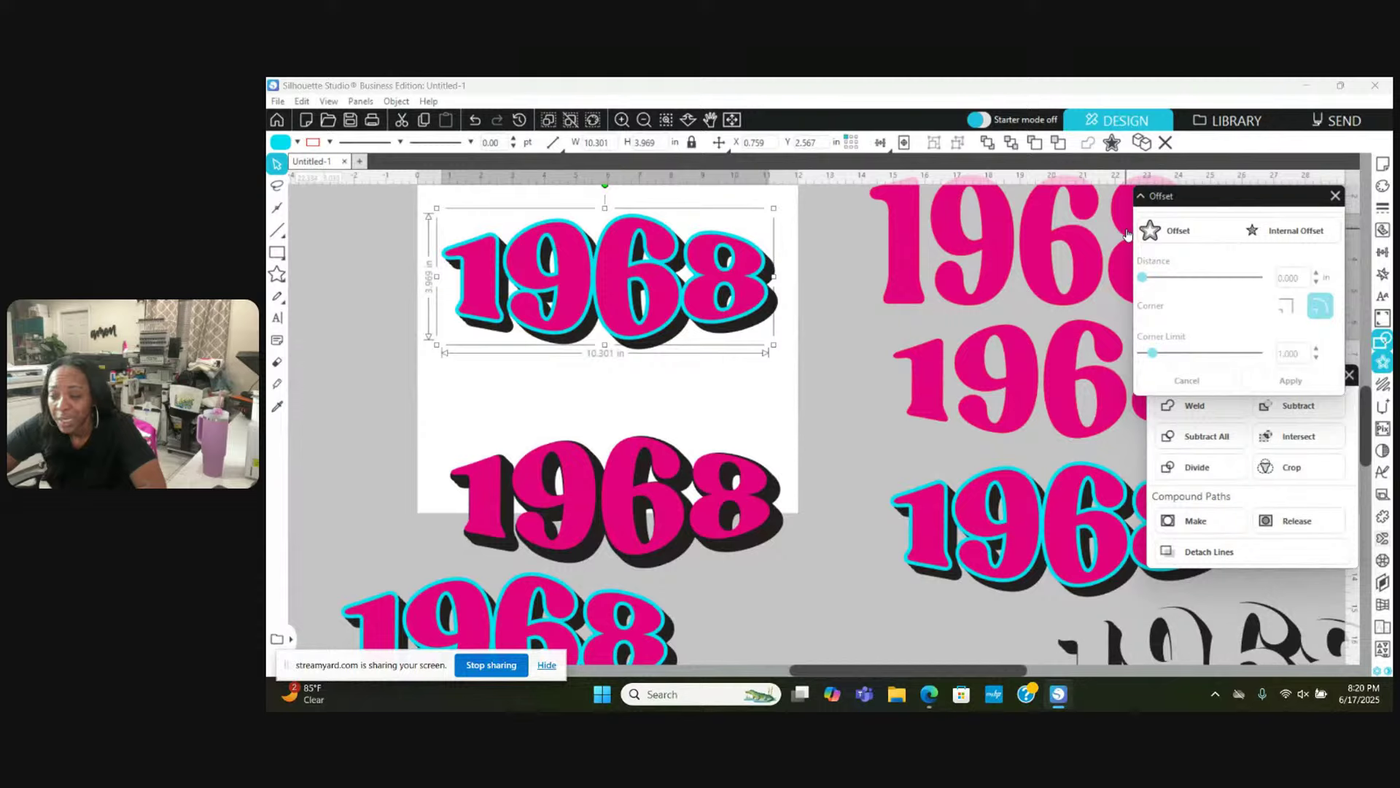
click(1169, 240)
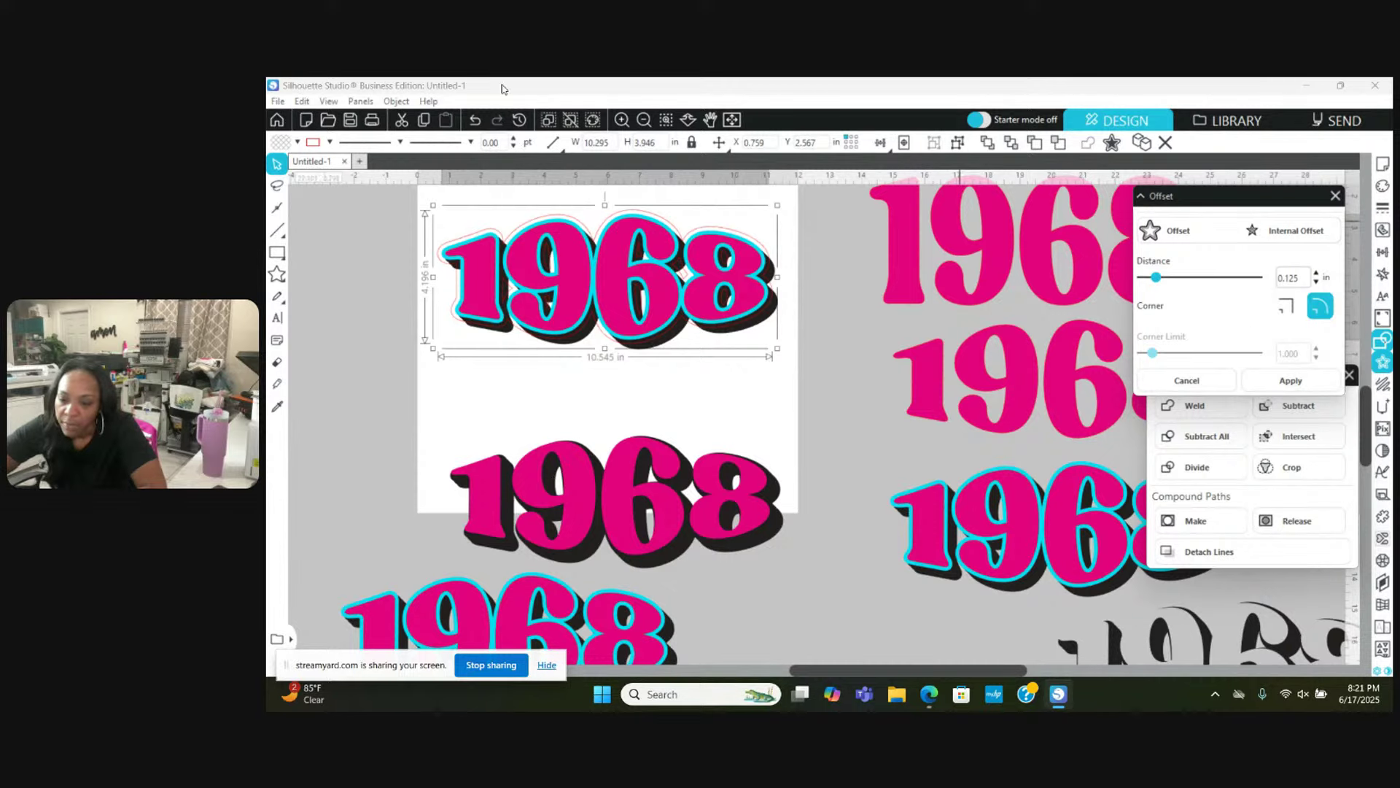
Step: Fill the new offset outline yellow and zoom out to see all designs
click(296, 141)
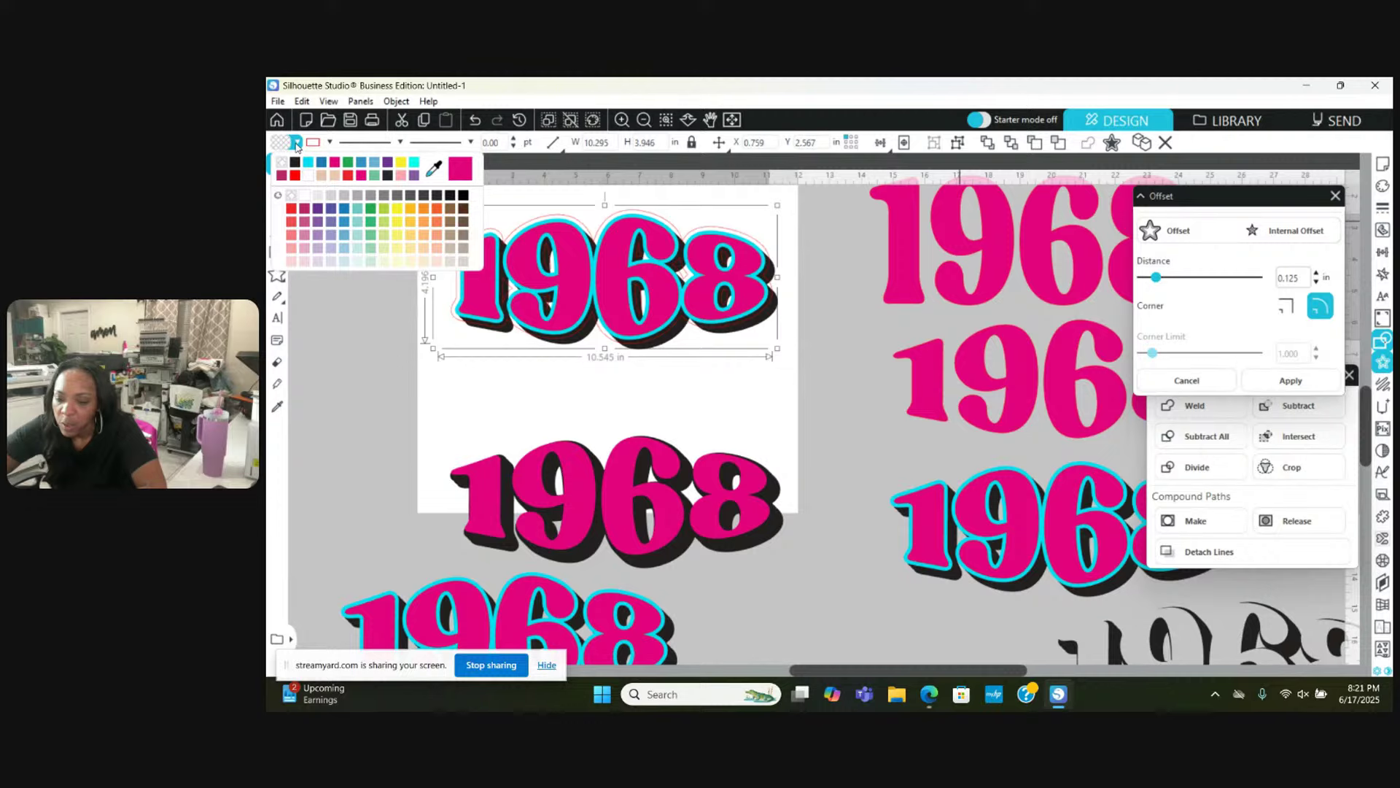
click(402, 161)
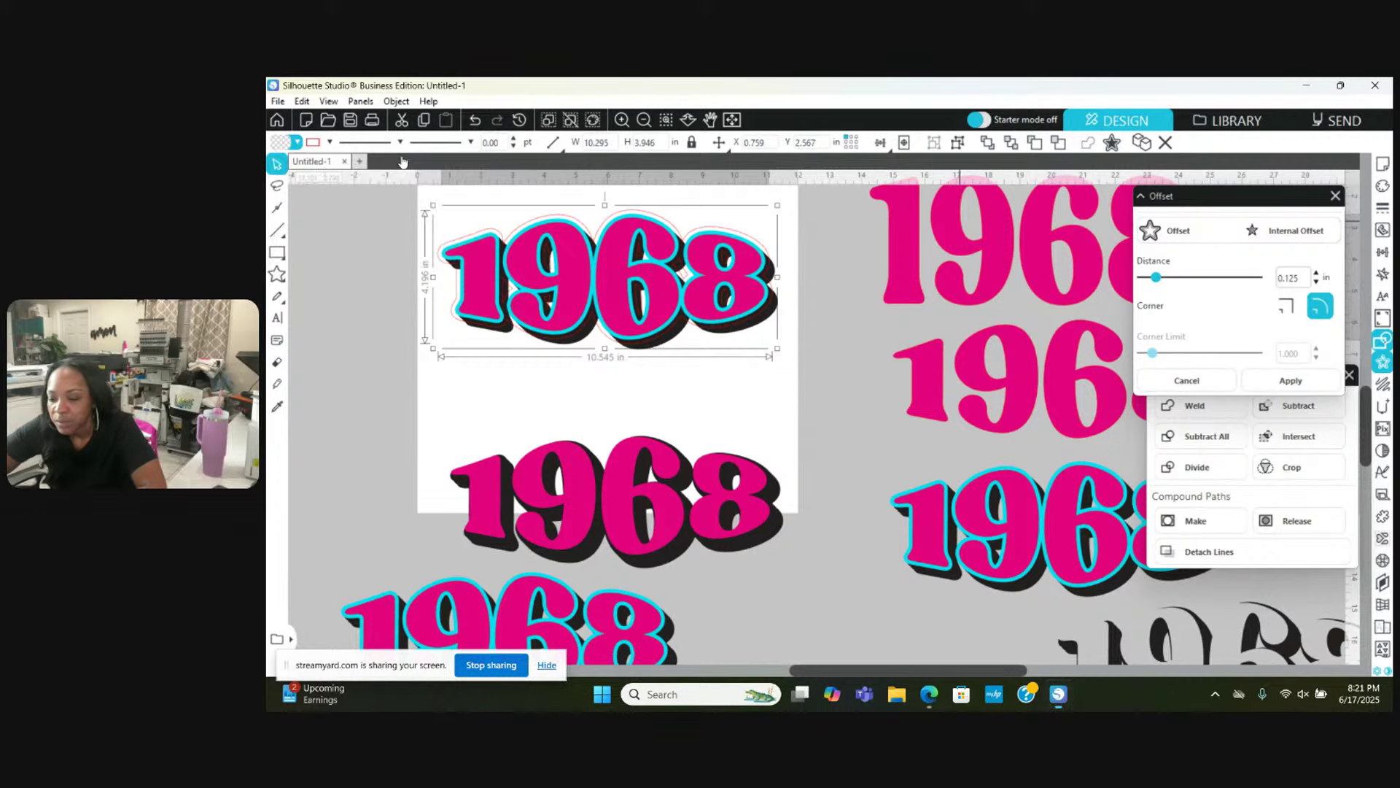
click(296, 142)
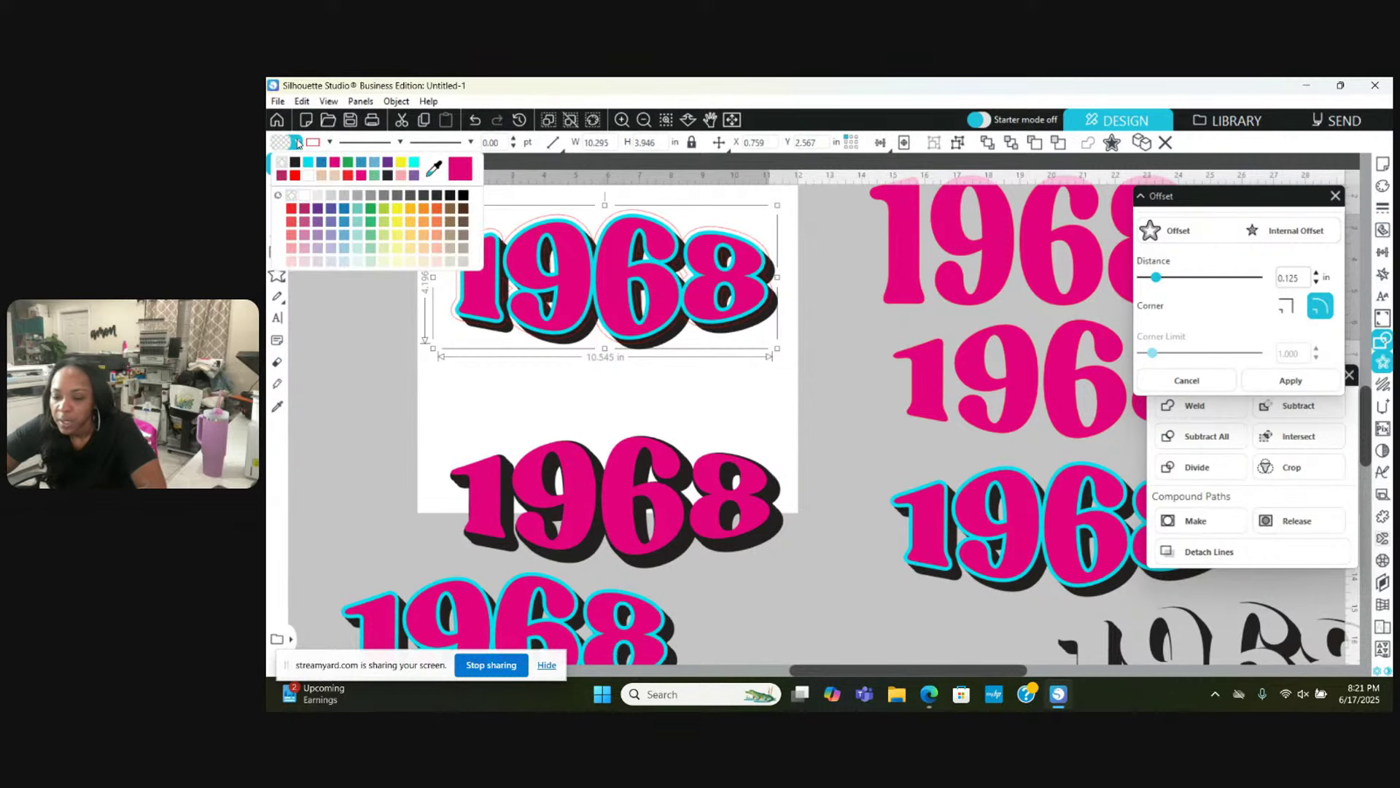
click(402, 164)
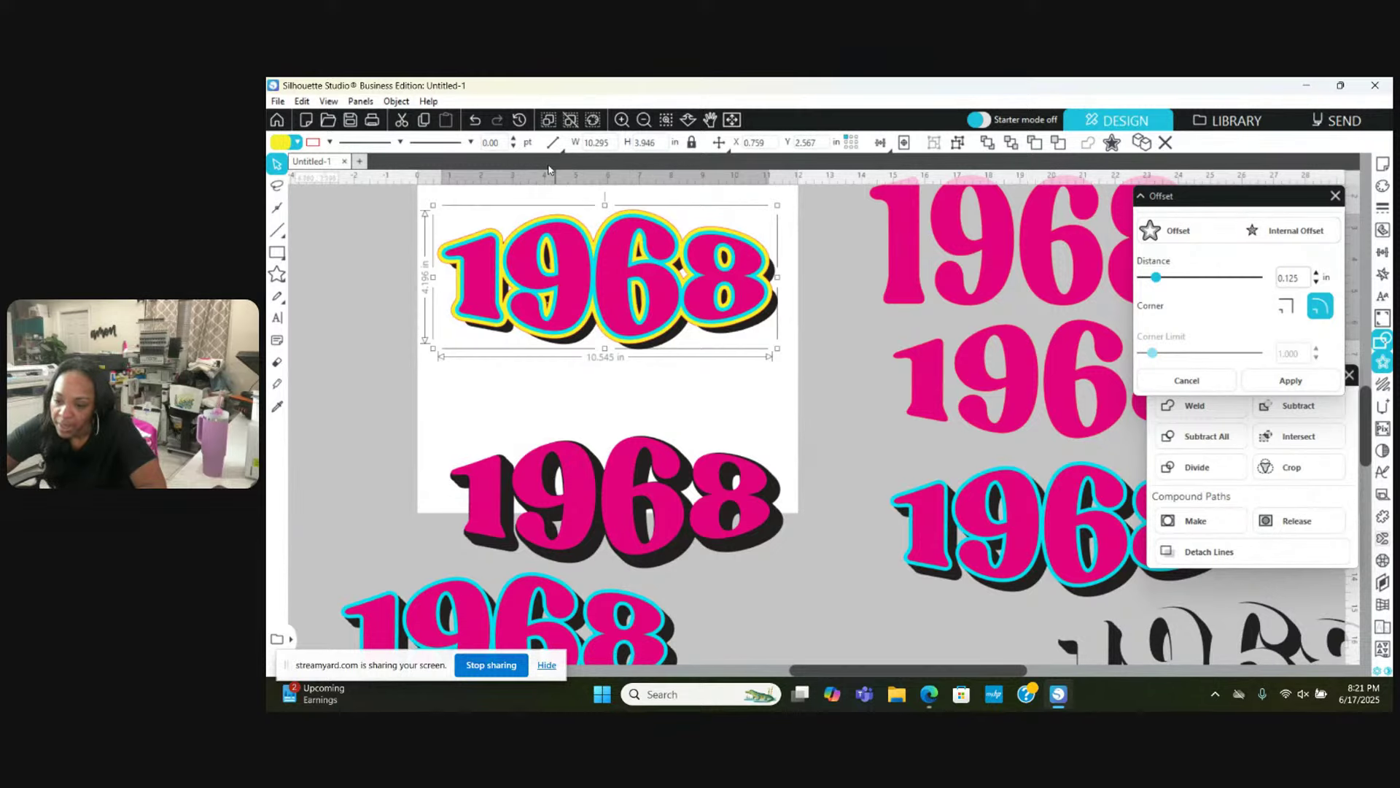
click(642, 120)
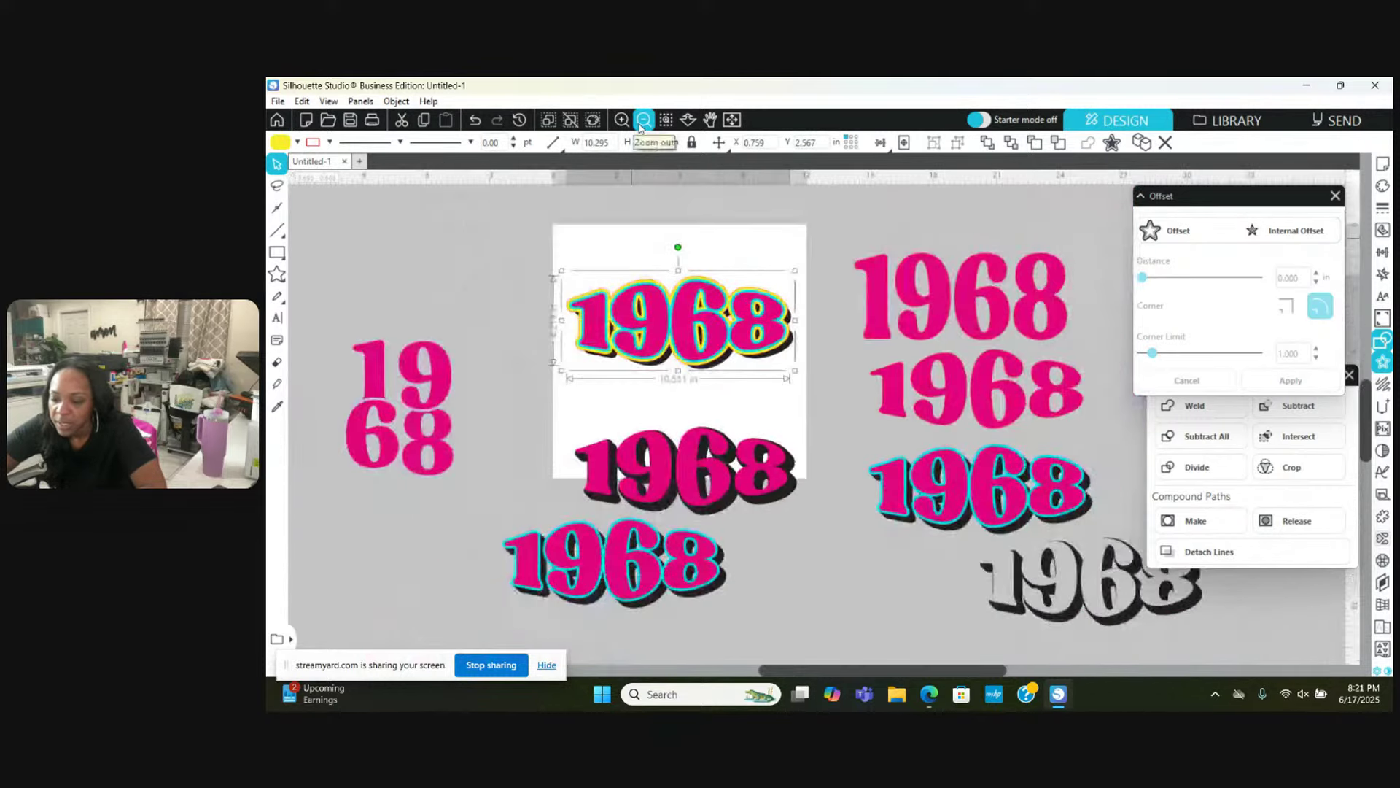
Step: Zoom in on the yellow-outlined 1968 and change its line colour
drag(574, 243, 387, 528)
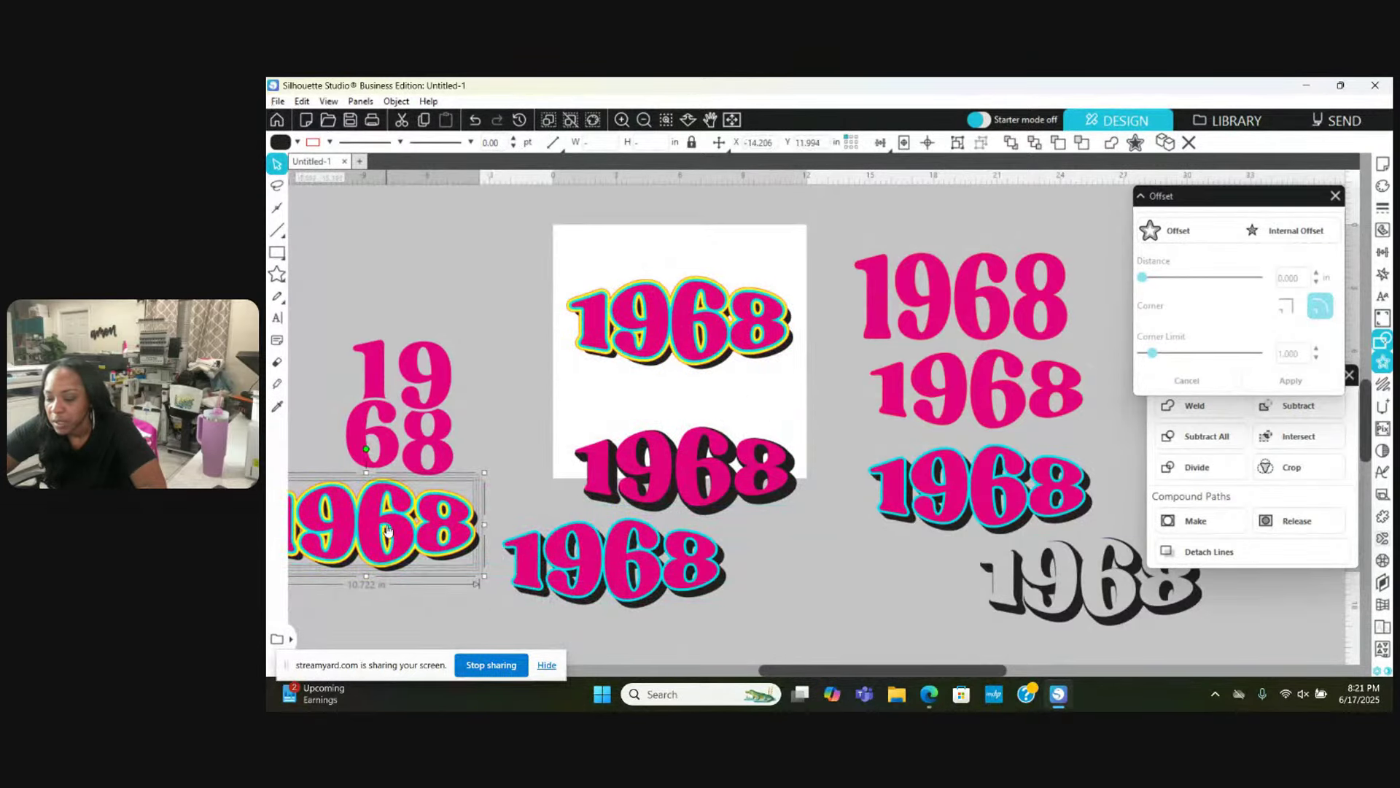
click(557, 273)
click(622, 119)
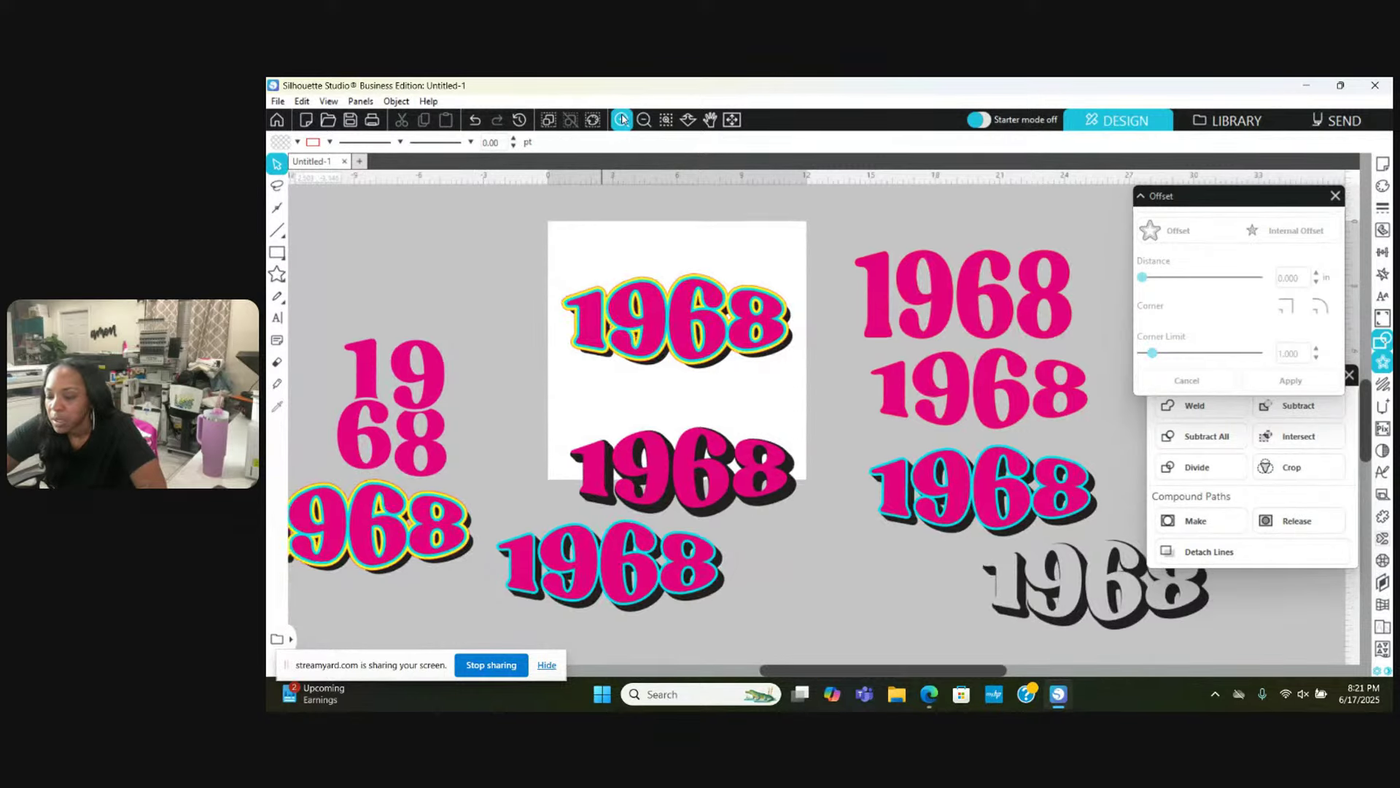
scroll(556, 285, up, 3)
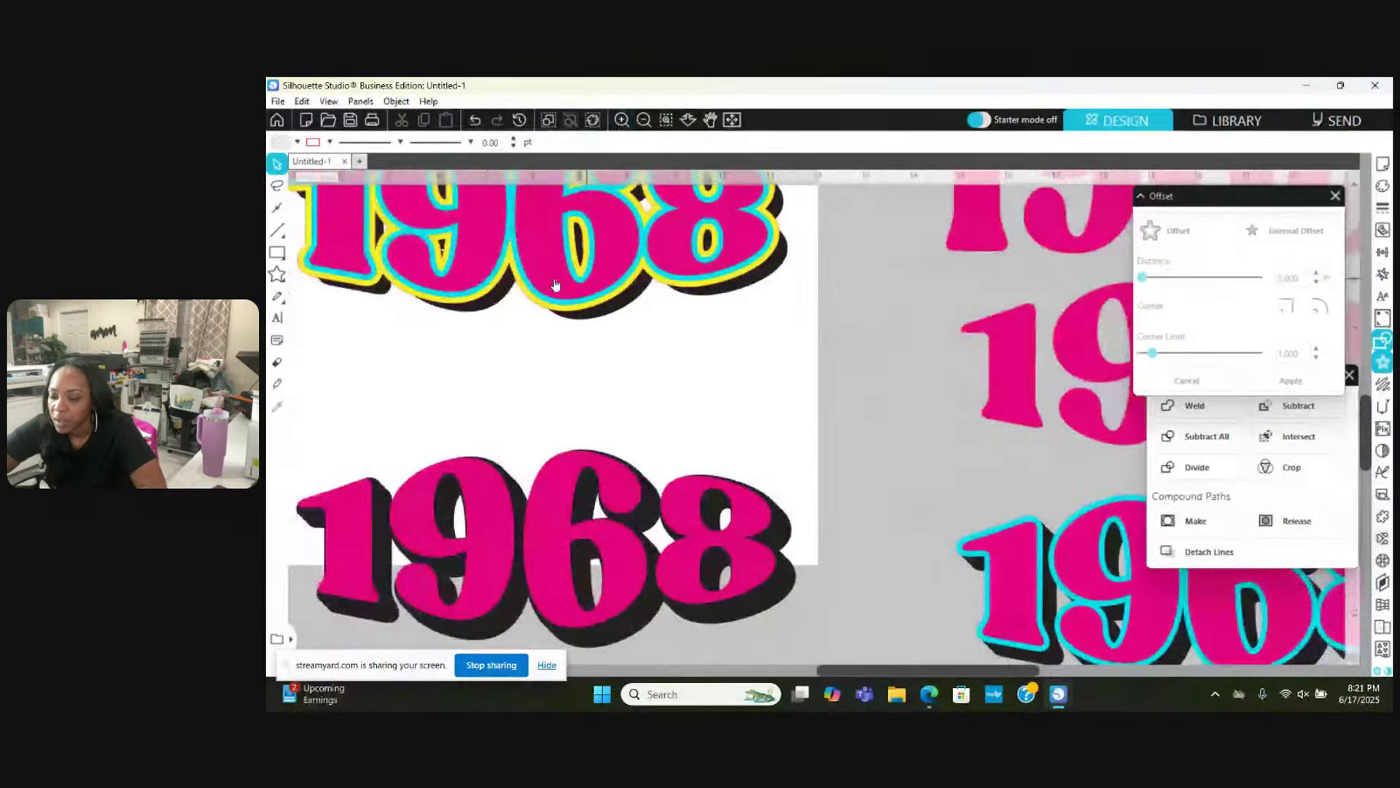
scroll(555, 284, up, 3)
scroll(555, 284, down, 2)
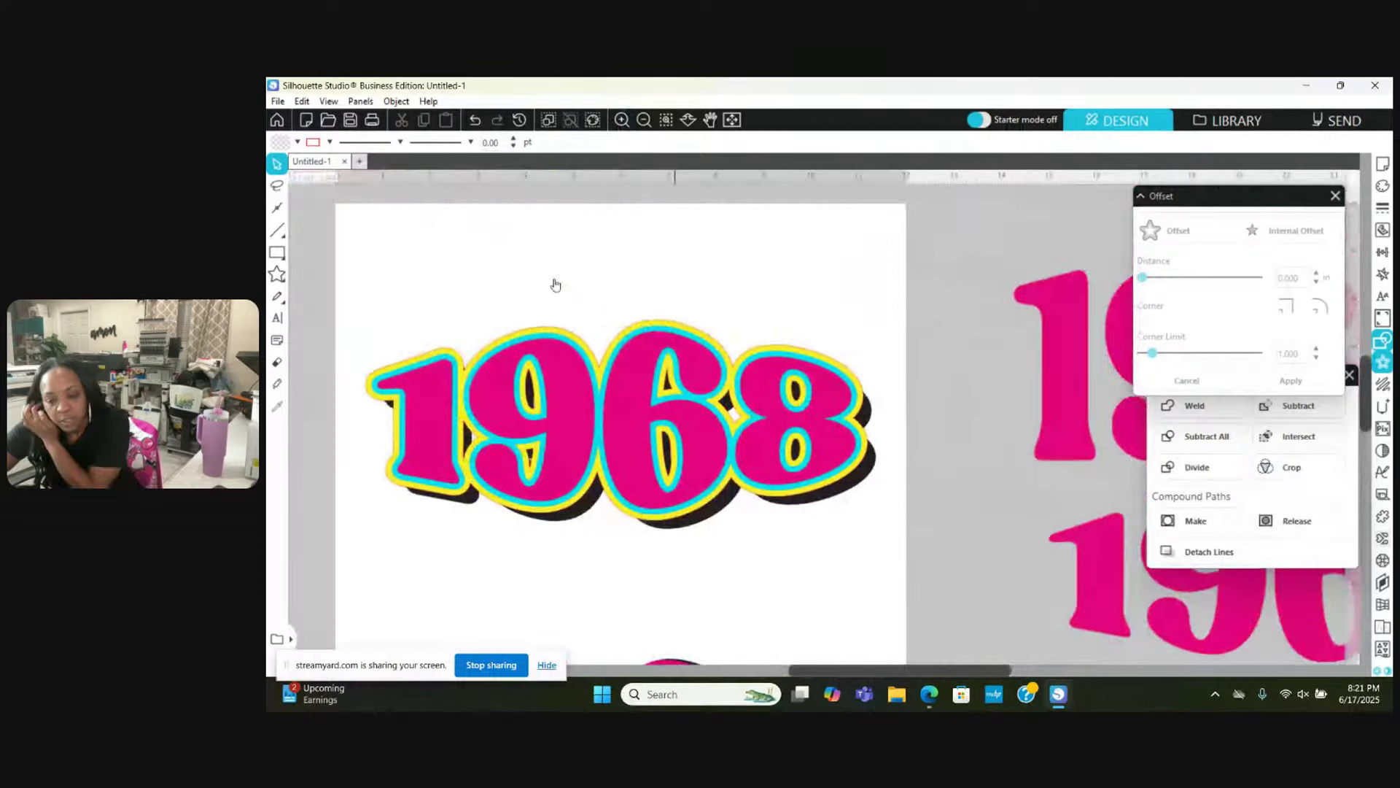
click(463, 353)
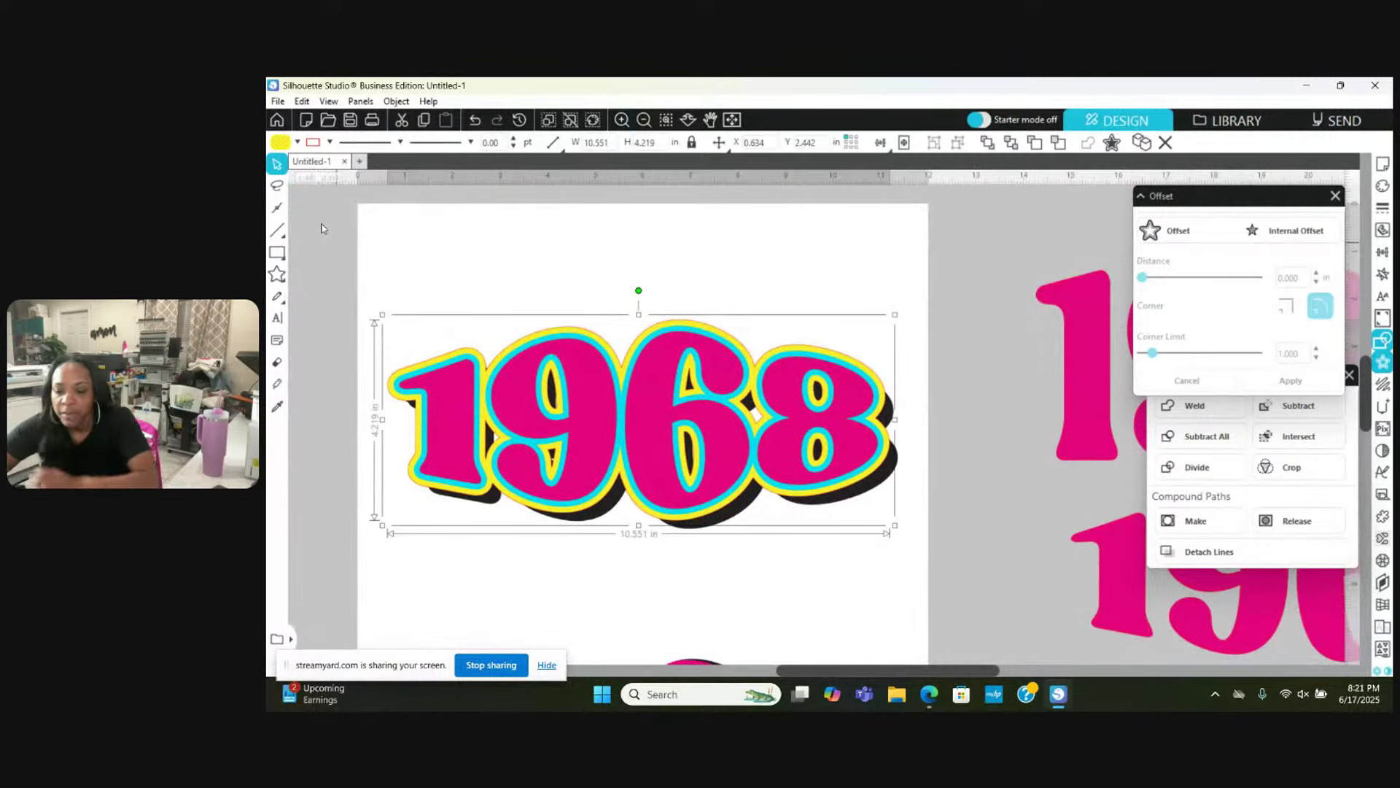
click(329, 143)
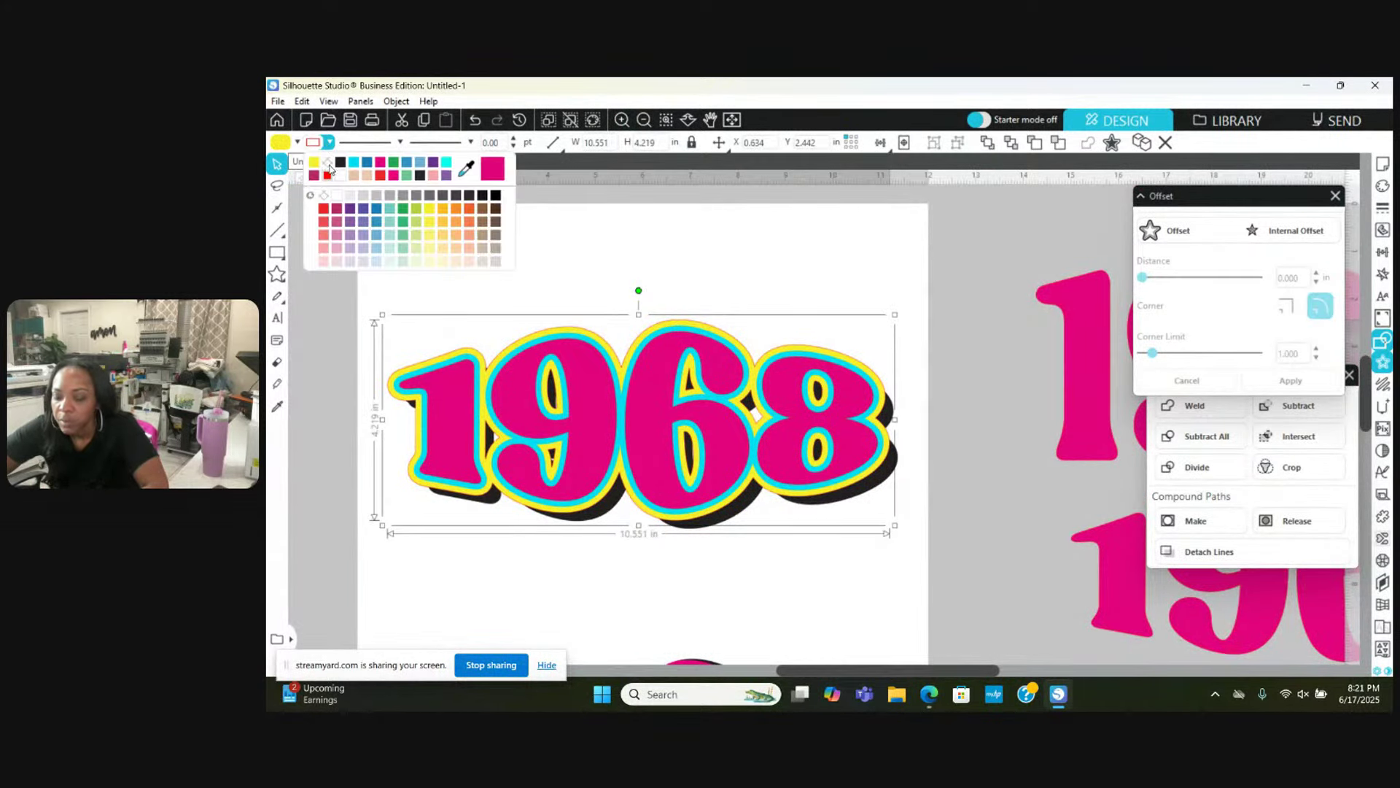
click(330, 167)
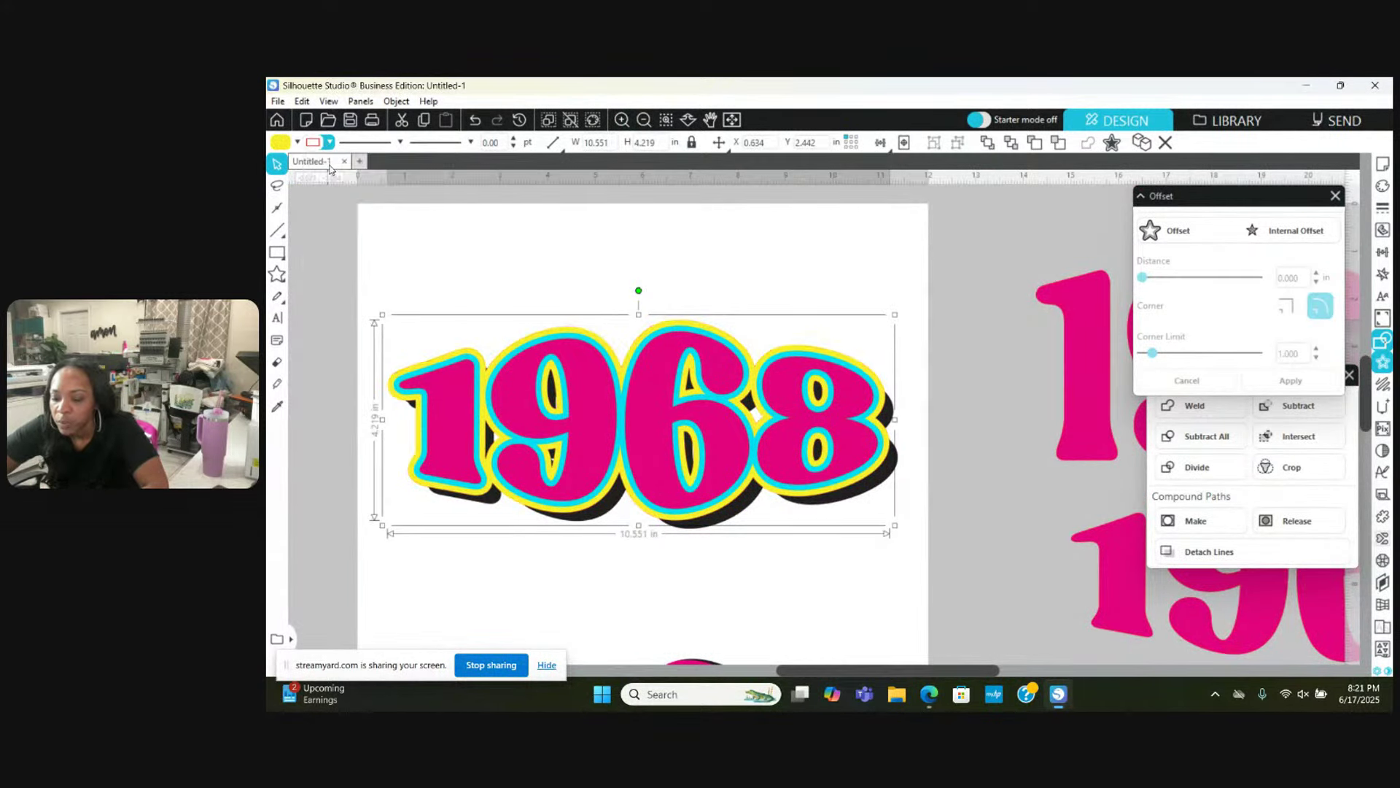
click(349, 384)
Step: Subtract the yellow offset outline from the black shadow and group the pieces
click(391, 388)
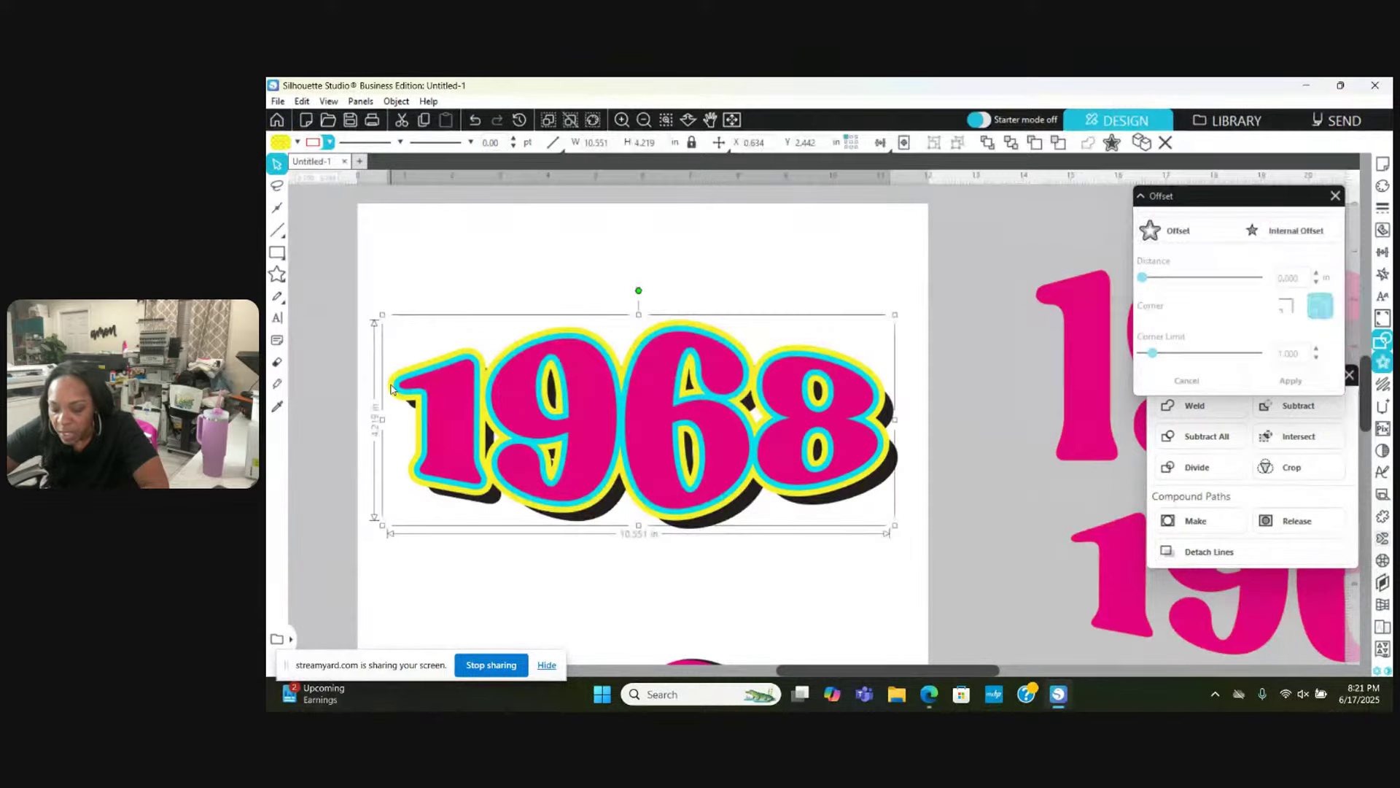
shift+click(600, 515)
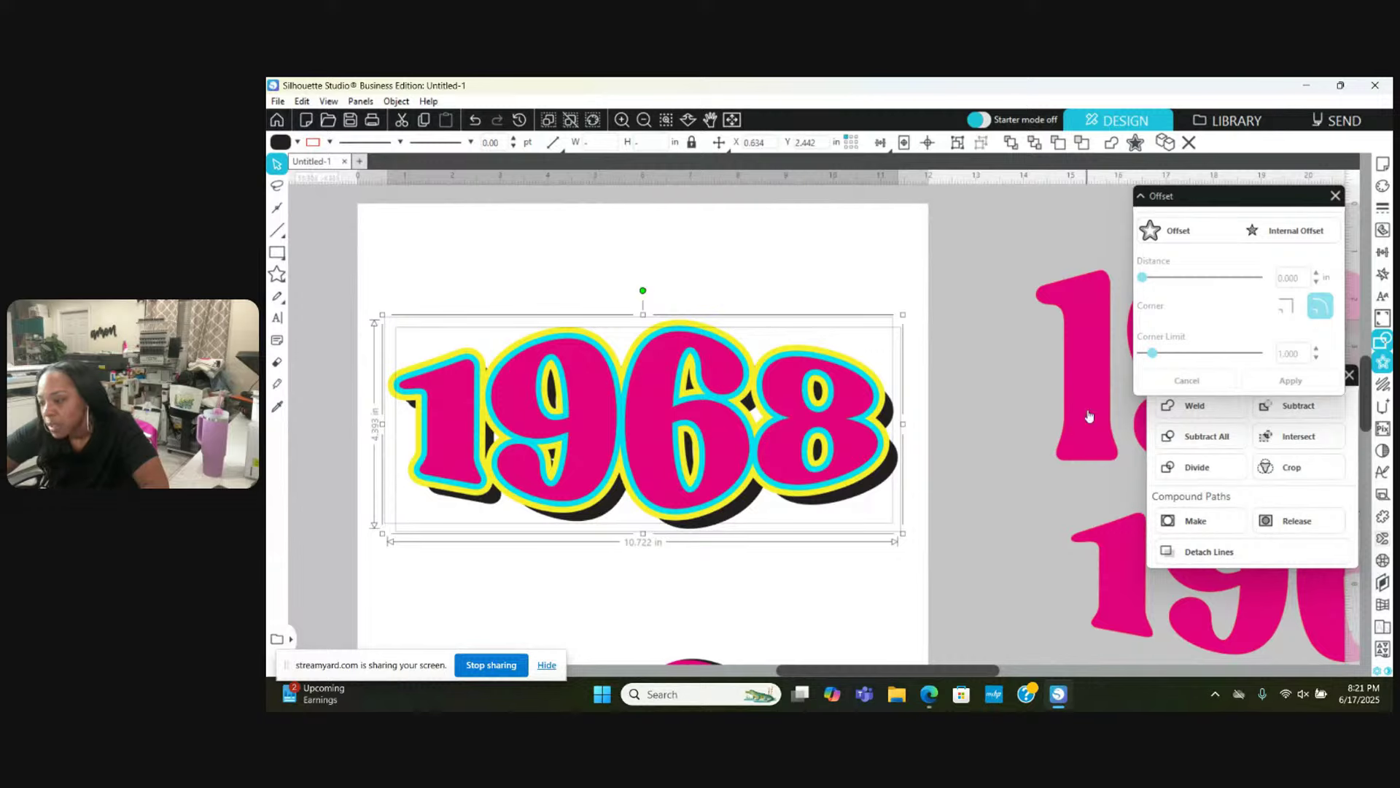
click(1354, 475)
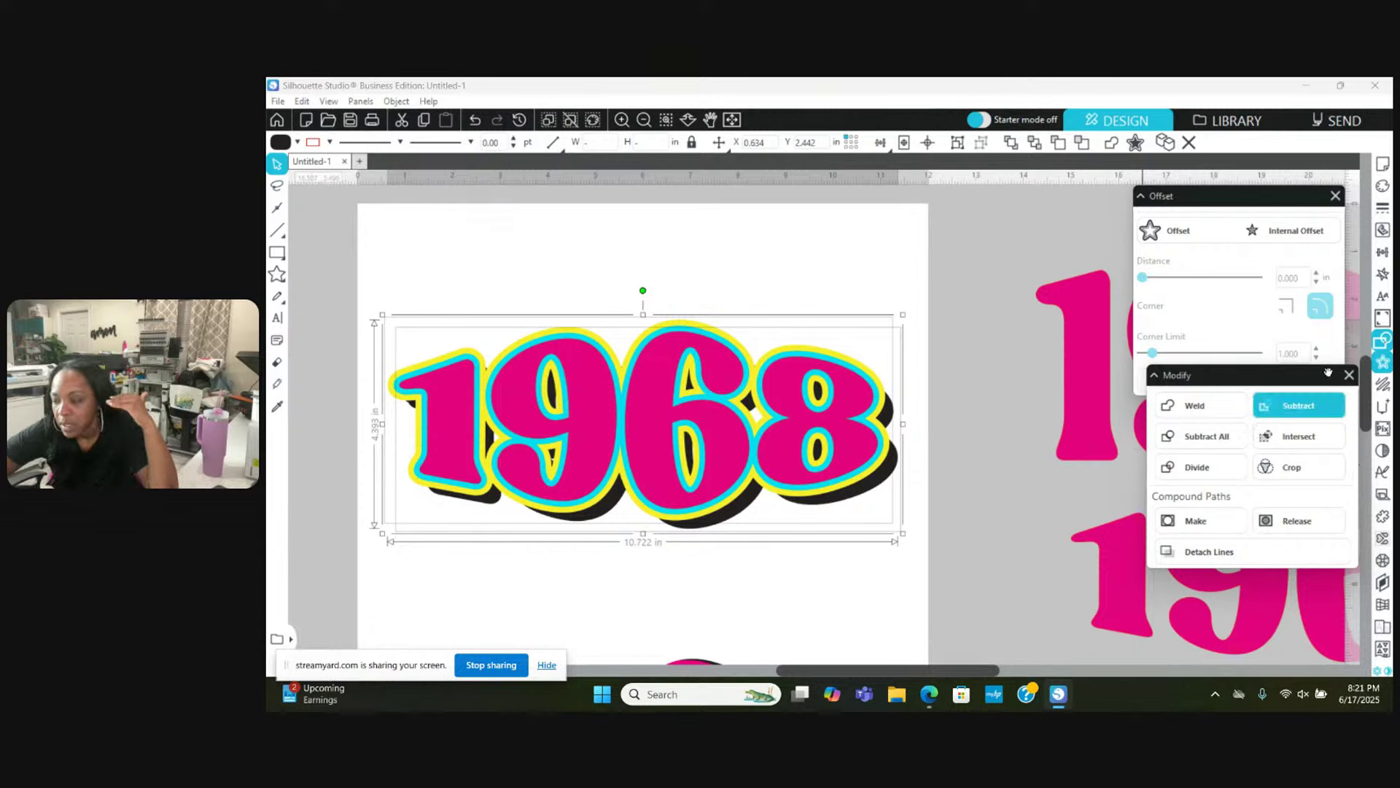
click(1291, 414)
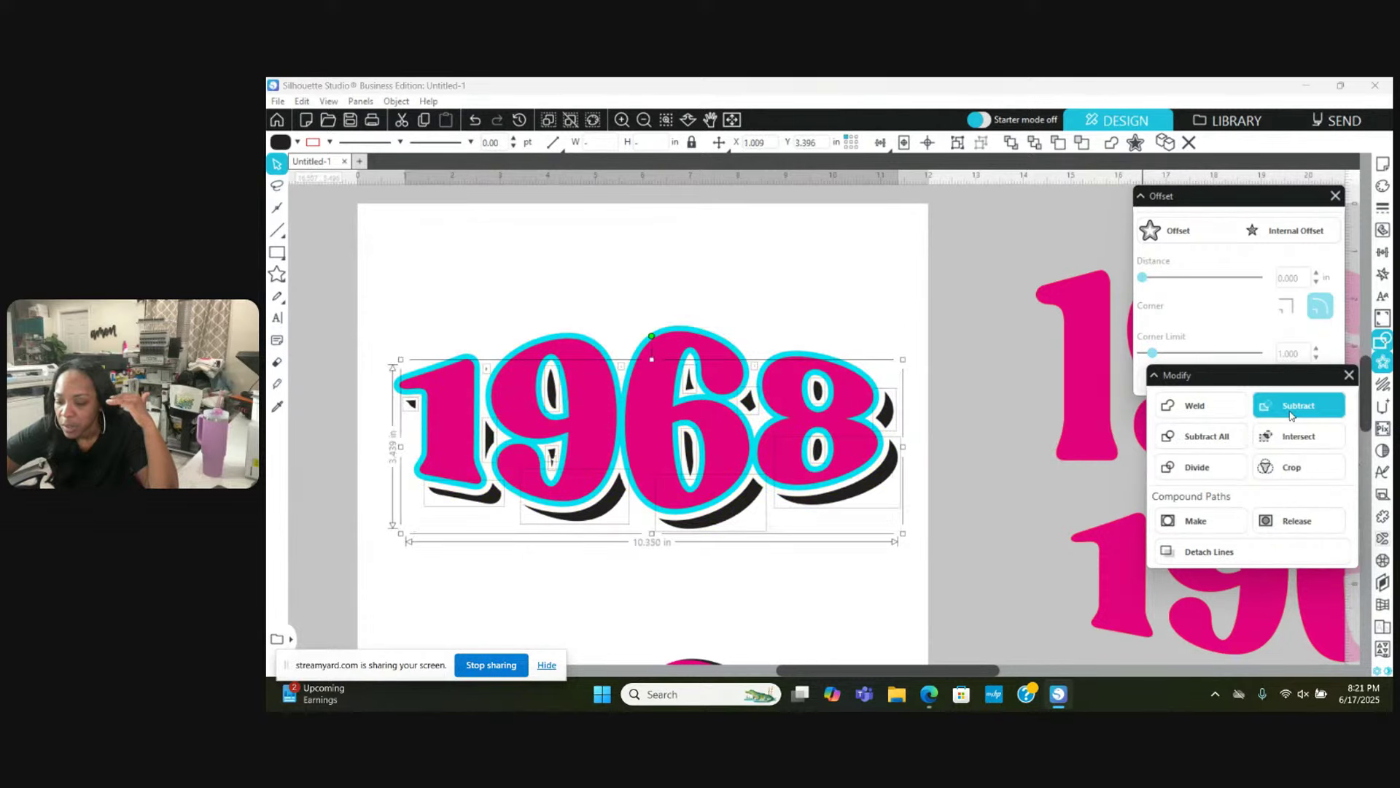
right_click(799, 265)
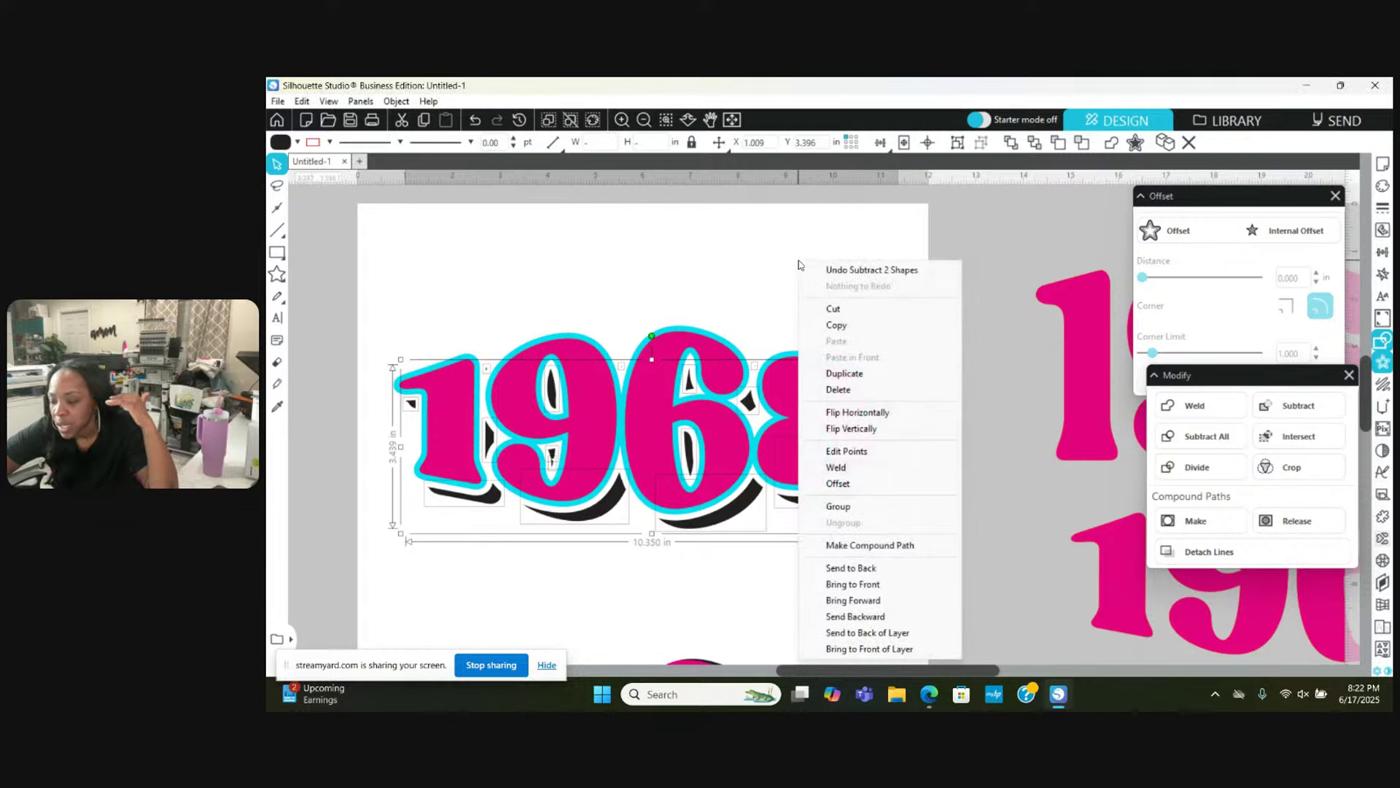
click(878, 515)
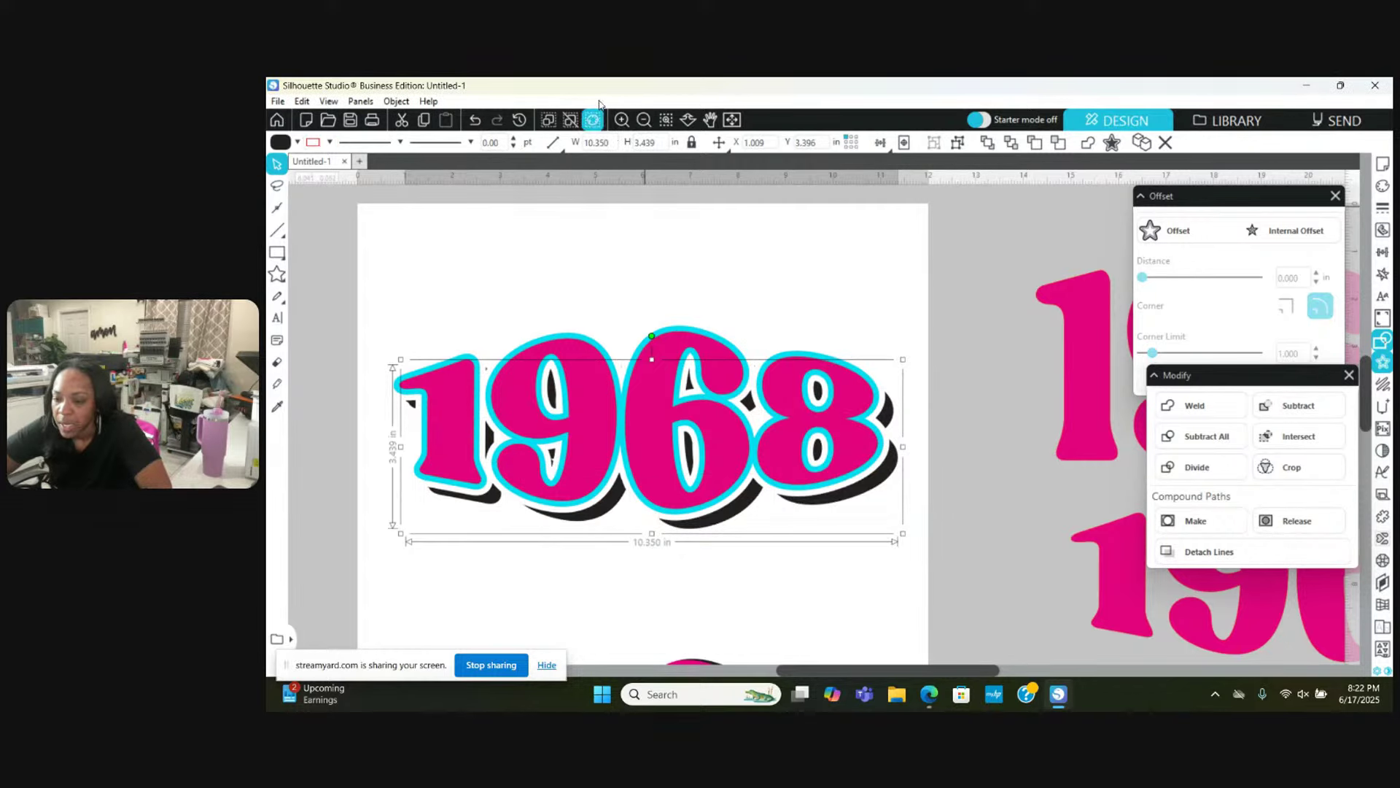
Step: Make the 1968 pieces one compound path with black fill and line colour
click(645, 121)
click(644, 121)
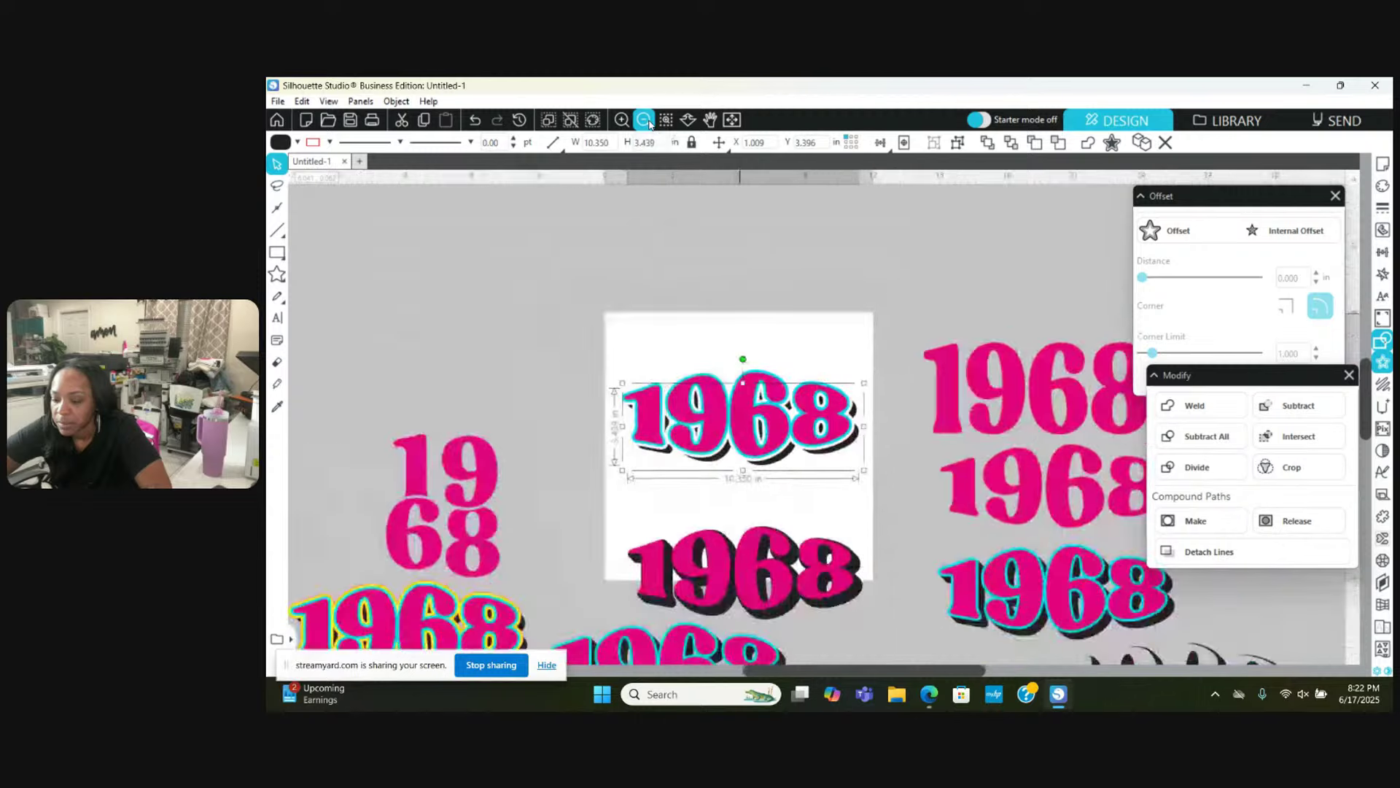
click(645, 121)
right_click(739, 255)
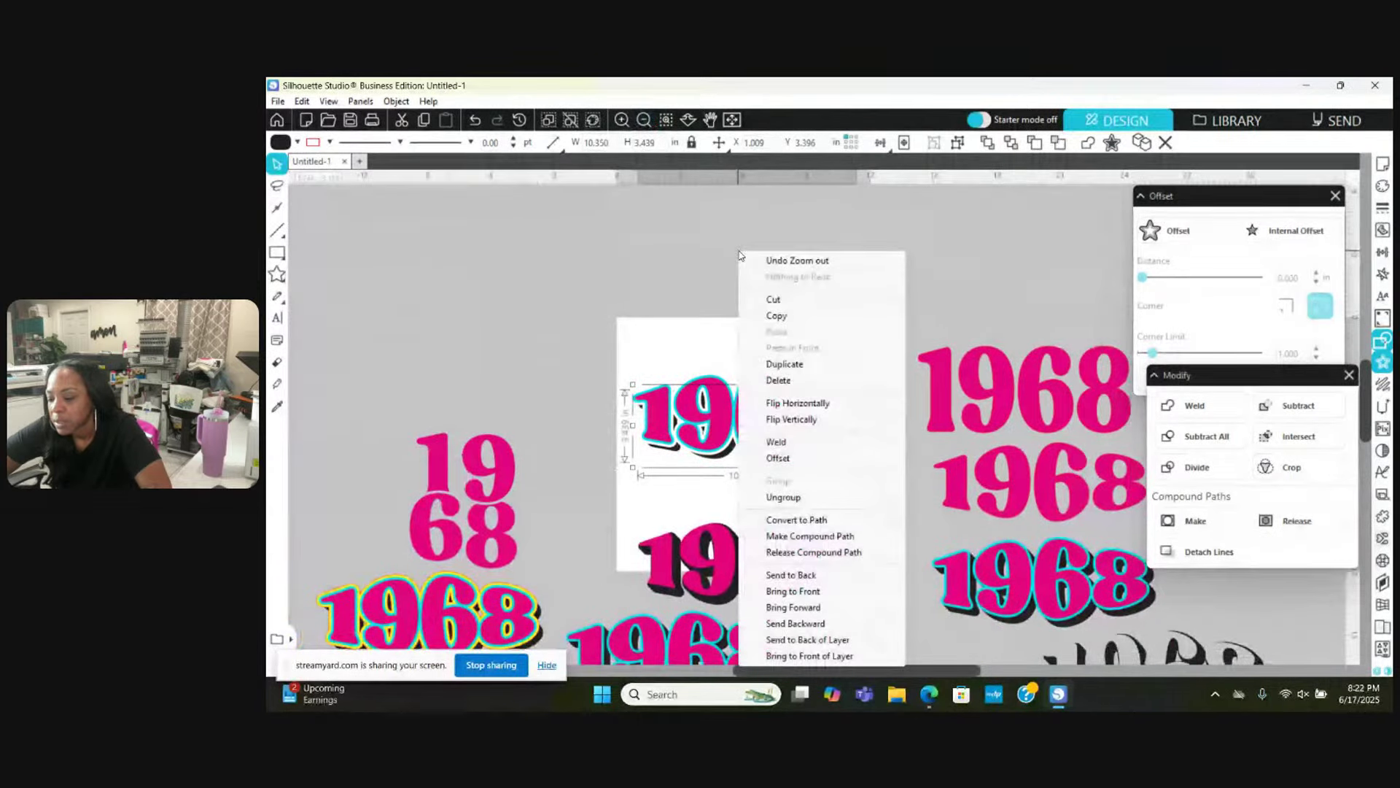
click(799, 535)
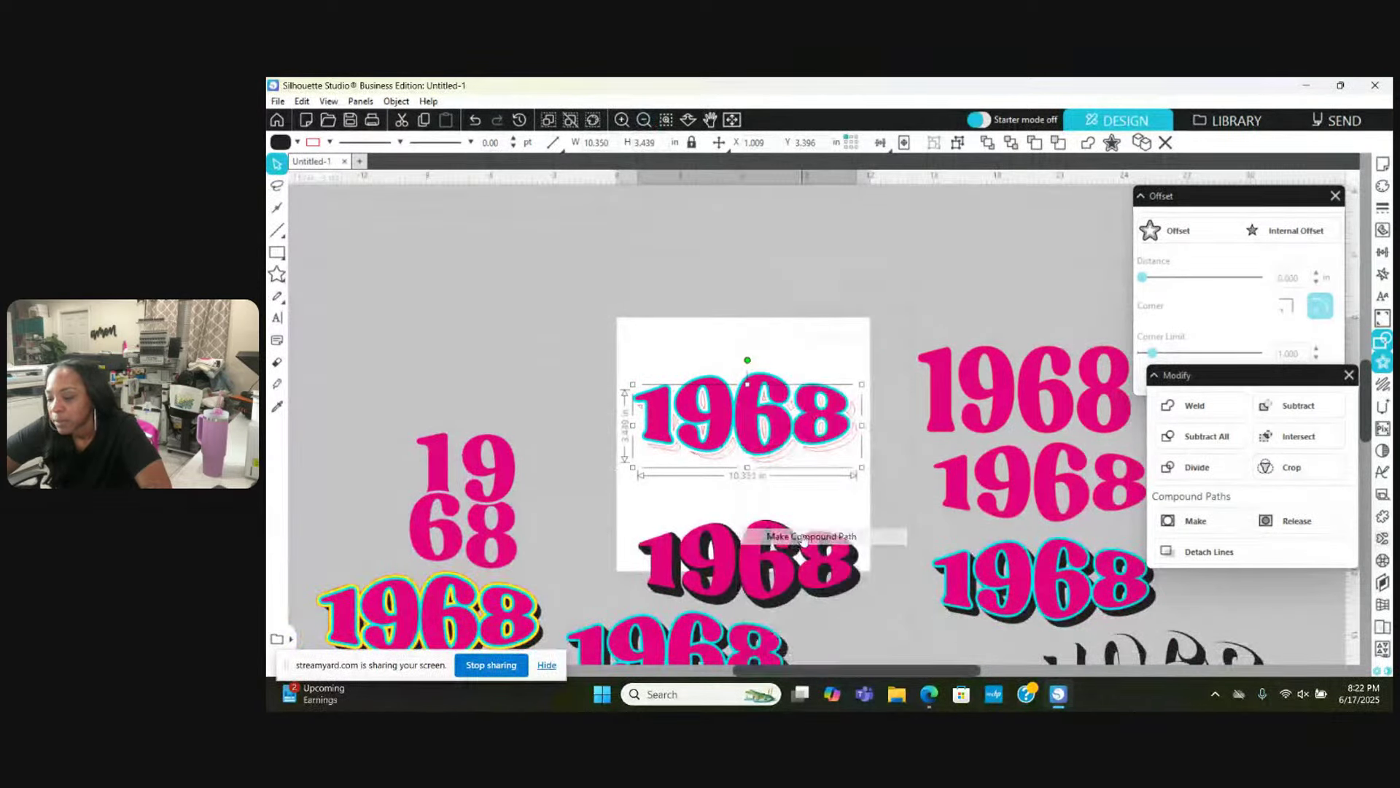
click(297, 142)
click(306, 163)
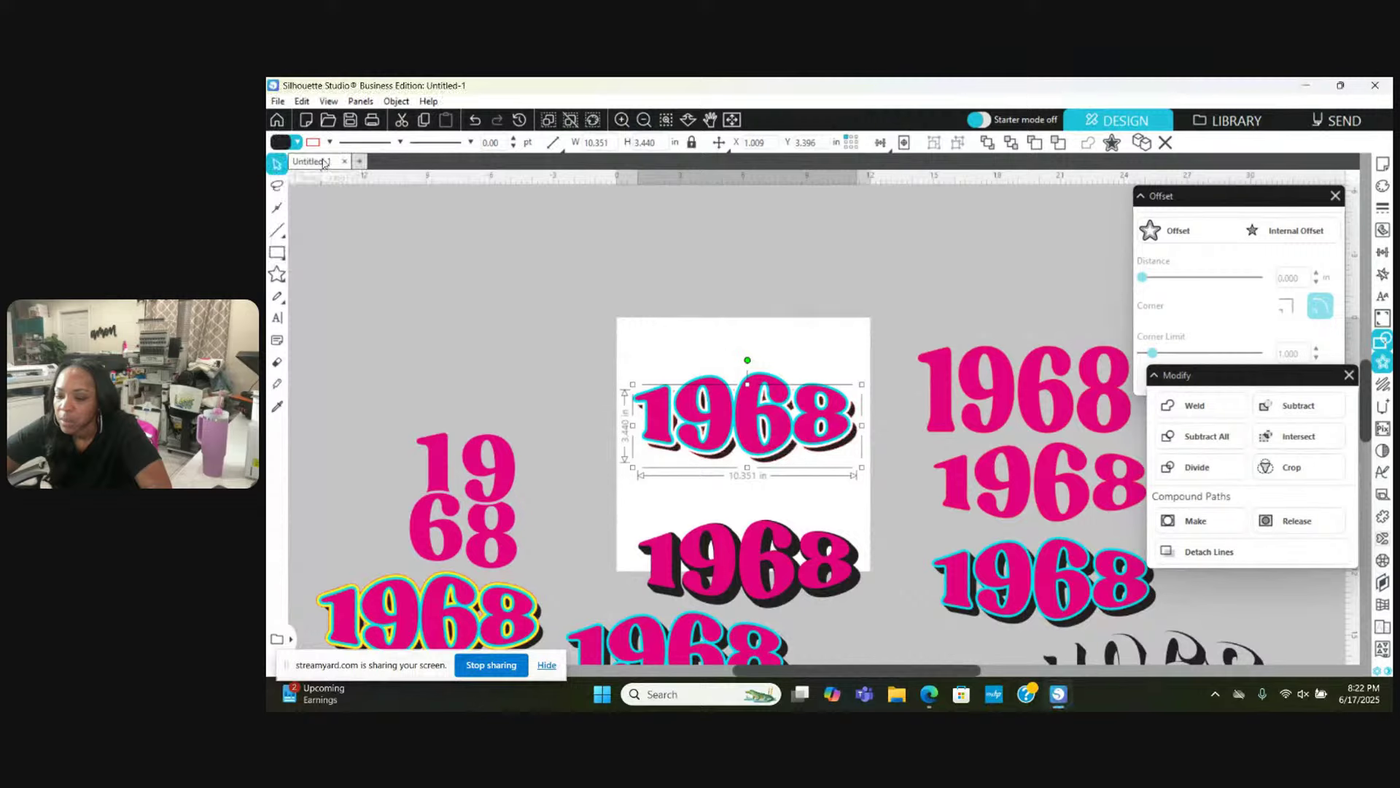
click(329, 143)
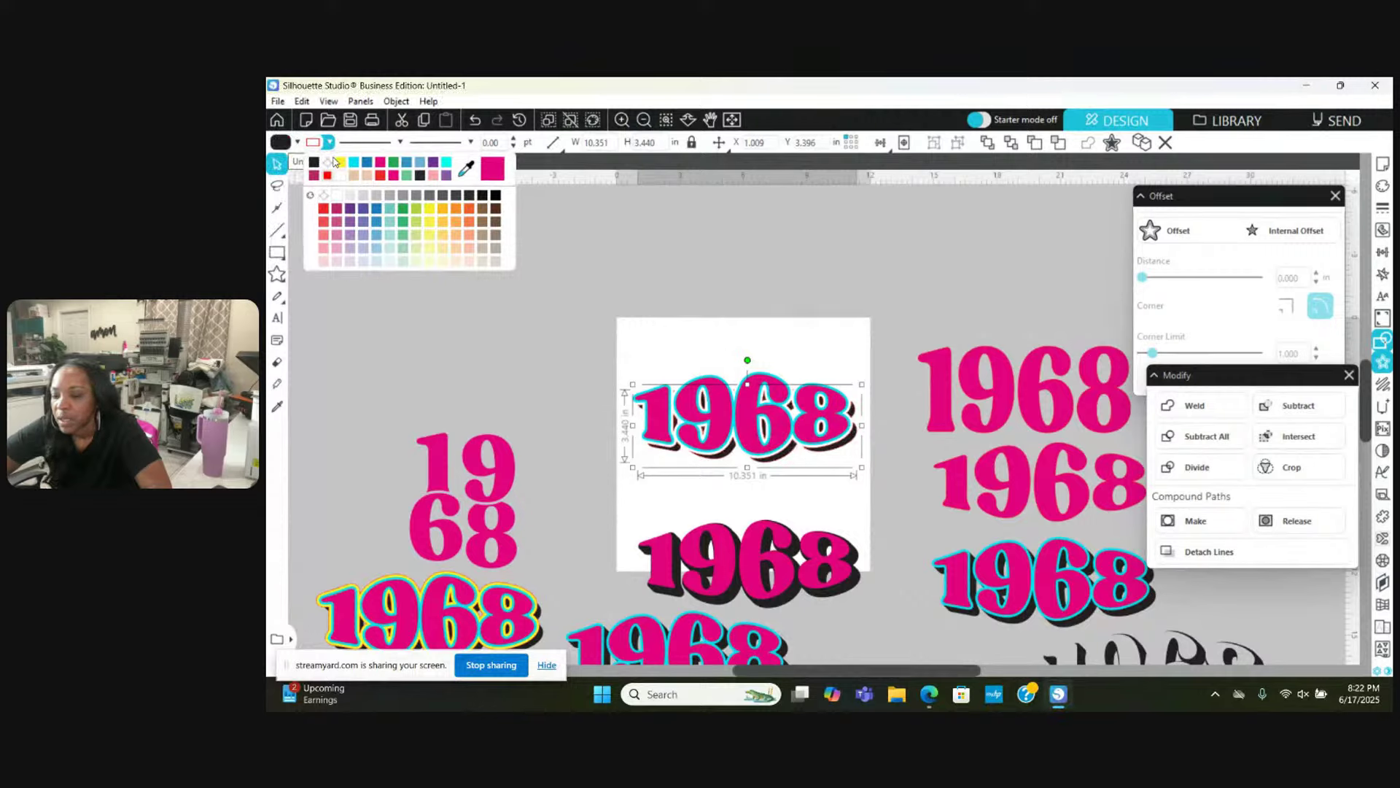
click(330, 162)
click(700, 294)
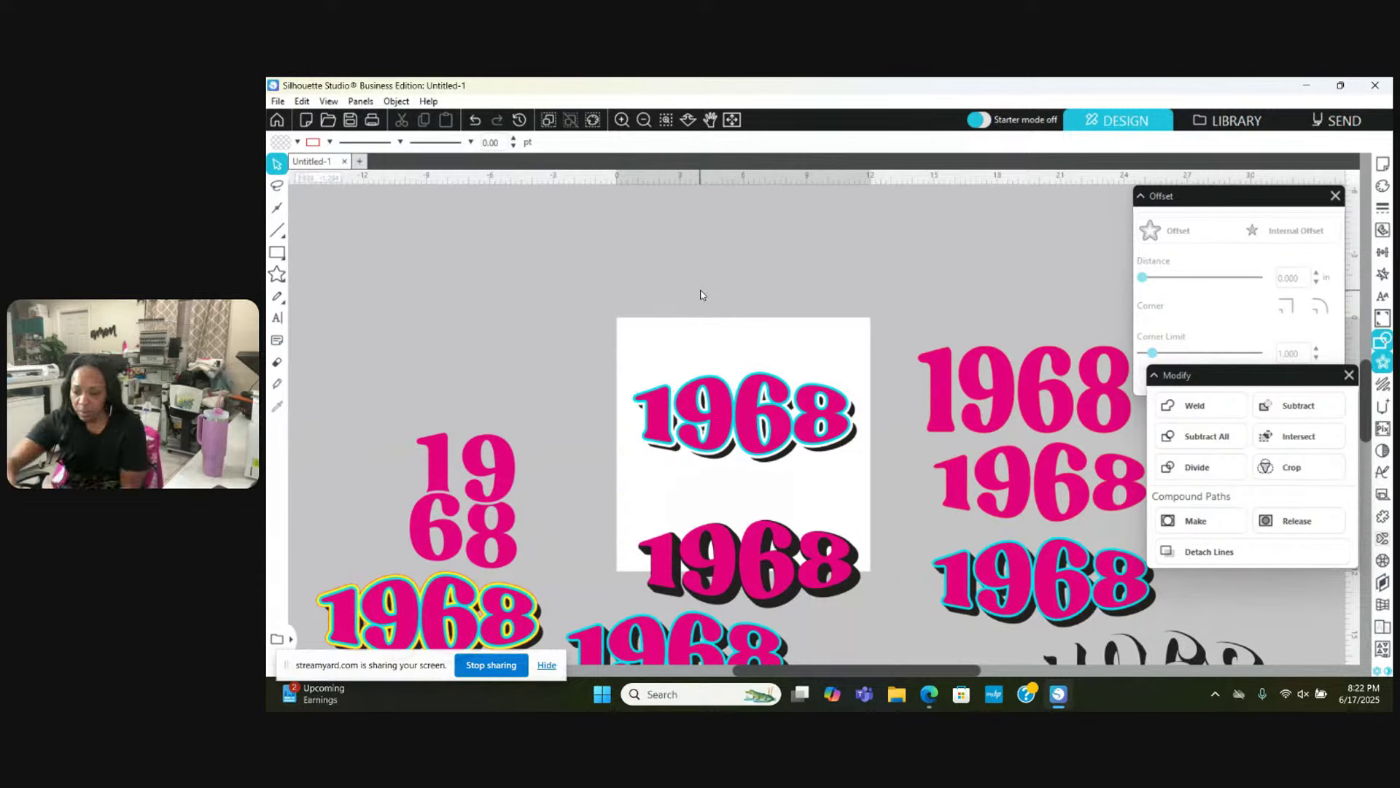
Step: Move the 1968 below the page up to the top left
click(714, 540)
drag(714, 540, 442, 273)
scroll(438, 285, down, 3)
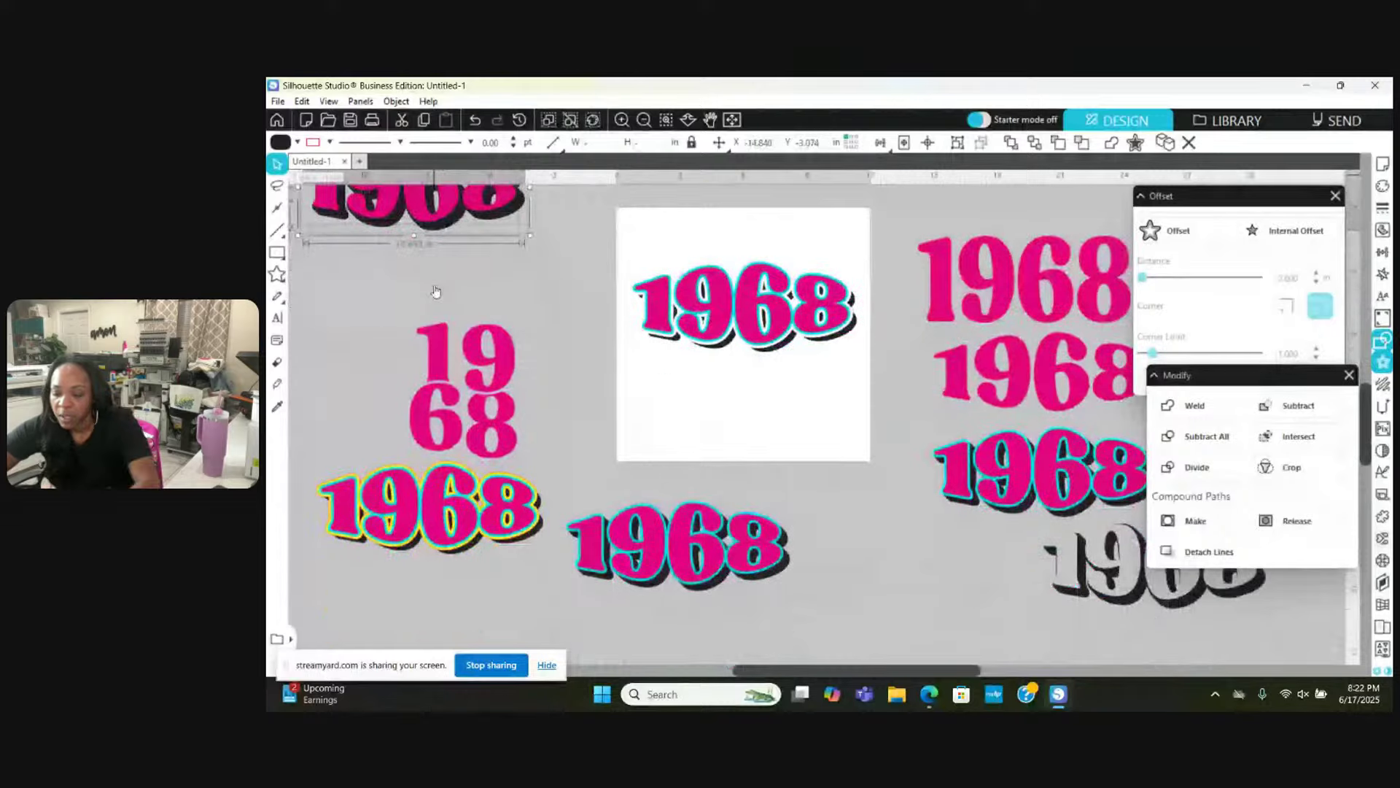
Step: Pull the yellow outline layer off the left 1968 and delete it
click(440, 468)
drag(439, 467, 811, 543)
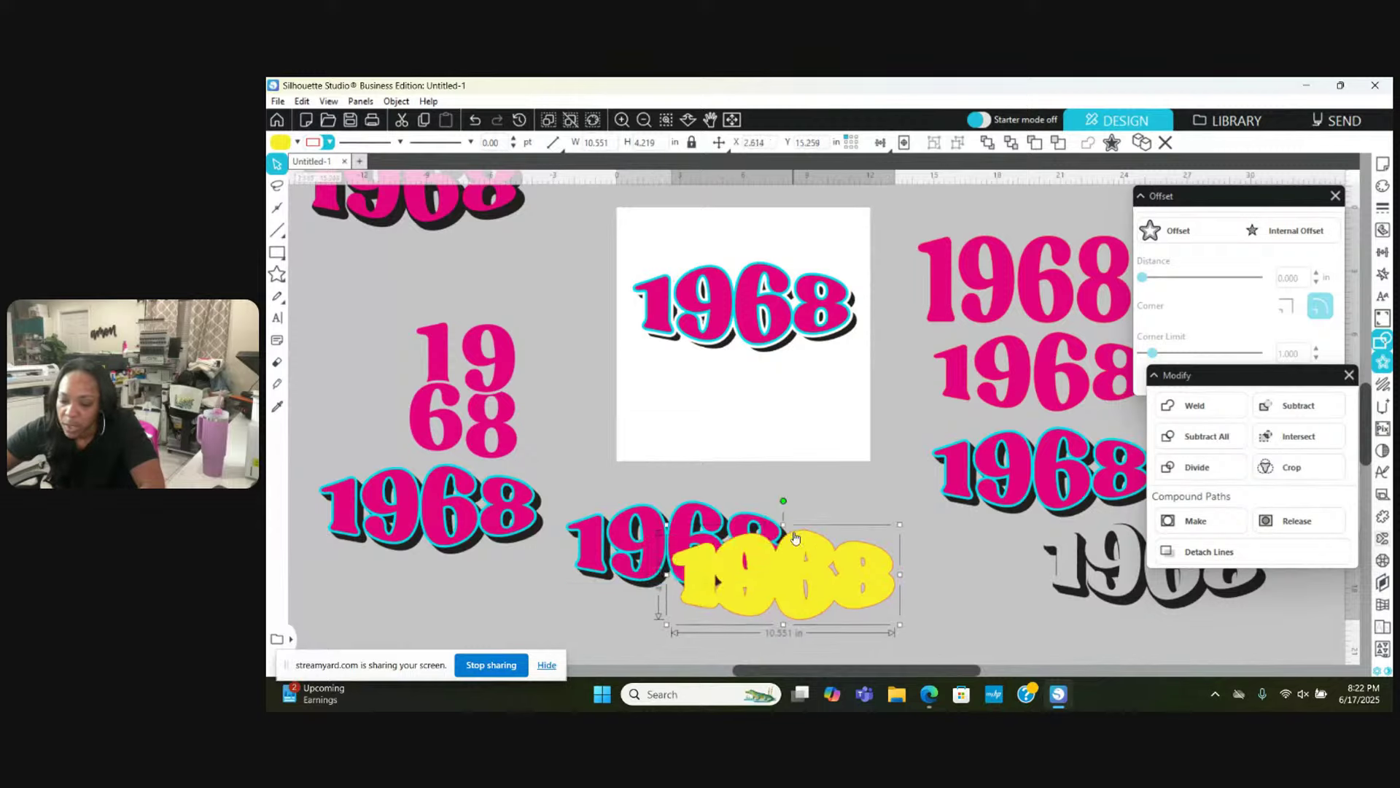
key(Delete)
Step: Reposition the middle 1968, the stacked 19 68 and the lower-left 1968
click(740, 552)
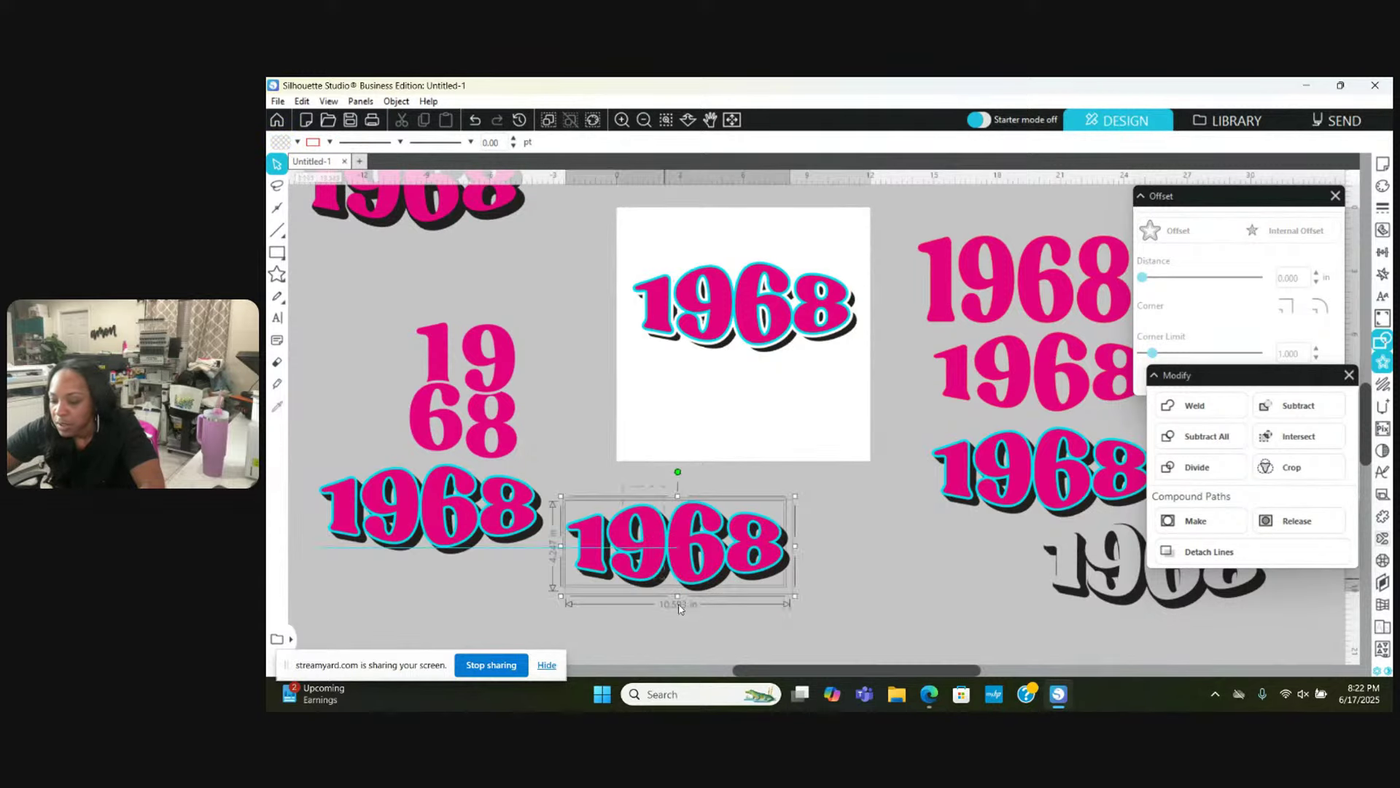
drag(741, 552, 1163, 594)
scroll(624, 518, up, 3)
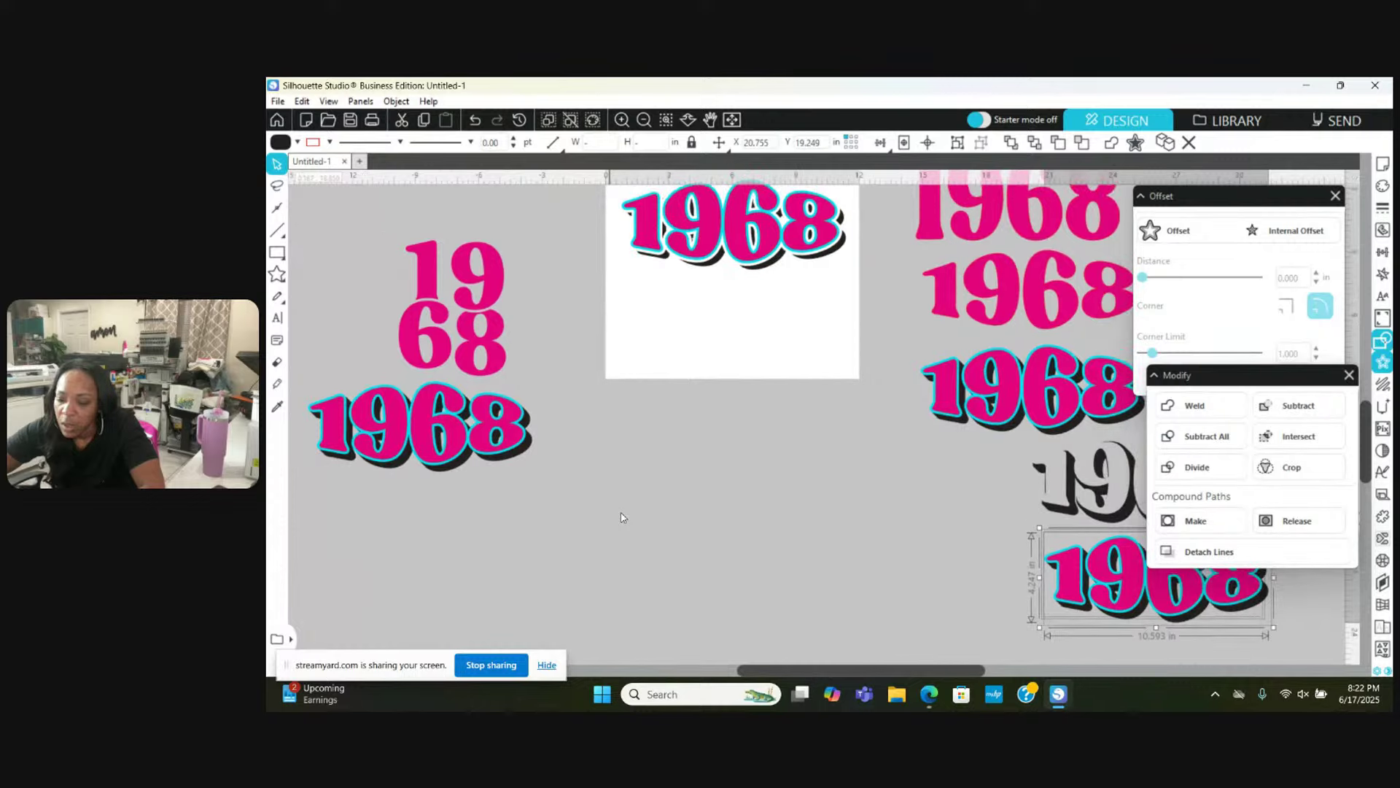
right_click(421, 404)
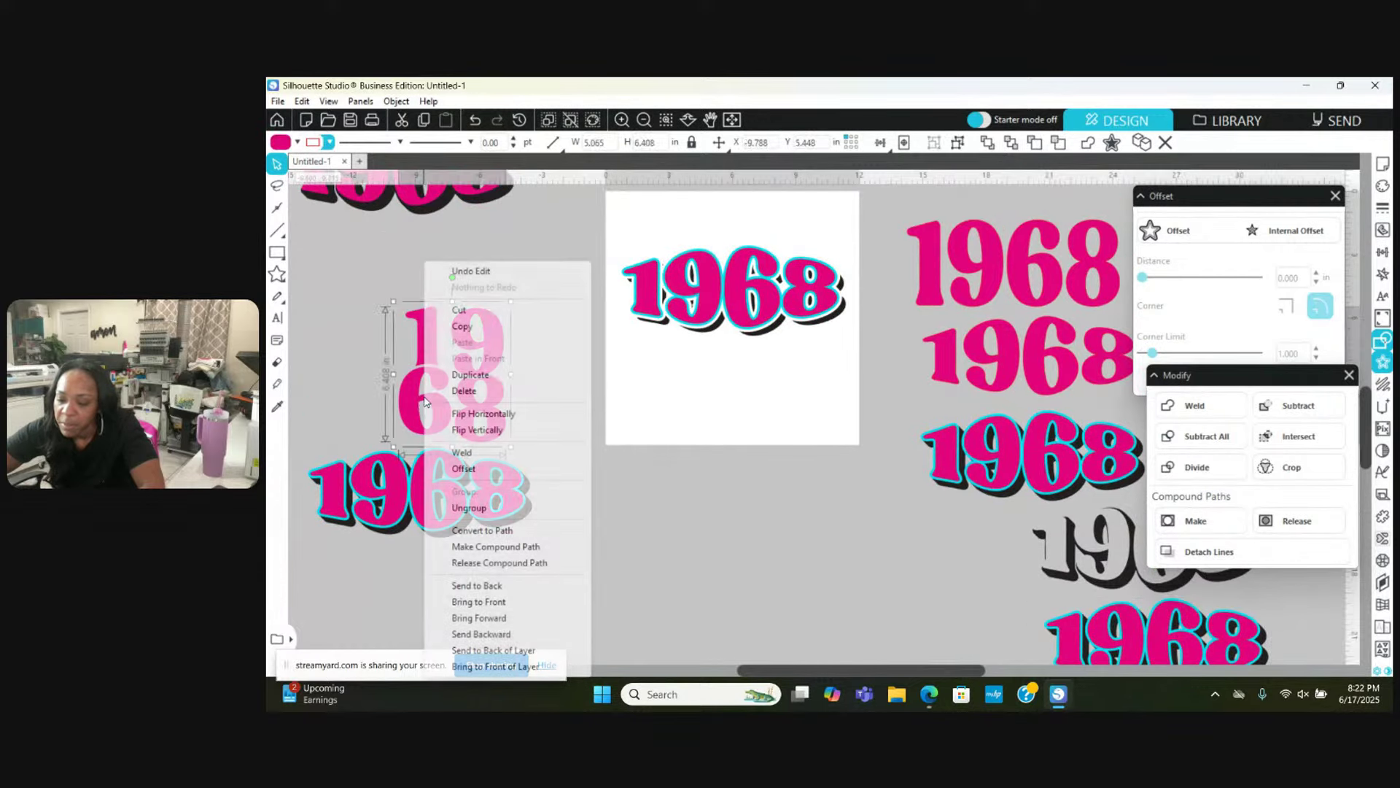
click(379, 385)
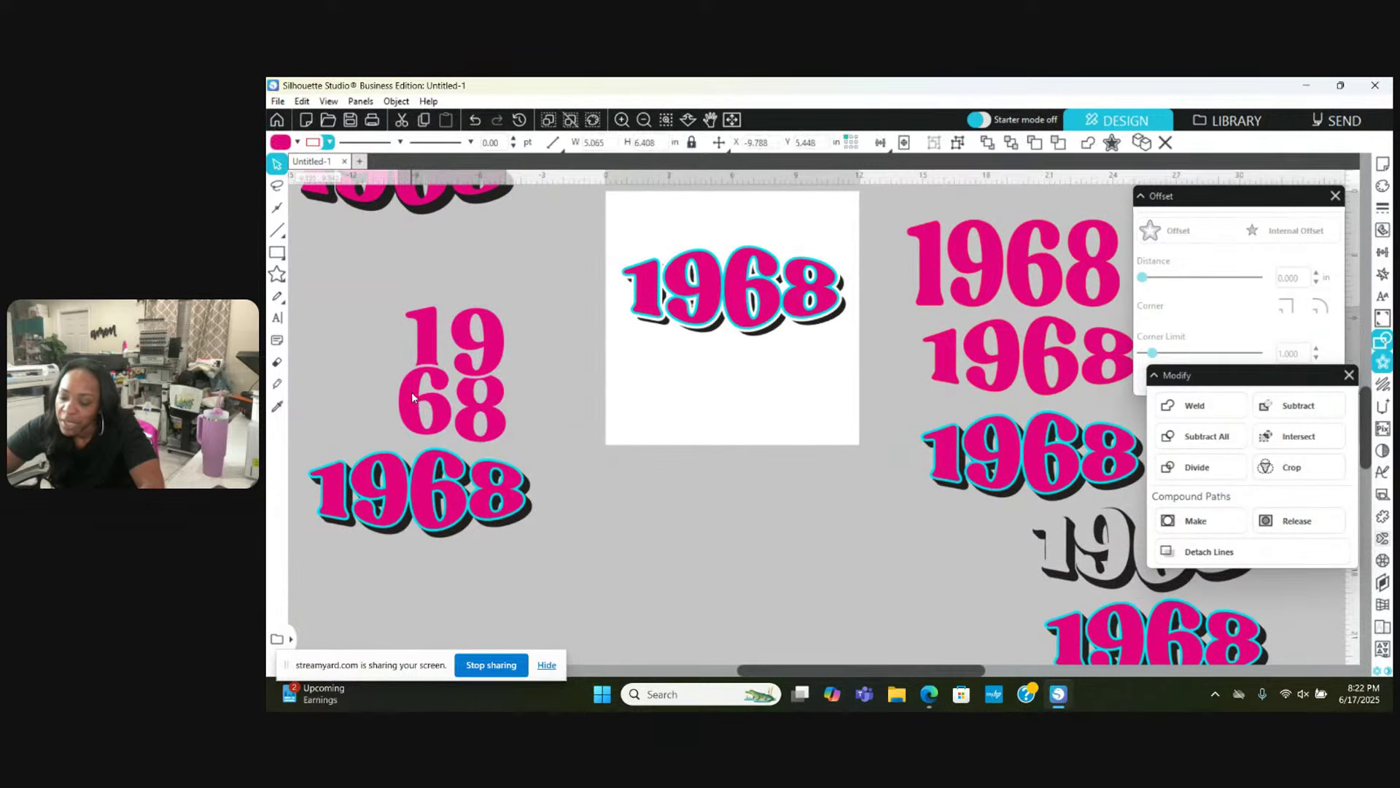
drag(412, 398, 313, 314)
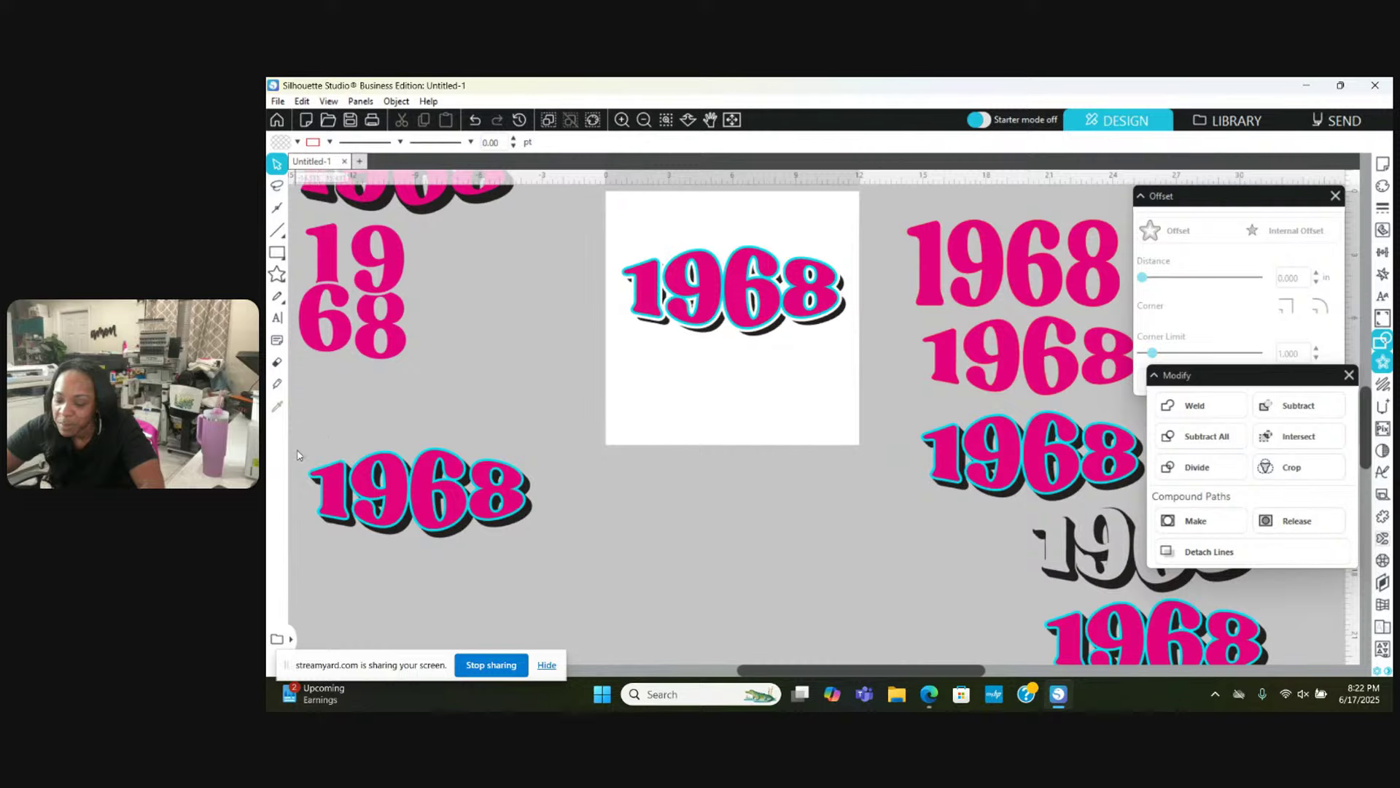
click(313, 453)
drag(440, 501, 471, 441)
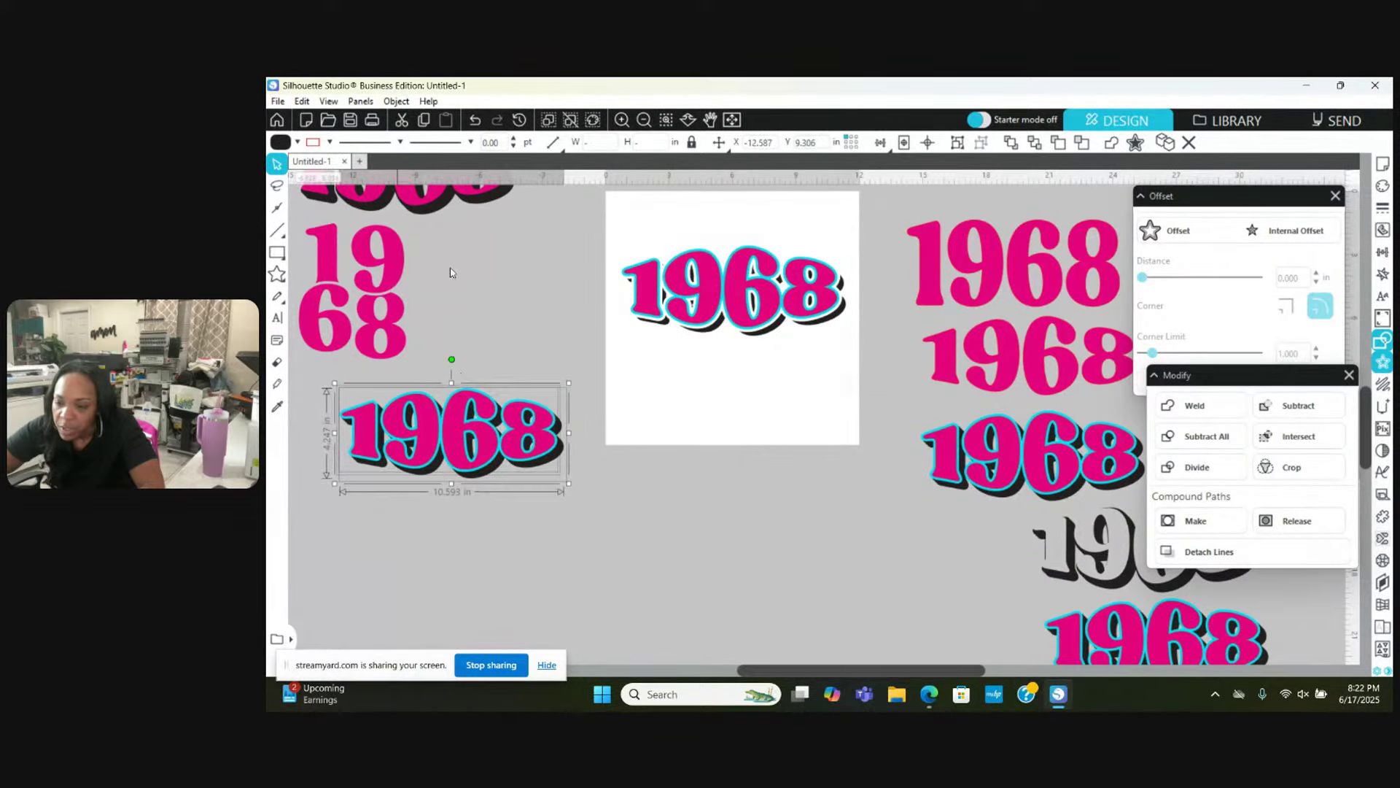
click(447, 337)
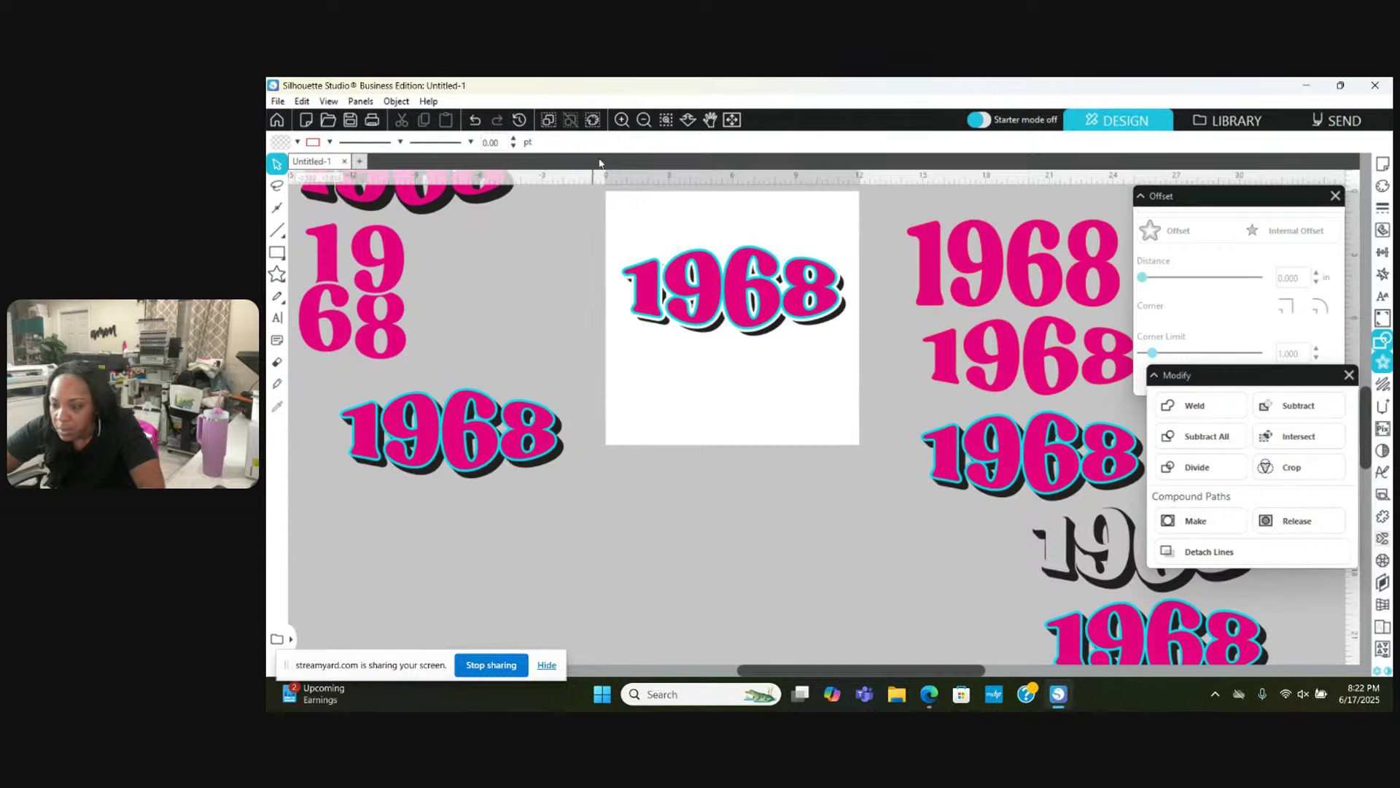
scroll(515, 363, up, 3)
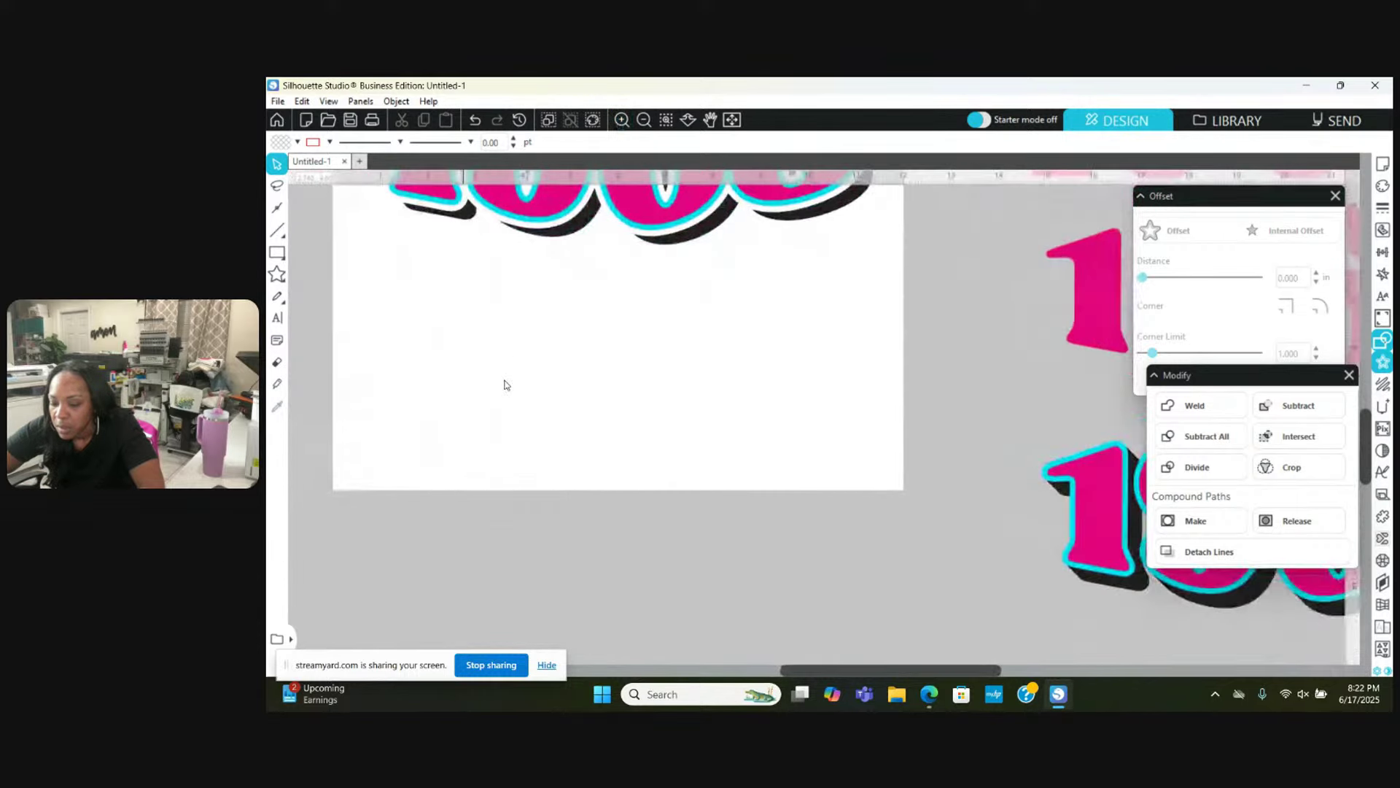
Step: Select the left 1968 and undo an accidental shift of its cyan outline
scroll(503, 381, left, 5)
scroll(504, 381, left, 5)
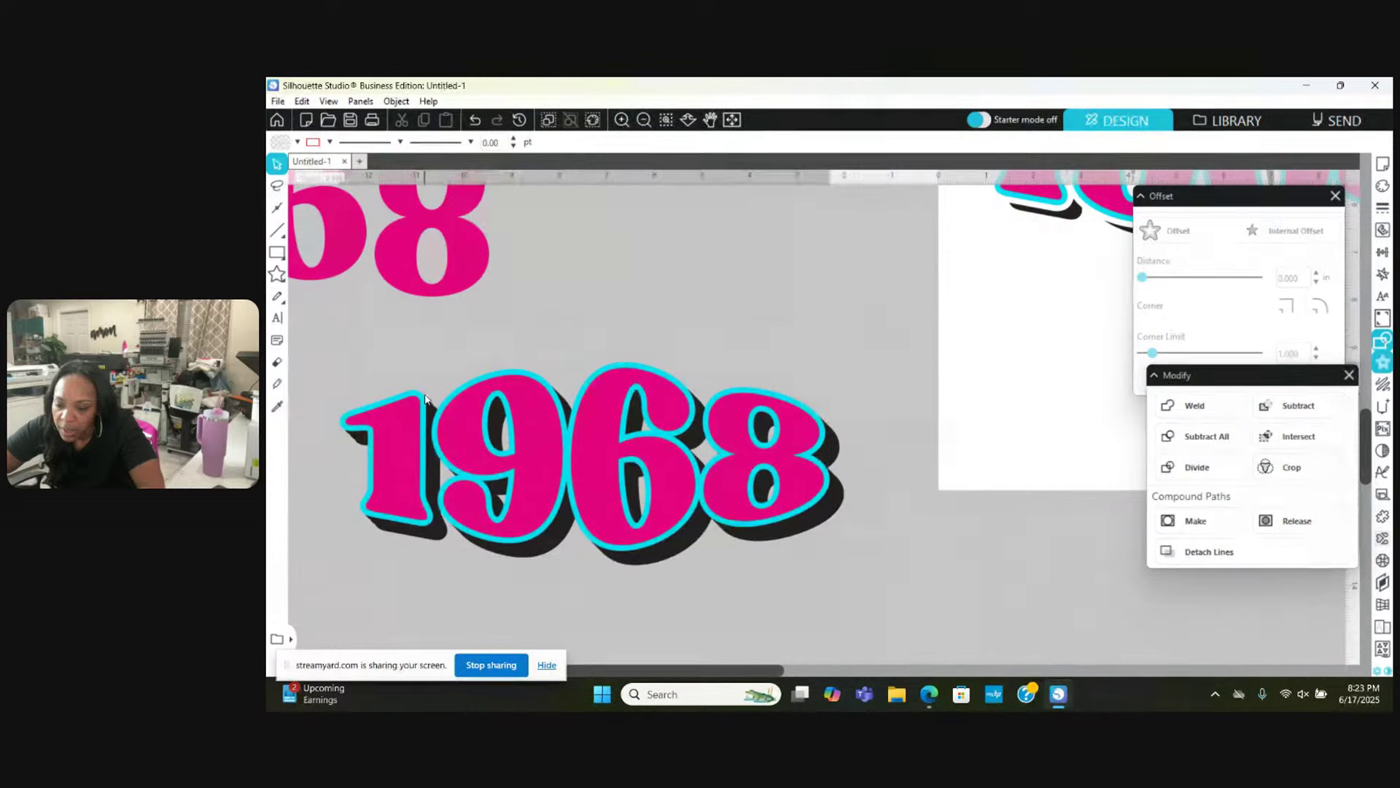
click(426, 399)
drag(426, 399, 430, 405)
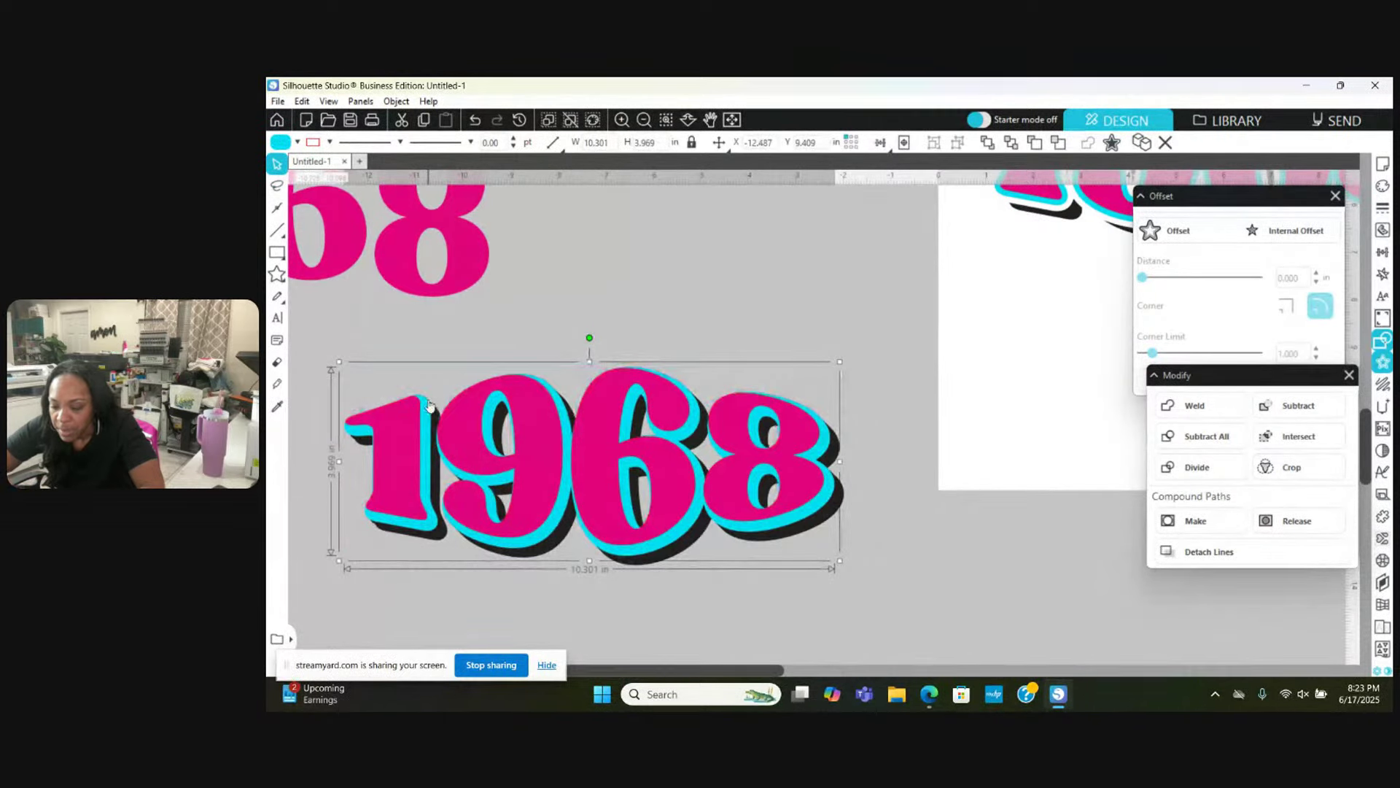
click(475, 121)
click(475, 121)
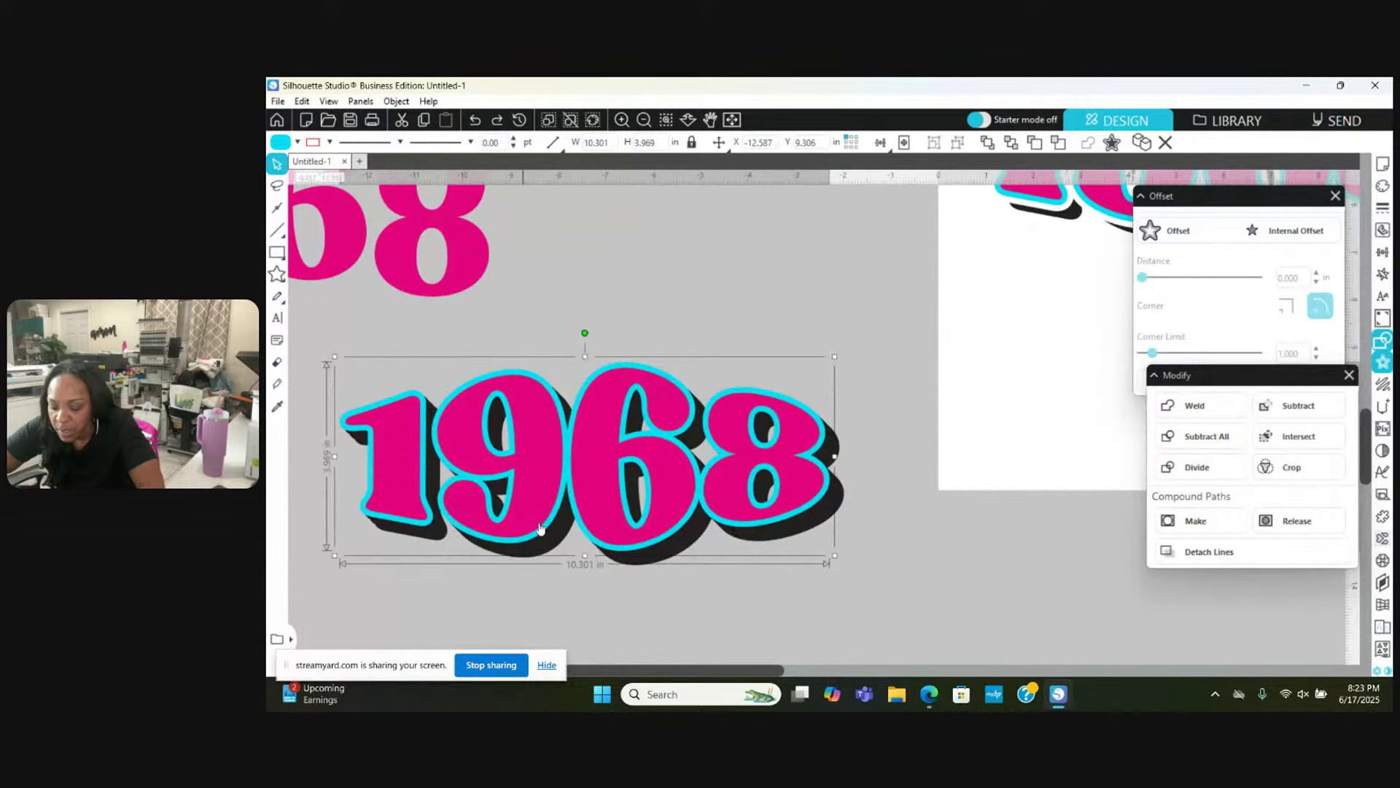
Step: Subtract the cyan outline from the 1968 layers and make the result a compound path
click(672, 558)
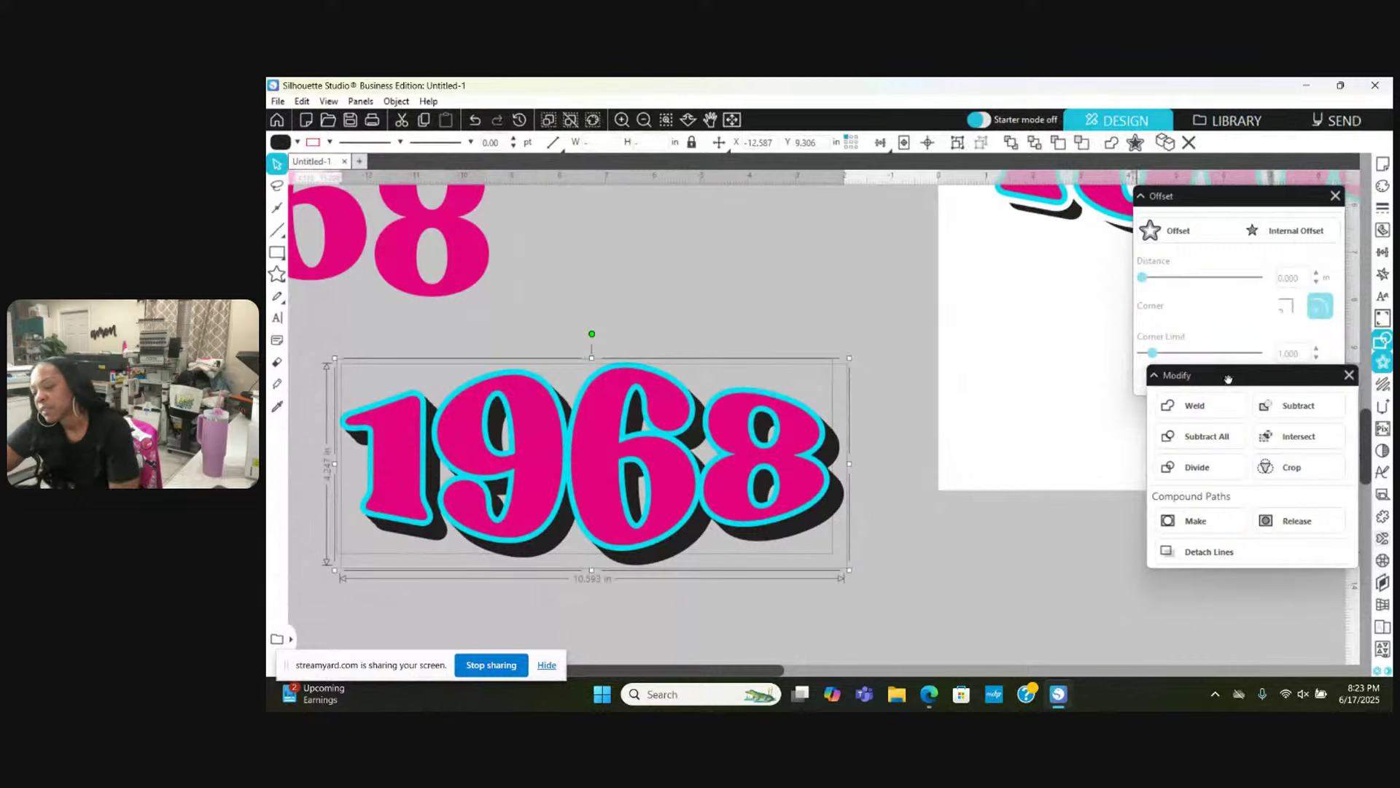
click(1272, 420)
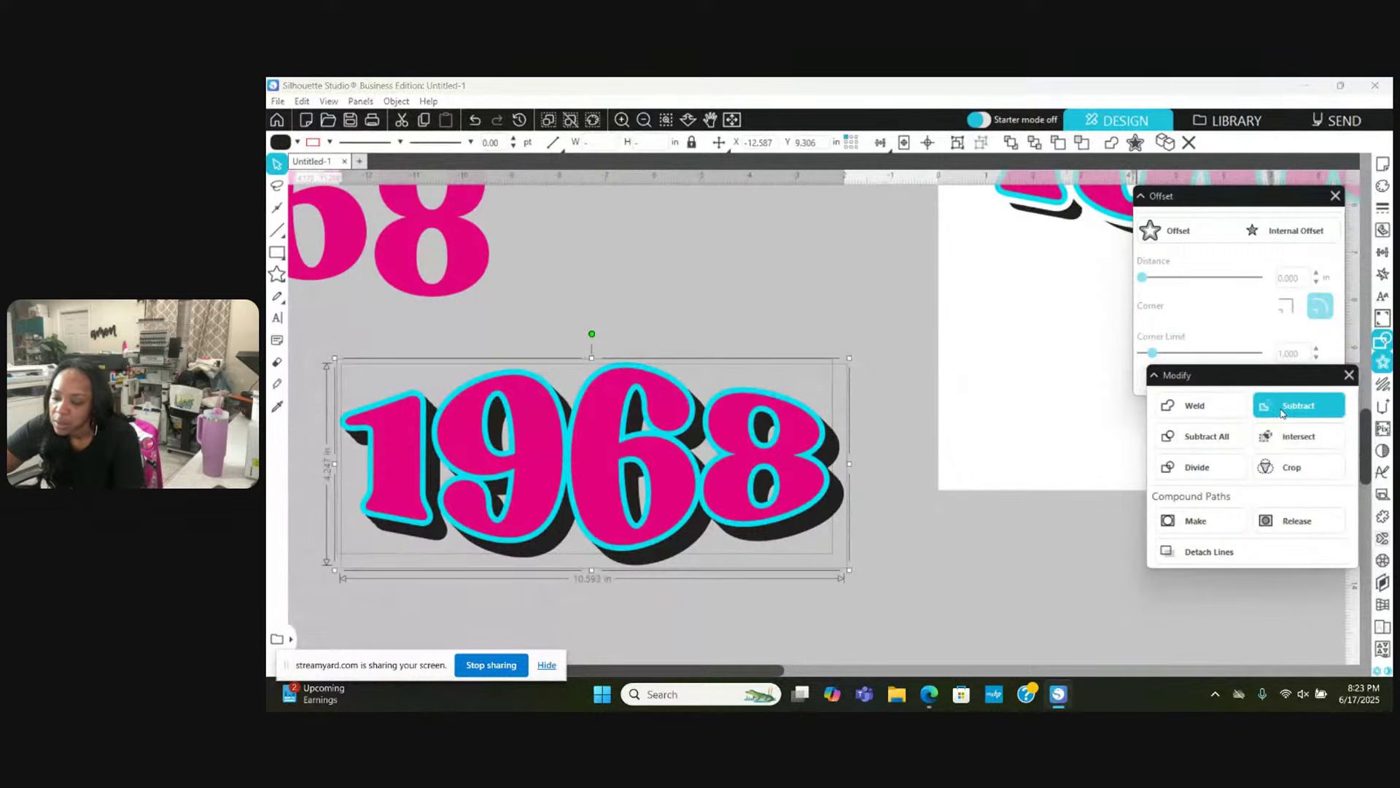
right_click(772, 277)
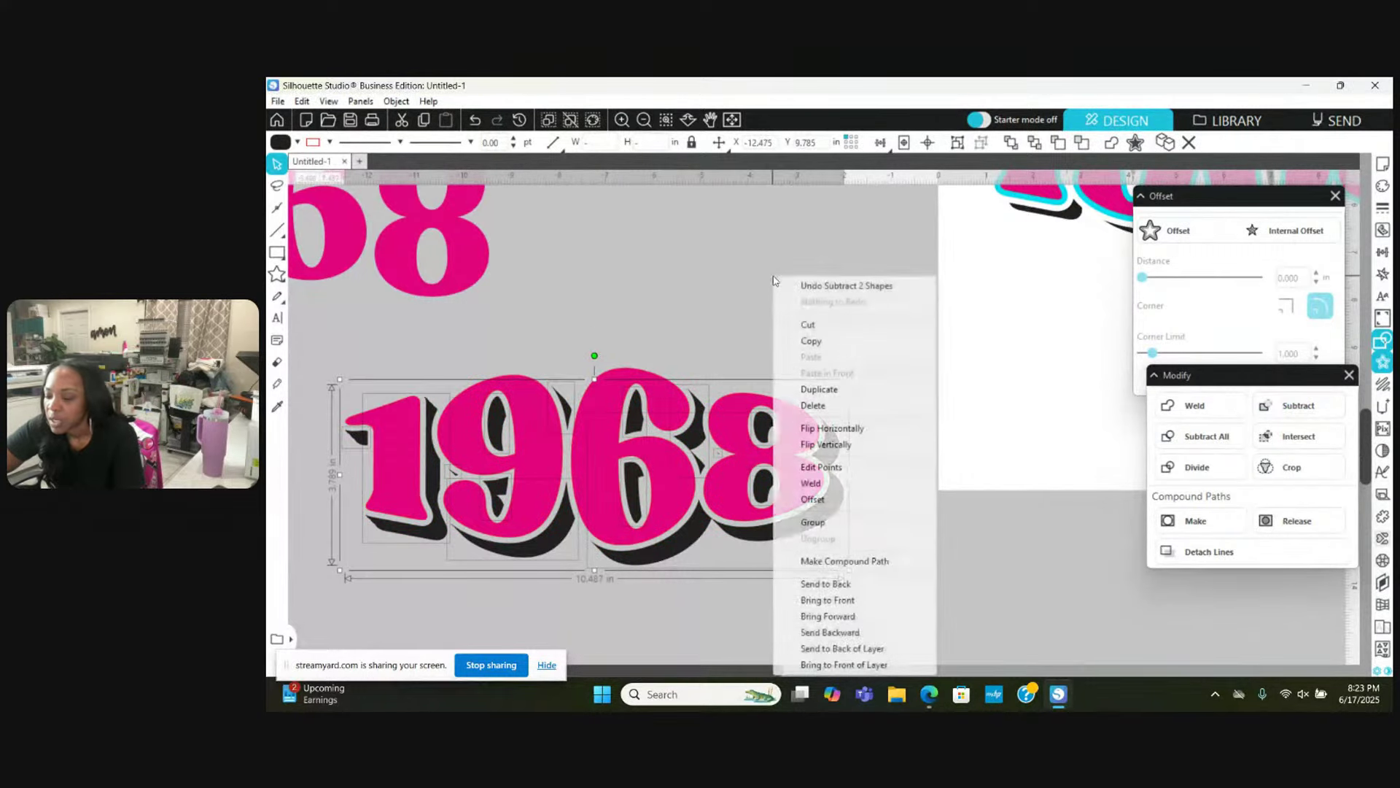
click(873, 560)
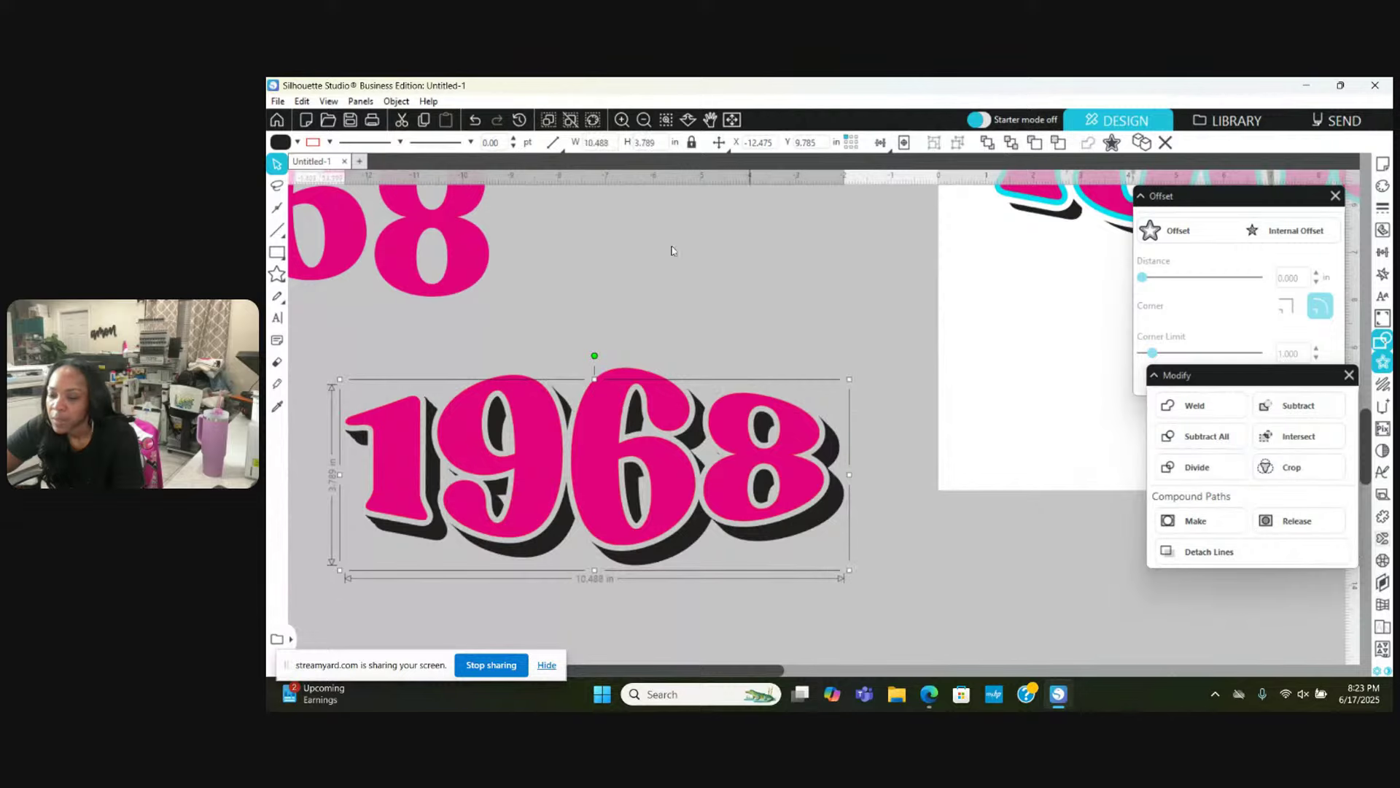
Step: Zoom out and move the lower pink 1968 to the right
click(645, 119)
click(645, 118)
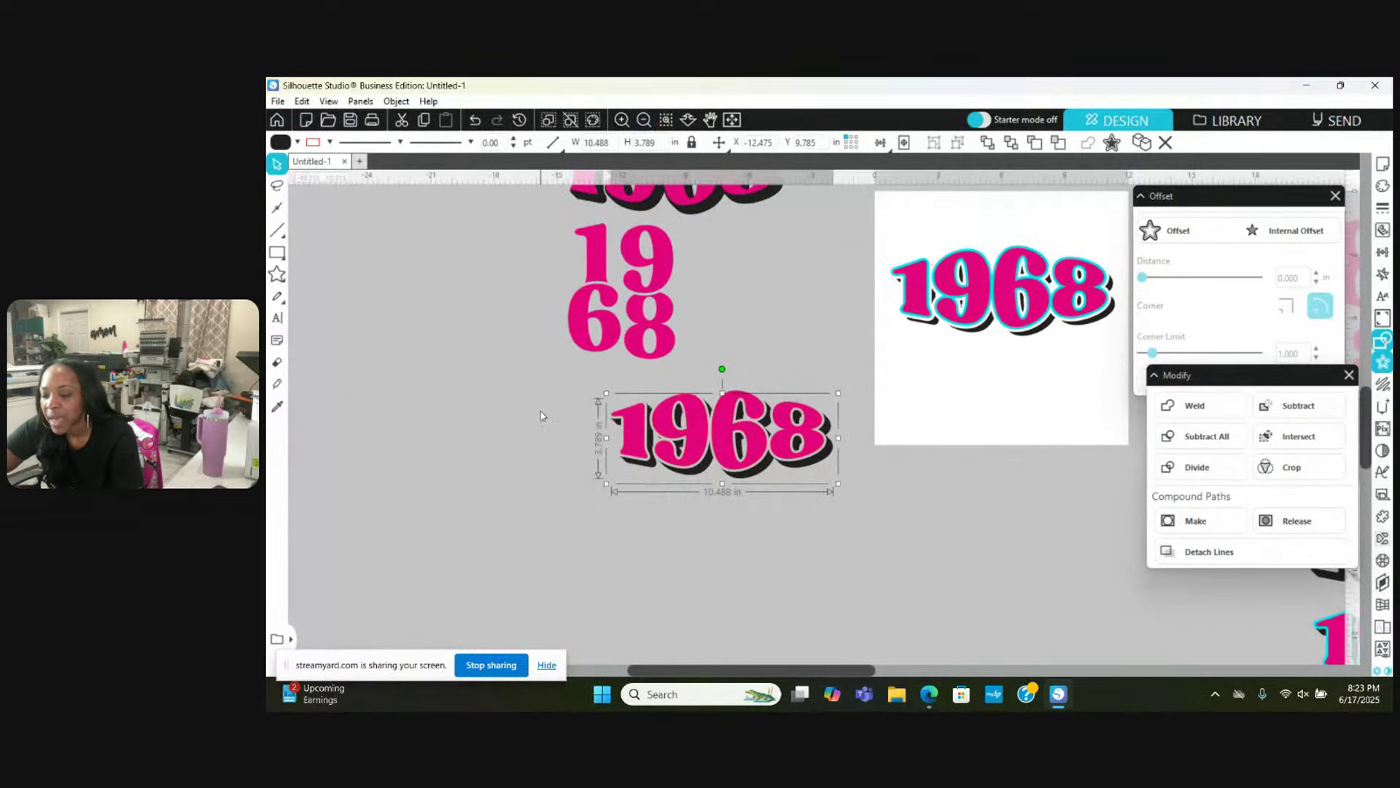
click(544, 416)
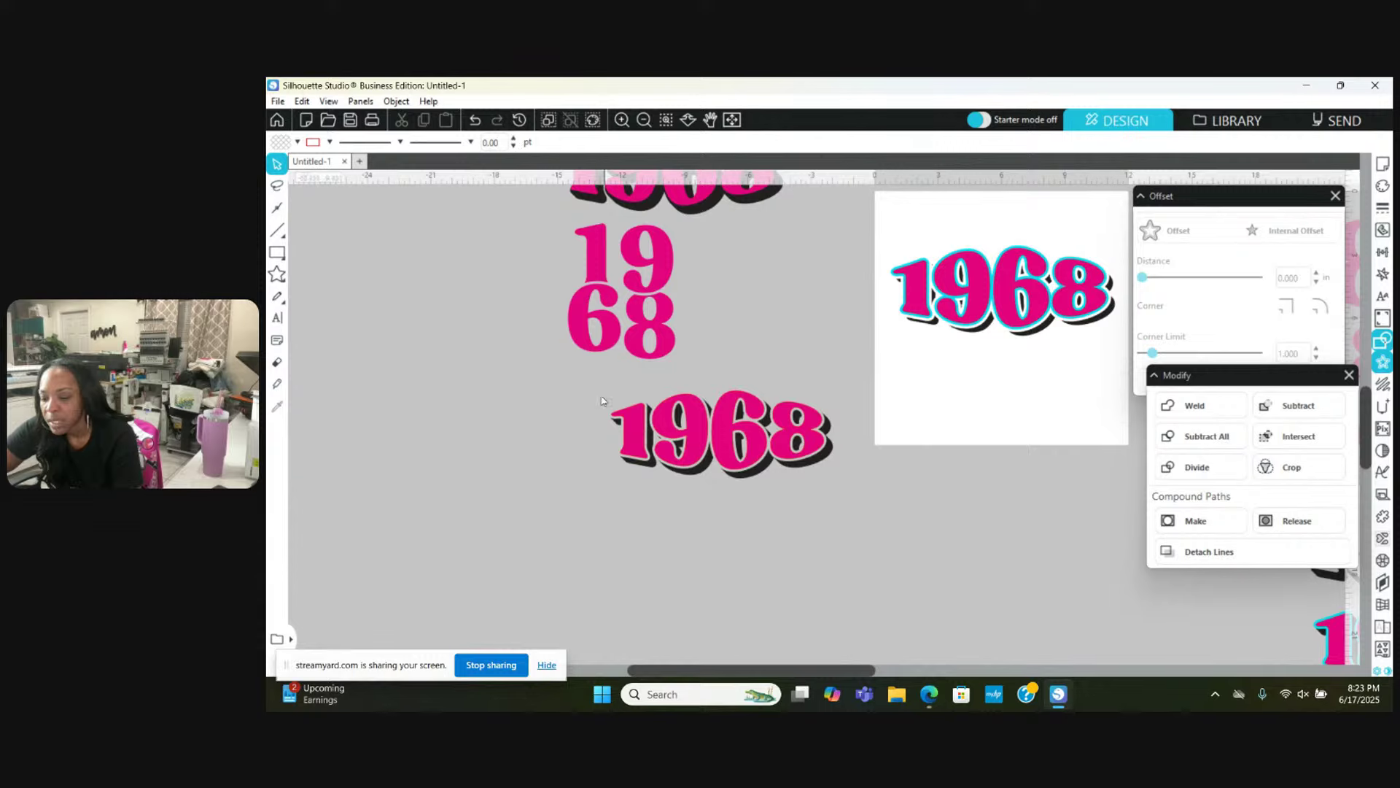
click(823, 474)
drag(822, 474, 757, 483)
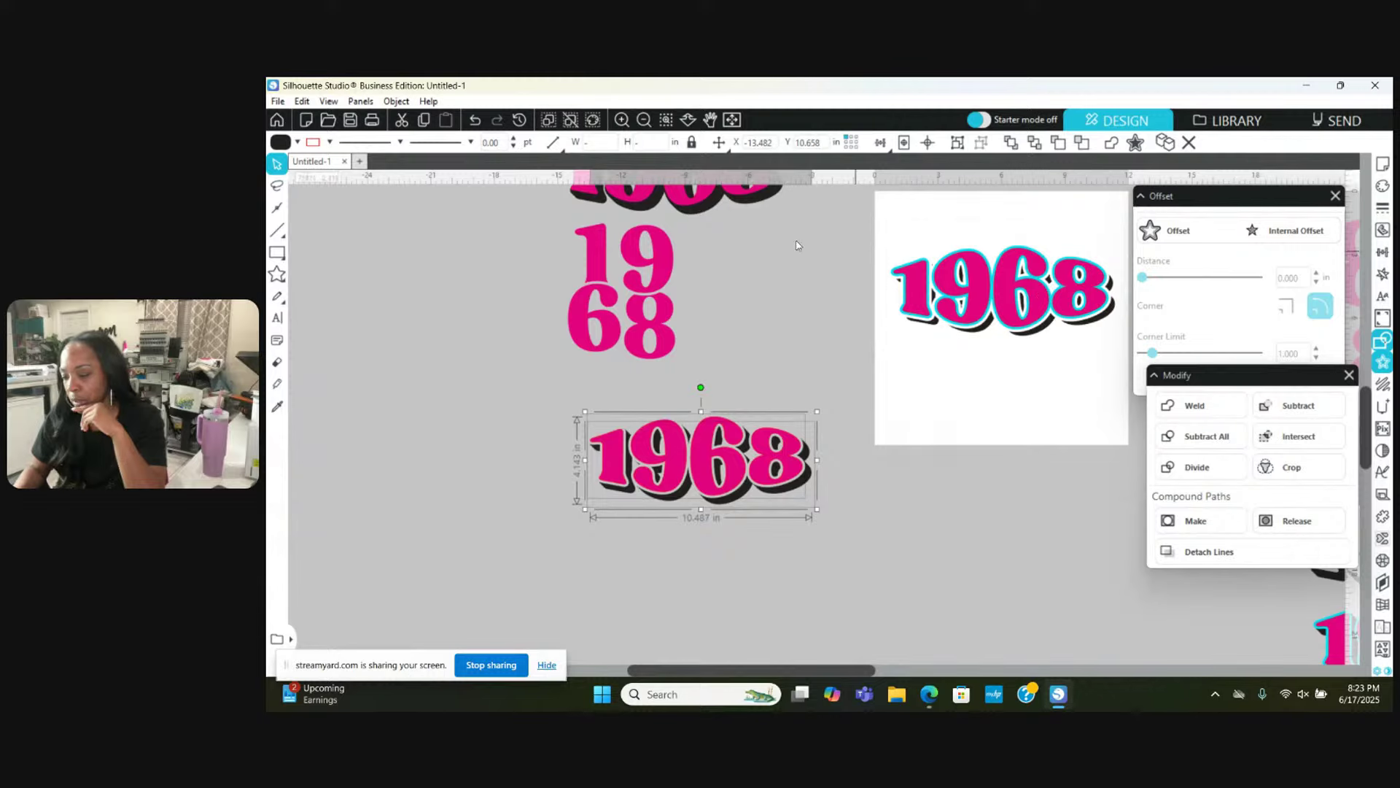
Step: Zoom in and scroll up to bring the pink 1968 into view
scroll(796, 244, right, 5)
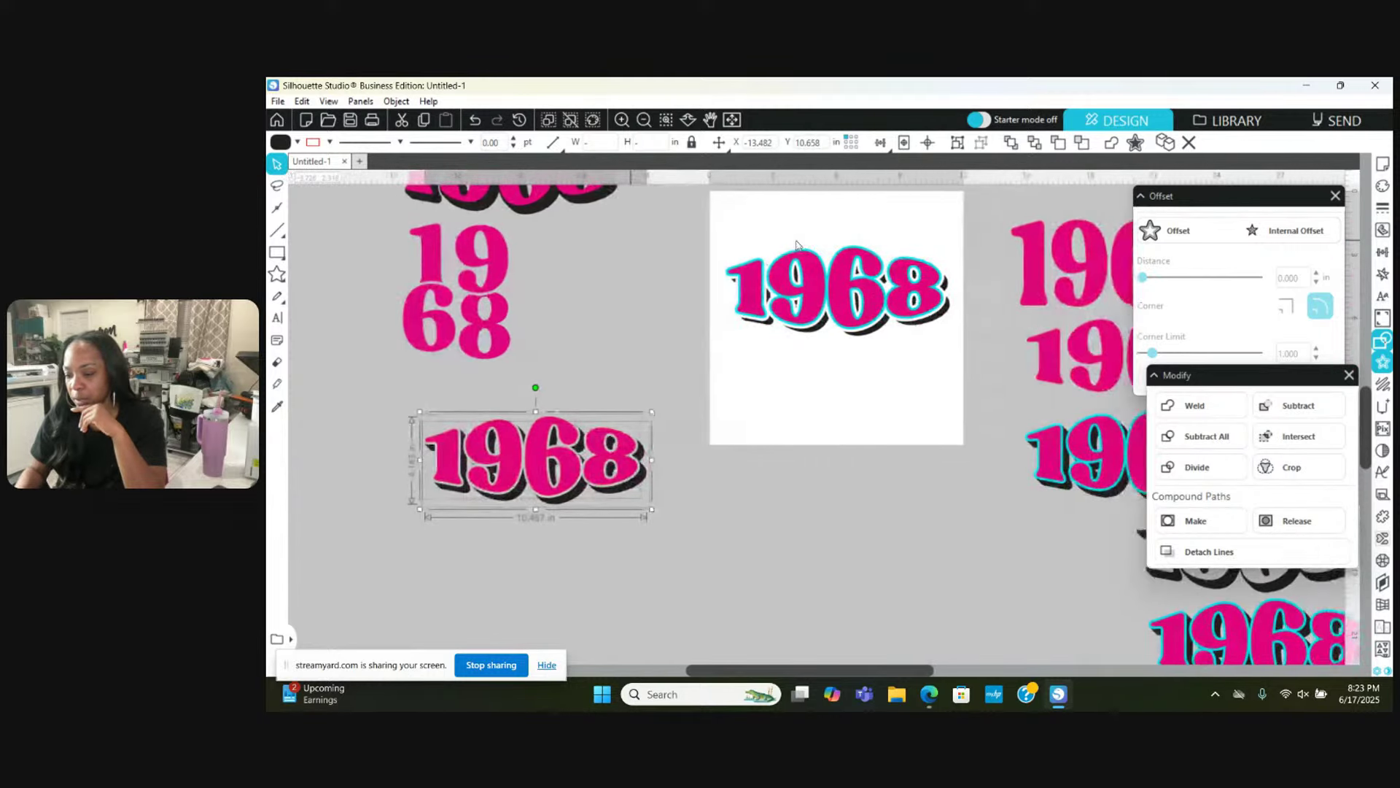
click(624, 124)
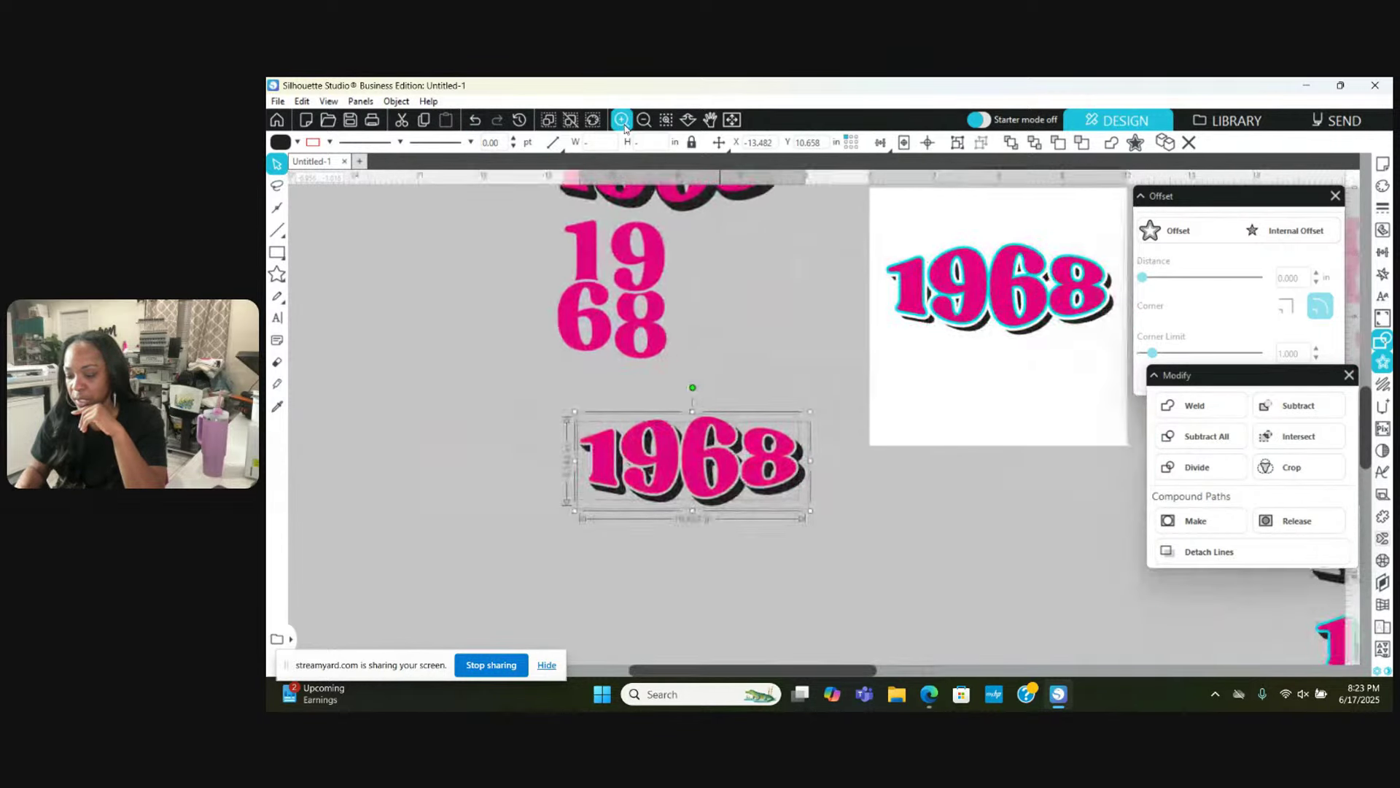
click(623, 124)
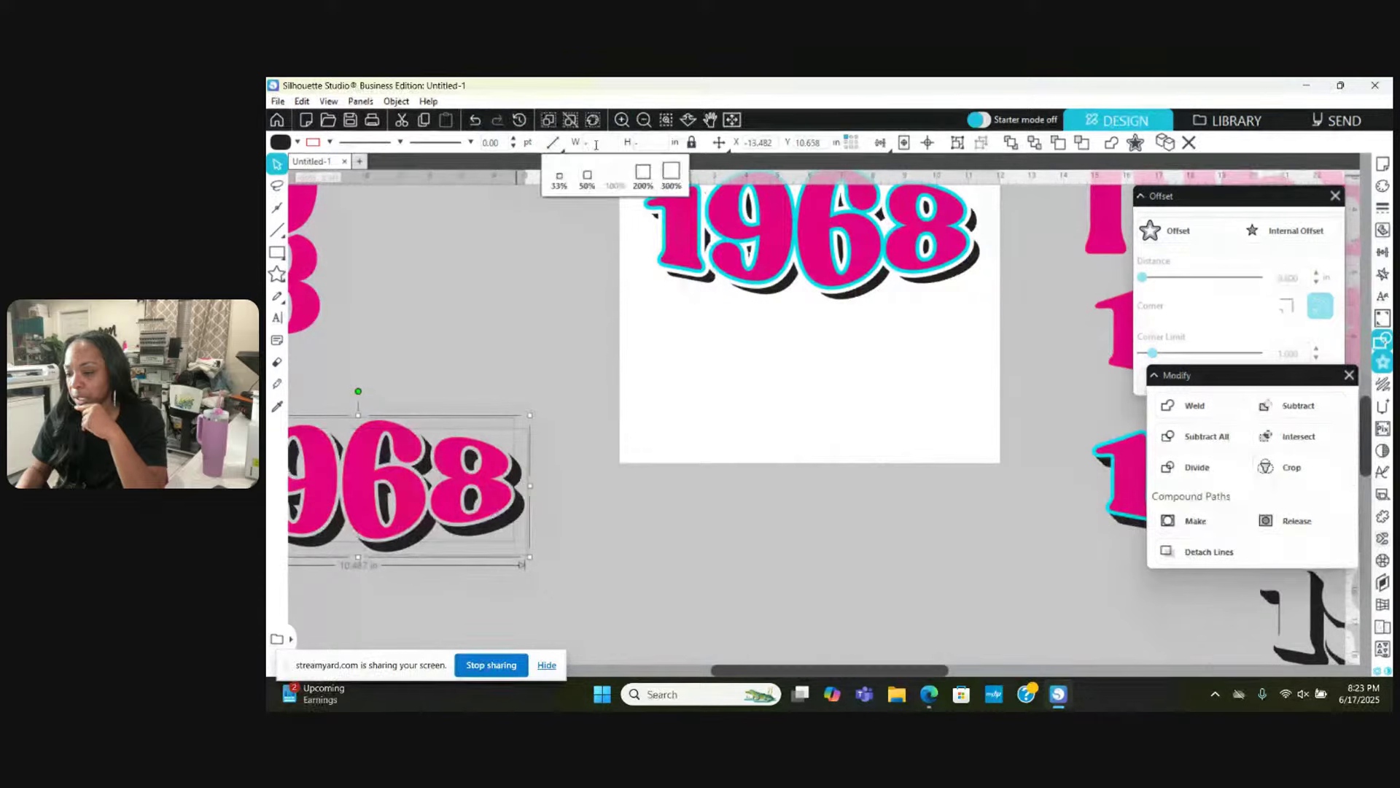
scroll(660, 255, up, 1)
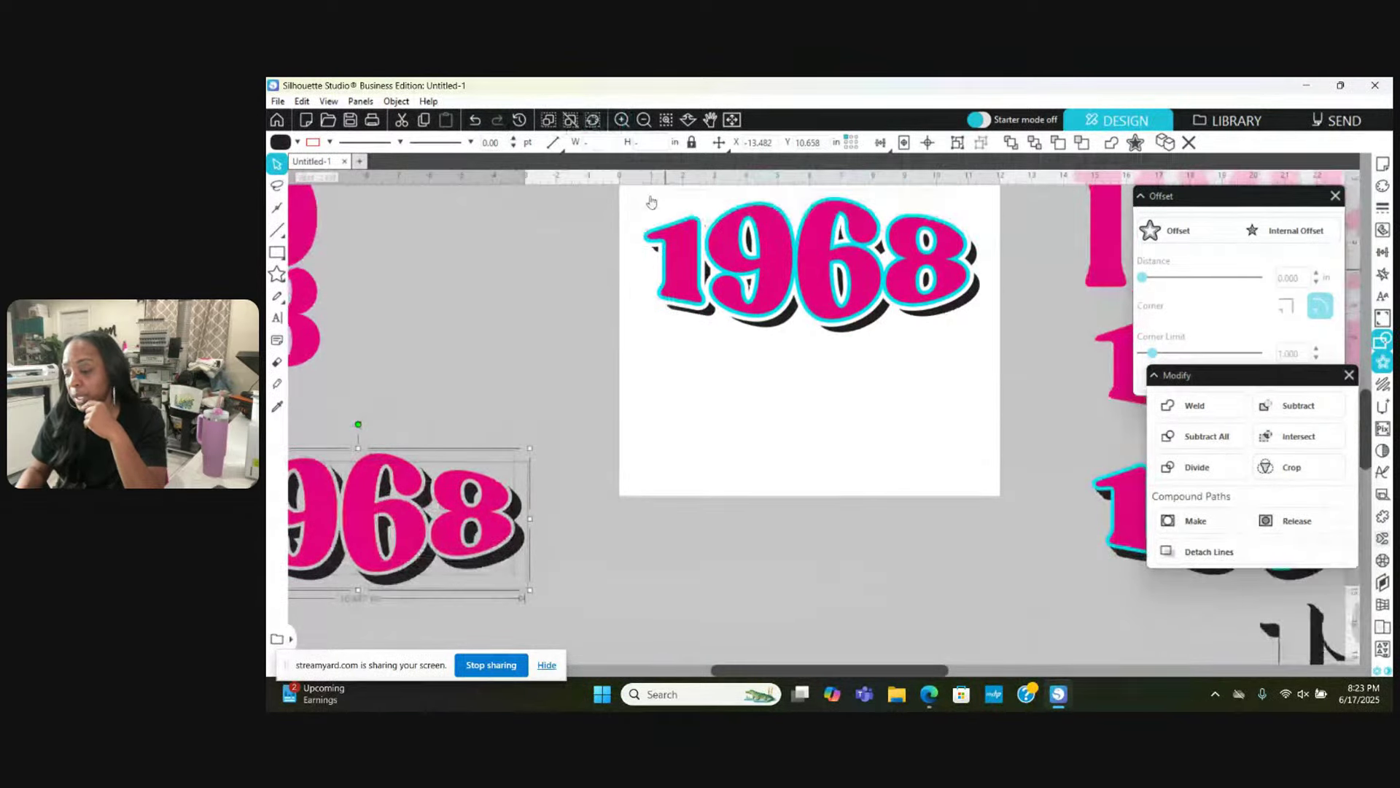
scroll(801, 362, up, 2)
scroll(801, 363, up, 1)
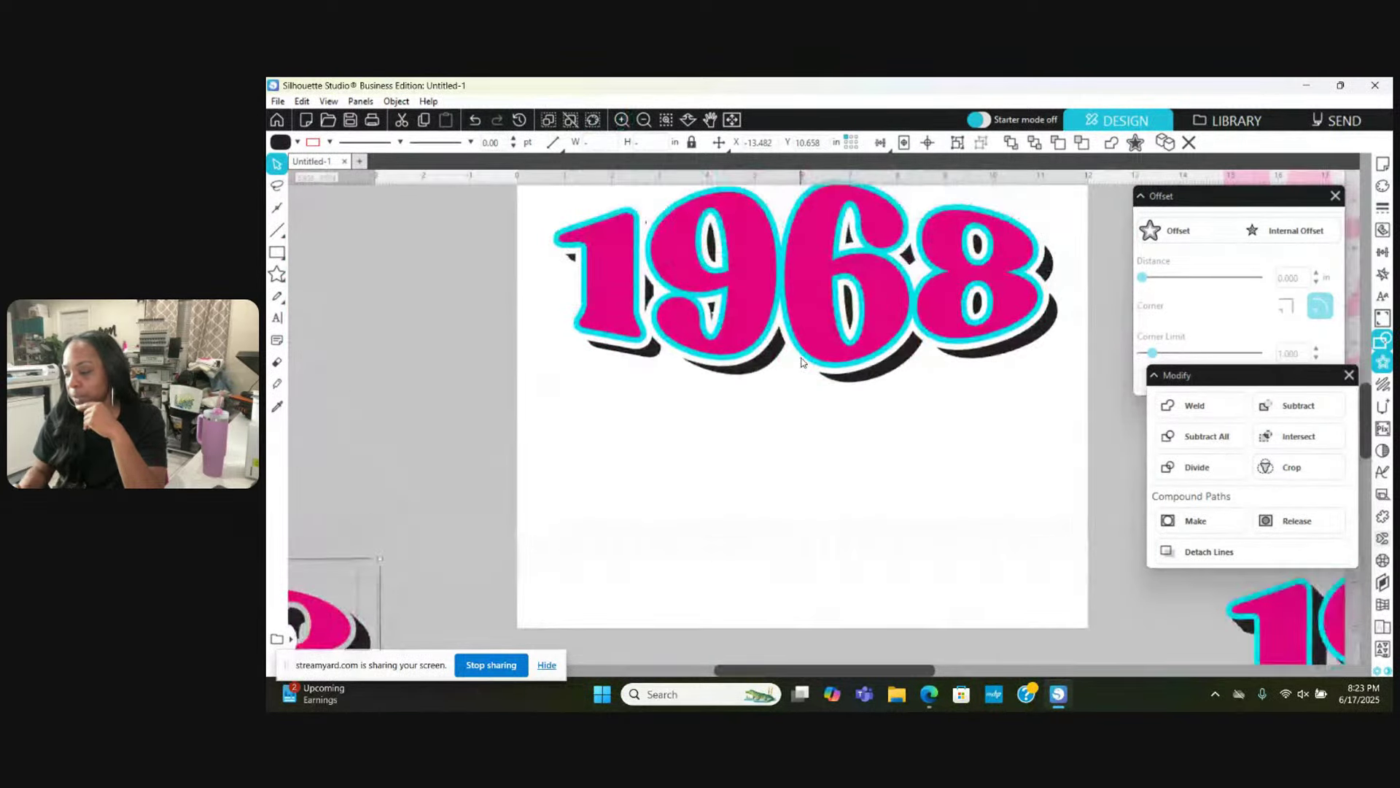
scroll(801, 363, up, 1)
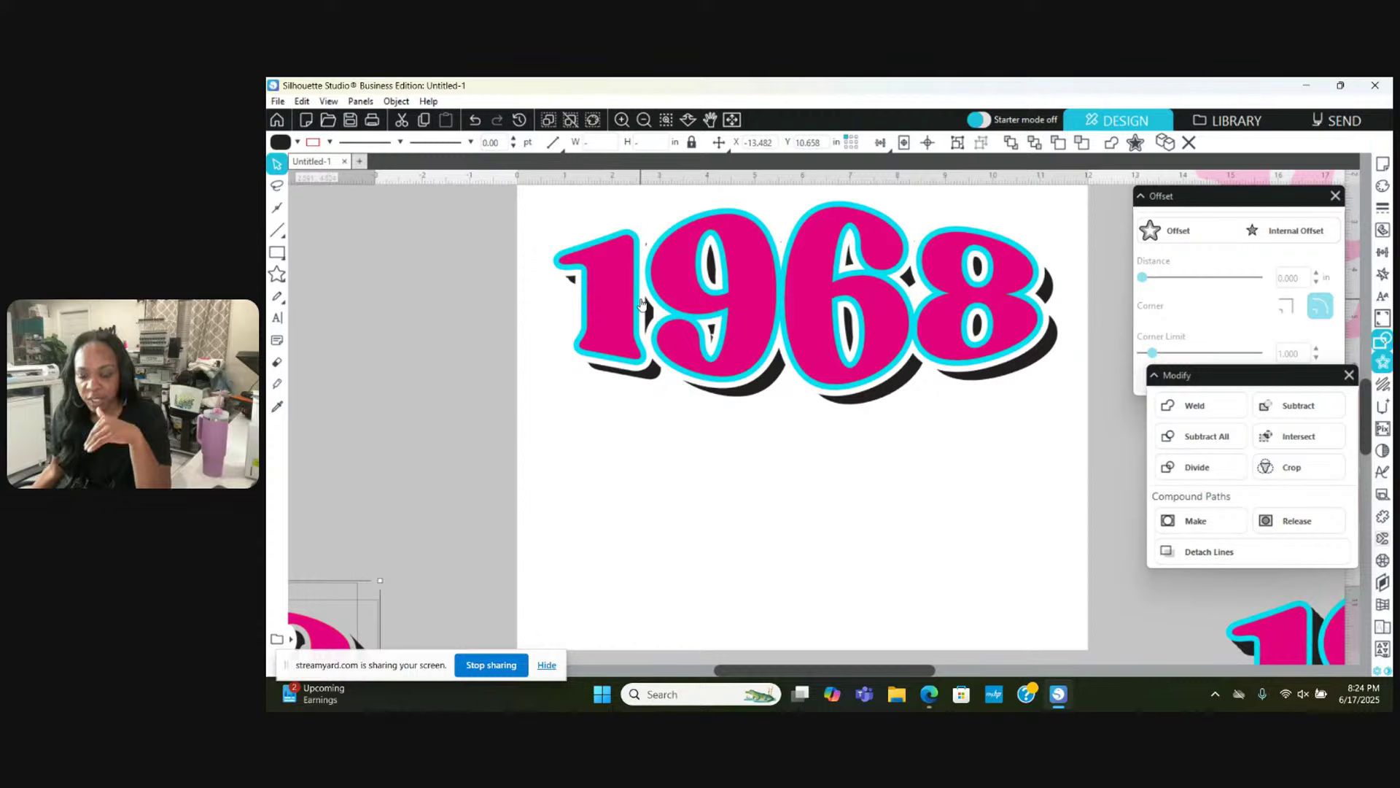
Step: Undo a stray move of the pink fill layer and reselect the 1968 design
drag(739, 332, 753, 430)
click(475, 120)
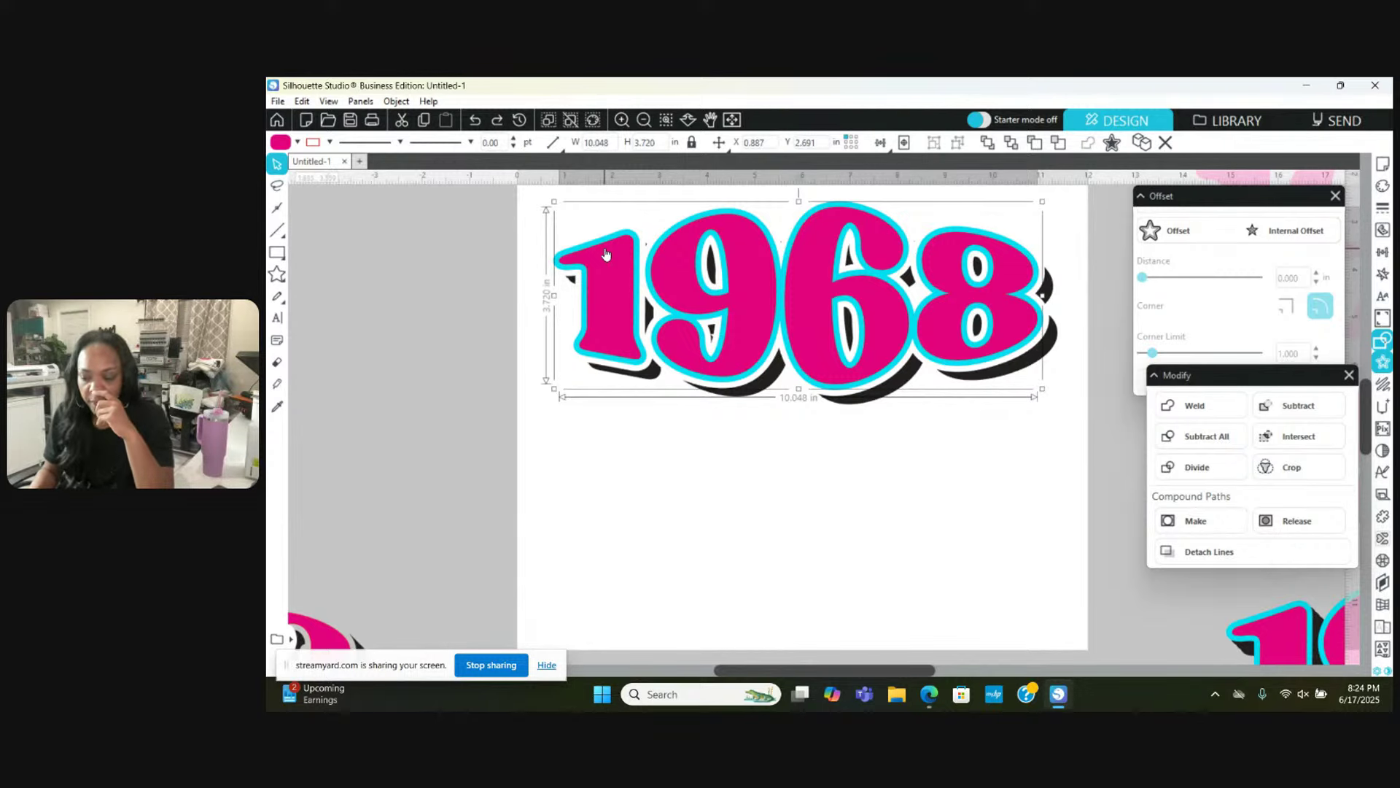
click(856, 466)
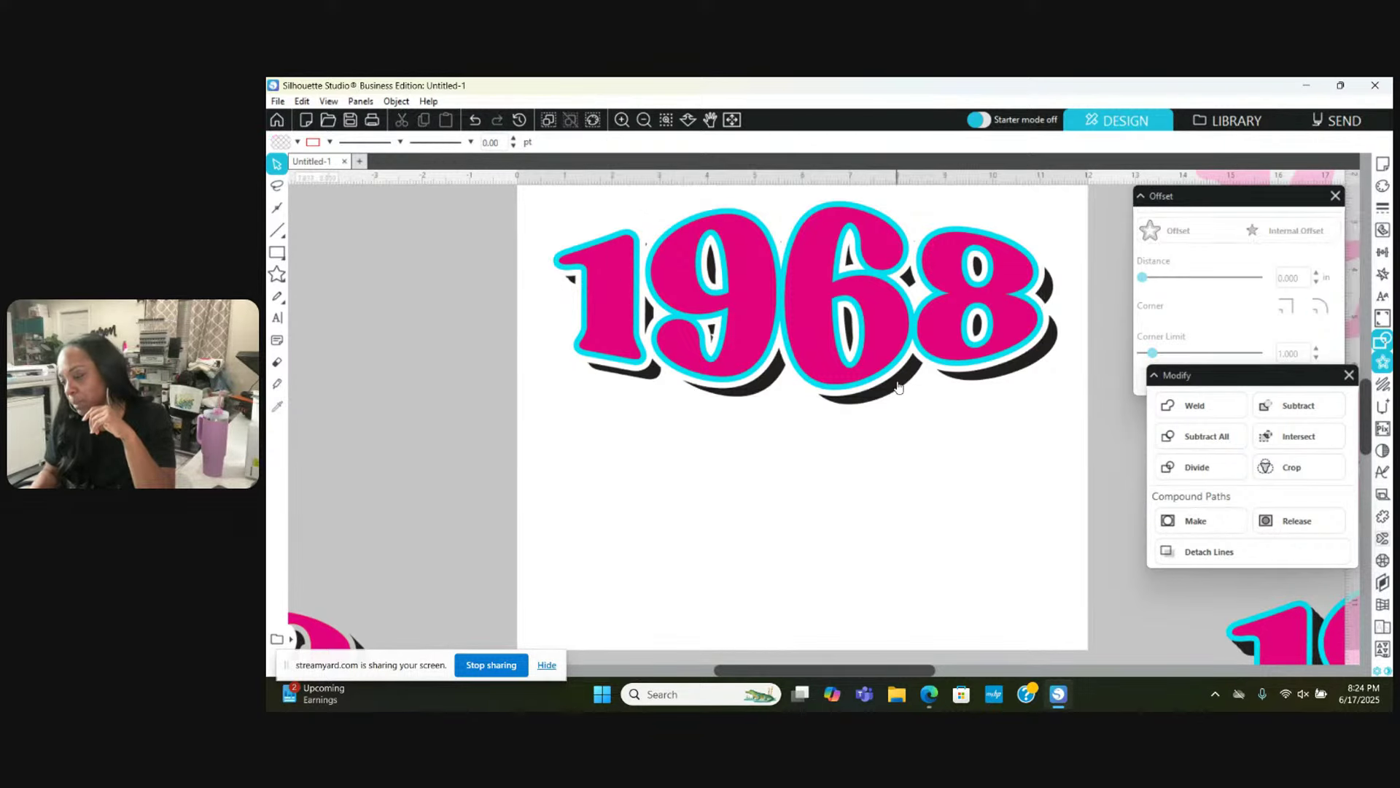
click(897, 389)
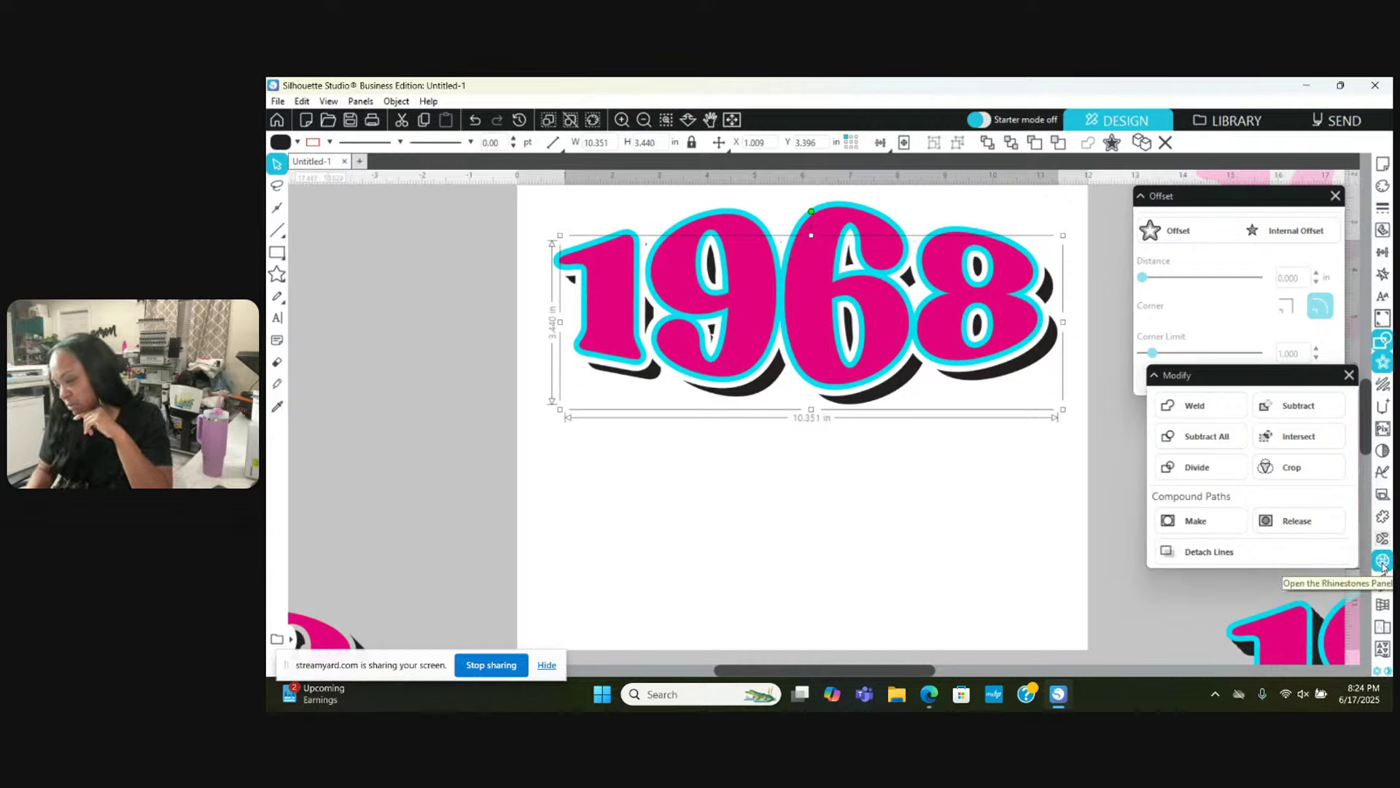
Step: Radial-fill the black shadow with rhinestones at 0.015 in spacing
click(1383, 563)
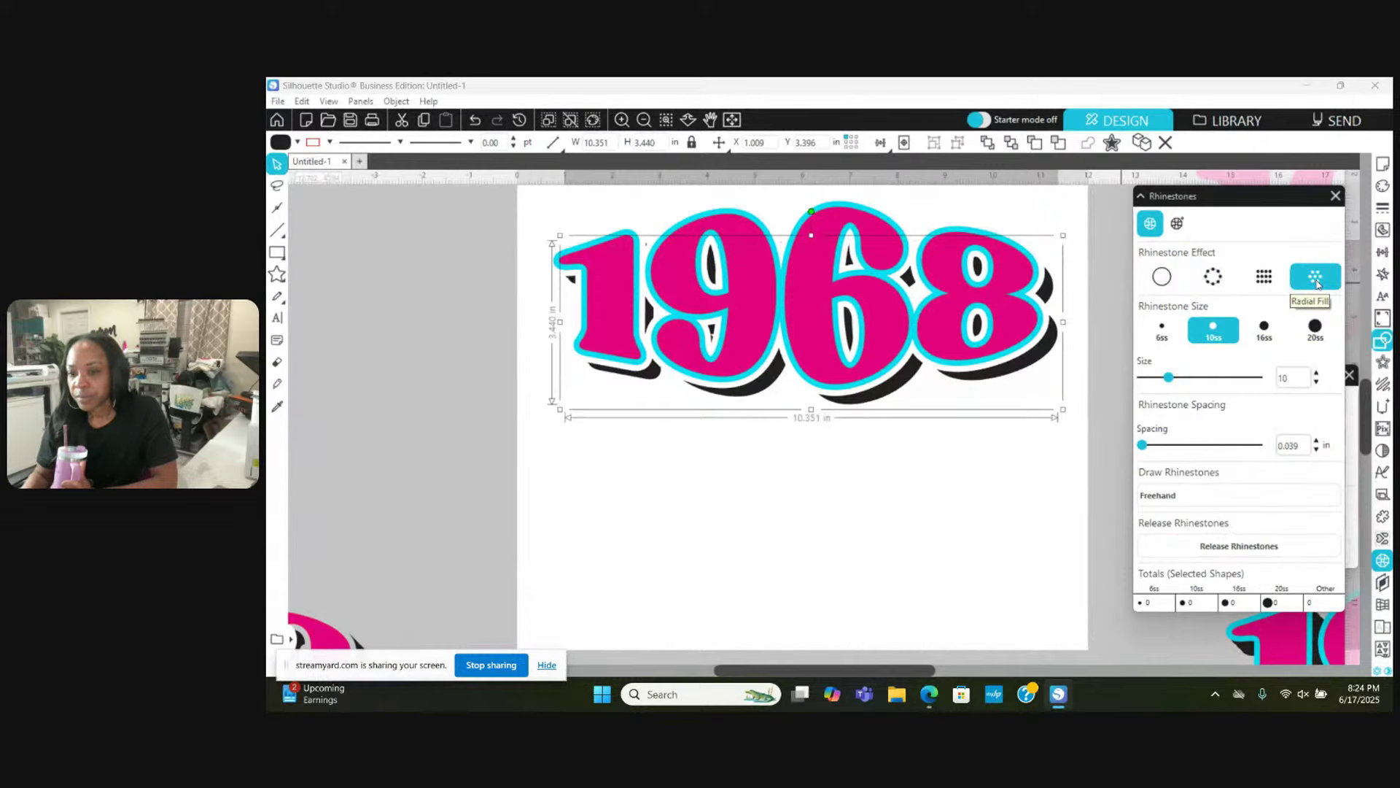
click(1318, 282)
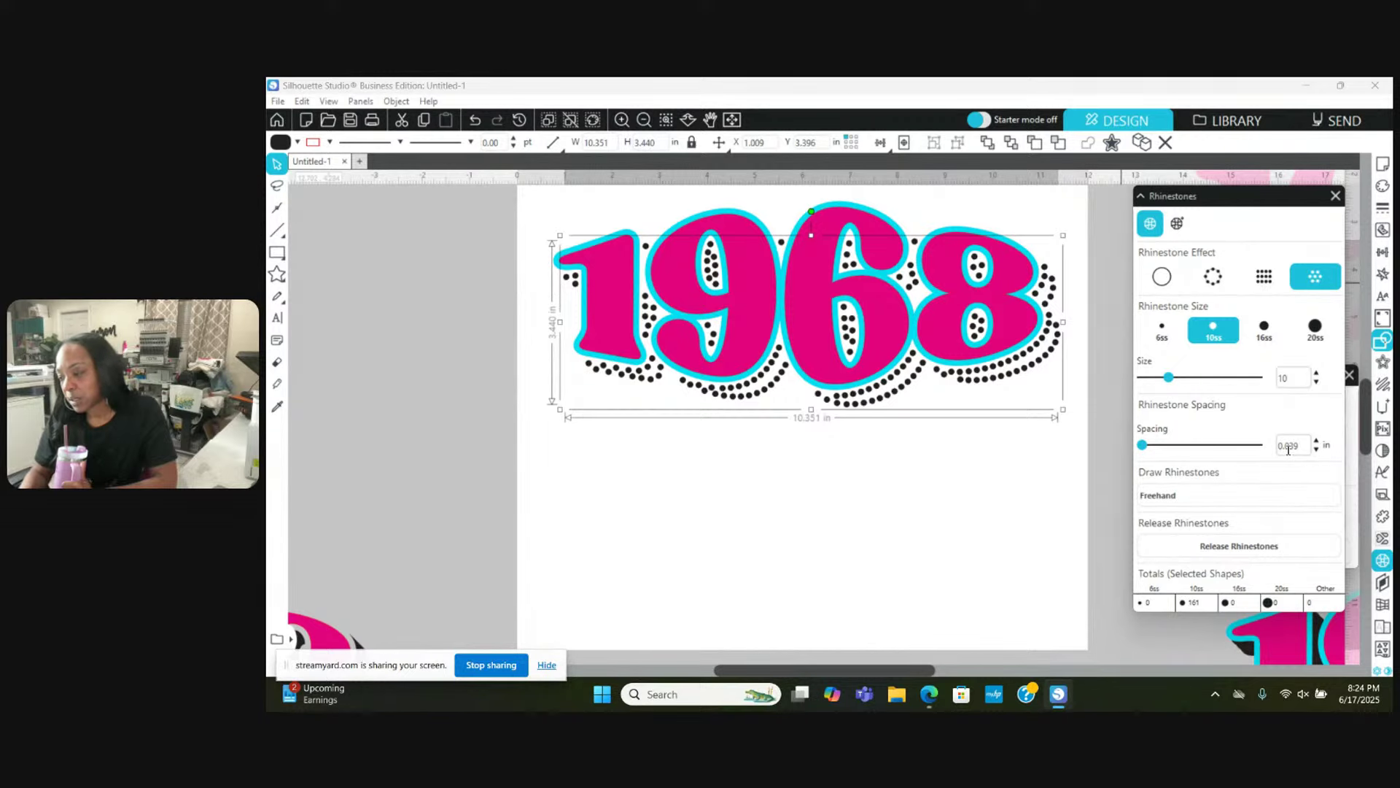
double_click(1288, 447)
text(.)
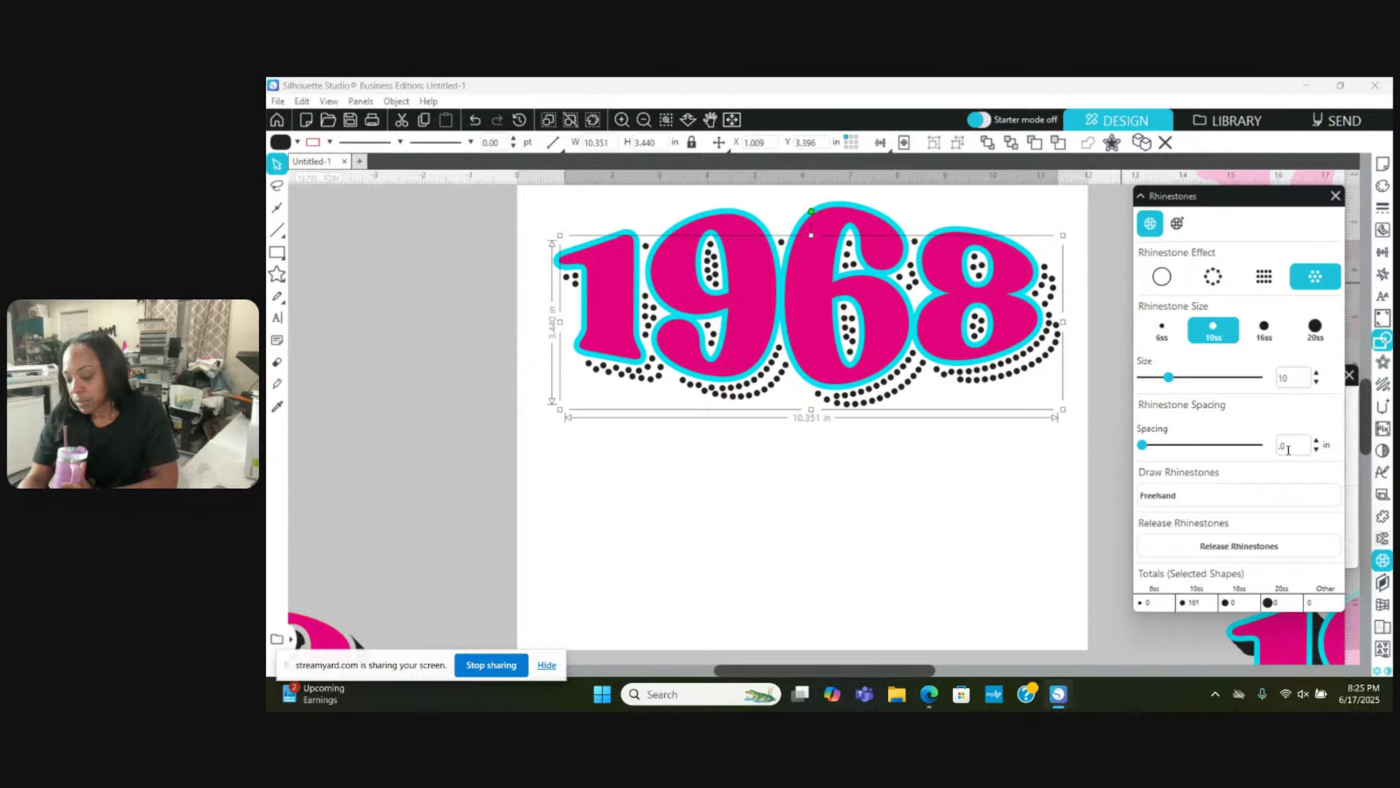
text(015)
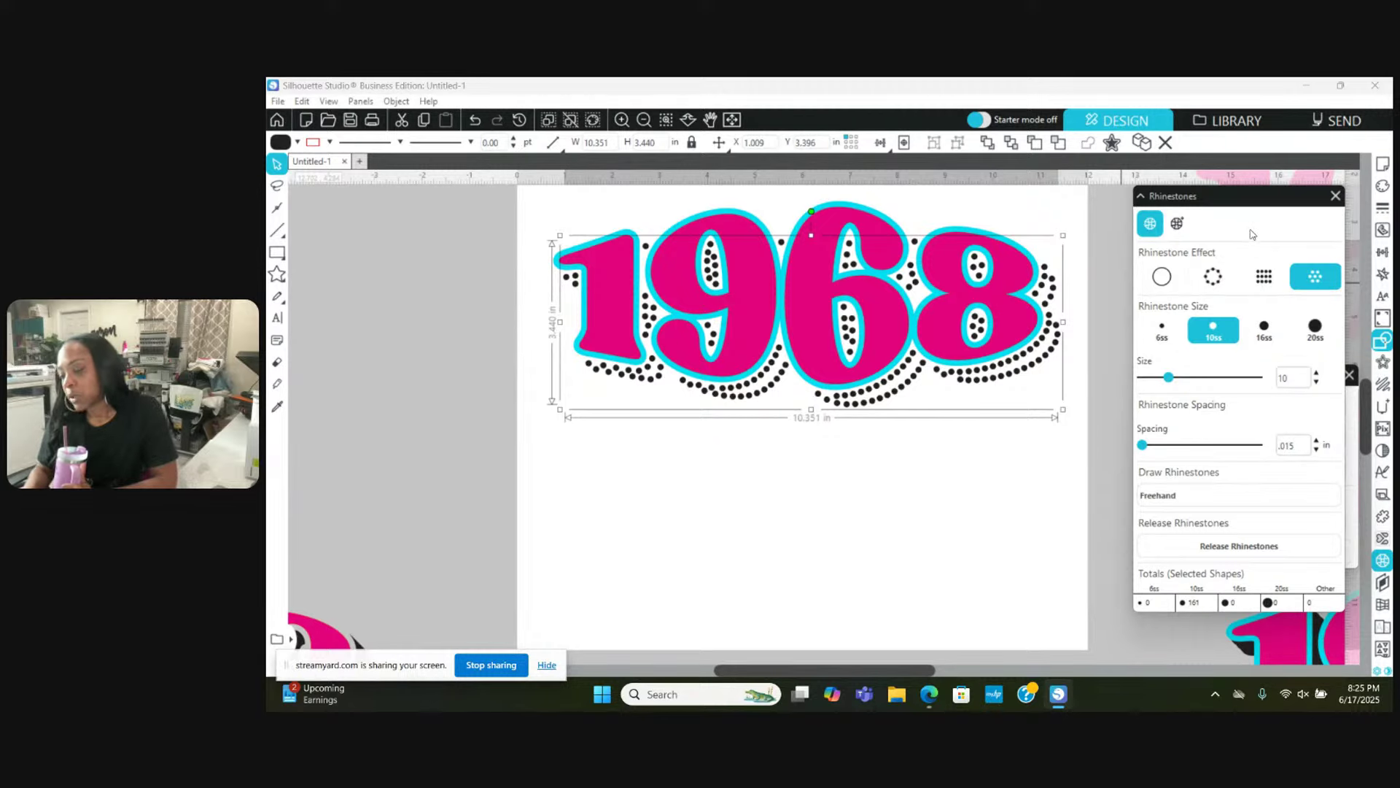
key(Return)
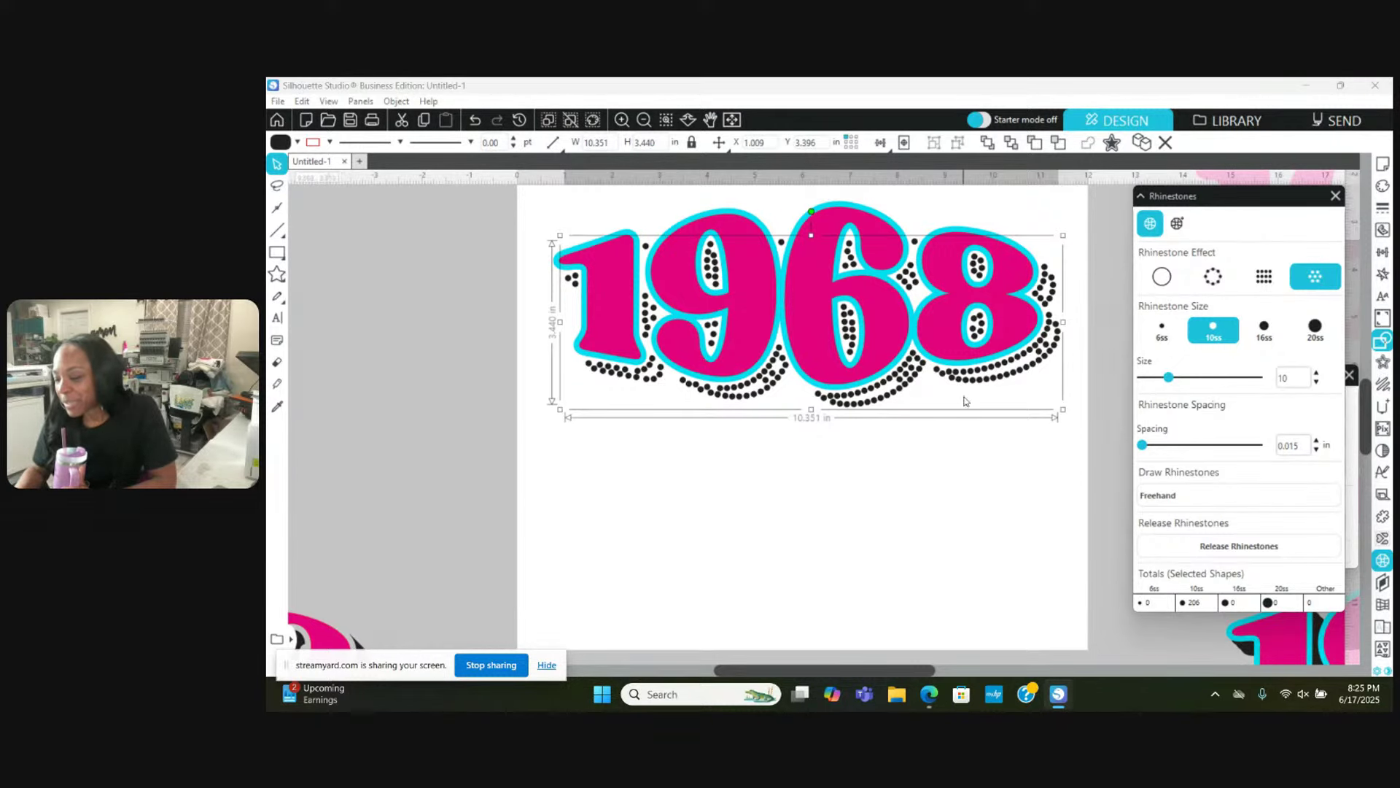
click(965, 474)
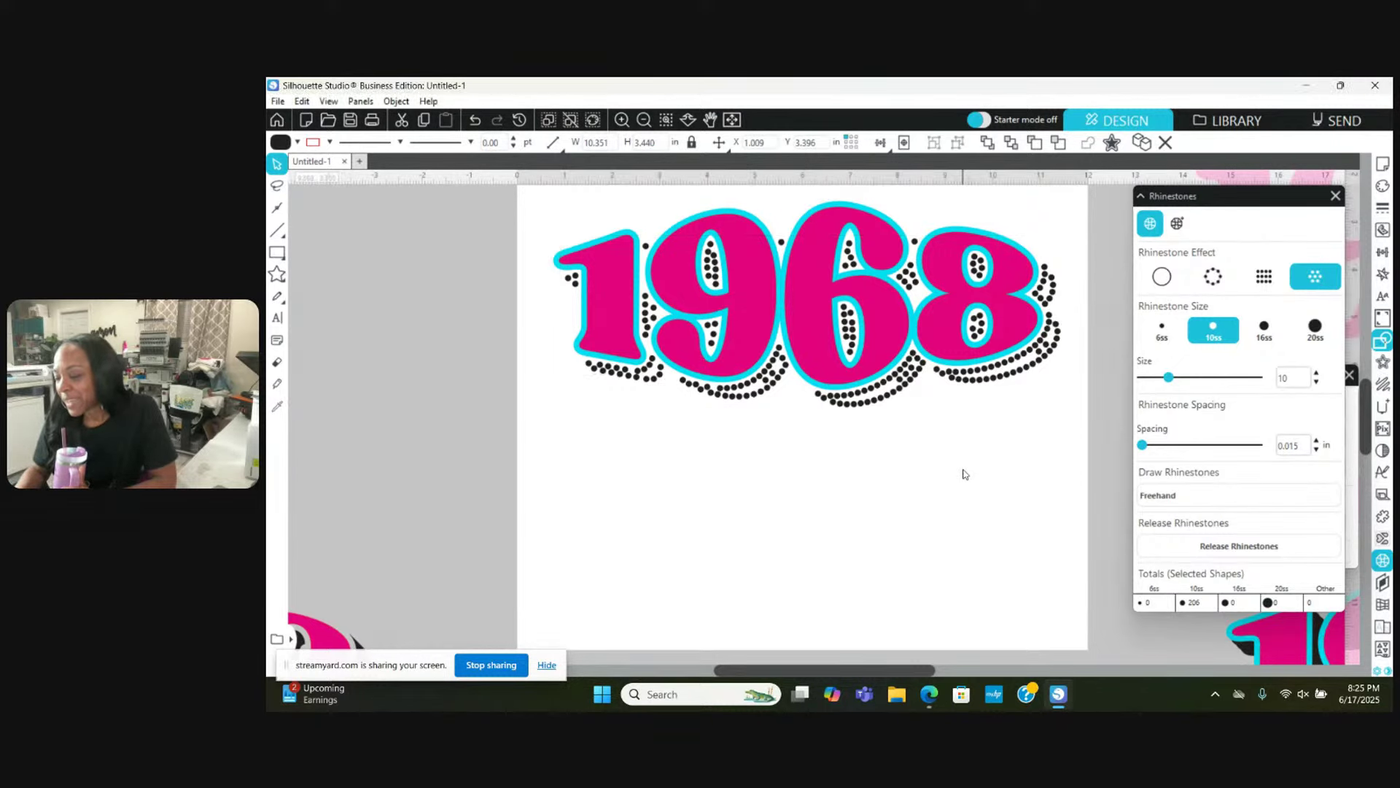
Step: Trace the cyan outline layer with edge rhinestones
click(1022, 299)
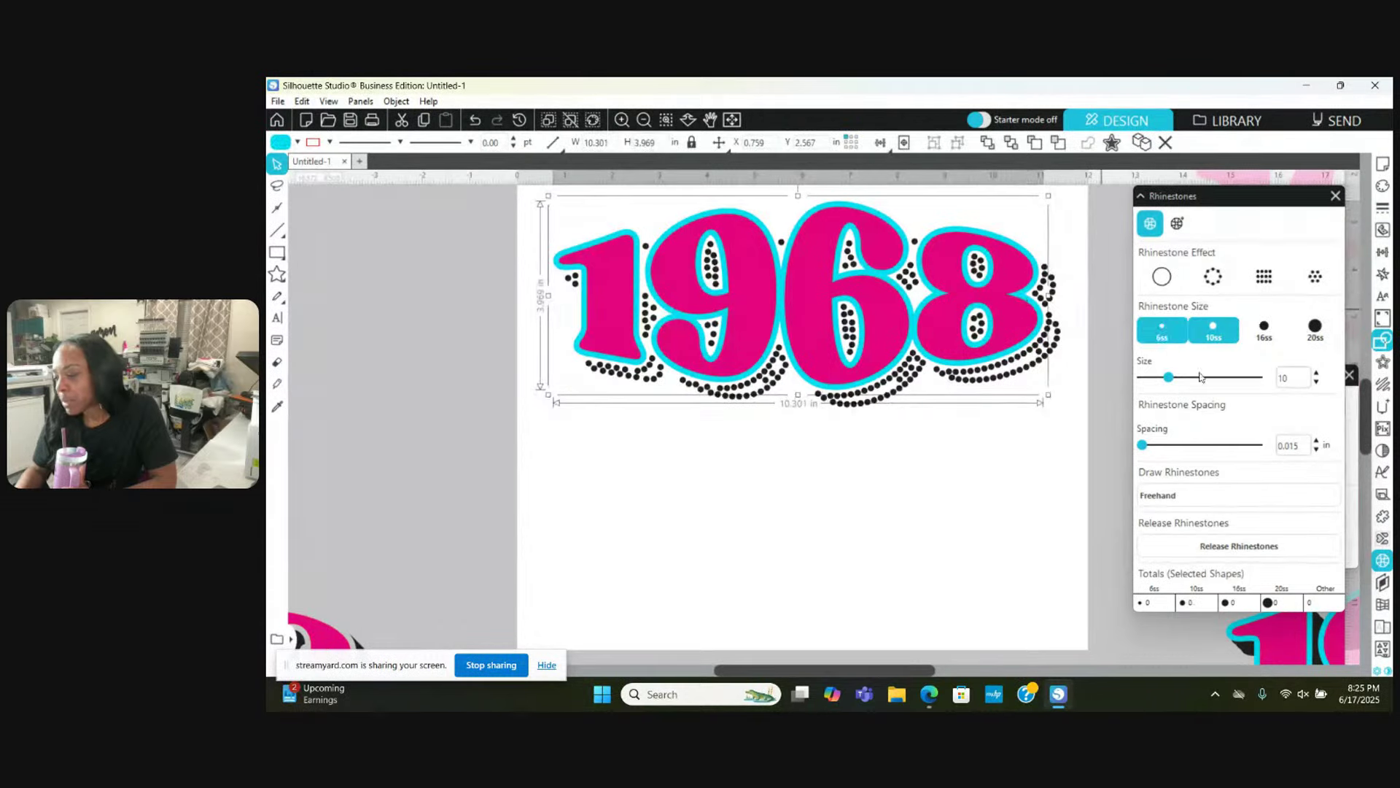
click(1310, 285)
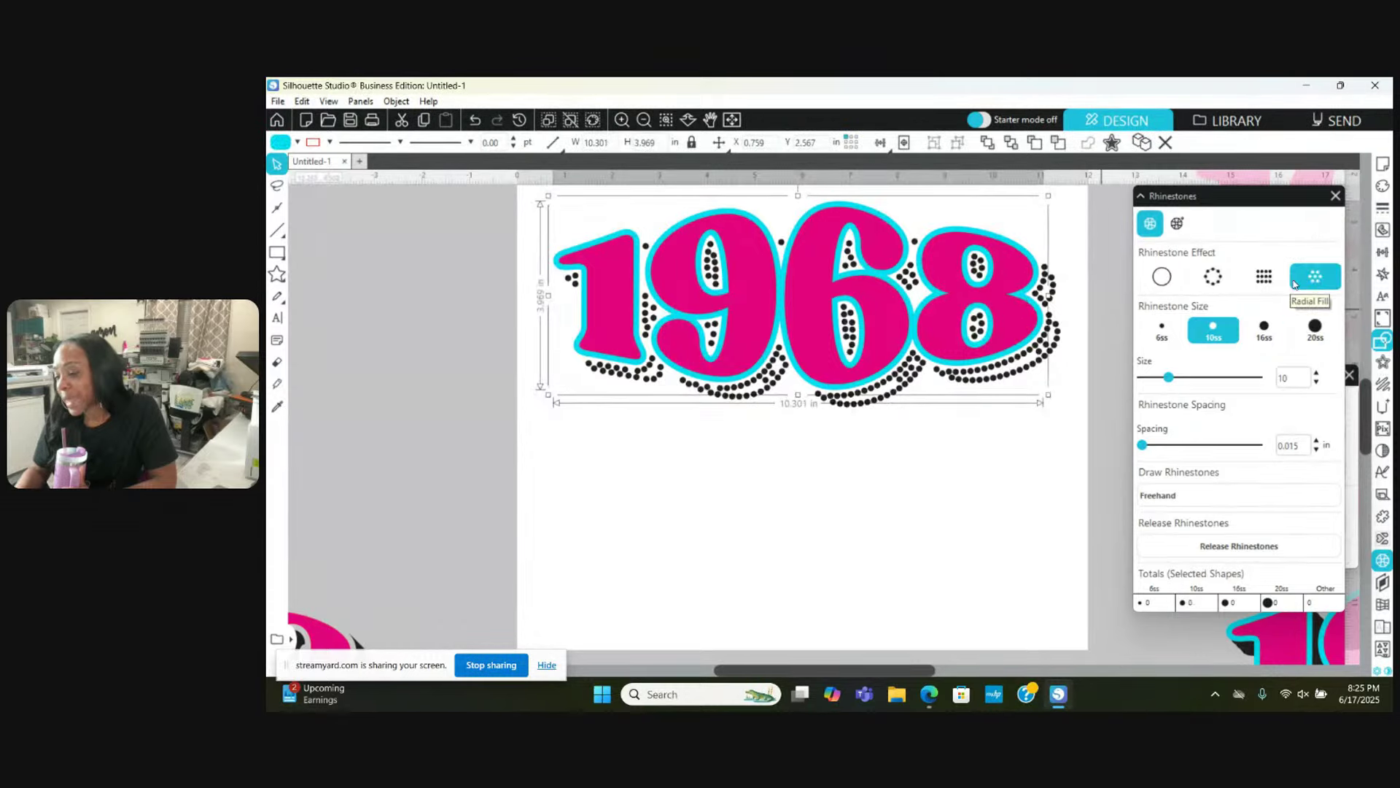
click(1214, 284)
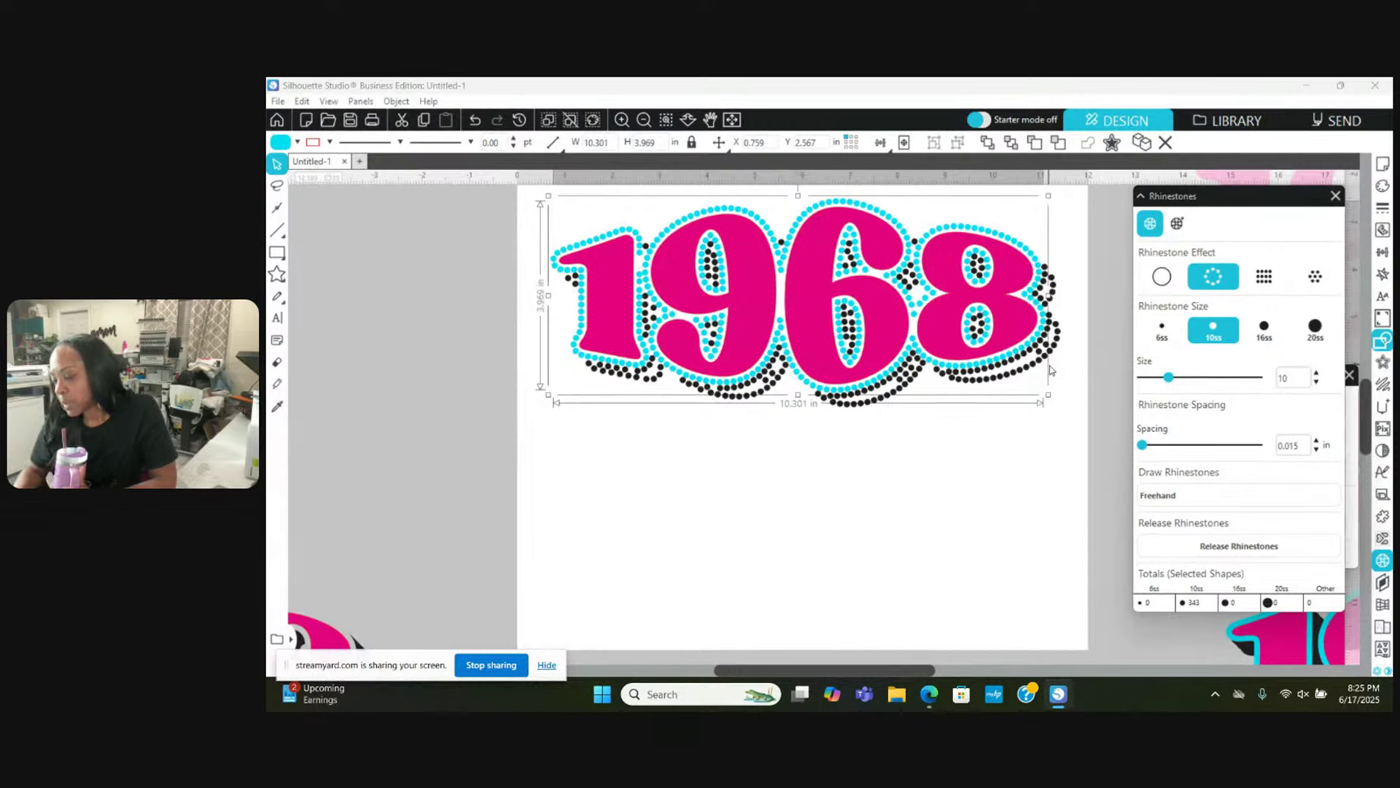
Step: Fill the pink 1968 digits with radial rhinestones
click(888, 296)
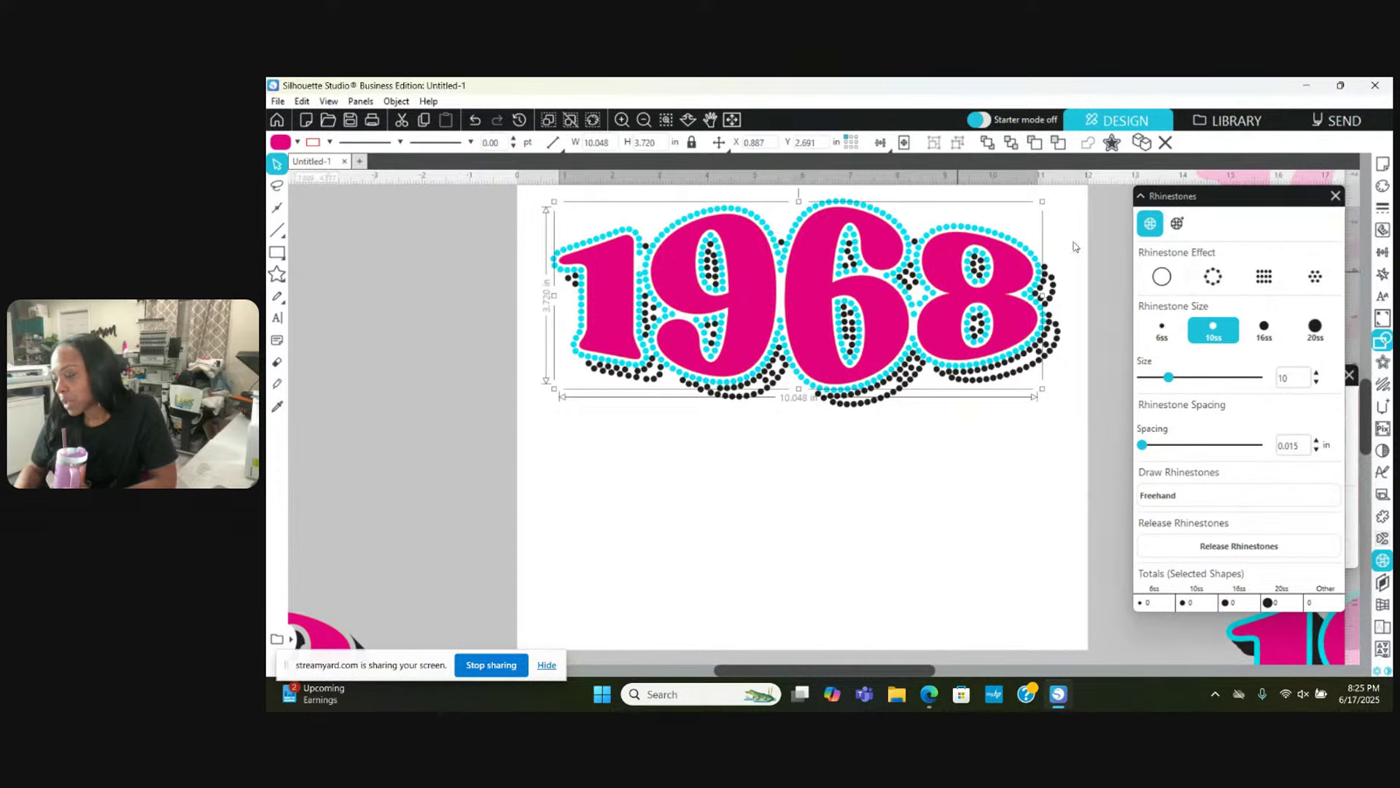
click(1317, 277)
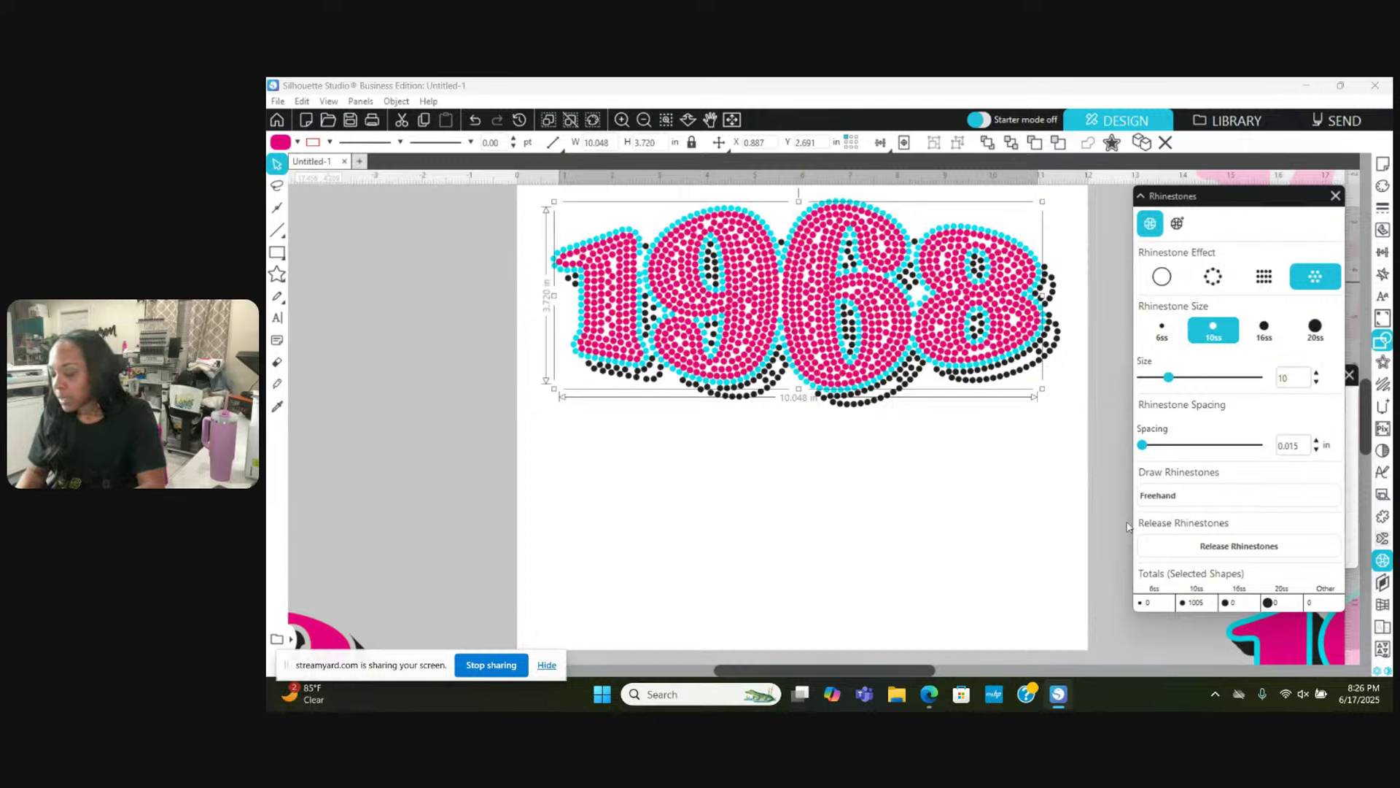
click(1064, 518)
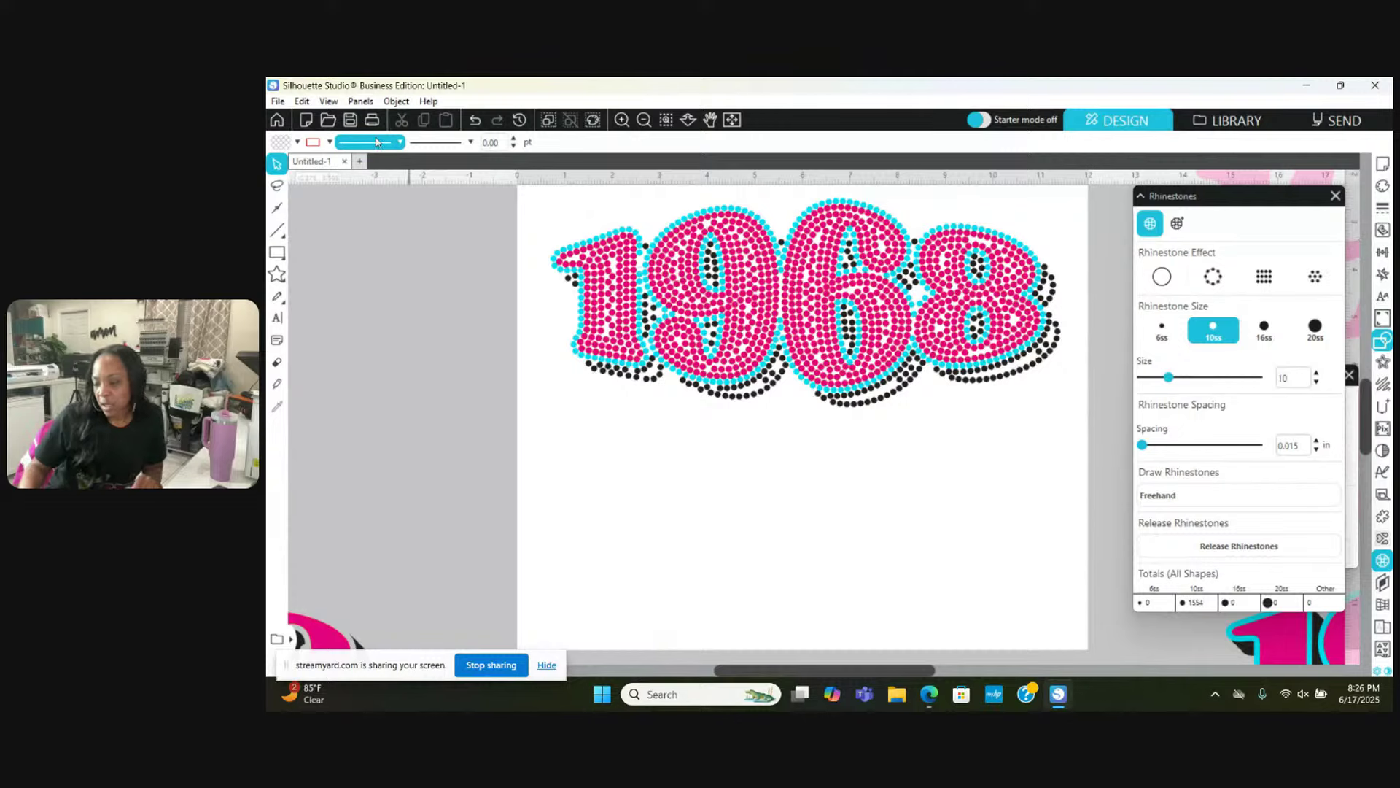
Step: Select the finished rhinestone 1968 design to check its stone count
drag(520, 202, 1068, 419)
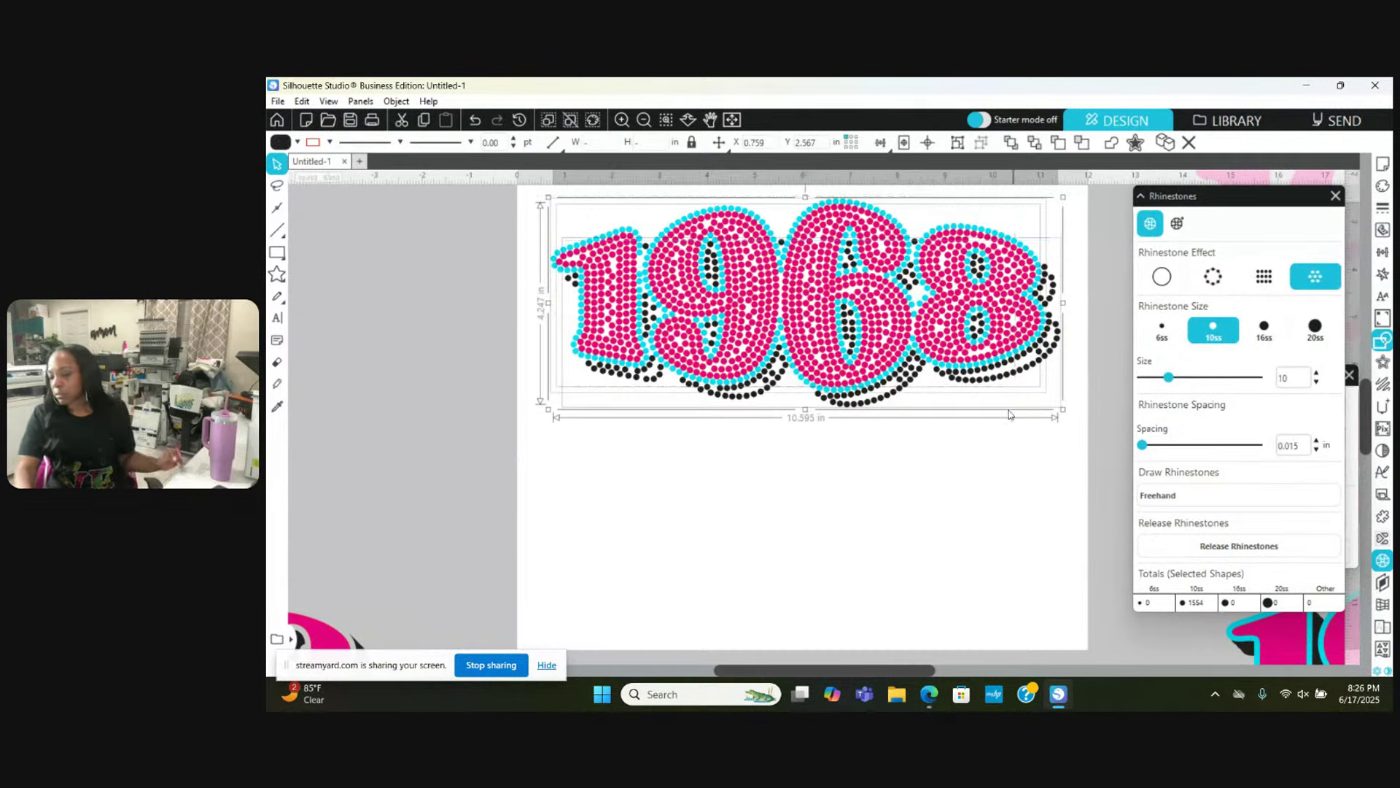
click(983, 462)
click(875, 318)
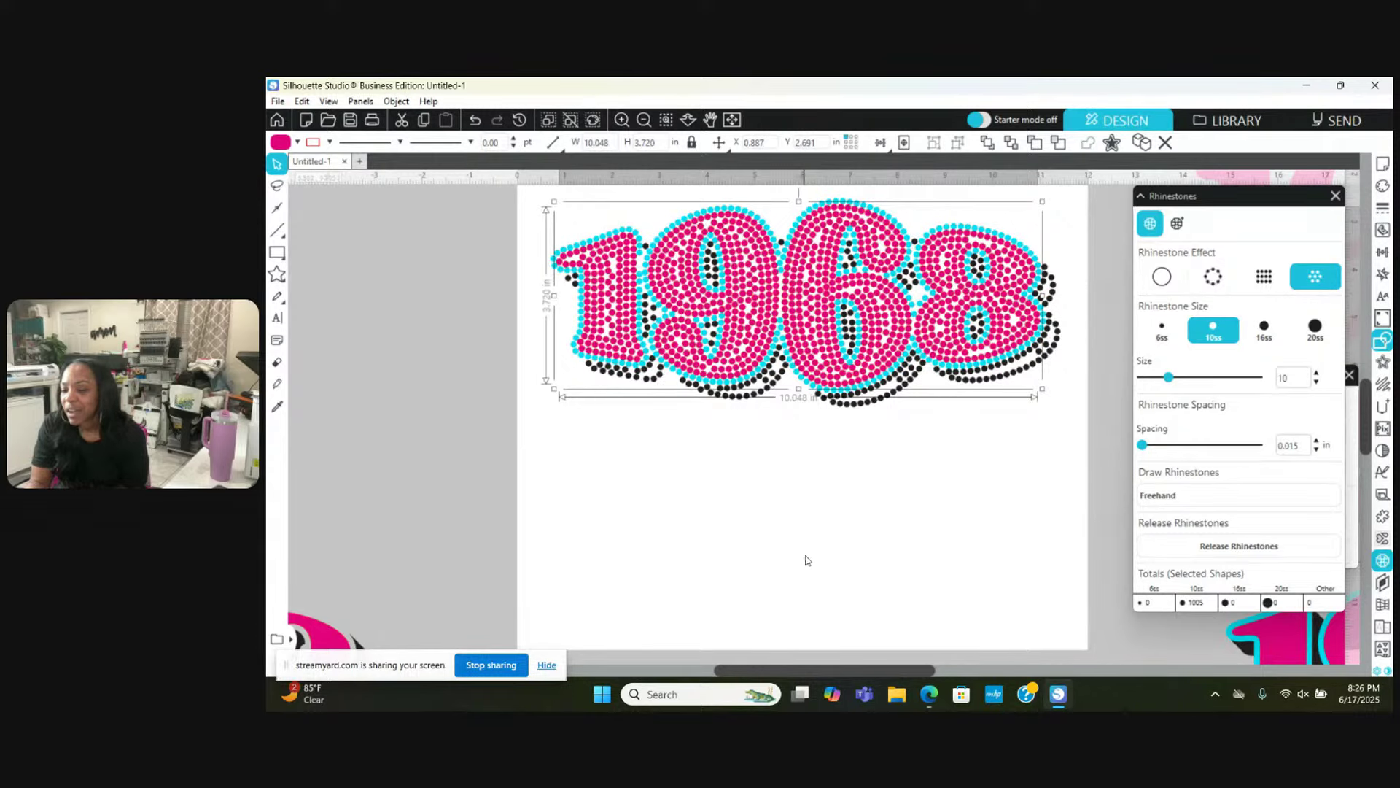
scroll(808, 561, right, 2)
scroll(808, 562, left, 6)
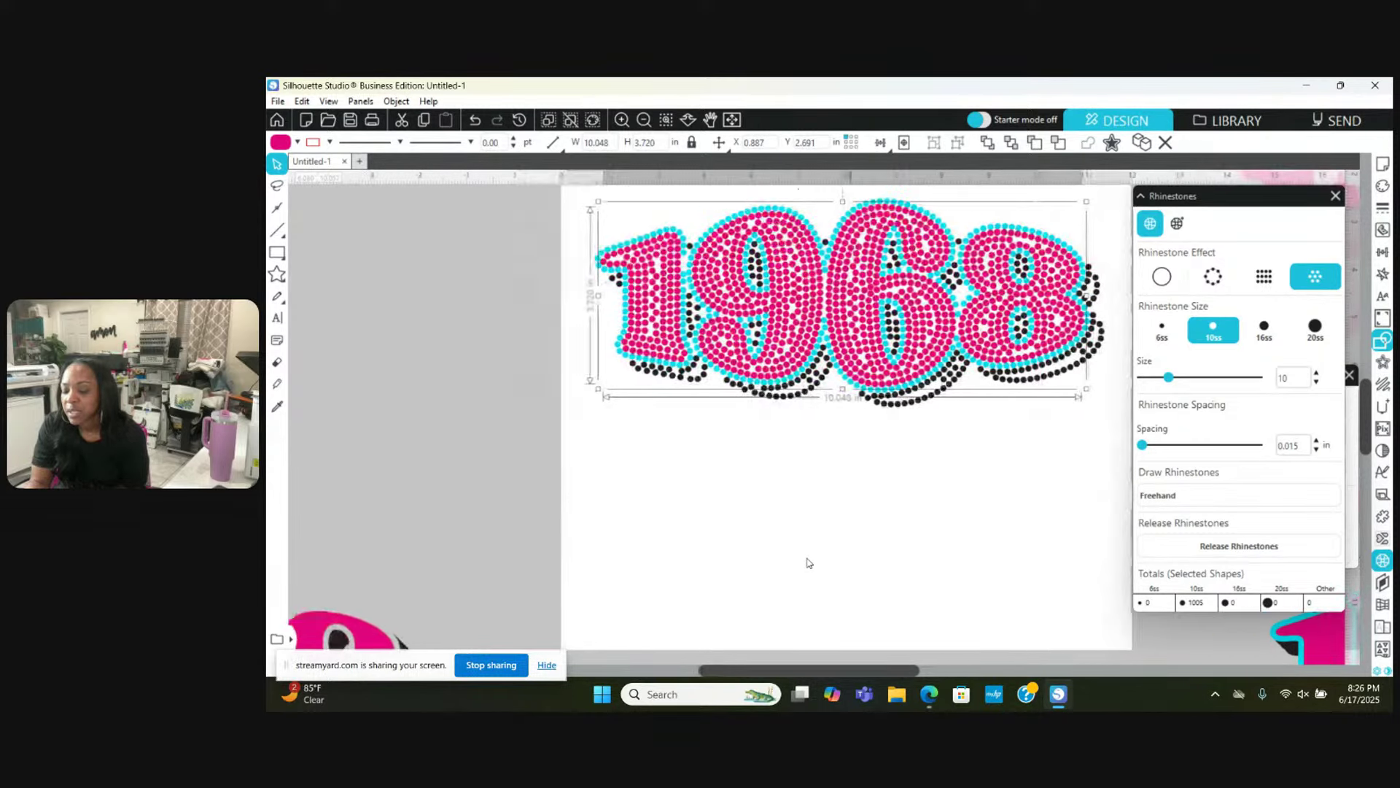
scroll(808, 563, left, 2)
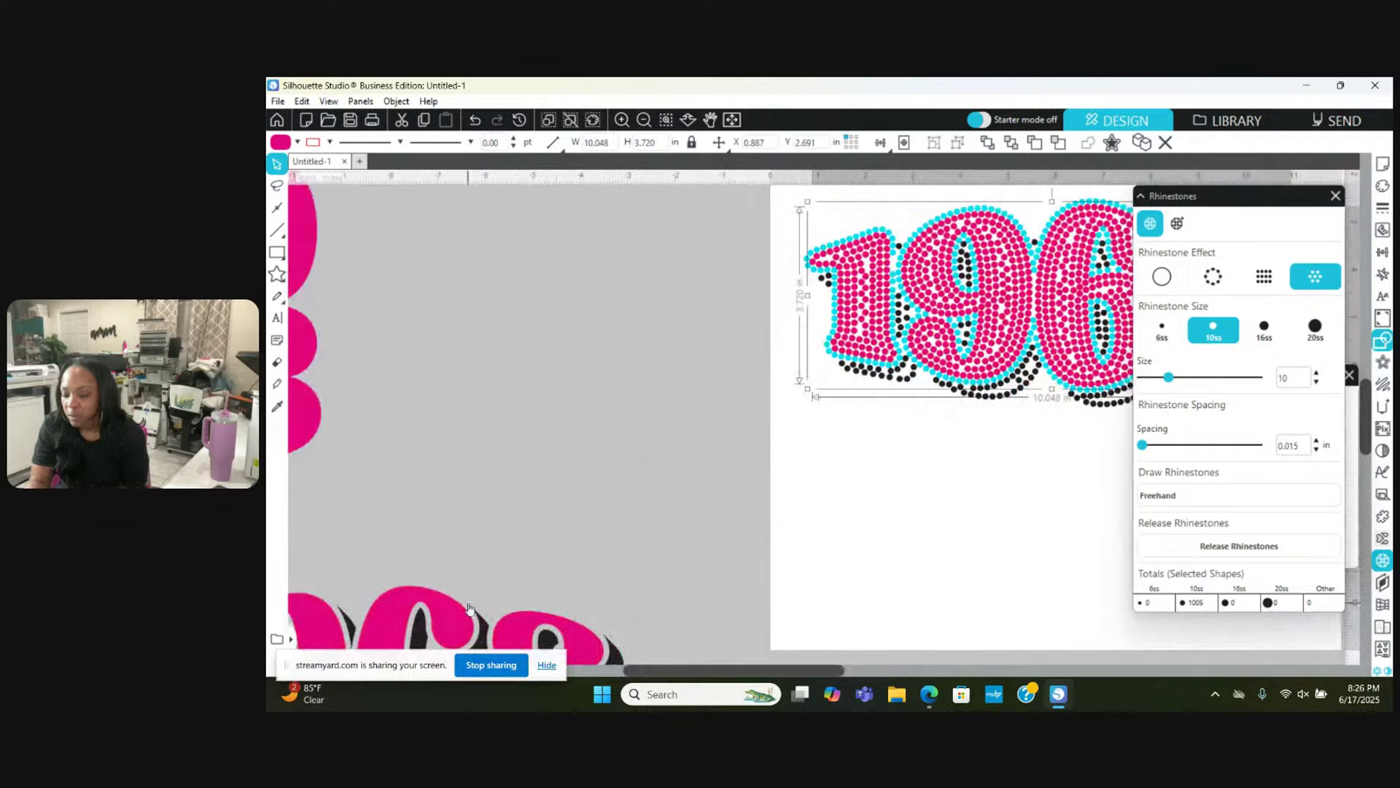
Step: Undo a misplaced move of the plain pink 1968 copy
click(441, 624)
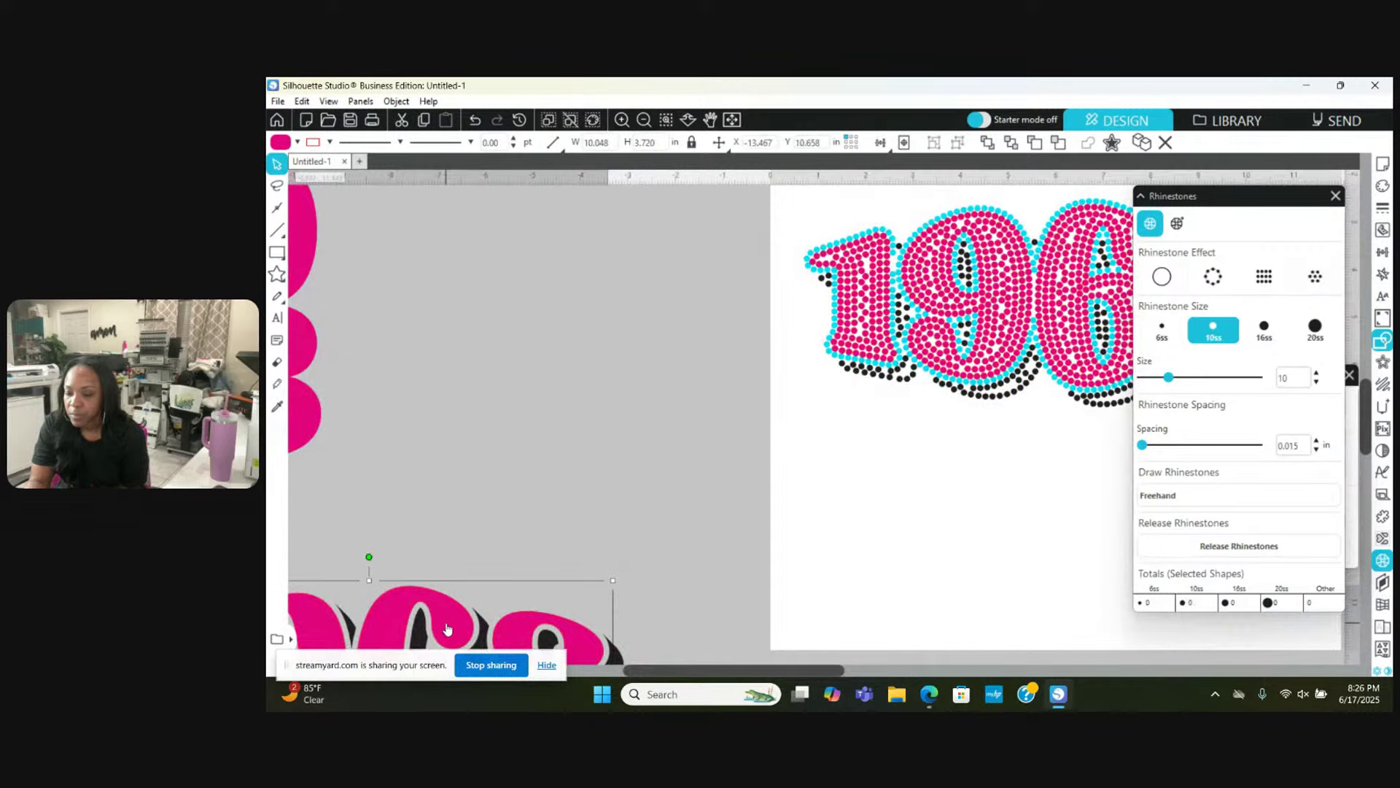
drag(447, 628, 601, 384)
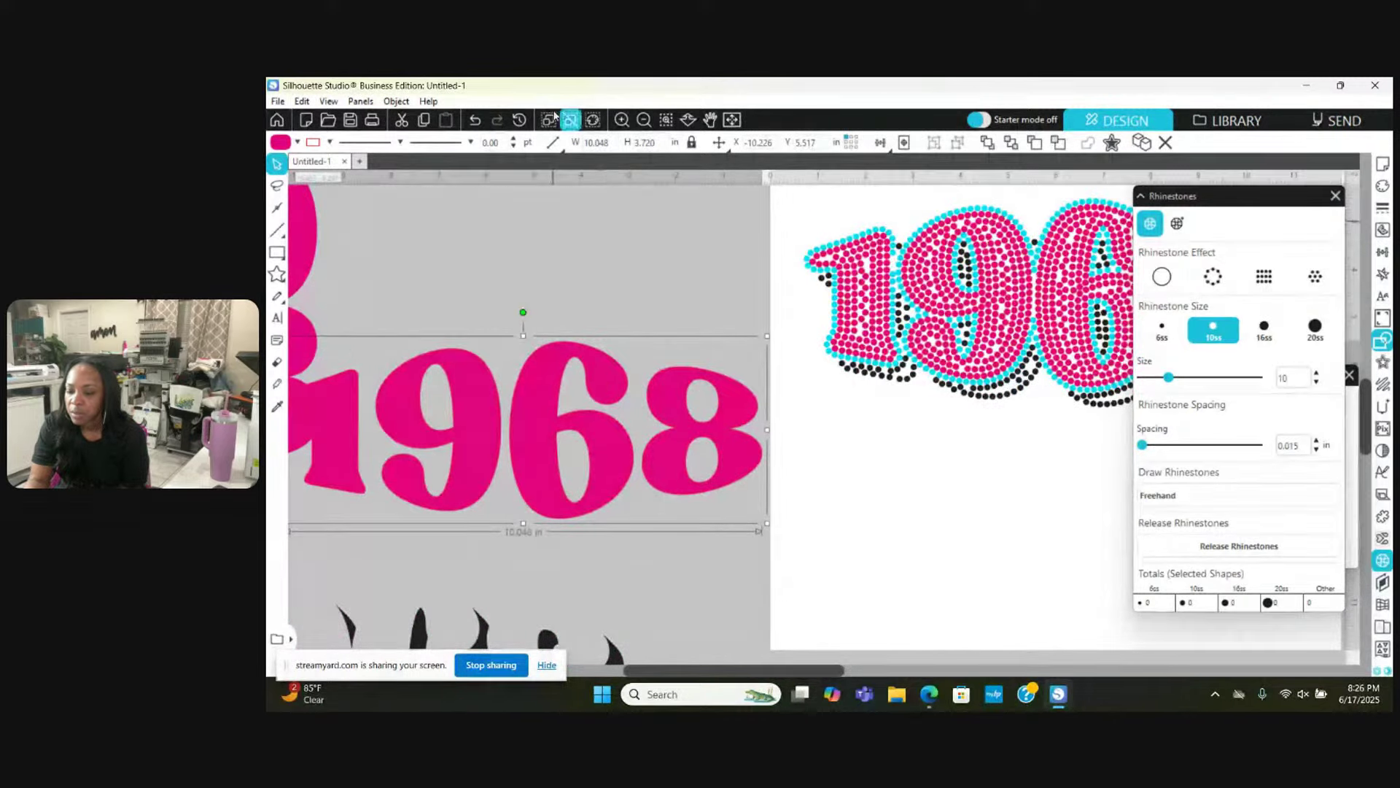
click(474, 119)
scroll(445, 337, down, 3)
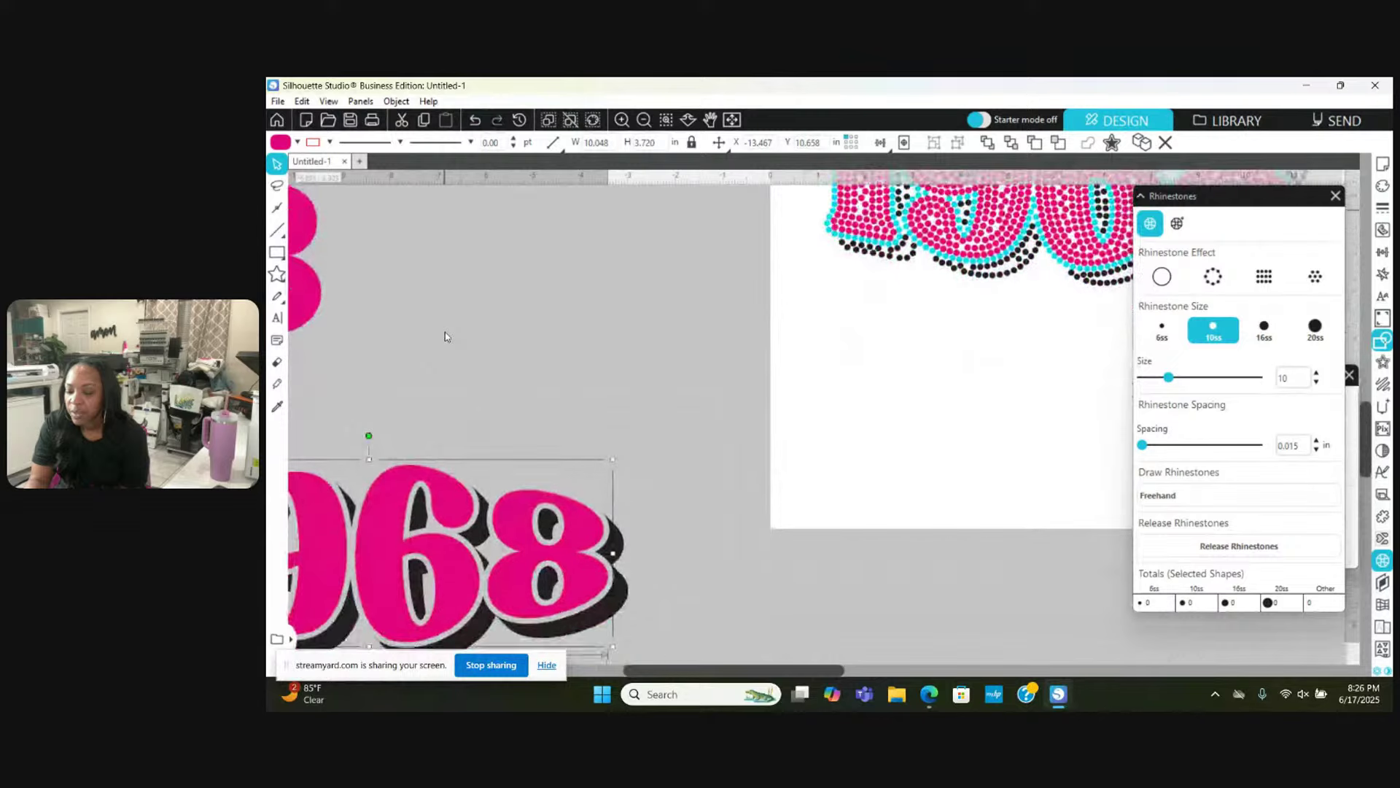
scroll(445, 336, down, 3)
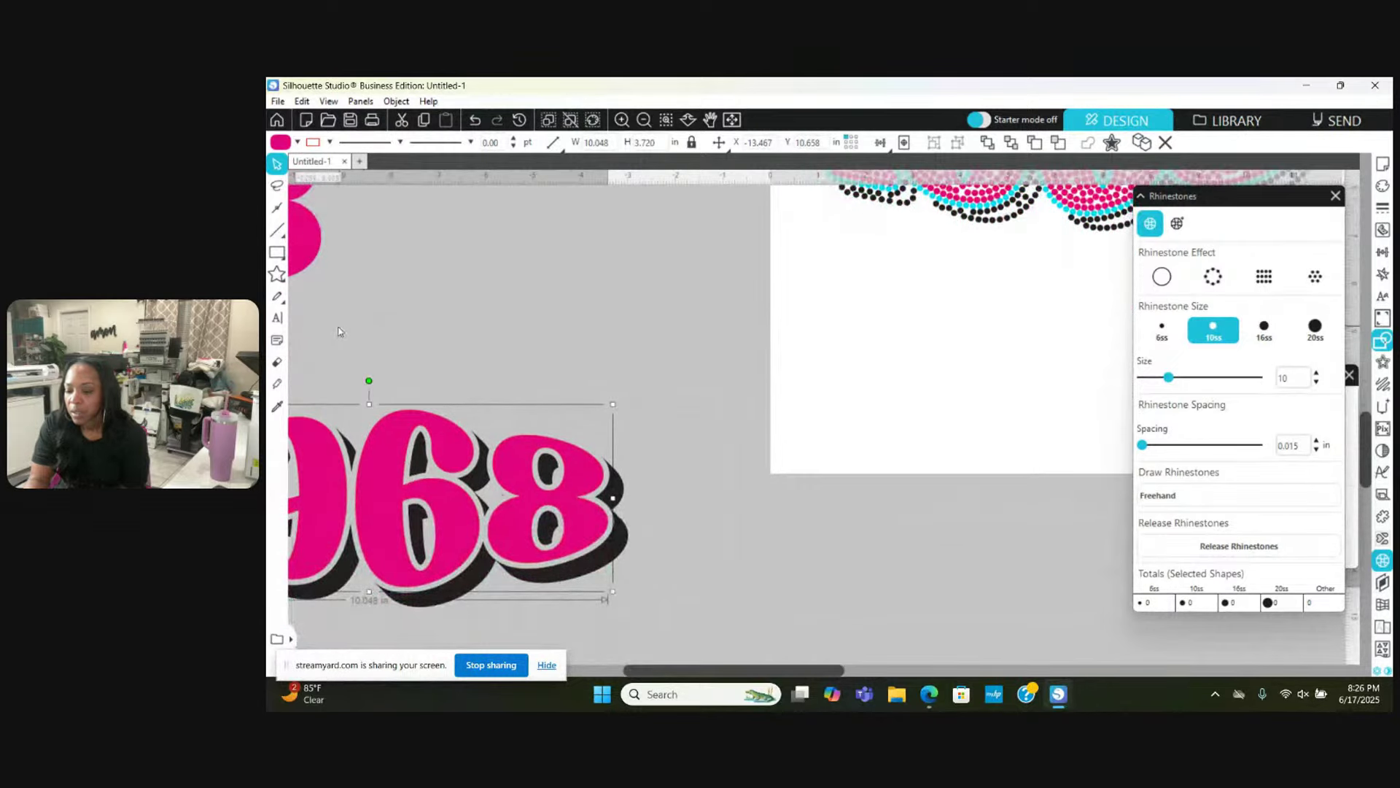
Step: Move the plain 1968 copy up beside the page and select only its pink layer
click(379, 350)
drag(369, 353, 712, 470)
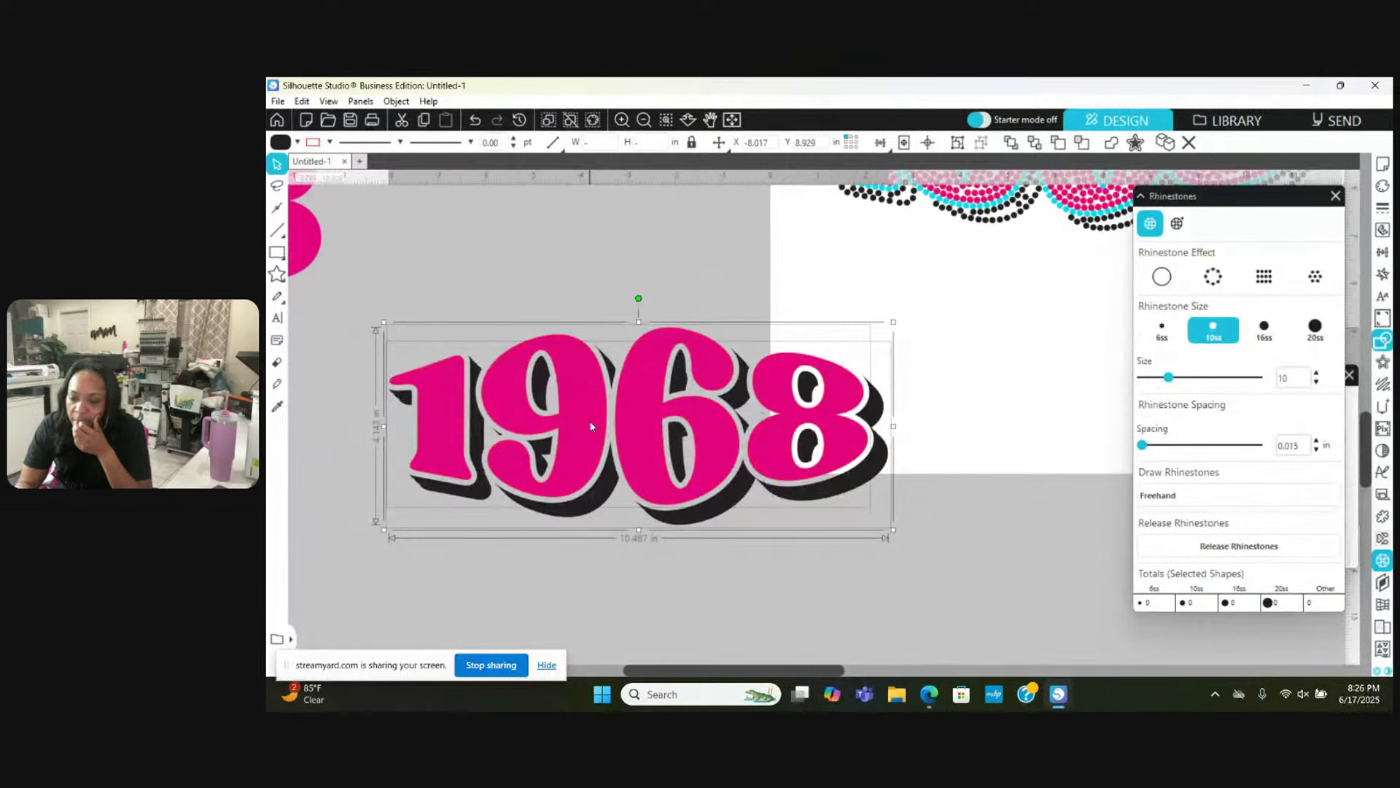
click(588, 292)
click(586, 396)
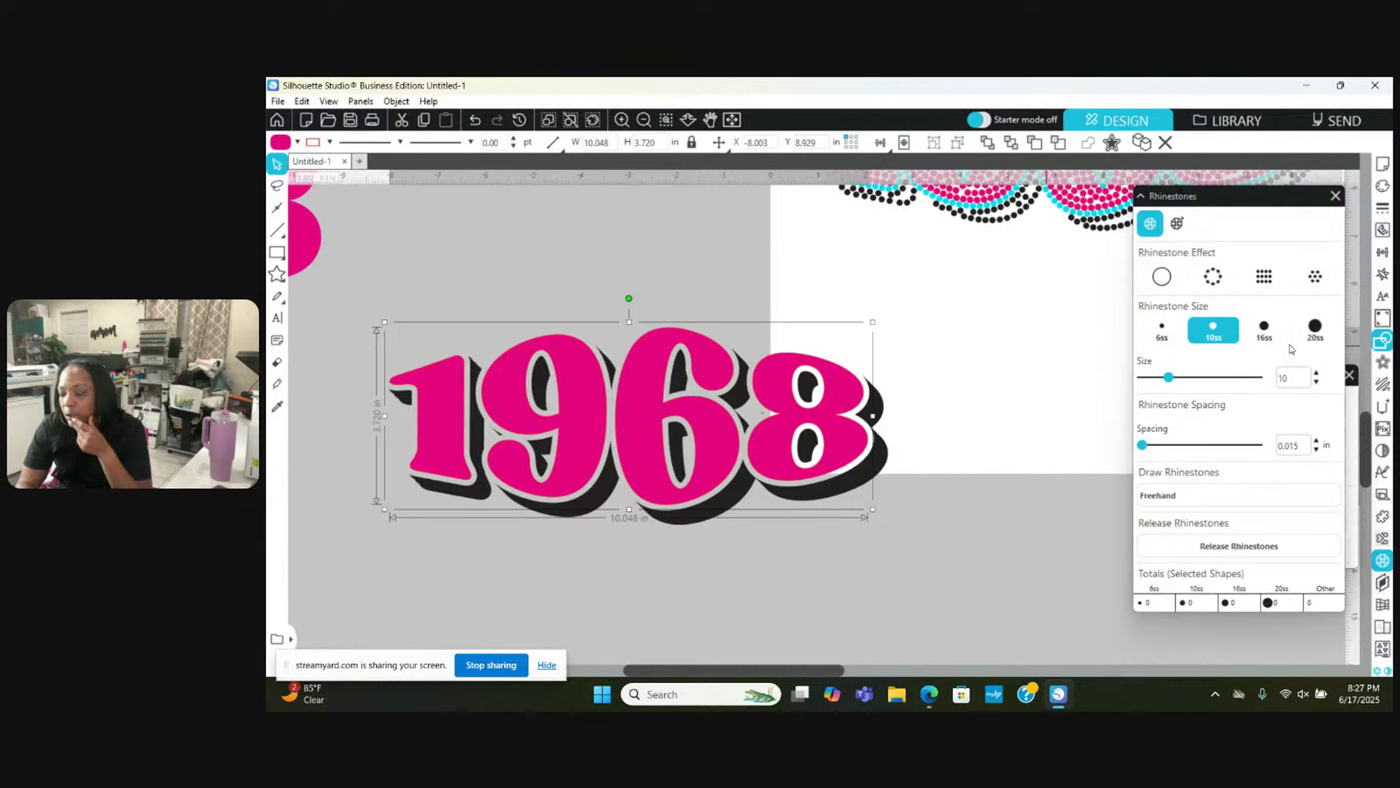
Step: Move a plain 1968 copy aside and reselect the original plain 1968
click(1384, 364)
click(1047, 464)
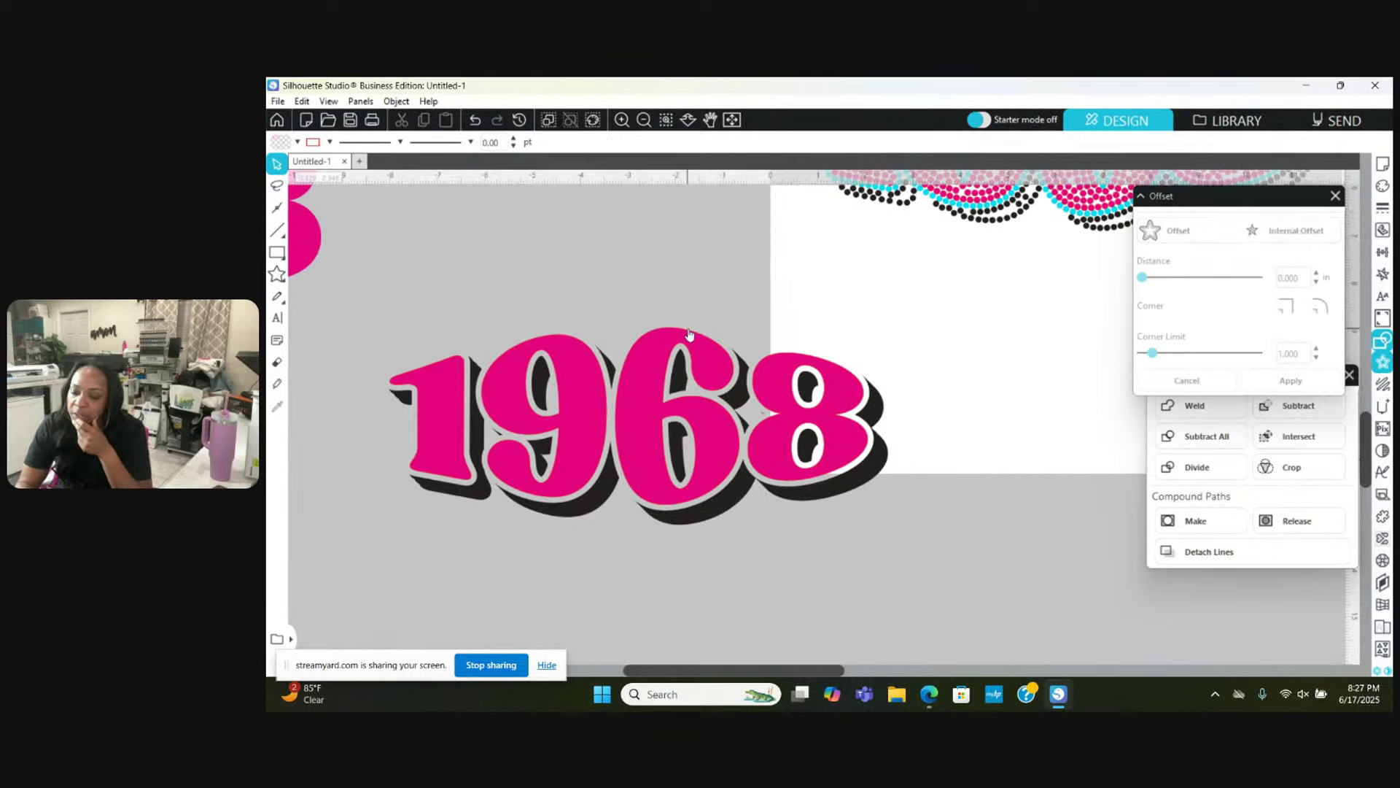
click(636, 430)
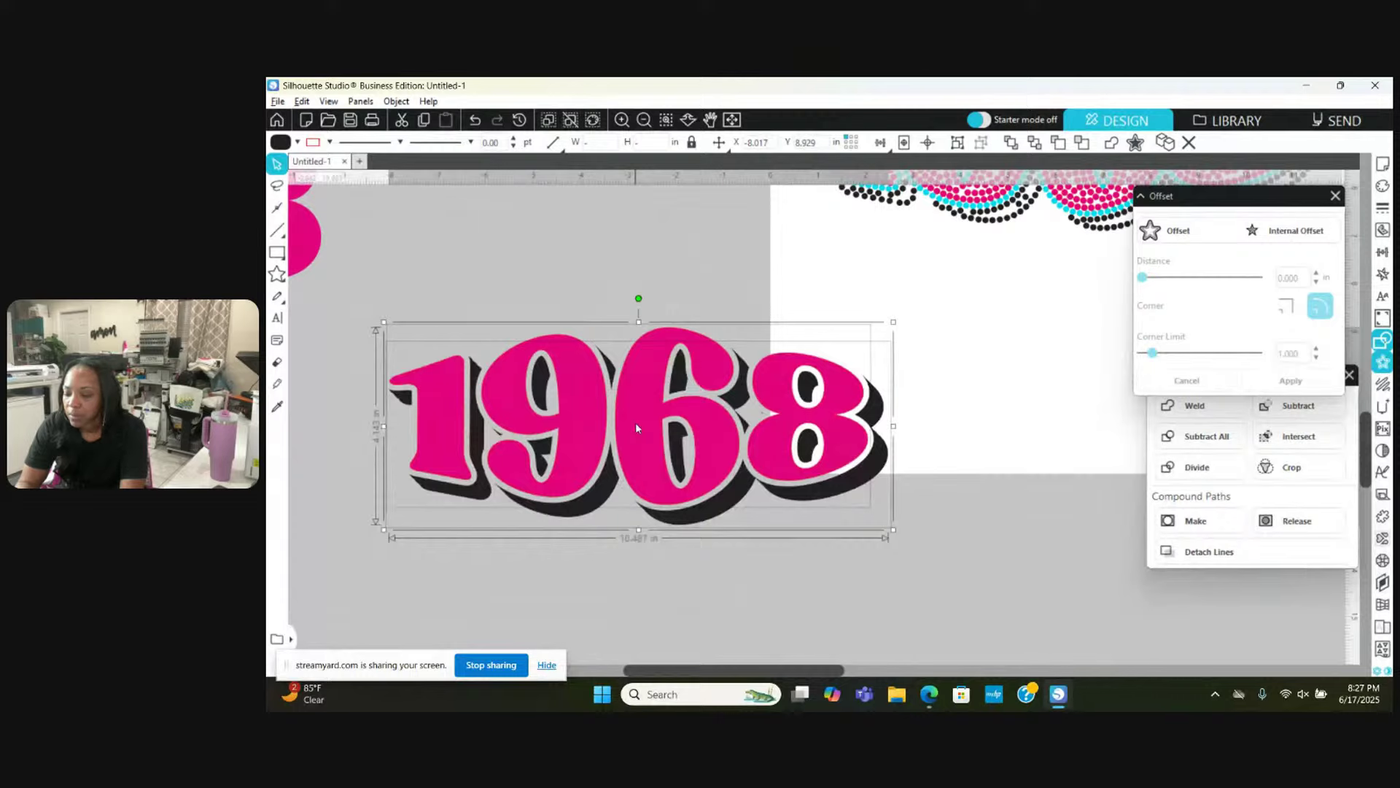
drag(636, 428, 411, 606)
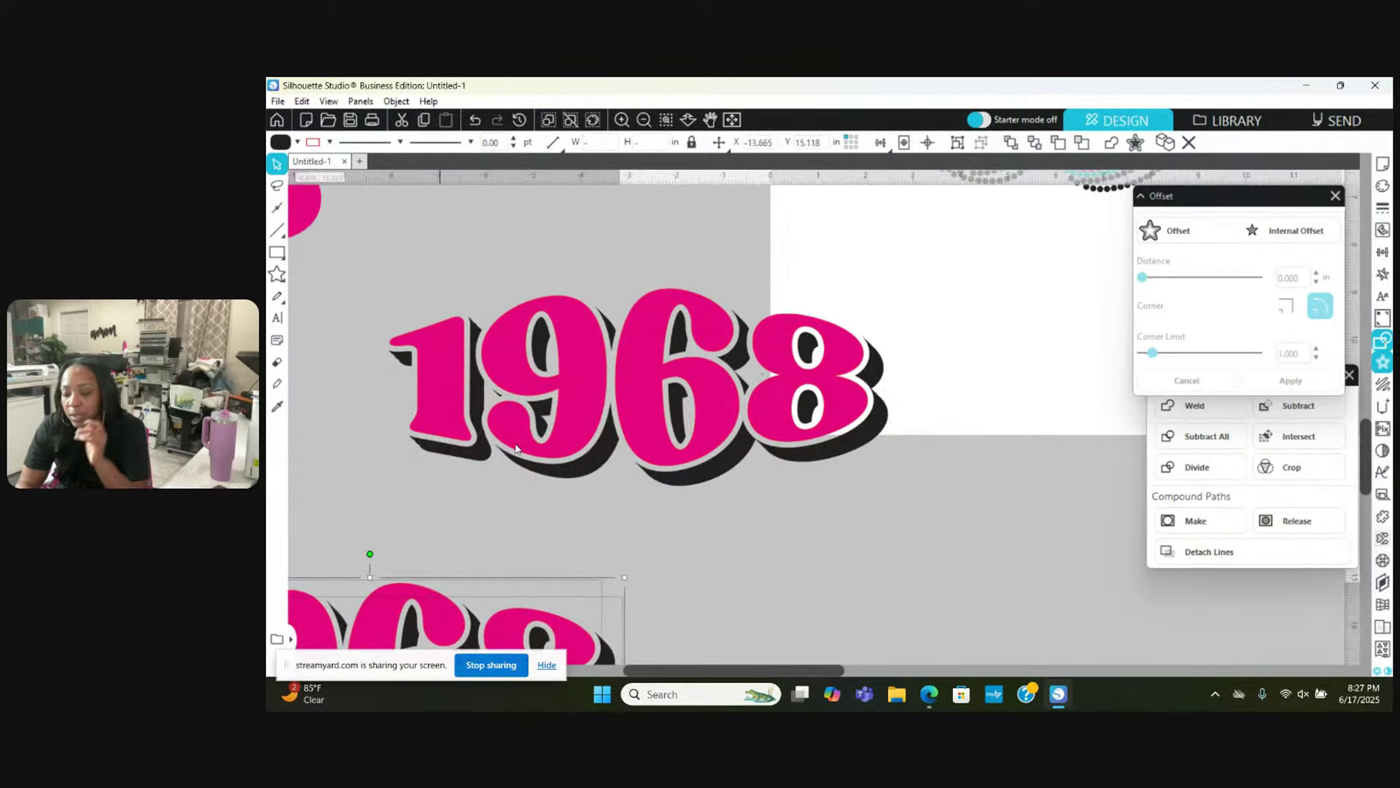
click(557, 358)
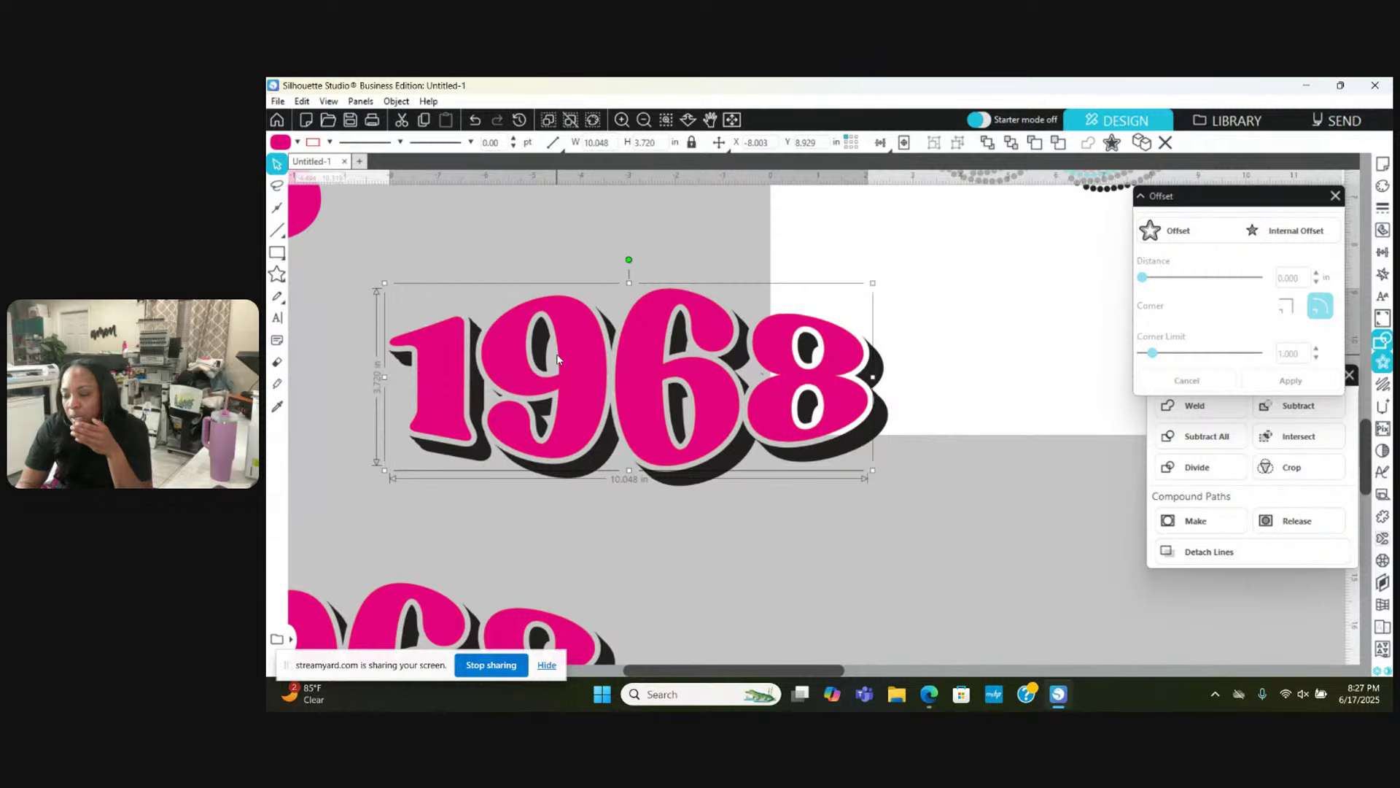
scroll(557, 358, up, 1)
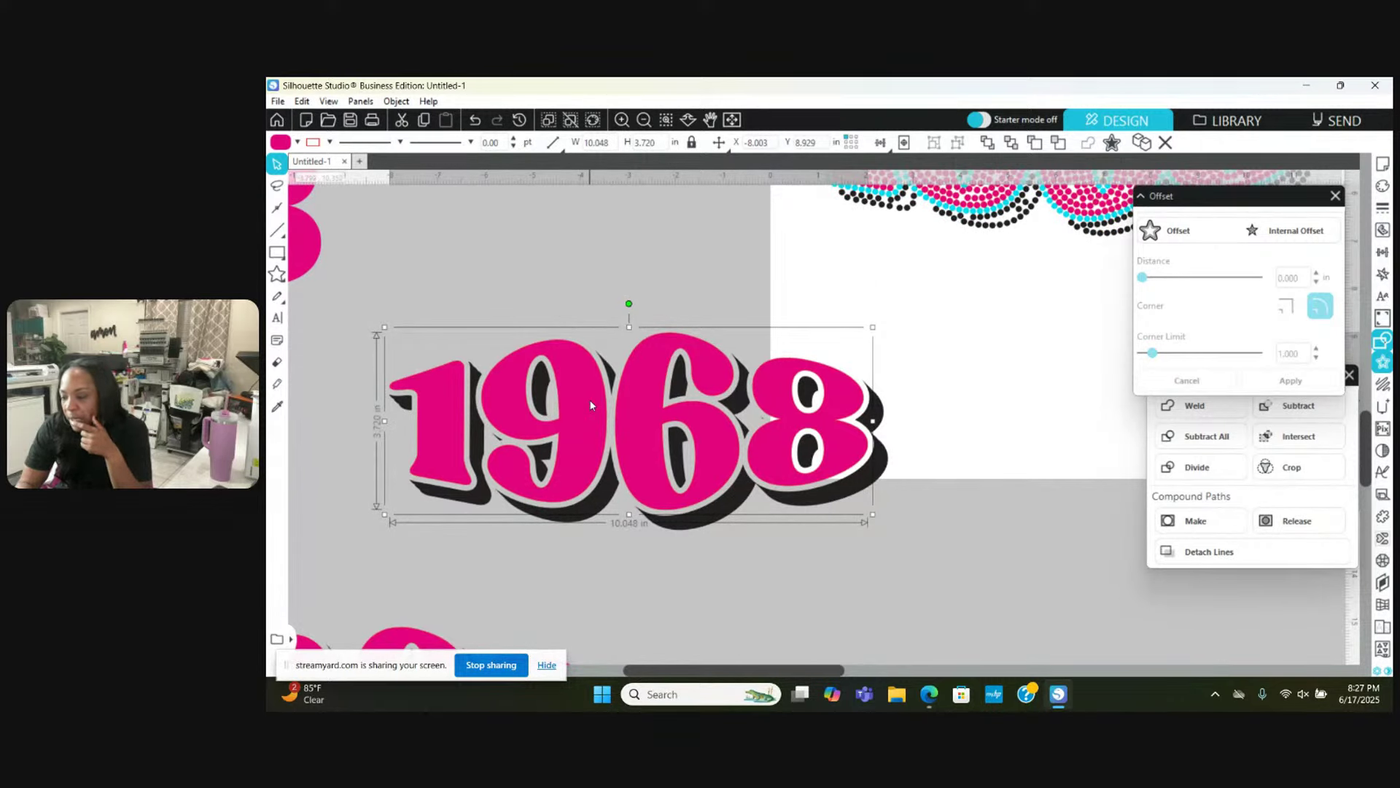
Step: Add an outward offset, fill the inner letters cyan, and make a compound path
click(1282, 227)
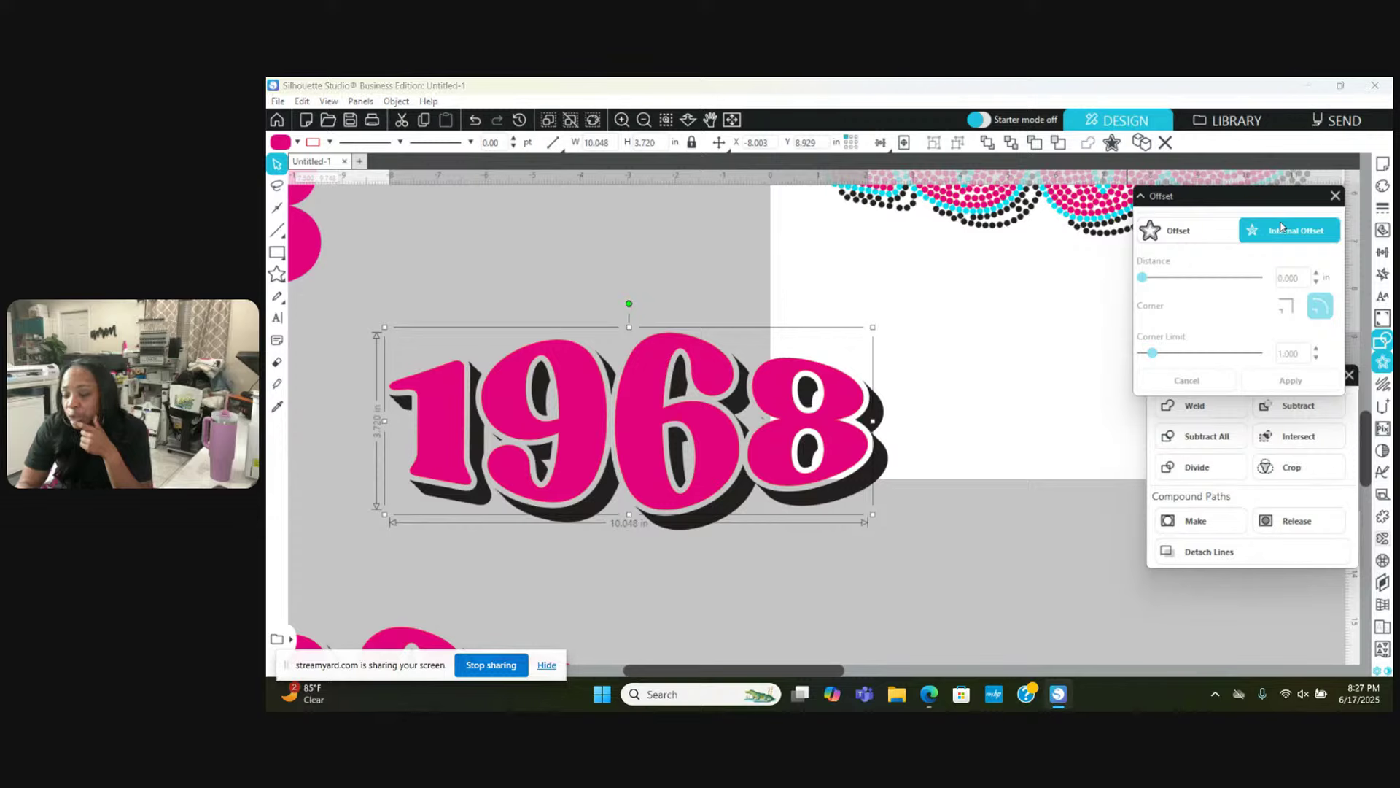
click(1202, 232)
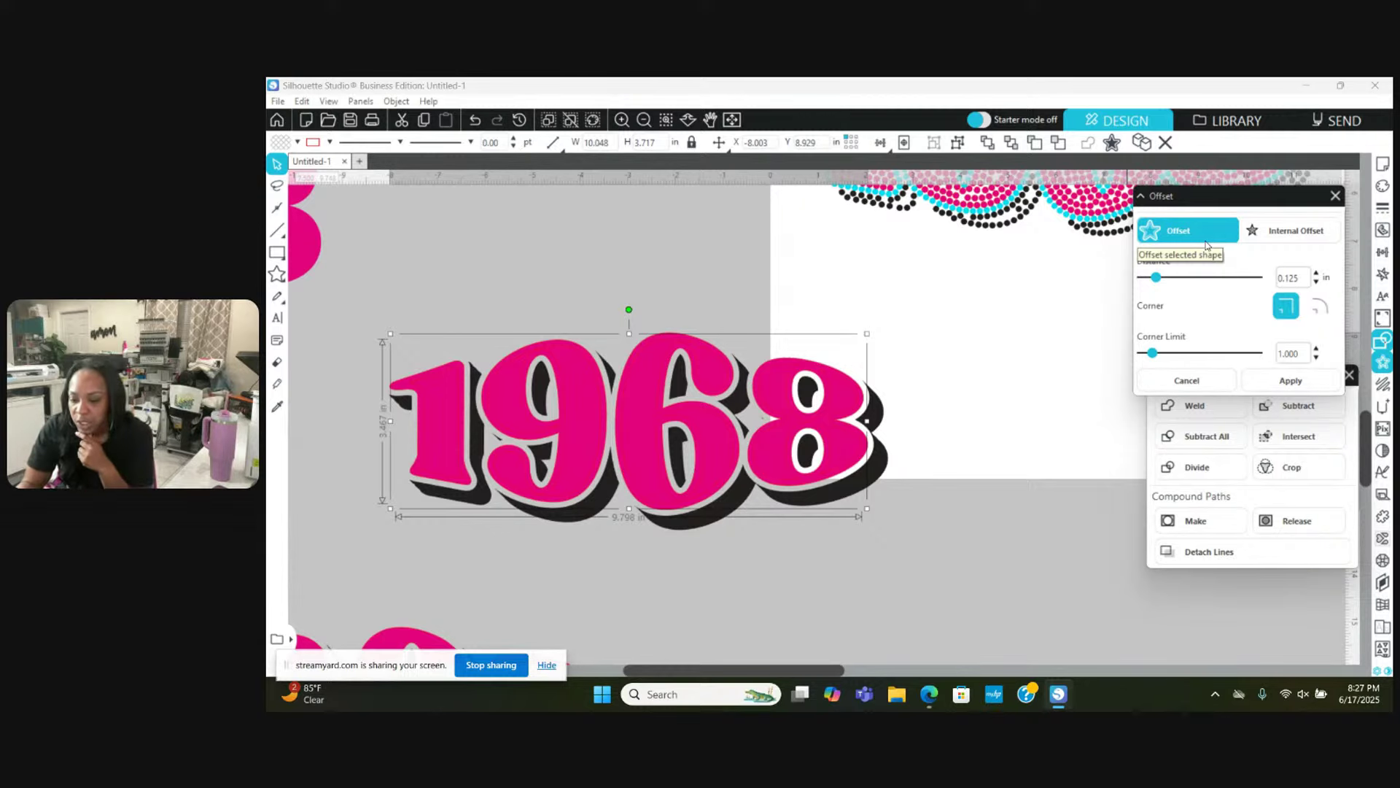
click(295, 142)
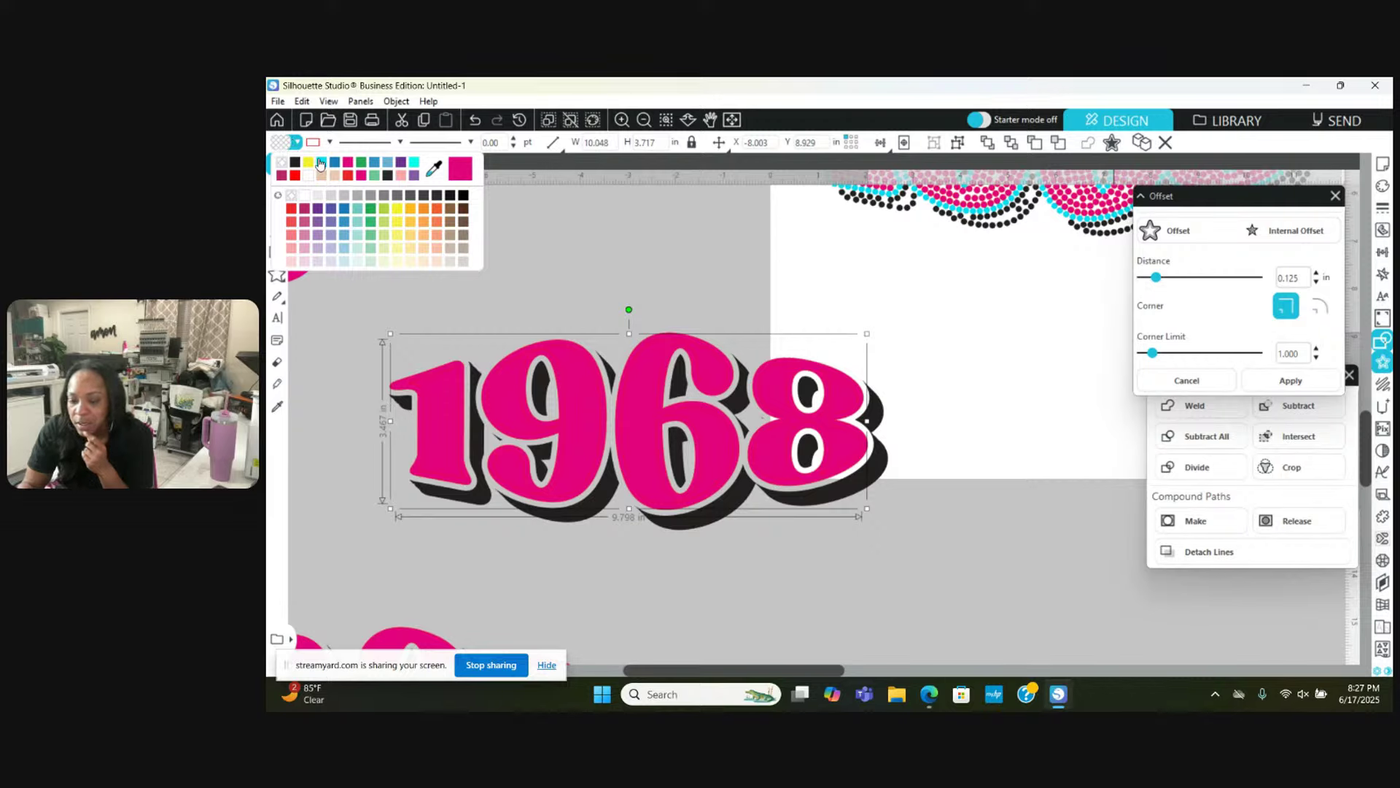
click(322, 162)
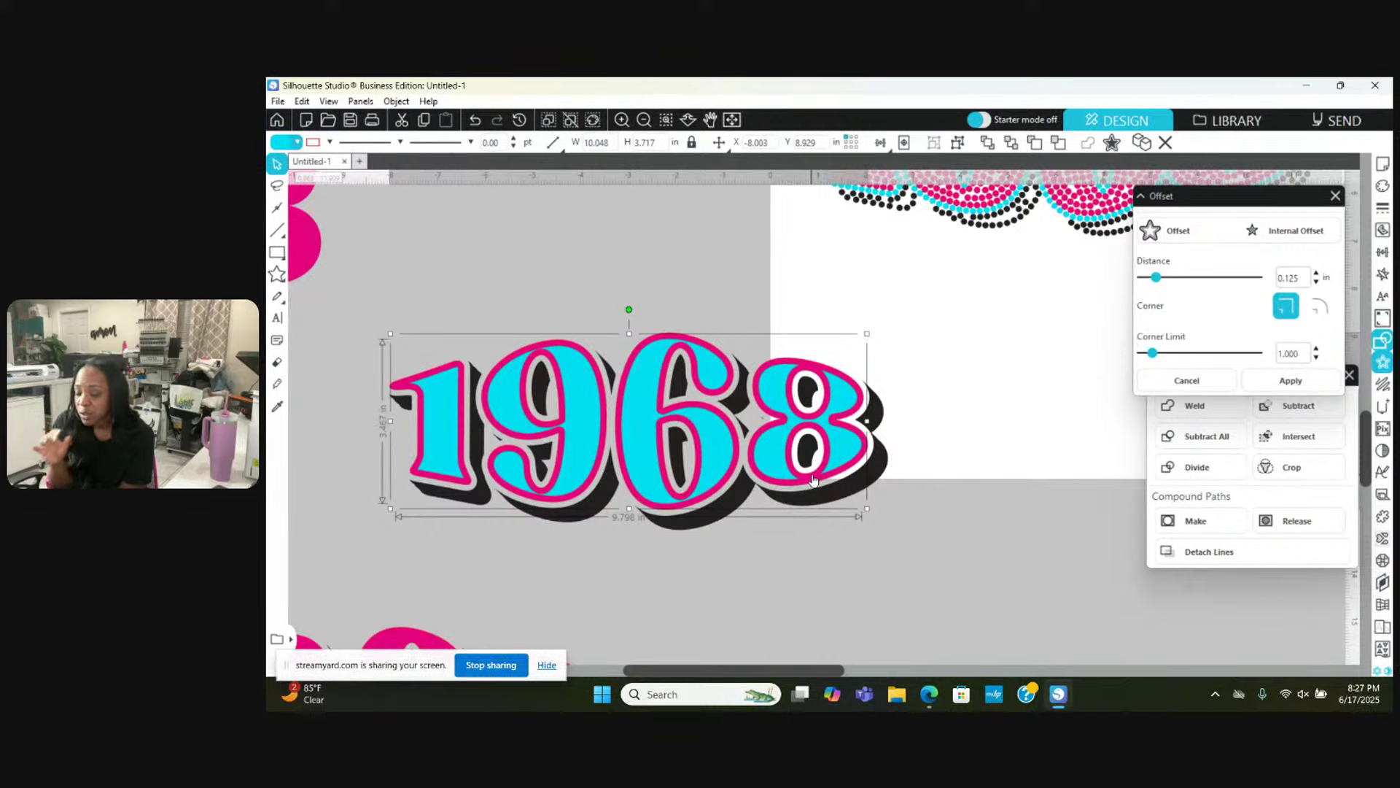
right_click(623, 226)
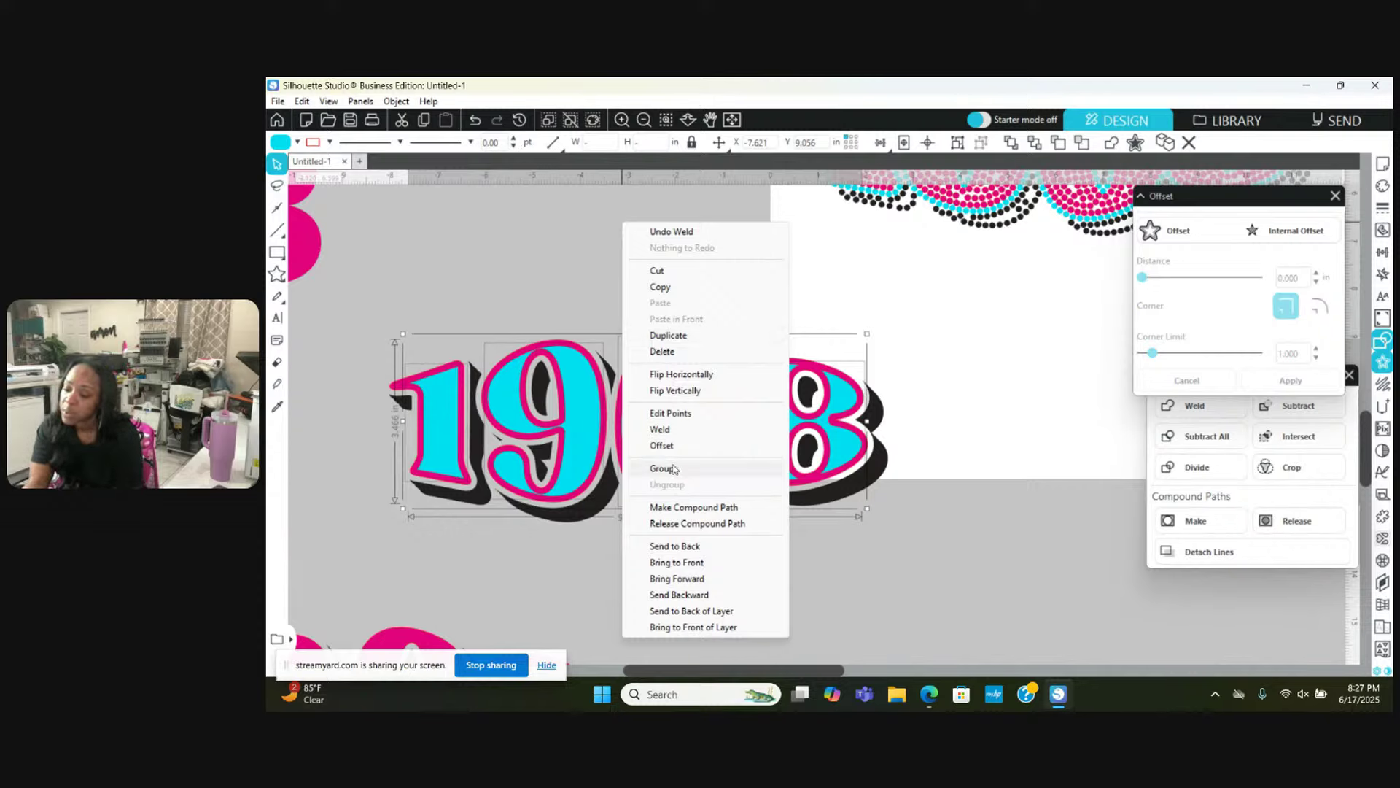
click(683, 508)
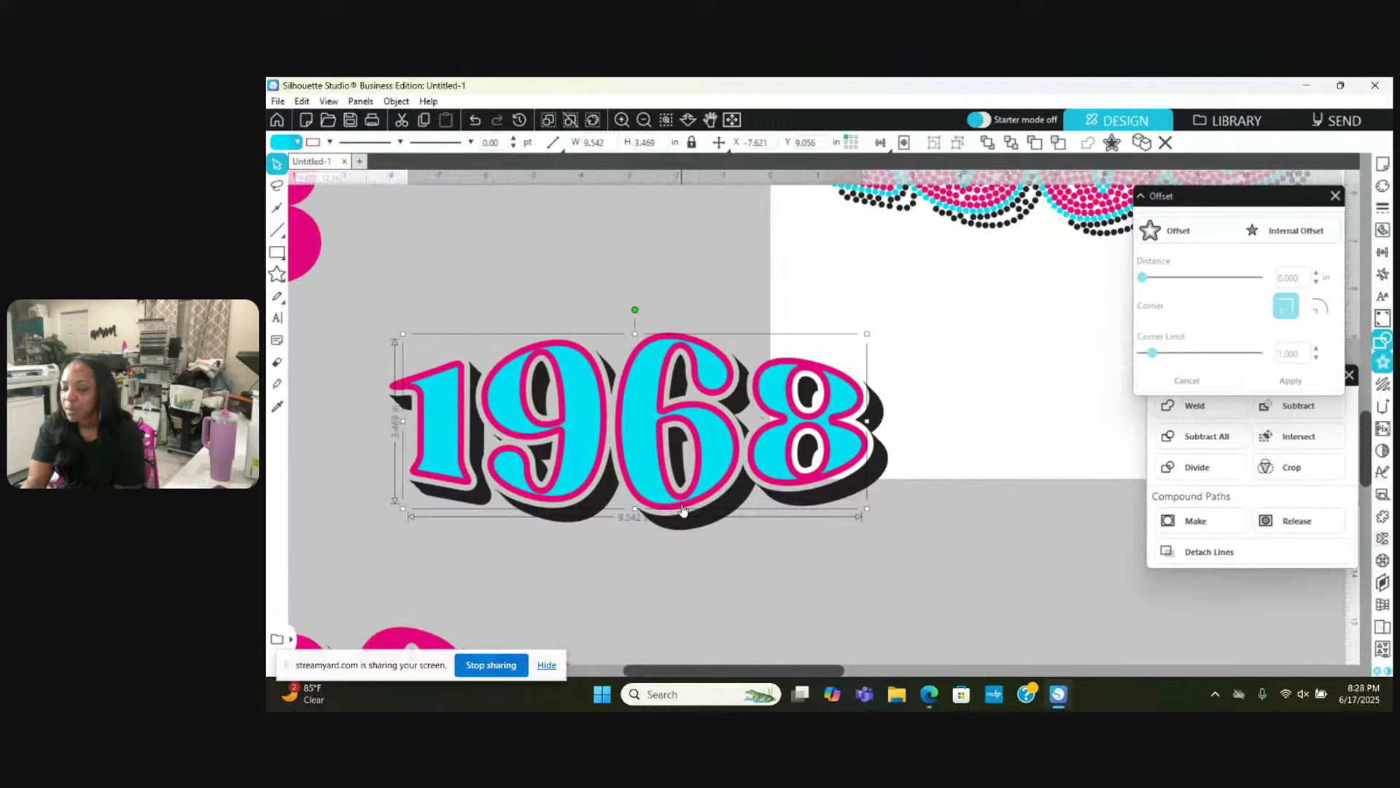
Step: Deselect the 1968 and close the Offset and Modify panels
click(512, 291)
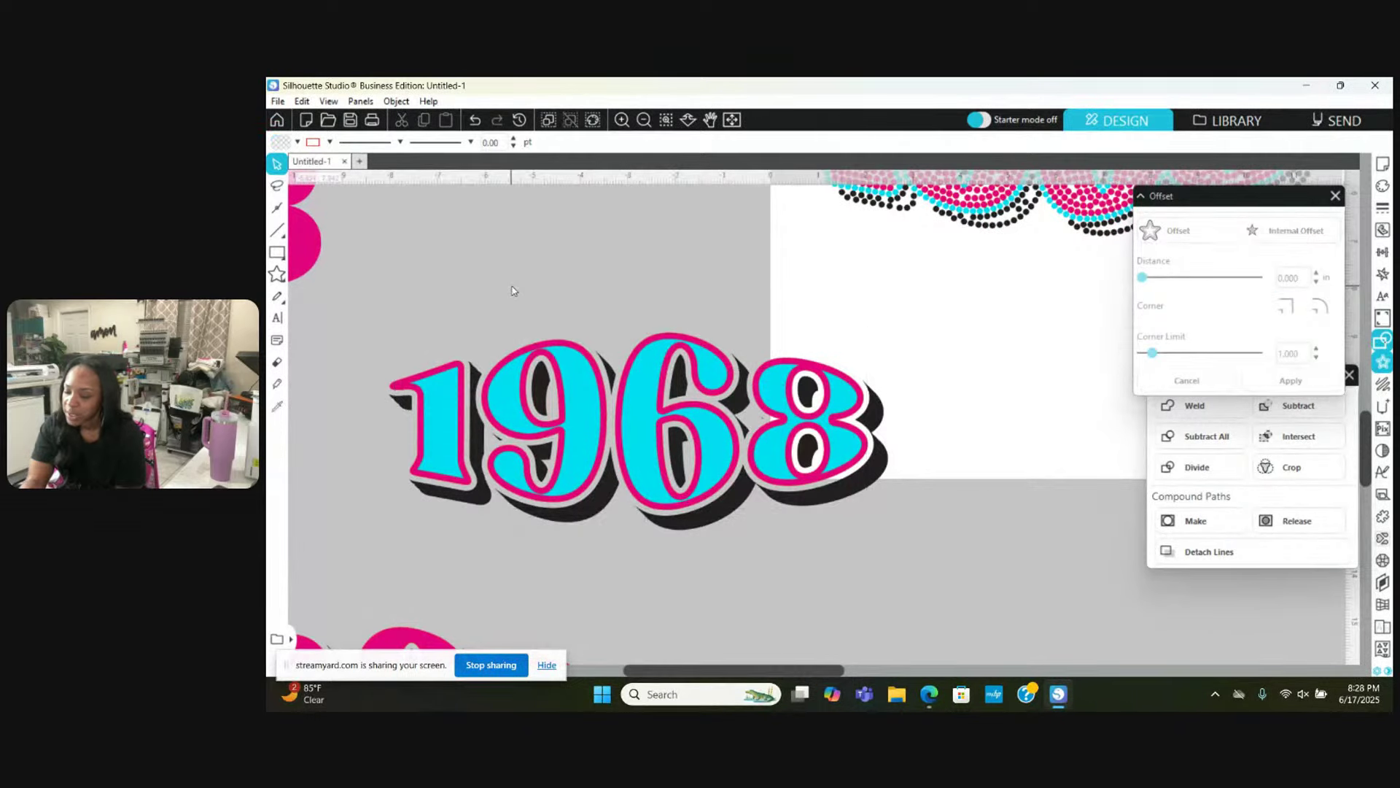
click(526, 517)
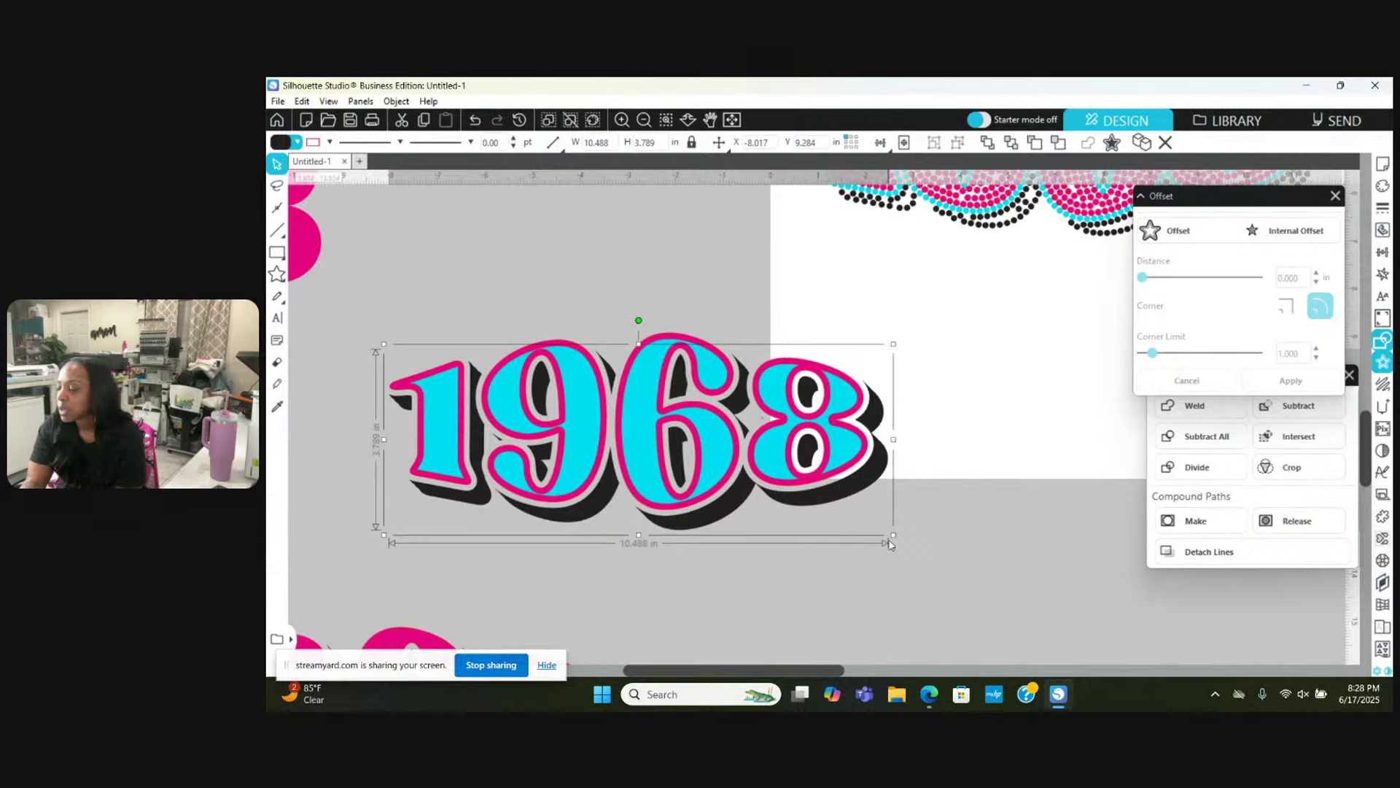
click(955, 533)
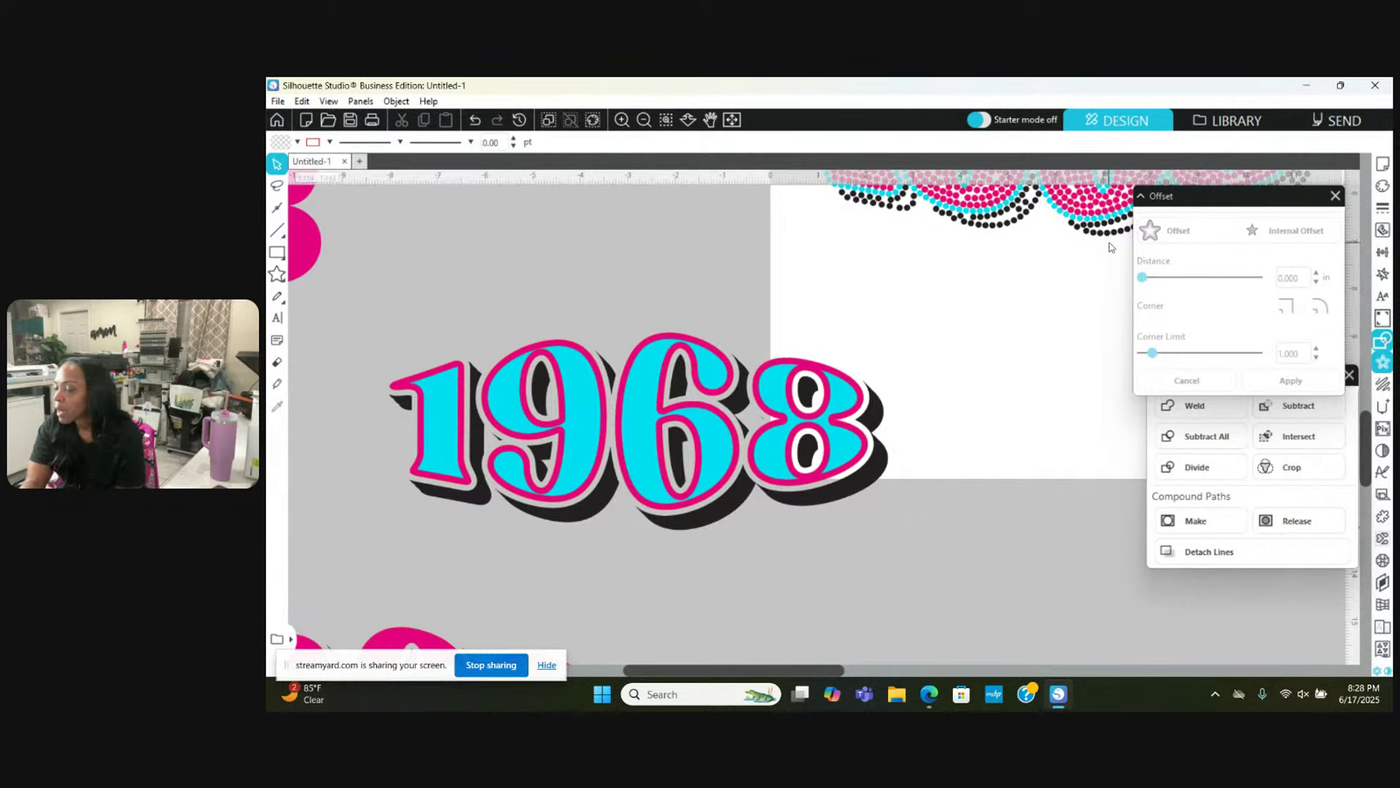
click(1336, 196)
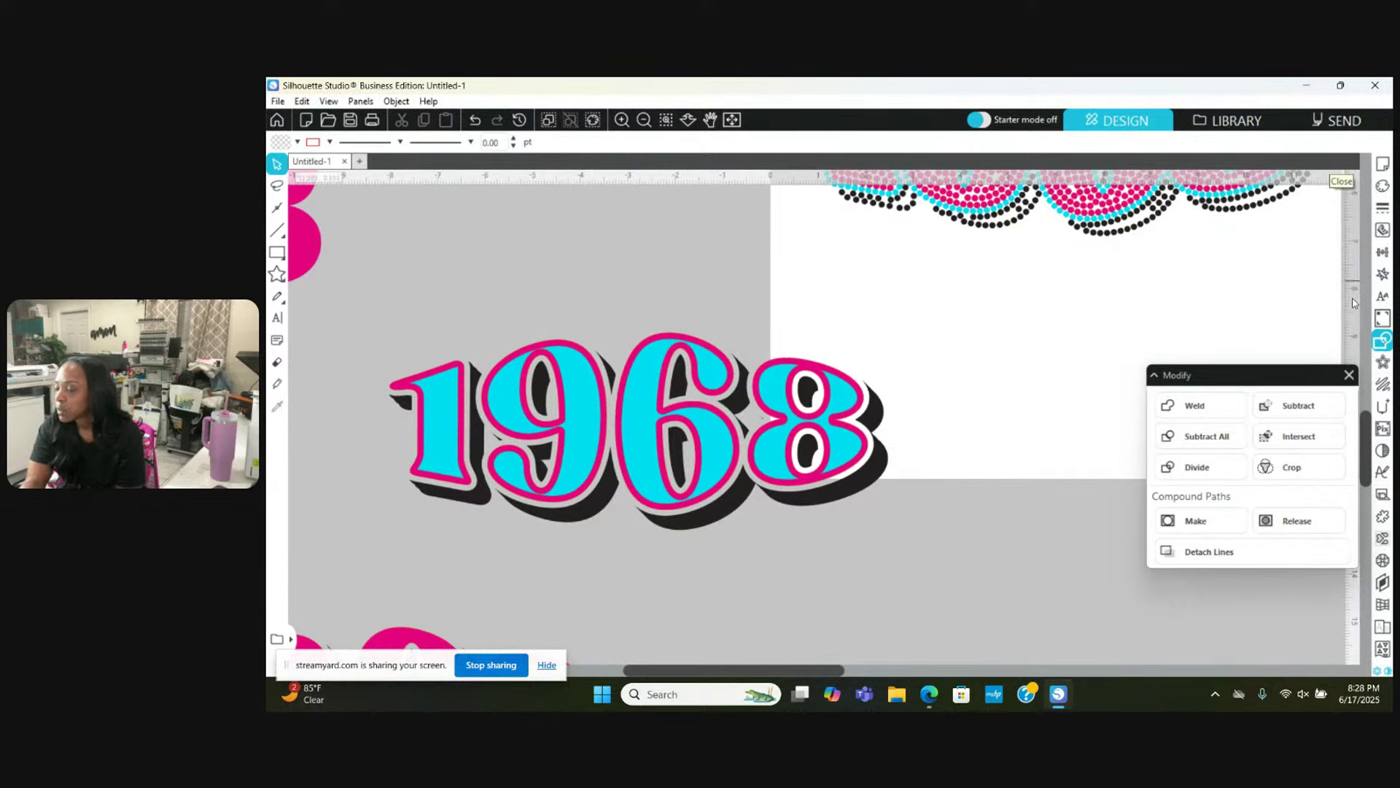
click(1349, 375)
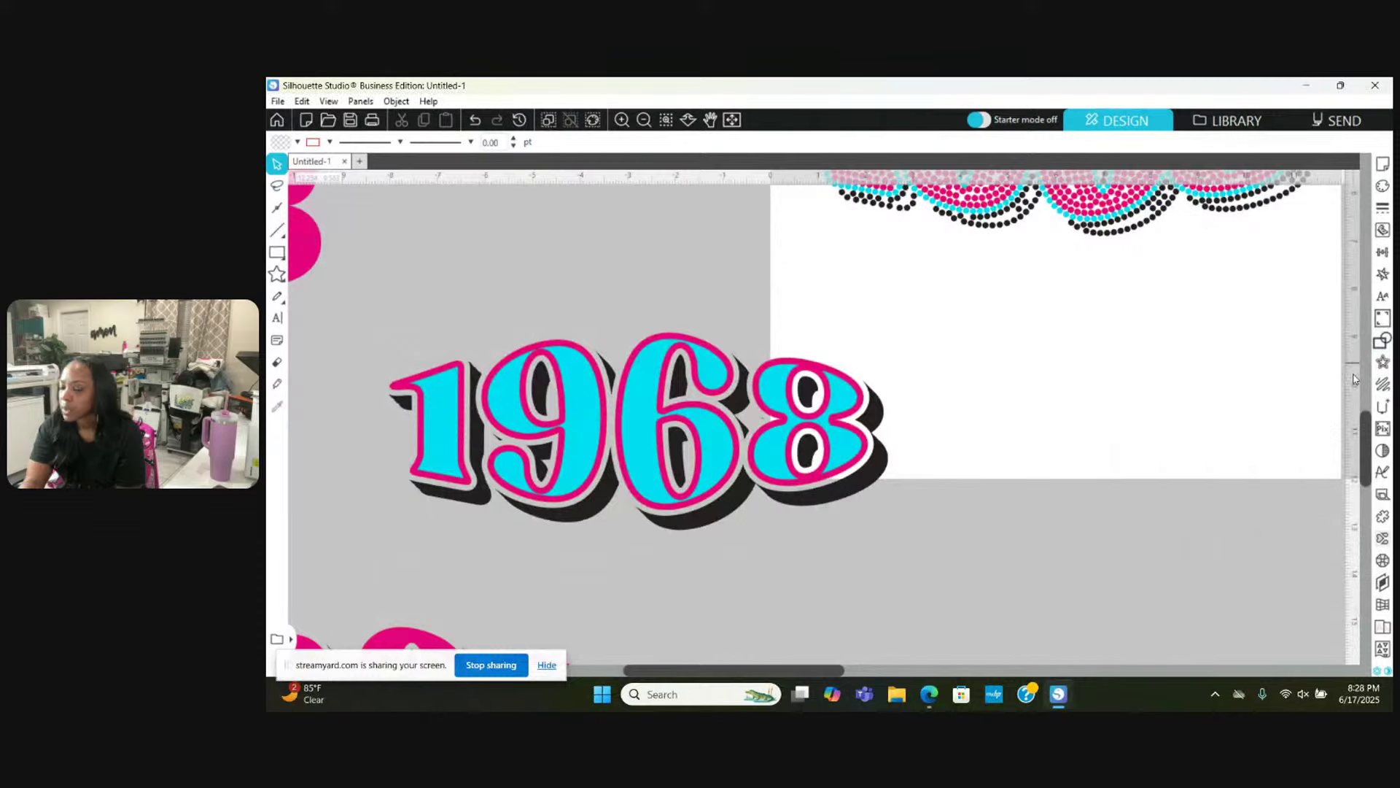
Step: Place the 1968 on the page, enlarge it to 10.579 × 3.822 in, and select its shadow
click(596, 502)
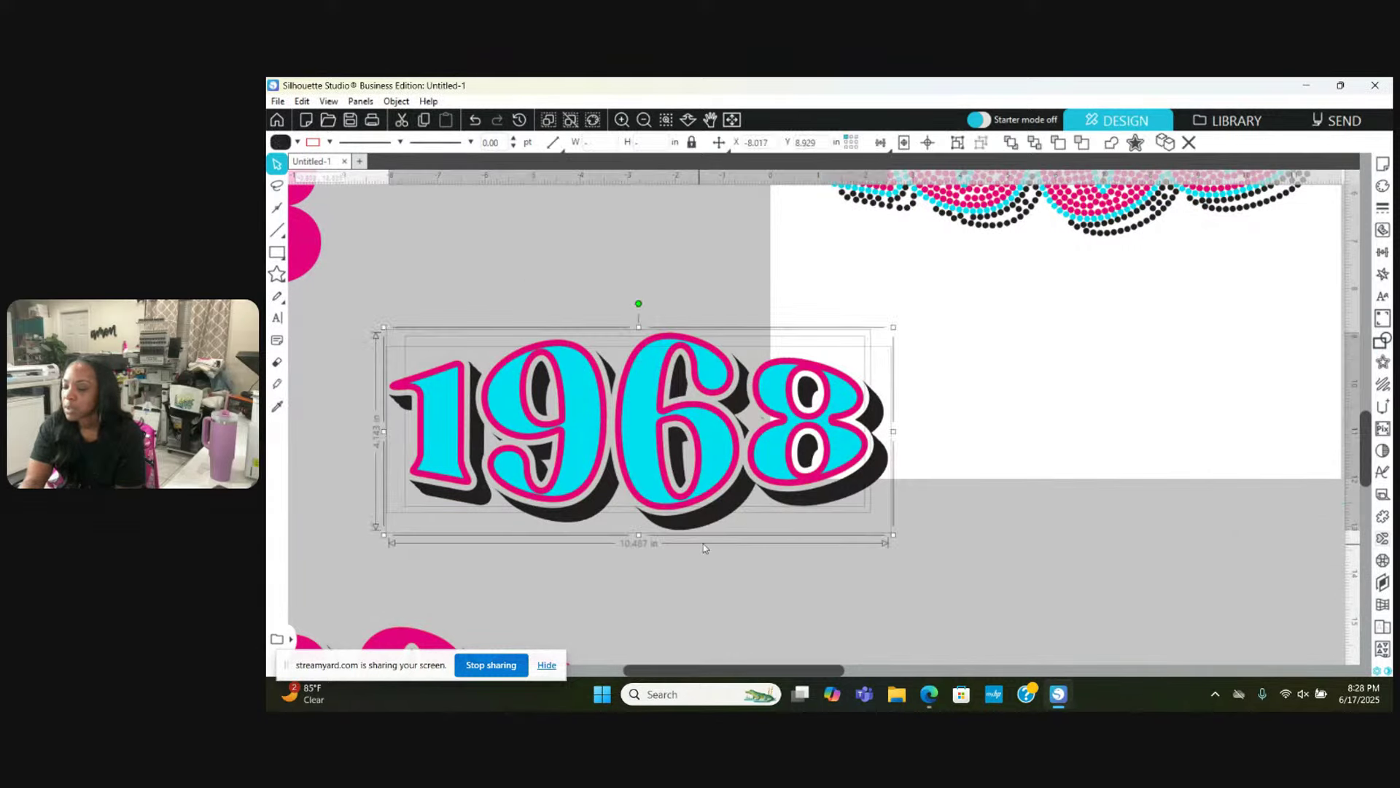
drag(645, 452, 1032, 357)
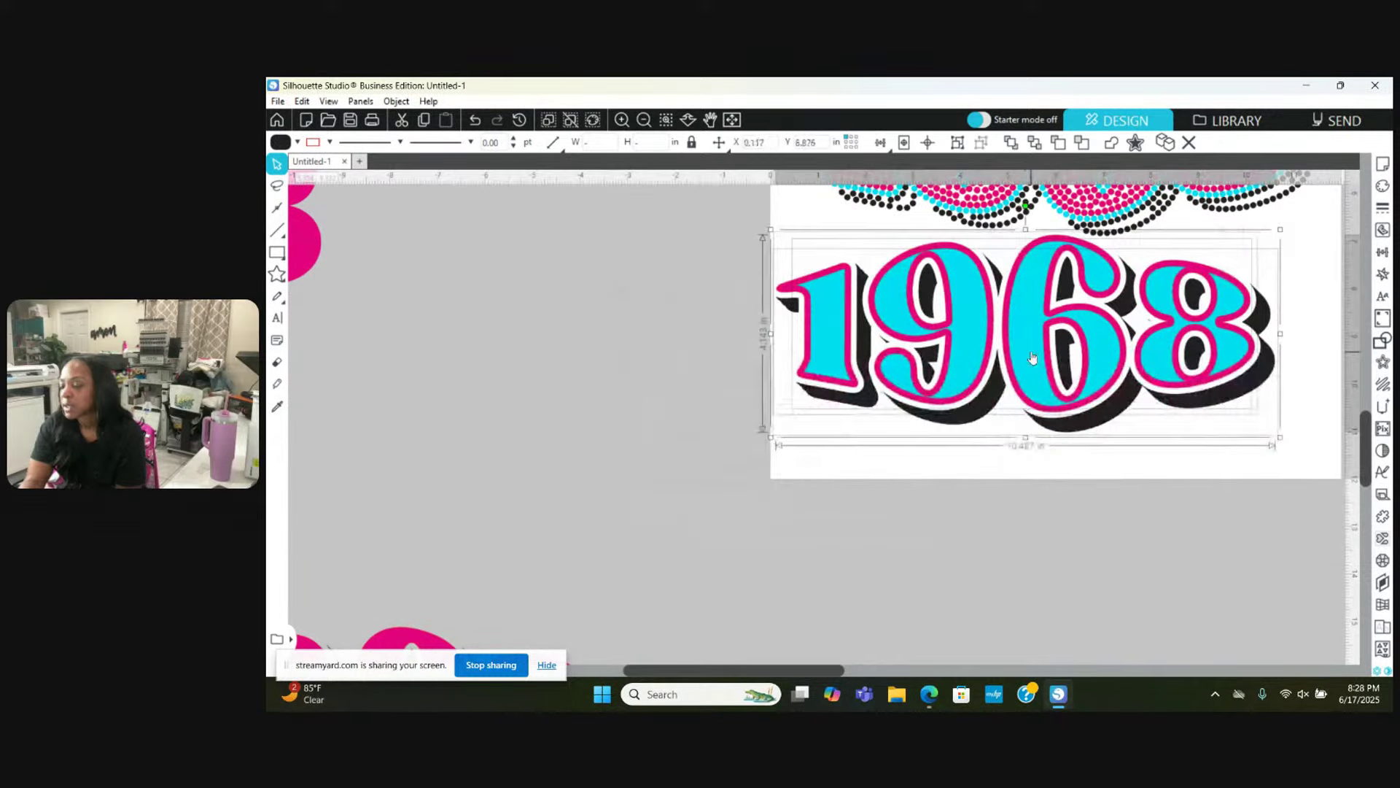
scroll(917, 428, right, 5)
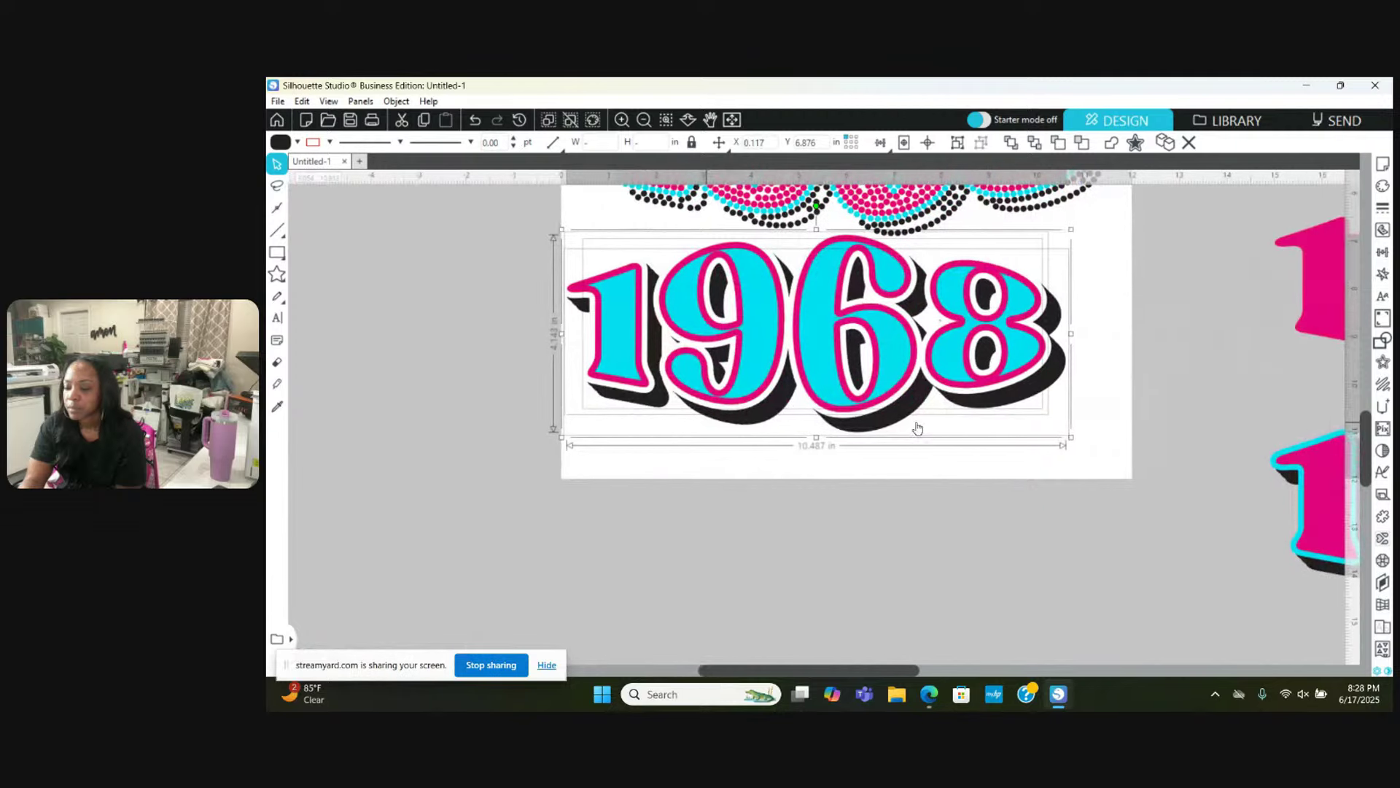
mouse_move(809, 330)
mouse_down()
mouse_move(843, 350)
mouse_move(819, 345)
mouse_up()
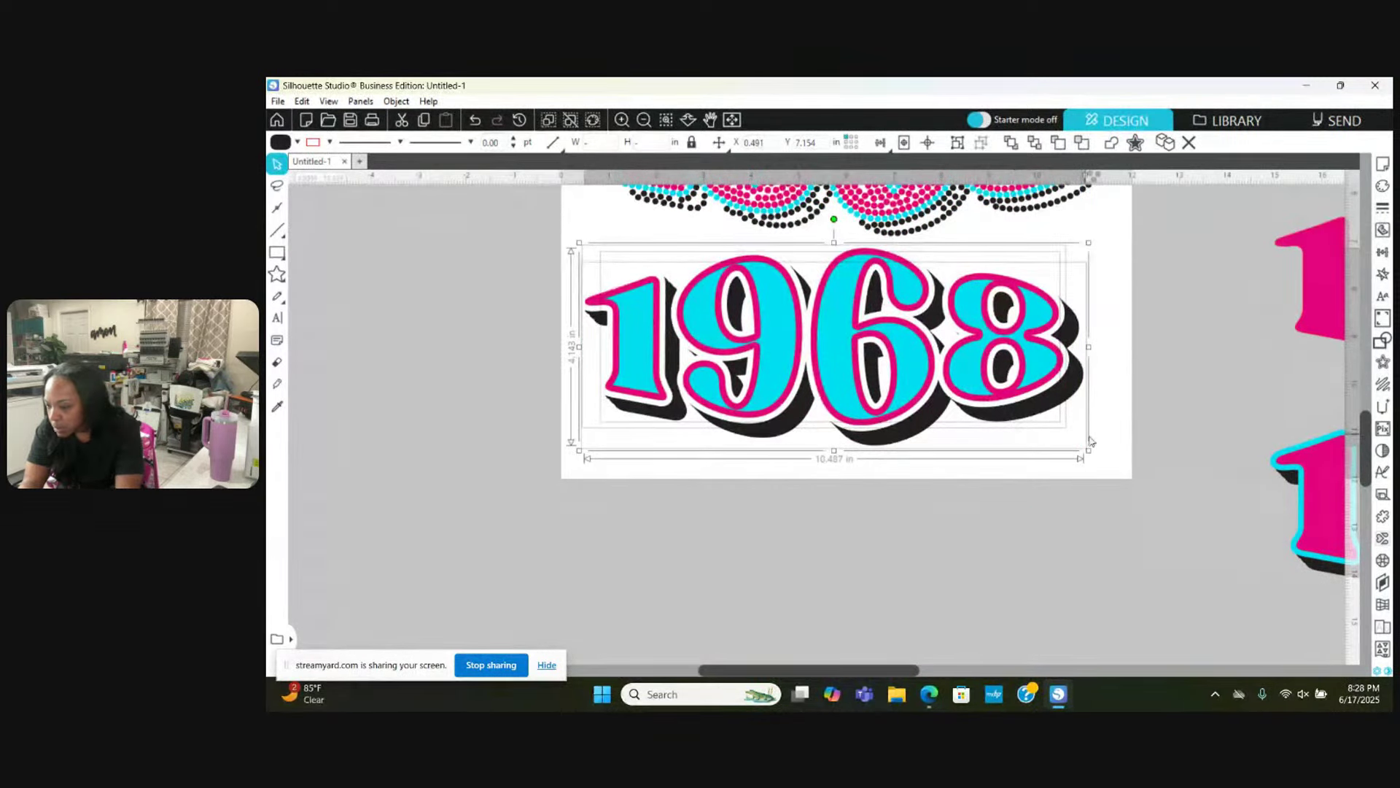
drag(1094, 453, 1090, 457)
drag(979, 369, 983, 373)
click(1063, 536)
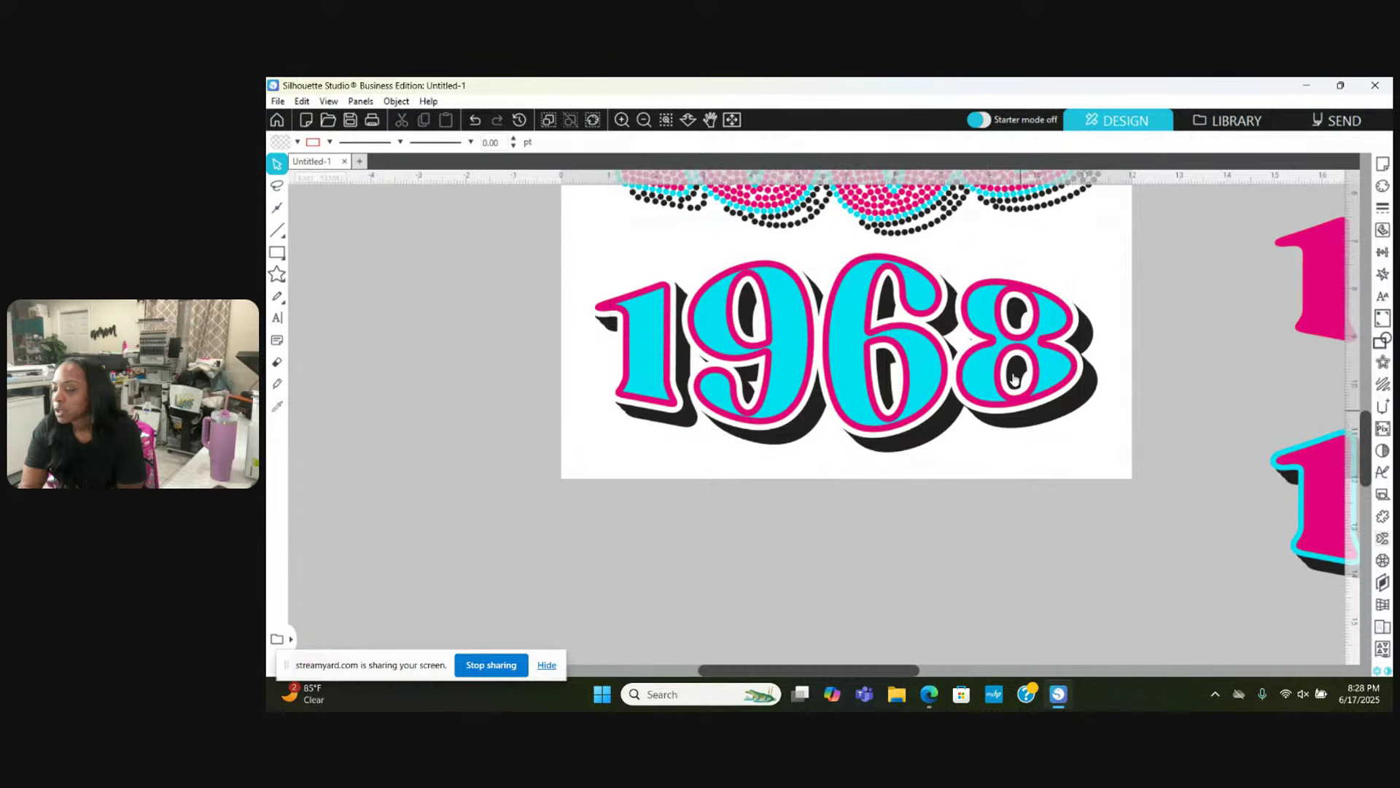
click(1043, 417)
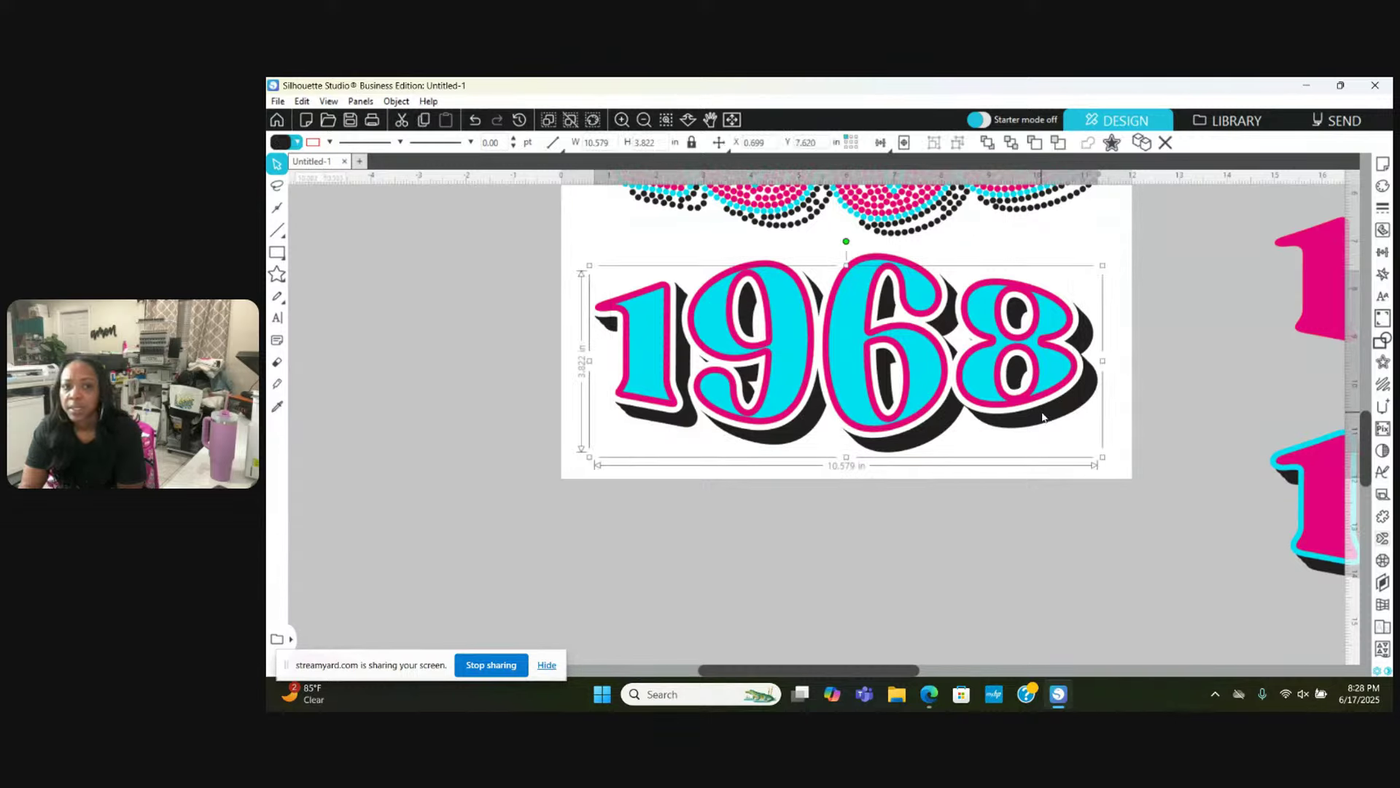
Step: Radial-fill the black shadow with 10ss rhinestones
click(1384, 561)
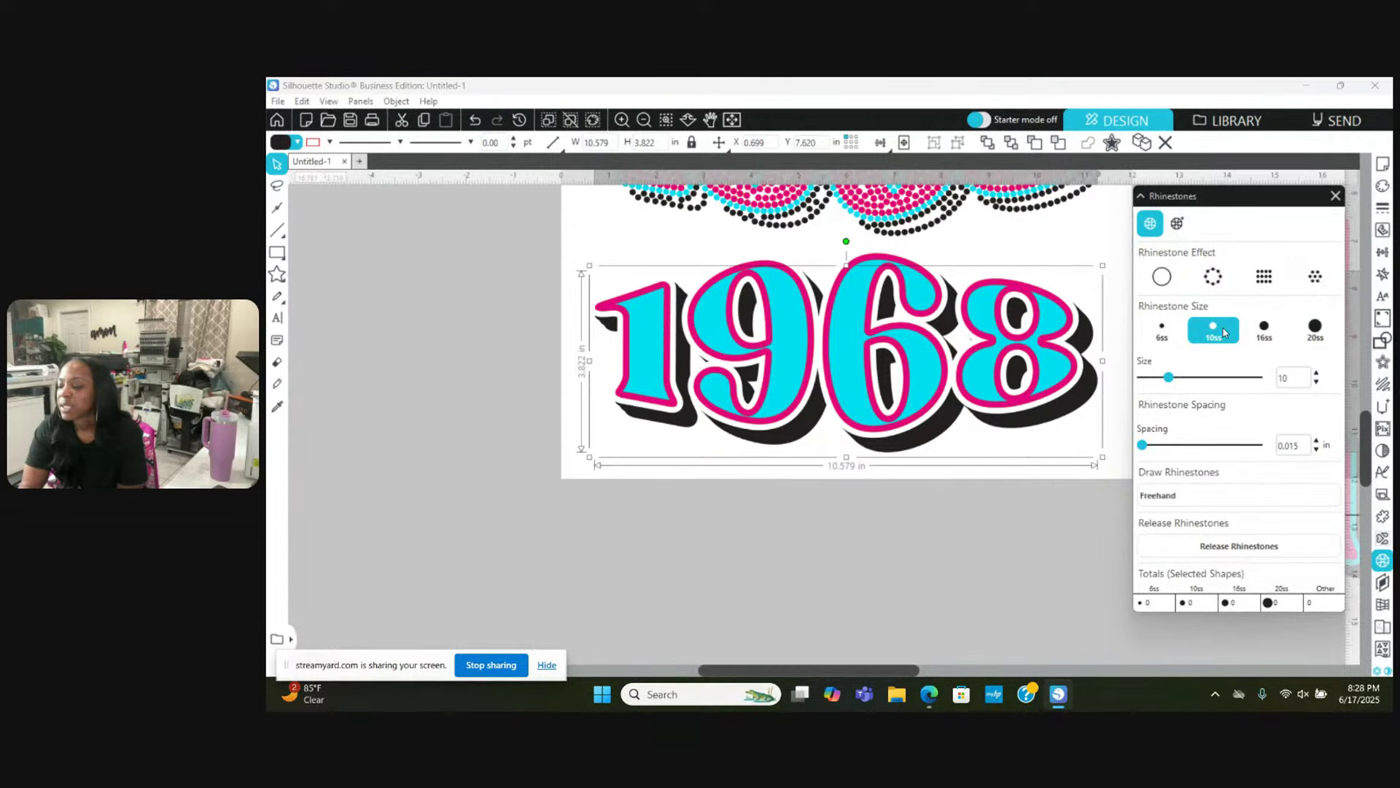
click(1309, 280)
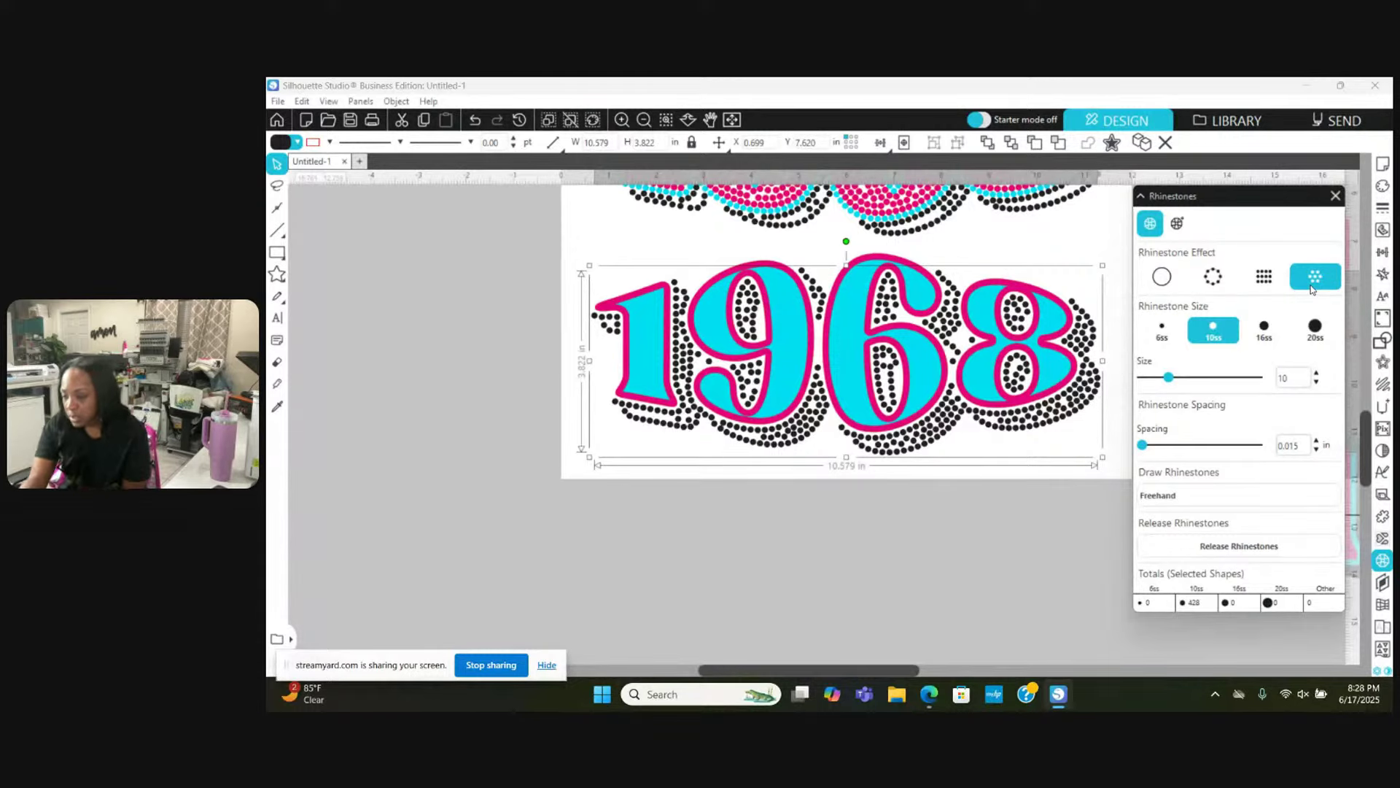
click(1153, 340)
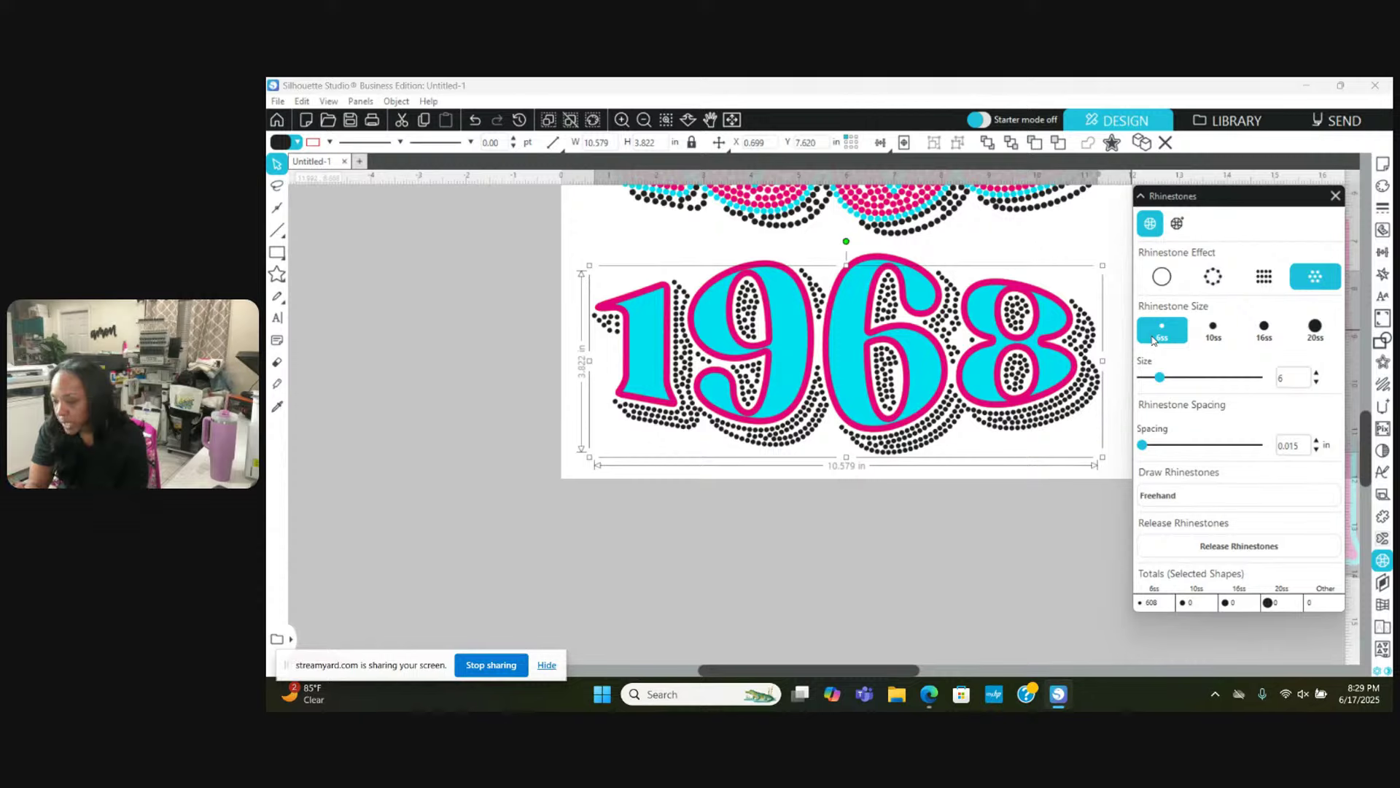
click(1212, 329)
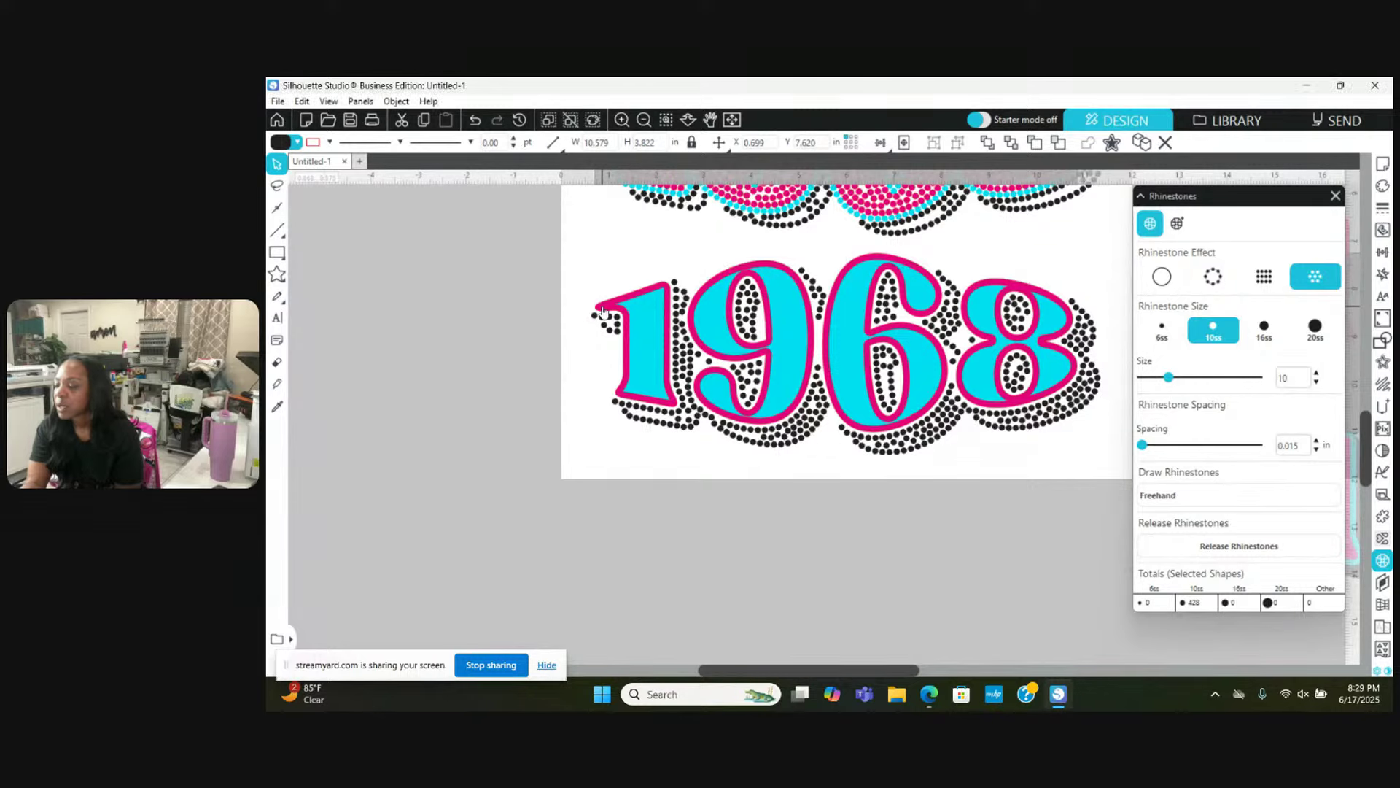
Step: Edge-rhinestone the pink outline, radial-fill the cyan letters, and zoom out
click(771, 292)
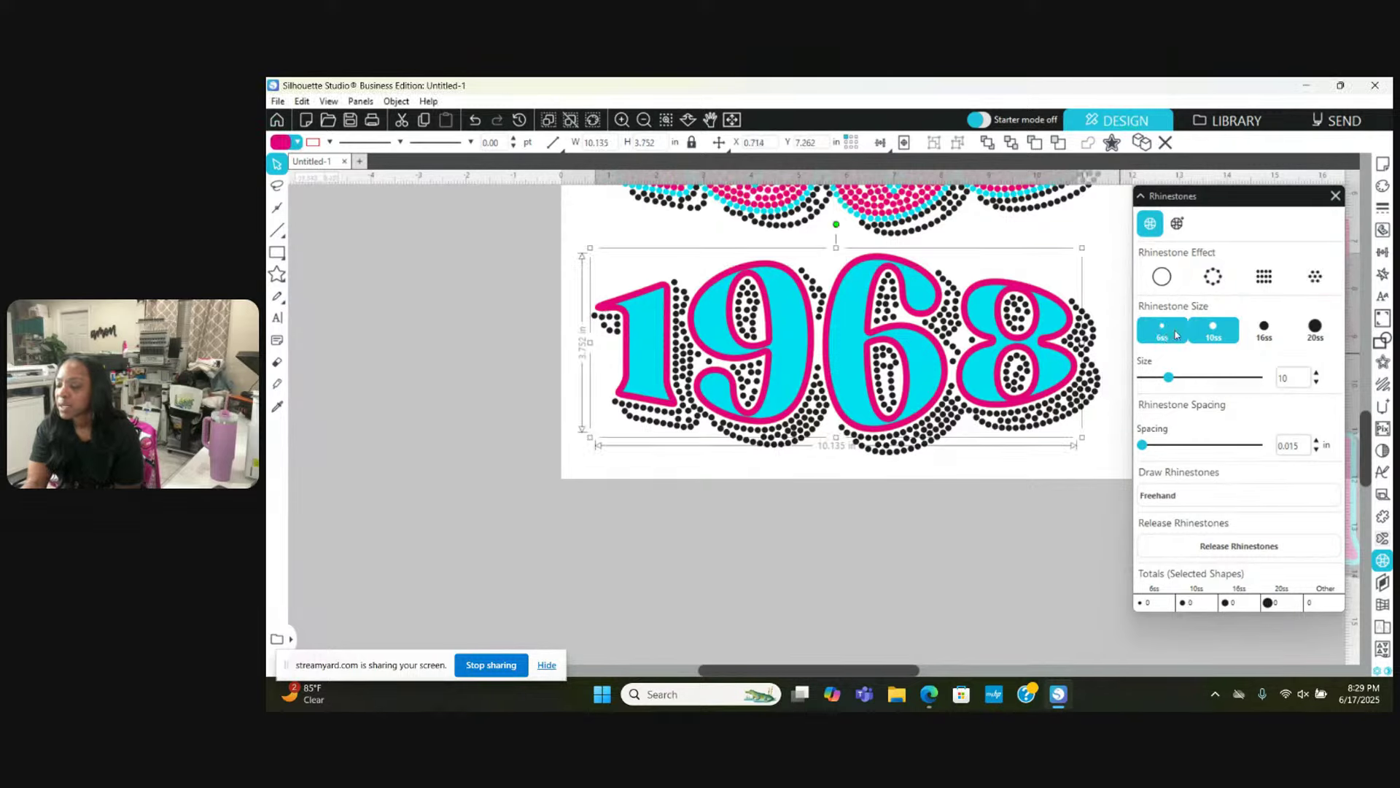
click(1215, 282)
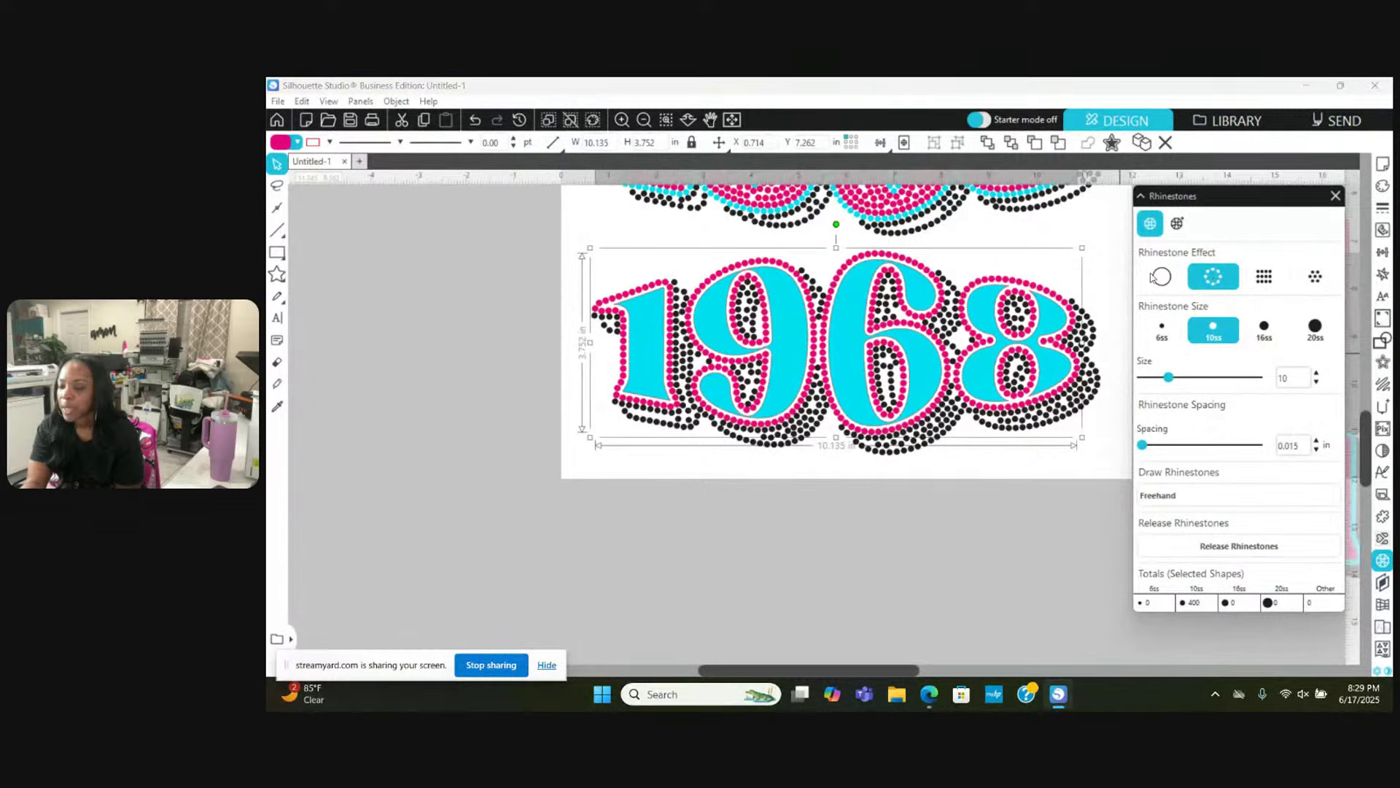
click(713, 319)
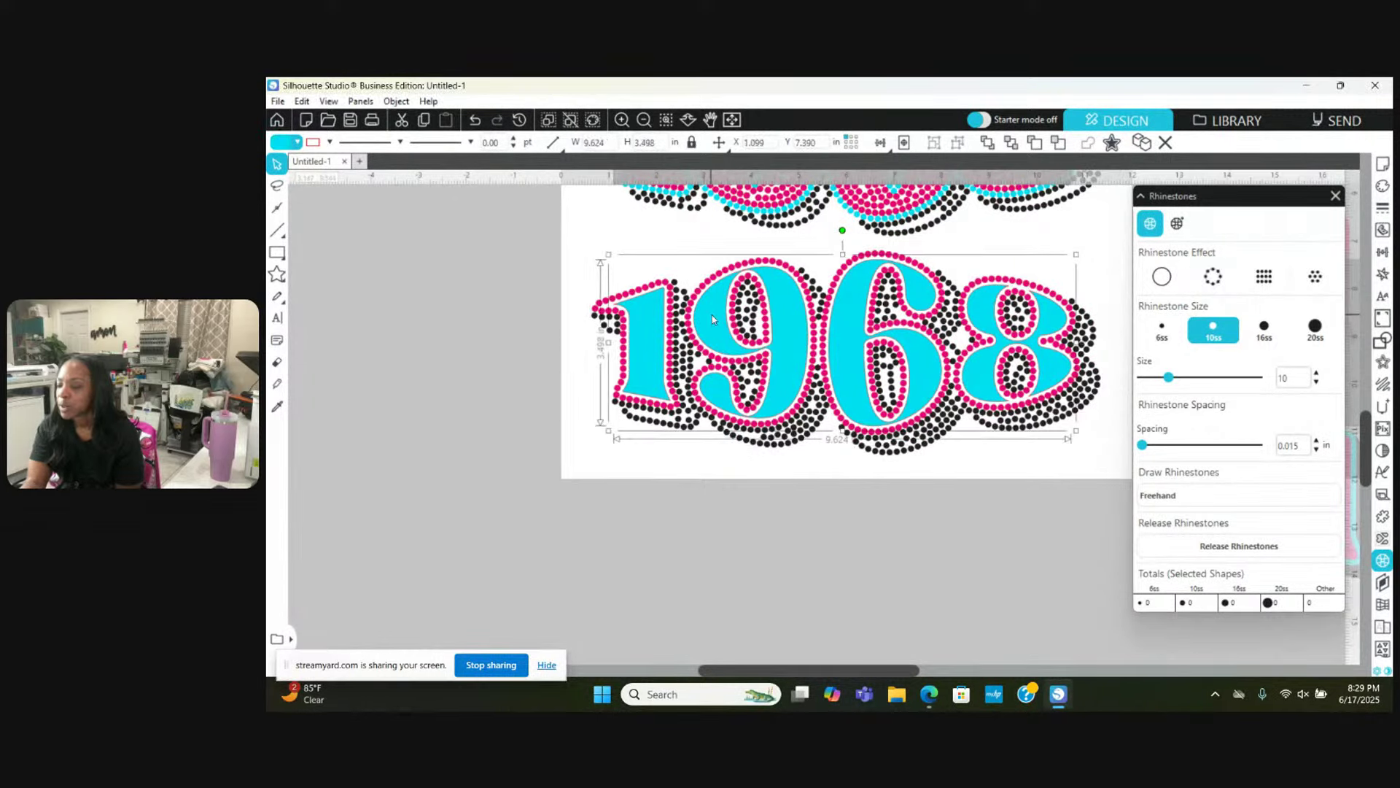
click(1316, 277)
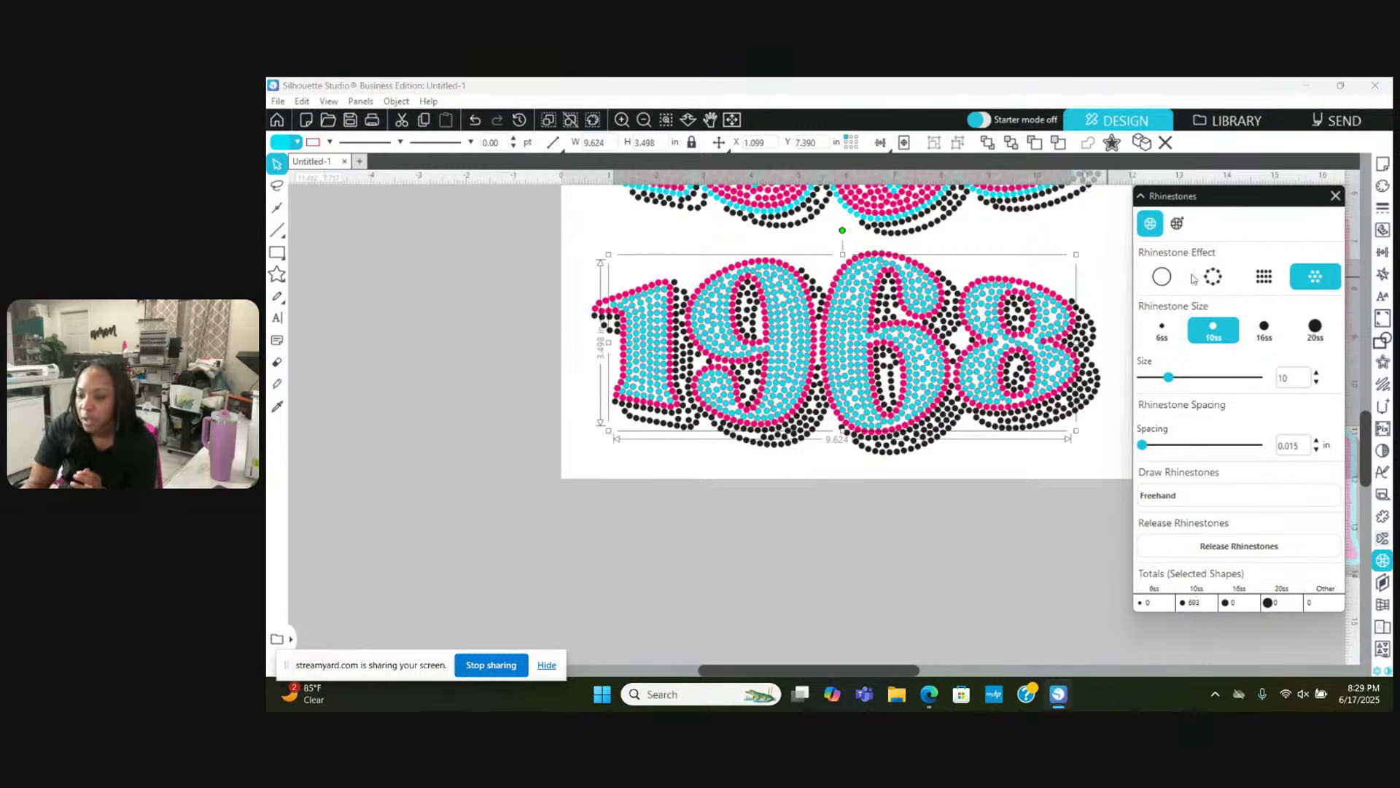
click(330, 142)
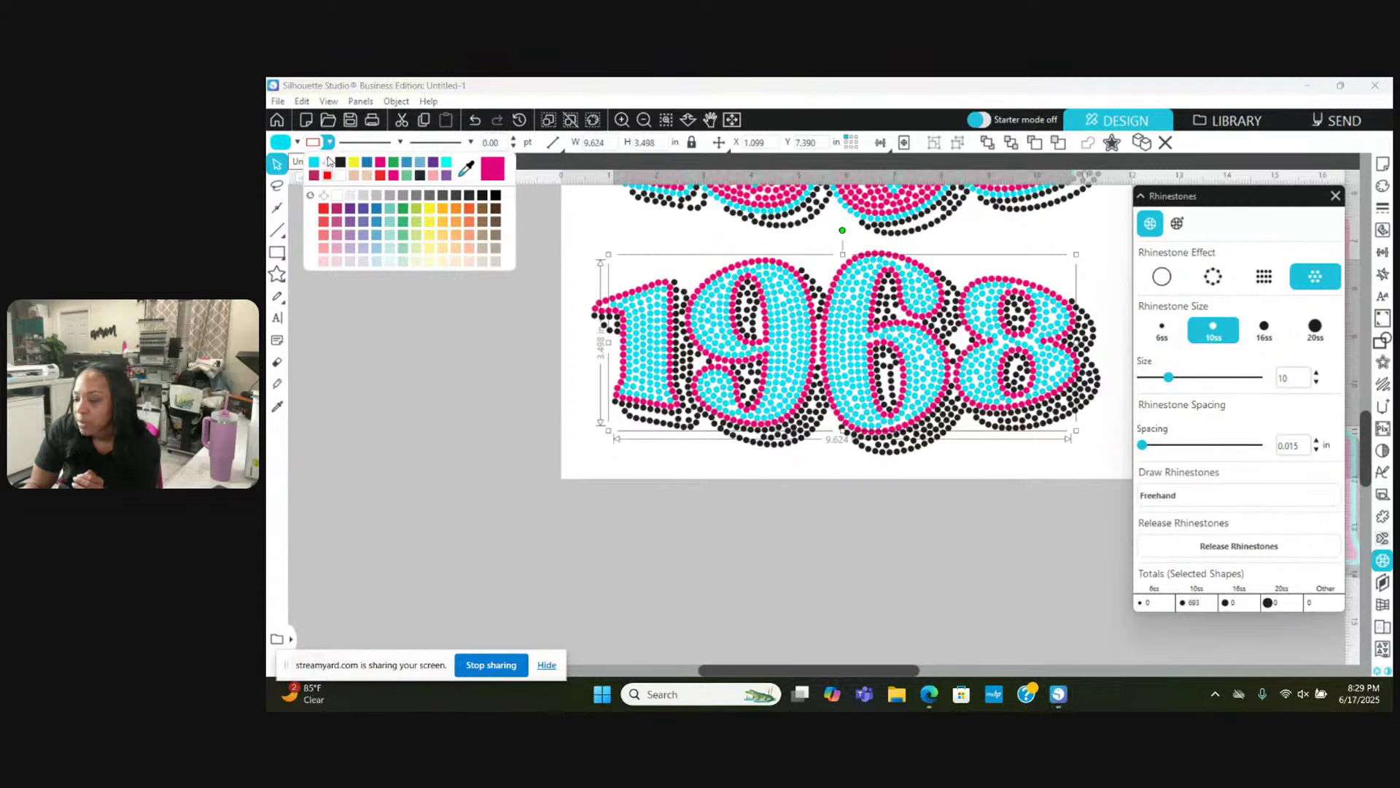
click(482, 380)
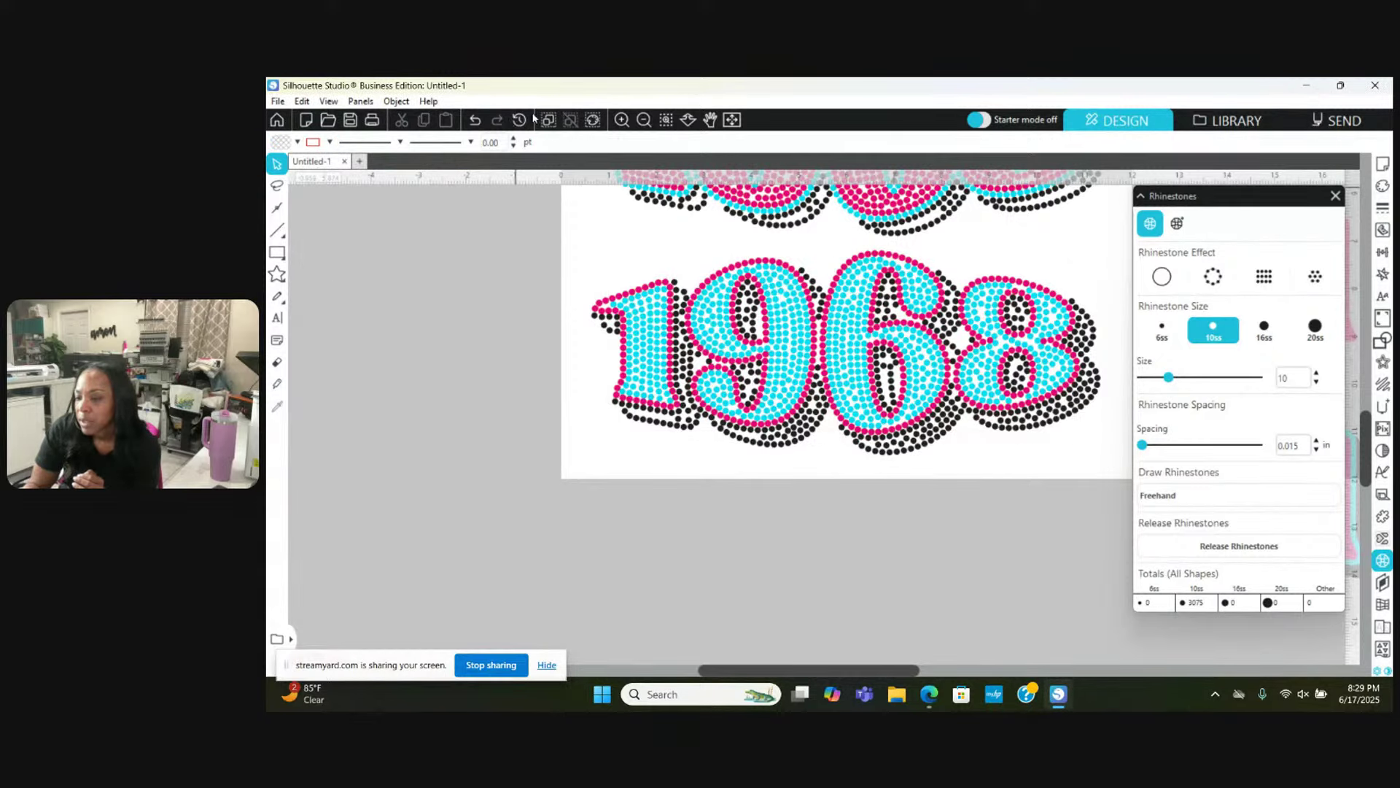
click(644, 121)
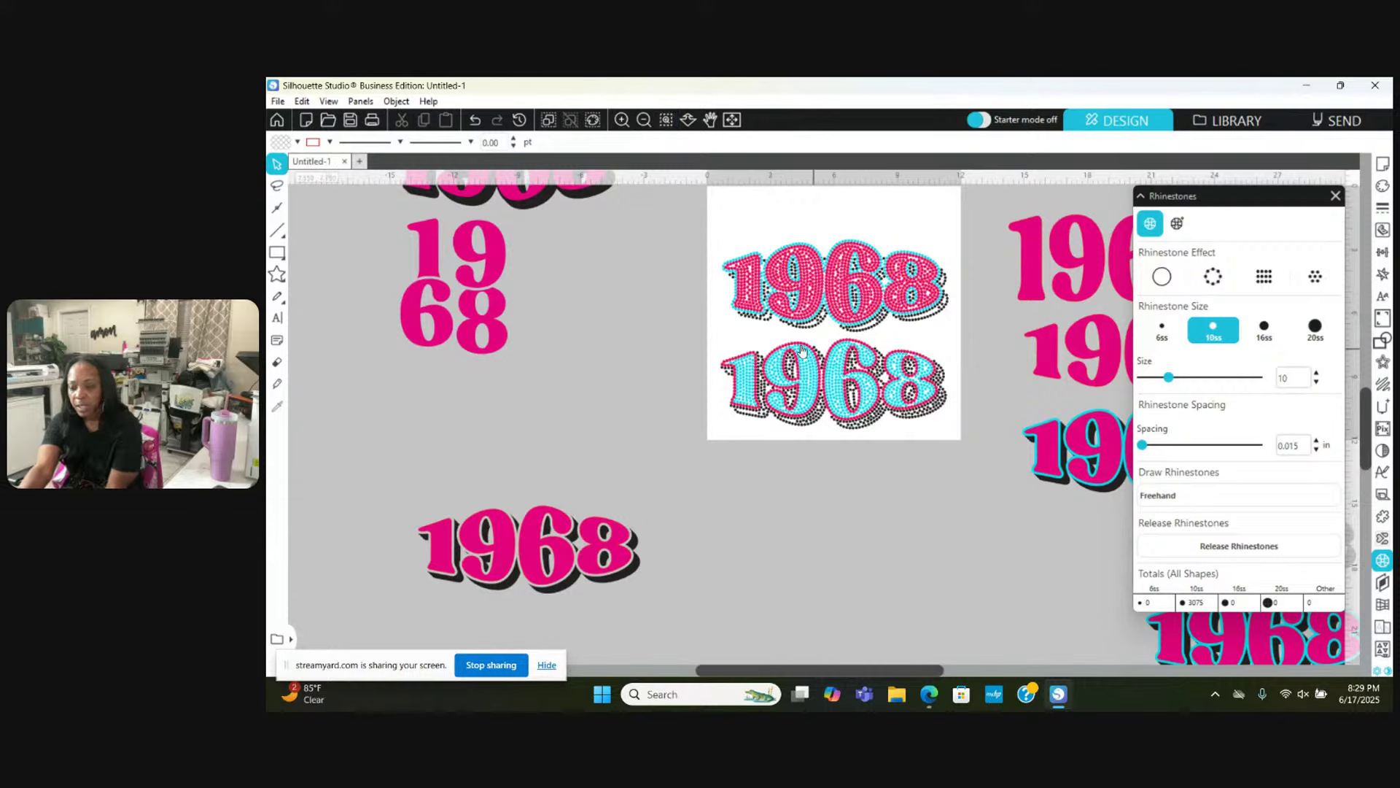
Step: Set the top 1968 rhinestone design's line colour to red
click(807, 293)
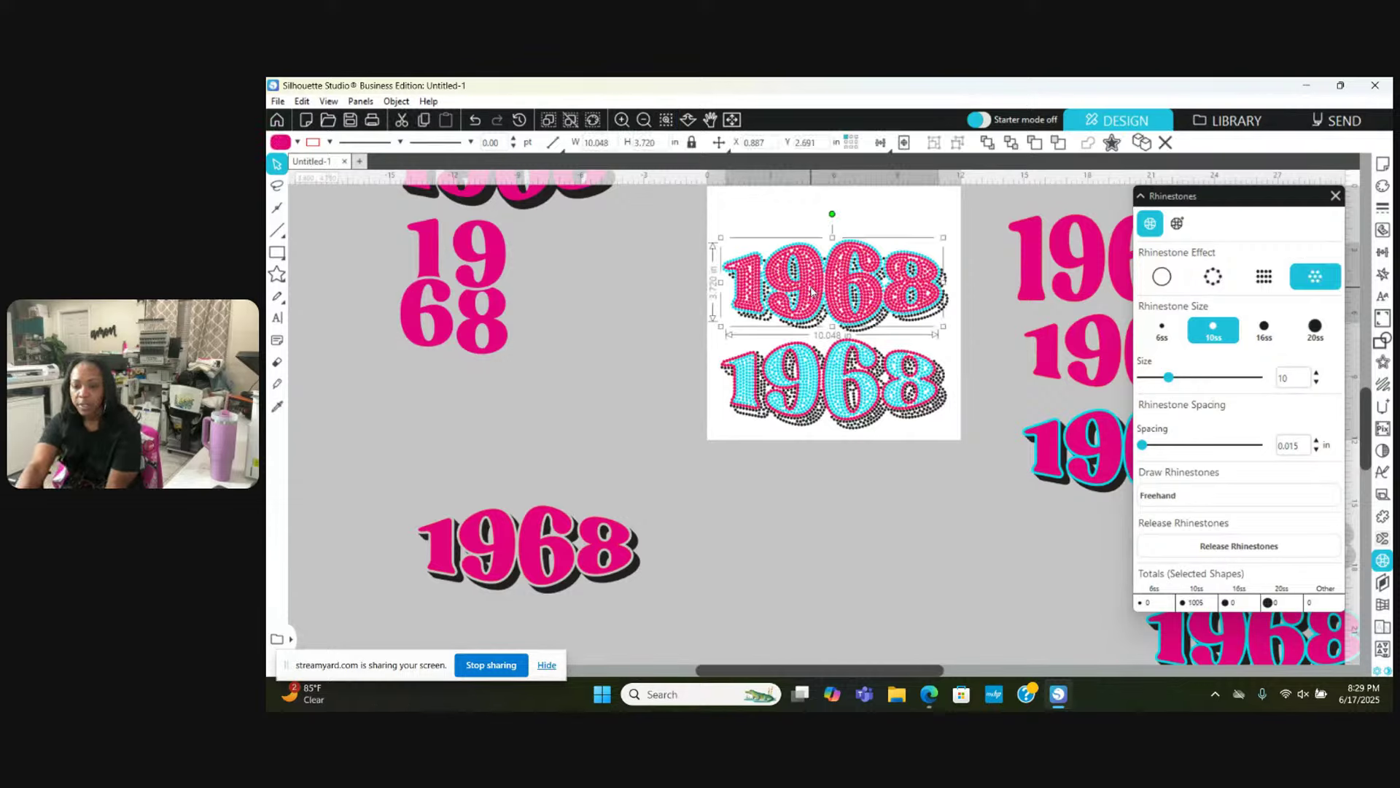
click(328, 142)
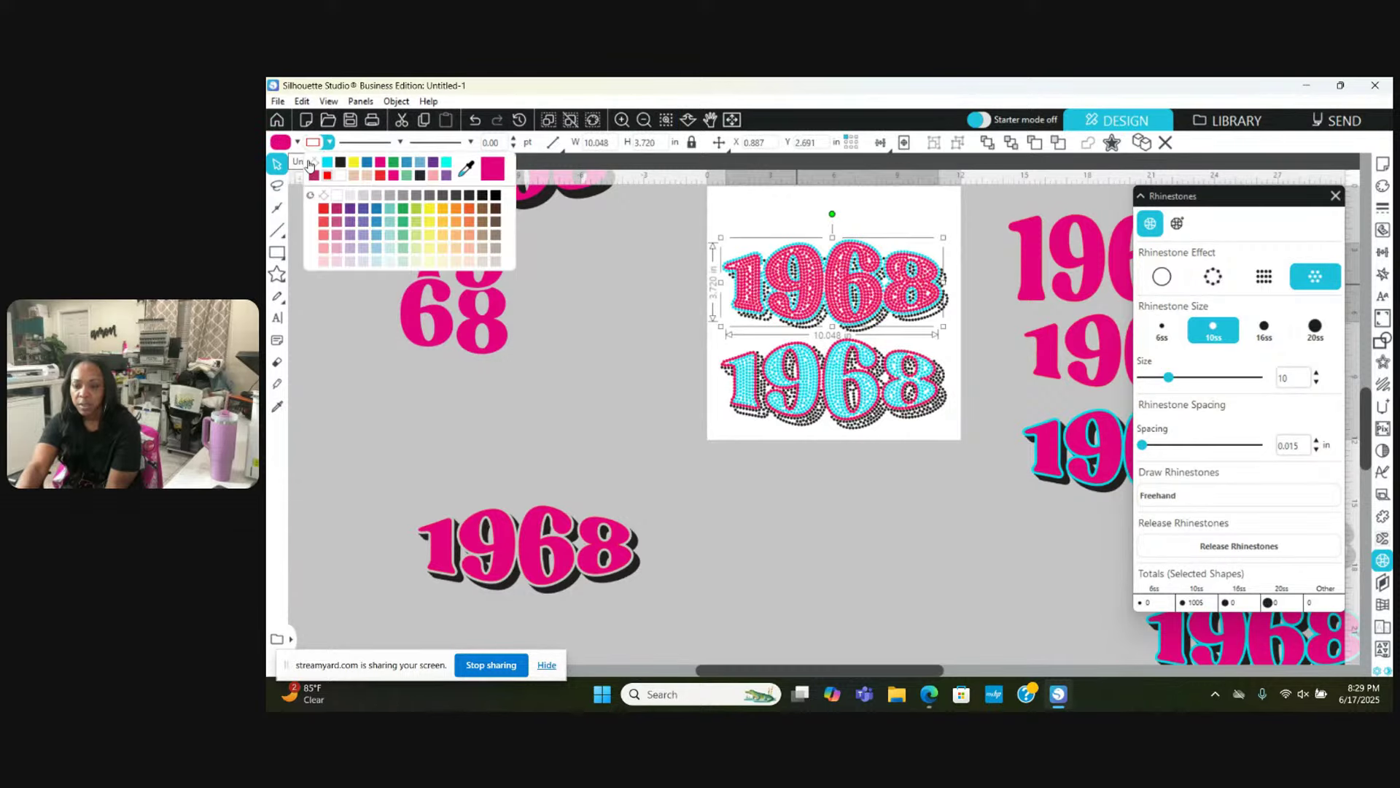
click(340, 178)
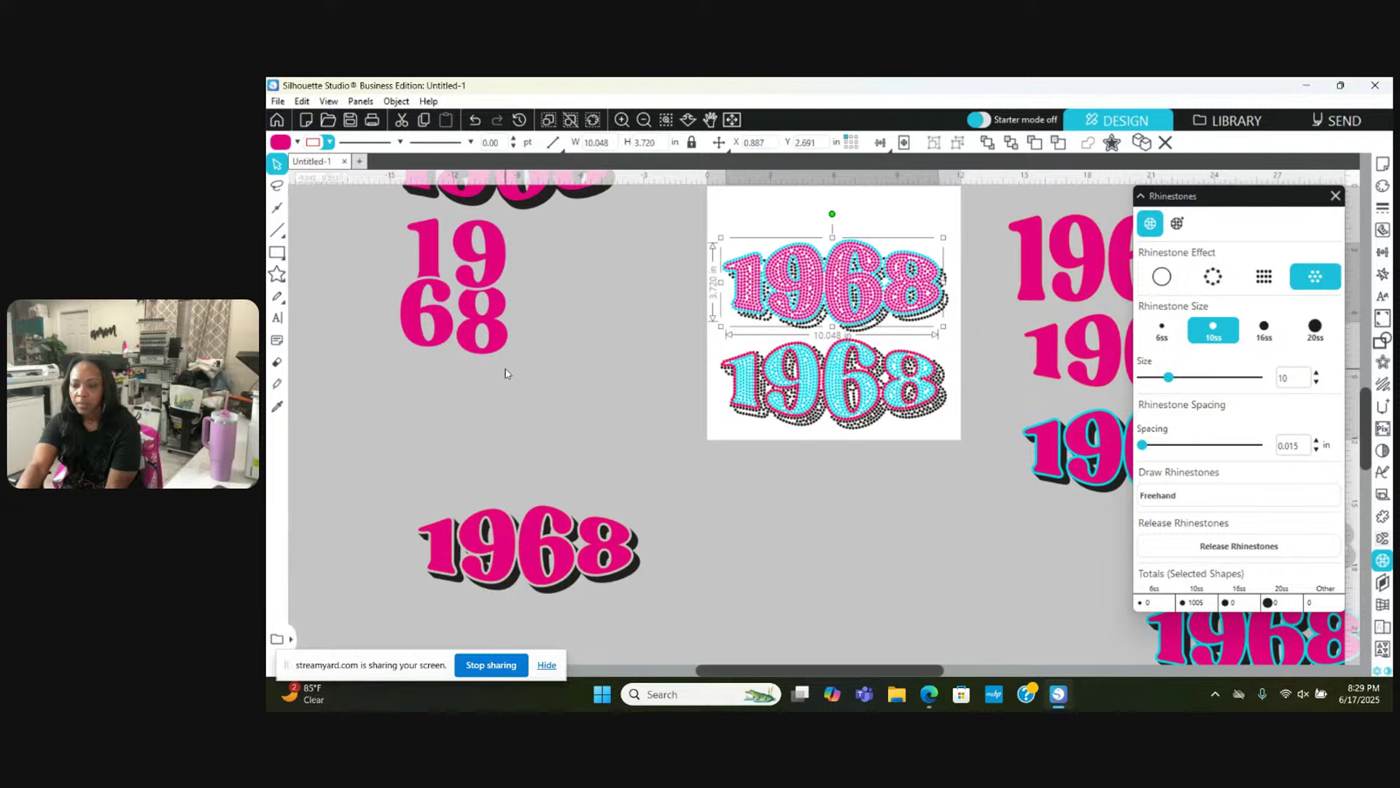
click(562, 381)
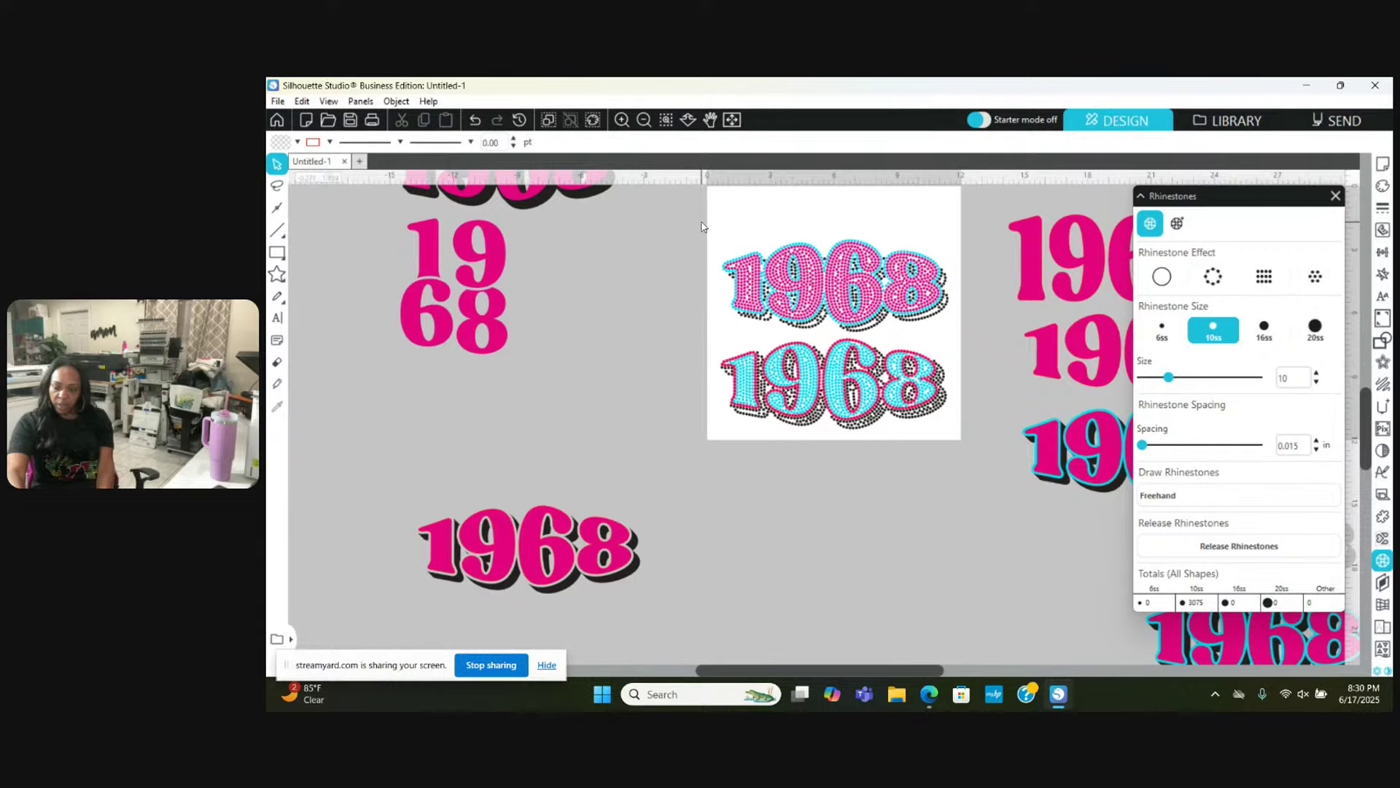
Step: Move the pink rhinestone 1968 off the mat below, and move the cyan rhinestone 1968 to the mat's top
drag(701, 227, 951, 341)
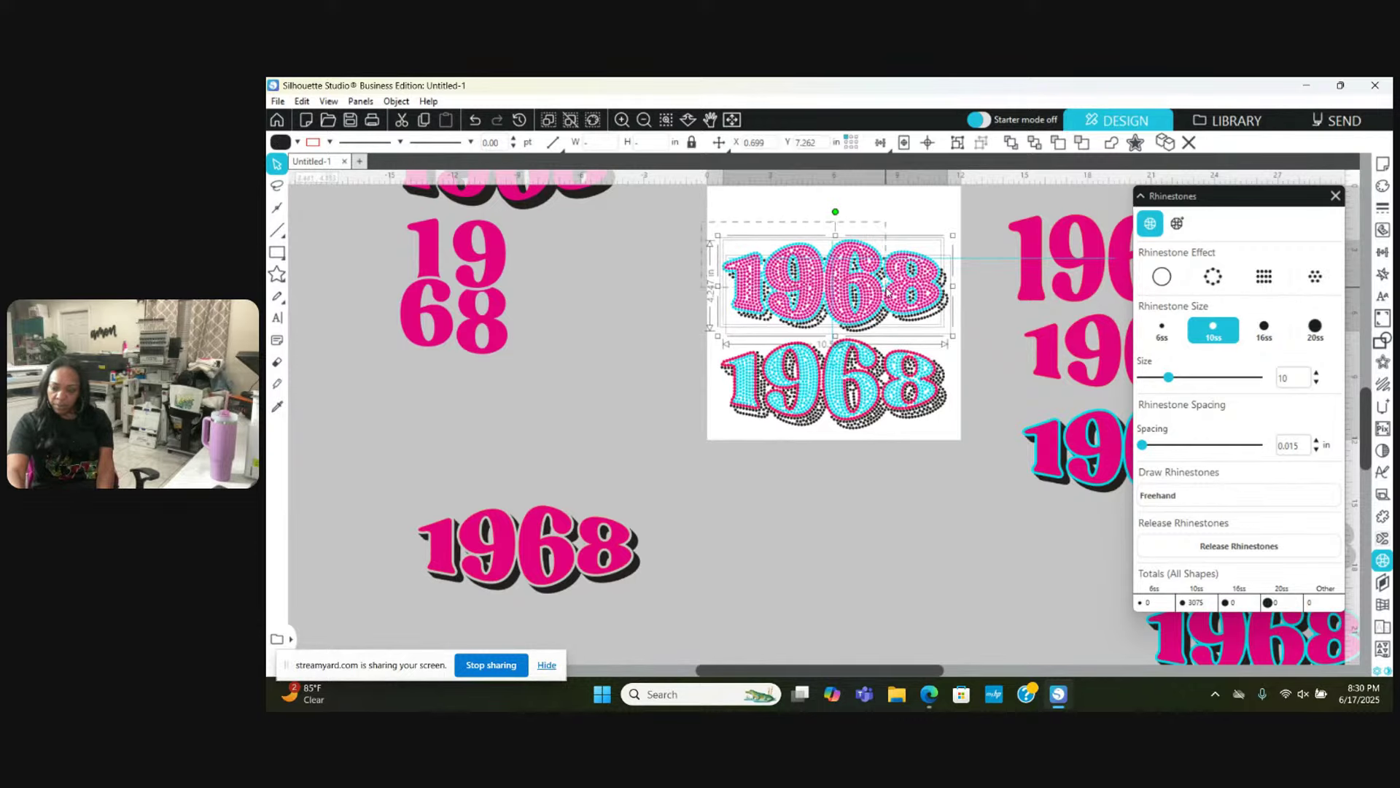
drag(846, 281, 873, 566)
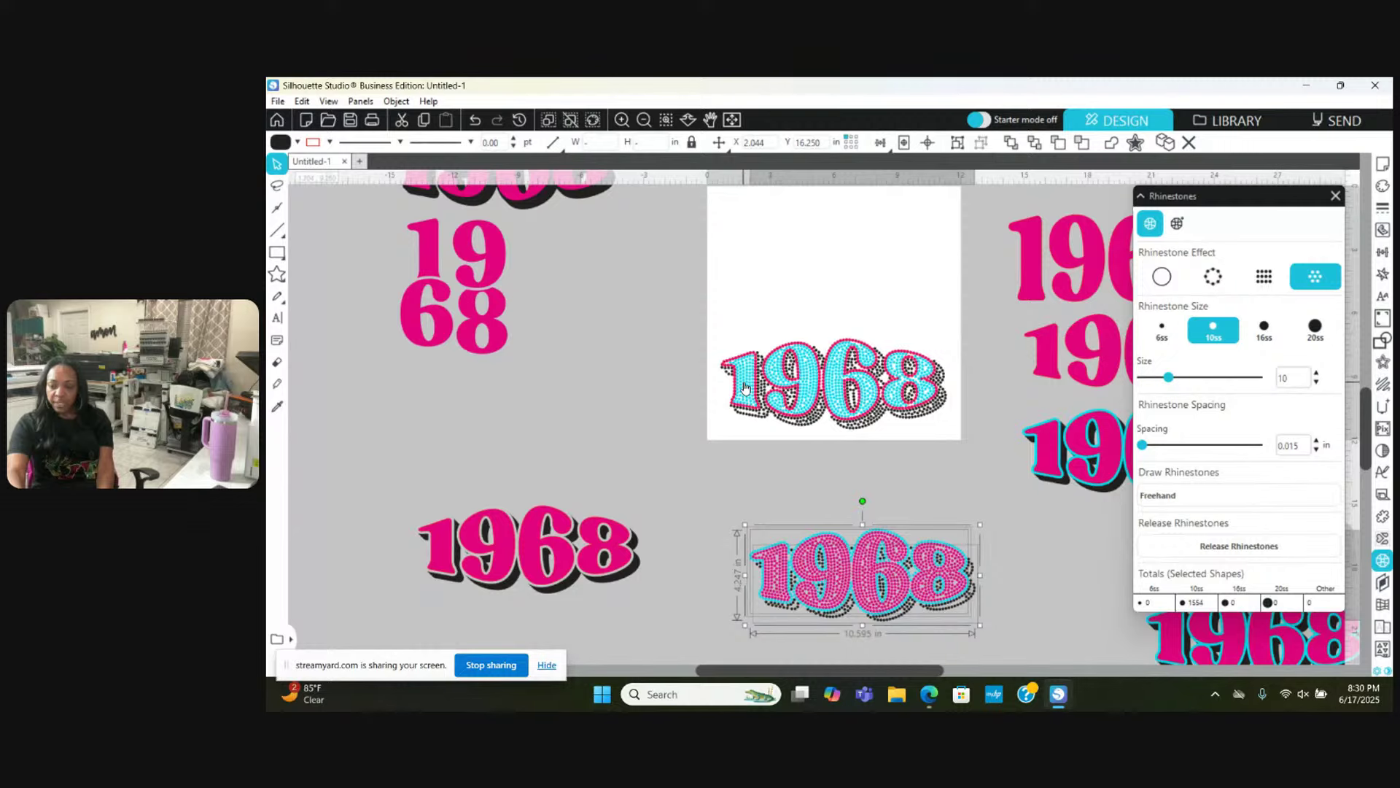
click(745, 387)
click(701, 321)
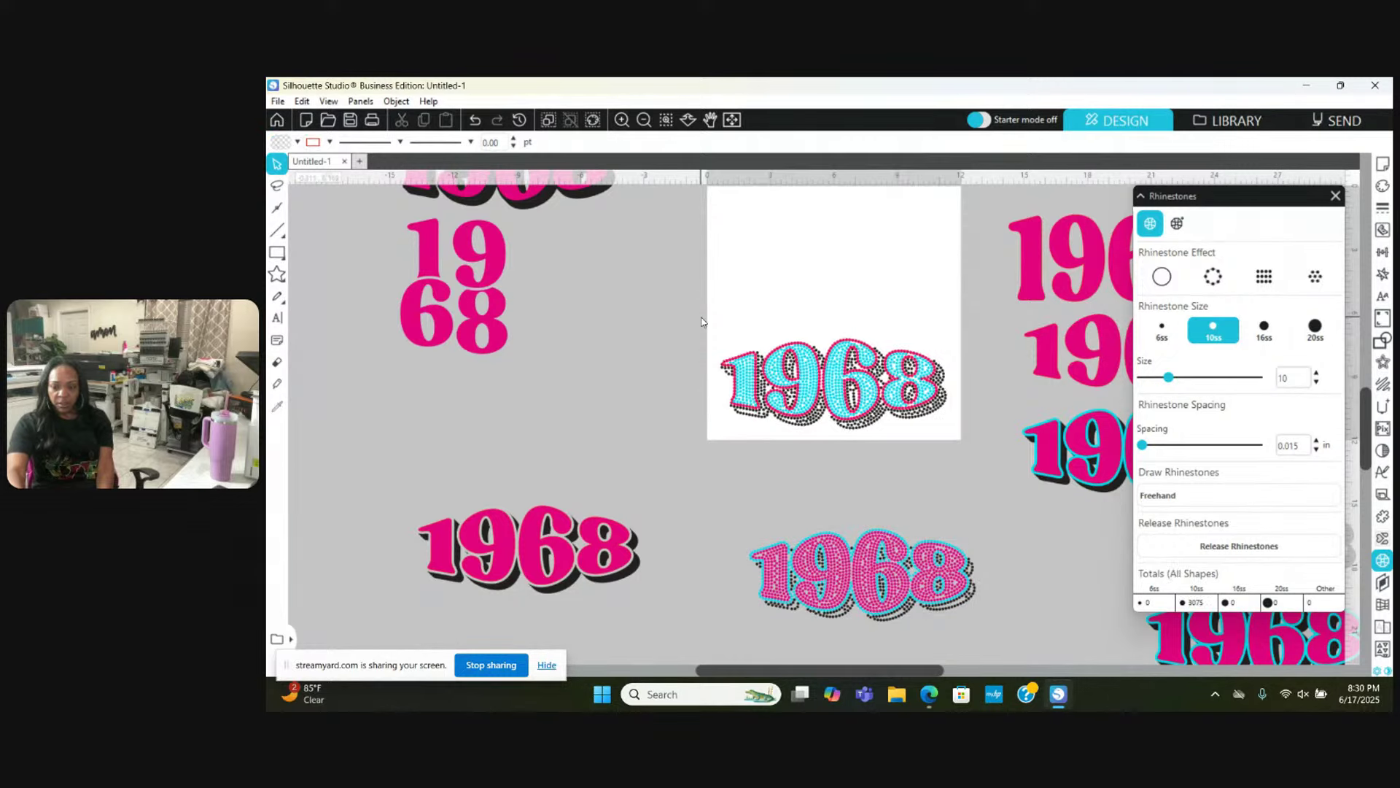
drag(702, 322, 960, 450)
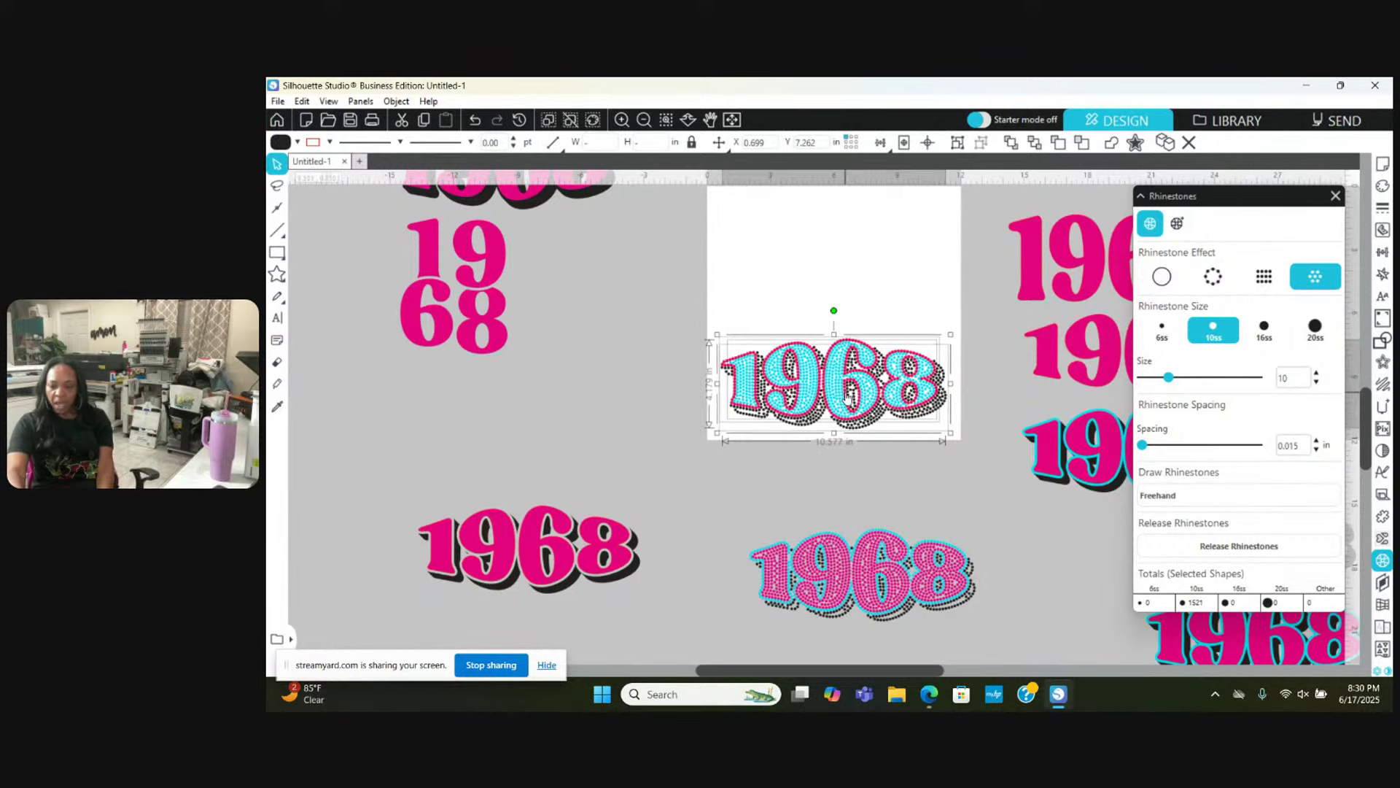
drag(848, 398, 843, 297)
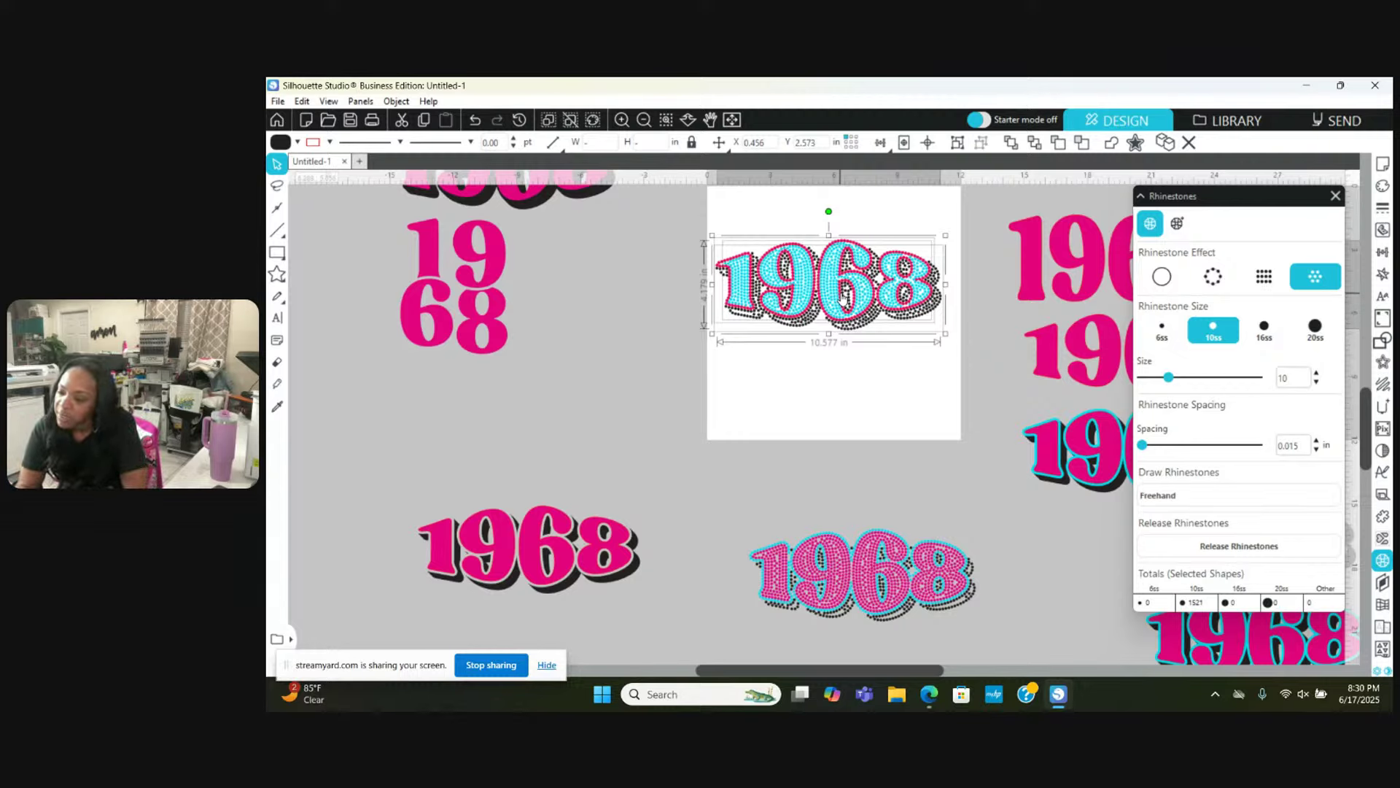
click(804, 372)
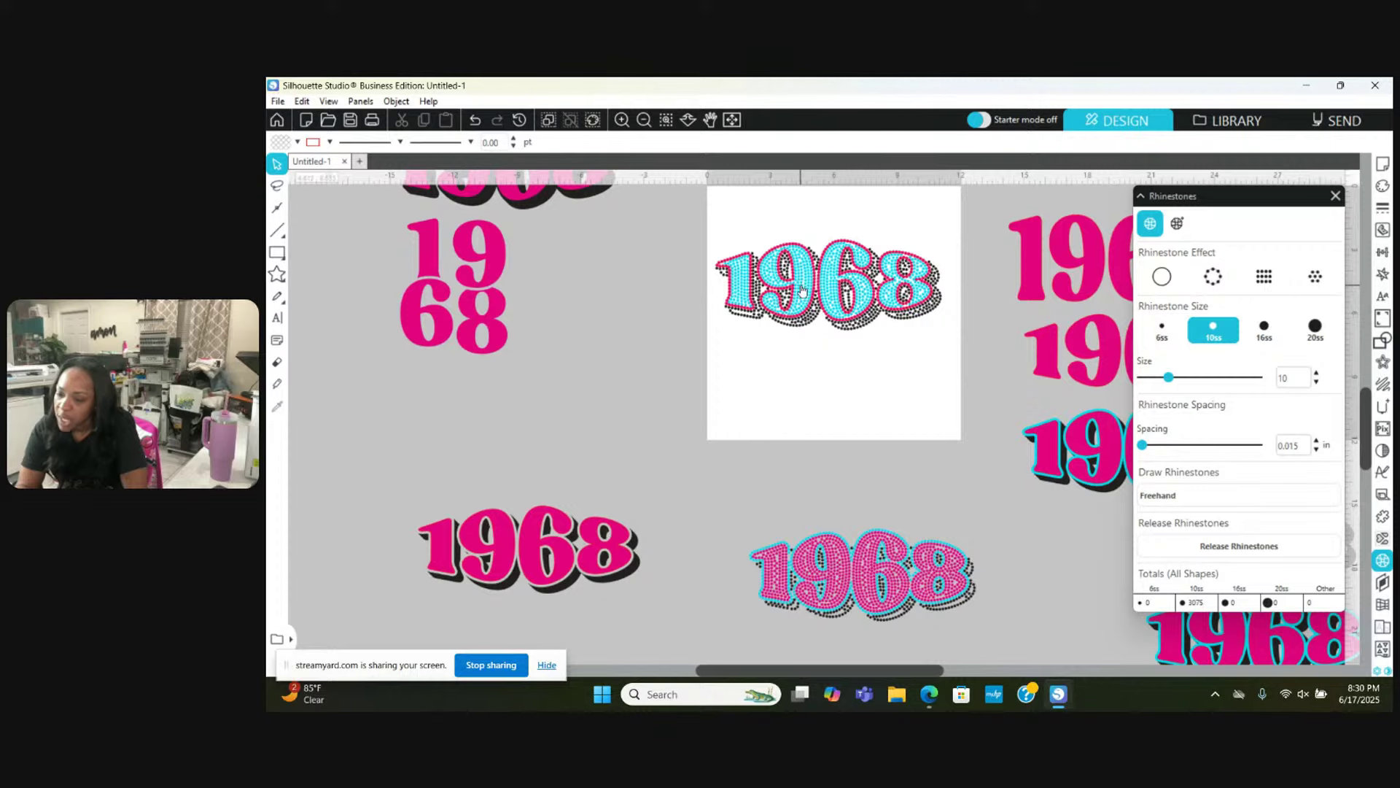
Step: Set the cyan part's Rhinestone Effect to None so the letters become solid fill
click(622, 119)
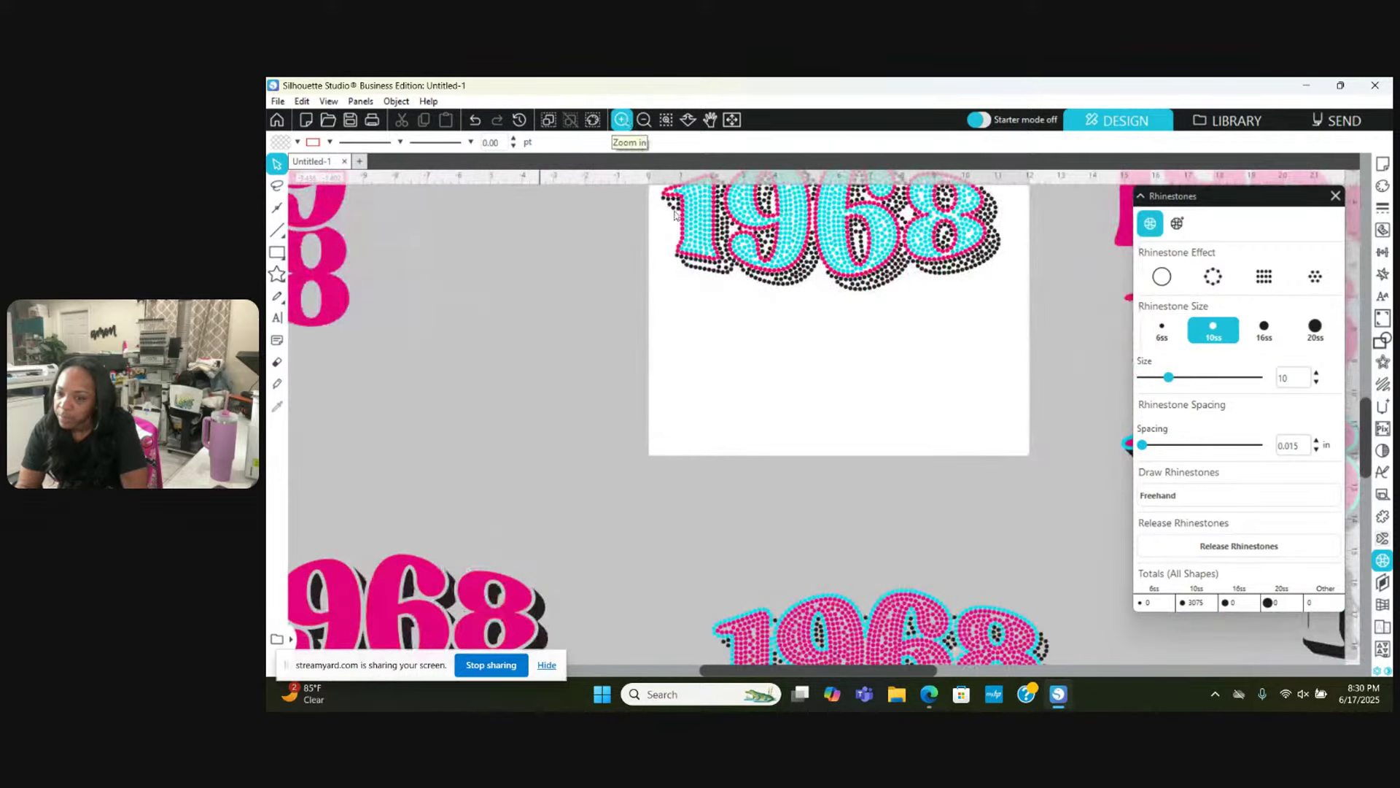
scroll(788, 453, up, 2)
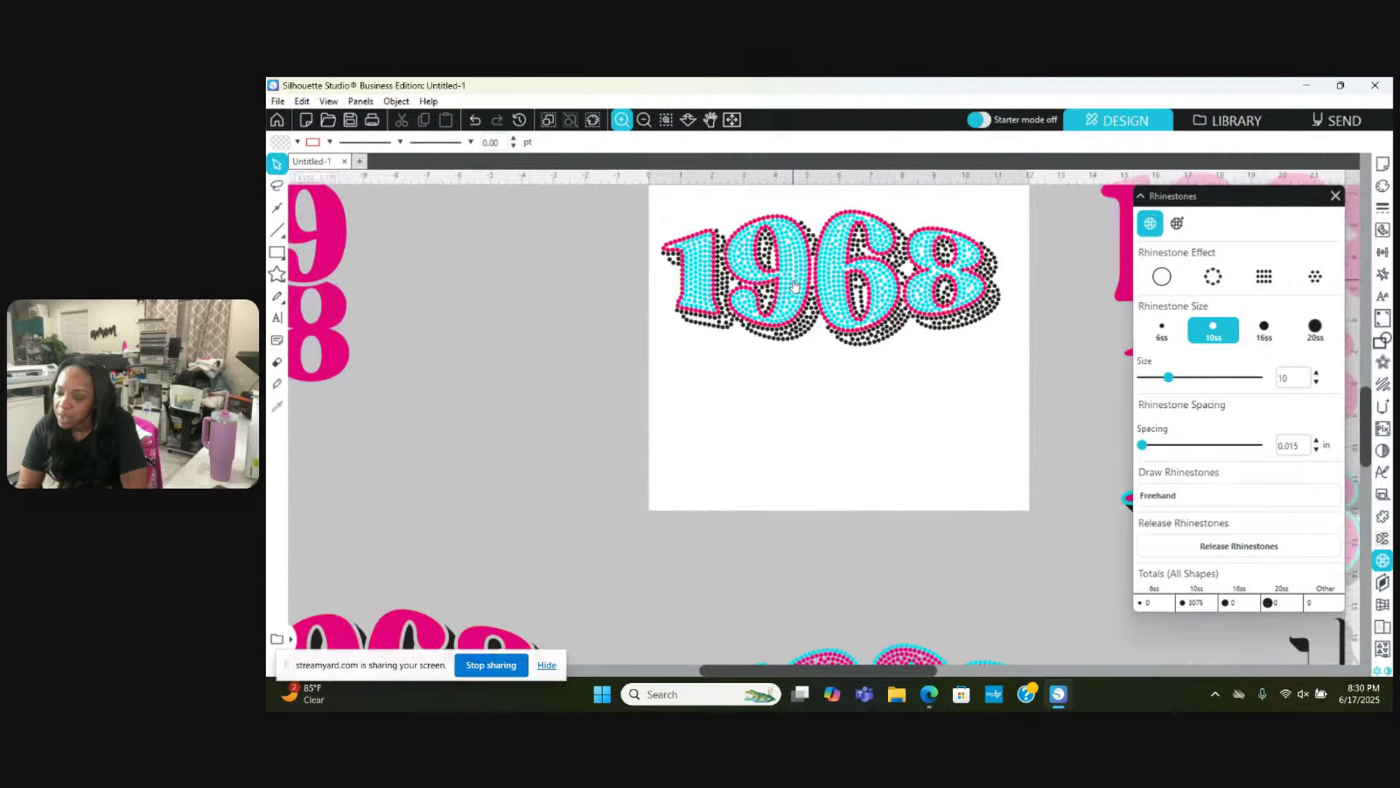
click(795, 286)
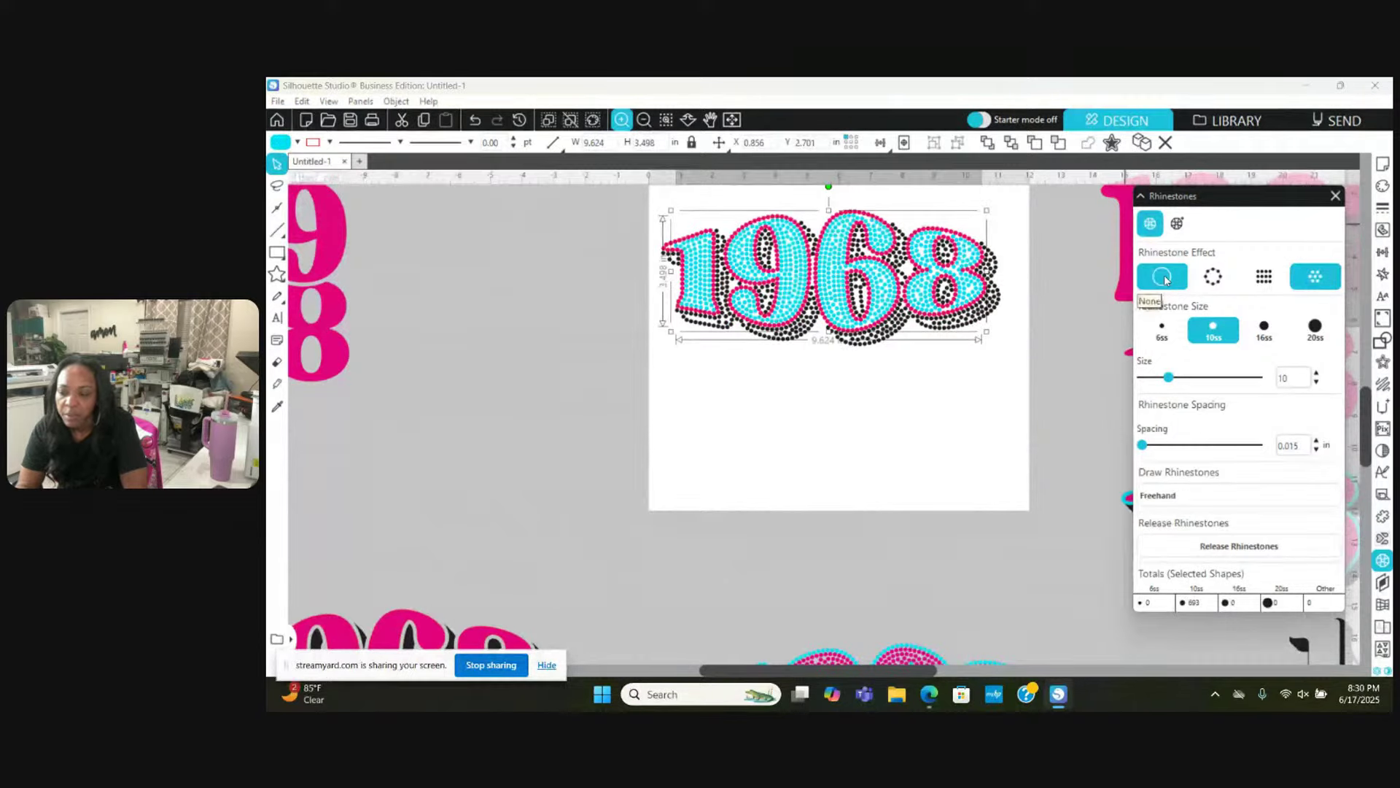
click(1161, 277)
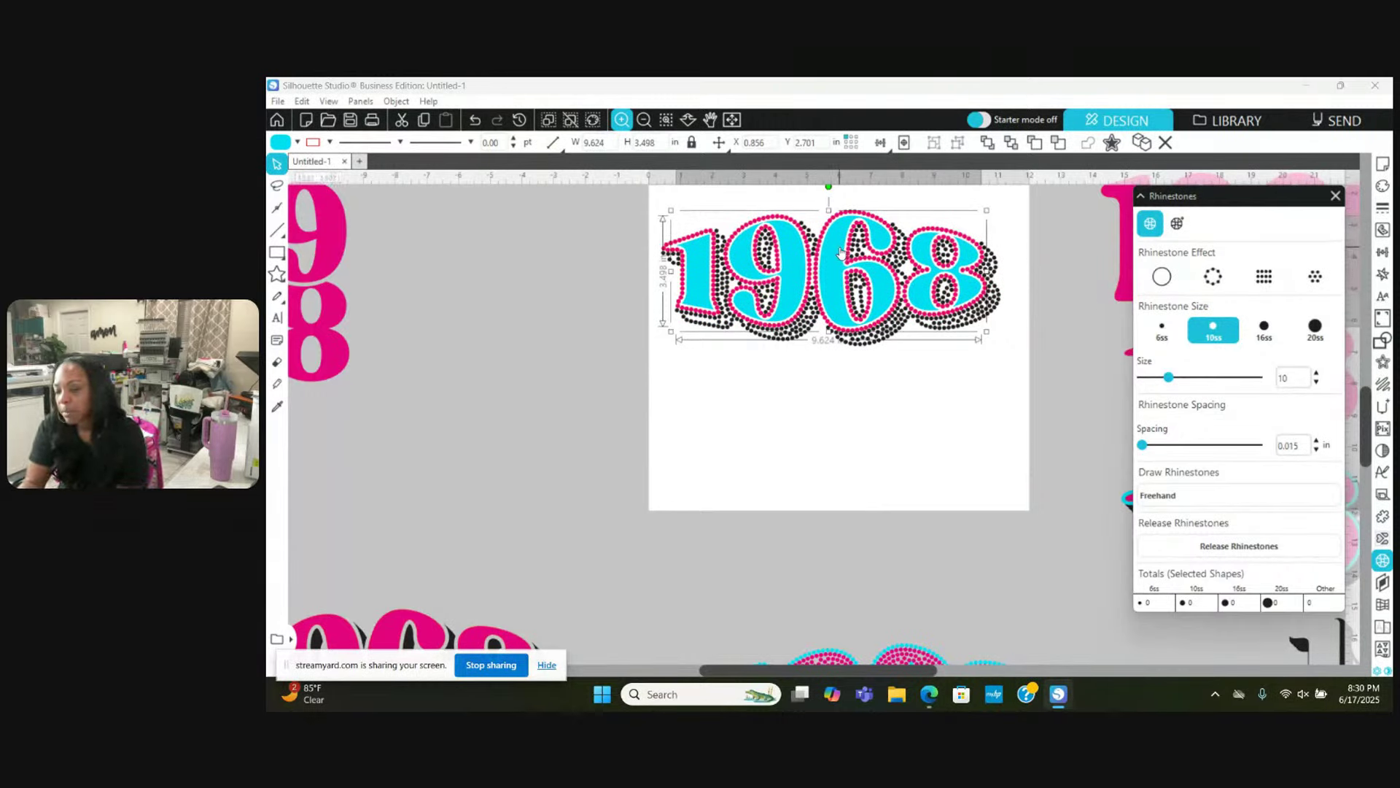
Step: Place a copy of the whole 1968 design below the mat
drag(617, 212, 891, 390)
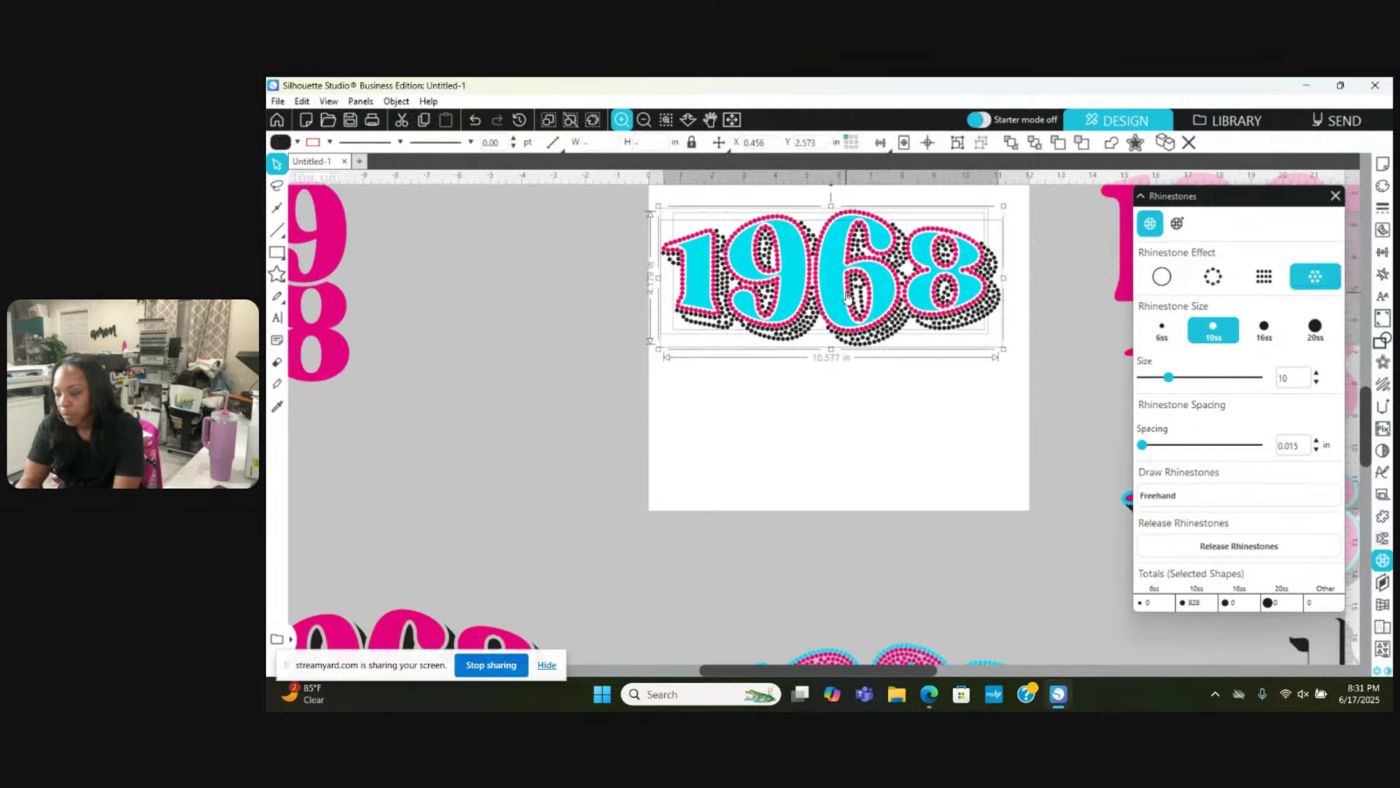
drag(847, 296, 924, 602)
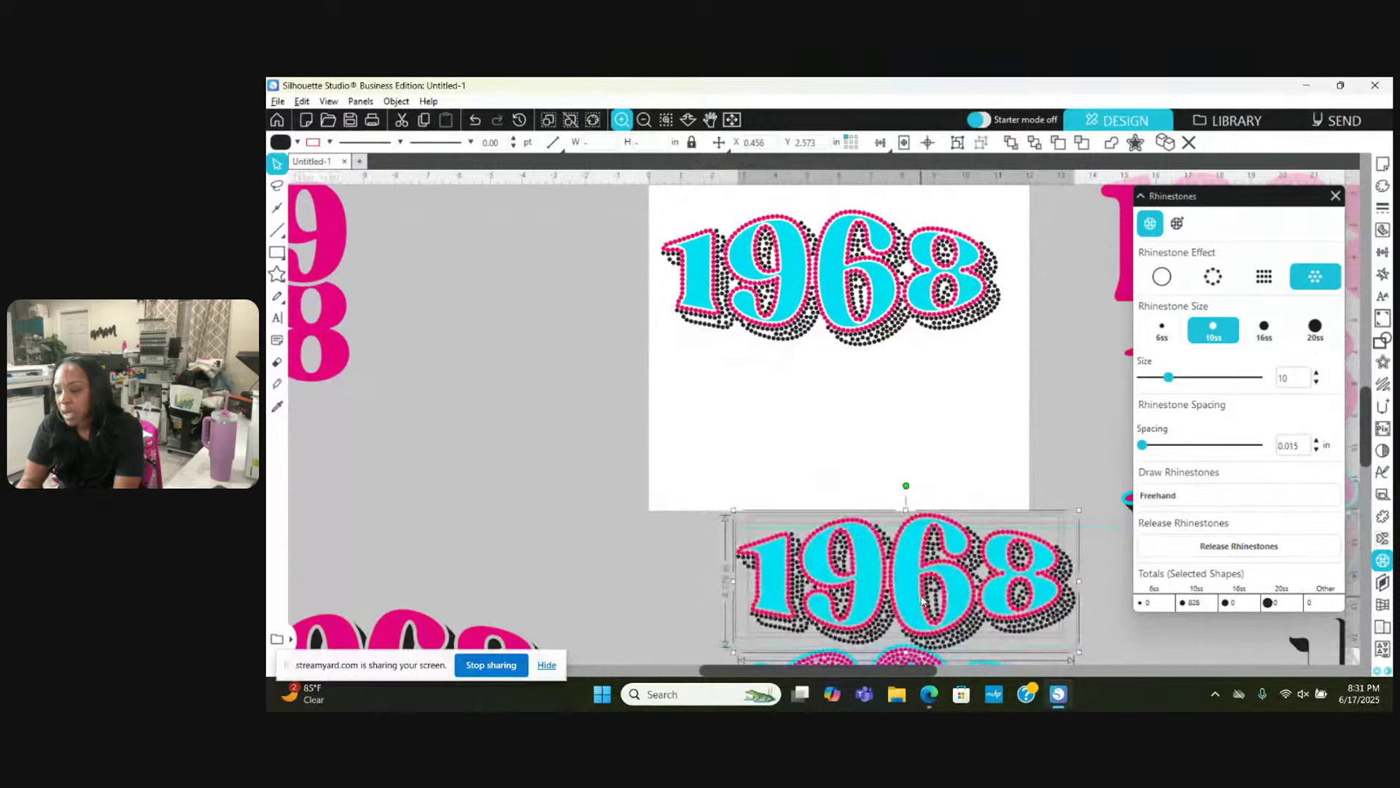
click(842, 418)
Step: Pull the solid cyan fill away from the pink-and-black rhinestone outline, then select the outline
scroll(843, 419, up, 1)
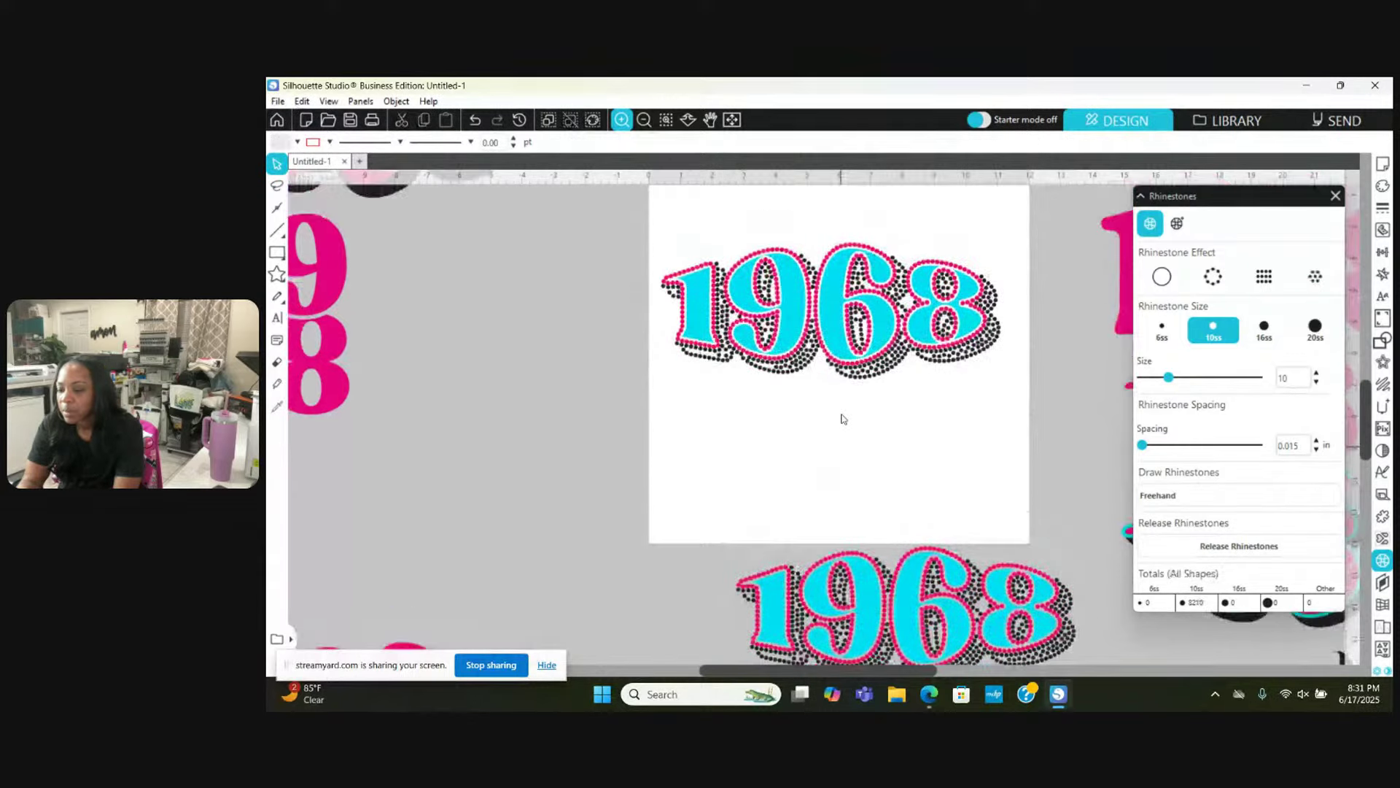
drag(809, 307, 839, 447)
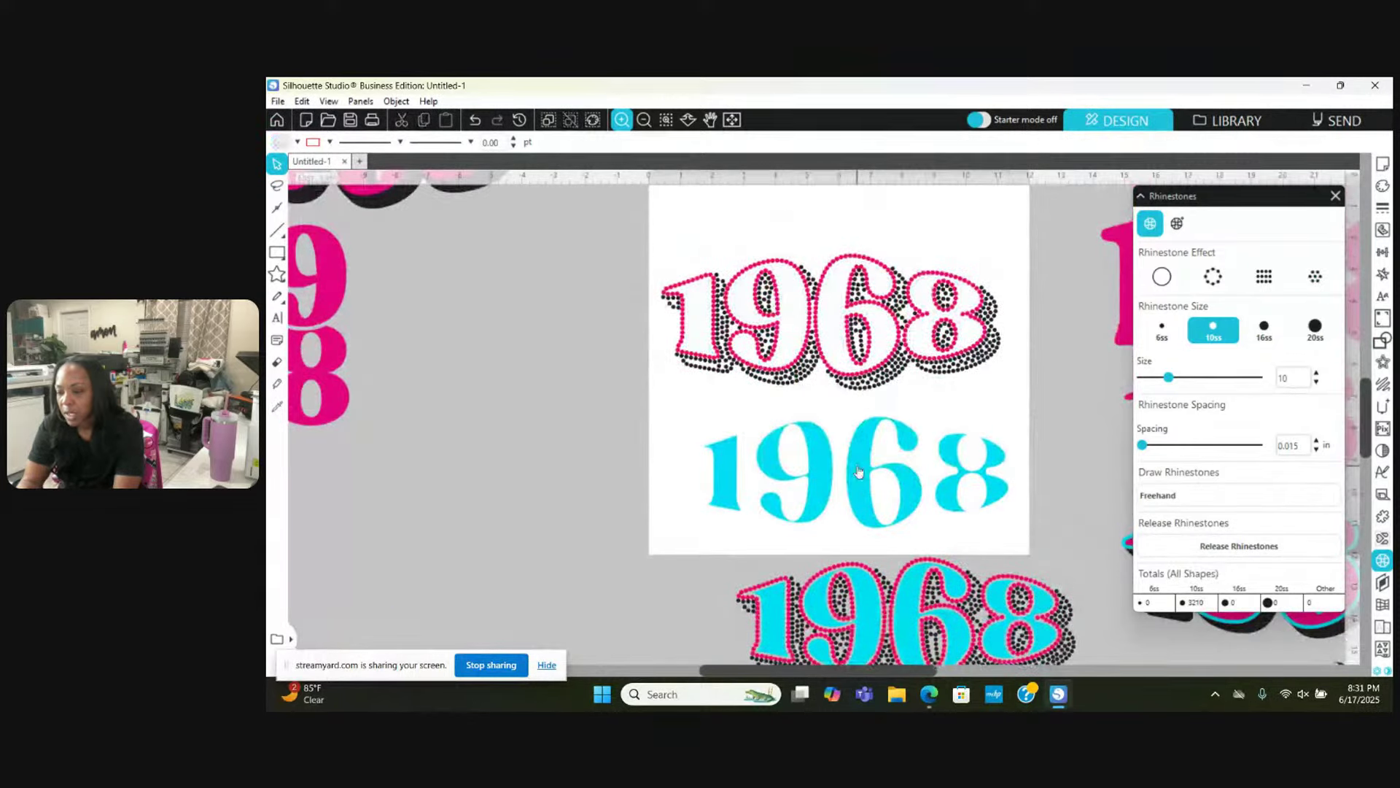
drag(671, 225, 502, 500)
scroll(502, 500, down, 3)
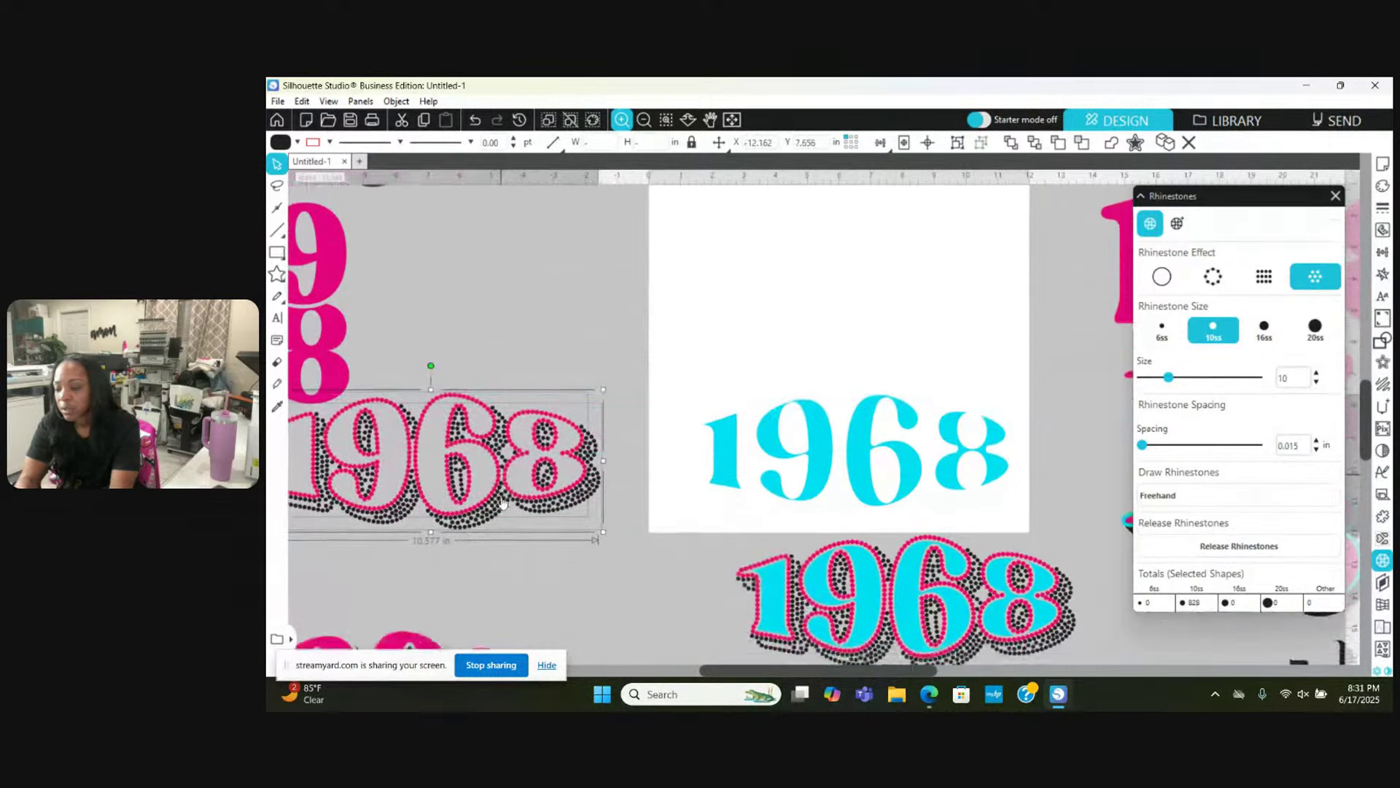
scroll(502, 500, left, 3)
scroll(502, 500, right, 5)
scroll(502, 500, right, 5)
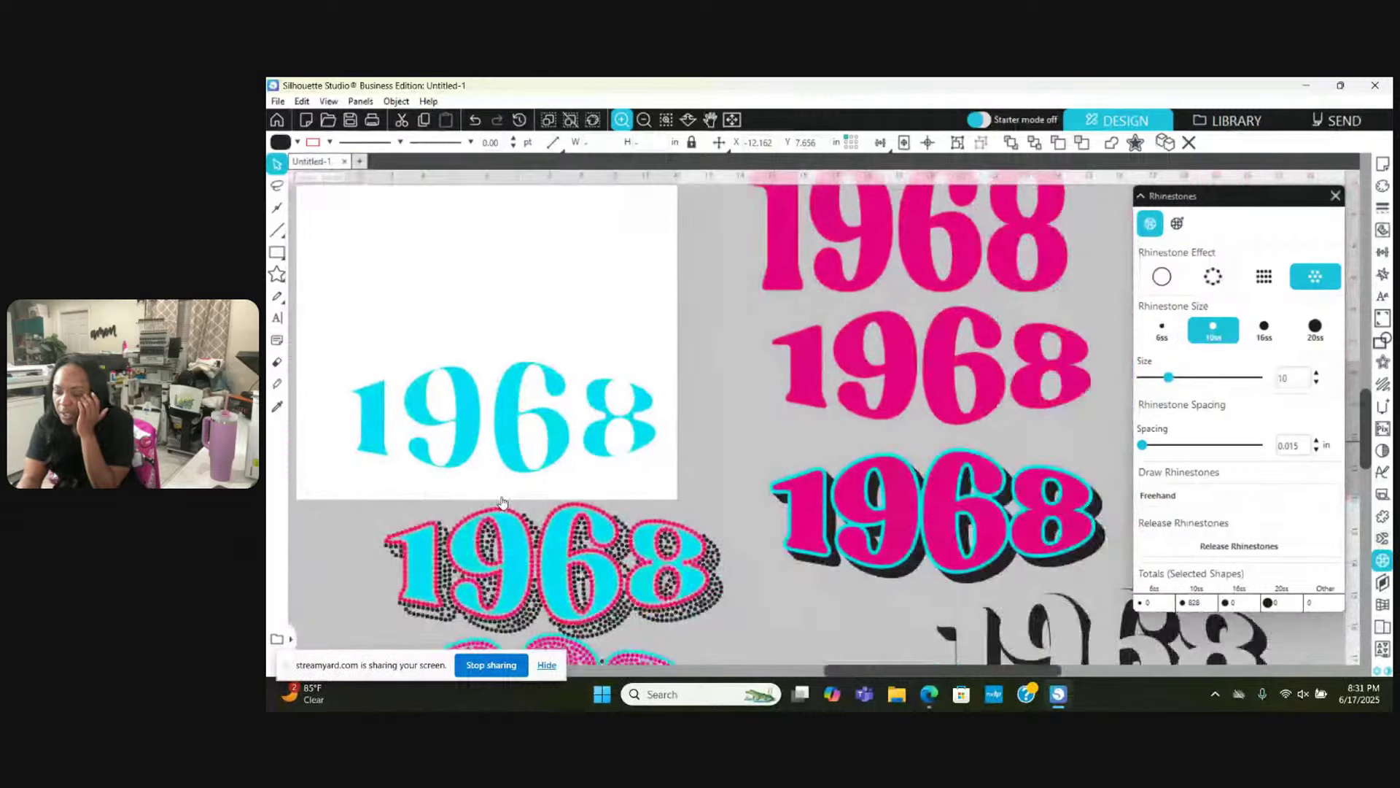
scroll(502, 500, down, 1)
scroll(502, 500, down, 1)
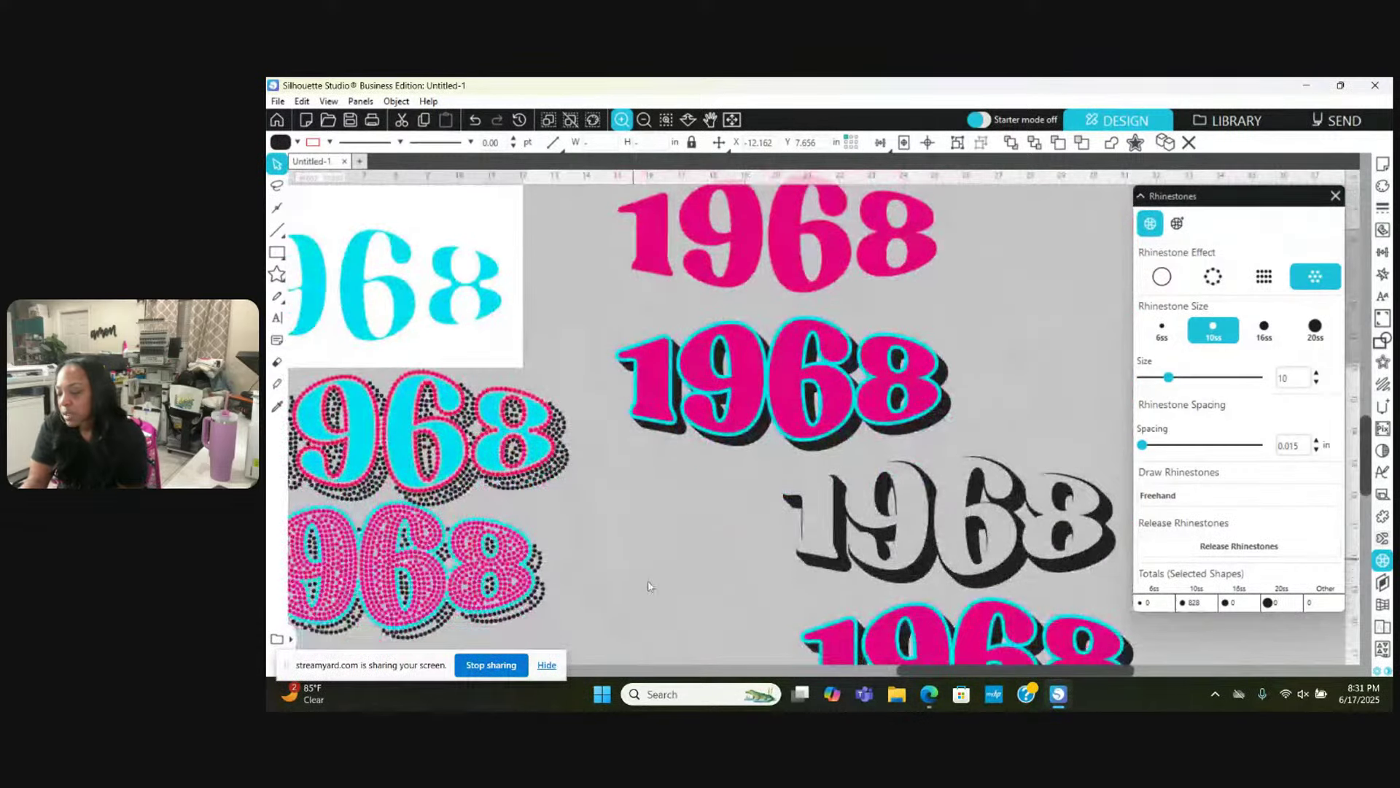
click(979, 578)
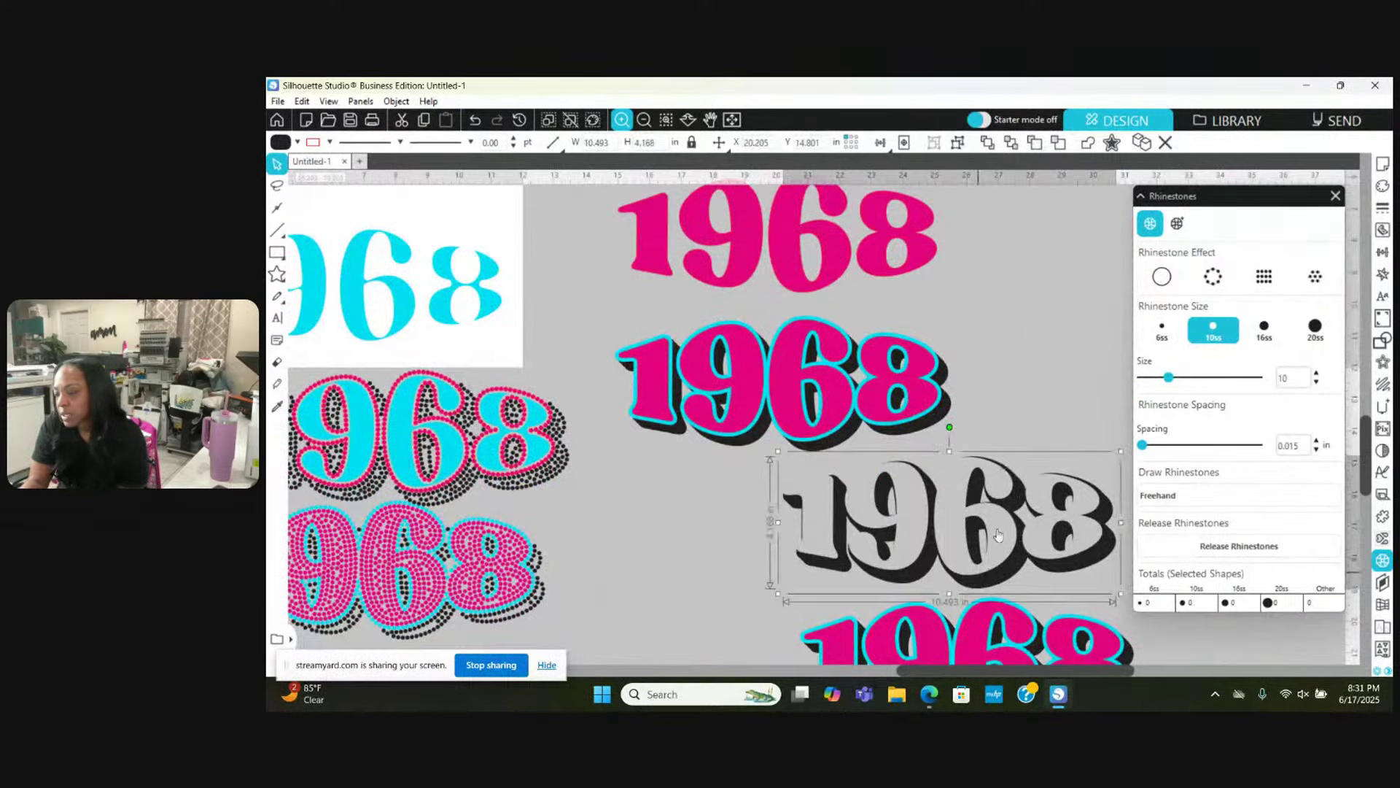
click(1317, 278)
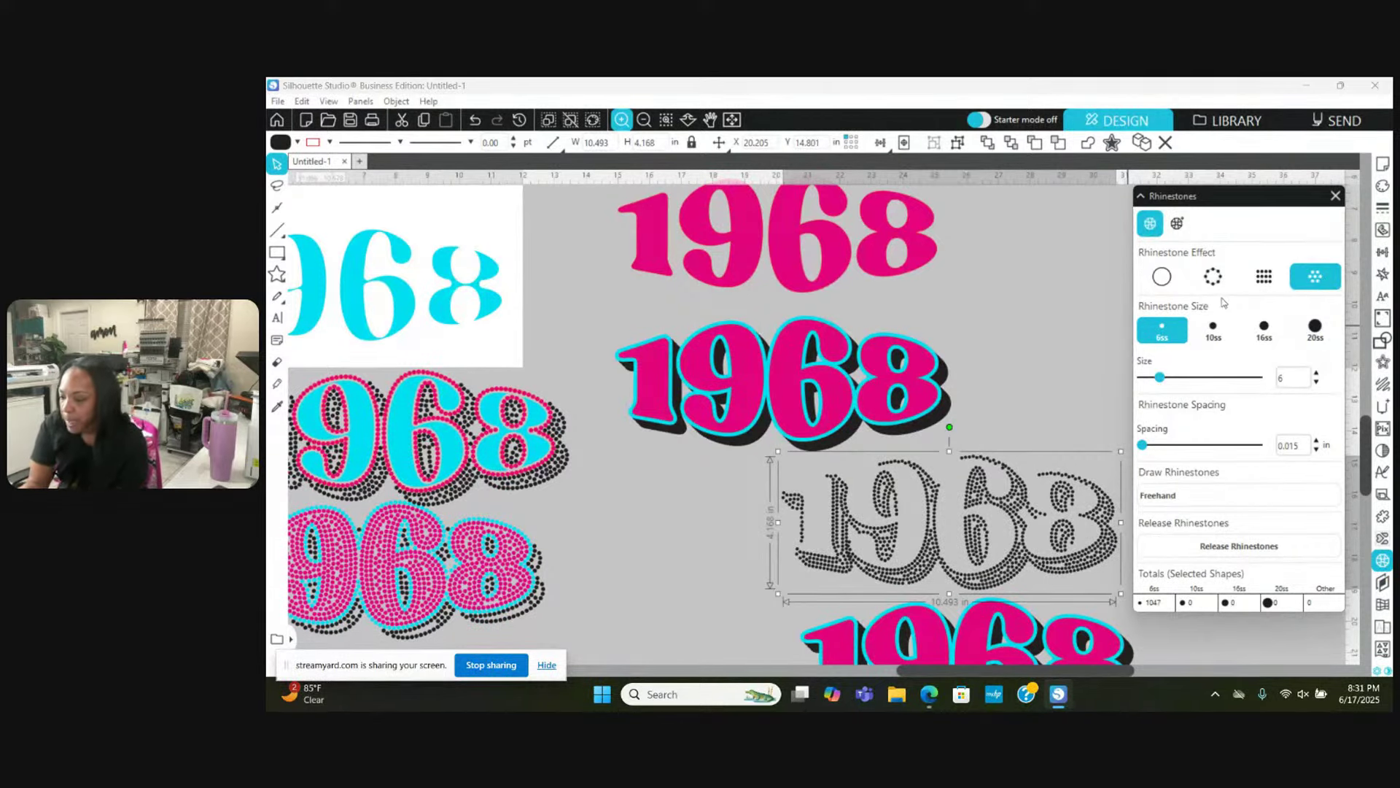
click(1194, 341)
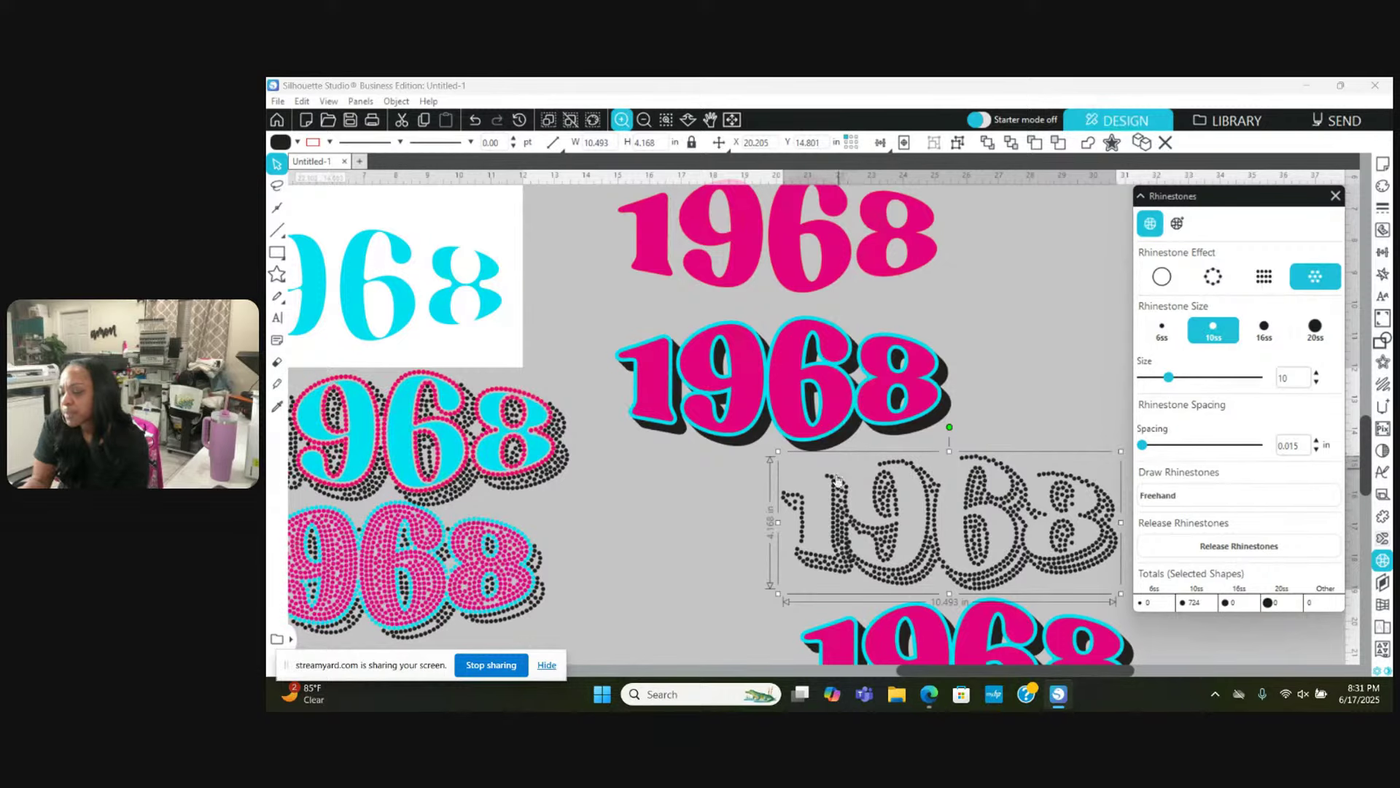
click(1162, 287)
scroll(872, 417, right, 2)
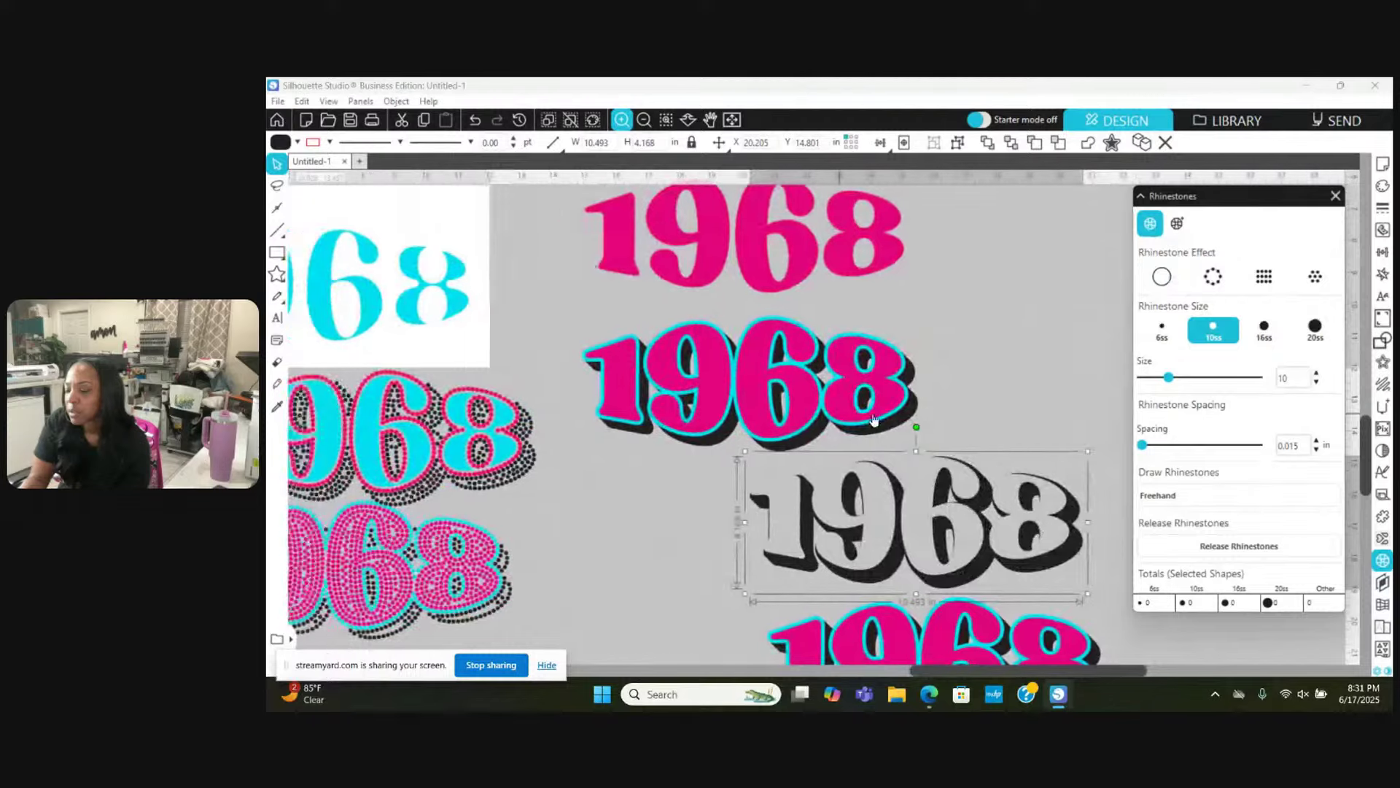
scroll(875, 418, left, 5)
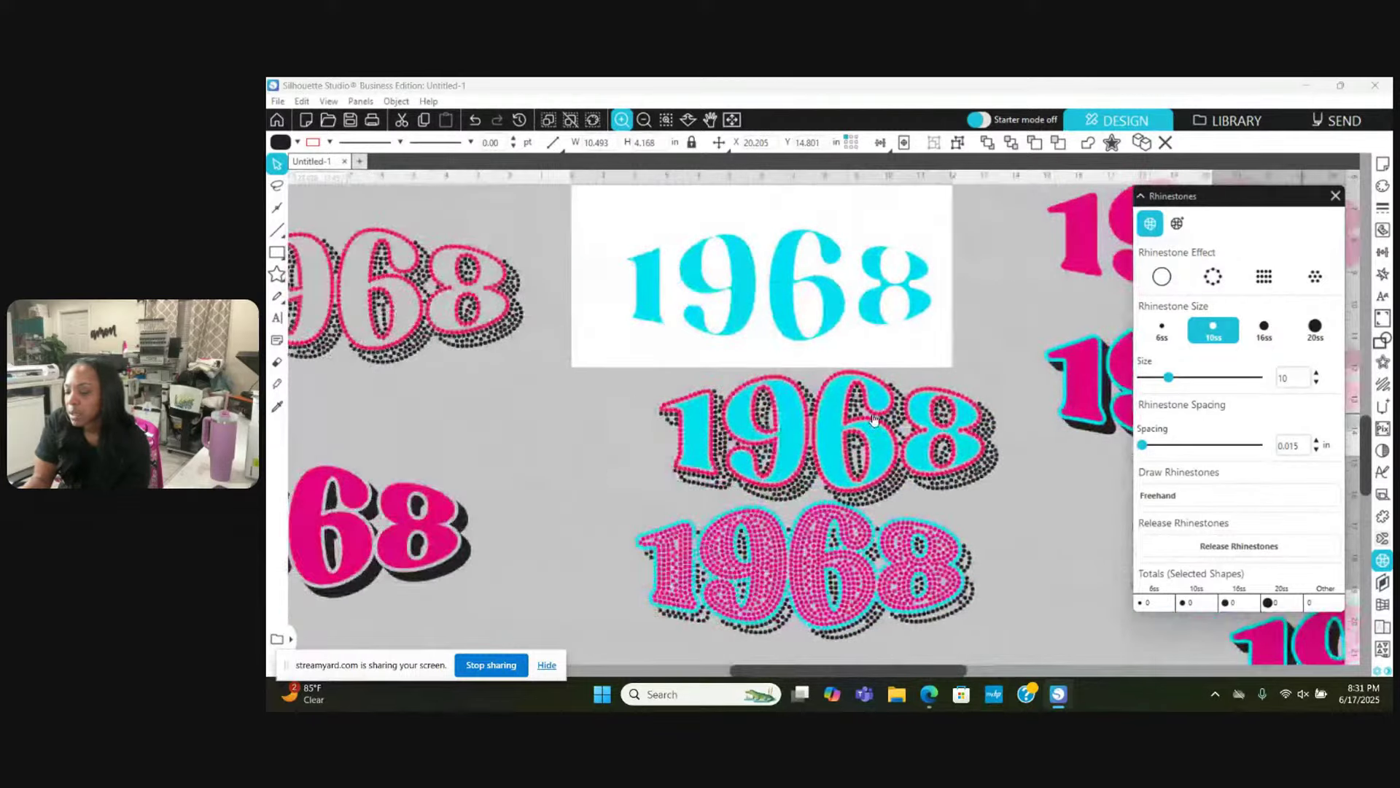
scroll(875, 418, left, 1)
scroll(875, 419, up, 3)
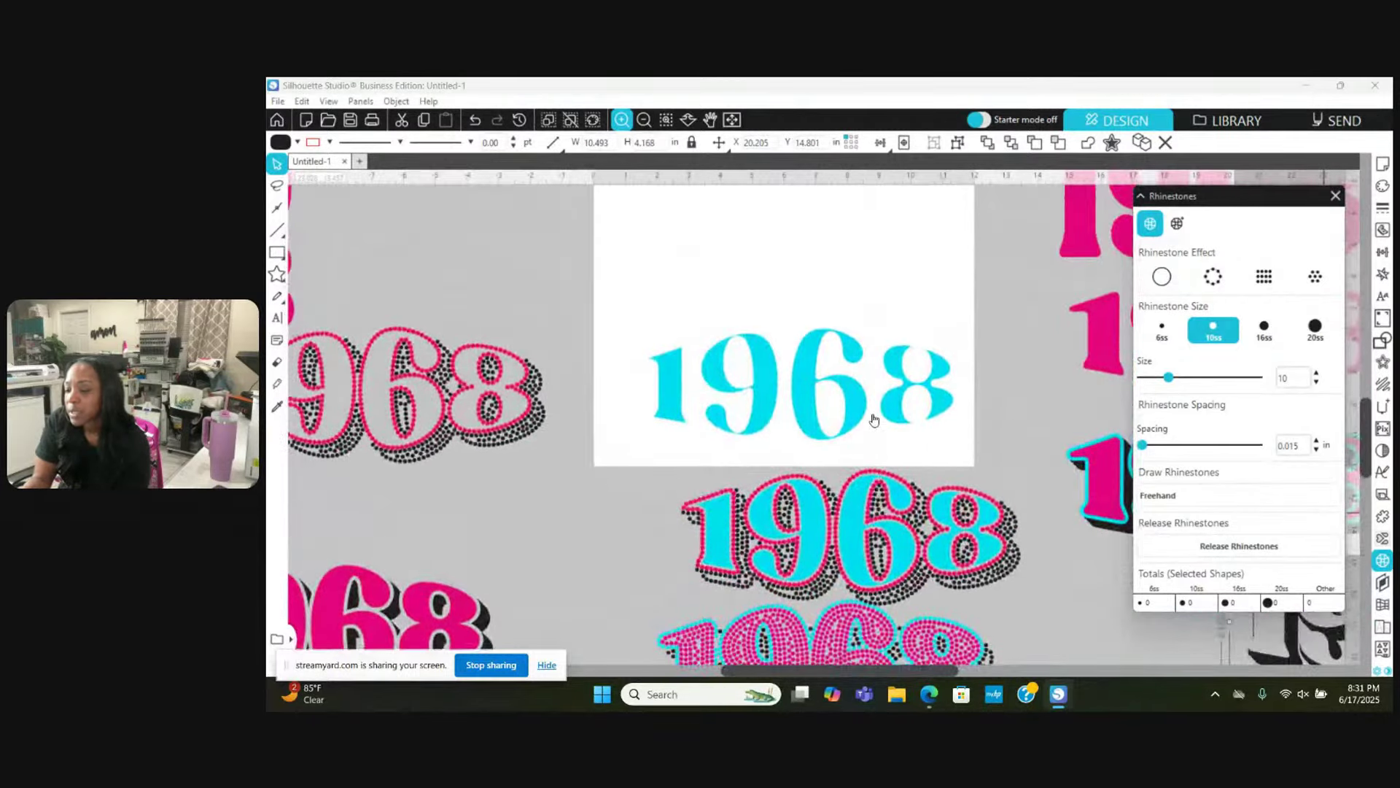
scroll(875, 419, up, 4)
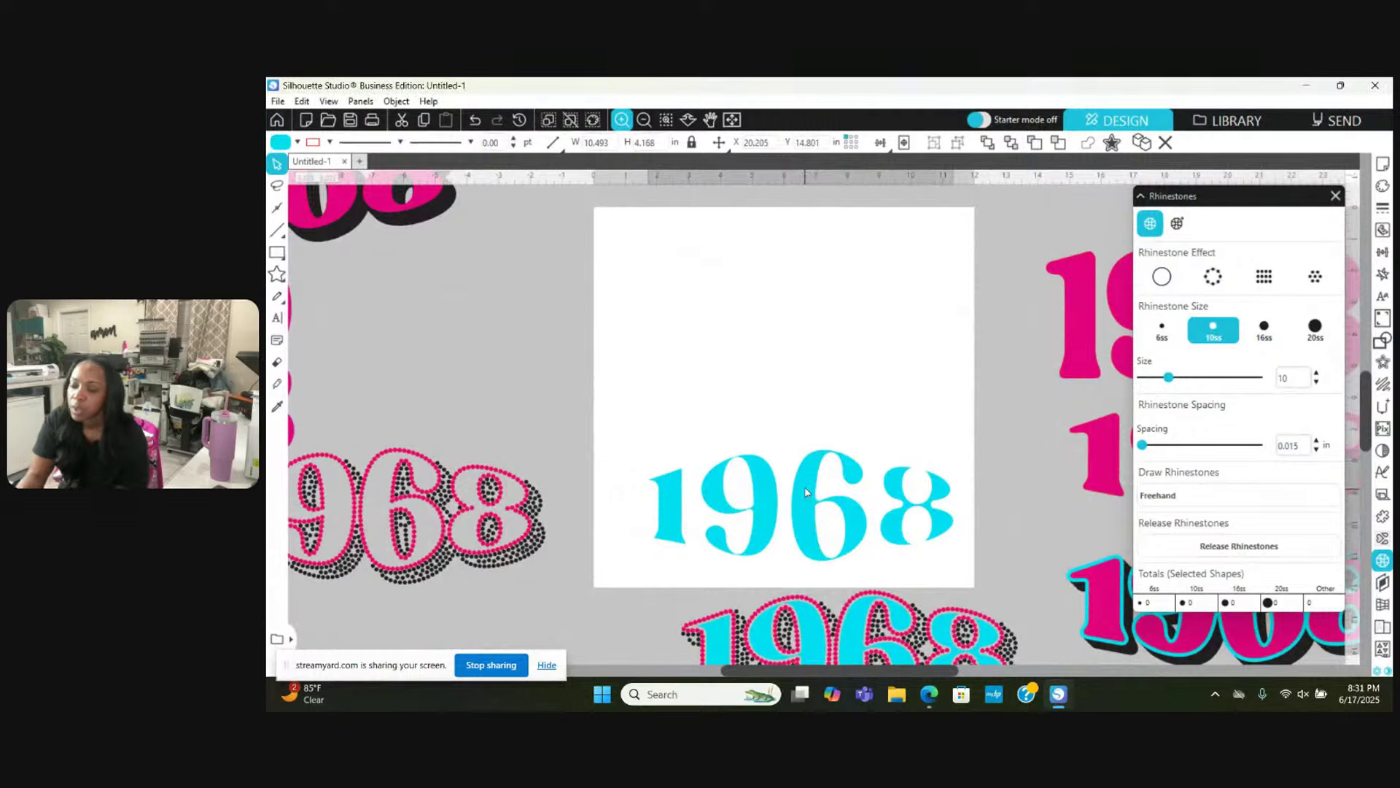
drag(805, 492, 788, 341)
Step: Deselect the cyan 1968 and bring up the eraser flyout holding the Knife Tool
key(Escape)
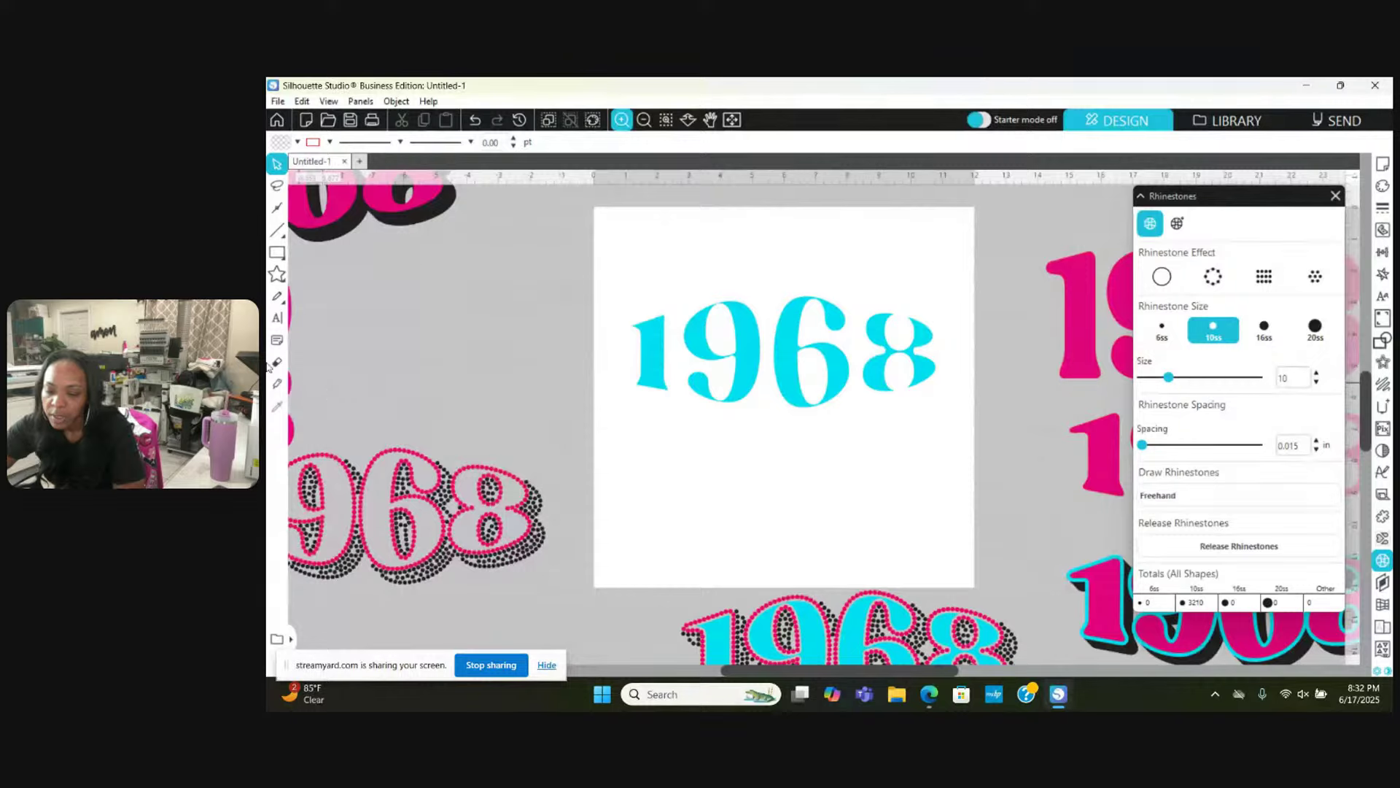
click(278, 382)
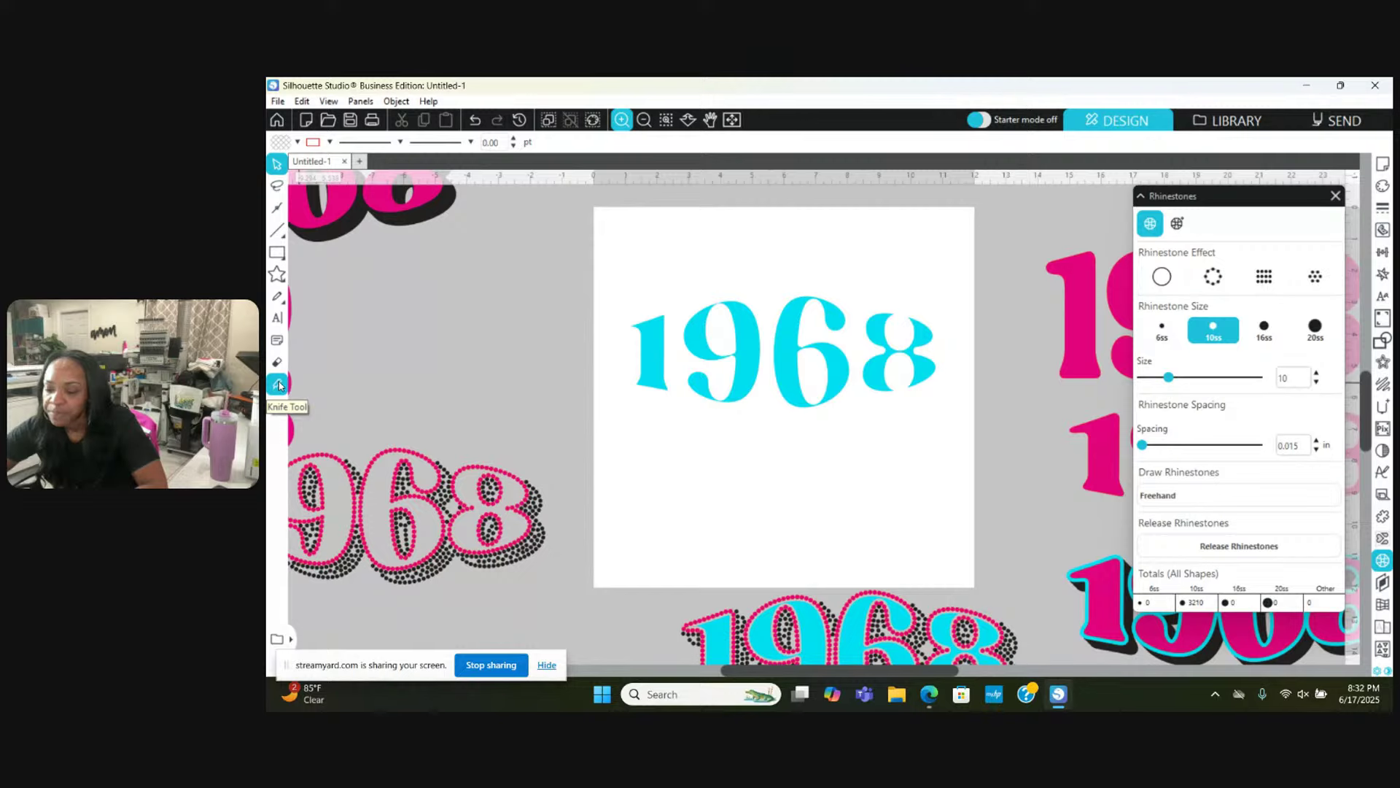
Step: Choose the knife tool with the straight cut line style
click(278, 384)
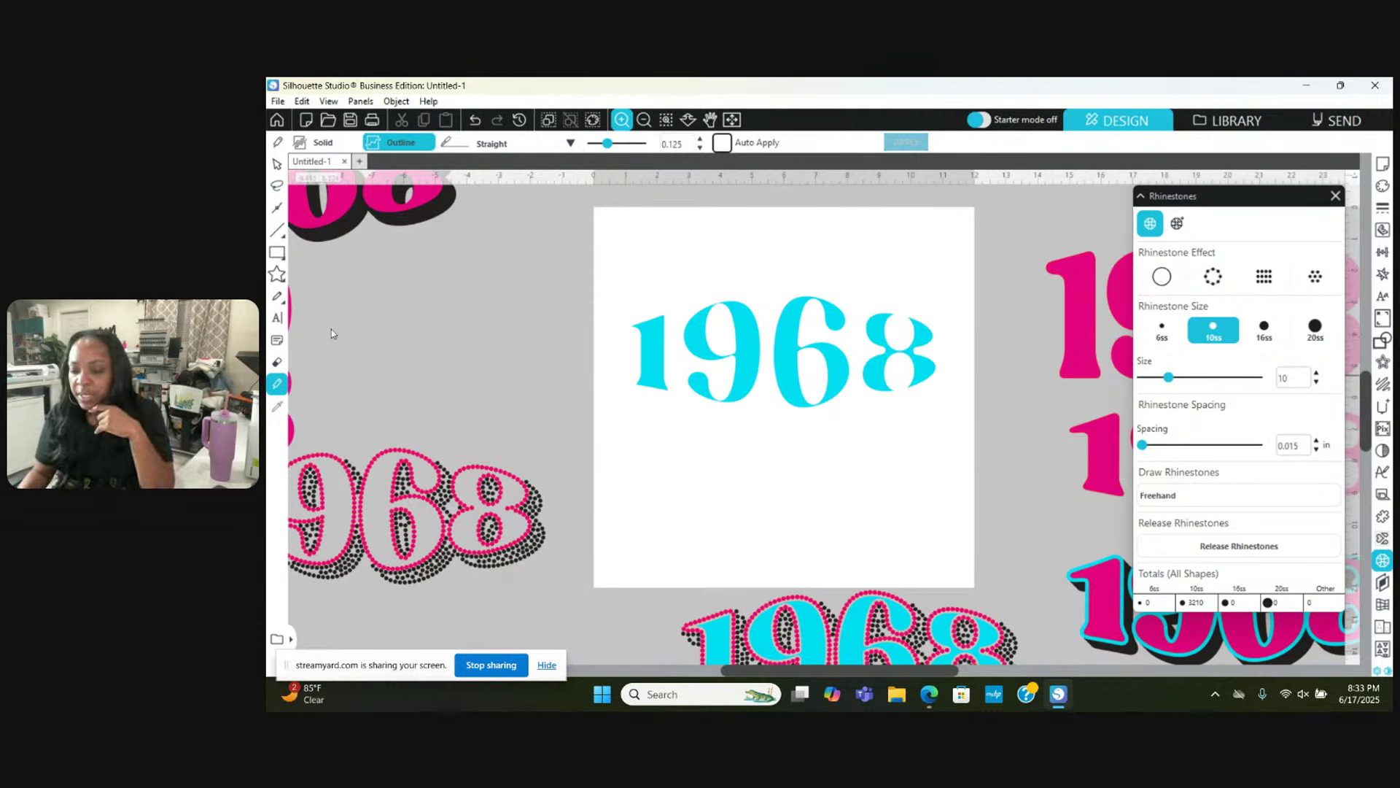
click(571, 144)
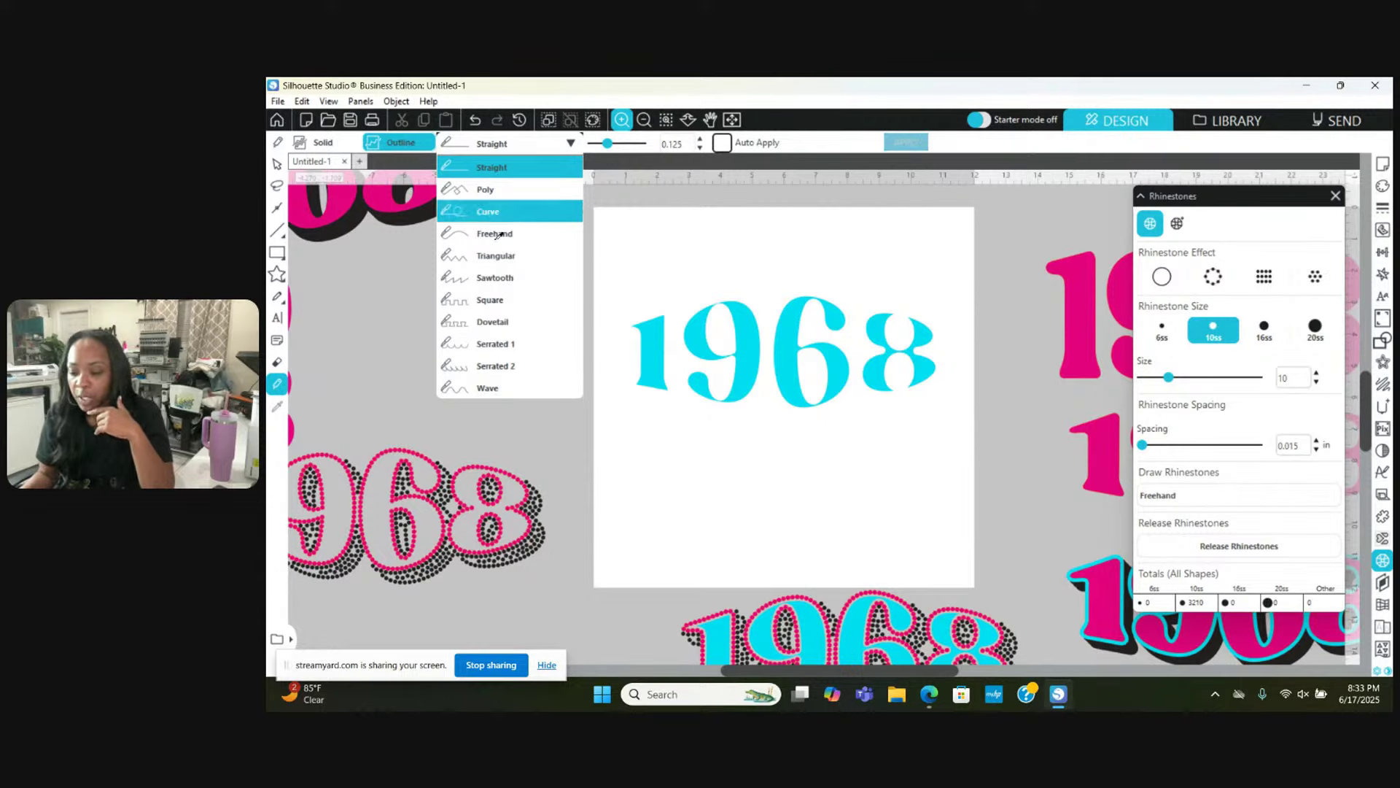
click(503, 147)
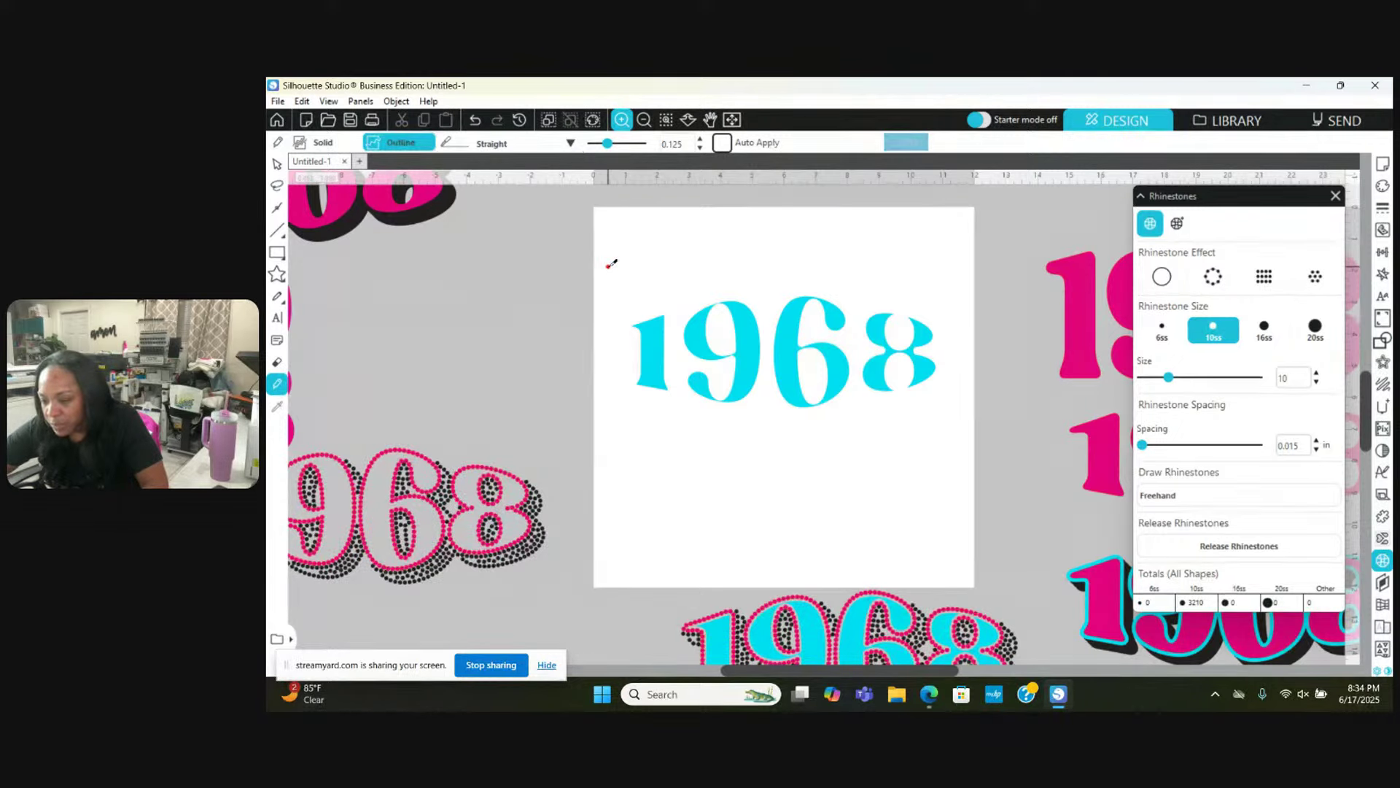
Step: Draw four straight red lines through the 1, 9, 6 and 8 meeting at one point below, then select them all
mouse_move(611, 263)
mouse_down()
mouse_move(765, 446)
mouse_move(765, 464)
mouse_up()
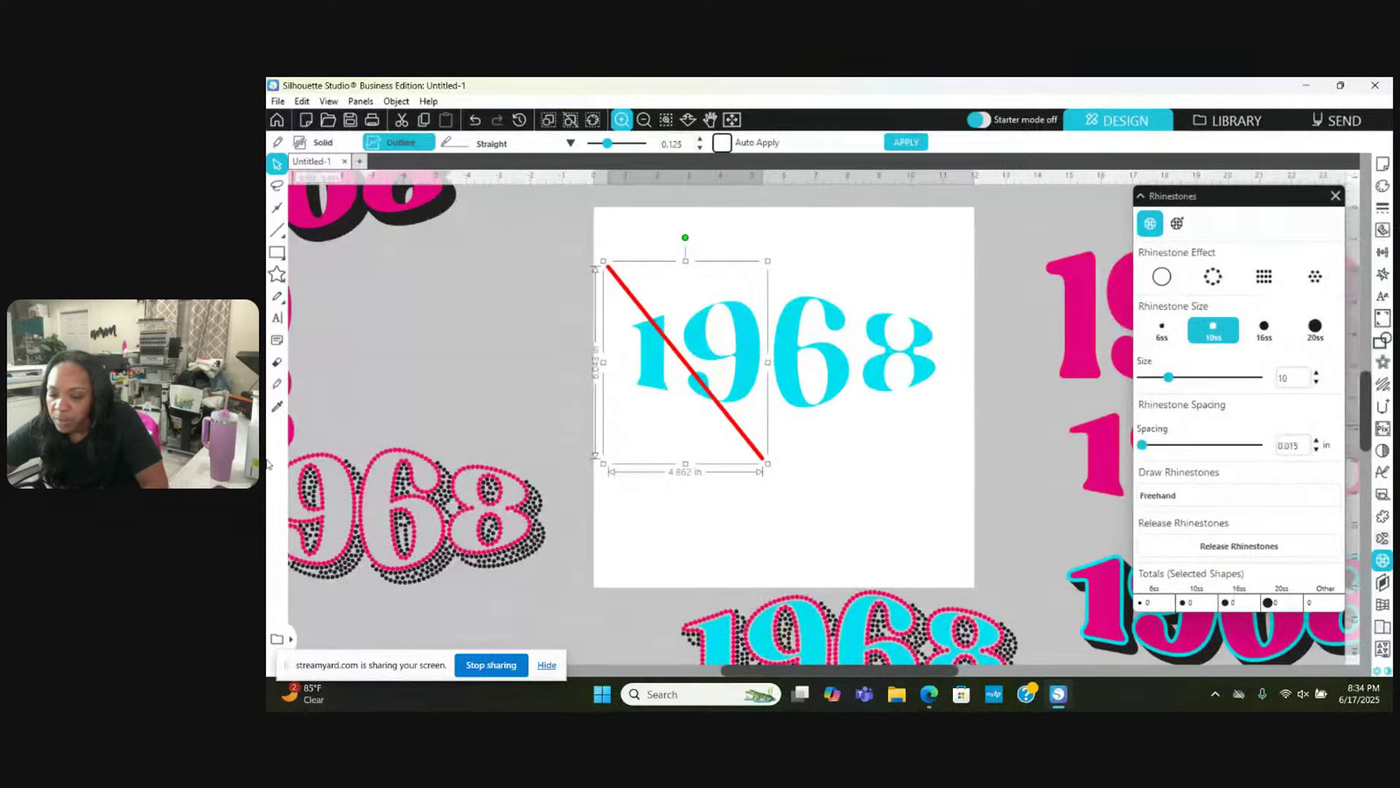
click(274, 394)
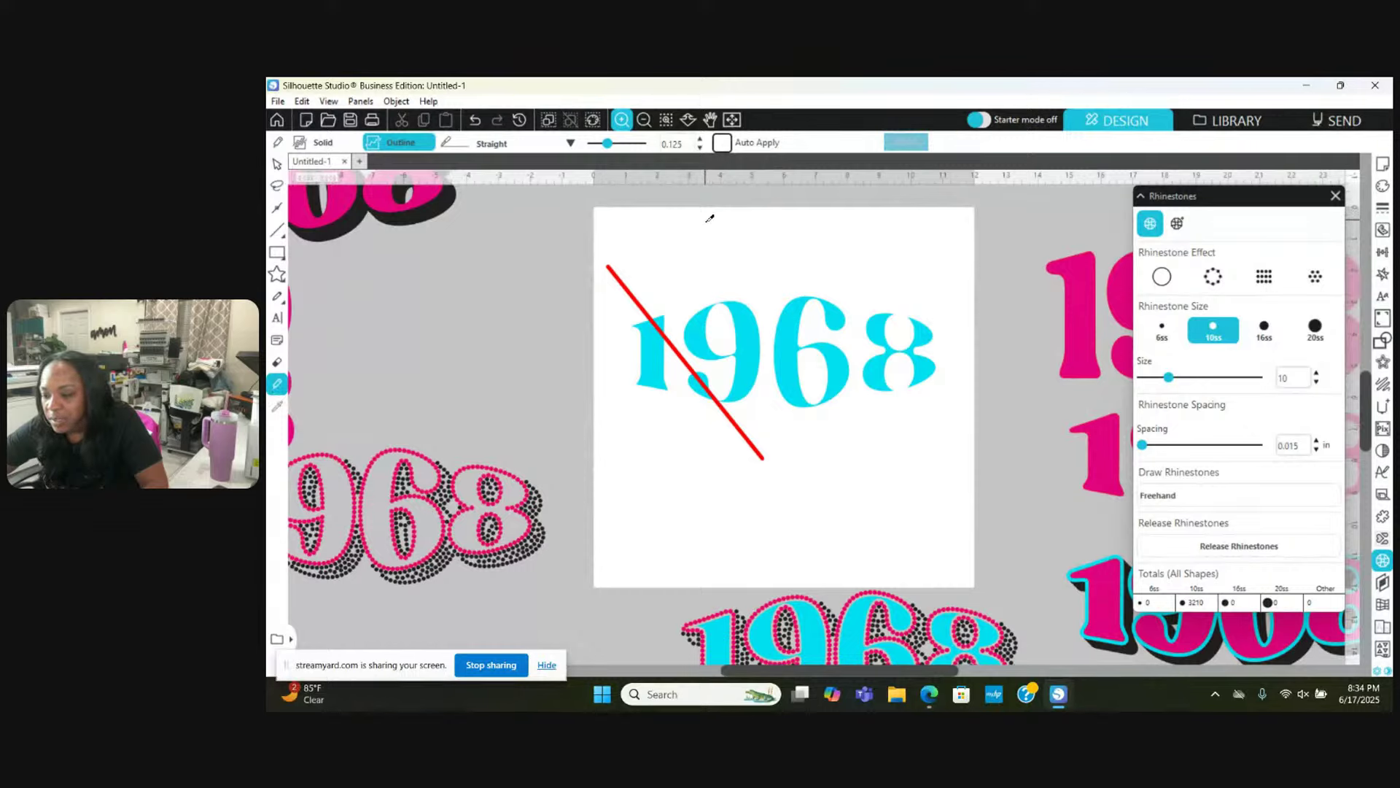
mouse_move(706, 224)
mouse_down()
mouse_move(735, 385)
mouse_move(765, 458)
mouse_up()
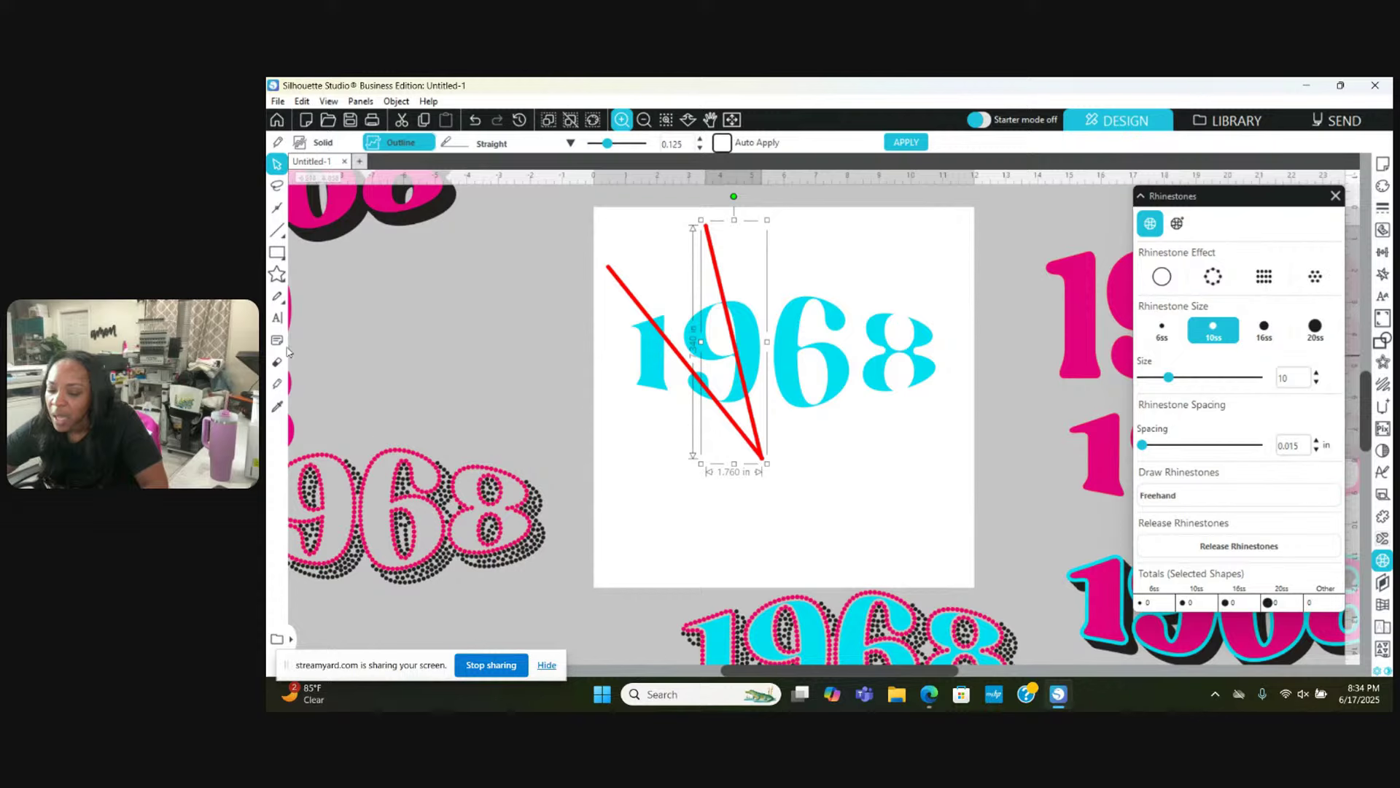
click(277, 381)
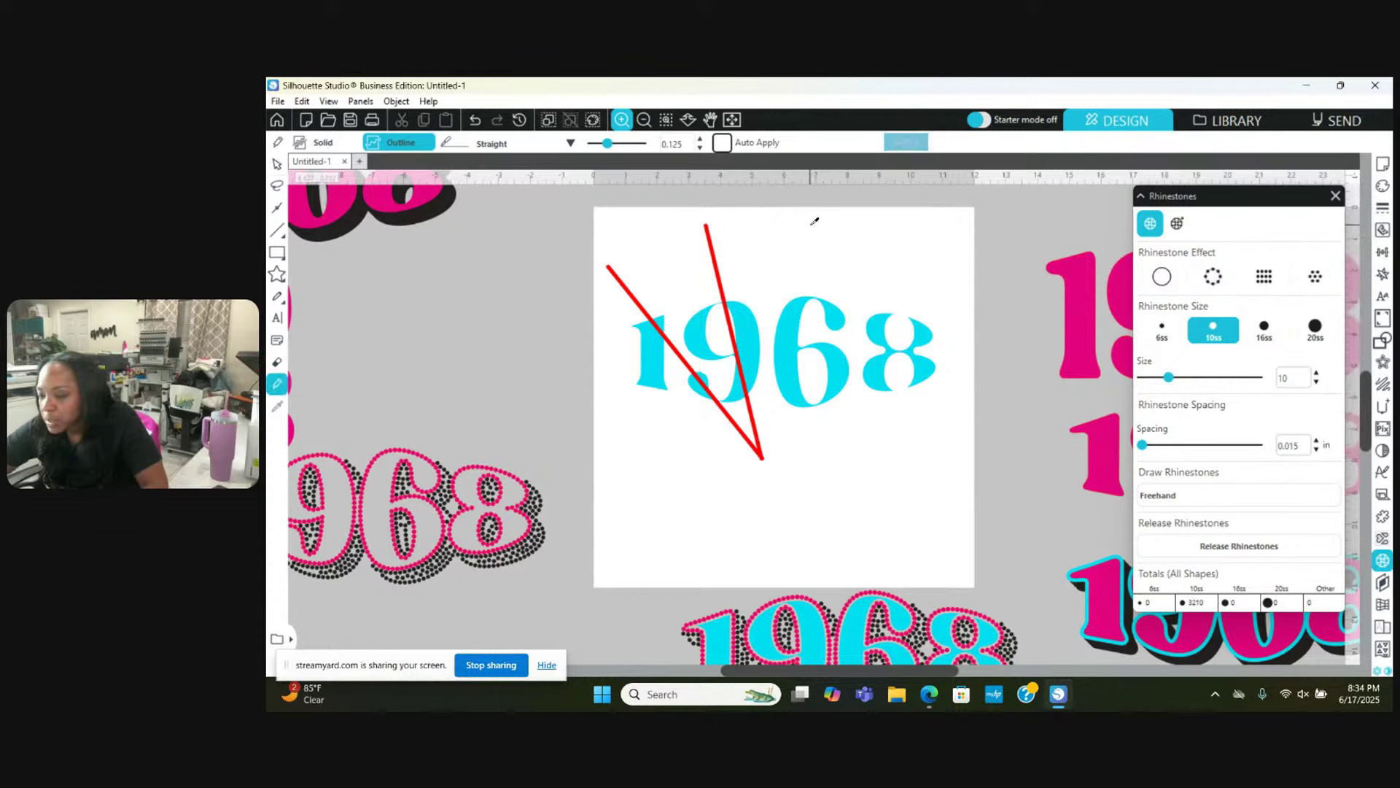
mouse_move(808, 218)
mouse_down()
mouse_move(800, 356)
mouse_move(764, 462)
mouse_up()
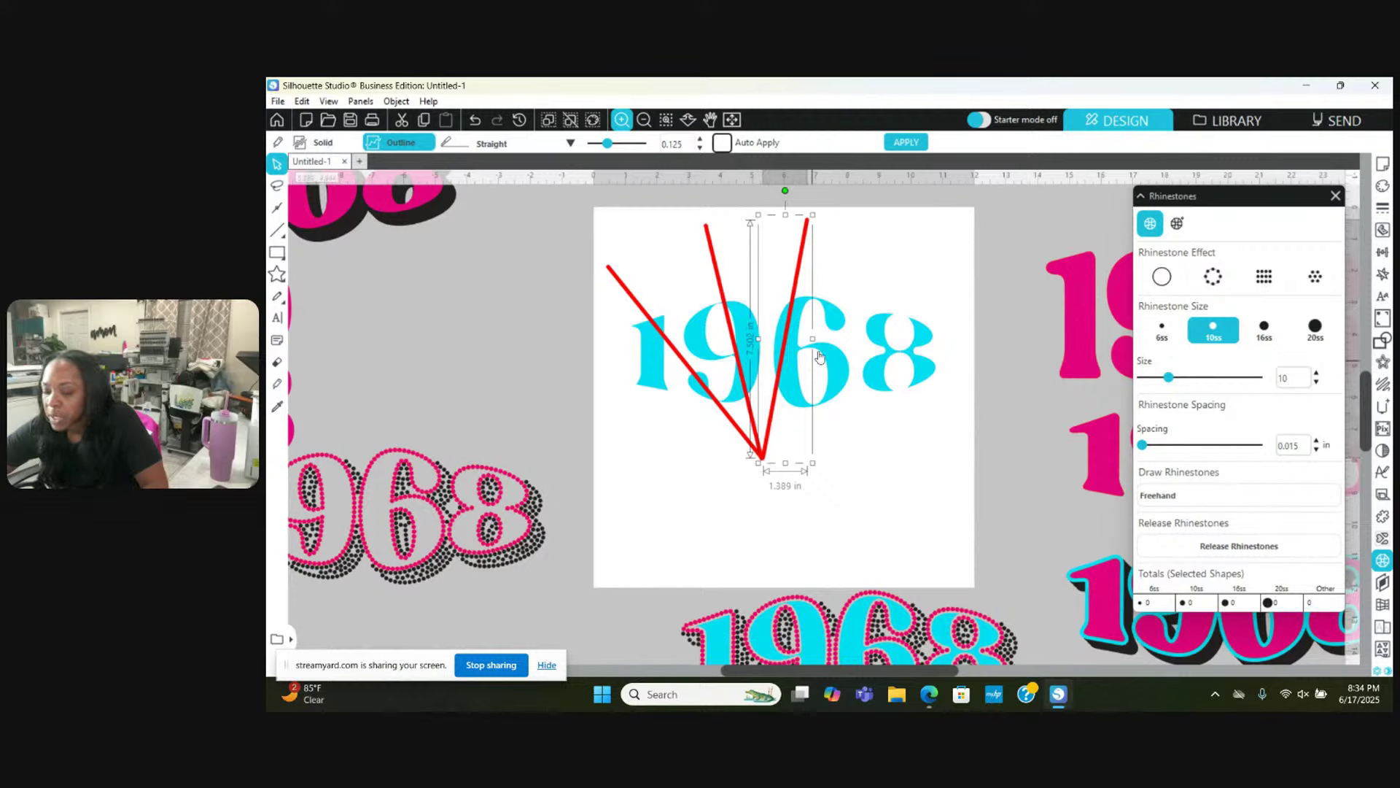
click(277, 382)
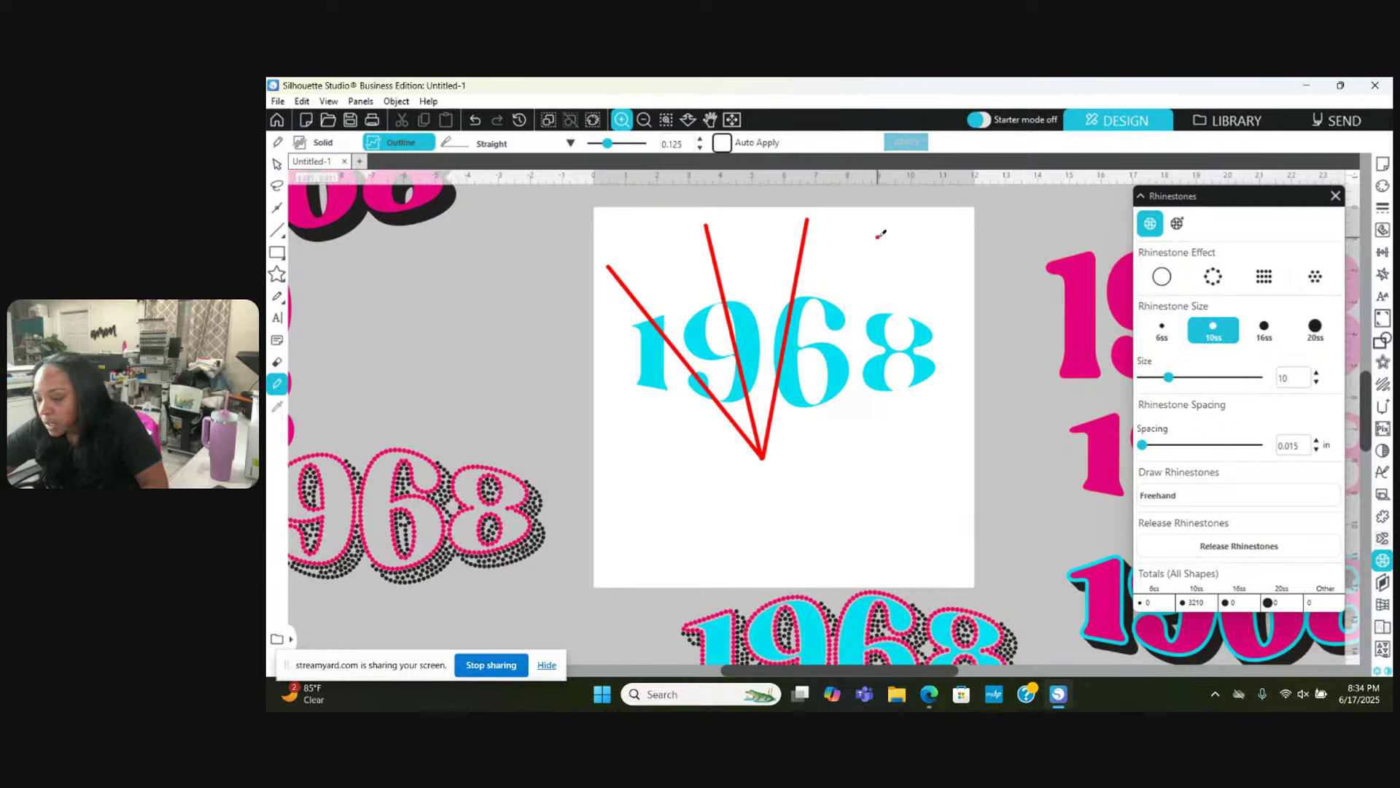
drag(881, 233, 762, 460)
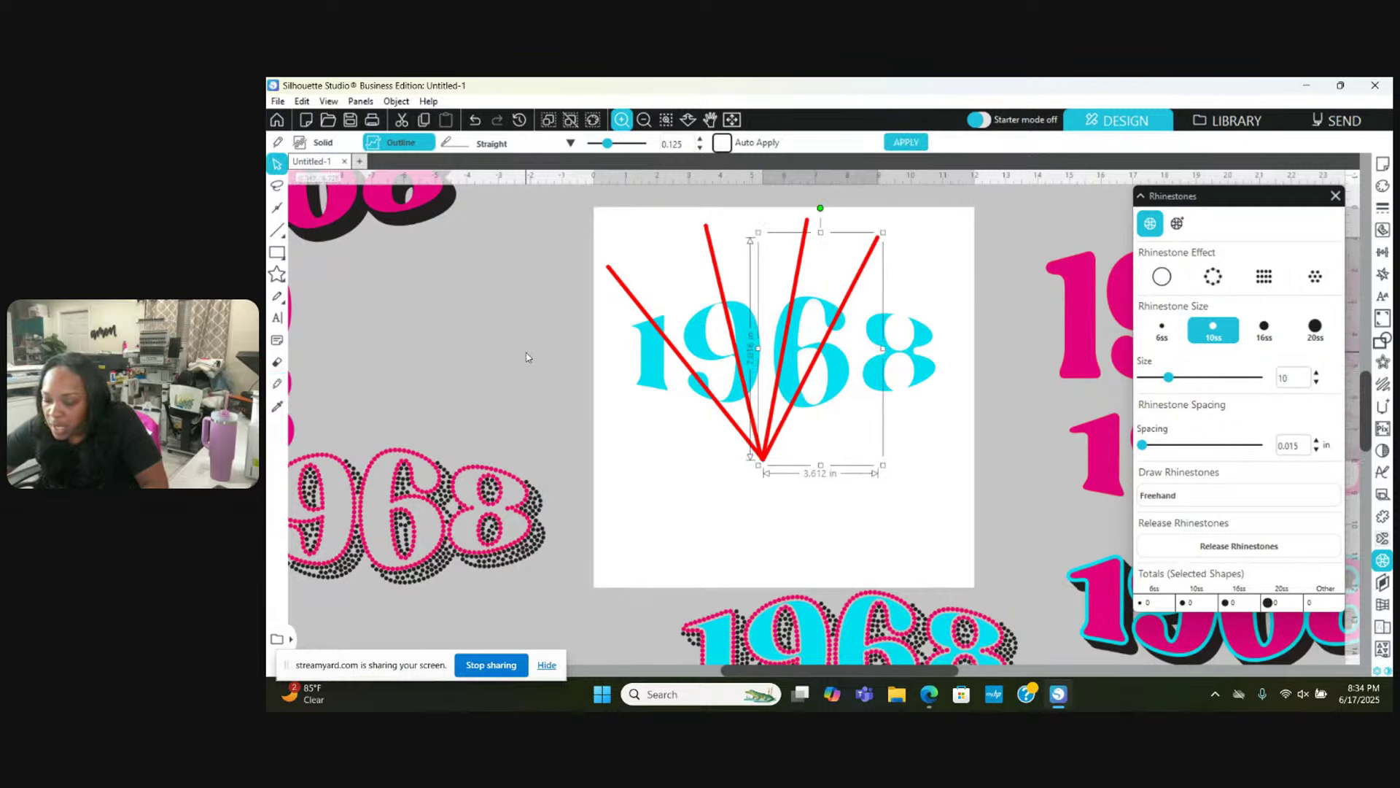
click(652, 445)
drag(651, 445, 805, 432)
Step: Rotate the leftmost and middle red lines and move their lower ends onto the shared apex
click(620, 253)
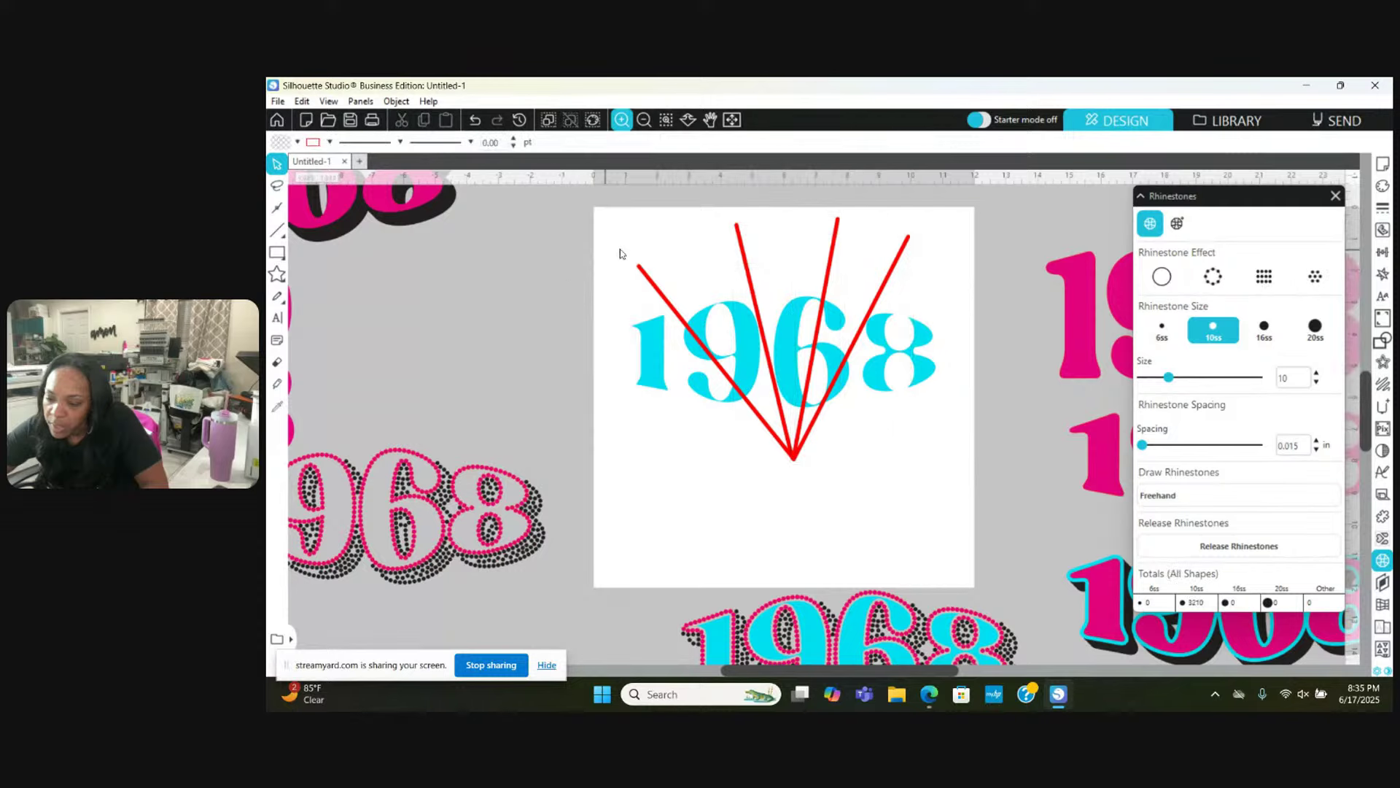
click(641, 267)
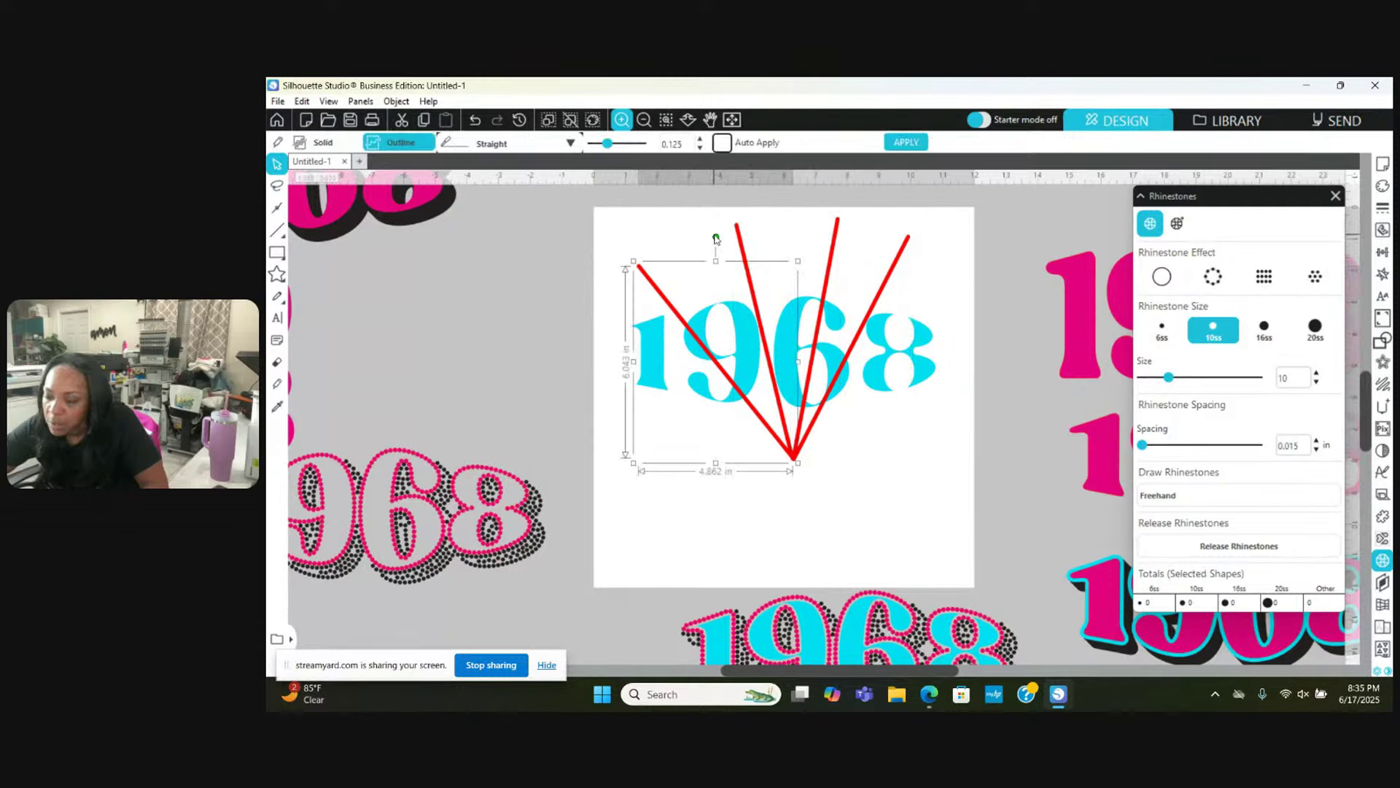
drag(715, 238, 695, 239)
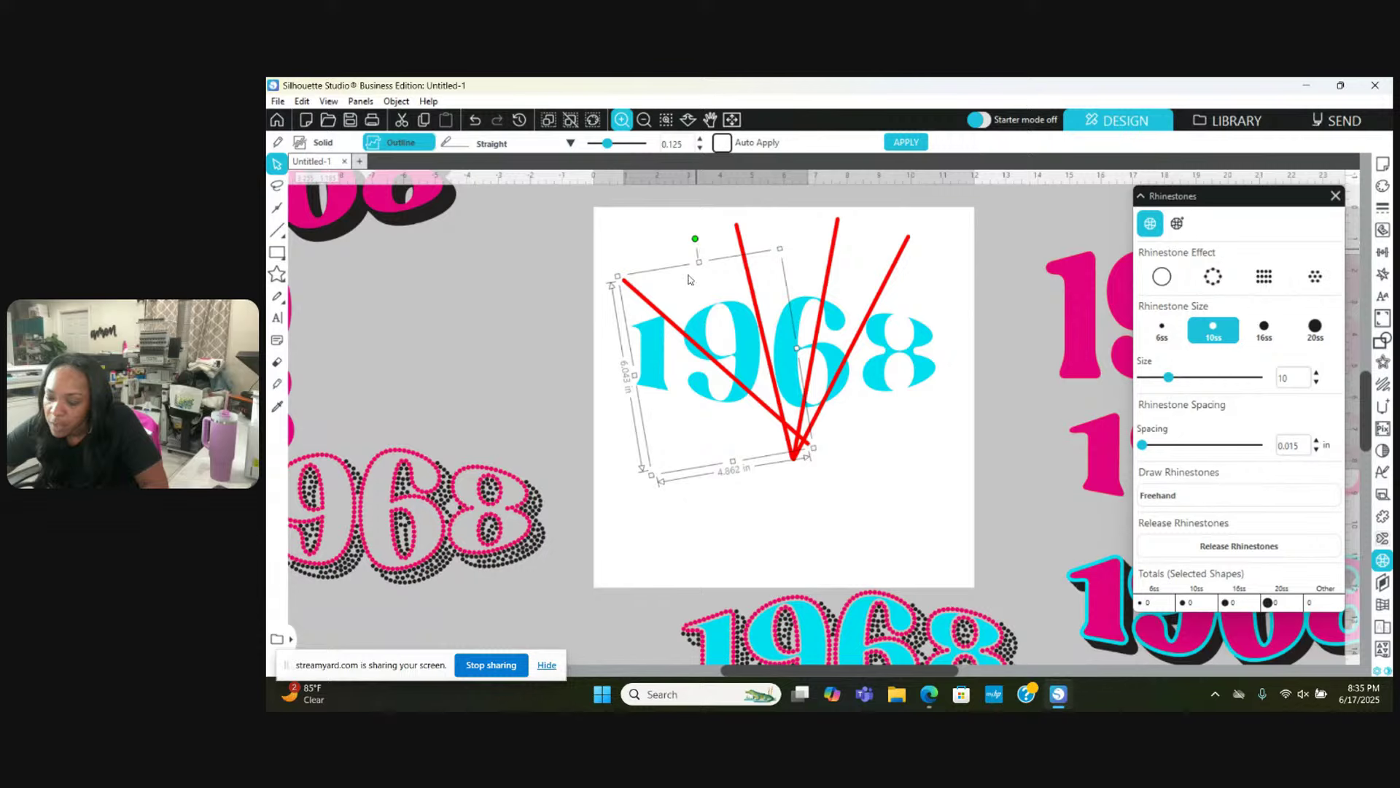
drag(681, 323, 652, 333)
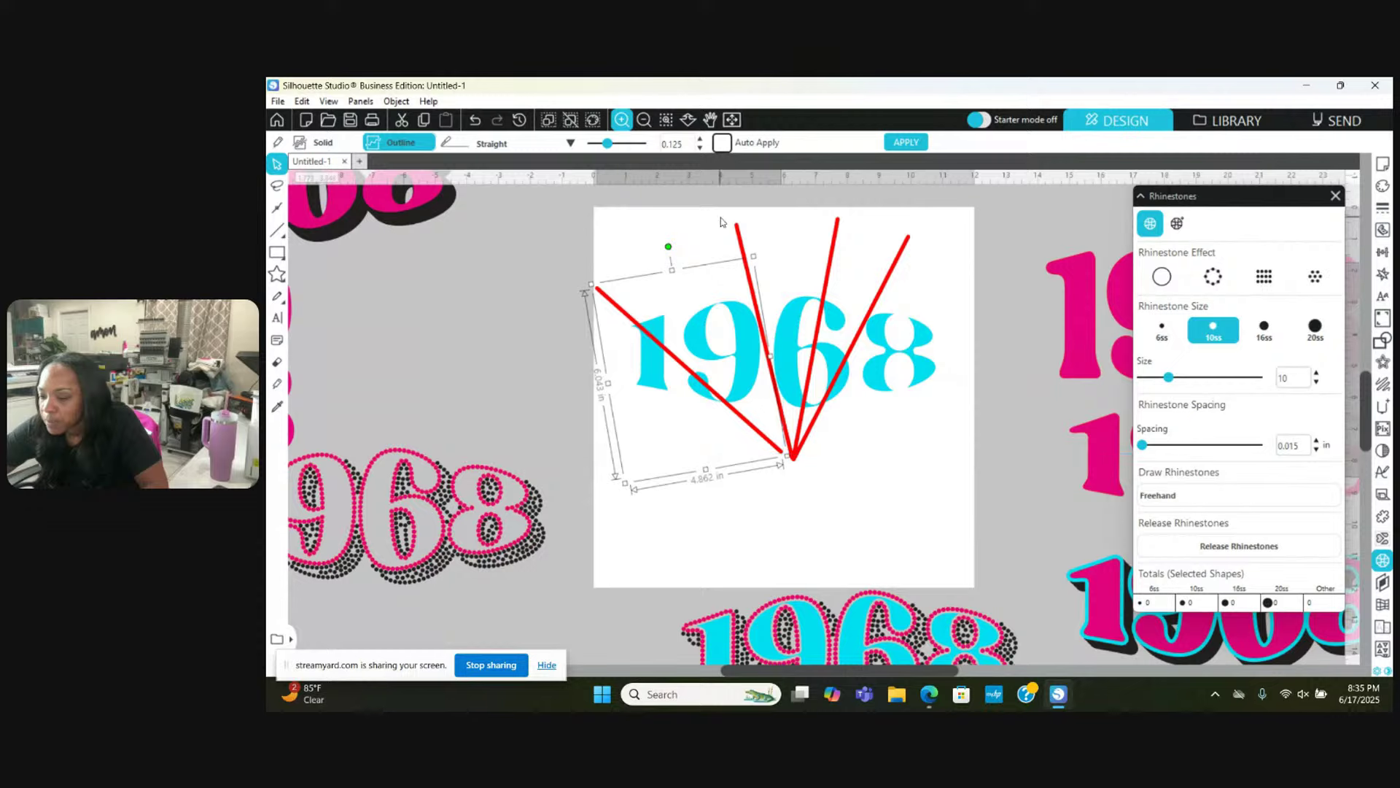
click(741, 239)
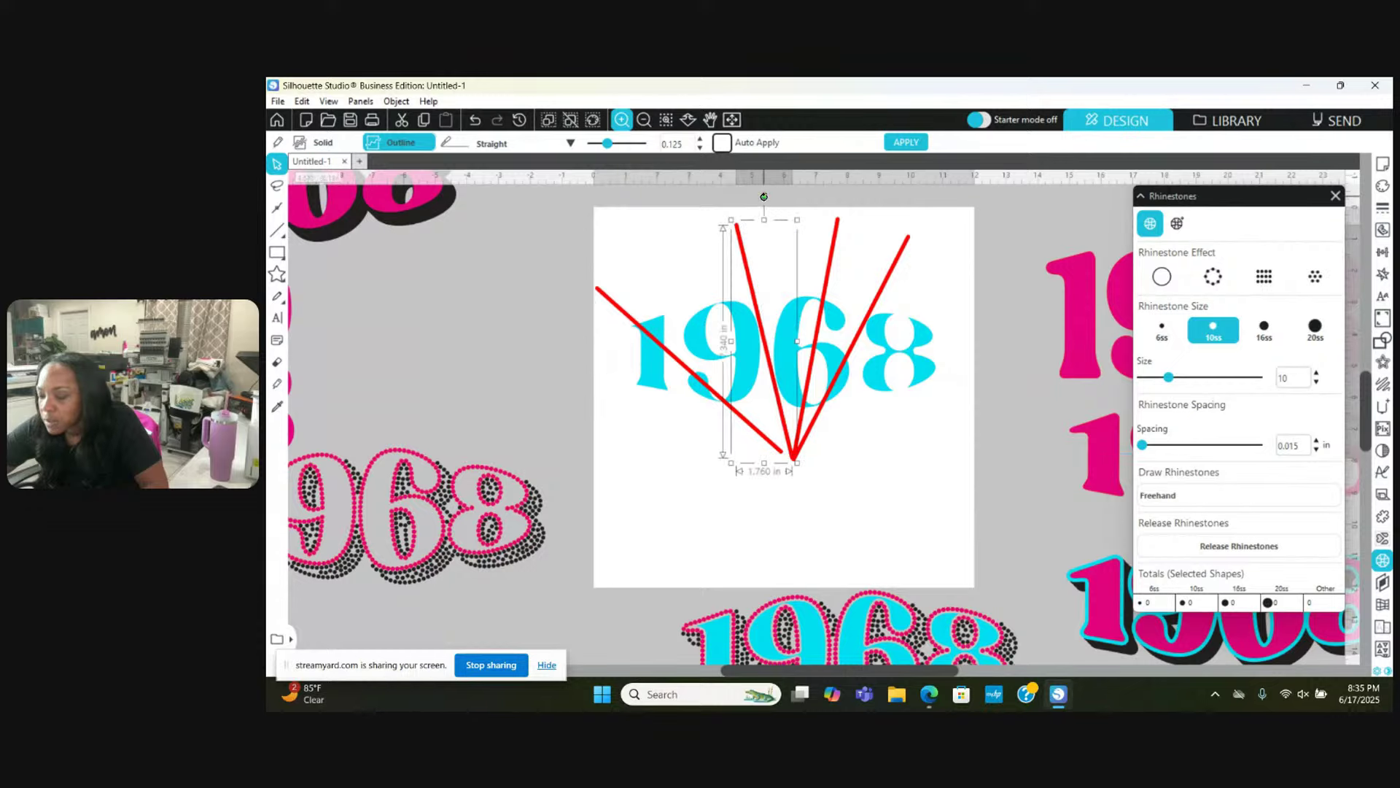
drag(763, 196, 777, 196)
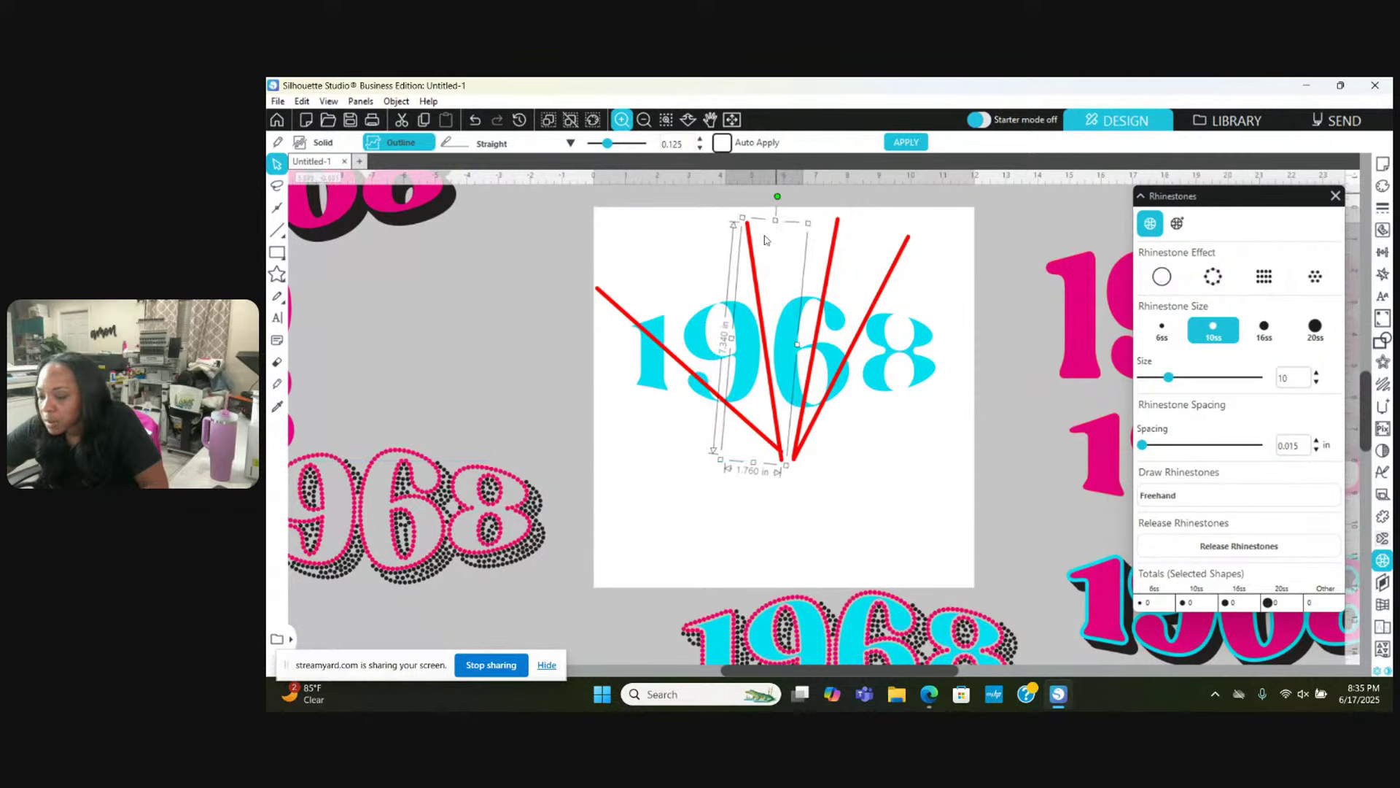
drag(759, 284, 732, 285)
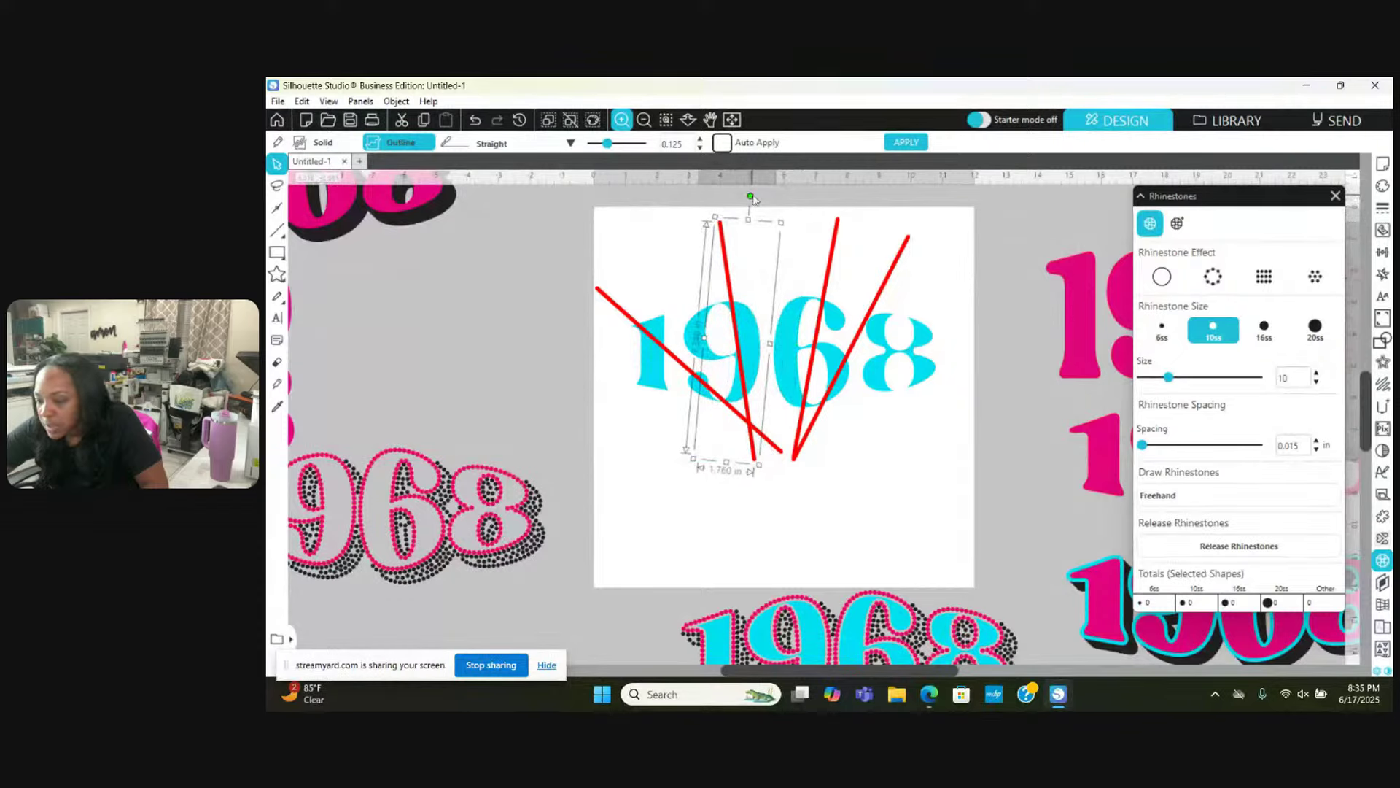
drag(751, 196, 760, 197)
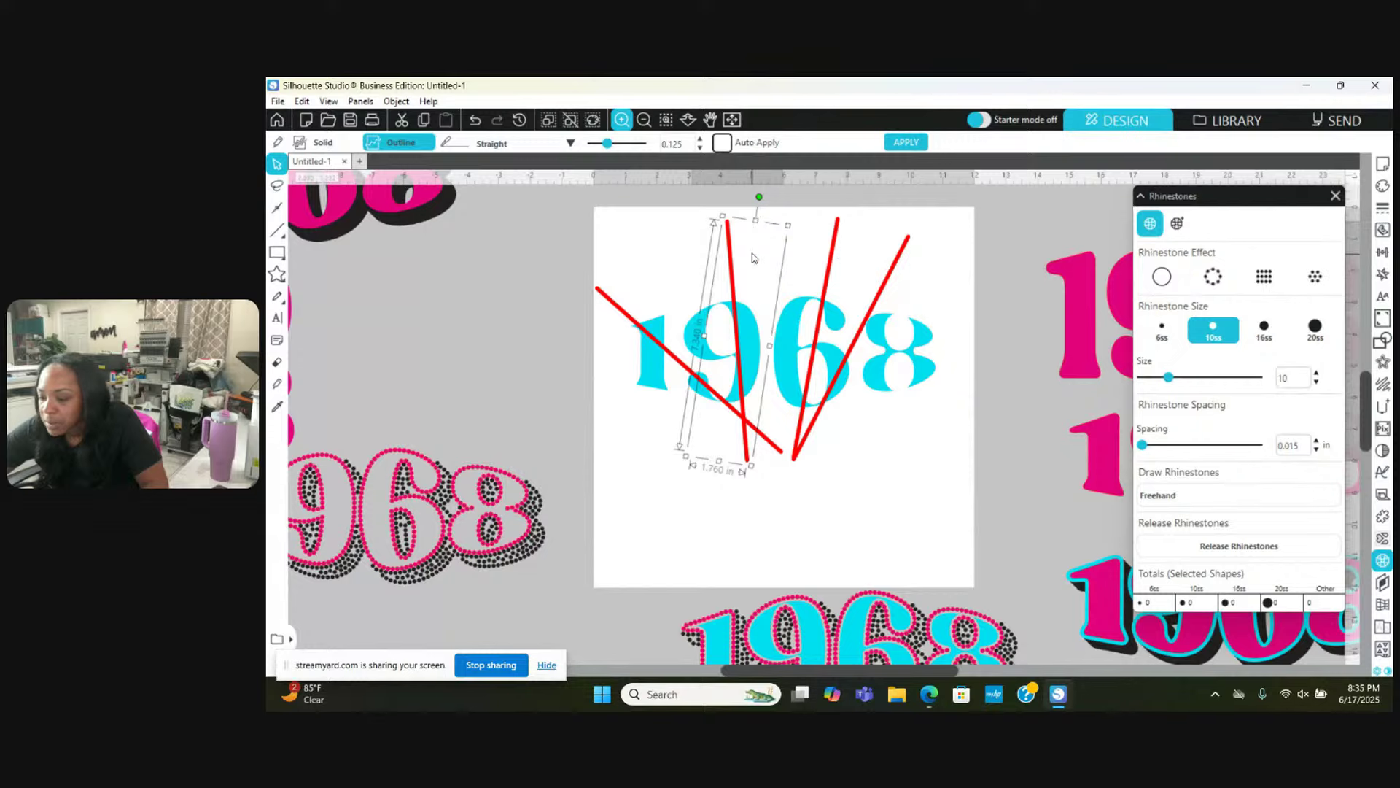
click(837, 224)
mouse_move(816, 193)
mouse_down()
mouse_move(829, 196)
mouse_move(816, 191)
mouse_up()
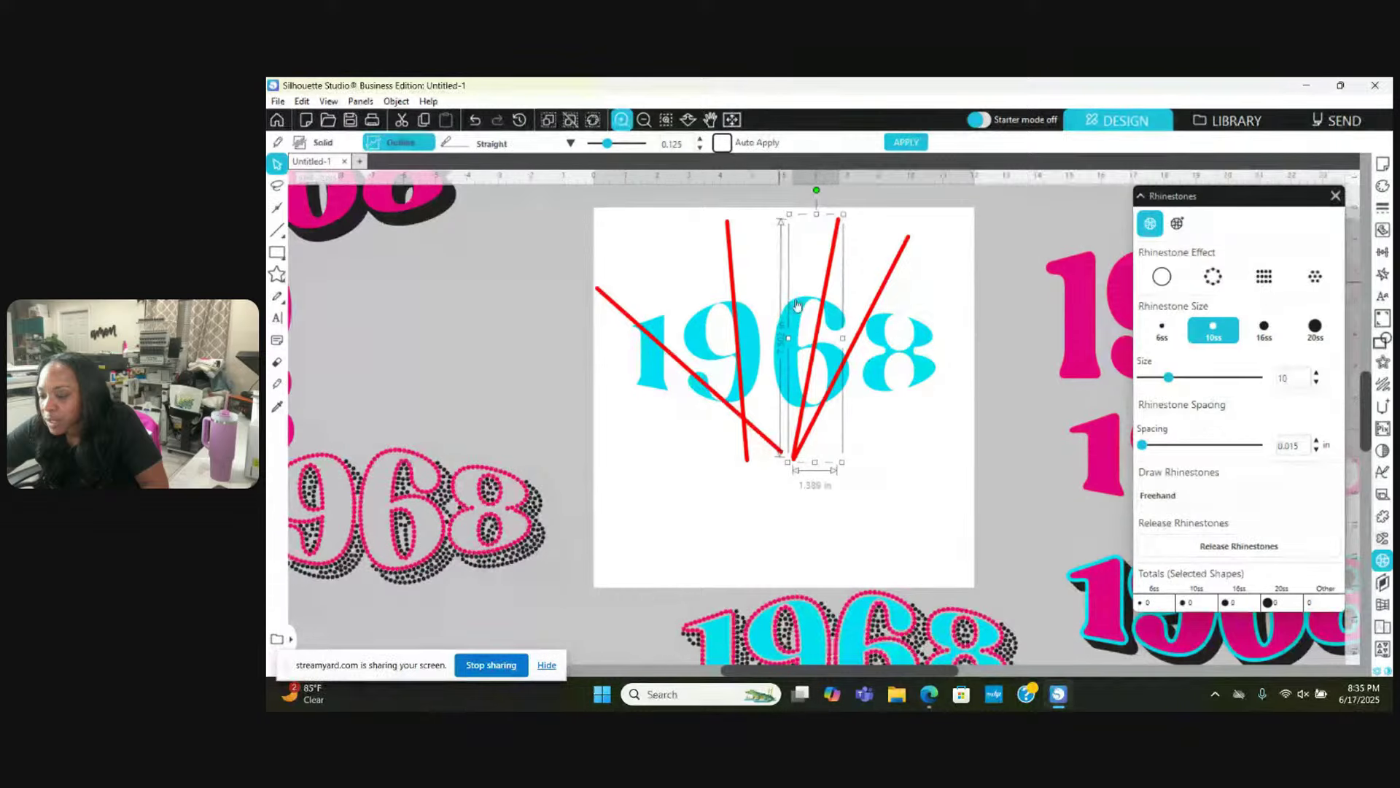
drag(797, 305, 773, 300)
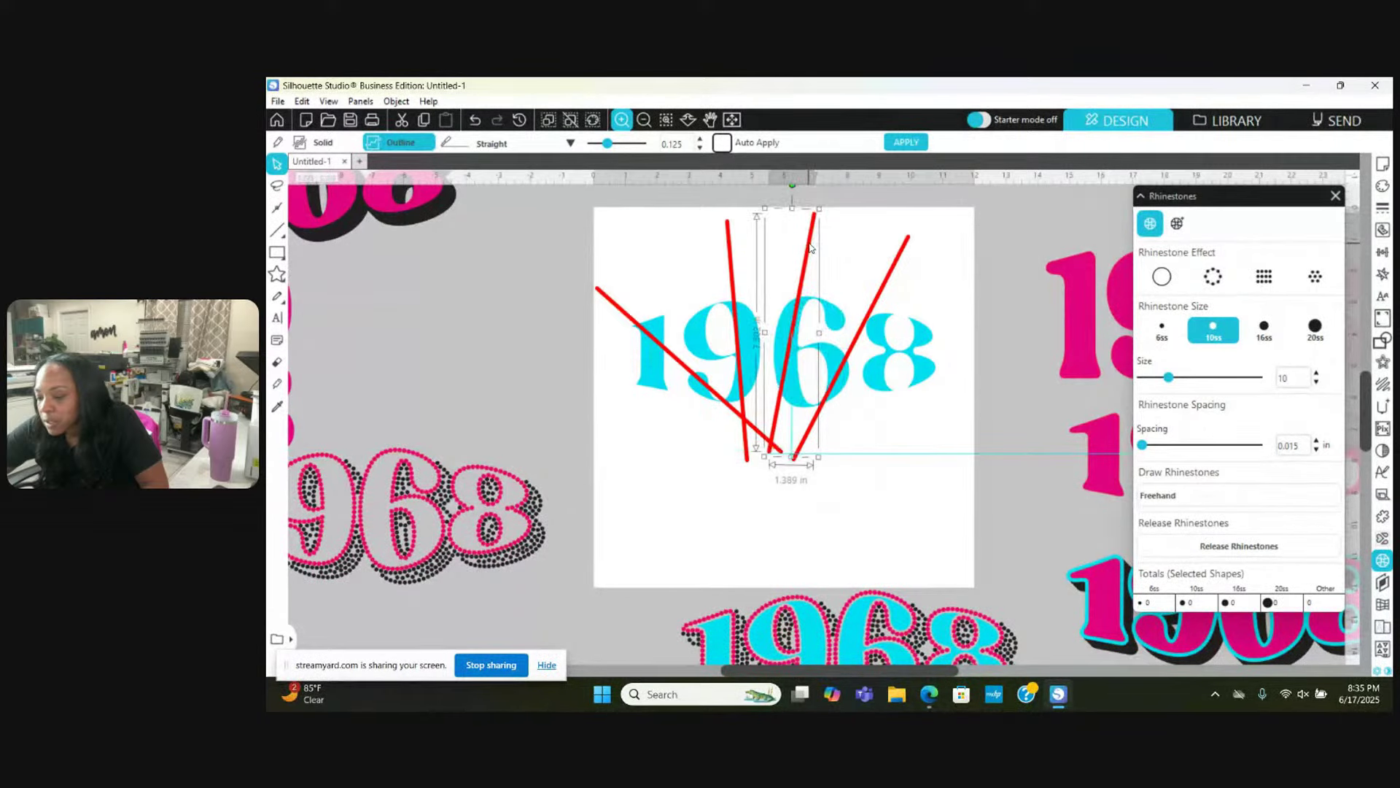
drag(810, 248, 819, 253)
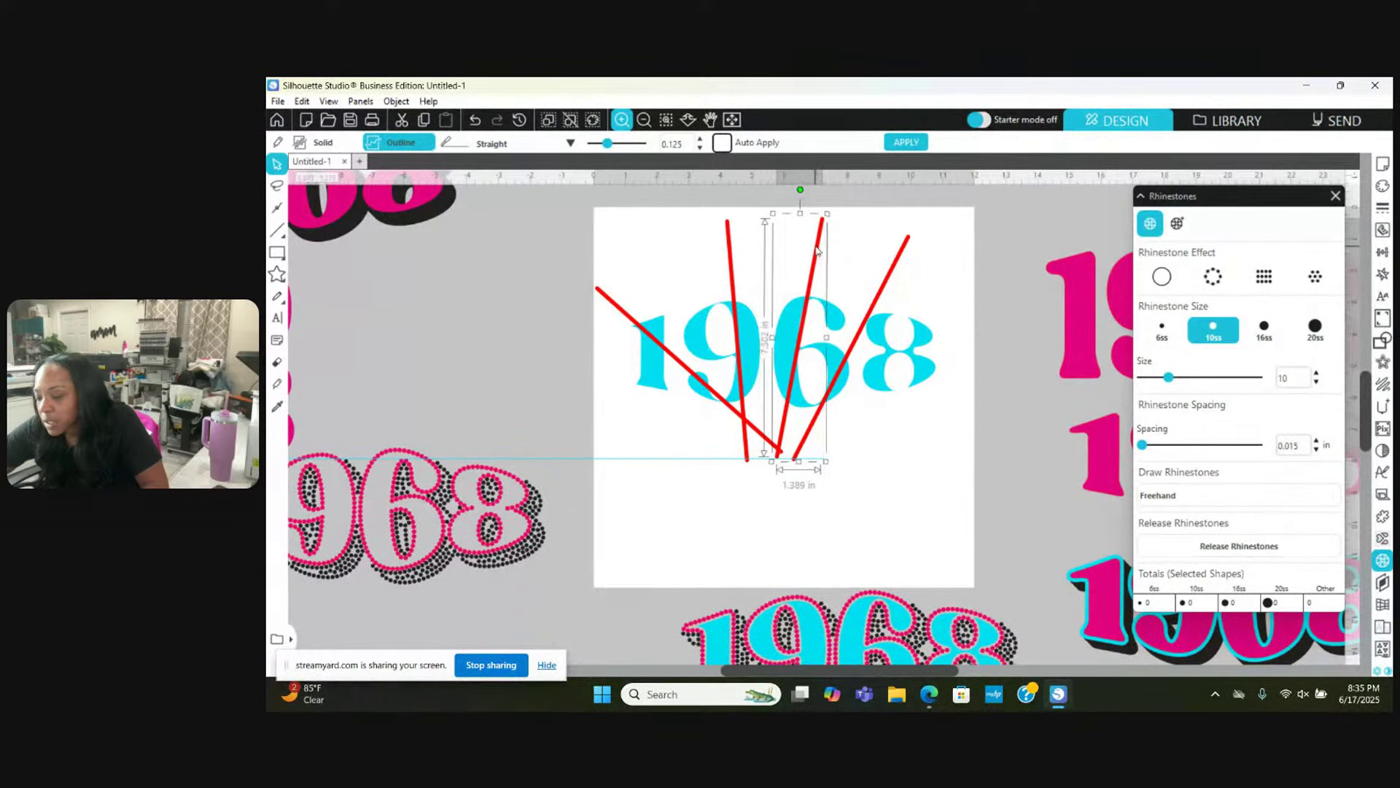
Step: Fine-tune the middle red lines' angles and positions so they converge beneath the 6
drag(734, 280, 752, 281)
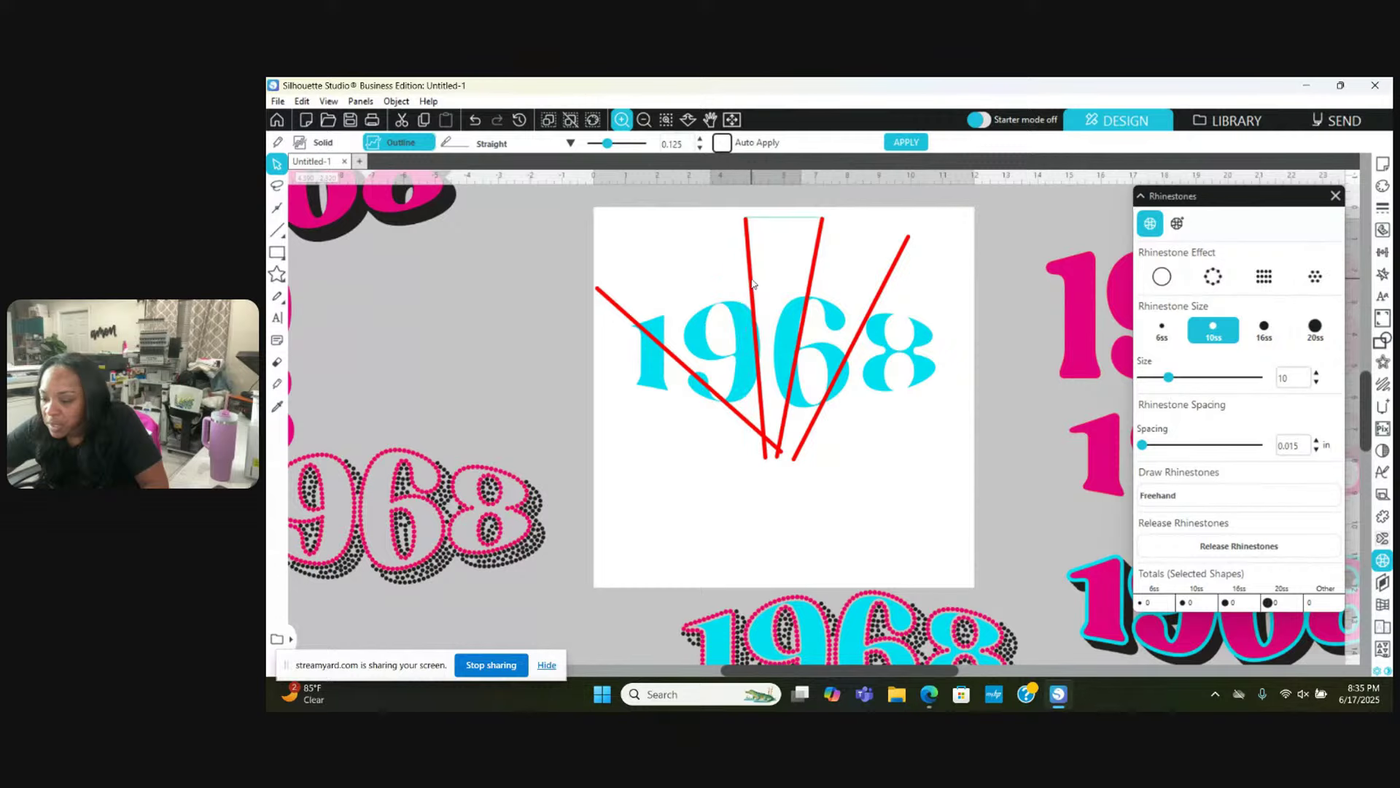
click(737, 217)
click(746, 232)
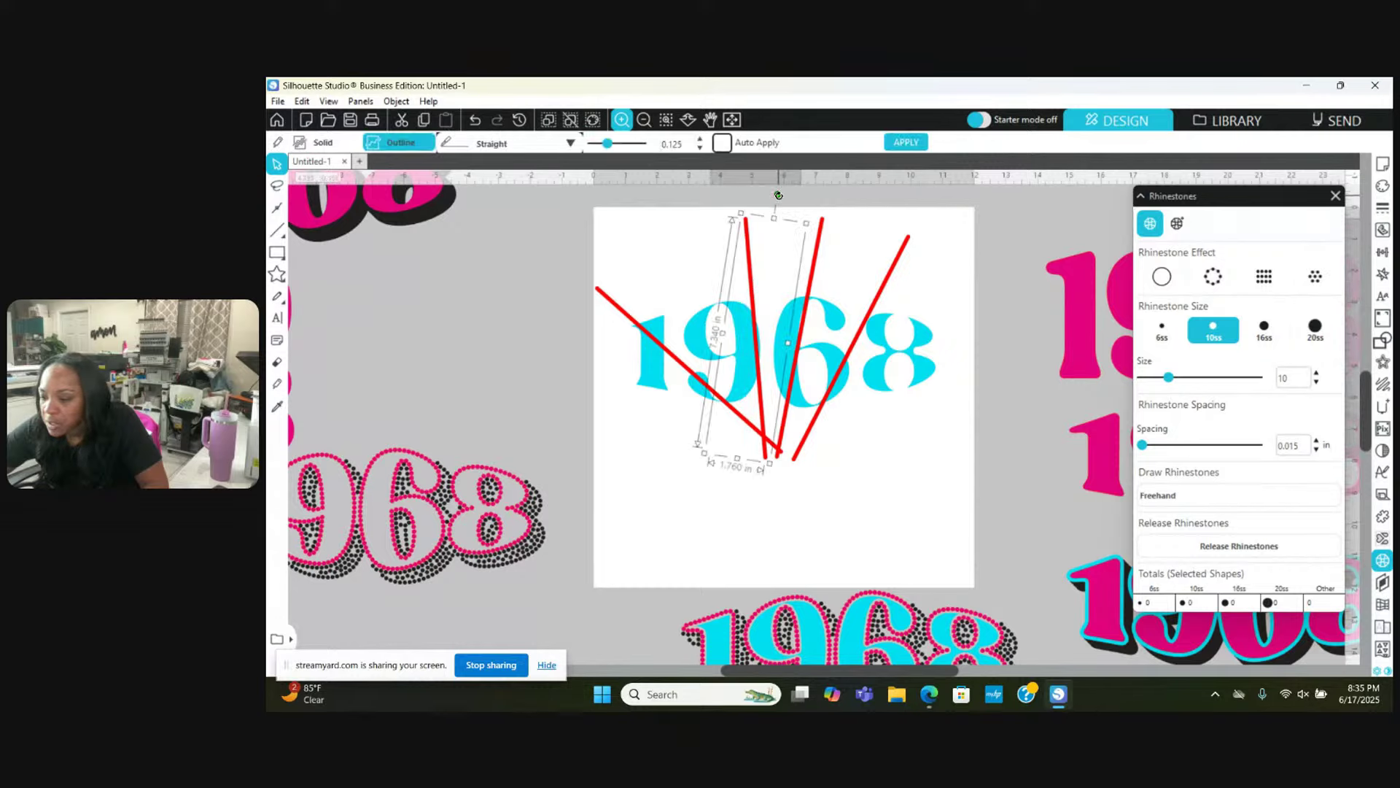
drag(778, 195, 757, 194)
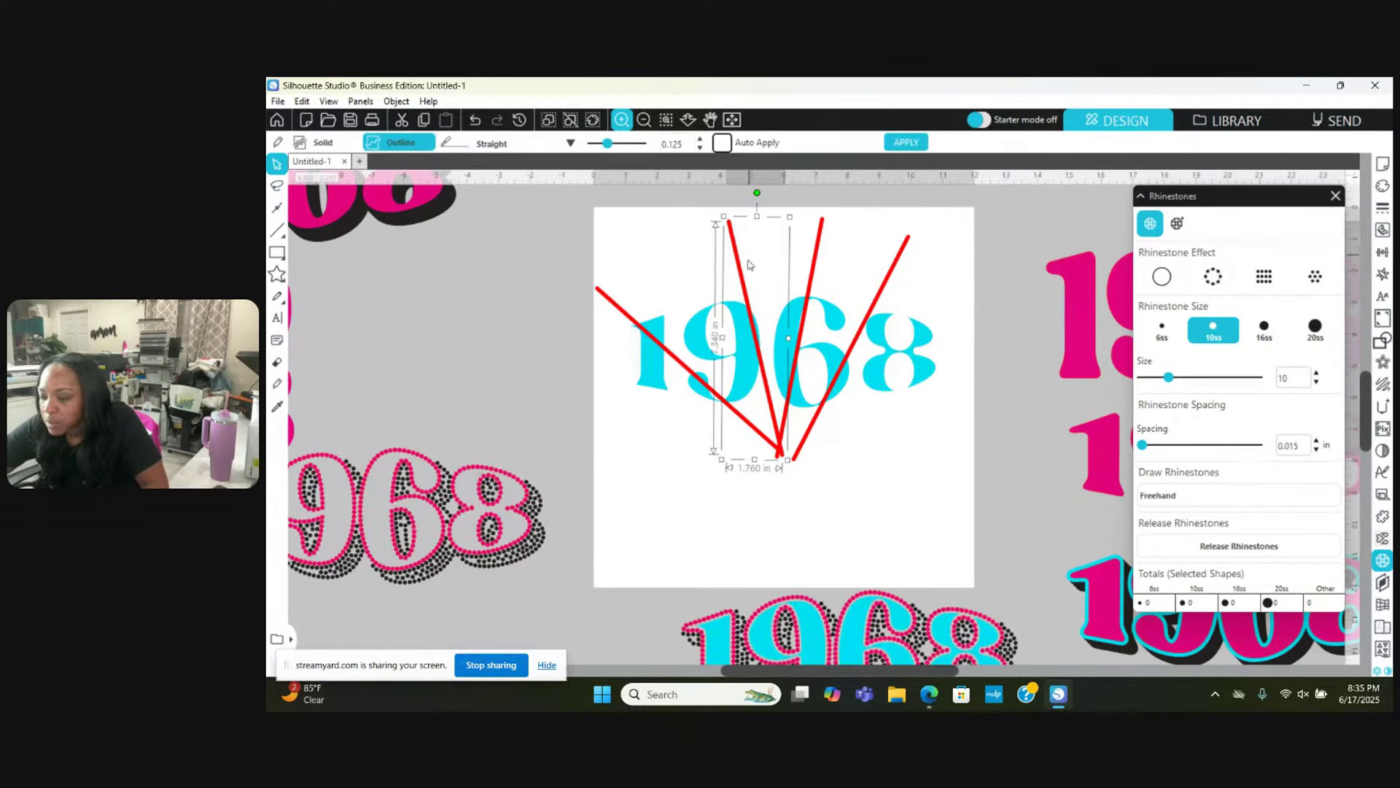
drag(740, 271, 731, 265)
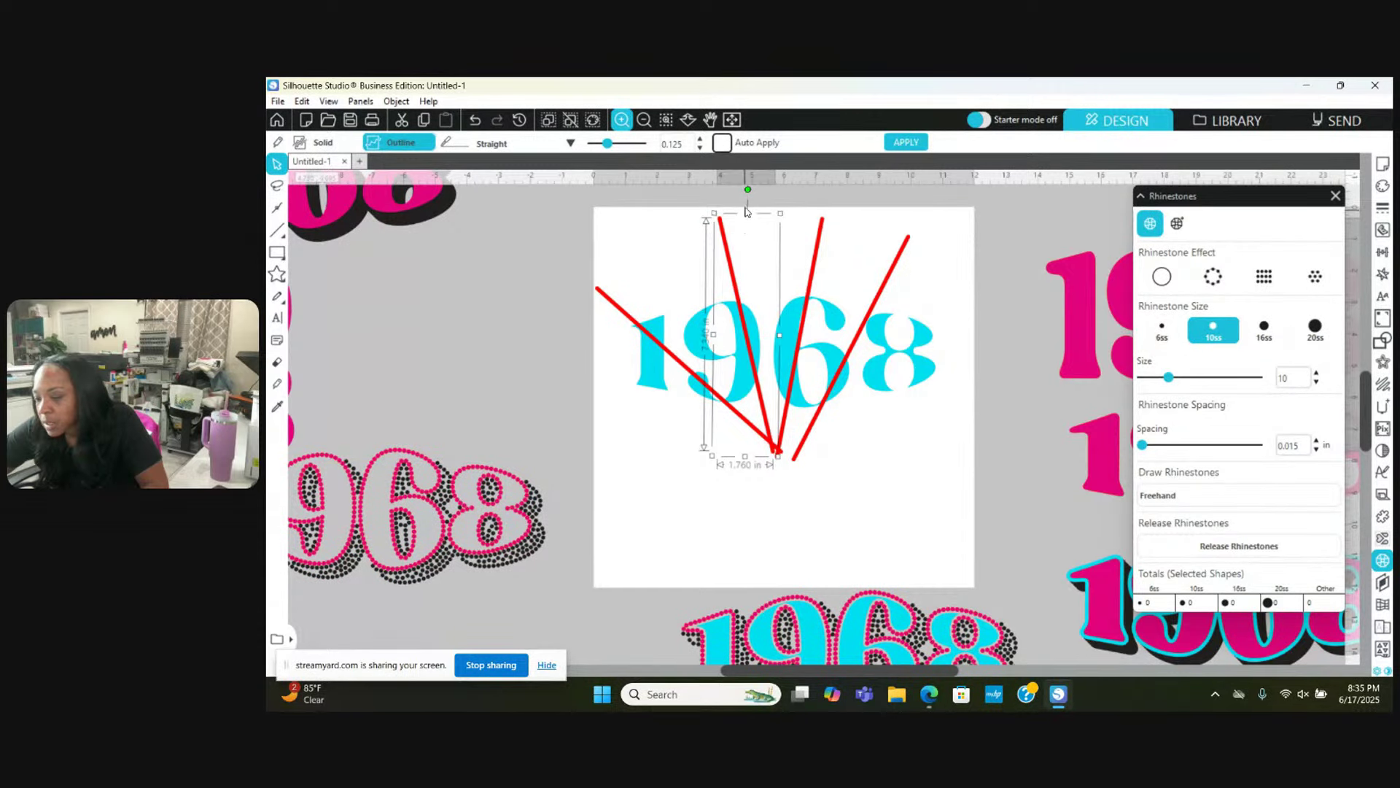
click(740, 193)
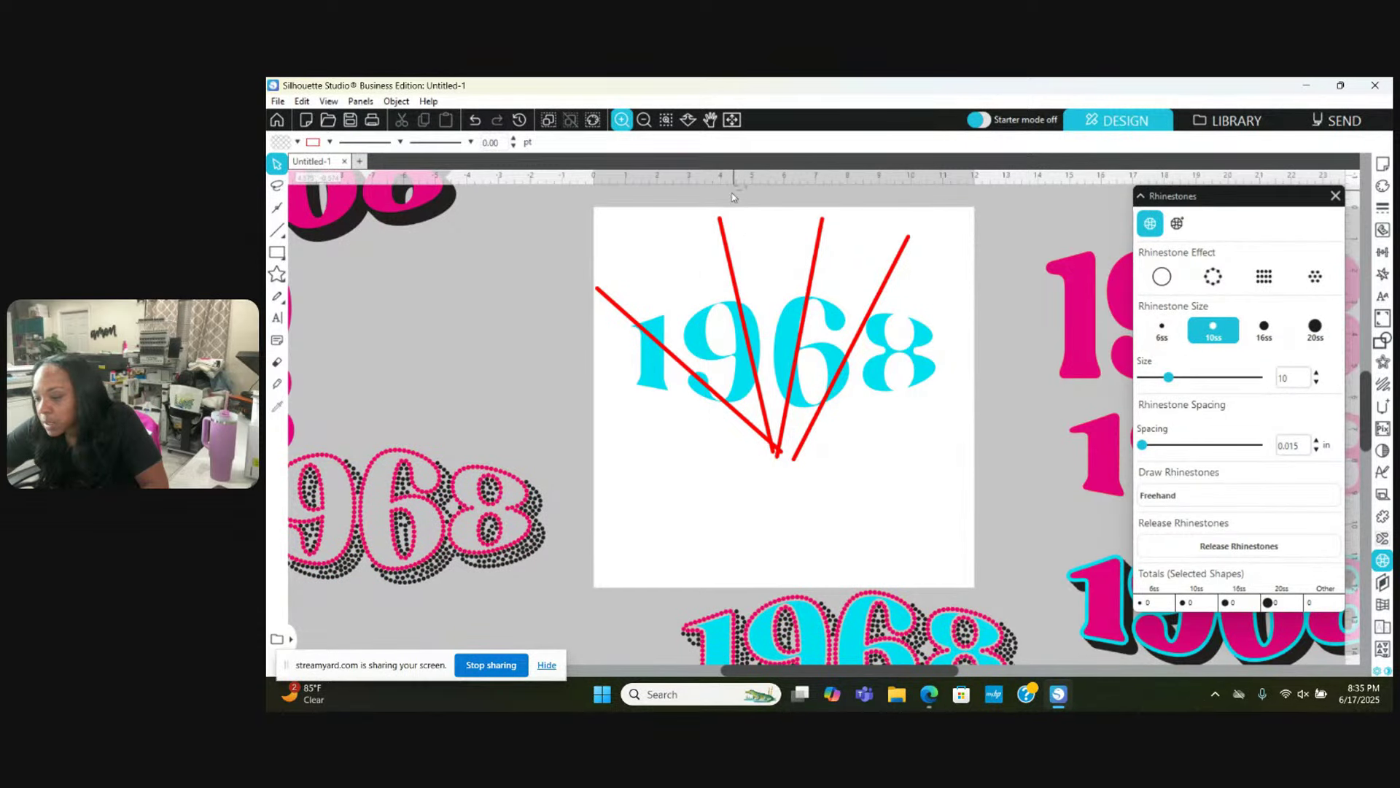
click(722, 232)
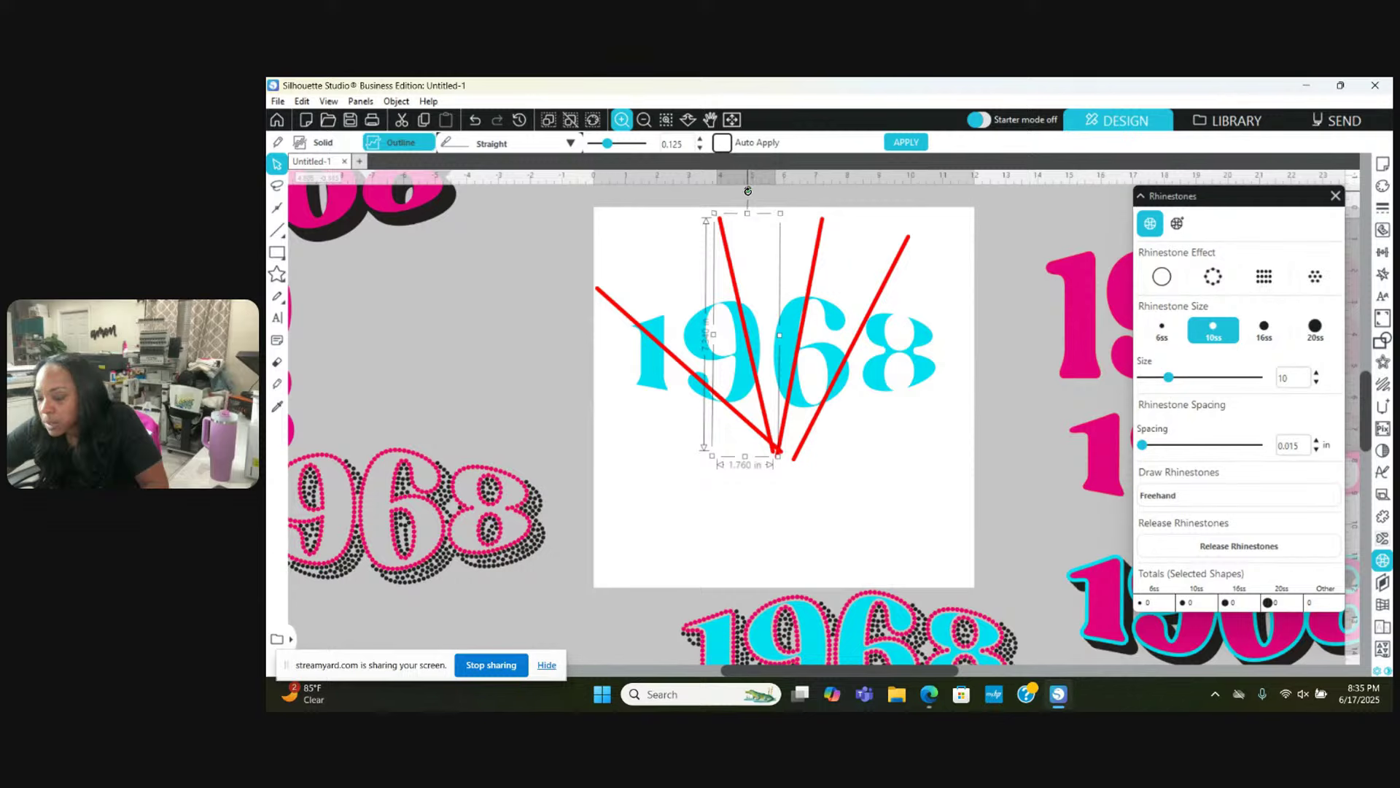
drag(748, 191, 741, 190)
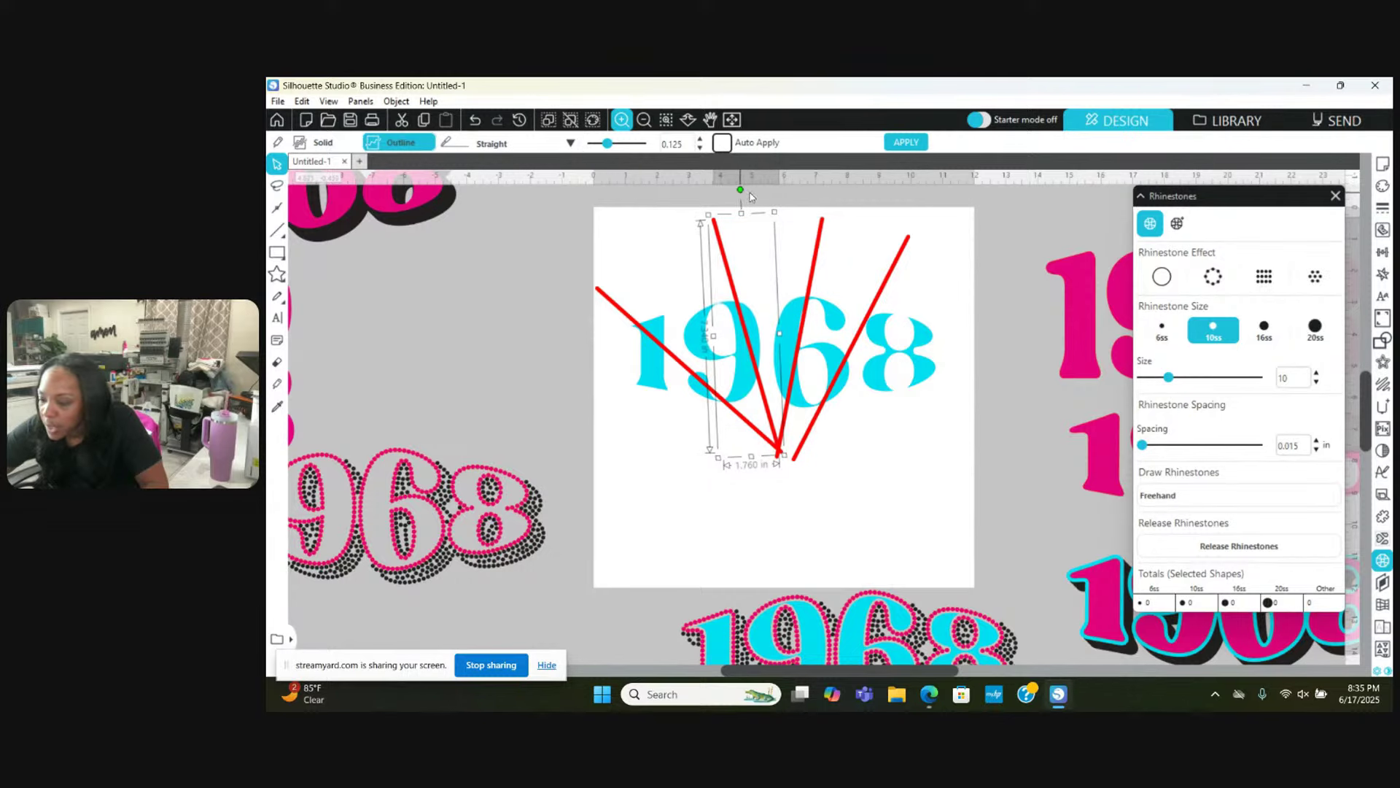
drag(818, 230, 822, 228)
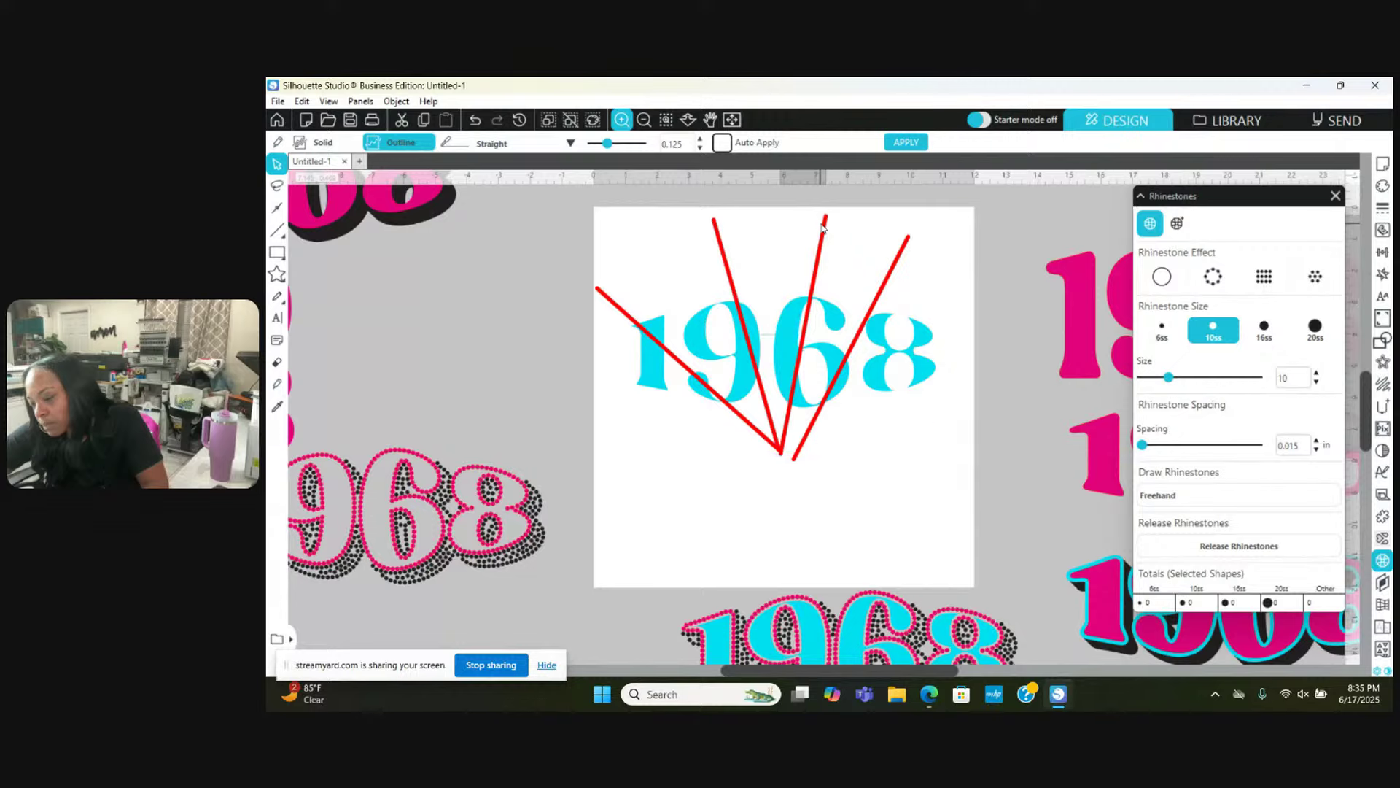
click(828, 223)
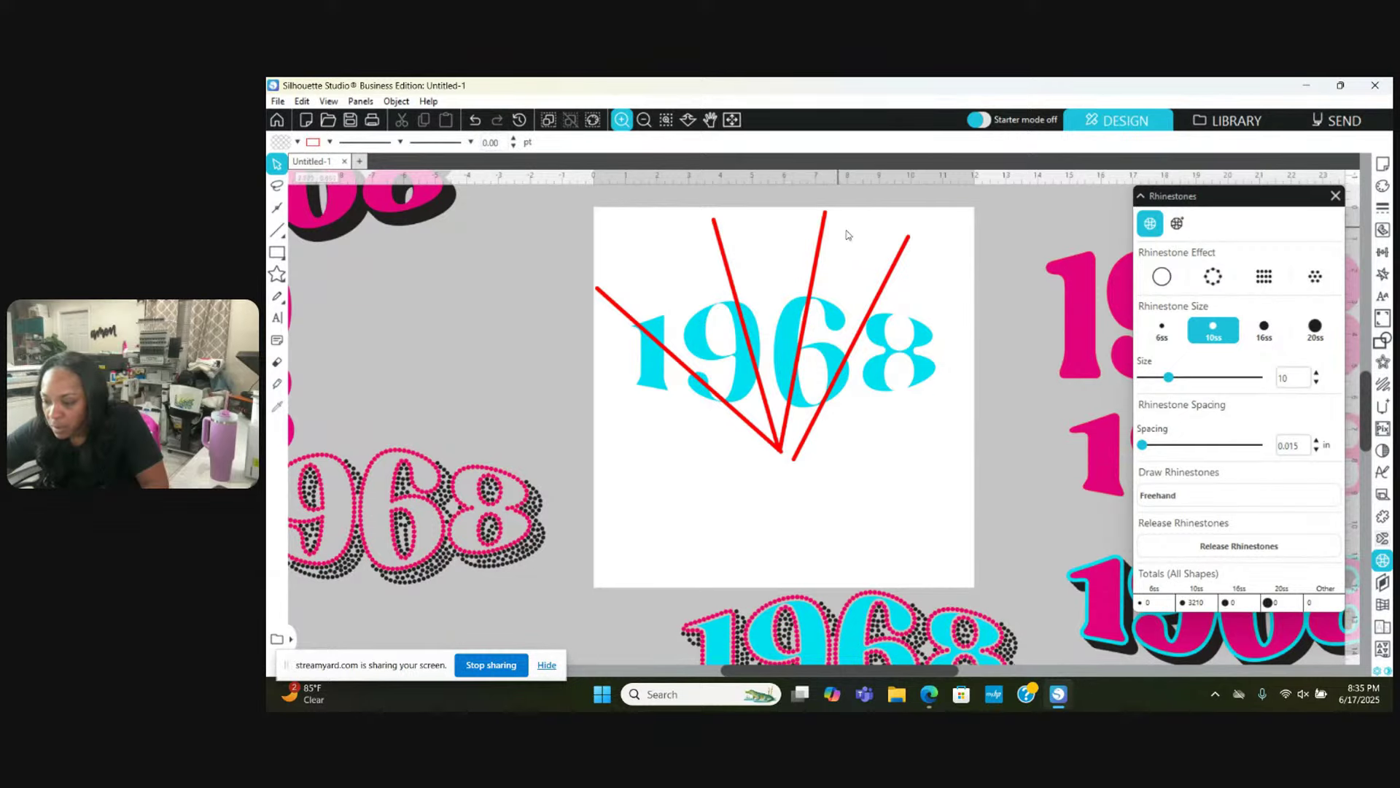
right_click(903, 244)
Step: Rotate the rightmost red line and the line fan slightly clockwise, nudging them onto one apex
click(887, 264)
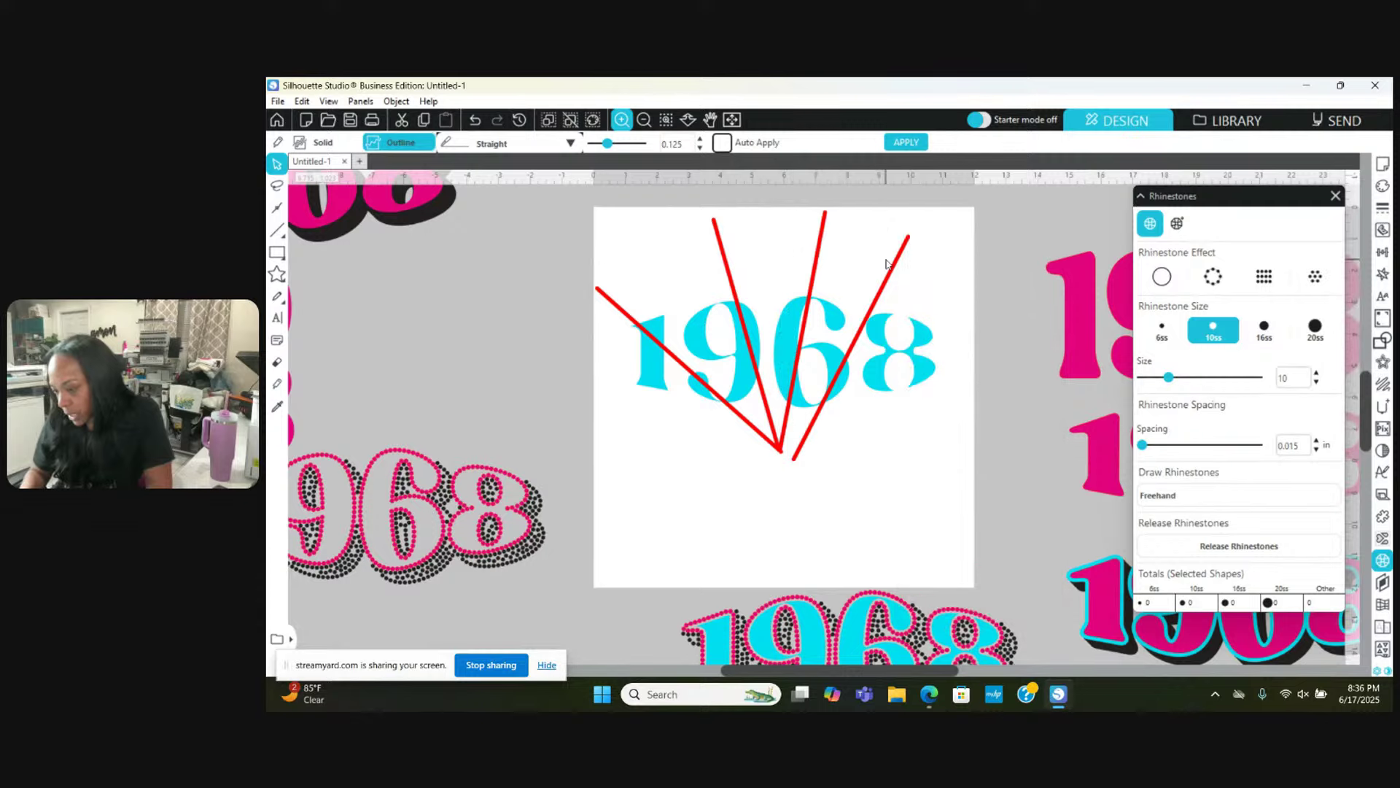
click(904, 261)
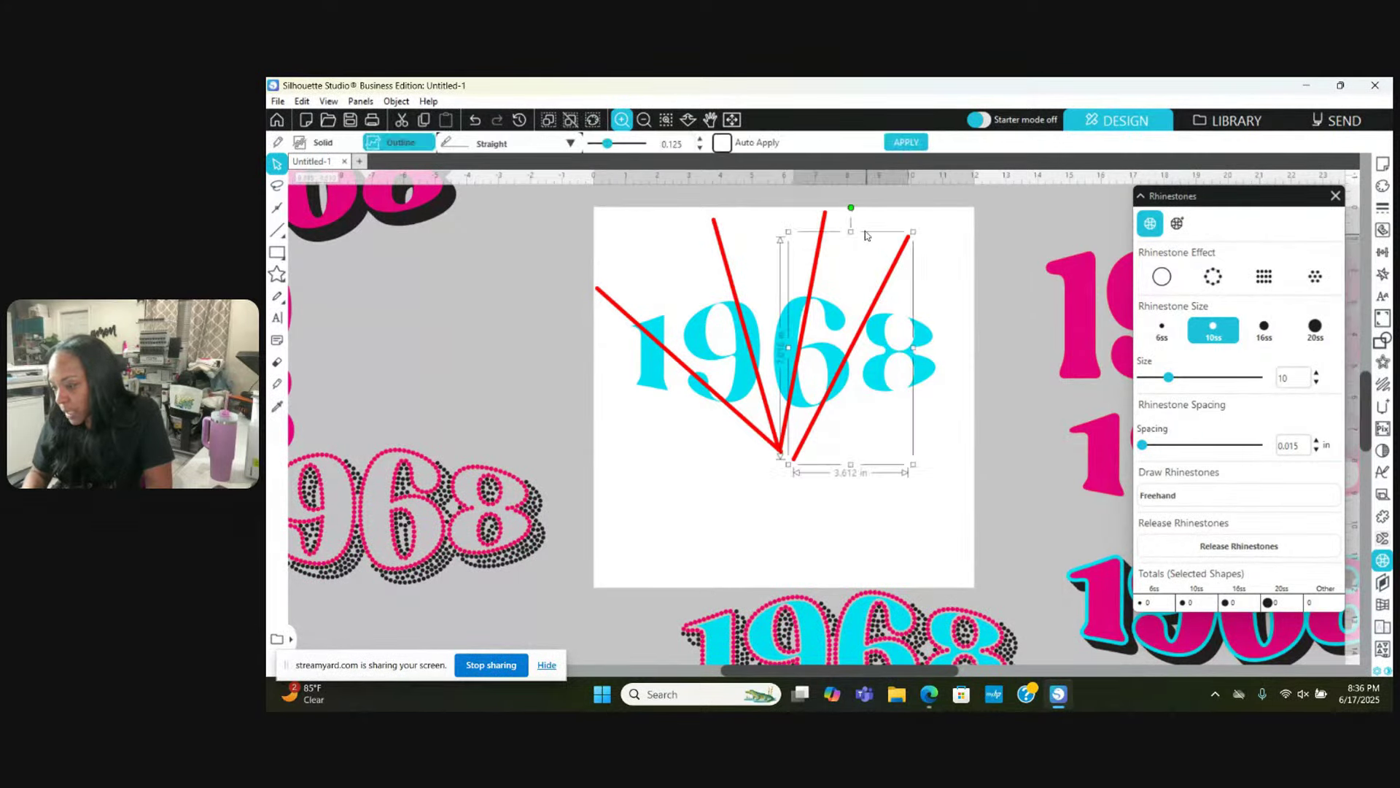
click(860, 214)
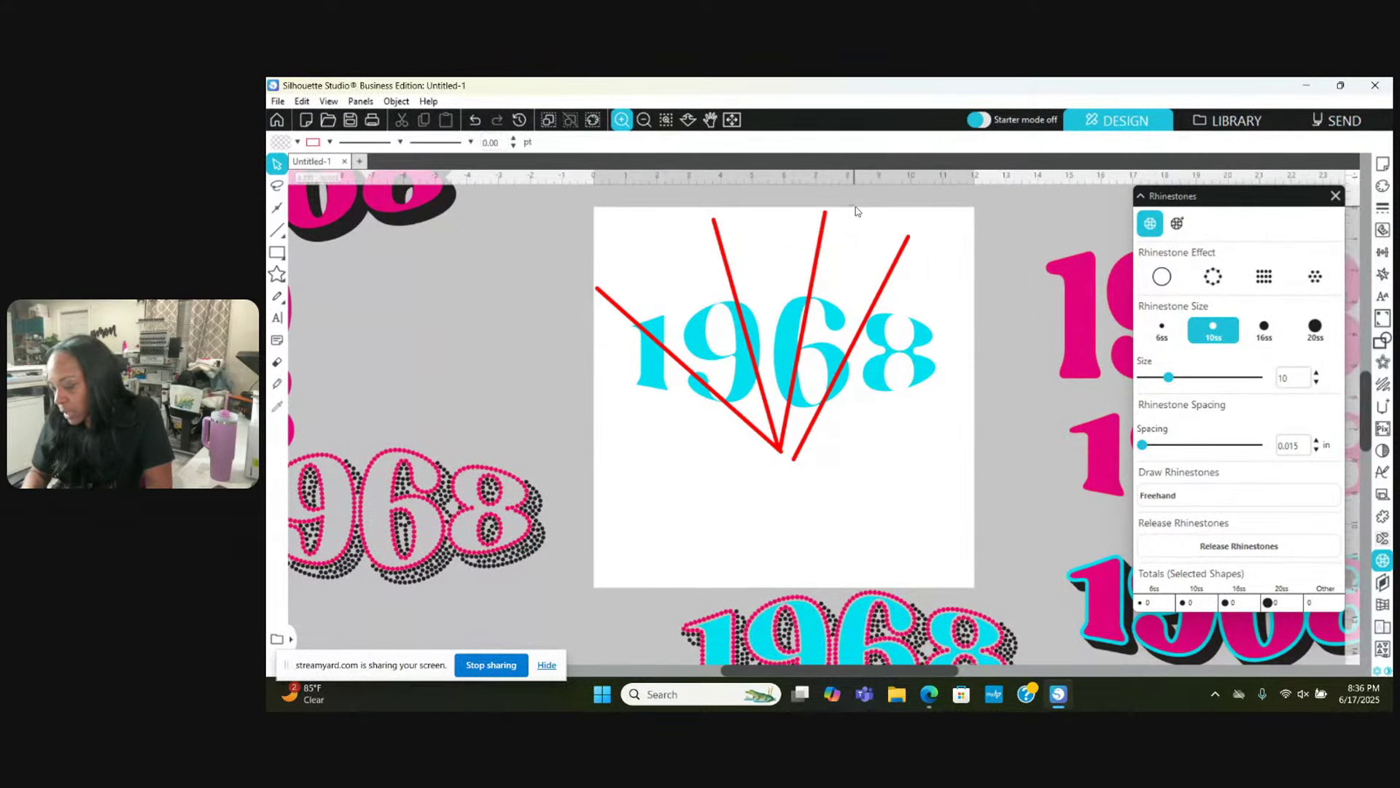
click(907, 251)
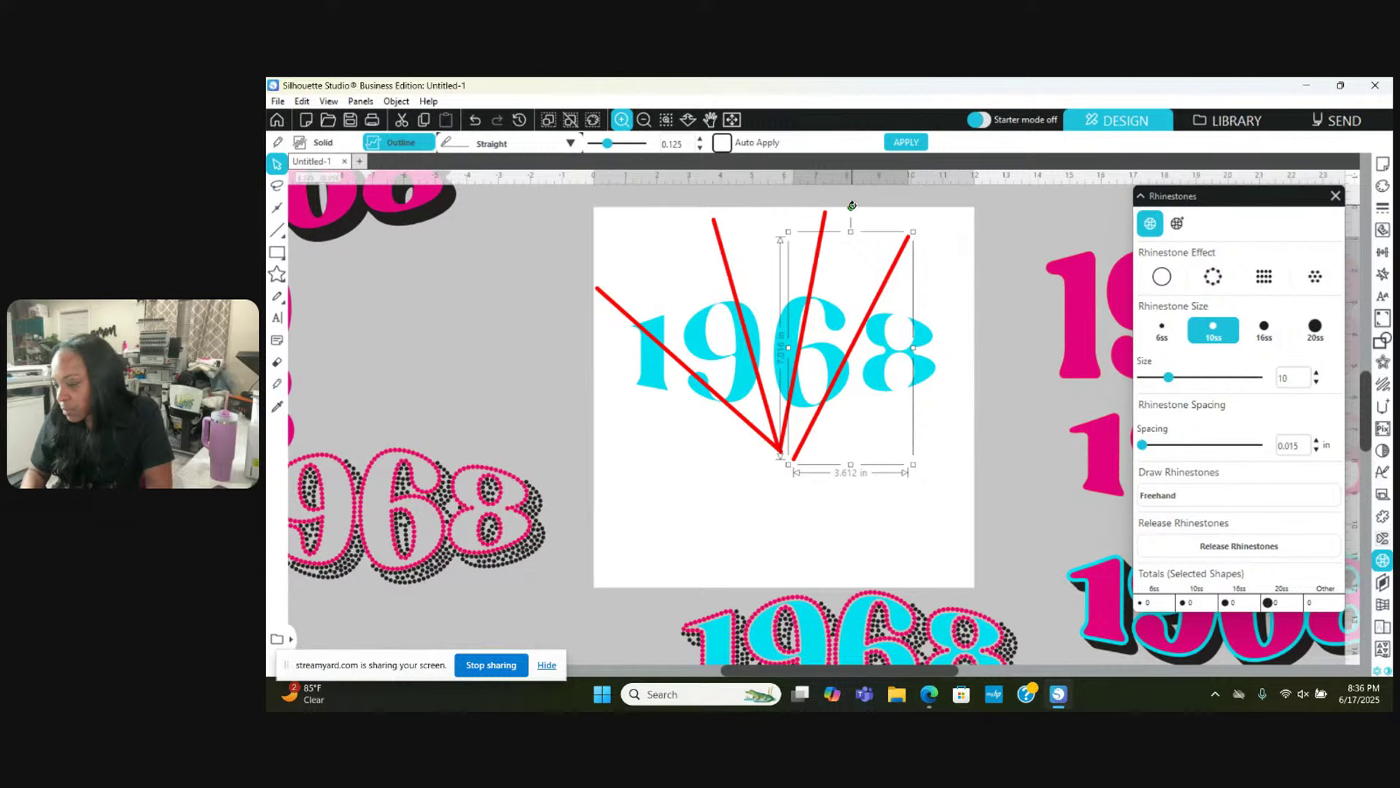
drag(851, 209, 871, 212)
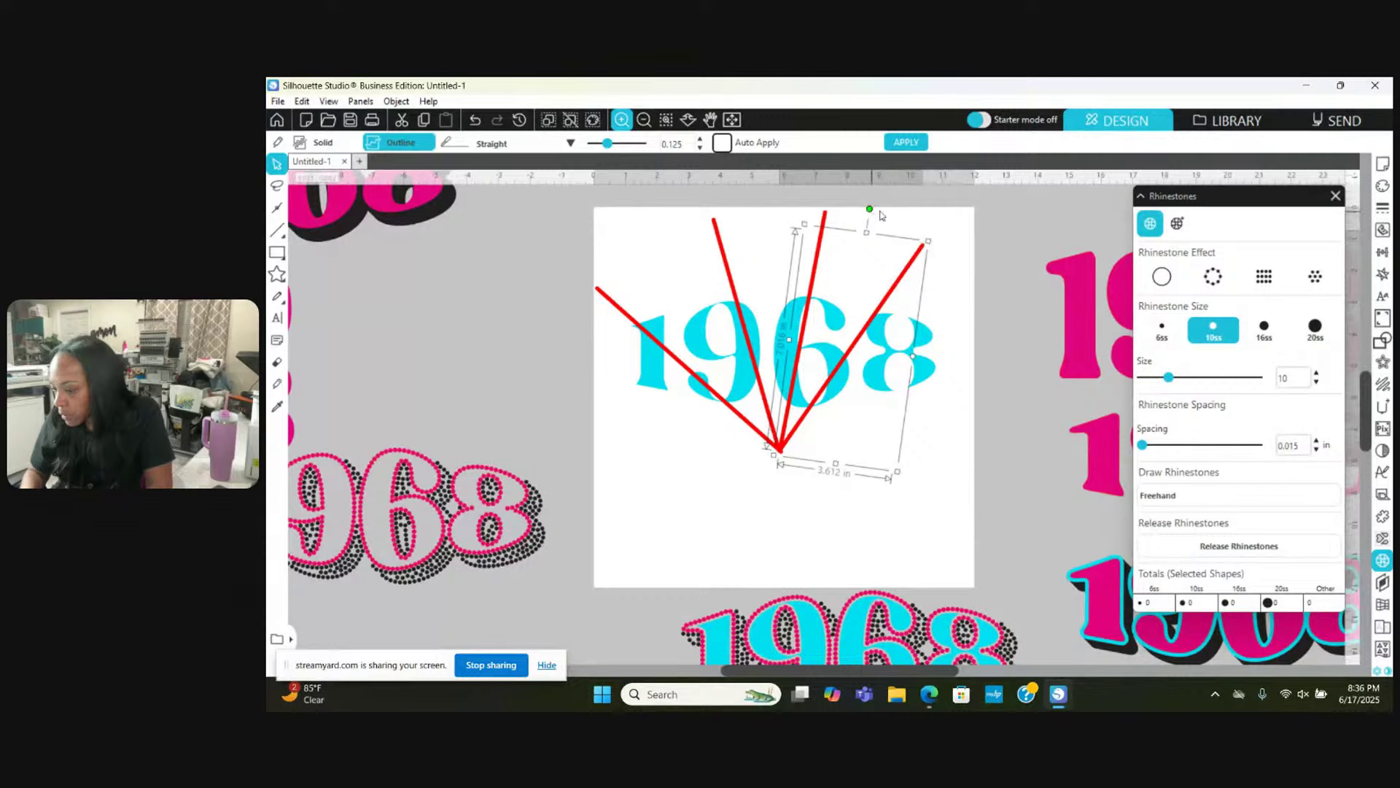
drag(869, 212, 890, 213)
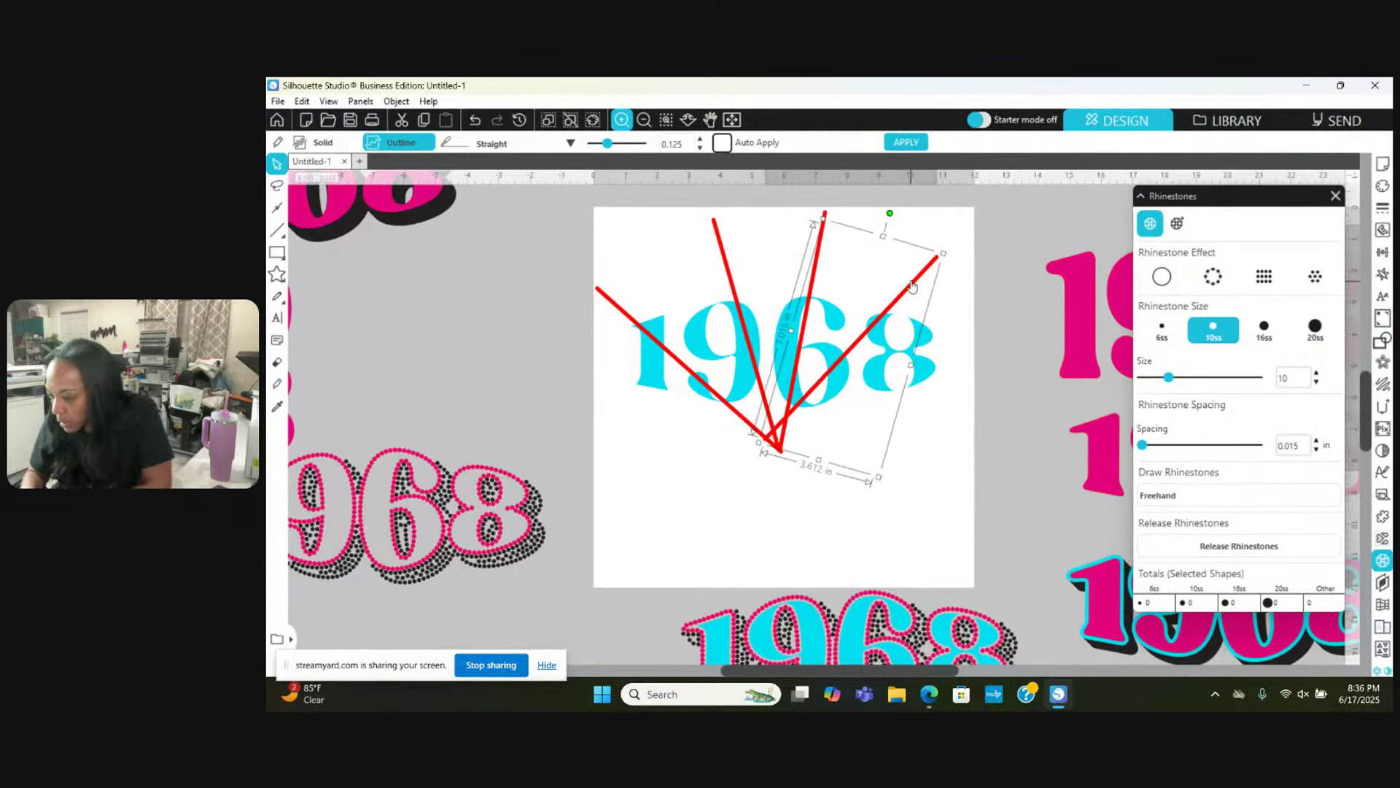
mouse_move(911, 283)
mouse_down()
mouse_move(918, 263)
mouse_move(928, 294)
mouse_up()
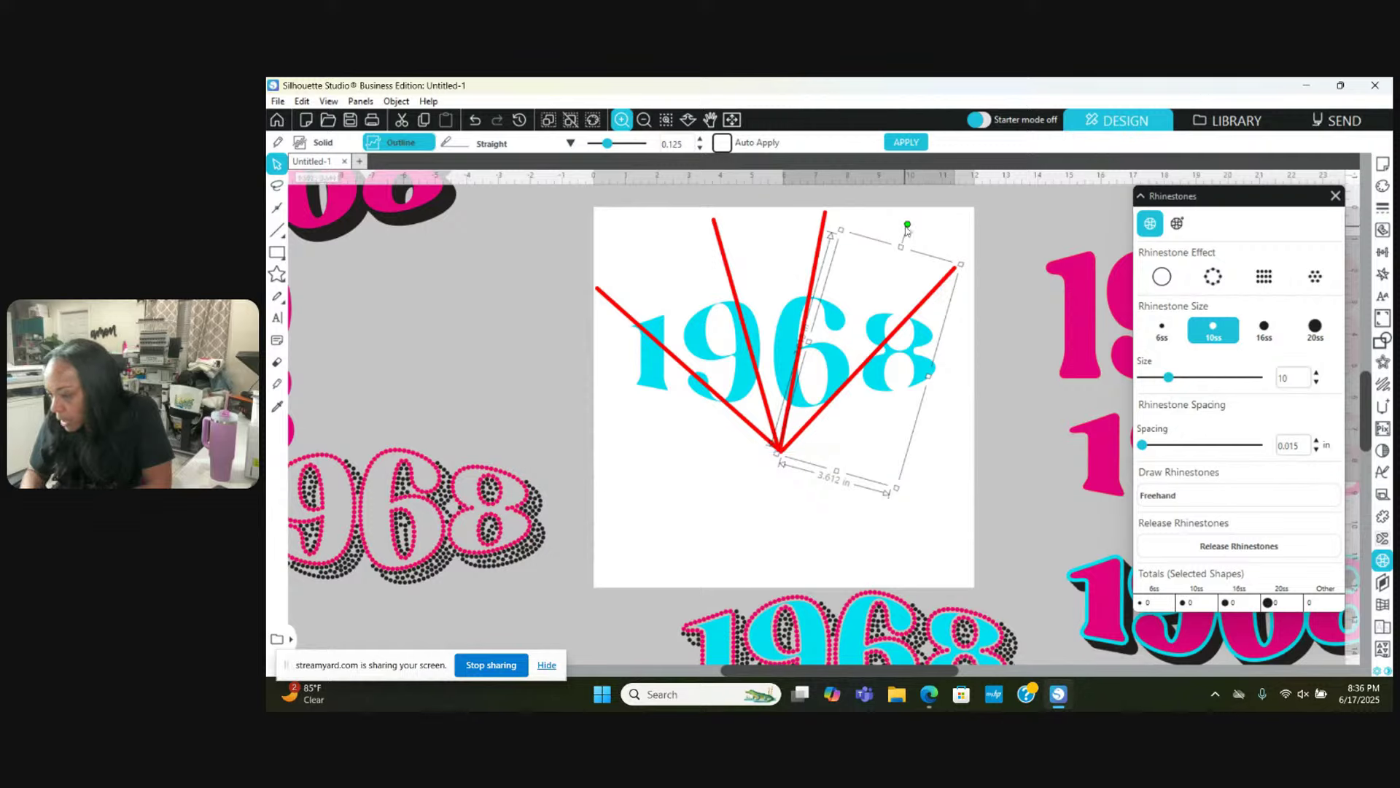
drag(907, 228, 912, 226)
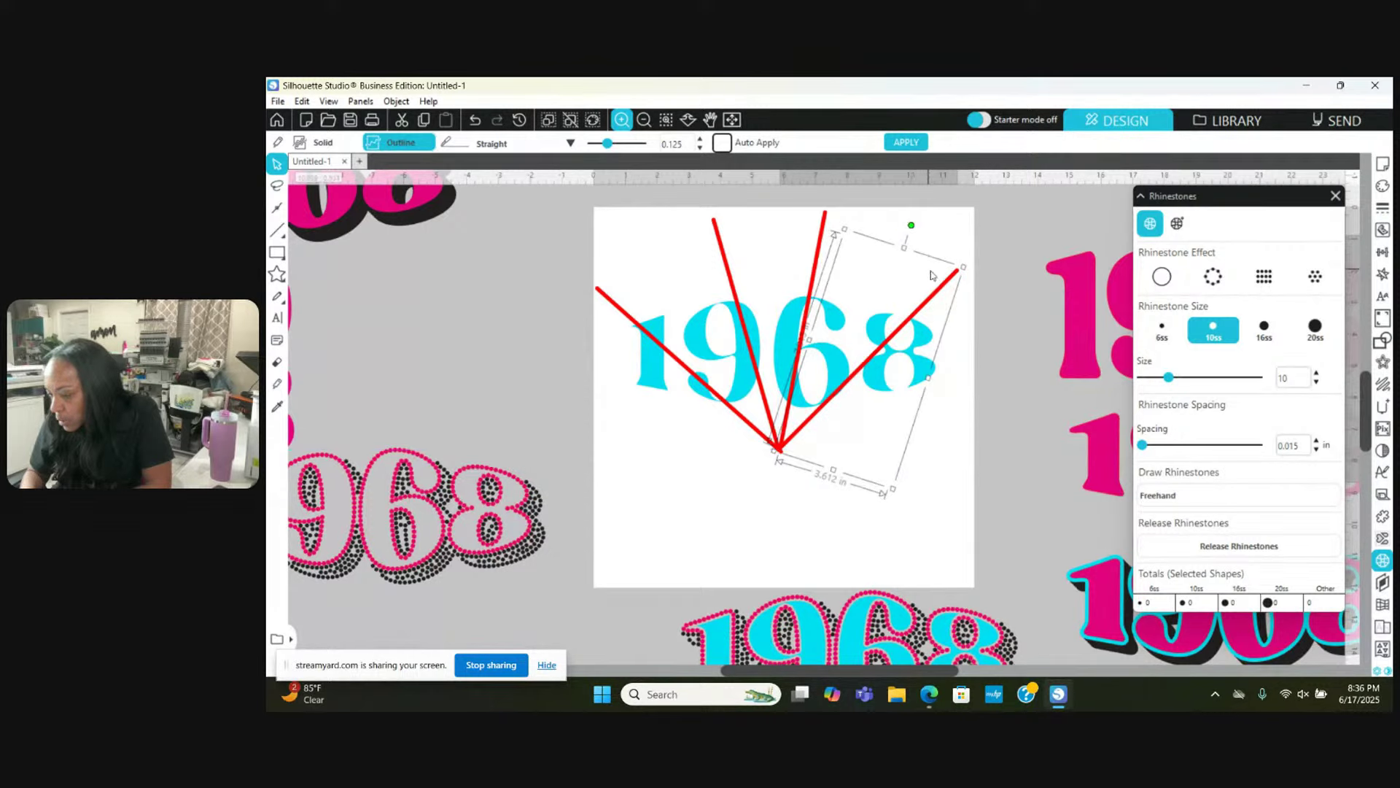
drag(933, 296, 936, 299)
drag(815, 261, 818, 266)
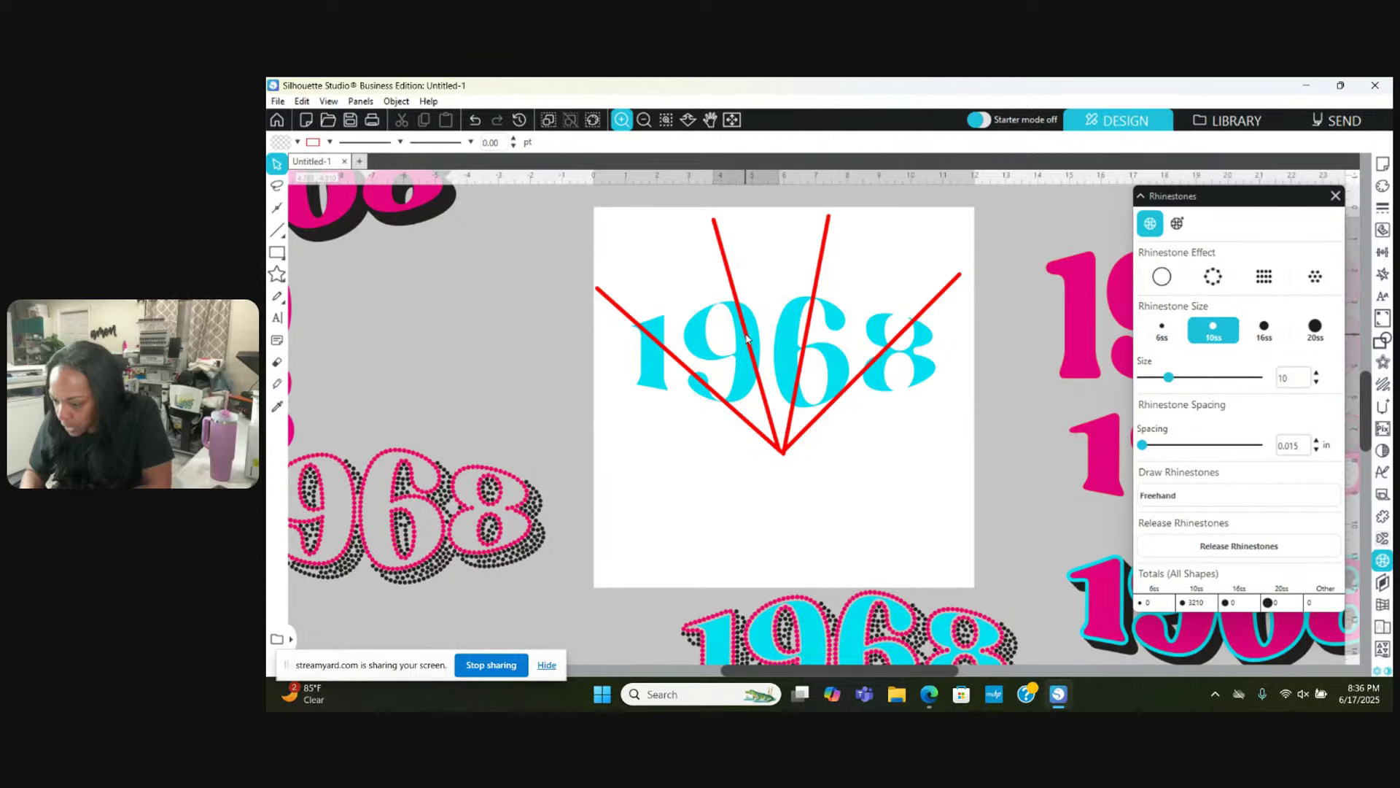
Step: Marquee-select all four red lines together with the 1968 text
click(747, 337)
click(746, 337)
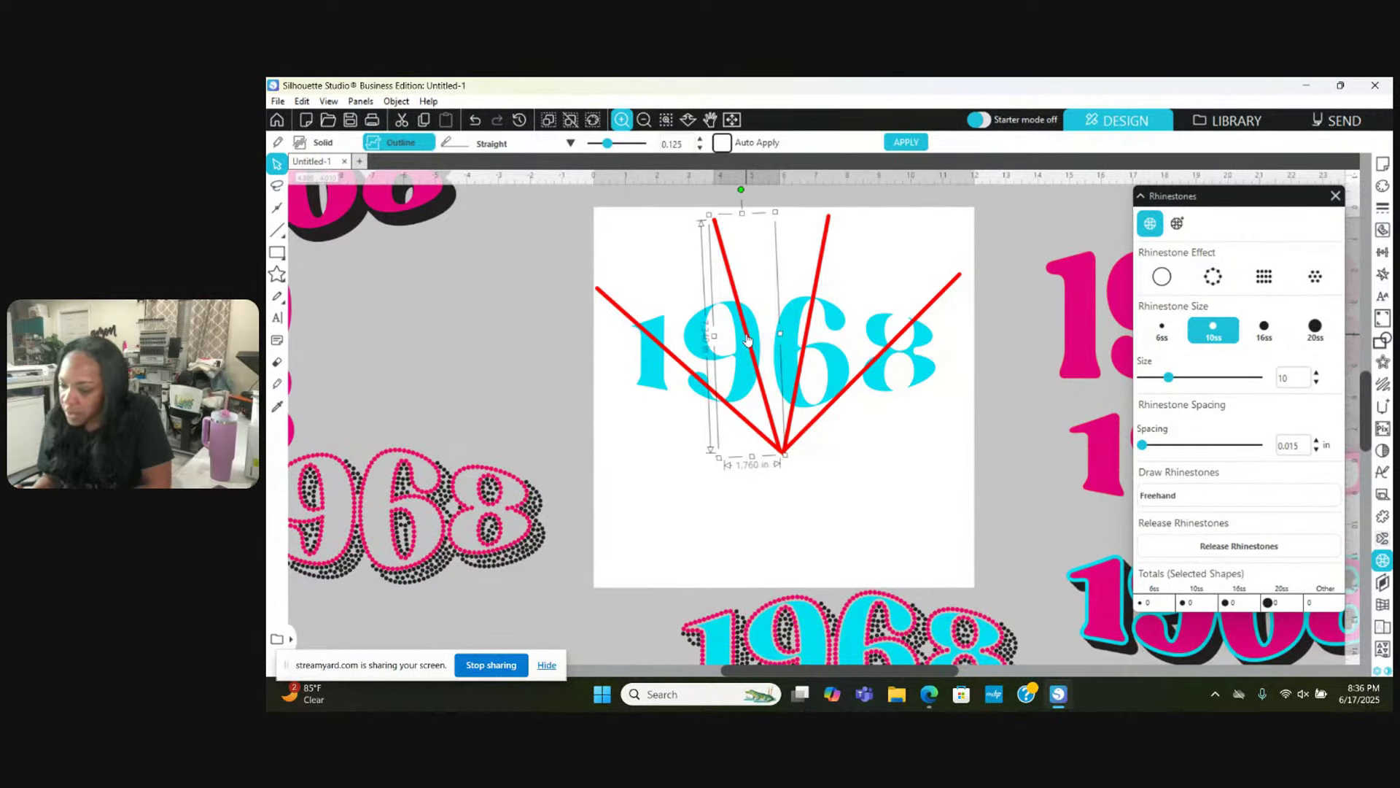
click(560, 227)
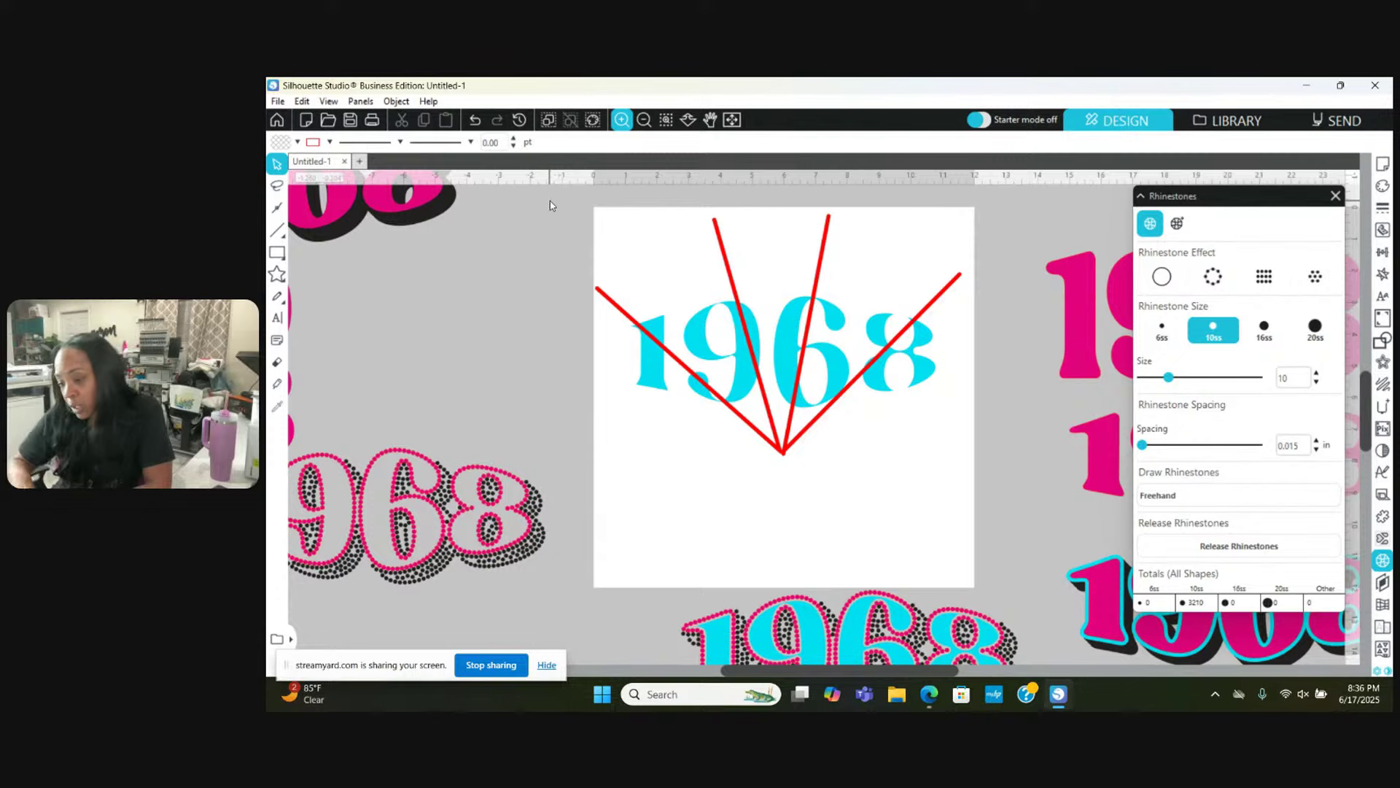
drag(550, 205, 958, 461)
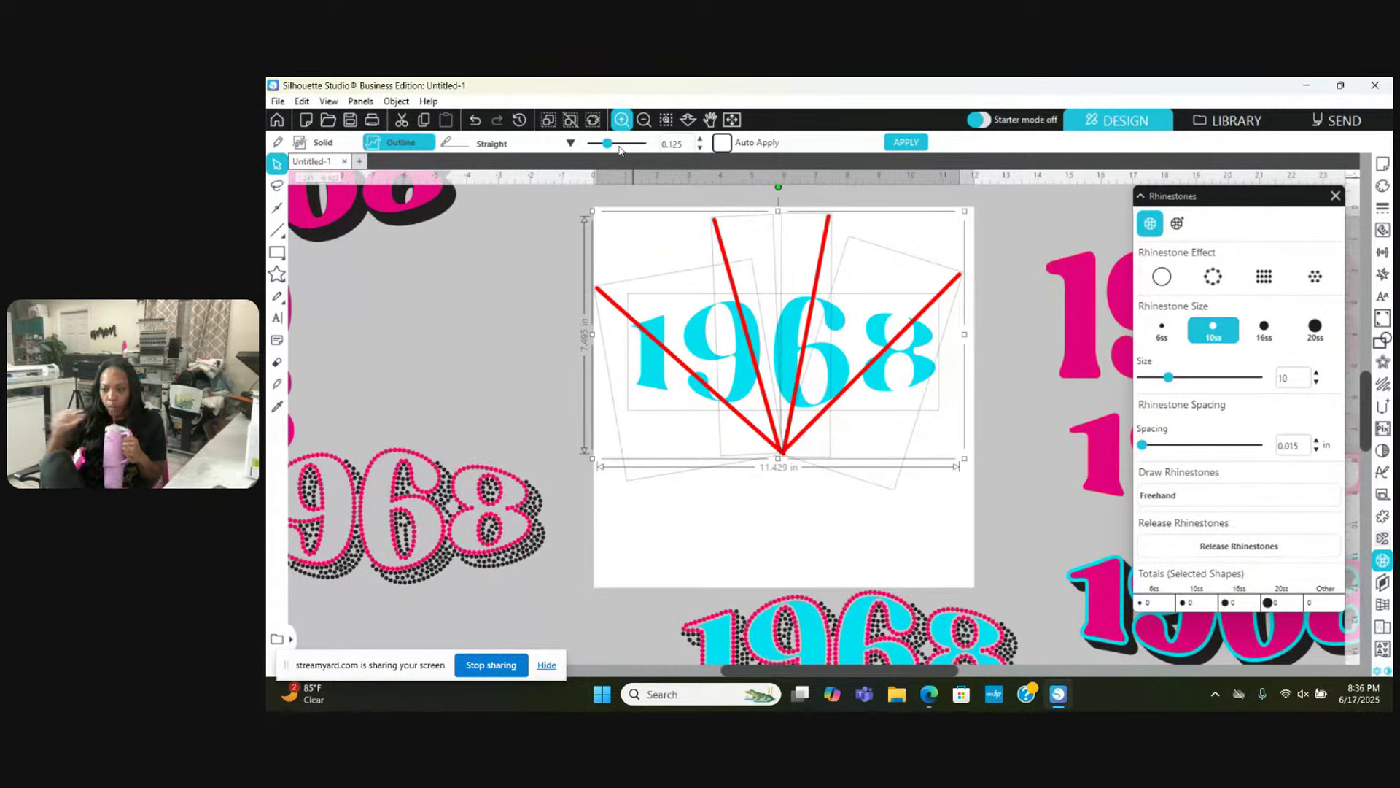
Step: Slice 1968 along the red lines and fill the '1' and the slash piece dark blue
click(907, 143)
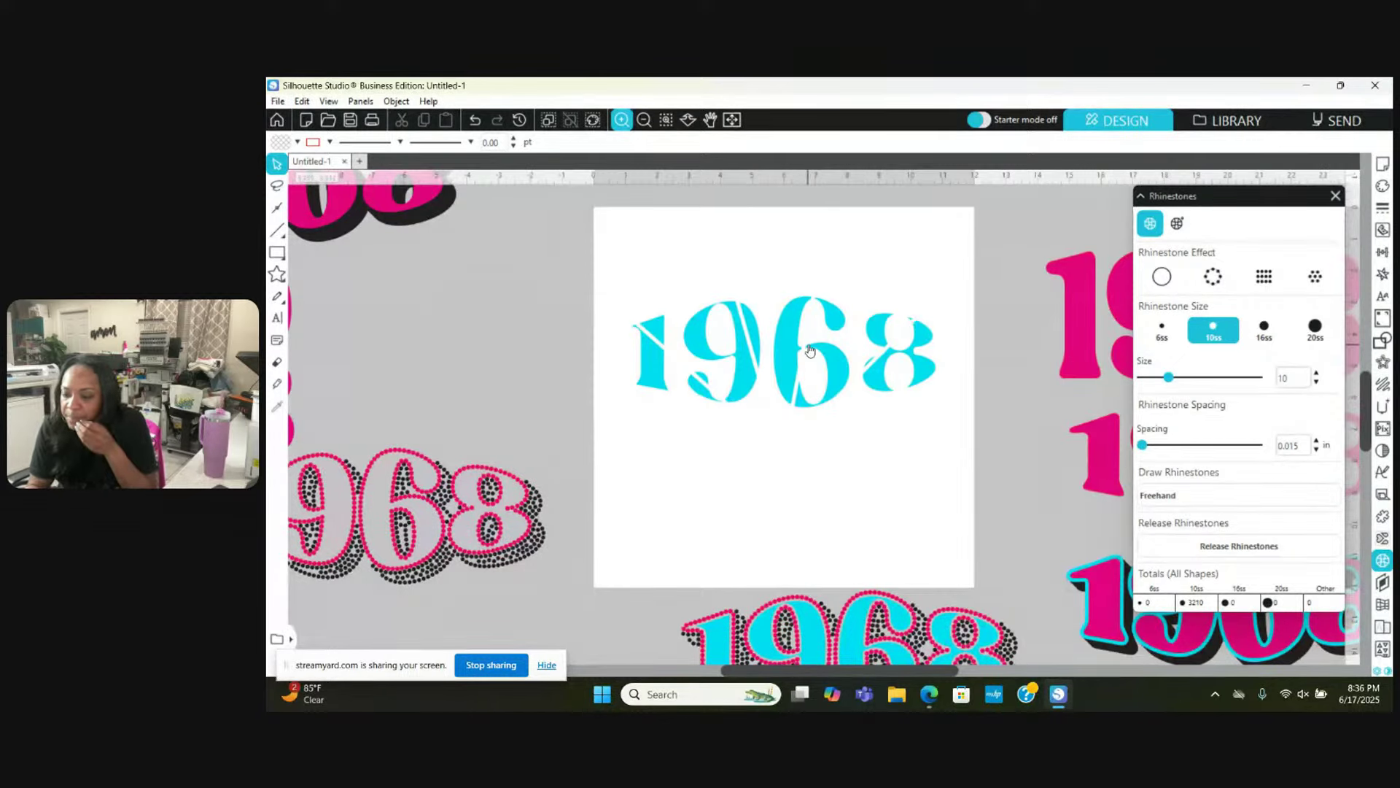
click(650, 365)
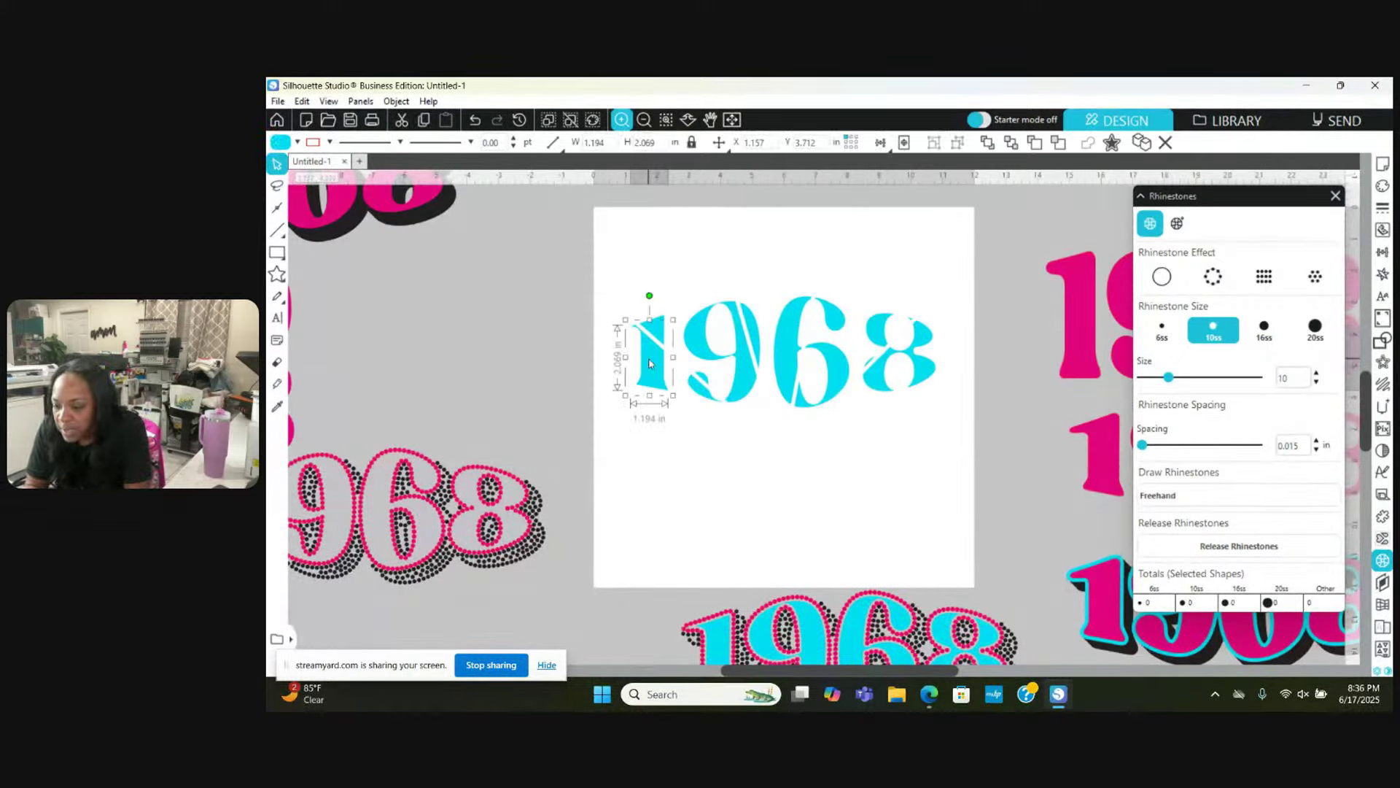
shift+click(696, 397)
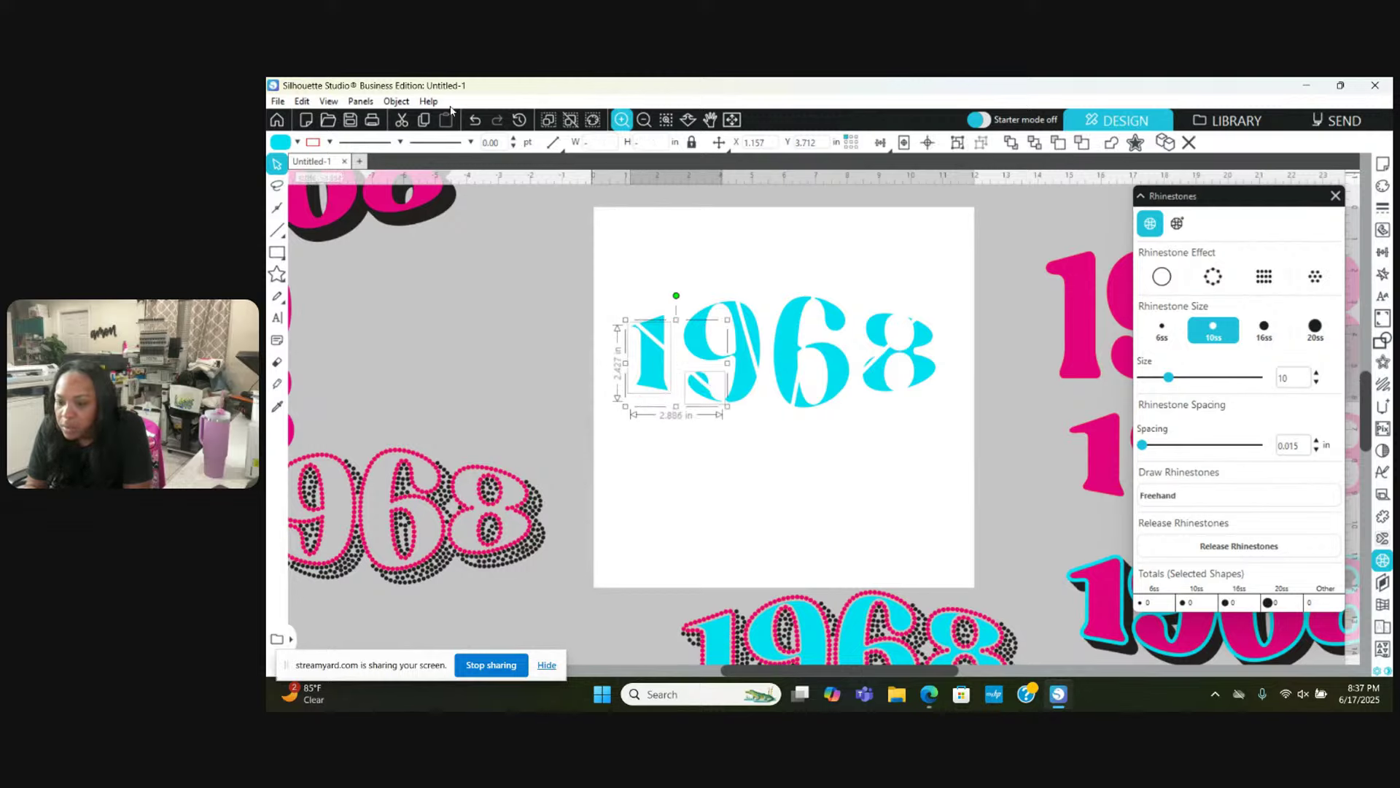
click(295, 142)
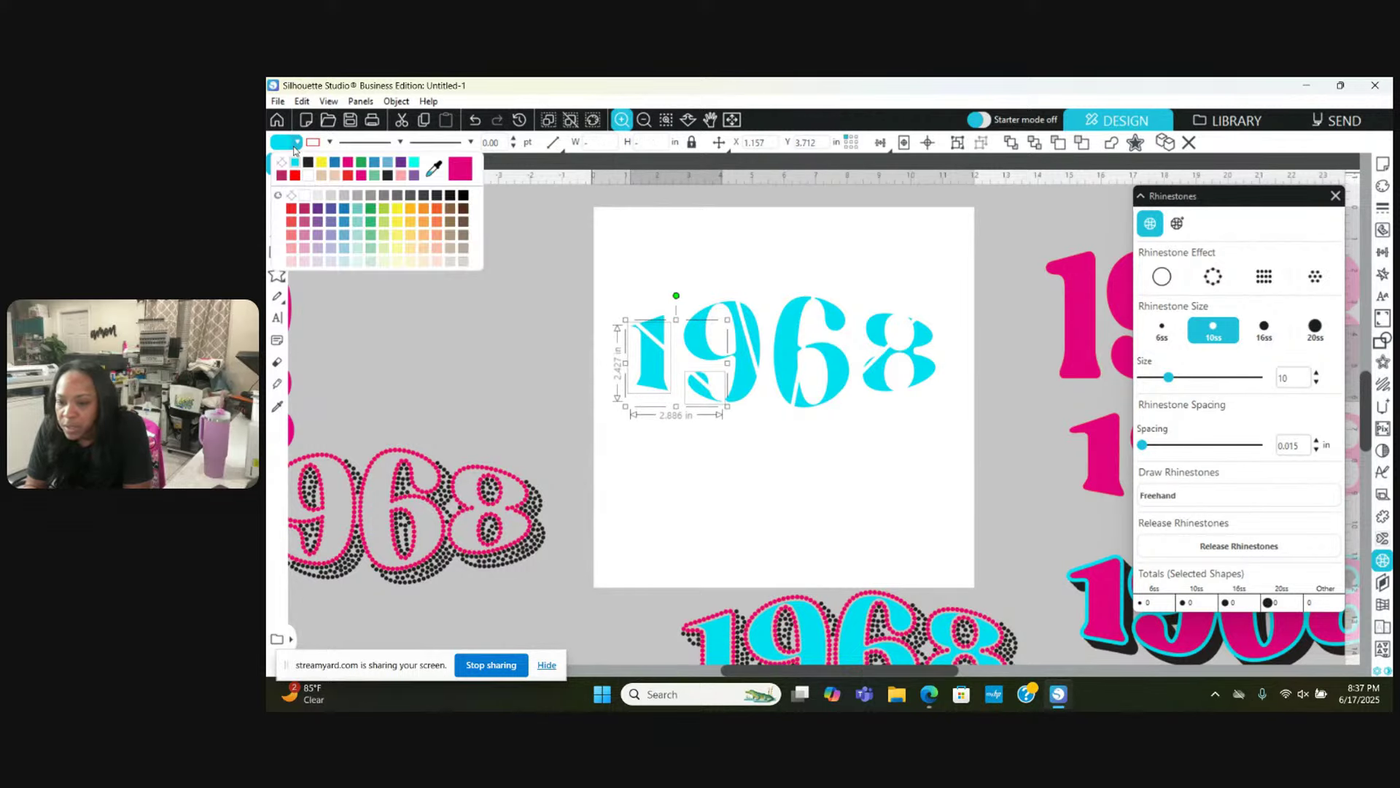
click(333, 164)
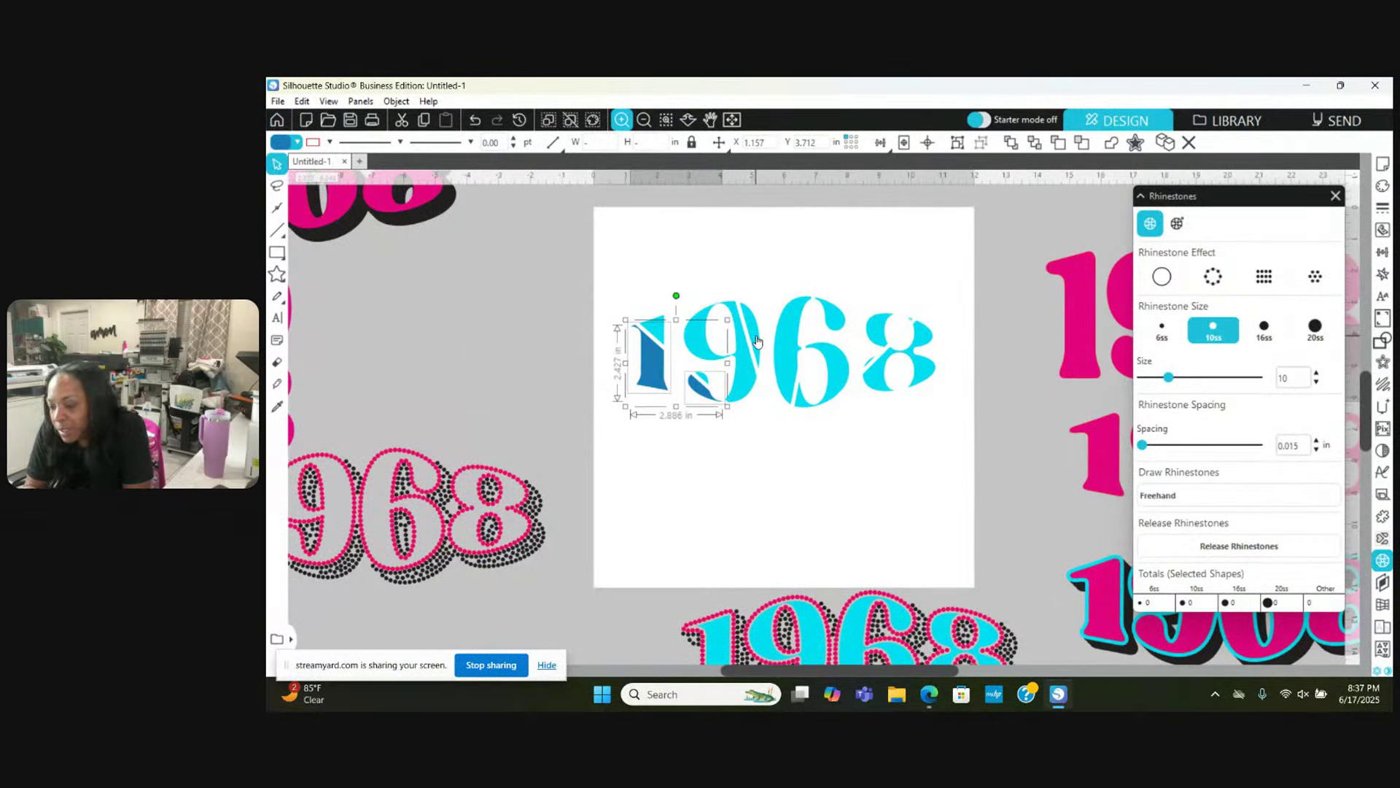
Step: Fill the narrow piece inside the '9' and a piece of the '6' a darker blue
click(757, 341)
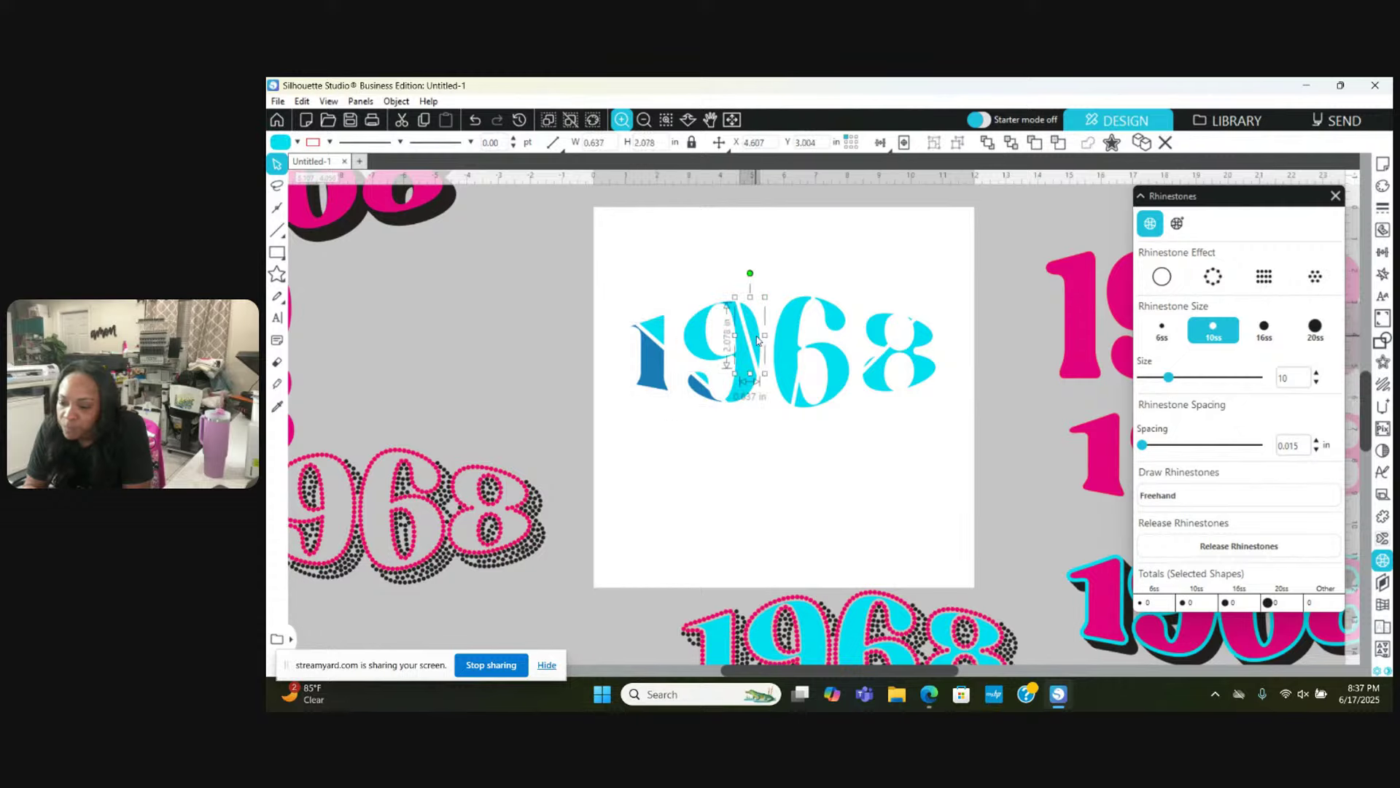
shift+click(791, 333)
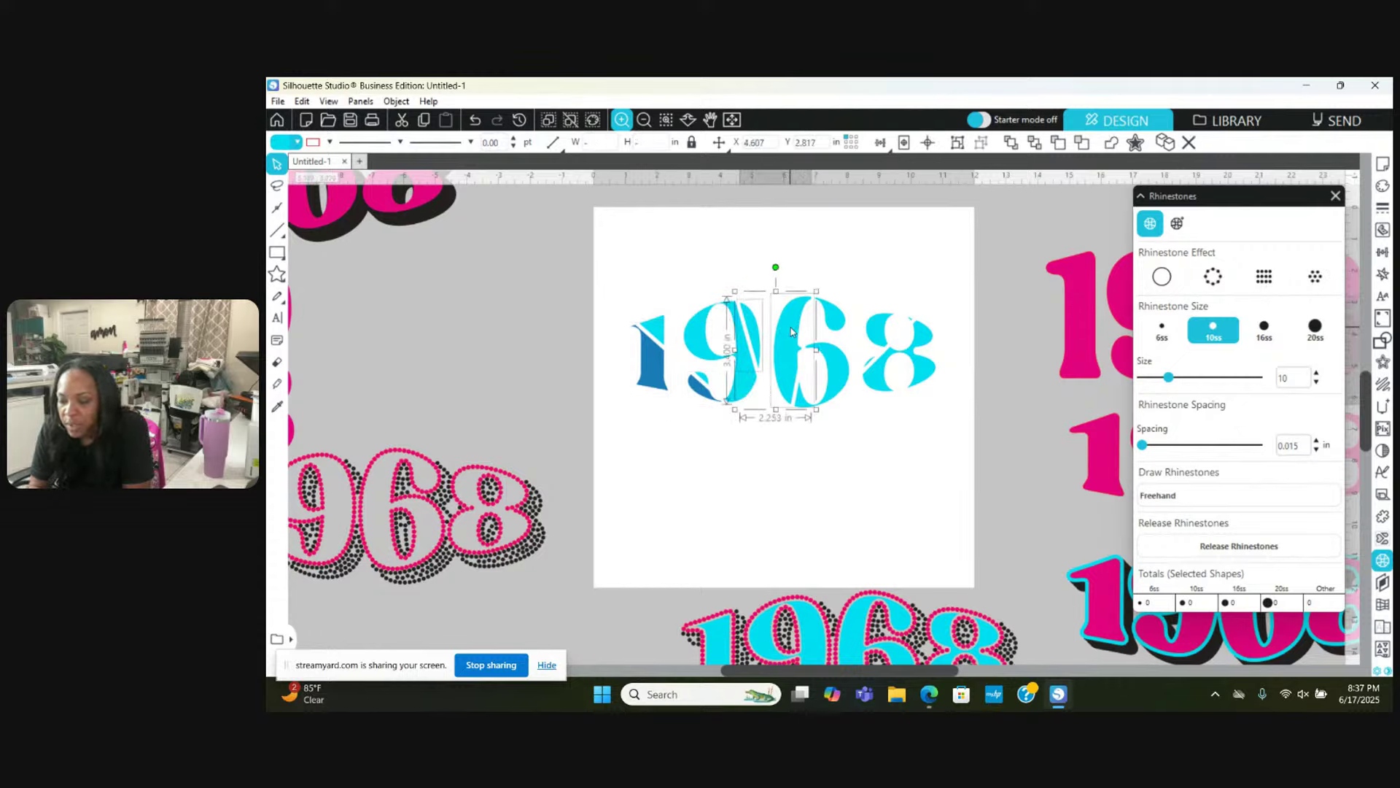
click(294, 143)
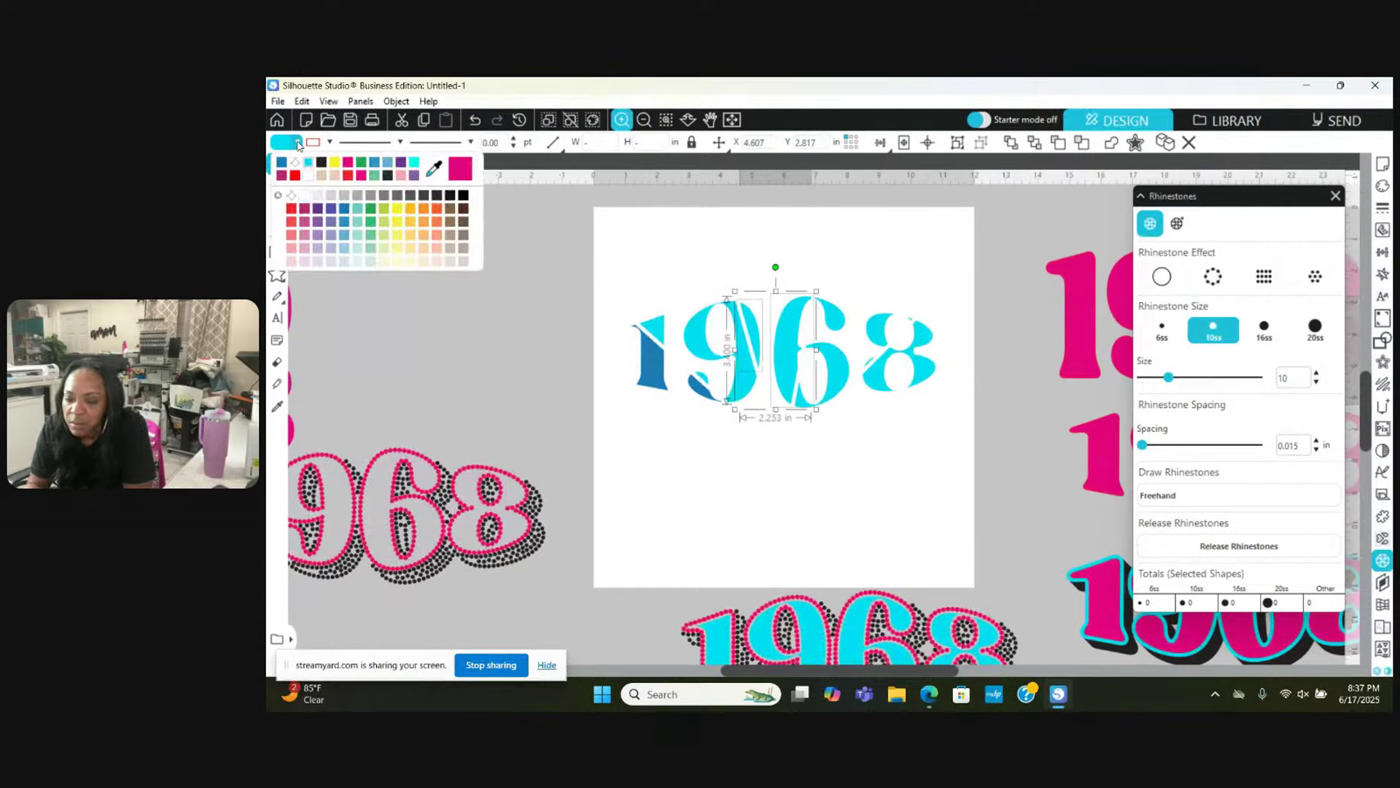
click(346, 222)
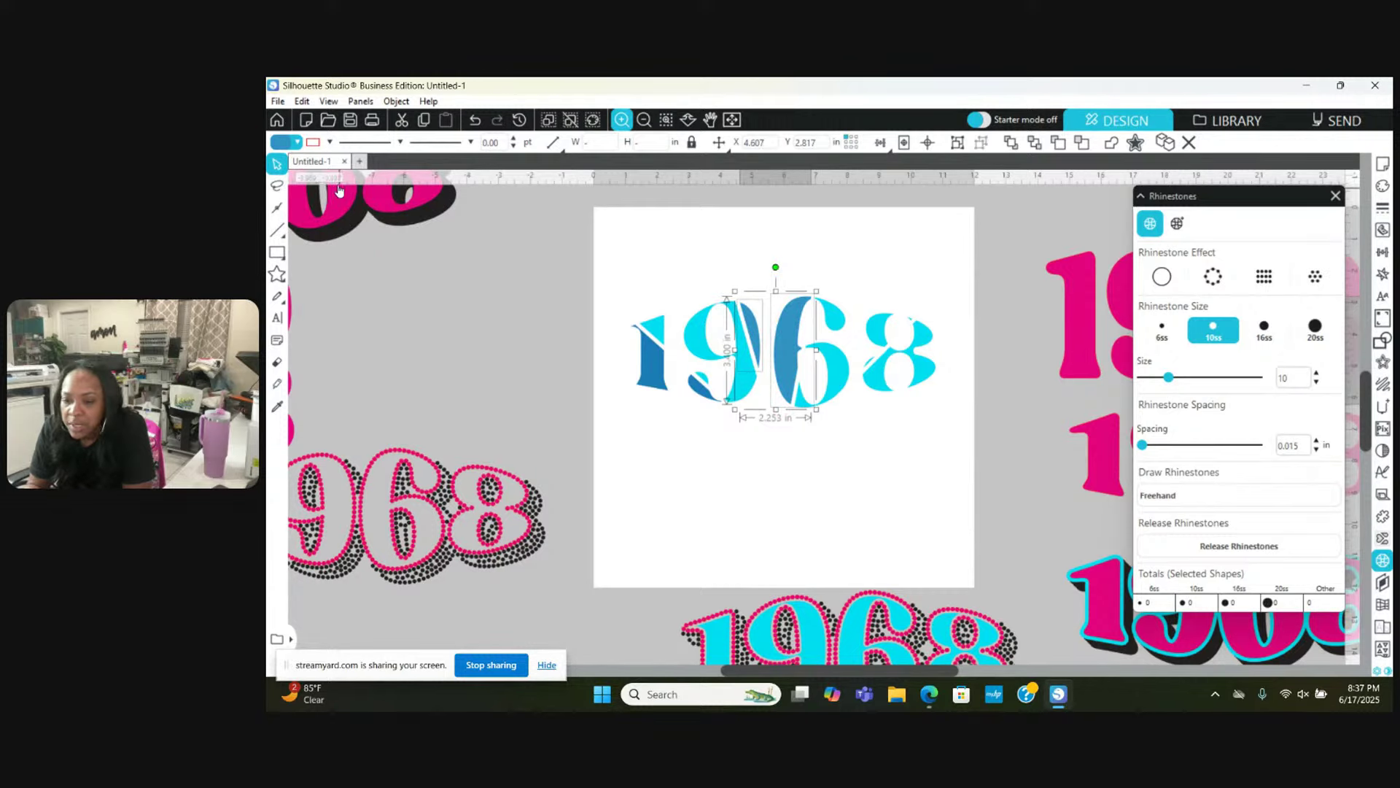
click(296, 143)
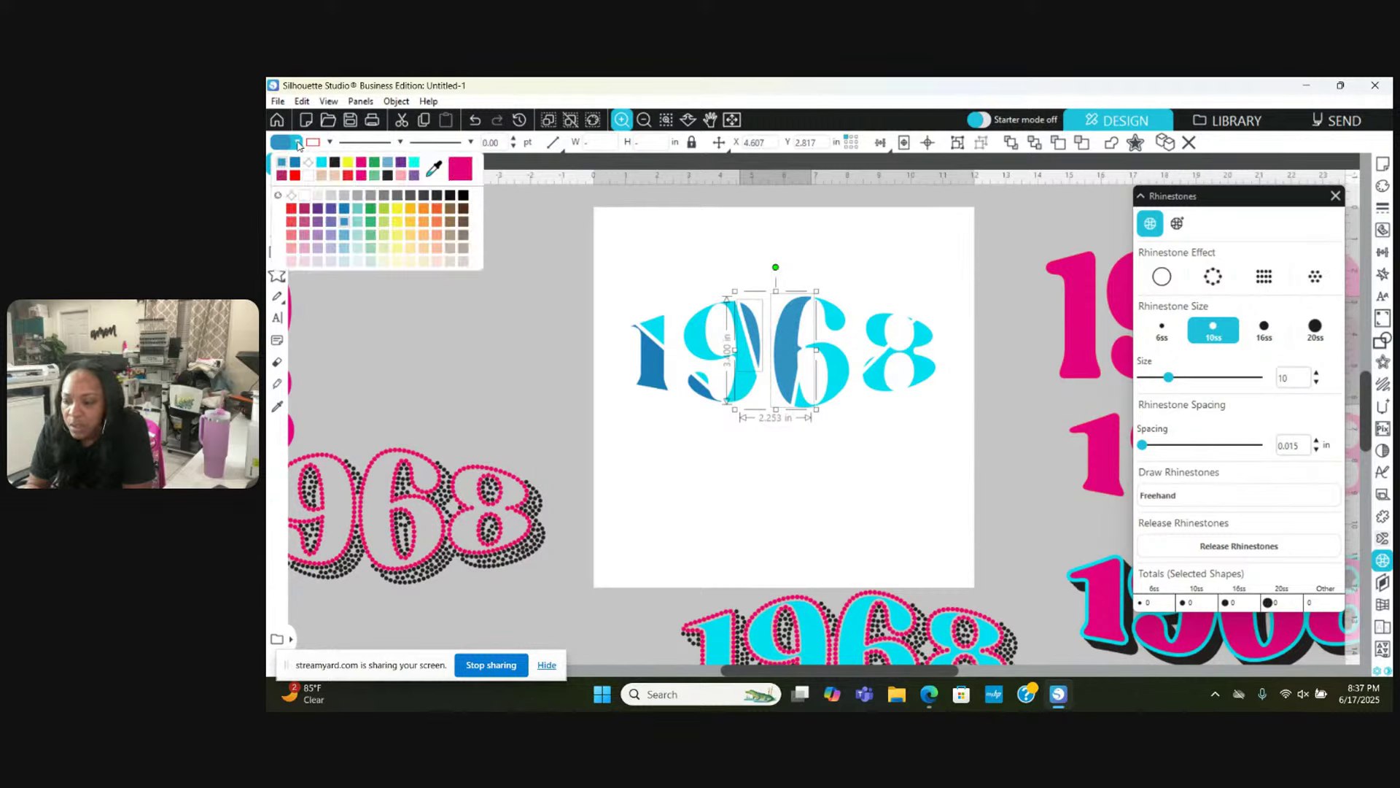
click(419, 391)
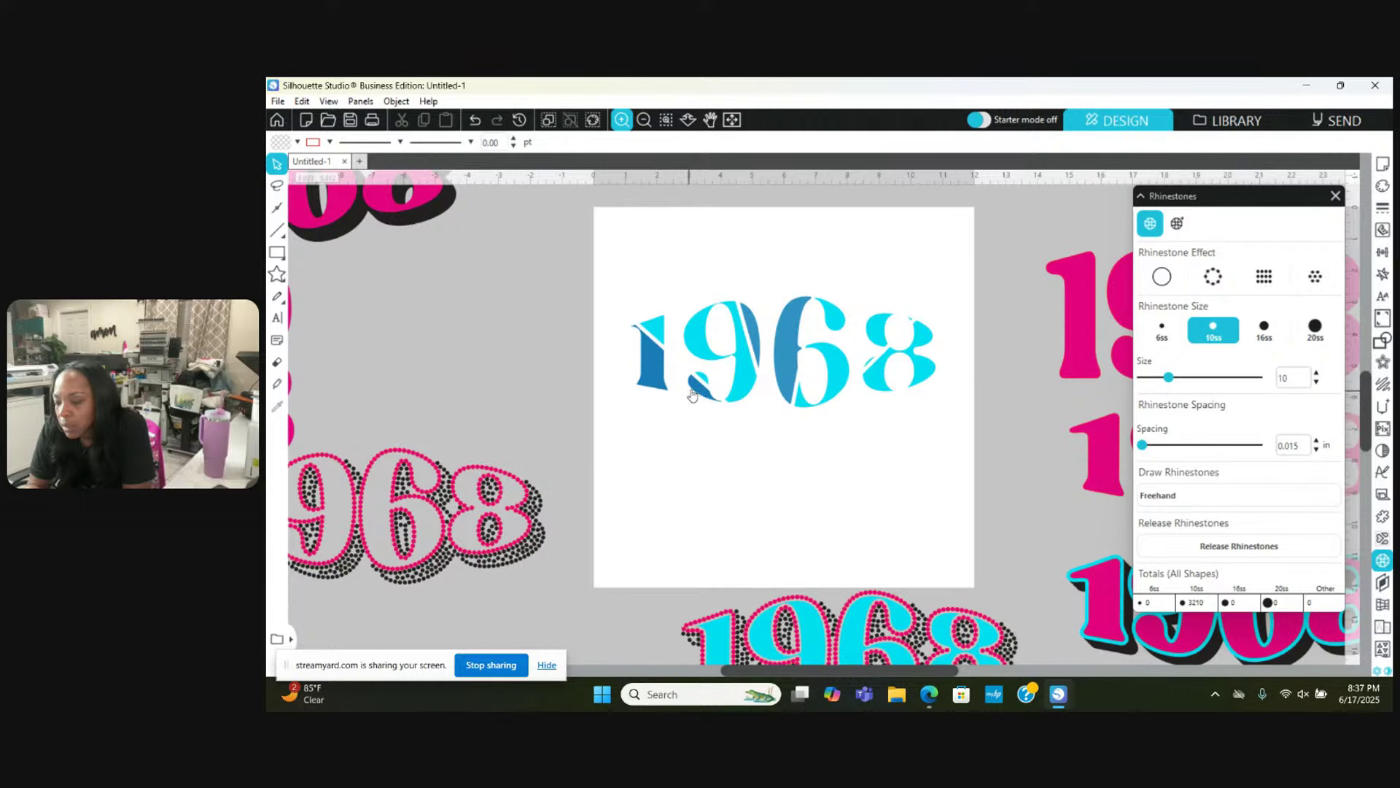
Step: Fill the '8' light blue
click(917, 377)
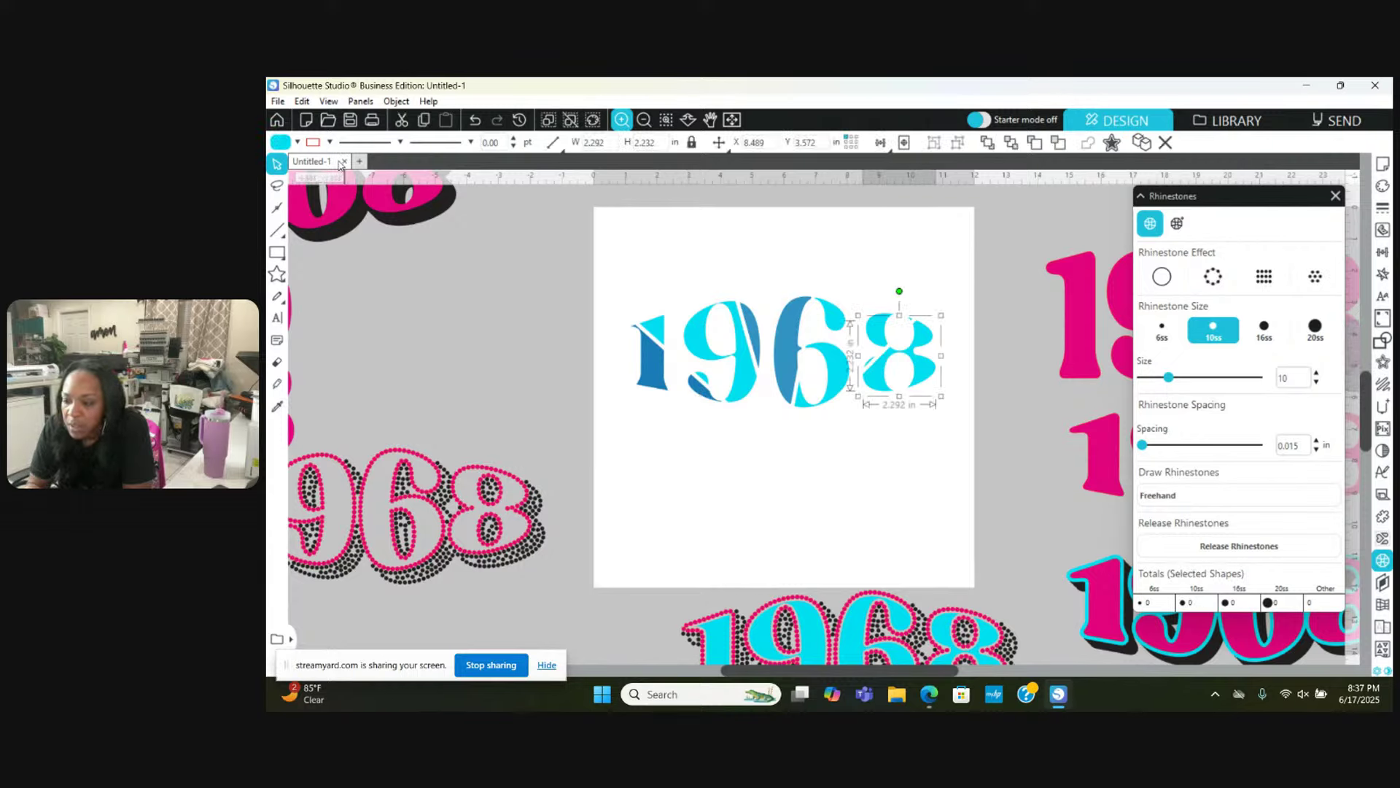
click(298, 142)
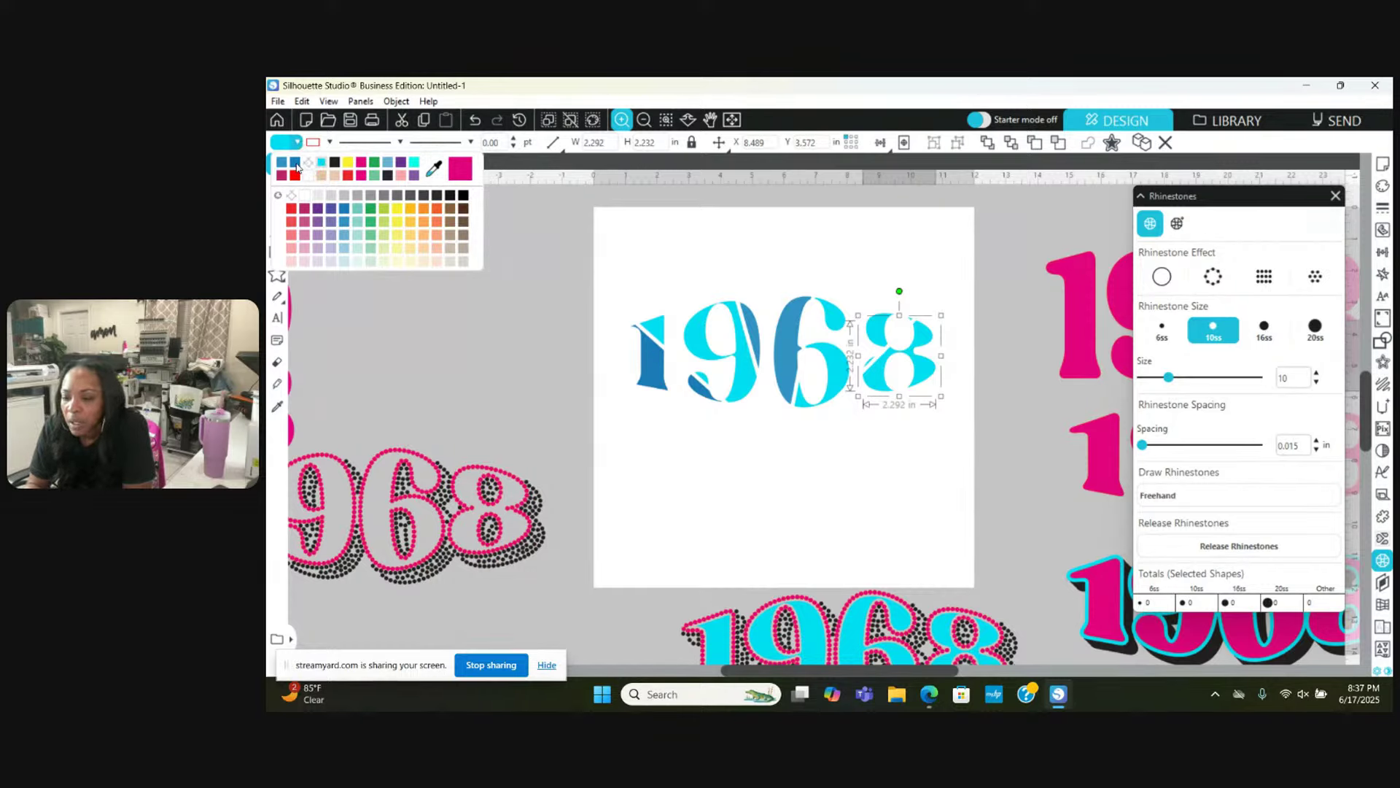
click(344, 249)
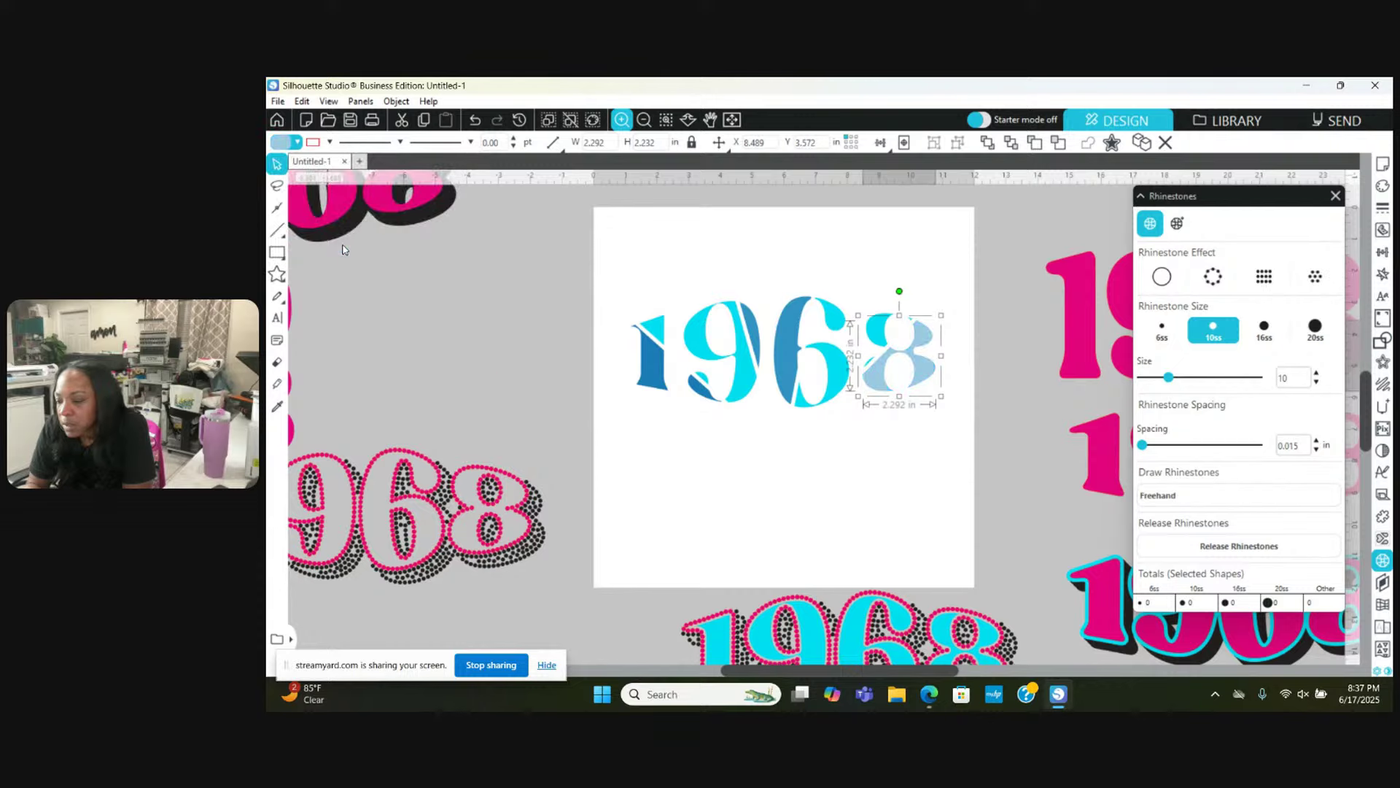
click(824, 548)
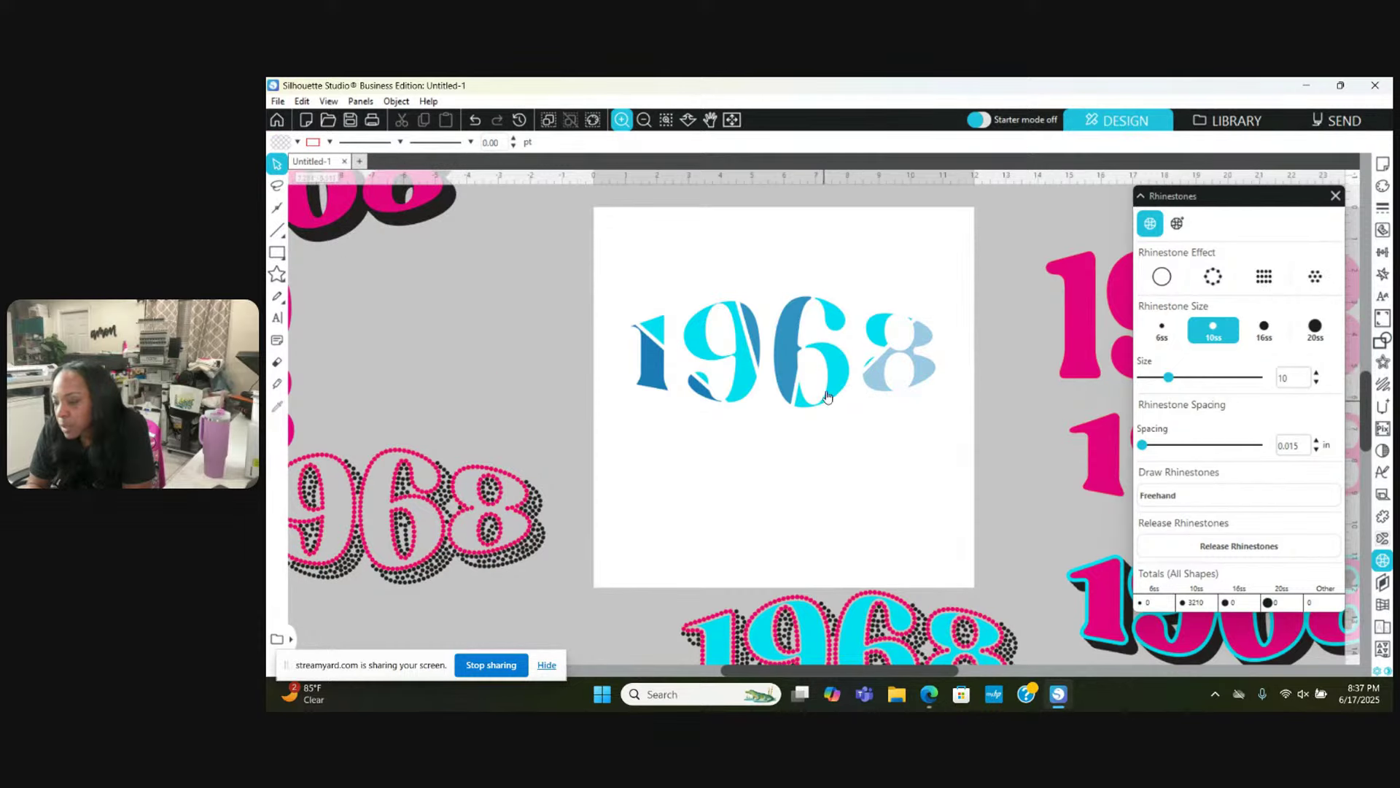
Step: Fill the top piece of the '1' and the '9' teal
click(827, 389)
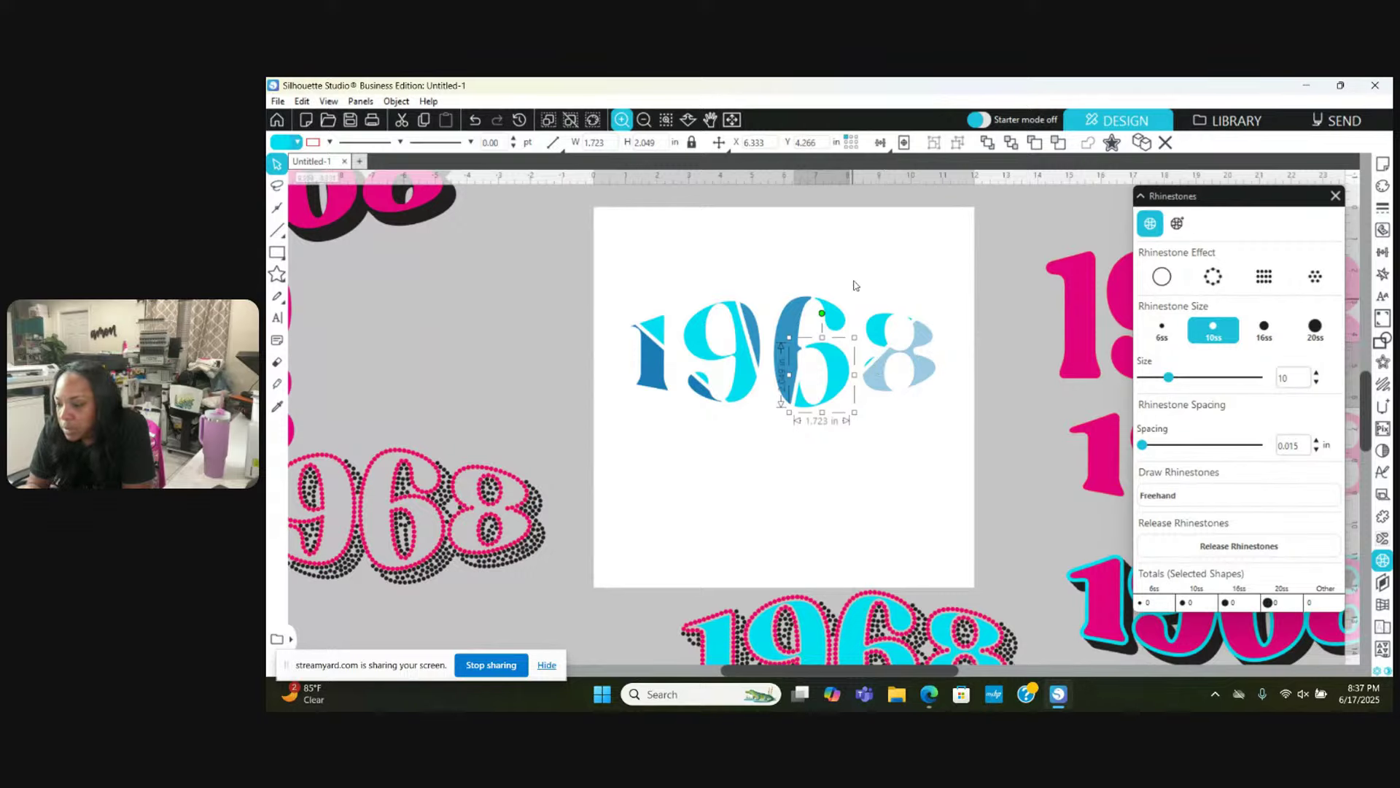
click(670, 332)
click(660, 329)
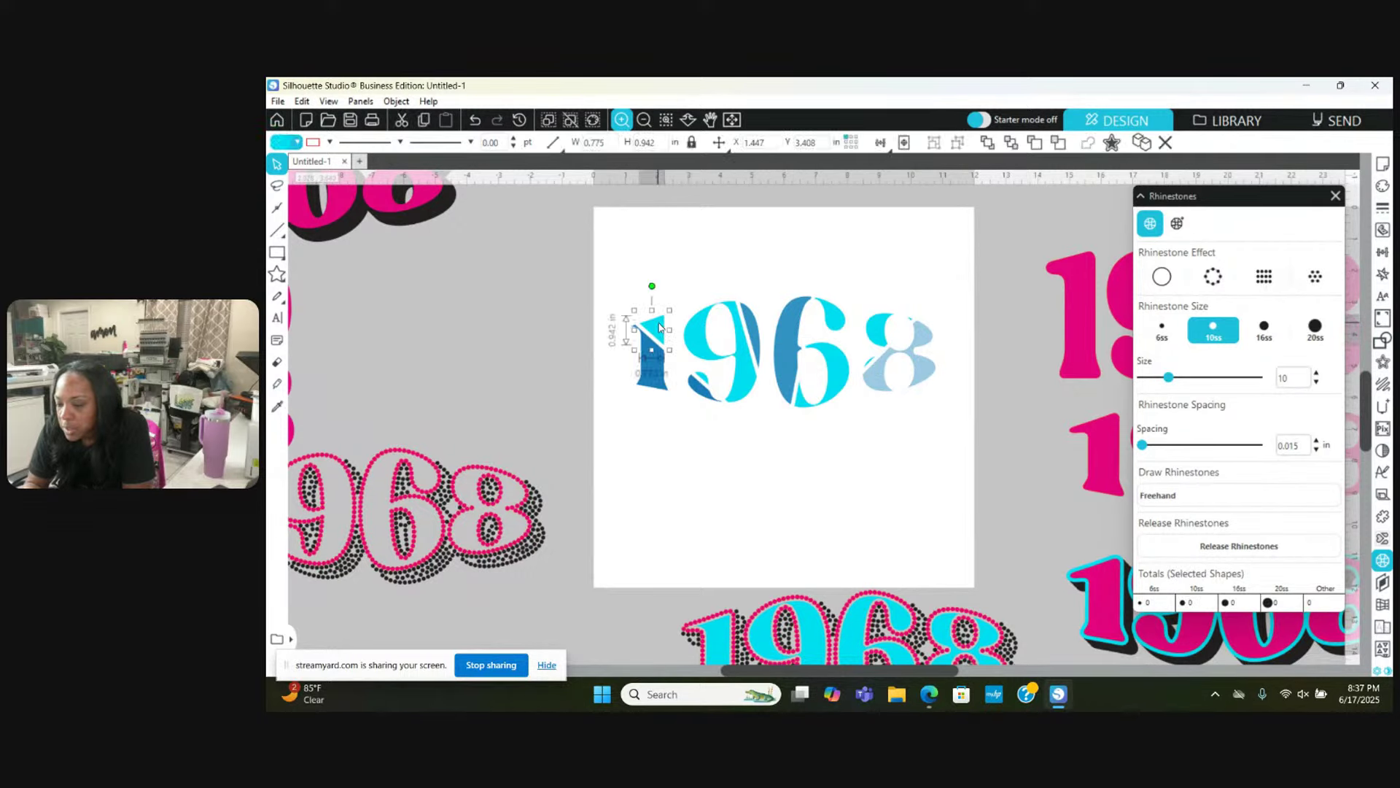
shift+click(739, 372)
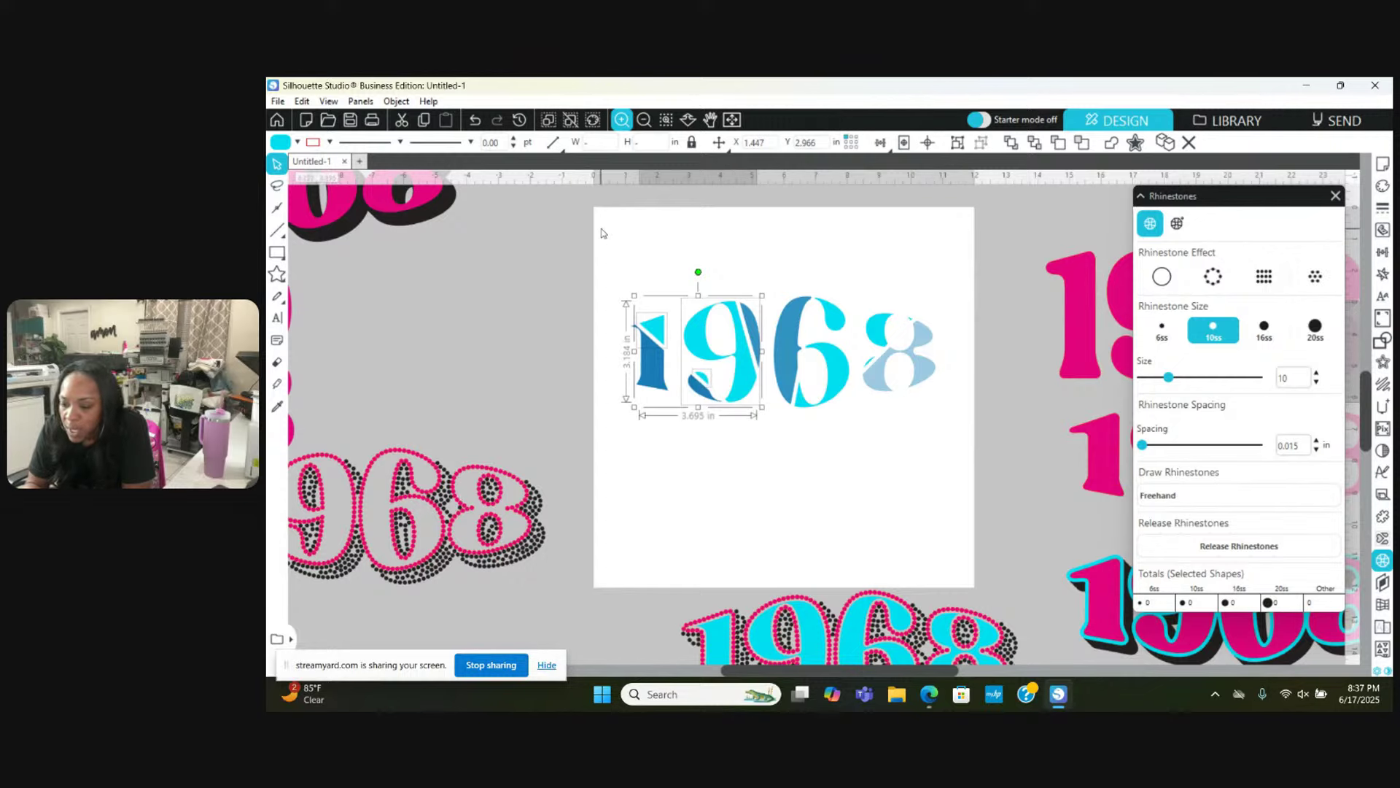
click(297, 142)
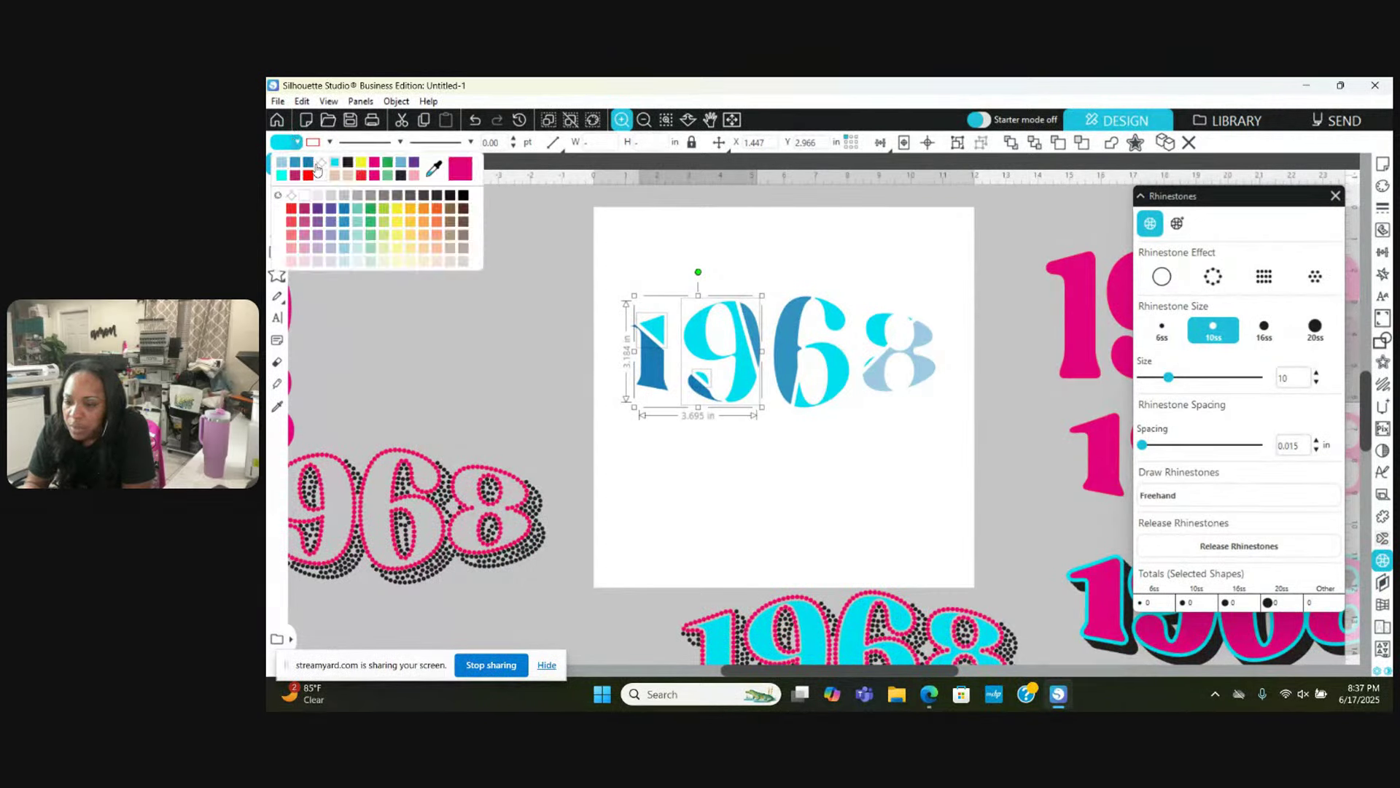
click(357, 221)
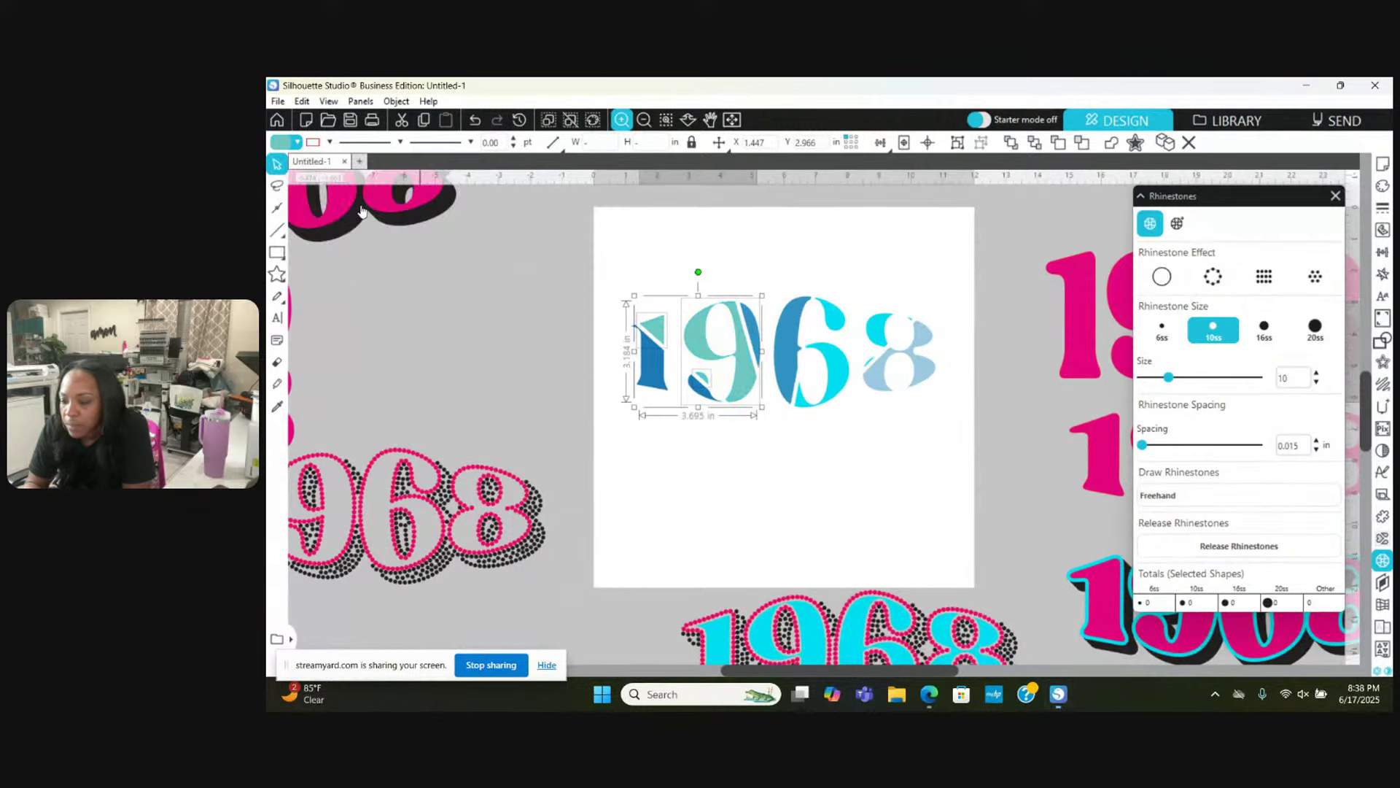
click(786, 477)
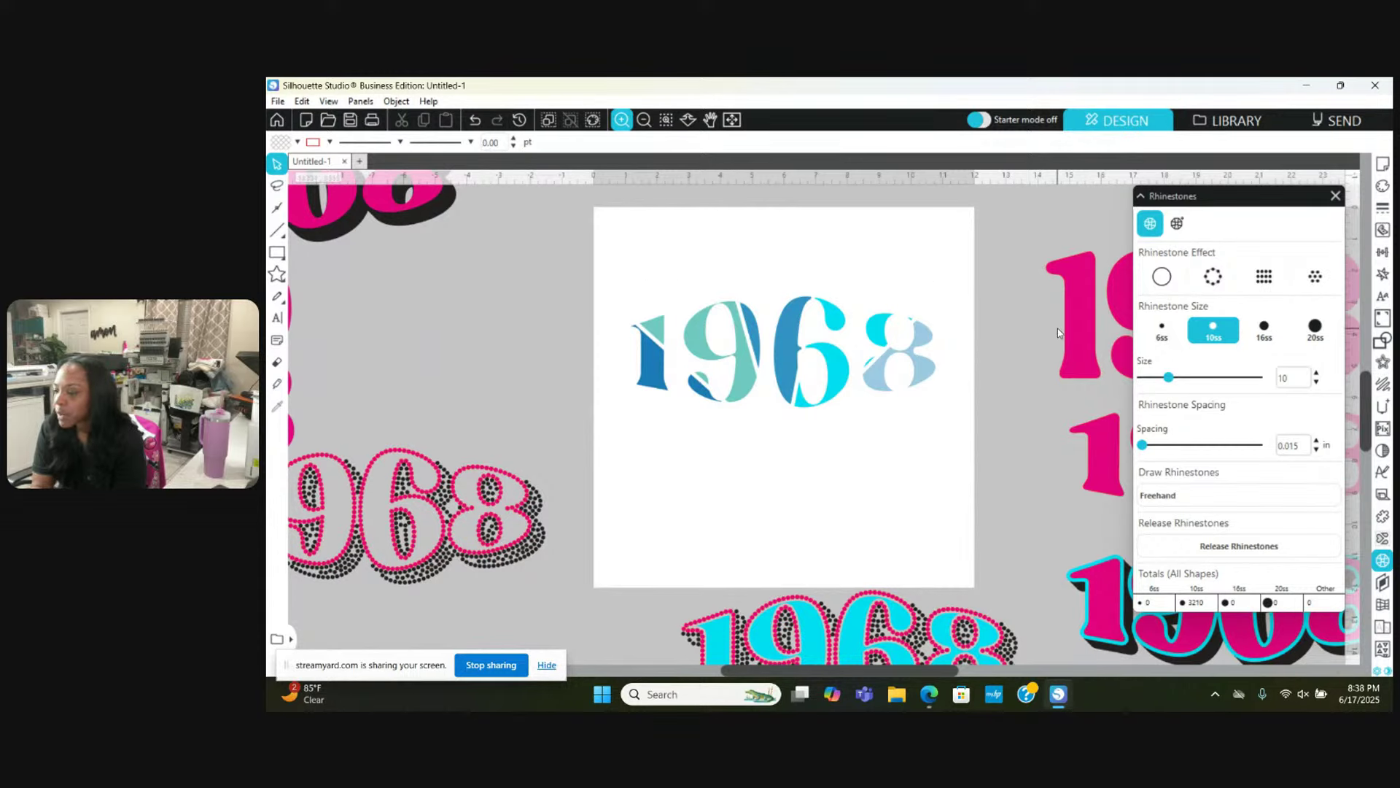
Step: Open Select by Color and join the medium-blue pieces of 1968 into one compound path
click(593, 120)
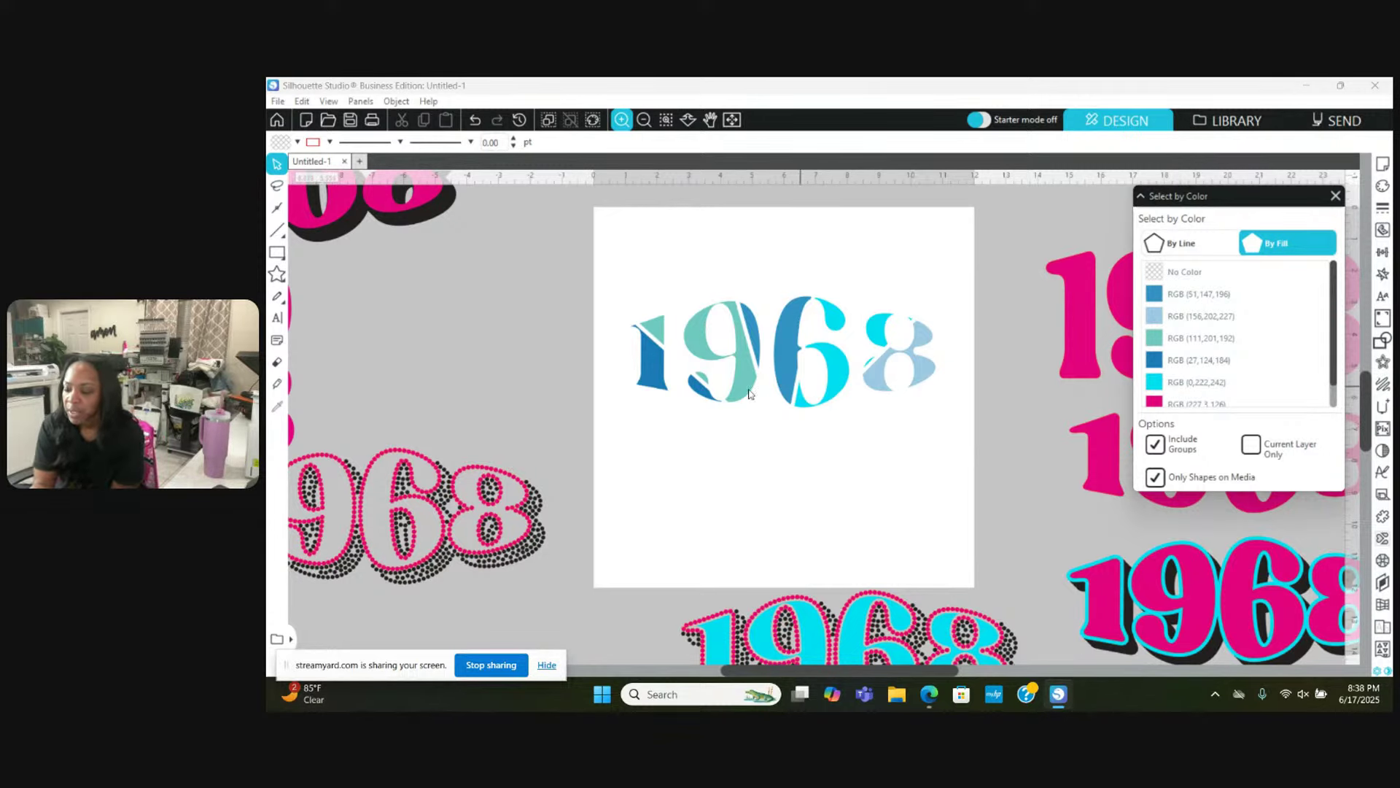
click(1150, 295)
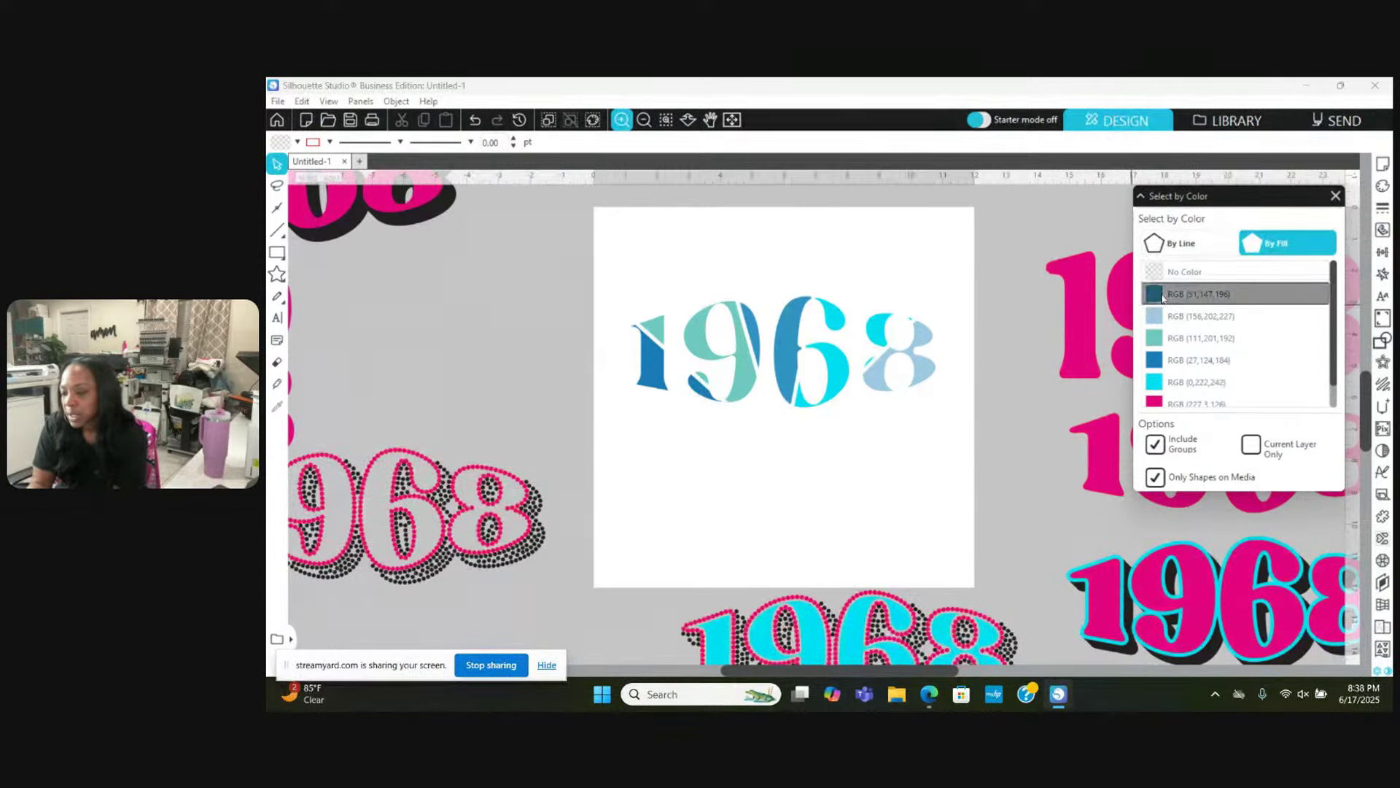
right_click(960, 241)
click(1020, 523)
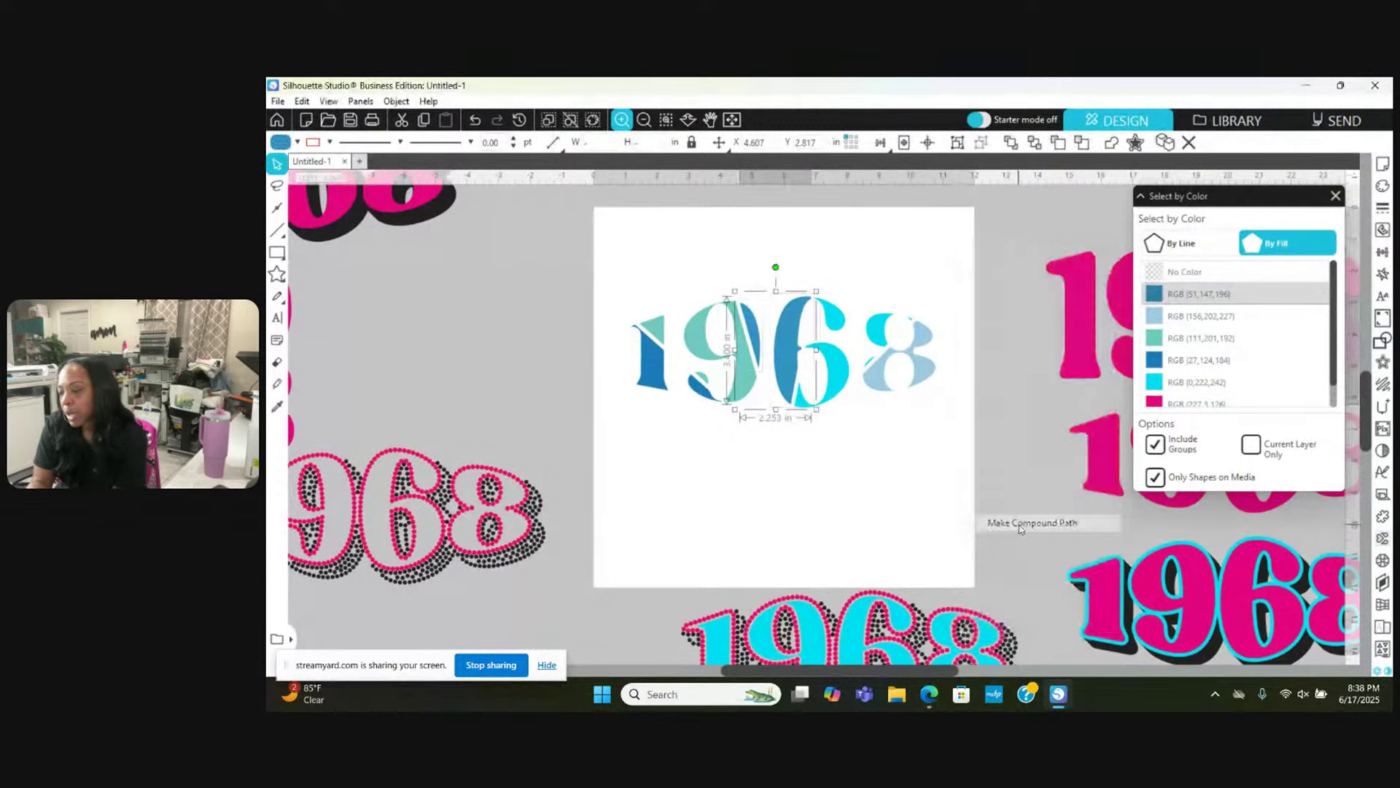
Step: Join the teal pieces, then the dark-blue pieces, into their own compound paths
click(1207, 315)
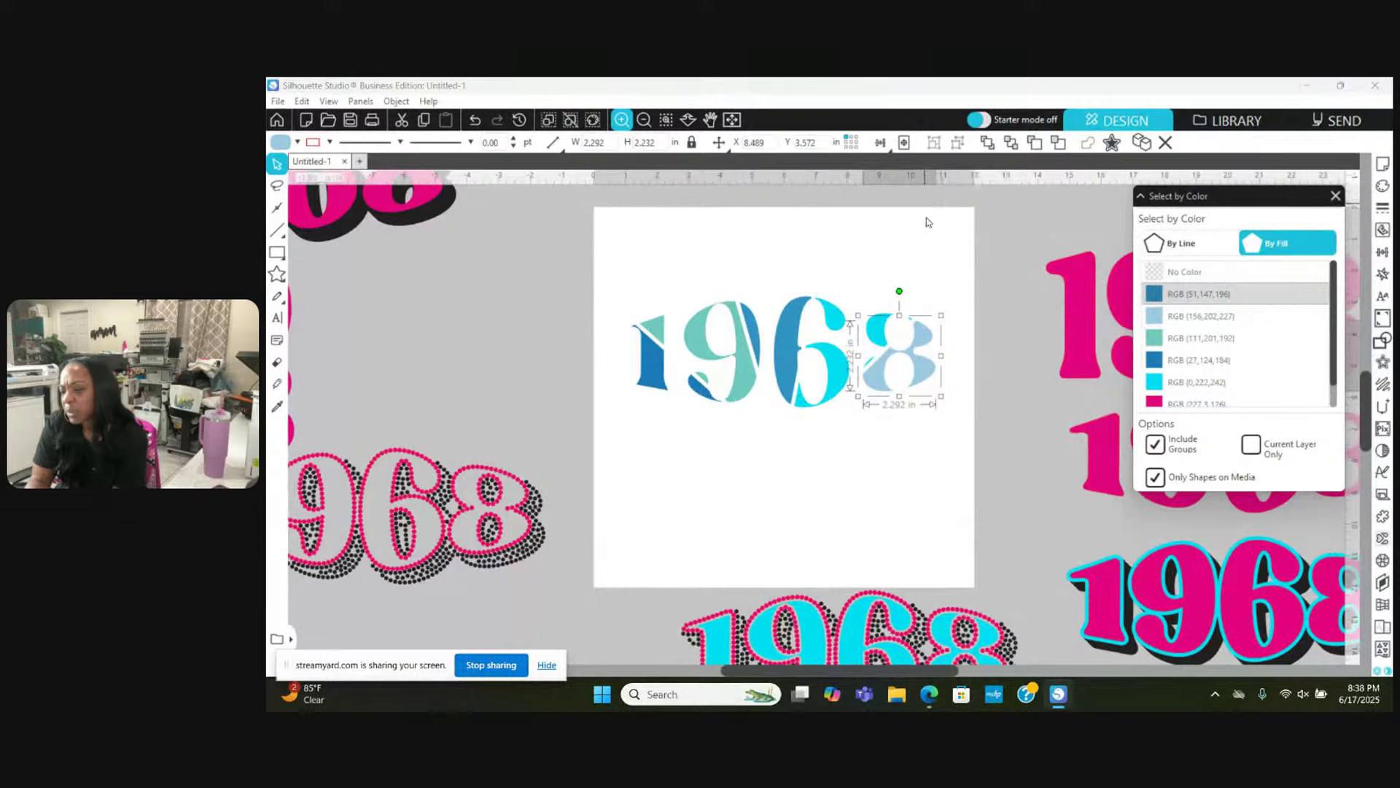
right_click(938, 257)
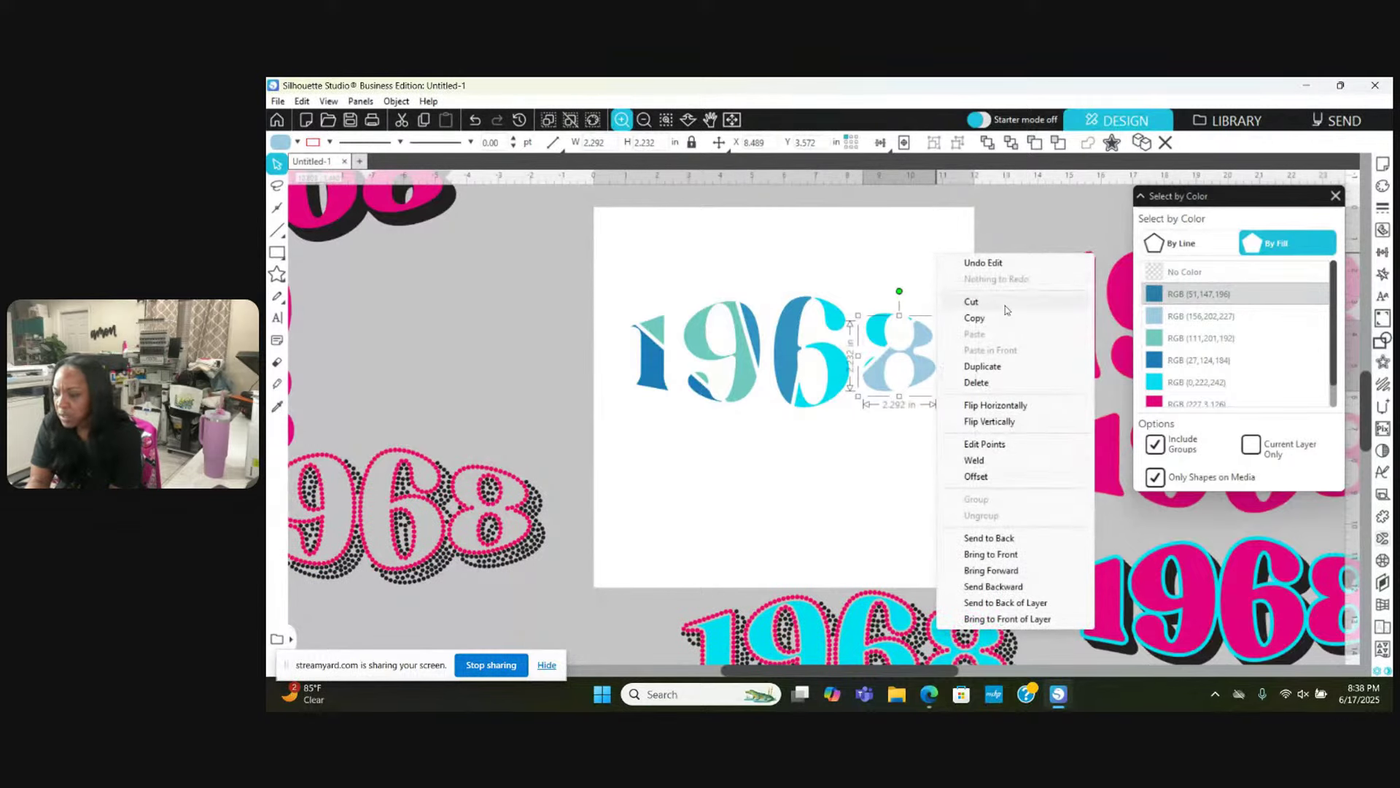
click(903, 242)
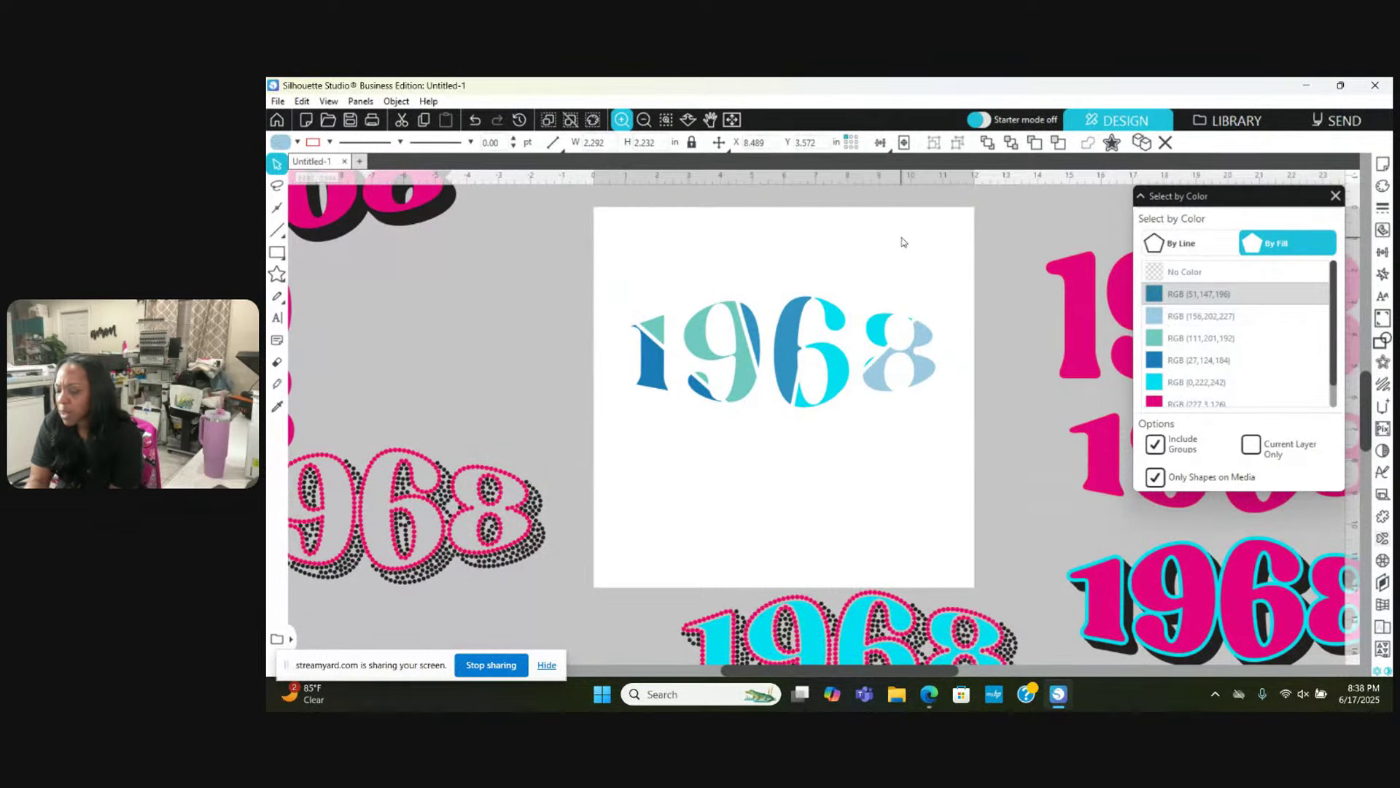
click(1196, 316)
click(1171, 341)
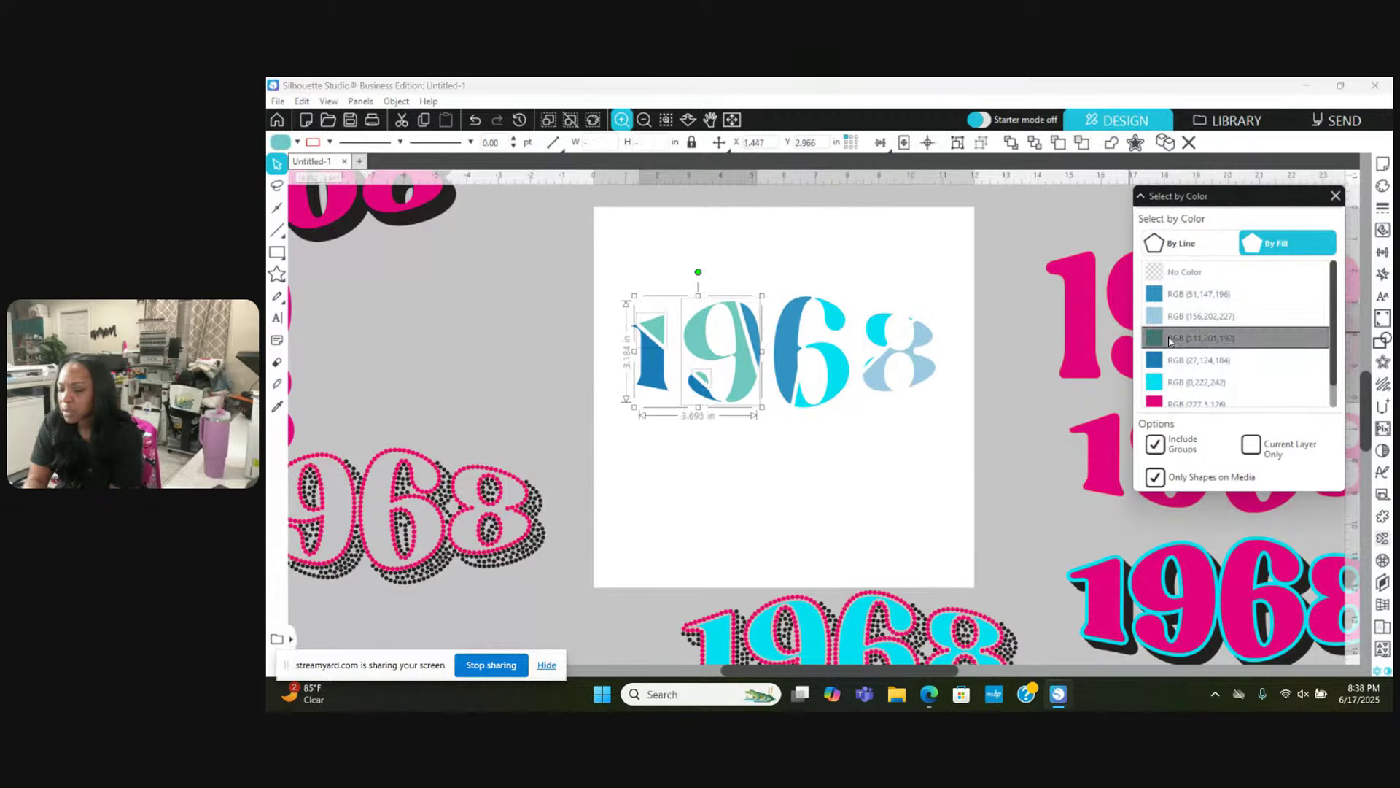
right_click(967, 256)
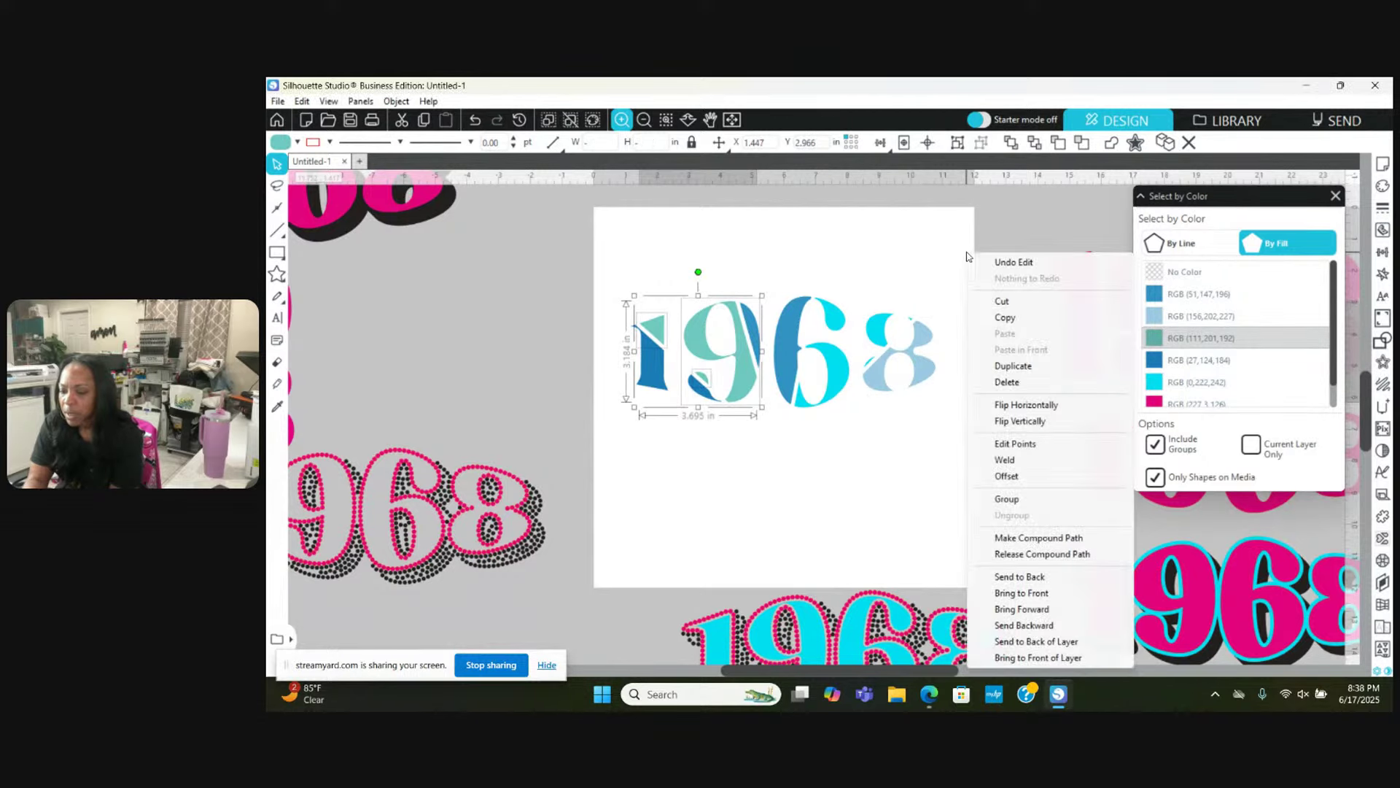
click(1034, 538)
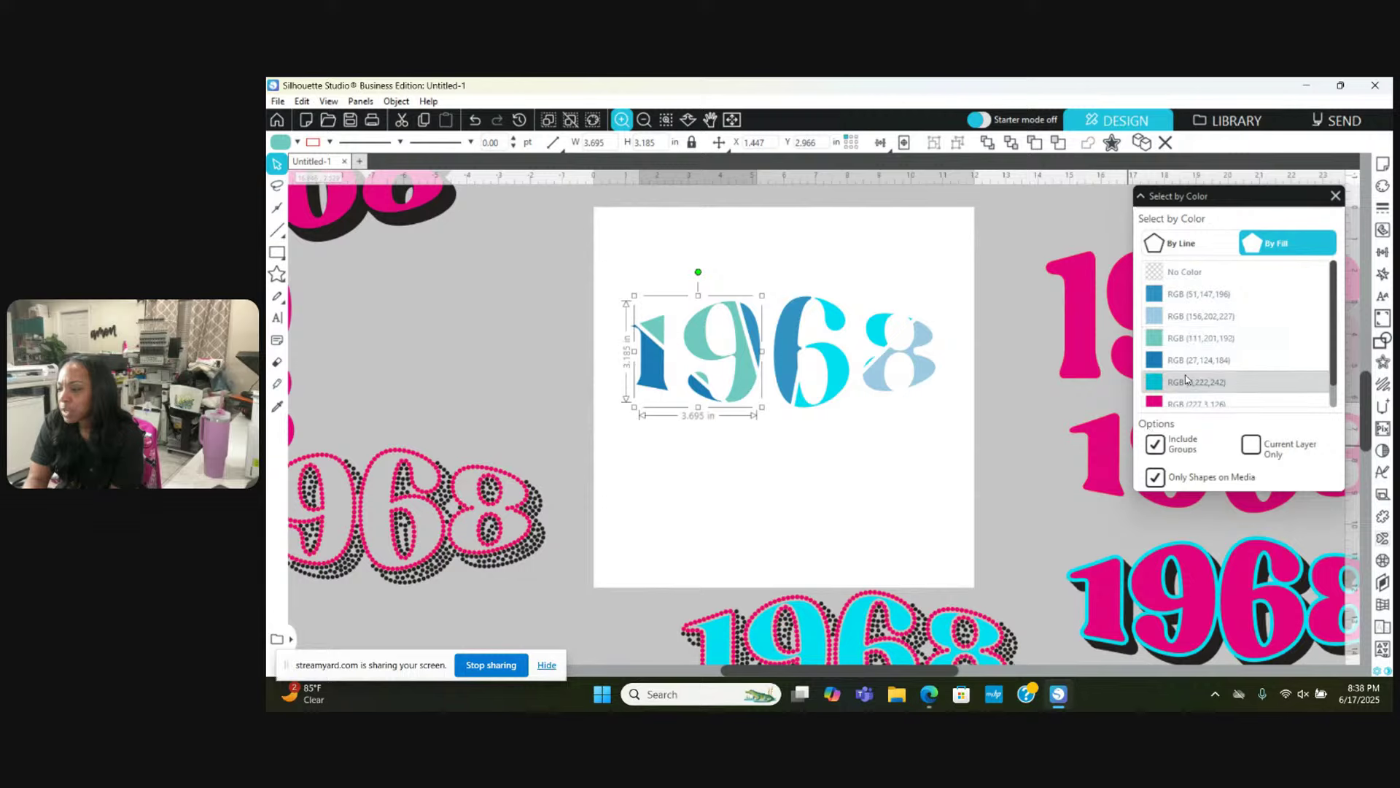
click(1196, 359)
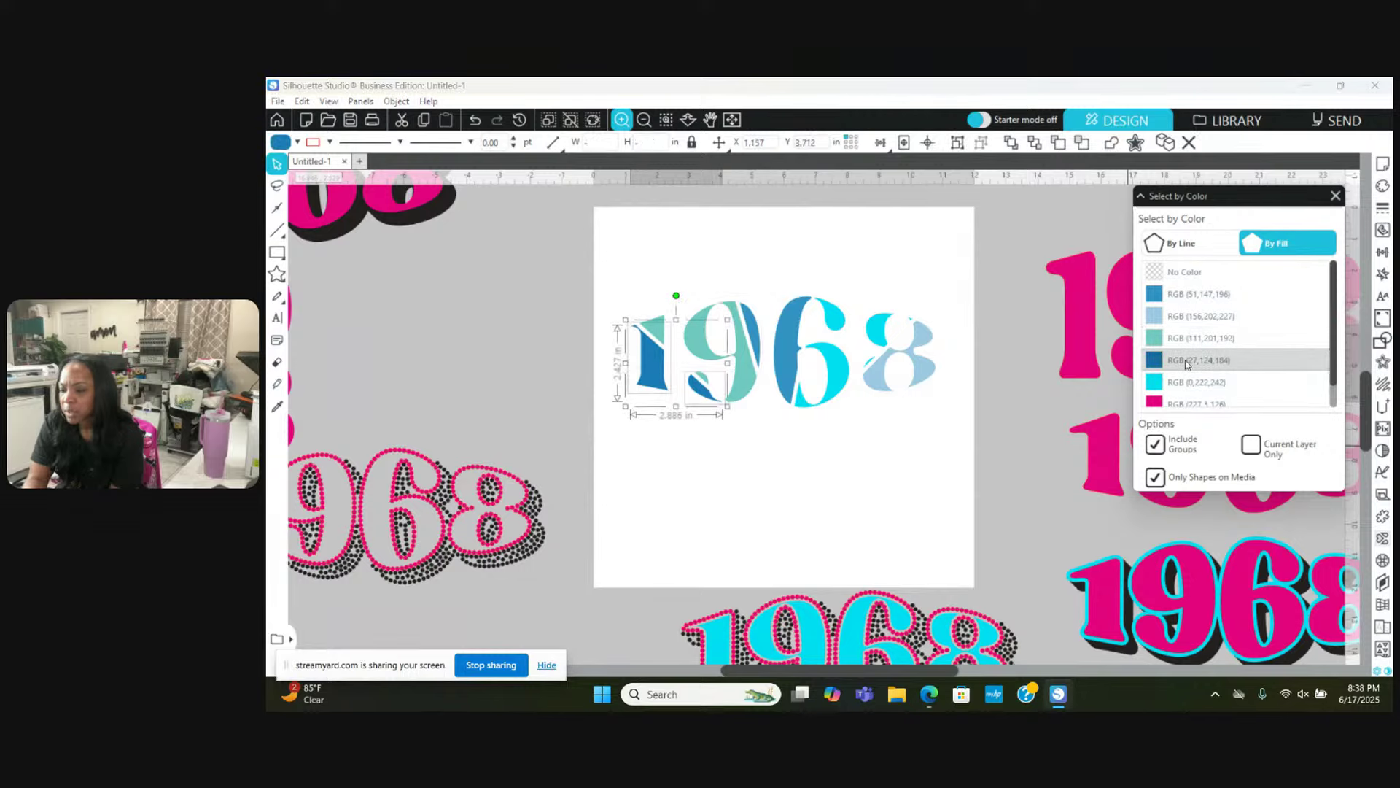
right_click(975, 420)
click(1006, 563)
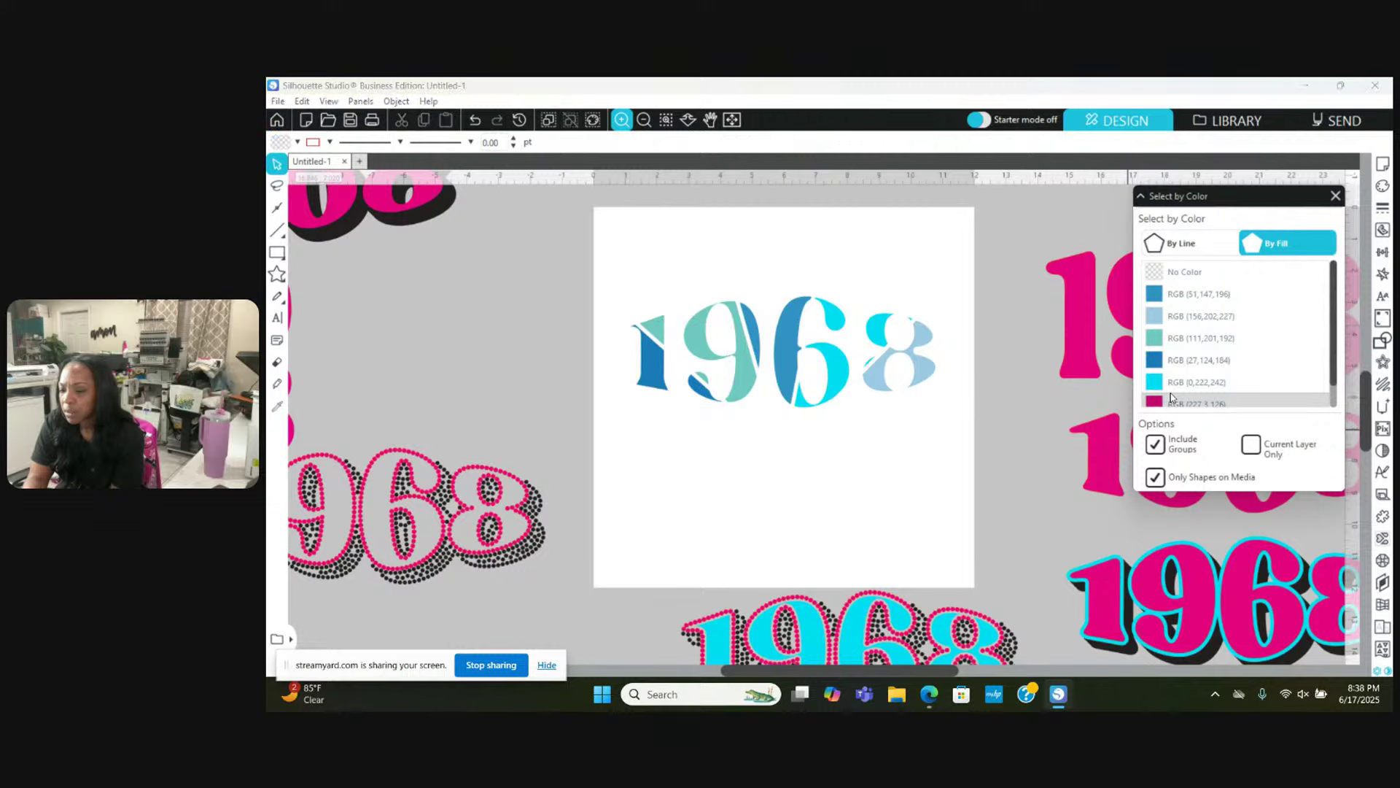
Step: Join the cyan pieces of the 6 and 8 into one compound path
scroll(1172, 380, down, 2)
scroll(1175, 371, up, 2)
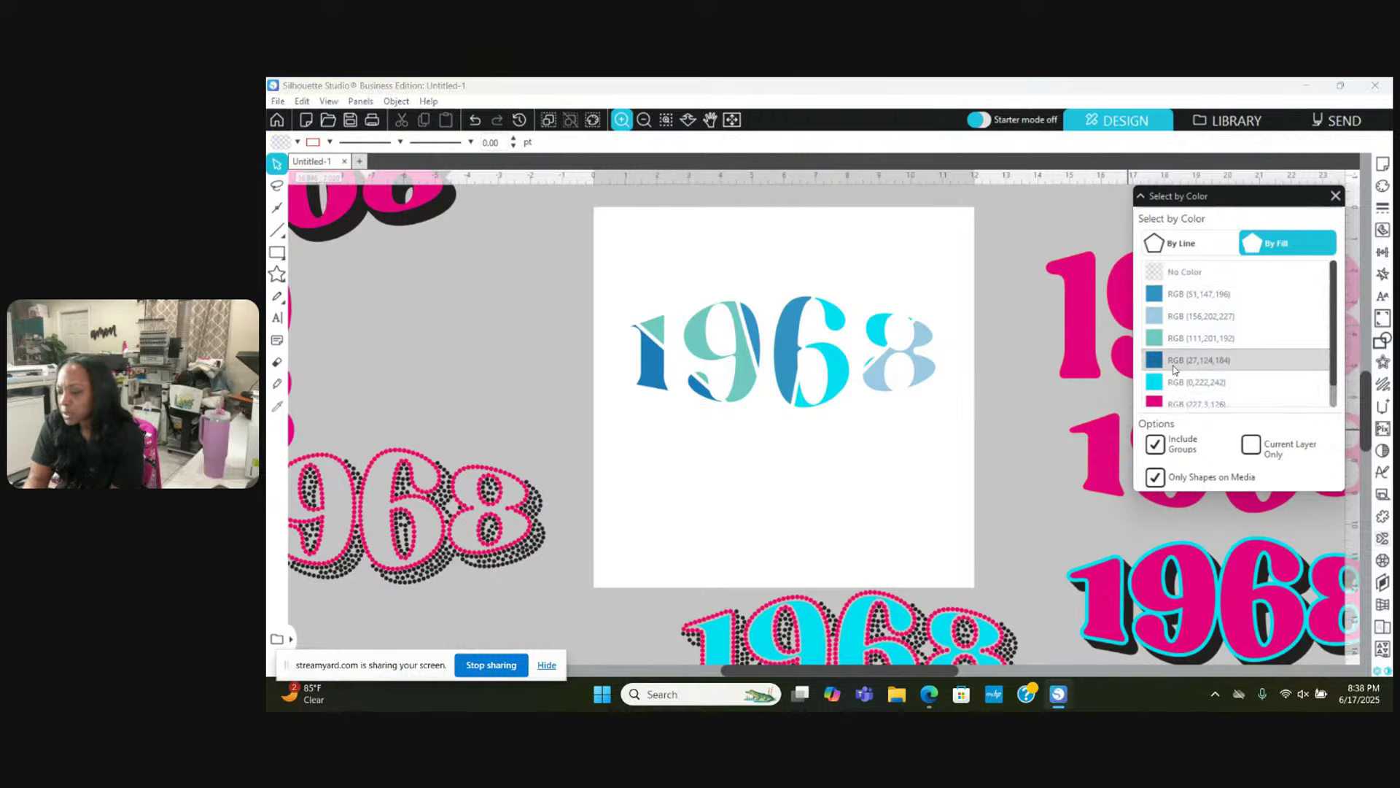
click(1176, 294)
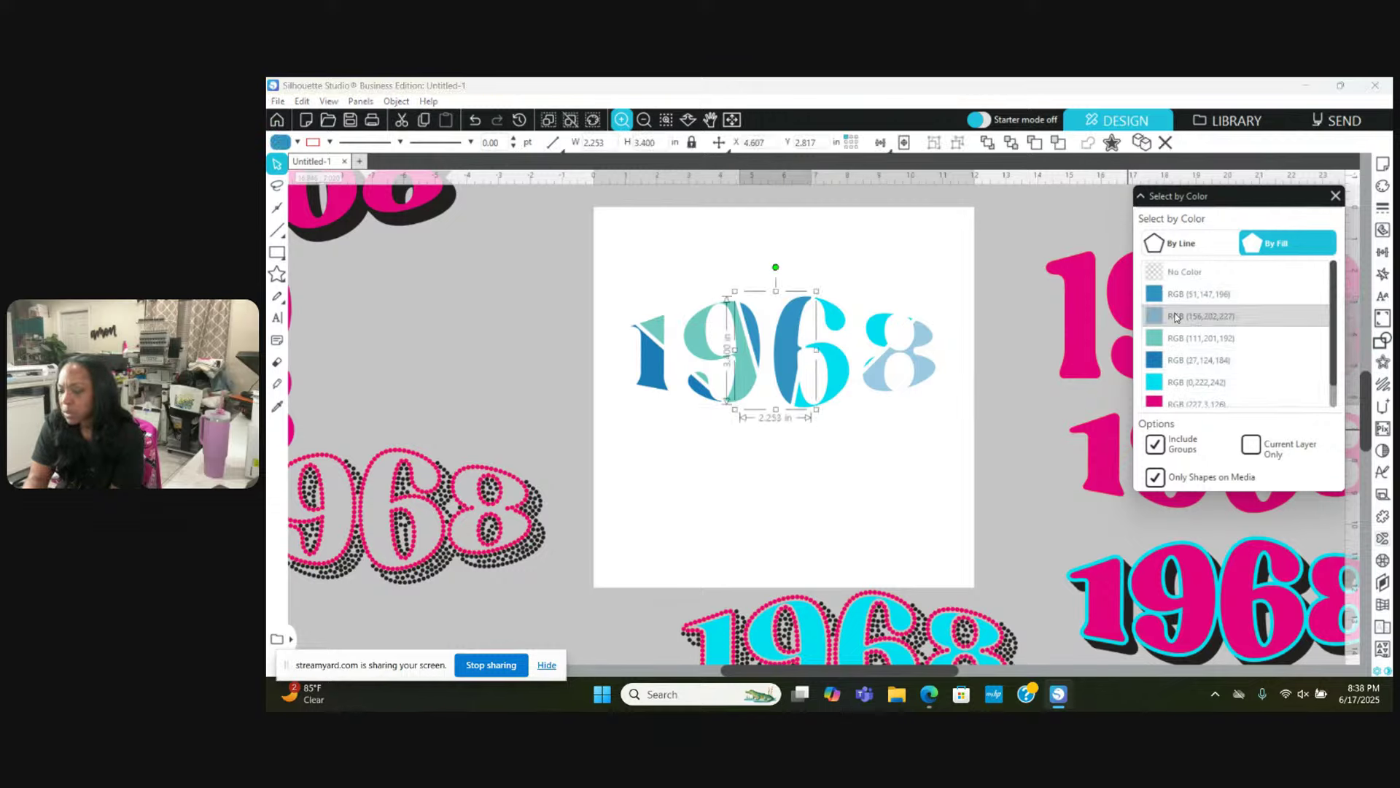
click(1175, 316)
click(1176, 338)
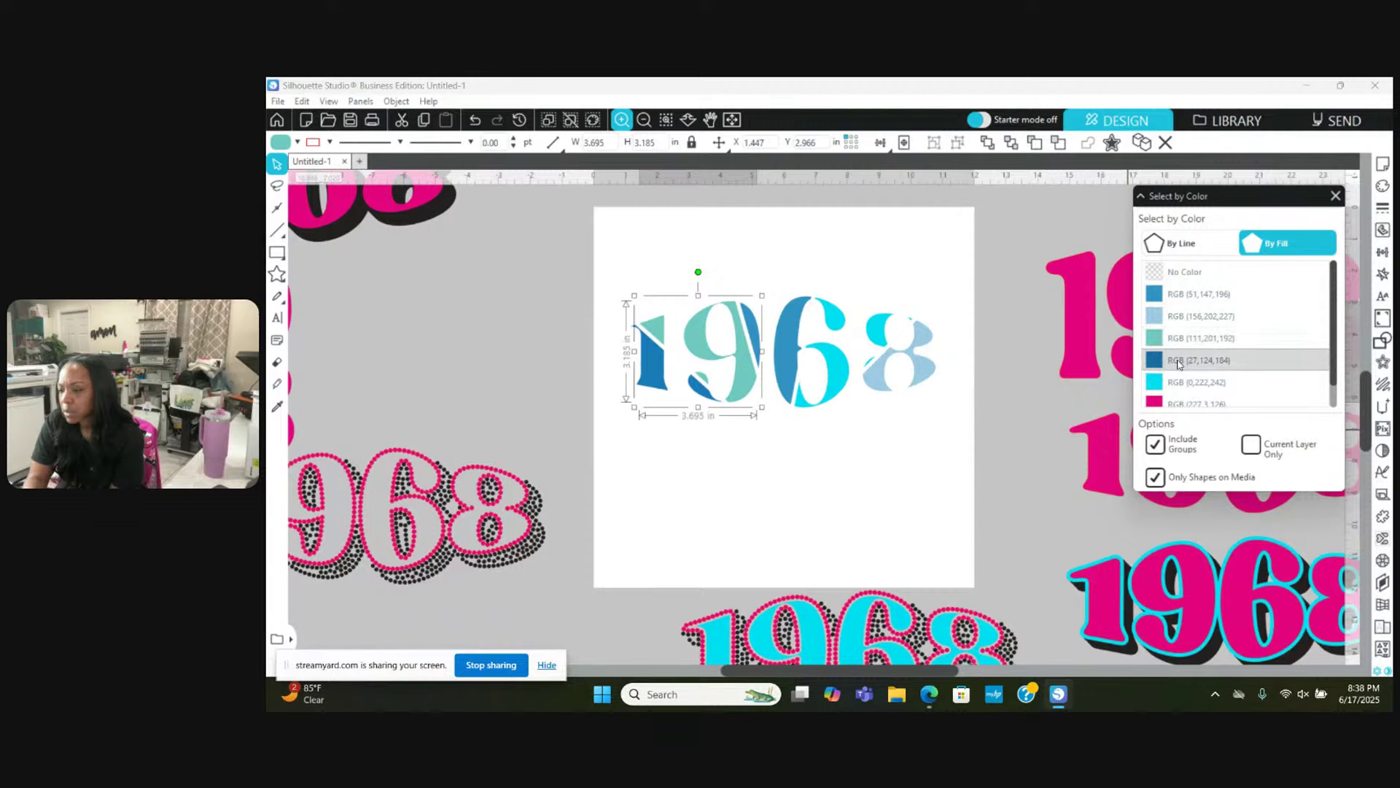
click(1178, 361)
click(1176, 382)
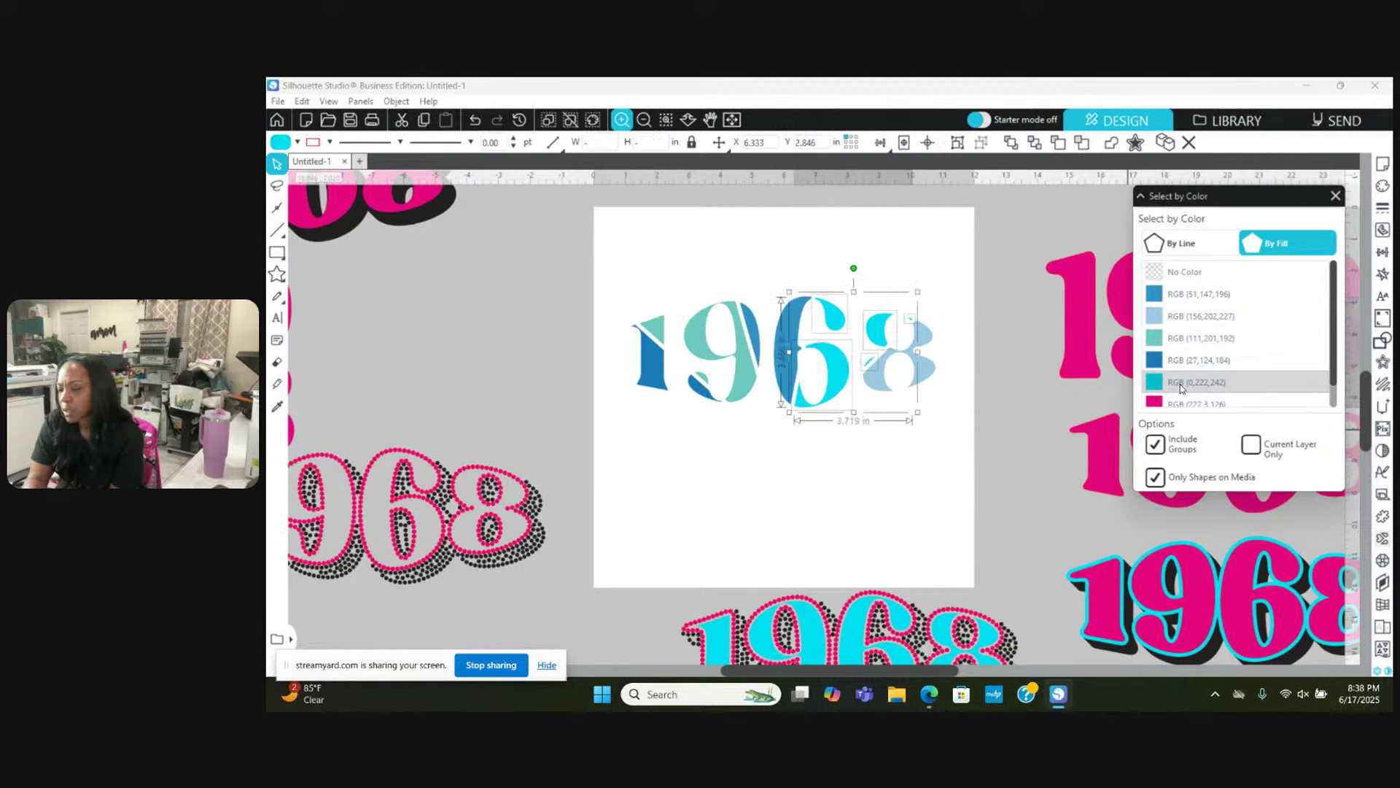
right_click(963, 270)
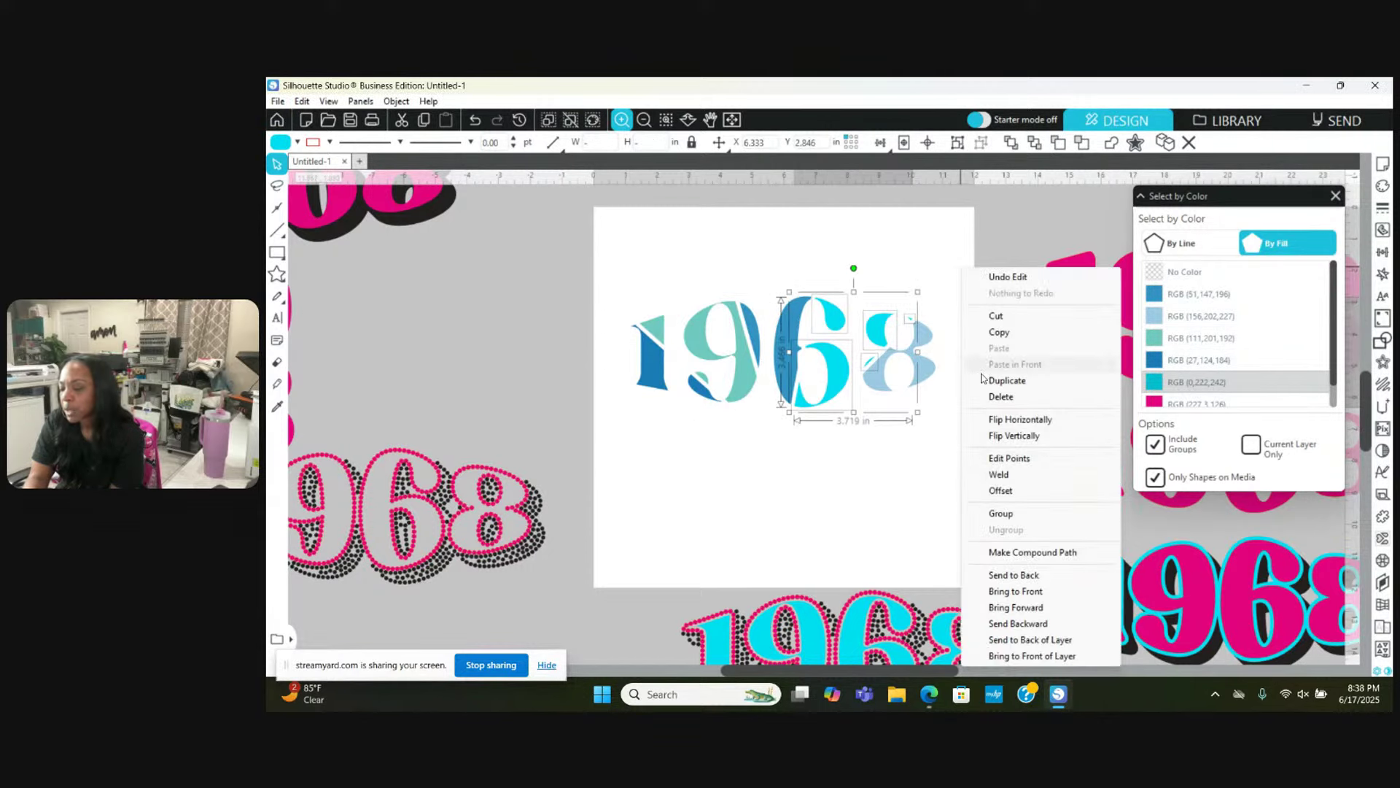
click(1002, 553)
click(966, 415)
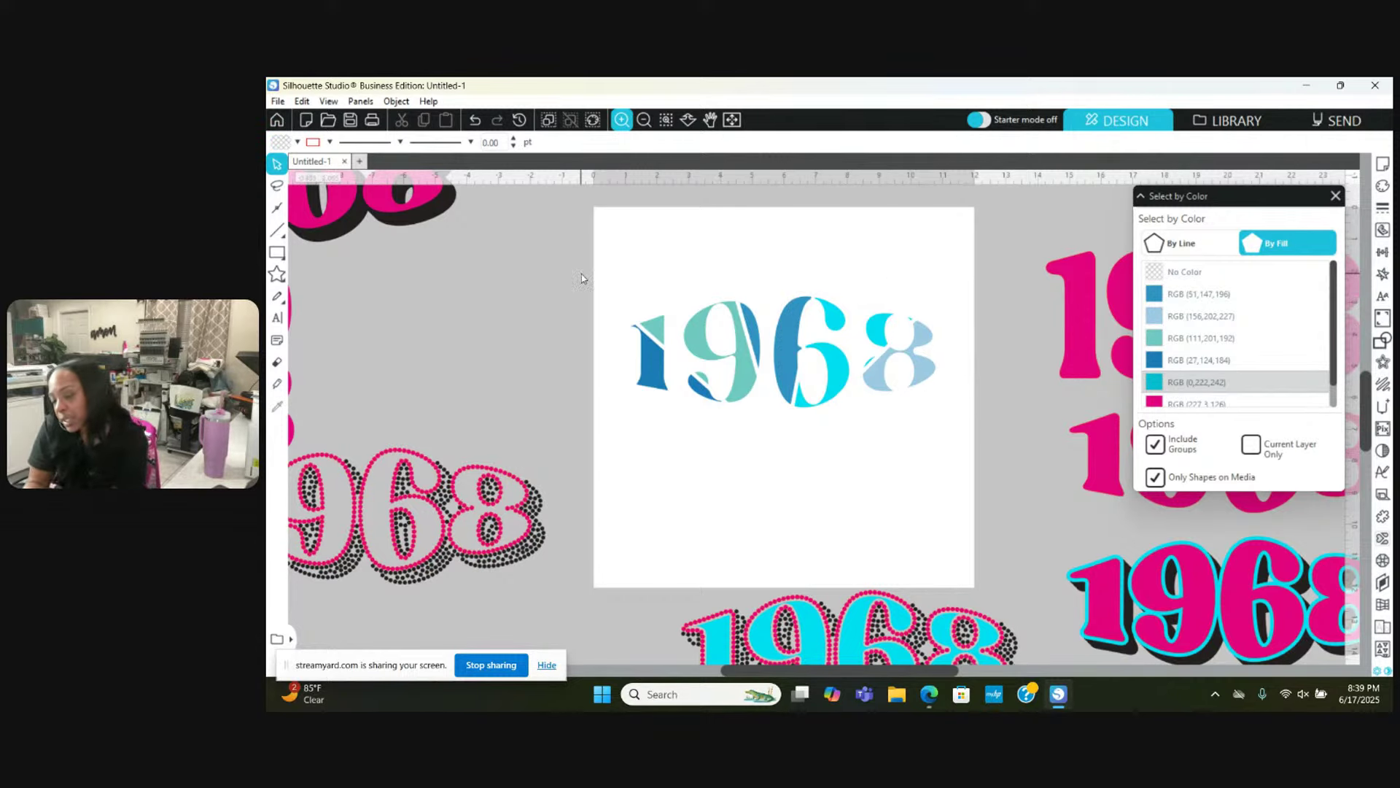
Step: Apply a 10ss rhinestone fill to the whole sliced 1968, giving 661 stones in its colours
drag(582, 274, 949, 426)
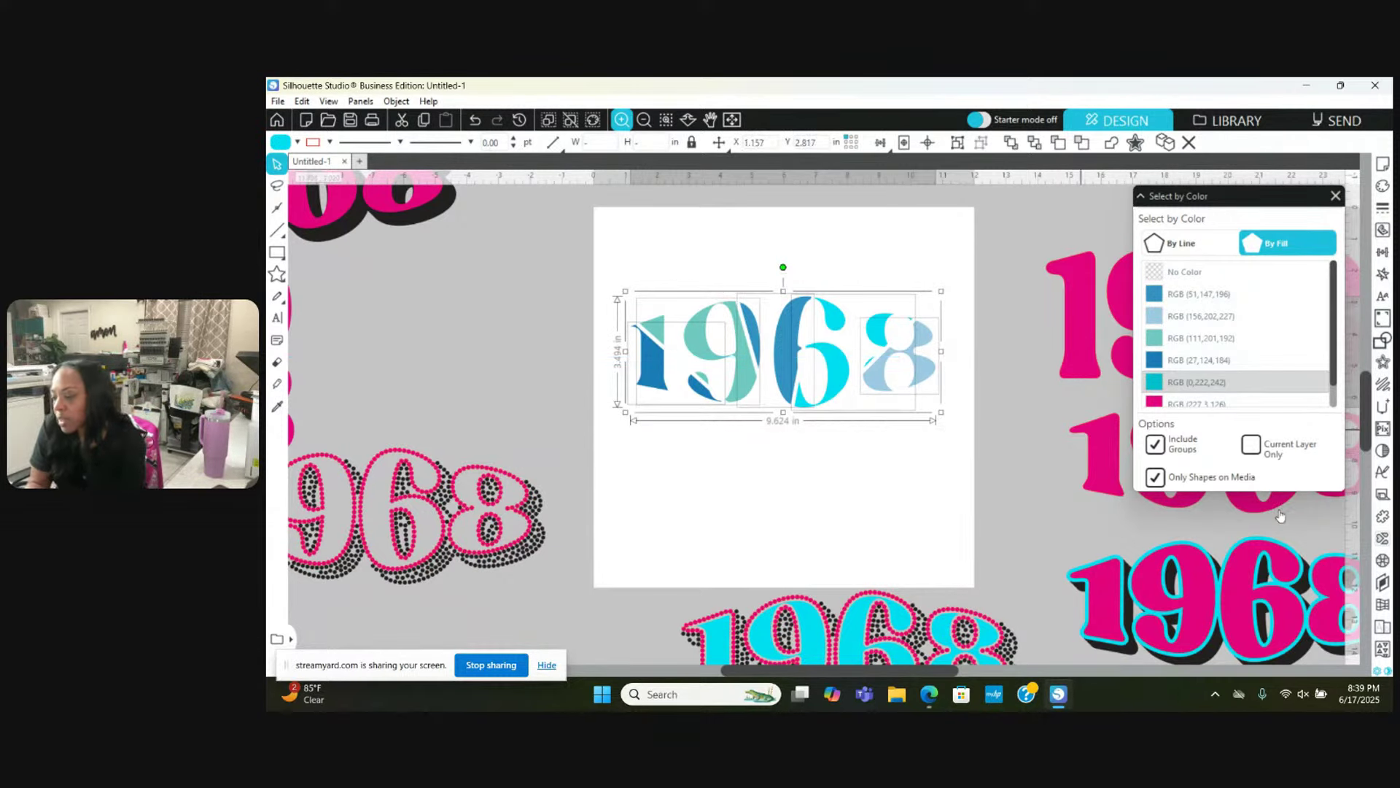
click(1382, 559)
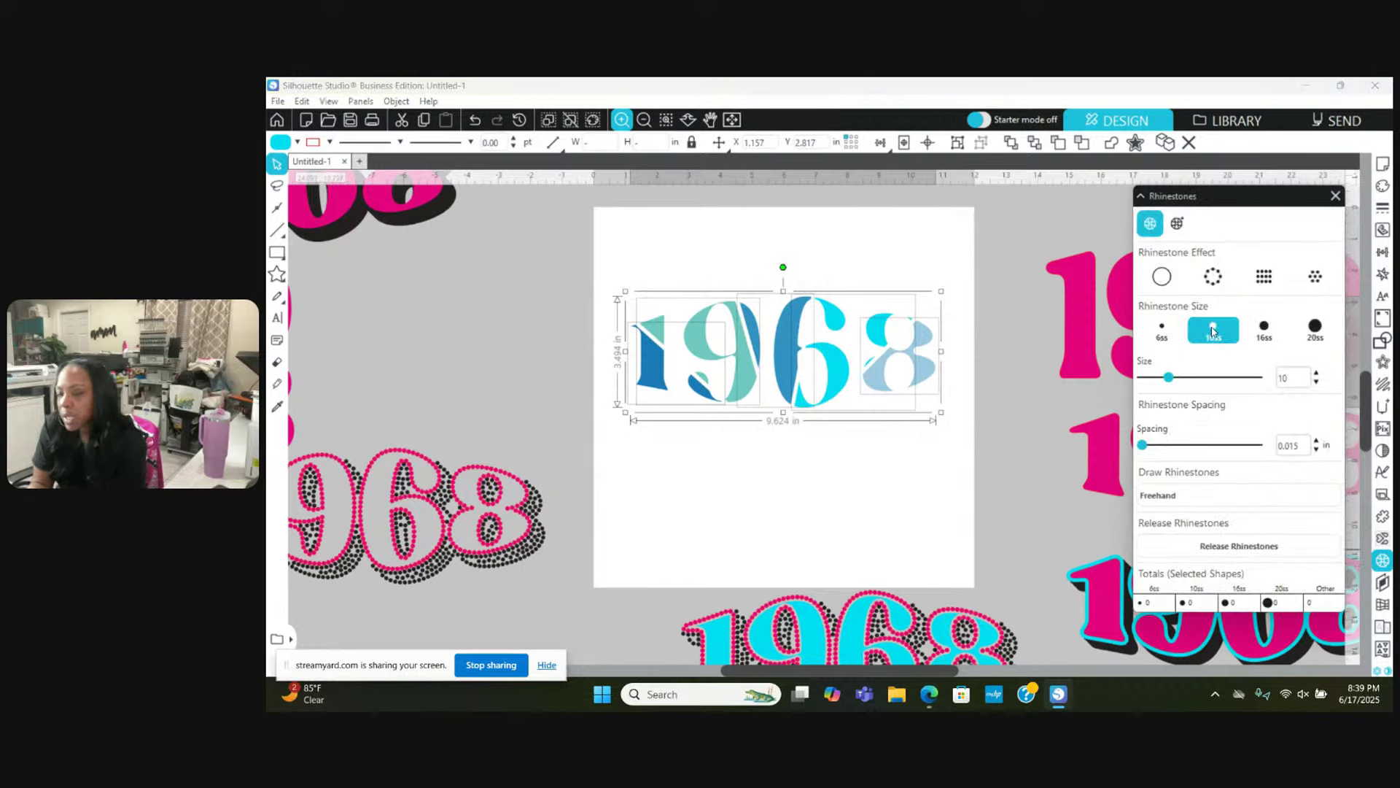
click(1322, 277)
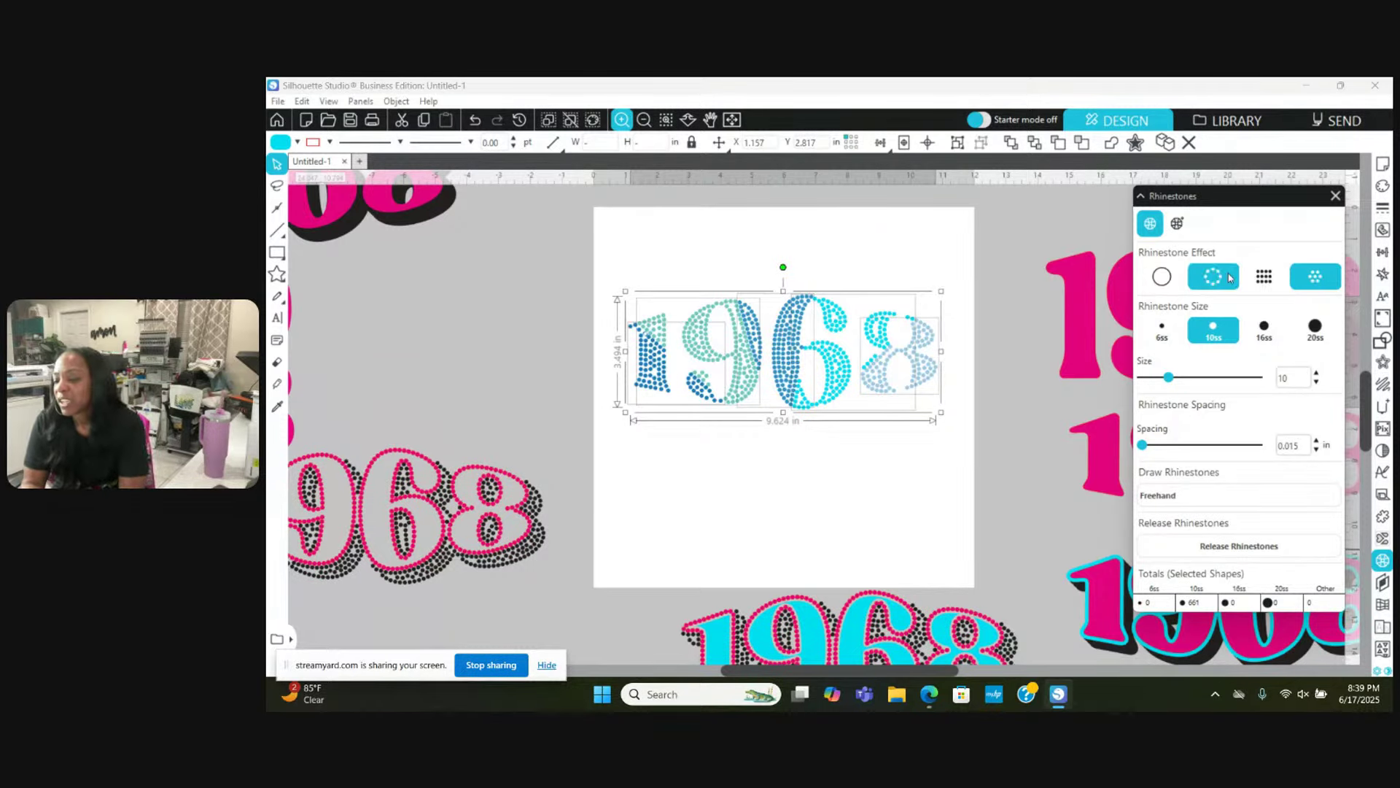
click(622, 121)
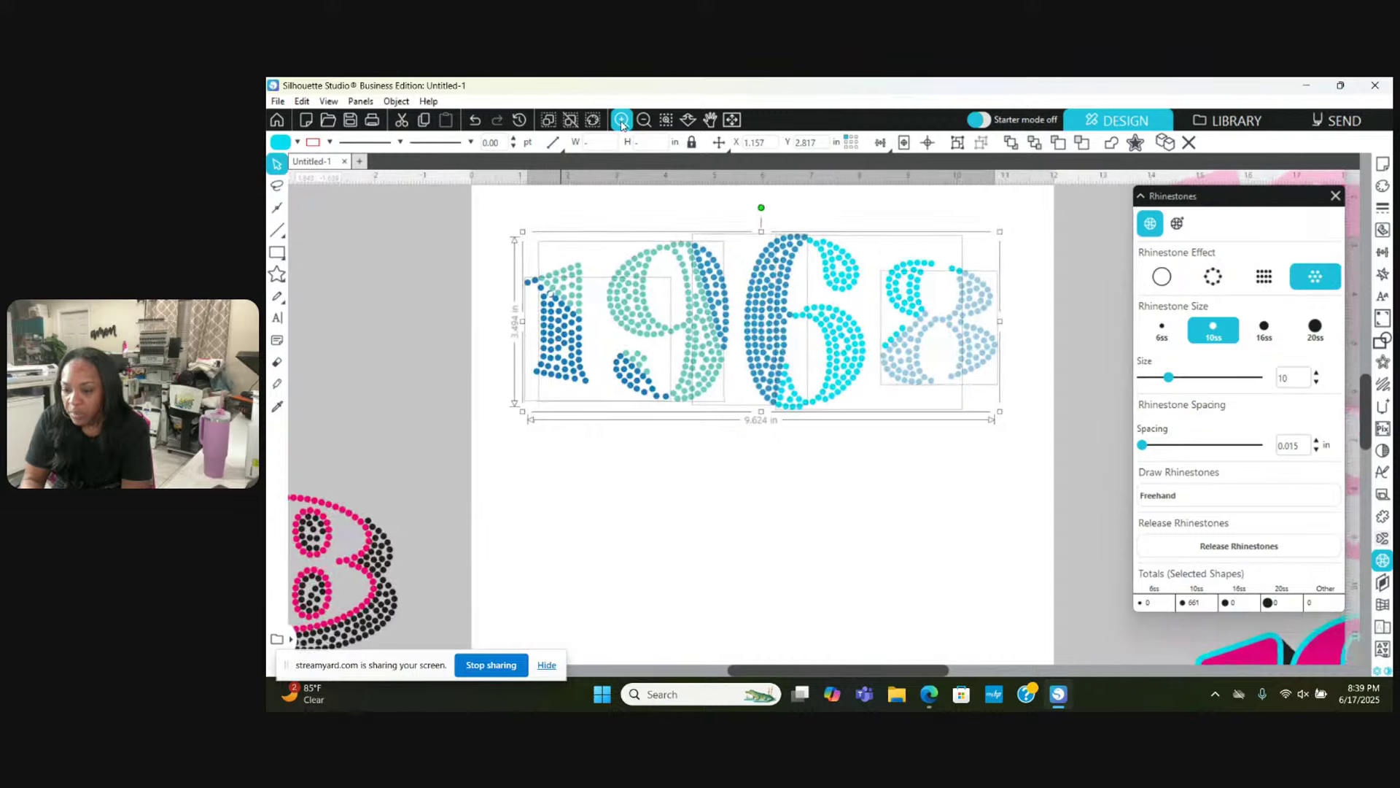
click(621, 120)
click(621, 120)
scroll(583, 378, up, 1)
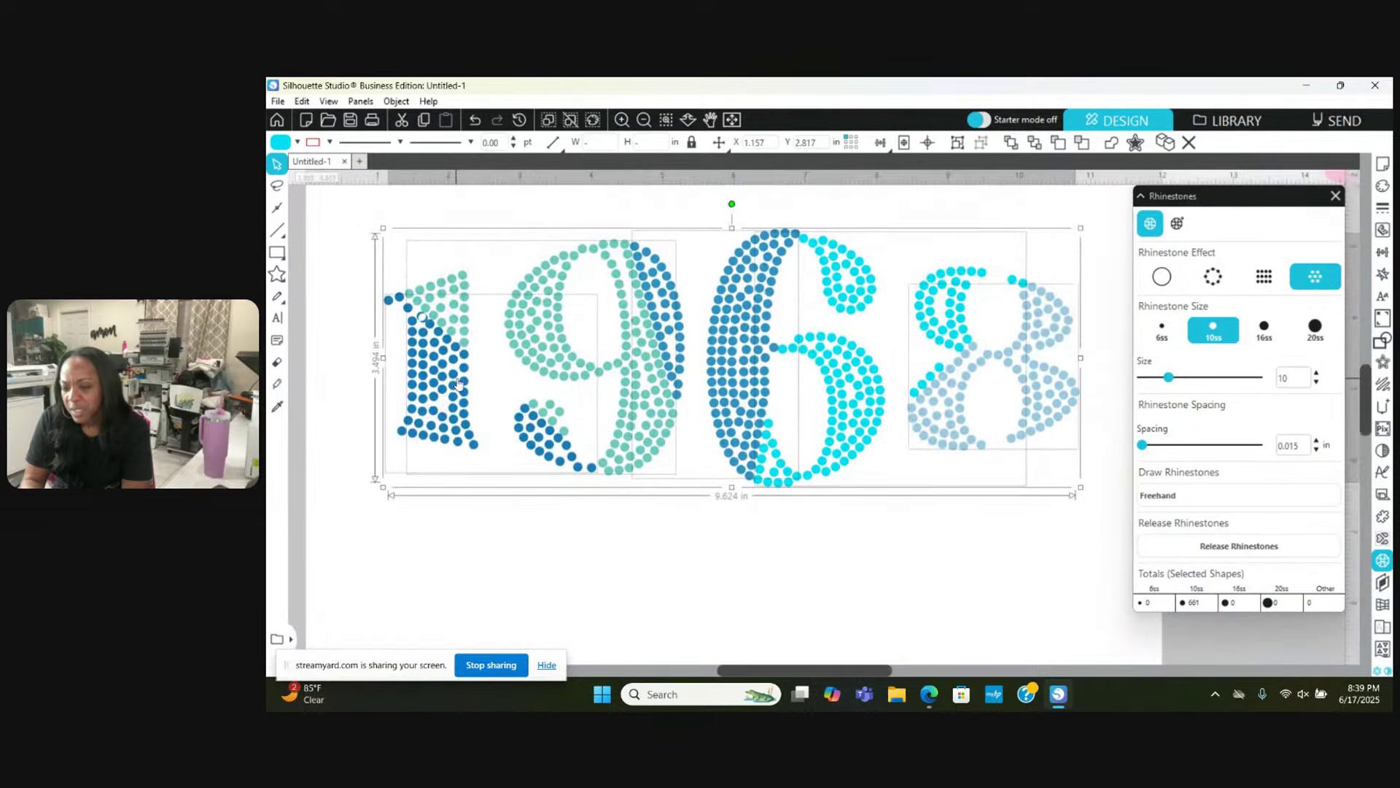
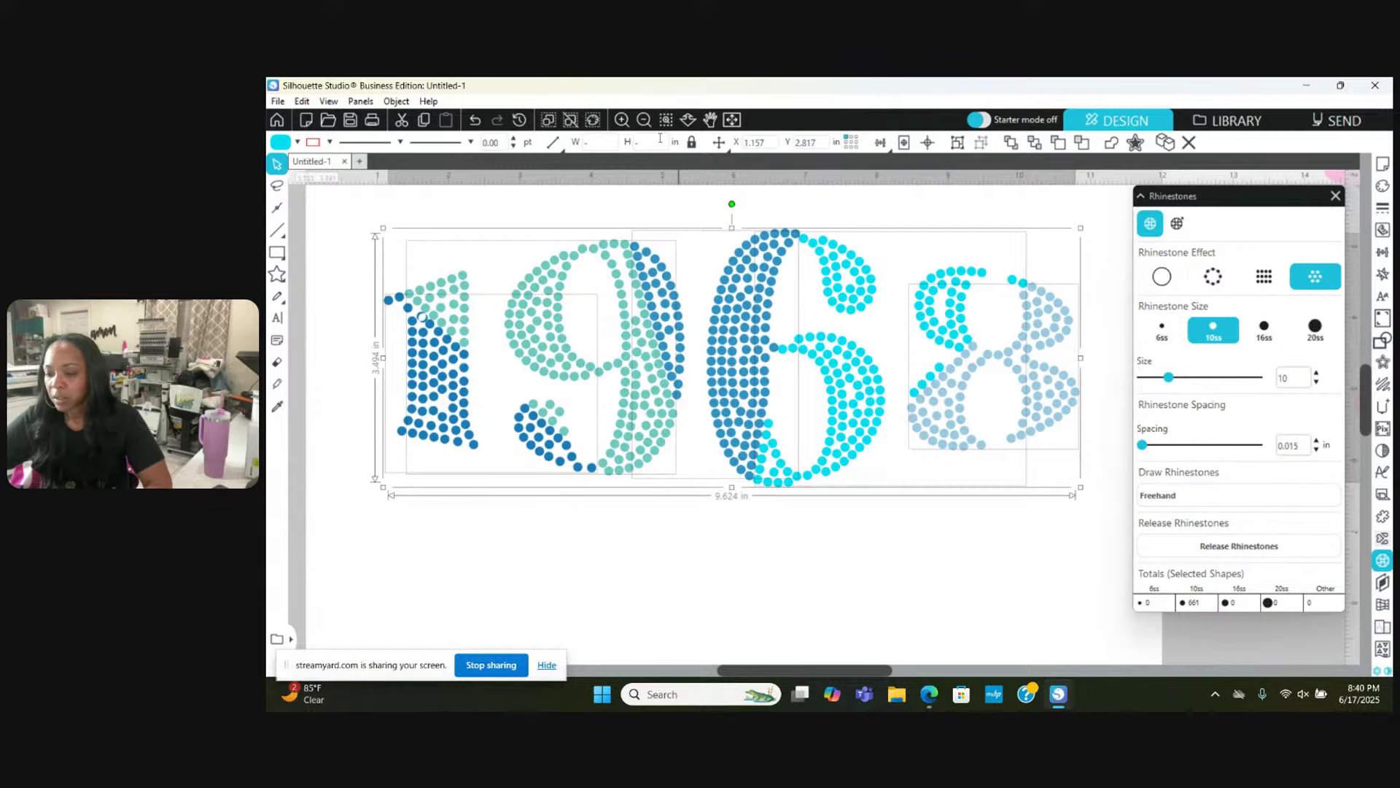
Step: Zoom out to reveal the surrounding 1968 designs and select the pink-and-black rhinestone 1968
click(643, 119)
click(643, 119)
click(644, 120)
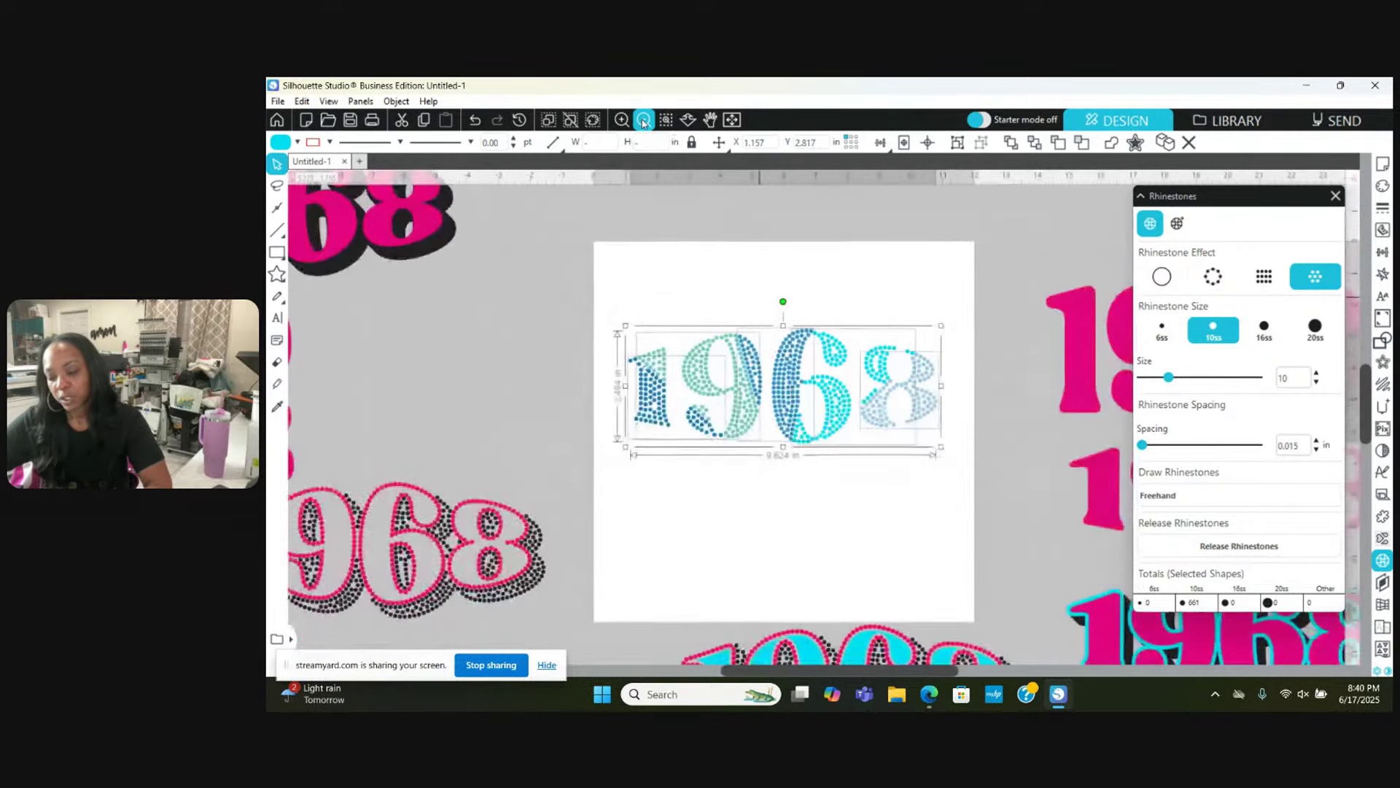
click(643, 119)
click(643, 120)
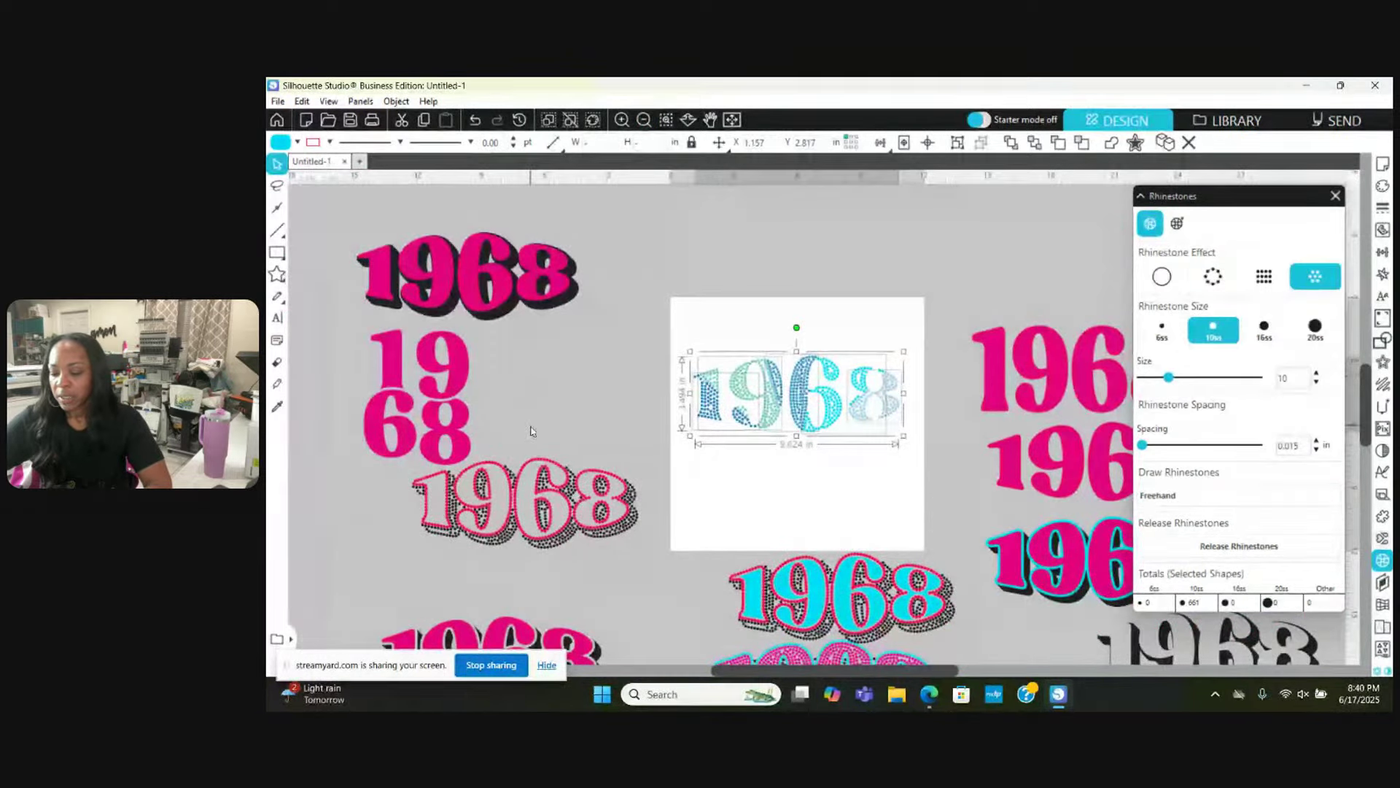
click(552, 526)
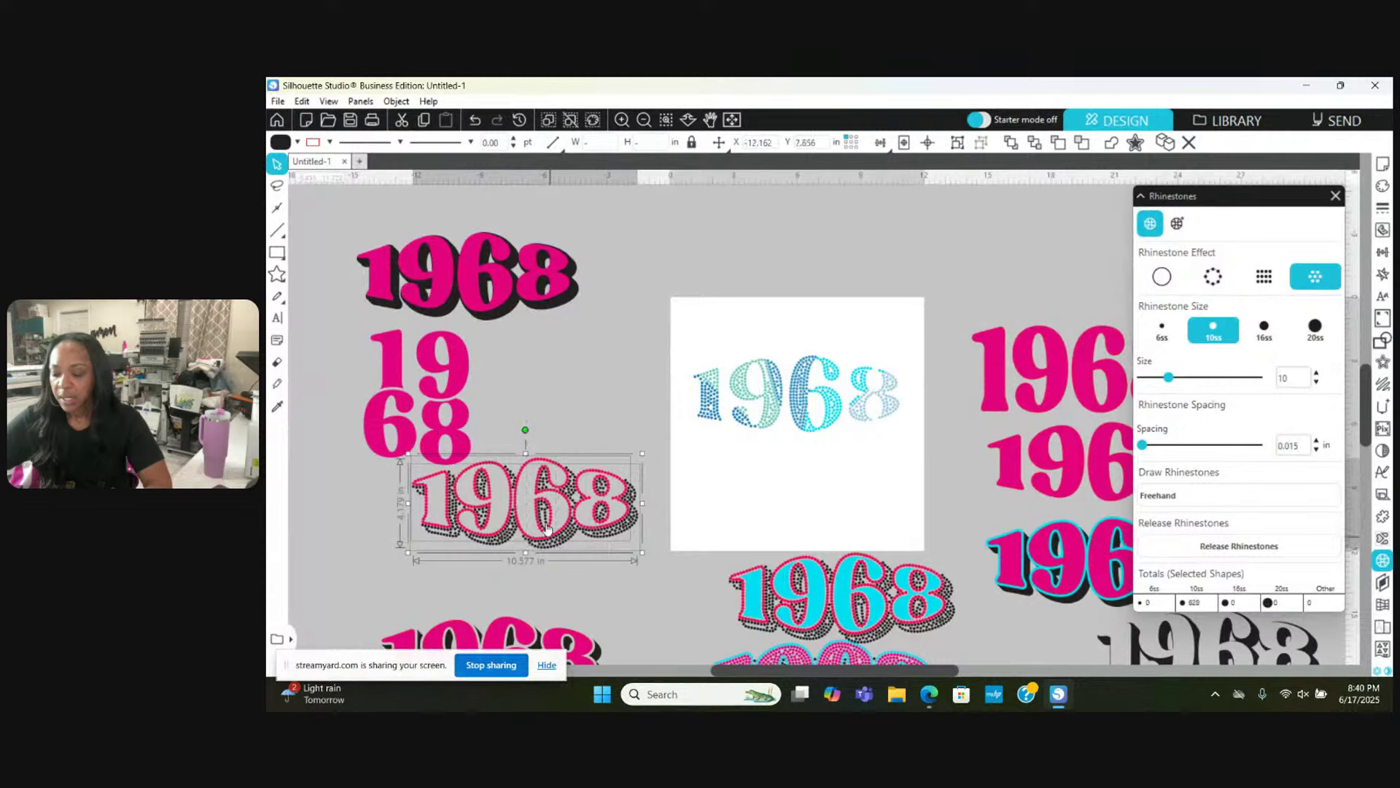
Step: Place the pink-and-black rhinestone 1968 over the blue design and zoom in to check the fit
drag(539, 534, 814, 430)
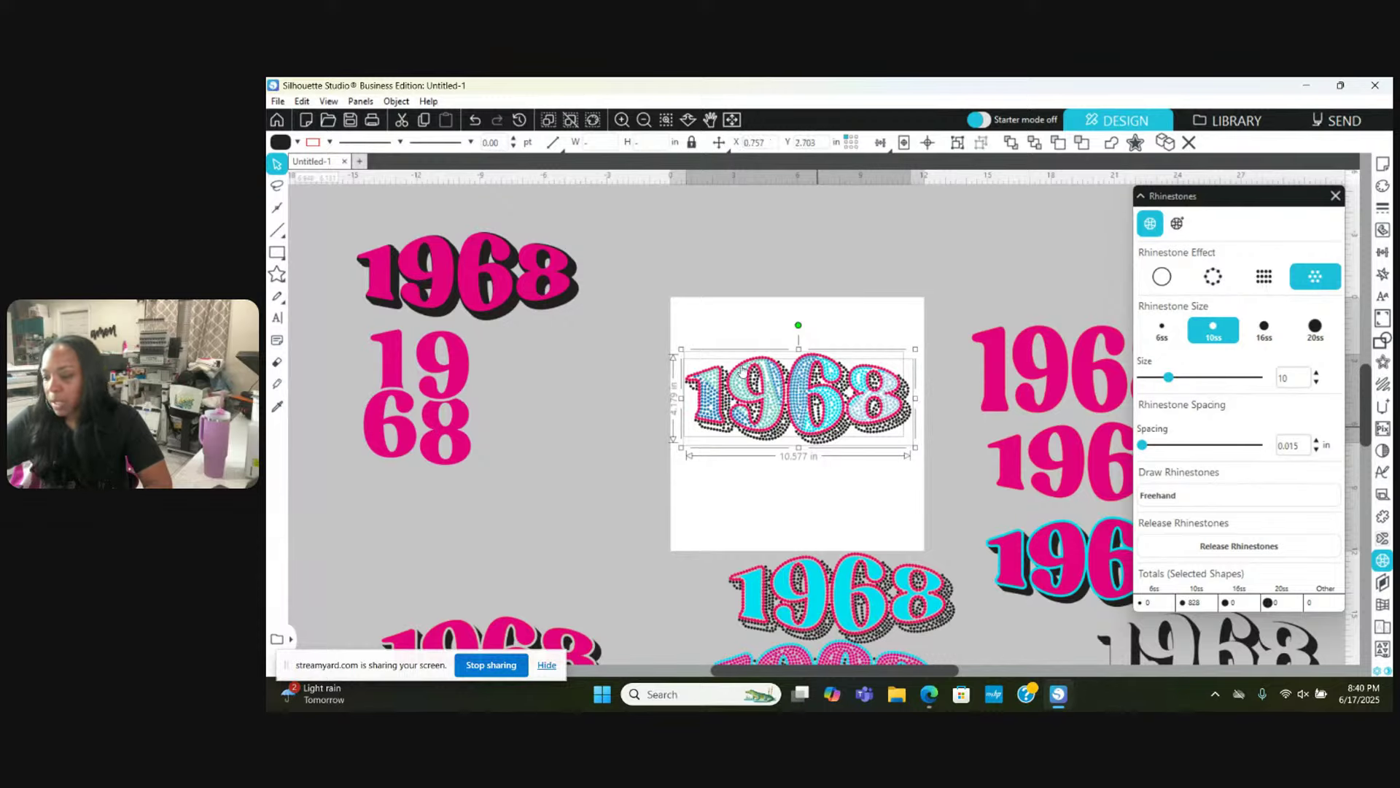
click(622, 120)
click(622, 120)
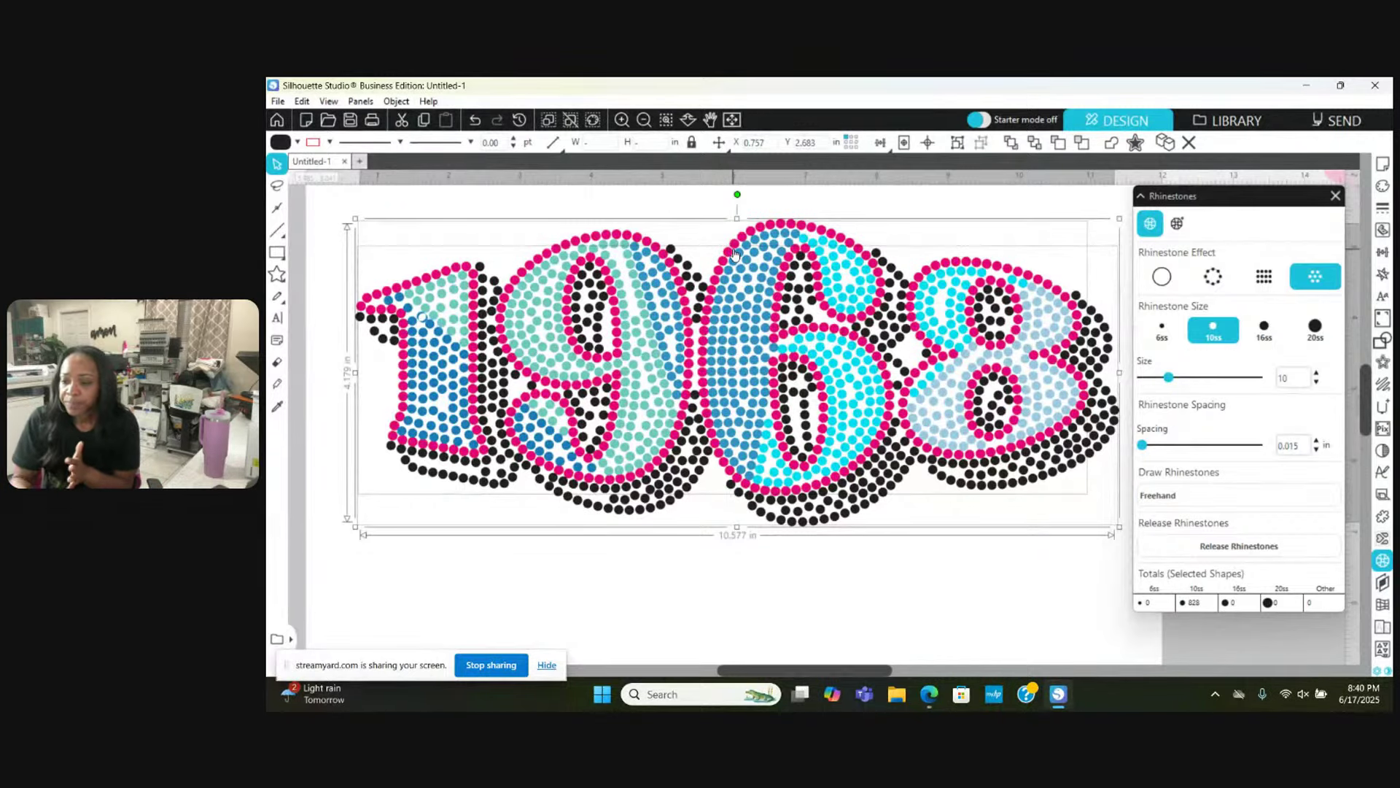
Step: Zoom back out to the whole page and deselect the combined design
click(647, 123)
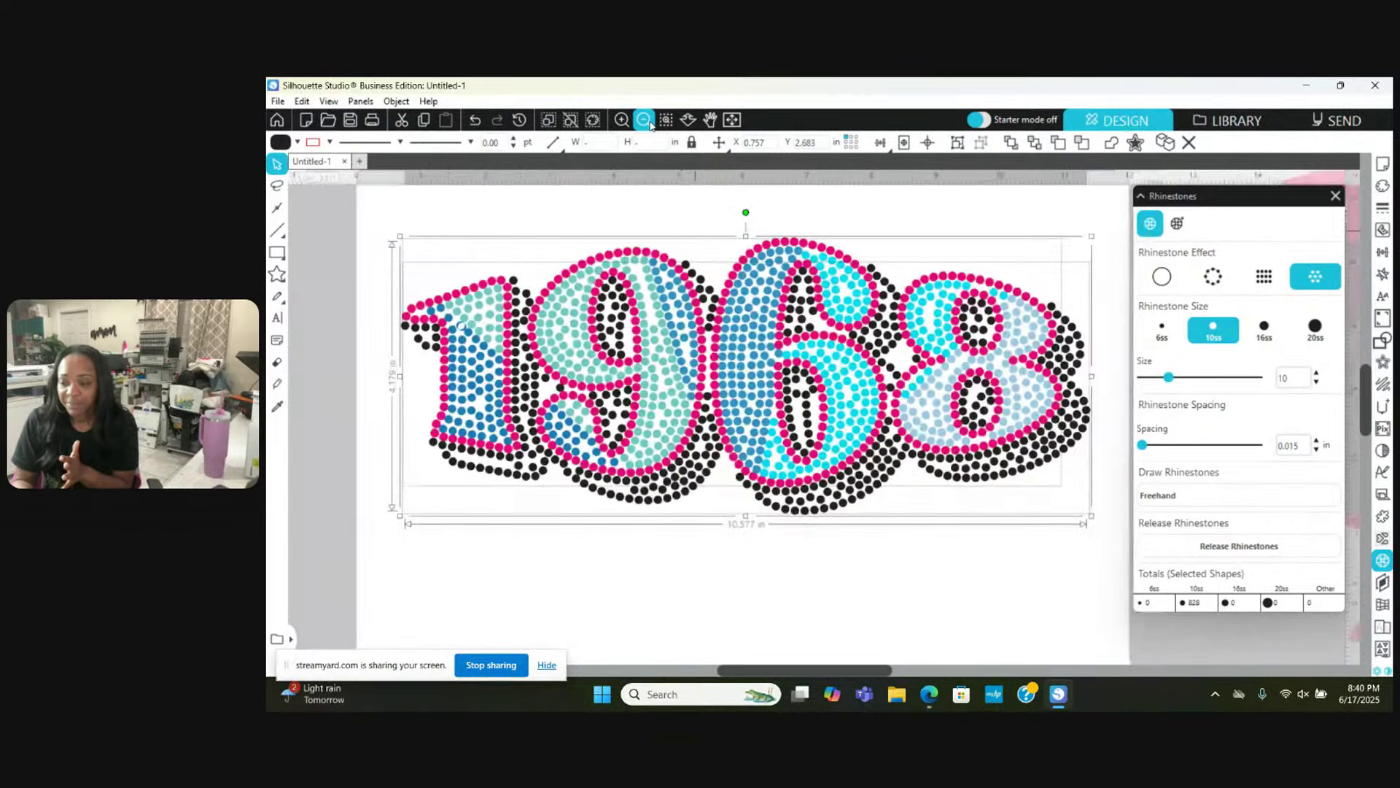
click(644, 119)
click(643, 120)
click(644, 120)
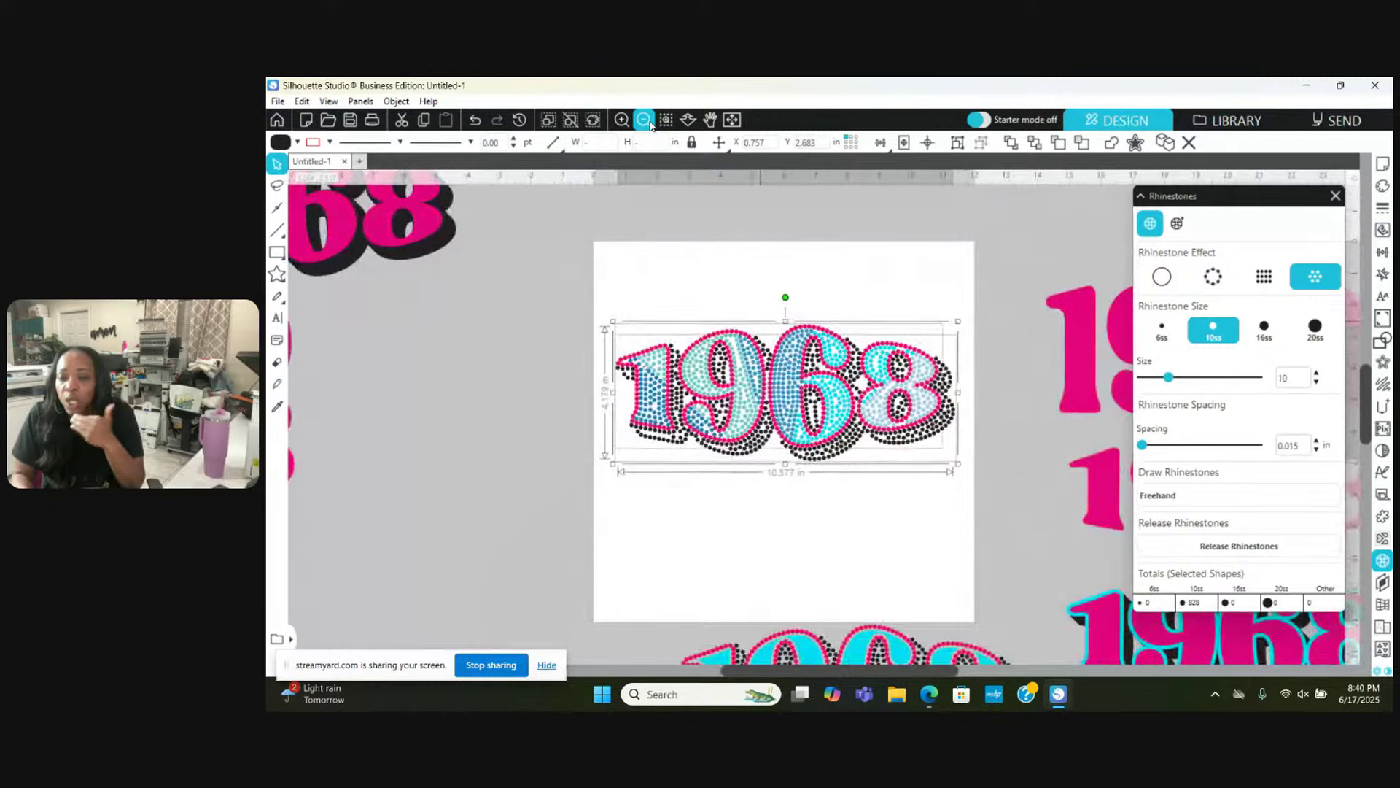
click(644, 120)
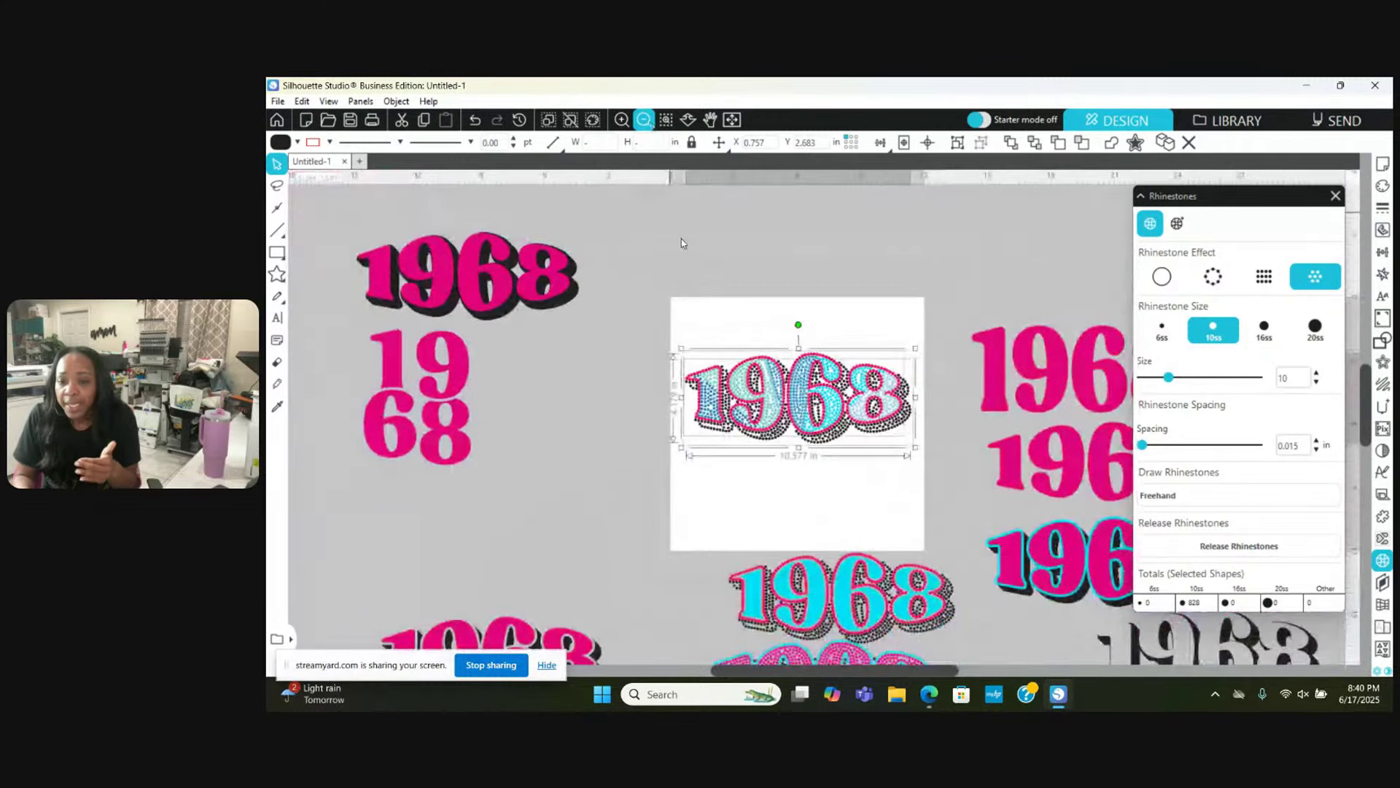
click(699, 319)
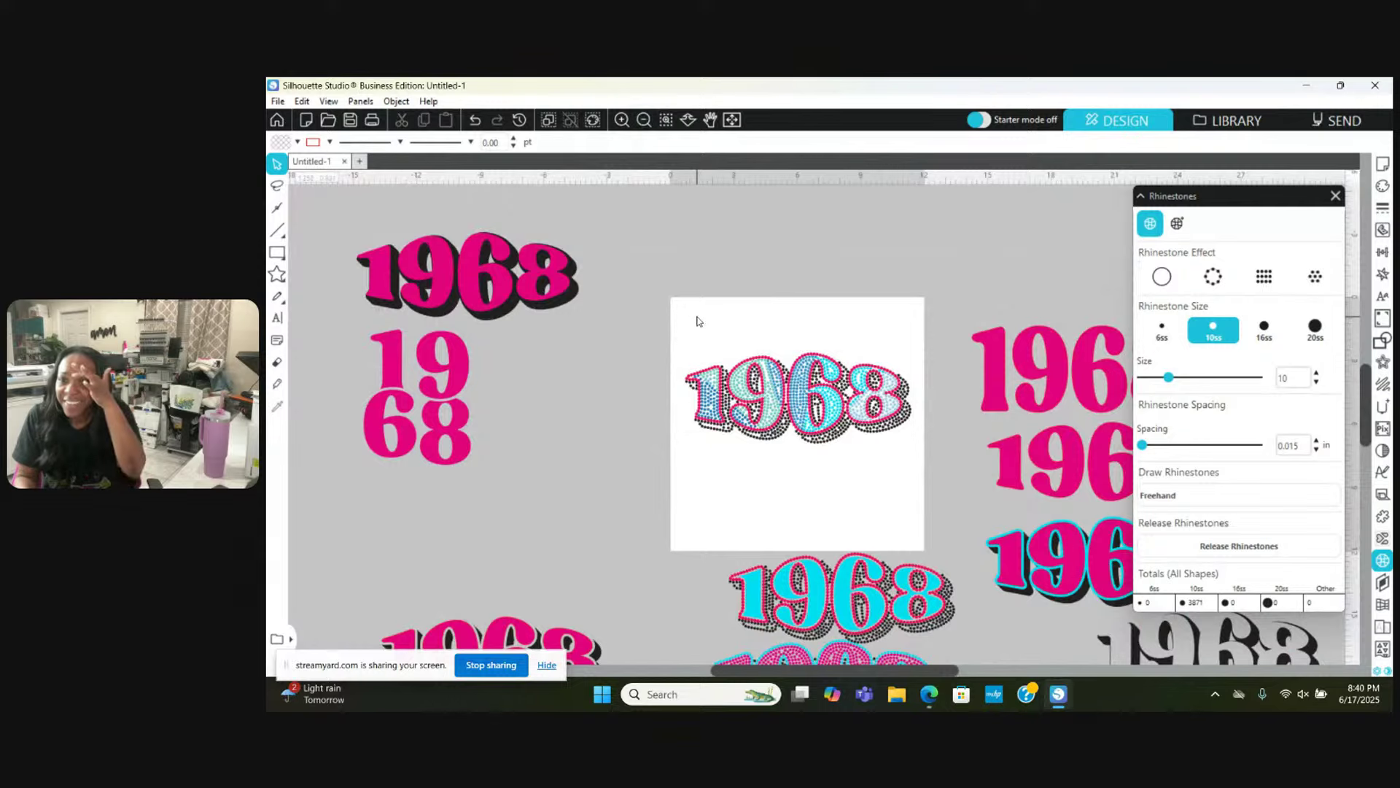
Step: Marquee-select the whole combined rhinestone 1968 on the page
scroll(675, 380, down, 1)
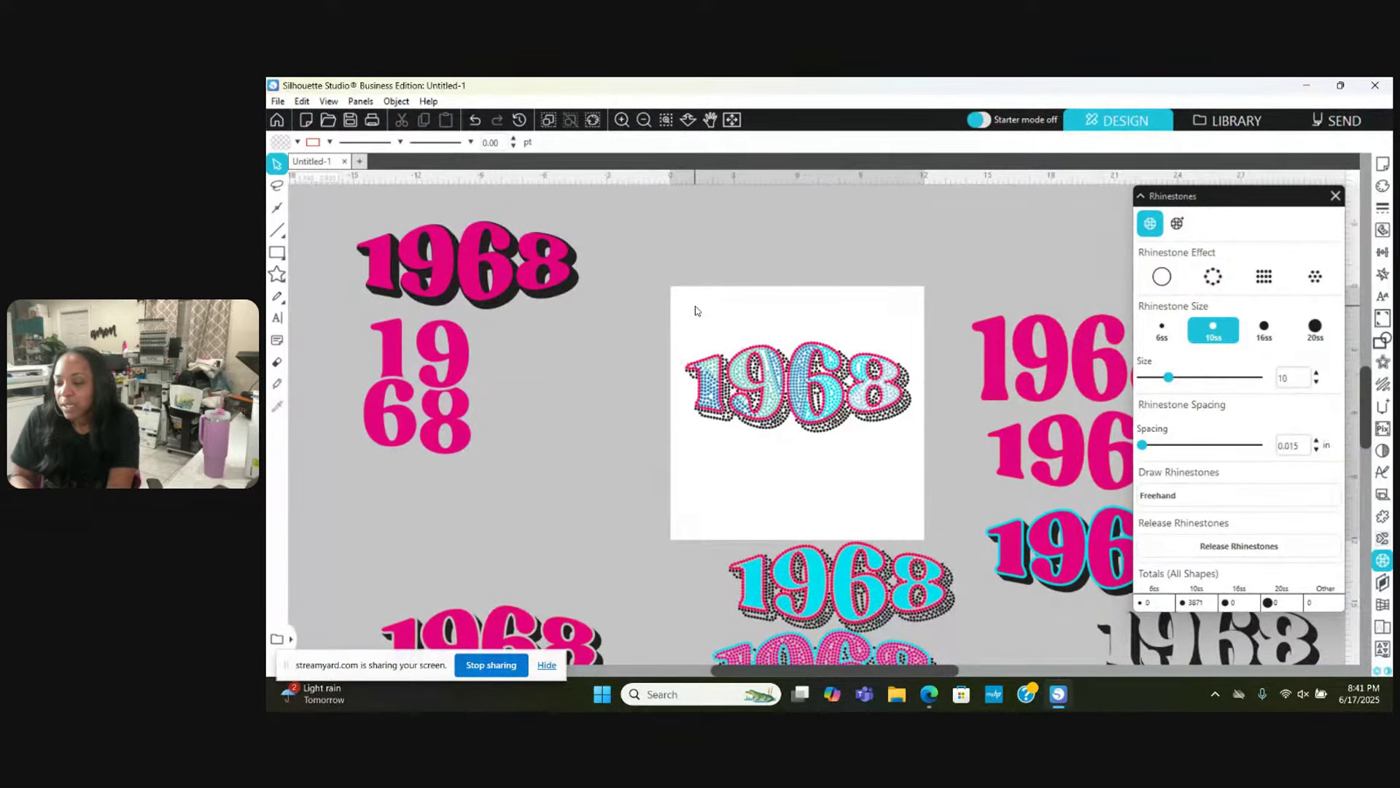
drag(679, 315, 920, 447)
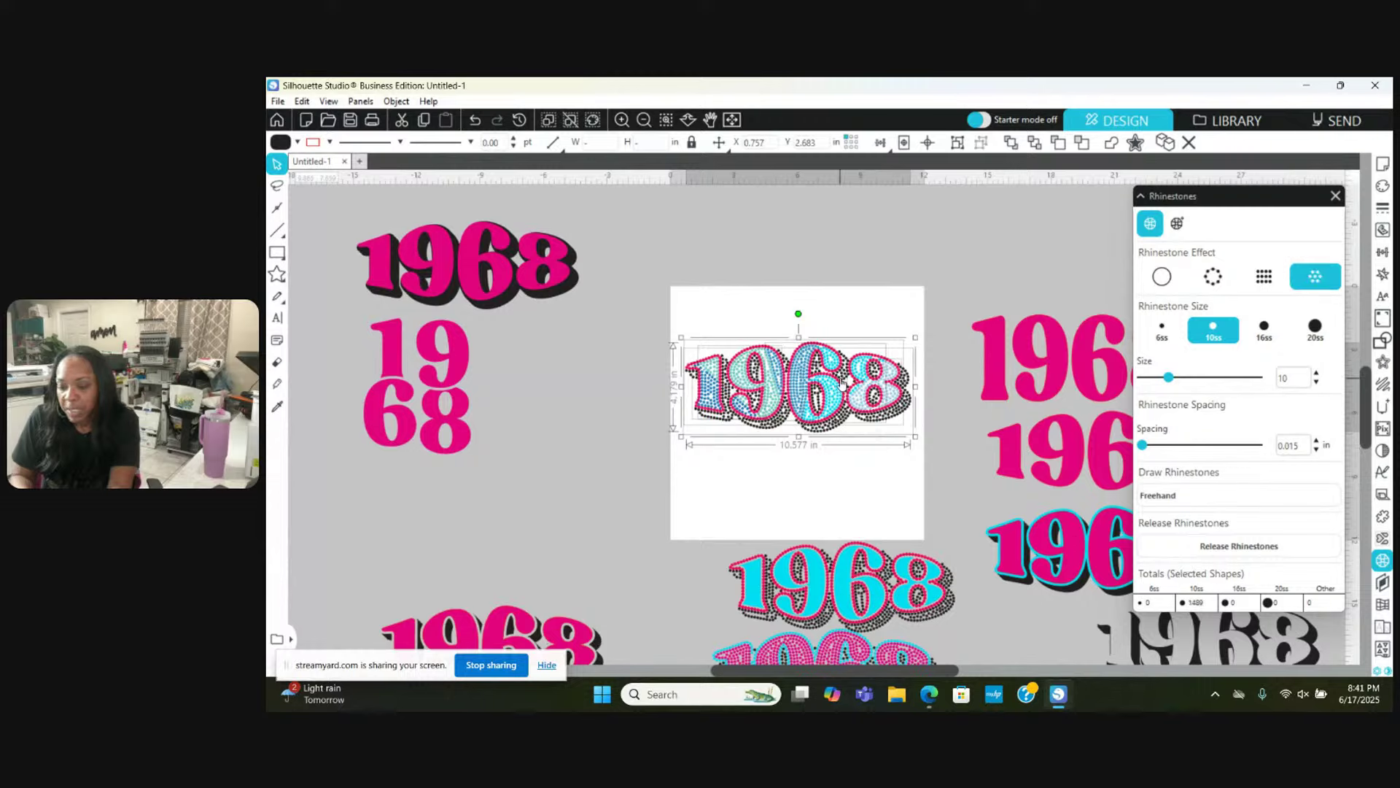
click(760, 278)
drag(693, 312, 919, 446)
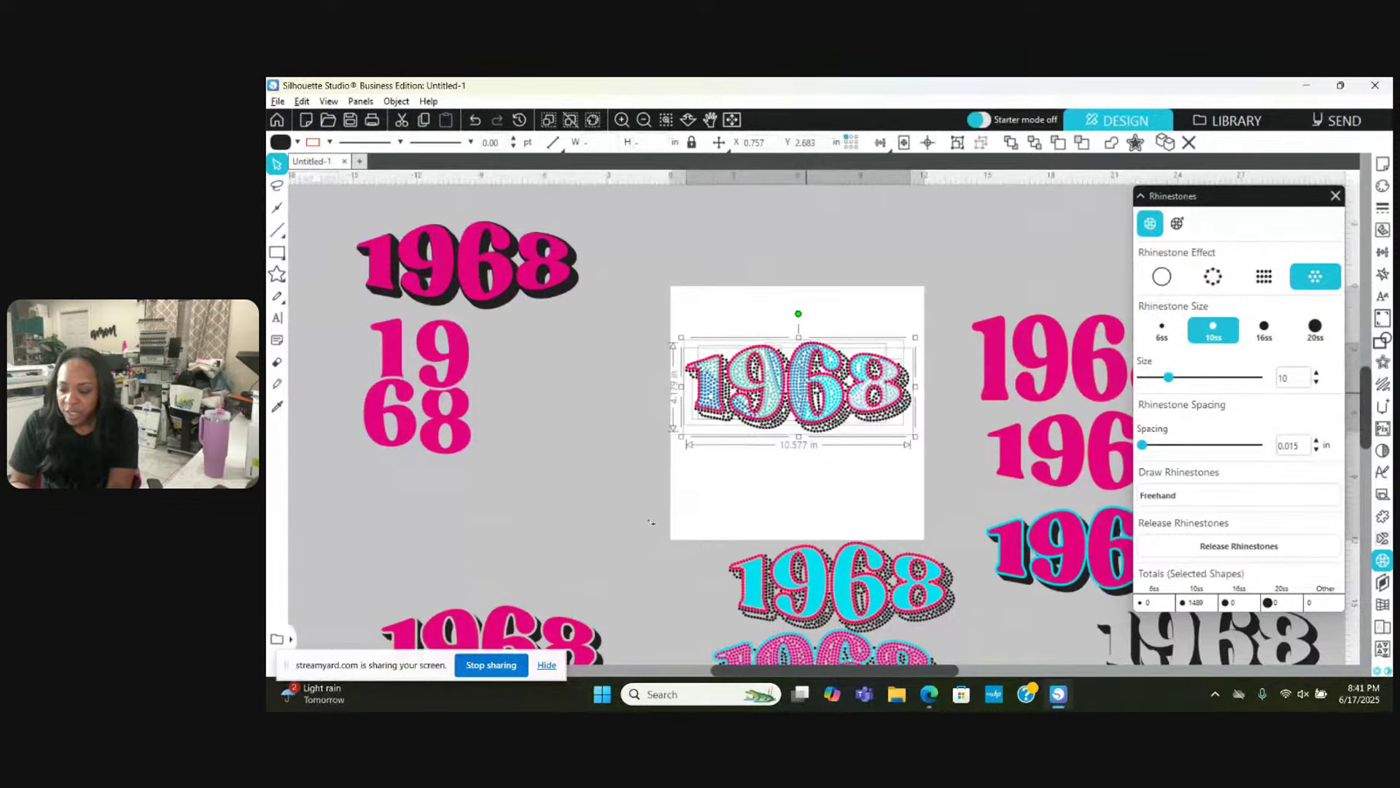
Step: Drag a copy off the page to the lower left and set its Rhinestone Effect to None
drag(652, 523, 597, 536)
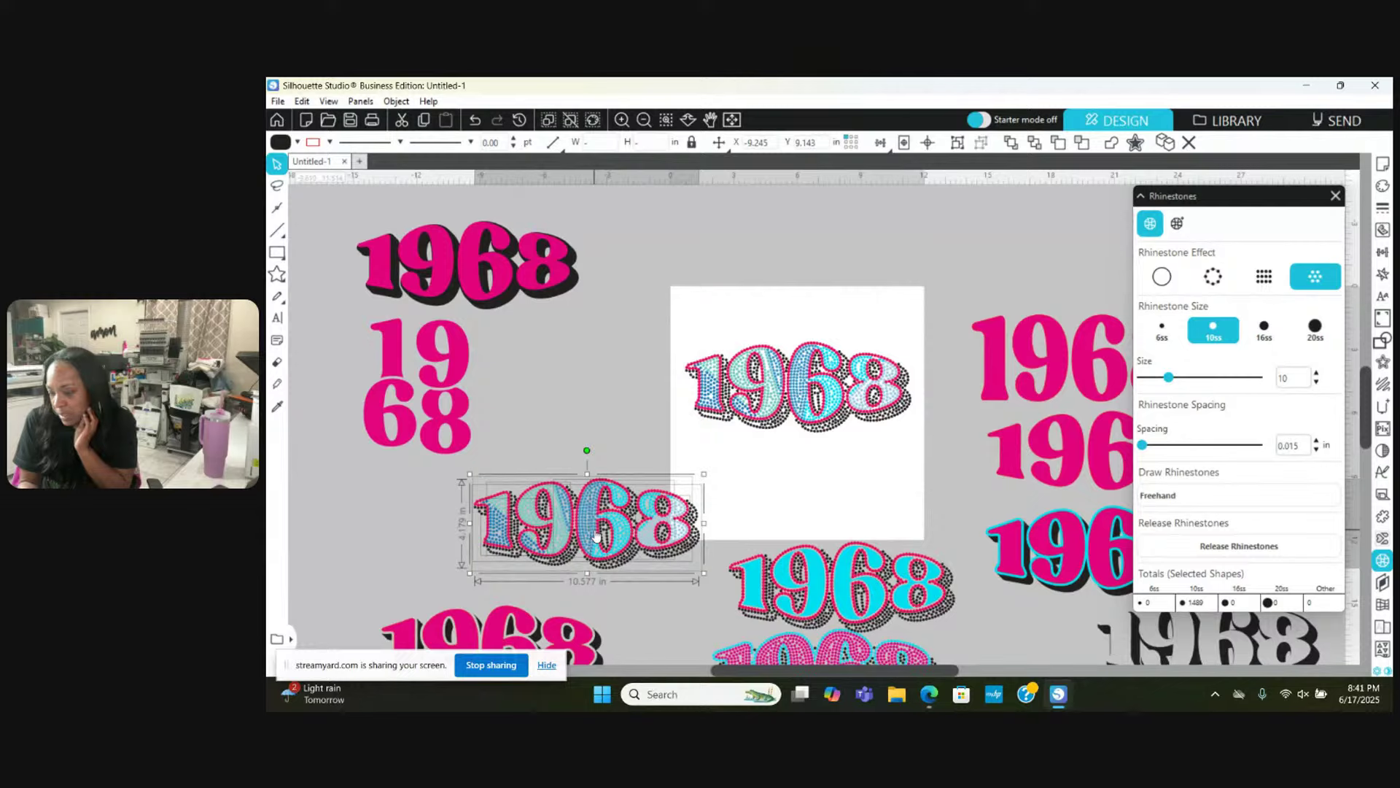
click(1158, 276)
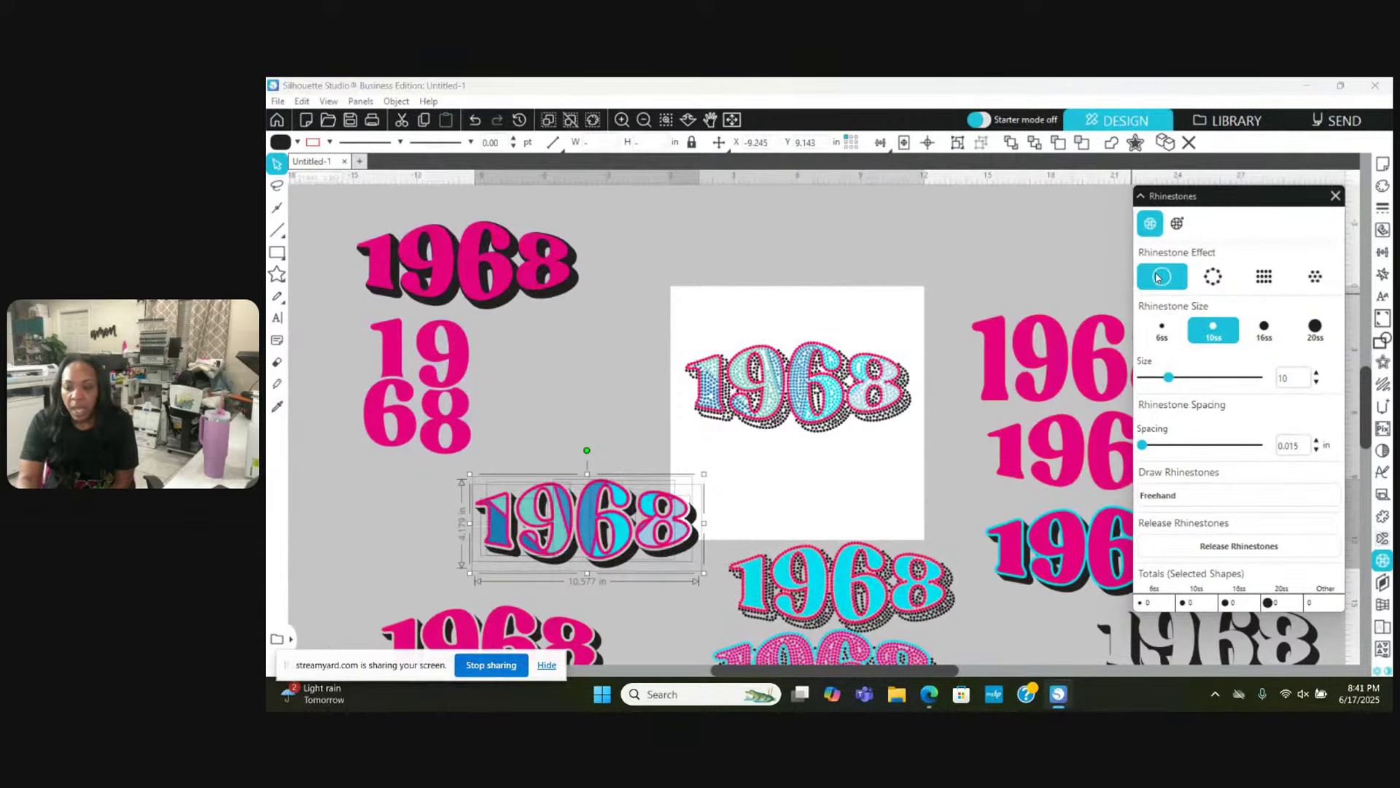
right_click(602, 525)
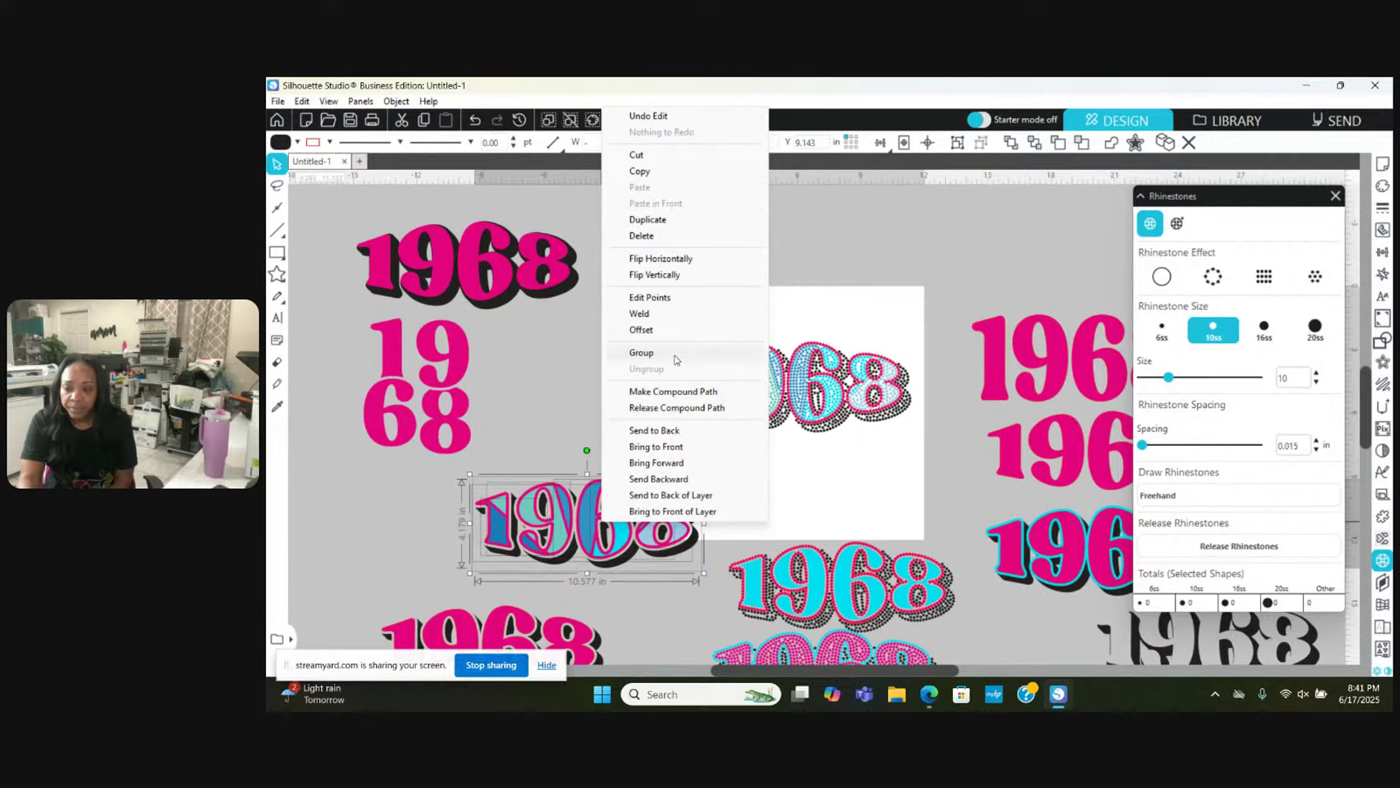
Step: Group the plain solid 1968 and position it on the page just below the rhinestone 1968
click(676, 358)
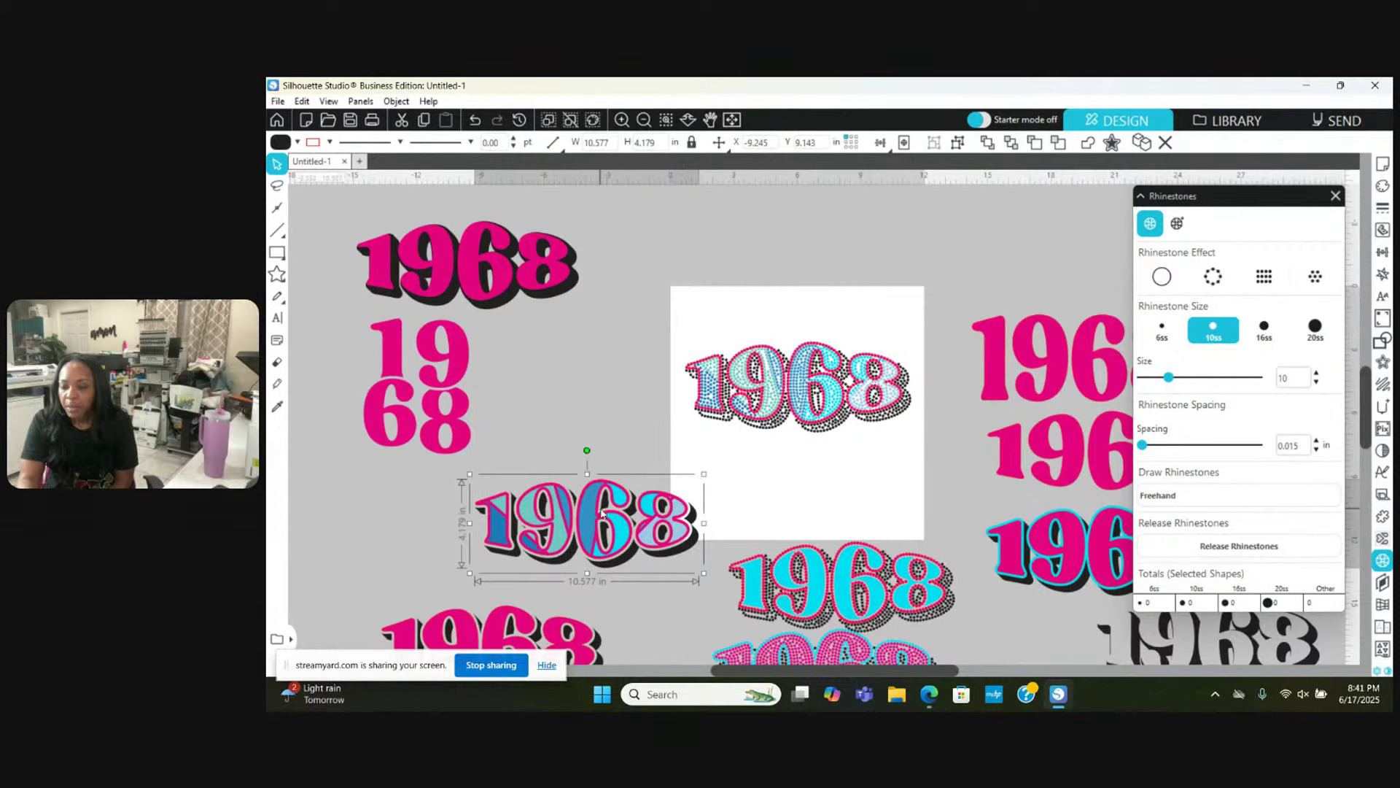
drag(602, 513, 778, 438)
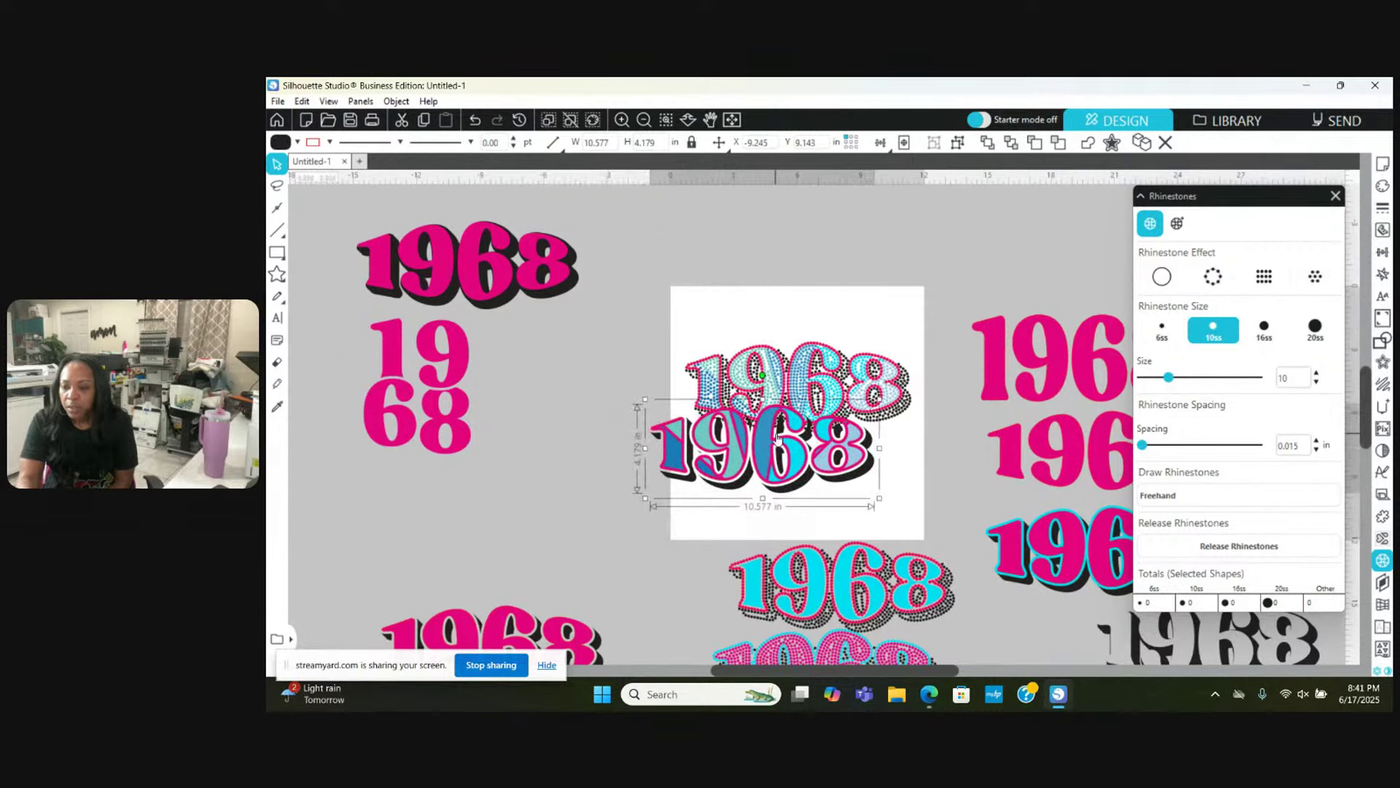
click(623, 120)
click(622, 120)
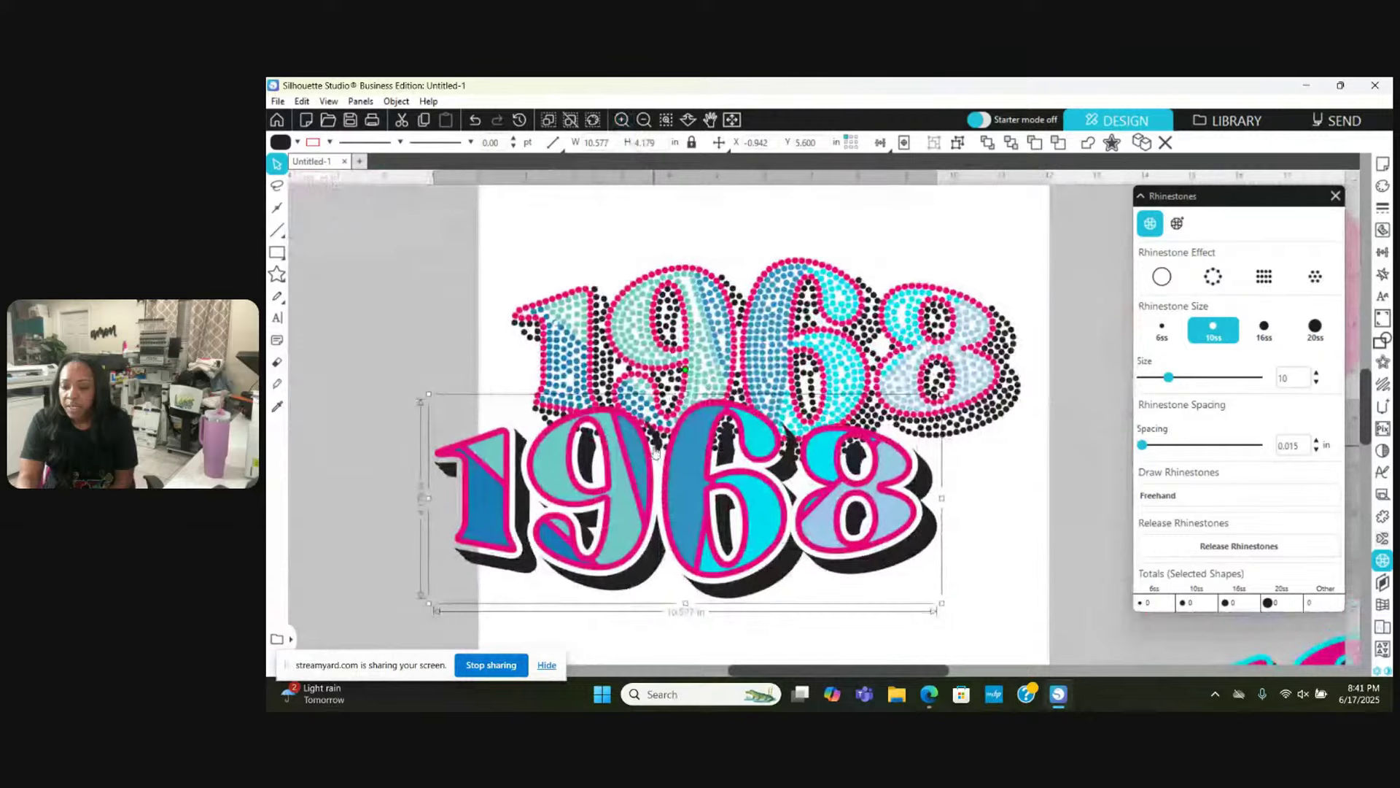
drag(691, 504, 723, 611)
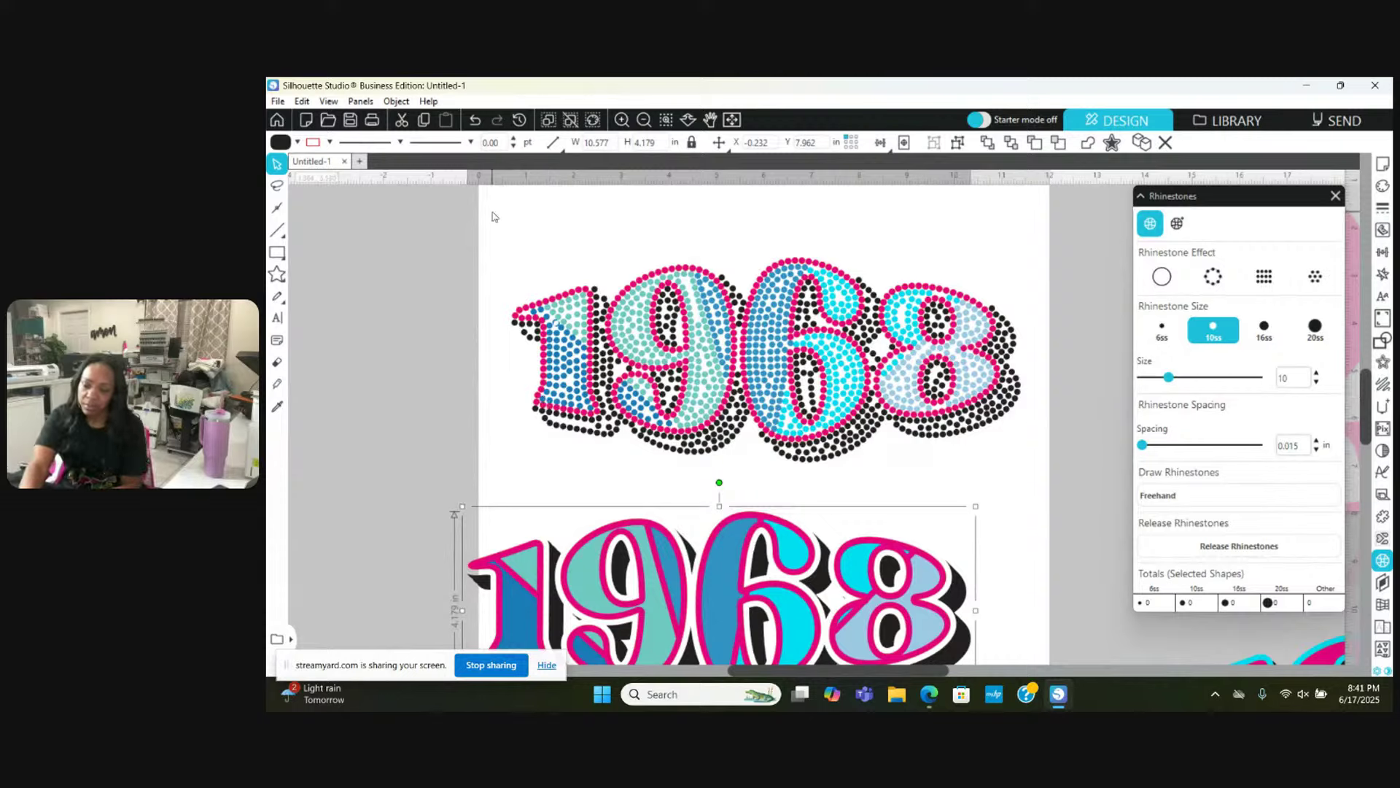
drag(492, 217, 904, 437)
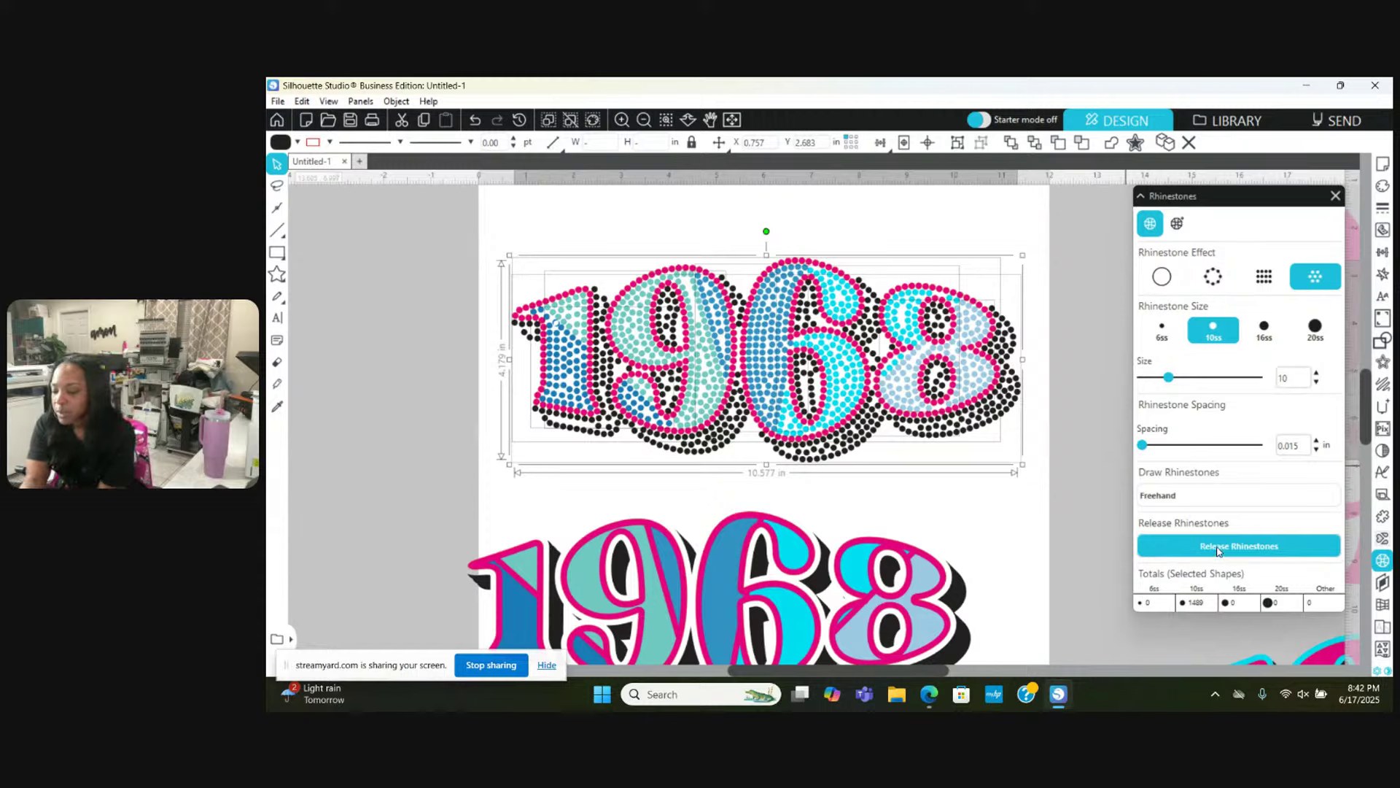
Step: Release the rhinestone 1968's stones into separate shapes, then select the plain 1968 below it
click(1222, 549)
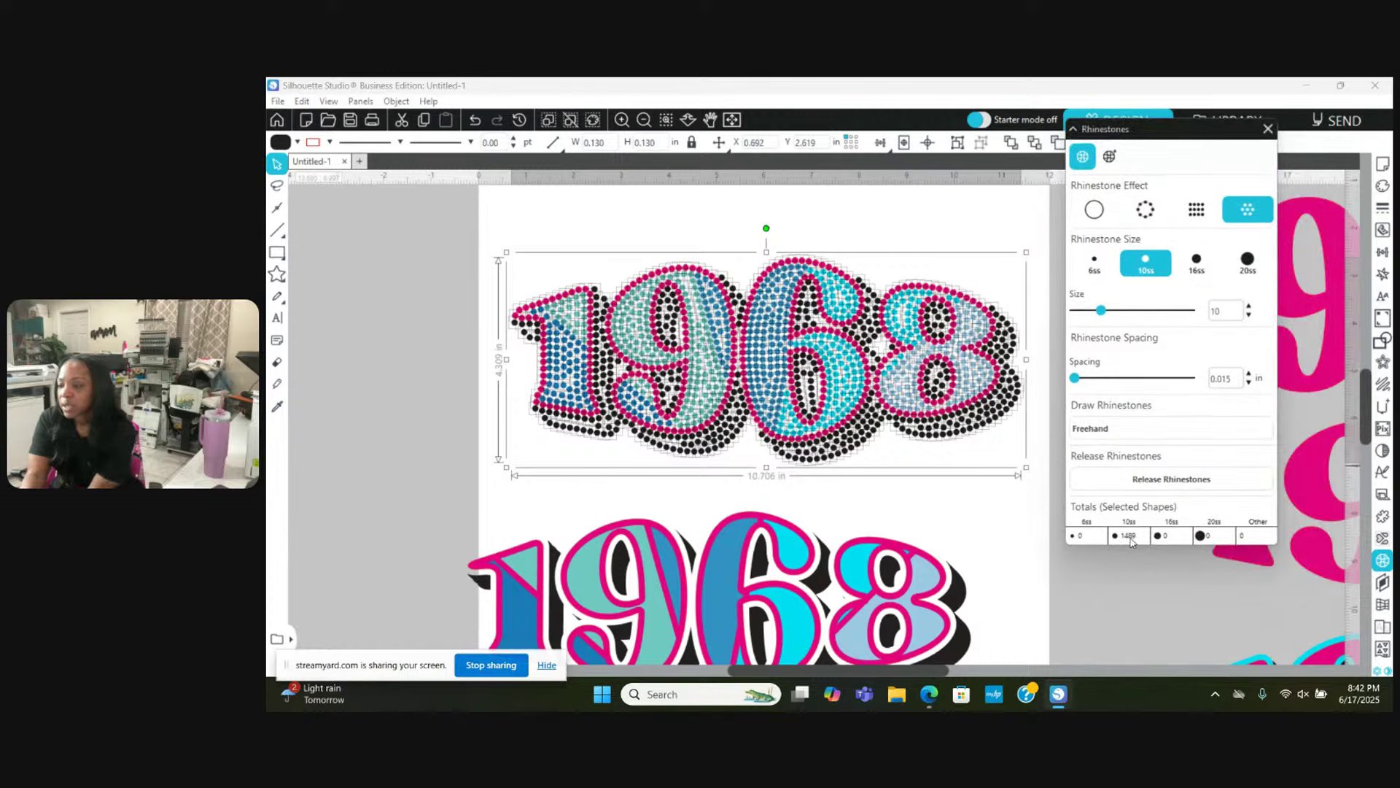
drag(1237, 113, 1248, 187)
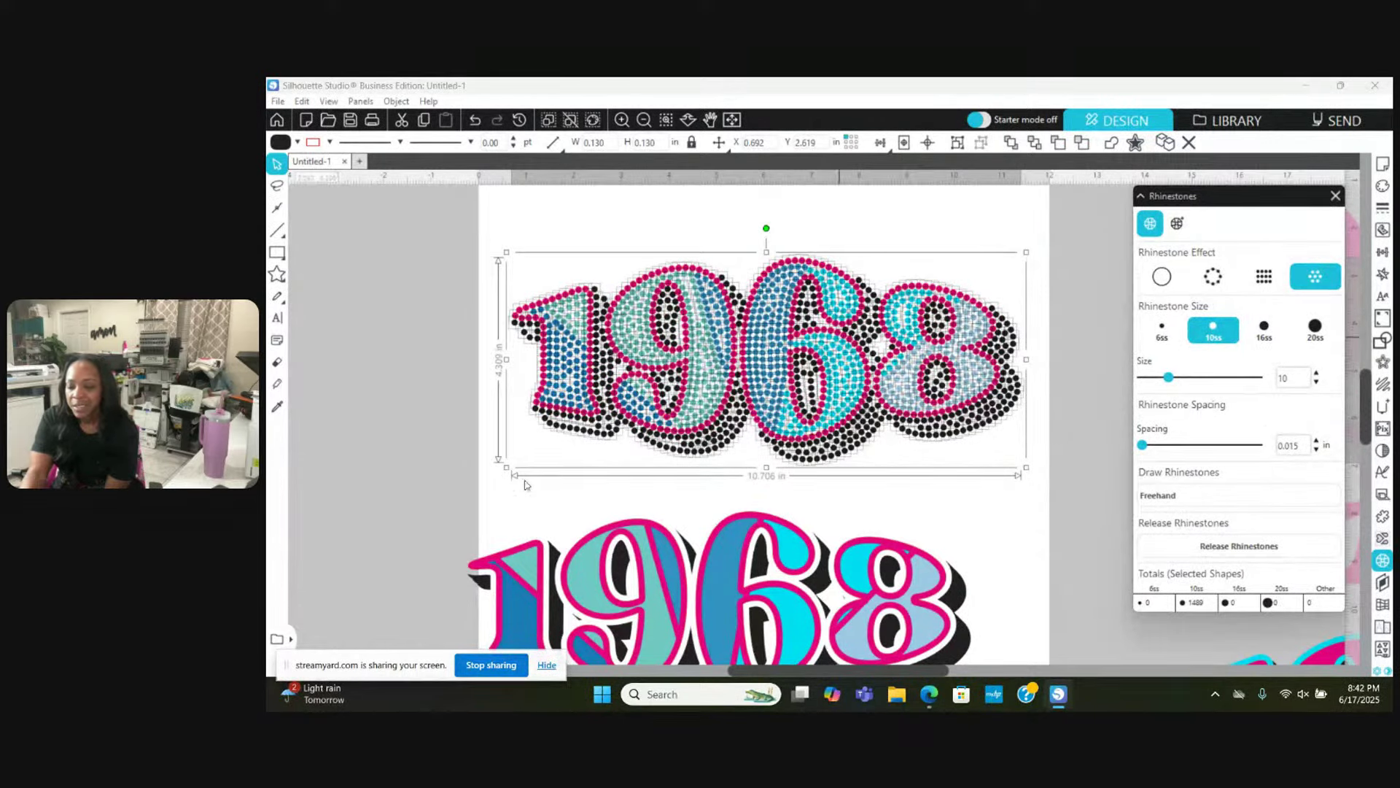
click(414, 521)
drag(415, 521, 548, 581)
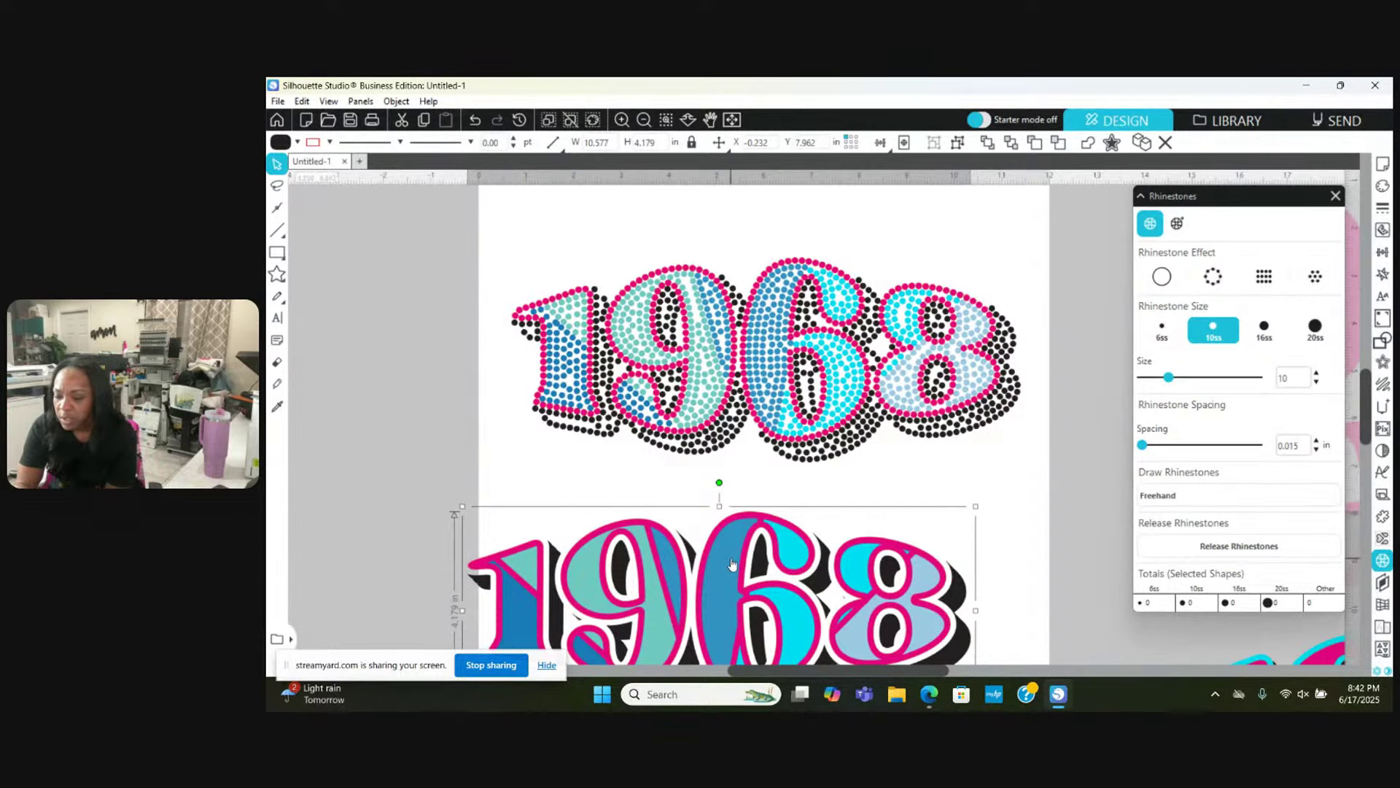
Step: Lay the plain 1968 directly over the rhinestone 1968, nudging it until it lines up with the stones
drag(735, 532, 777, 314)
drag(778, 309, 777, 307)
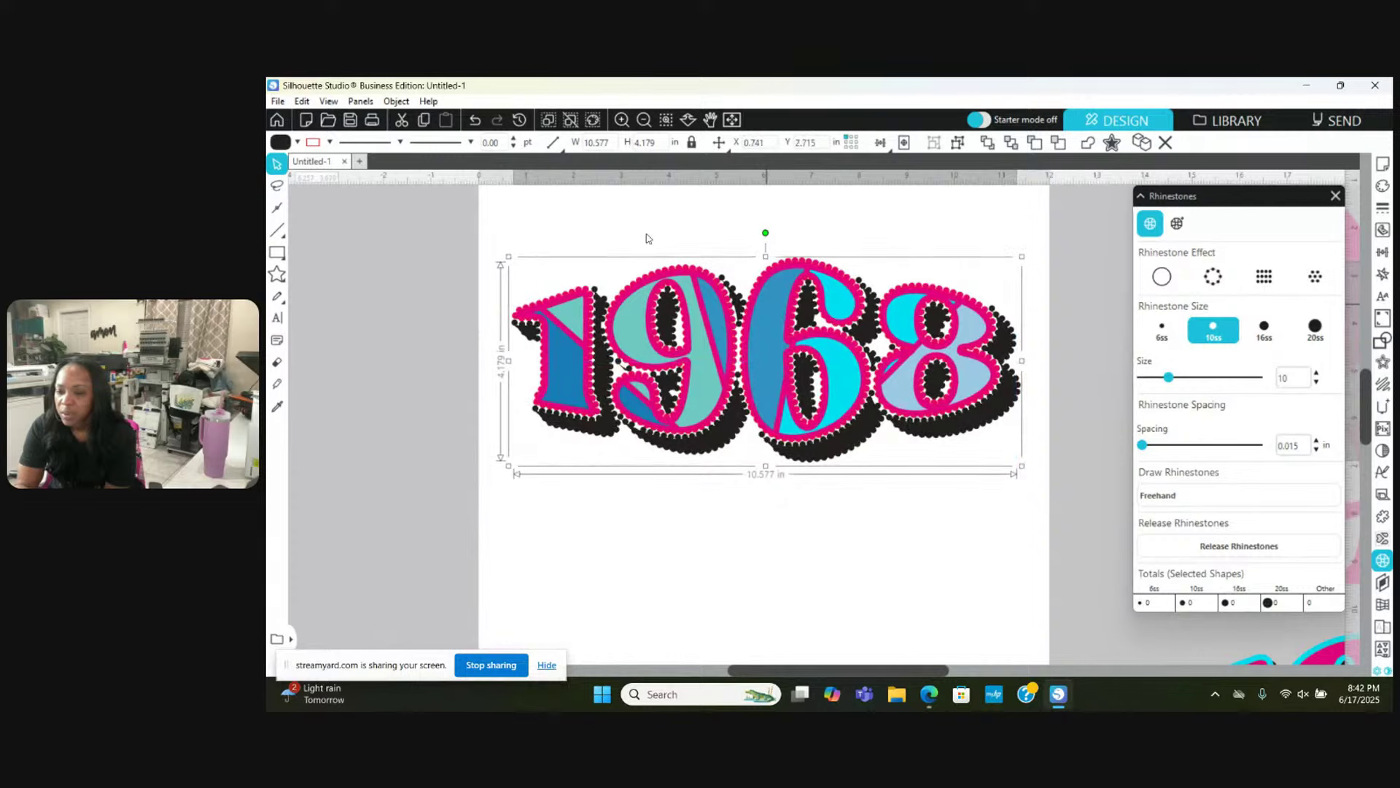
click(621, 120)
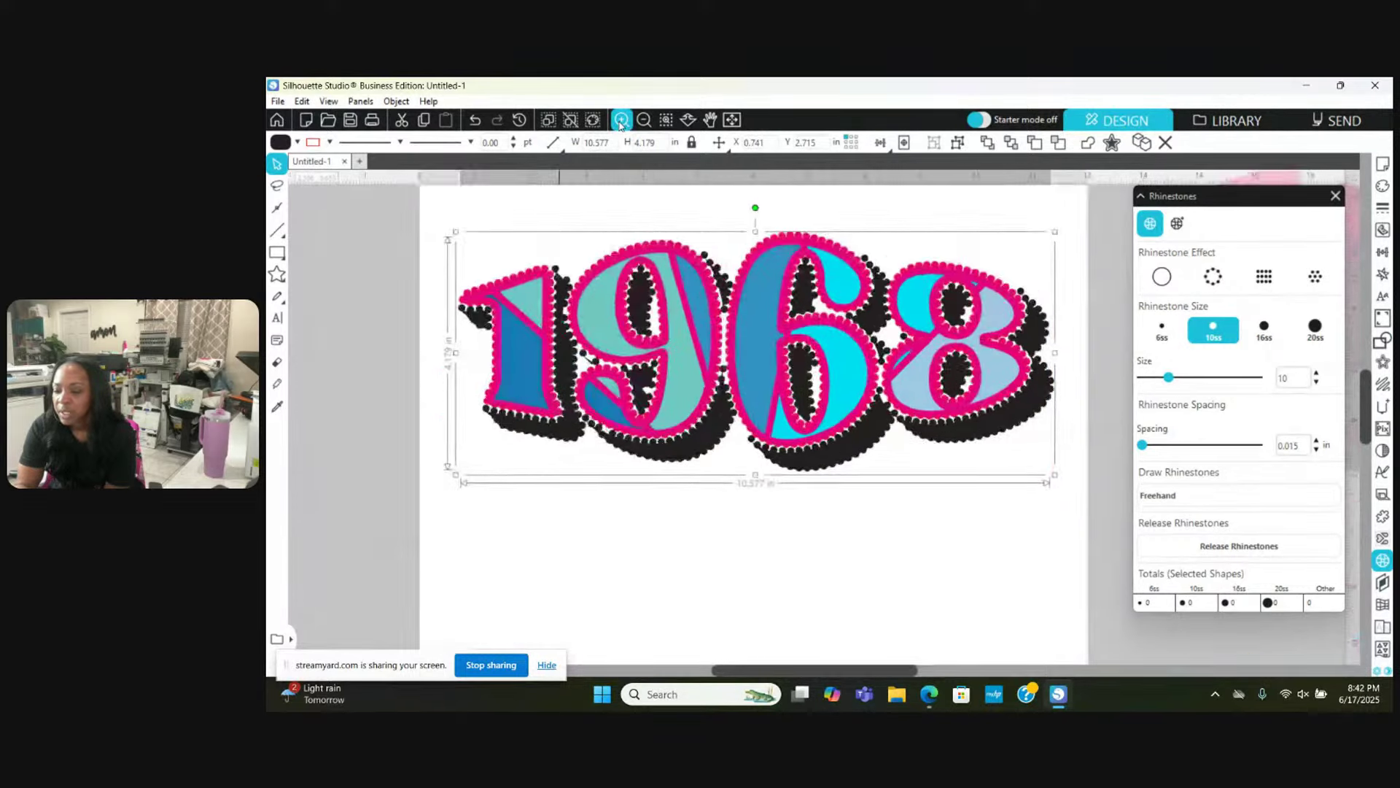
scroll(649, 271, up, 3)
scroll(649, 271, down, 2)
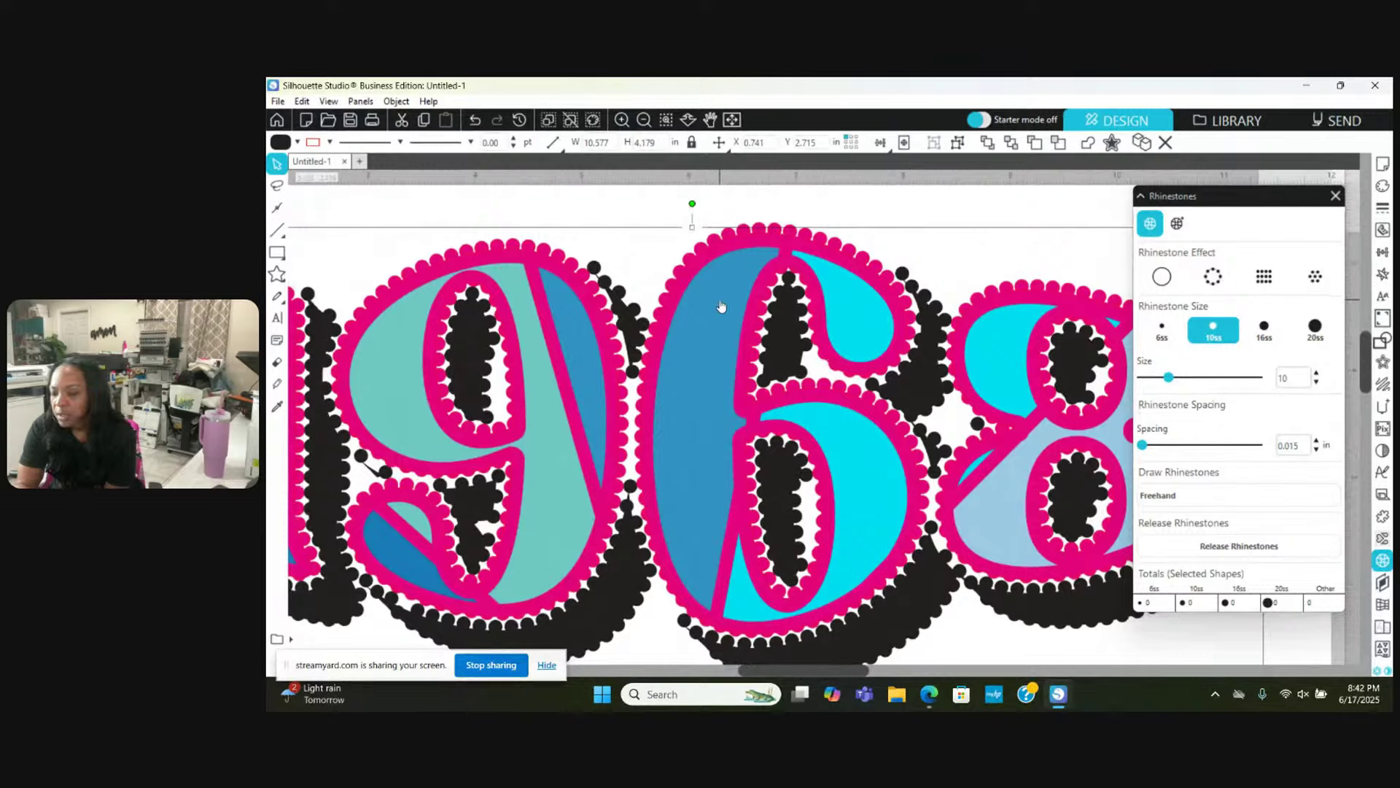
drag(720, 303, 722, 302)
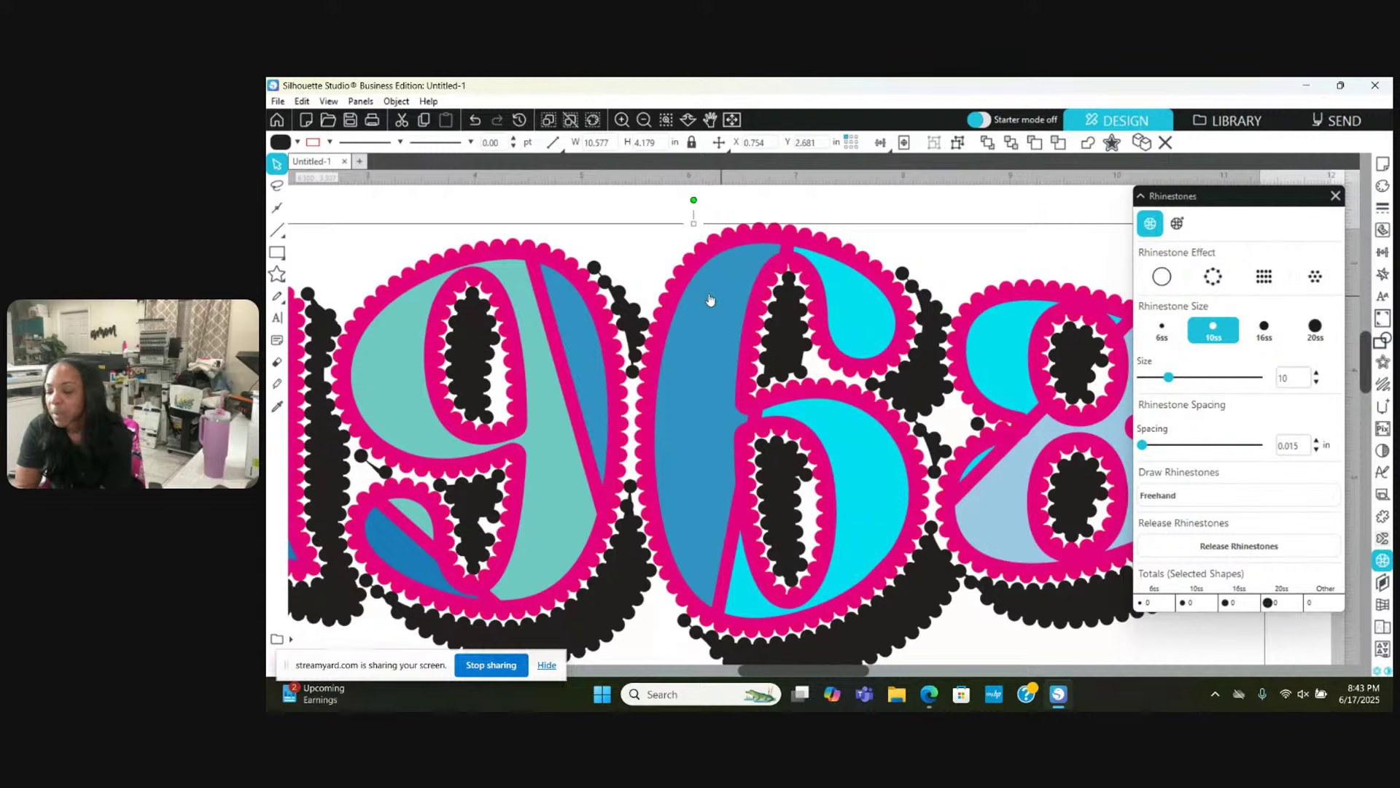
Step: Send the plain 1968 template behind the stones and set its fill transparency to 77%
right_click(709, 297)
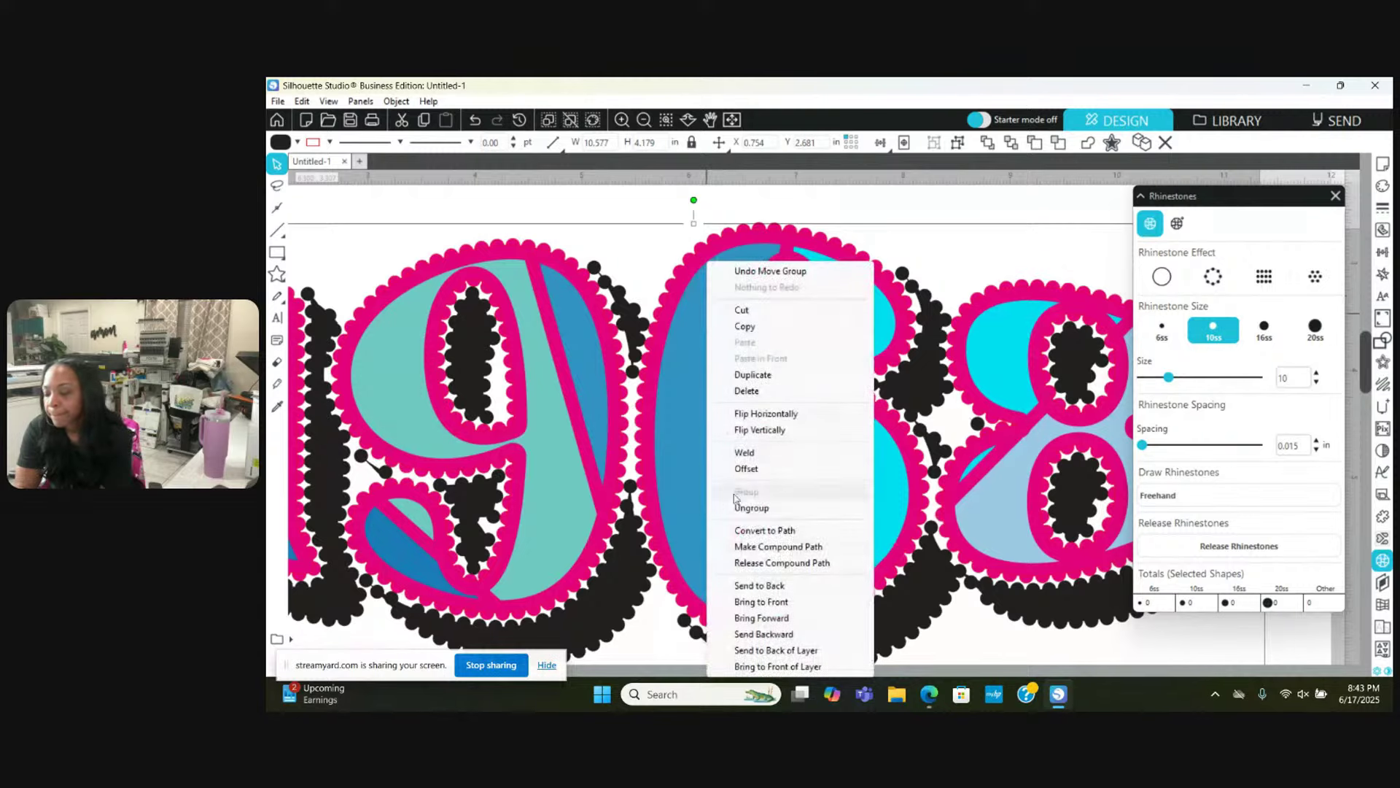
click(760, 587)
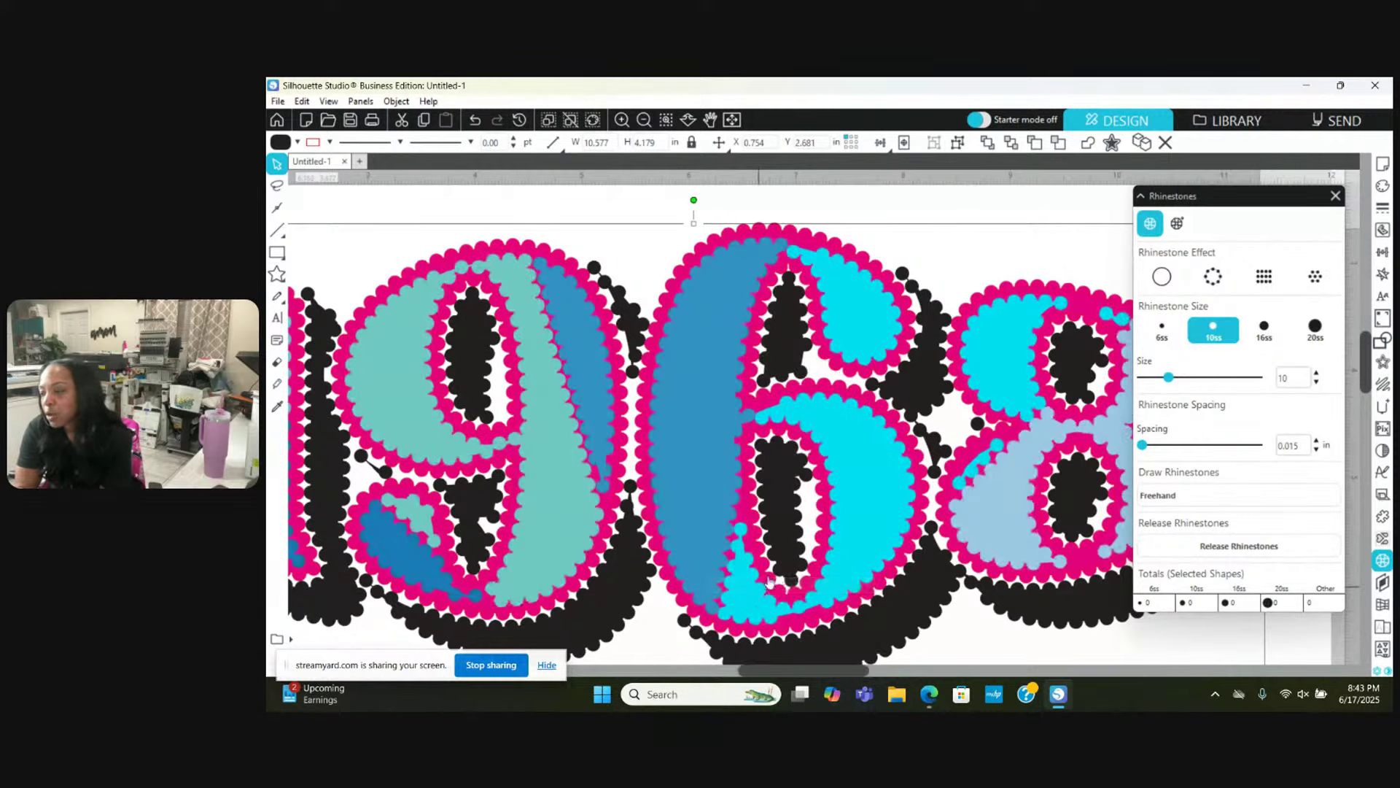
click(1381, 188)
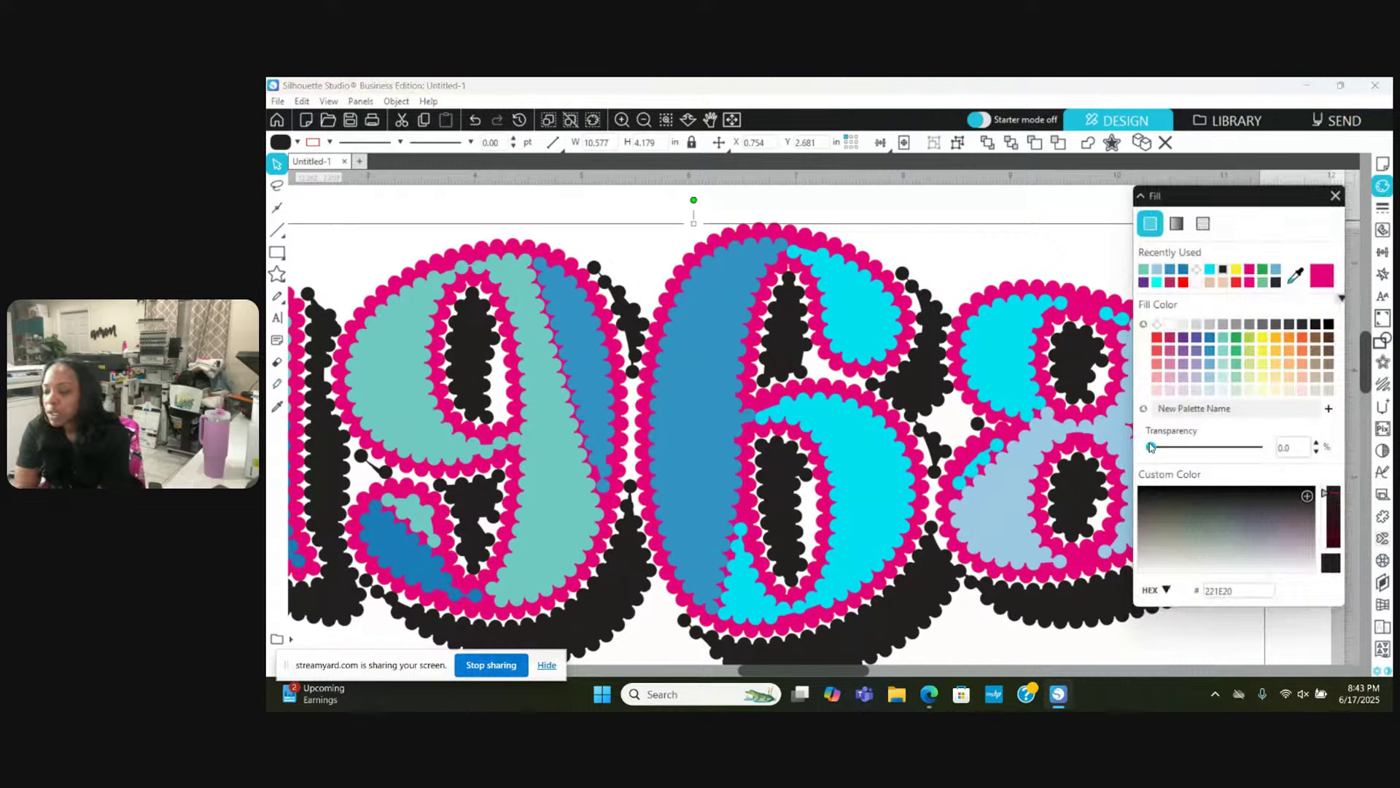
drag(1151, 446, 1234, 456)
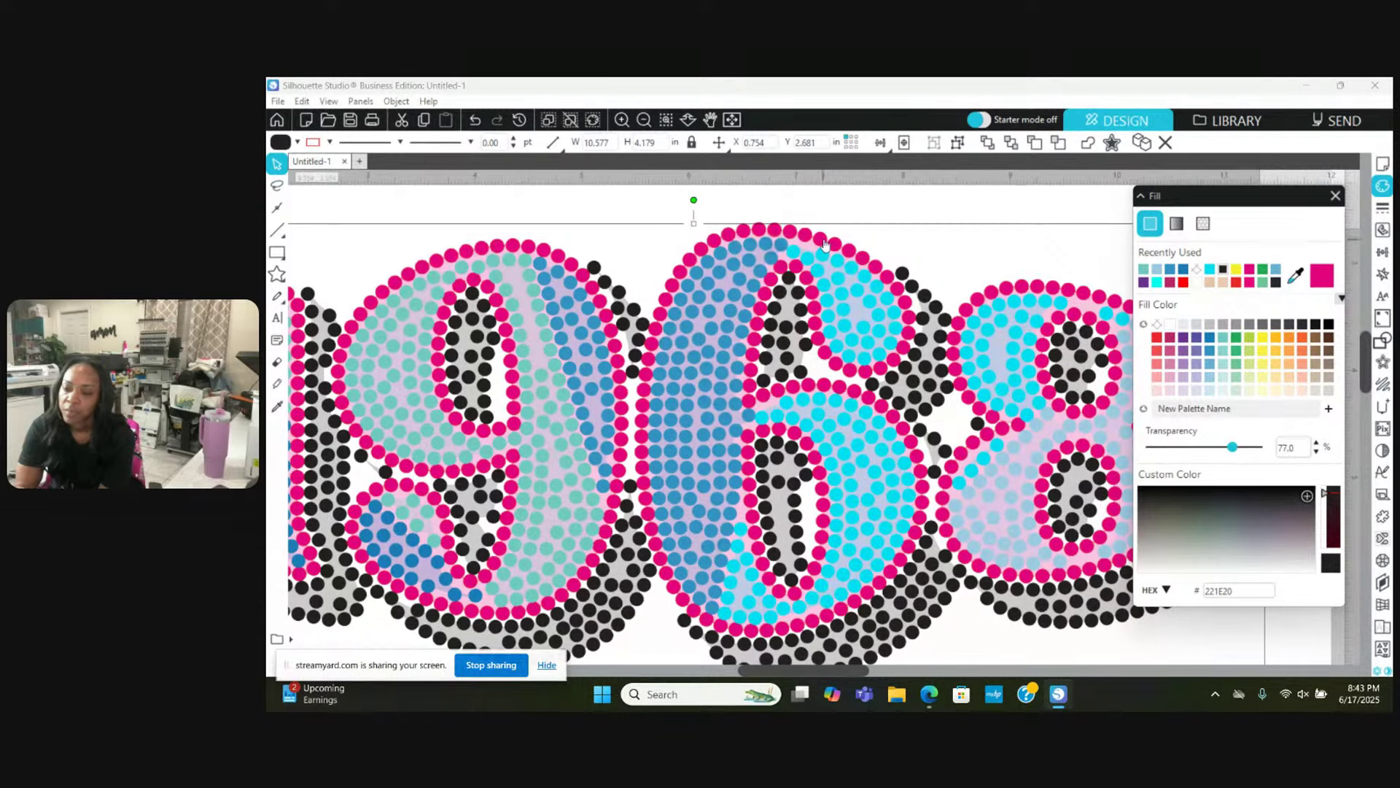
click(644, 120)
Step: Zoom out to the whole design, then back in and deselect it
click(644, 119)
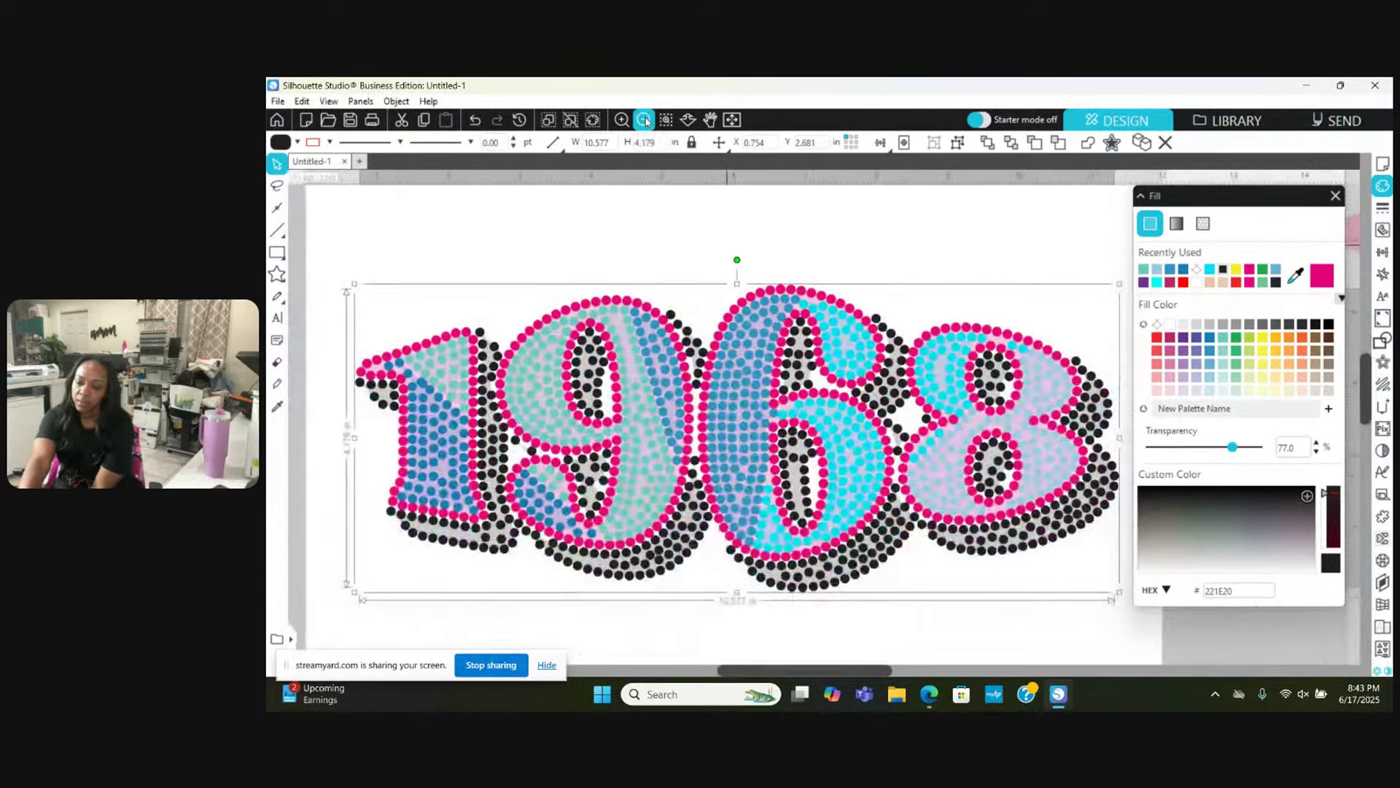
click(644, 120)
click(645, 120)
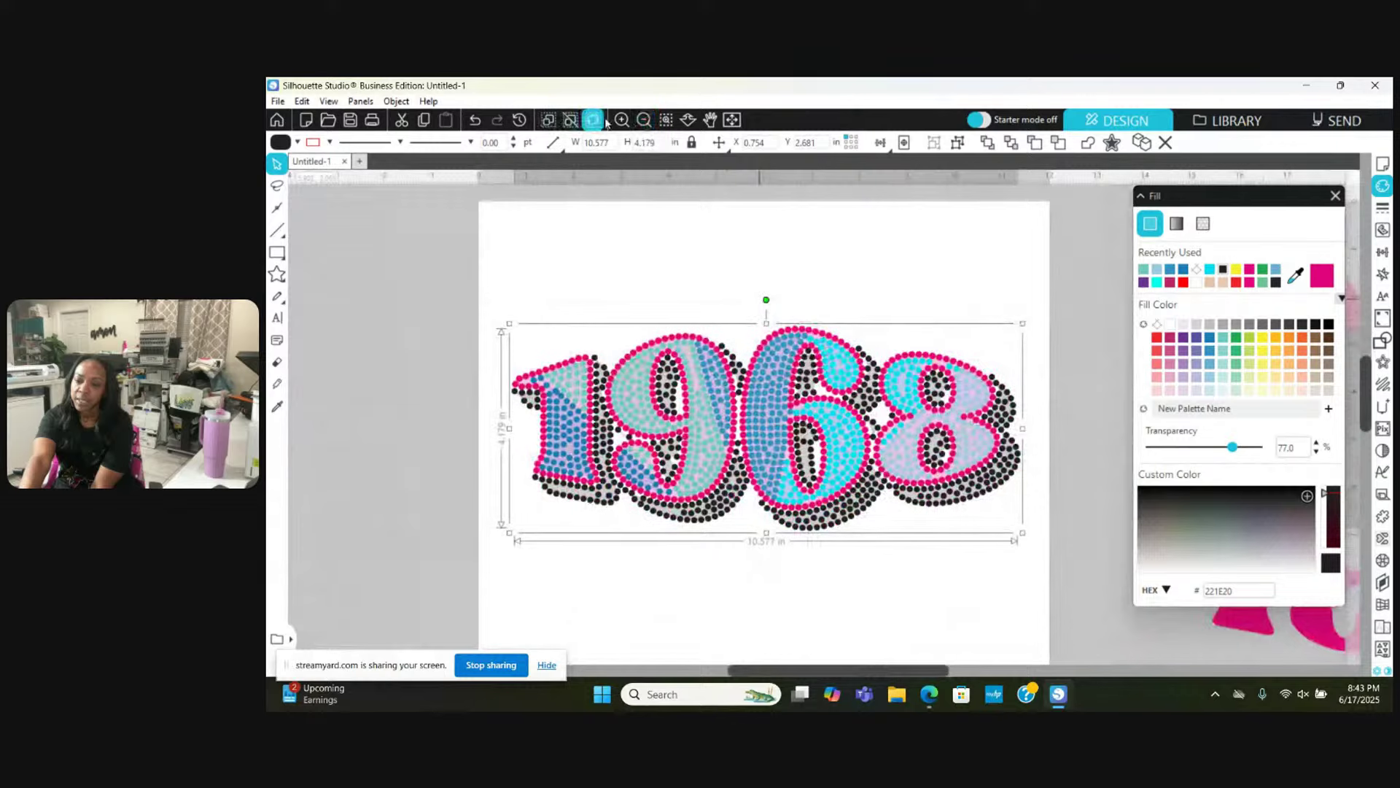
click(622, 120)
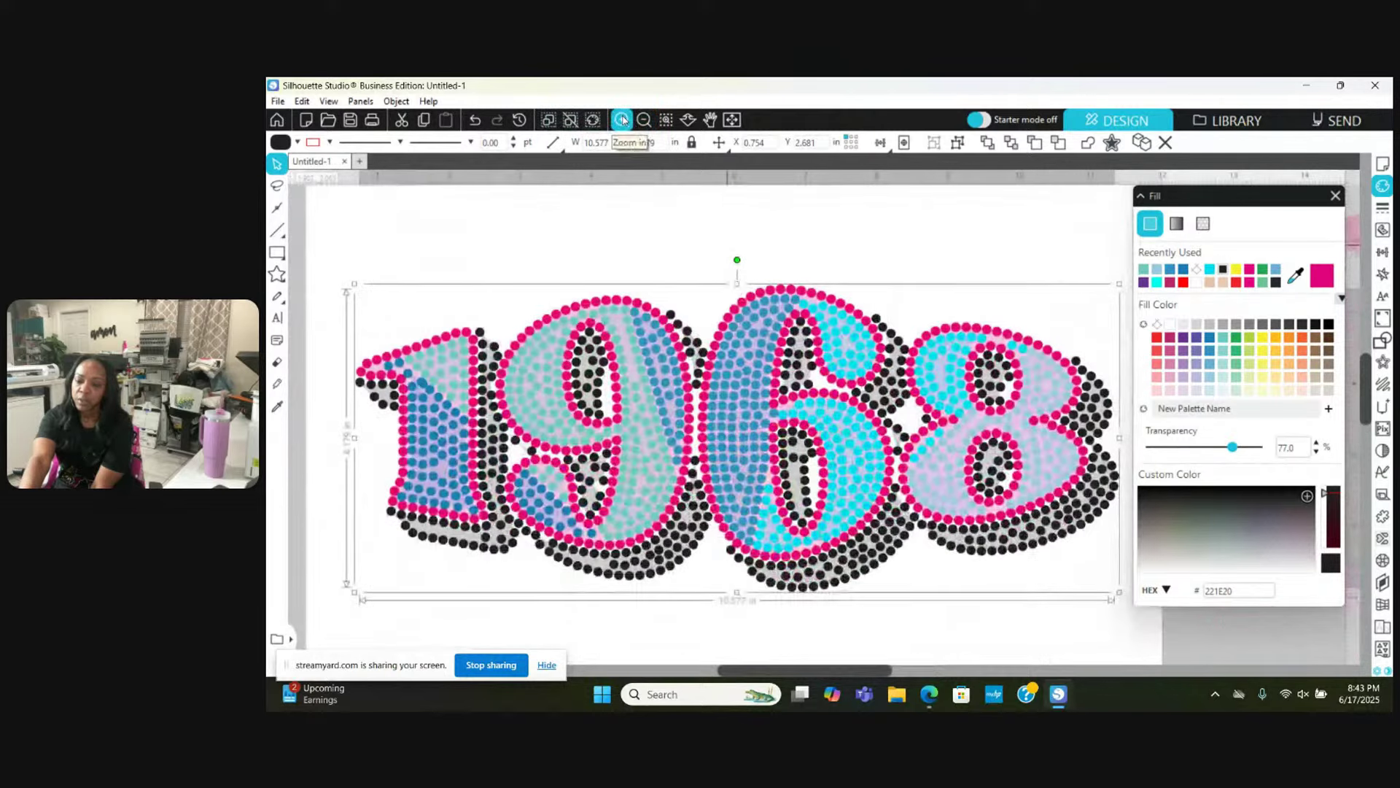
click(614, 242)
scroll(614, 243, down, 1)
scroll(614, 243, down, 1)
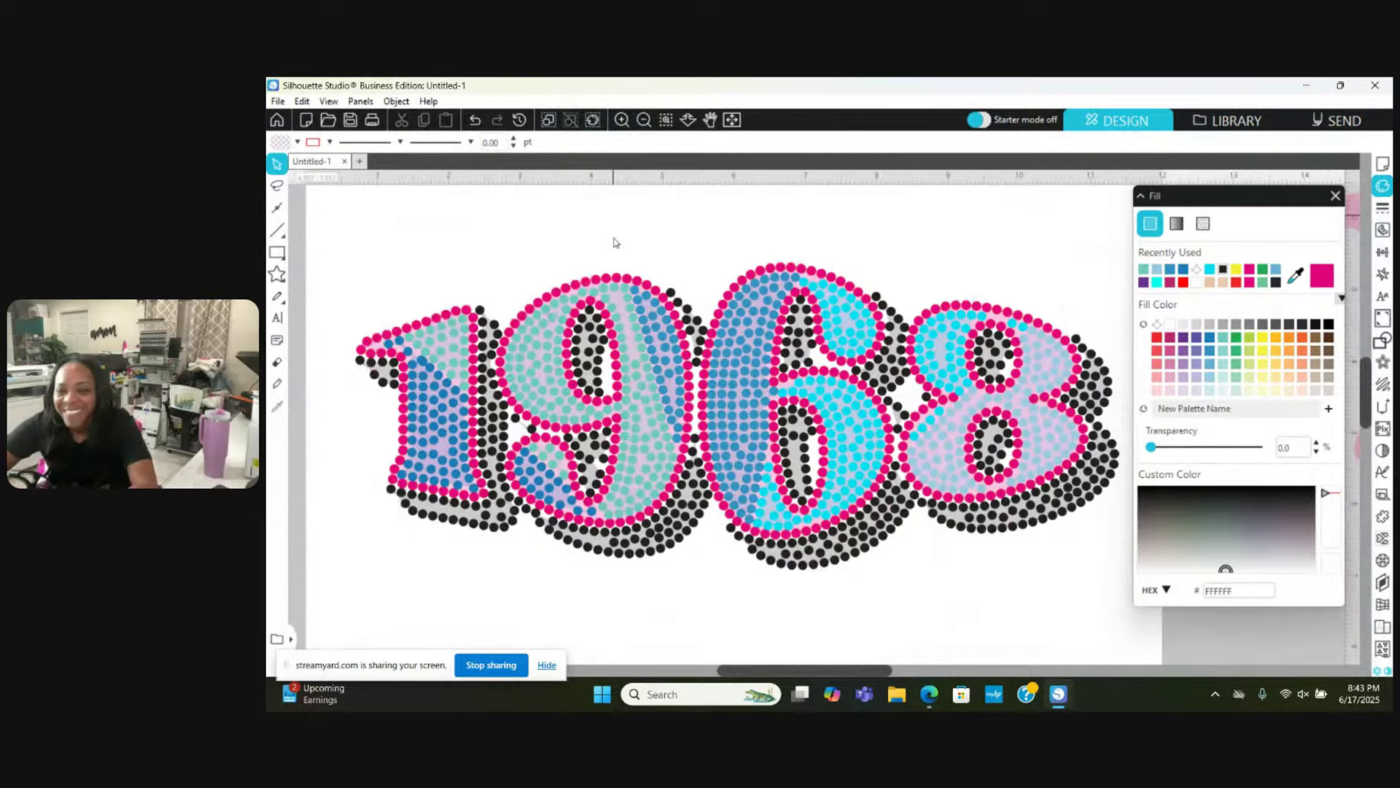
Step: Zoom in on the 6 and nudge one black stone in its opening slightly down-right
click(620, 120)
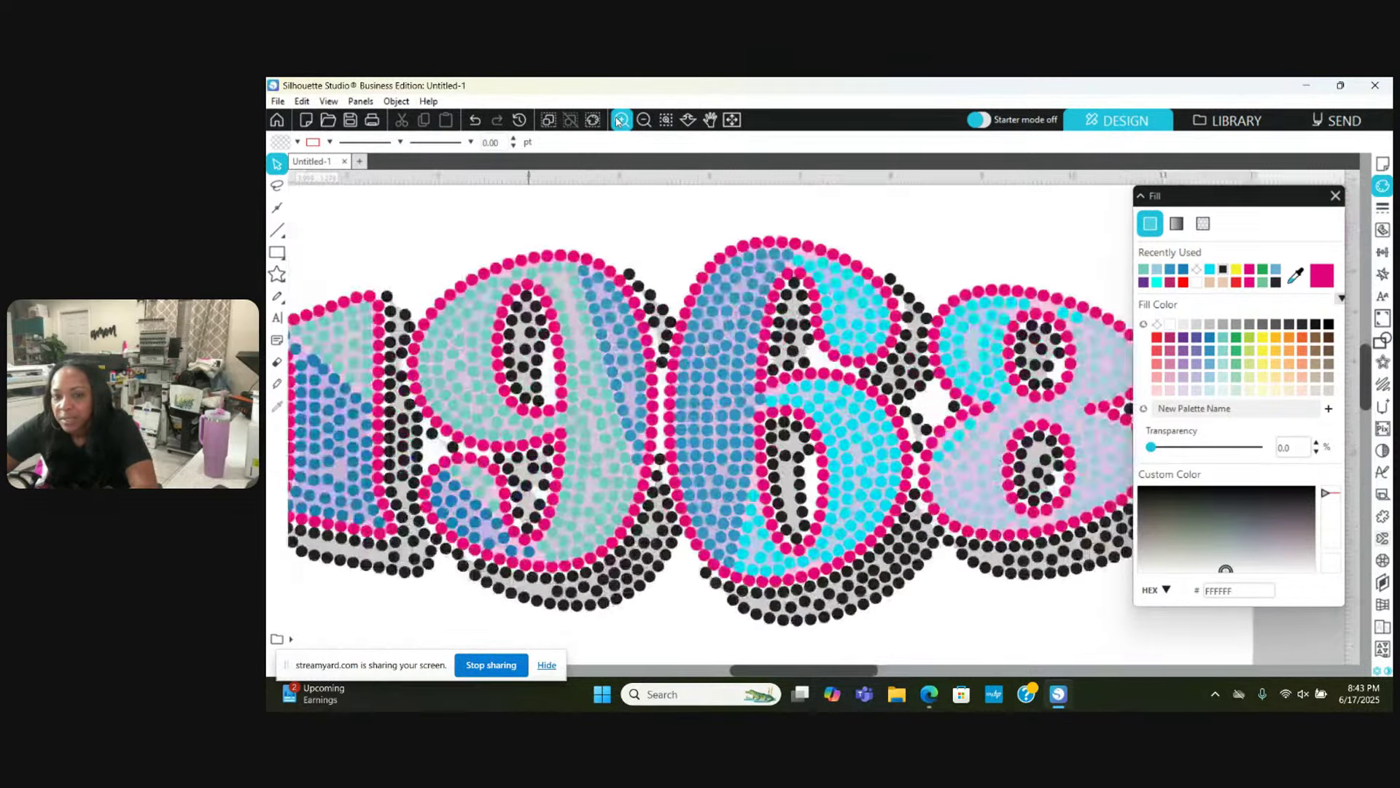
click(620, 120)
scroll(598, 355, down, 3)
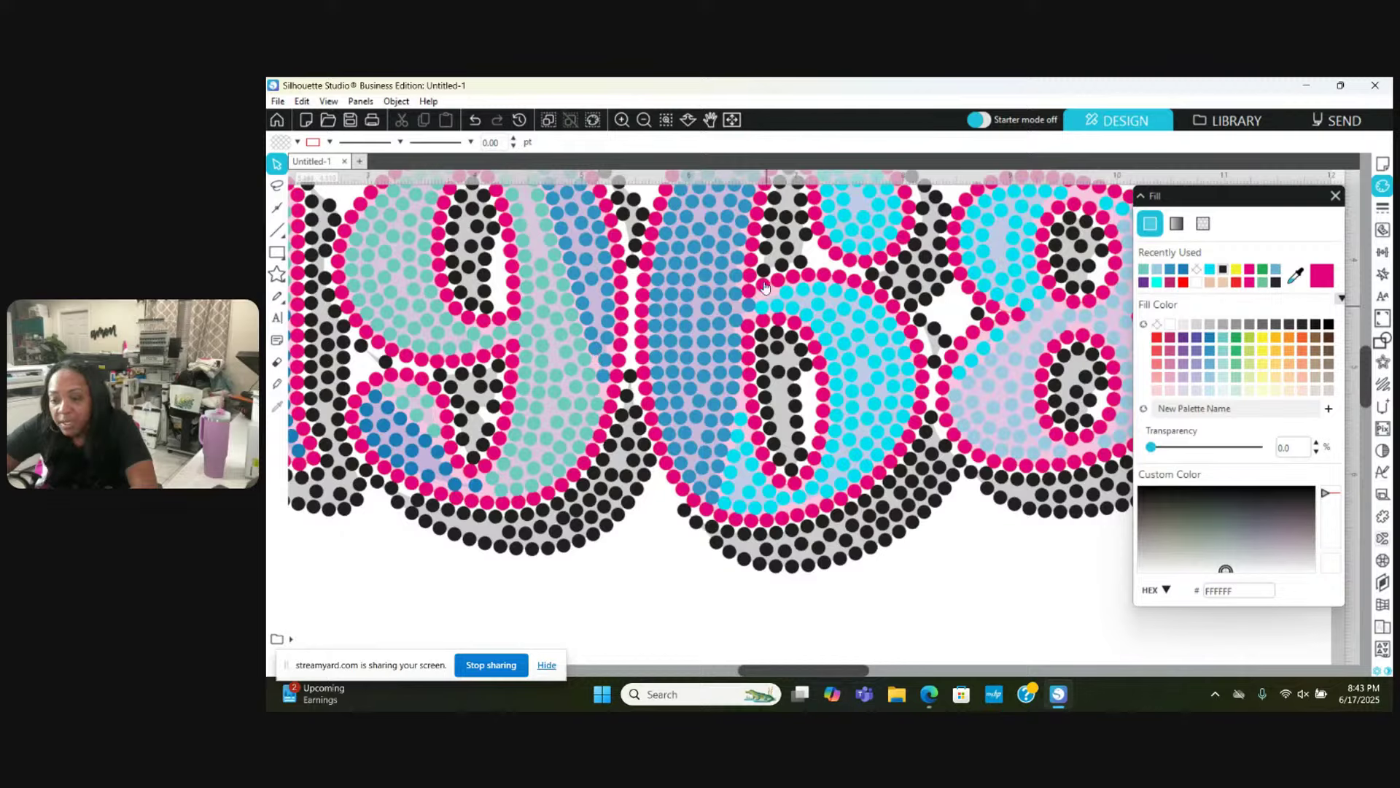
click(621, 120)
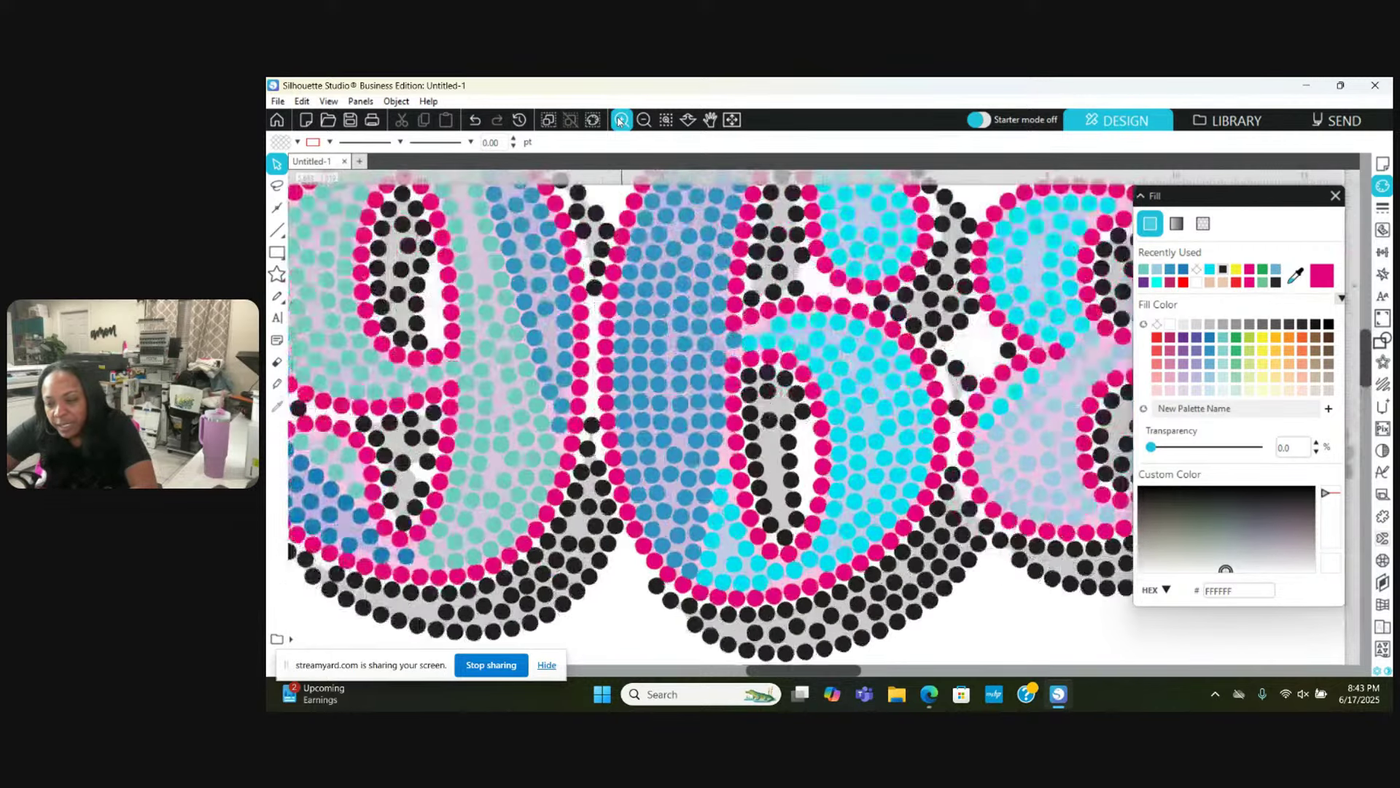
click(620, 120)
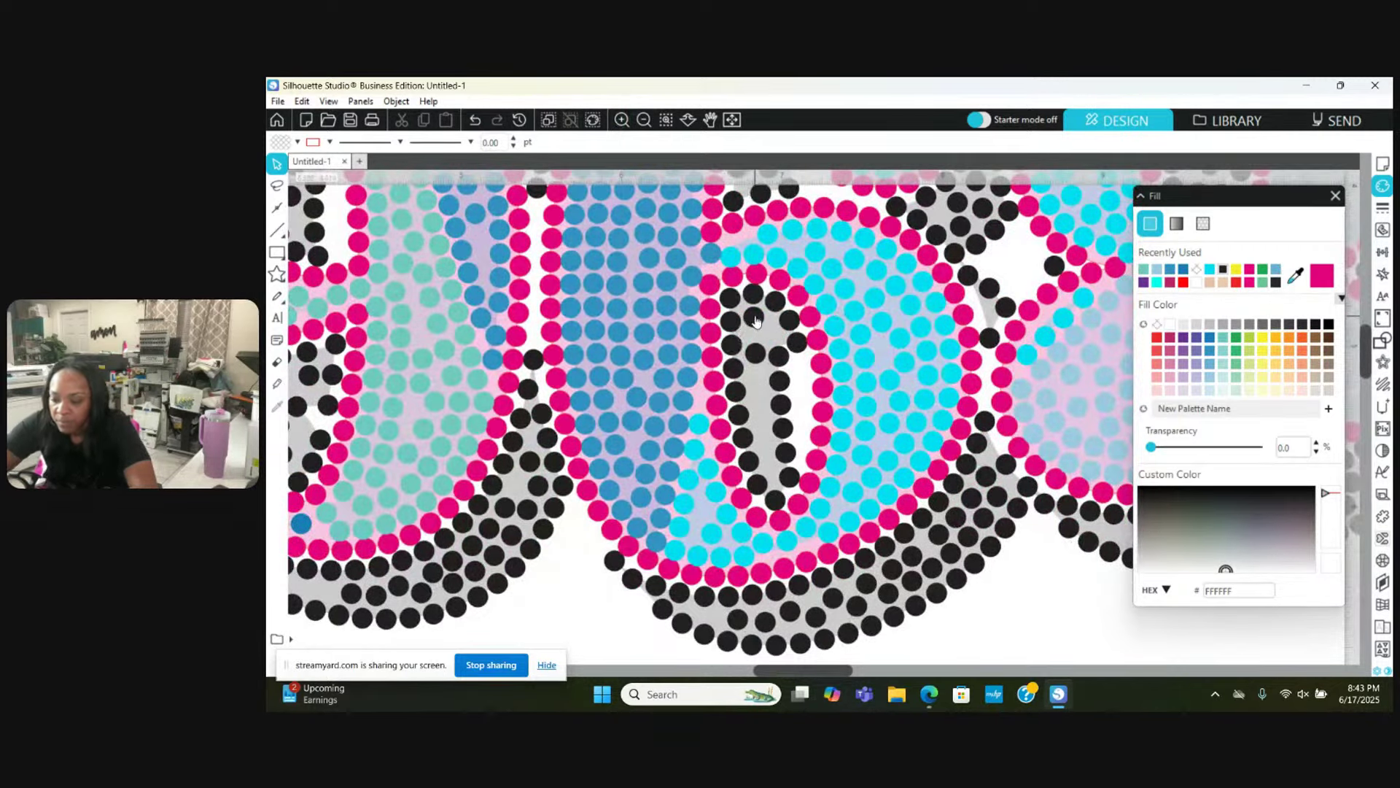
click(754, 319)
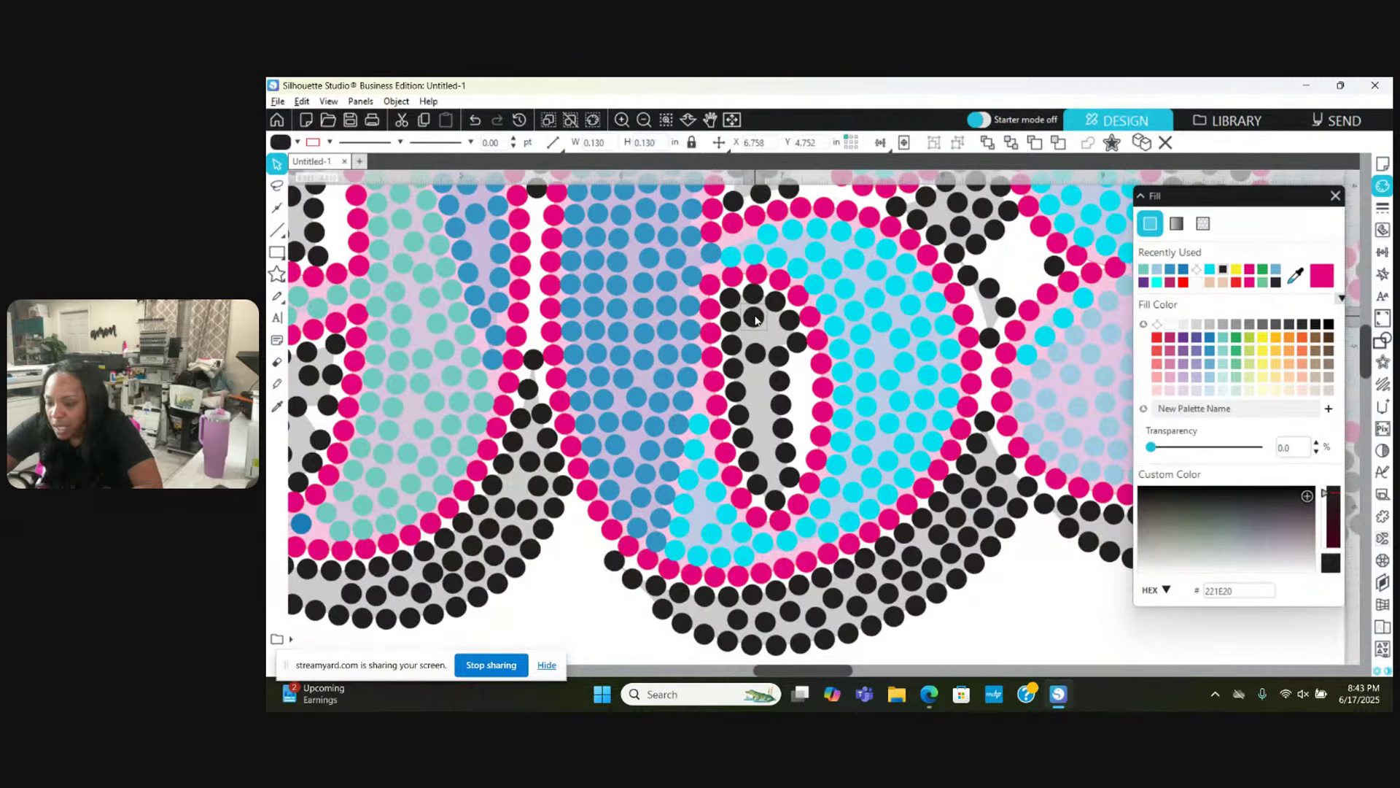
drag(755, 319, 775, 337)
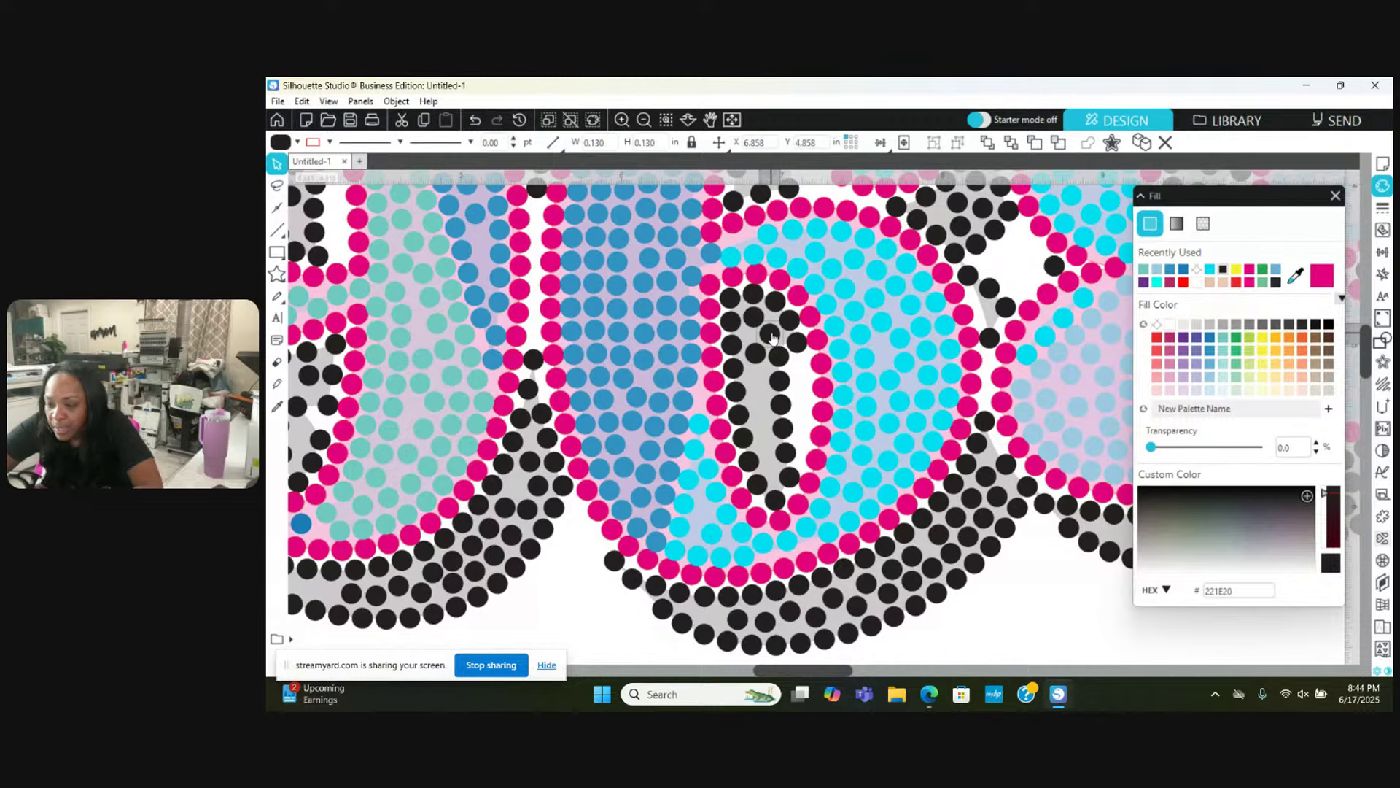
scroll(676, 187, down, 1)
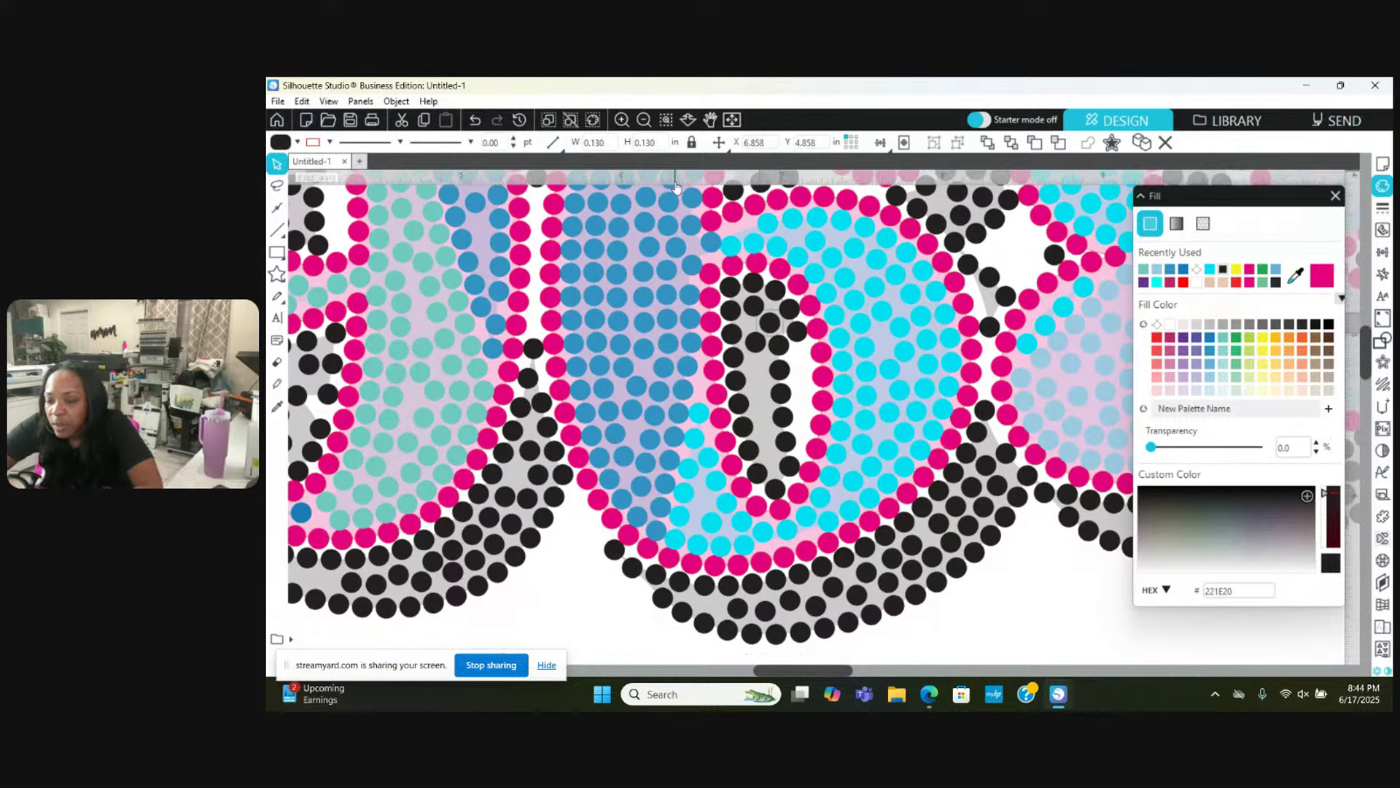
click(621, 120)
click(621, 120)
click(621, 121)
Step: Duplicate a black stone and drag the copies into the gap inside the 6's opening
click(621, 123)
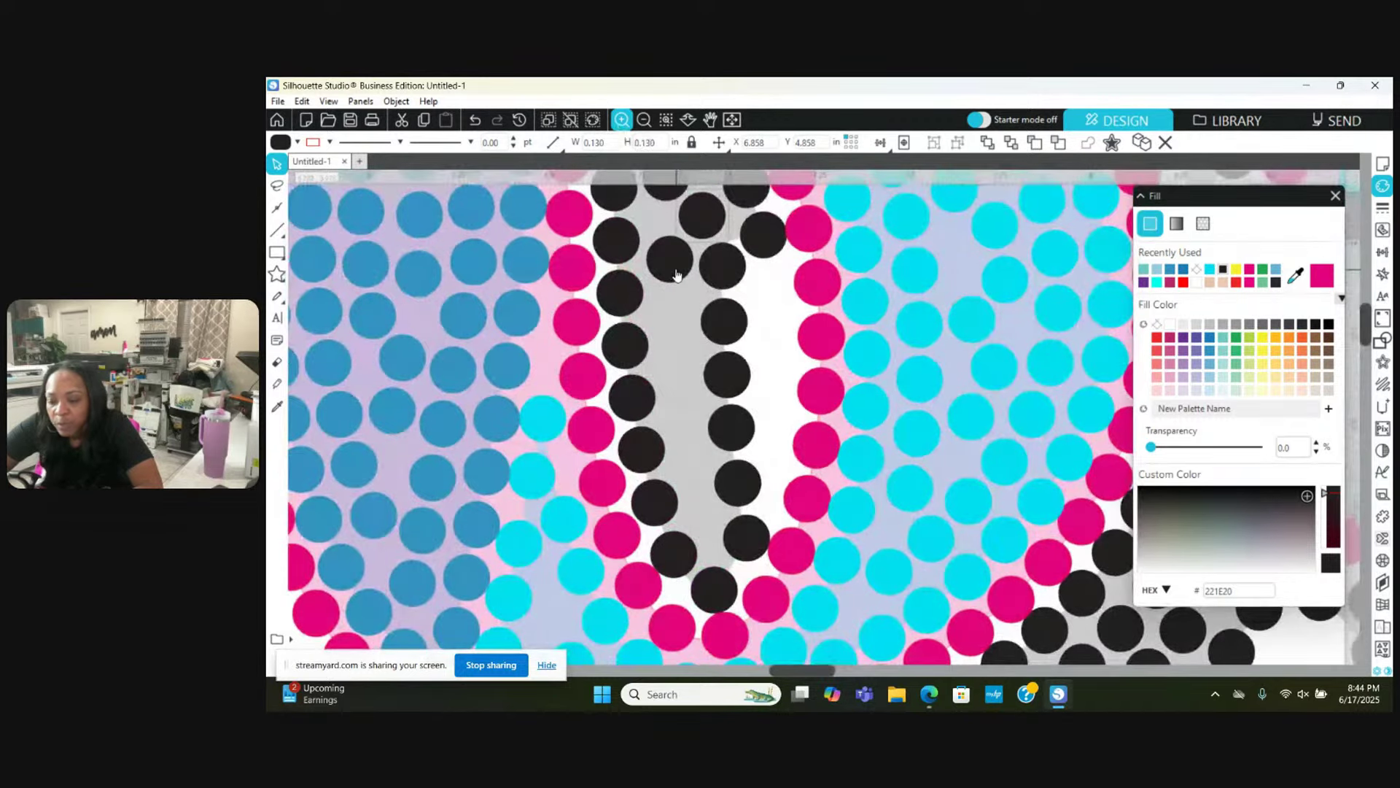
right_click(676, 274)
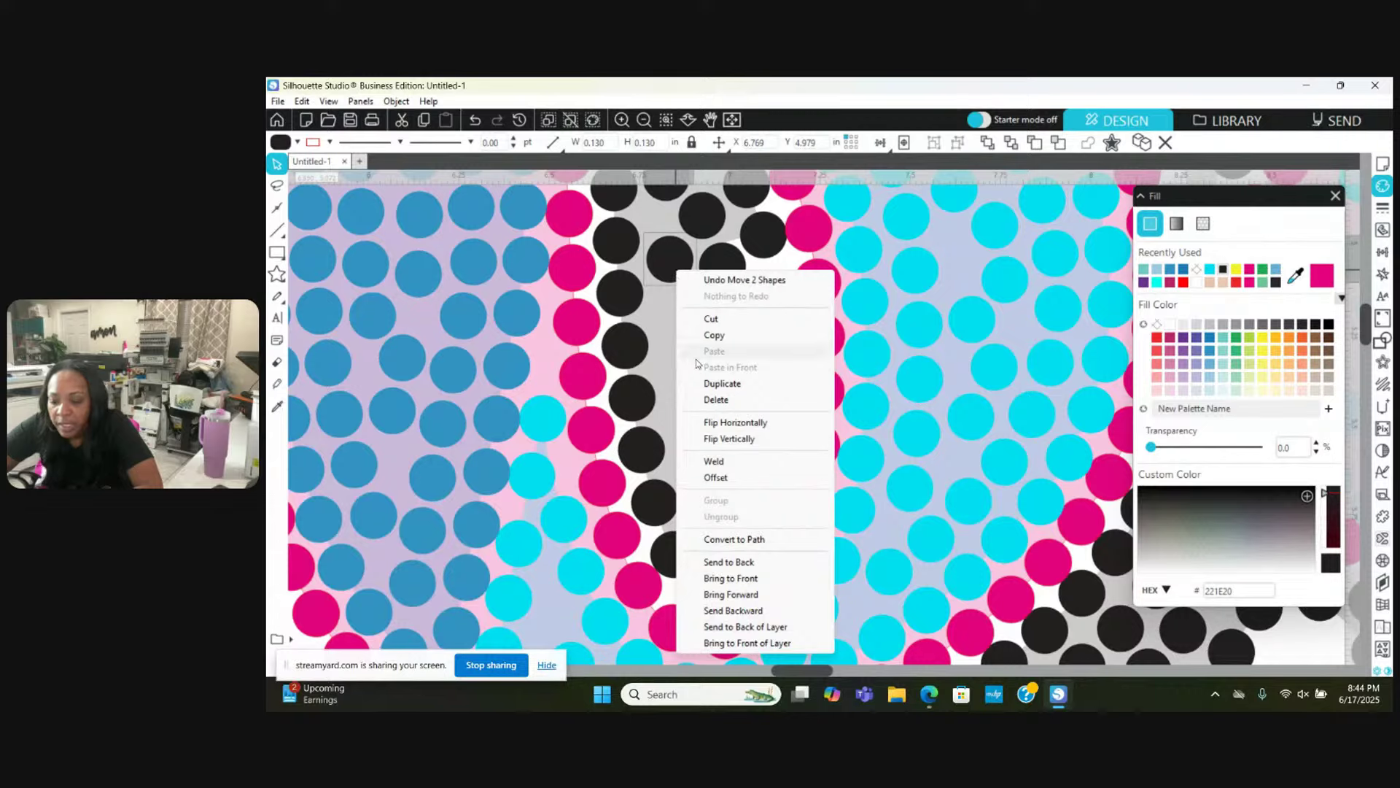
click(715, 383)
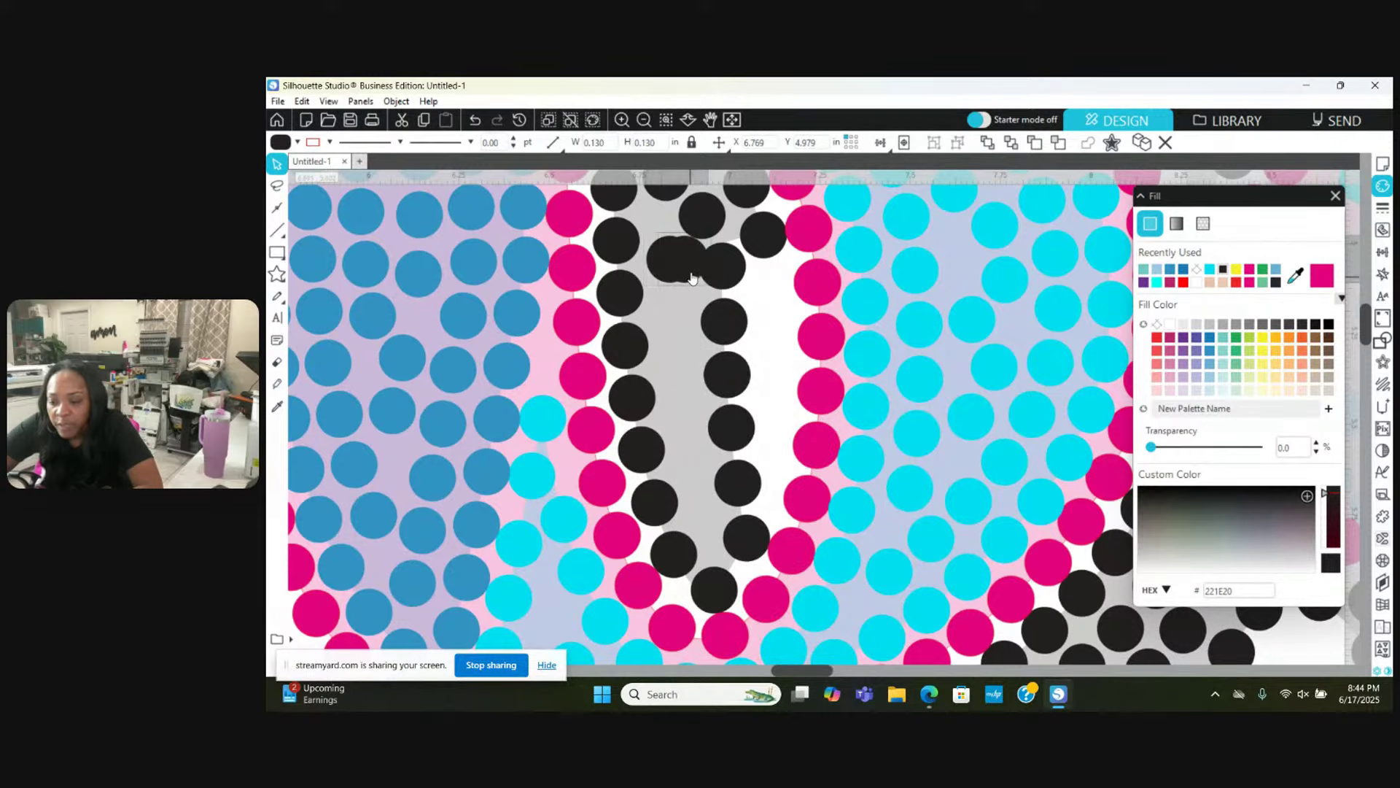
drag(690, 281, 683, 333)
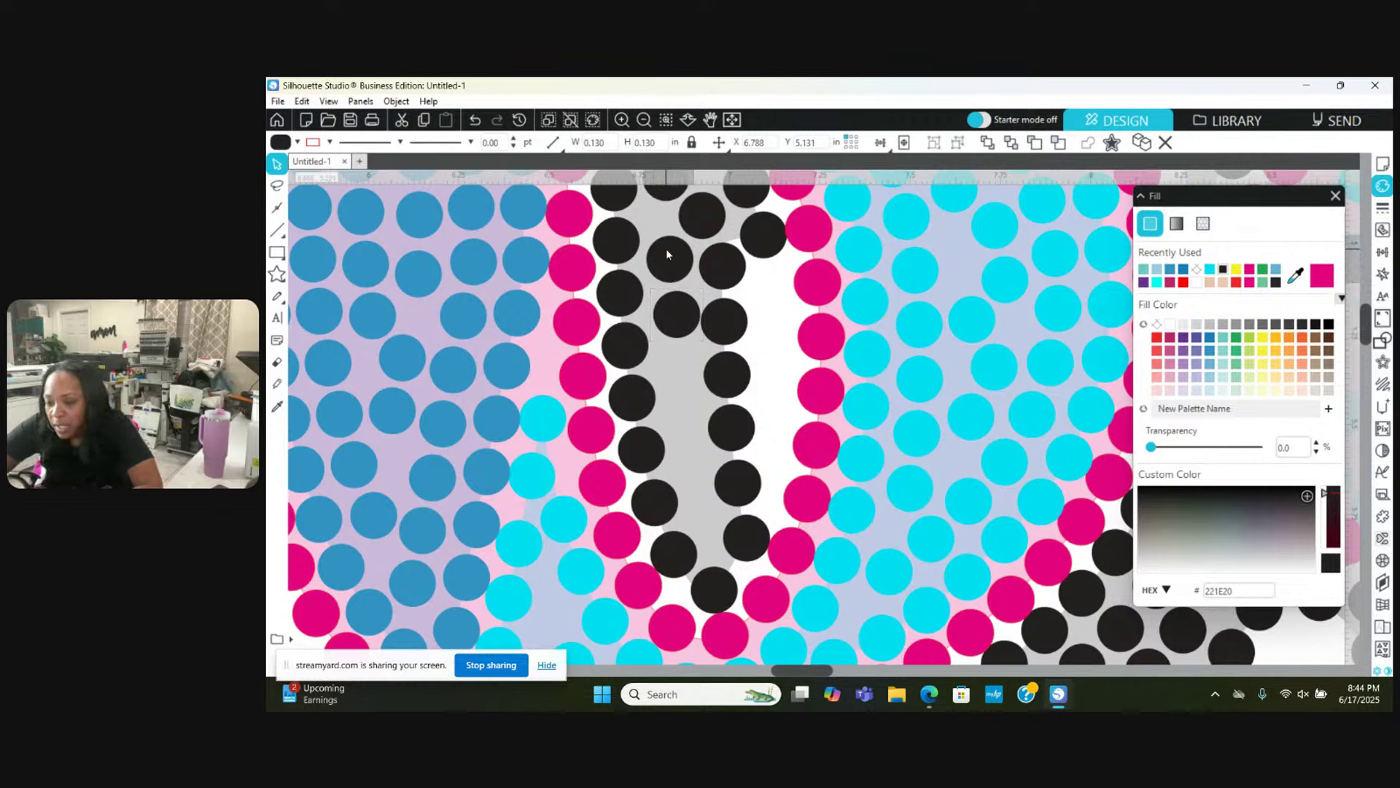
drag(667, 251, 663, 242)
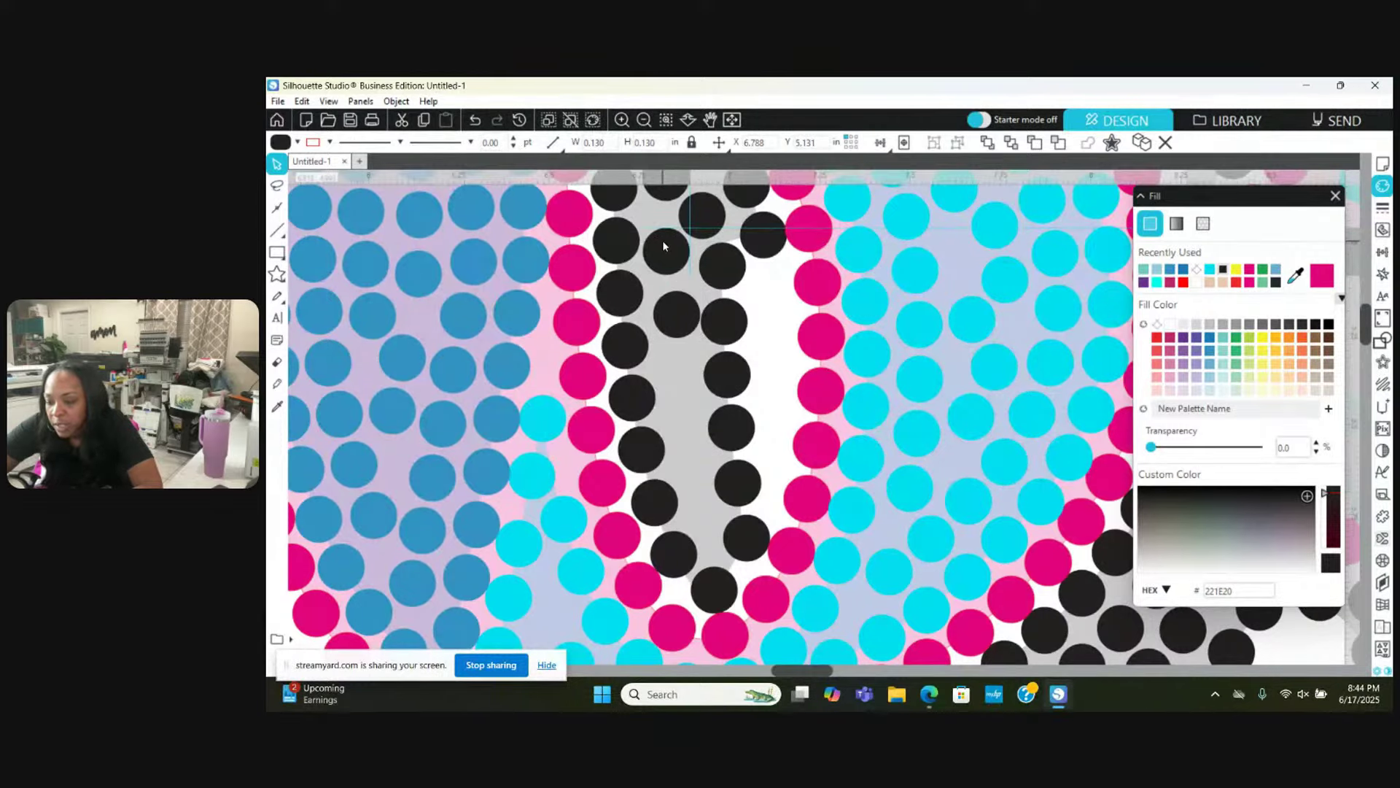
drag(671, 305, 701, 521)
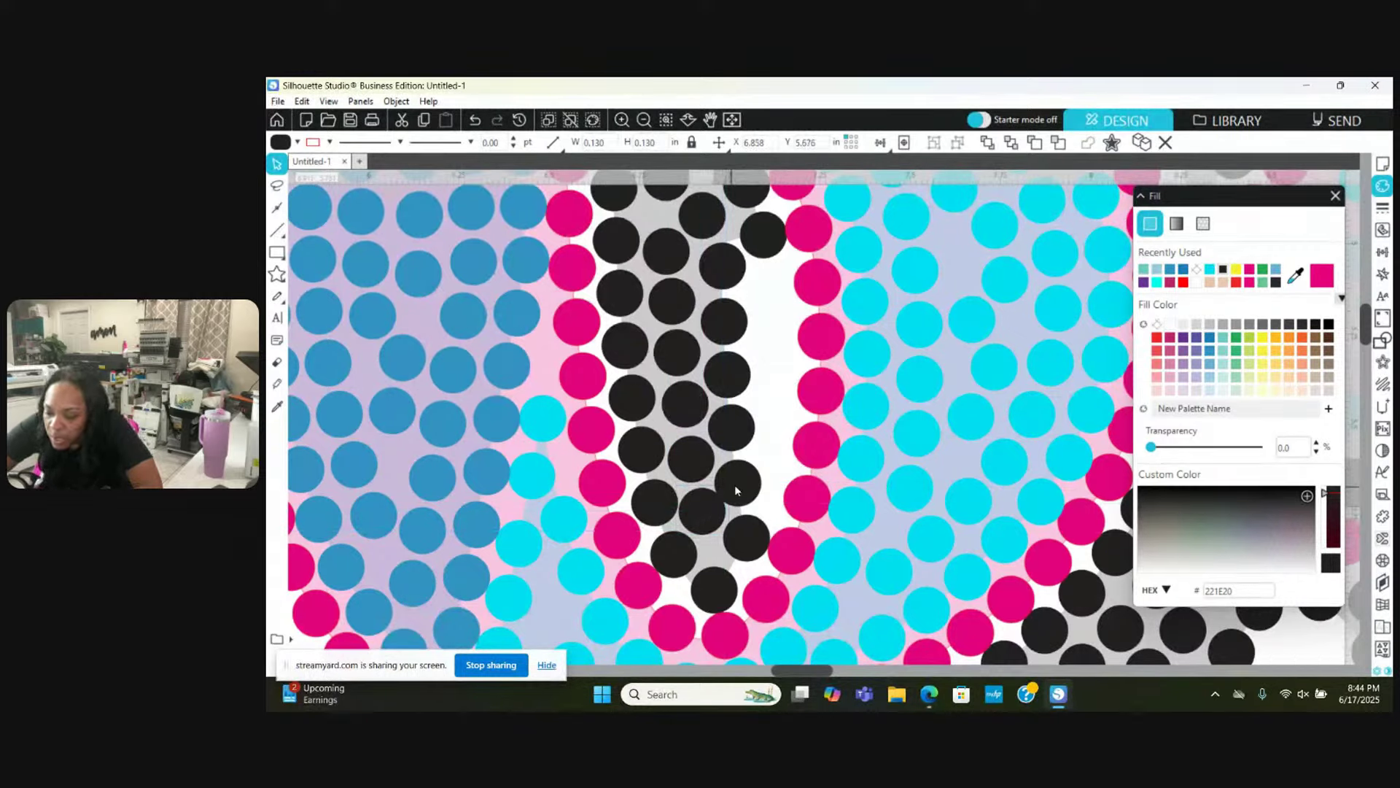
Step: Inspect individual black and pink stones in the opening, ending with a black stone selected
click(657, 504)
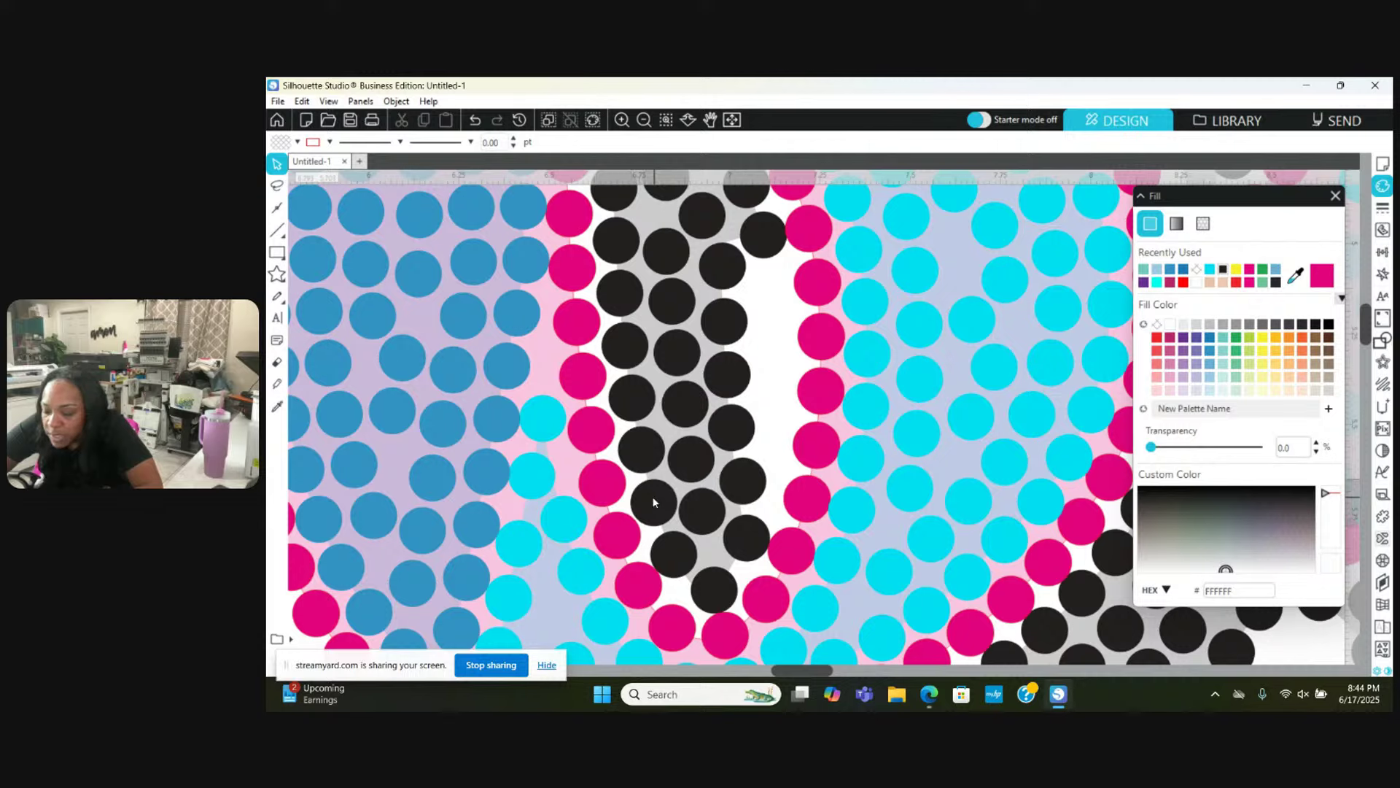
click(652, 497)
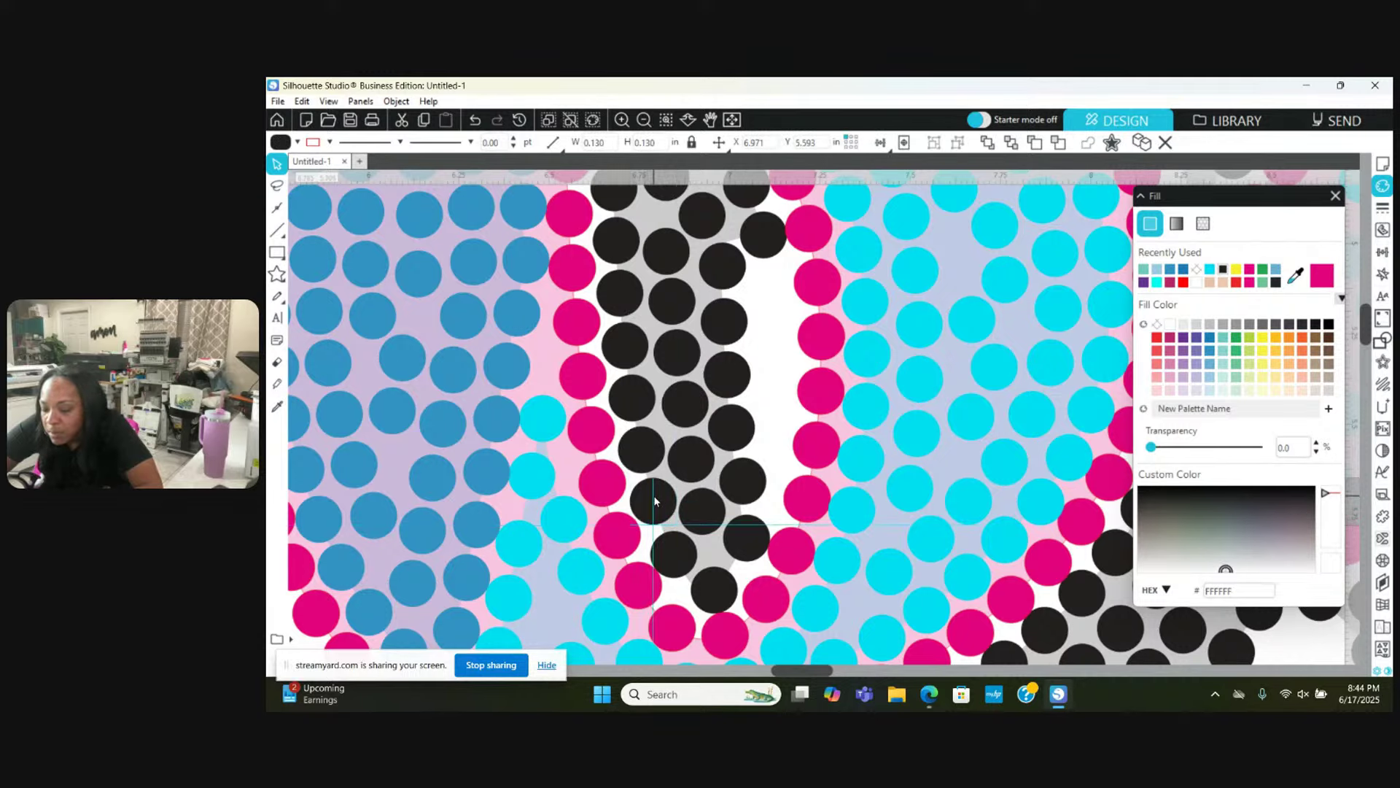
click(654, 497)
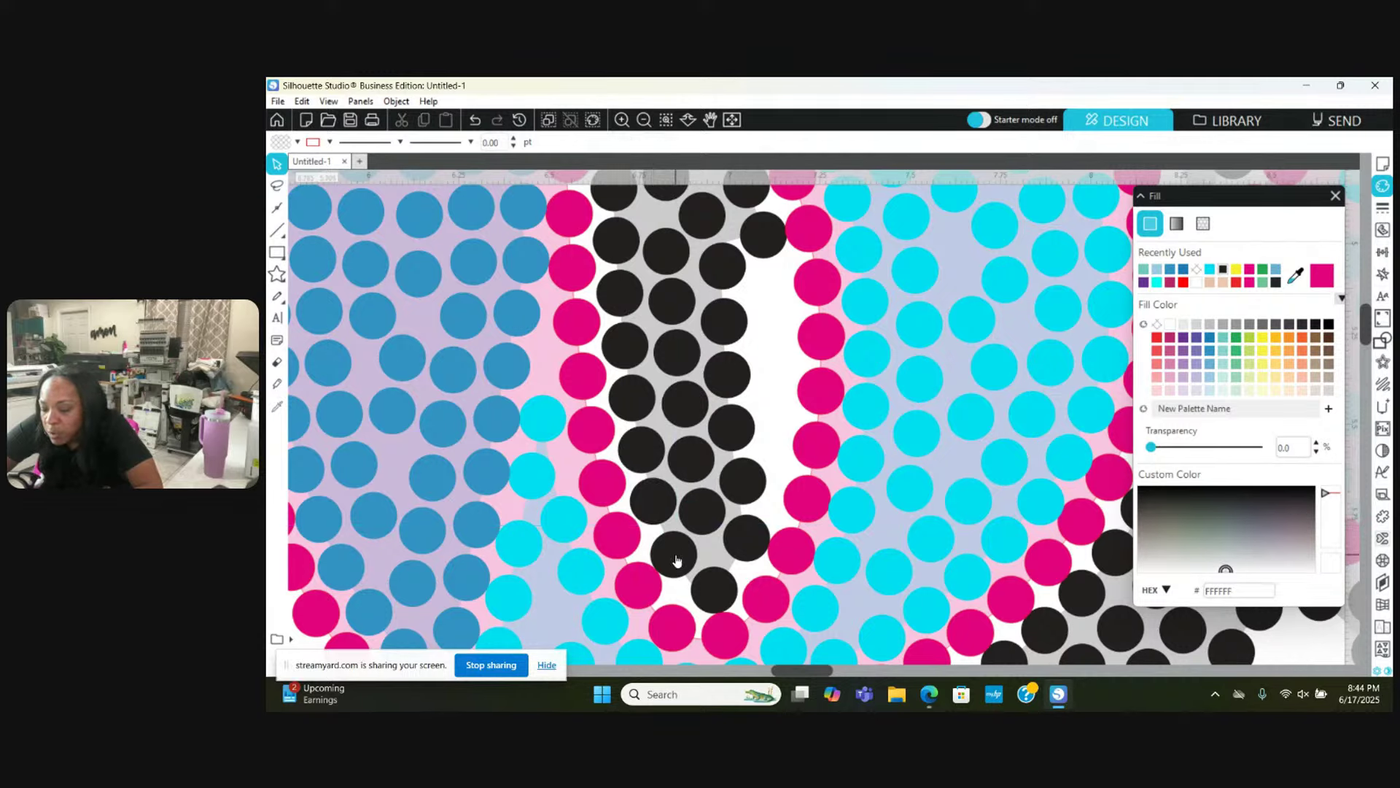
click(788, 556)
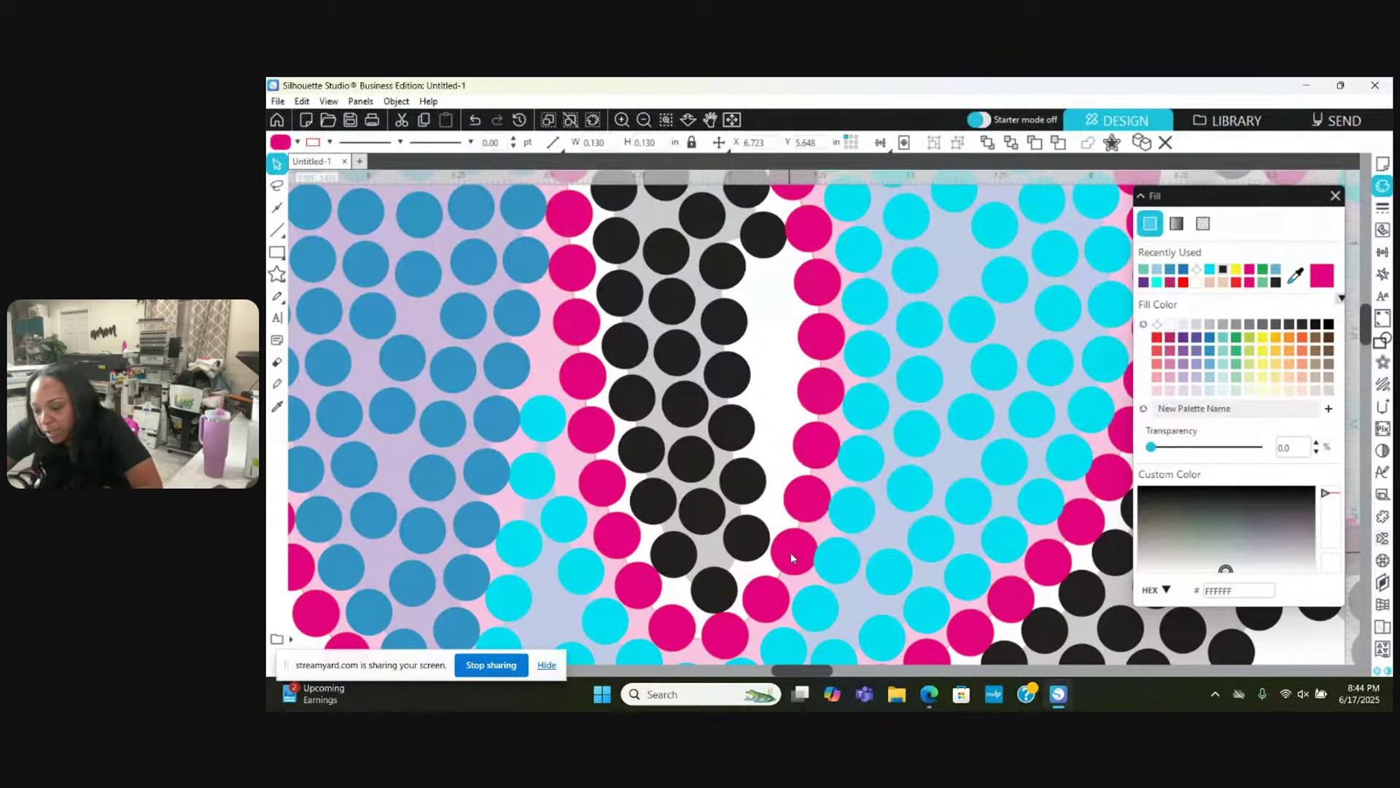
click(735, 547)
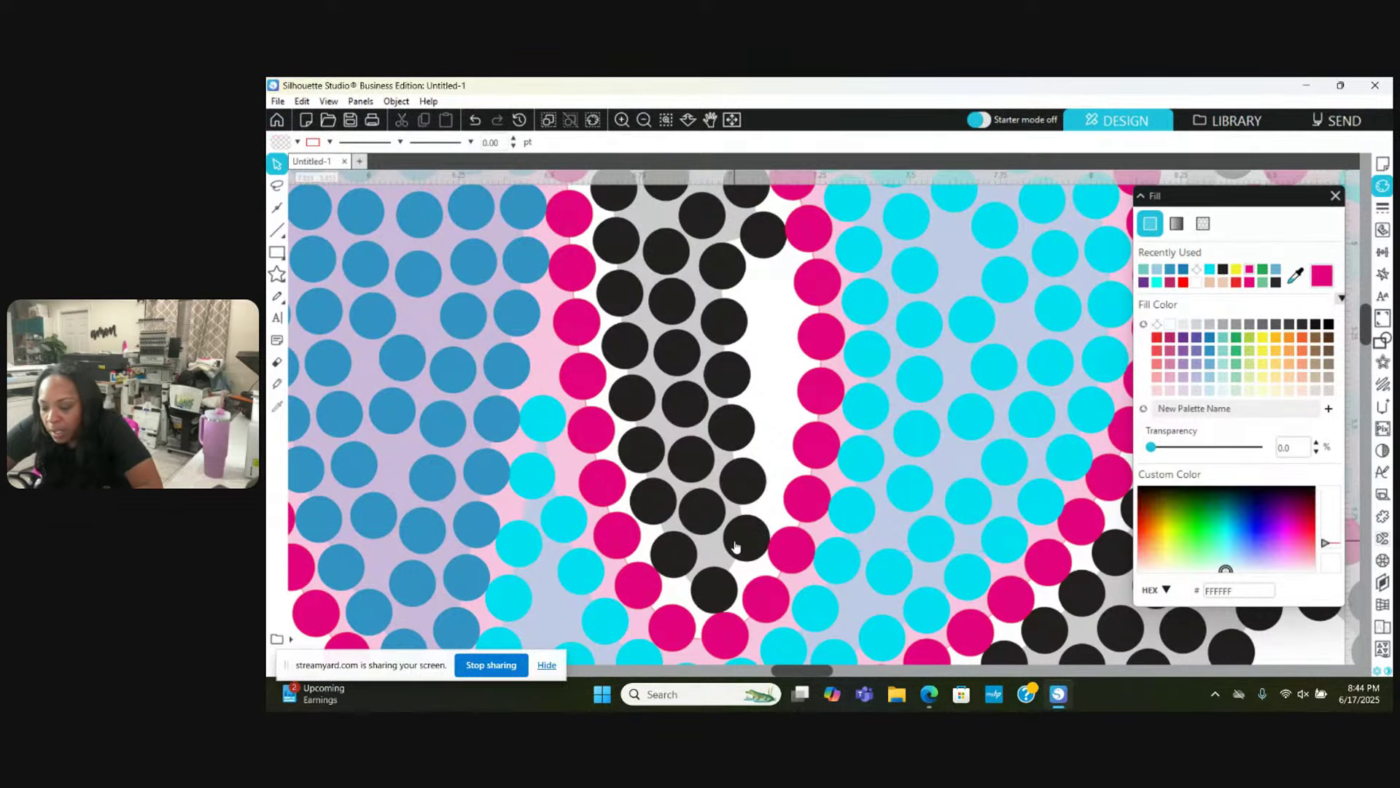
click(748, 540)
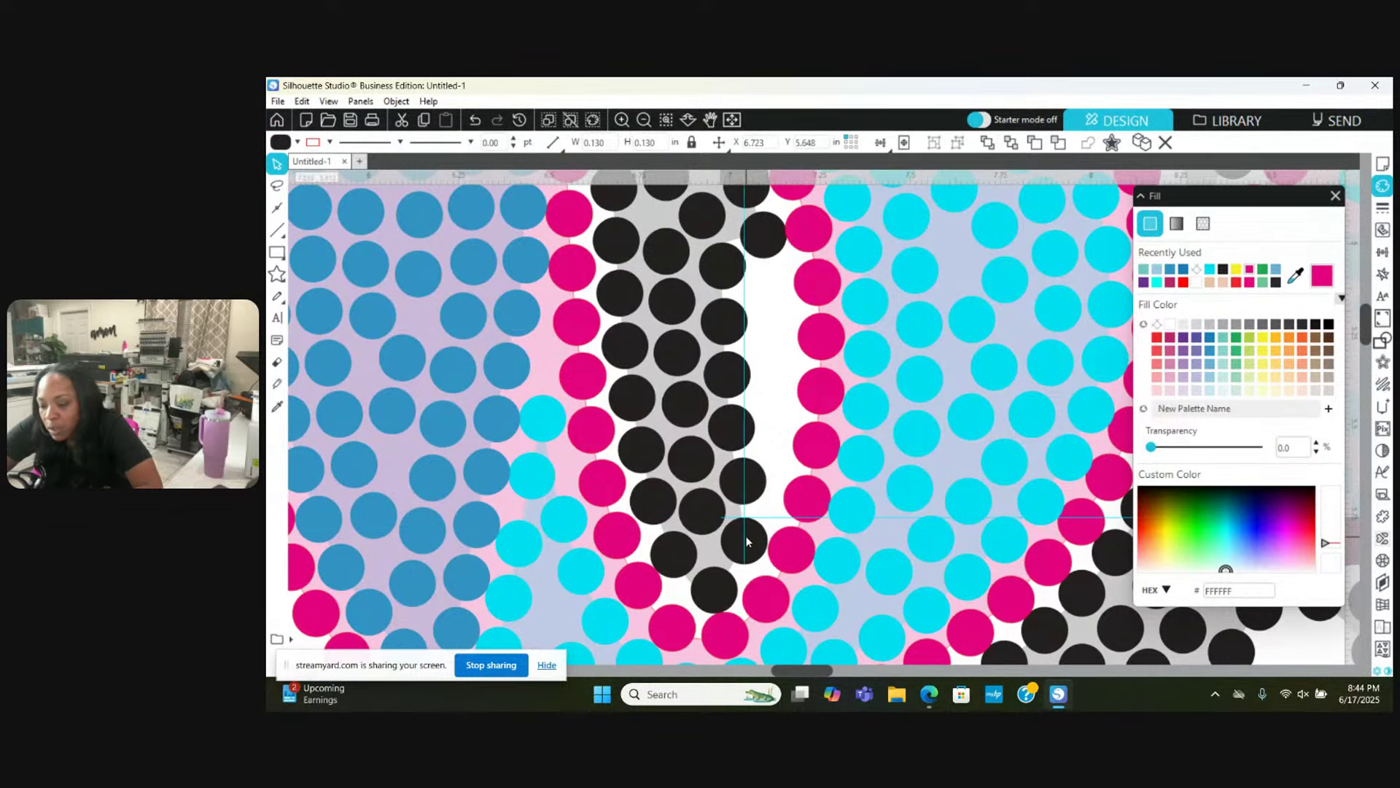
Step: Inspect black stones at the top of the 6's opening and the one beside the pink outline
key(Escape)
scroll(746, 540, up, 4)
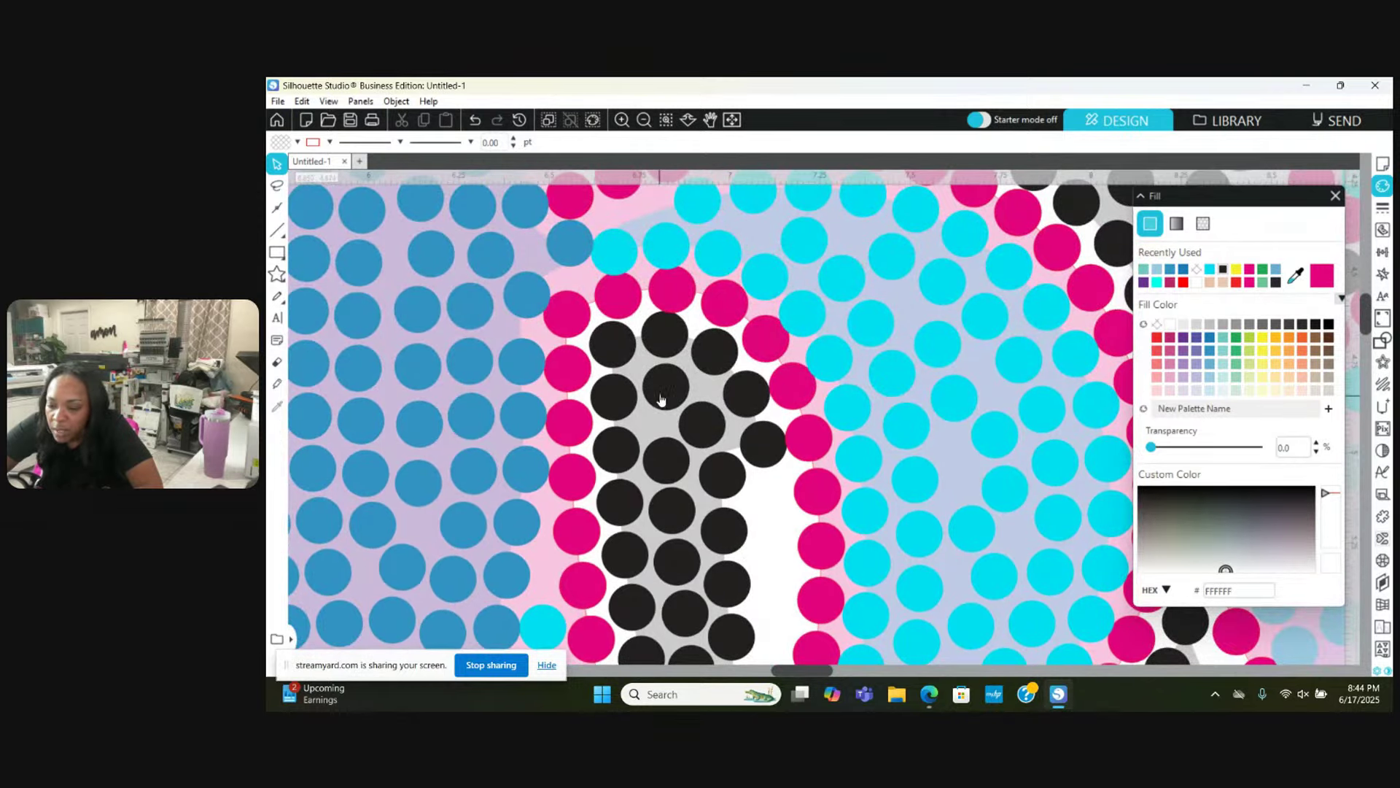
click(659, 394)
key(Escape)
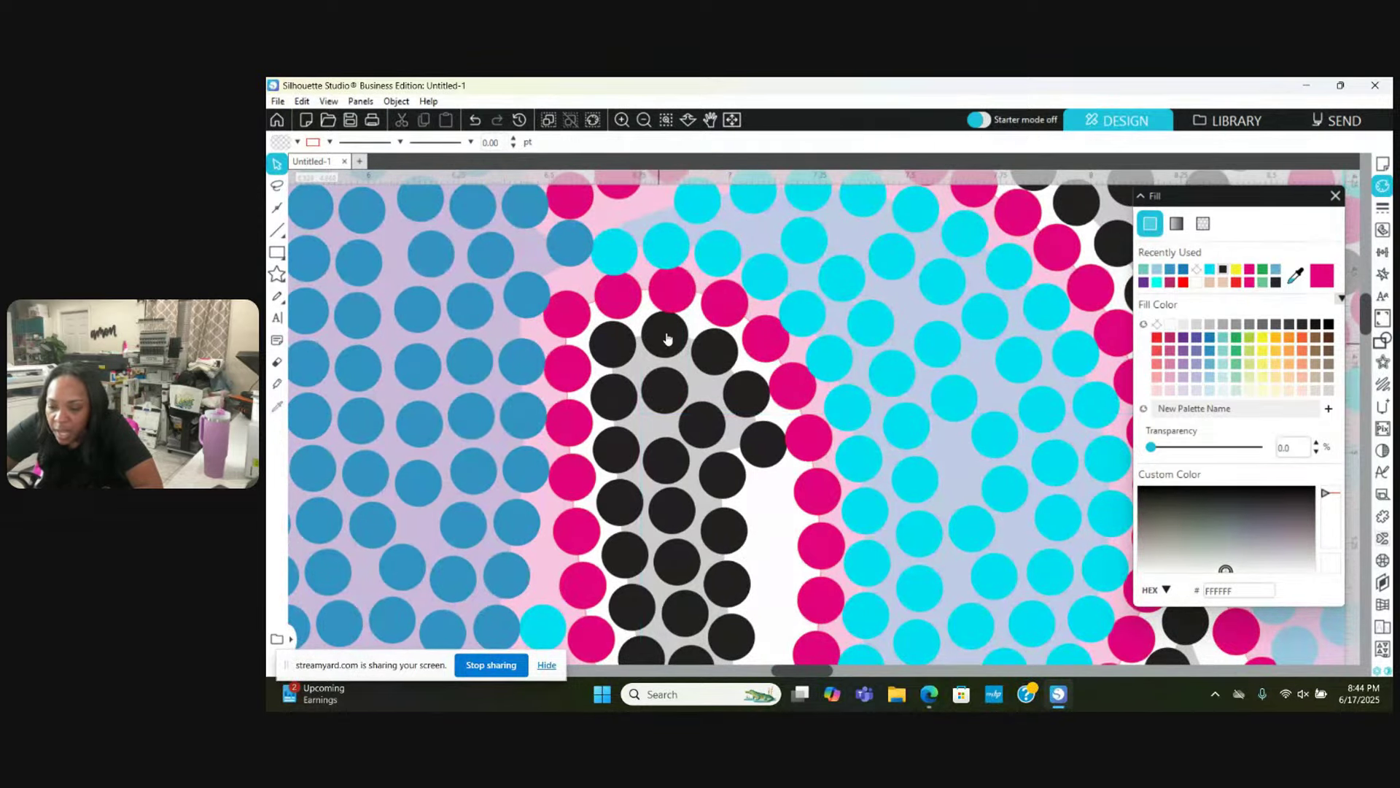
click(667, 337)
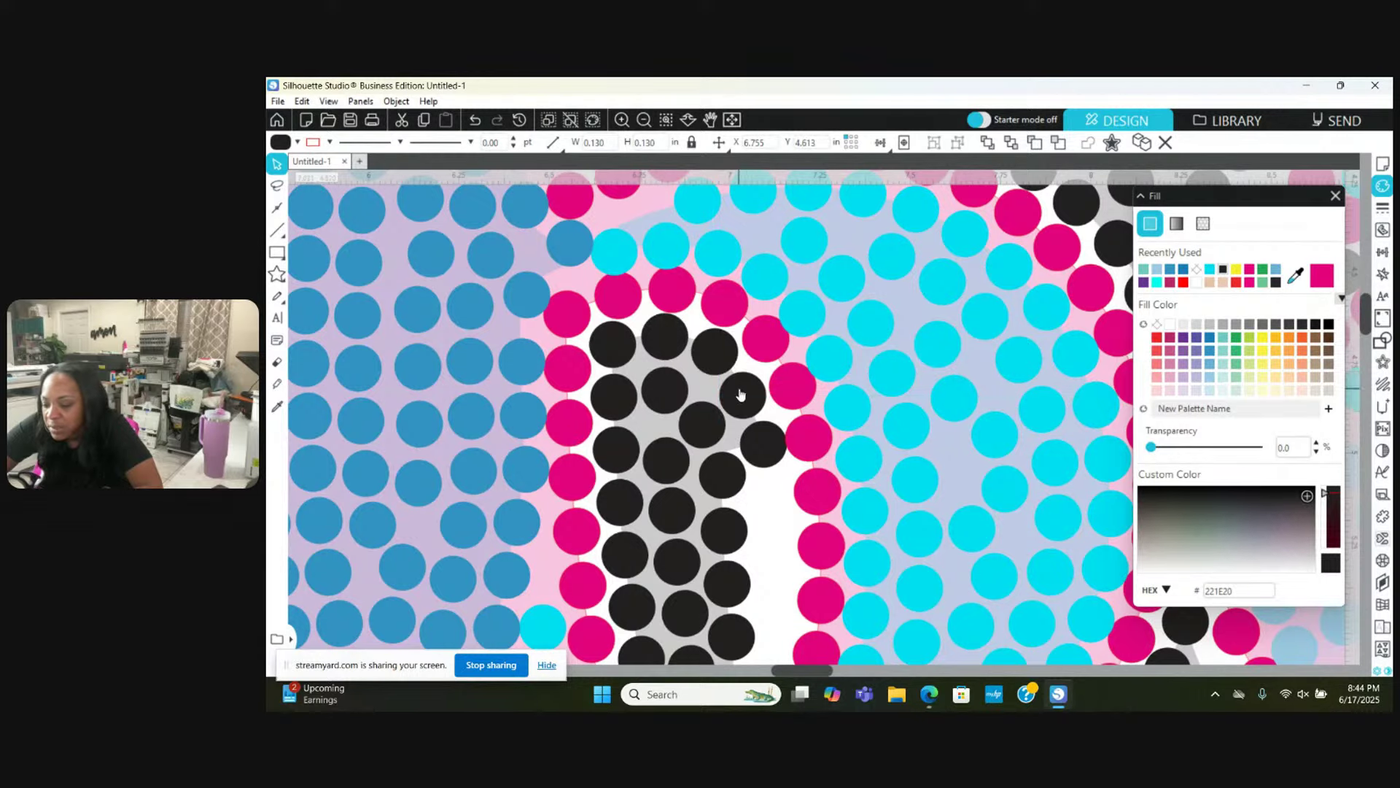
click(754, 441)
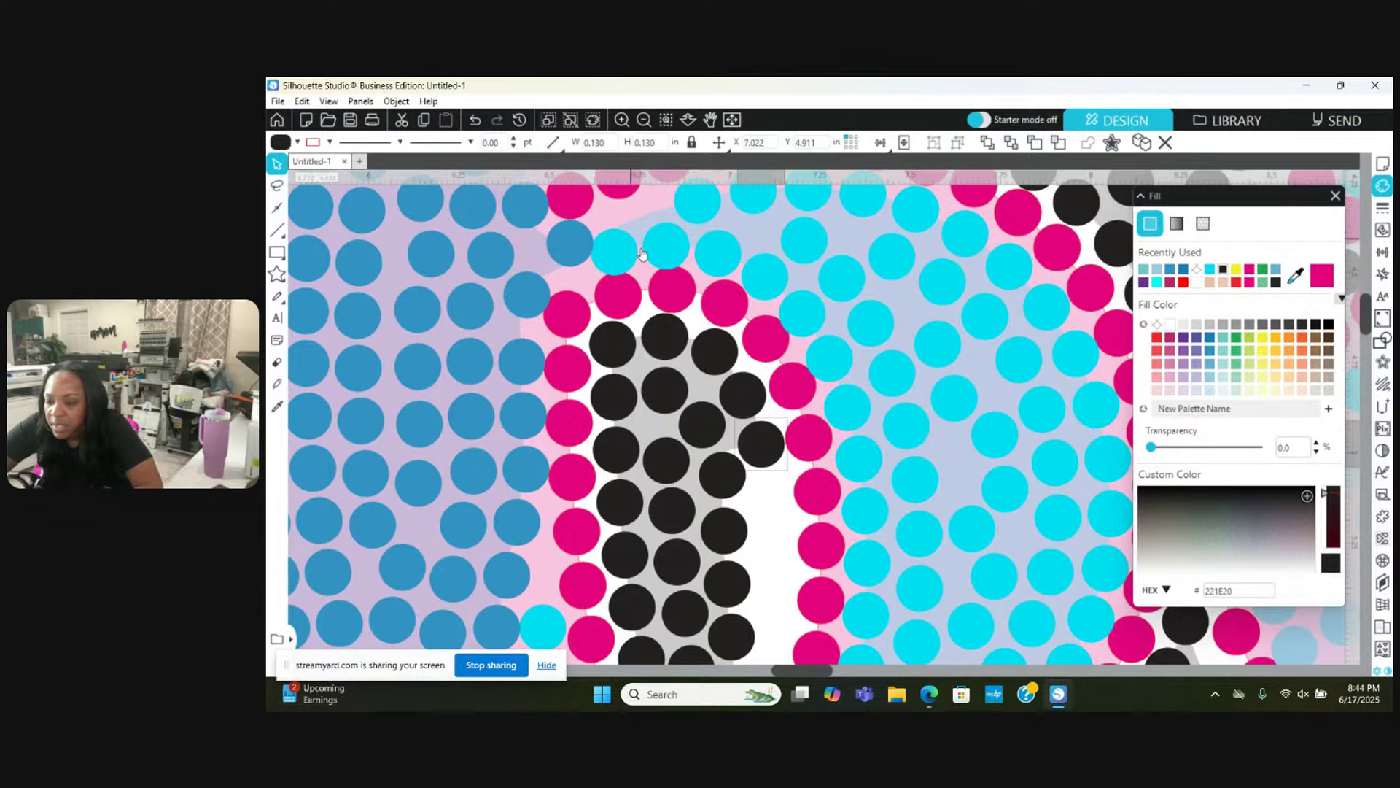
scroll(635, 253, up, 2)
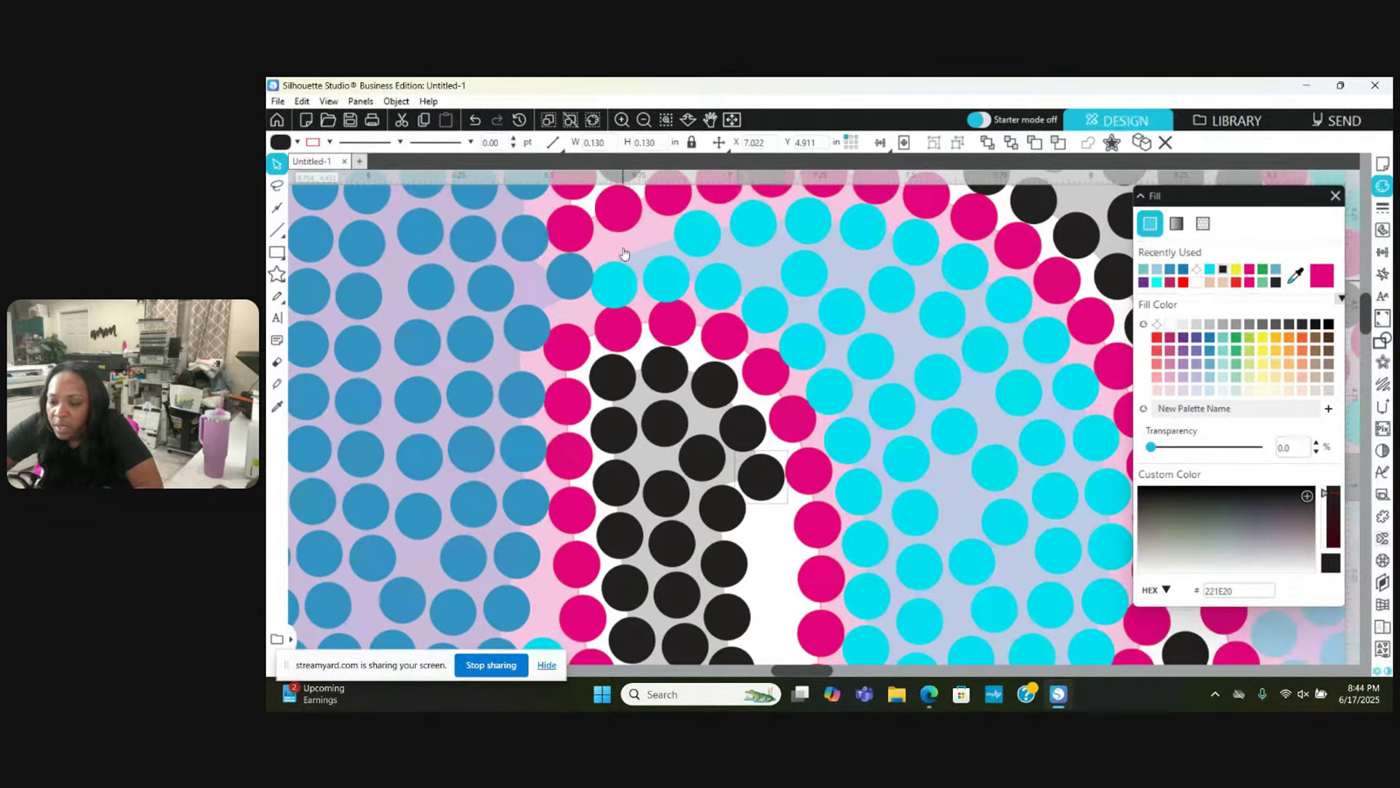
scroll(624, 253, up, 1)
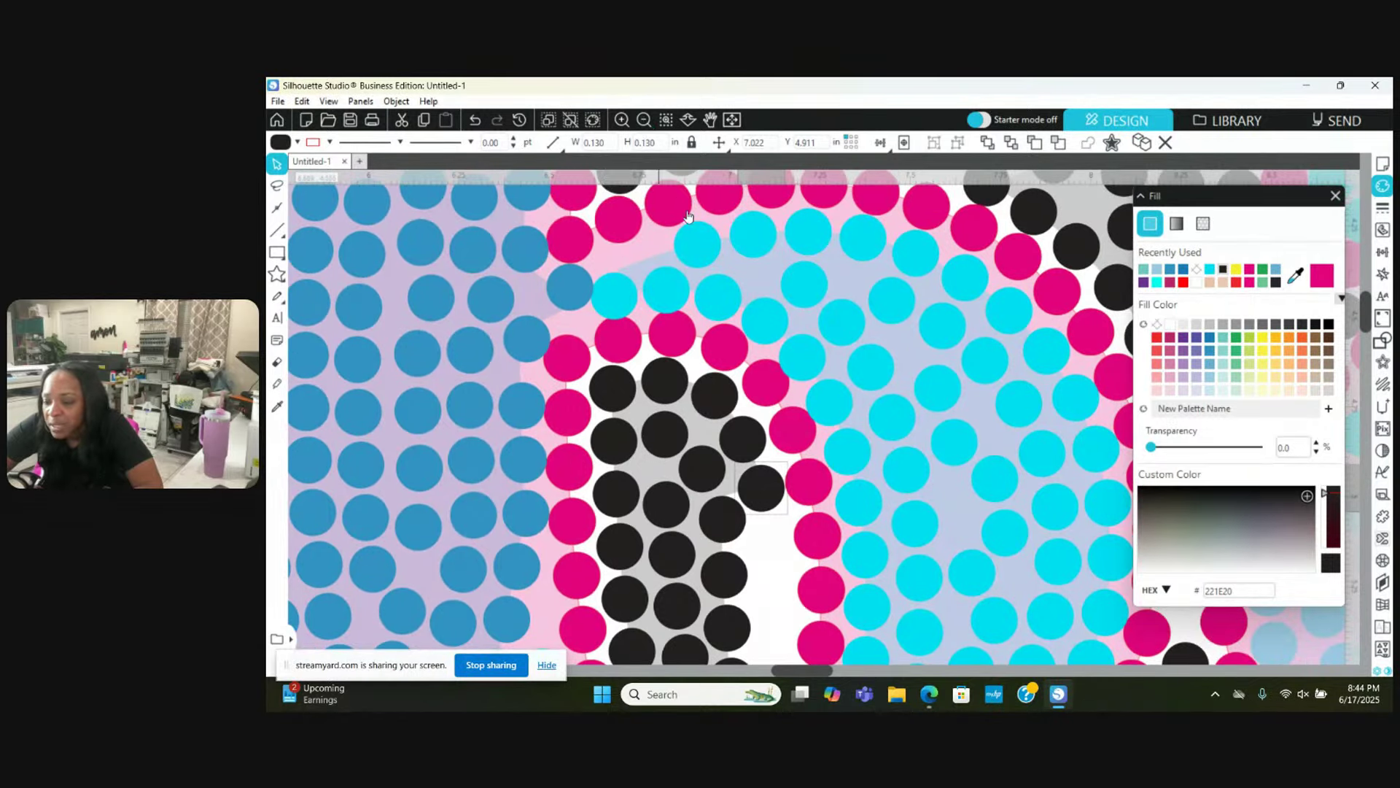
scroll(690, 305, up, 10)
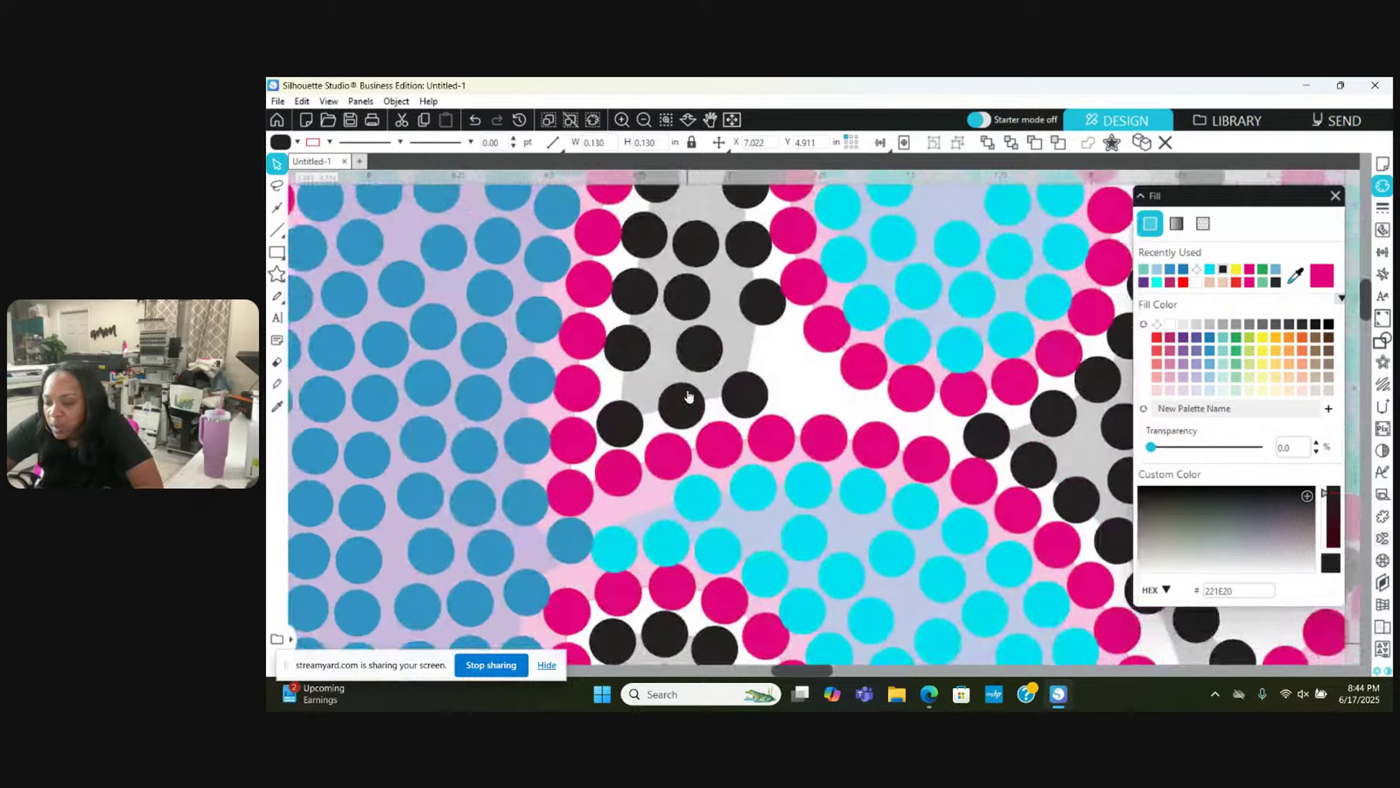
Step: Reposition a black shadow stone up the 6's upper inner shadow to about X 6.744, Y 3.325
click(623, 400)
scroll(625, 416, up, 2)
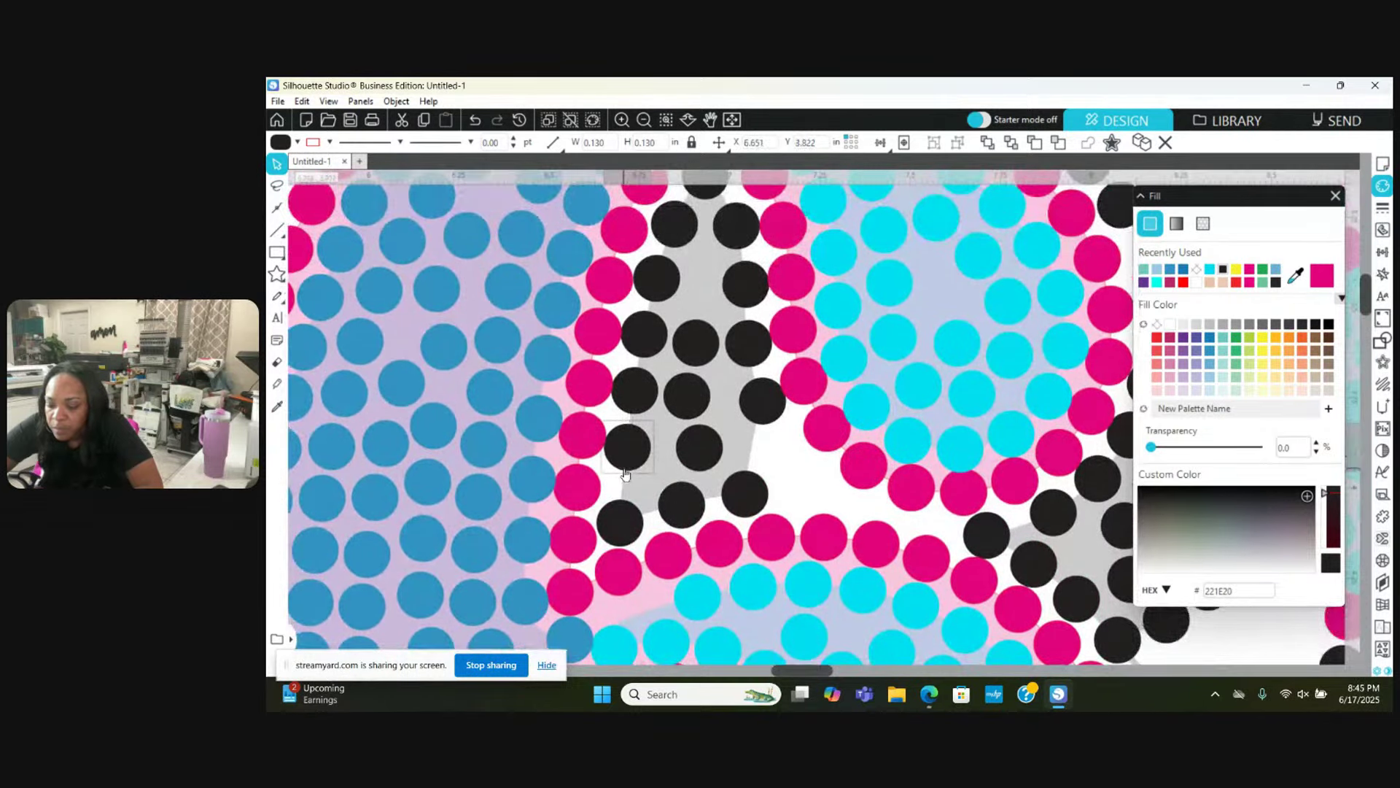
mouse_move(625, 449)
mouse_down()
mouse_move(628, 497)
mouse_move(639, 443)
mouse_up()
drag(646, 395, 711, 205)
scroll(675, 215, up, 1)
Step: Nudge a blue fill stone left and another right to close a gap; lift a cyan stone
key(Escape)
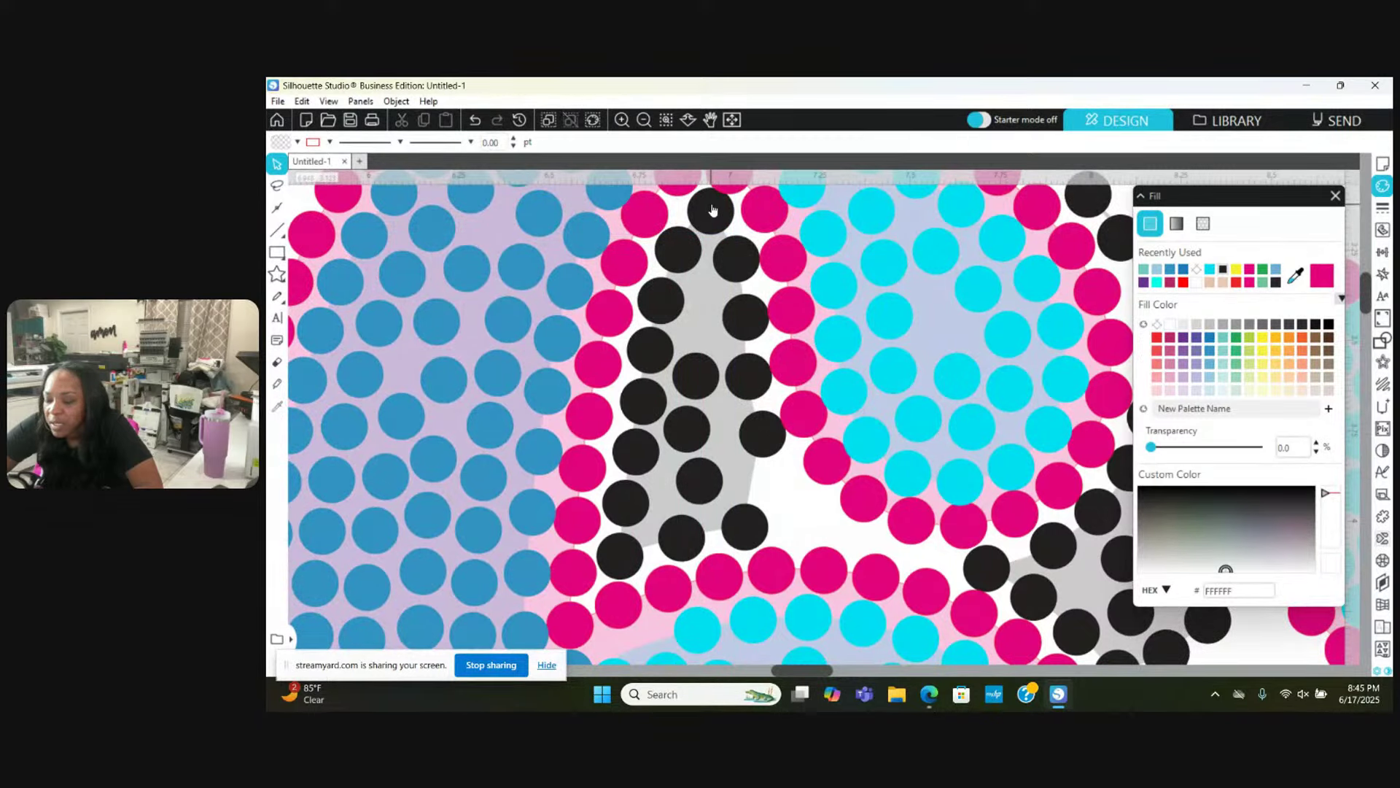
scroll(713, 211, up, 3)
click(725, 257)
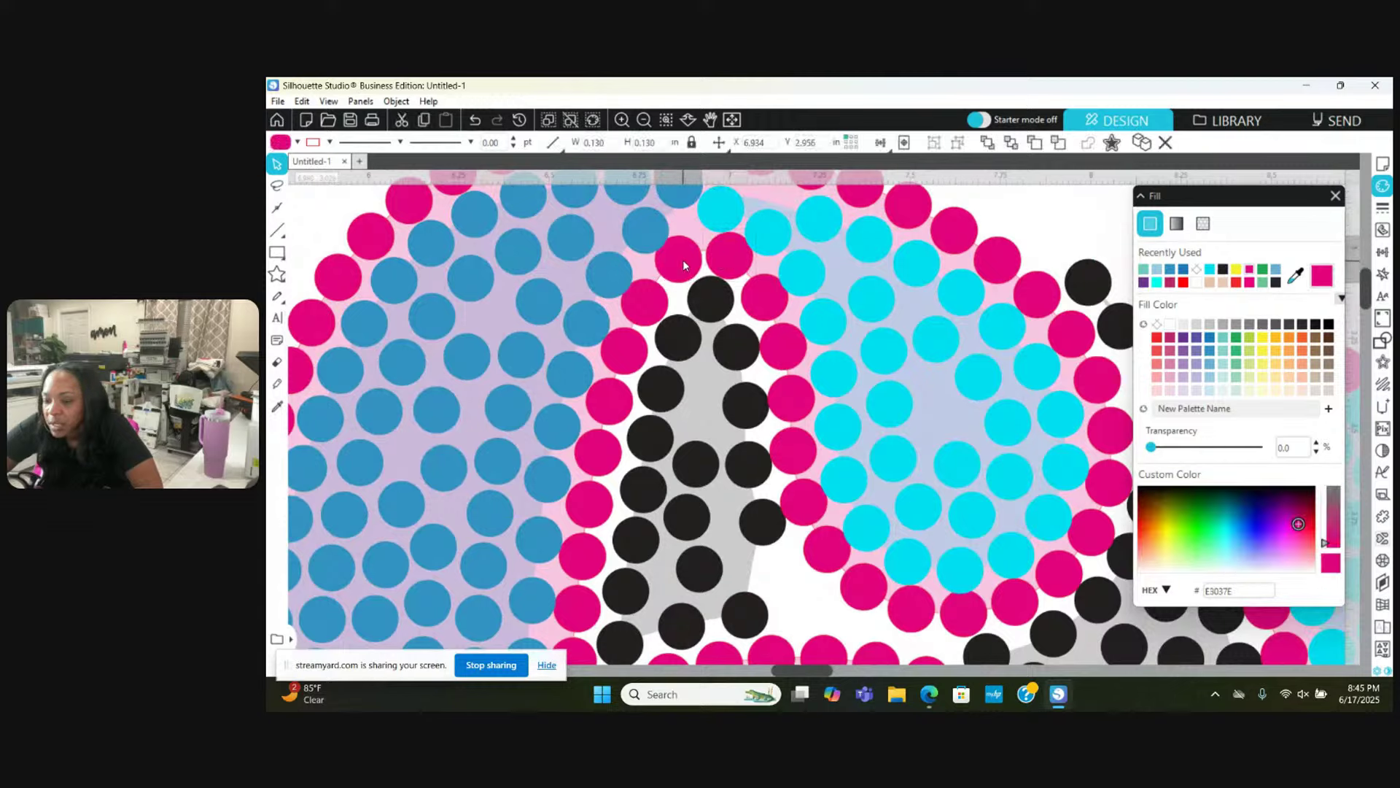
drag(641, 226, 631, 236)
key(Escape)
scroll(631, 219, up, 1)
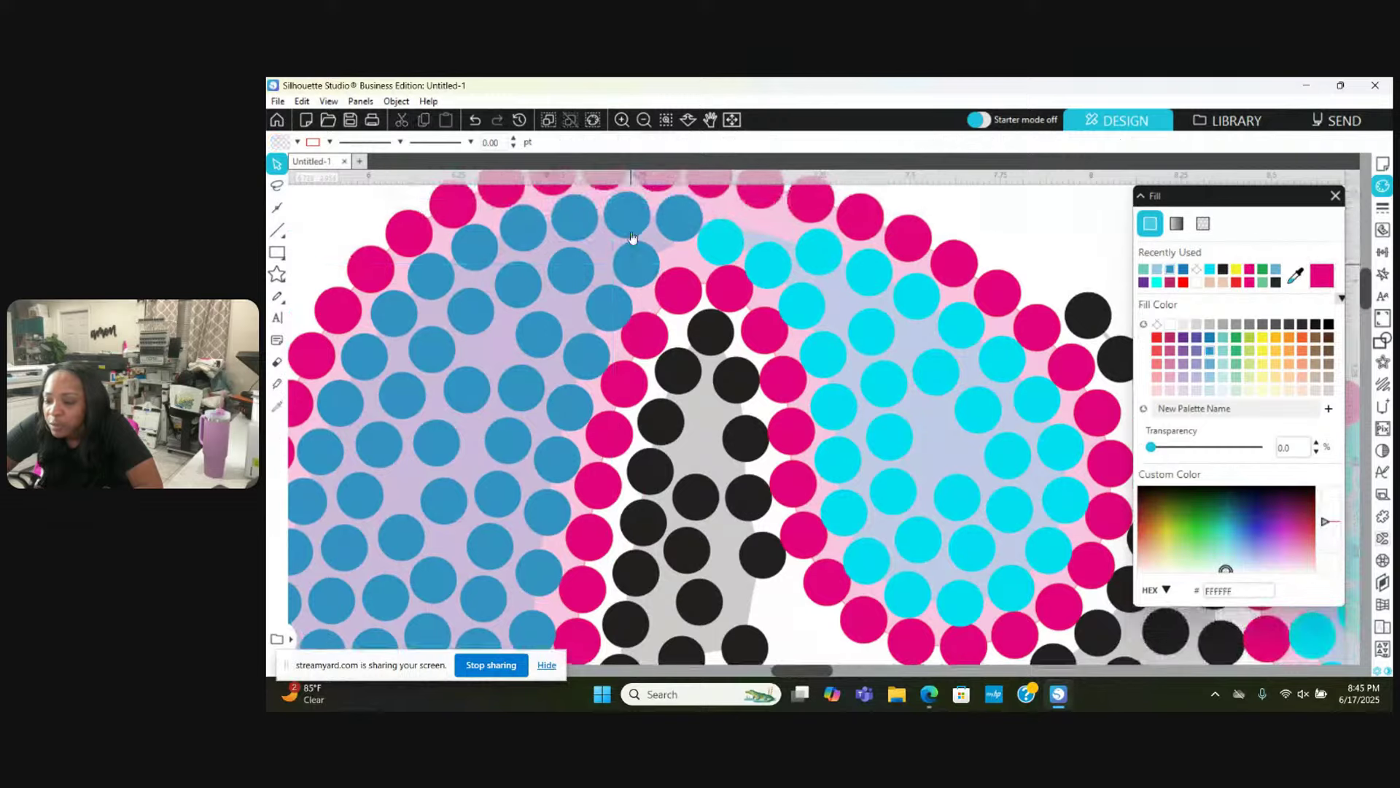
click(631, 208)
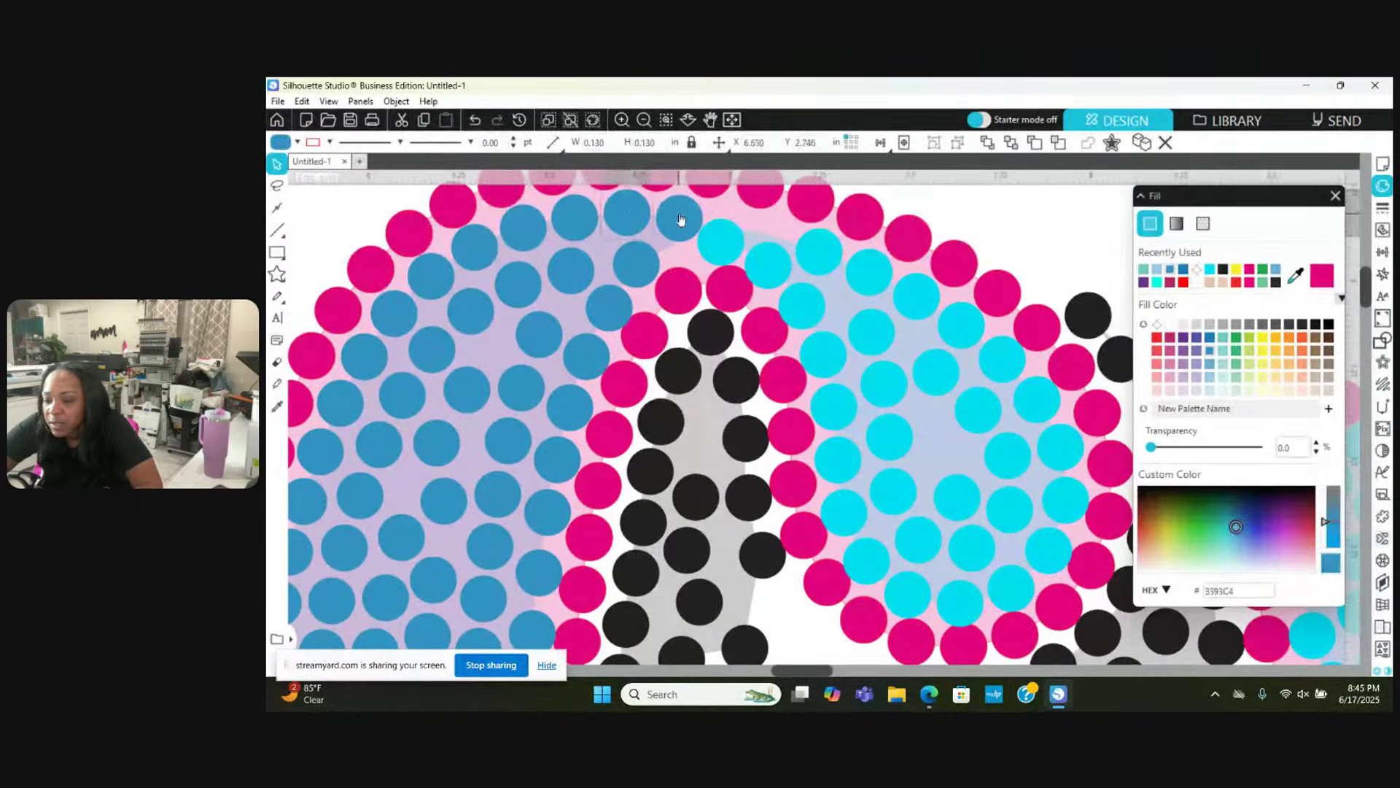
mouse_move(679, 209)
mouse_down()
mouse_move(740, 262)
mouse_move(735, 224)
mouse_up()
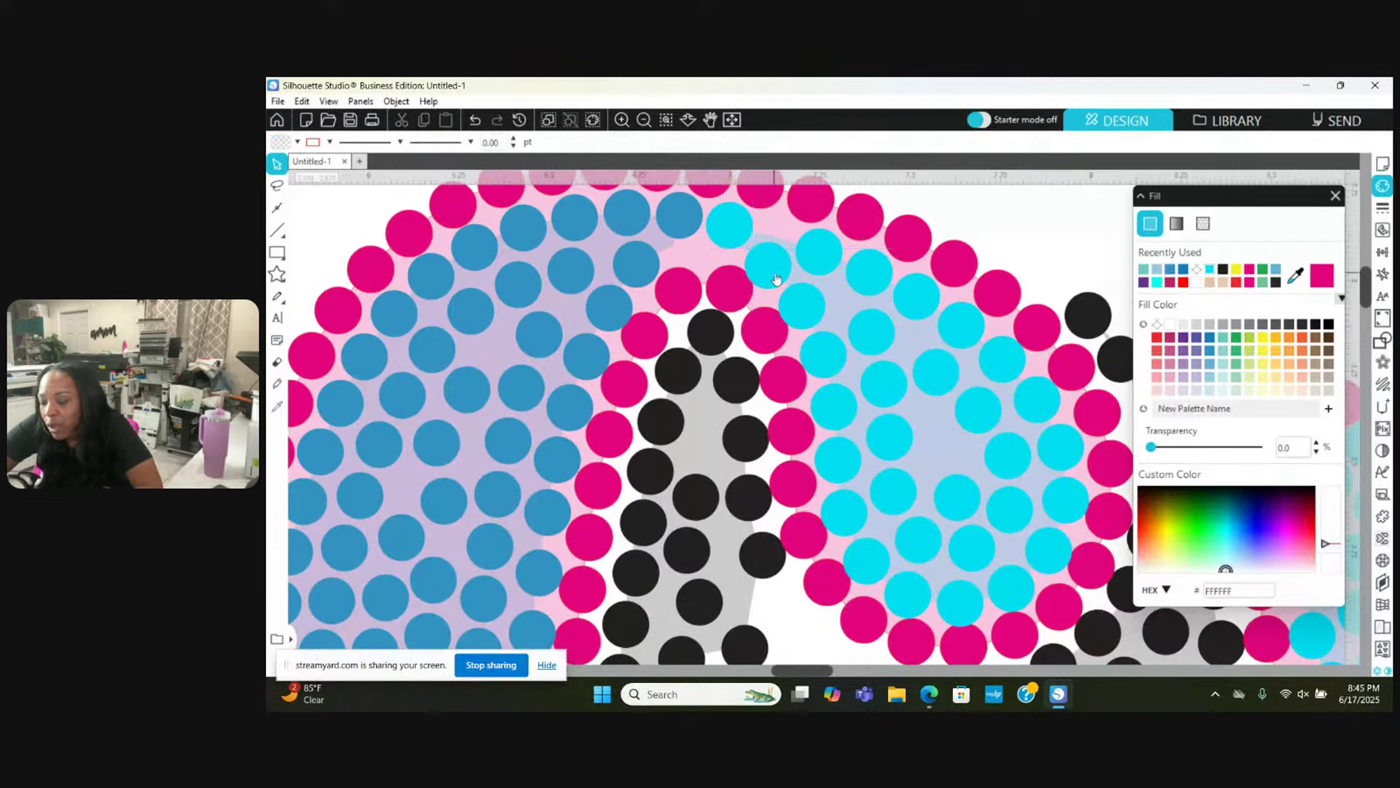
drag(766, 272, 774, 249)
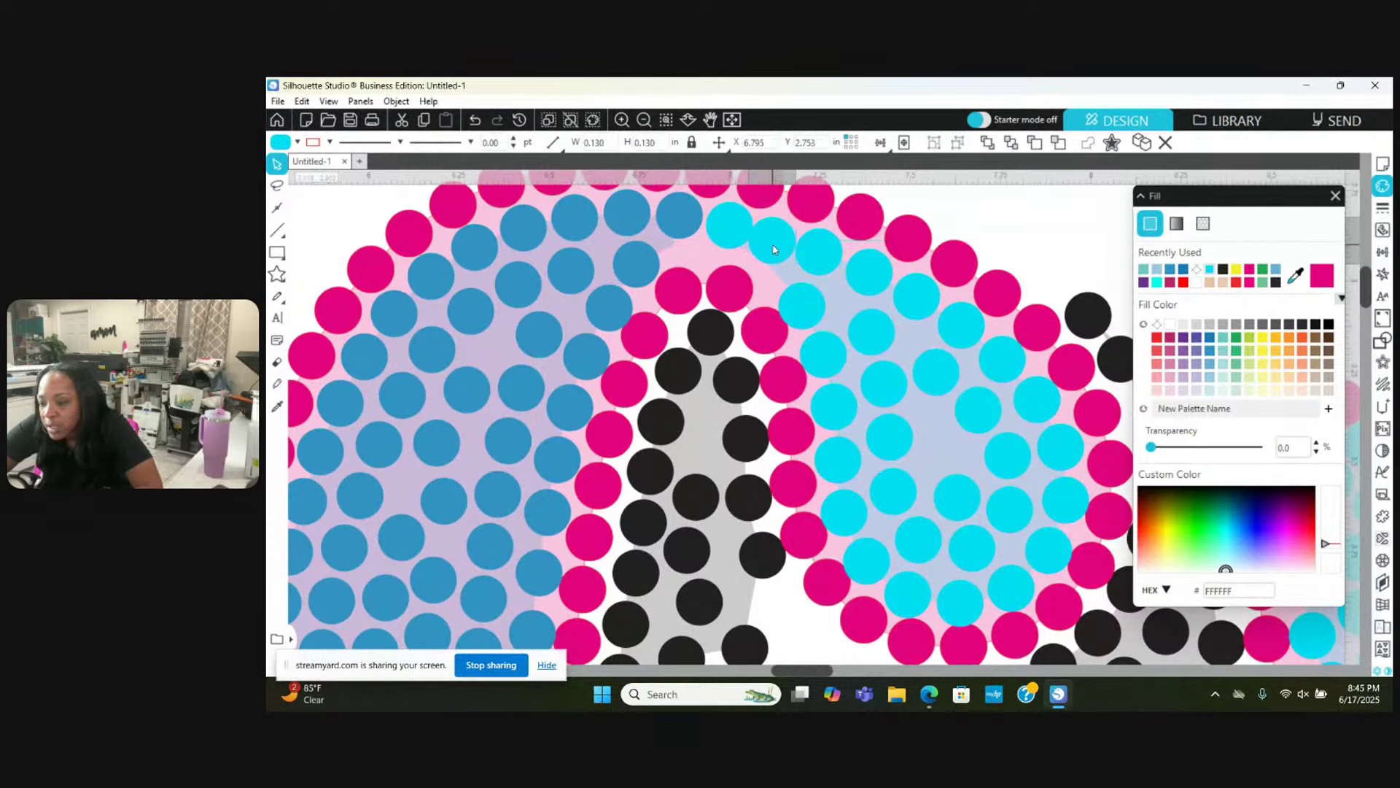
Step: Check the positions of the row of blue stones and the neighbouring cyan stones
scroll(774, 249, left, 1)
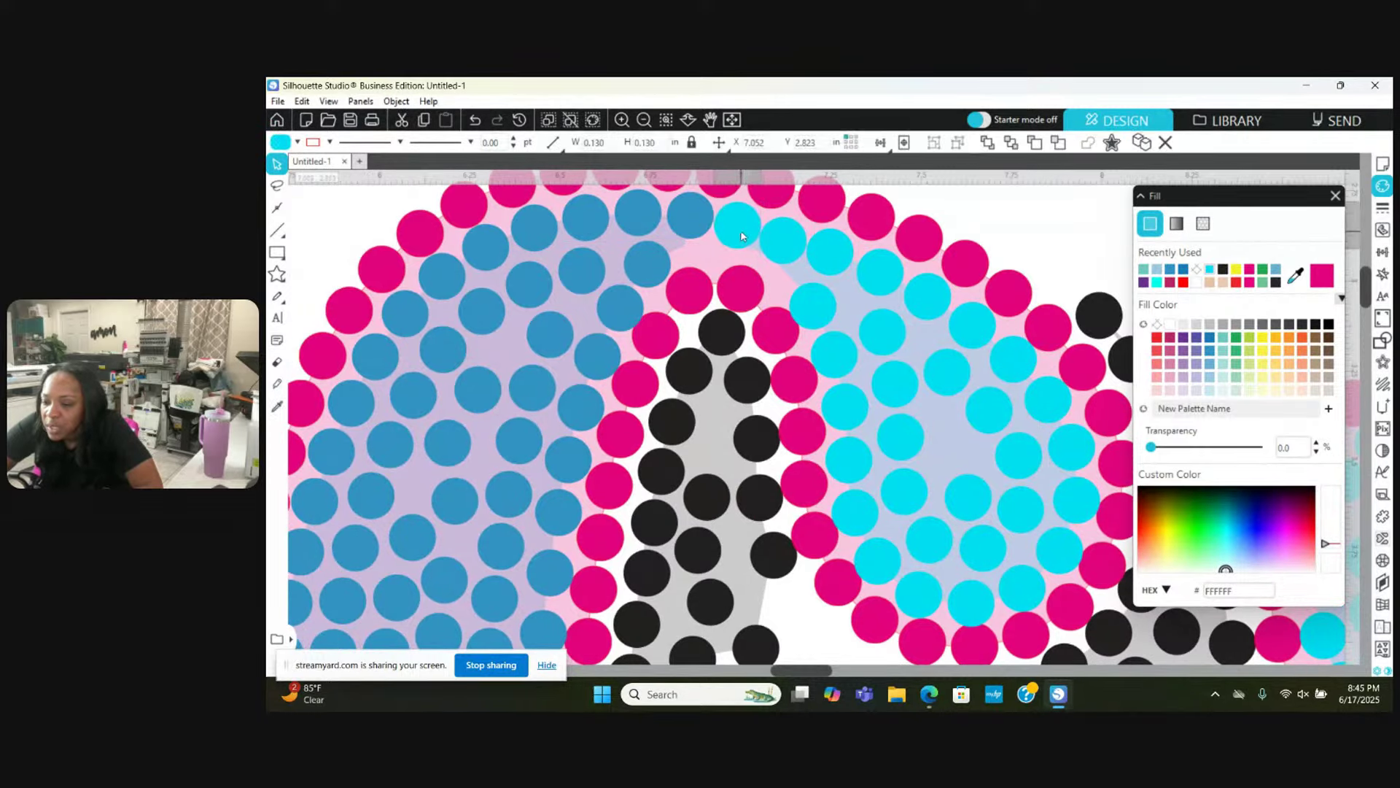
click(675, 211)
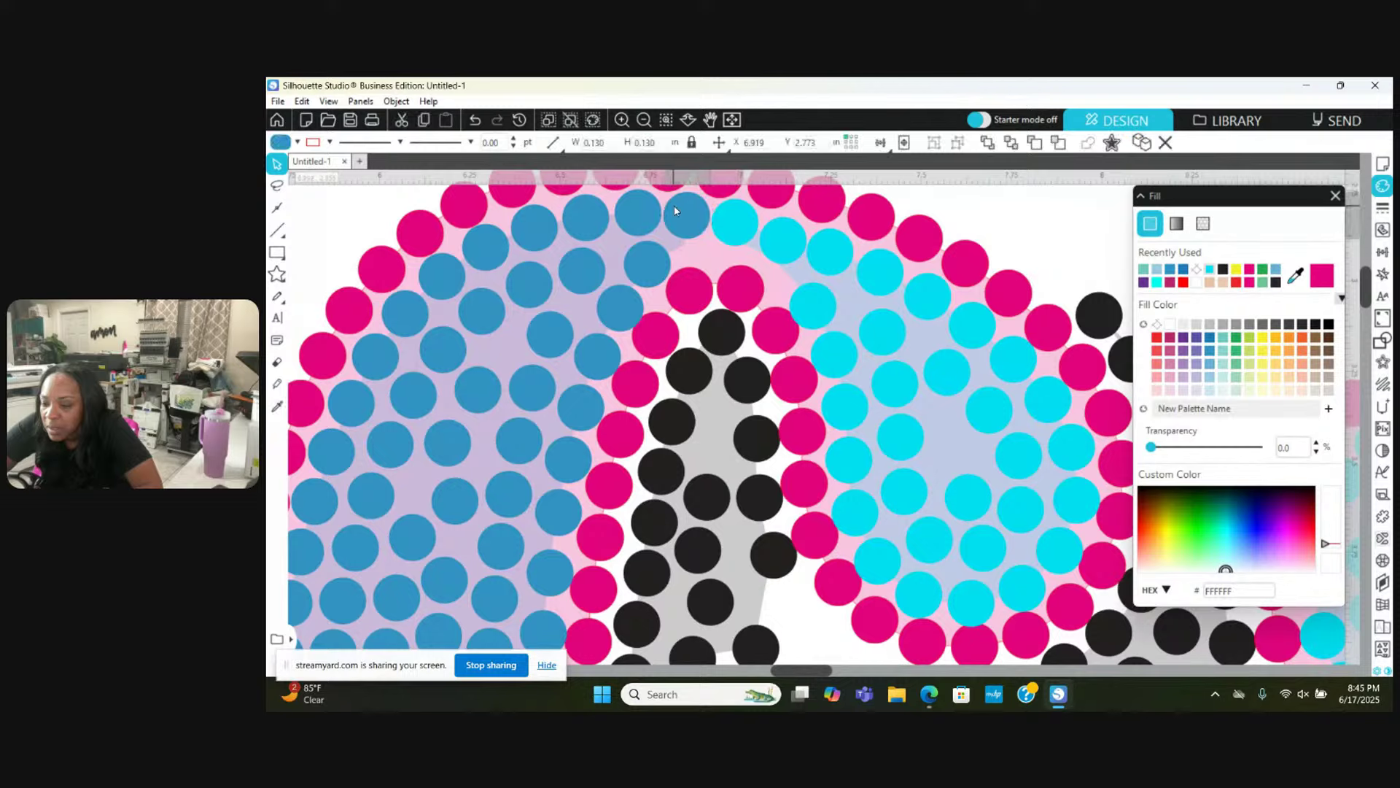
click(641, 212)
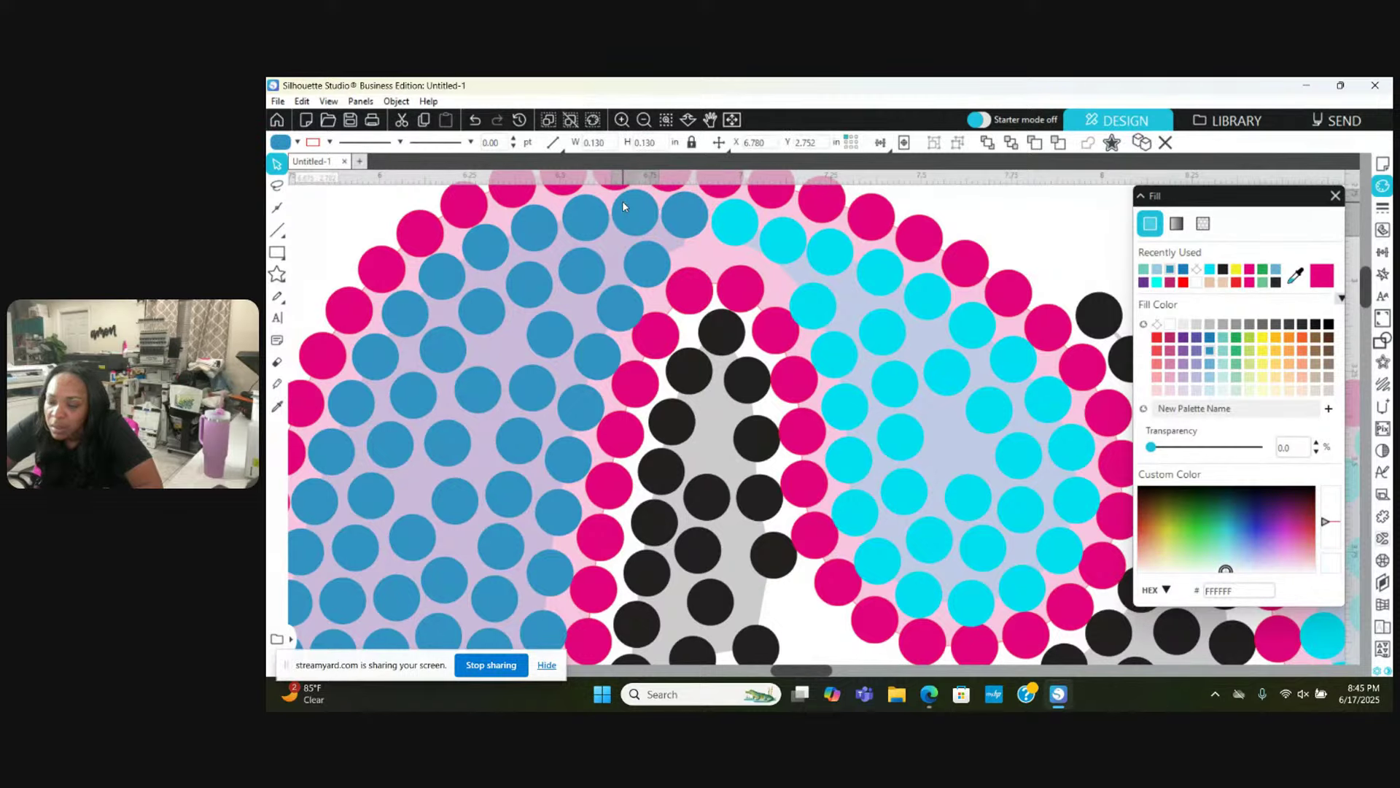
click(581, 222)
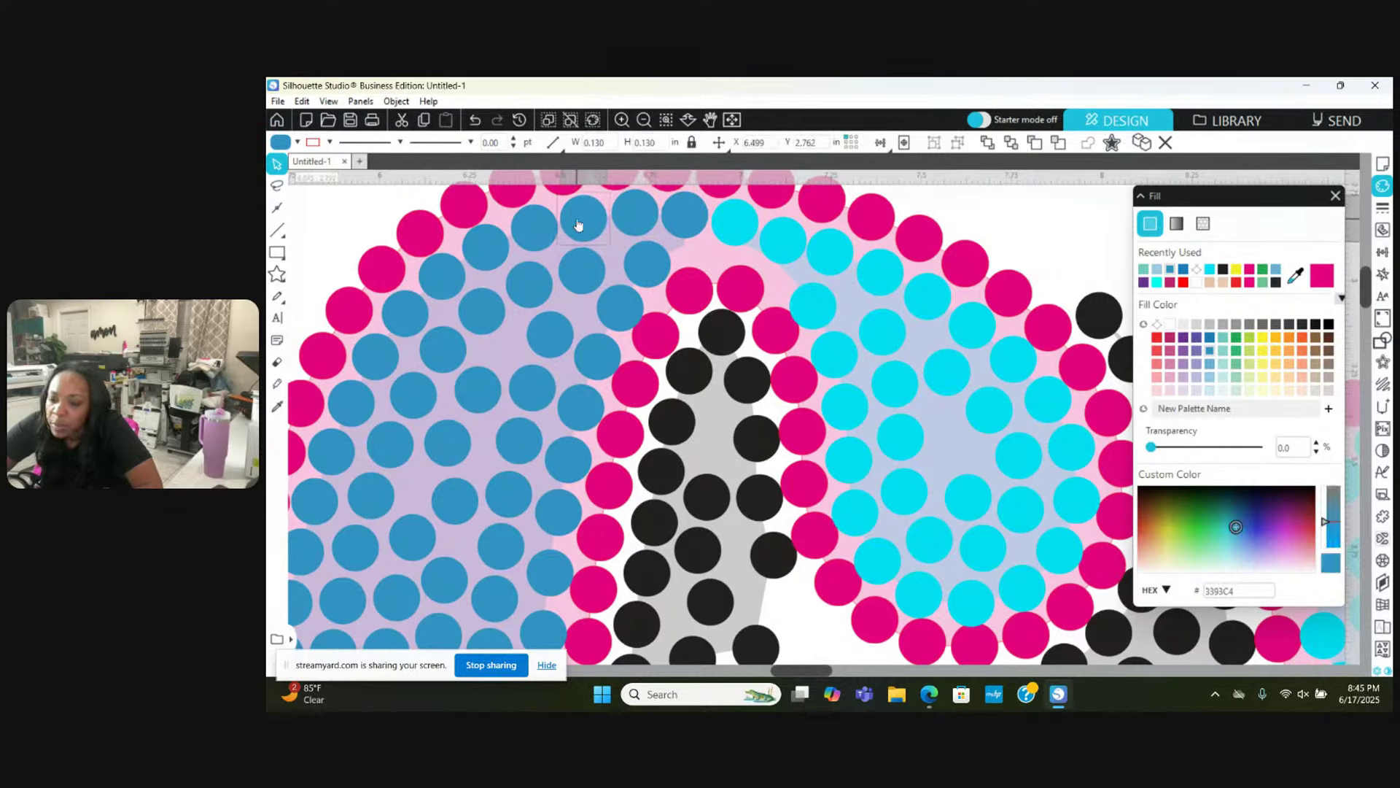
click(535, 227)
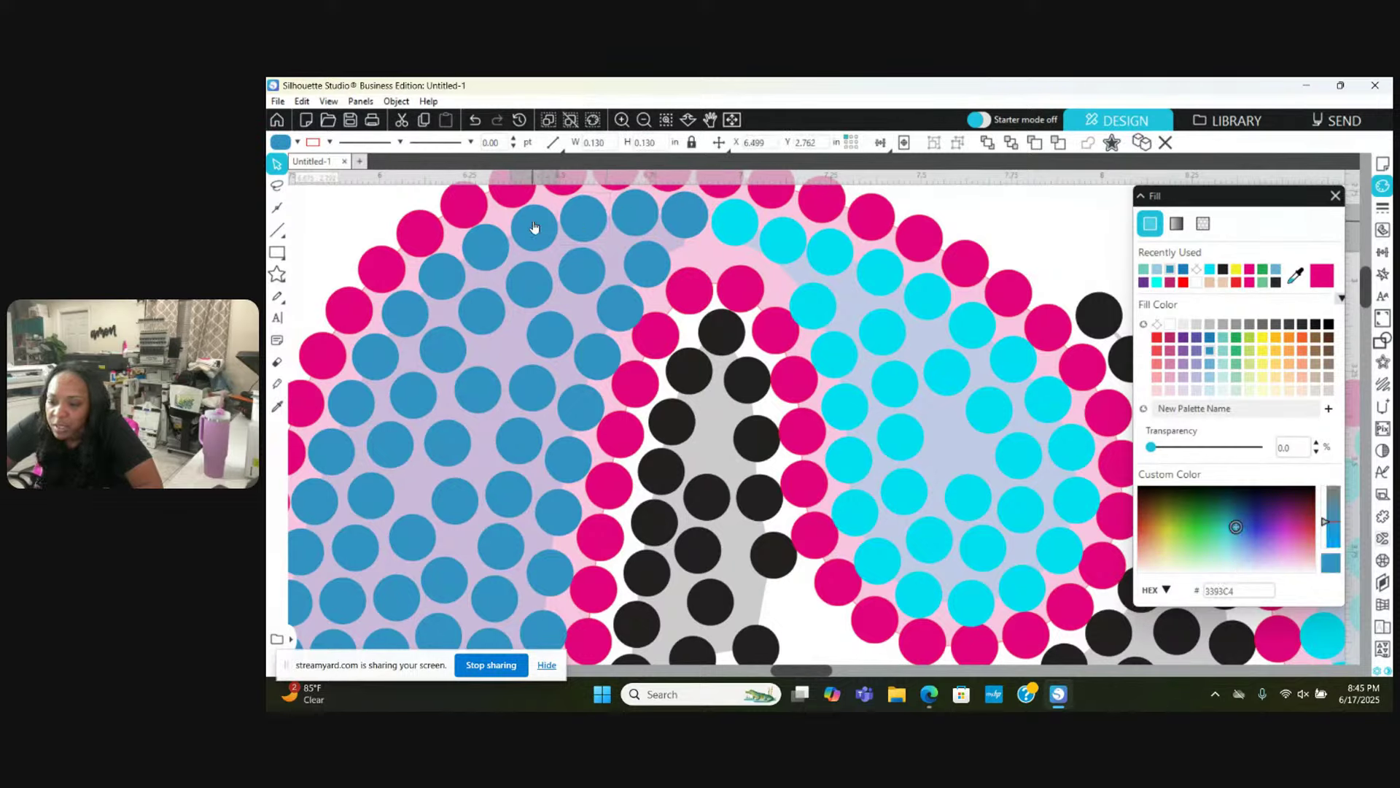
click(769, 239)
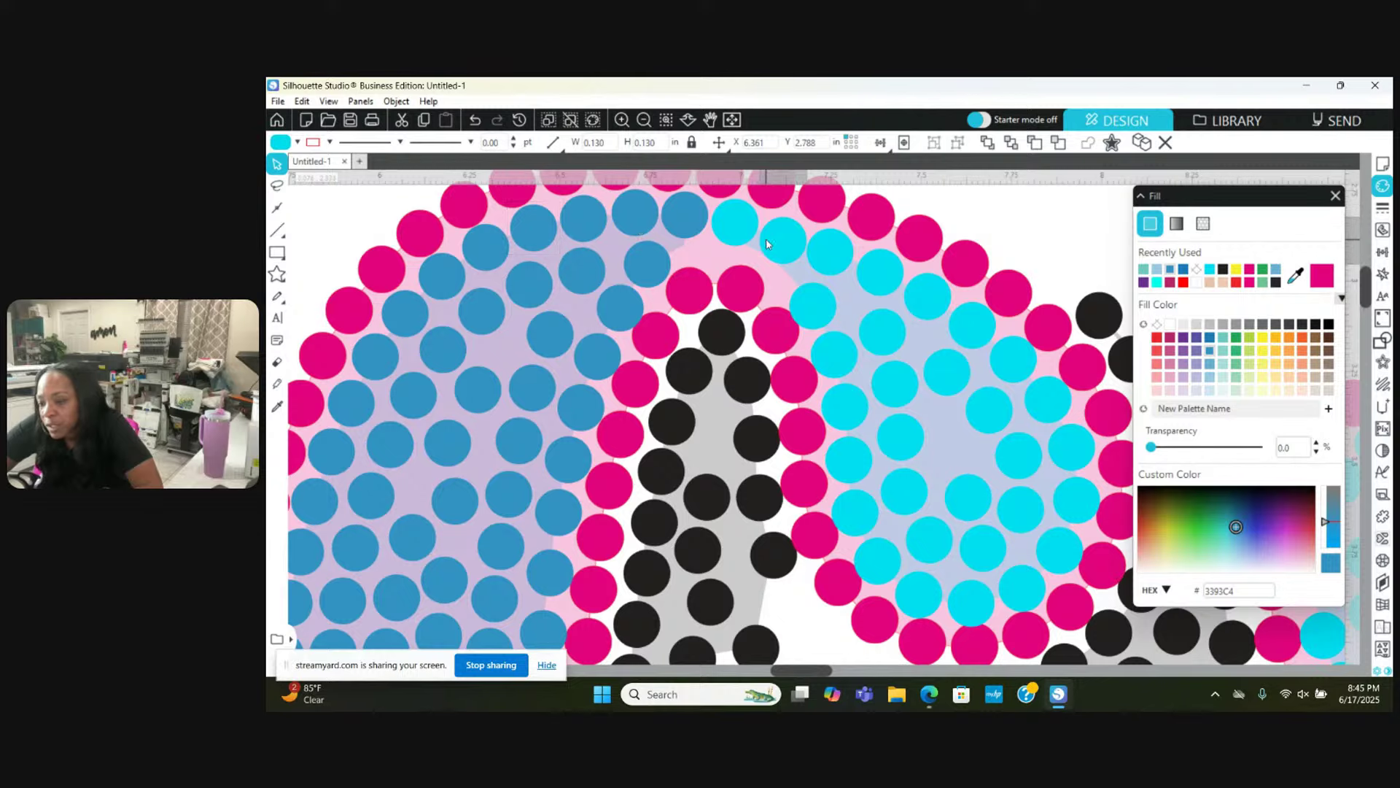
click(830, 256)
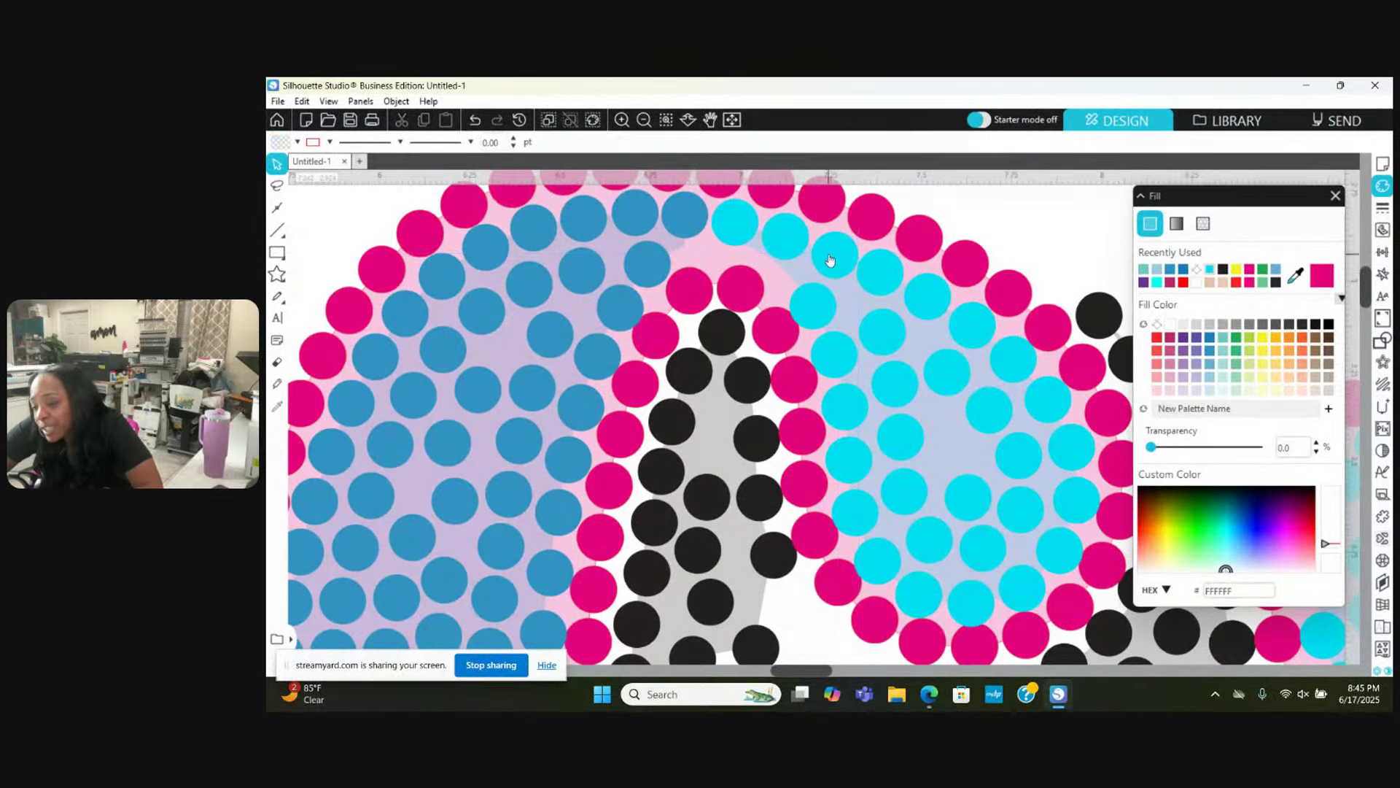
click(908, 288)
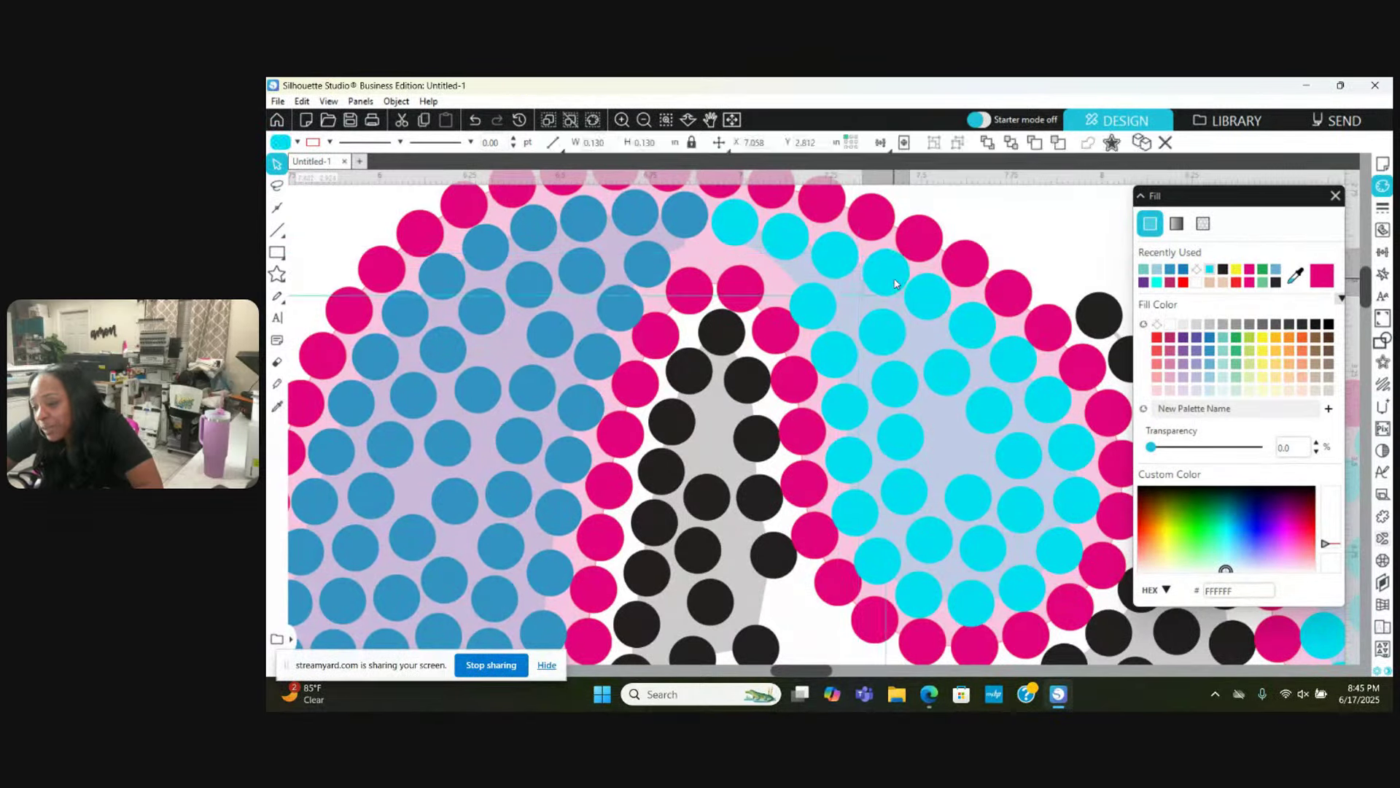
Step: Reposition three cyan stones, moving them down-right, up-left and up-left into the row
click(937, 309)
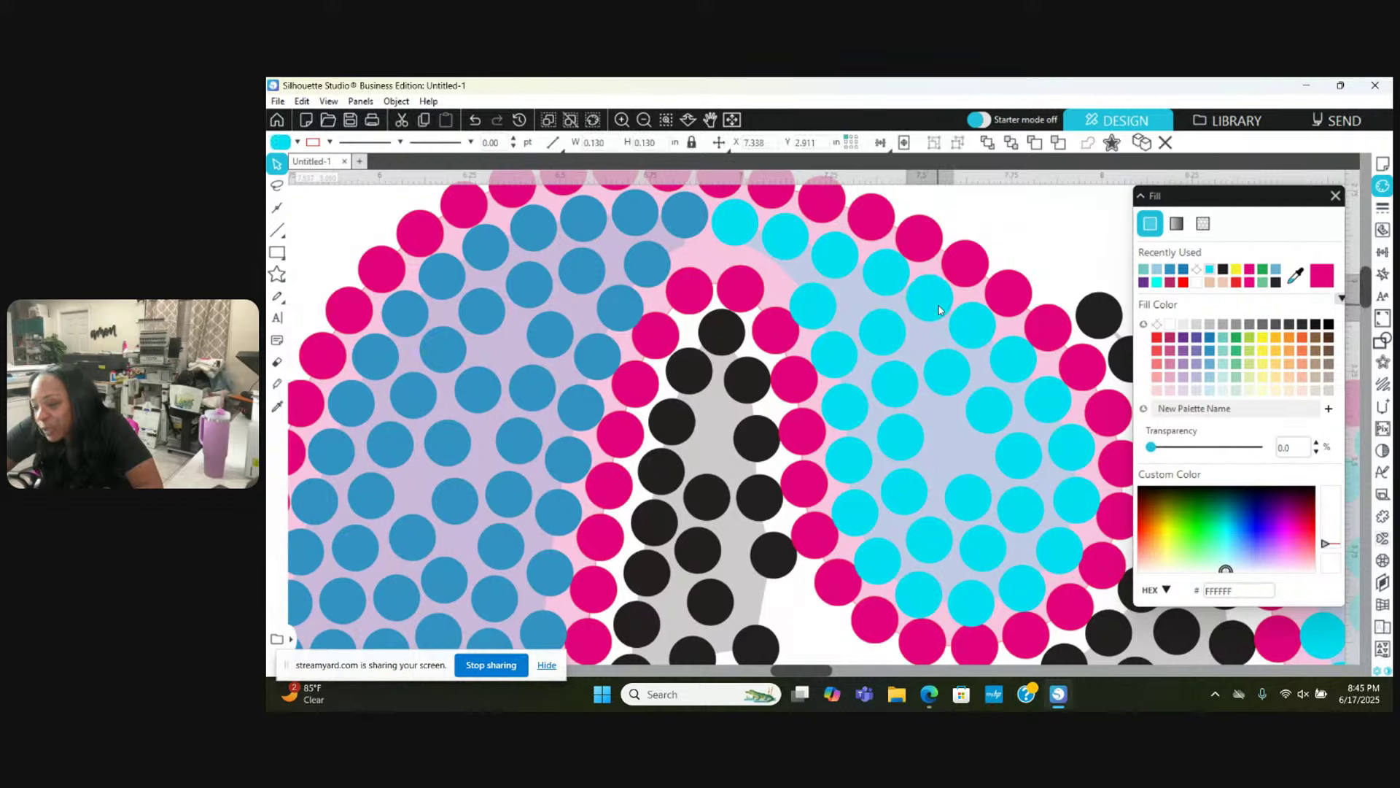
drag(939, 309, 1020, 358)
click(930, 300)
click(1019, 356)
key(Escape)
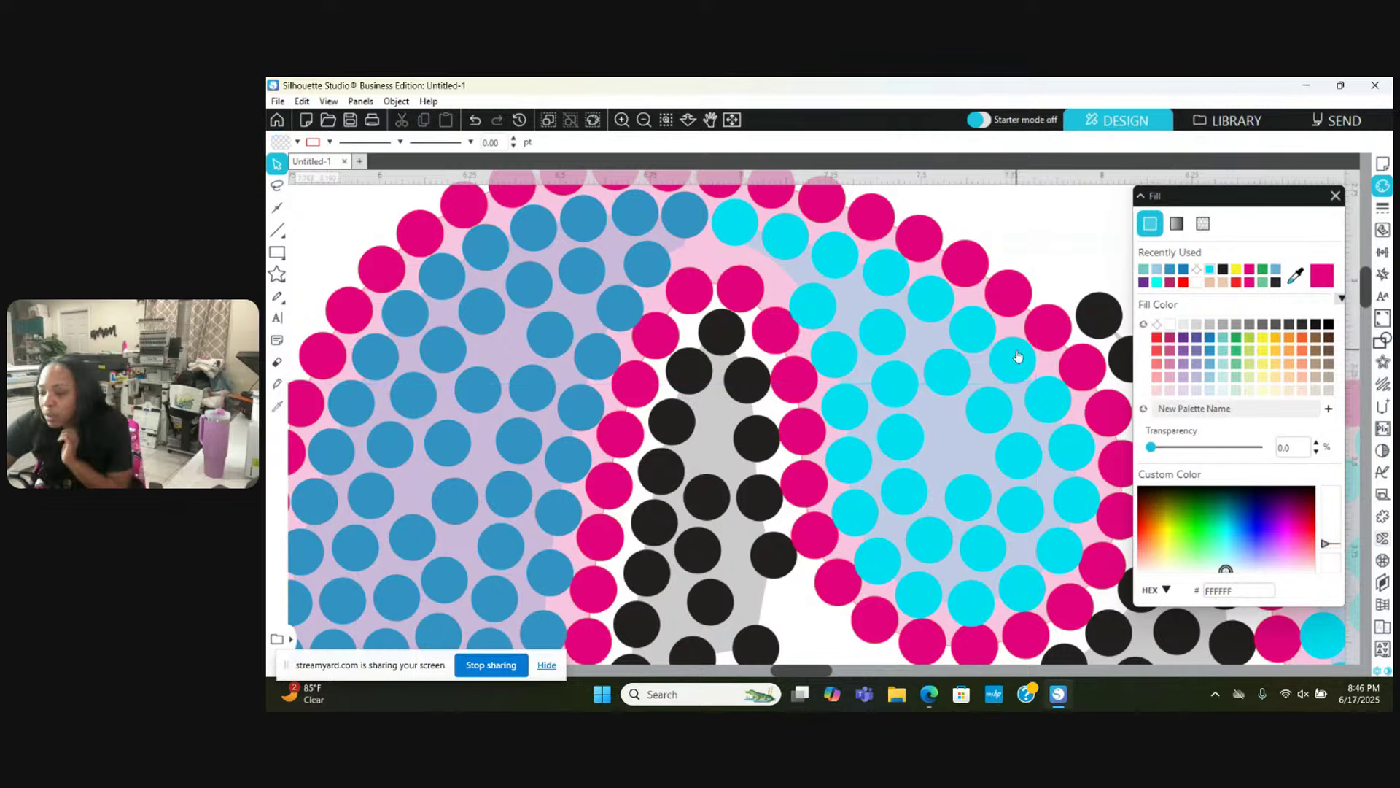
click(1050, 395)
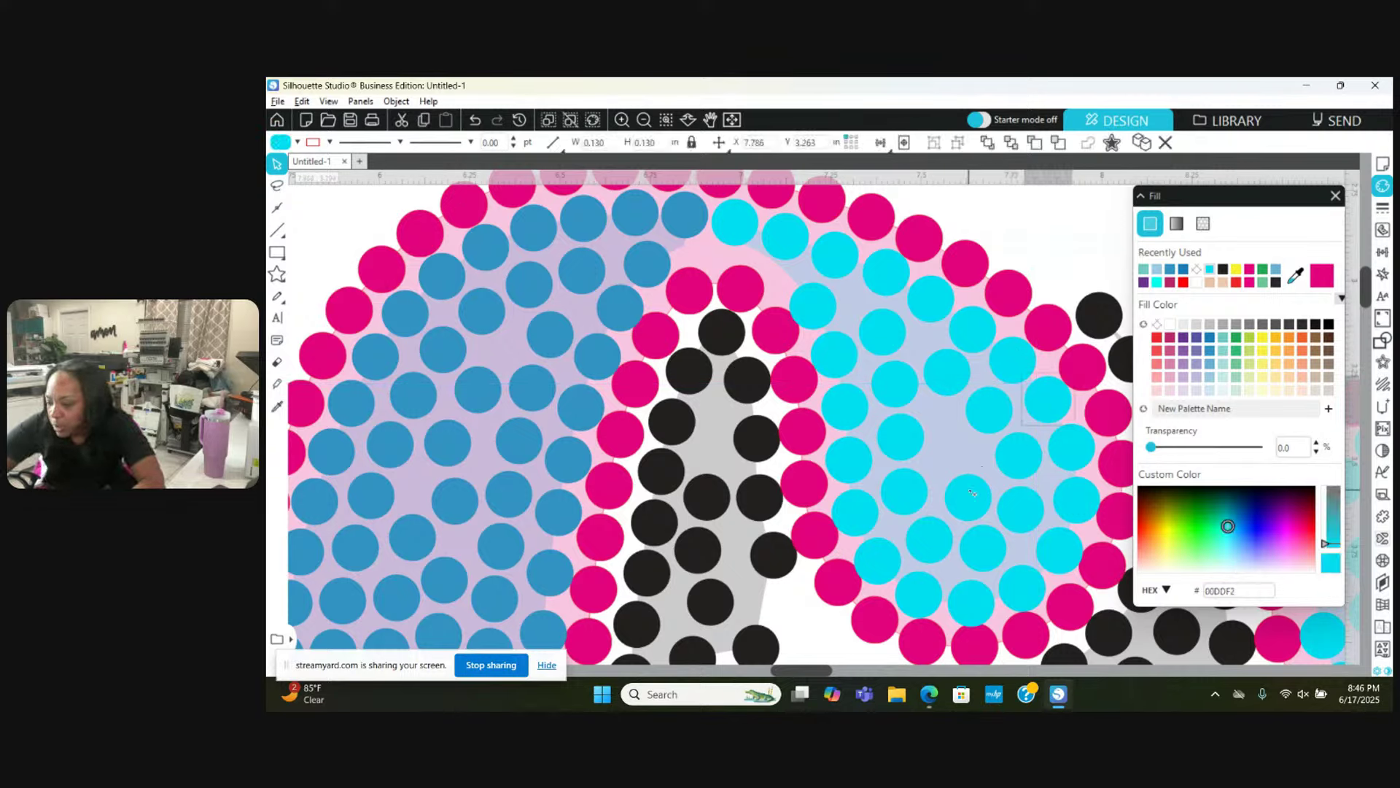
mouse_move(972, 494)
mouse_down()
mouse_move(954, 444)
mouse_move(888, 438)
mouse_up()
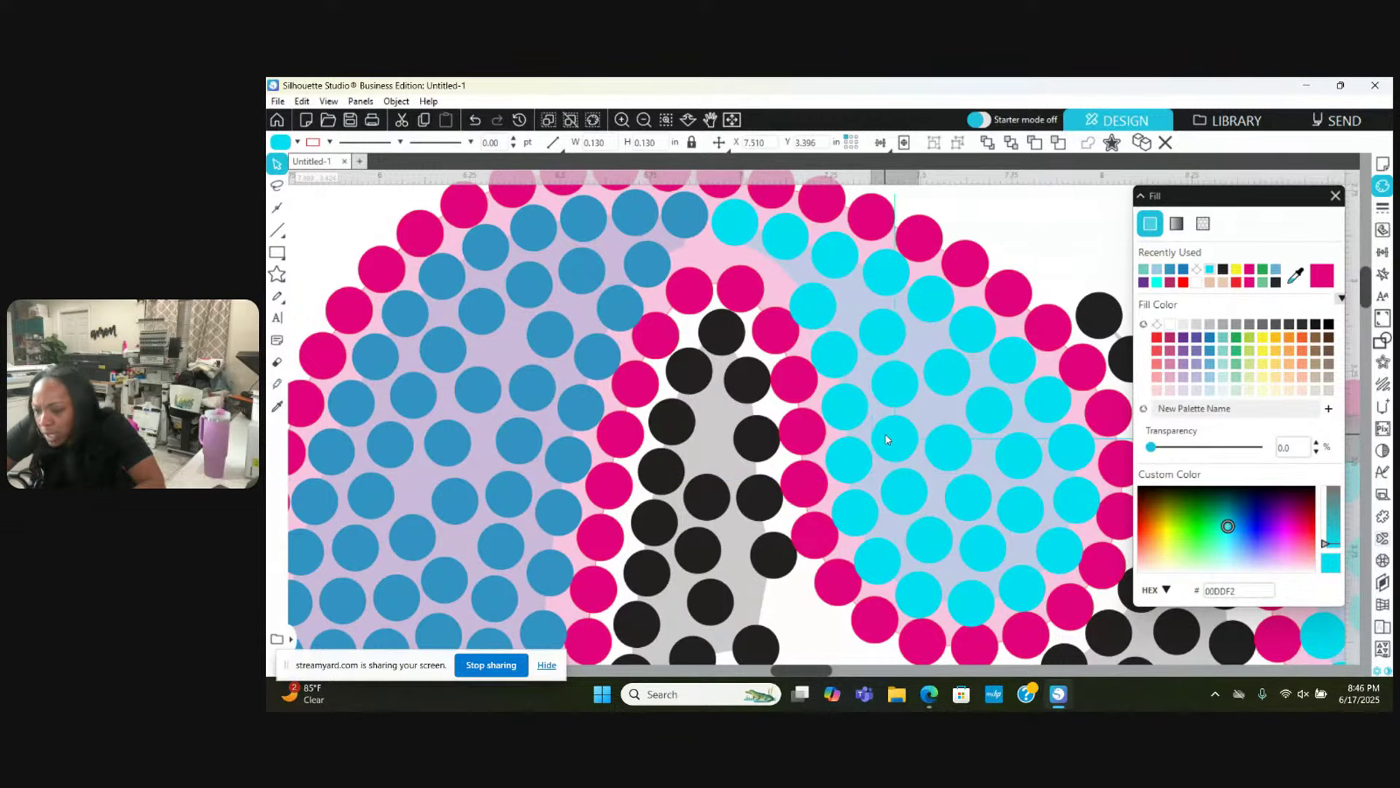
key(Escape)
Step: Nudge five more cyan stones slightly to even out their spacing
drag(894, 384, 836, 405)
key(Escape)
key(Escape)
key(Escape)
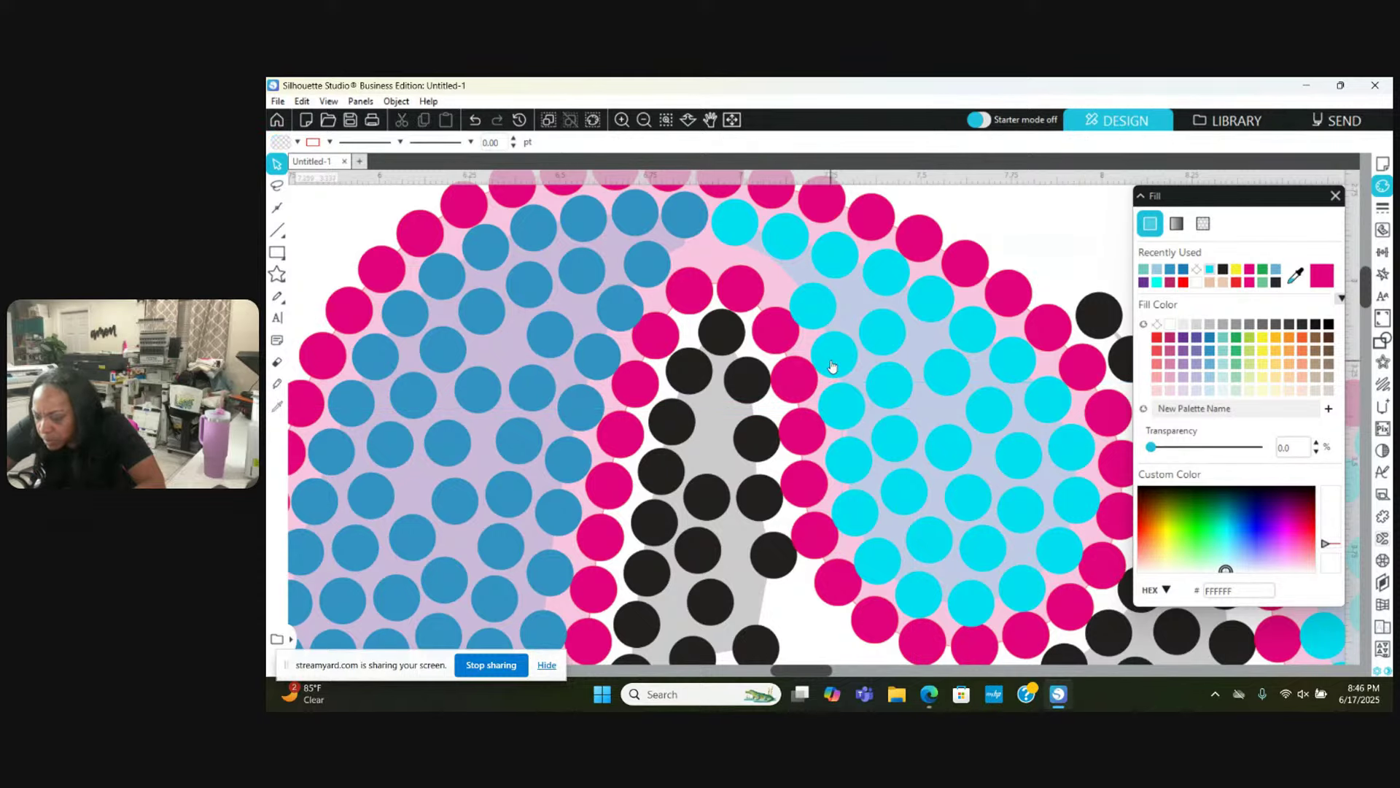
drag(890, 332, 897, 329)
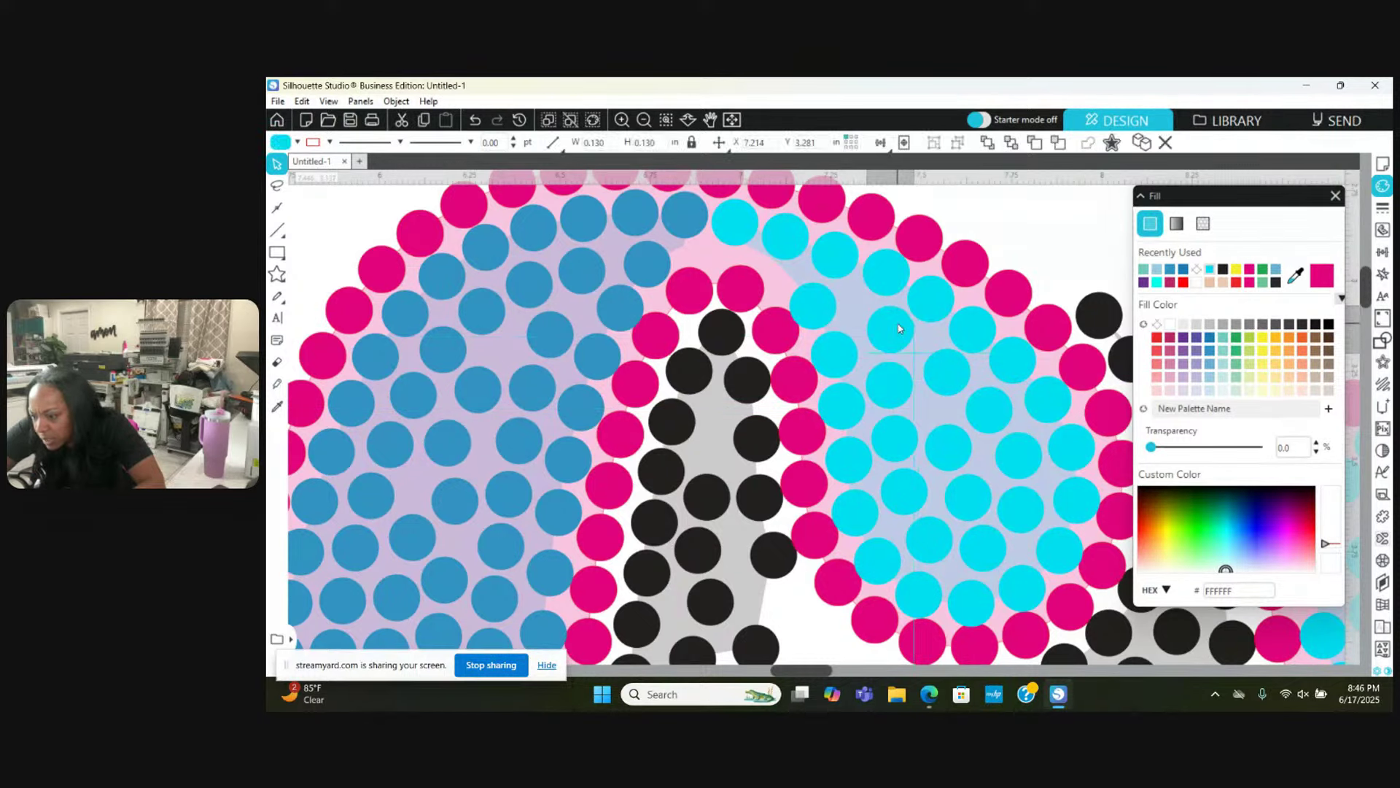
key(Escape)
drag(955, 377, 949, 438)
key(Escape)
key(Escape)
key(Escape)
drag(972, 502, 970, 498)
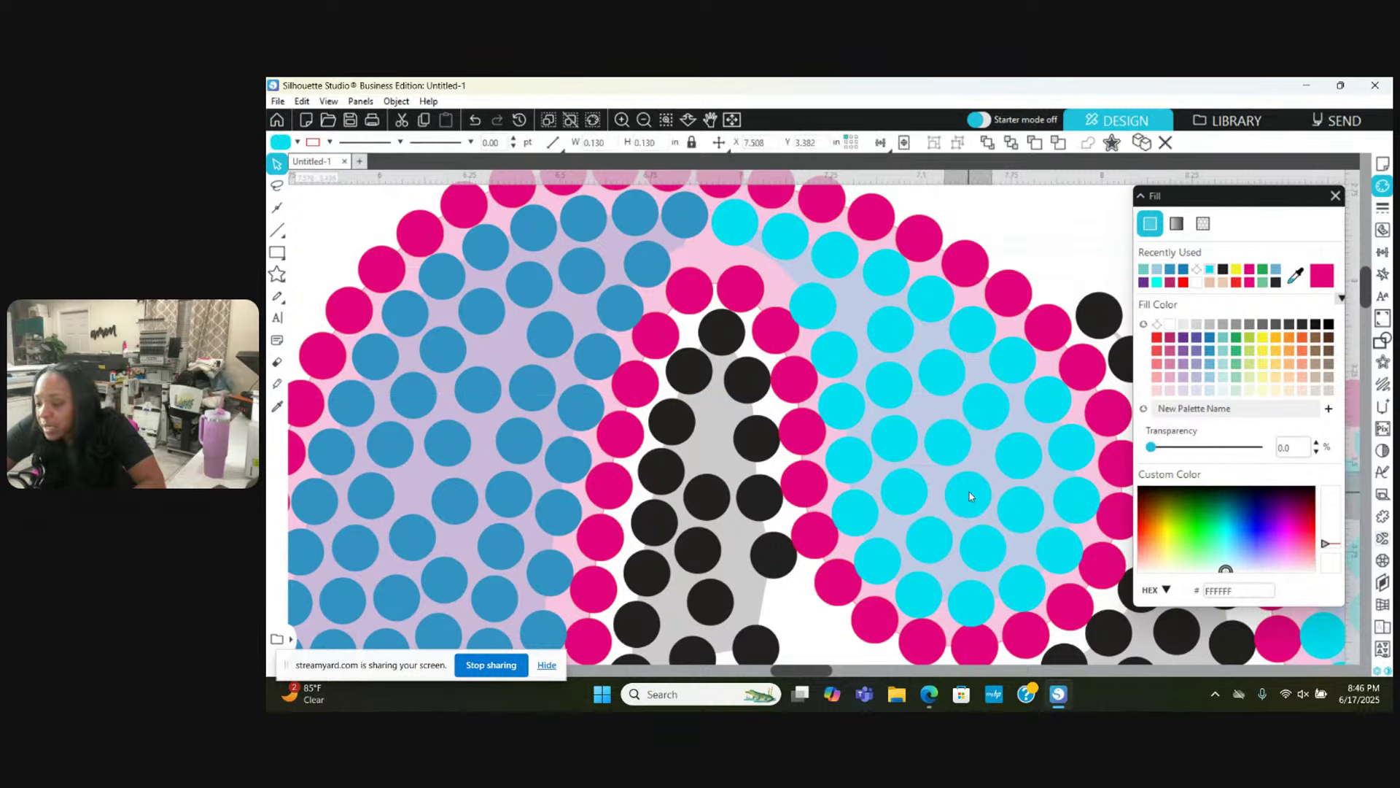
key(Escape)
drag(816, 304, 814, 295)
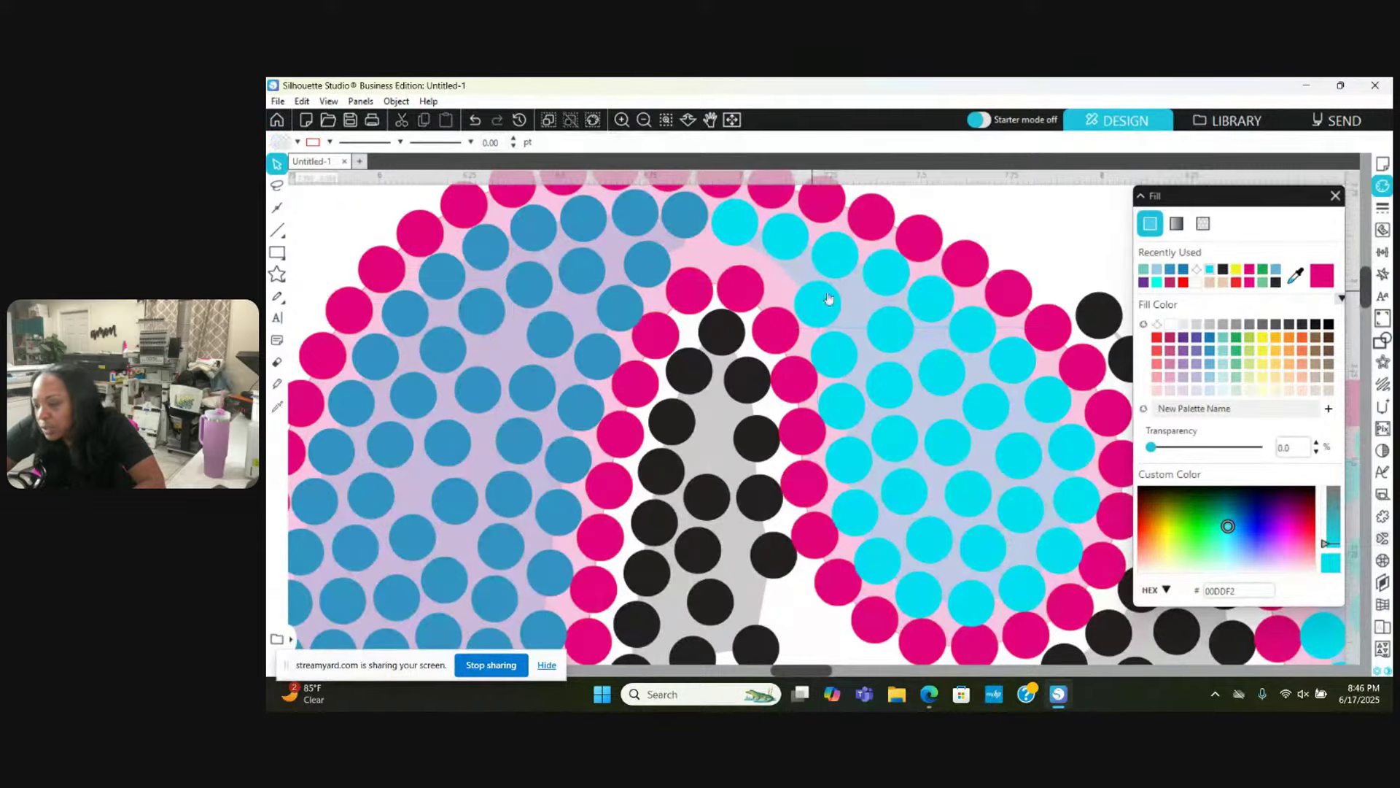
click(871, 320)
key(Escape)
Step: Zoom out to review the design, undo the last group move, then zoom back in
scroll(873, 322, down, 1)
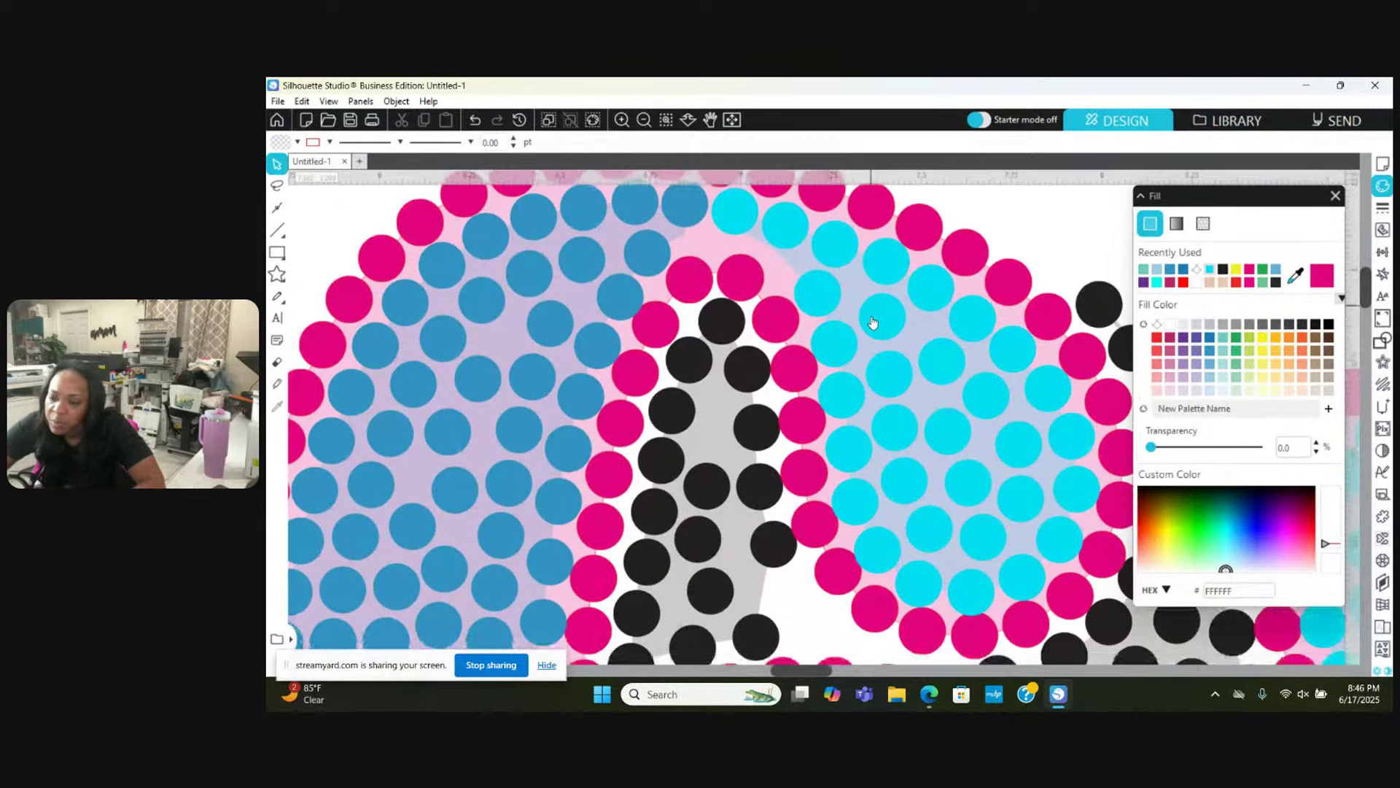
click(644, 120)
click(644, 119)
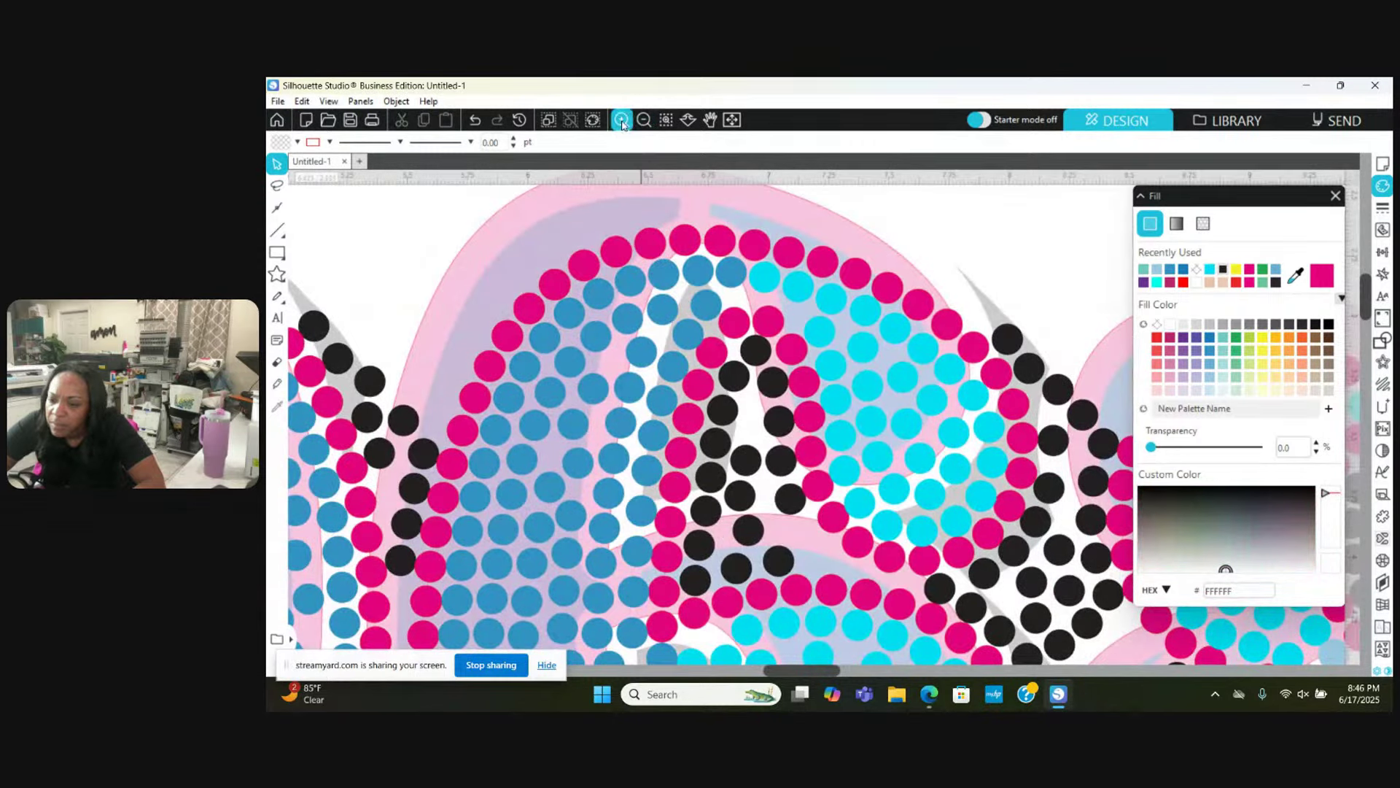
click(309, 103)
click(317, 124)
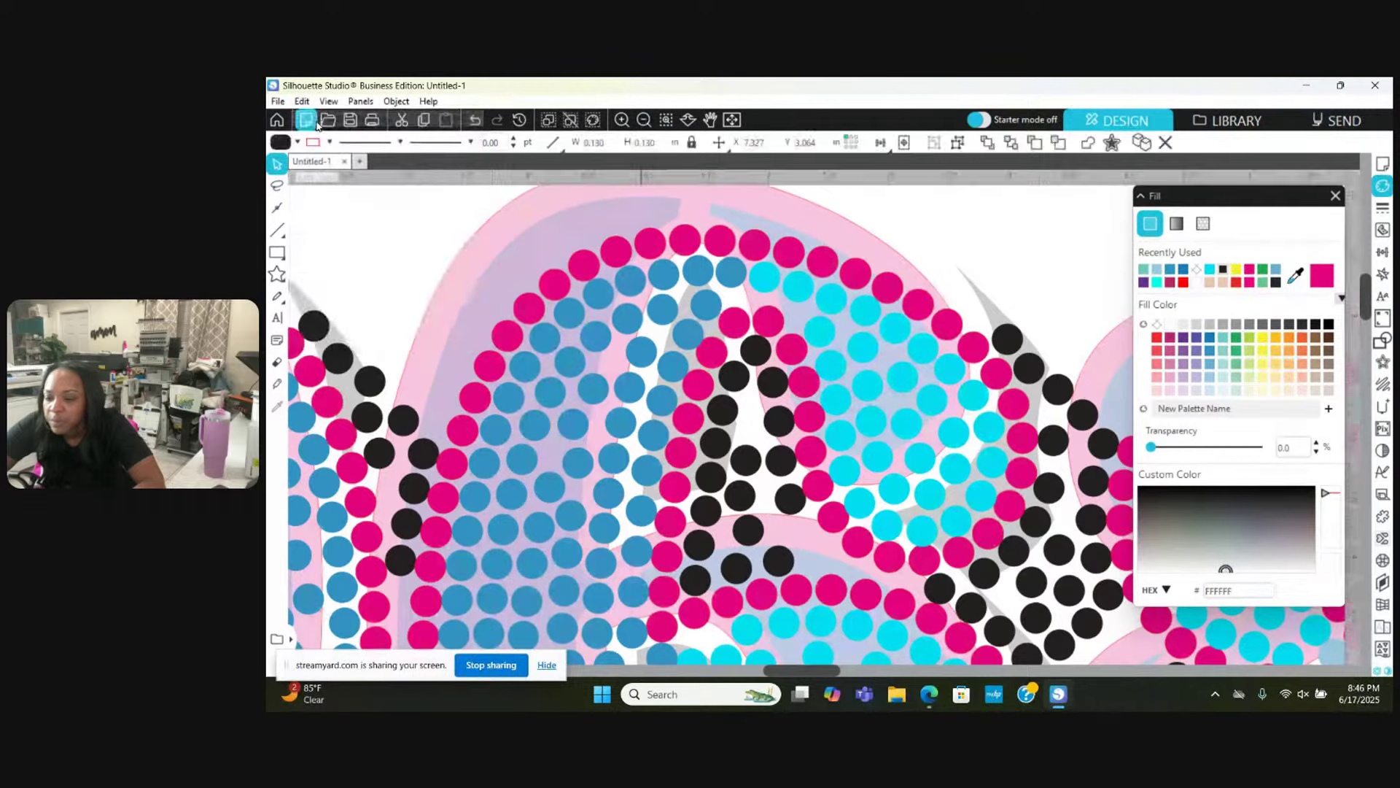
click(557, 225)
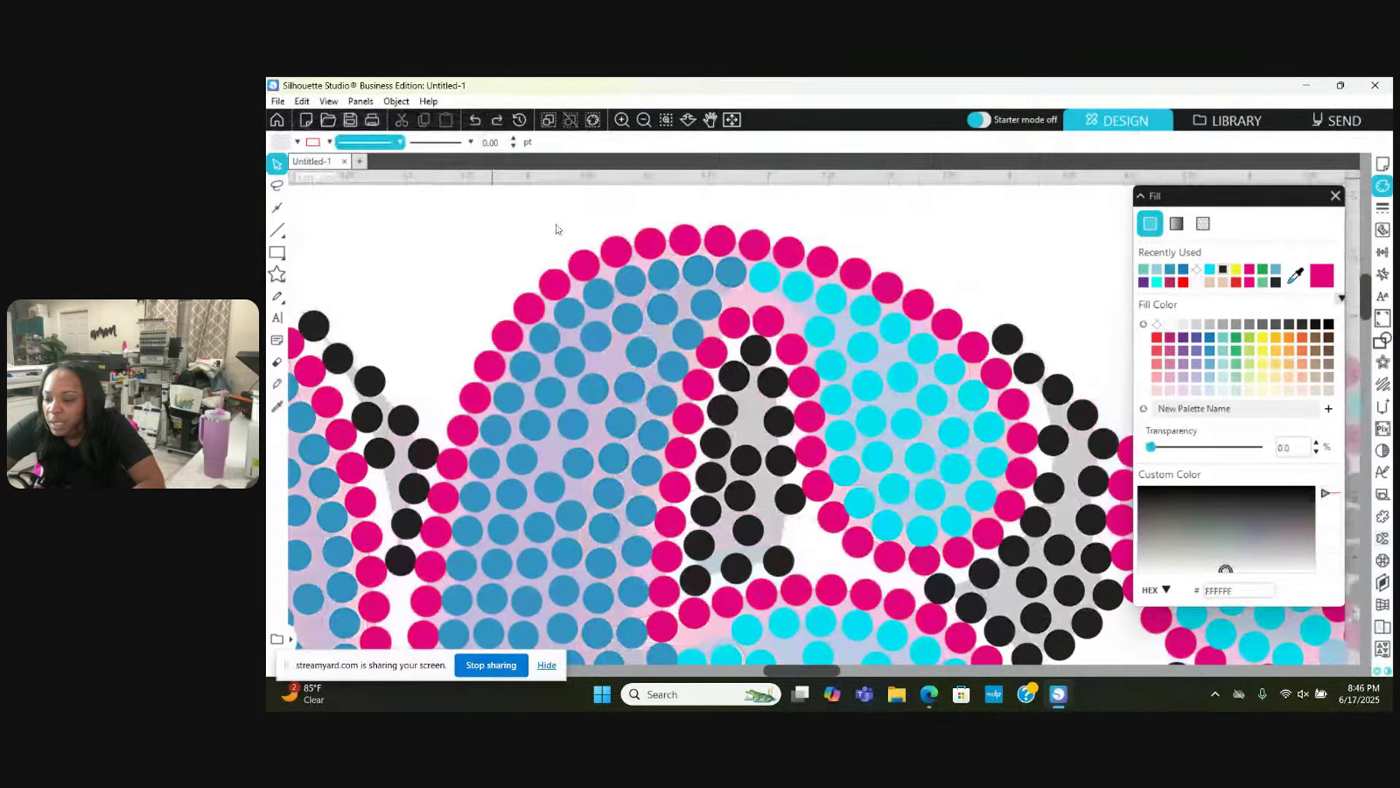
click(620, 120)
click(620, 120)
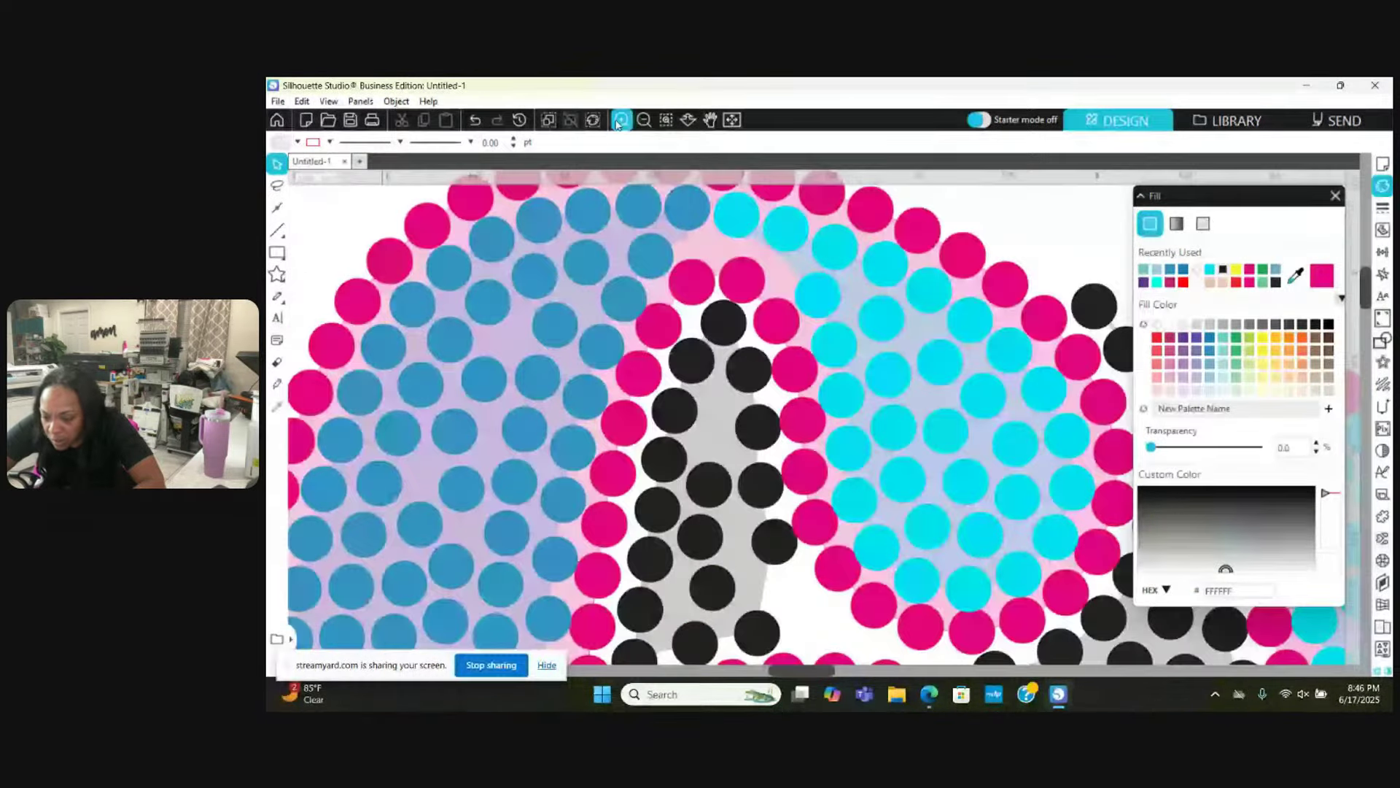
scroll(687, 460, down, 1)
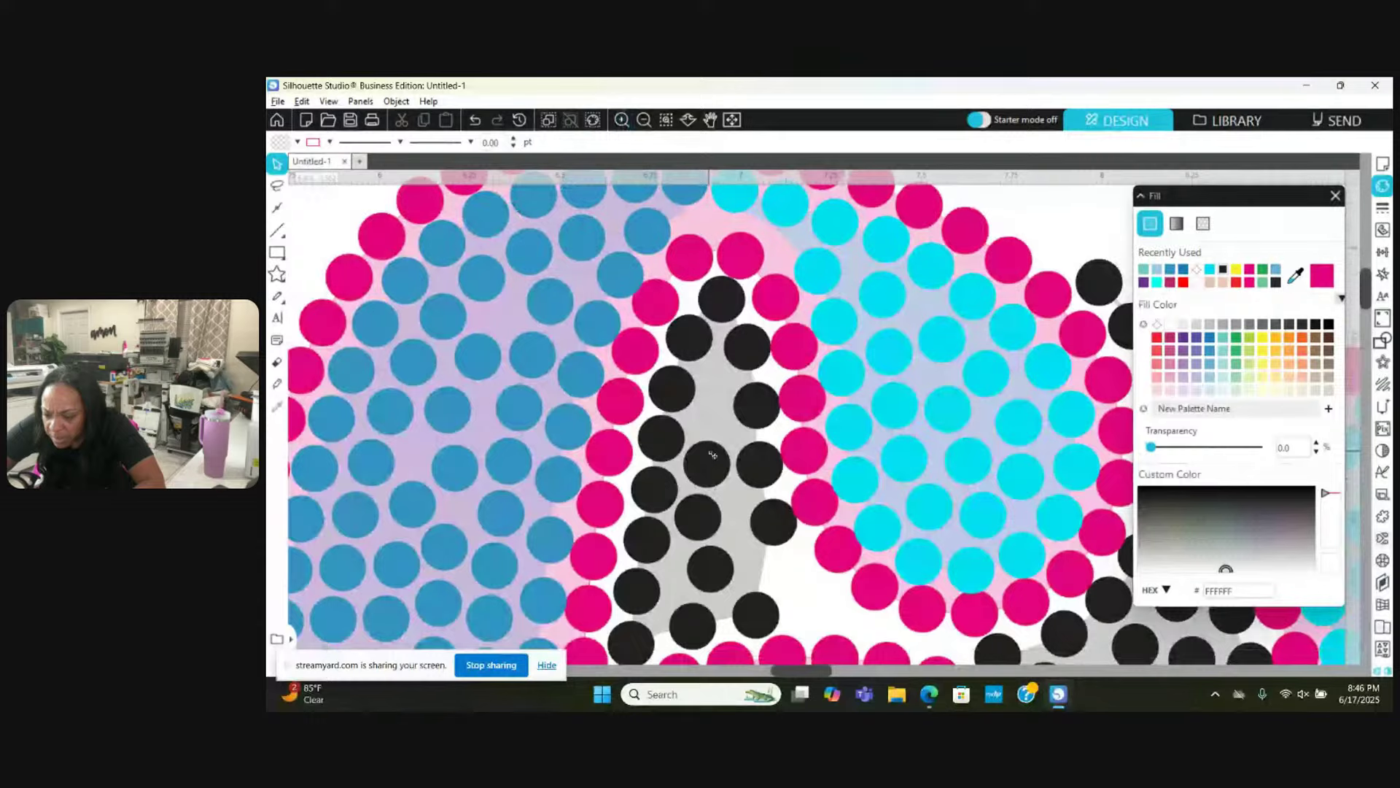
Step: Separate overlapping black shadow stones, pulling one up and moving another down
drag(713, 455, 710, 407)
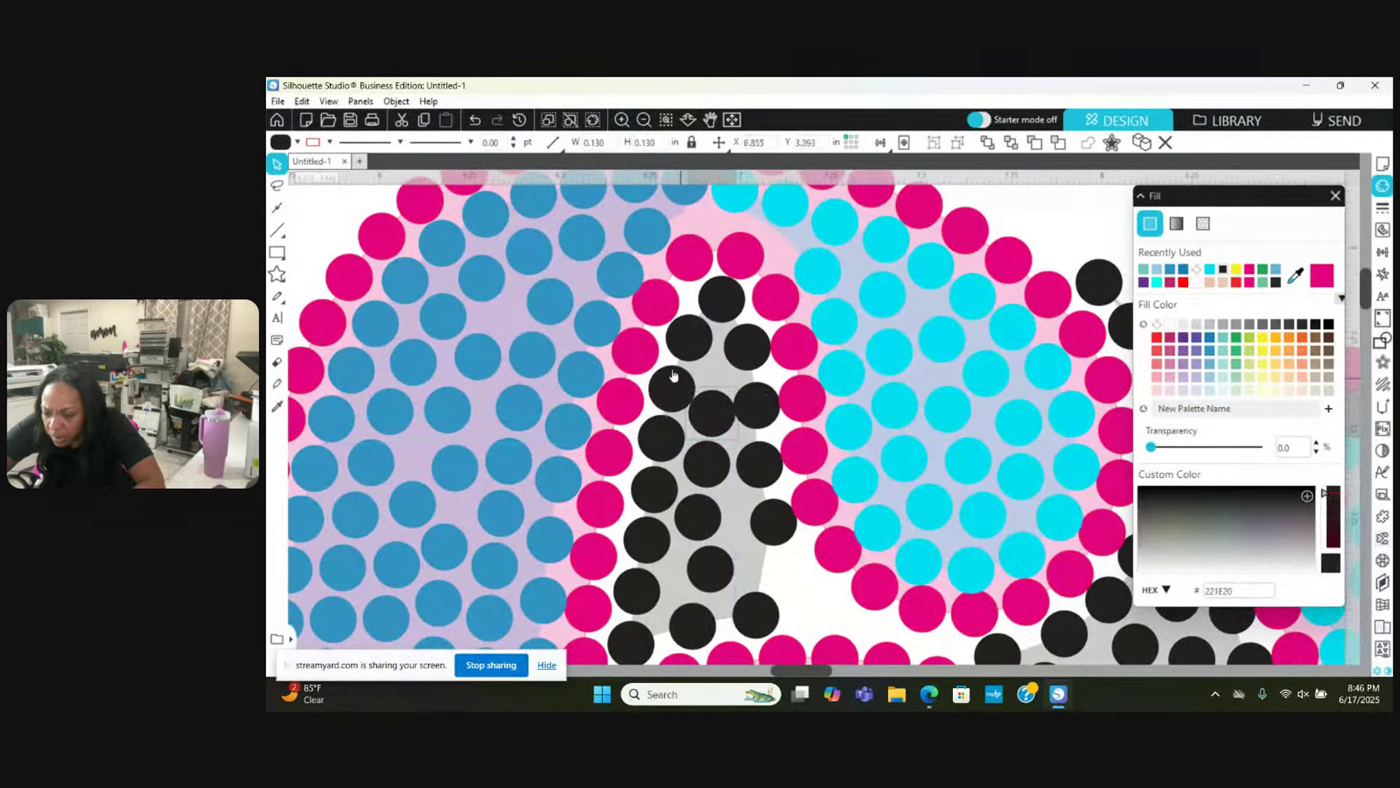
click(693, 381)
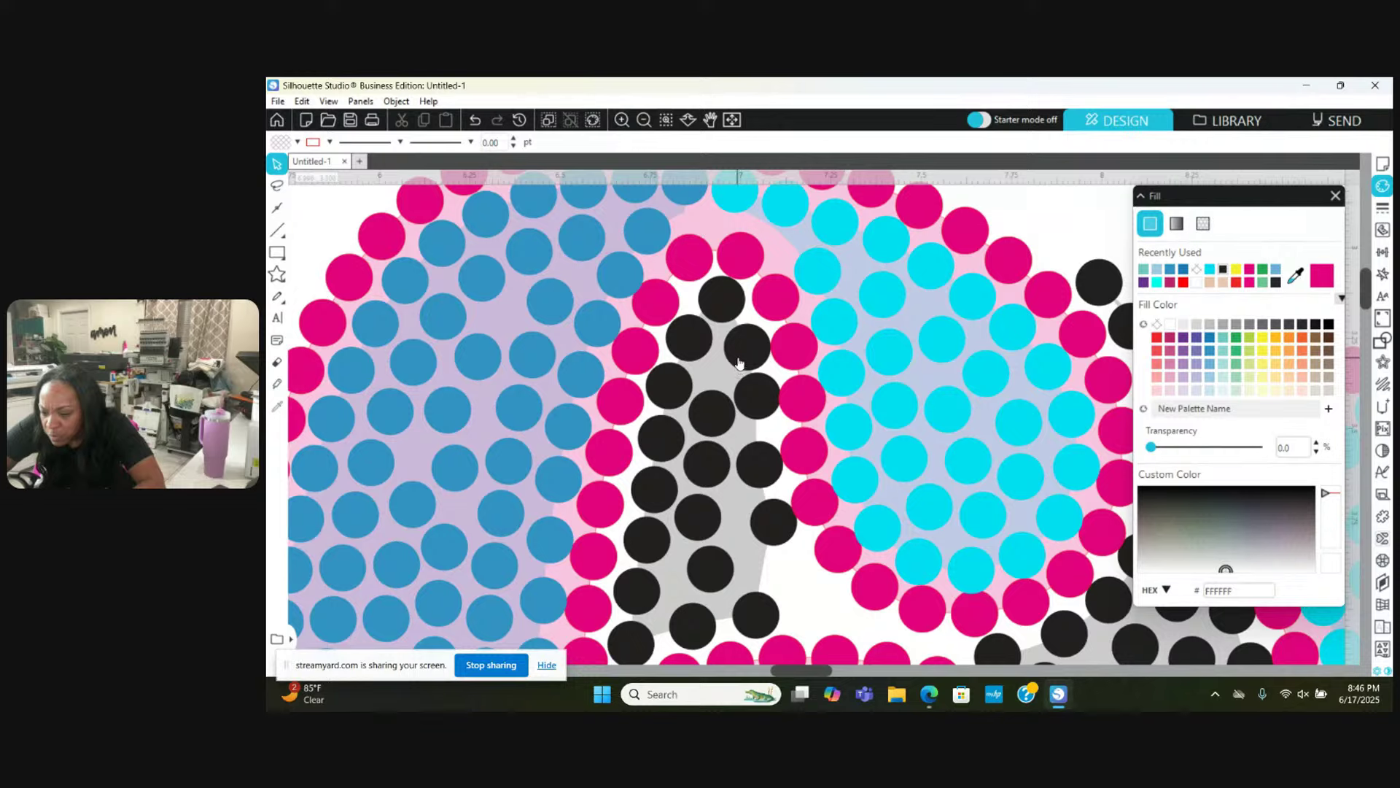
drag(739, 363, 735, 362)
click(751, 423)
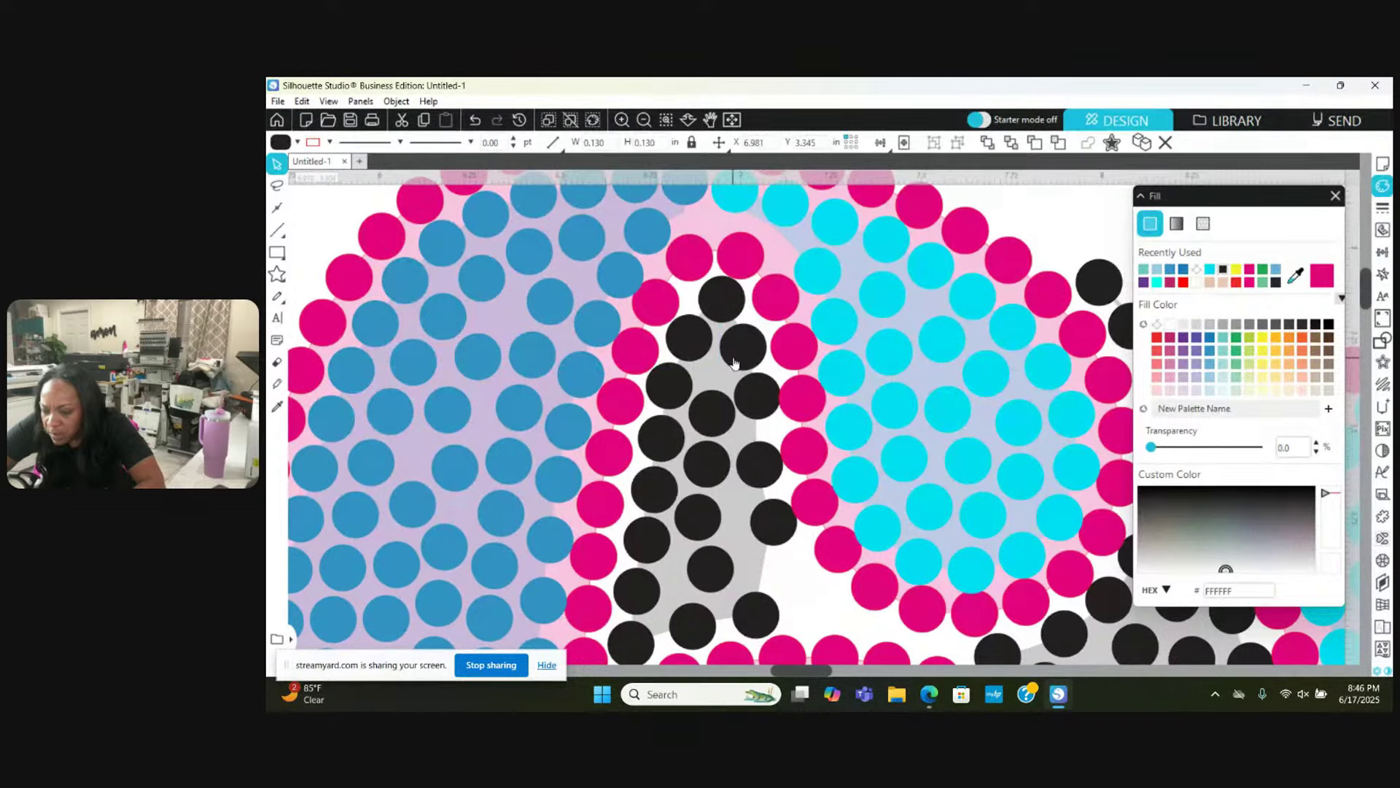
click(752, 406)
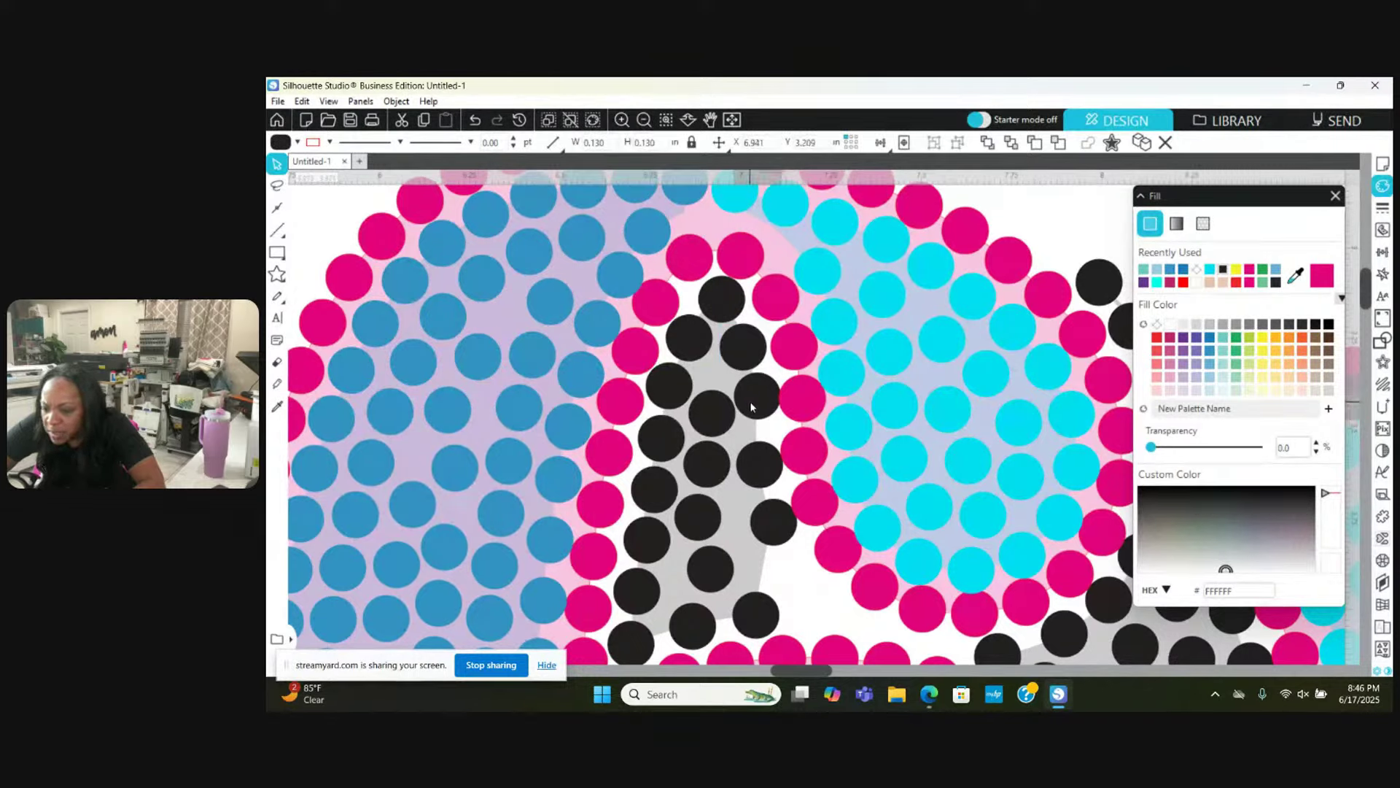
click(801, 406)
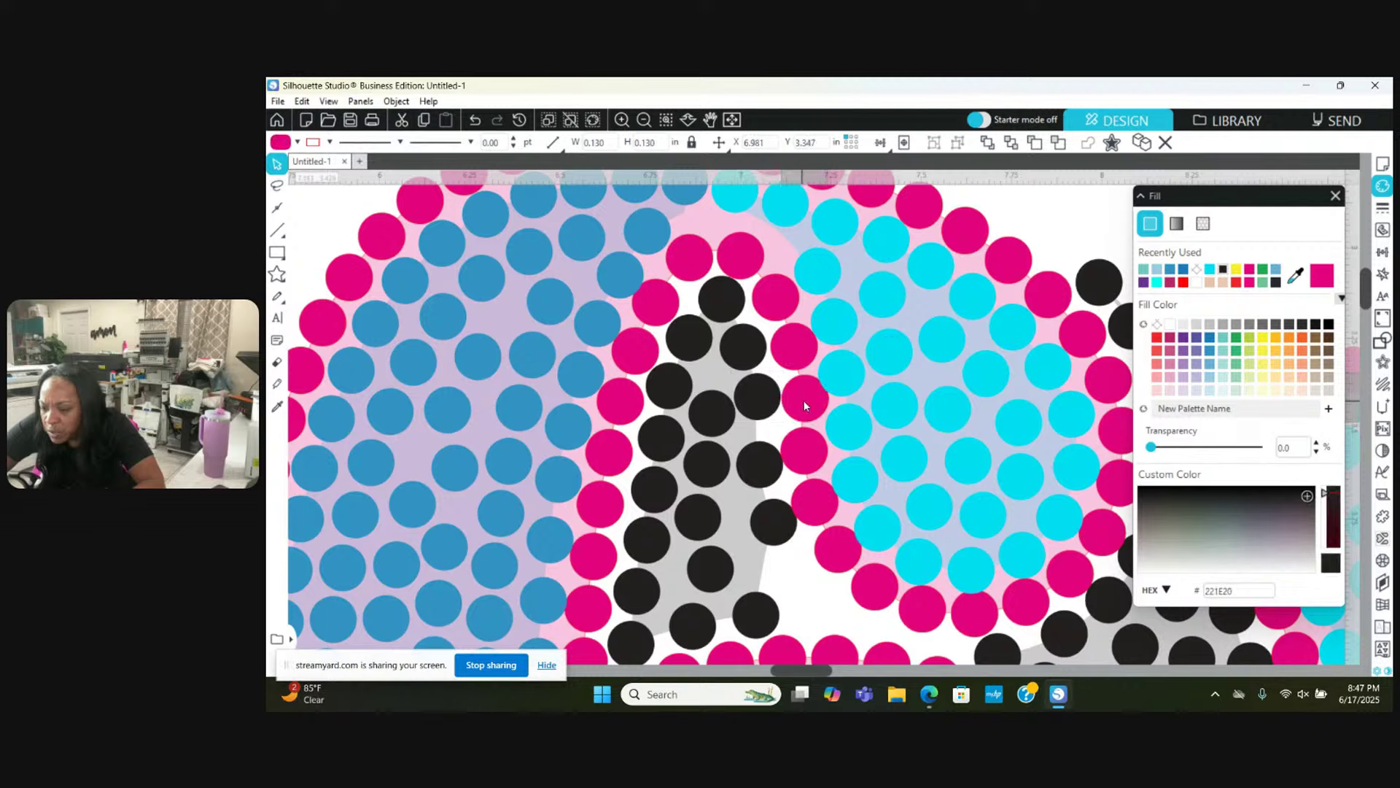
click(722, 417)
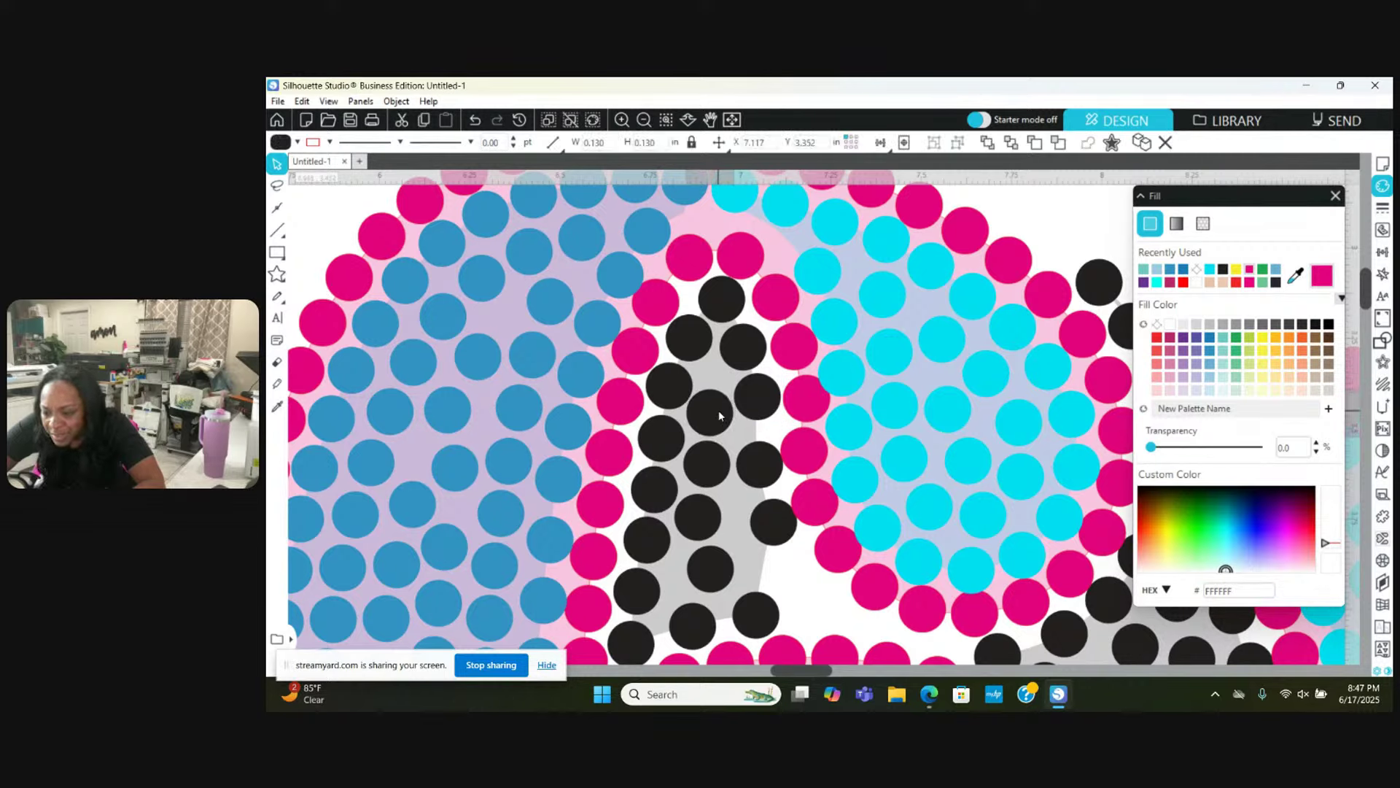
click(664, 375)
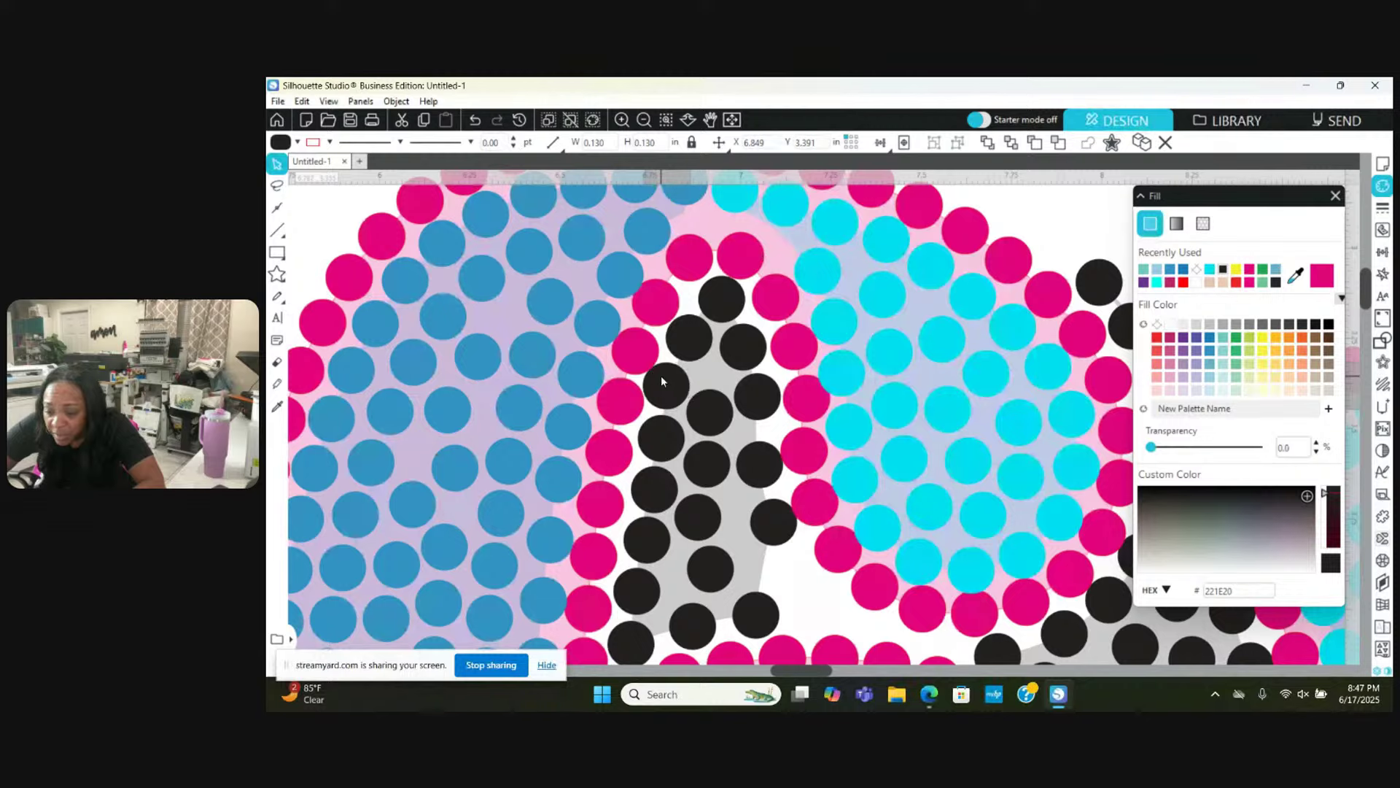
drag(662, 375, 655, 438)
key(Escape)
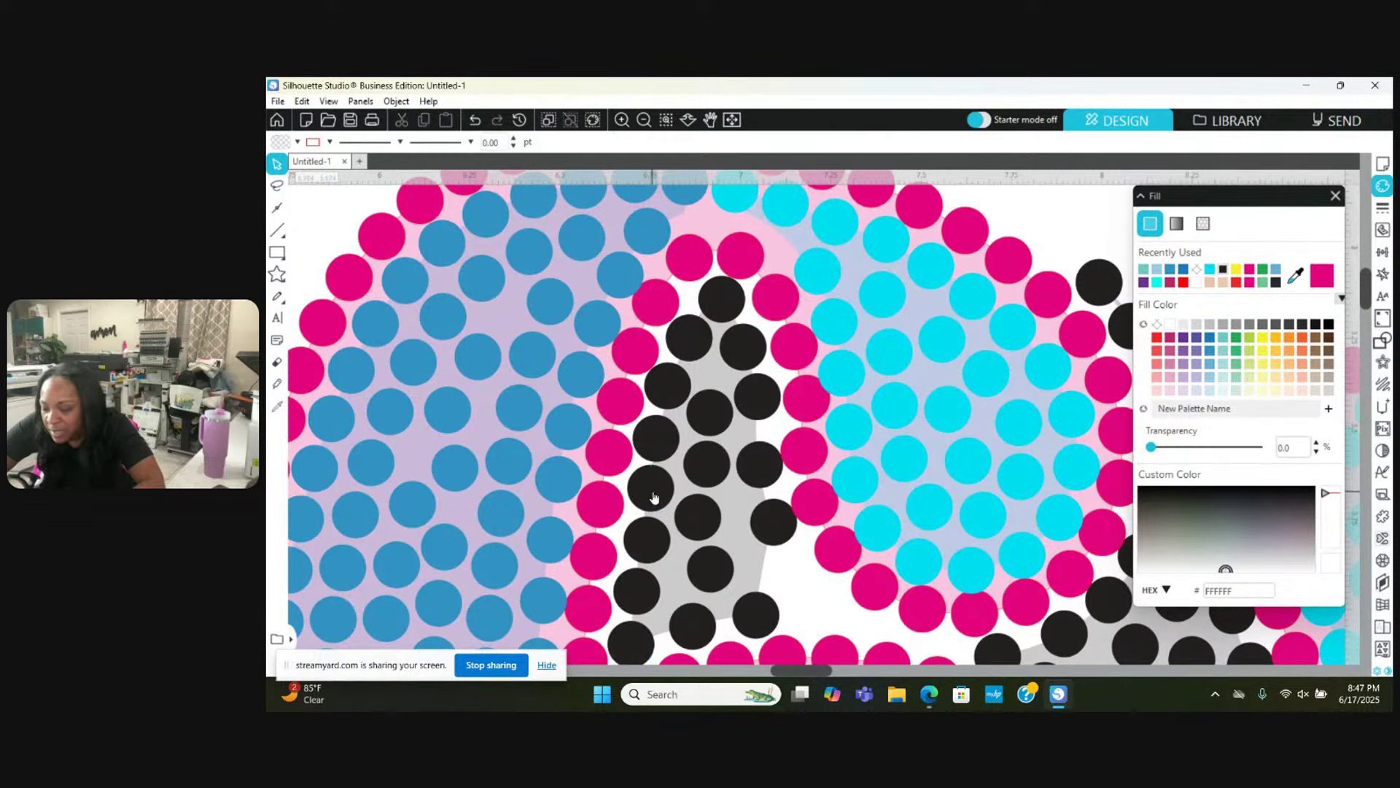
Step: Shift the lower black shadow stones left and up into line over the template
drag(757, 460, 750, 448)
click(712, 406)
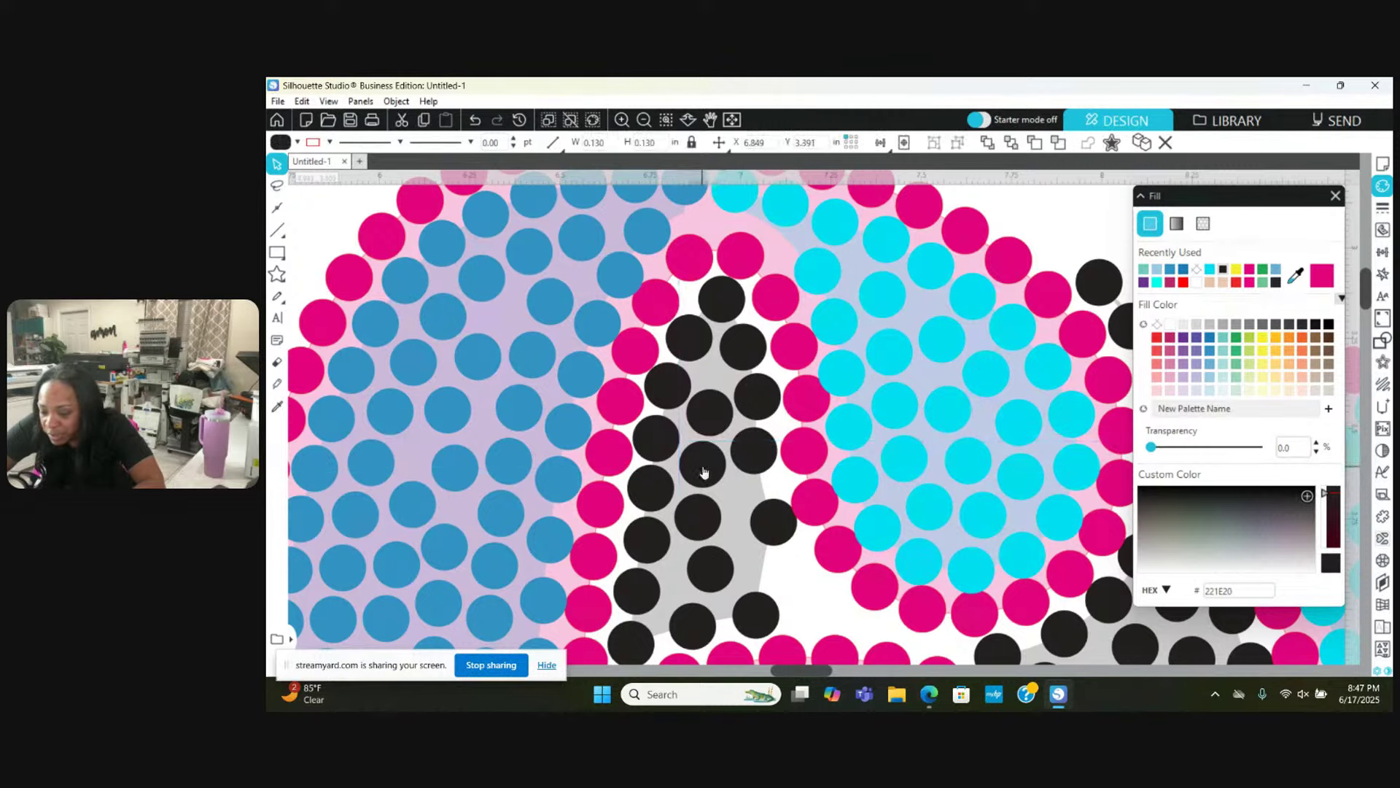
drag(701, 566, 738, 563)
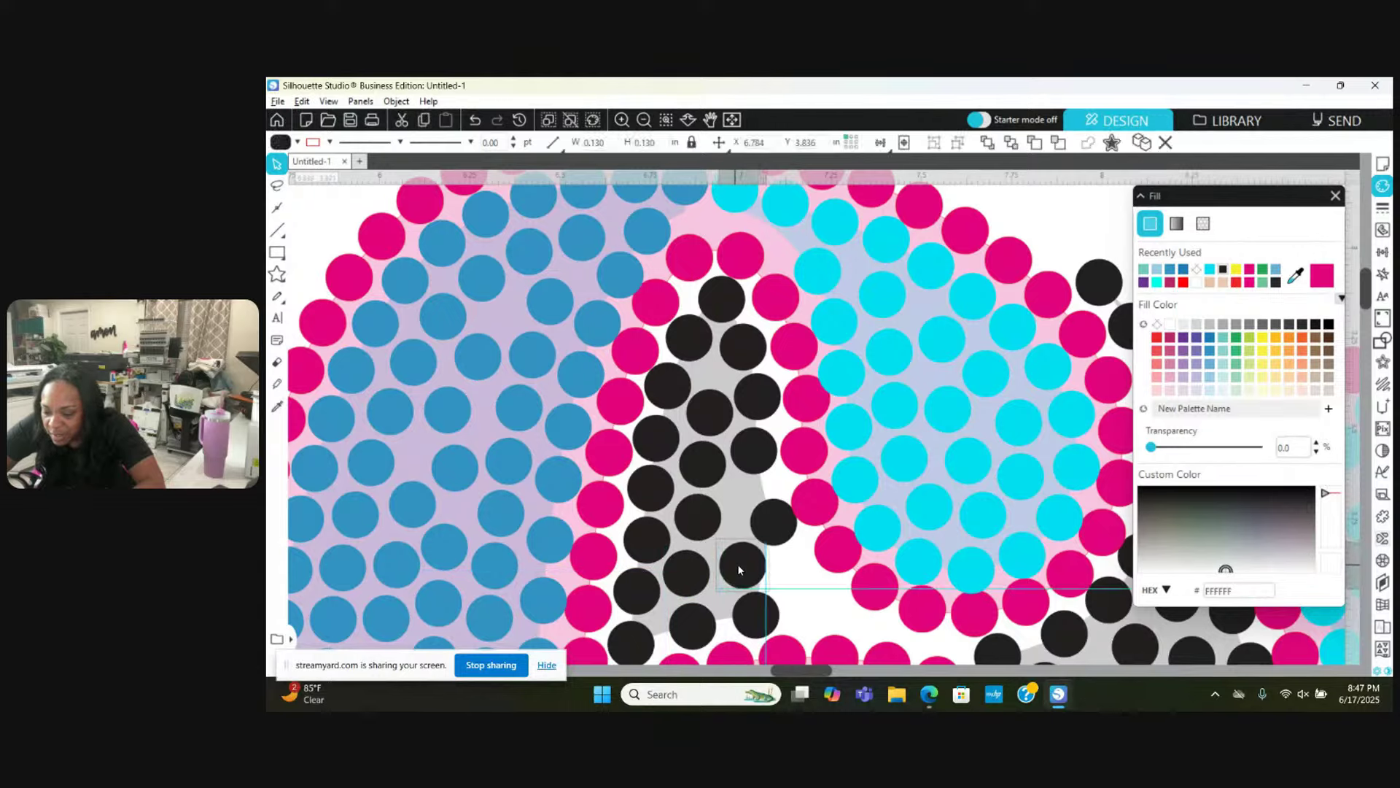
drag(748, 626, 742, 620)
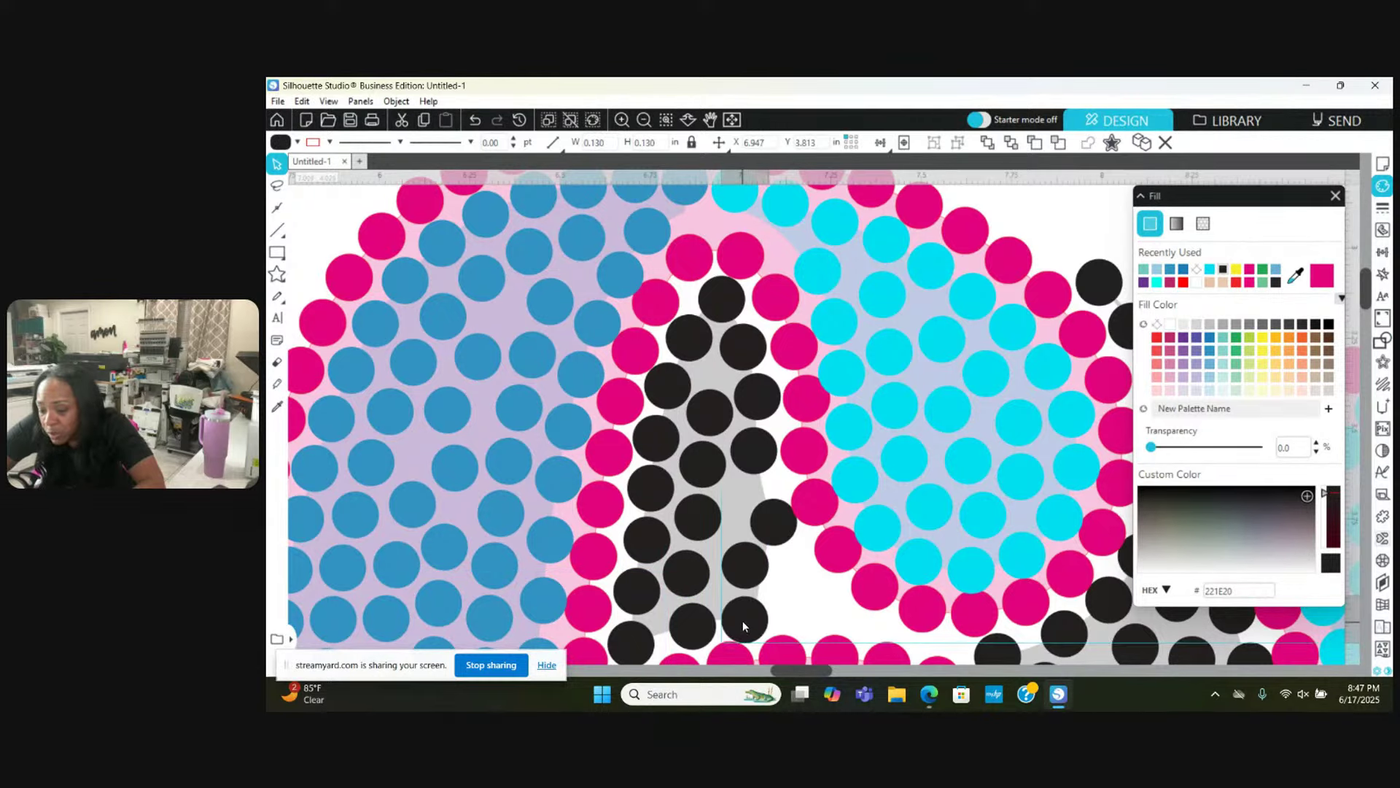
click(769, 552)
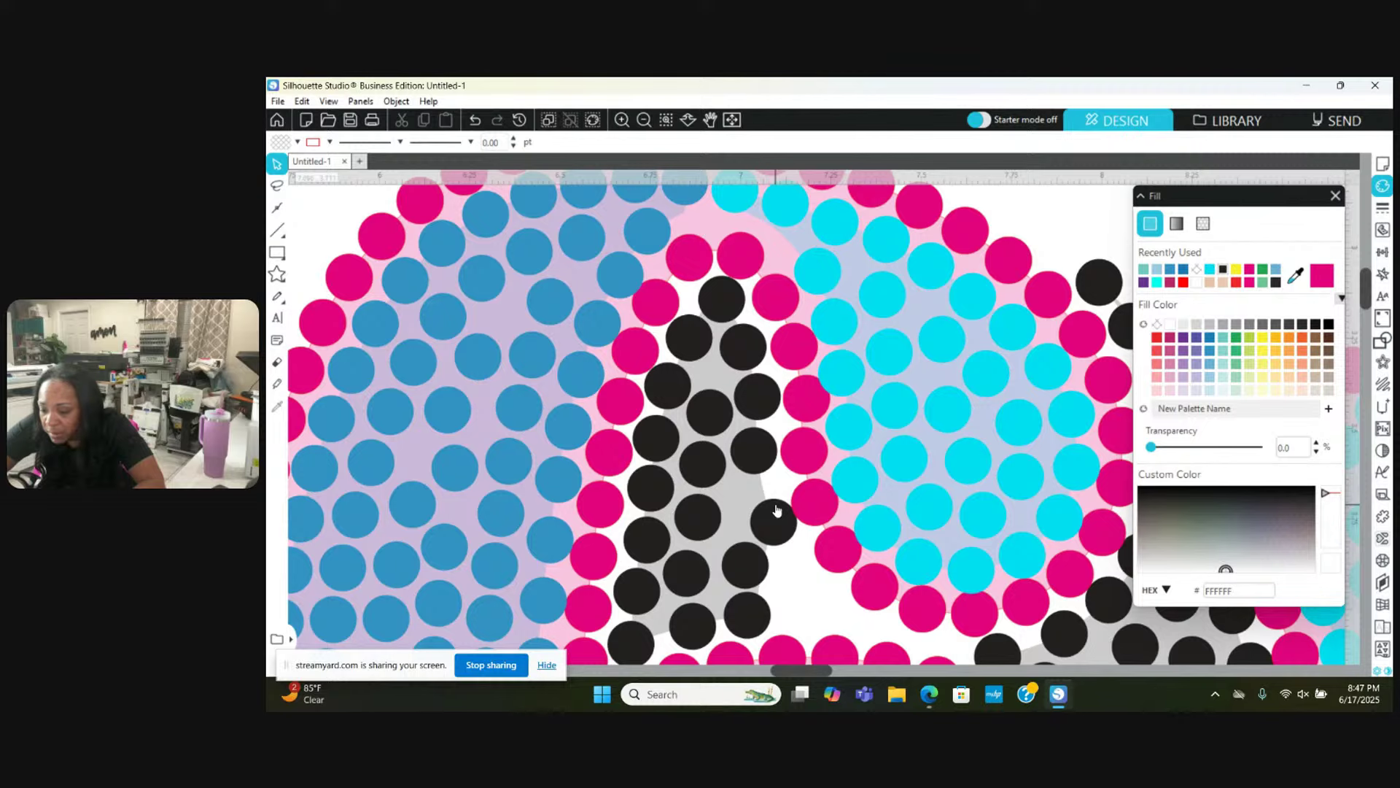
drag(777, 511, 710, 510)
click(729, 477)
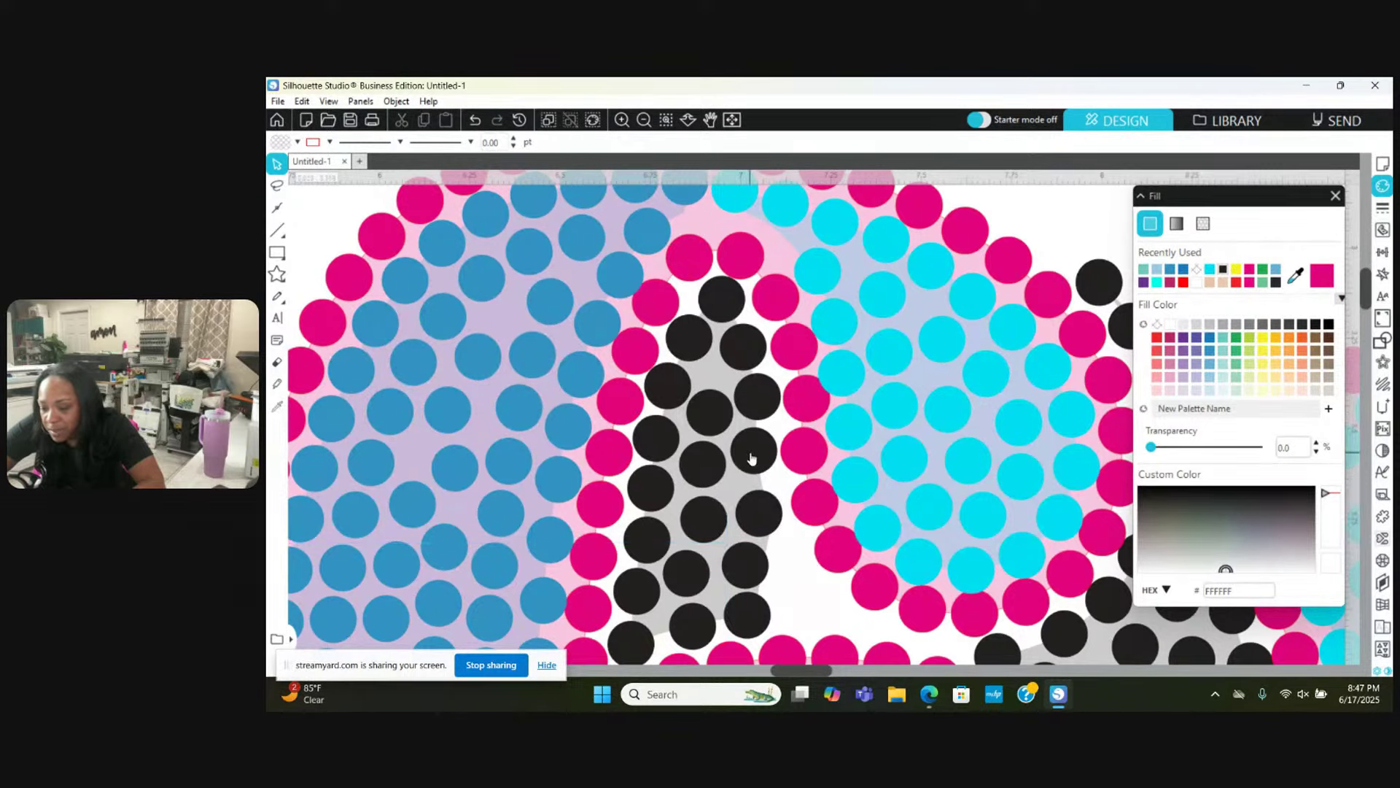
scroll(751, 458, left, 2)
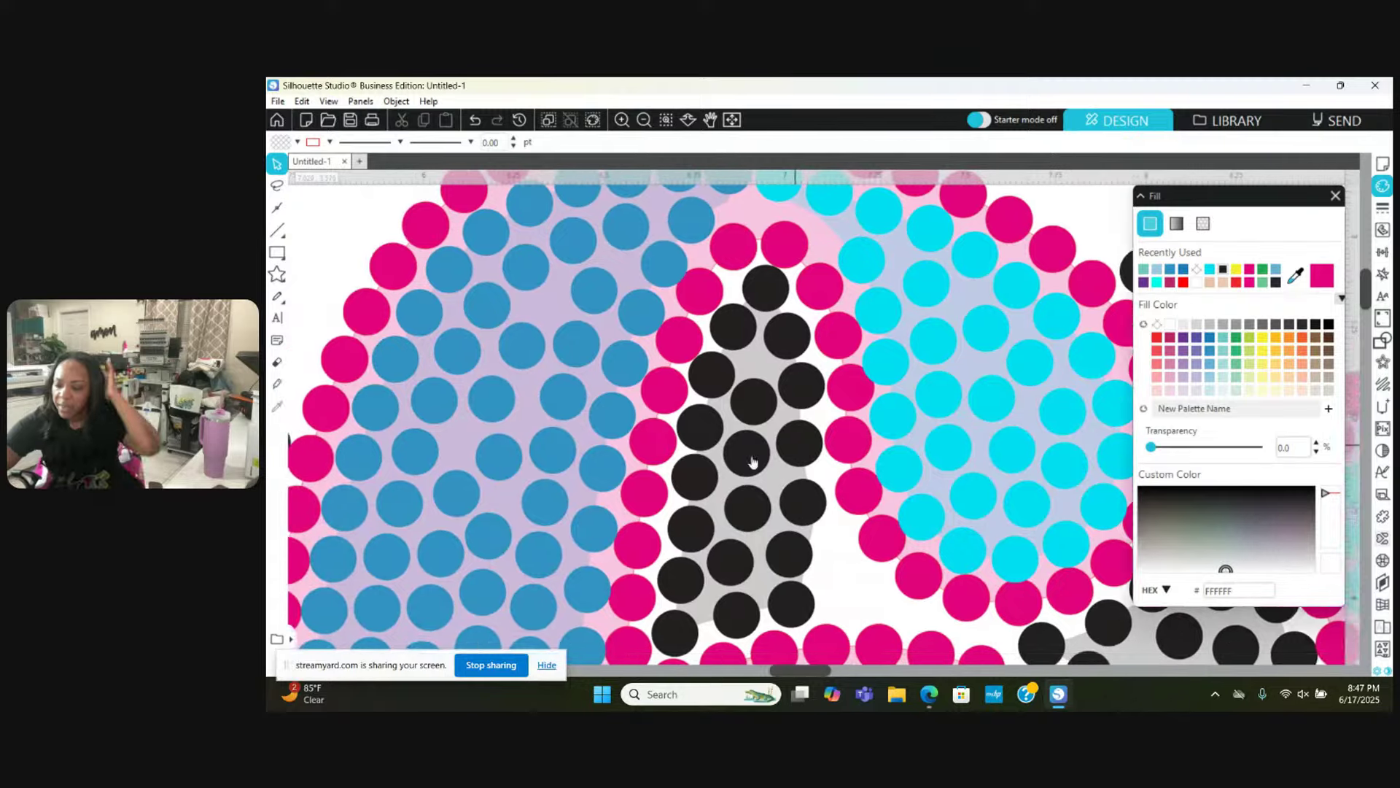
scroll(753, 461, left, 3)
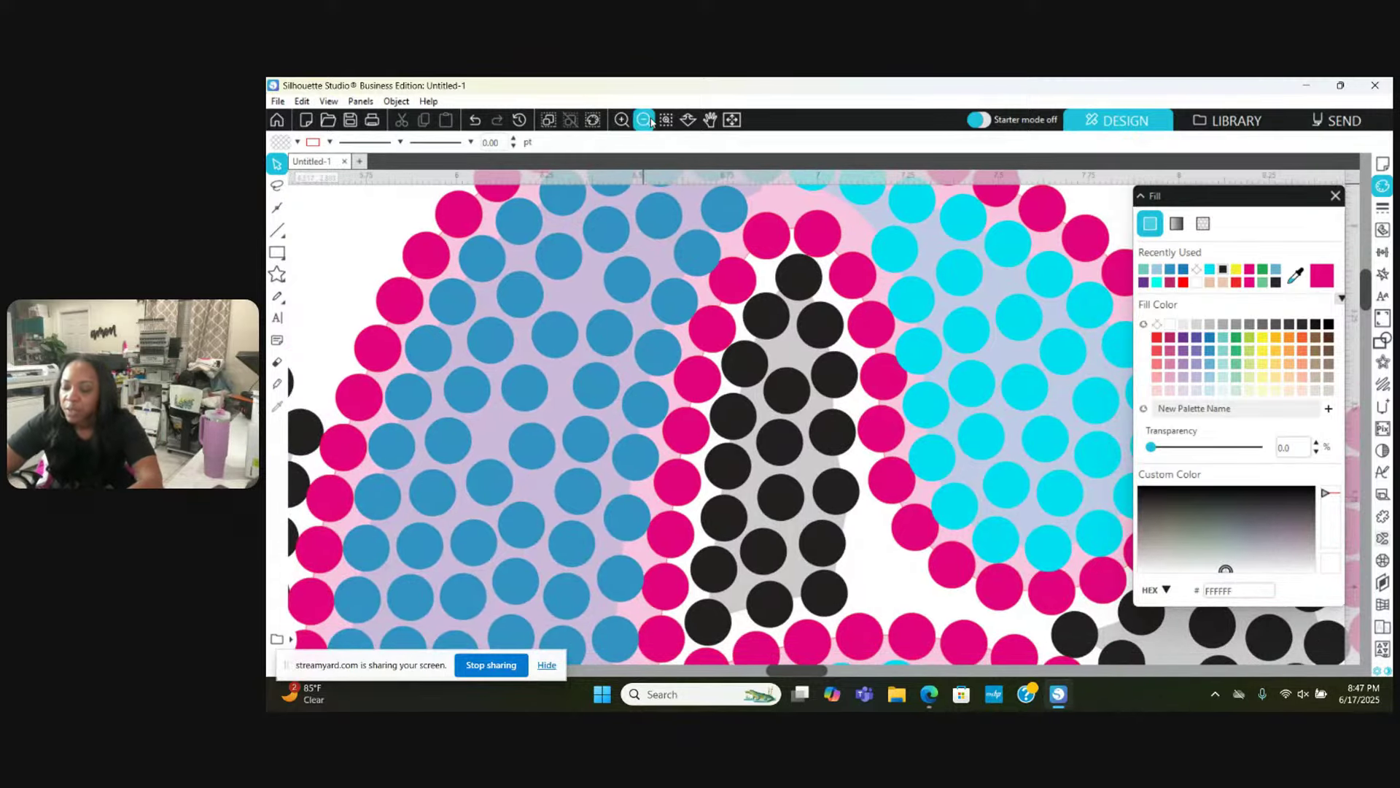
click(645, 120)
click(645, 119)
click(644, 119)
click(645, 120)
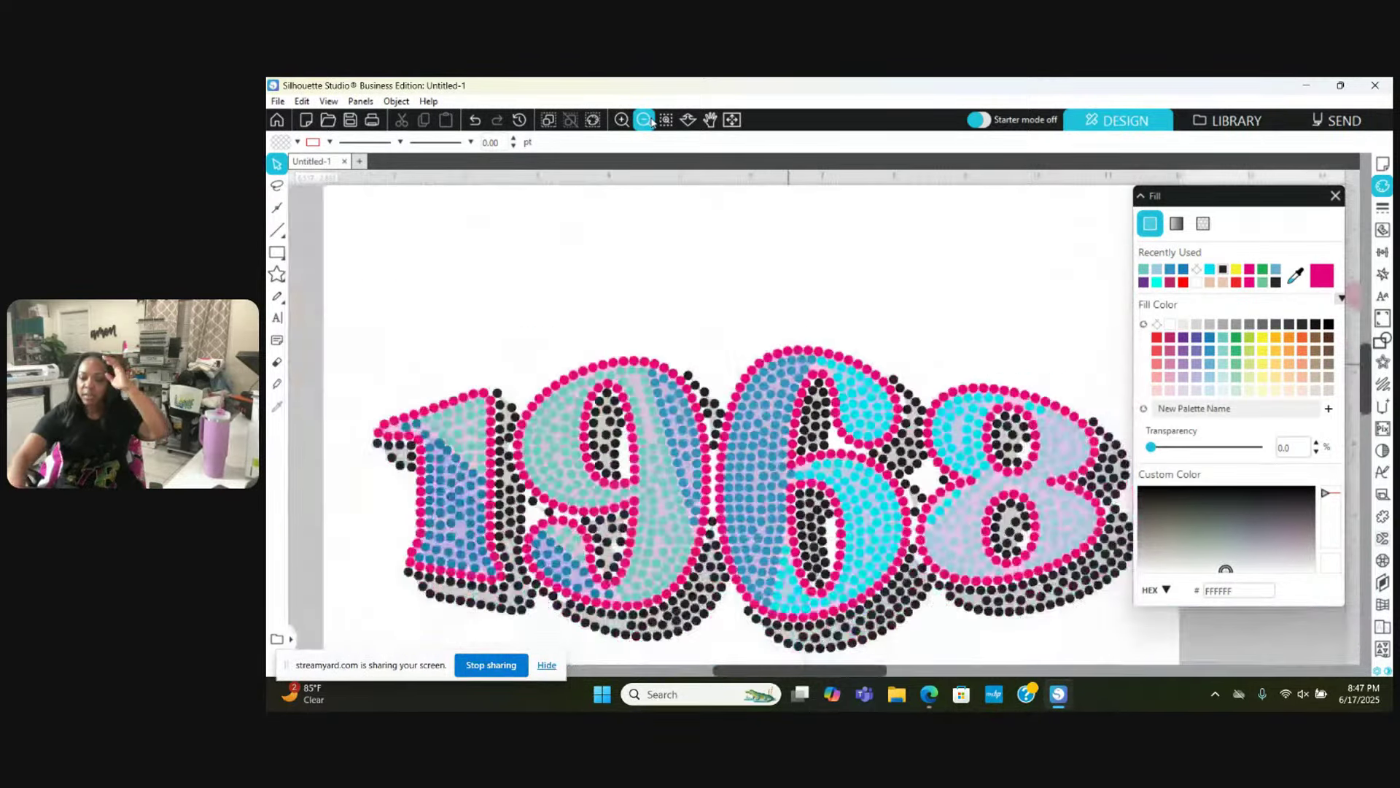
click(645, 120)
click(645, 119)
click(645, 119)
click(645, 119)
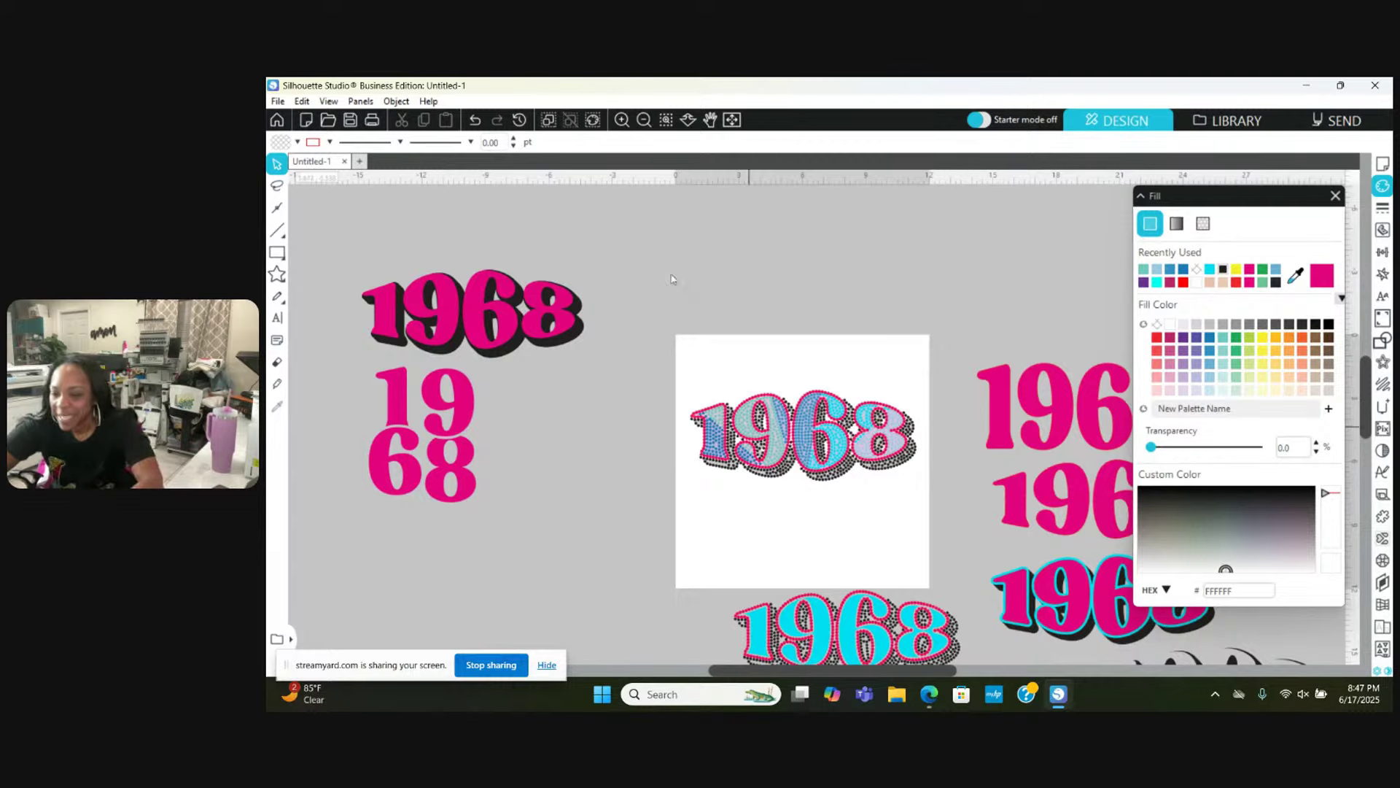
click(622, 119)
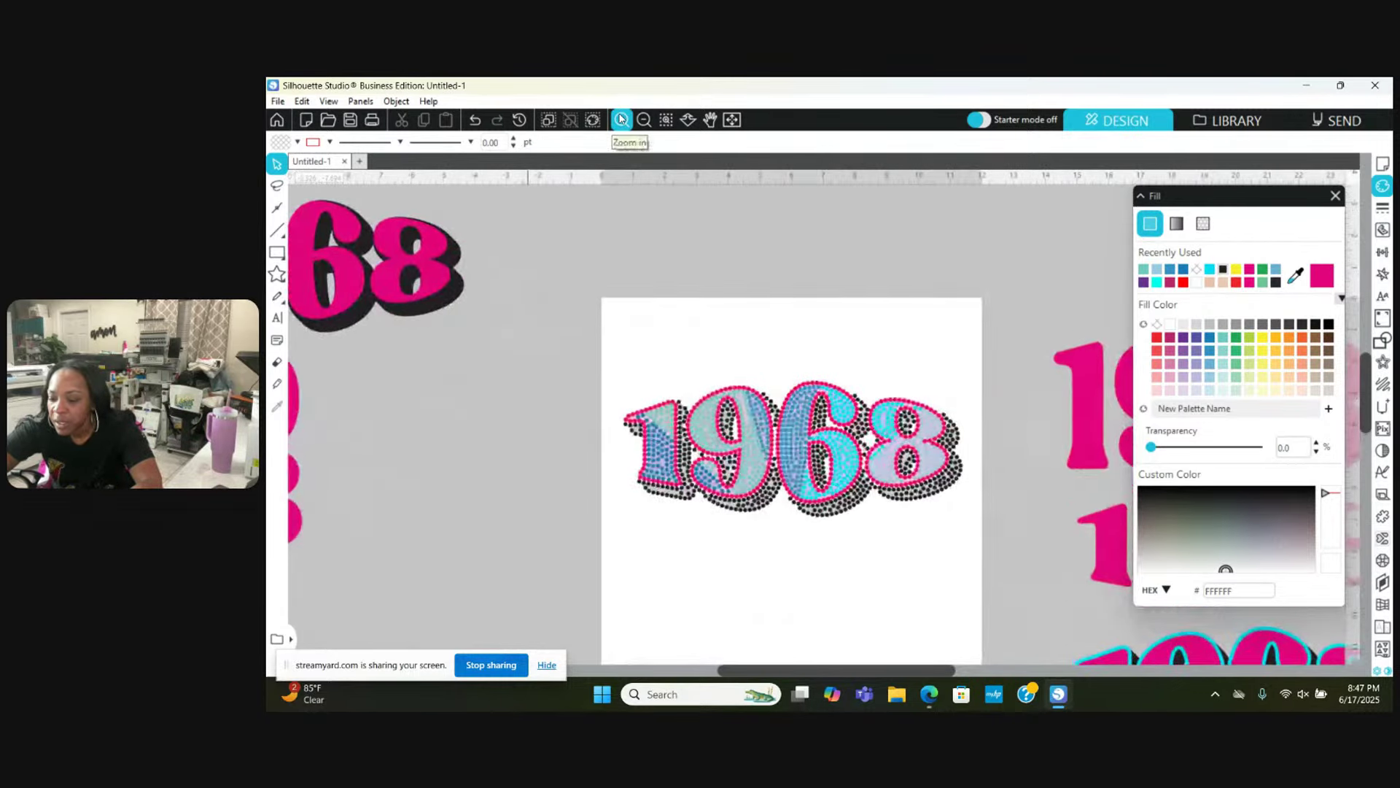
click(621, 119)
click(621, 119)
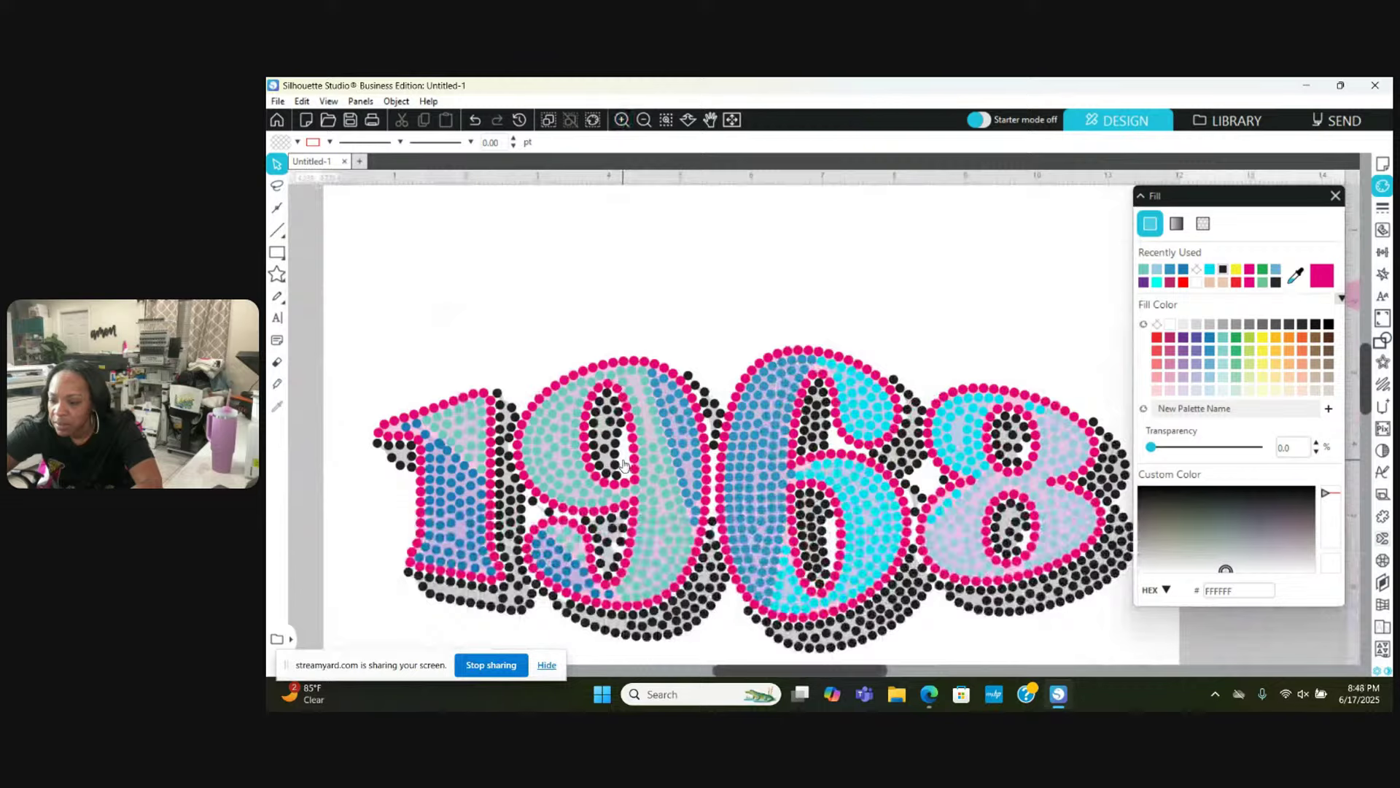
click(622, 119)
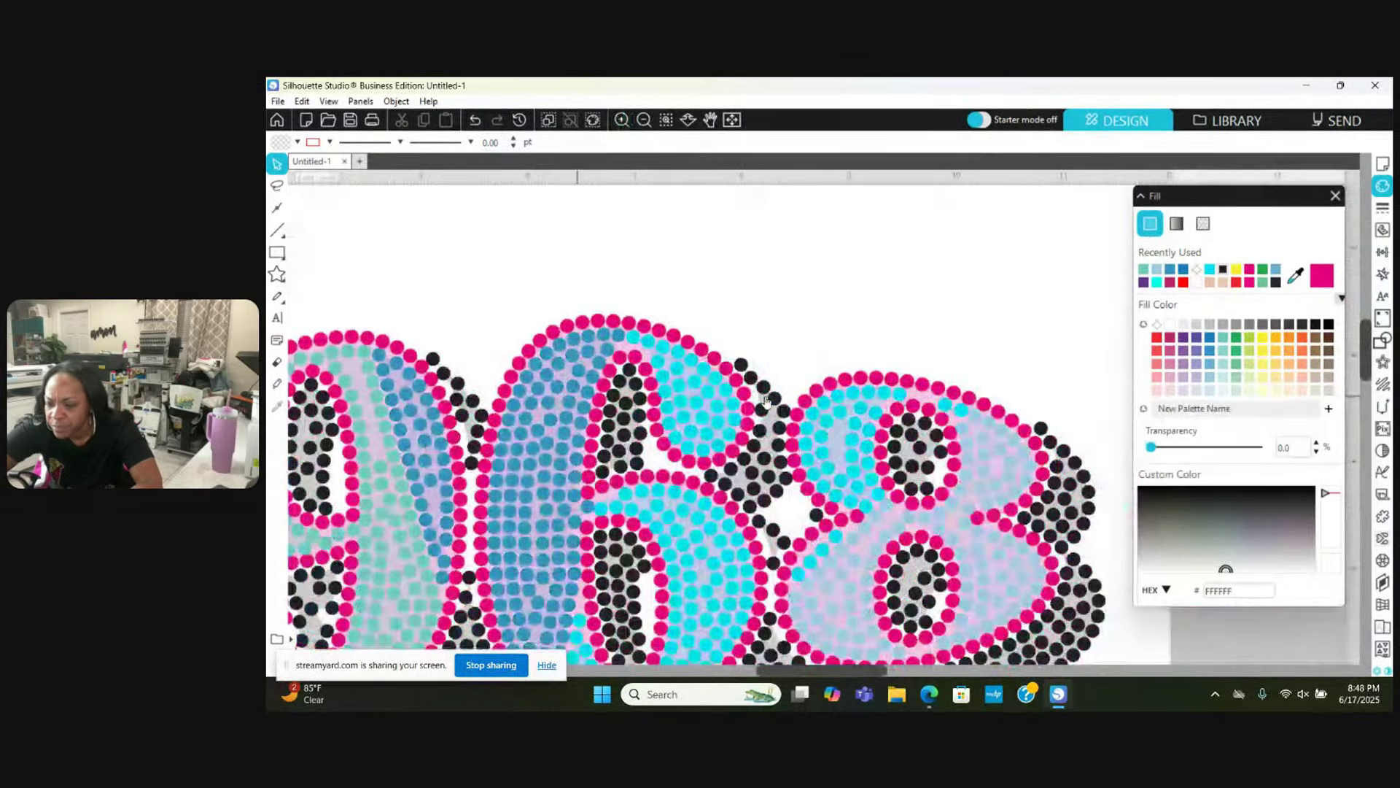
Step: Zoom in on the inner curve and move two black stones up into the gap
click(622, 118)
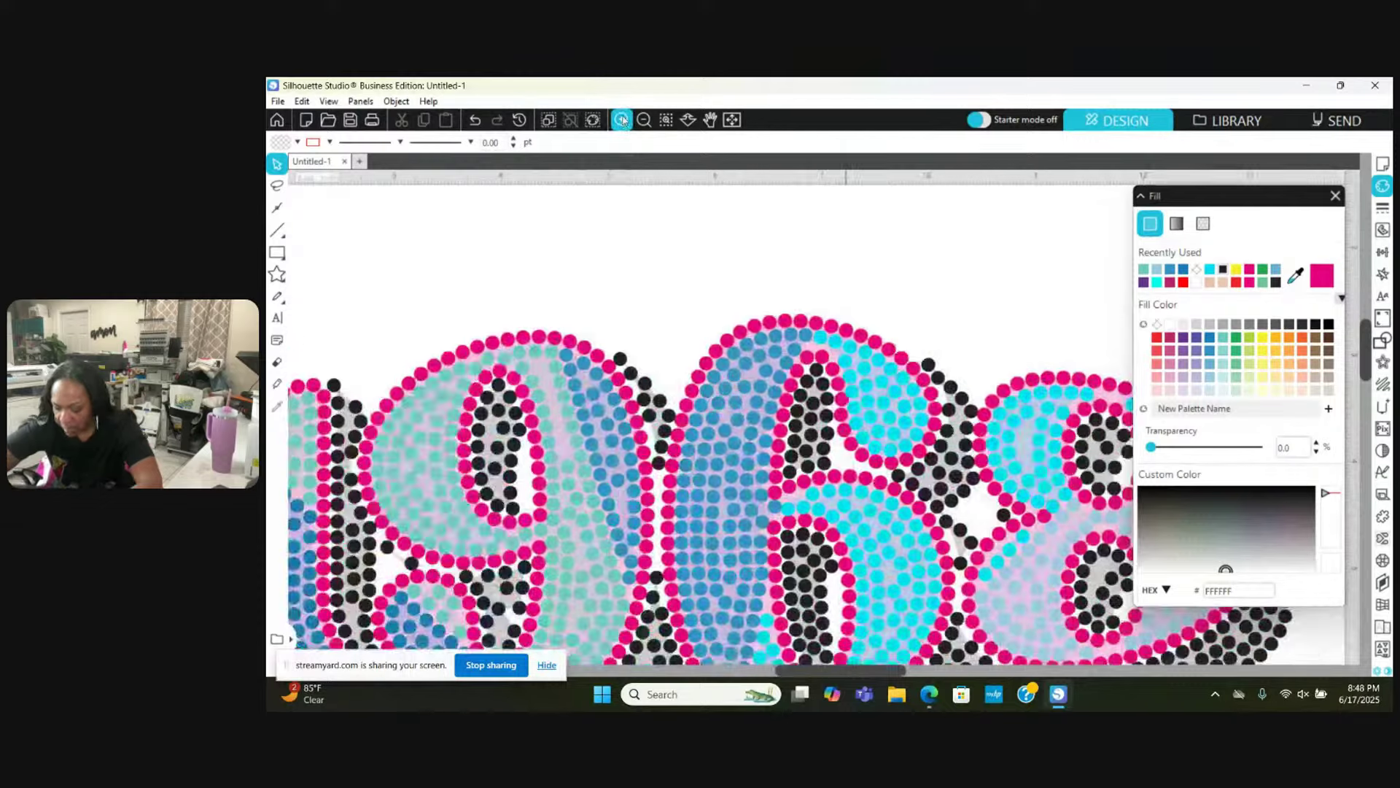
scroll(780, 438, right, 2)
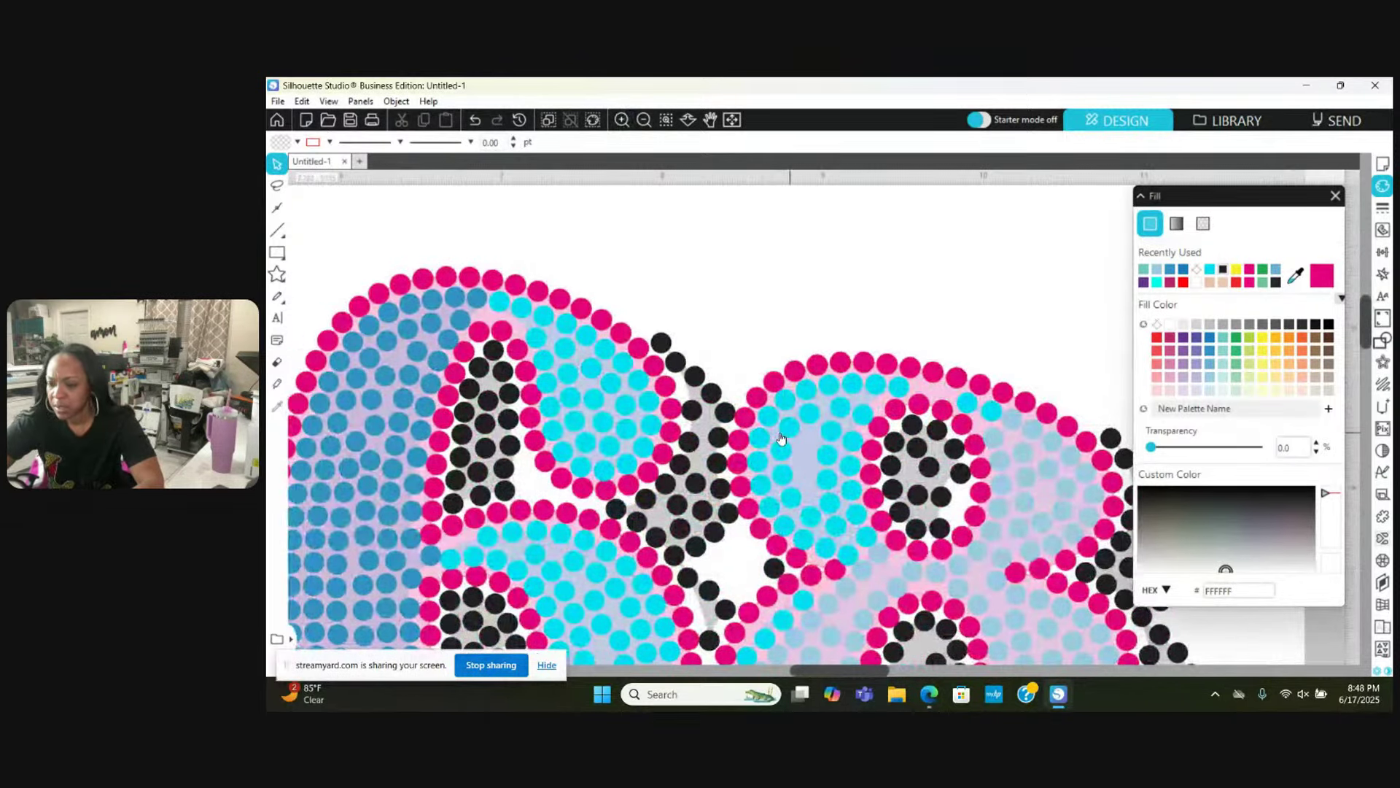
click(623, 120)
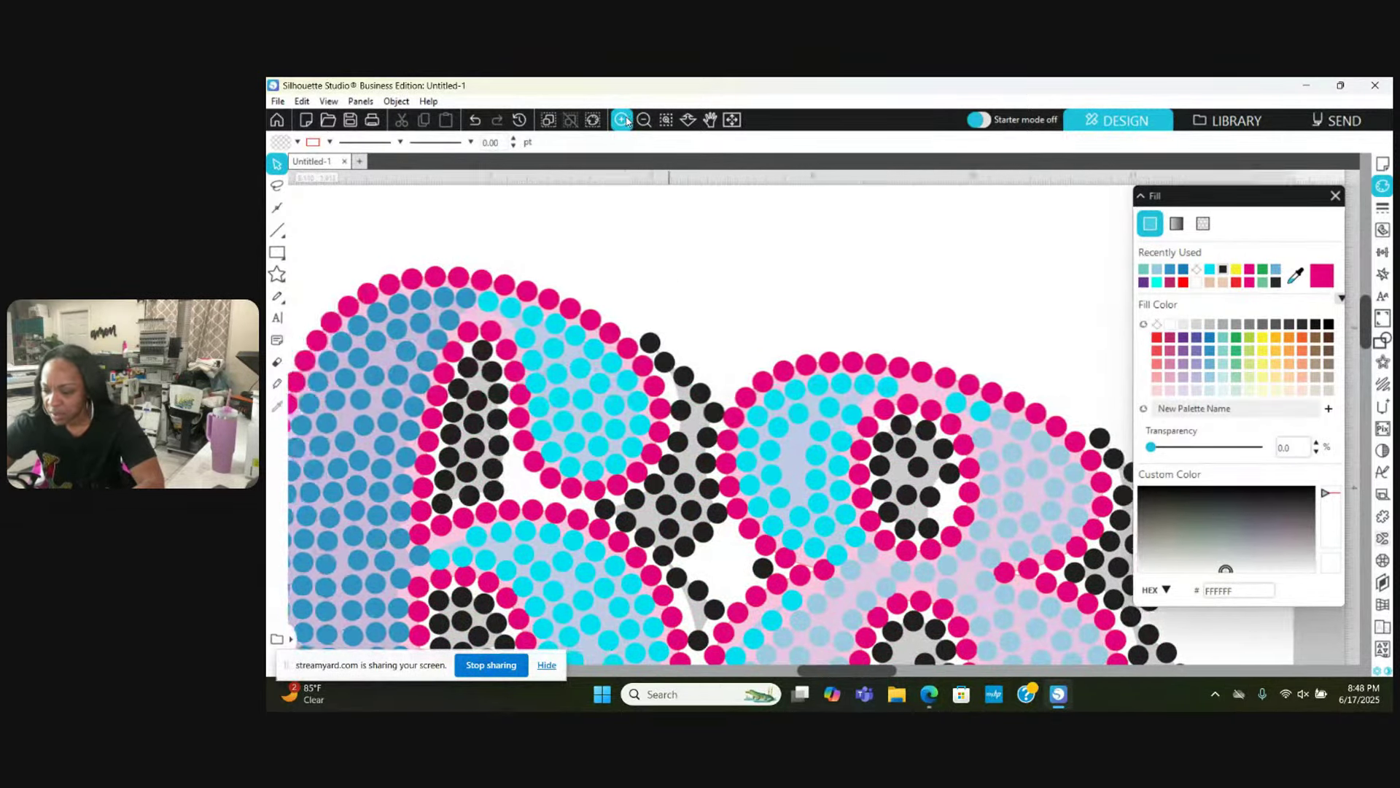
scroll(917, 554, right, 1)
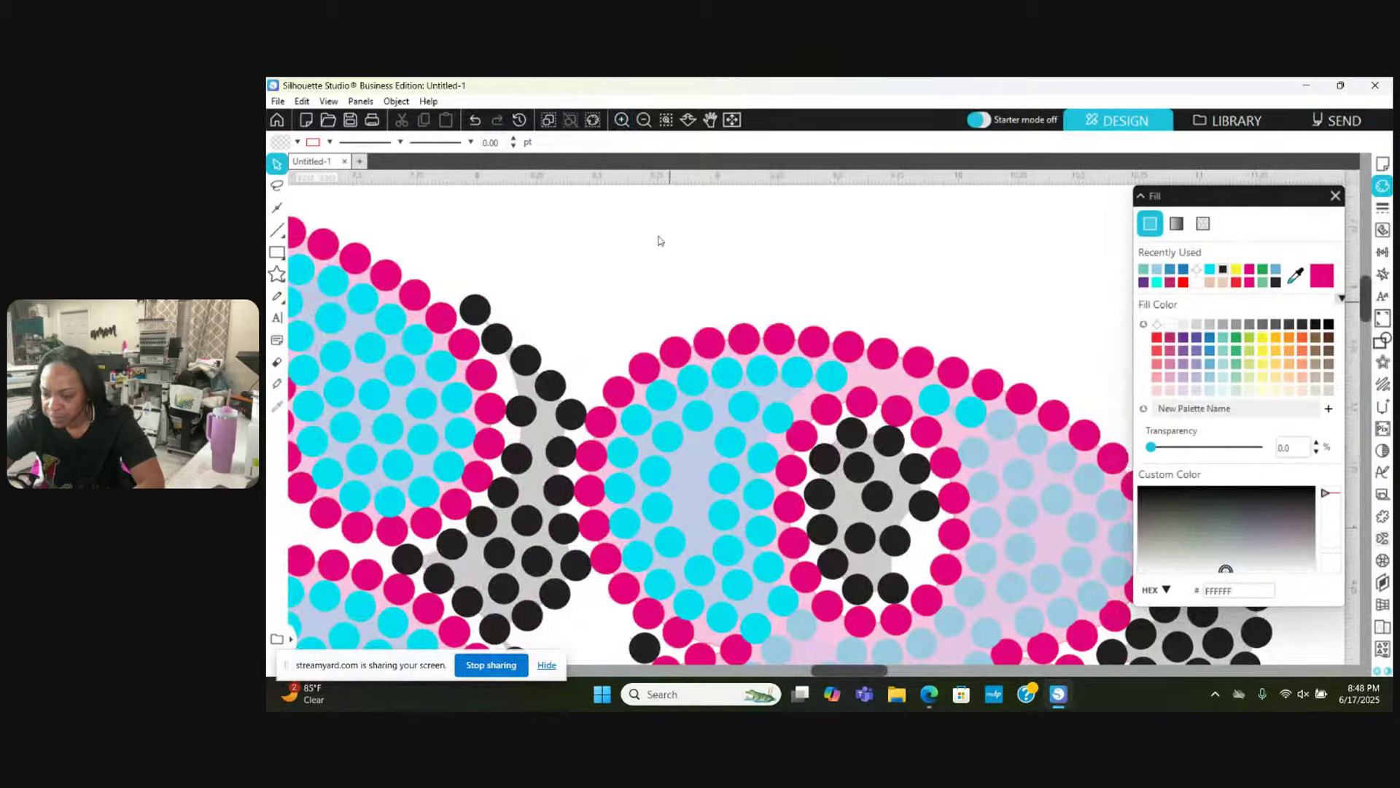
scroll(790, 391, down, 2)
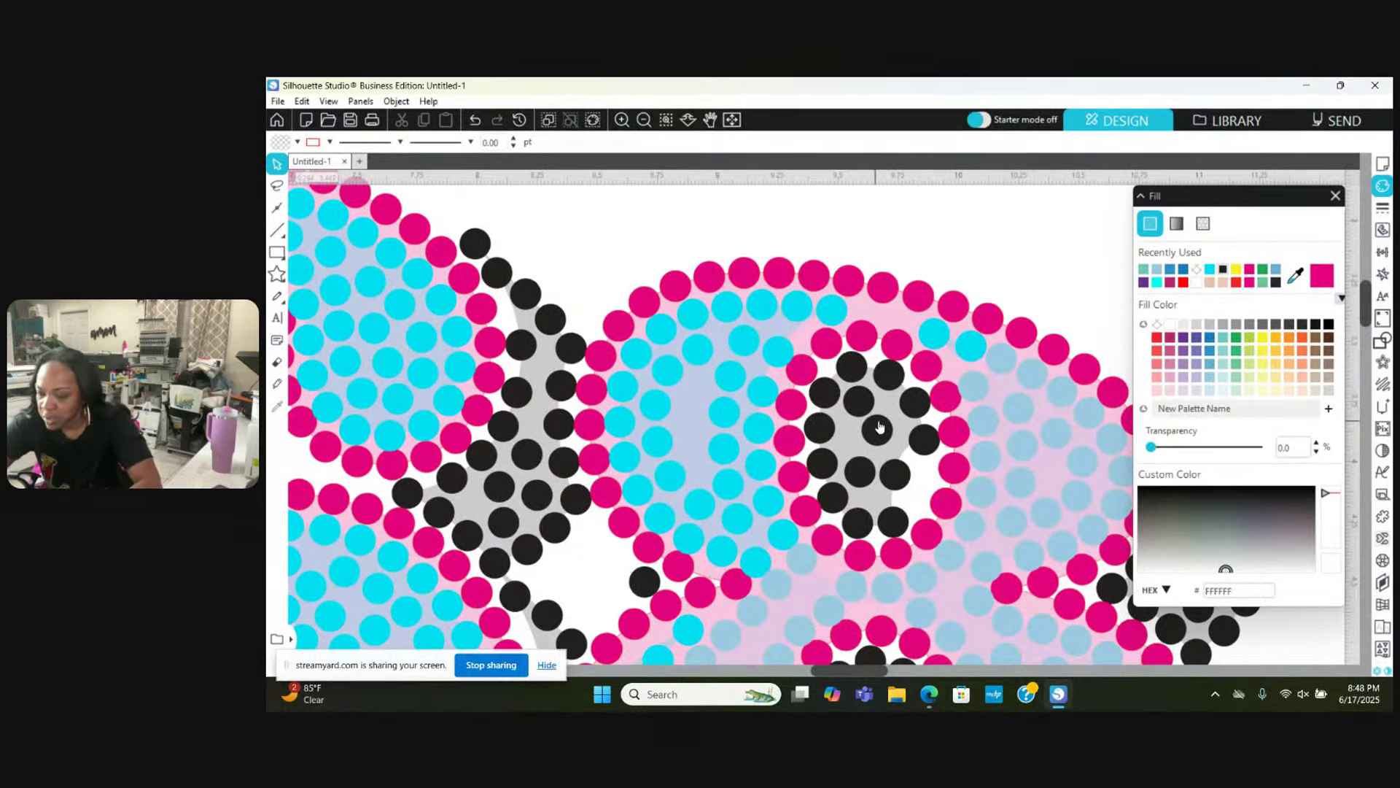
scroll(850, 462, up, 4)
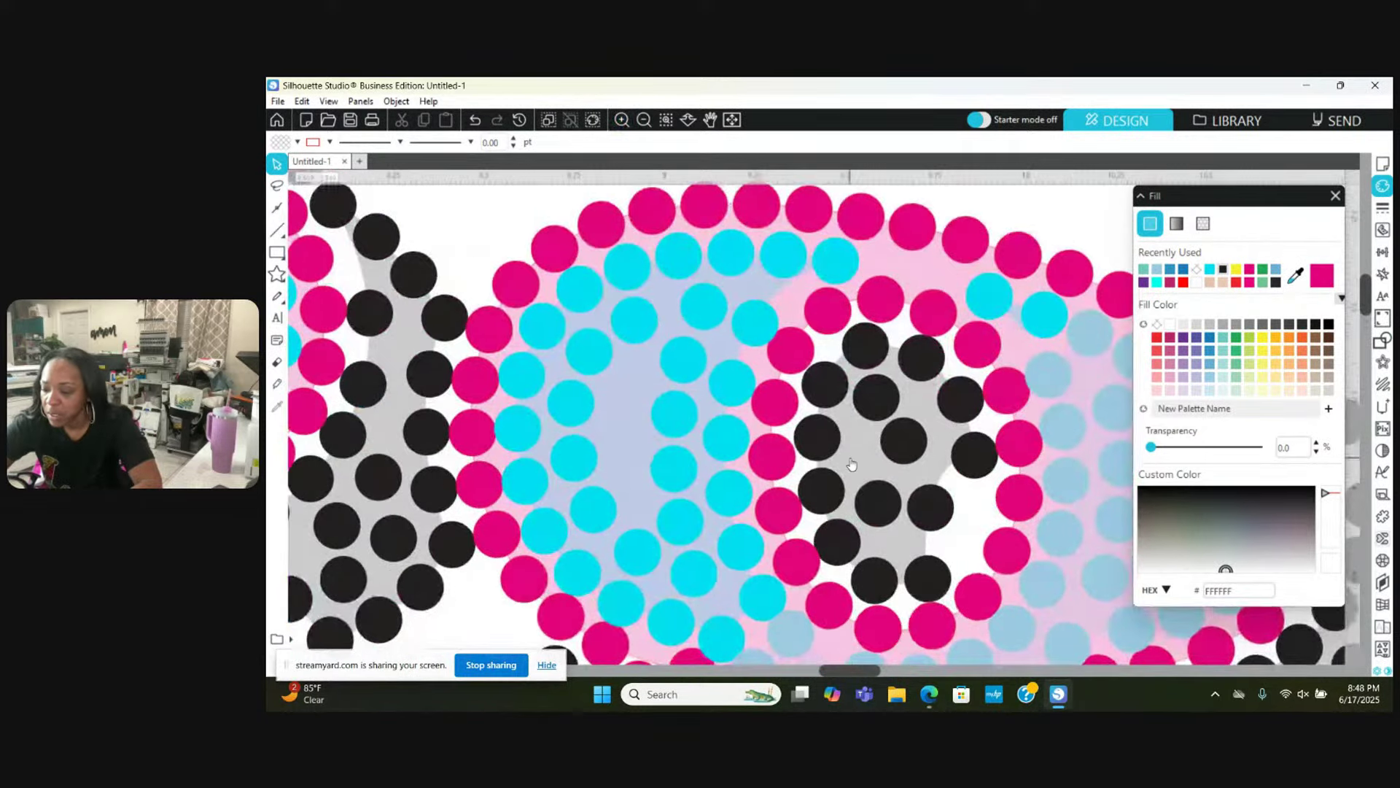
scroll(851, 464, right, 3)
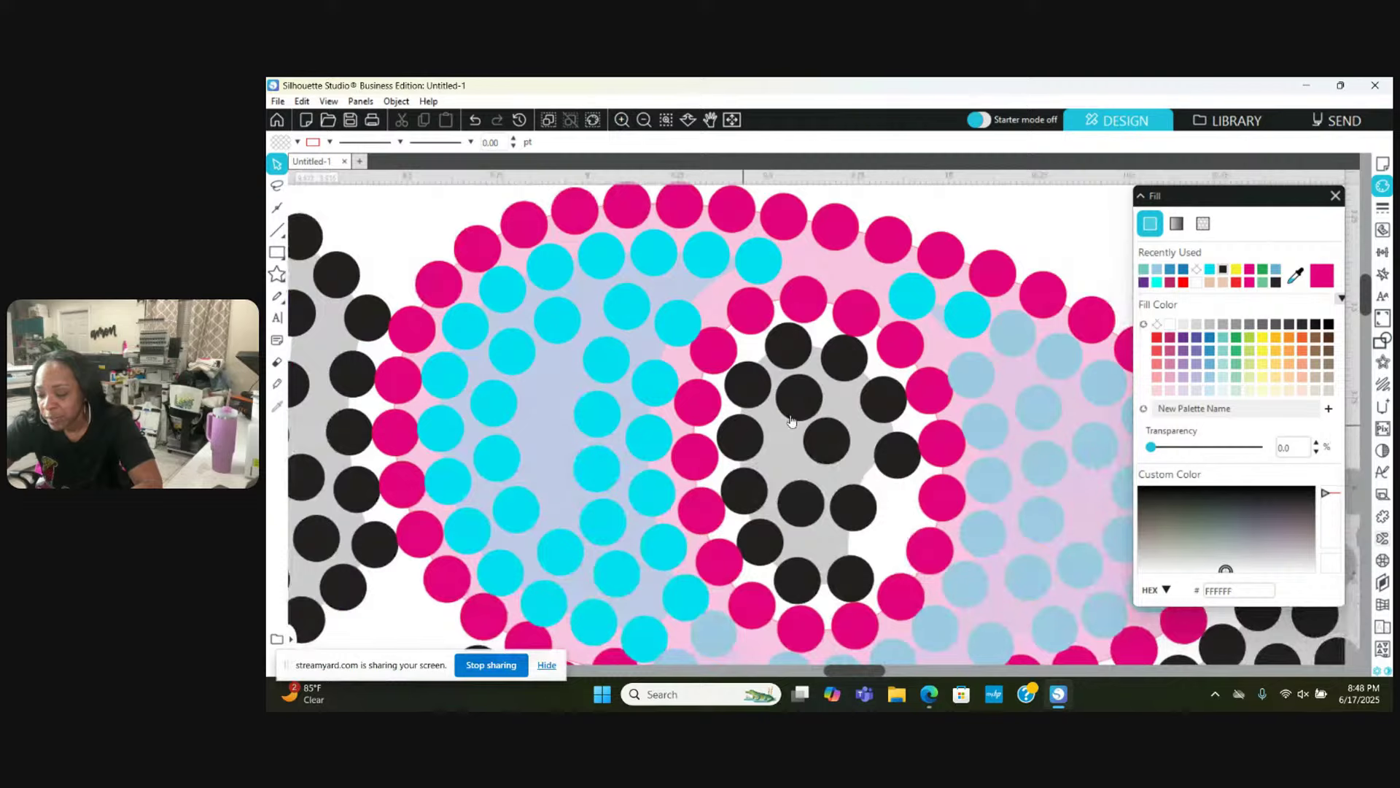
drag(842, 444, 857, 436)
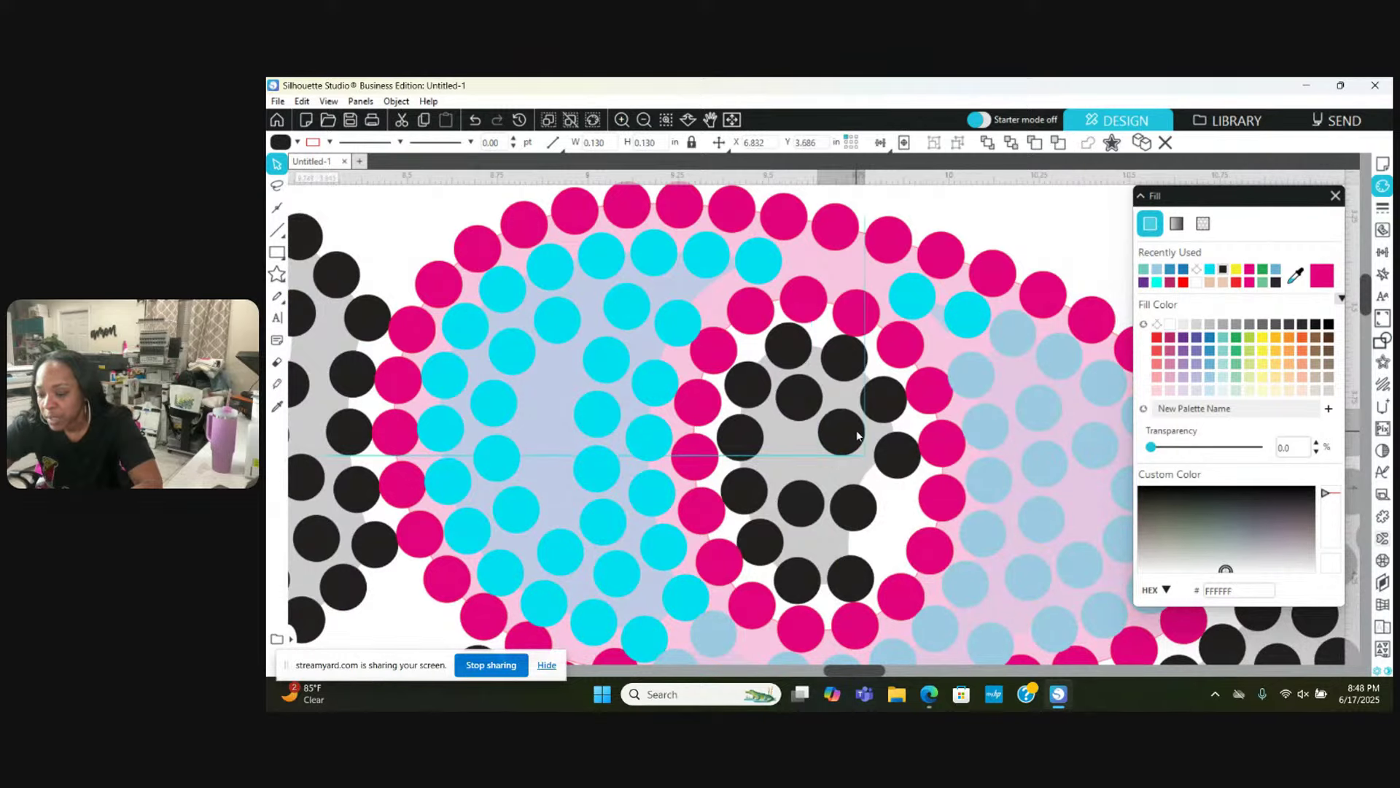
drag(869, 502, 873, 480)
click(824, 384)
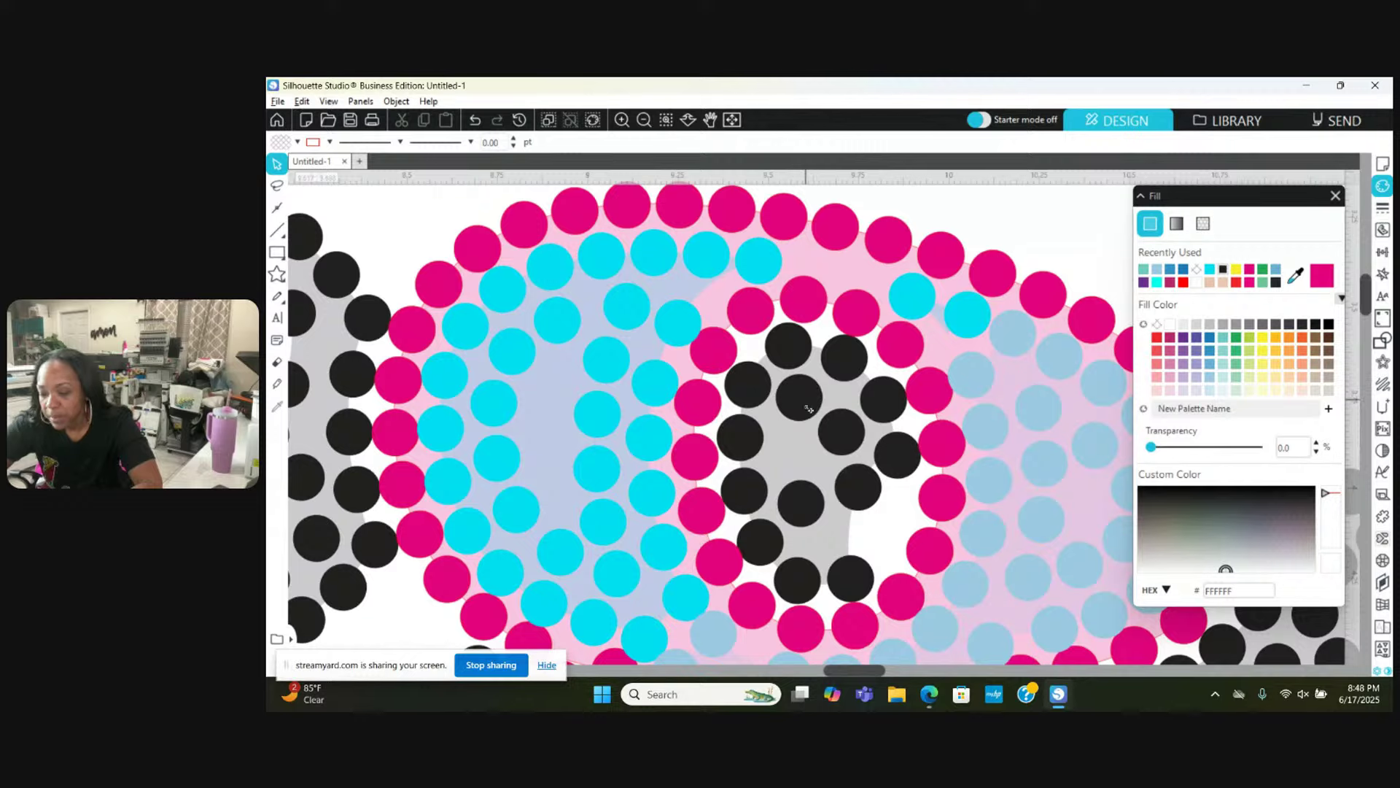
Step: Pull a stacked black stone off its neighbour and nudge two others to close gaps
drag(808, 410, 800, 462)
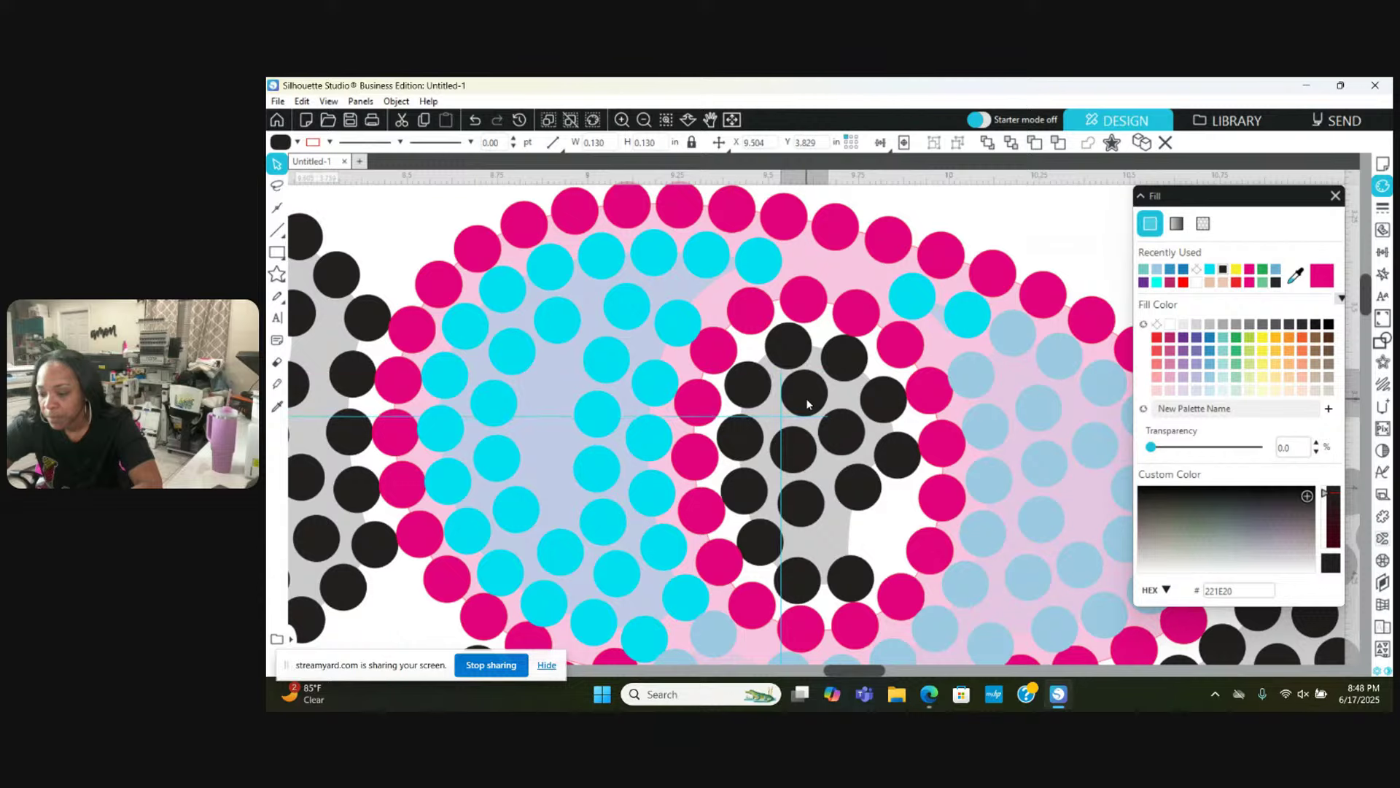
key(Escape)
drag(800, 450, 798, 434)
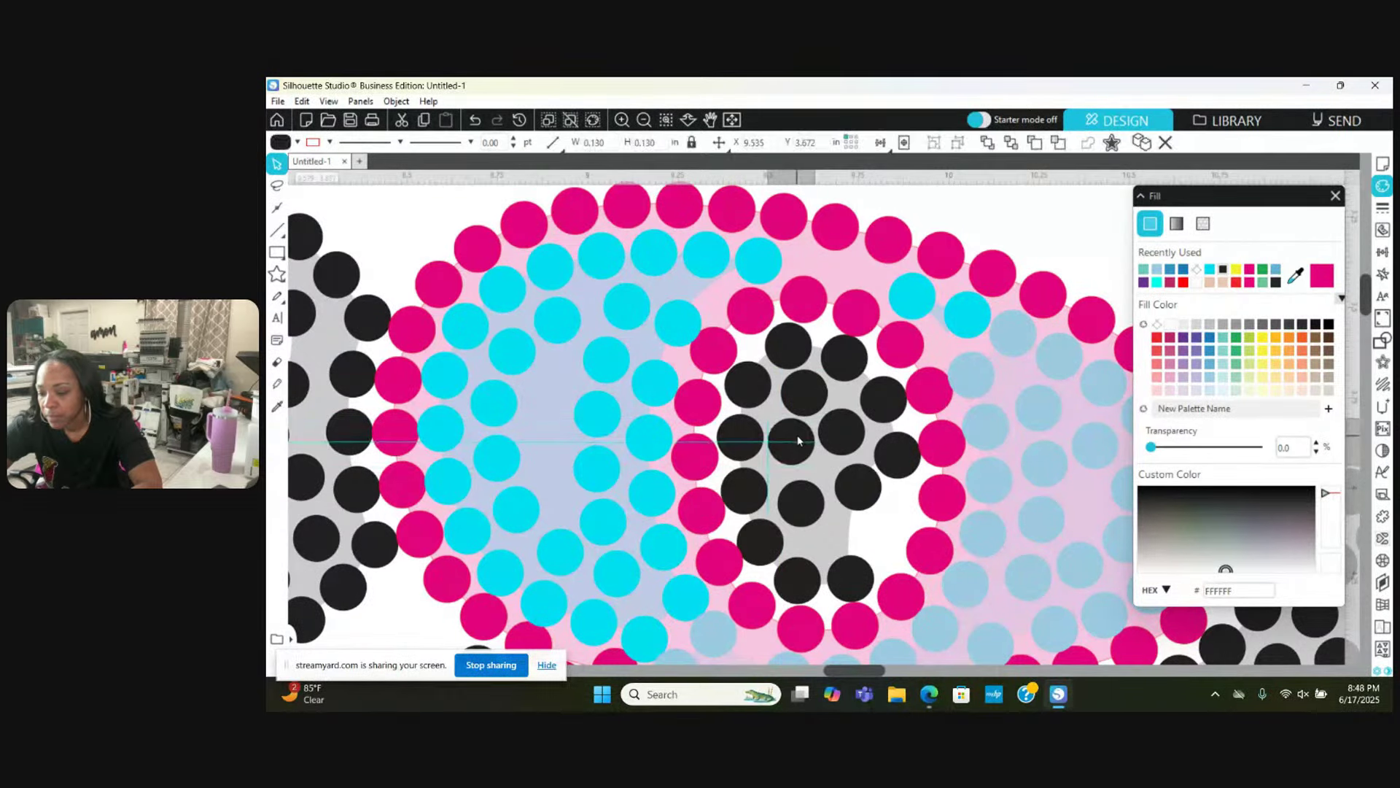
key(Escape)
drag(805, 512, 825, 542)
key(Escape)
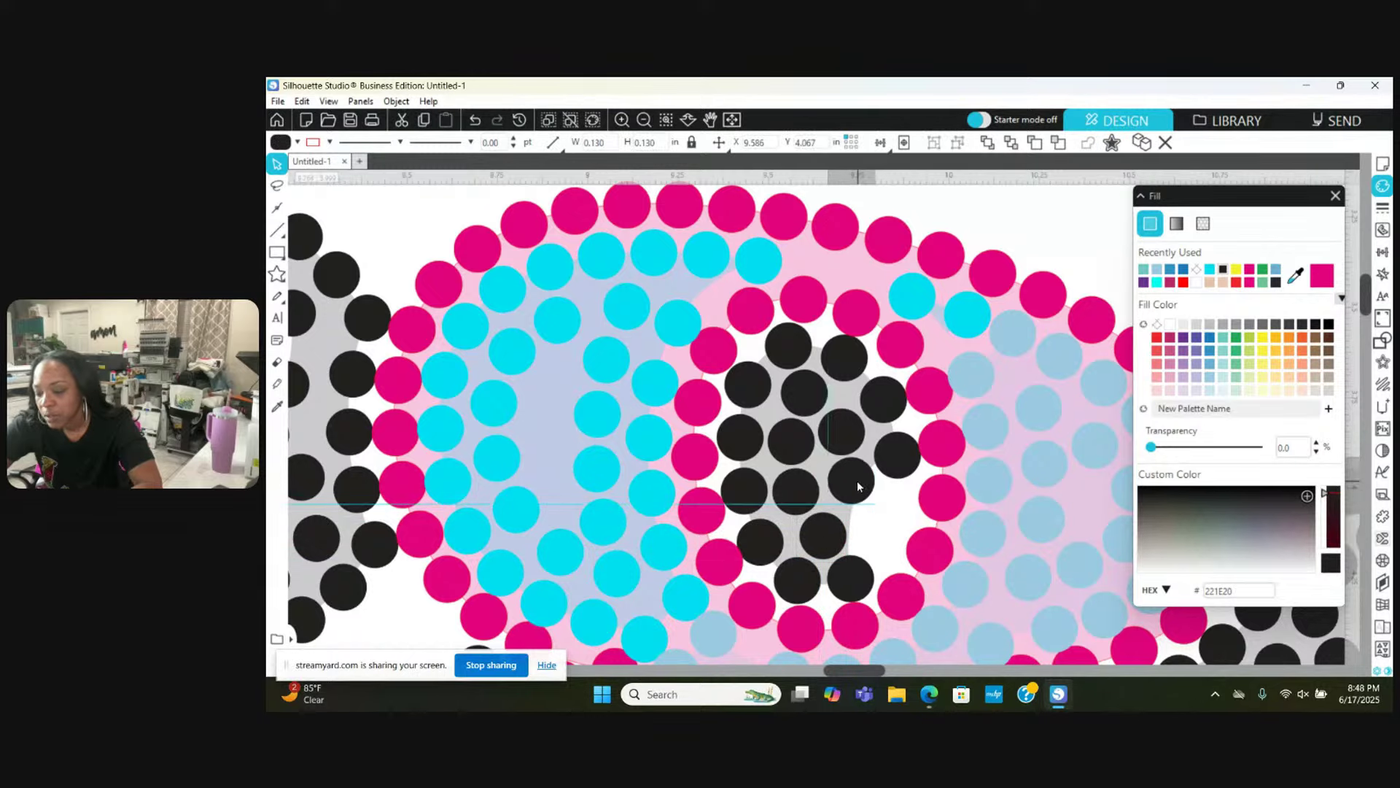
key(Escape)
scroll(854, 487, right, 1)
Step: Move two black stones into place within the grey shadow on the lower curve
scroll(855, 487, right, 5)
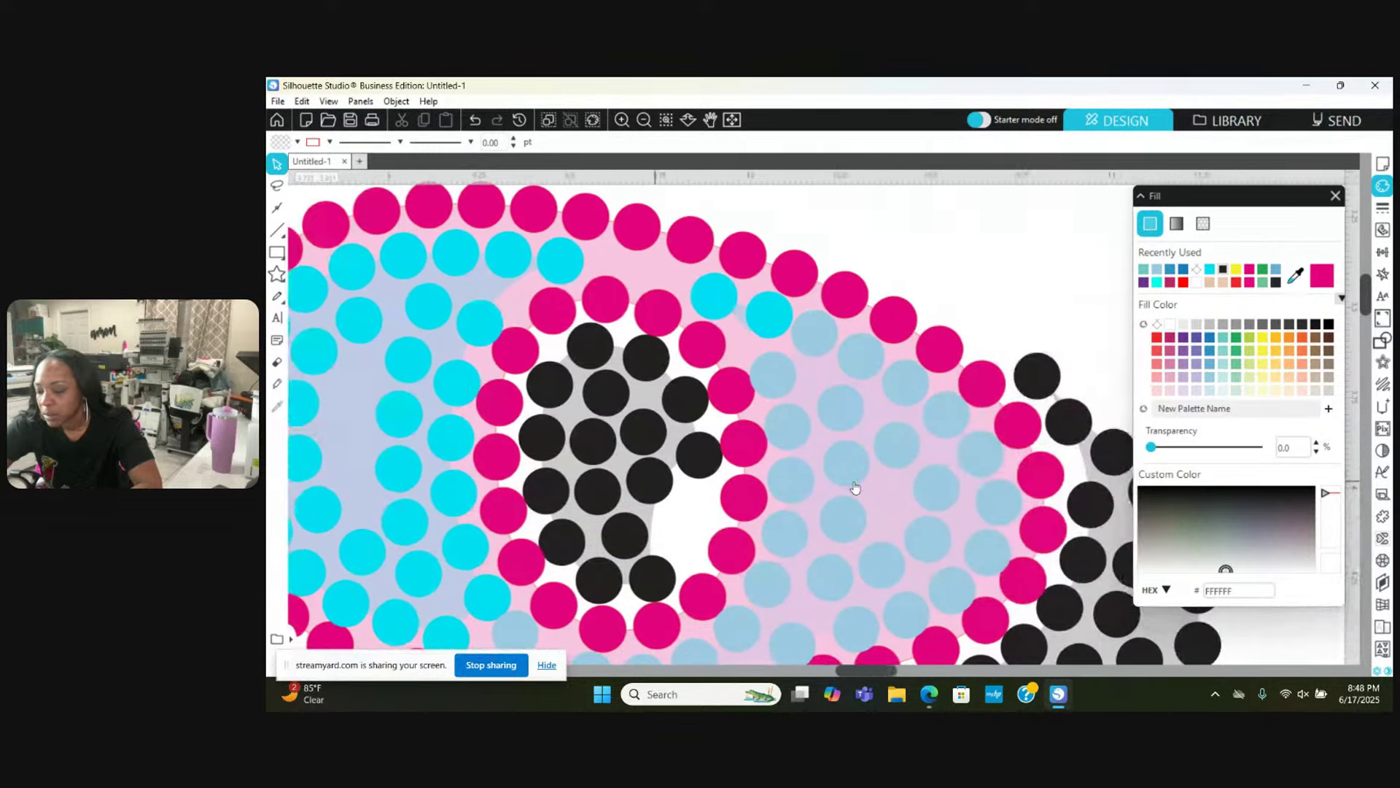
scroll(854, 487, down, 3)
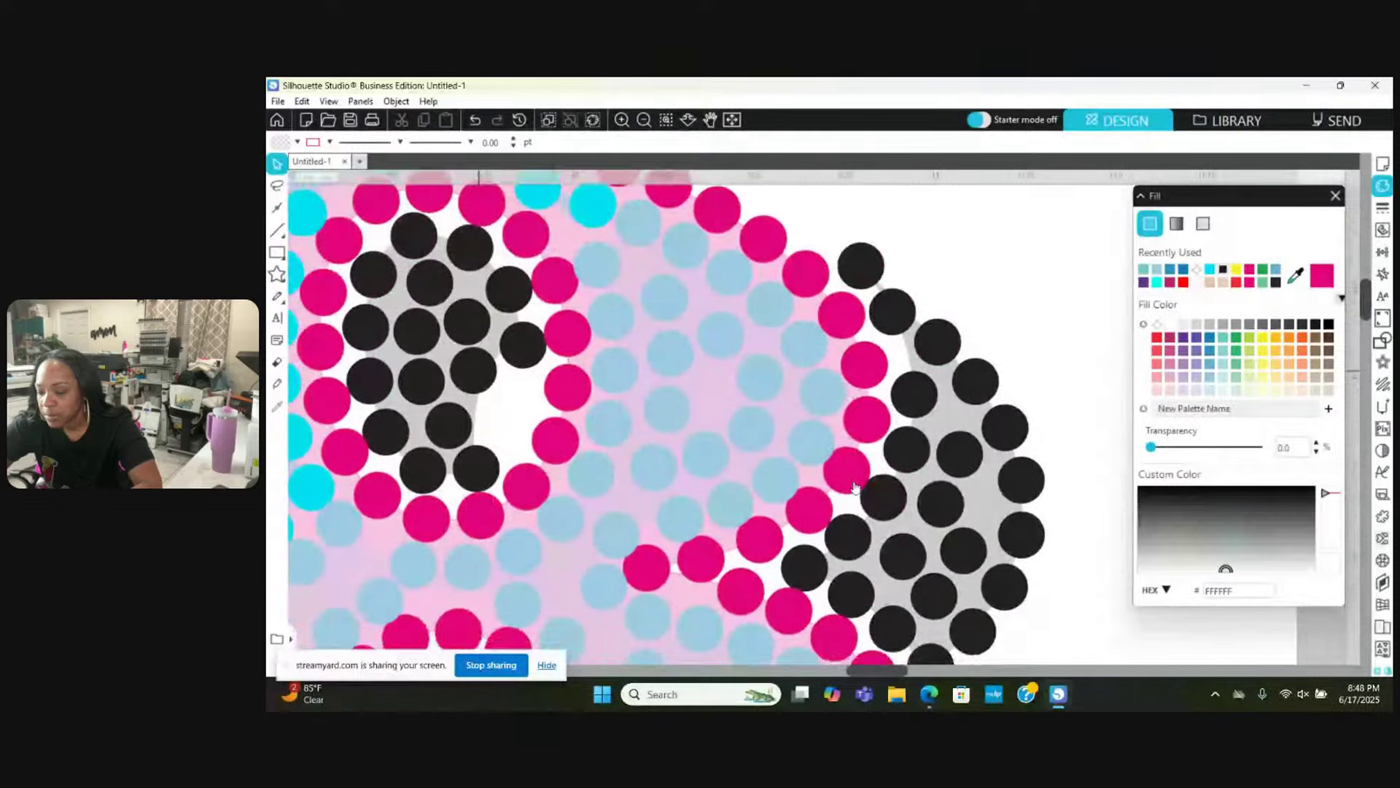
mouse_move(963, 399)
mouse_down()
mouse_move(954, 363)
mouse_move(974, 415)
mouse_up()
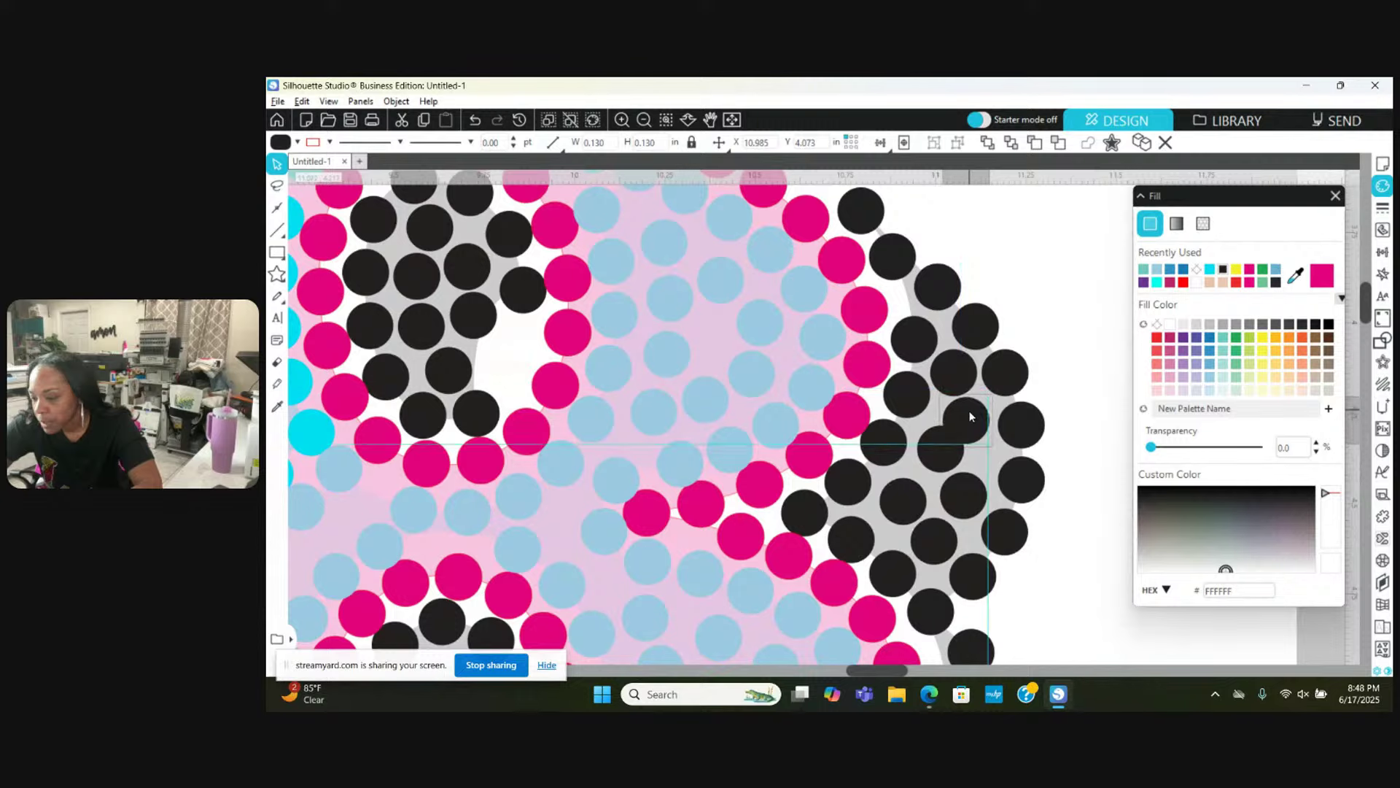
drag(937, 465, 888, 515)
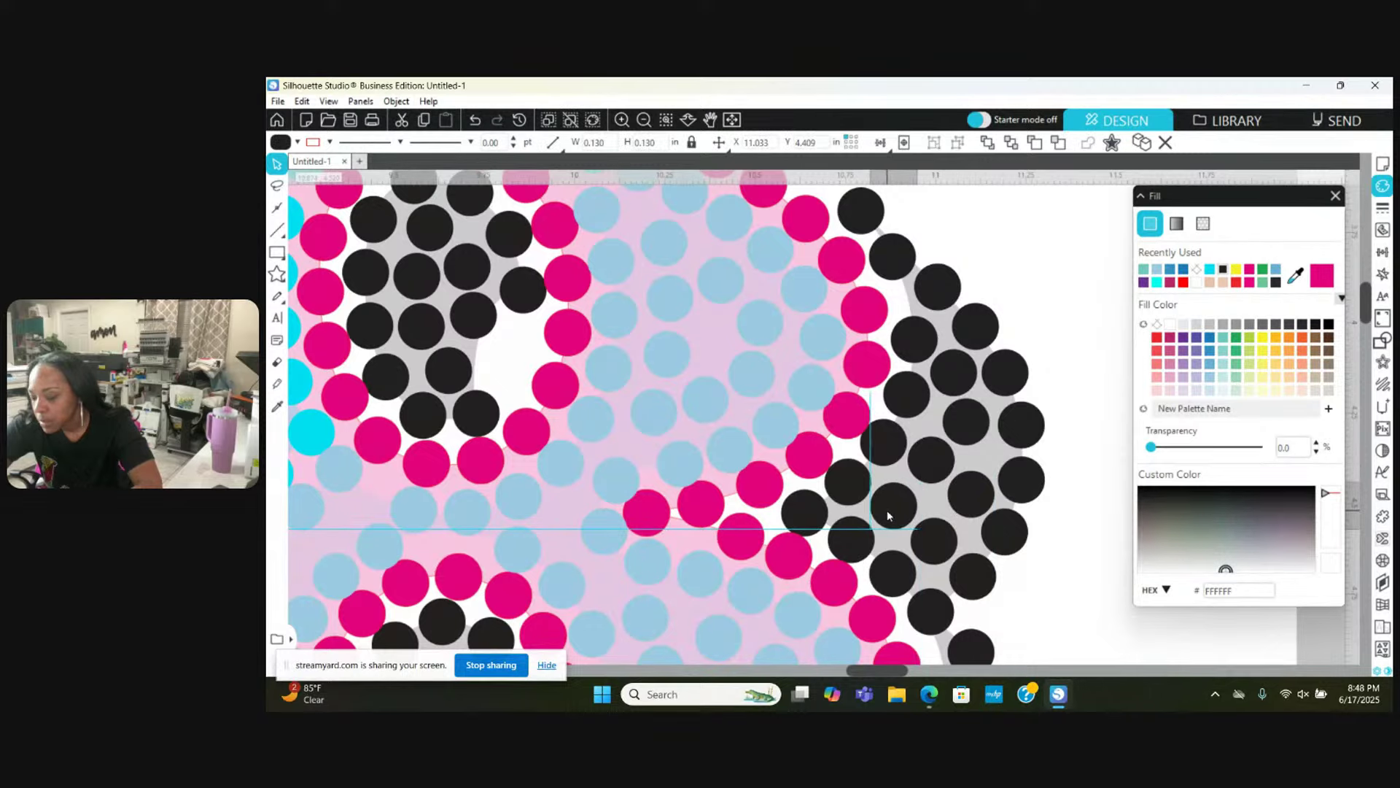
key(Escape)
Step: Drop a black stone down into a gap and nudge two more up-right to even the spacing
scroll(889, 515, down, 5)
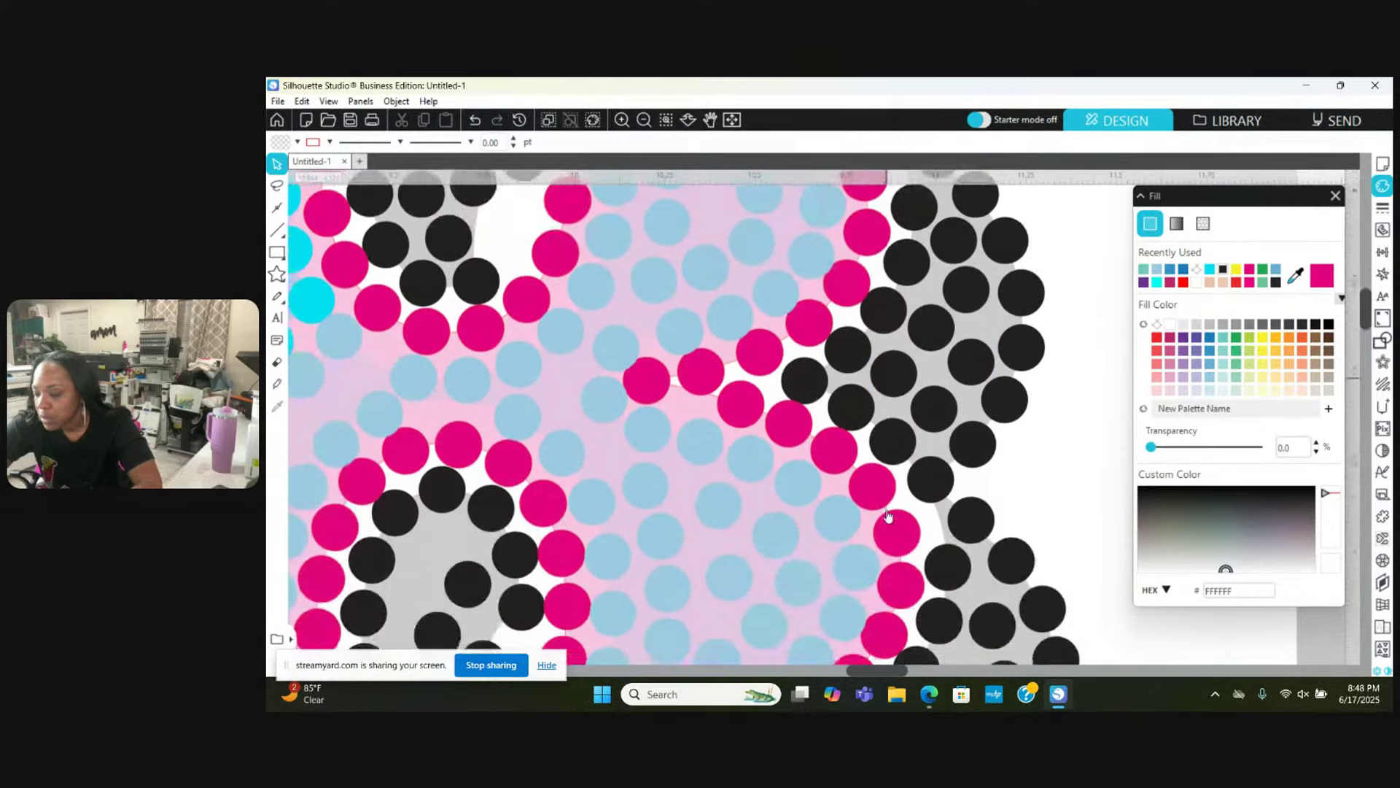
scroll(889, 515, down, 1)
scroll(888, 516, down, 5)
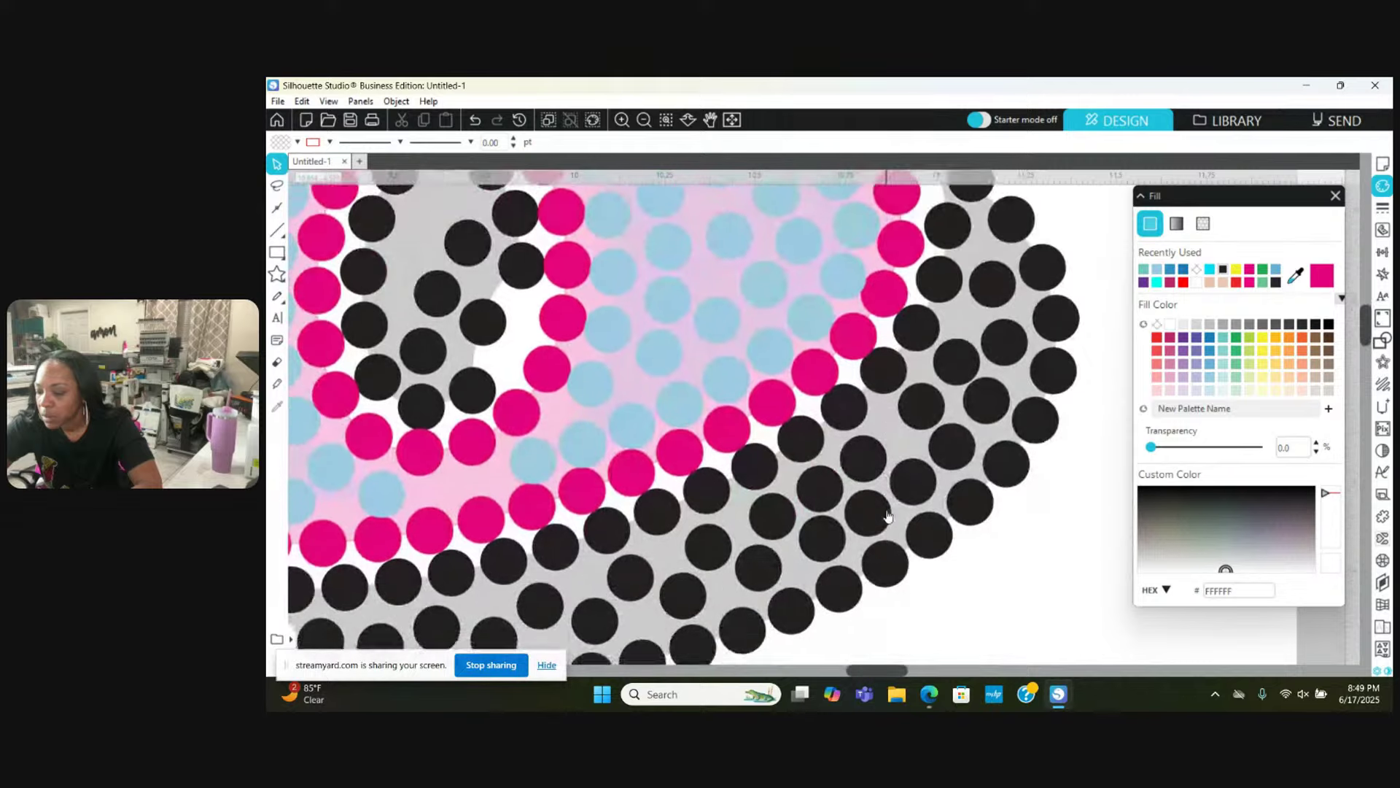
scroll(1021, 270, up, 1)
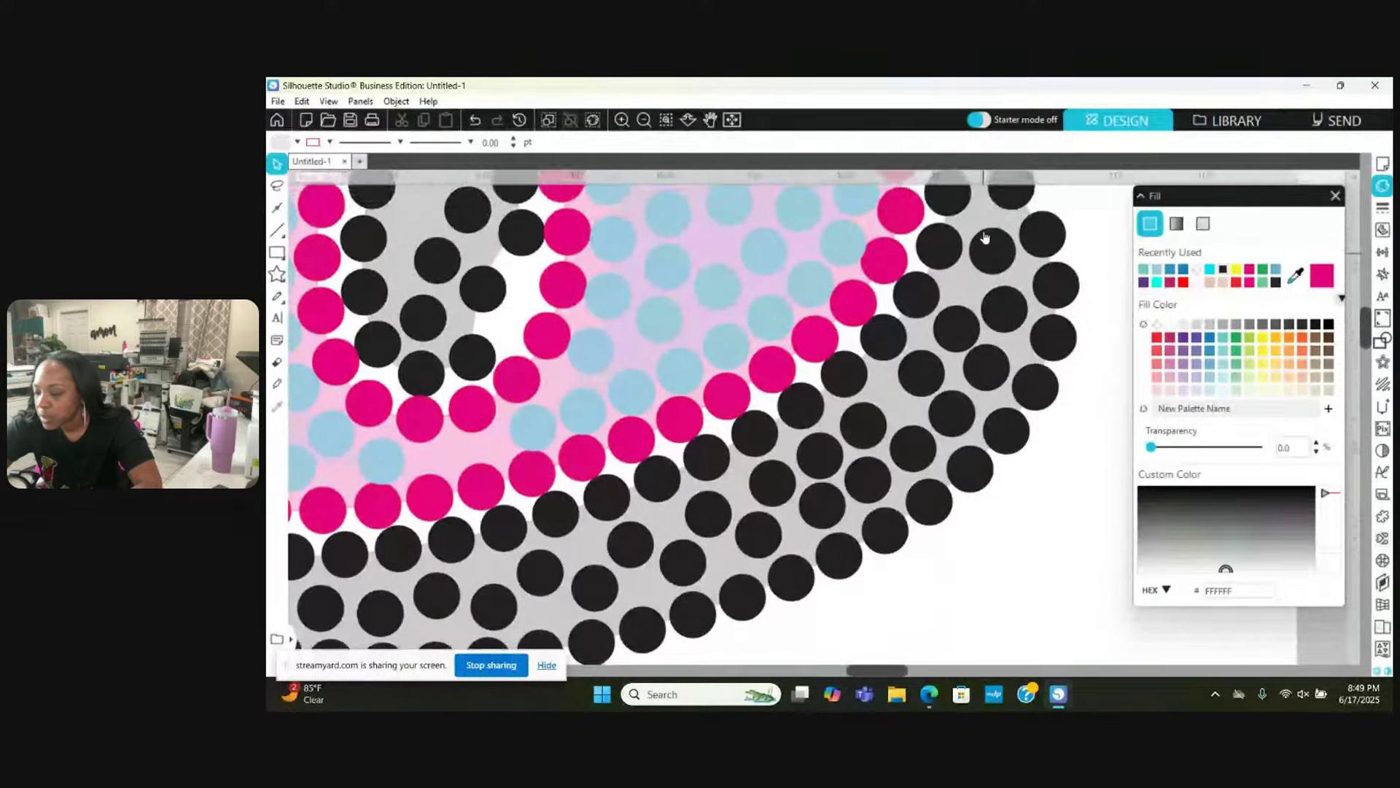
drag(989, 250, 1010, 359)
key(Escape)
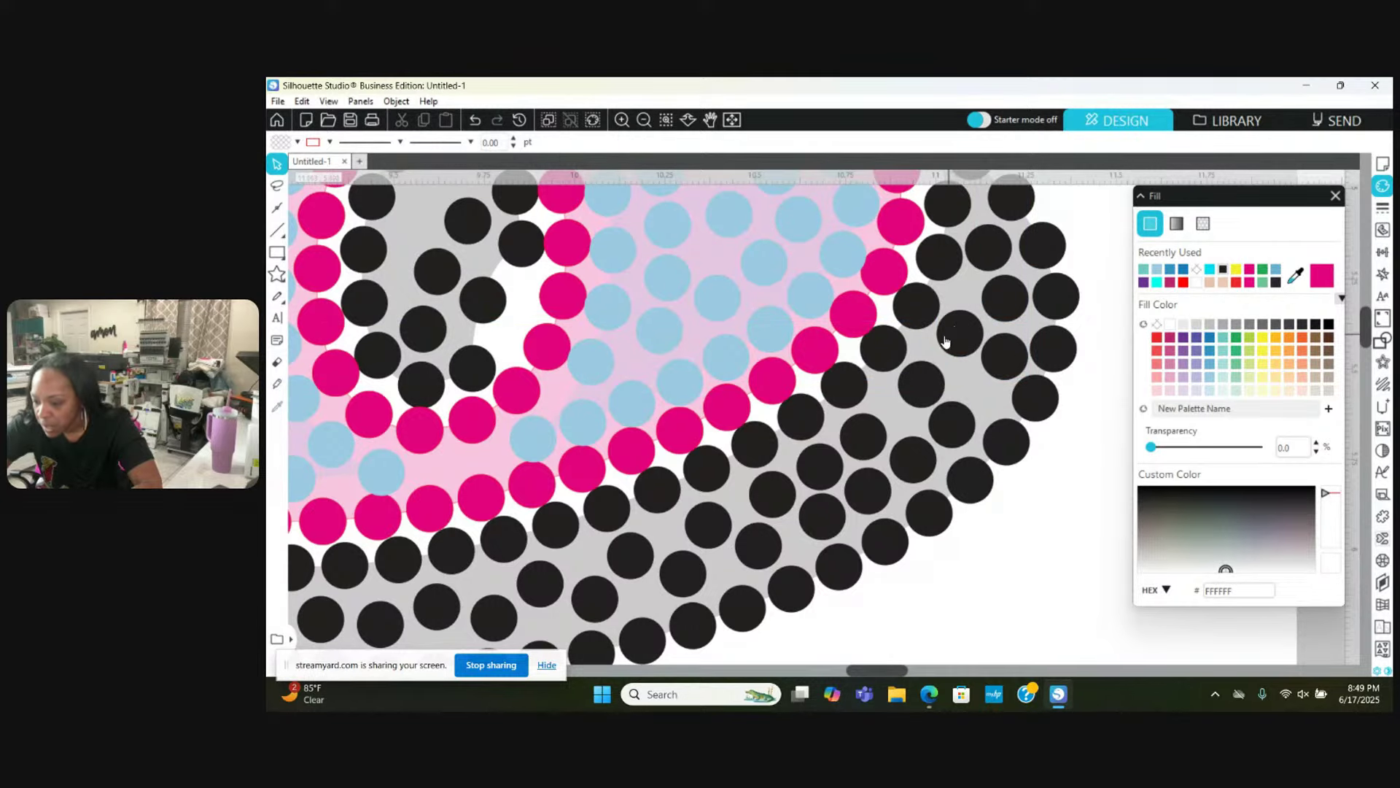
drag(931, 392, 934, 375)
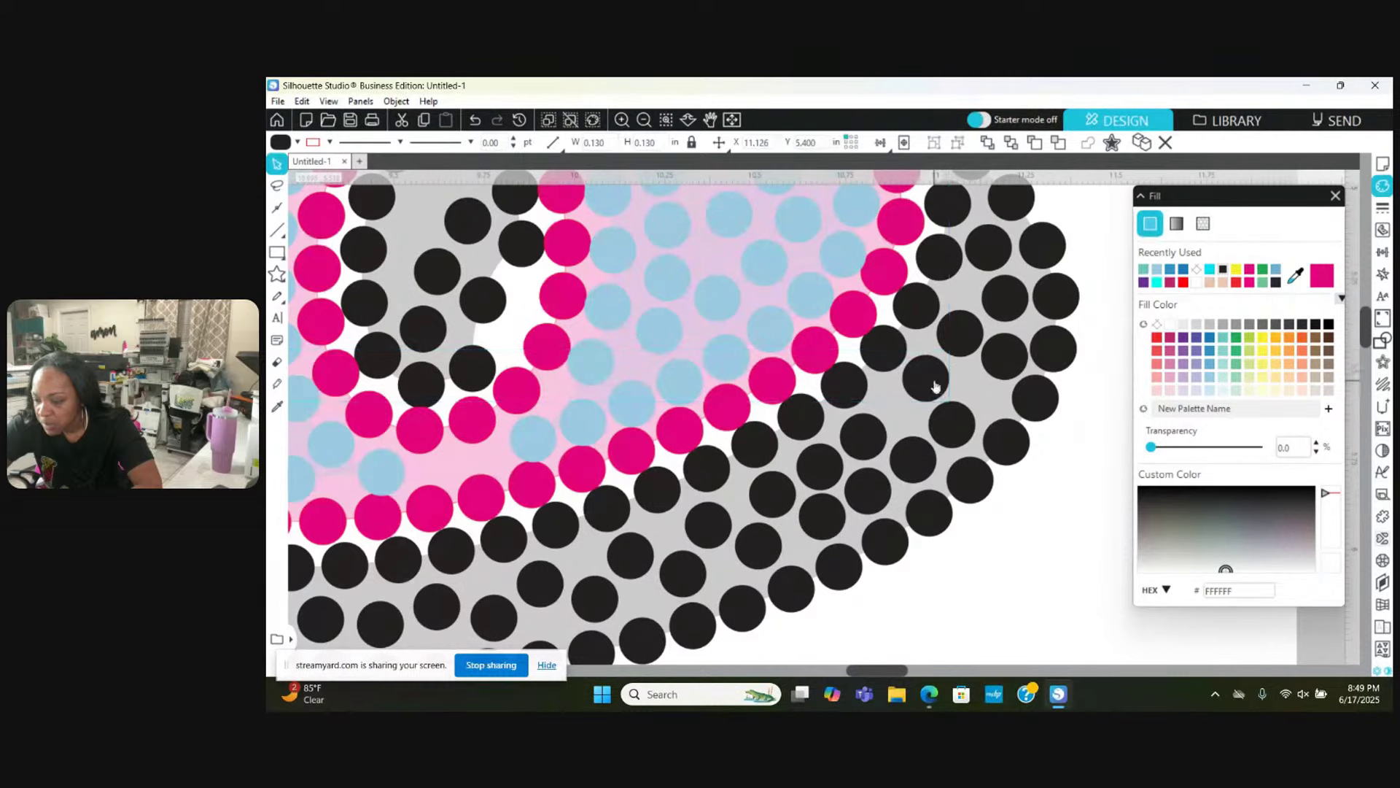
key(Escape)
drag(952, 423, 972, 390)
key(Escape)
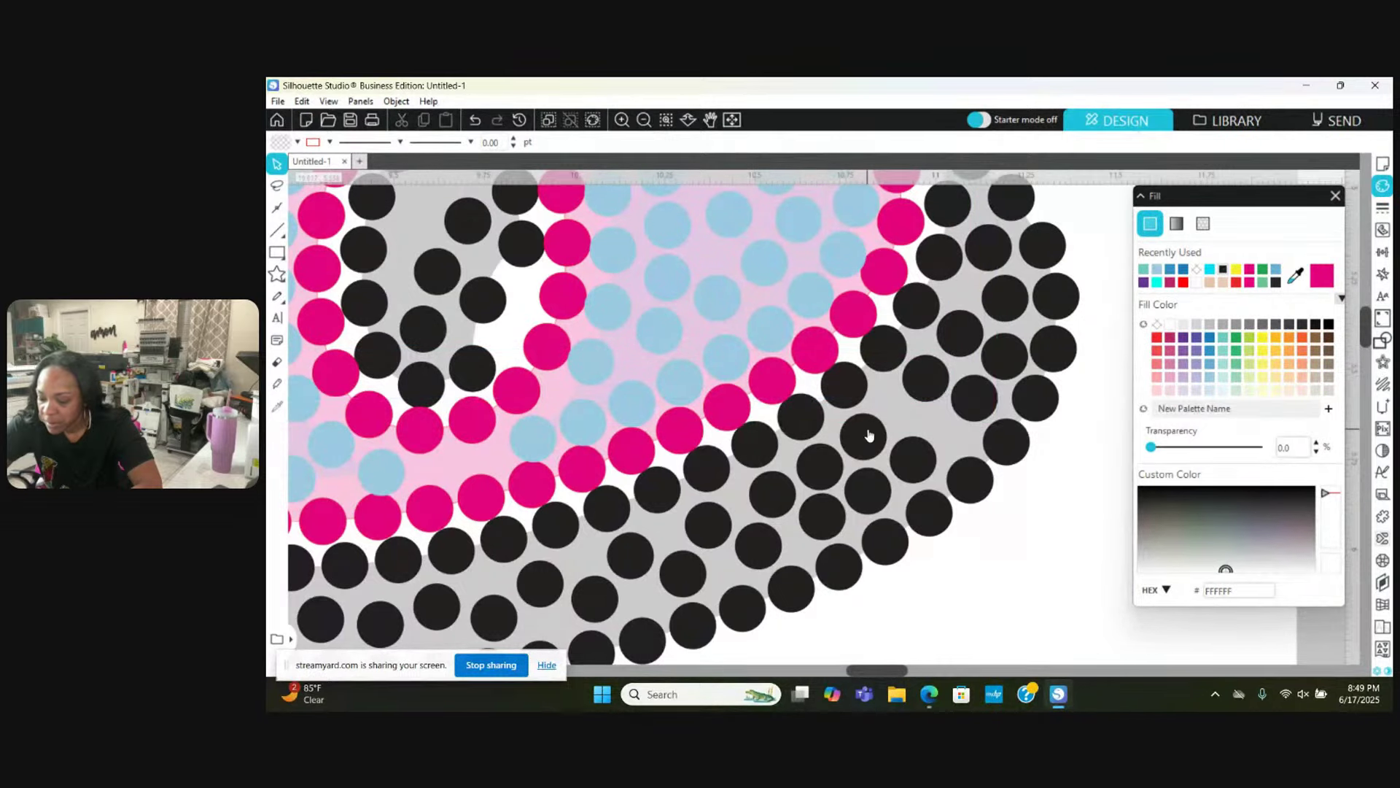
Step: Move four black stones along the shadow to close the gaps between them
drag(869, 436, 938, 429)
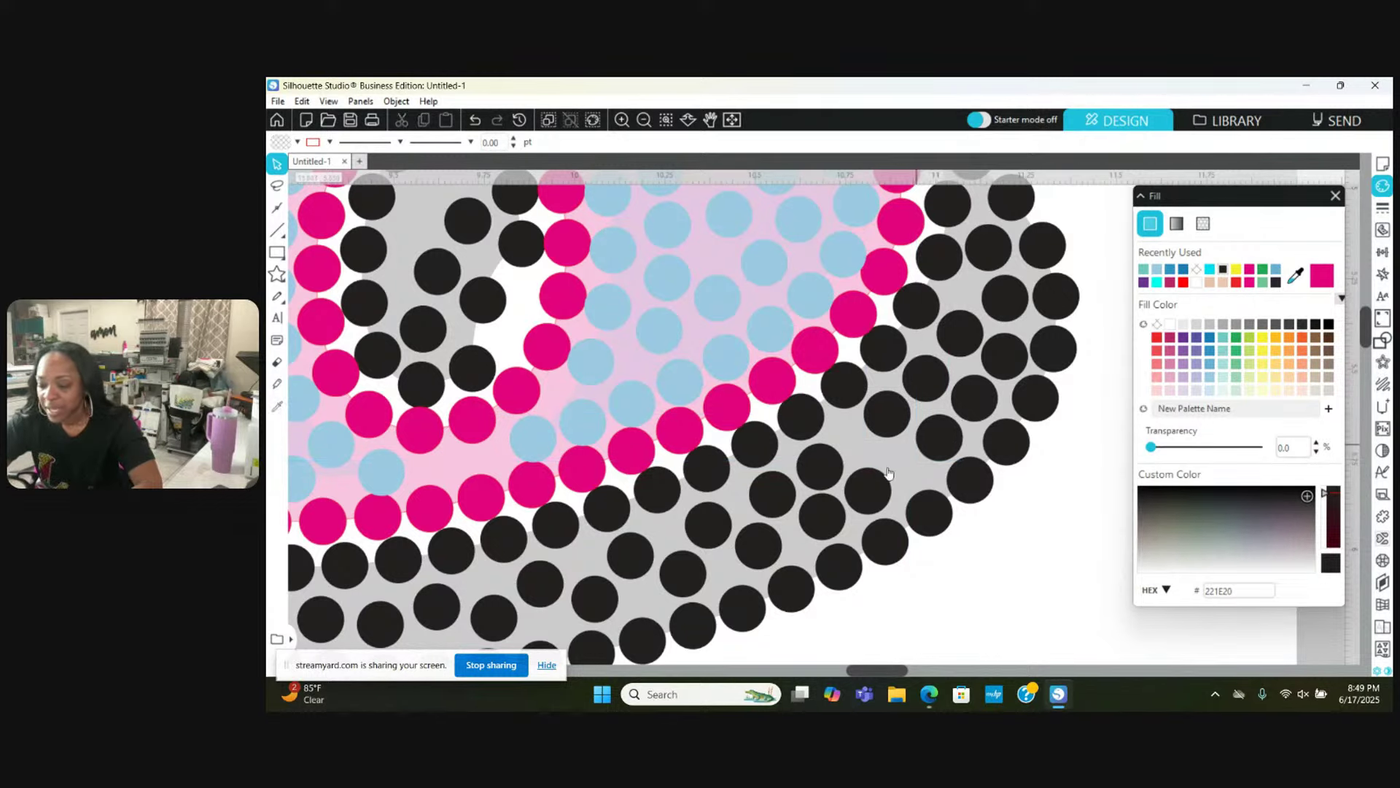
drag(868, 491, 904, 461)
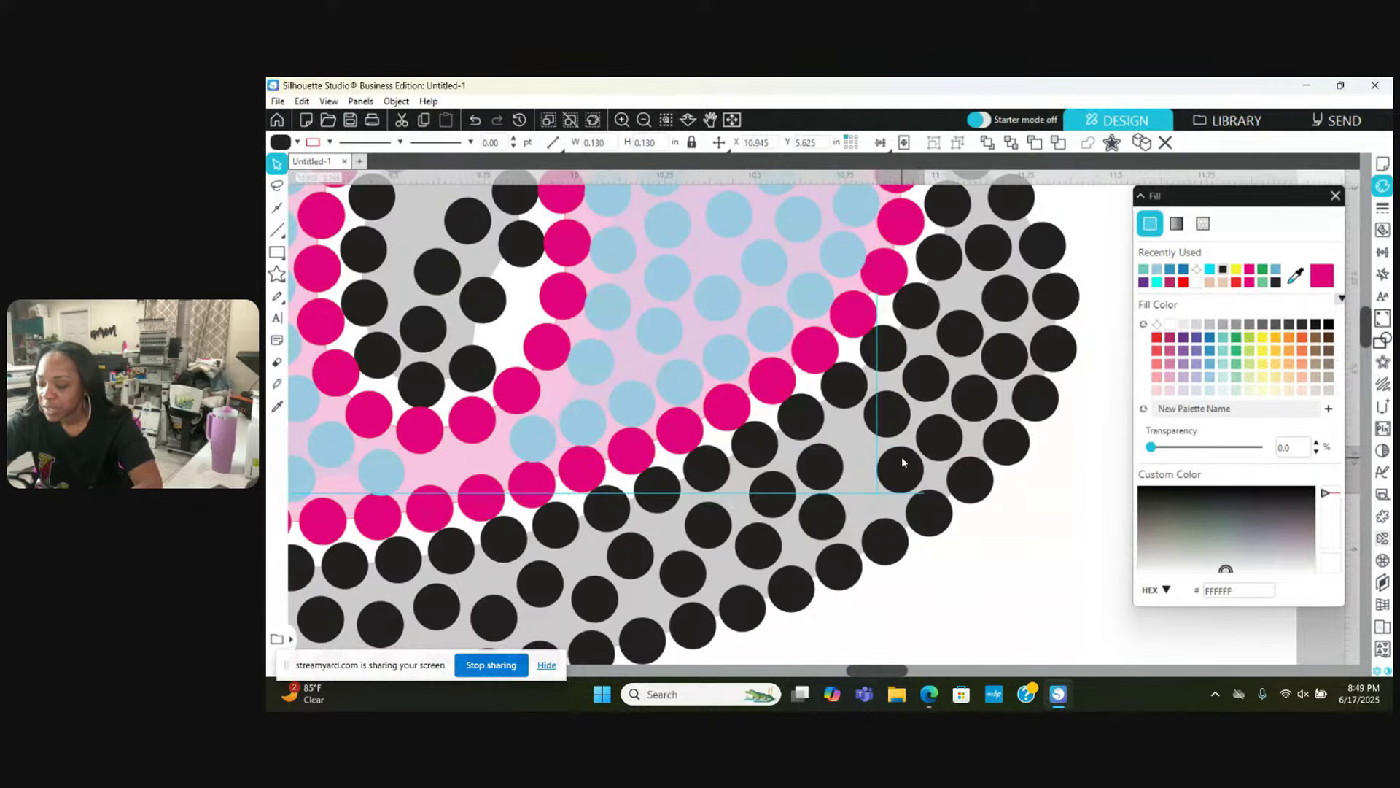
click(900, 457)
drag(821, 447, 846, 426)
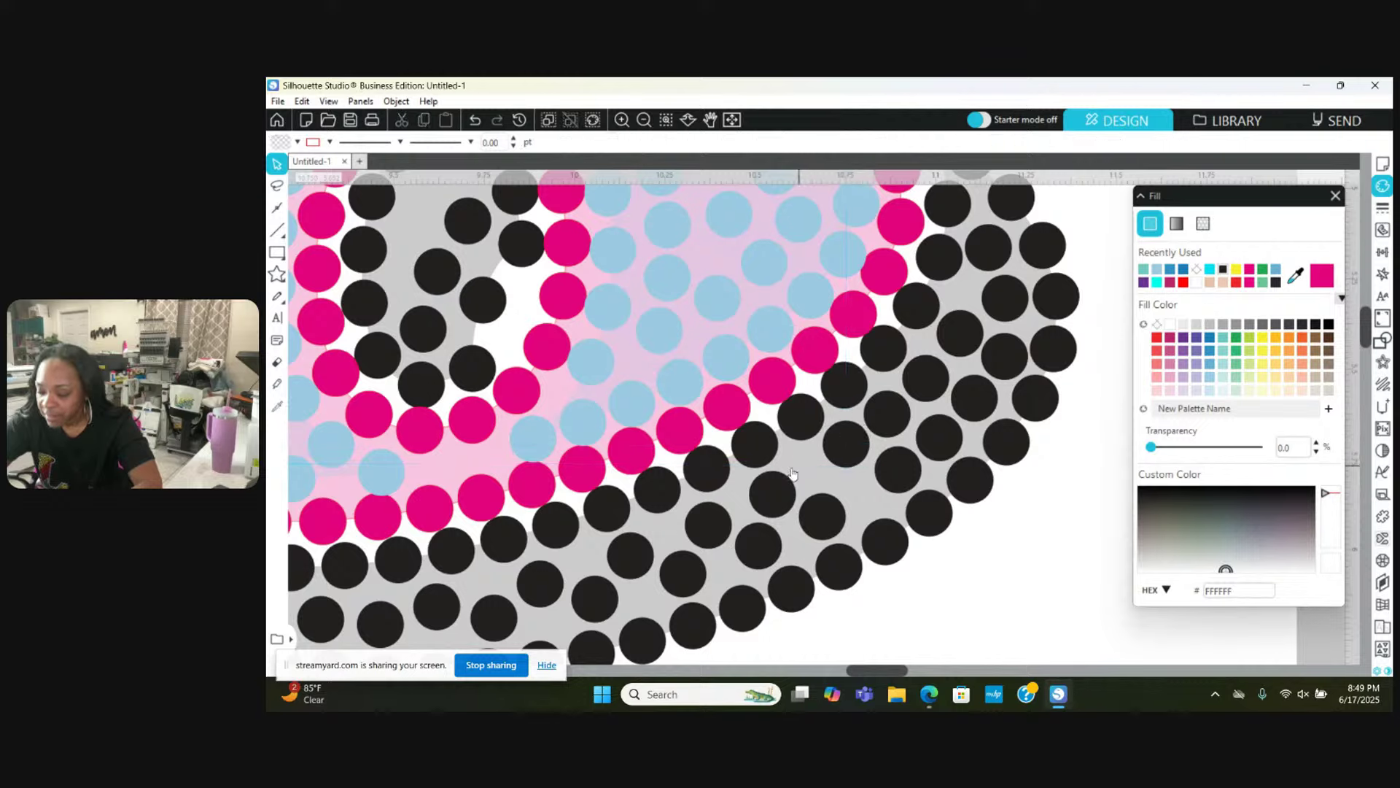
mouse_move(779, 490)
mouse_down()
mouse_move(805, 465)
mouse_move(822, 510)
mouse_move(859, 487)
mouse_move(809, 510)
mouse_move(752, 485)
mouse_up()
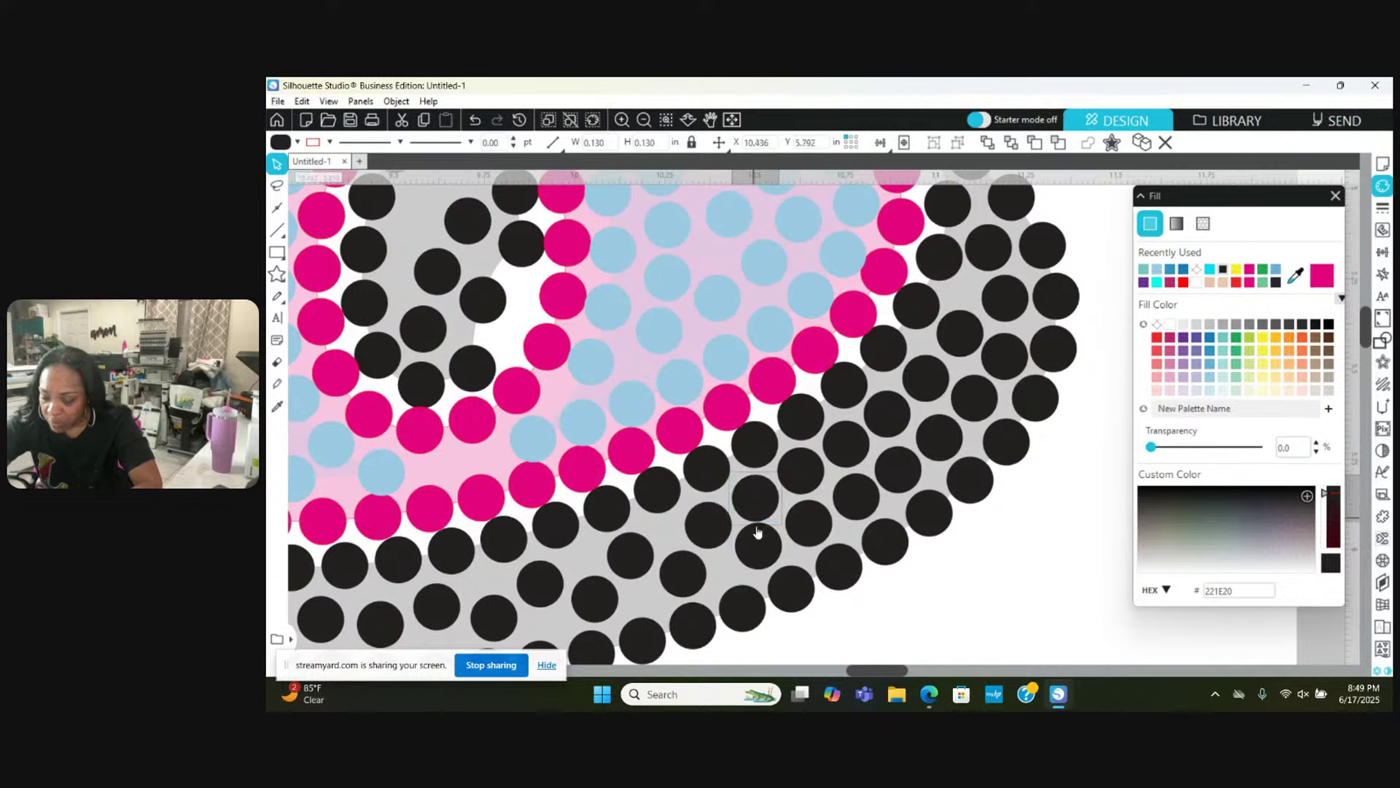
click(755, 532)
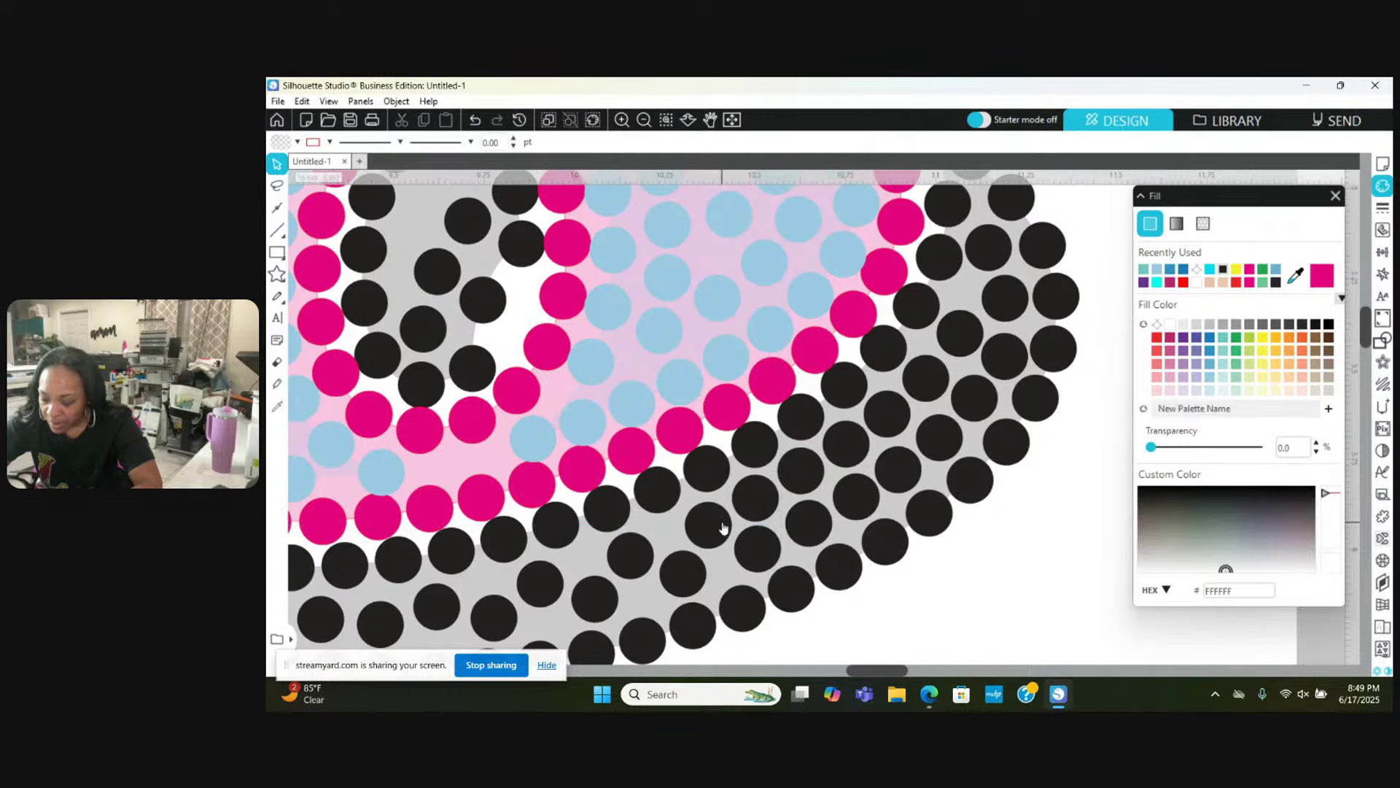
Step: Pull an overlapping black stone off its neighbour and move another right into the shadow gap
click(715, 521)
drag(715, 513, 644, 538)
click(708, 516)
drag(603, 600, 659, 597)
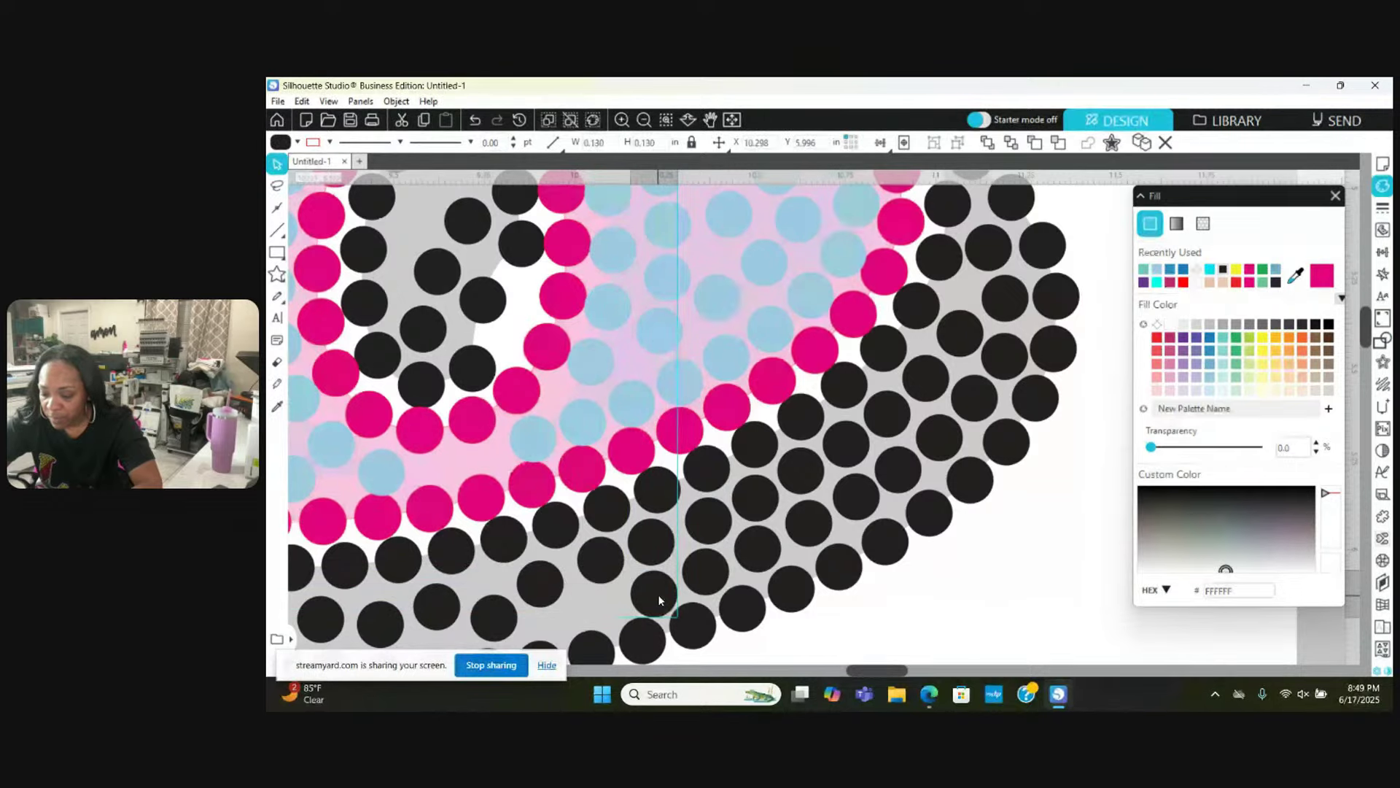
key(Escape)
scroll(659, 597, right, 3)
Step: Inspect the black stones along the bottom edge of the shadow
scroll(658, 598, left, 3)
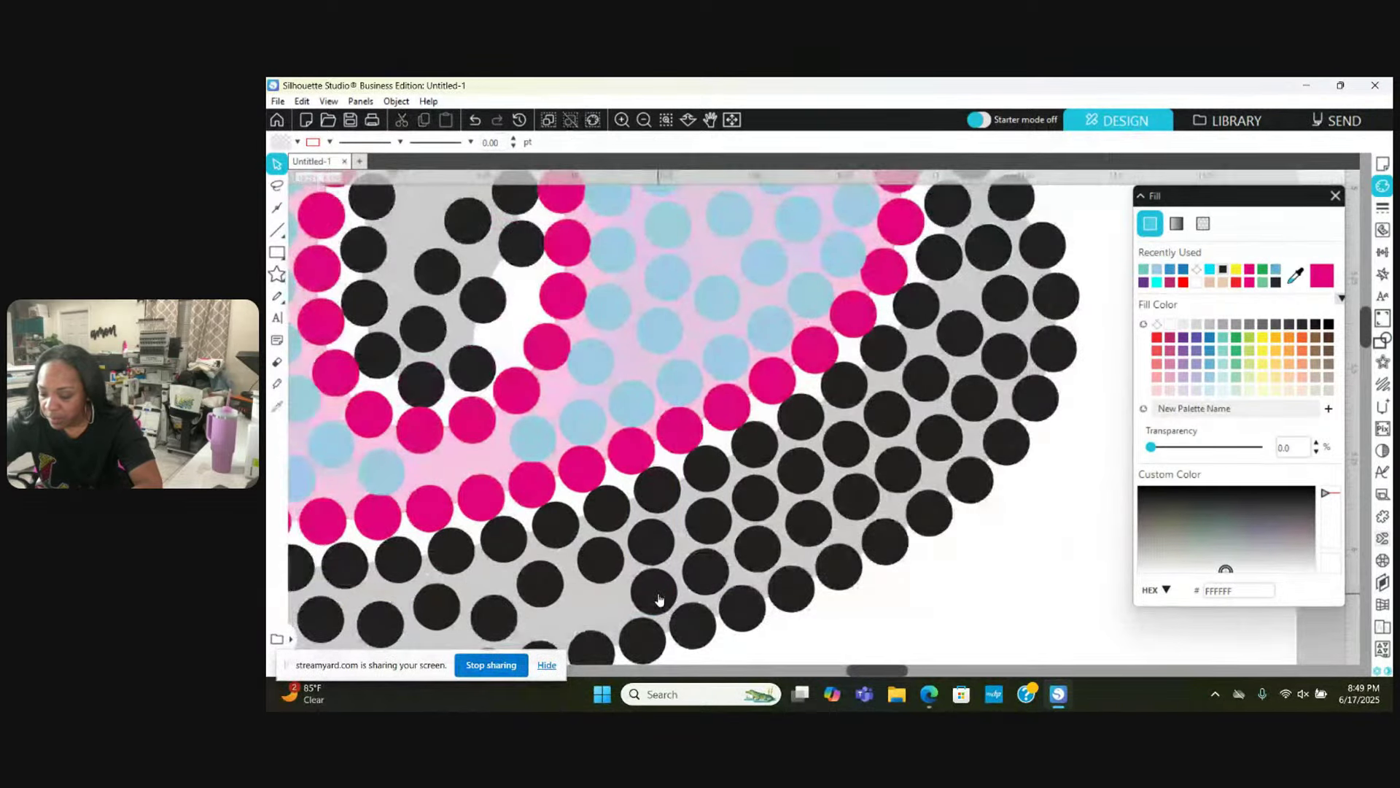
scroll(659, 599, down, 2)
click(661, 548)
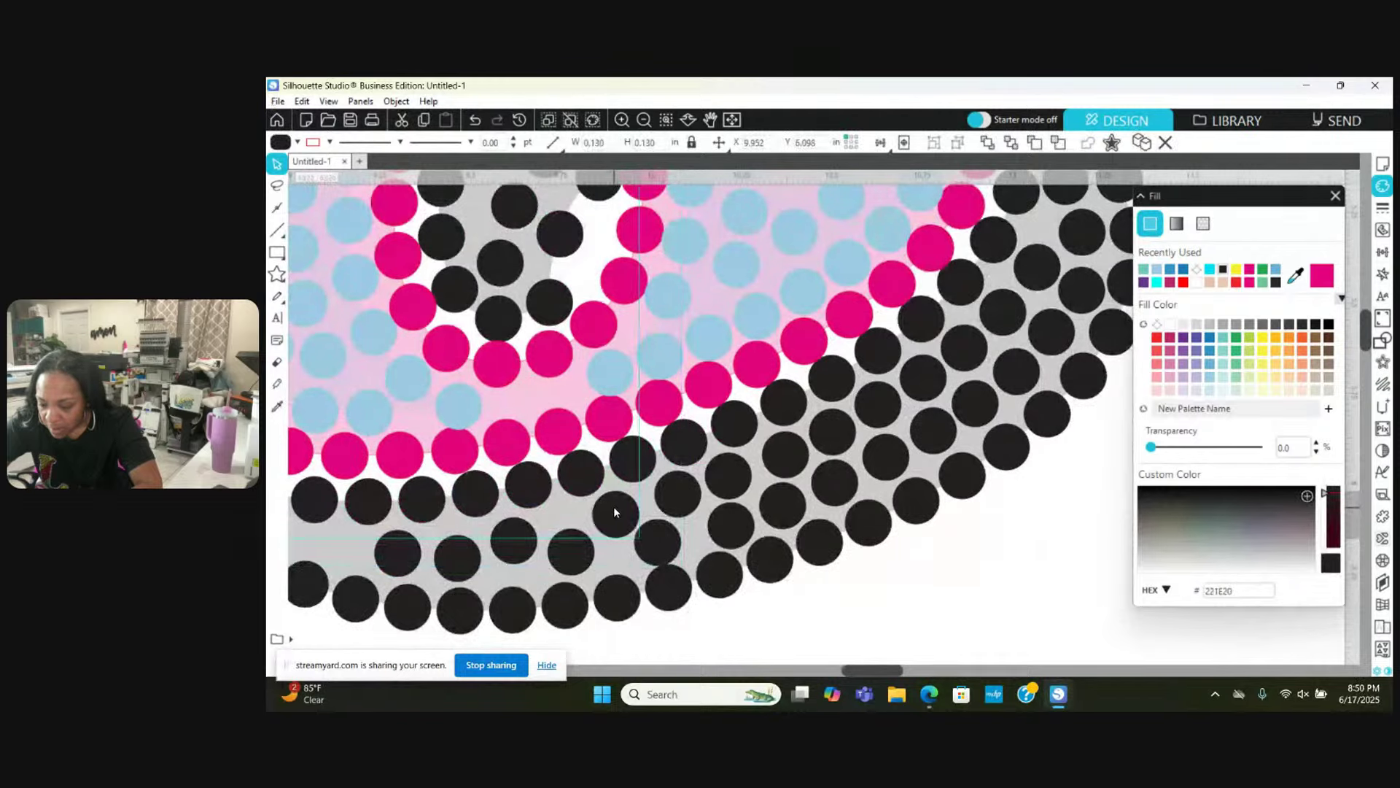
click(612, 509)
click(649, 542)
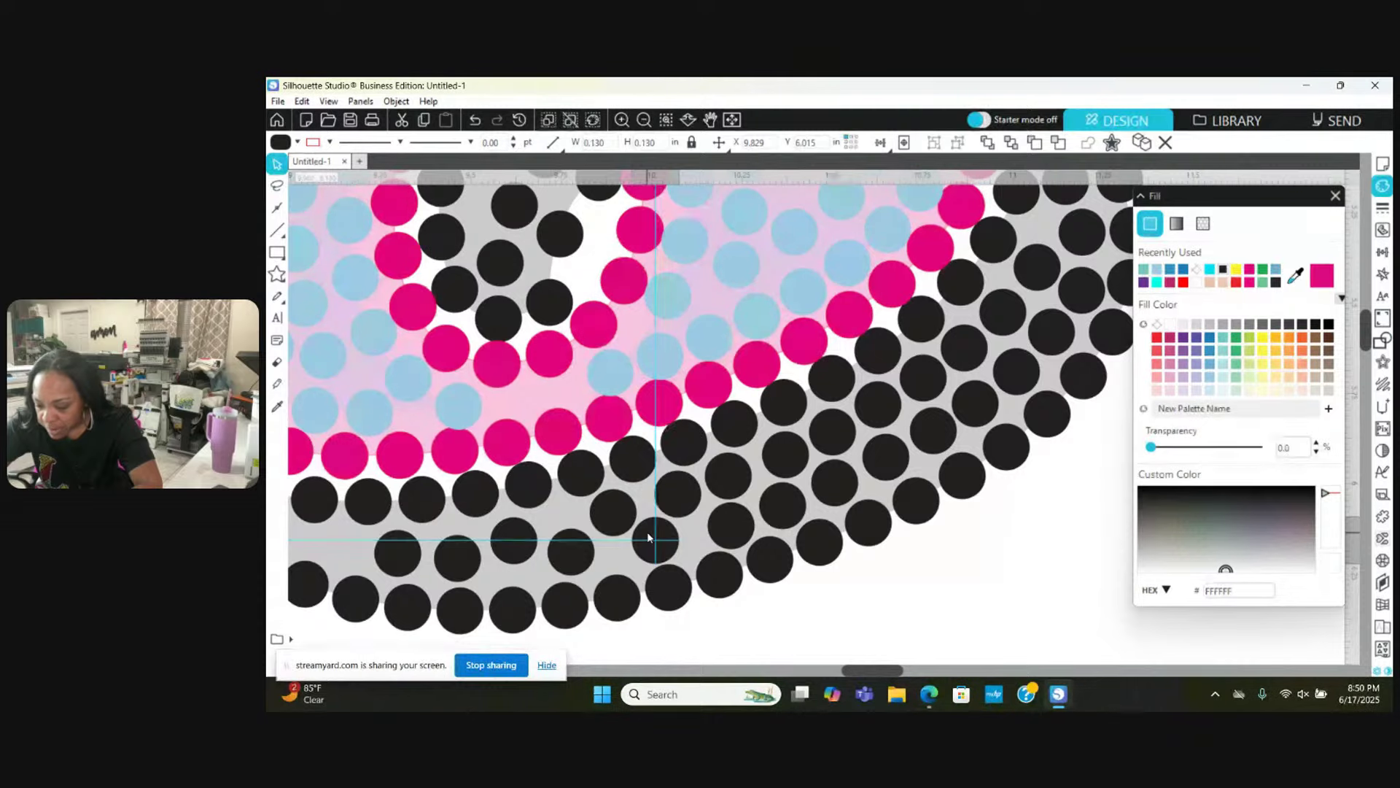
key(Escape)
click(668, 589)
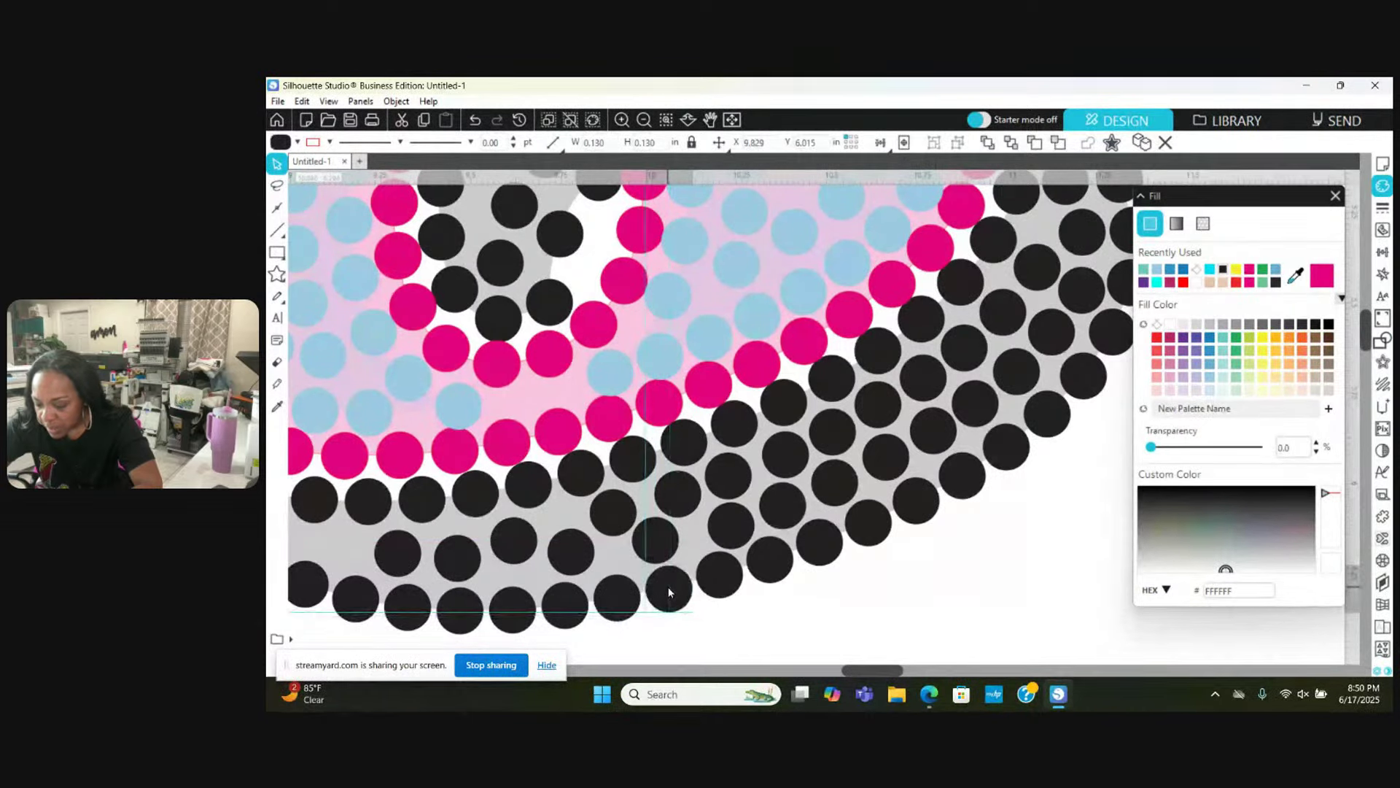
click(668, 592)
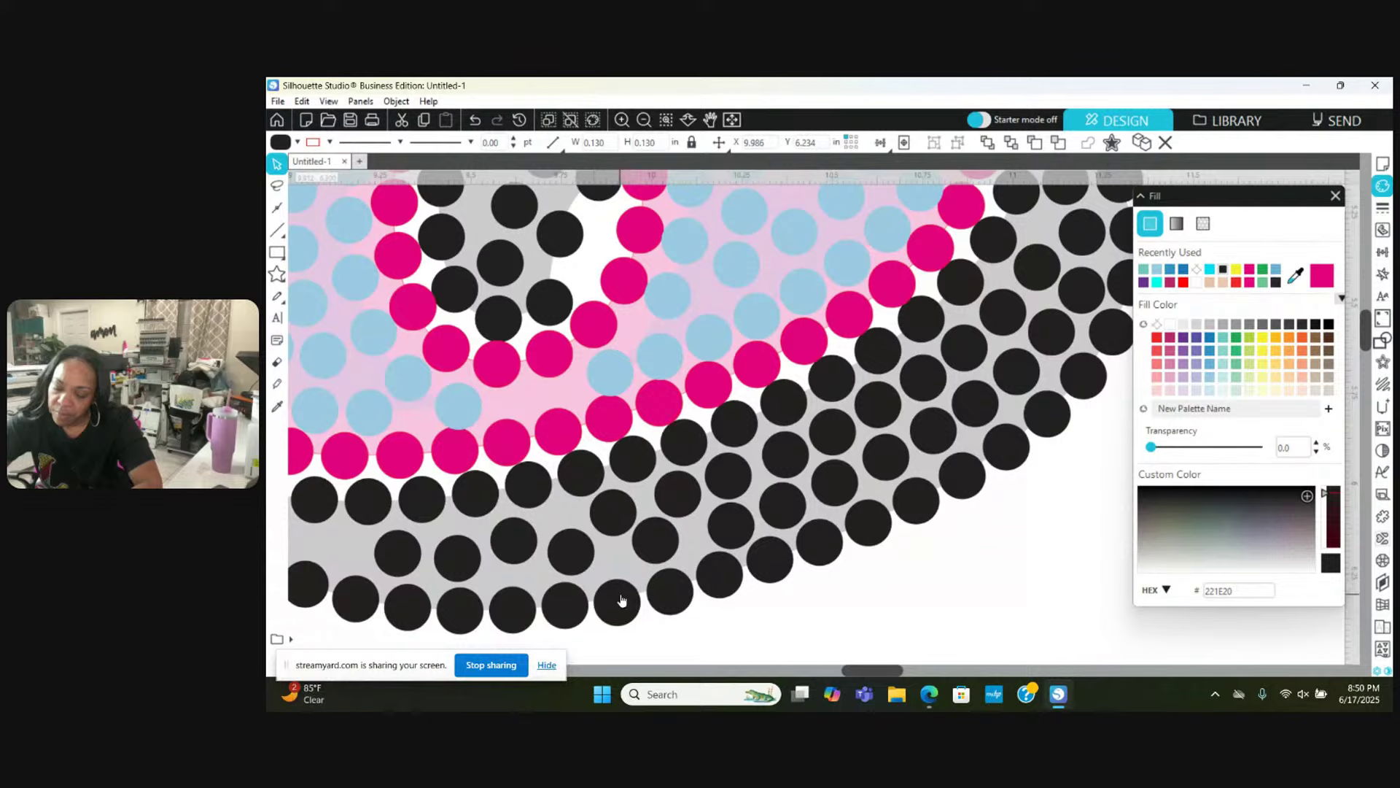
key(Escape)
Step: Move two black stones right into the gaps and paste a duplicate stone into an empty spot
drag(569, 547, 589, 552)
key(Escape)
scroll(589, 552, right, 2)
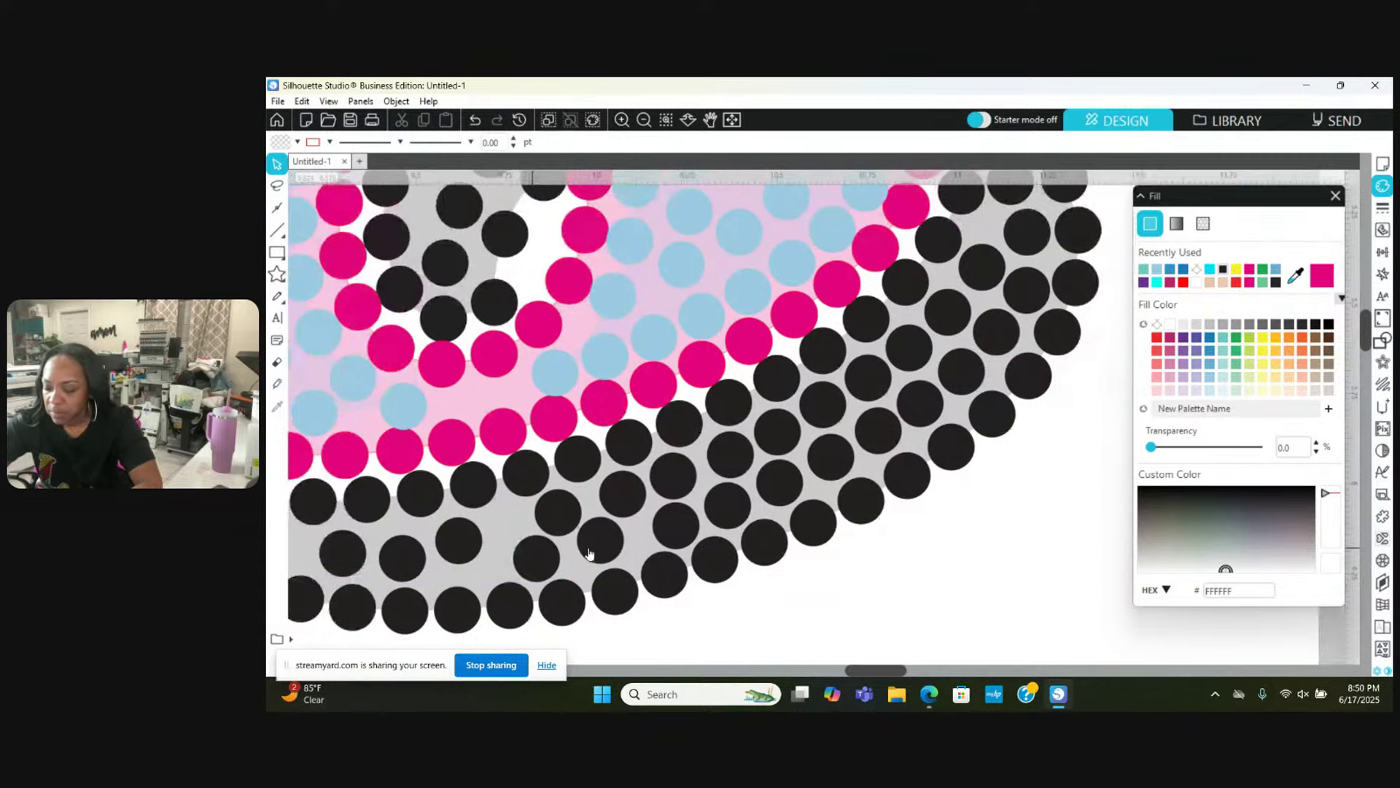
scroll(589, 552, left, 5)
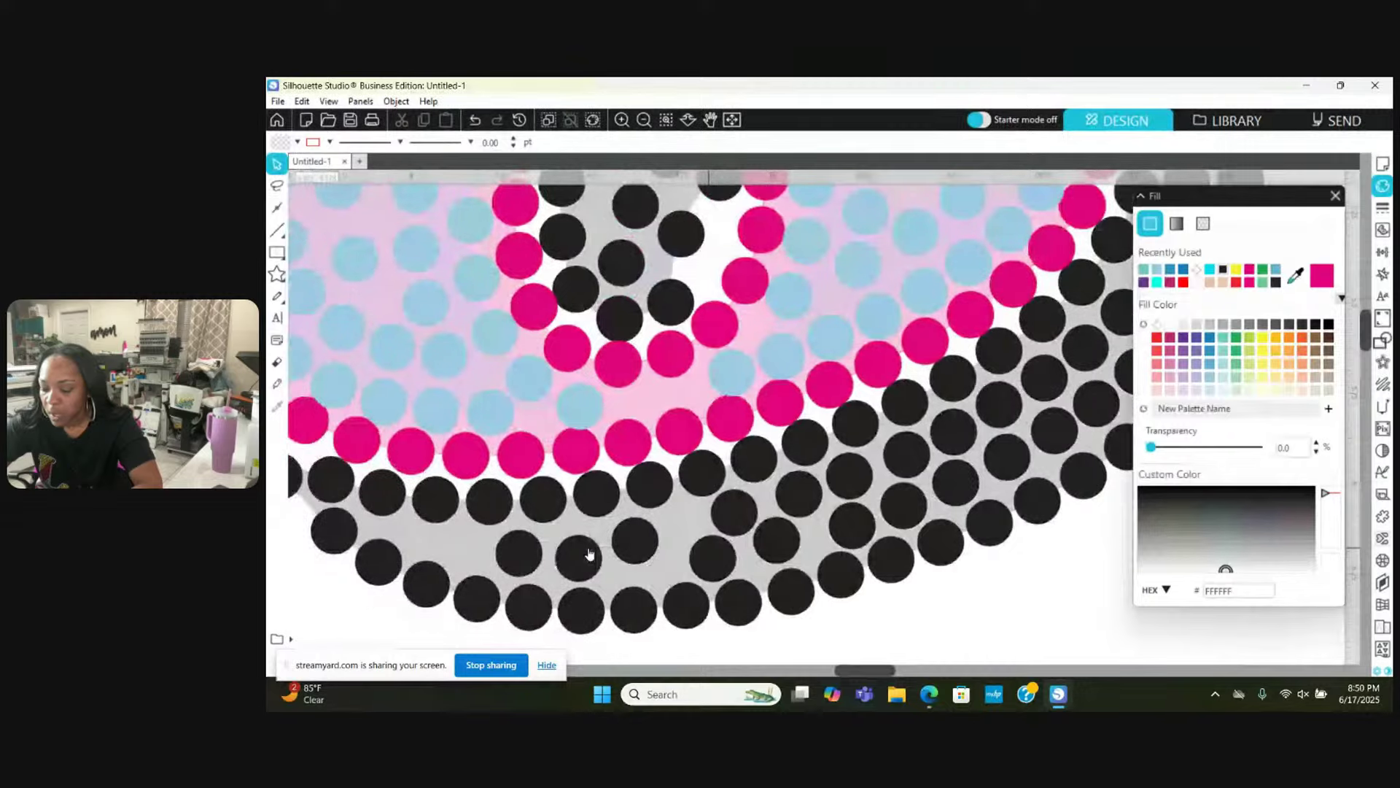
scroll(589, 553, left, 2)
drag(671, 538, 601, 563)
key(Escape)
key(ctrl+v)
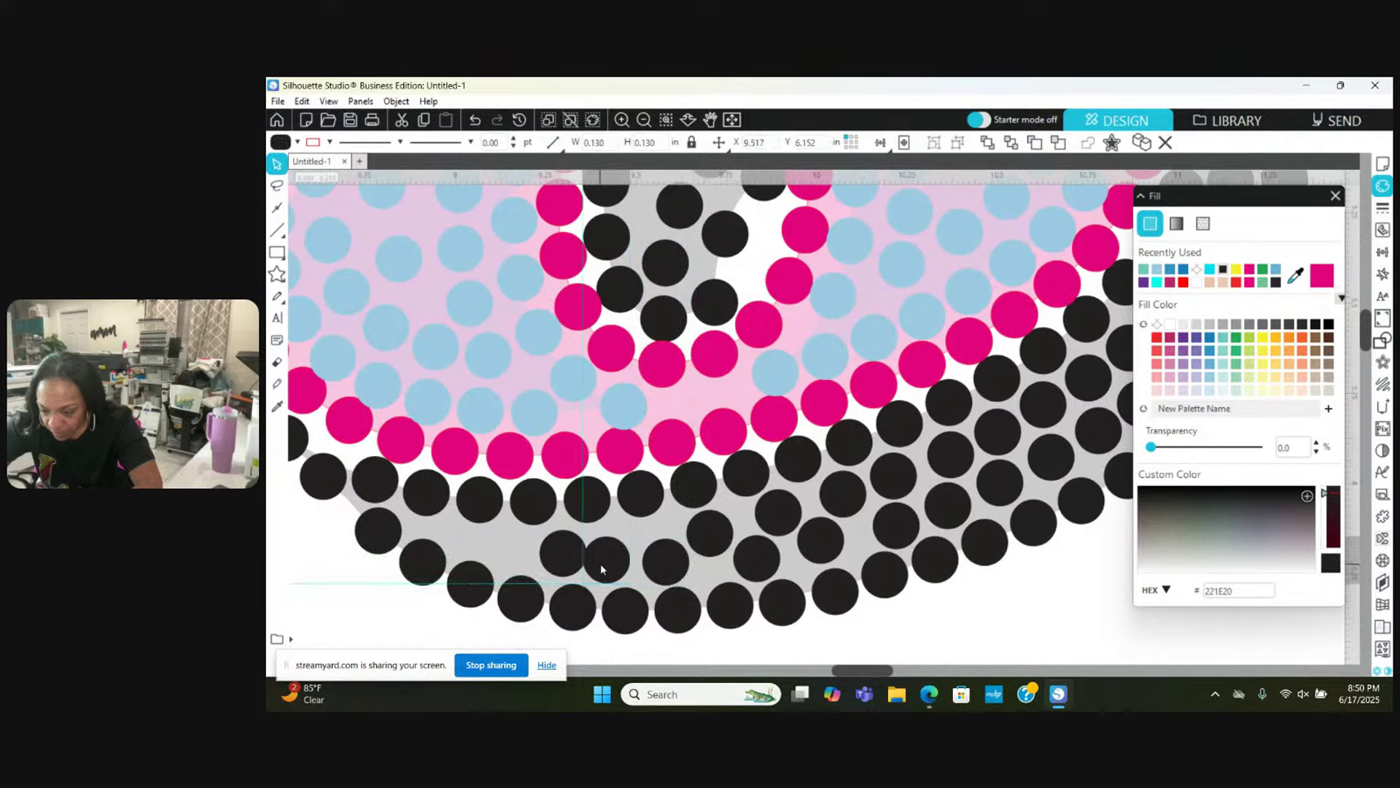
key(Escape)
Step: Move a bottom-row black stone left to tighten the spacing
click(651, 561)
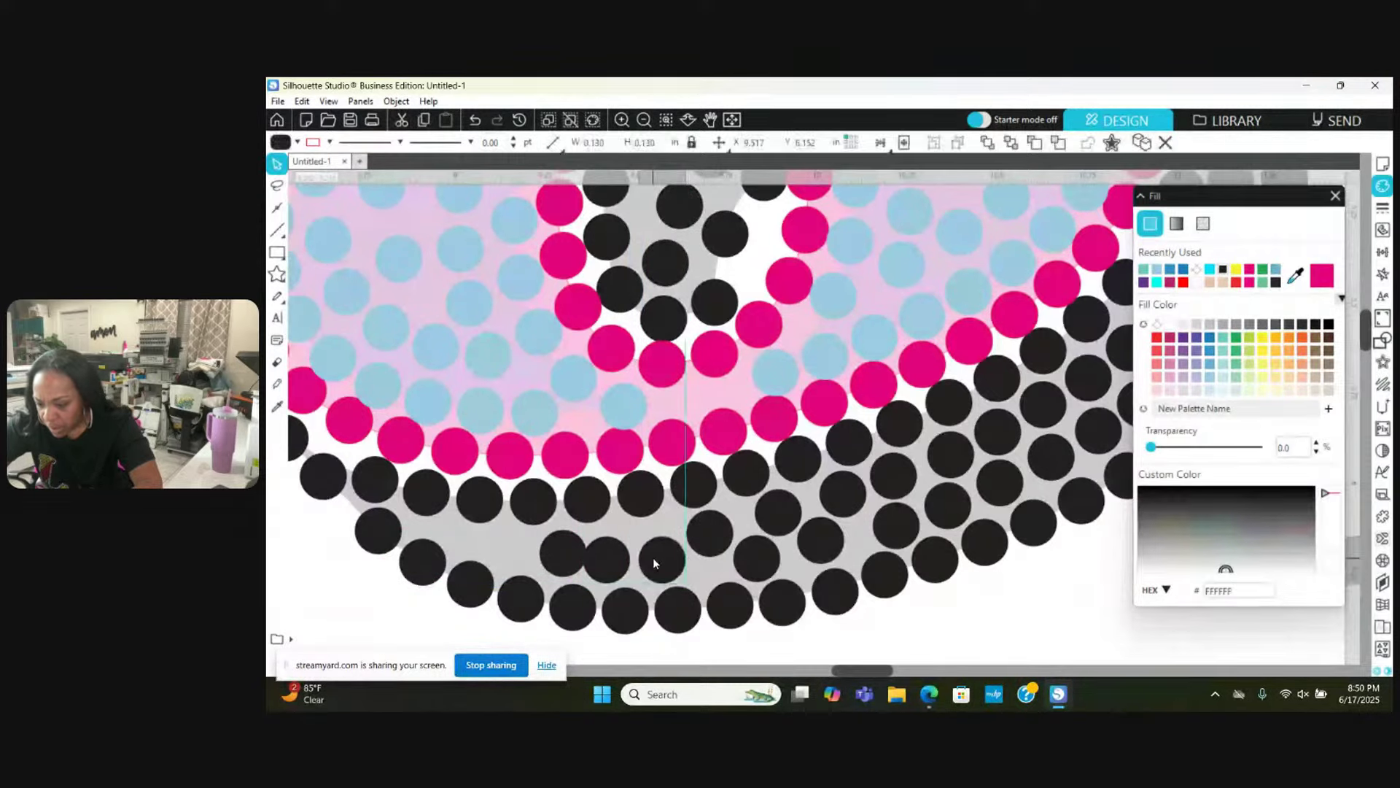
key(Escape)
drag(558, 563, 486, 554)
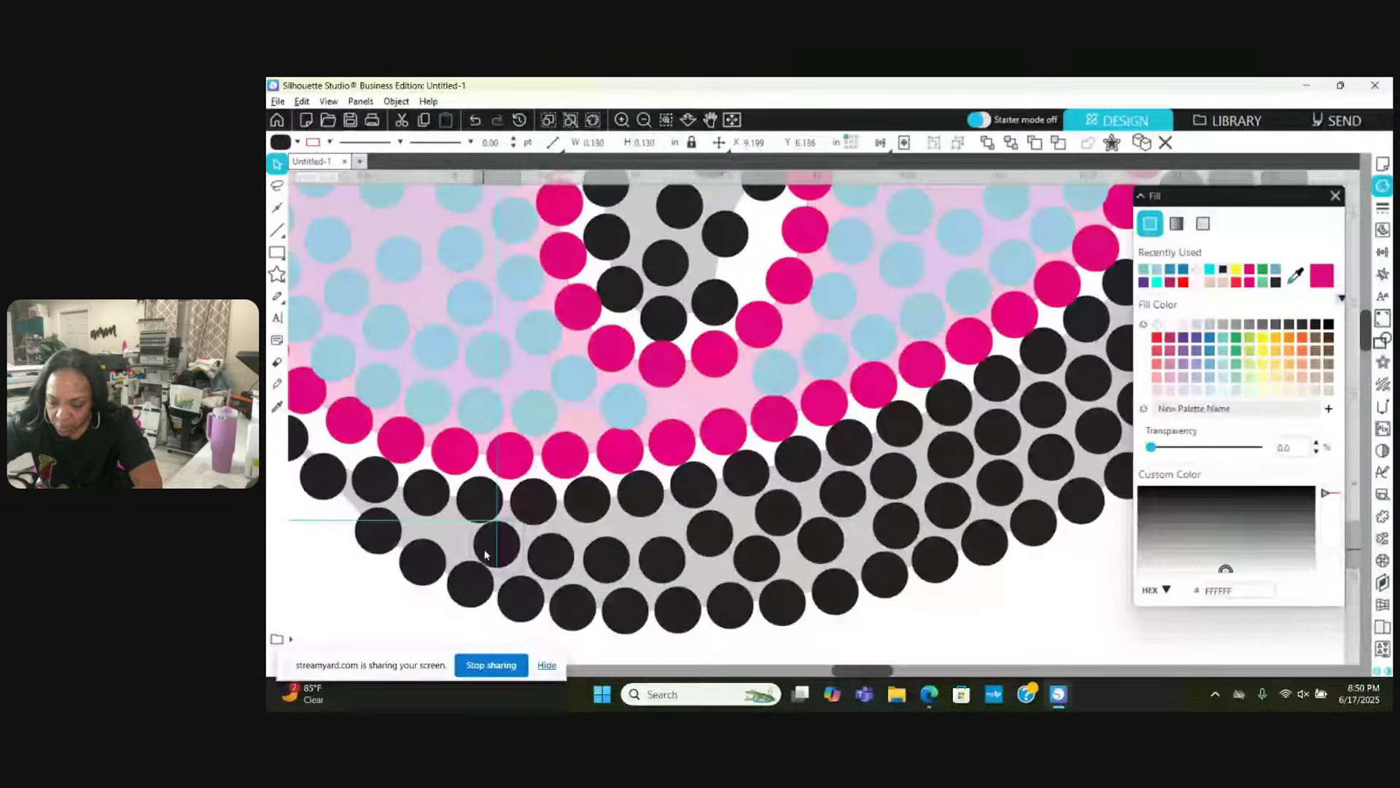
key(Escape)
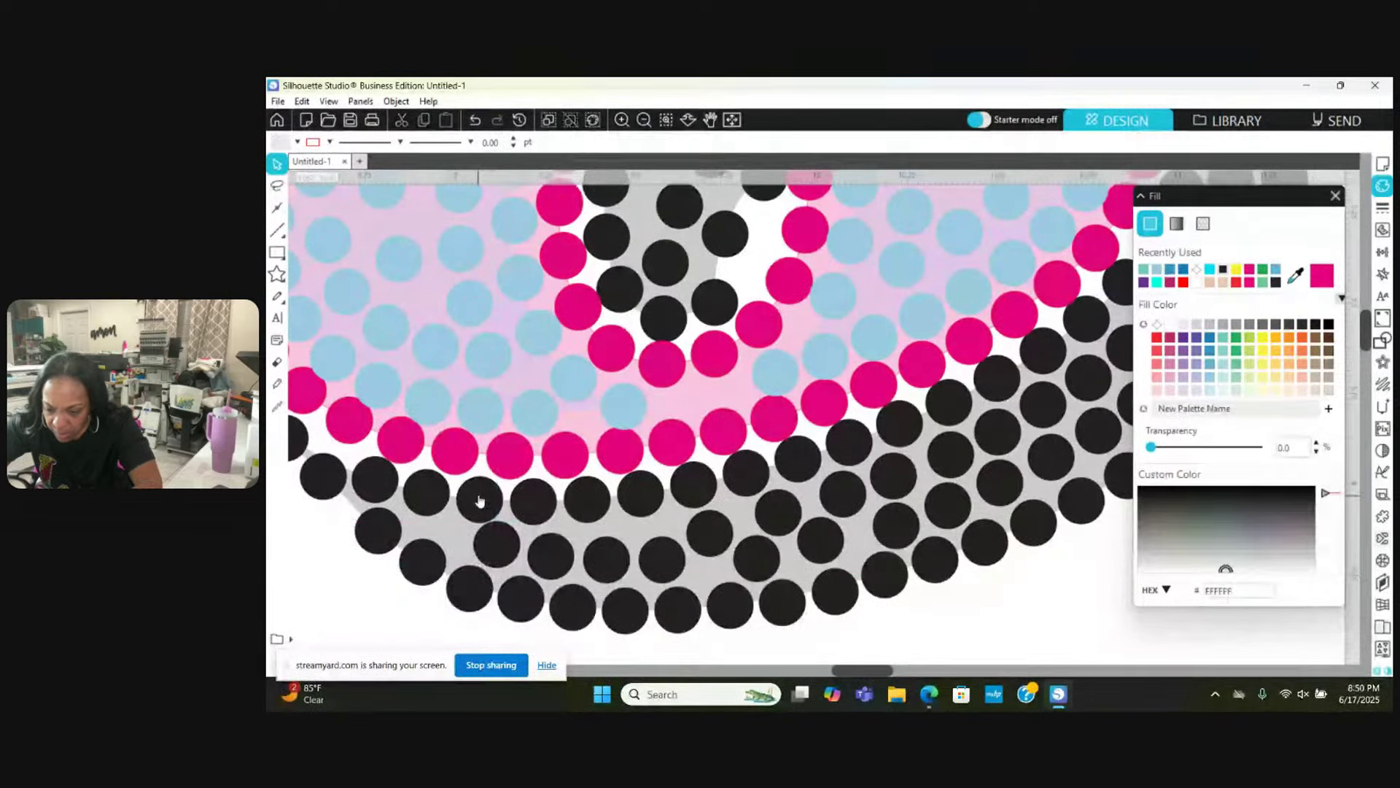
click(477, 499)
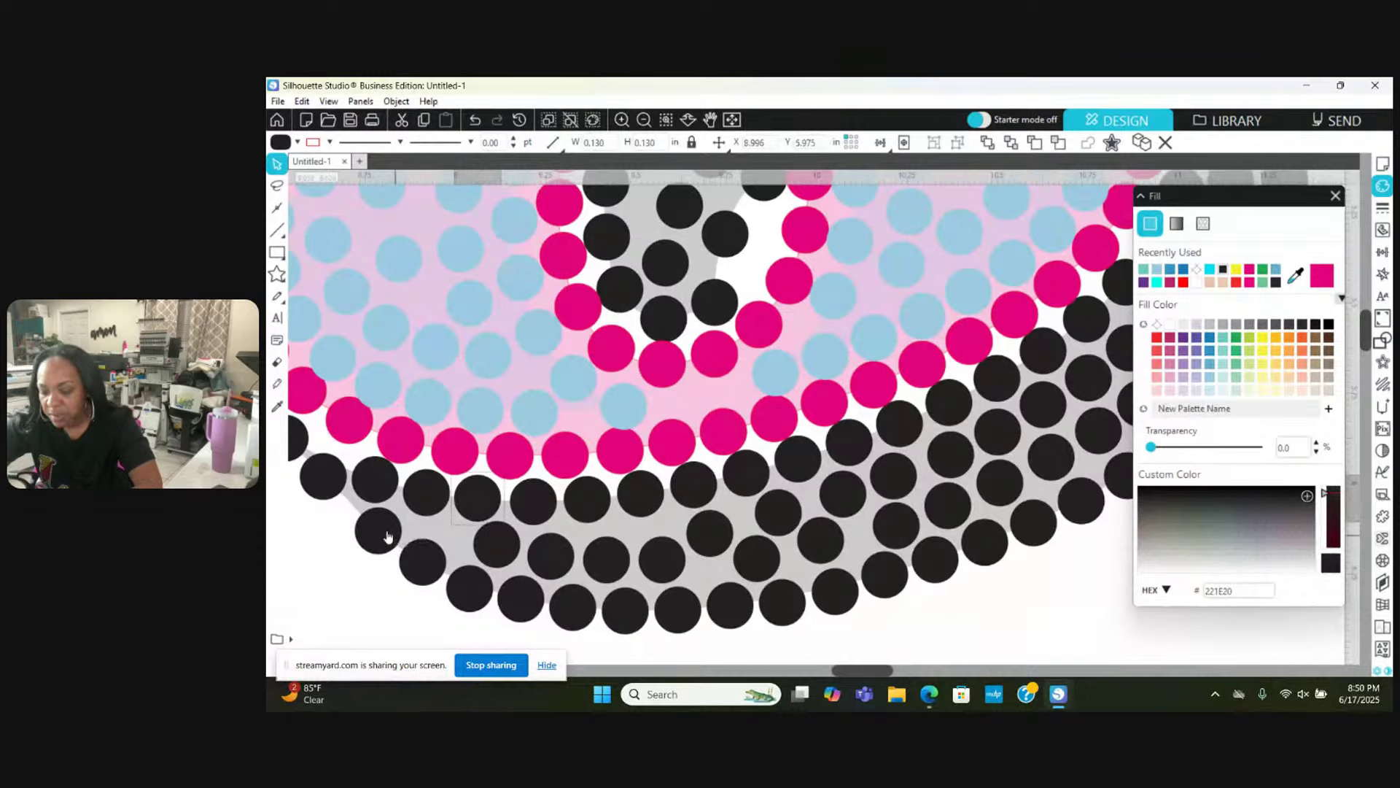
scroll(389, 533, right, 2)
Step: Move a black shadow stone lower by the lower-left curve and shift its upper neighbour right
scroll(389, 536, left, 3)
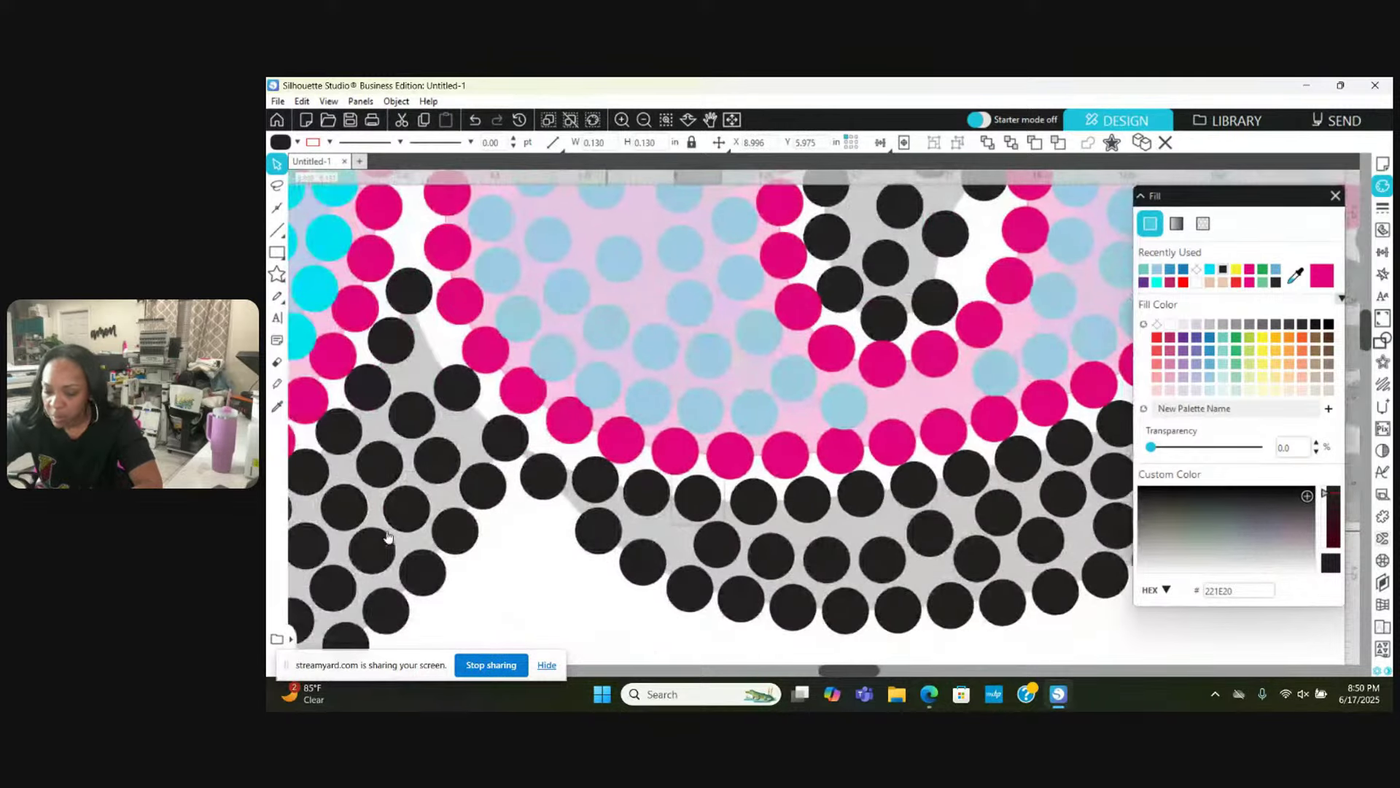
drag(483, 432, 592, 531)
click(504, 443)
click(483, 426)
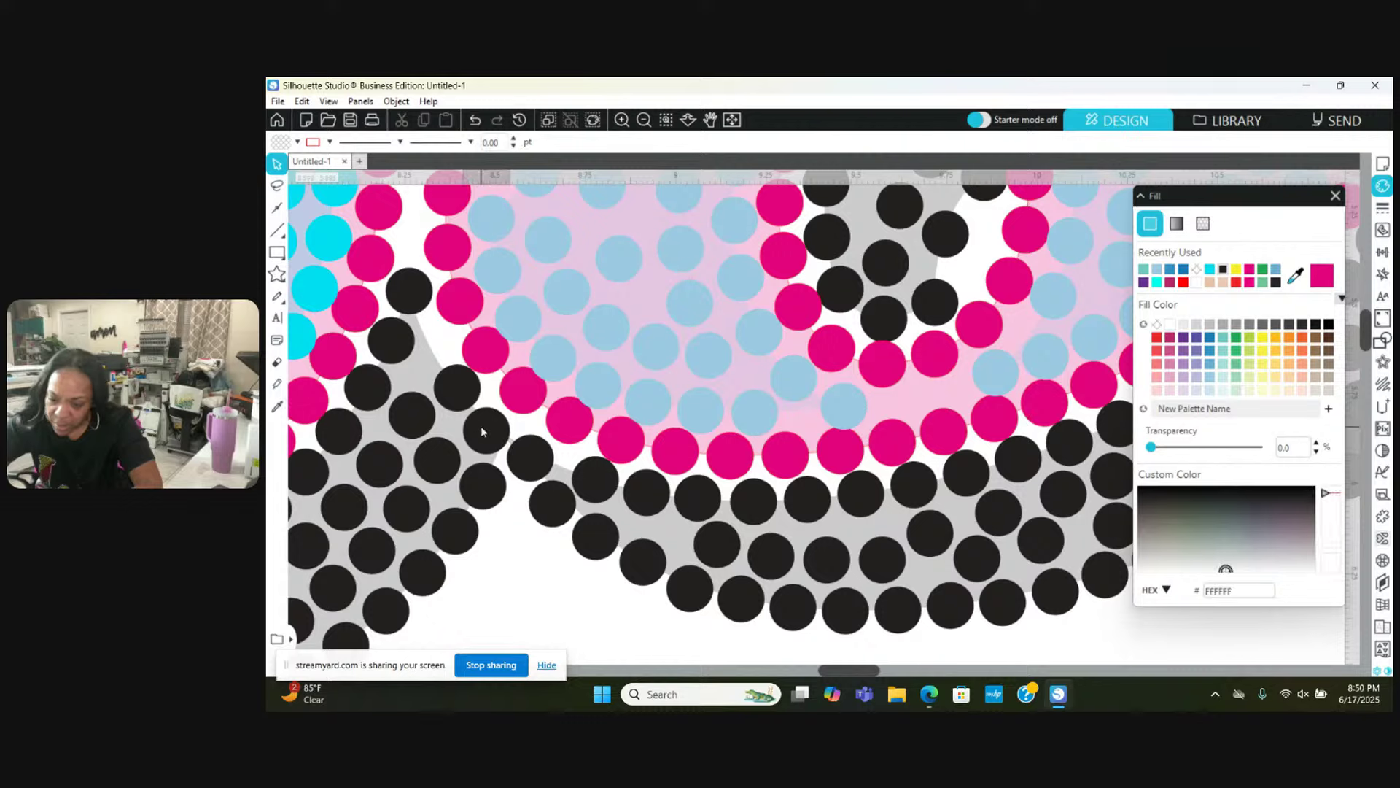
click(447, 374)
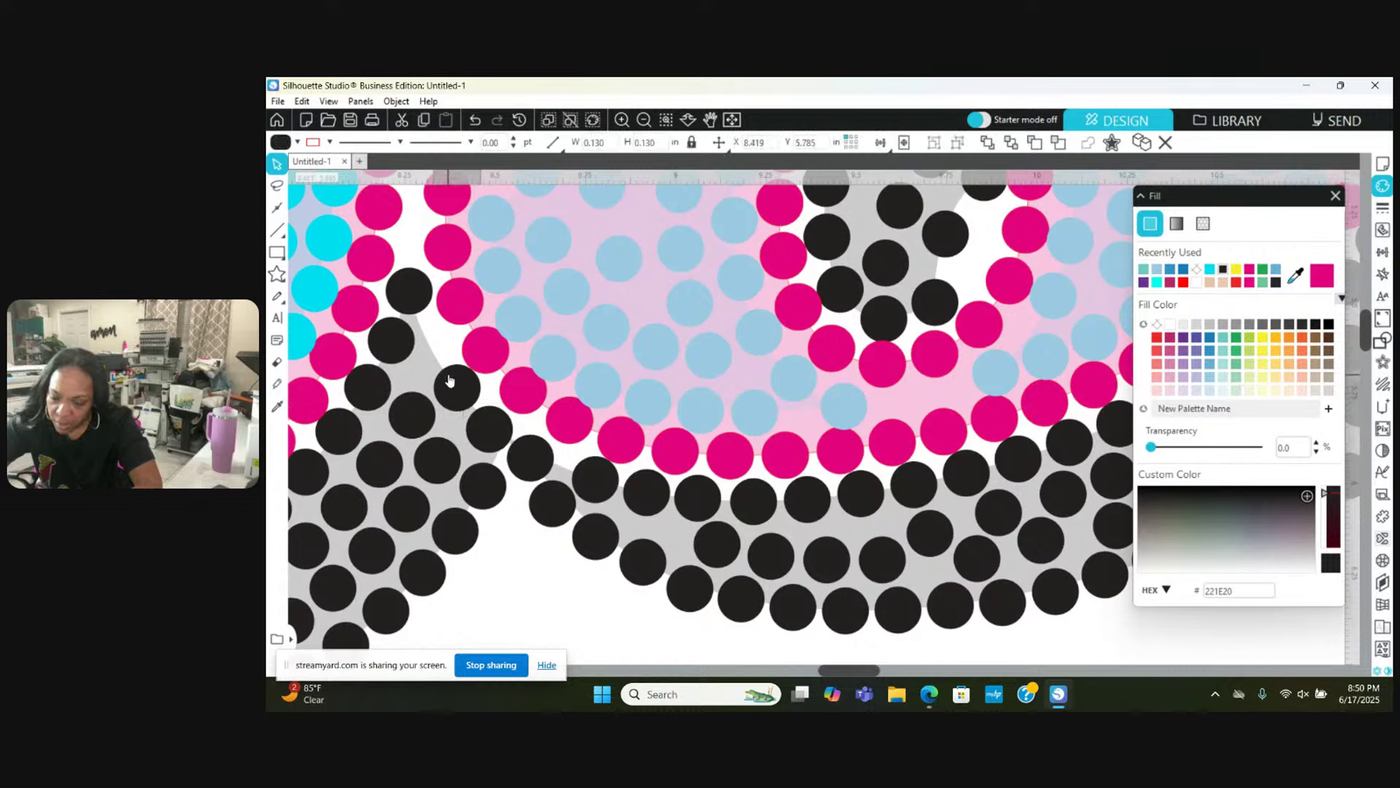
drag(549, 466, 556, 463)
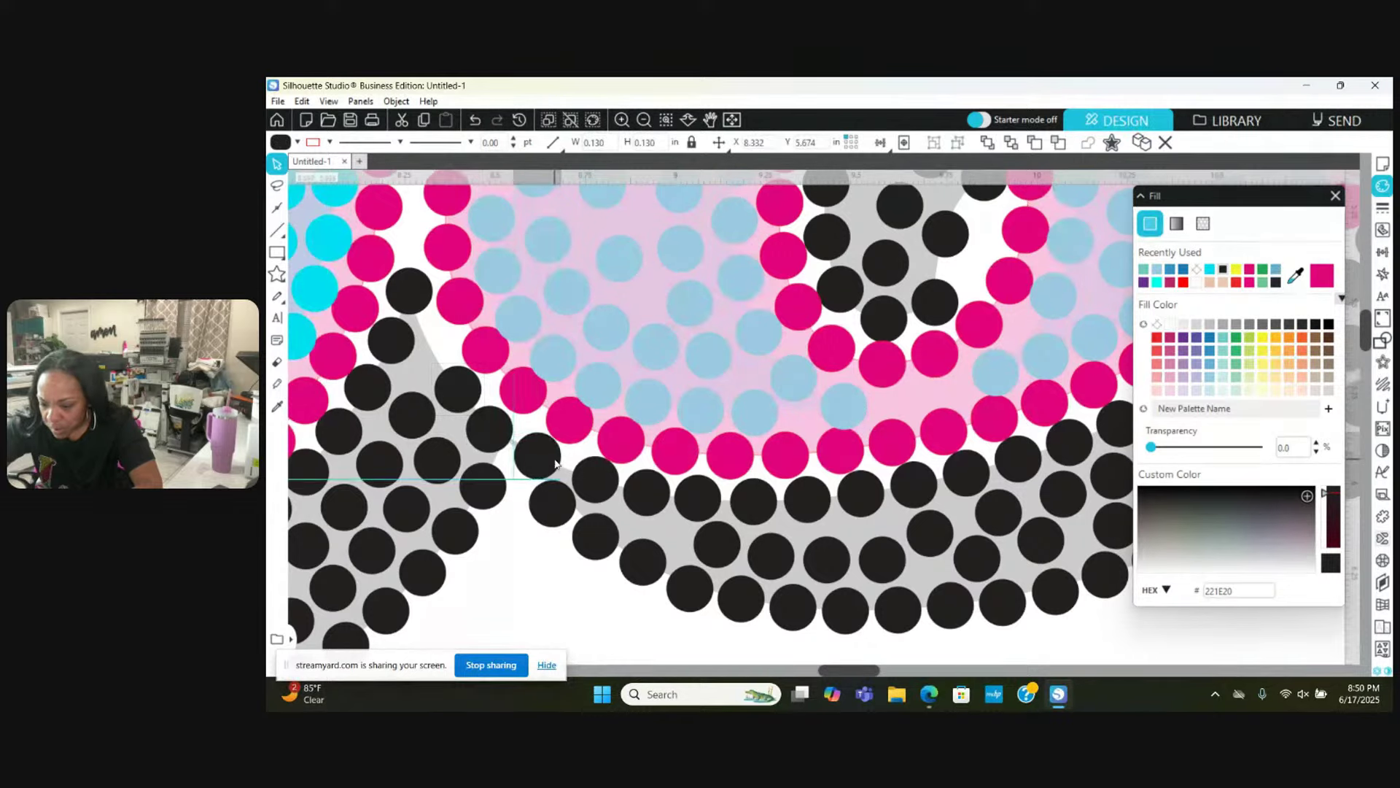
click(489, 413)
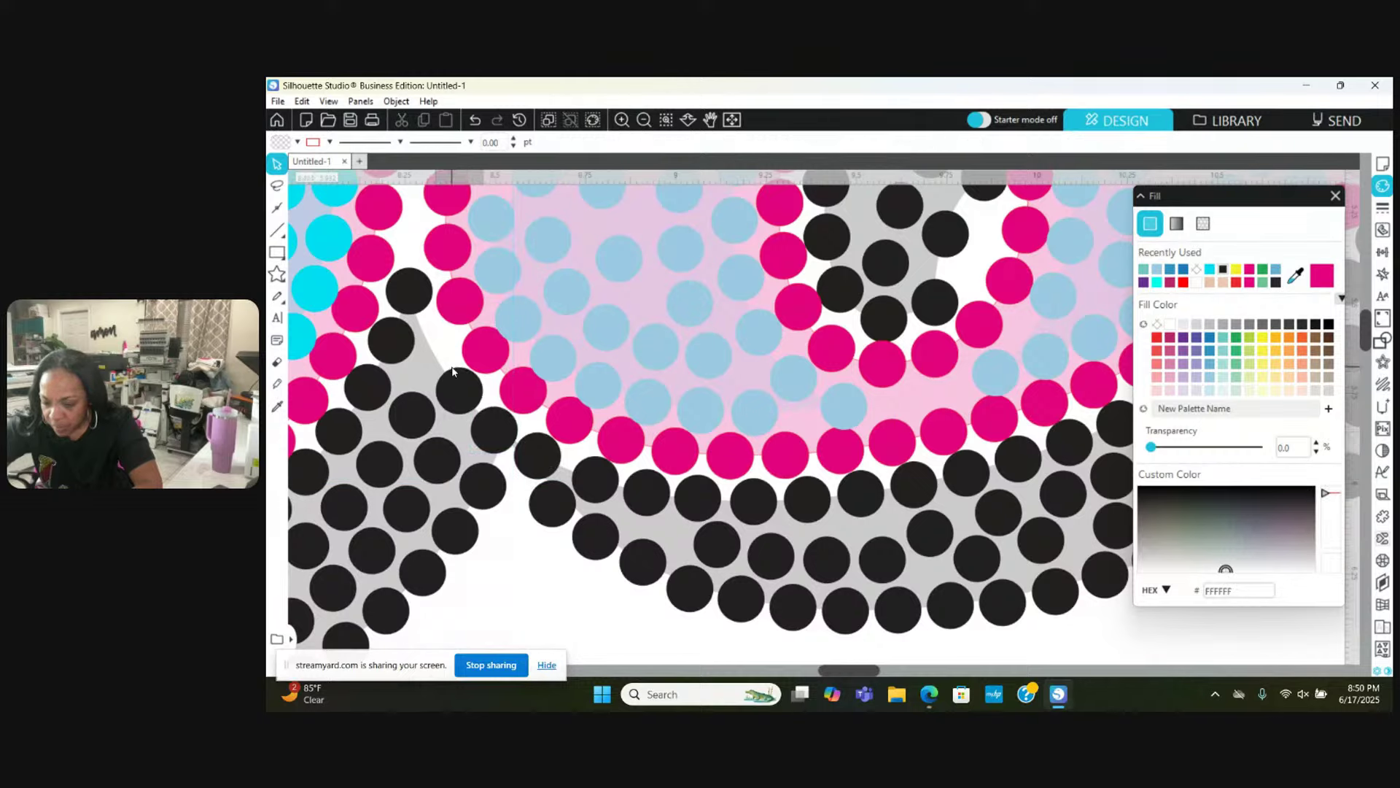
Step: Nudge the next black stones down-right and left, settling one at X 7.906, Y 5.907
drag(453, 370, 455, 374)
drag(418, 293, 442, 348)
scroll(441, 348, left, 5)
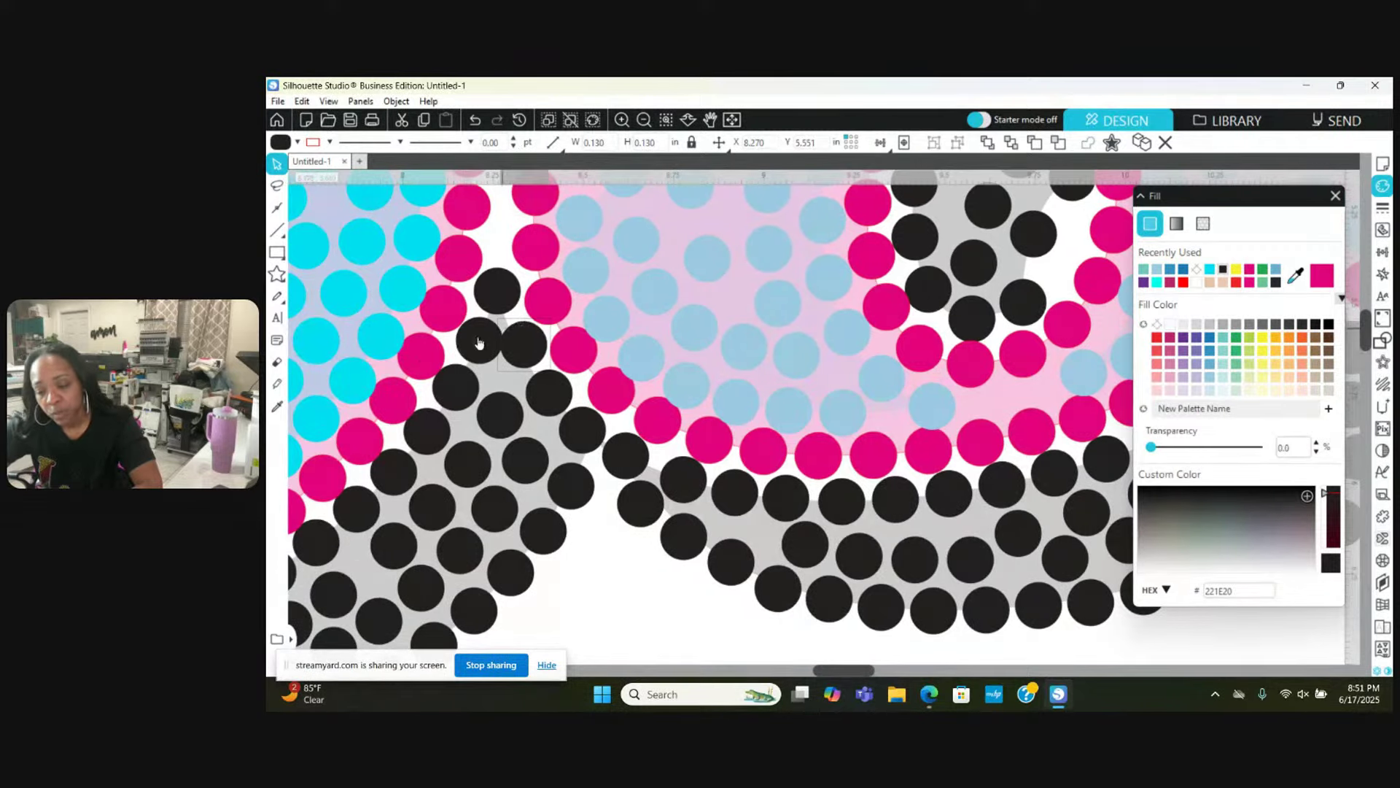
drag(479, 342, 428, 421)
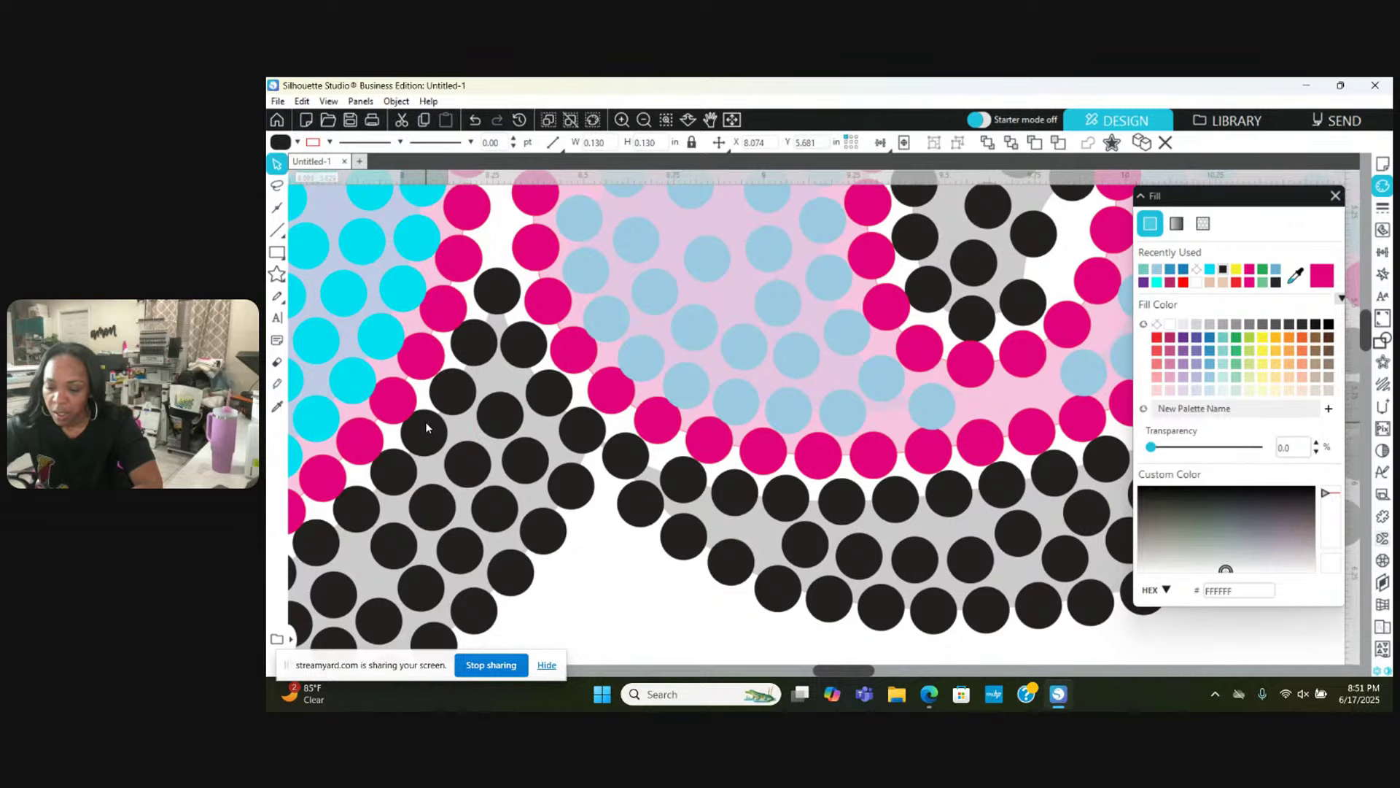
click(397, 457)
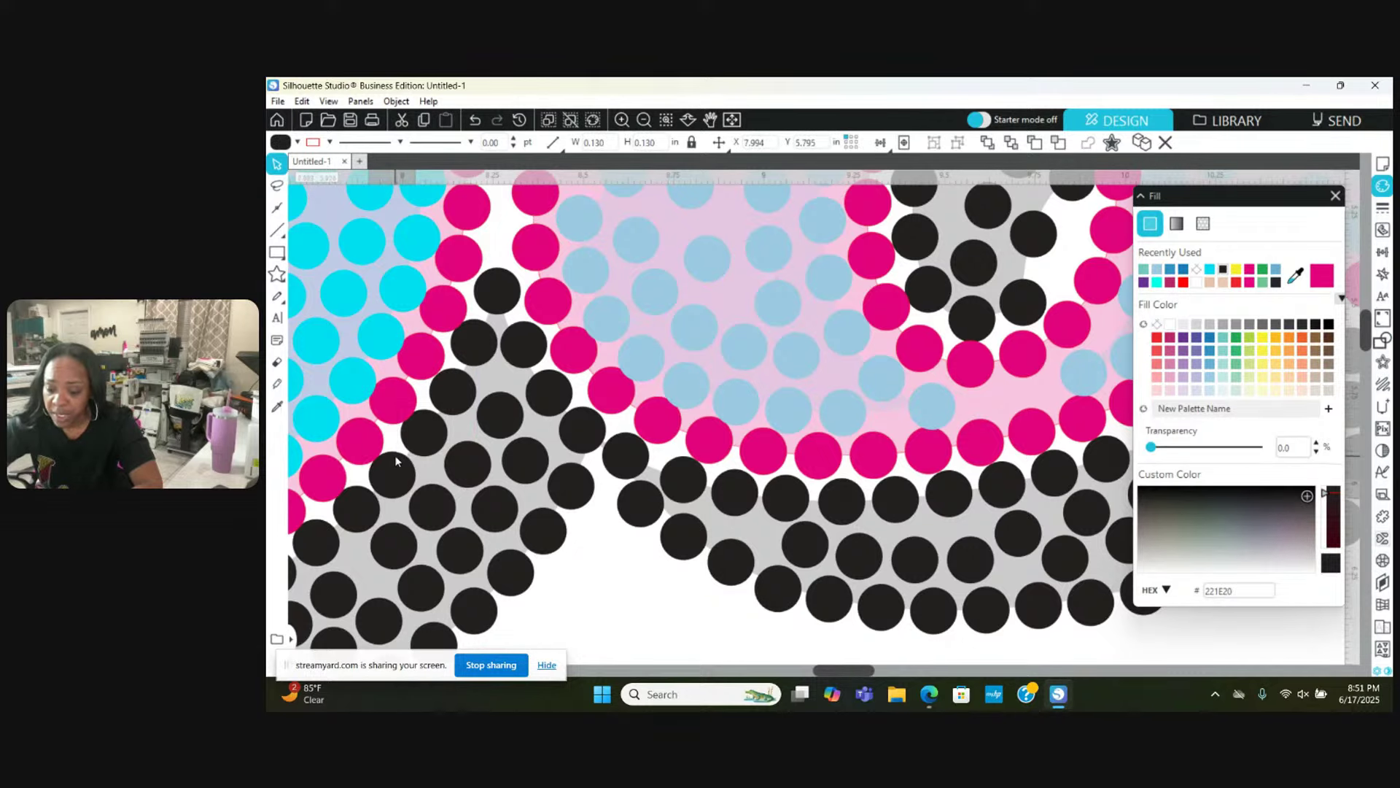
click(396, 456)
scroll(396, 460, right, 6)
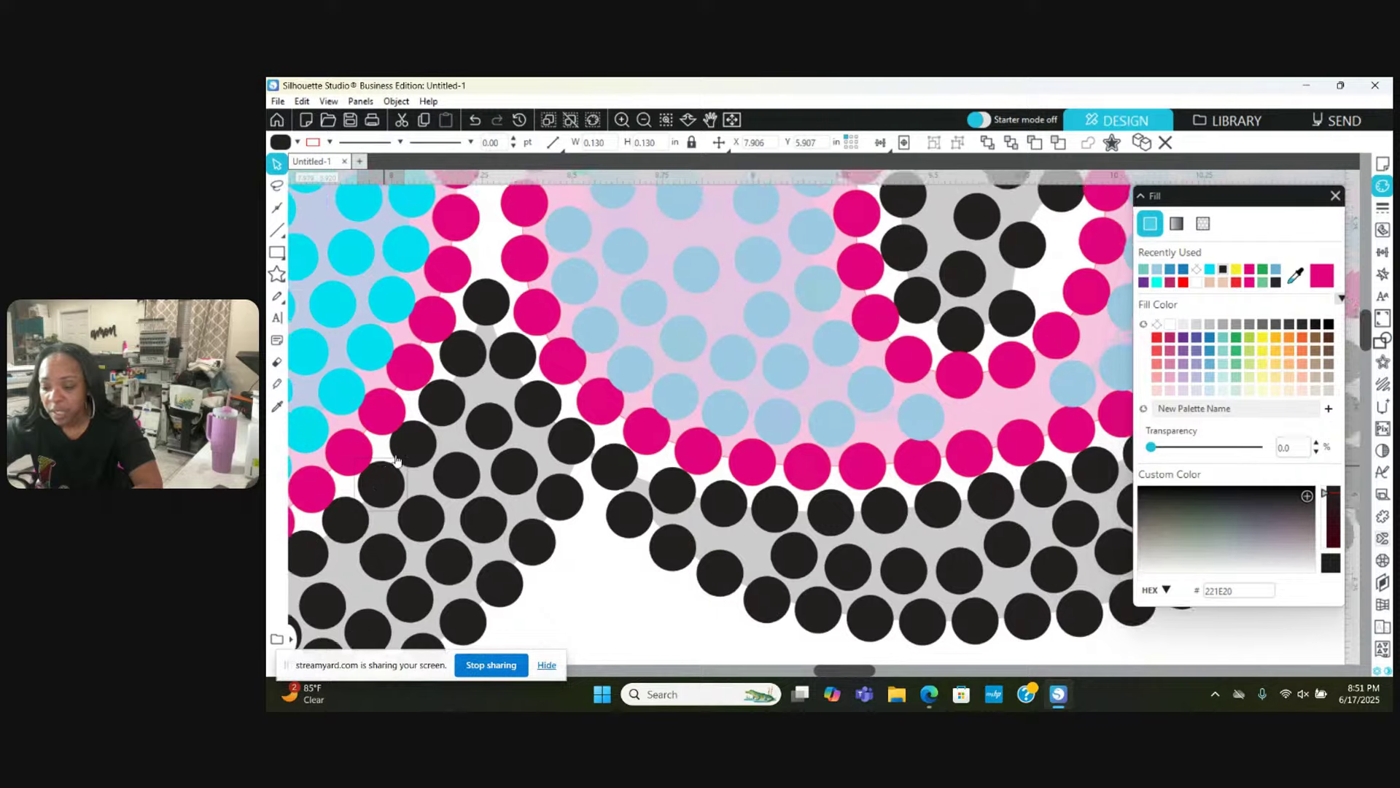
scroll(396, 460, left, 8)
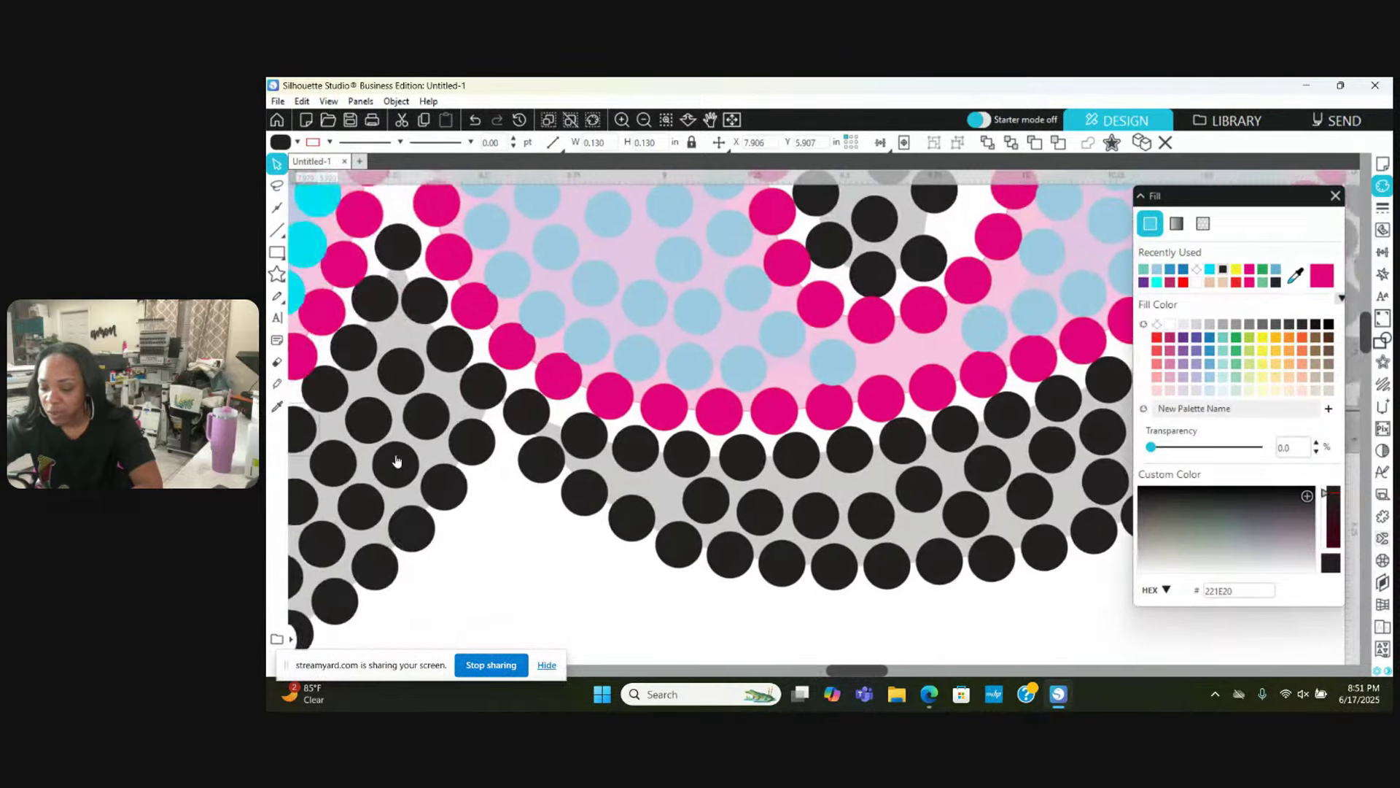
Step: Move a black stone up-right into a gap on the lower-left slope
scroll(397, 460, down, 4)
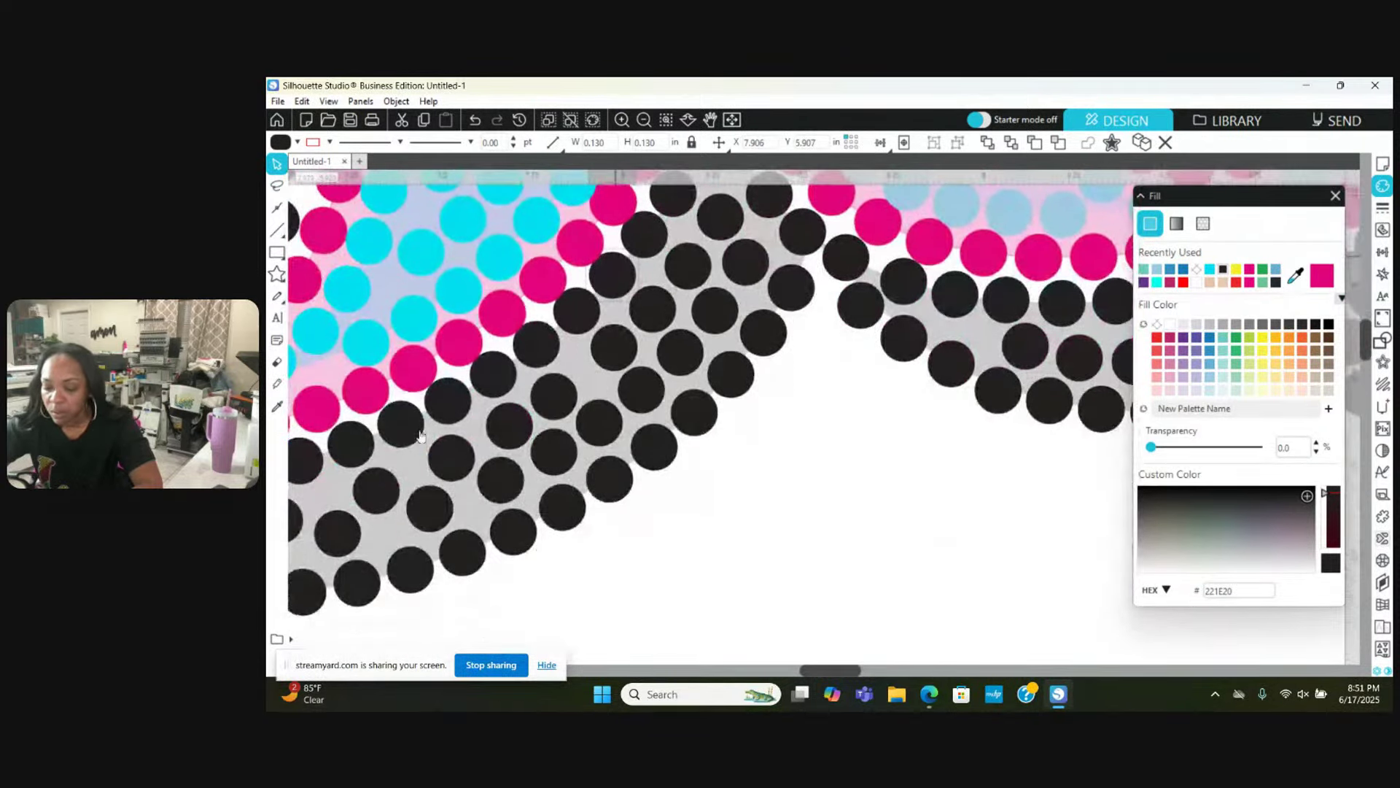
drag(571, 385, 575, 384)
click(611, 355)
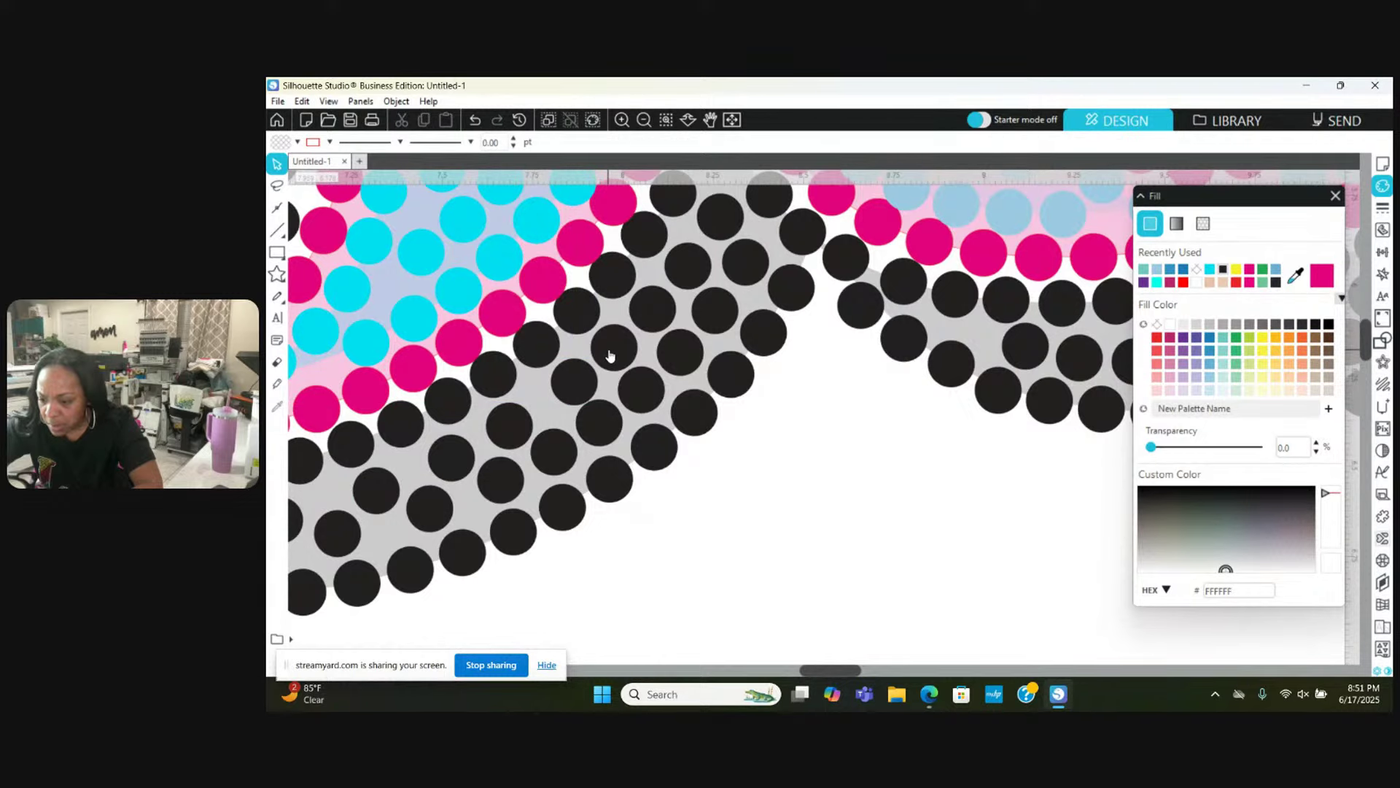
click(609, 346)
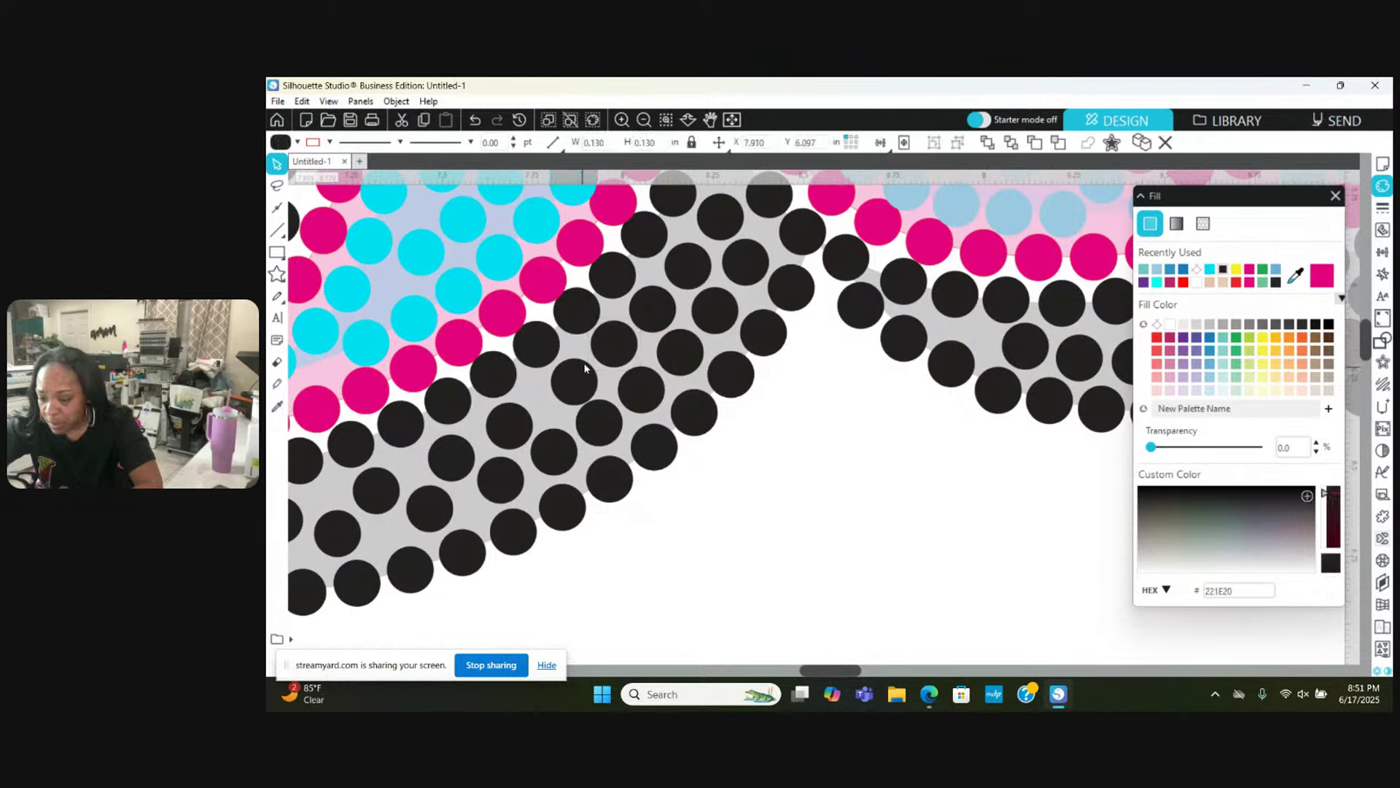
click(668, 290)
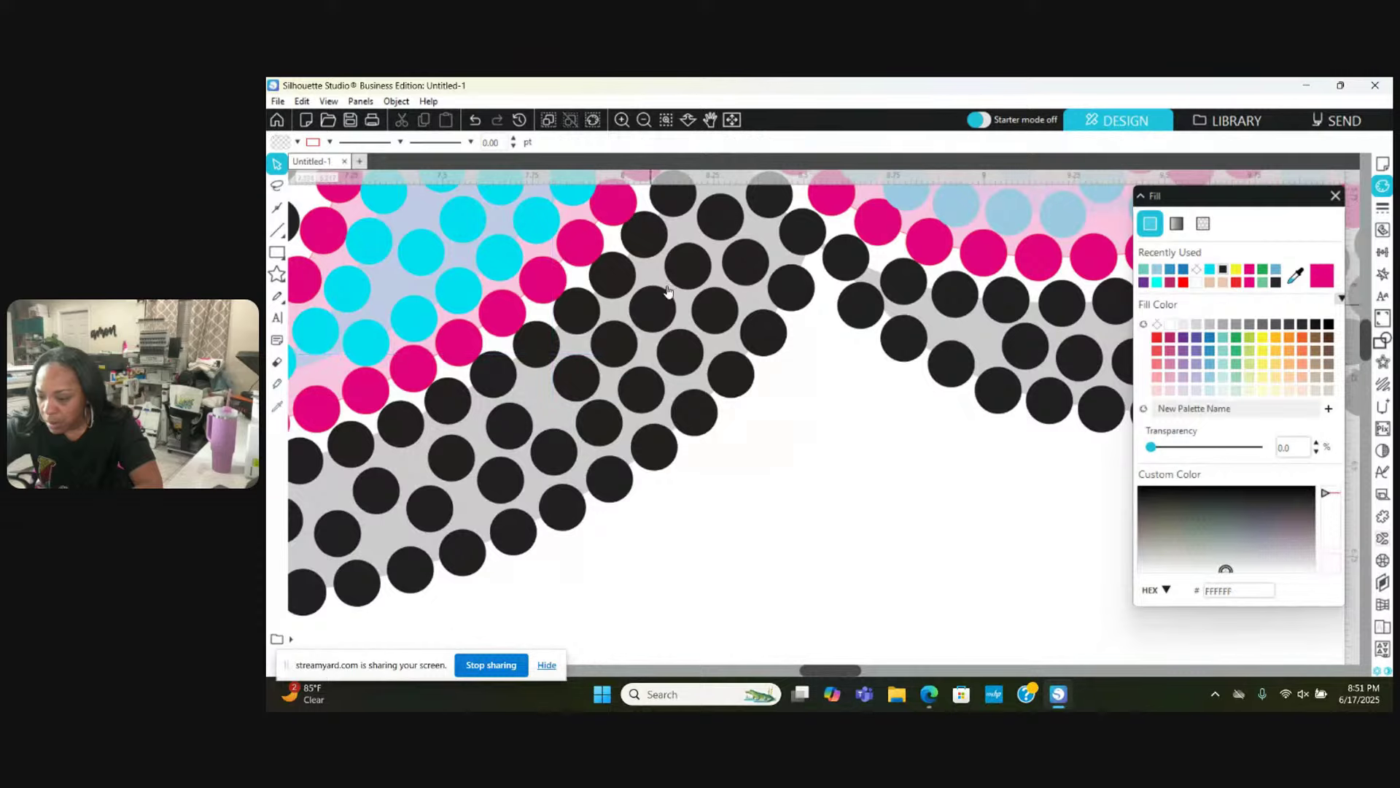
scroll(674, 287, up, 1)
scroll(674, 287, left, 2)
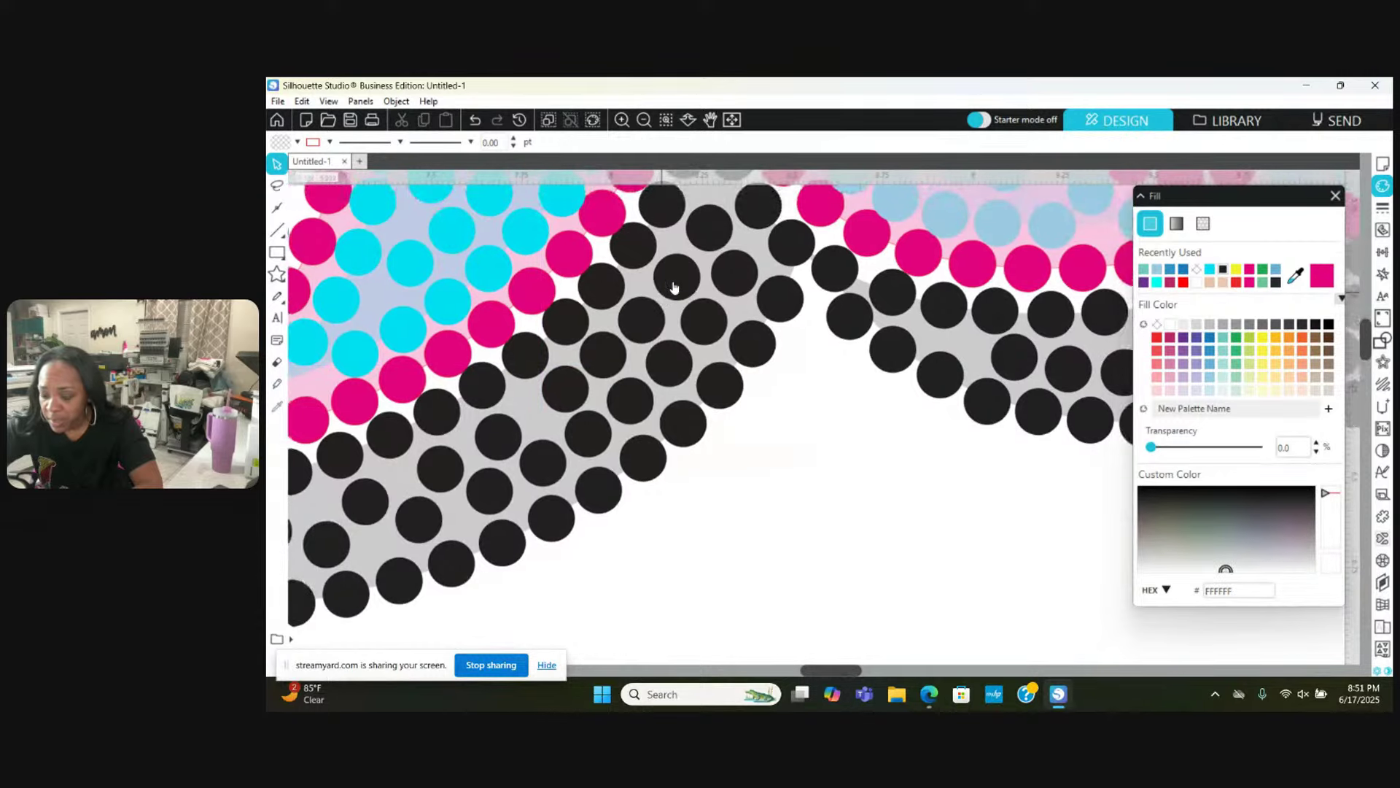
scroll(674, 287, left, 5)
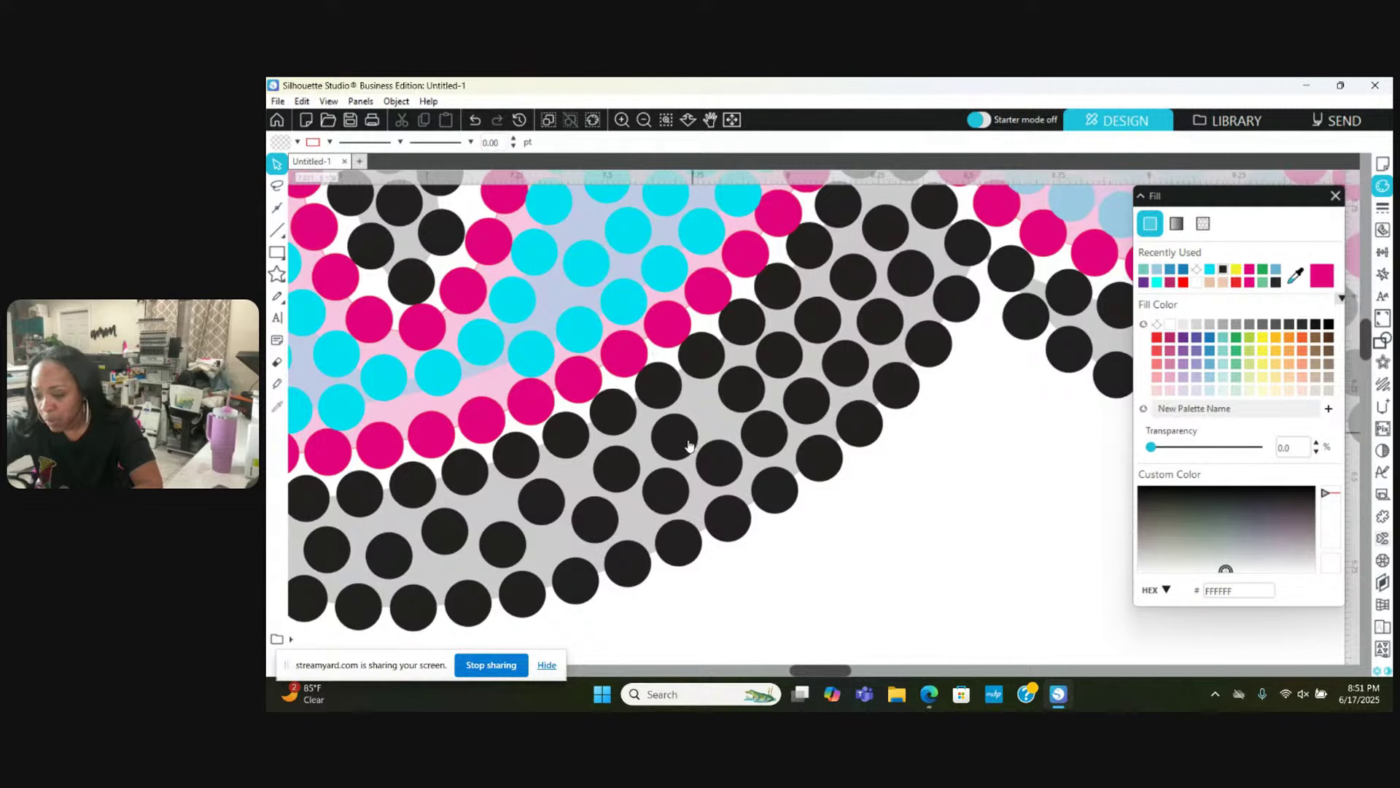
Step: Nudge neighbouring slope stones slightly right and down, checking their positions over the template
click(703, 426)
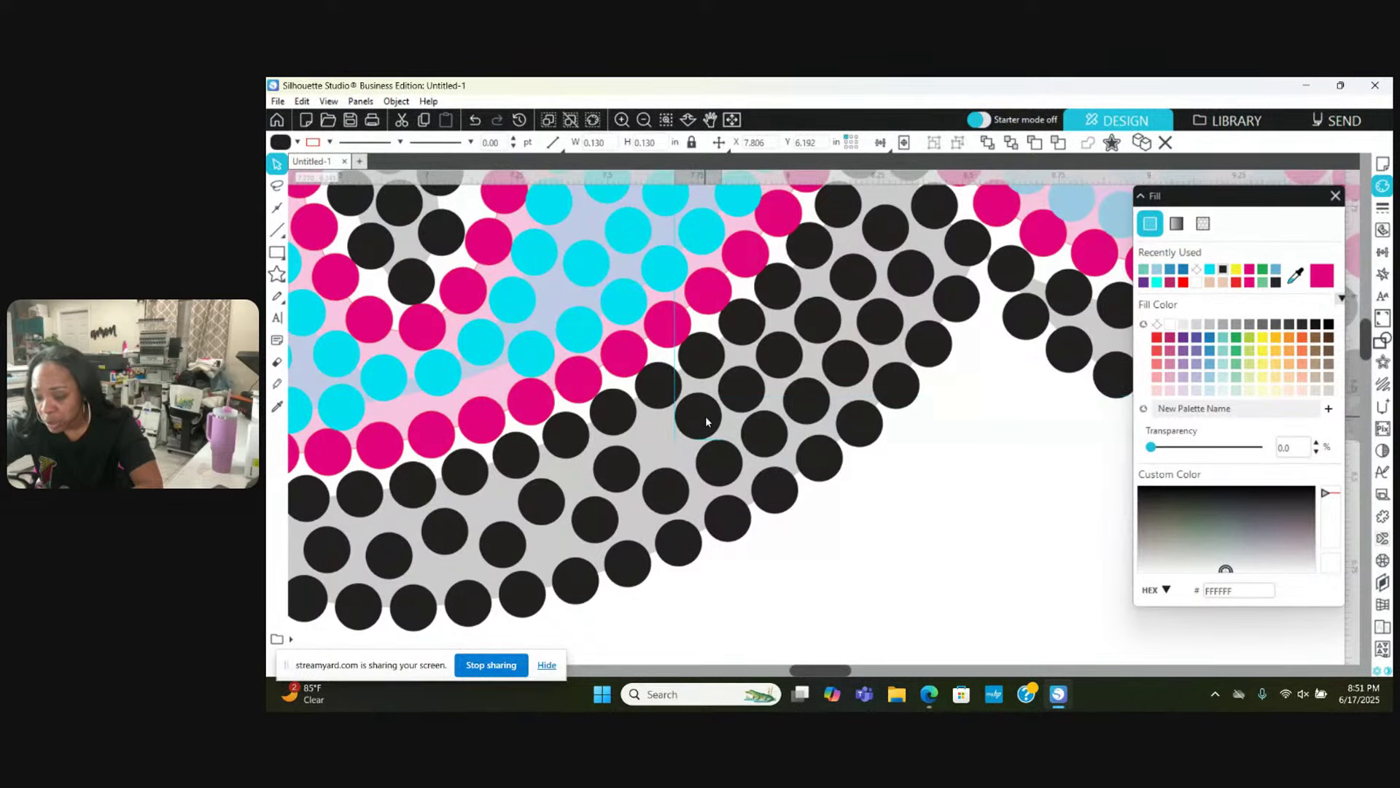
click(736, 468)
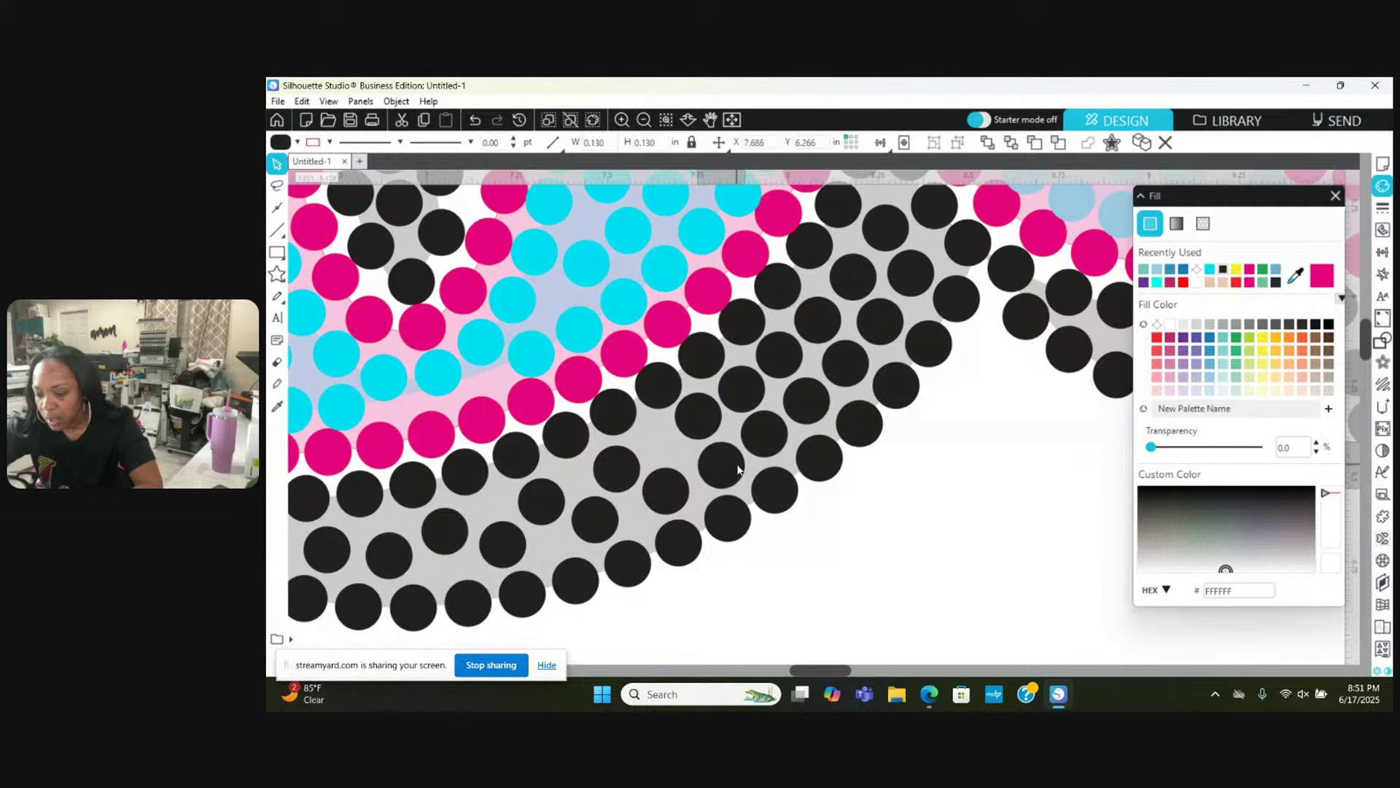
drag(739, 470, 743, 473)
click(776, 446)
click(775, 441)
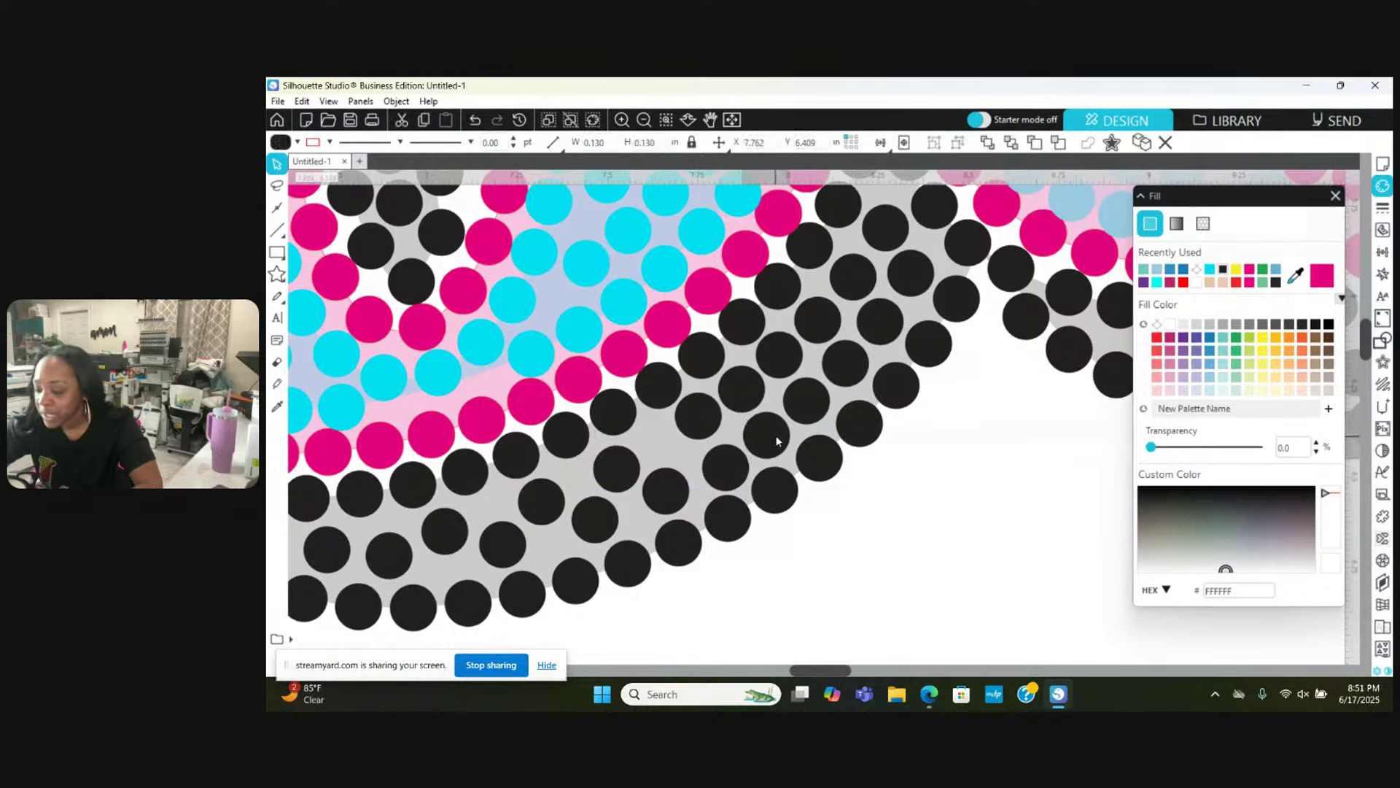
click(773, 440)
click(698, 414)
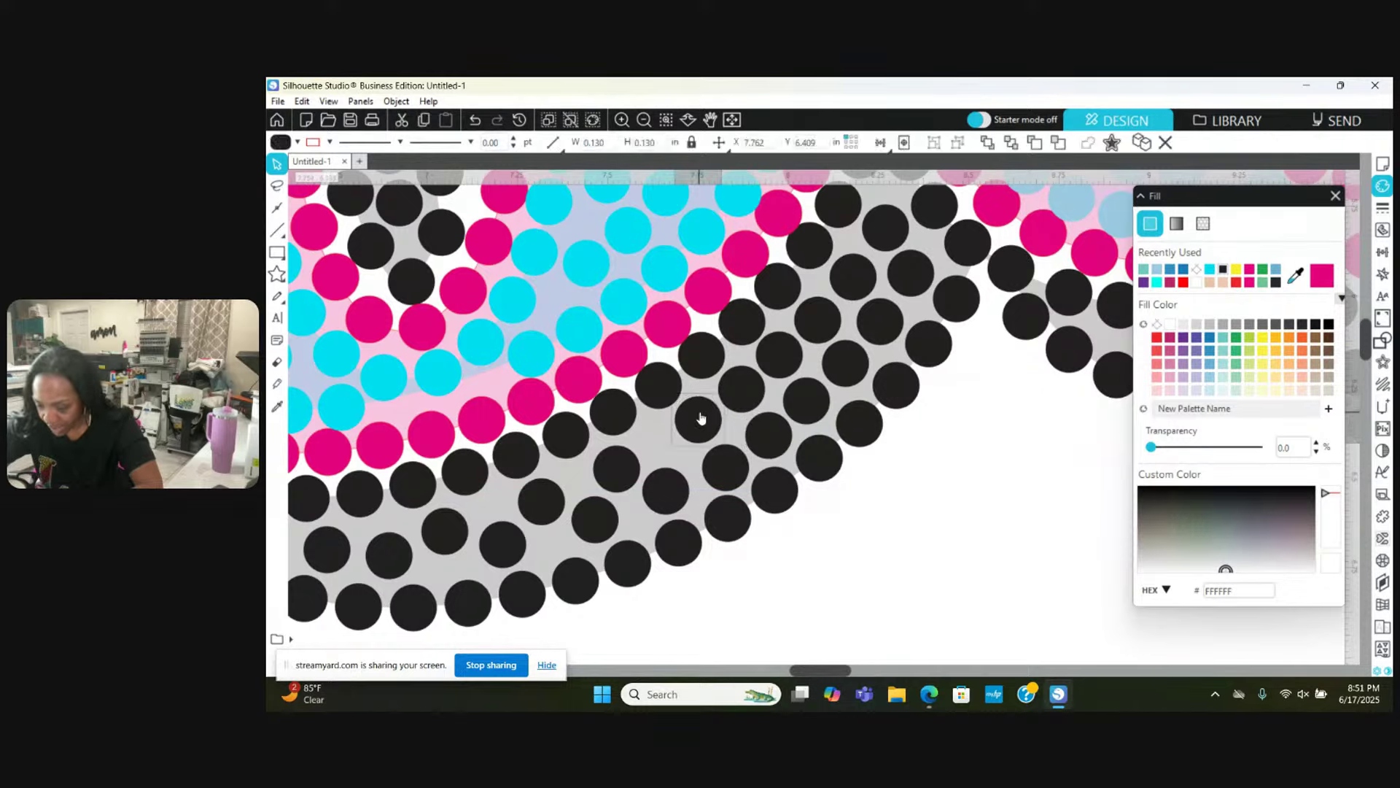
drag(664, 492, 635, 516)
click(645, 482)
key(Escape)
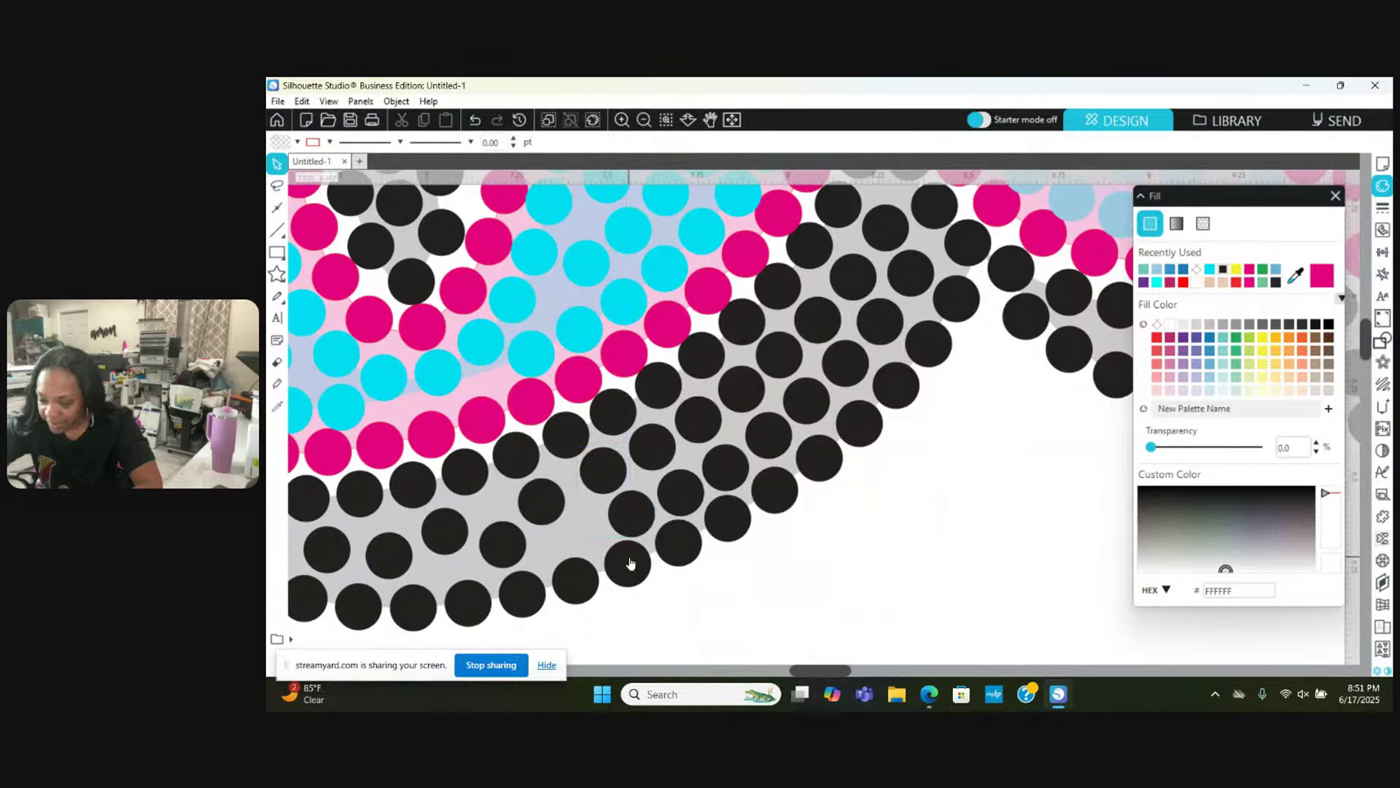
Step: Shift one black stone up-right and move the bottom stone right into its gap
drag(541, 493, 544, 474)
drag(503, 535, 579, 583)
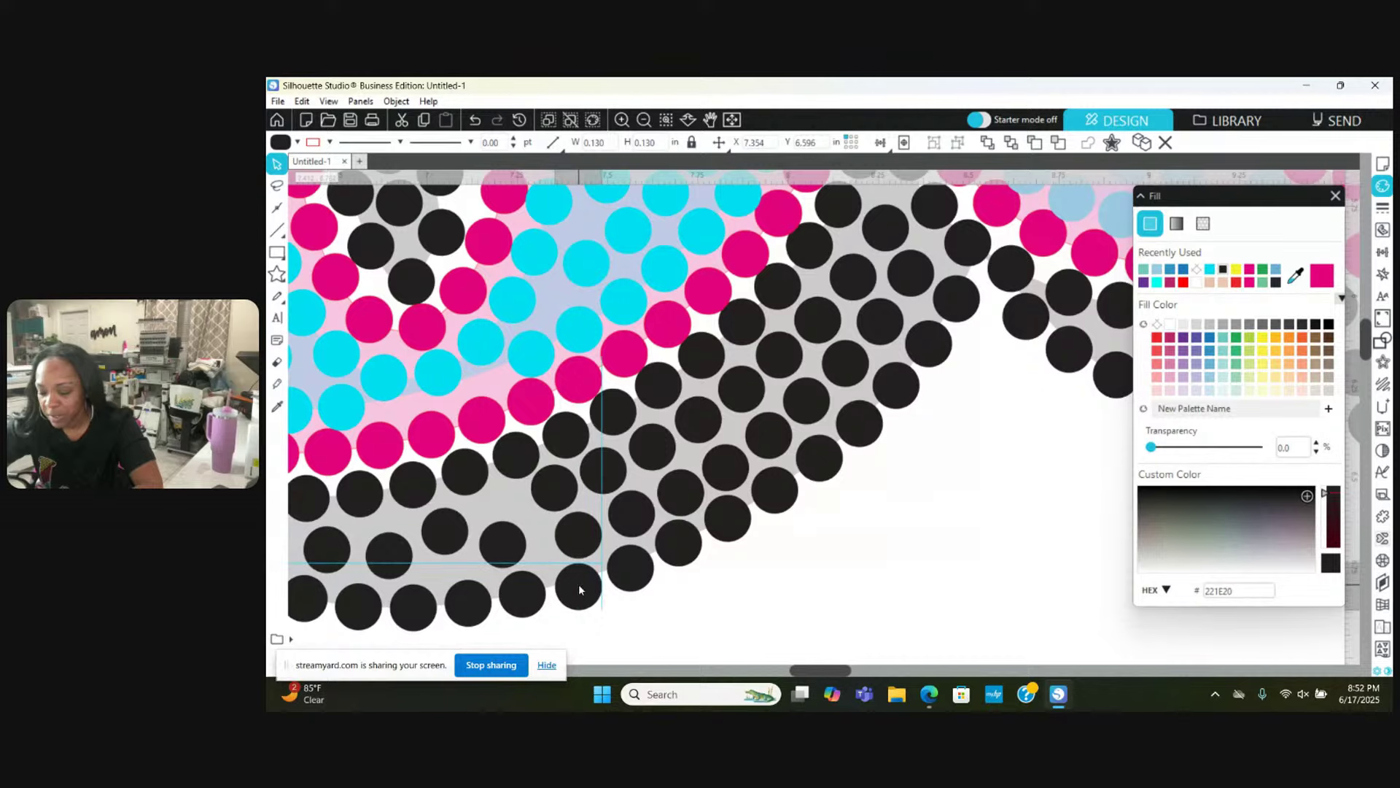
key(Escape)
scroll(579, 589, left, 5)
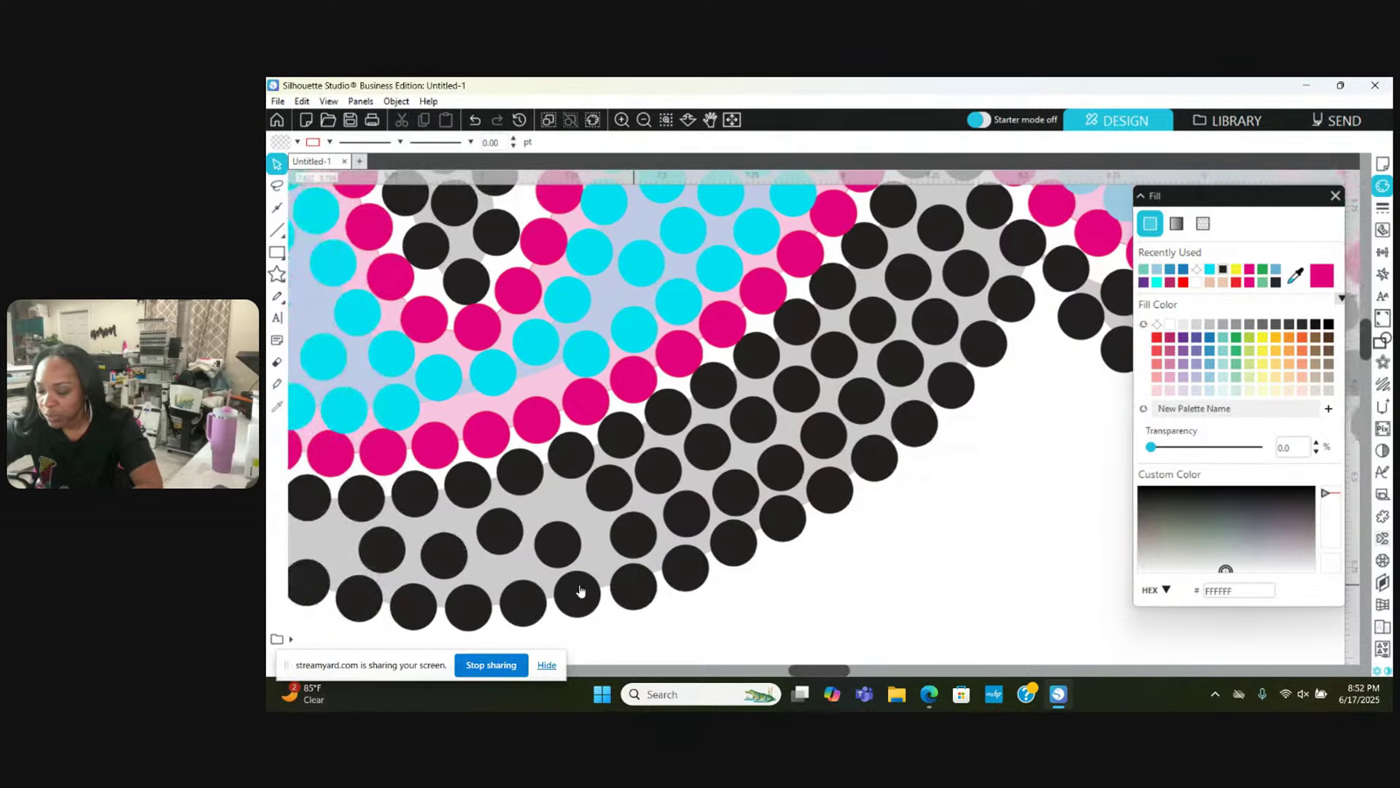
scroll(580, 590, left, 2)
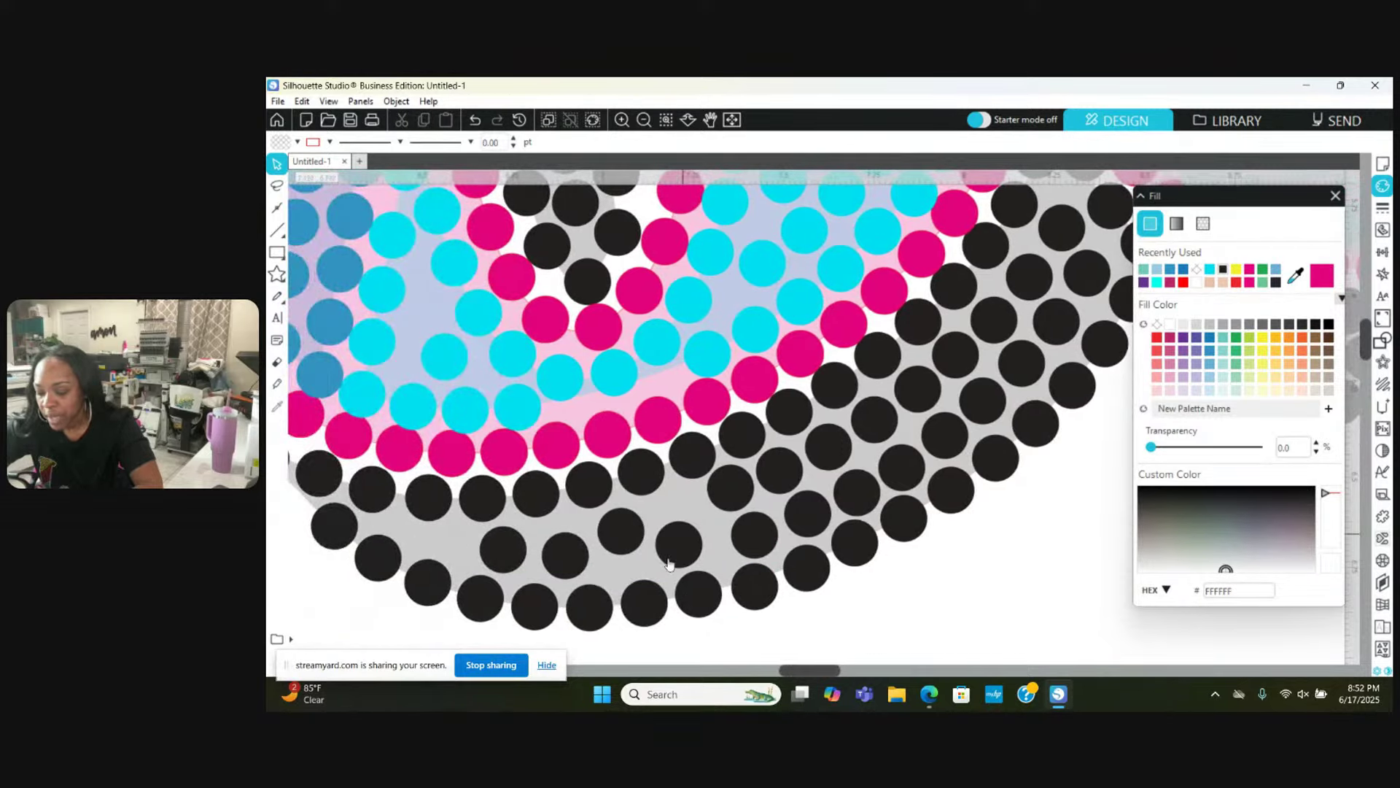
Step: Close the bottom-row gaps by moving four black stones right, up-right and down
click(668, 567)
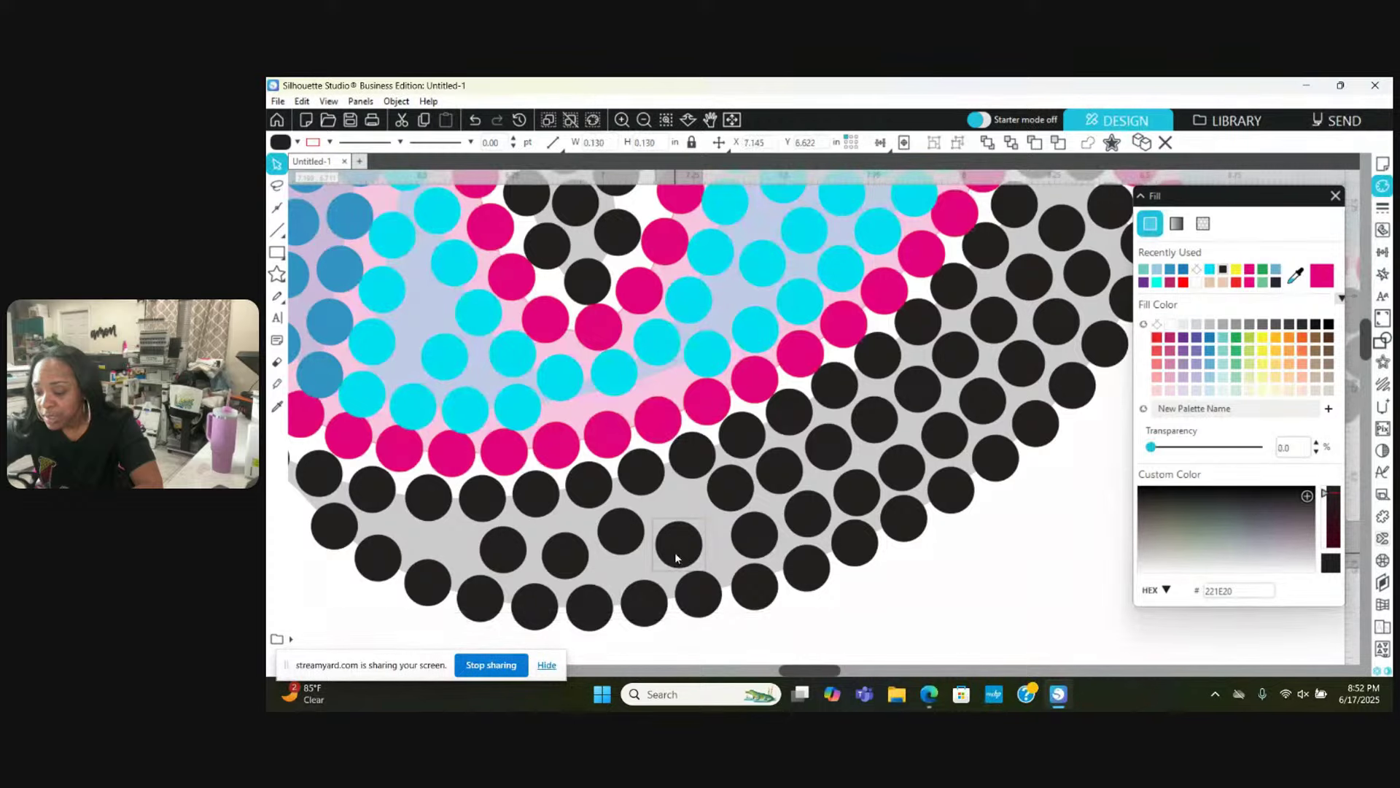
drag(675, 557, 704, 599)
click(710, 551)
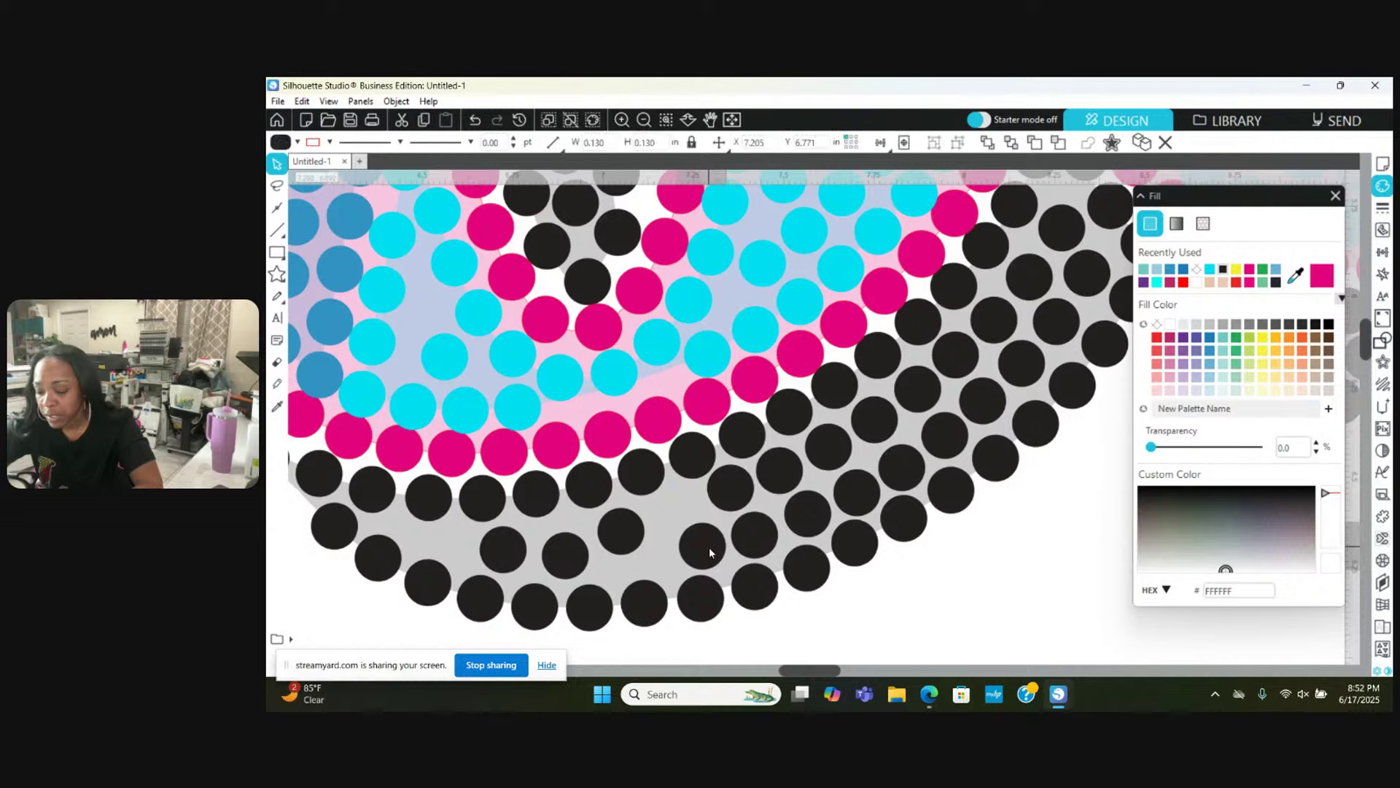
drag(632, 534, 714, 548)
drag(706, 603, 653, 615)
drag(566, 552, 377, 546)
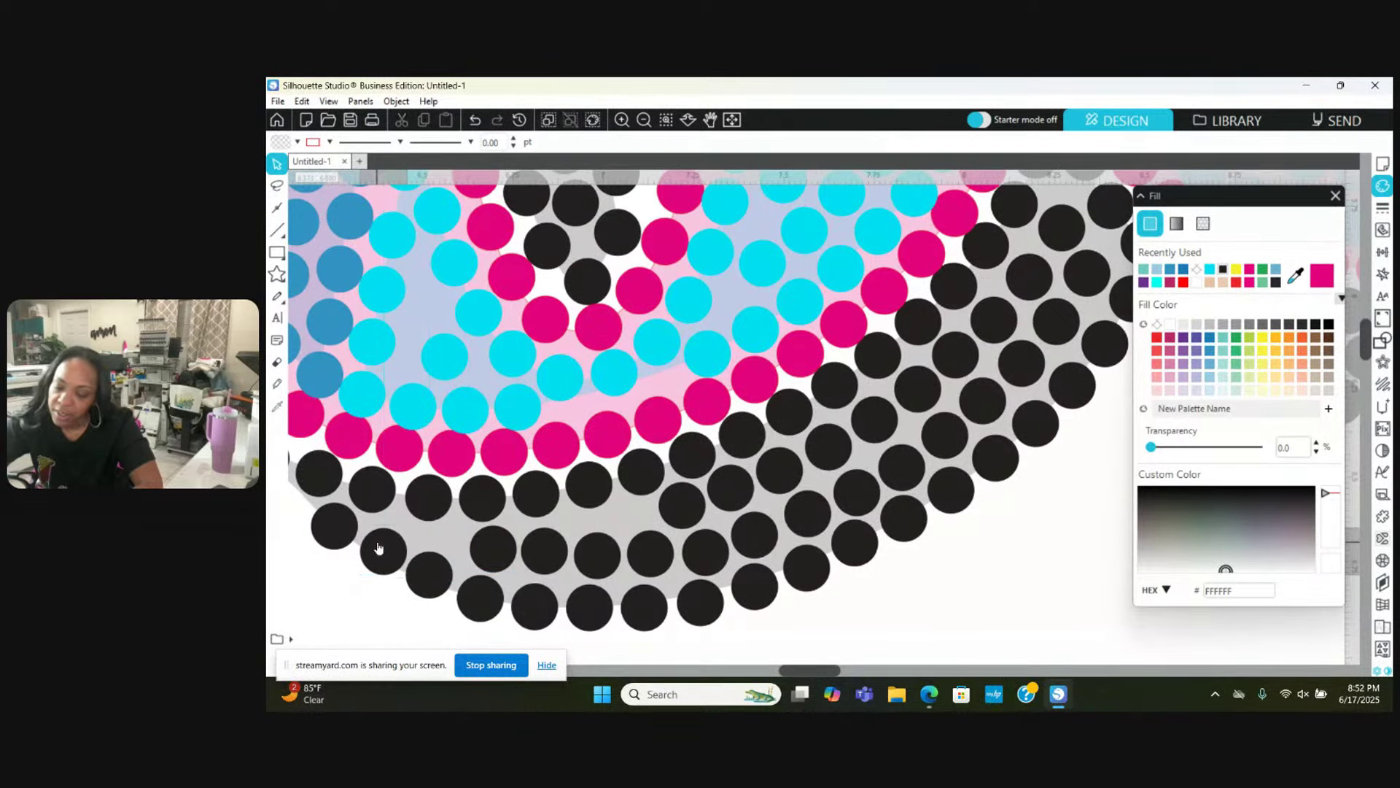
Step: Move a black stone beside the pink outline into its gap and line up another stone
scroll(379, 547, right, 2)
scroll(378, 547, left, 8)
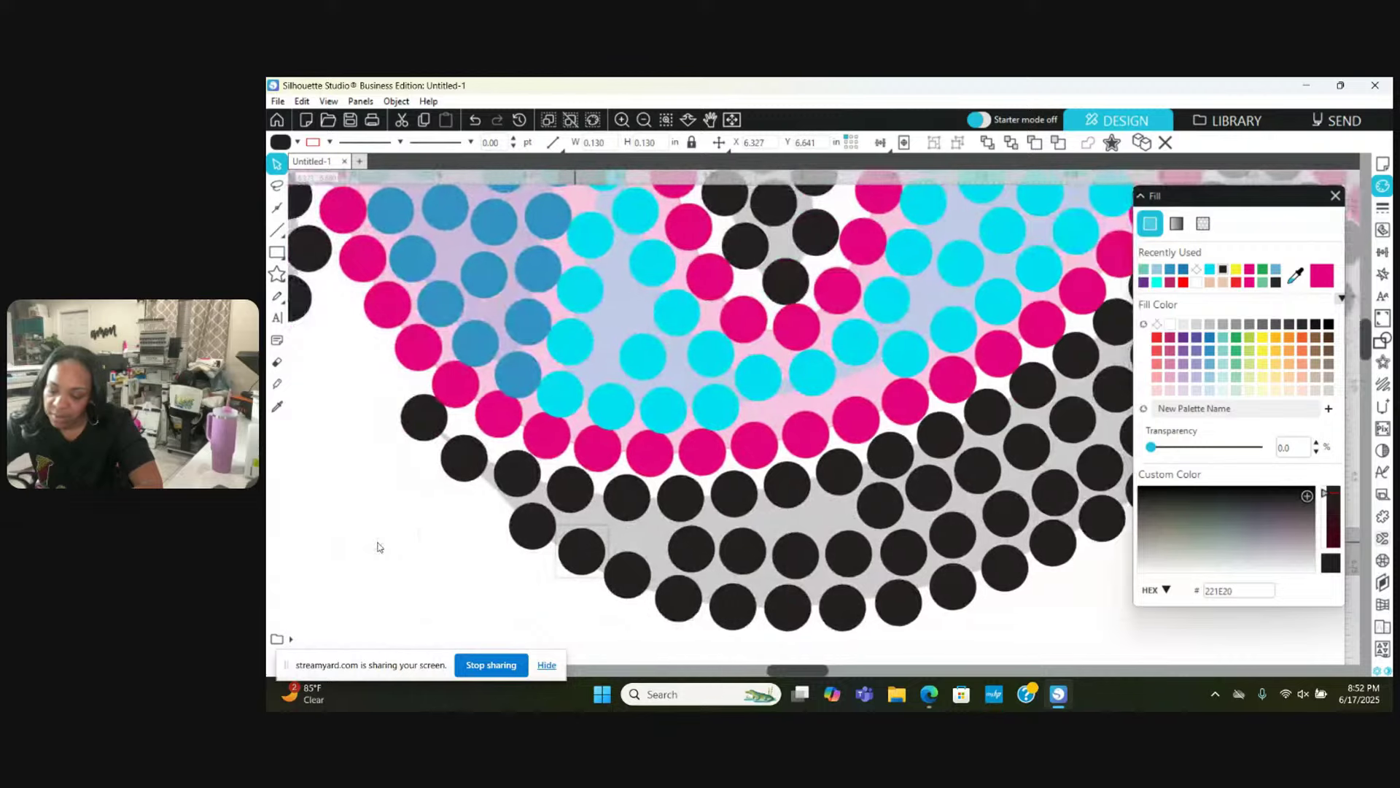
click(509, 481)
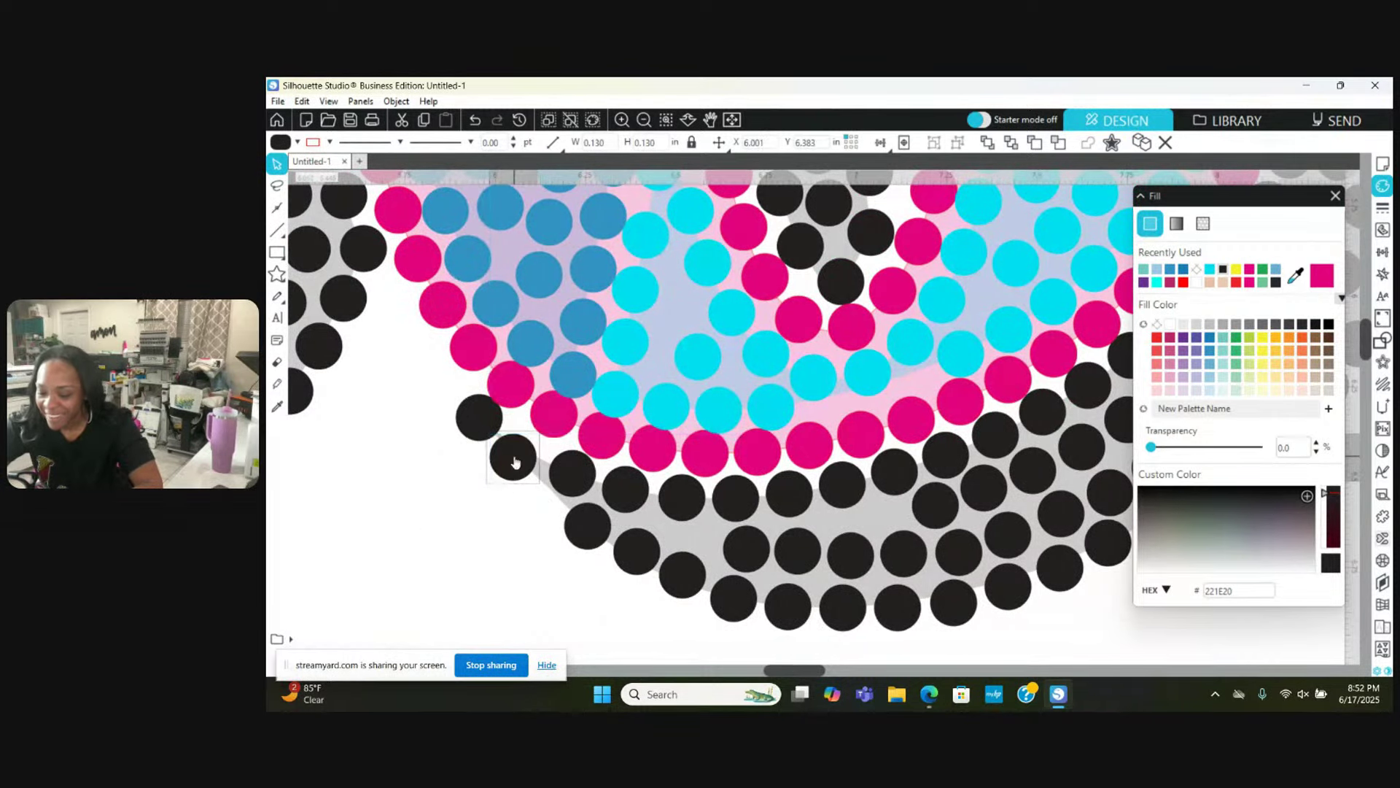
drag(515, 456, 559, 461)
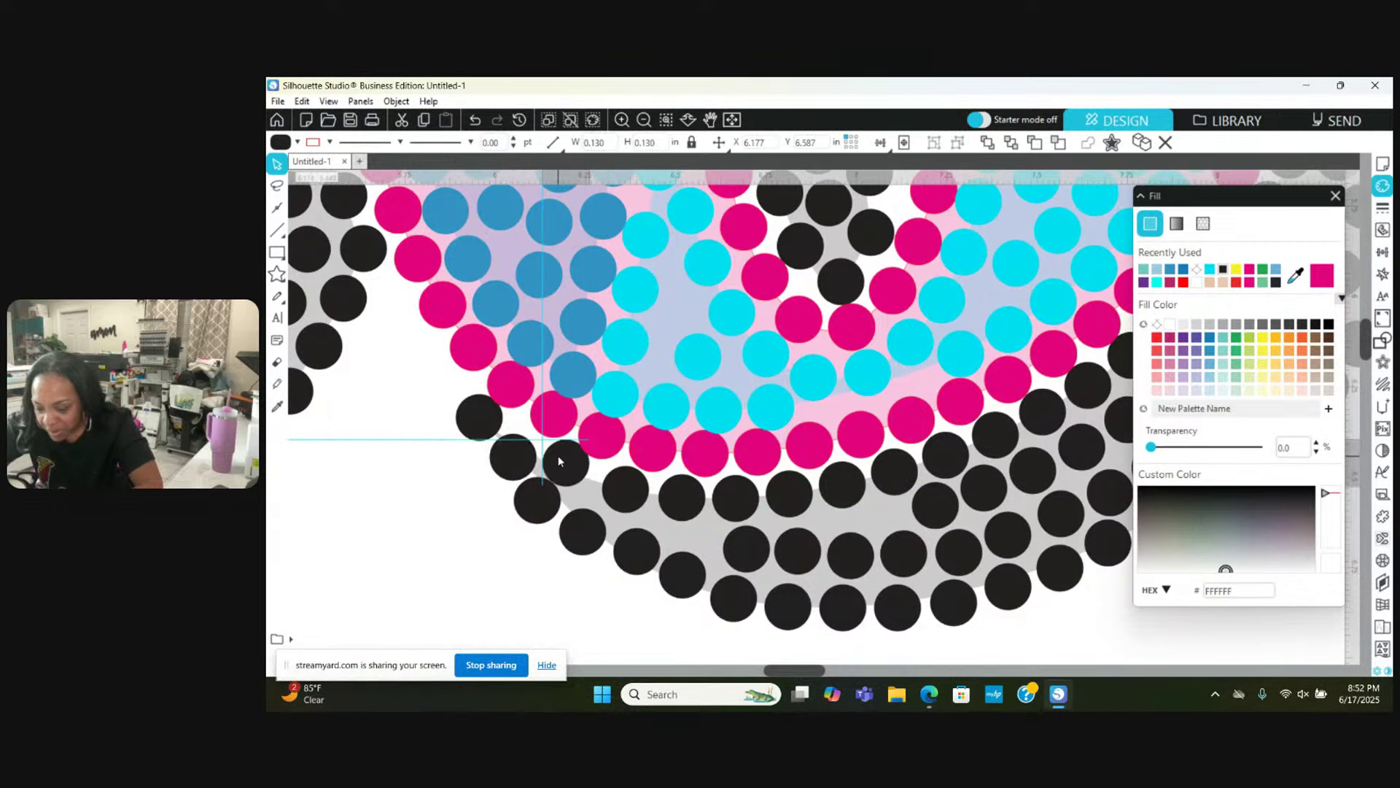
key(Escape)
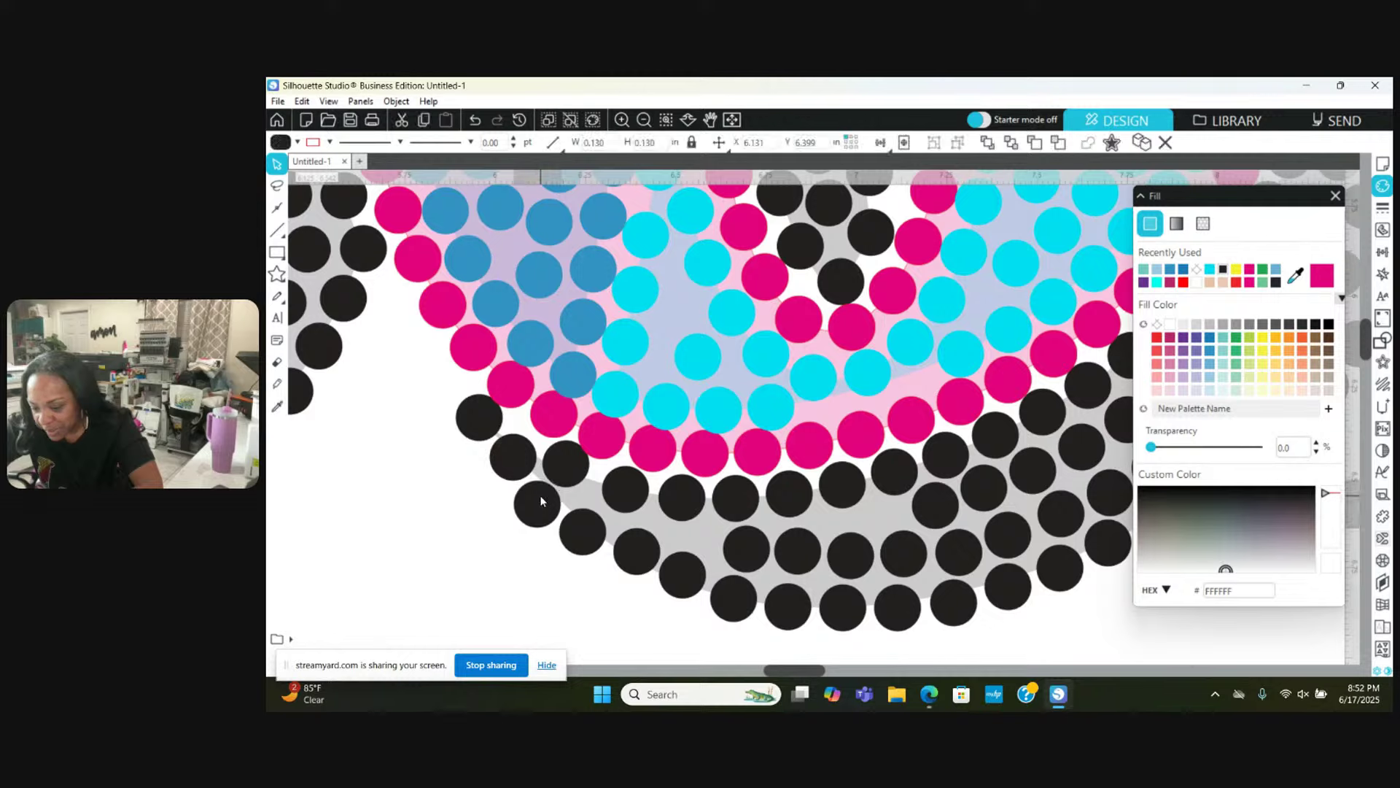
drag(643, 554, 775, 547)
key(Escape)
key(Escape)
key(Escape)
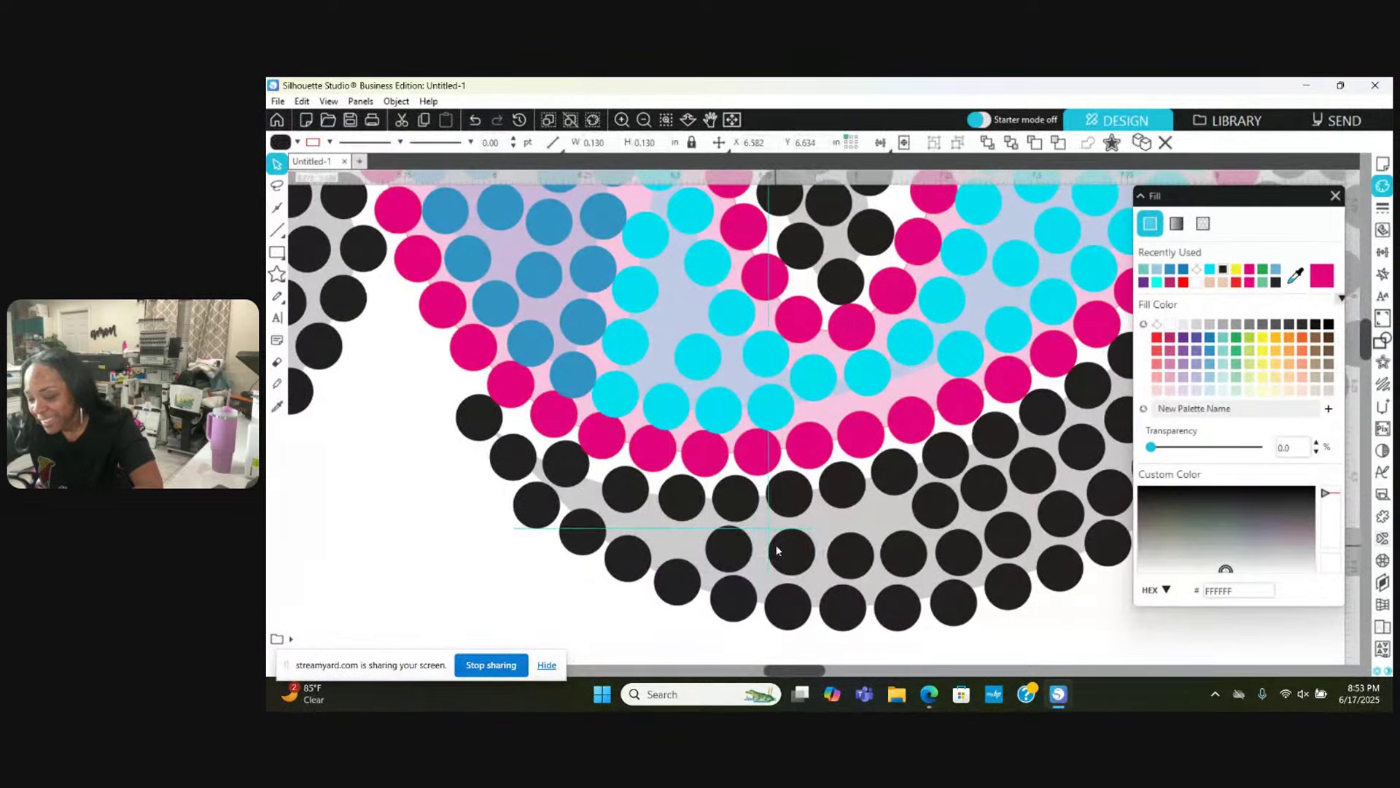
key(Escape)
Step: Nudge the next stone left and settle the leftmost black stone into the shadow arc
click(843, 560)
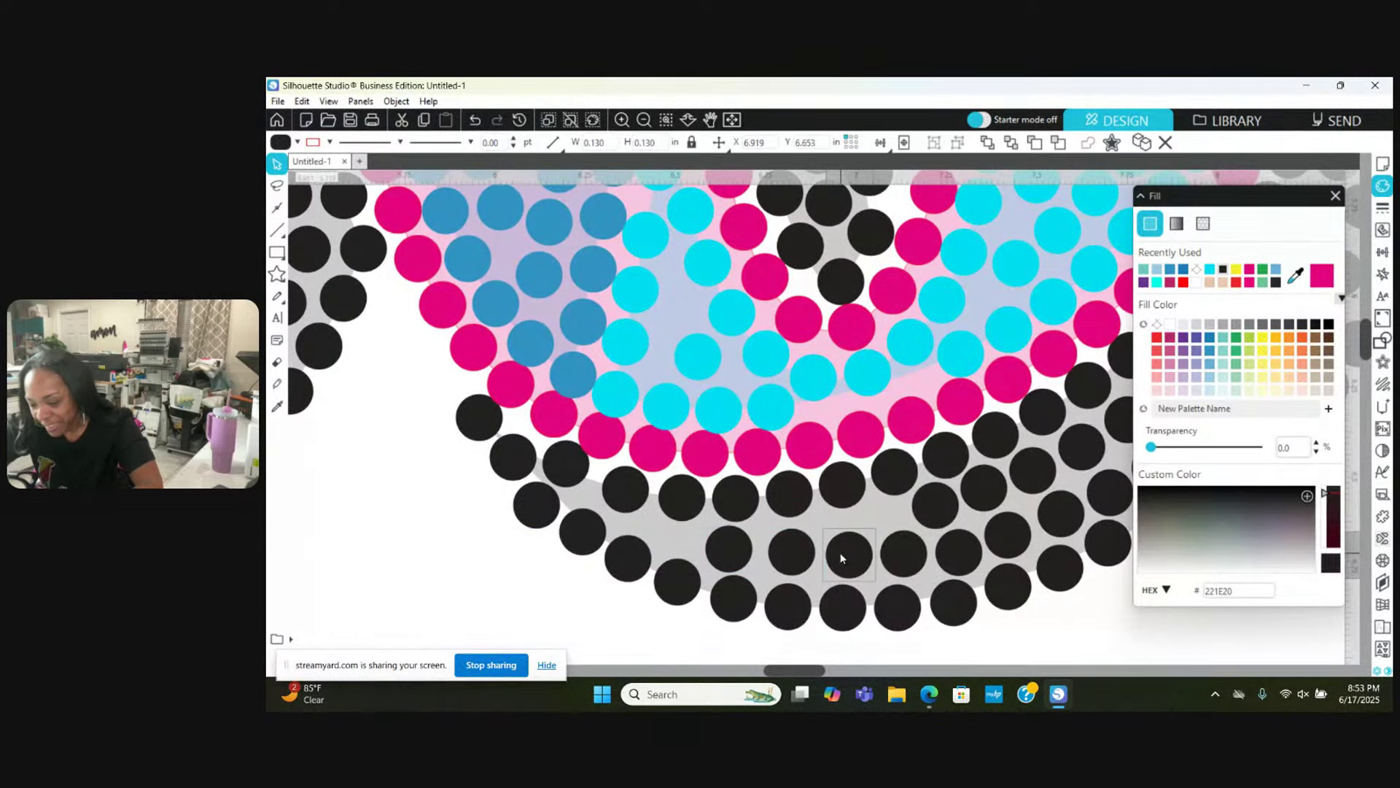
drag(838, 558, 837, 559)
scroll(838, 559, right, 1)
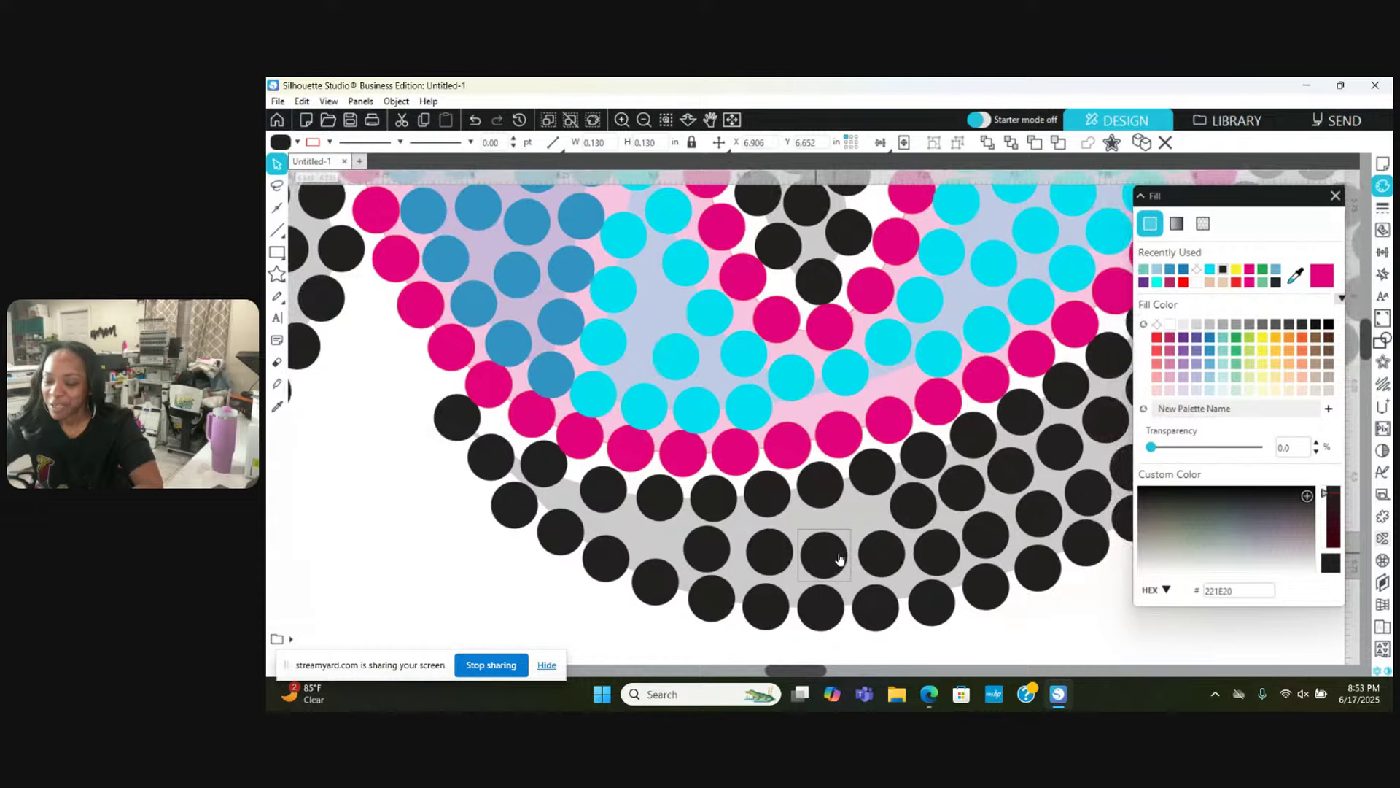
click(592, 528)
scroll(592, 528, right, 7)
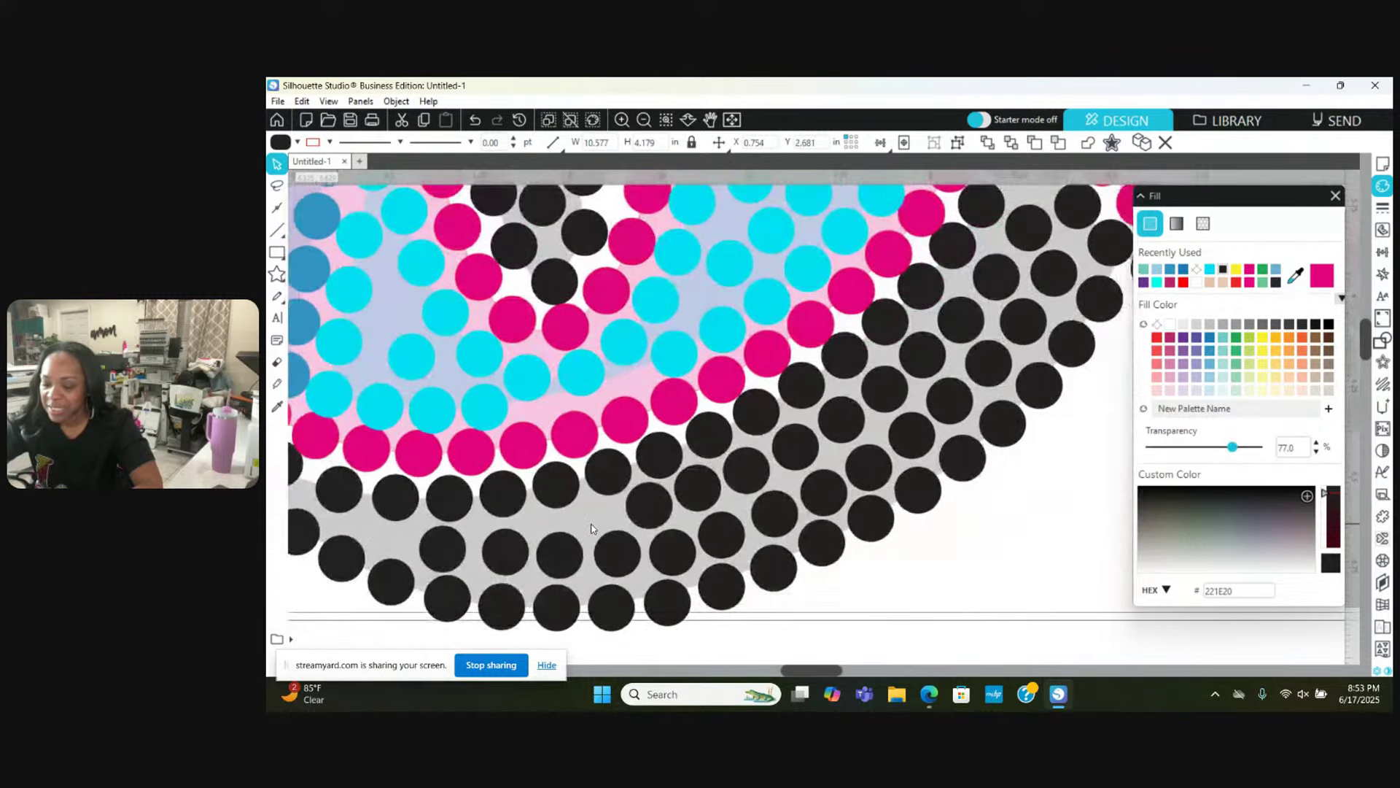
scroll(592, 528, left, 12)
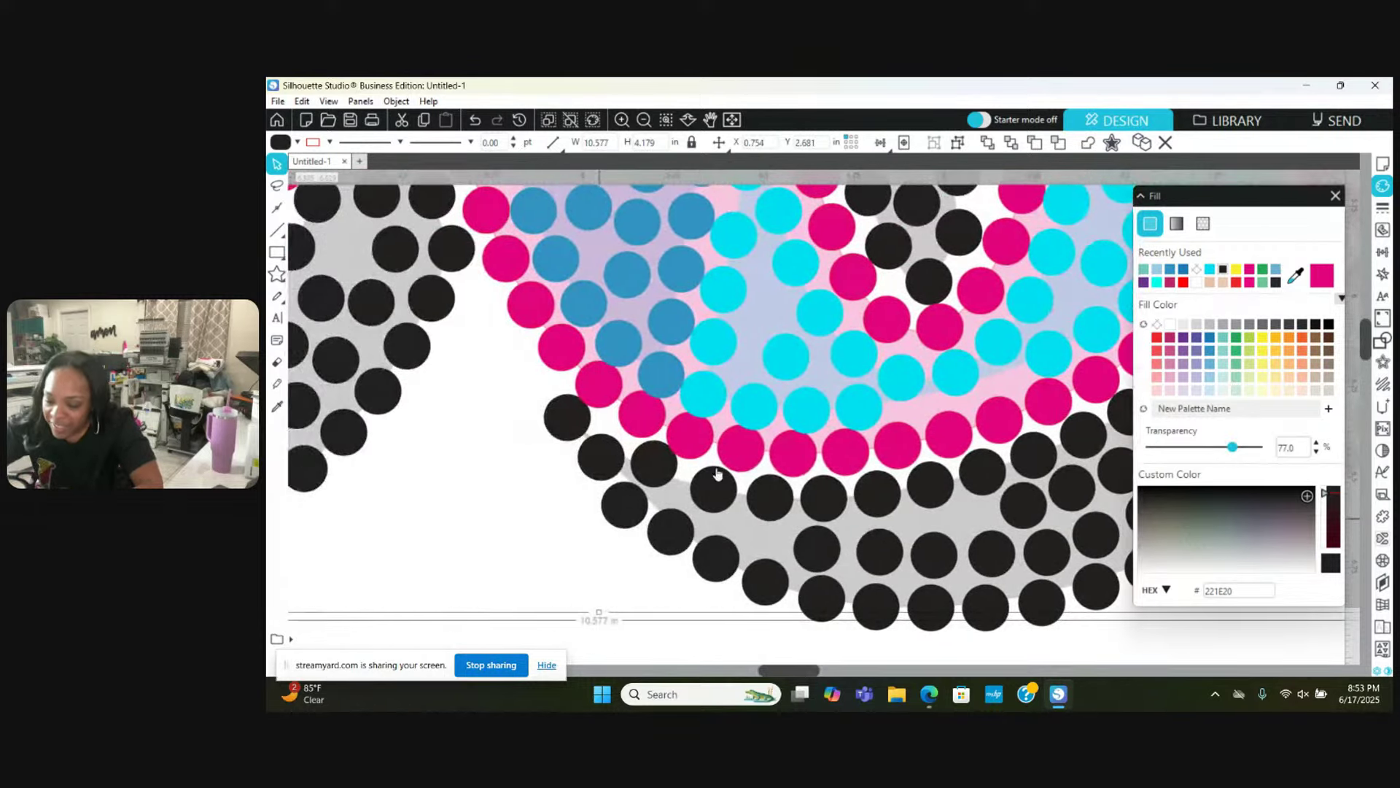
drag(616, 466, 609, 471)
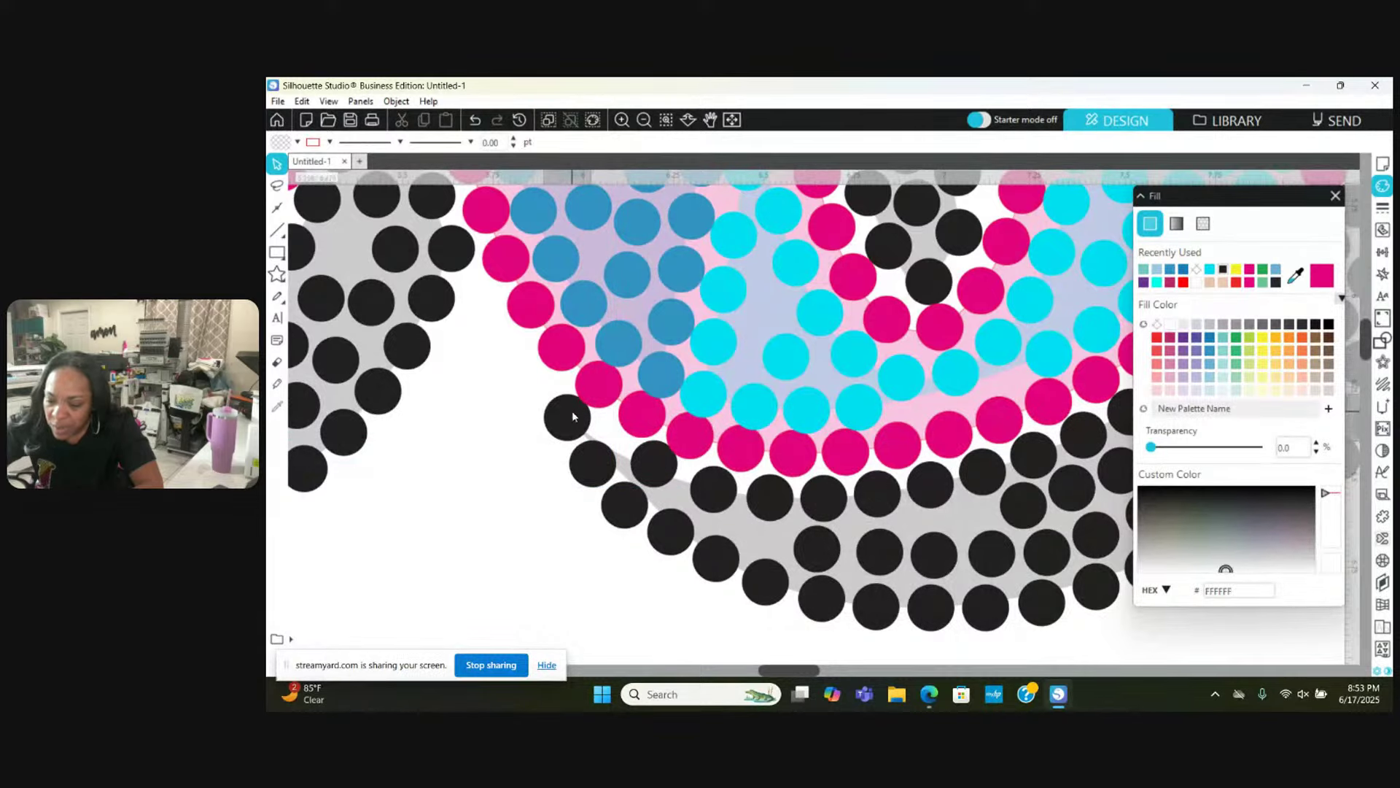
drag(572, 410, 567, 414)
scroll(570, 421, right, 1)
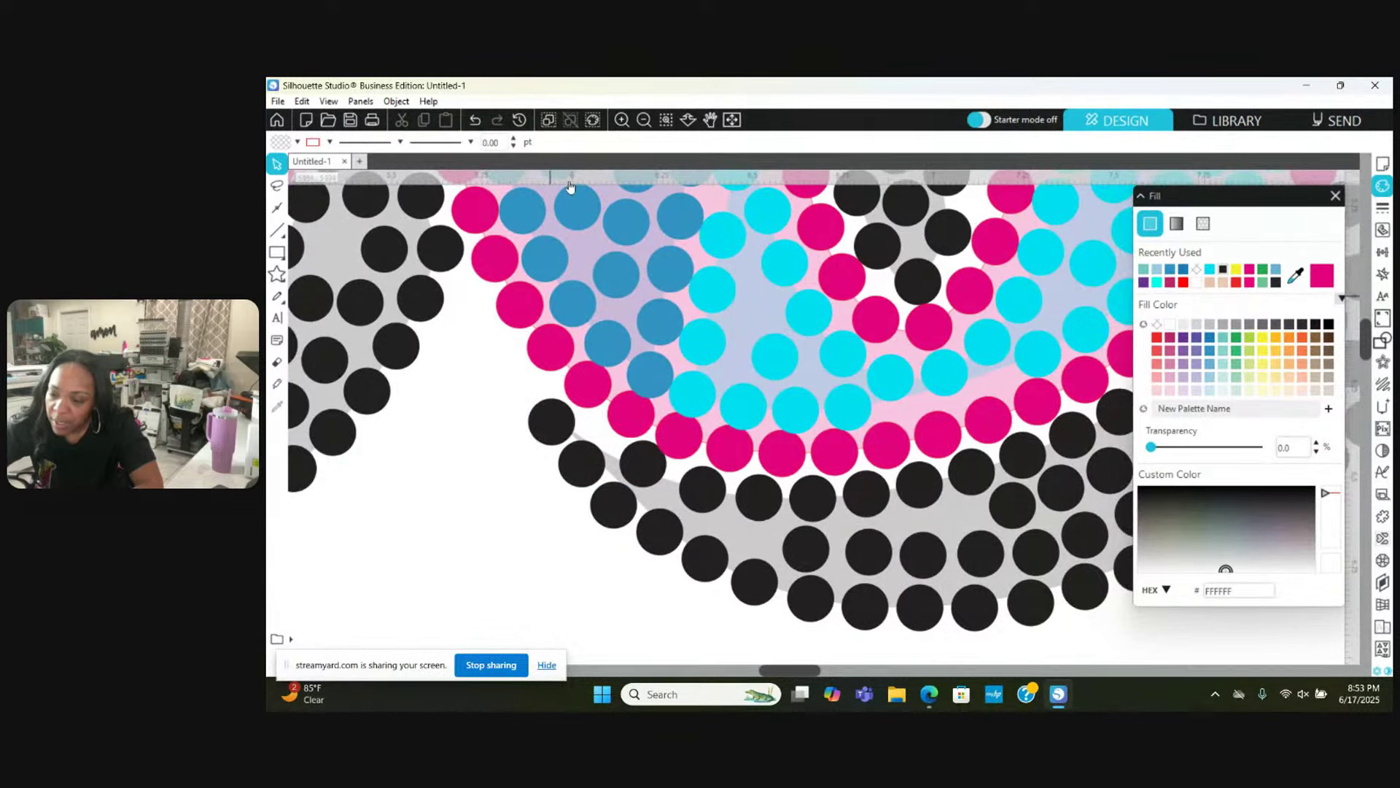
Step: Move a black stone up-left into the inner-curve gap beside the pink outline
click(644, 120)
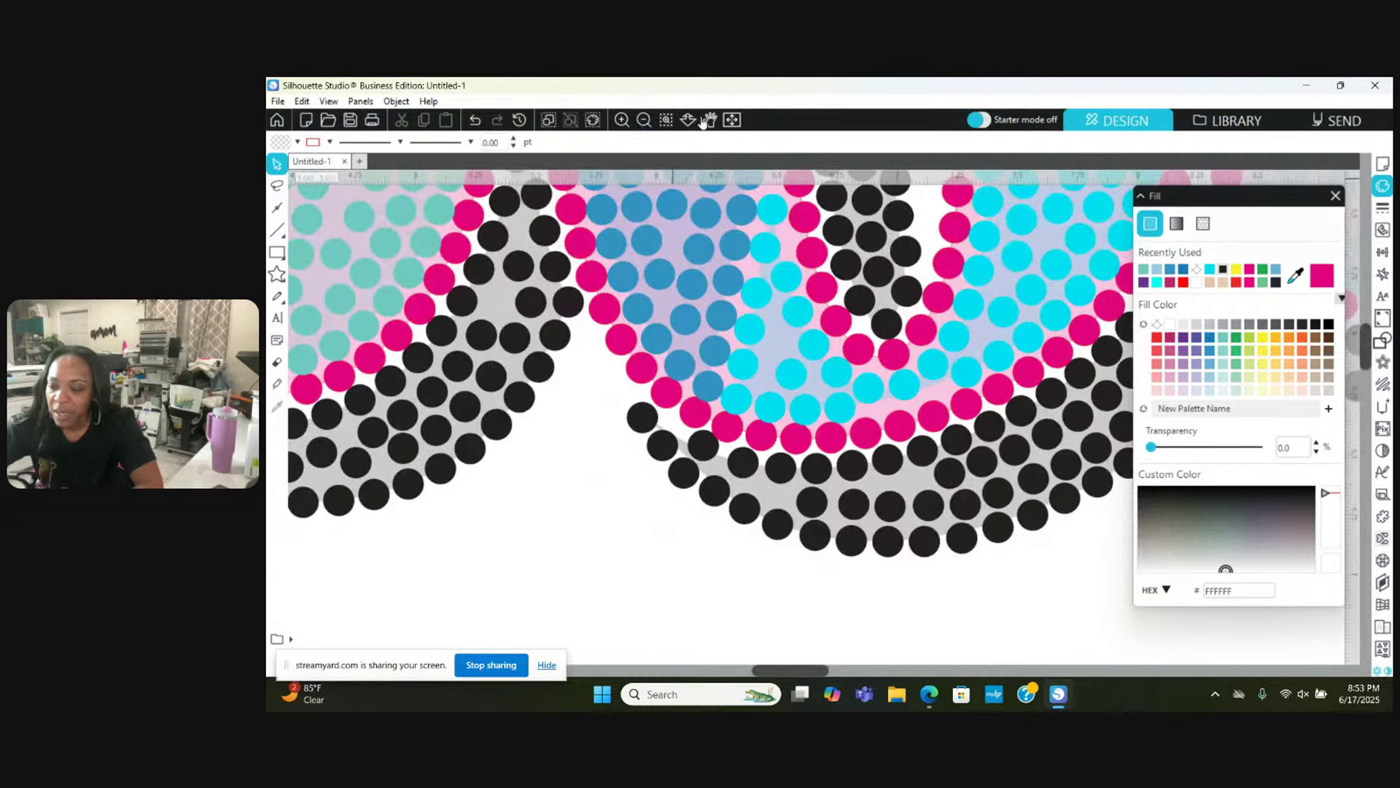
click(645, 120)
click(645, 119)
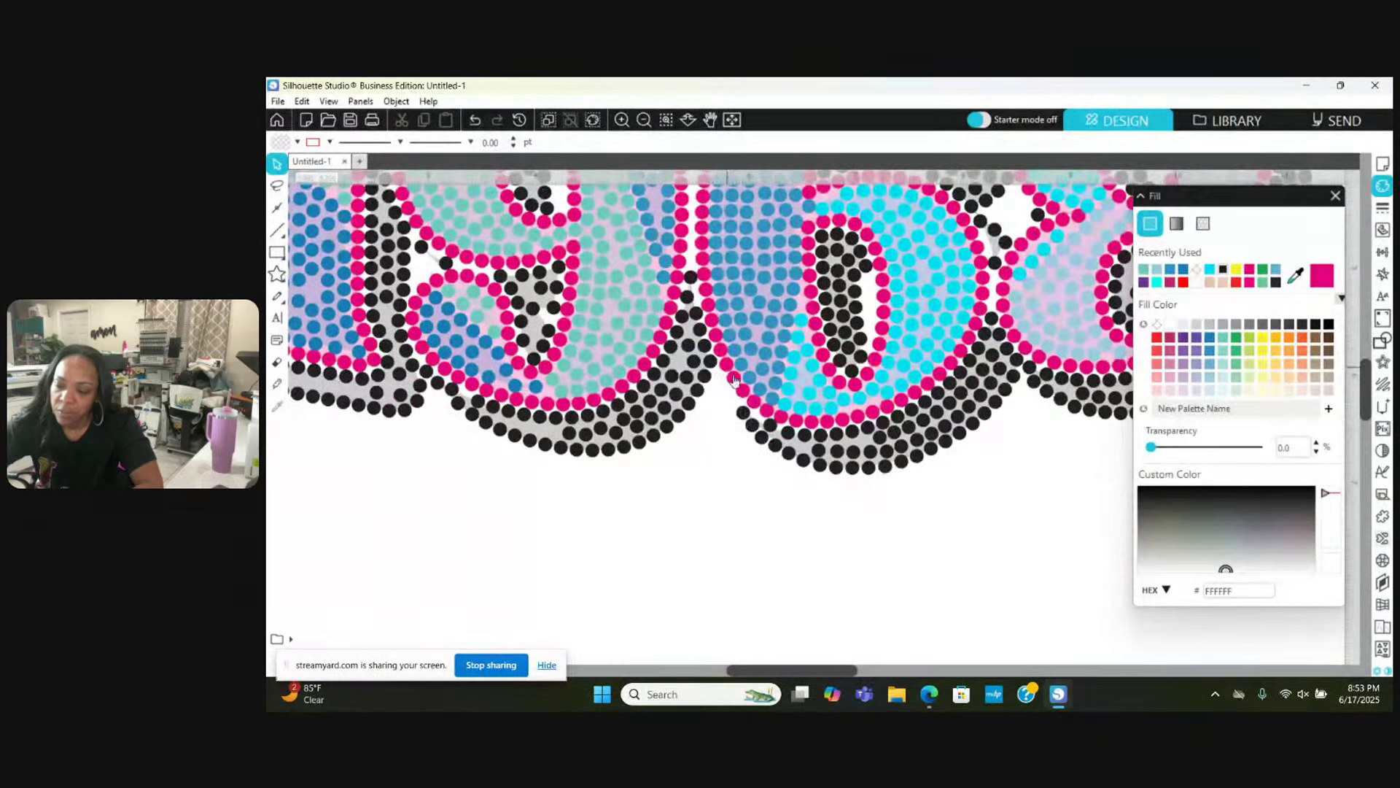
click(621, 119)
click(622, 119)
click(621, 119)
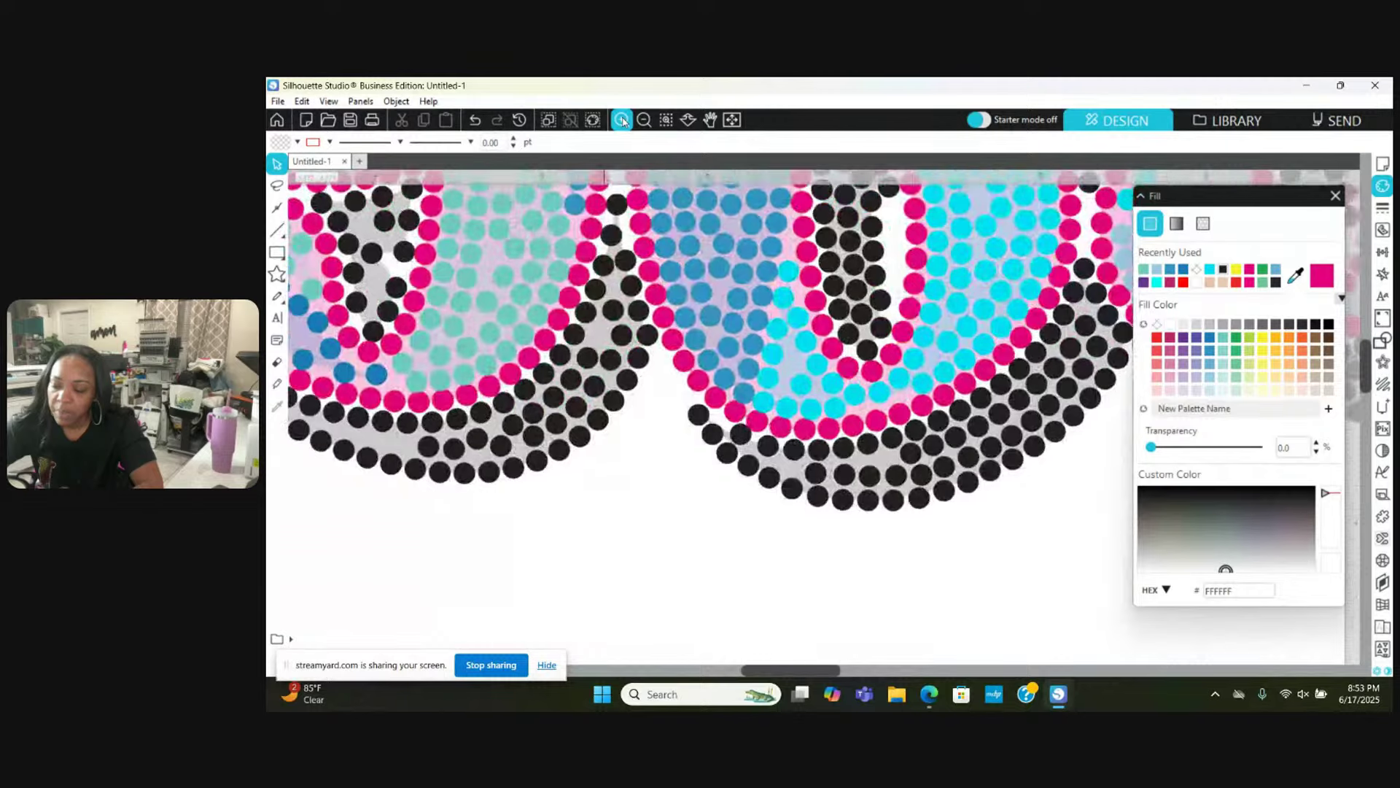
click(621, 120)
click(621, 120)
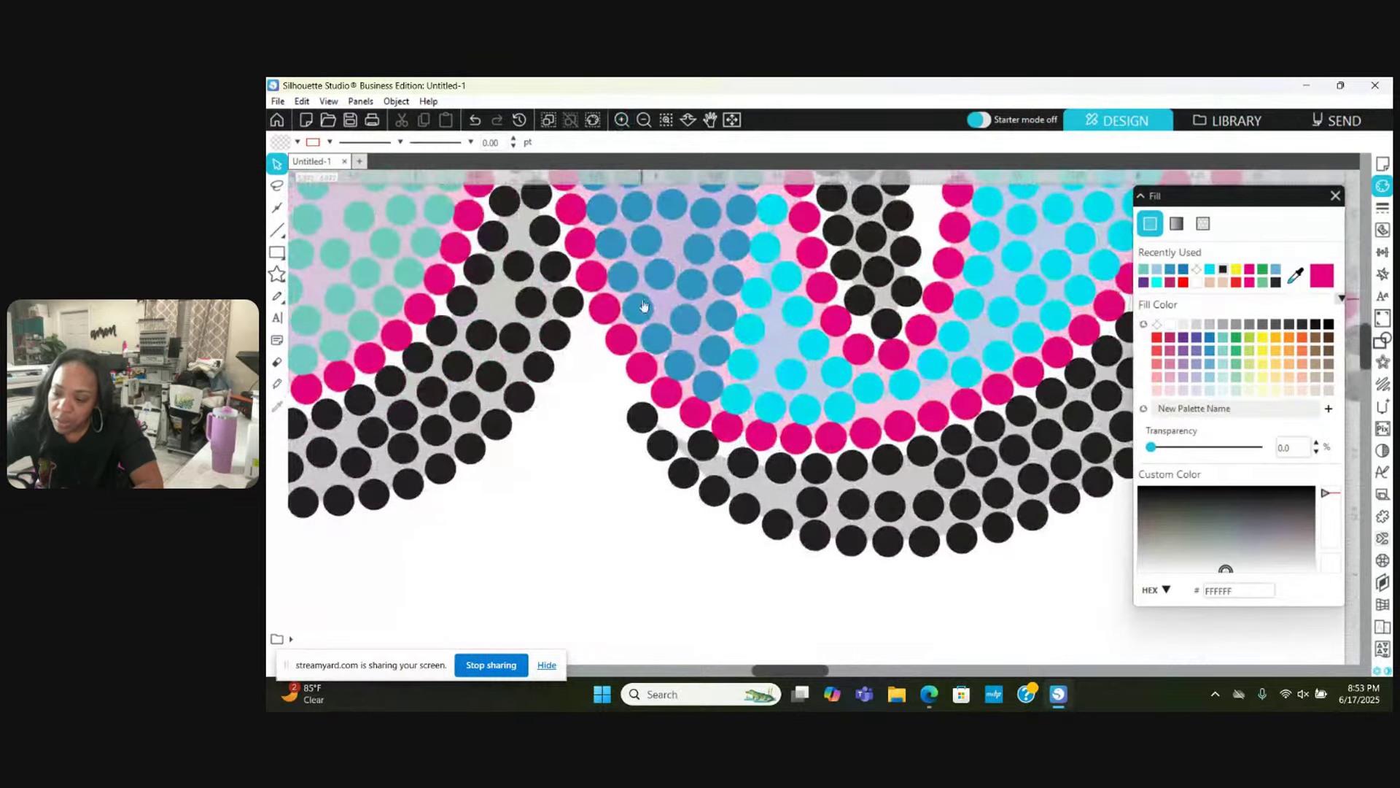
click(621, 120)
click(621, 120)
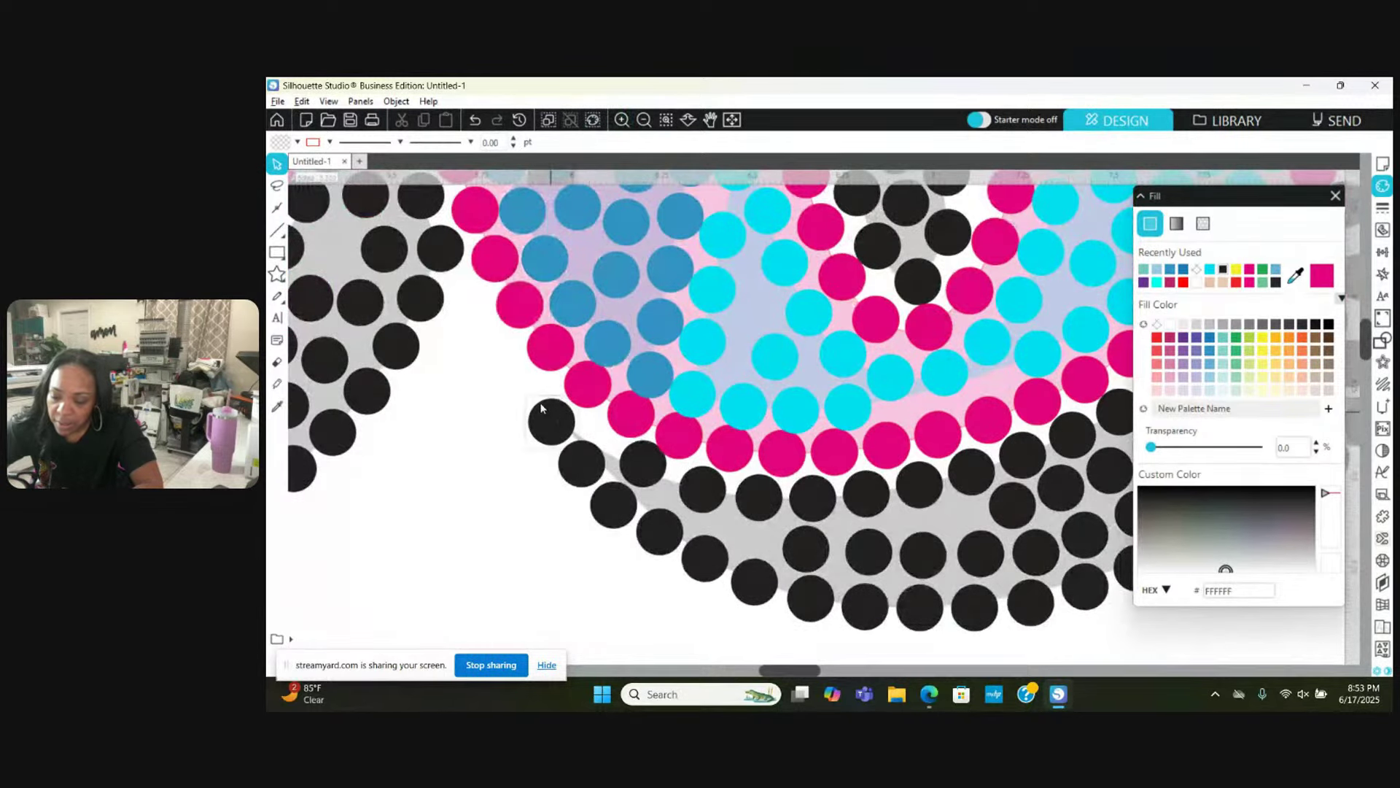
drag(541, 408, 410, 288)
key(Escape)
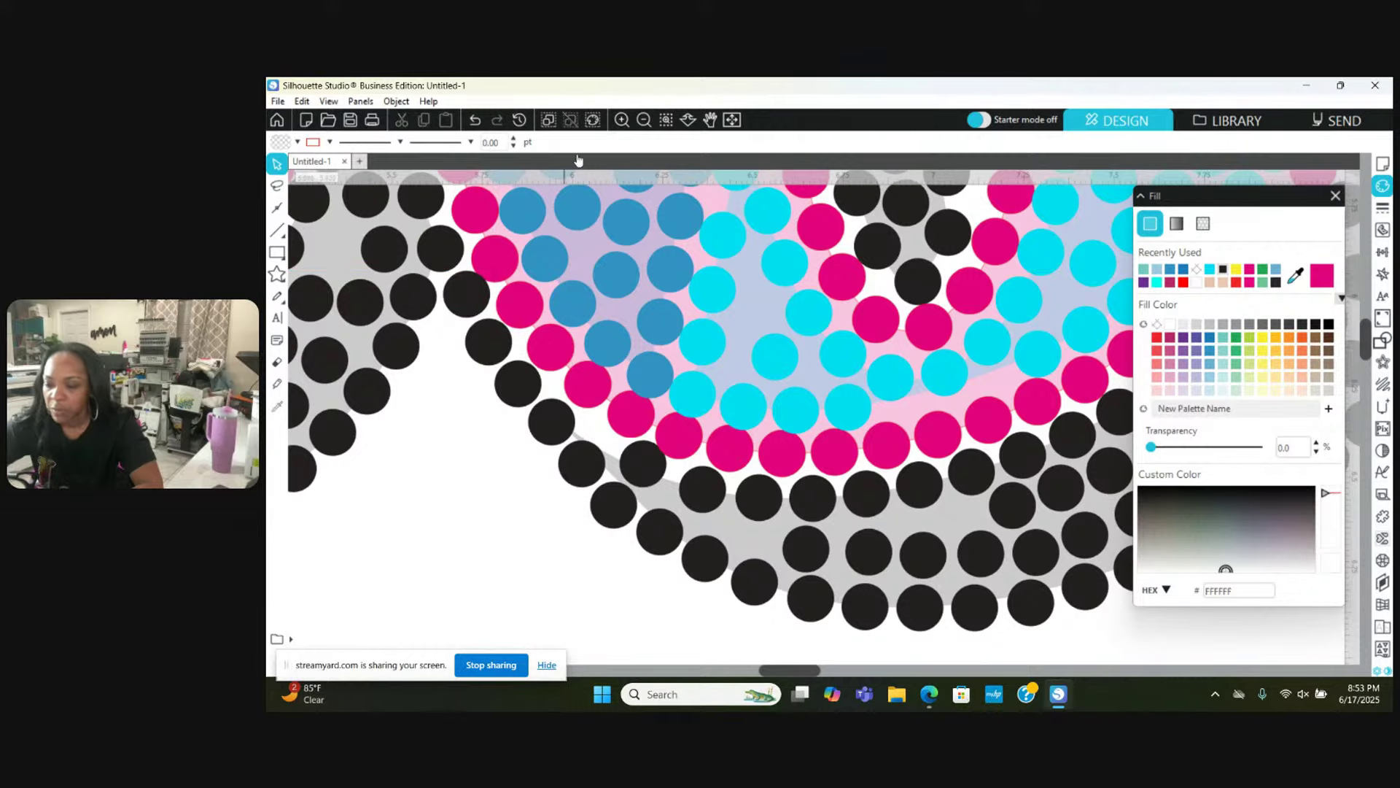
Step: Zoom out to review the whole 1968 design, then zoom back in on the shadow stones
click(645, 121)
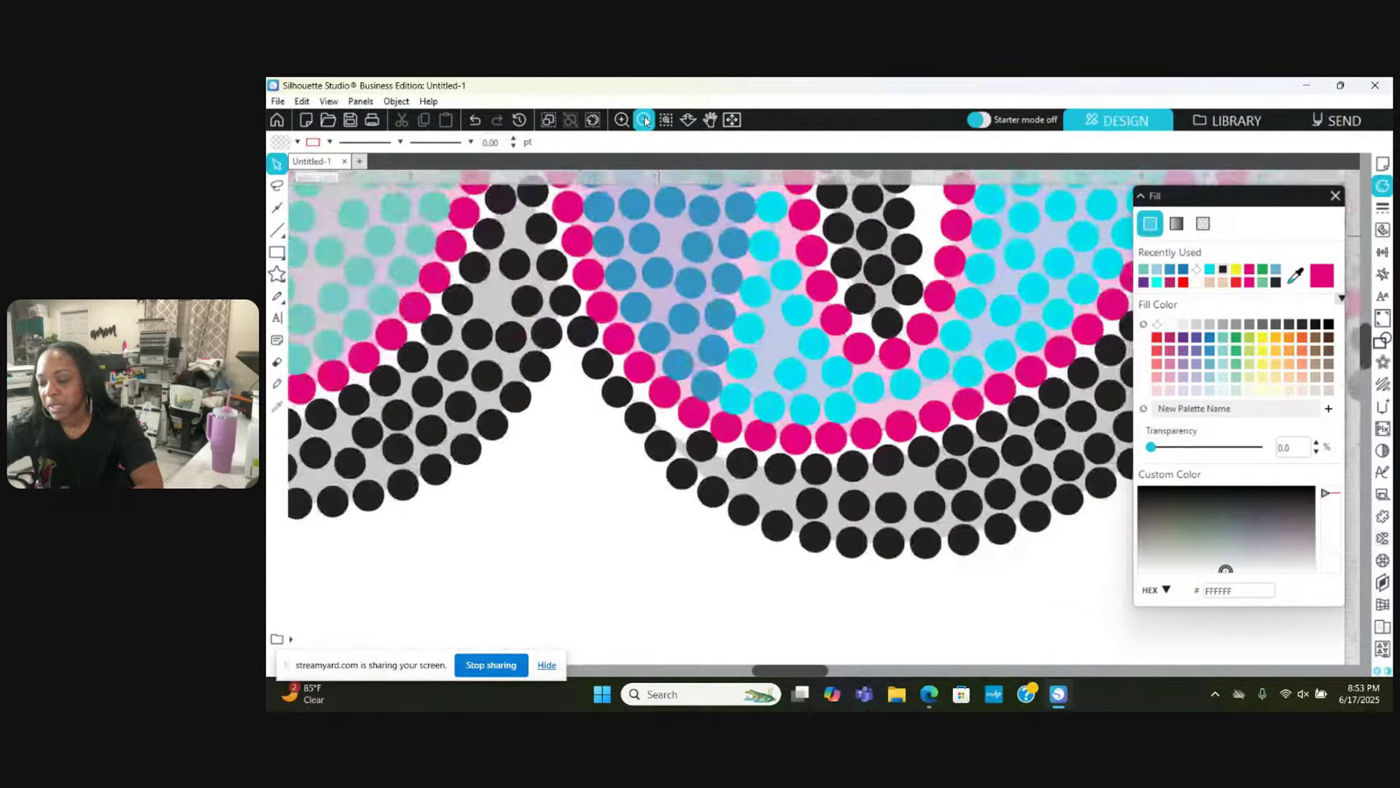
click(645, 121)
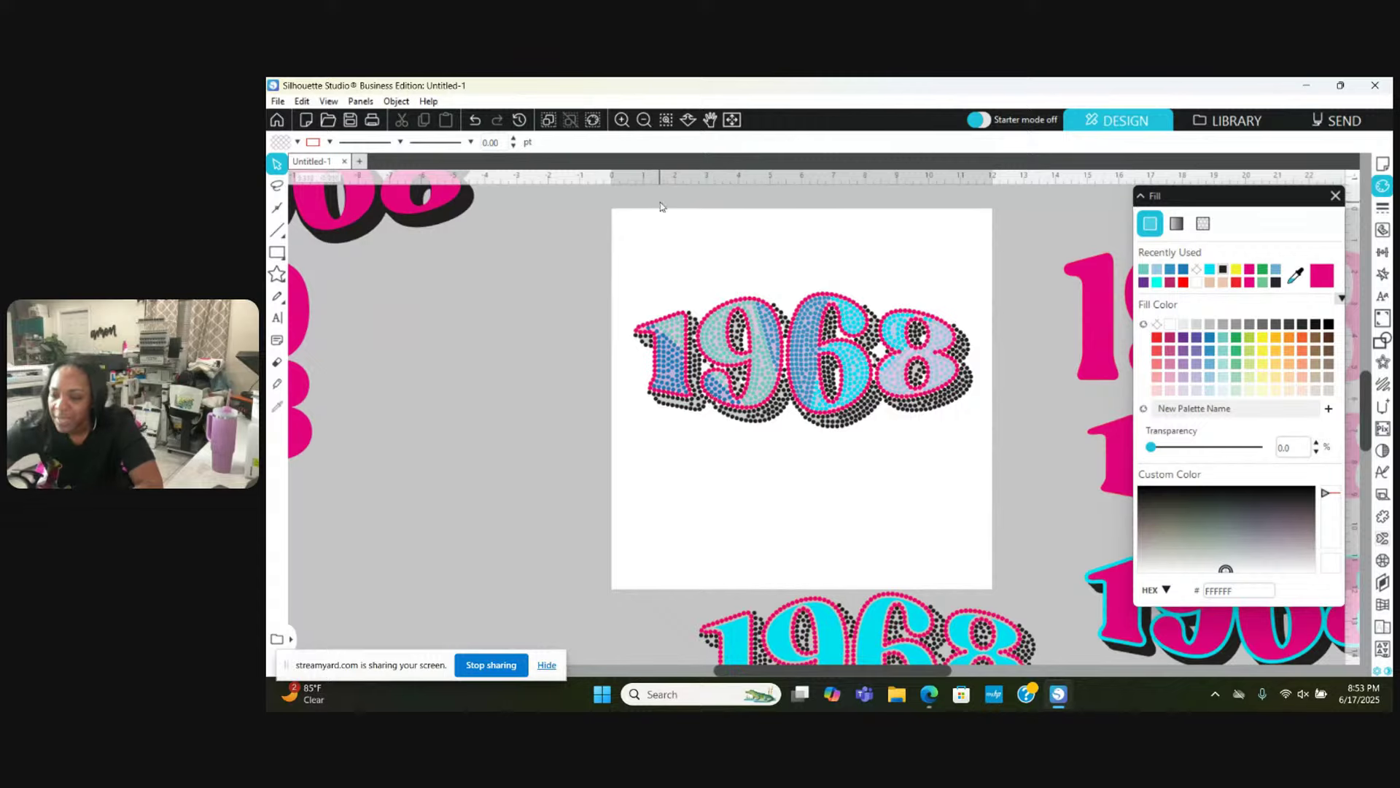
click(621, 119)
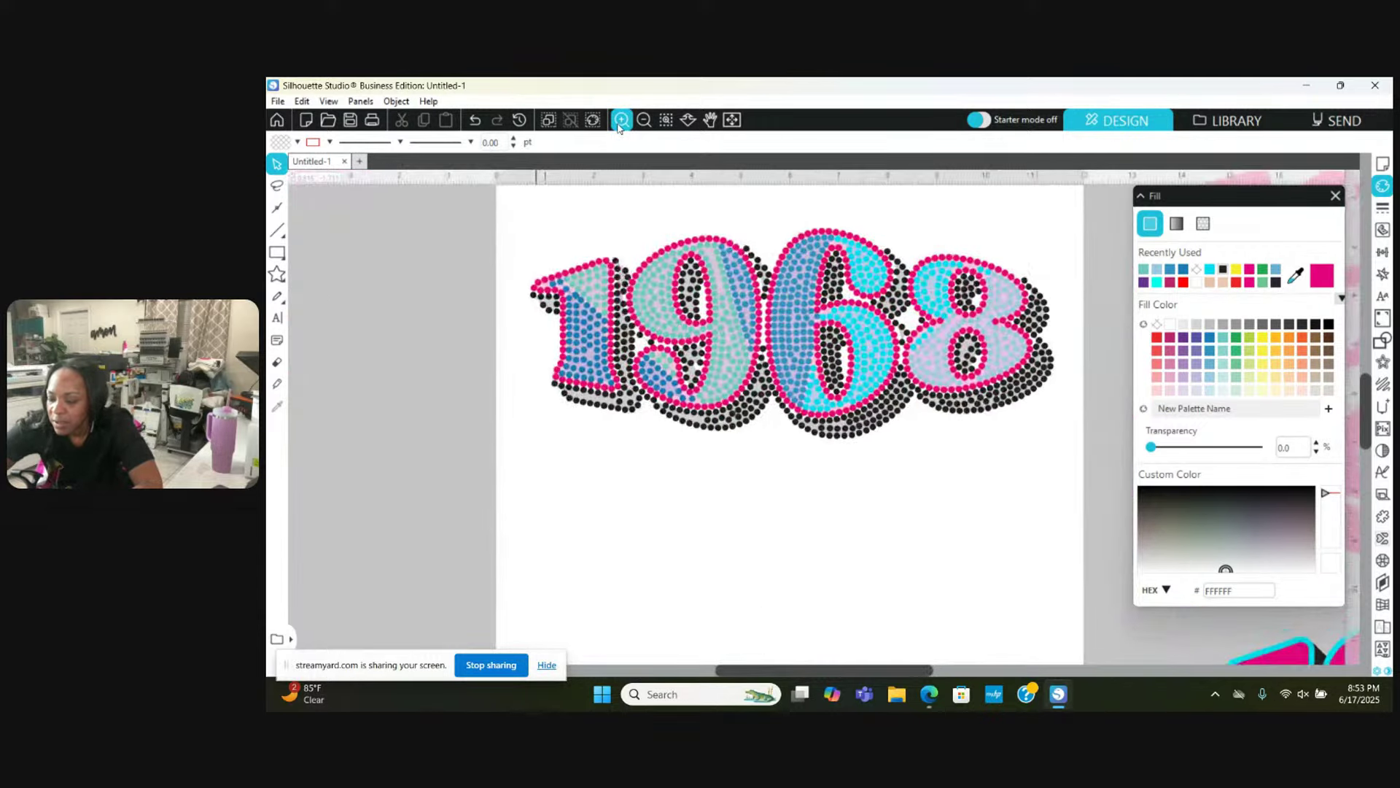
click(620, 119)
click(621, 120)
click(621, 120)
click(621, 120)
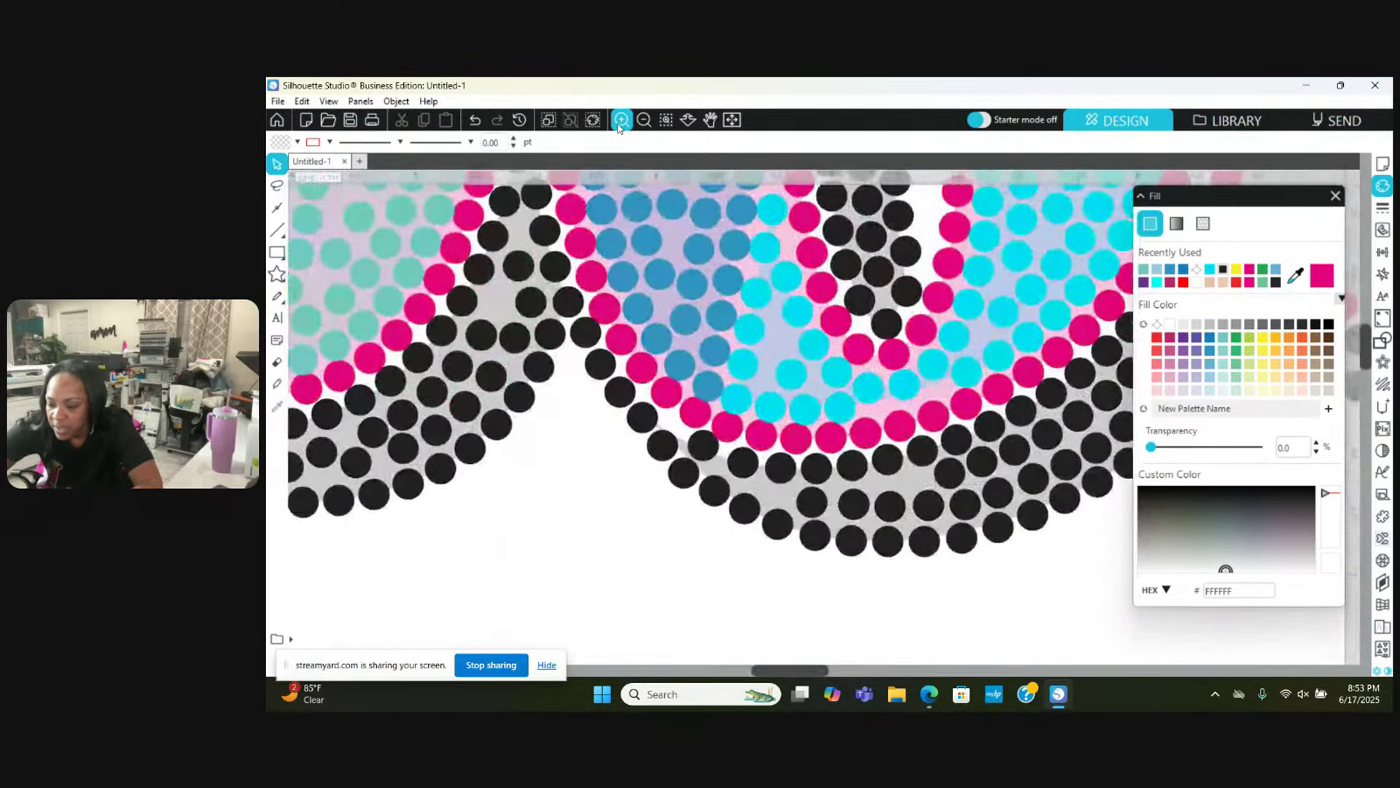
click(621, 119)
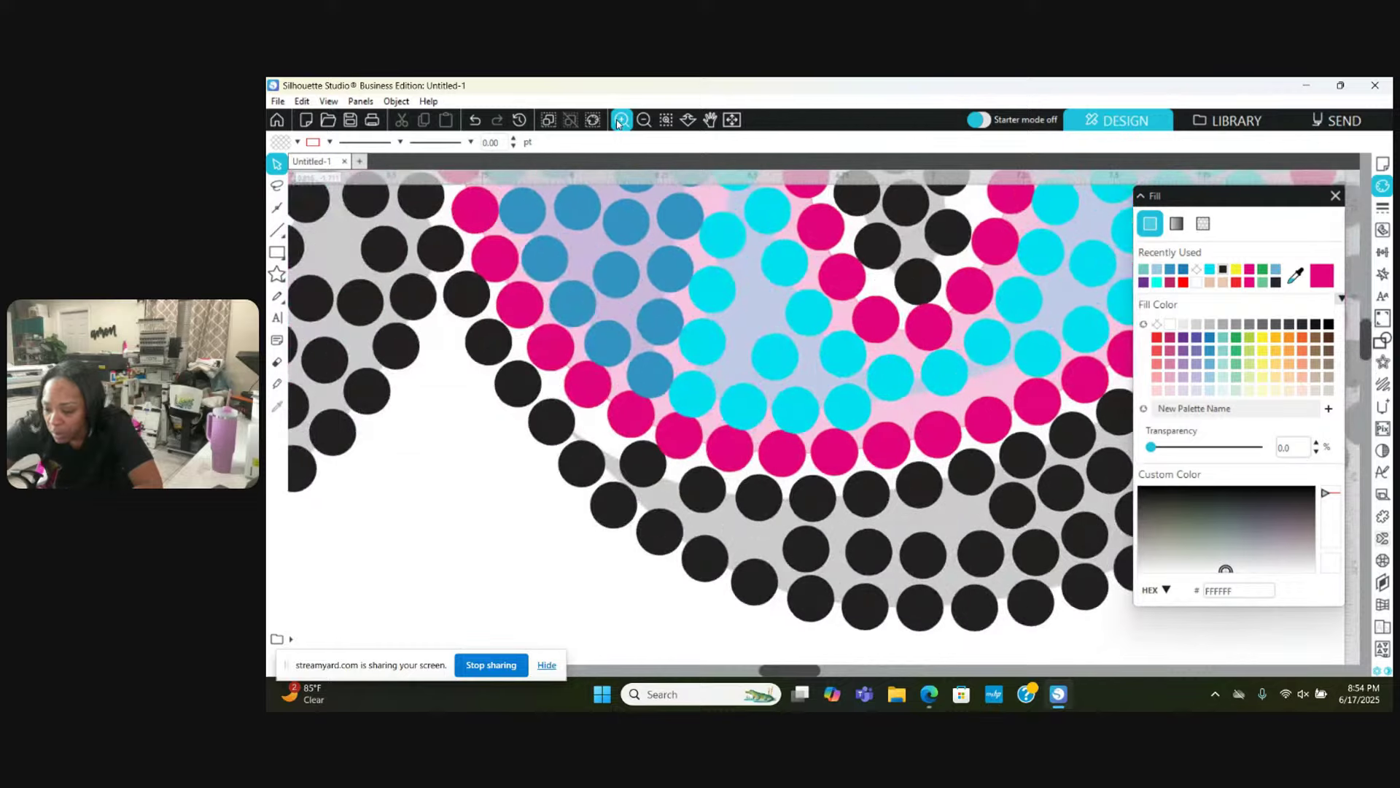
click(621, 120)
click(621, 120)
click(620, 119)
Step: Nudge two black shadow stones upward and shift a lower one right
scroll(724, 546, down, 3)
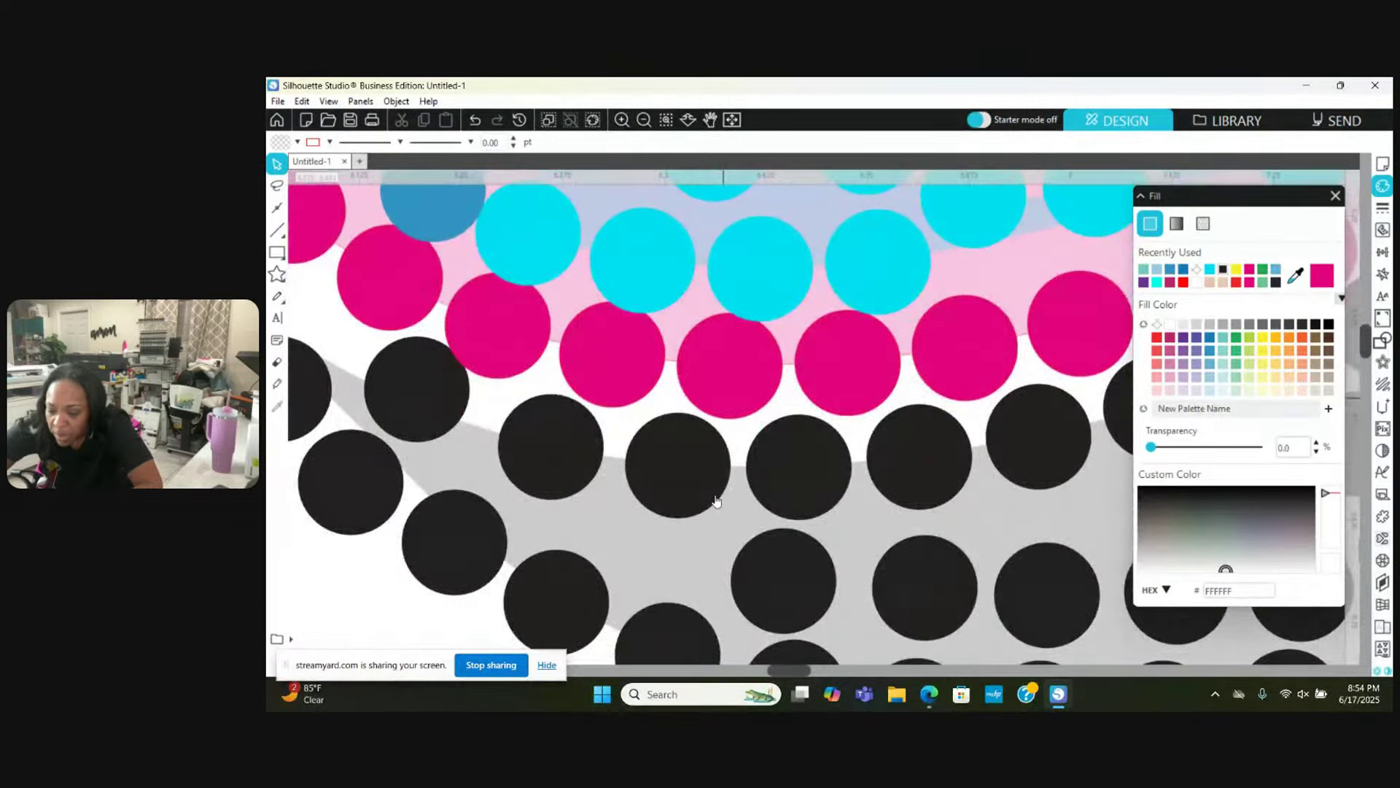
drag(553, 447, 547, 436)
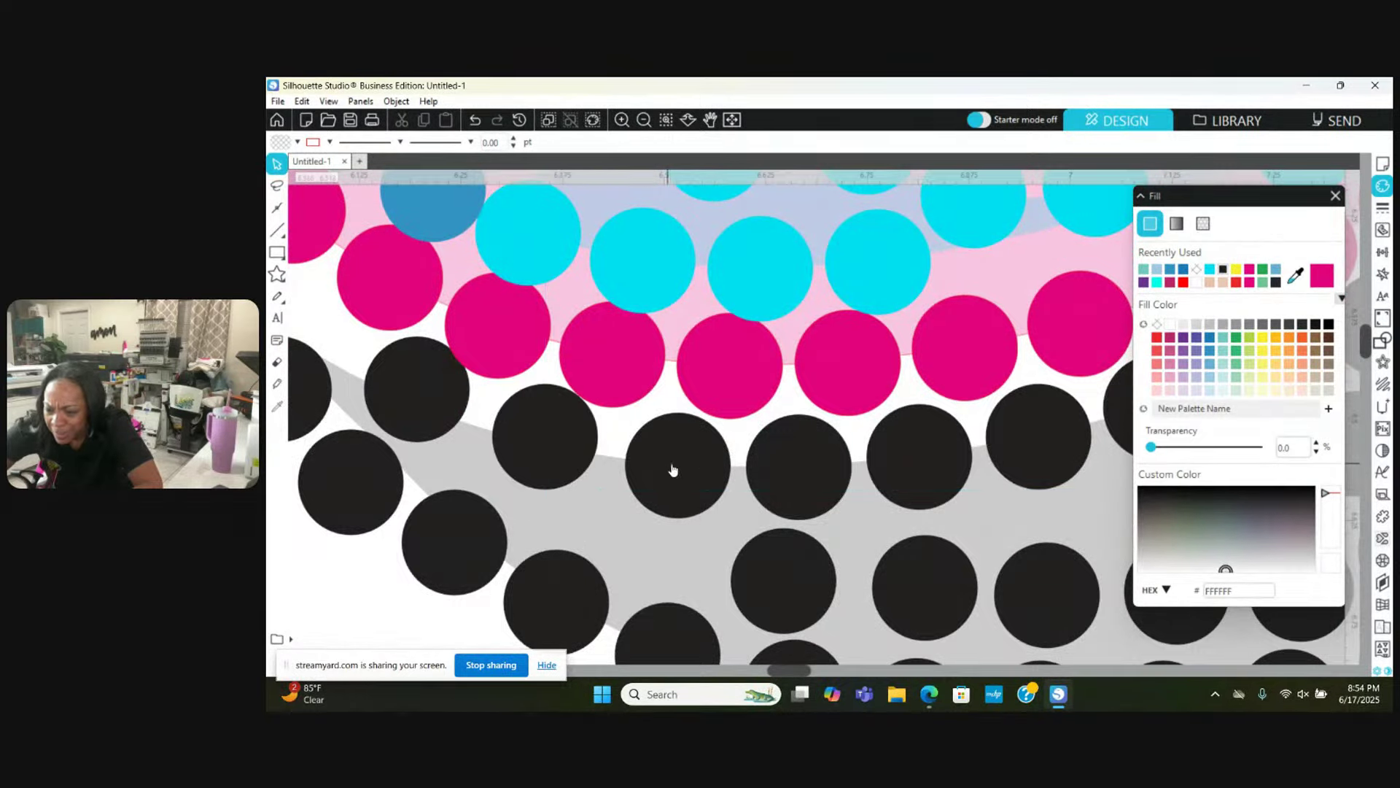
drag(672, 469, 667, 558)
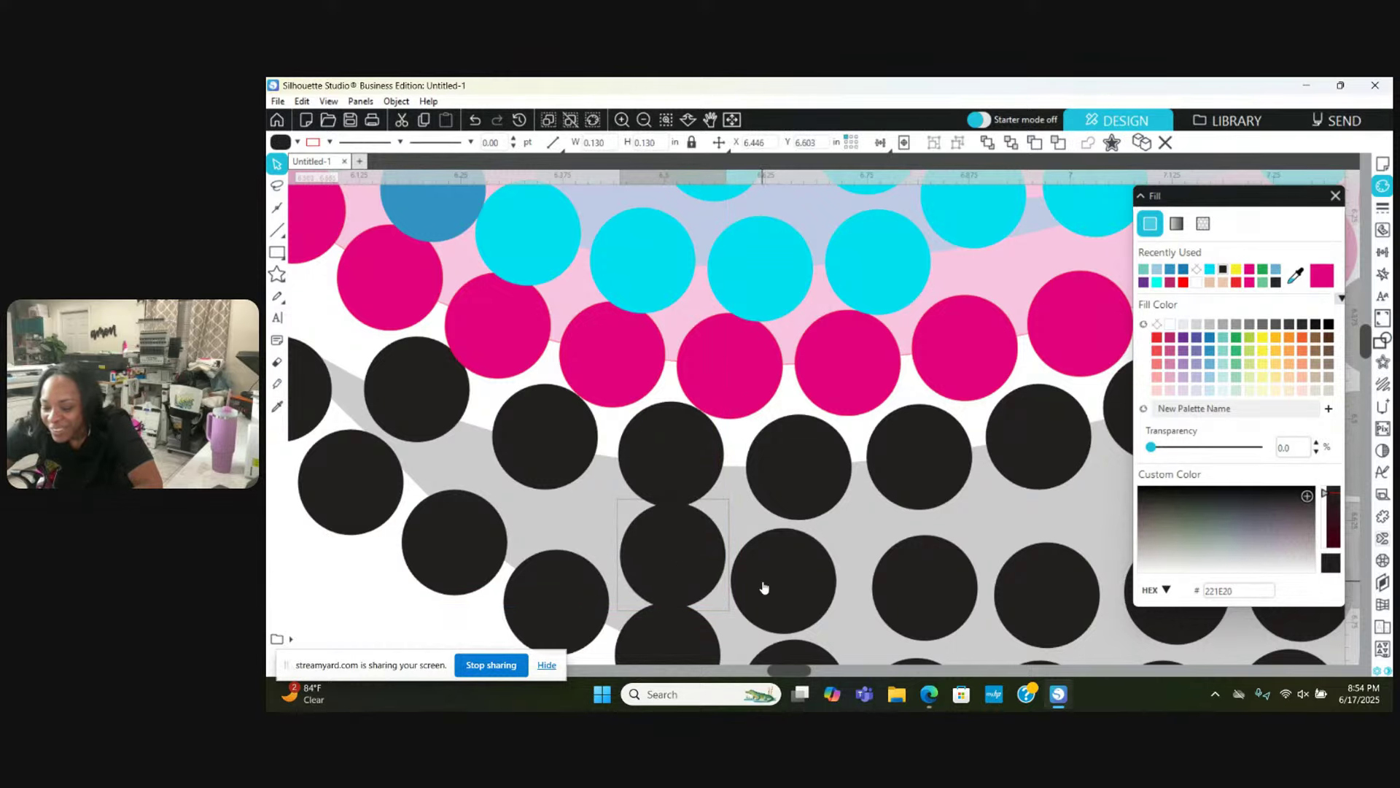
drag(761, 583, 791, 579)
key(Escape)
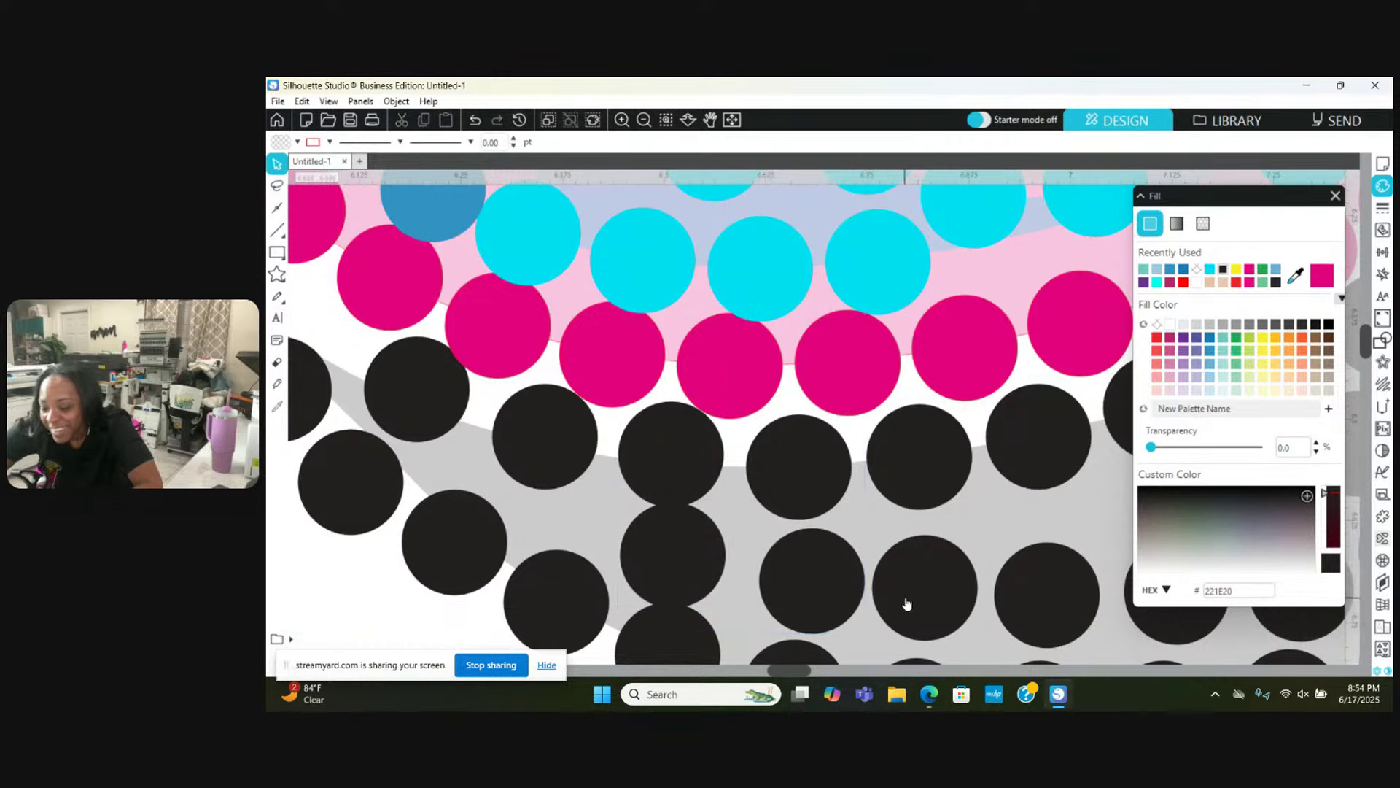
Step: Shift four bottom-row black stones right into even spacing
right_click(1030, 595)
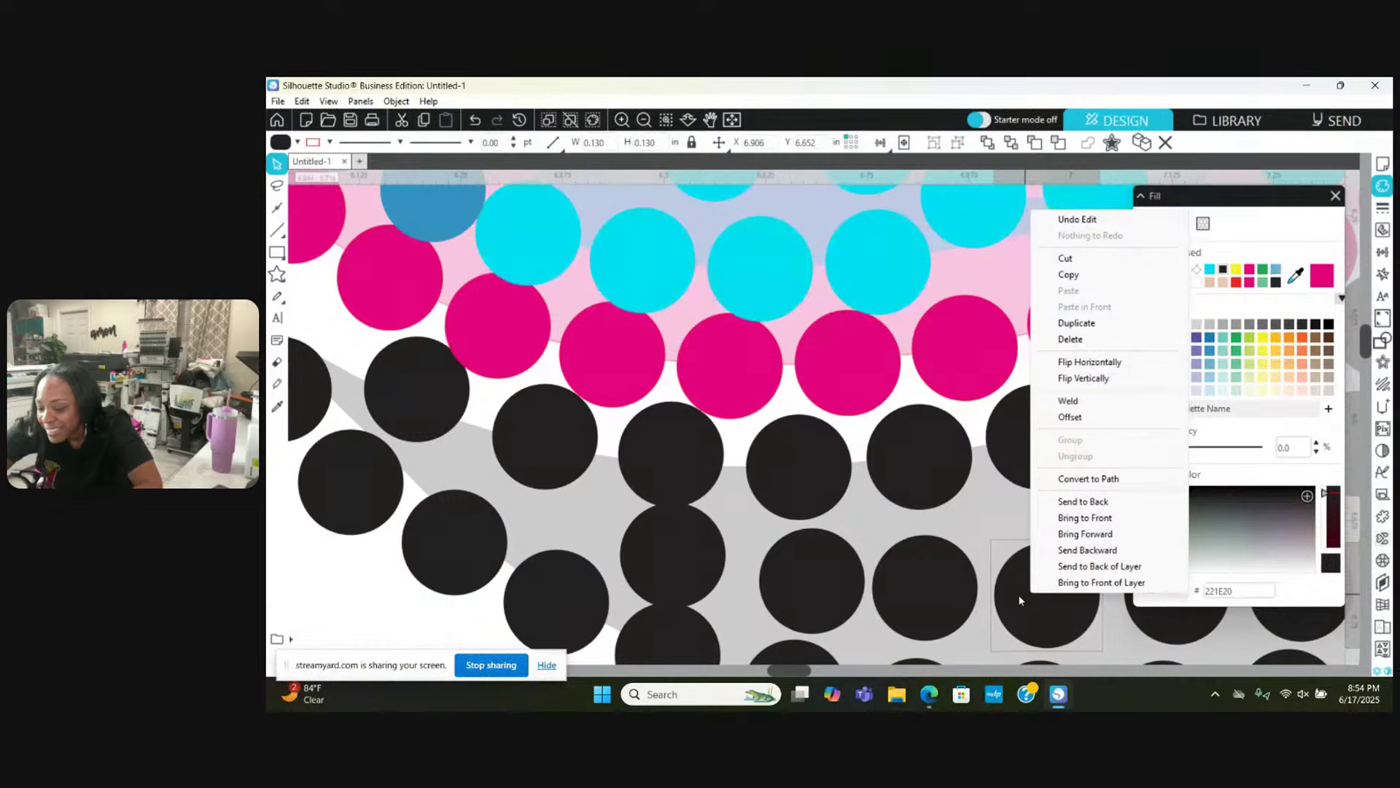
click(1019, 600)
drag(1021, 598, 1036, 602)
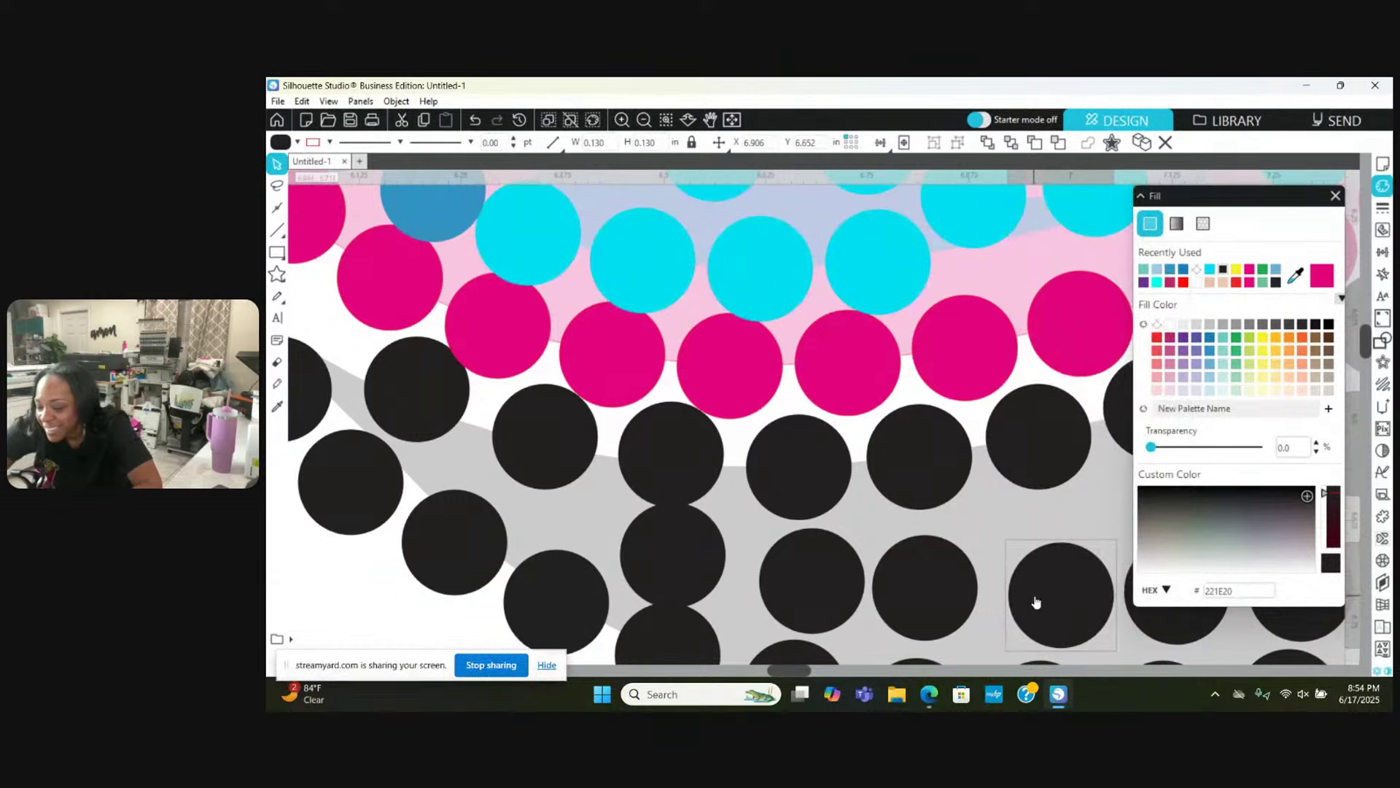
drag(928, 609, 950, 605)
key(Escape)
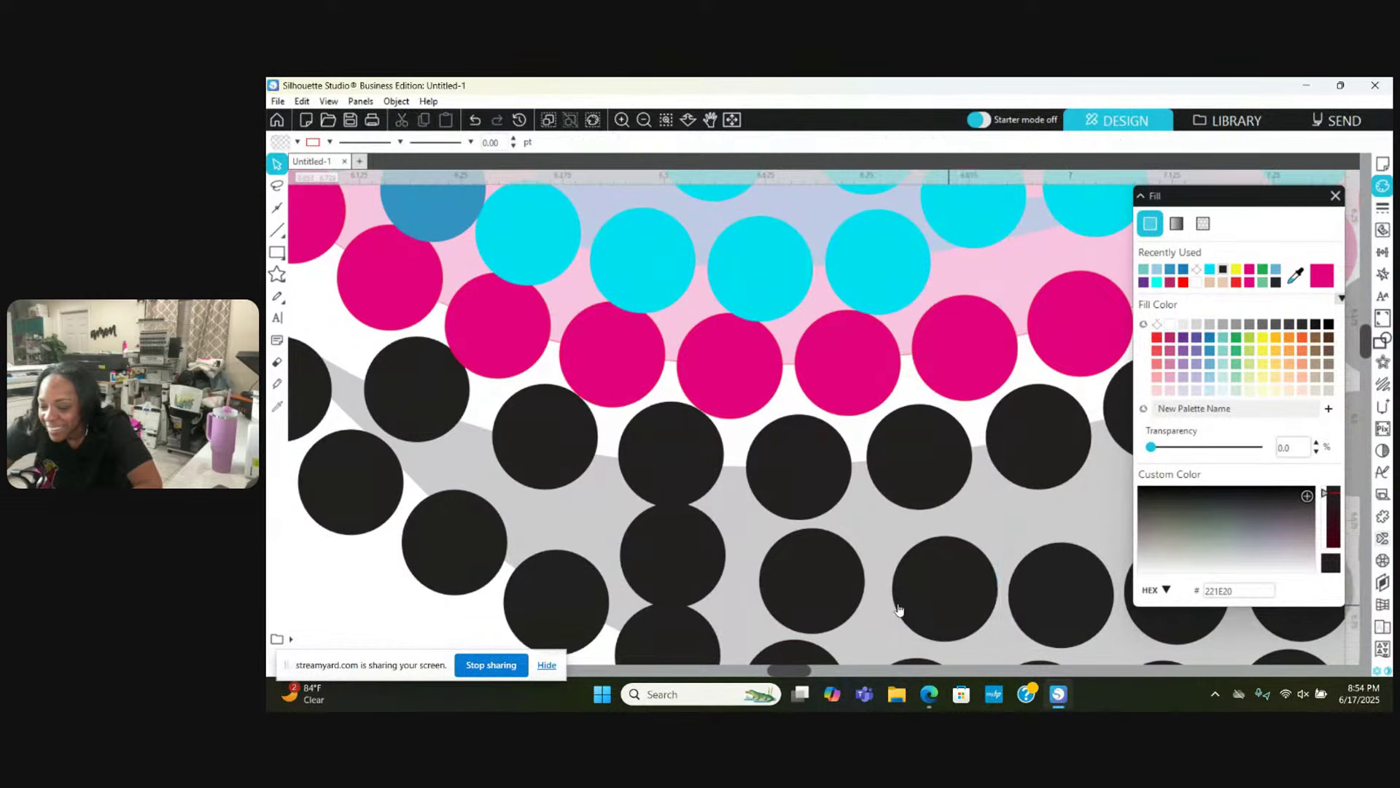
drag(841, 602, 861, 602)
key(Escape)
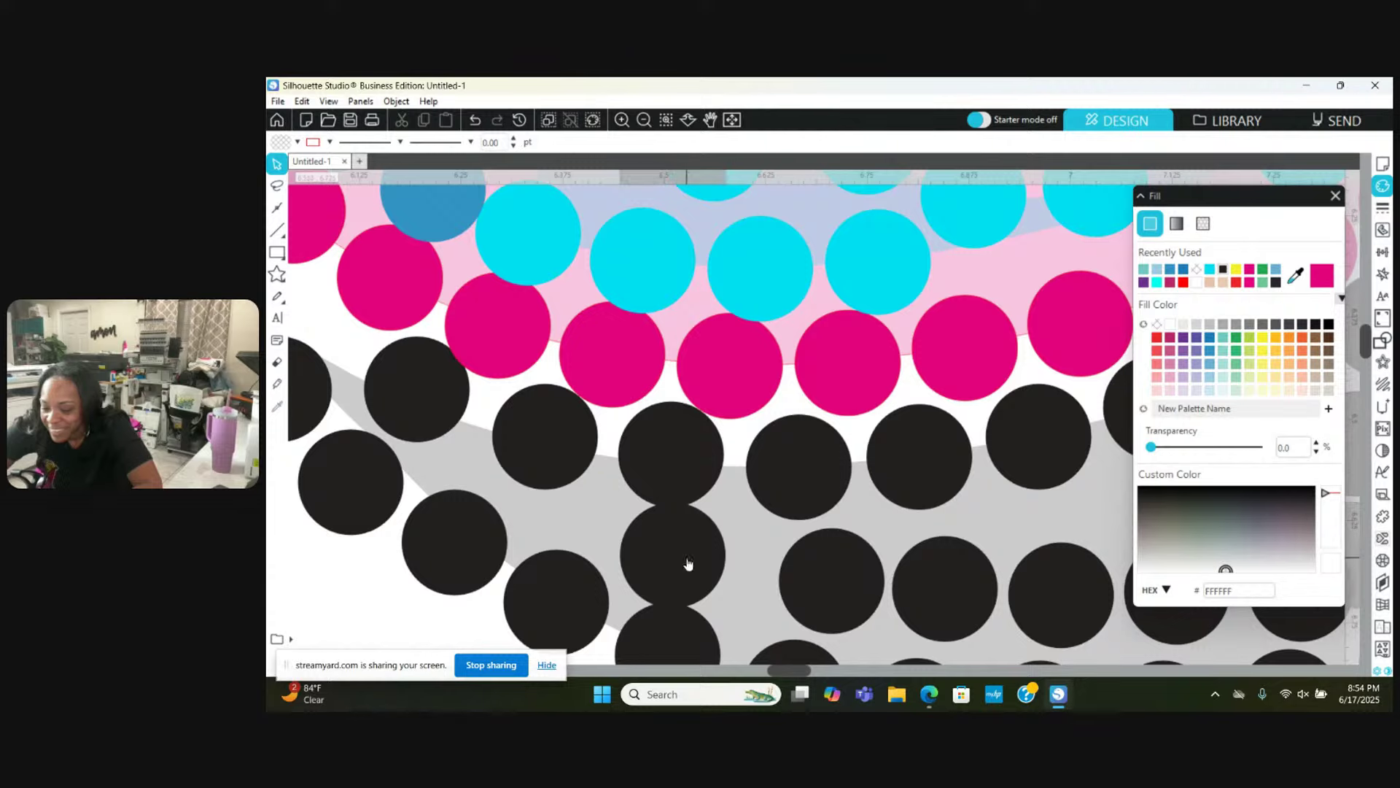
drag(688, 563, 733, 557)
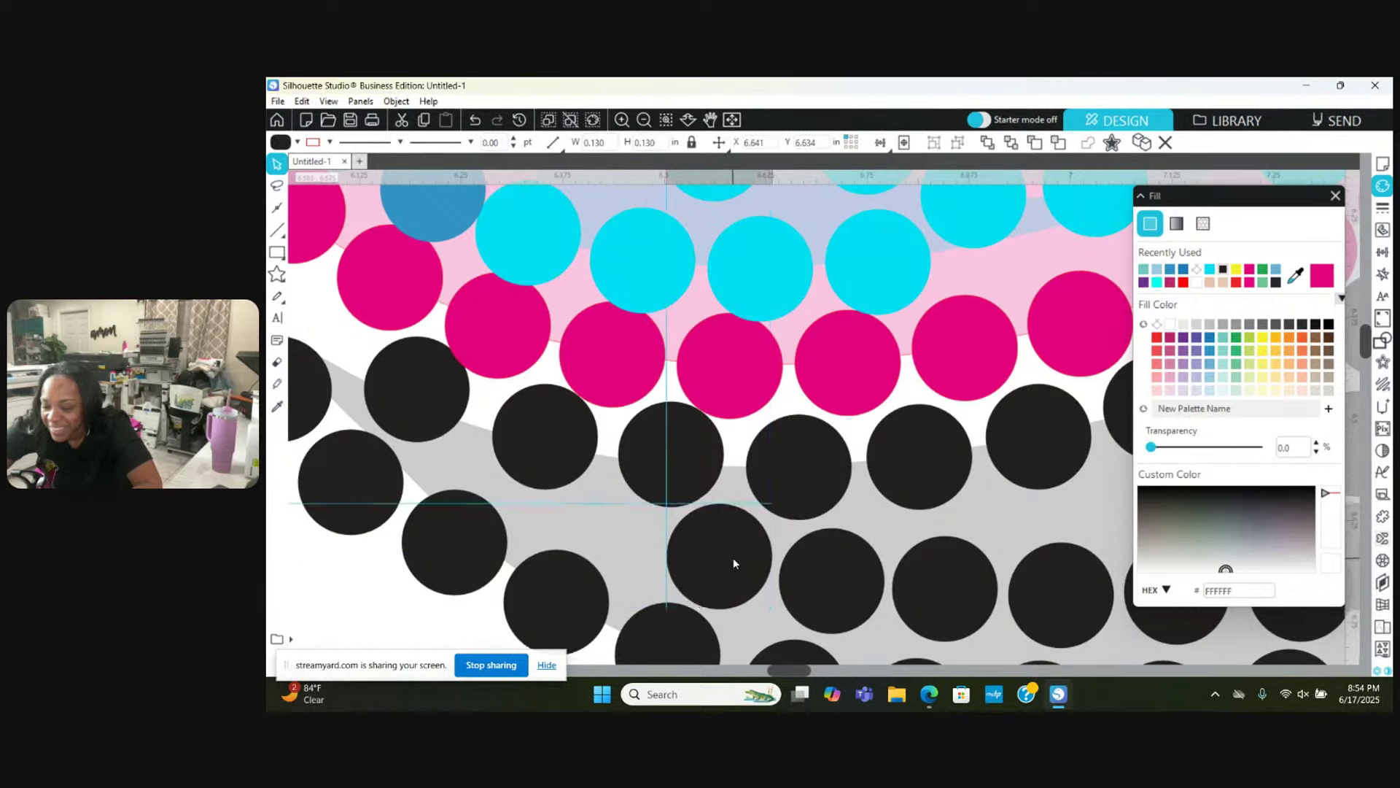
key(Escape)
Step: Move black stones up onto the grey shadow band and into a gap above
scroll(733, 562, right, 2)
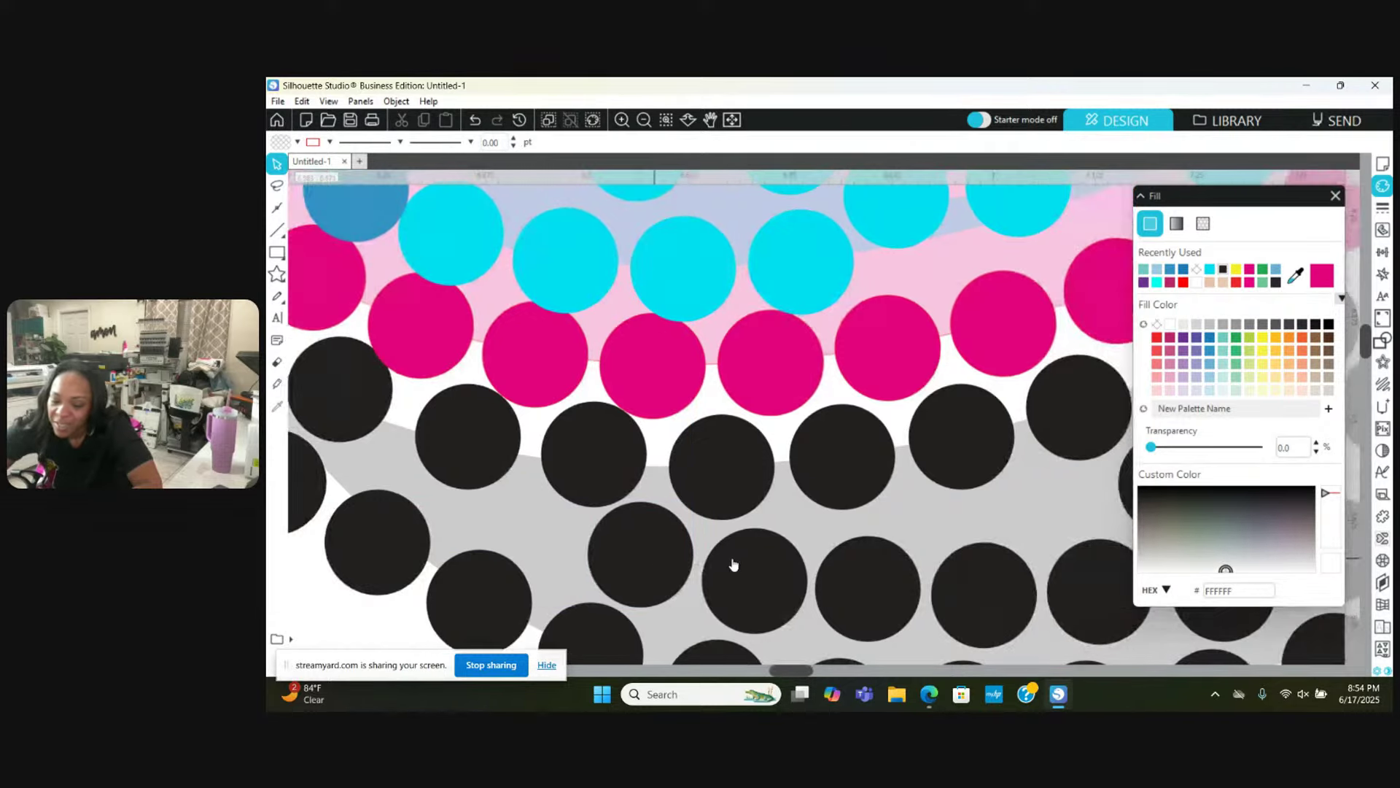
scroll(732, 564, left, 5)
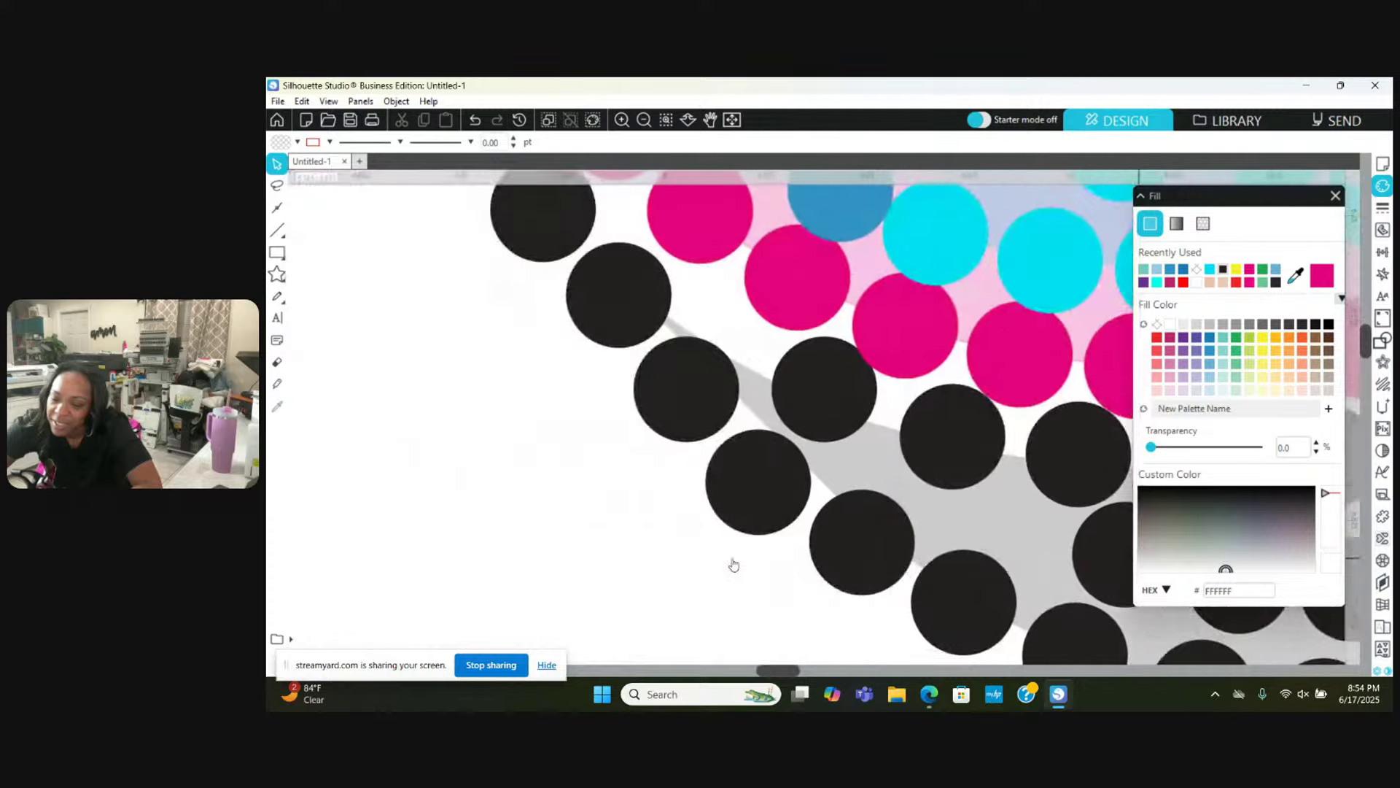
scroll(733, 564, left, 5)
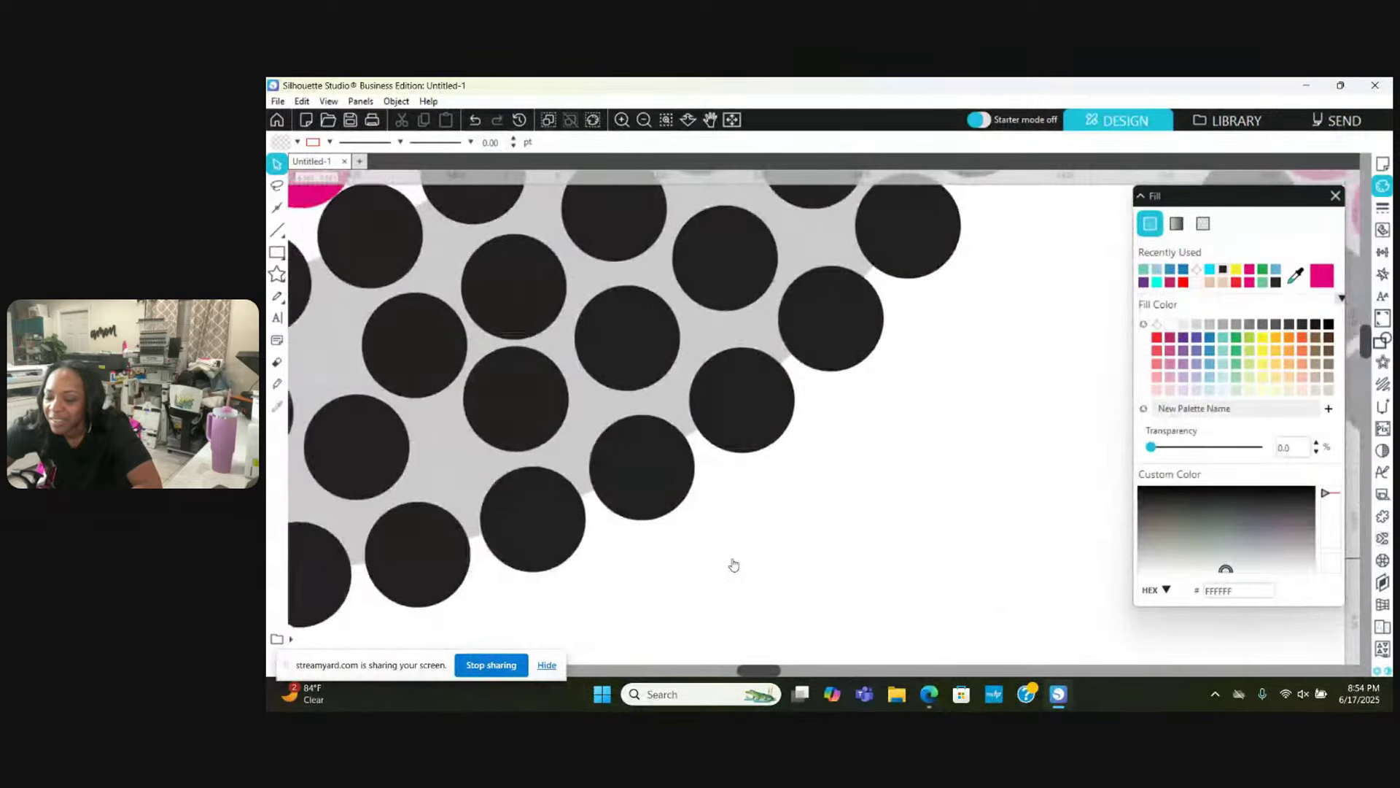
scroll(733, 564, up, 6)
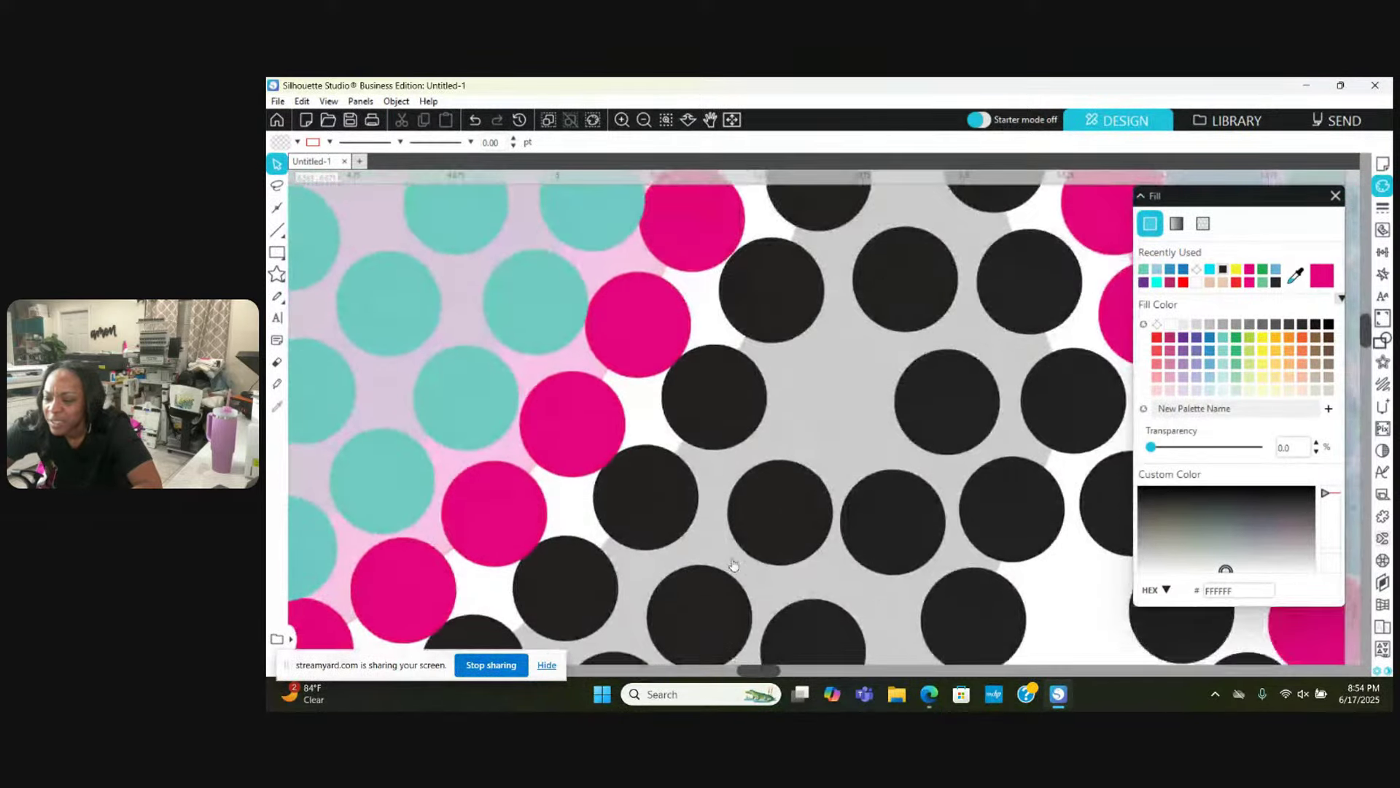
scroll(734, 563, up, 6)
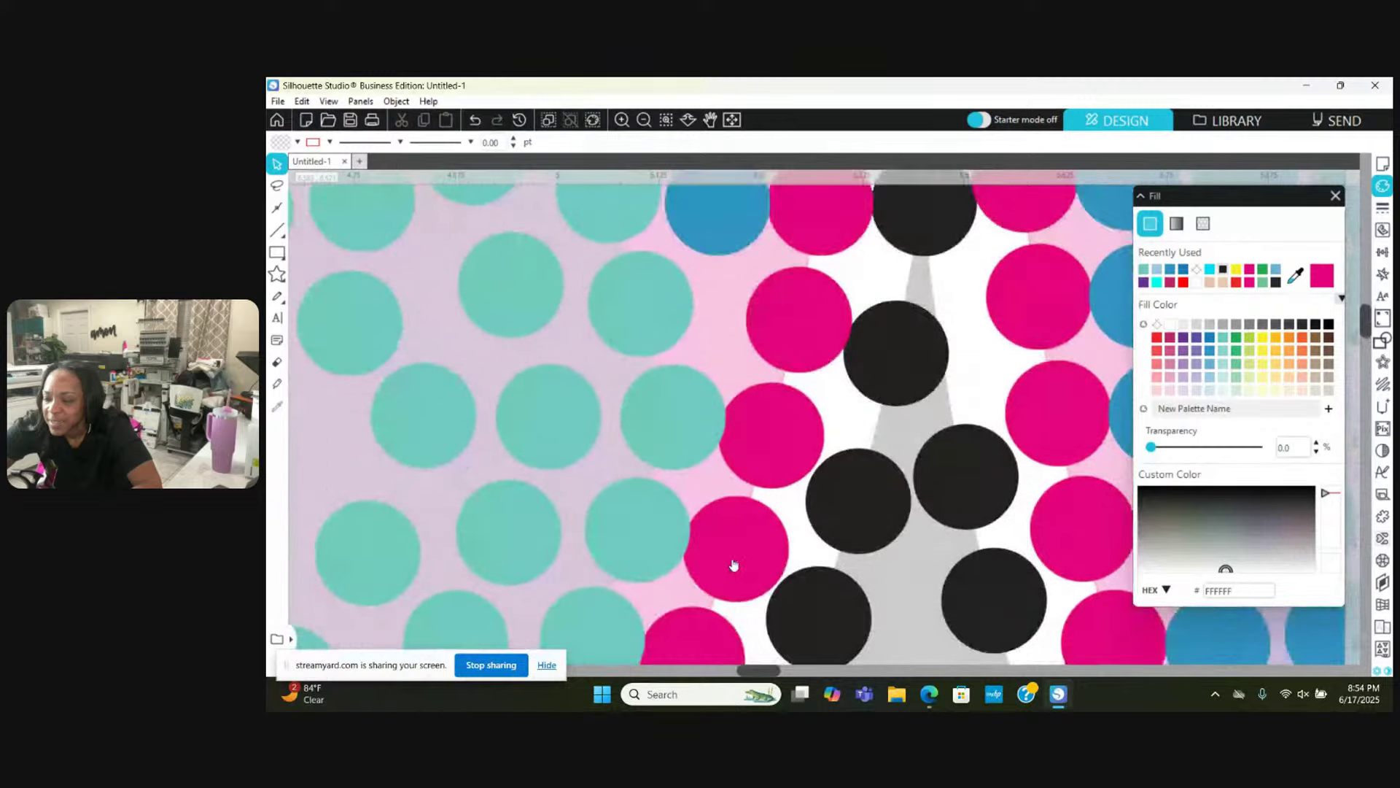
scroll(734, 563, up, 3)
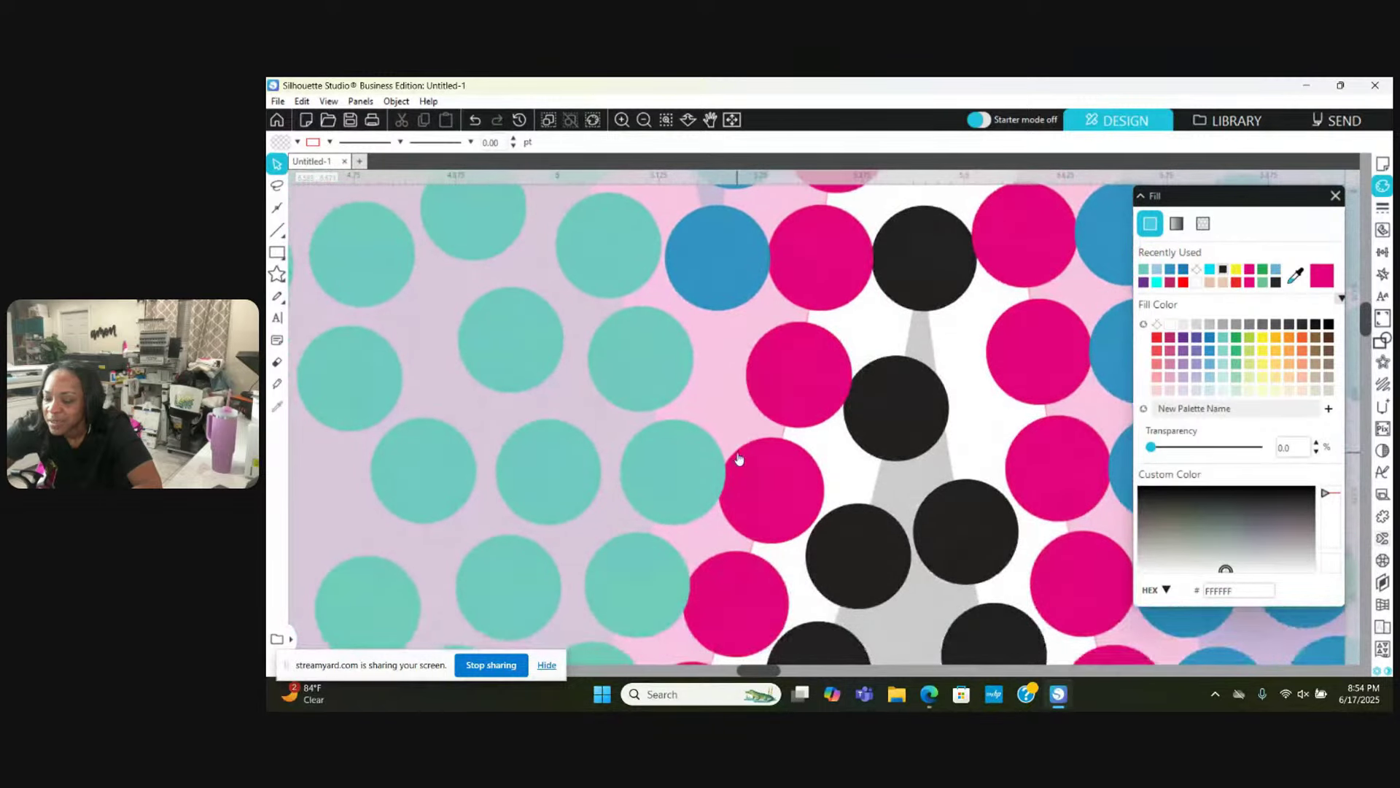
mouse_move(896, 357)
mouse_down()
mouse_move(916, 365)
mouse_move(919, 353)
mouse_move(970, 485)
mouse_move(916, 346)
mouse_up()
drag(869, 544, 891, 449)
drag(966, 530, 972, 532)
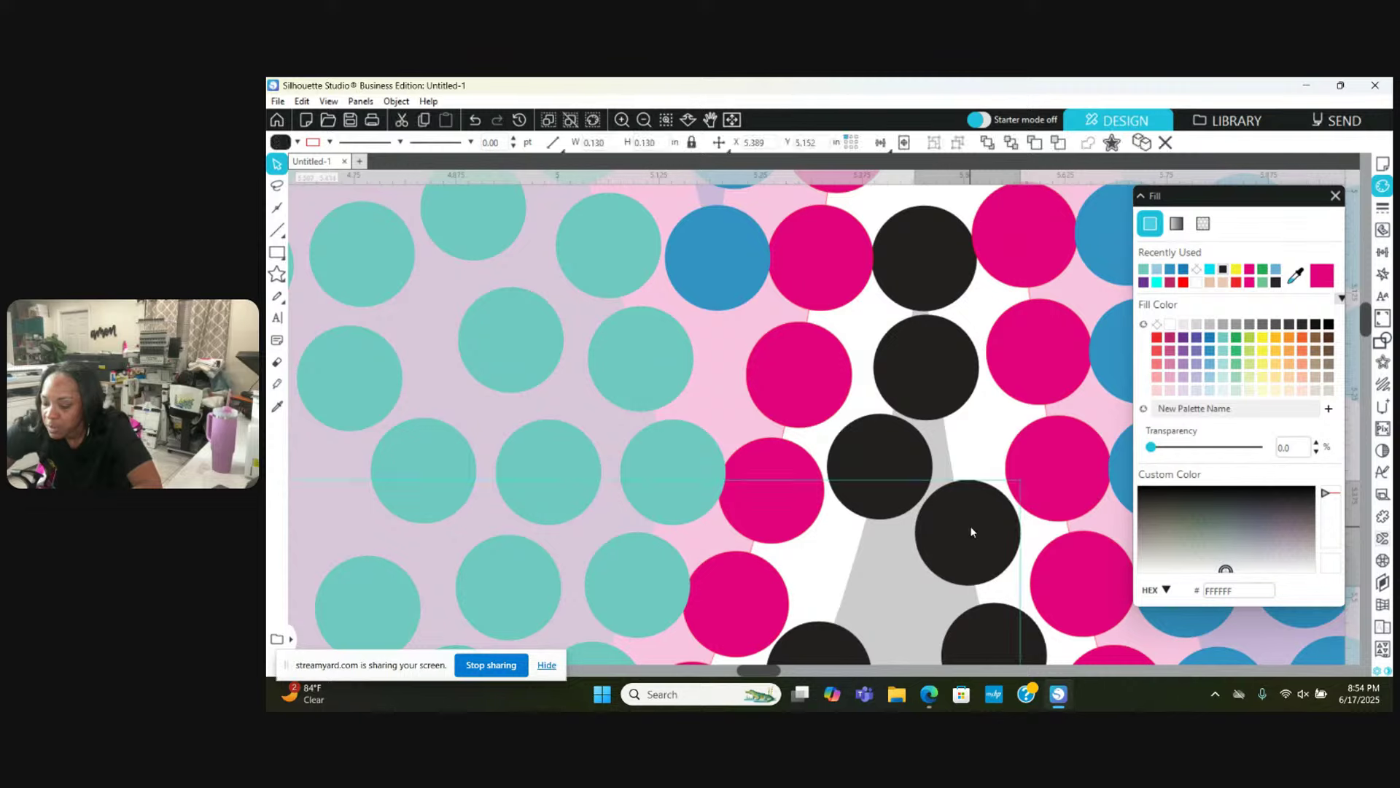
Step: Nudge further black stones slightly down-left and up in the lower band
scroll(865, 605, down, 3)
mouse_move(813, 602)
mouse_down()
mouse_move(840, 501)
mouse_move(810, 606)
mouse_up()
scroll(809, 605, down, 1)
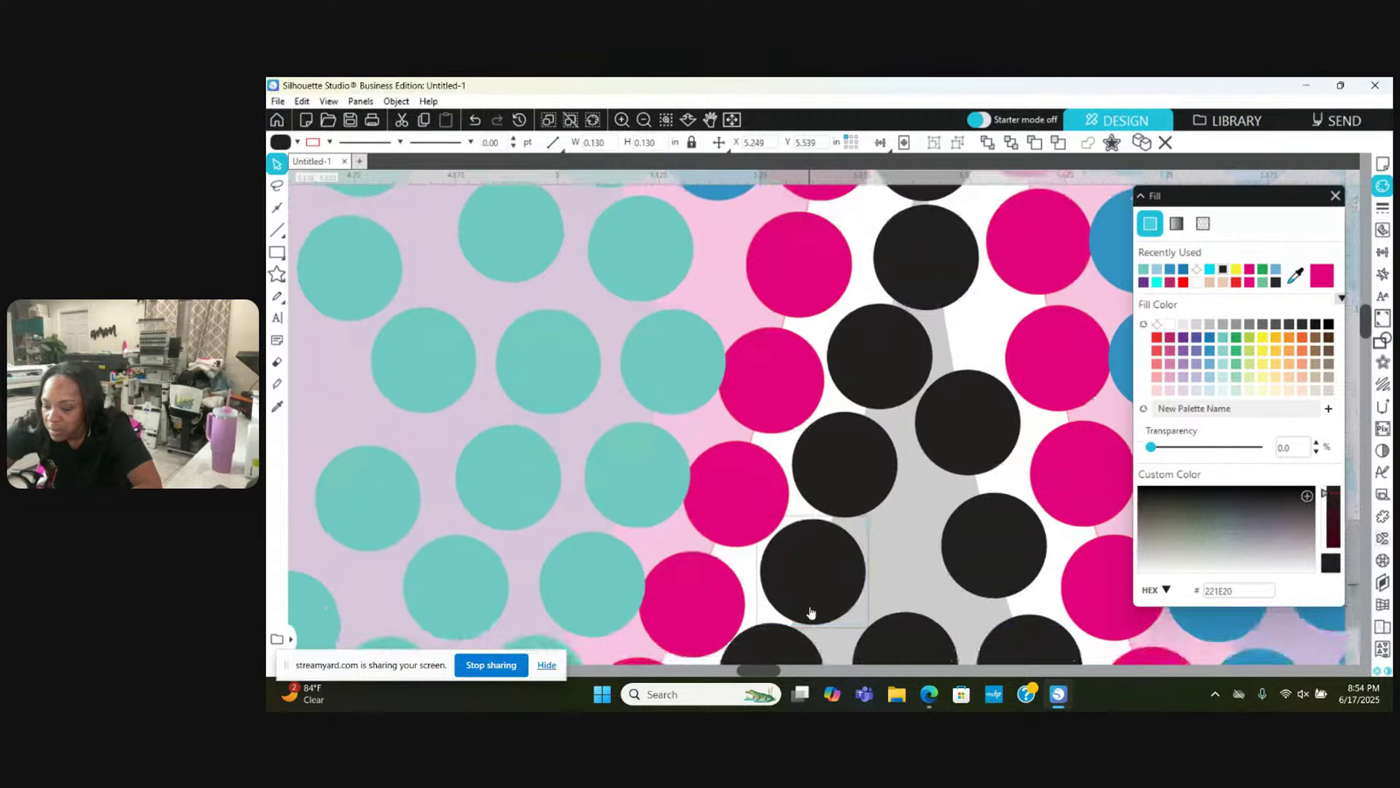
scroll(811, 610, down, 4)
drag(786, 557, 781, 562)
click(931, 560)
drag(933, 557, 937, 510)
scroll(937, 516, down, 3)
scroll(938, 518, down, 2)
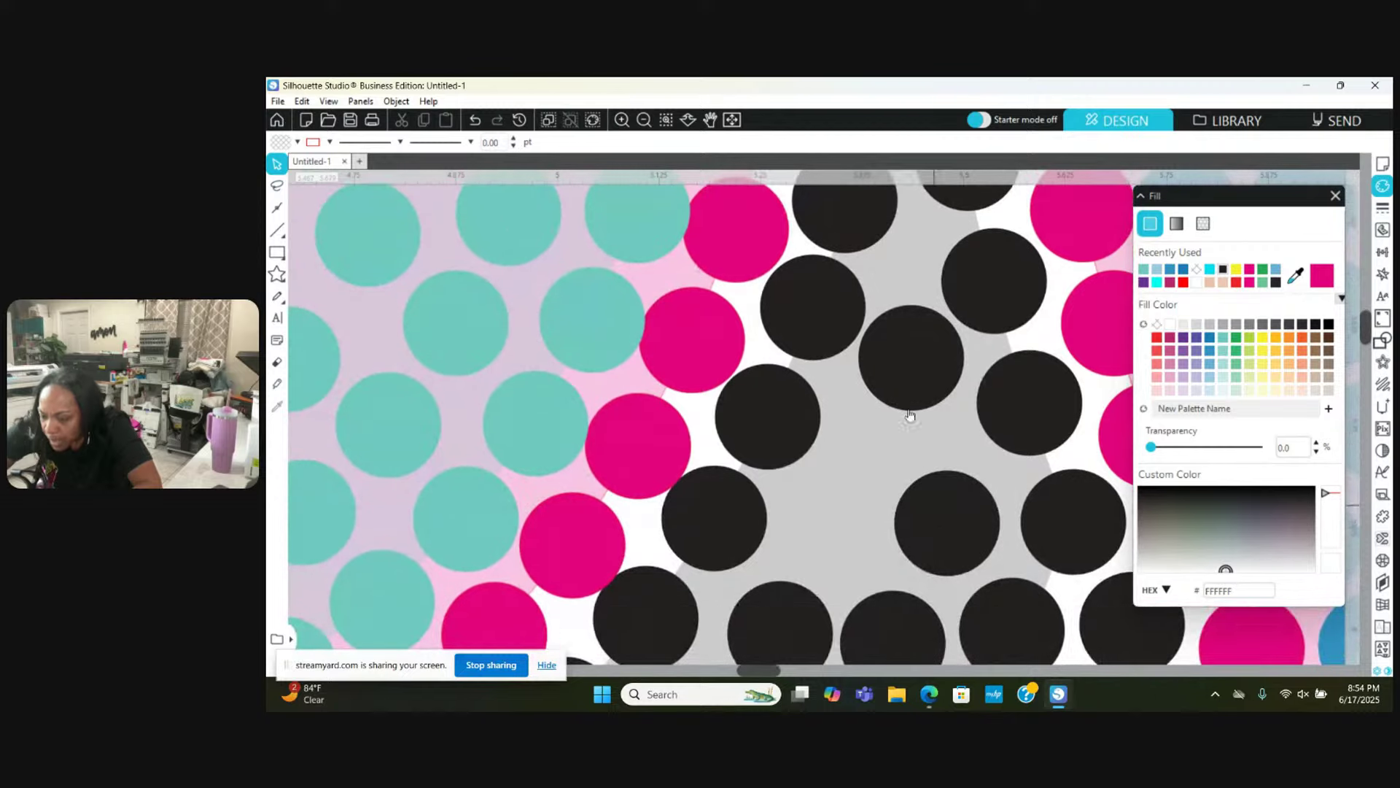
Step: Pull an overlapping black stone down-left, fill a gap, and nudge two neighbours left
drag(912, 365, 867, 471)
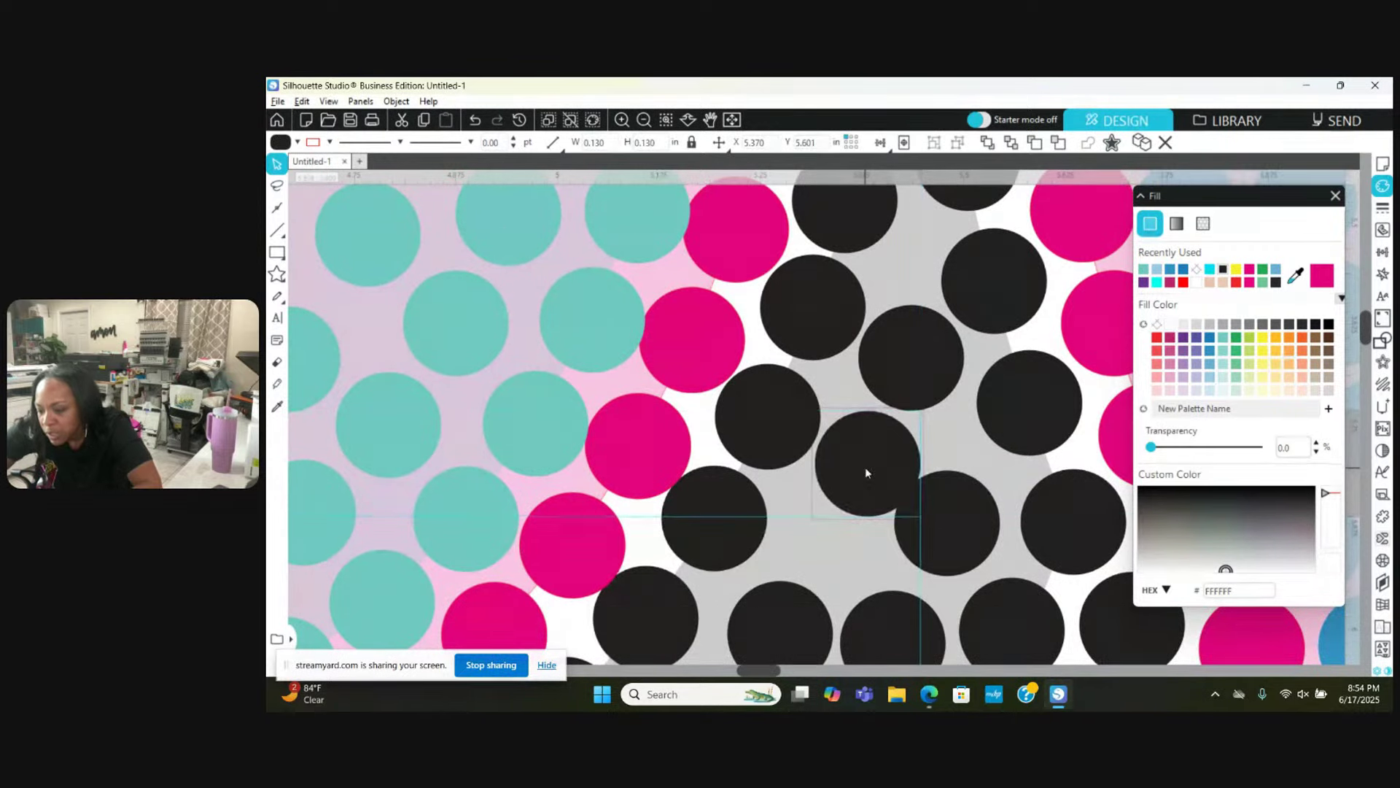
drag(931, 518, 966, 498)
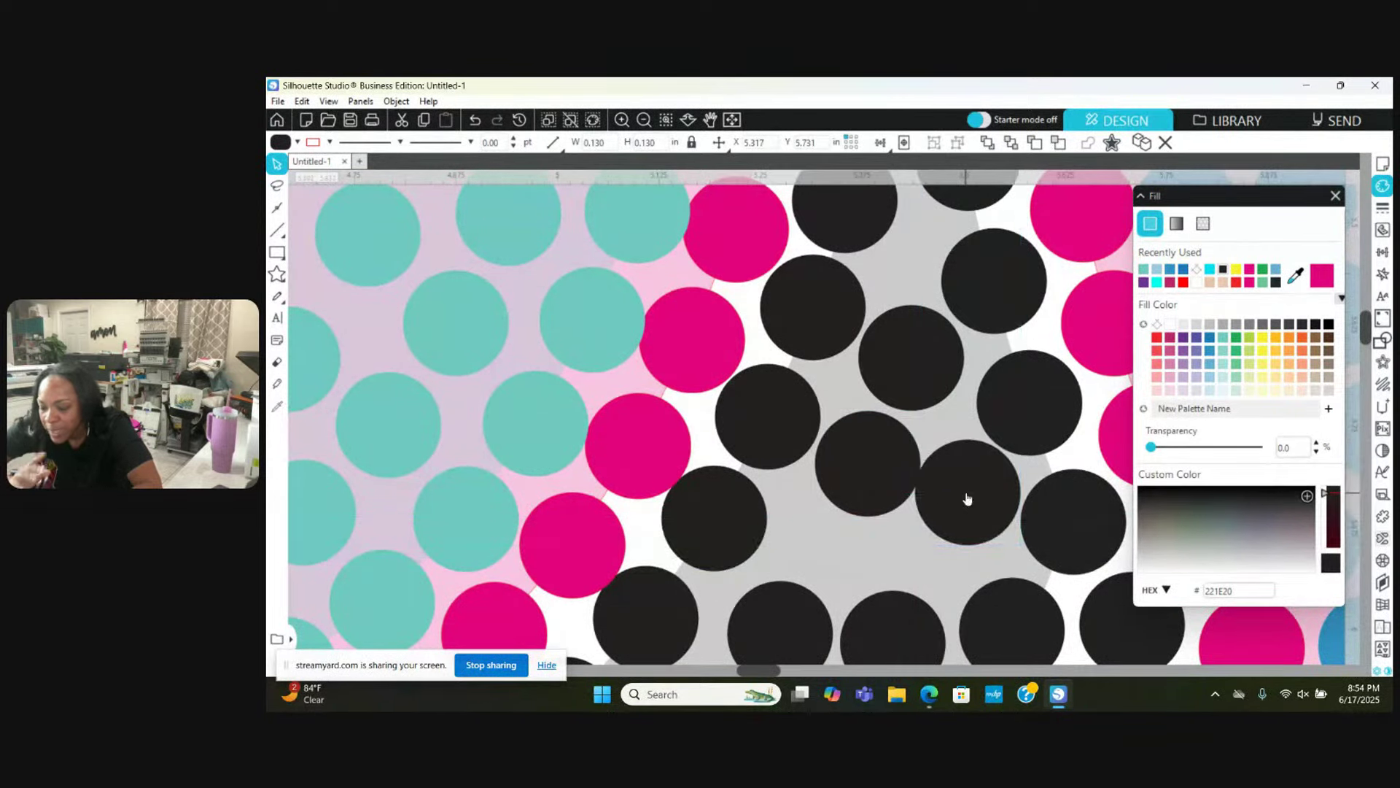
key(Escape)
drag(759, 409, 758, 409)
drag(839, 451, 831, 448)
key(Escape)
Step: Nudge a pink outline stone into line and fine-tune two nearby black stones
drag(672, 312, 668, 304)
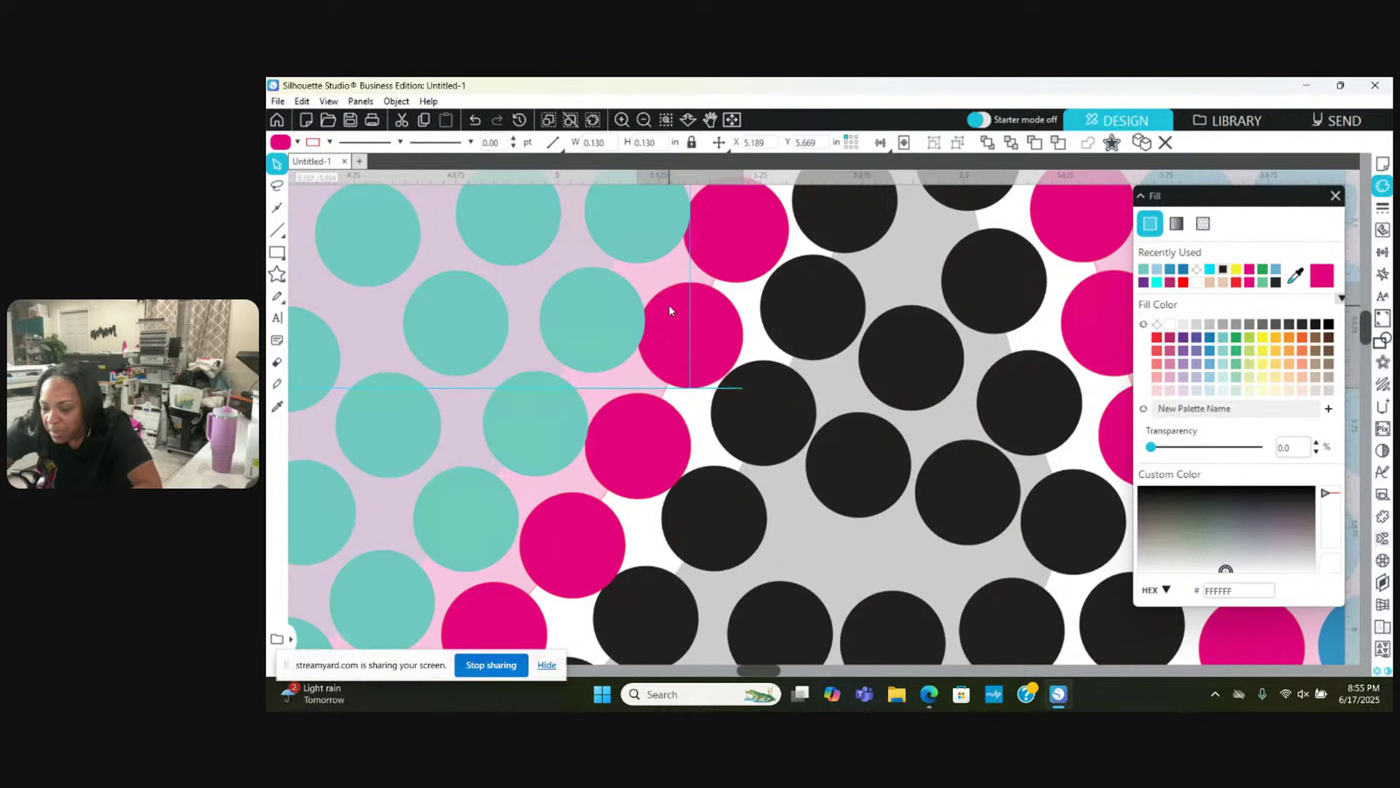
key(Escape)
scroll(668, 305, down, 2)
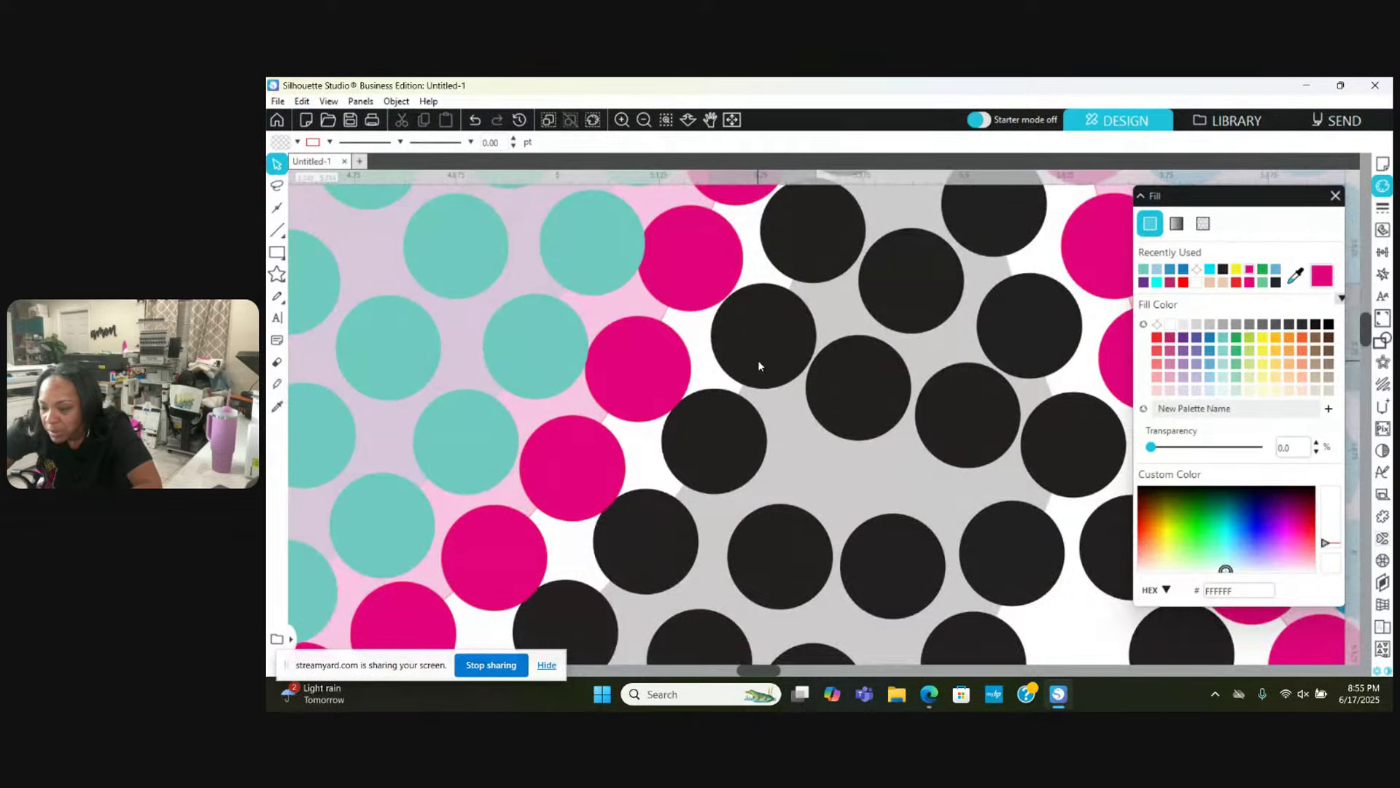
drag(757, 366, 754, 369)
key(Escape)
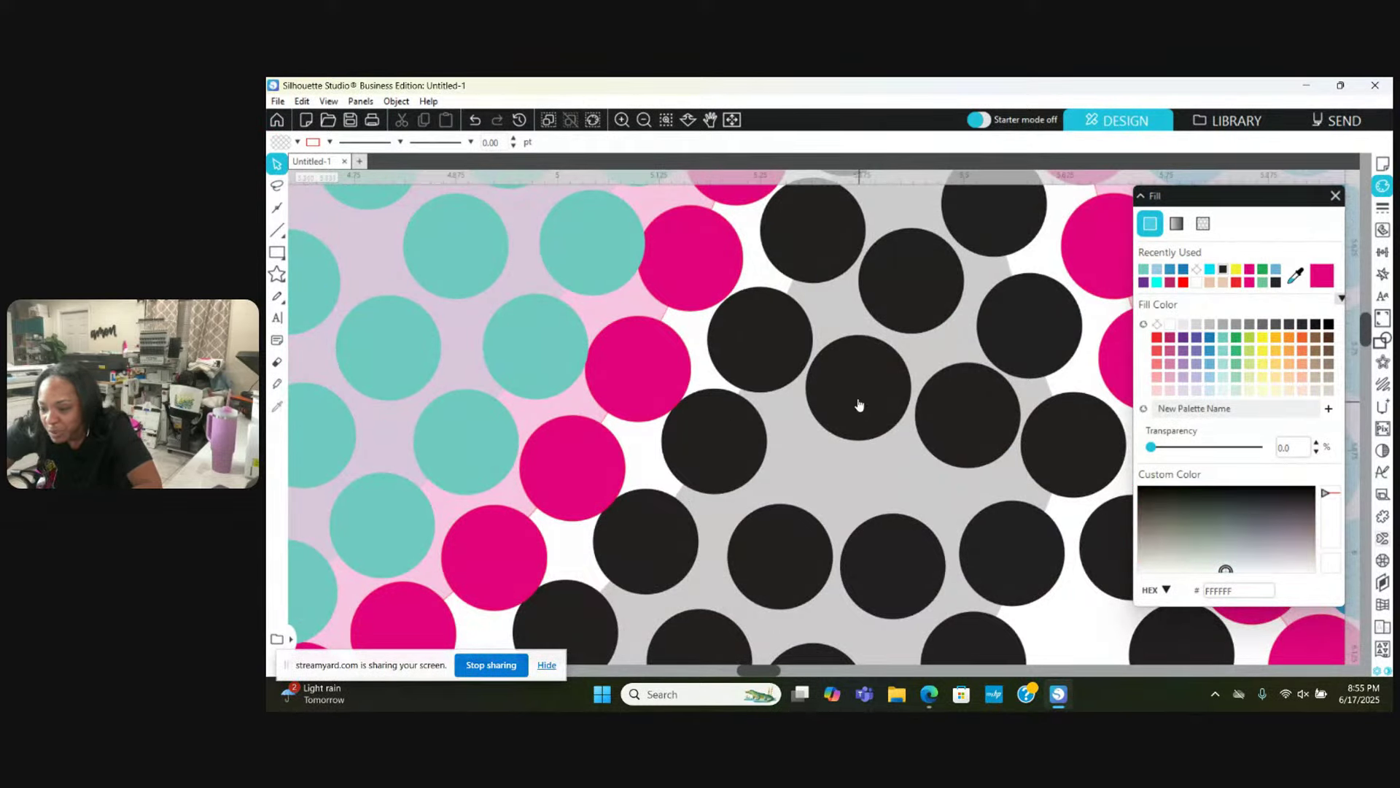
drag(860, 406, 862, 400)
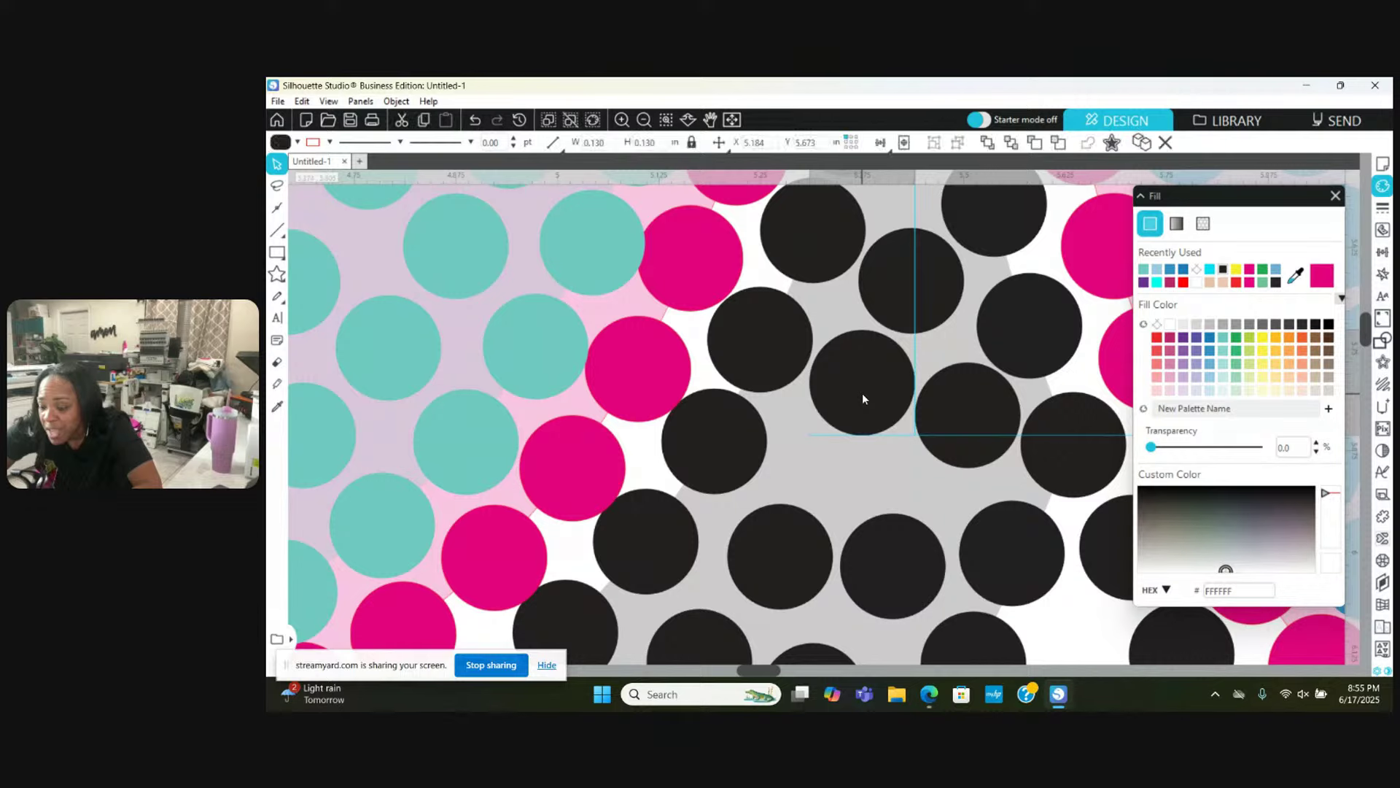
key(Escape)
Step: Move two lower black stones up into gaps and shift a neighbour down-right
drag(781, 572, 825, 502)
right_click(904, 583)
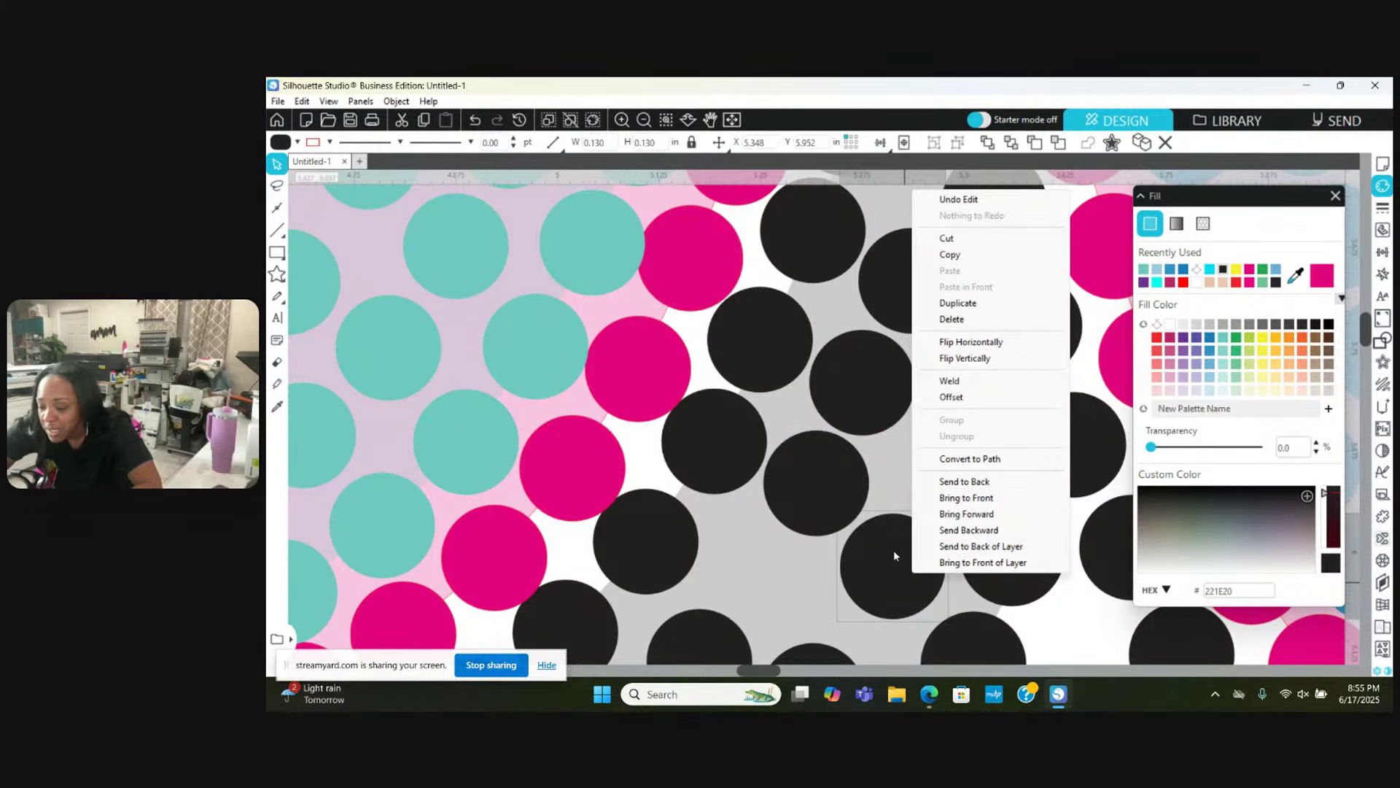
click(894, 556)
drag(896, 557, 924, 505)
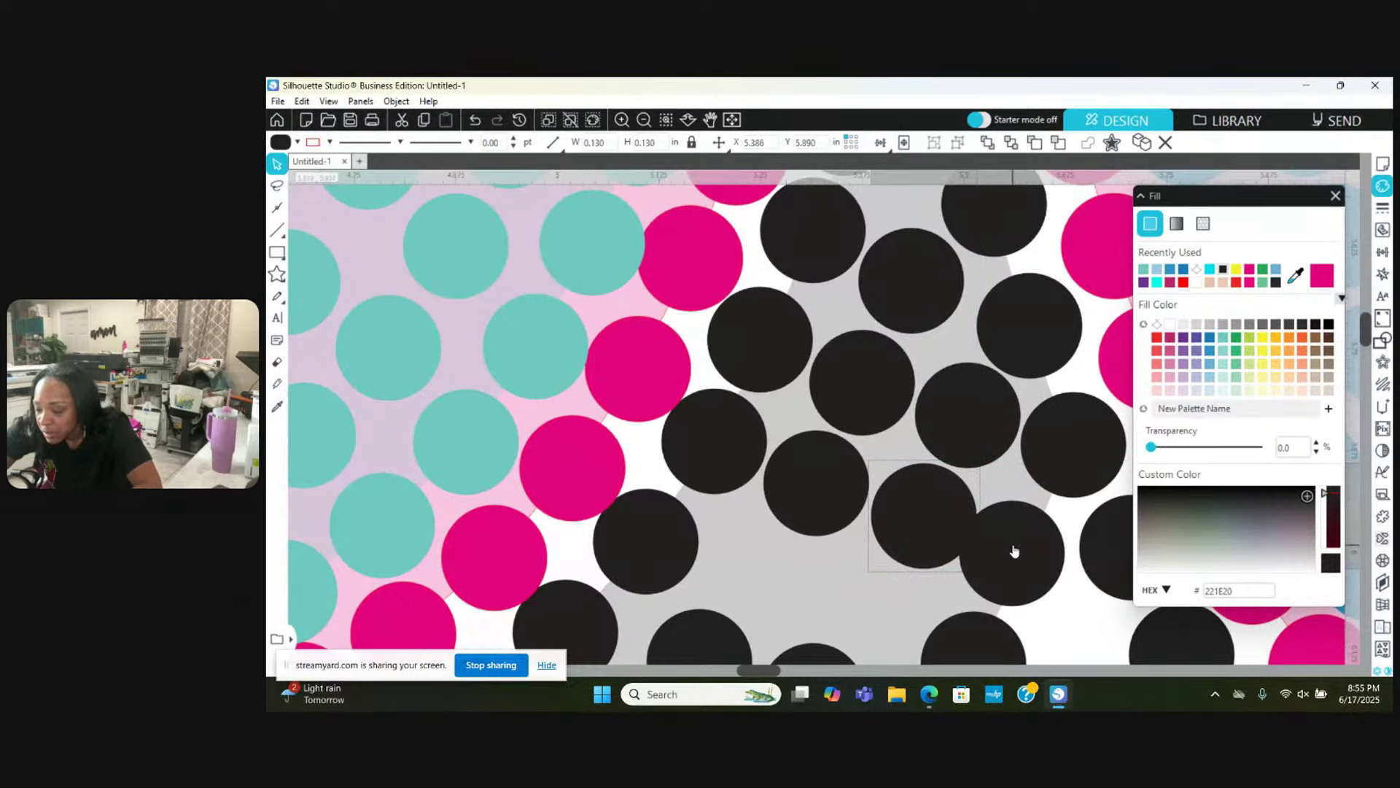
drag(1009, 550, 1024, 564)
key(Escape)
scroll(1022, 569, down, 3)
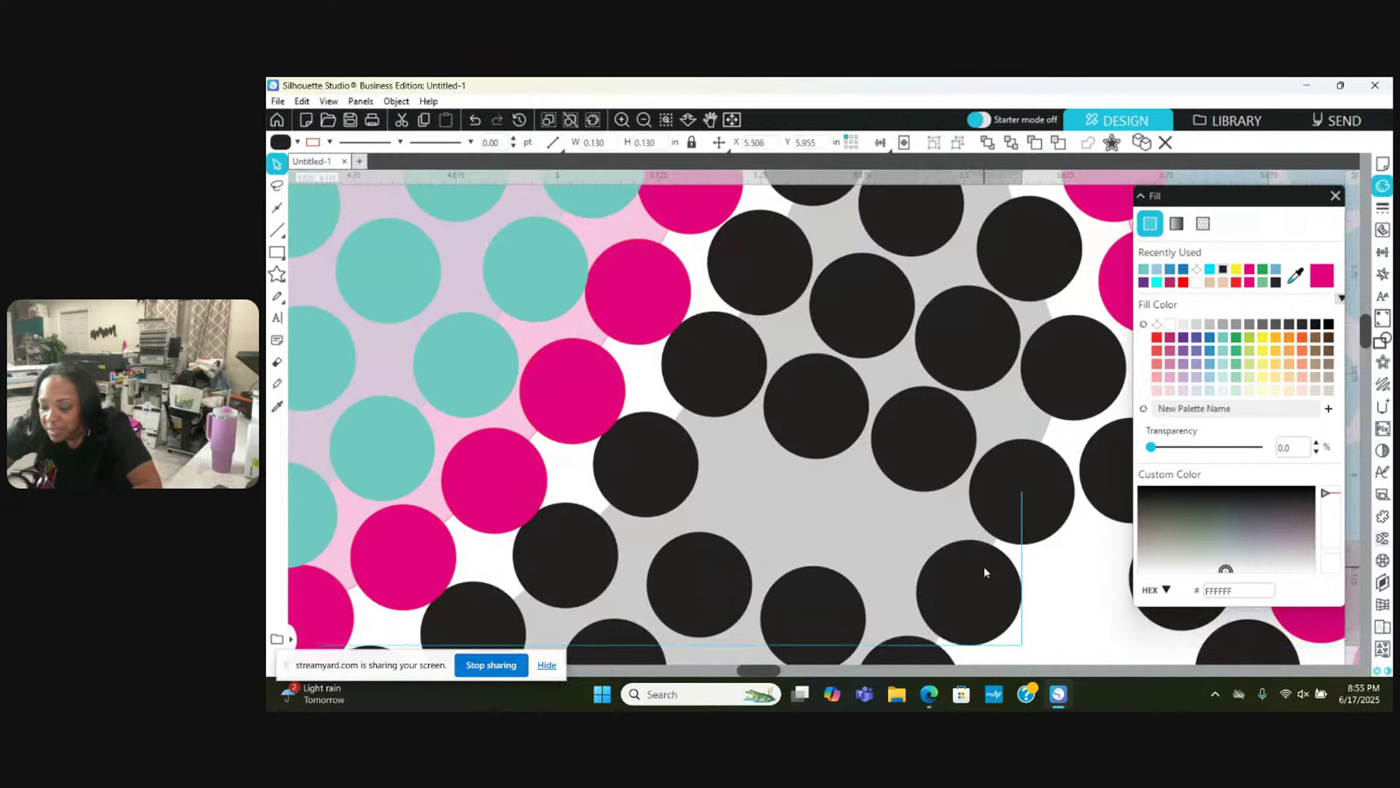
Step: Move two stray black stones up and right onto the grey shadow band
scroll(983, 566, down, 3)
drag(783, 536, 832, 463)
key(Escape)
drag(692, 493, 797, 543)
scroll(798, 549, down, 1)
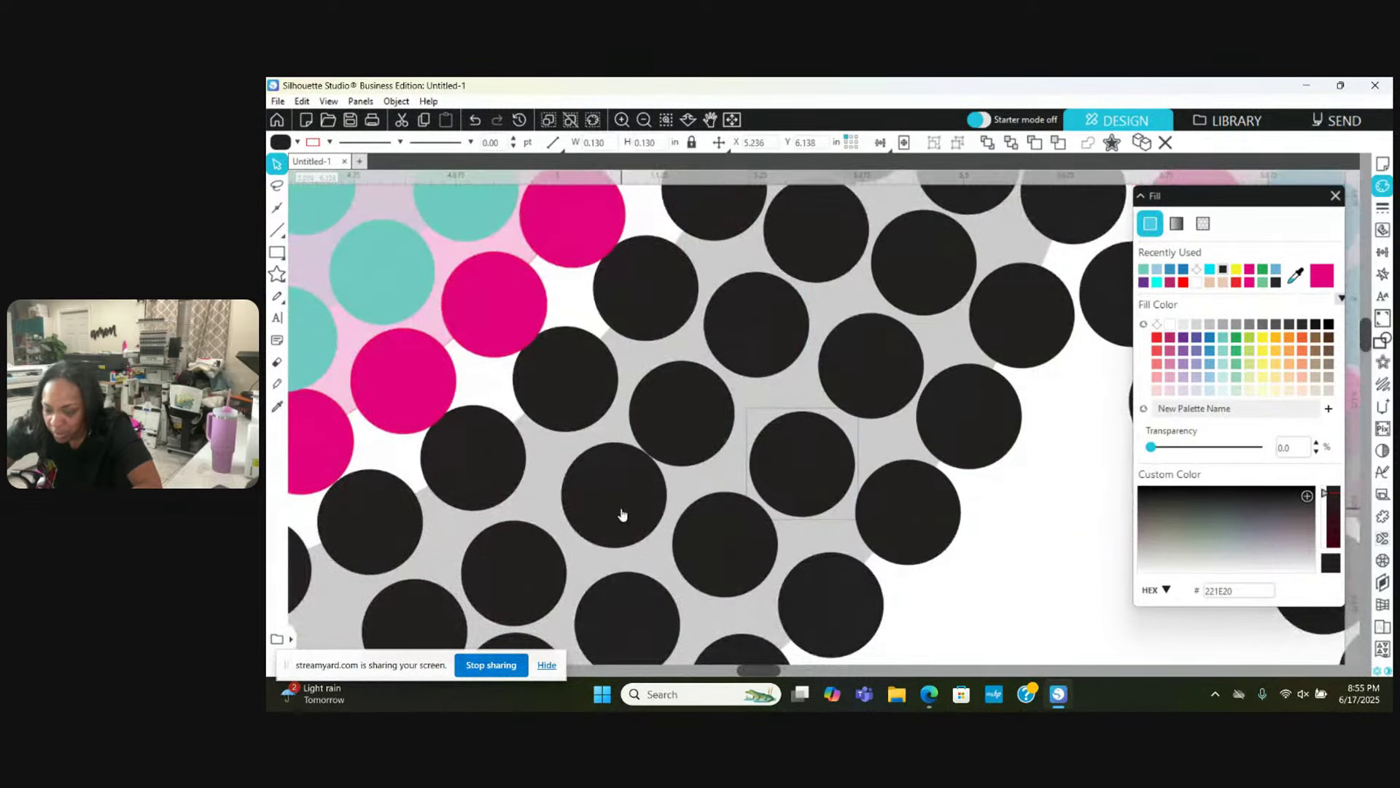
key(Escape)
Step: Further along the band, shift one black stone right and nudge two others to even the spacing
scroll(617, 518, down, 2)
scroll(616, 517, down, 3)
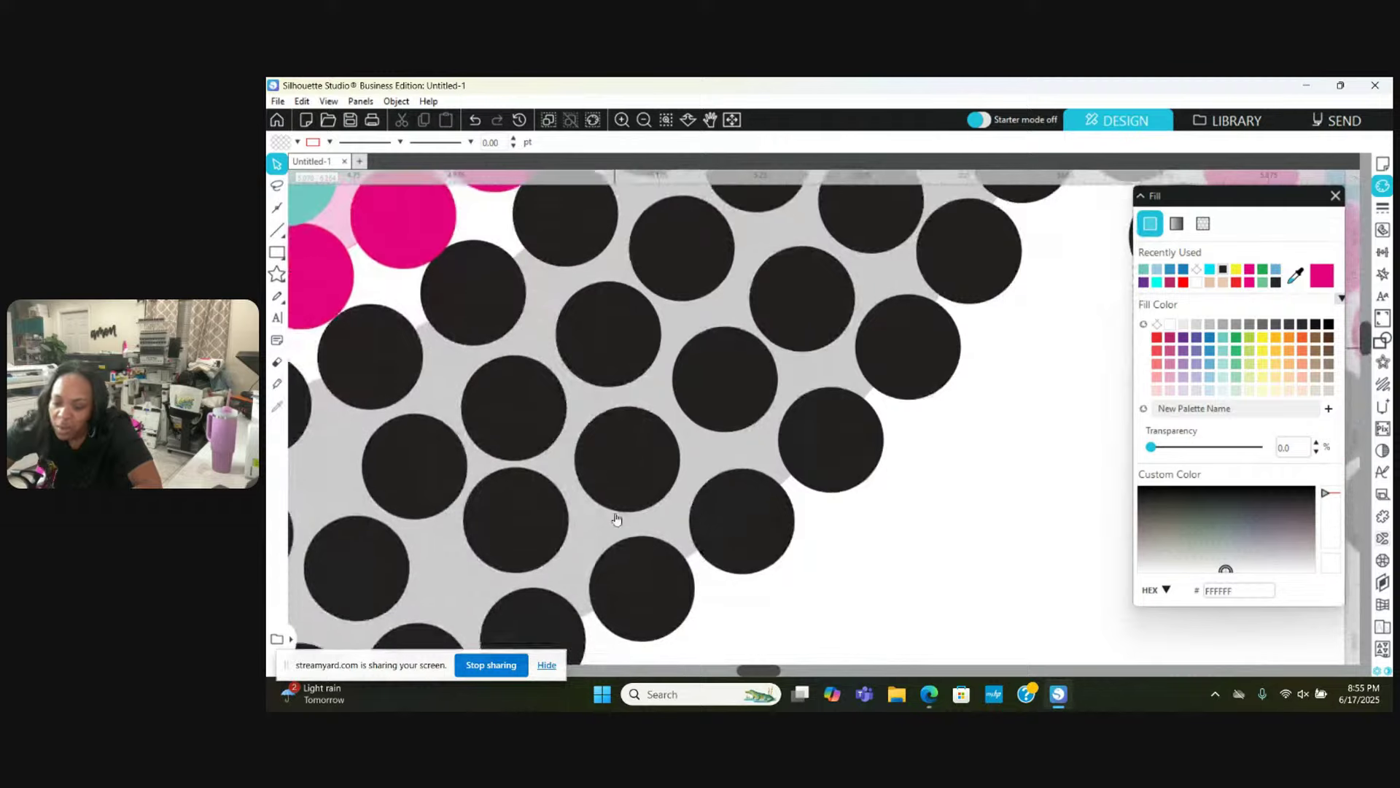
scroll(616, 519, left, 3)
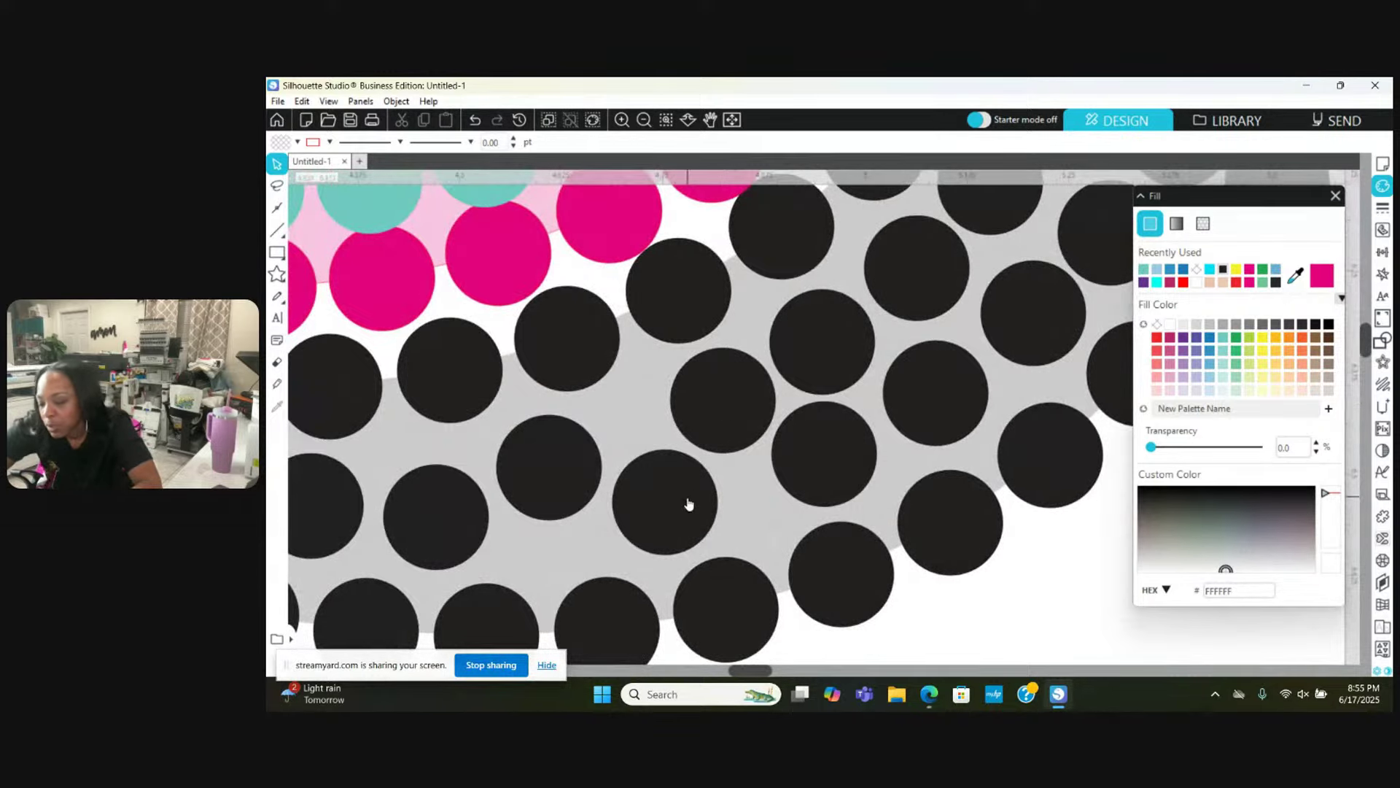
drag(688, 503, 750, 507)
key(Escape)
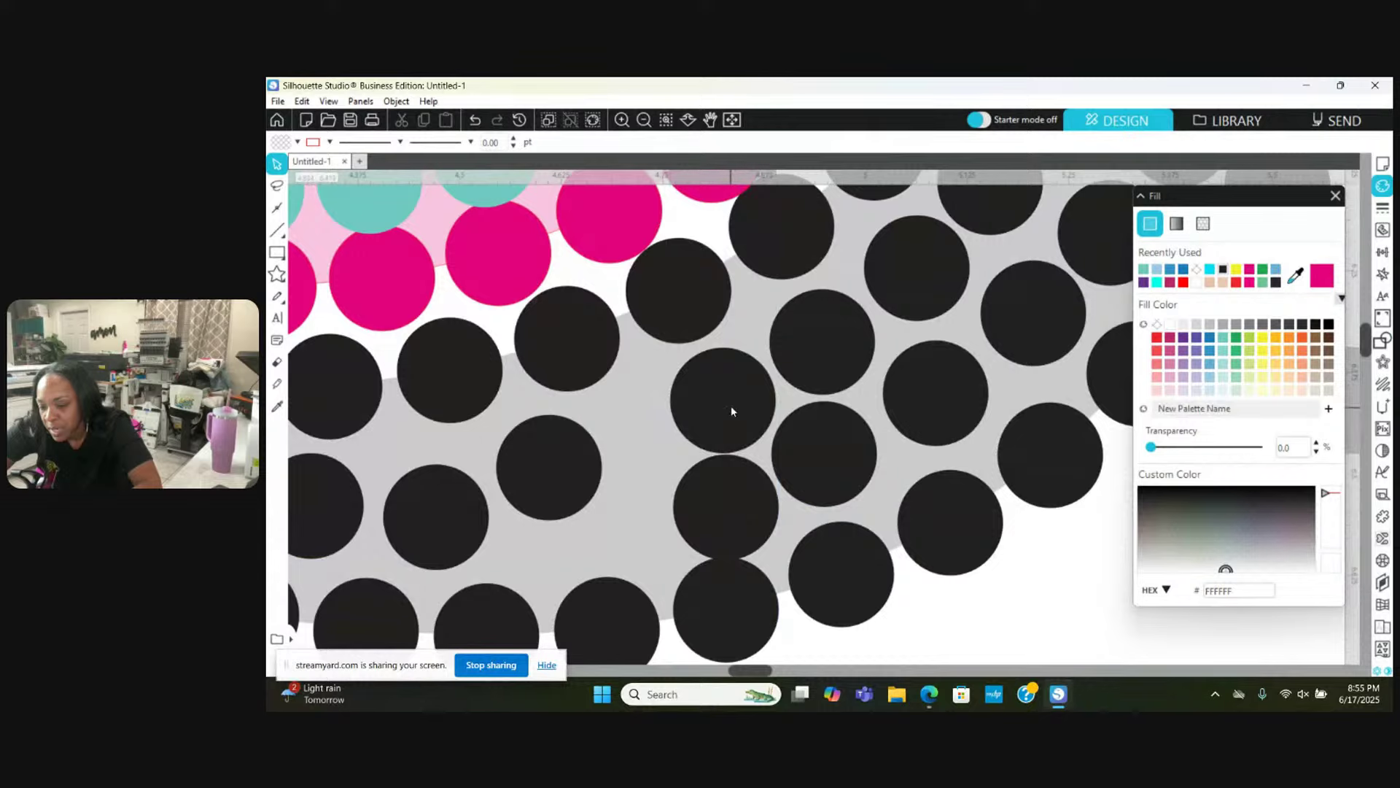
drag(731, 406, 726, 400)
key(Escape)
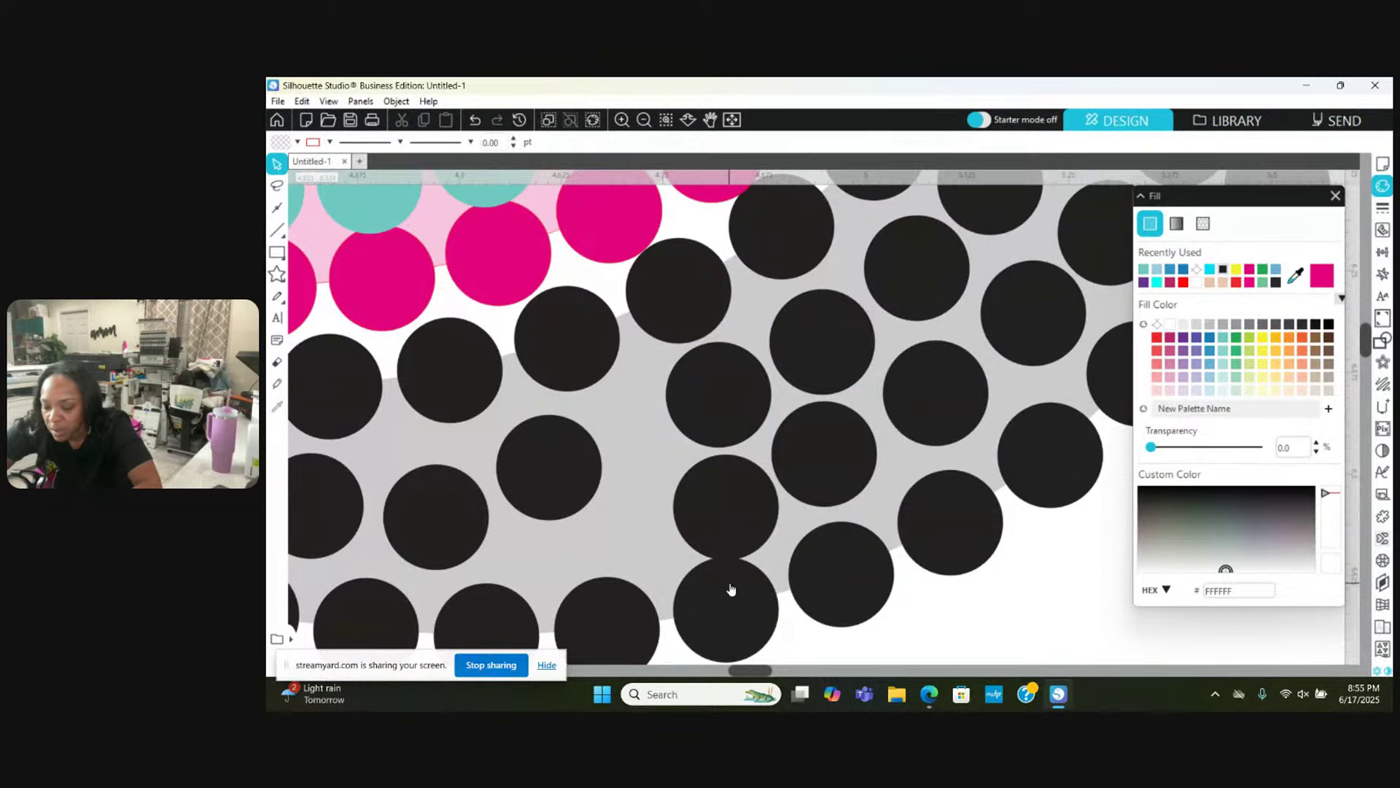
drag(731, 589, 733, 596)
key(Escape)
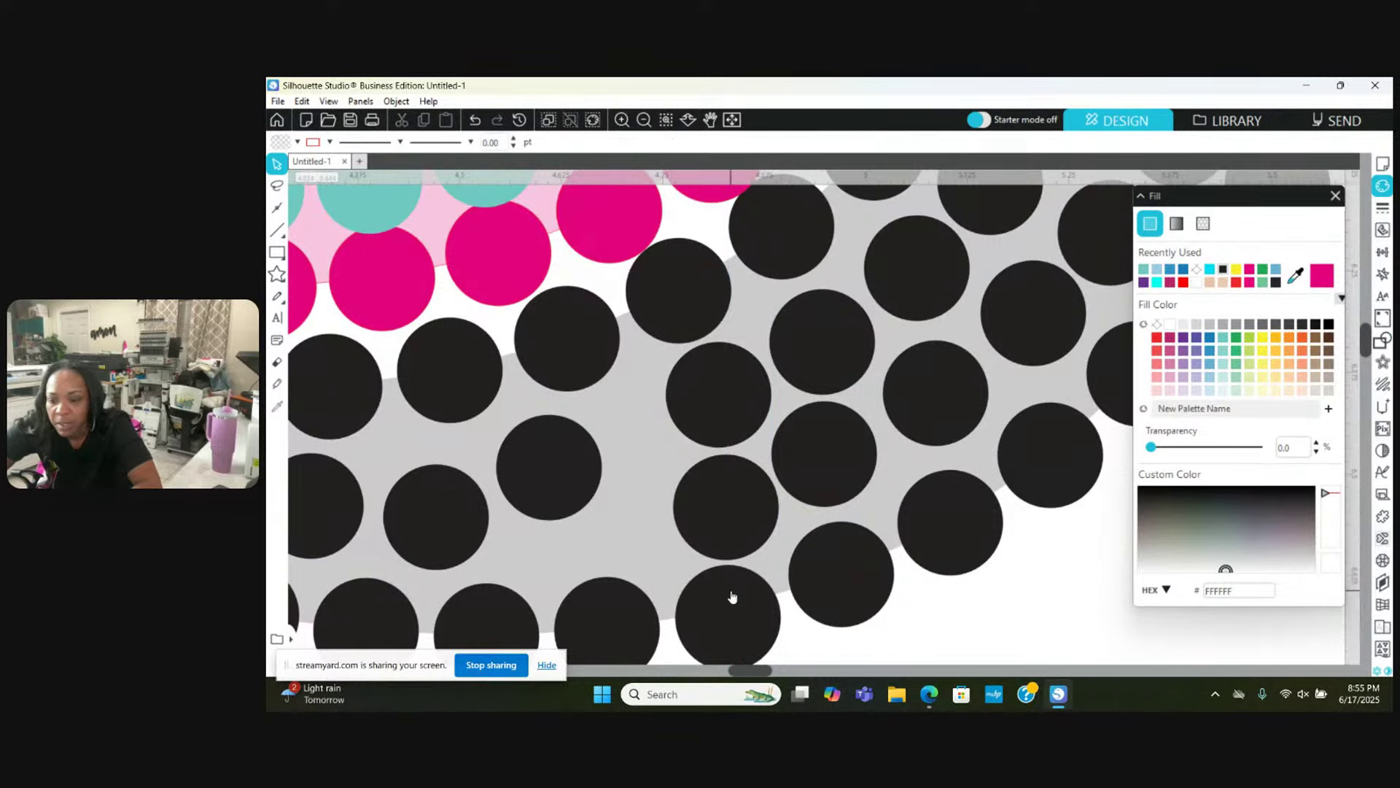
Step: Move another black stone into its gap and nudge four nearby black stones slightly into line
scroll(730, 594, left, 3)
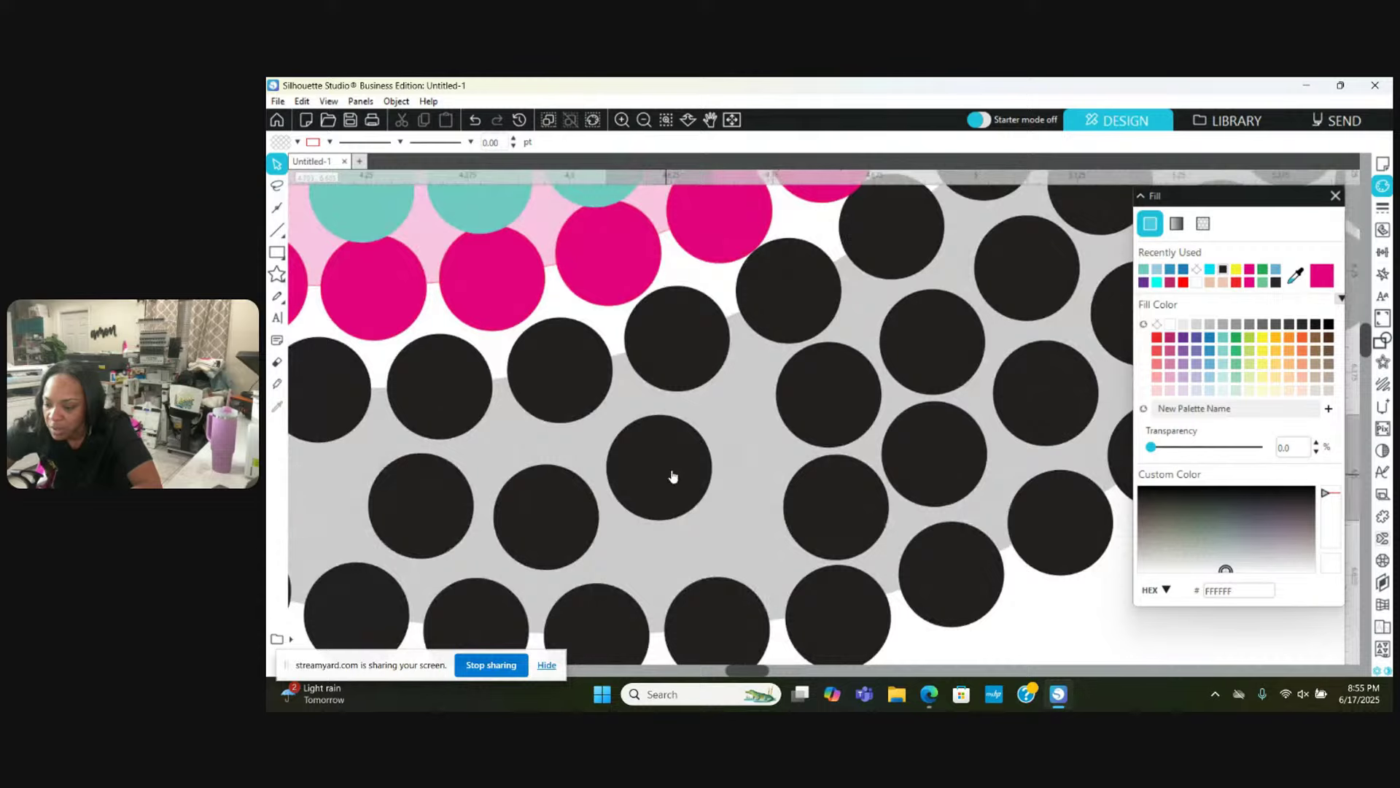
drag(672, 476, 677, 538)
key(Escape)
scroll(678, 539, right, 1)
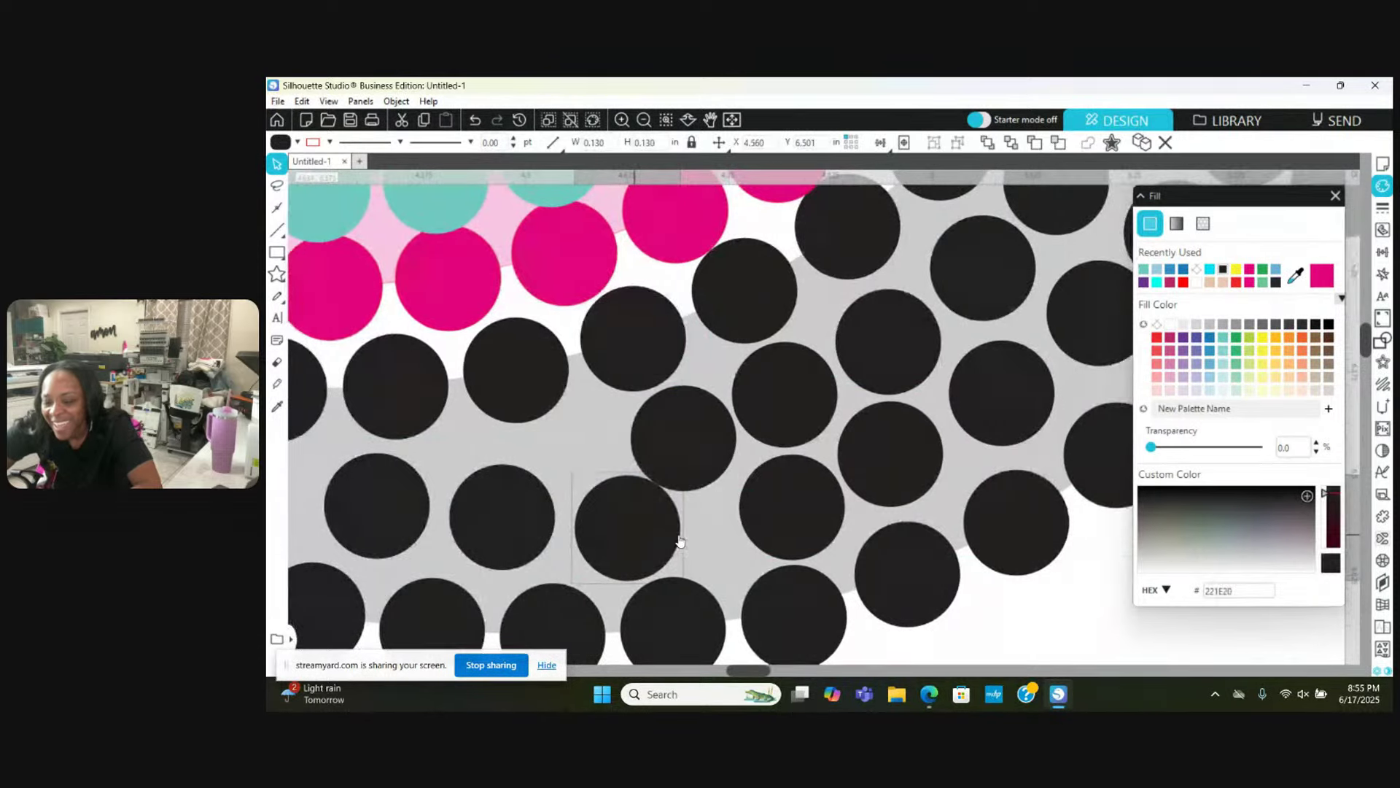
scroll(678, 540, left, 2)
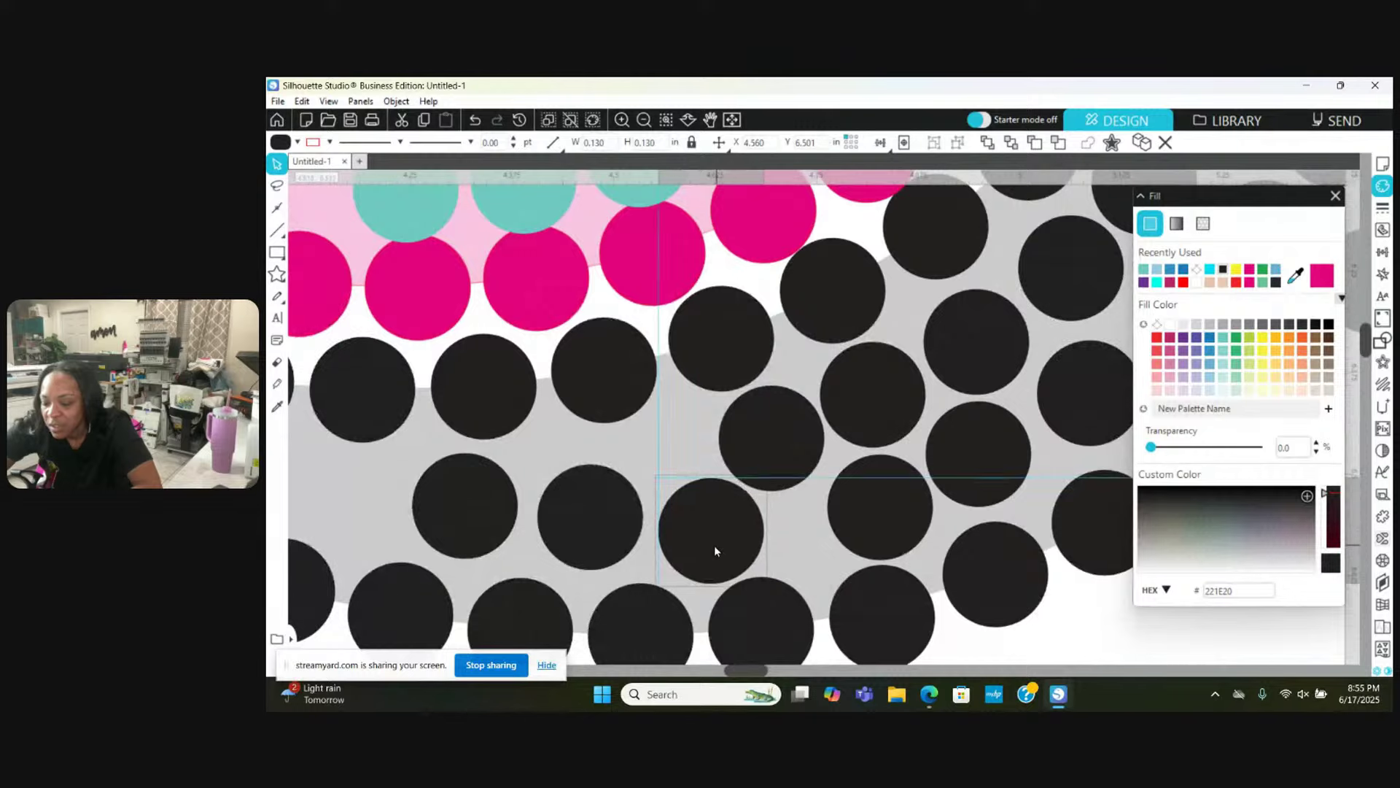
drag(715, 551, 709, 551)
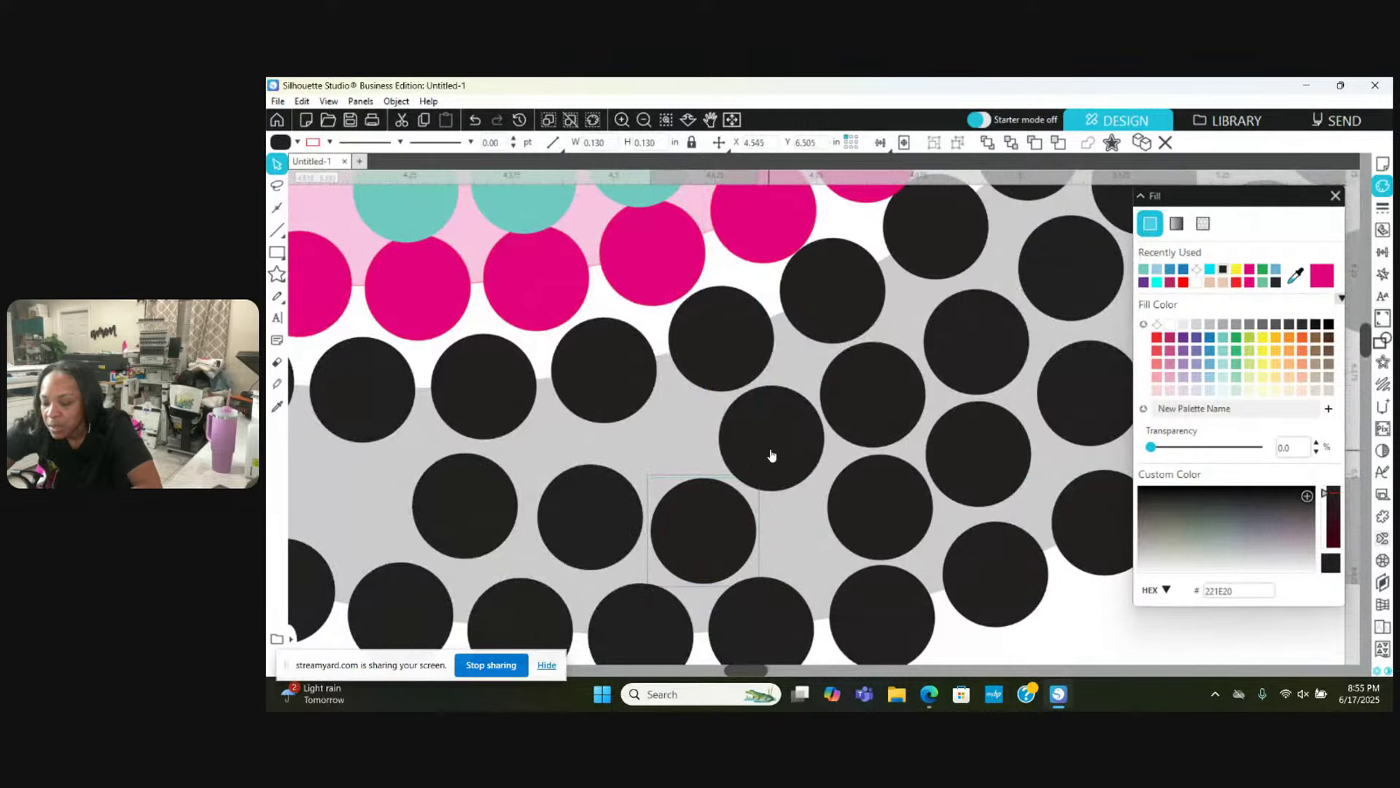
drag(770, 454, 766, 456)
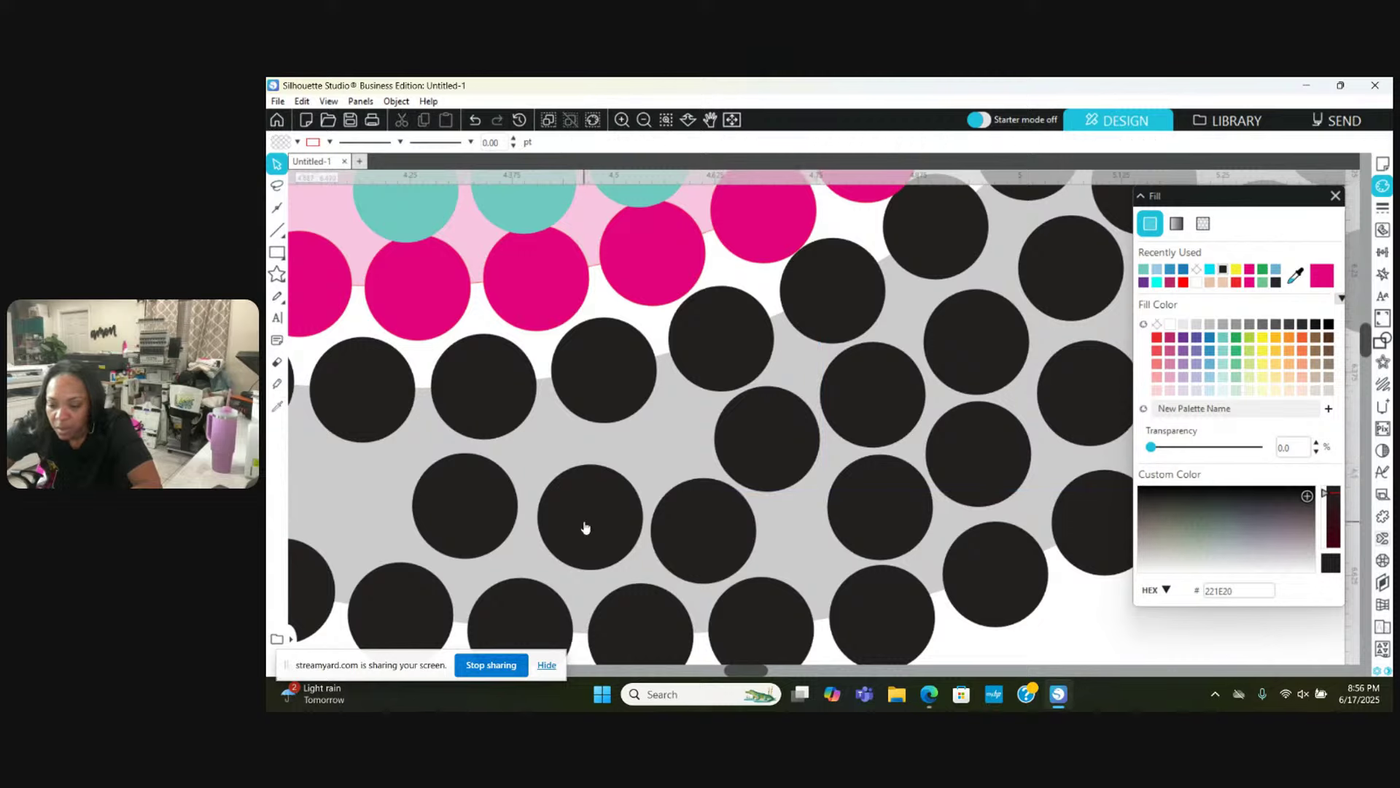
drag(584, 525, 581, 525)
drag(475, 509, 485, 516)
Step: Move a black shadow stone left to fill a gap and nudge another up slightly
scroll(485, 517, left, 5)
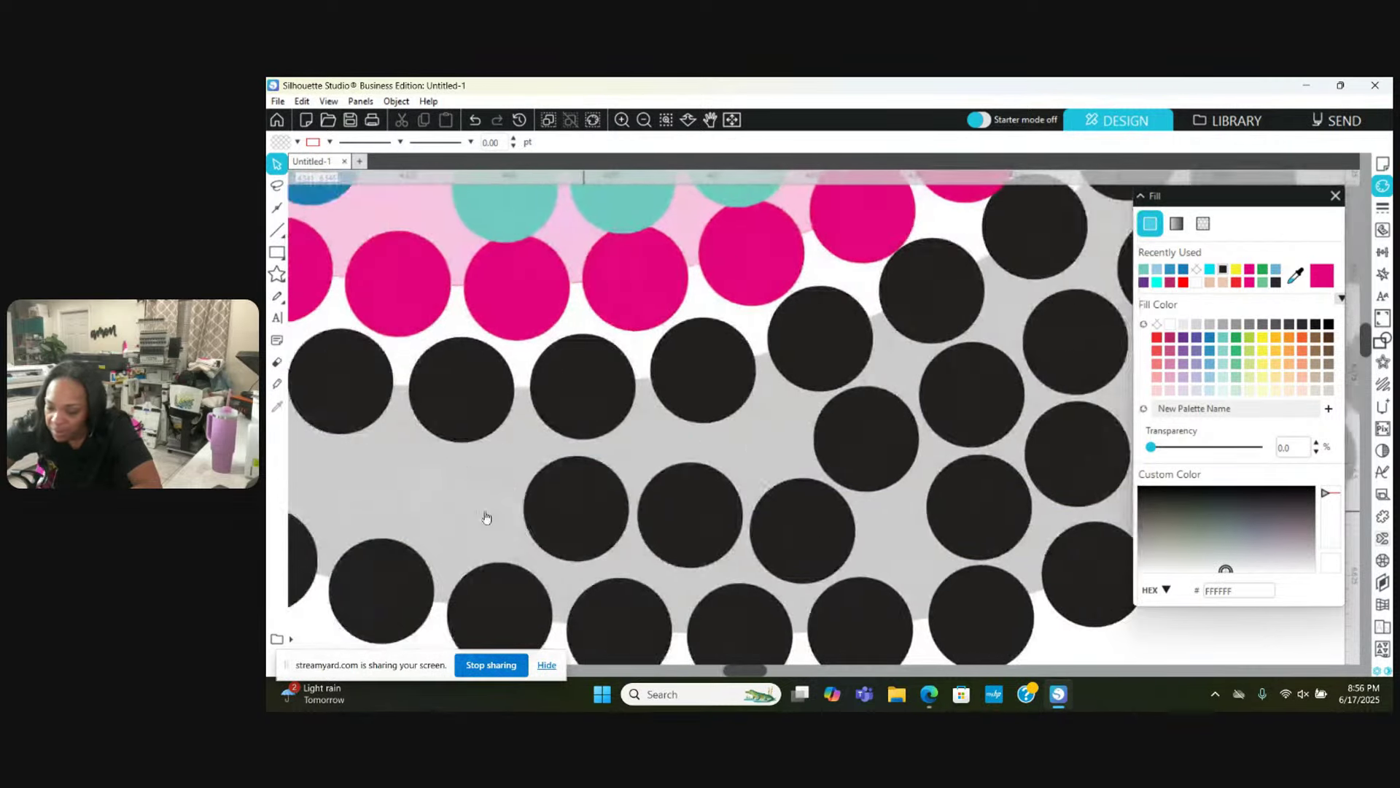
scroll(486, 517, left, 1)
drag(725, 508, 489, 487)
scroll(488, 488, left, 5)
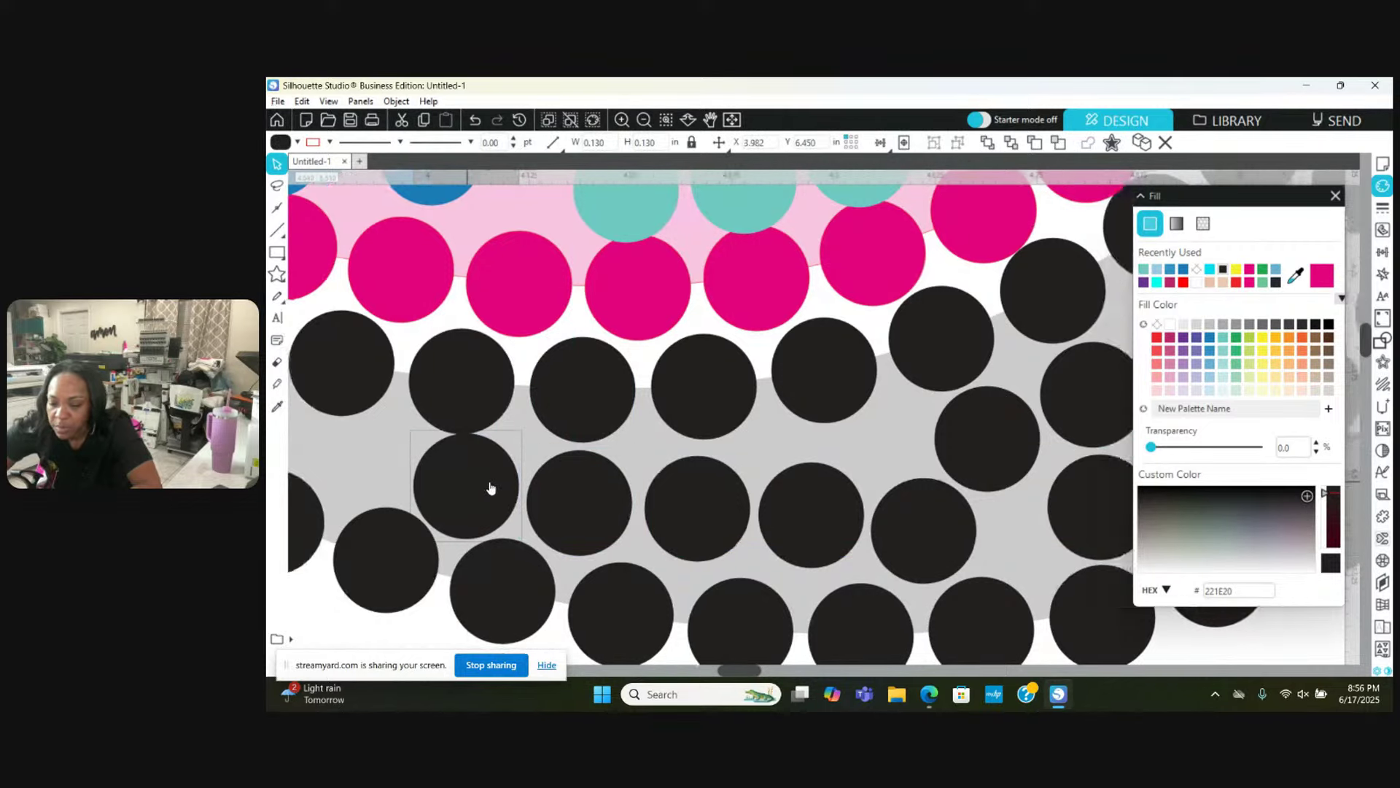
scroll(490, 488, left, 3)
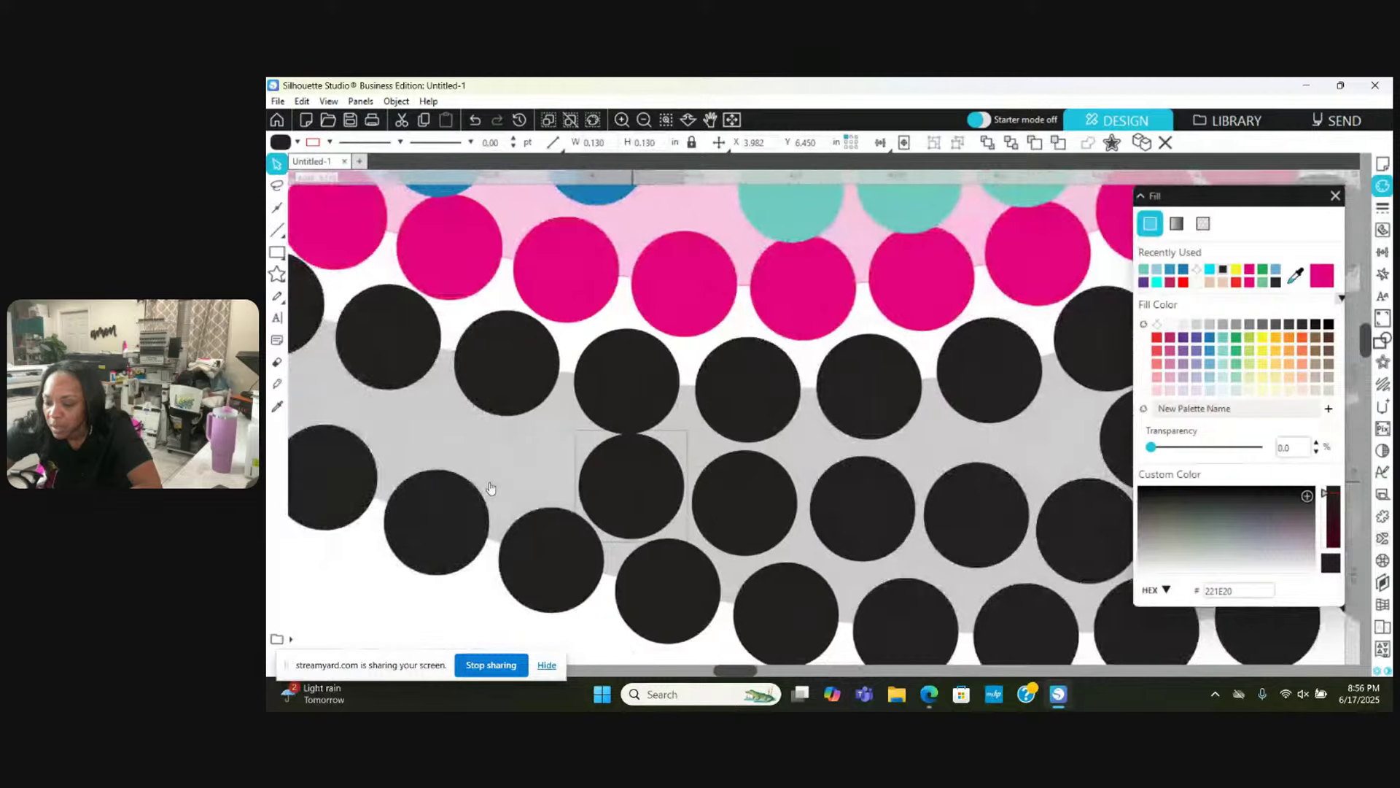
drag(700, 362, 699, 357)
click(651, 467)
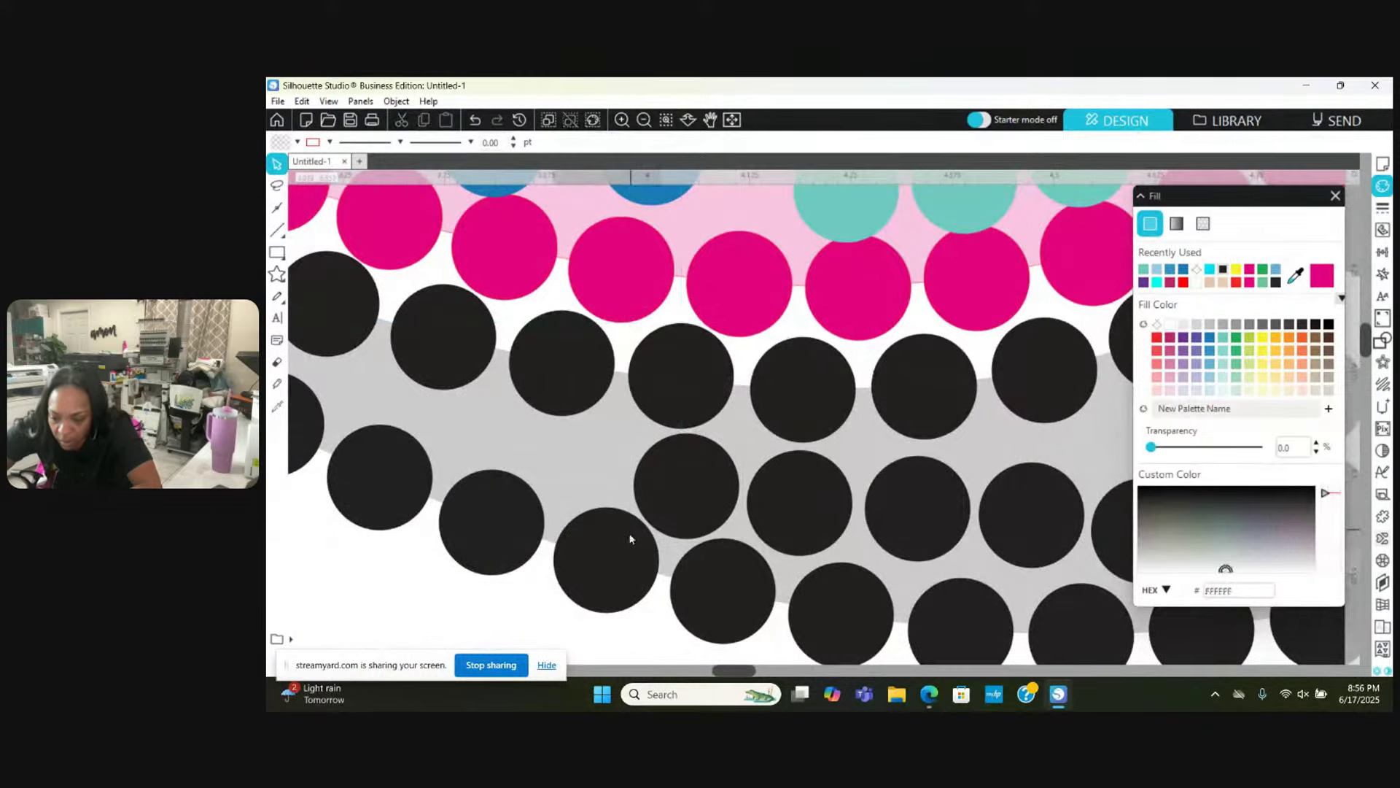
Step: Shift several more black stones, including one into the lower-row gap, to even the shadow spacing
drag(632, 537, 625, 547)
drag(555, 338, 554, 328)
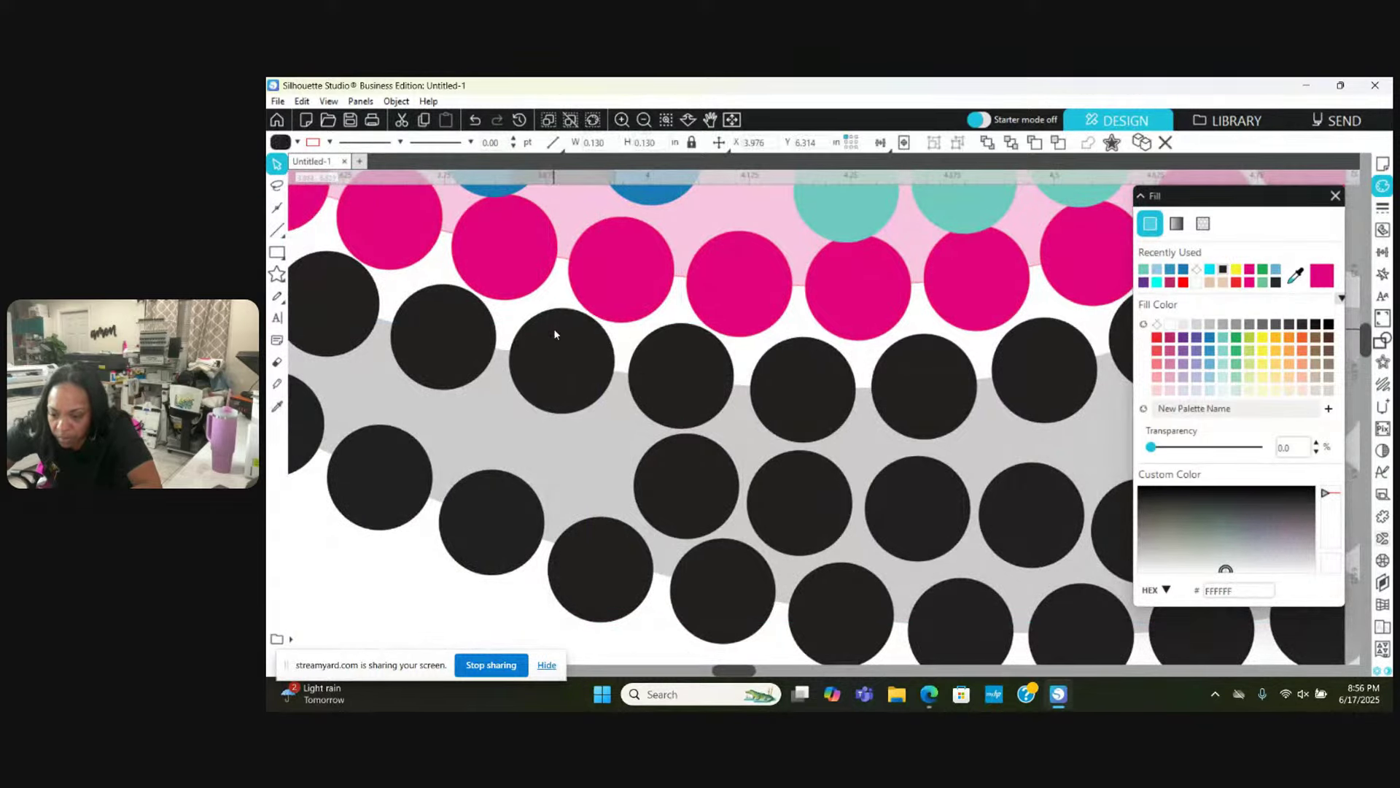
drag(690, 475, 562, 455)
drag(493, 523, 479, 531)
key(Escape)
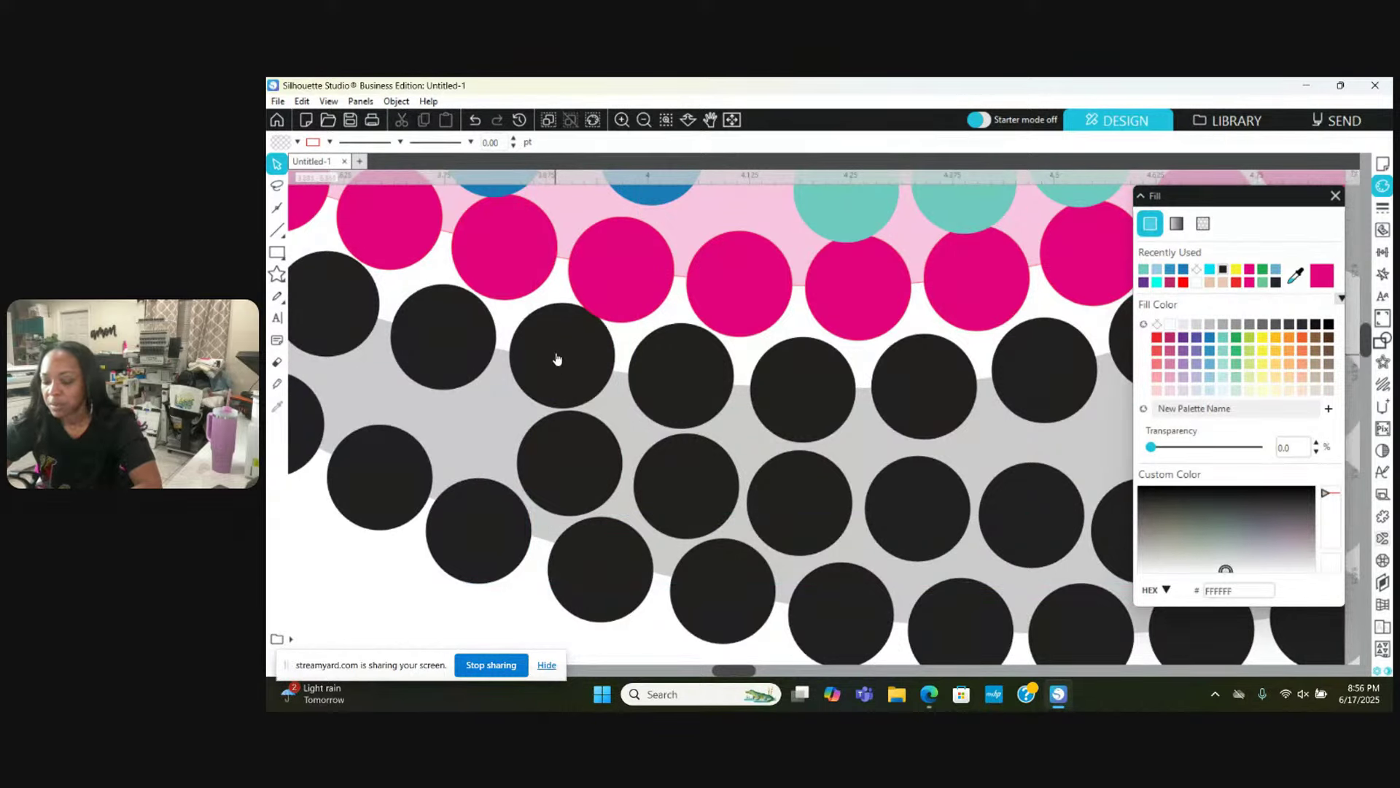
click(556, 358)
key(Escape)
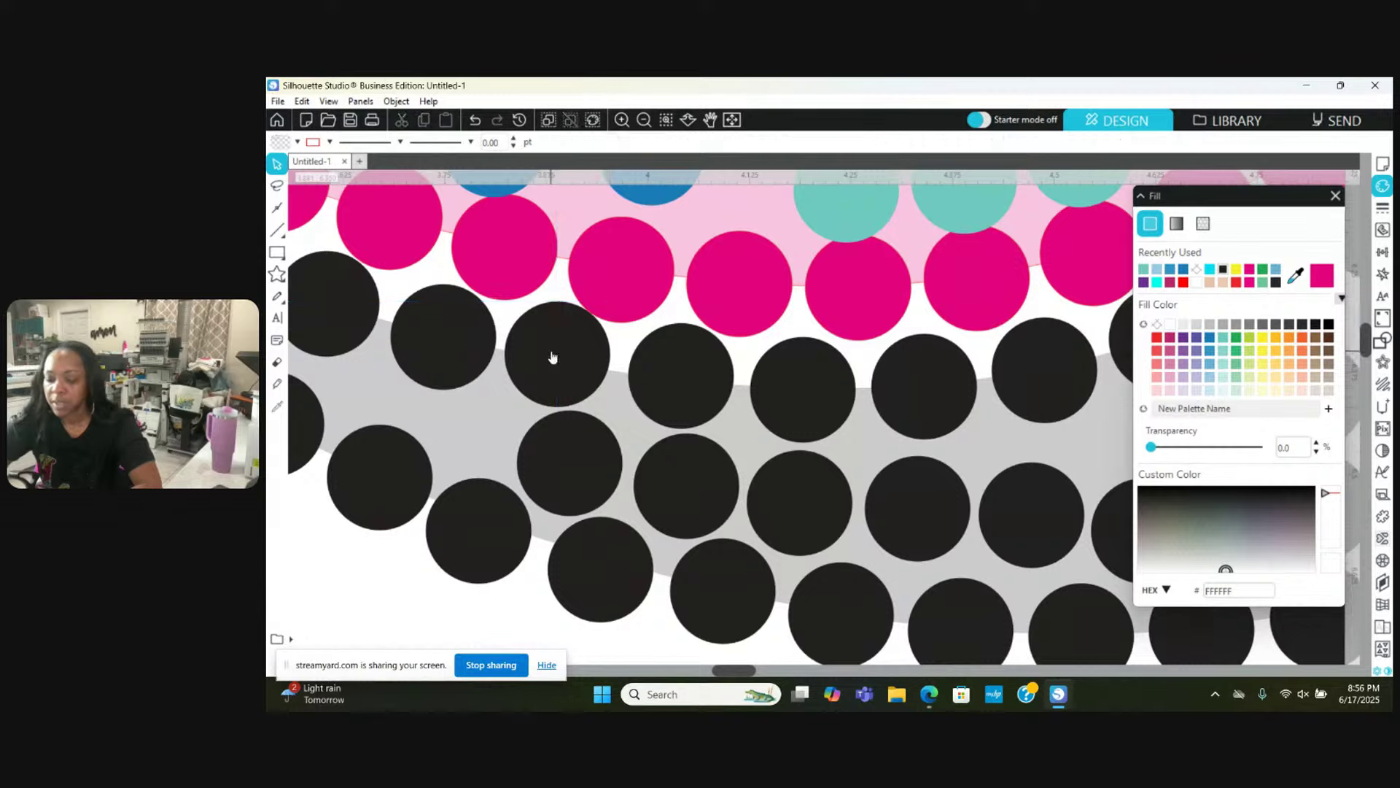
scroll(553, 354, left, 3)
scroll(553, 356, up, 3)
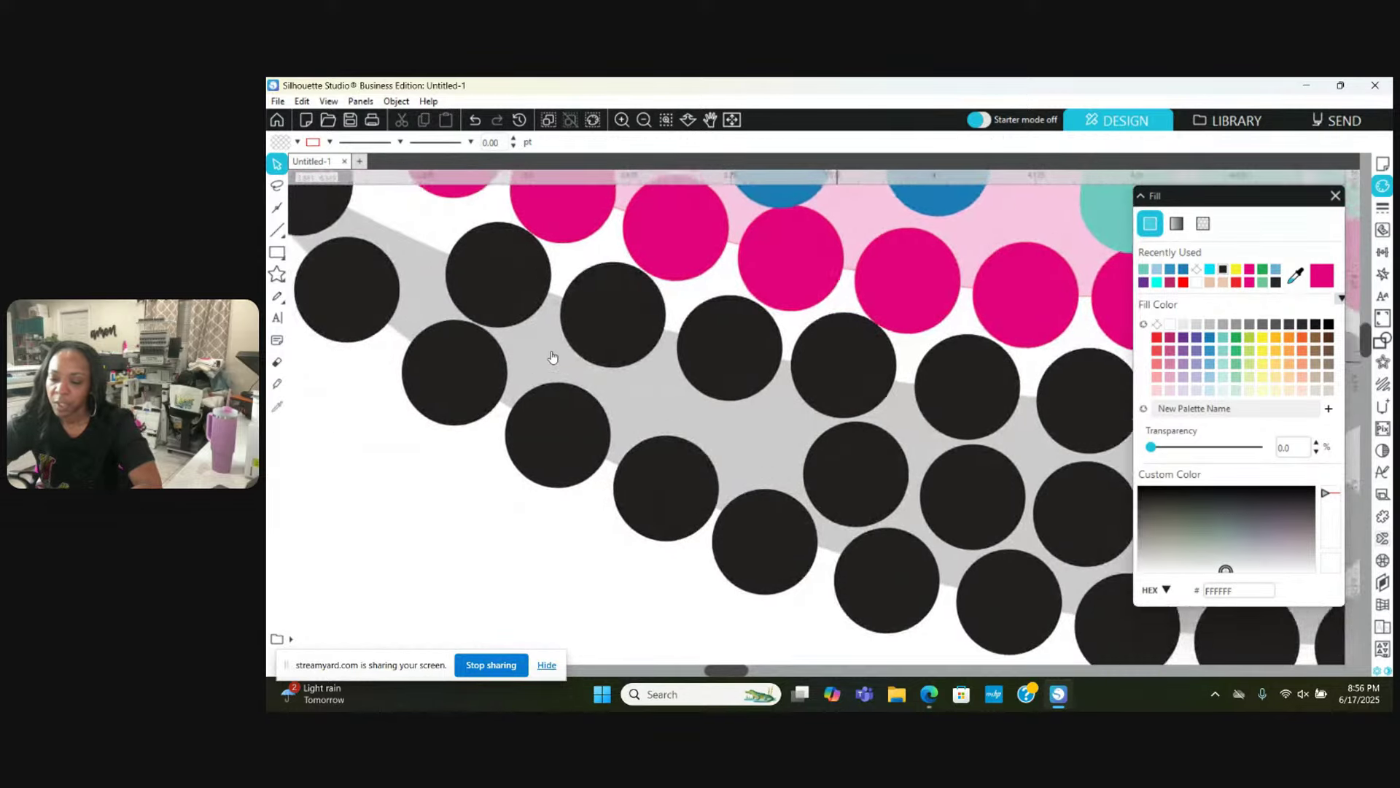
Step: Line up three black shadow stones and duplicate one into the empty gap above
scroll(553, 356, left, 3)
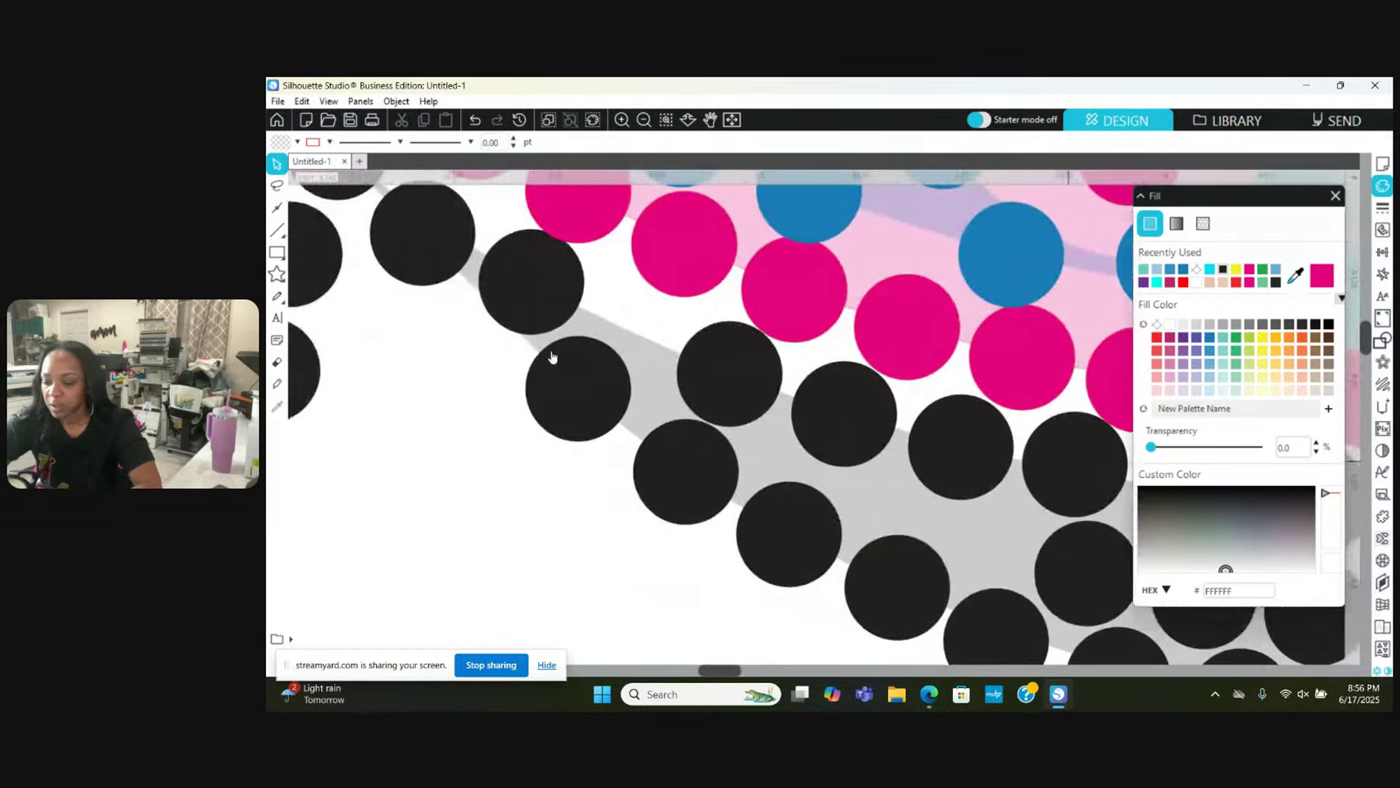
drag(632, 399, 636, 405)
scroll(578, 299, left, 2)
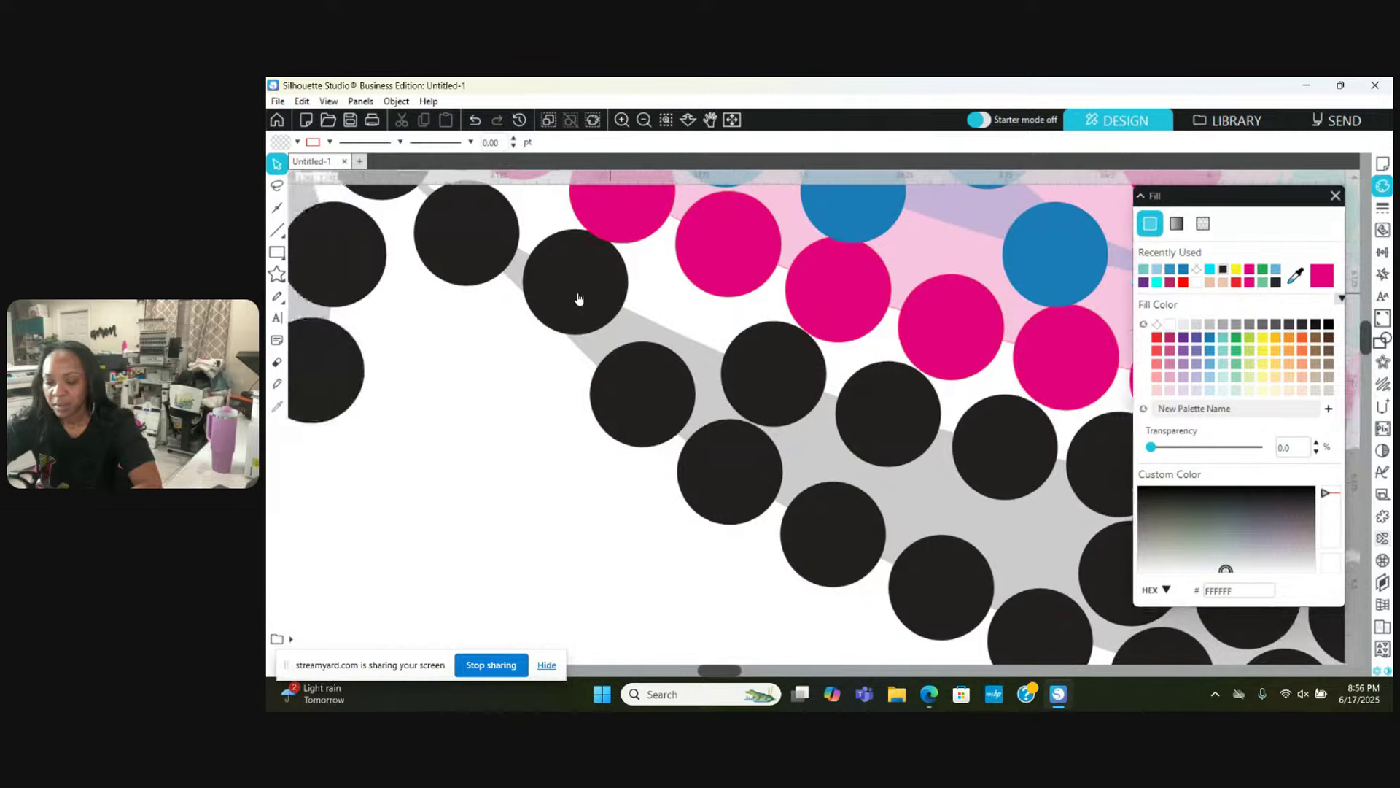
drag(689, 275, 667, 301)
drag(728, 387, 722, 394)
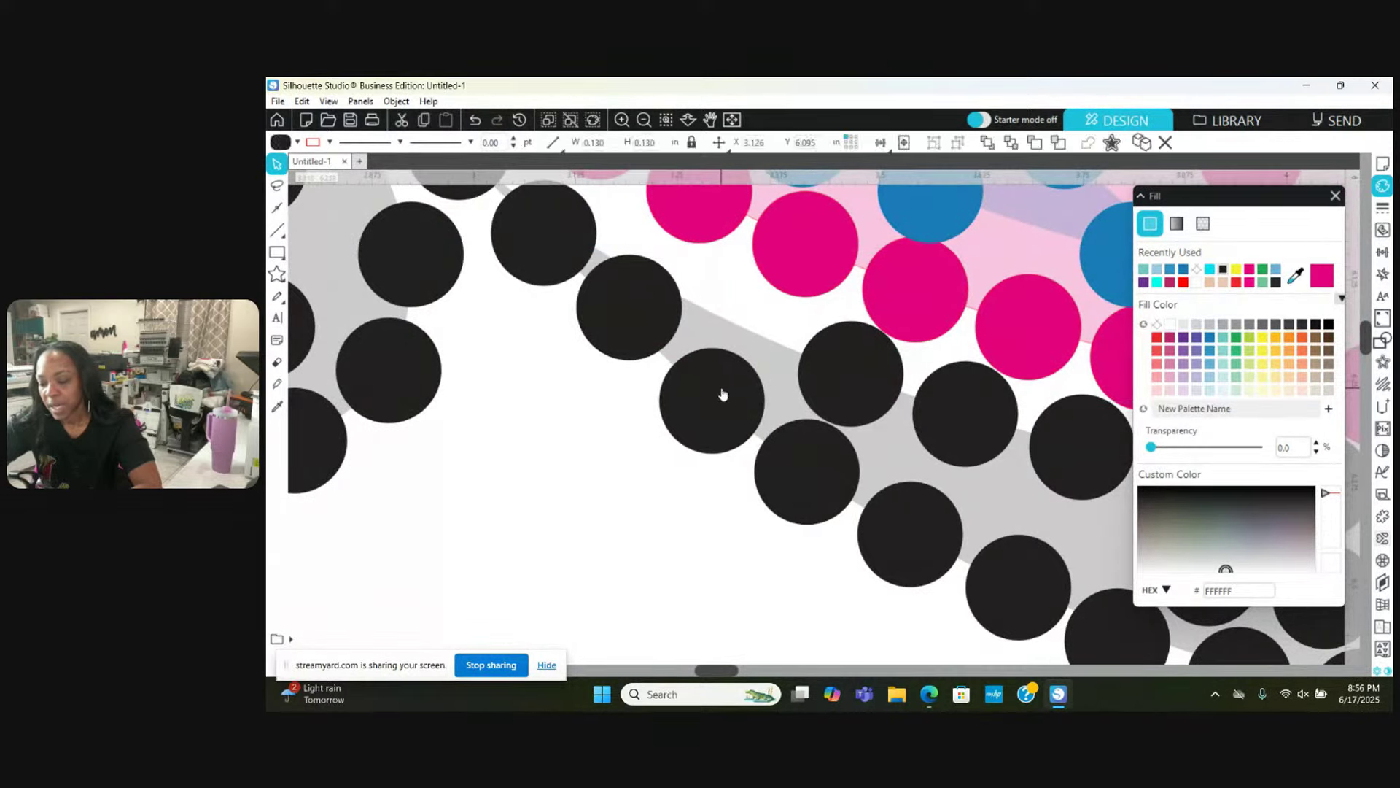
drag(838, 366, 797, 275)
scroll(790, 279, up, 1)
key(Escape)
Step: Nudge a pink outline stone up-right and adjust the two black stones below it
drag(735, 210, 741, 207)
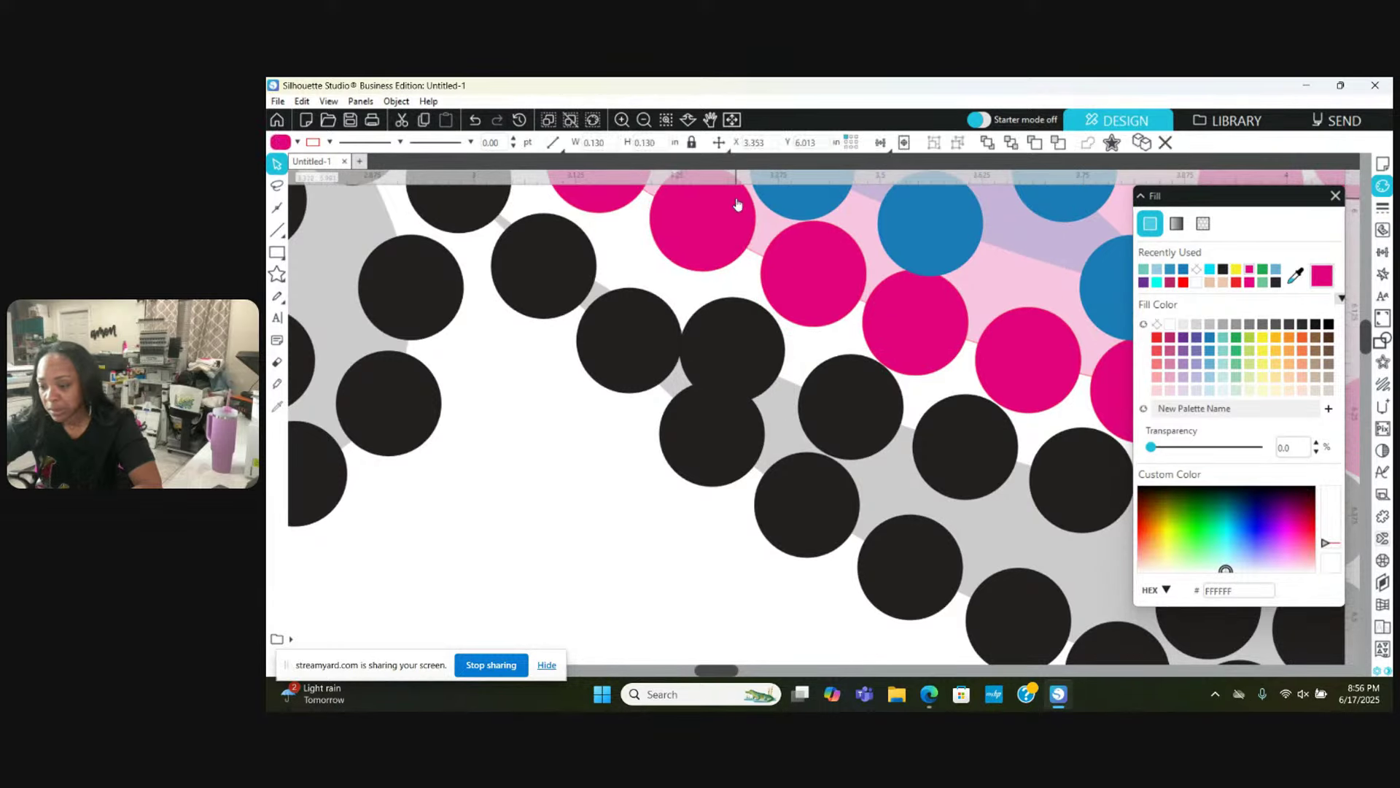
drag(744, 316, 744, 303)
key(Escape)
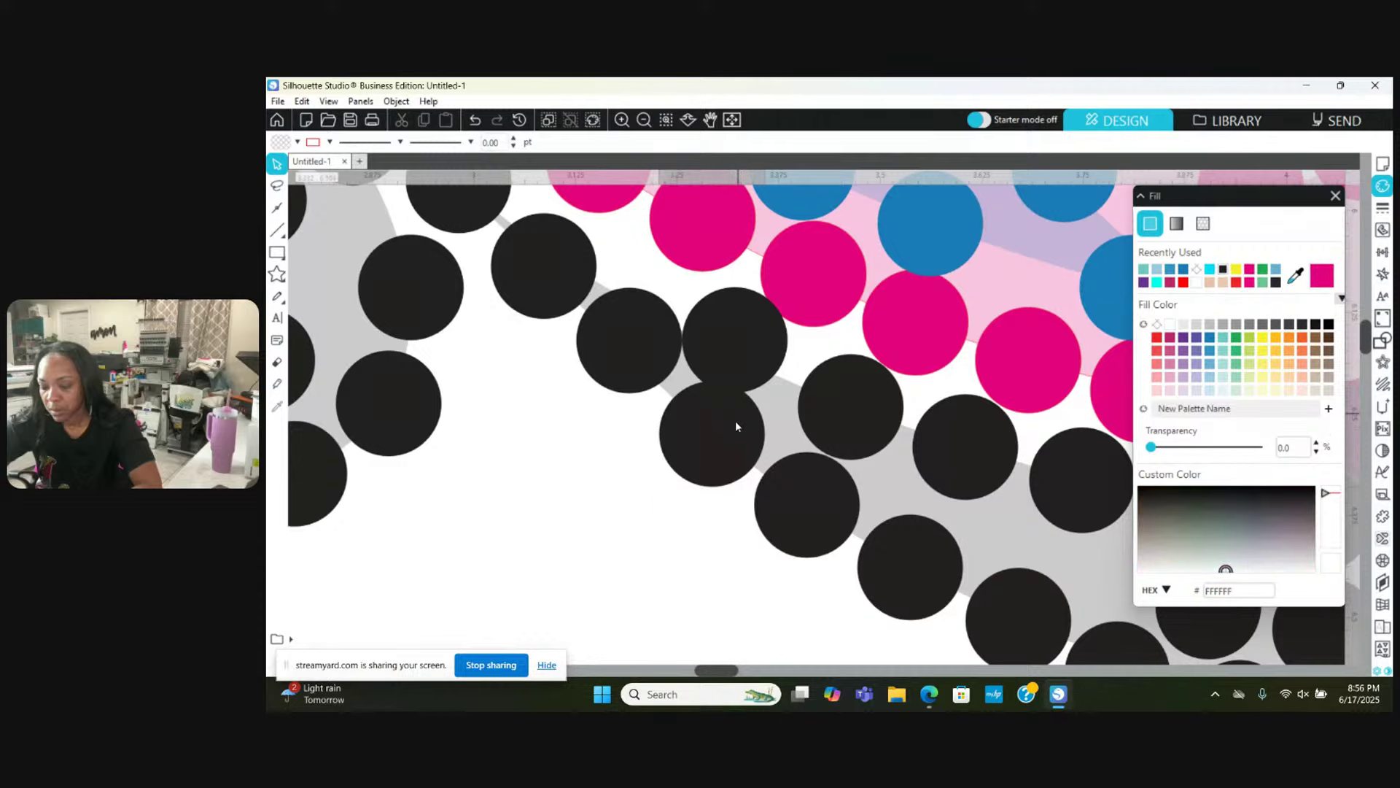
drag(735, 420, 732, 424)
key(Escape)
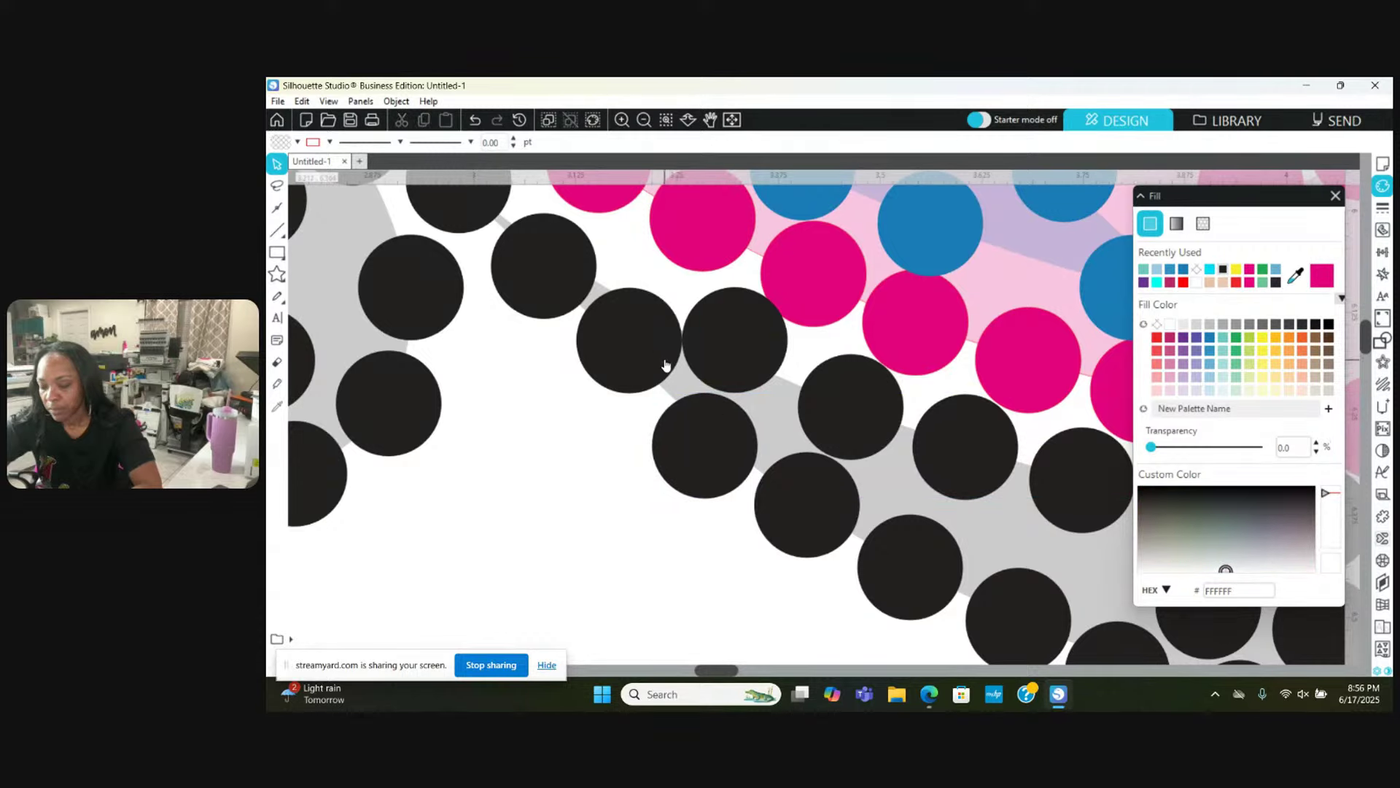
Step: Nudge three more black shadow stones slightly into even spacing along the band
drag(647, 353, 641, 363)
key(Escape)
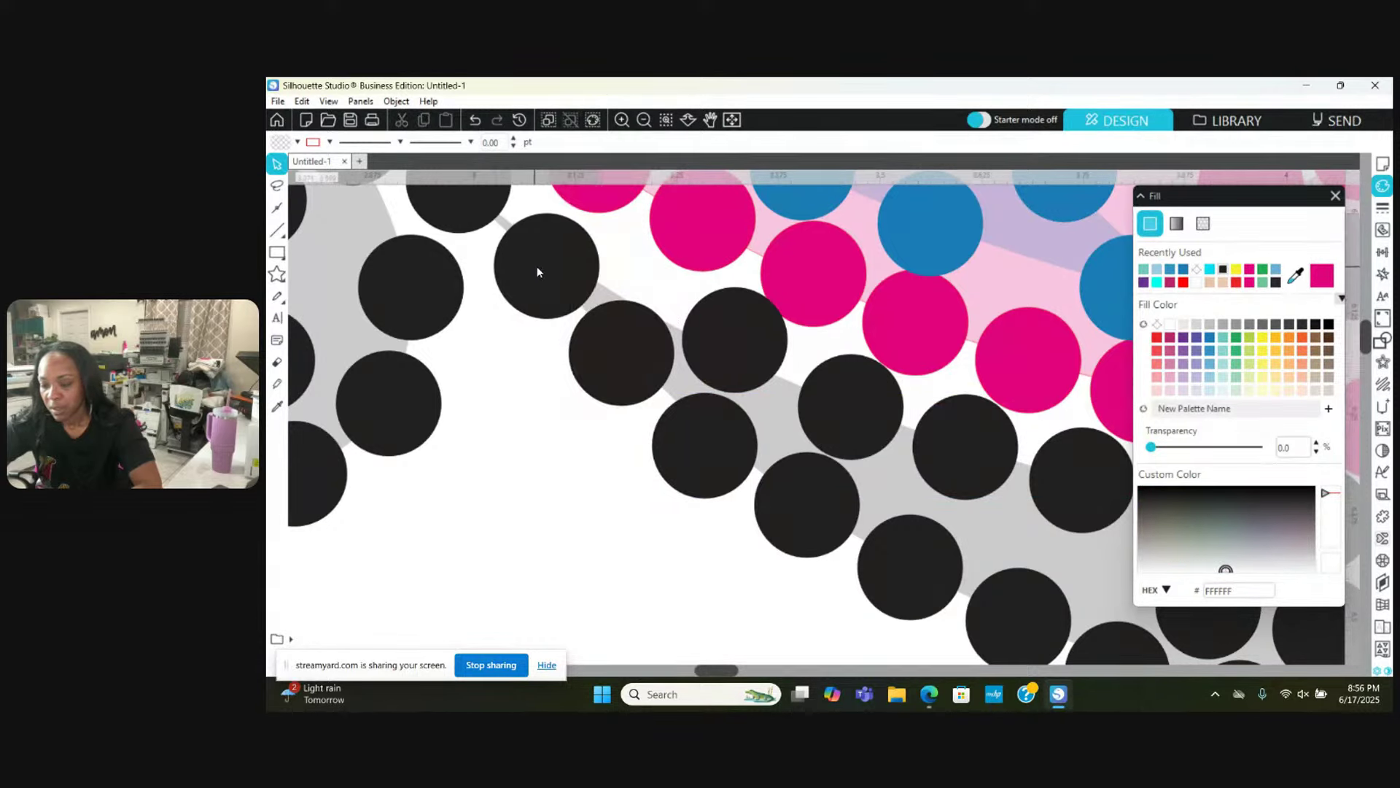
drag(537, 269, 549, 264)
key(Escape)
scroll(542, 268, right, 1)
scroll(543, 268, up, 5)
scroll(542, 267, left, 2)
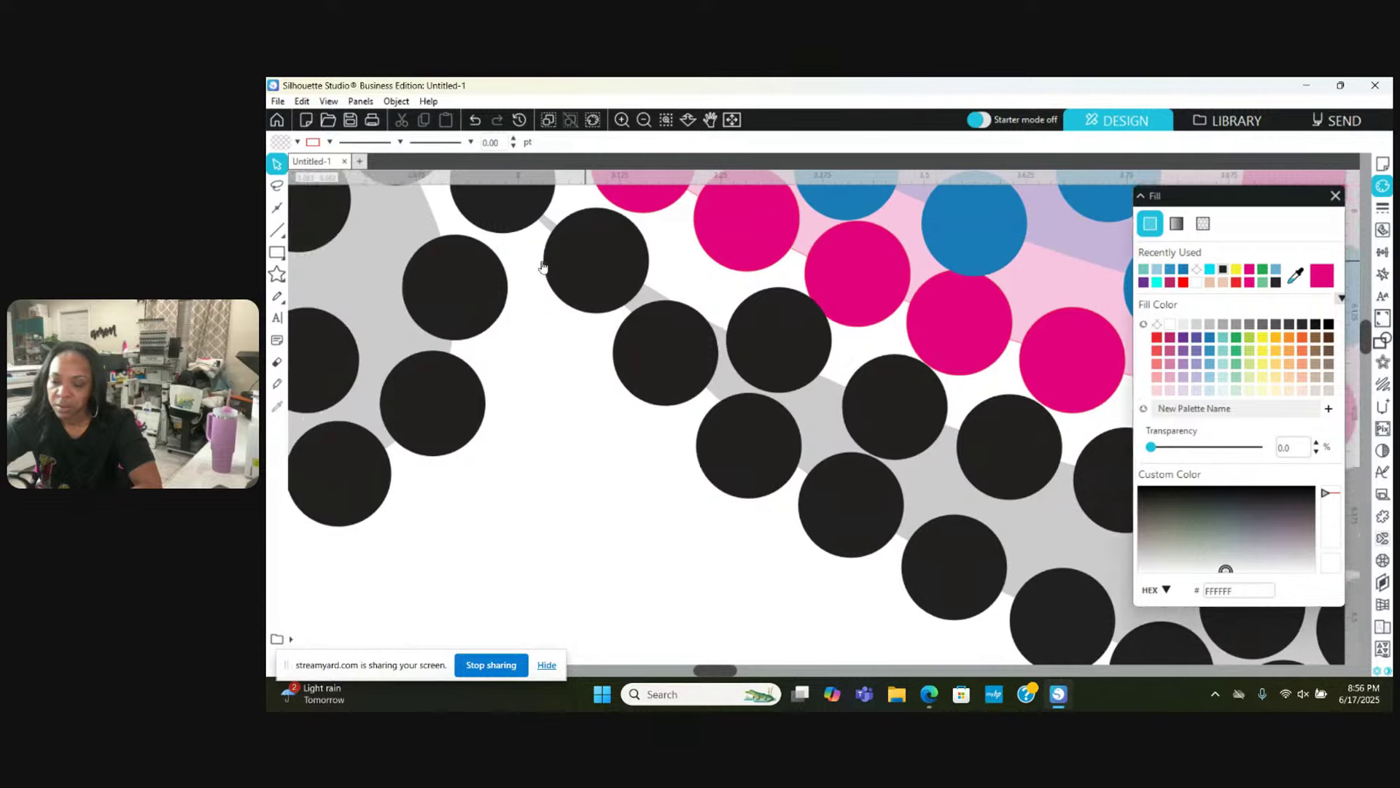
drag(549, 438, 547, 437)
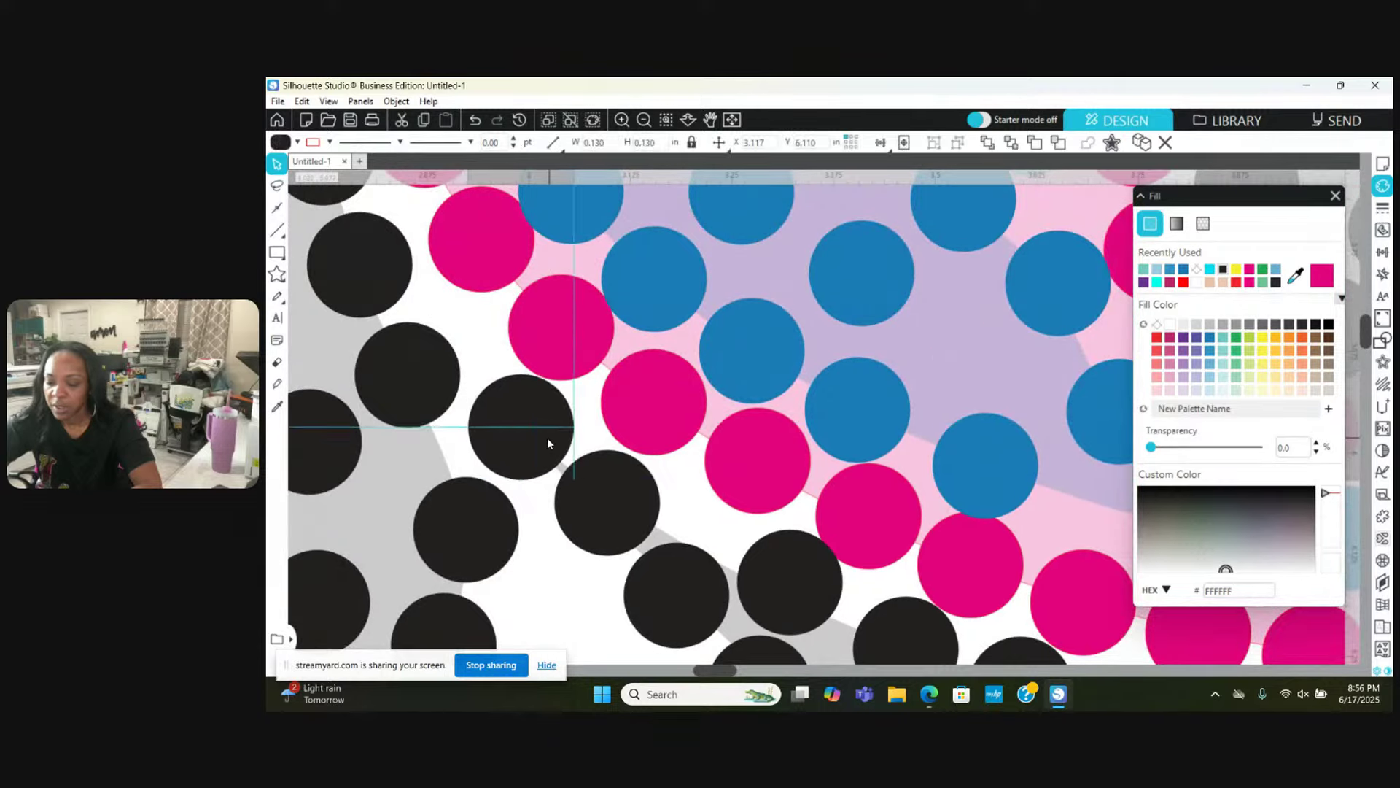
key(Escape)
Step: Zoom out until the whole 1968 rhinestone design is visible
click(645, 121)
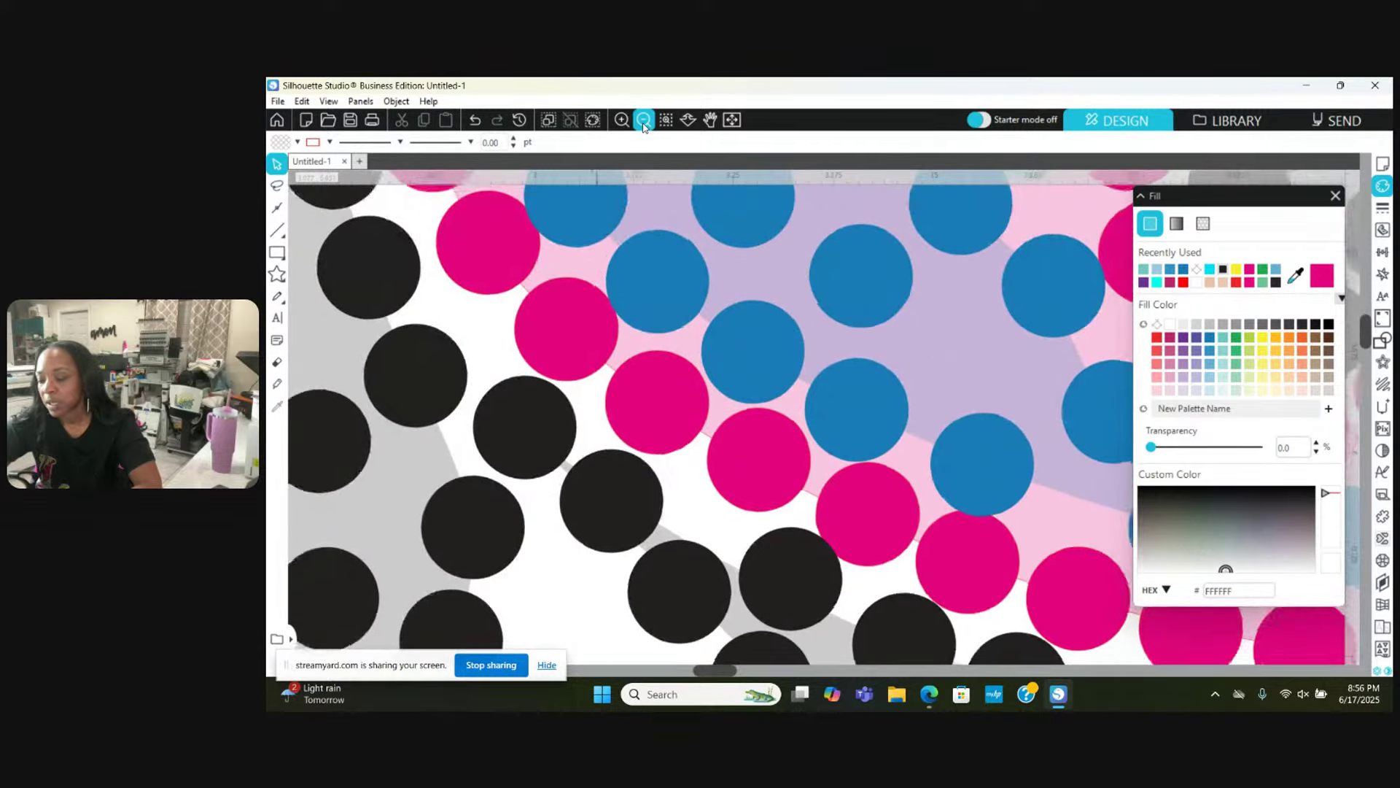
click(645, 121)
click(645, 121)
click(645, 121)
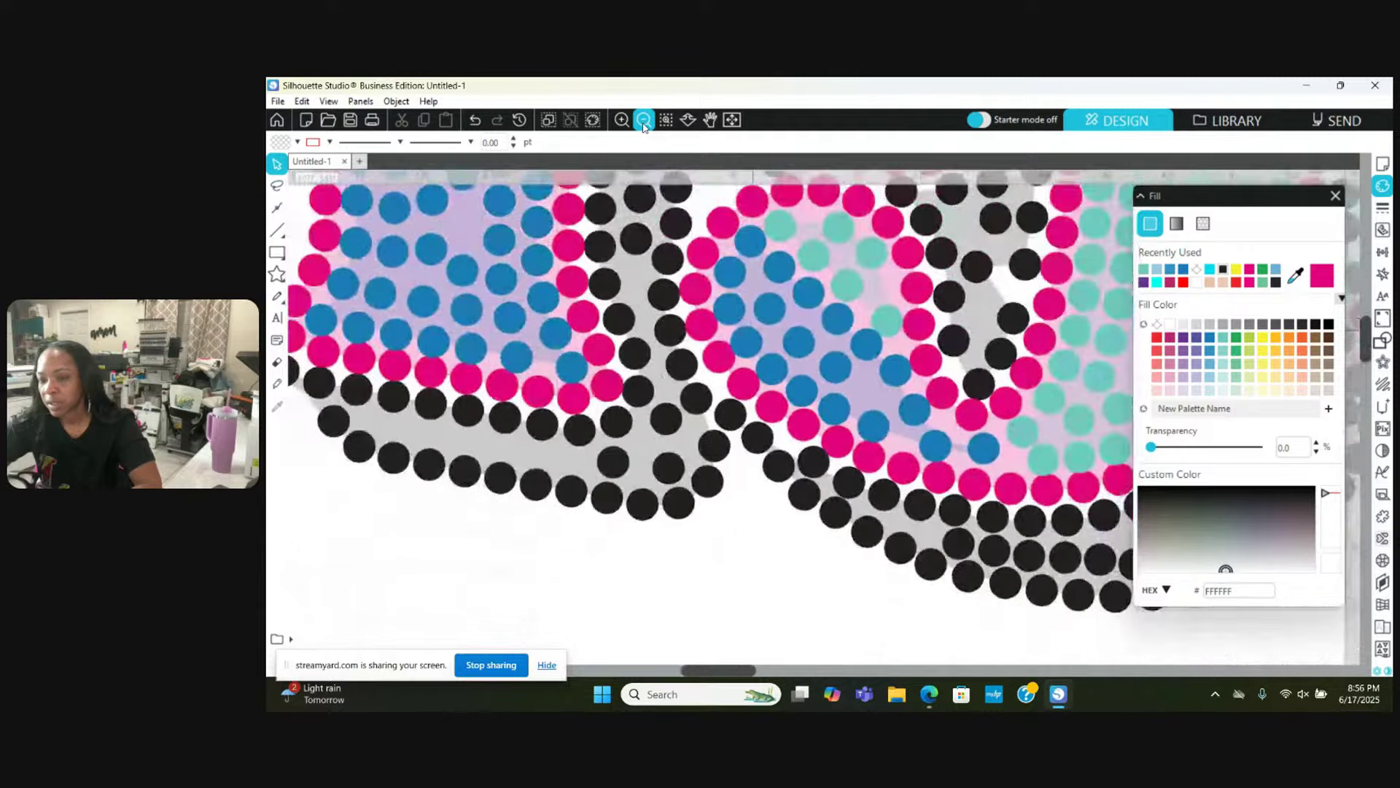
click(645, 121)
click(645, 121)
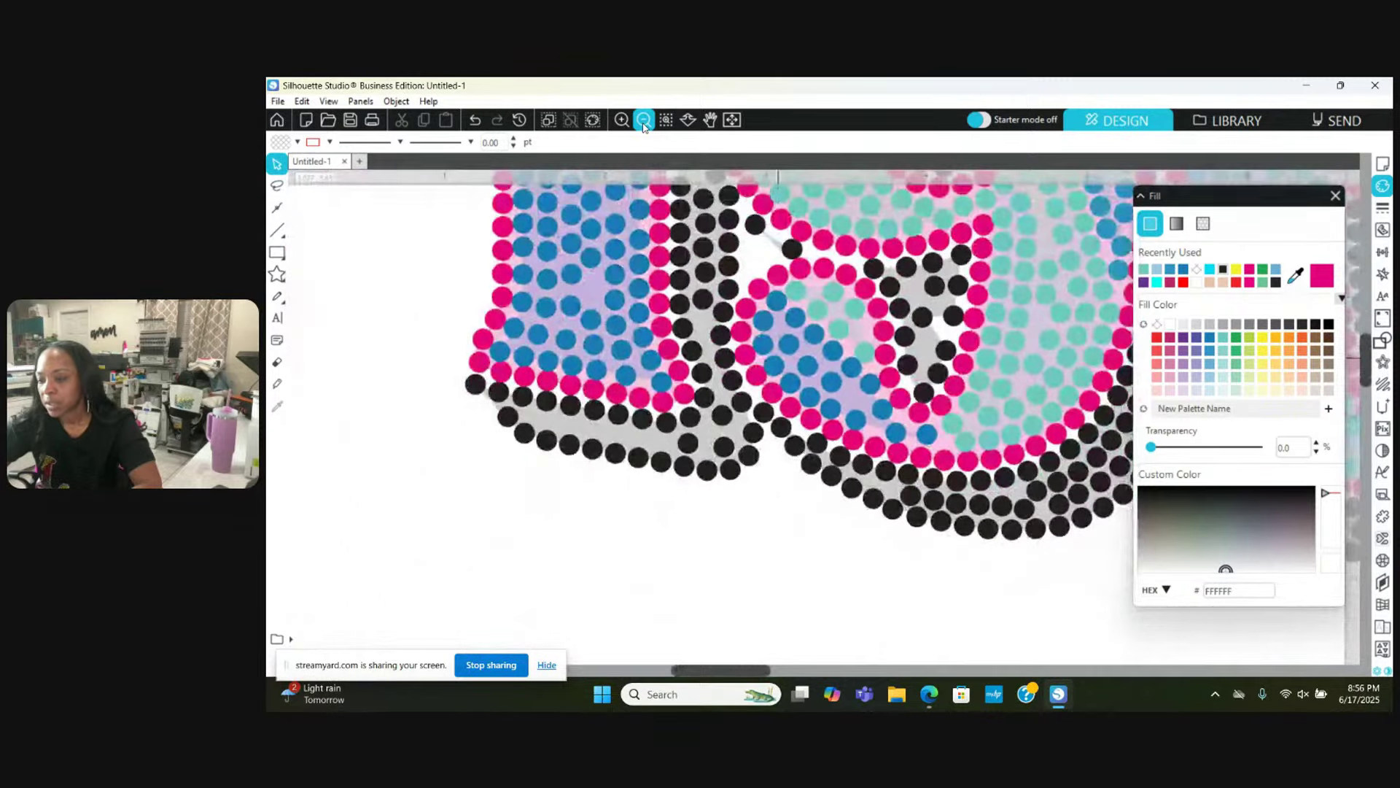
click(644, 122)
click(644, 121)
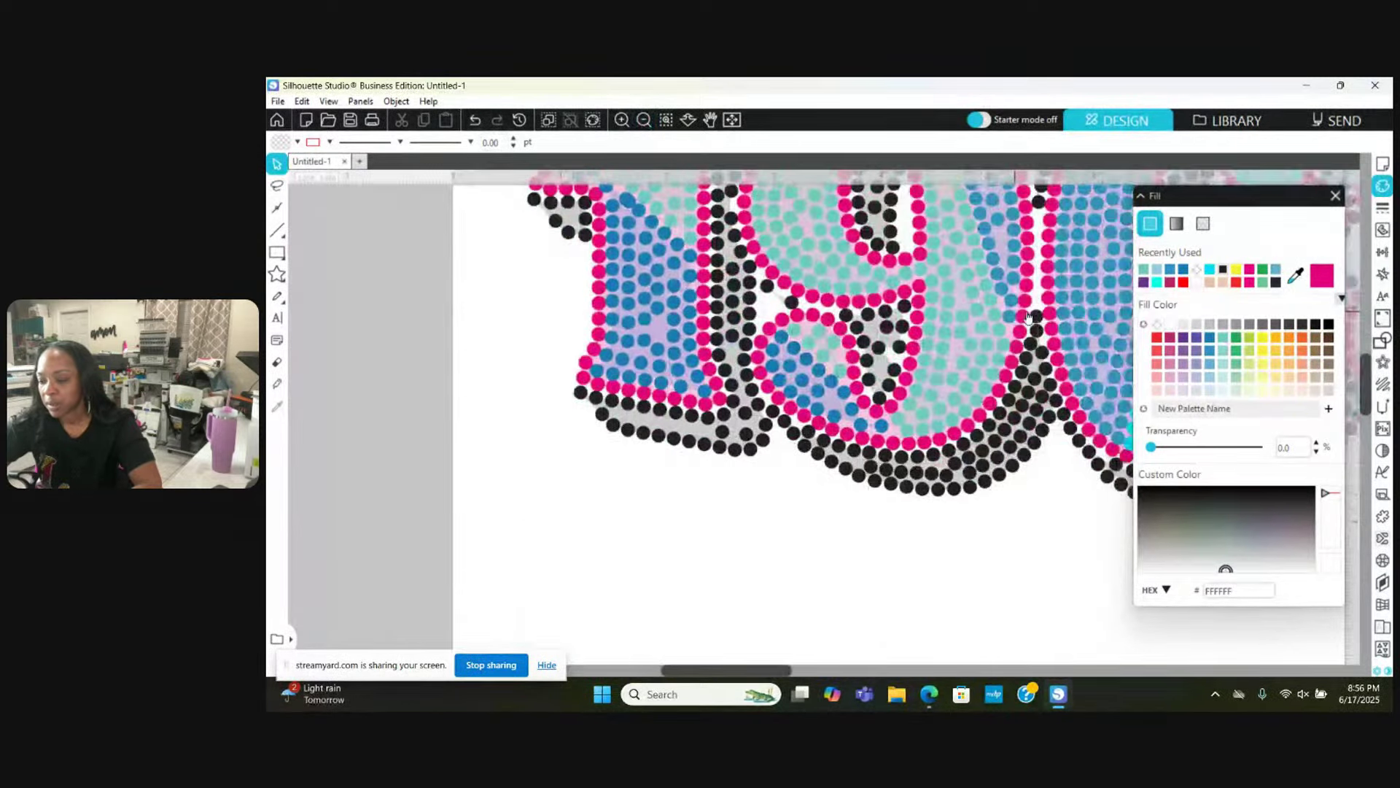
drag(1030, 317, 766, 317)
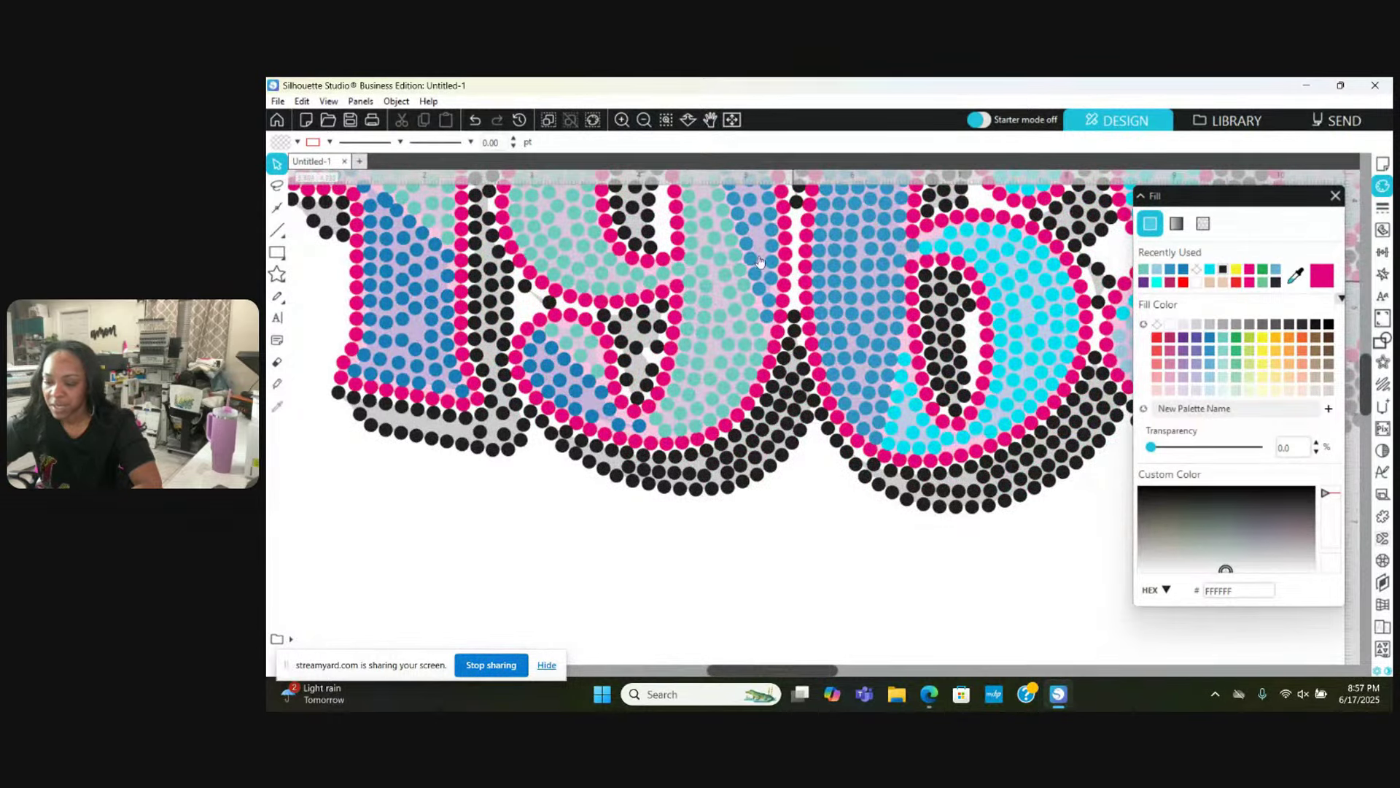
click(643, 119)
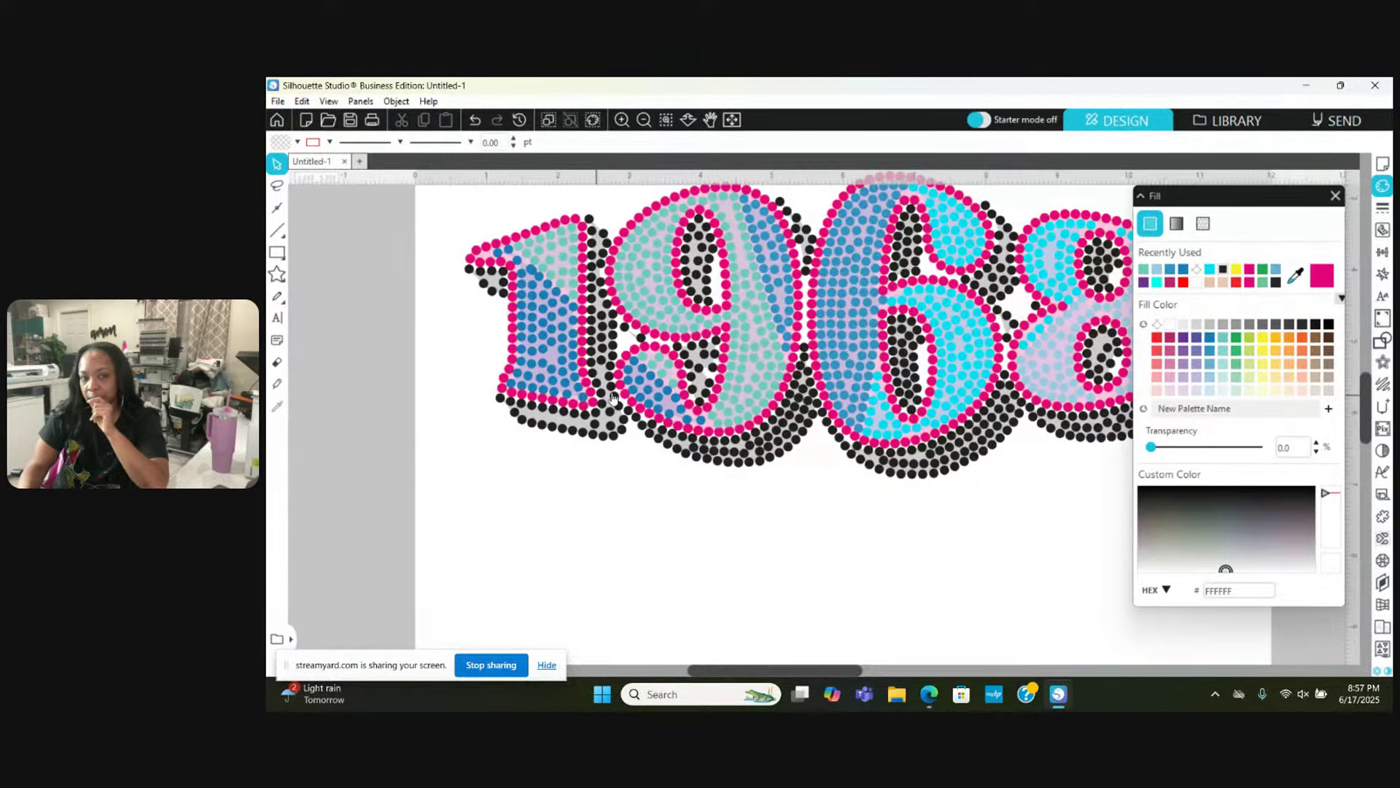
Step: Zoom back in on the stones where the 9 meets the 6
click(622, 119)
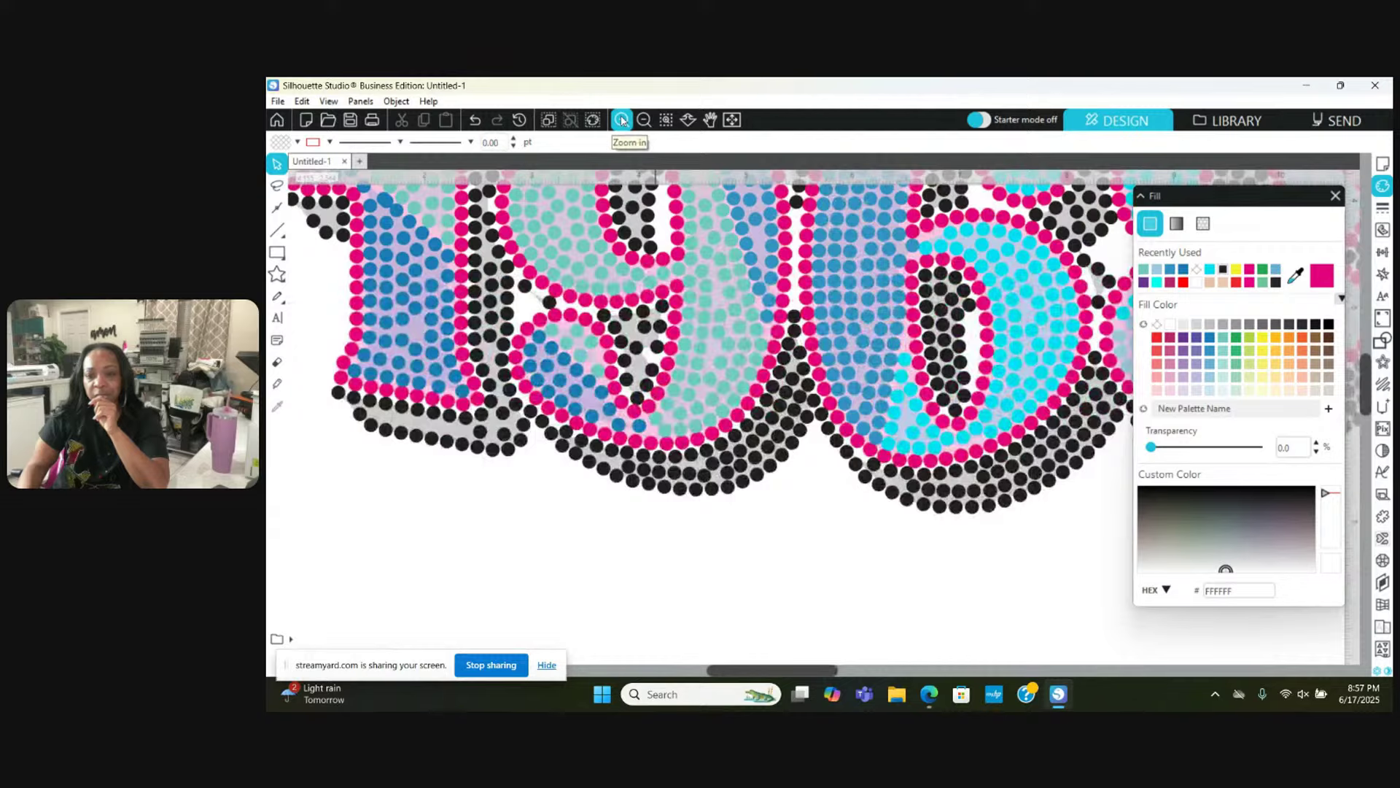
click(622, 119)
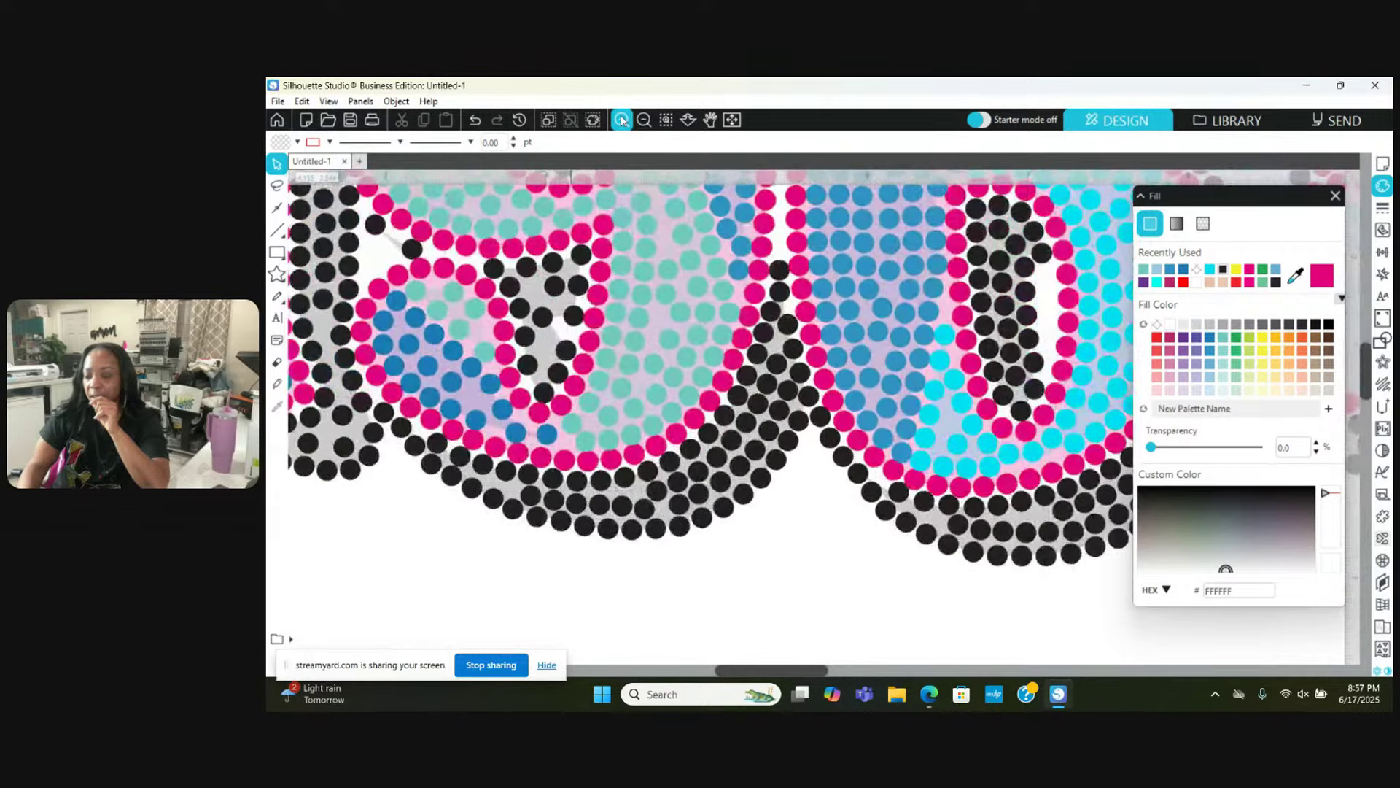
scroll(676, 266, up, 5)
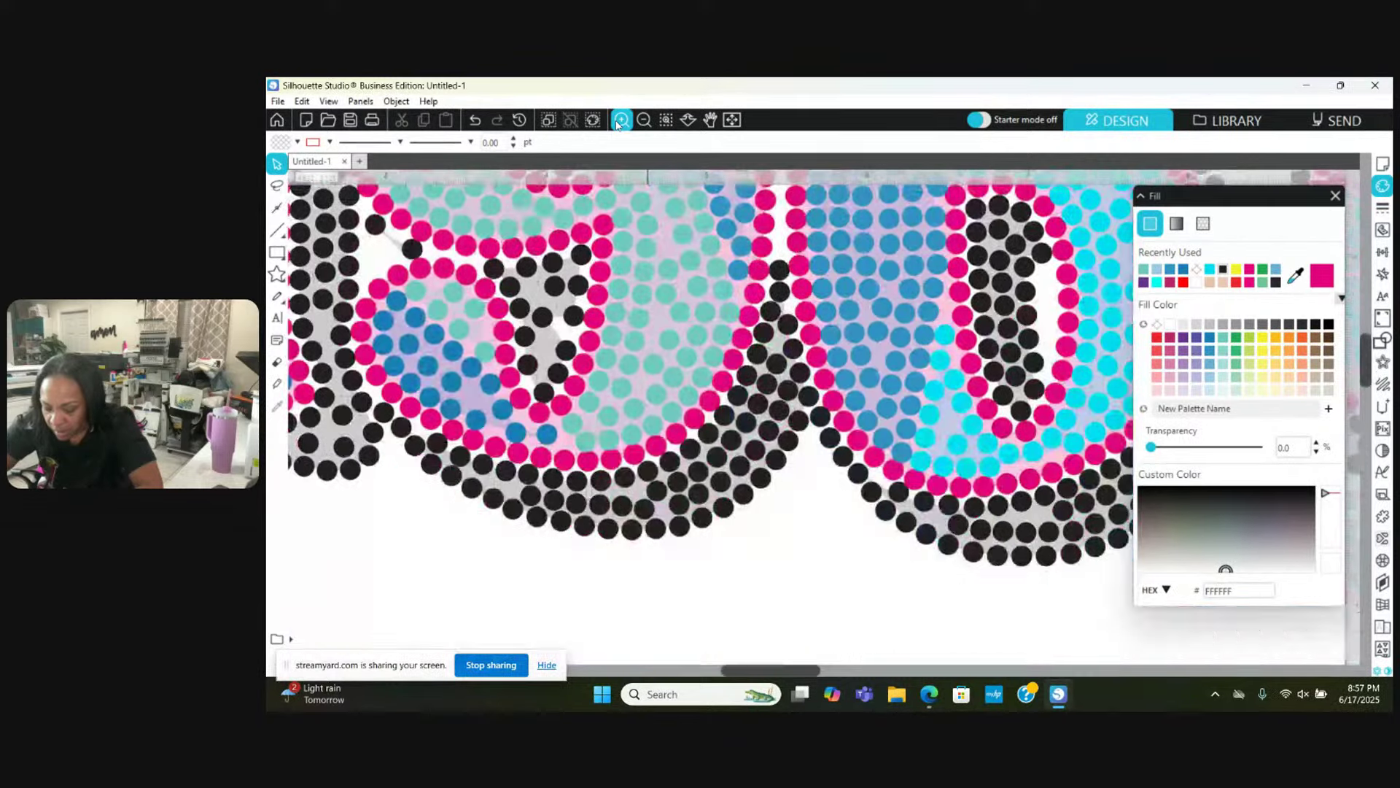
Step: Raise a black stone up between the pink stones in the shadow column
click(620, 120)
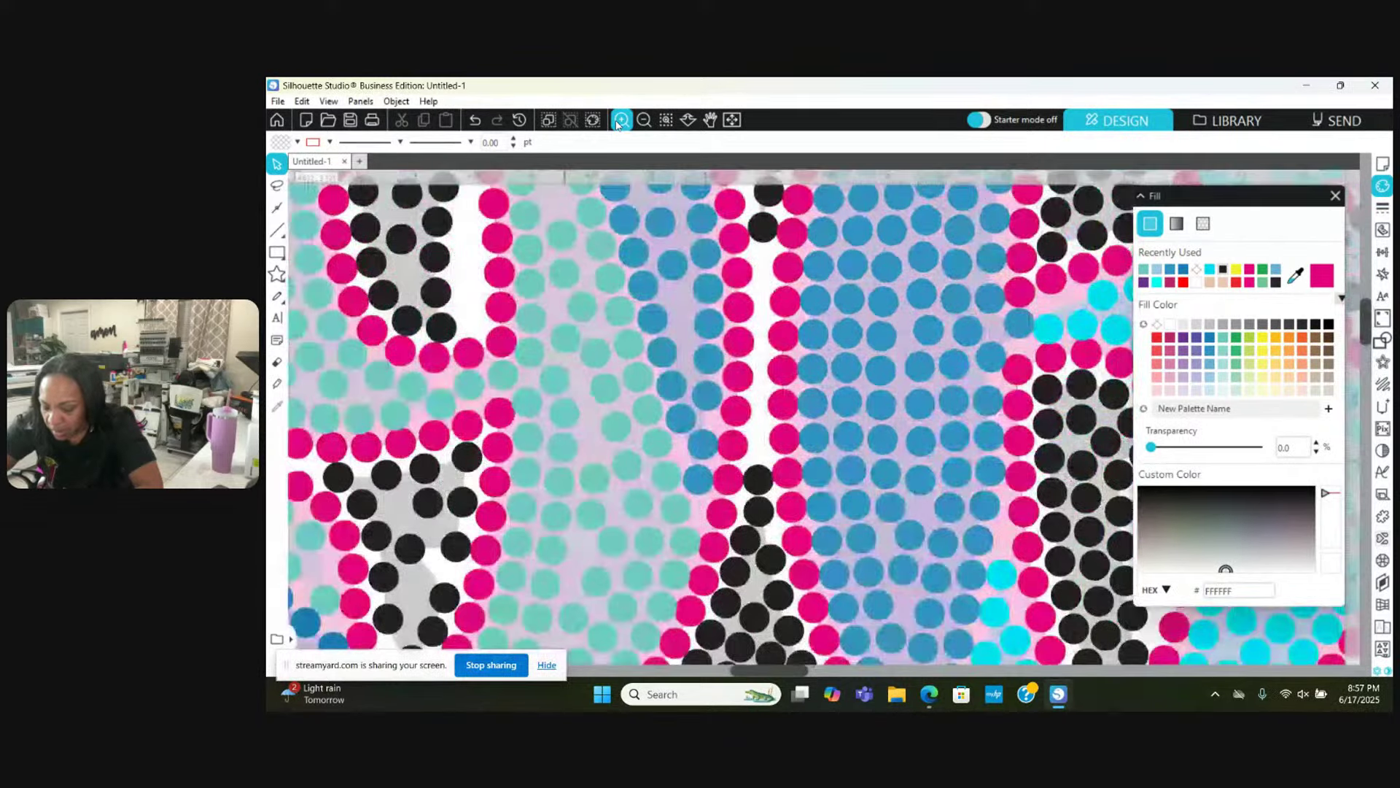
click(755, 509)
drag(755, 496, 757, 478)
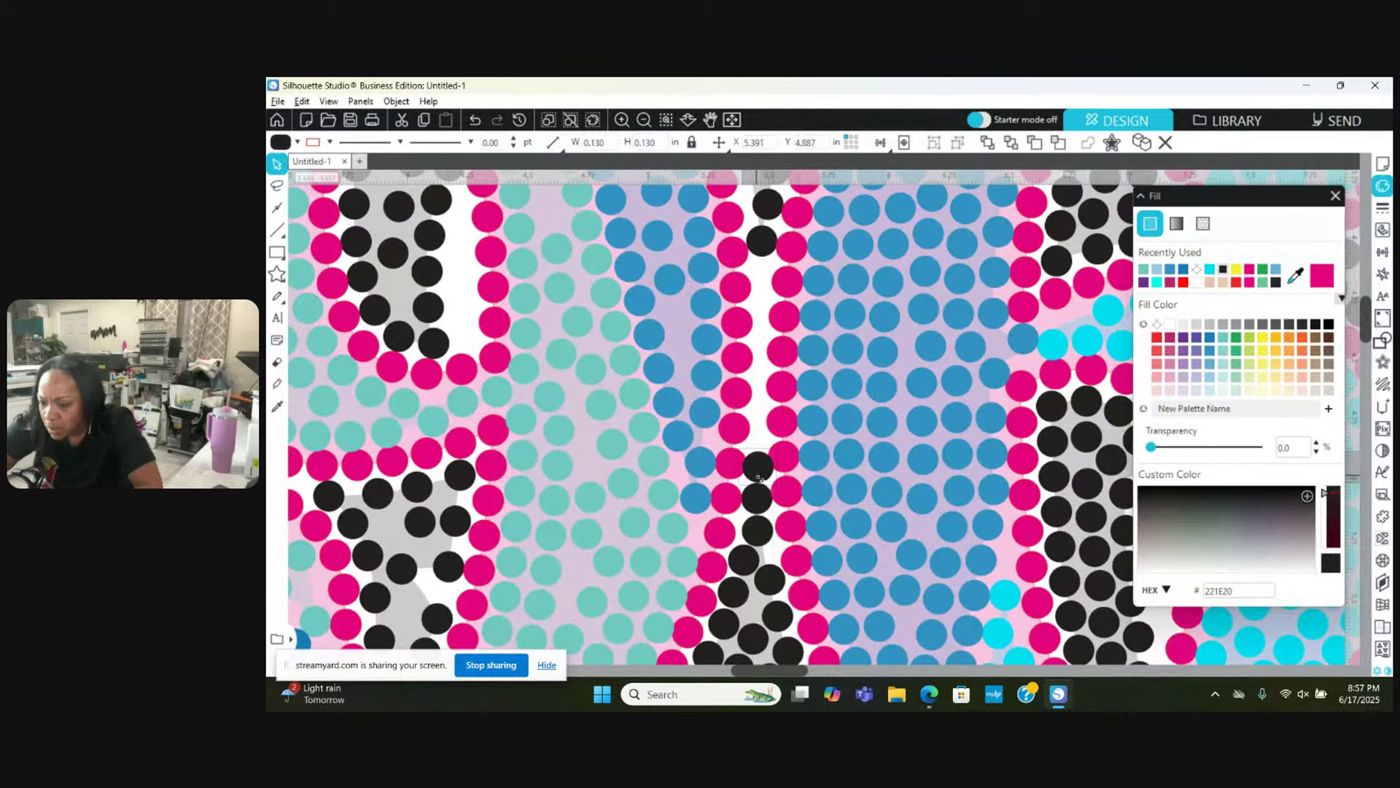
Step: At closer zoom, reposition two black stones so the column has no gap
click(622, 119)
click(622, 119)
click(622, 119)
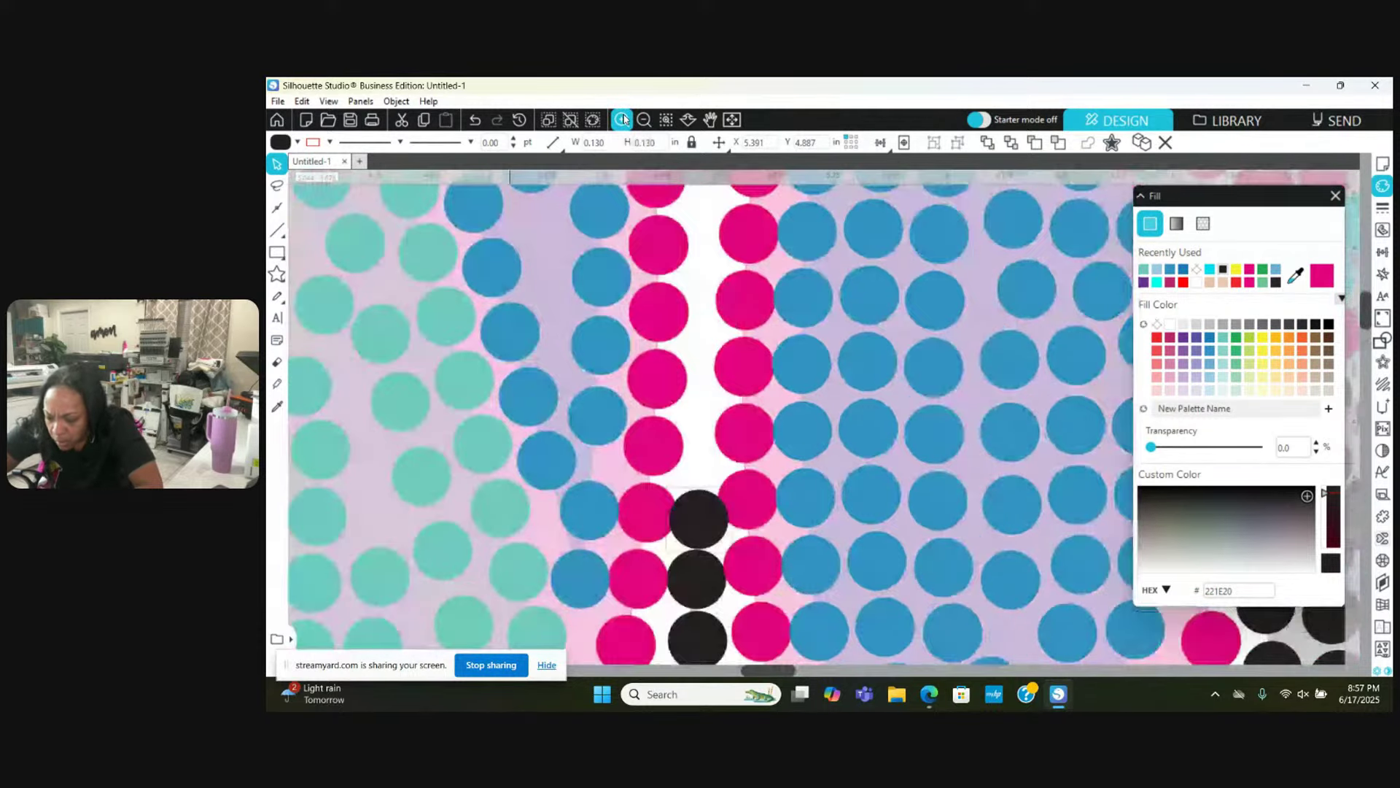
click(622, 118)
drag(667, 531, 664, 497)
drag(668, 606, 668, 607)
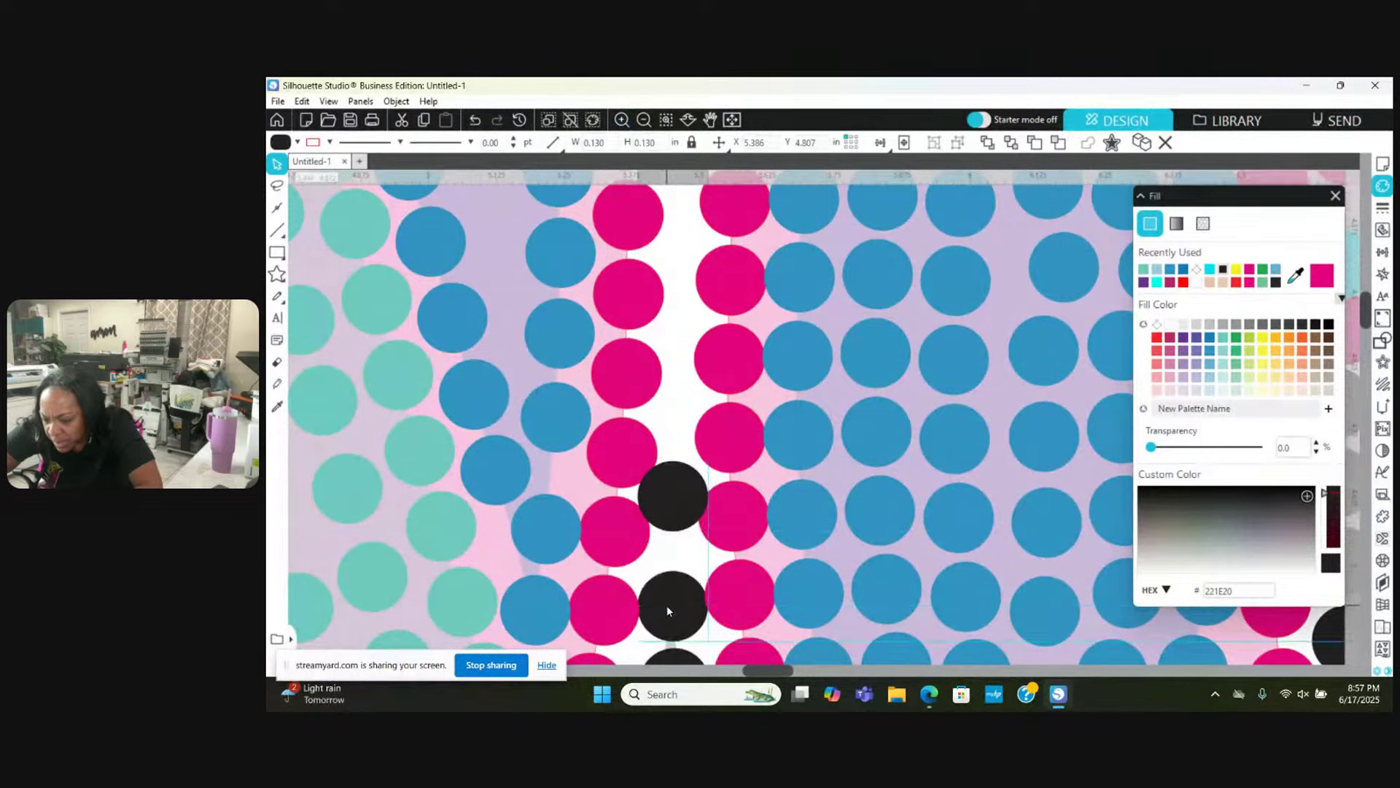
click(672, 552)
drag(677, 532, 679, 360)
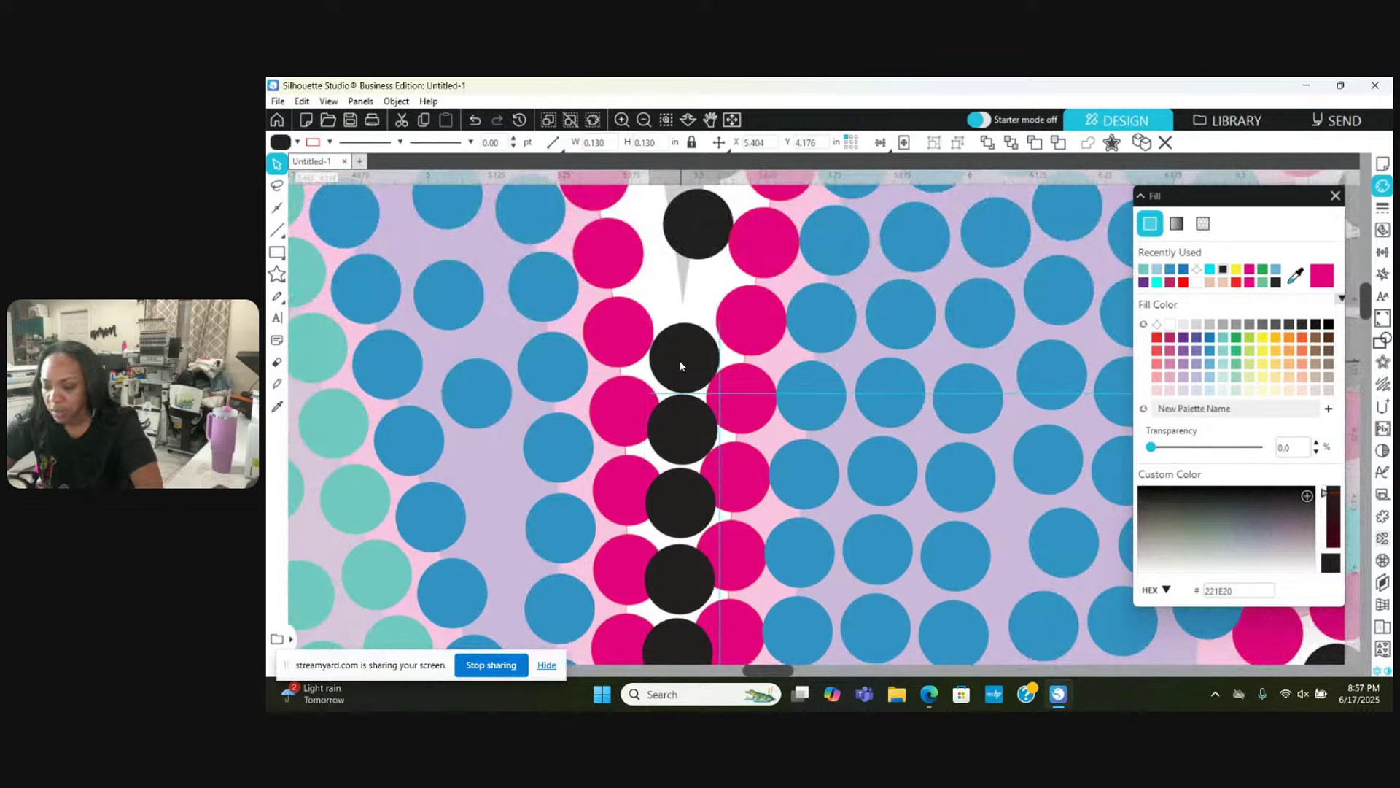
key(Escape)
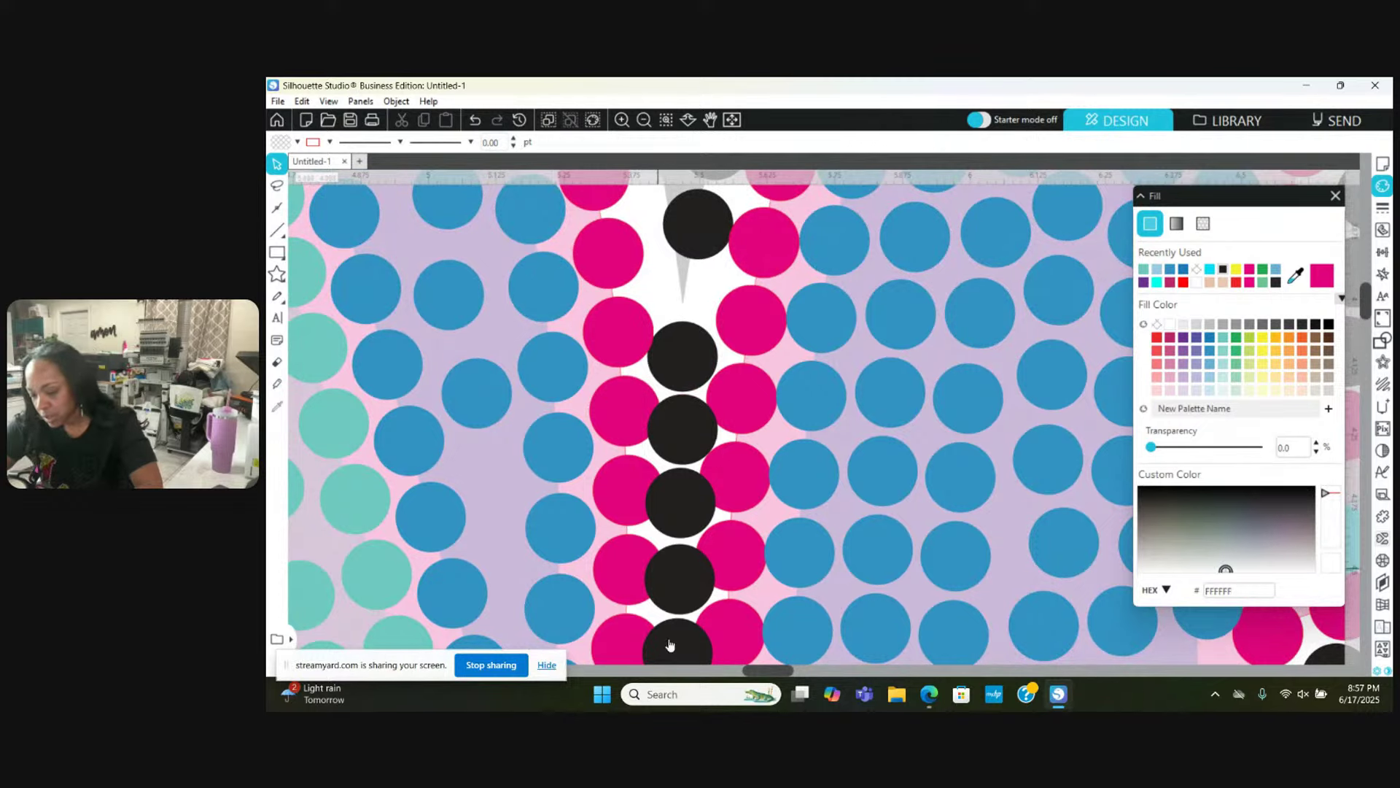
Step: Move another black stone higher up the column between the pink stones
drag(681, 350, 711, 274)
scroll(680, 272, up, 2)
scroll(685, 270, up, 2)
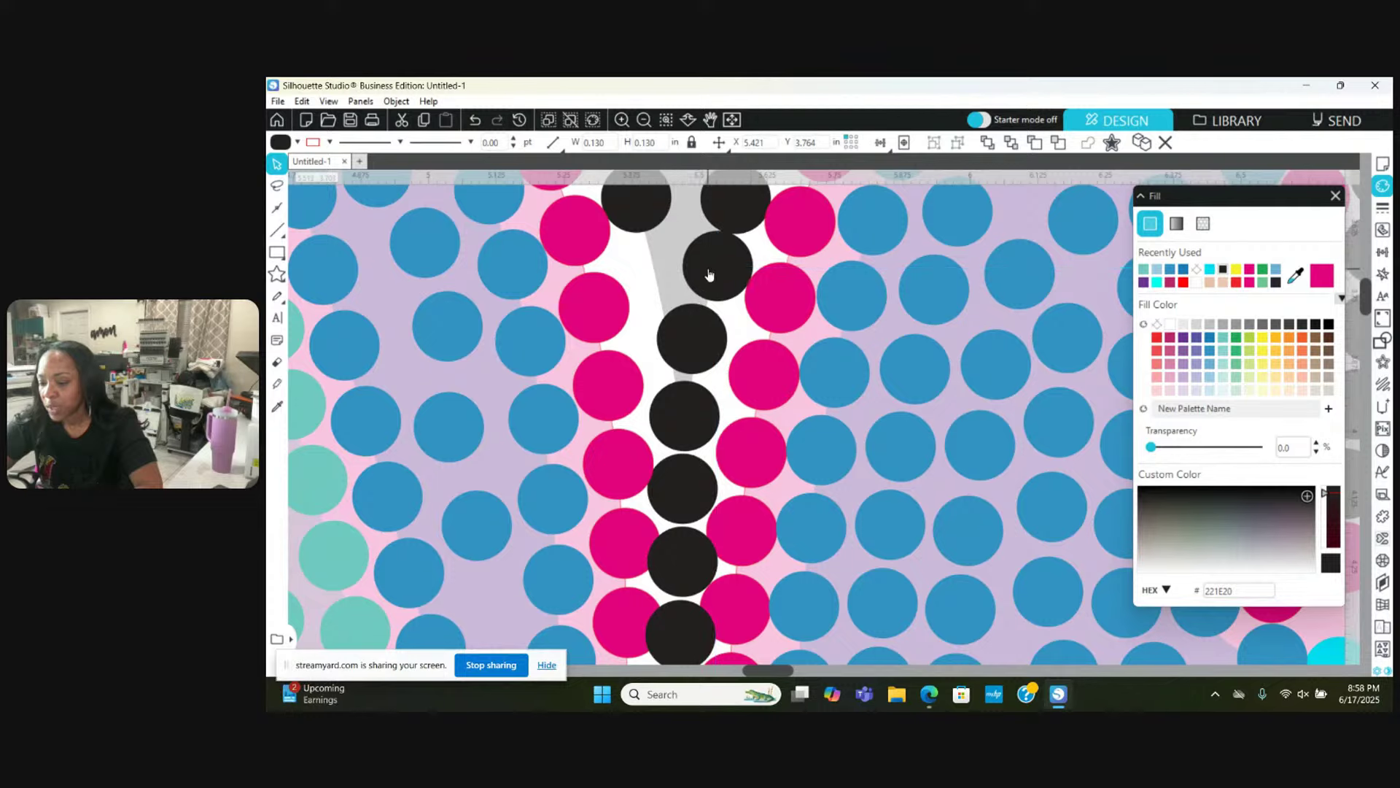
key(Escape)
scroll(746, 210, up, 1)
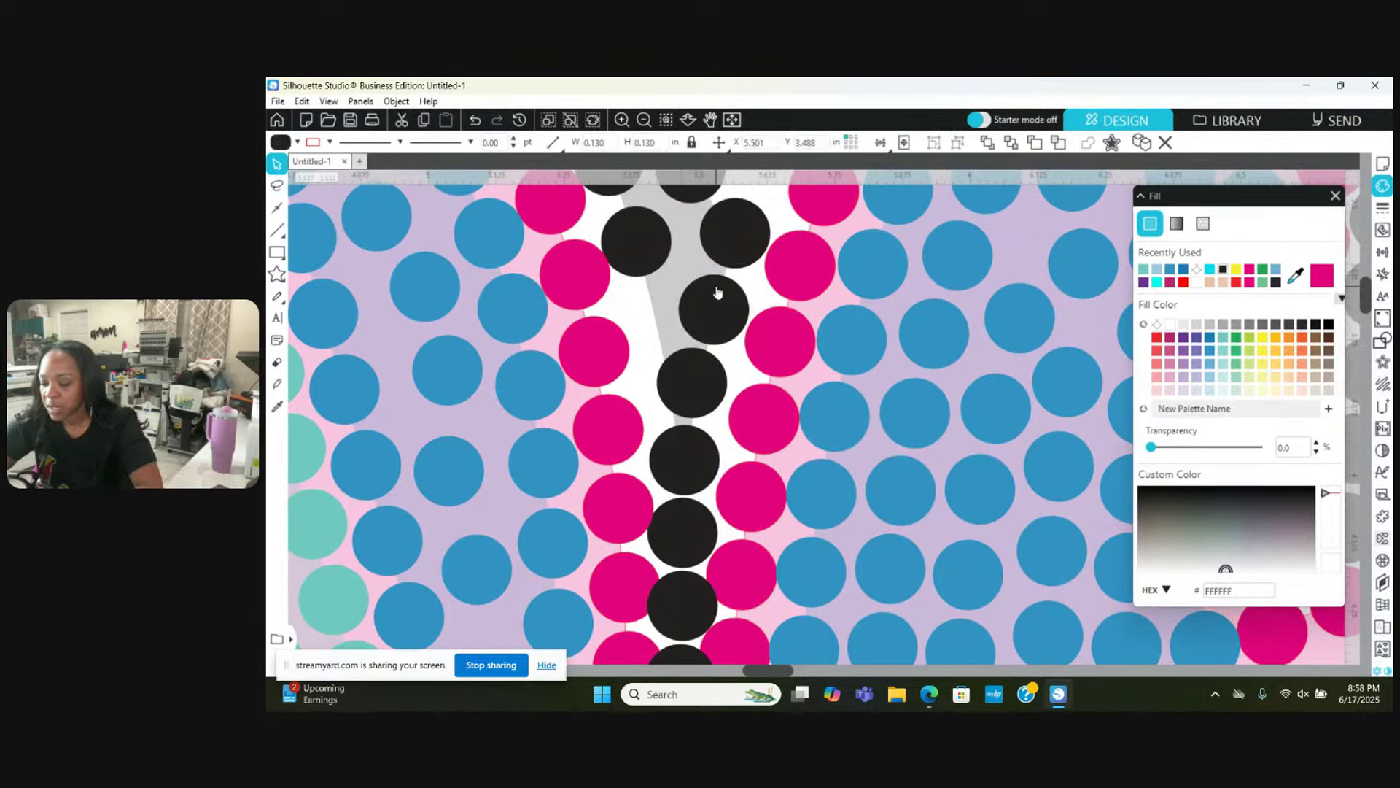
scroll(719, 290, down, 2)
scroll(717, 292, down, 5)
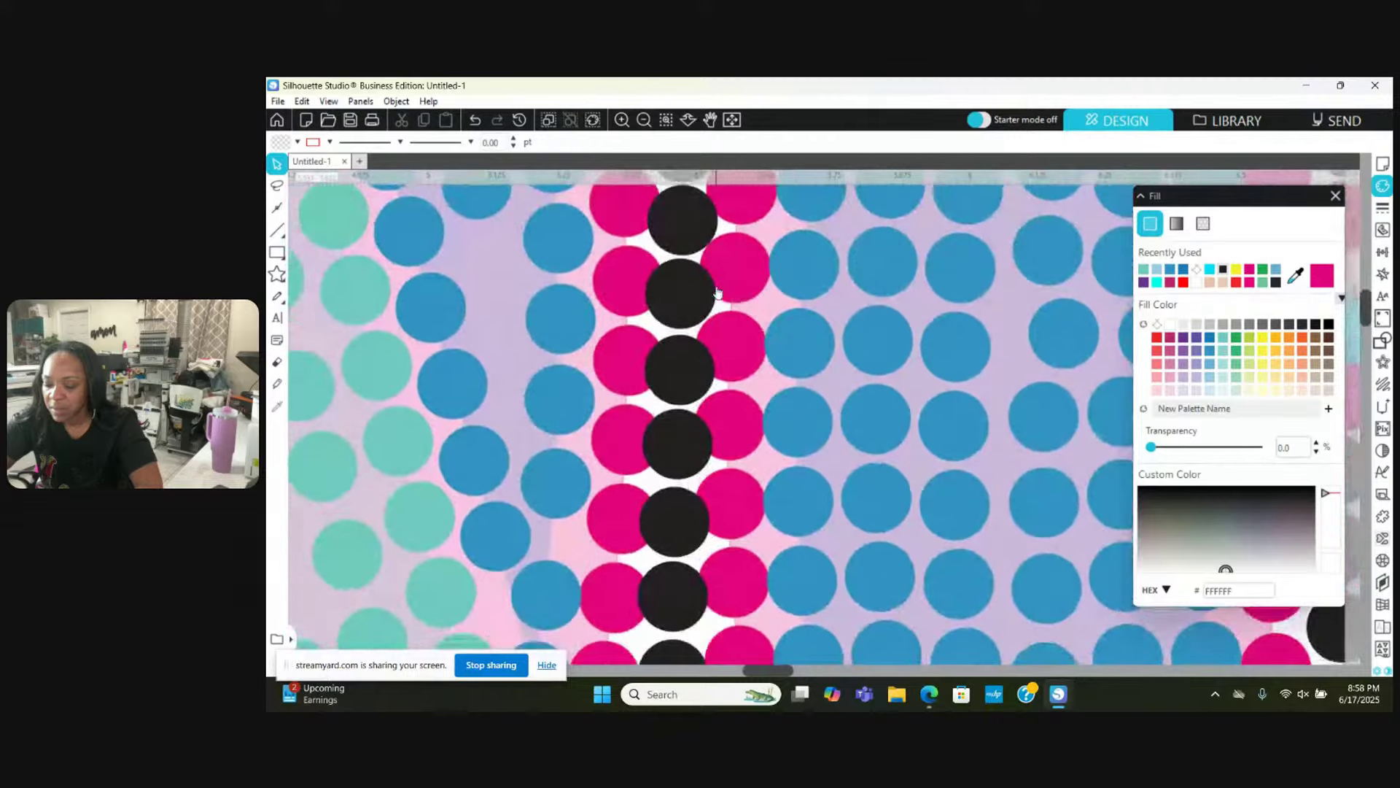
Step: Nudge pink stones on both sides of the black column slightly outward
click(630, 409)
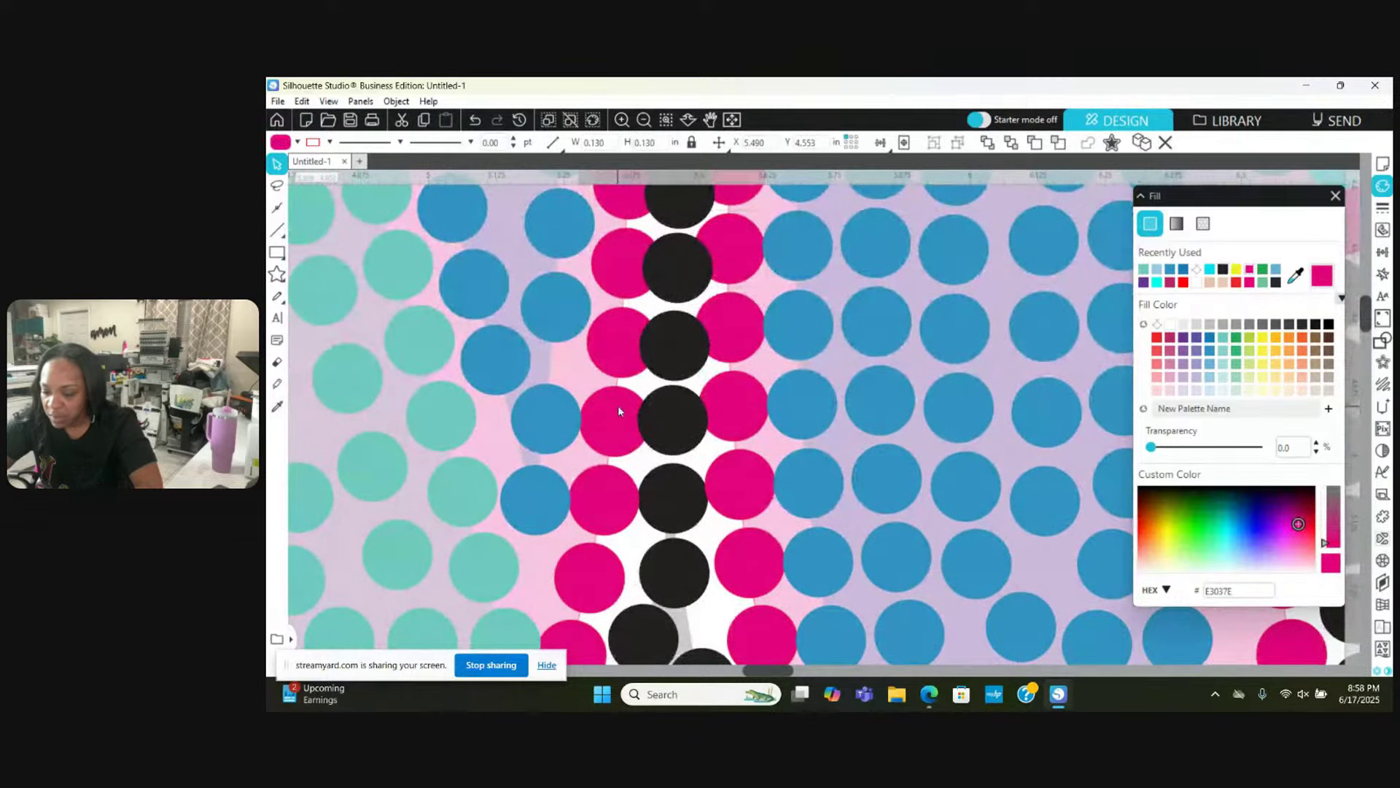
drag(619, 410, 610, 409)
click(712, 409)
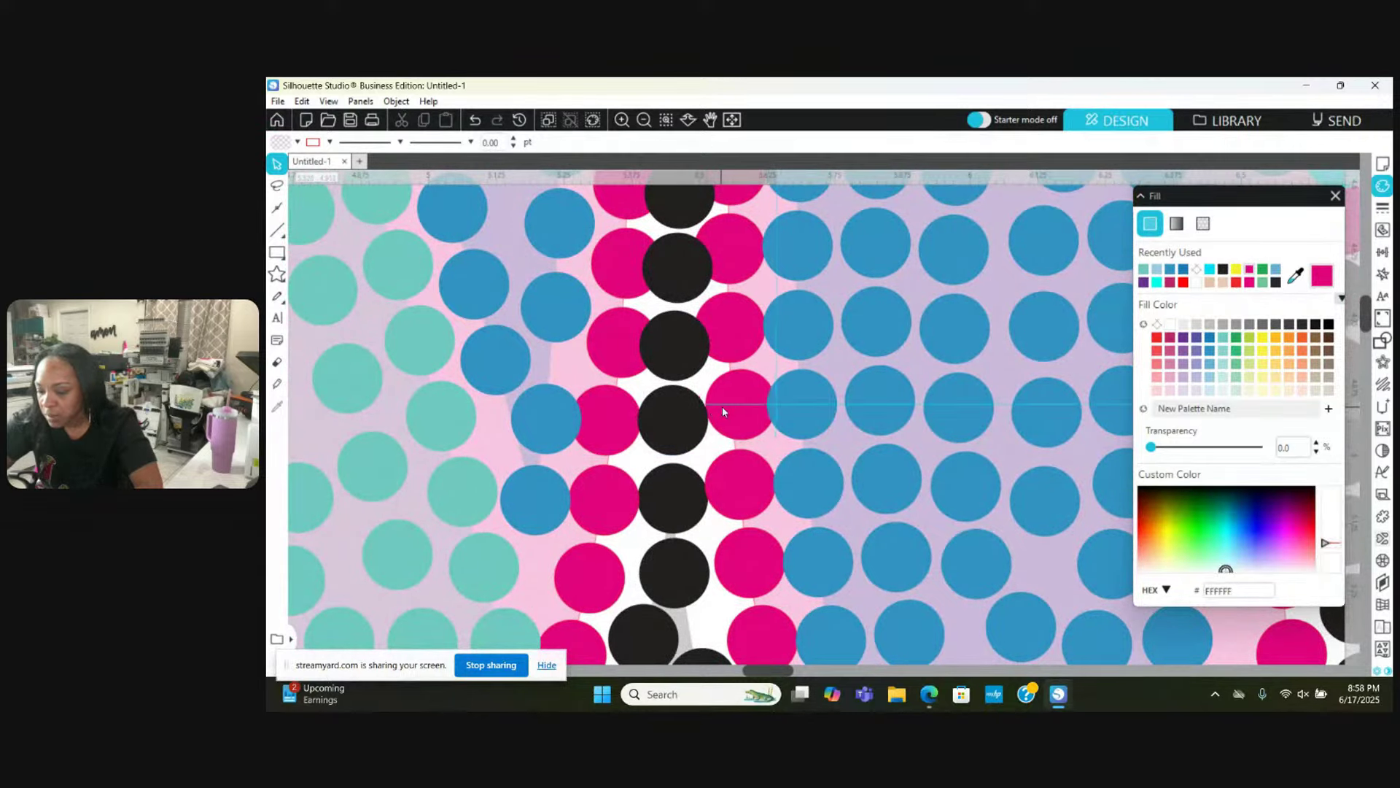
drag(722, 410, 725, 410)
drag(736, 473, 740, 474)
click(715, 453)
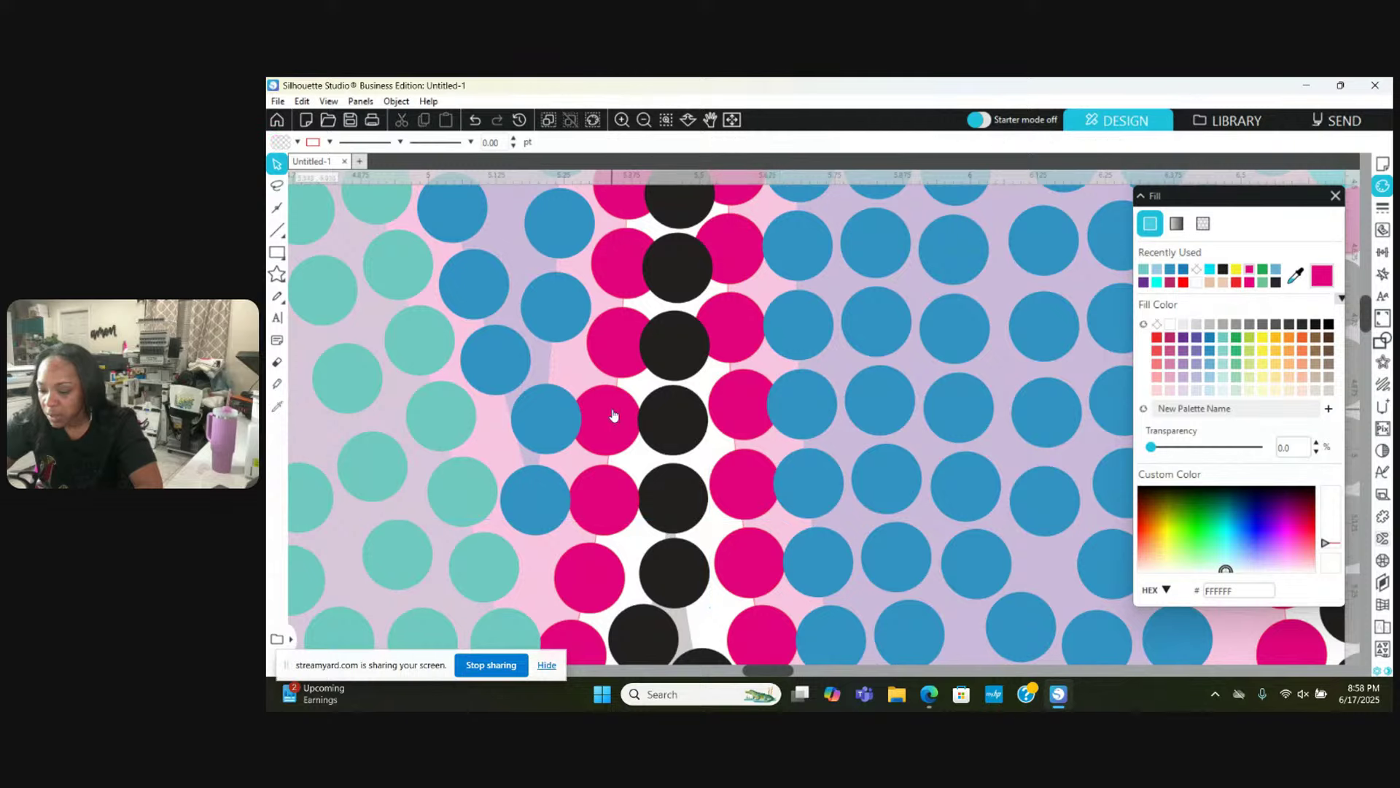
Step: Move two pink stones left of the column a little left to close the gap
click(612, 416)
drag(621, 348, 603, 348)
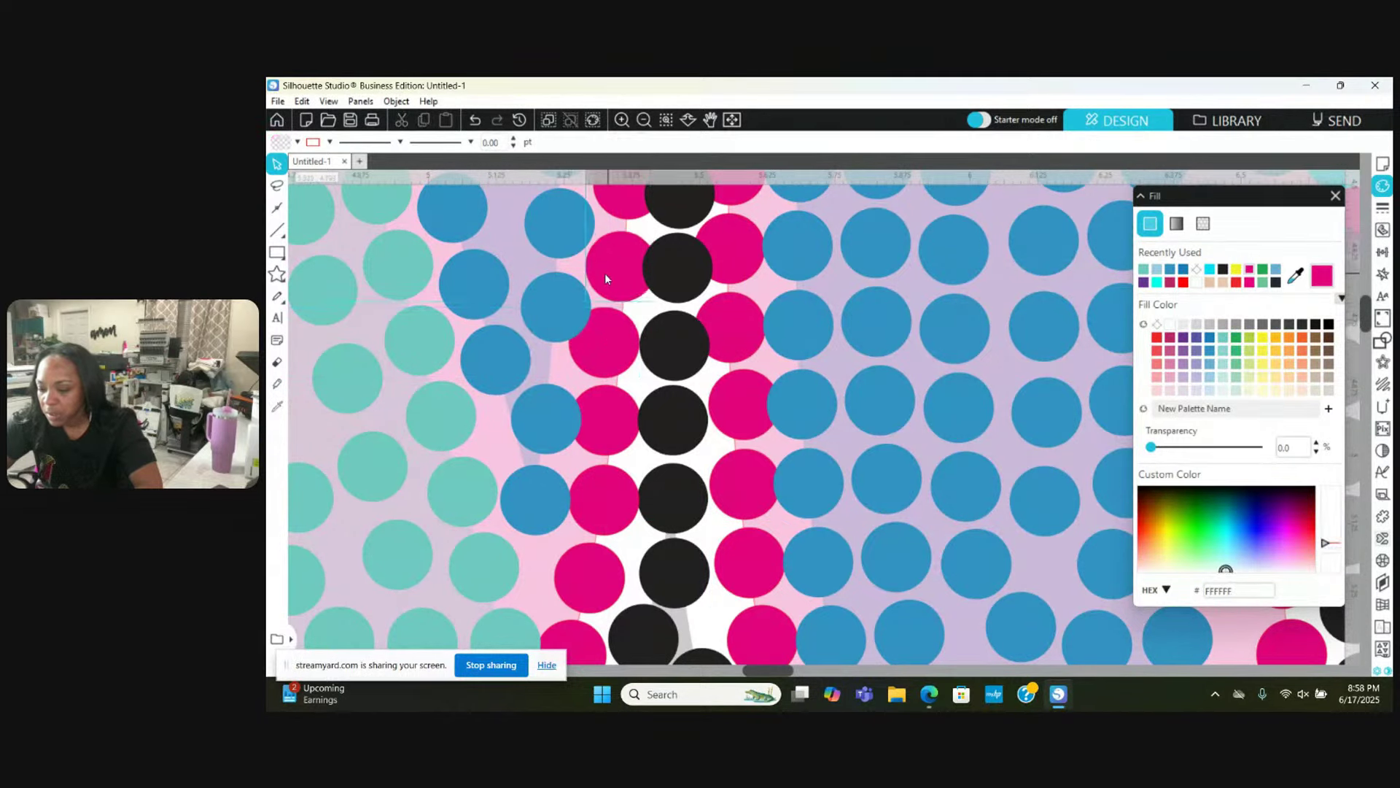
drag(605, 273, 601, 270)
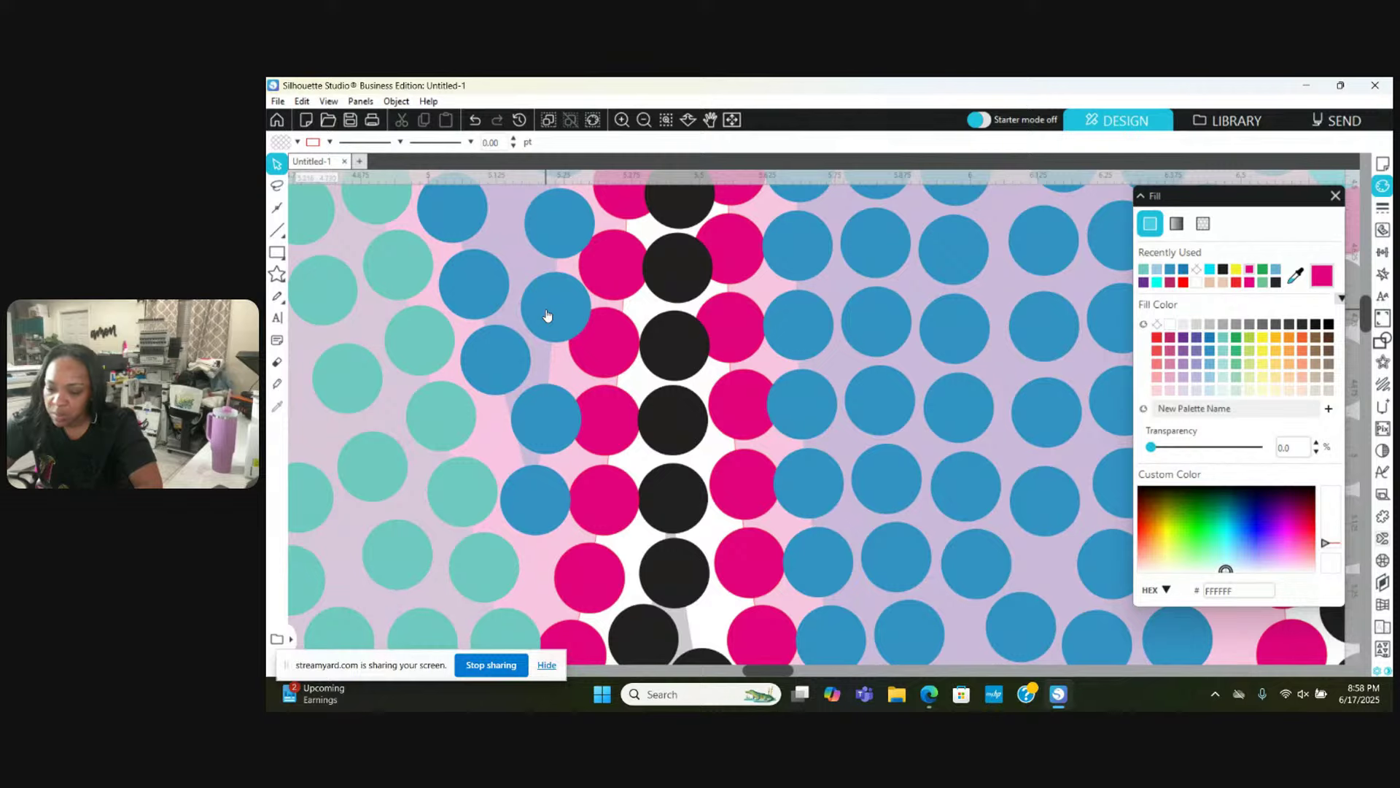
Step: Reposition five blue fill stones beside the pink outline to close gaps along the curve
drag(548, 315, 533, 296)
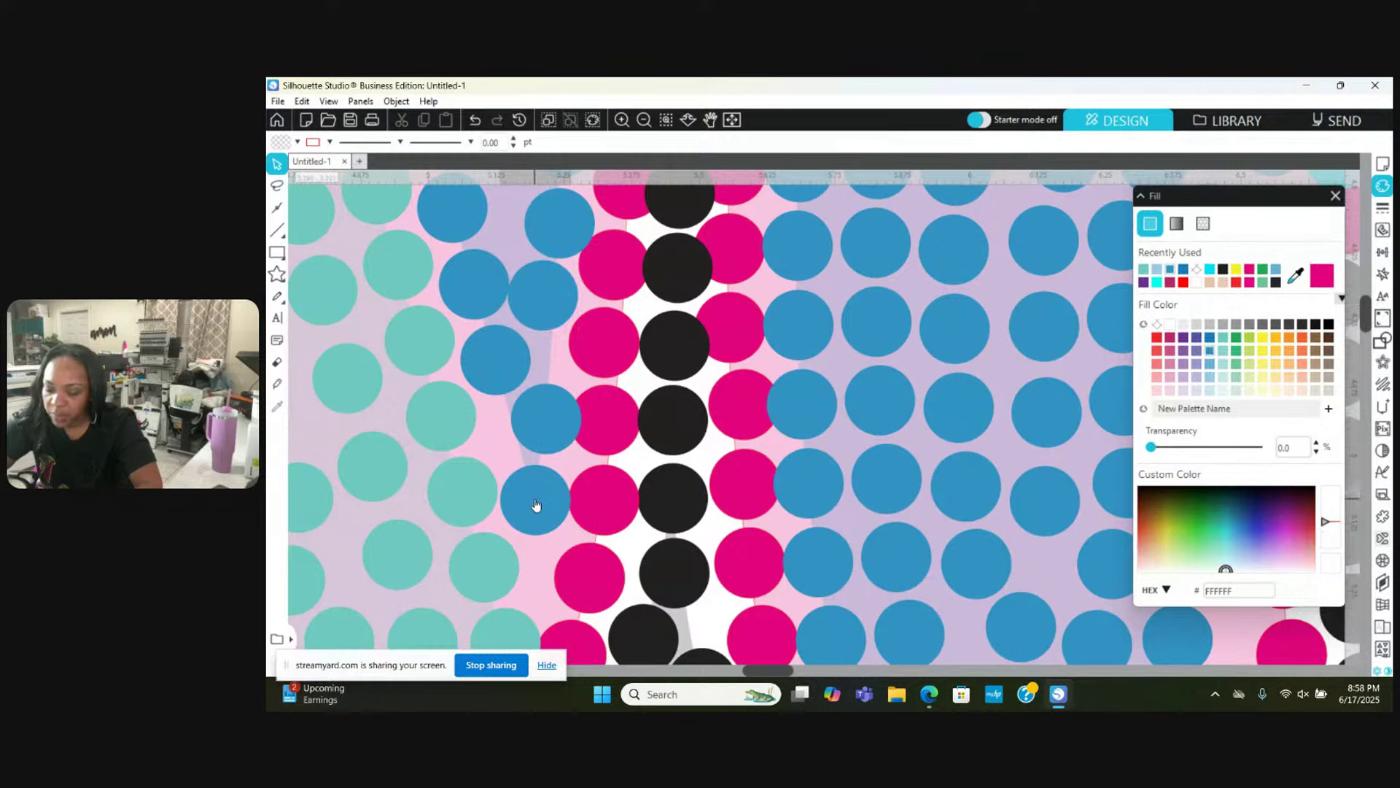
drag(536, 504, 533, 511)
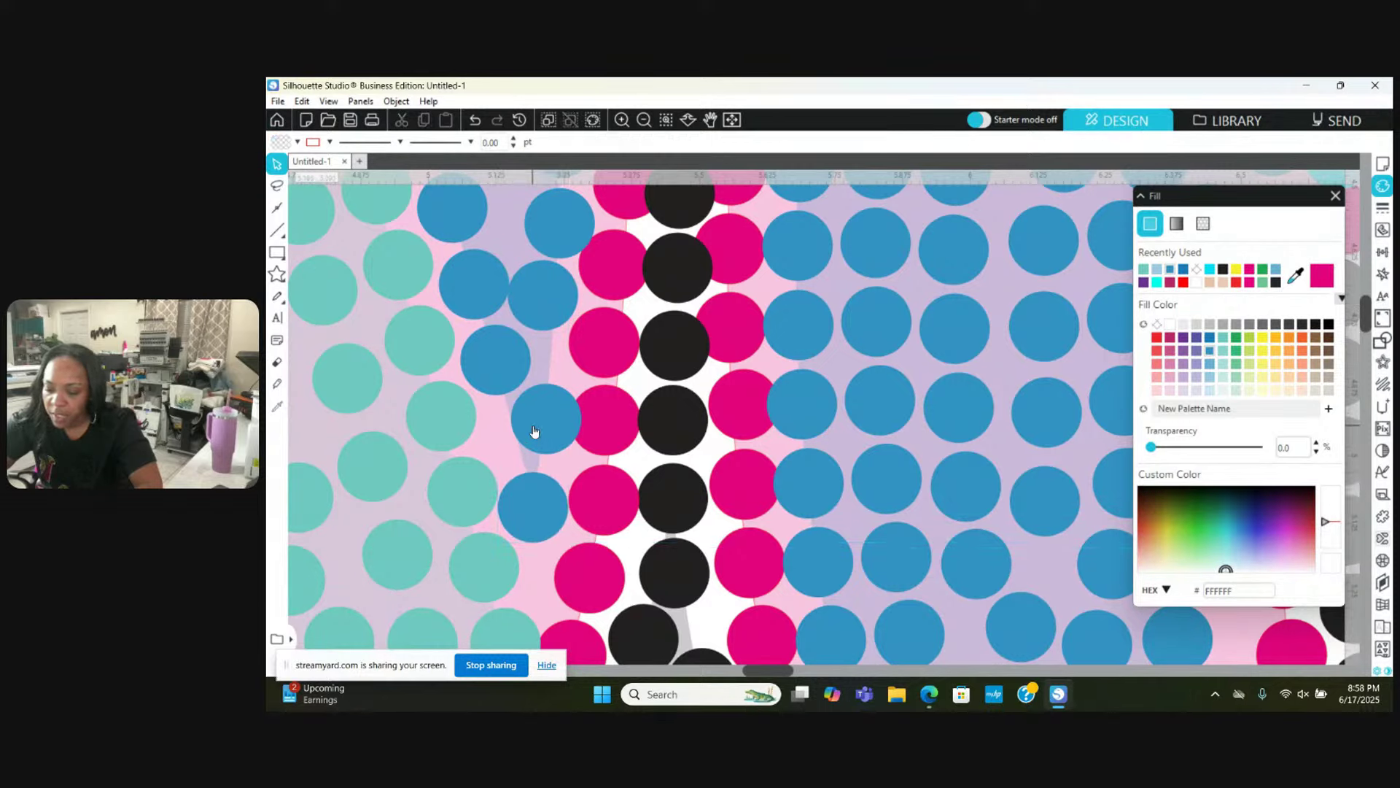
drag(531, 427, 515, 432)
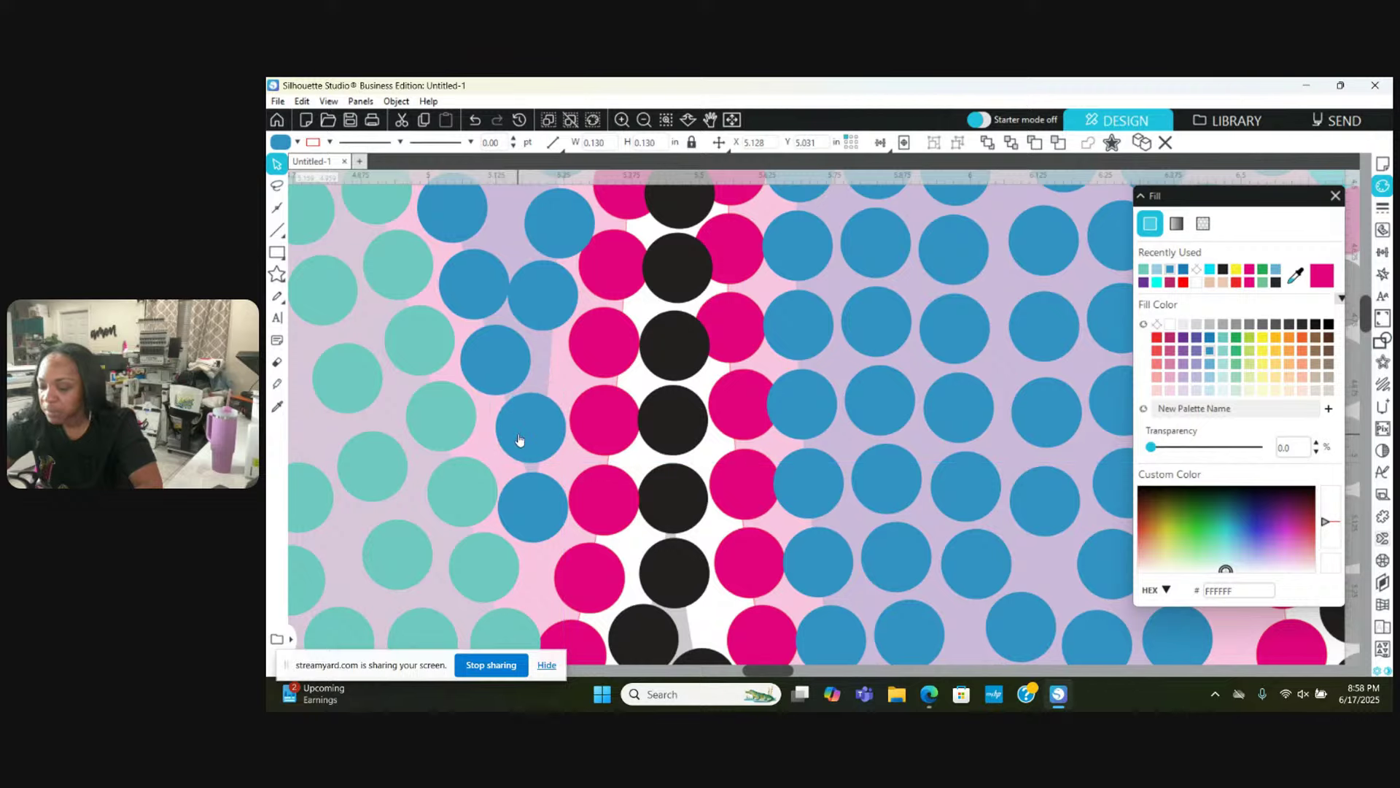
key(Escape)
scroll(471, 342, up, 2)
drag(468, 332, 464, 329)
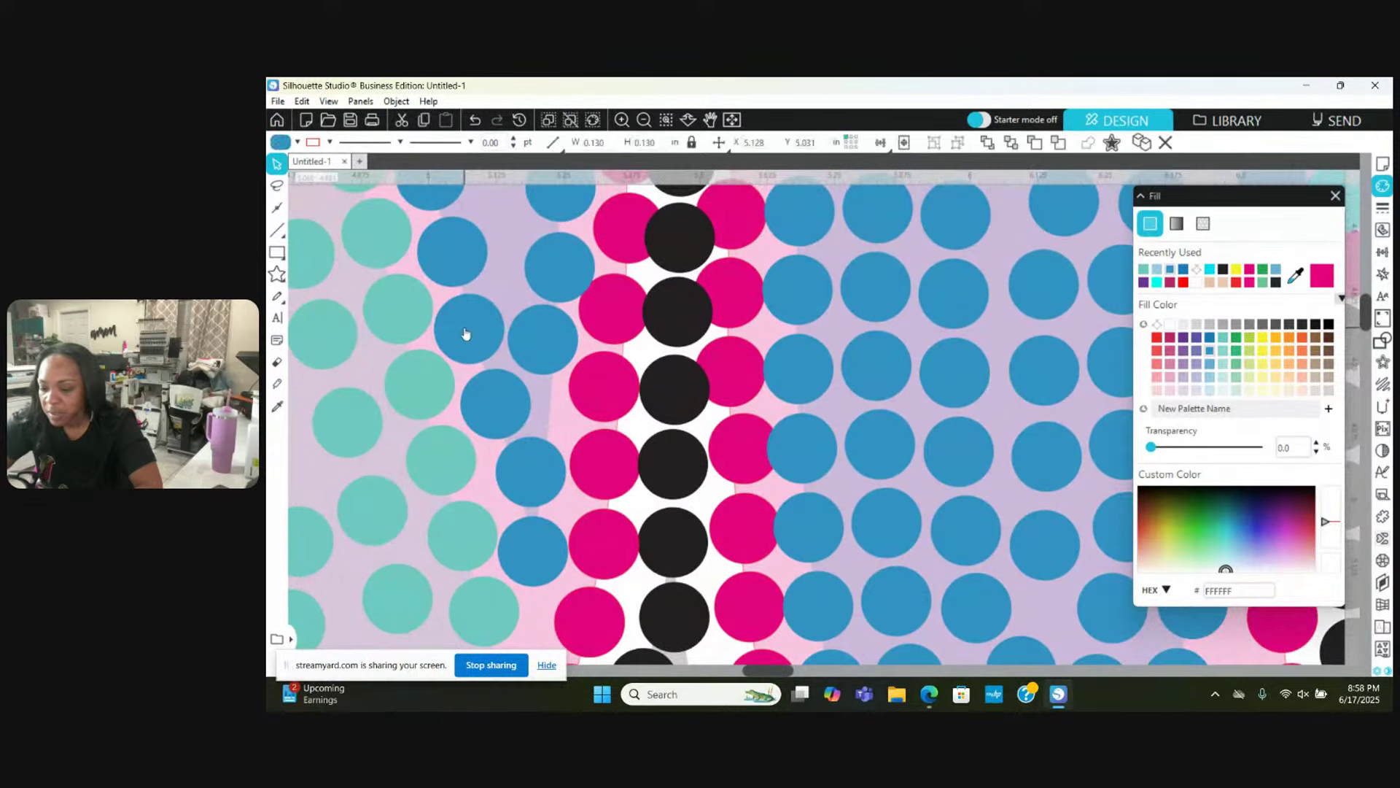
drag(544, 266, 528, 260)
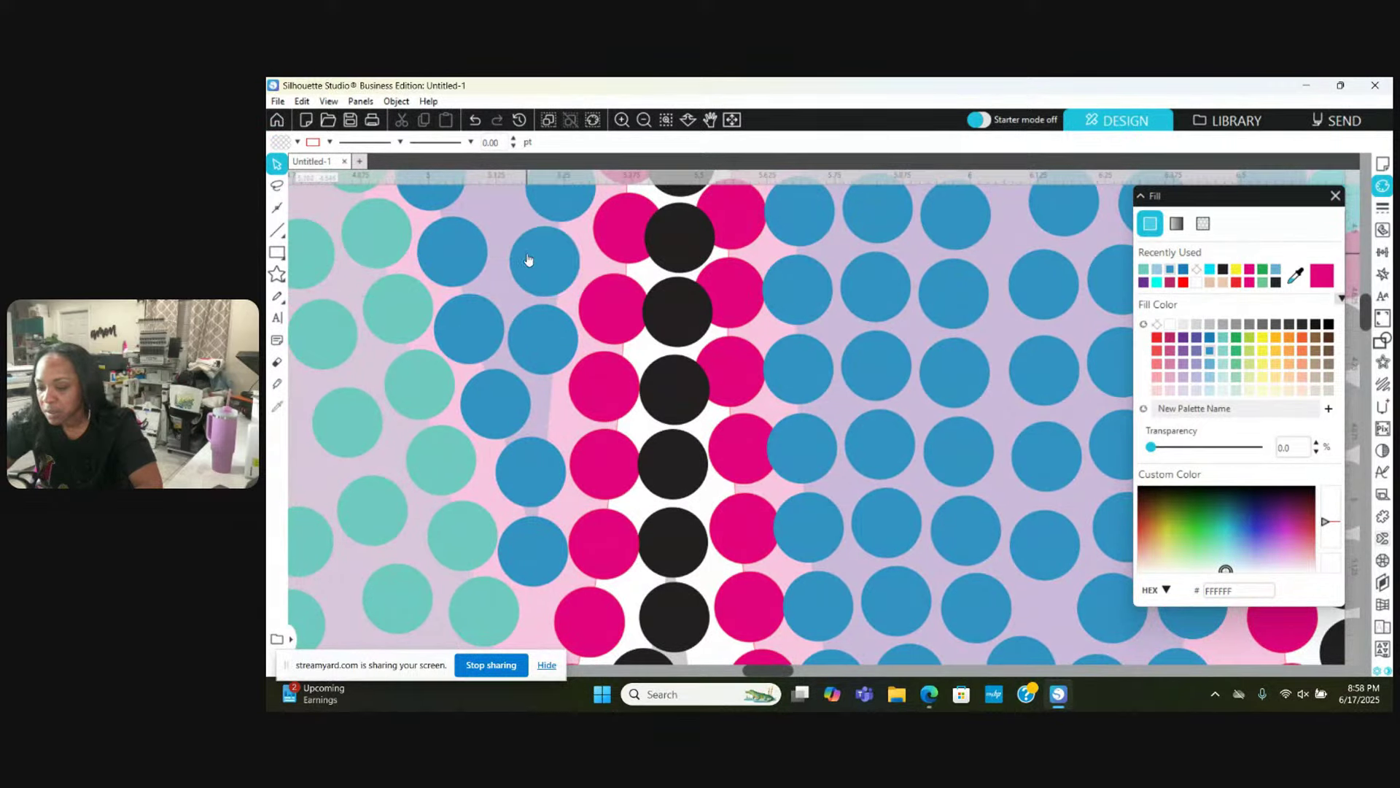
right_click(528, 260)
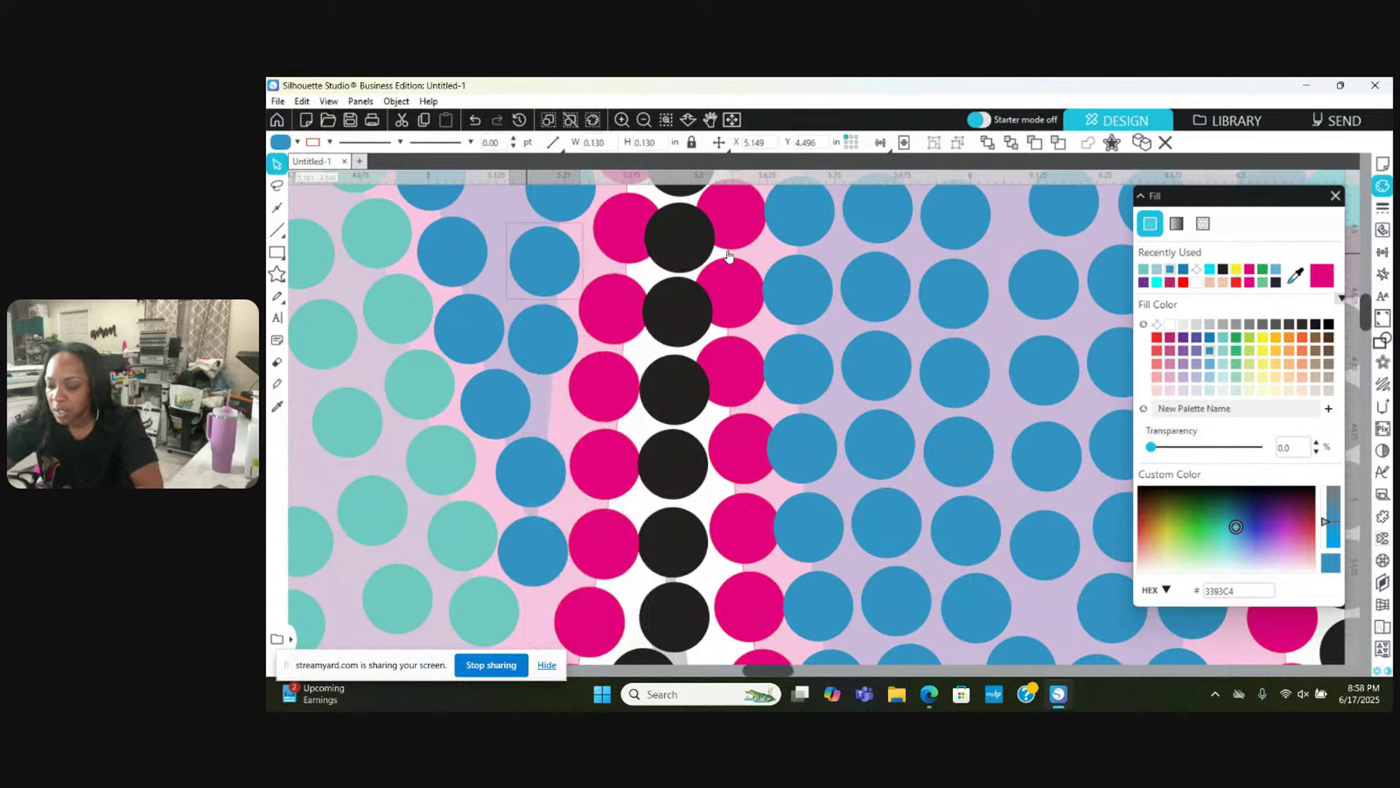
Step: Shift the upper pink stones left of the black column, including a partly hidden one, slightly left
click(726, 284)
drag(614, 292, 604, 295)
drag(616, 228, 602, 232)
scroll(602, 231, up, 2)
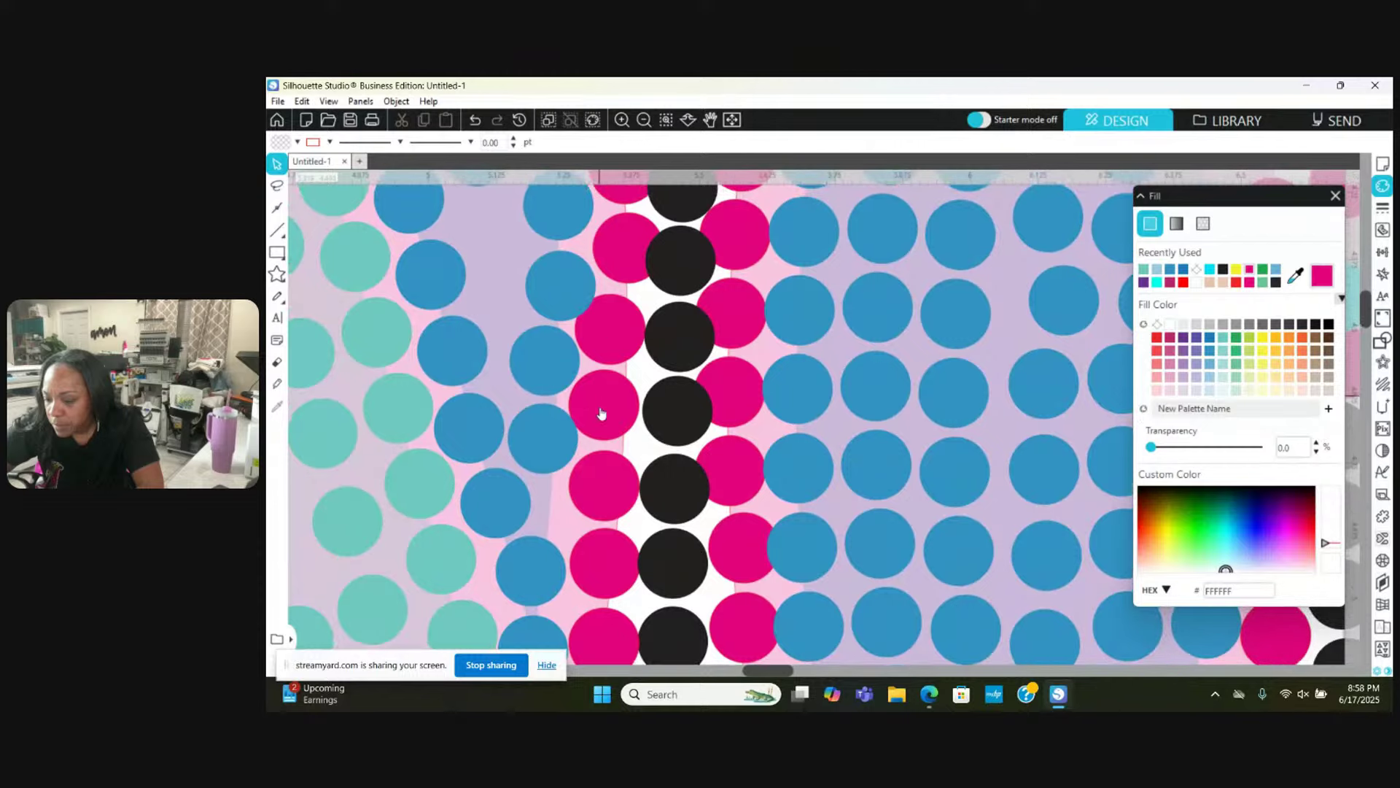
click(603, 417)
scroll(606, 419, up, 1)
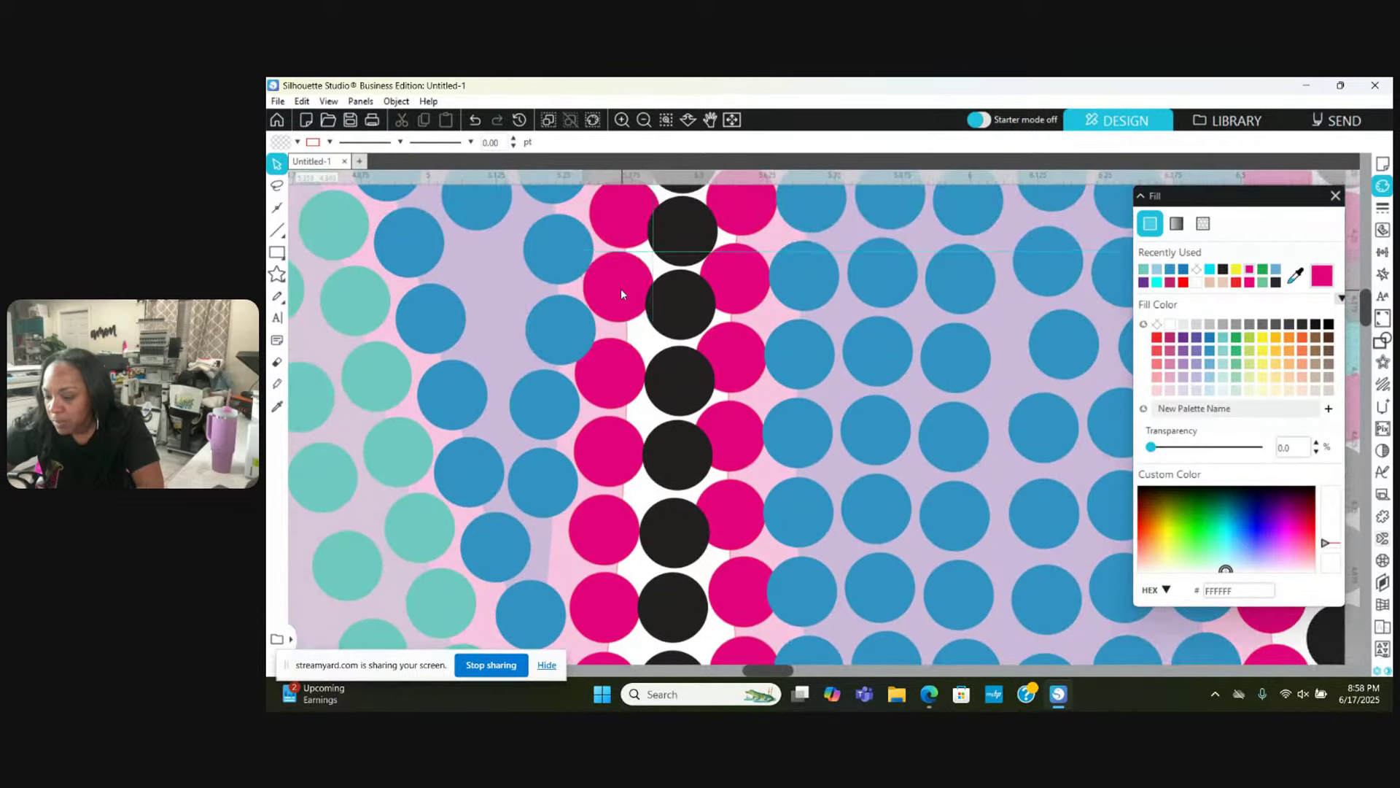
click(617, 295)
scroll(616, 295, up, 1)
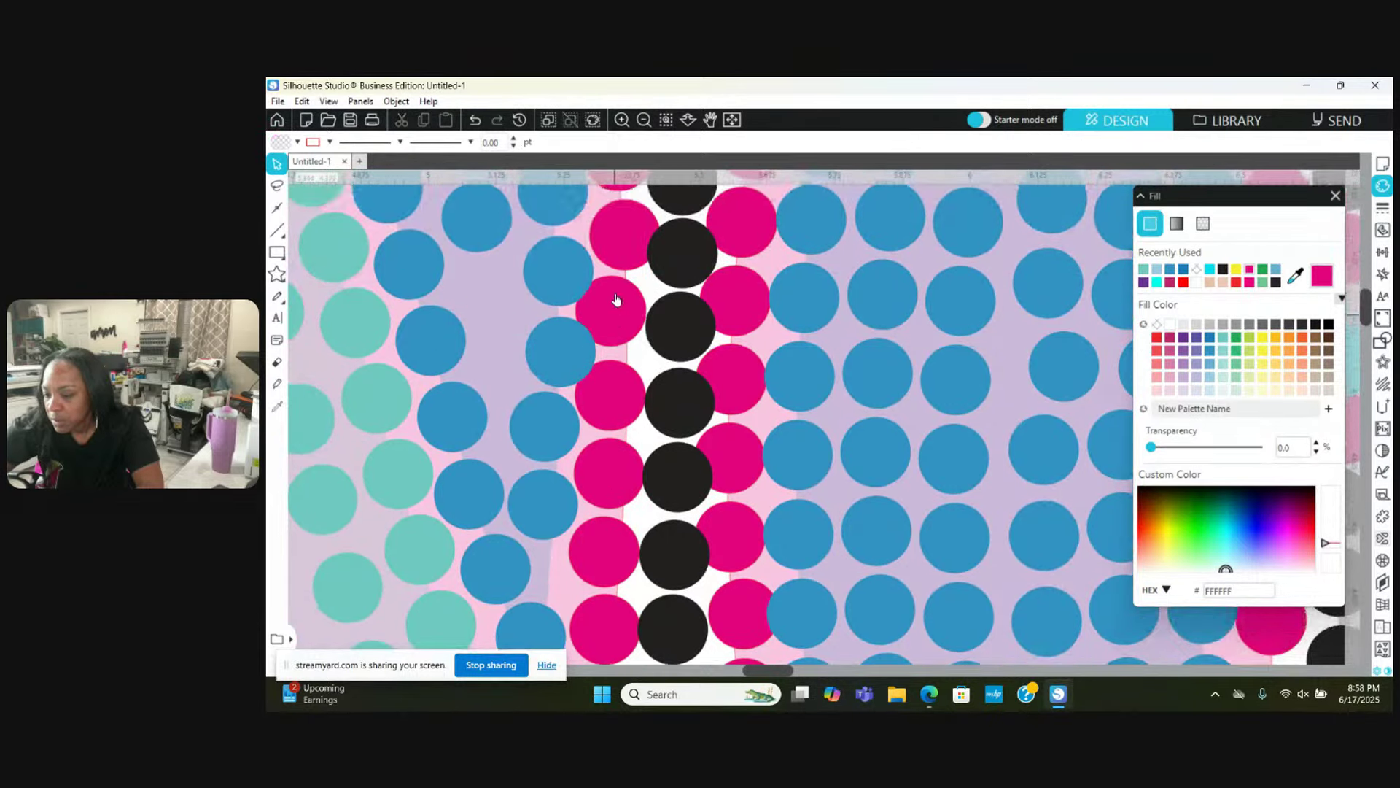
drag(618, 225, 607, 224)
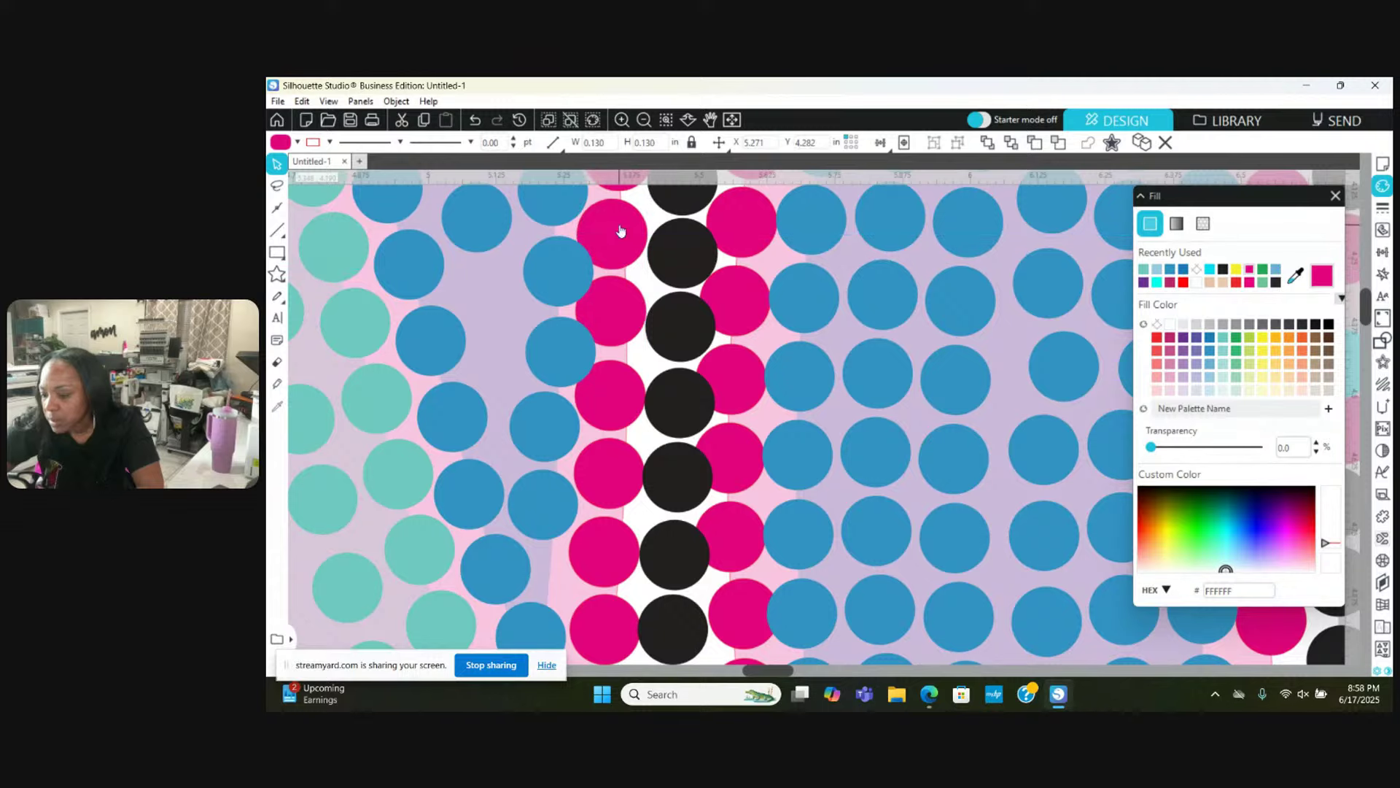
key(Escape)
Step: Move four pink stones right of the column up and right into a tighter line
drag(755, 301, 762, 295)
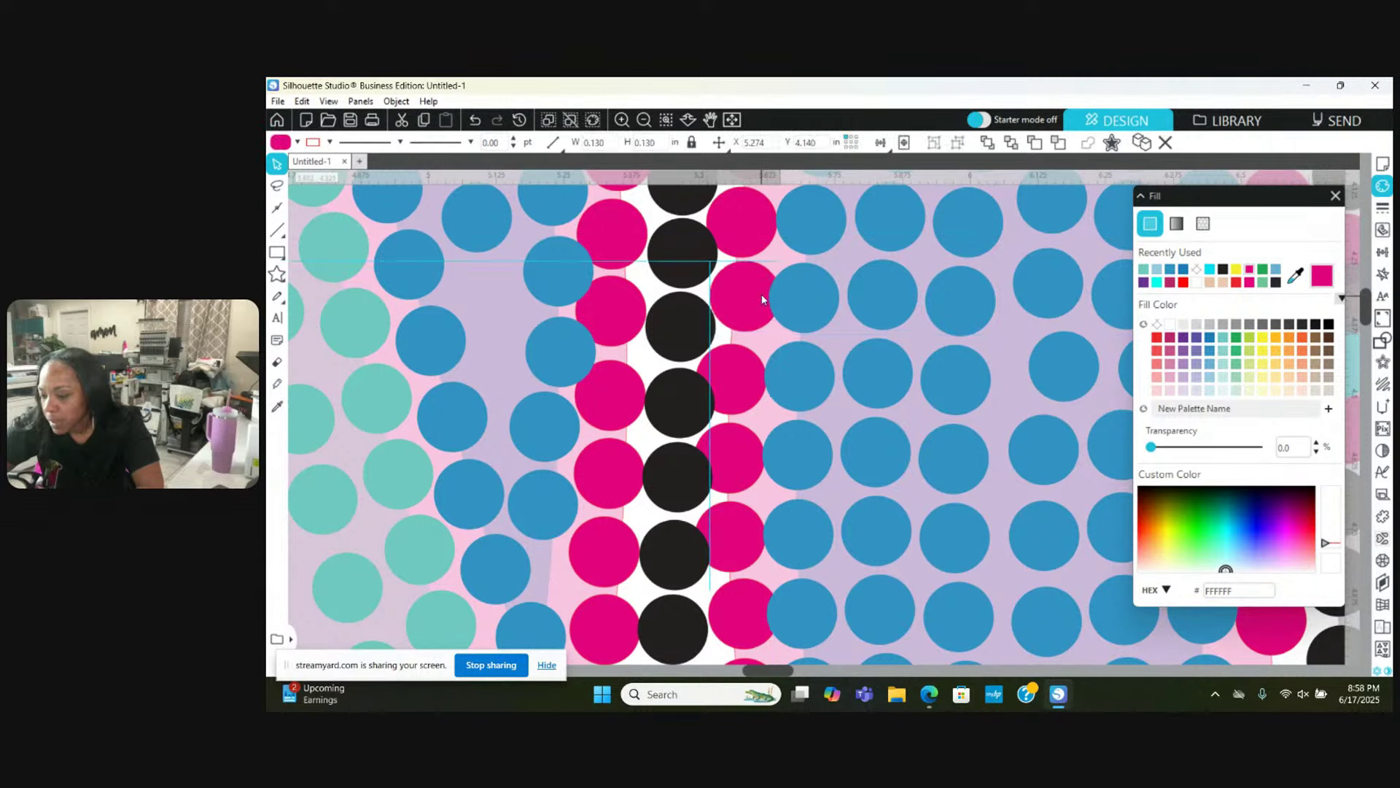
key(Escape)
drag(740, 396, 751, 380)
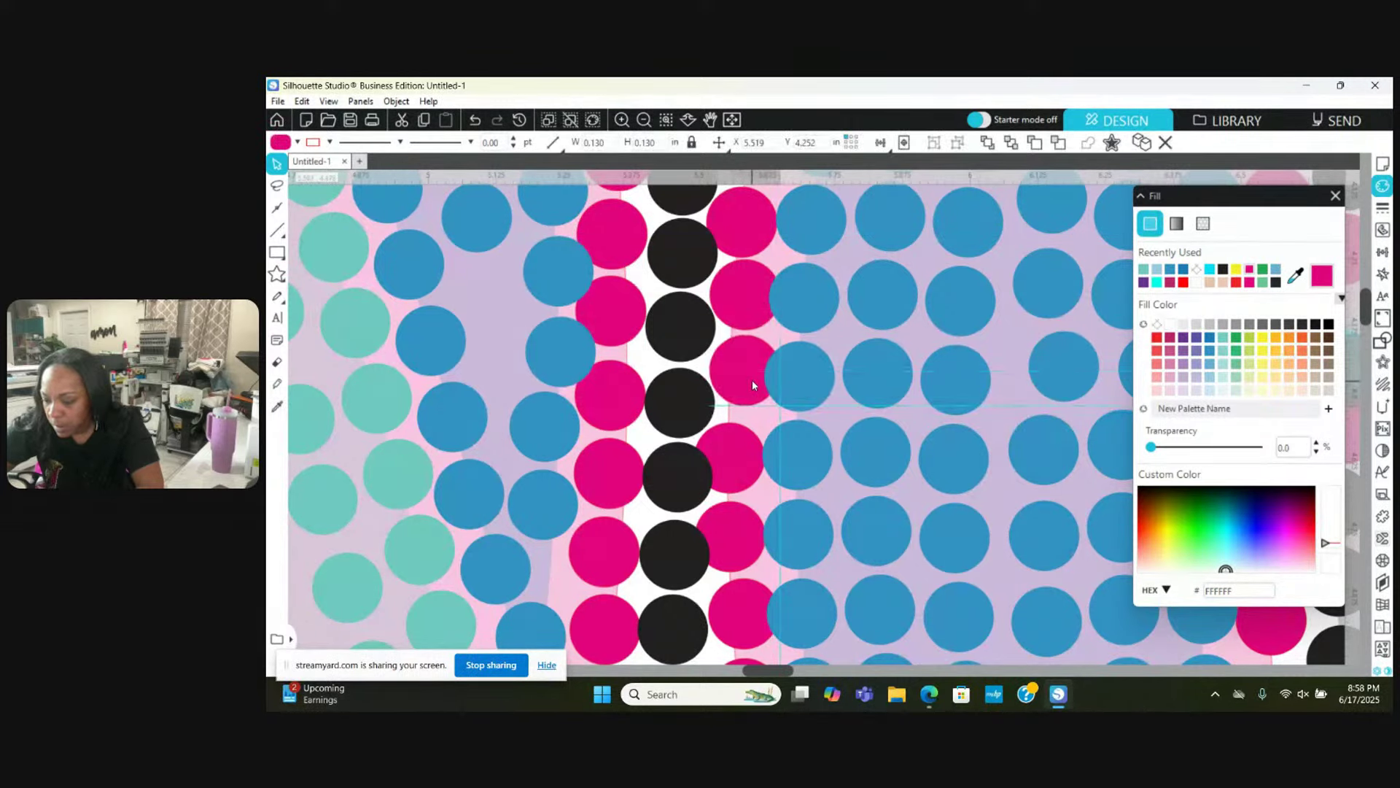
key(Escape)
click(745, 384)
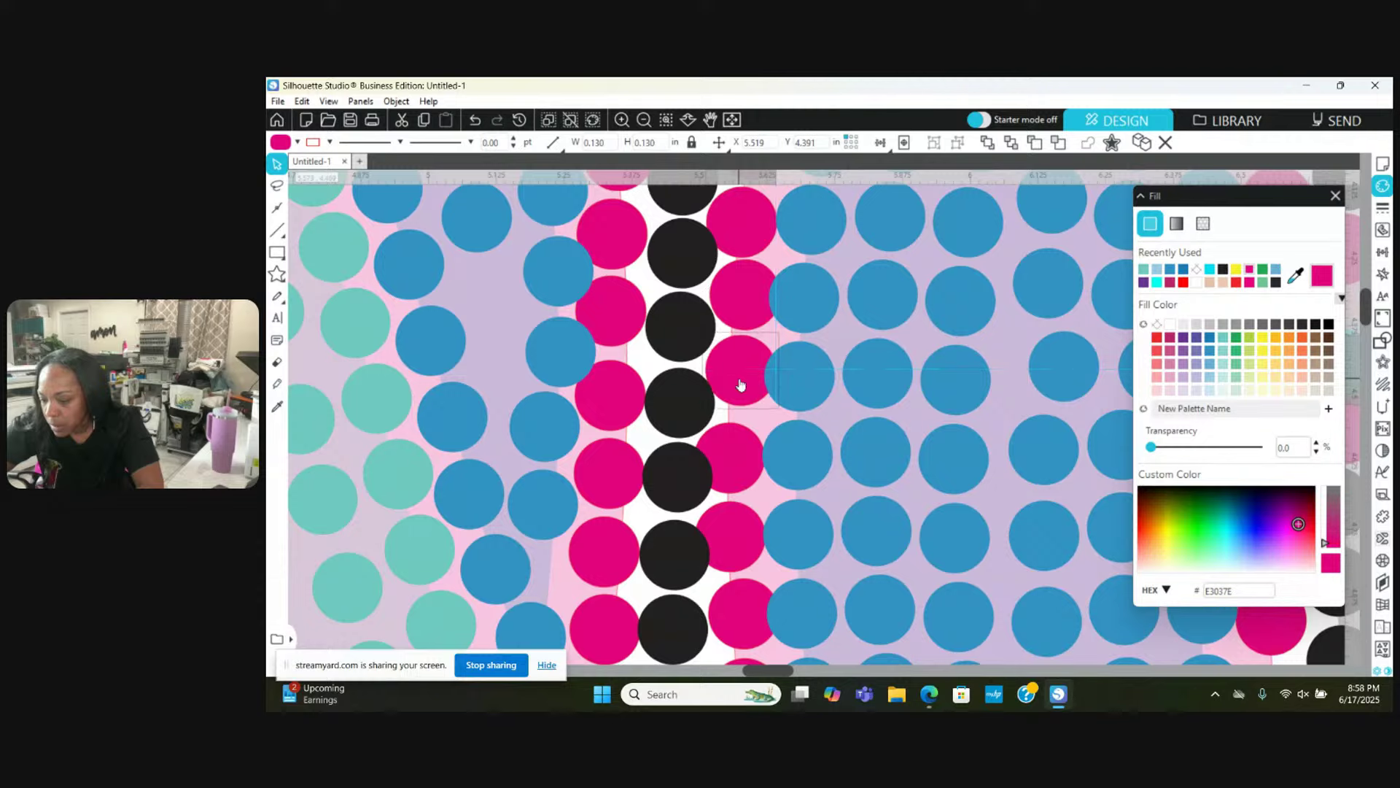
drag(741, 462, 749, 447)
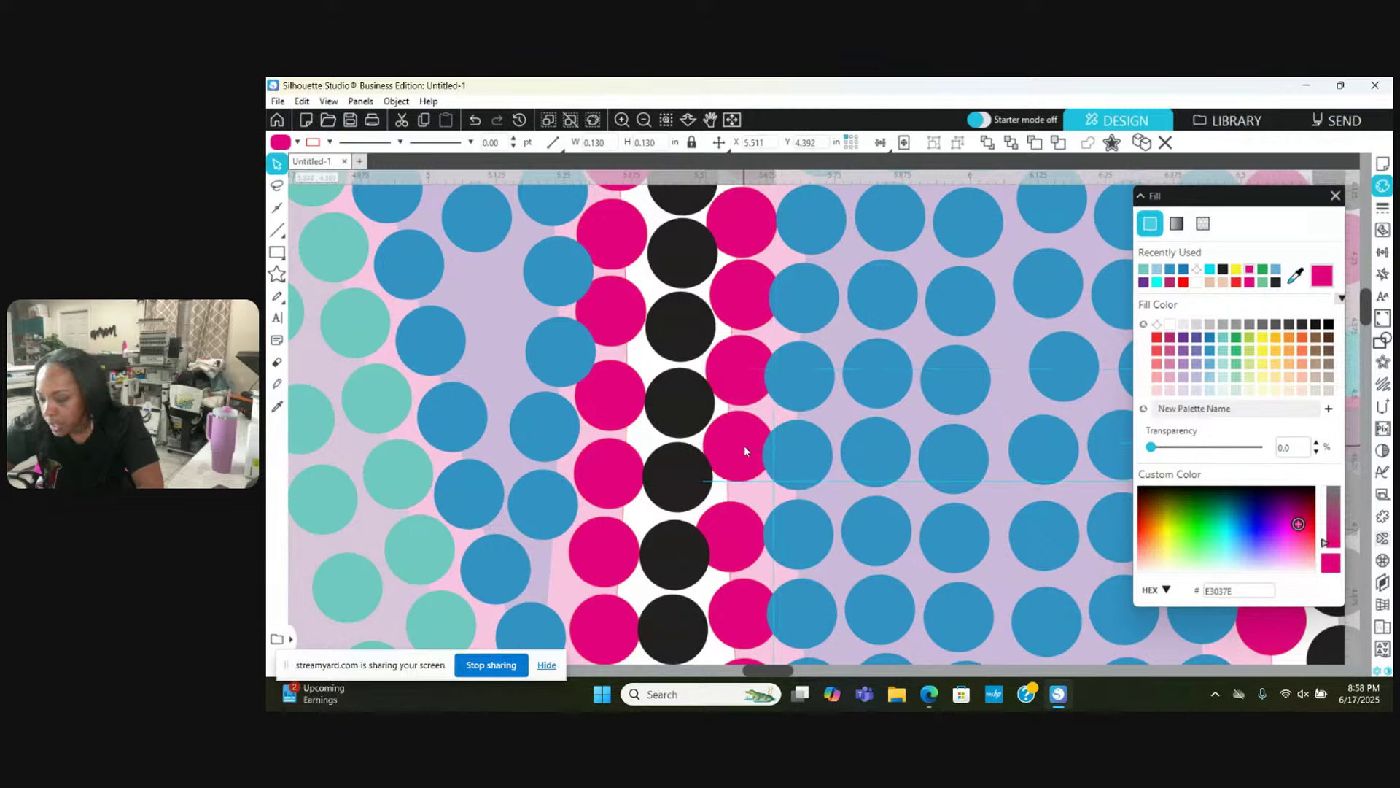
key(Escape)
drag(740, 522, 750, 505)
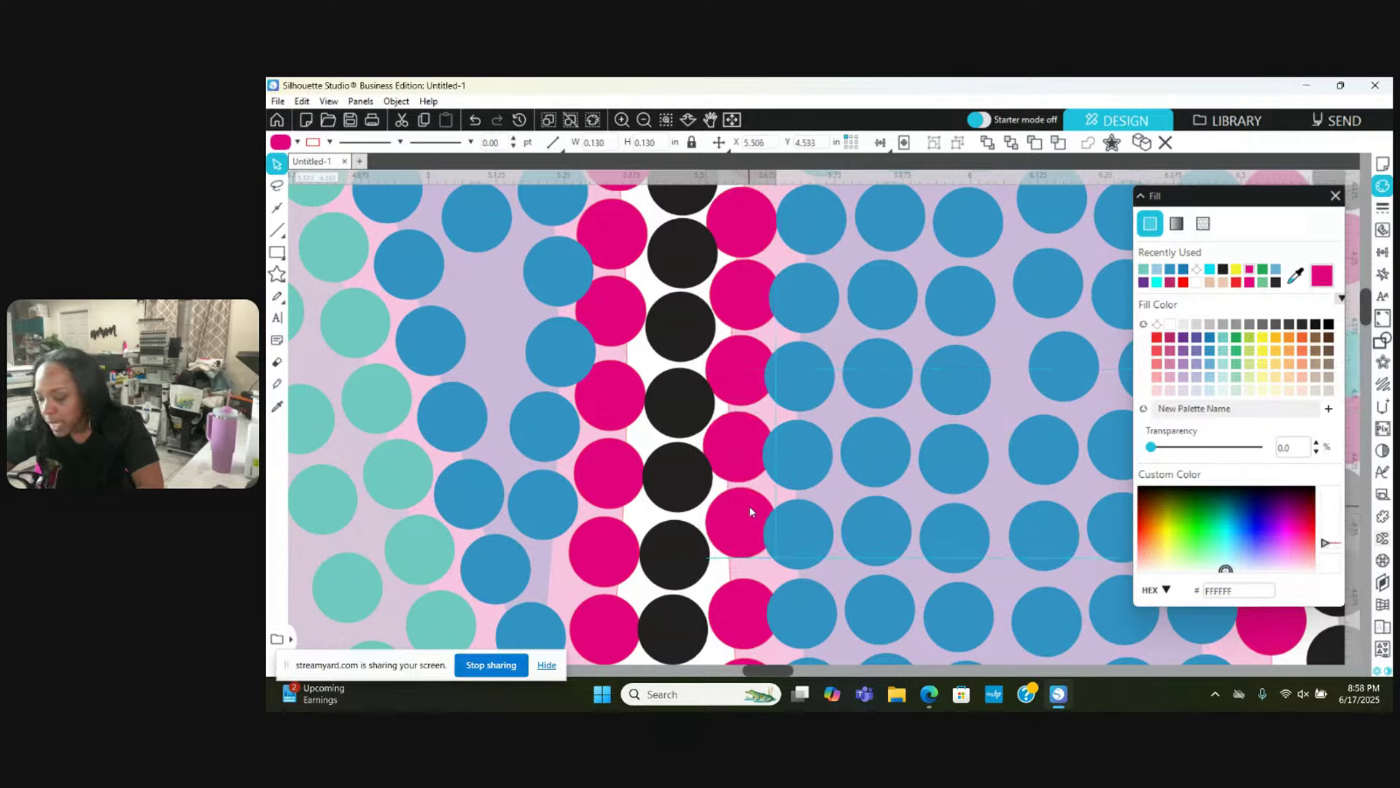
key(Escape)
click(730, 609)
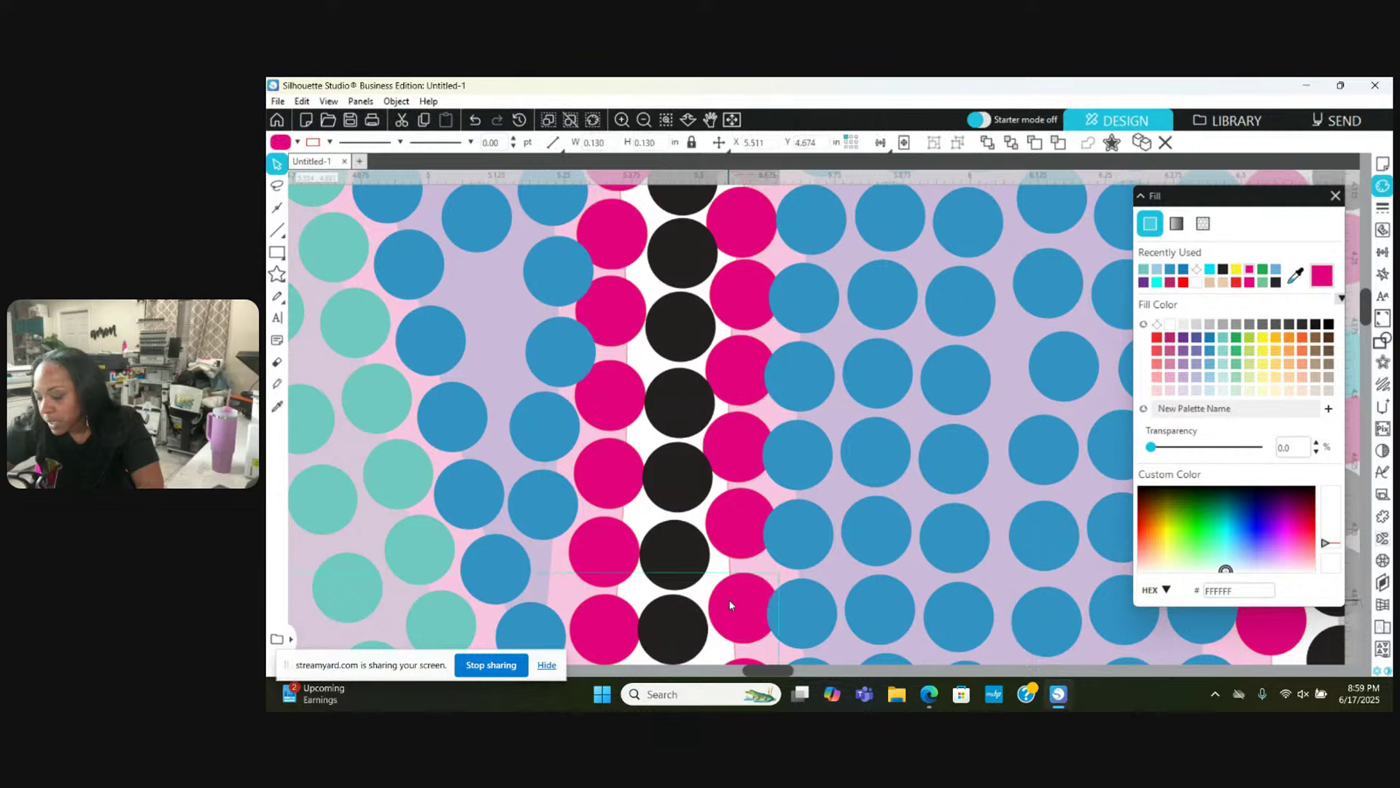
key(Escape)
scroll(729, 607, down, 2)
scroll(729, 605, up, 1)
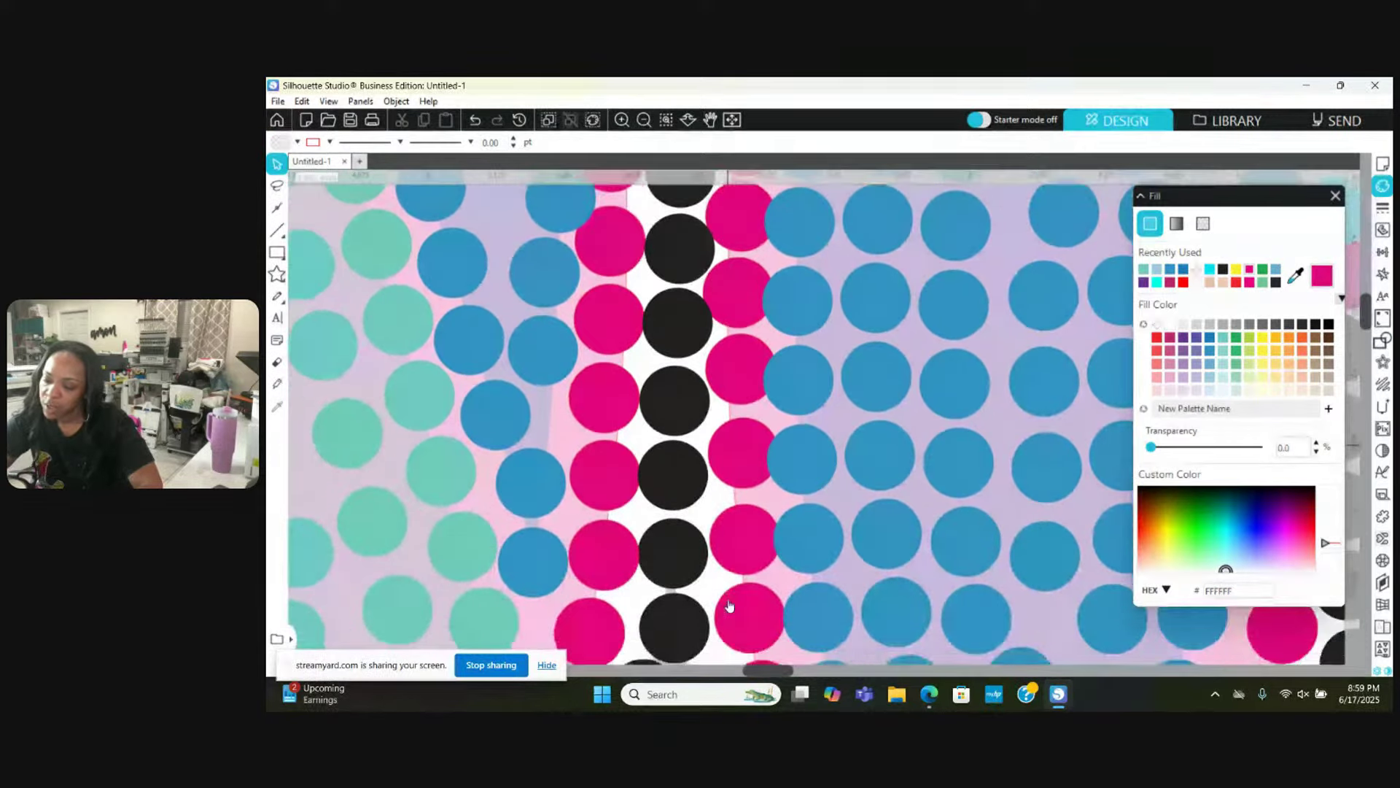
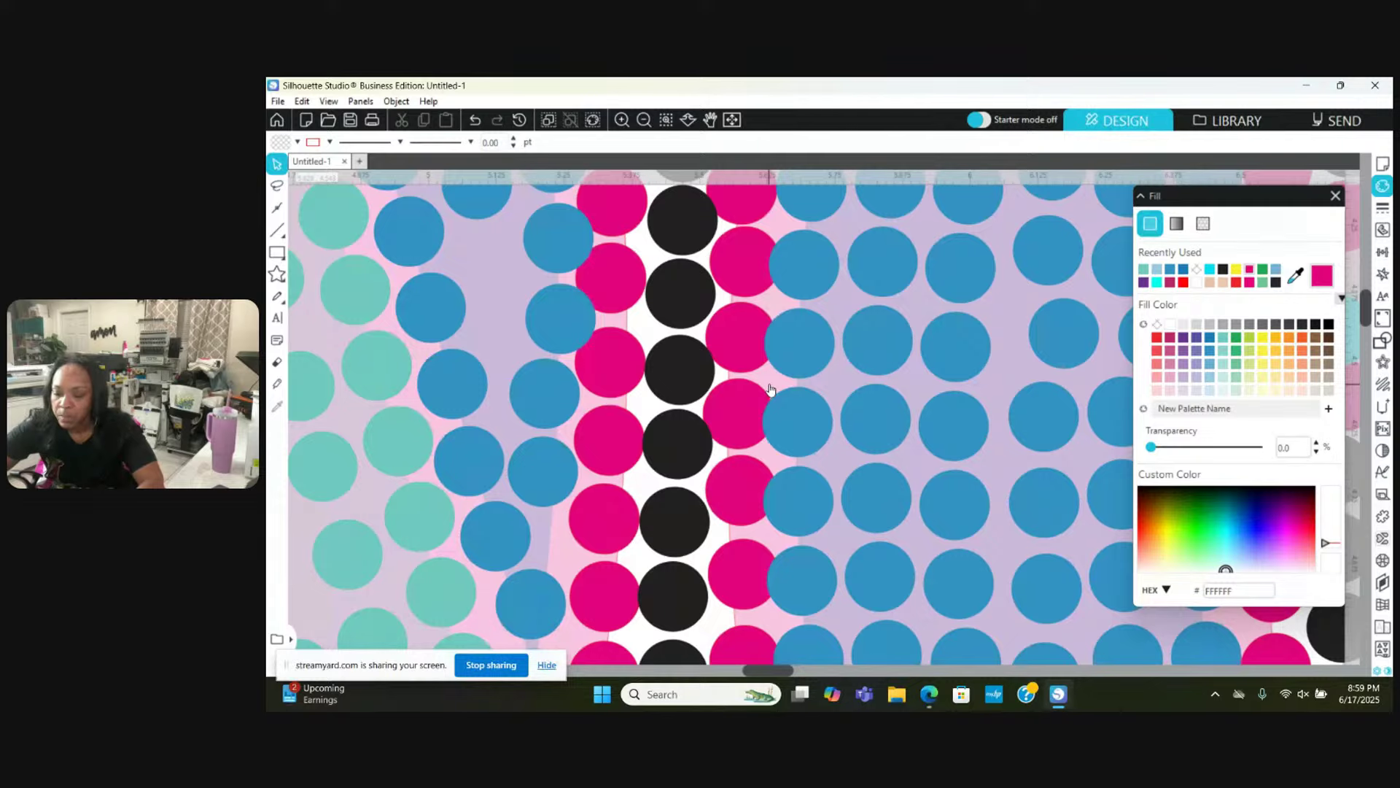
Step: Shift one blue fill stone slightly left and move another down into a gap
click(526, 312)
click(530, 323)
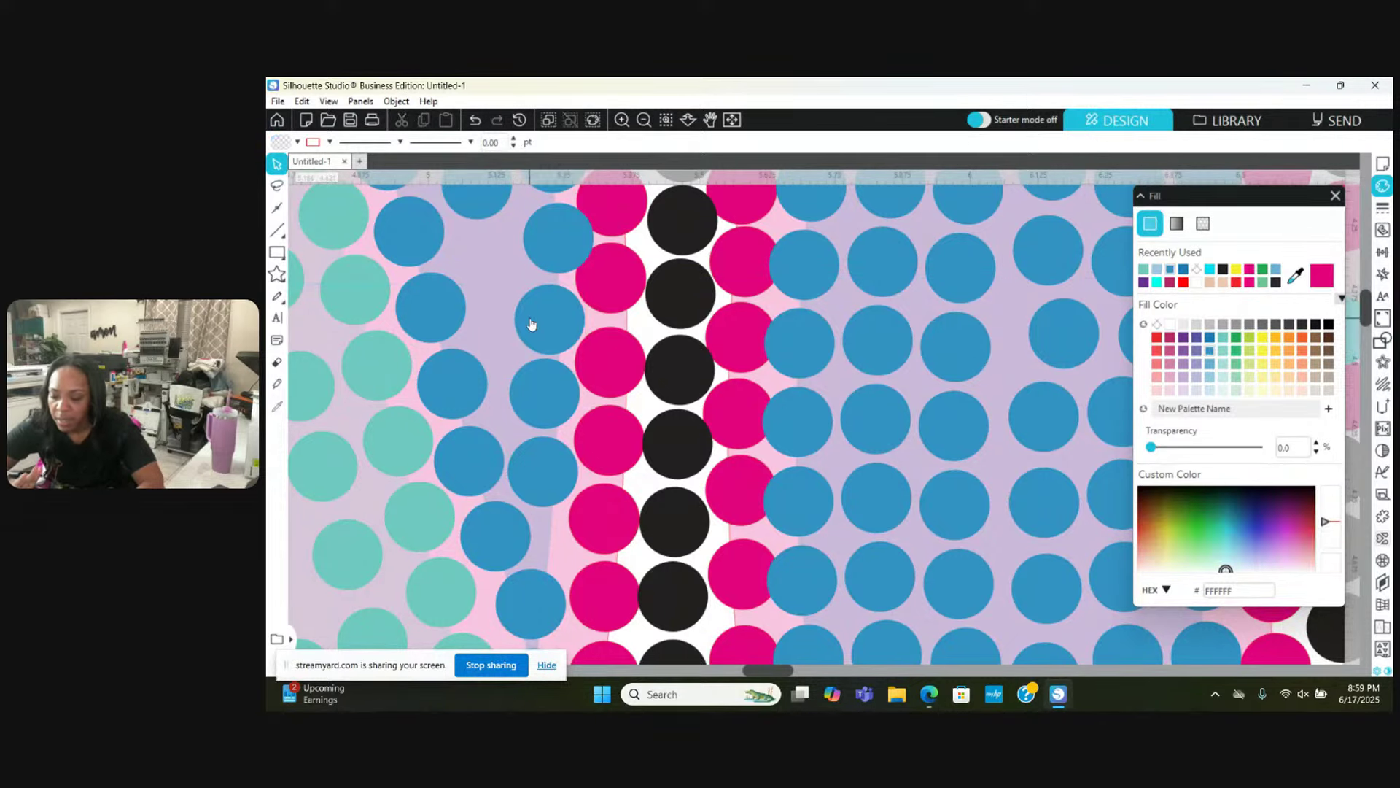
scroll(531, 324, up, 3)
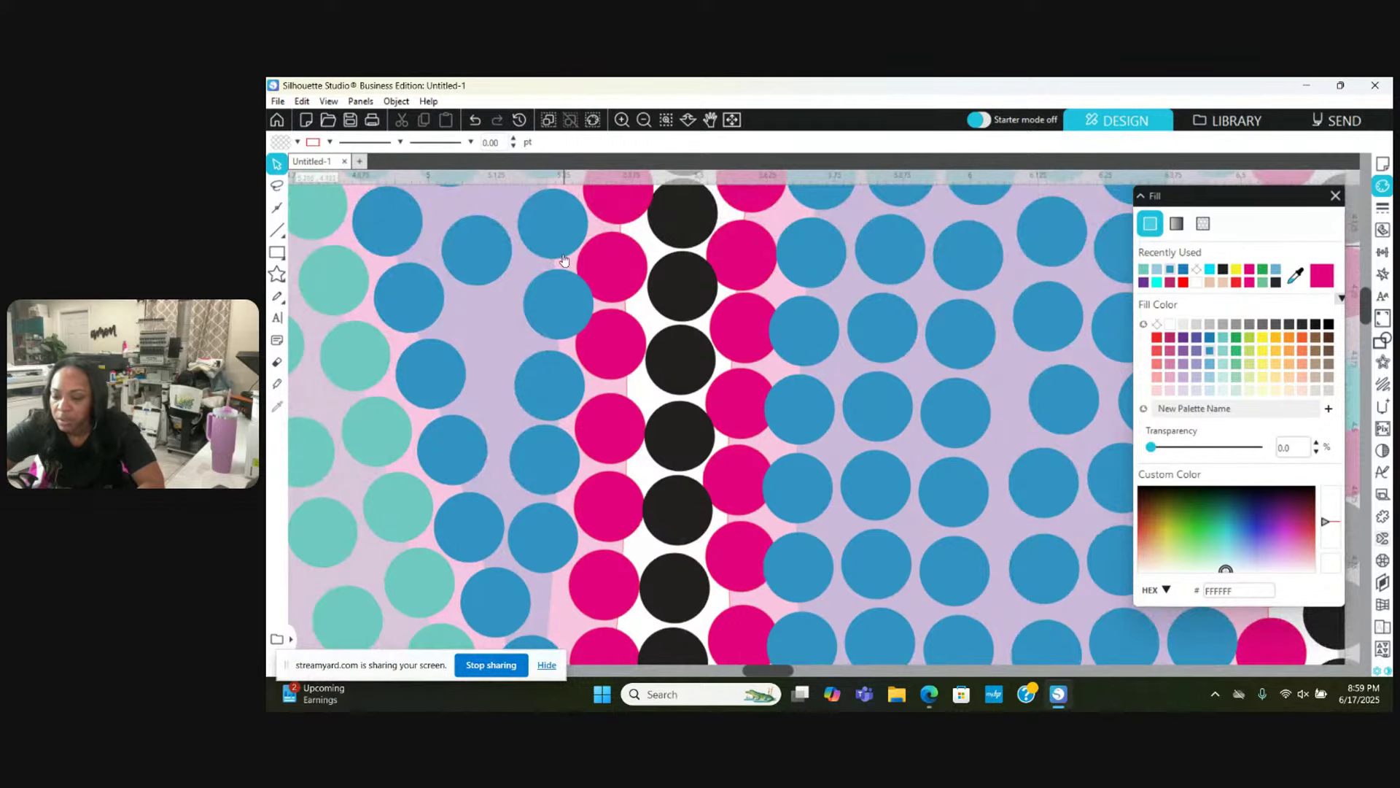
drag(560, 281, 552, 286)
key(Escape)
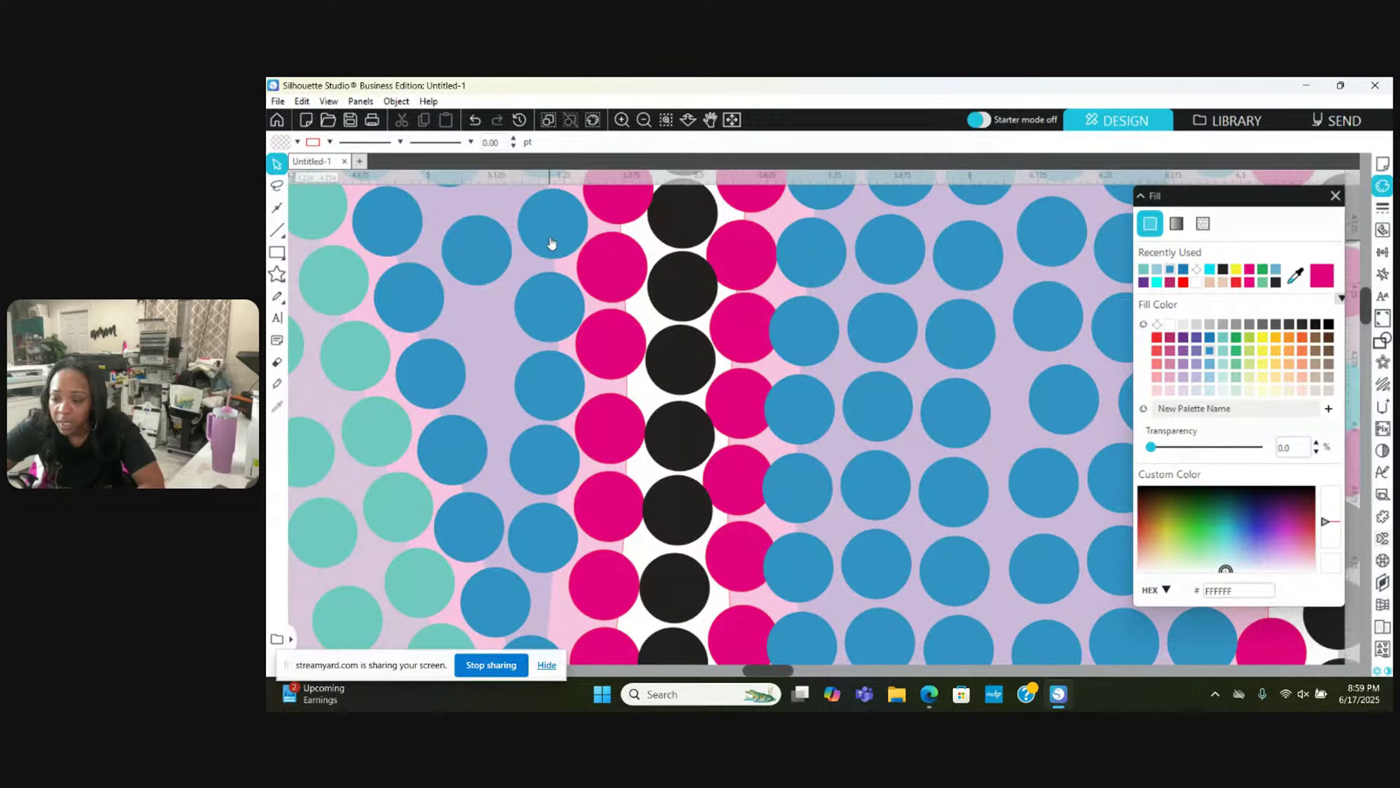
click(553, 241)
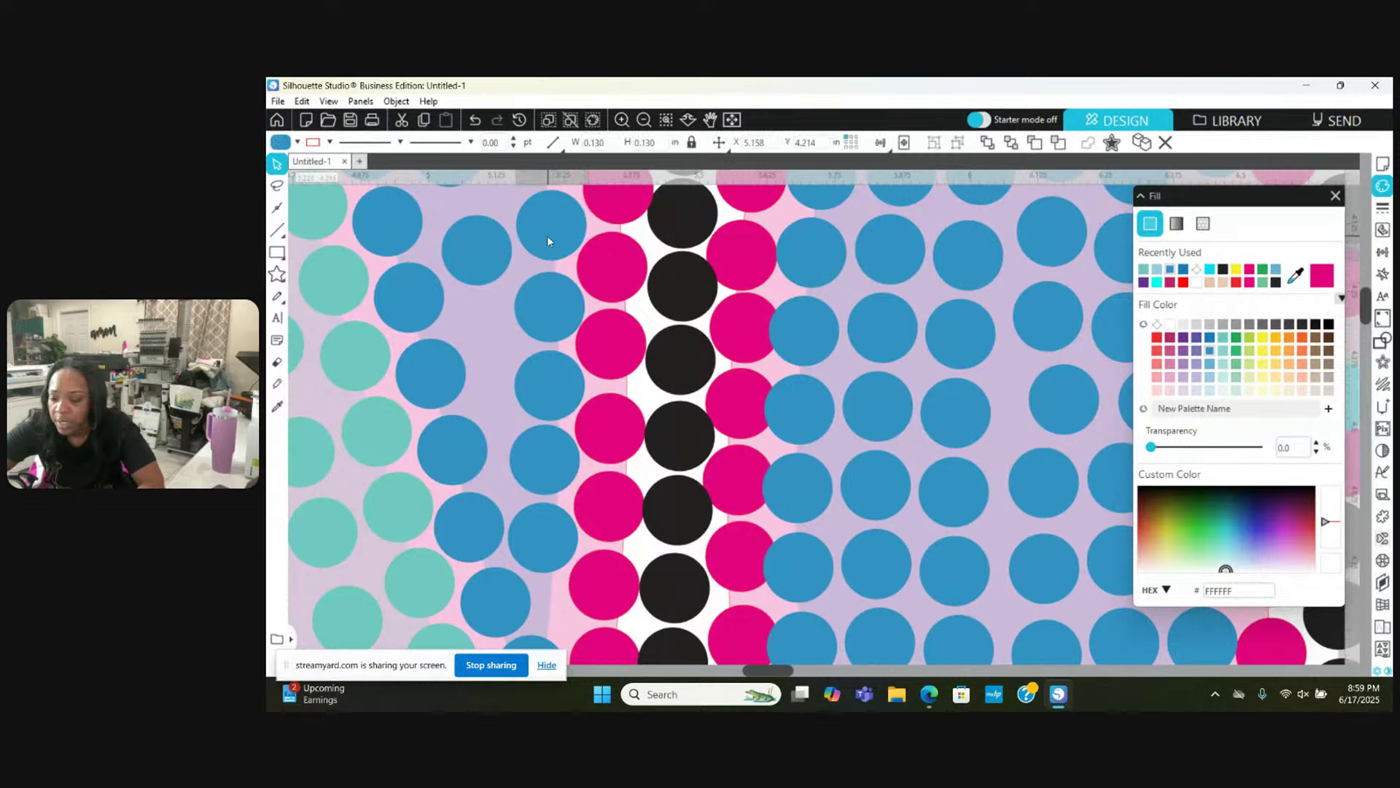
key(Escape)
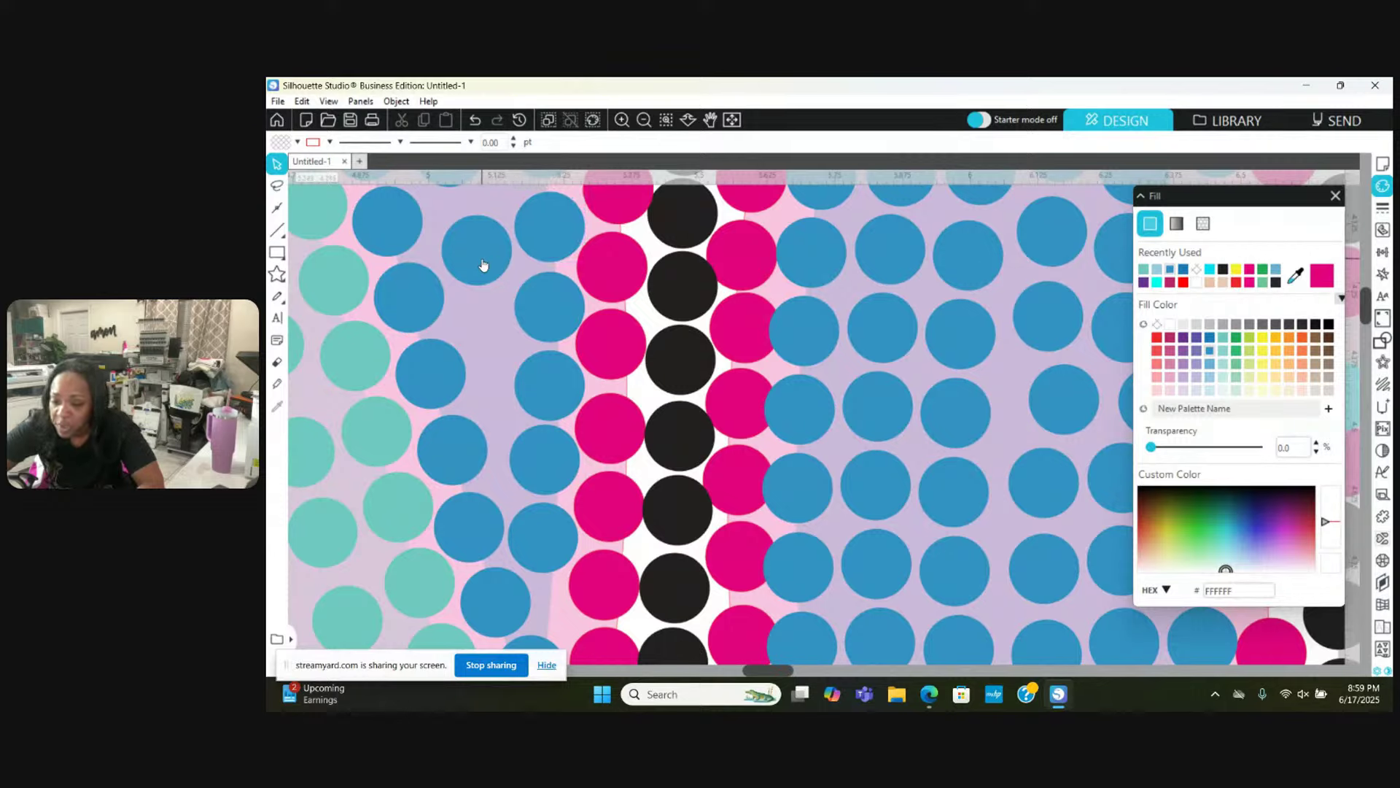
drag(485, 261, 488, 331)
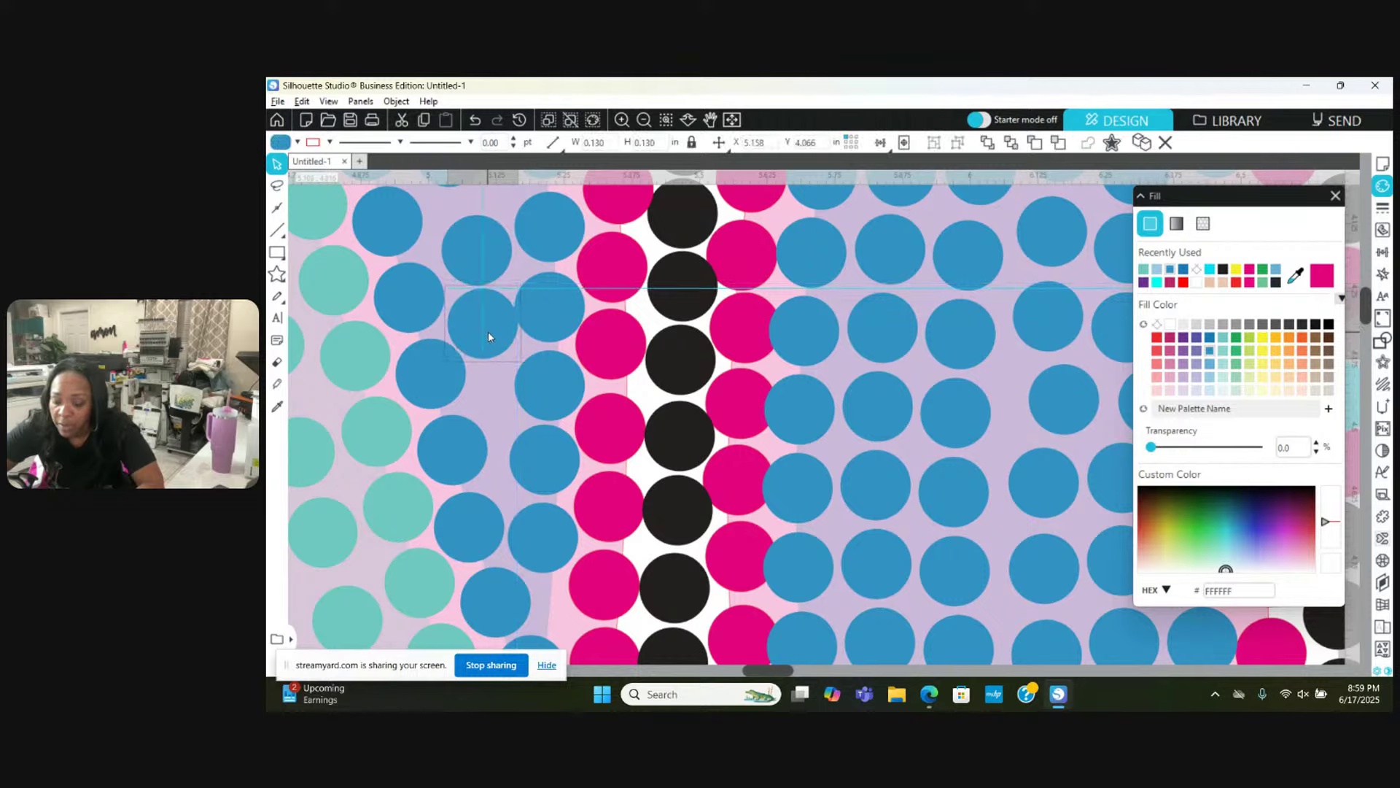
Step: Nudge four blue stones a few pixels left or right to even their spacing
click(430, 378)
drag(431, 378, 428, 378)
key(Escape)
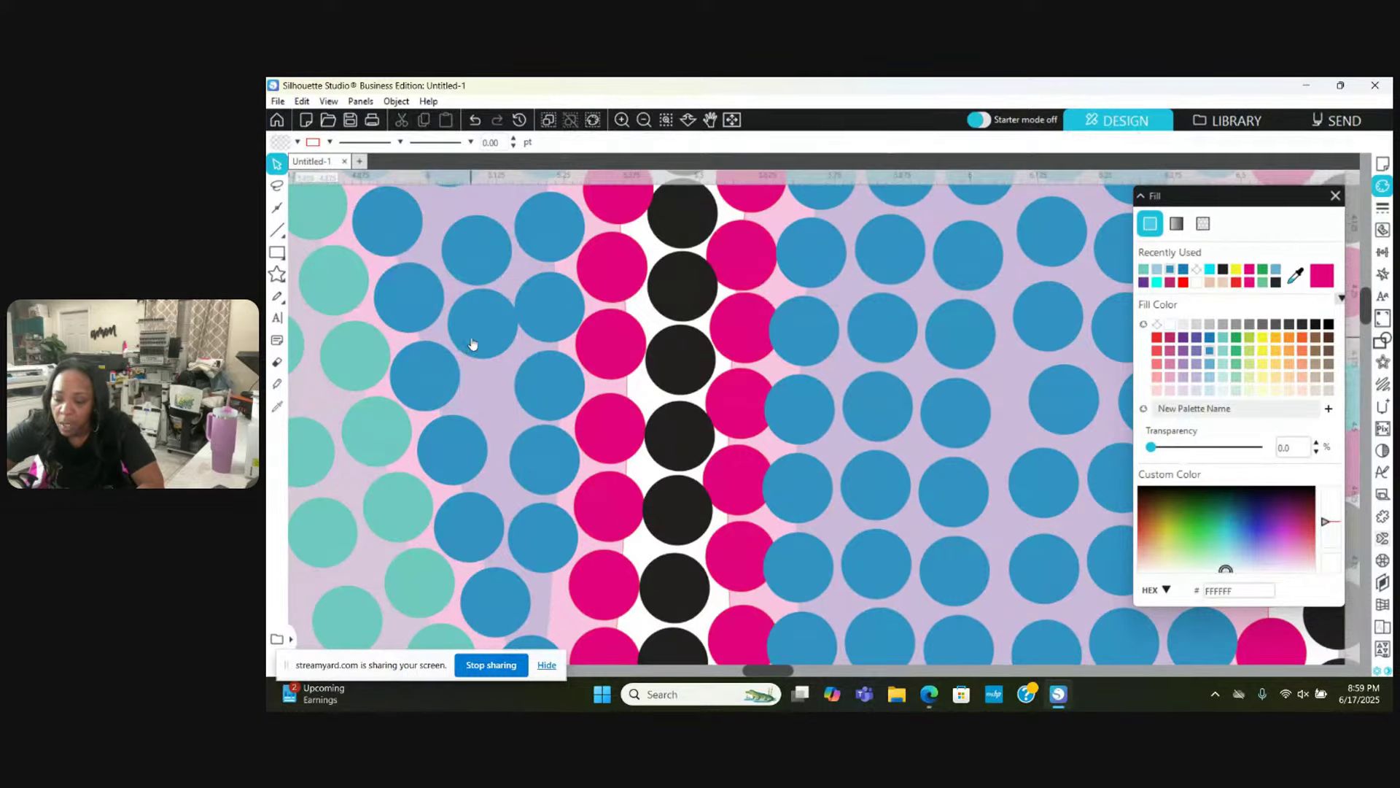
drag(437, 469, 434, 465)
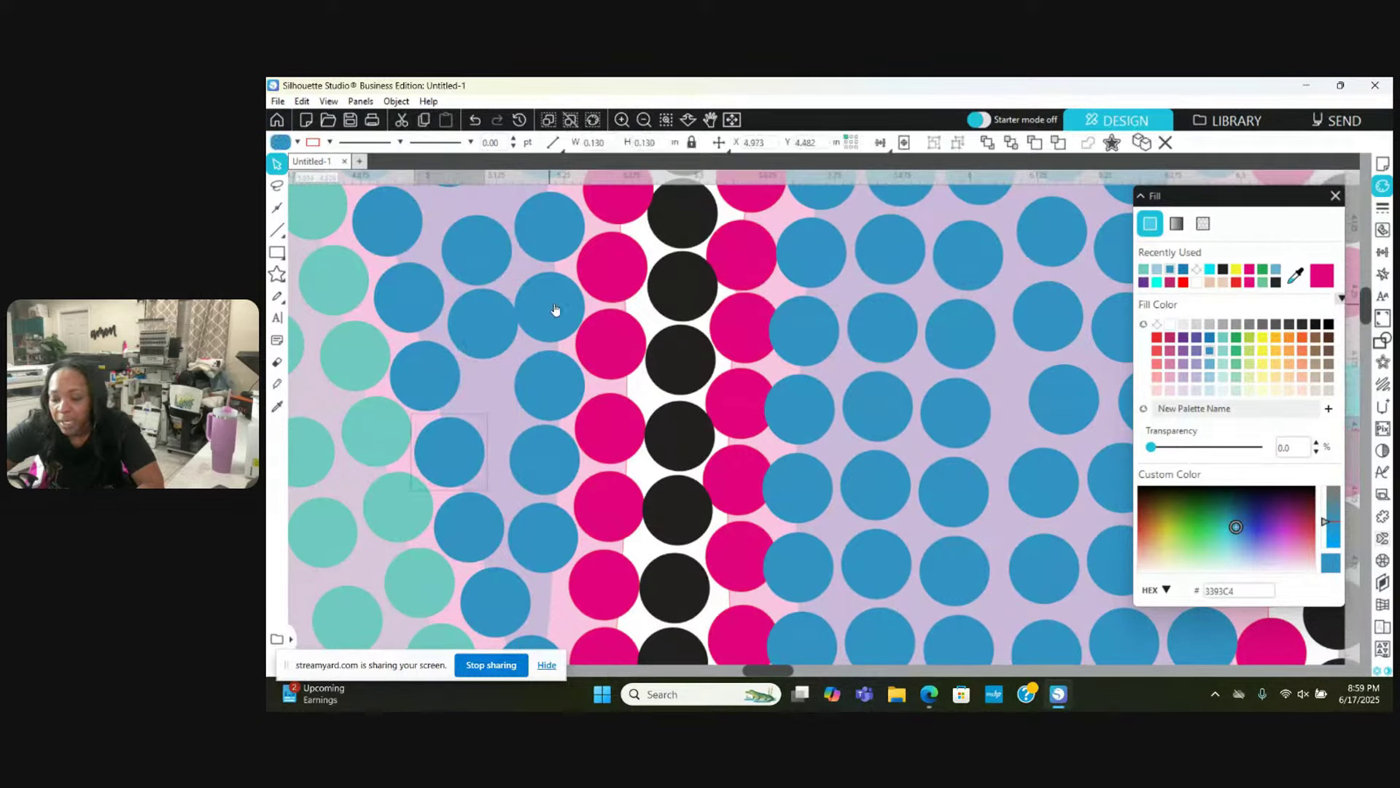
drag(555, 310, 557, 300)
key(Escape)
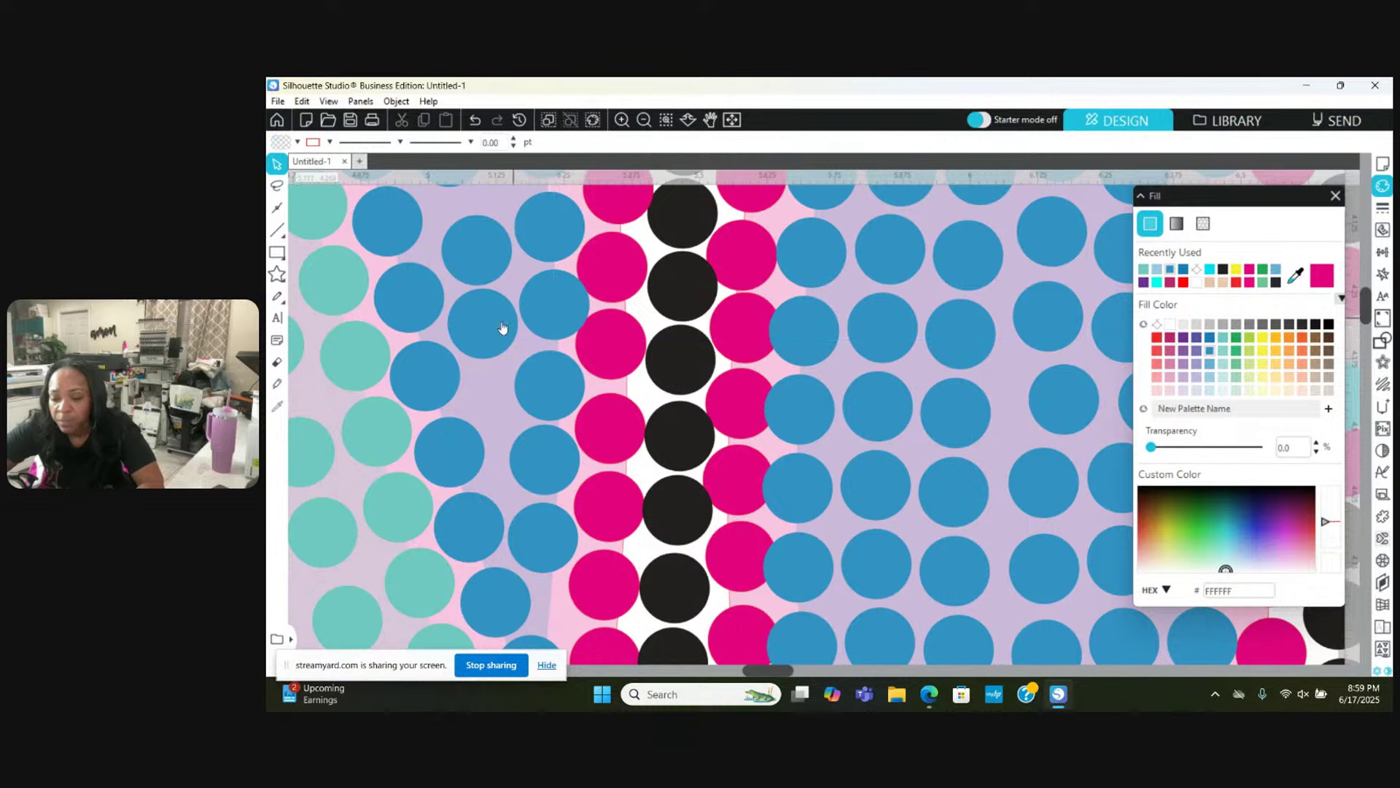
drag(493, 336, 495, 341)
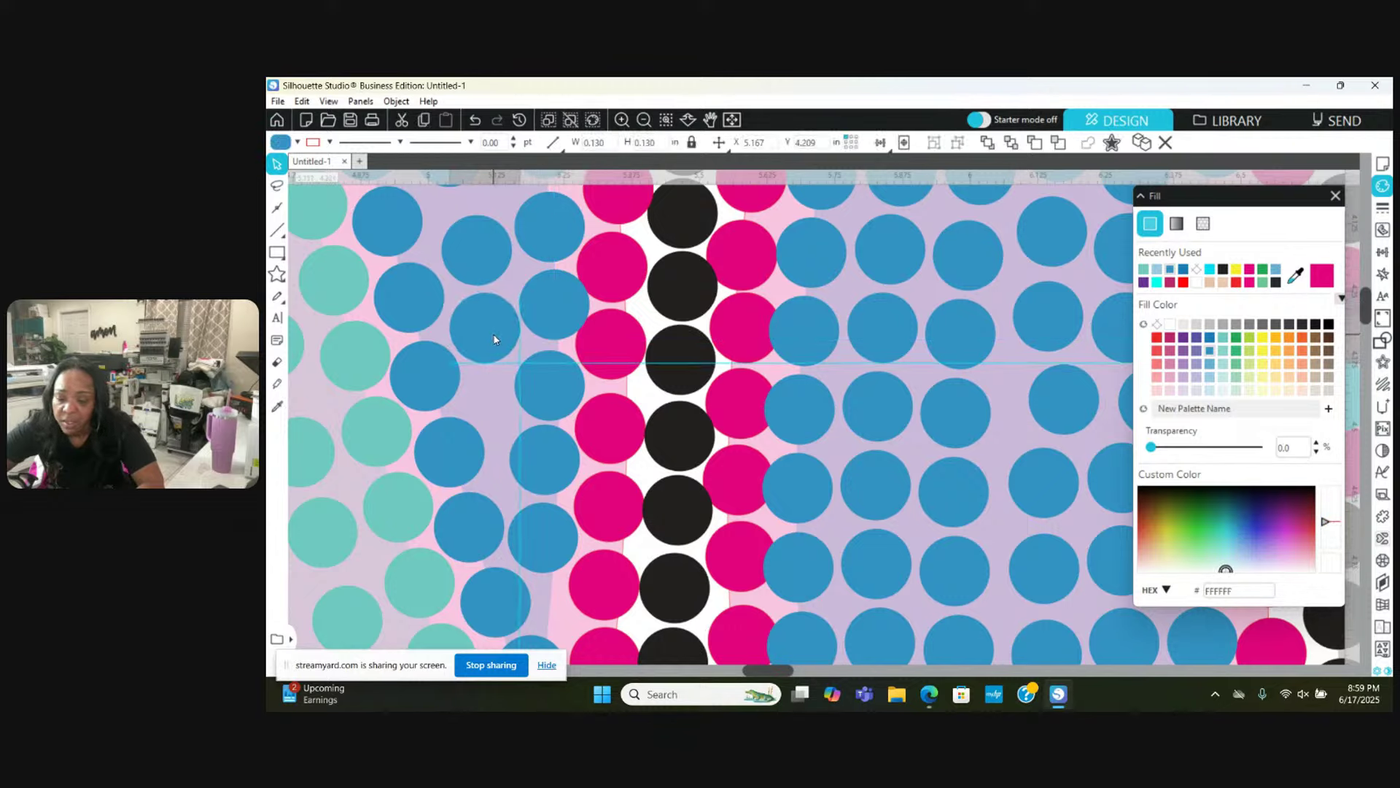
key(Escape)
Step: Move one blue stone down into an open gap and shift another up and left
click(482, 256)
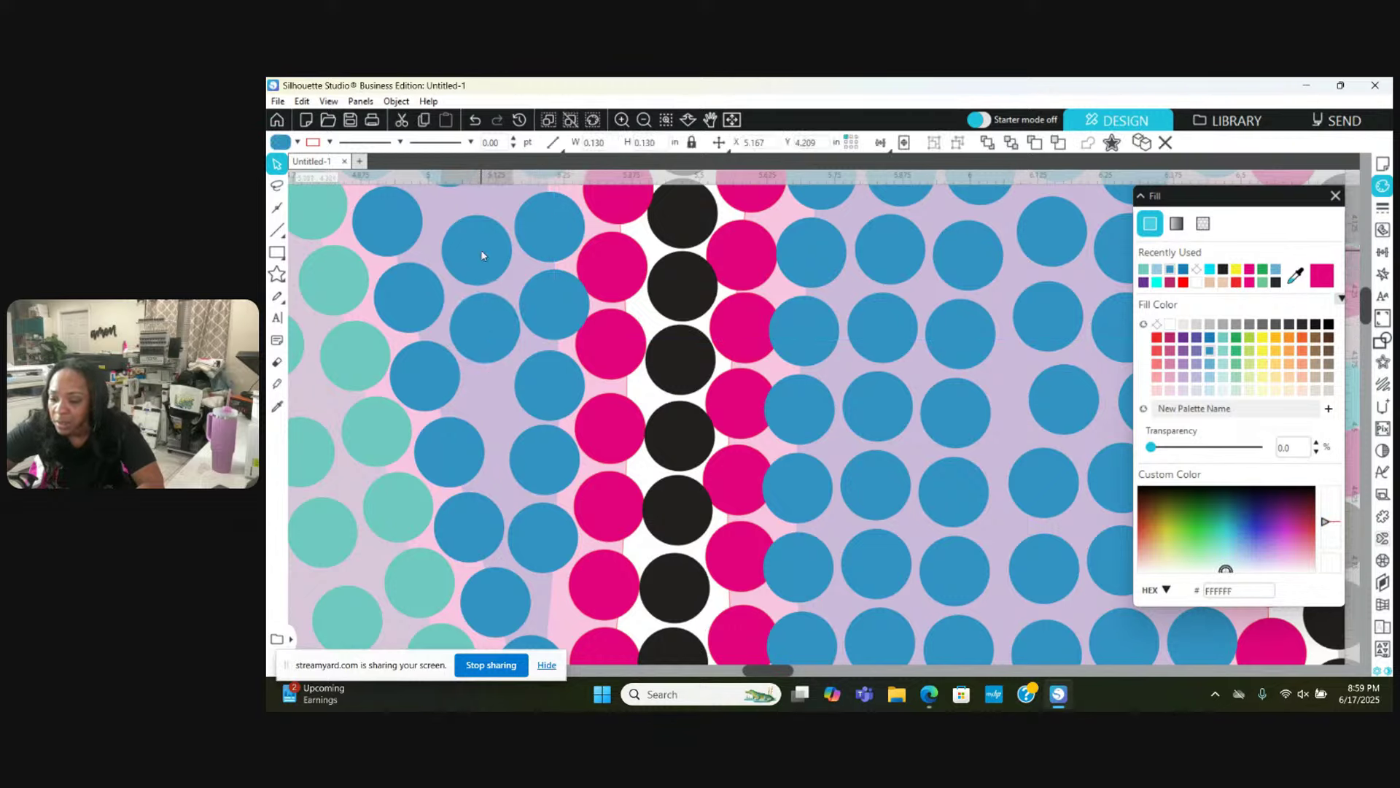
click(482, 255)
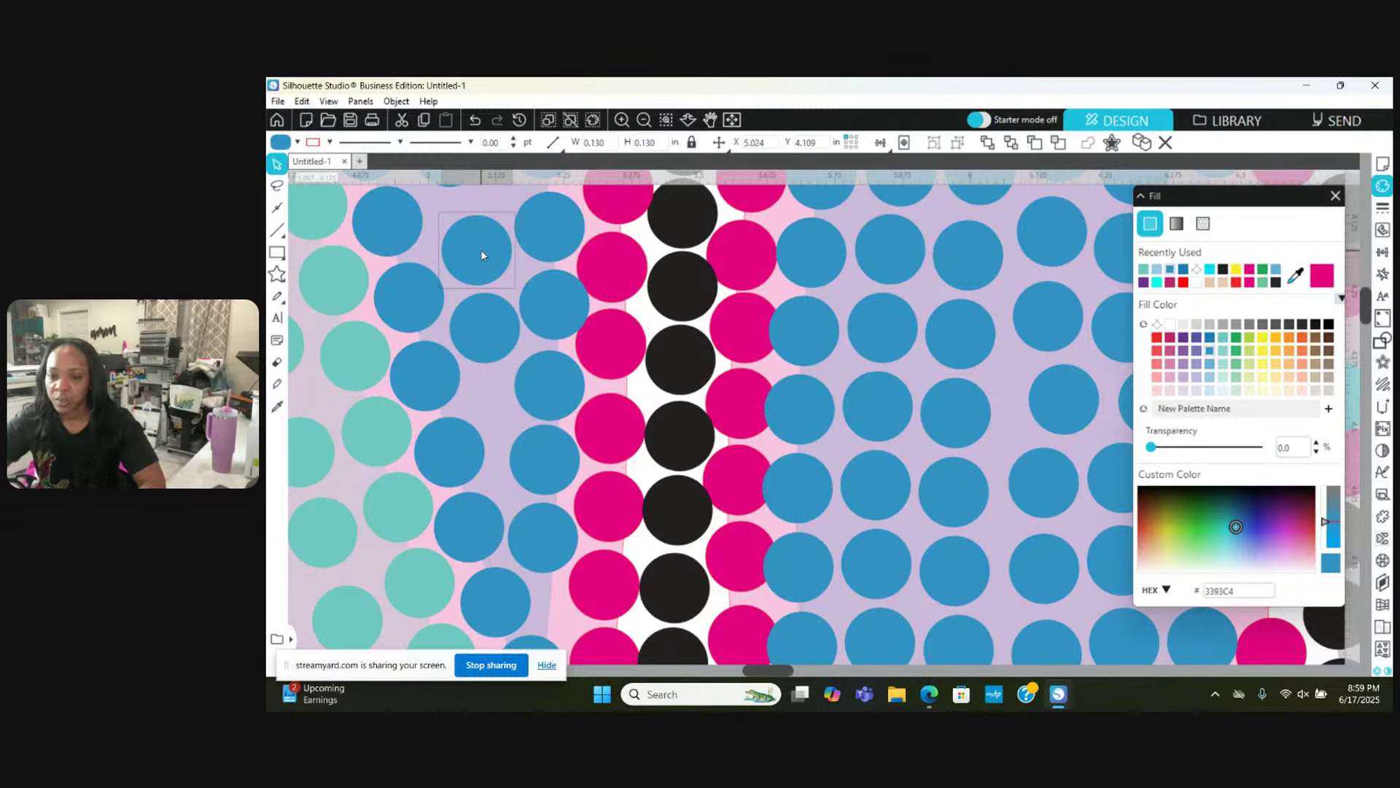
scroll(482, 255, up, 1)
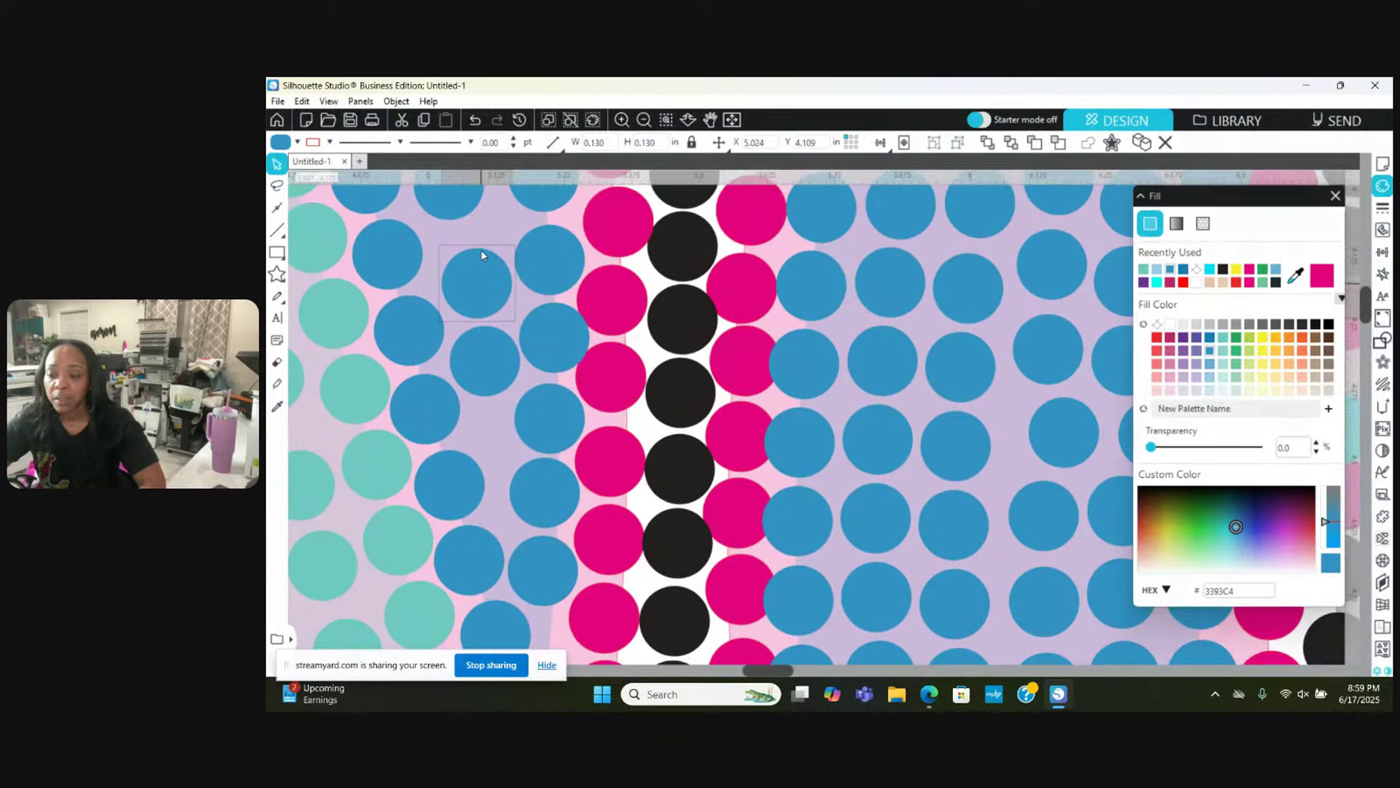
scroll(481, 256, up, 3)
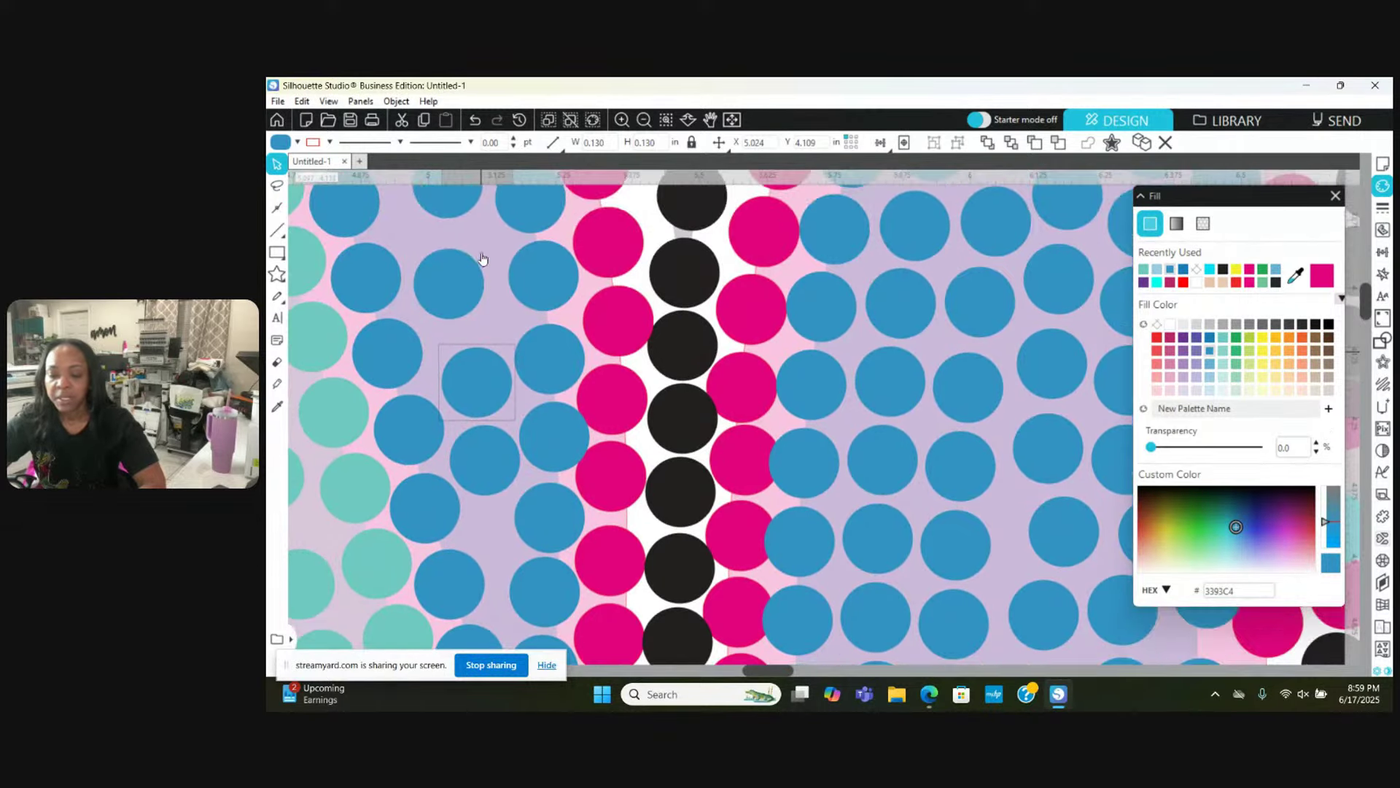
drag(455, 286, 450, 329)
key(Escape)
scroll(472, 310, up, 1)
key(Escape)
scroll(448, 286, up, 1)
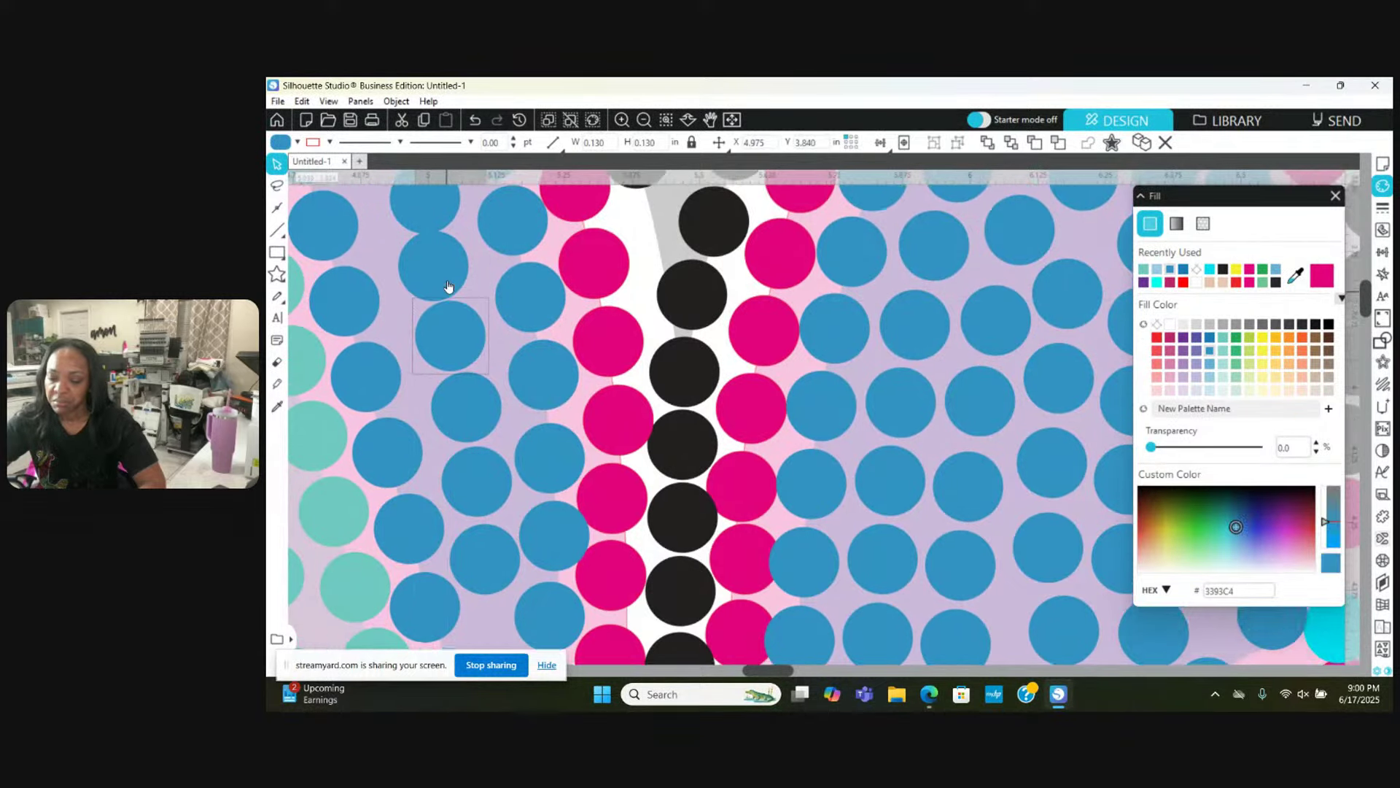
scroll(449, 286, up, 3)
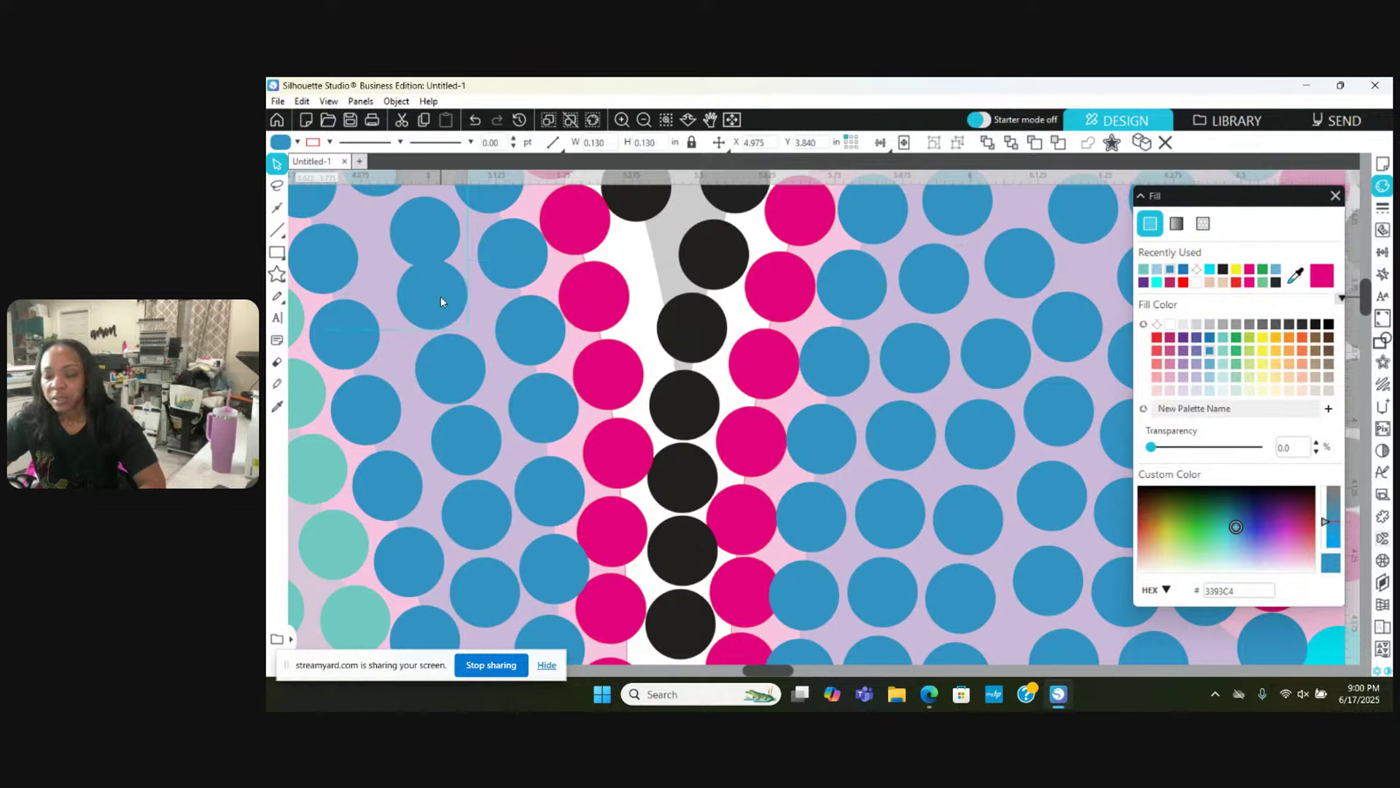
drag(428, 228, 393, 231)
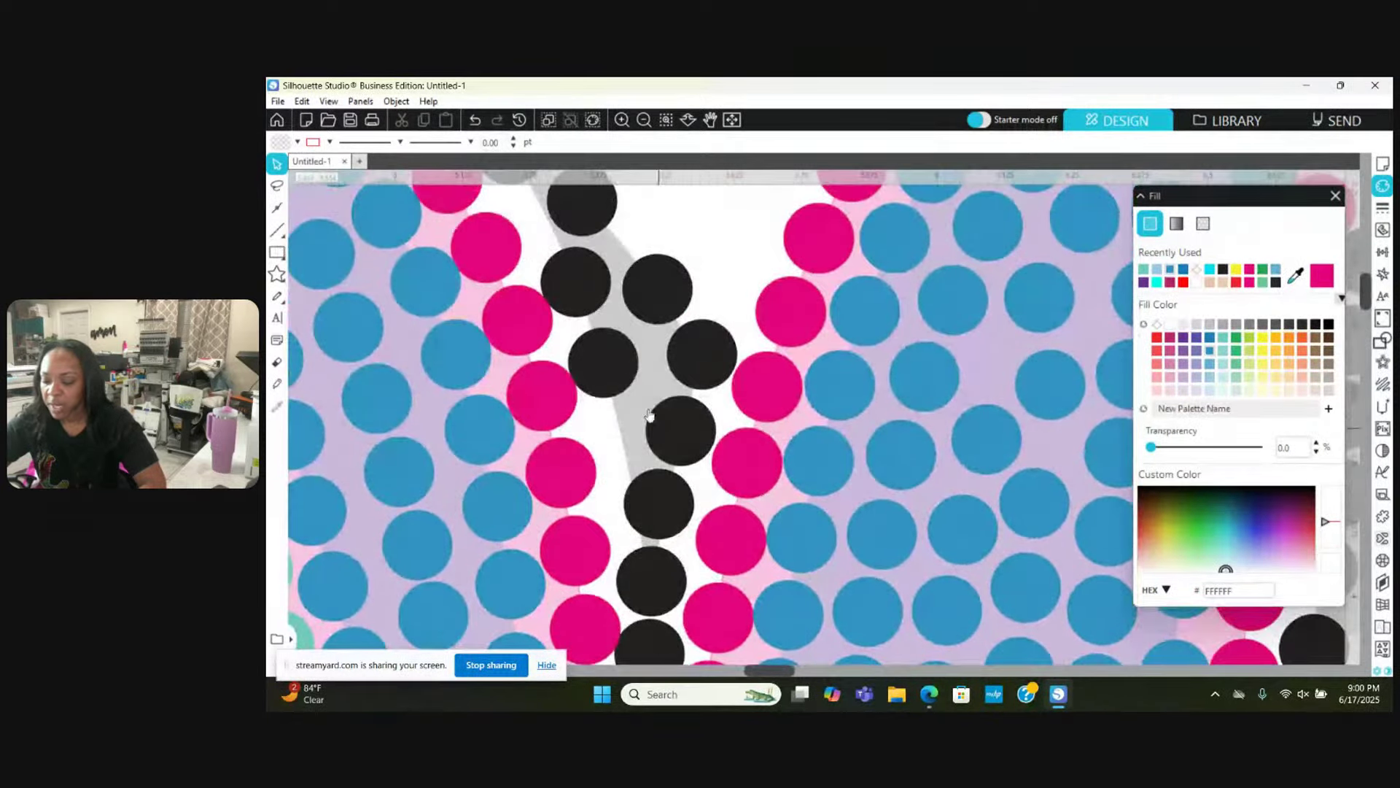
Step: Reposition five black shadow stones so they follow the grey shadow without overlapping
drag(585, 352, 592, 407)
drag(684, 434, 681, 426)
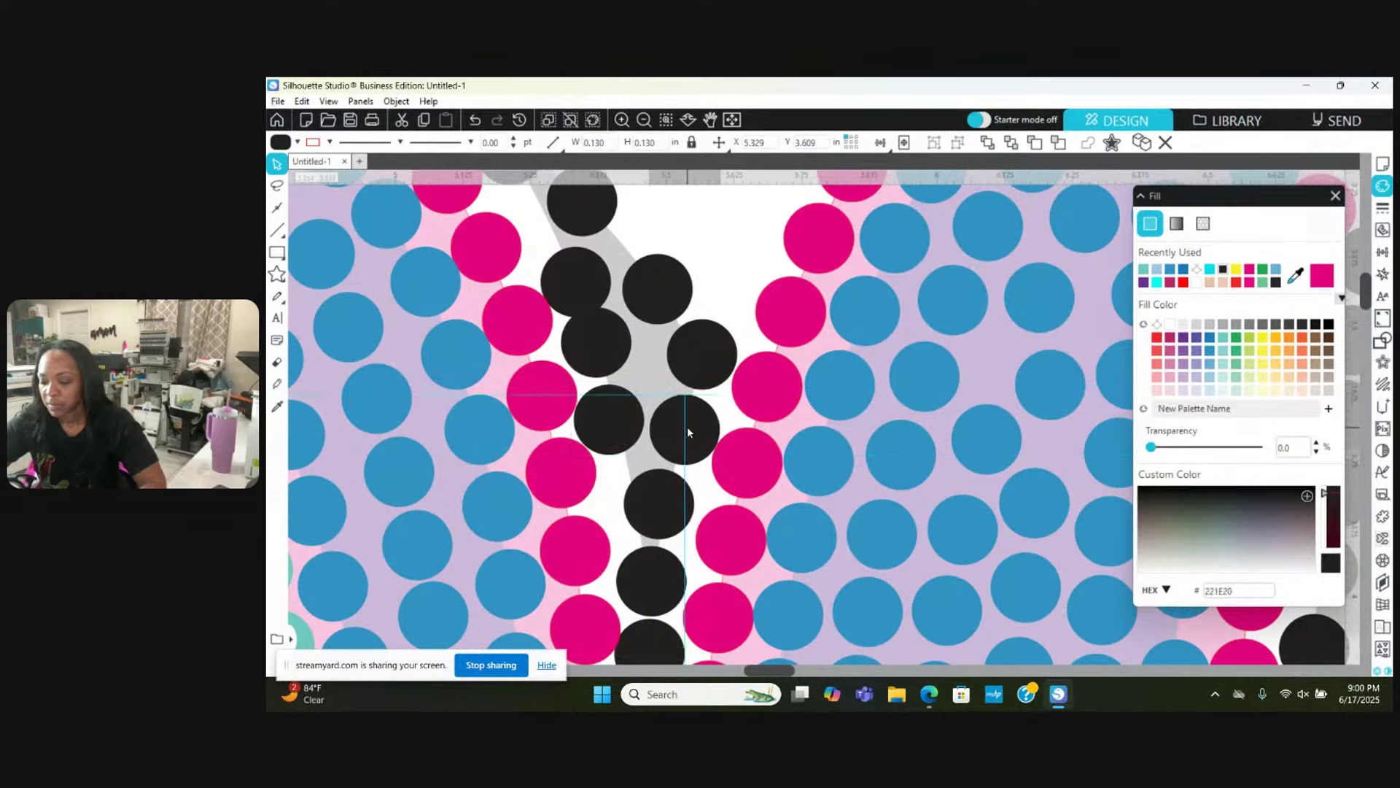
drag(566, 272, 558, 266)
drag(577, 208, 622, 215)
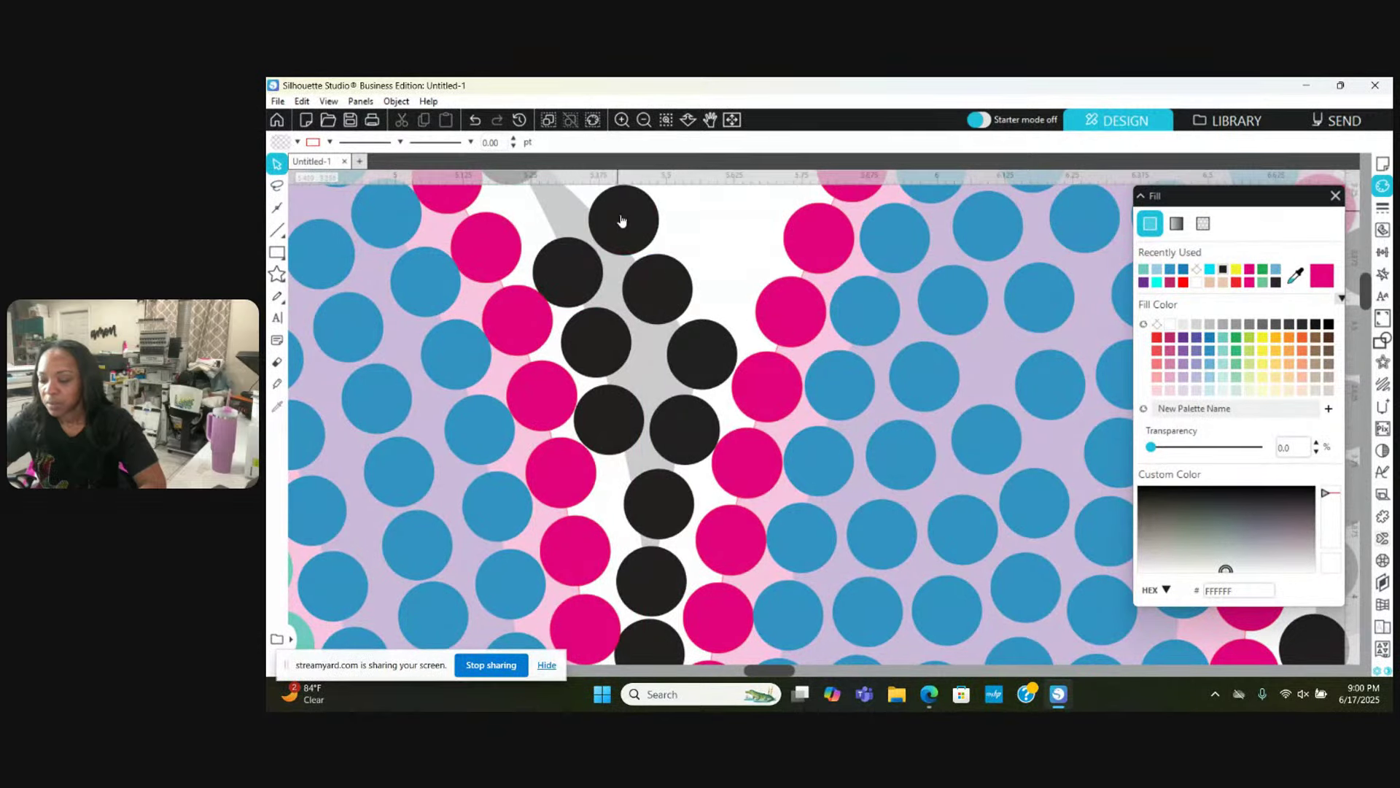
drag(663, 275, 673, 272)
key(Escape)
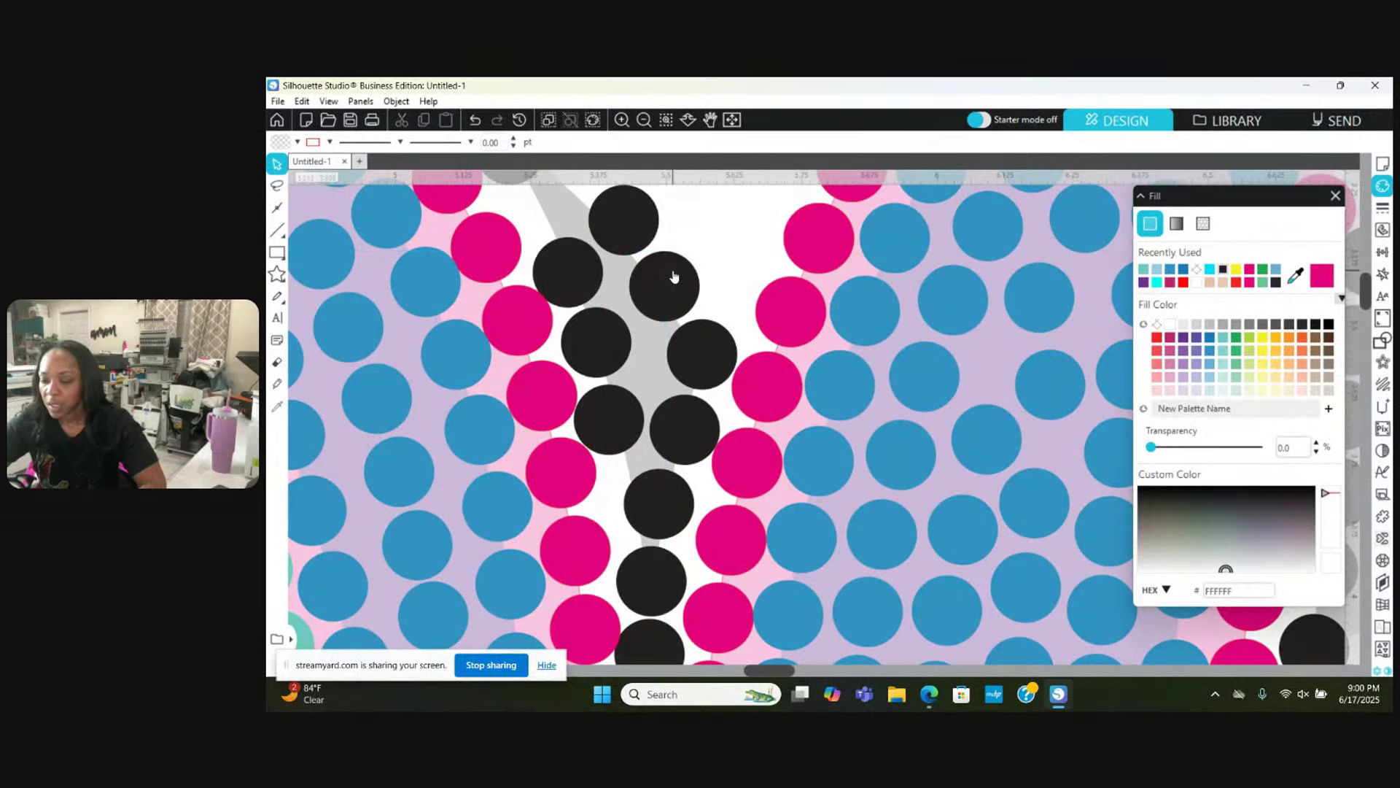
Step: Space out the upper black stones along the shadow, then zoom out for a wider view
scroll(513, 240, up, 1)
drag(513, 241, 485, 262)
scroll(558, 270, up, 1)
scroll(485, 261, up, 3)
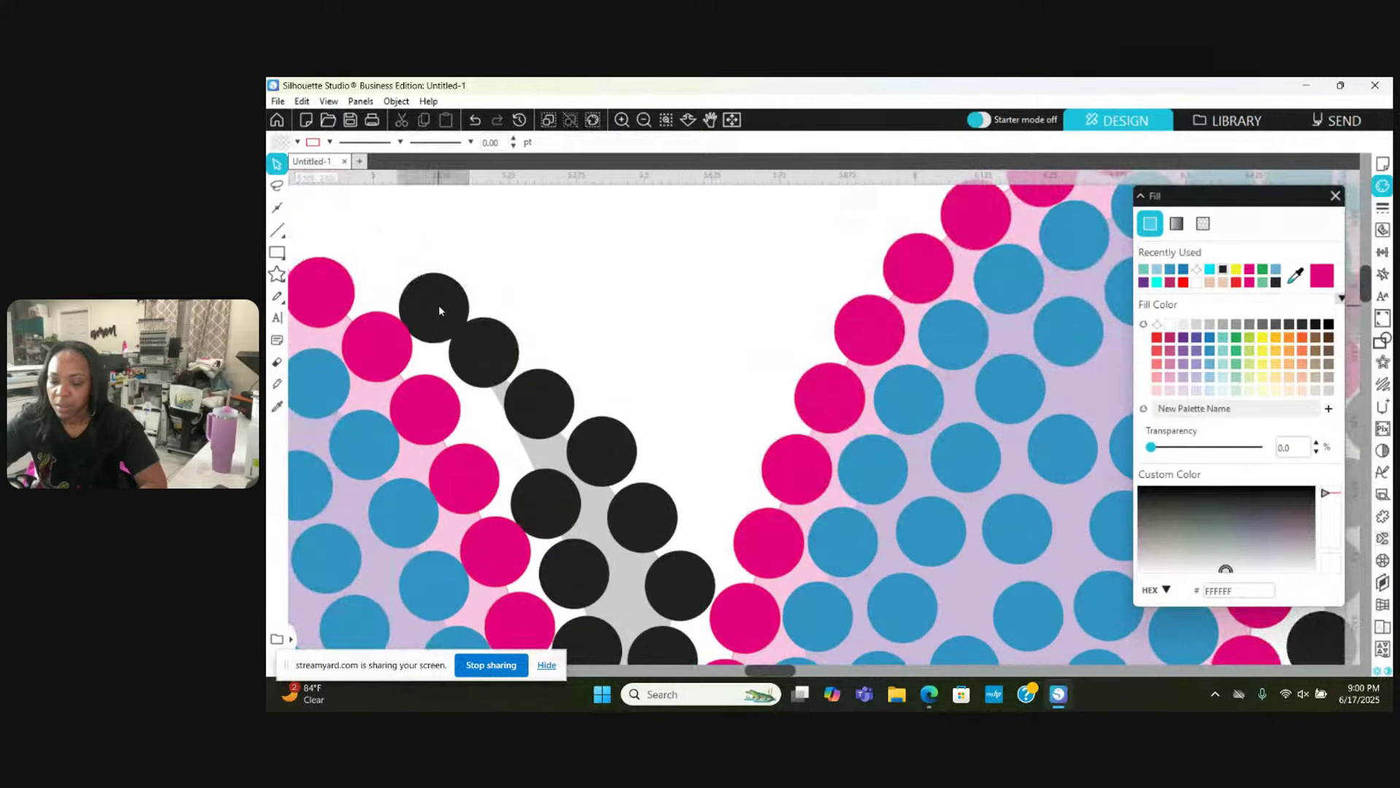
drag(439, 305, 436, 294)
key(Escape)
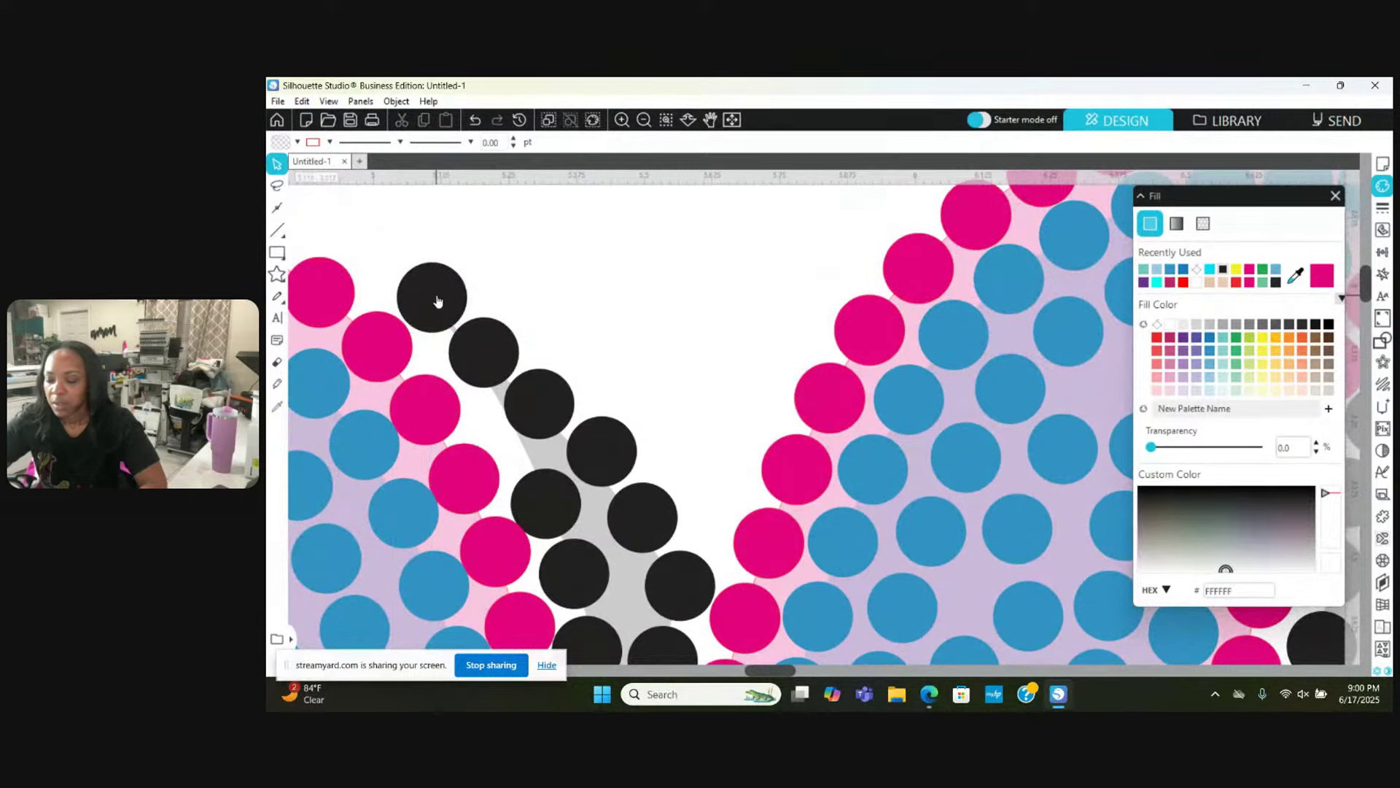
scroll(437, 298, left, 4)
scroll(437, 301, left, 1)
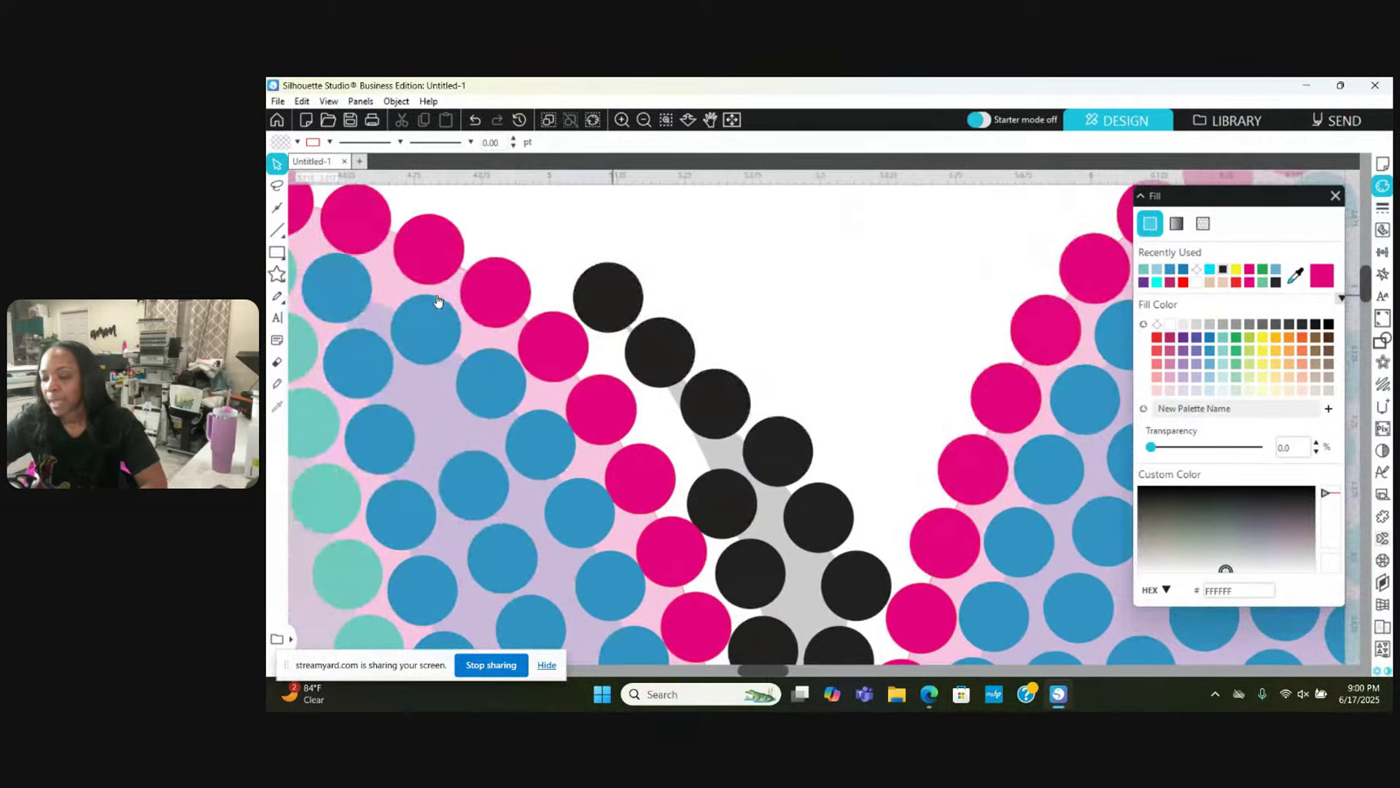
click(645, 120)
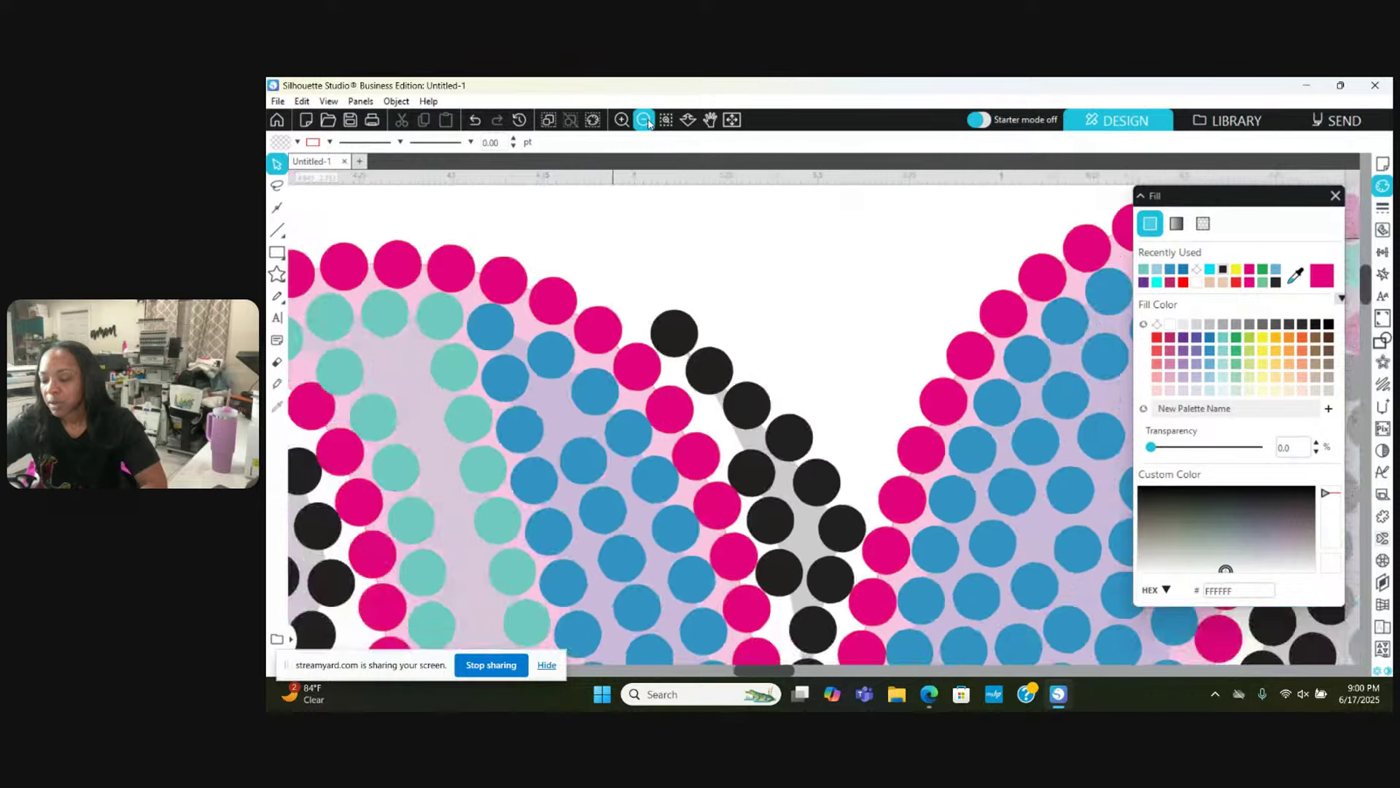
click(646, 121)
Step: Zoom out to the whole 1968 design, then zoom back in close on the shadow stones
click(644, 120)
click(645, 119)
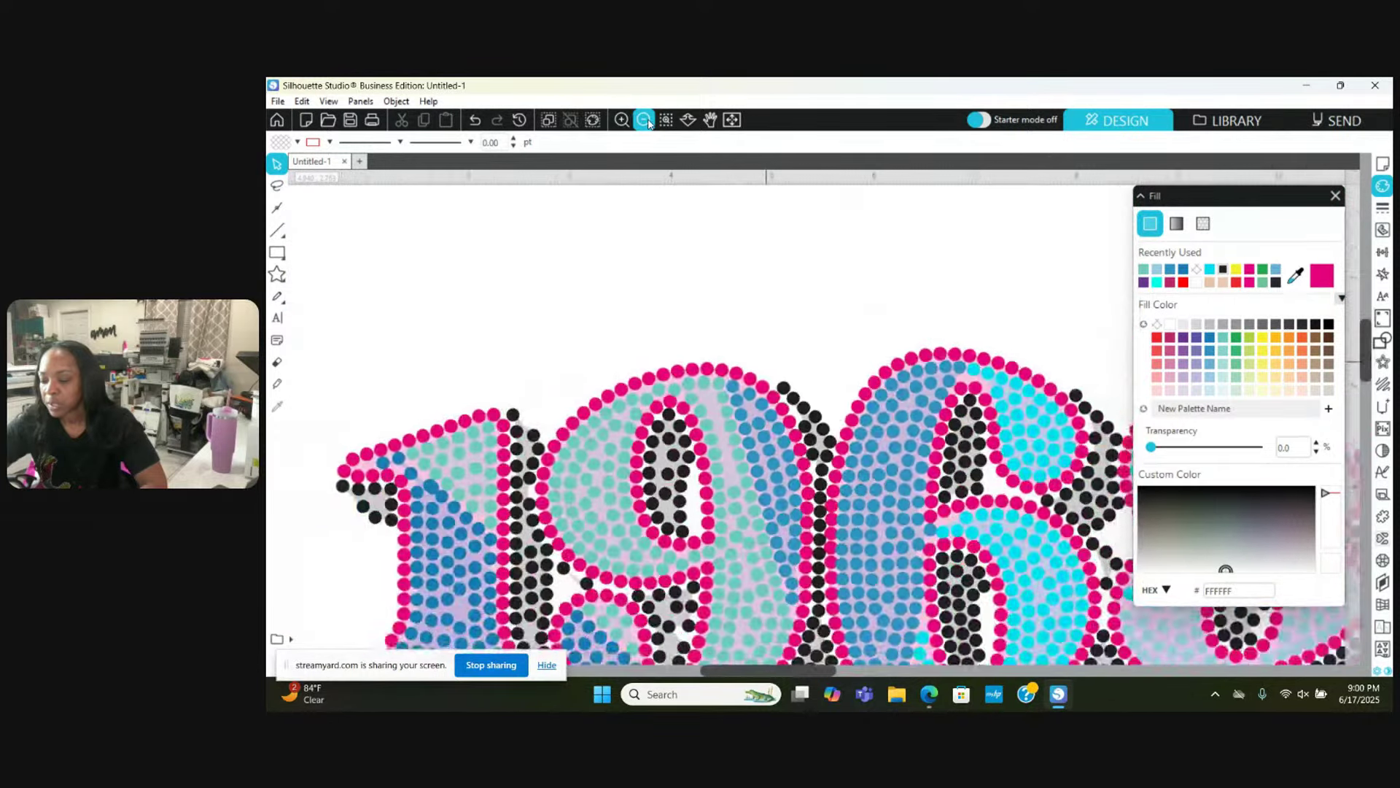
click(645, 120)
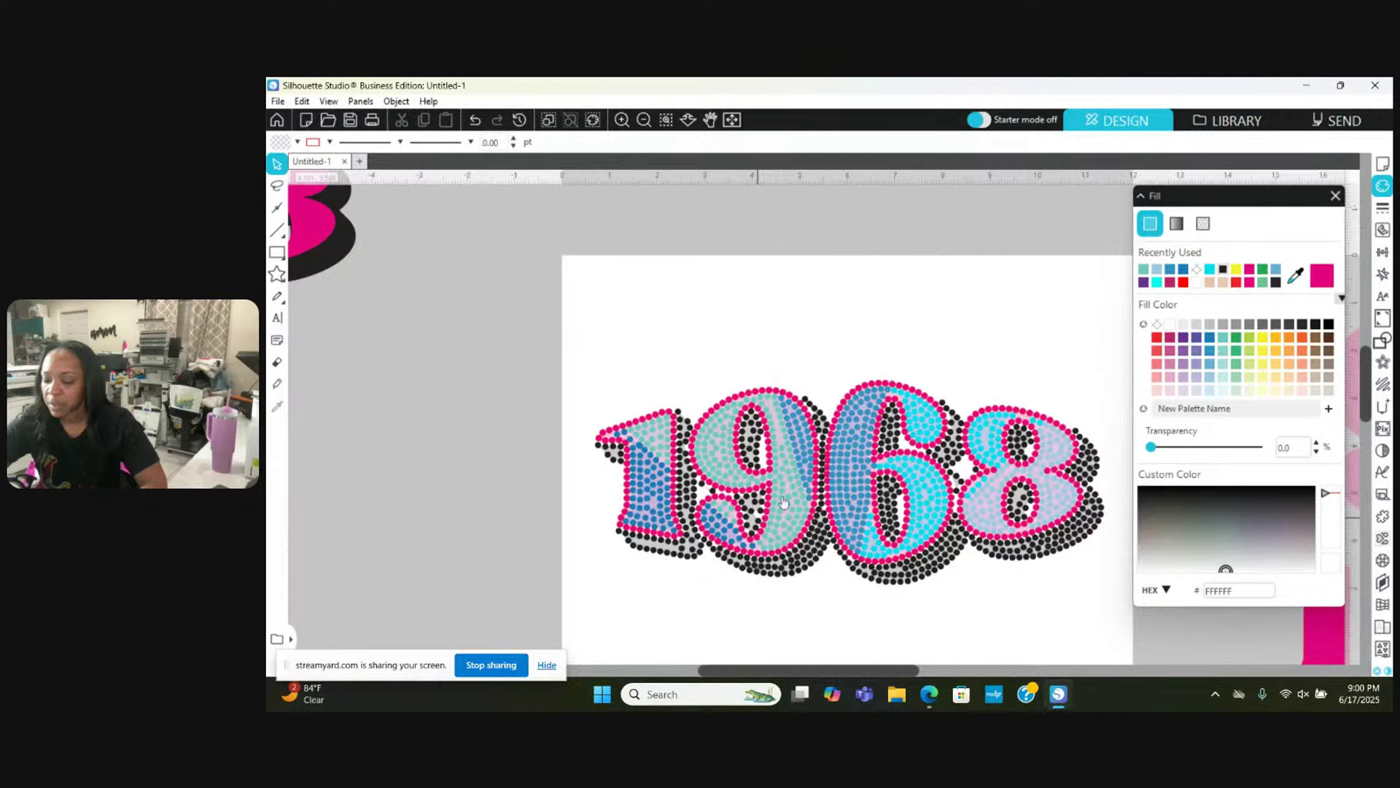
scroll(802, 409, right, 5)
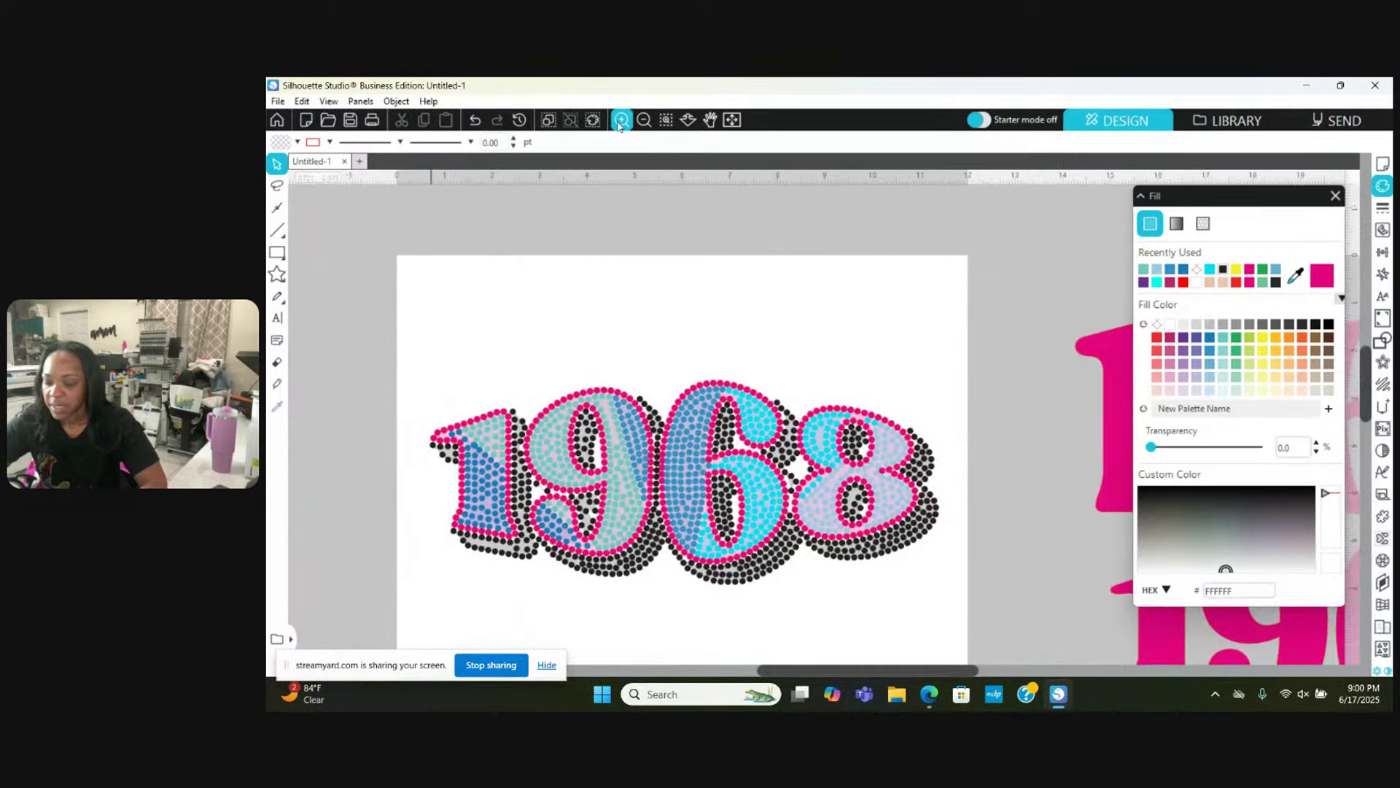
click(620, 120)
click(620, 121)
click(620, 120)
click(620, 121)
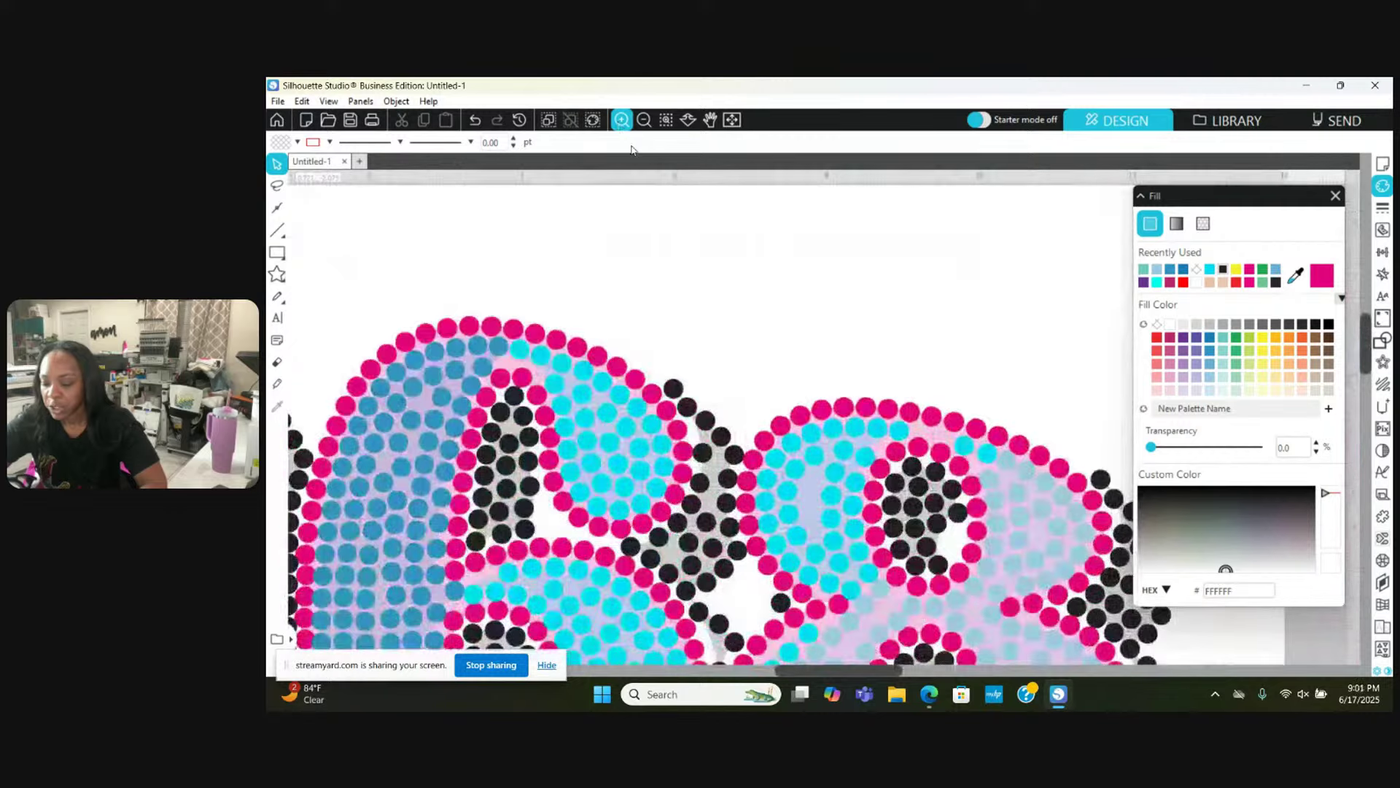
scroll(751, 412, down, 4)
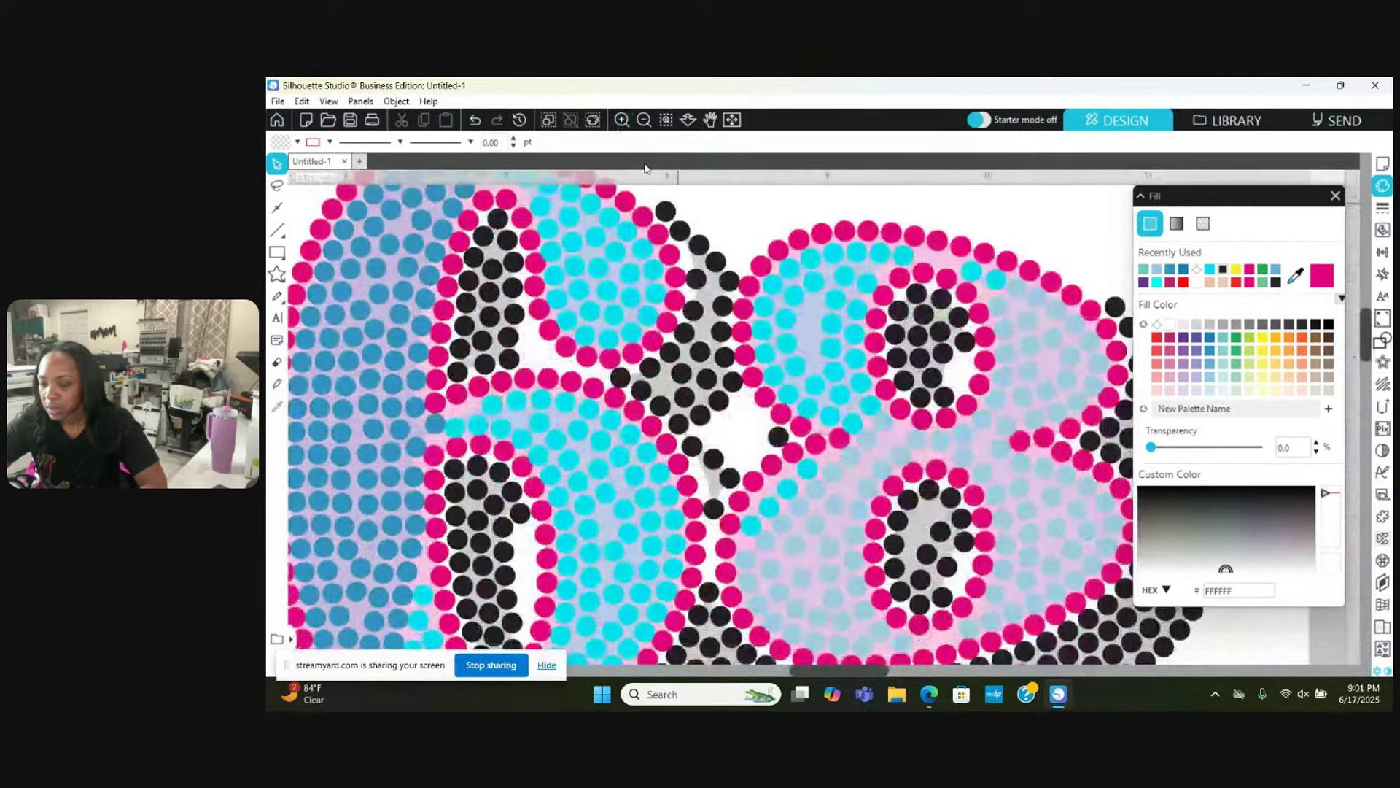
click(623, 121)
click(689, 436)
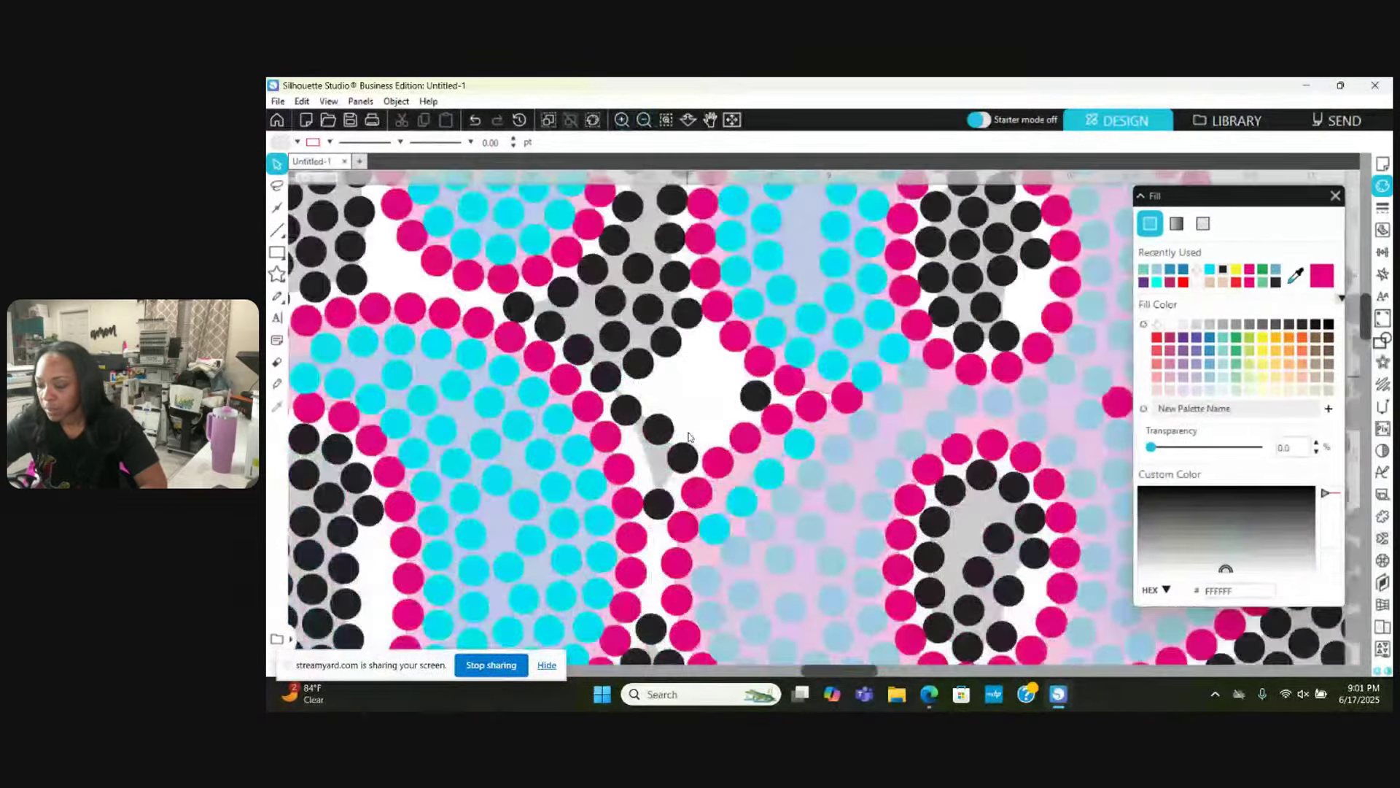
Step: Duplicate a black stone into the grey gap inside the 8 and shift a neighbour
scroll(689, 436, right, 3)
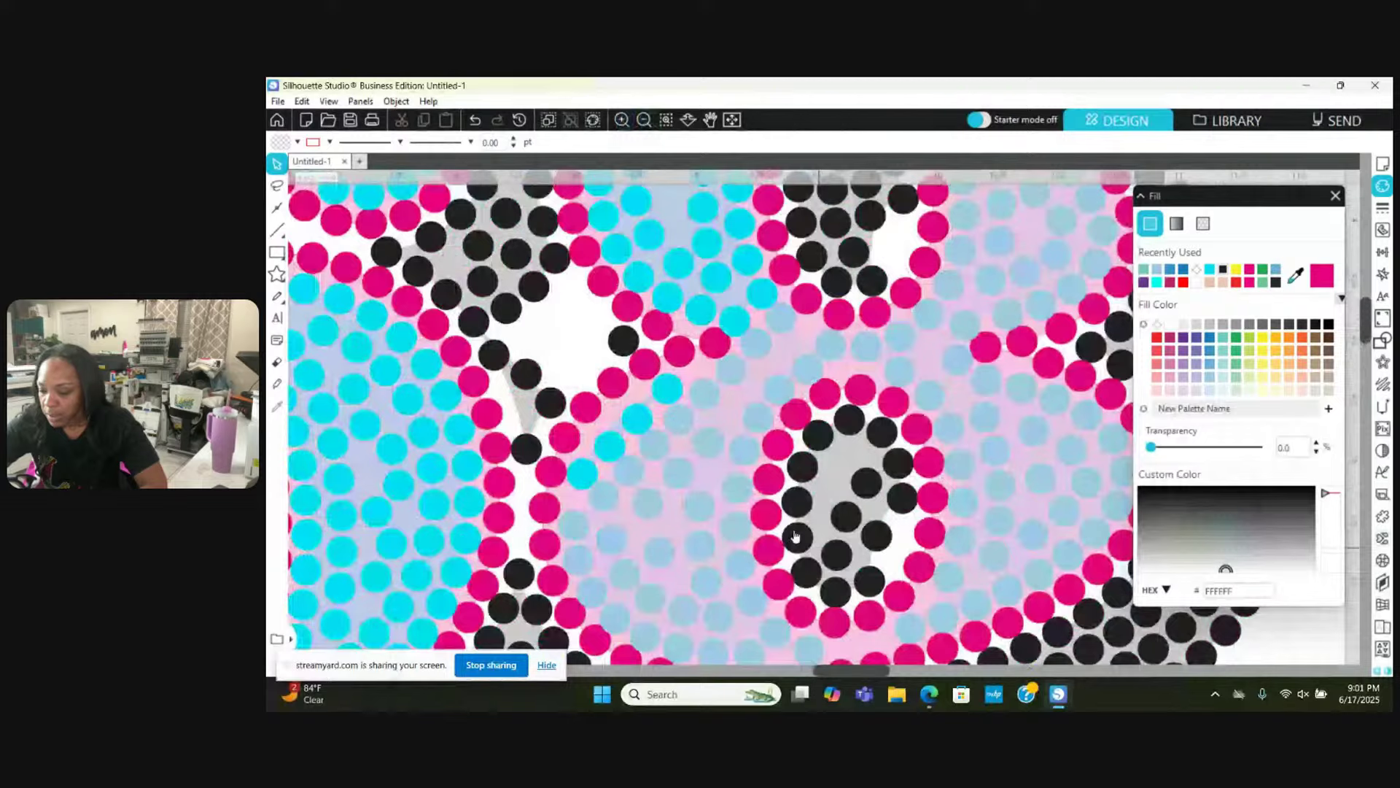
right_click(869, 489)
click(870, 487)
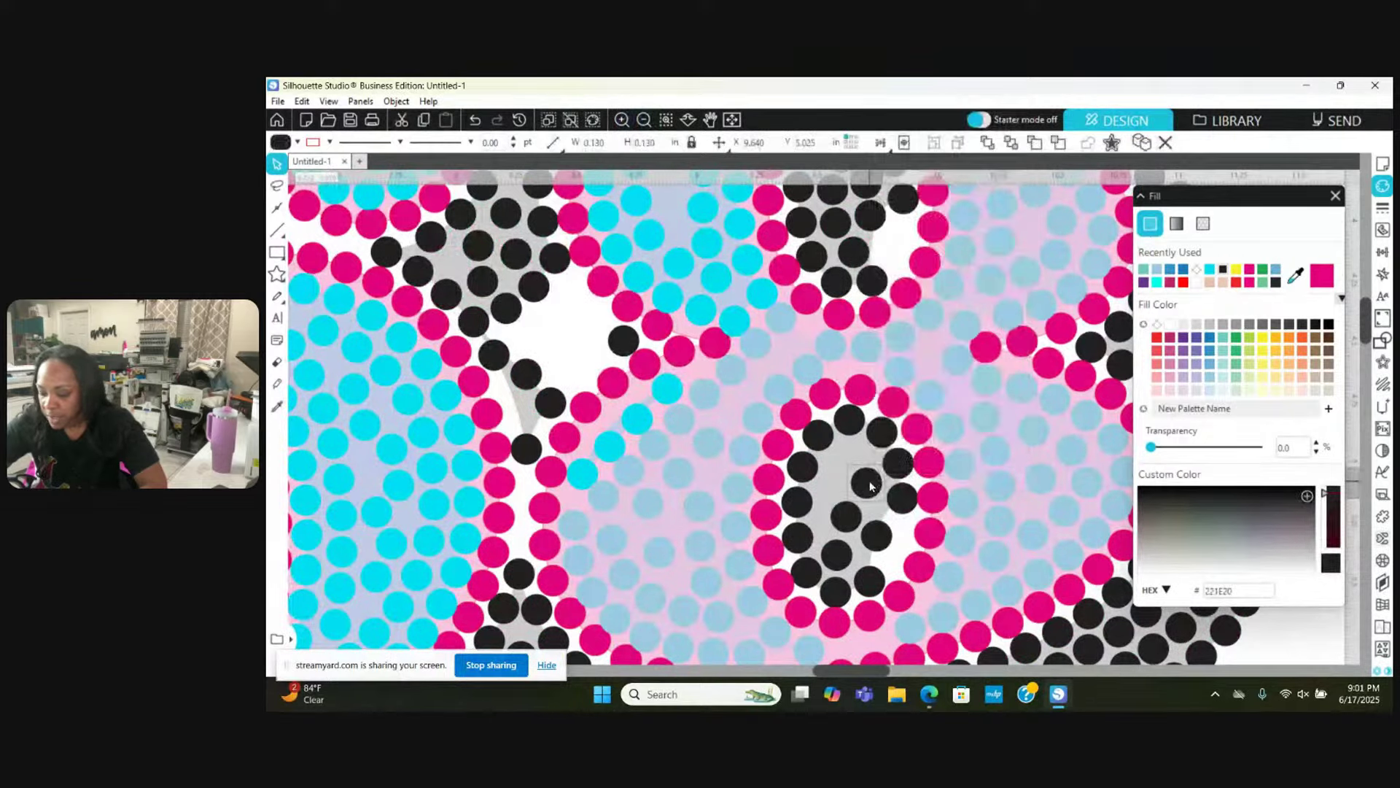
drag(873, 484, 836, 489)
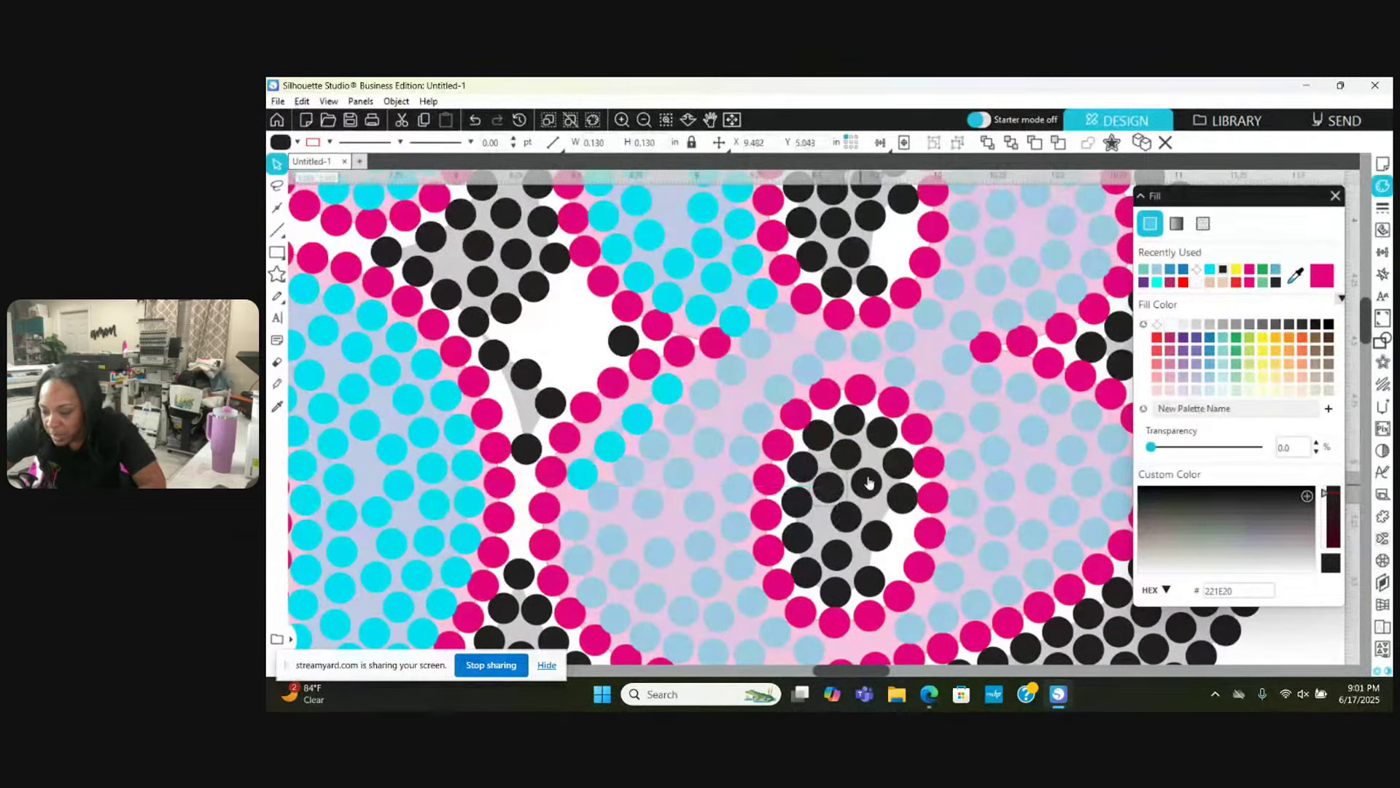
click(868, 496)
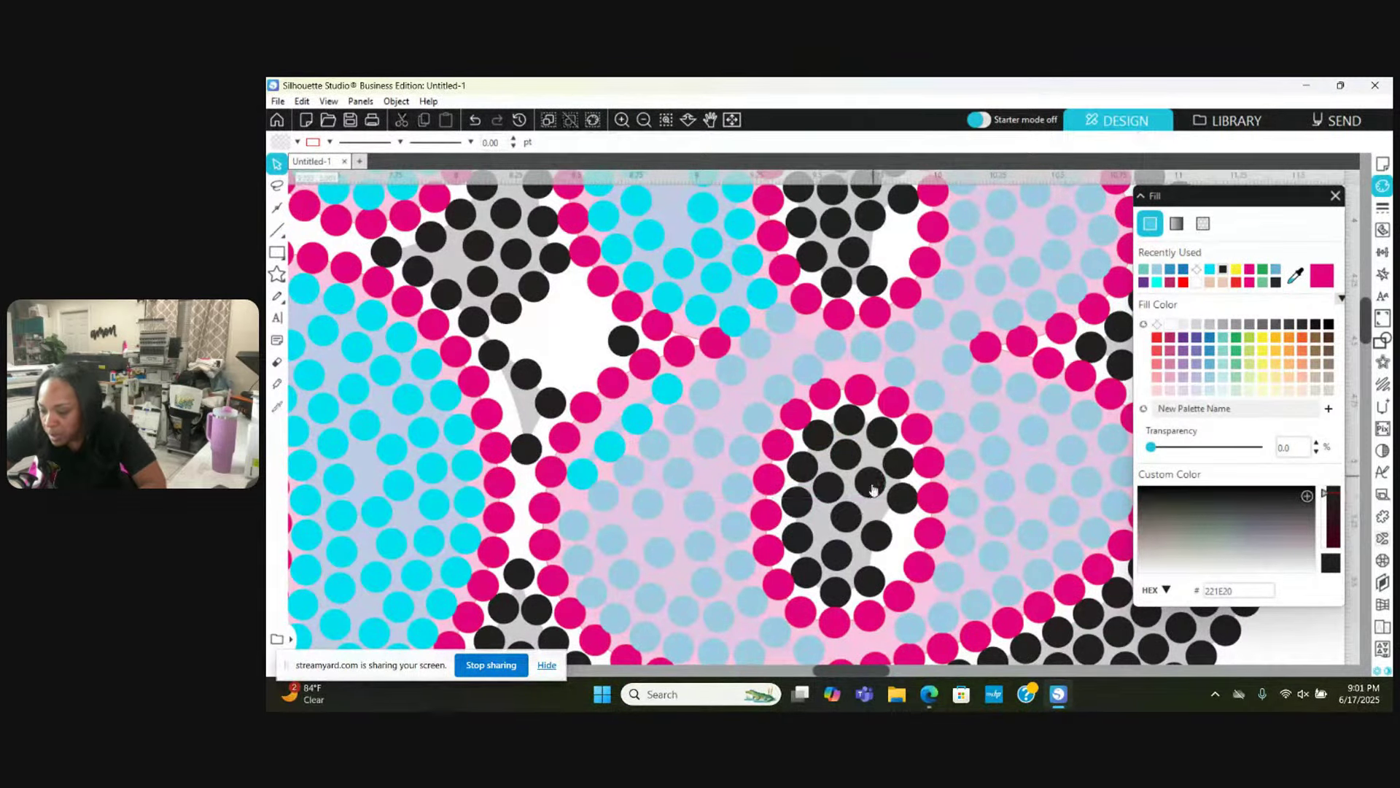
drag(849, 519, 822, 534)
click(837, 514)
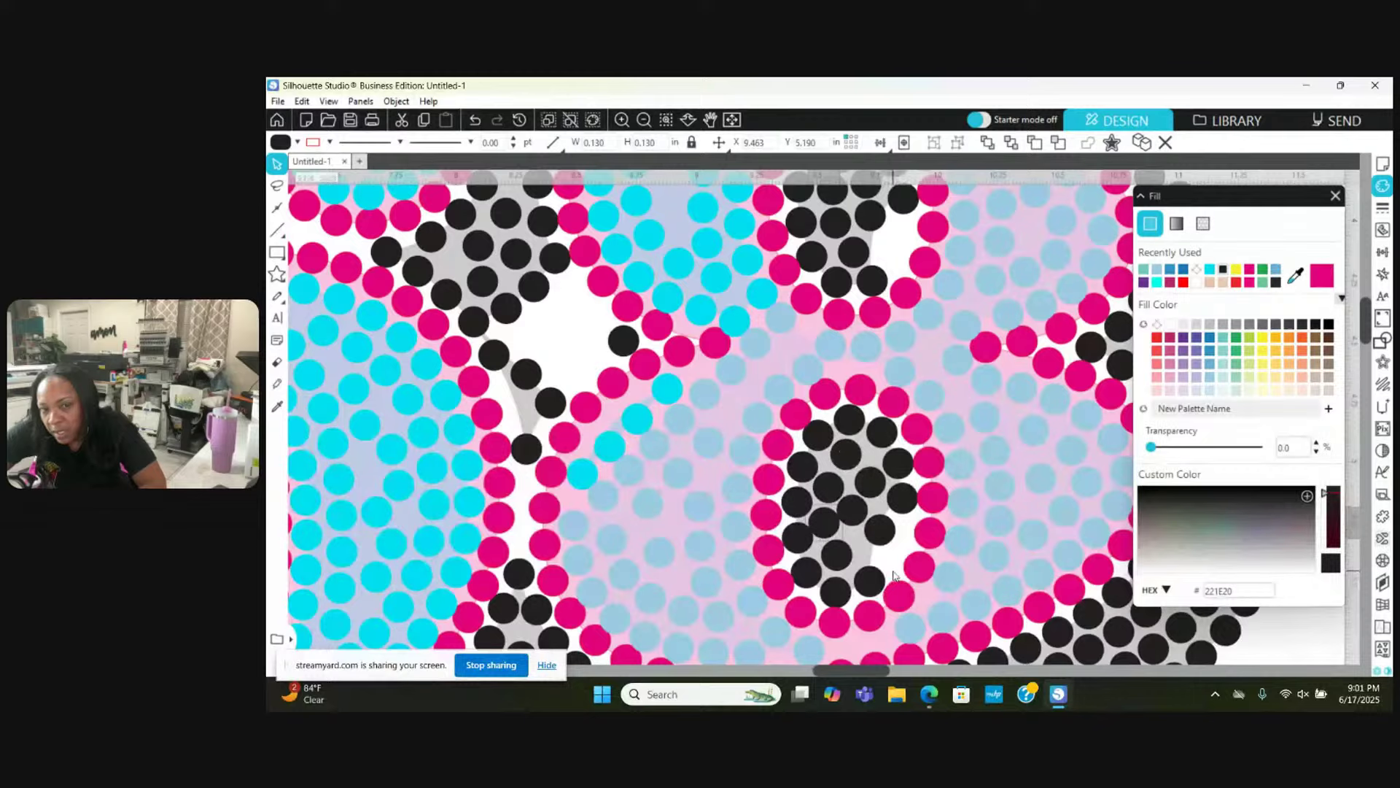
Step: Zoom closer and nudge four black stones to even out the cluster
click(622, 121)
scroll(711, 419, up, 4)
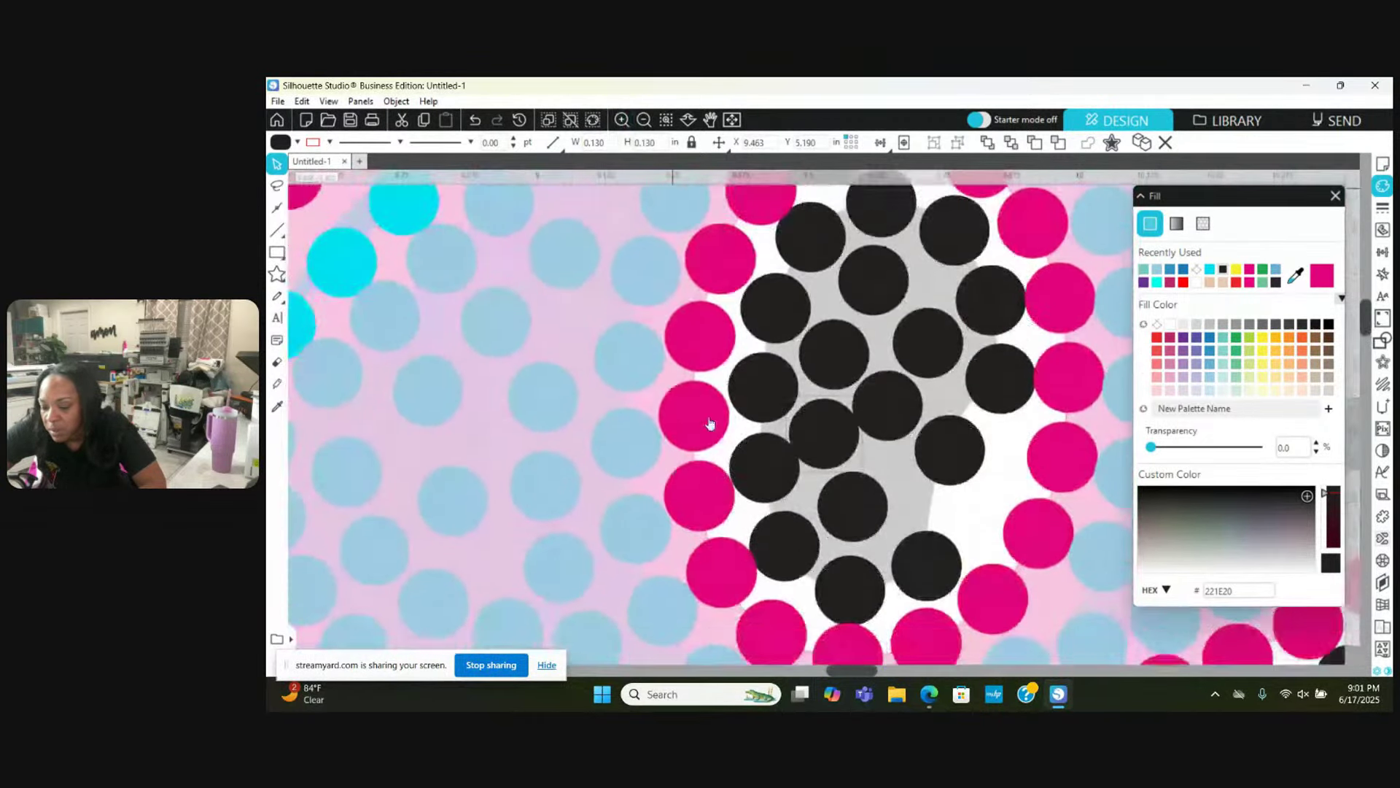
scroll(711, 423, down, 1)
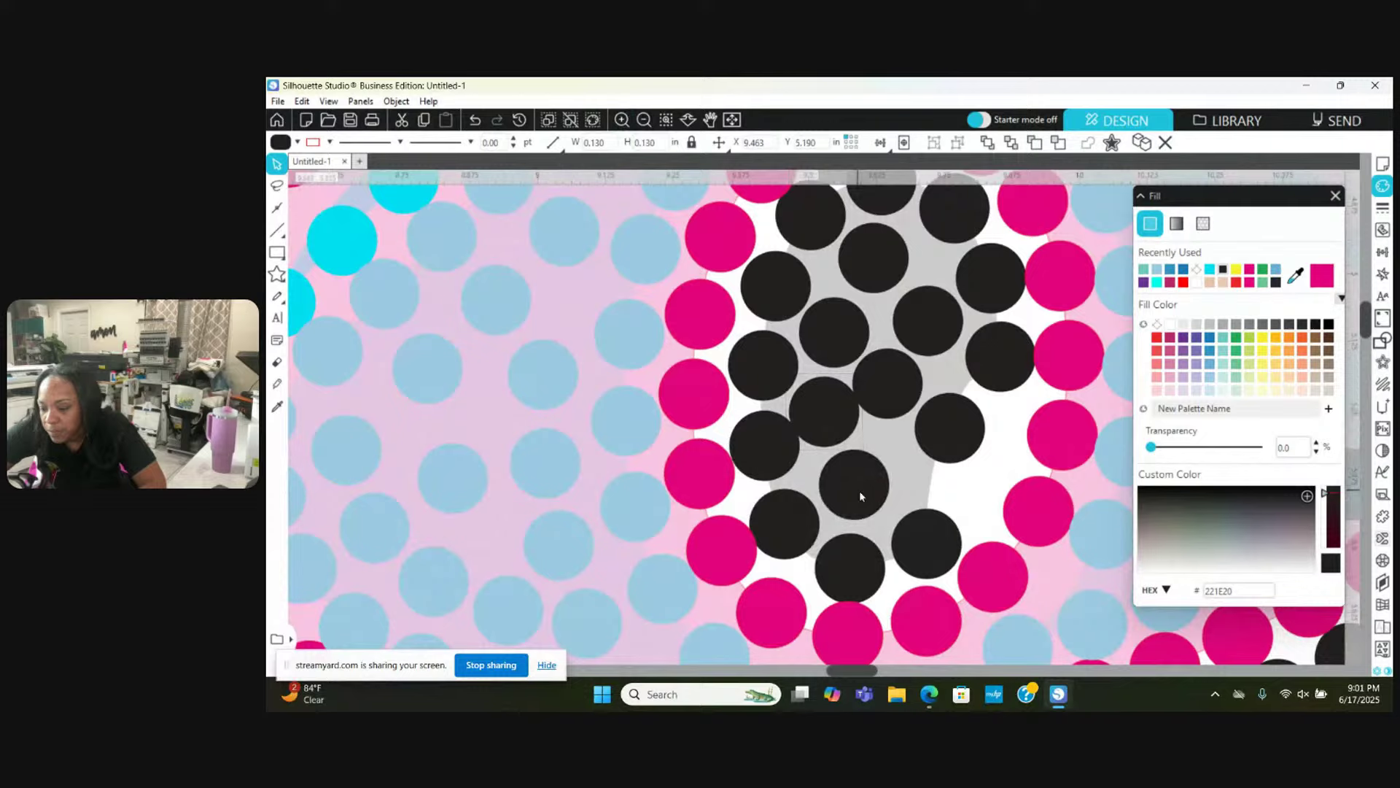
drag(858, 496, 869, 501)
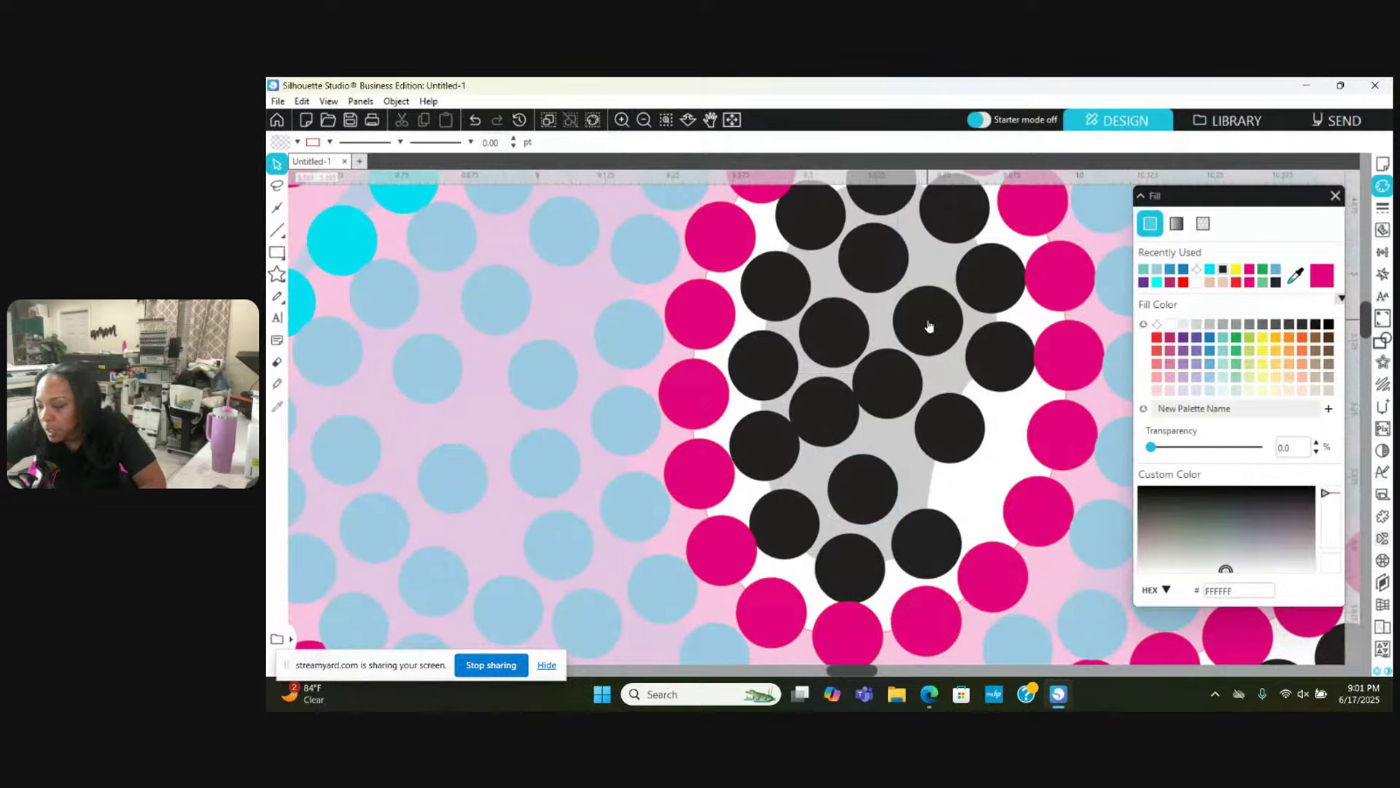
drag(929, 326, 928, 318)
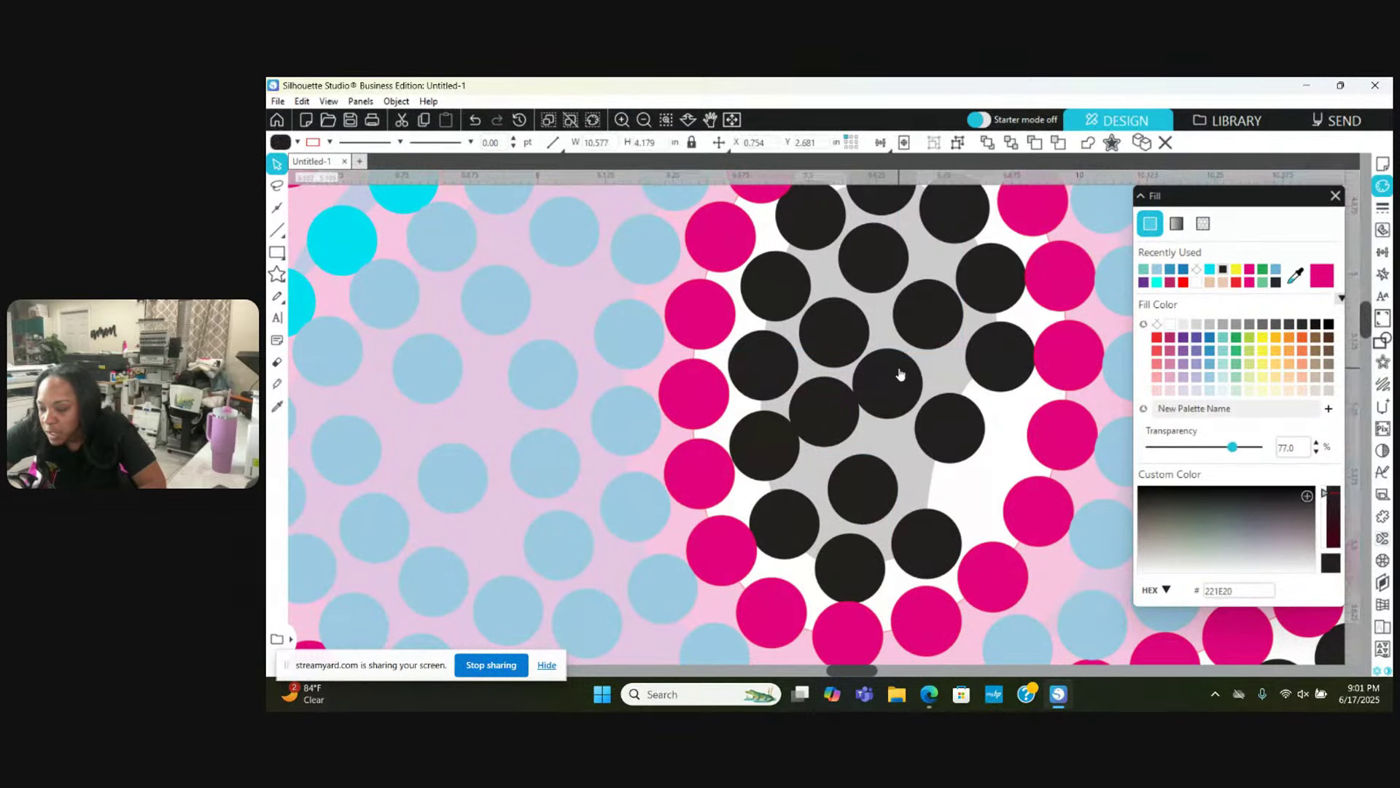
drag(903, 372, 910, 369)
drag(839, 414, 846, 415)
Step: Duplicate another black stone, move the copy down into a gap, and nudge a neighbour right
right_click(930, 443)
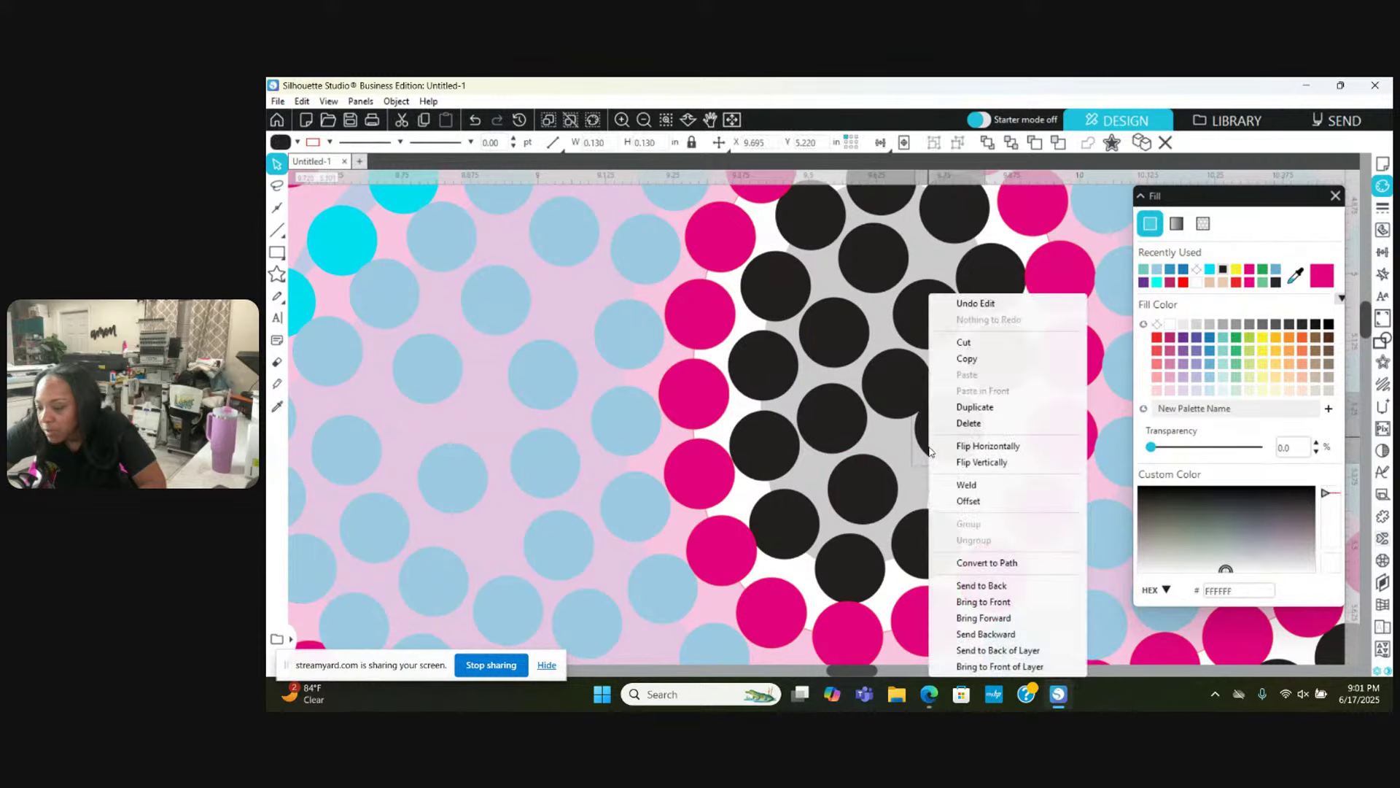
click(907, 445)
drag(944, 439, 942, 446)
drag(905, 374, 908, 373)
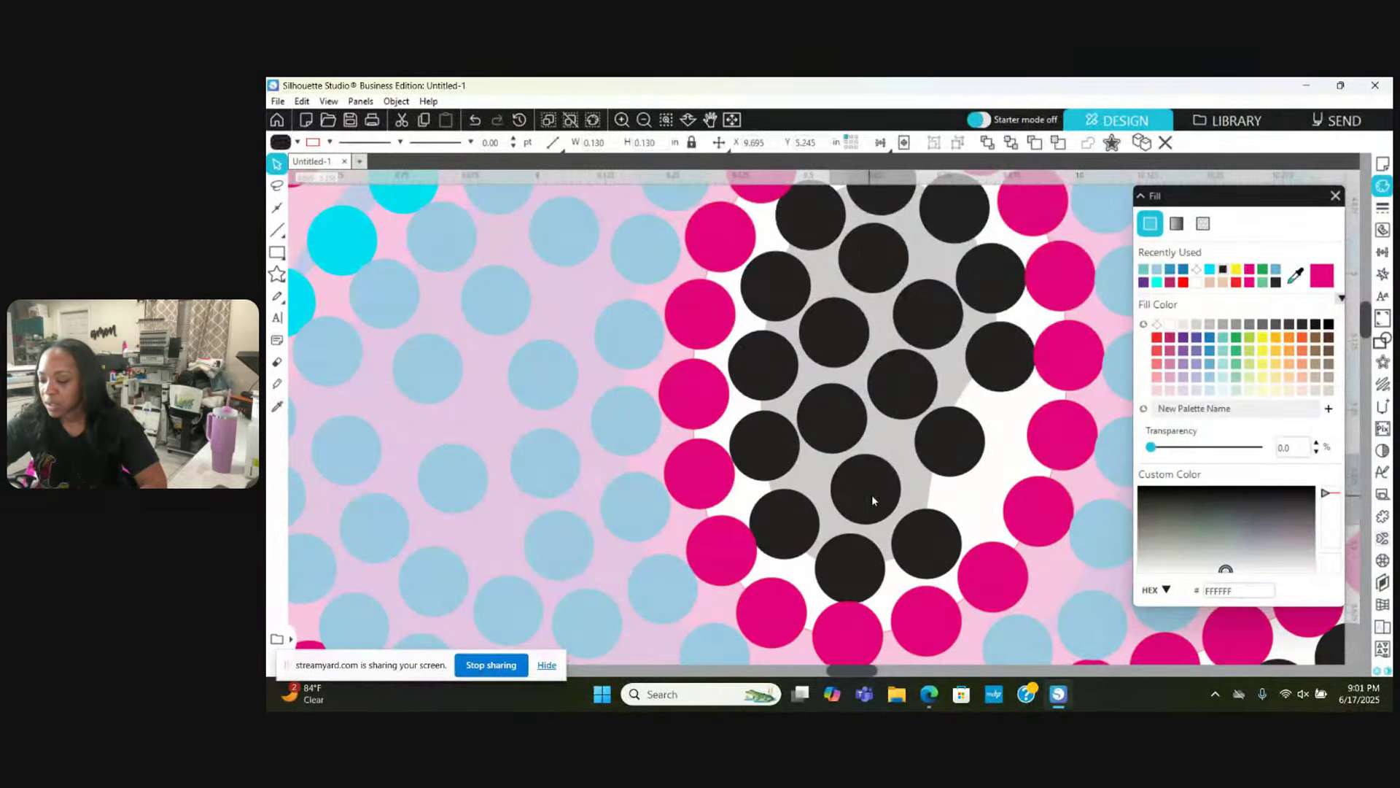
scroll(872, 496, up, 2)
scroll(875, 501, down, 3)
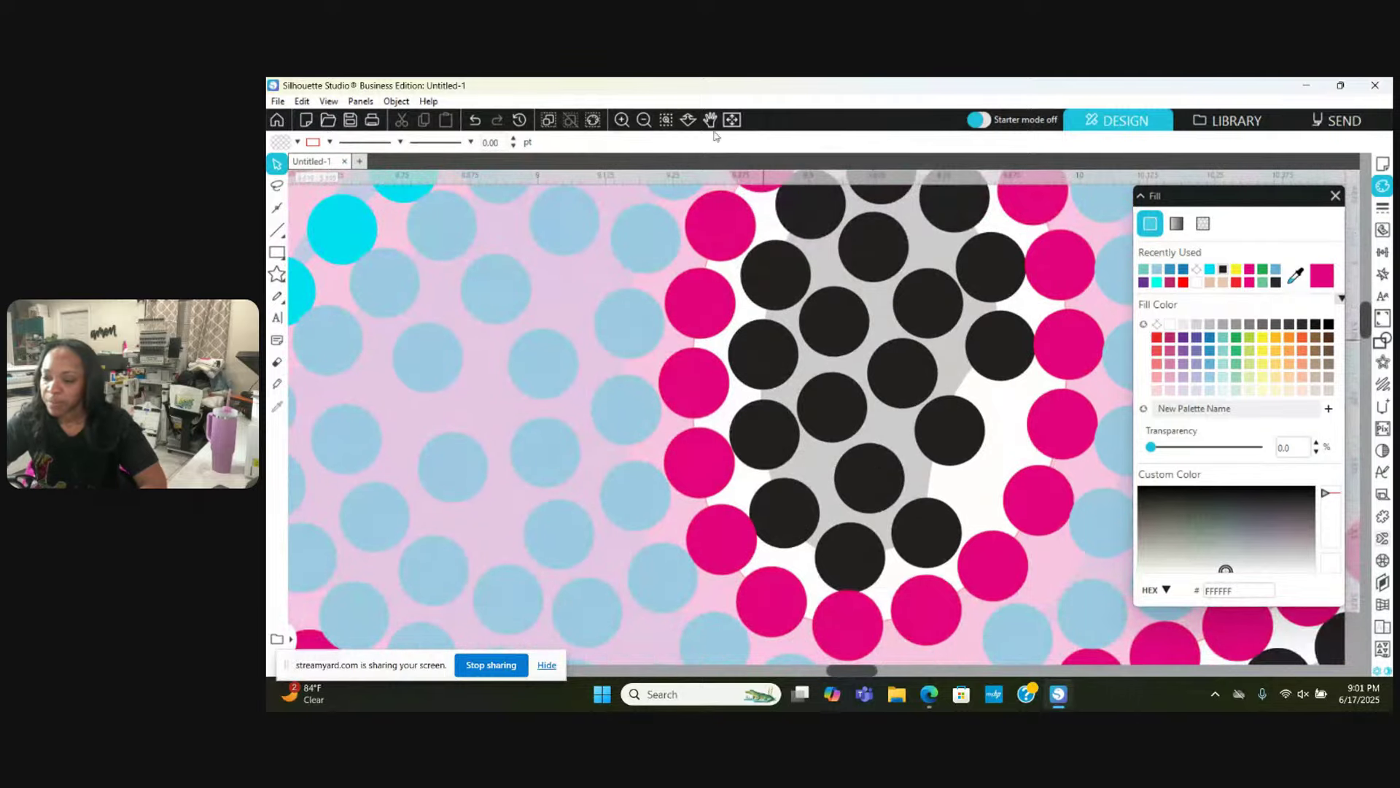
Step: Zoom out until the whole 68 lettering is visible
click(645, 118)
click(645, 119)
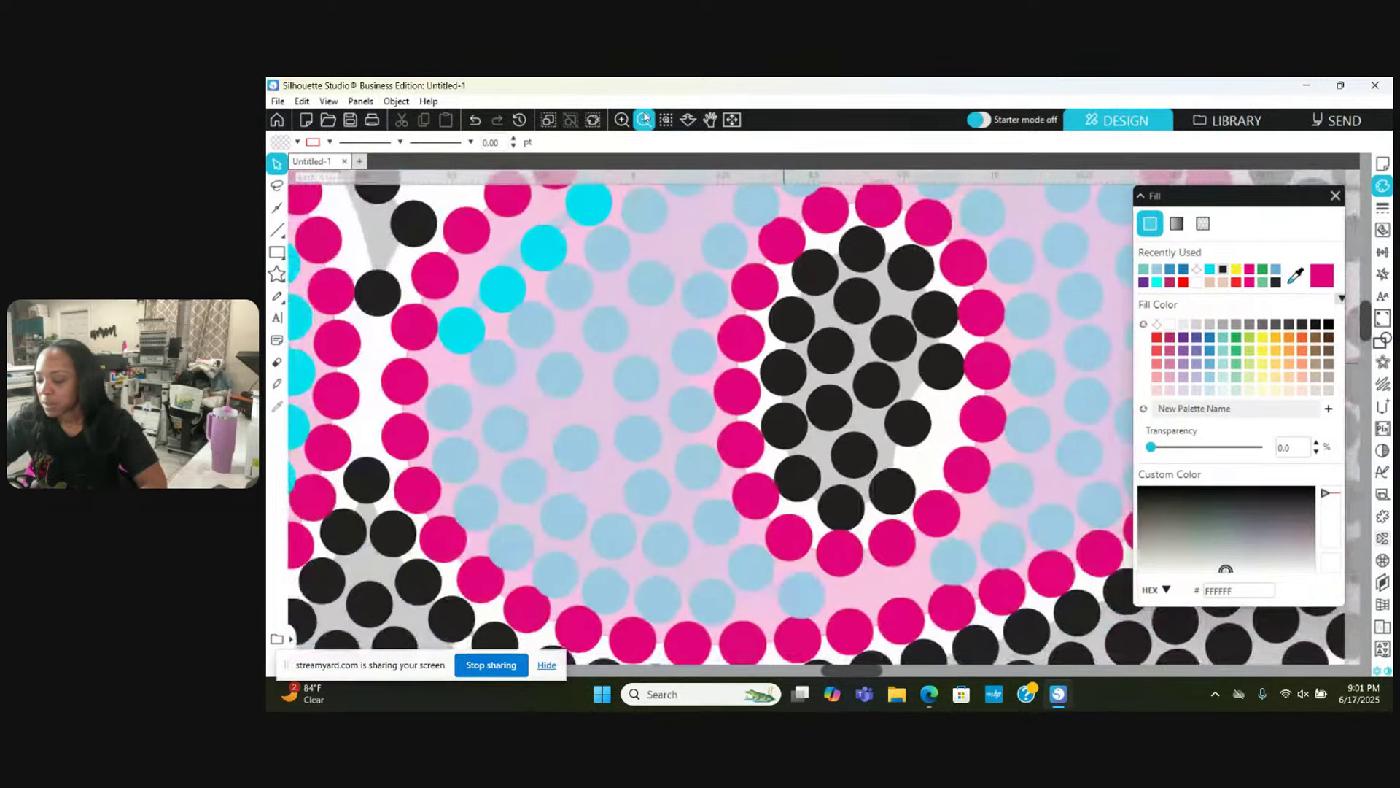
click(645, 119)
click(645, 119)
click(645, 119)
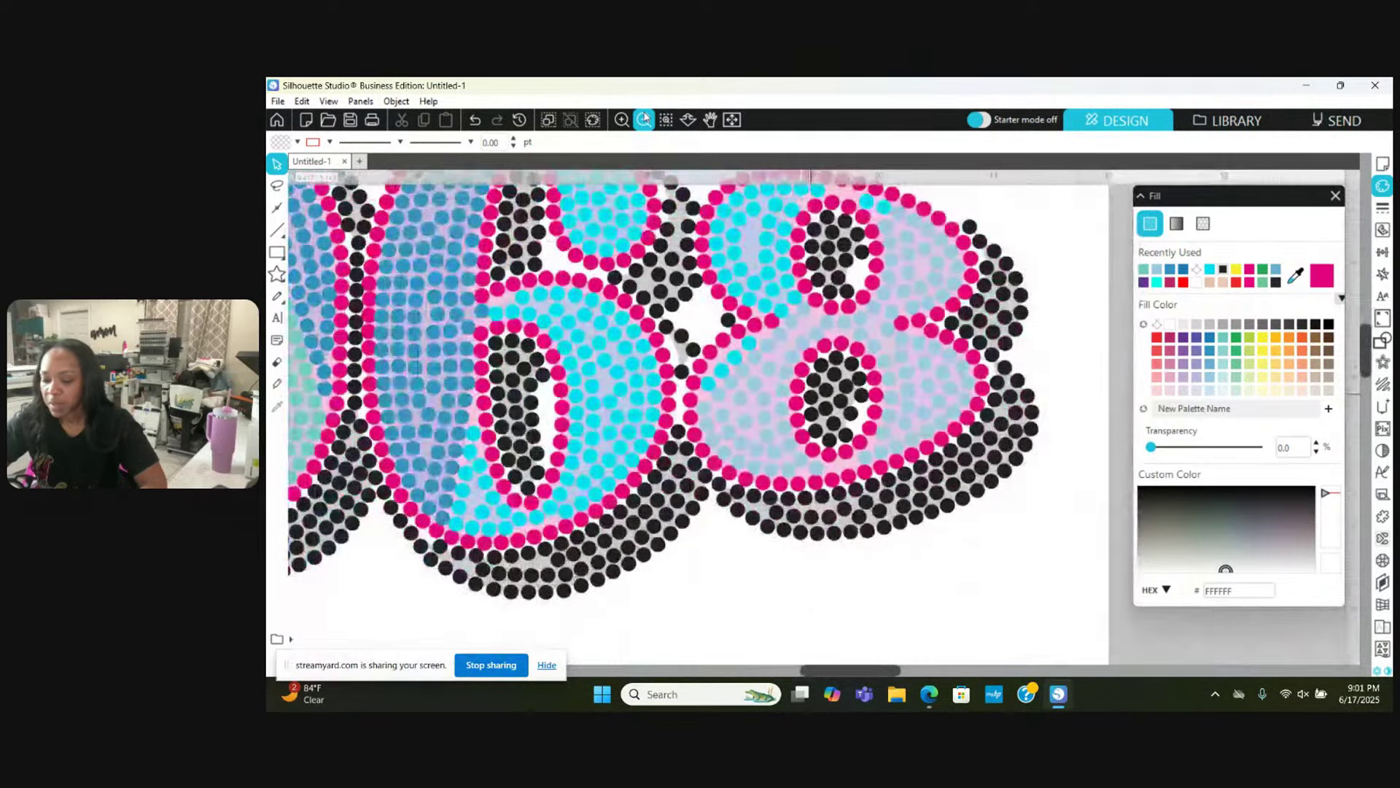
click(645, 119)
scroll(500, 312, up, 5)
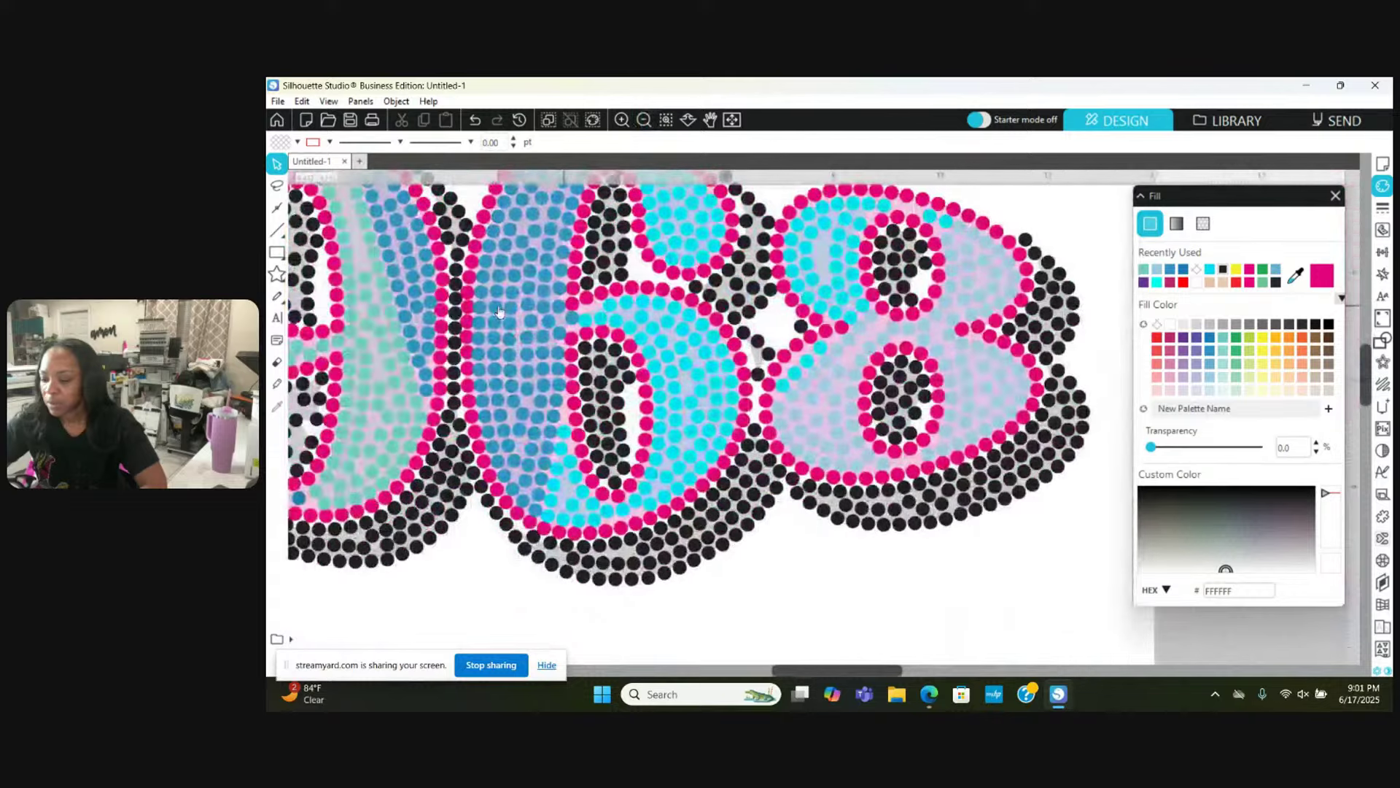
Step: Zoom in on the middle stones and move a black stone down and left
scroll(499, 312, down, 3)
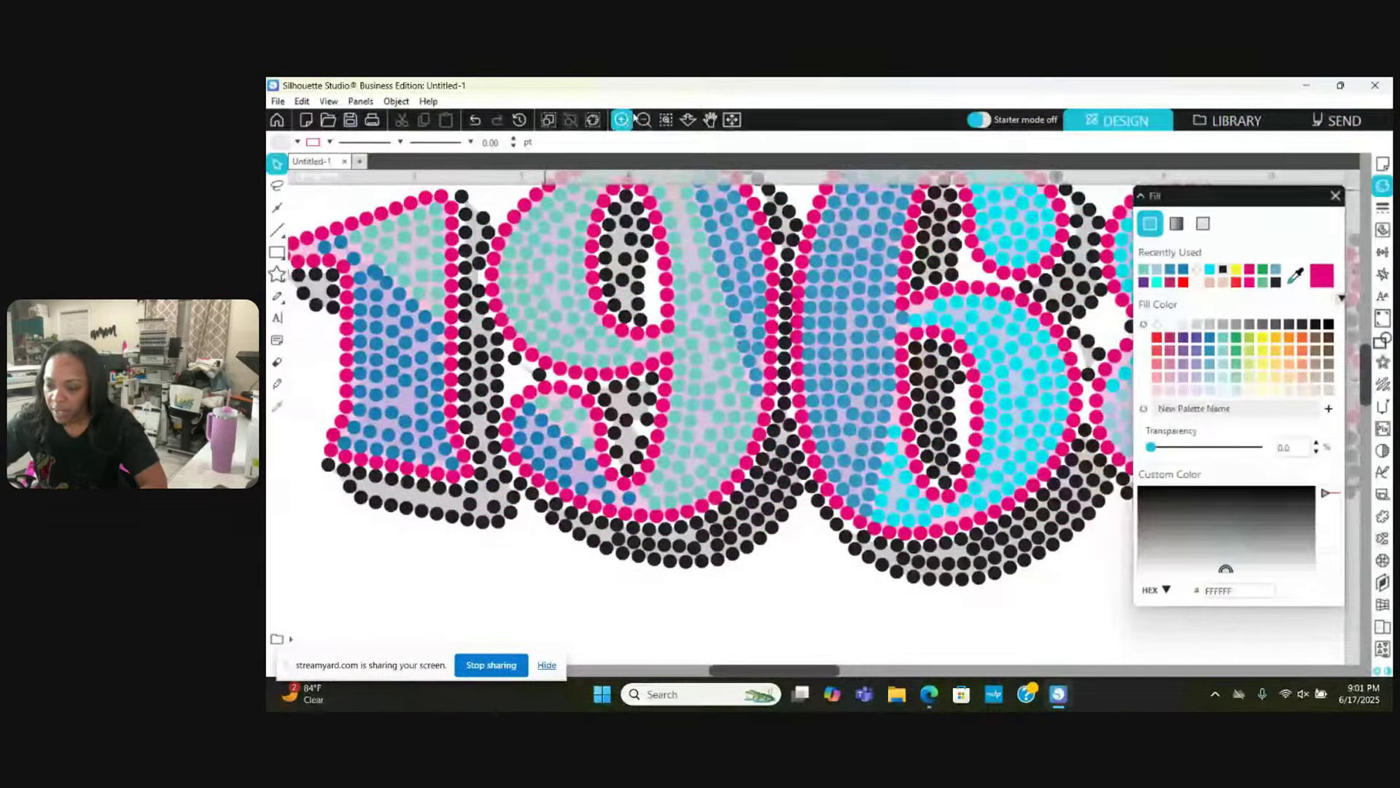
click(624, 120)
click(623, 119)
scroll(516, 400, left, 10)
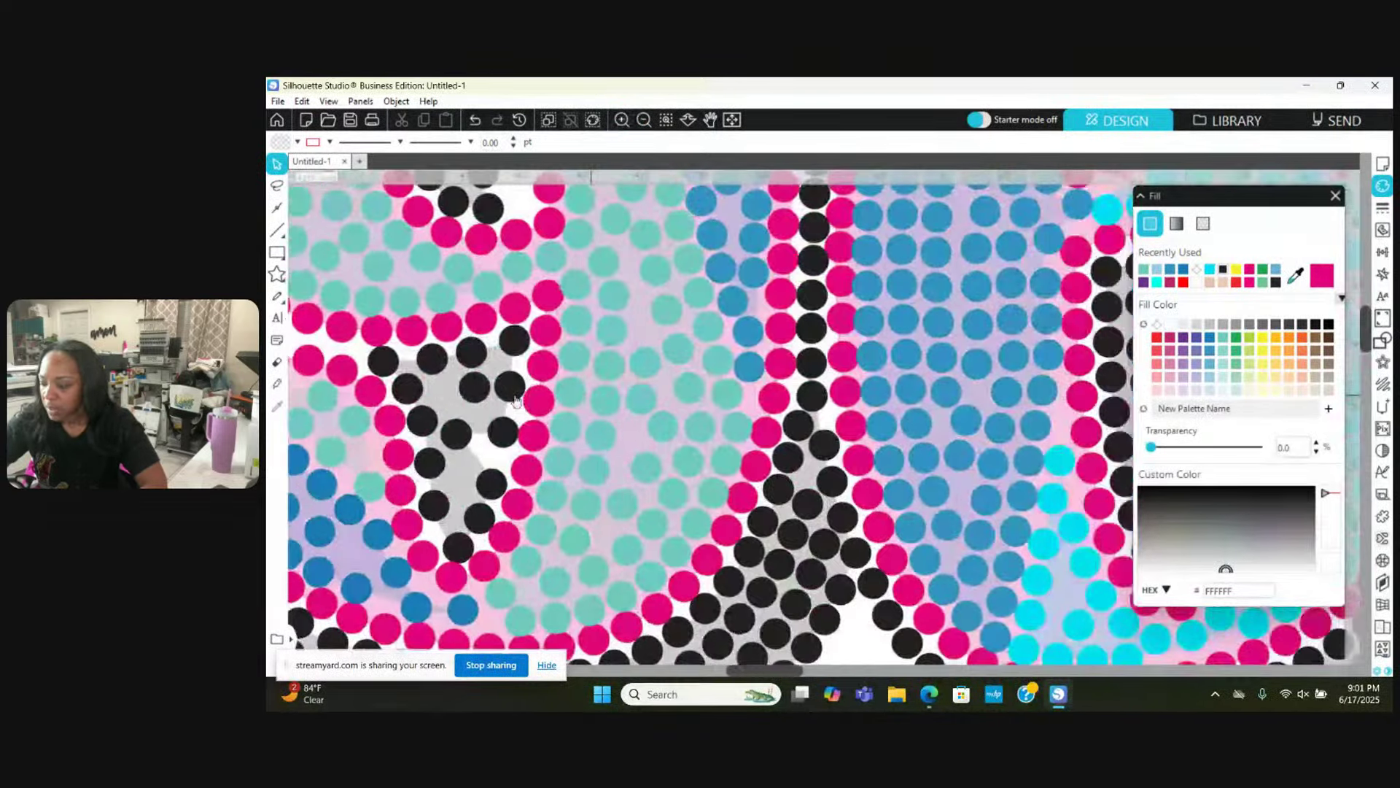
scroll(515, 400, left, 3)
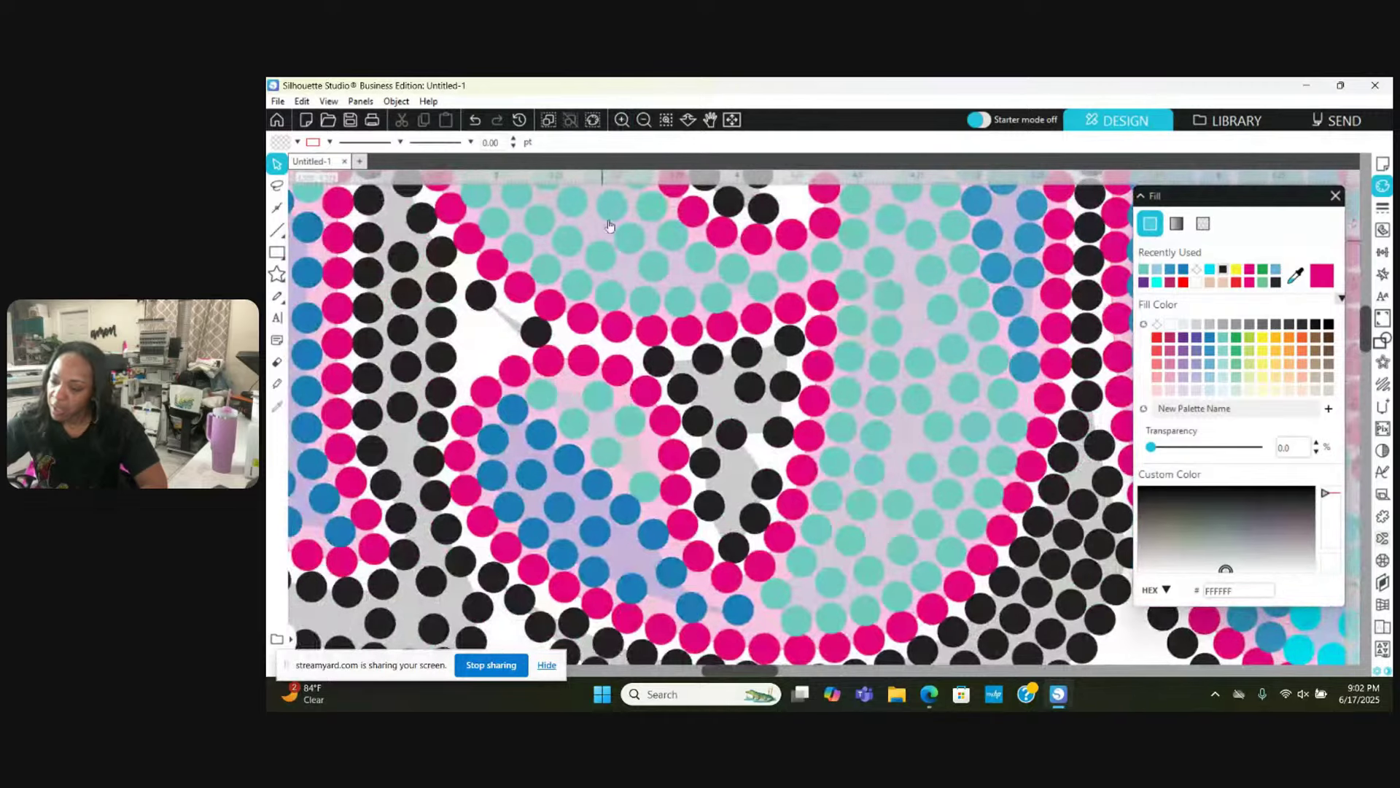
click(624, 120)
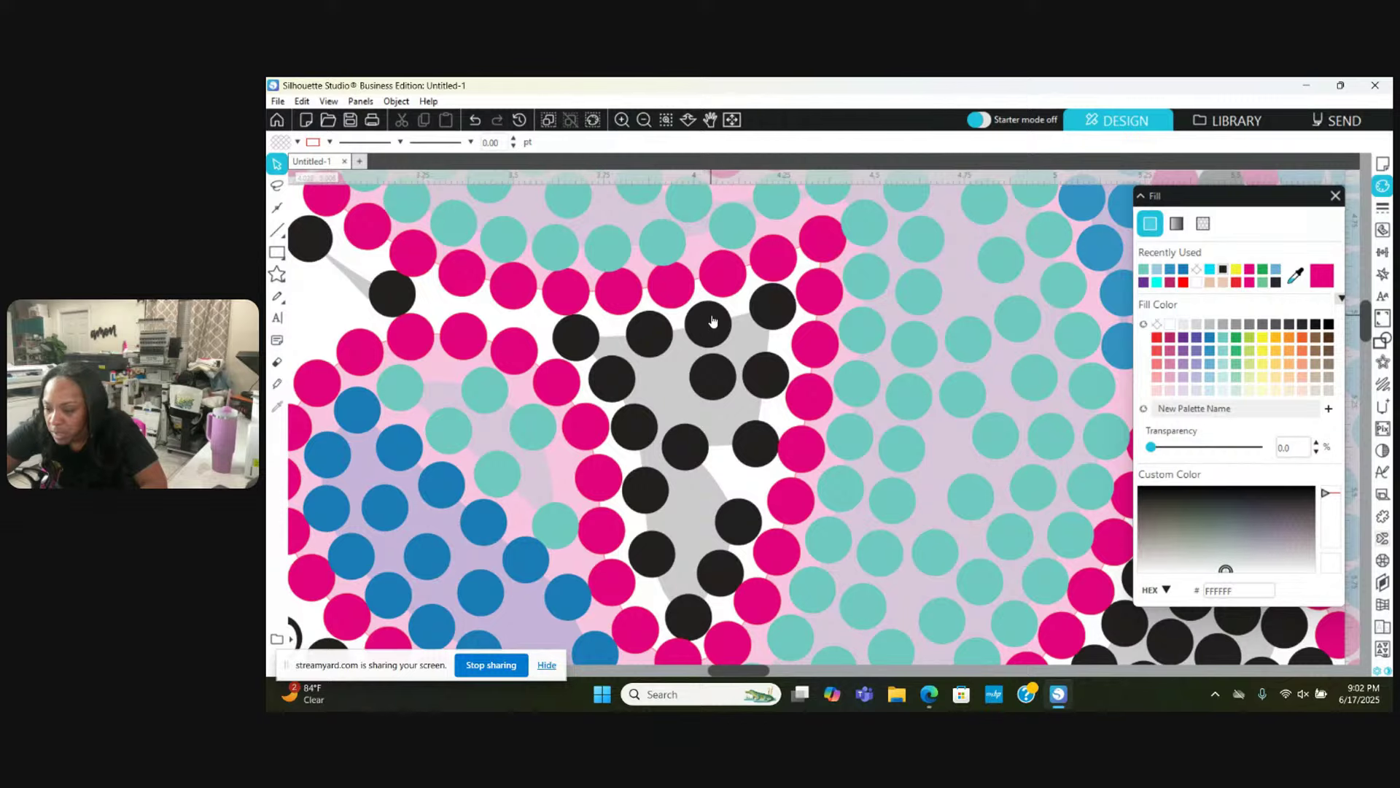
drag(712, 321, 666, 373)
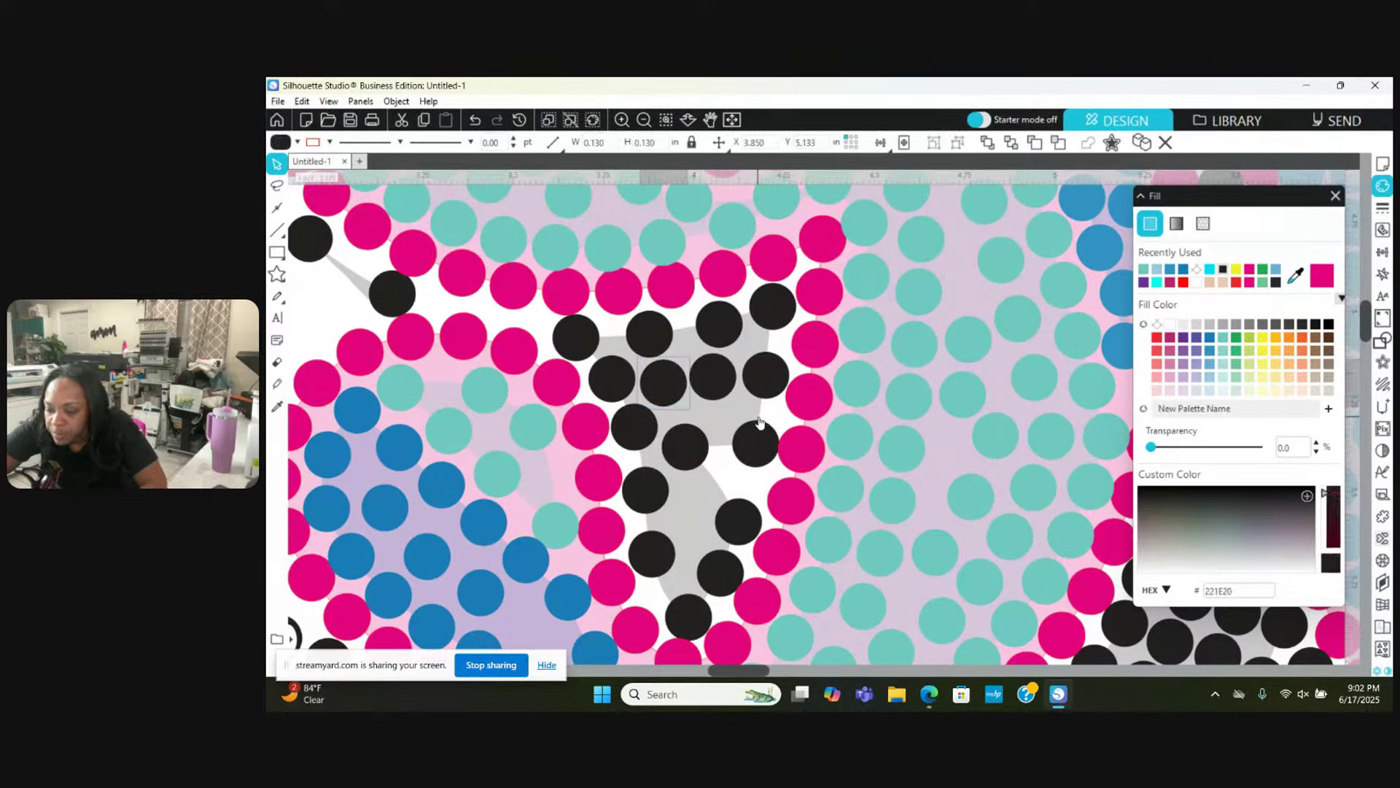
key(Escape)
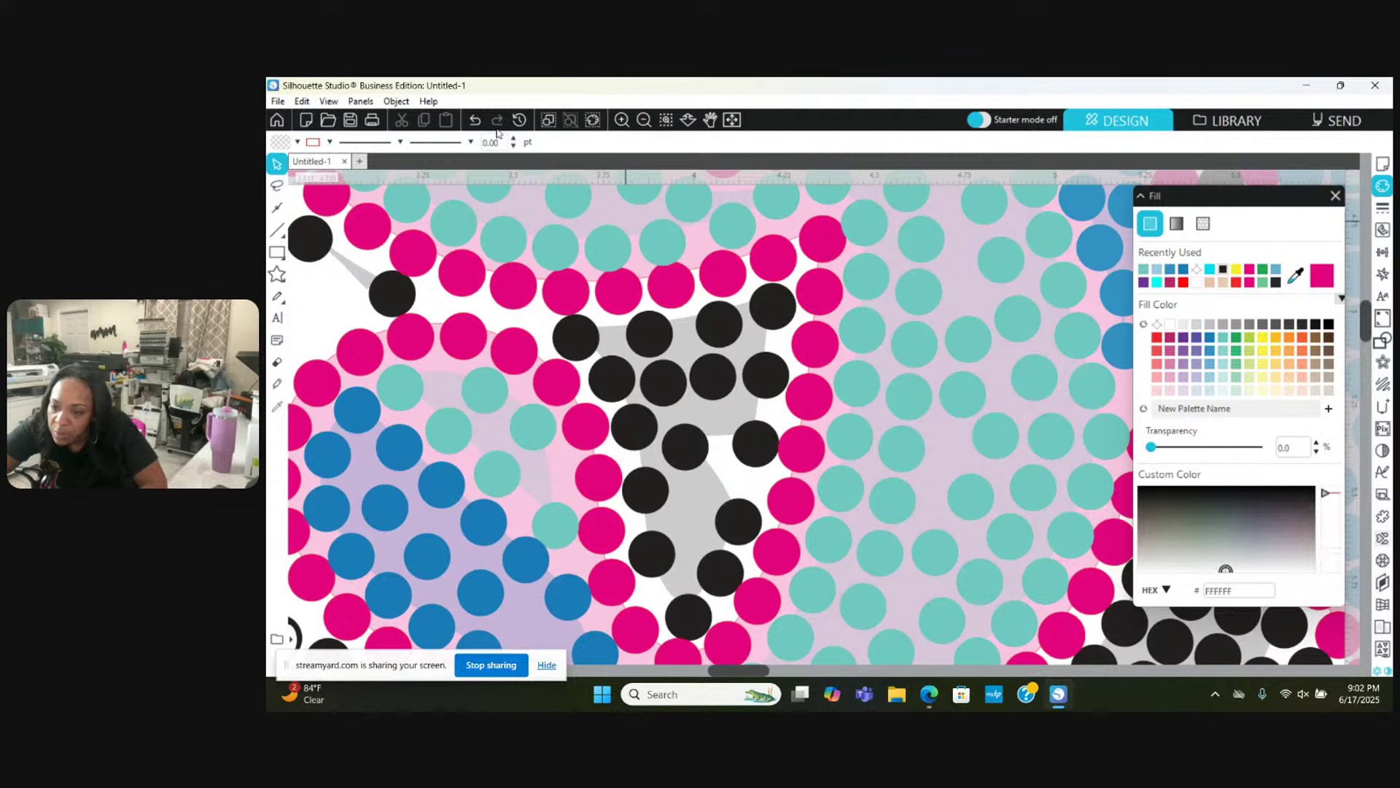
Step: Raise two black shadow stones and move a lower one into line
click(474, 126)
drag(755, 446, 767, 365)
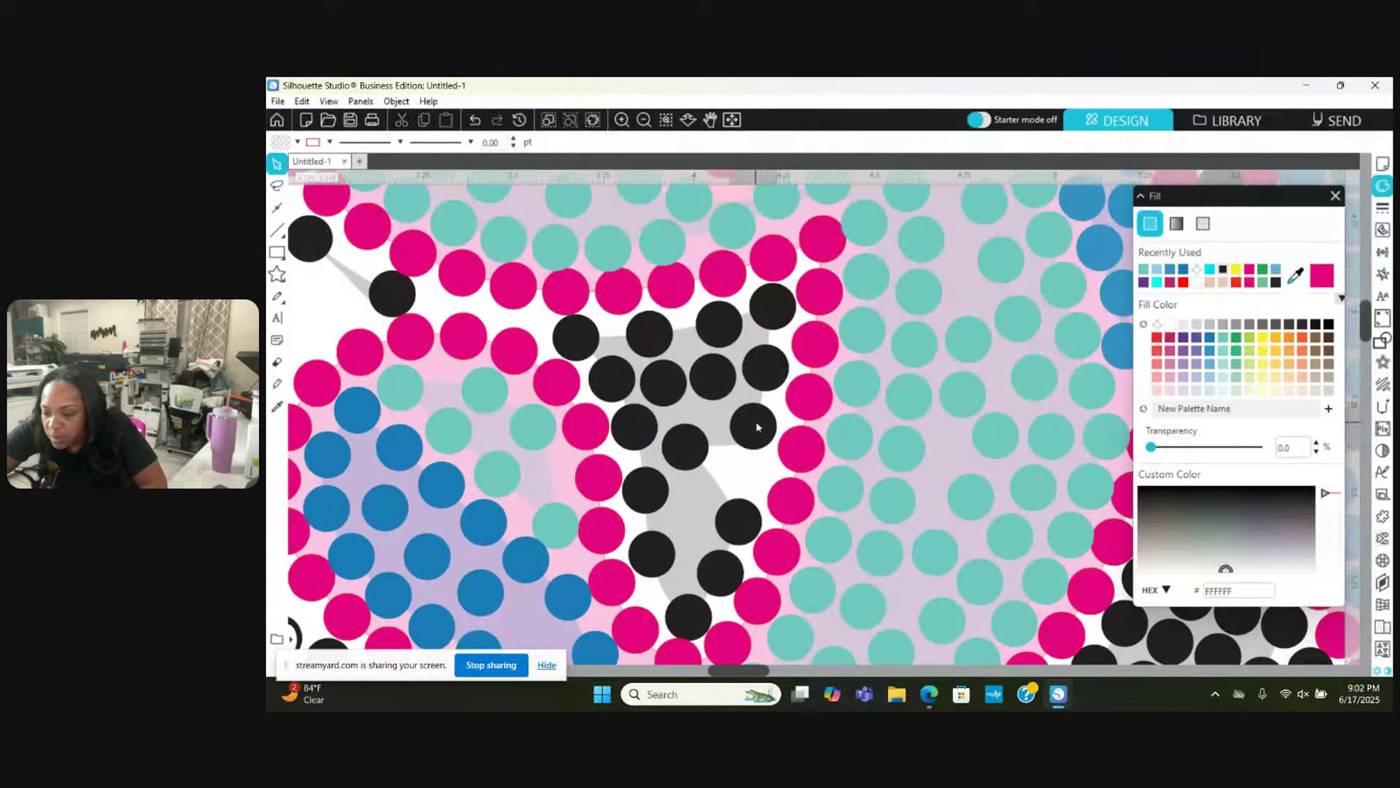
drag(754, 422, 653, 528)
key(Escape)
scroll(704, 530, down, 1)
mouse_move(641, 447)
mouse_down()
mouse_move(639, 421)
mouse_move(643, 471)
mouse_up()
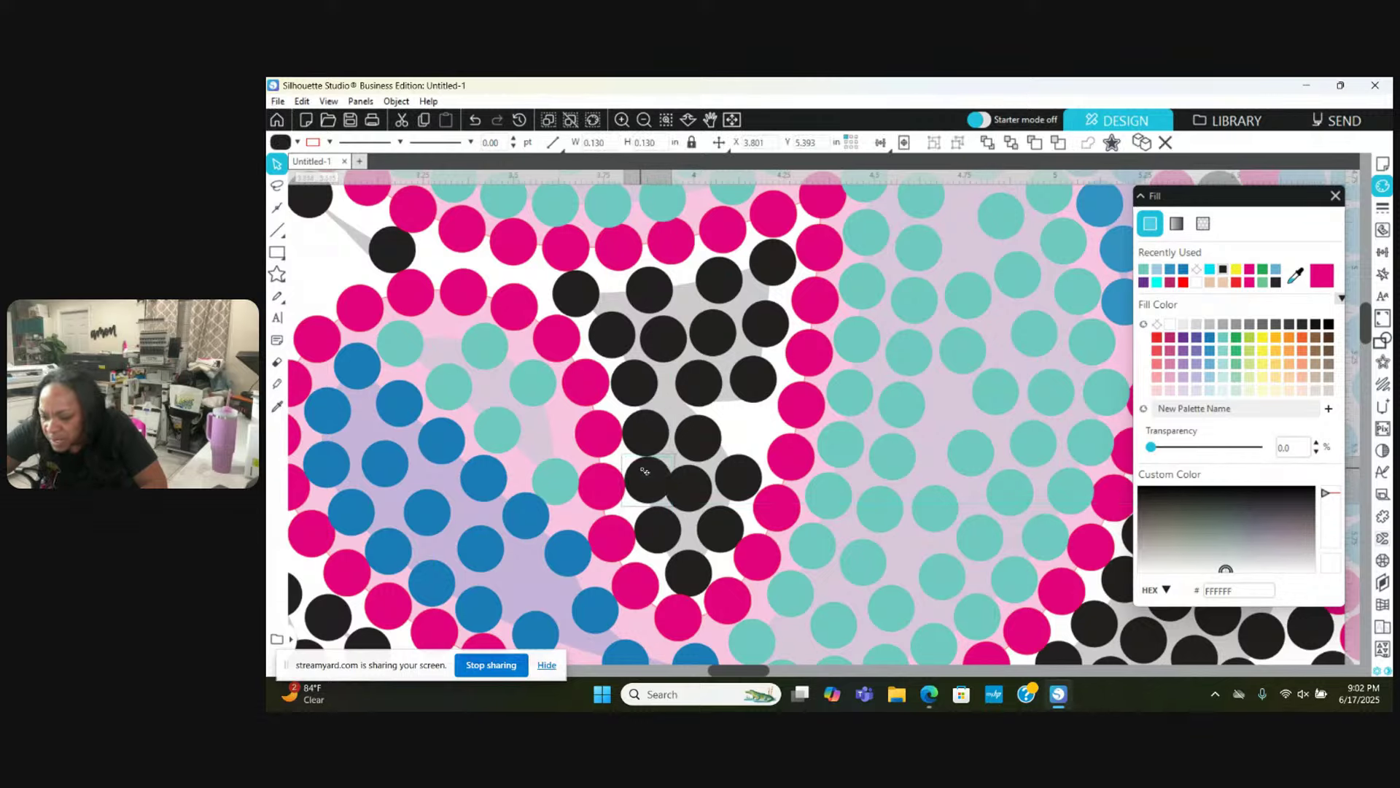
Step: Adjust the bottom black stones slightly down, left and up to even their spacing
click(691, 571)
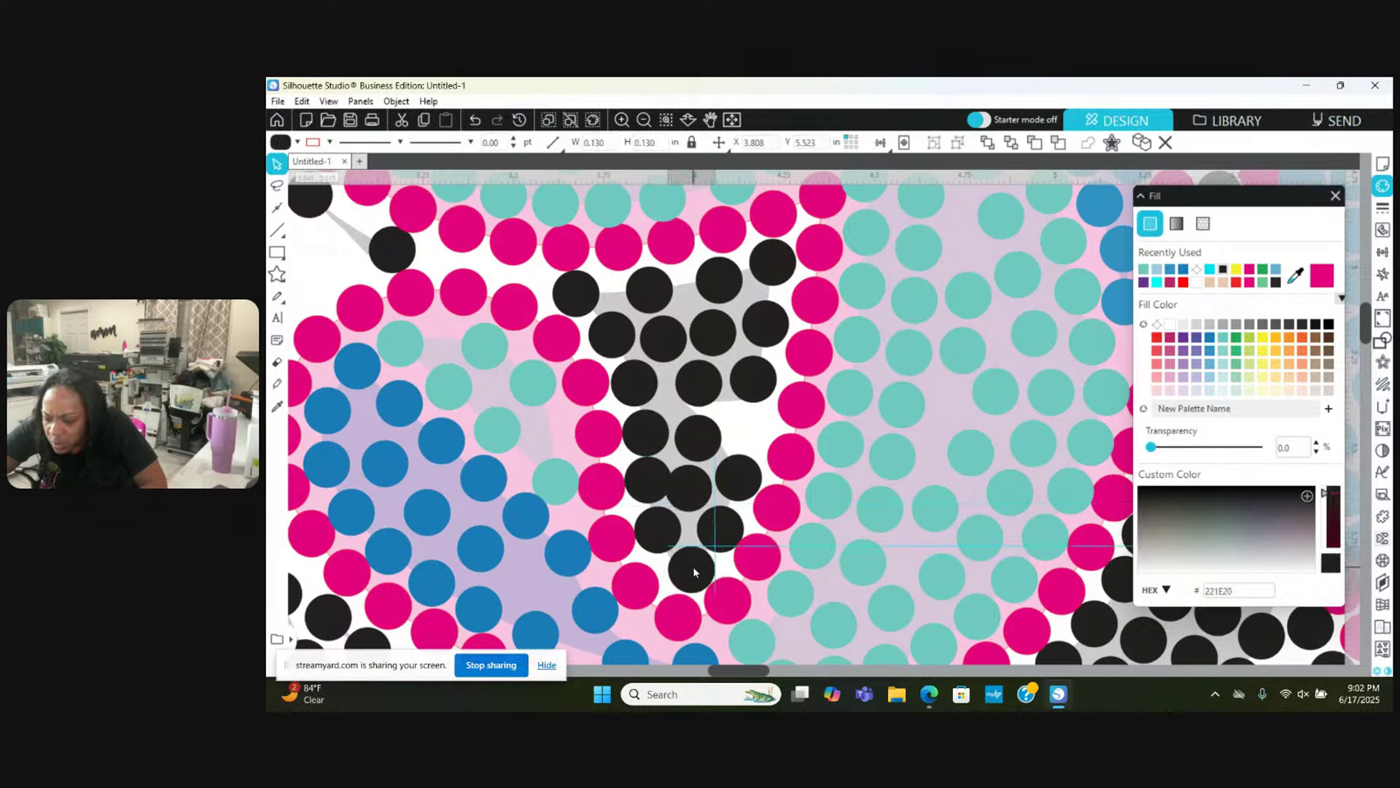
drag(663, 528, 662, 535)
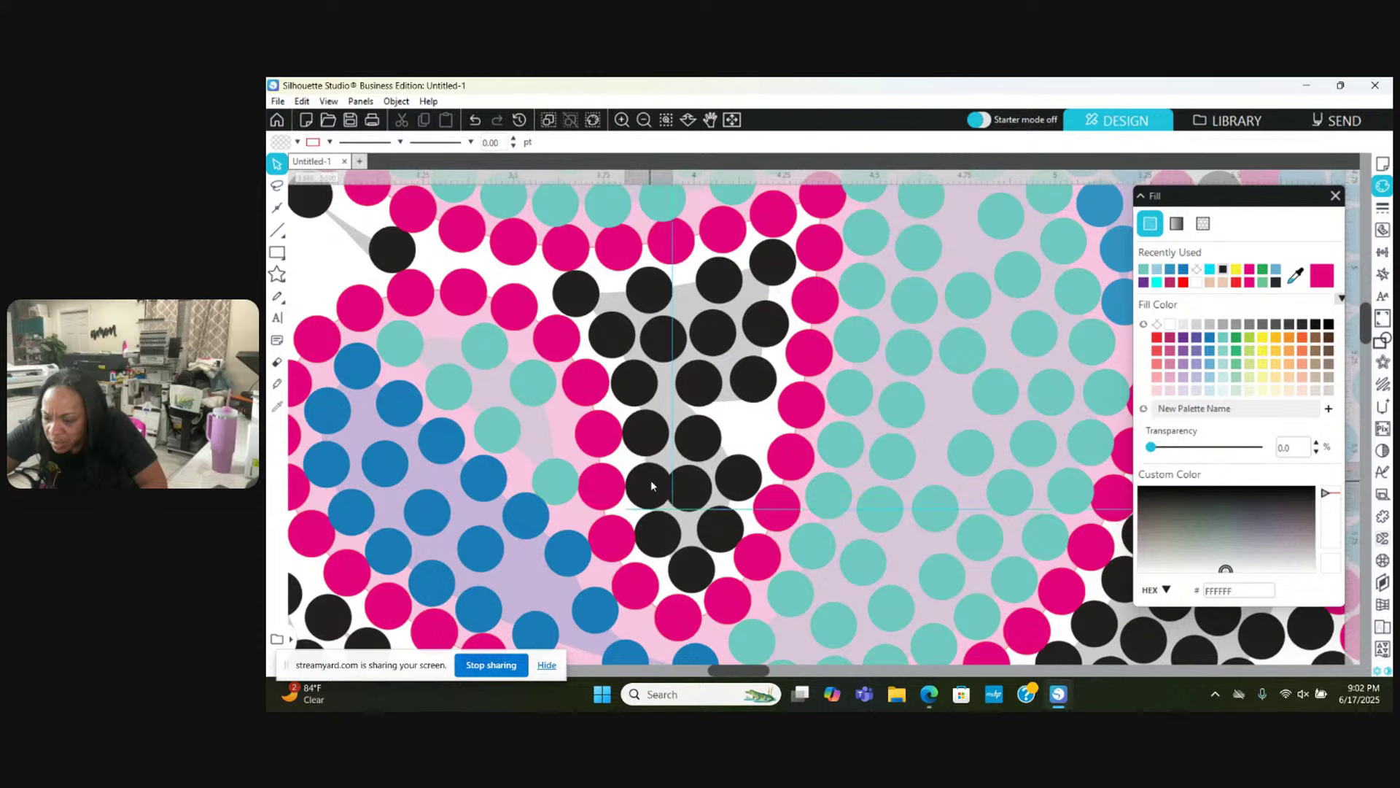
drag(650, 480, 745, 465)
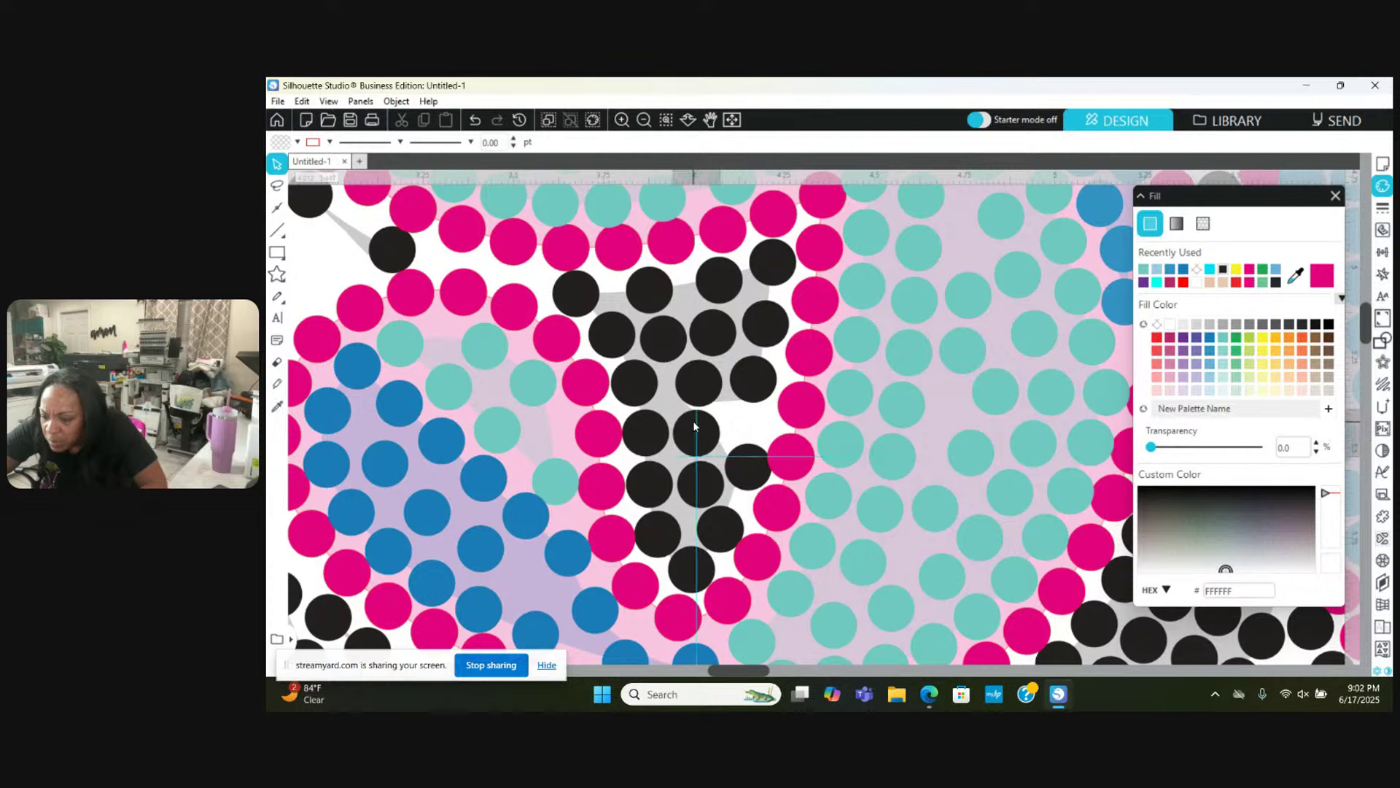
drag(693, 420, 692, 423)
drag(744, 462, 738, 450)
click(733, 496)
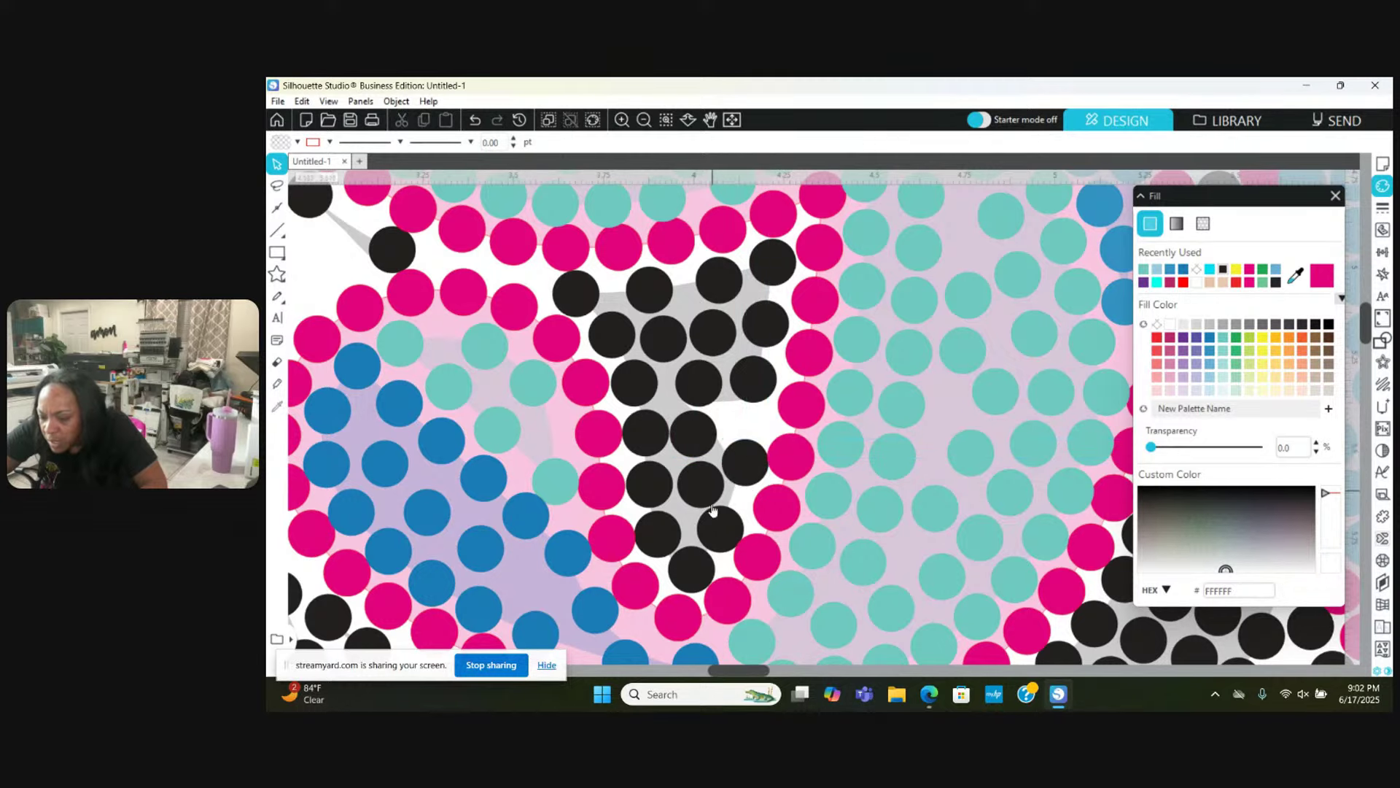
Step: Shift two more black stones slightly right to close up the shadow row
click(718, 541)
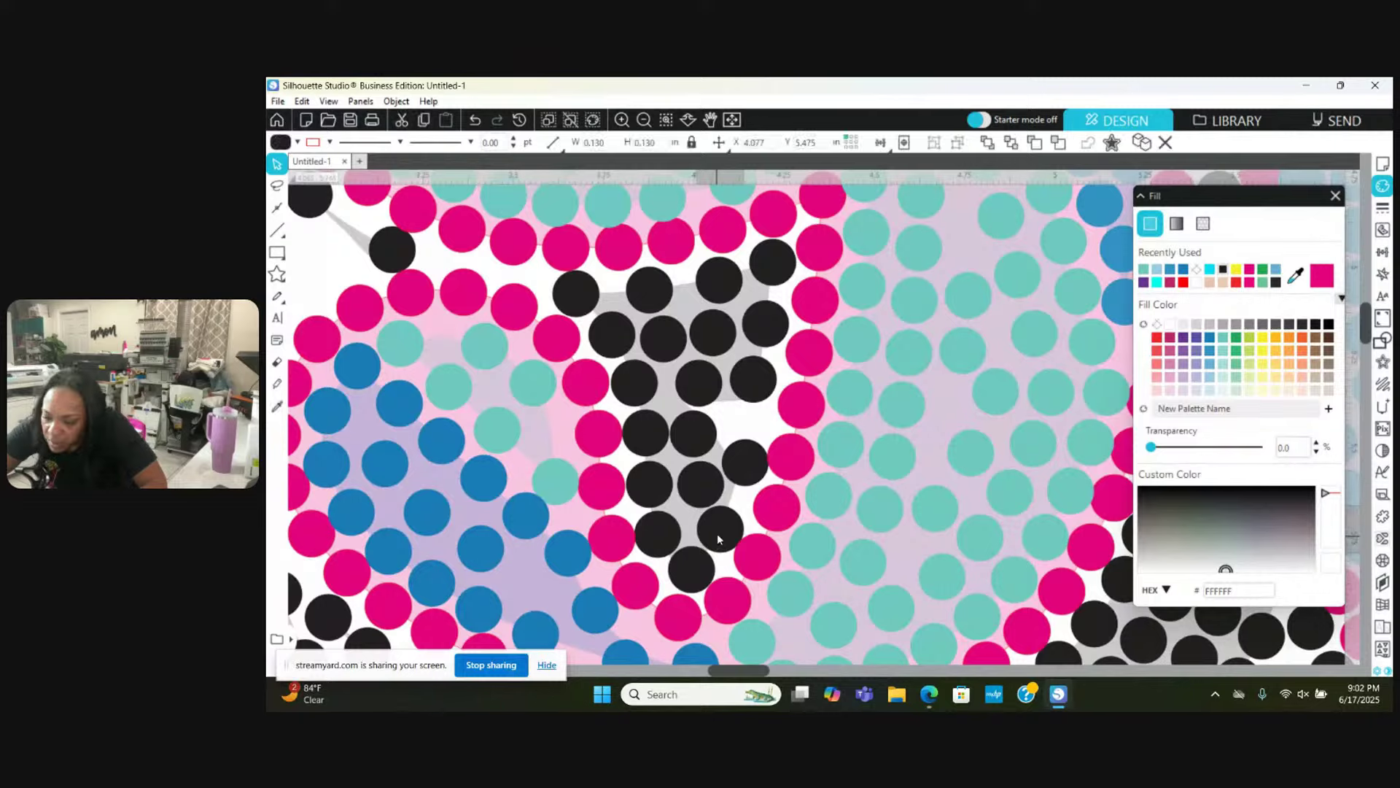
drag(716, 532, 723, 529)
click(723, 534)
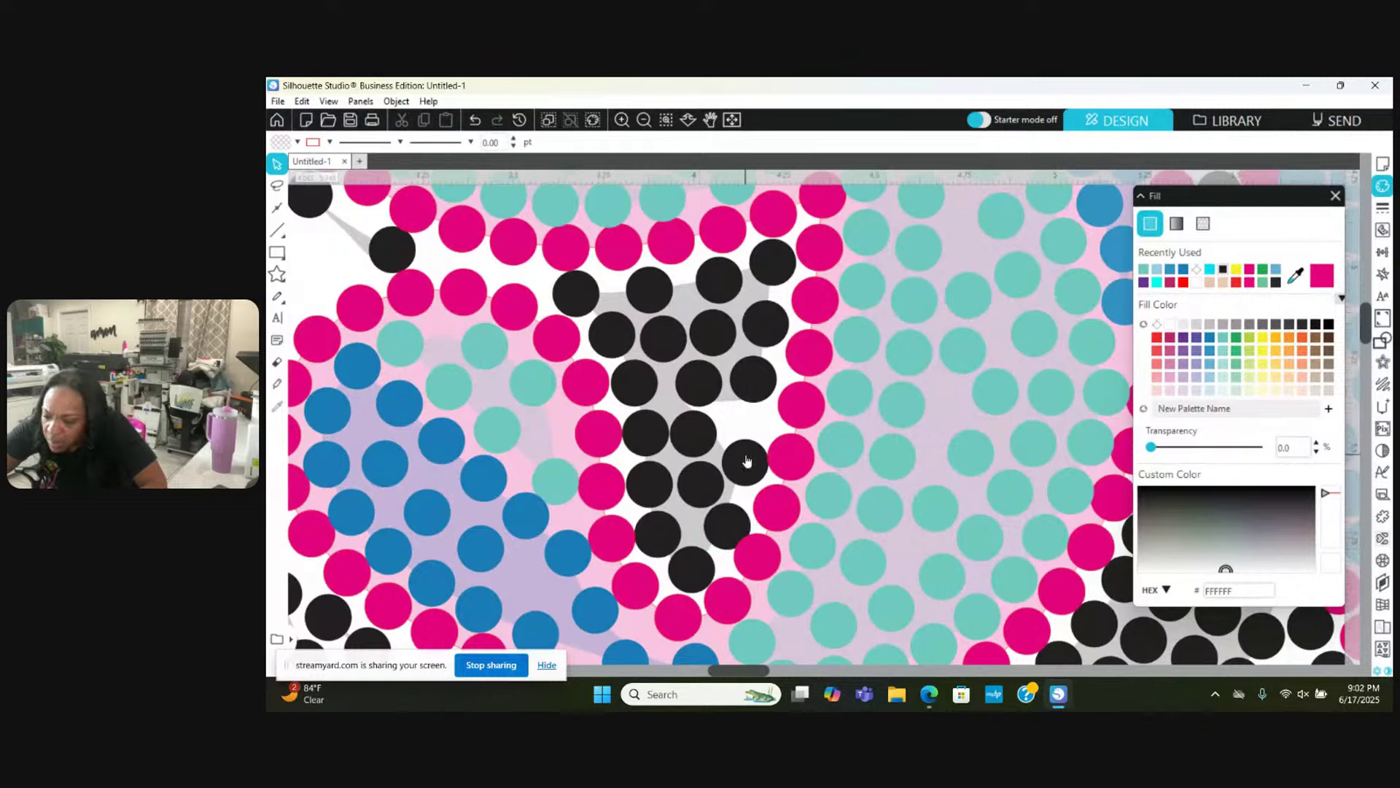
drag(746, 461, 749, 466)
click(753, 587)
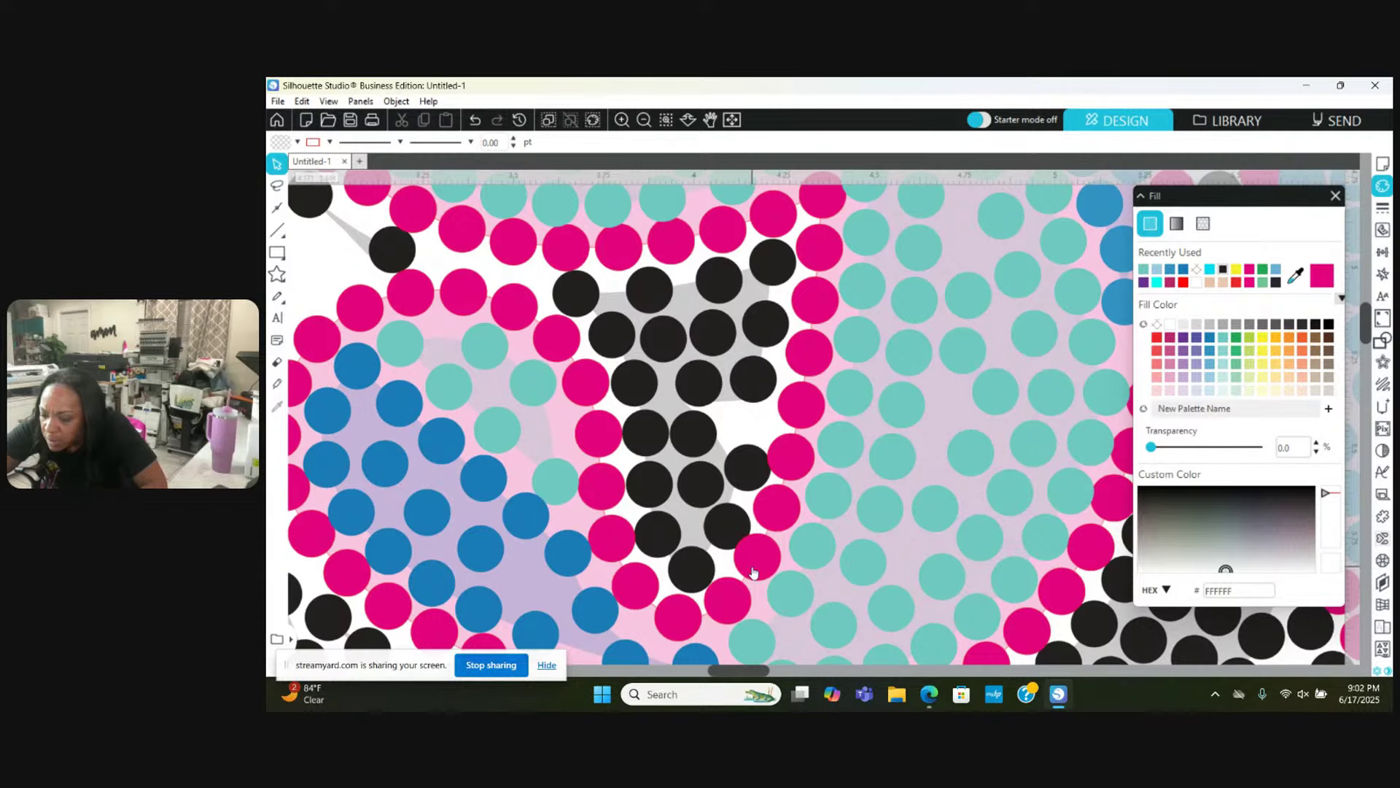
Step: Nudge two pink outline stones down and right so they stop overlapping the shadow
drag(753, 572, 758, 576)
drag(791, 462, 794, 467)
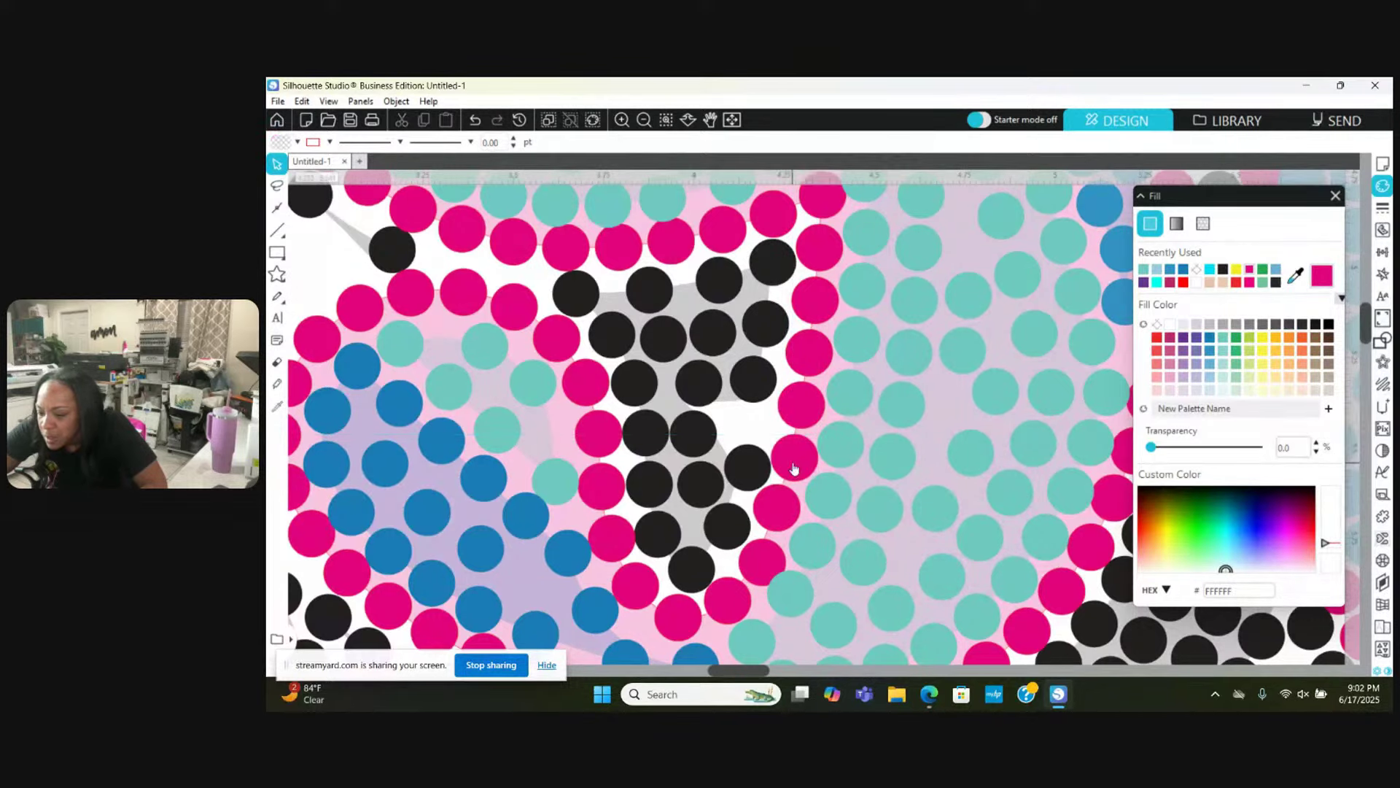
click(705, 520)
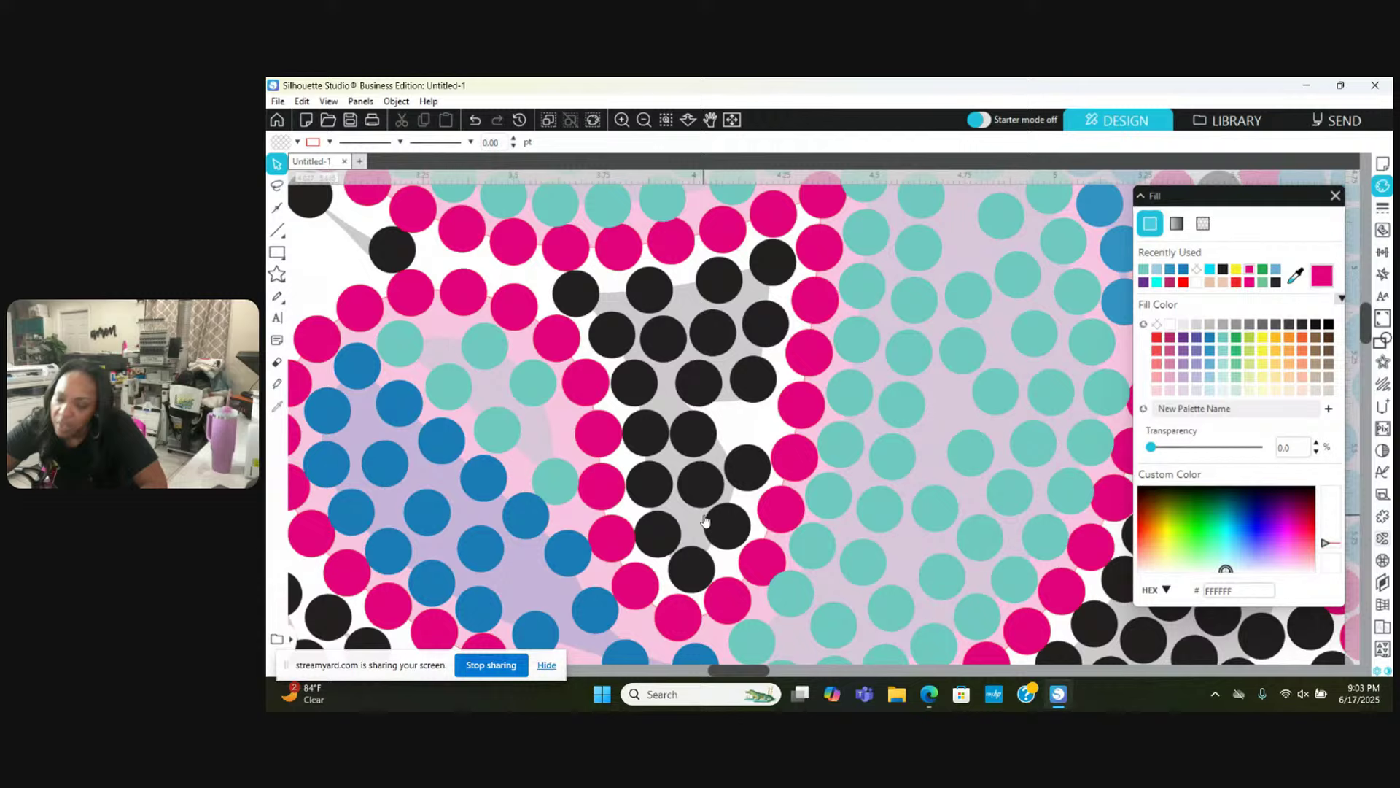
click(637, 430)
scroll(637, 430, left, 2)
Step: Move a black stone down-right into the diagonal shadow row
scroll(636, 430, left, 2)
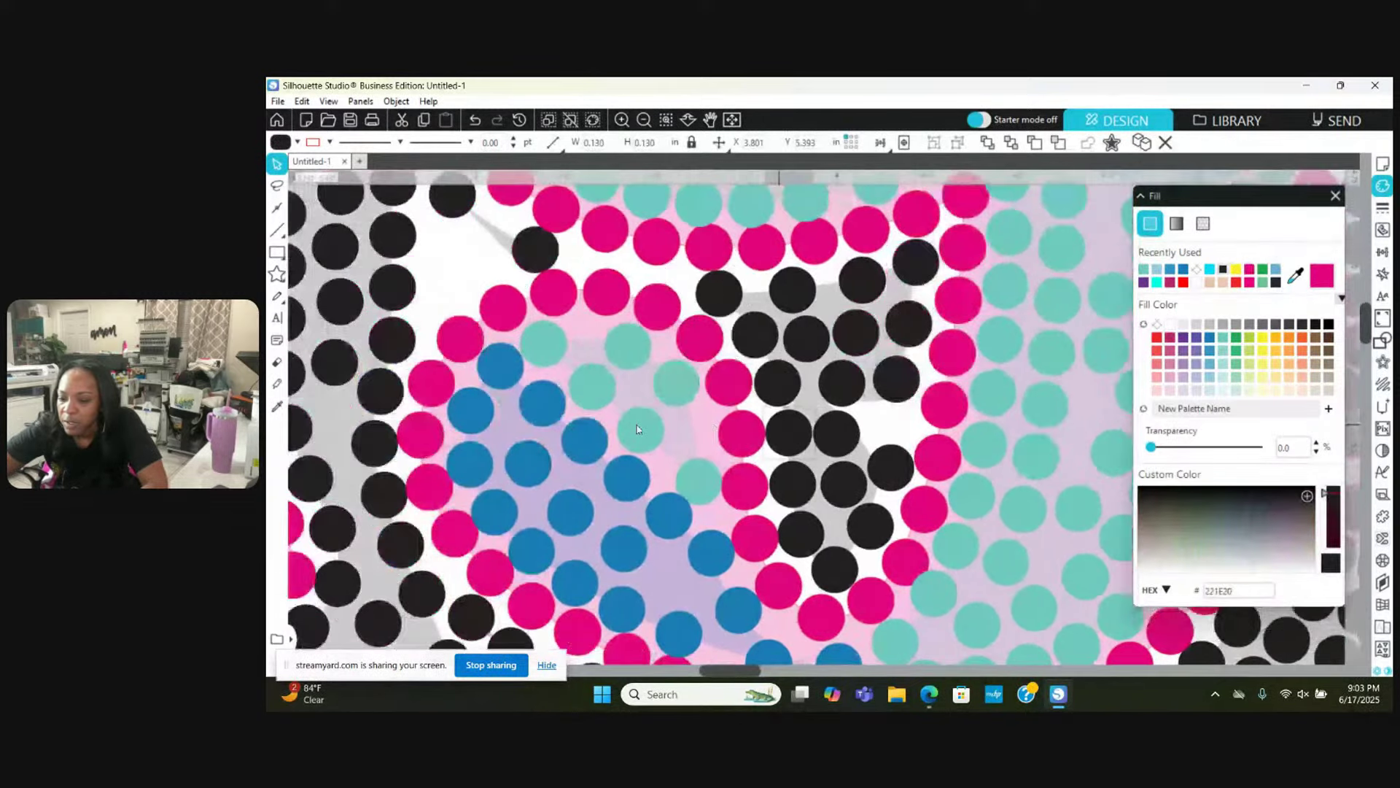
scroll(511, 356, up, 3)
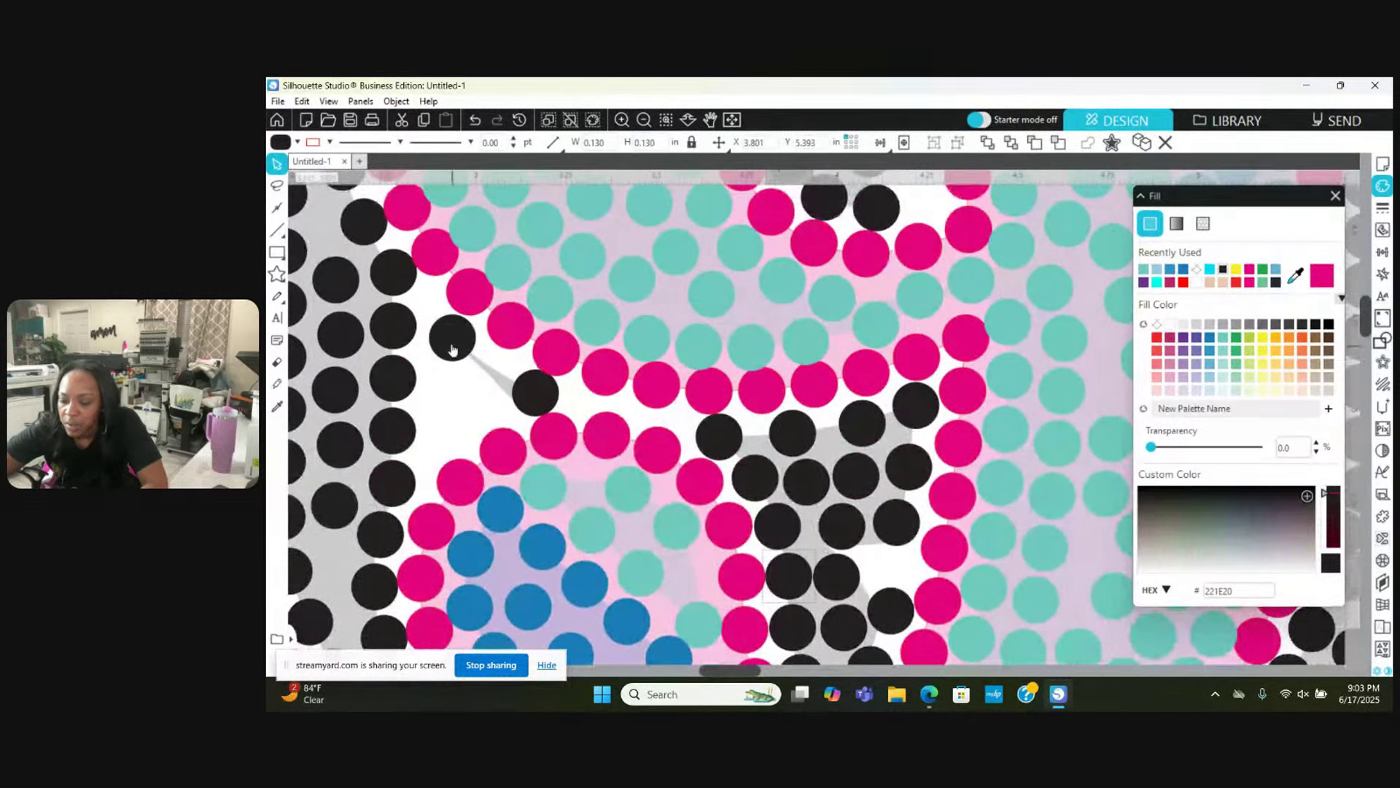
drag(456, 331, 537, 393)
key(Escape)
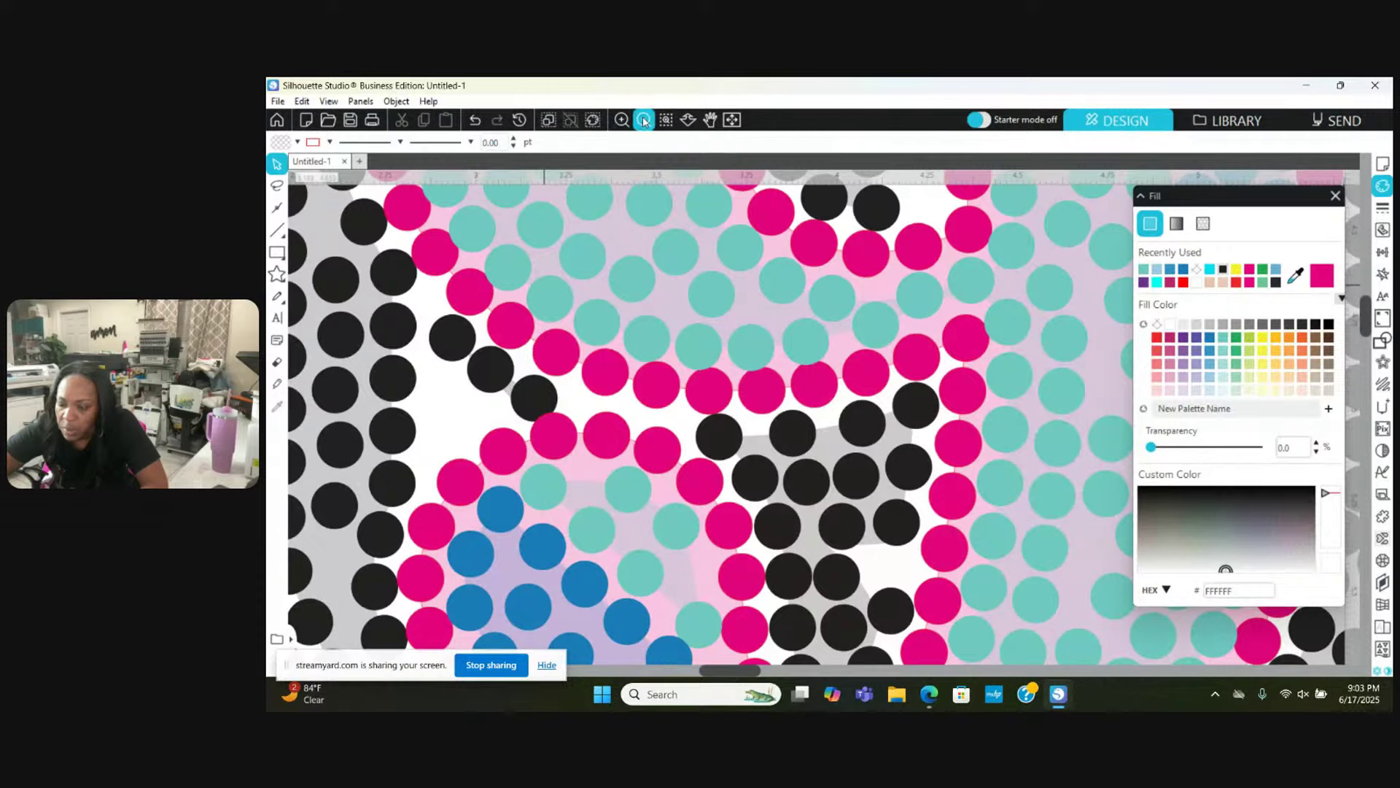
Step: Zoom out to check the whole 1968 design, then zoom back in close on the stones
click(644, 121)
click(644, 122)
click(644, 121)
click(644, 121)
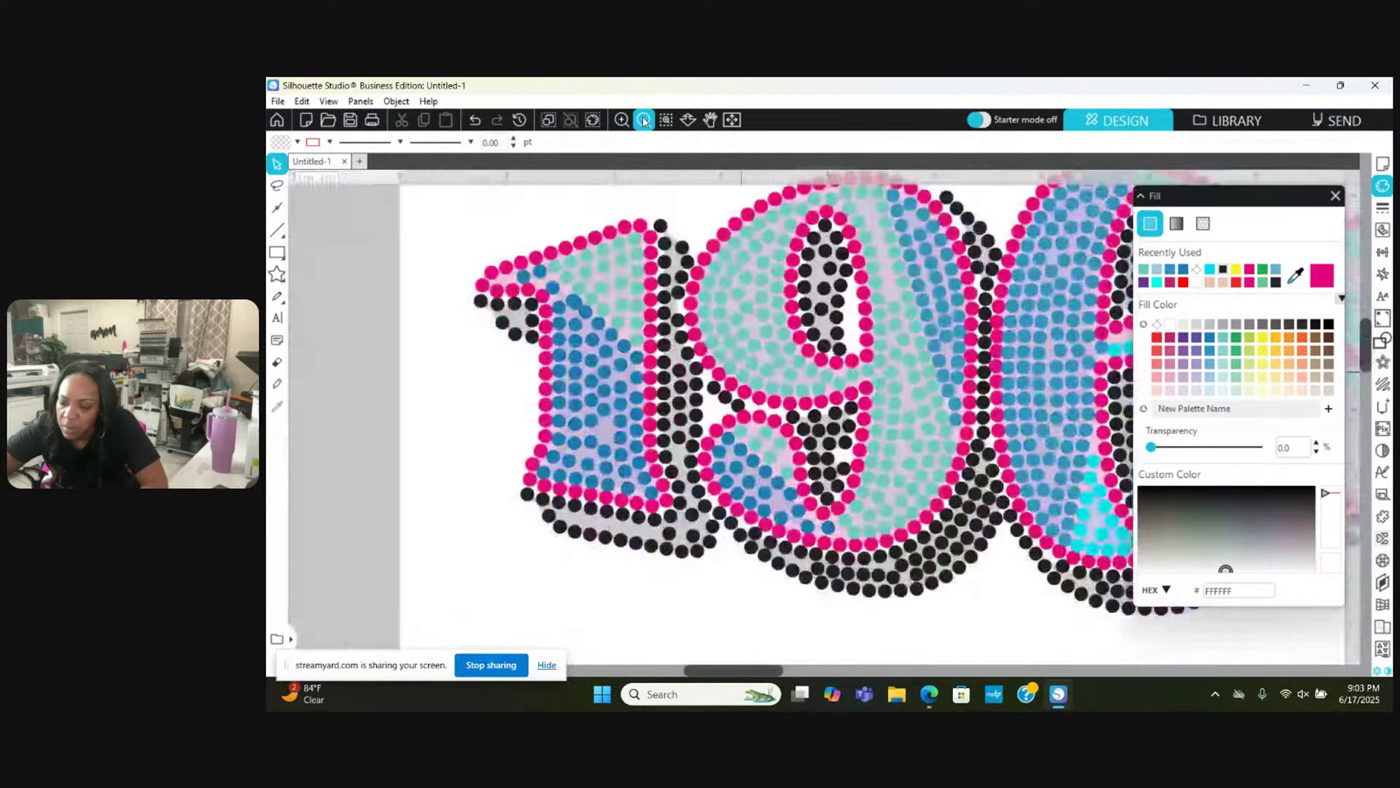
click(644, 121)
click(644, 121)
click(644, 121)
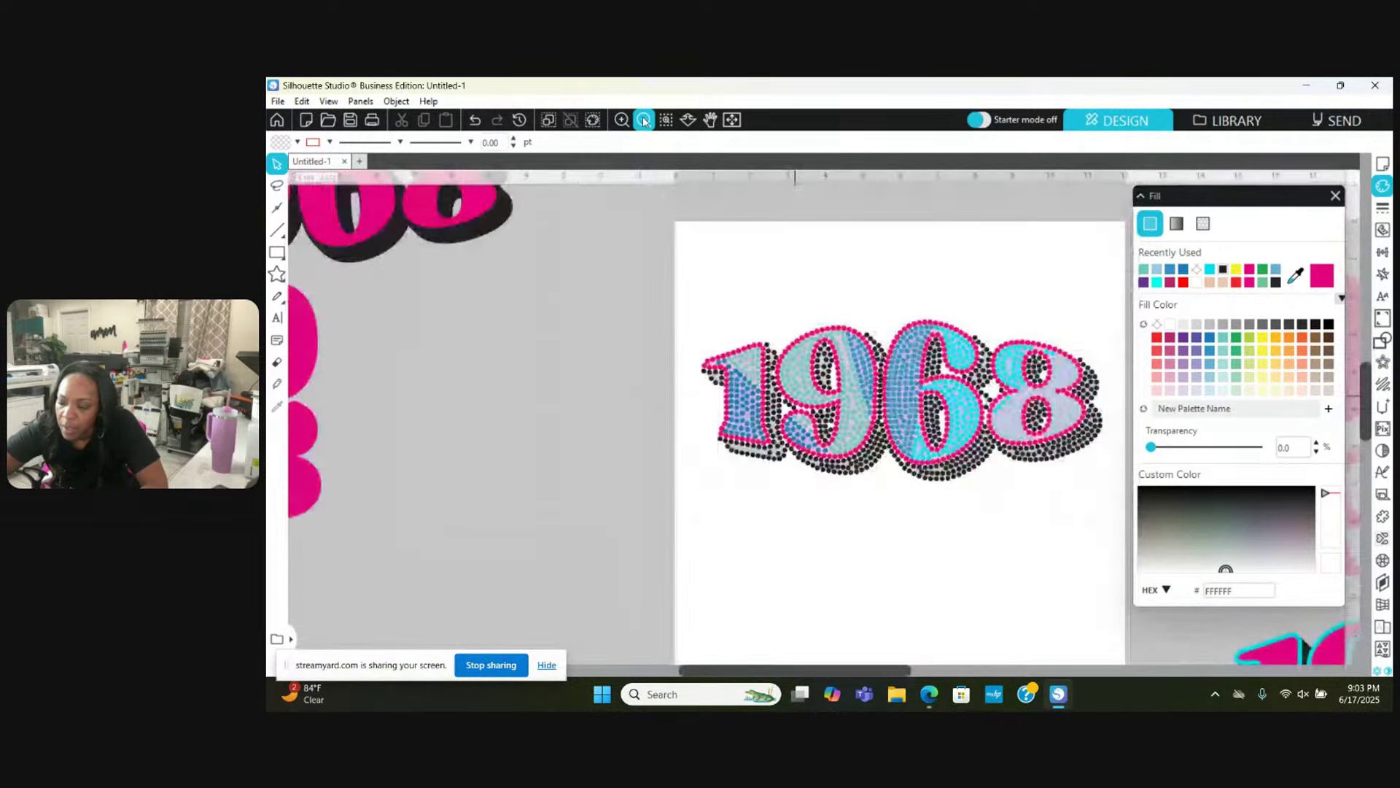
click(644, 121)
click(621, 120)
click(621, 120)
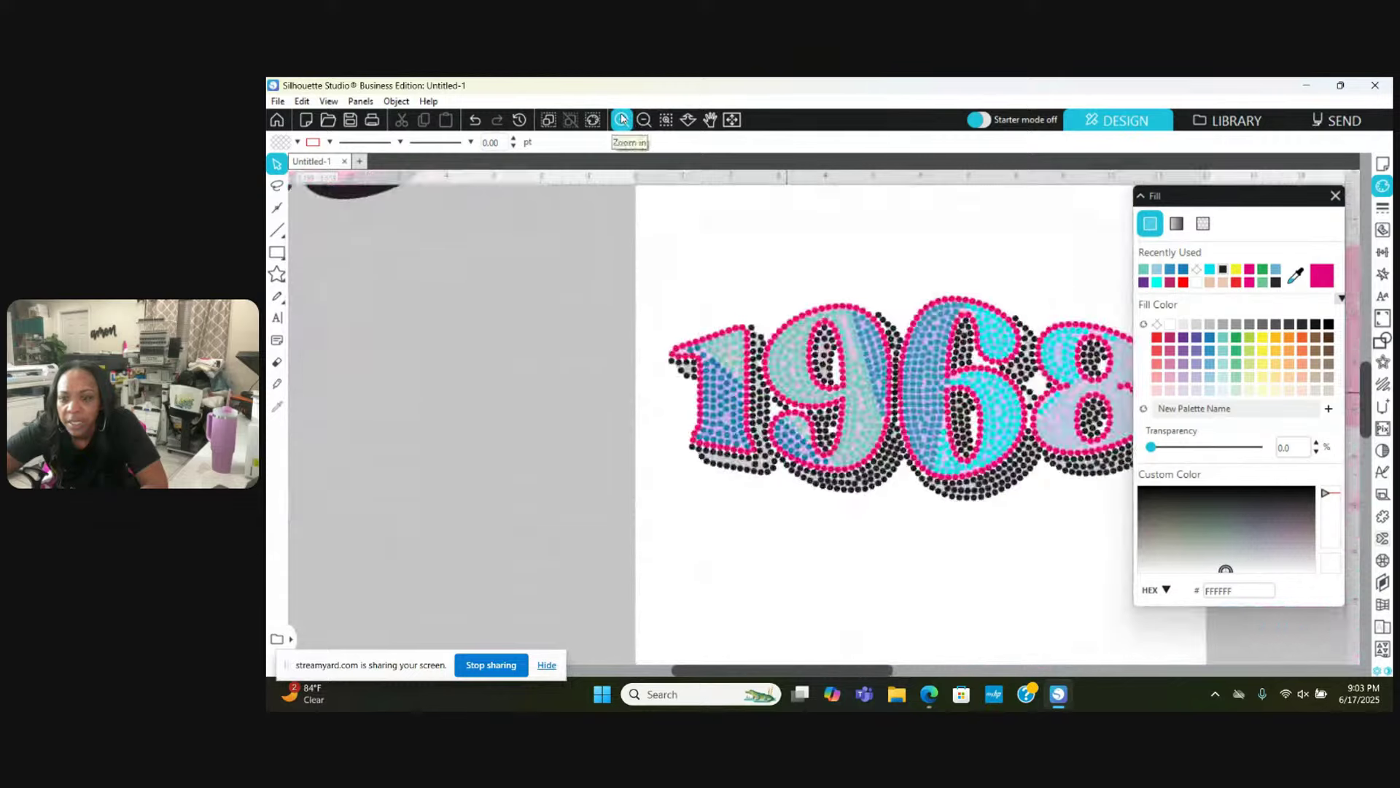
click(621, 120)
click(622, 120)
click(621, 119)
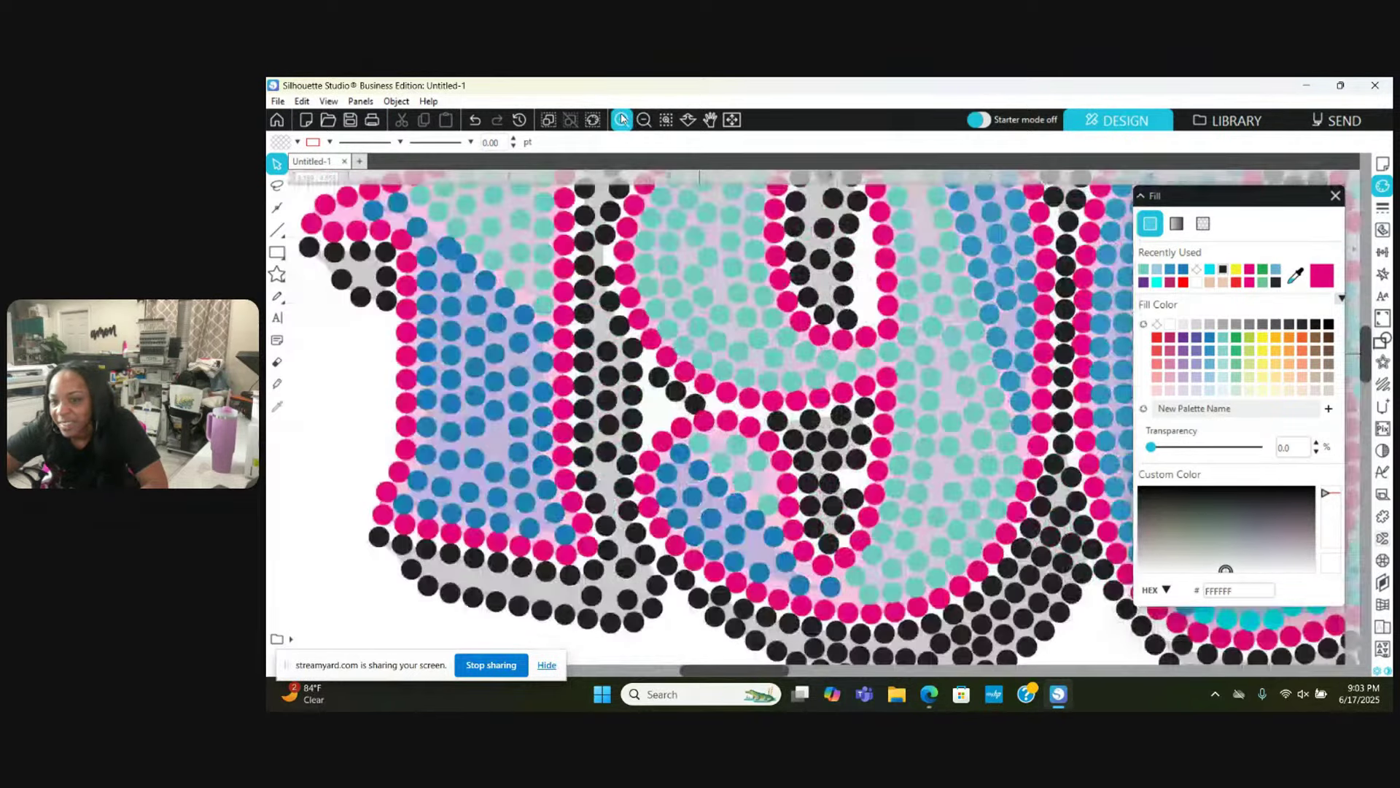
click(621, 119)
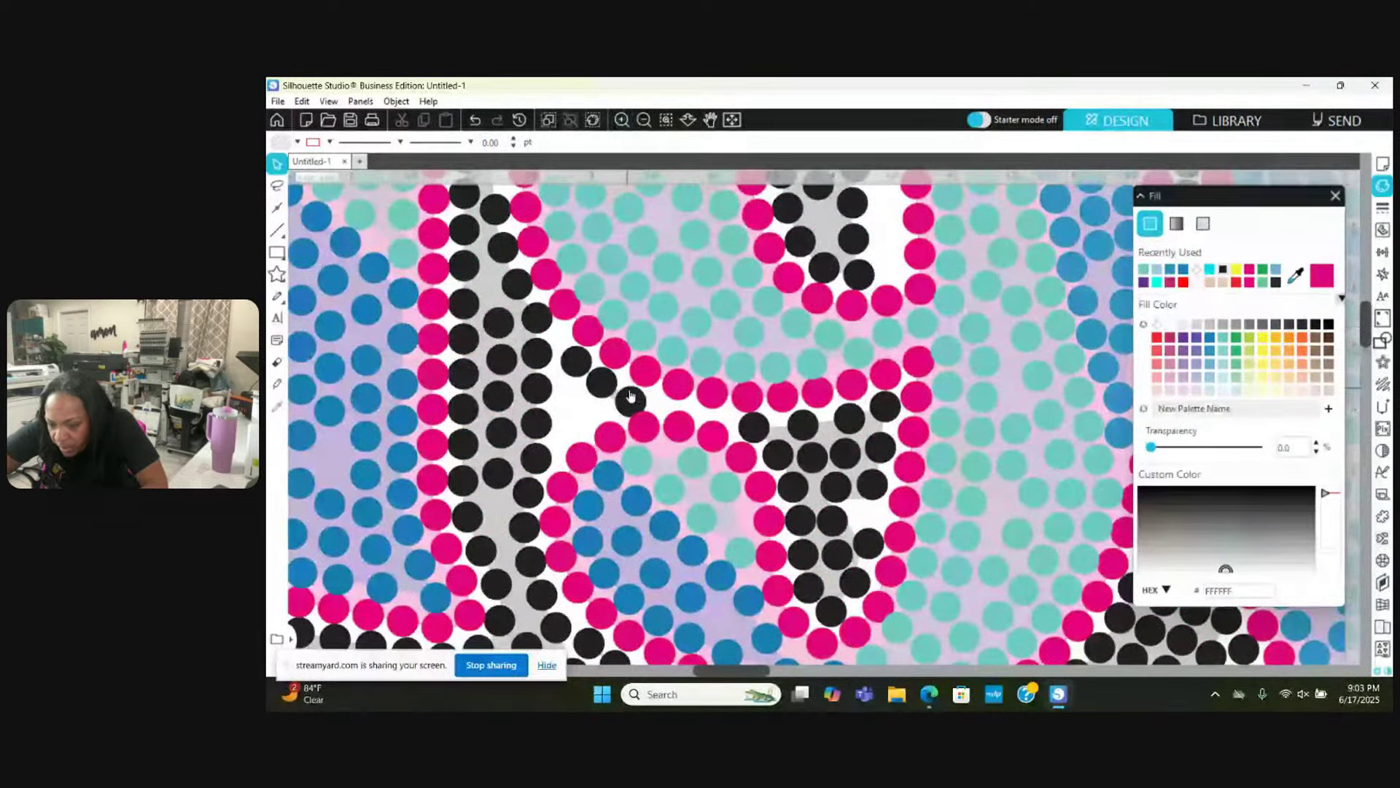
Step: Shift the first black shadow stones right along the row, pulling overlapping ones apart
drag(634, 396, 719, 412)
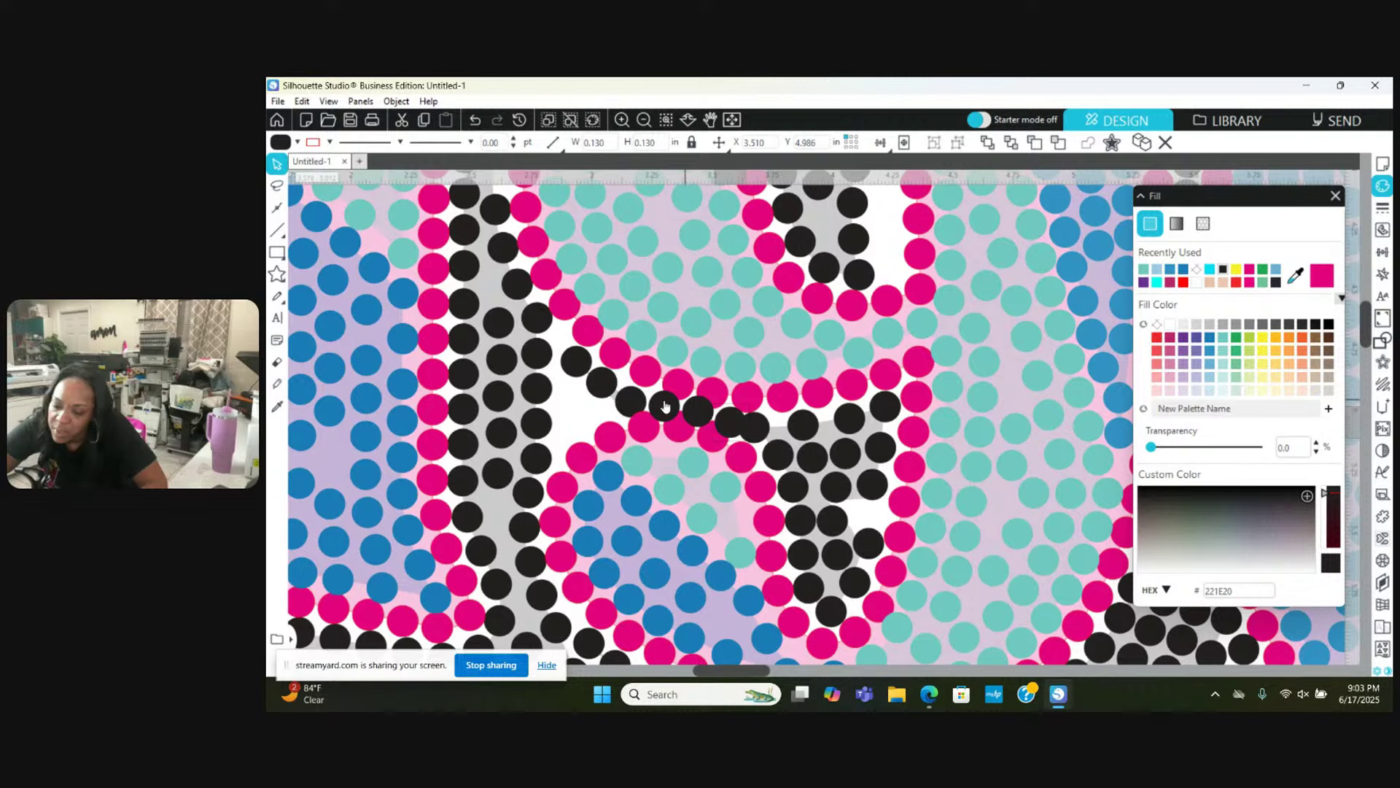
drag(624, 406, 564, 438)
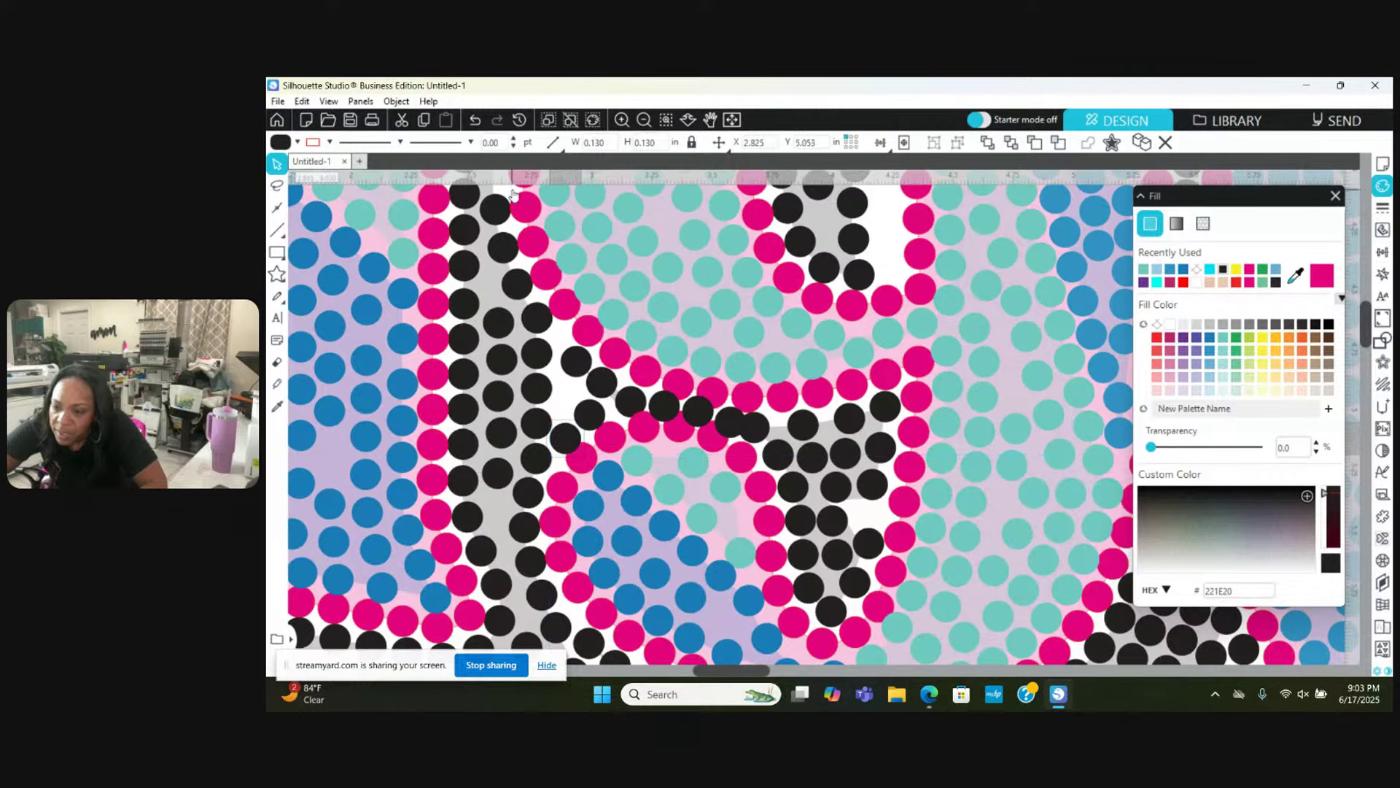
click(620, 120)
click(620, 120)
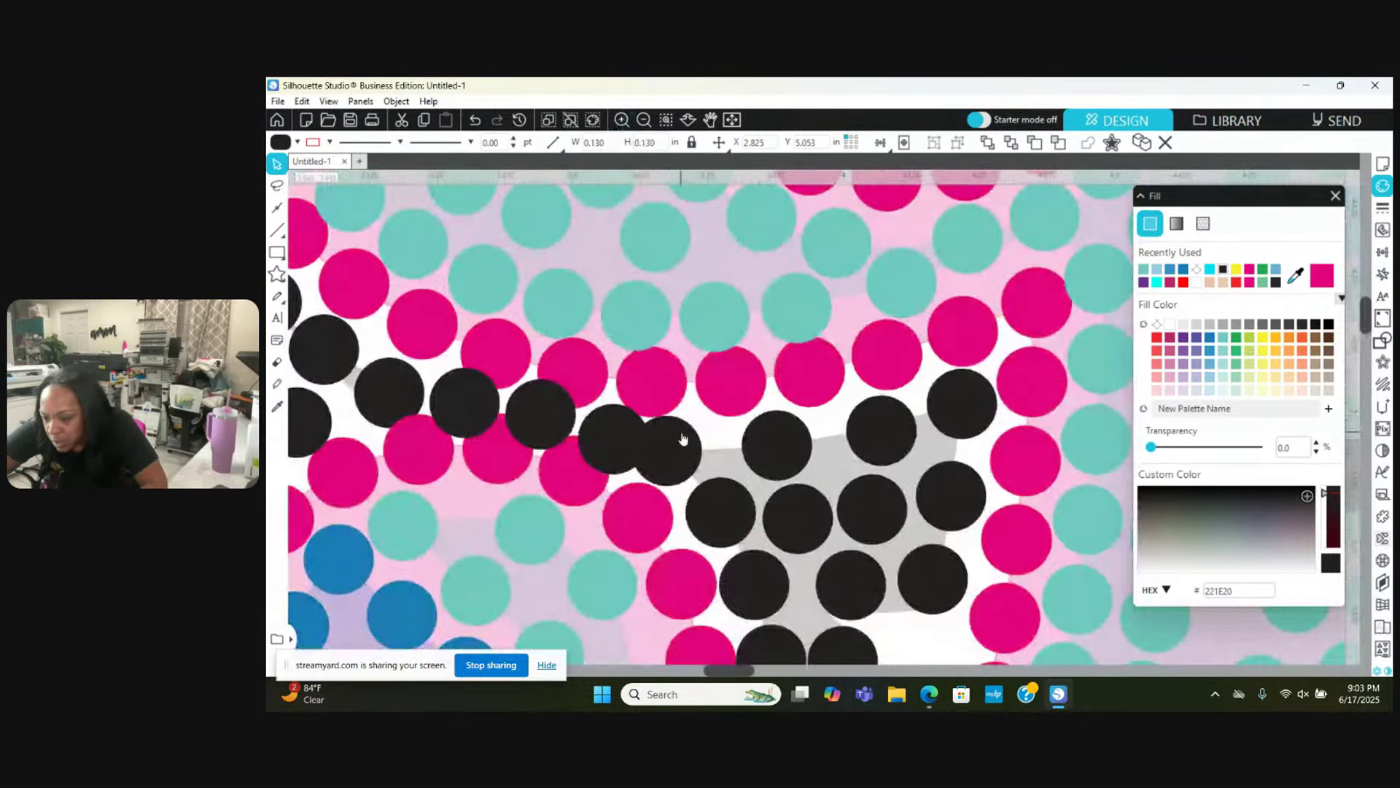
drag(684, 437, 781, 428)
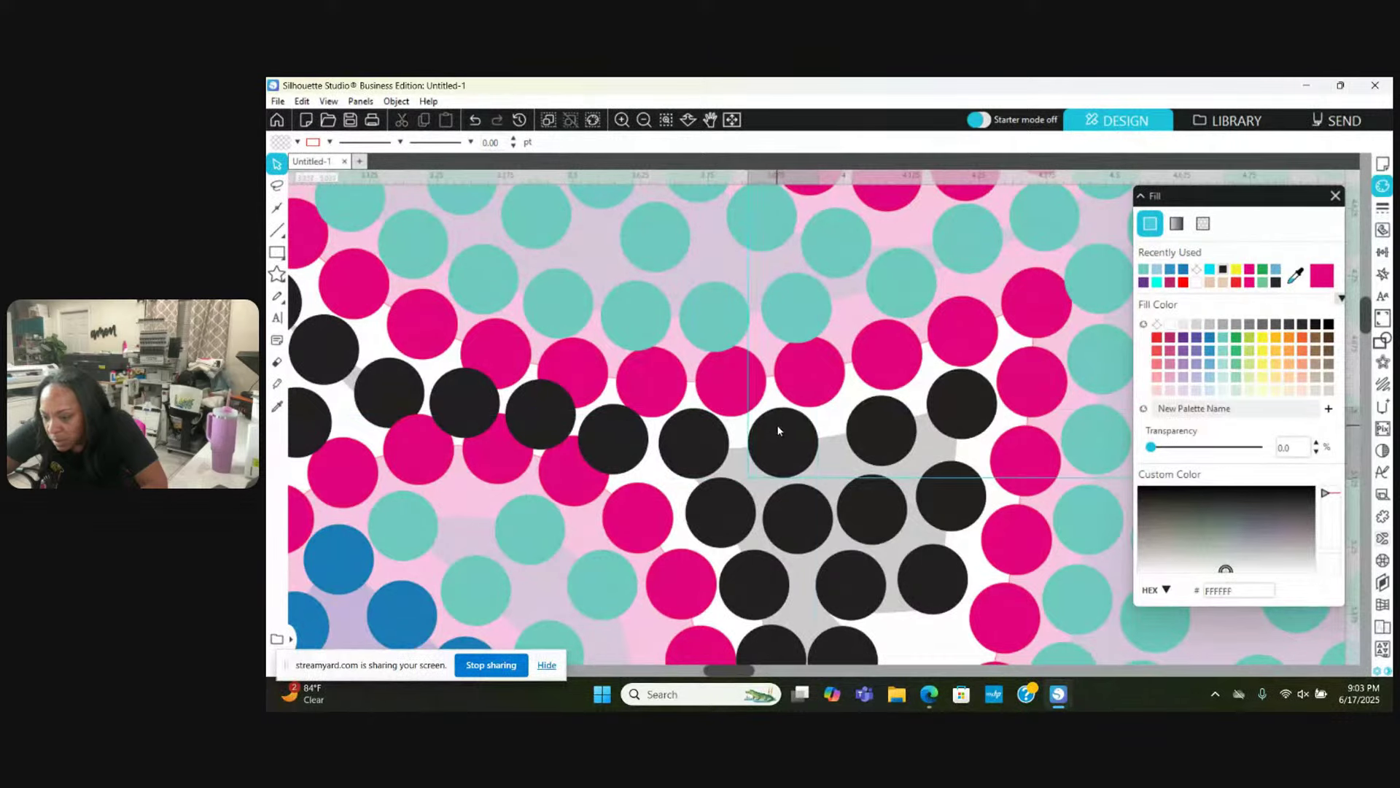
click(738, 446)
drag(616, 437, 622, 437)
Step: Nudge the remaining black stones in the diagonal chain into line with even spacing
drag(542, 407, 545, 402)
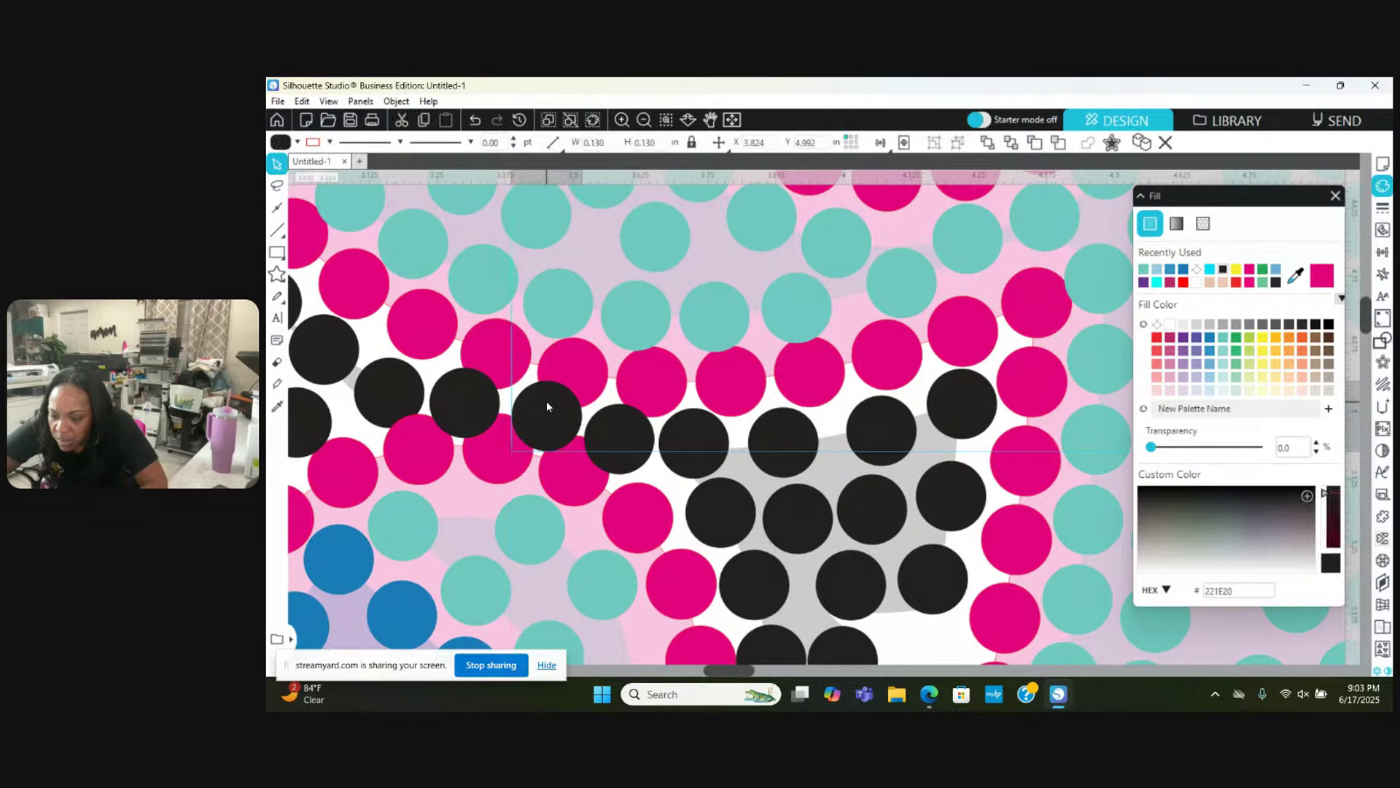
drag(459, 397, 466, 393)
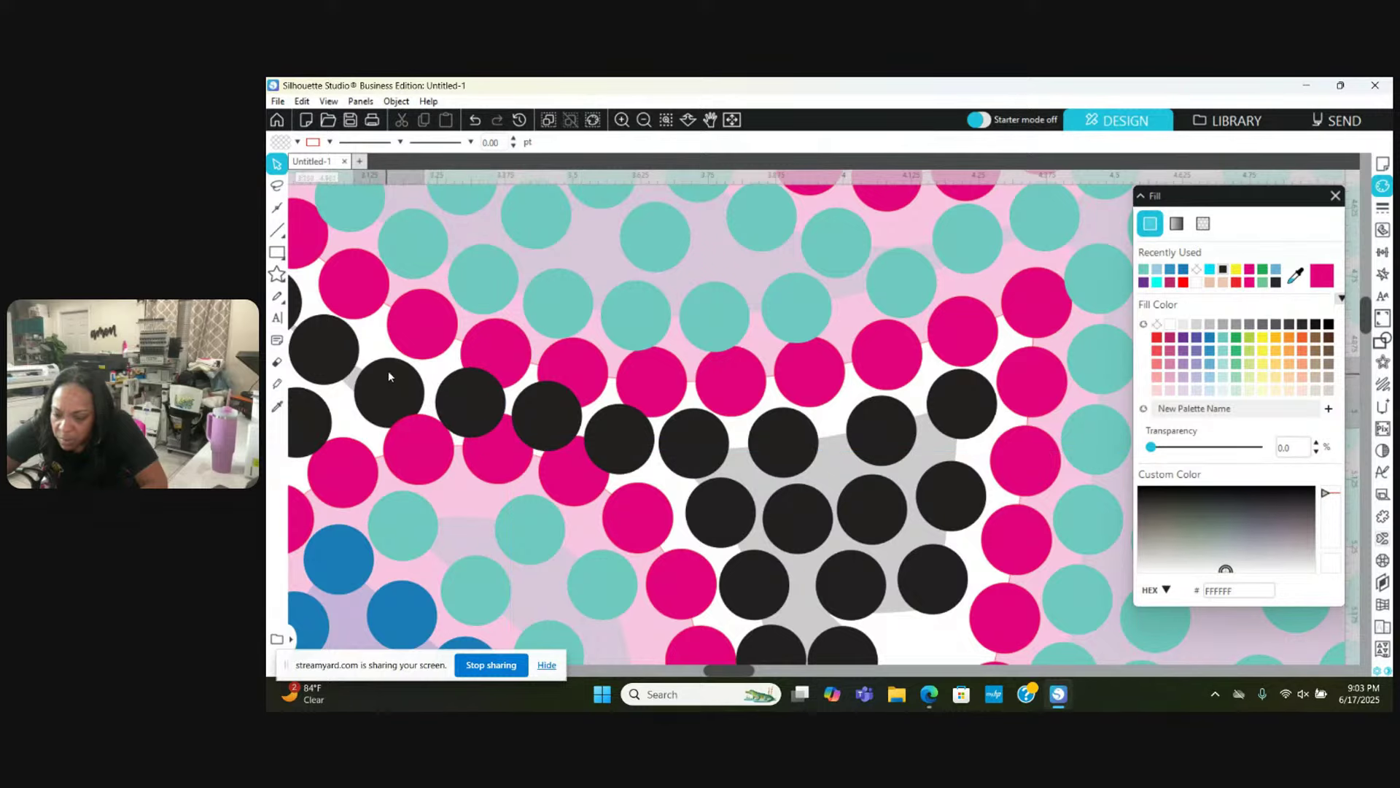
drag(388, 371, 392, 375)
scroll(392, 373, left, 5)
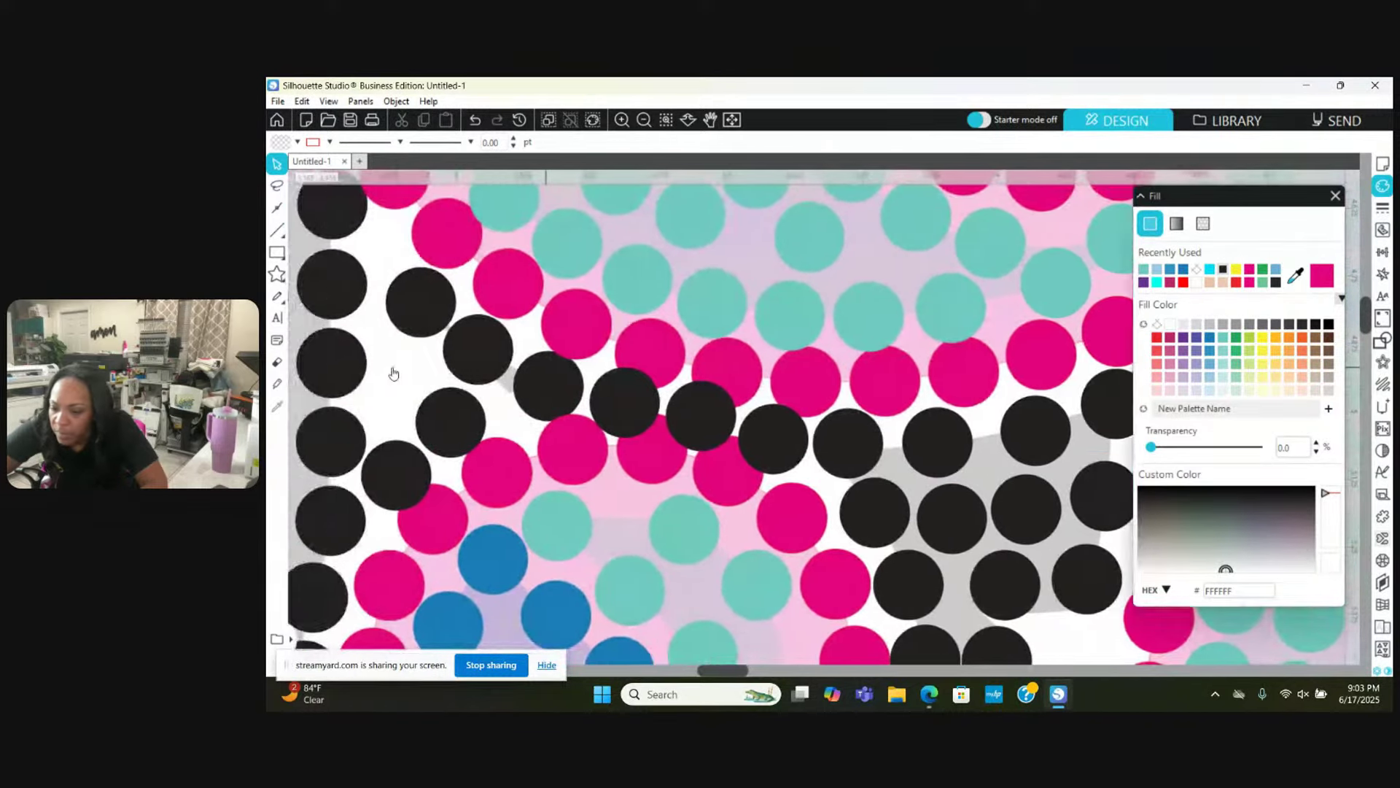
drag(481, 294, 468, 283)
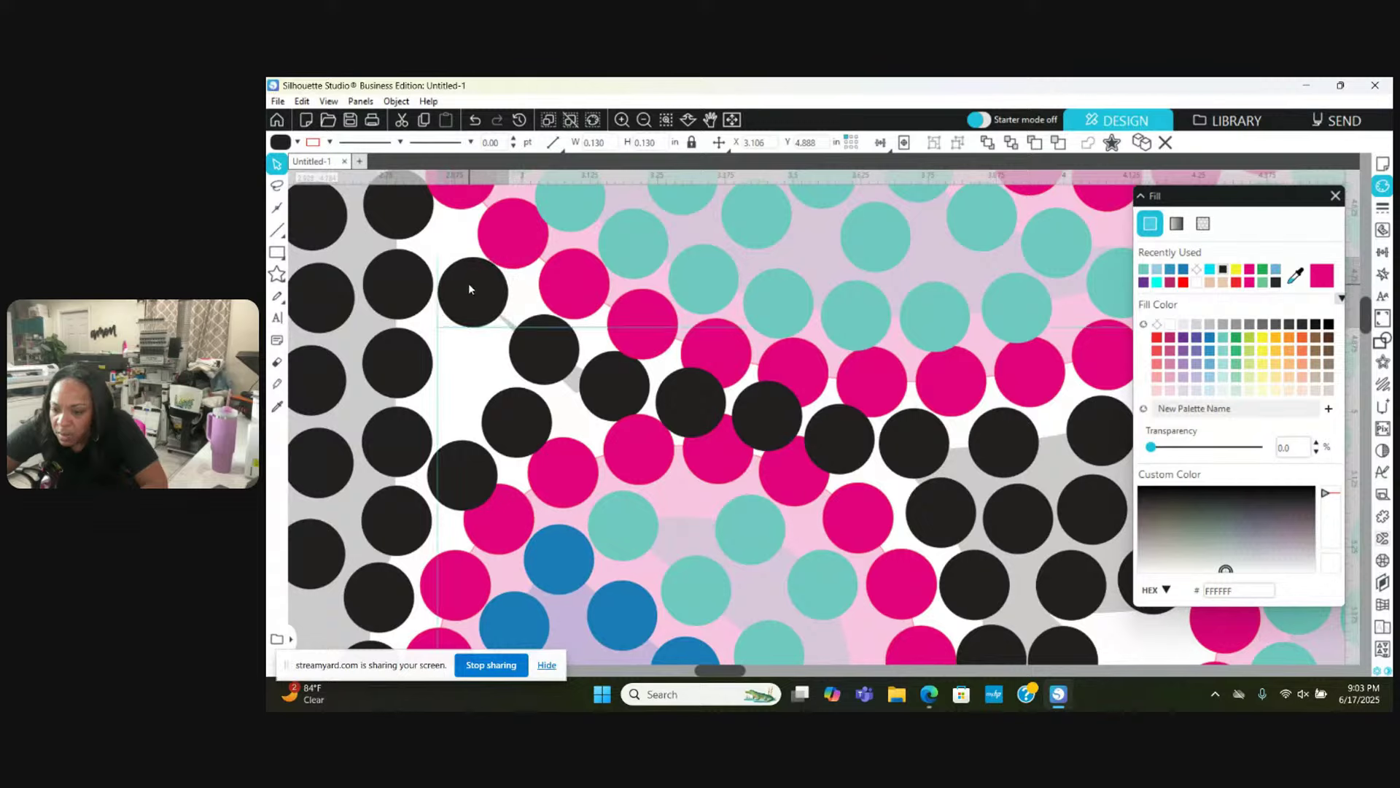
drag(523, 324, 512, 319)
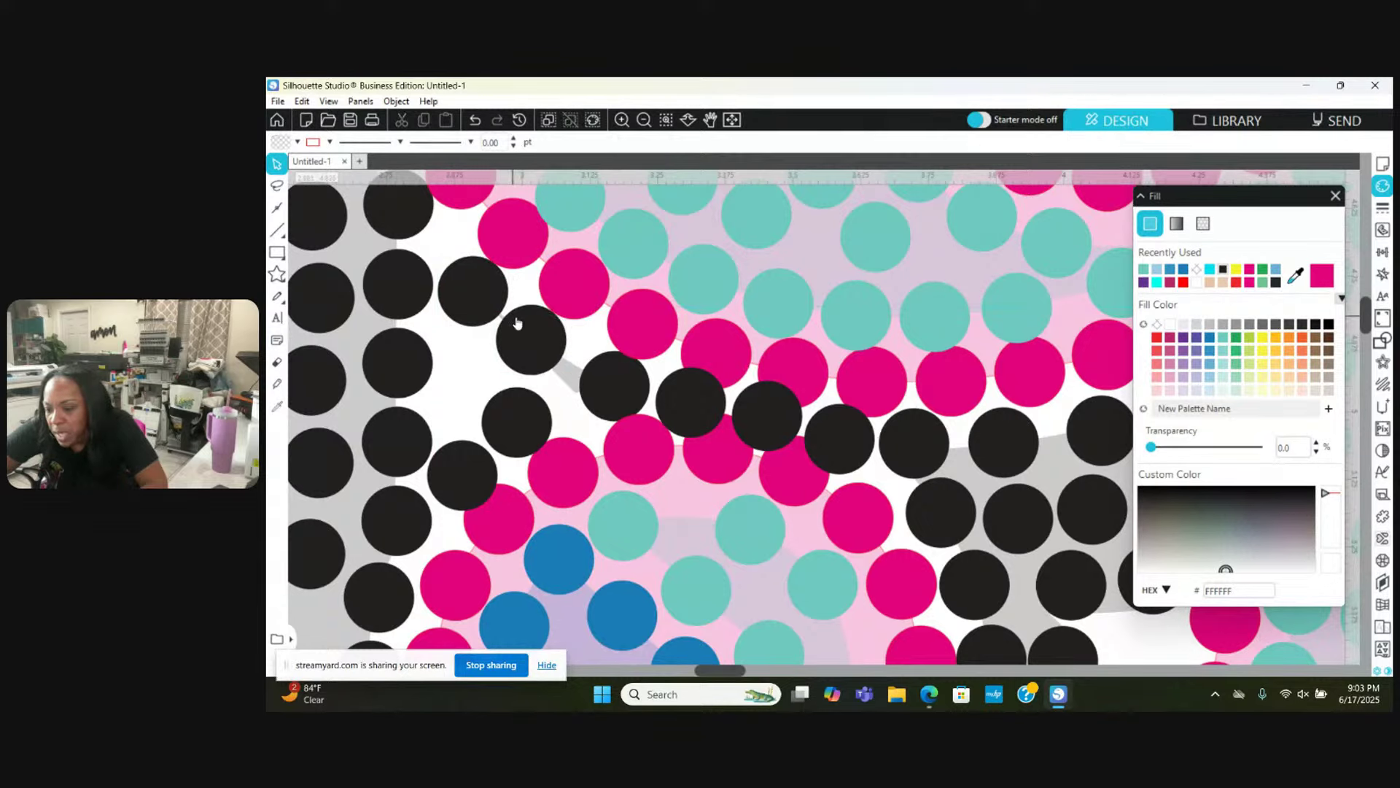
drag(603, 377, 651, 397)
key(Escape)
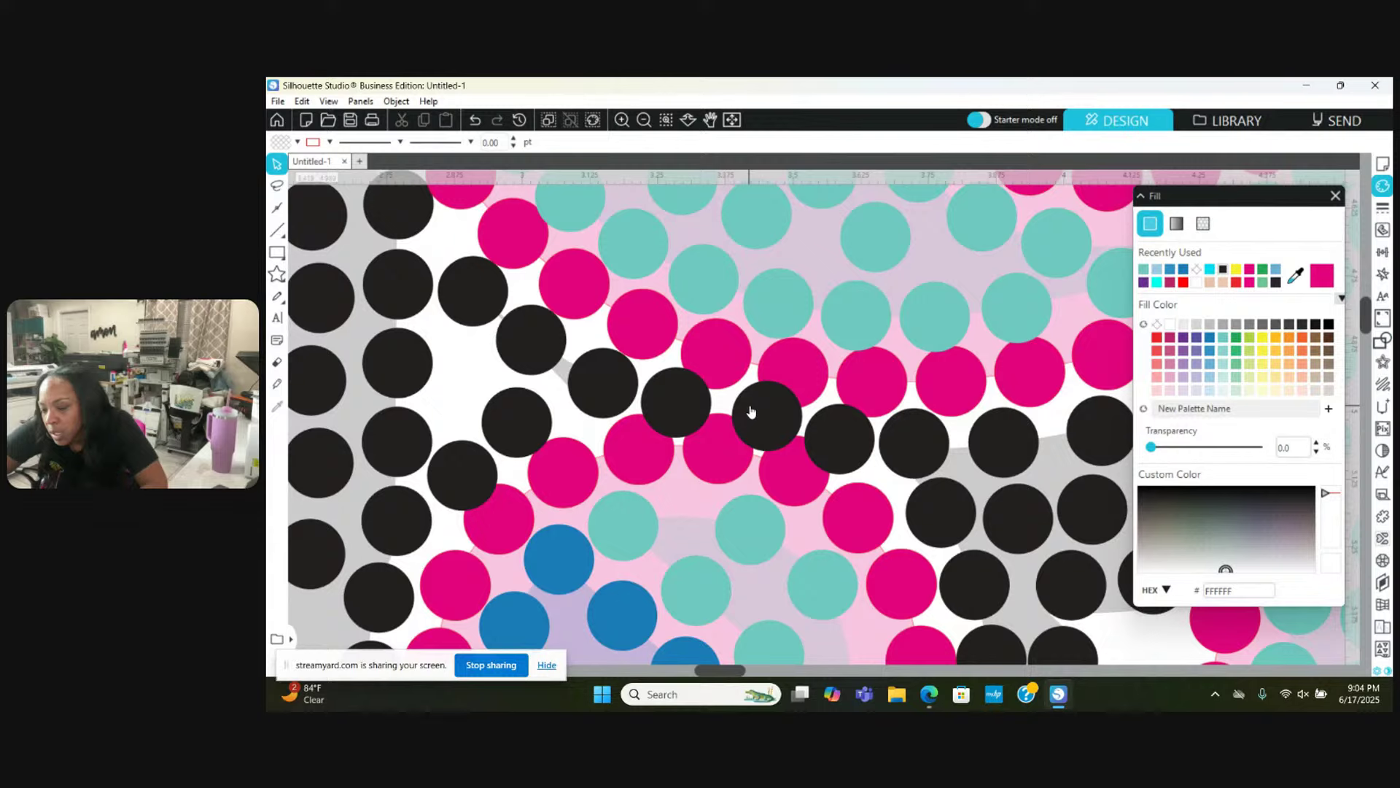
drag(752, 412, 741, 416)
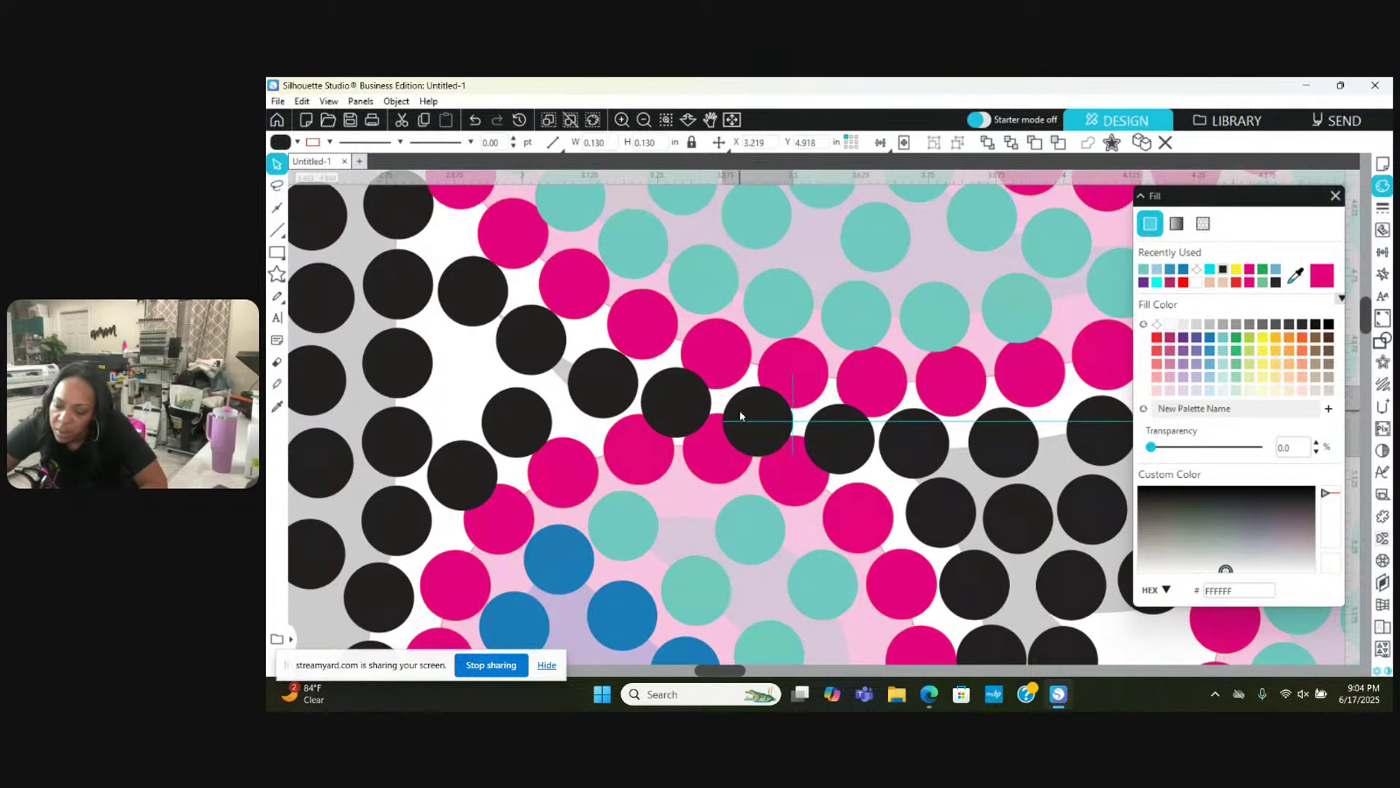
Step: Move three pink outline stones down-left into line with the outline
key(Escape)
click(641, 466)
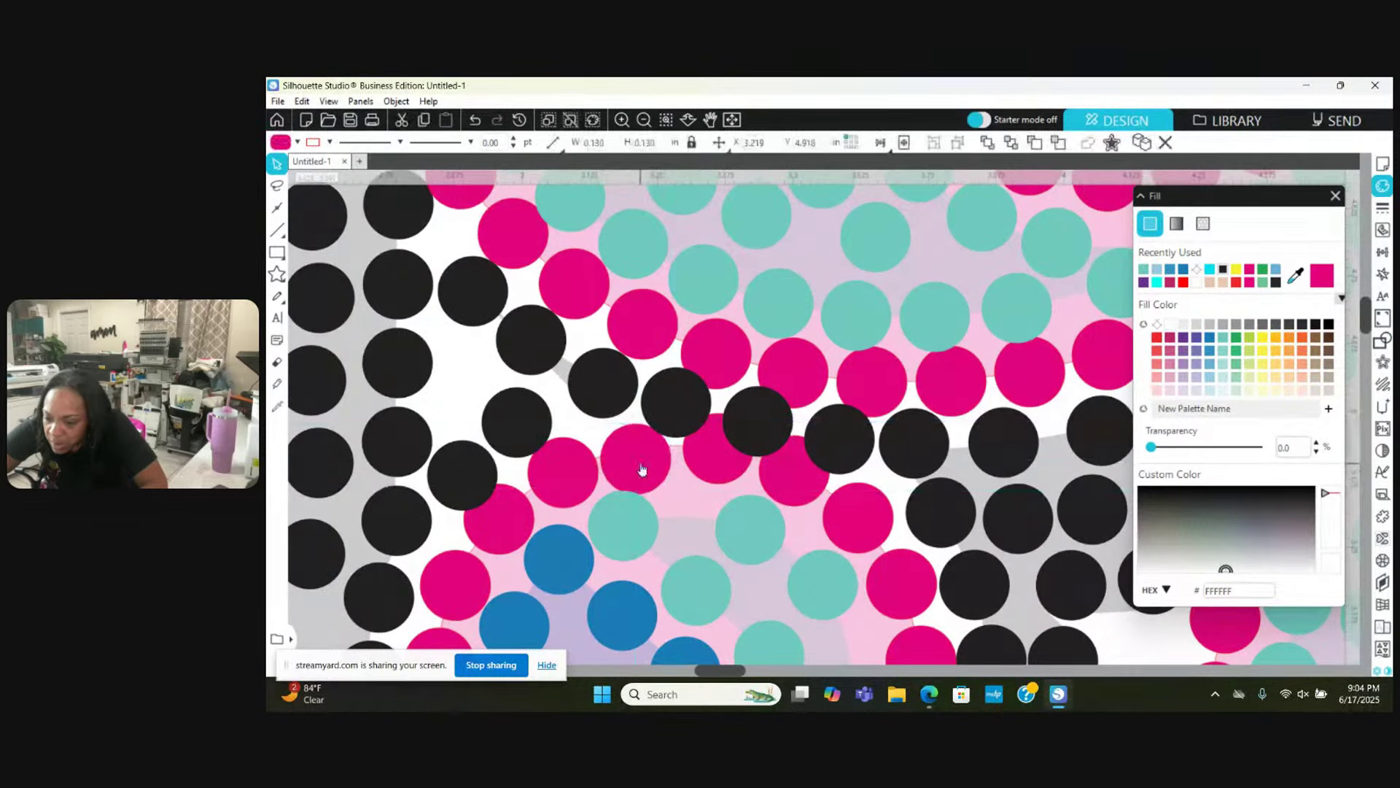
drag(718, 477, 707, 491)
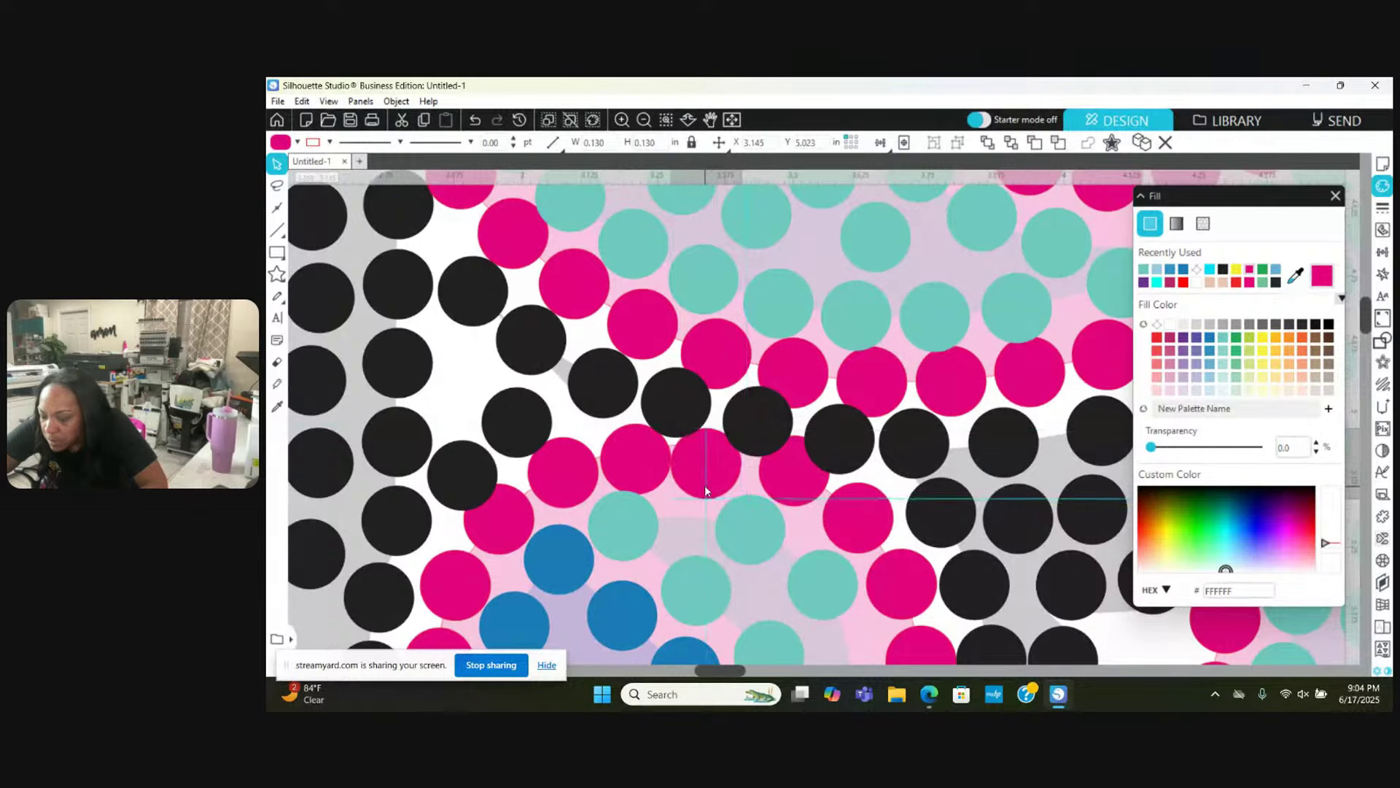
key(Escape)
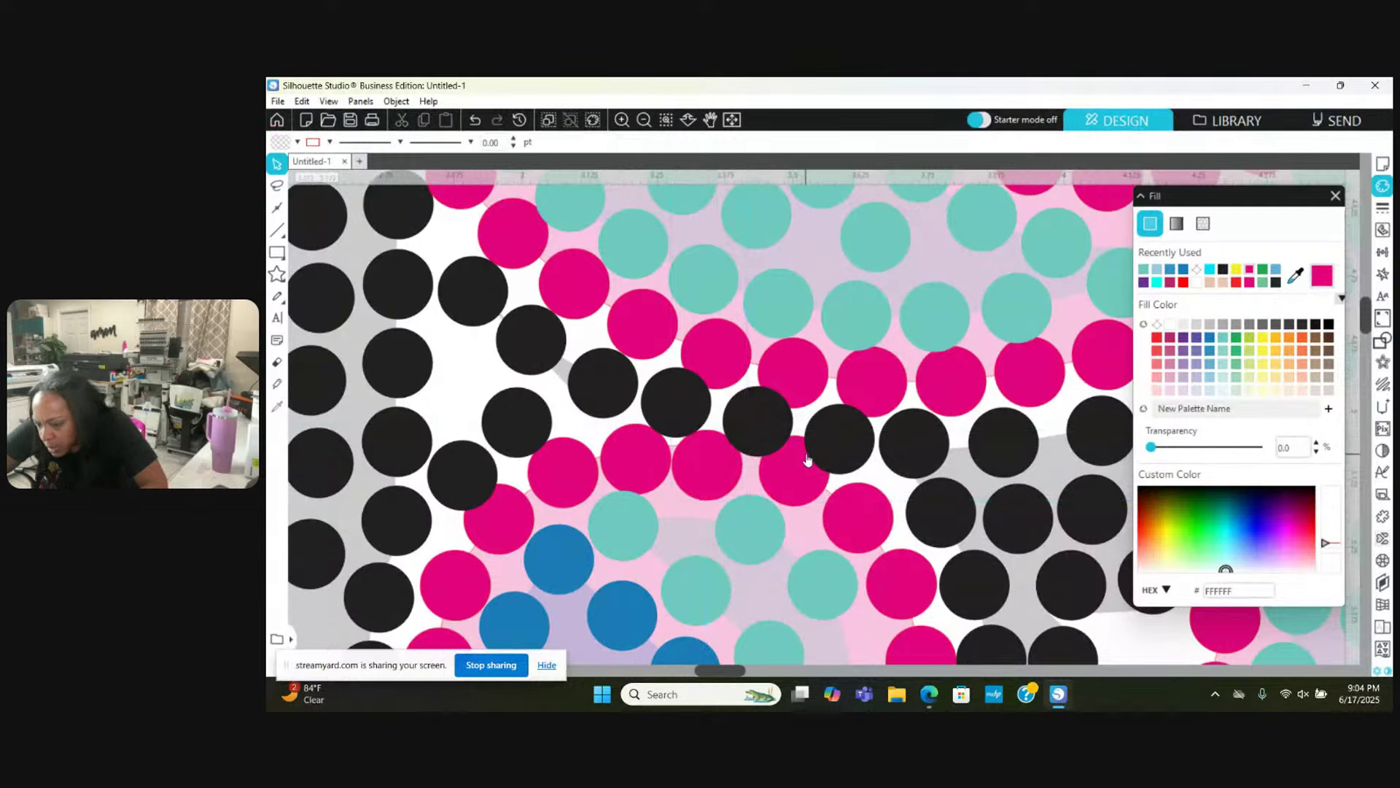
drag(807, 458, 799, 469)
key(Escape)
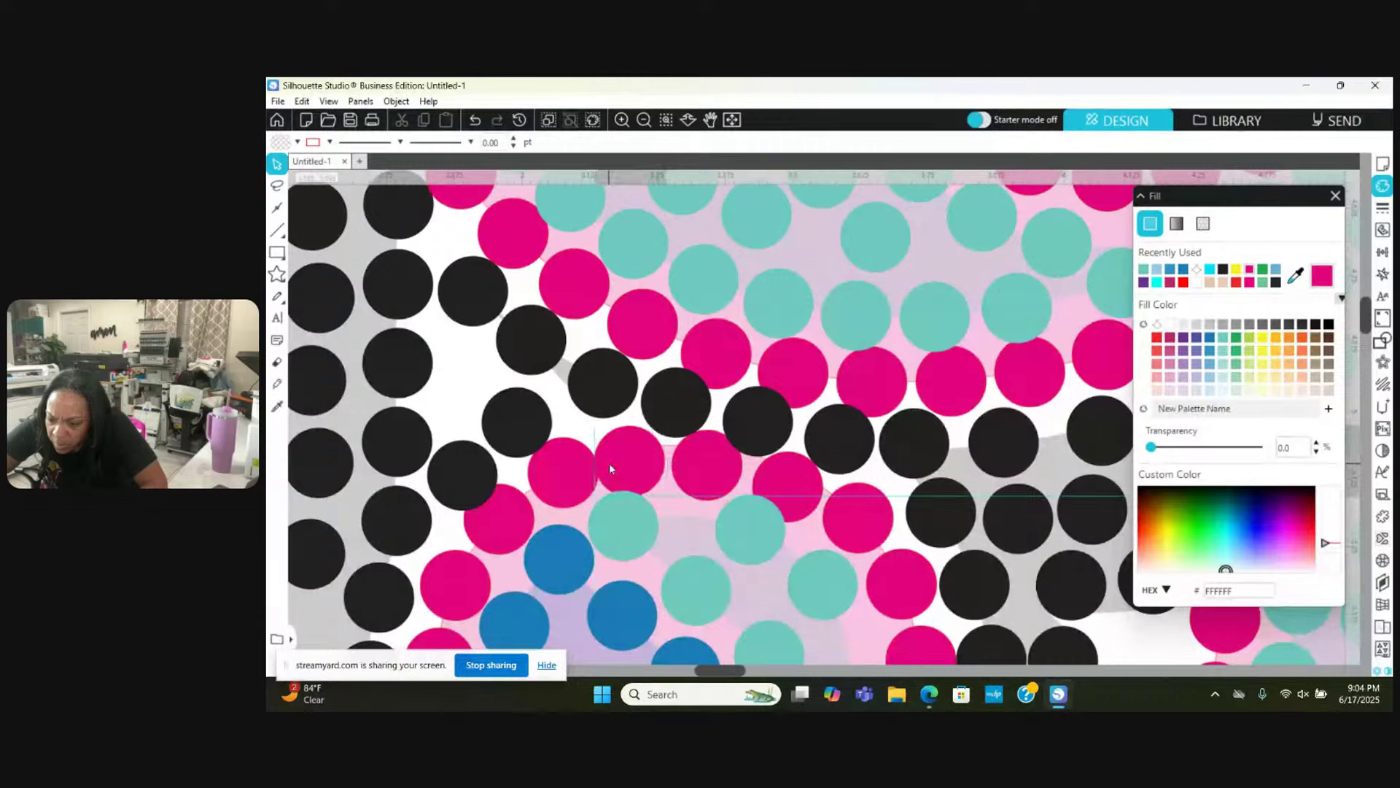
click(611, 468)
drag(534, 484, 484, 530)
Step: Fine-tune two black stones, several pink stones and one blue fill stone into alignment
drag(381, 458, 377, 446)
drag(462, 475, 457, 474)
scroll(454, 518, down, 1)
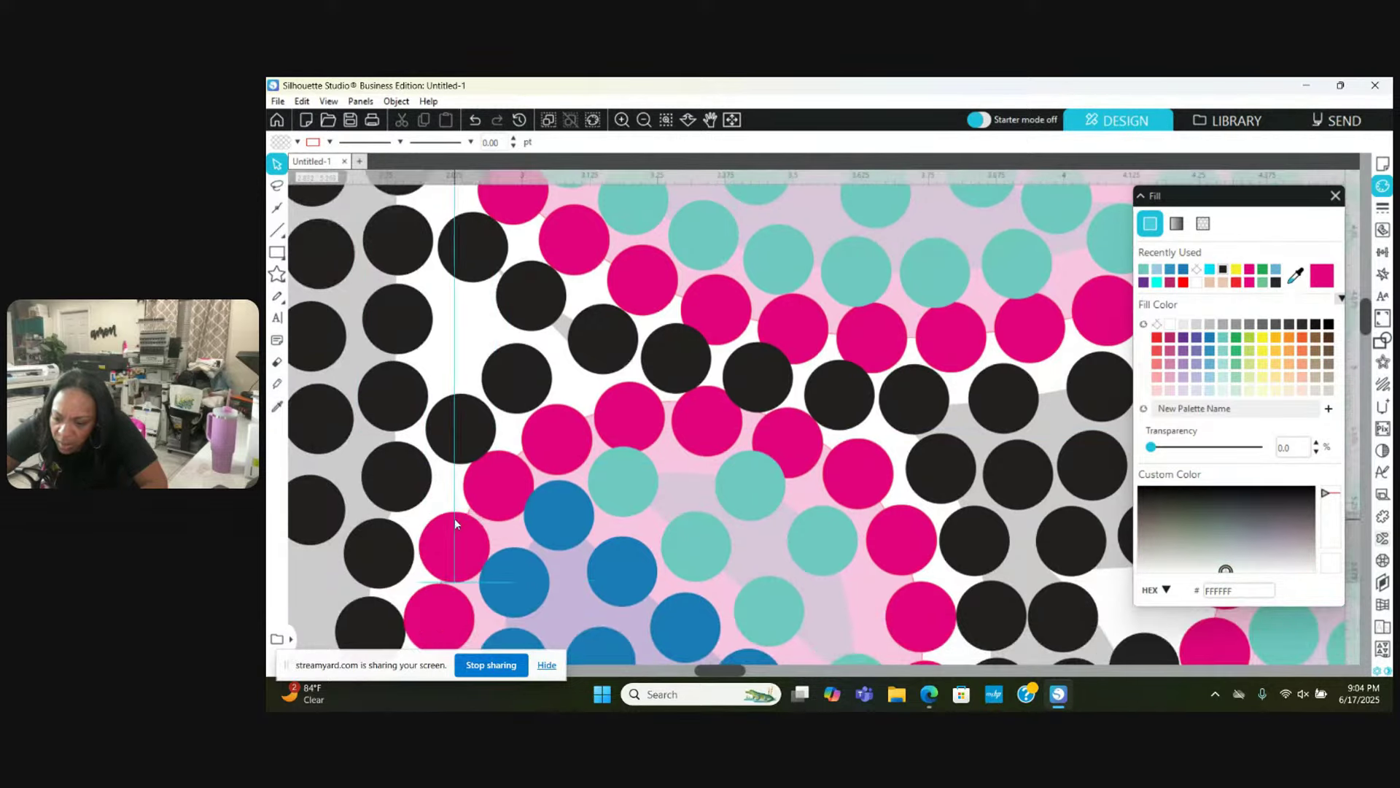
click(454, 524)
scroll(457, 544, down, 2)
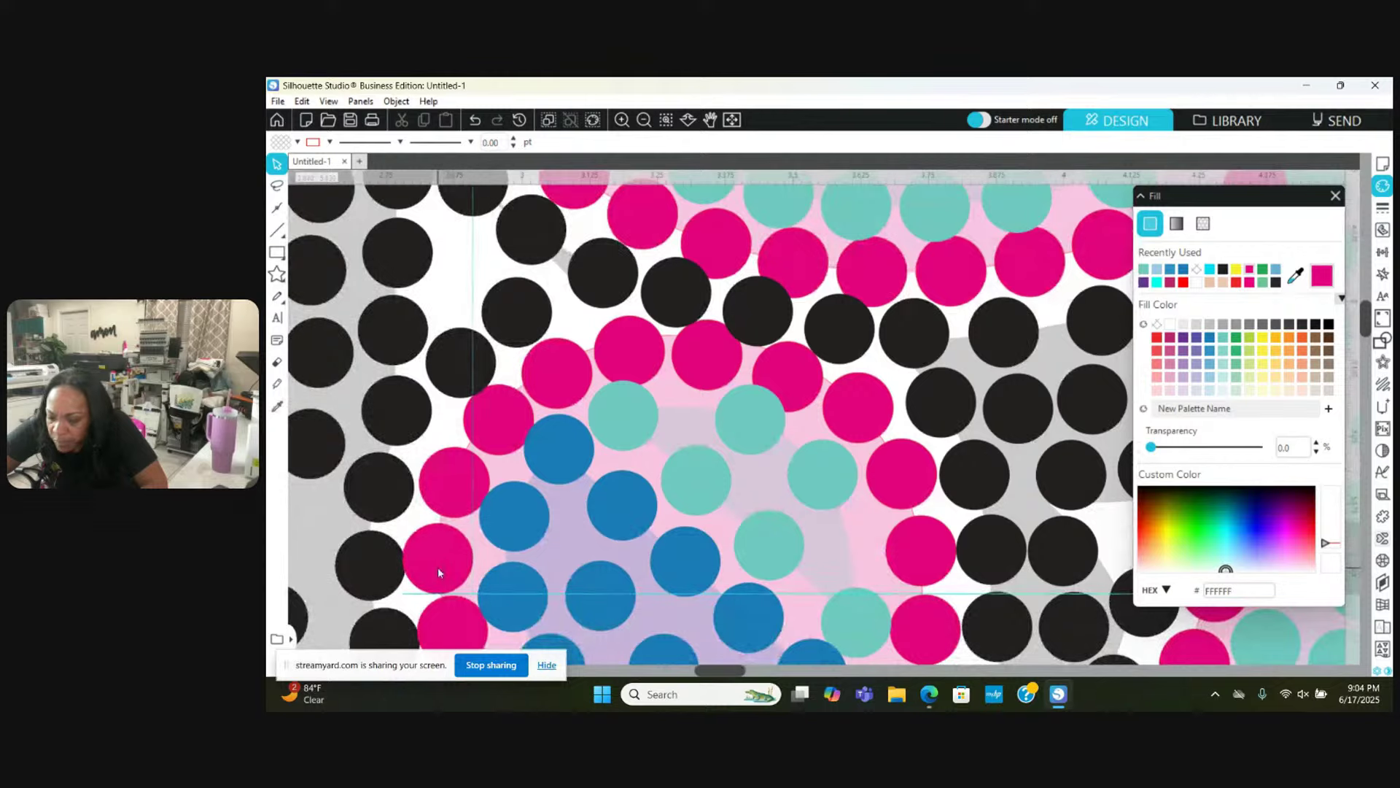
drag(438, 567, 442, 566)
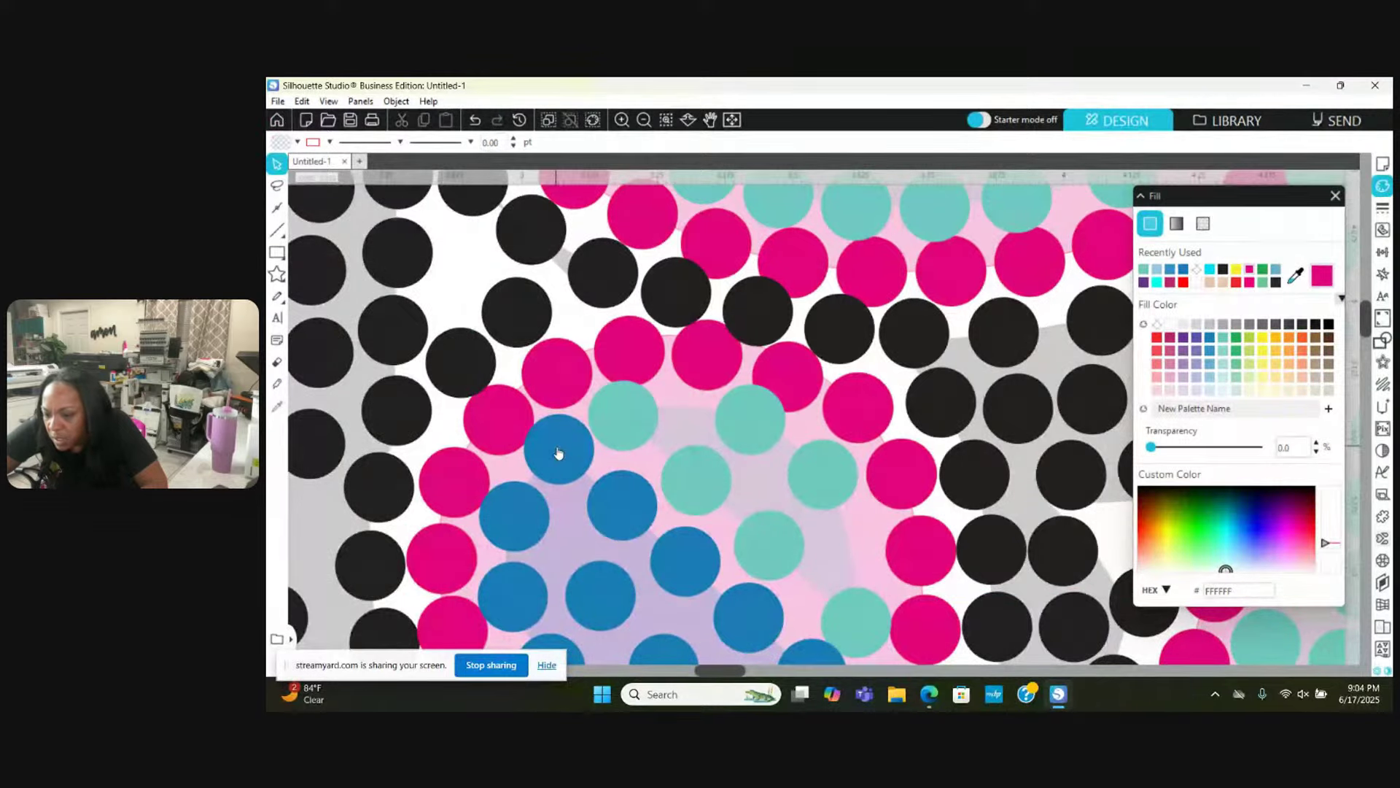
drag(559, 454, 563, 457)
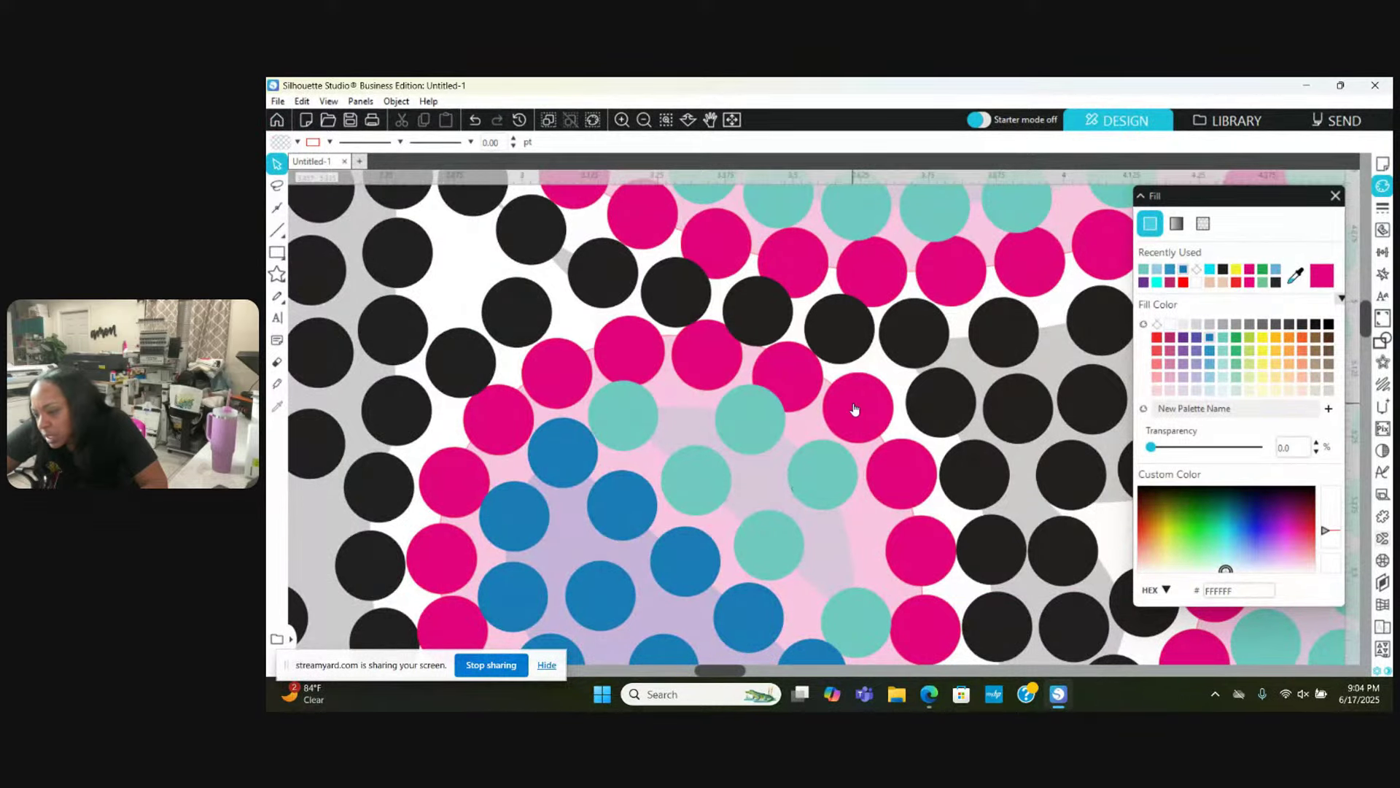
drag(852, 410, 849, 416)
drag(897, 469, 894, 472)
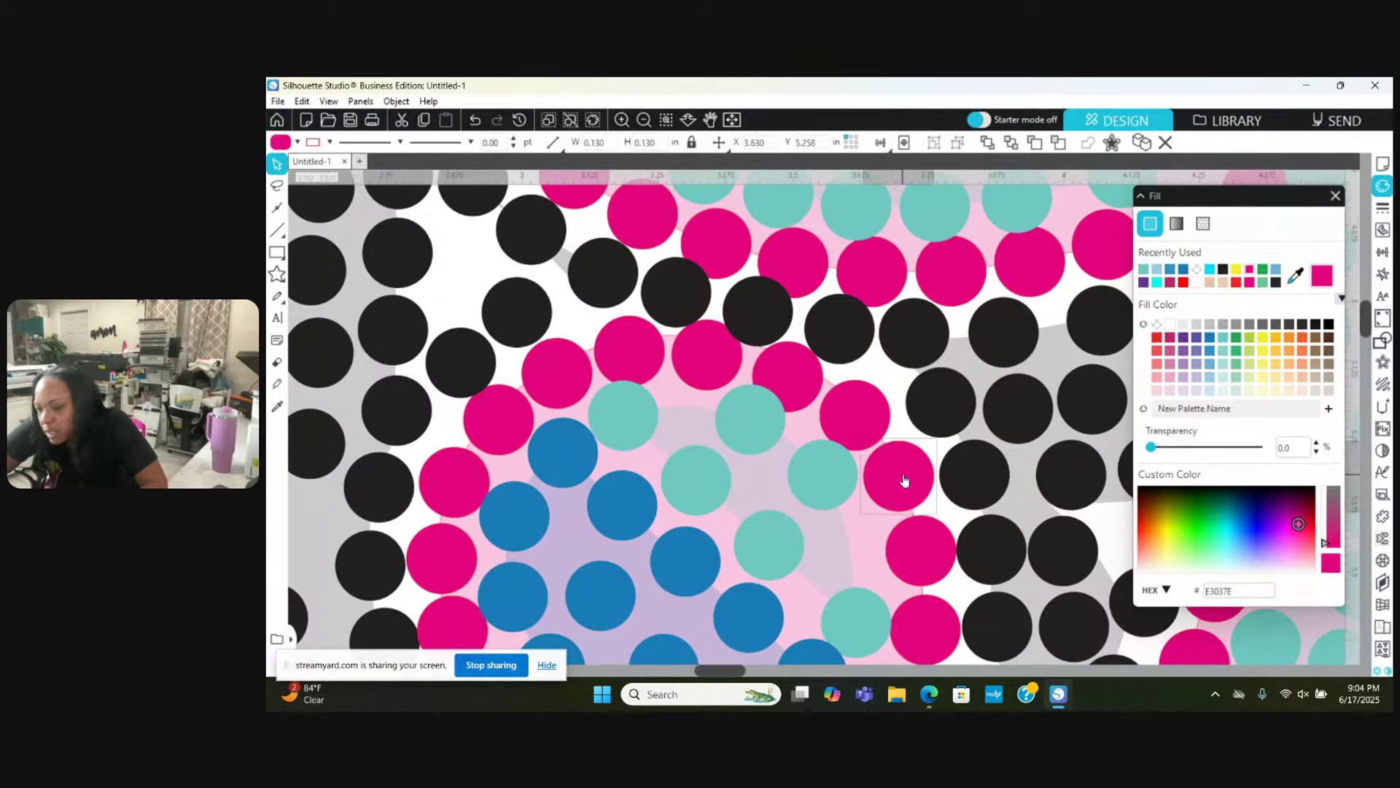
Step: Zoom out until the whole 1968 rhinestone design is visible
click(642, 119)
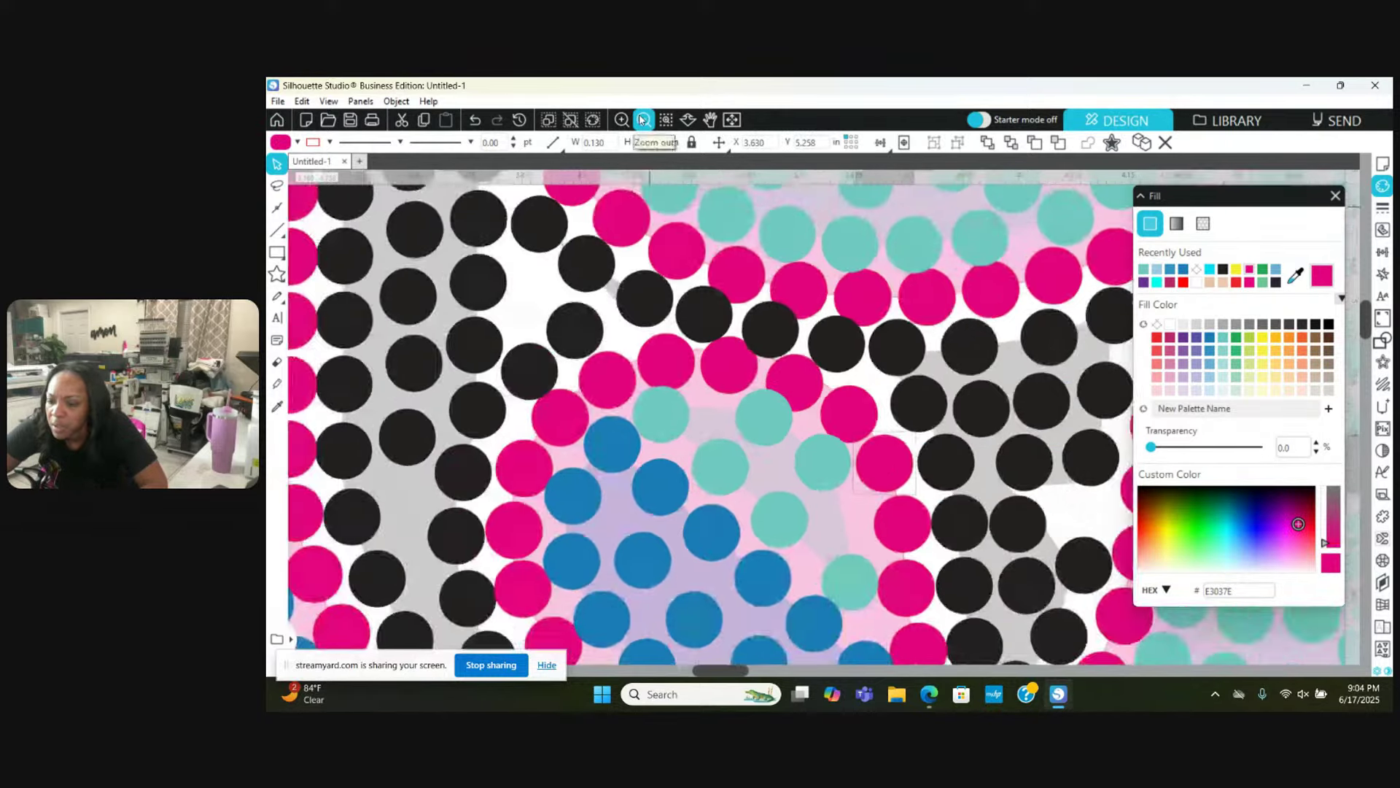
click(642, 120)
click(642, 120)
click(642, 119)
click(642, 119)
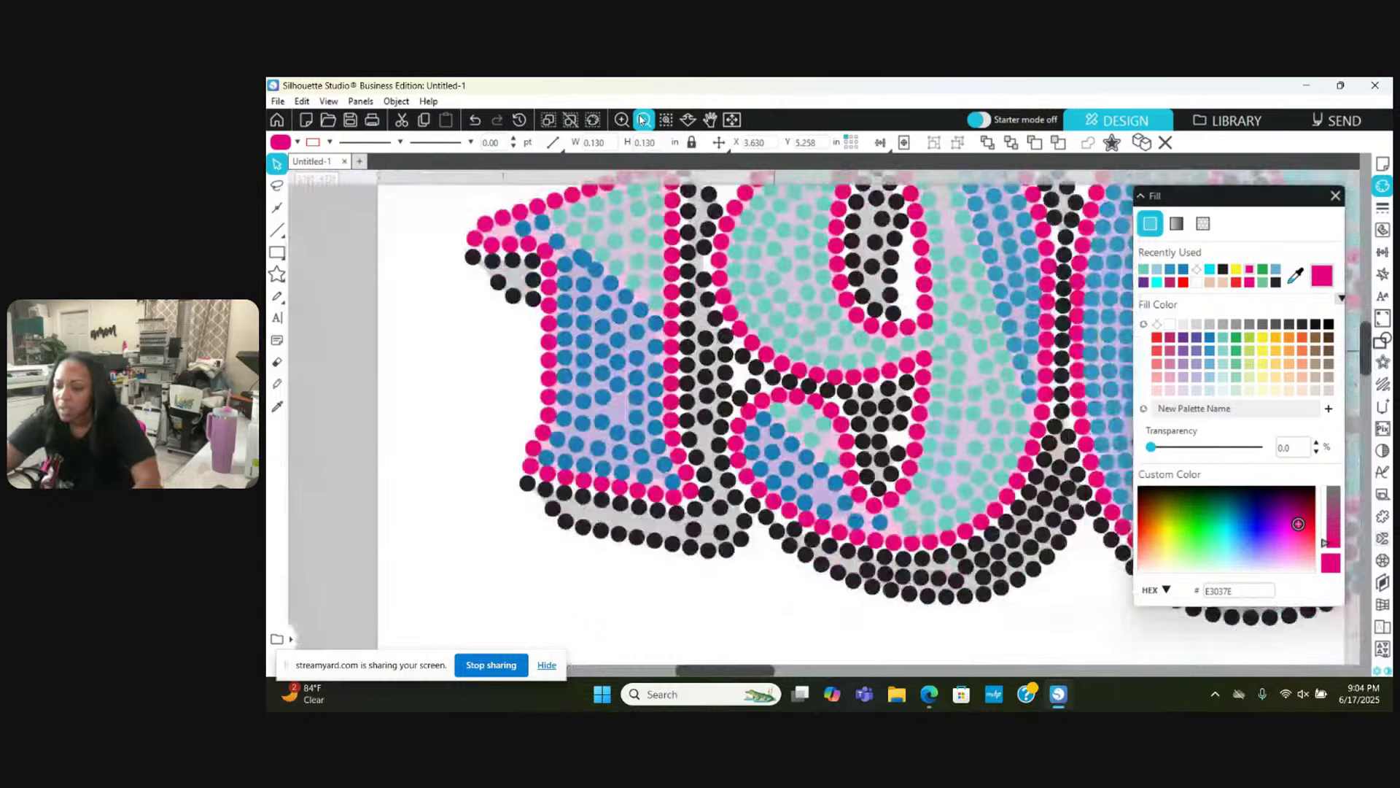
click(641, 119)
click(642, 120)
click(642, 120)
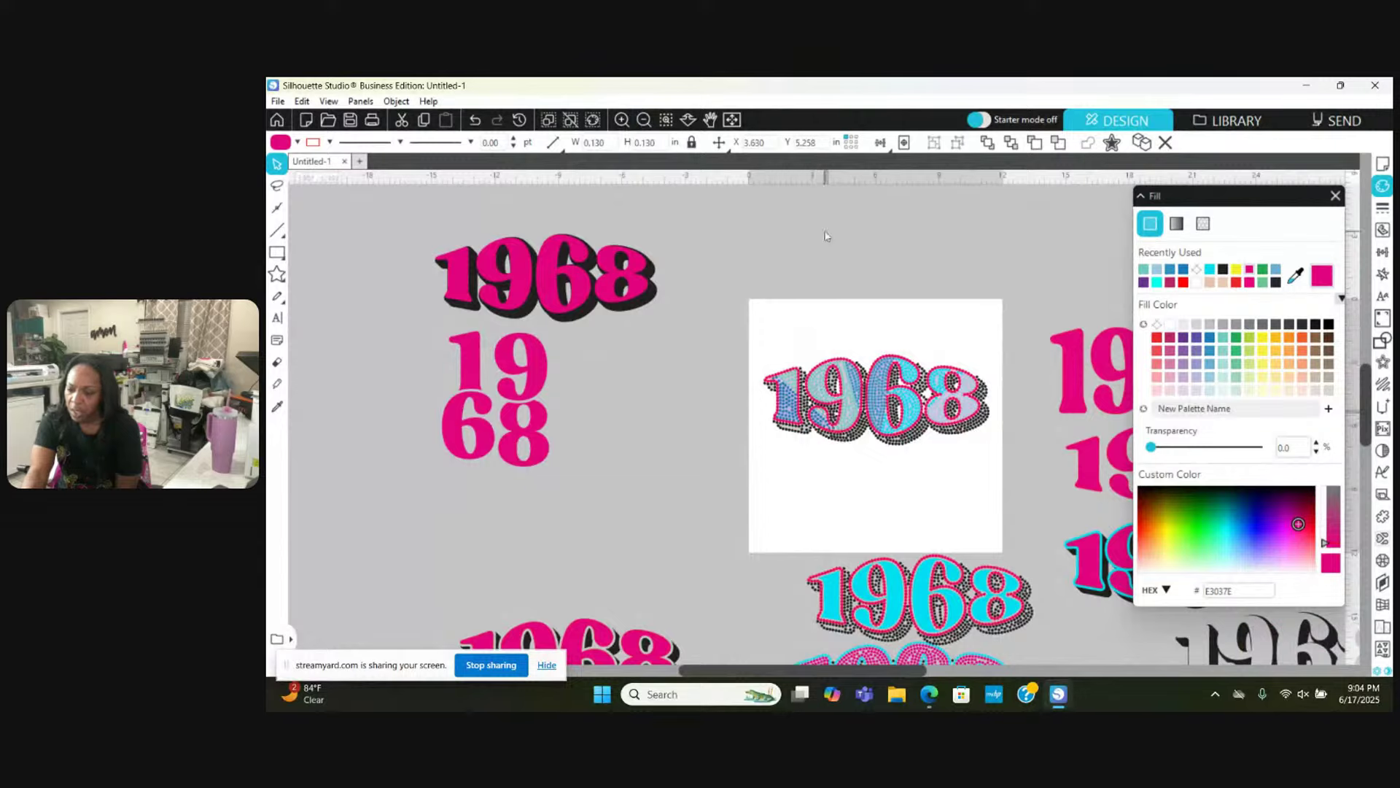
Step: Zoom in on the 6–8 junction and move a black stone down into the shadow gap
click(622, 119)
click(621, 119)
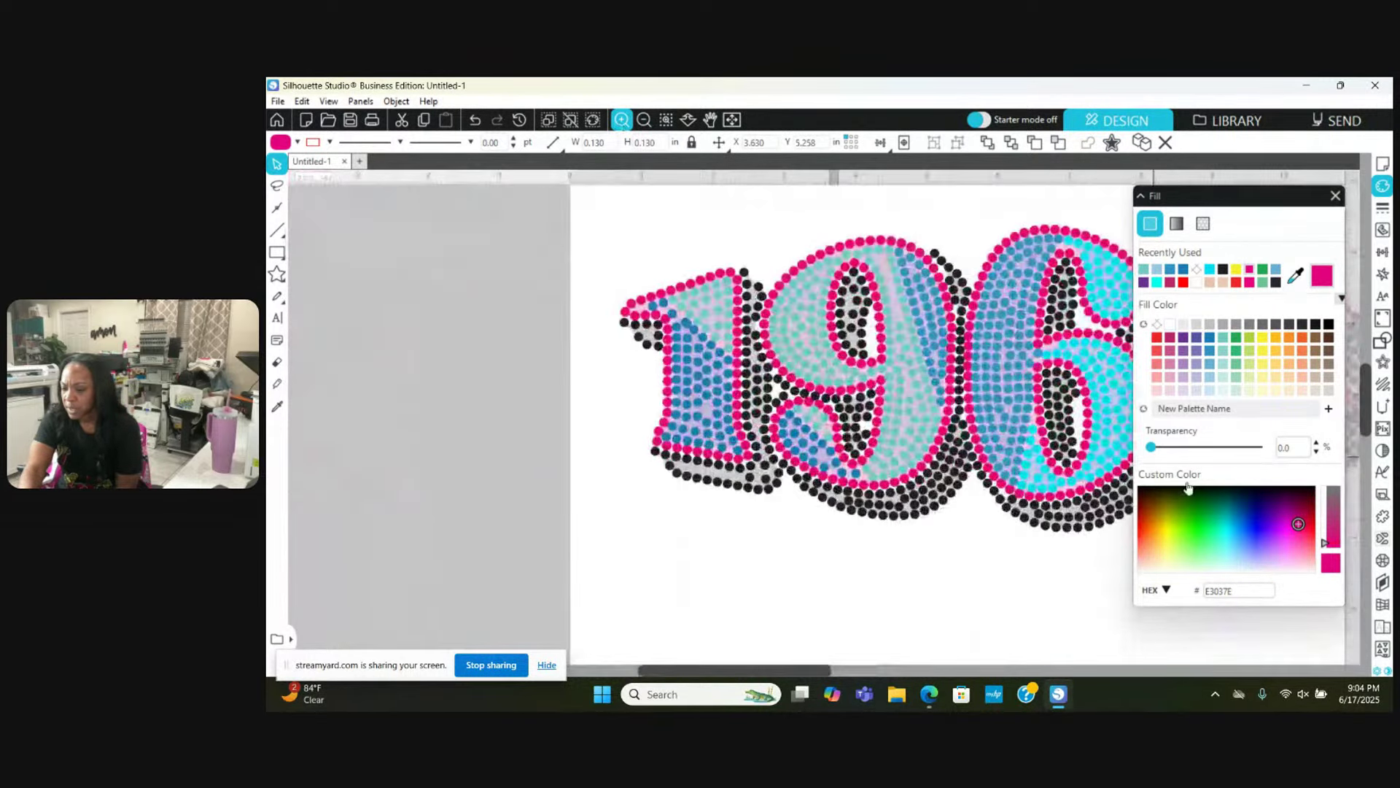
scroll(968, 538, right, 5)
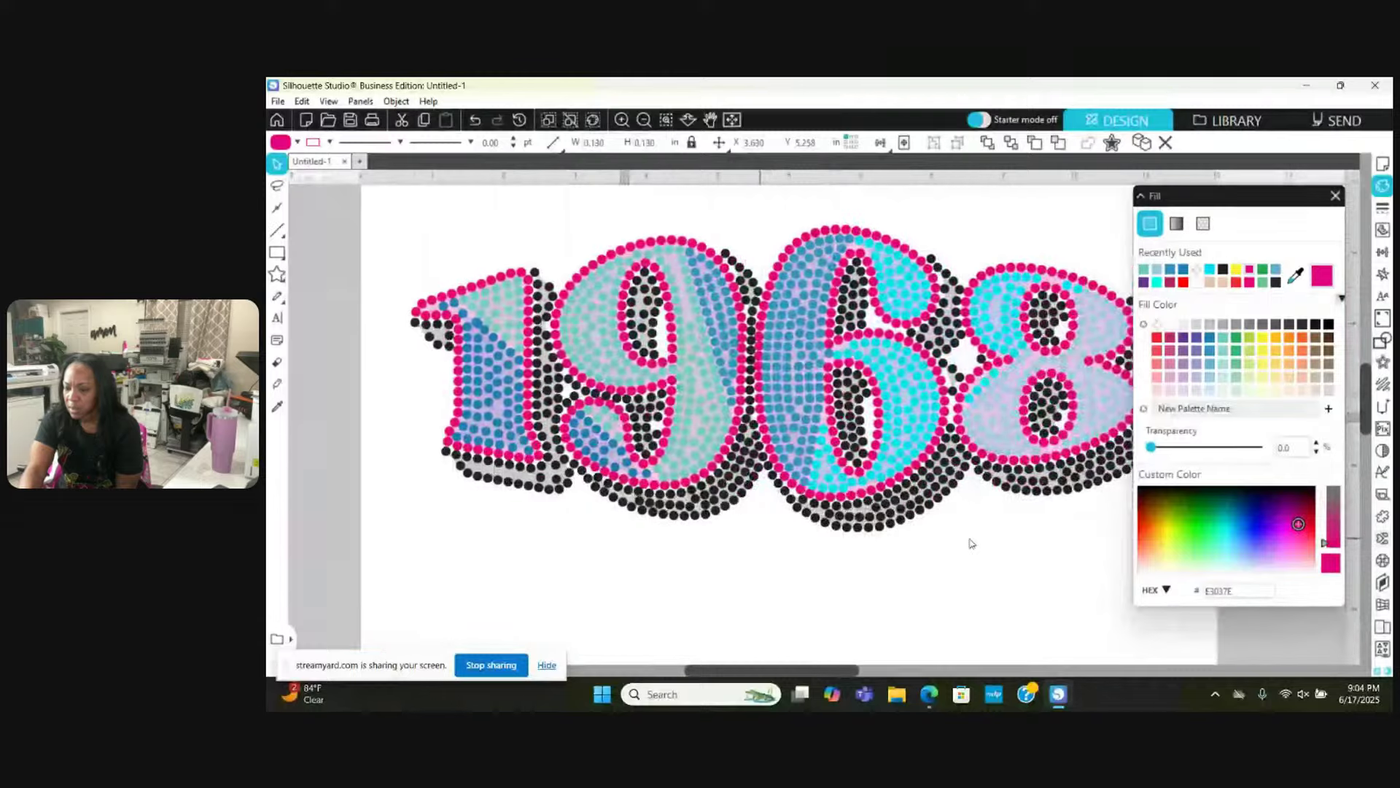
click(621, 119)
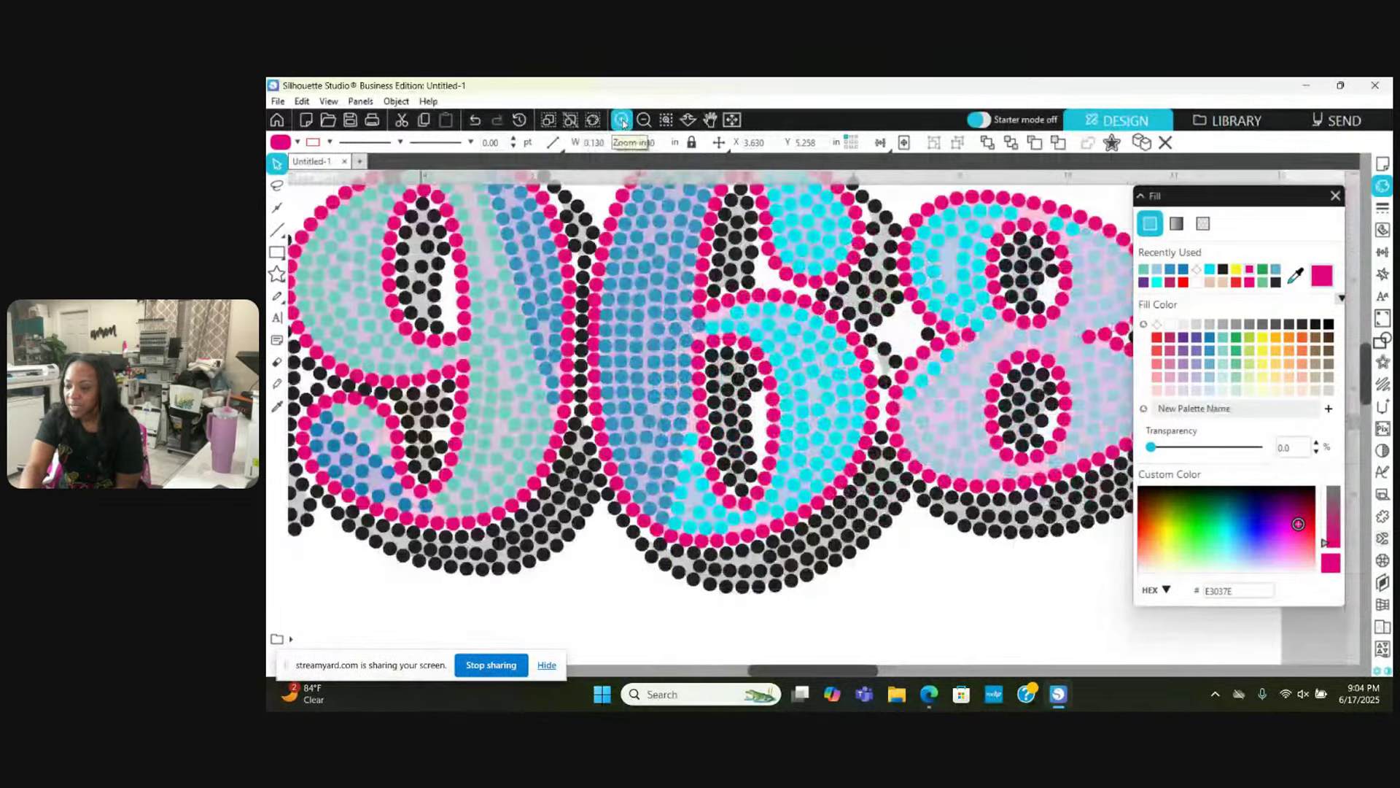
click(622, 120)
click(621, 120)
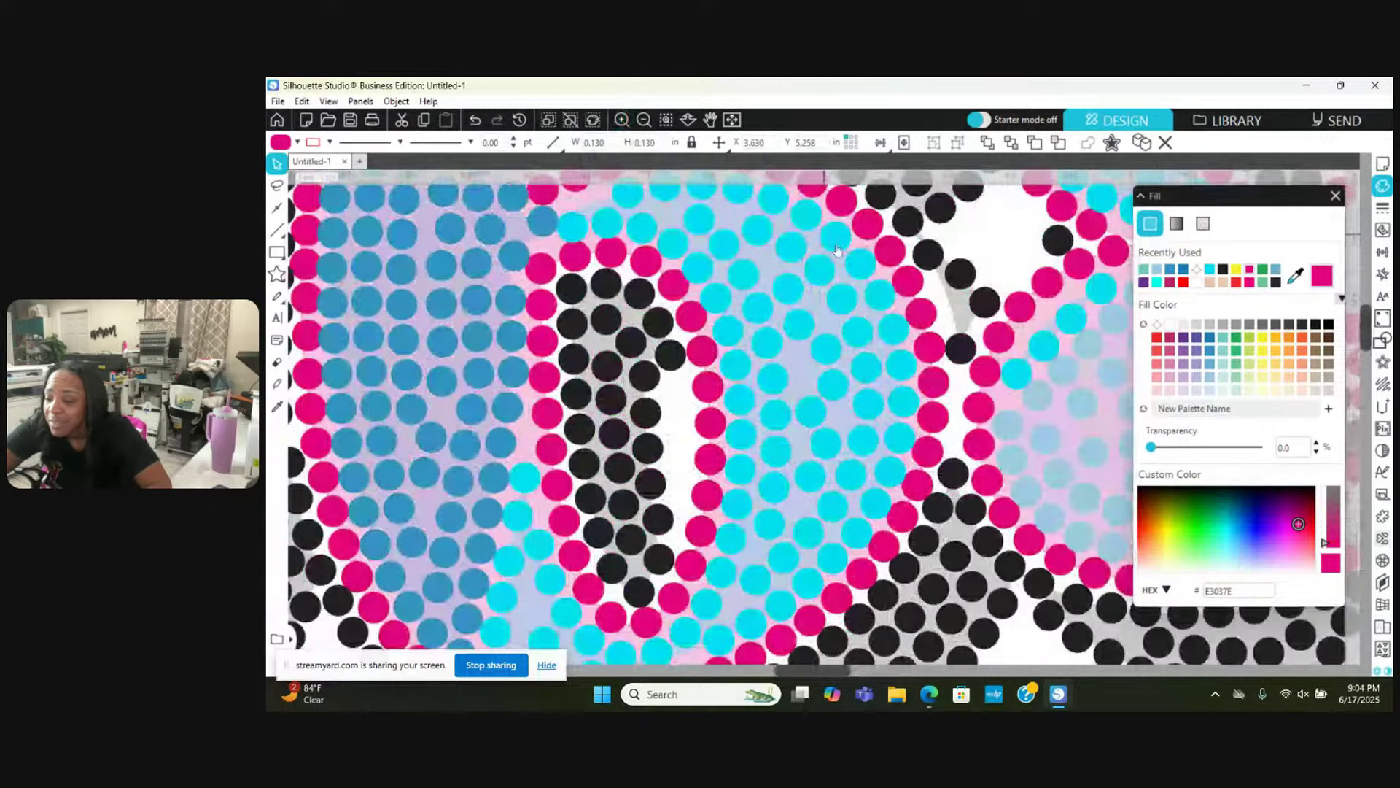
scroll(942, 384, right, 5)
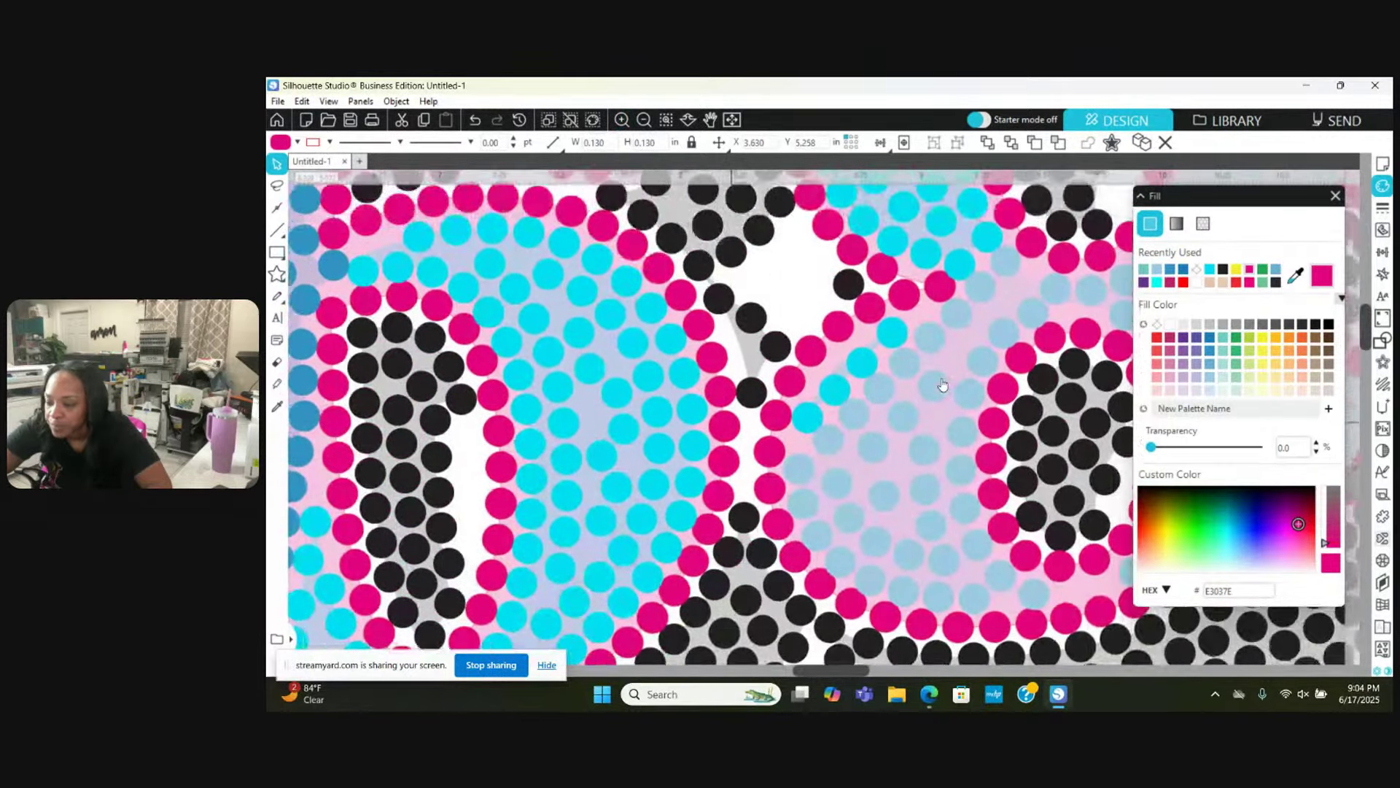
scroll(942, 384, up, 2)
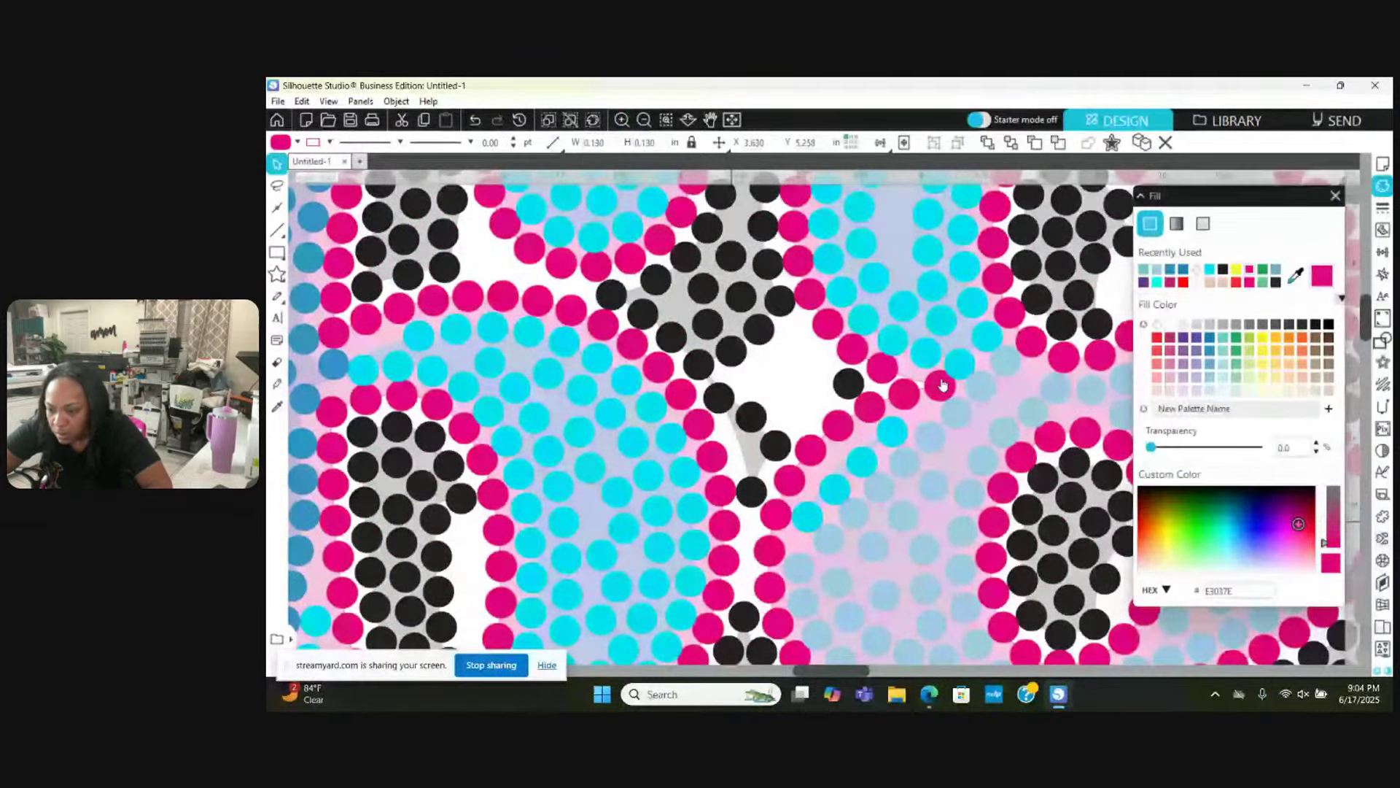
scroll(942, 384, up, 1)
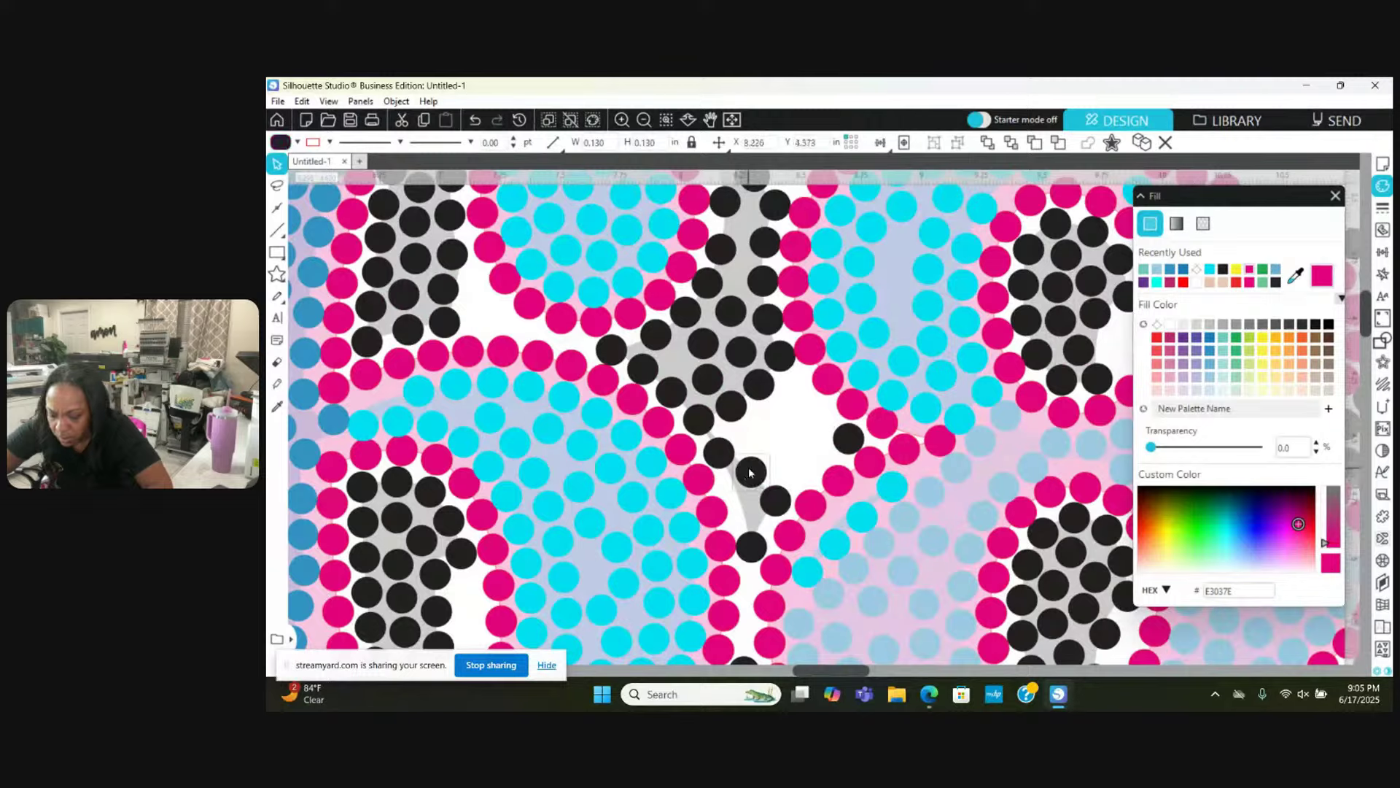
click(749, 473)
drag(752, 472, 745, 503)
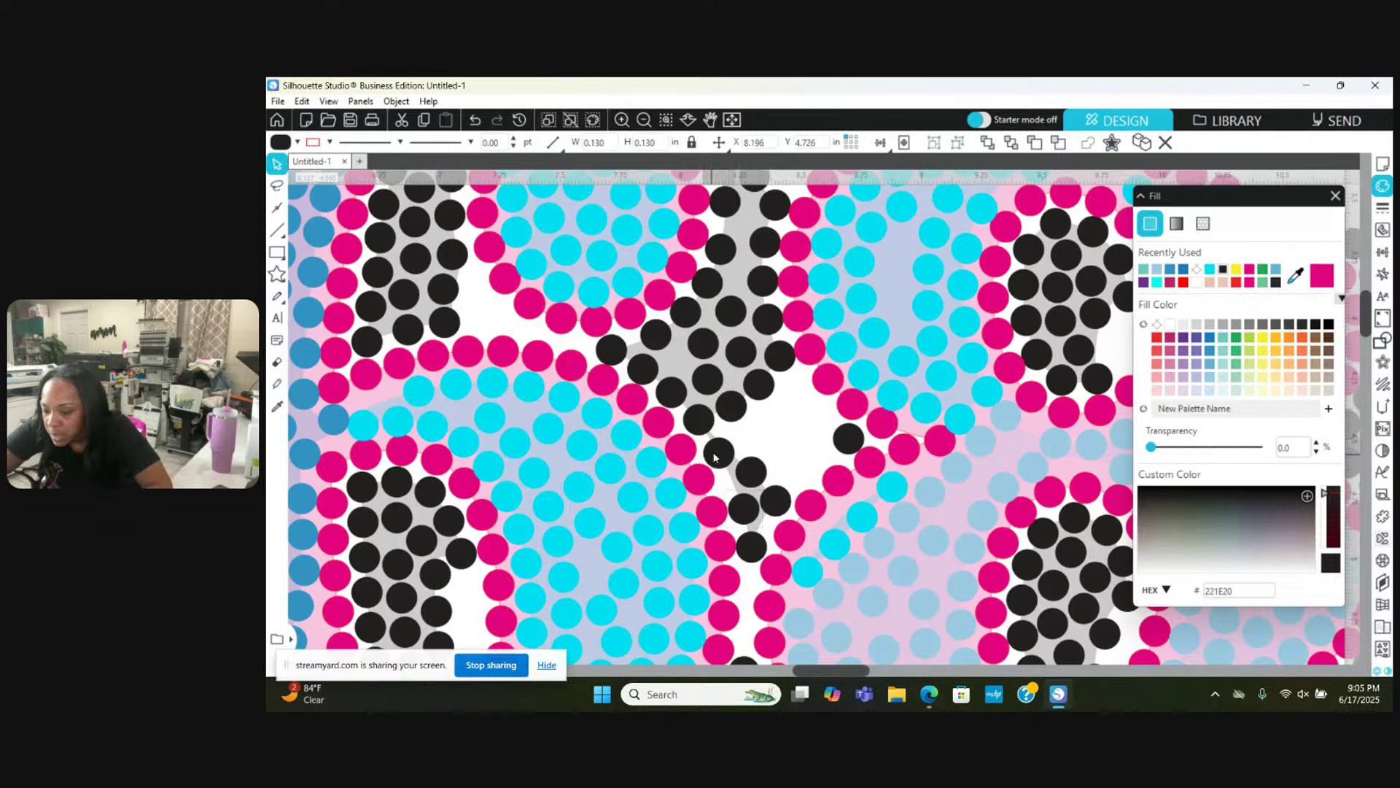
Step: Move more black stones down into the gap to bridge the upper cluster and lower curve
click(753, 486)
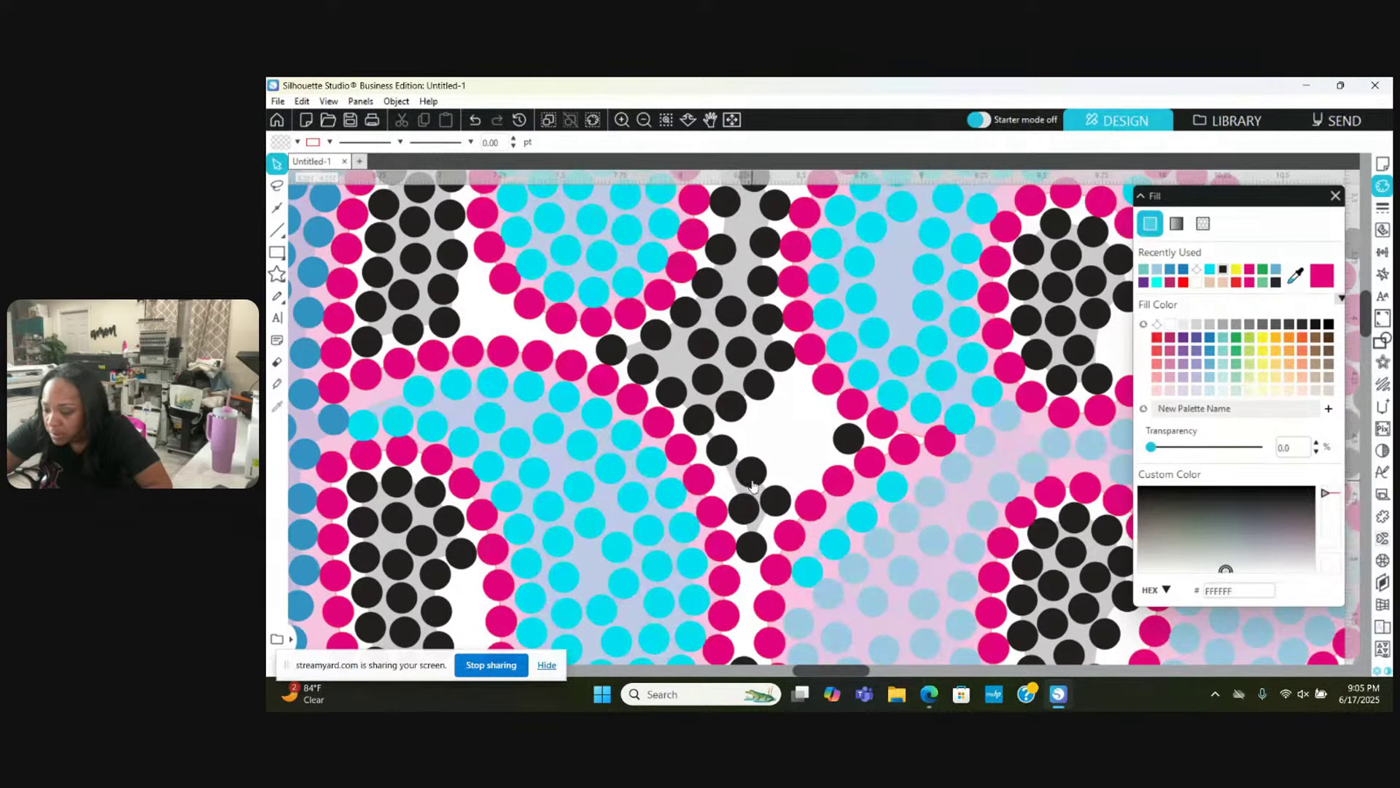
click(752, 483)
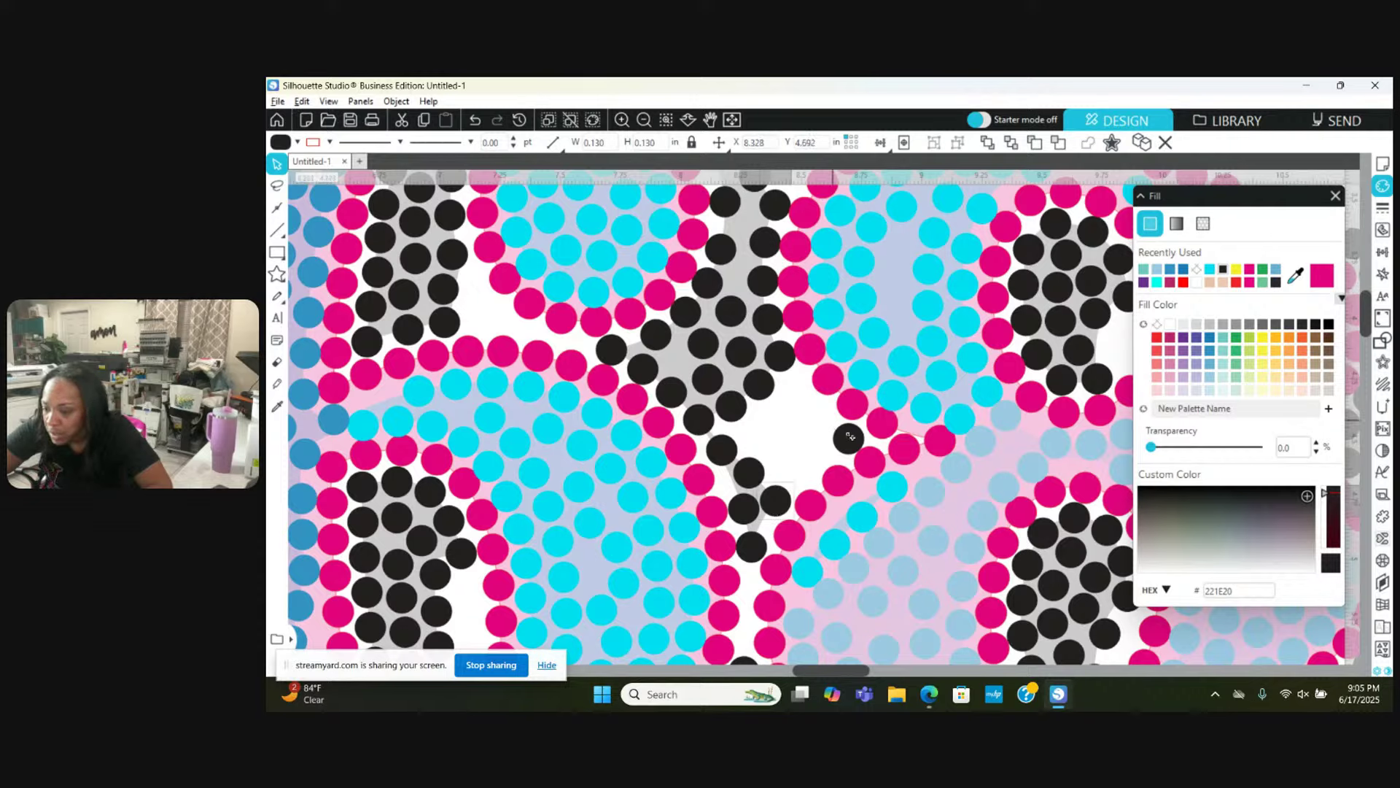
drag(858, 443, 802, 487)
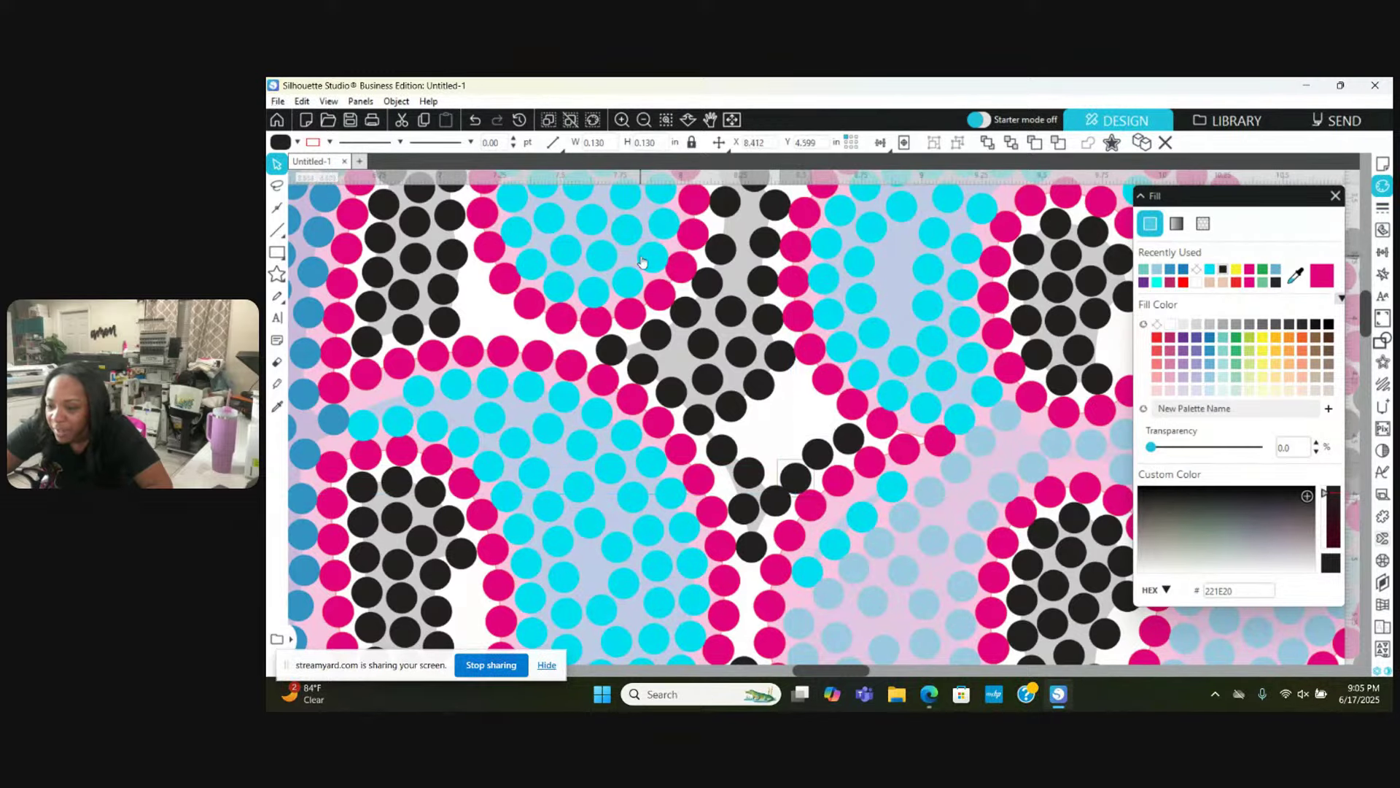
click(621, 119)
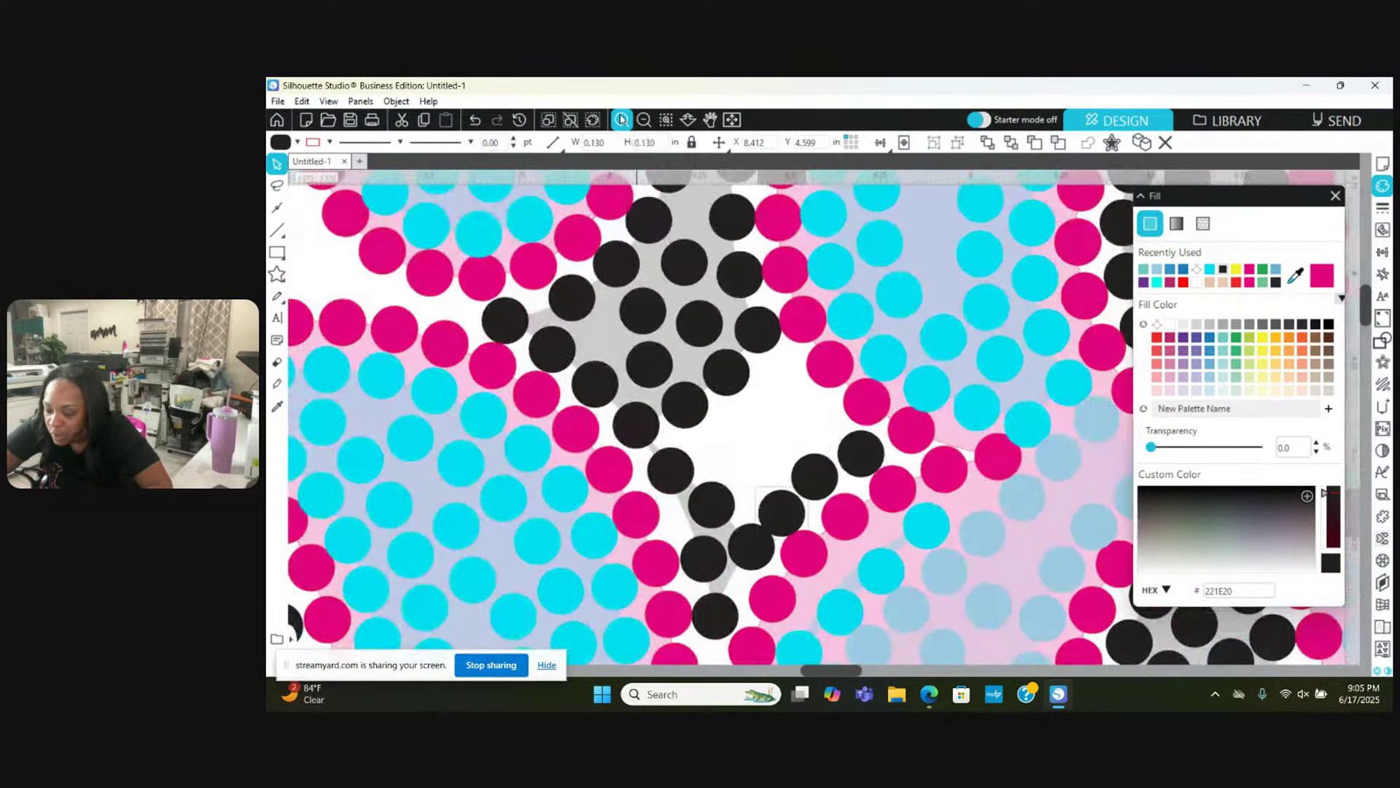
click(620, 119)
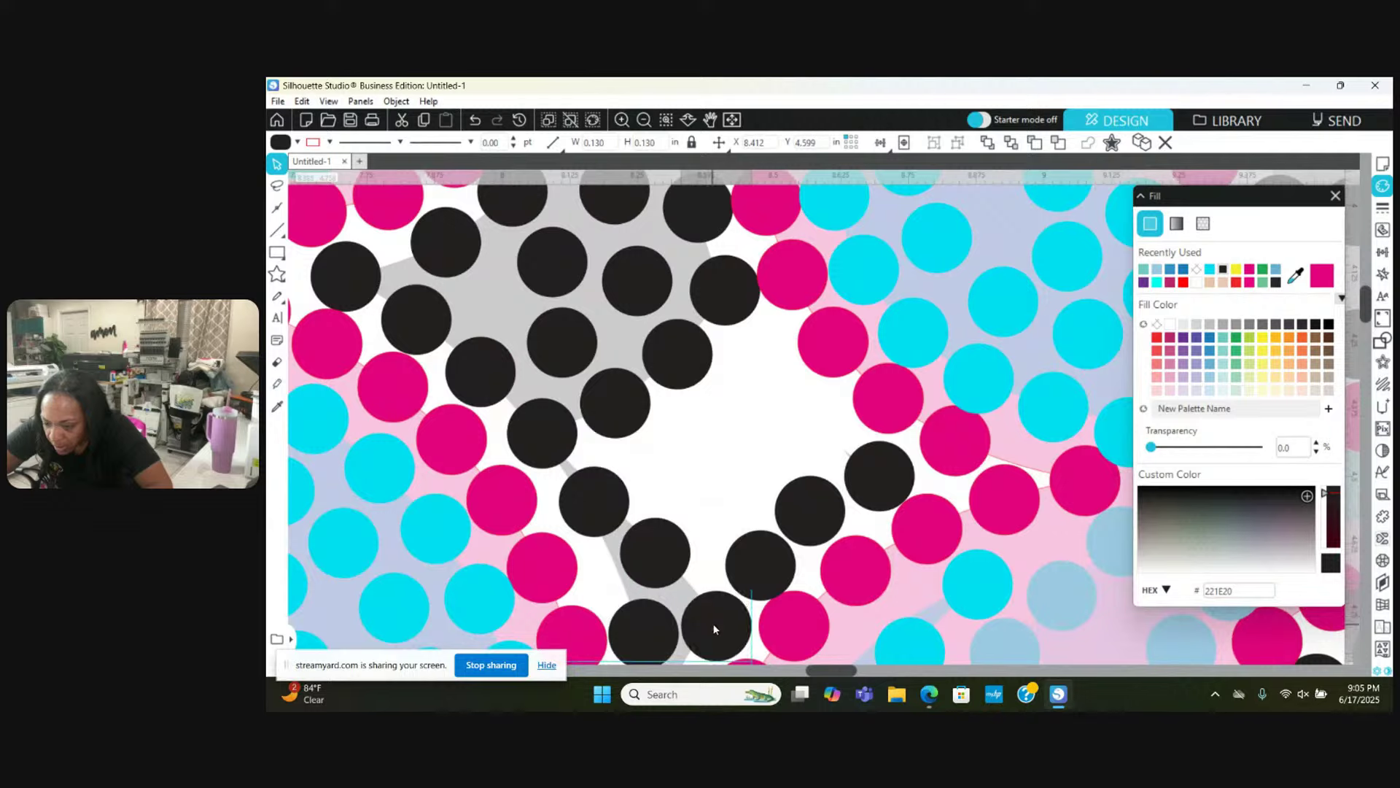
drag(714, 624, 715, 631)
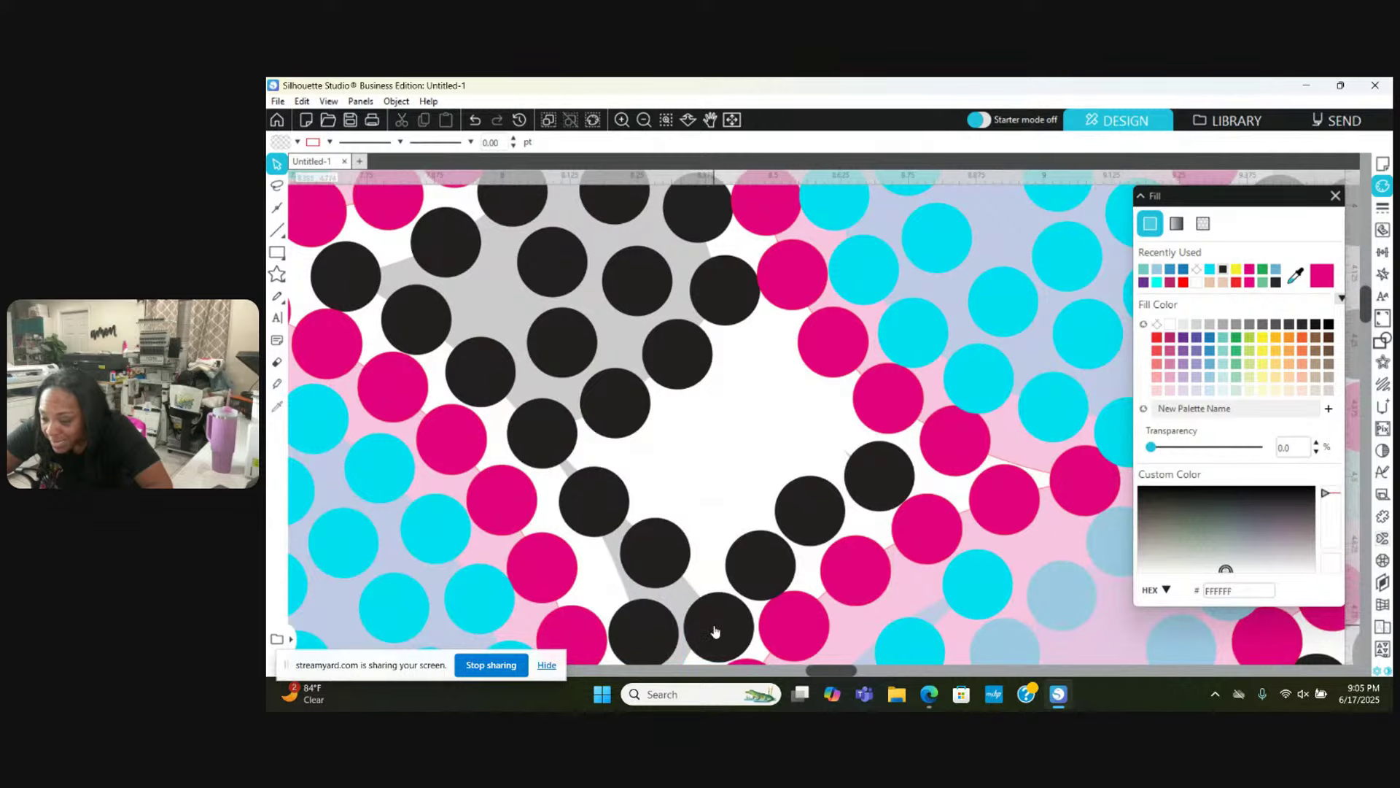
click(714, 628)
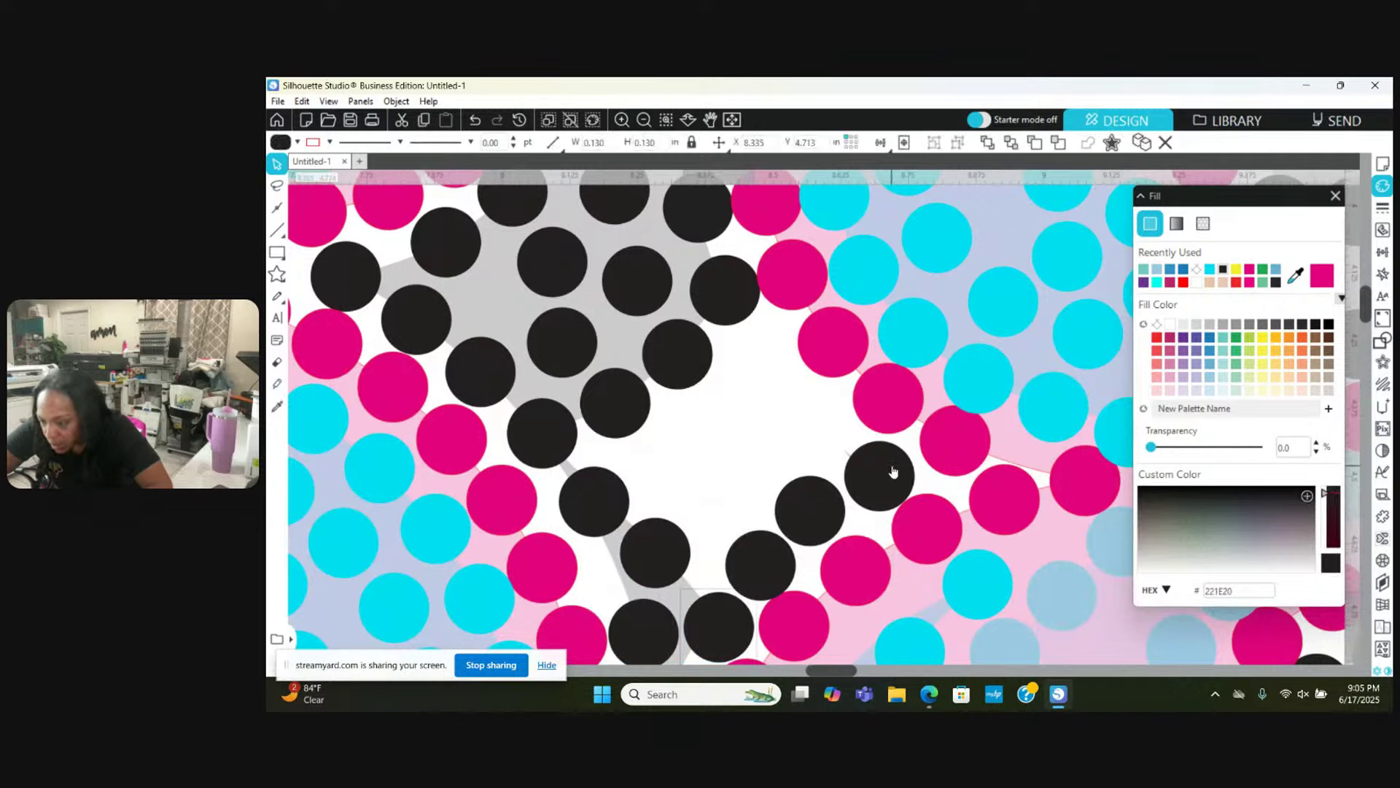
drag(893, 470, 838, 499)
click(796, 319)
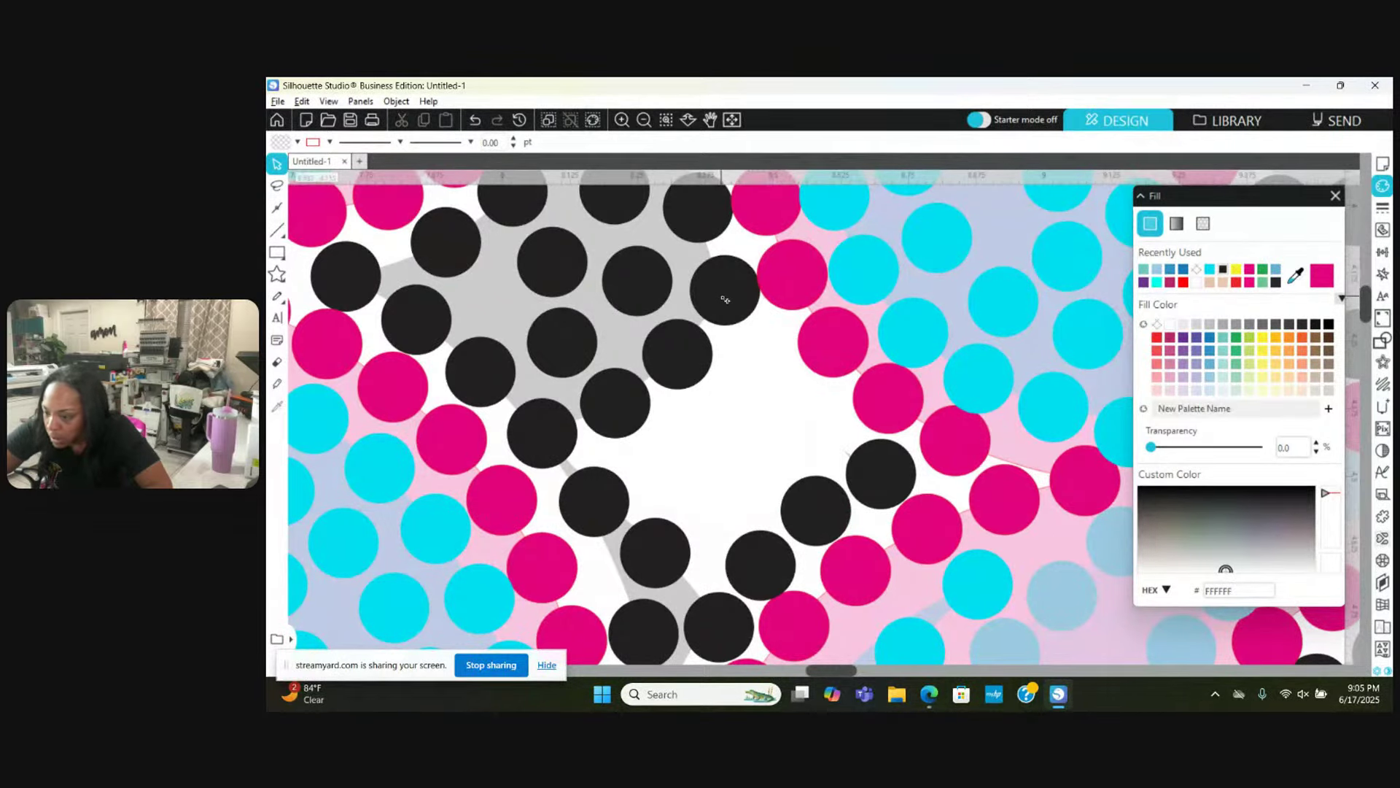
drag(725, 299, 814, 422)
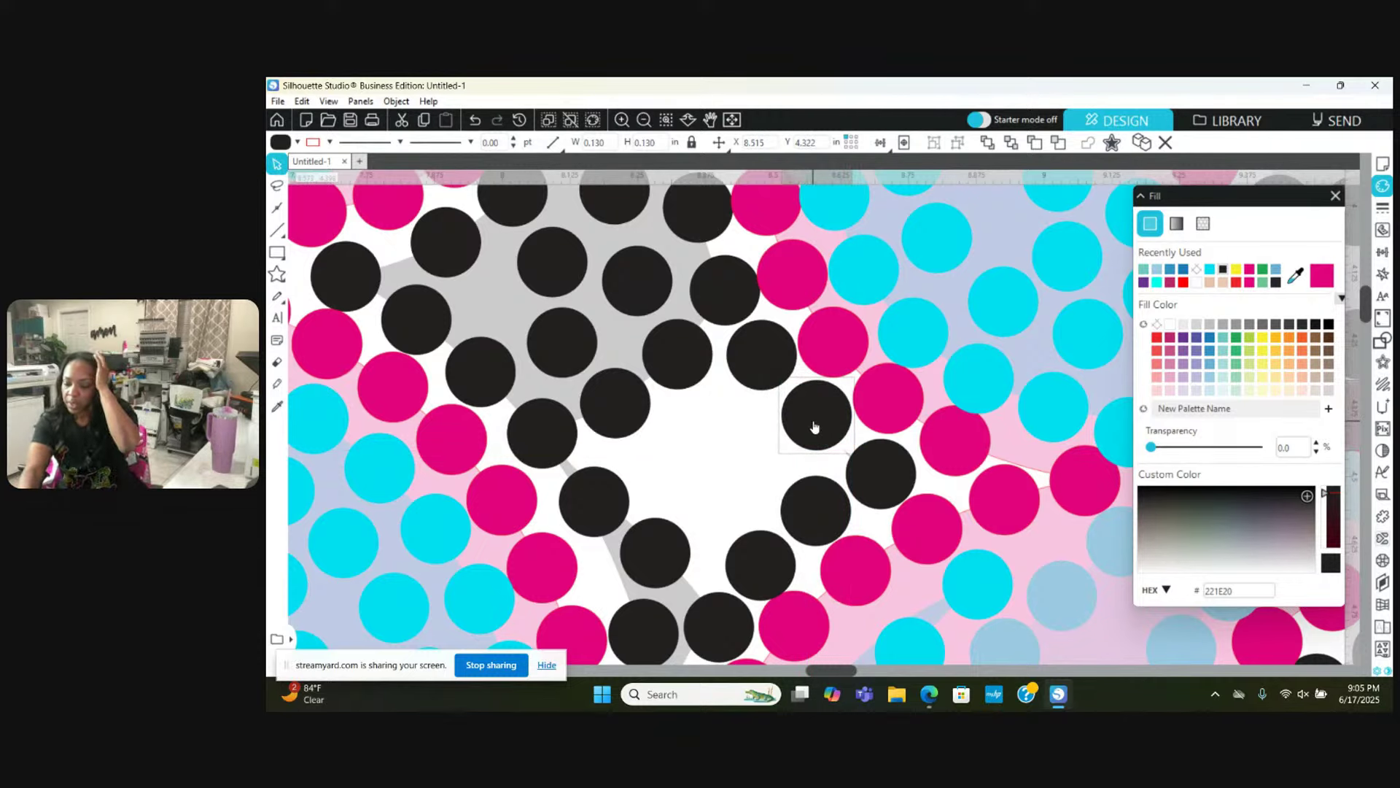
Step: Zoom out to check the shadow spacing
click(644, 117)
click(644, 117)
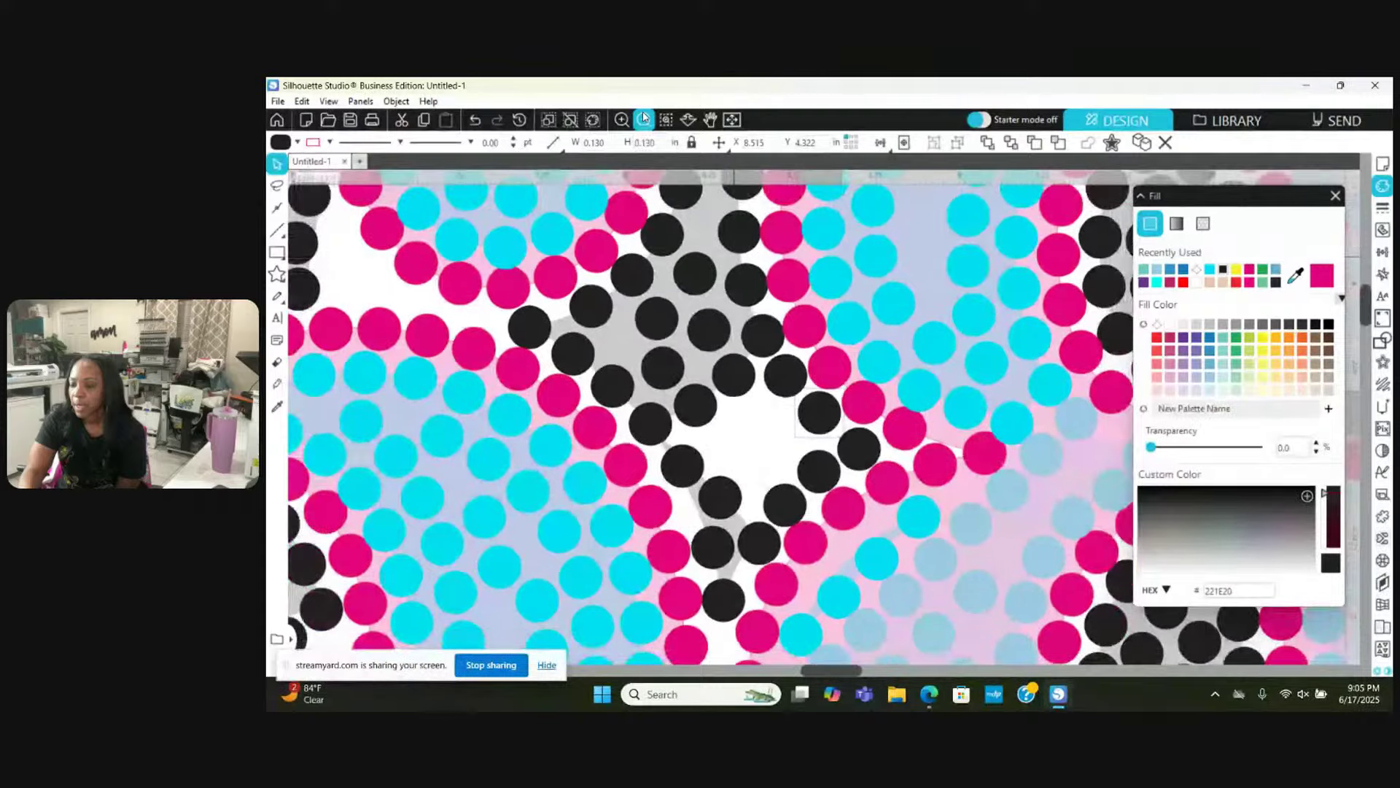
click(644, 118)
click(644, 118)
click(644, 117)
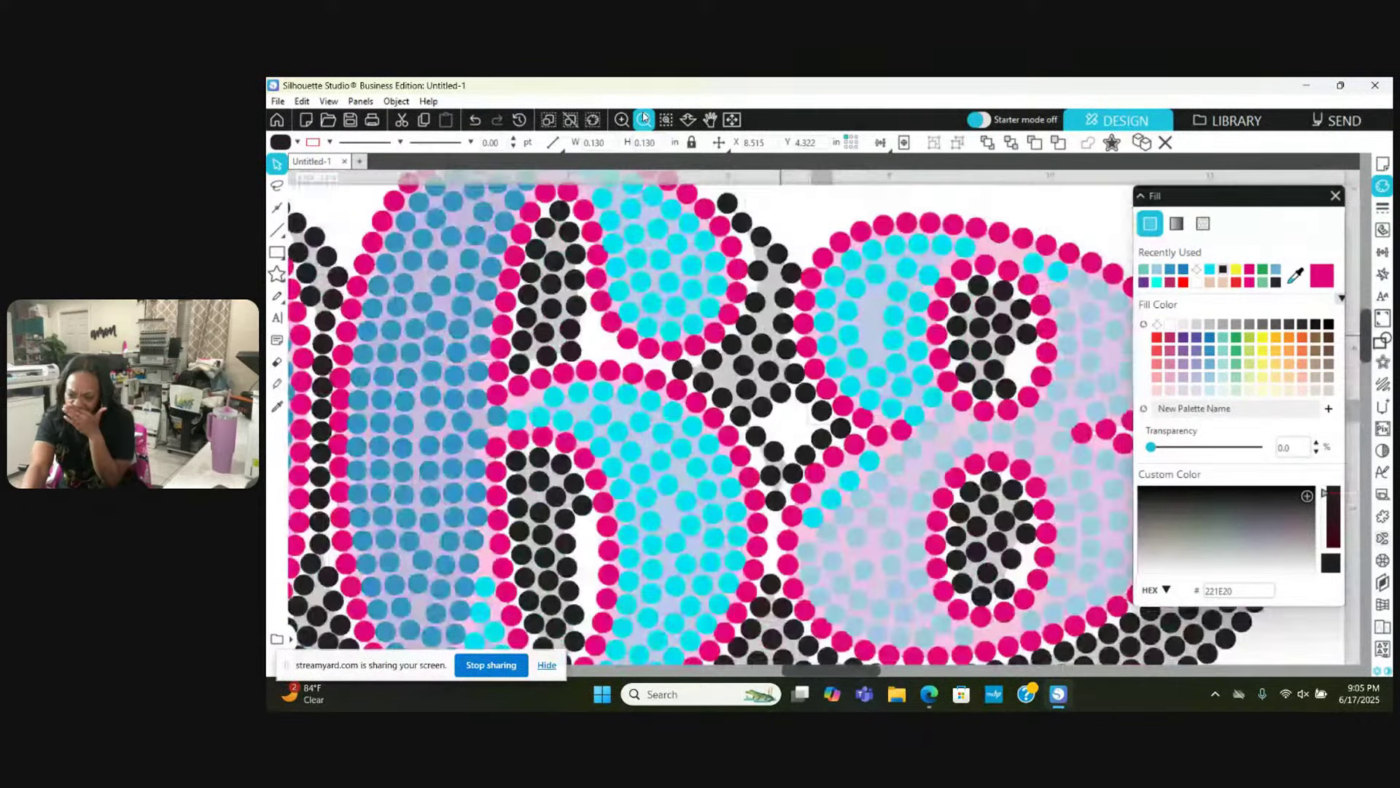
Step: Zoom into the 68 and drag the black stone at the 8's top right up-left
click(644, 118)
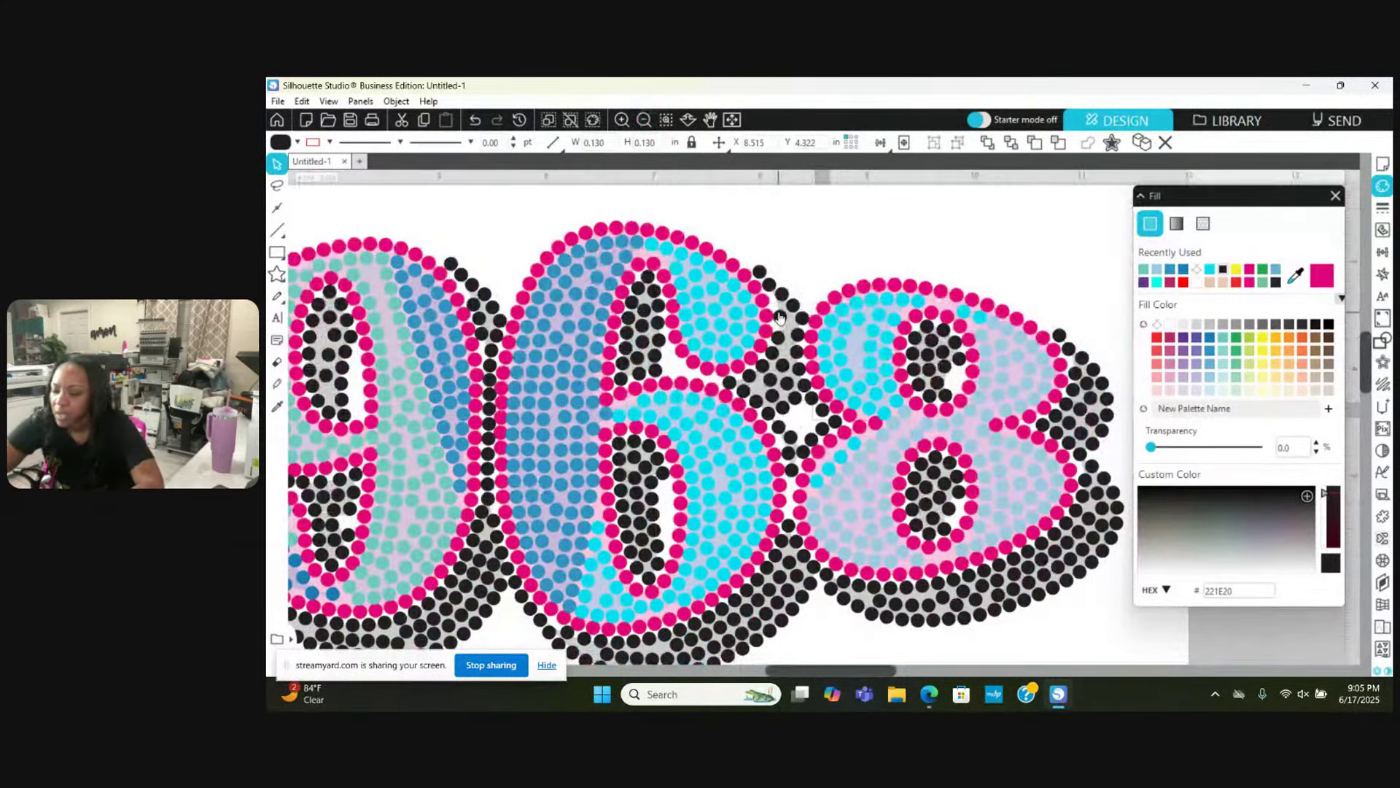
click(719, 142)
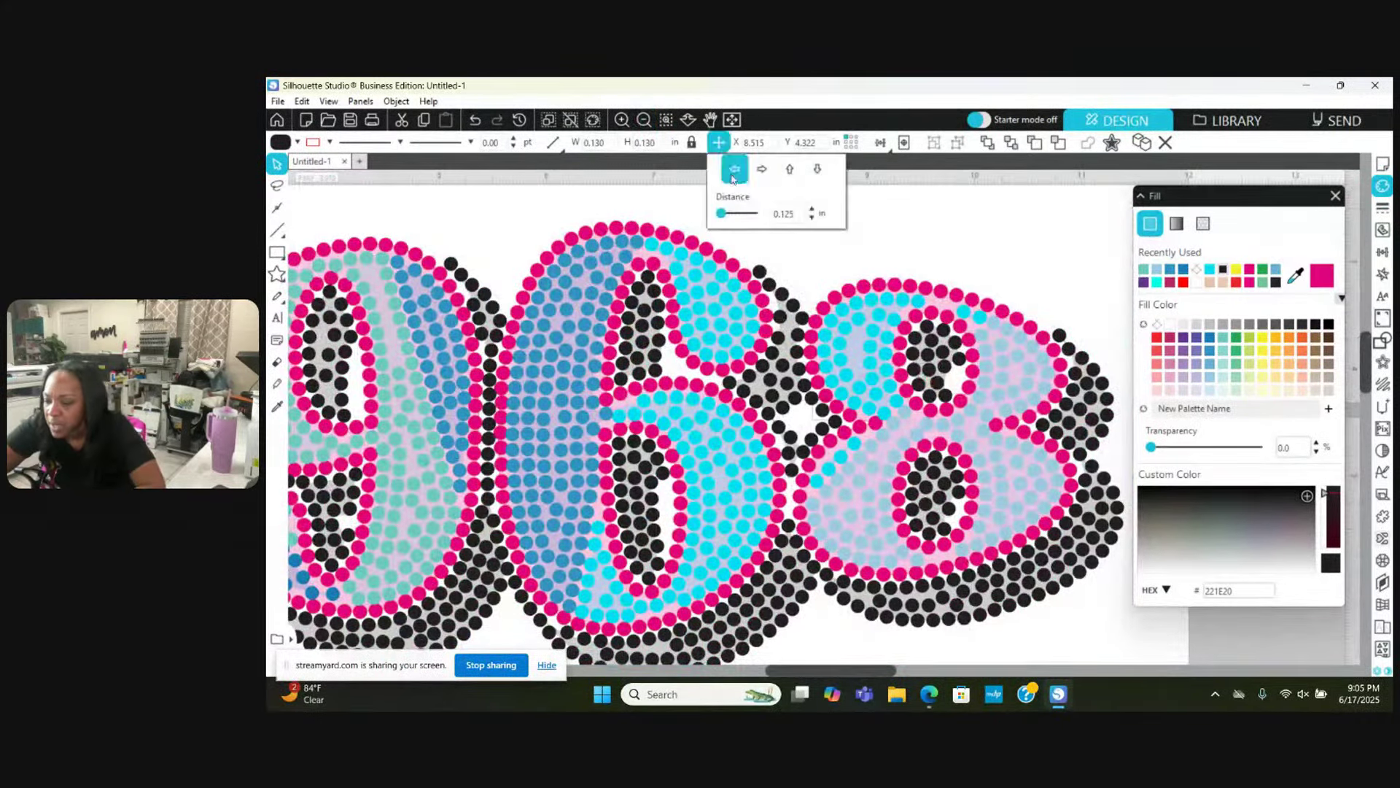
click(622, 118)
click(622, 117)
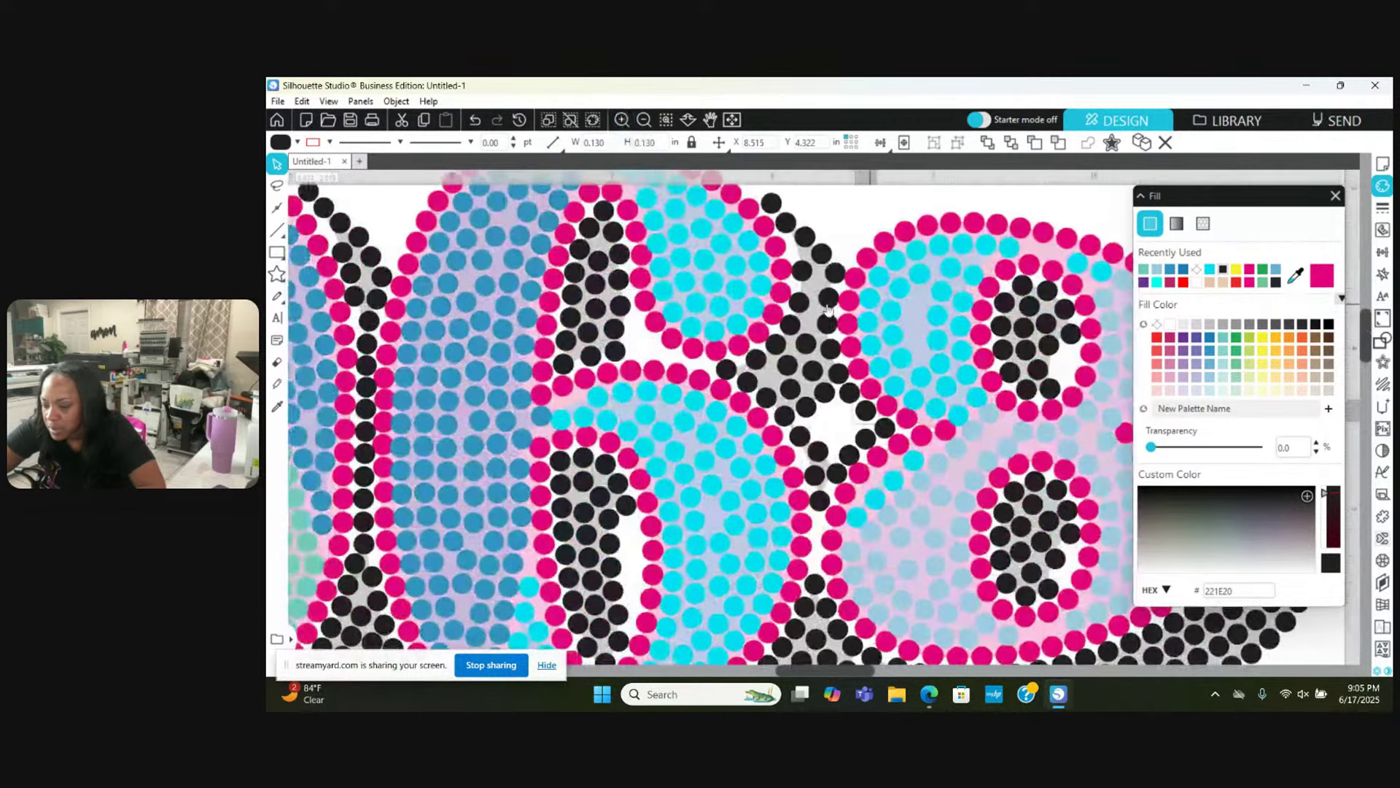
click(622, 117)
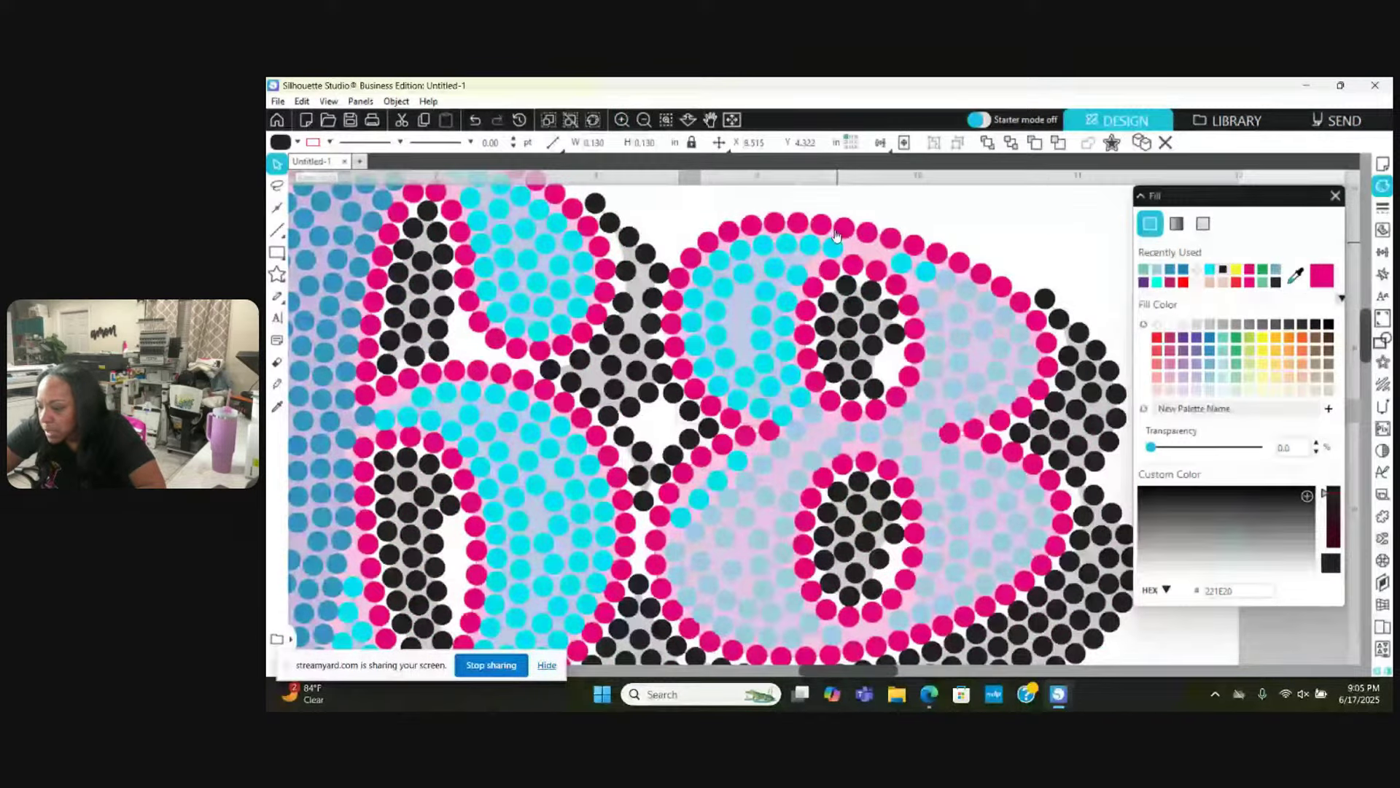
click(1046, 298)
drag(1048, 298, 902, 216)
Step: Move that stone further up-left and shift another black stone down into the gap
drag(881, 213, 824, 204)
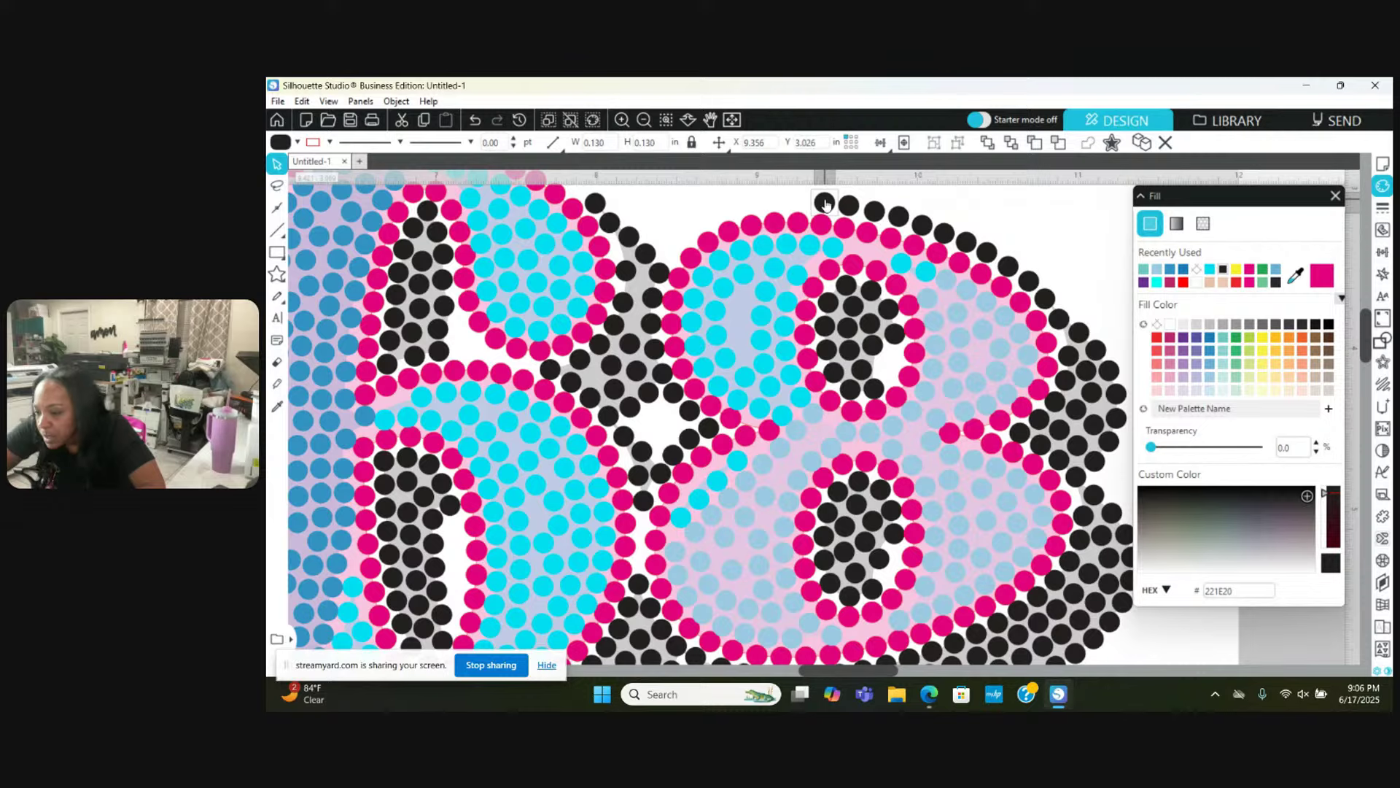
scroll(825, 205, up, 2)
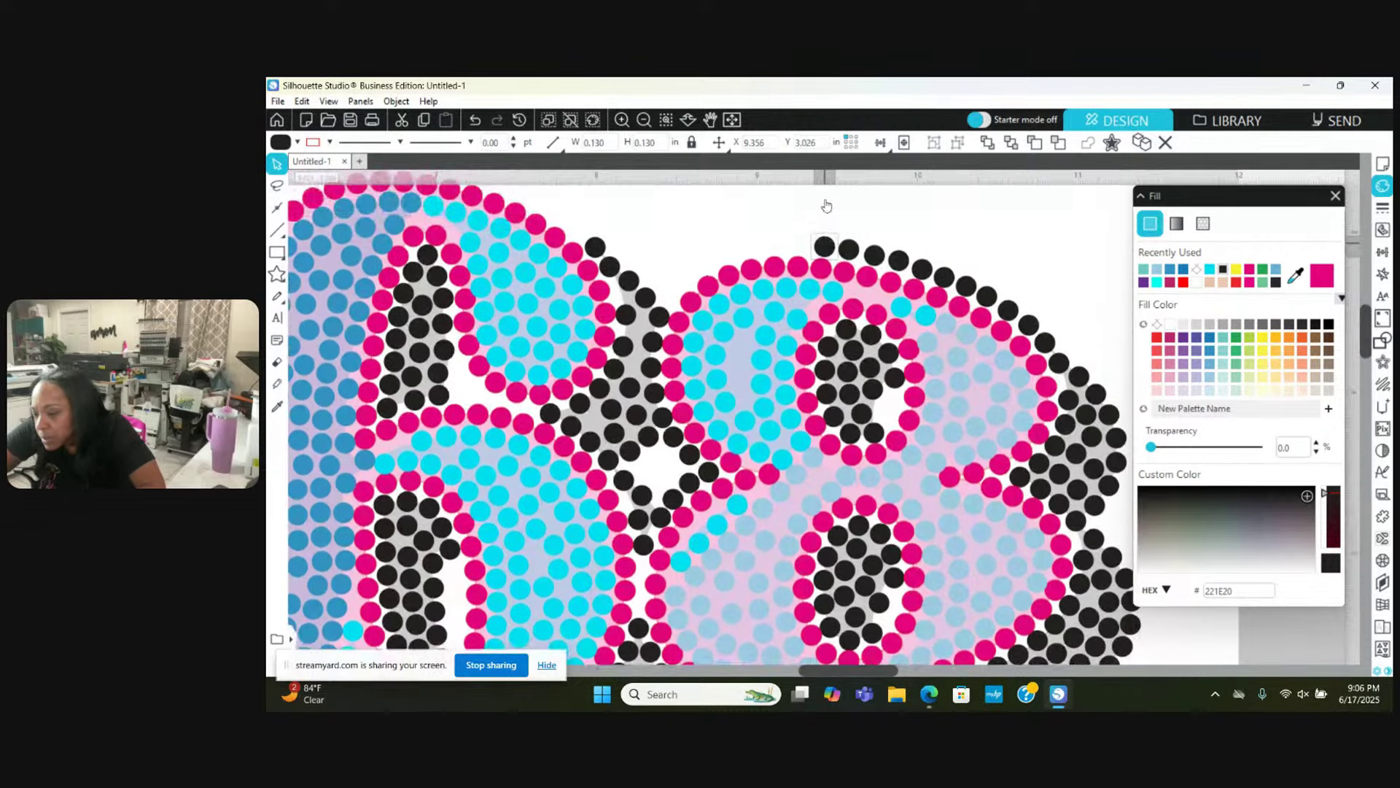
click(859, 240)
mouse_move(825, 250)
mouse_down()
mouse_move(731, 257)
mouse_move(672, 295)
mouse_up()
scroll(616, 357, down, 1)
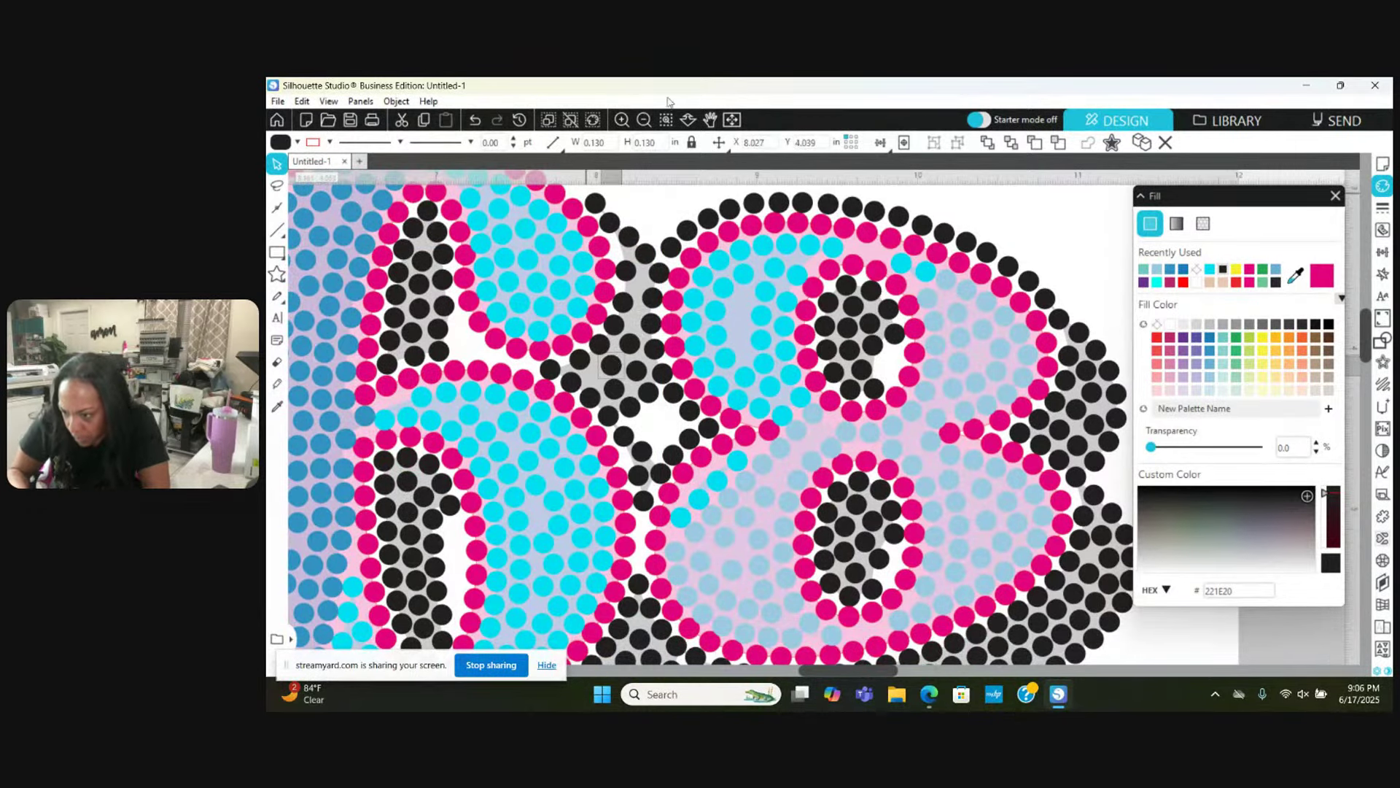
click(622, 119)
click(622, 119)
Step: Nudge a black shadow stone up-right, then undo the move
scroll(508, 352, right, 3)
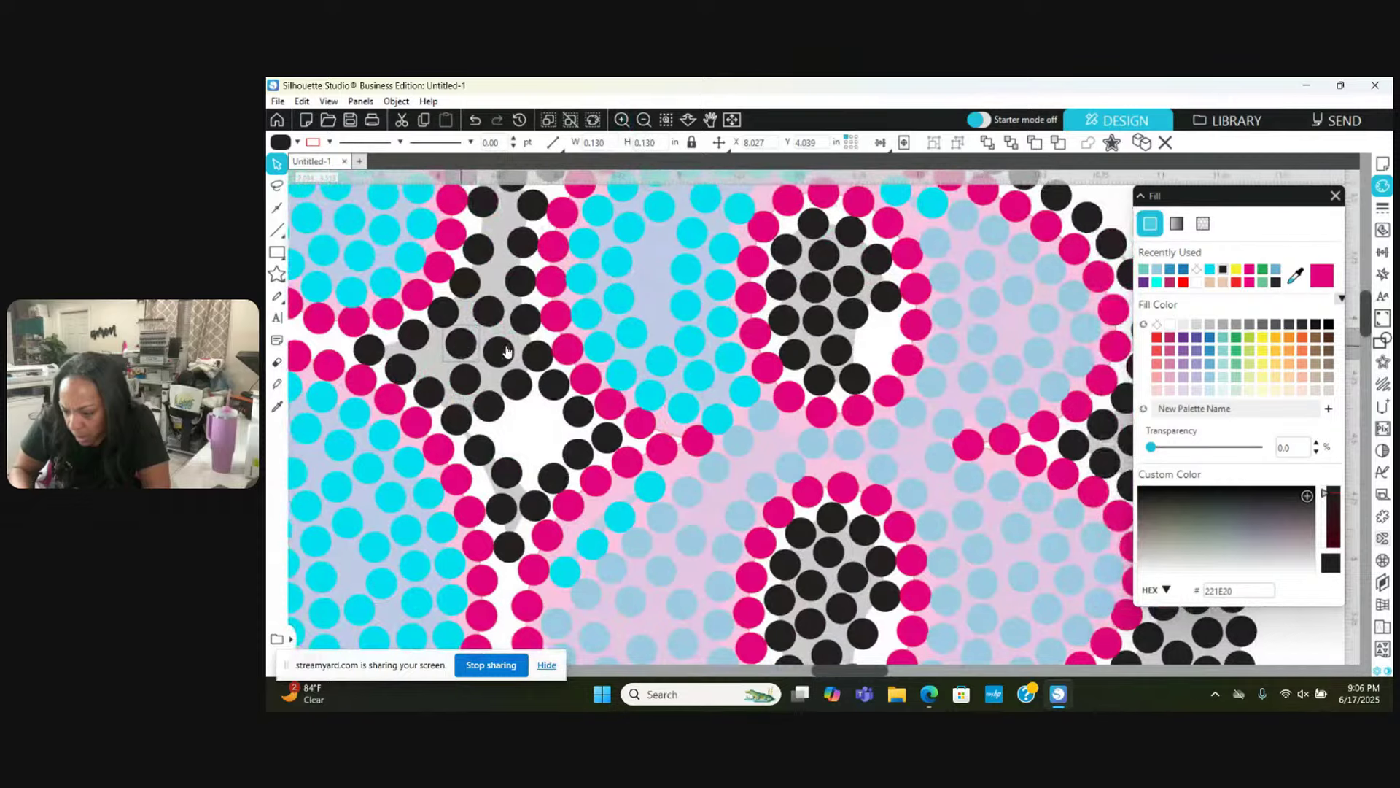
scroll(509, 353, left, 1)
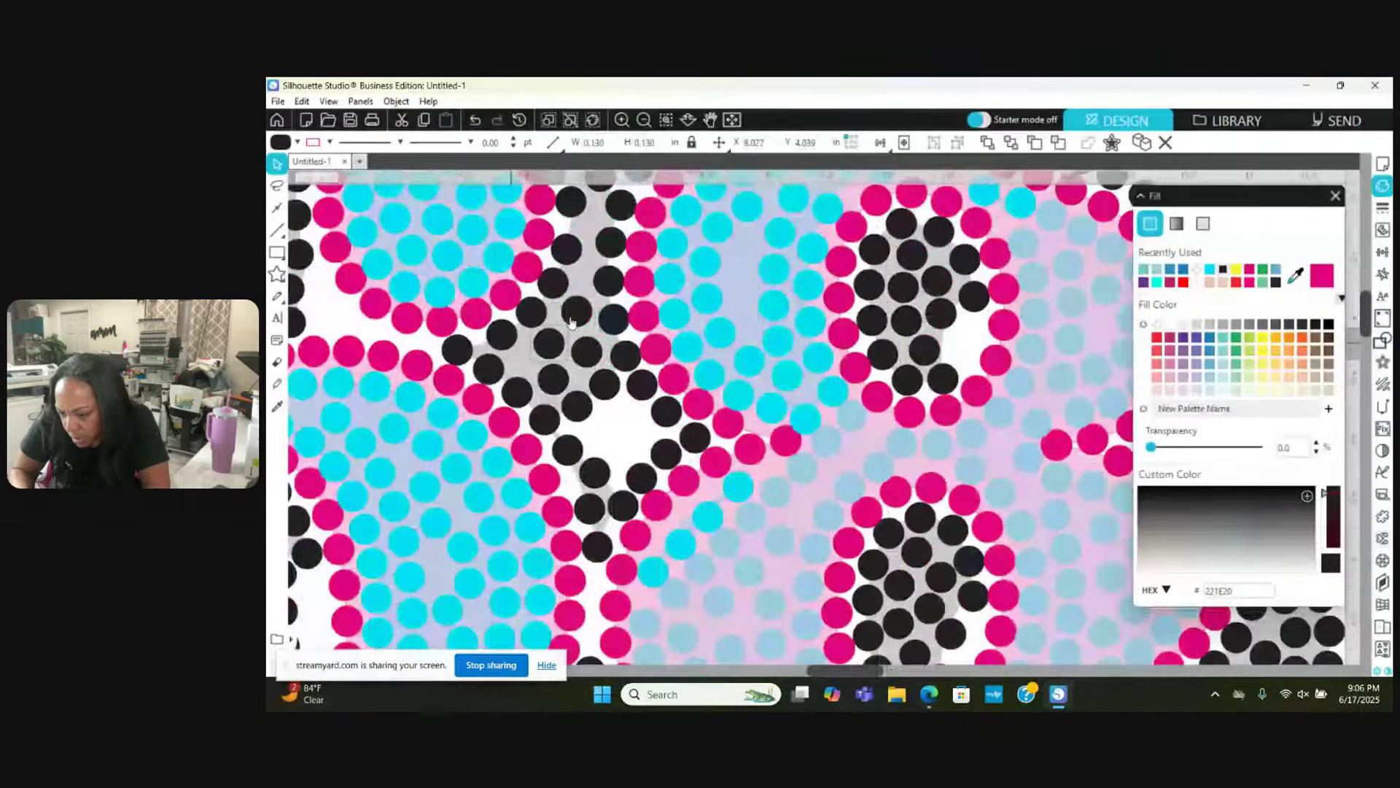
click(528, 359)
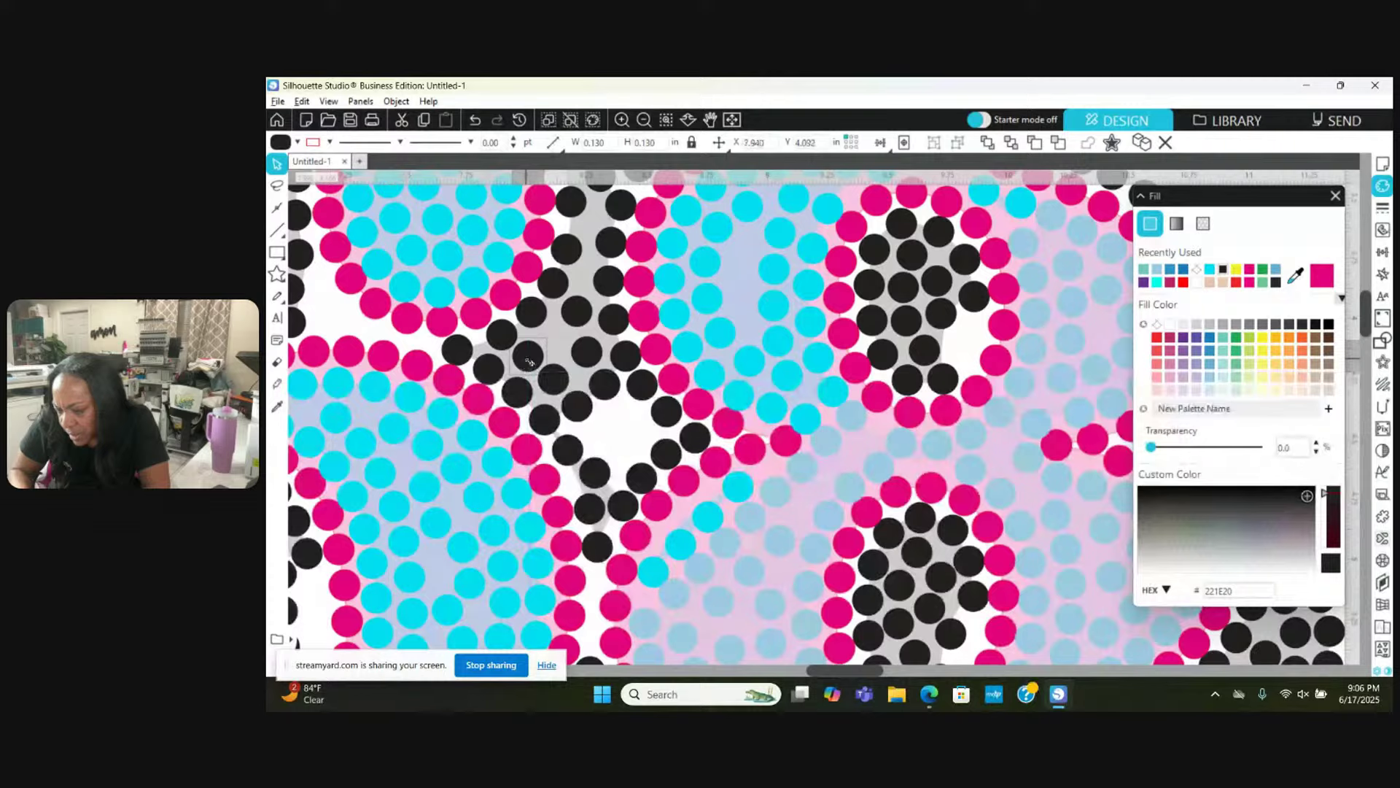
drag(530, 362, 598, 348)
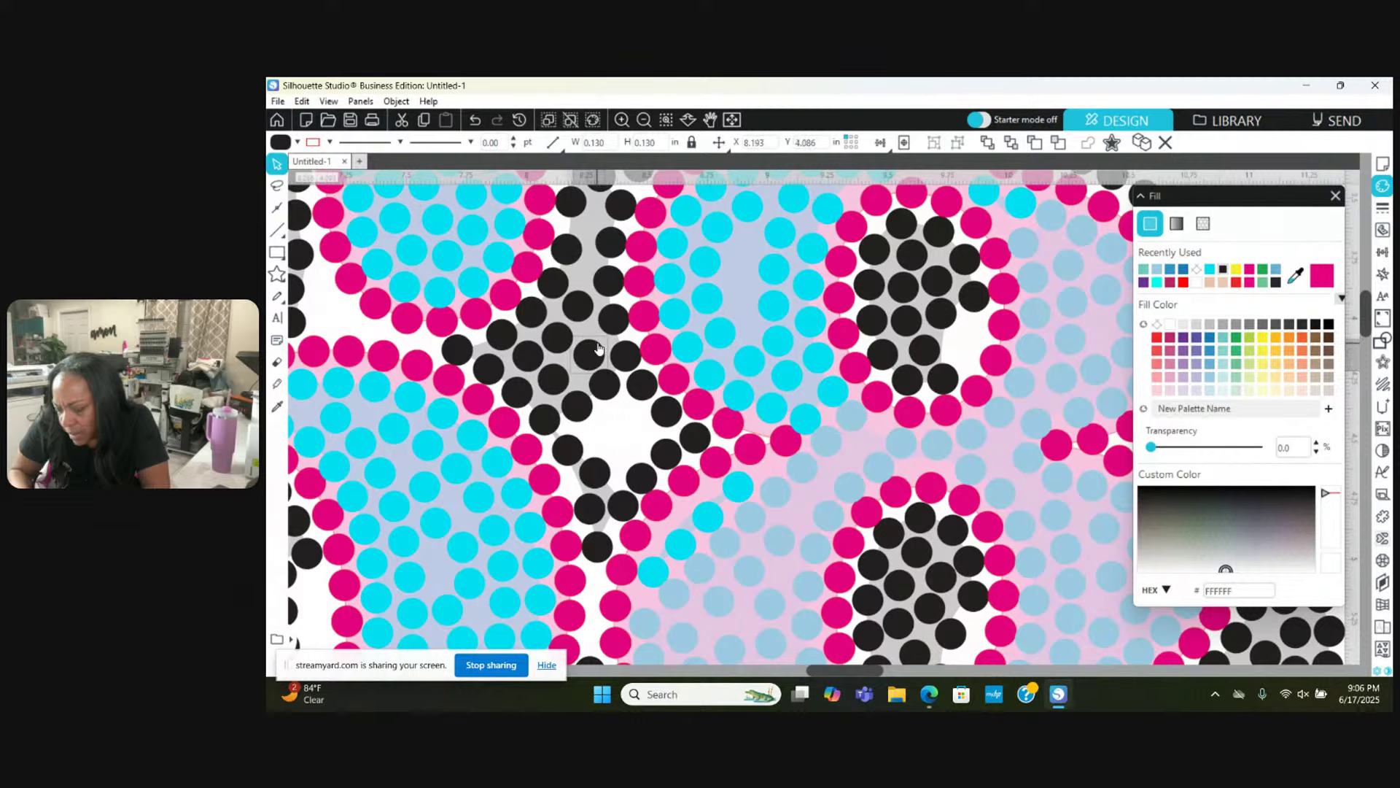
scroll(594, 342, up, 3)
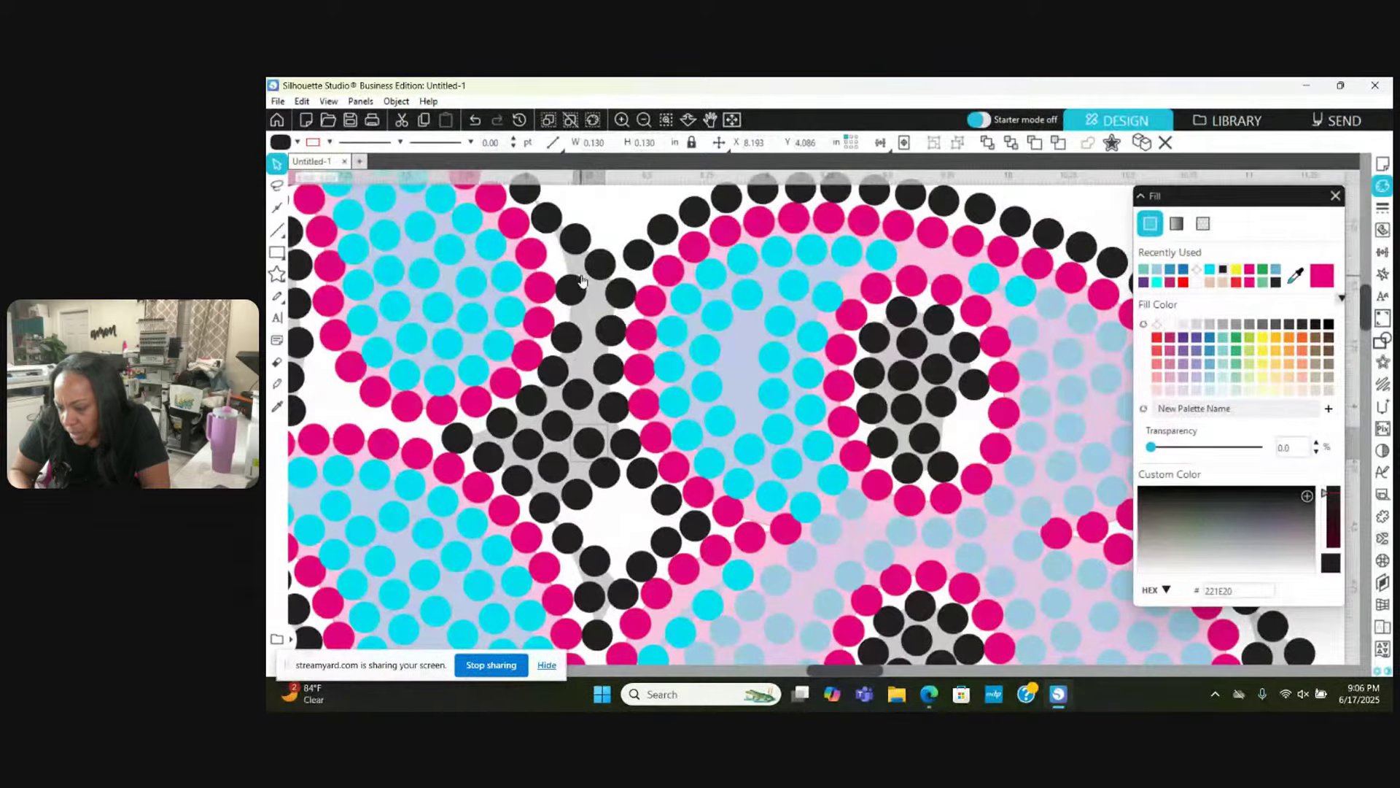
click(554, 244)
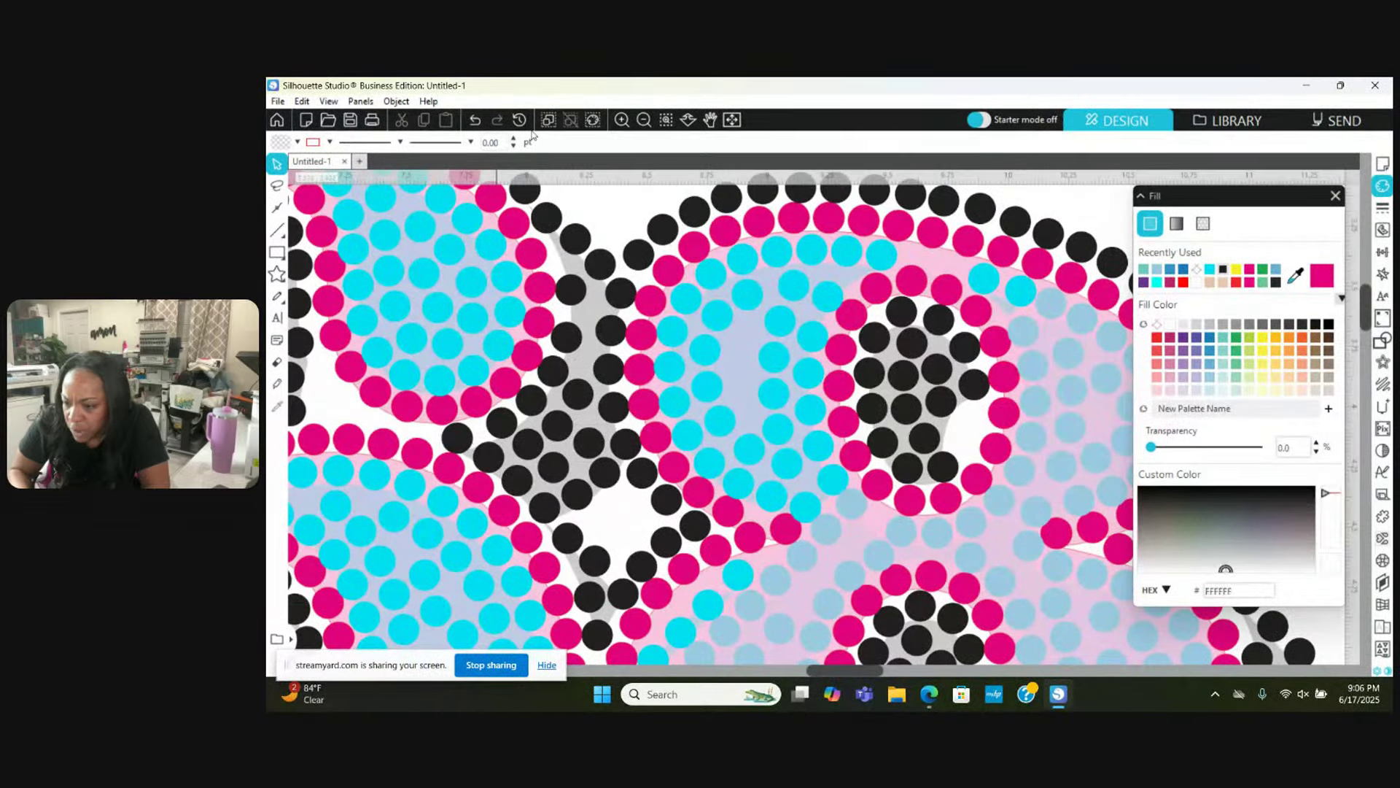
click(474, 119)
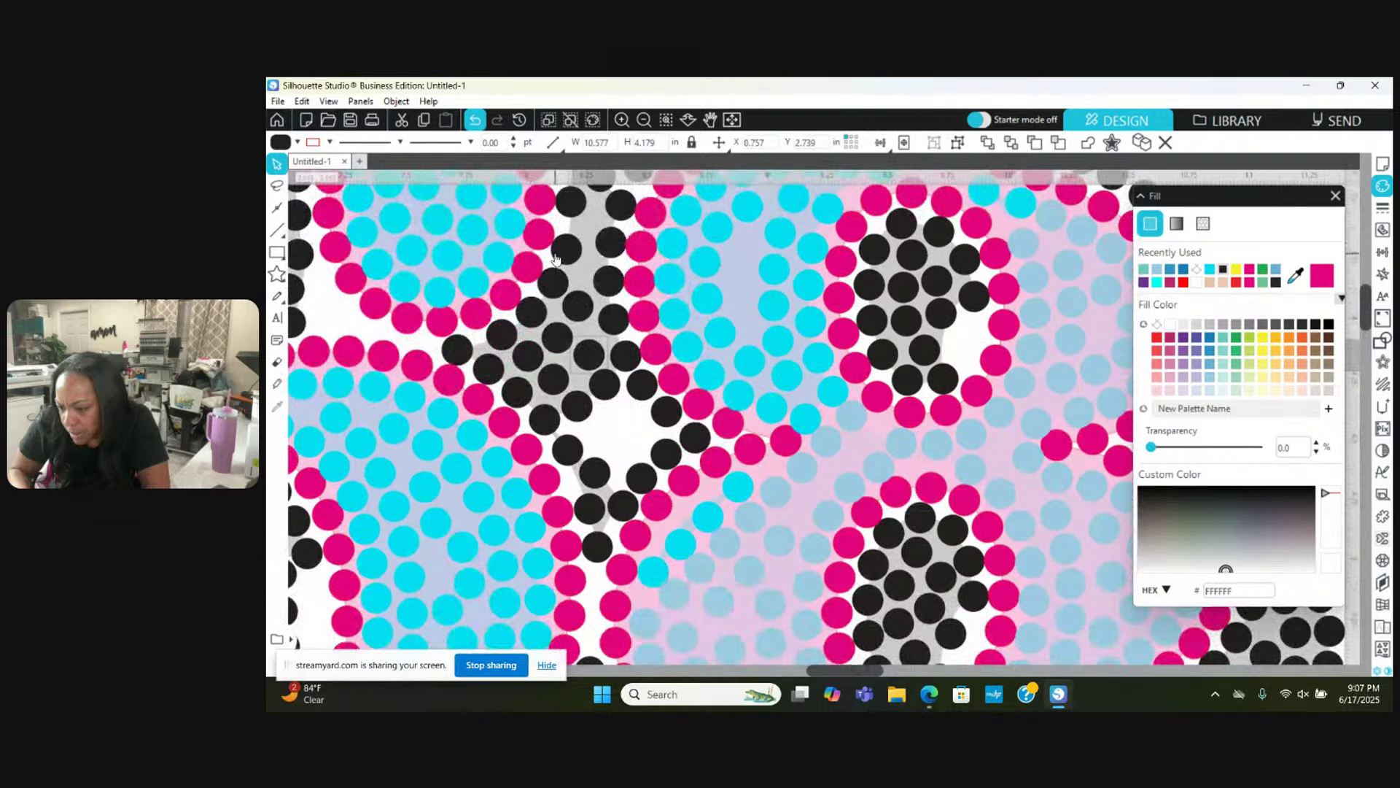
Step: Reposition another black shadow stone and check its neighbours
click(554, 255)
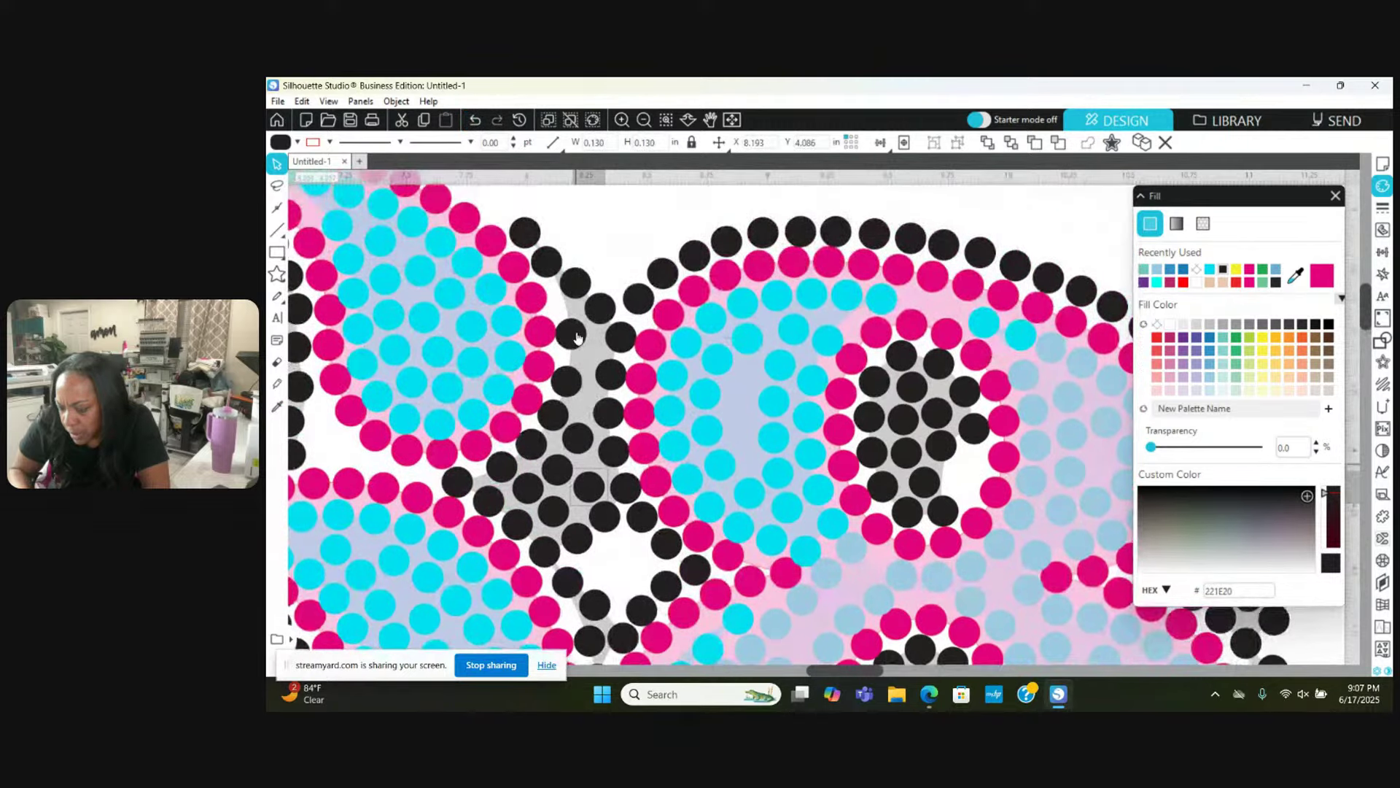
click(573, 338)
drag(573, 338, 577, 279)
key(Escape)
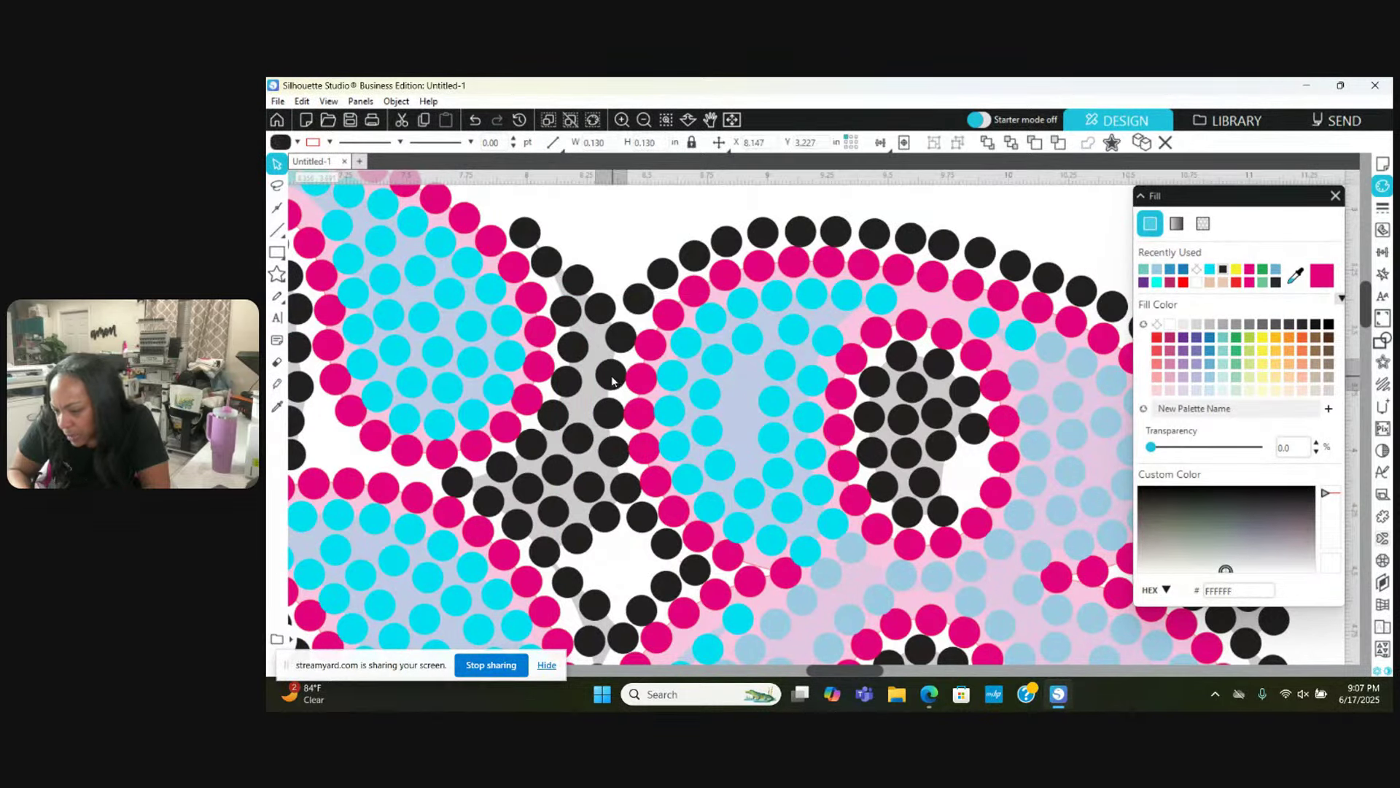
click(611, 418)
key(Escape)
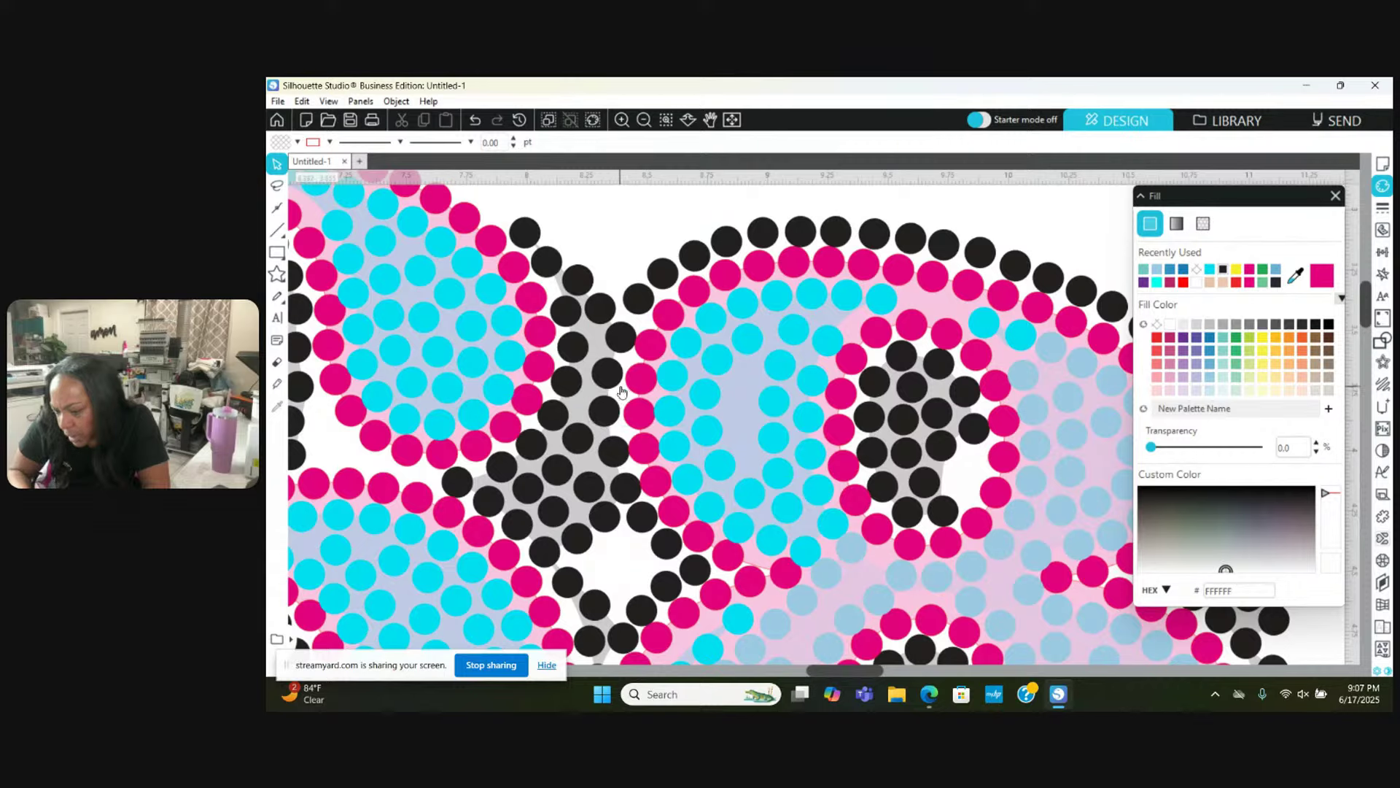
click(568, 381)
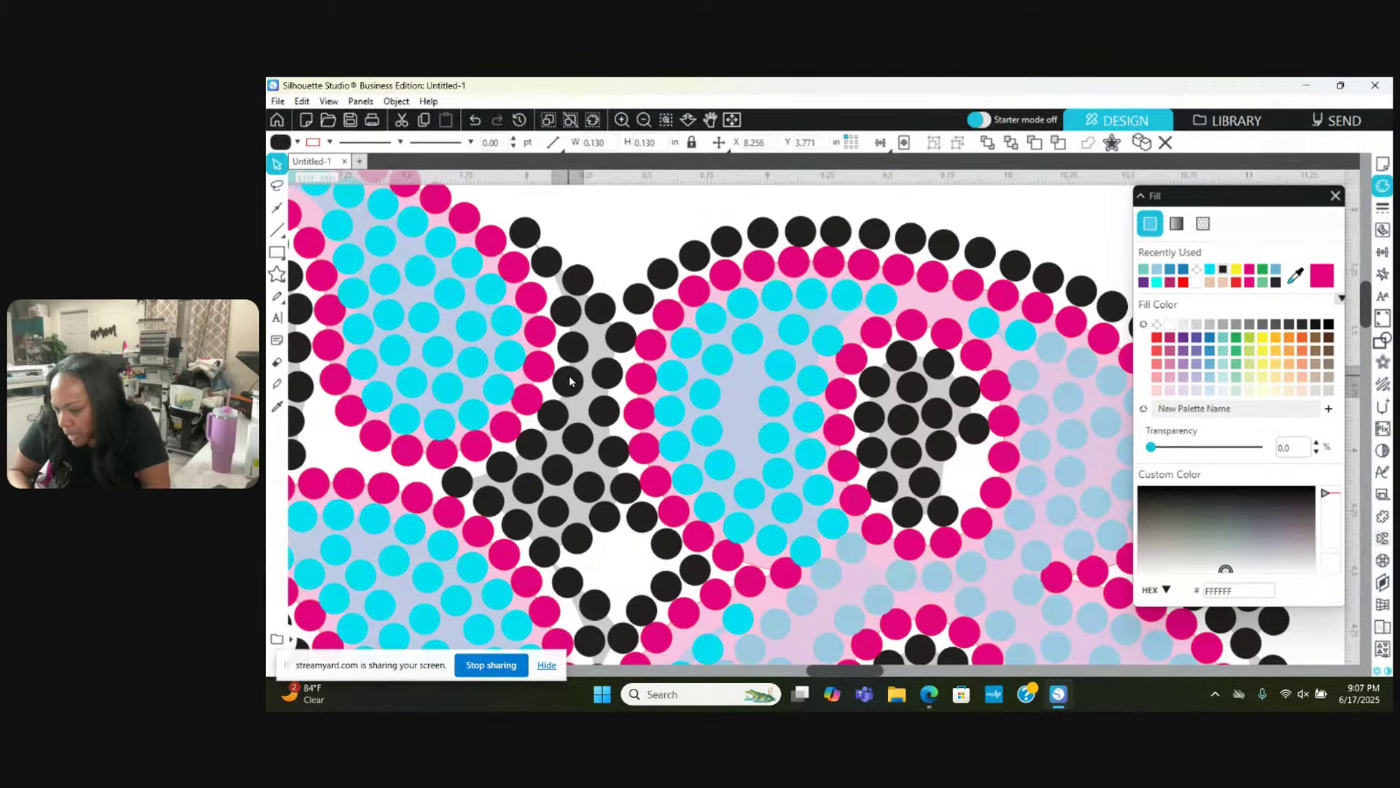
click(571, 376)
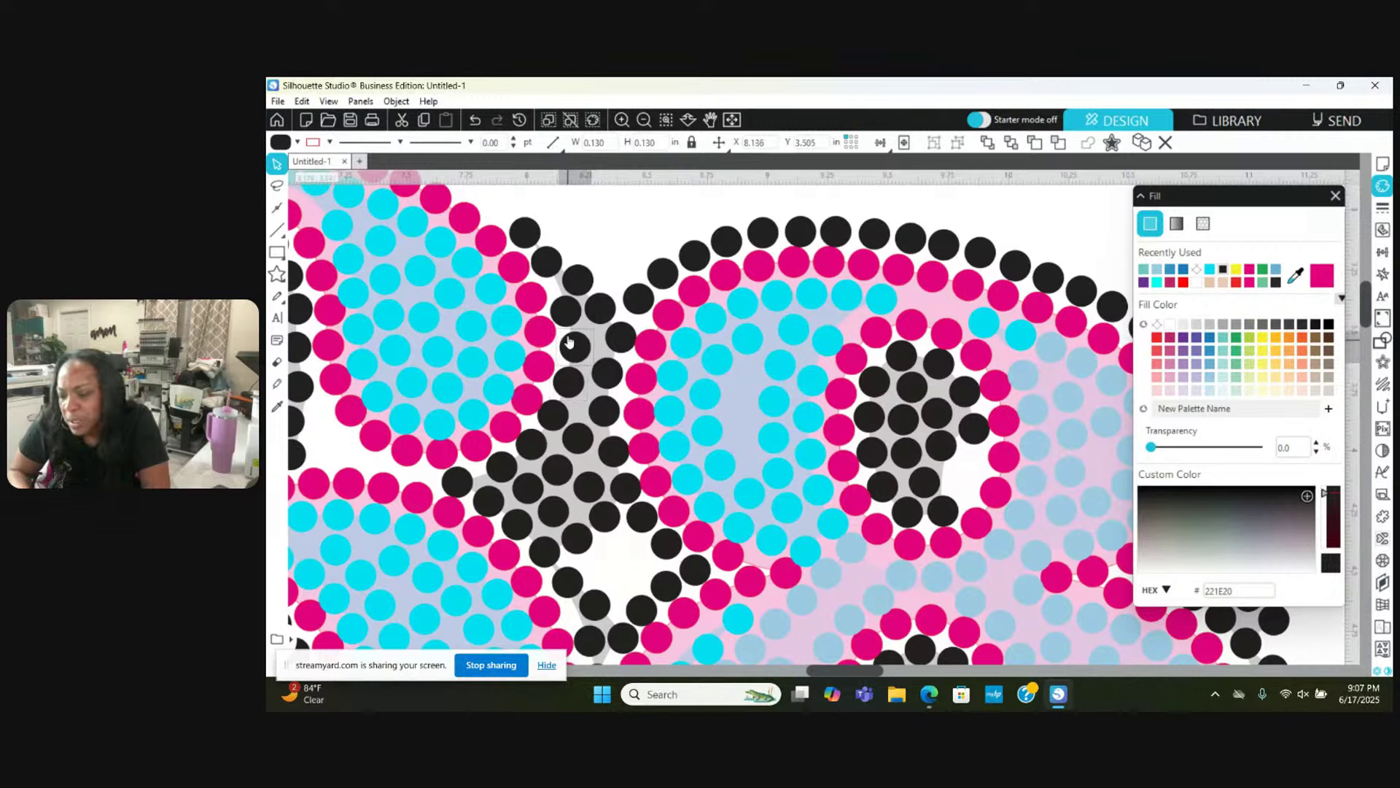
Step: Select and inspect the black stones near the shadow gap
click(554, 269)
click(554, 270)
click(539, 252)
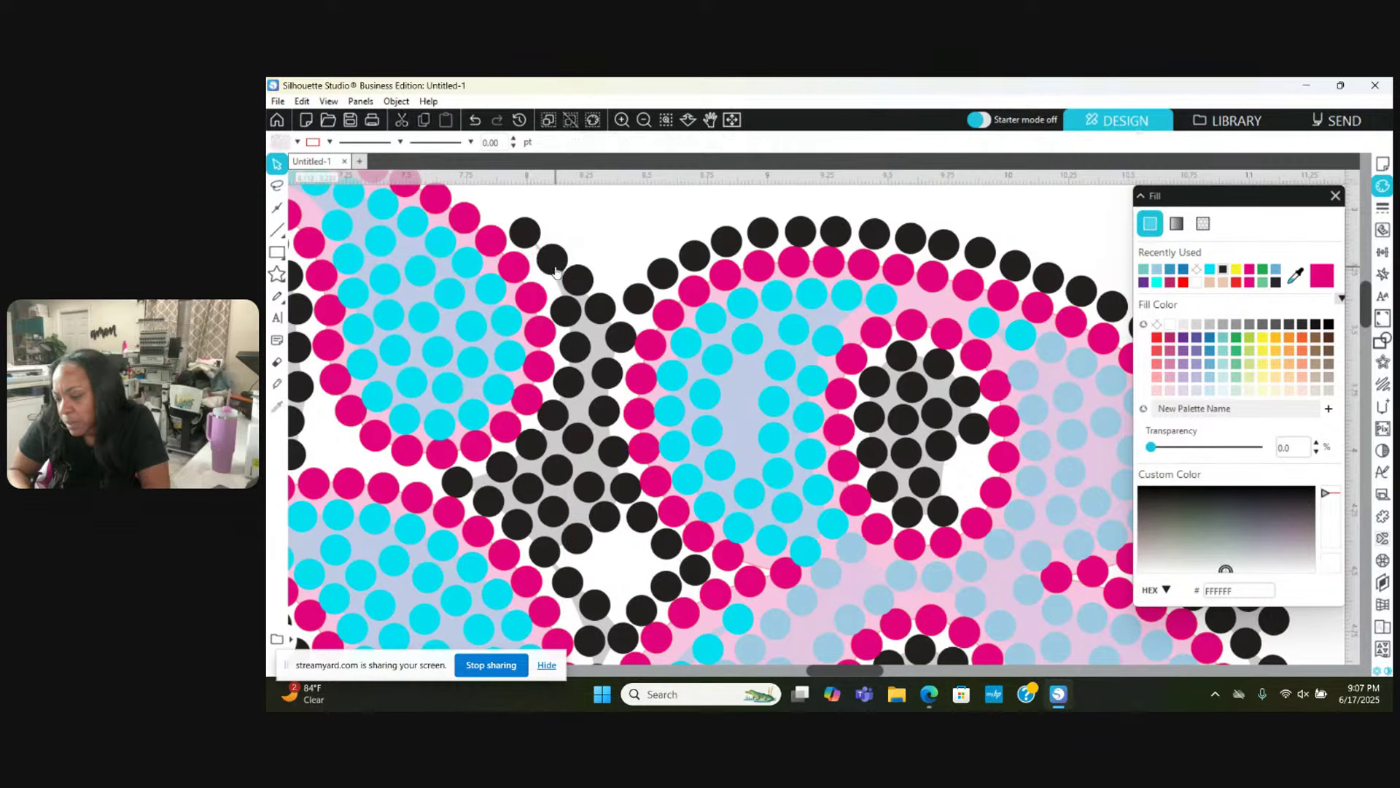
click(532, 241)
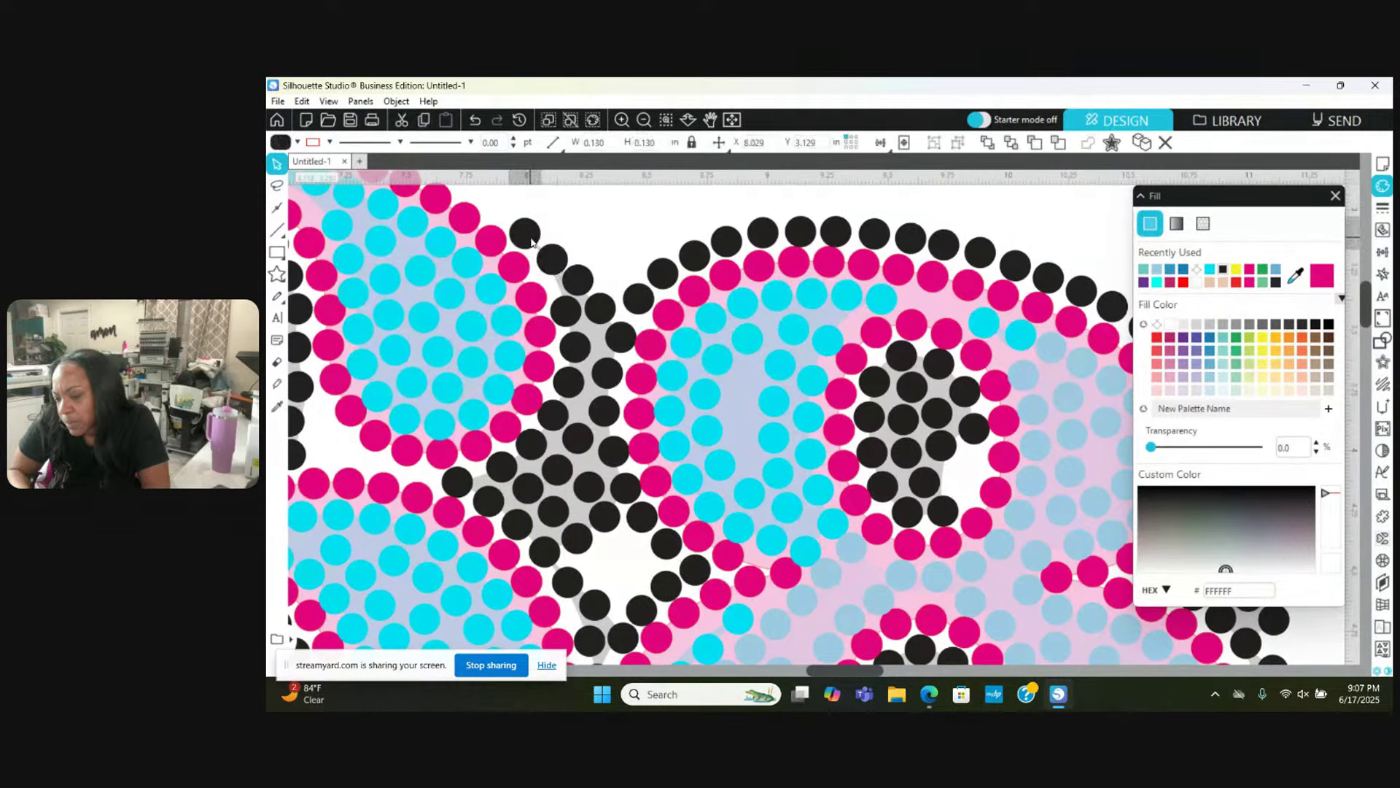
click(552, 270)
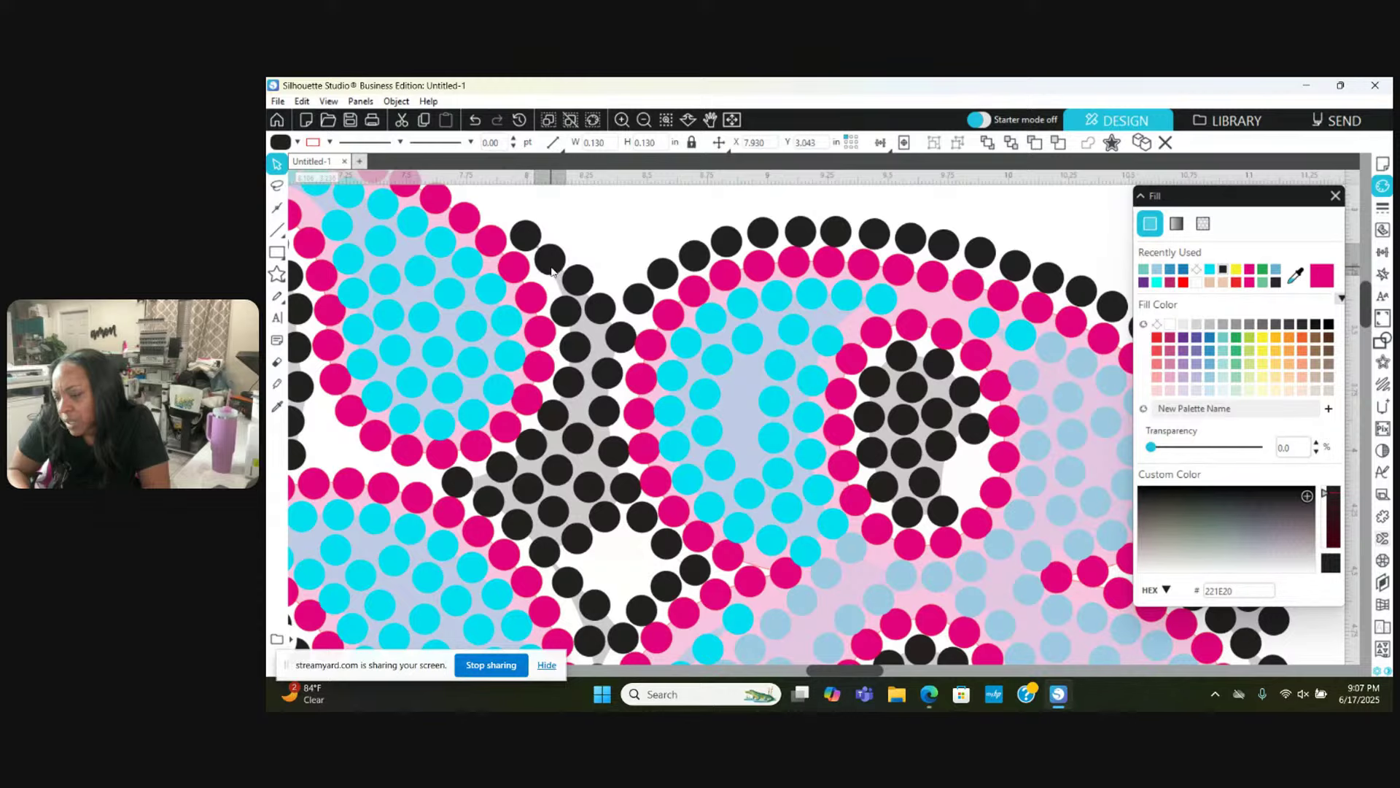
click(552, 271)
scroll(552, 272, up, 2)
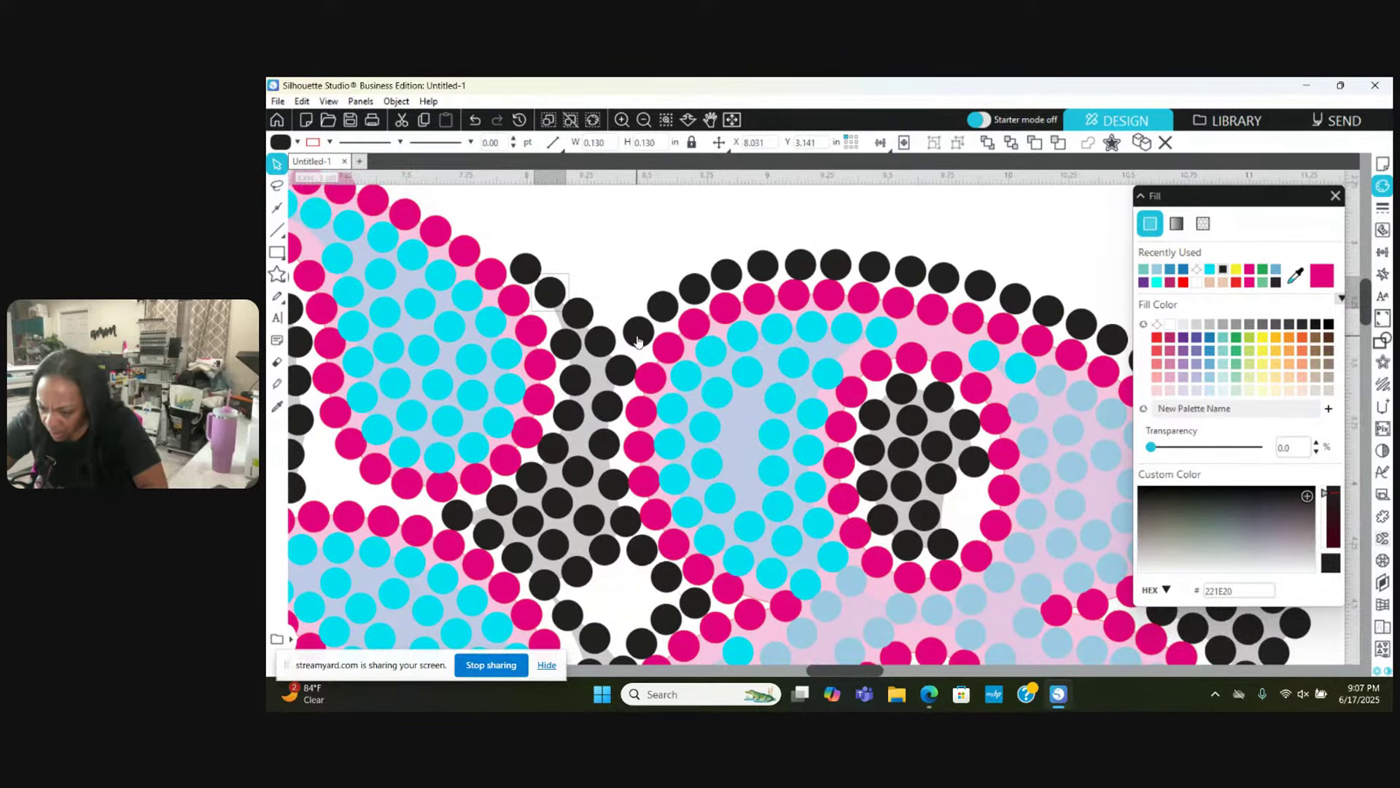
click(642, 310)
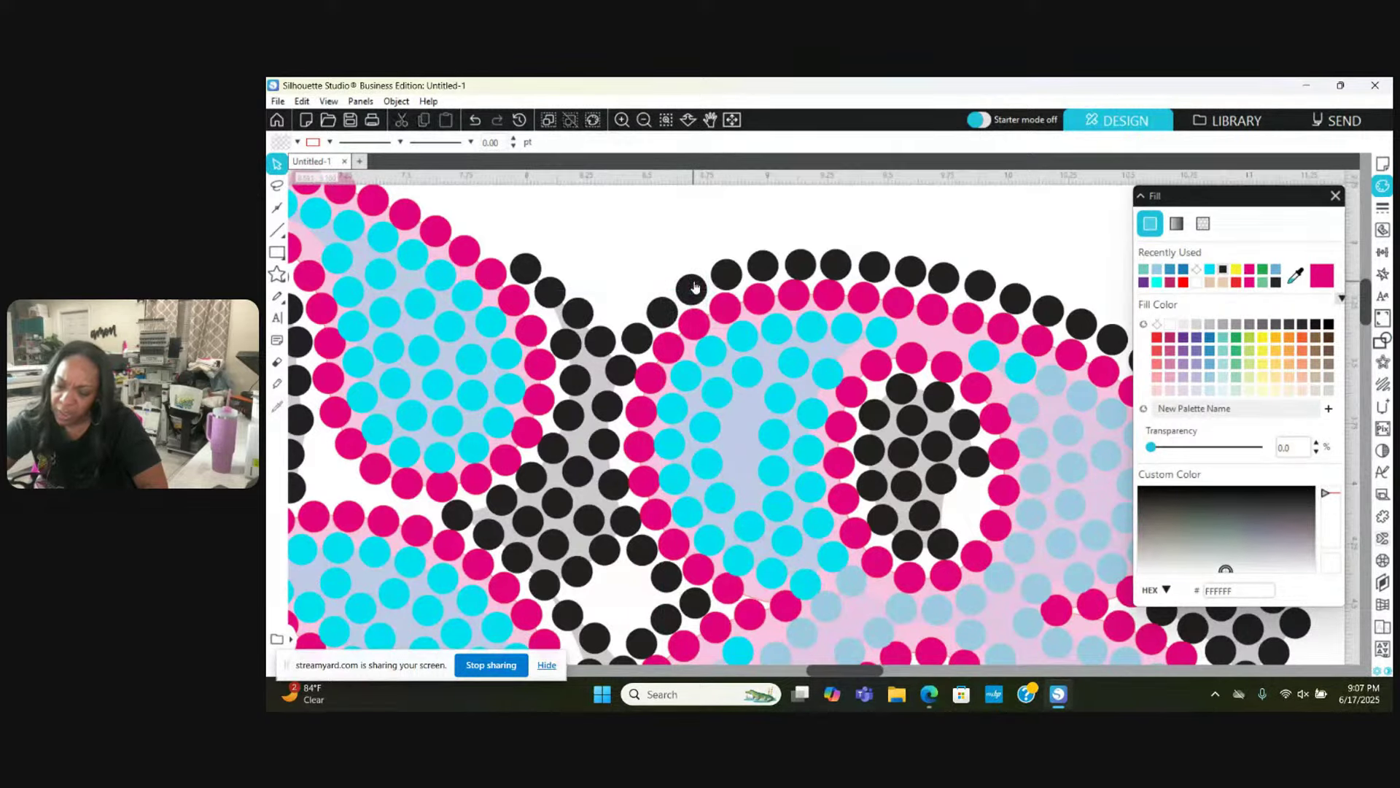
scroll(695, 286, left, 5)
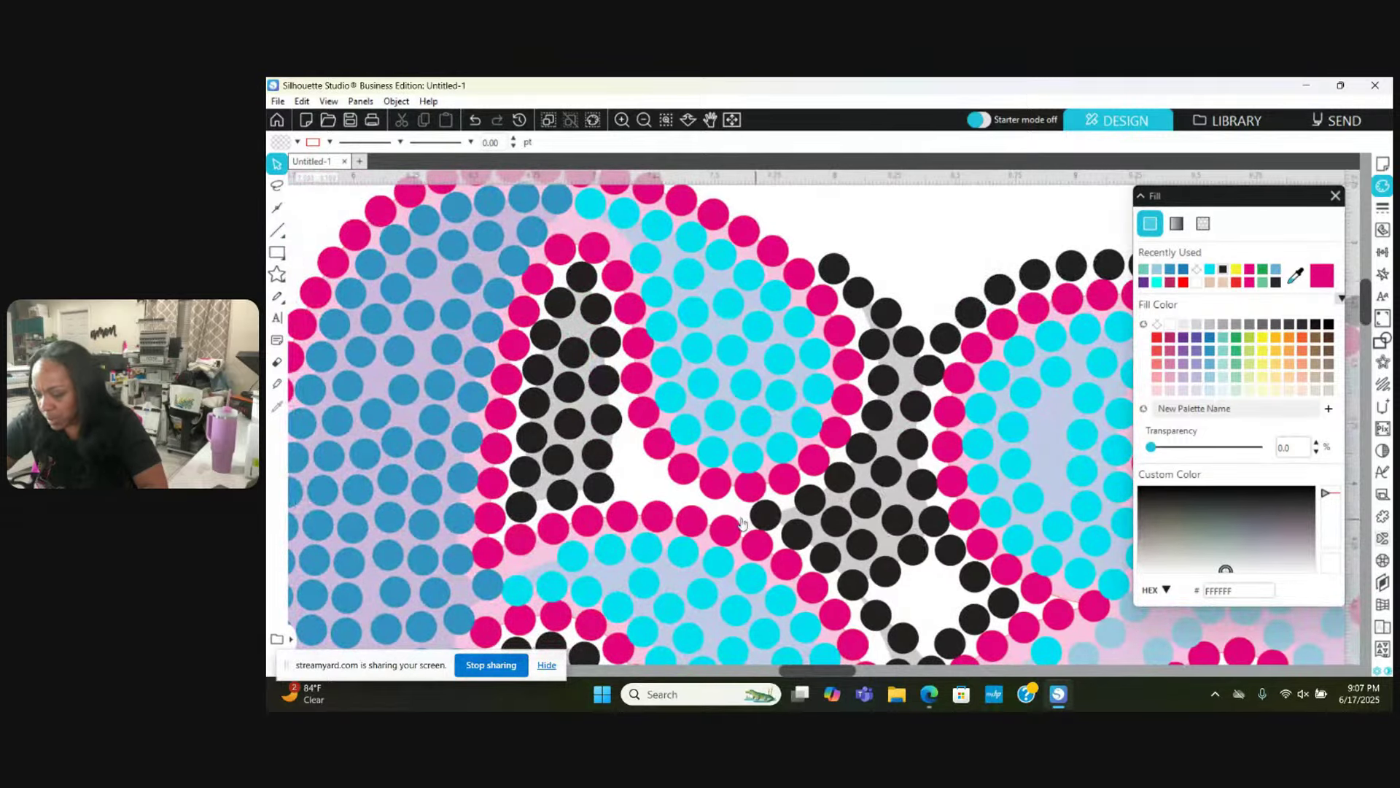
Step: Zoom out to show all the 1968 versions in the workspace
click(644, 118)
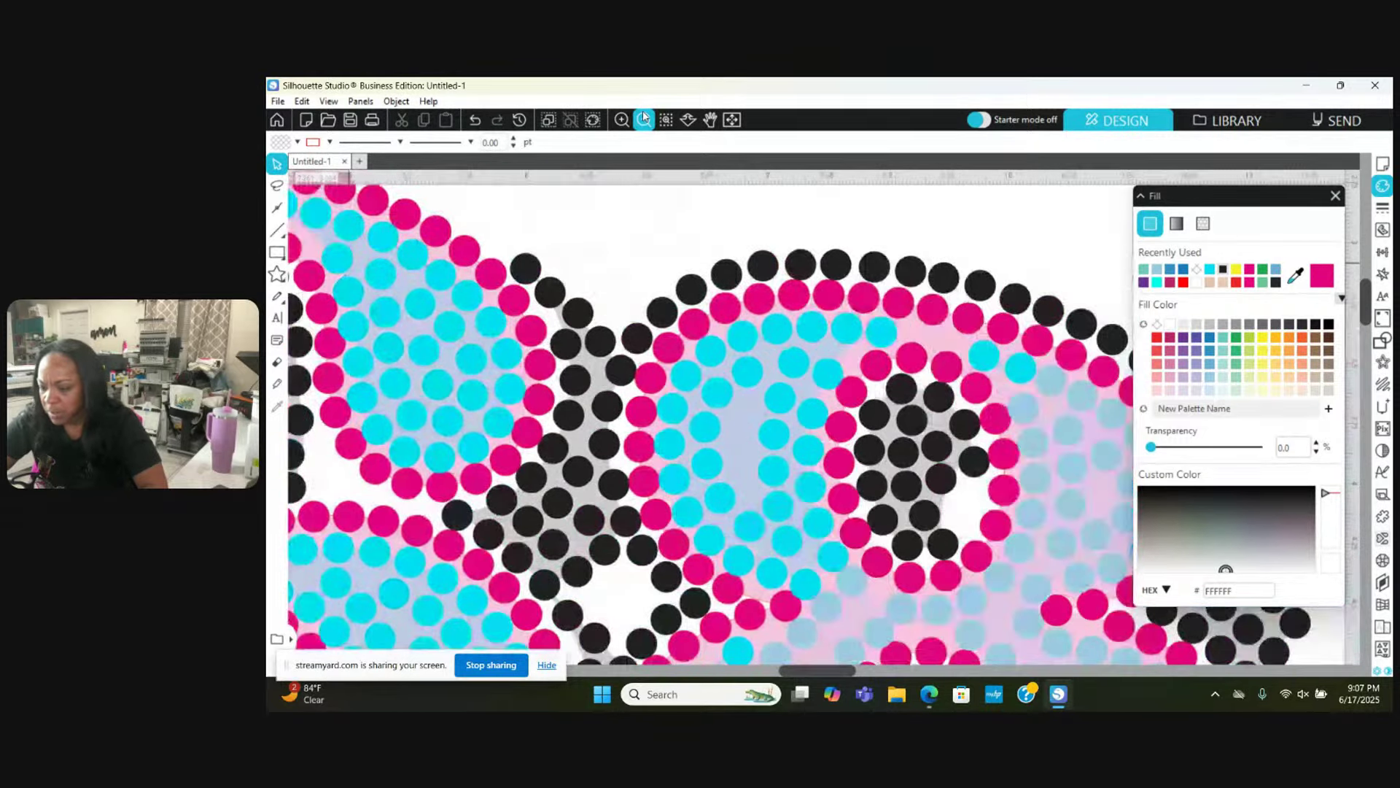
click(644, 118)
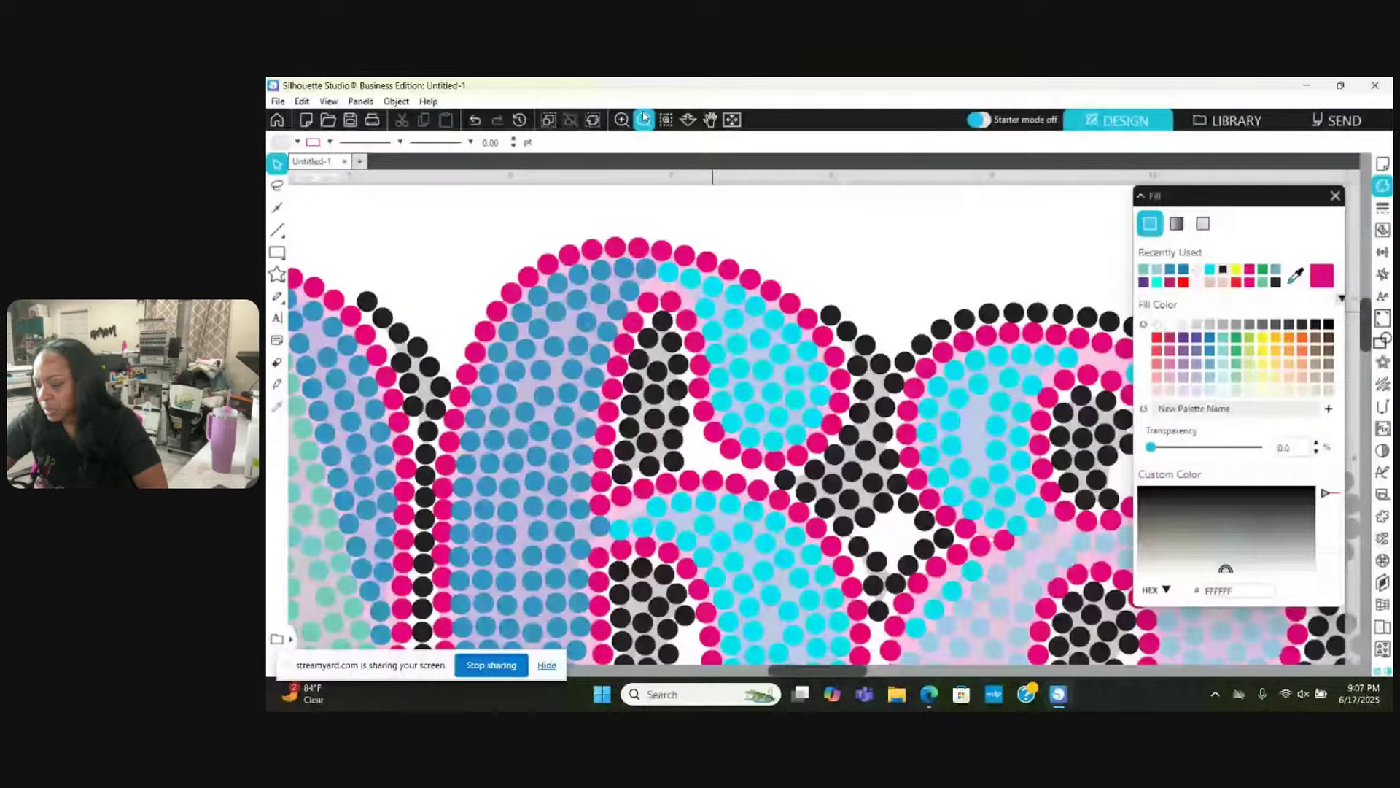
click(644, 118)
click(644, 119)
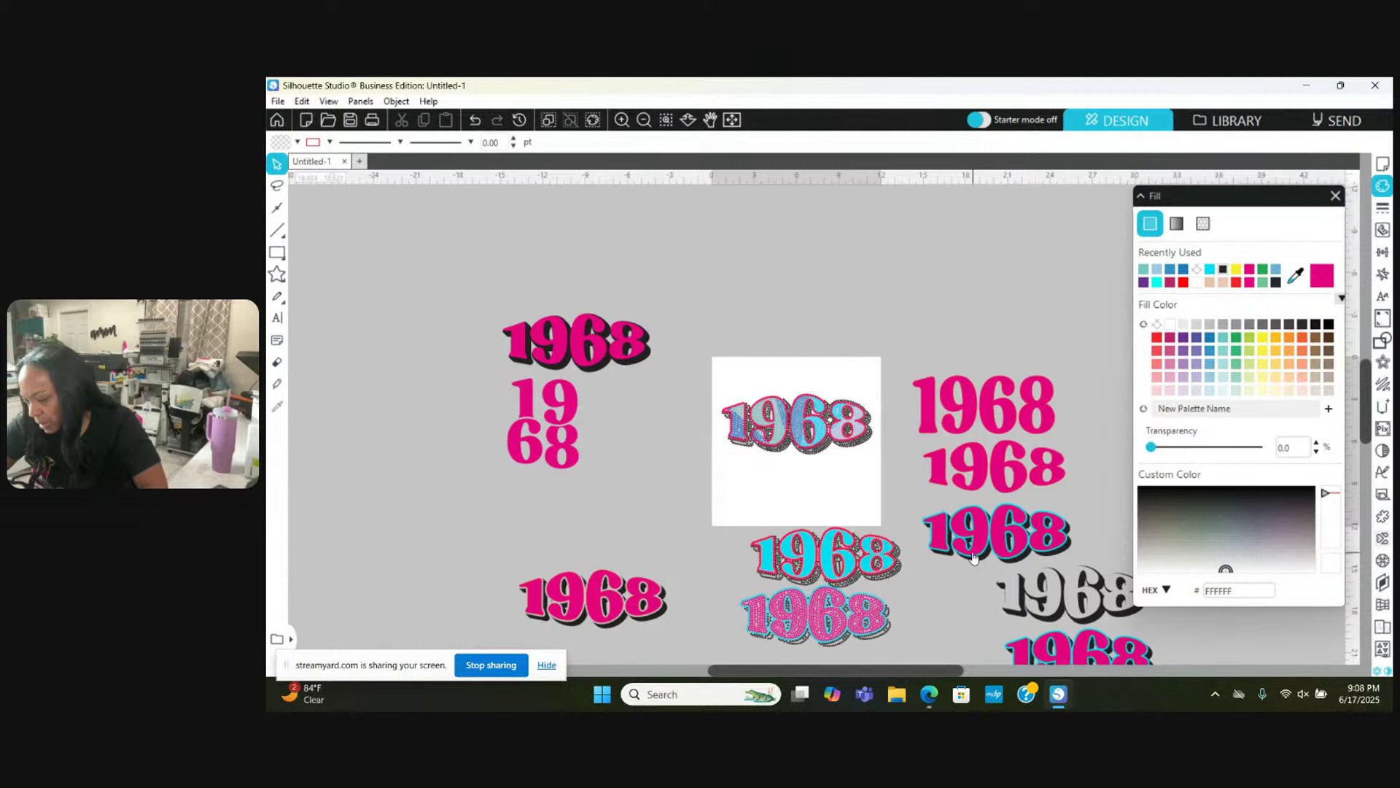
Step: Zoom in closely on the rhinestone 1968 and drag a black stone into the row above the pink outline
scroll(973, 556, up, 1)
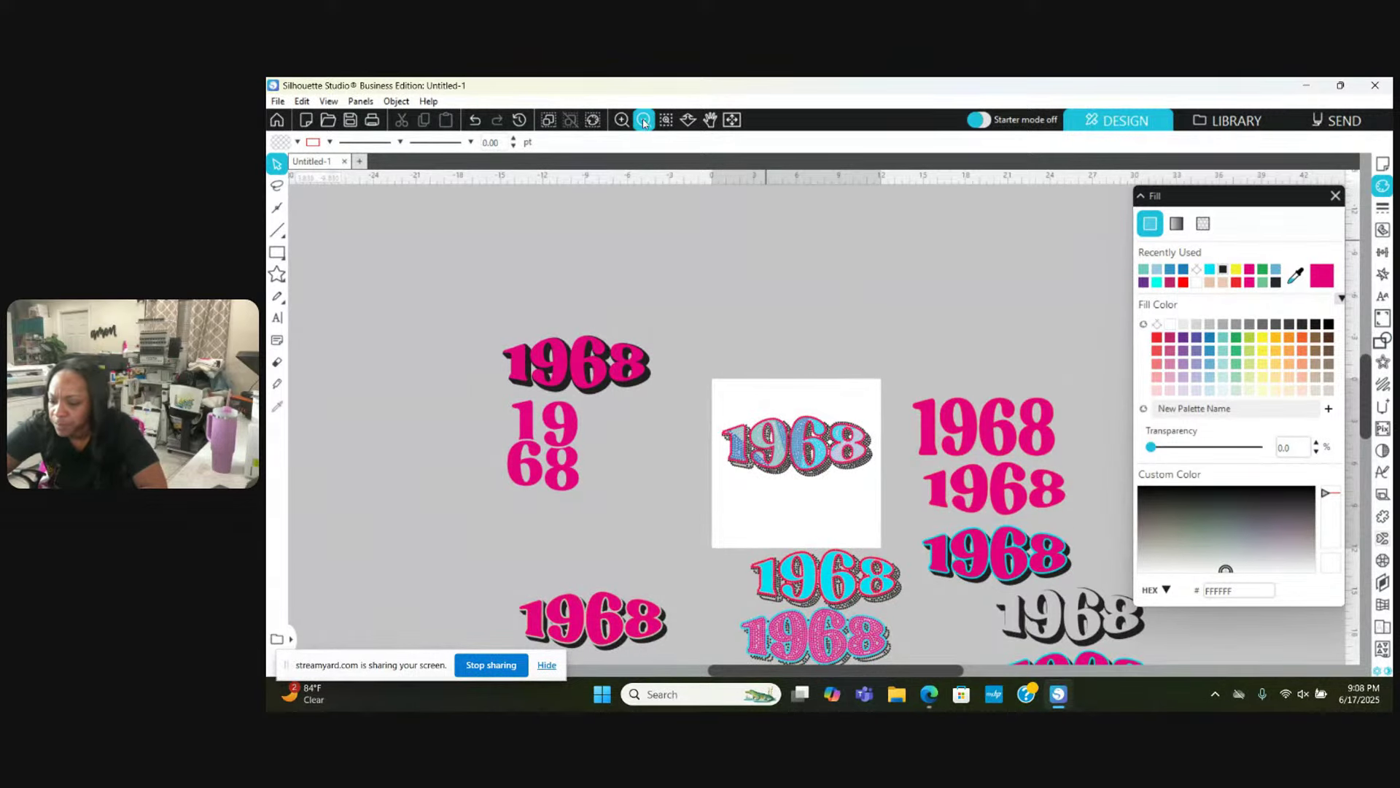
click(620, 121)
click(620, 121)
click(620, 122)
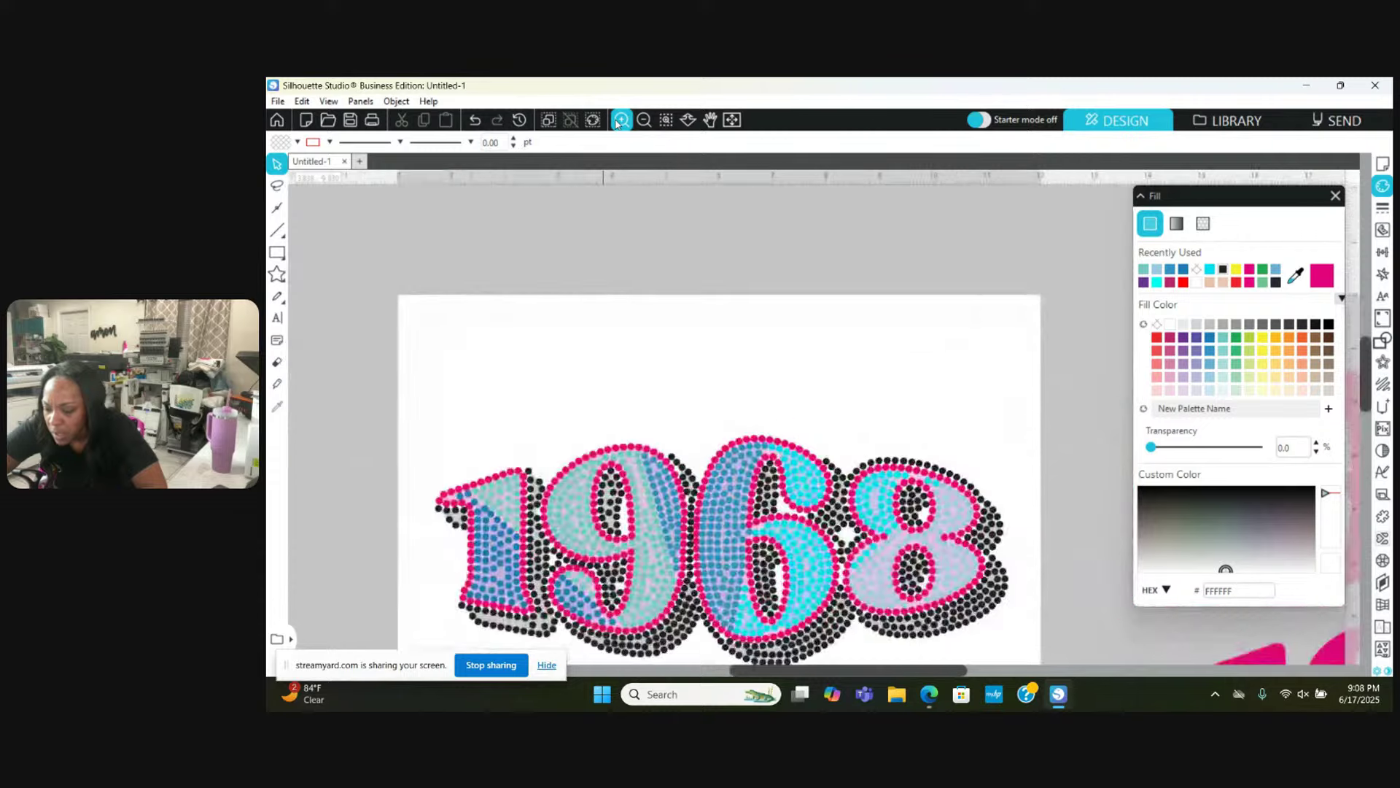
click(620, 121)
click(620, 121)
click(620, 121)
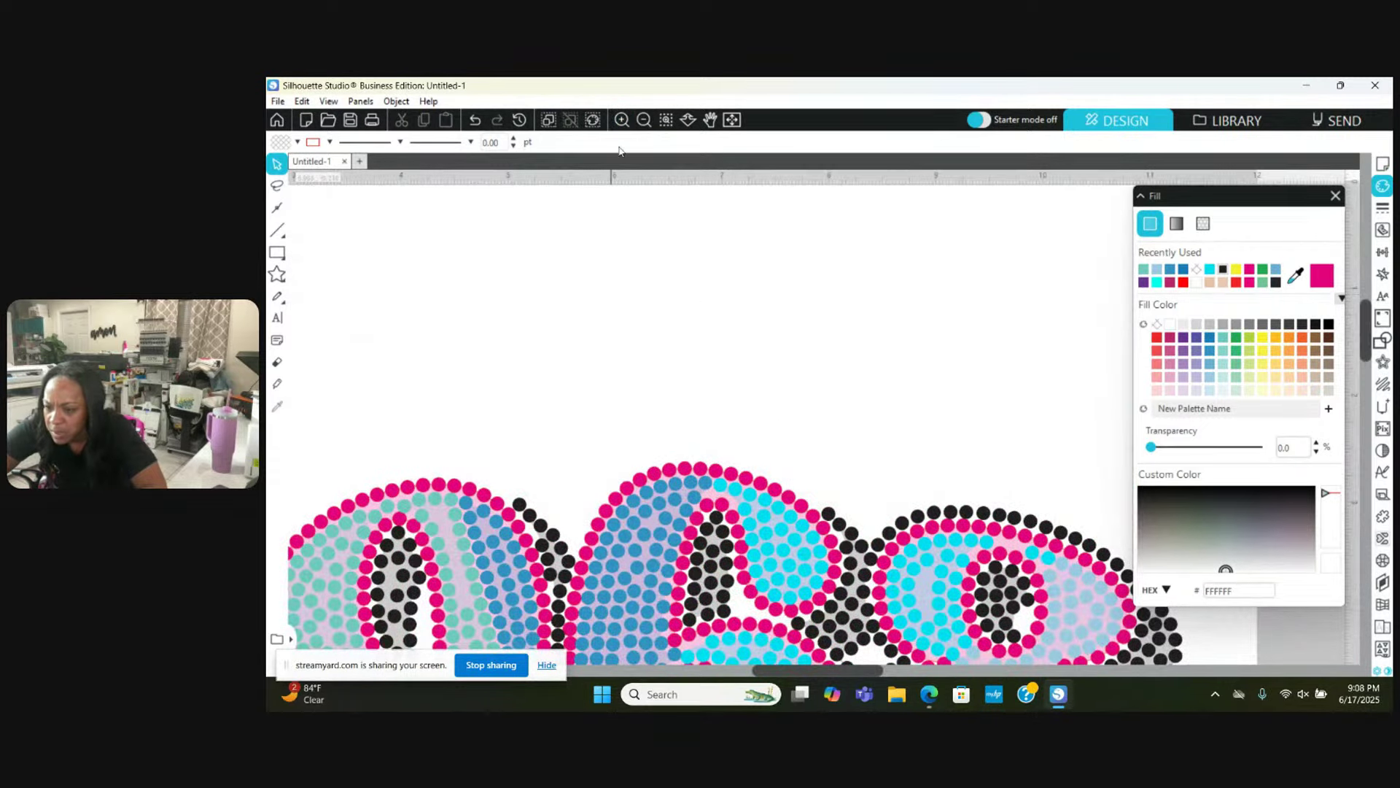
click(620, 121)
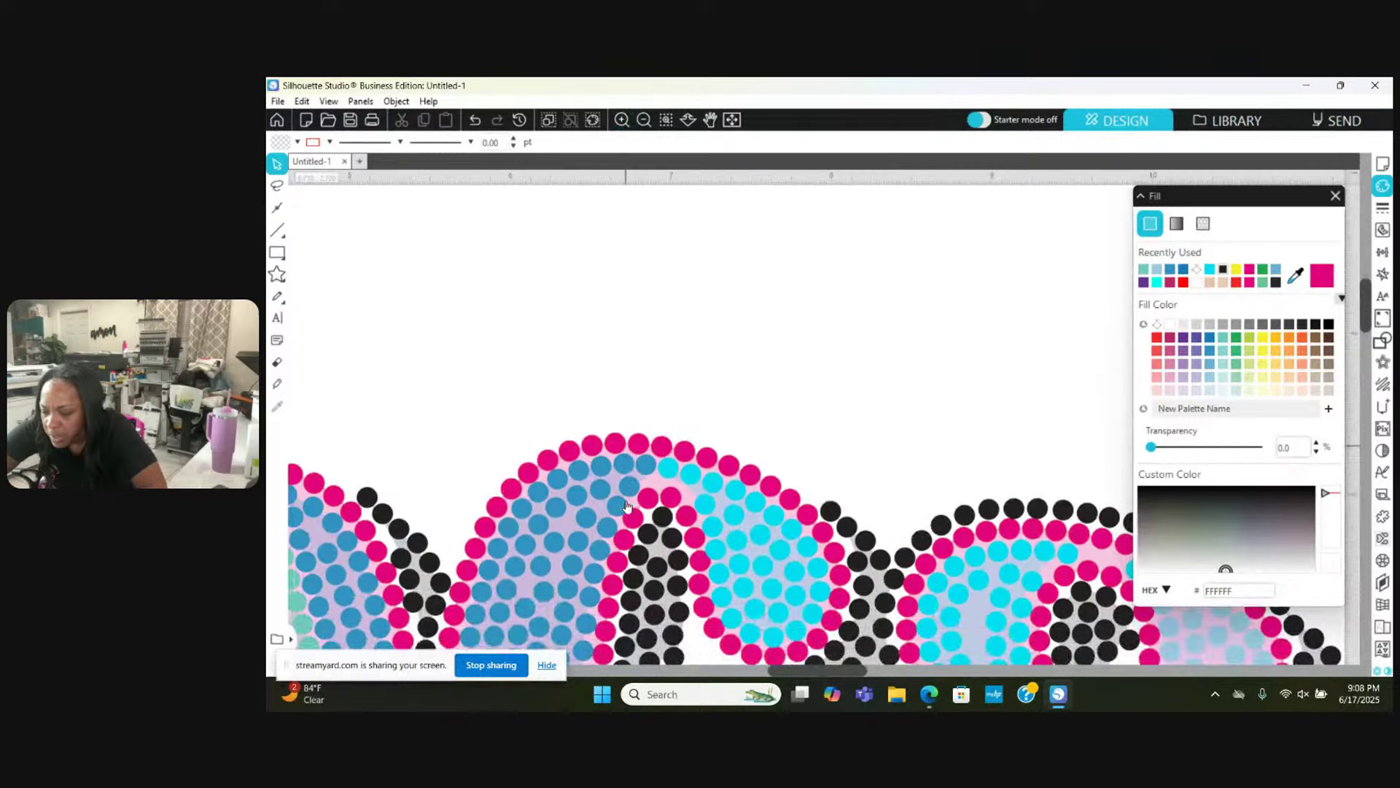
mouse_move(830, 514)
mouse_down()
mouse_move(736, 443)
mouse_move(601, 421)
mouse_move(497, 477)
mouse_move(452, 559)
mouse_up()
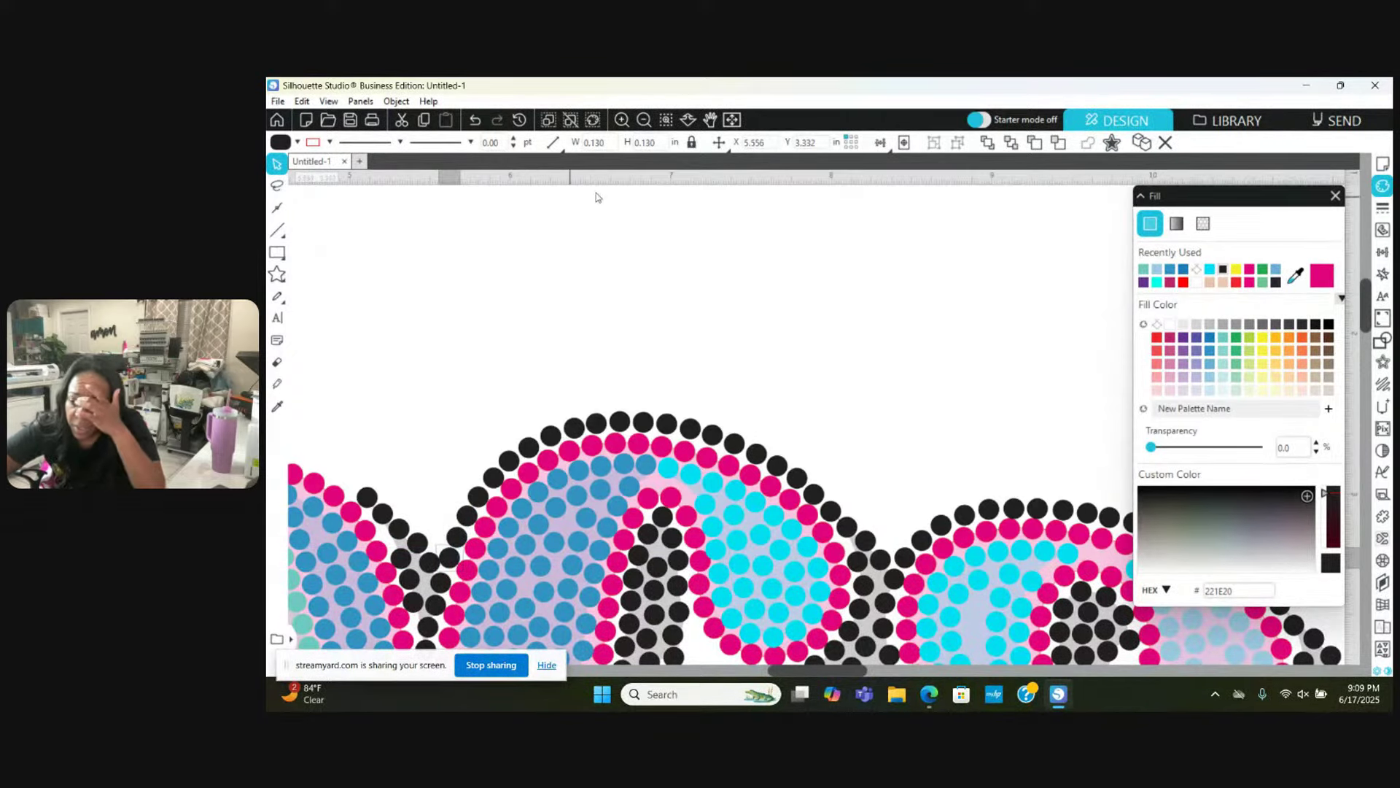
click(622, 120)
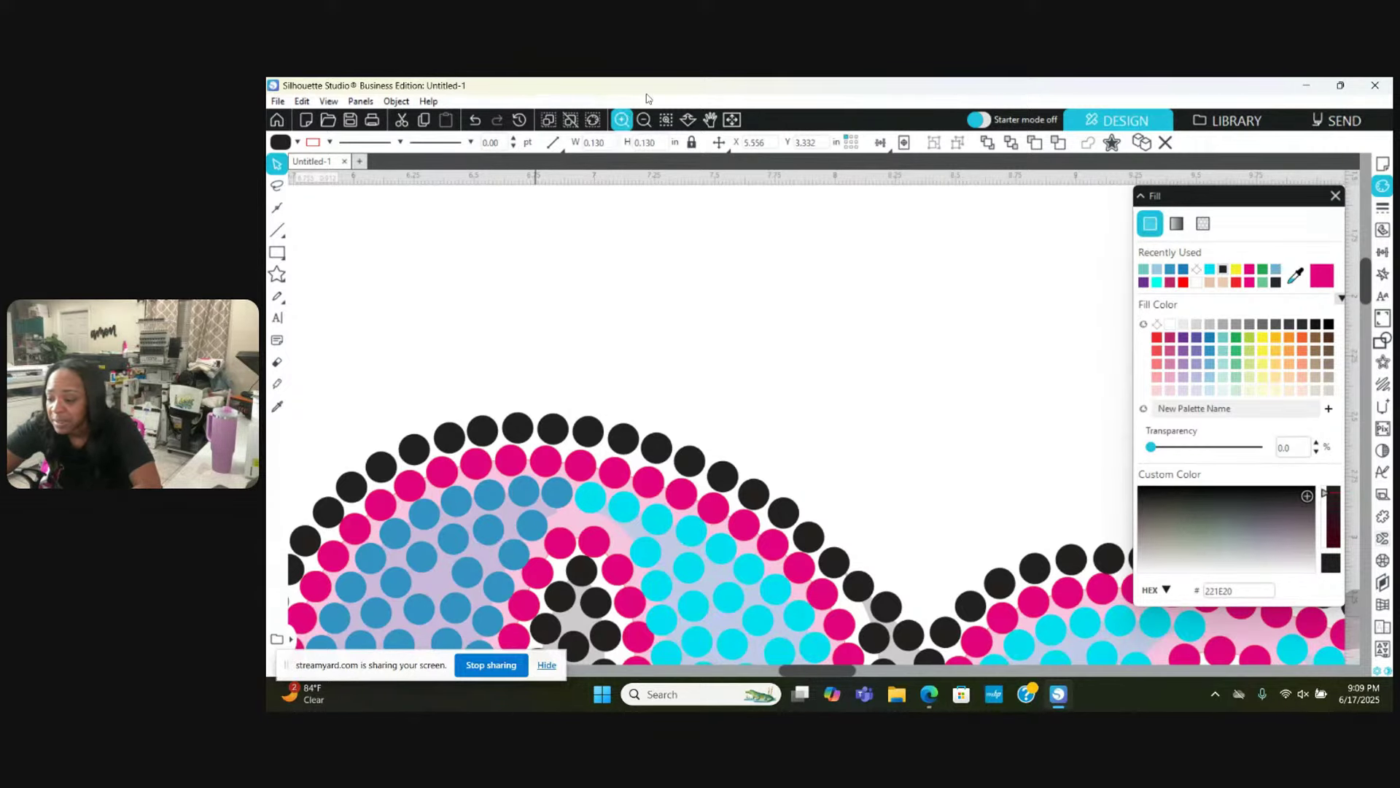
scroll(802, 396, down, 3)
scroll(801, 396, left, 5)
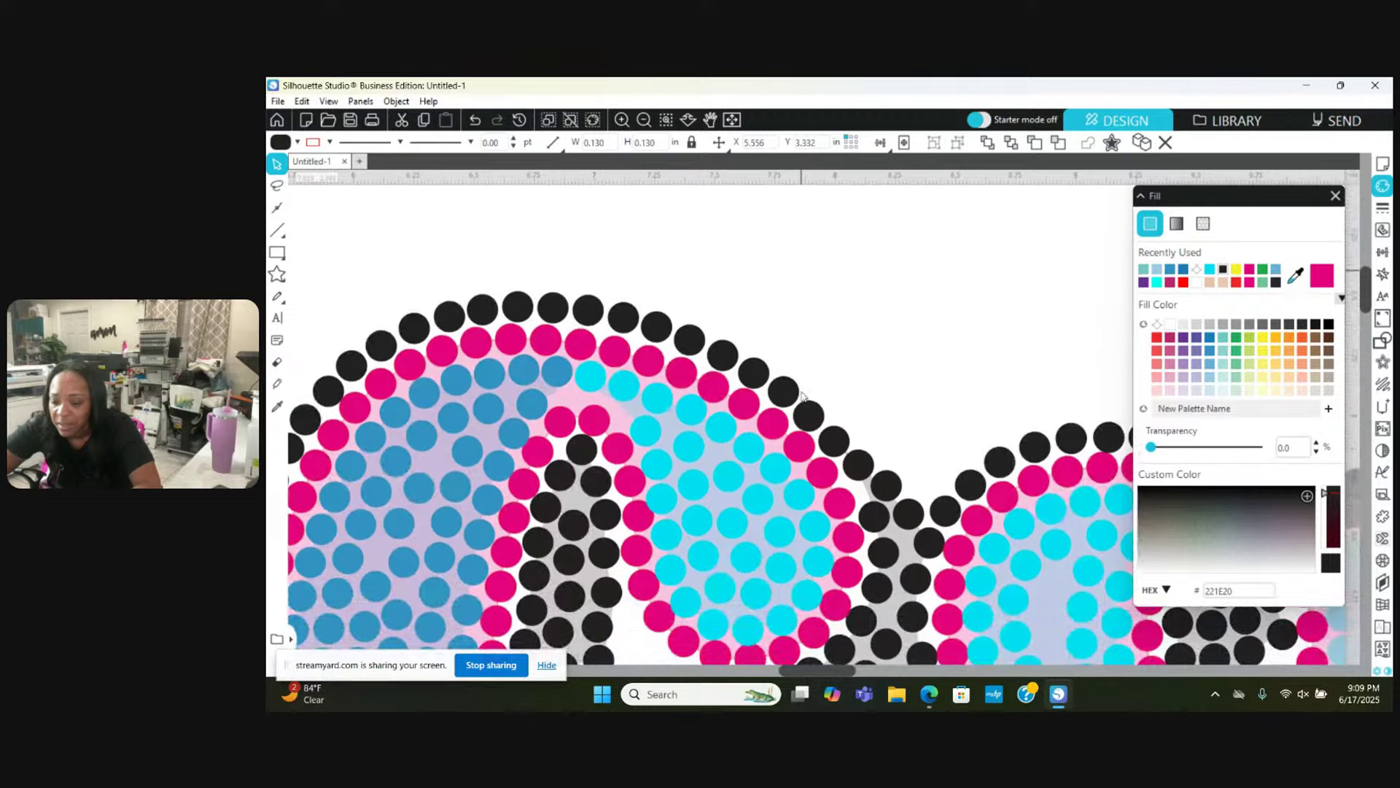
scroll(801, 396, left, 5)
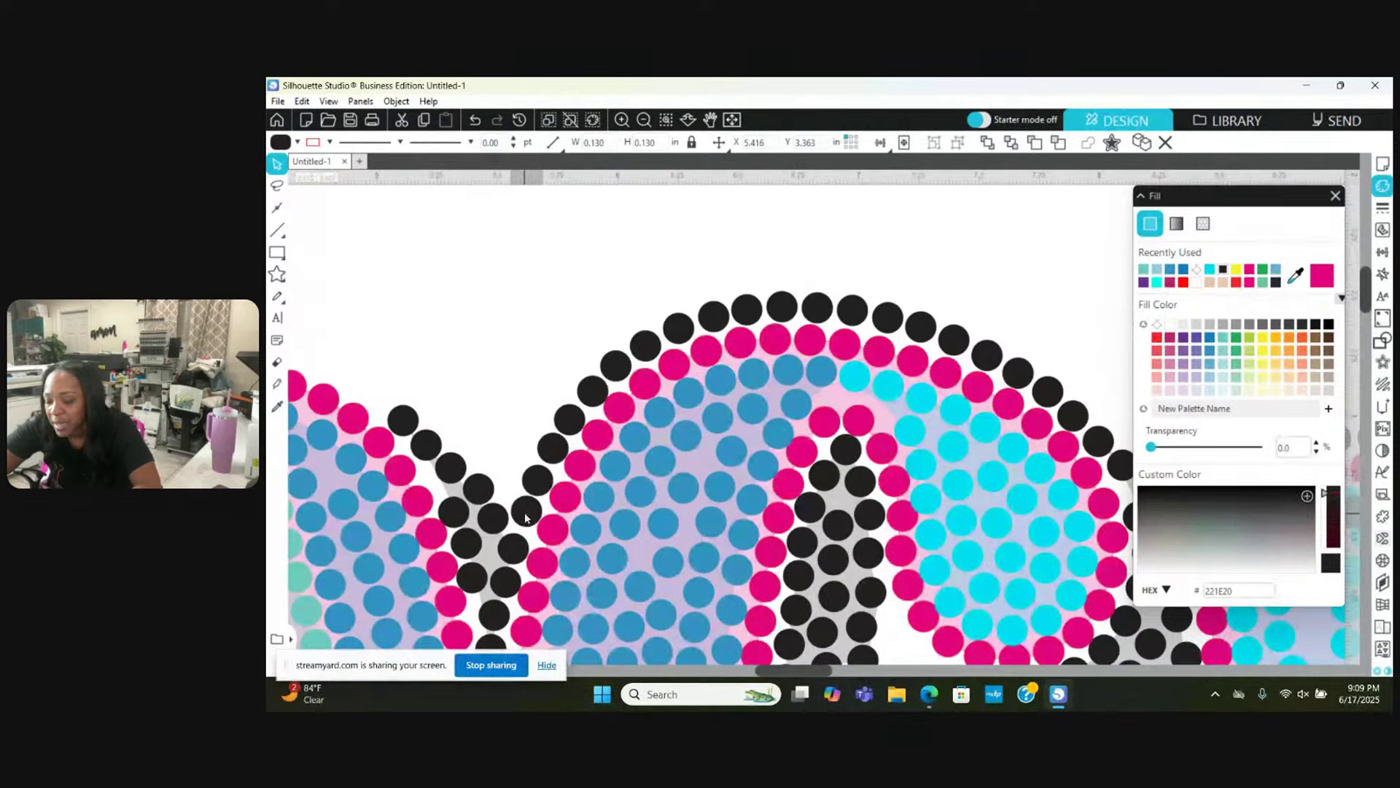
drag(527, 519, 493, 525)
click(466, 461)
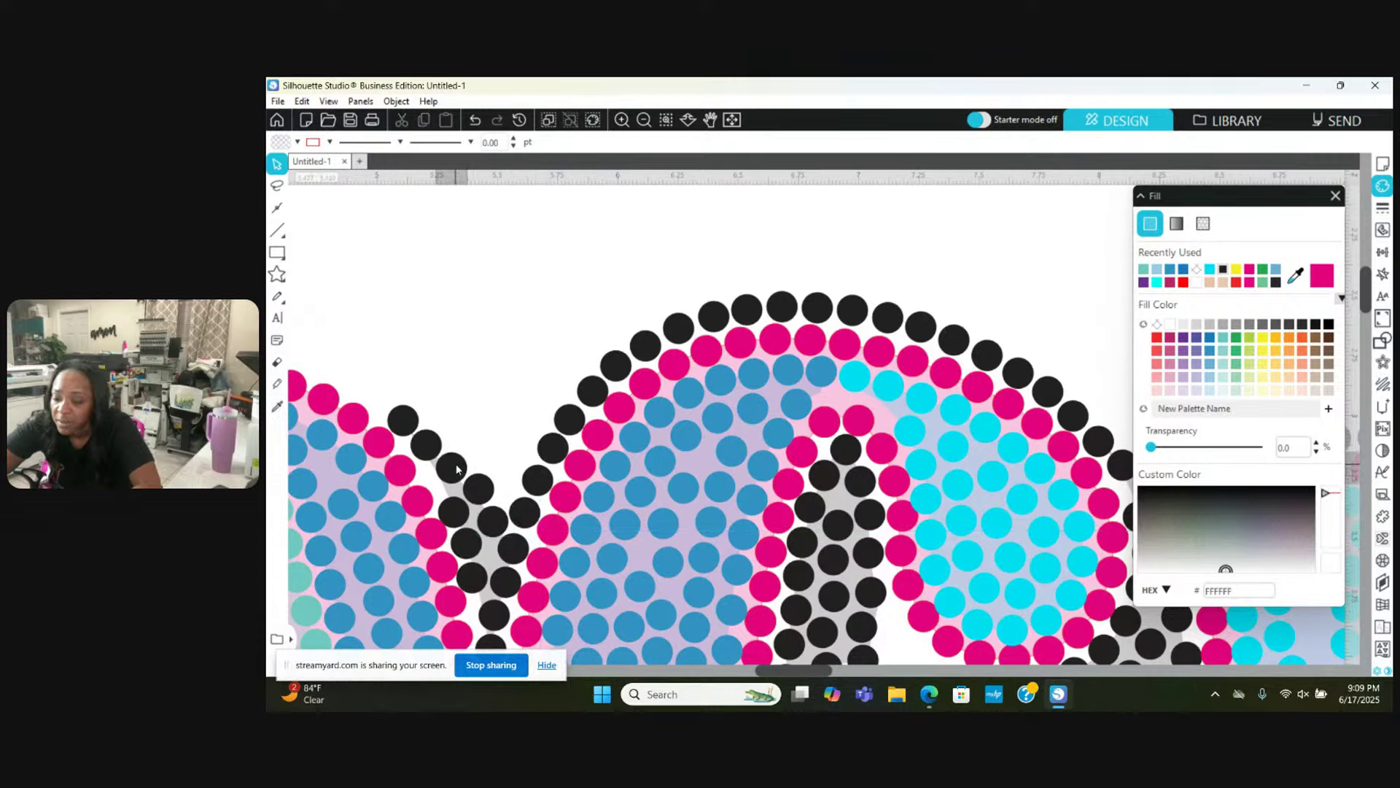
click(456, 468)
click(440, 455)
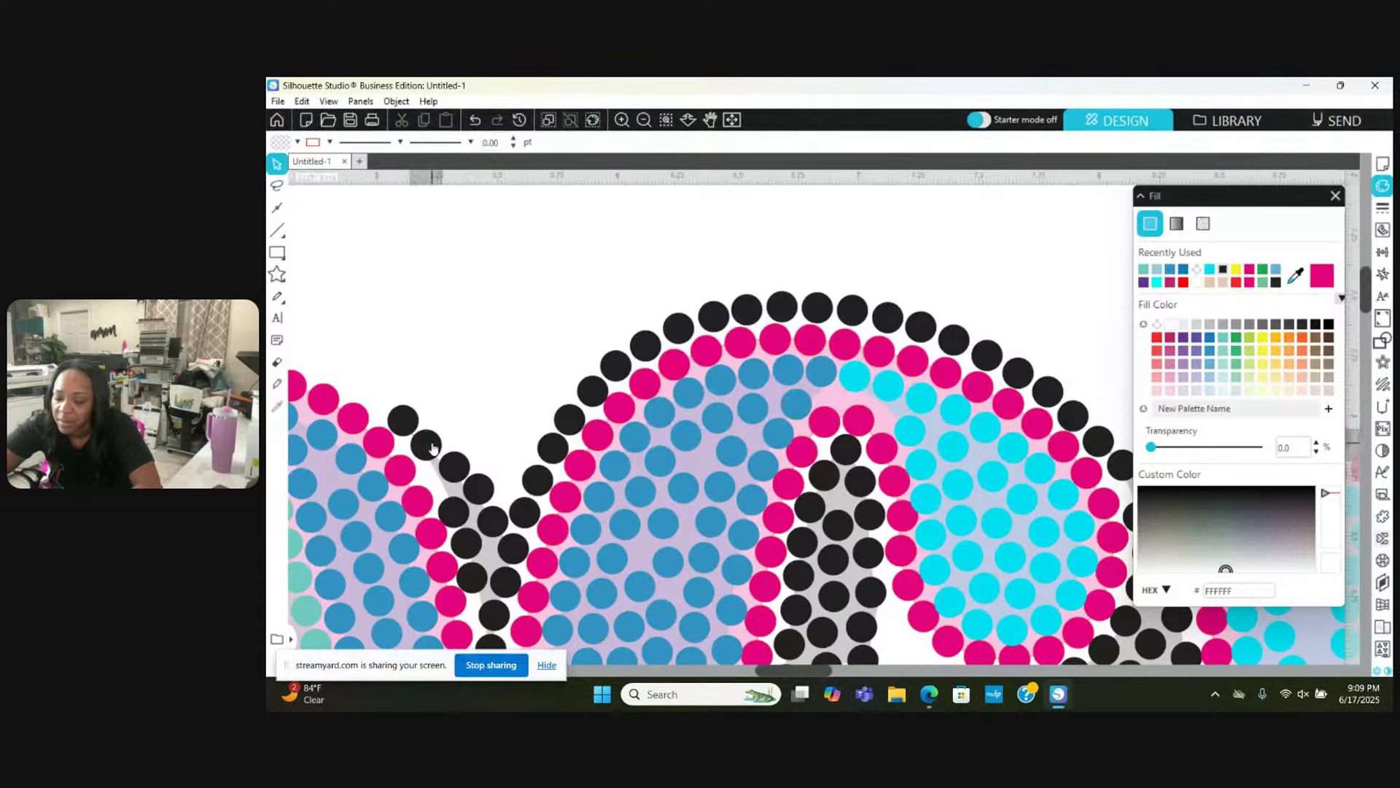
click(435, 444)
click(420, 432)
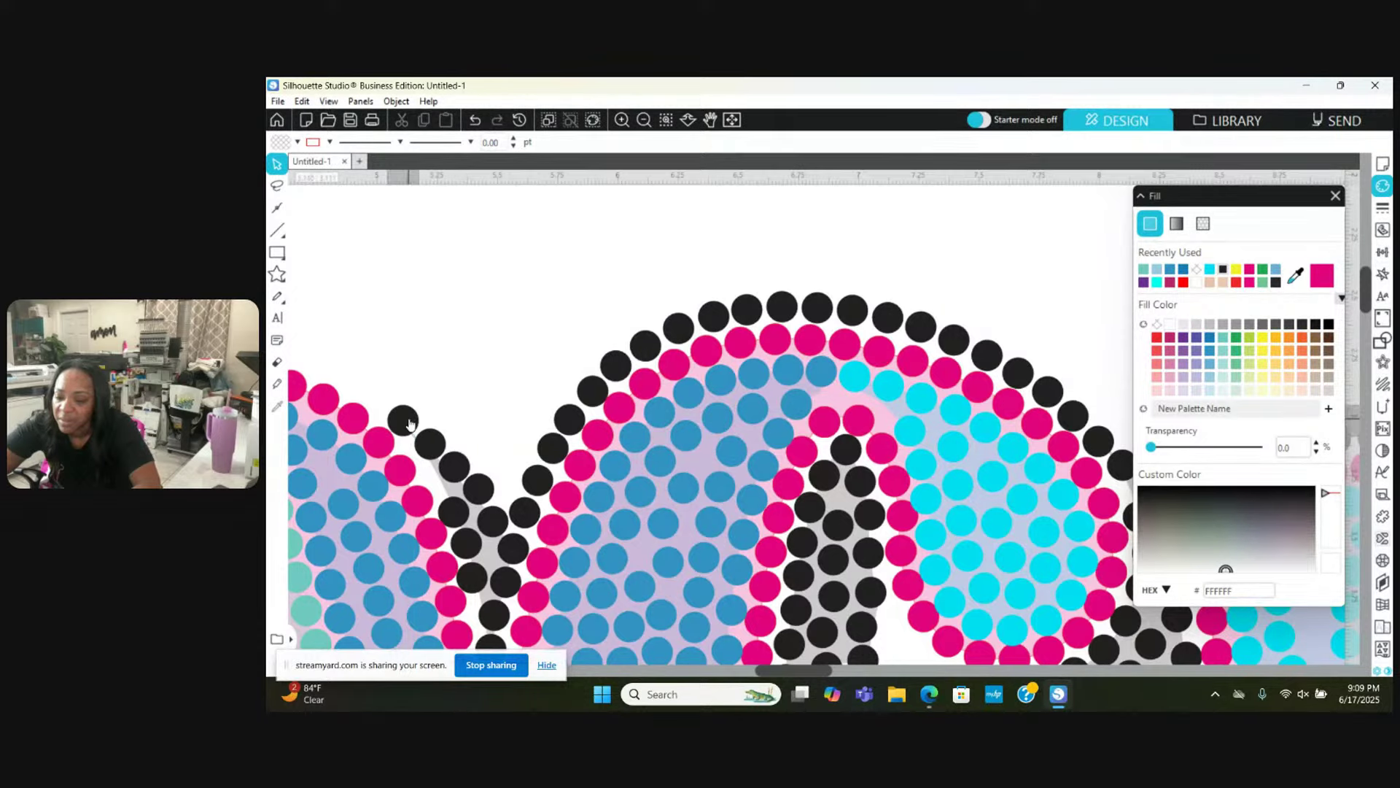
click(412, 426)
scroll(412, 426, right, 4)
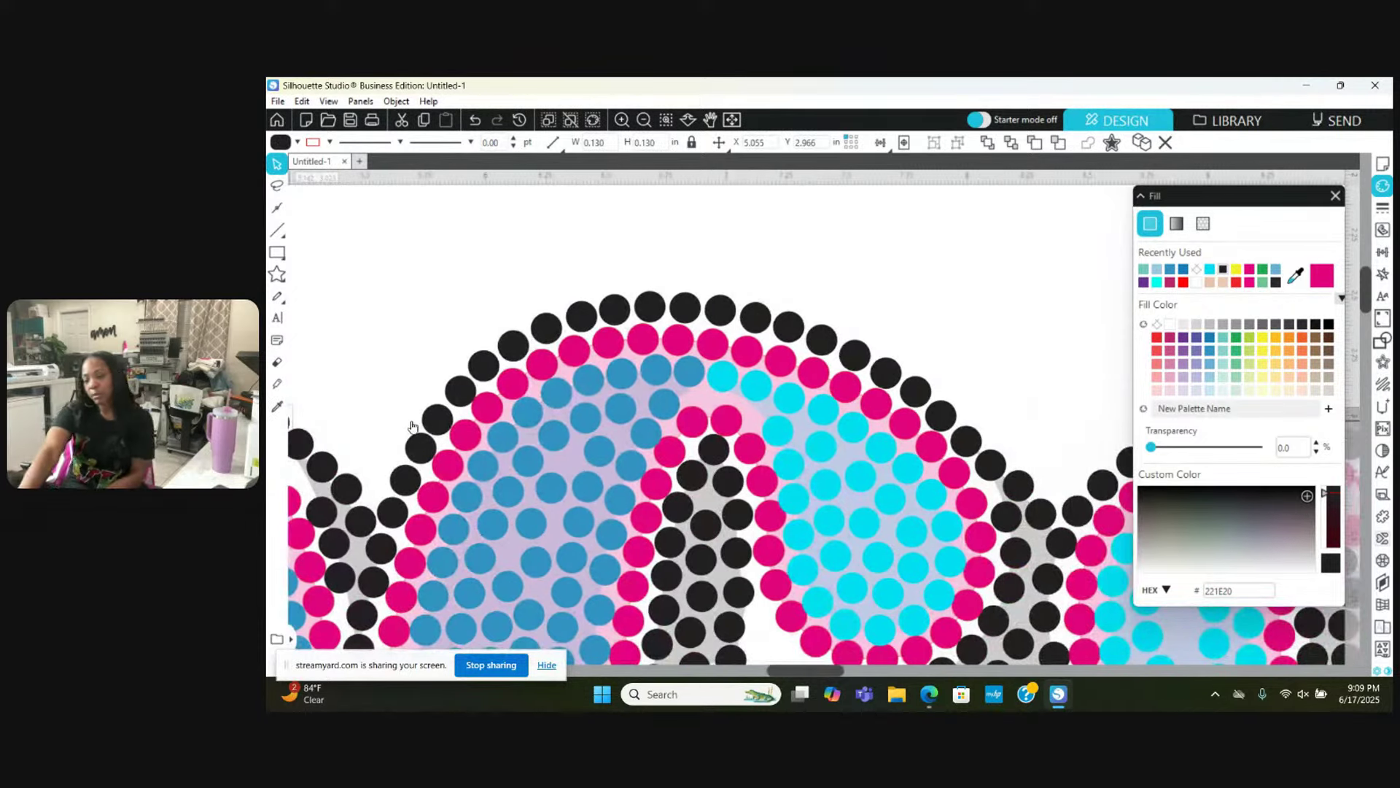
scroll(412, 425, left, 6)
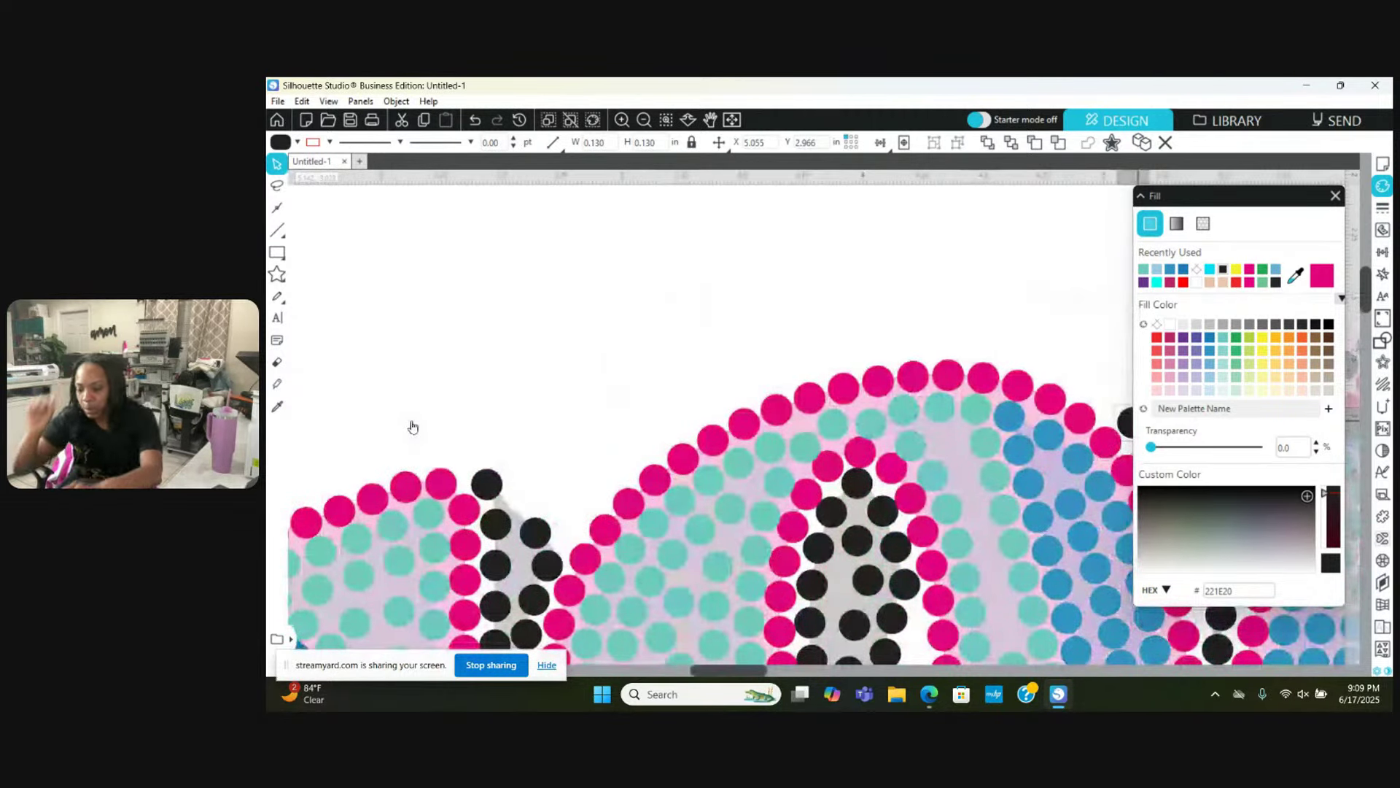
Step: Drag a black stone up-left into the shadow row outside the pink arc's top
scroll(413, 426, left, 1)
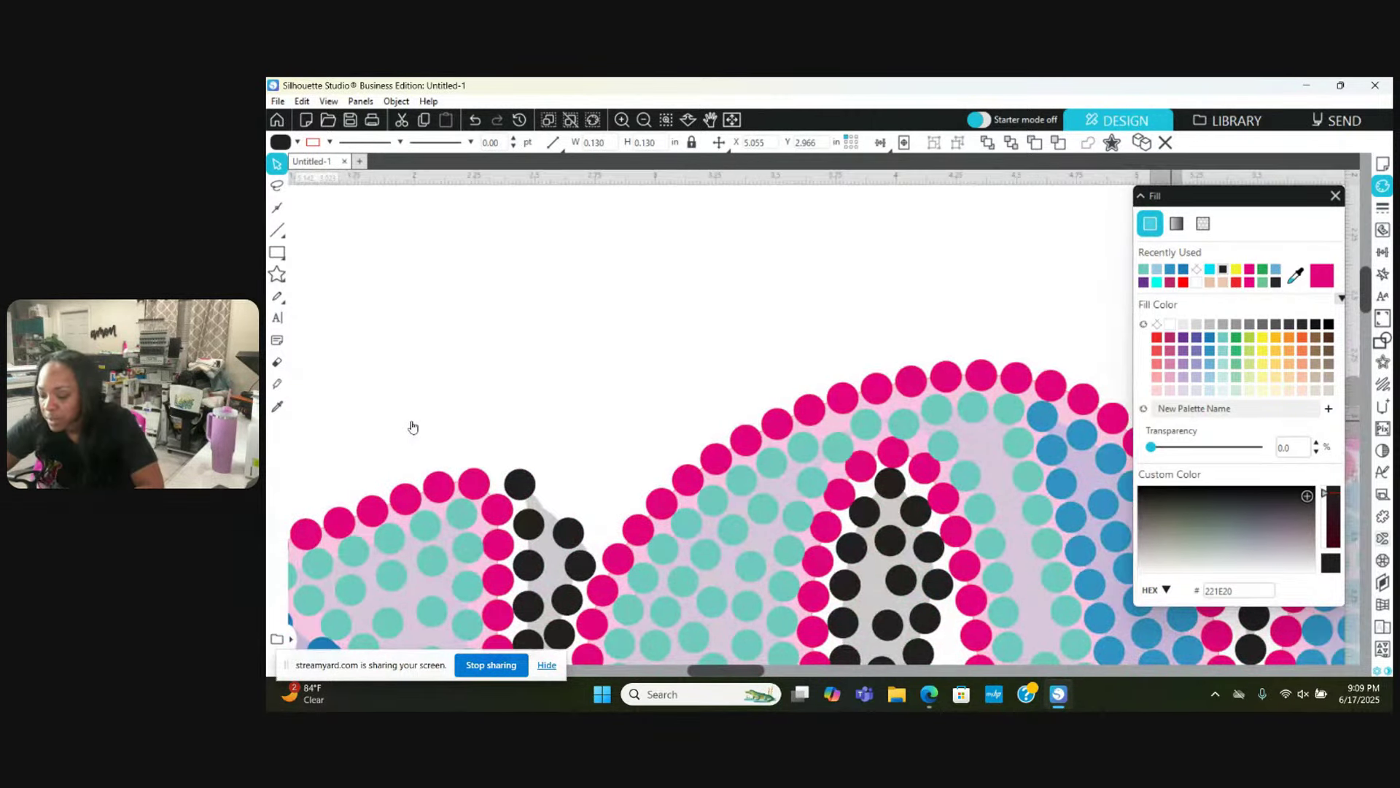
scroll(412, 427, right, 4)
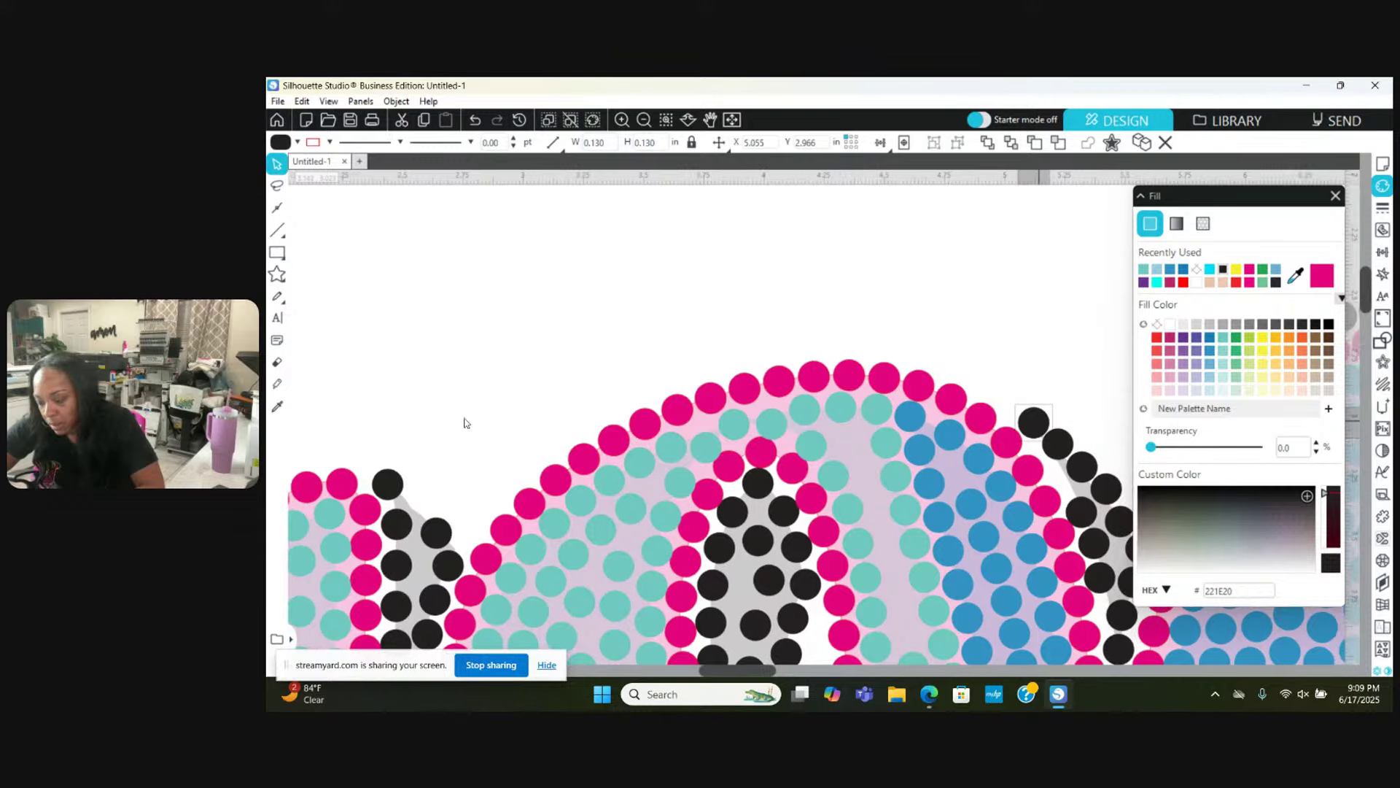
drag(1036, 431, 525, 475)
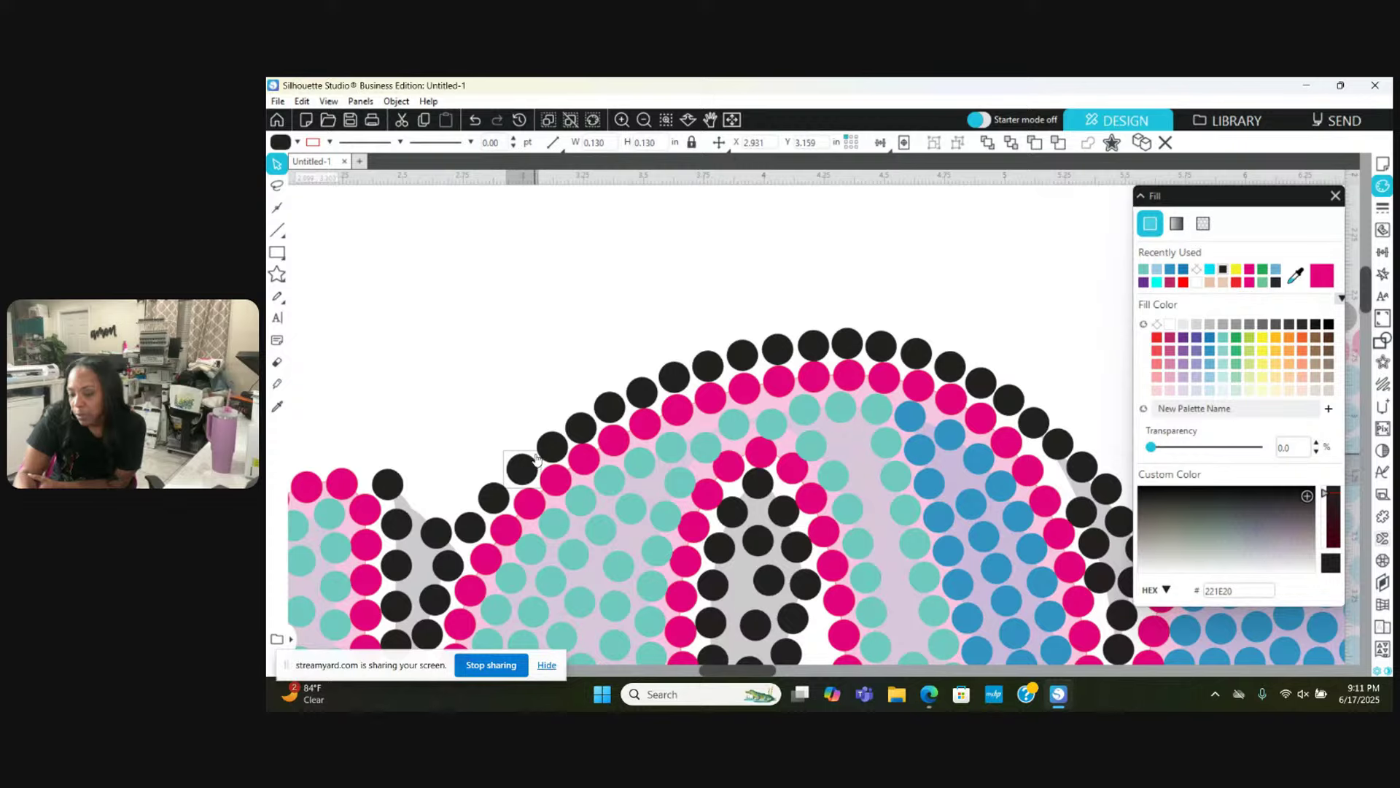
Step: Check the black stones along the arc and nudge one in the shadow column
click(551, 452)
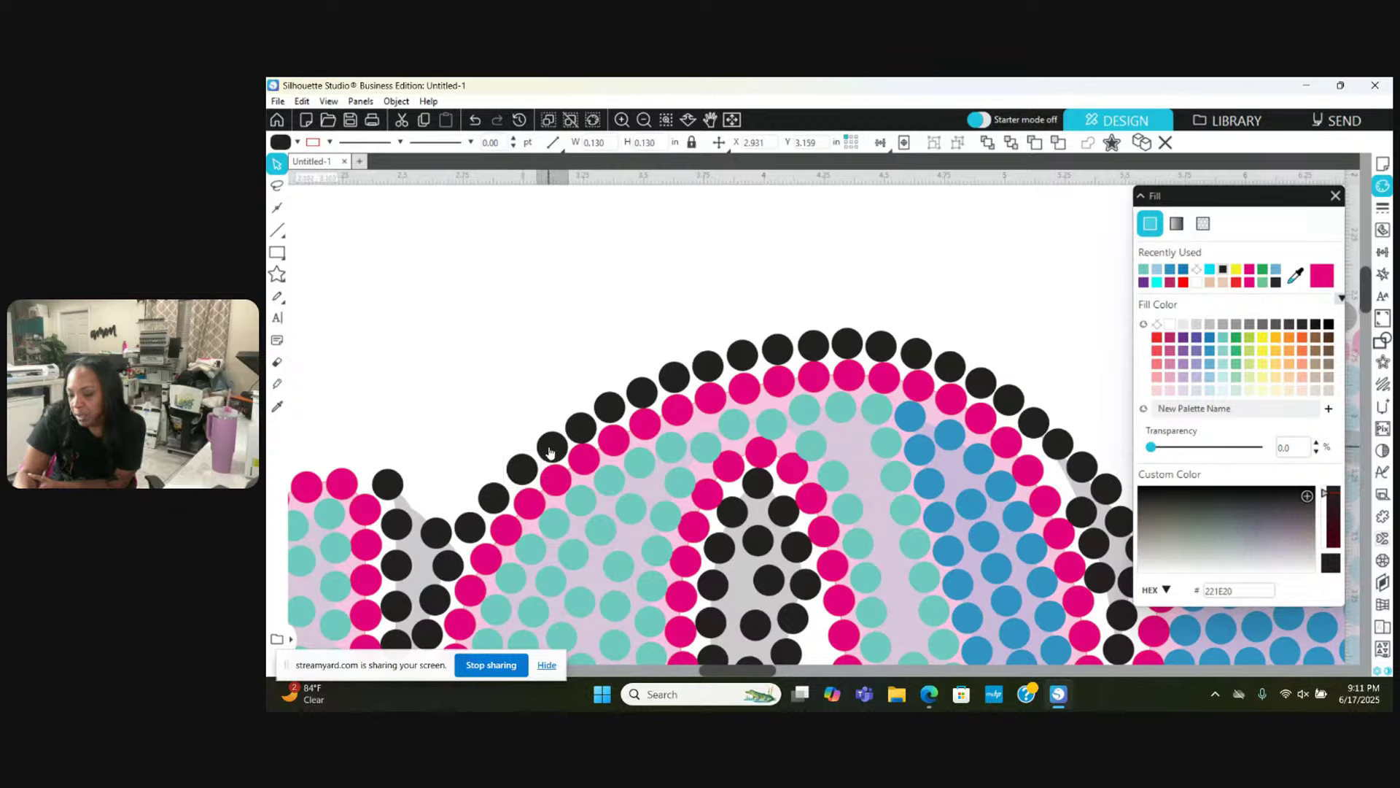
click(581, 427)
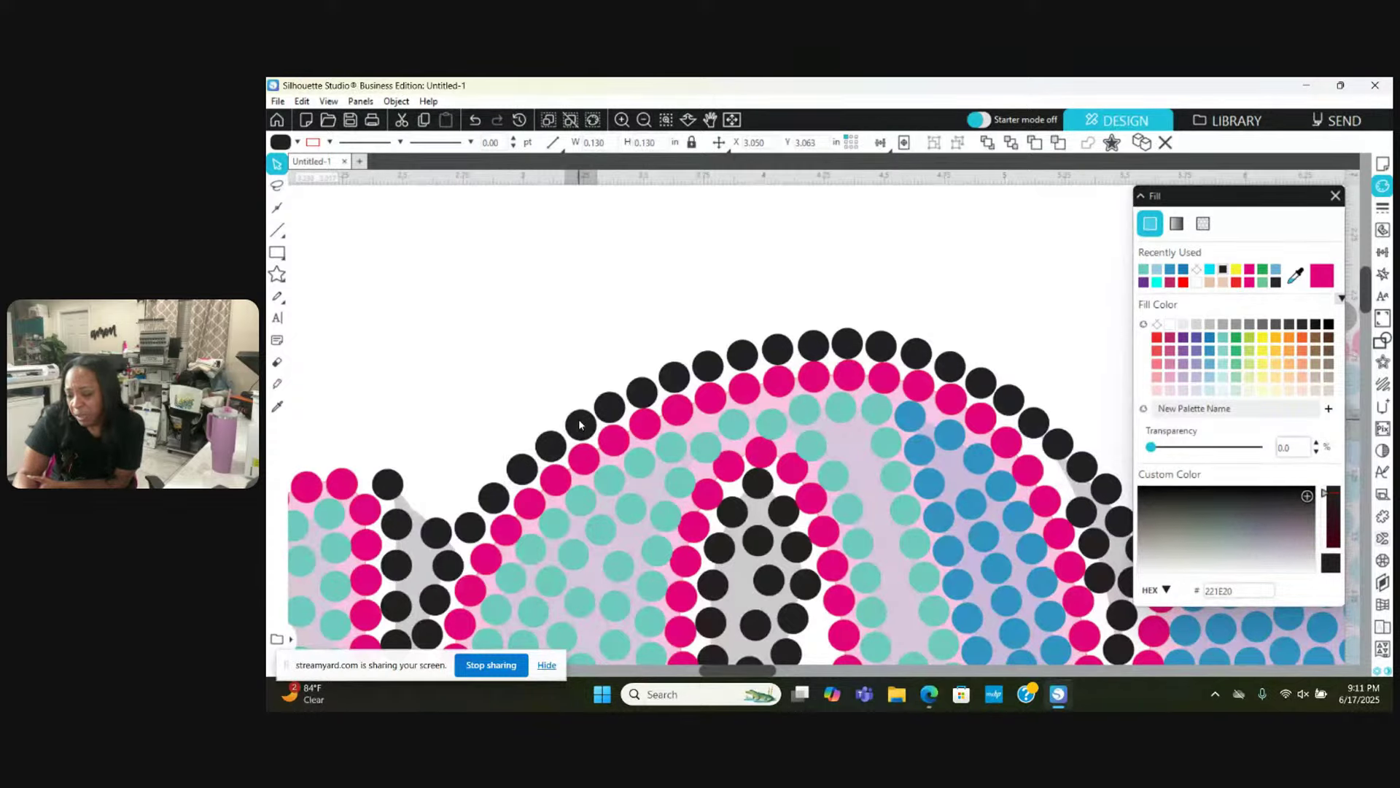
click(645, 391)
scroll(645, 391, left, 6)
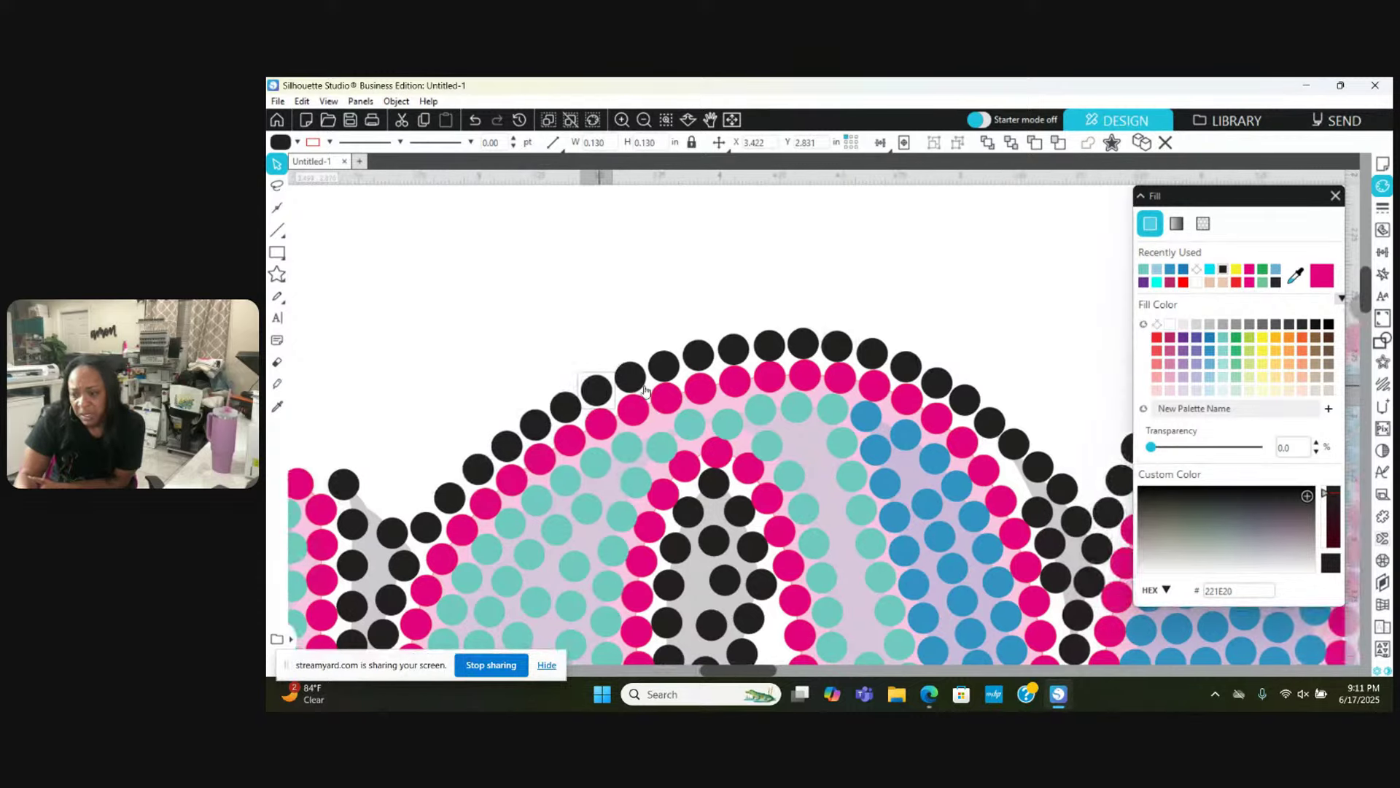
scroll(645, 391, down, 3)
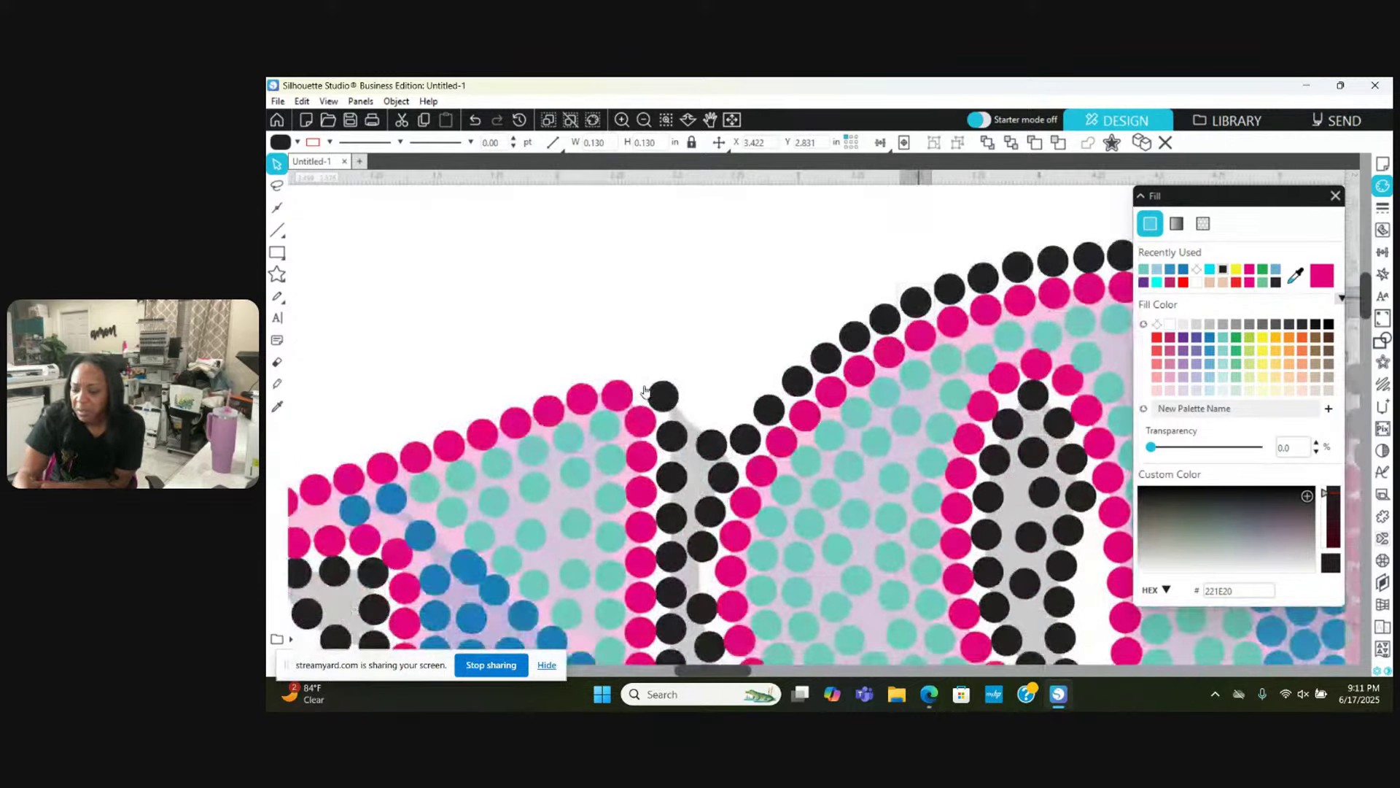
scroll(645, 391, down, 2)
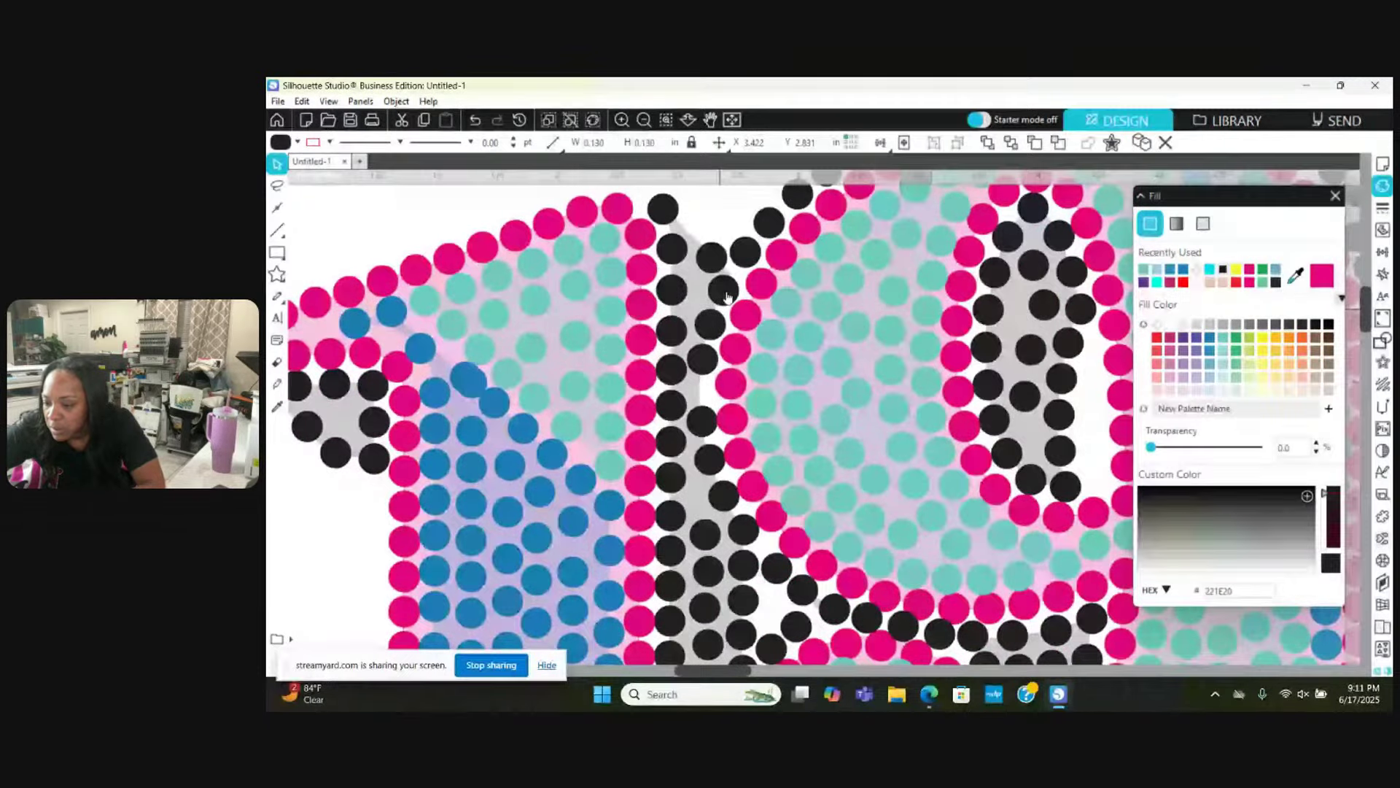
click(719, 322)
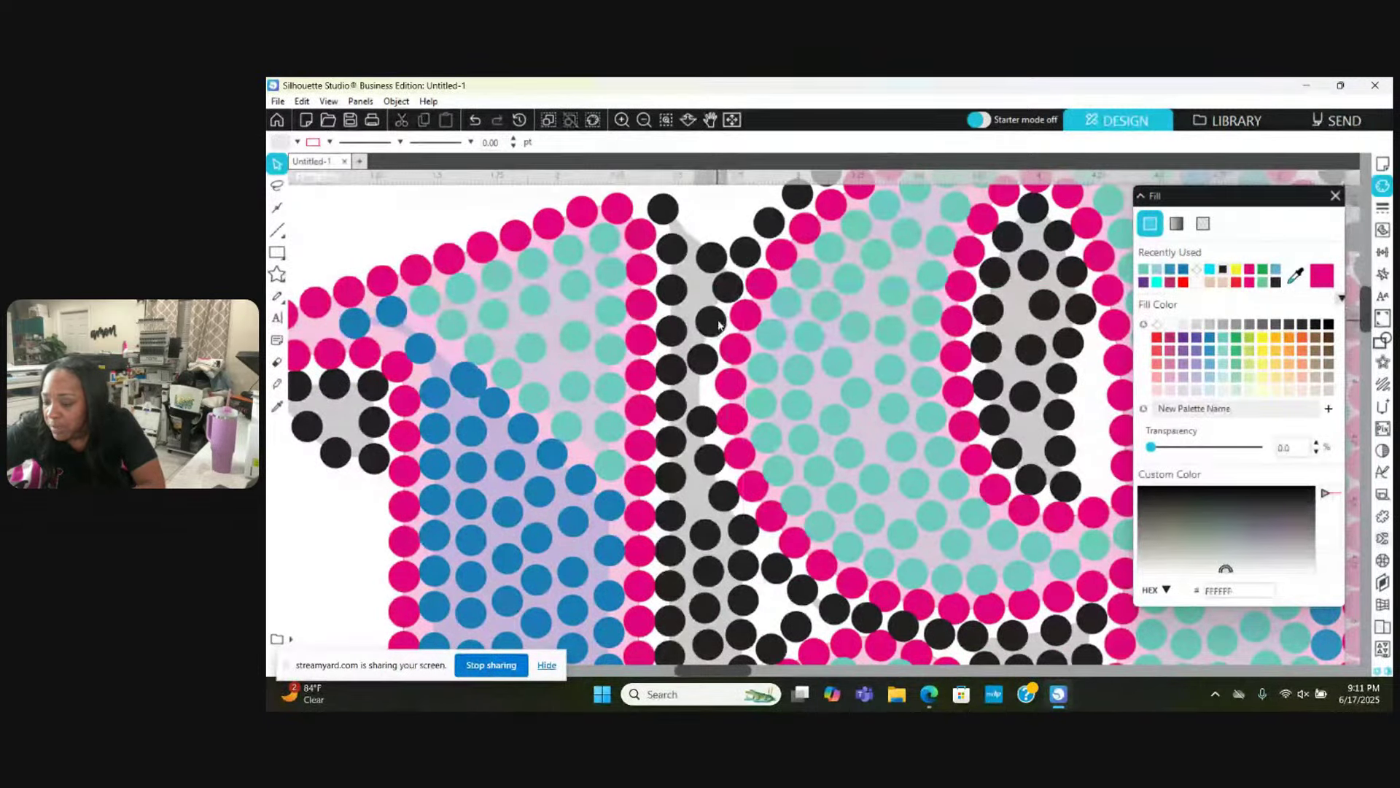
drag(712, 362, 711, 425)
Step: Respace the column's black stones and move one up-left onto the left arc's top
scroll(711, 425, up, 3)
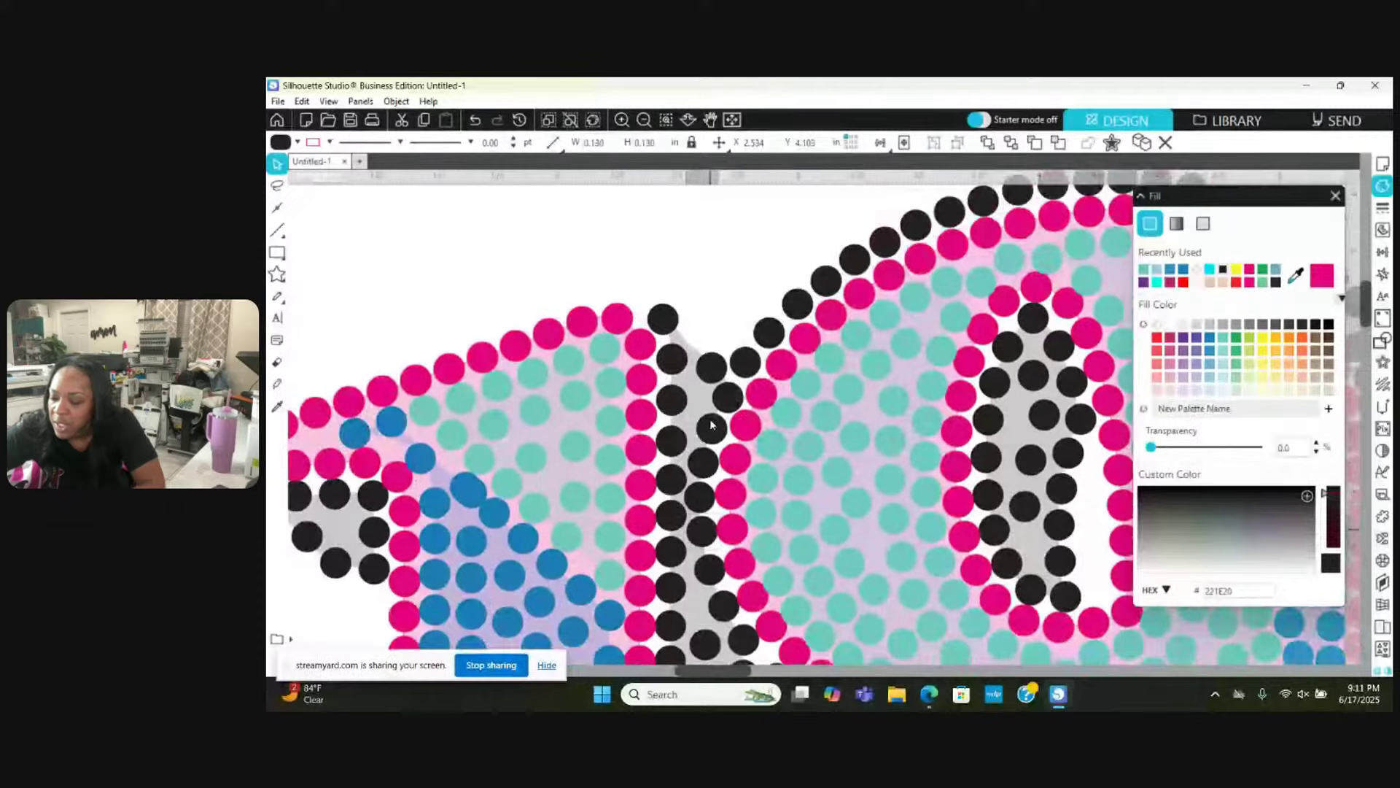
scroll(711, 424, up, 1)
drag(666, 361, 675, 447)
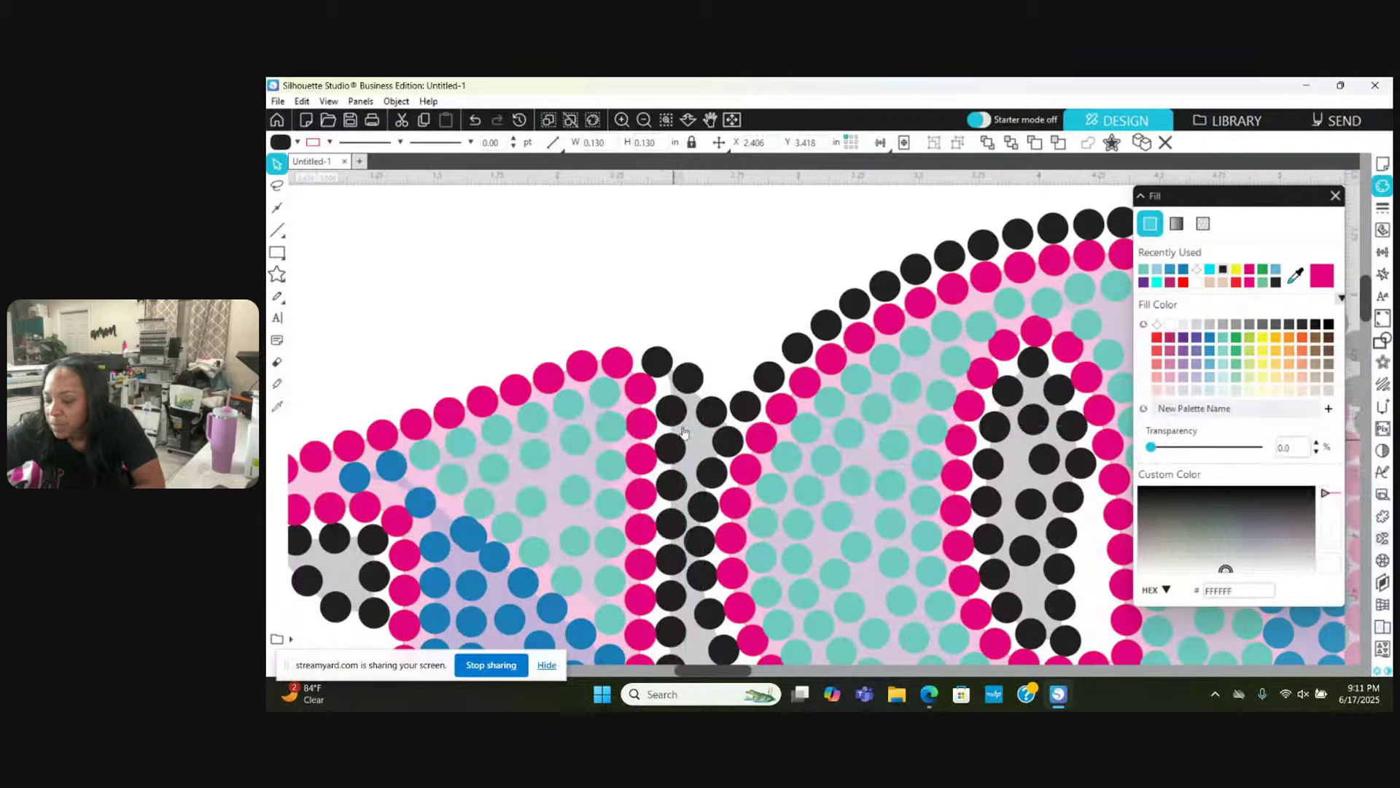
click(714, 399)
click(716, 402)
click(712, 401)
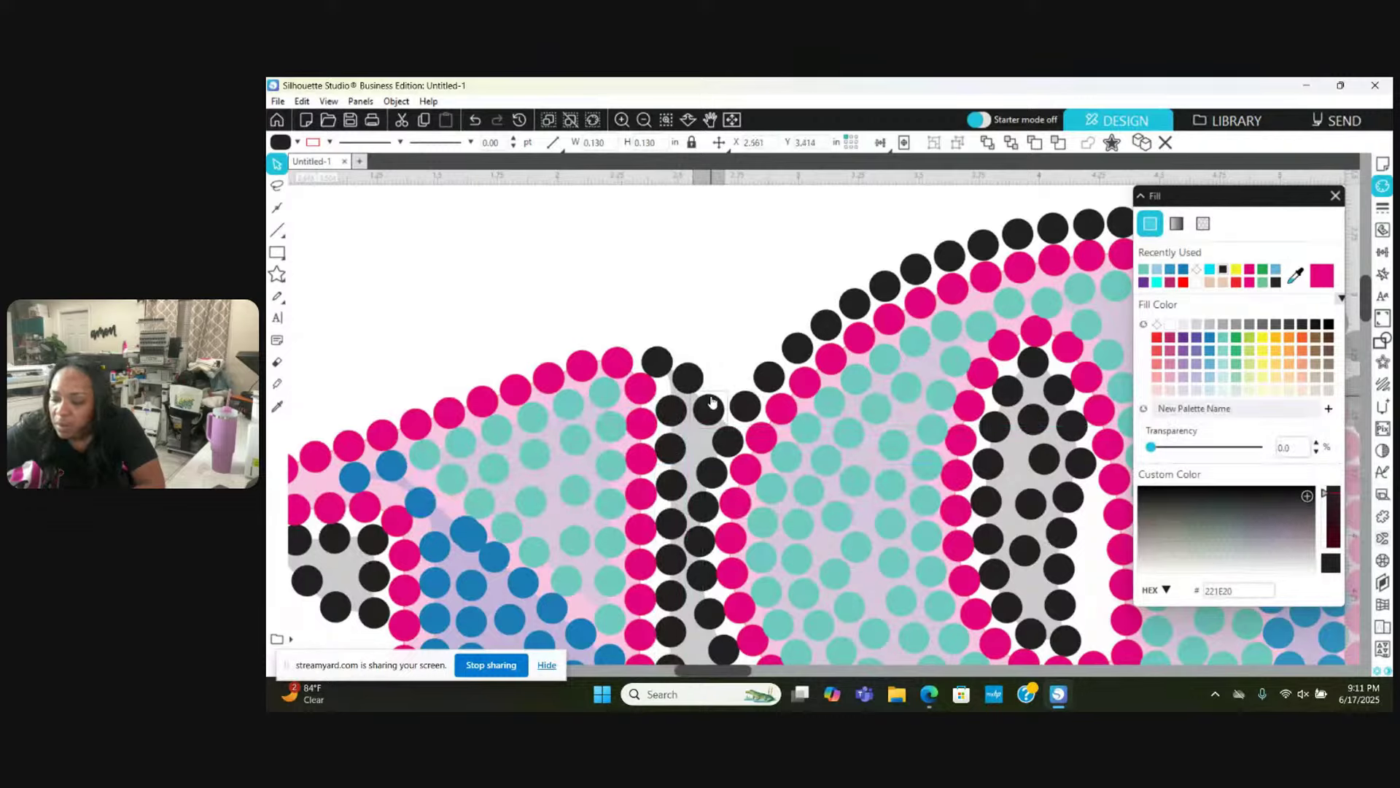
drag(662, 364, 504, 363)
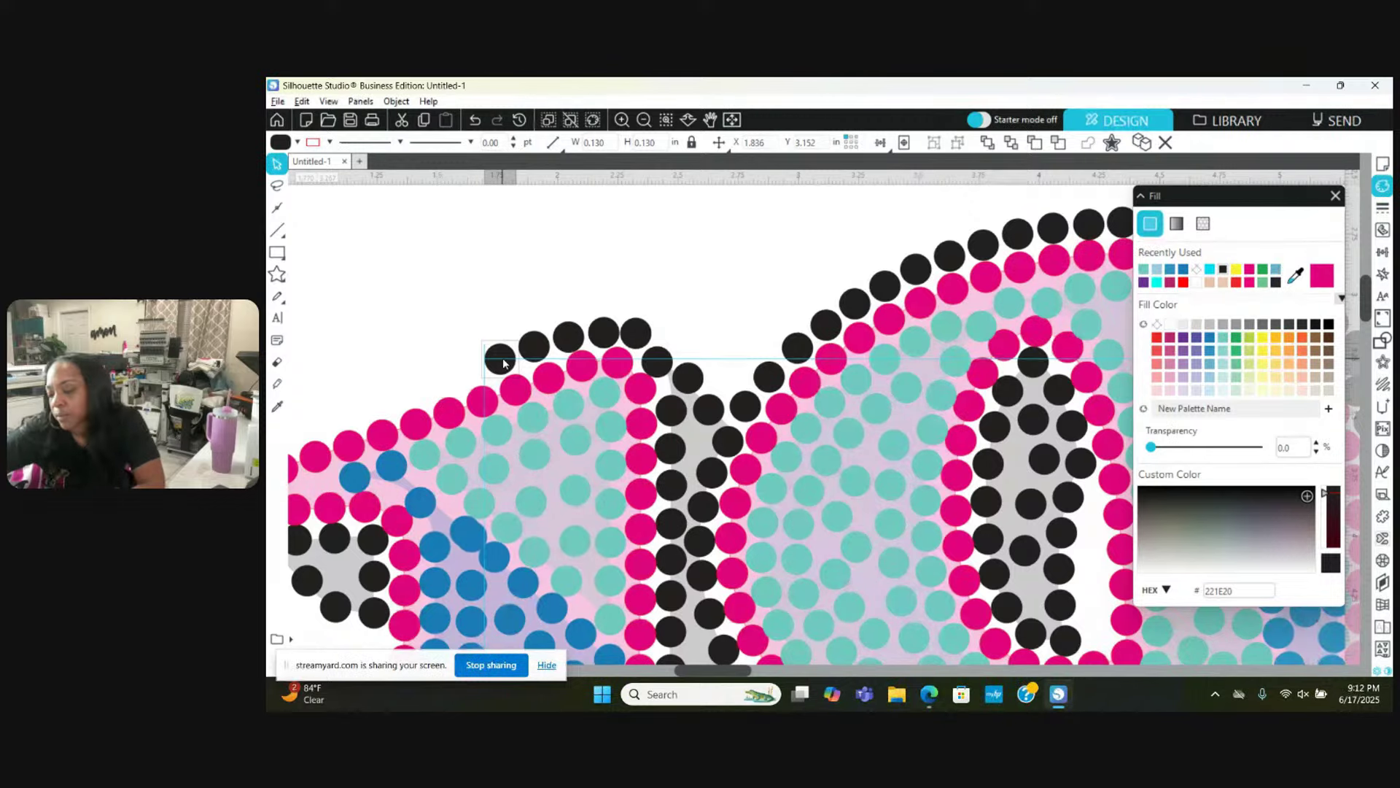
Step: Alt-drag a copy of a black stone along the top of the left pink arc toward its tip
scroll(505, 364, left, 5)
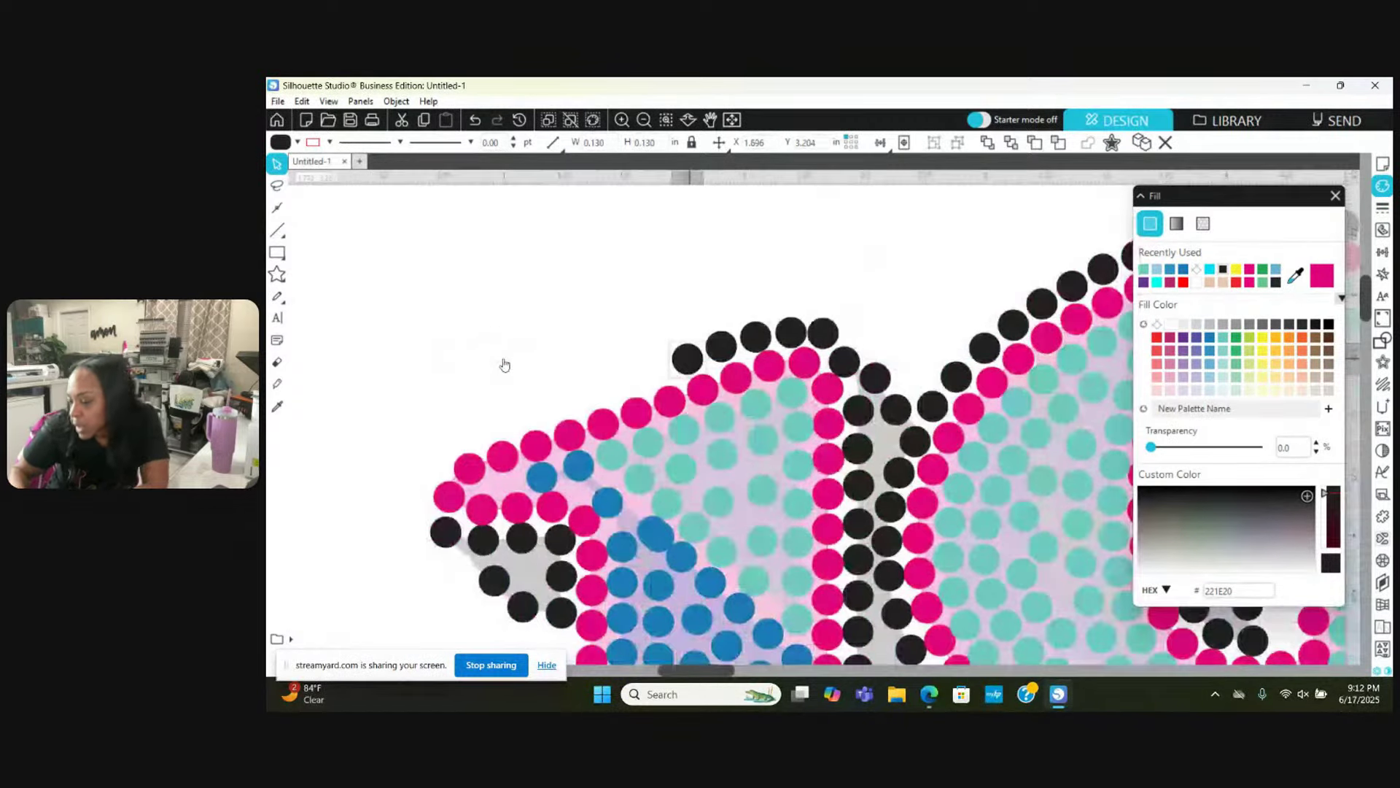
scroll(504, 364, left, 2)
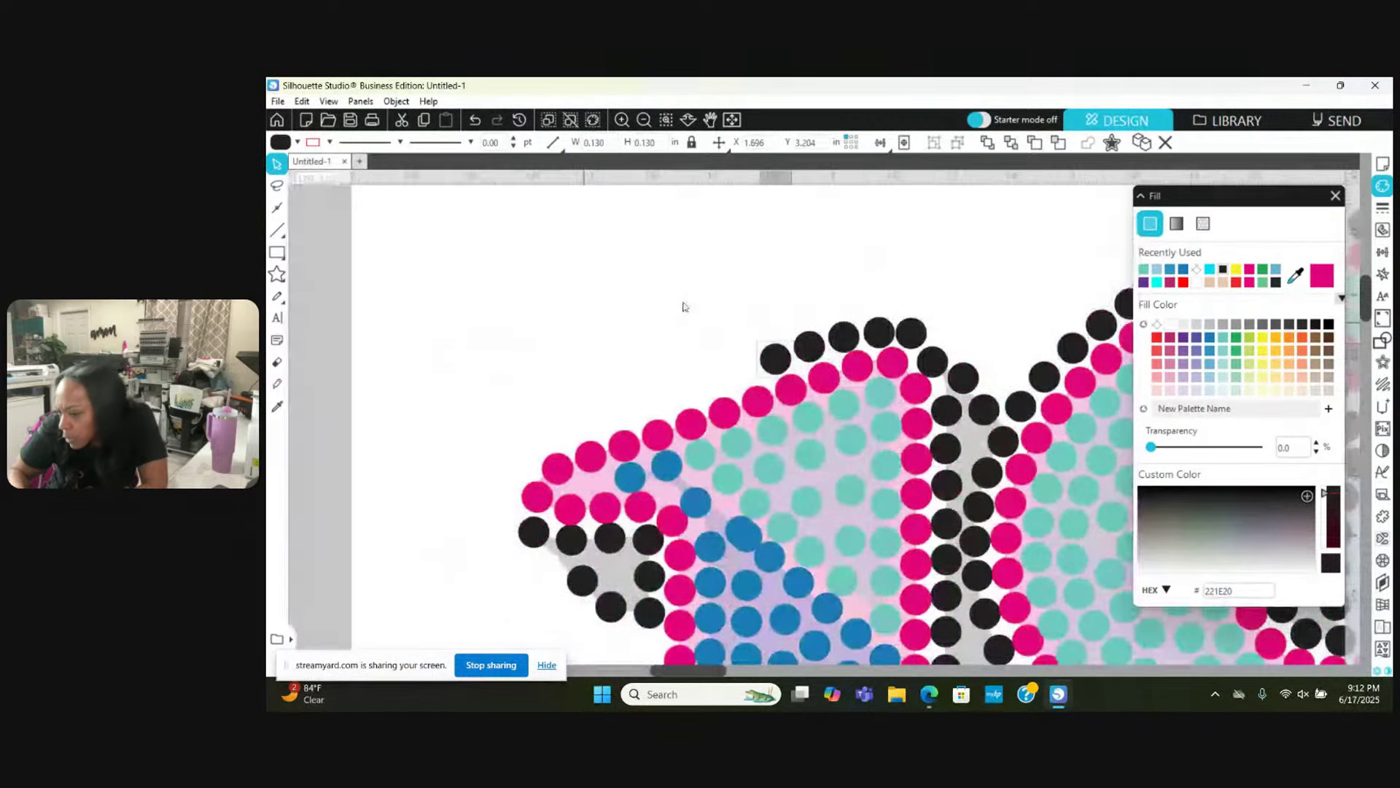
click(876, 327)
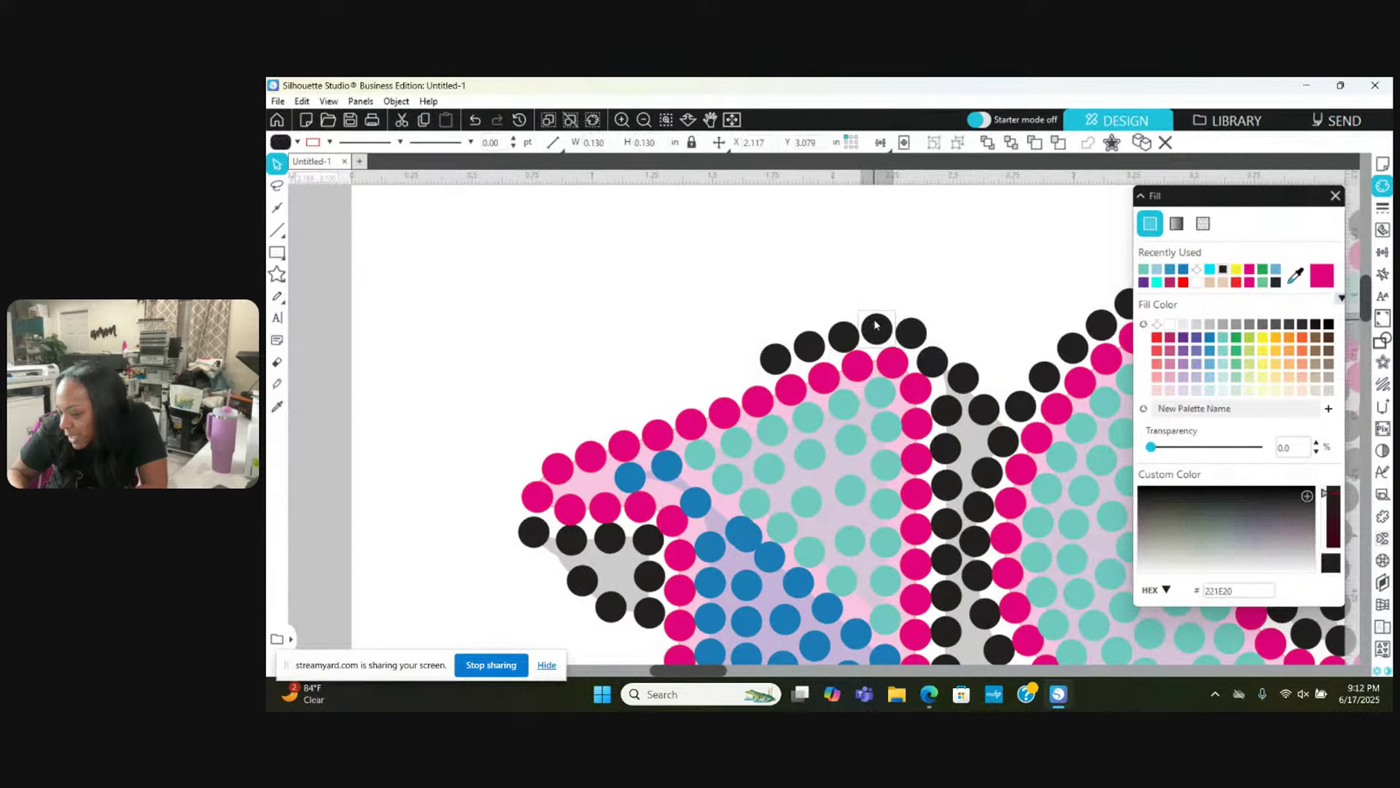
scroll(876, 325, down, 5)
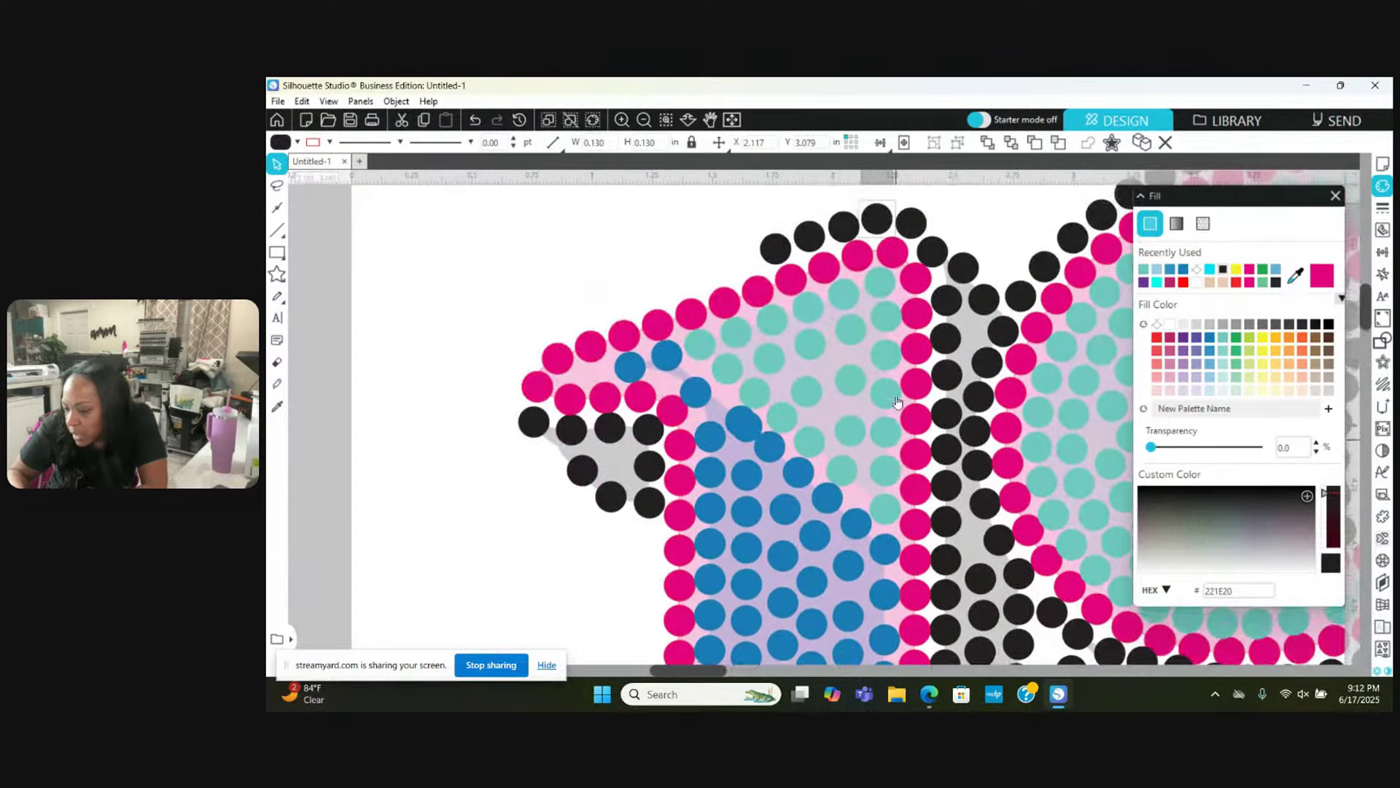
drag(773, 247, 547, 428)
Step: Nudge the black shadow stones around the left arc's tip into even spacing
key(Escape)
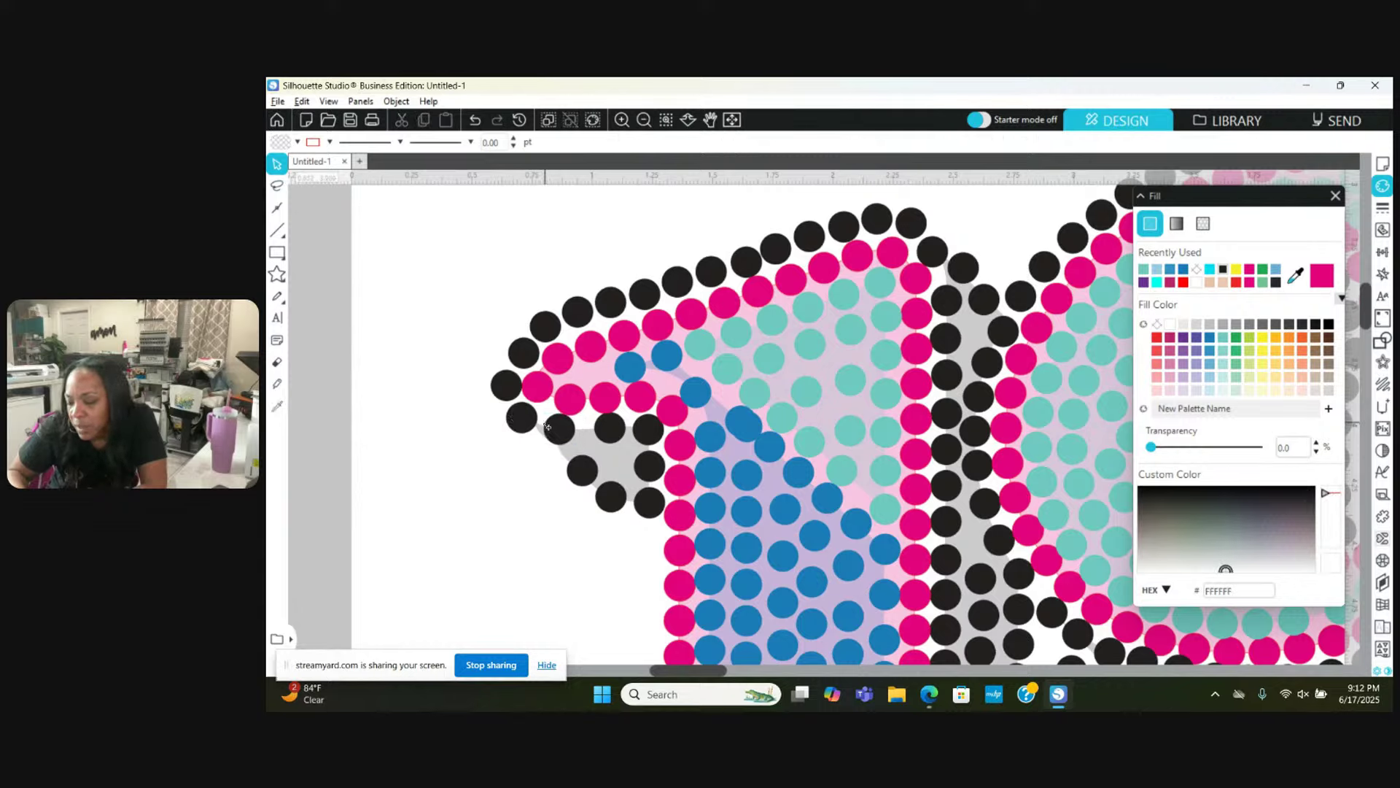
drag(614, 434, 575, 483)
click(527, 426)
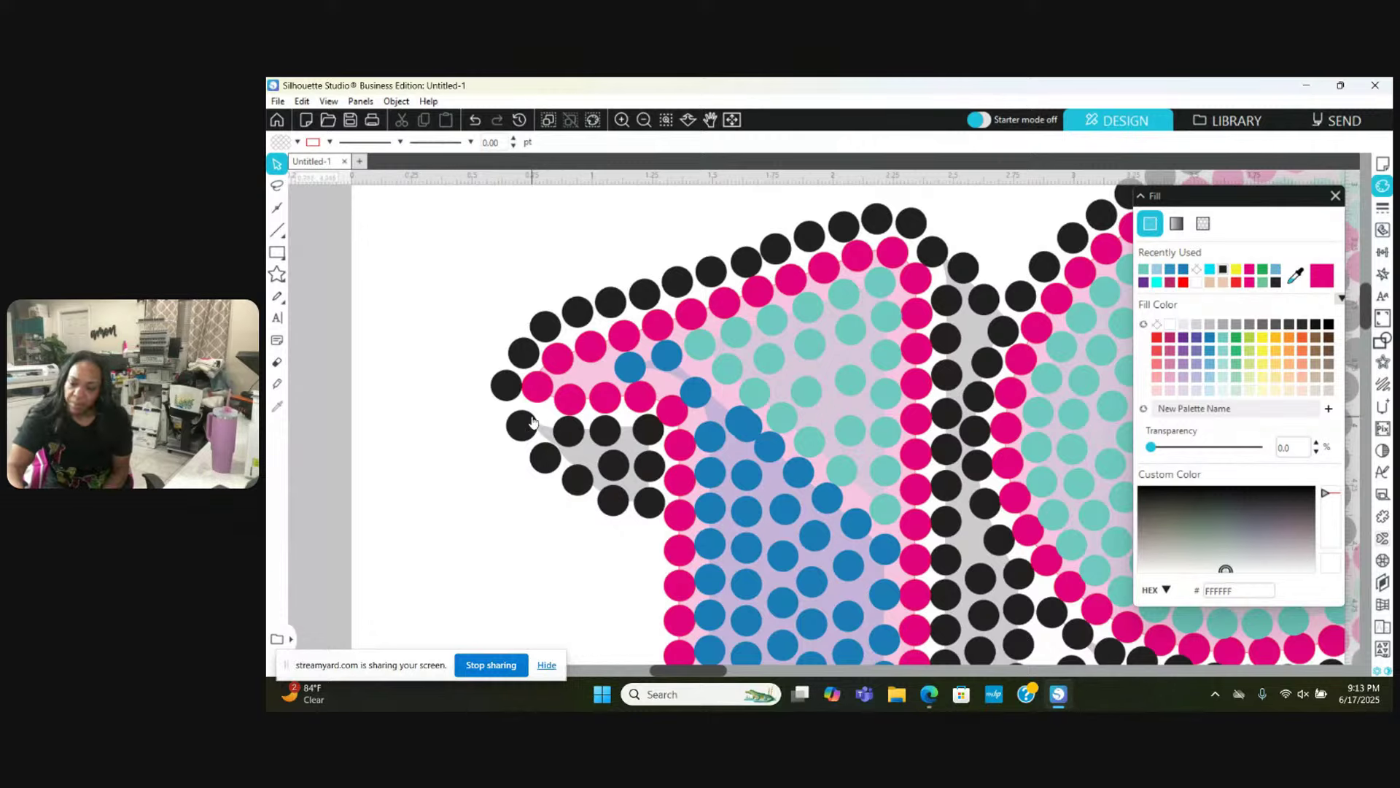
click(504, 385)
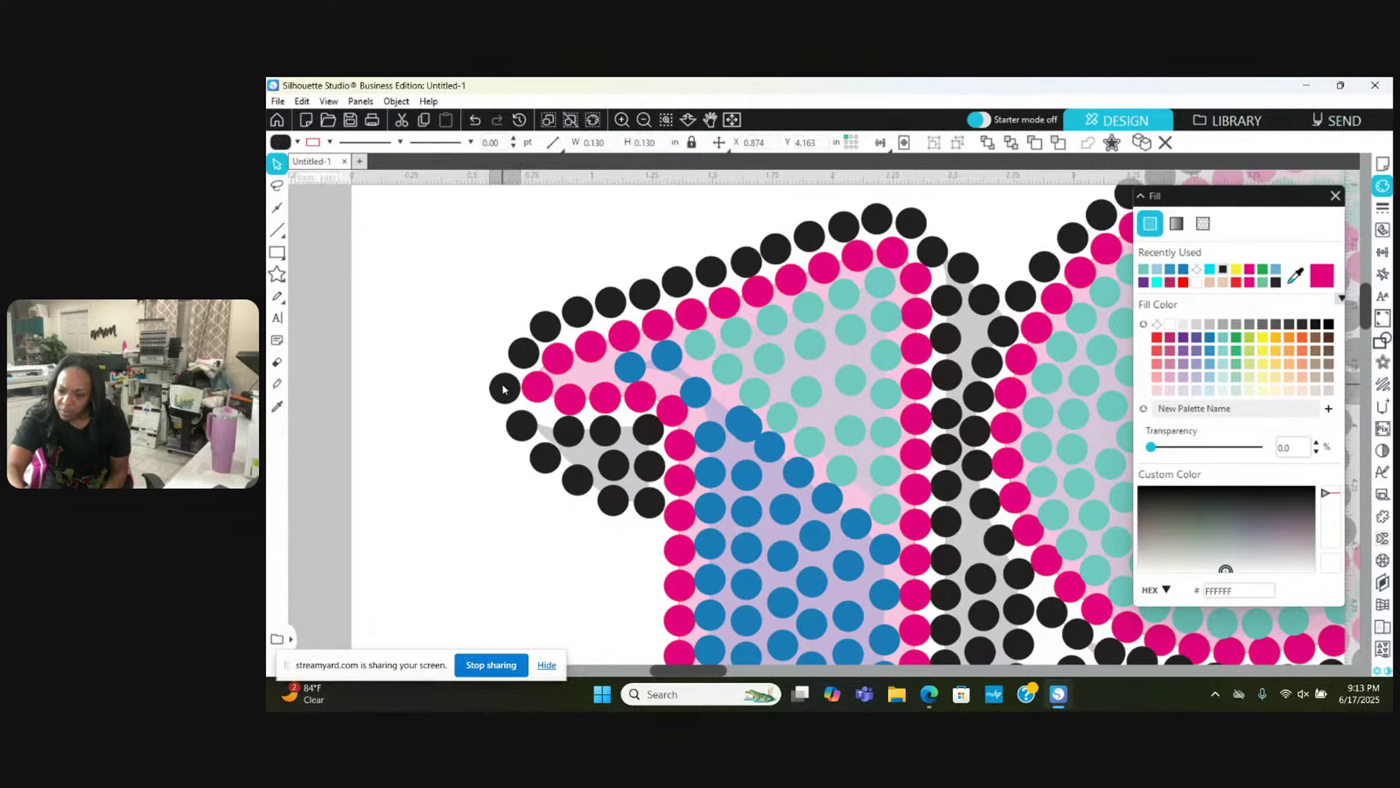
click(528, 354)
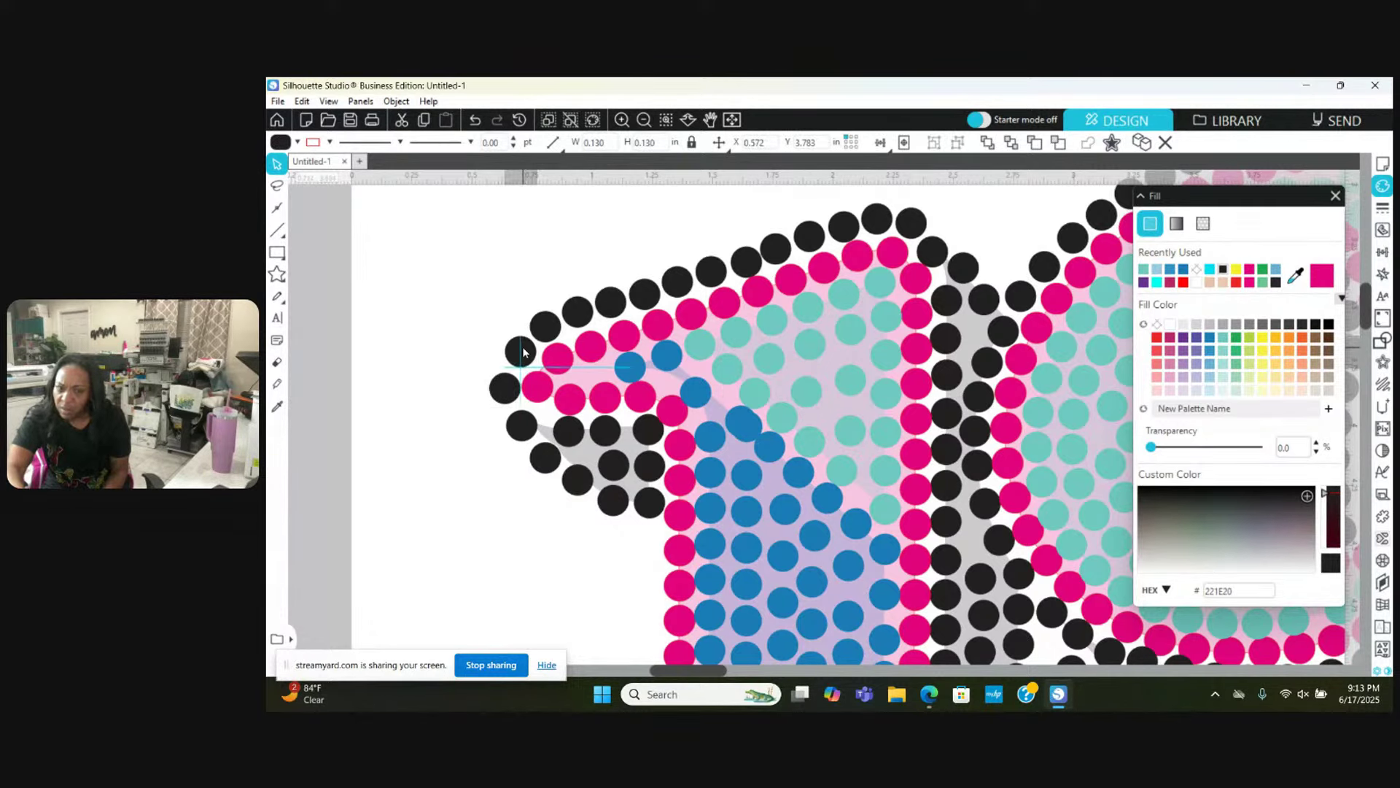
key(Delete)
Step: Move a black stone lower down the blue section's left side to even the column spacing
scroll(523, 352, down, 1)
scroll(522, 351, left, 2)
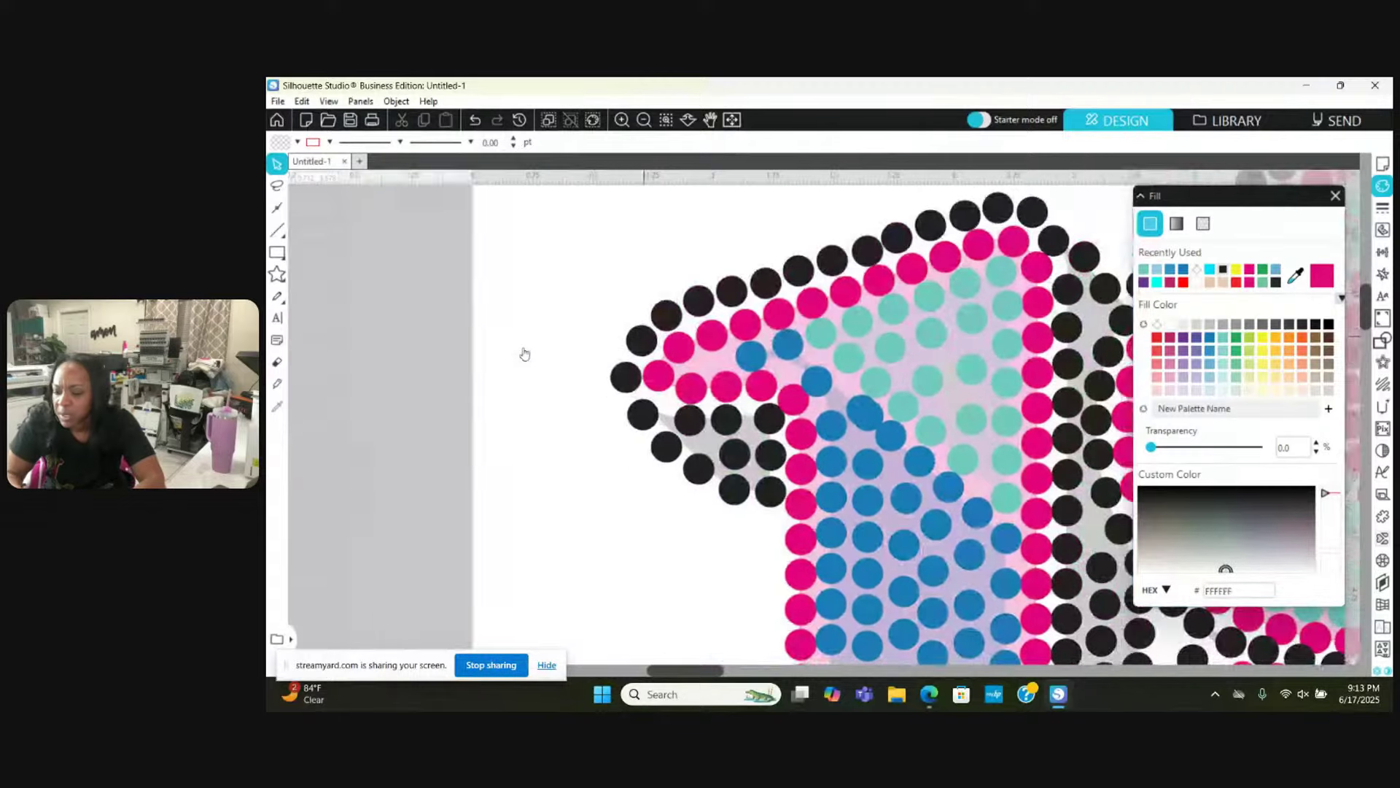
scroll(524, 353, right, 1)
scroll(524, 353, down, 6)
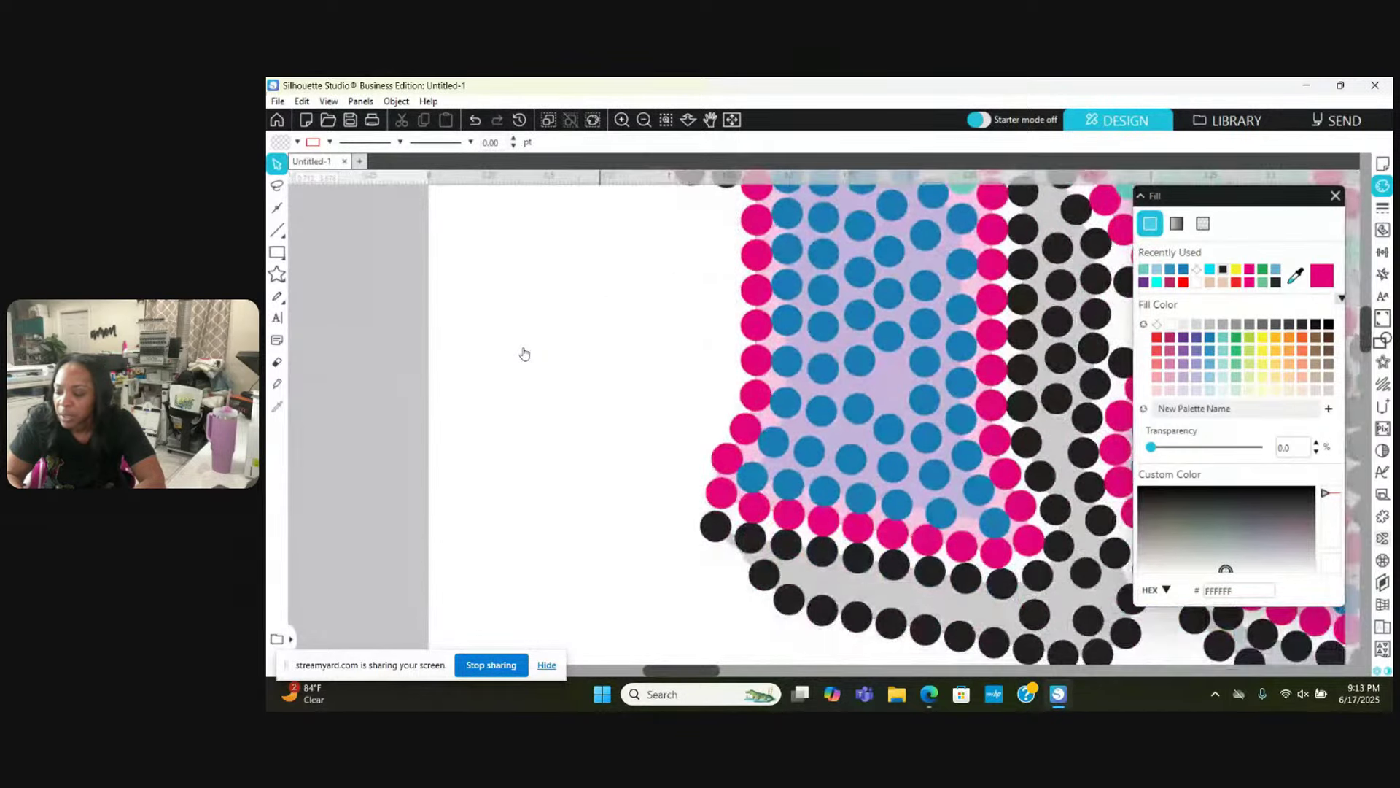
scroll(524, 354, up, 2)
right_click(523, 352)
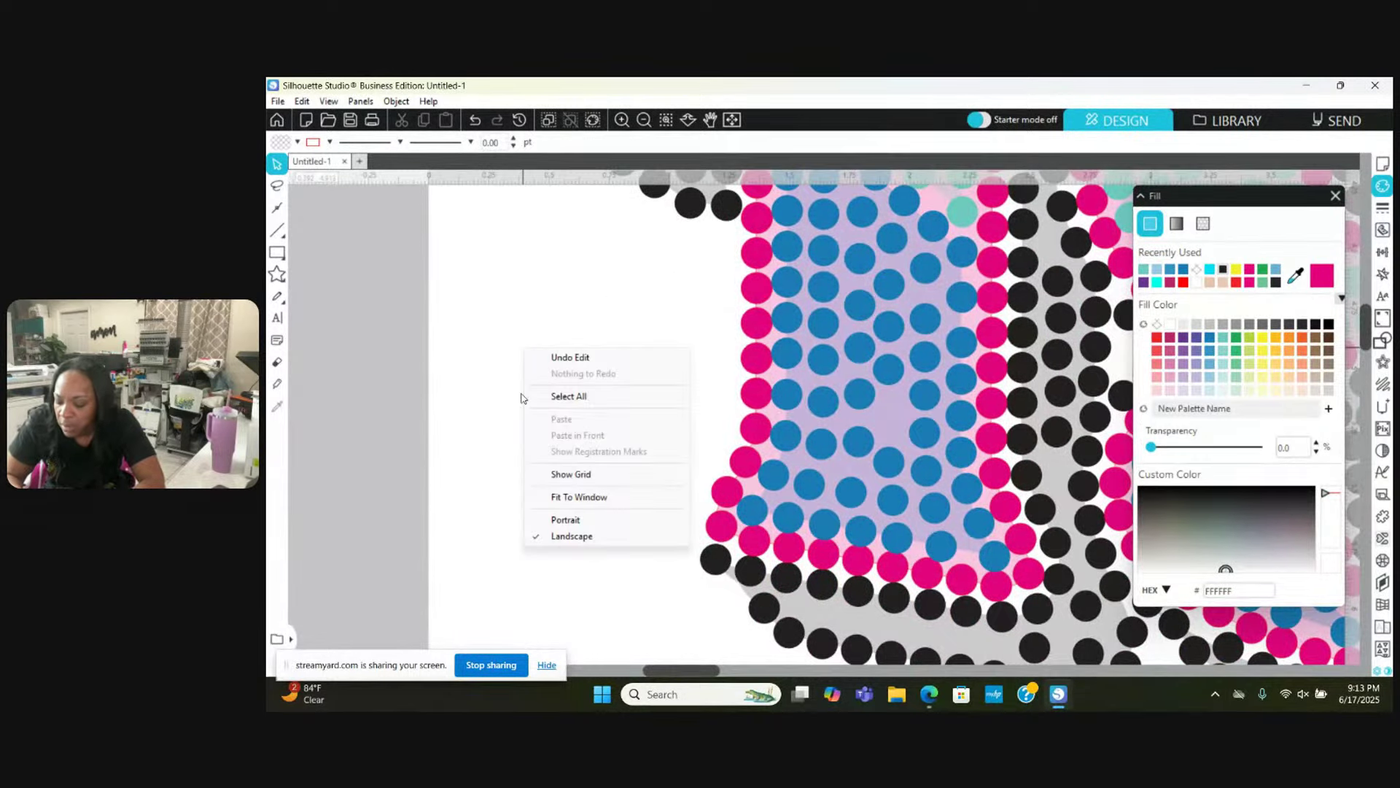
click(573, 317)
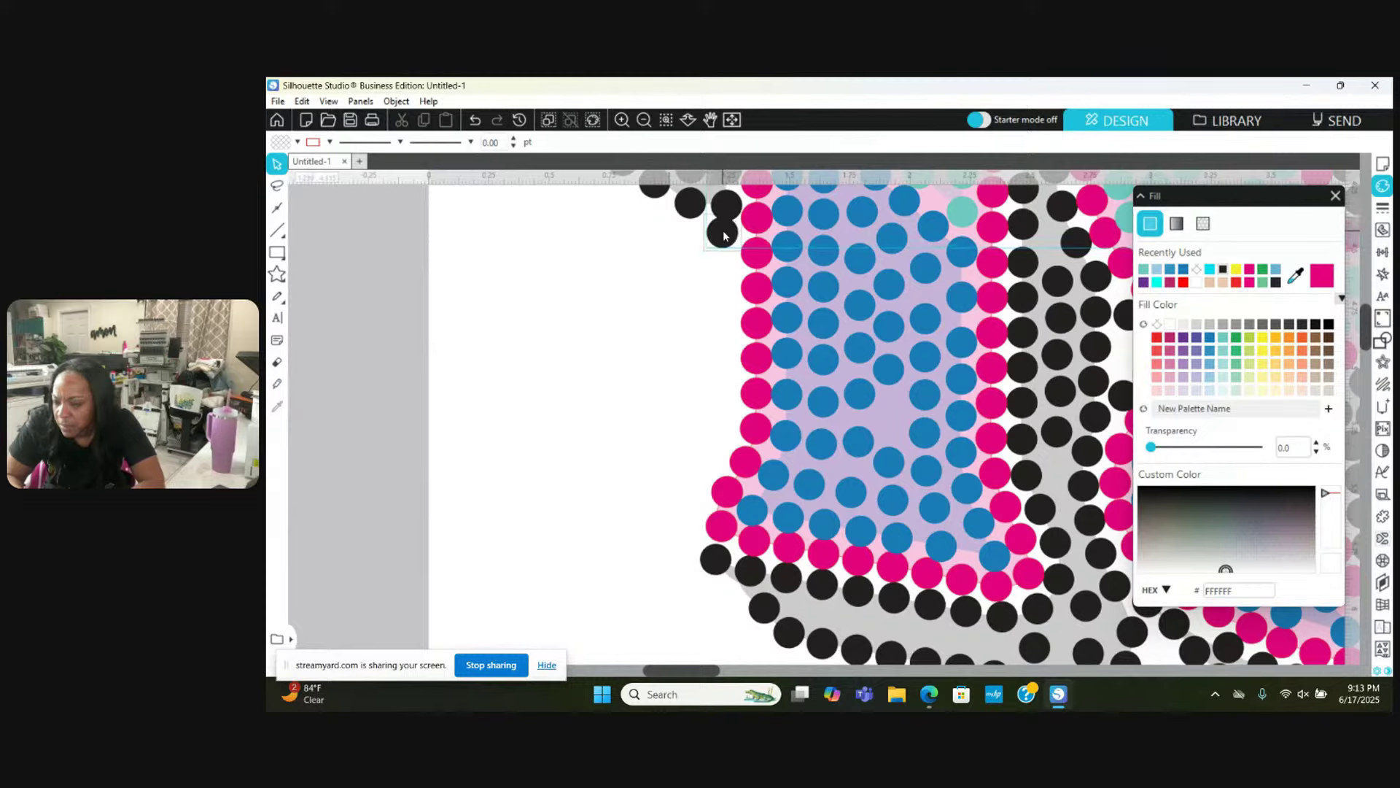
drag(724, 231, 689, 527)
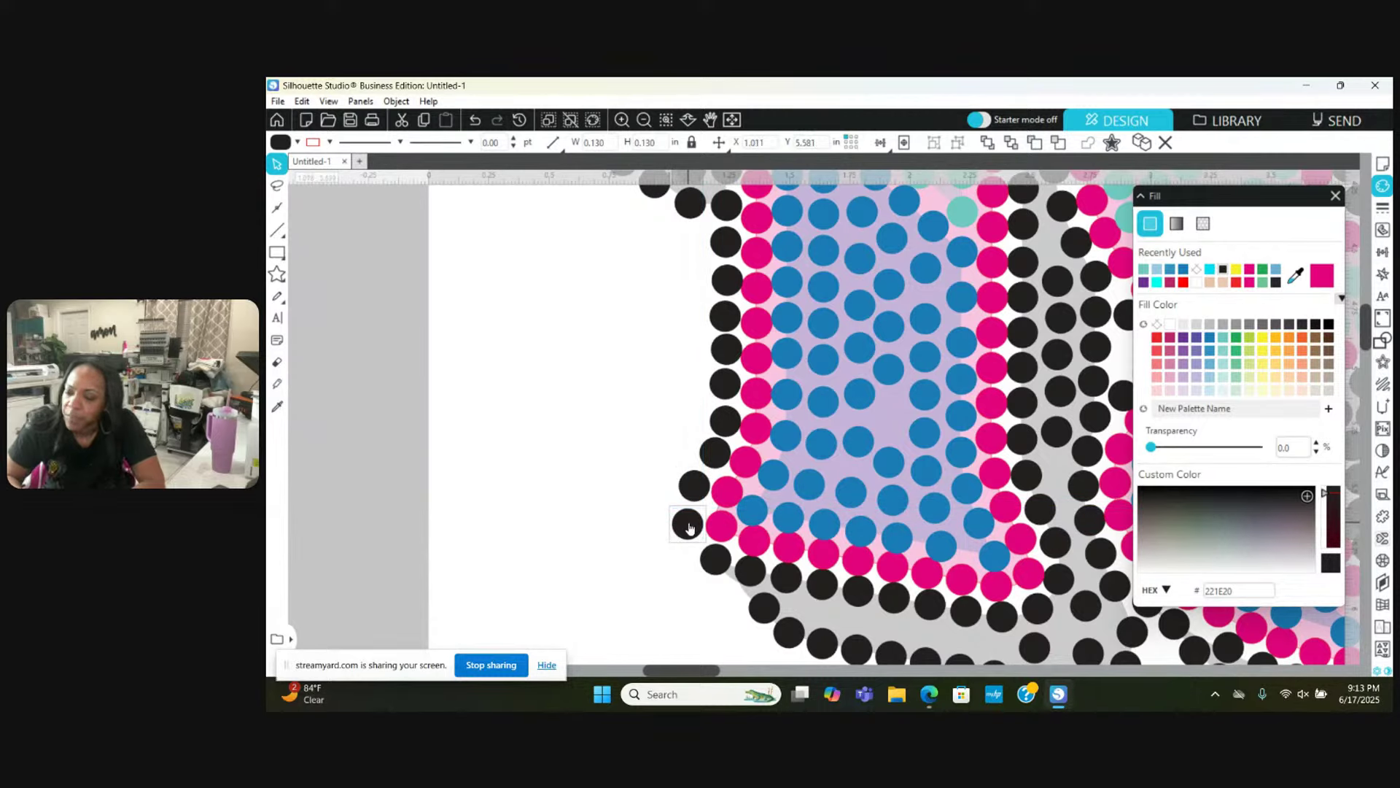
click(644, 121)
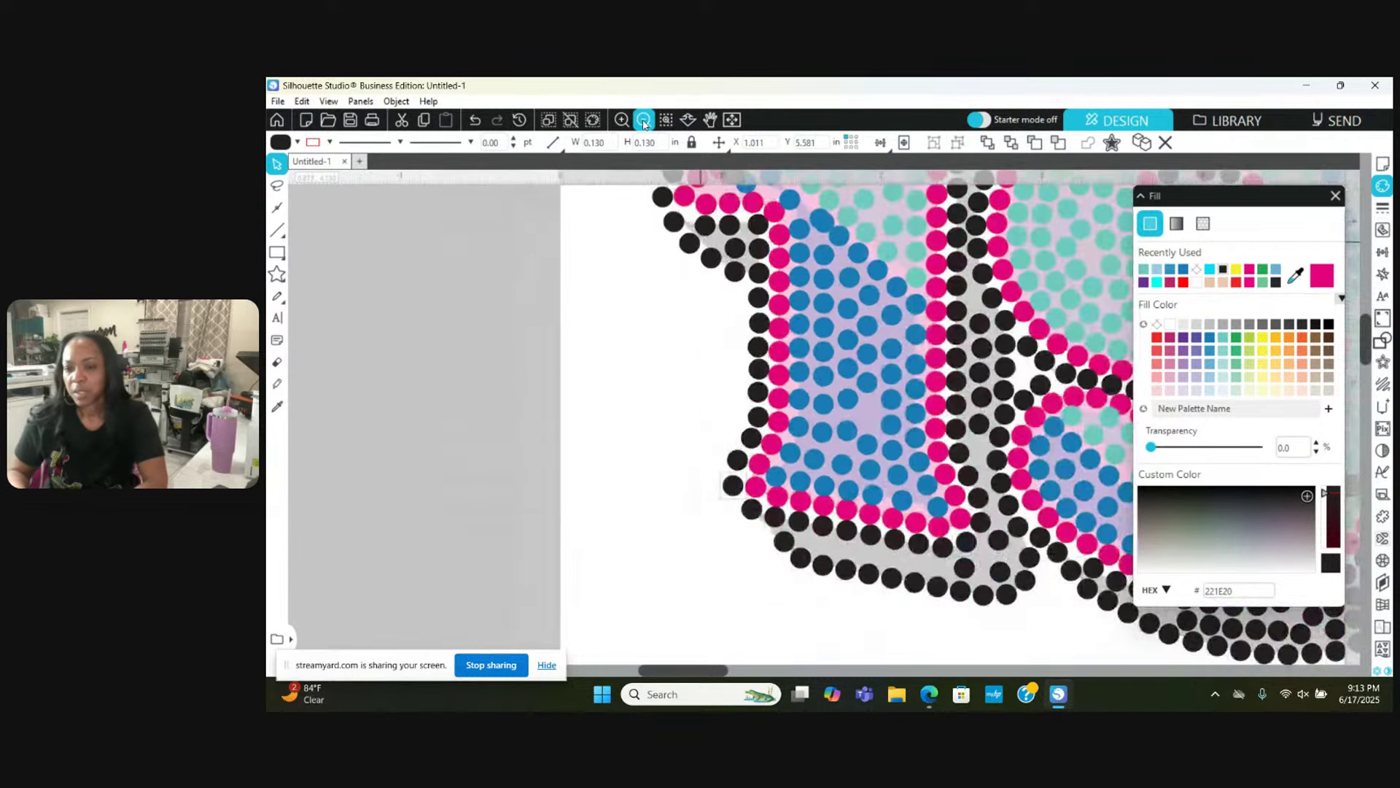
click(644, 120)
click(644, 120)
click(644, 120)
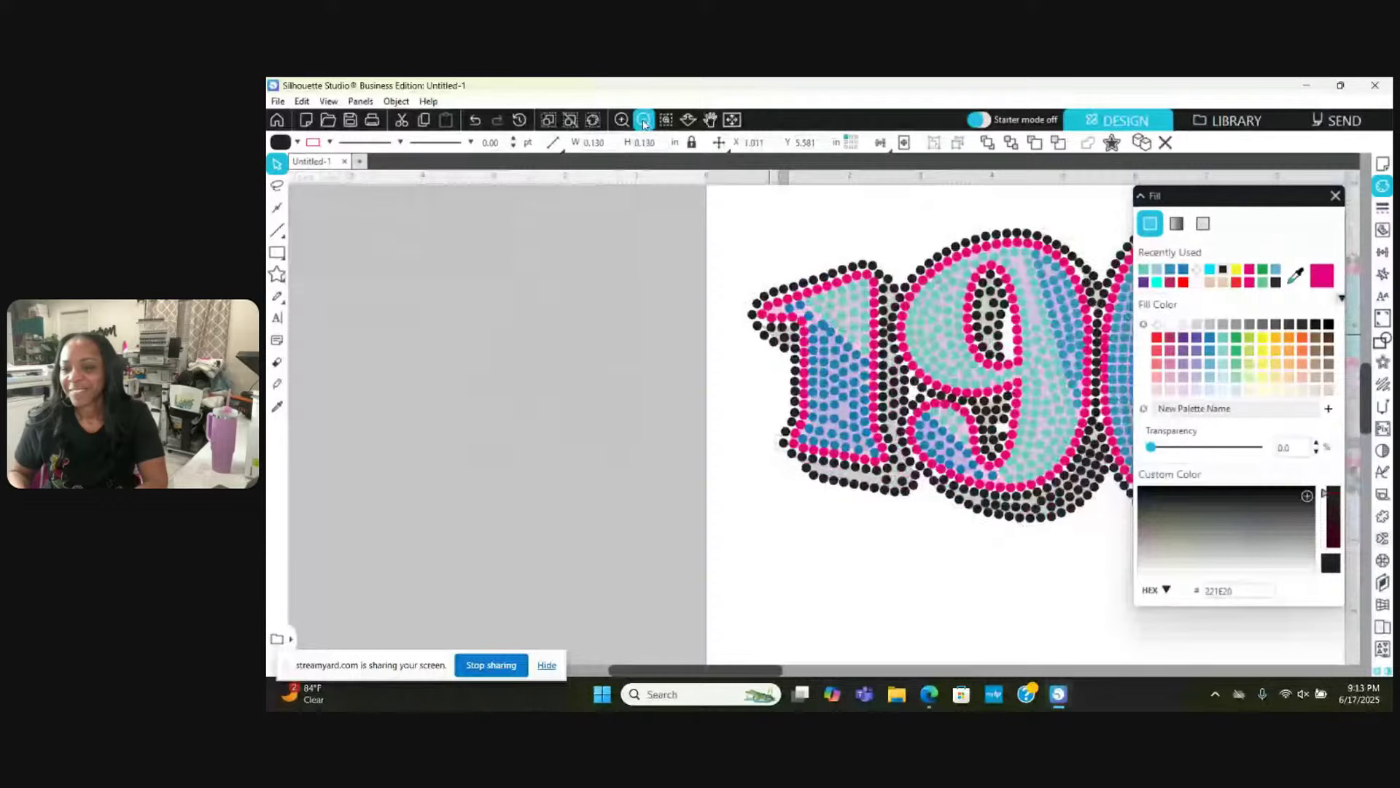
click(644, 120)
click(644, 120)
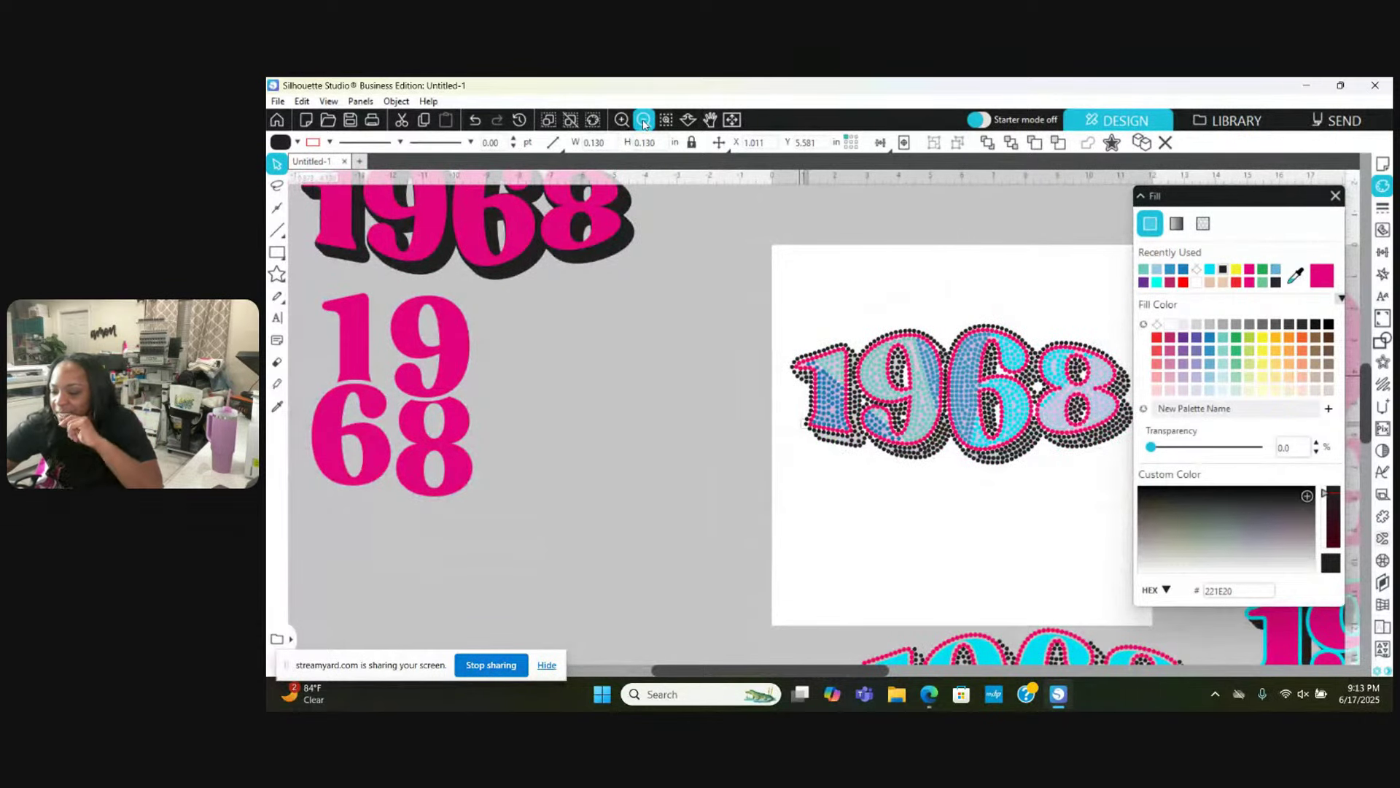
click(710, 120)
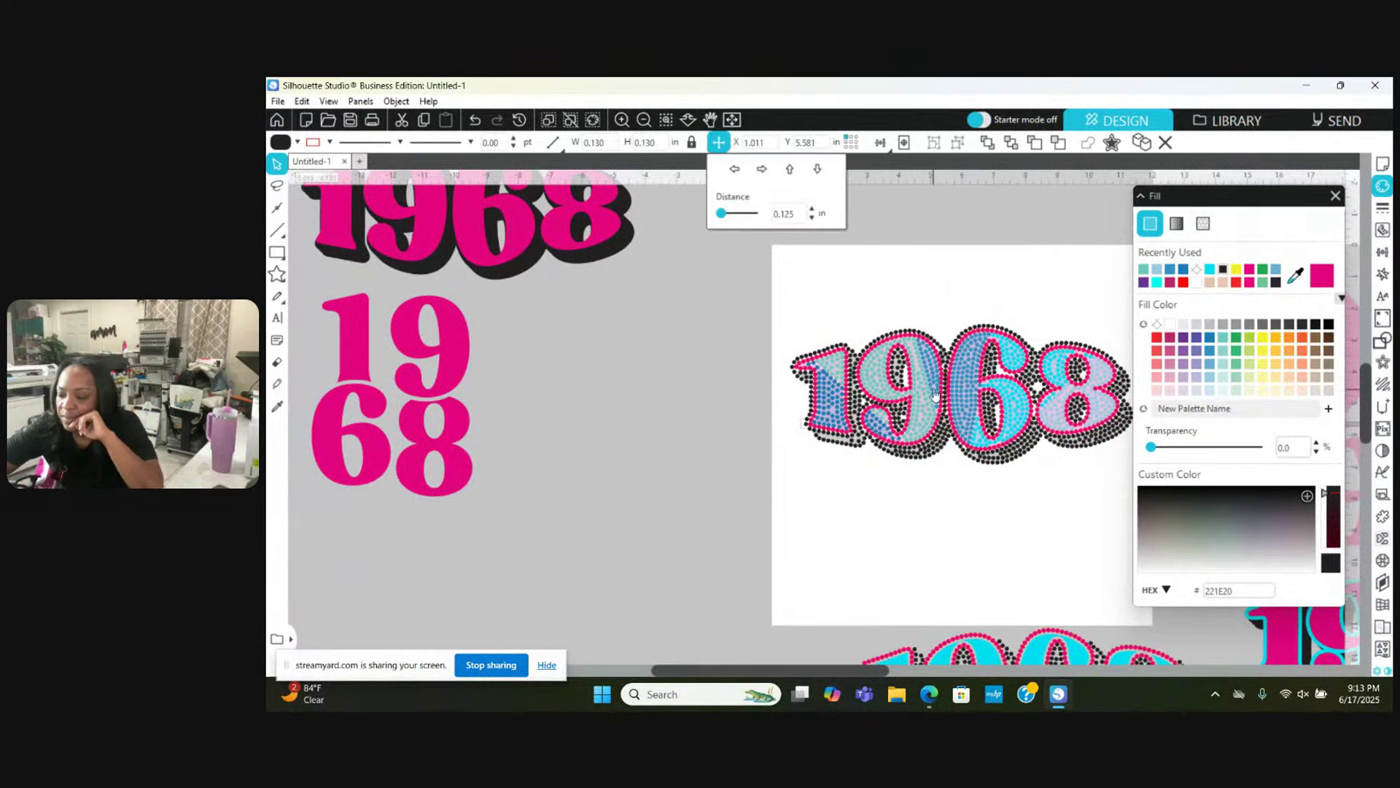
drag(880, 393, 934, 394)
drag(1061, 397, 918, 406)
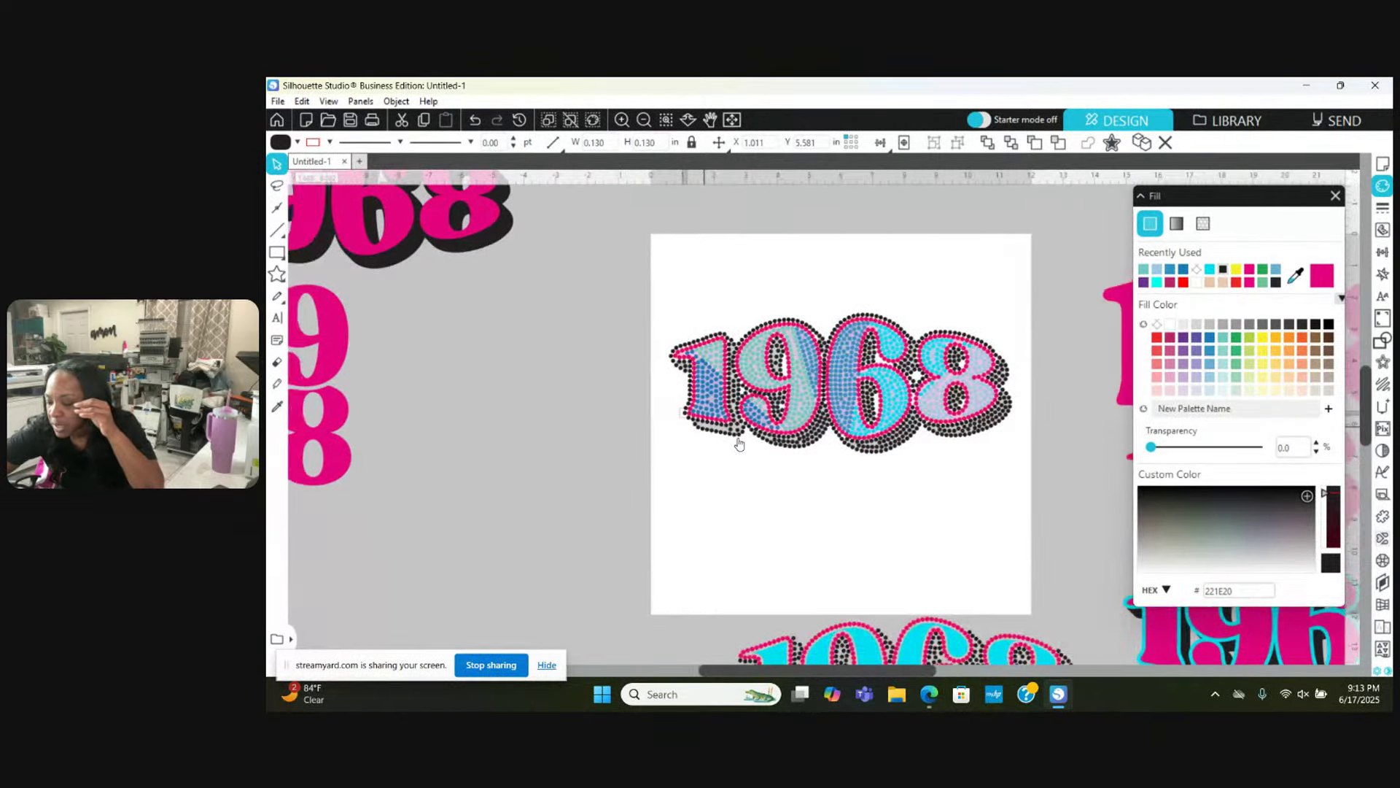
scroll(739, 443, down, 4)
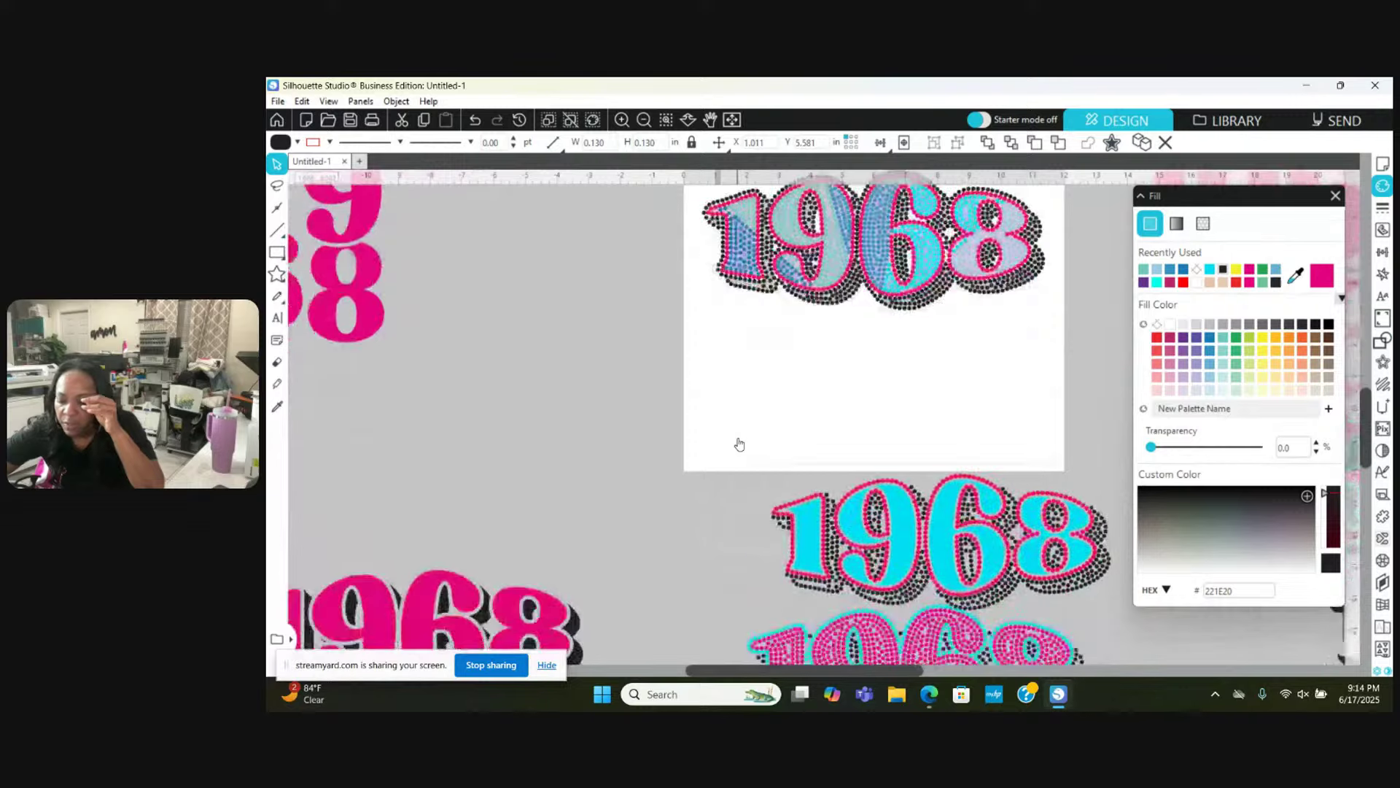
scroll(739, 444, down, 3)
scroll(738, 444, left, 5)
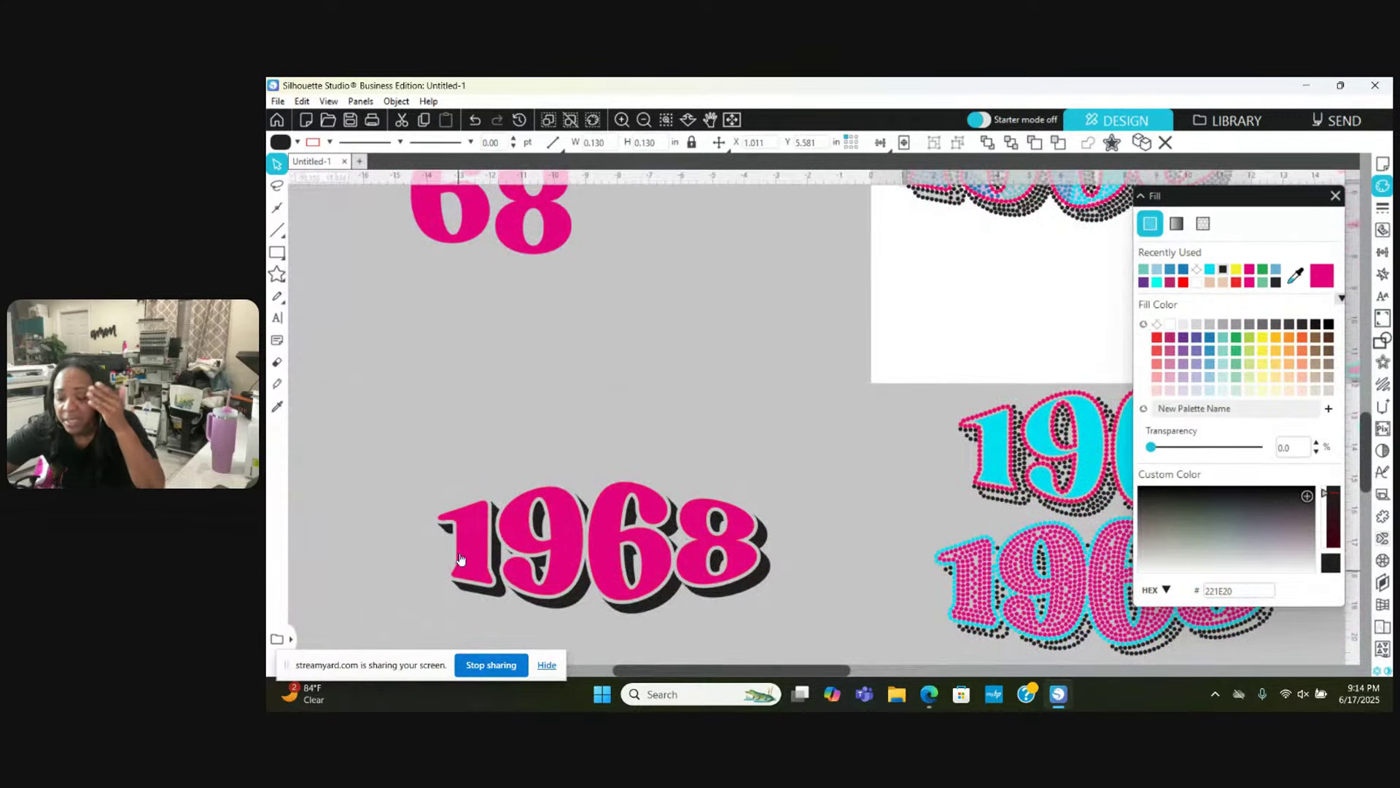
scroll(738, 484, up, 5)
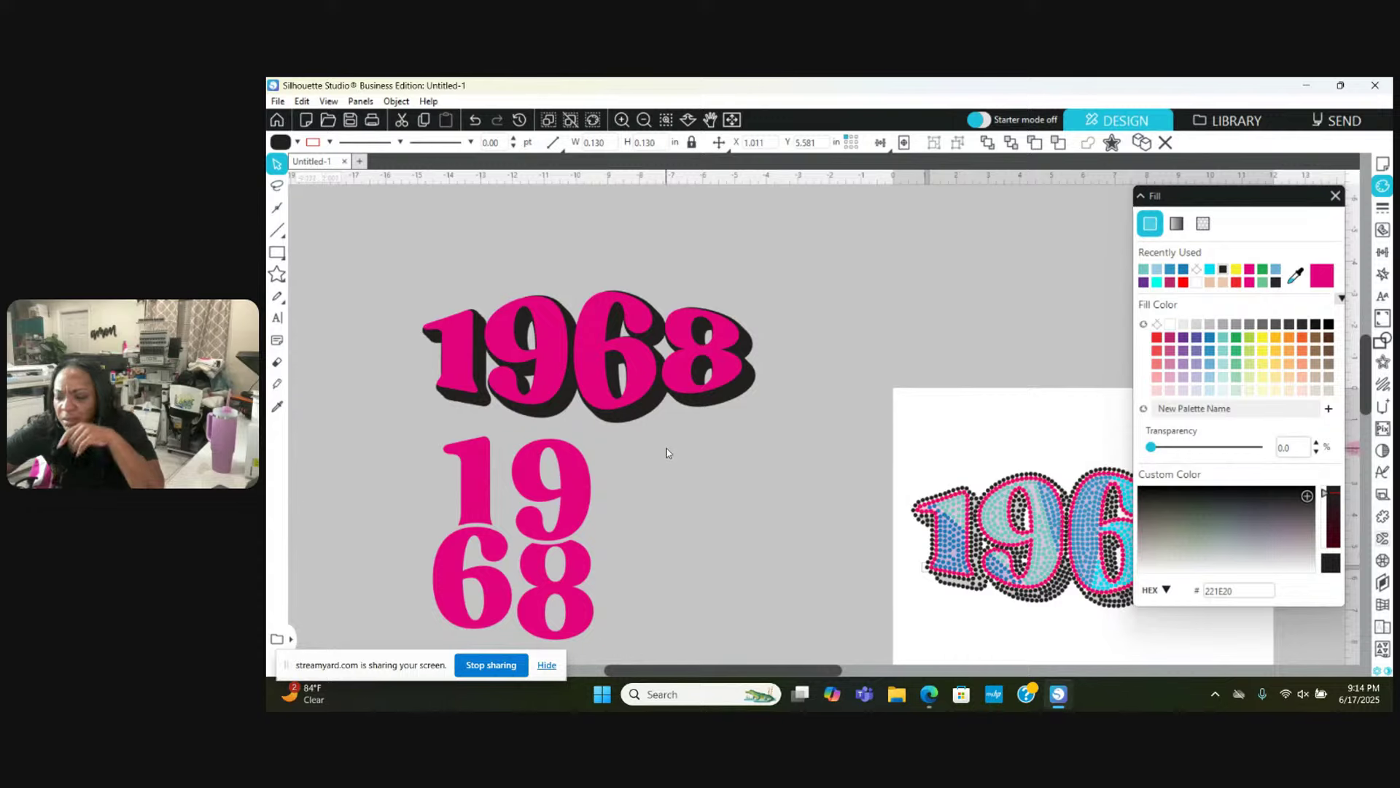
scroll(667, 453, left, 2)
scroll(667, 453, right, 6)
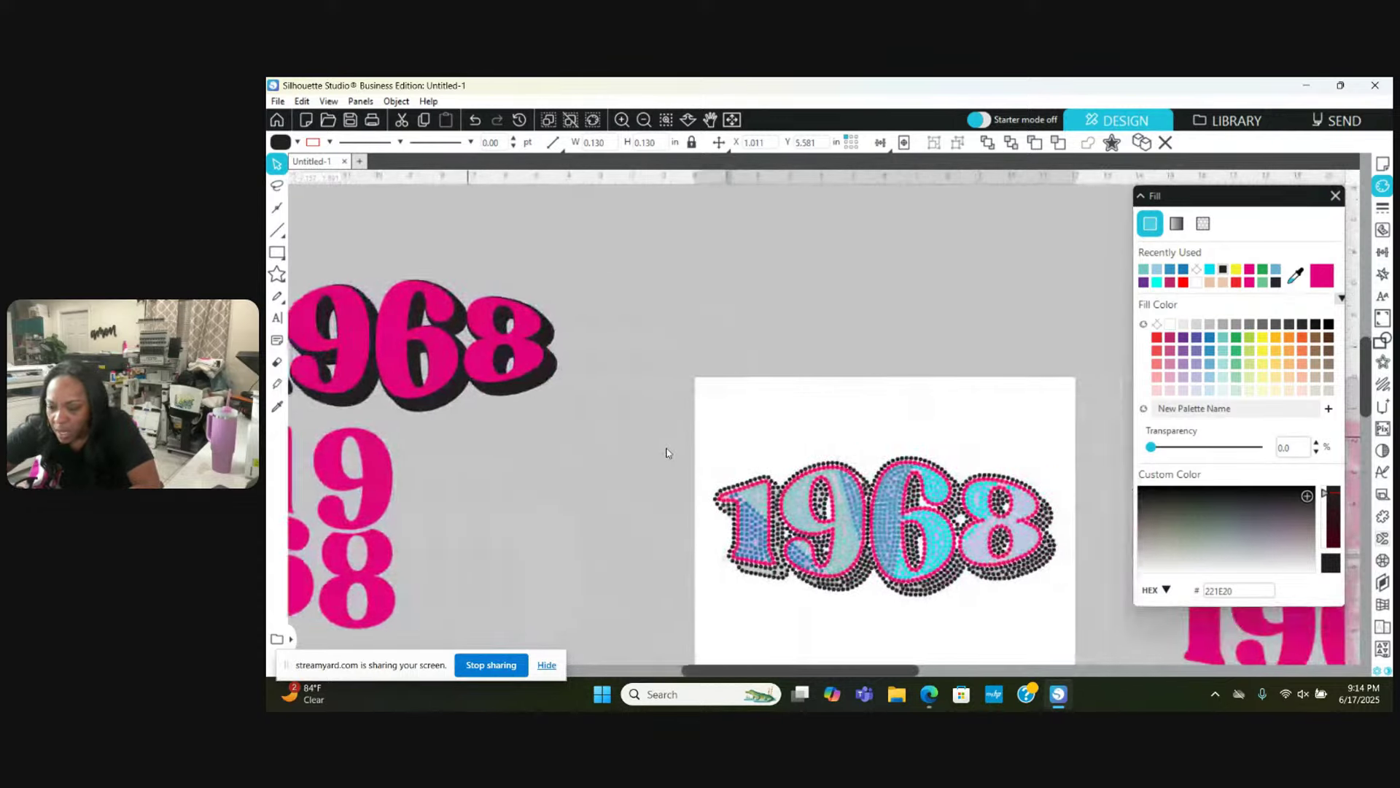
scroll(667, 453, right, 4)
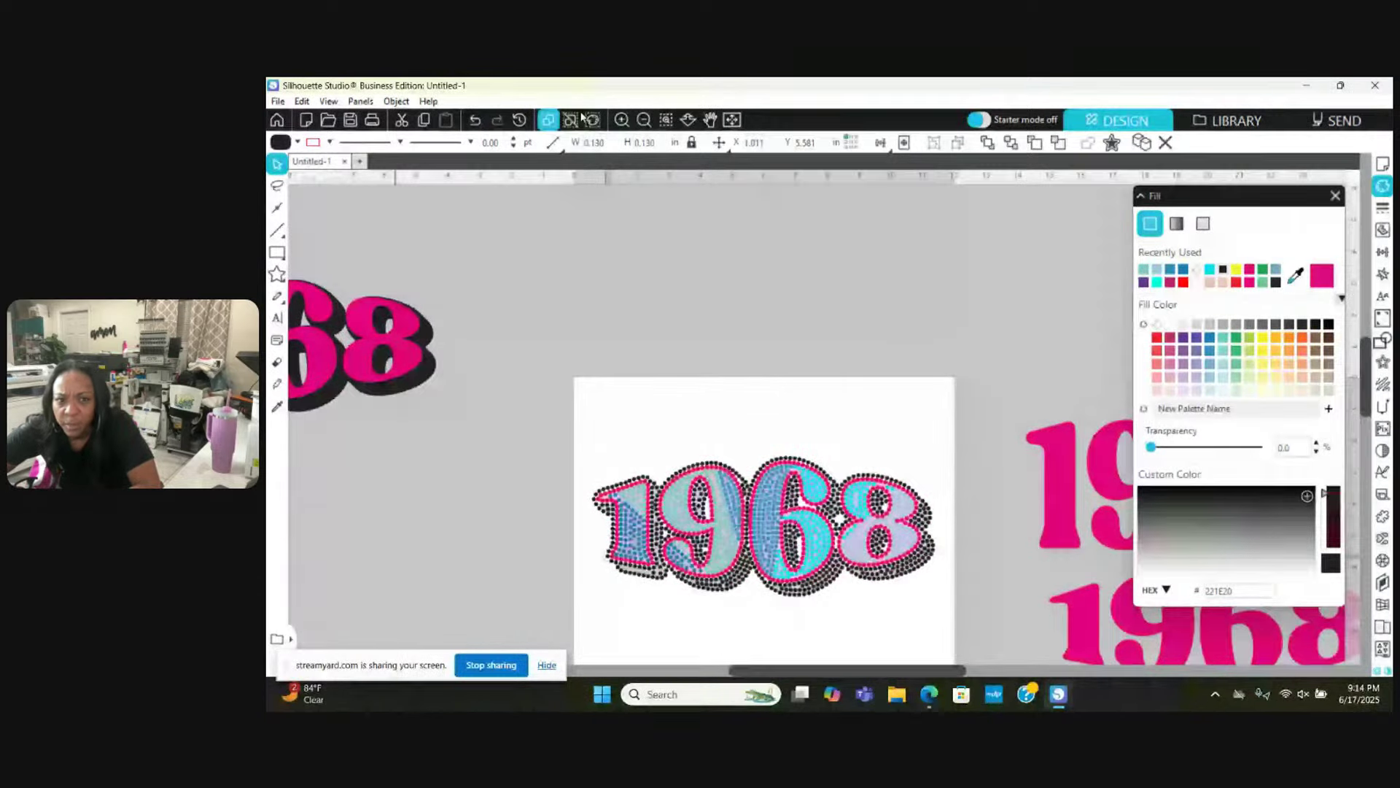
click(622, 118)
click(621, 119)
Step: Zoom in on the 9 and 6 and nudge a black shadow stone slightly down
click(622, 119)
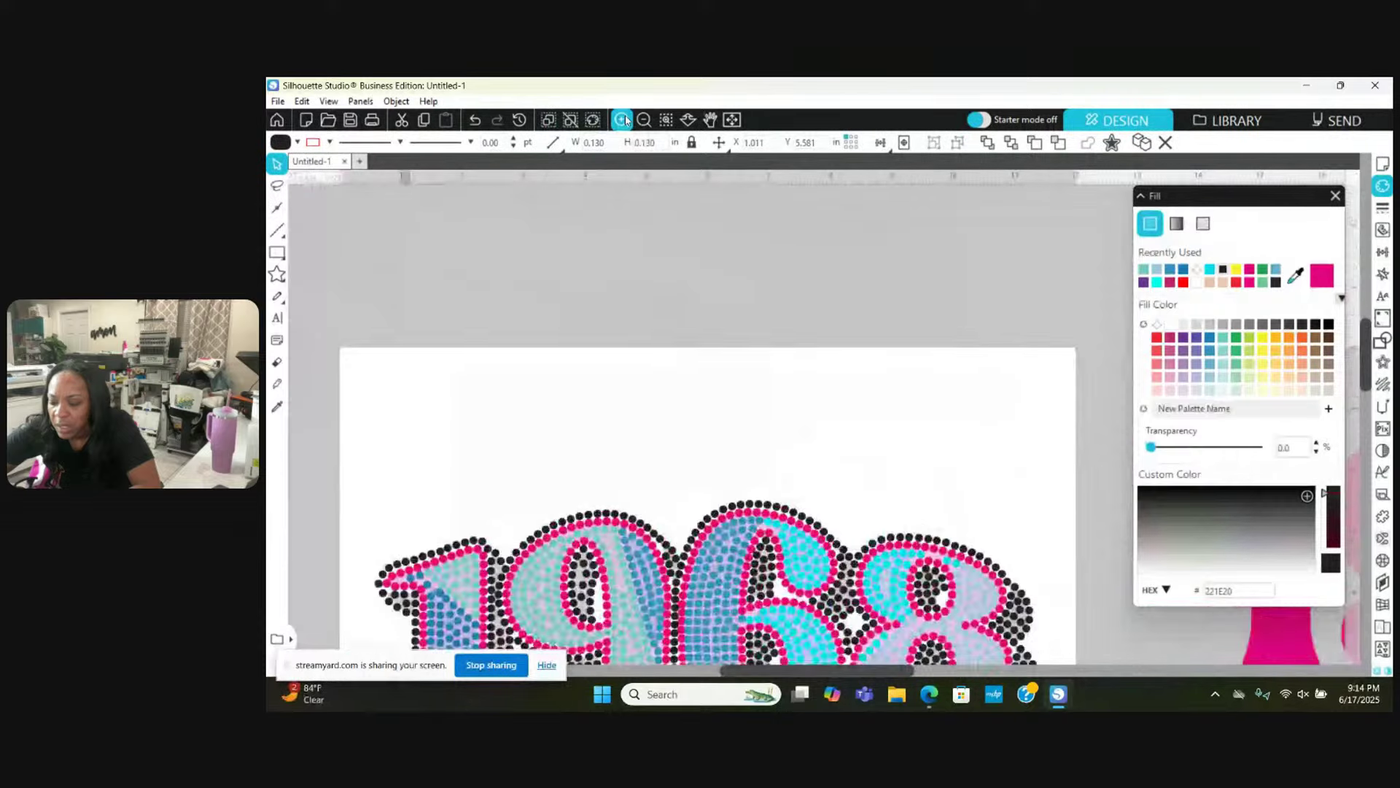
scroll(590, 359, down, 2)
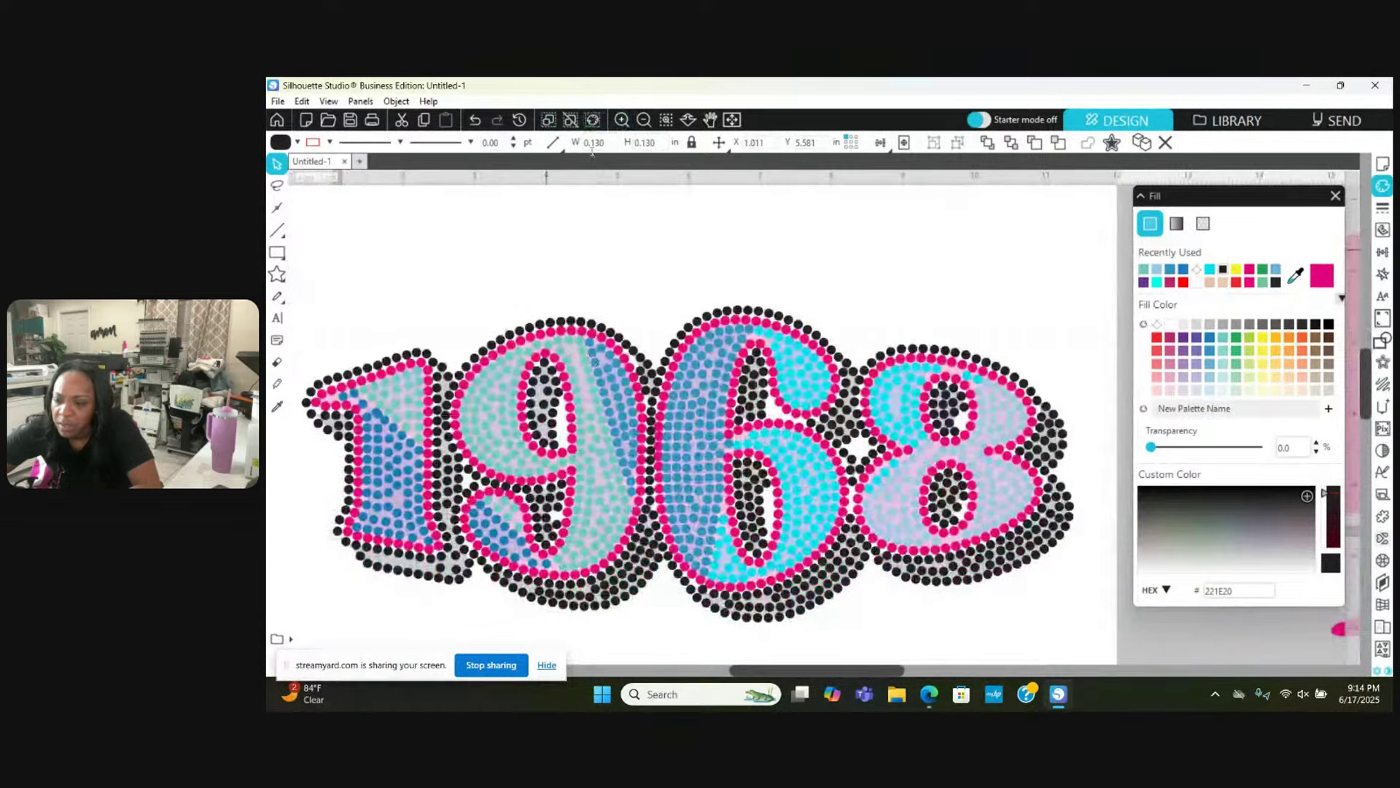
click(622, 120)
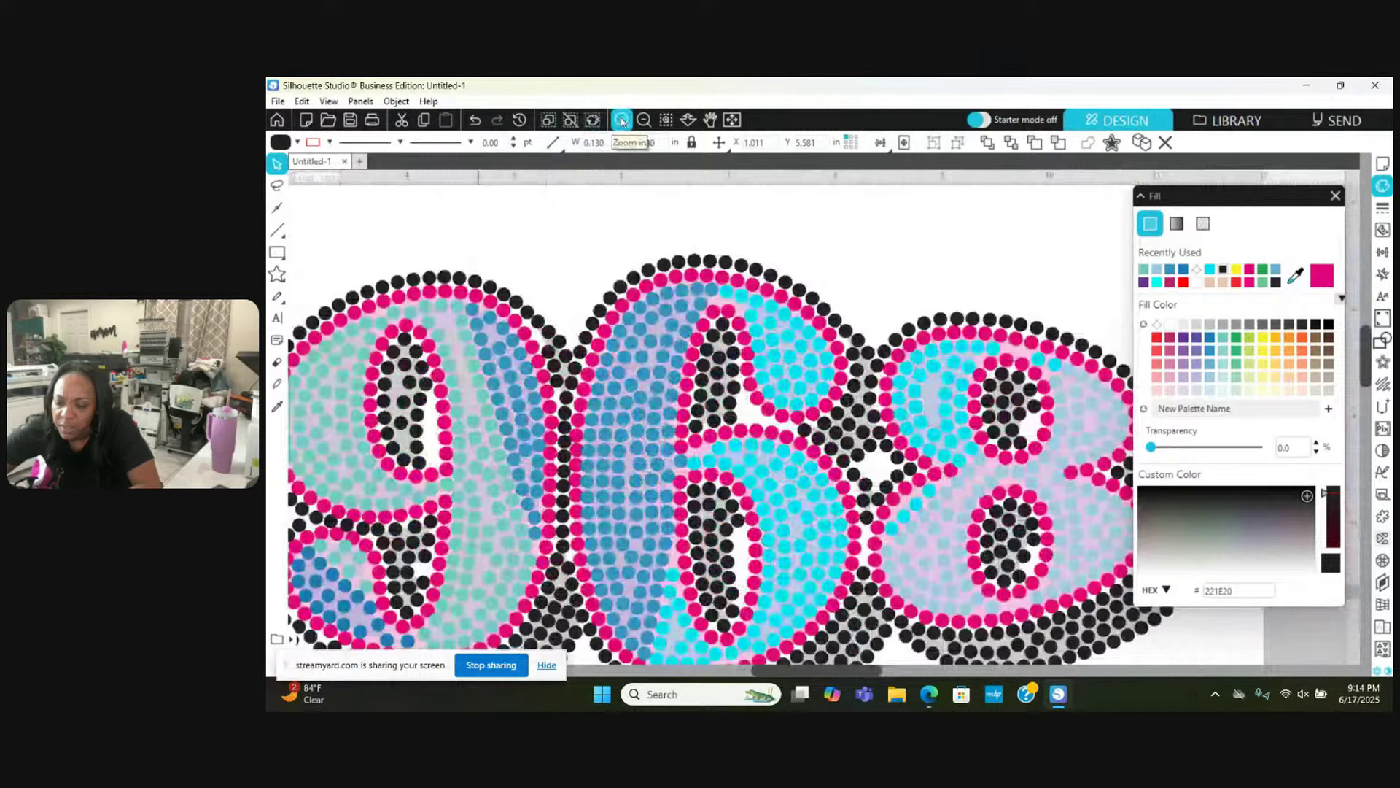
scroll(479, 367, left, 3)
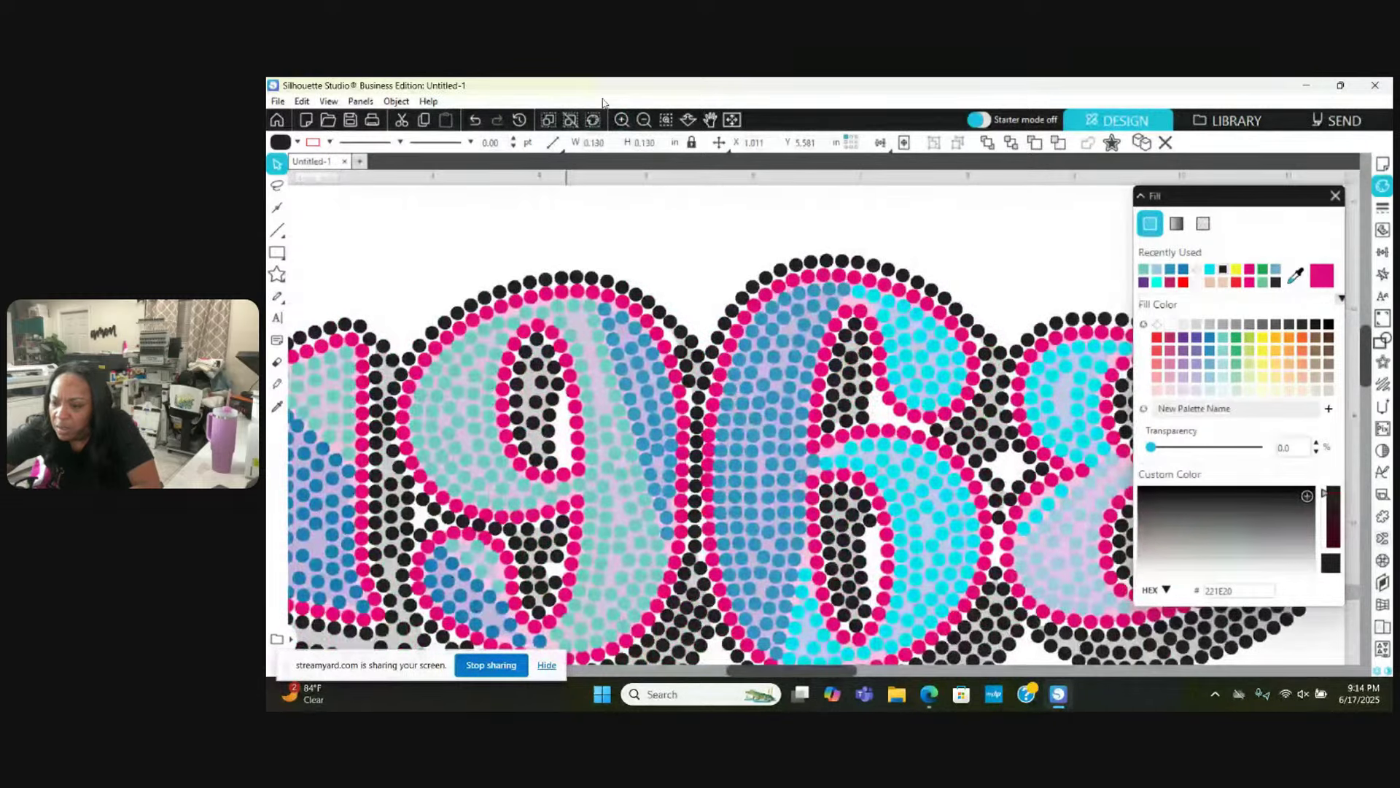
click(621, 121)
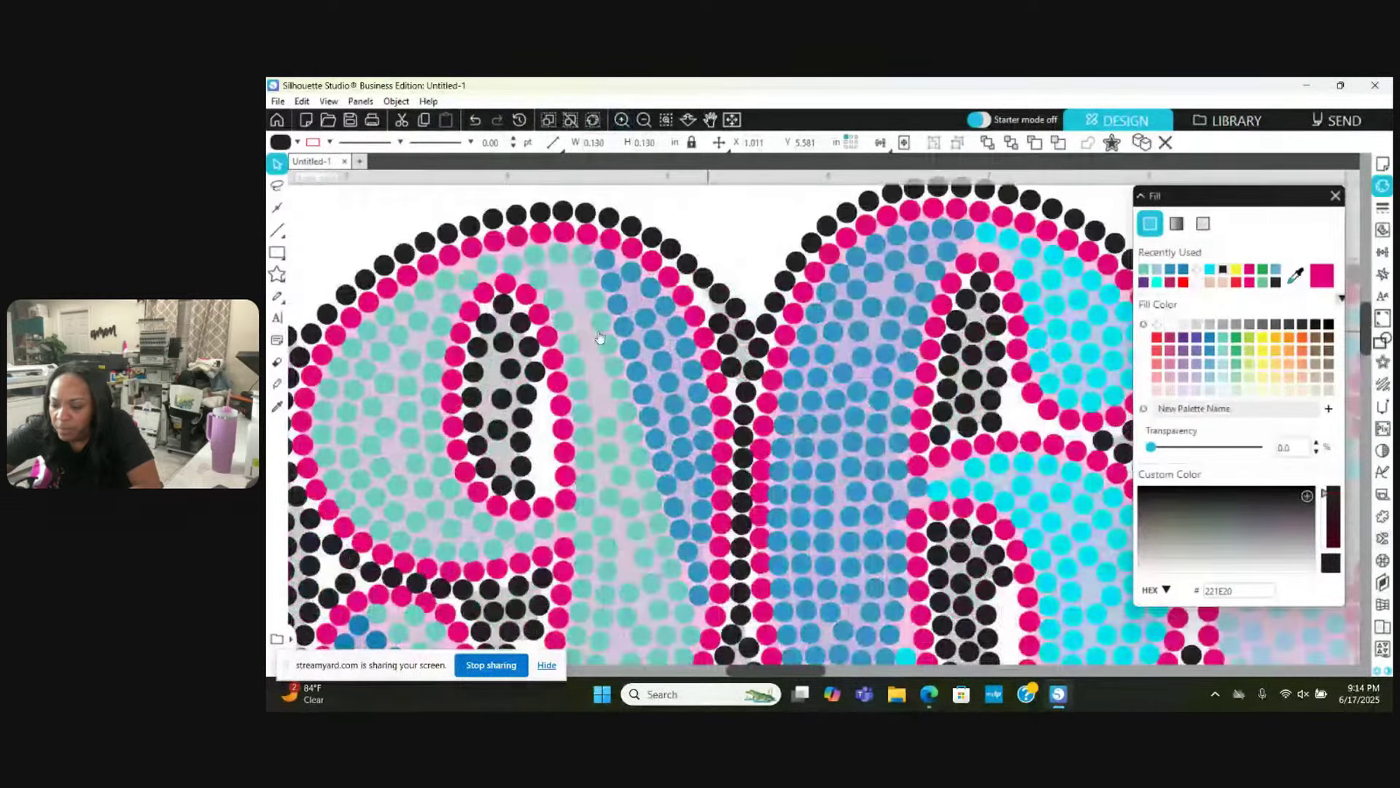
scroll(600, 337, left, 1)
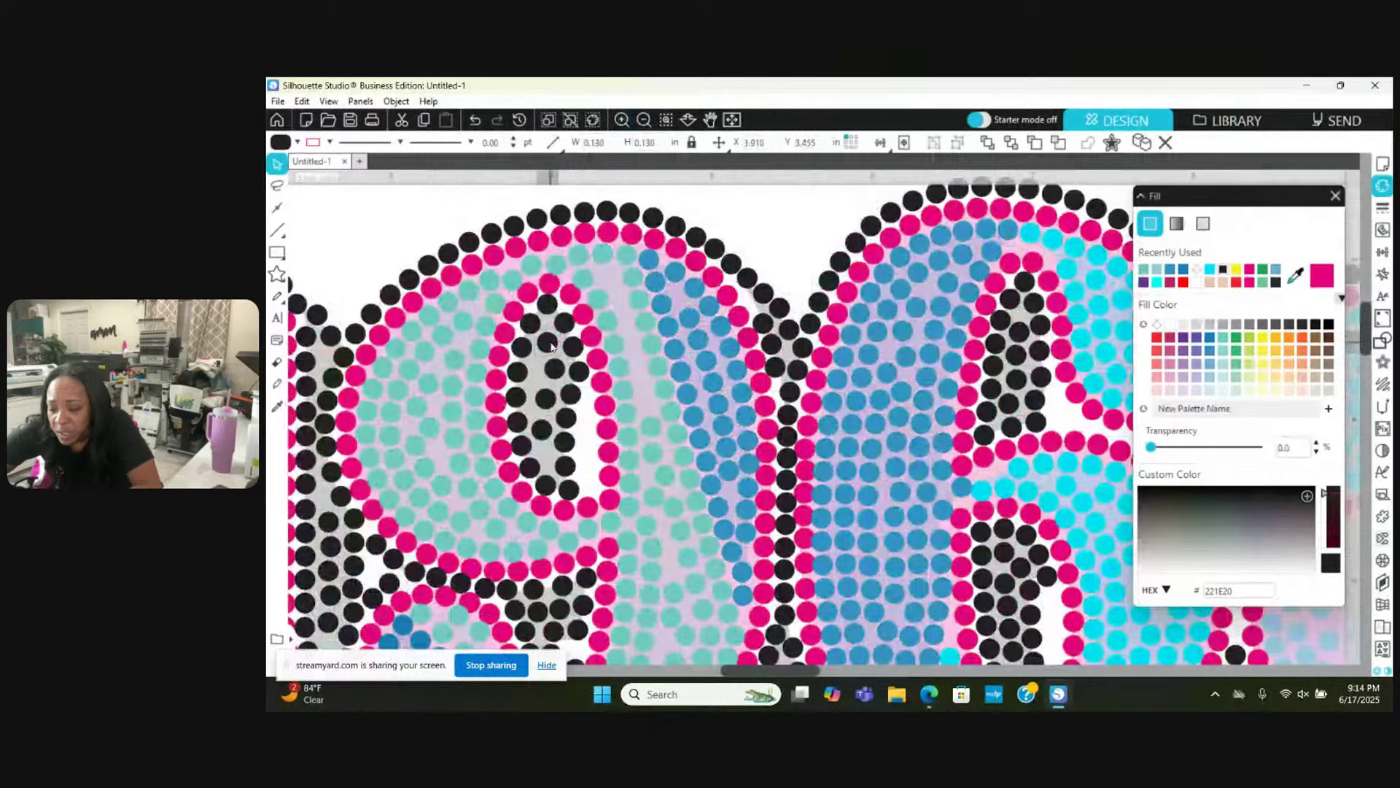
drag(553, 346, 546, 367)
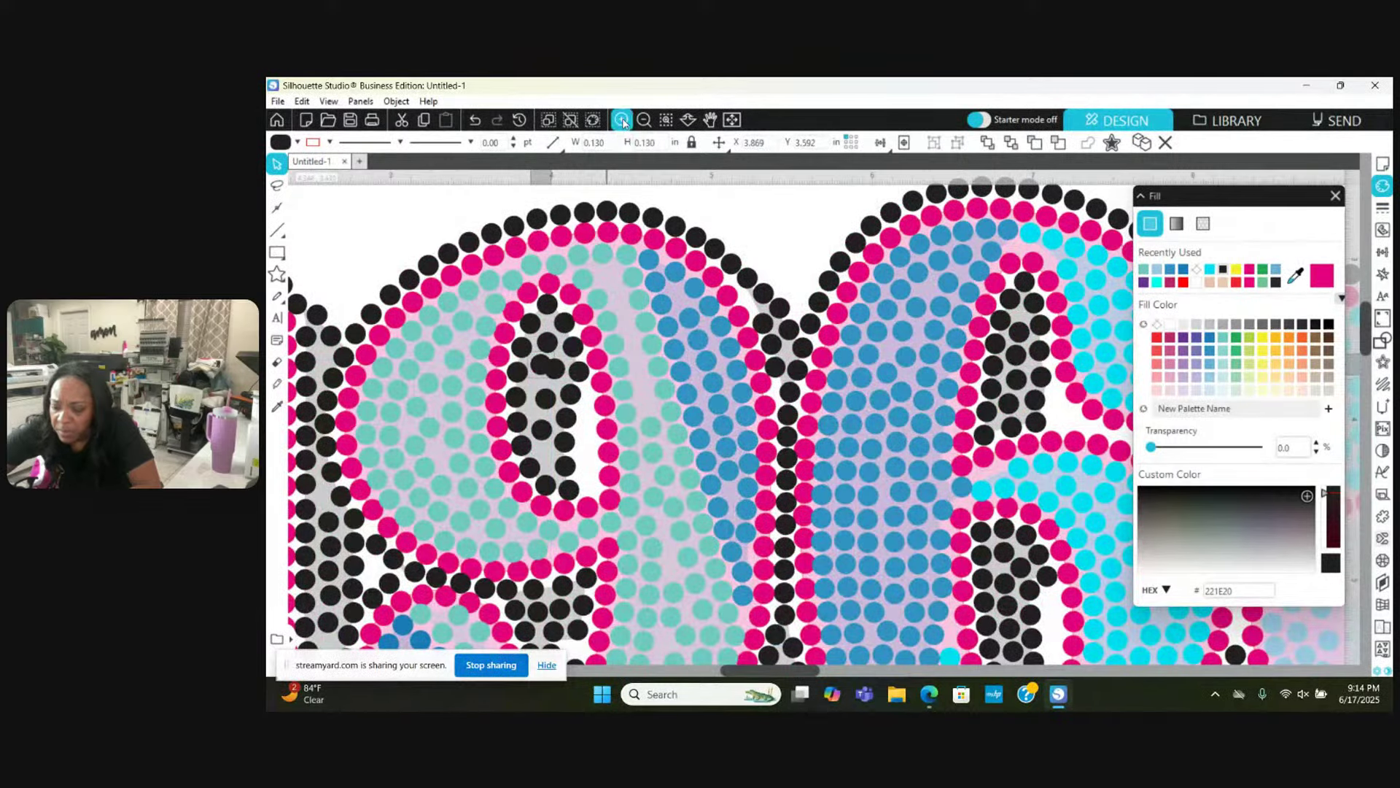
Step: Reposition black stones inside the 9, moving one down into the gap
click(622, 119)
click(622, 120)
click(622, 120)
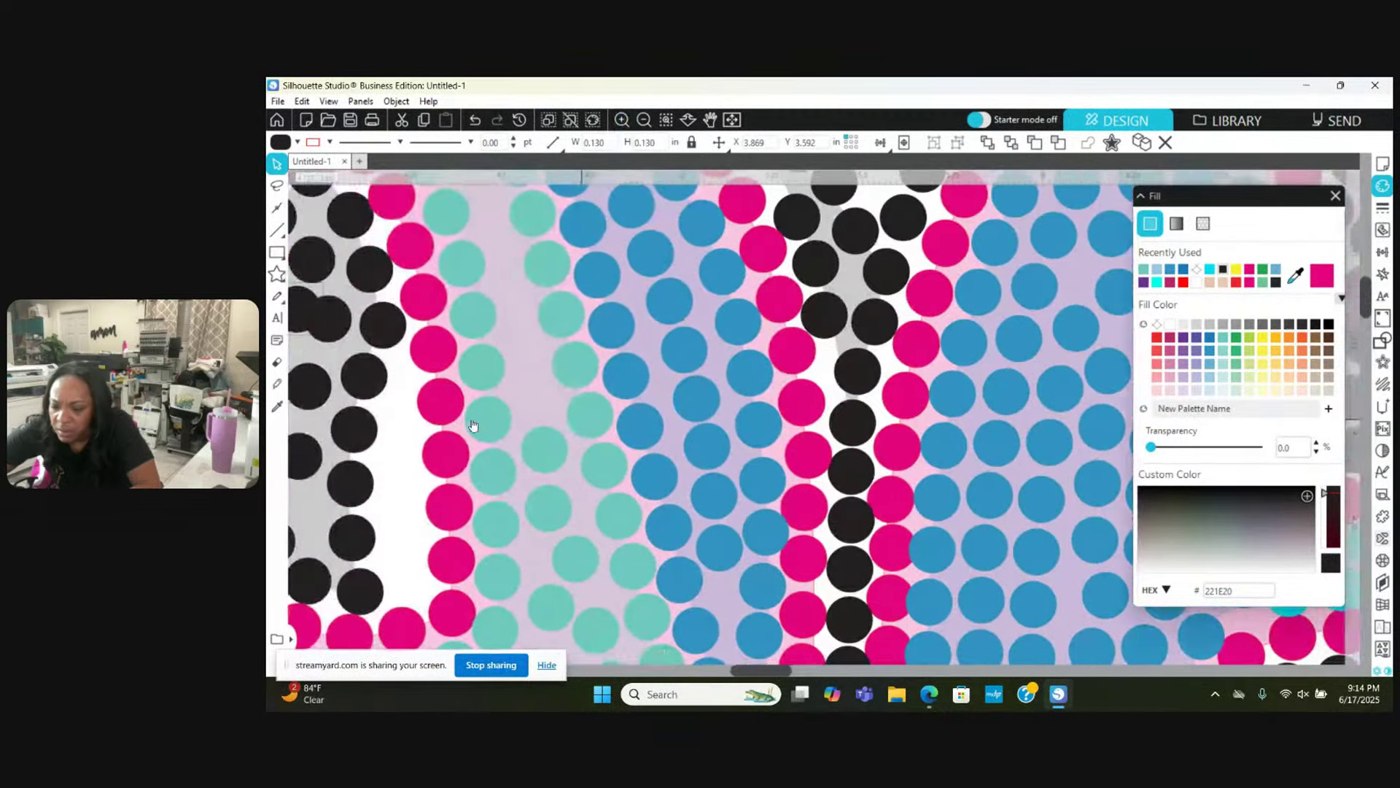
drag(473, 425, 563, 298)
click(571, 305)
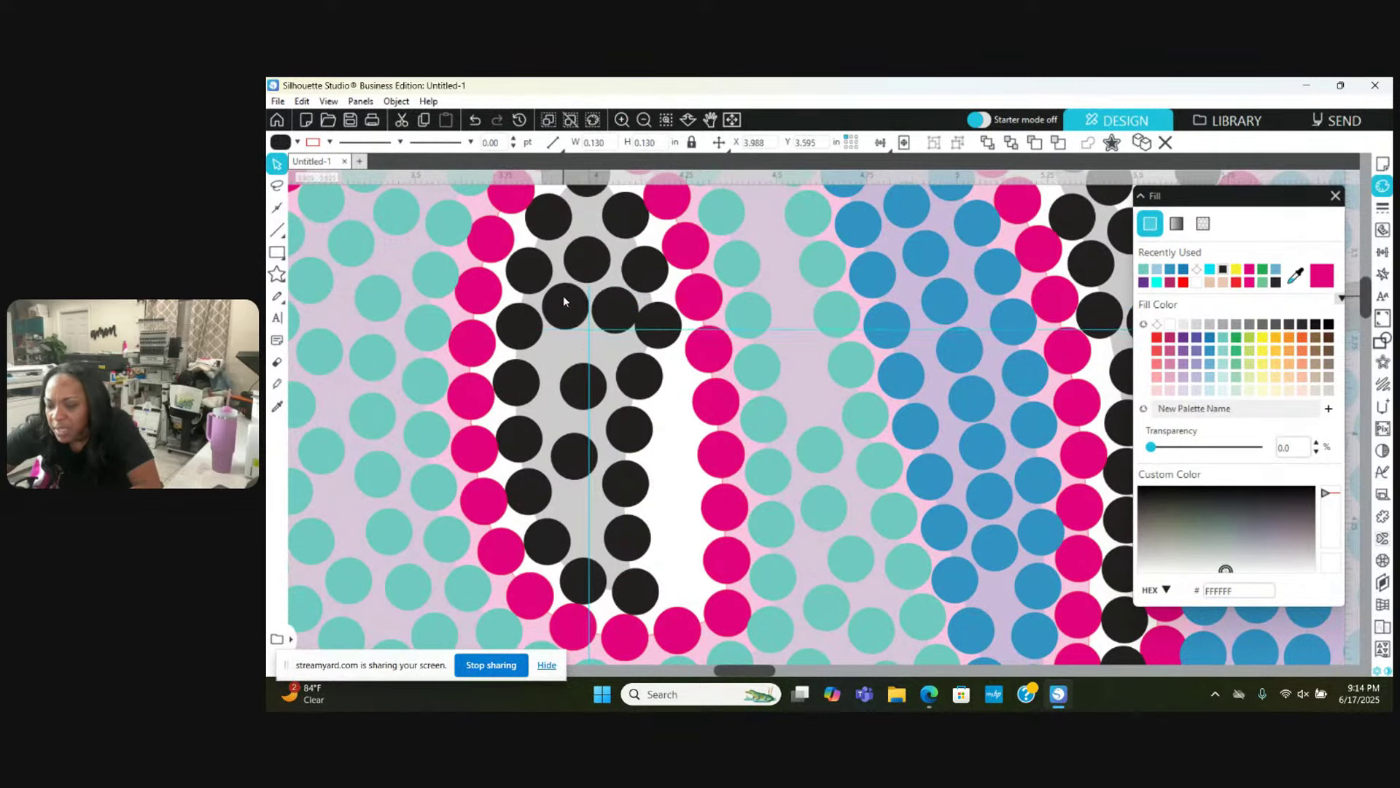
drag(657, 322, 663, 319)
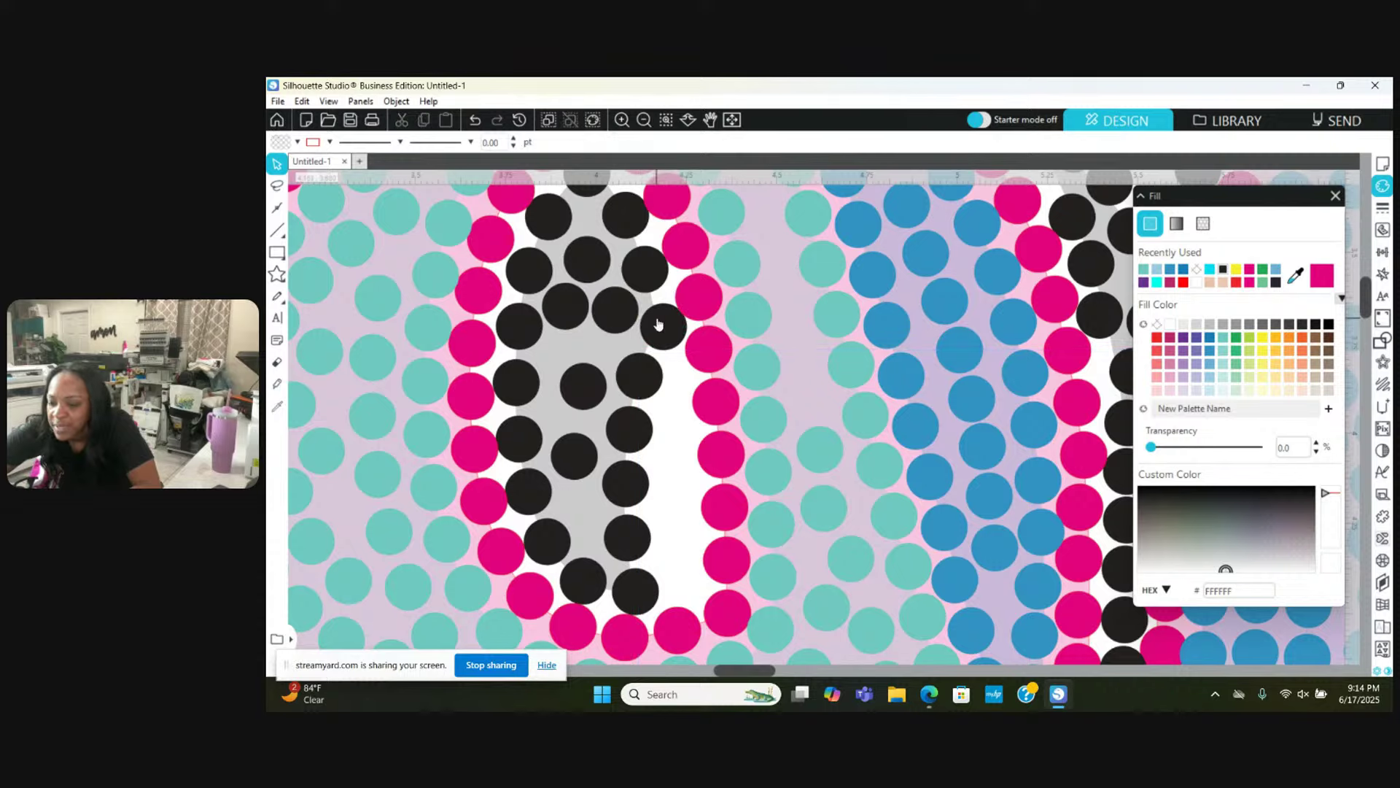
drag(584, 259, 584, 243)
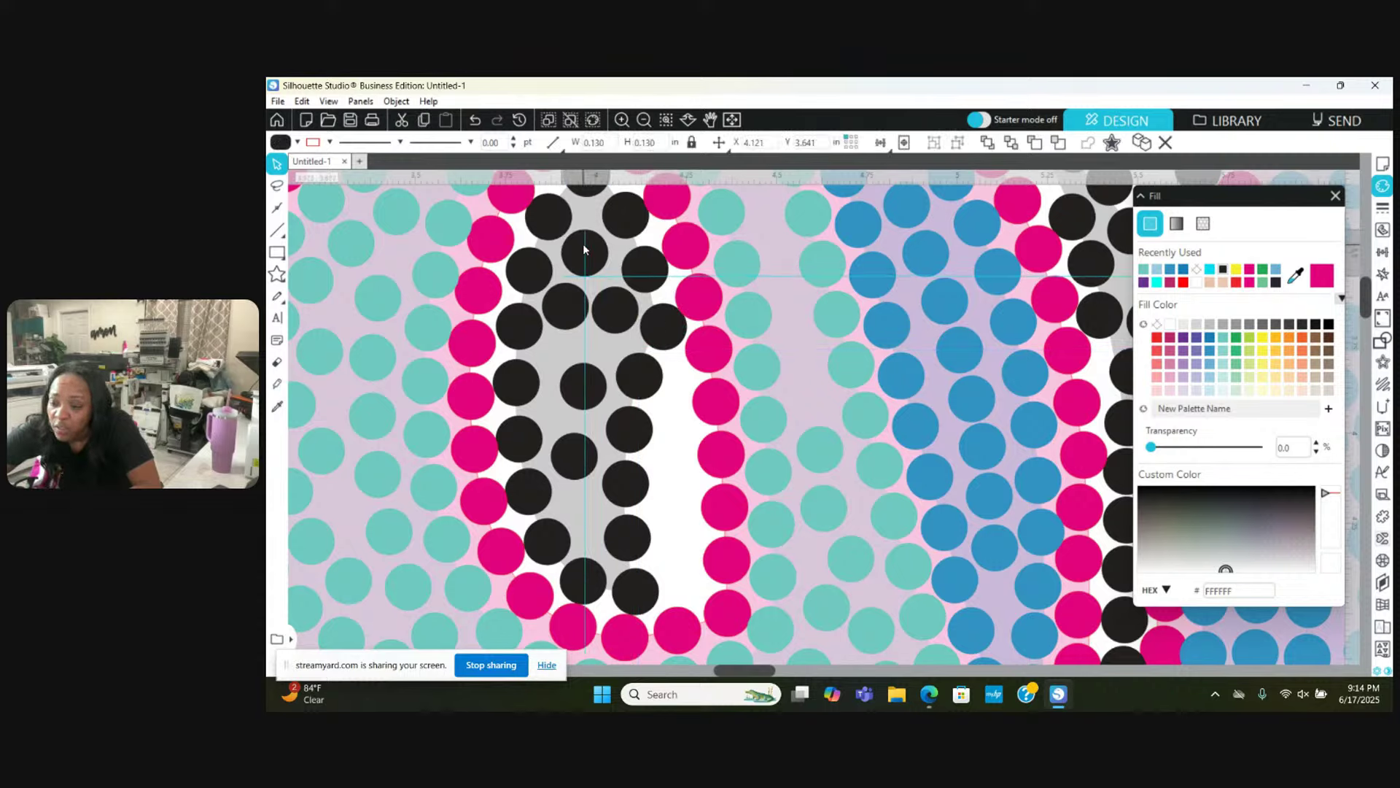
key(Escape)
drag(574, 319, 615, 363)
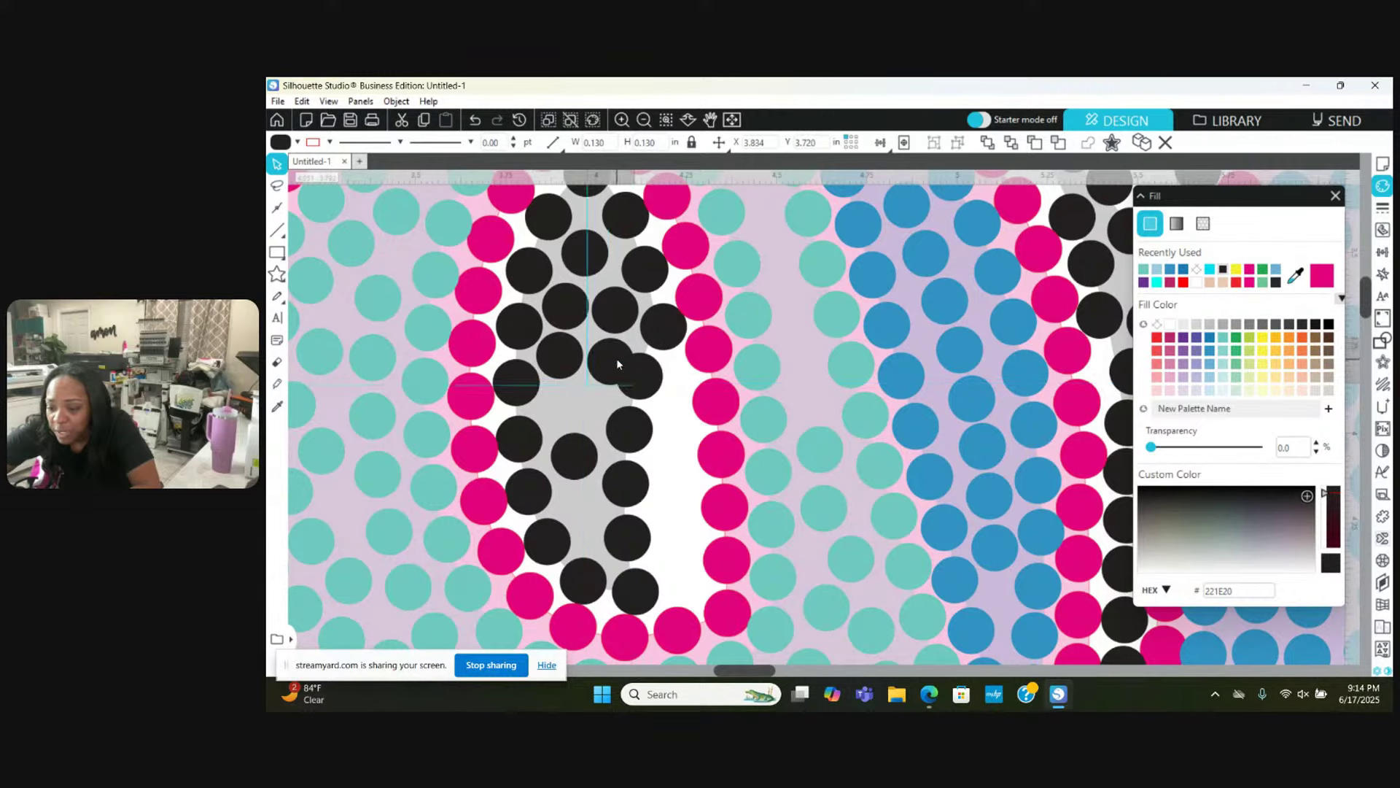
key(Escape)
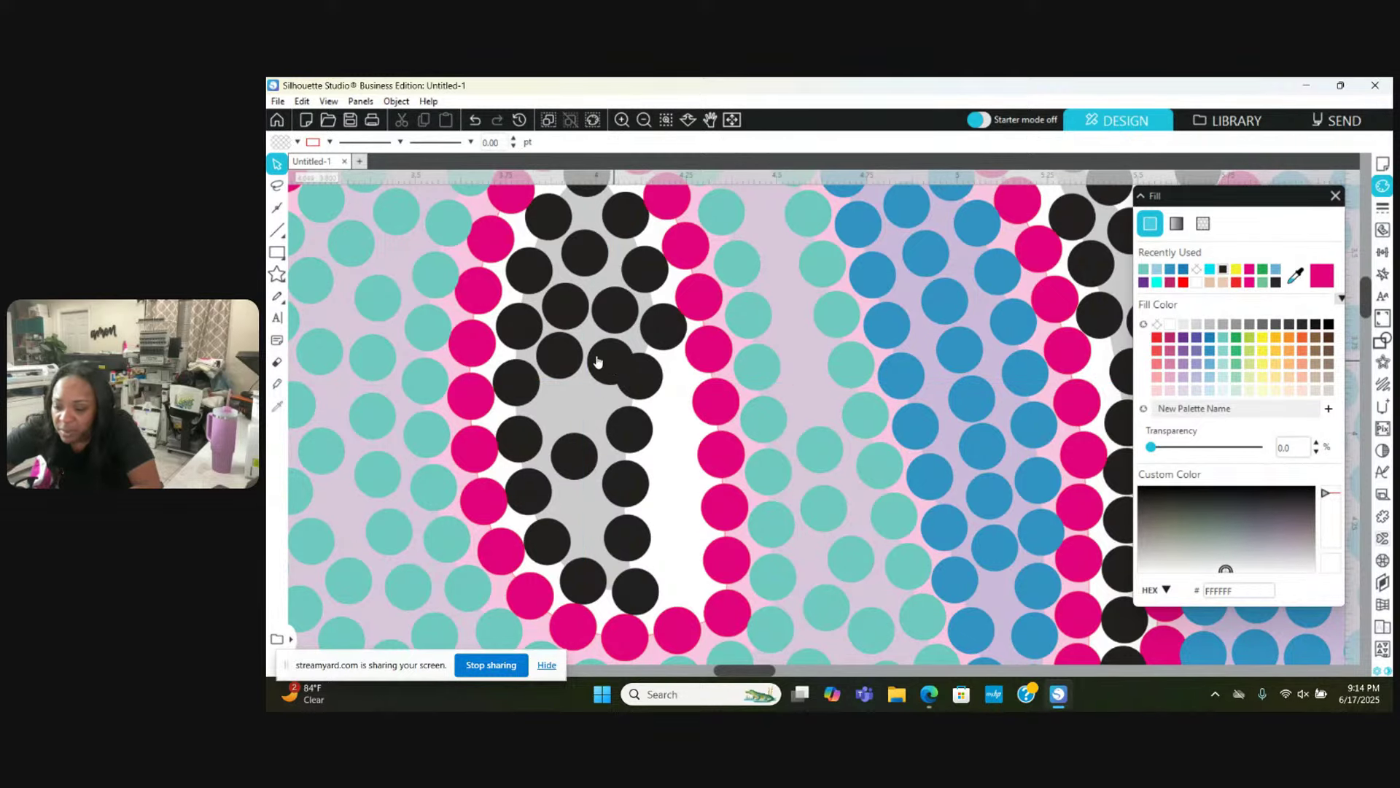
Step: Move the lower black shadow stone up into place
click(605, 358)
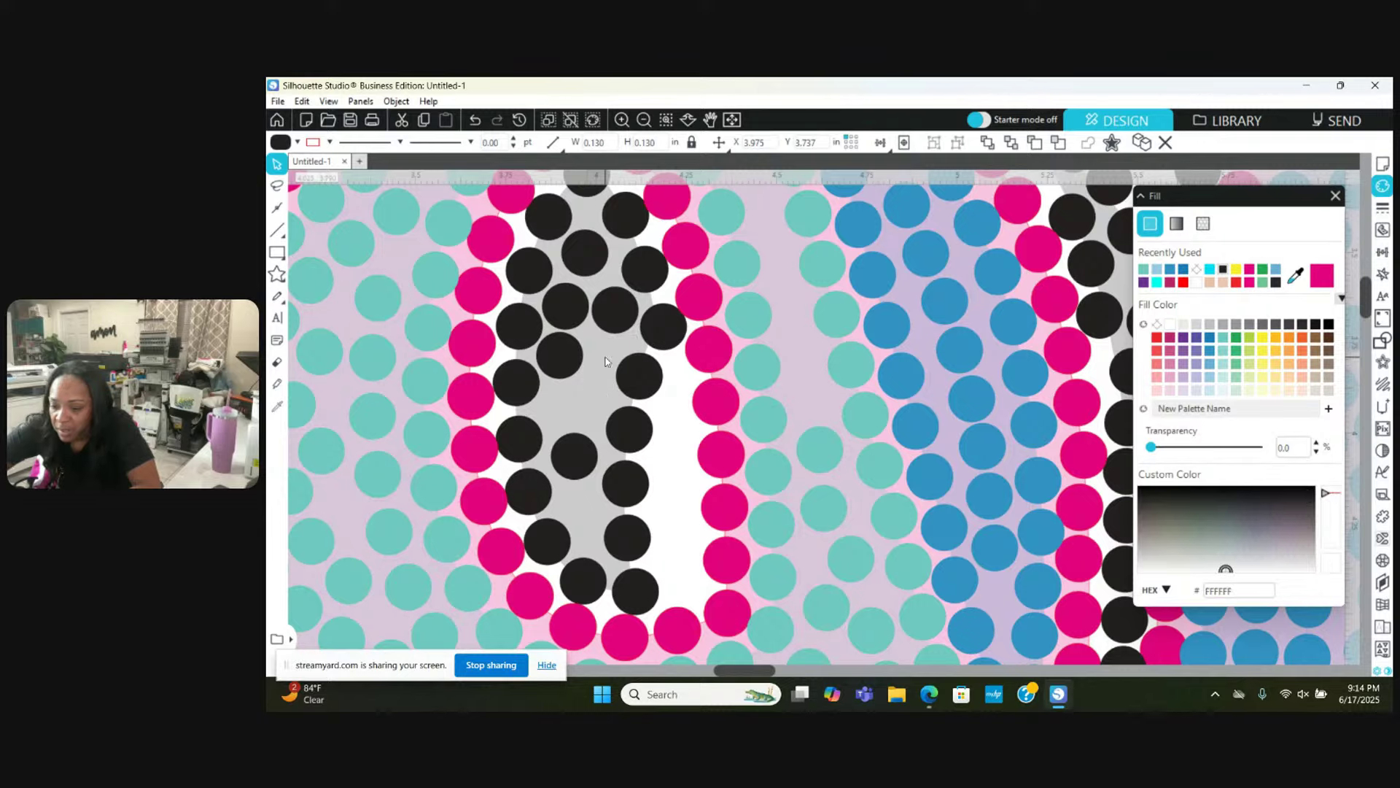
key(Escape)
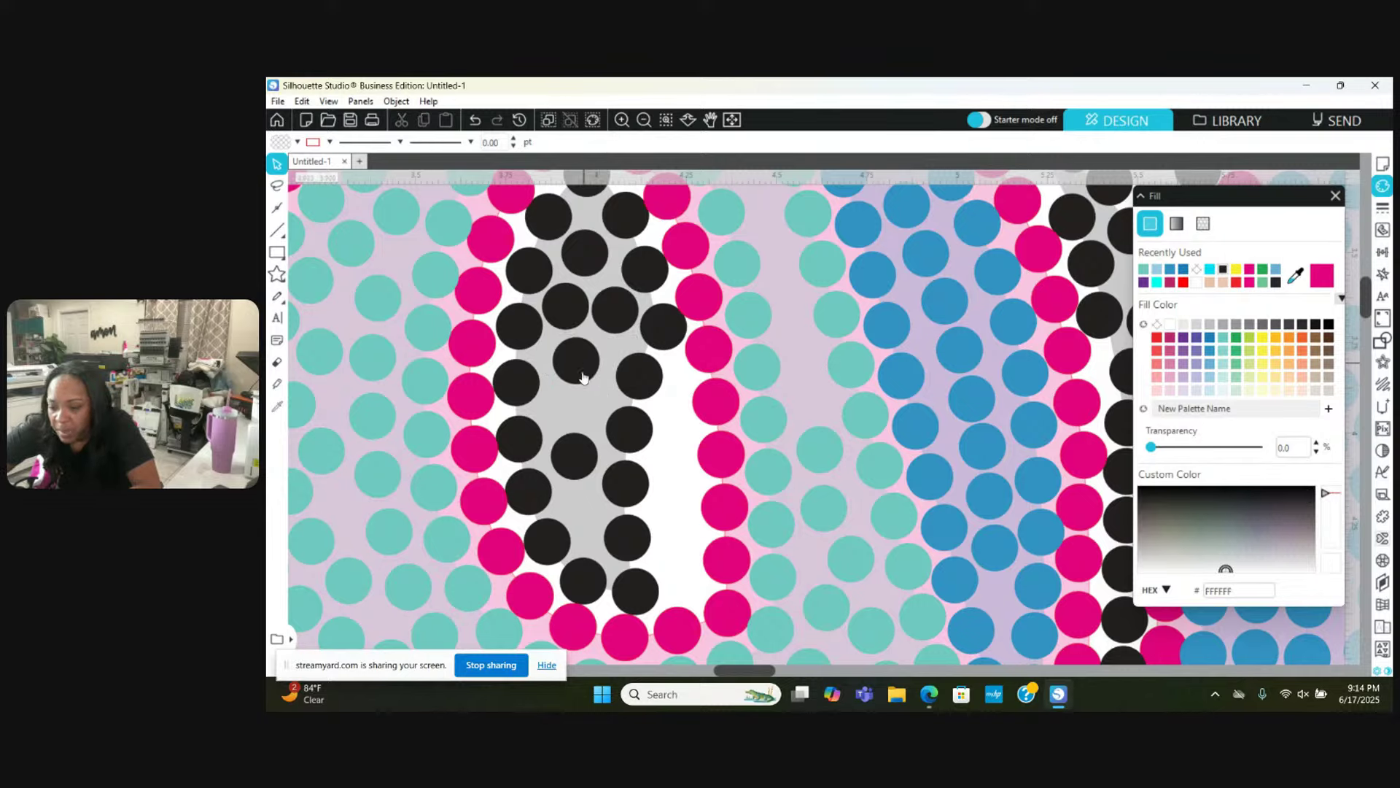
drag(575, 453, 581, 354)
click(640, 507)
key(Escape)
Step: Move another black stone down into the shadow gap, then zoom out
scroll(582, 354, left, 1)
scroll(582, 354, left, 4)
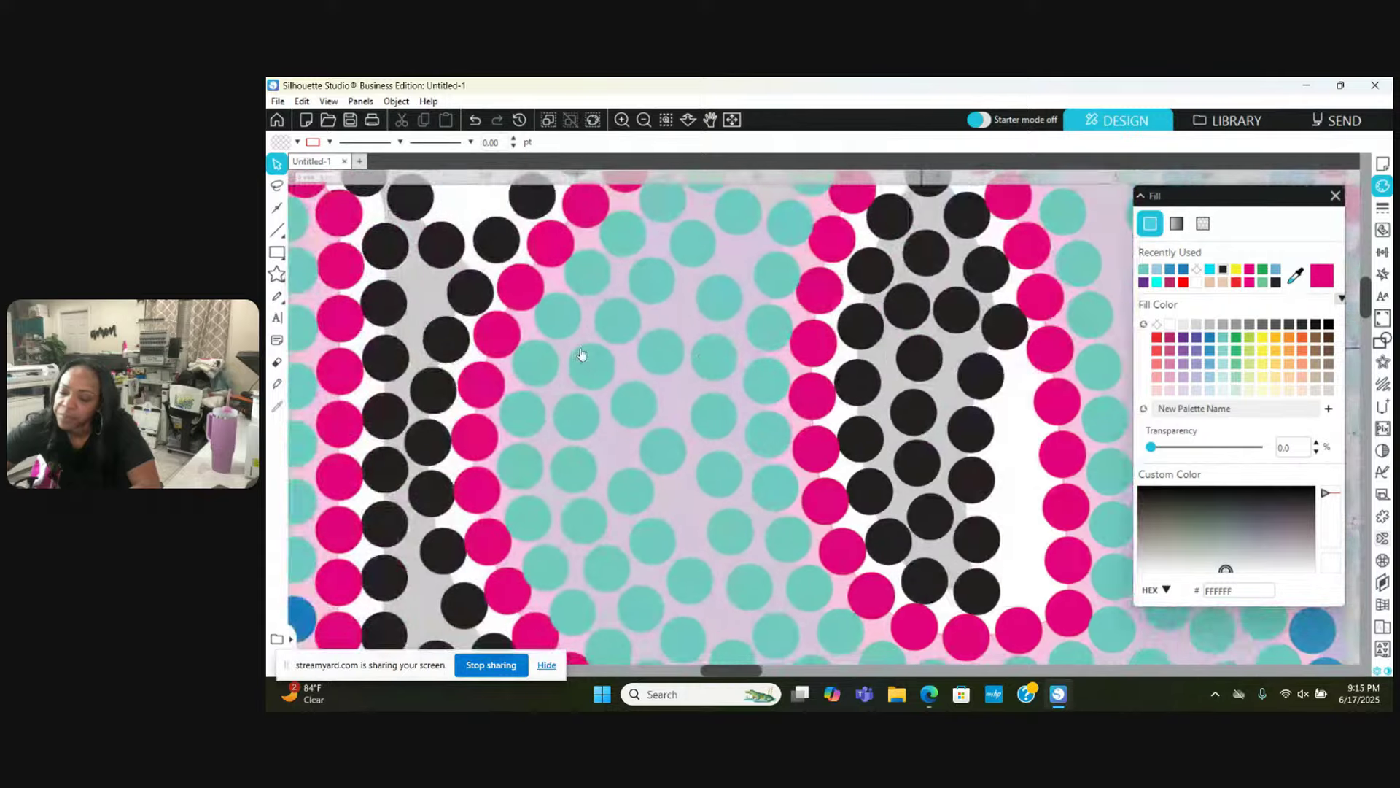
scroll(581, 354, down, 5)
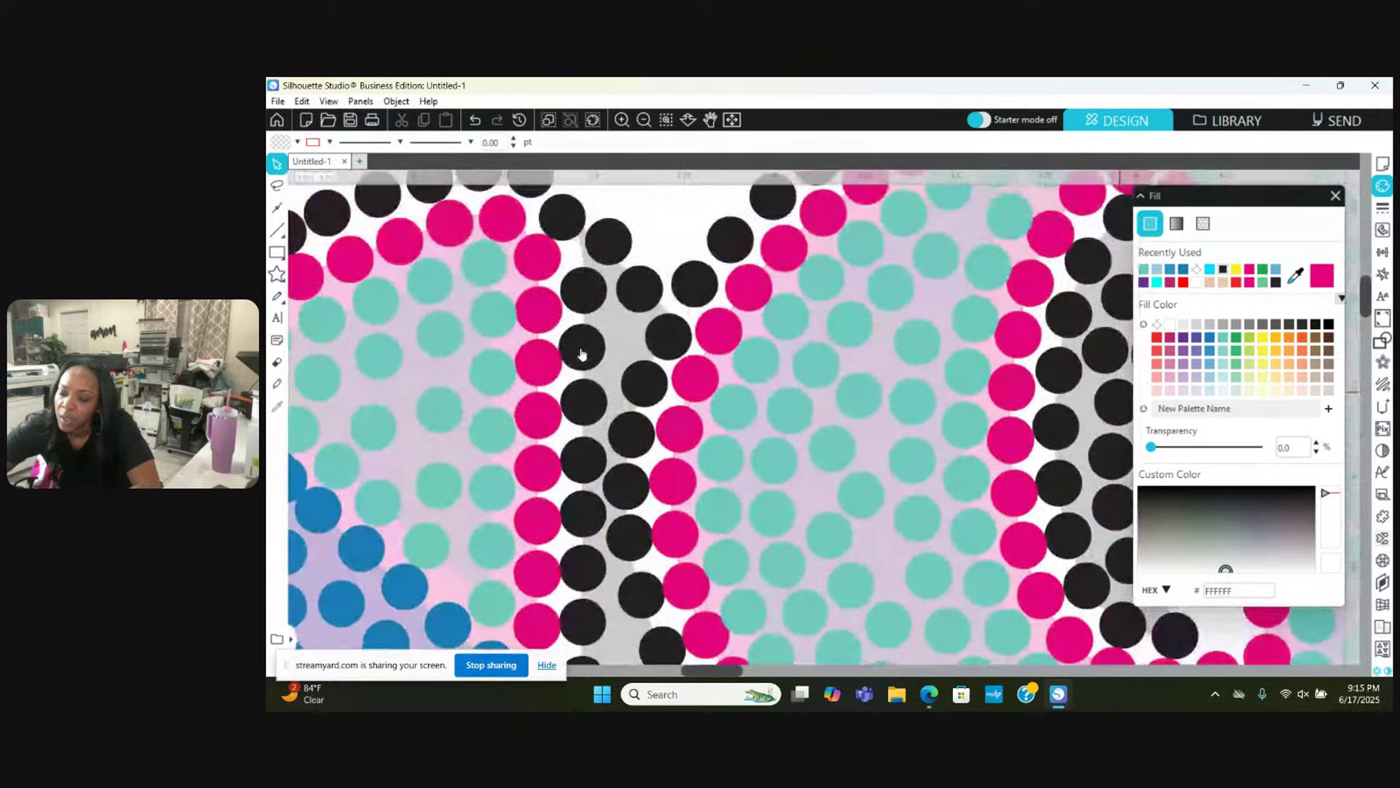
scroll(581, 354, down, 8)
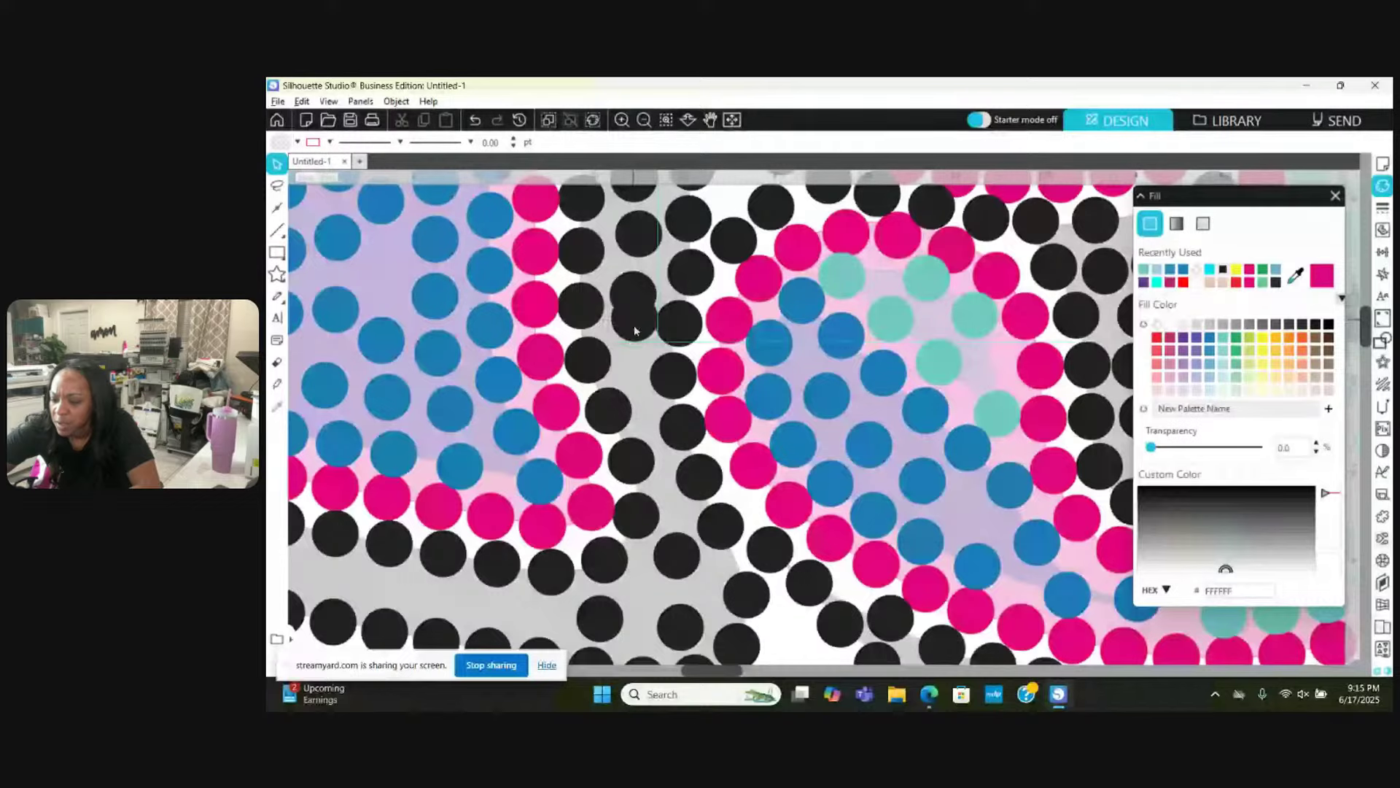
drag(634, 326, 633, 347)
click(671, 380)
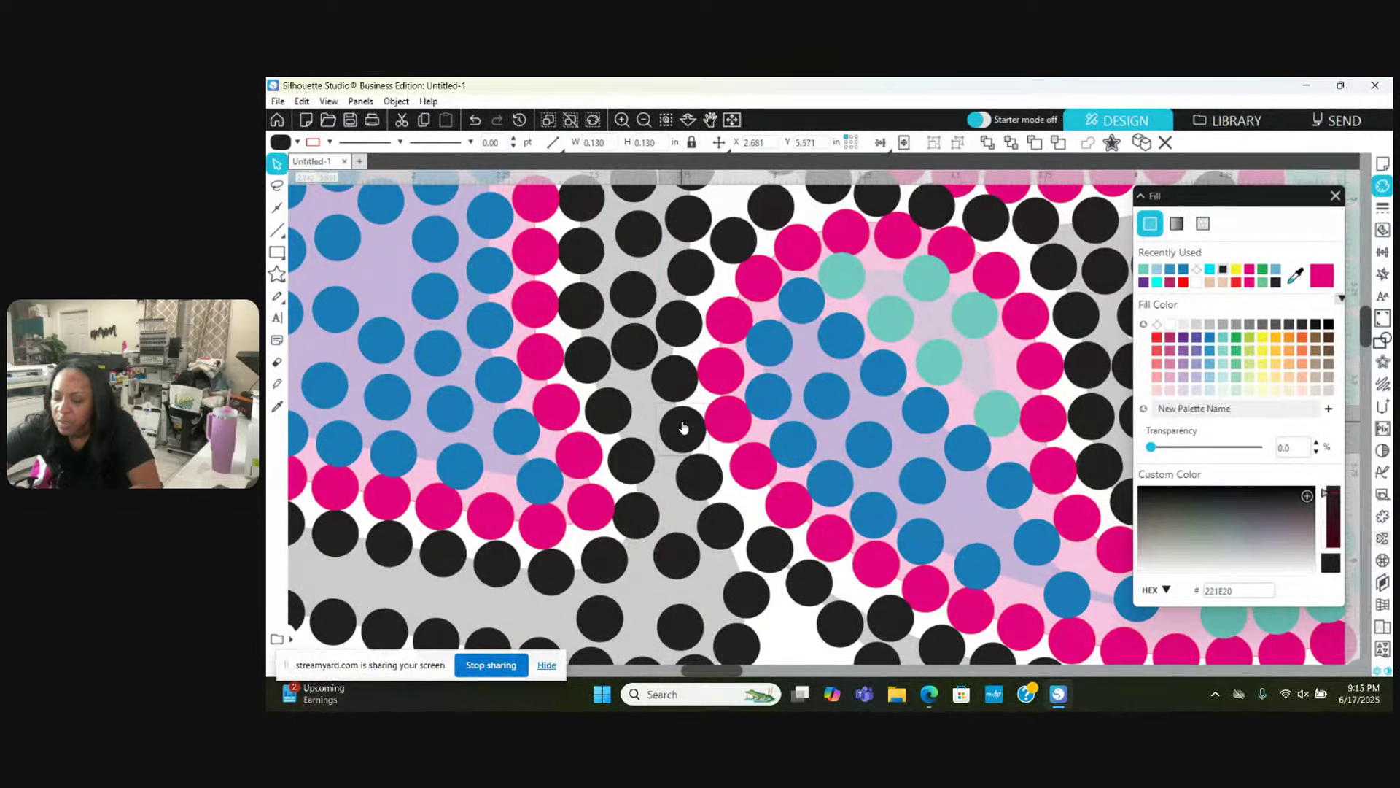
scroll(683, 427, down, 1)
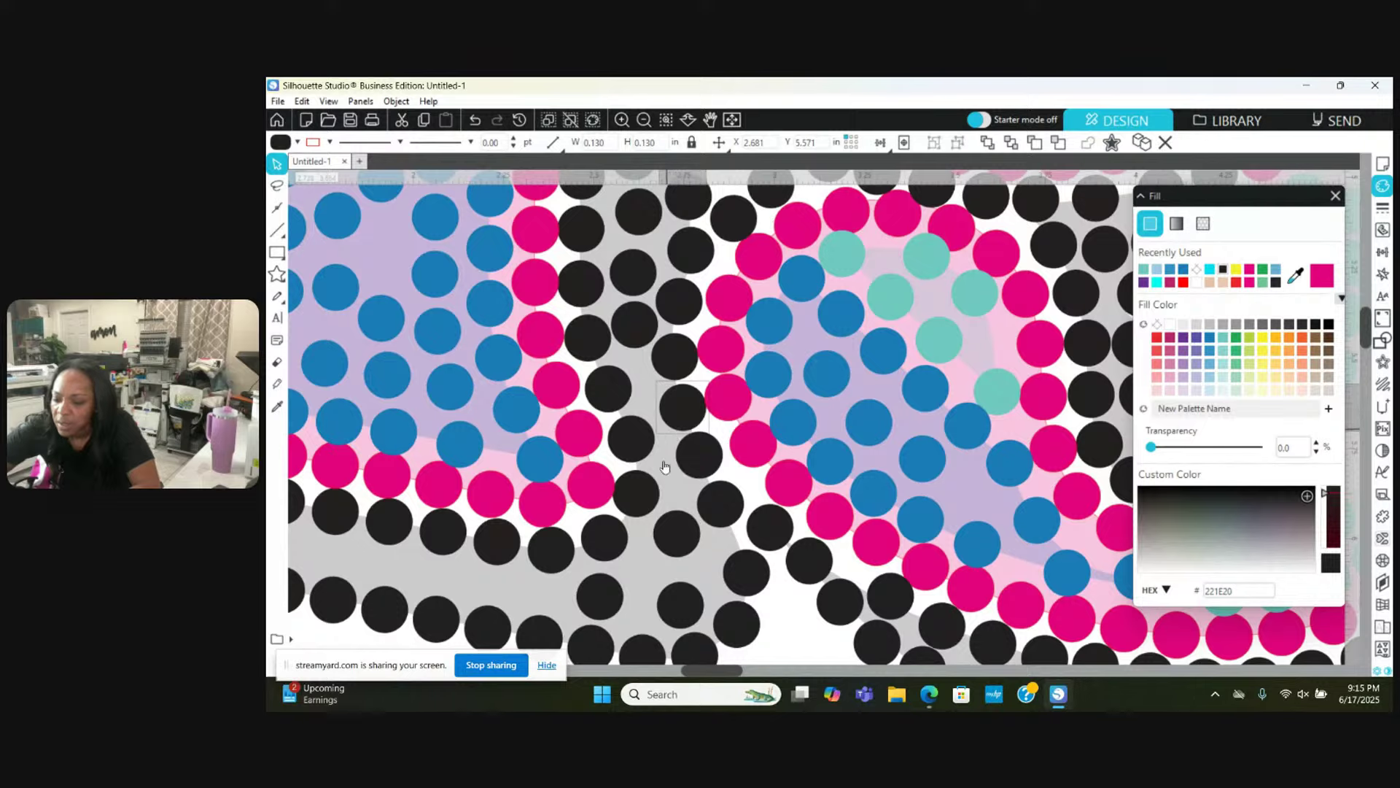
scroll(647, 131, up, 1)
click(647, 130)
Step: Zoom out to check the whole 1968 design, then pull a black stone out of an overlapping pile
click(647, 129)
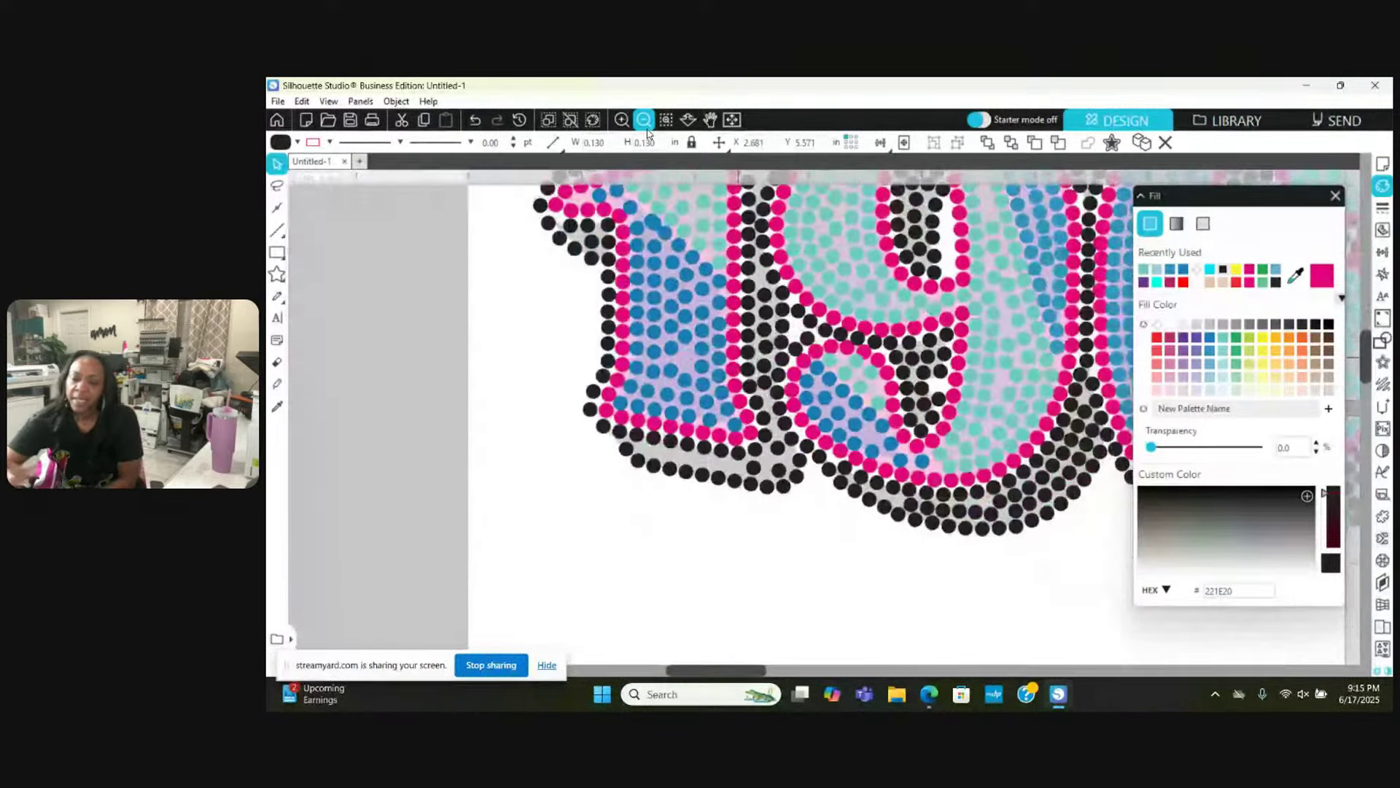
click(646, 130)
click(644, 120)
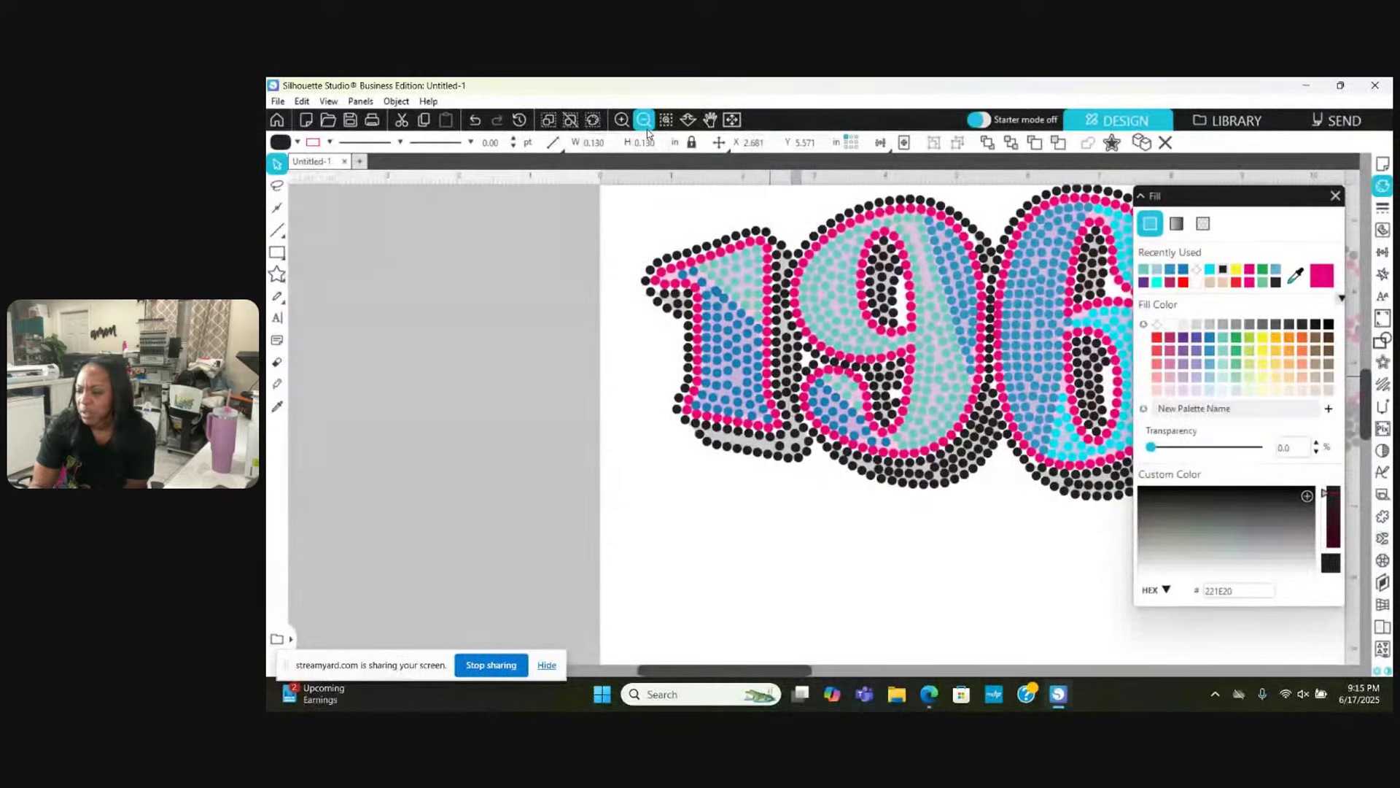
click(646, 128)
click(646, 128)
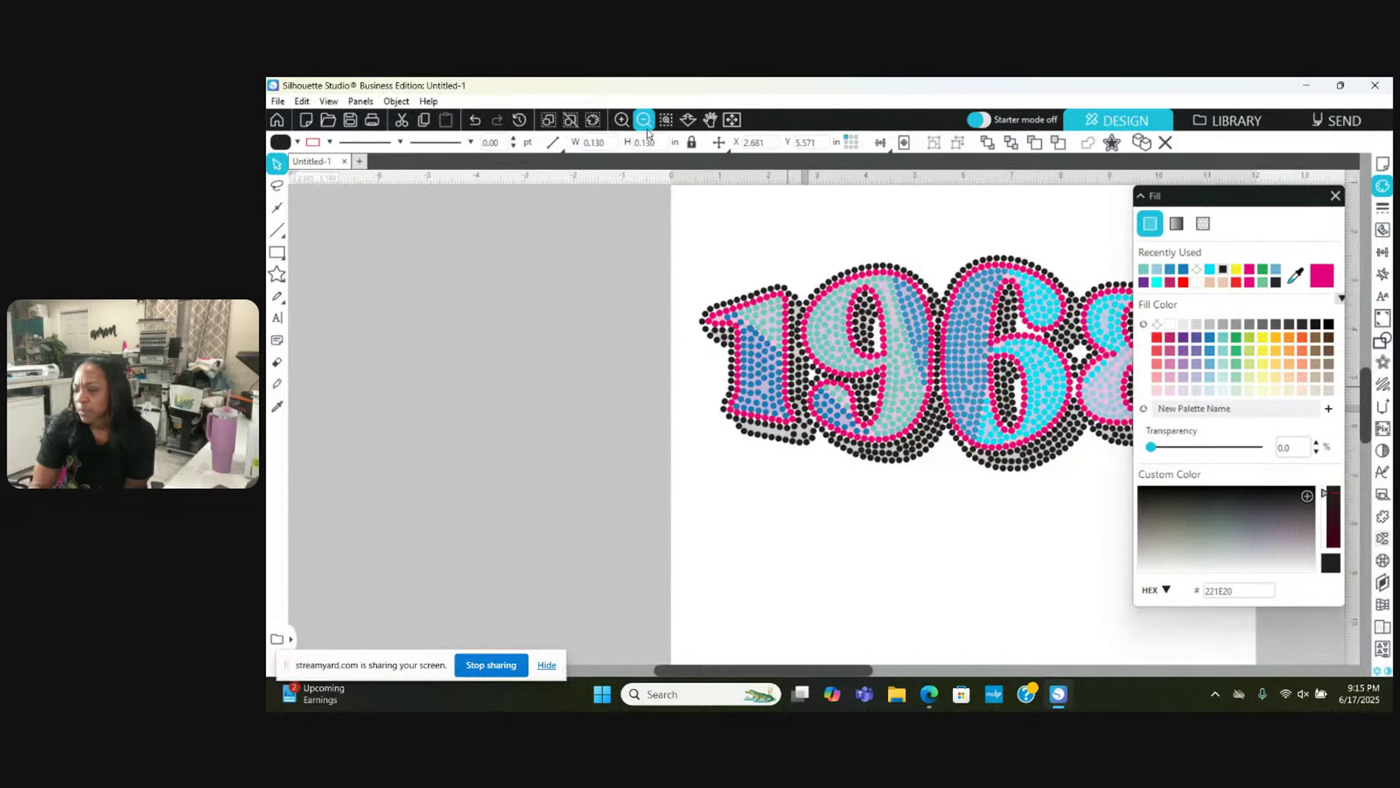
click(621, 119)
click(621, 119)
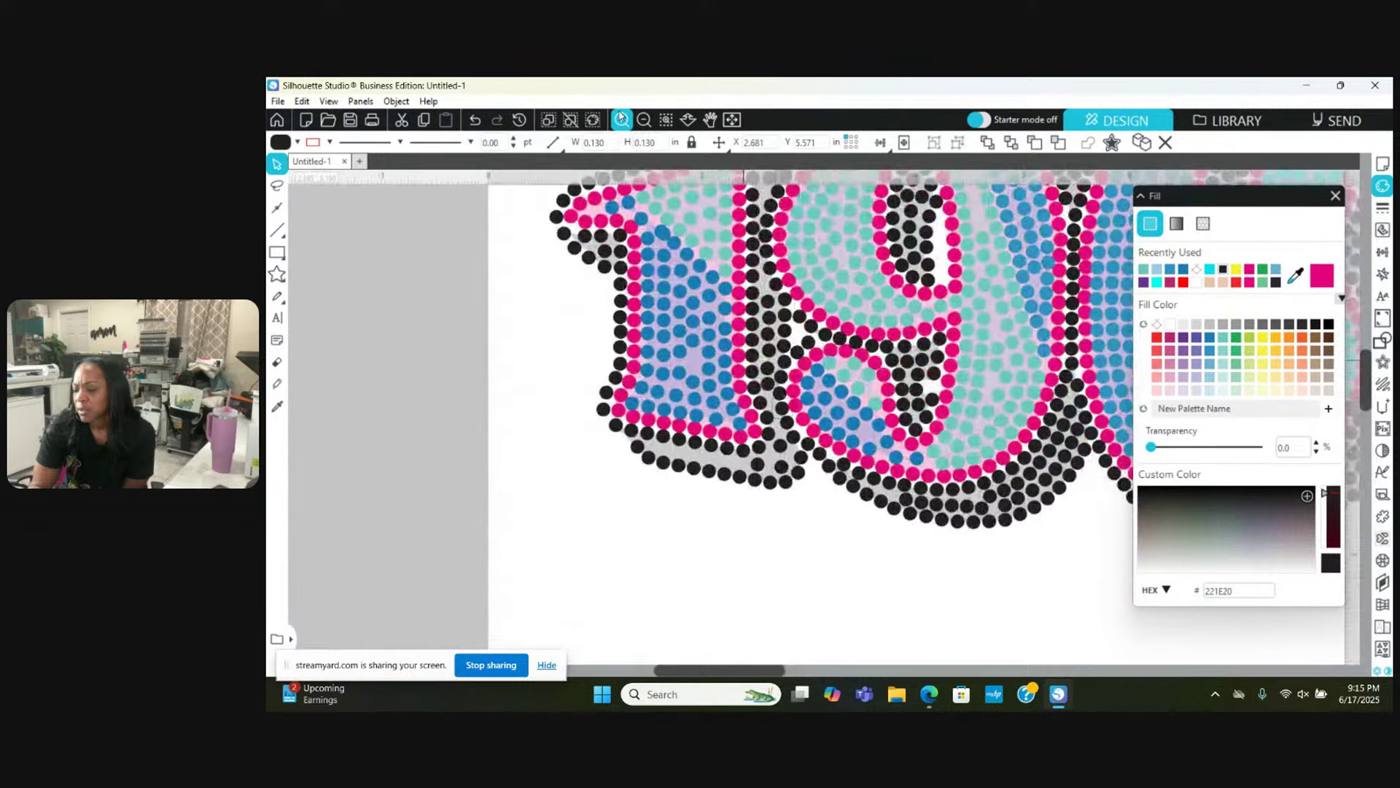
click(621, 119)
click(621, 119)
click(621, 119)
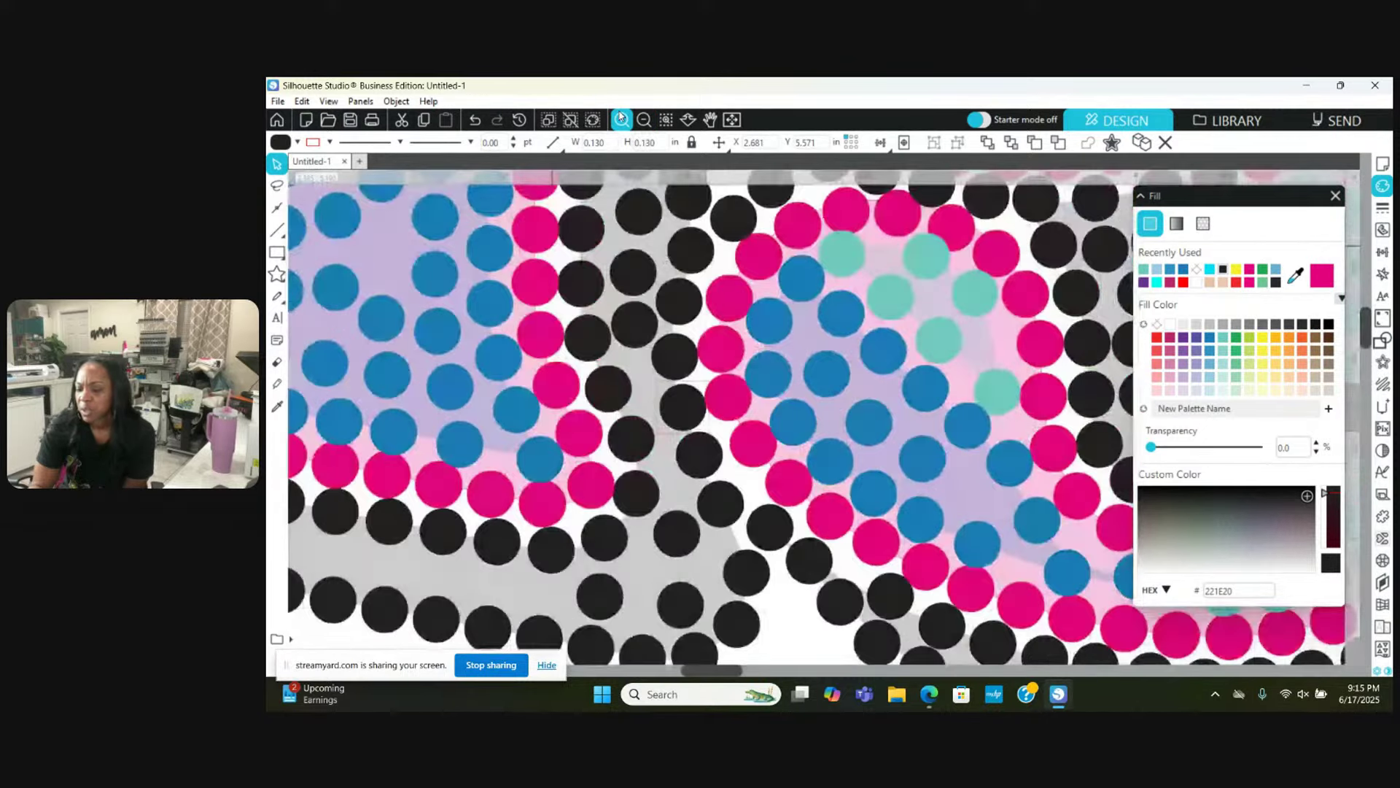
scroll(747, 258, up, 10)
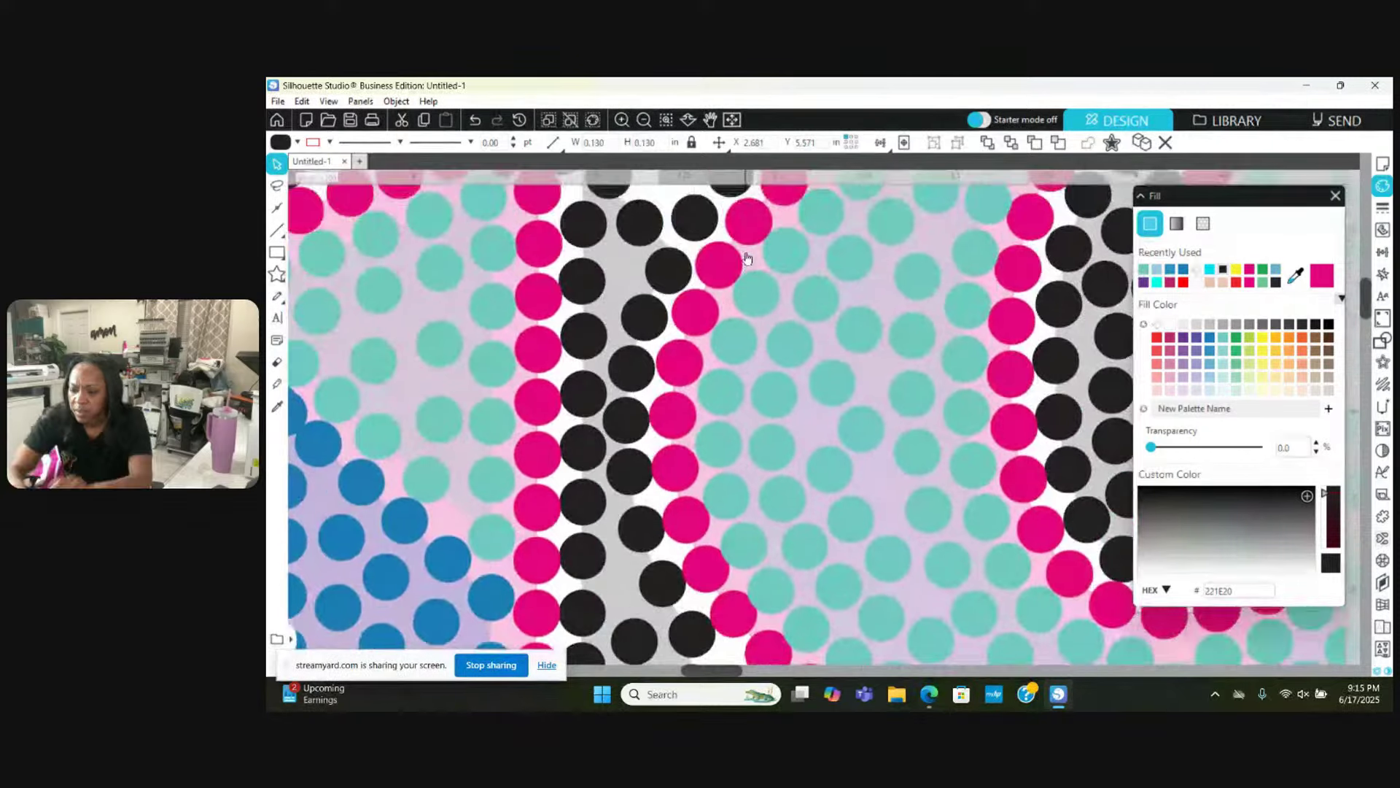
click(652, 292)
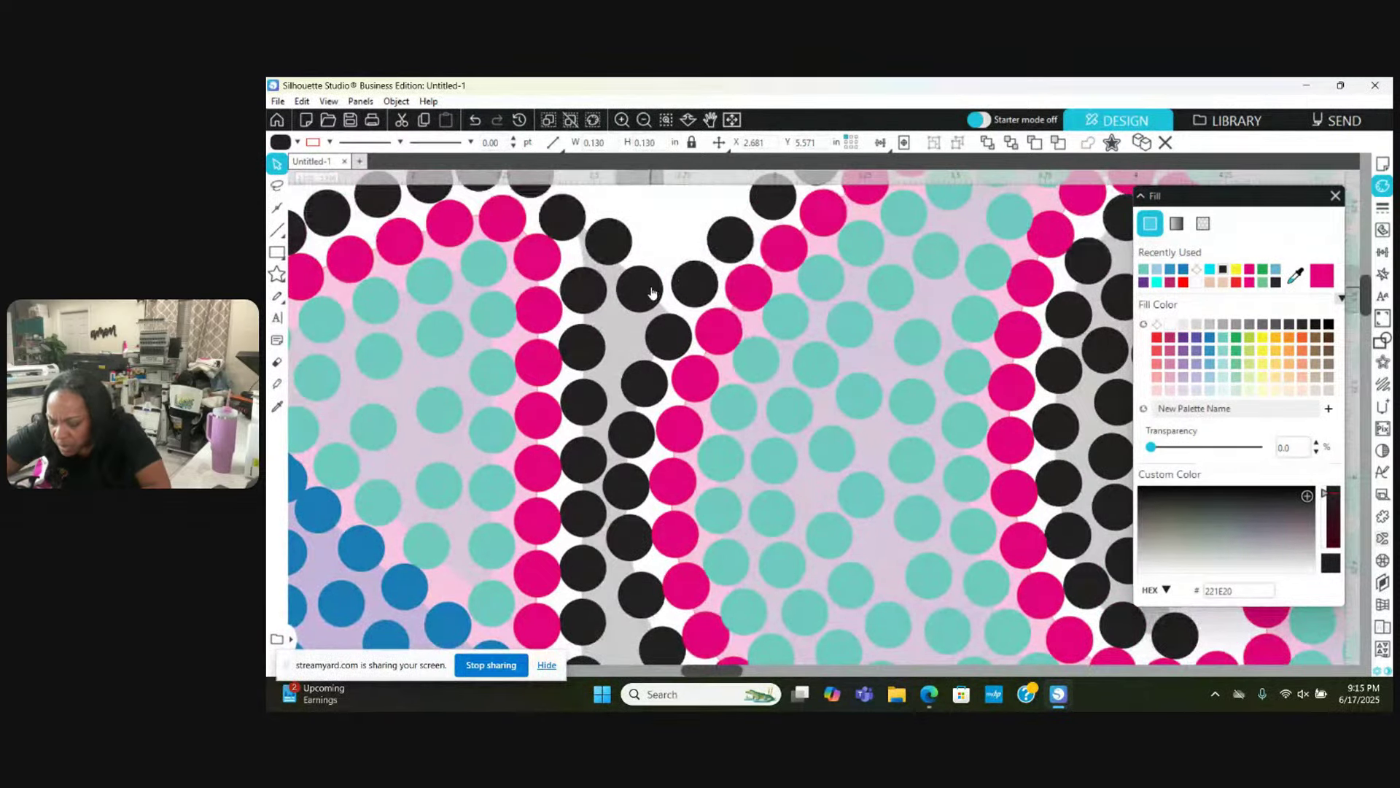
key(Escape)
drag(656, 286, 575, 287)
Step: Delete an extra black stone and shift neighbouring shadow stones up into line
key(Escape)
key(Escape)
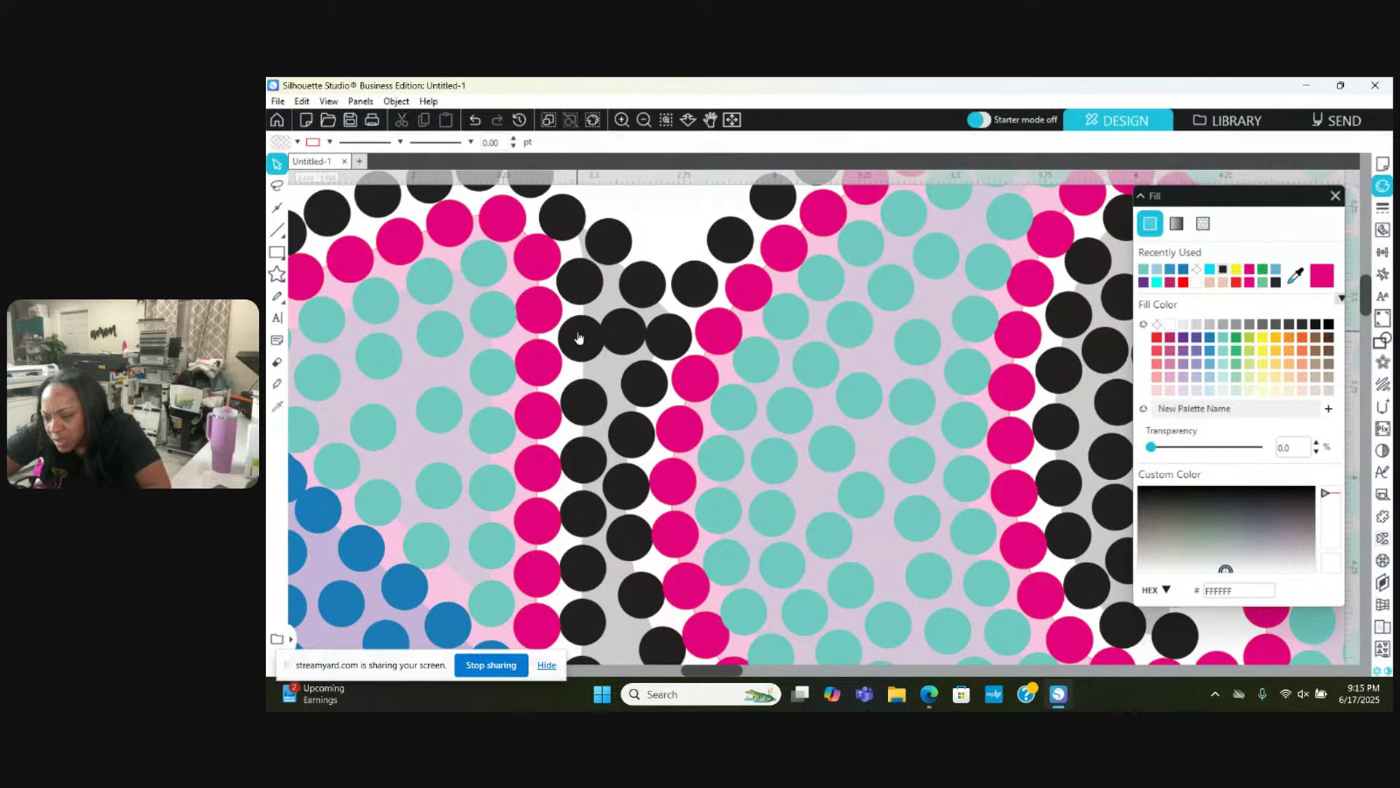
drag(578, 337, 580, 337)
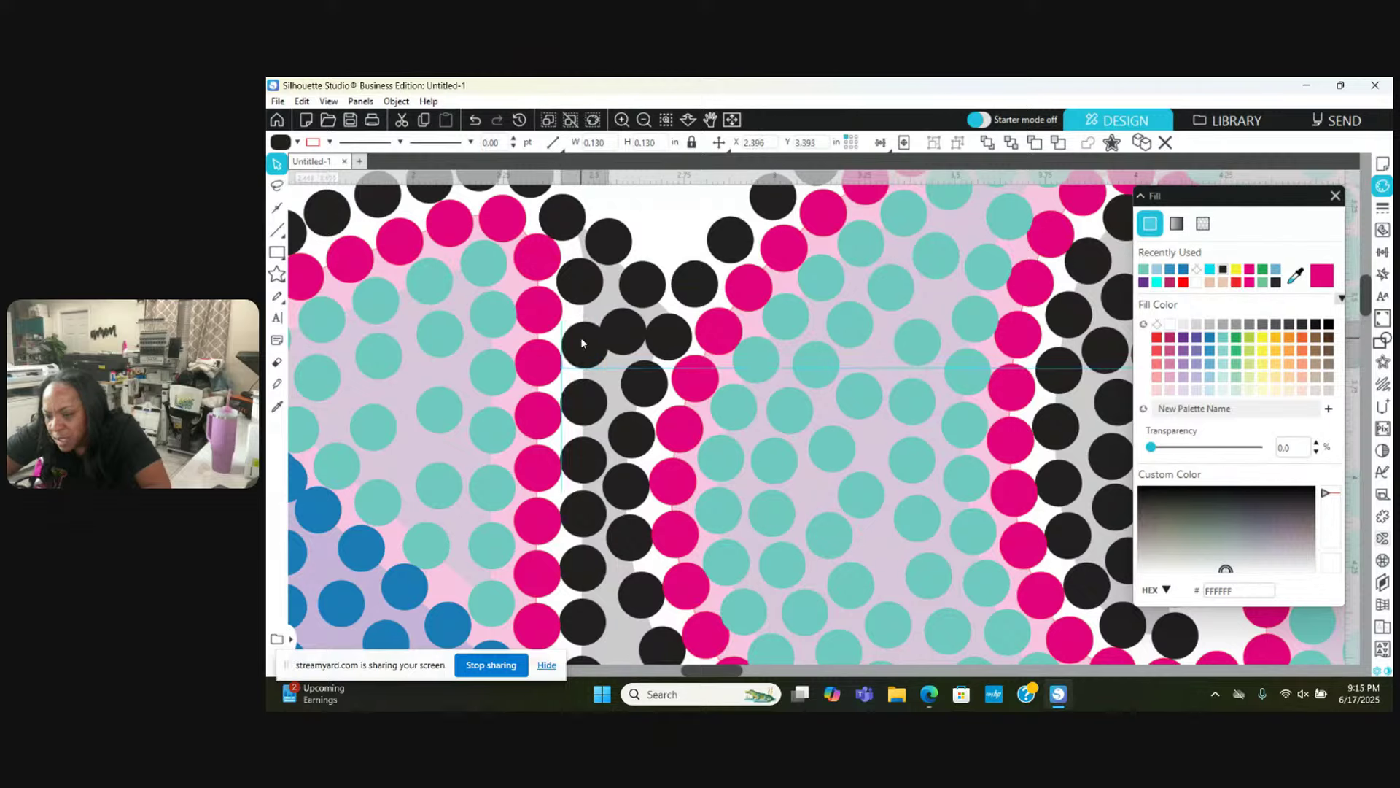
click(622, 327)
key(Delete)
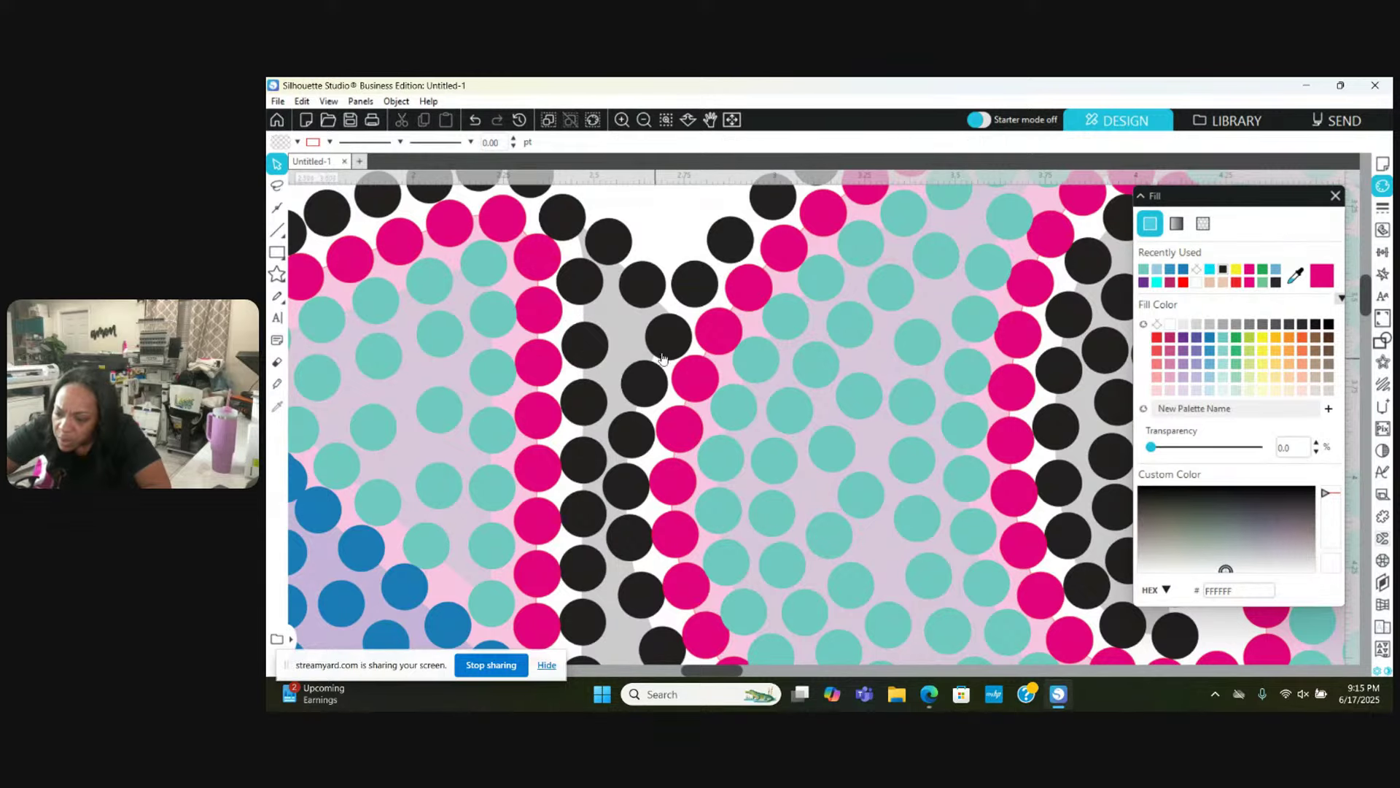
drag(675, 334, 672, 325)
key(Escape)
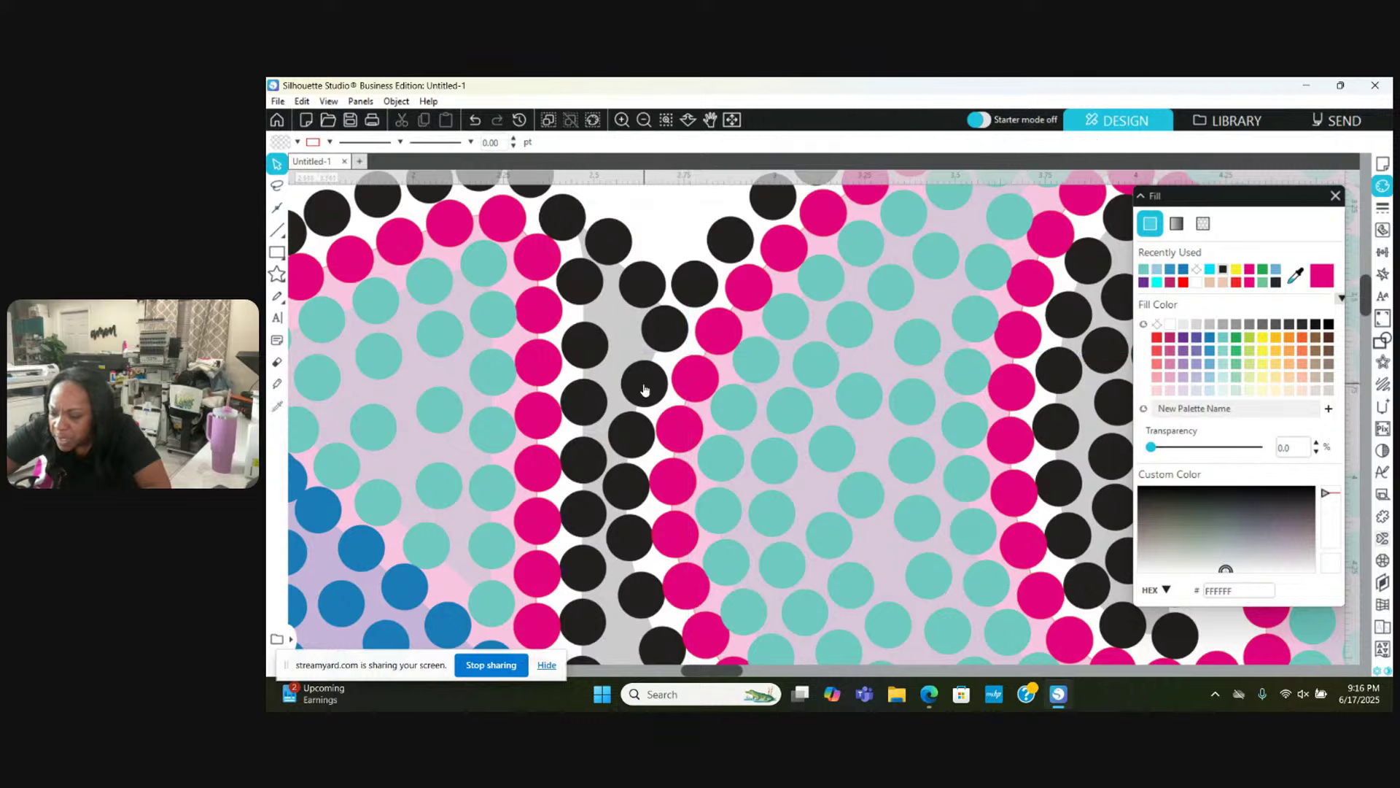
drag(644, 390, 642, 378)
key(Escape)
Step: Nudge a lower black stone right and move another up to close a gap
click(580, 298)
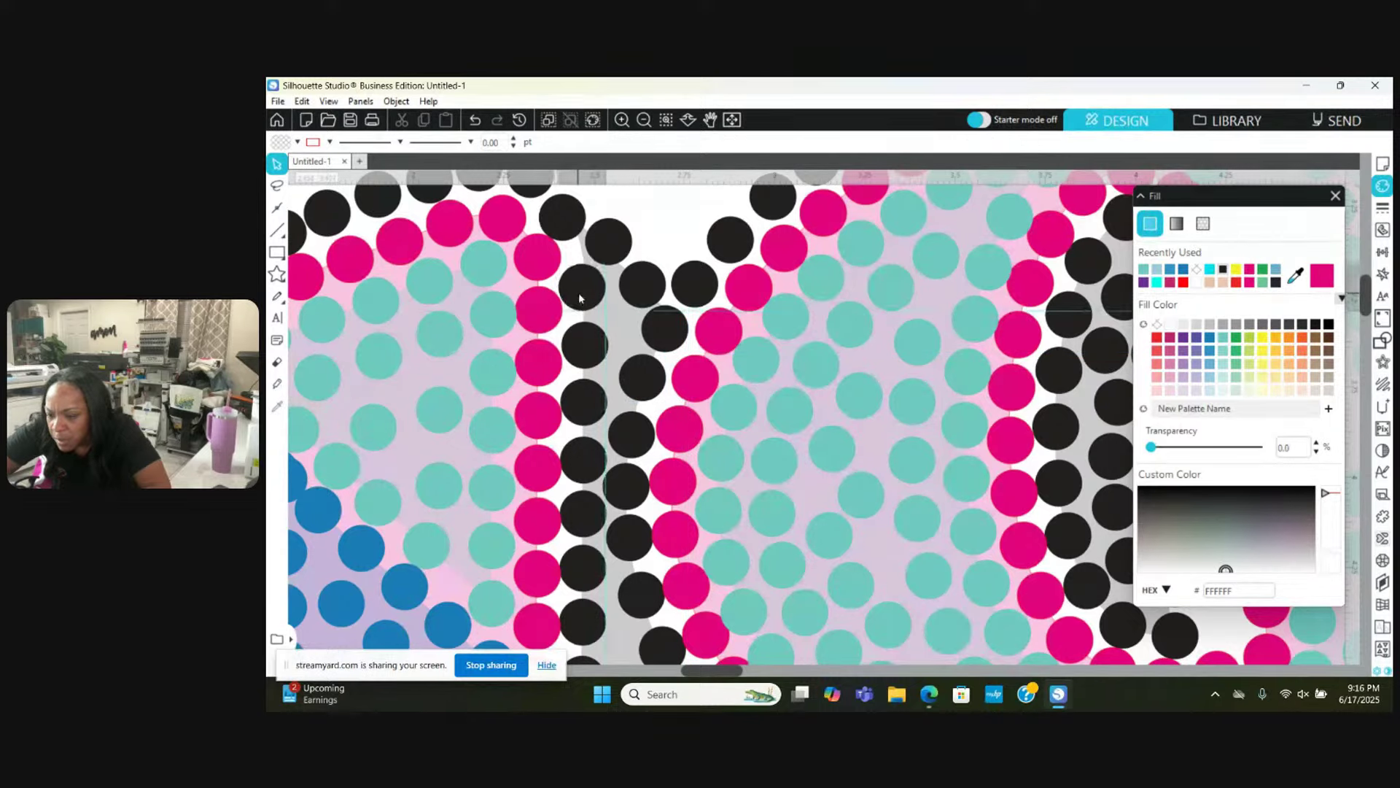
key(Escape)
click(584, 334)
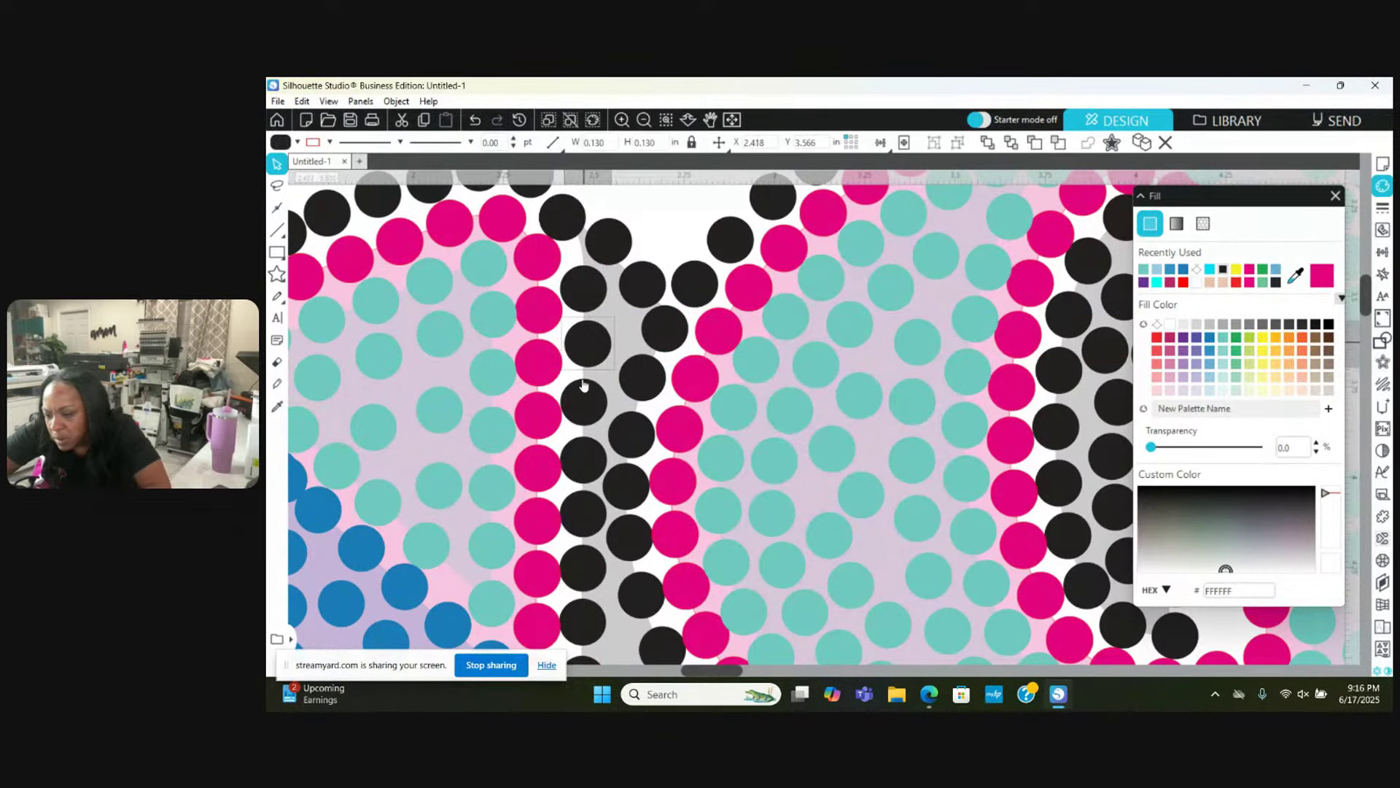
drag(584, 385, 586, 389)
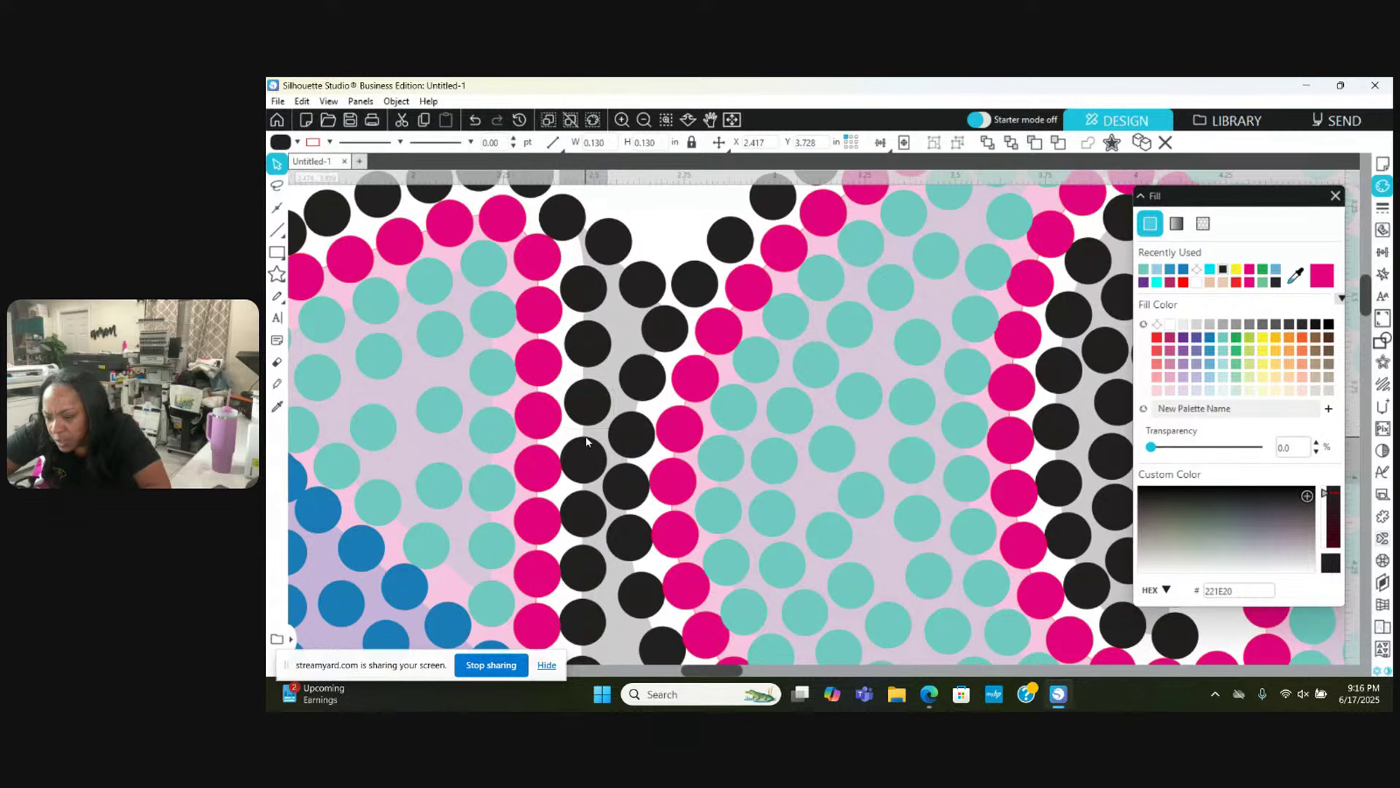
scroll(587, 441, down, 2)
scroll(587, 441, down, 5)
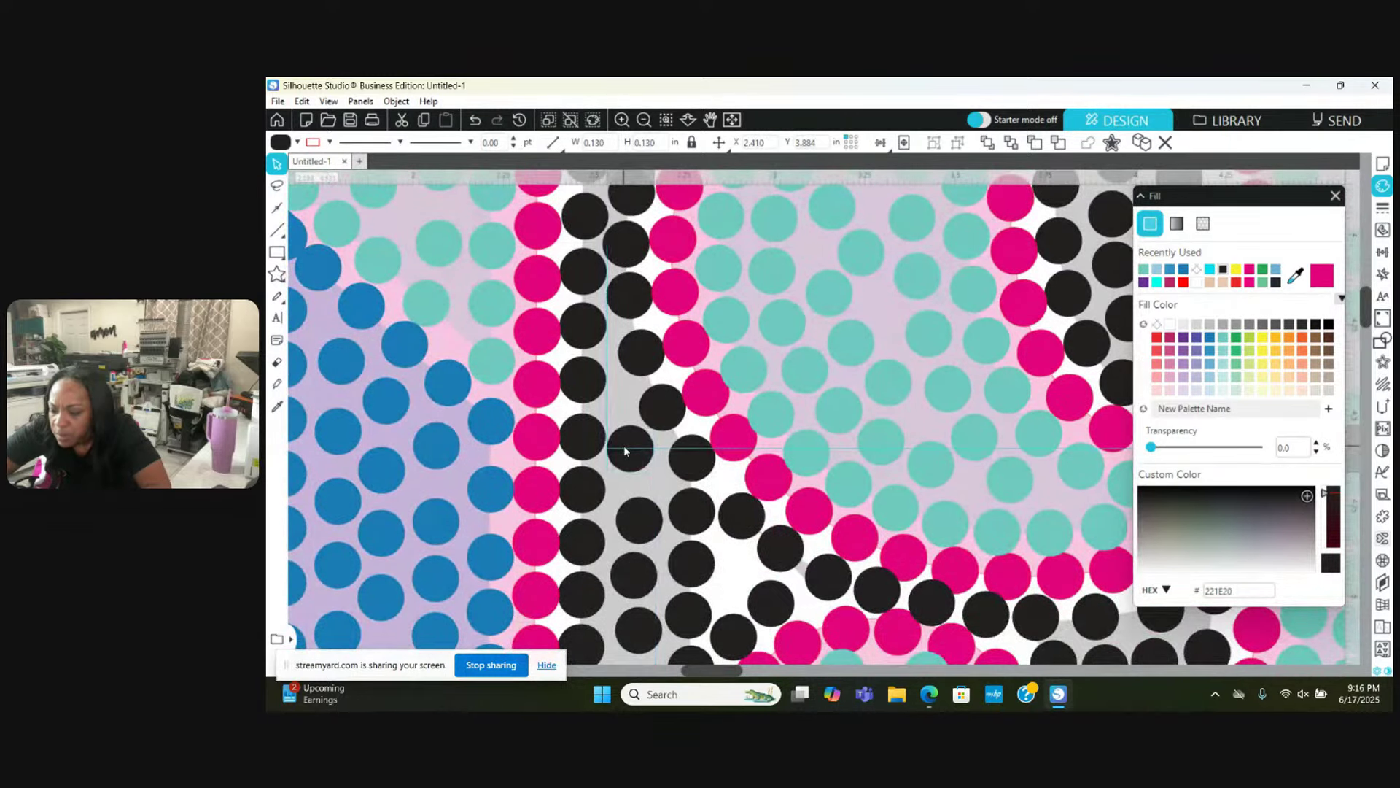
drag(634, 515, 631, 490)
Step: Reposition black stones along the shadow row, placing one just below another
click(590, 363)
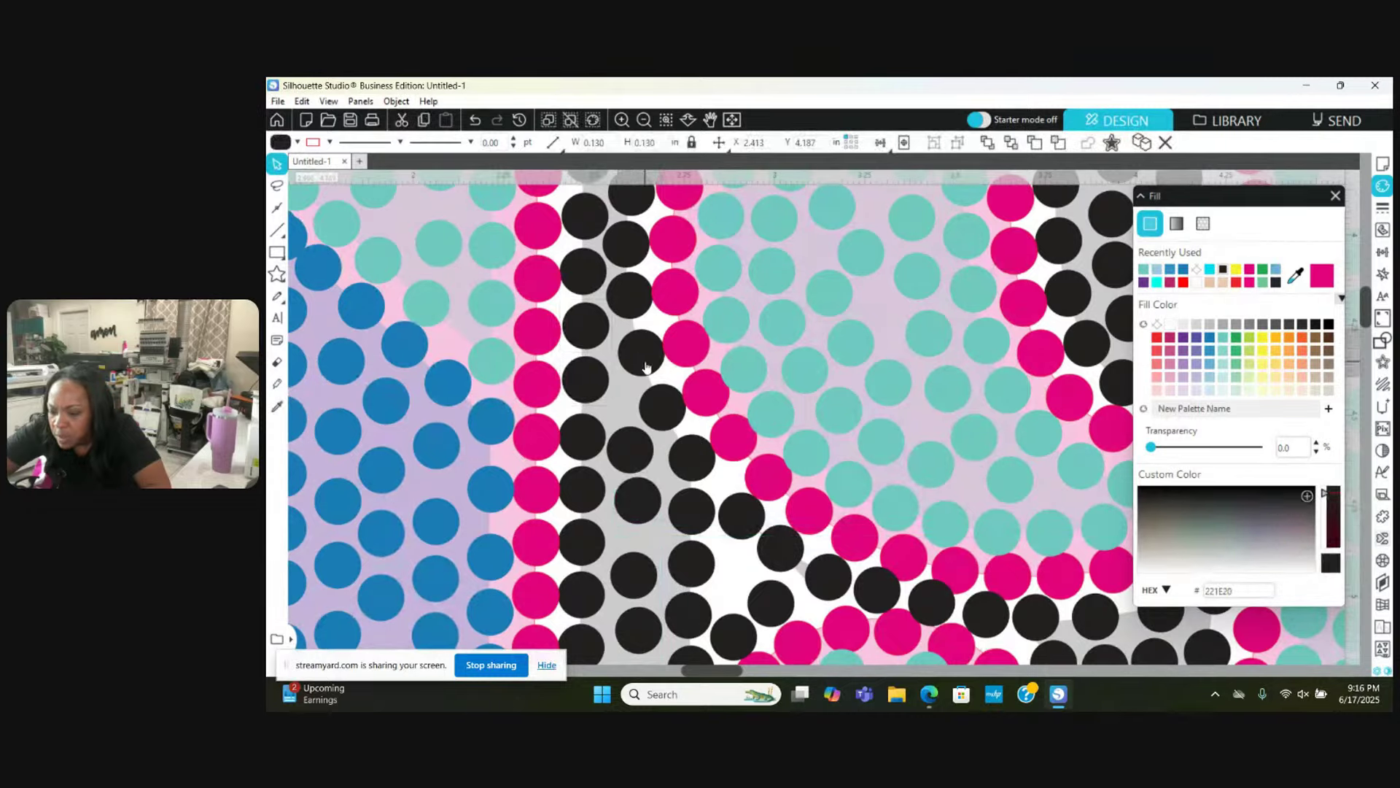
drag(642, 353, 651, 410)
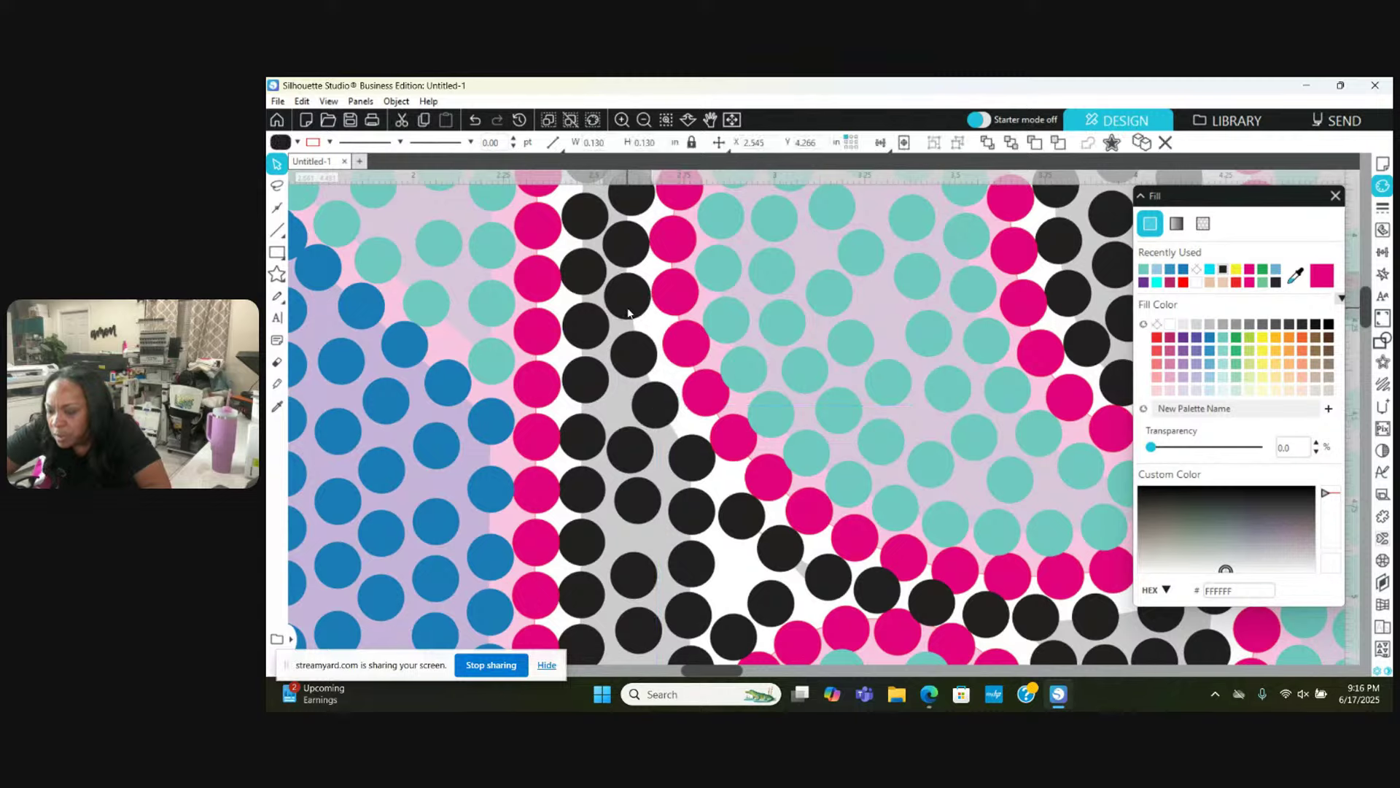
click(685, 461)
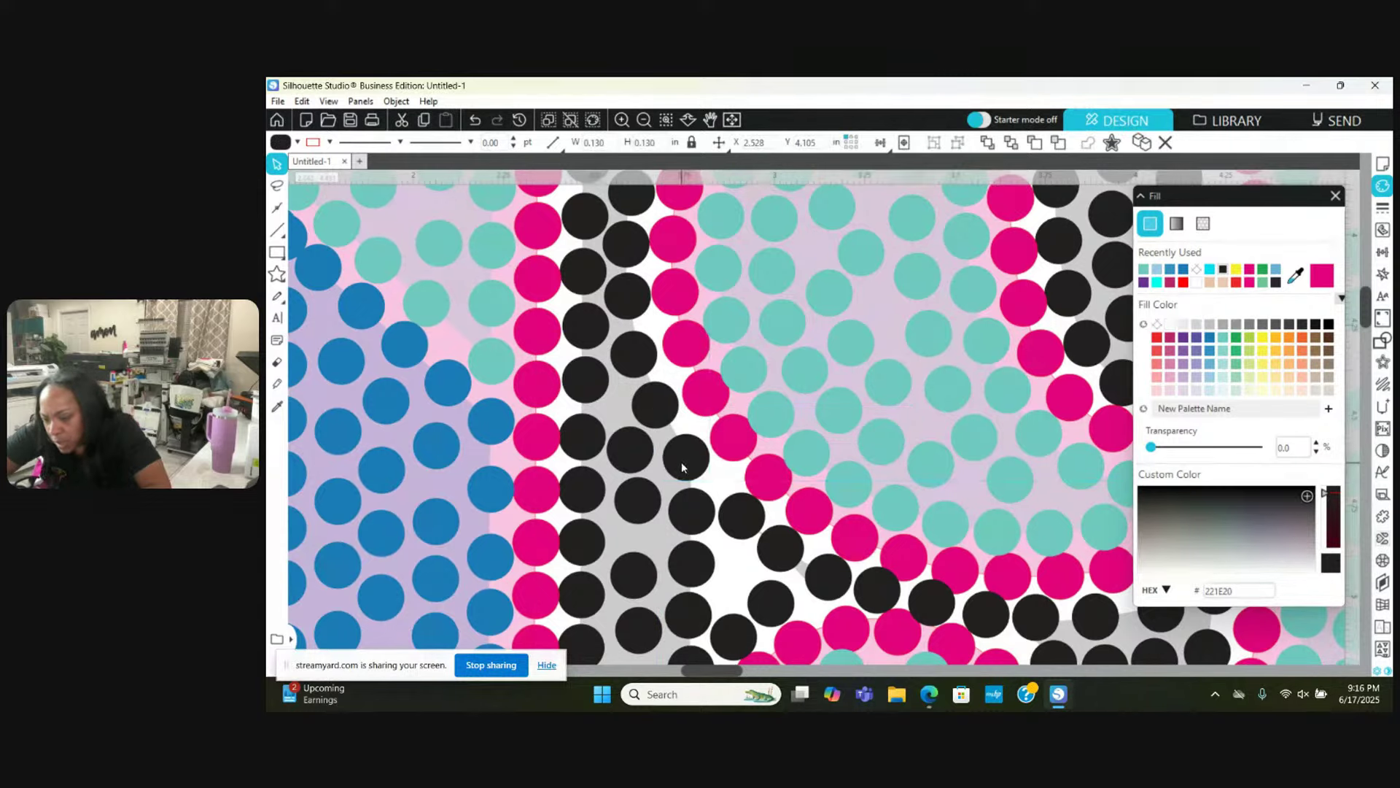
click(649, 511)
scroll(646, 514, down, 1)
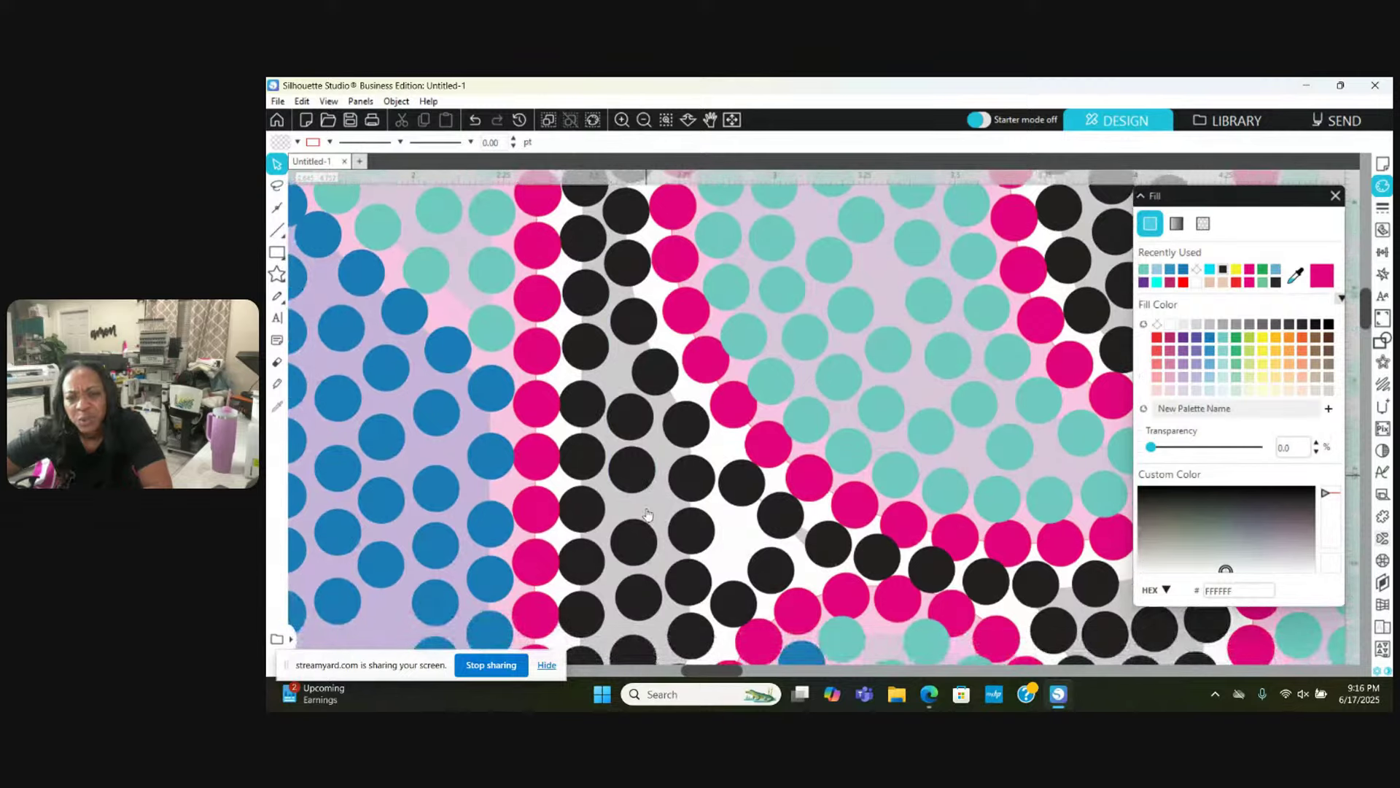
scroll(647, 514, down, 3)
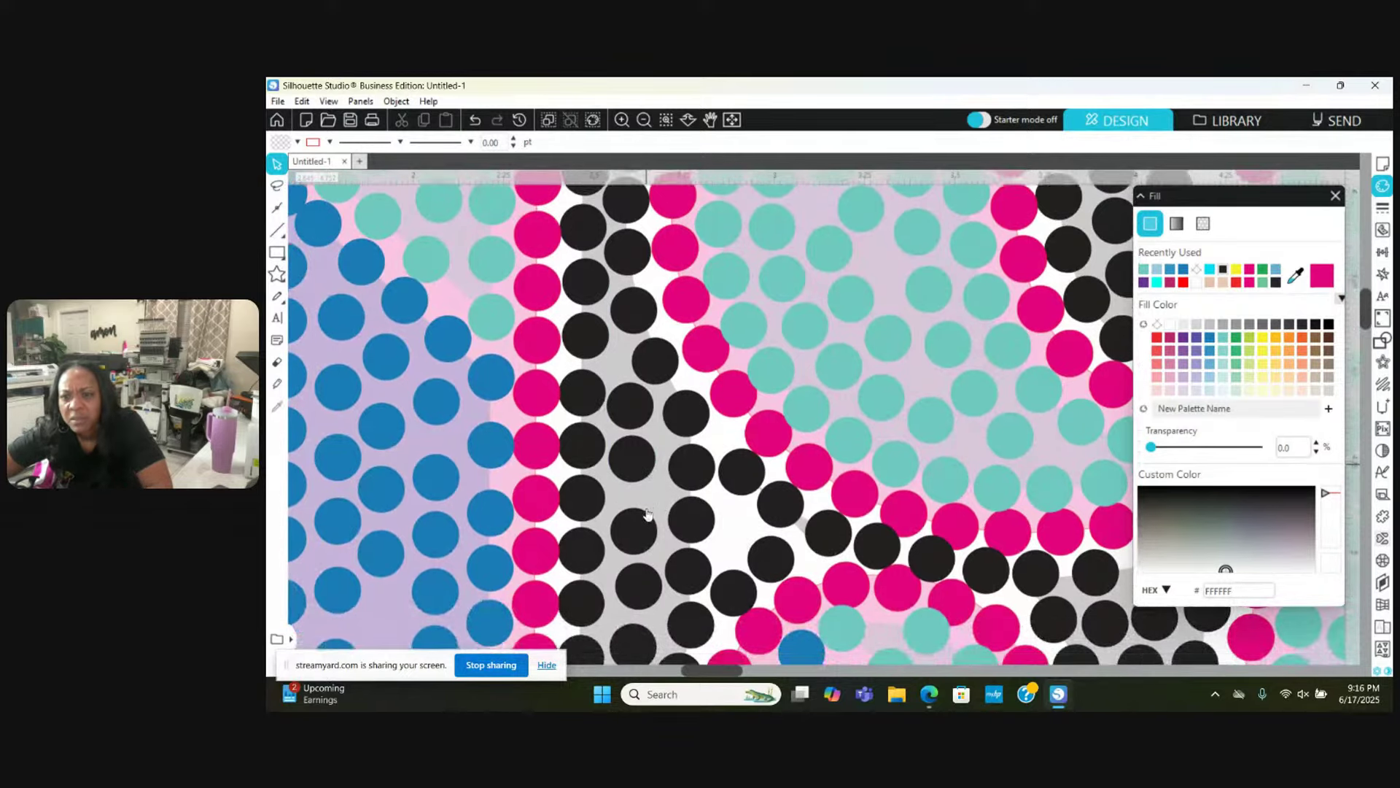
scroll(647, 514, down, 4)
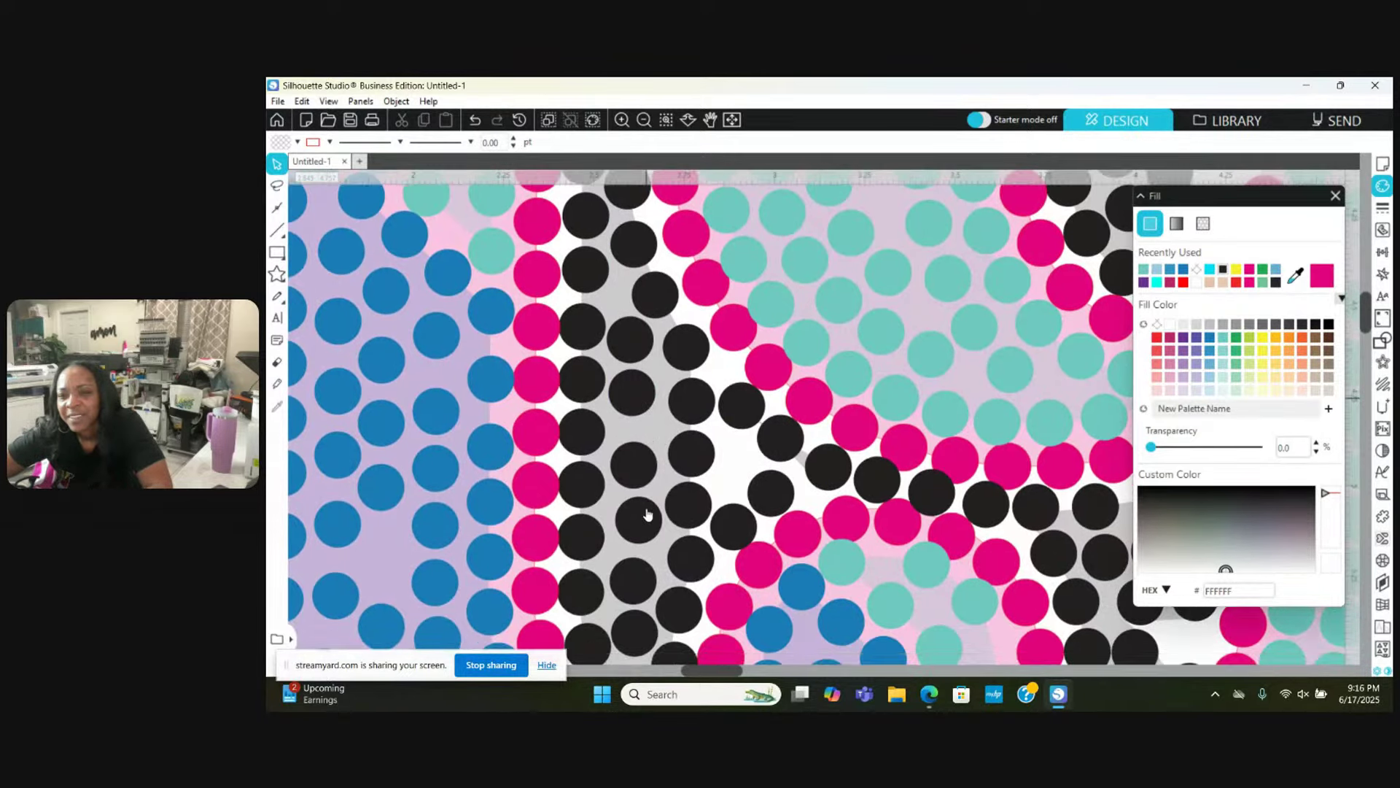
scroll(646, 515, down, 2)
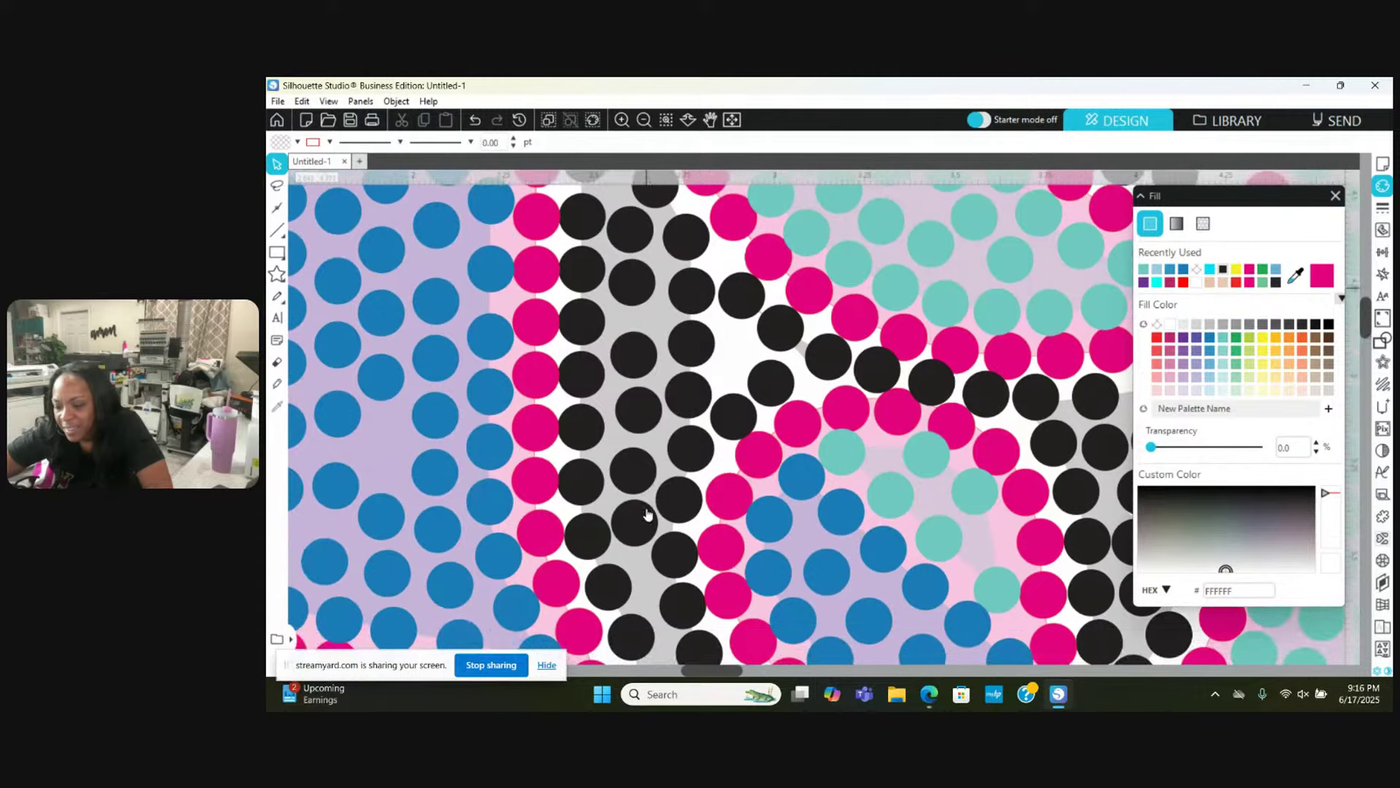
drag(633, 353, 628, 485)
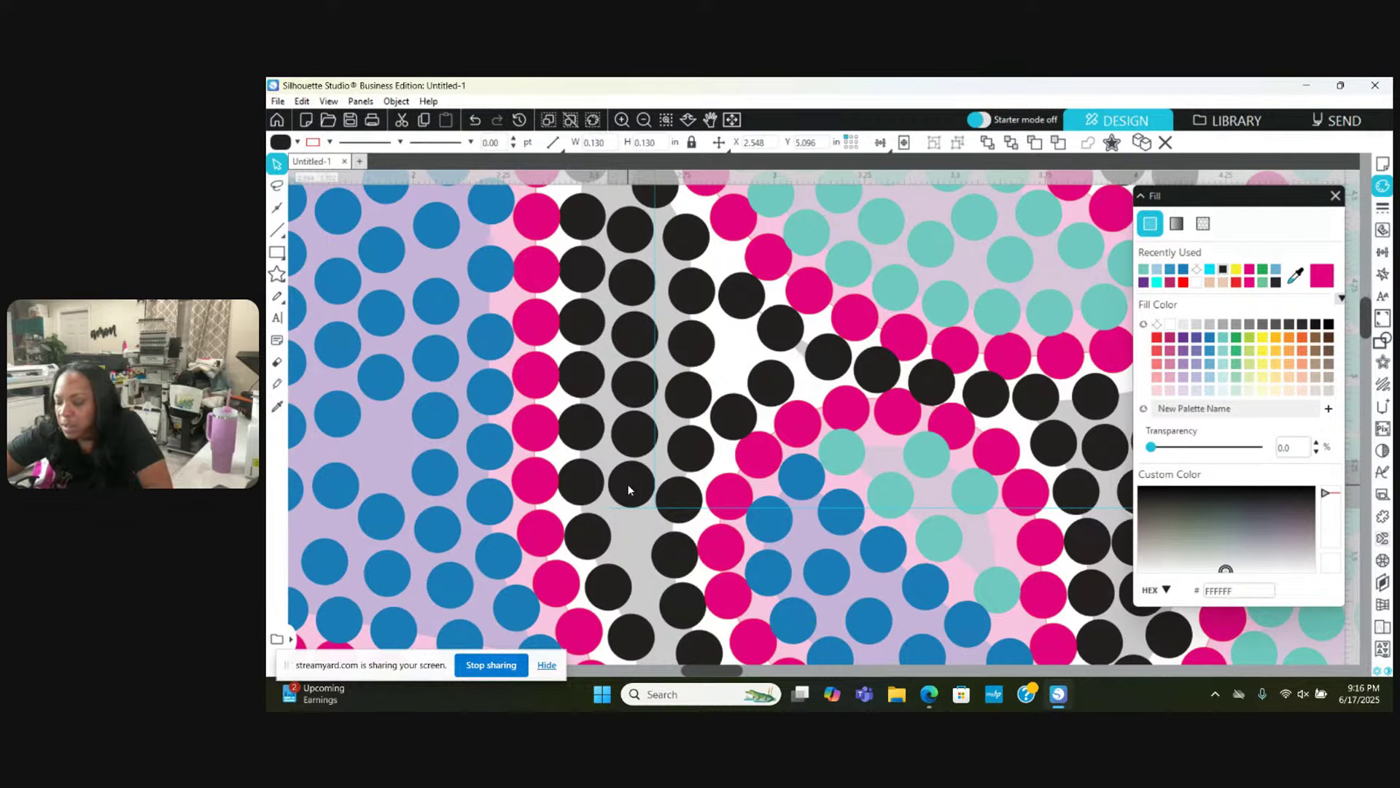
drag(628, 490, 634, 541)
click(668, 569)
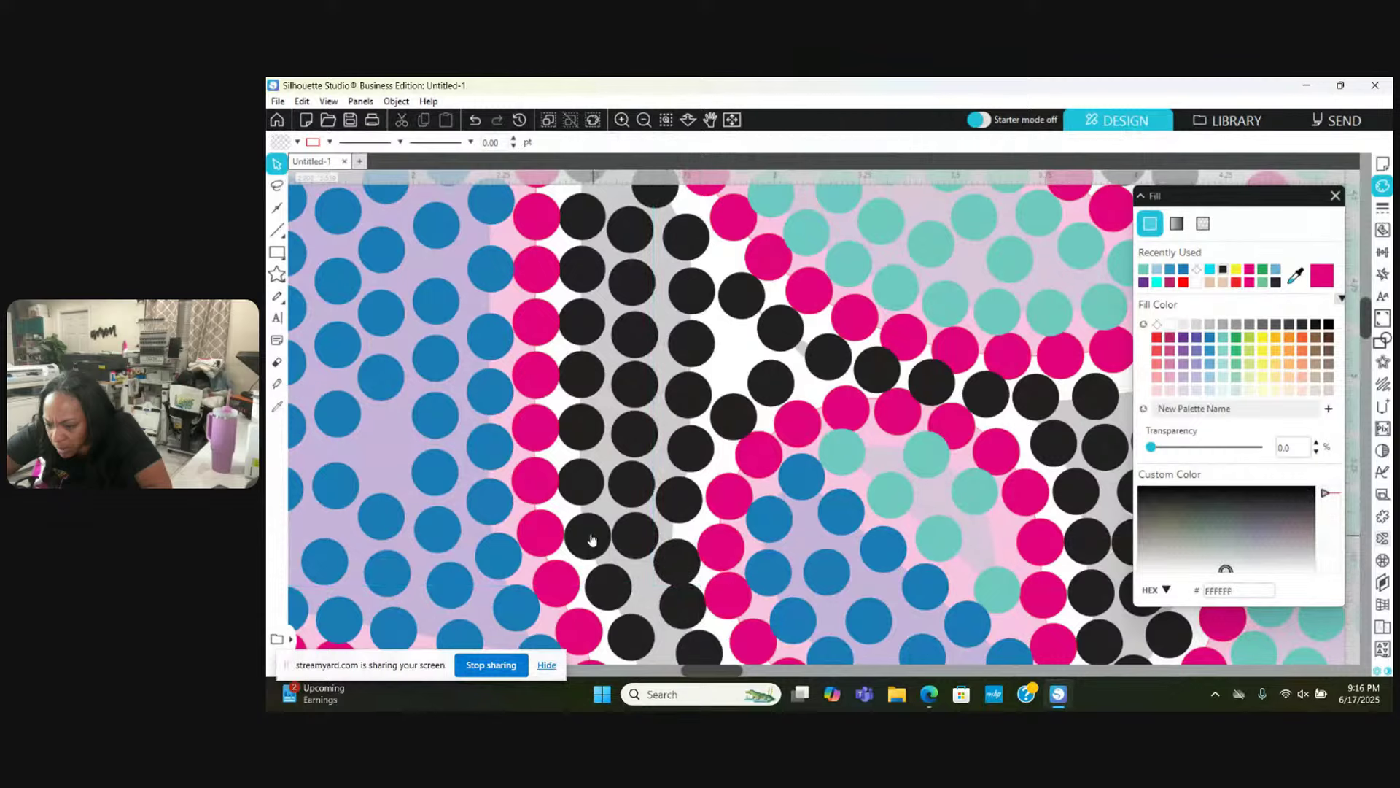
Step: Adjust the next black stones down the lower curve into even spacing
click(584, 538)
scroll(698, 554, down, 2)
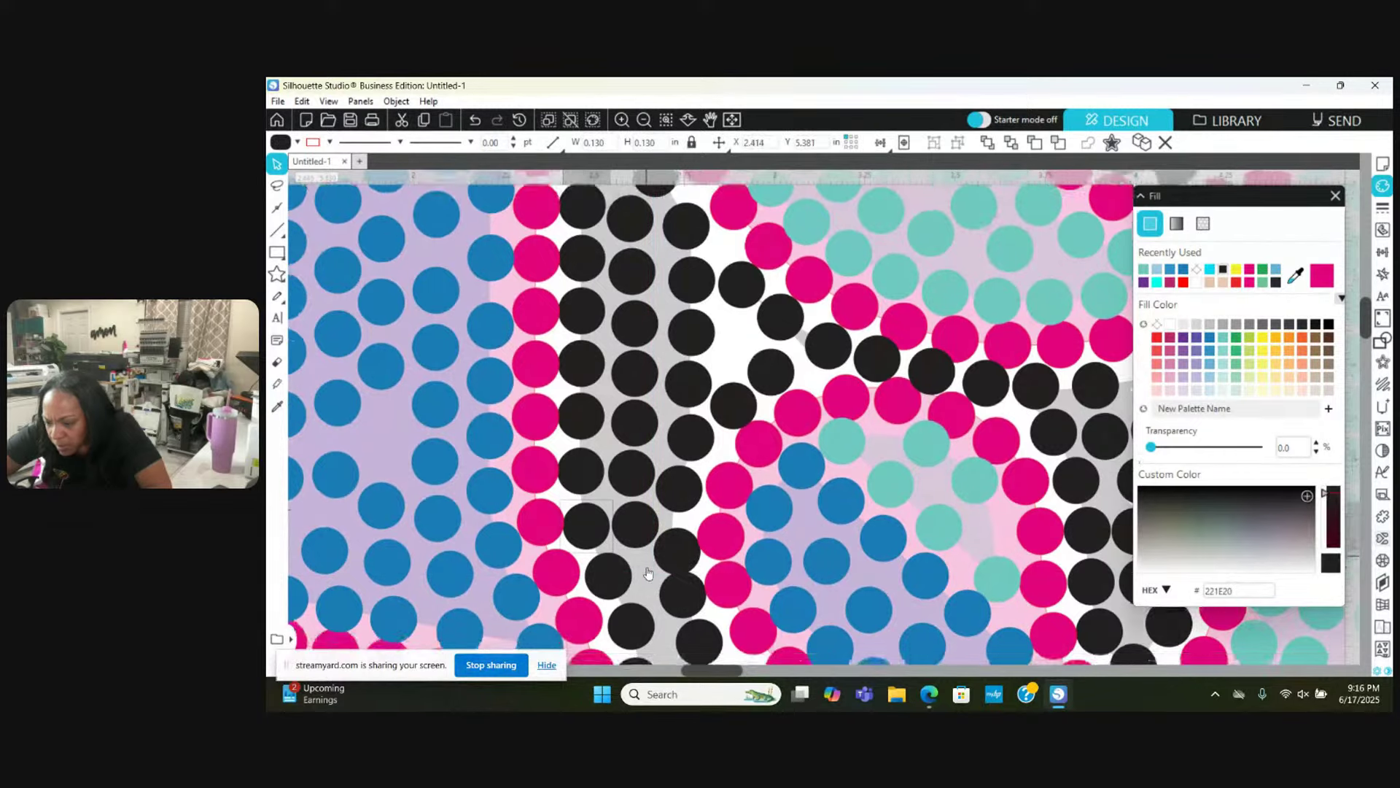
drag(695, 579, 690, 581)
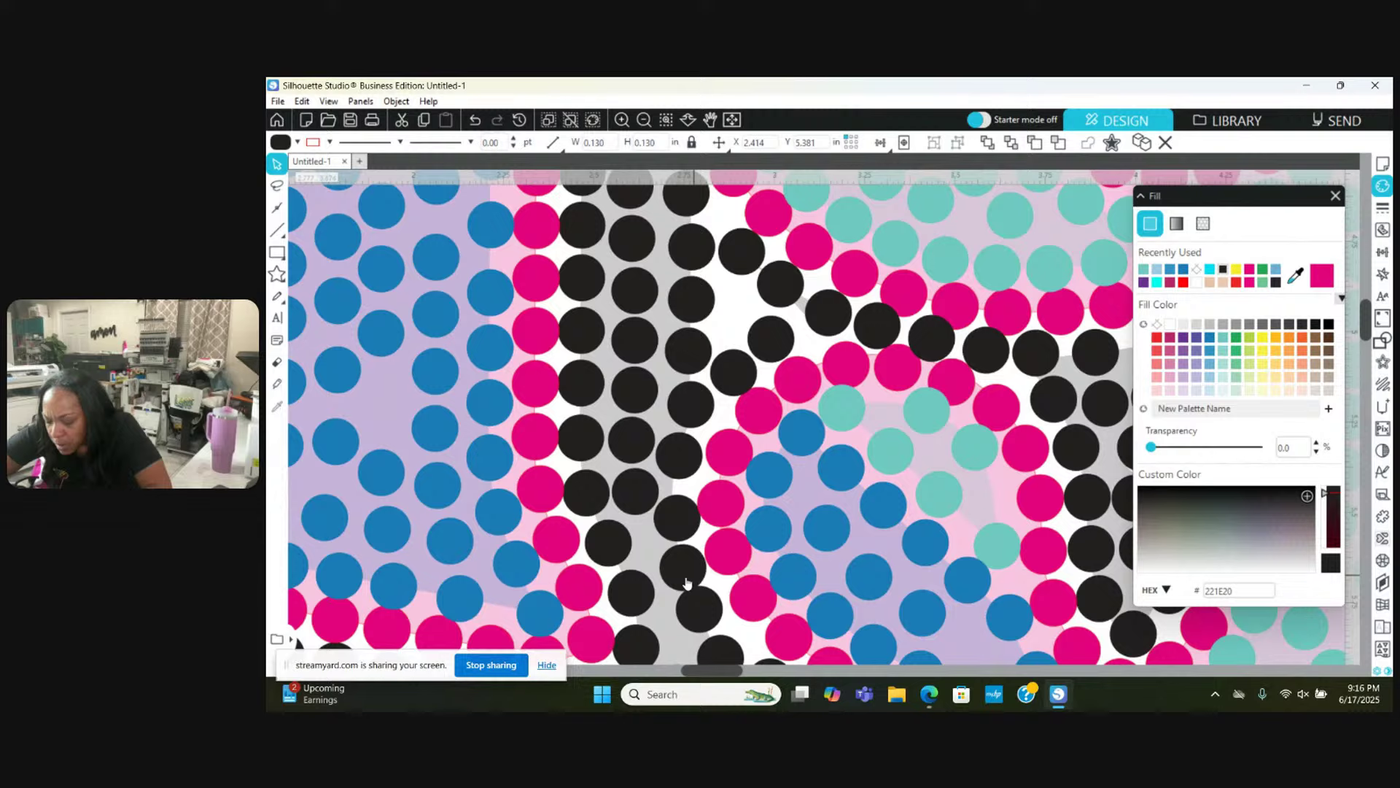
click(634, 591)
scroll(636, 597, down, 2)
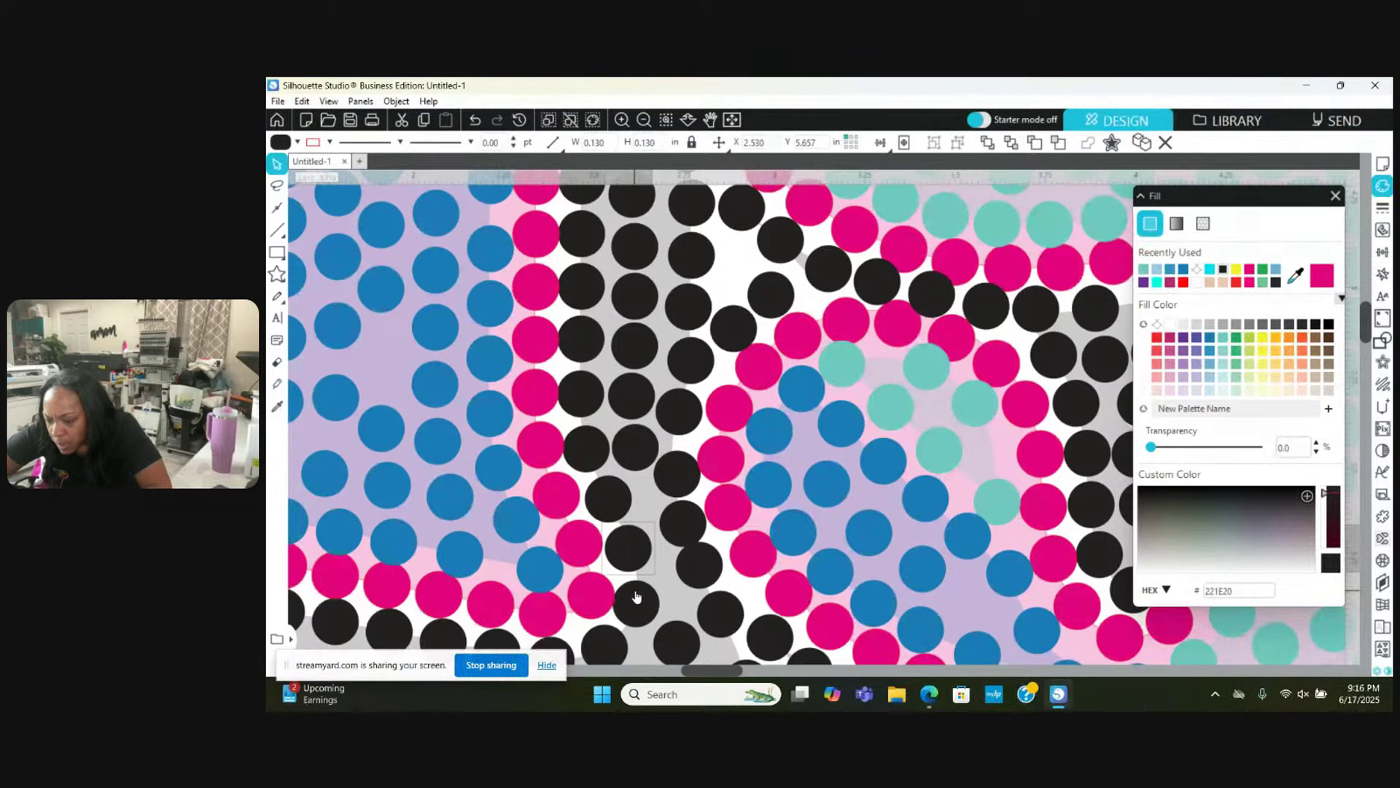
drag(637, 590, 701, 562)
click(669, 572)
Step: Shift the remaining black shadow stones up into the gap on the lower curve
click(721, 610)
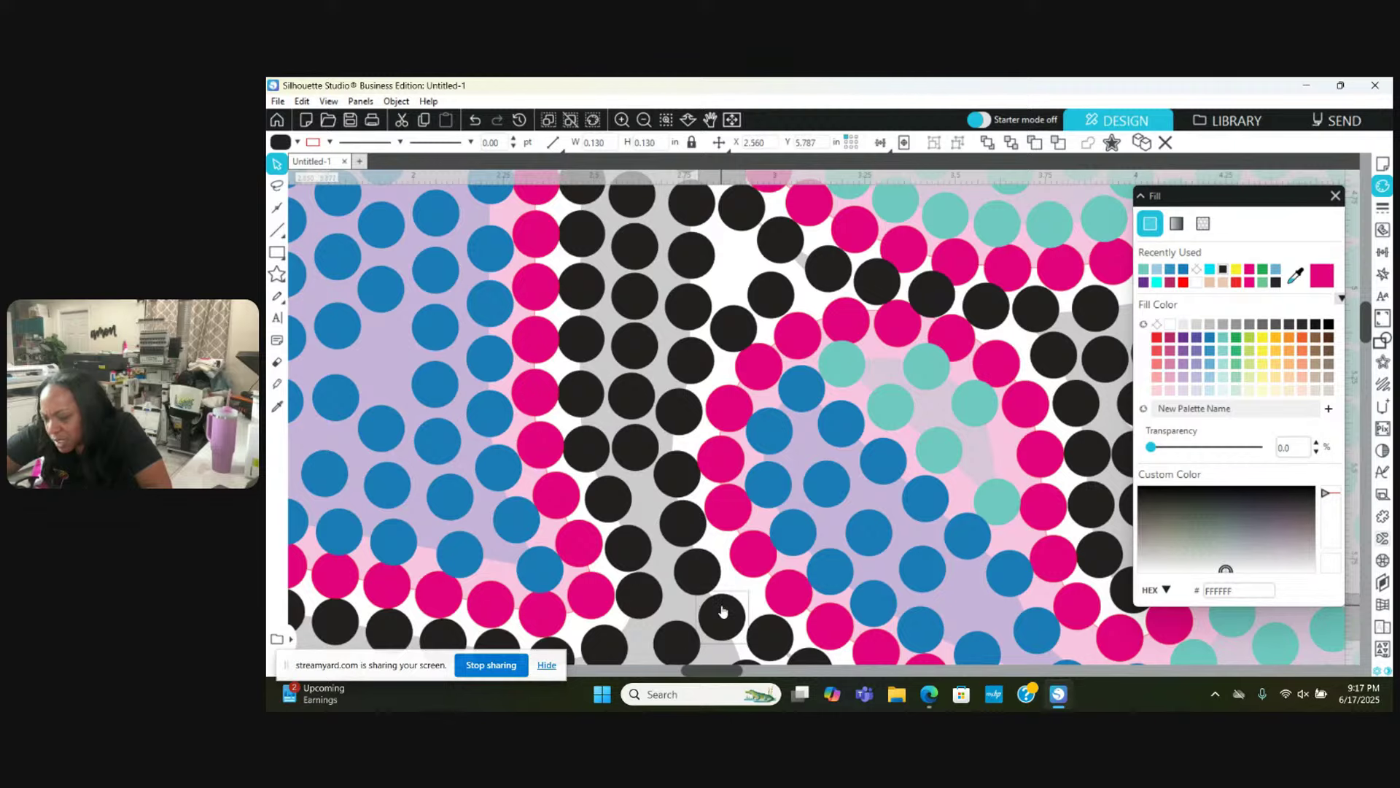
scroll(722, 611, down, 2)
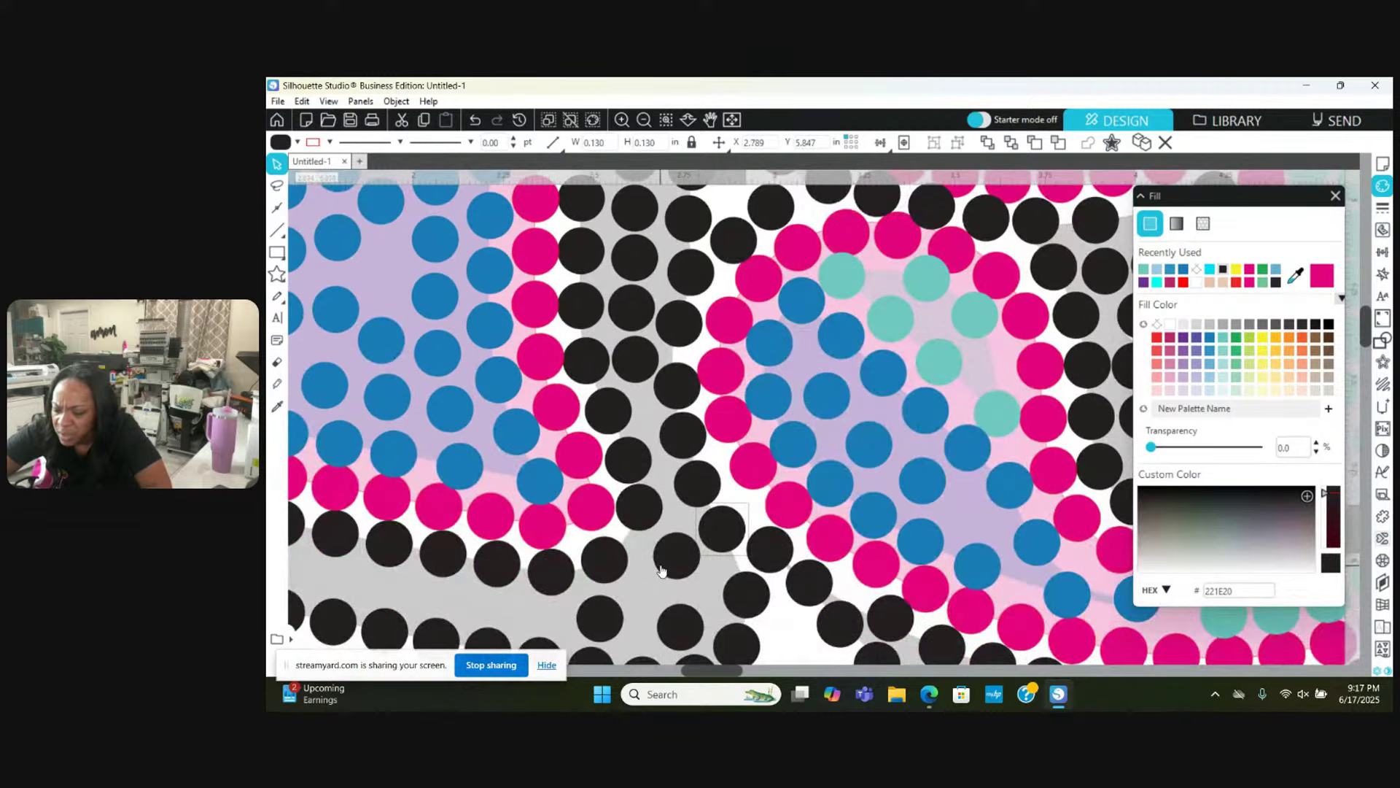
drag(661, 571, 659, 562)
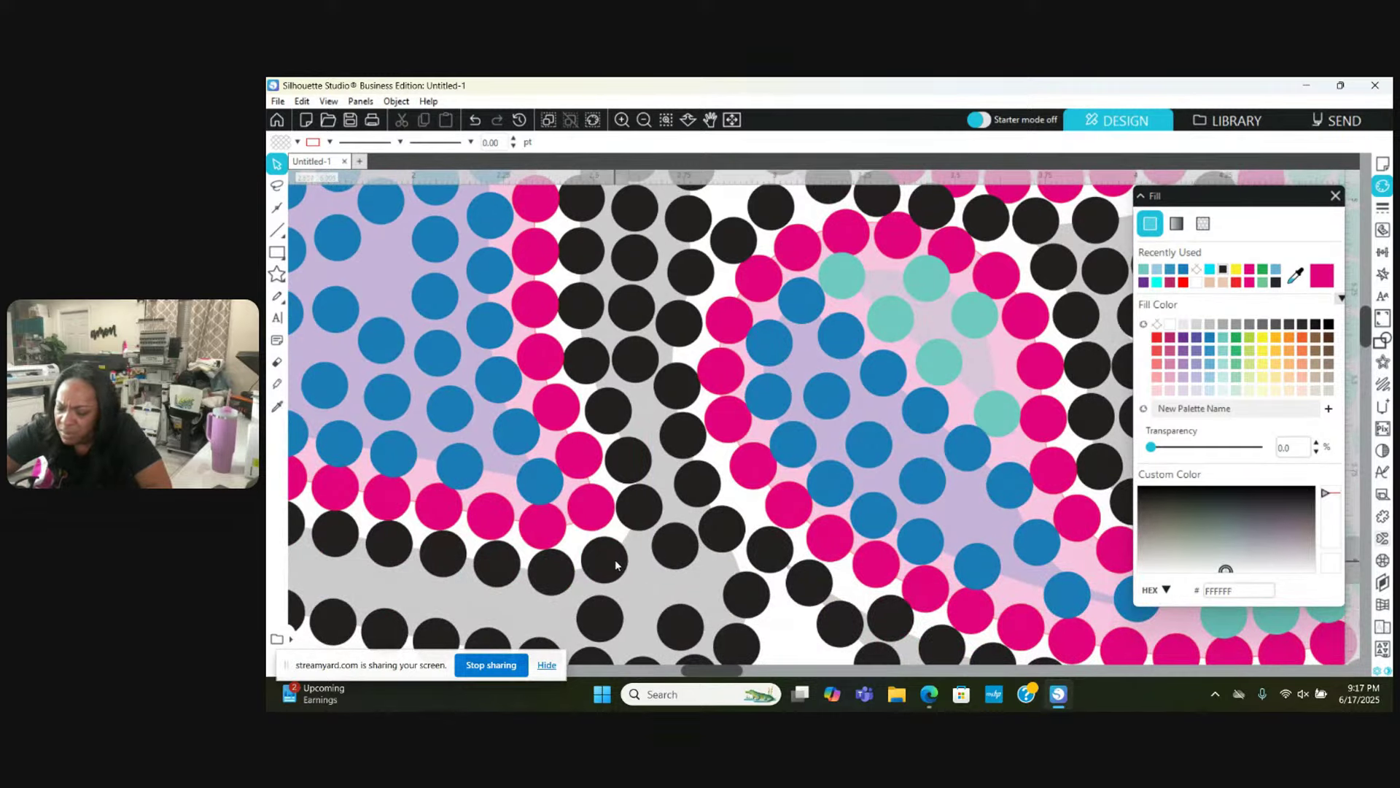
scroll(700, 634, down, 2)
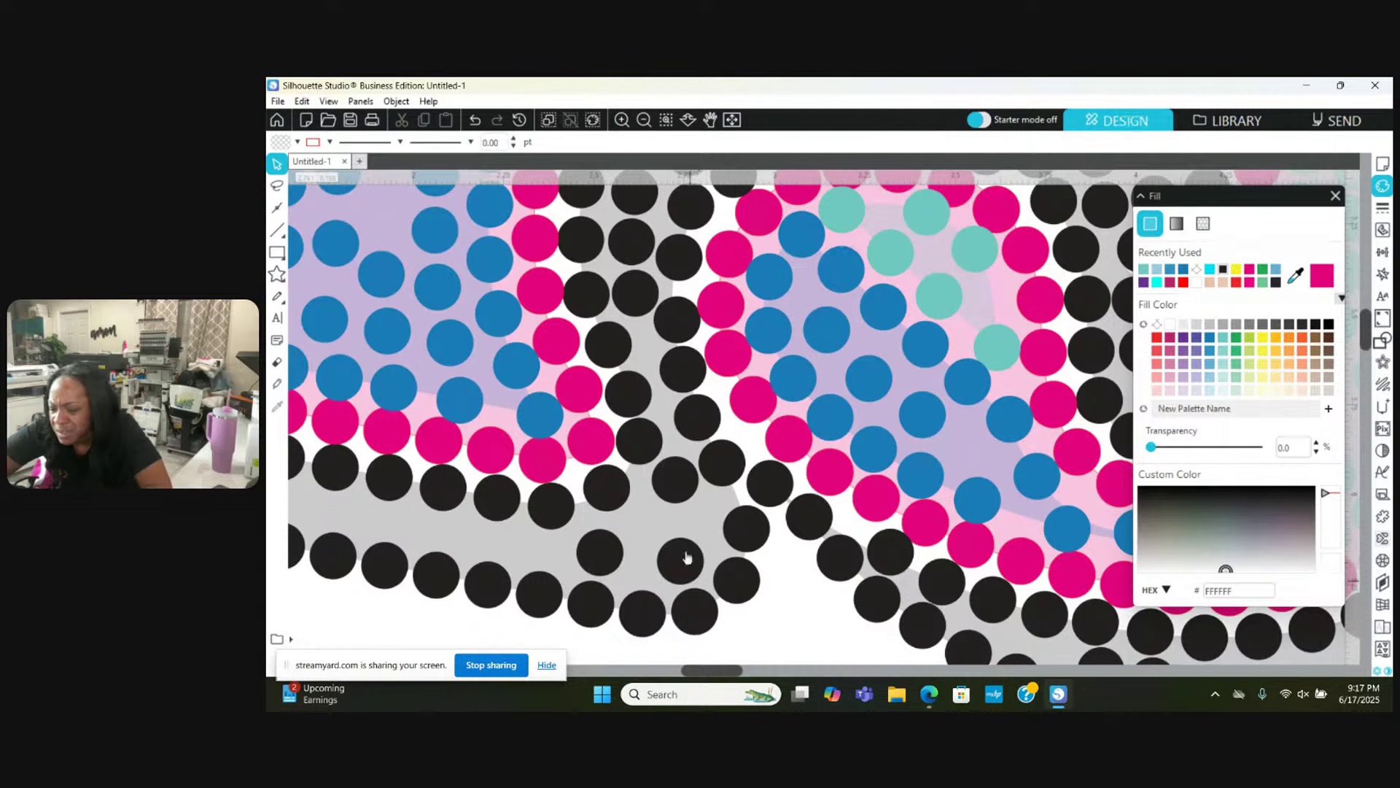
mouse_move(680, 577)
mouse_down()
mouse_move(692, 536)
mouse_move(664, 580)
mouse_up()
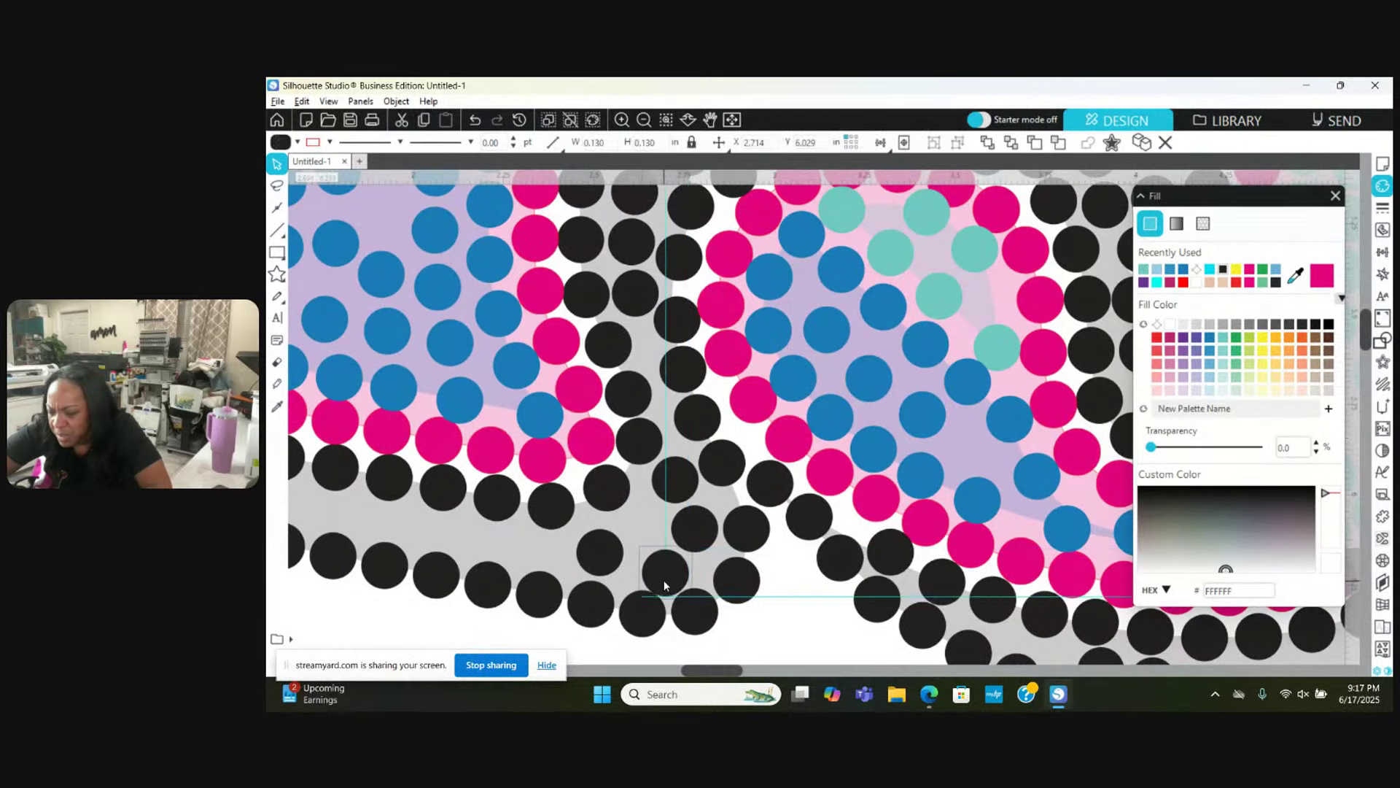
click(632, 527)
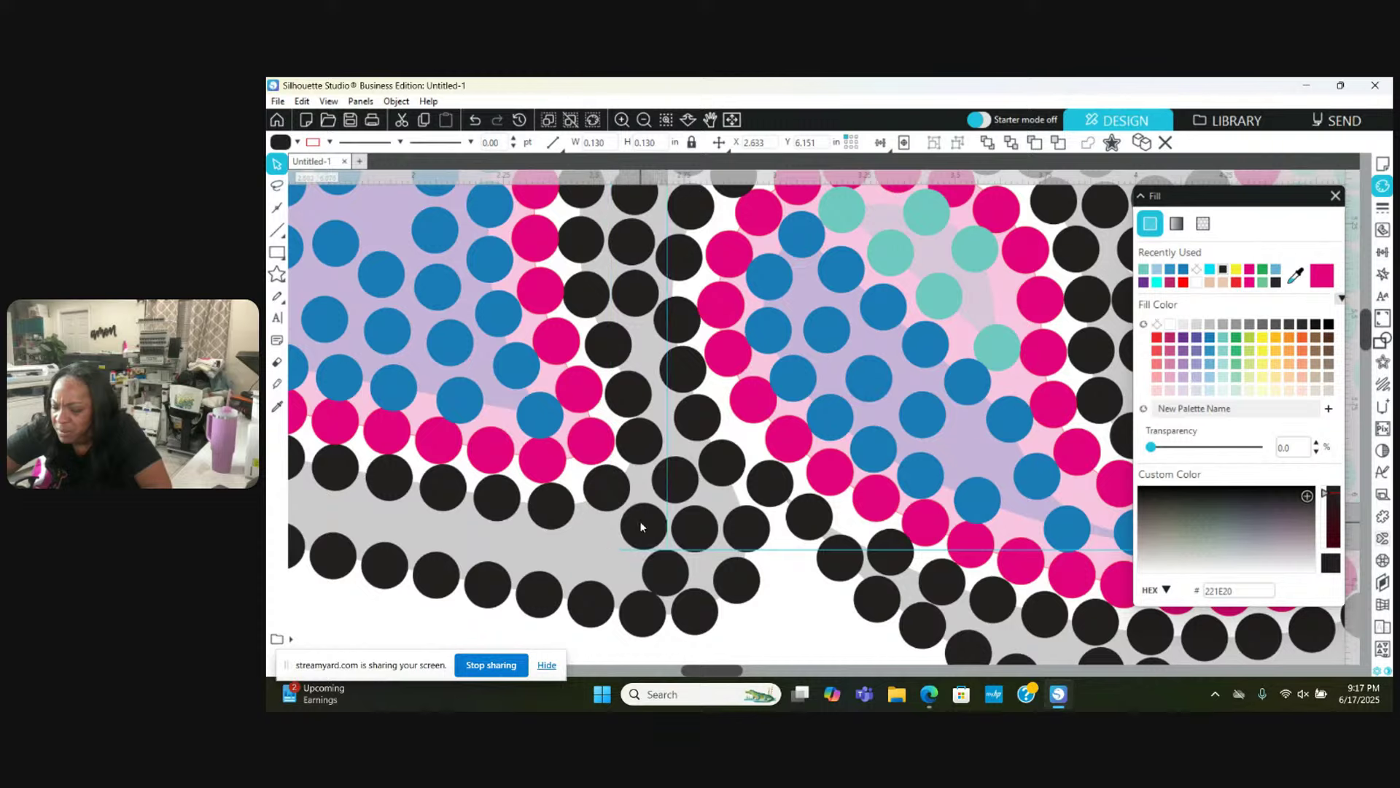
click(640, 525)
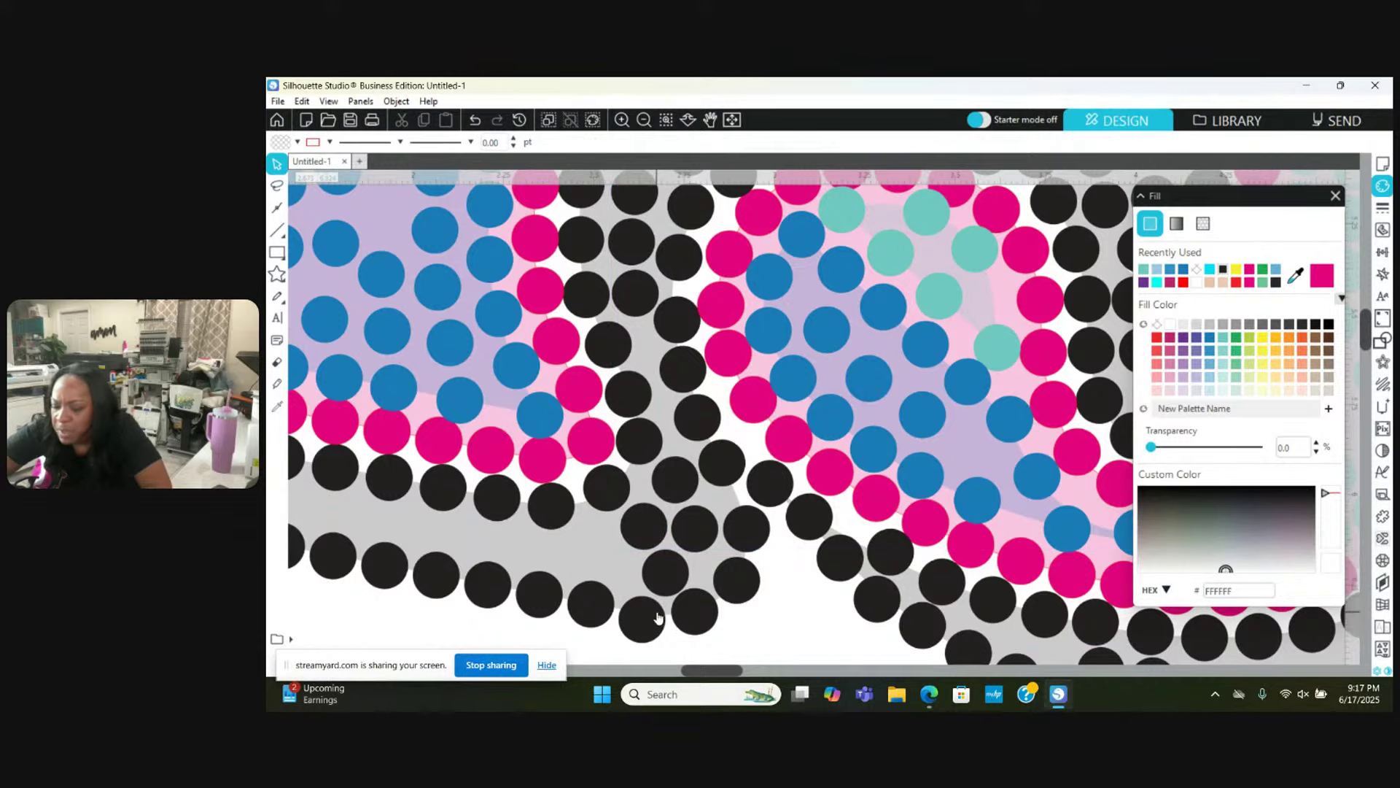
scroll(659, 617, left, 5)
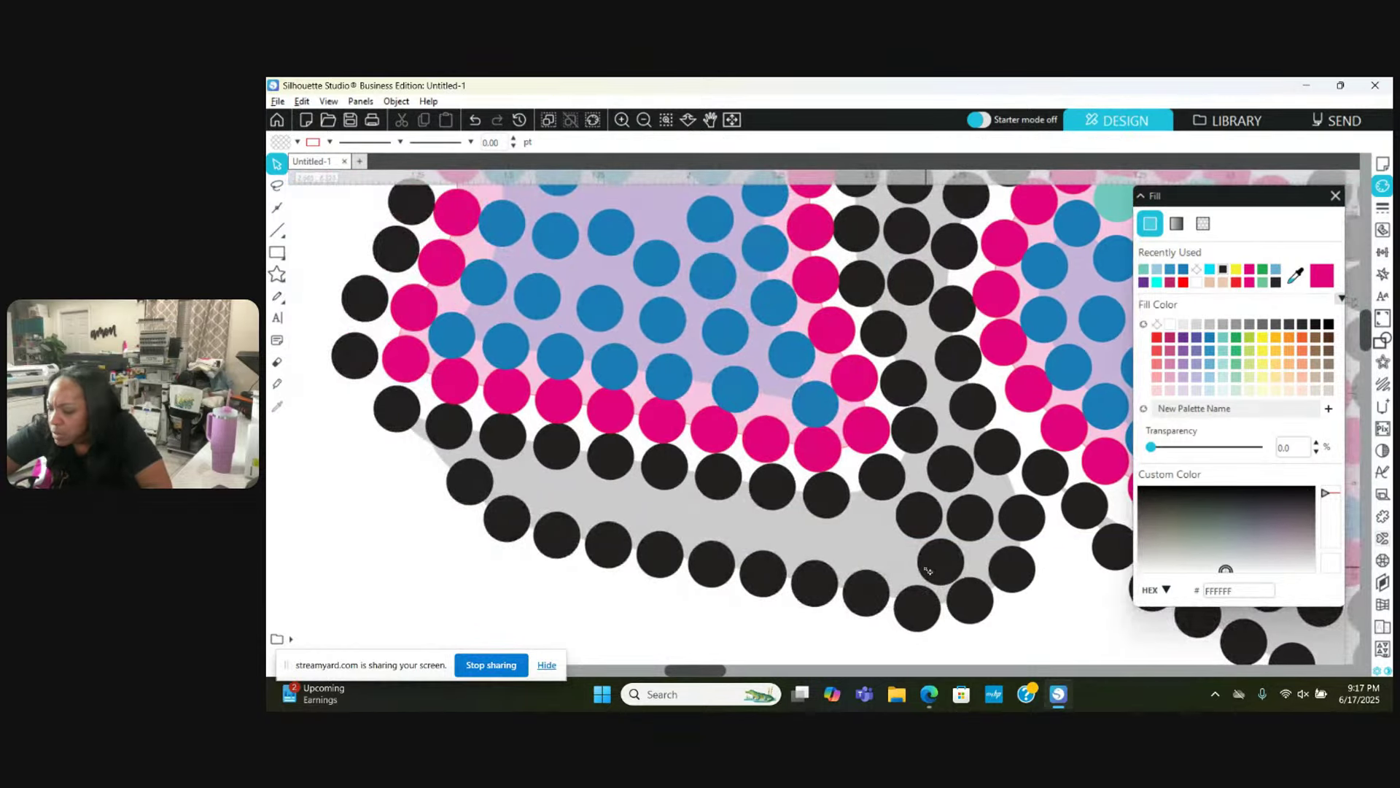
Step: Respace the black stones along the bottom curve, nudging each into place
drag(927, 571, 808, 544)
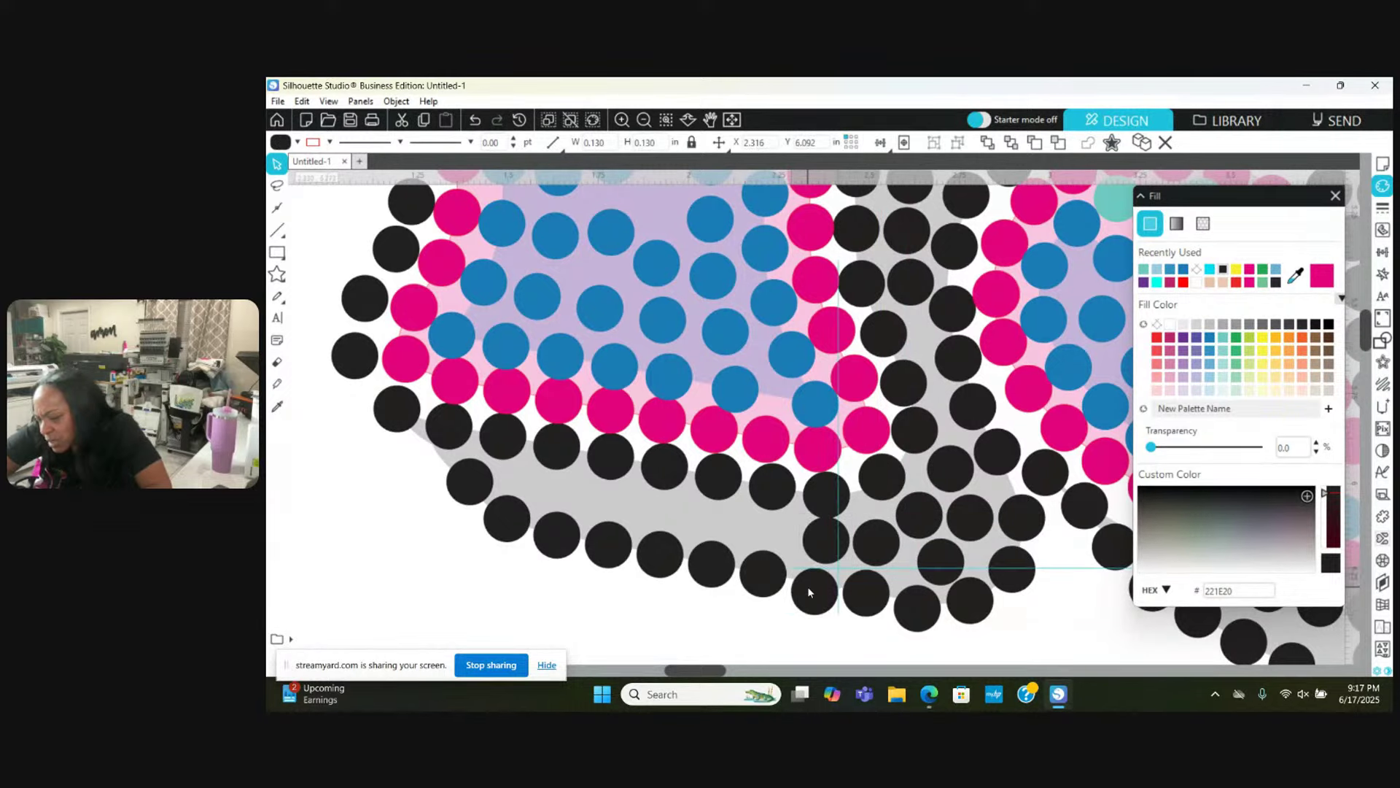
key(Escape)
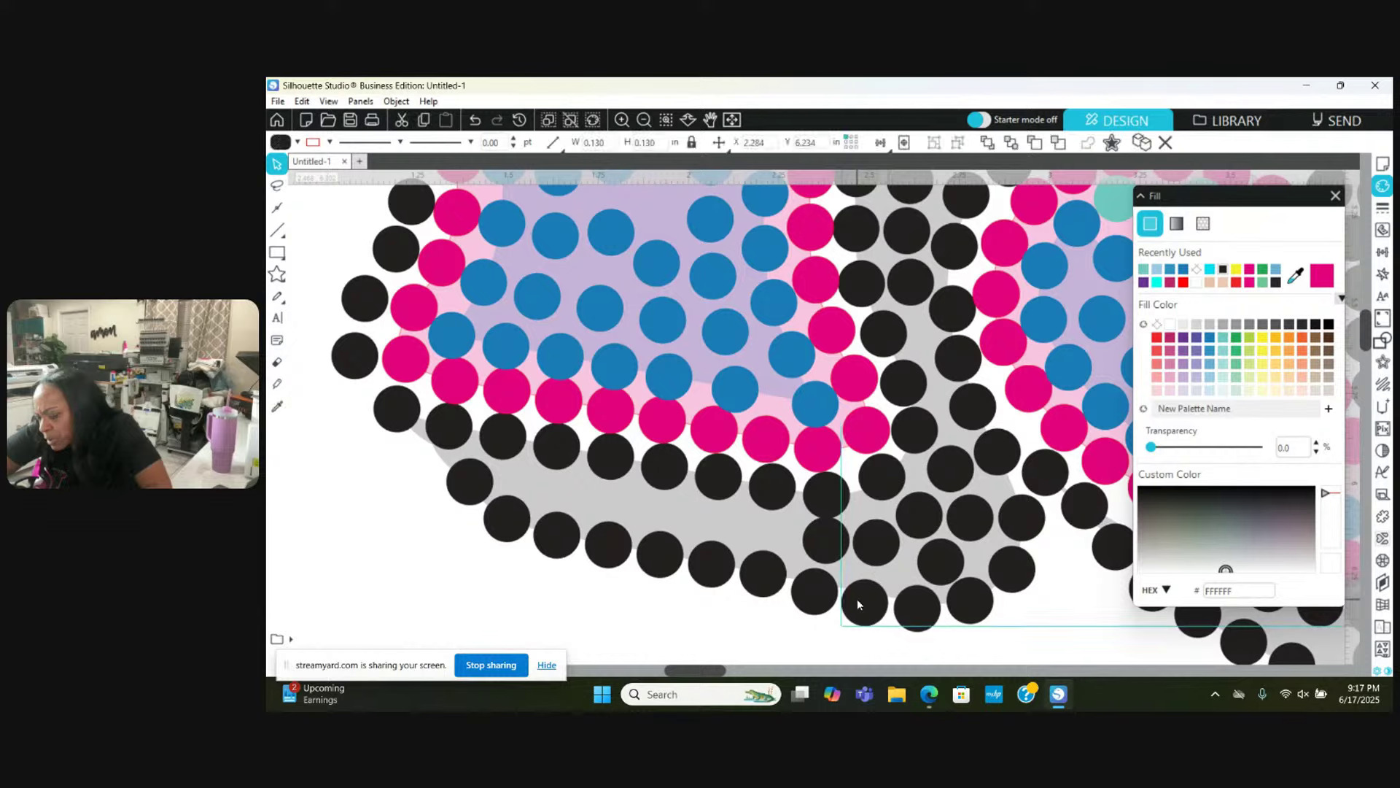
drag(825, 537, 811, 584)
key(Escape)
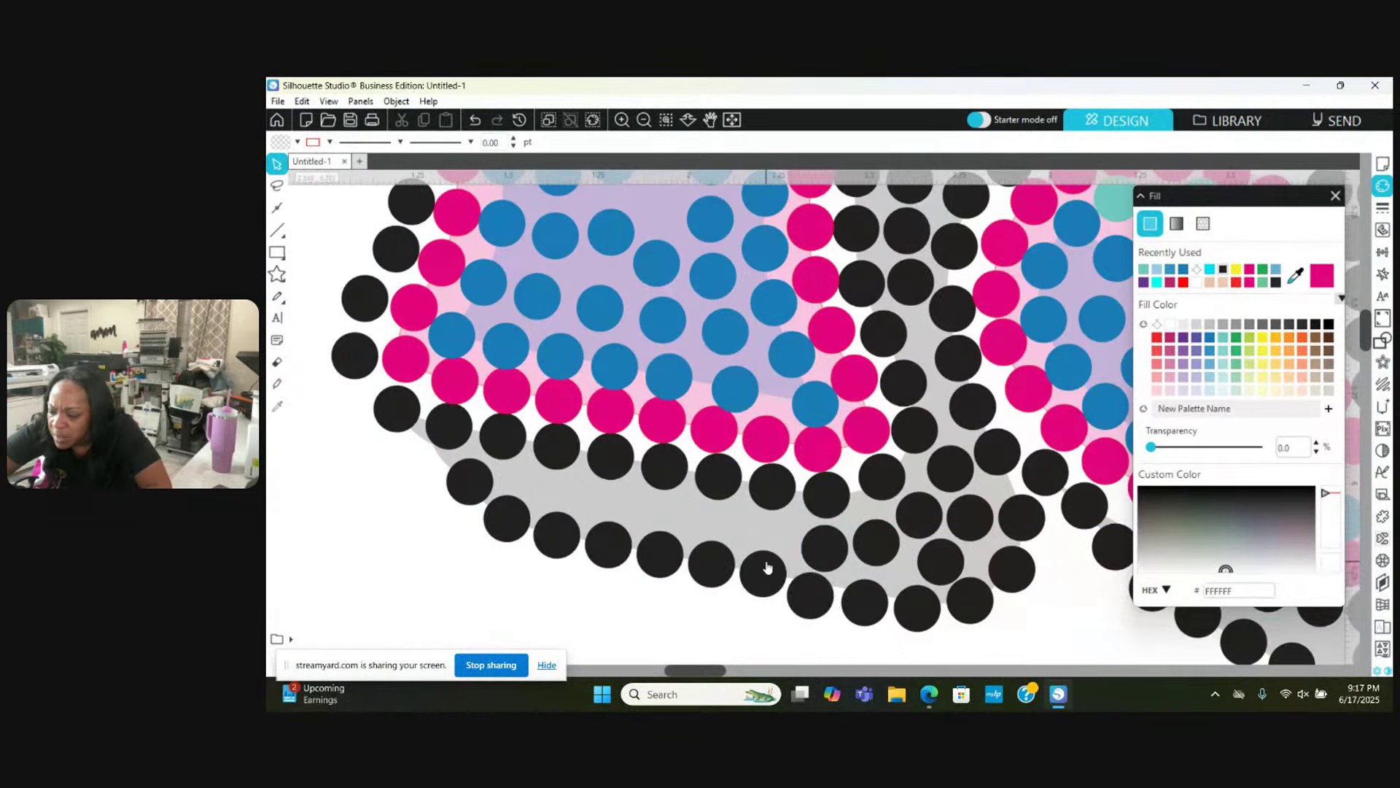
drag(711, 561, 708, 568)
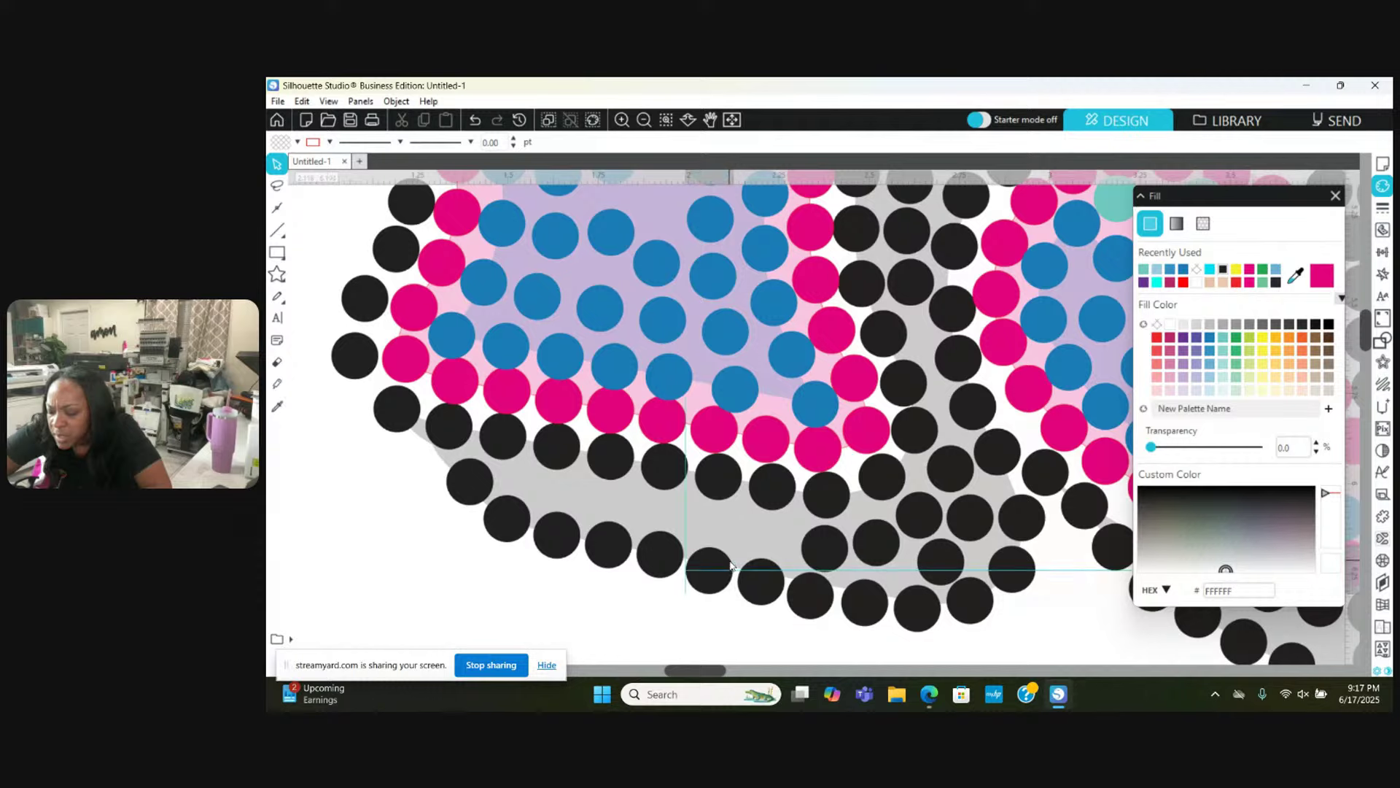
drag(825, 535, 747, 508)
drag(825, 547, 855, 542)
key(Escape)
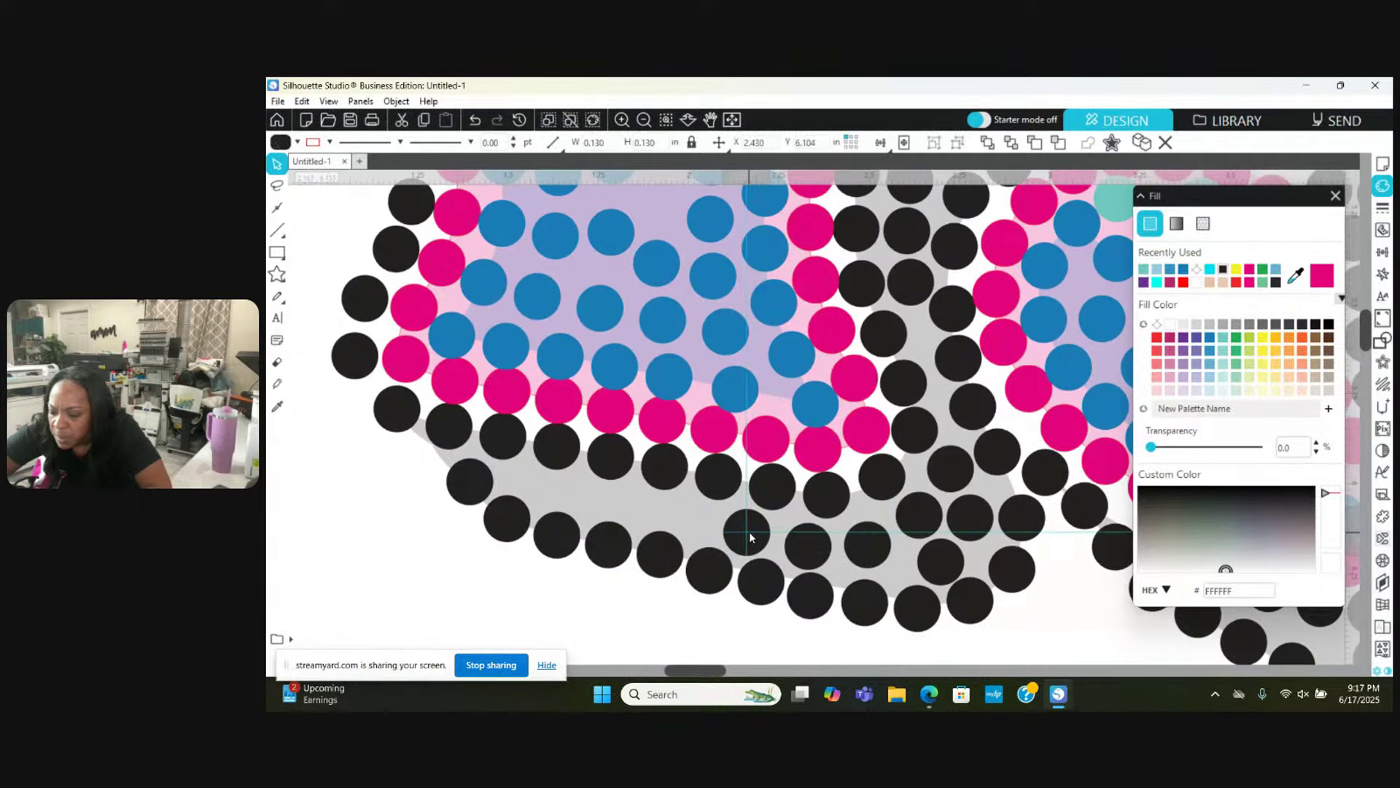
Step: Move several bottom-row black stones left to close the gaps
drag(749, 531, 693, 518)
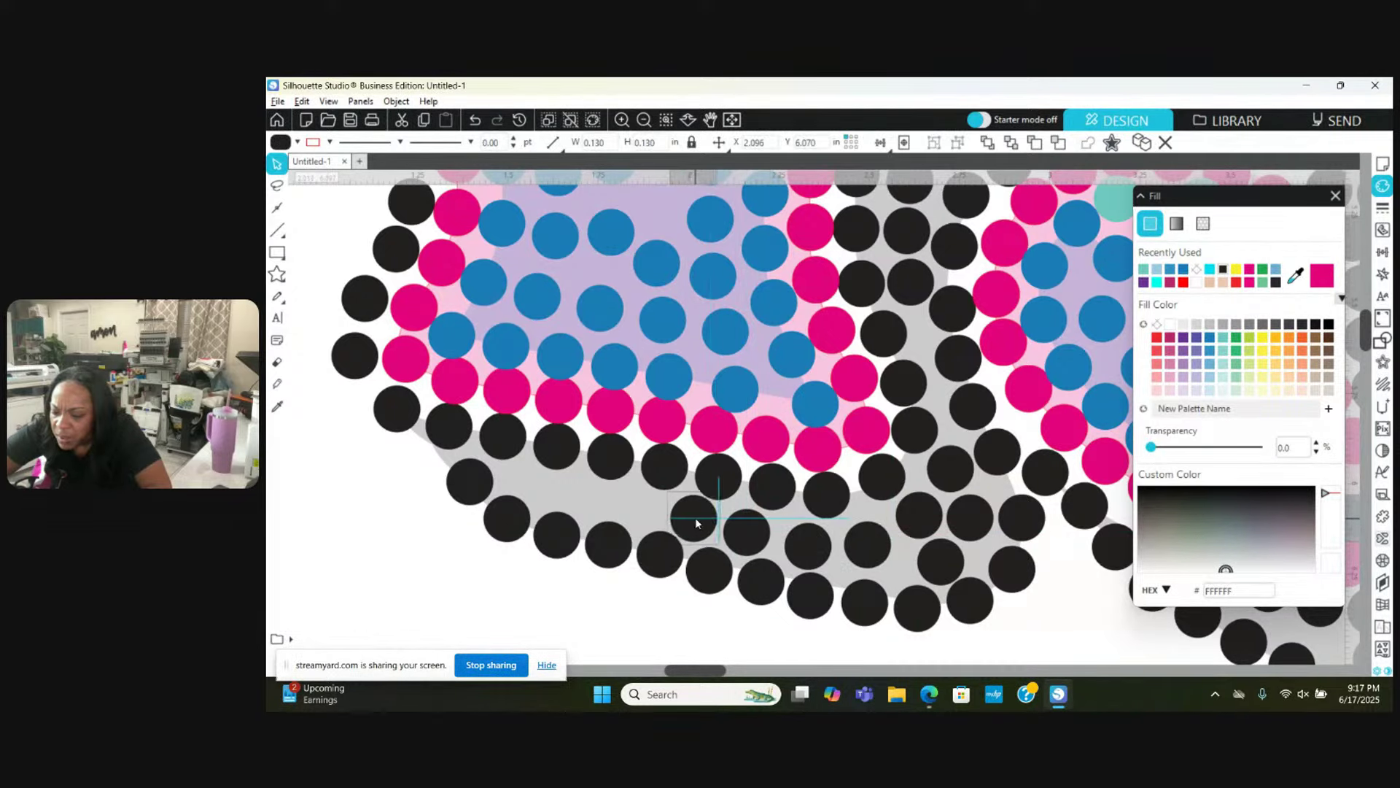
drag(660, 563, 661, 569)
click(678, 544)
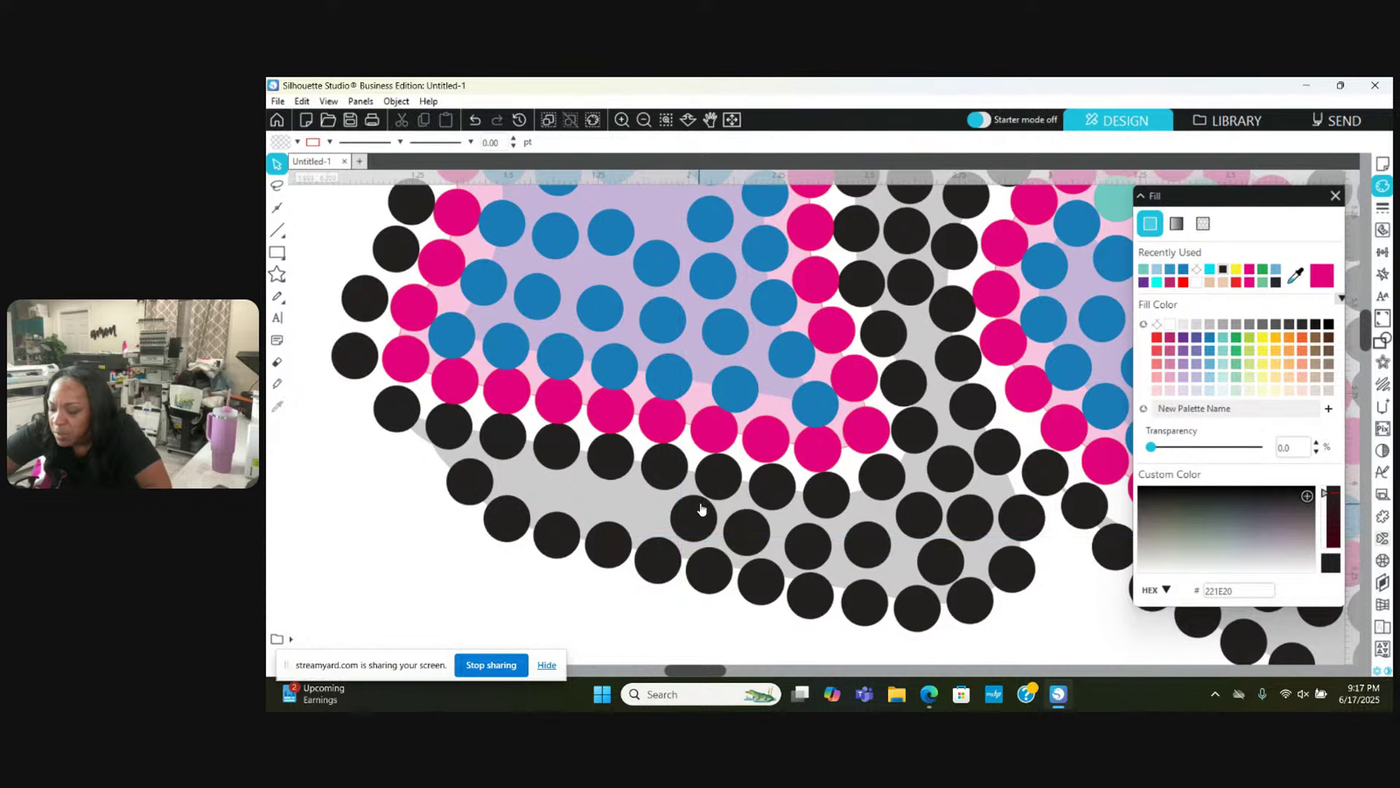
click(687, 528)
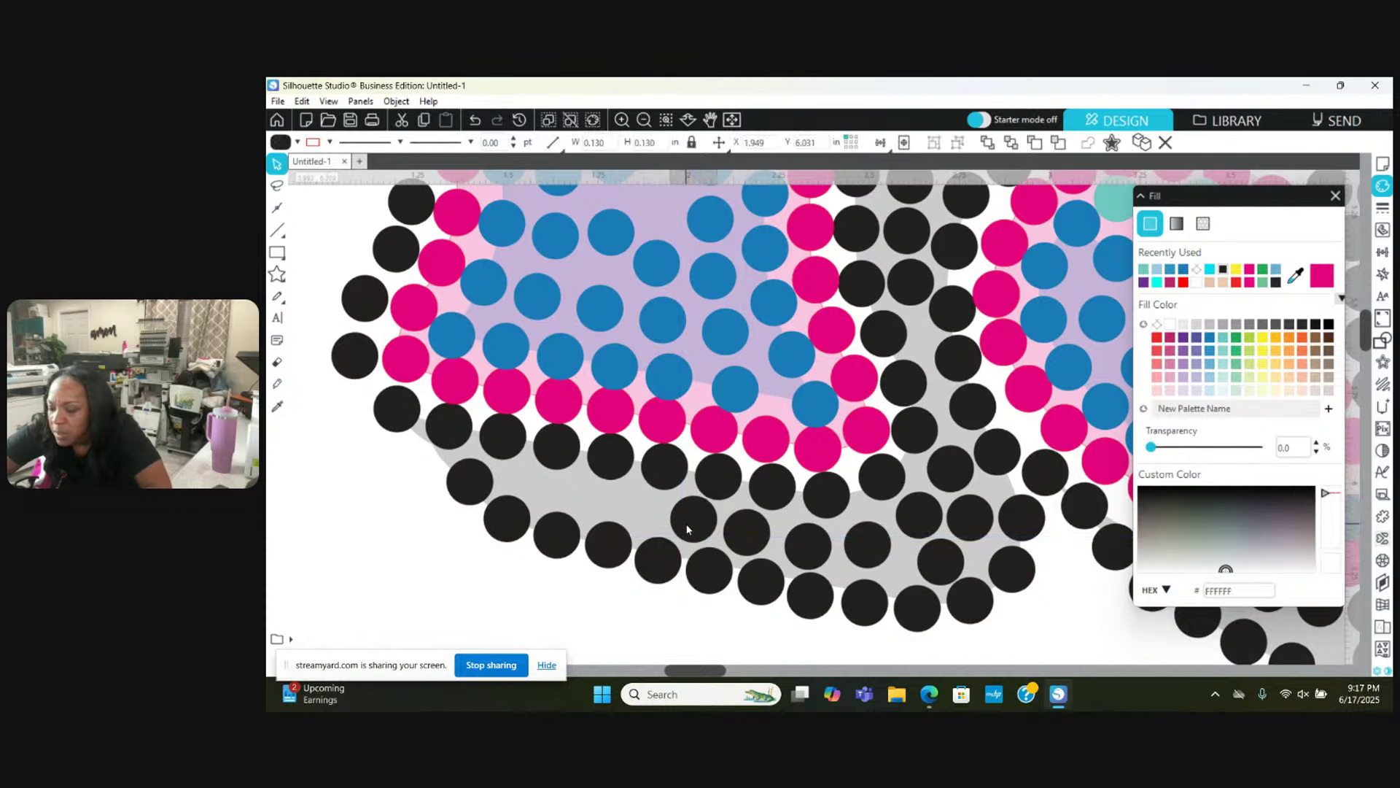
drag(688, 530, 637, 521)
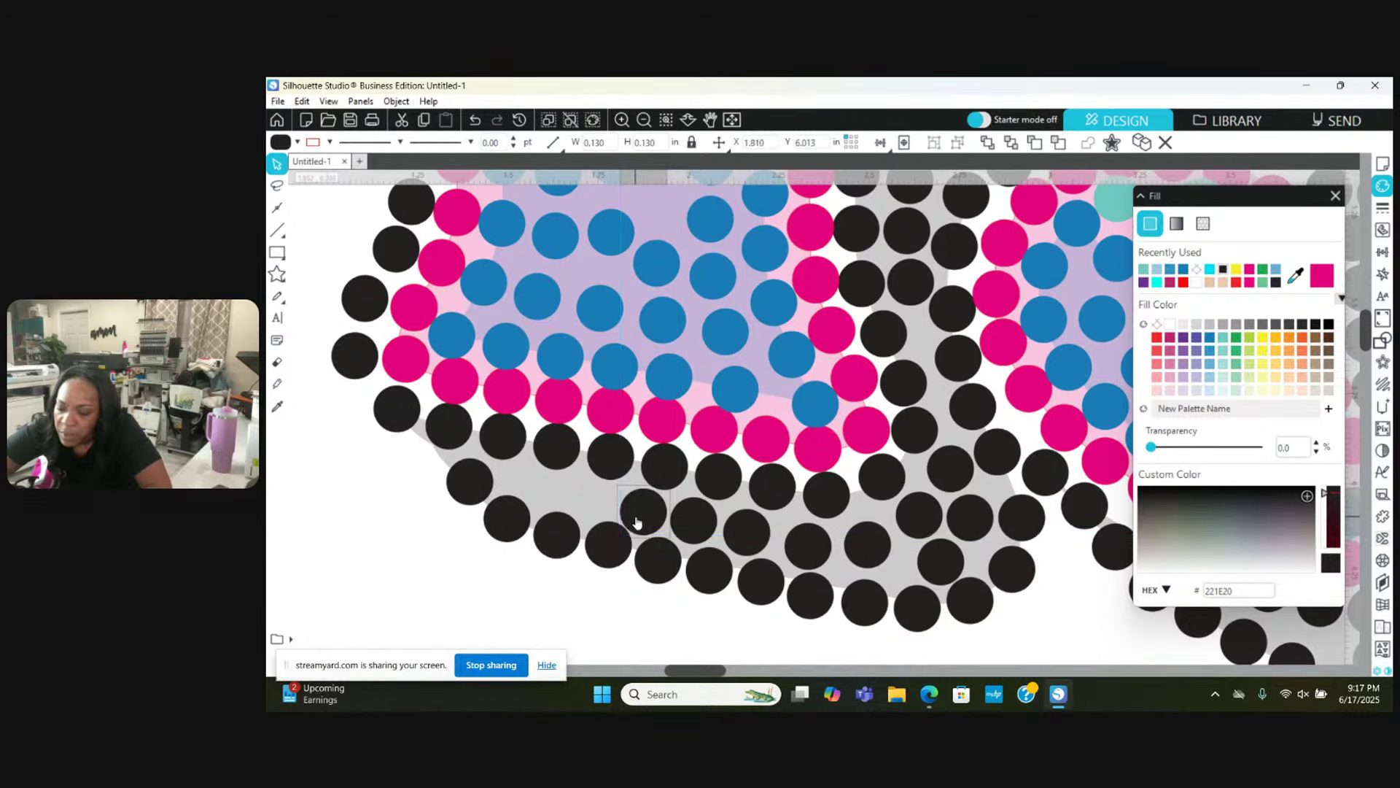
click(602, 555)
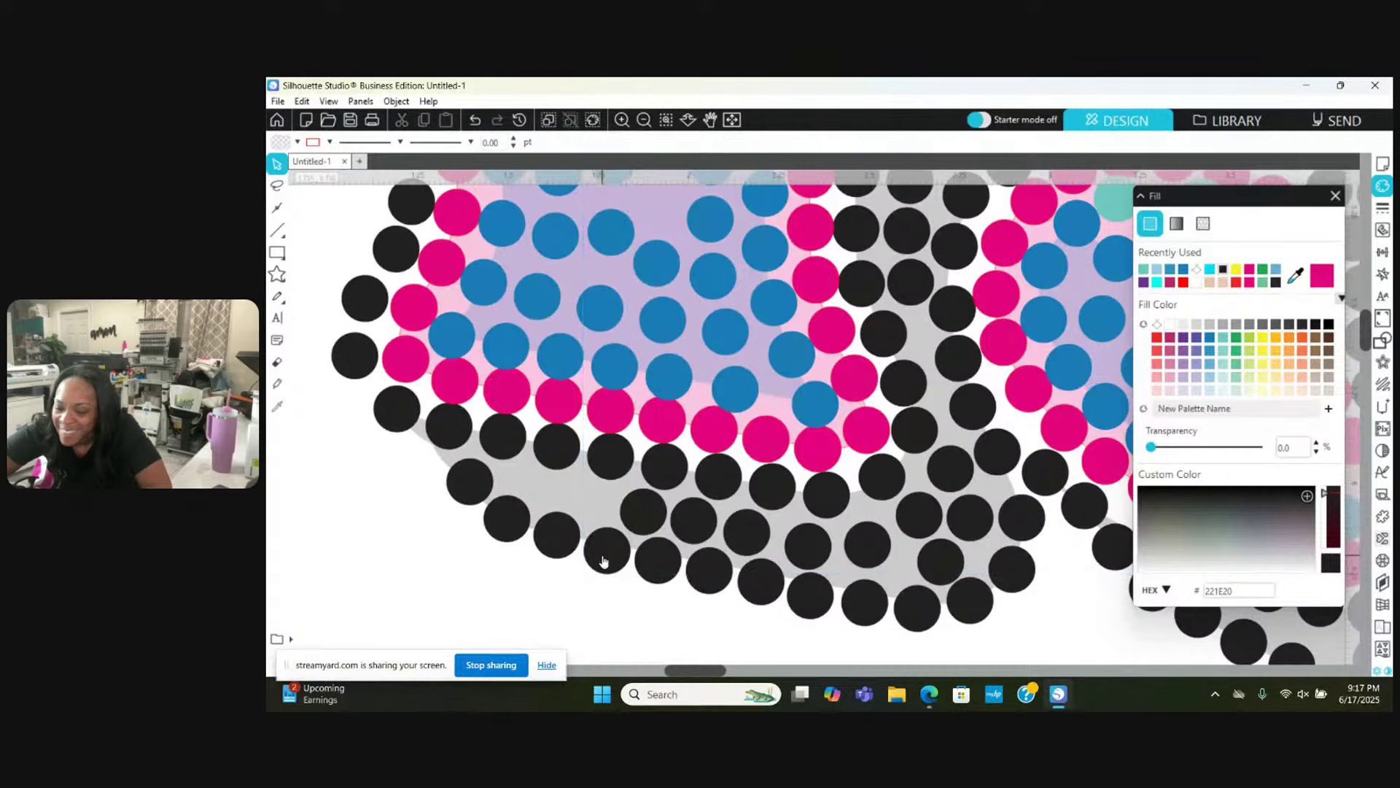
drag(634, 514, 467, 486)
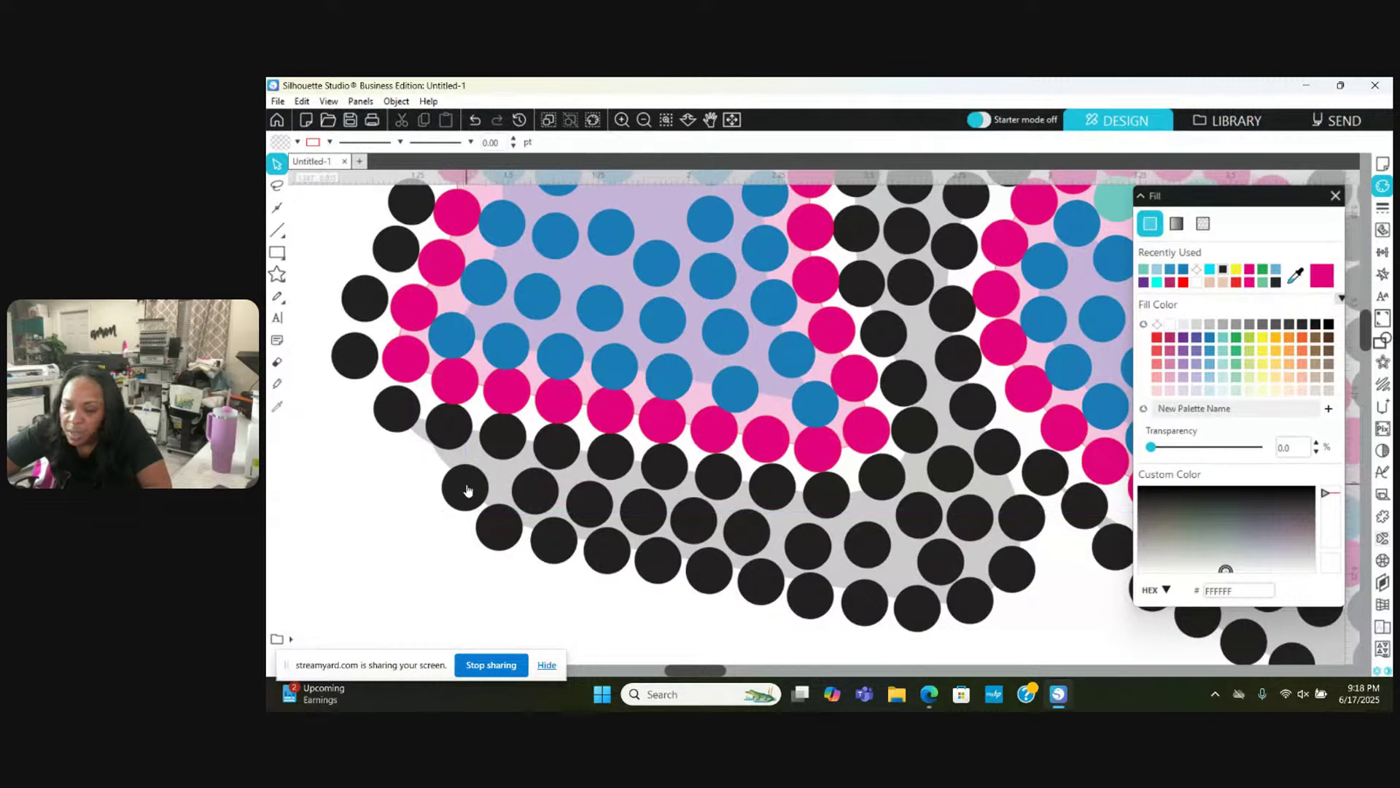
Step: Ctrl-drag a copy of a black stone into a gap and nudge the edge stones down and left
scroll(468, 490, left, 3)
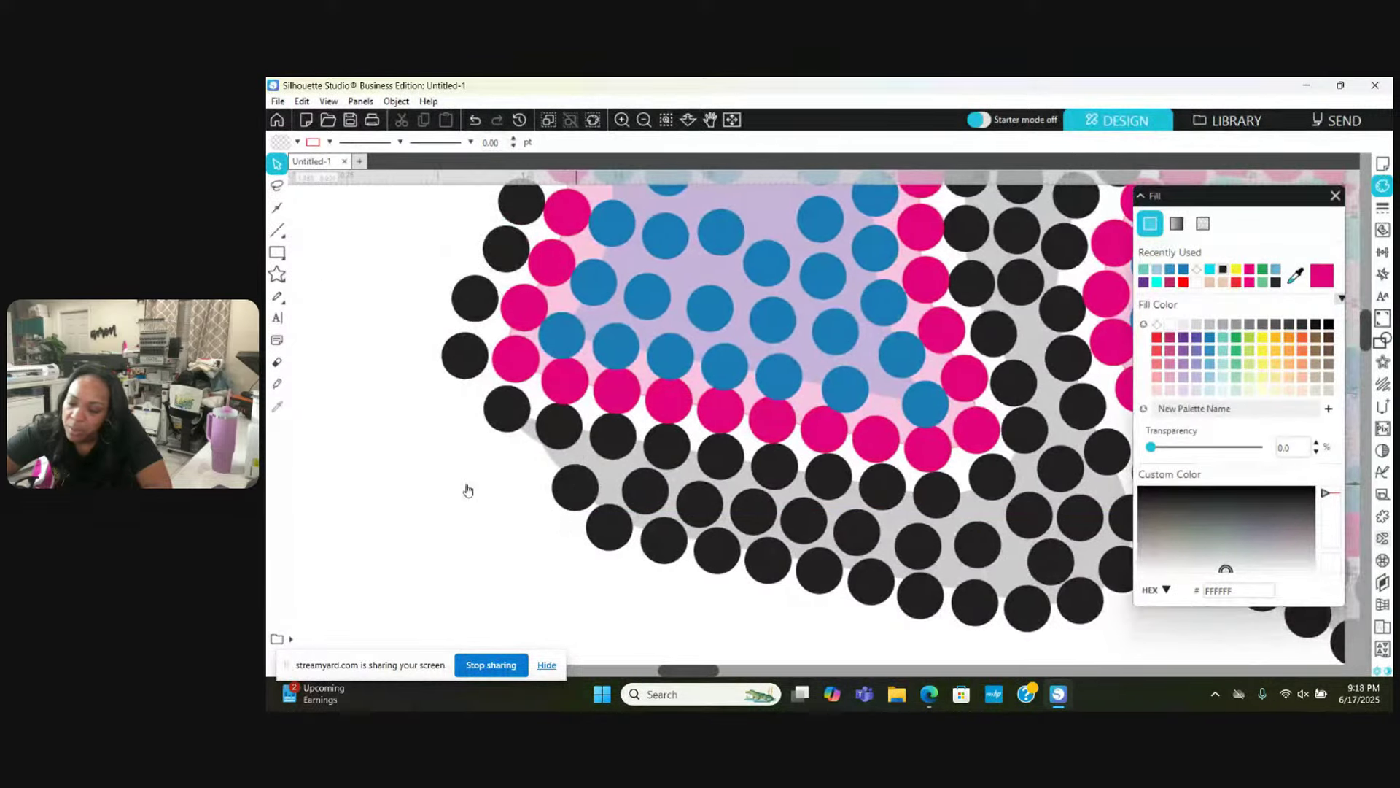
drag(507, 413, 671, 546)
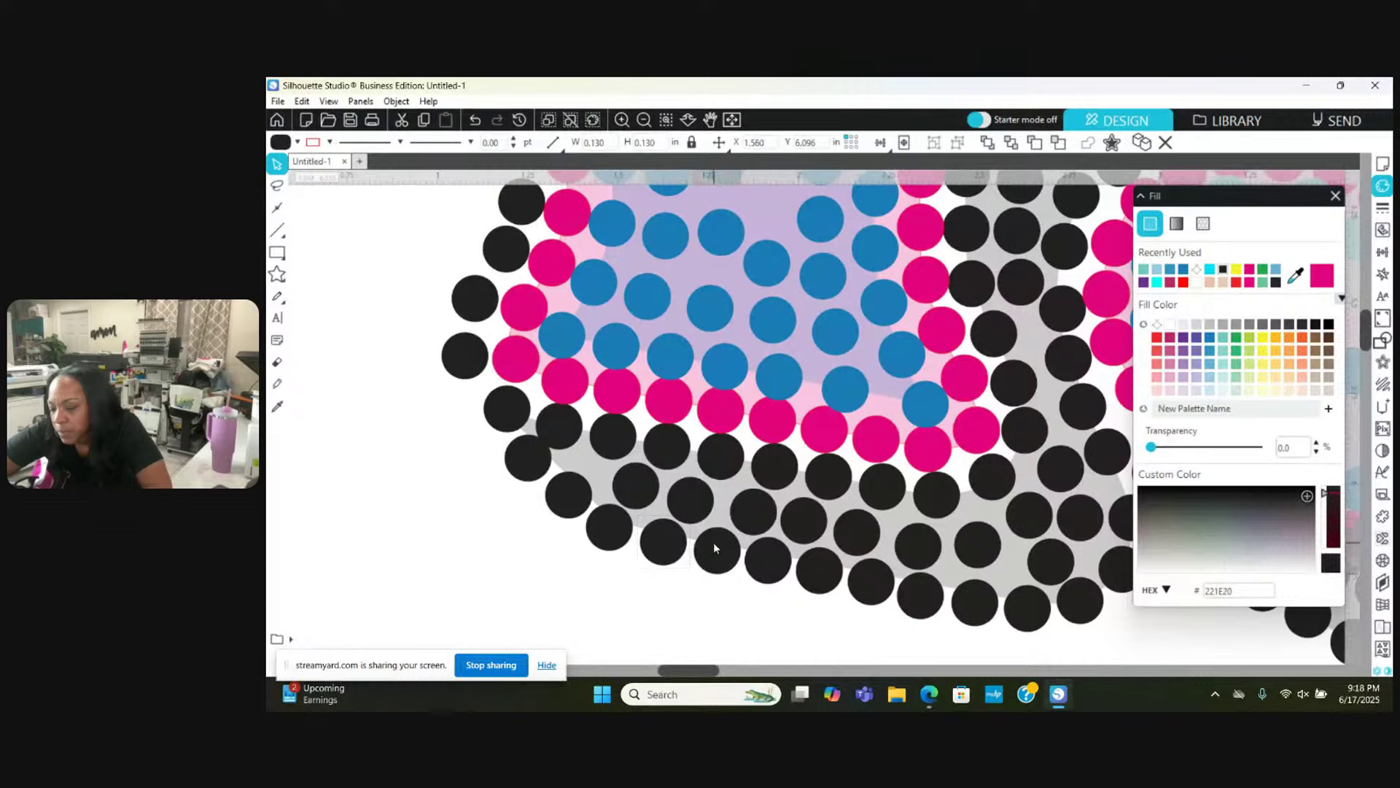
key(Escape)
drag(516, 406, 506, 410)
drag(536, 460, 533, 466)
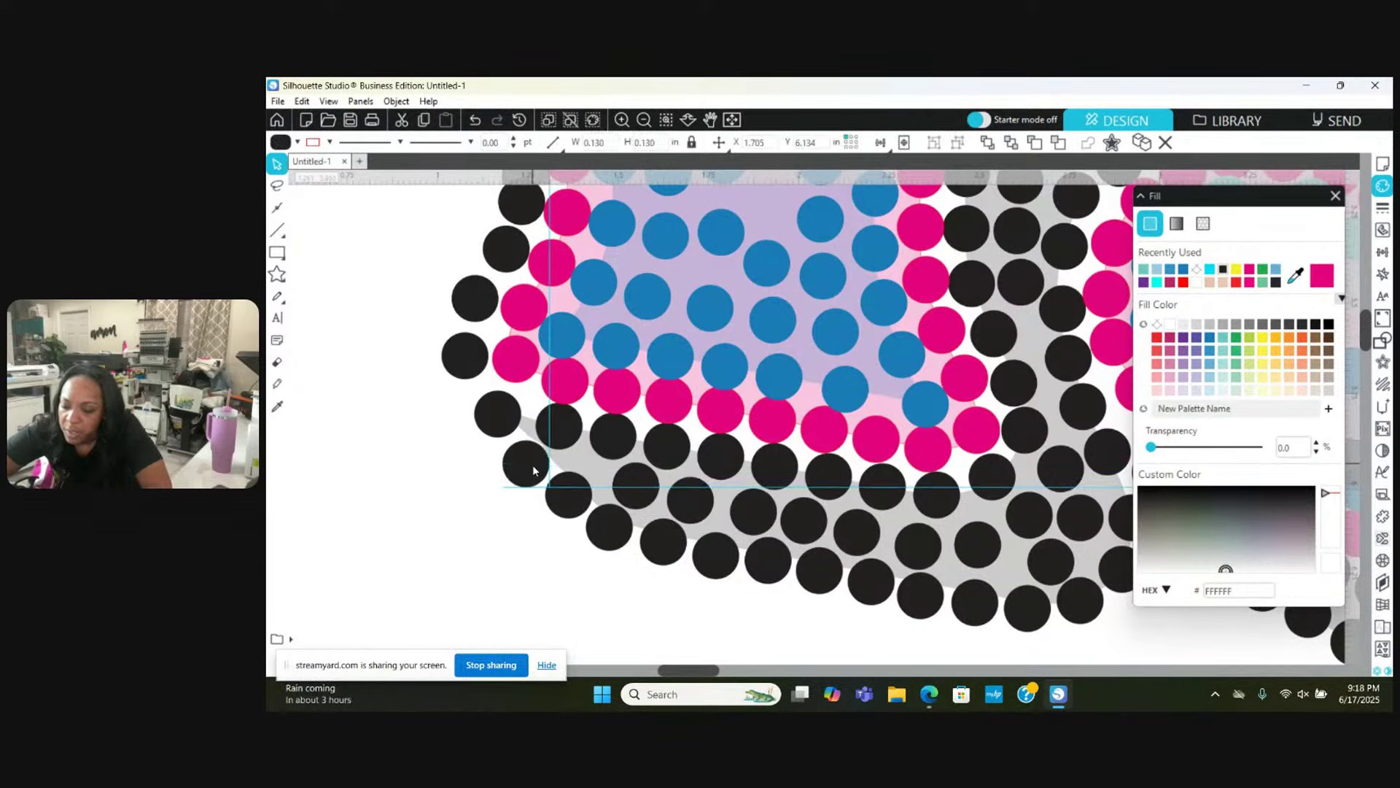
drag(502, 419, 476, 385)
click(487, 398)
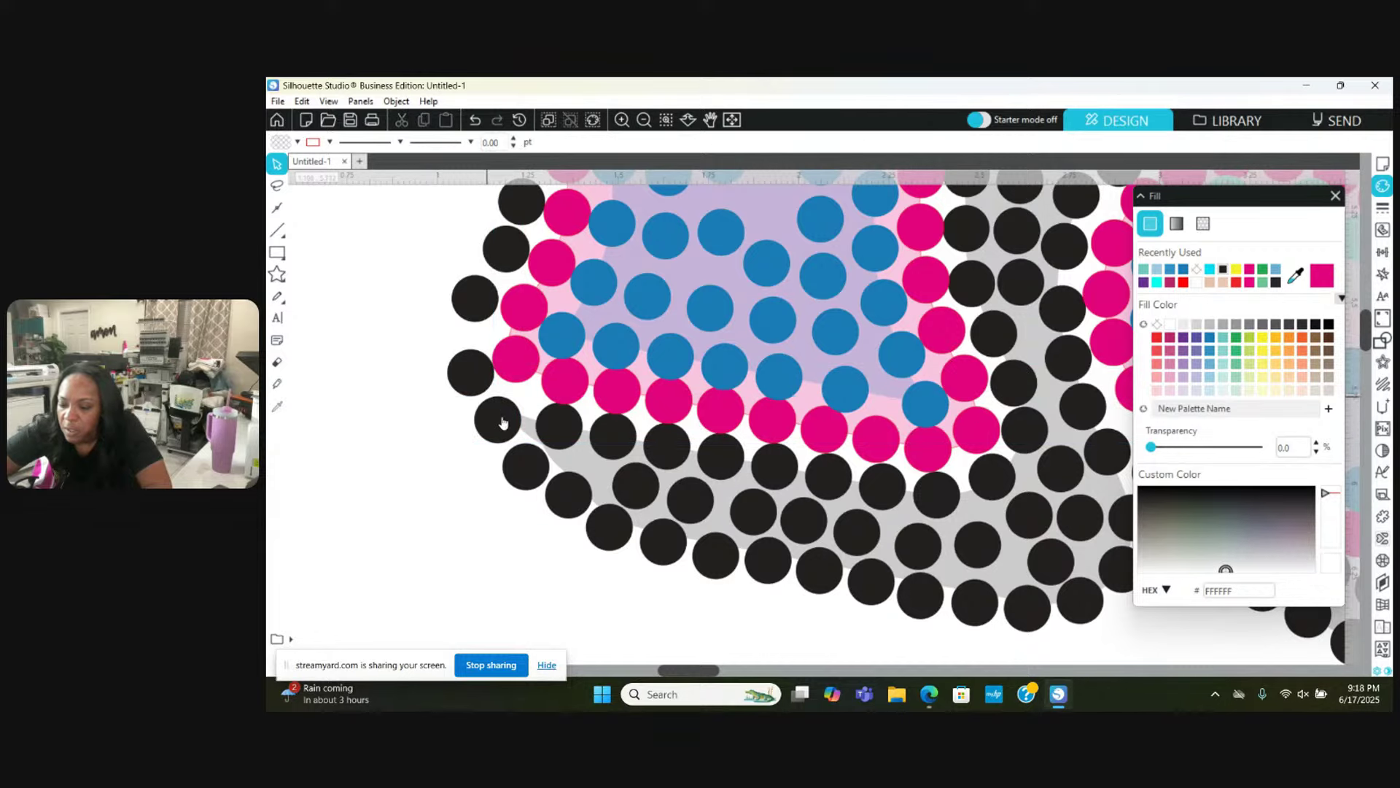
Step: Move the left-edge black stones lower to even the column
click(501, 426)
scroll(499, 420, up, 5)
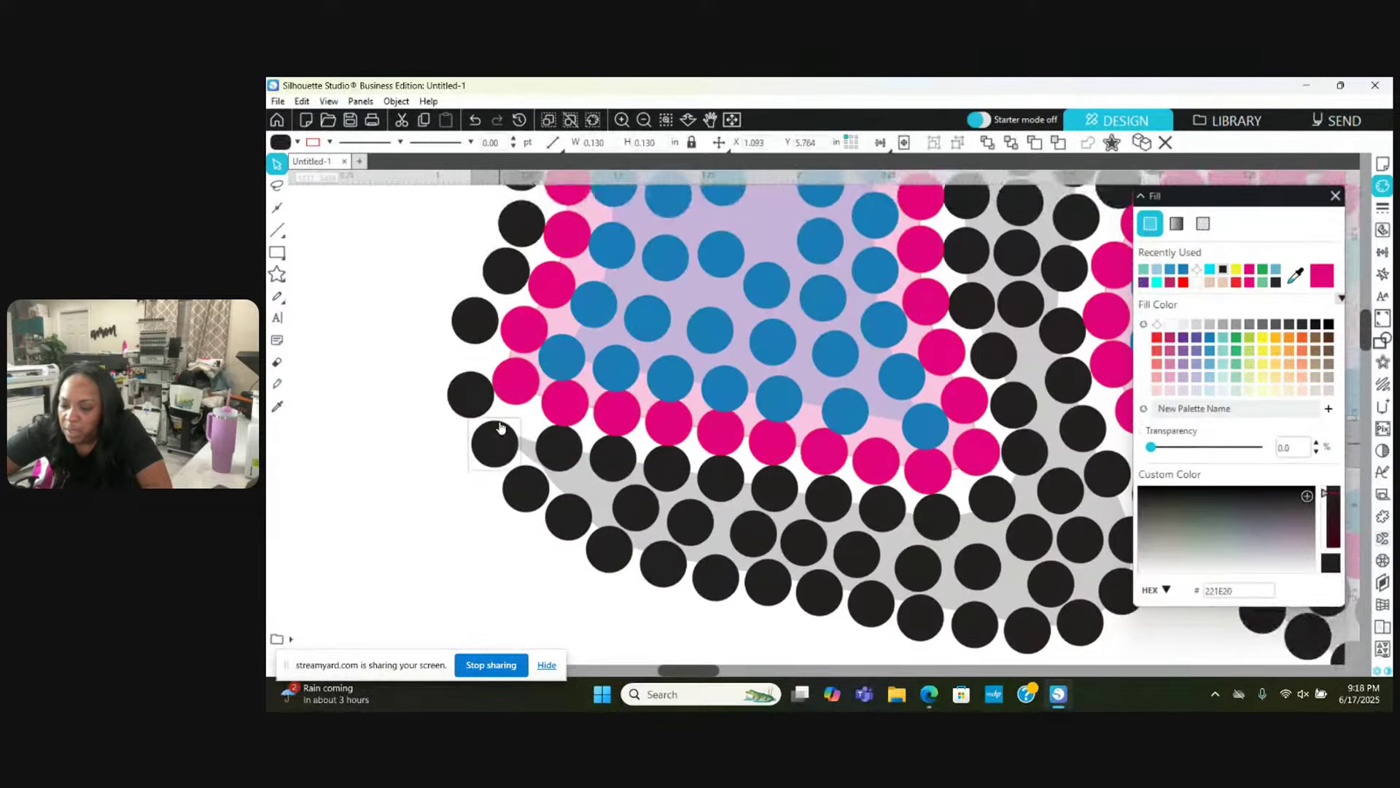
drag(485, 447, 512, 374)
drag(518, 304, 518, 321)
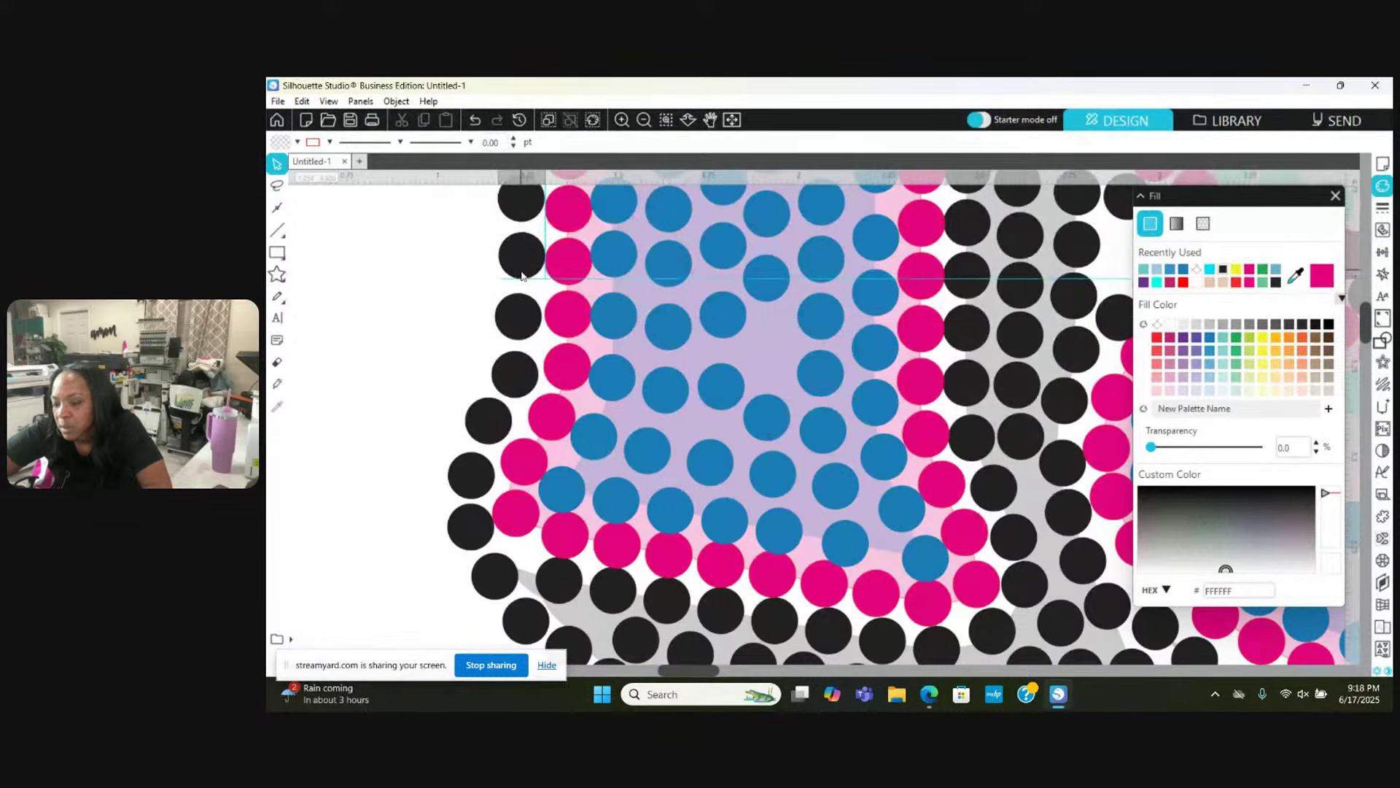
Step: Drag the stray left-edge black shadow stone up-left into line with its neighbours
scroll(523, 272, up, 5)
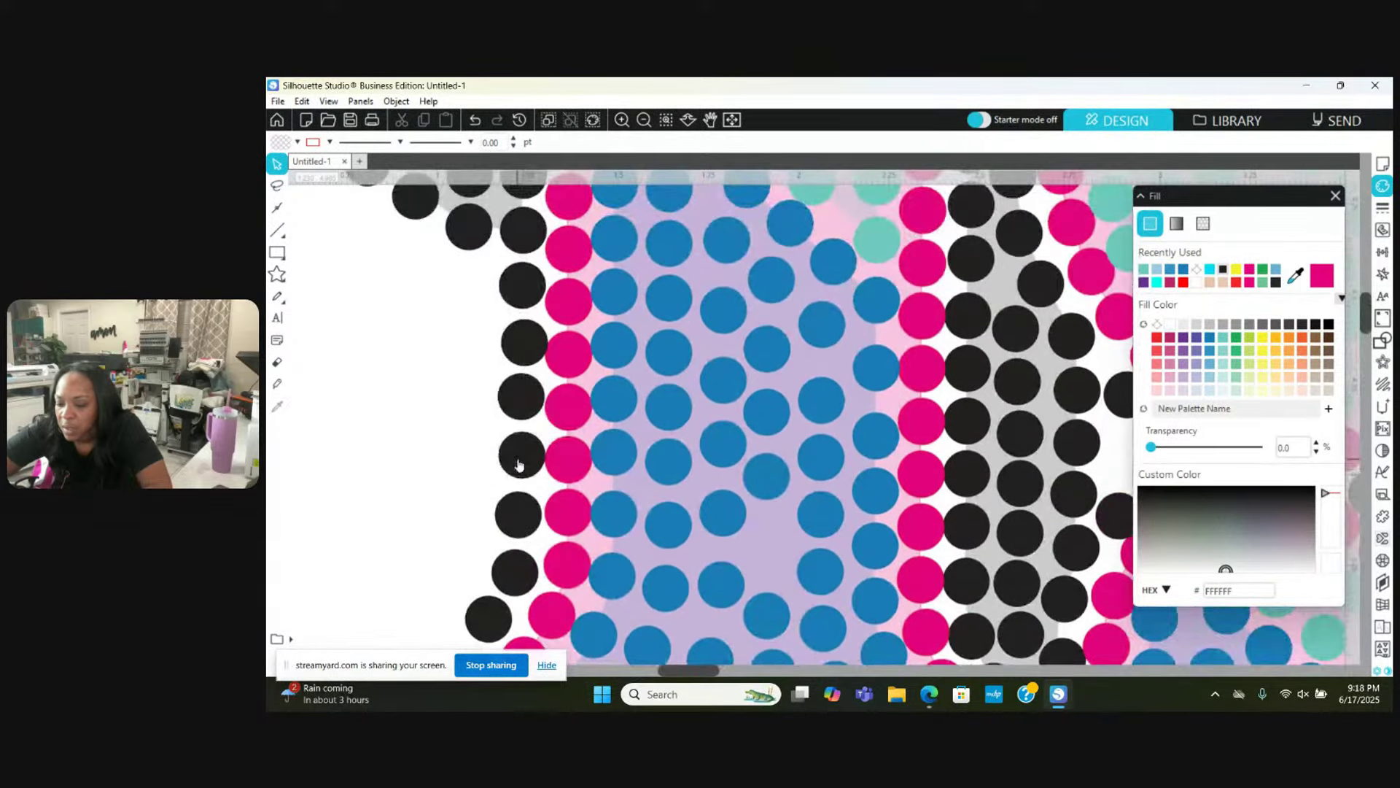
drag(520, 471, 515, 462)
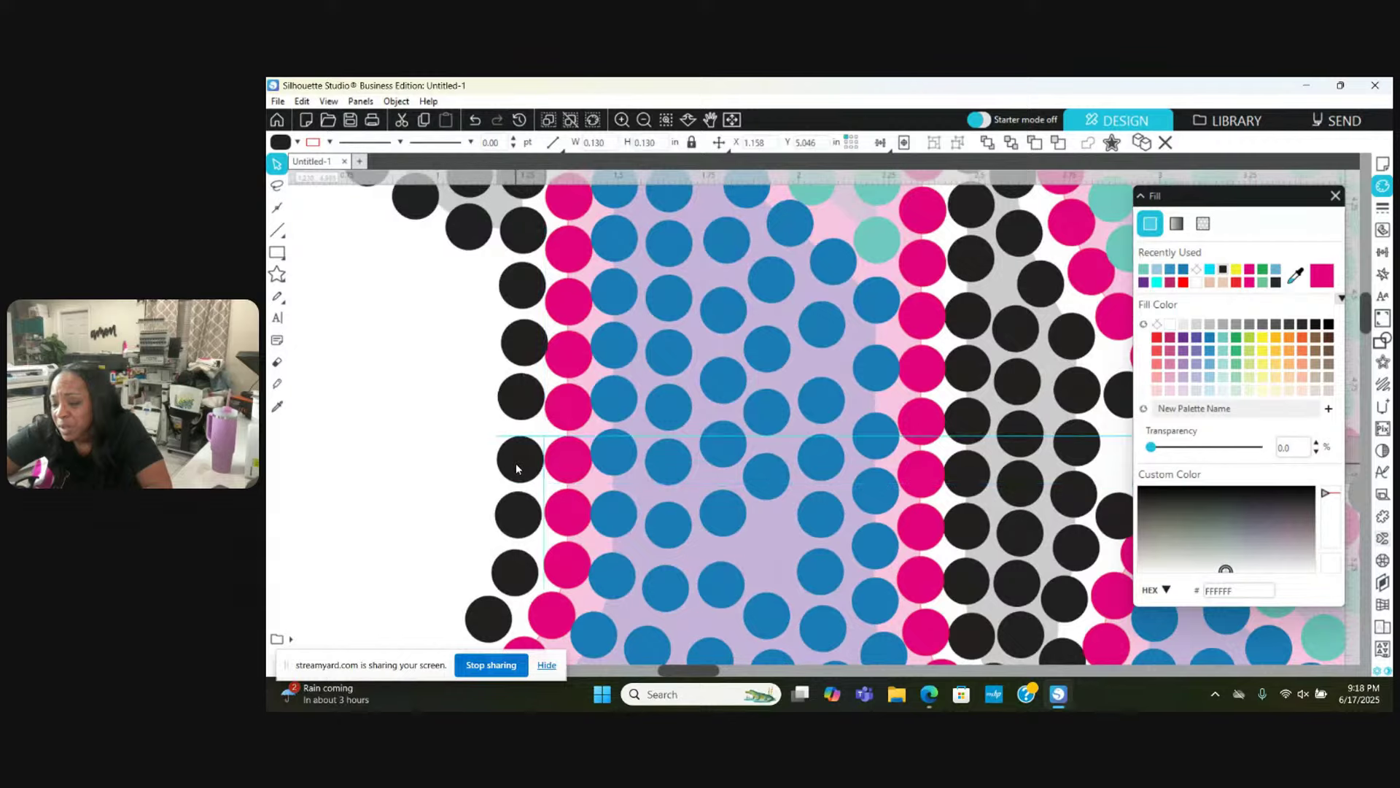
scroll(515, 462, down, 3)
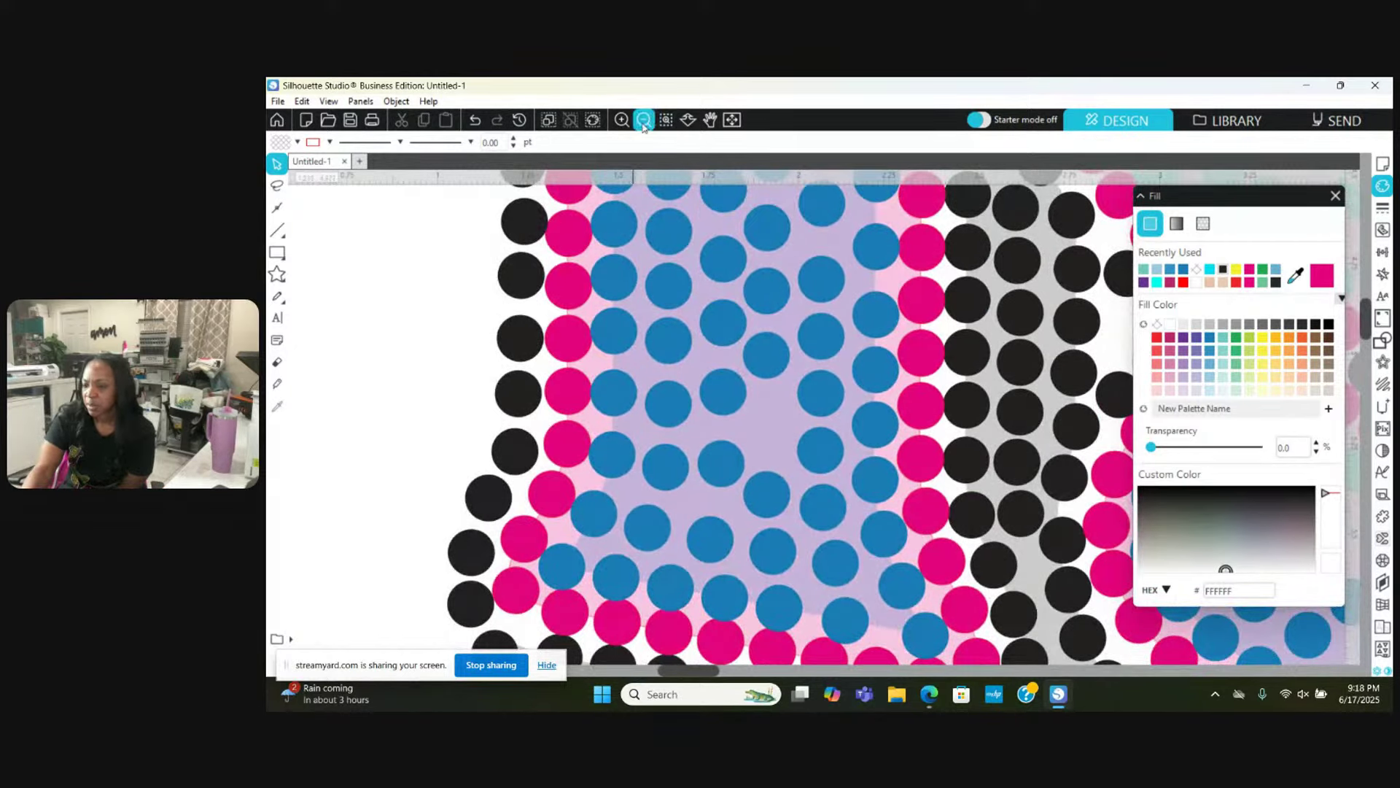
Step: Zoom out until the entire 1968 rhinestone design and surrounding page are visible
click(641, 124)
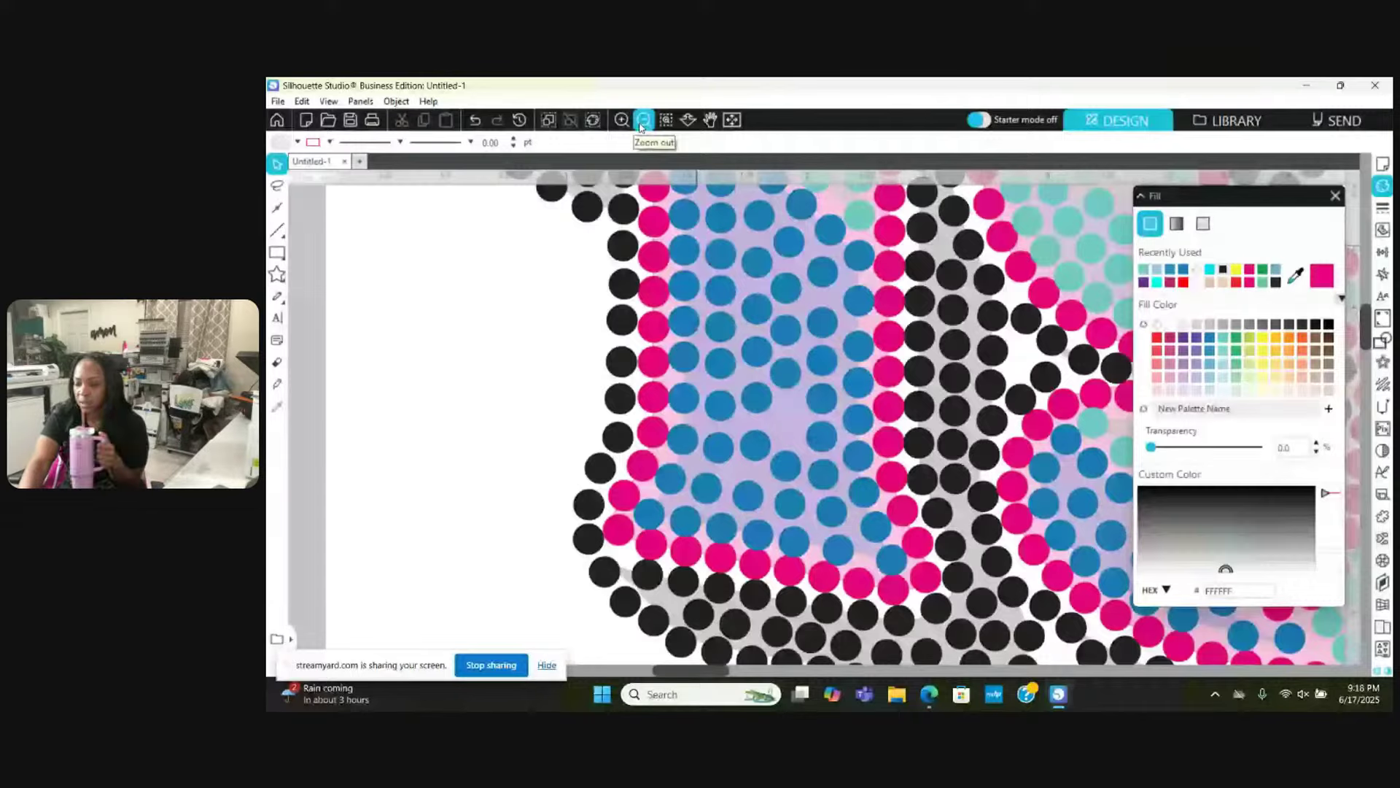
click(641, 124)
click(641, 124)
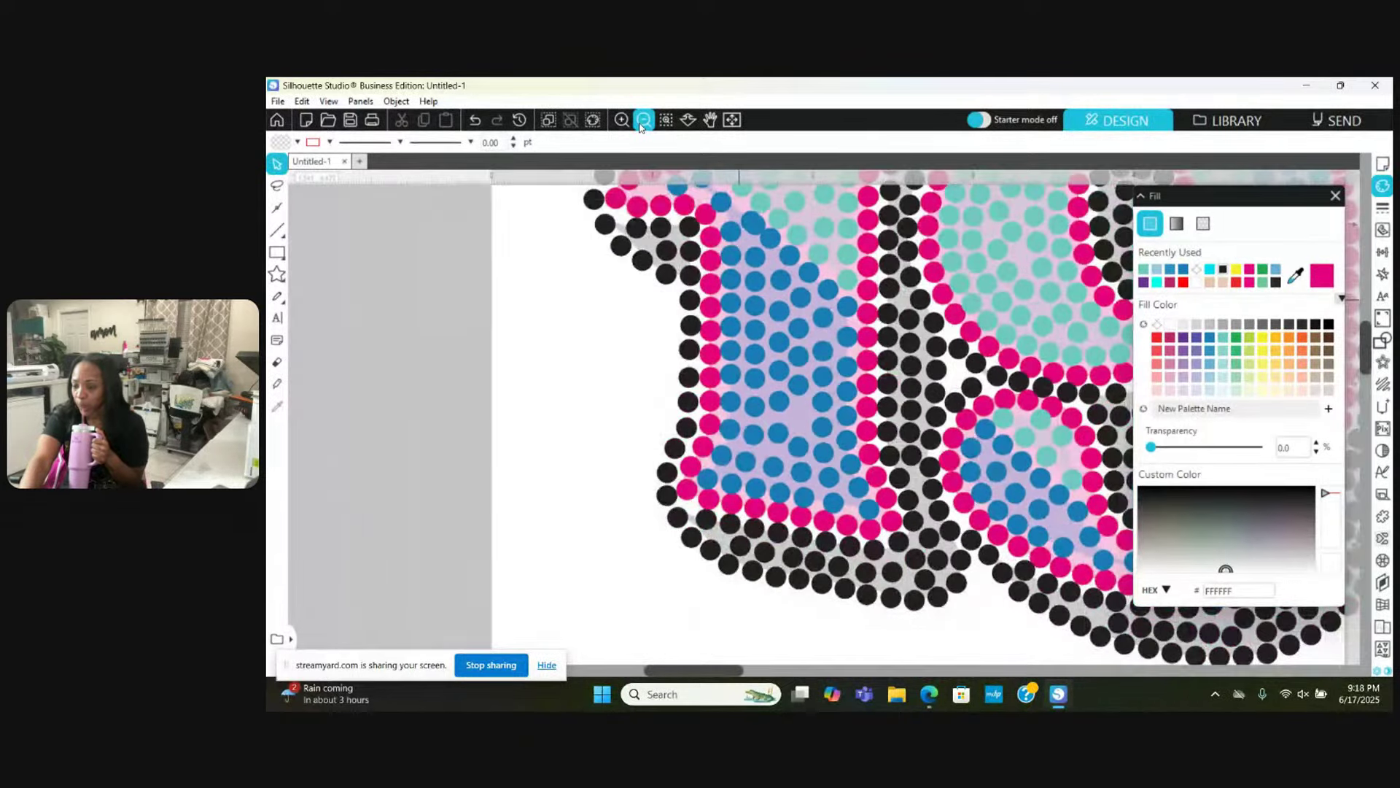
click(642, 124)
click(641, 124)
click(641, 124)
click(641, 124)
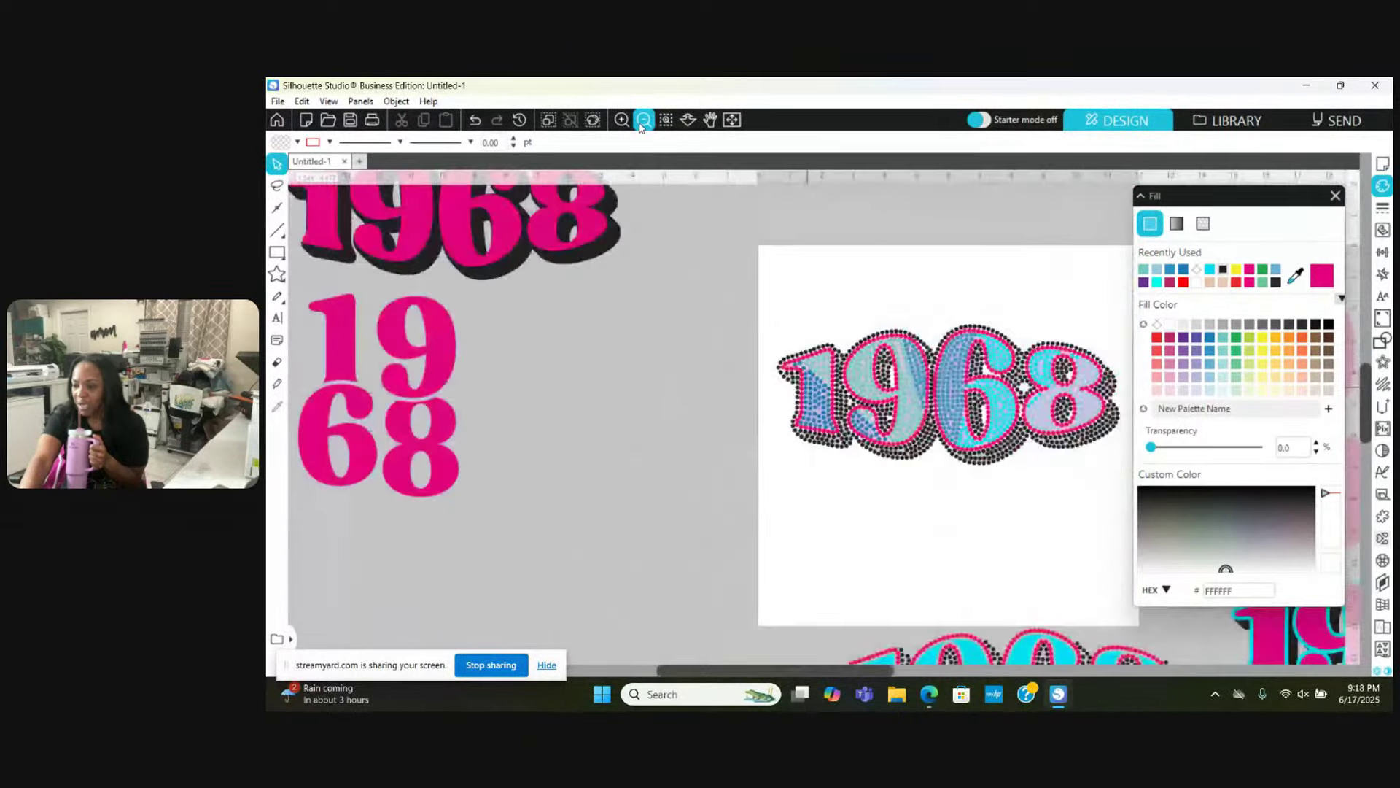
click(641, 124)
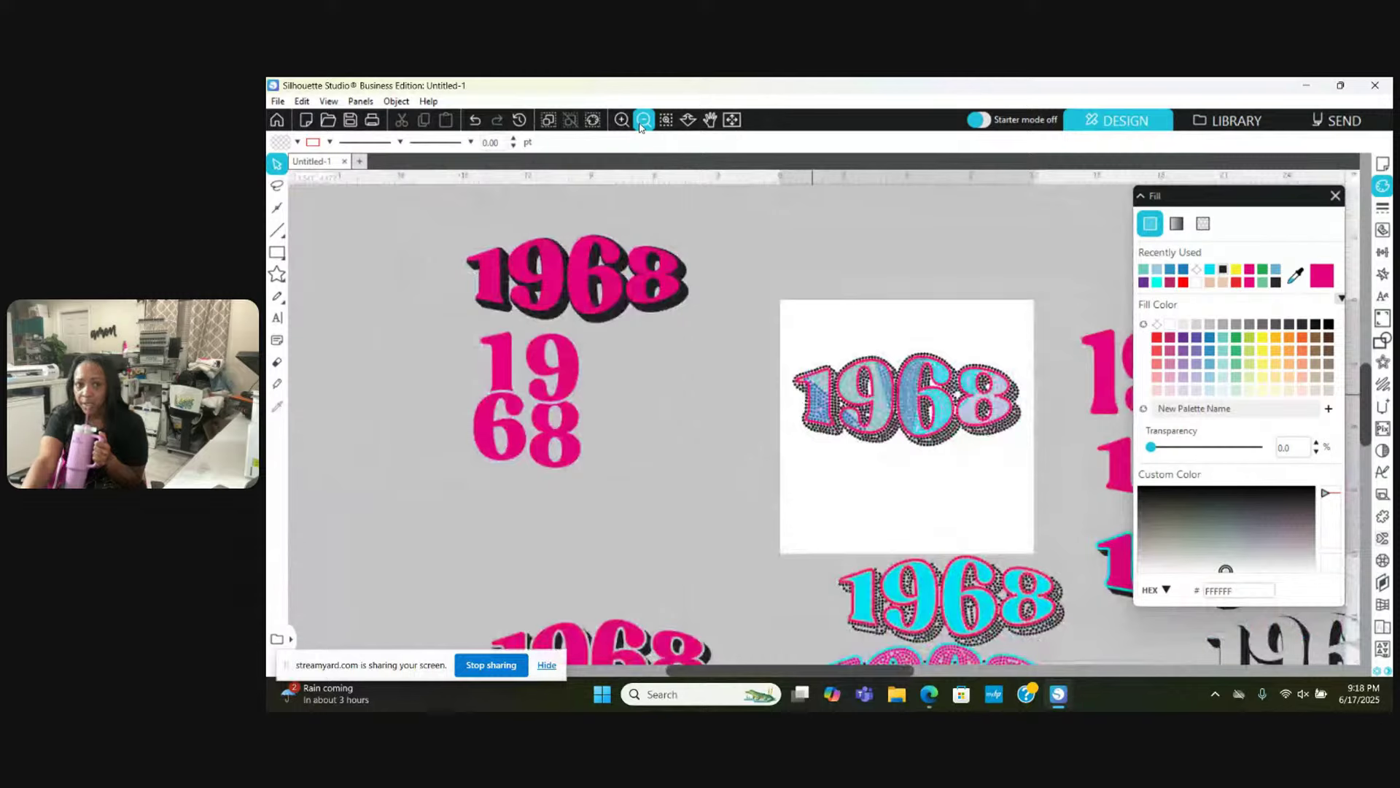
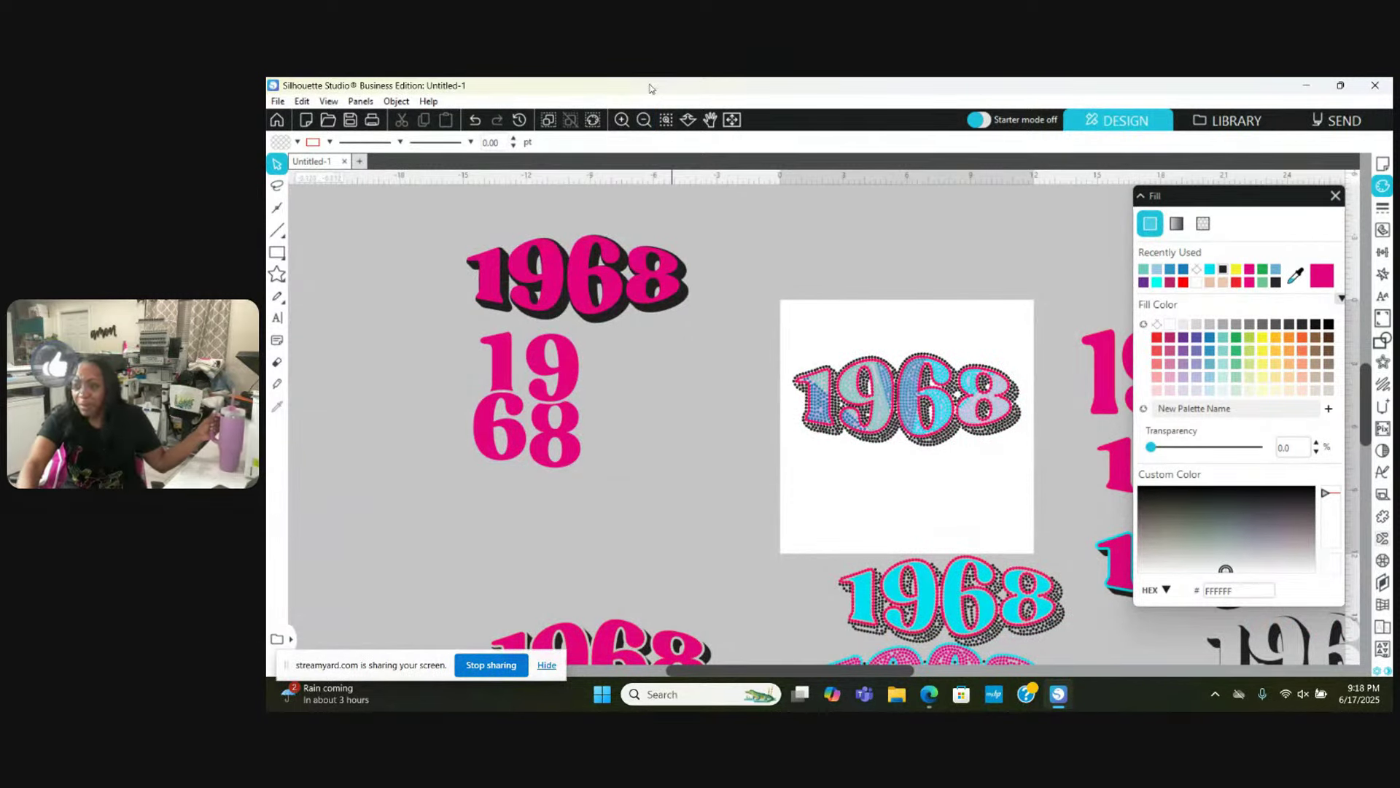
Step: Zoom in four times until the 1968 rhinestone design fills the canvas
click(622, 120)
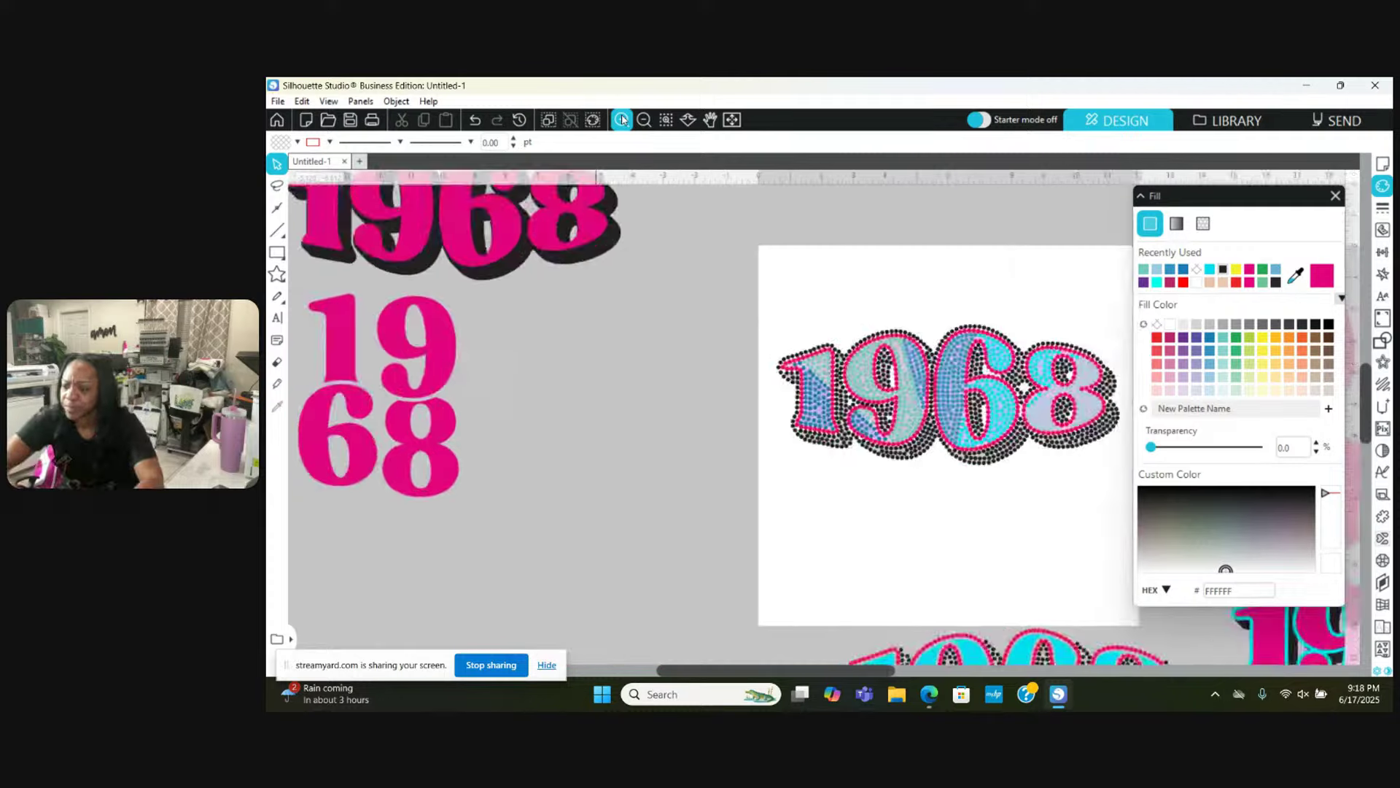
click(622, 119)
click(623, 120)
click(623, 119)
Step: Magnify the stones further and nudge the first blue fill stones inside the 1 into line
click(622, 119)
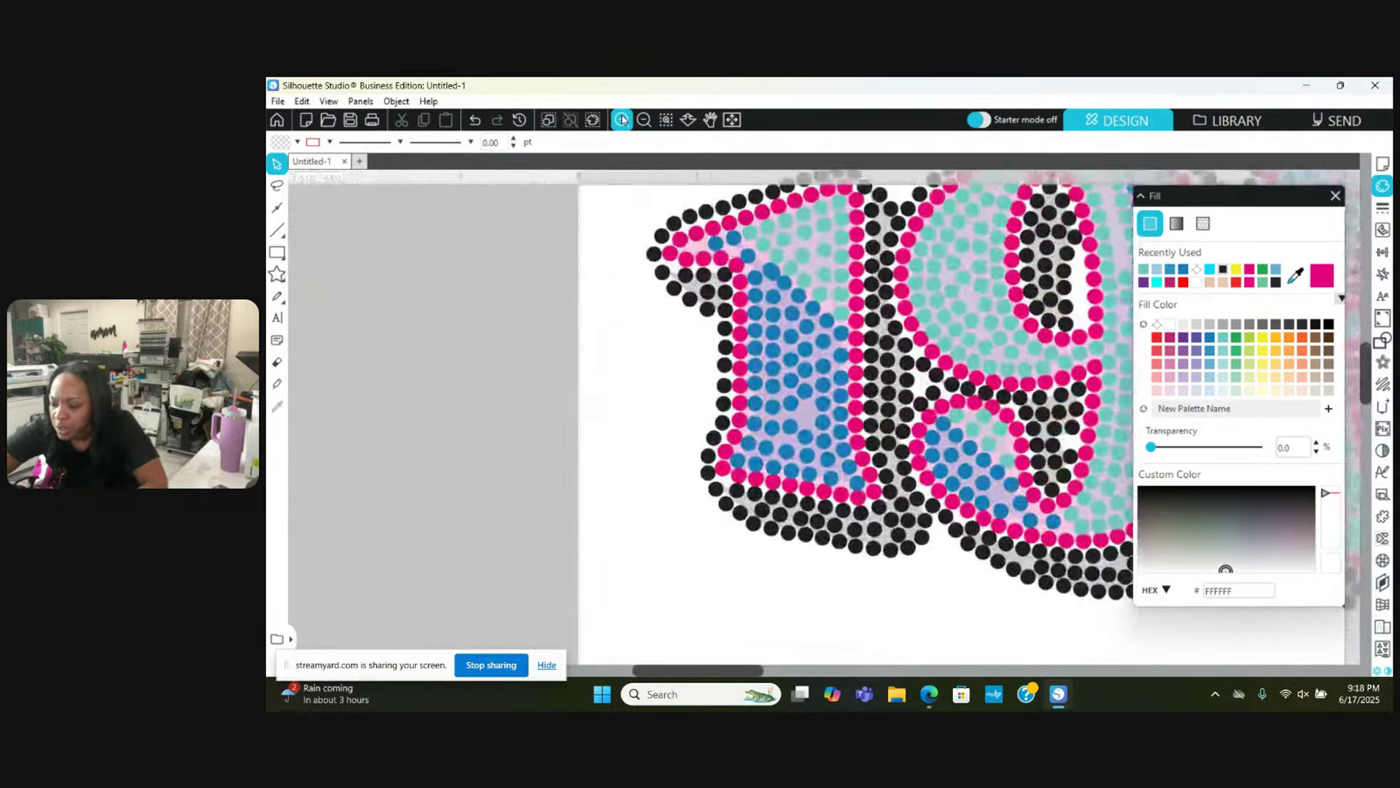
click(622, 120)
click(622, 120)
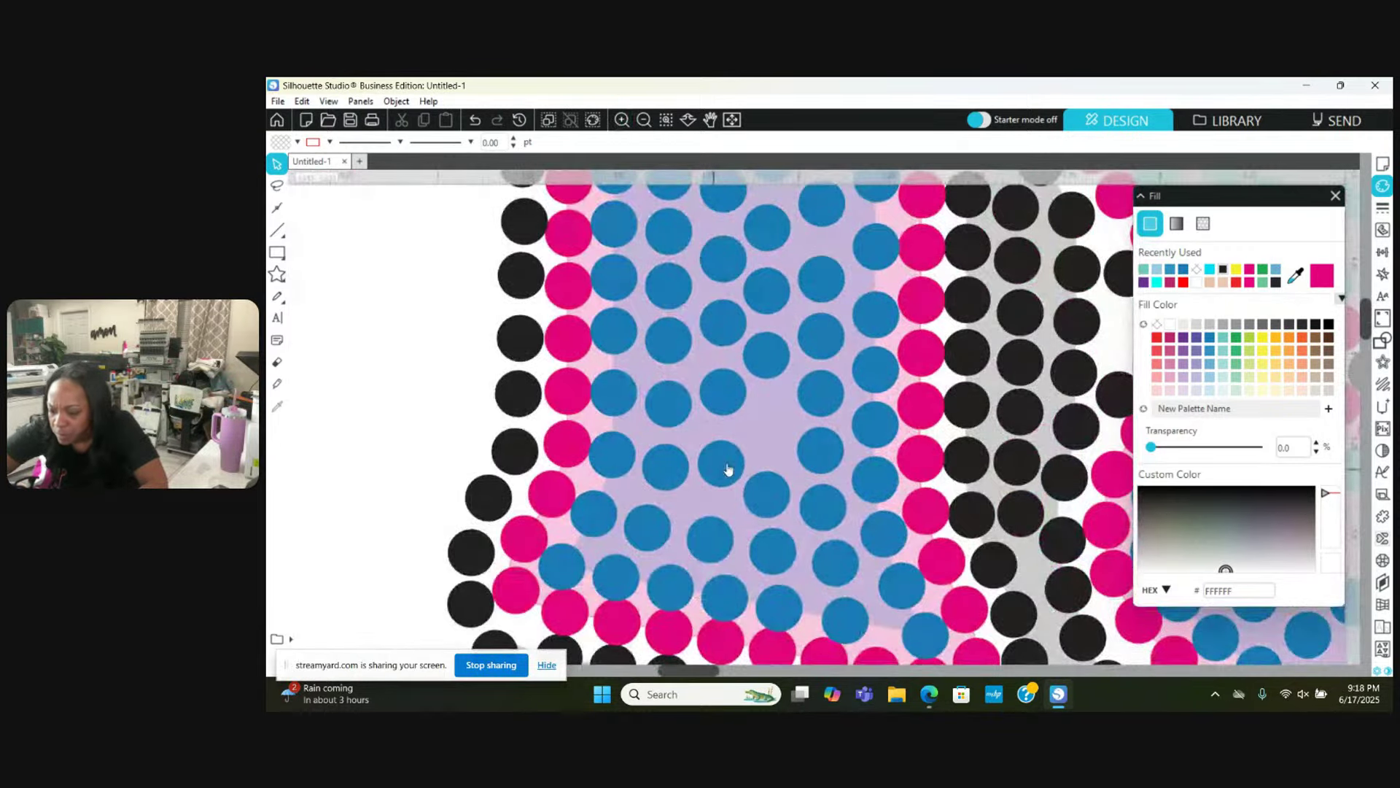
drag(728, 468, 777, 335)
scroll(779, 350, up, 2)
drag(734, 380, 727, 374)
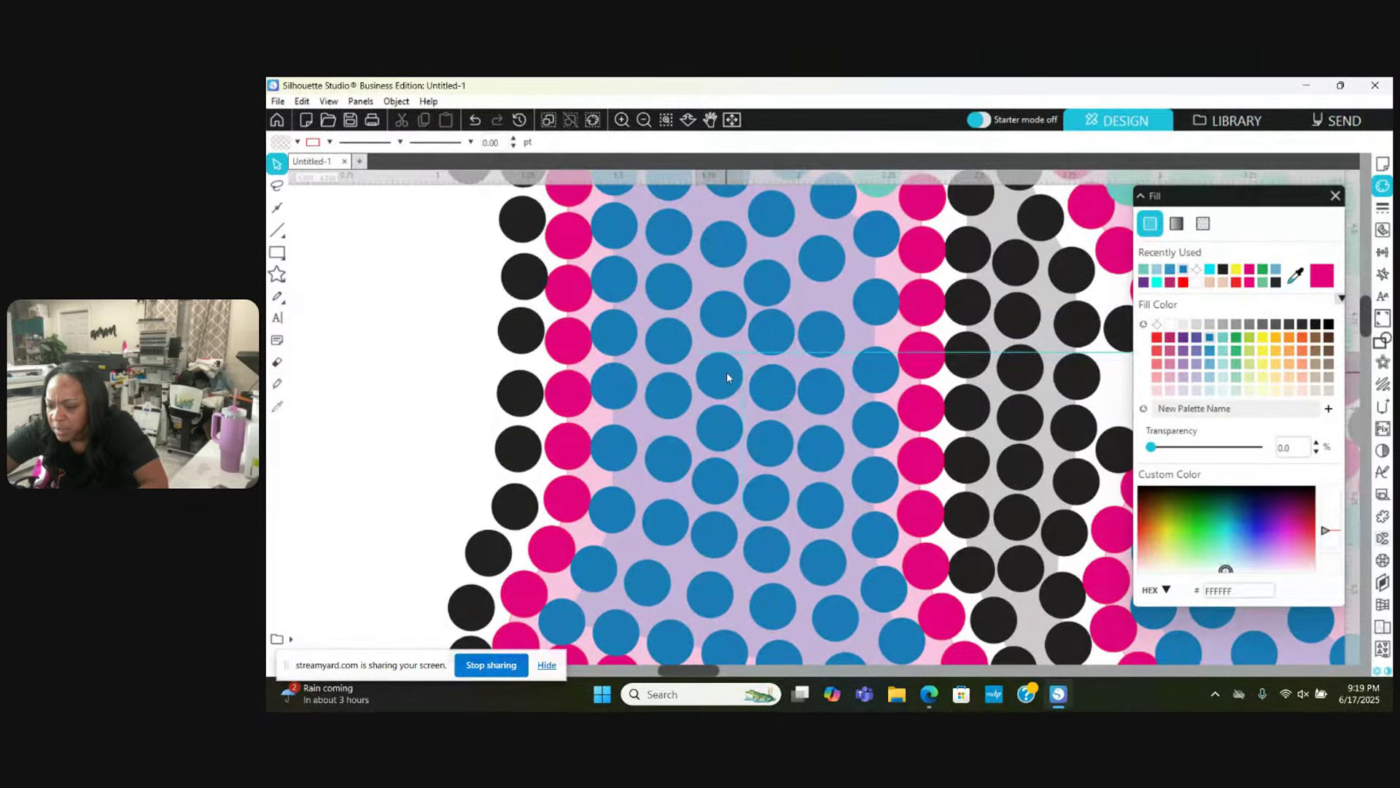
drag(719, 313, 715, 321)
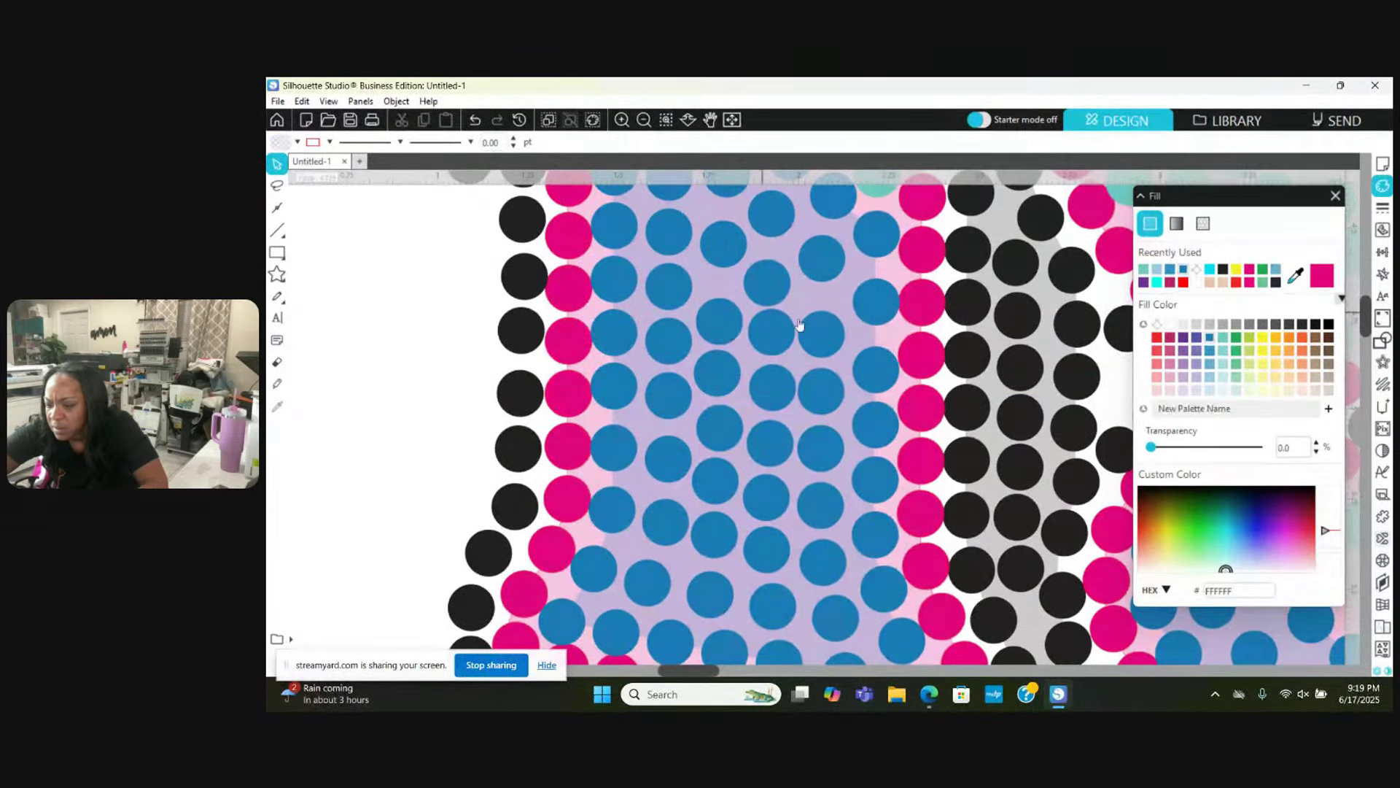
drag(834, 405, 834, 452)
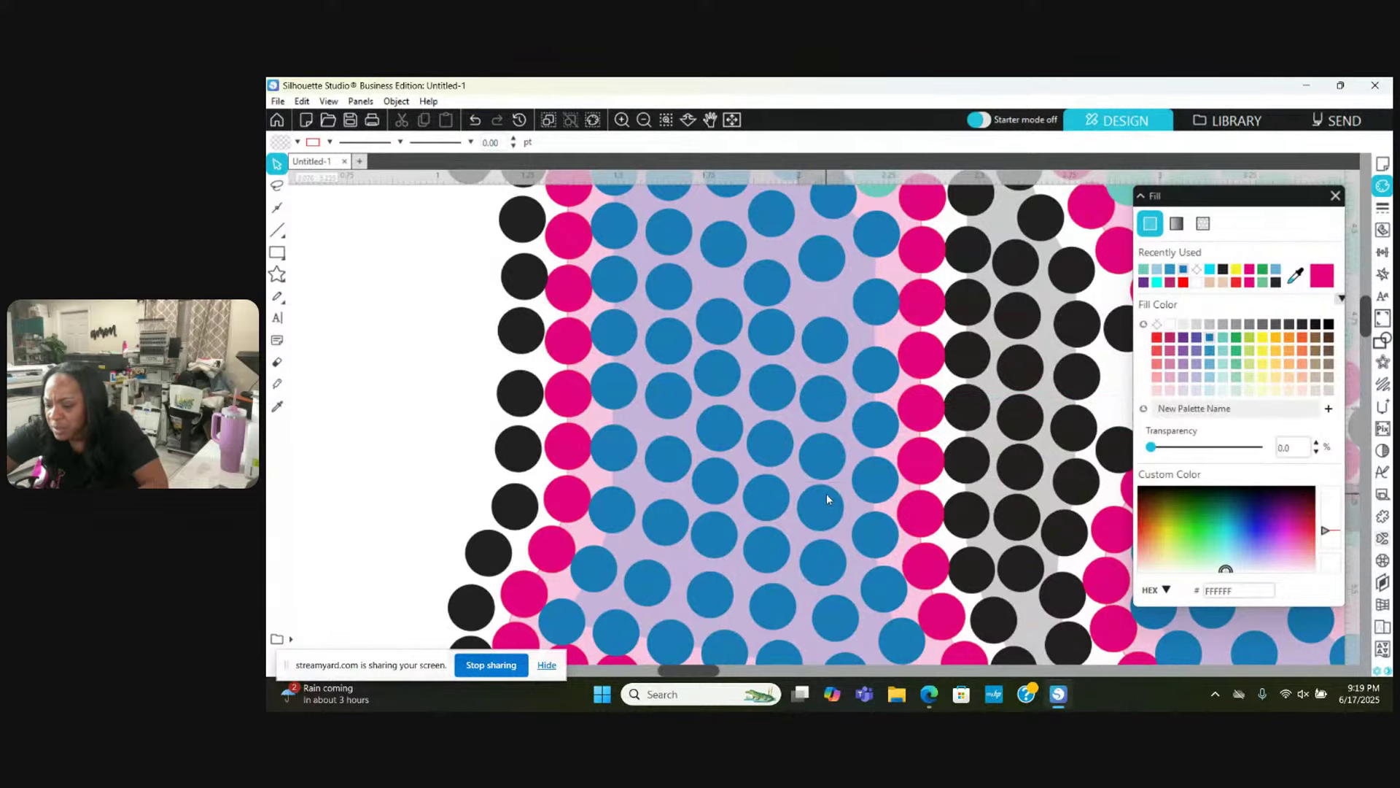
Step: Move a blue stone up-left into the gap in the lower blue rows
click(827, 499)
scroll(828, 501, up, 2)
drag(773, 363, 828, 366)
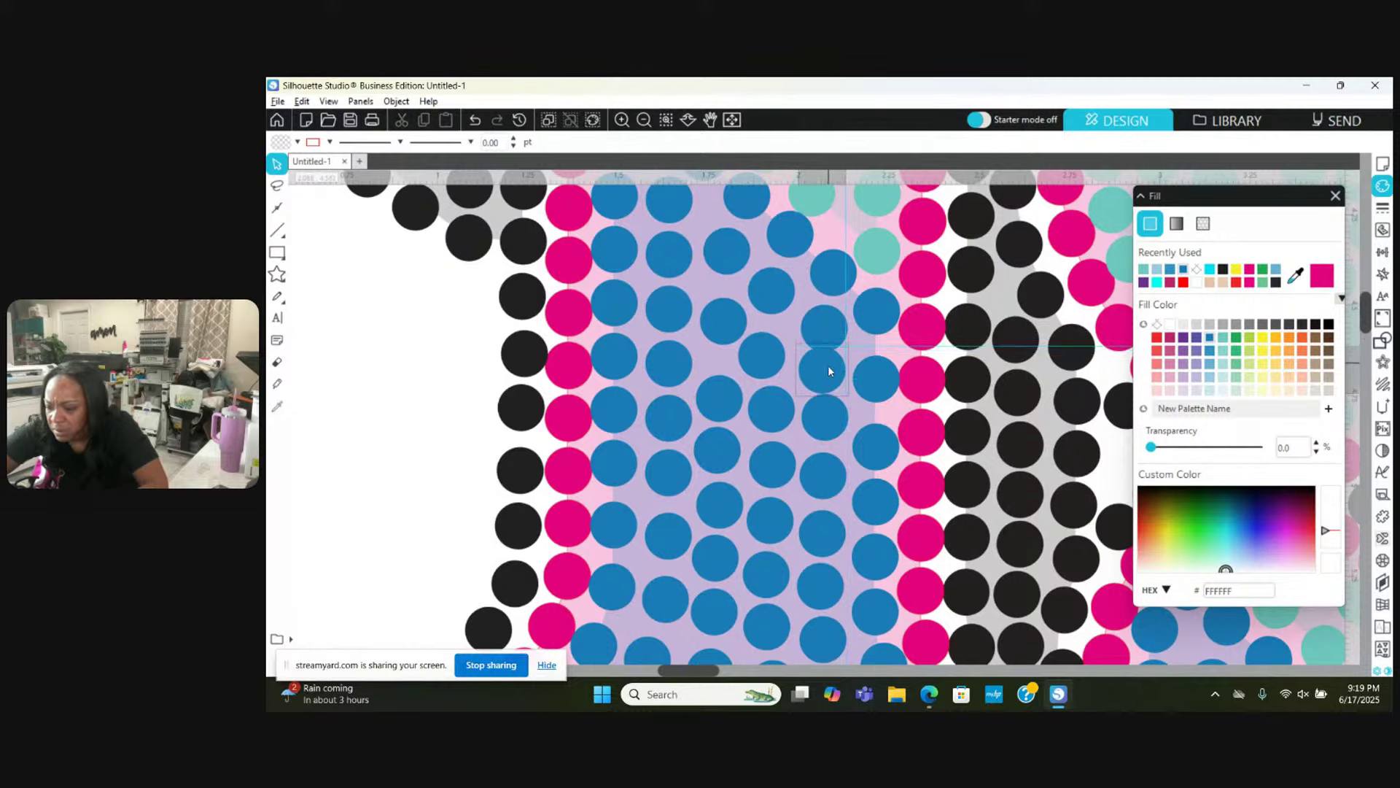
click(824, 438)
click(826, 479)
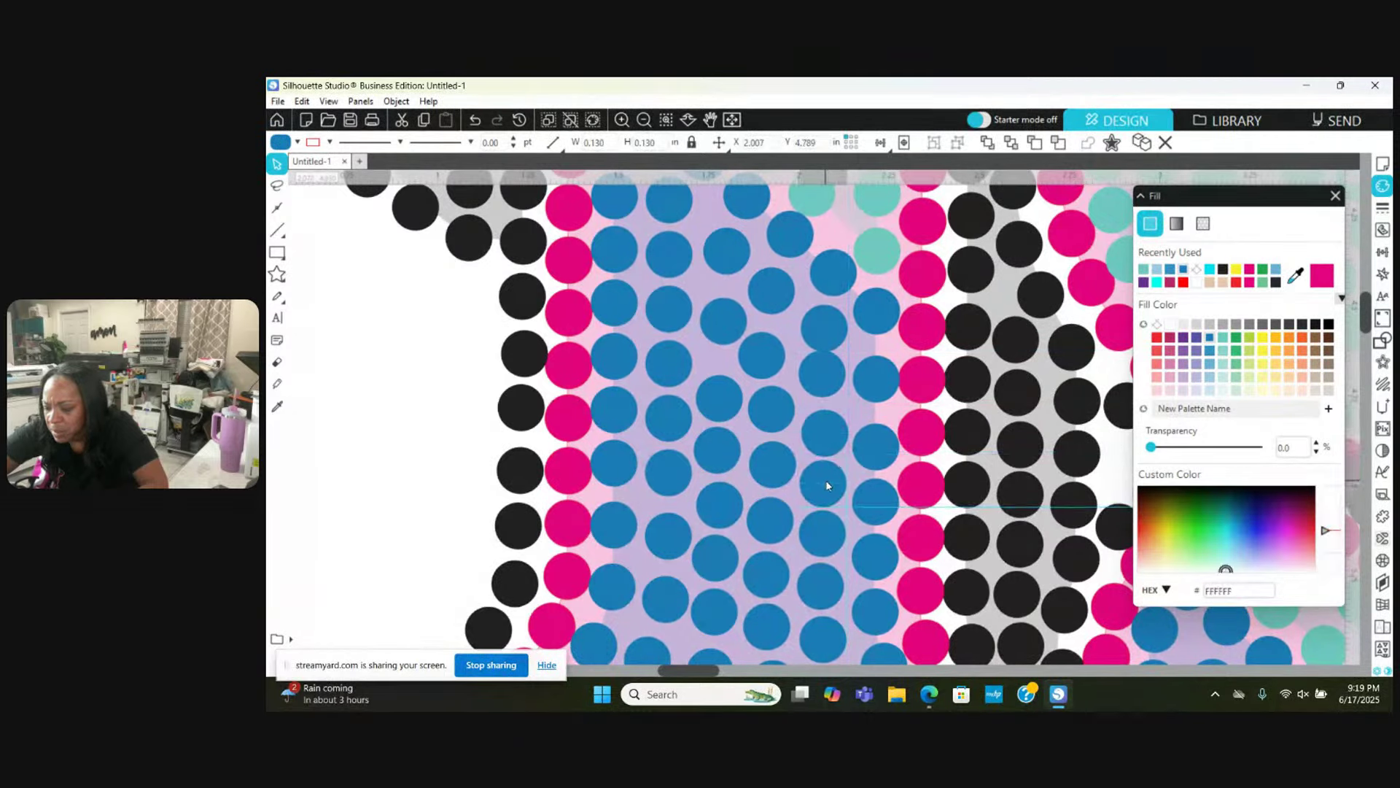
click(825, 533)
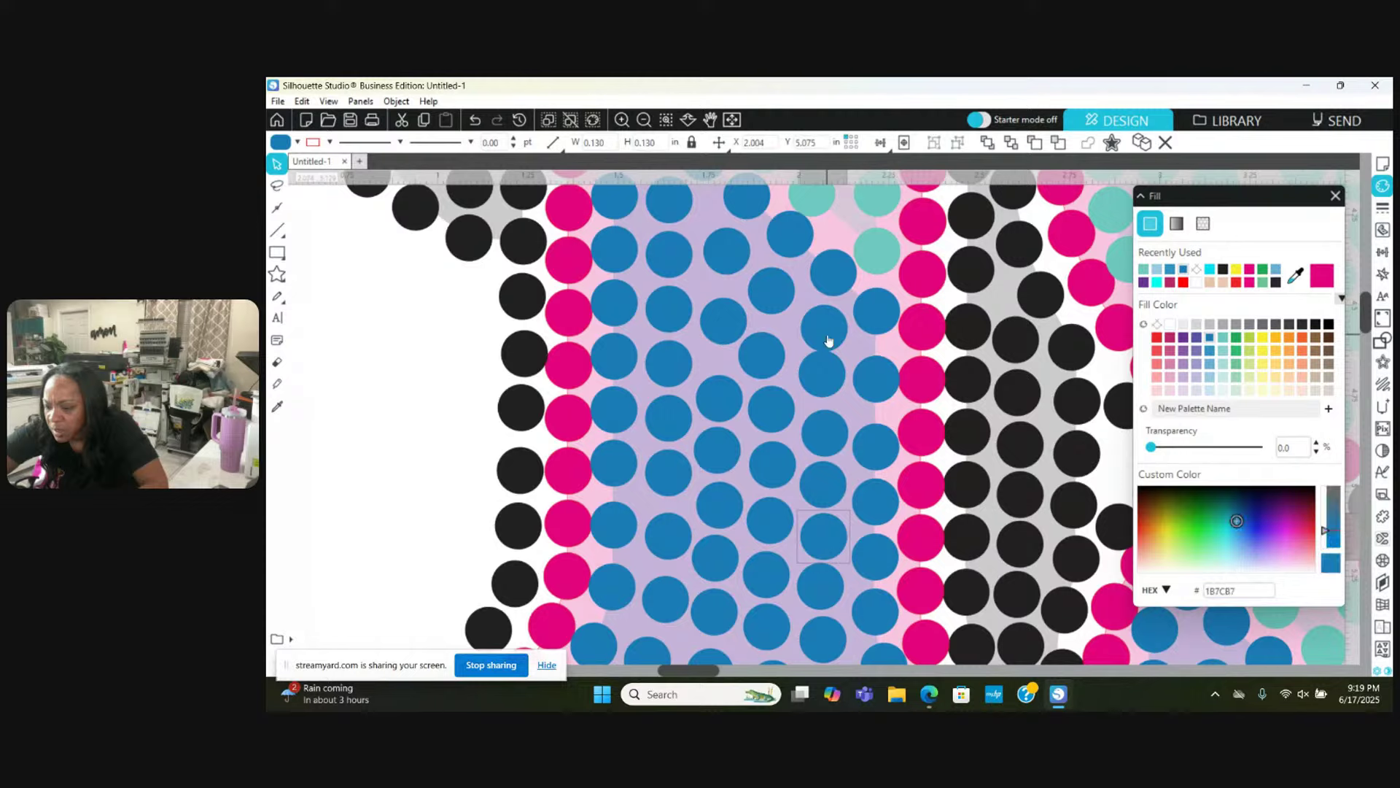
Step: Straighten the upper blue stones, raising one to close a gap
drag(828, 328, 783, 299)
drag(722, 245, 712, 230)
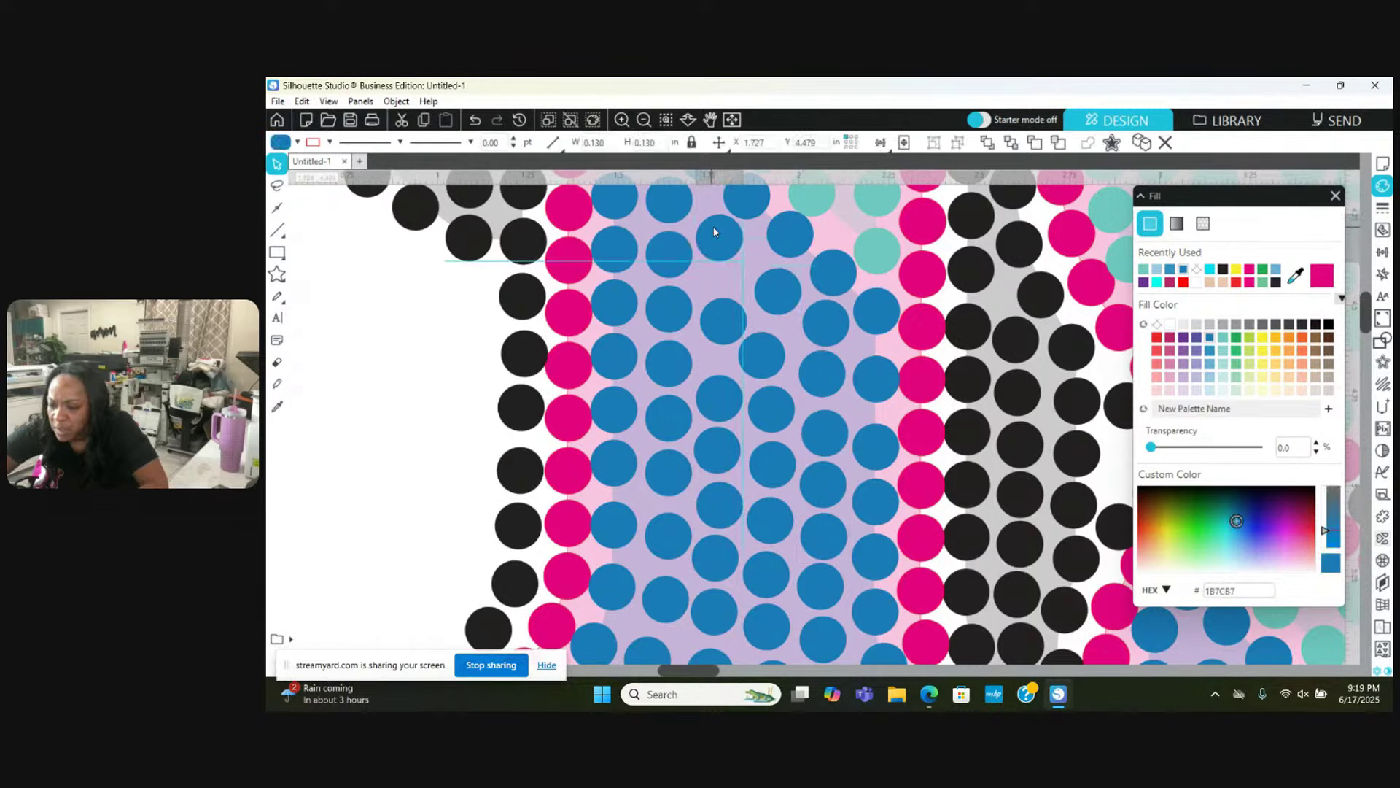
drag(722, 317, 722, 294)
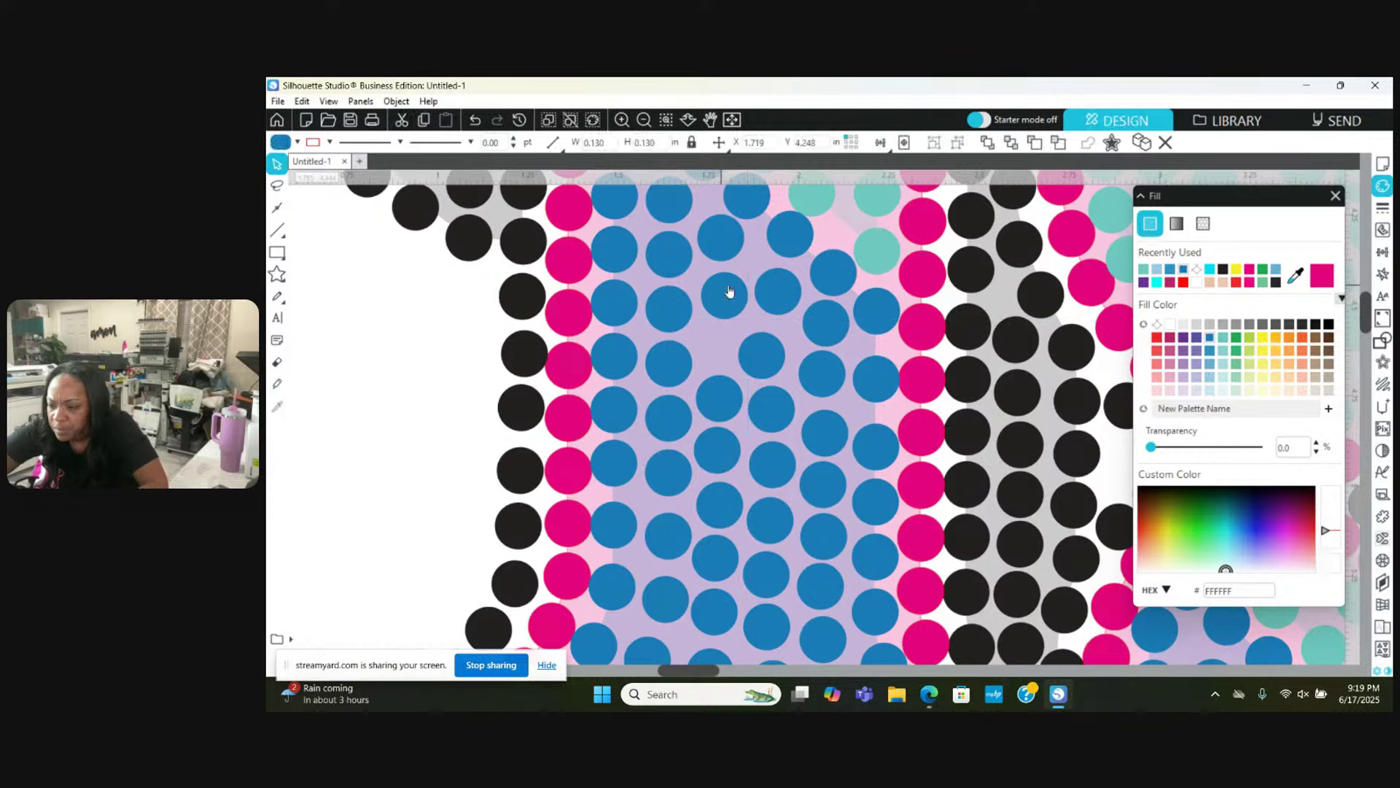
click(771, 299)
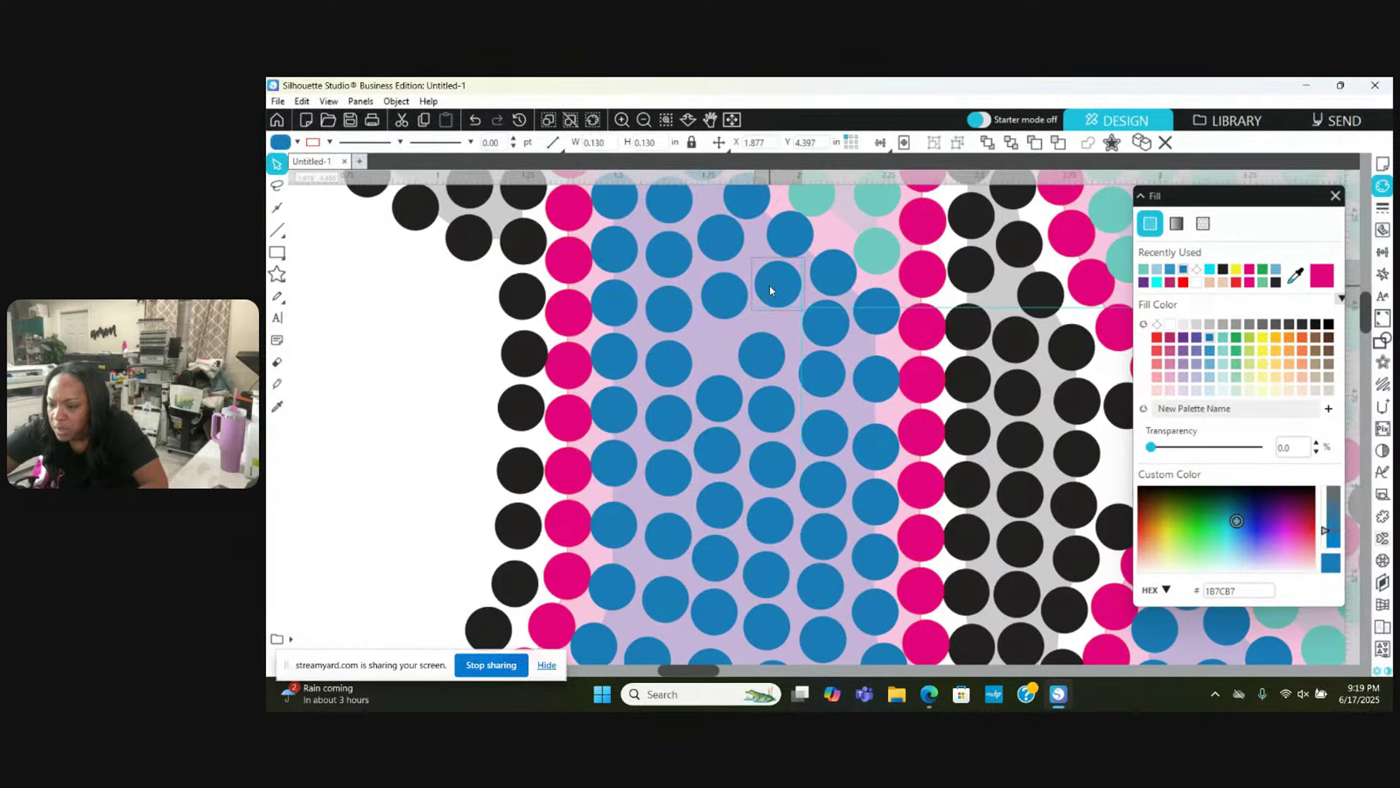
drag(757, 353, 724, 356)
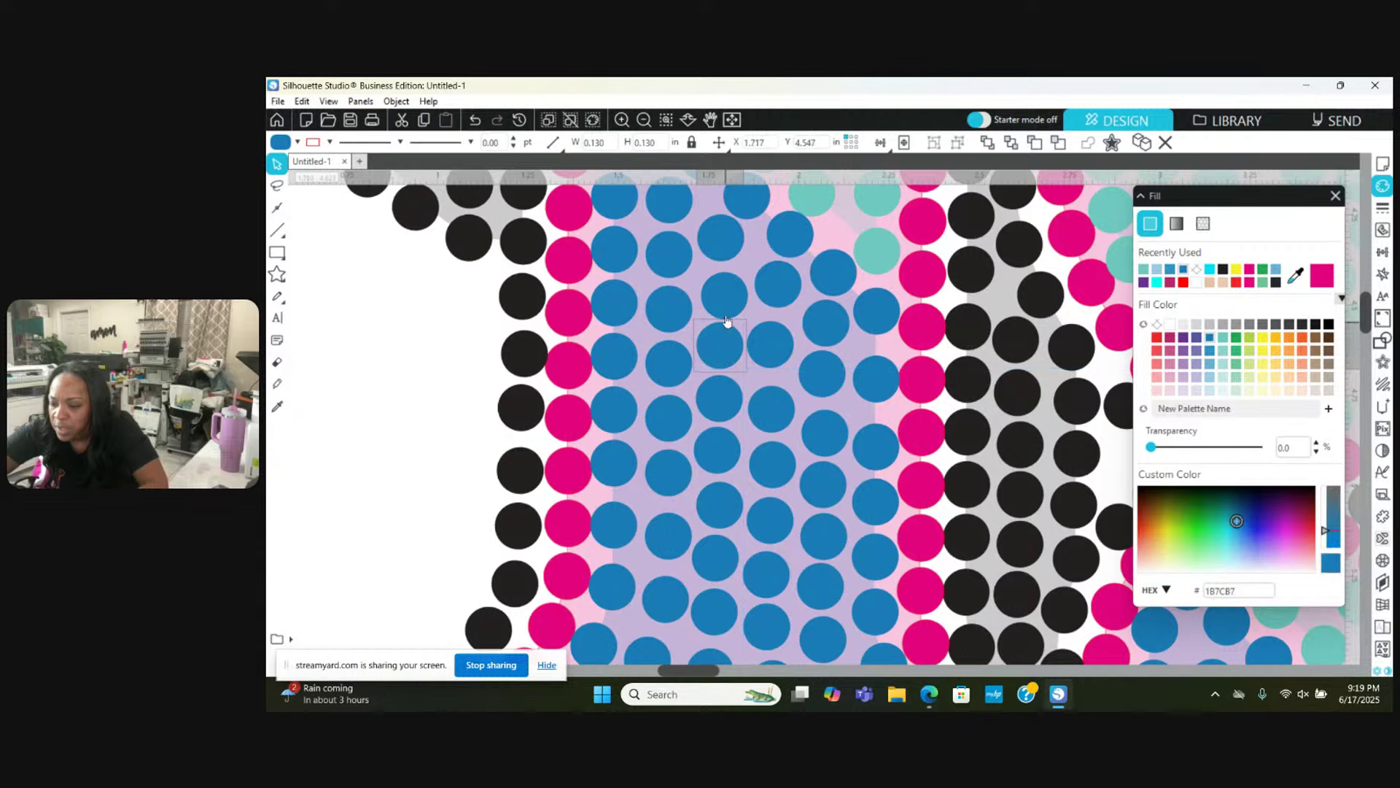
Step: Nudge the blue stones at the top of the 1 along the curve into even spacing
scroll(722, 290, up, 3)
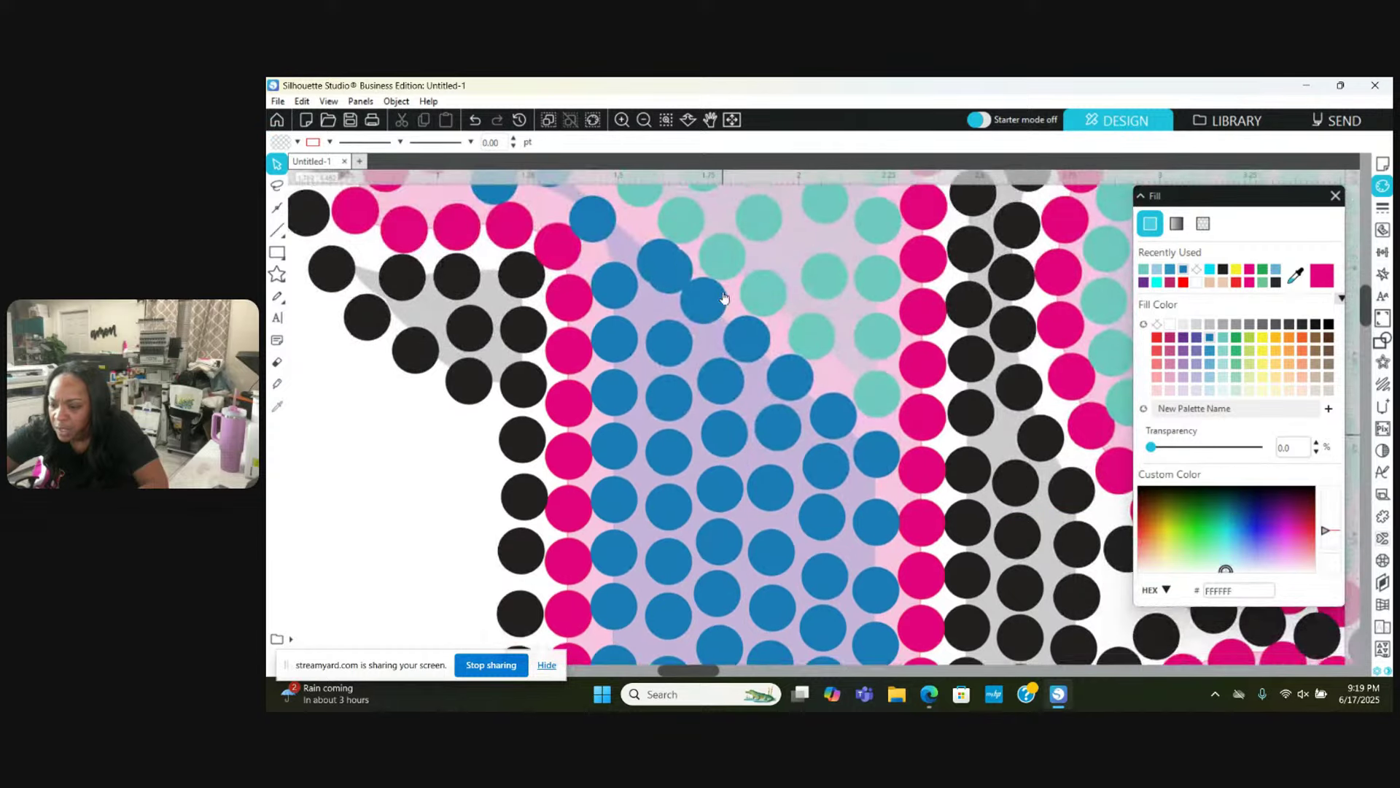
click(667, 276)
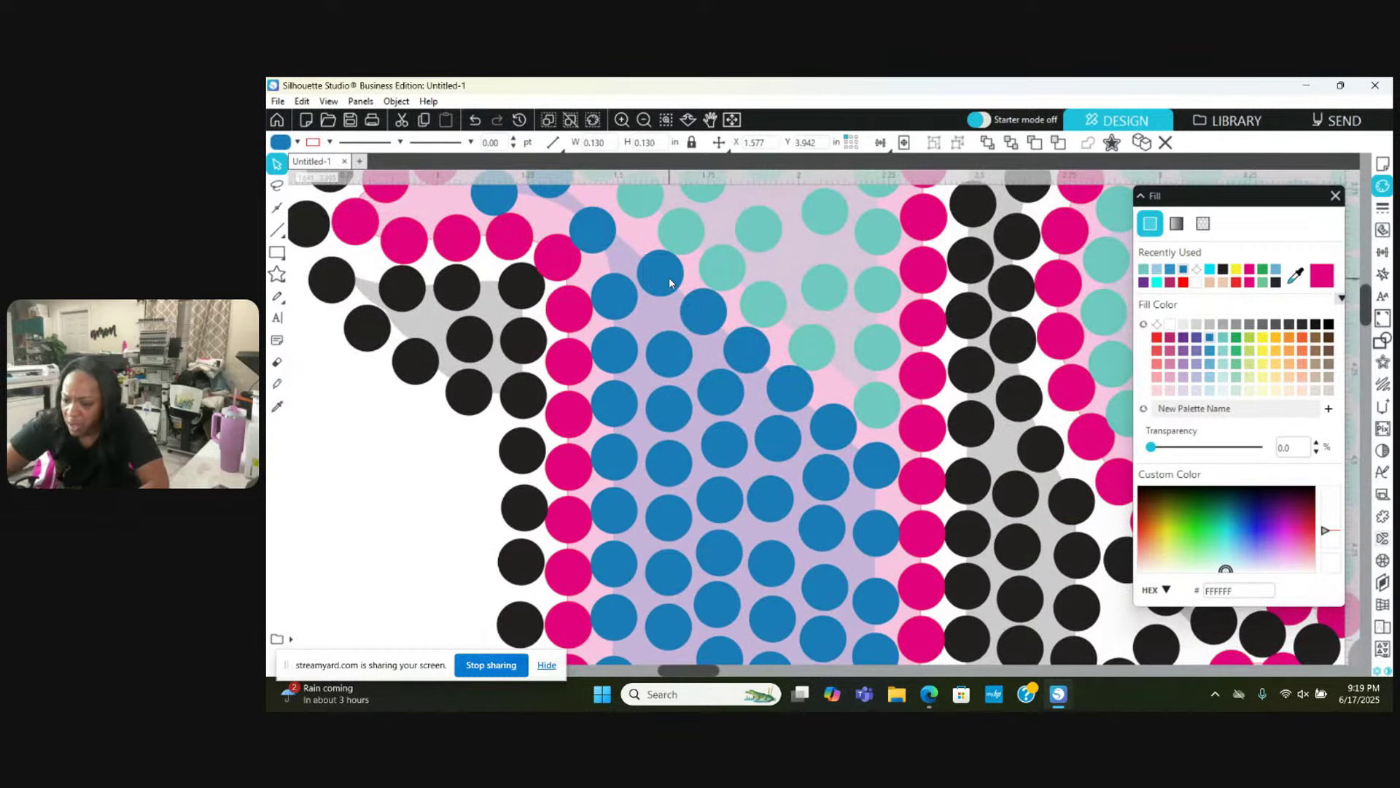
scroll(673, 288, up, 1)
drag(664, 330, 668, 335)
drag(594, 277, 643, 291)
scroll(605, 321, up, 3)
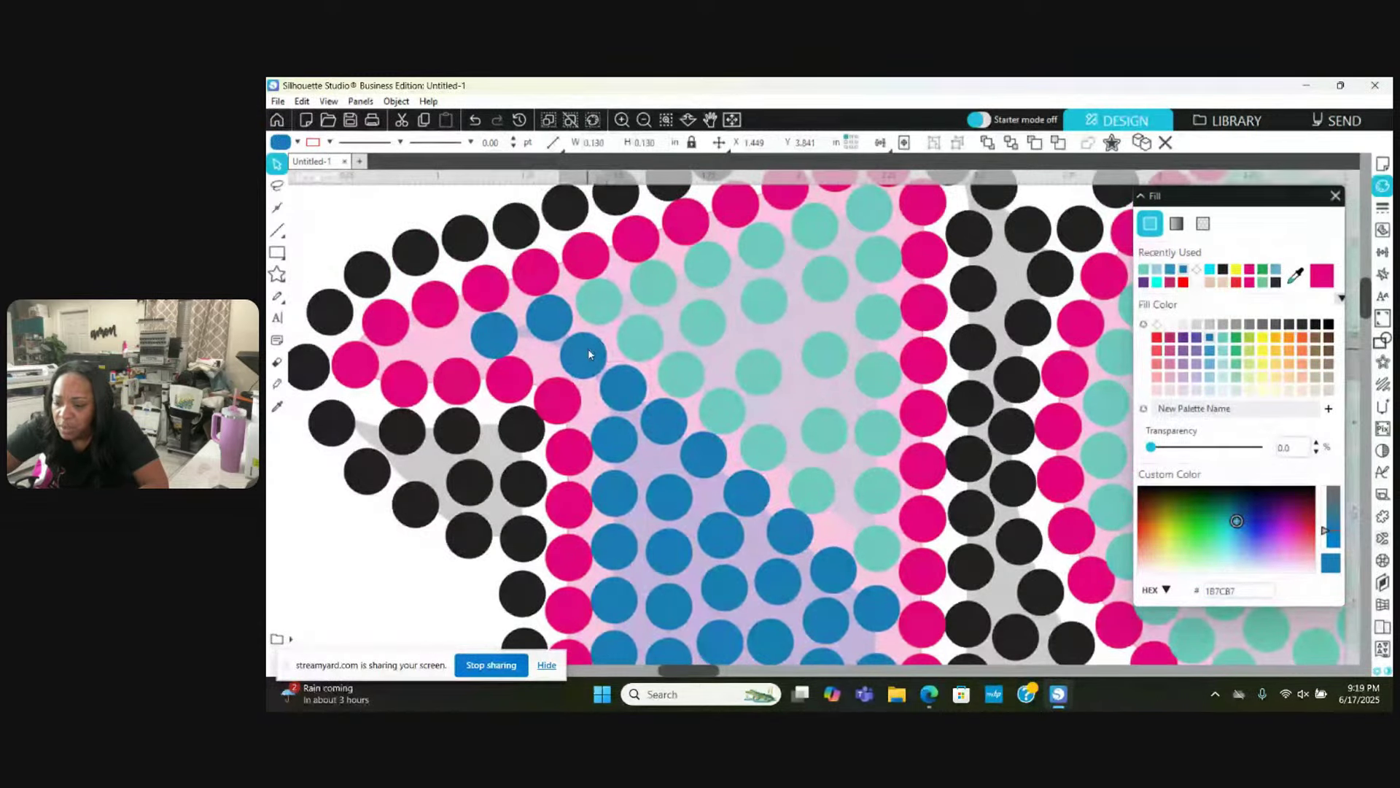
mouse_move(494, 330)
mouse_down()
mouse_move(505, 324)
mouse_move(426, 329)
mouse_move(480, 326)
mouse_up()
key(Escape)
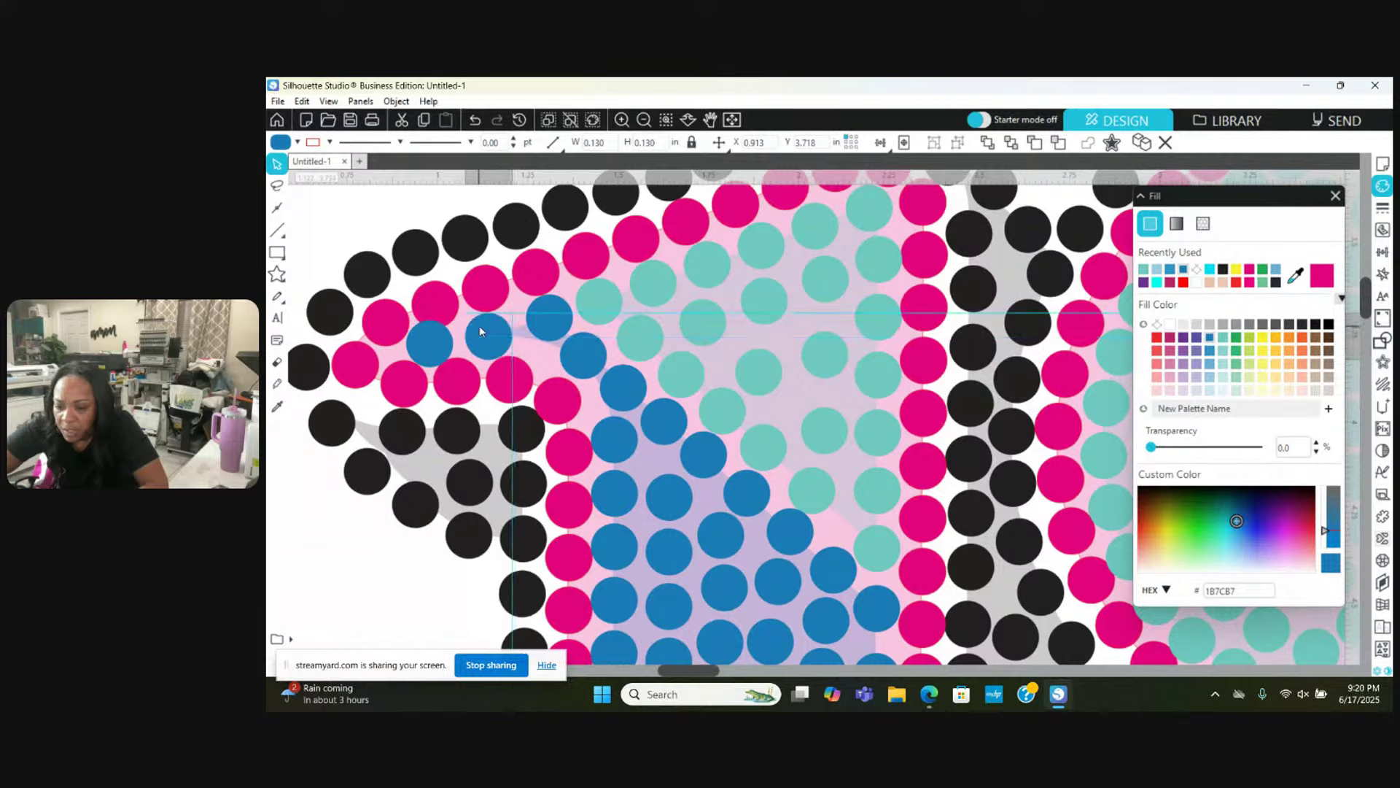
key(Escape)
Step: Reposition two pink outline stones at the top-left so they no longer overlap
drag(396, 391, 453, 410)
key(Escape)
drag(436, 302, 388, 312)
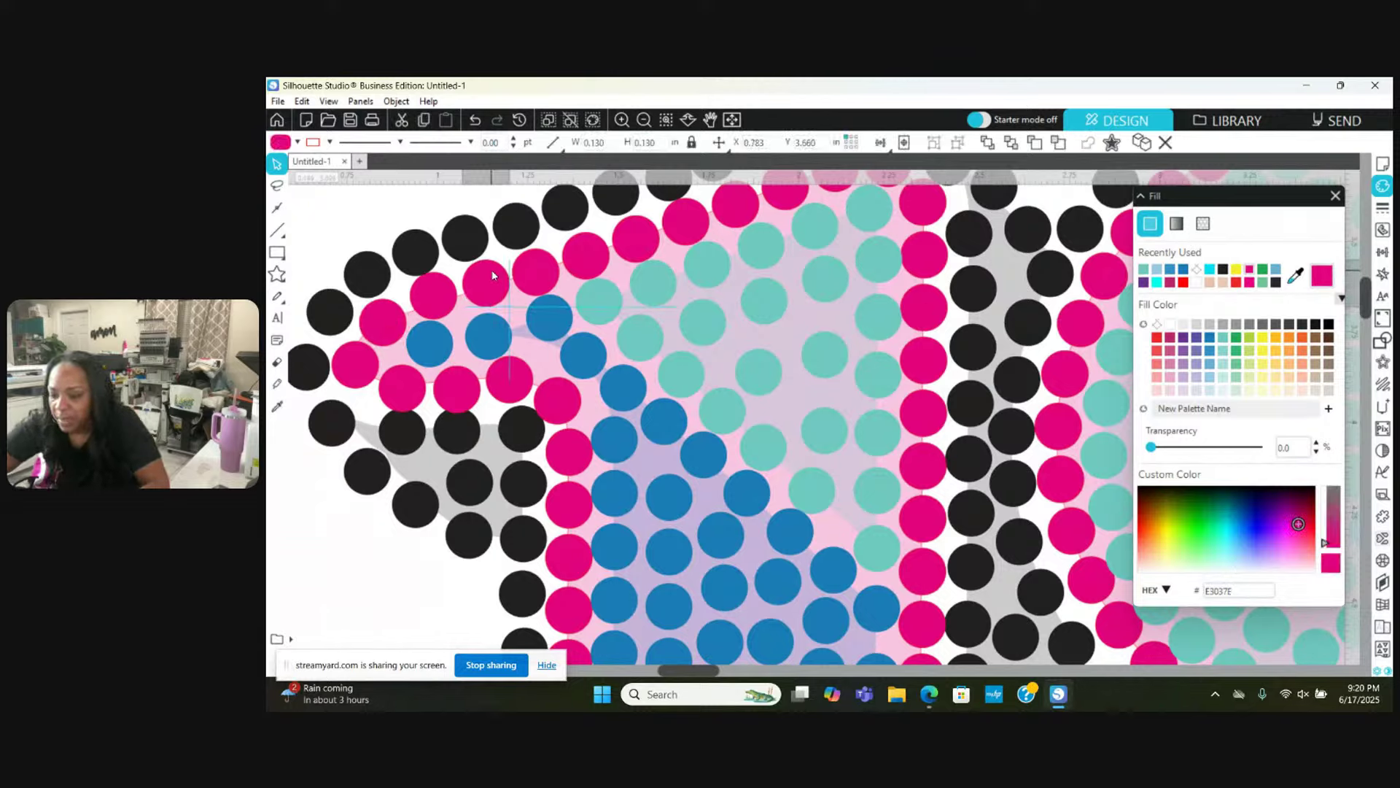
key(Escape)
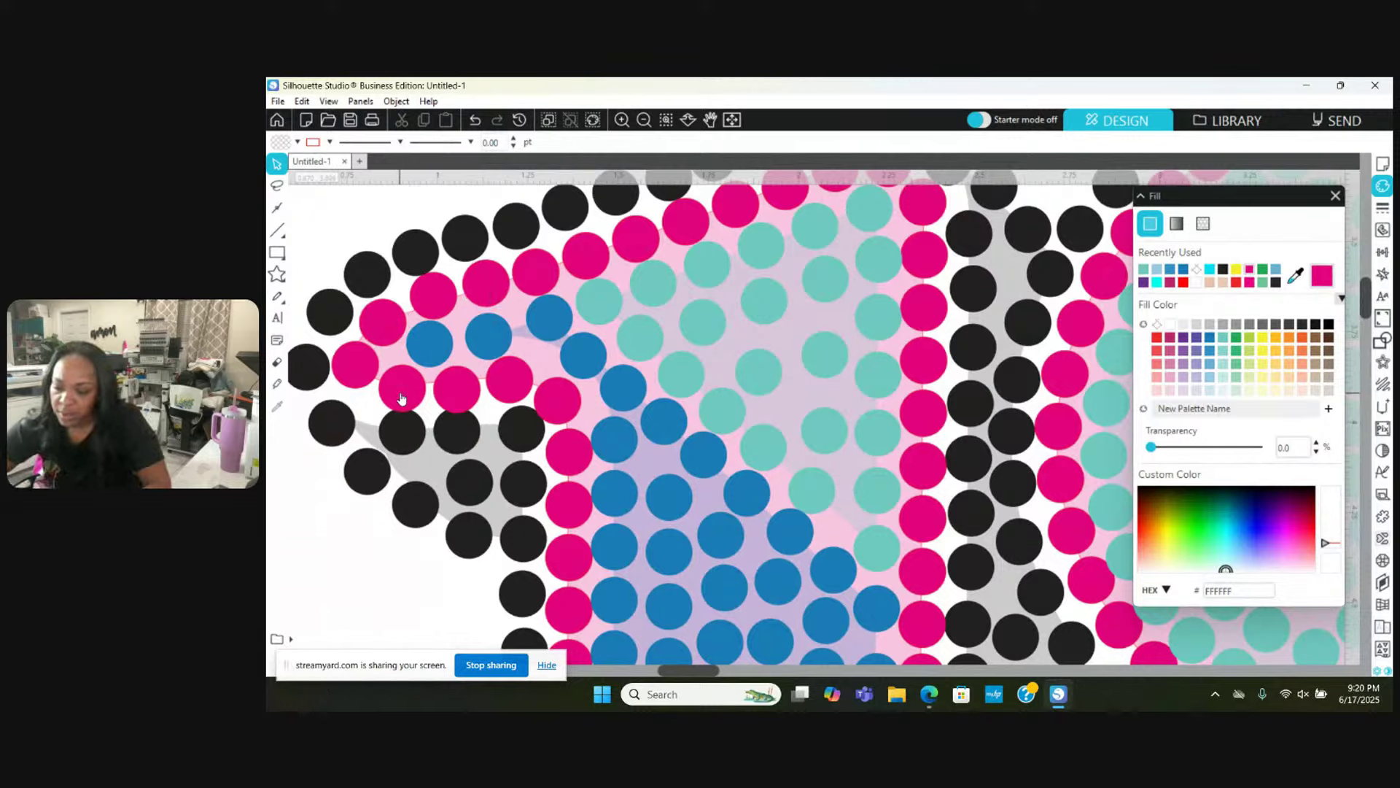
click(400, 397)
key(Escape)
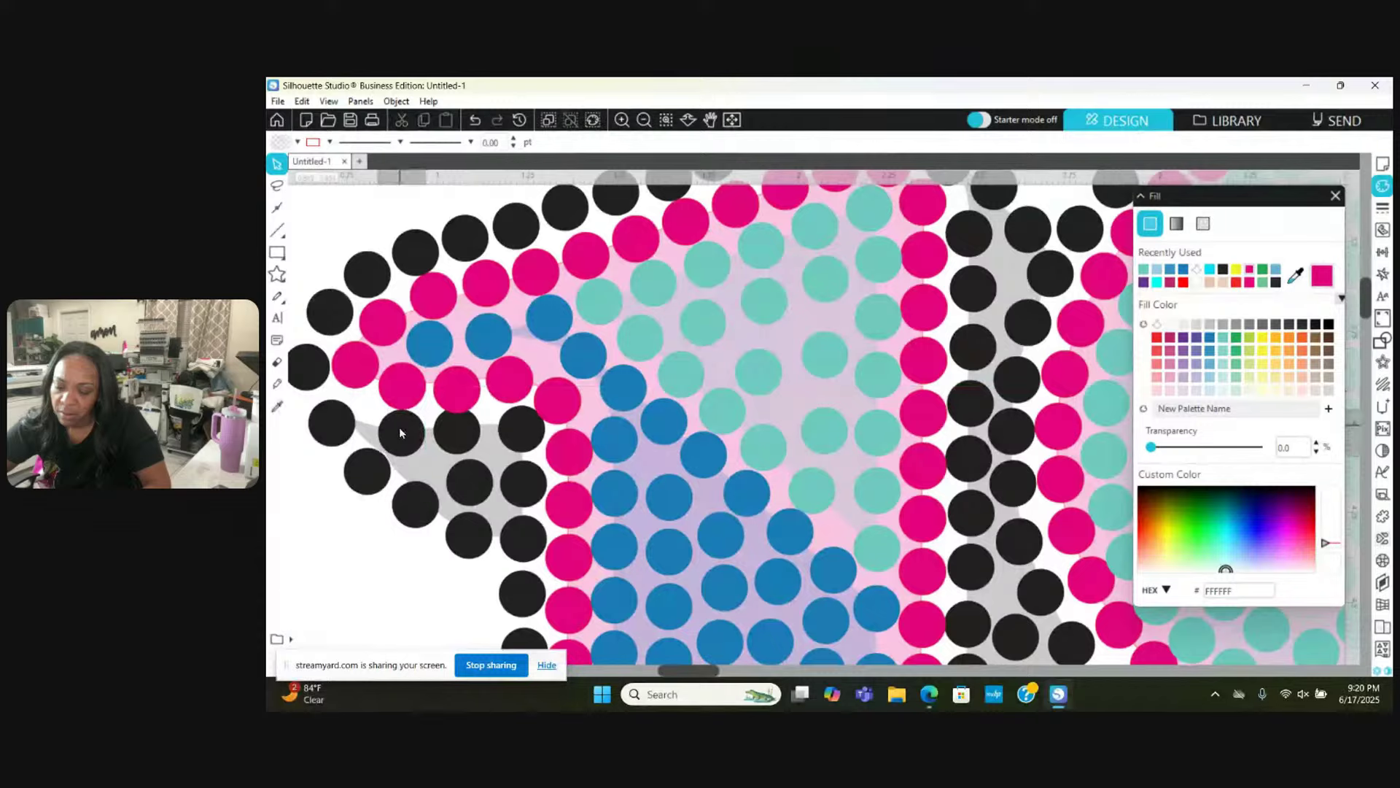
Step: Nudge a black shadow stone slightly down-right to even the outer row
click(370, 468)
key(Escape)
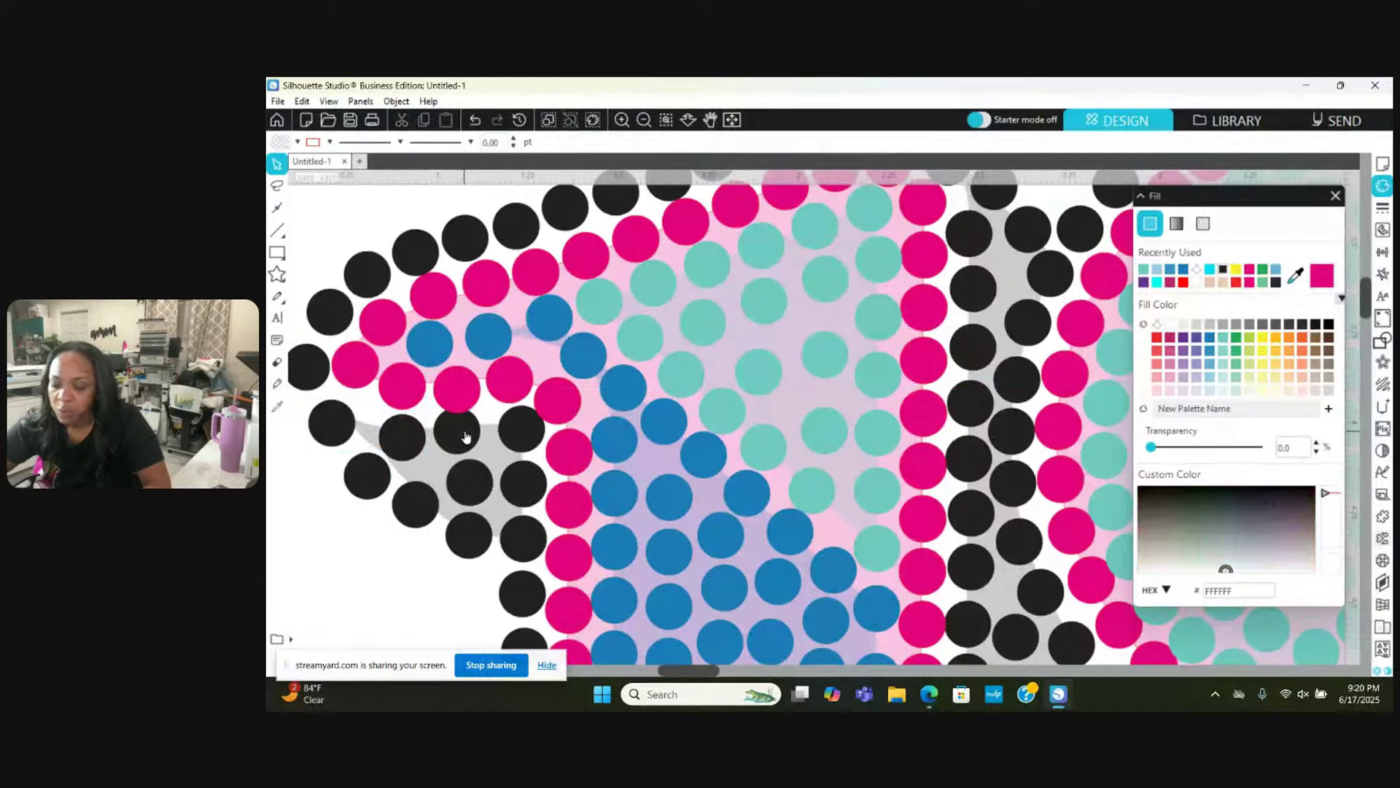
drag(467, 437, 472, 442)
key(Escape)
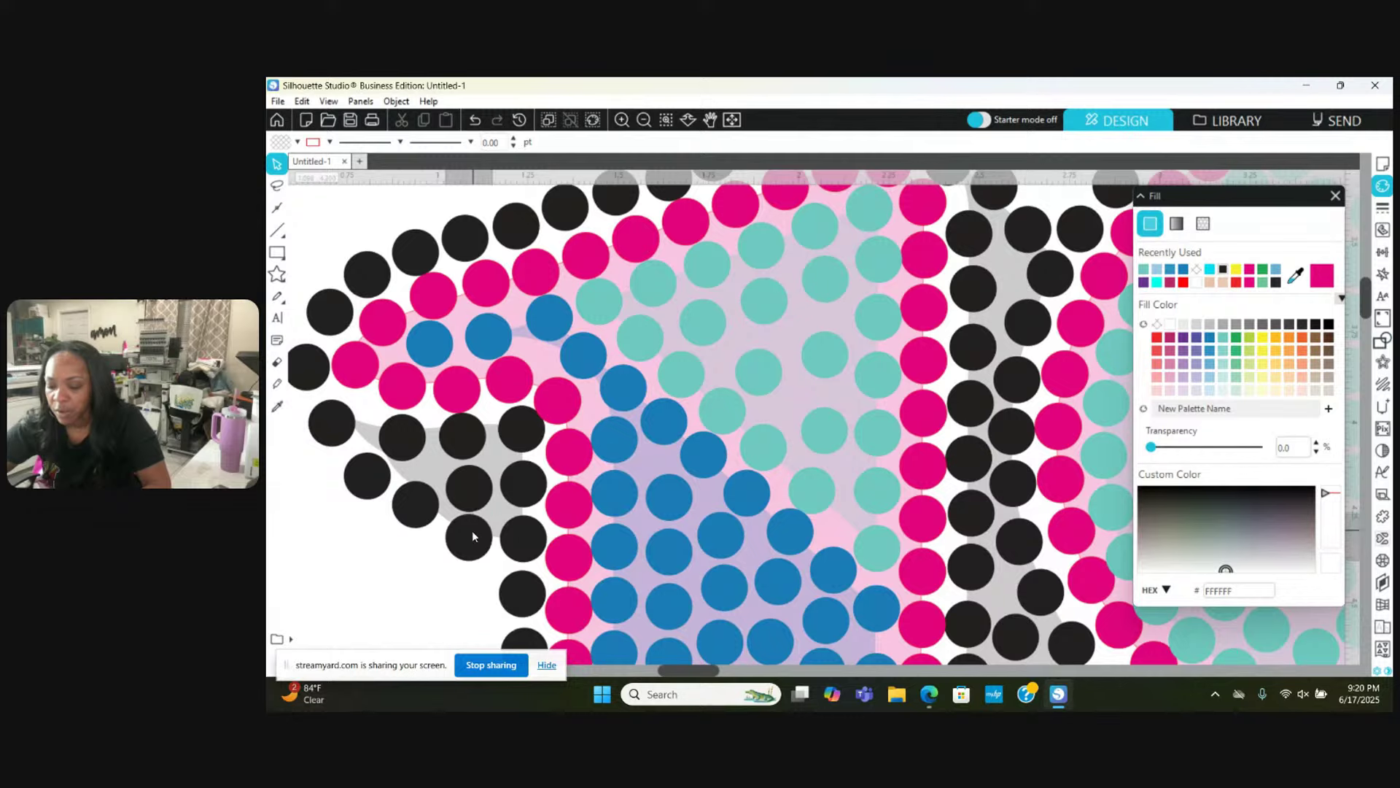
Step: Shift the first teal fill stones slightly left into line over the template
scroll(471, 531, up, 3)
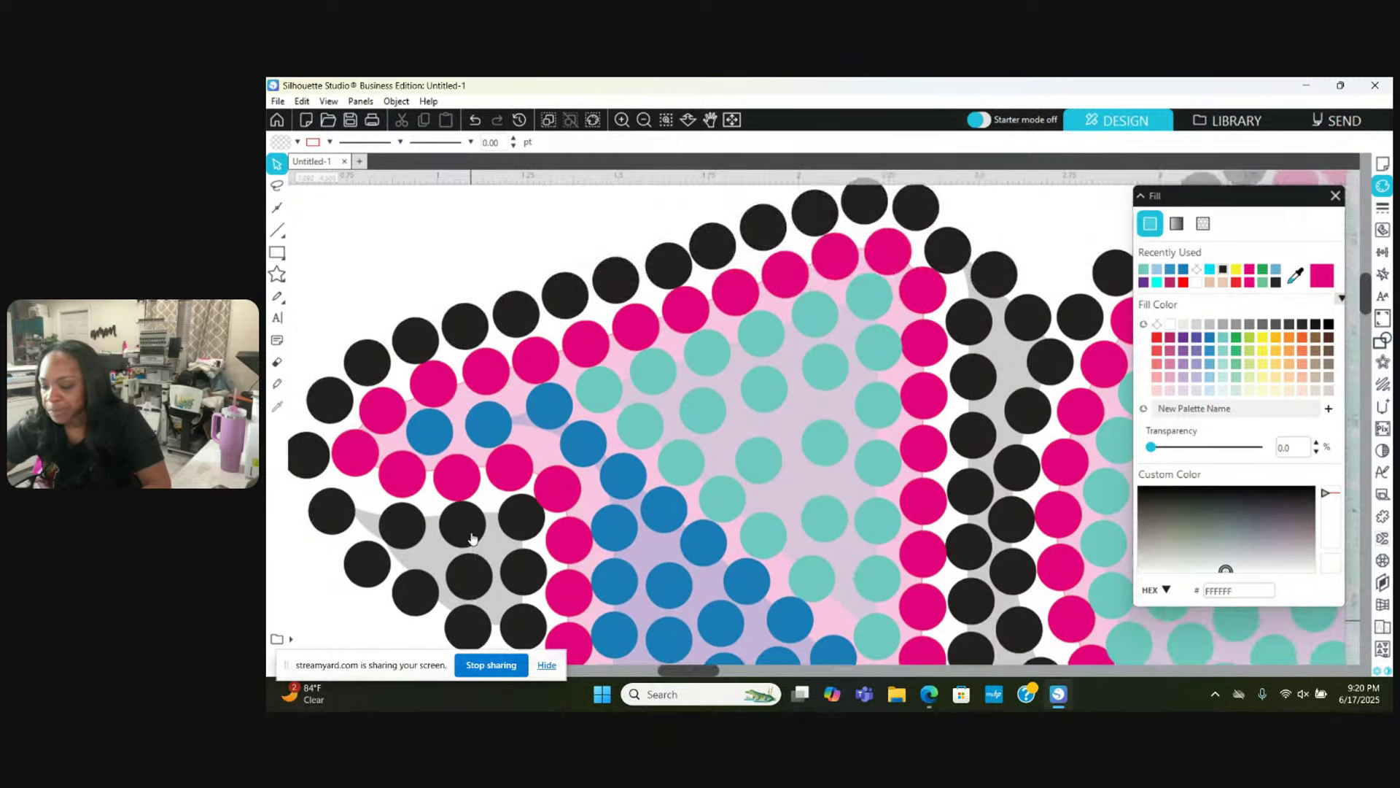
click(547, 417)
scroll(548, 423, left, 2)
scroll(548, 425, right, 5)
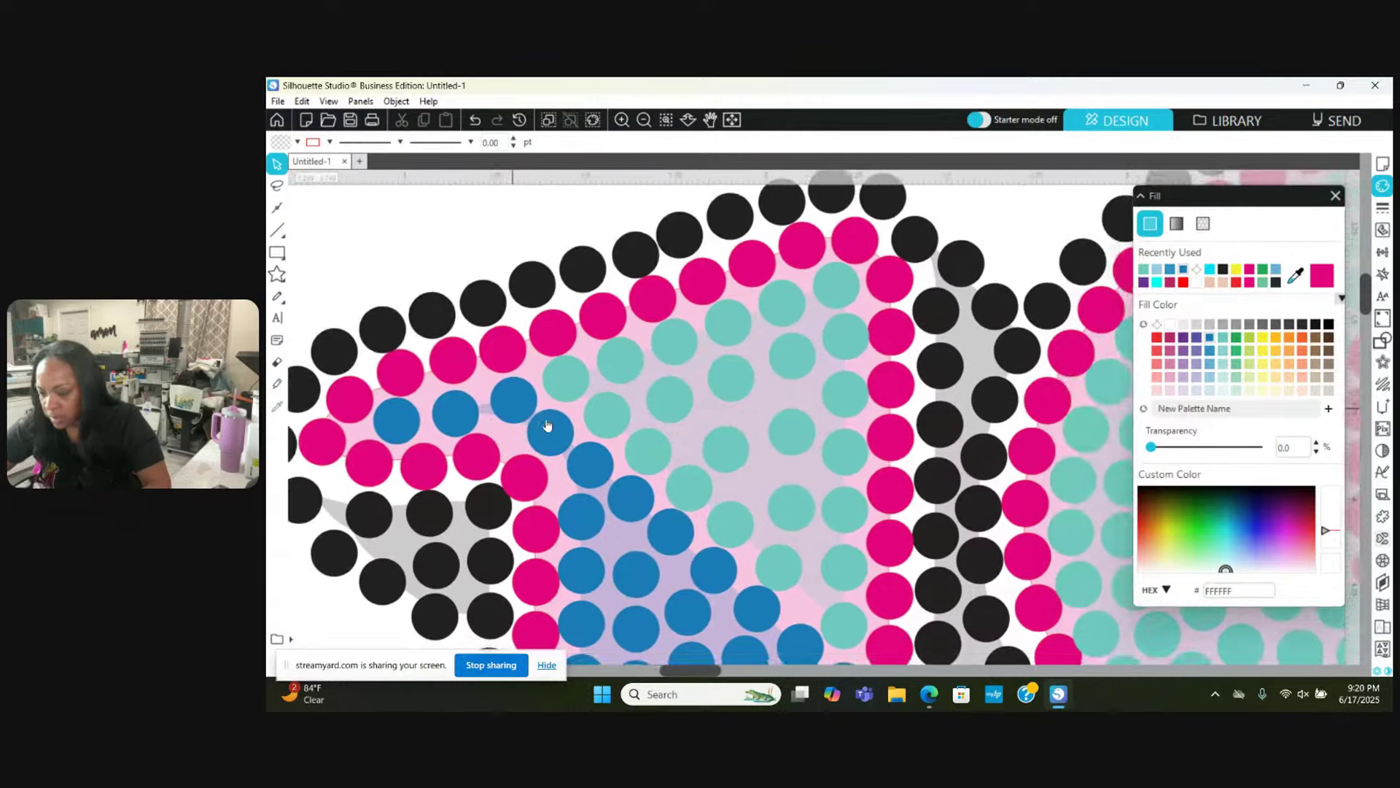
click(555, 404)
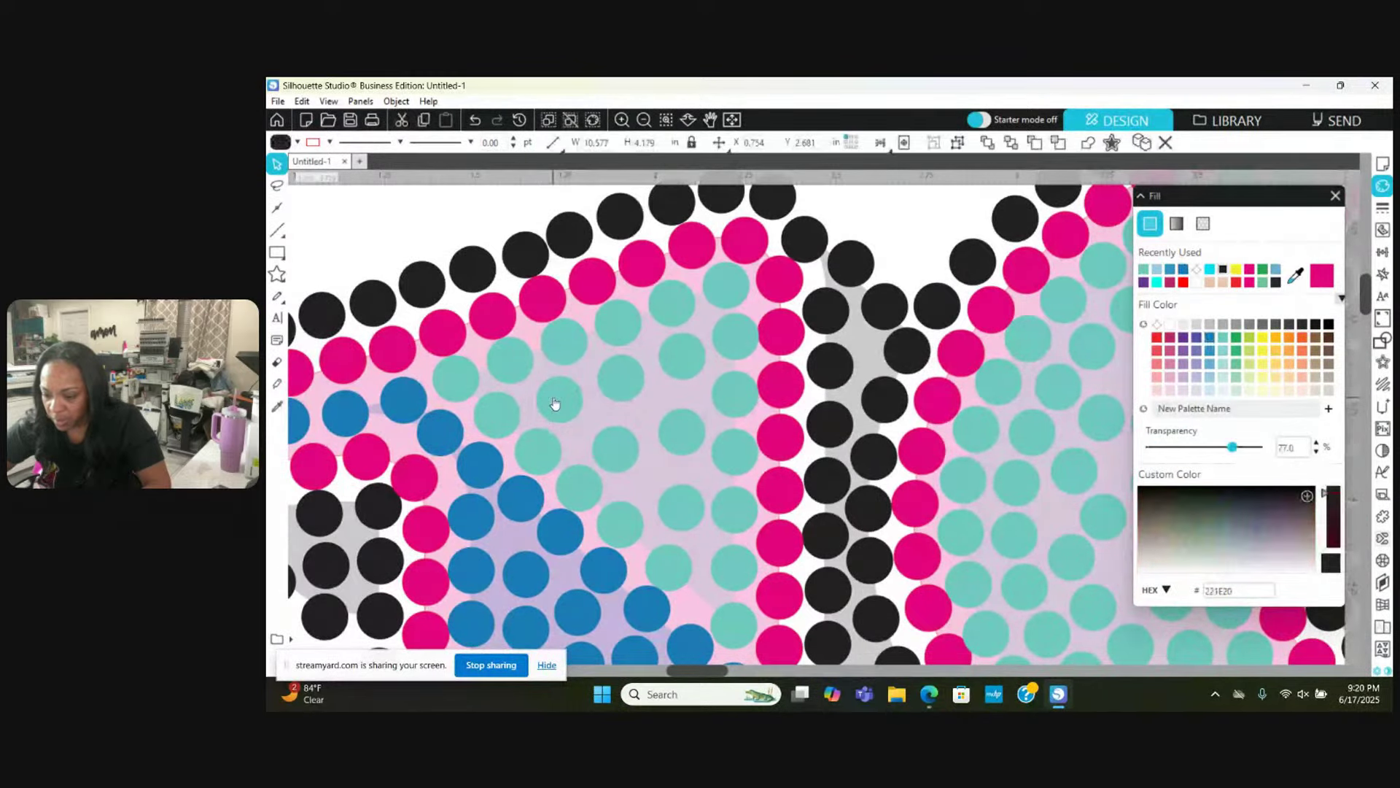
click(599, 381)
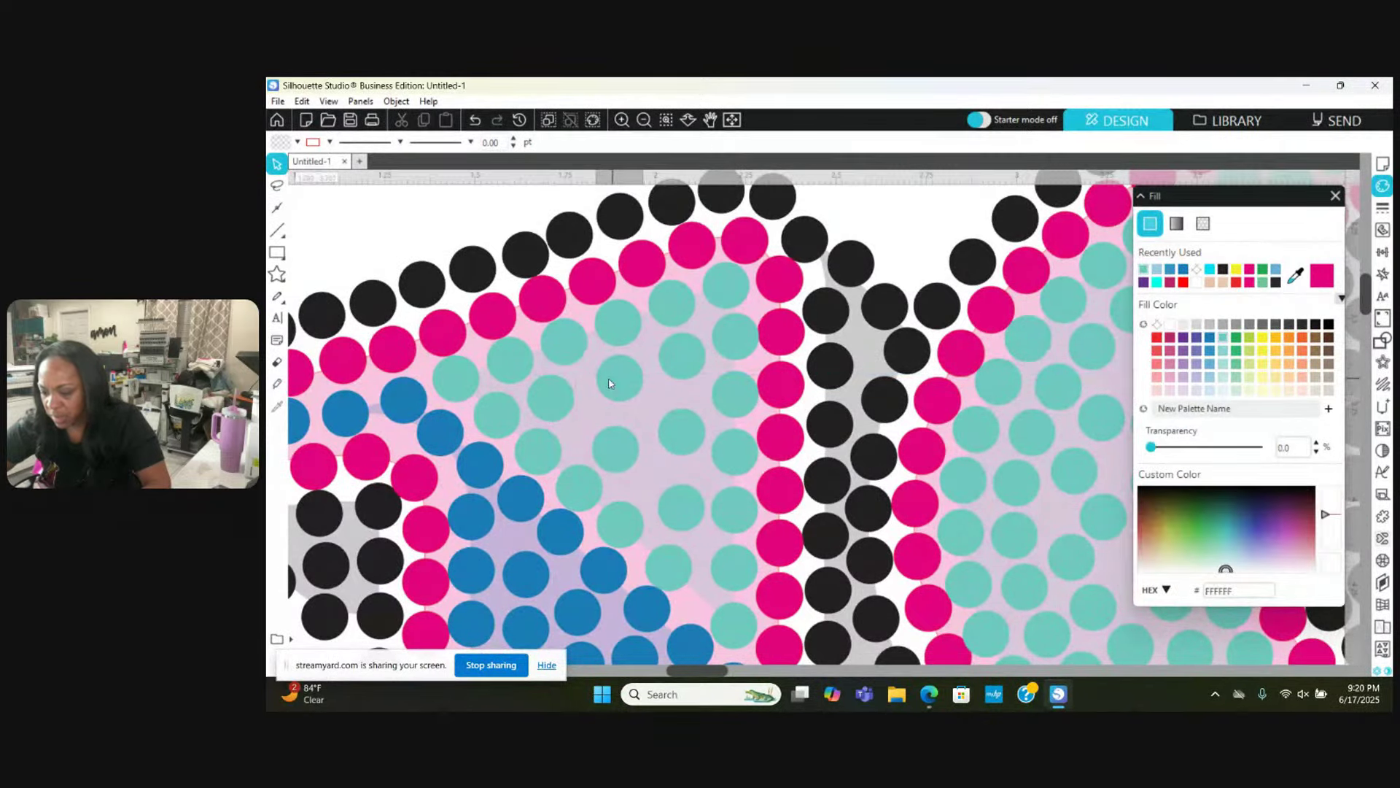
key(Escape)
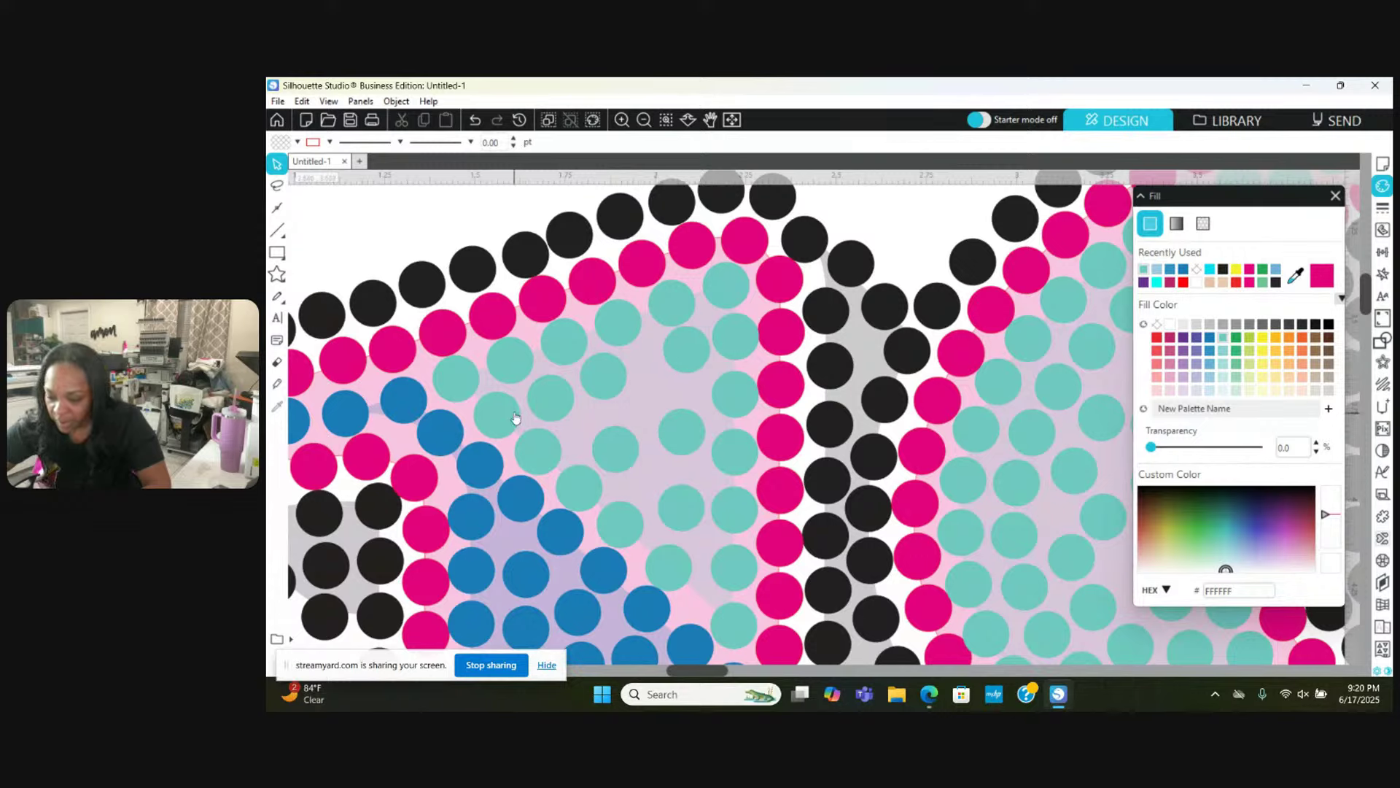
drag(496, 407, 490, 408)
key(Escape)
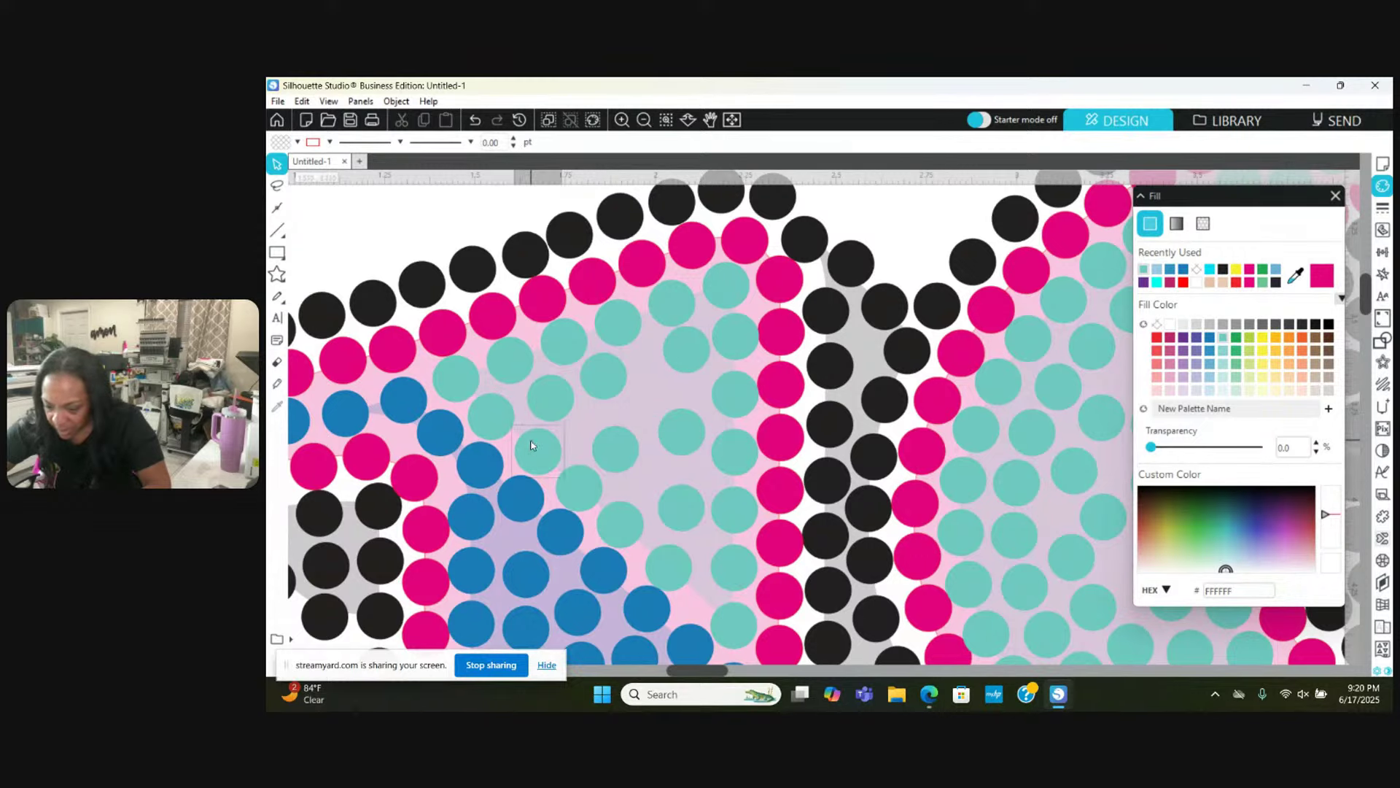
right_click(525, 445)
key(Escape)
drag(524, 439, 532, 399)
key(Escape)
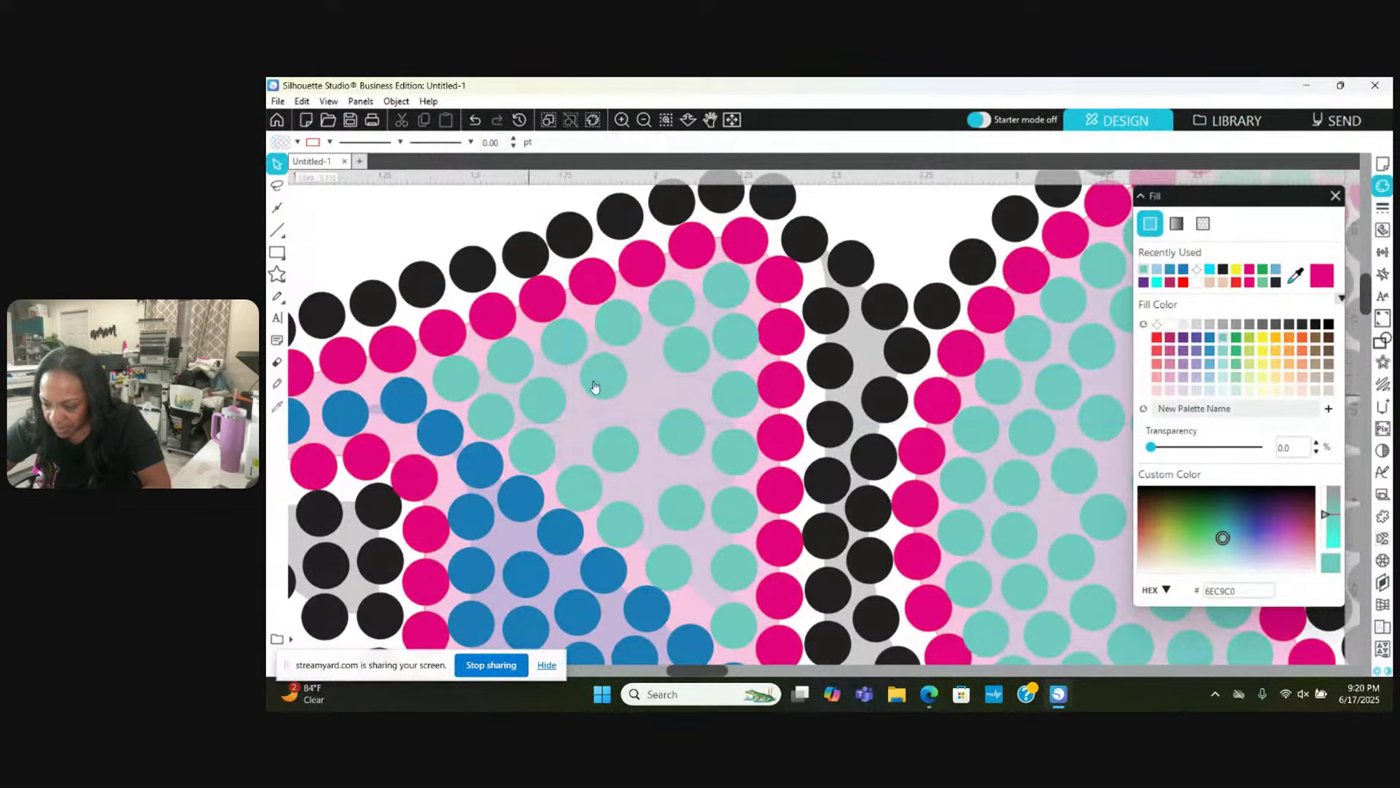
Step: Move four teal stones into gaps to close up the upper fill rows
click(599, 382)
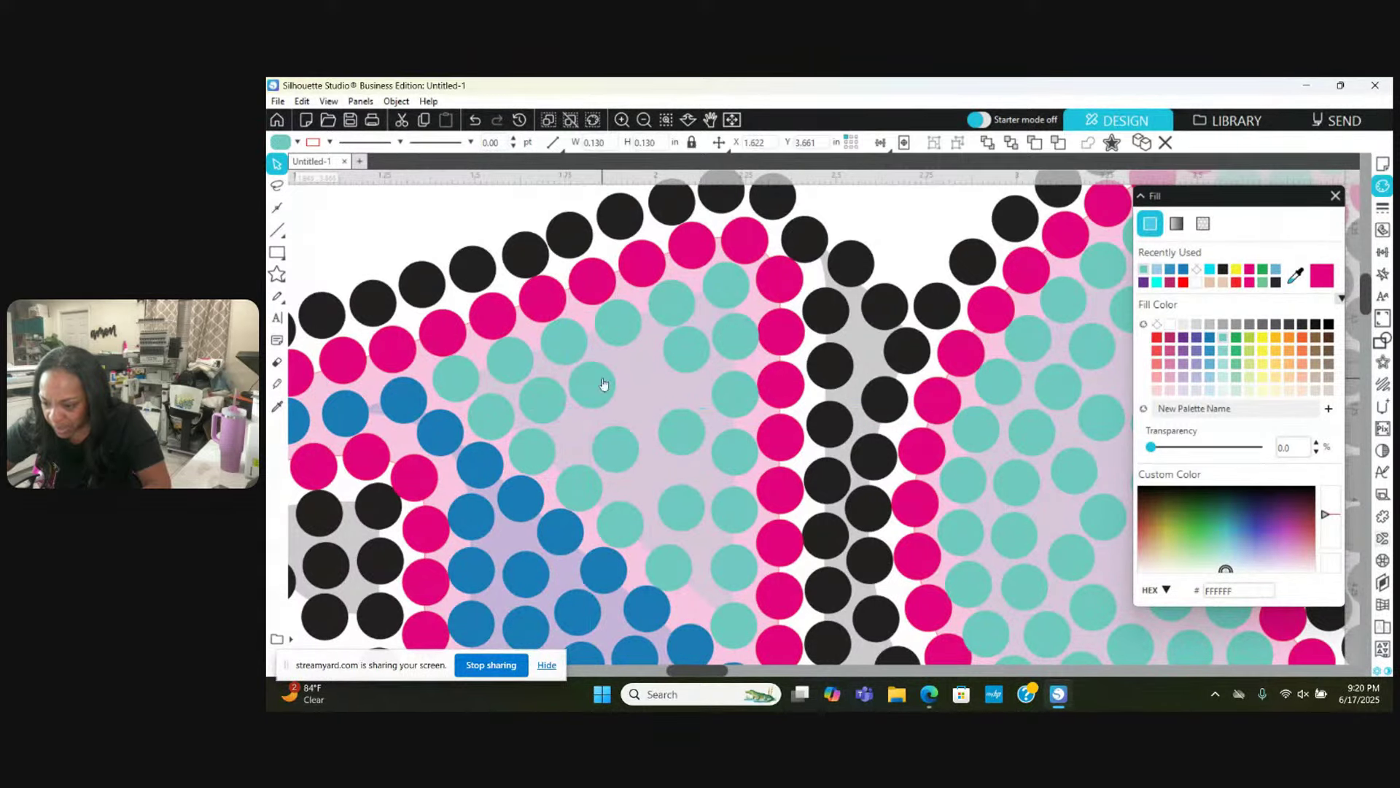
drag(603, 381, 779, 340)
key(Escape)
key(Escape)
scroll(778, 340, down, 3)
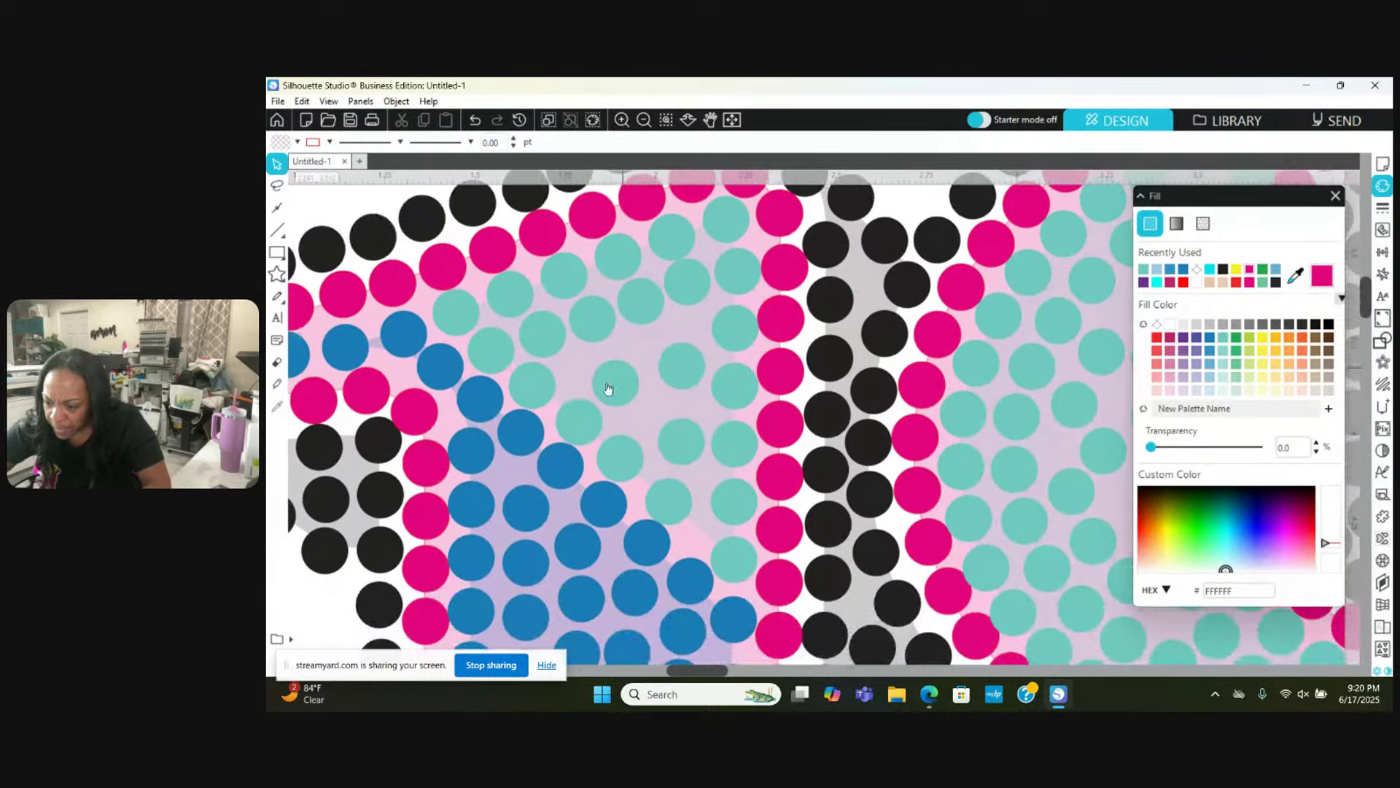
drag(602, 396, 685, 447)
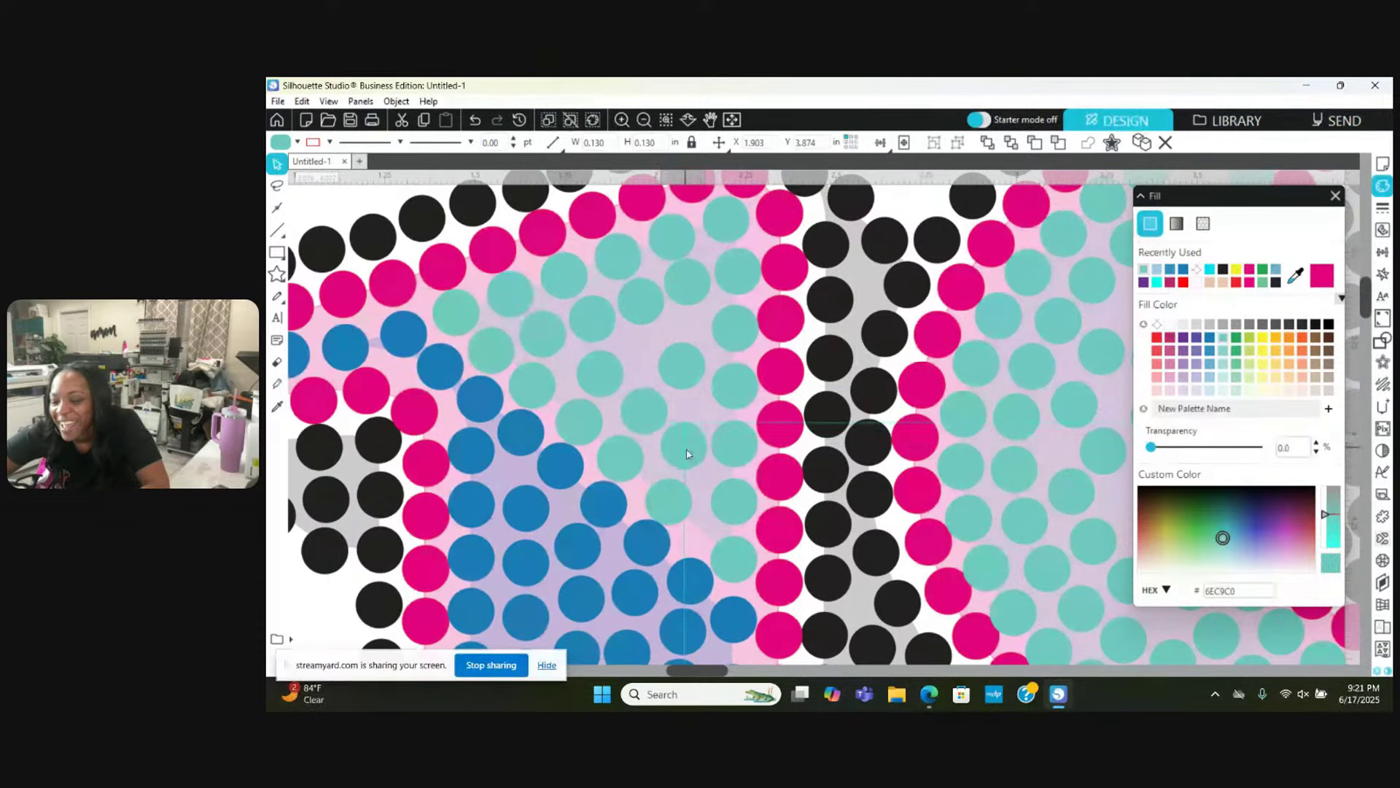
key(Escape)
drag(694, 363, 671, 340)
key(Escape)
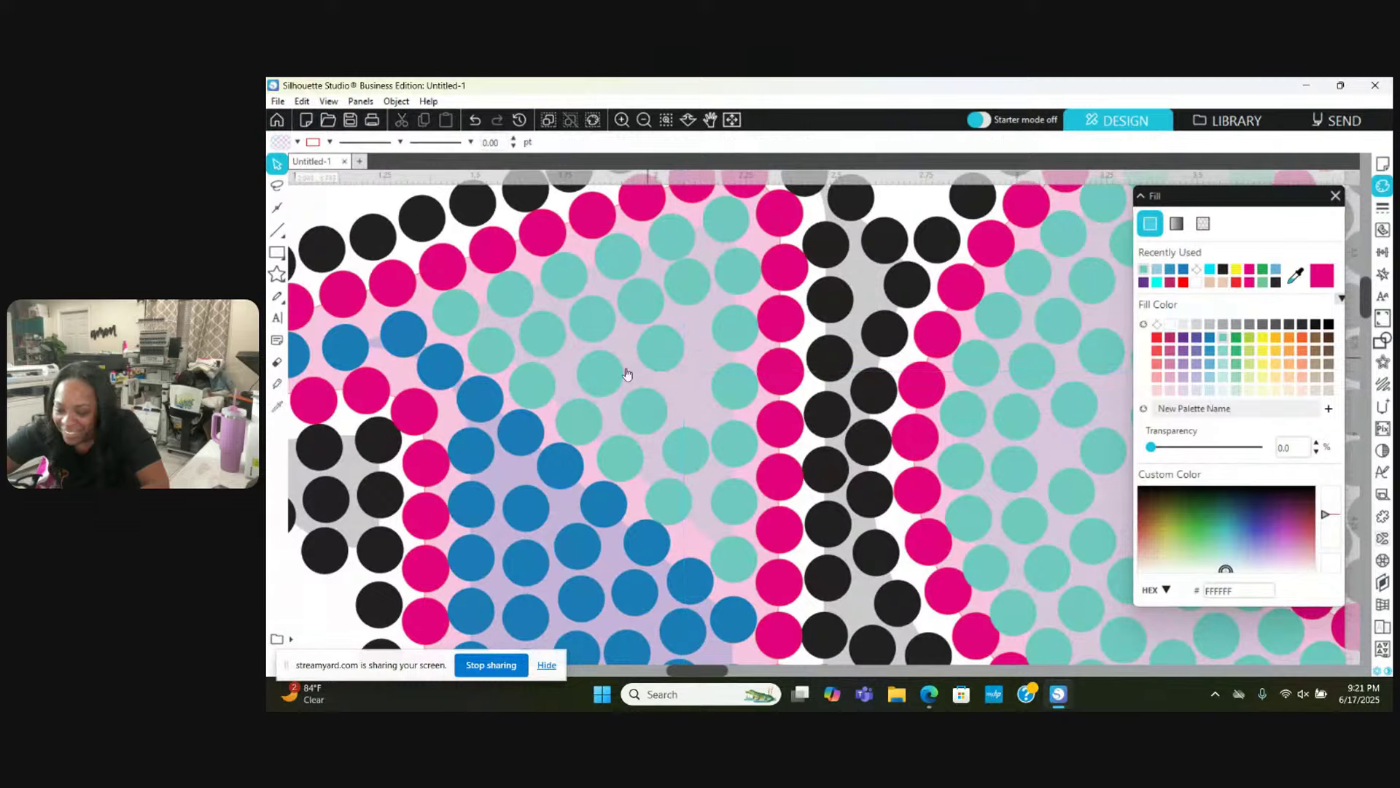
drag(611, 374, 704, 385)
key(Escape)
key(Escape)
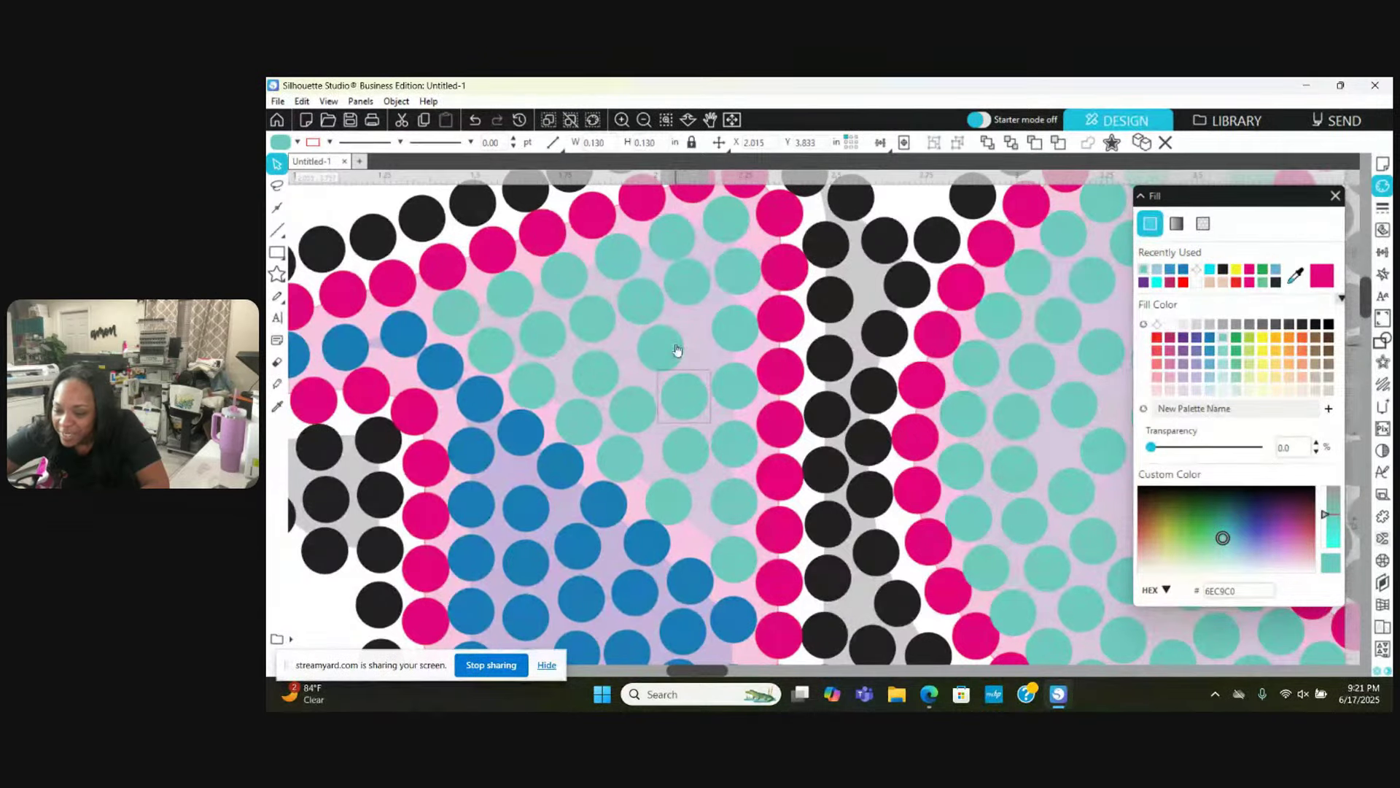
drag(692, 346, 575, 373)
Step: Move a lower teal stone right and down to even the spacing
scroll(650, 443, down, 3)
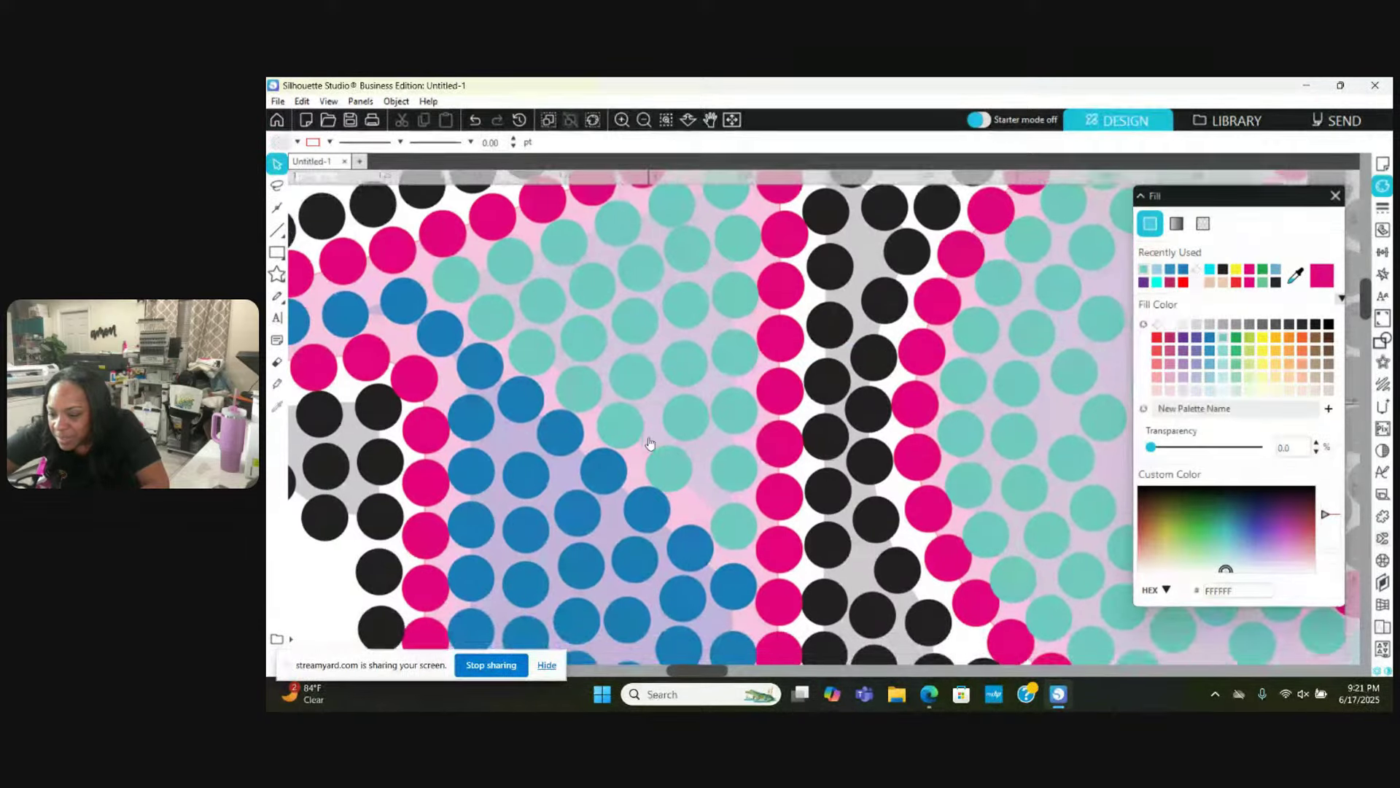
scroll(650, 443, down, 2)
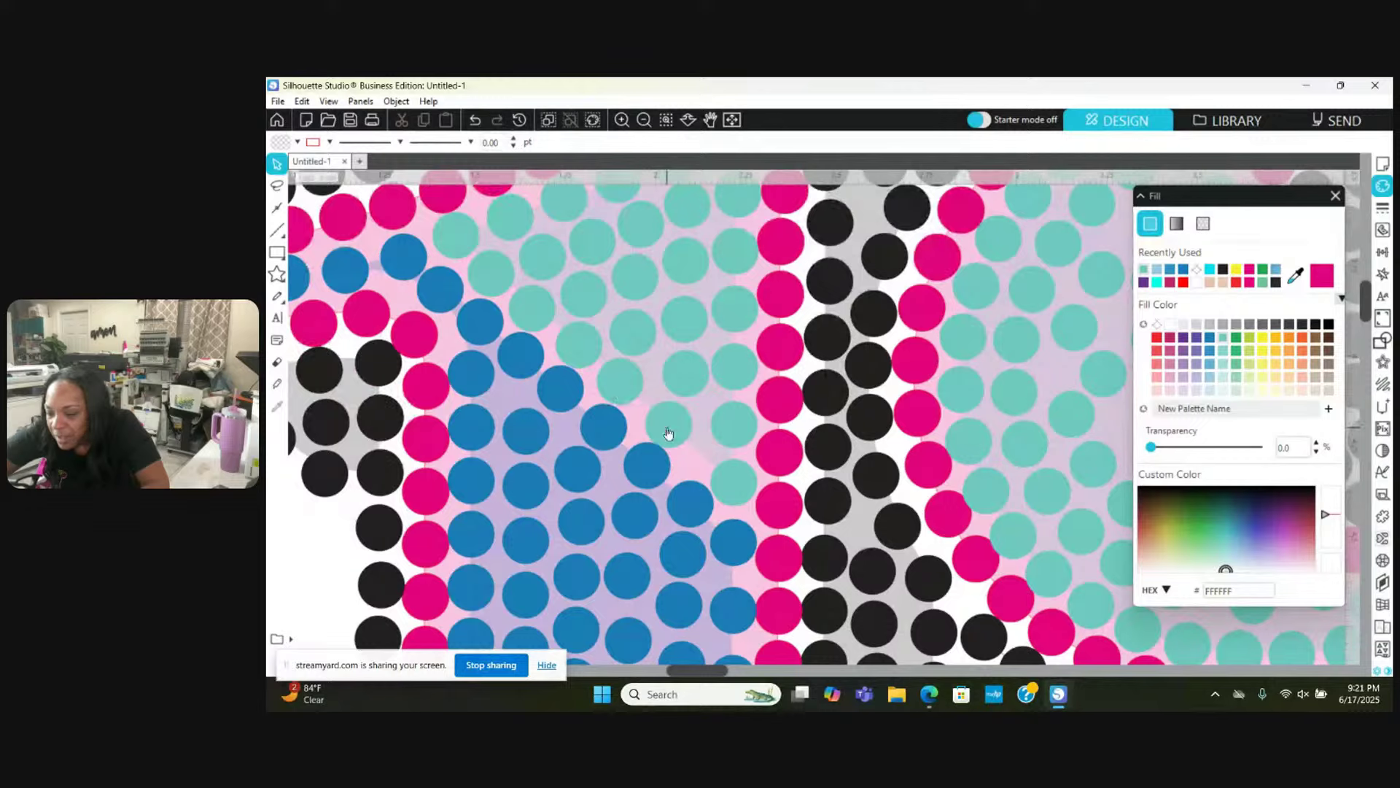
drag(668, 433, 752, 419)
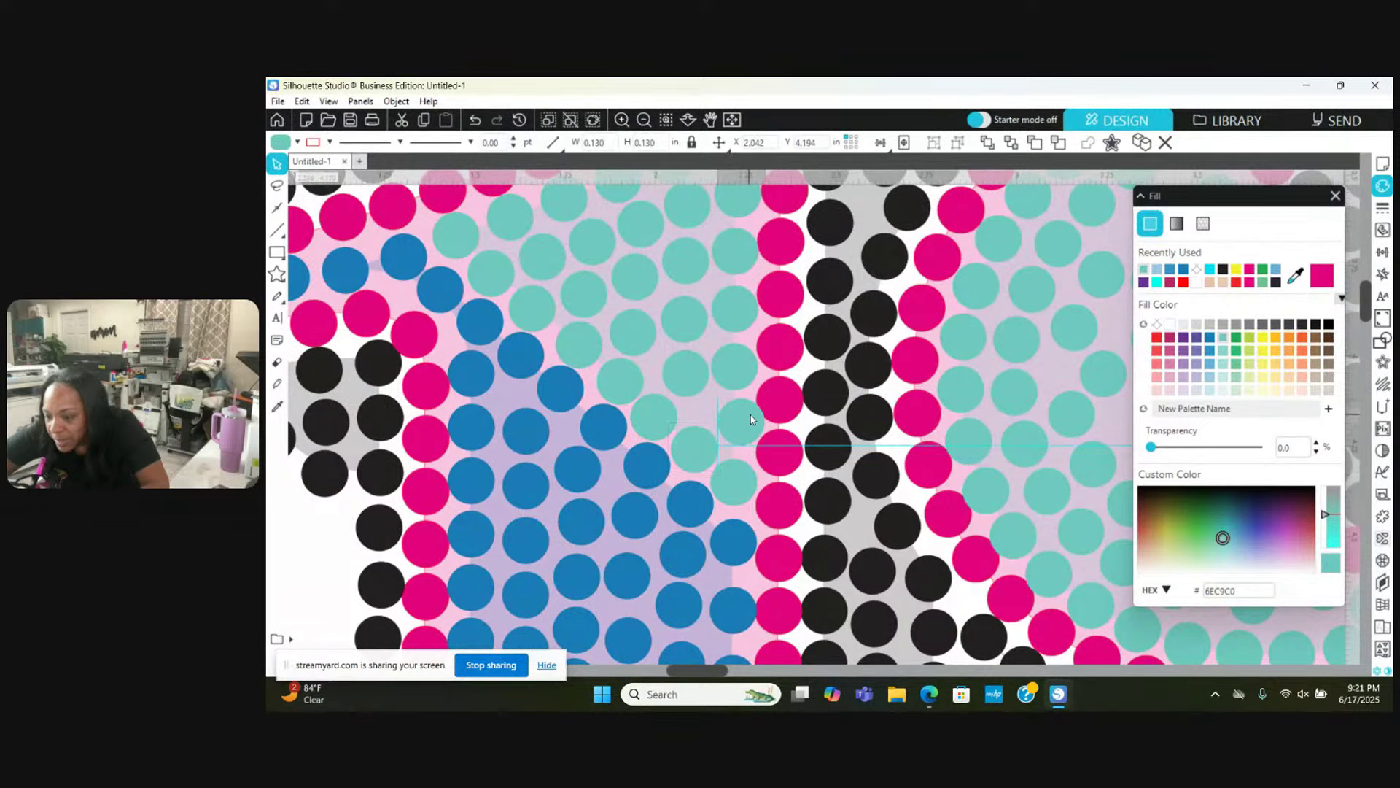
click(656, 399)
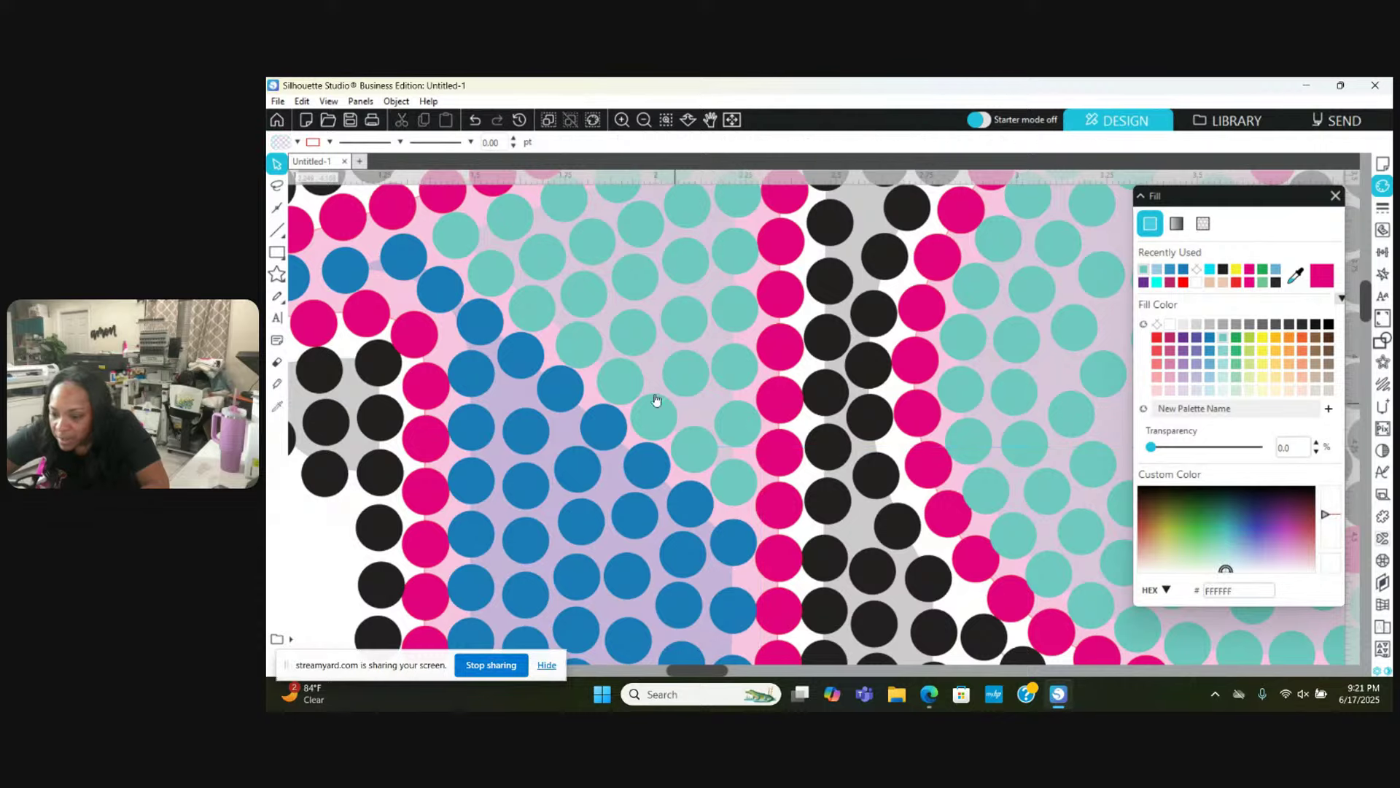
scroll(618, 388, up, 2)
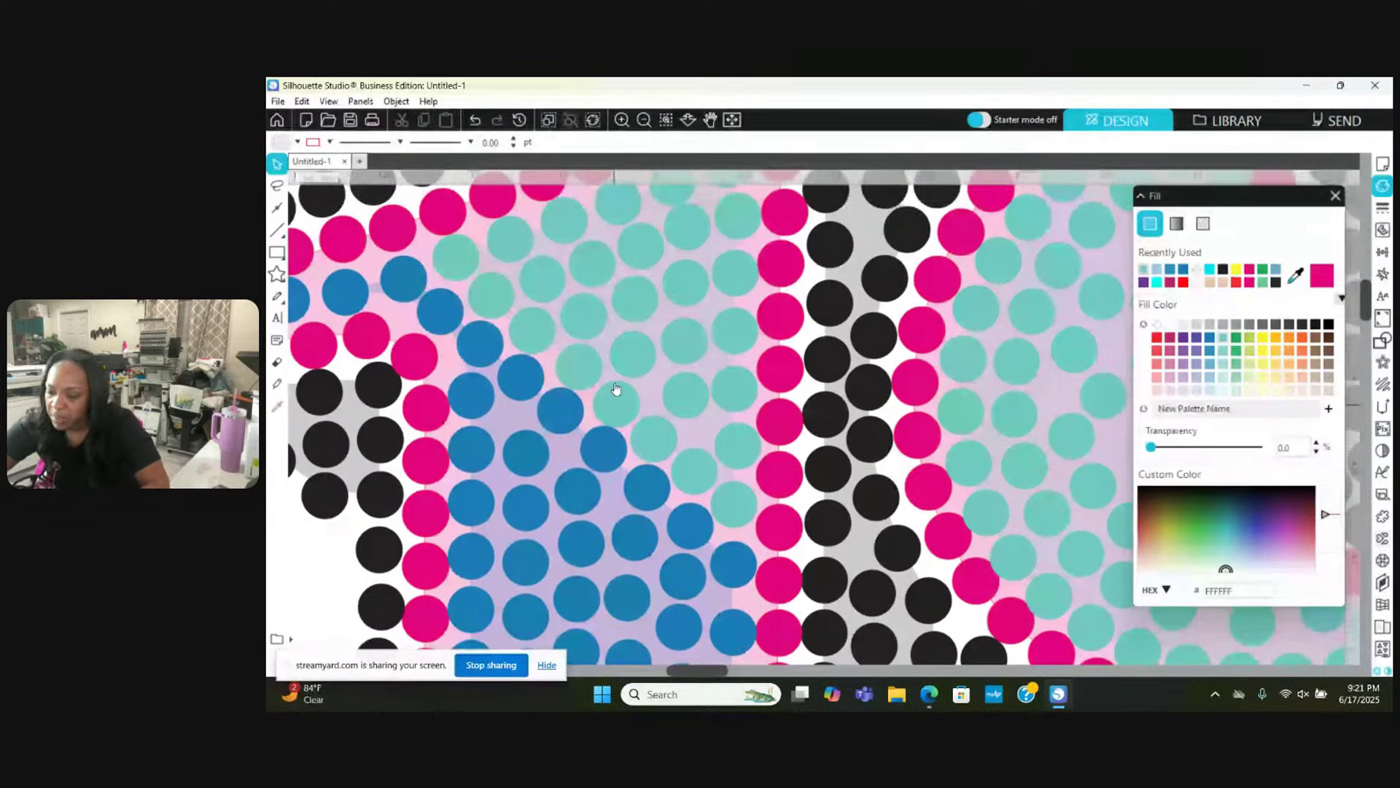
scroll(618, 387, up, 1)
click(683, 304)
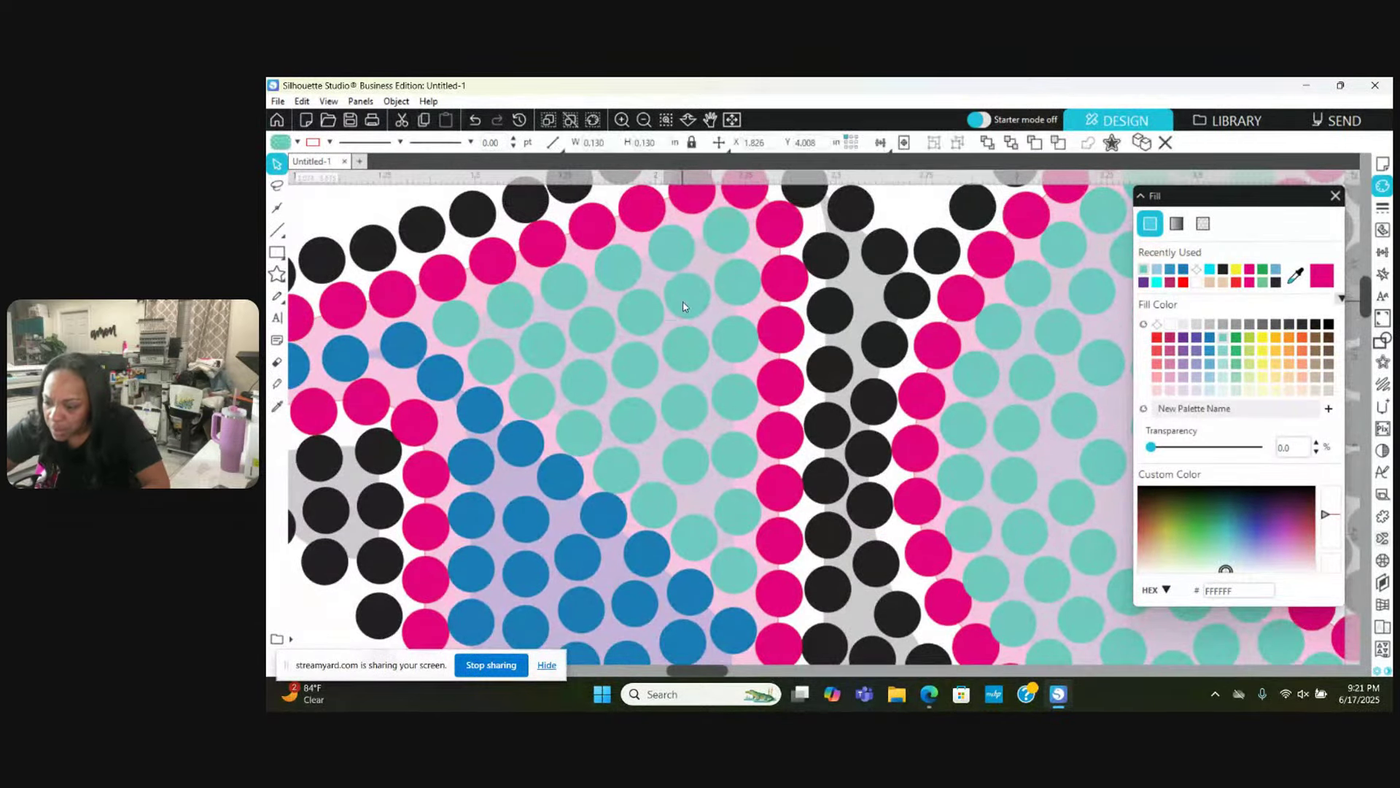
click(686, 348)
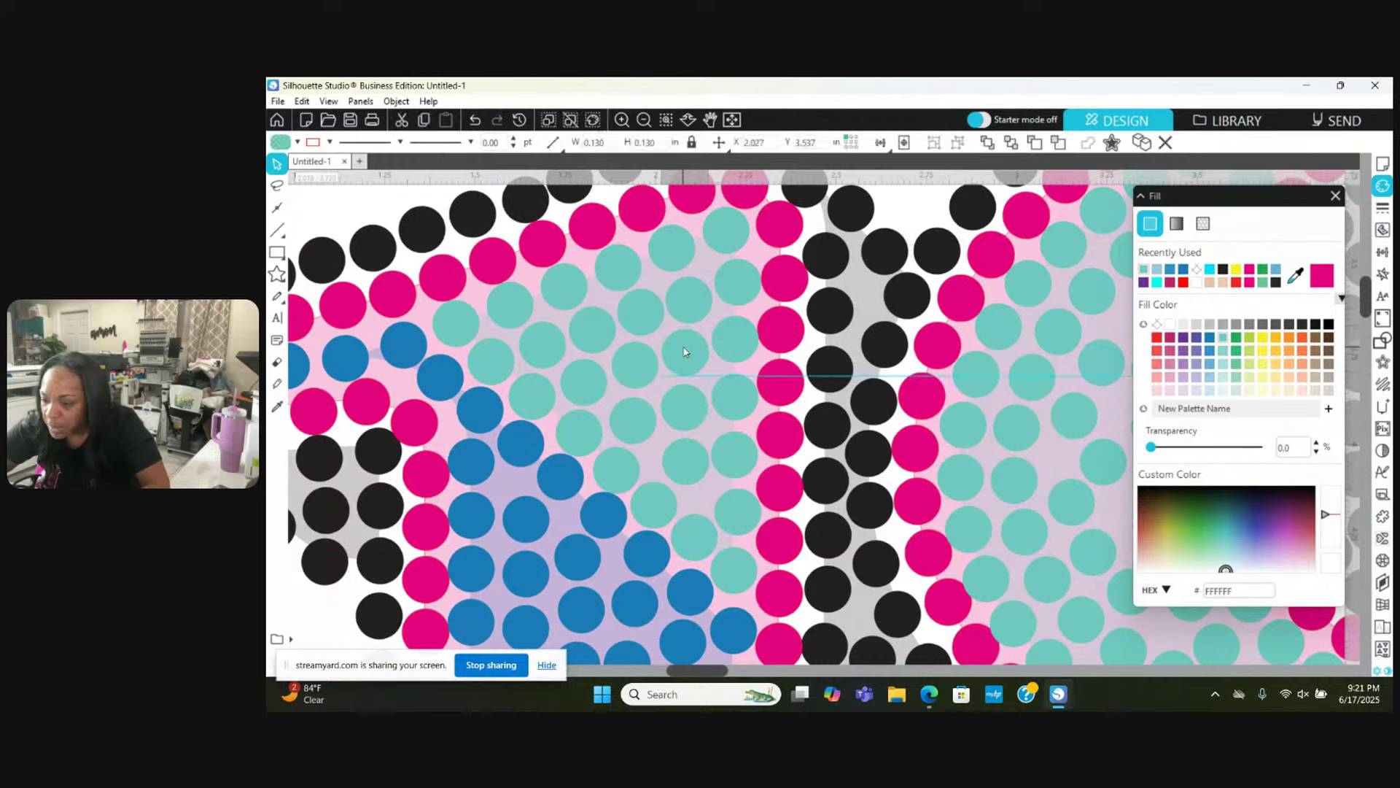
Step: Raise a teal stone at the upper right slightly into line
scroll(684, 350, up, 2)
scroll(684, 353, right, 10)
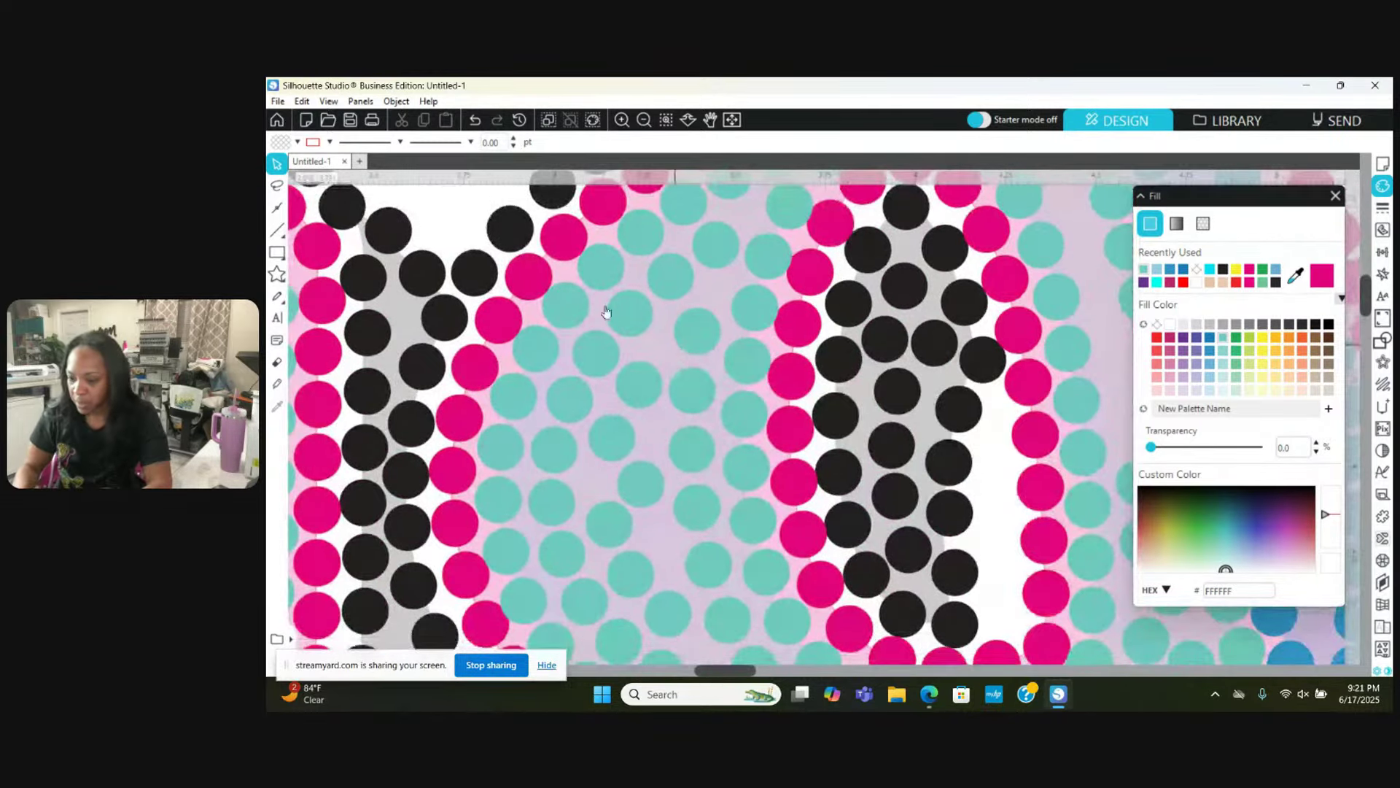
scroll(556, 253, up, 6)
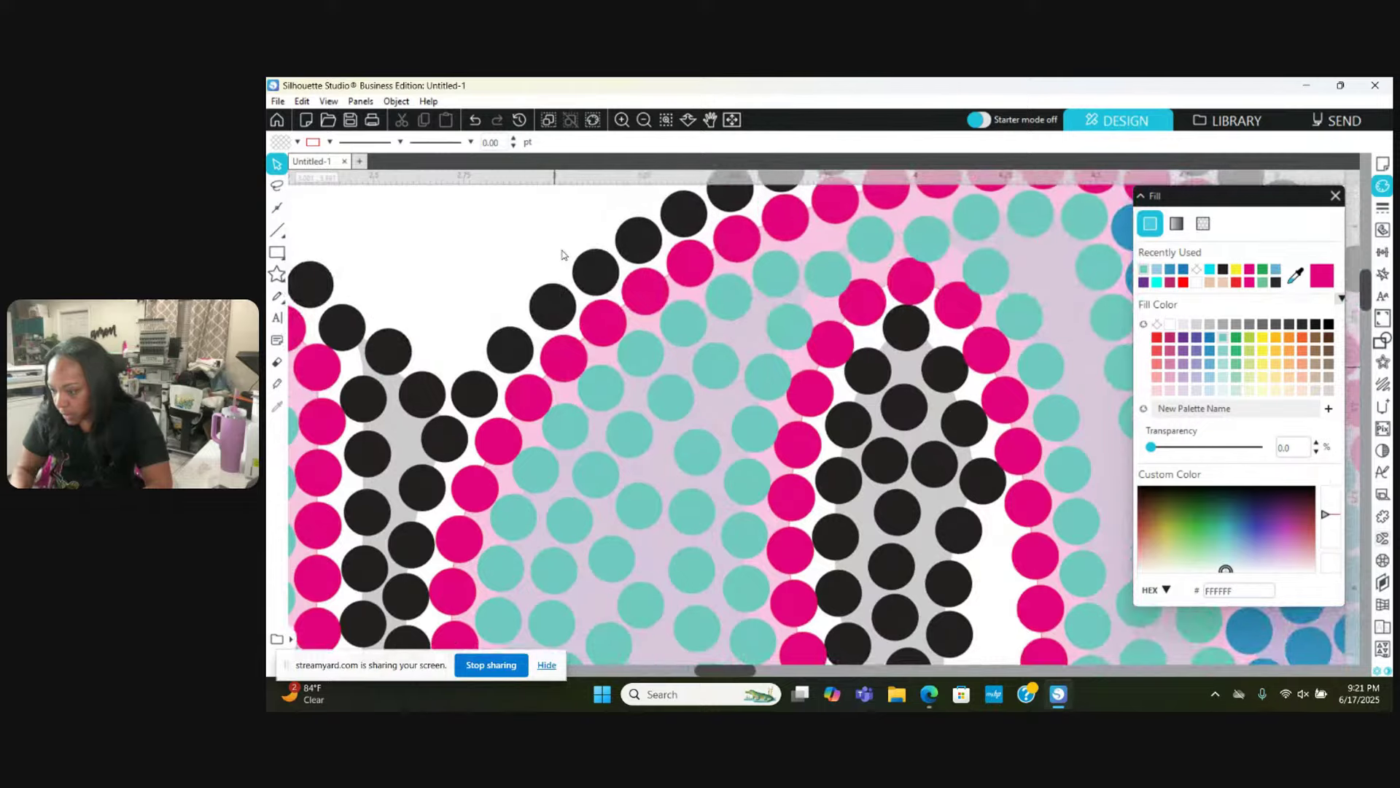
scroll(562, 255, up, 1)
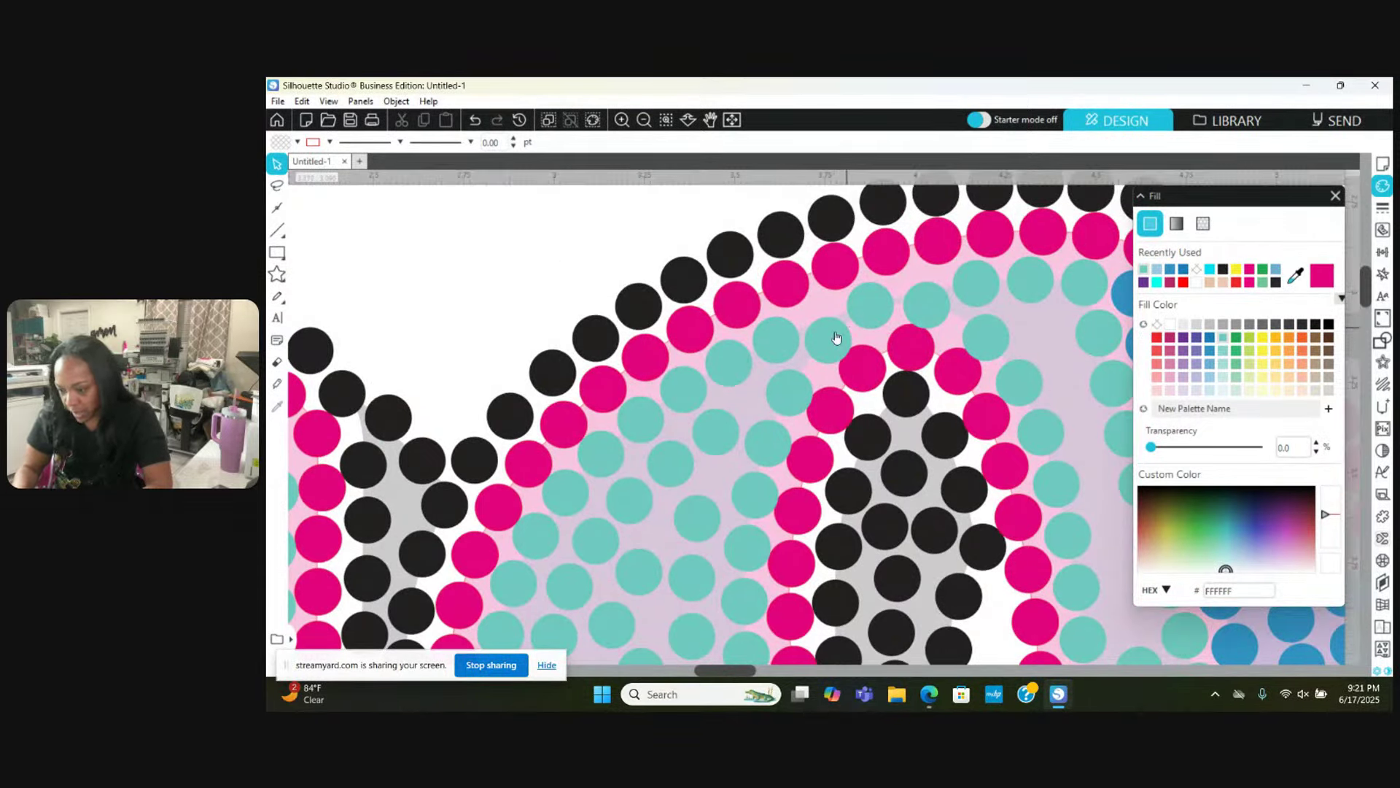
click(837, 331)
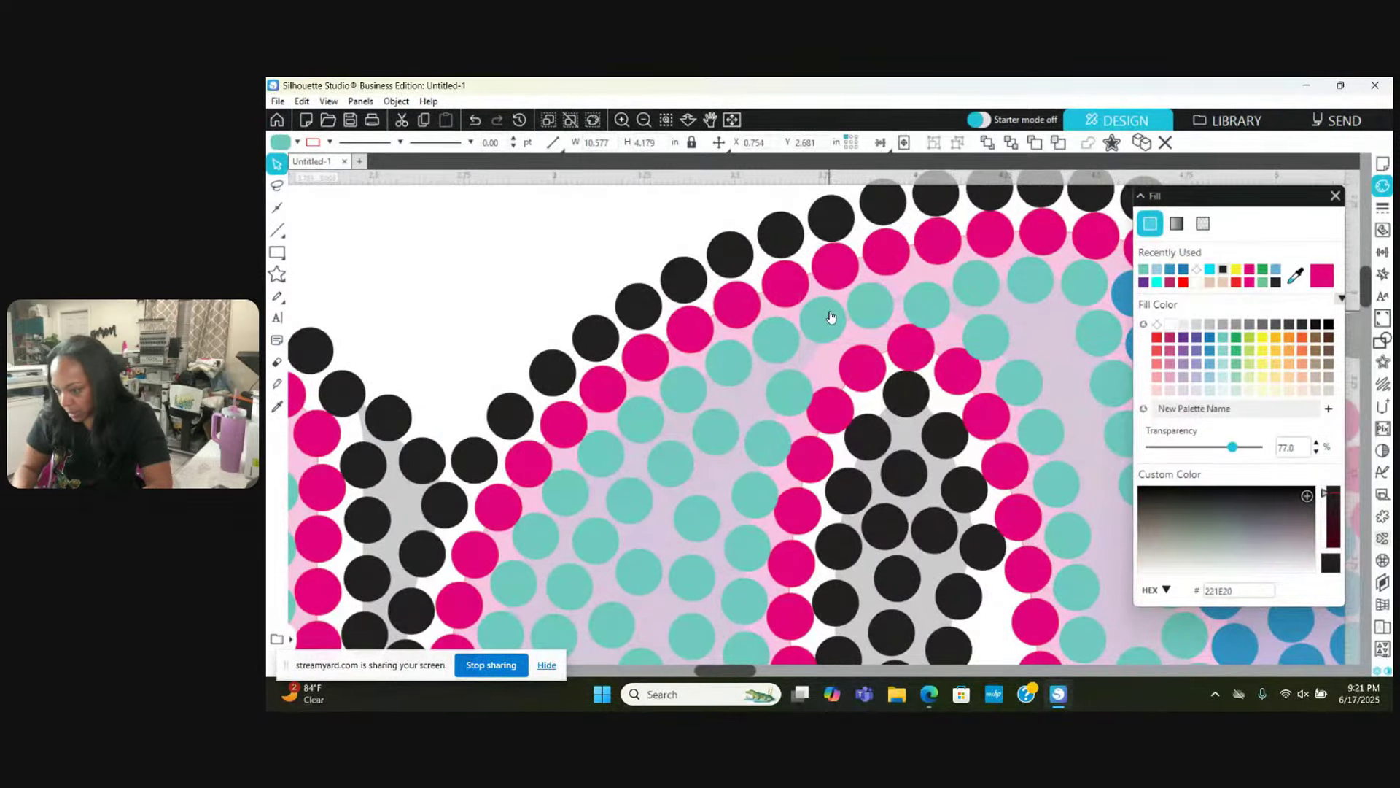
click(874, 304)
drag(917, 305, 910, 295)
click(833, 337)
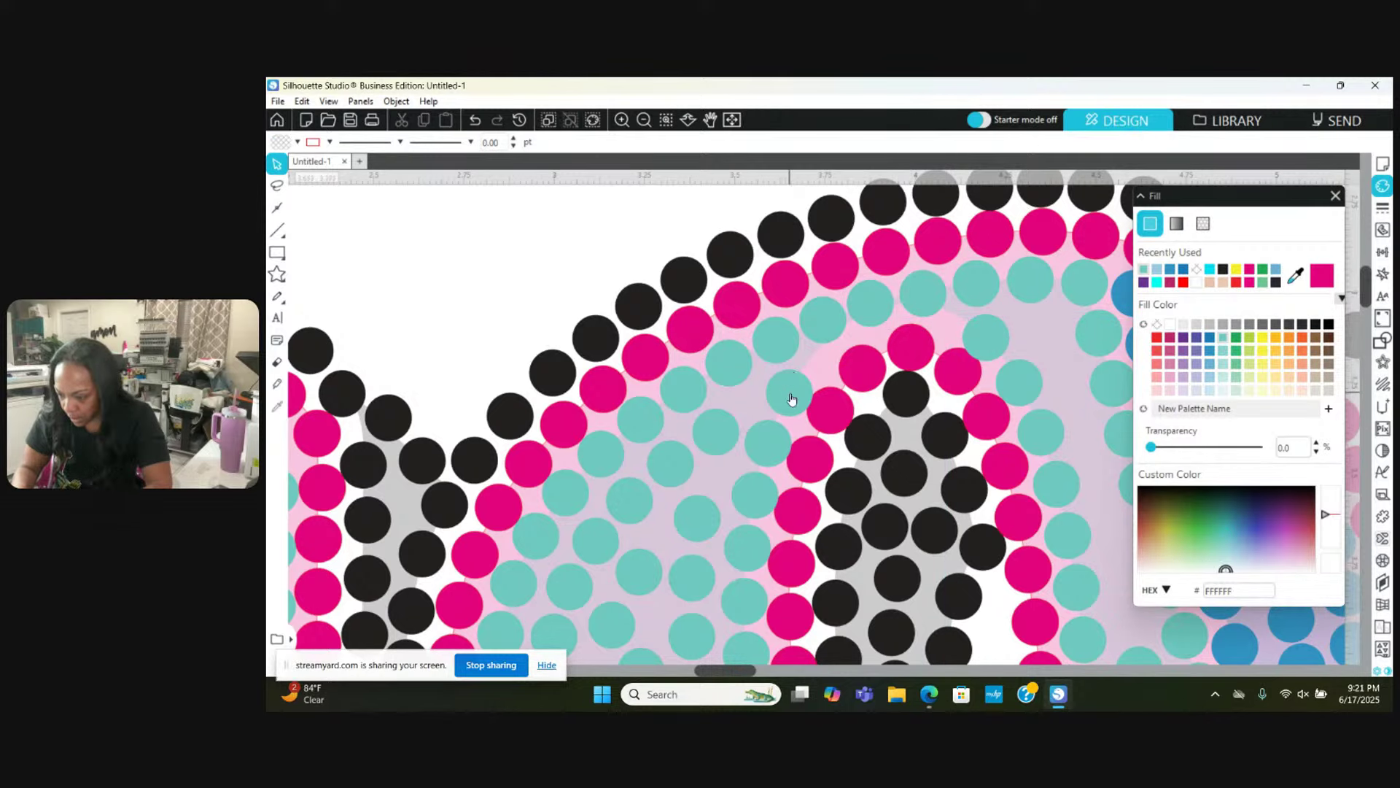
Step: Move two teal stones upward into gaps in the fill
right_click(792, 399)
click(784, 396)
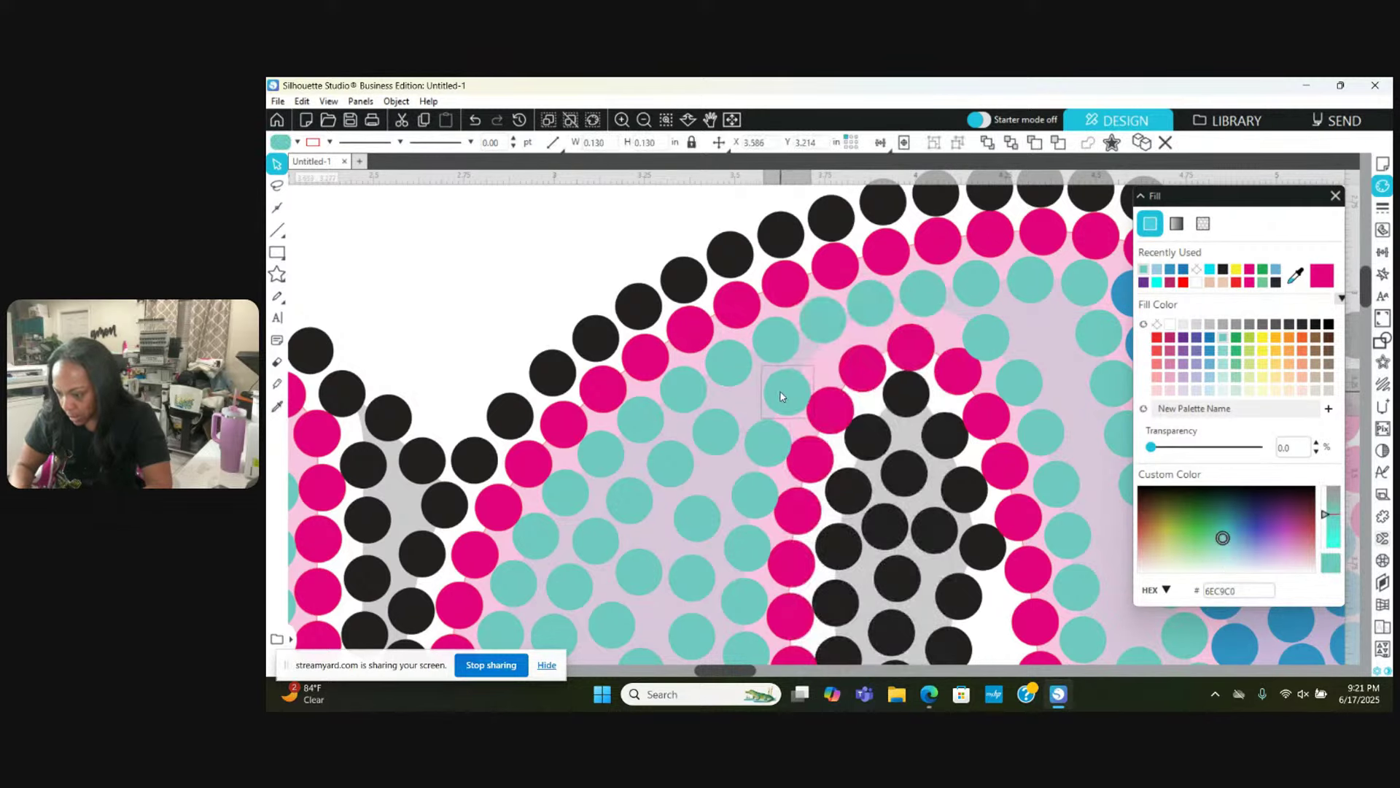
scroll(779, 397, down, 3)
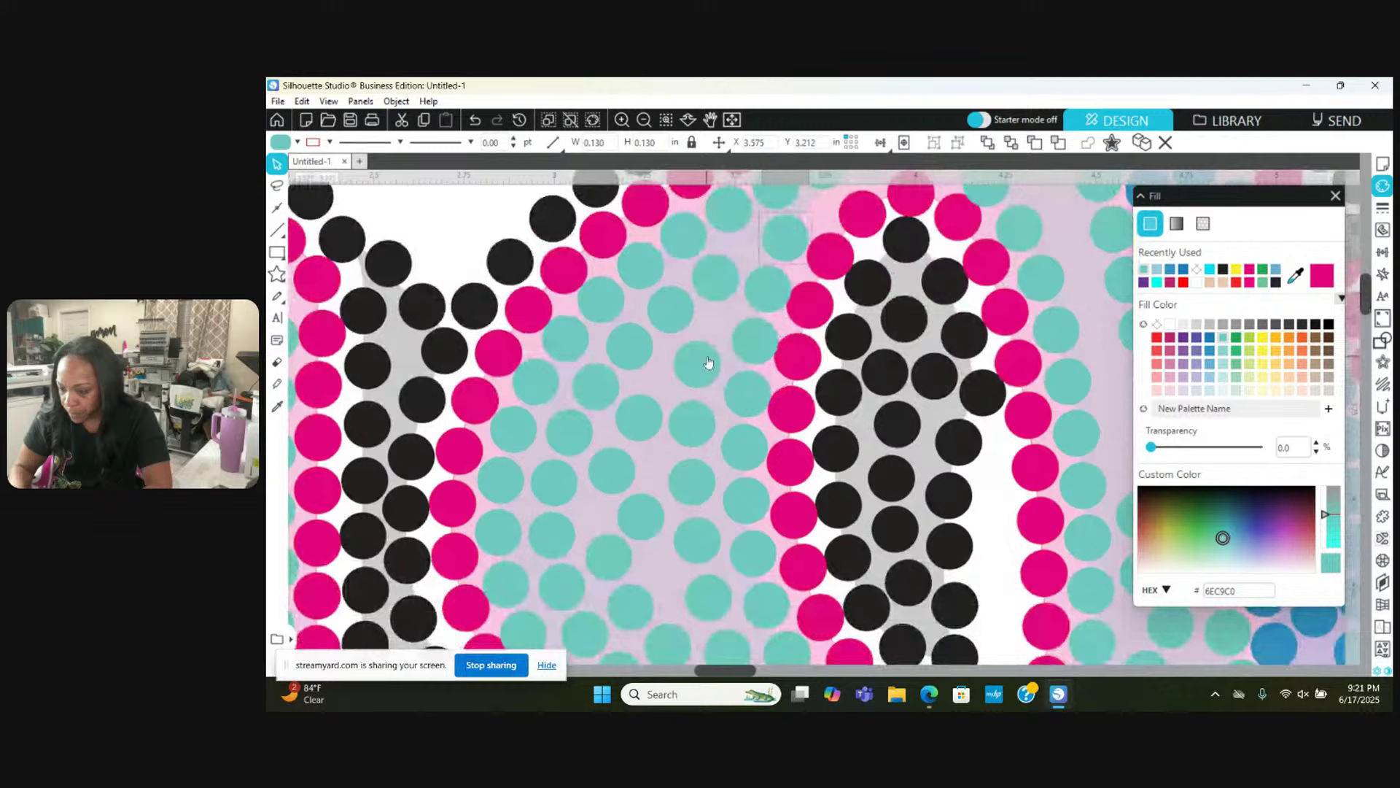
drag(707, 362, 714, 346)
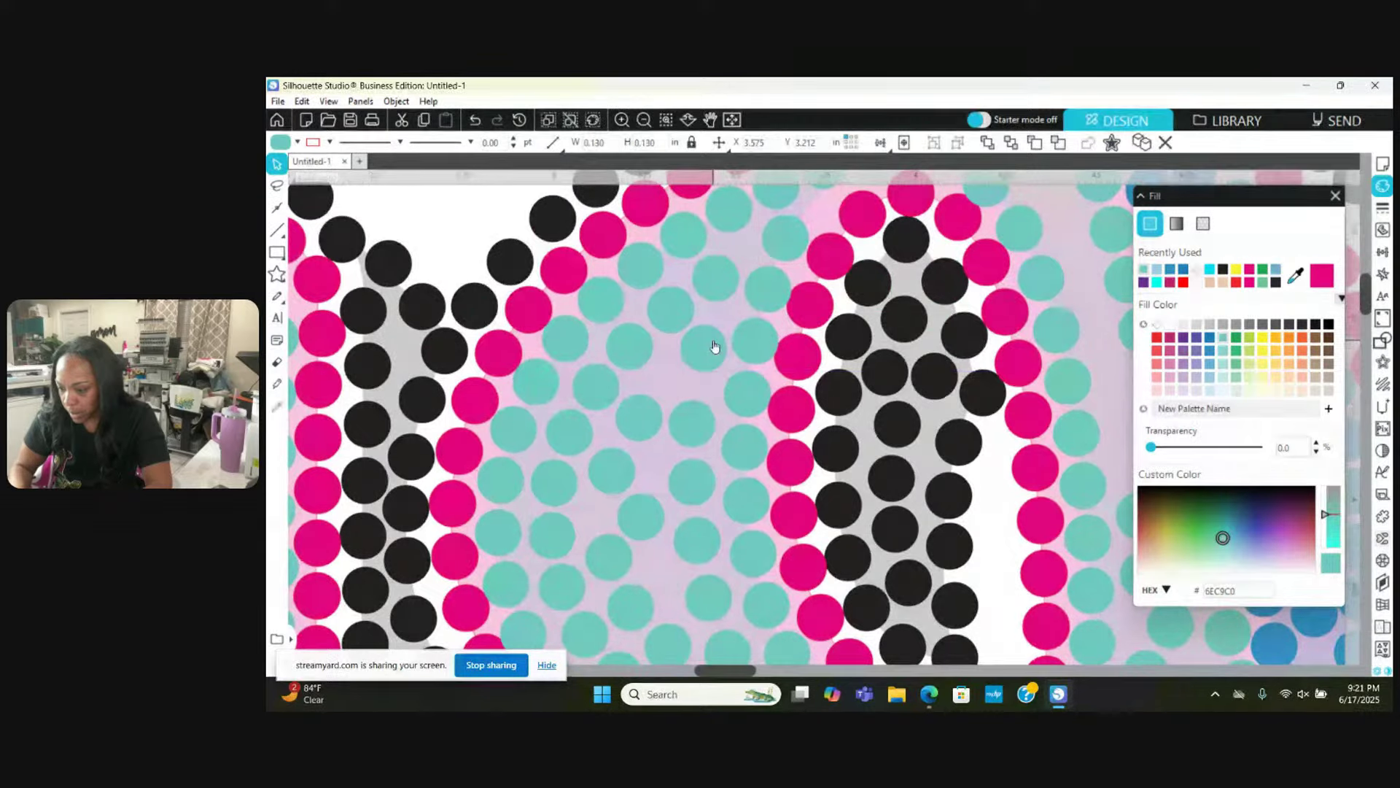
drag(693, 422, 663, 378)
click(654, 396)
Step: Undo the accidental template move, then shift three more teal stones into open gaps
click(509, 165)
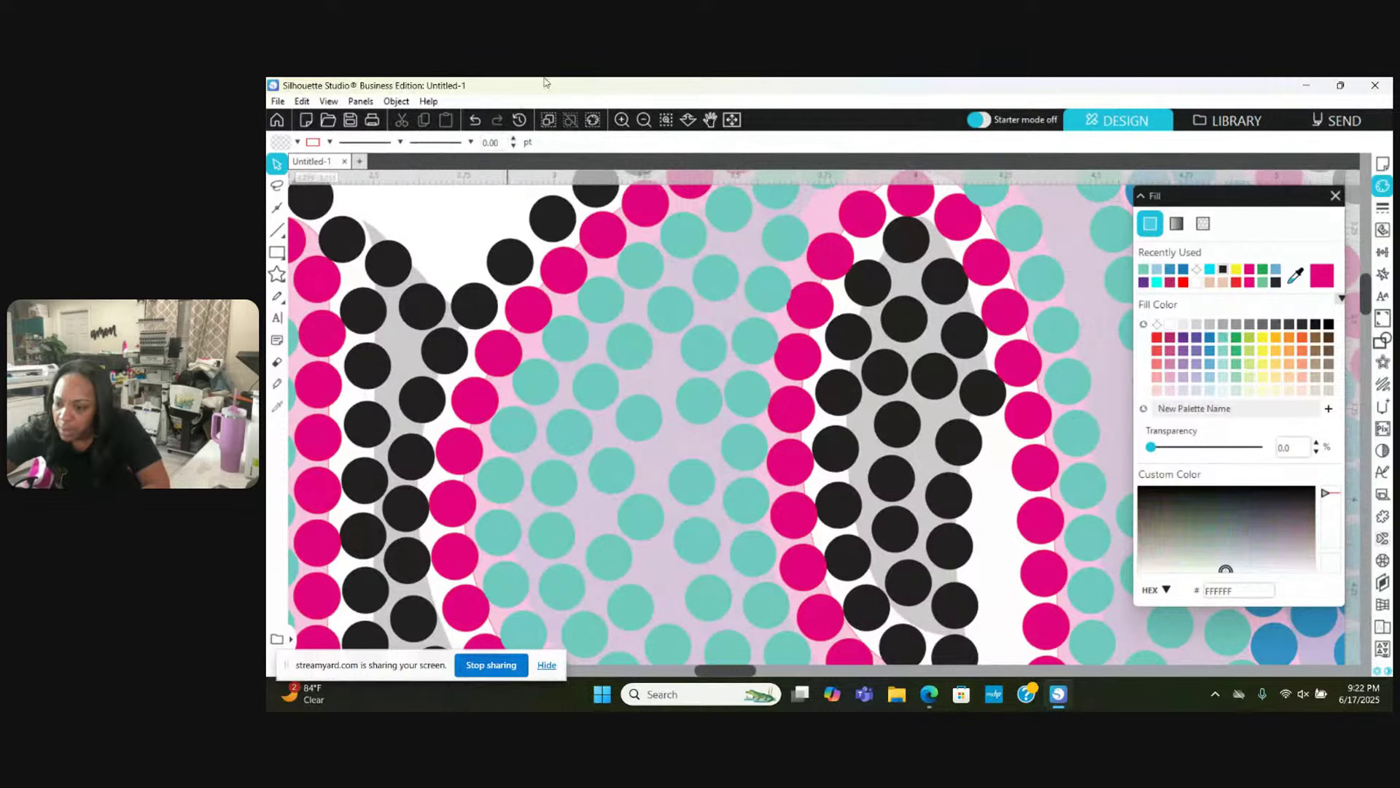
click(475, 118)
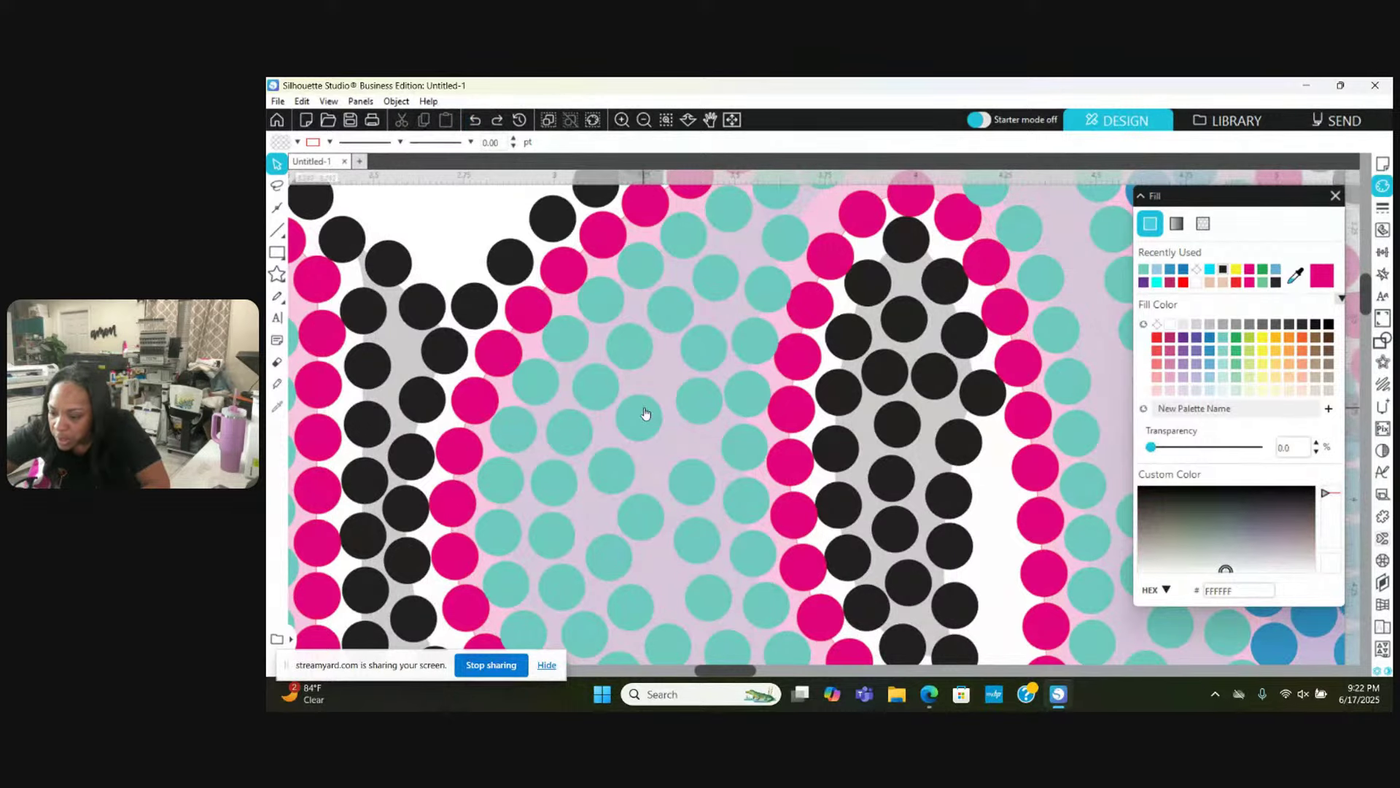
mouse_move(645, 413)
mouse_down()
mouse_move(651, 390)
mouse_move(632, 438)
mouse_up()
drag(604, 491, 591, 523)
drag(685, 475, 684, 443)
click(646, 516)
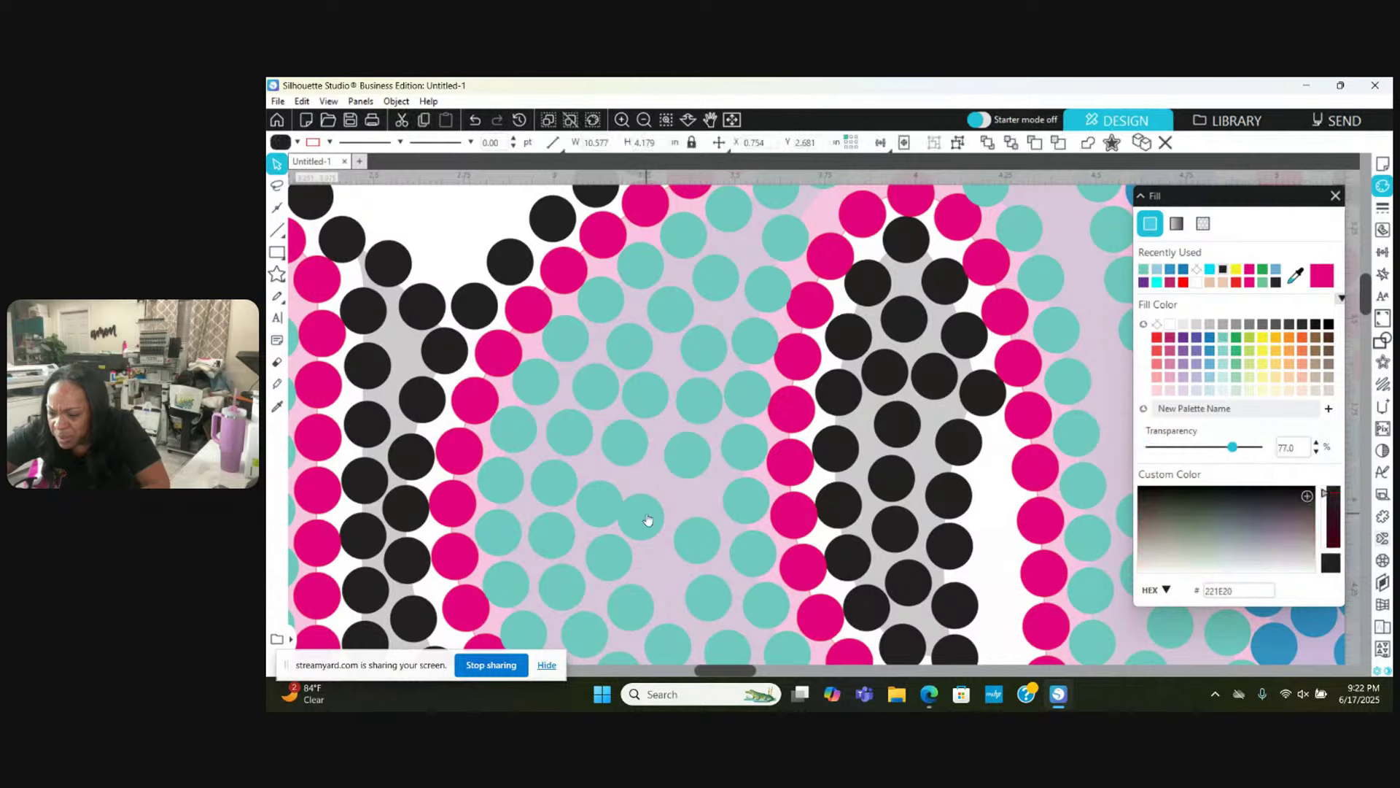
drag(647, 520, 665, 564)
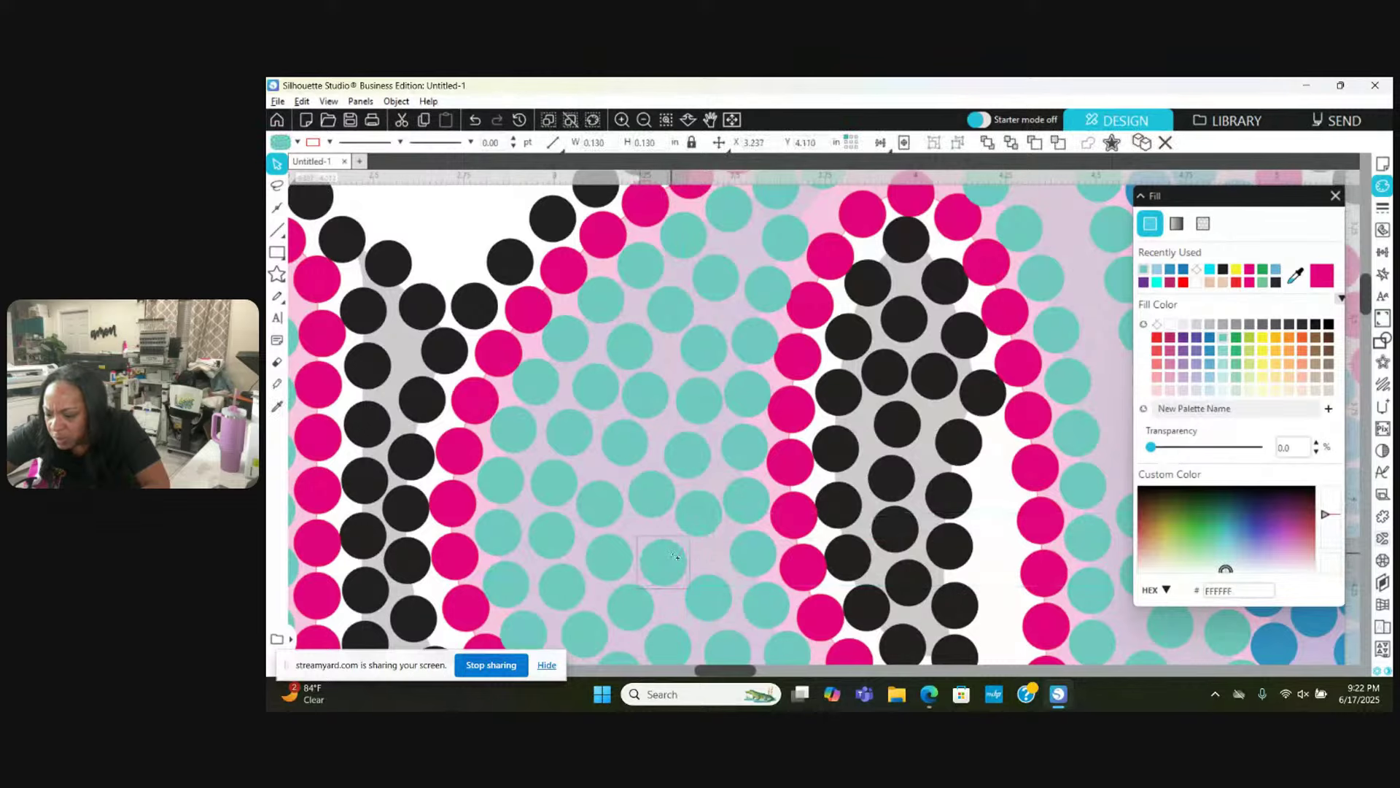
Step: Nudge two teal stones above the lower pink curve up-right and left into alignment
click(722, 582)
scroll(722, 581, down, 1)
scroll(722, 580, down, 1)
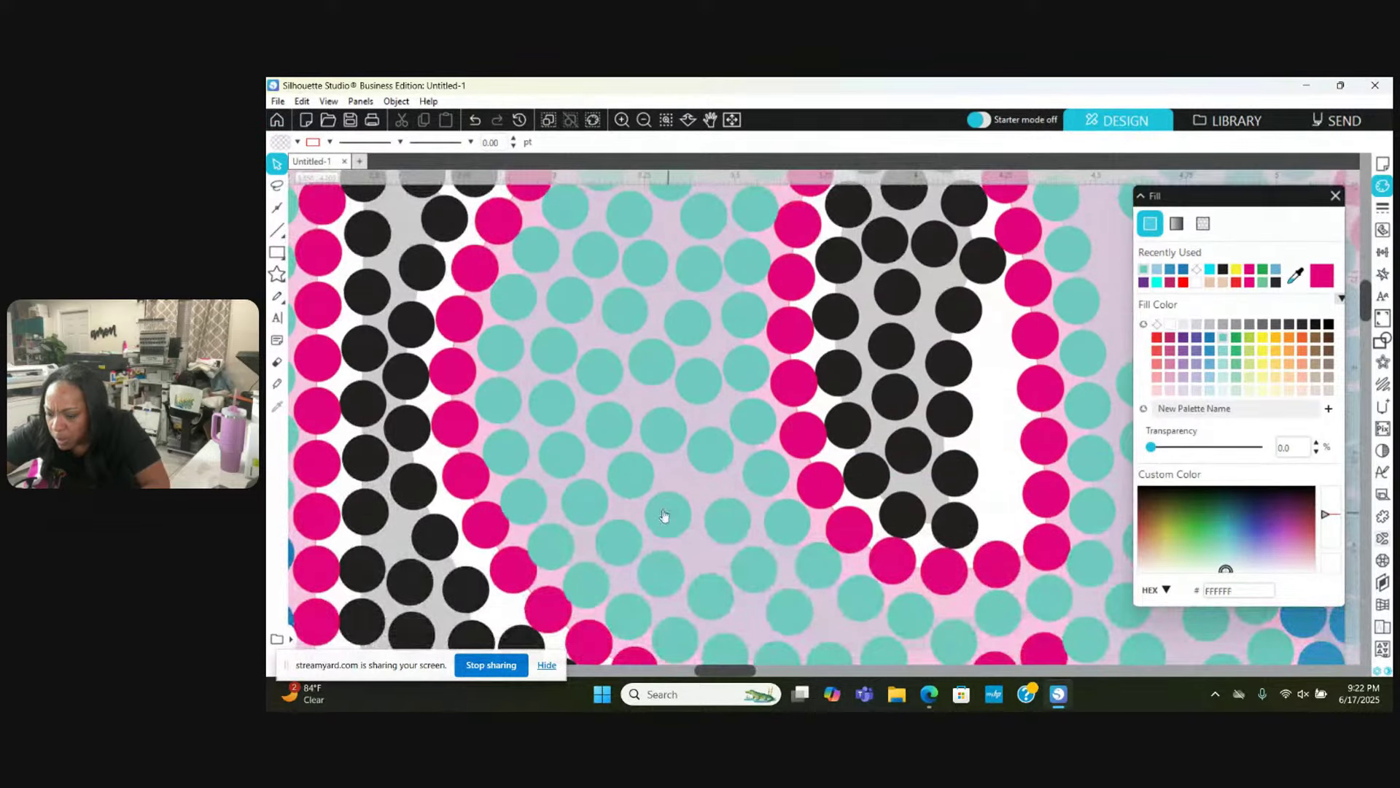
drag(663, 516, 709, 560)
click(703, 512)
scroll(709, 560, down, 1)
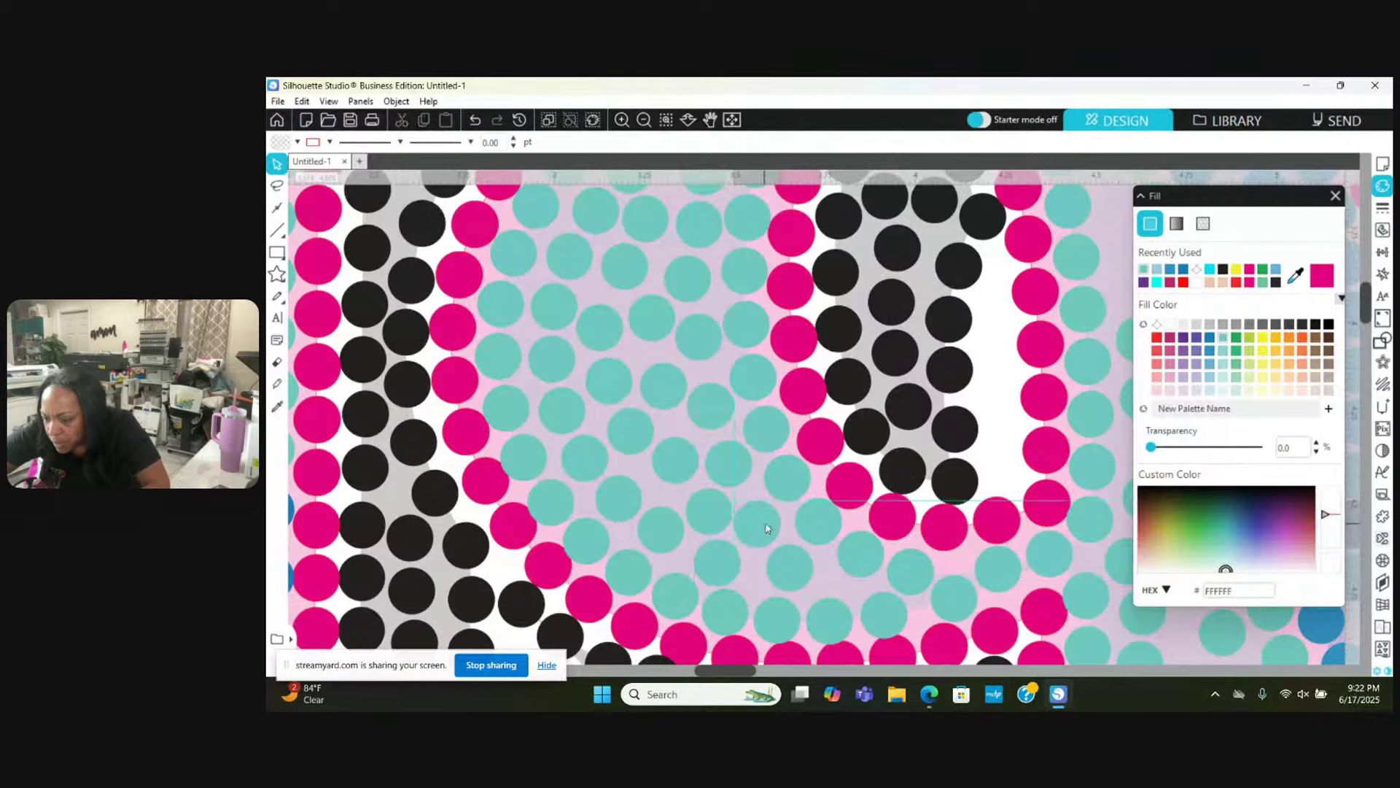
click(729, 572)
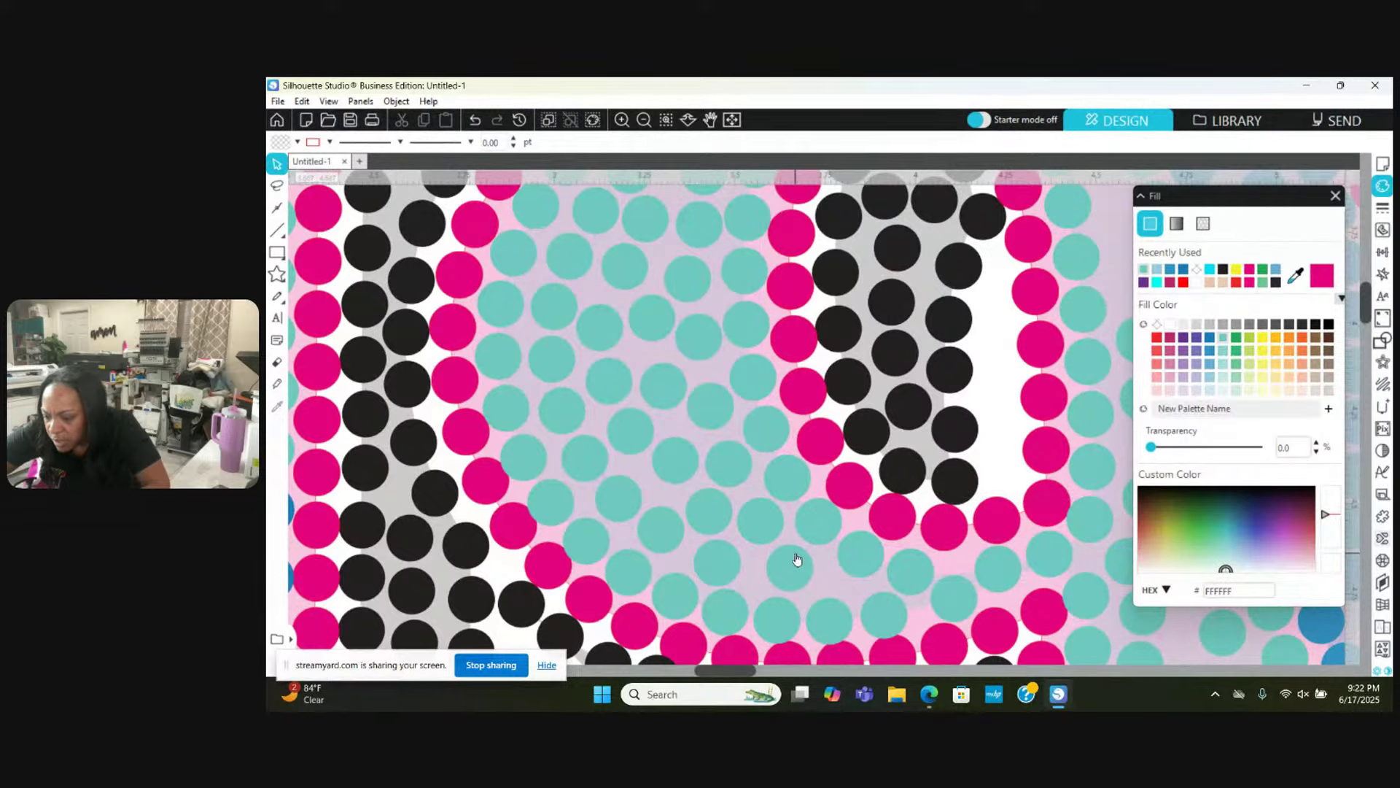
drag(797, 560, 785, 560)
click(842, 557)
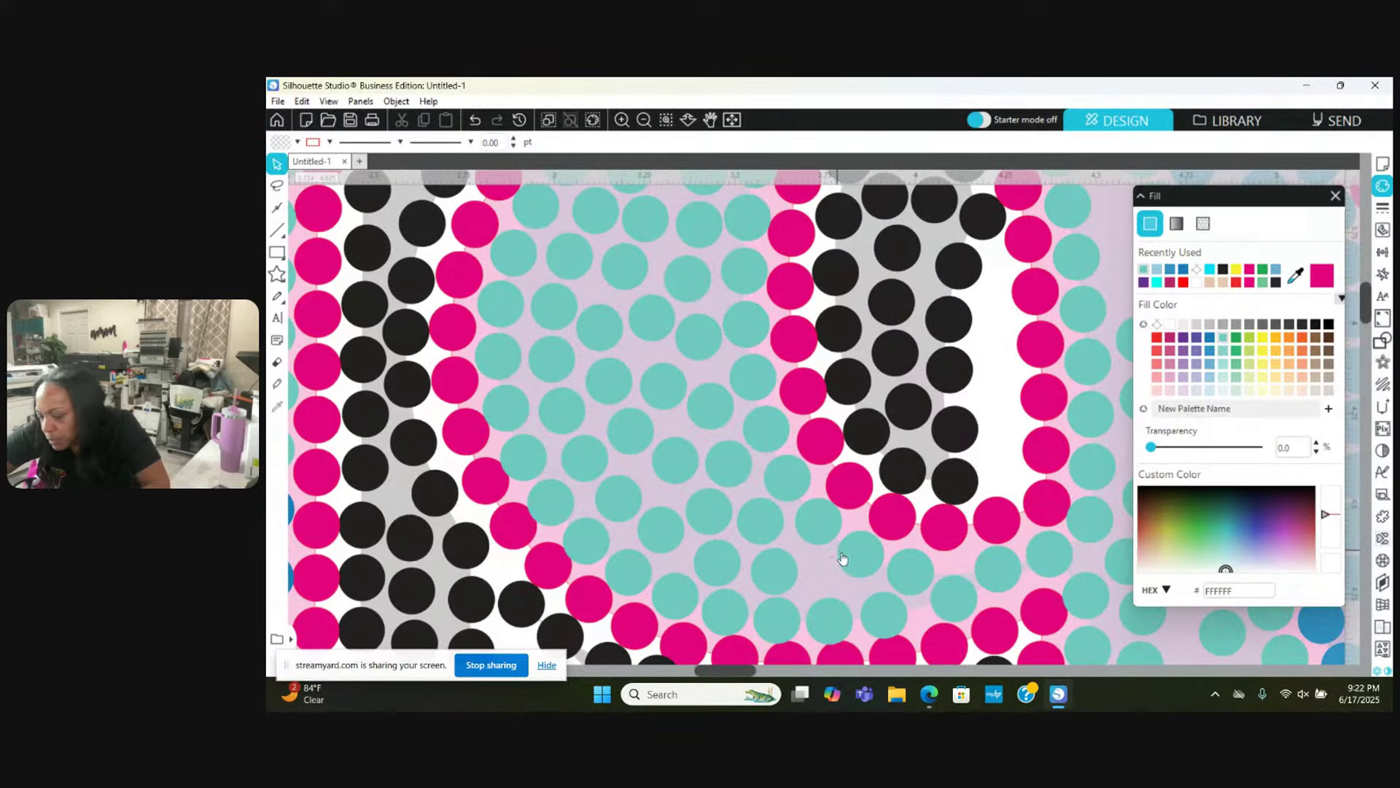
Step: Move a teal stone left into the gap beside the pink outline
scroll(896, 569, down, 2)
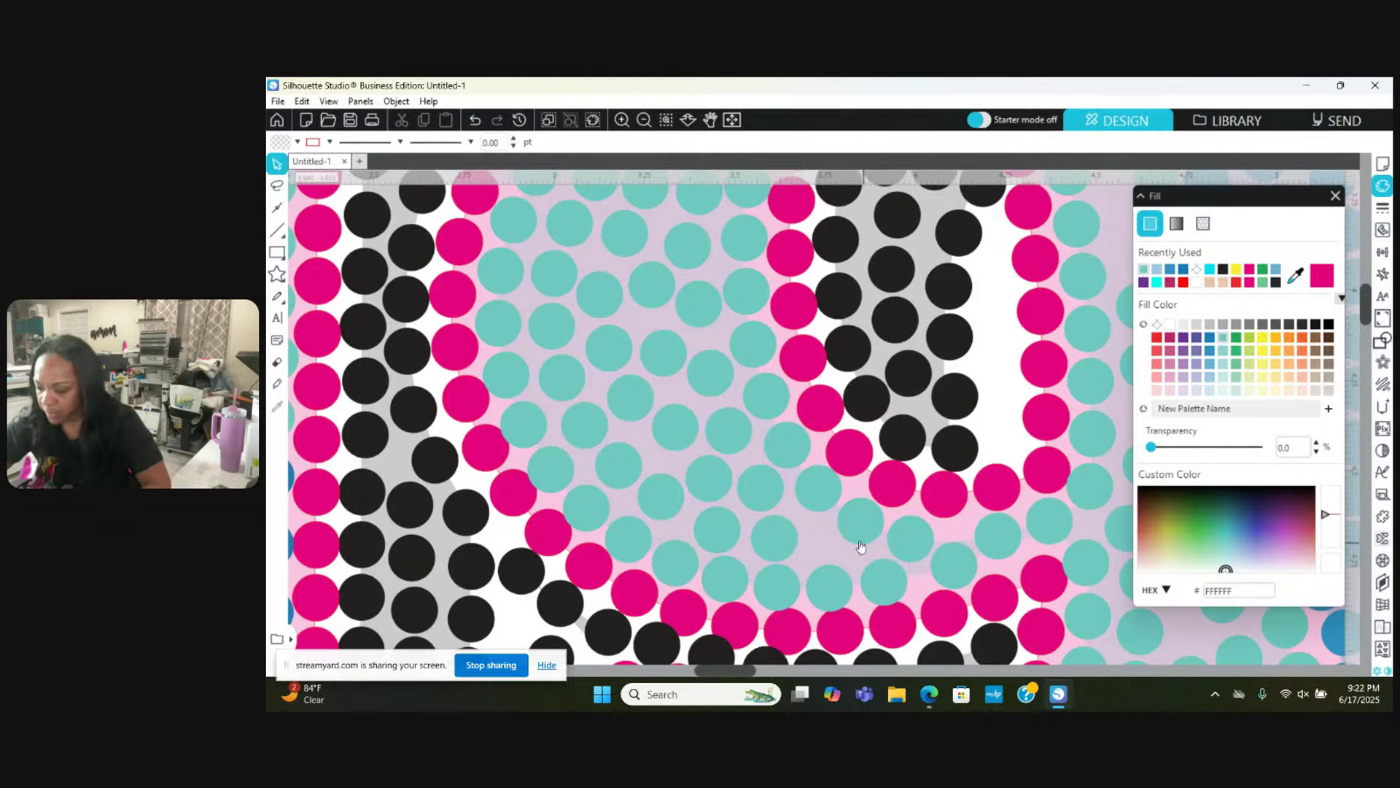
click(861, 528)
drag(861, 523, 709, 518)
key(Escape)
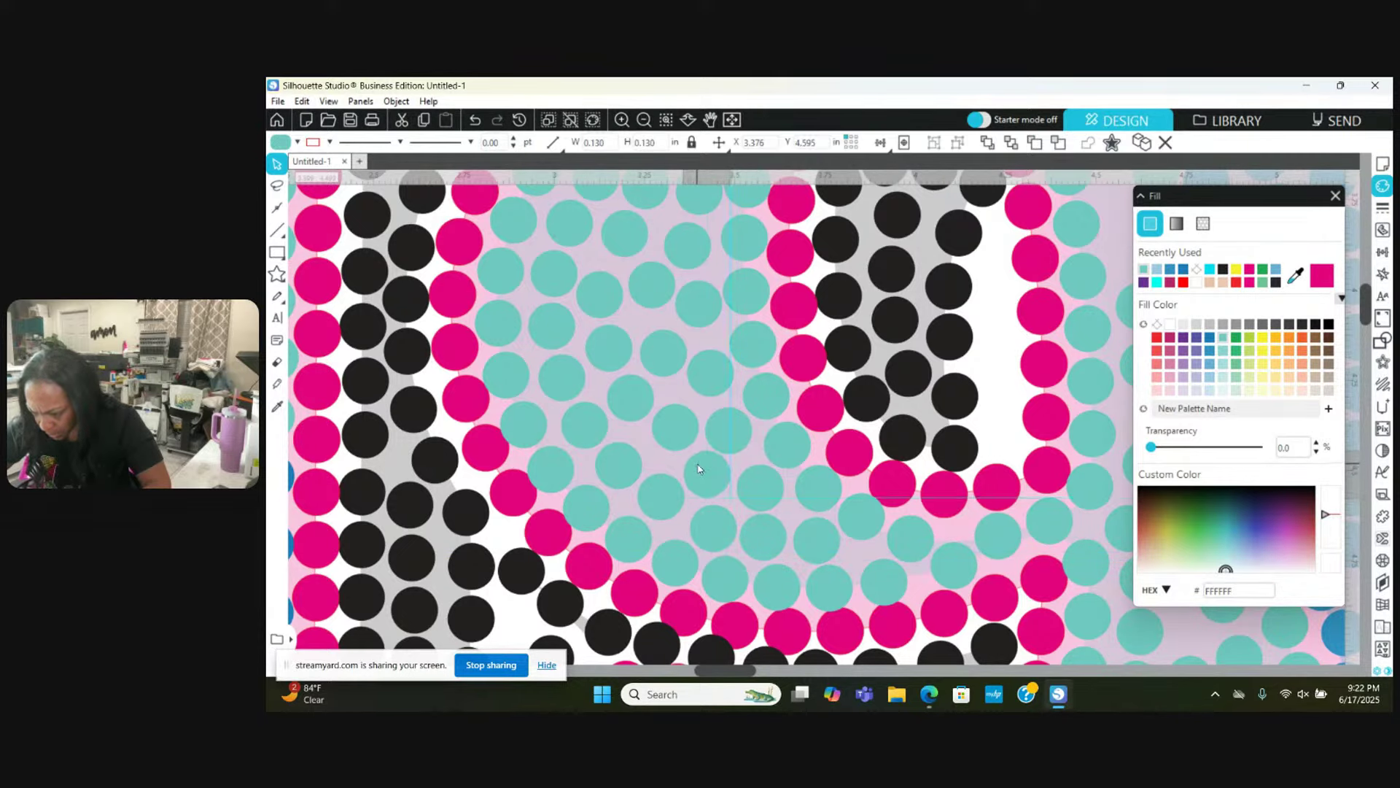
click(698, 469)
scroll(699, 470, right, 3)
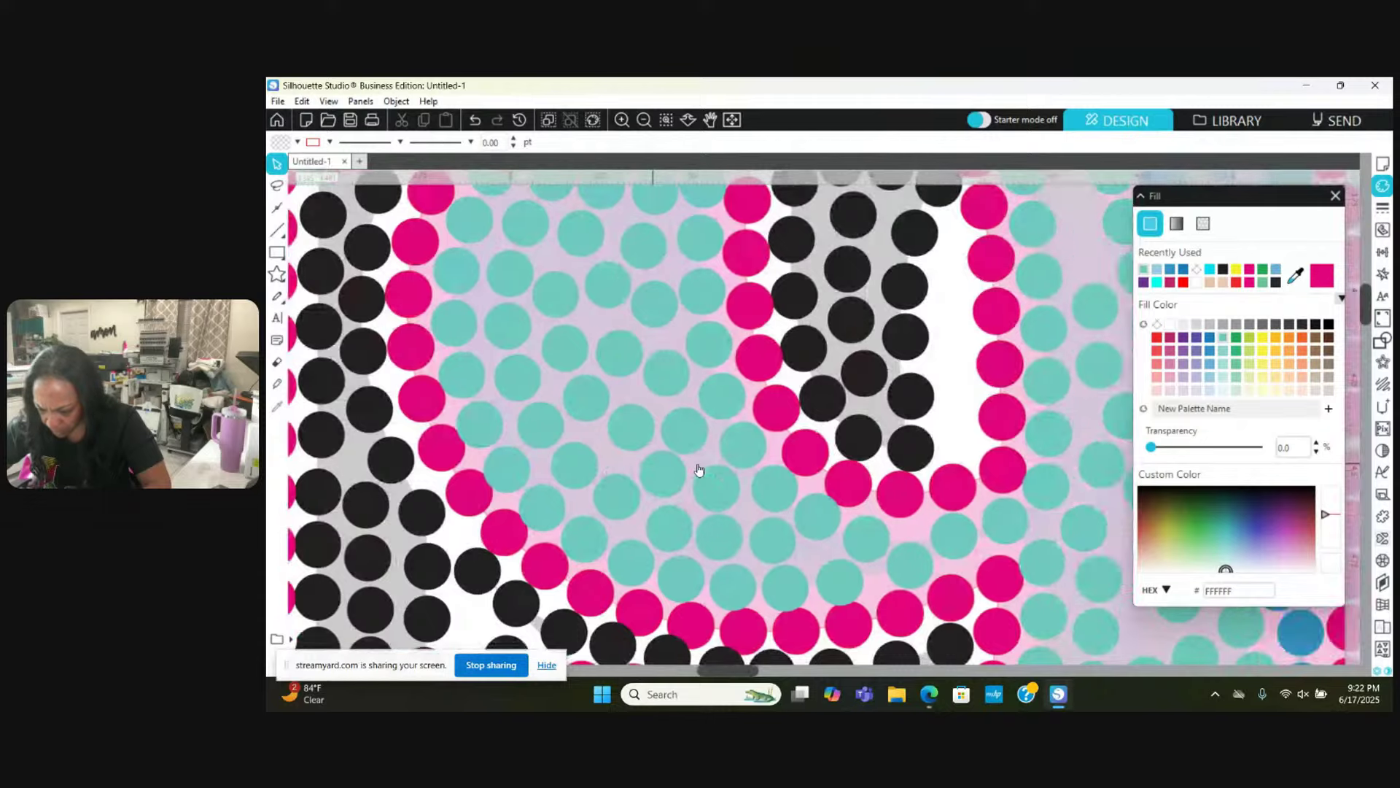
scroll(698, 469, right, 6)
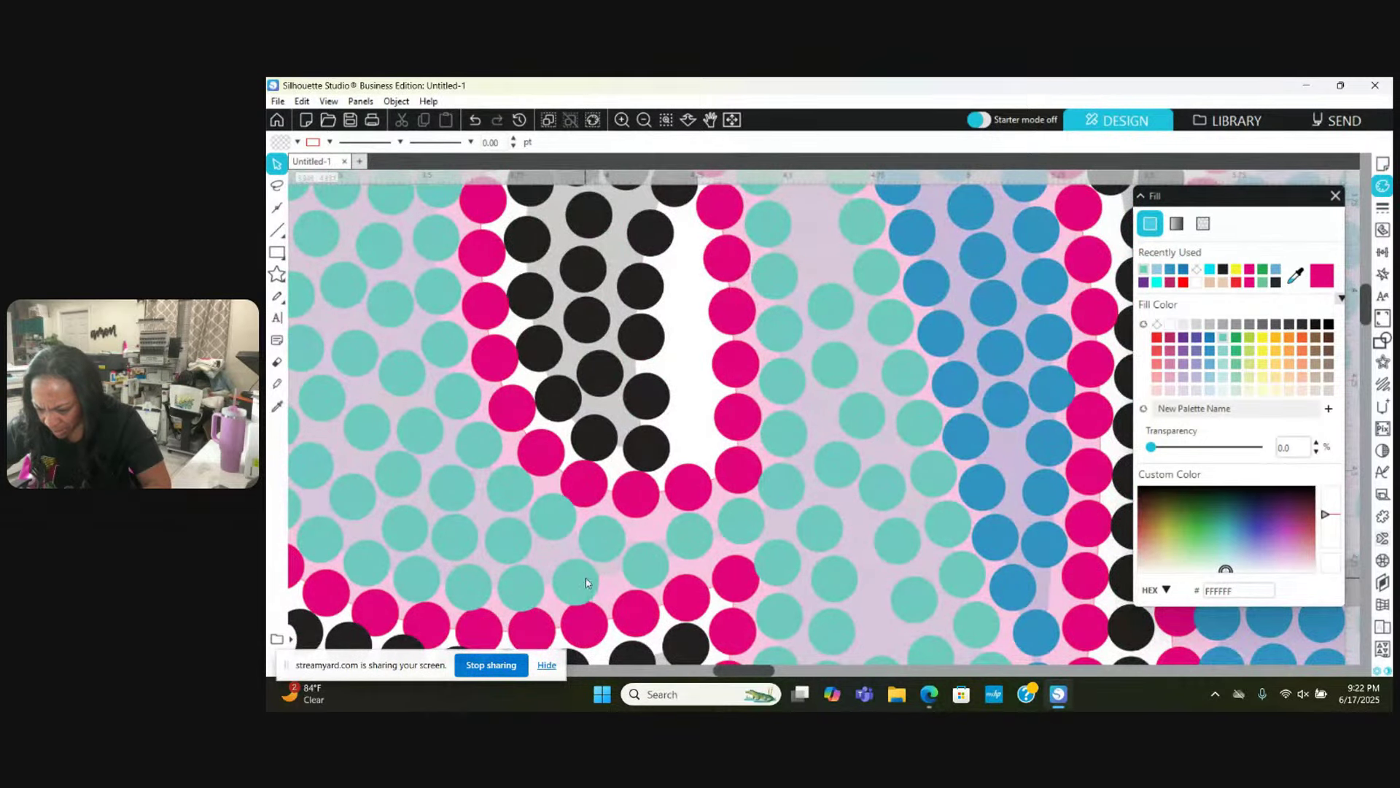
Step: Nudge a pink outline stone down-right and shift a teal stone into the adjacent gap
scroll(584, 582, down, 1)
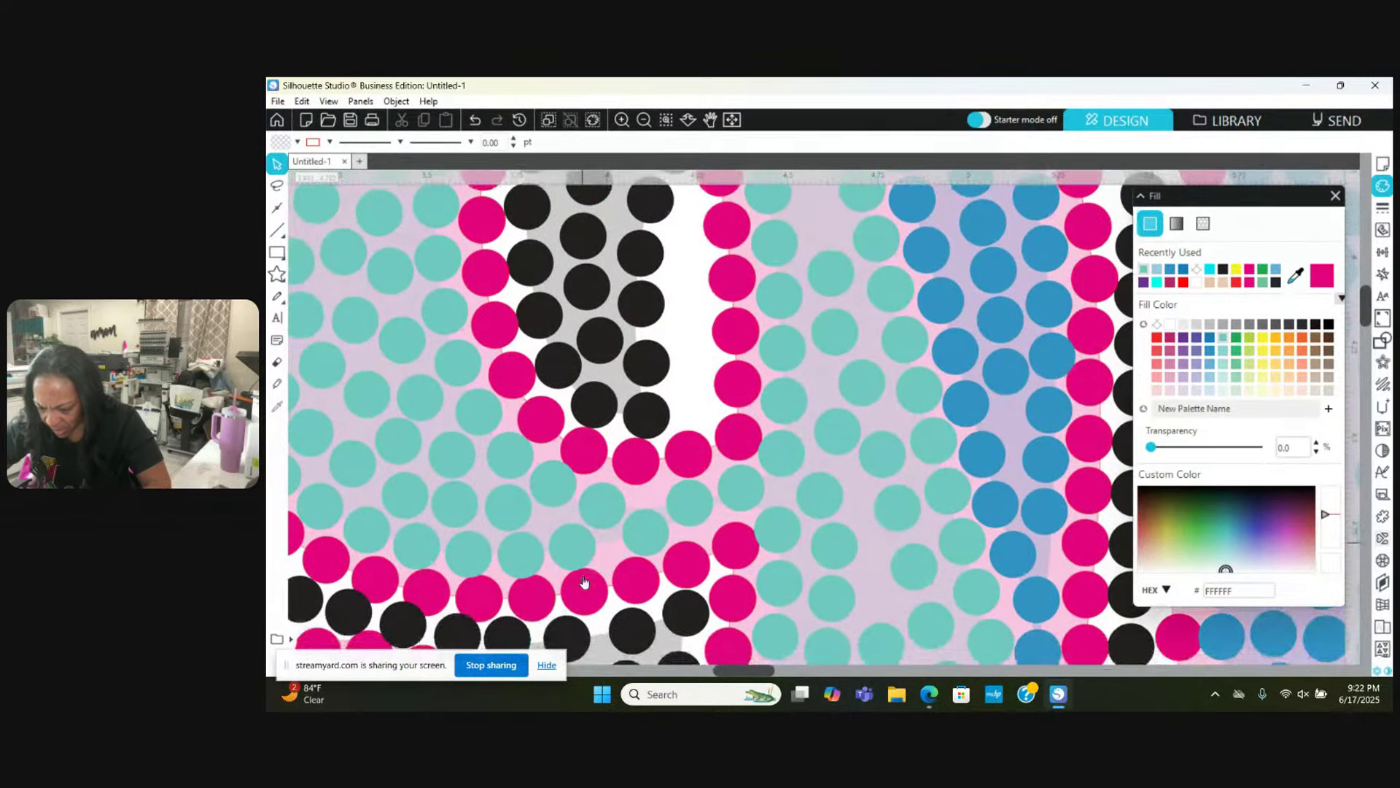
click(537, 606)
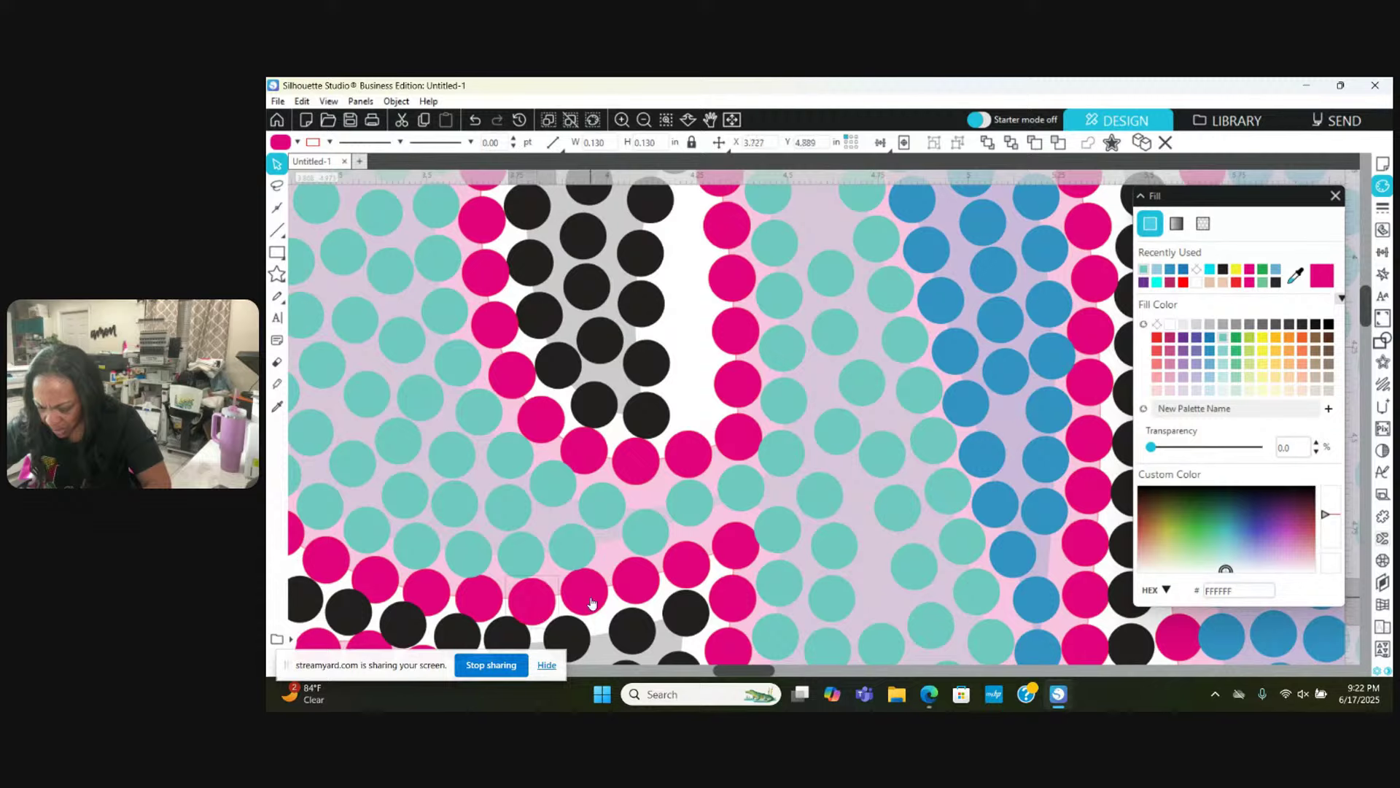
drag(593, 601, 596, 603)
click(614, 574)
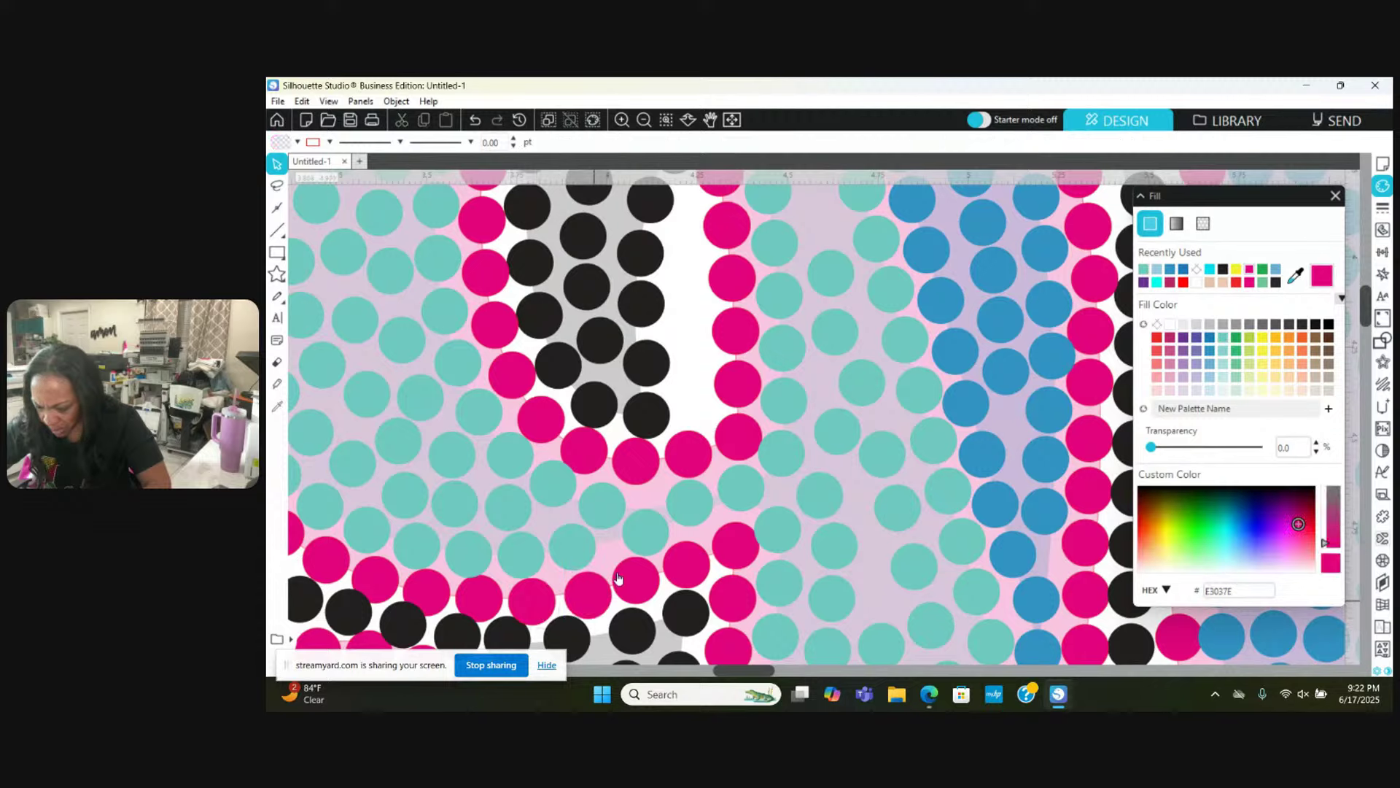
click(648, 540)
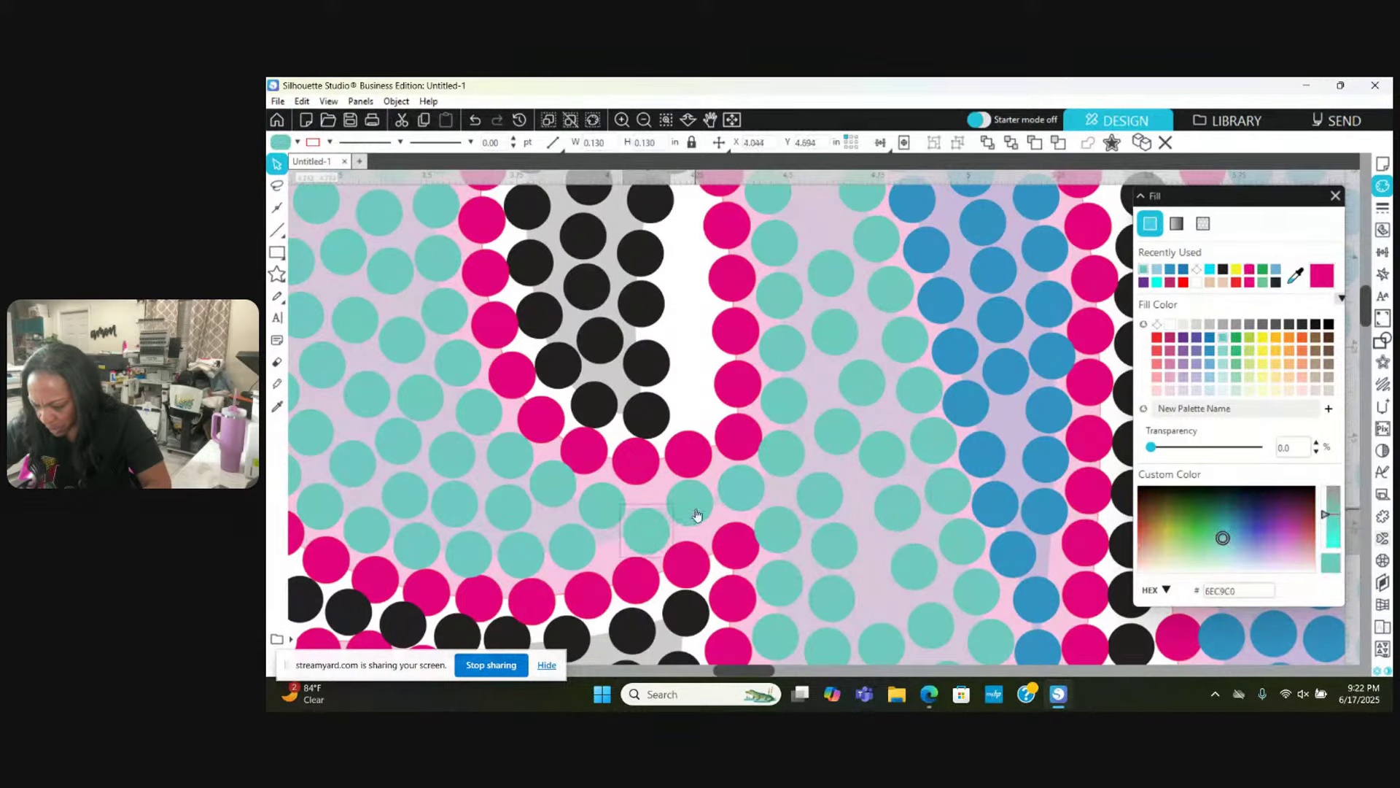
drag(696, 515, 698, 520)
Step: Move three teal stones into empty gaps in the lower channel
scroll(699, 510, down, 2)
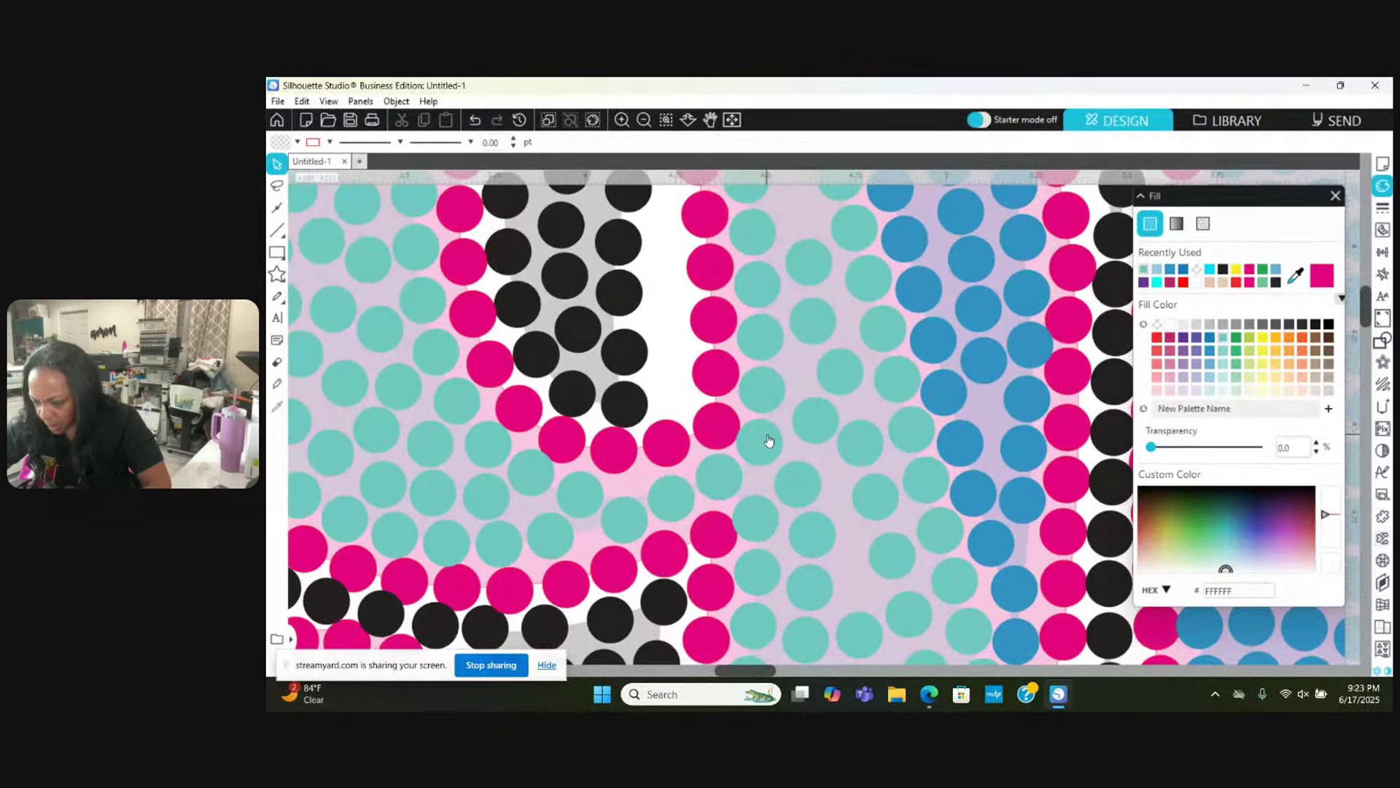
click(769, 440)
key(Escape)
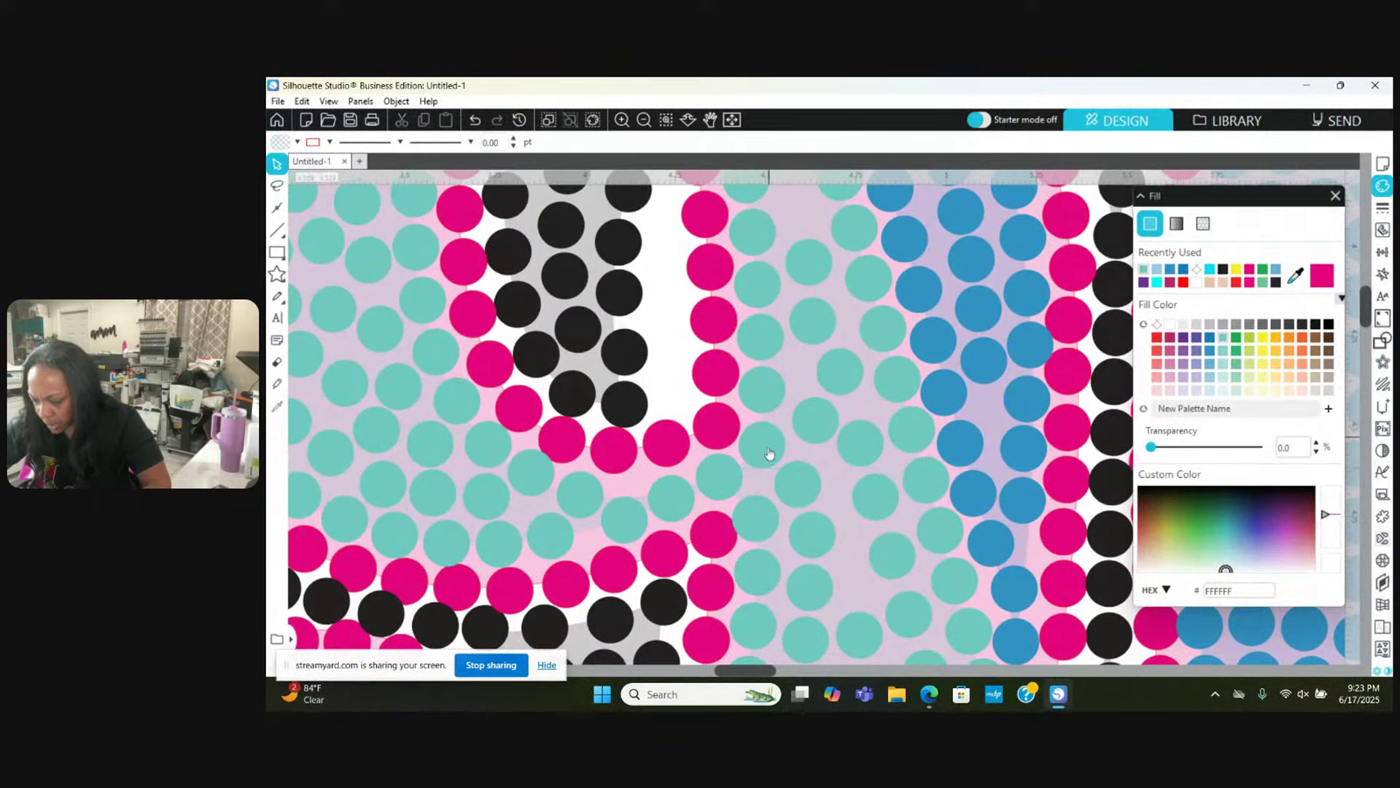
scroll(758, 541, up, 4)
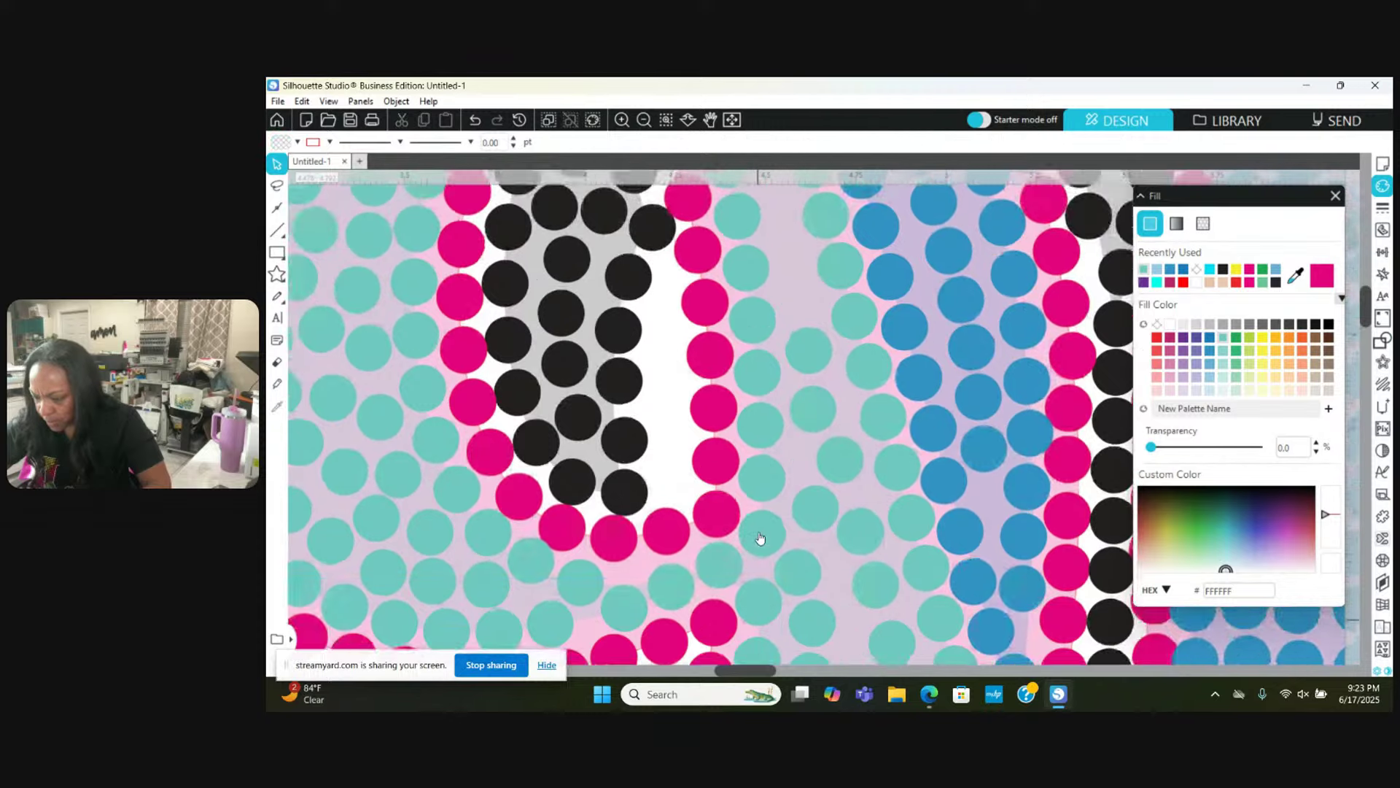
scroll(760, 538, up, 5)
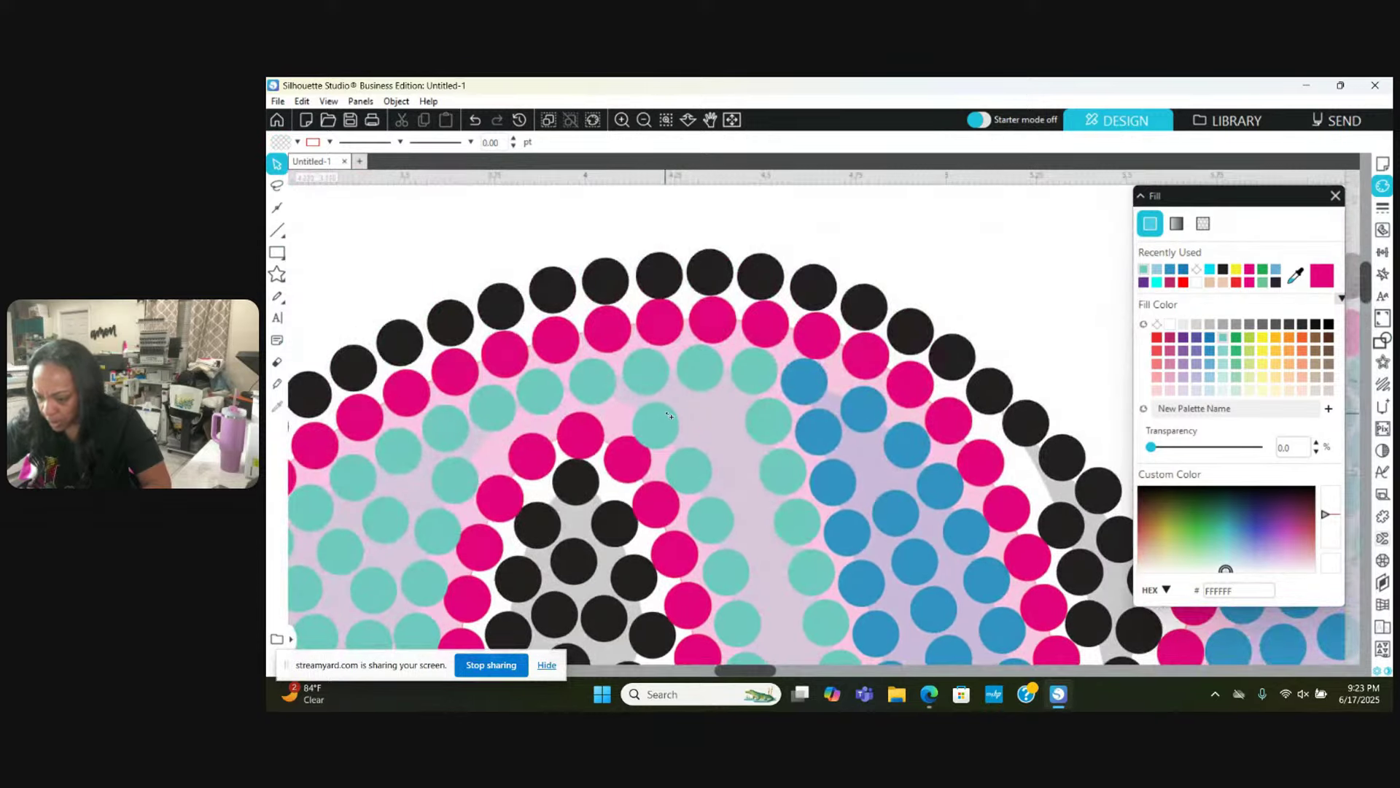
drag(669, 415, 750, 462)
scroll(698, 441, down, 1)
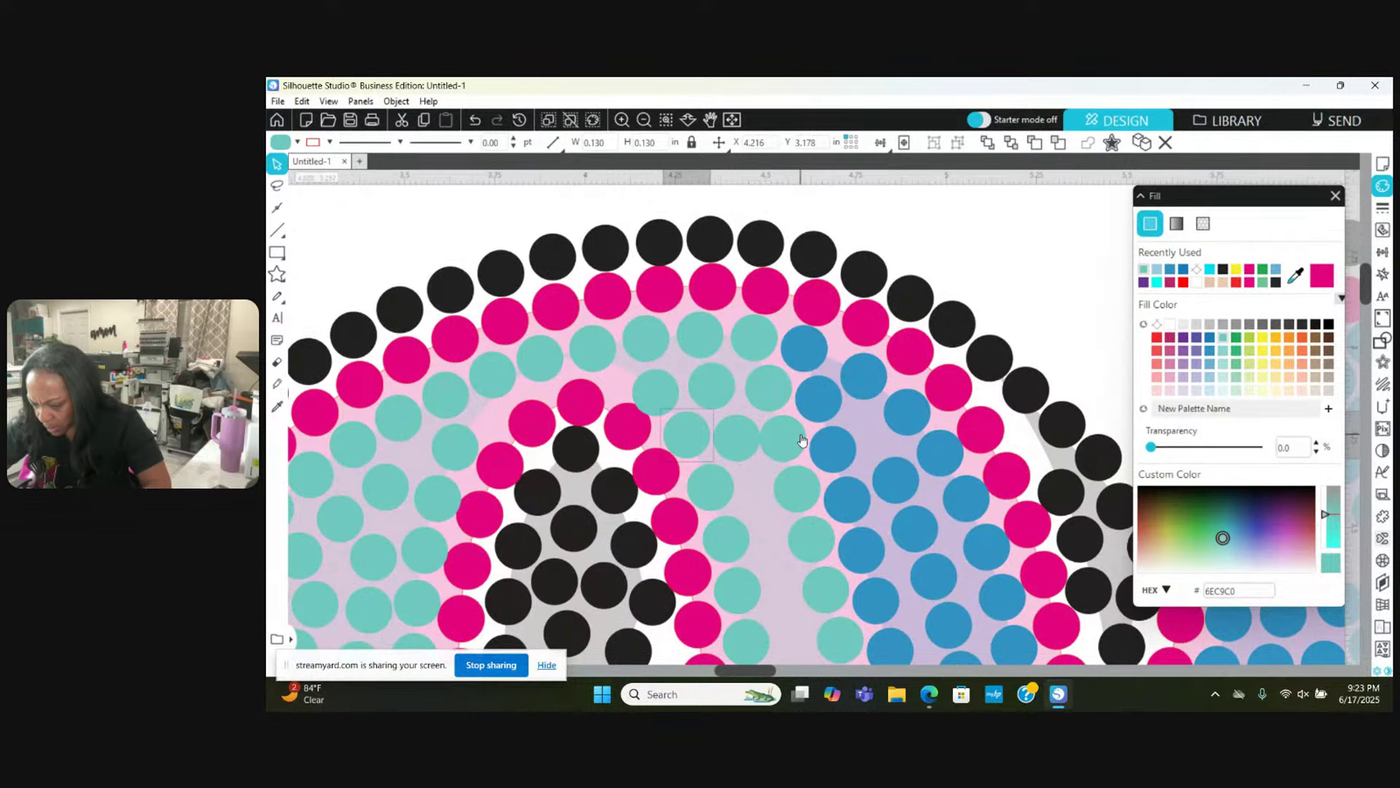
drag(805, 438, 805, 493)
drag(808, 537, 724, 537)
click(772, 548)
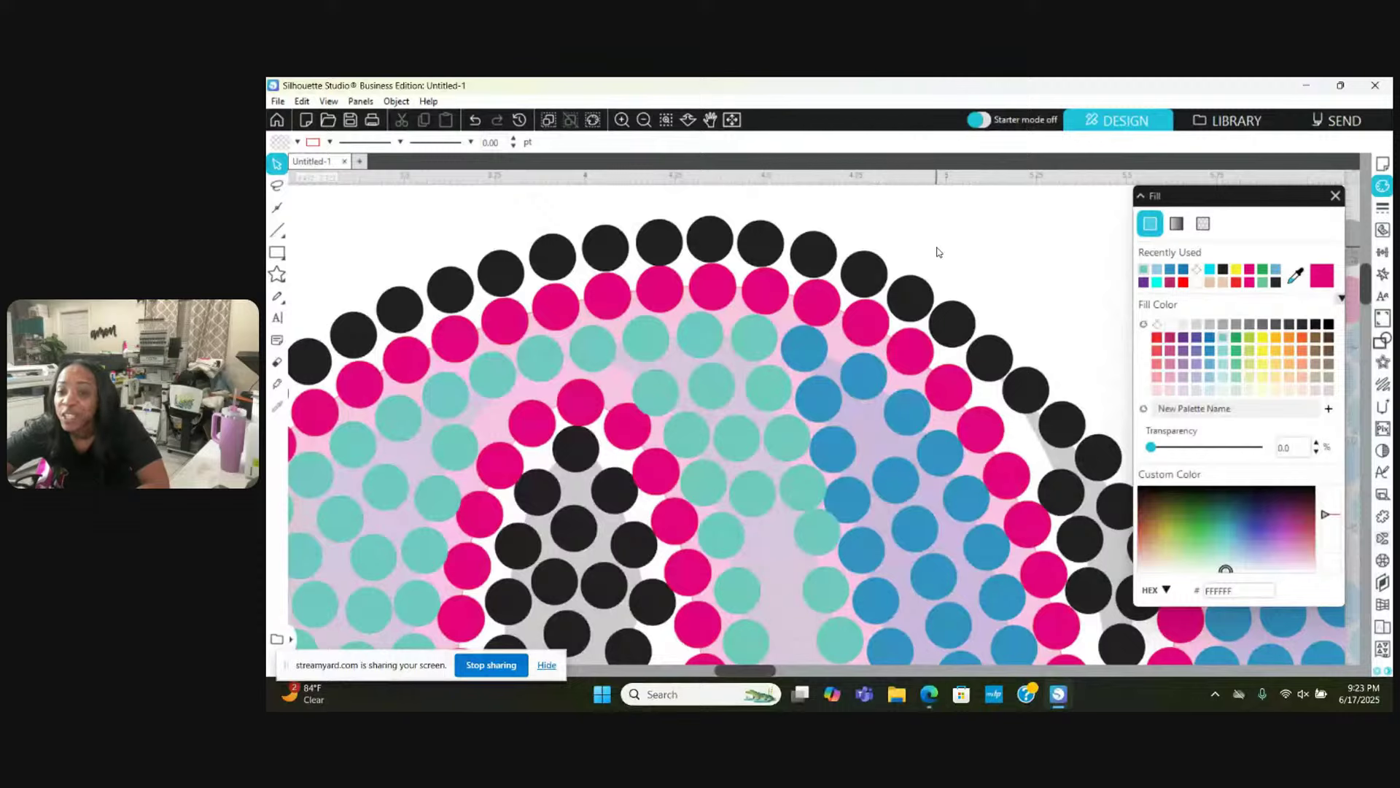
Step: Move one more teal stone down into a gap near the pink curve
scroll(938, 252, down, 1)
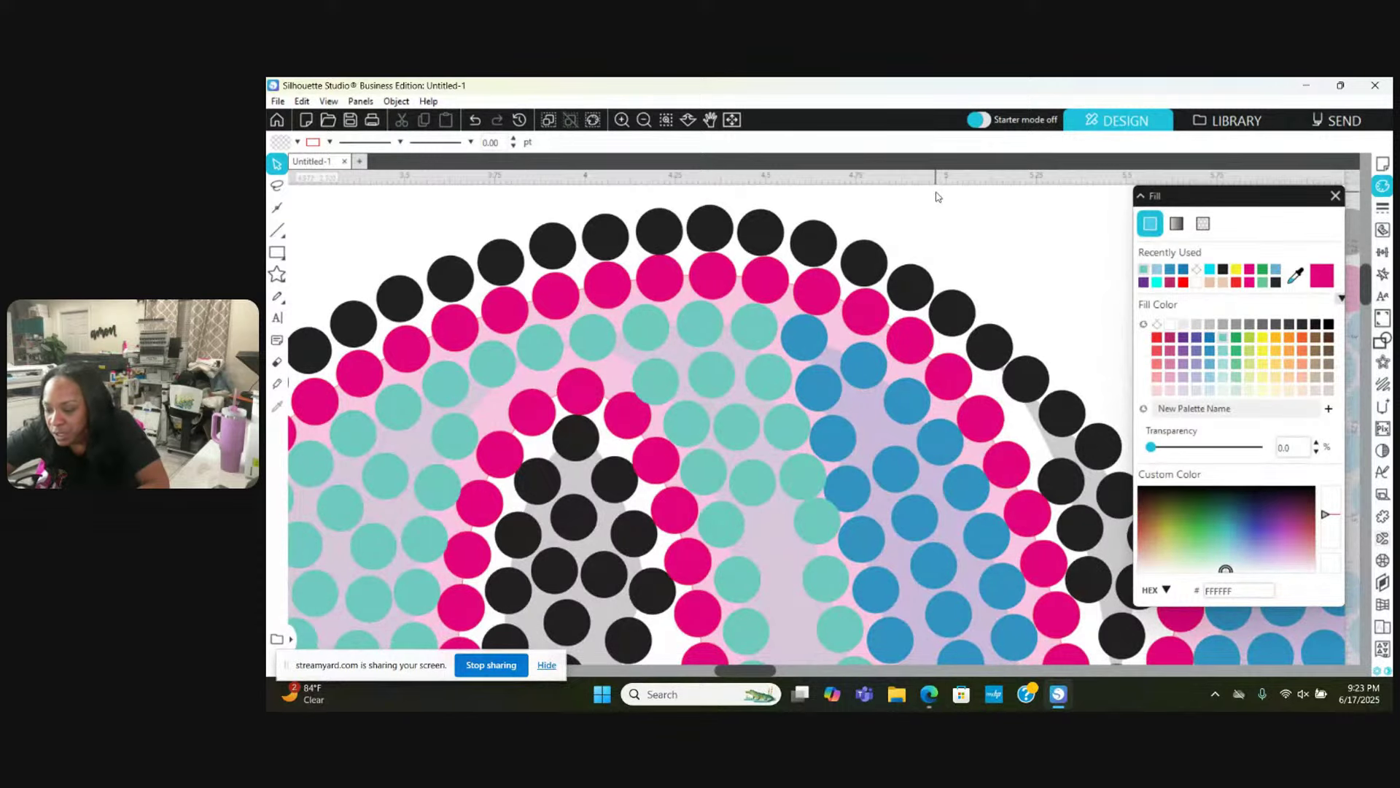
click(819, 527)
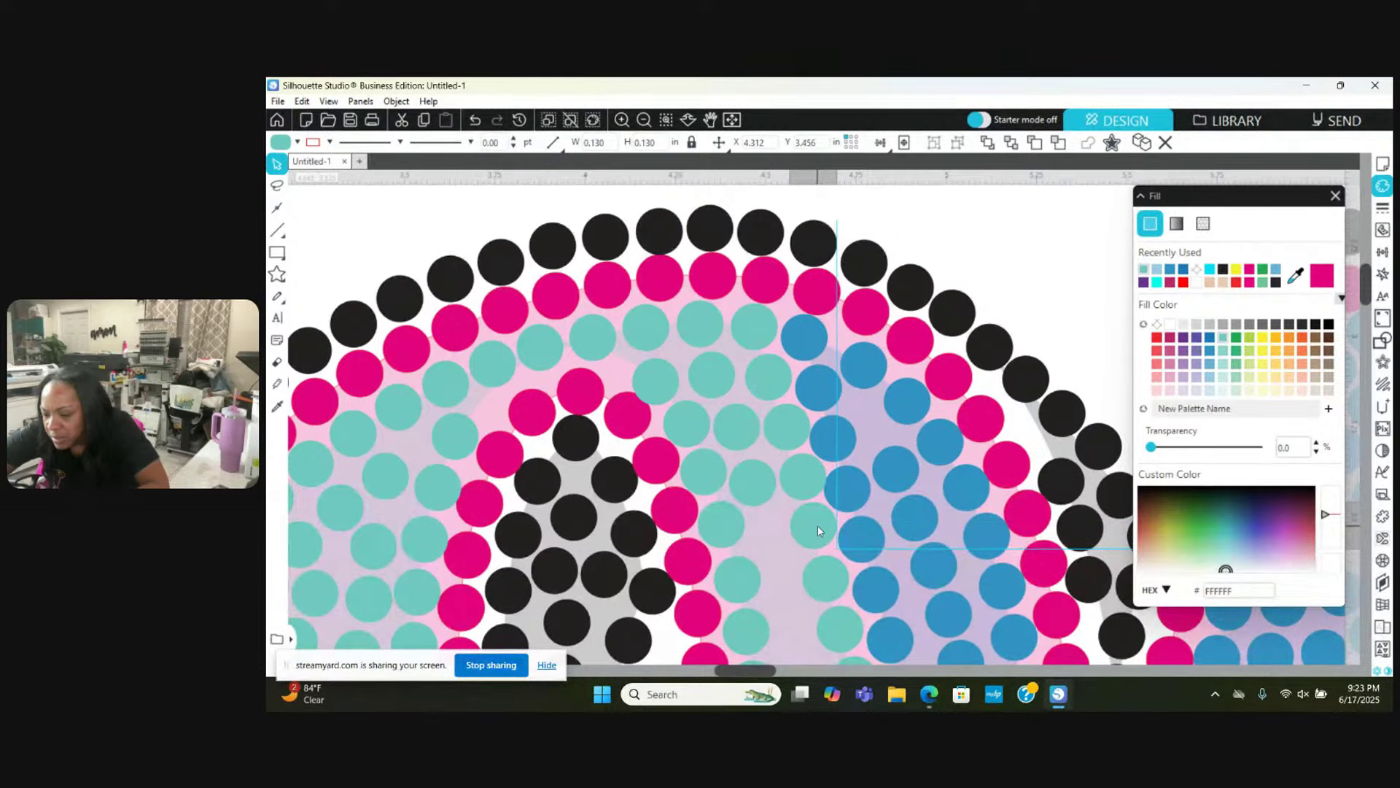
key(Escape)
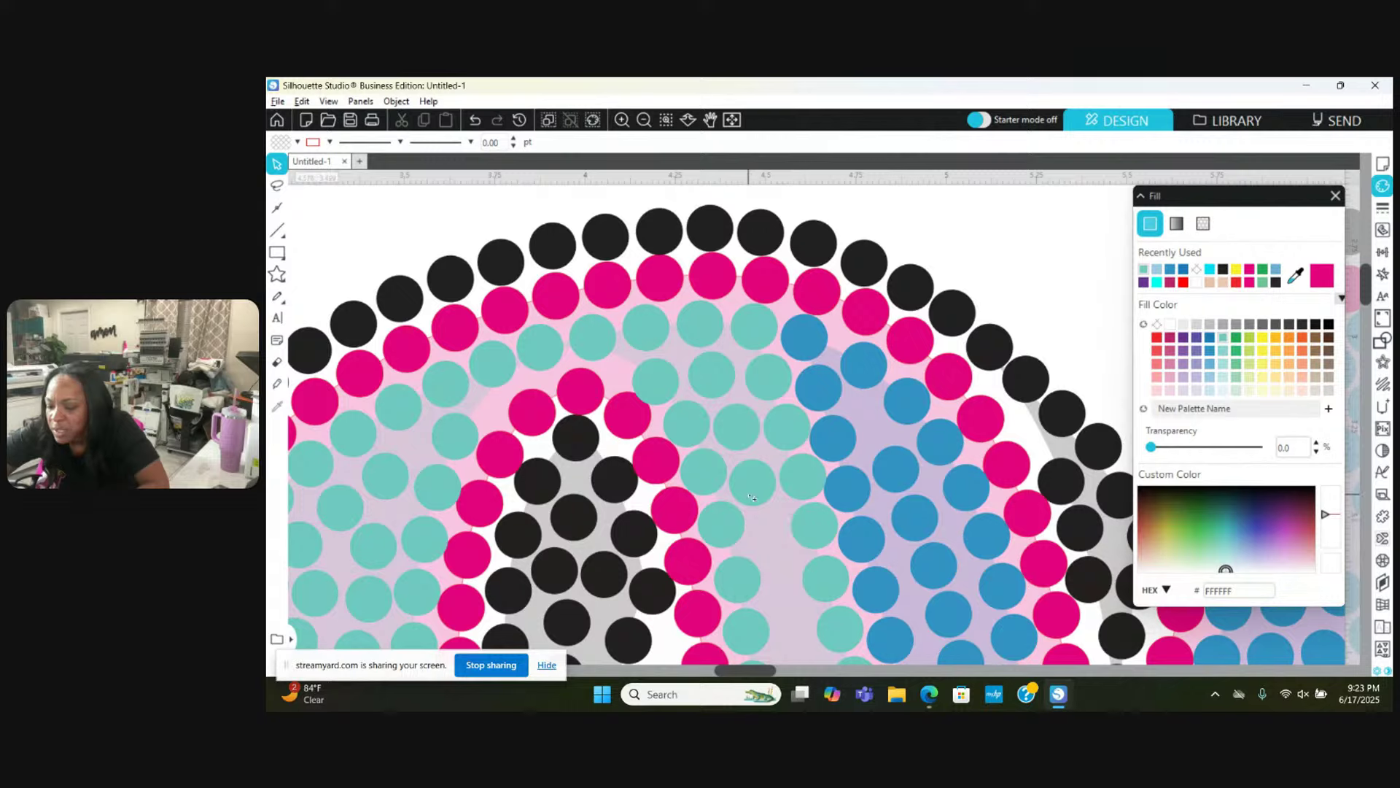
drag(751, 497, 766, 538)
Step: Drag the first four teal stones in the upper fill into open gaps
scroll(766, 537, down, 4)
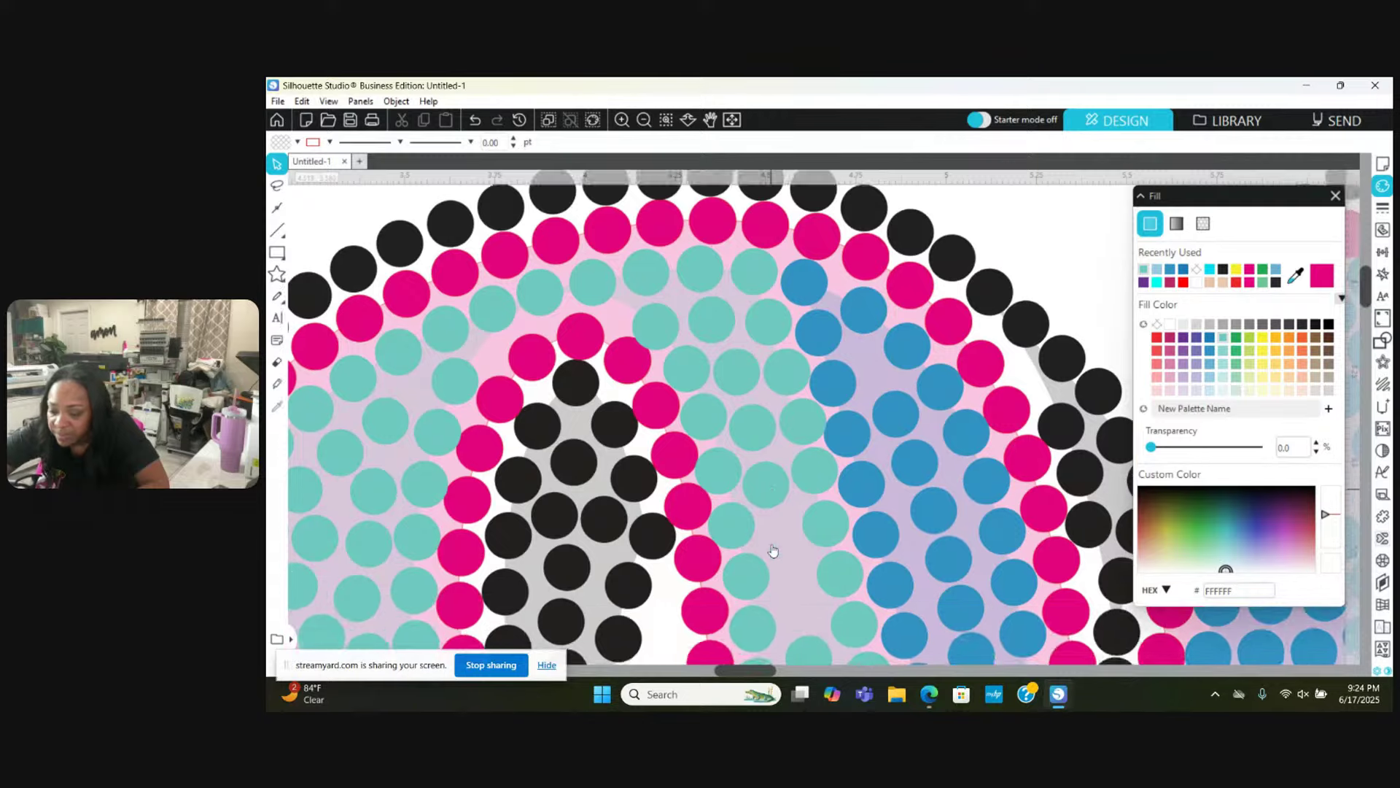
drag(765, 394, 782, 452)
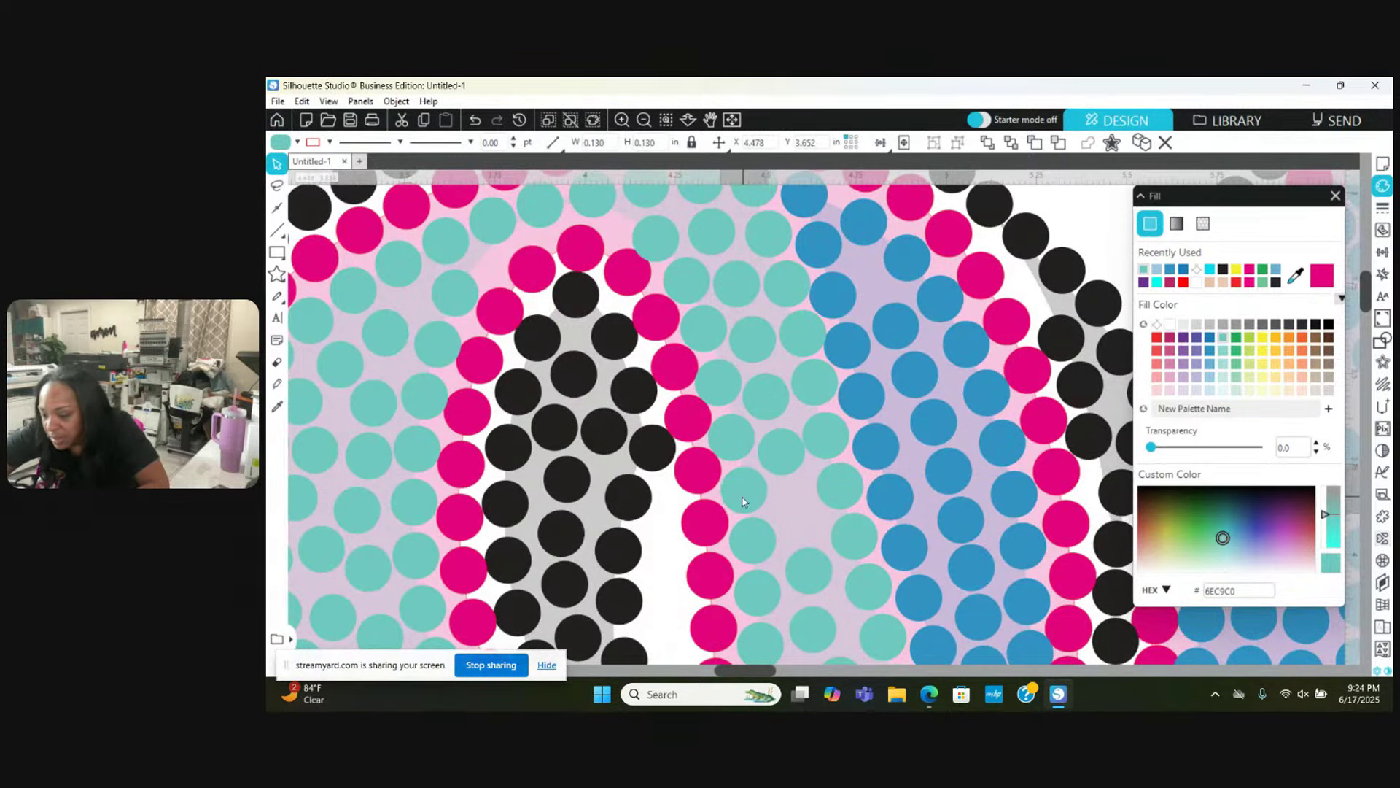
drag(748, 500, 738, 473)
click(831, 441)
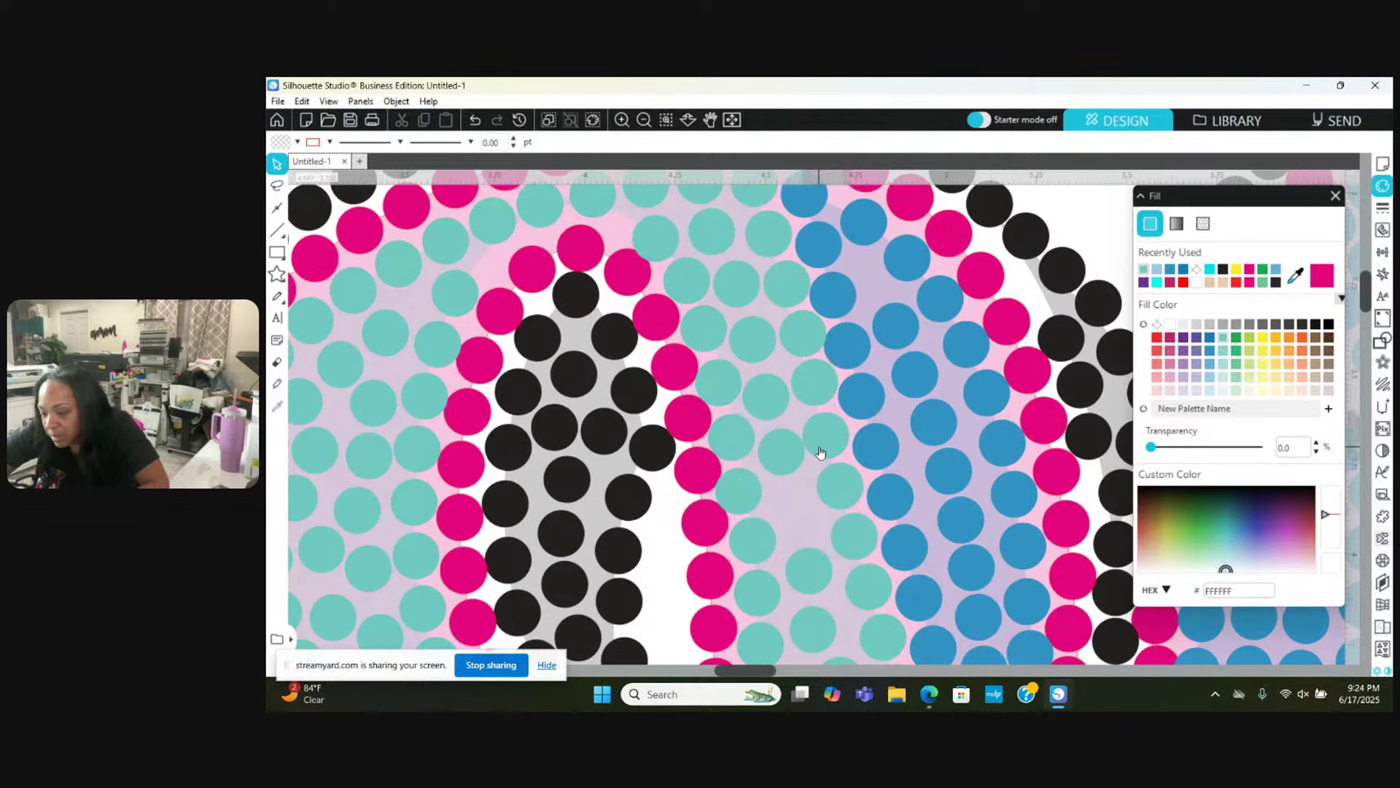
click(819, 451)
drag(820, 452, 799, 507)
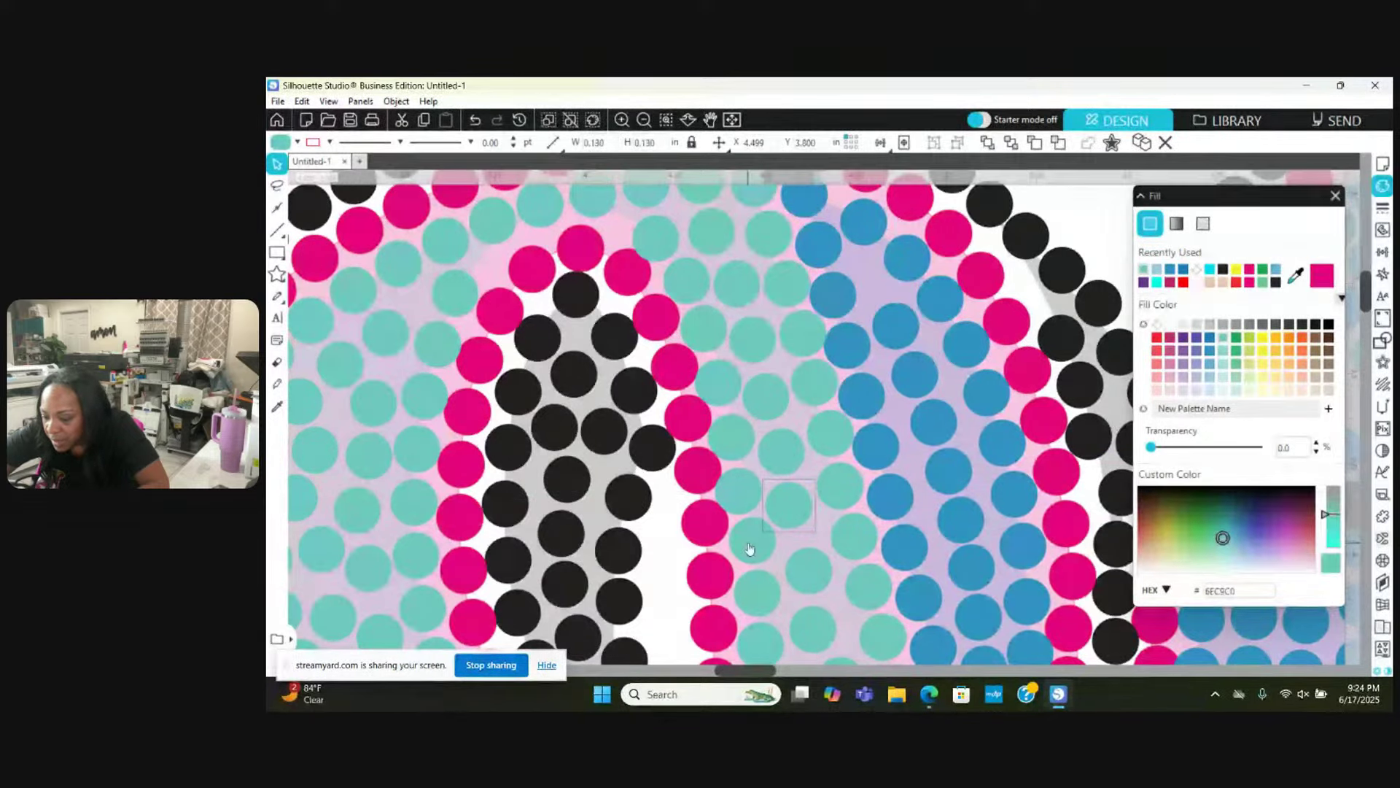
click(838, 481)
drag(805, 567, 797, 554)
click(800, 592)
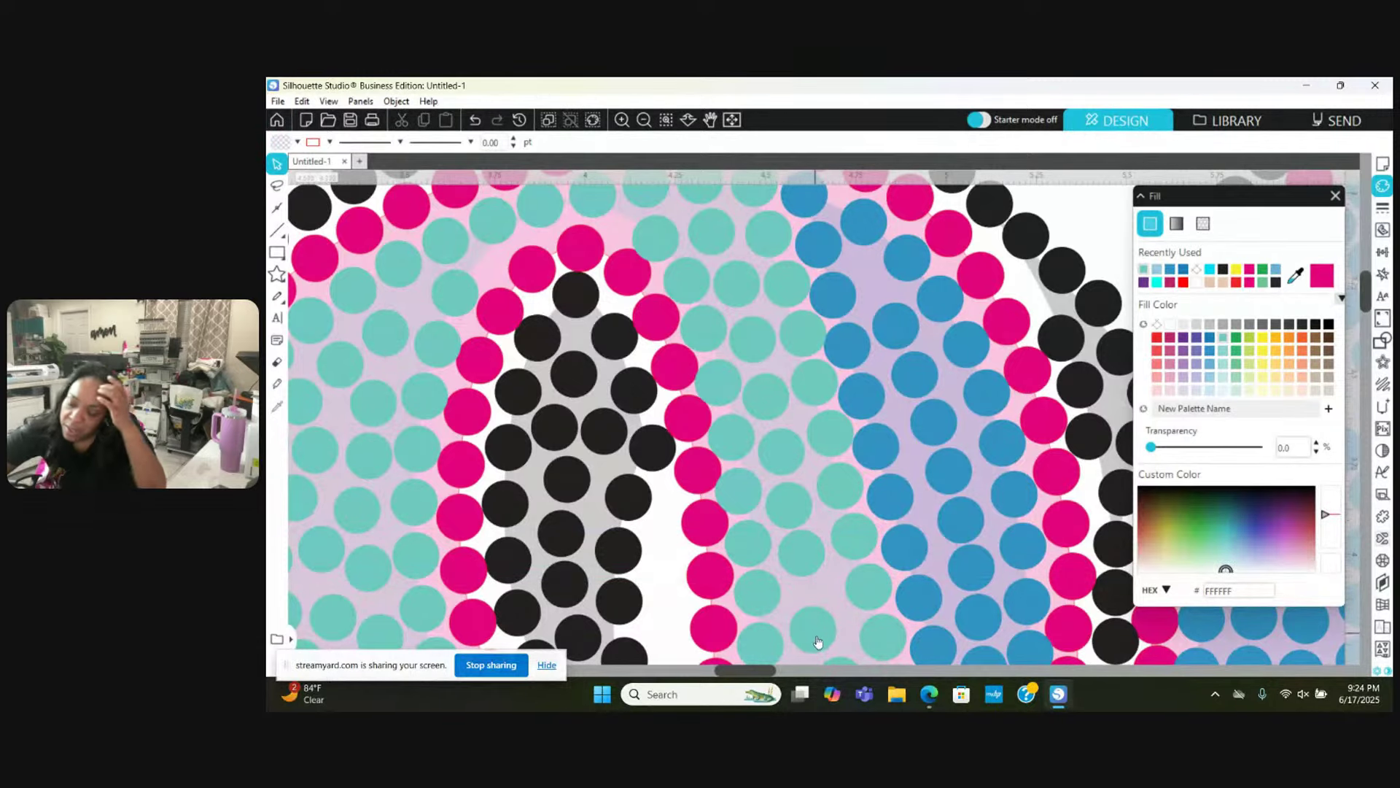
drag(816, 635, 814, 609)
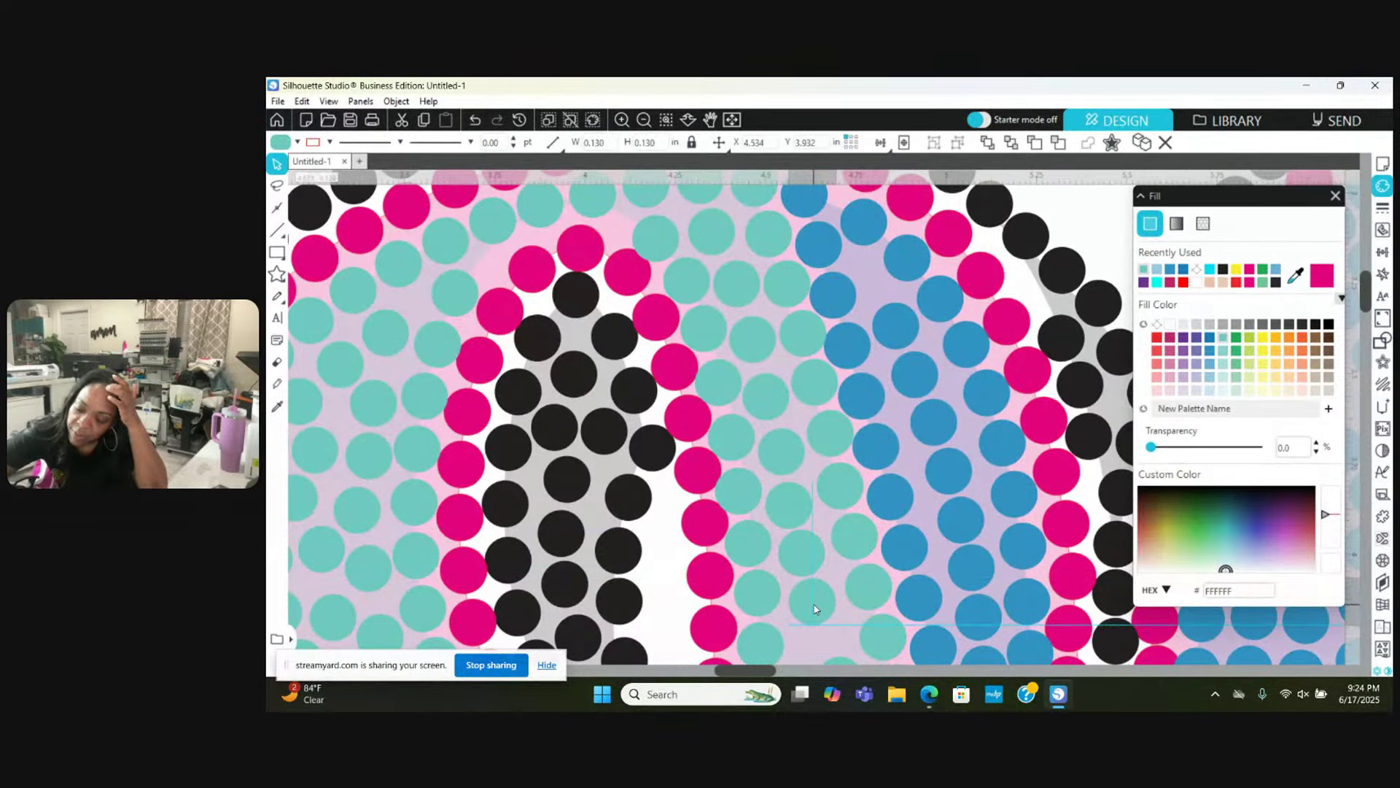
key(Escape)
Step: Move a lower teal stone down-right into a gap and select its neighbours
scroll(815, 609, down, 3)
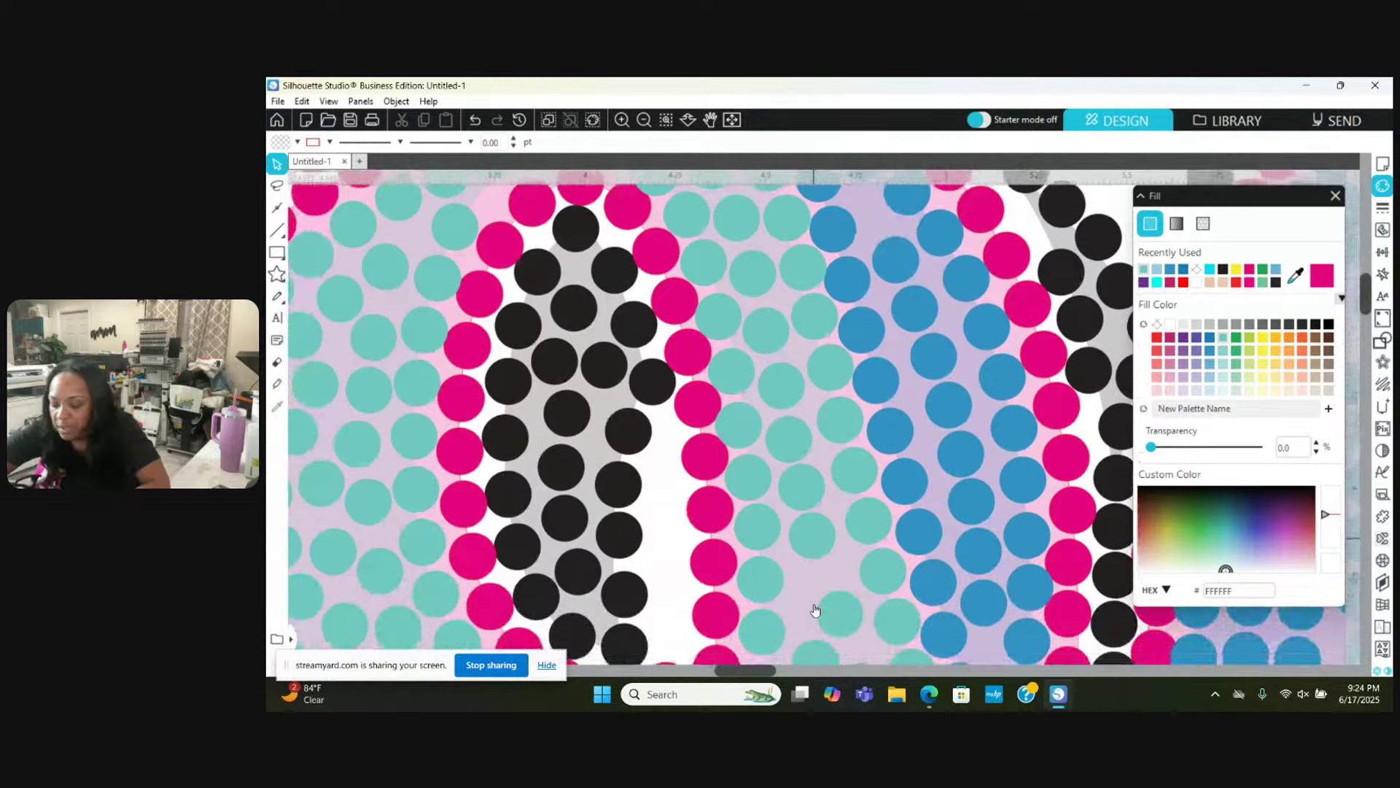
scroll(815, 610, down, 3)
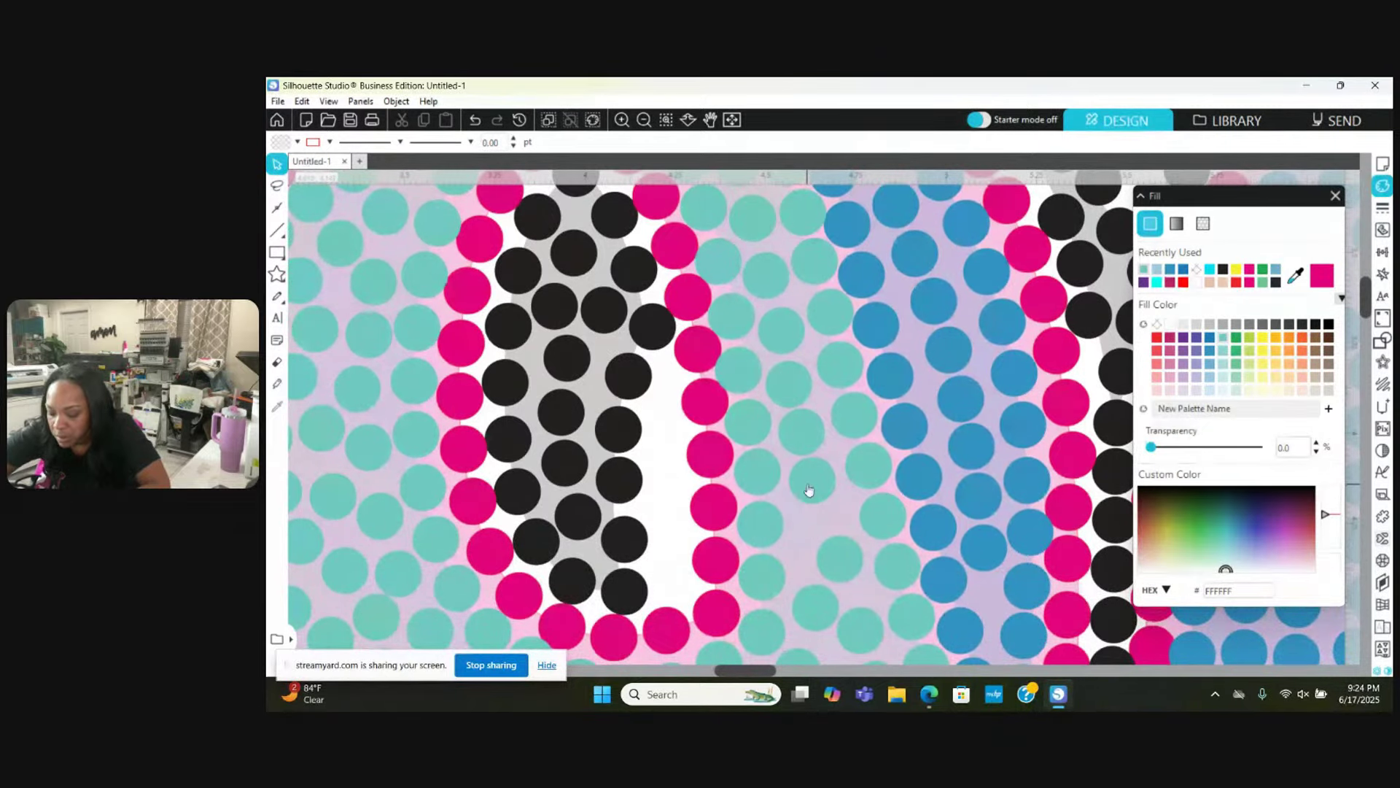
click(808, 532)
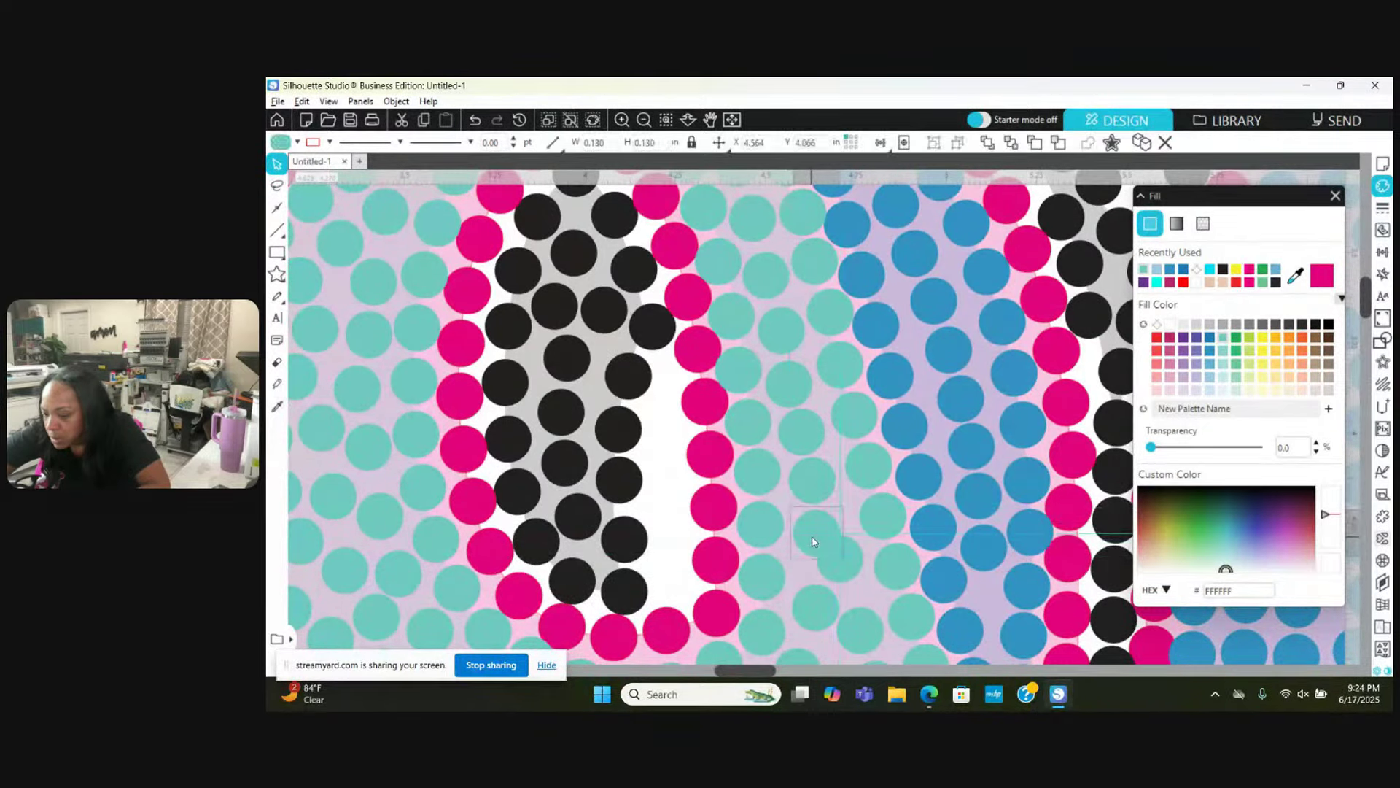
drag(846, 578, 853, 591)
click(806, 616)
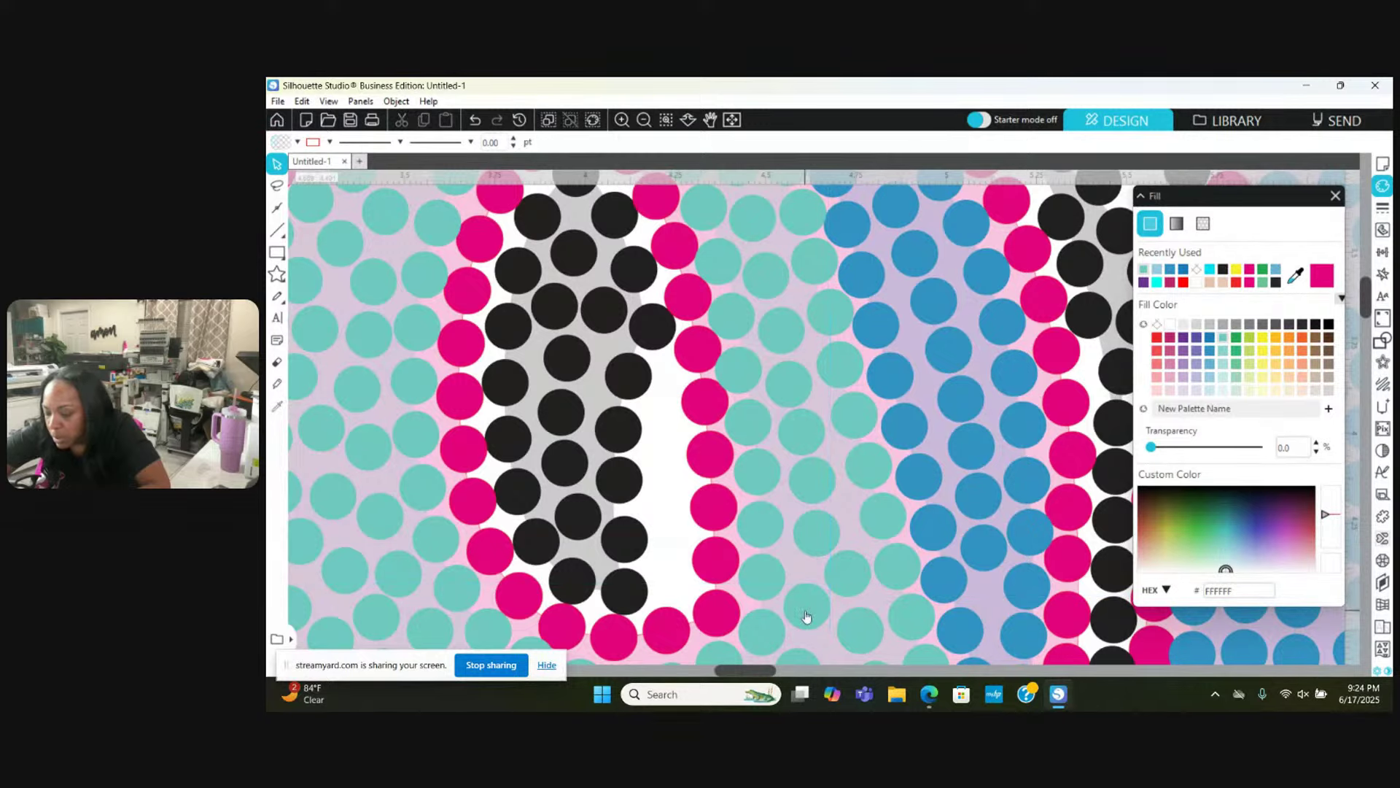
scroll(807, 616, down, 1)
scroll(803, 514, down, 2)
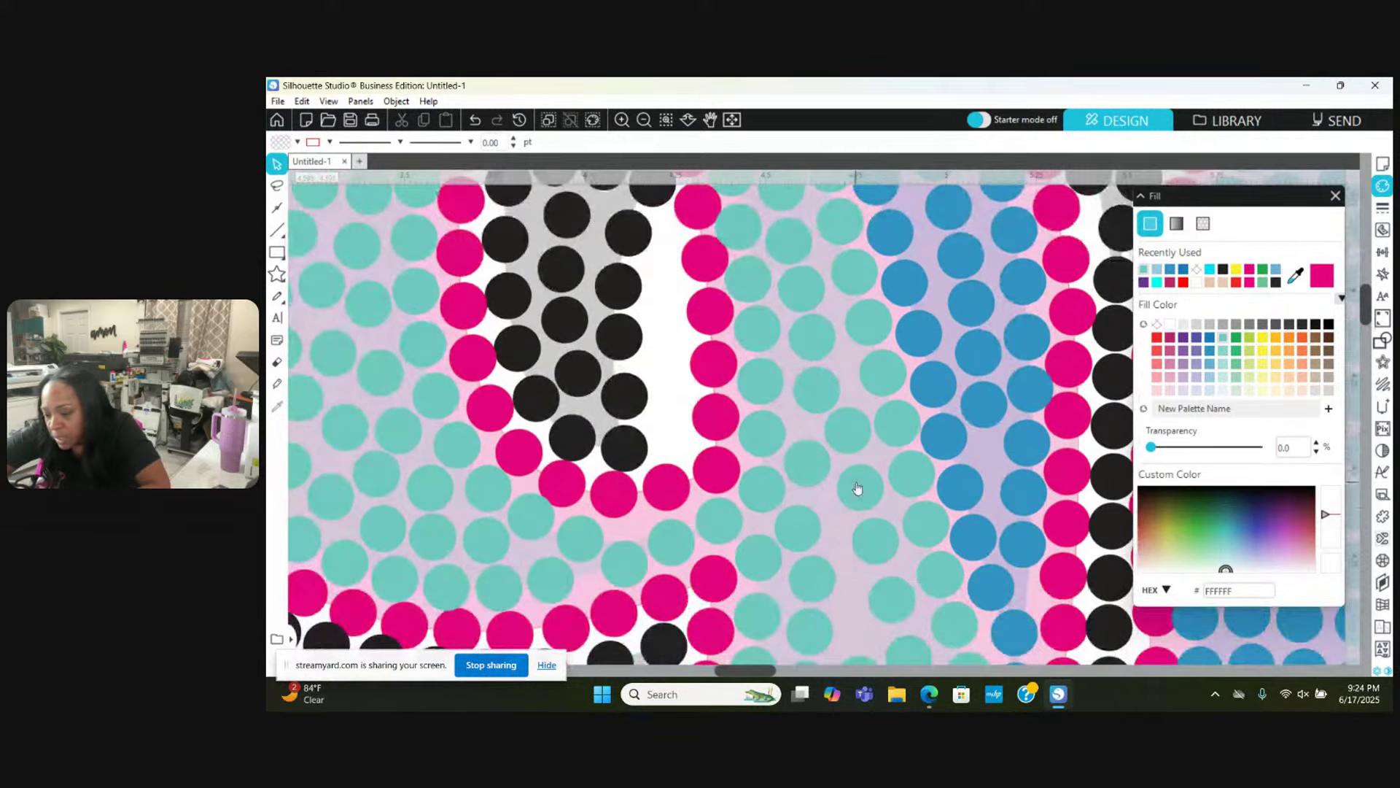
click(857, 487)
scroll(856, 483, down, 1)
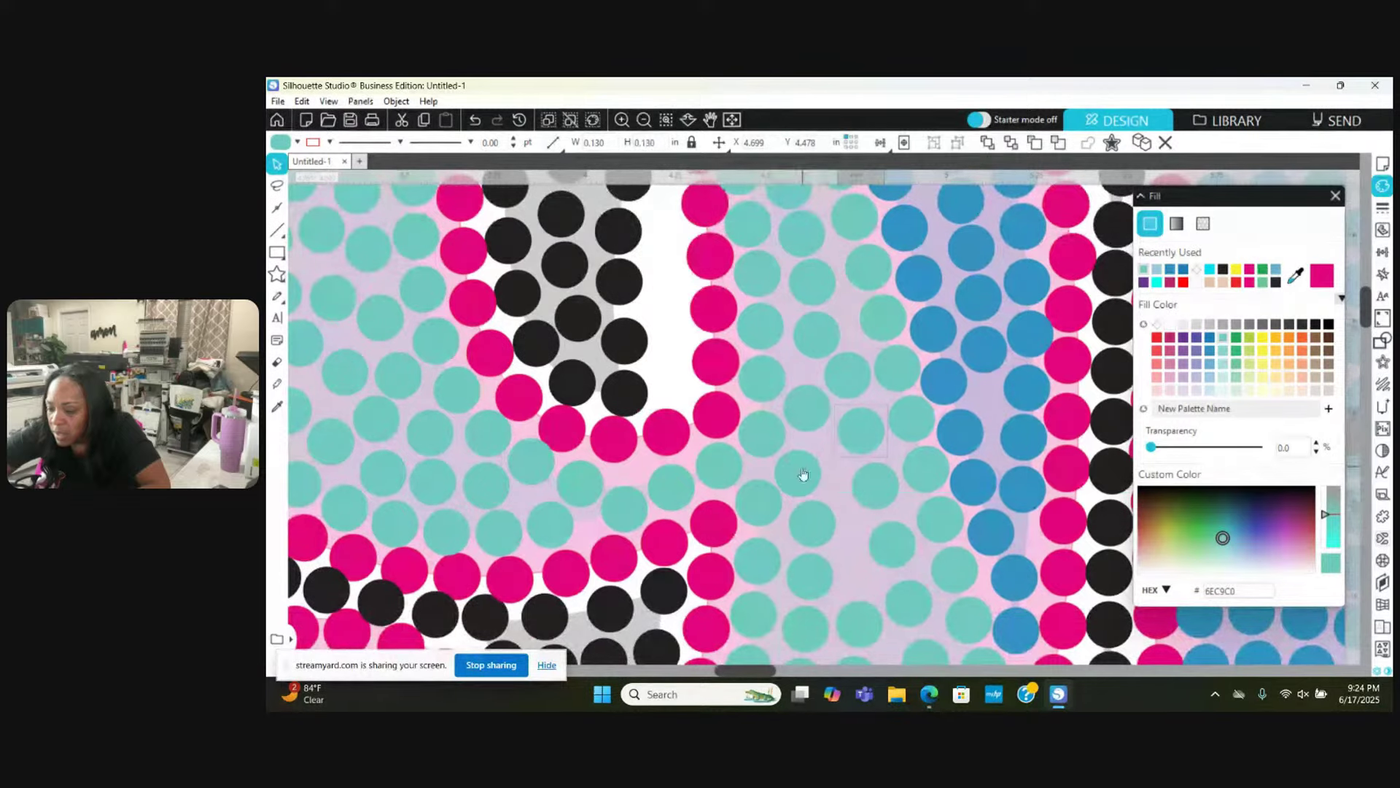
click(810, 470)
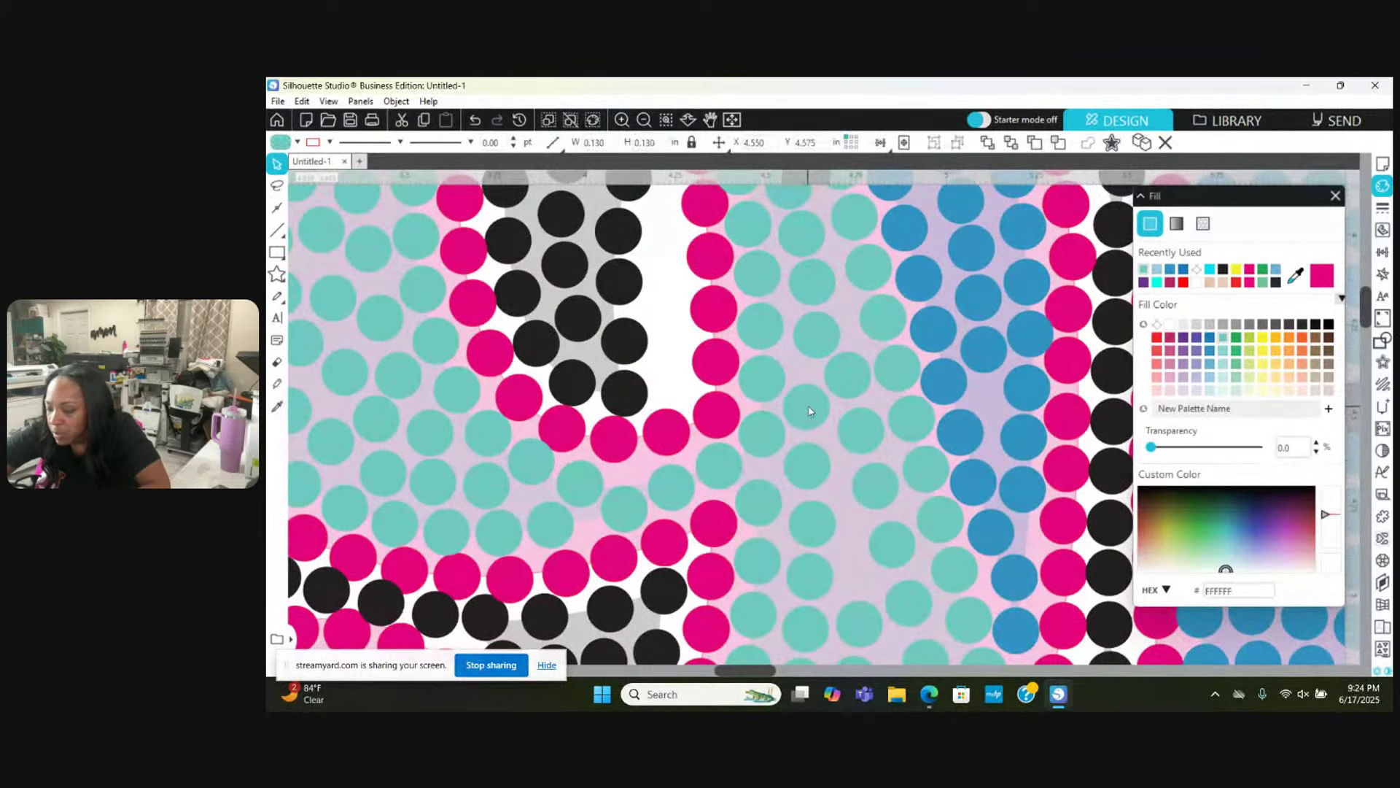
scroll(810, 410, down, 2)
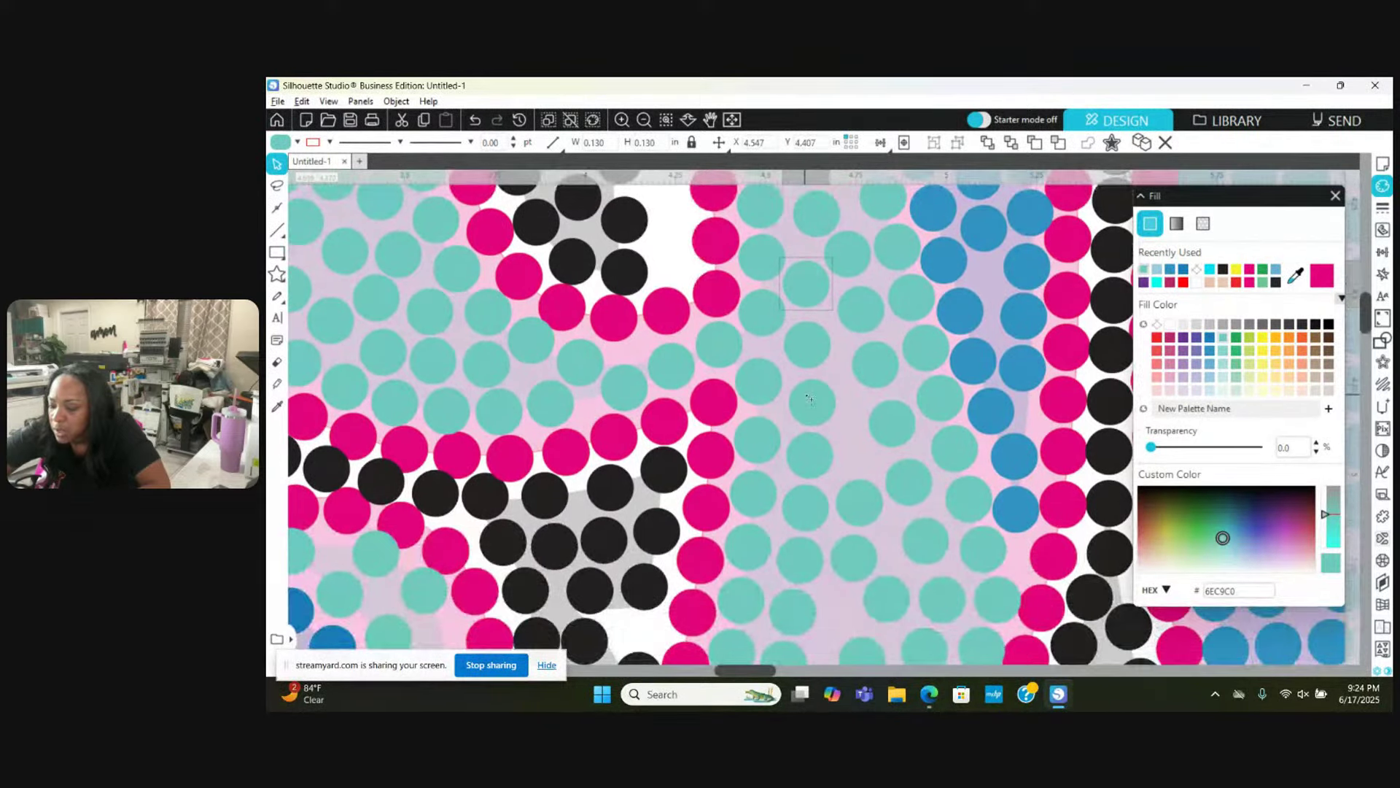
Step: Even out the teal row by moving one stone down-right and nudging two others slightly
drag(810, 399, 756, 436)
drag(907, 427, 888, 419)
click(828, 400)
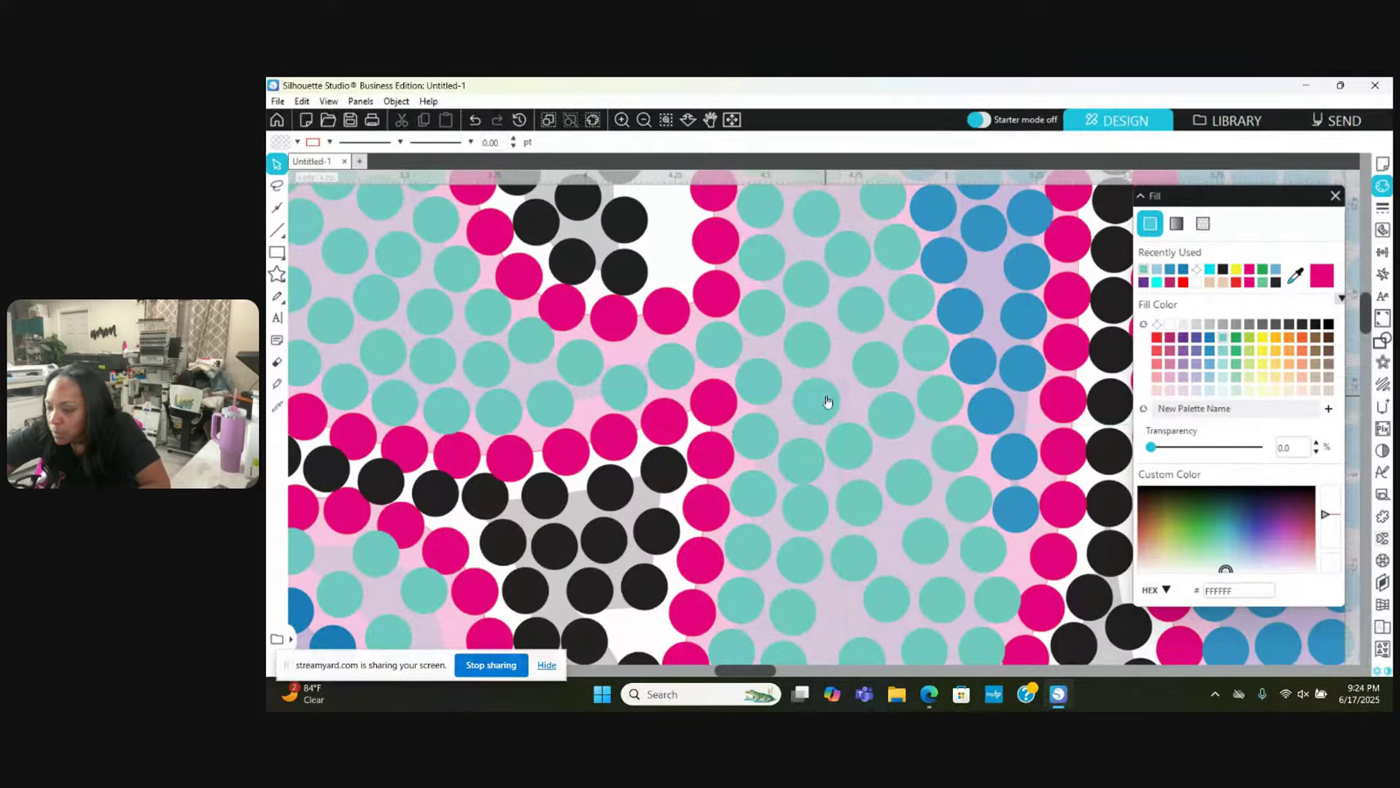
scroll(827, 400, down, 4)
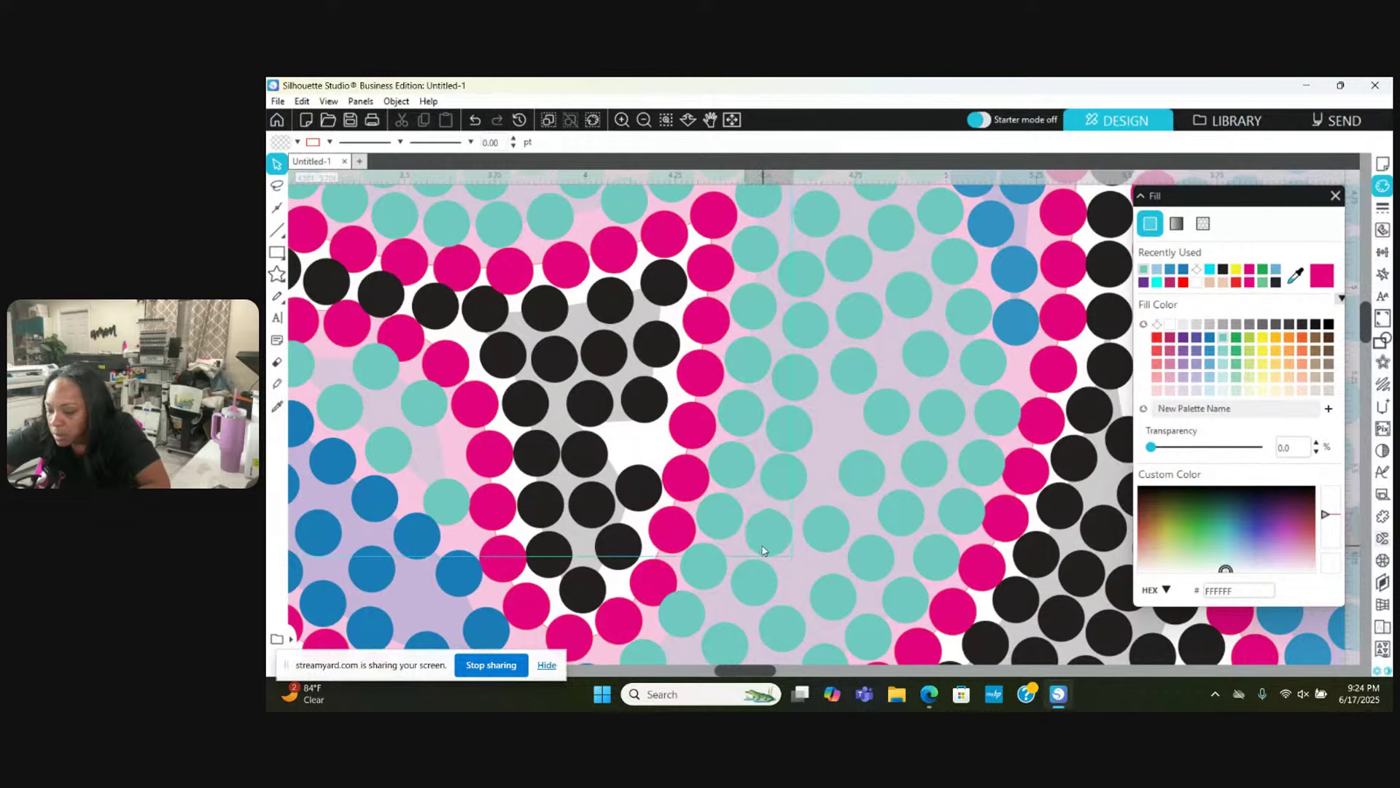
drag(767, 548, 764, 551)
click(778, 477)
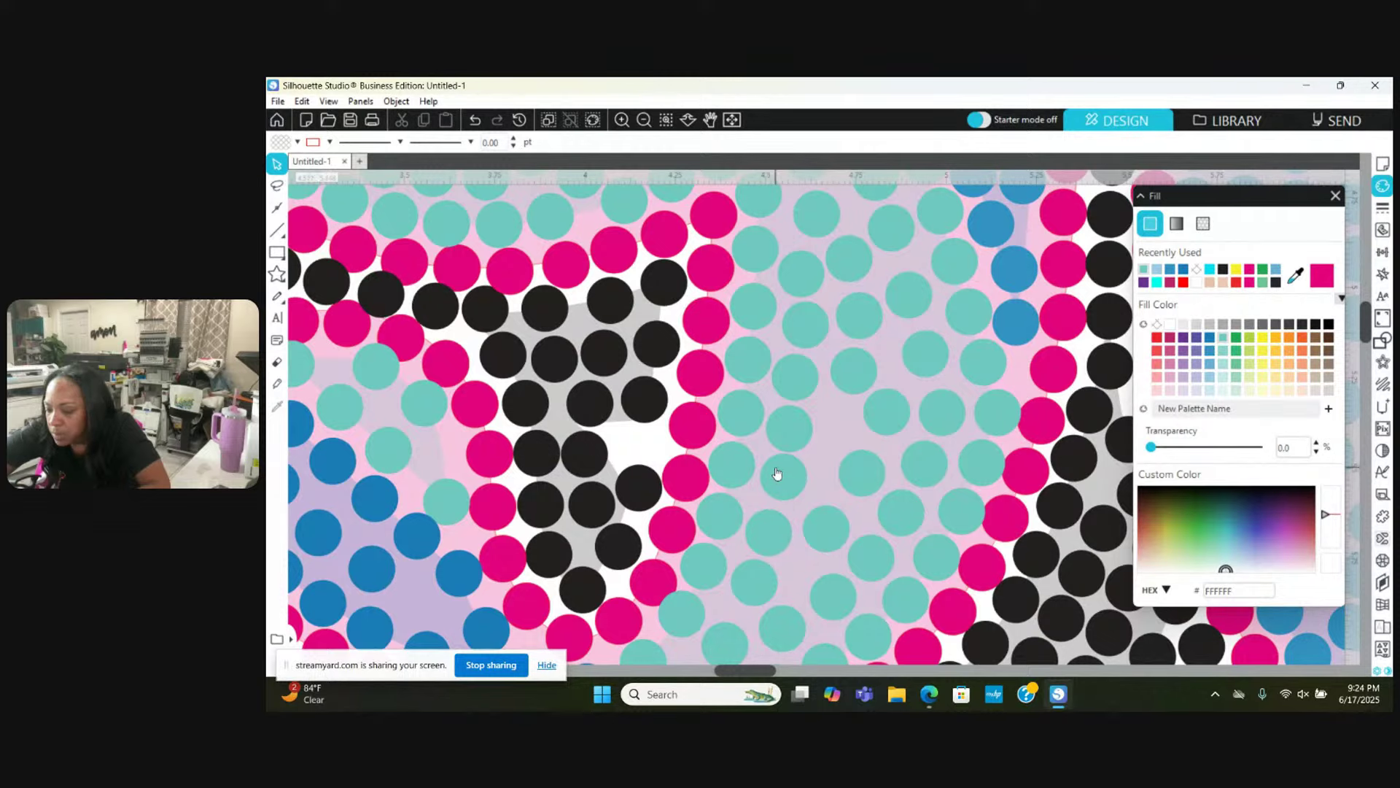
click(778, 475)
click(870, 387)
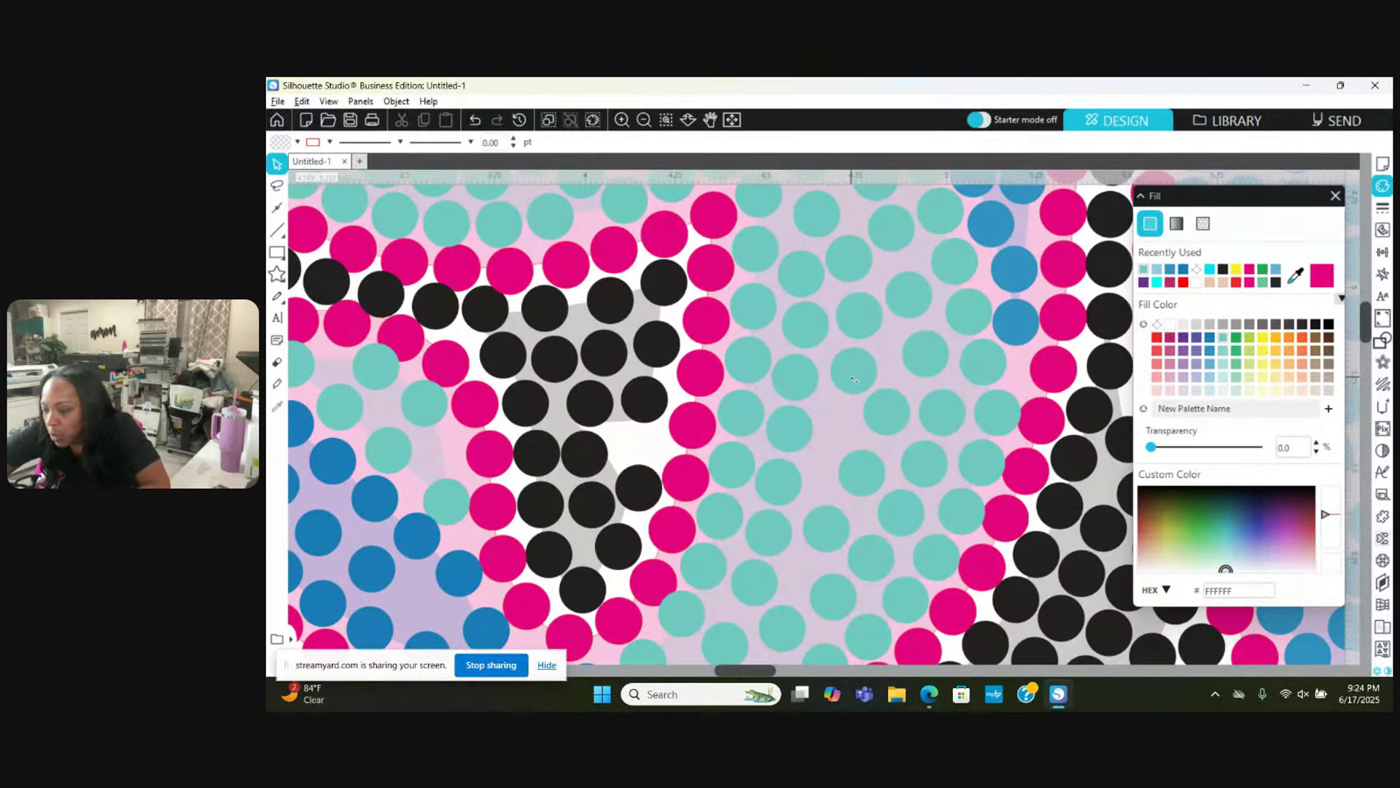
Step: Move more teal stones down and left into gaps, and nudge one slightly right
drag(853, 379, 843, 430)
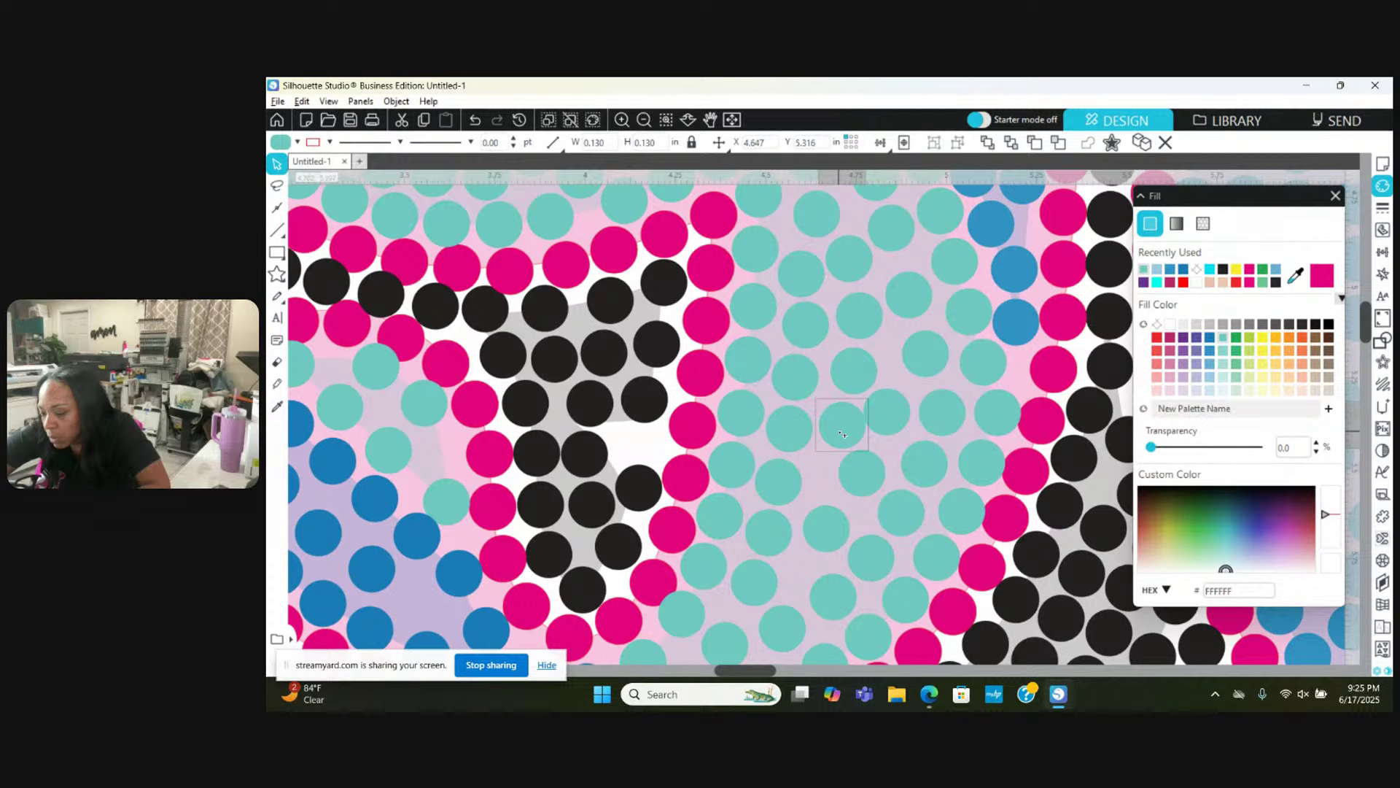
click(891, 419)
click(866, 354)
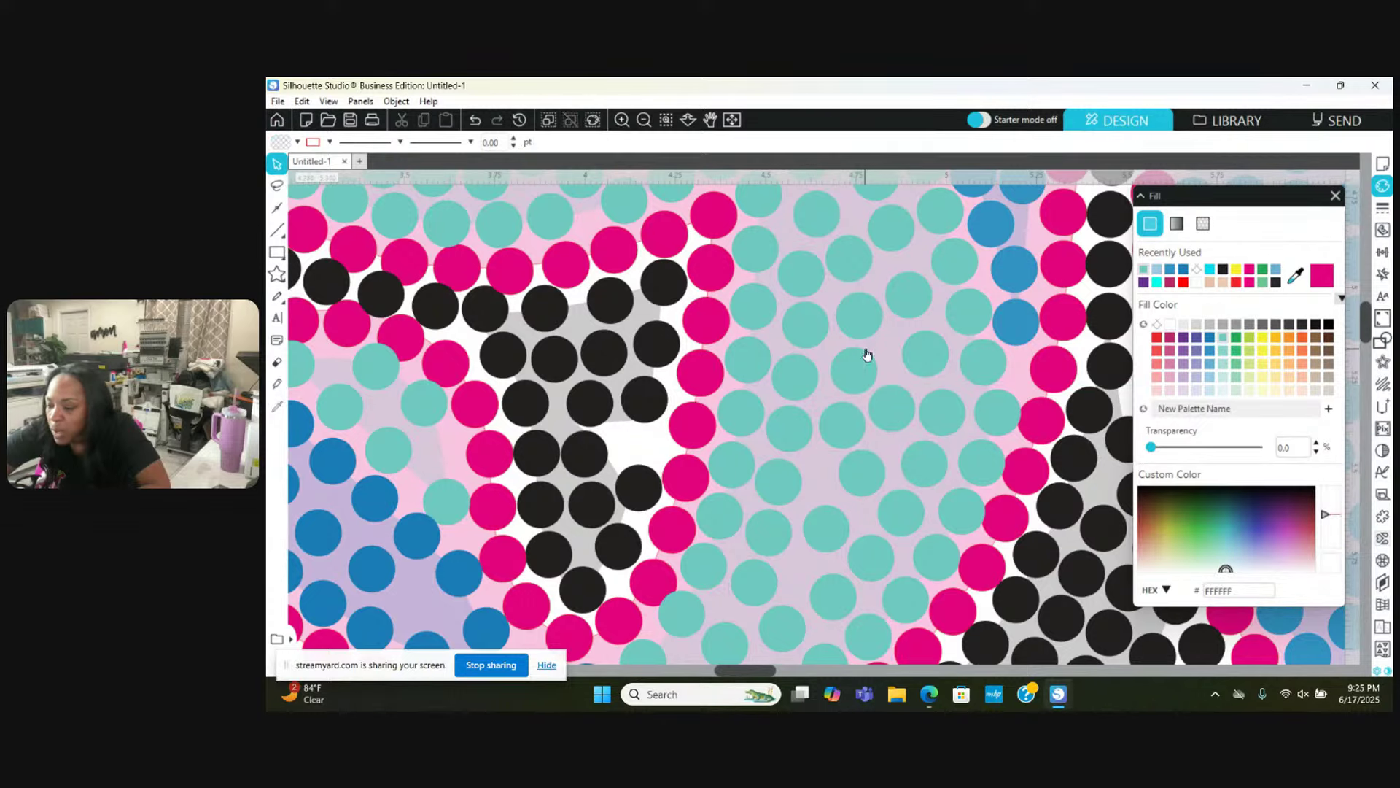
scroll(863, 450, down, 1)
drag(862, 430, 811, 448)
click(838, 476)
click(815, 450)
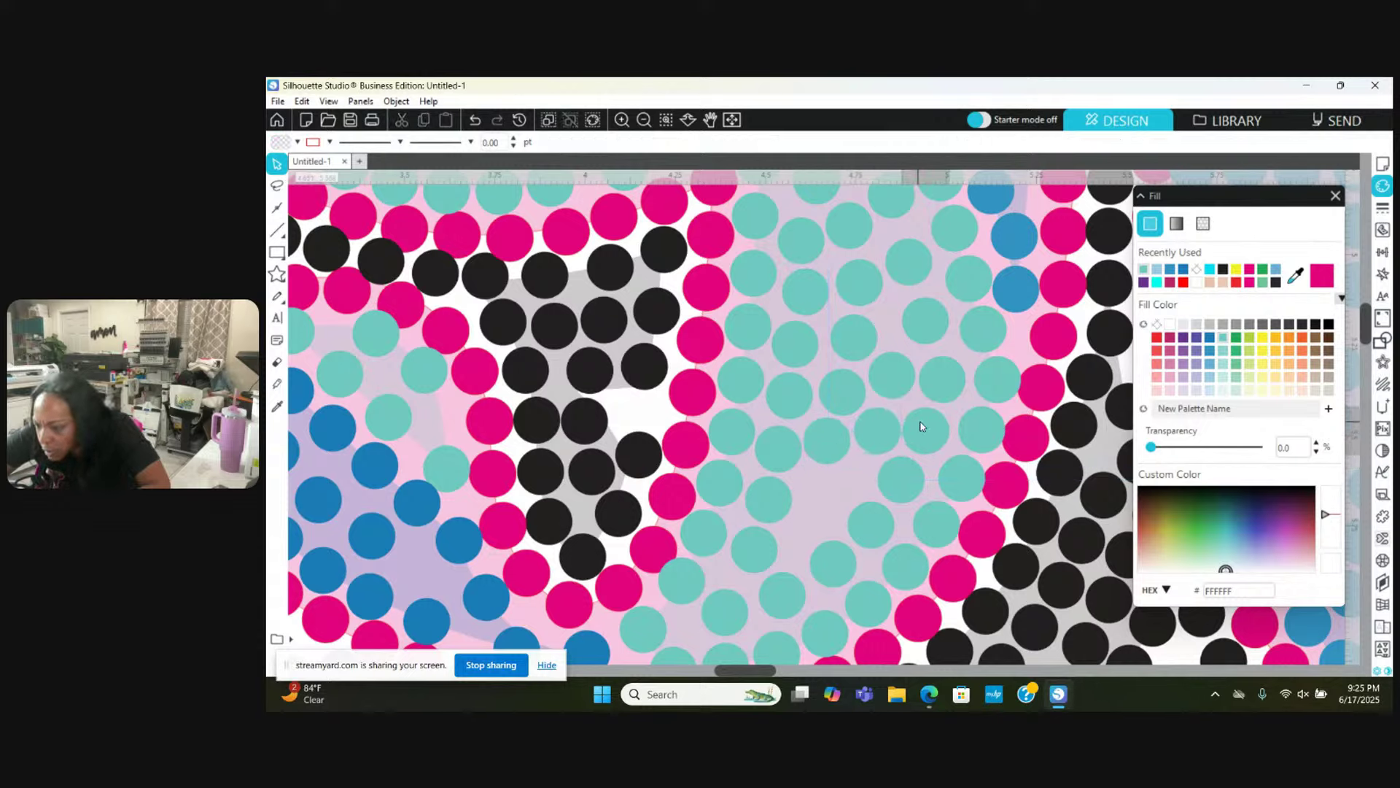
drag(918, 428, 925, 427)
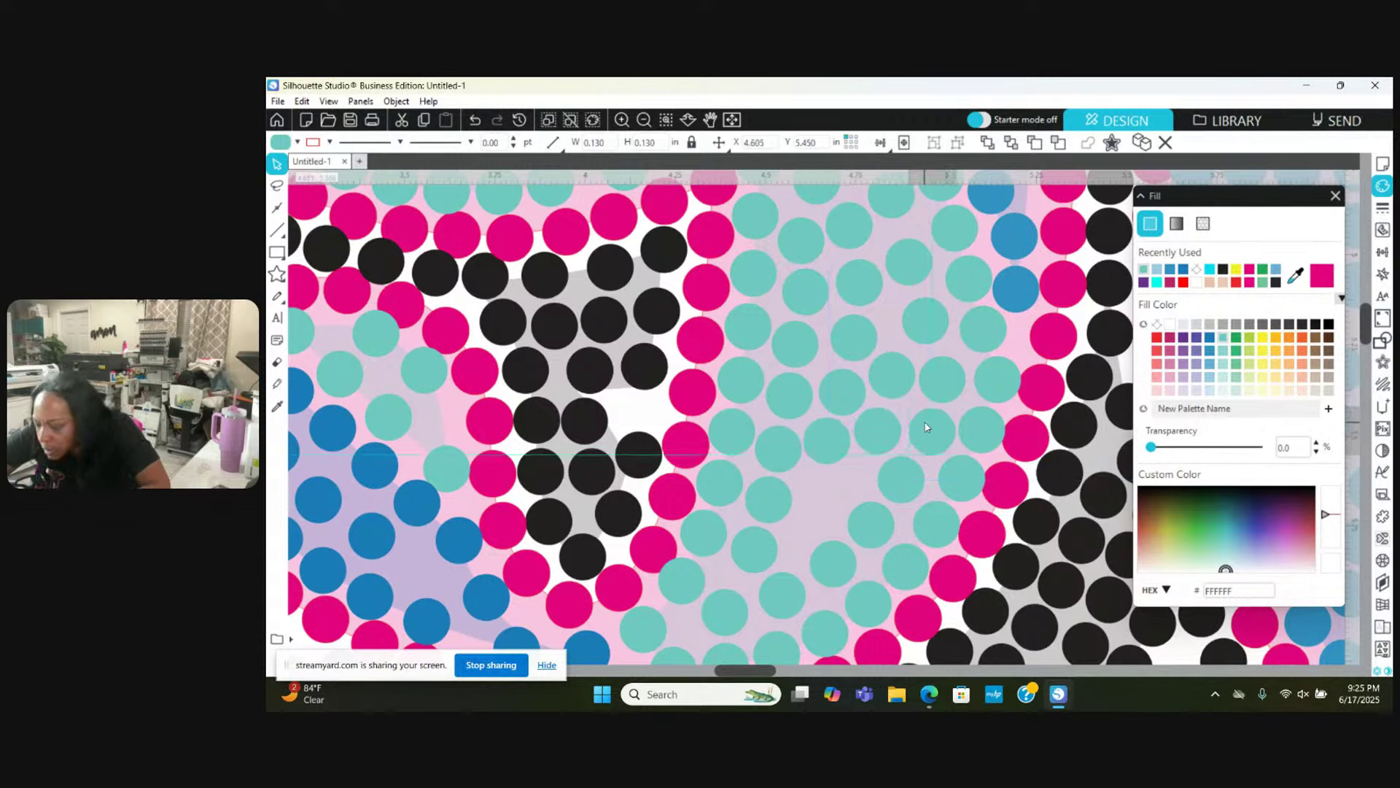
click(961, 466)
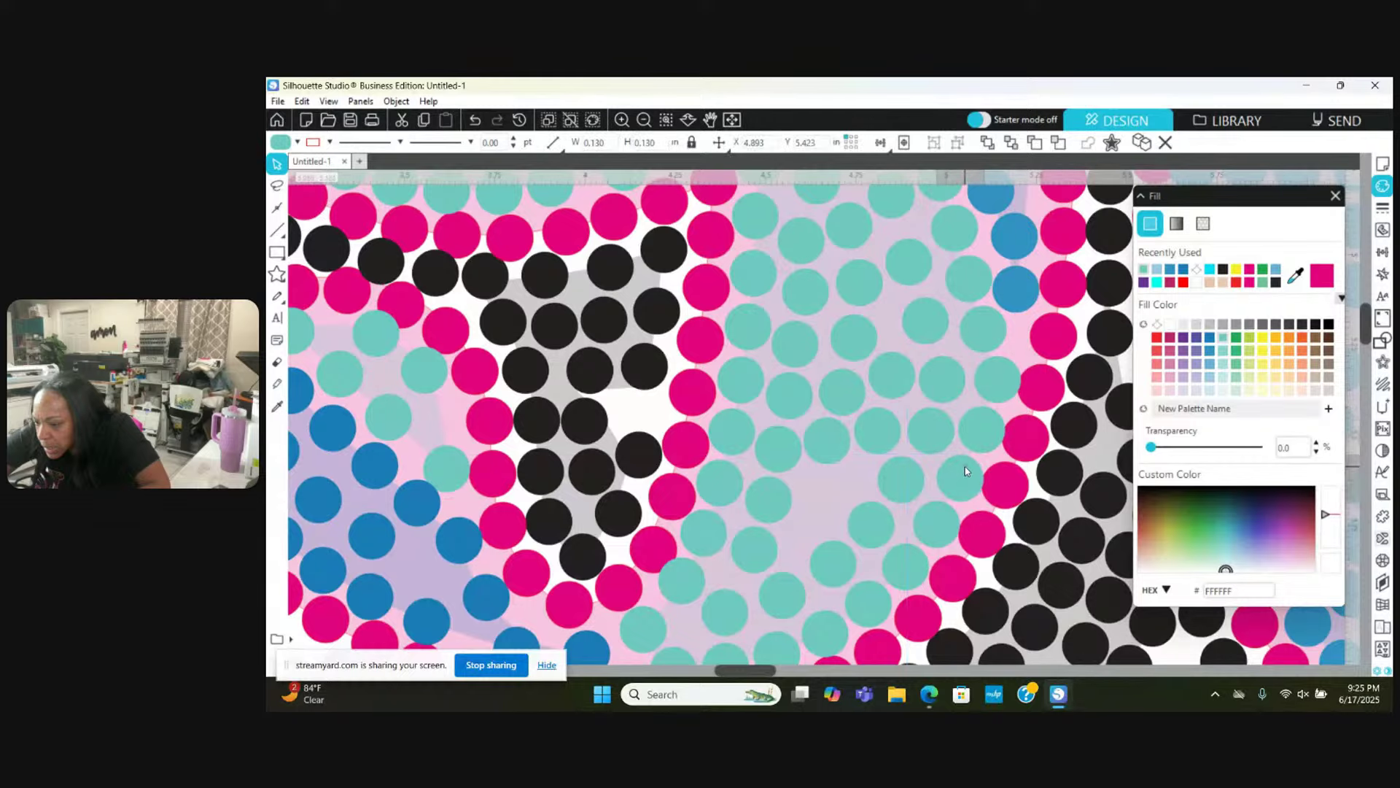
click(978, 427)
click(988, 401)
click(994, 378)
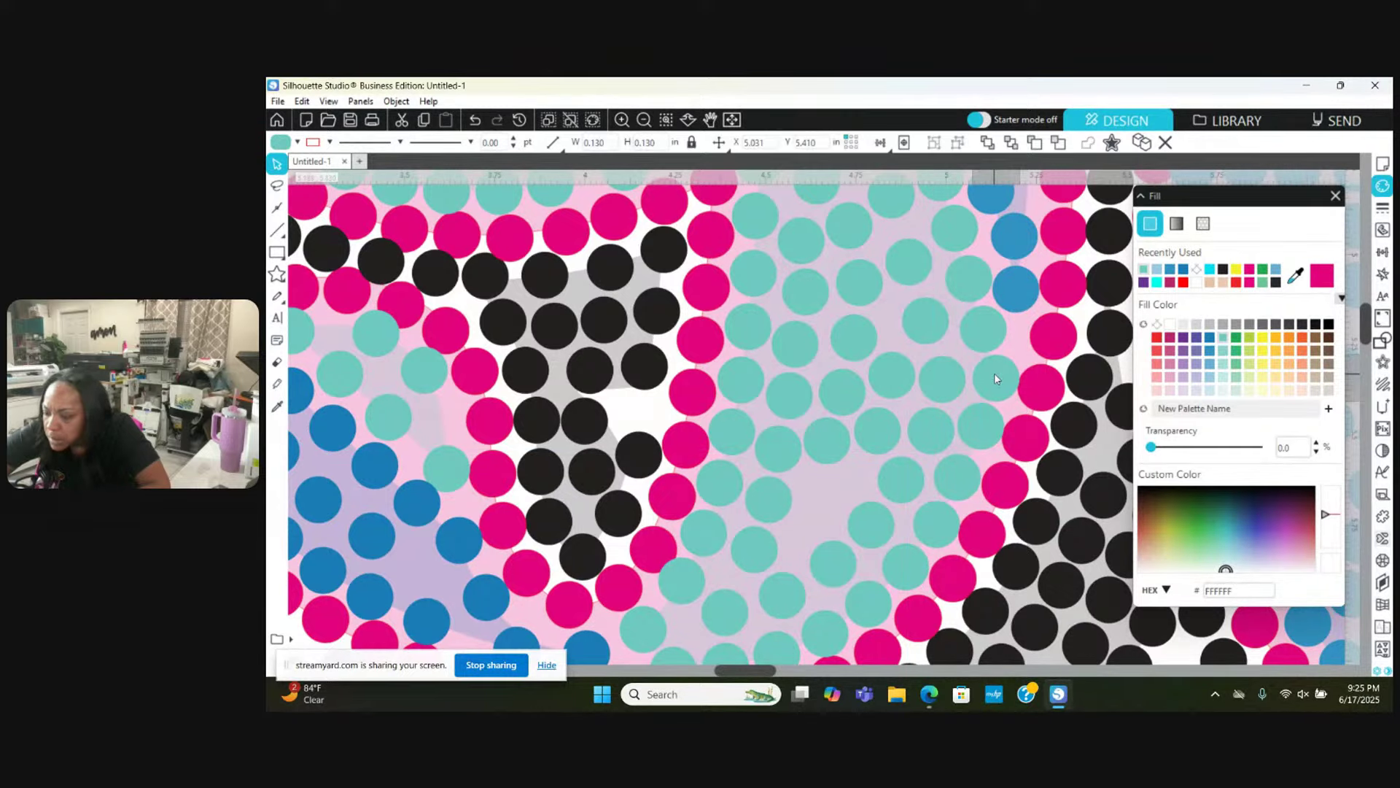
Step: Scroll down and reposition two teal stones near the fill's lower edge
scroll(995, 377, down, 3)
scroll(997, 379, down, 1)
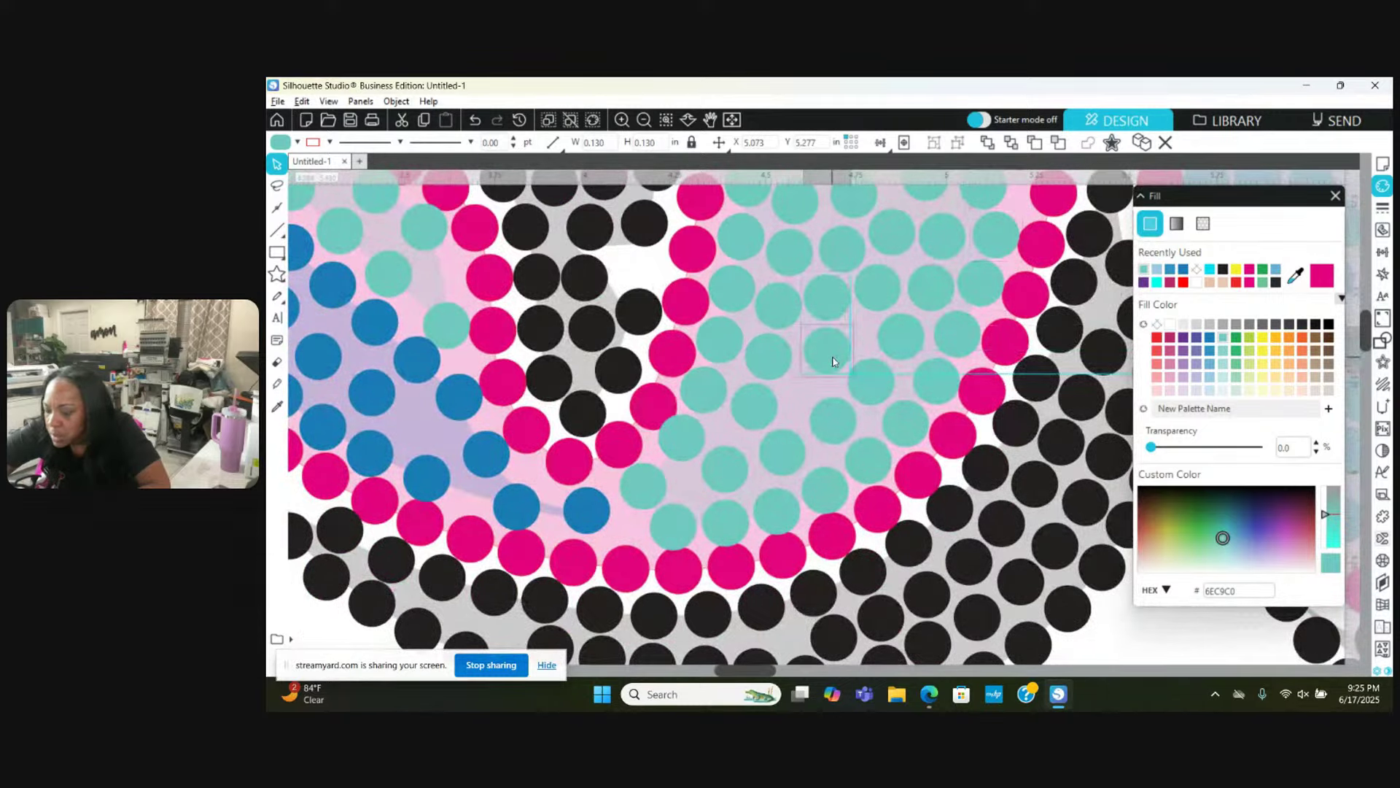
click(833, 360)
scroll(835, 360, down, 1)
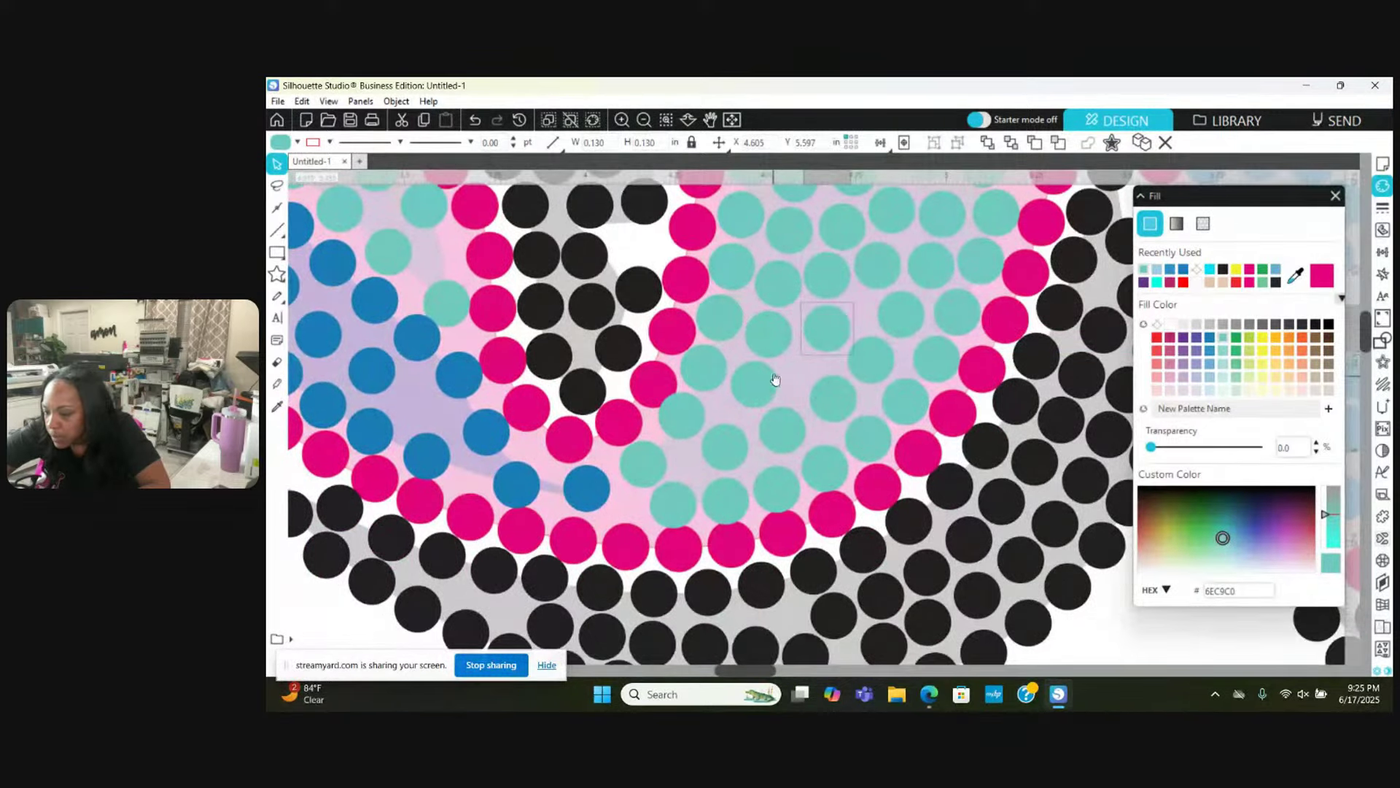
click(829, 388)
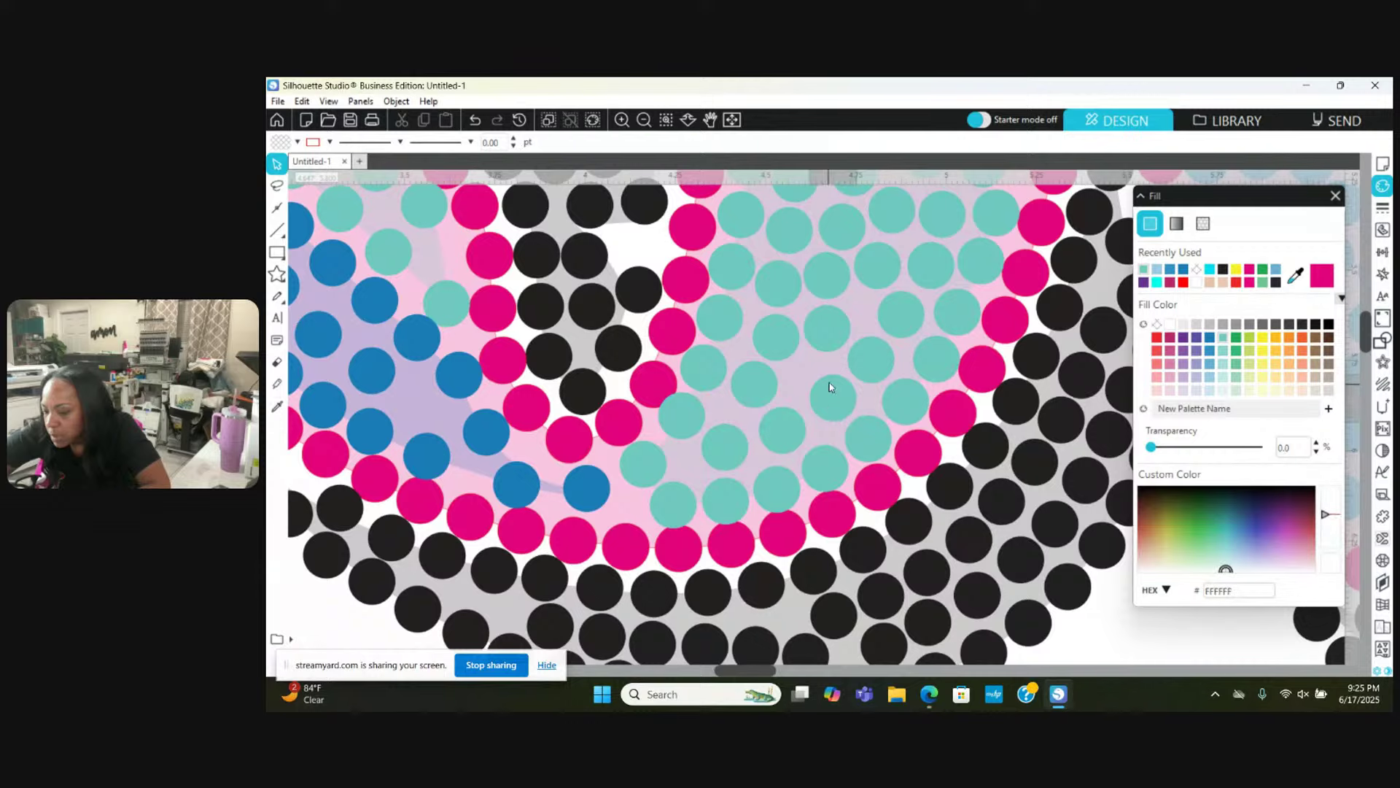
click(752, 384)
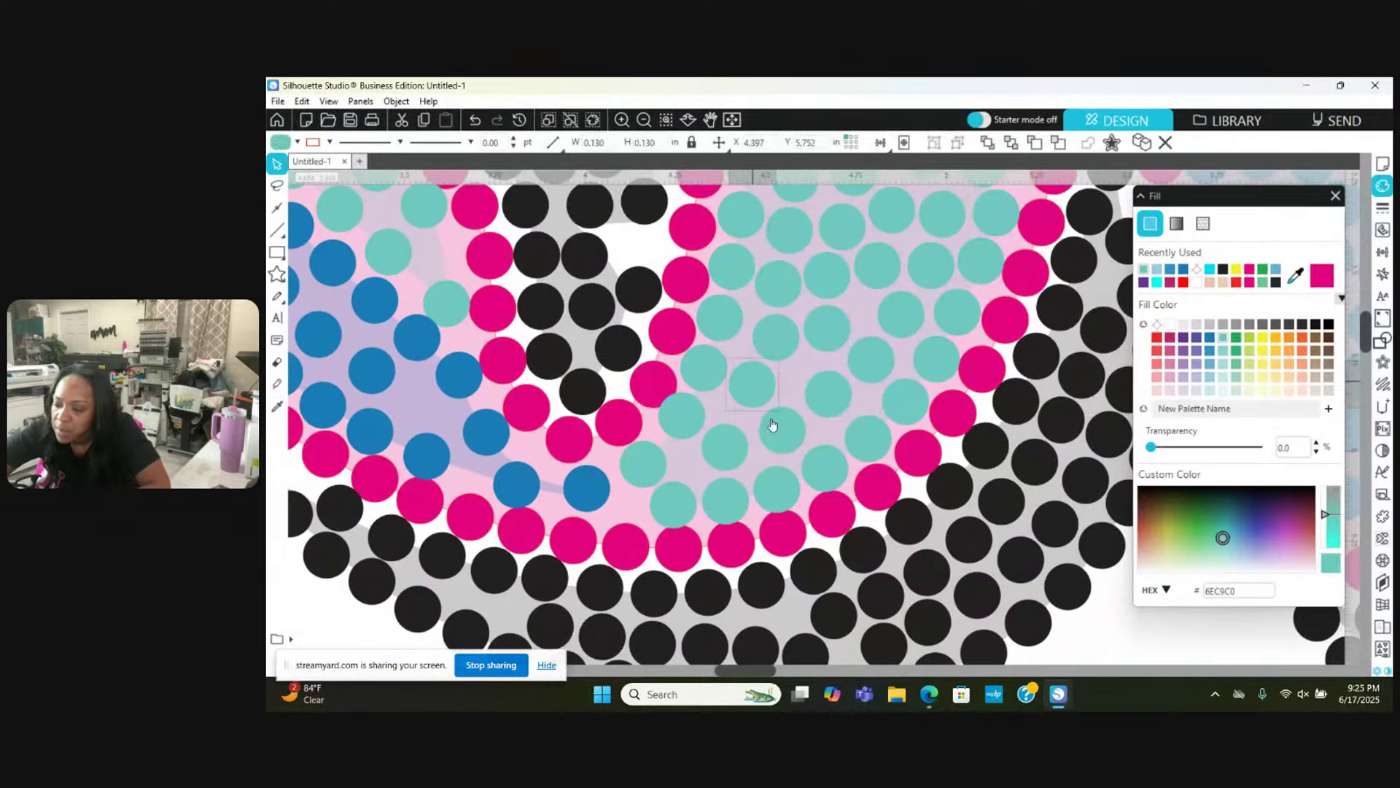
click(726, 449)
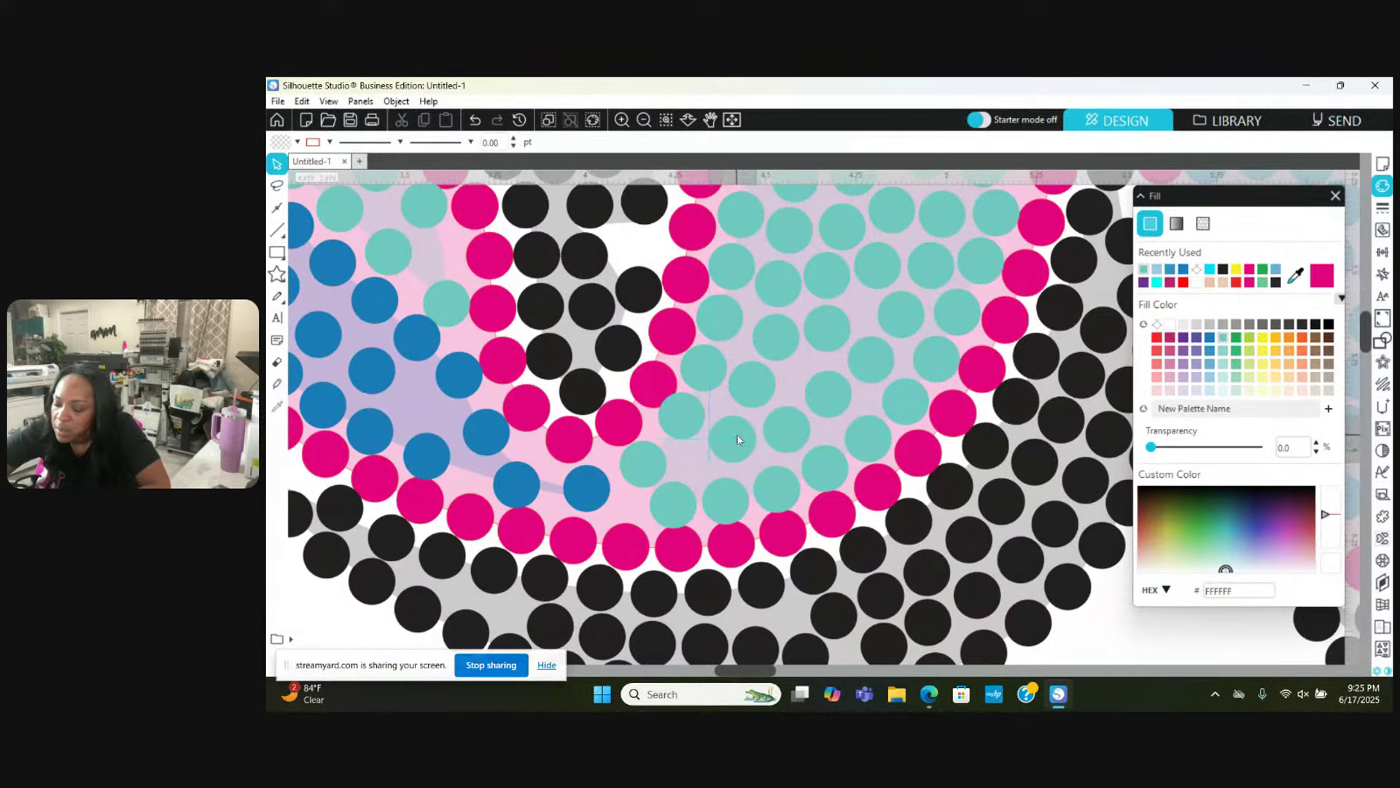
Step: Close the bottom gaps by shifting a blue stone left, a teal stone into the gap, and nudging another blue stone
click(738, 439)
click(700, 461)
drag(666, 470, 673, 465)
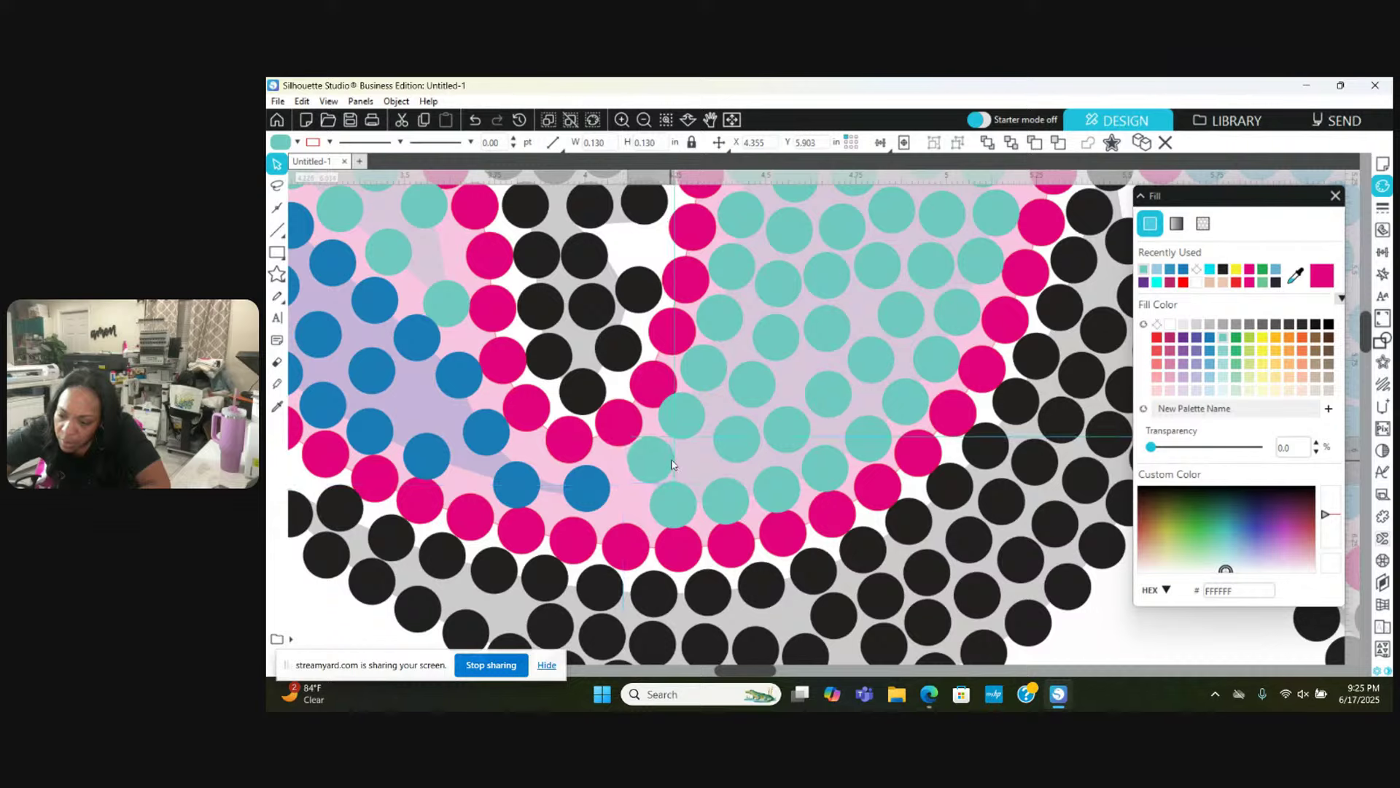
click(678, 481)
drag(591, 491, 563, 494)
drag(641, 456, 609, 499)
drag(500, 484, 507, 485)
scroll(507, 485, left, 5)
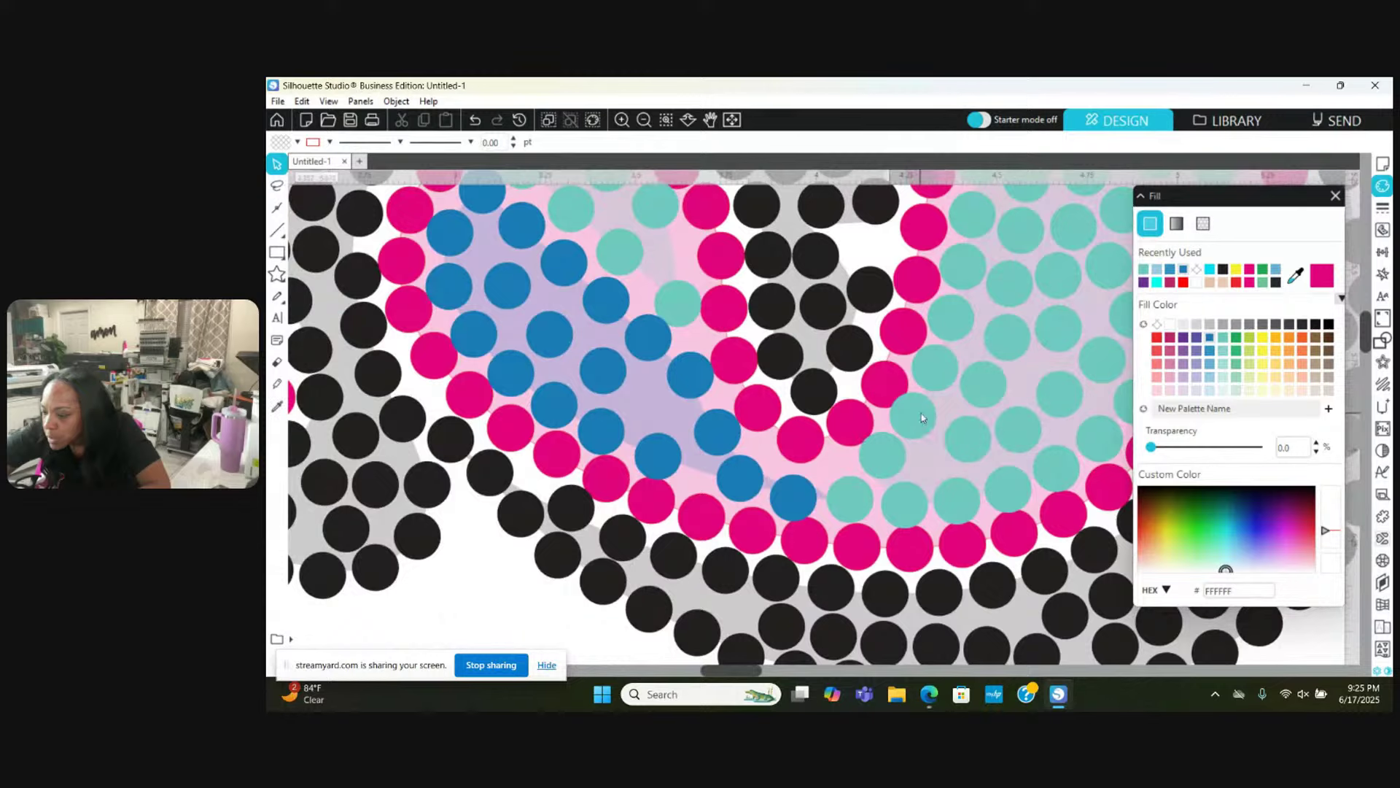
Step: Nudge a teal stone right and shift two blue stones up and to the right
drag(923, 417, 928, 416)
click(883, 458)
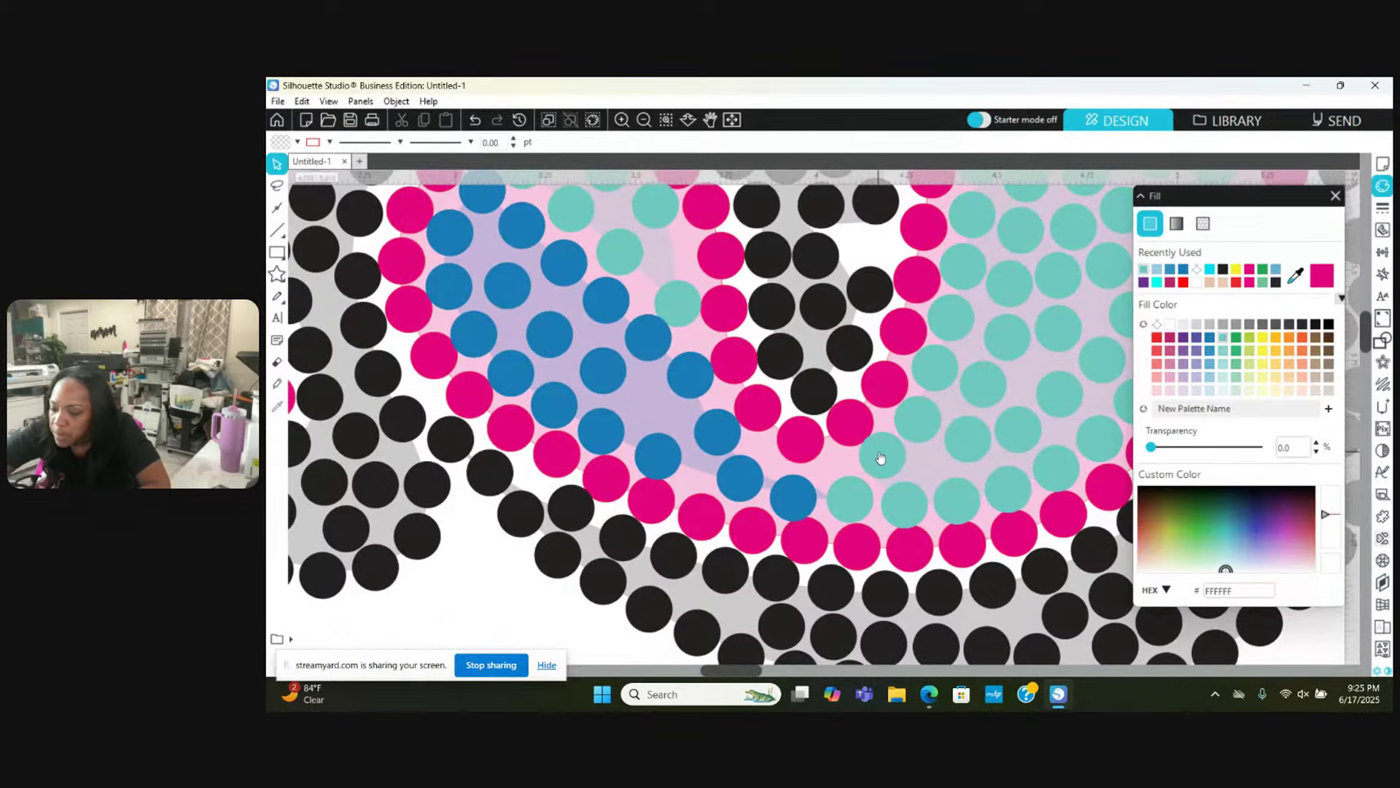
scroll(881, 457, left, 3)
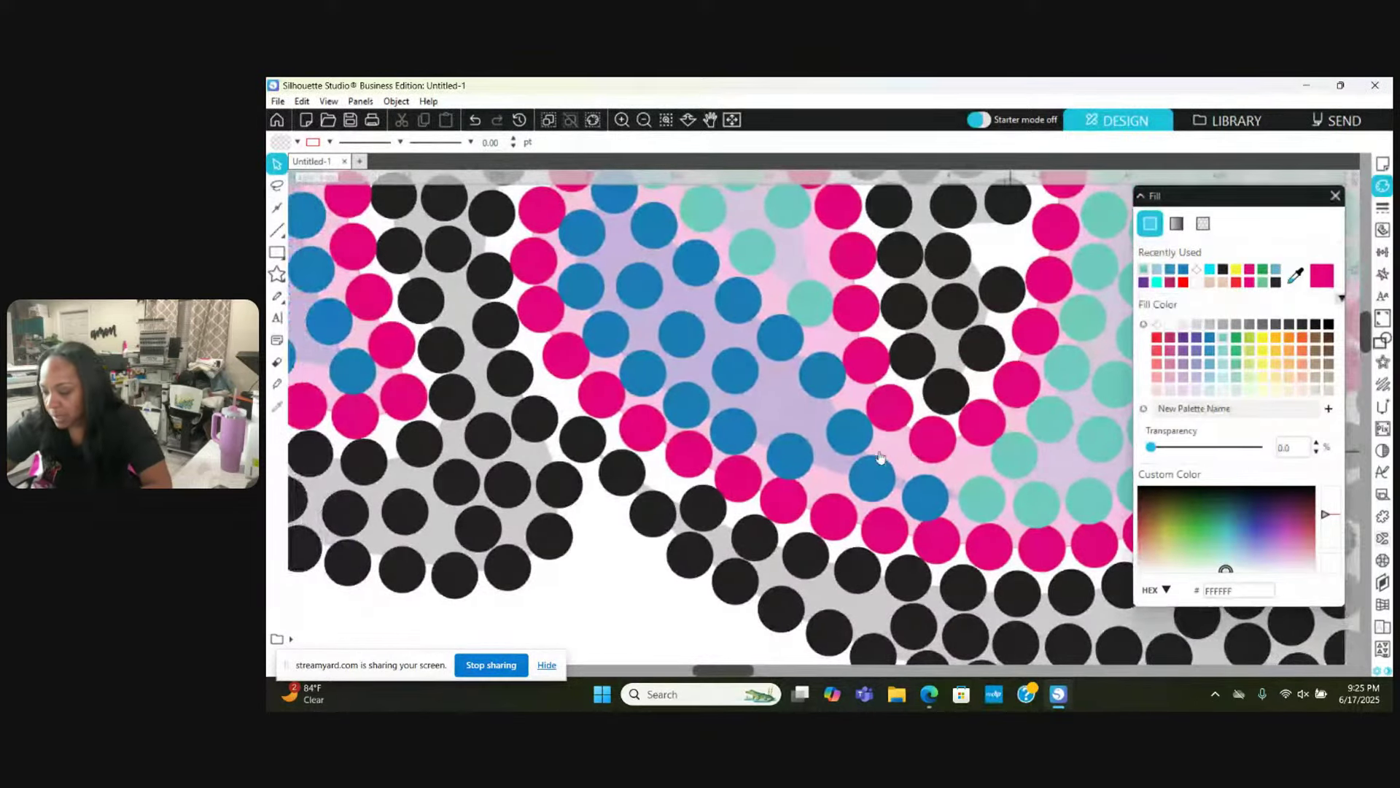
drag(848, 437, 844, 421)
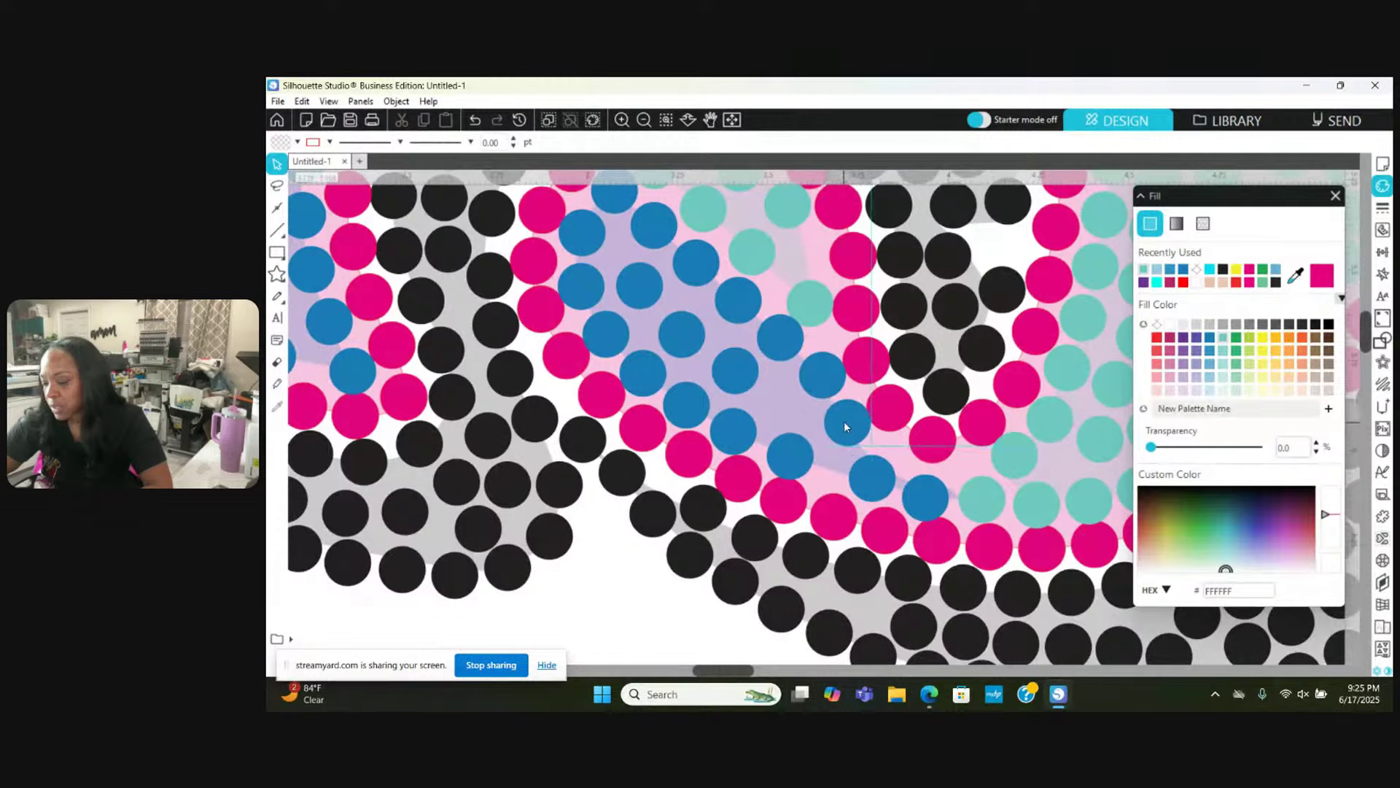
drag(786, 468, 817, 482)
key(Escape)
Step: Move four blue stones up-left, down-right and into nearby gaps
drag(813, 477, 683, 387)
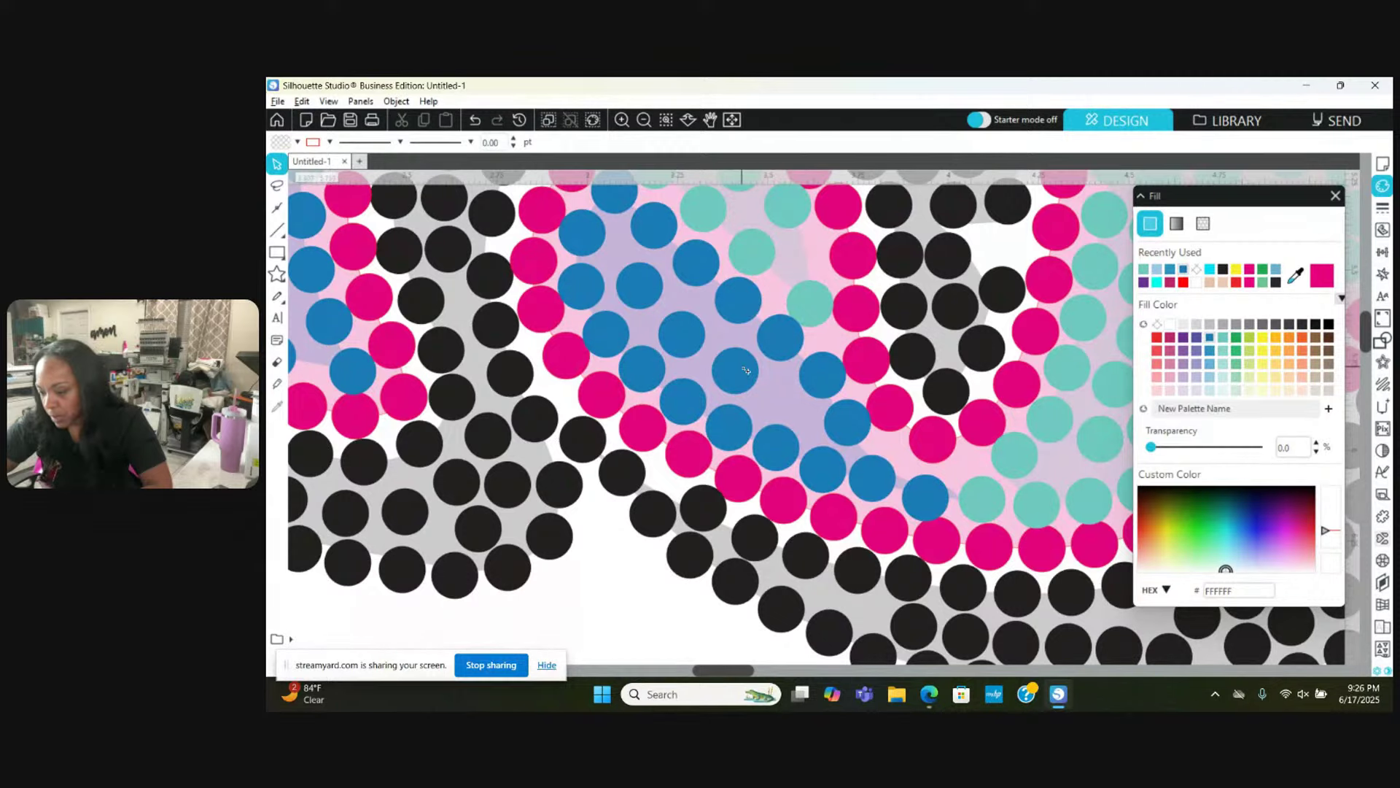
drag(745, 371, 782, 392)
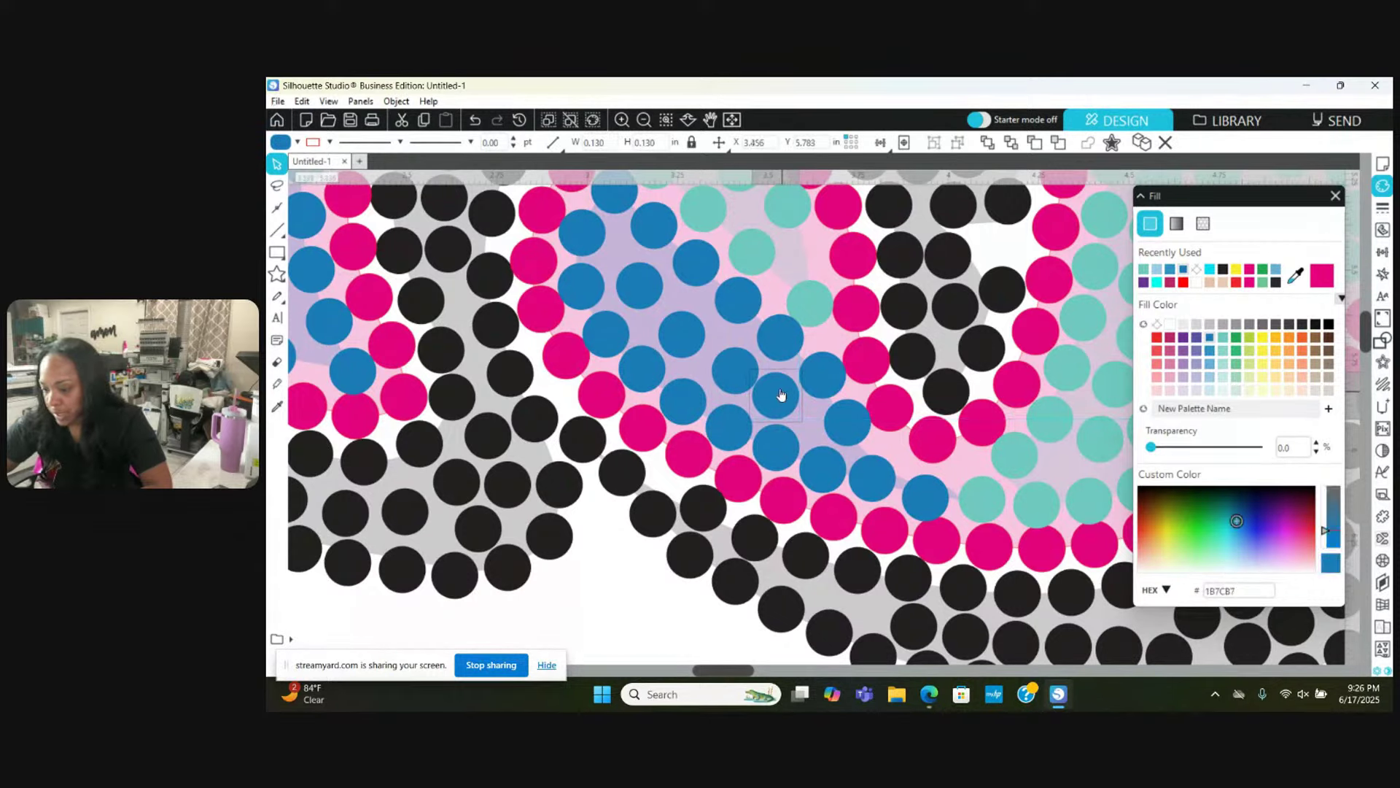
key(Escape)
scroll(729, 372, right, 1)
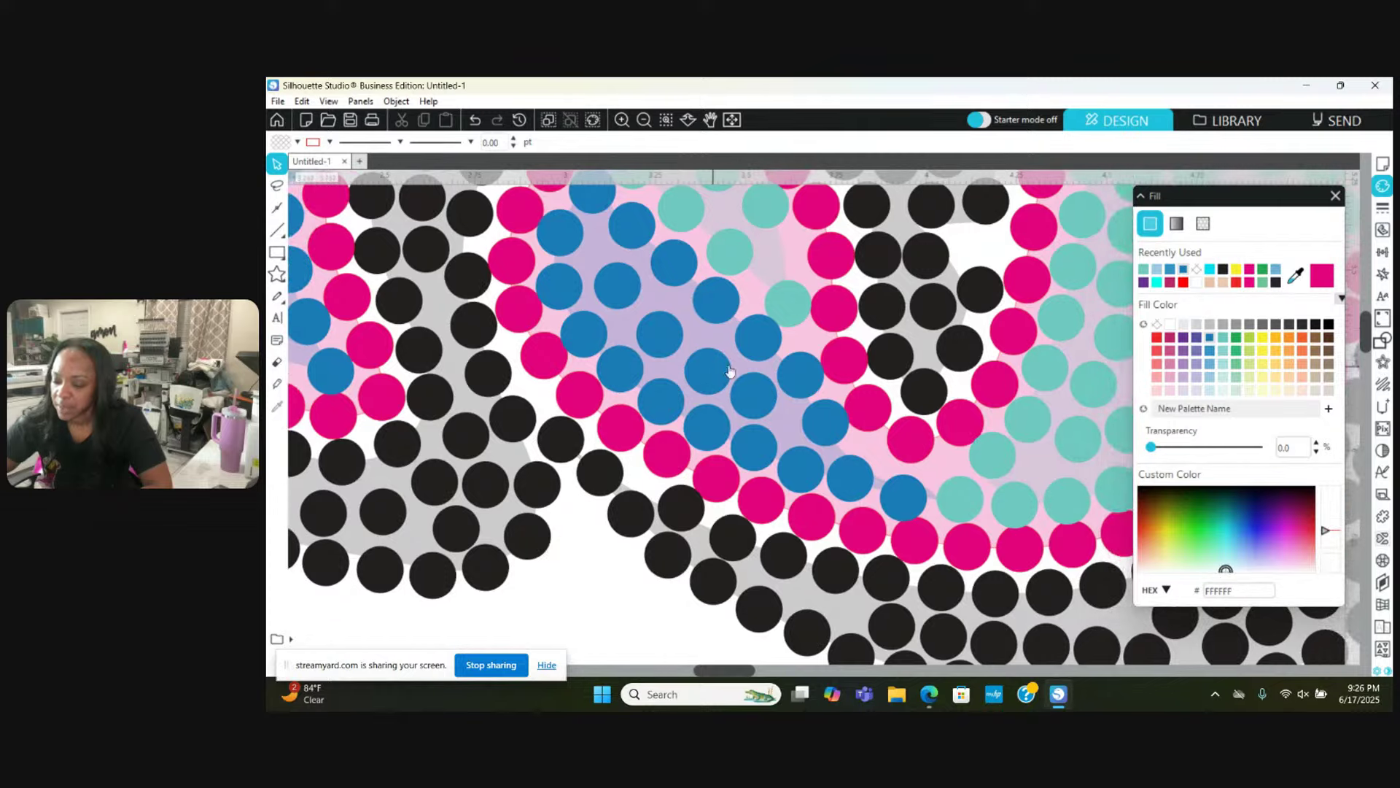
drag(666, 329, 678, 326)
key(Escape)
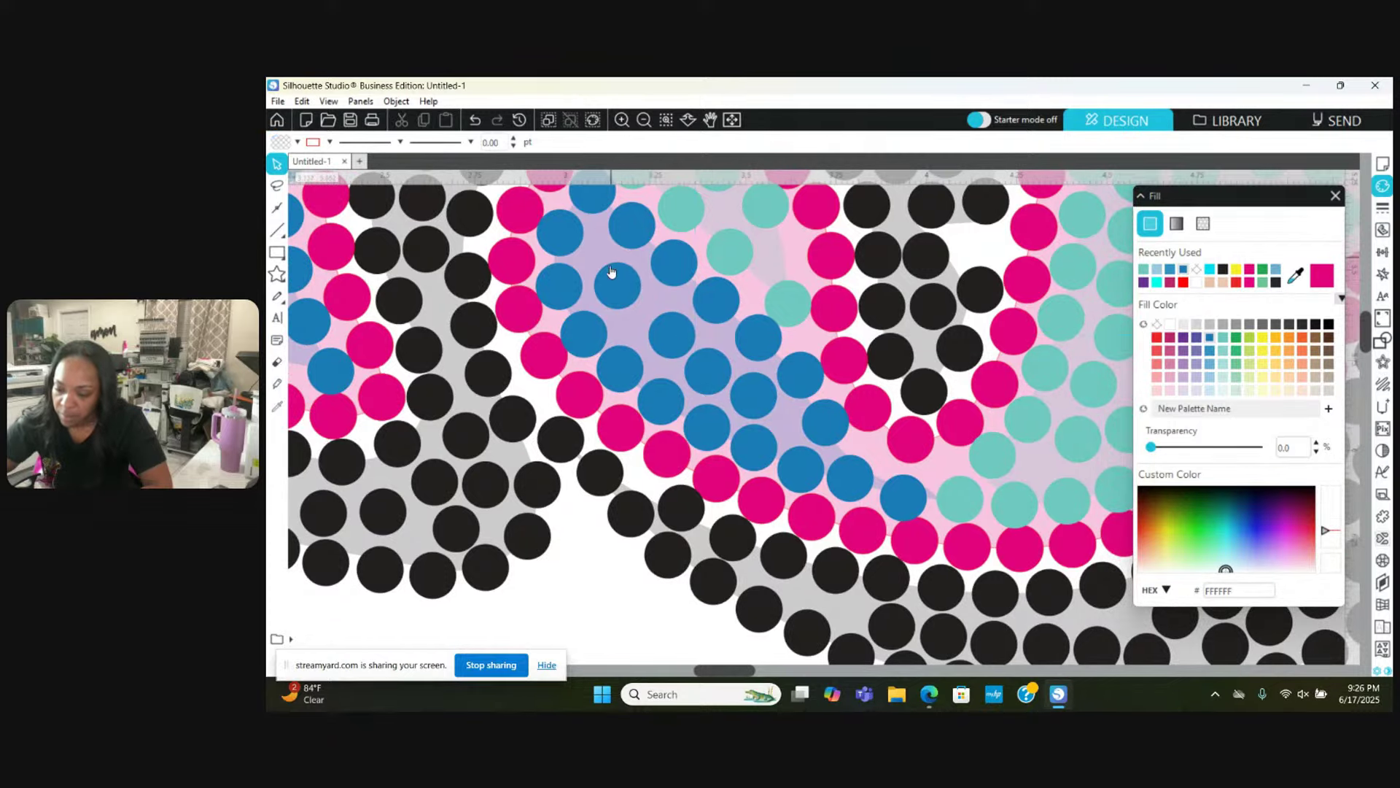
mouse_move(611, 272)
mouse_down()
mouse_move(643, 305)
mouse_move(606, 264)
mouse_move(623, 274)
mouse_up()
scroll(604, 264, up, 1)
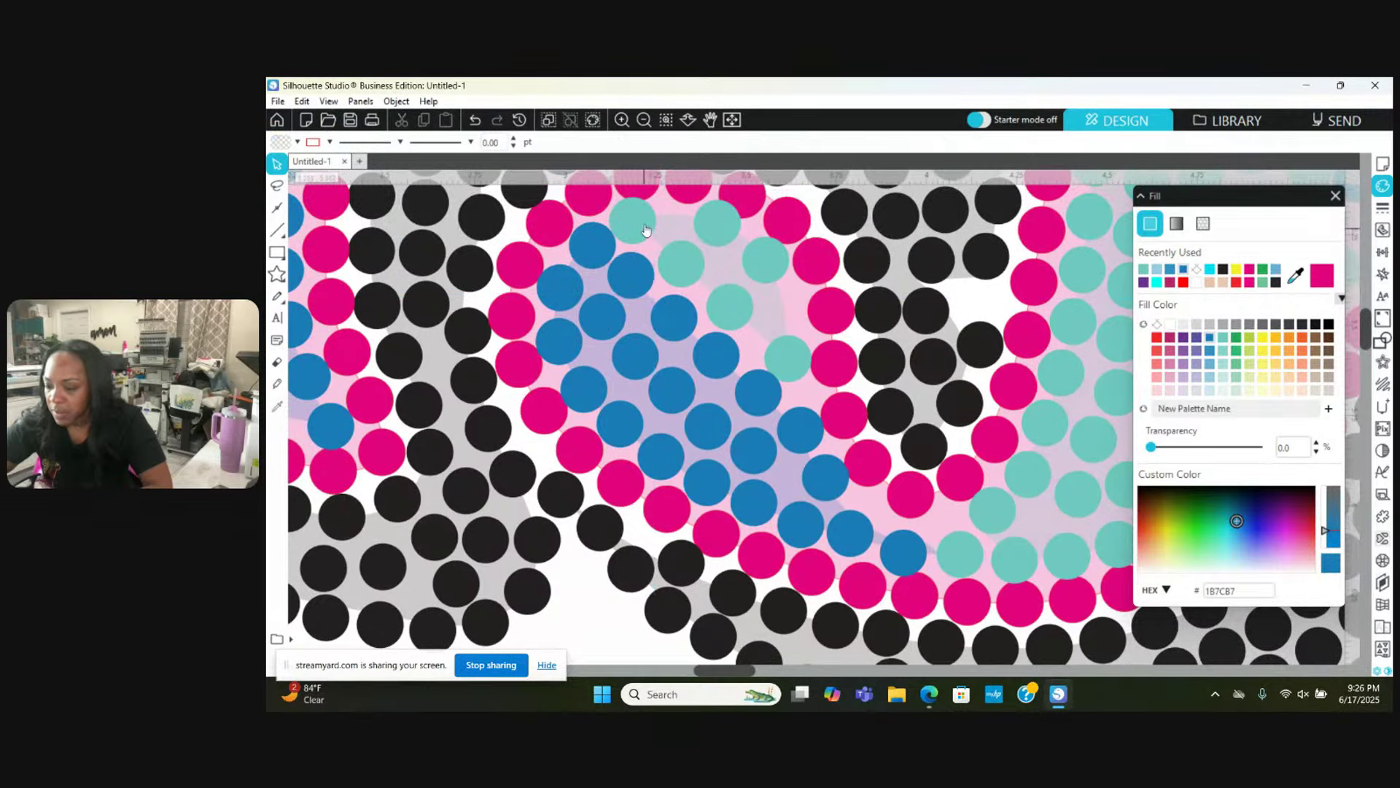
Step: Nudge the top teal stones into line and duplicate one with Ctrl+D to fill a gap
drag(640, 219, 692, 226)
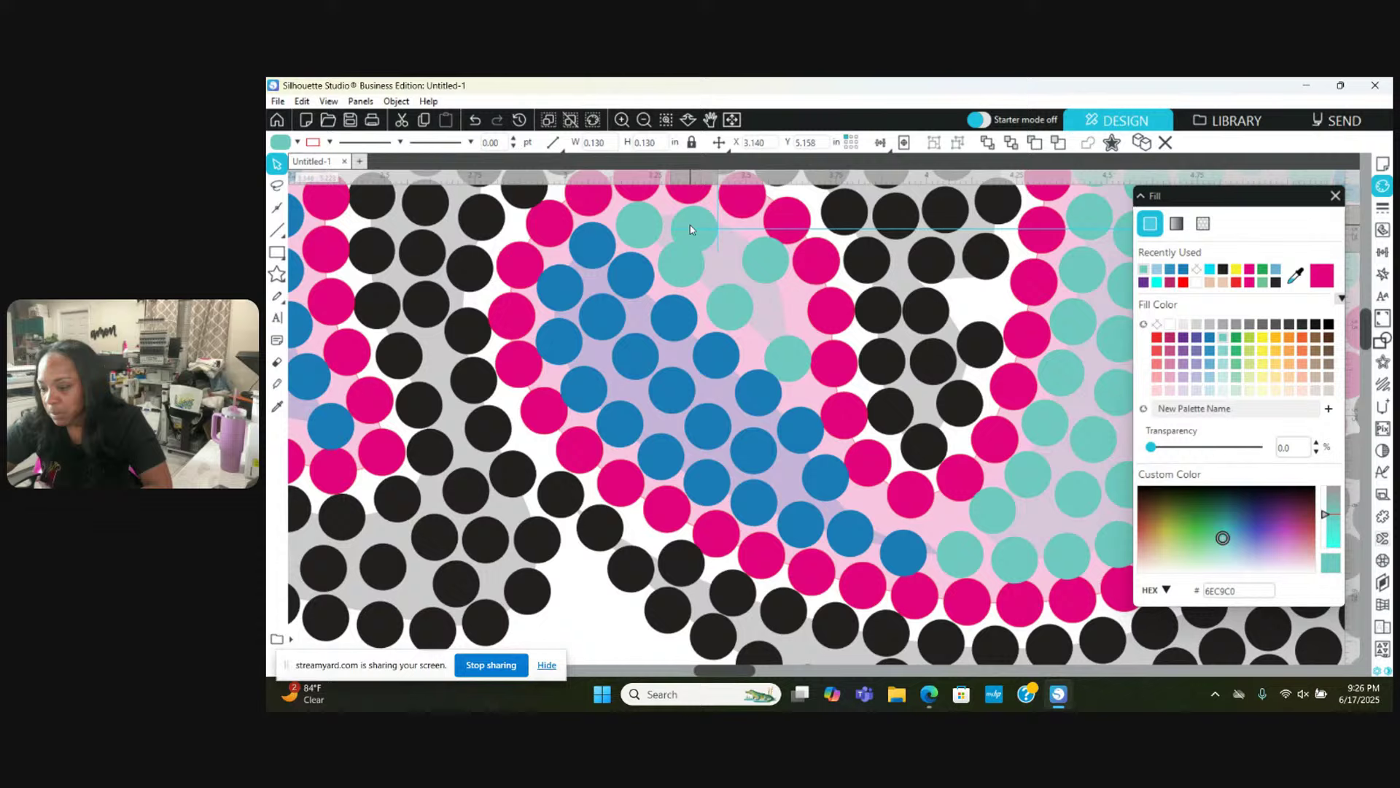
click(682, 268)
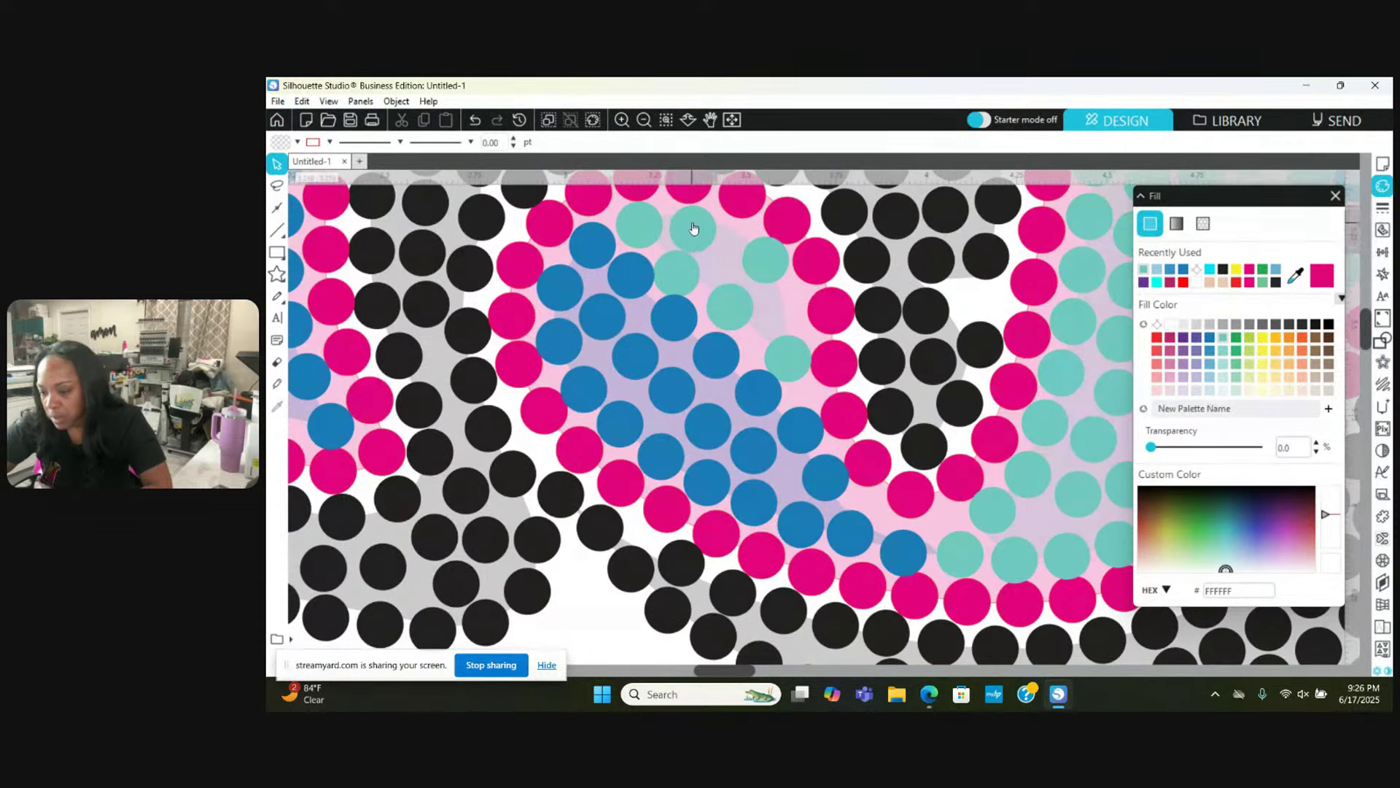
drag(693, 228, 696, 220)
click(739, 245)
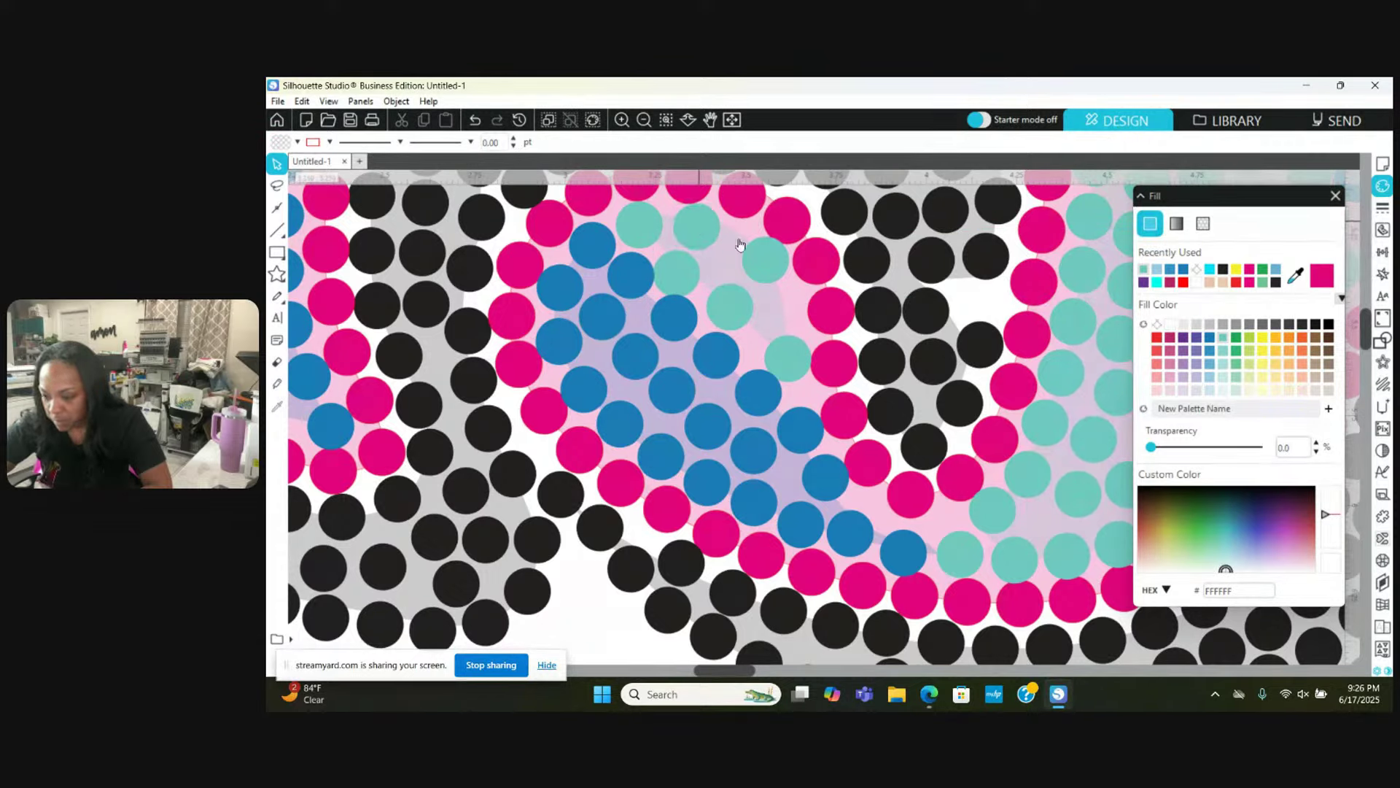
drag(760, 259, 740, 246)
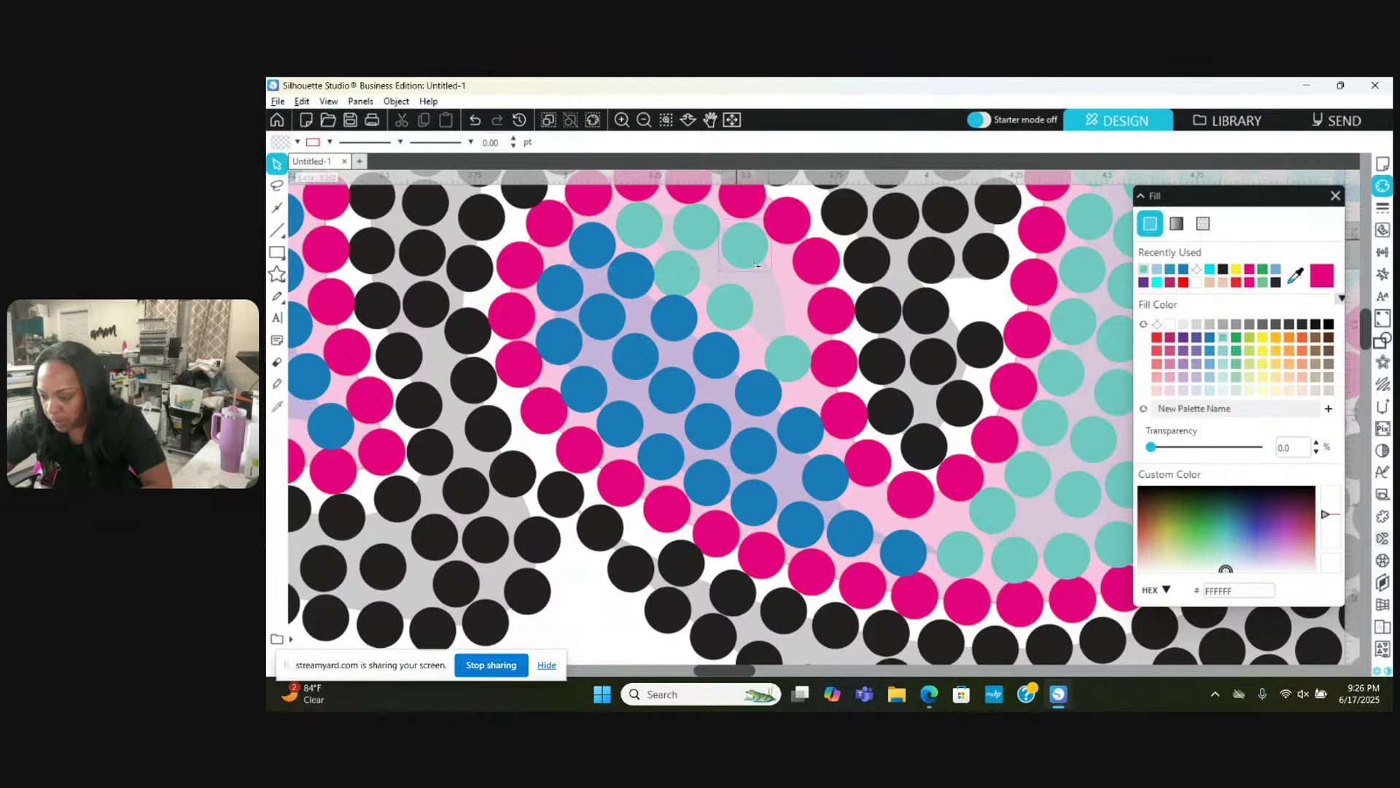
key(ctrl+d)
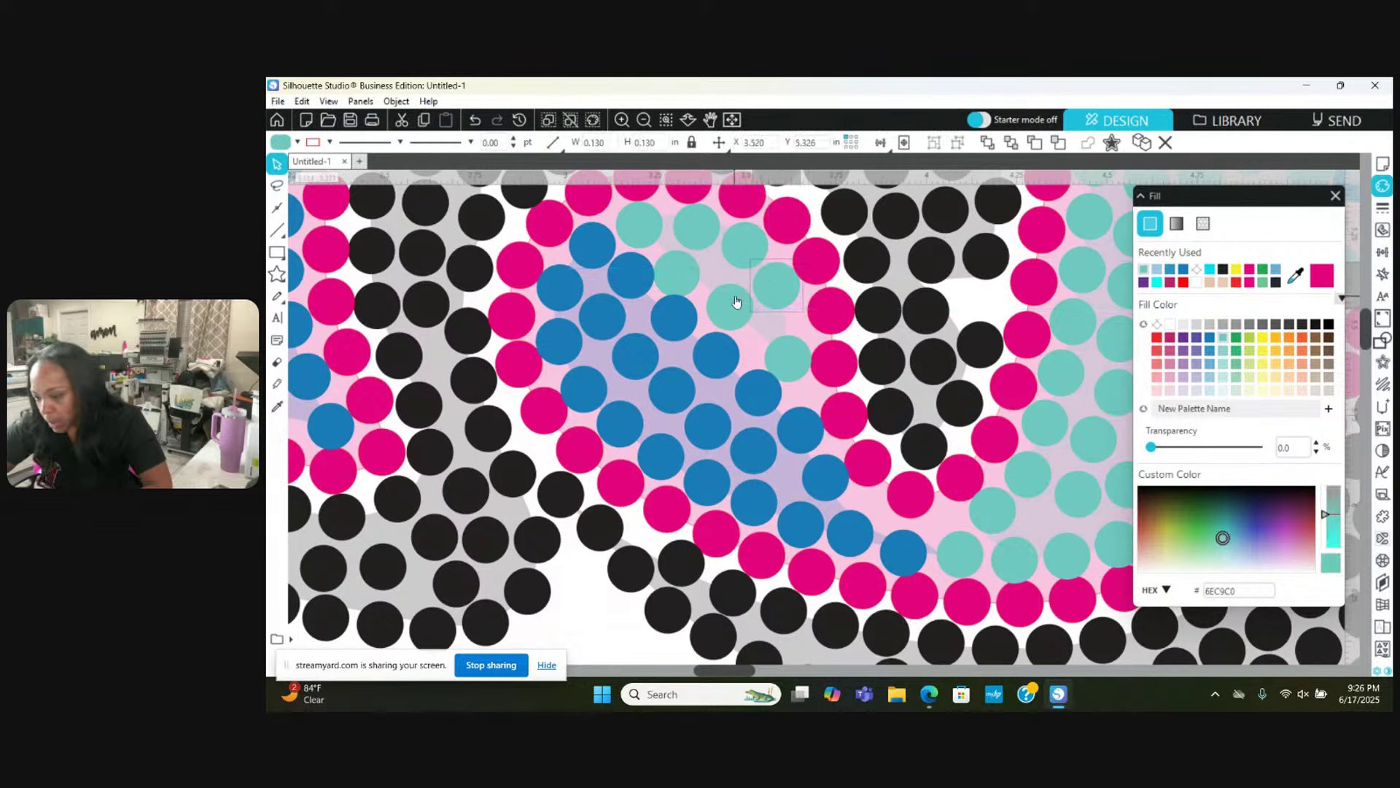
drag(738, 302, 719, 304)
click(686, 274)
Step: Slide the duplicated and neighbouring teal stones into even spacing near the top of the fill
click(686, 274)
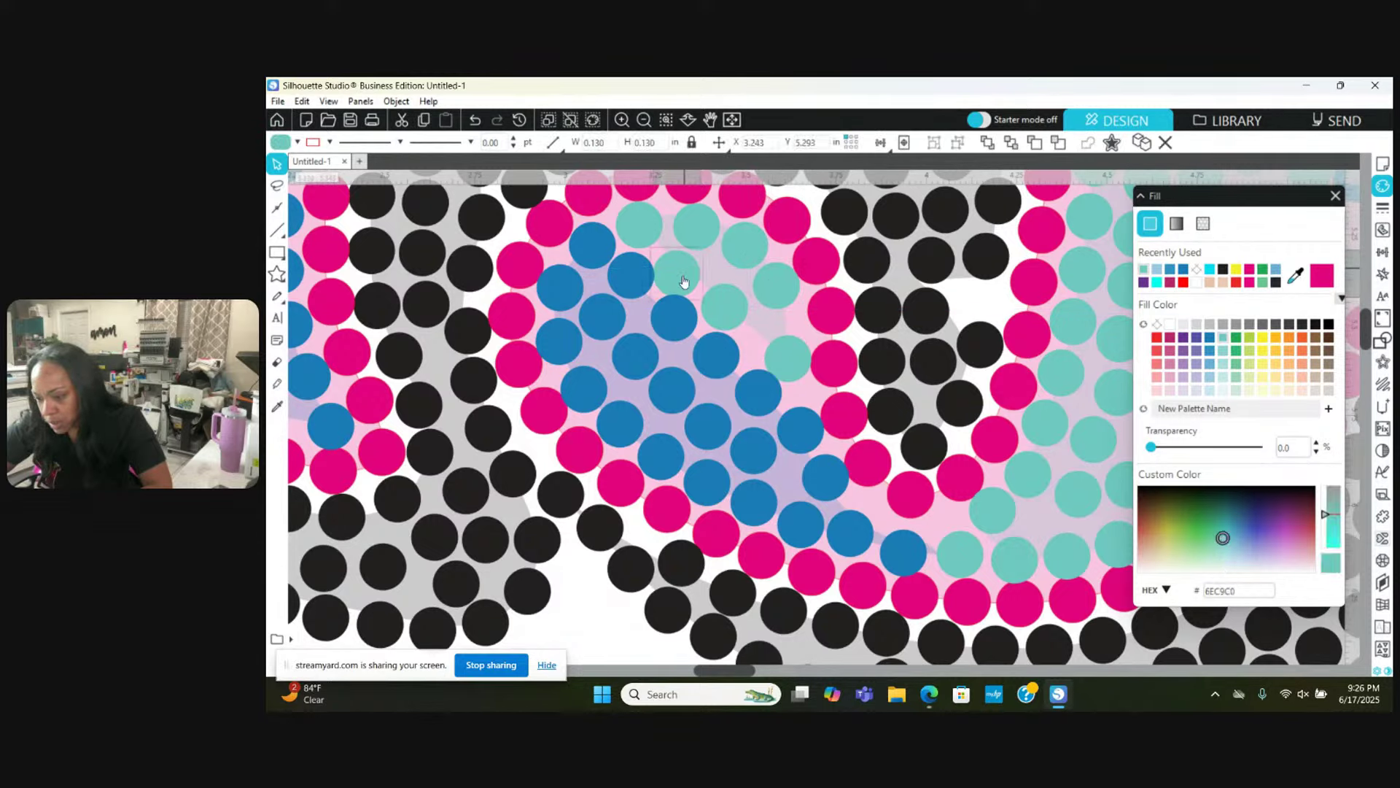
click(699, 332)
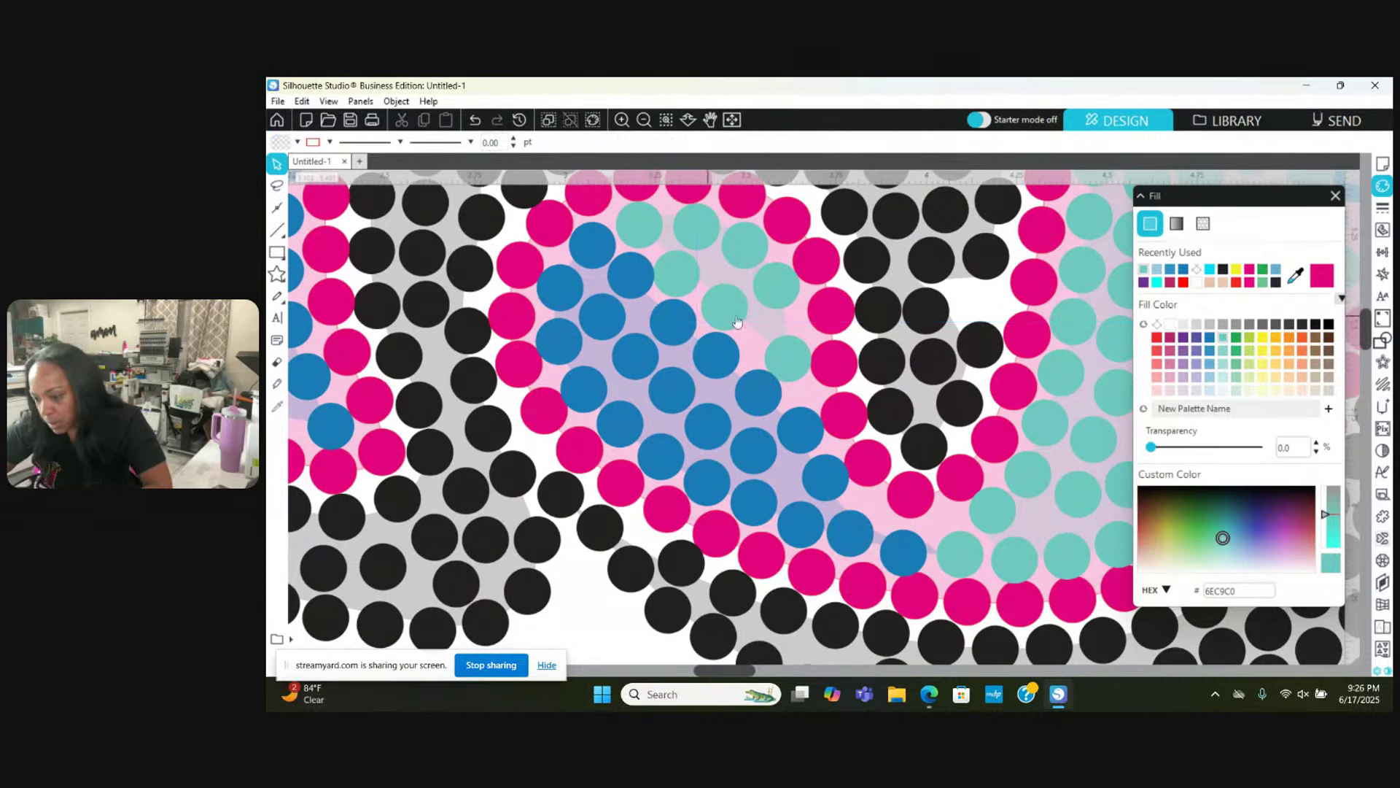
drag(728, 305, 787, 357)
click(685, 262)
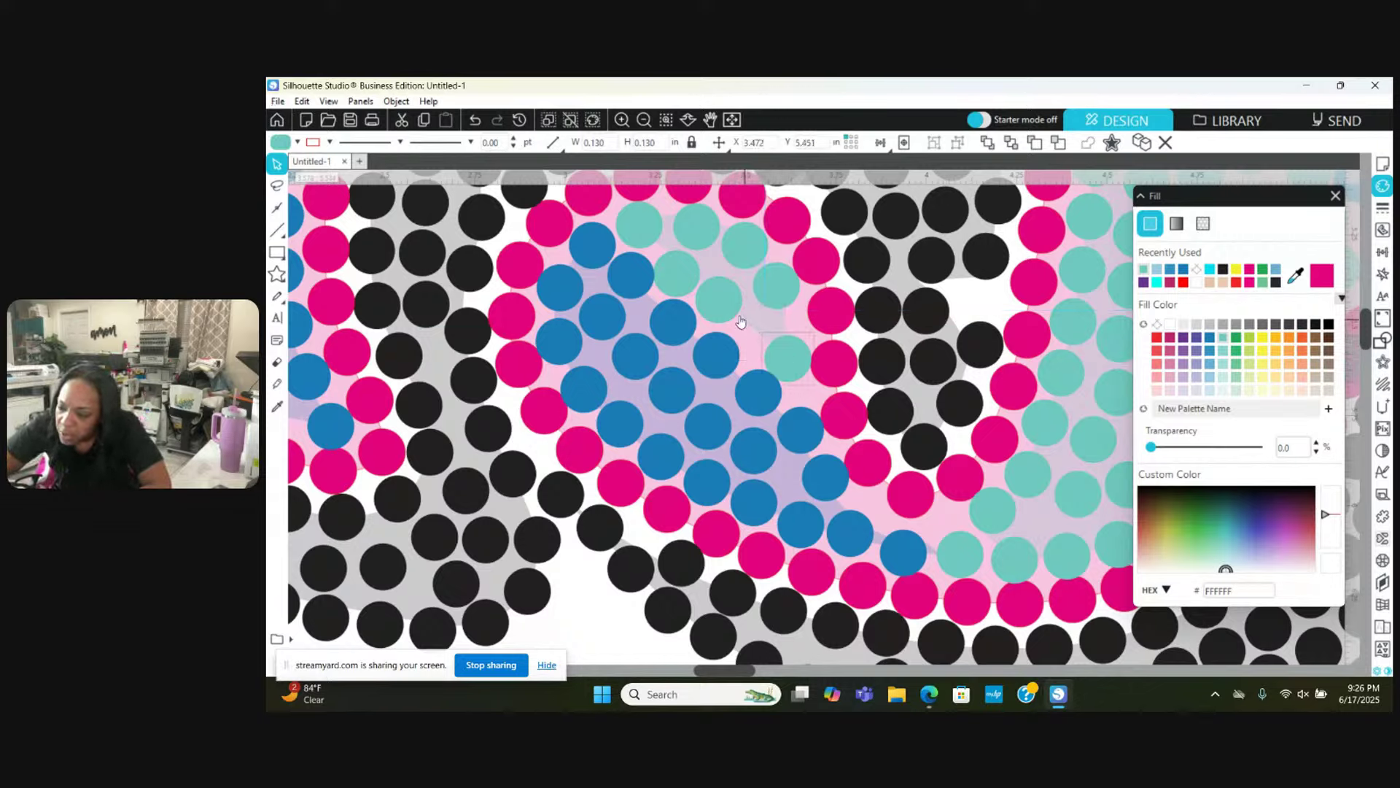
drag(740, 320, 743, 323)
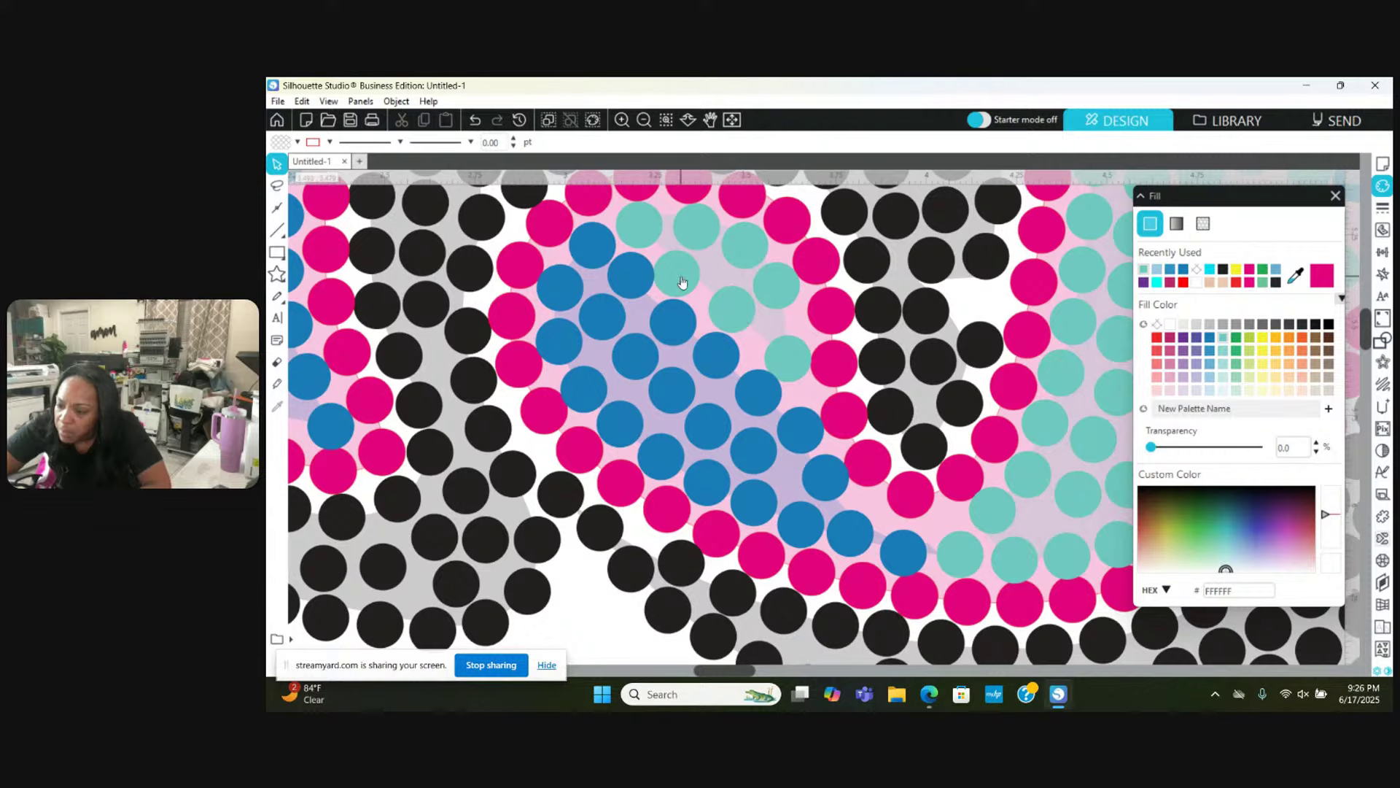
drag(682, 282, 693, 282)
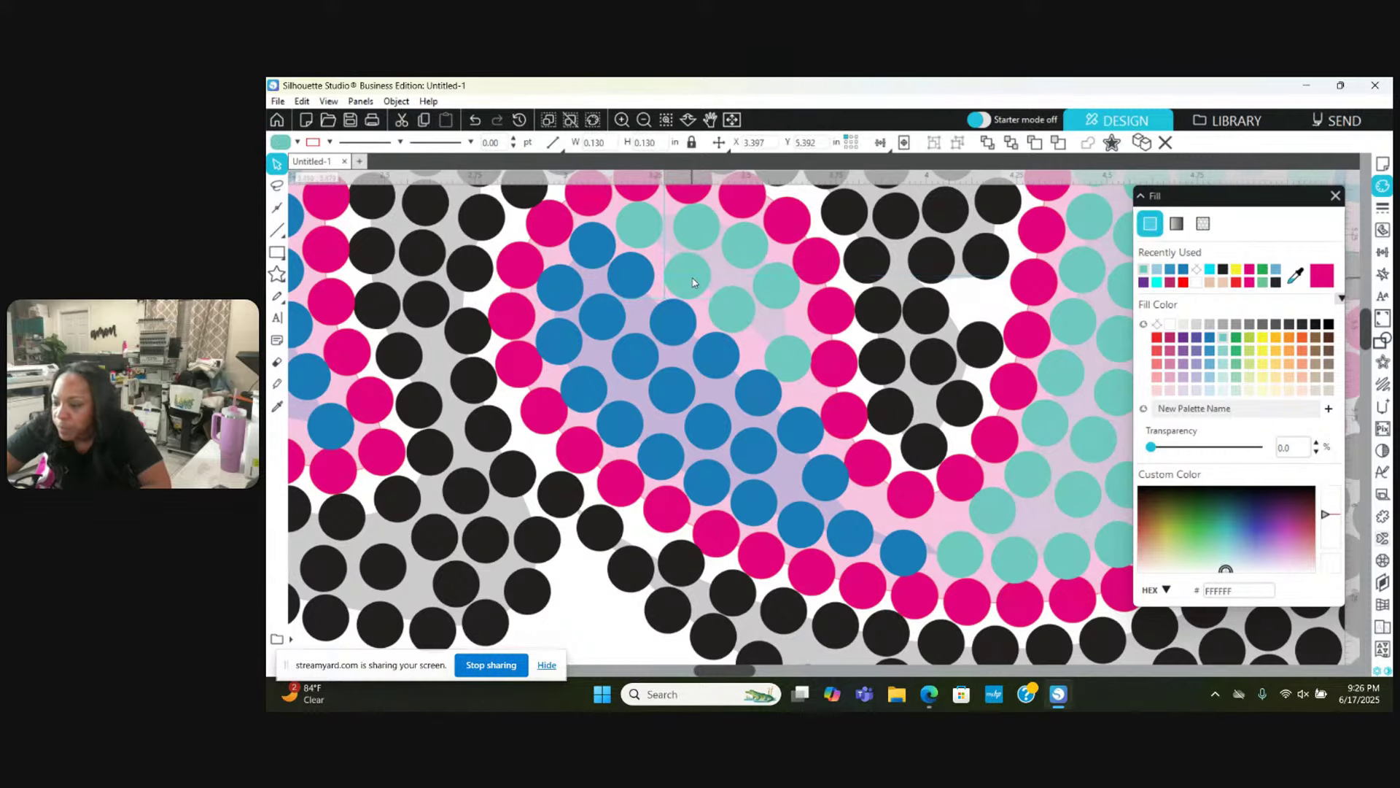
drag(787, 295, 795, 303)
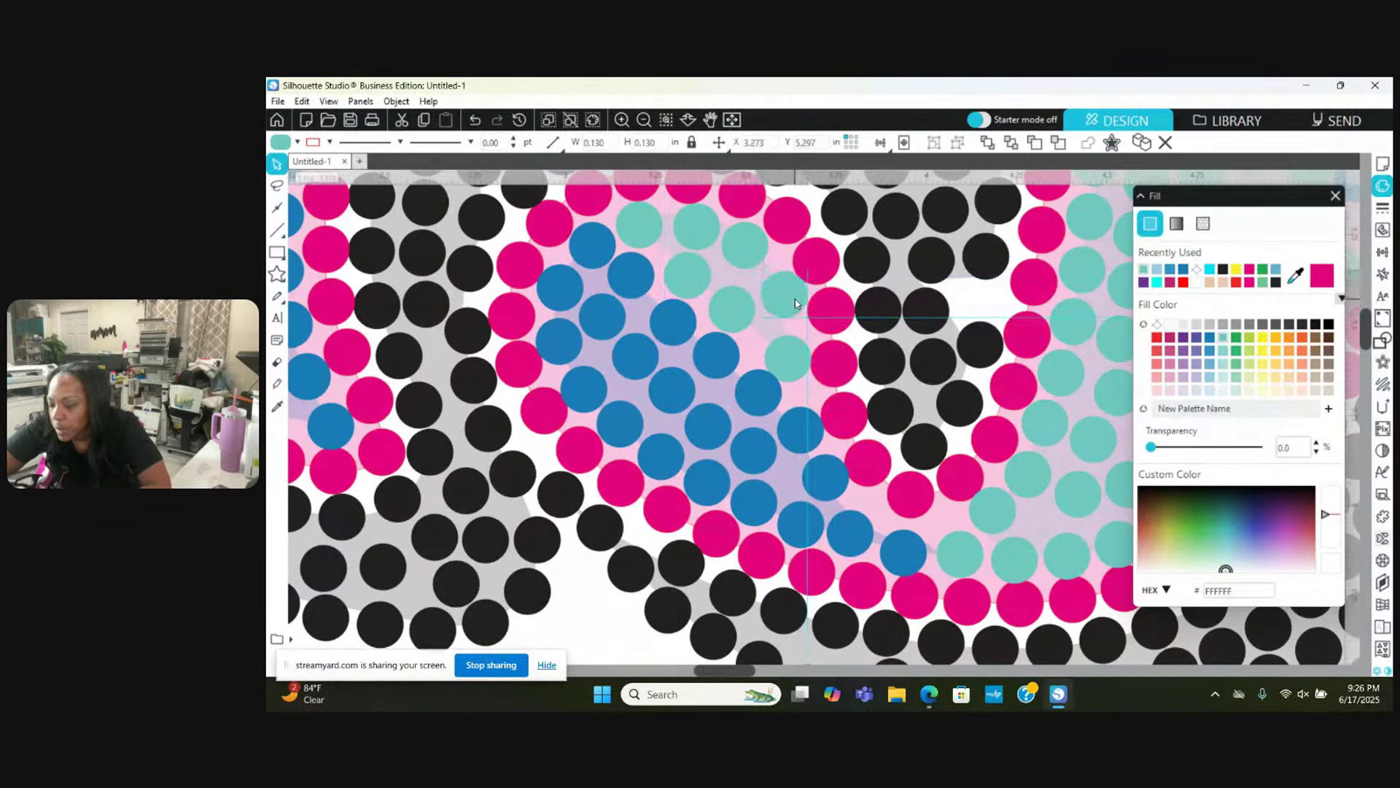
click(746, 241)
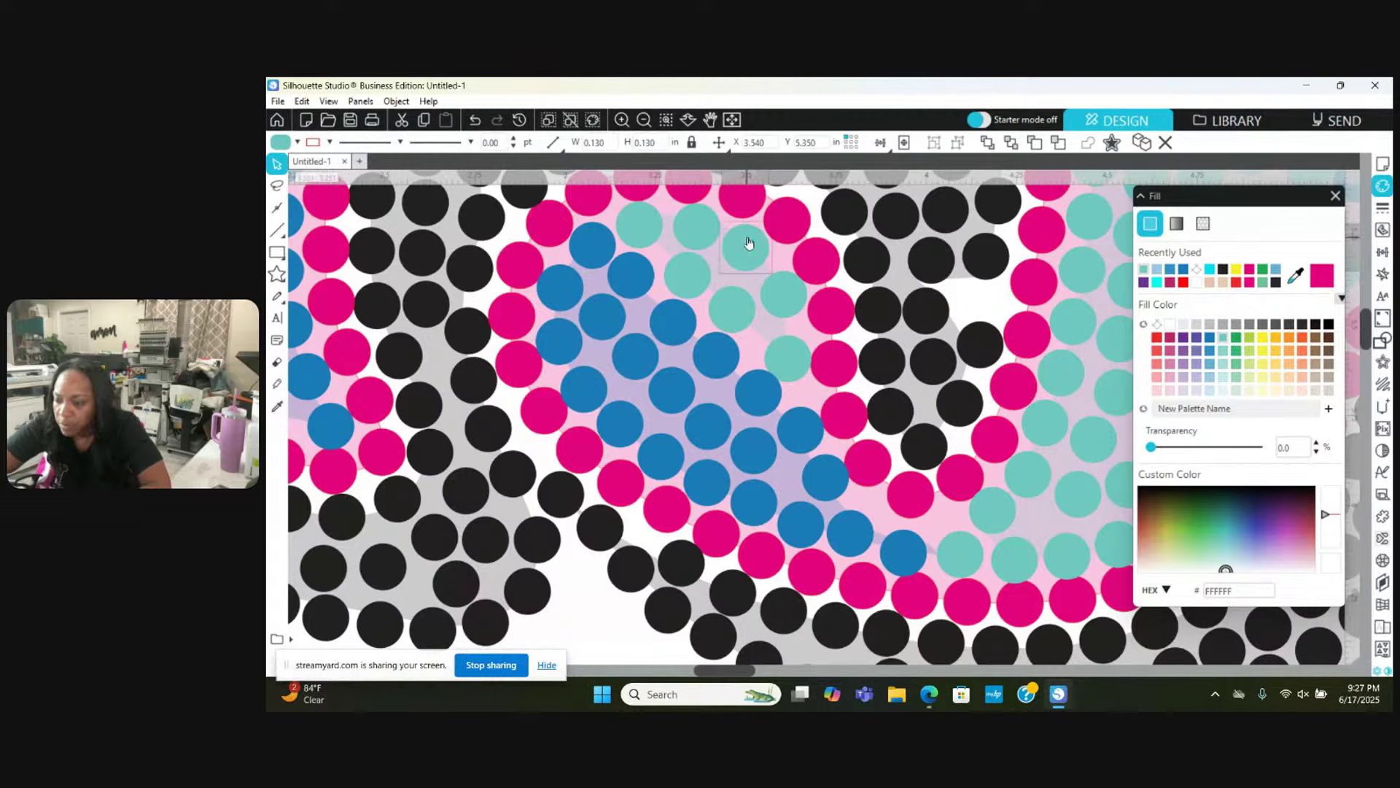
Step: Zoom out from the stones to see more of the design
scroll(747, 243, up, 3)
click(646, 119)
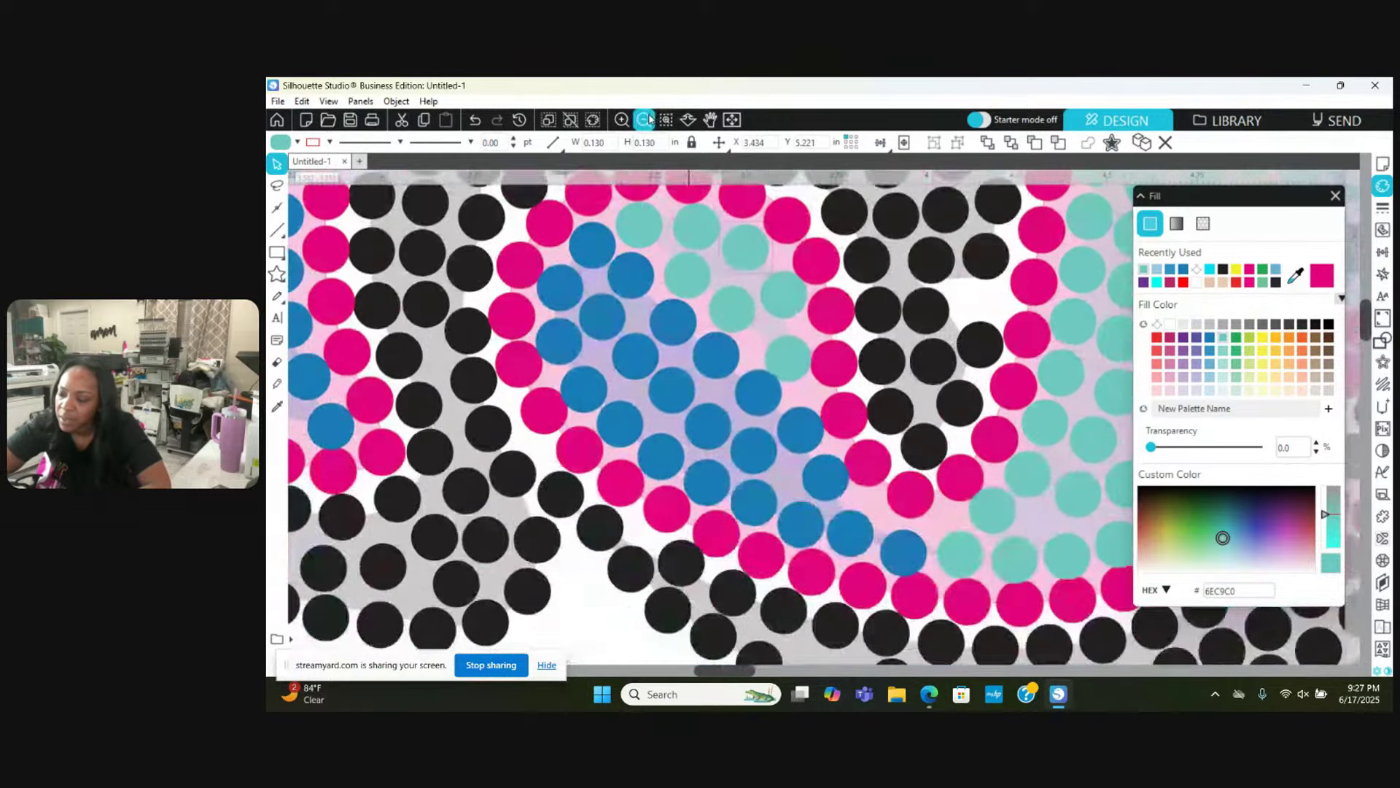
click(646, 119)
click(645, 118)
click(645, 119)
click(645, 119)
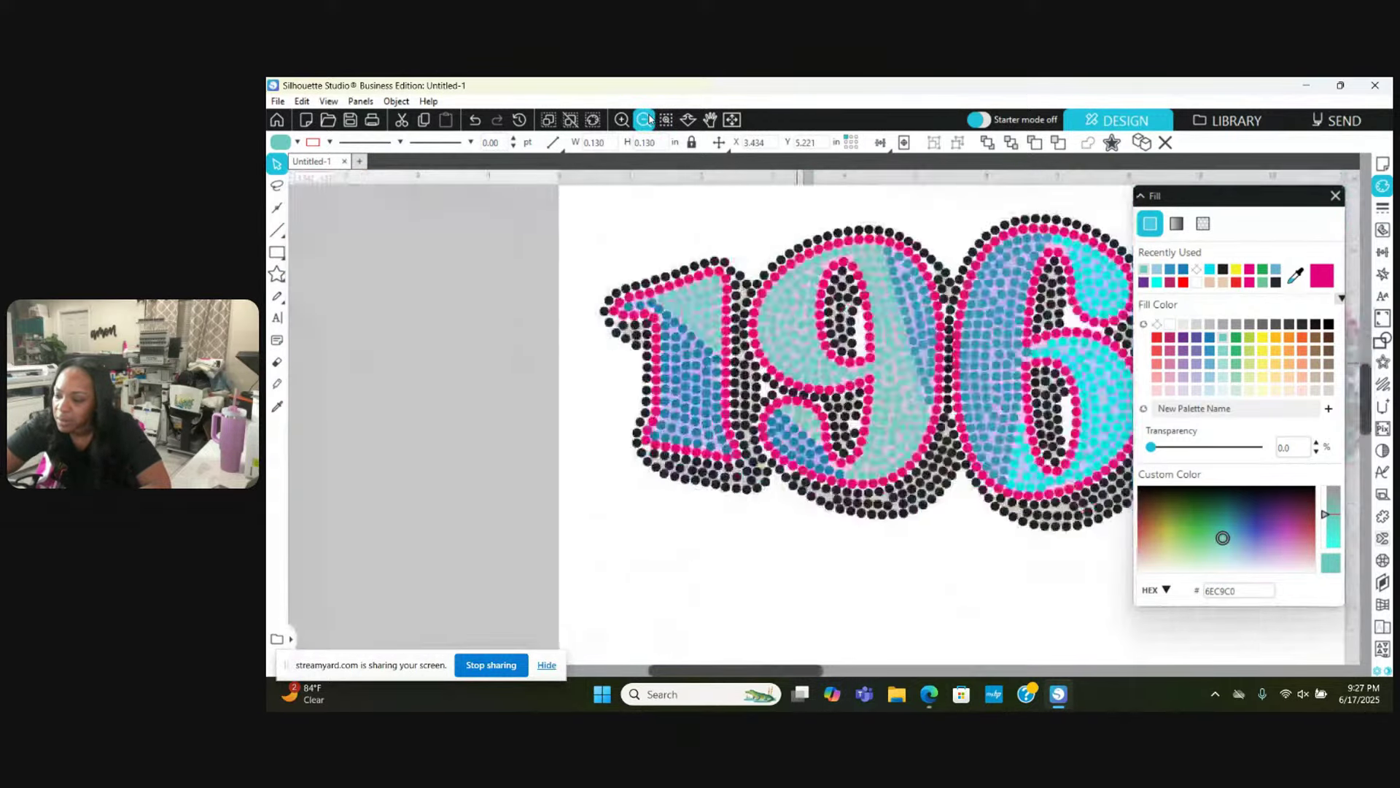
click(646, 119)
click(646, 119)
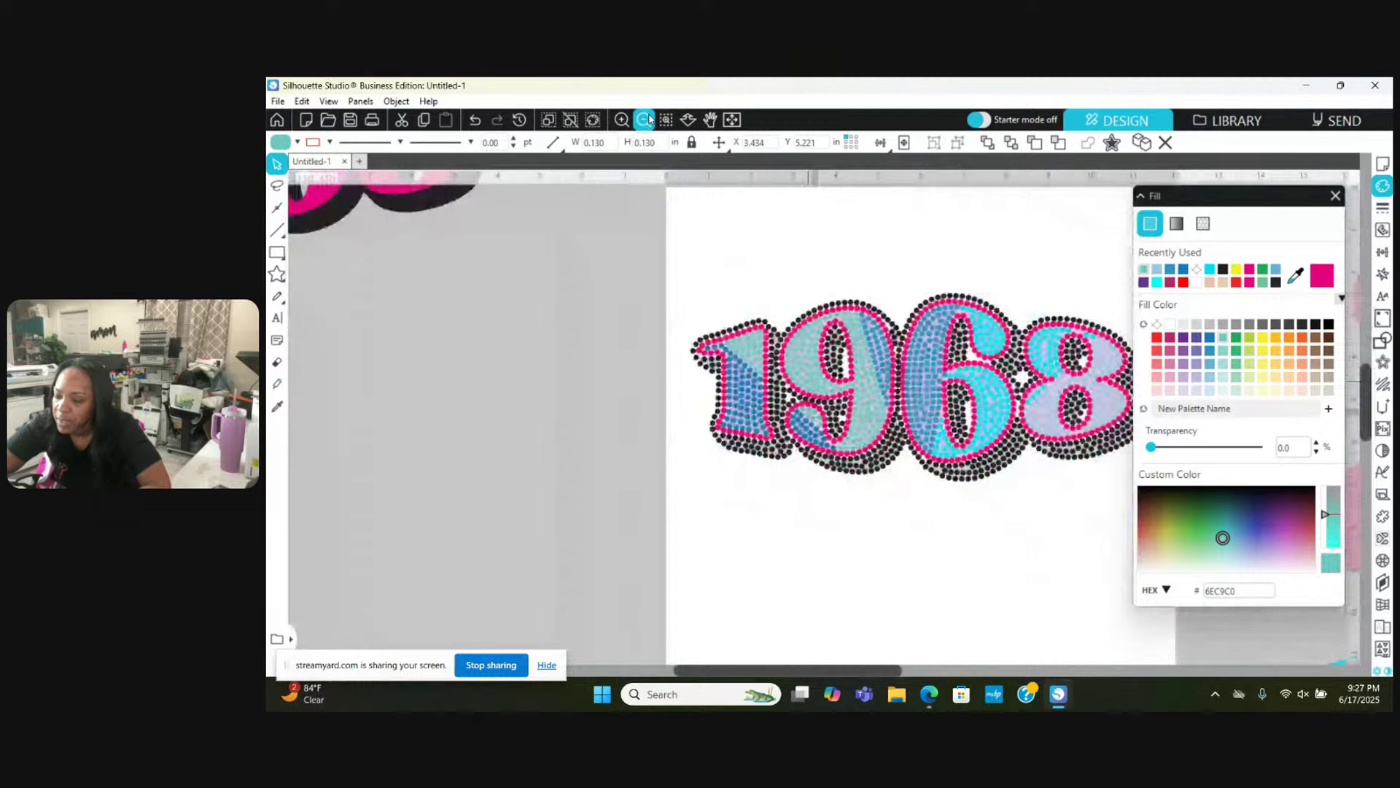
click(645, 120)
click(622, 119)
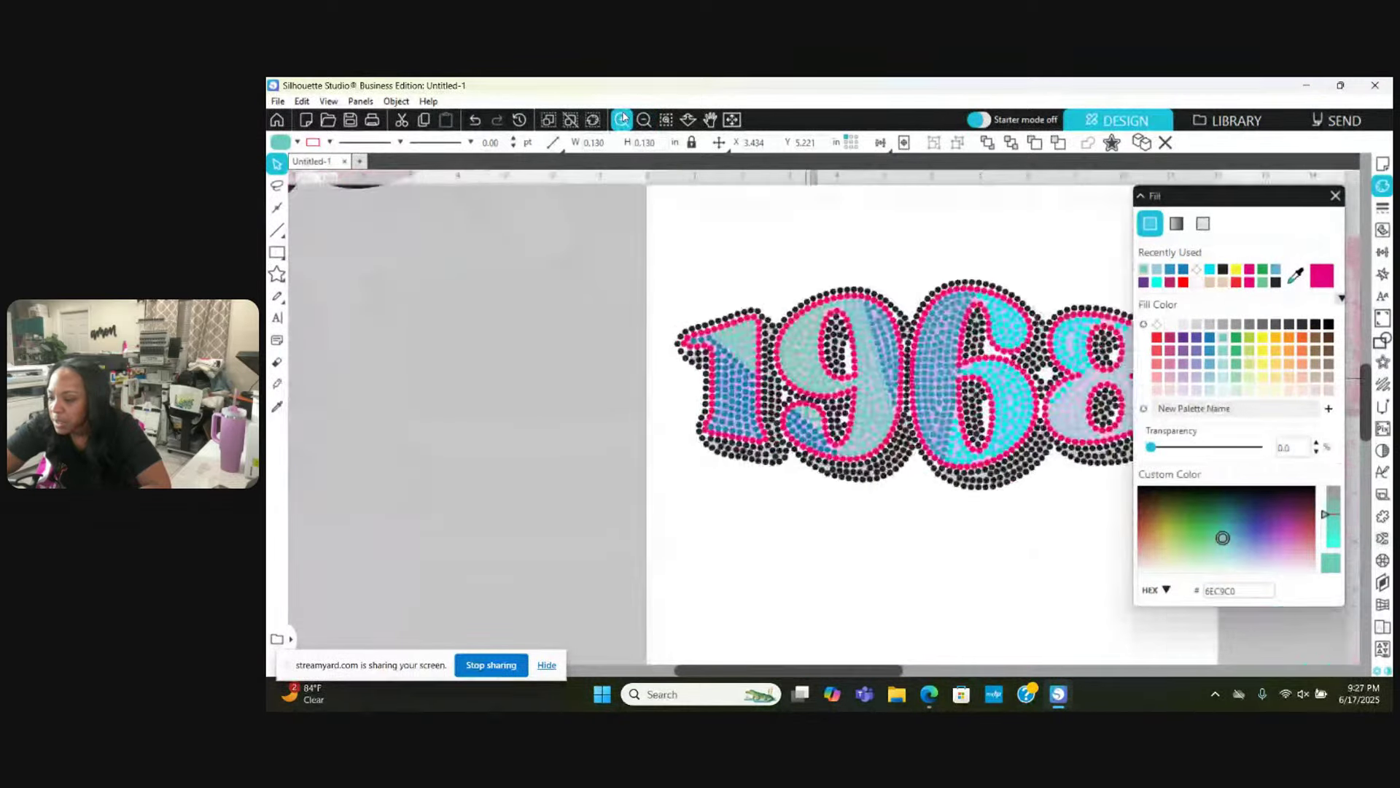
click(622, 119)
click(622, 119)
click(622, 119)
click(622, 119)
click(718, 142)
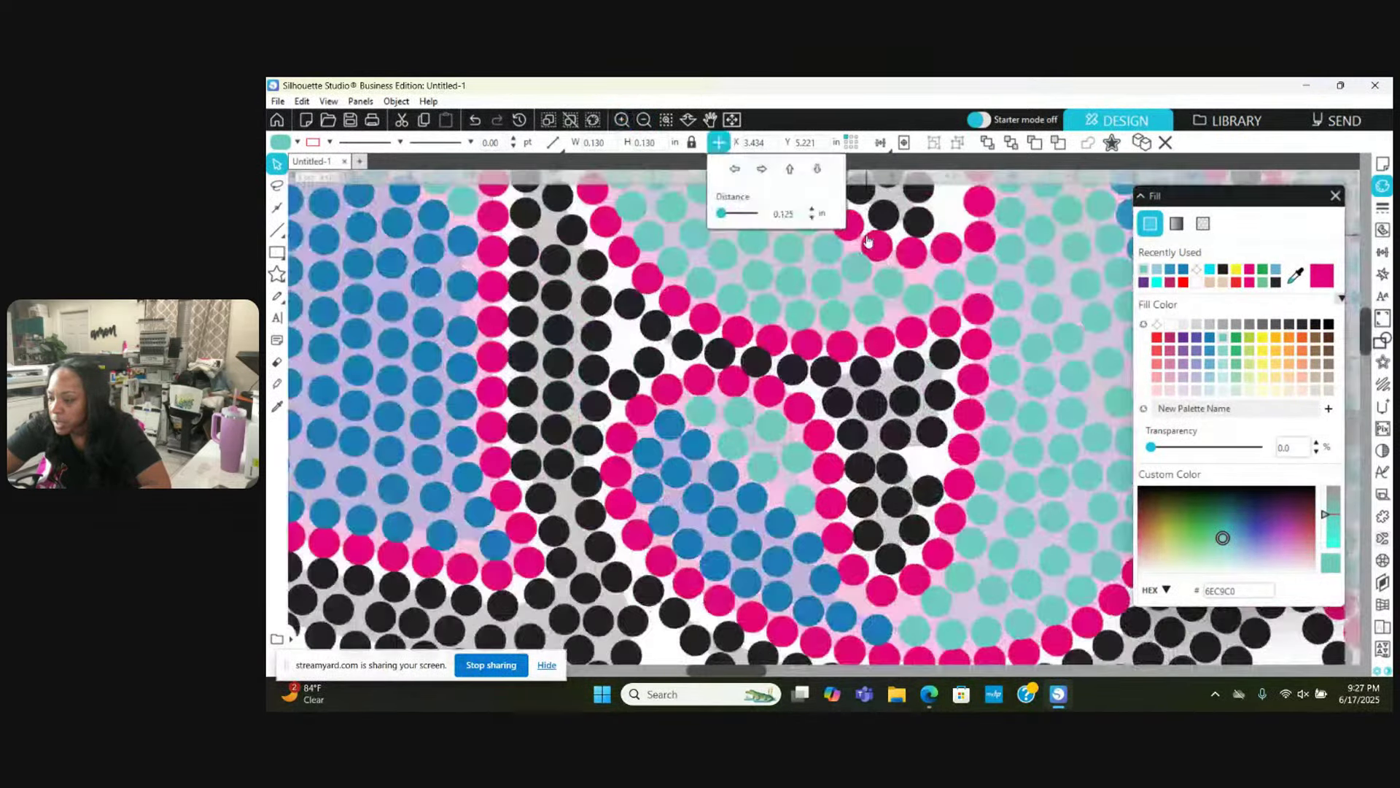
scroll(868, 241, right, 10)
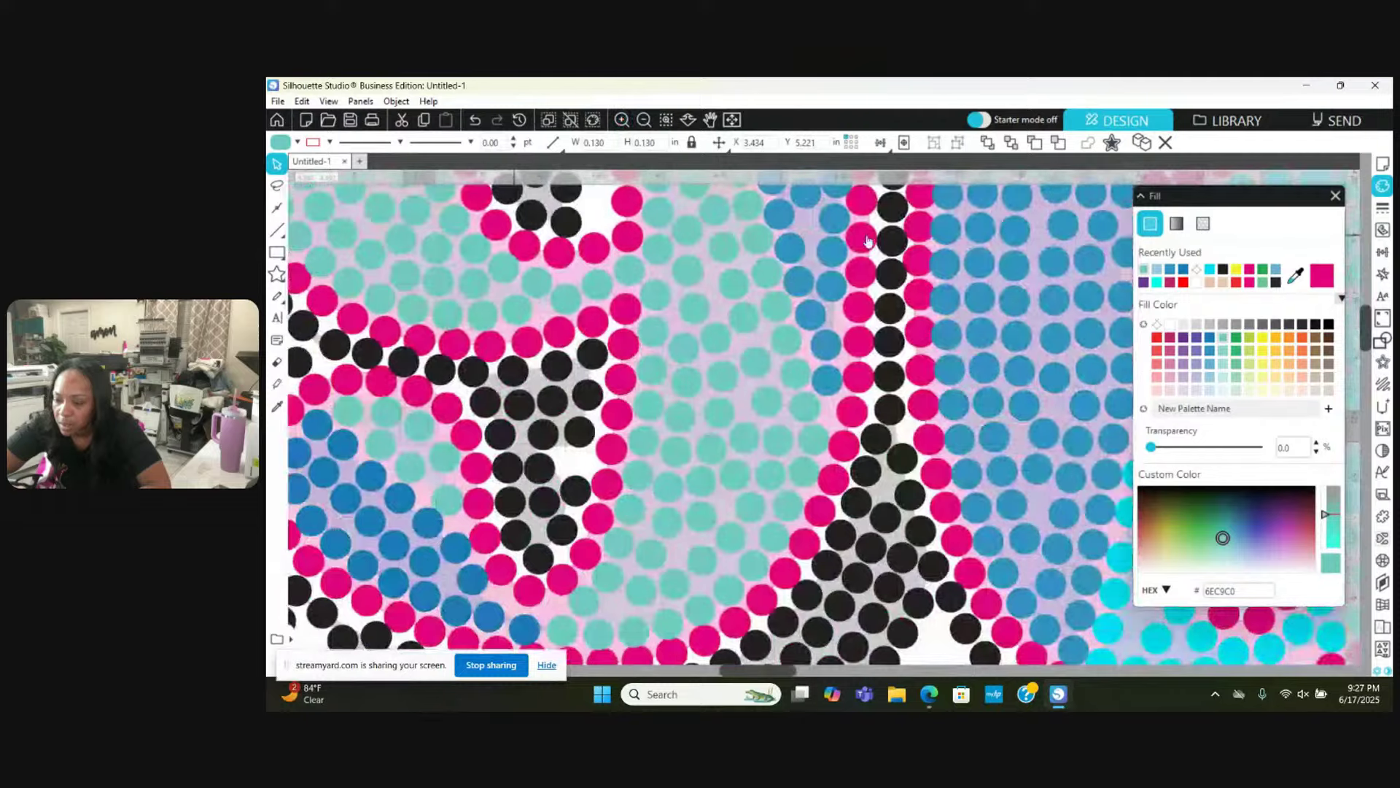
scroll(868, 240, up, 3)
scroll(868, 240, up, 1)
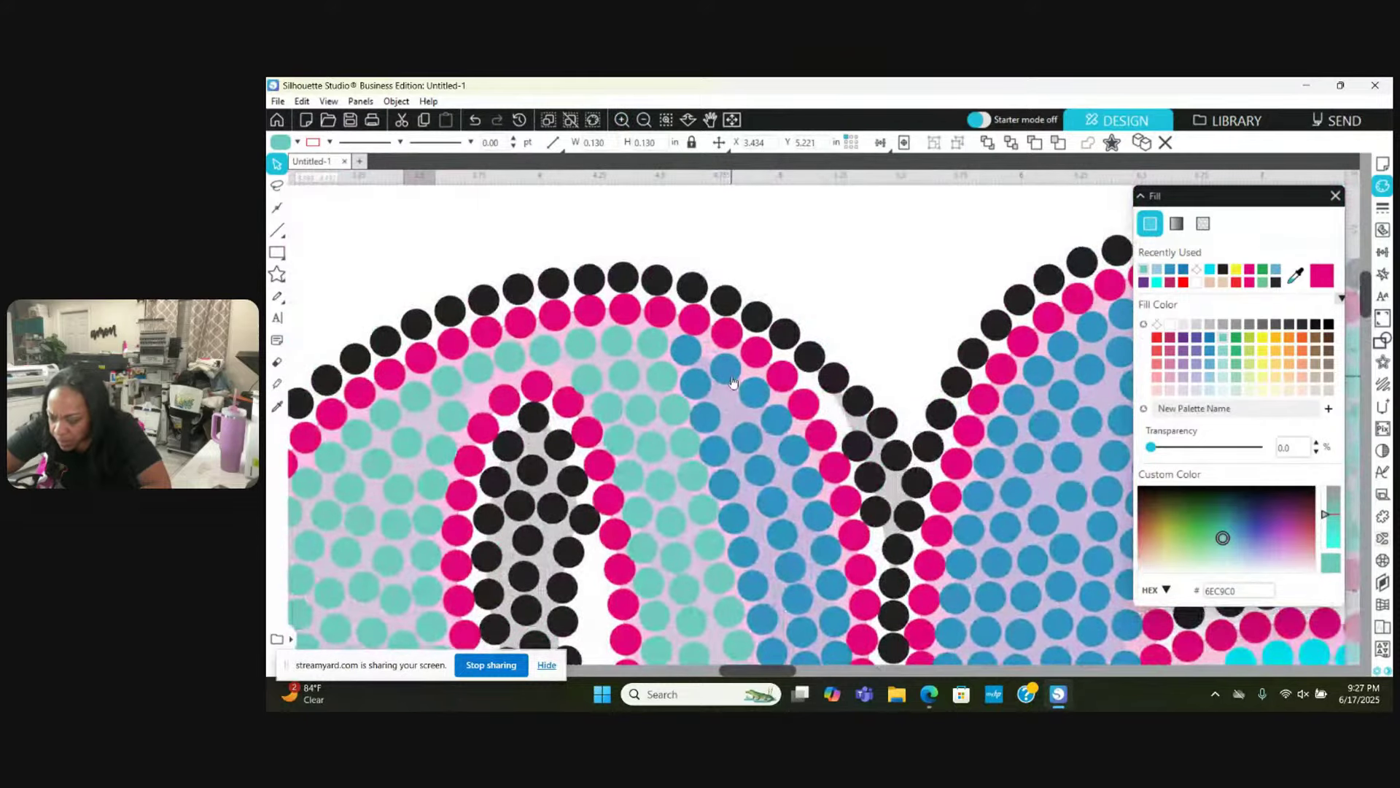
Step: Zoom in, move a blue stone up-left into a gap, and delete the crowded overlapping blue stone
click(622, 117)
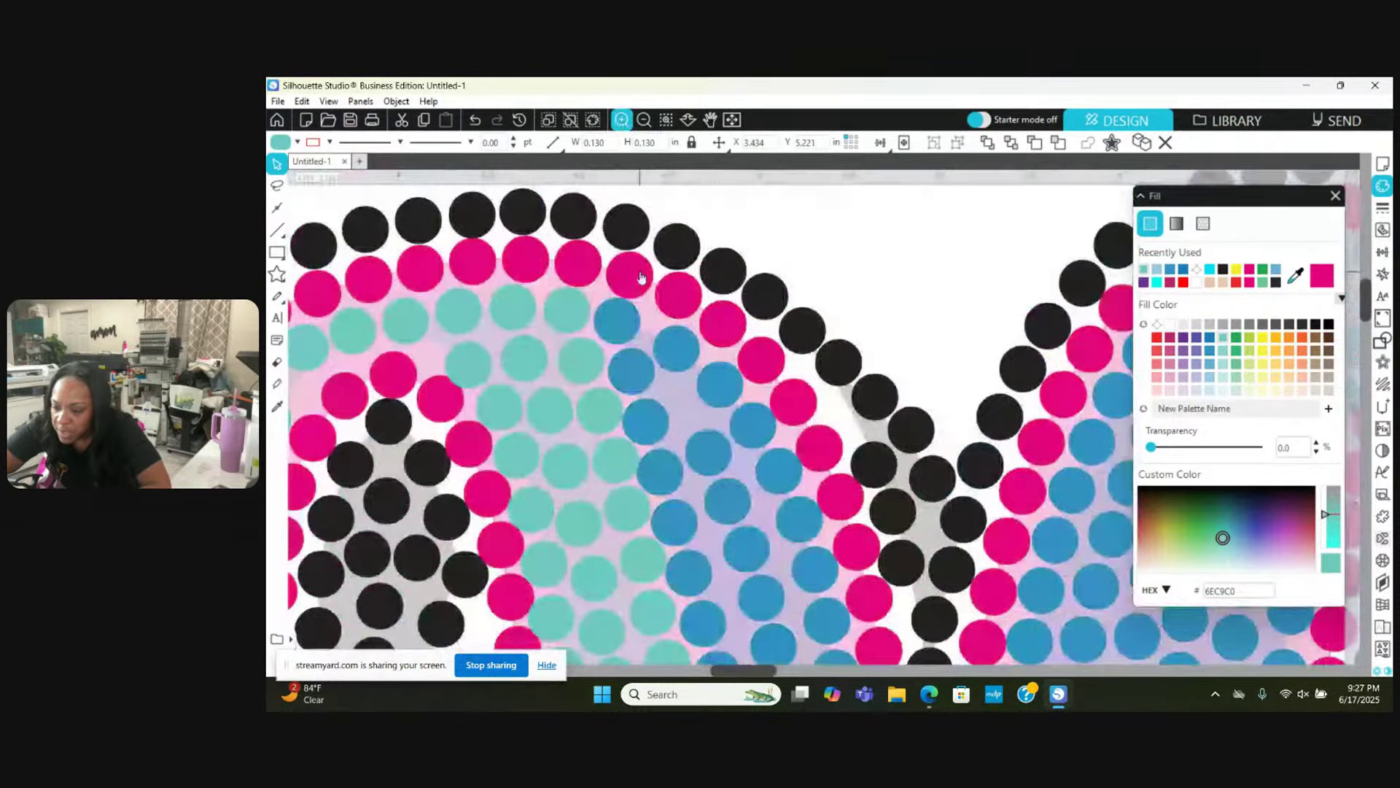
click(710, 449)
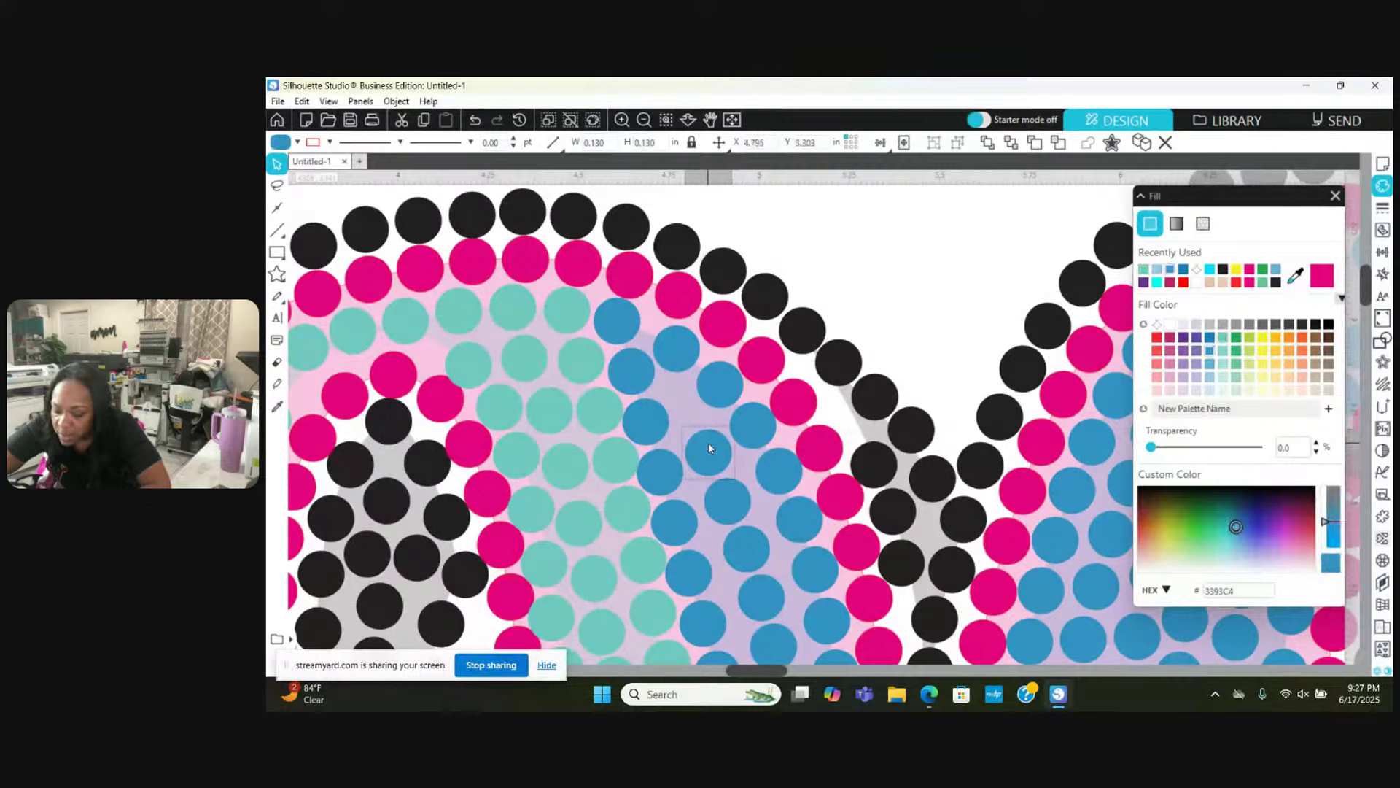
drag(708, 443, 642, 421)
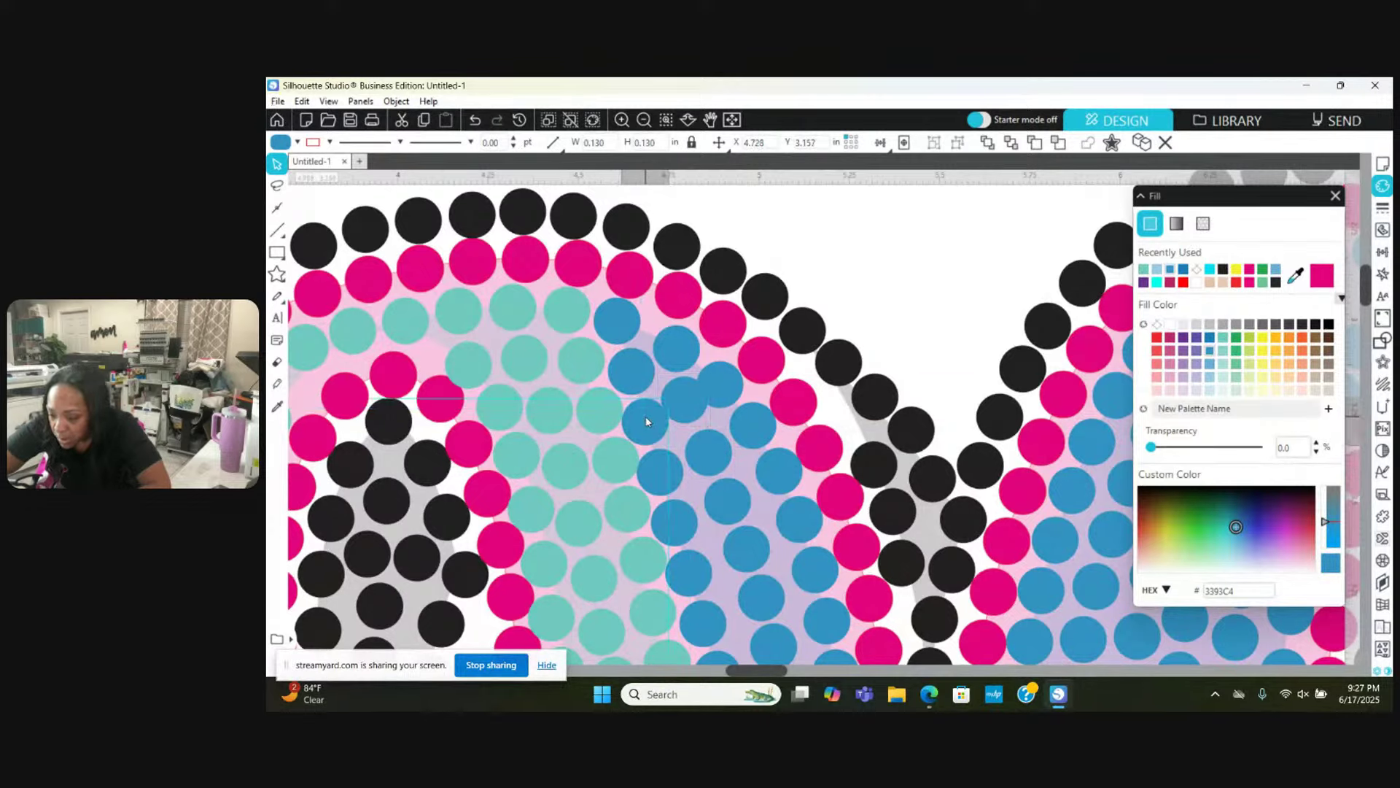
click(708, 387)
click(717, 387)
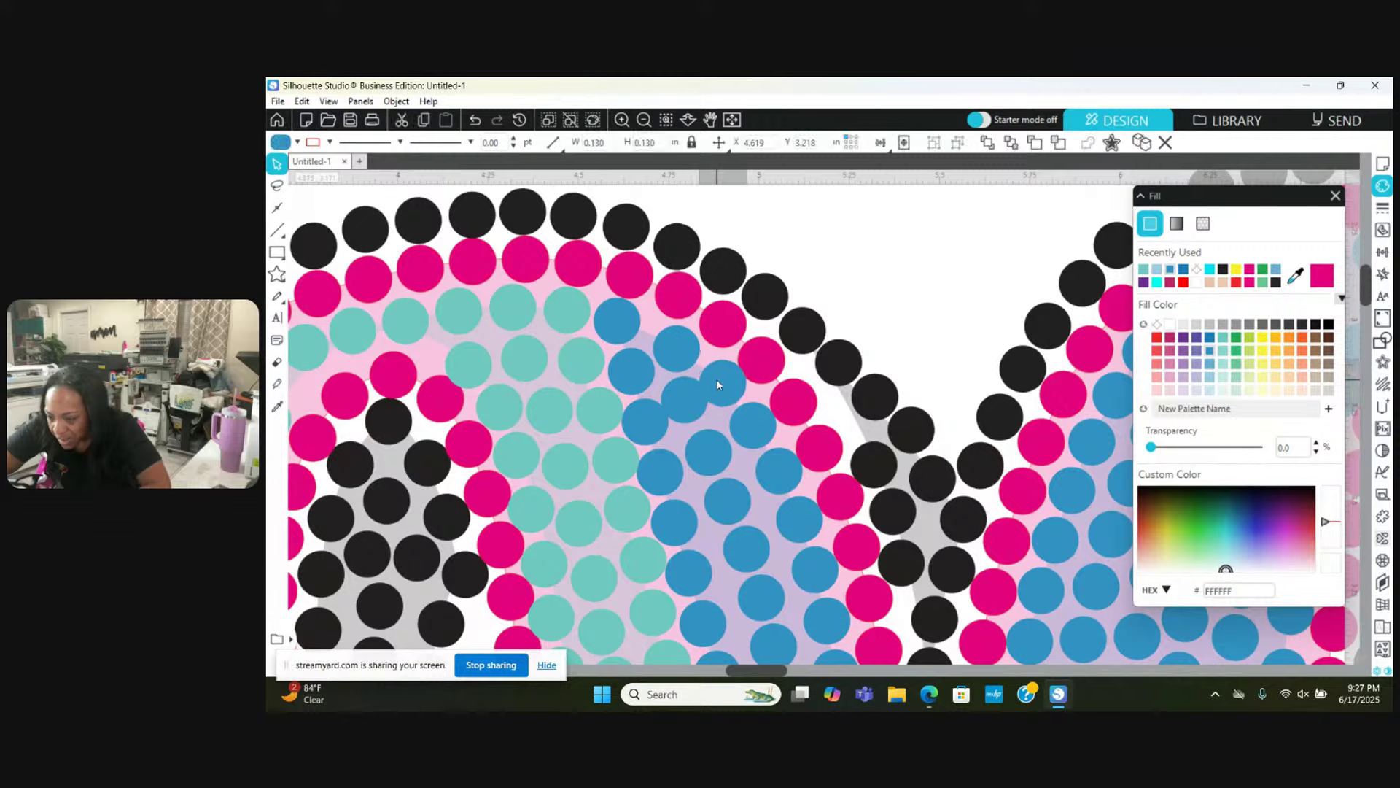
click(672, 402)
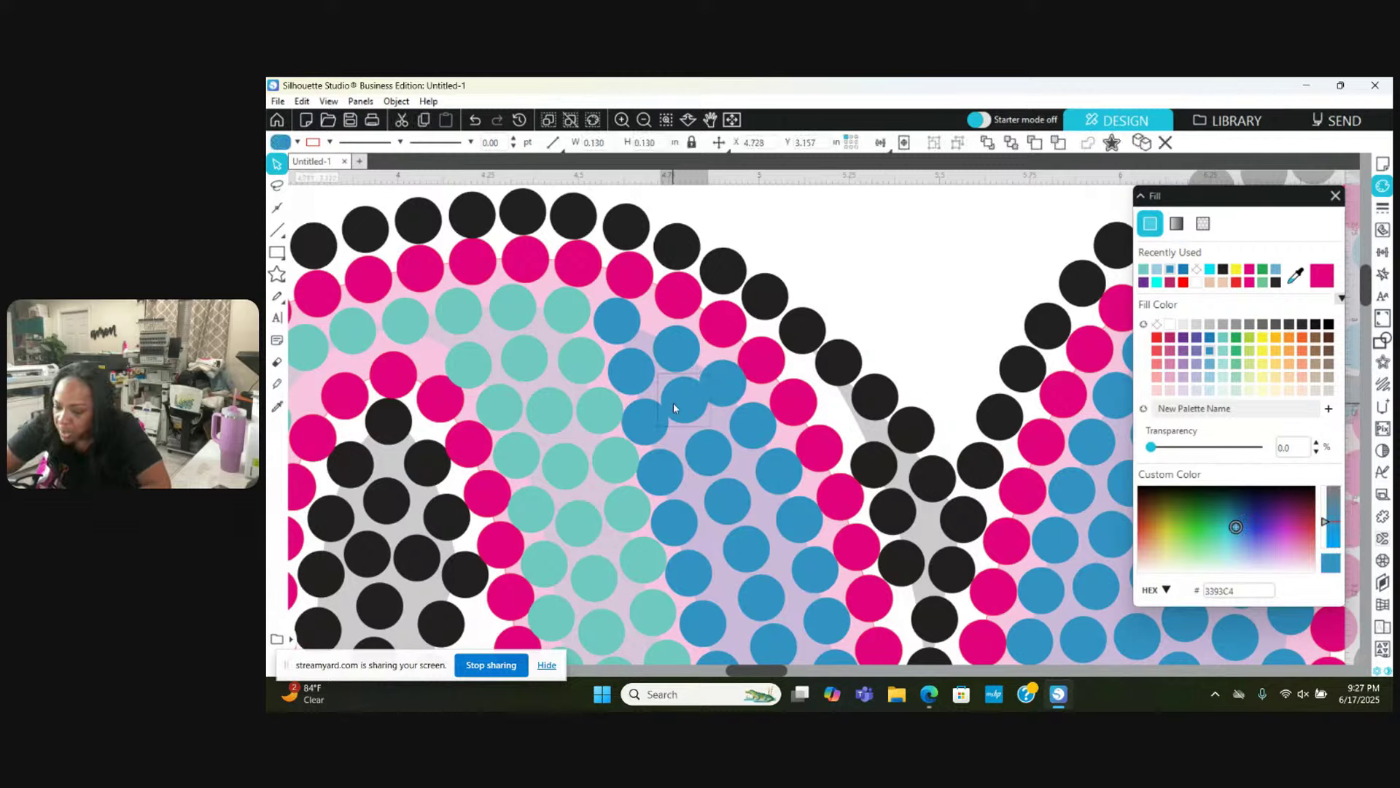
key(Delete)
Step: Shift the following blue stones up along the curve for even spacing, then scroll to check
drag(690, 440, 718, 381)
click(718, 483)
drag(723, 503, 720, 485)
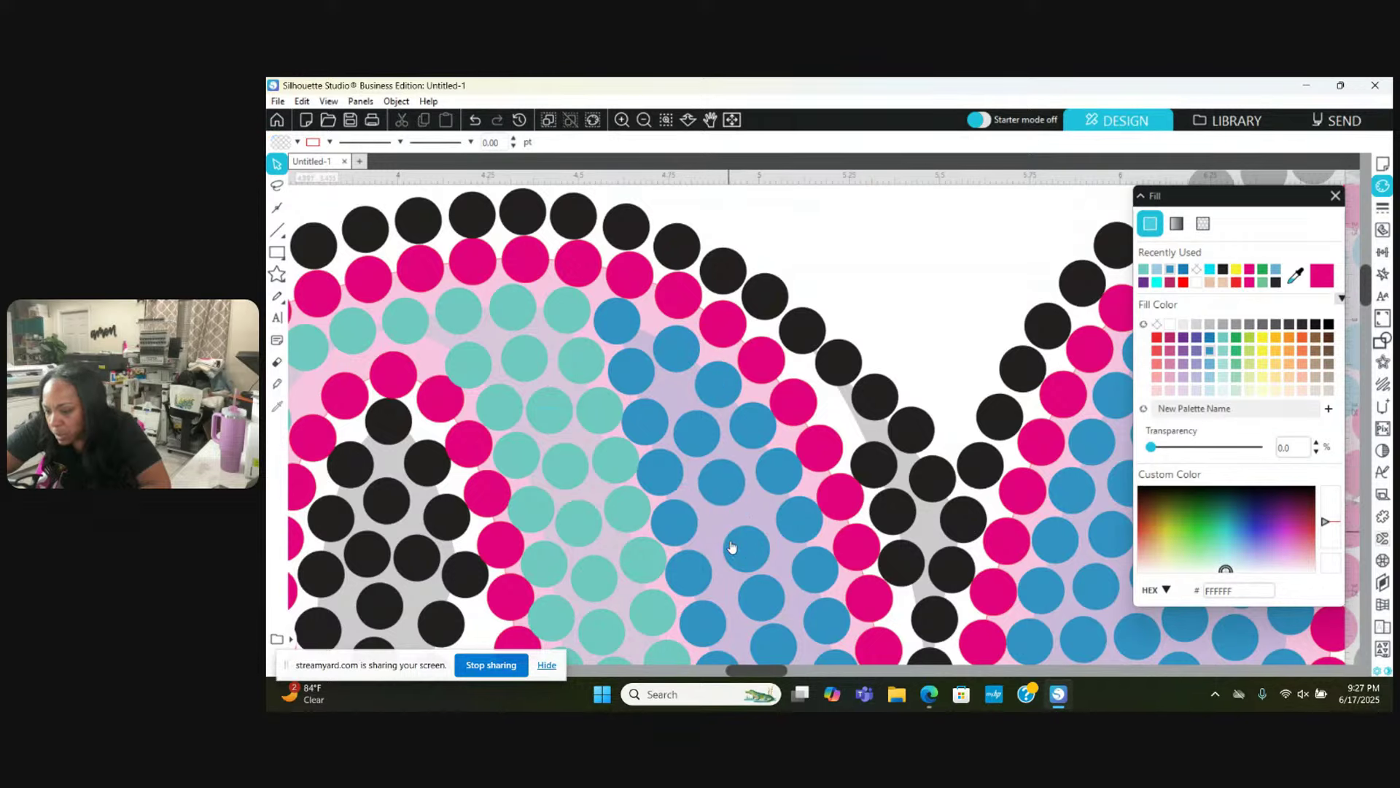
drag(737, 554, 724, 531)
drag(754, 594, 769, 561)
scroll(752, 582, down, 2)
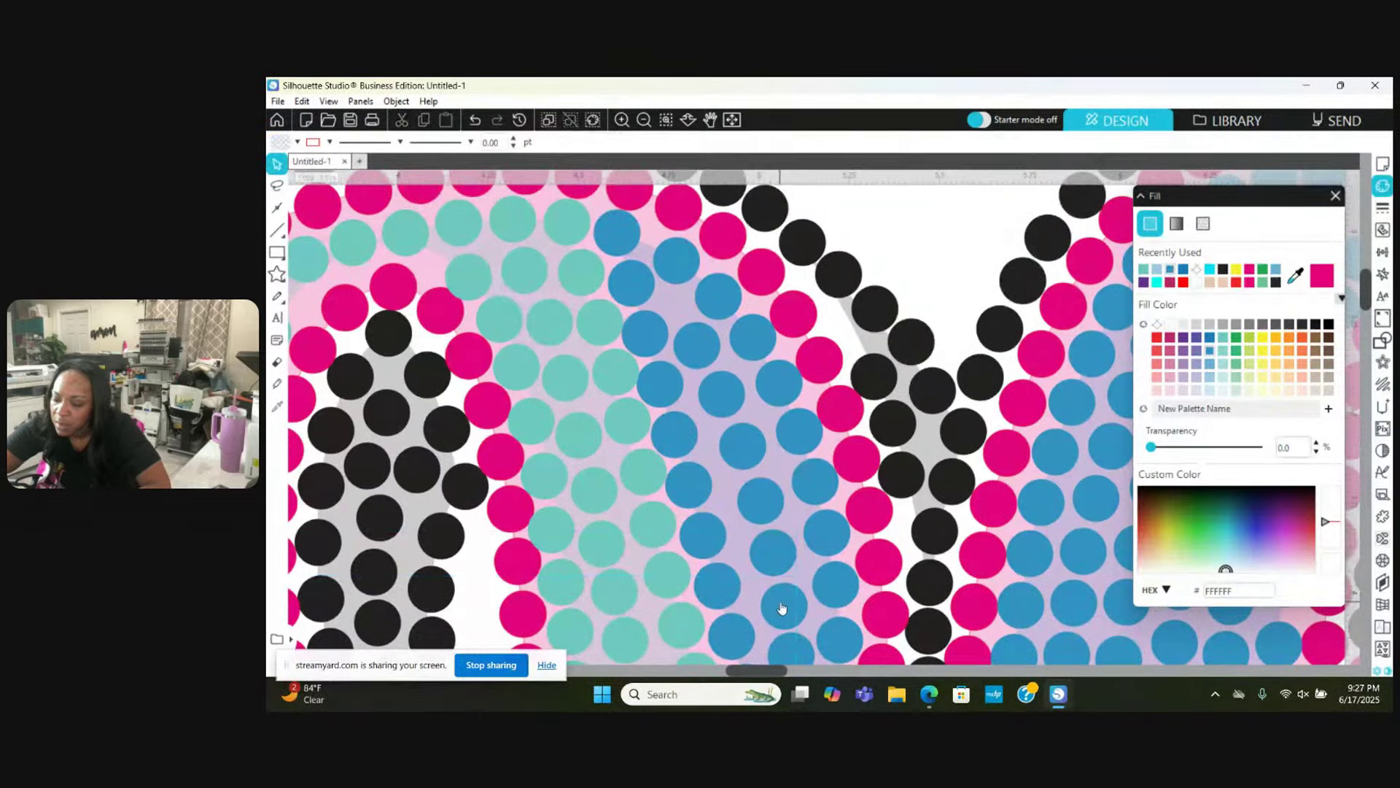
click(782, 605)
scroll(782, 606, left, 3)
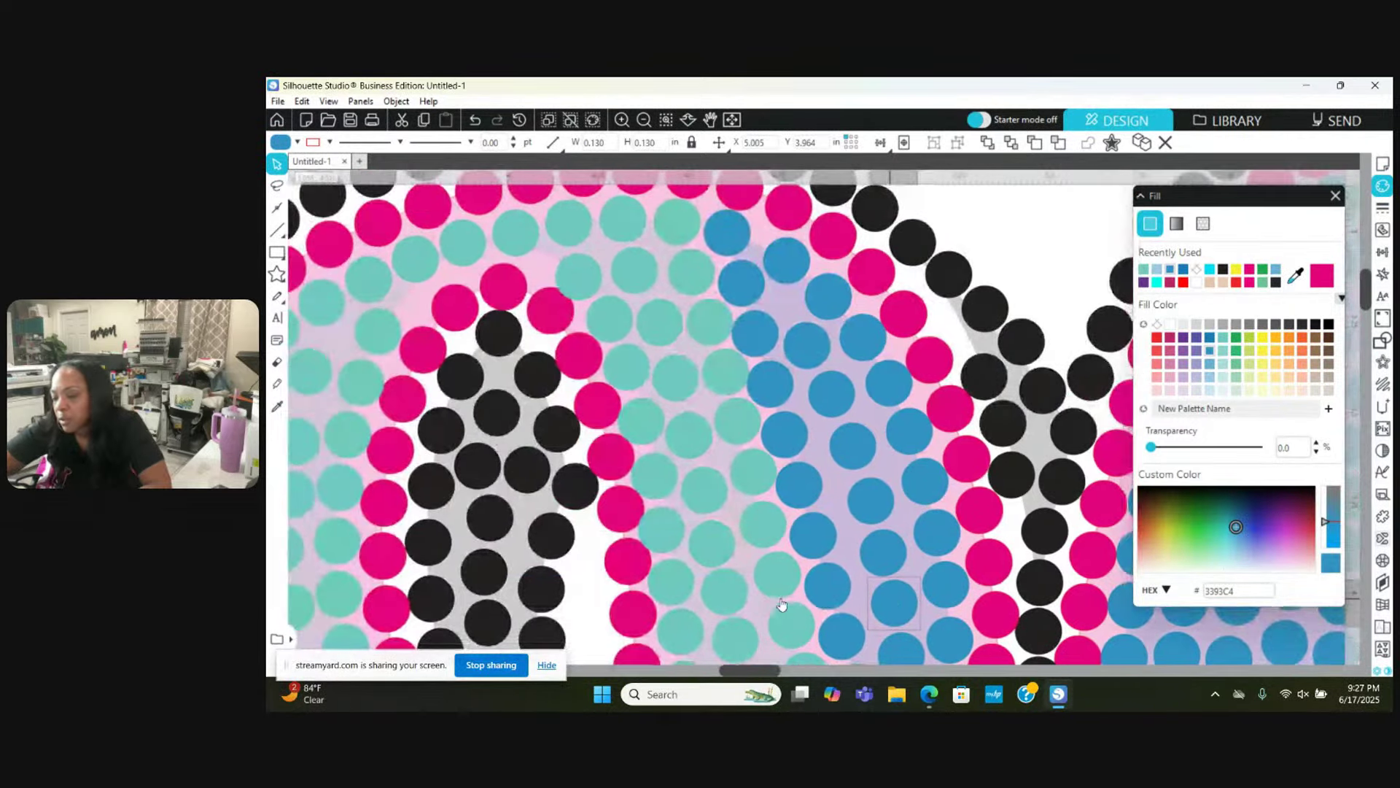
scroll(781, 605, right, 4)
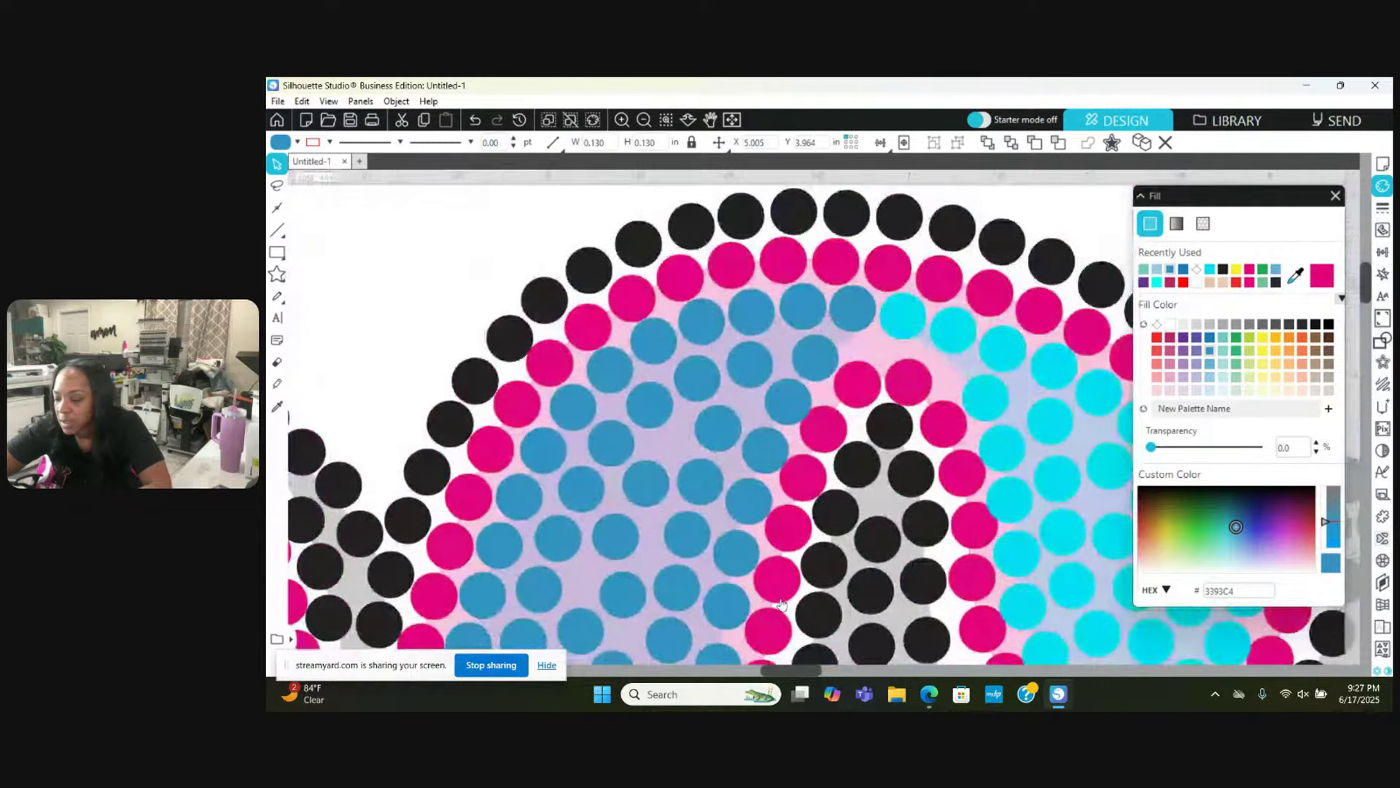
scroll(782, 605, right, 4)
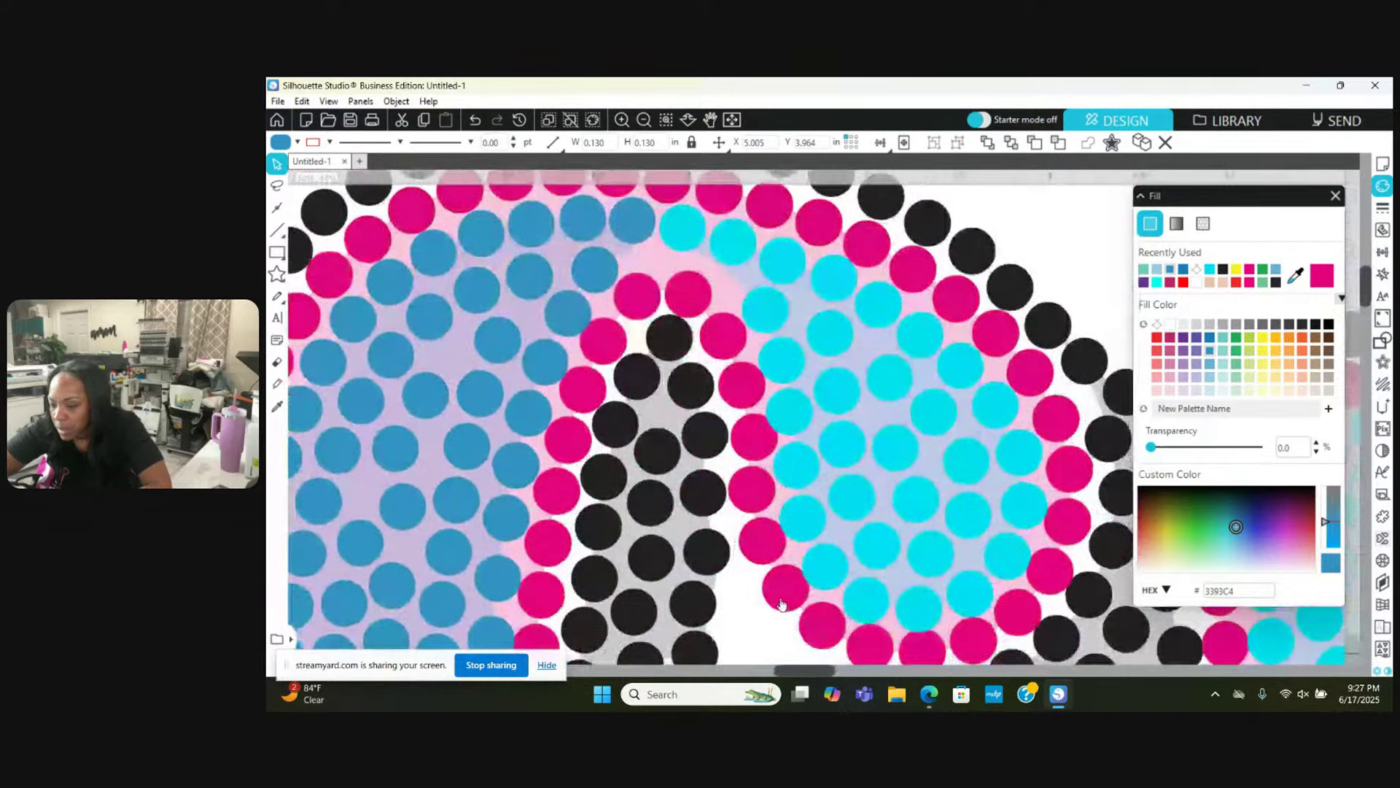
scroll(652, 447, down, 1)
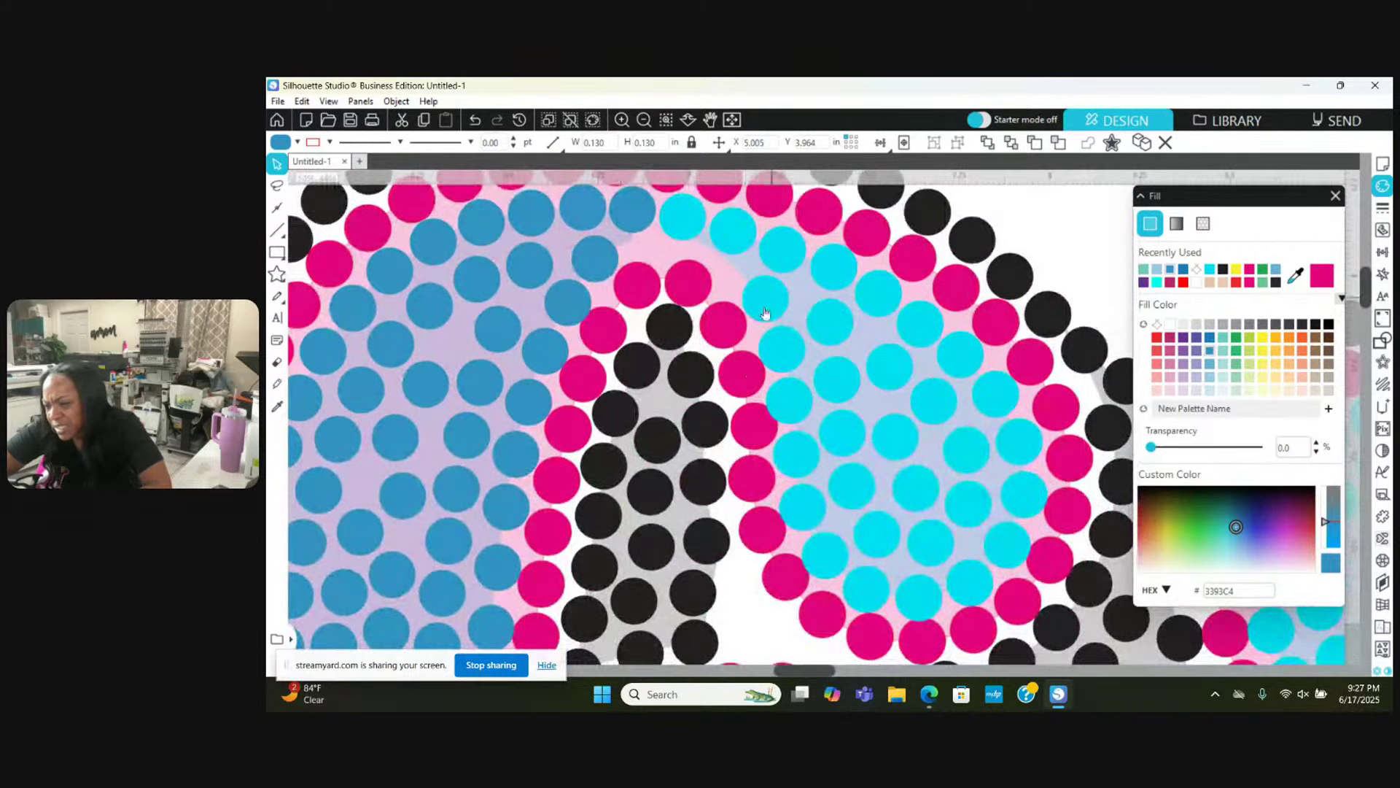
scroll(763, 284, right, 1)
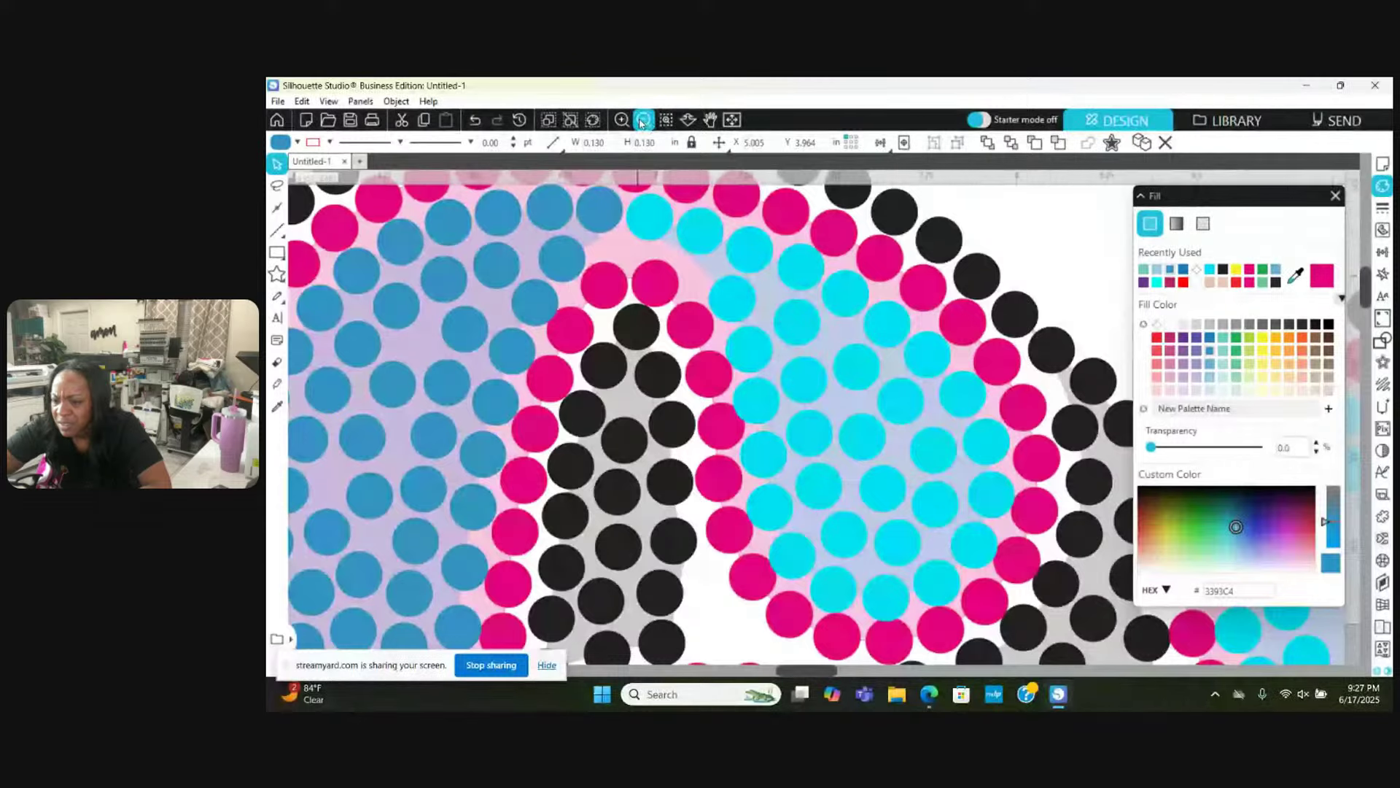
click(642, 123)
click(642, 123)
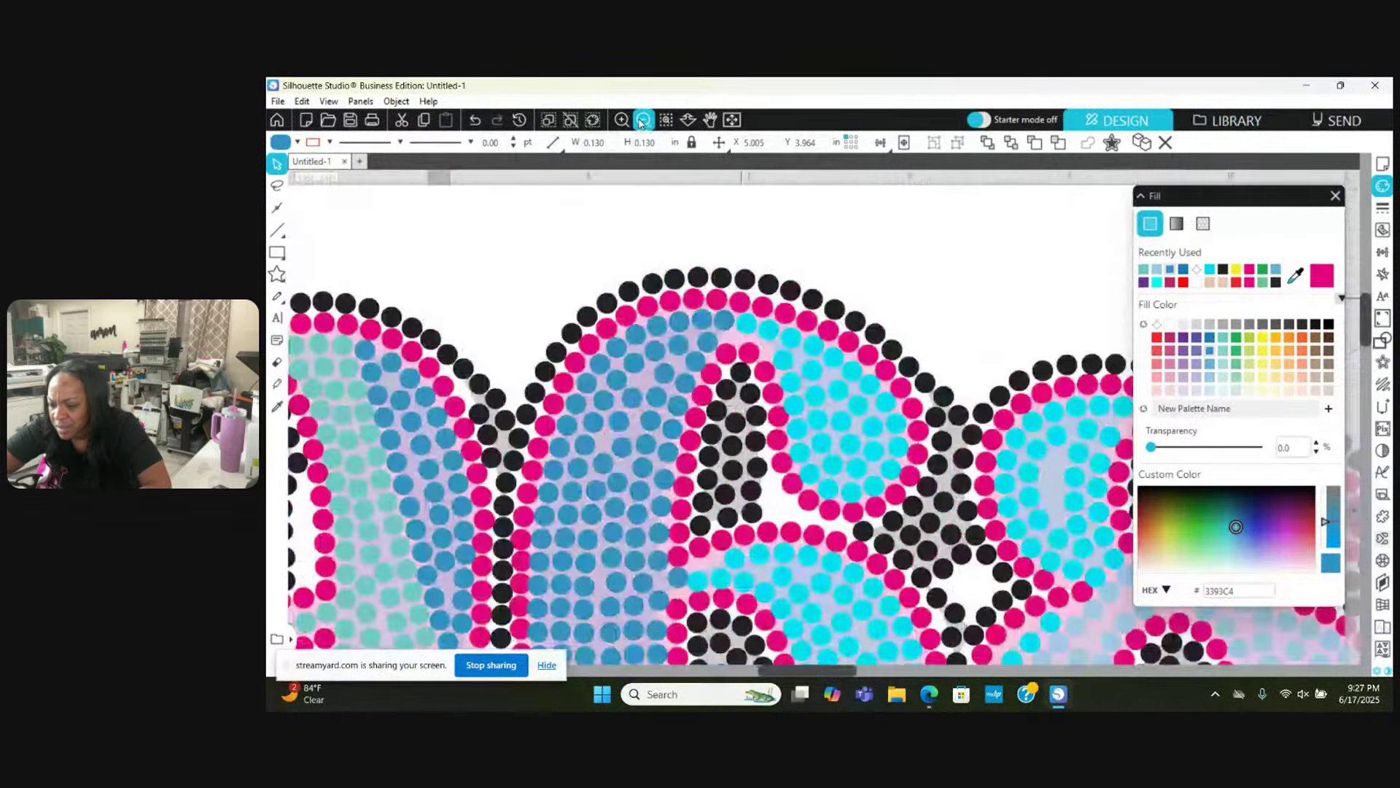
click(642, 123)
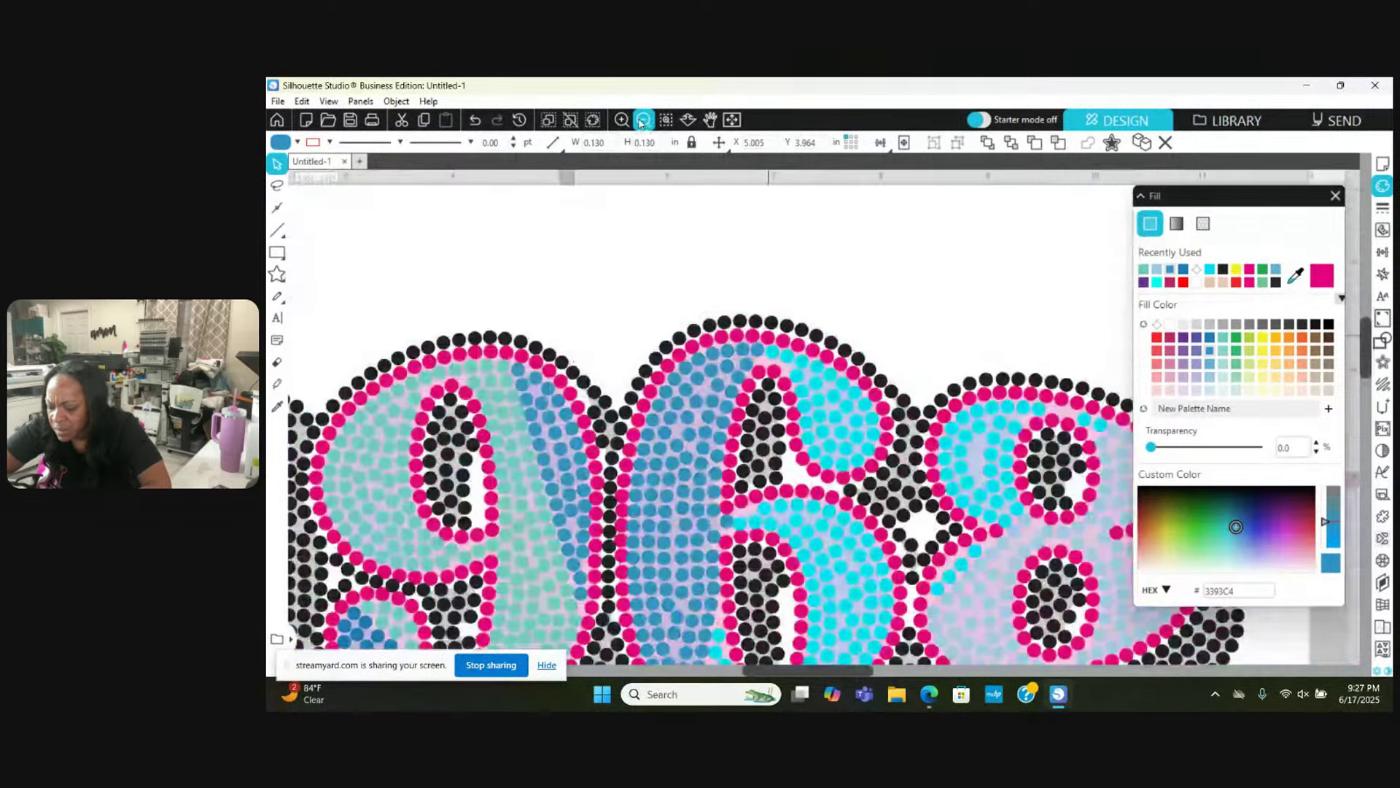
click(642, 123)
click(642, 122)
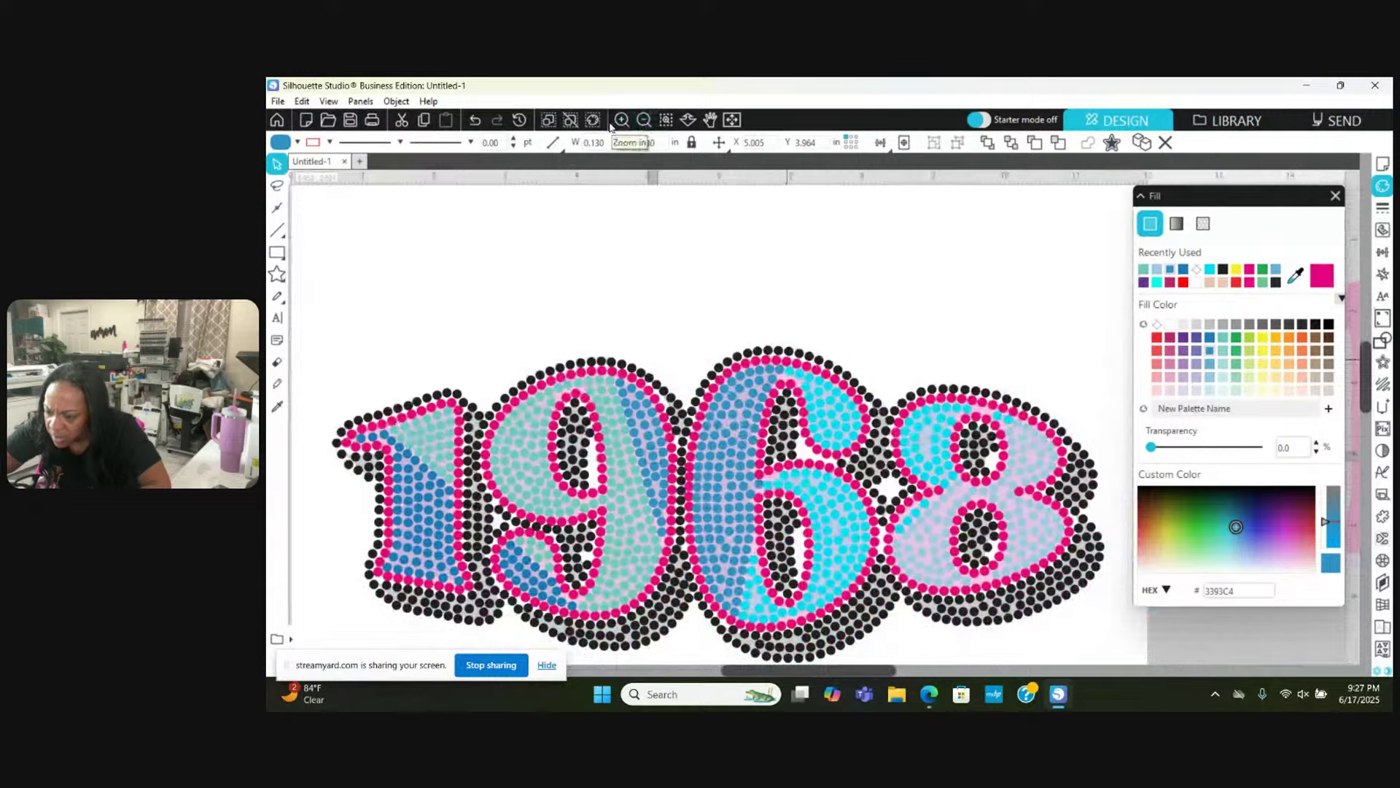
click(618, 121)
click(619, 121)
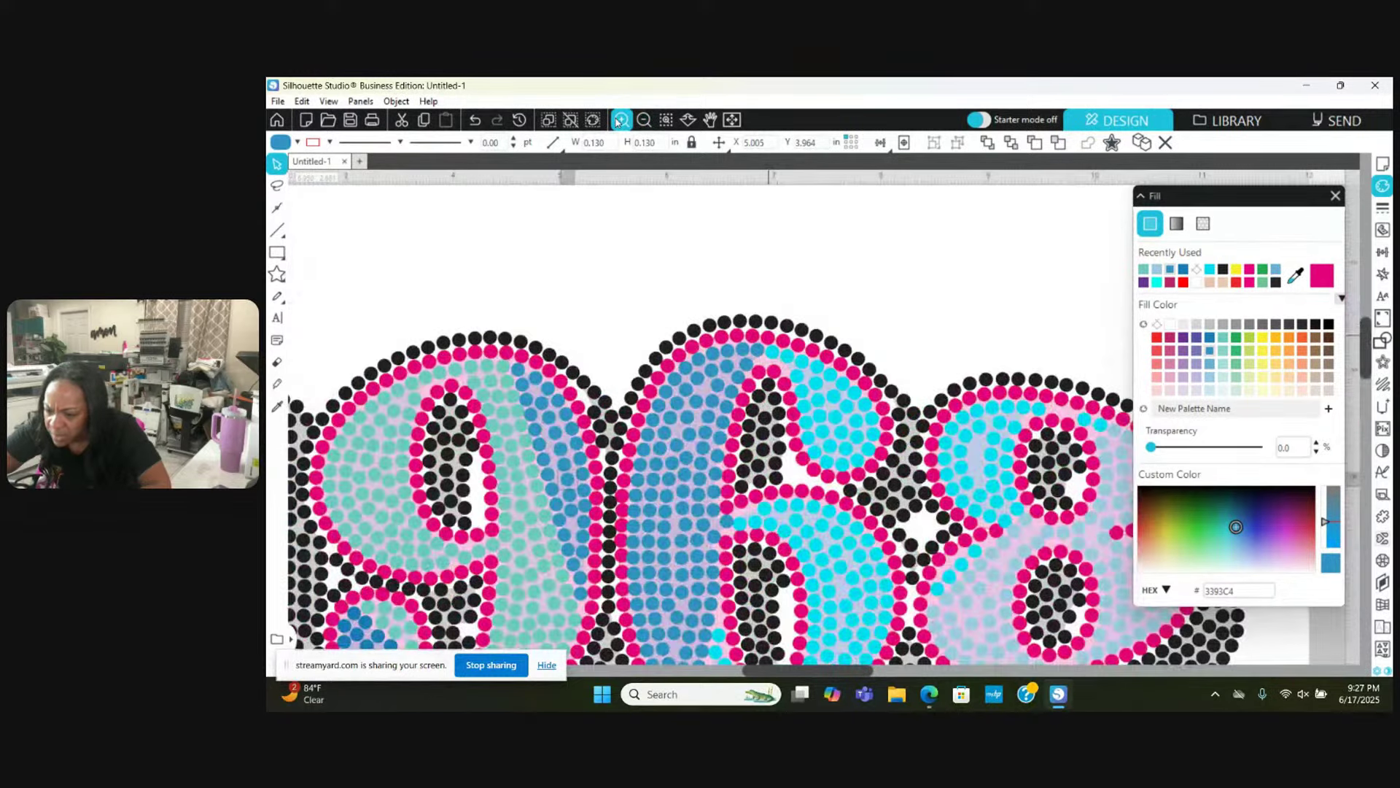
click(618, 121)
click(619, 121)
click(619, 121)
click(619, 121)
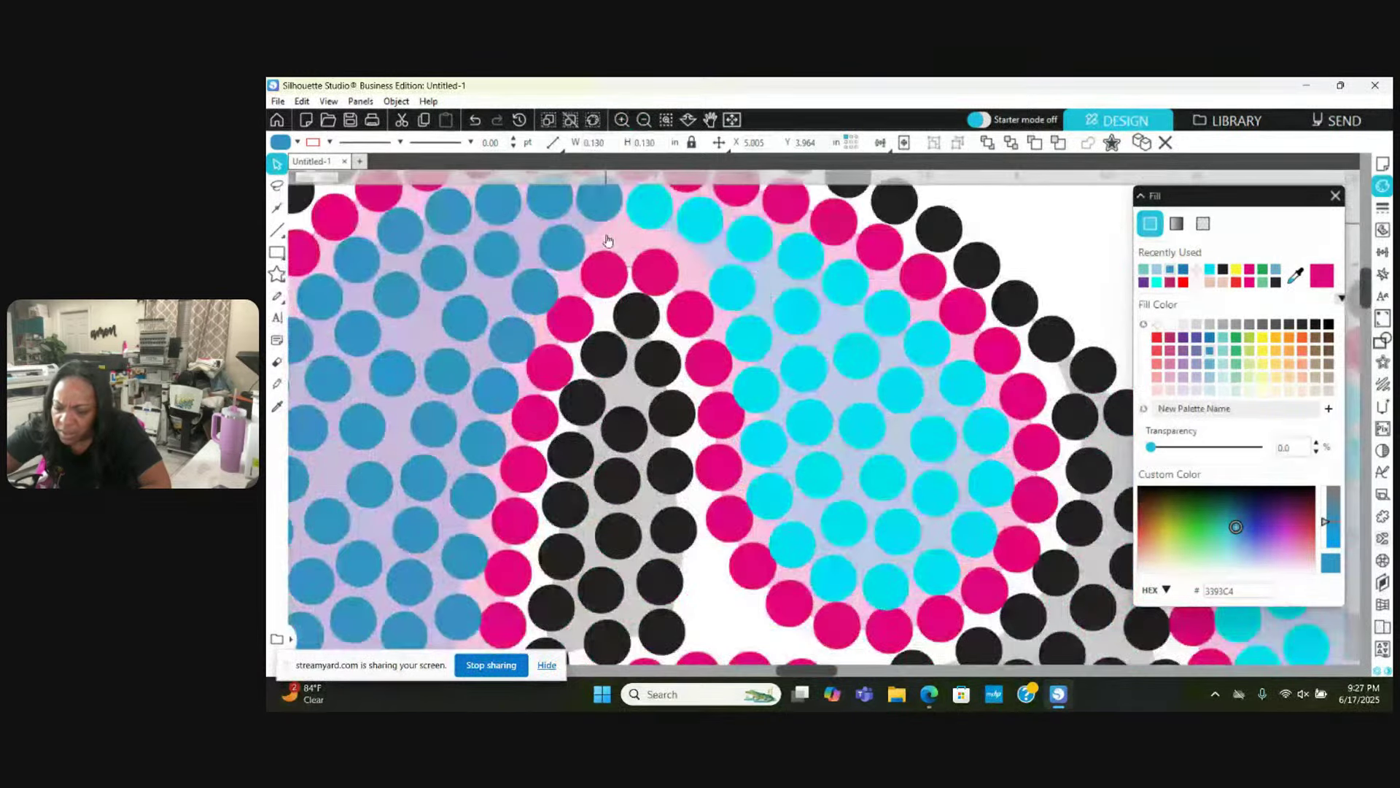
Step: Move four blue stones up, left and down into line with their rows
scroll(609, 241, left, 5)
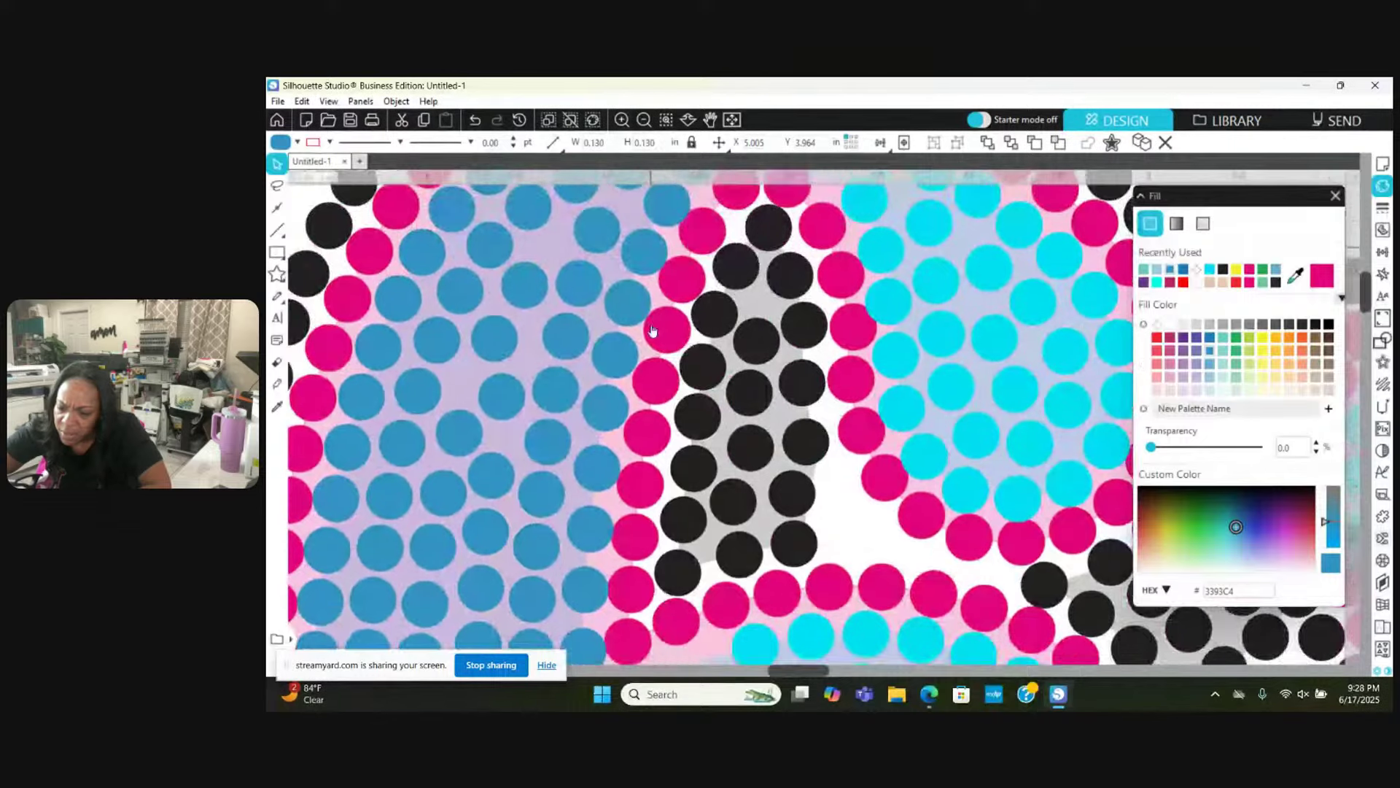
scroll(521, 376, up, 3)
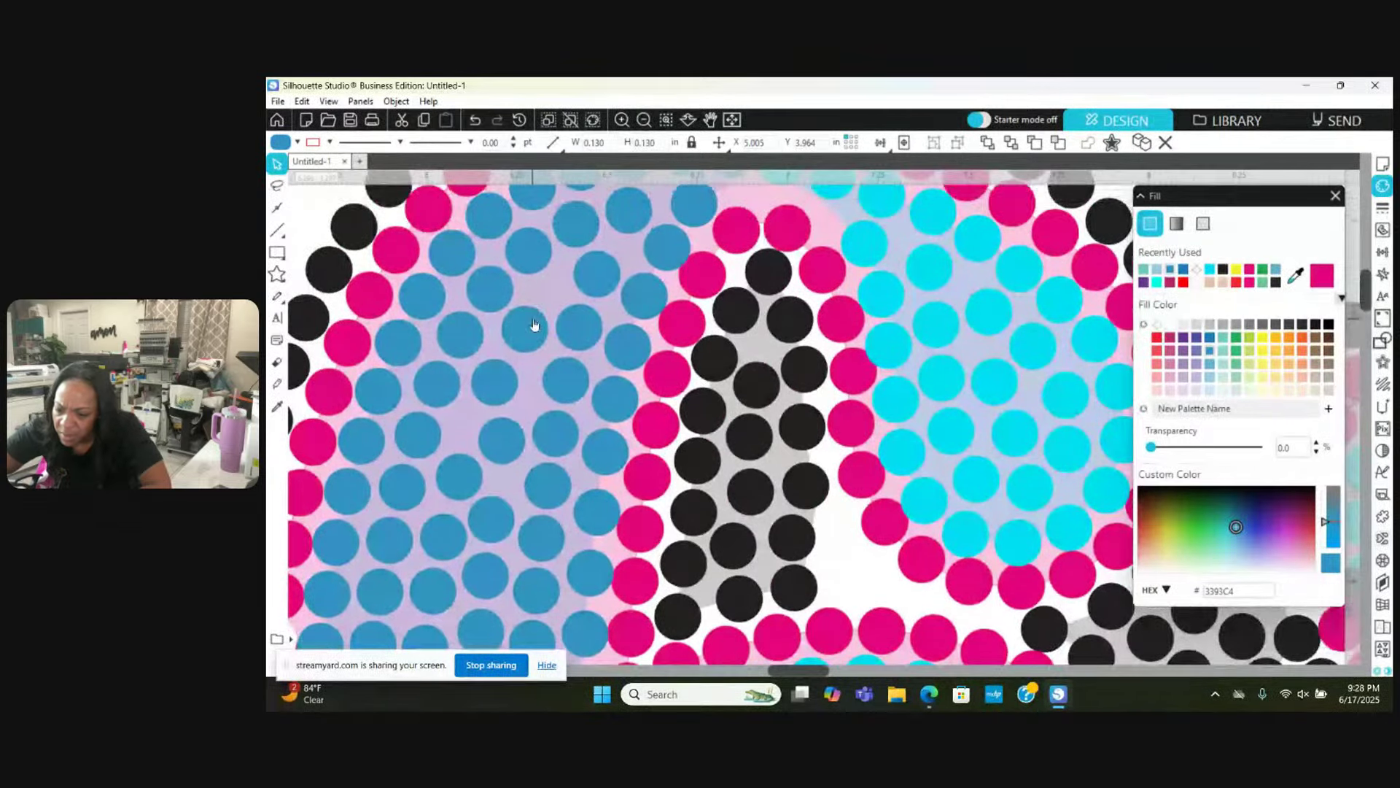
mouse_move(533, 323)
mouse_down()
mouse_move(549, 286)
mouse_move(537, 252)
mouse_up()
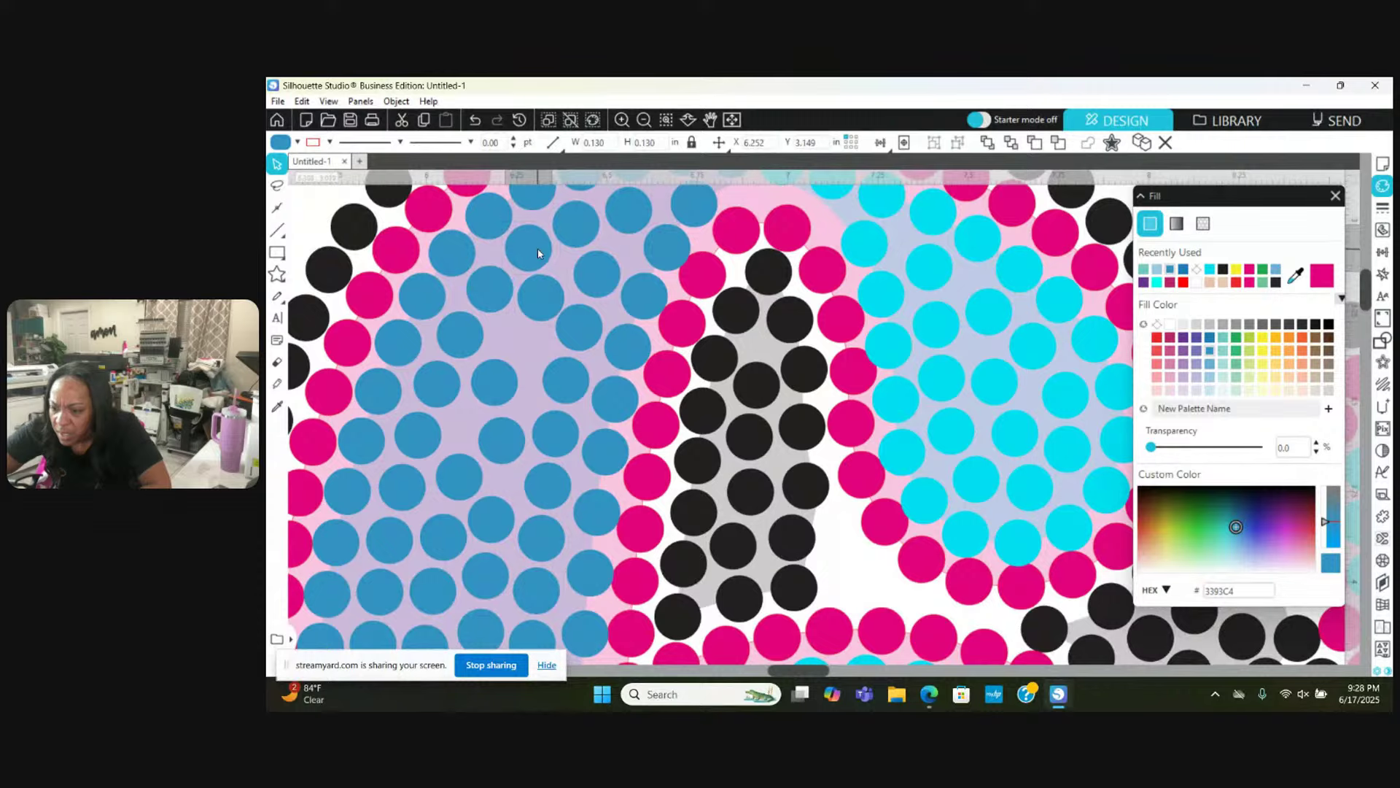
click(589, 330)
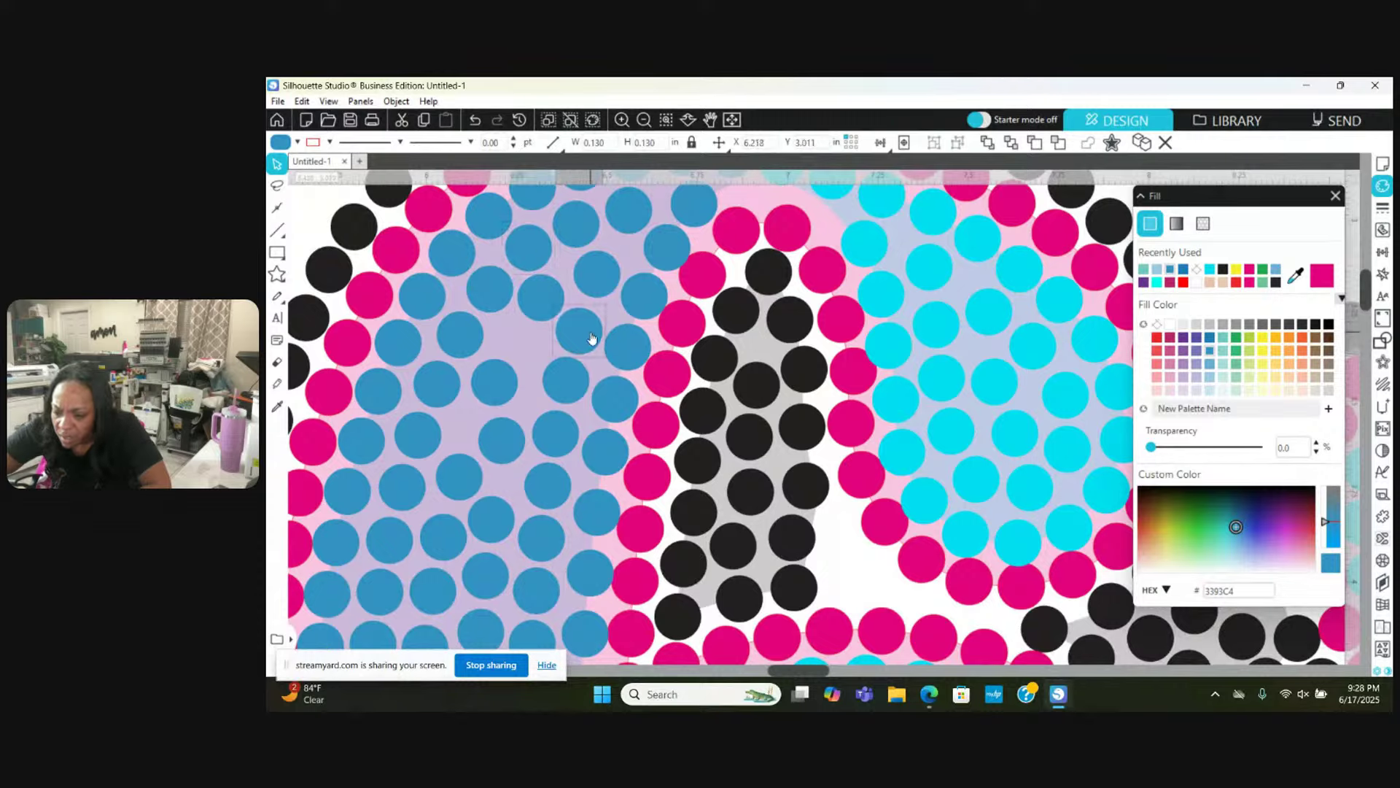
mouse_move(592, 338)
mouse_down()
mouse_move(530, 348)
mouse_move(485, 398)
mouse_move(509, 447)
mouse_up()
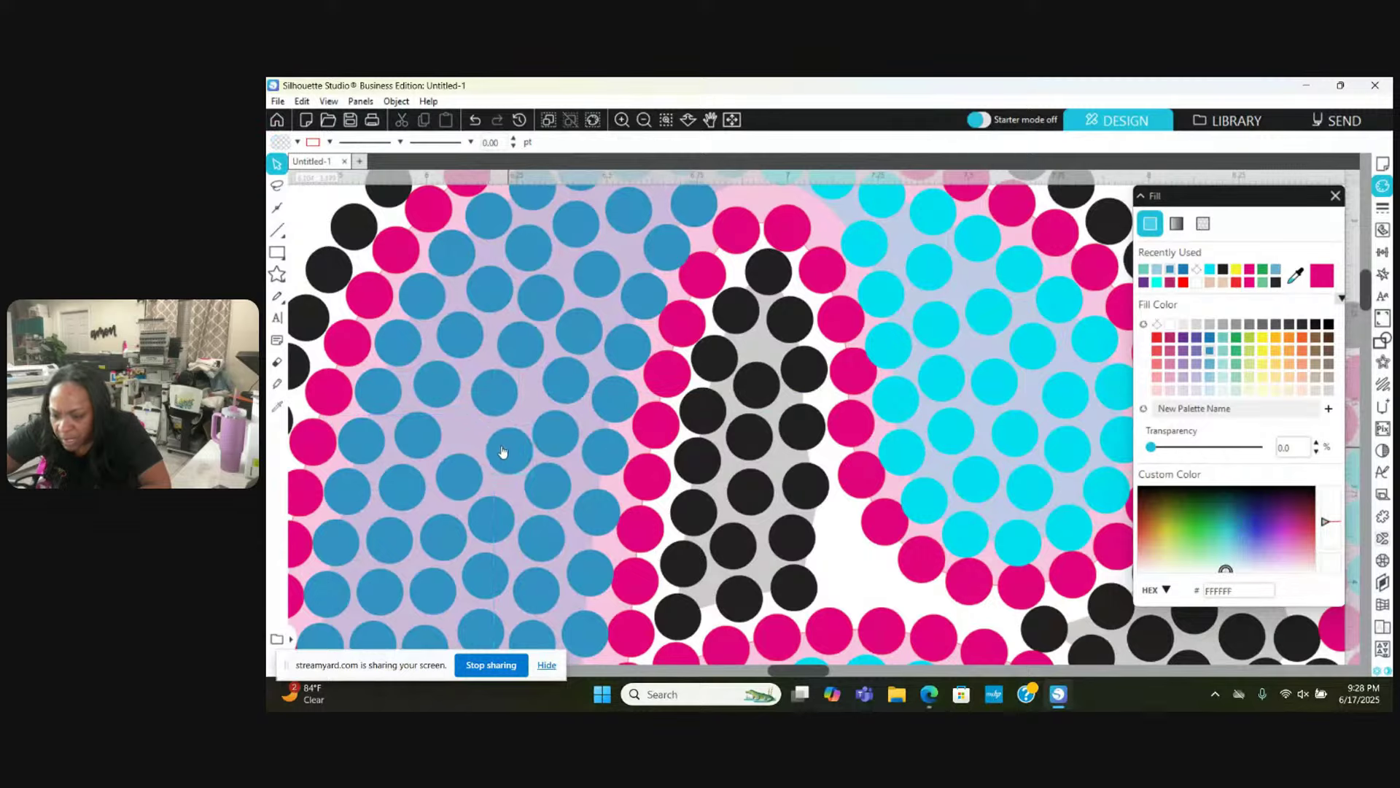
drag(494, 380, 474, 428)
scroll(472, 429, down, 2)
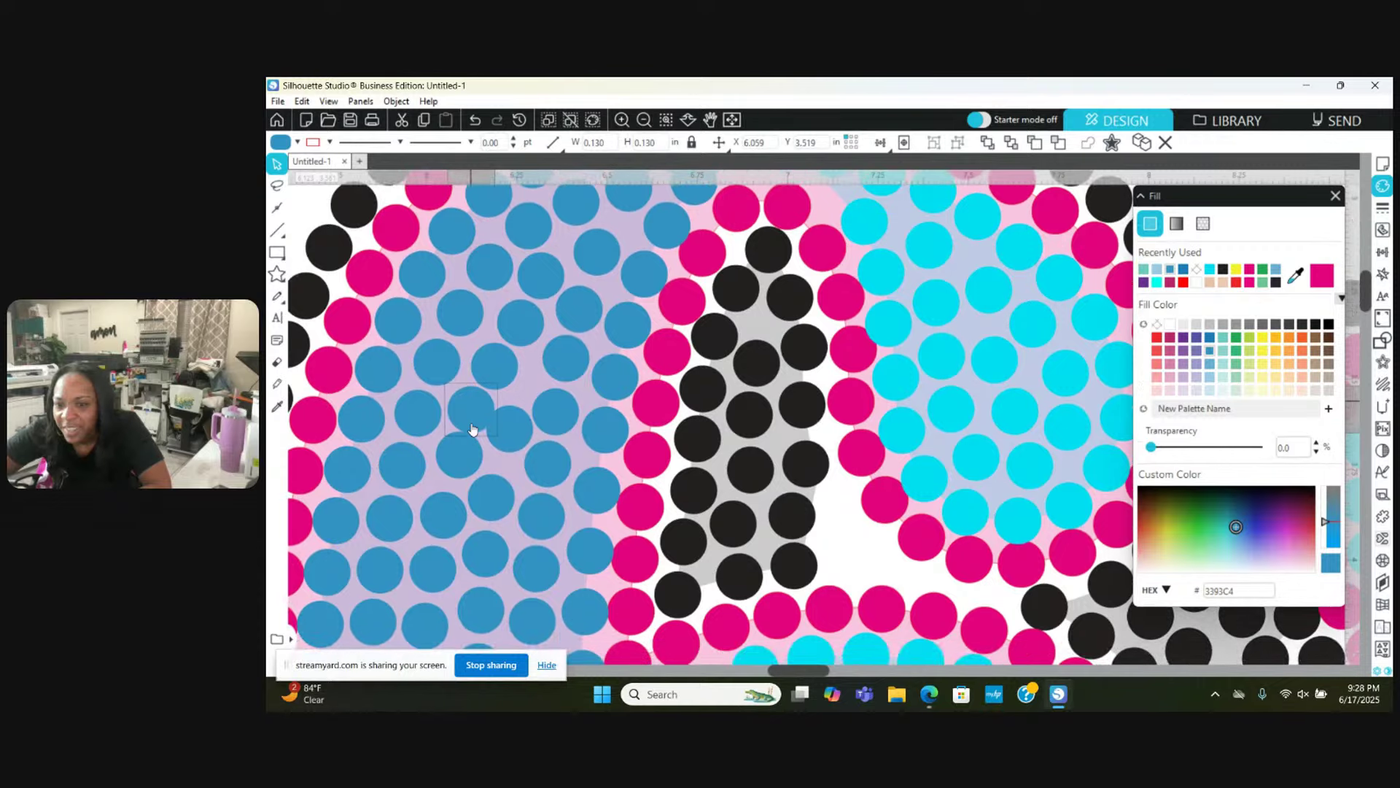
scroll(473, 428, down, 3)
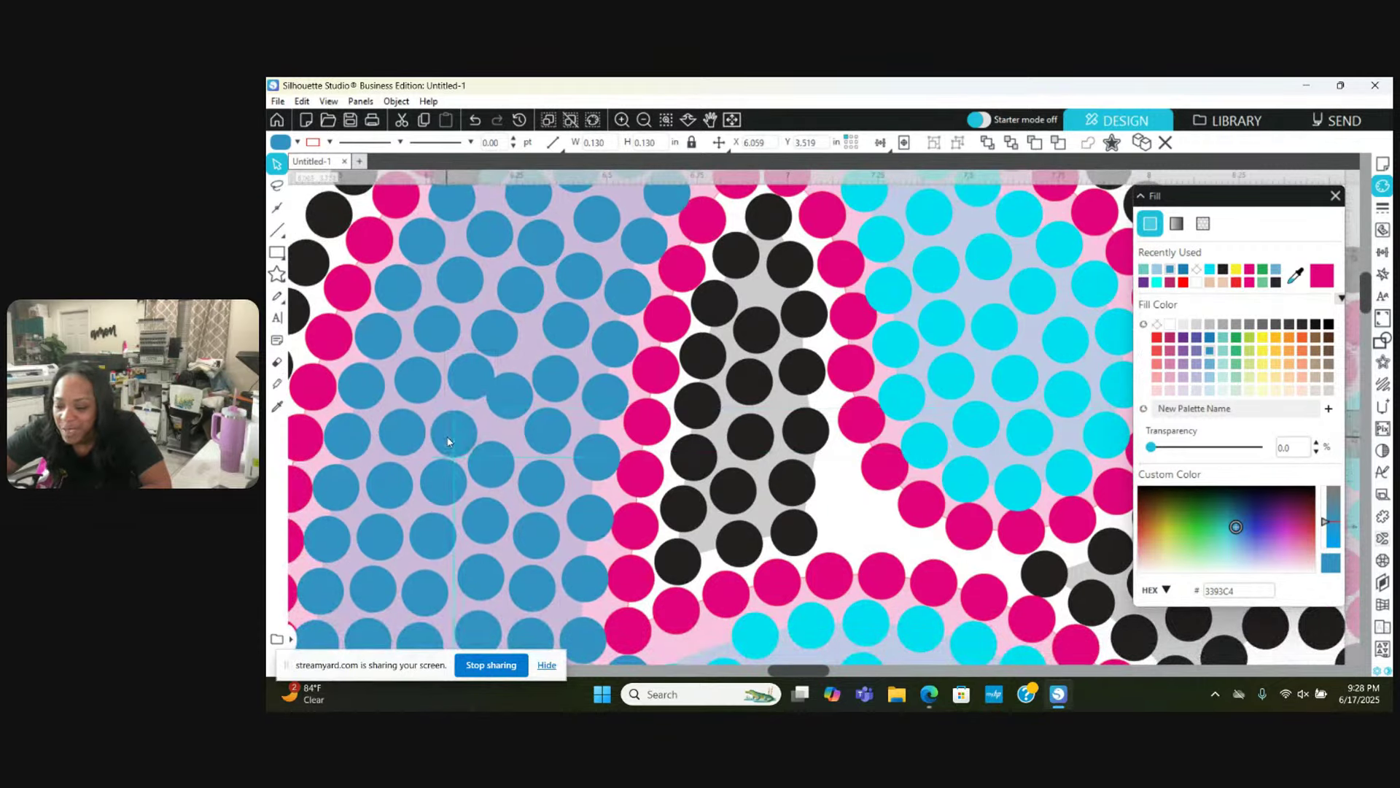
drag(516, 391, 558, 431)
drag(500, 475, 503, 477)
Step: Scroll lower in the fill and inspect blue stones, opening the right-click options on one
scroll(503, 477, down, 4)
scroll(503, 477, down, 5)
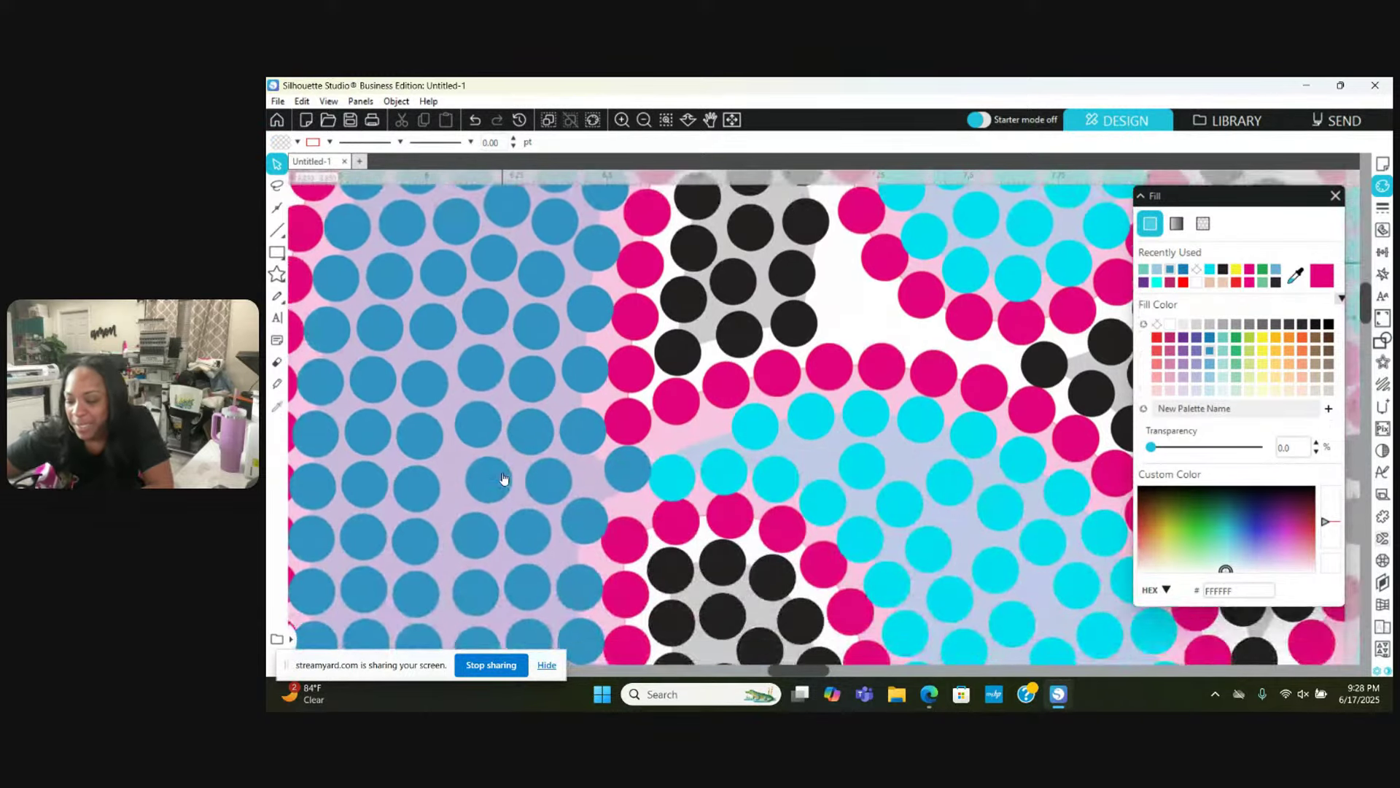
right_click(480, 373)
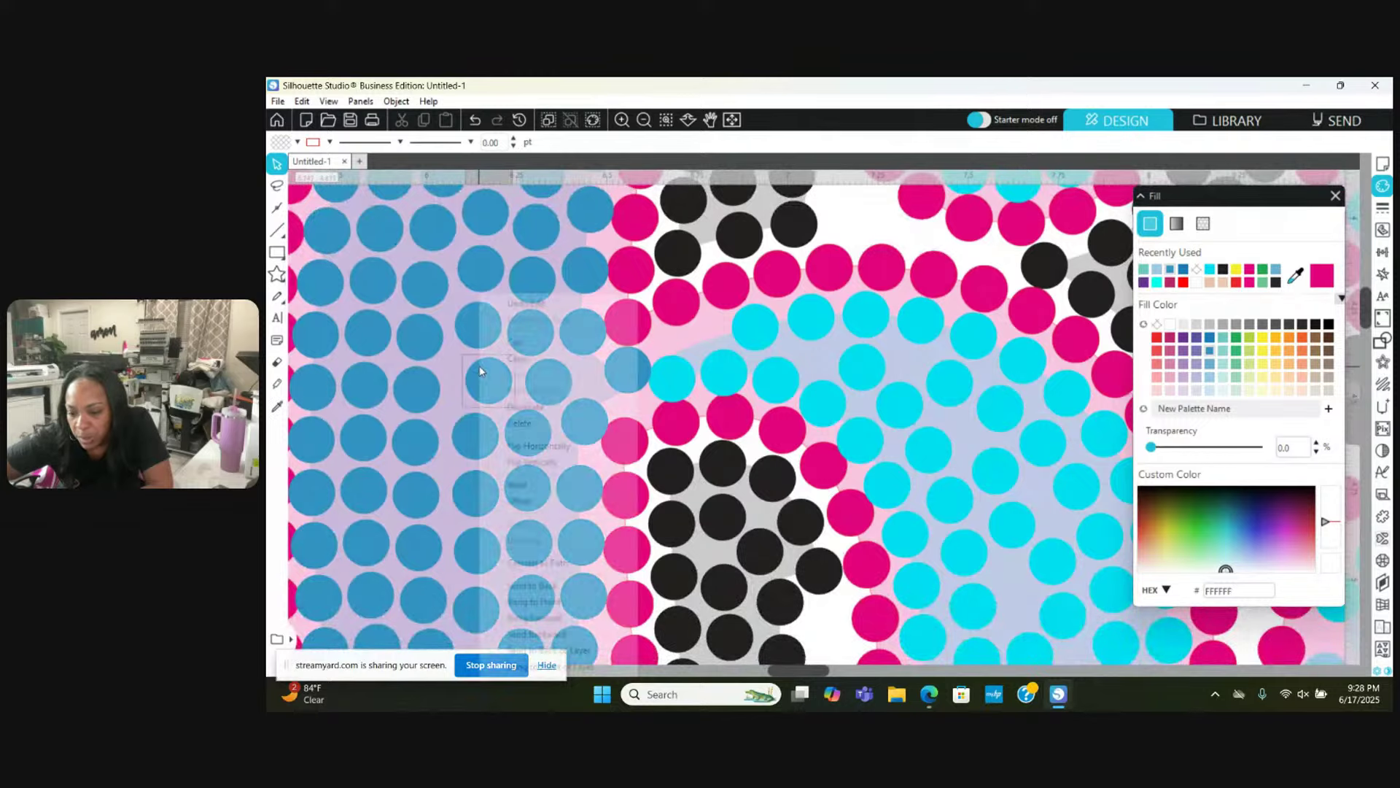
click(418, 385)
scroll(423, 387, left, 3)
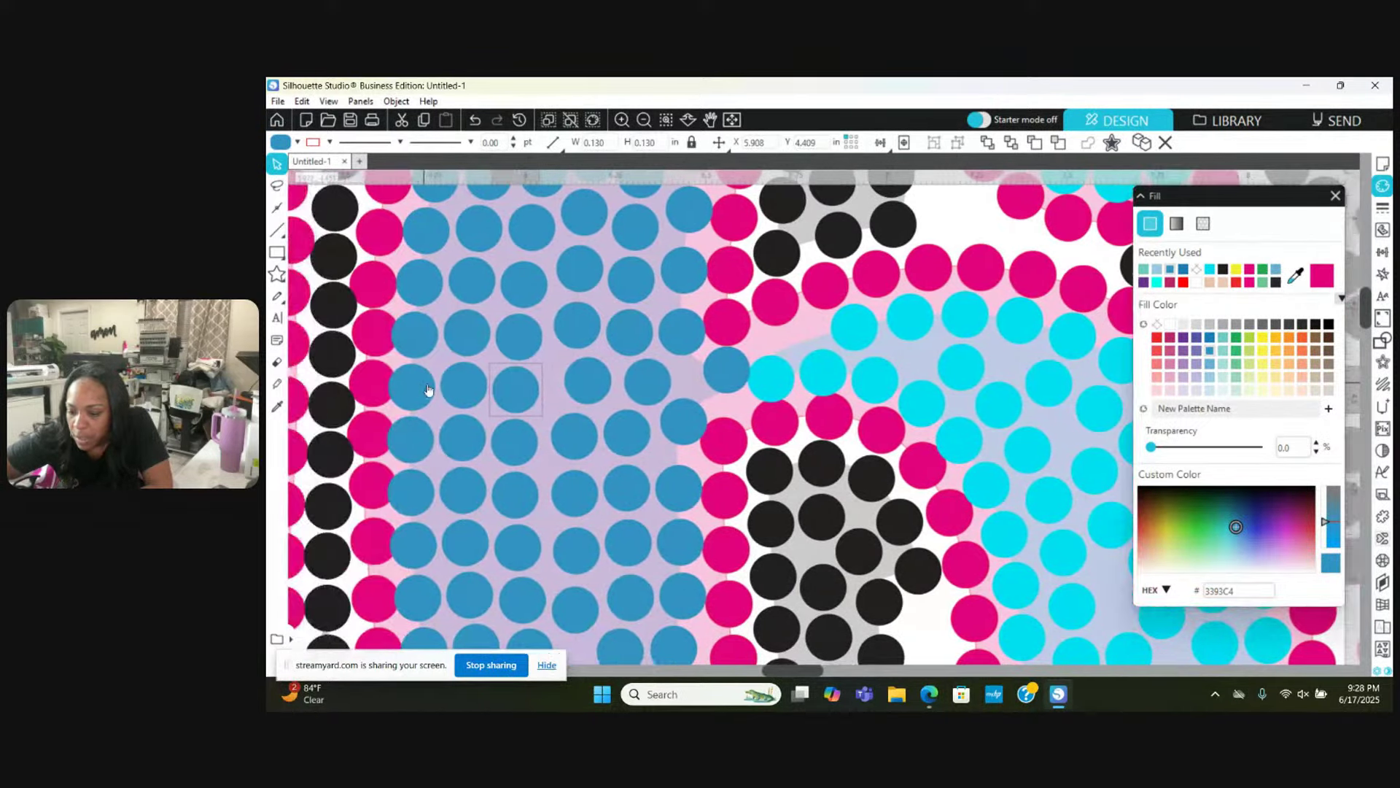
click(408, 412)
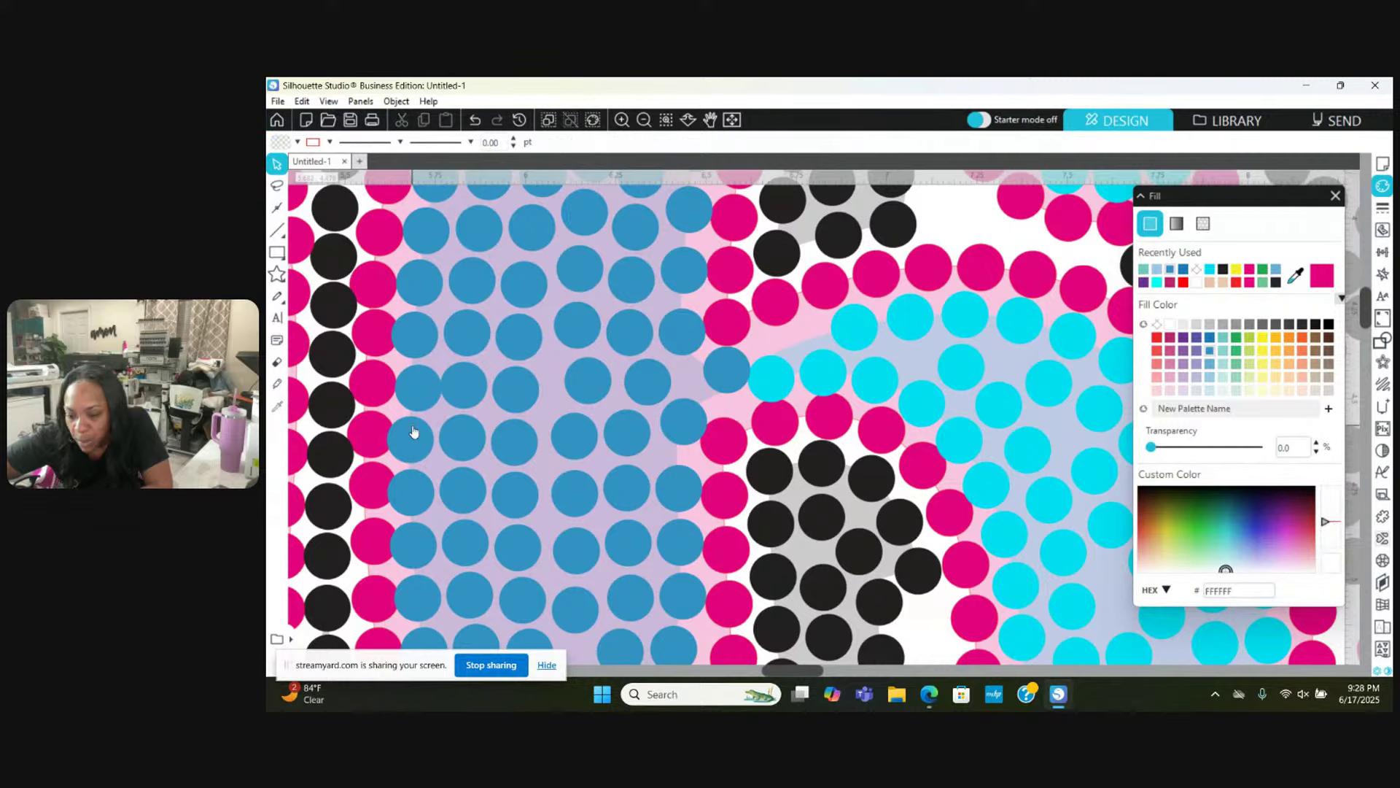
click(416, 482)
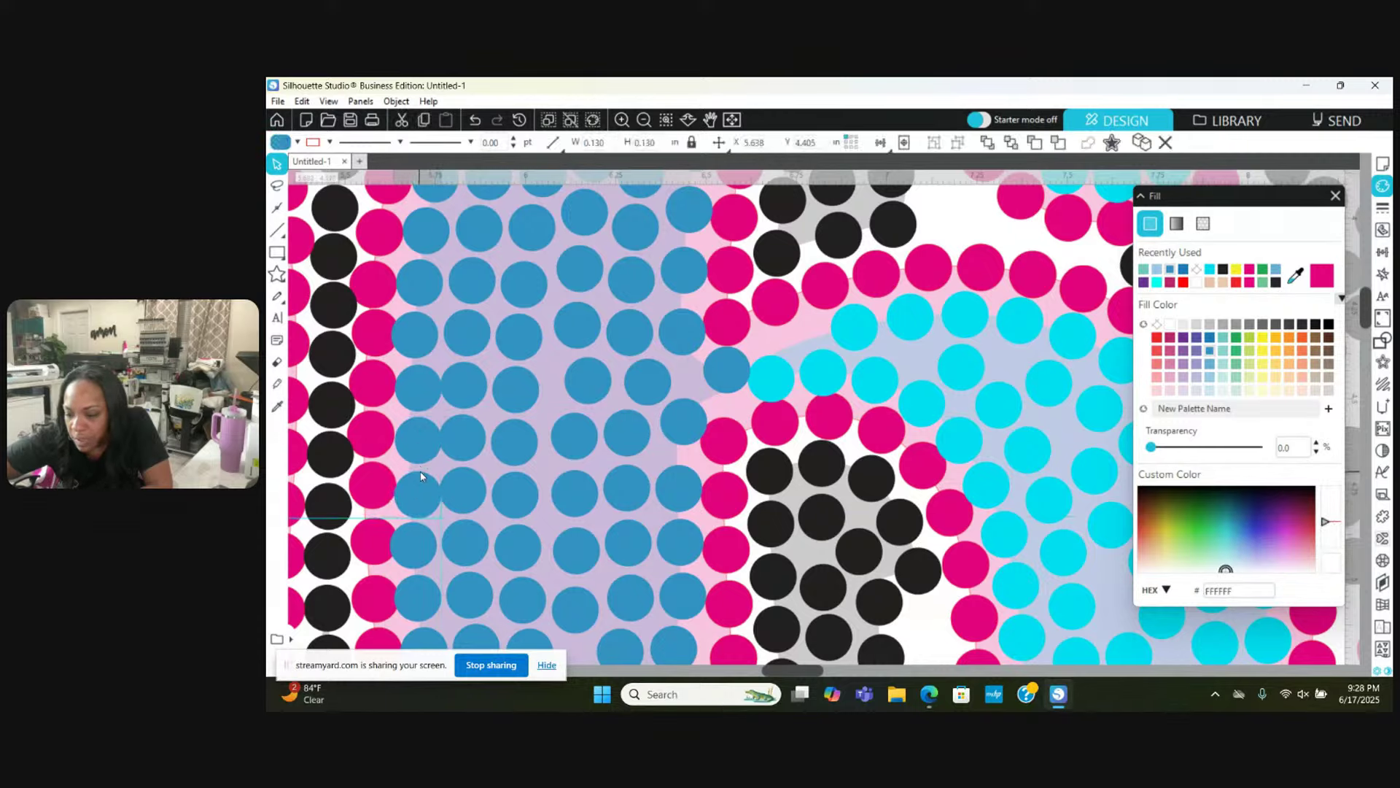
click(427, 366)
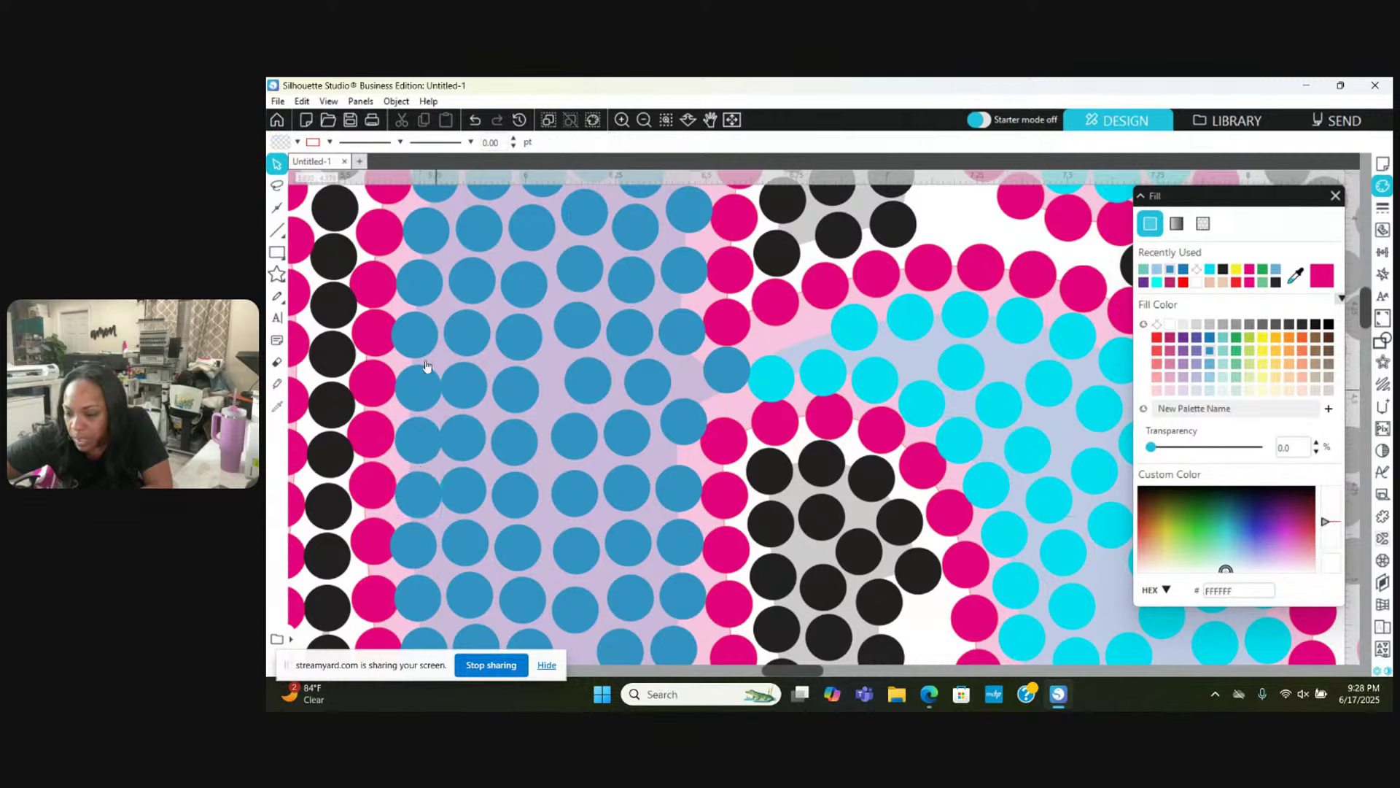
Step: Review several more blue stones' placement and nudge one slightly right
click(415, 289)
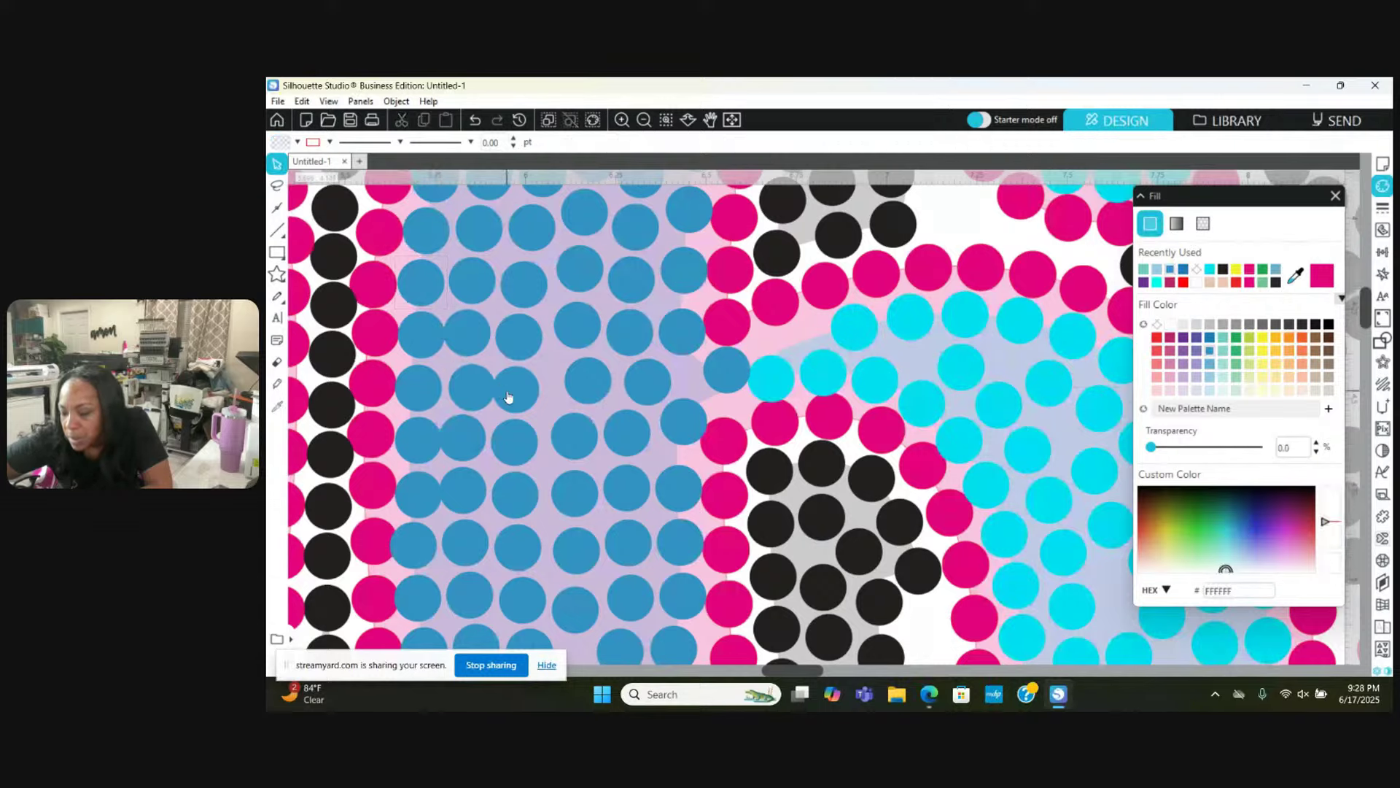
click(500, 360)
click(467, 325)
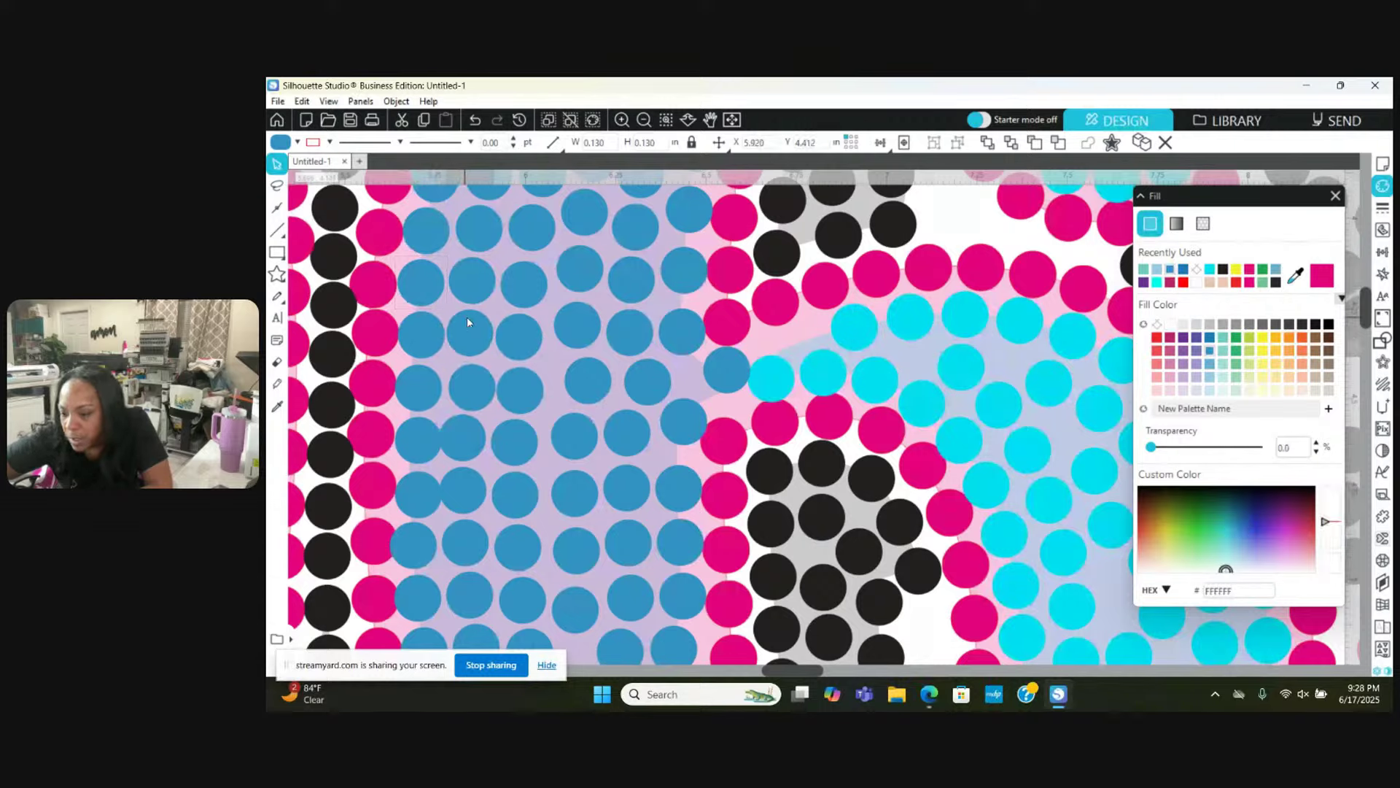
click(520, 336)
click(525, 335)
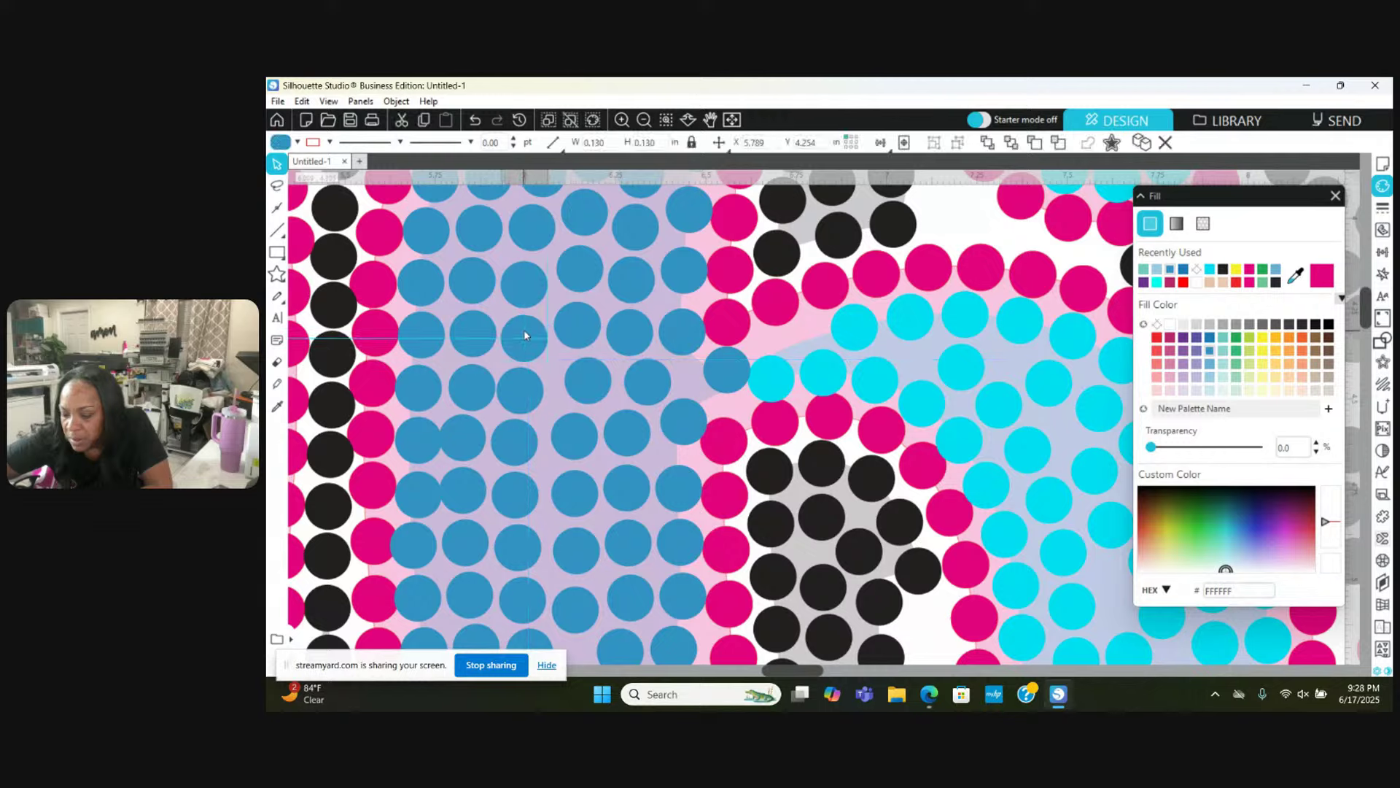
click(468, 439)
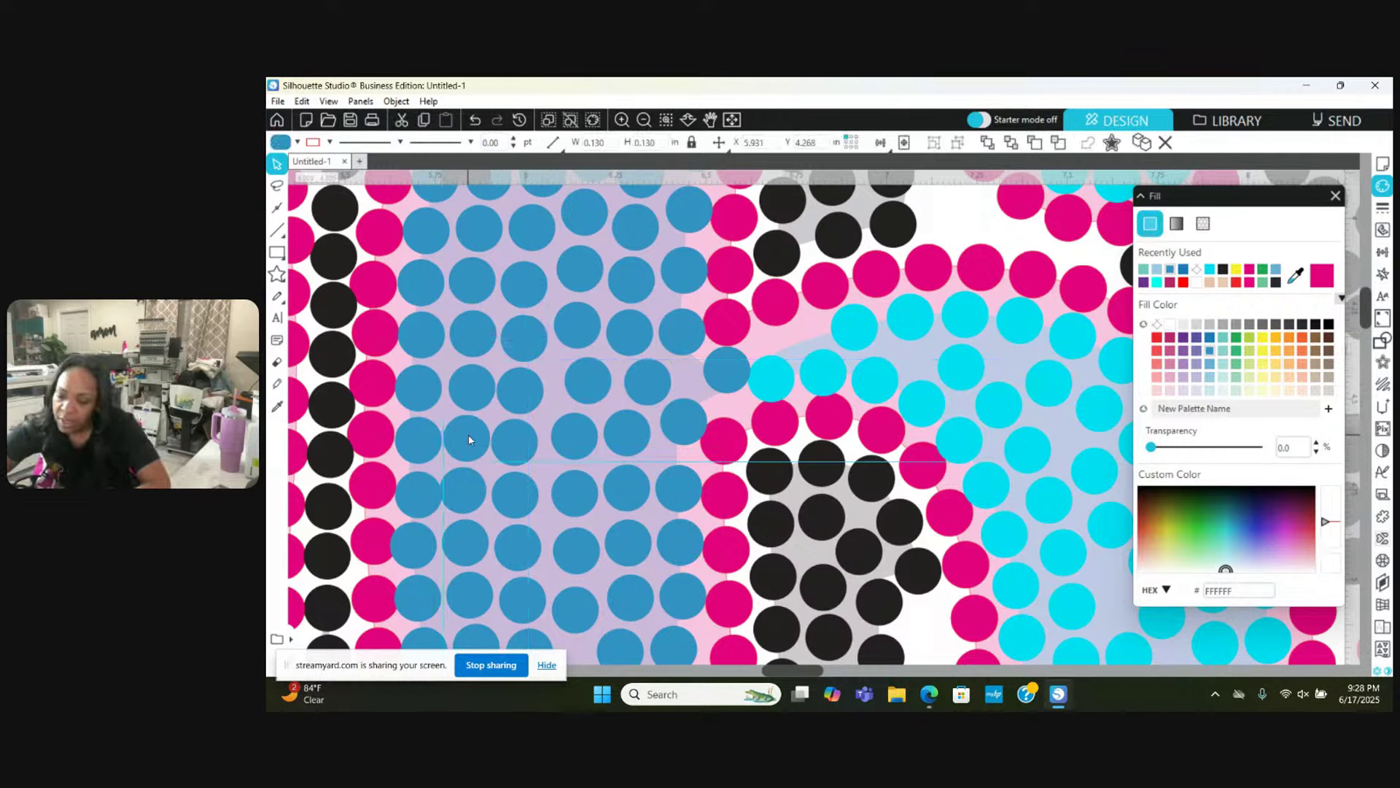
drag(469, 440, 473, 440)
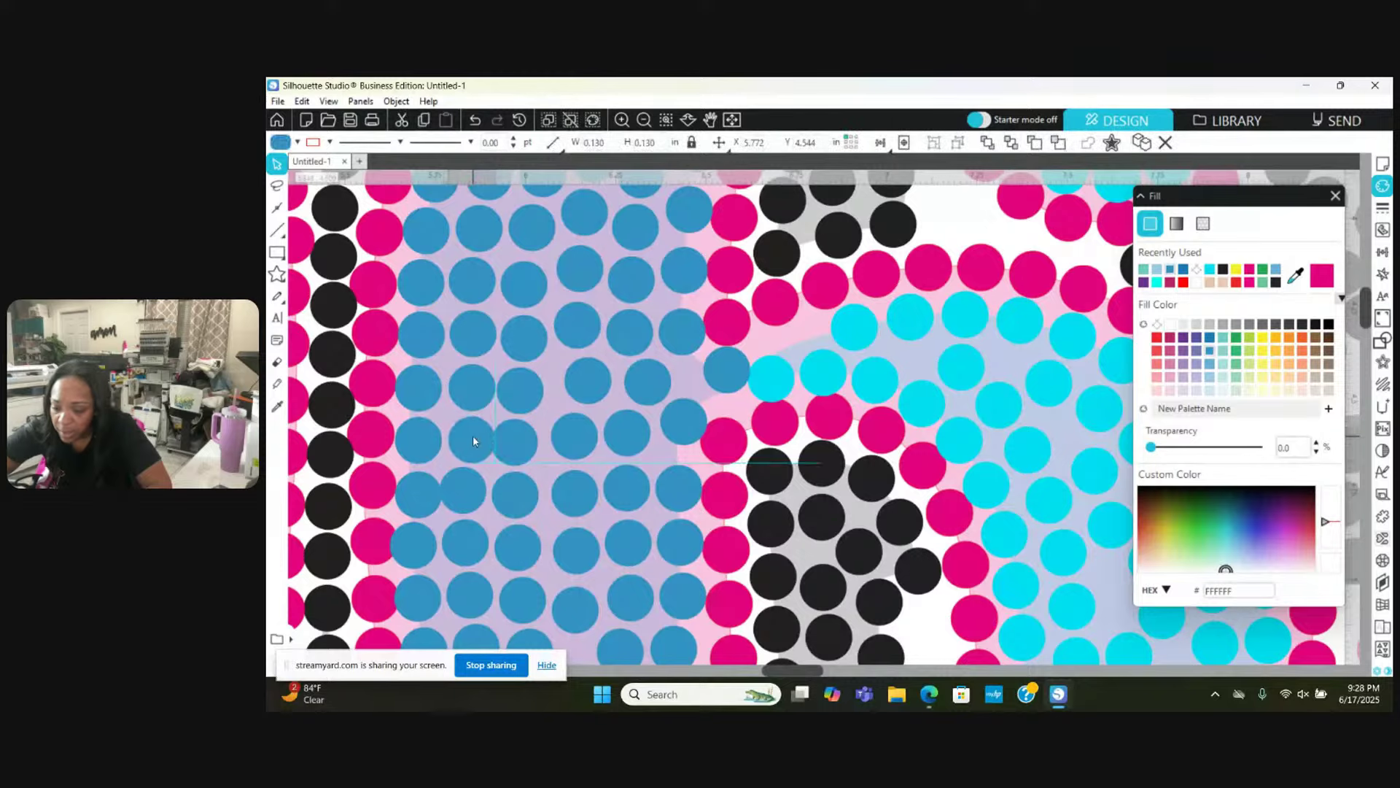
Step: Shift three lower blue stones right into line with their rows
click(517, 440)
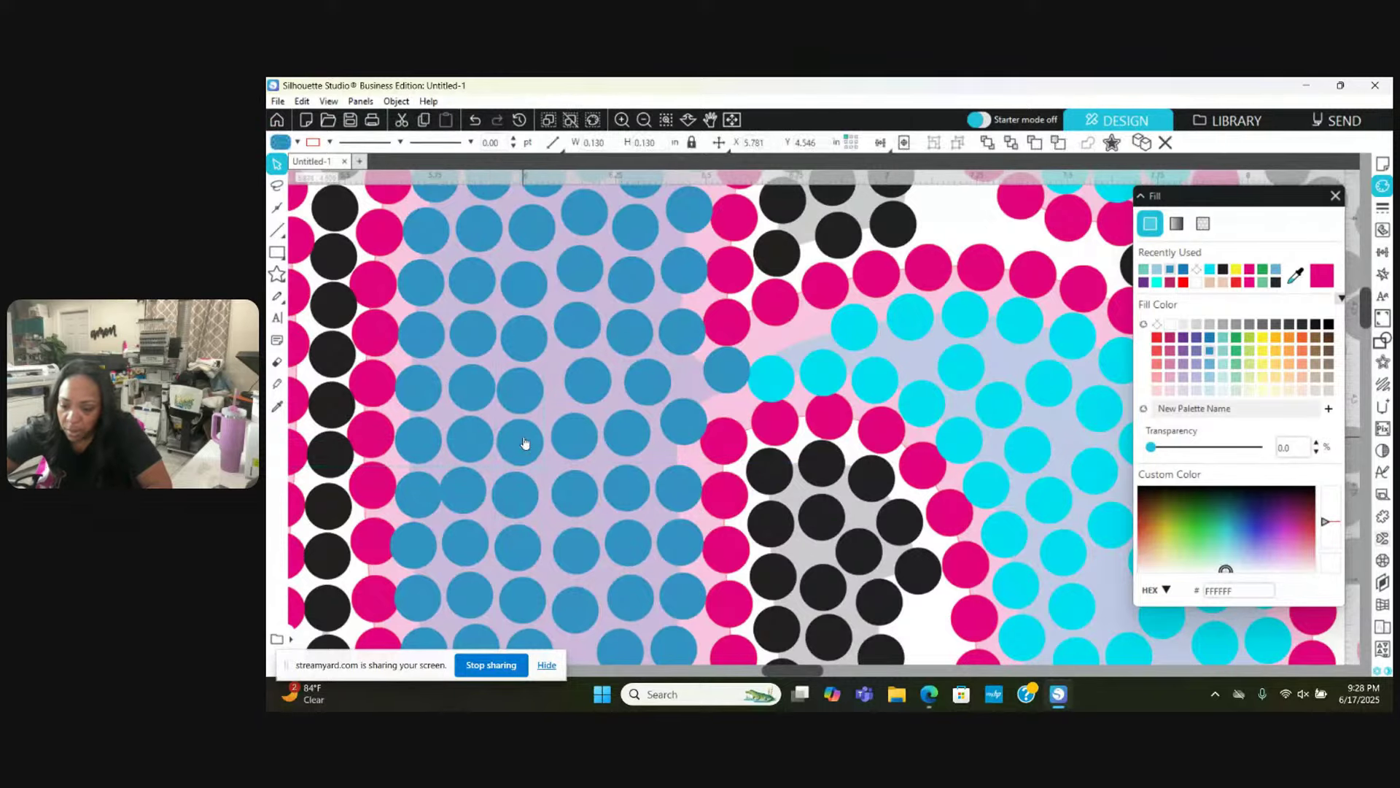
scroll(524, 441, down, 2)
click(461, 417)
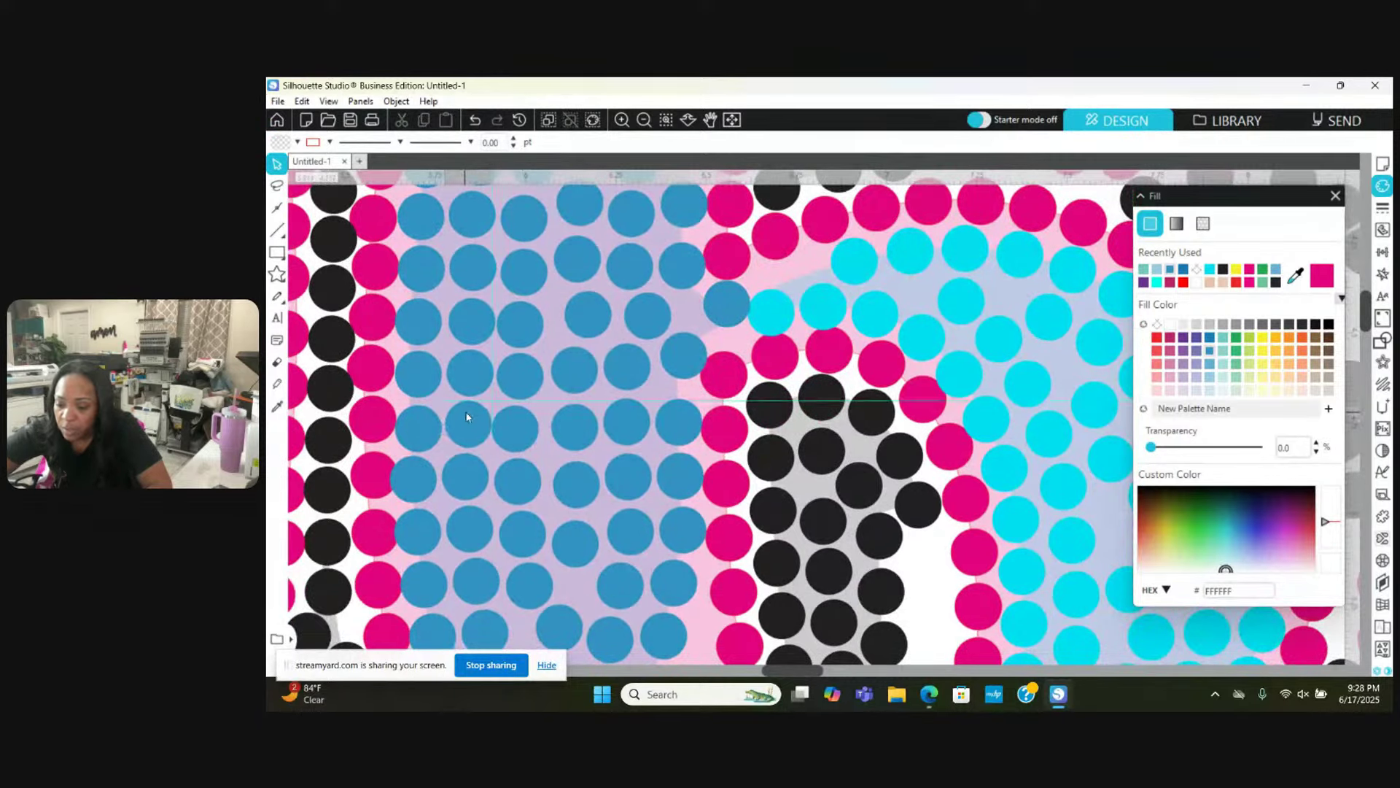
drag(519, 426, 527, 424)
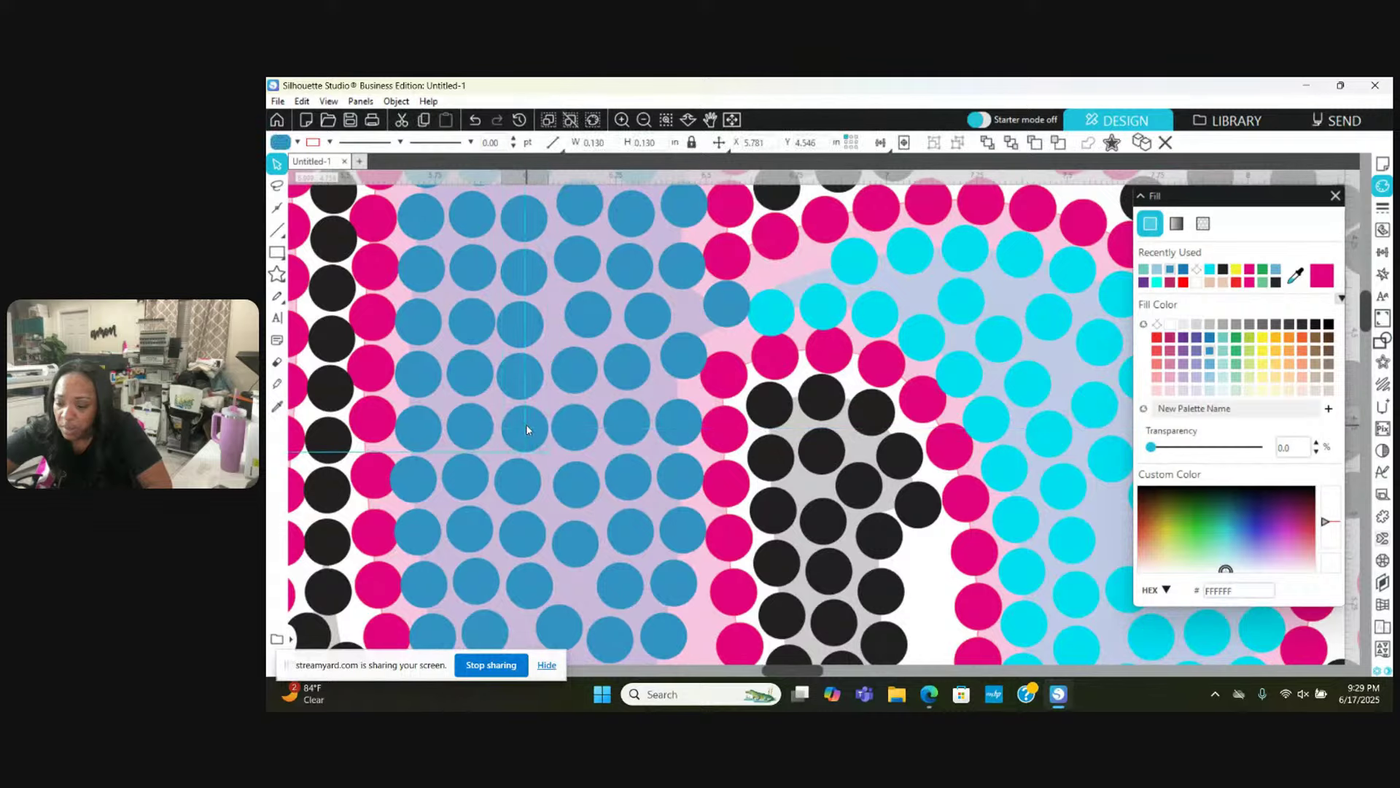
drag(409, 495, 516, 478)
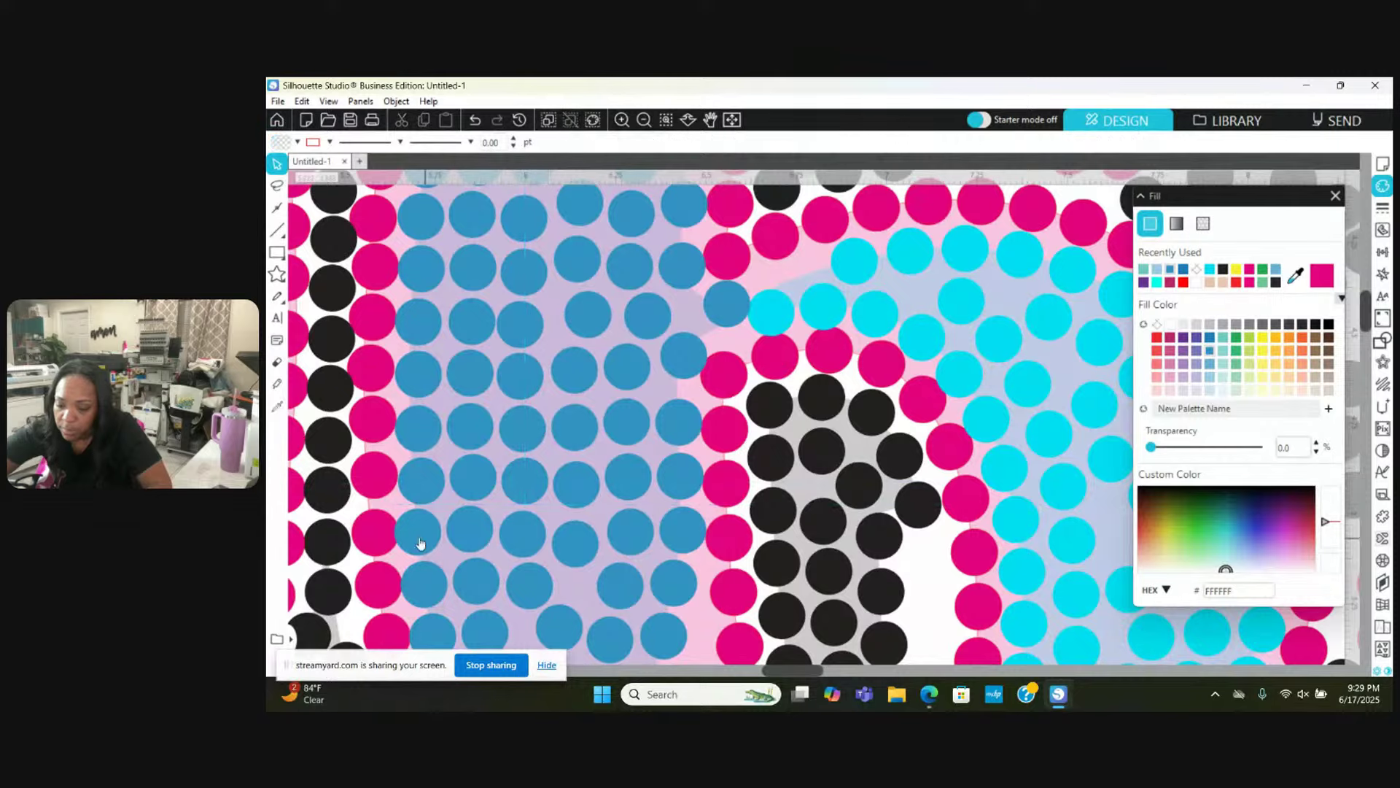
drag(426, 537, 466, 537)
Step: Raise a blue stone in the fill slightly so it lines up with its row
scroll(466, 537, down, 3)
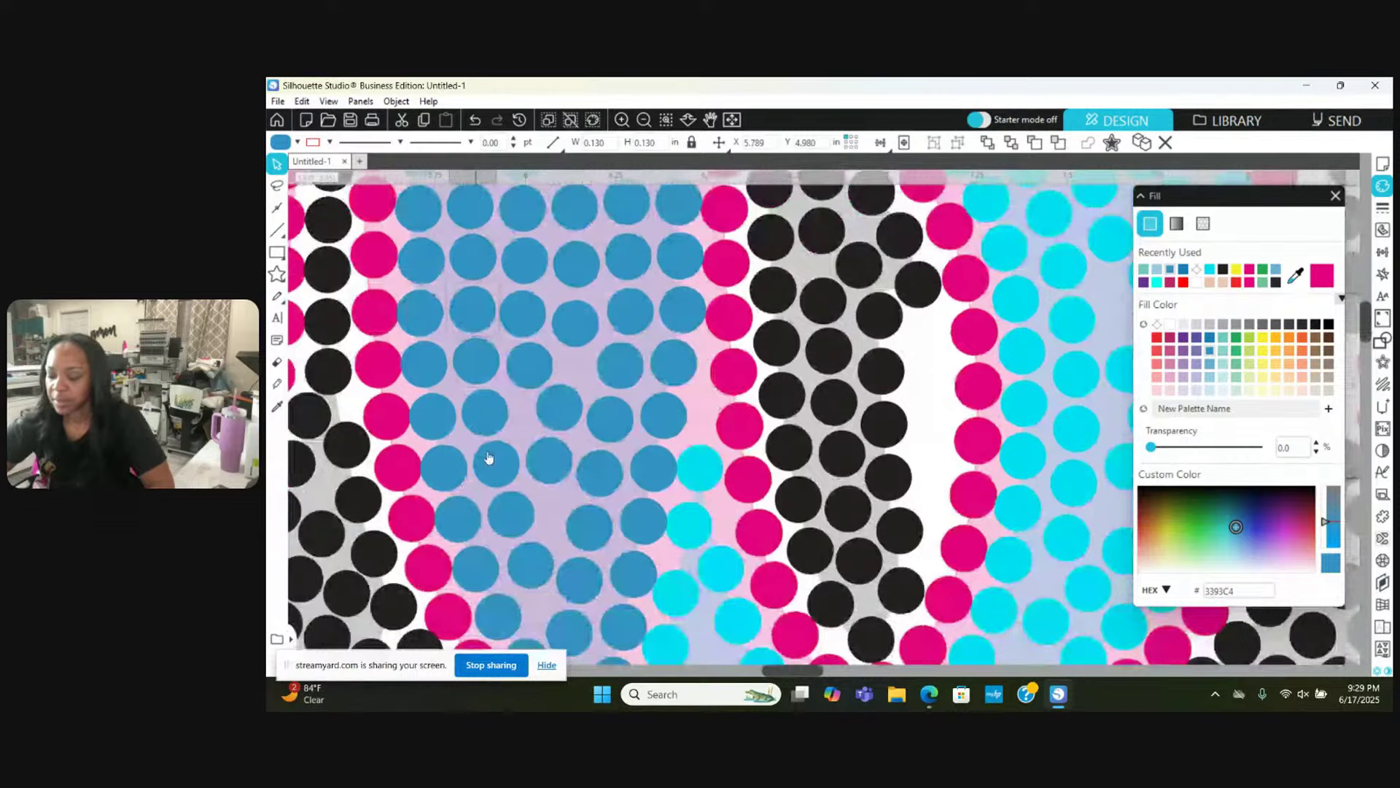
click(580, 288)
drag(582, 324, 682, 358)
click(531, 369)
scroll(642, 372, down, 2)
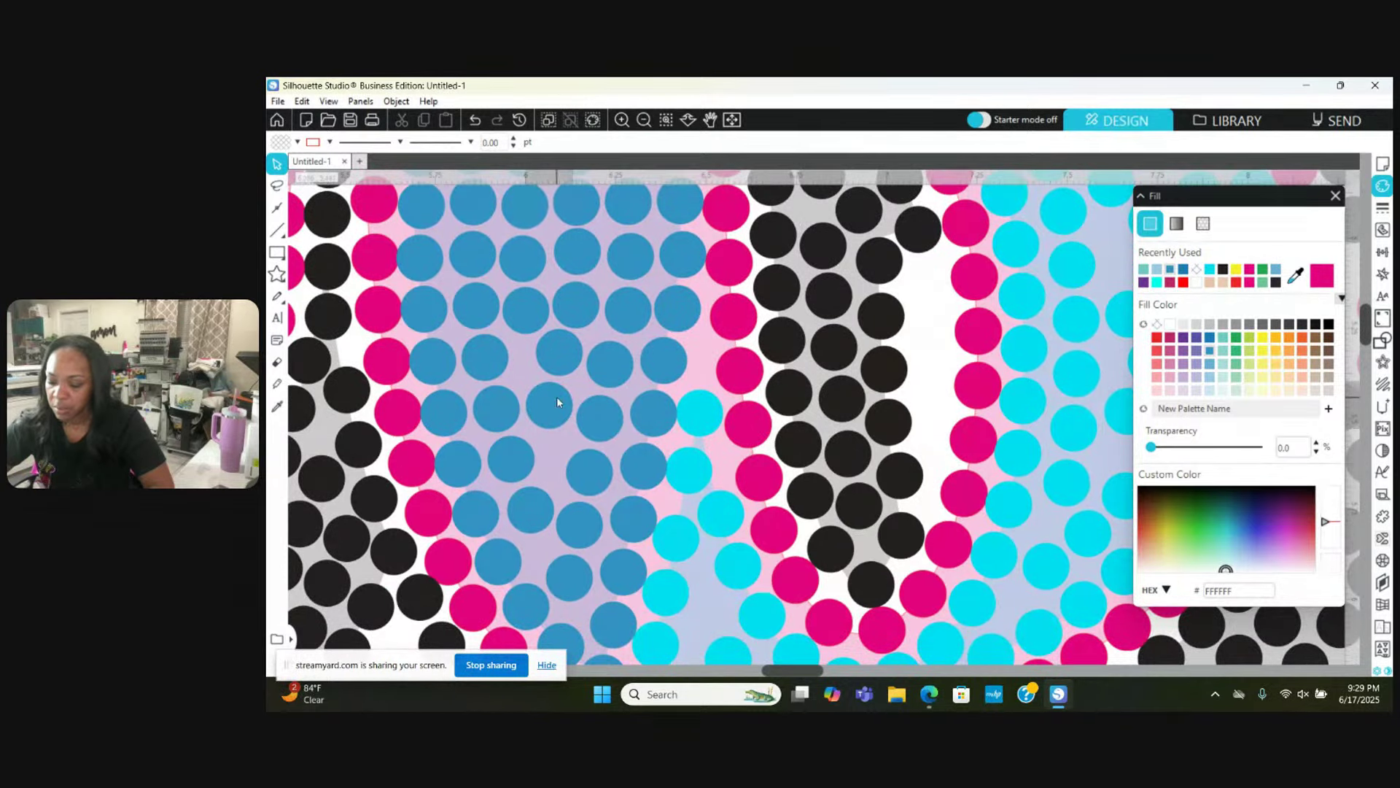
click(557, 402)
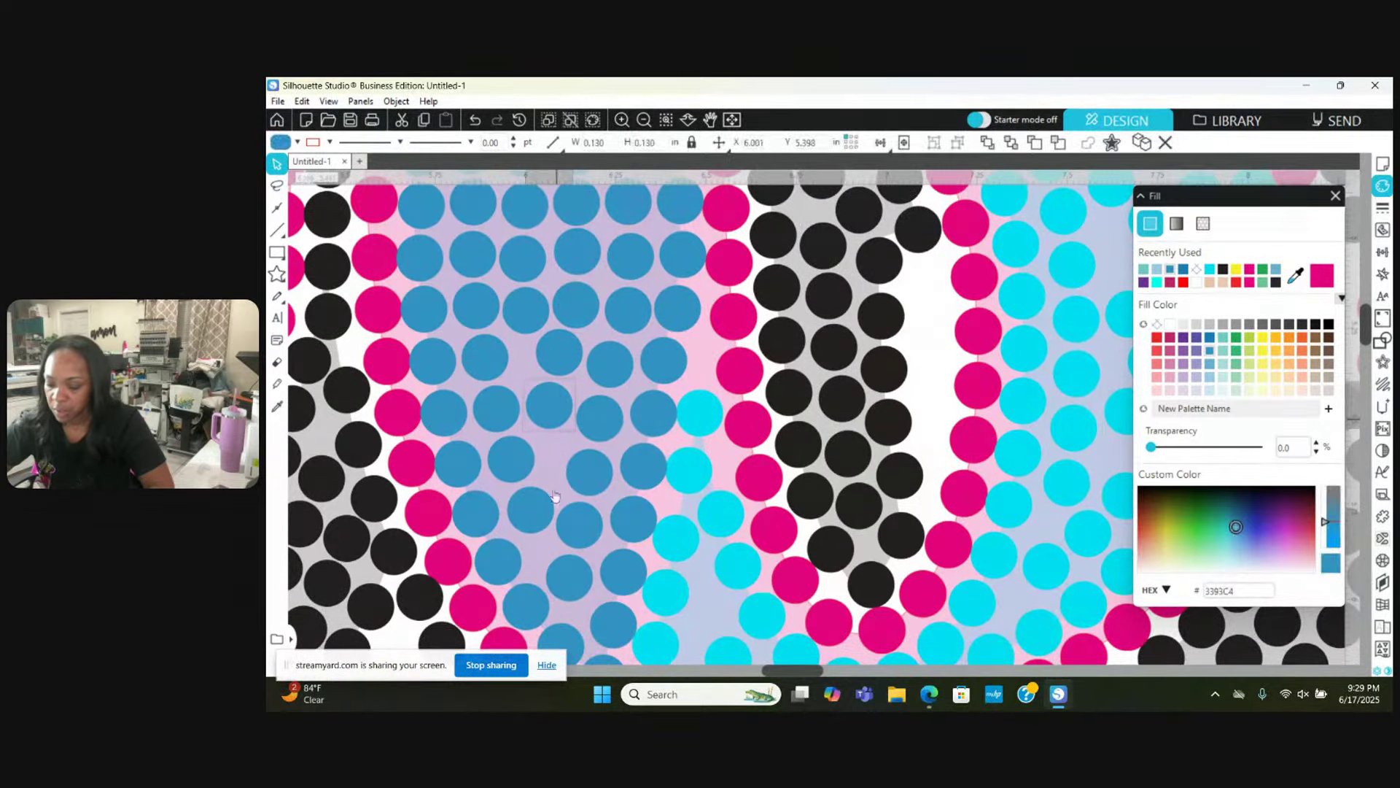
click(510, 485)
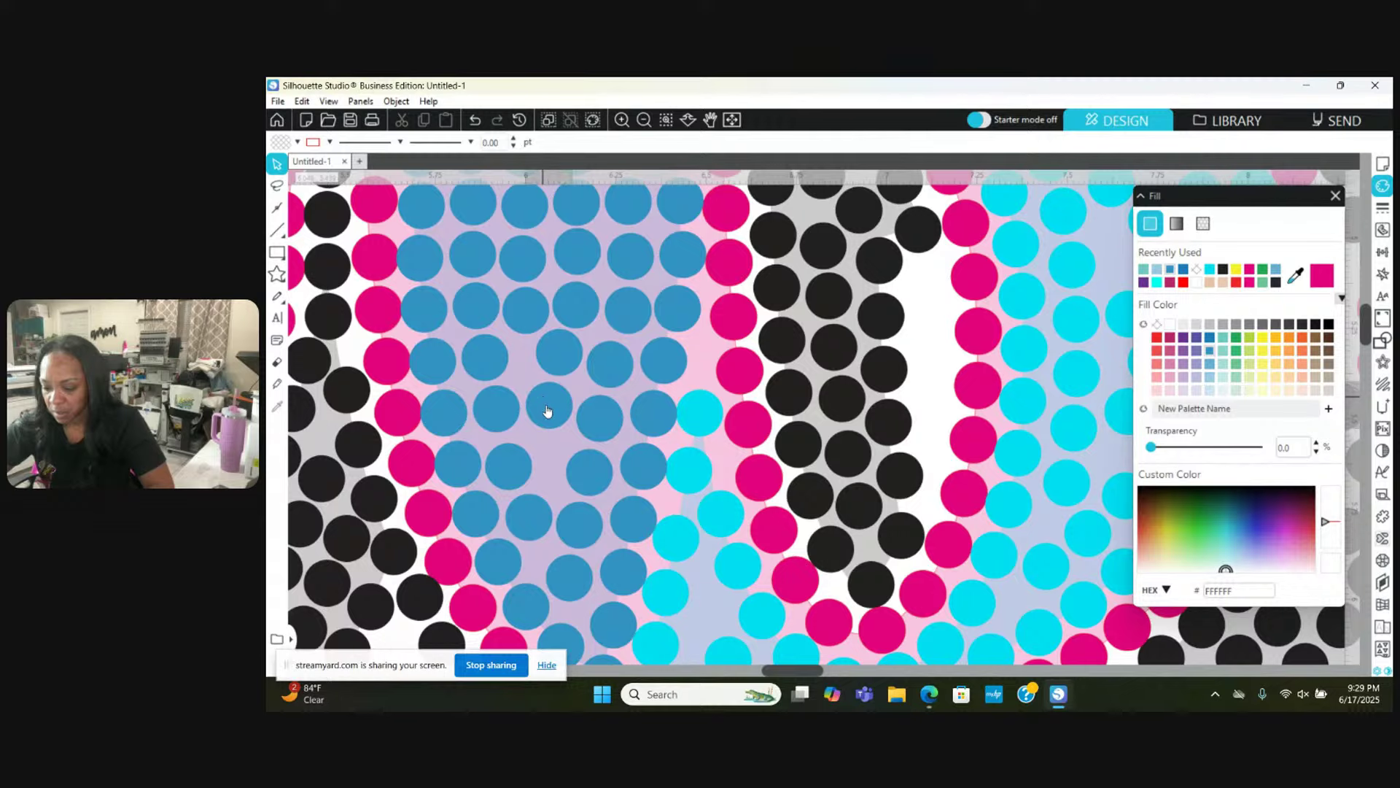
Step: Move blue stones down to close a gap and up into their rows near the top
mouse_move(548, 410)
mouse_down()
mouse_move(547, 436)
mouse_move(540, 387)
mouse_move(563, 338)
mouse_up()
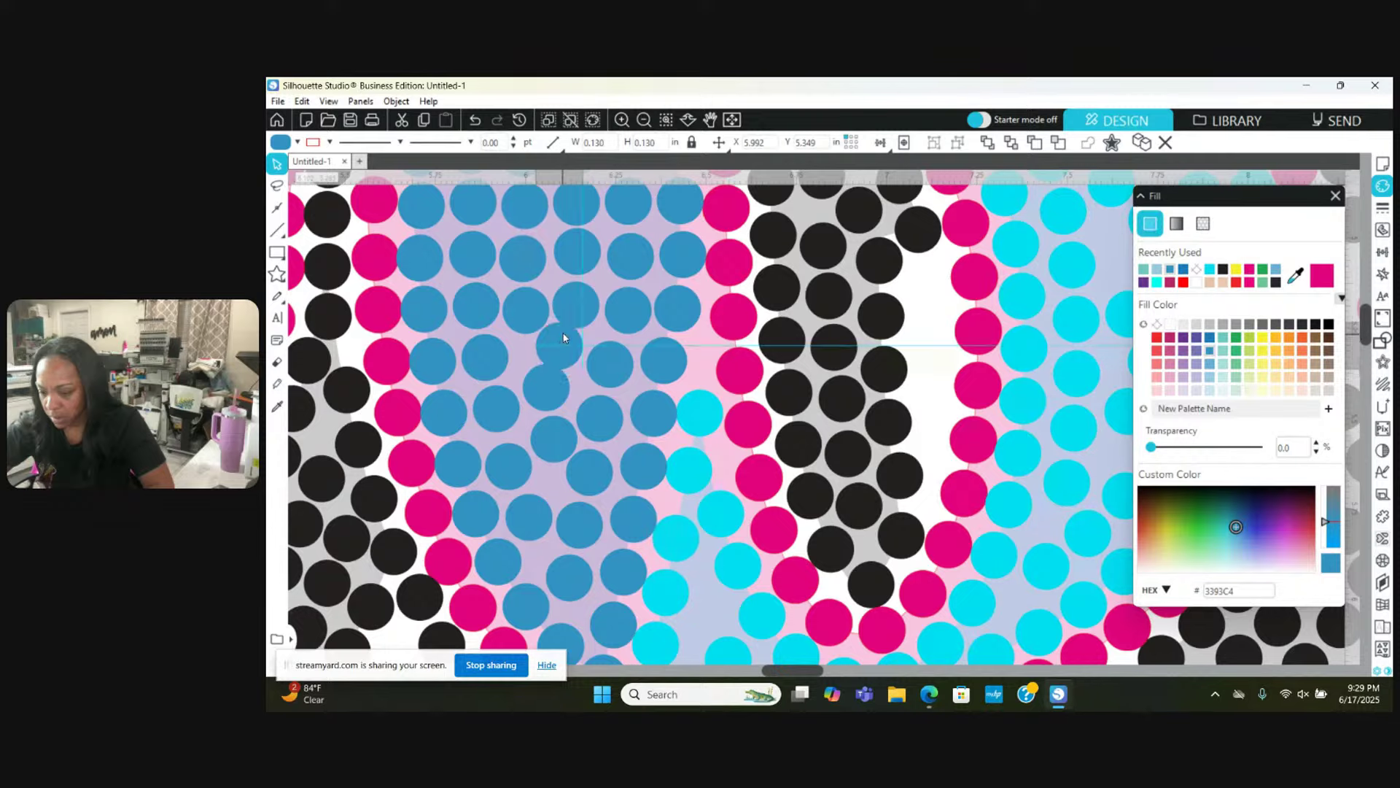
click(527, 296)
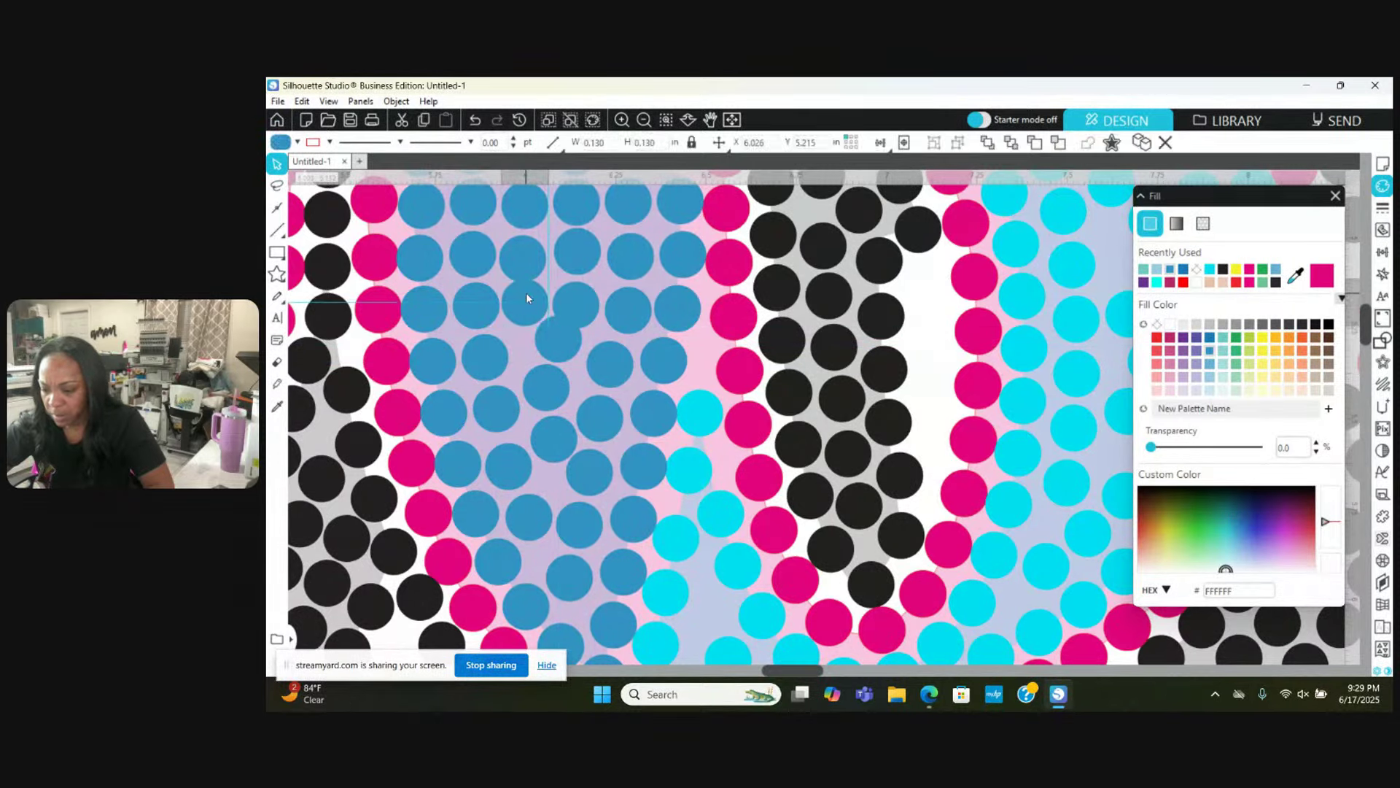
drag(589, 296, 595, 286)
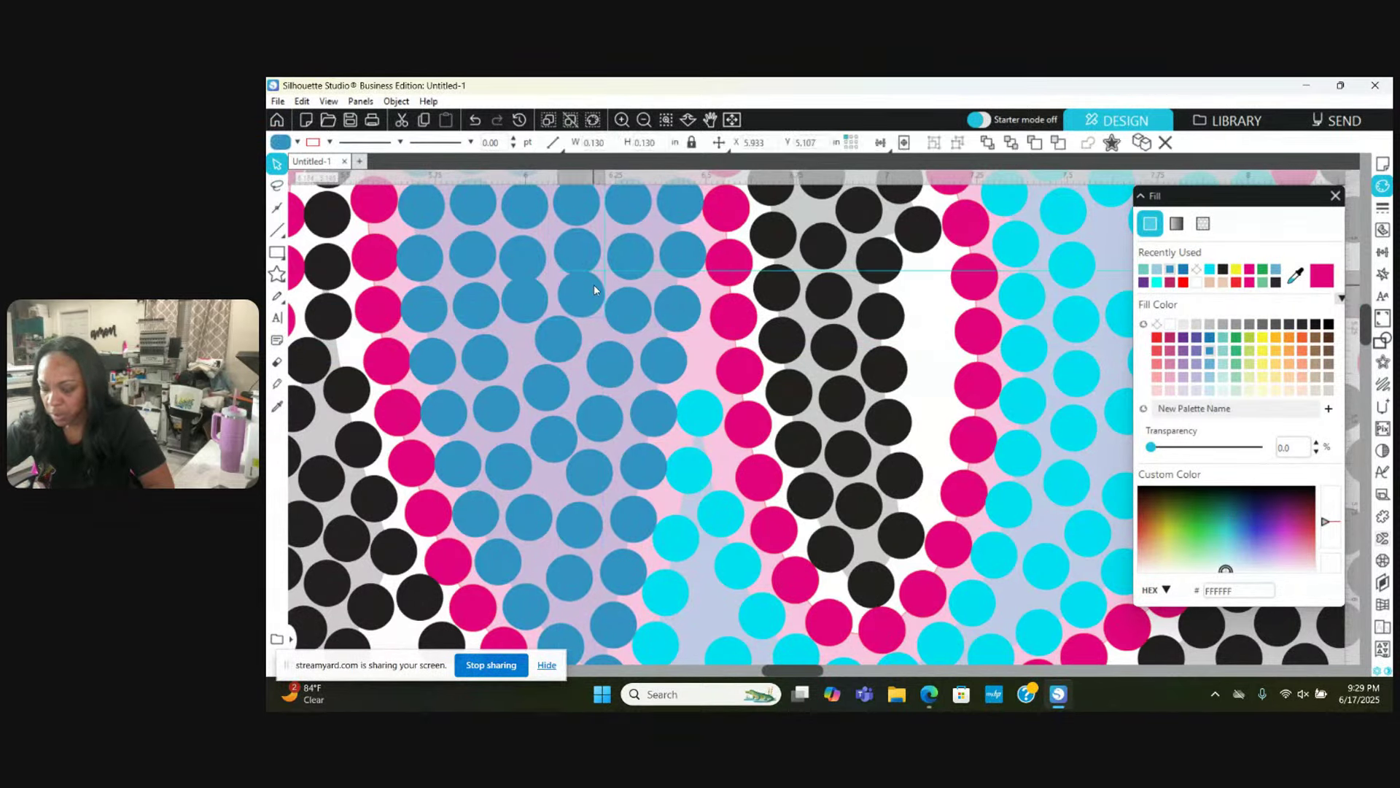
key(Escape)
scroll(594, 286, up, 1)
scroll(595, 290, up, 1)
click(530, 285)
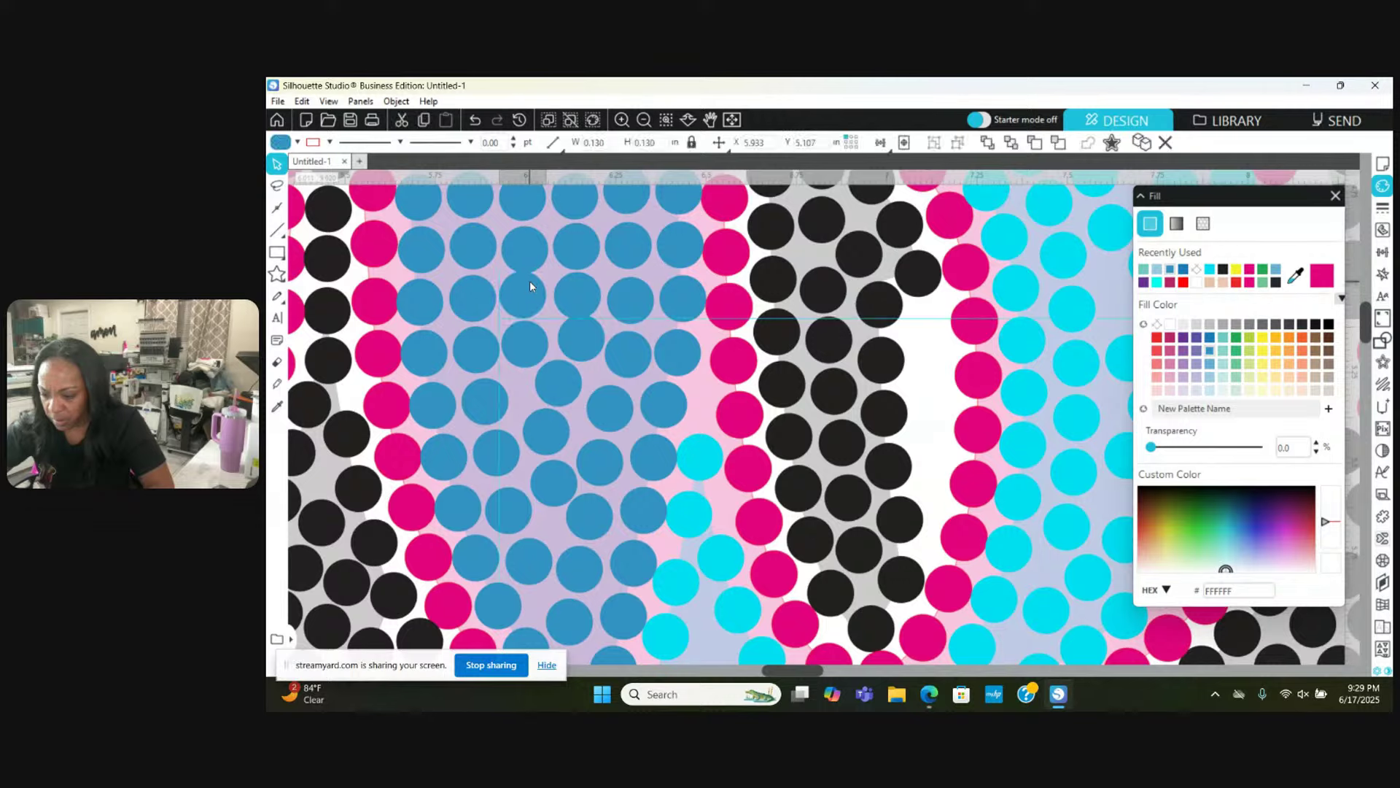
key(Escape)
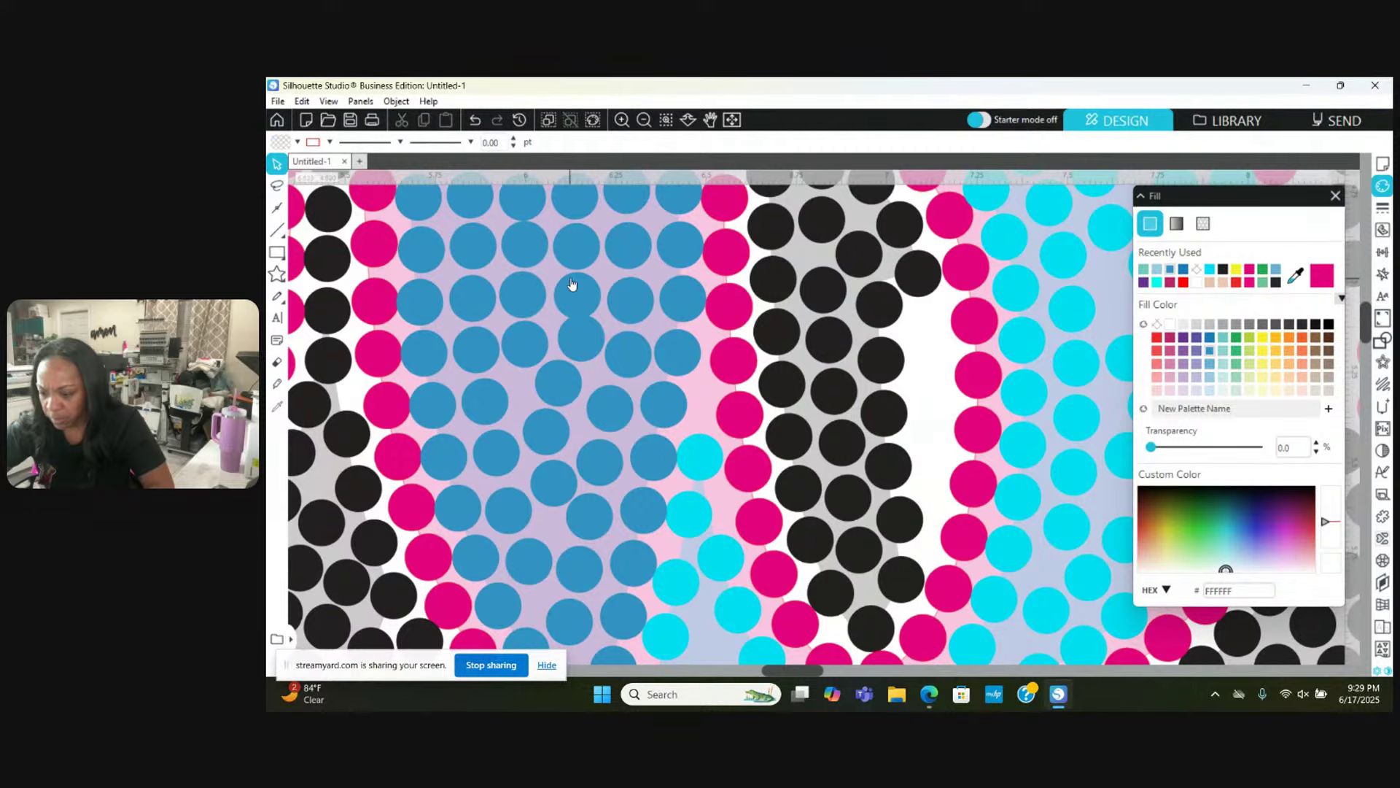
click(572, 288)
drag(572, 279, 576, 236)
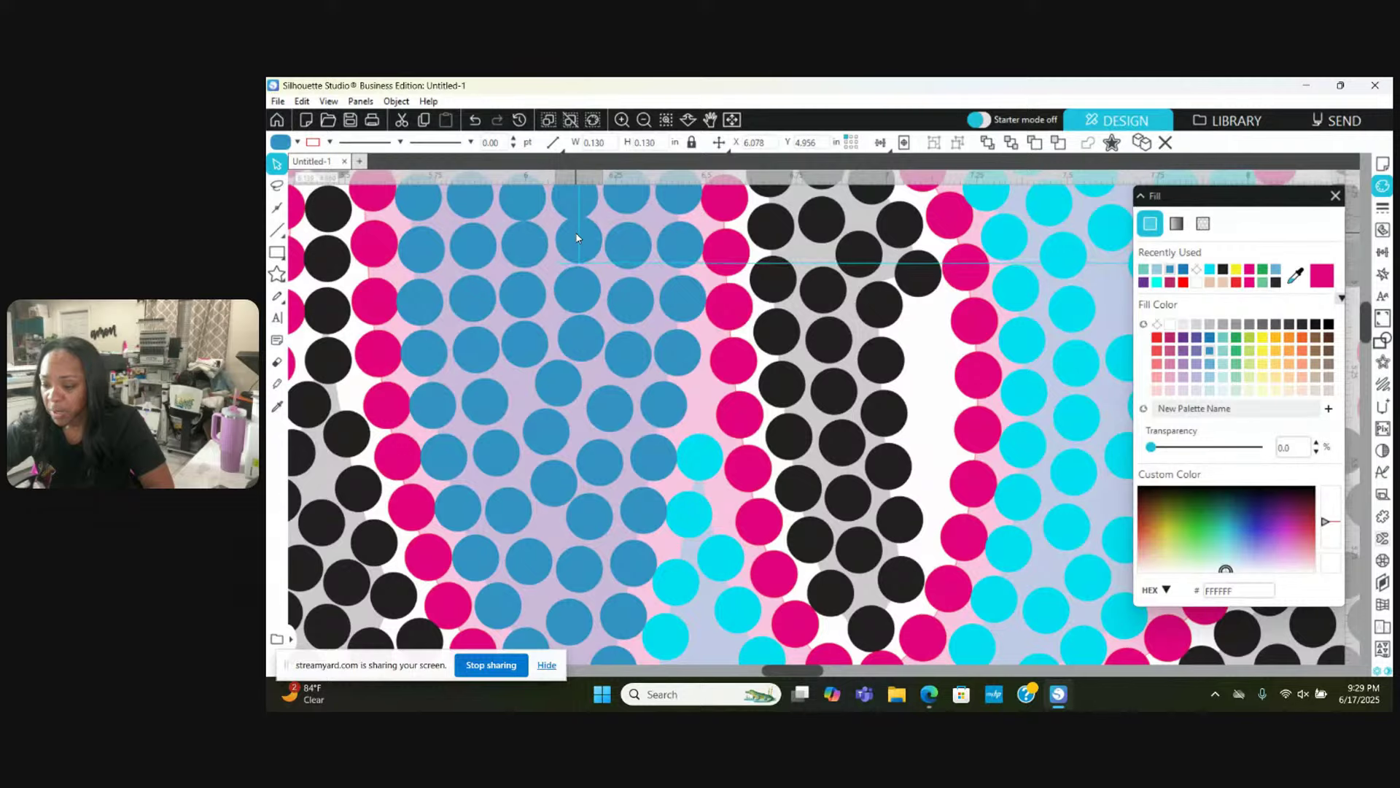
key(Escape)
Step: Shift a blue stone right beside its neighbour and nudge another slightly down-left
scroll(577, 239, up, 3)
click(528, 368)
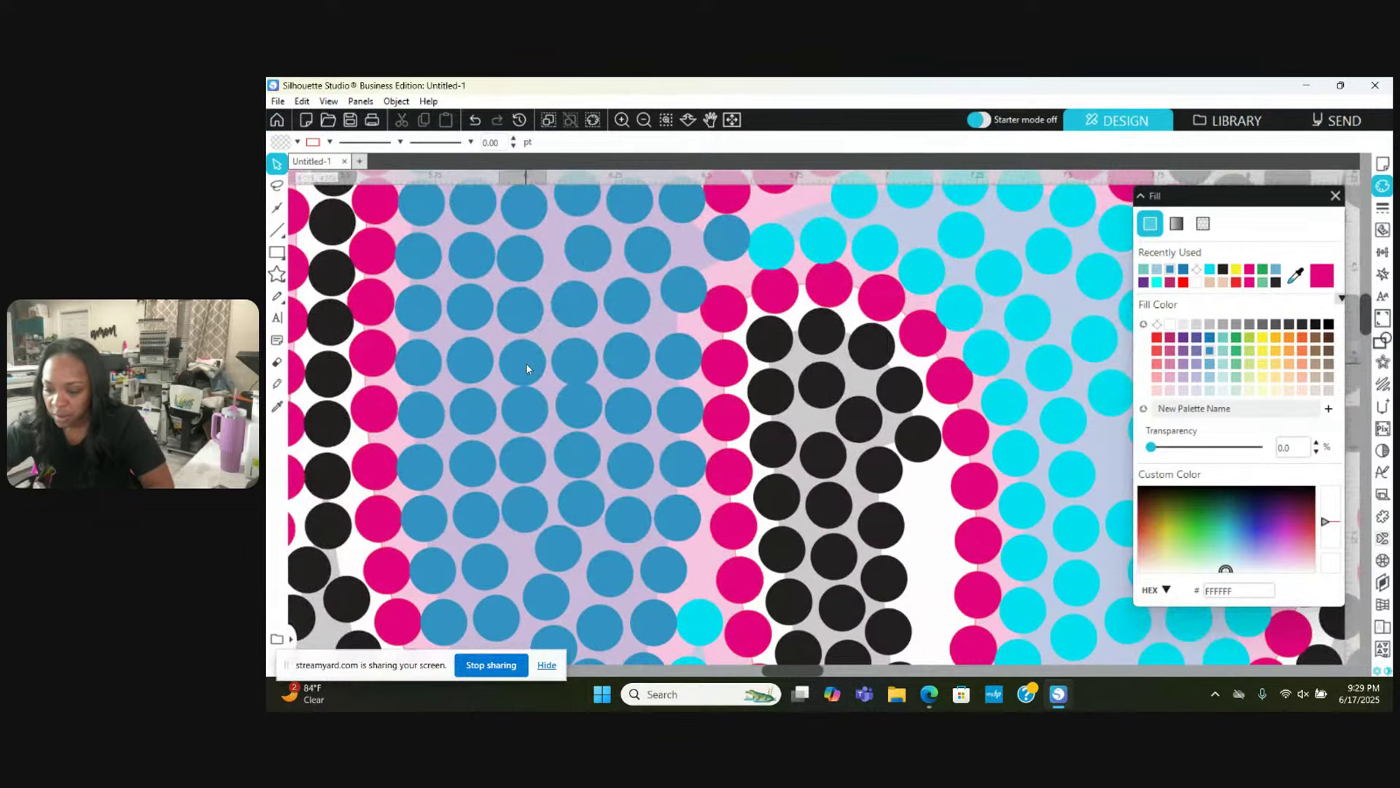
drag(526, 359, 580, 358)
key(Escape)
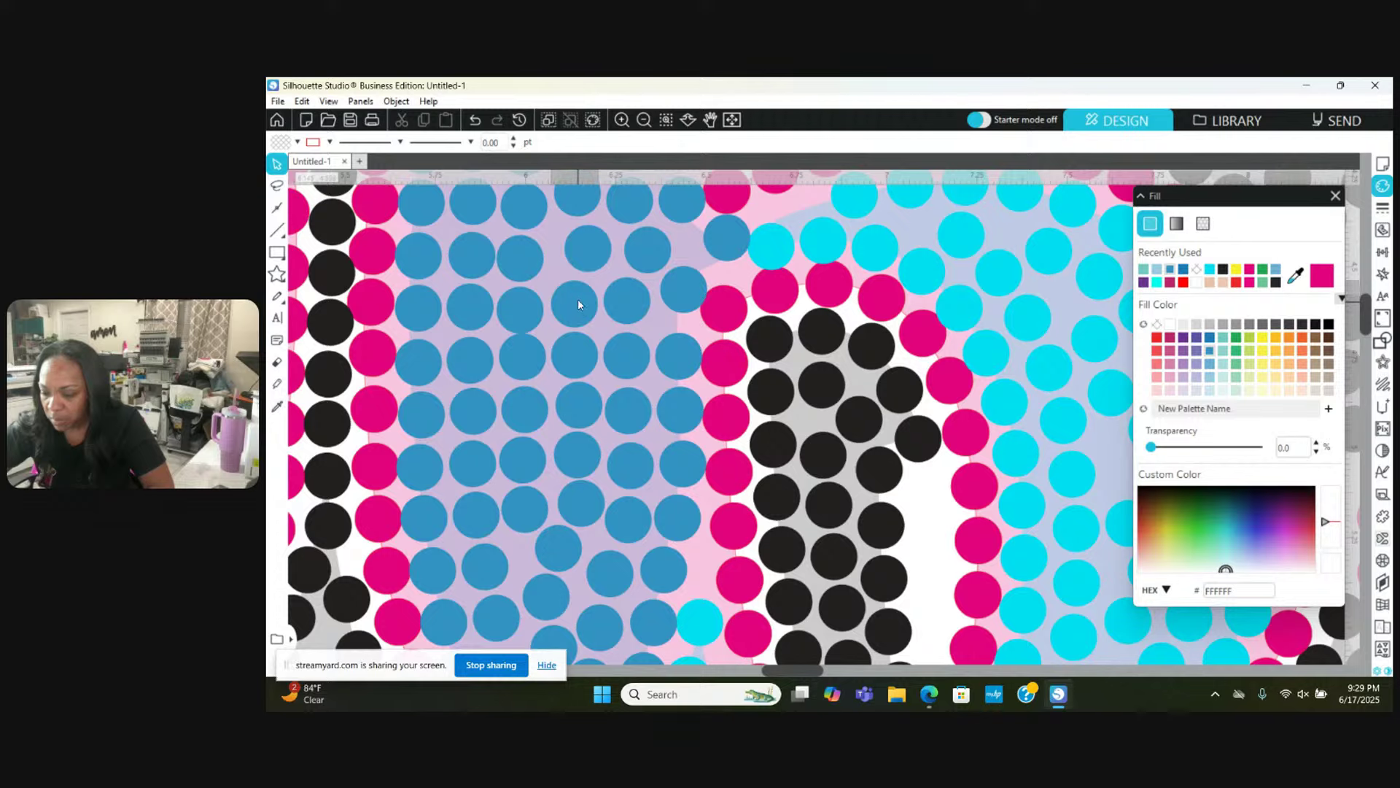
click(579, 304)
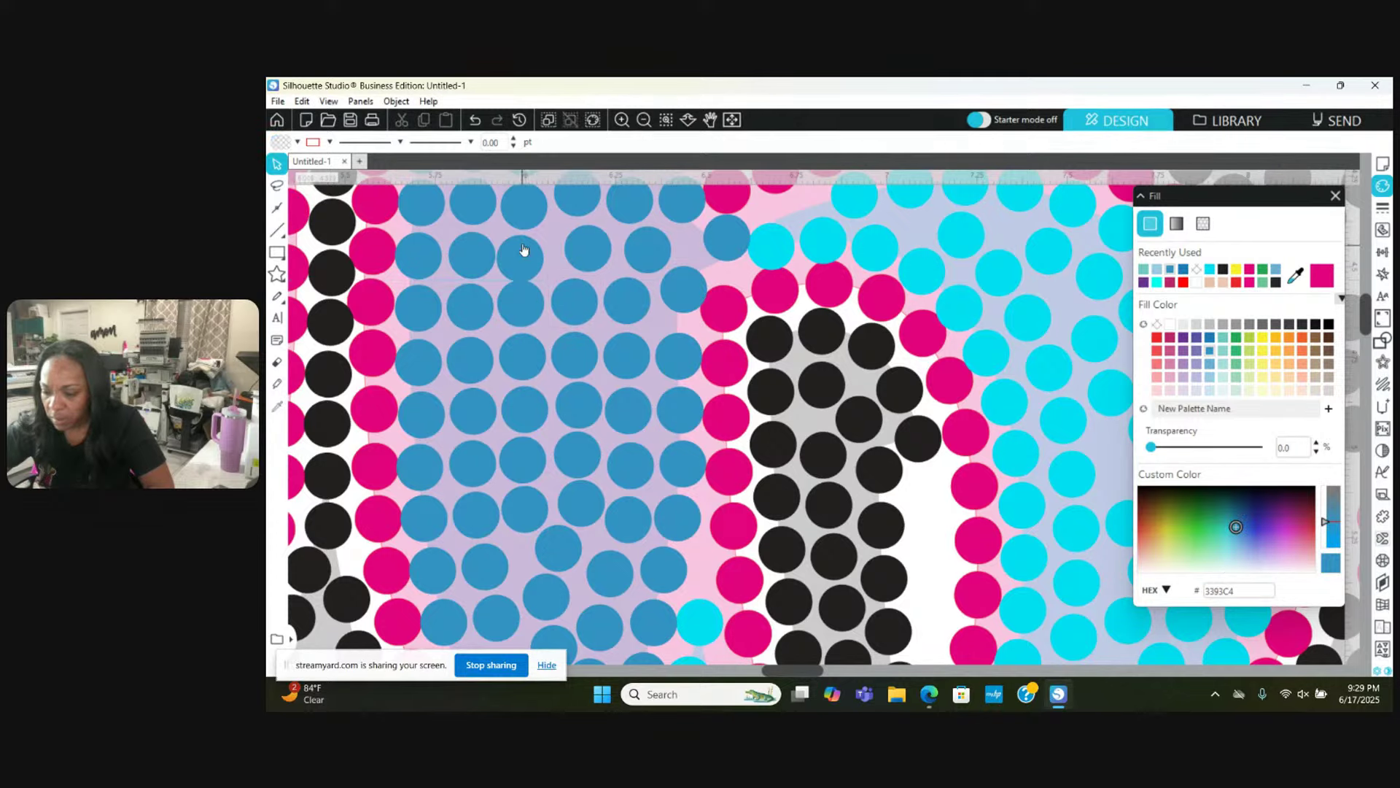
scroll(531, 238, up, 1)
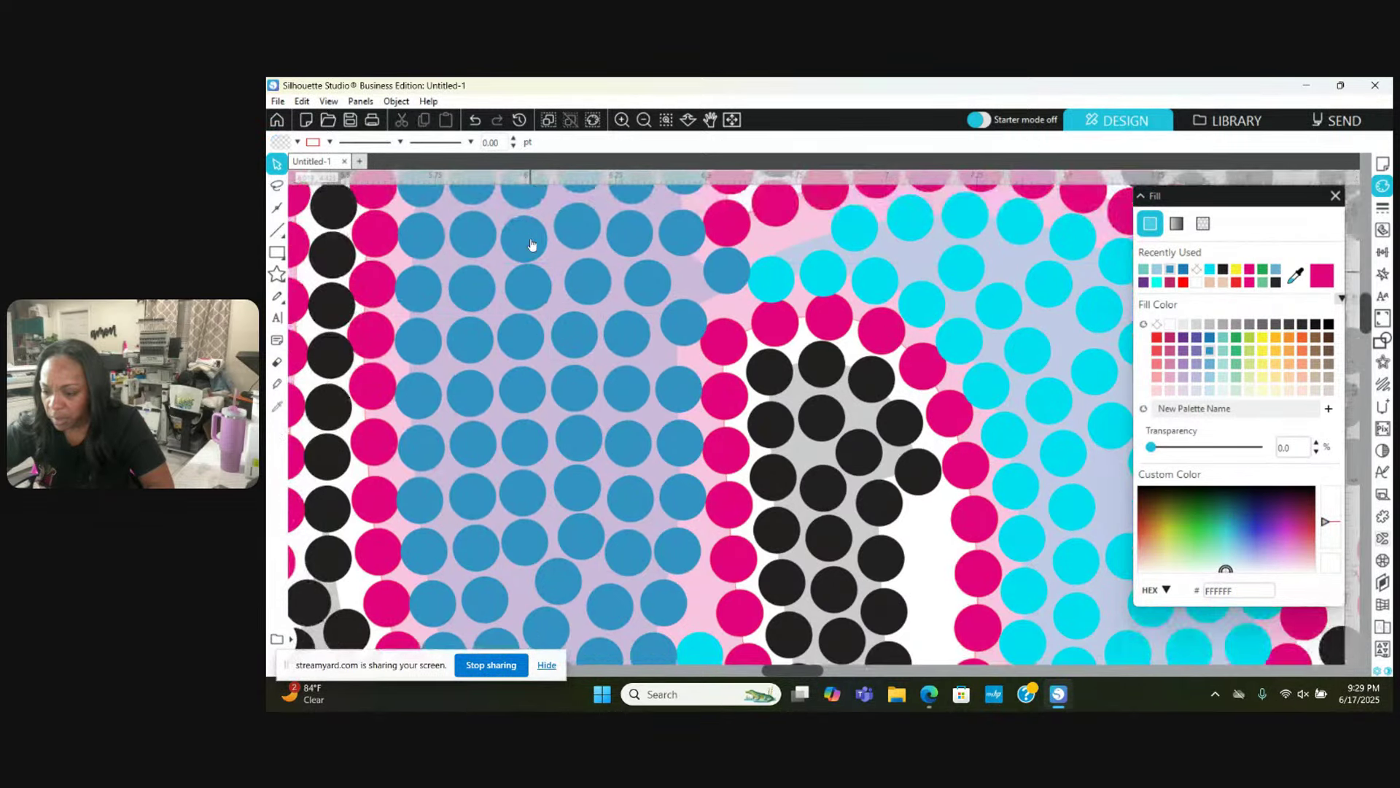
click(531, 244)
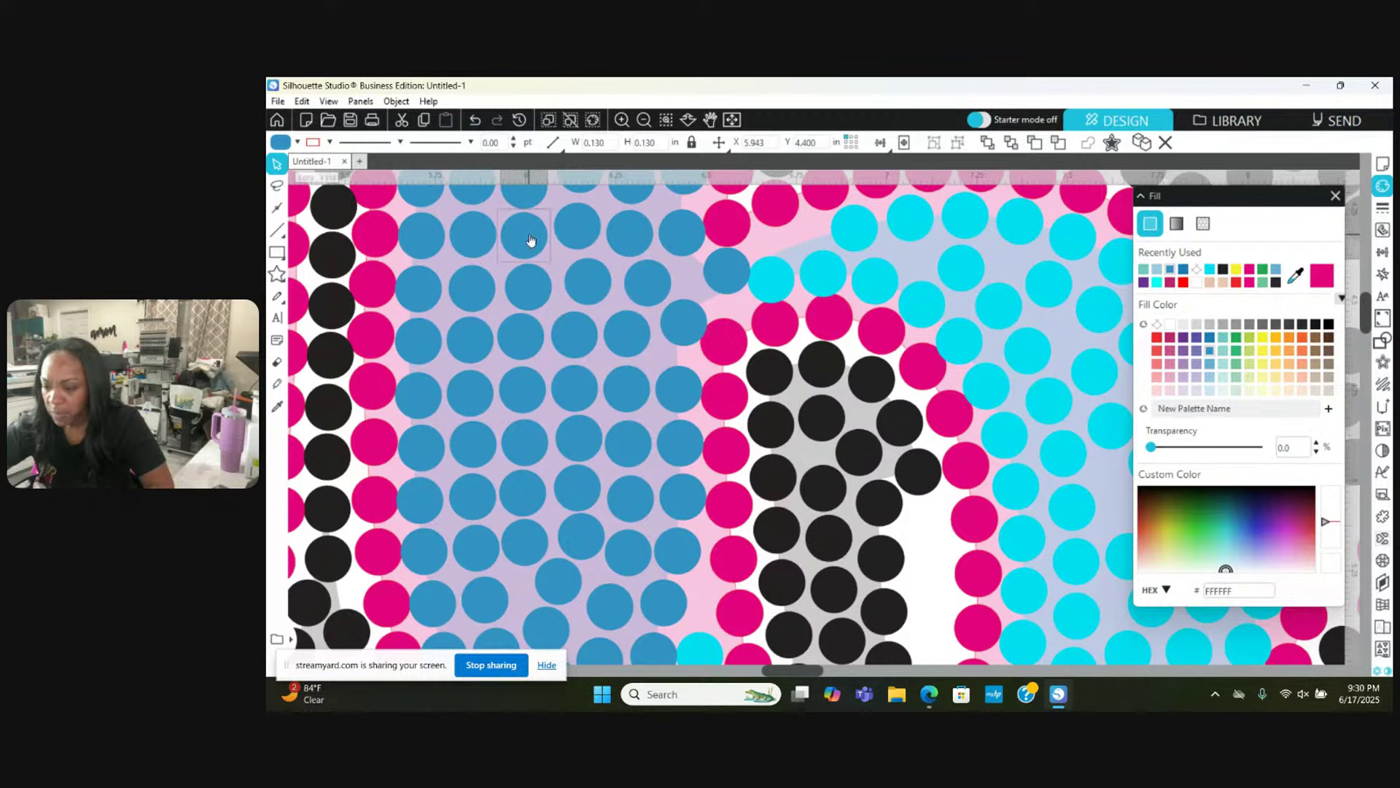
drag(732, 272, 727, 286)
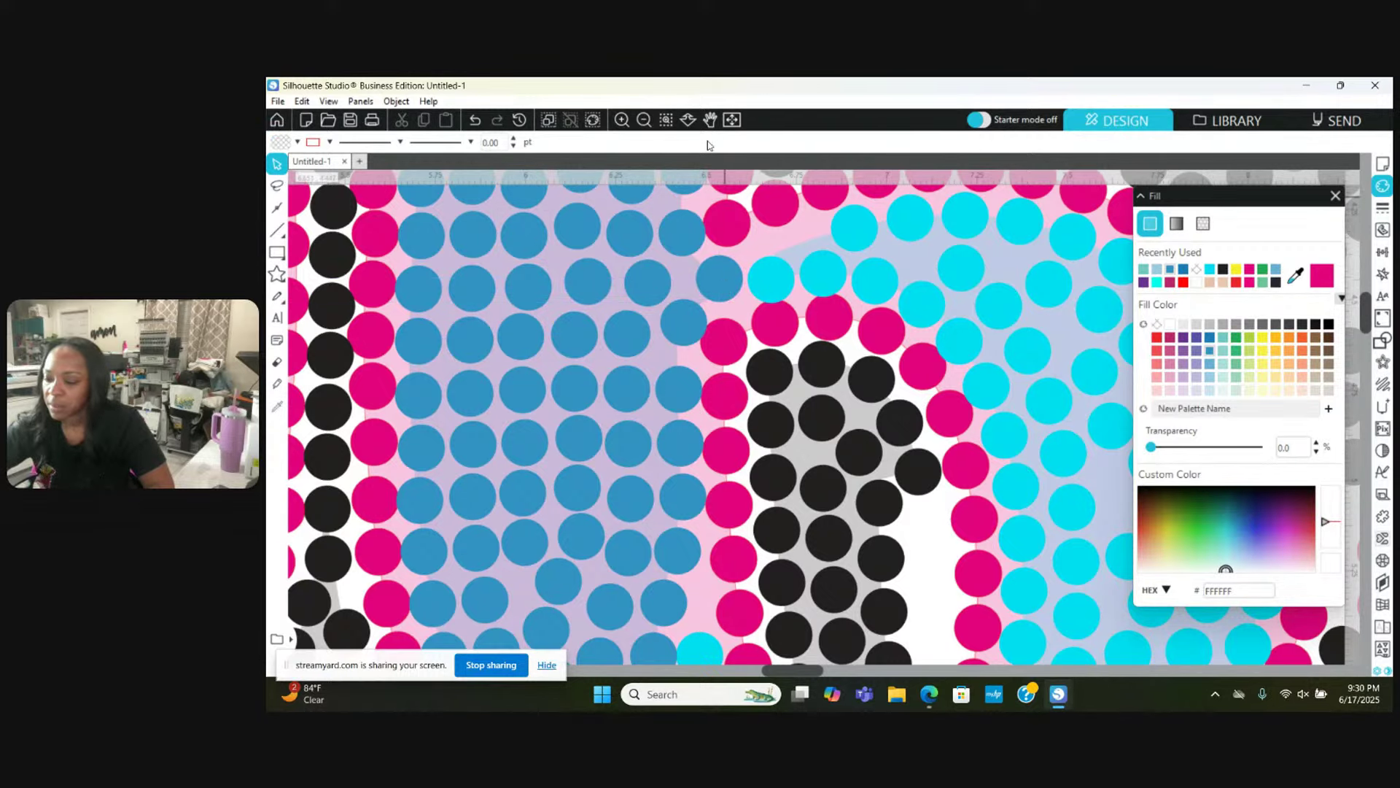
Step: Close a gap at the top of the cyan fill by shifting three stones slightly
scroll(773, 364, up, 3)
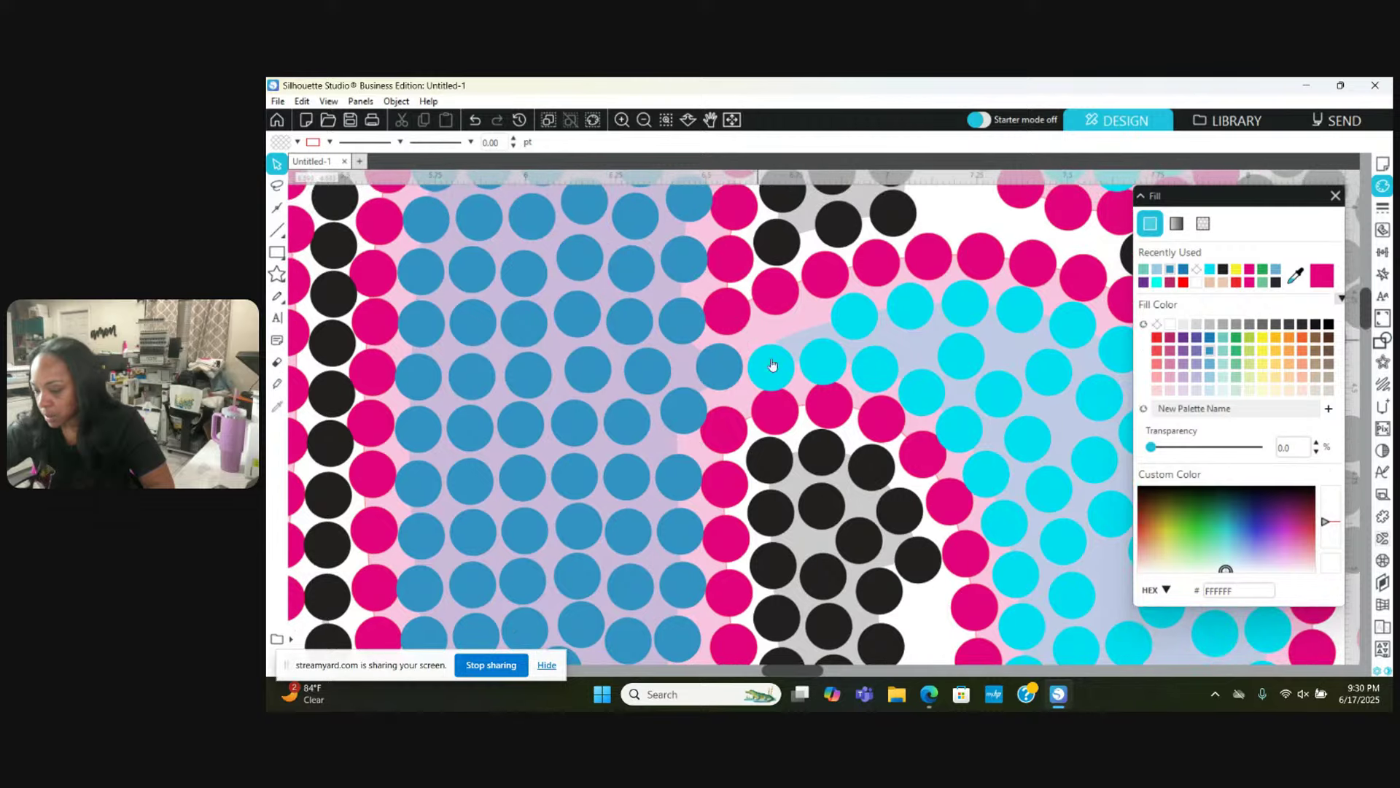
drag(780, 369, 777, 346)
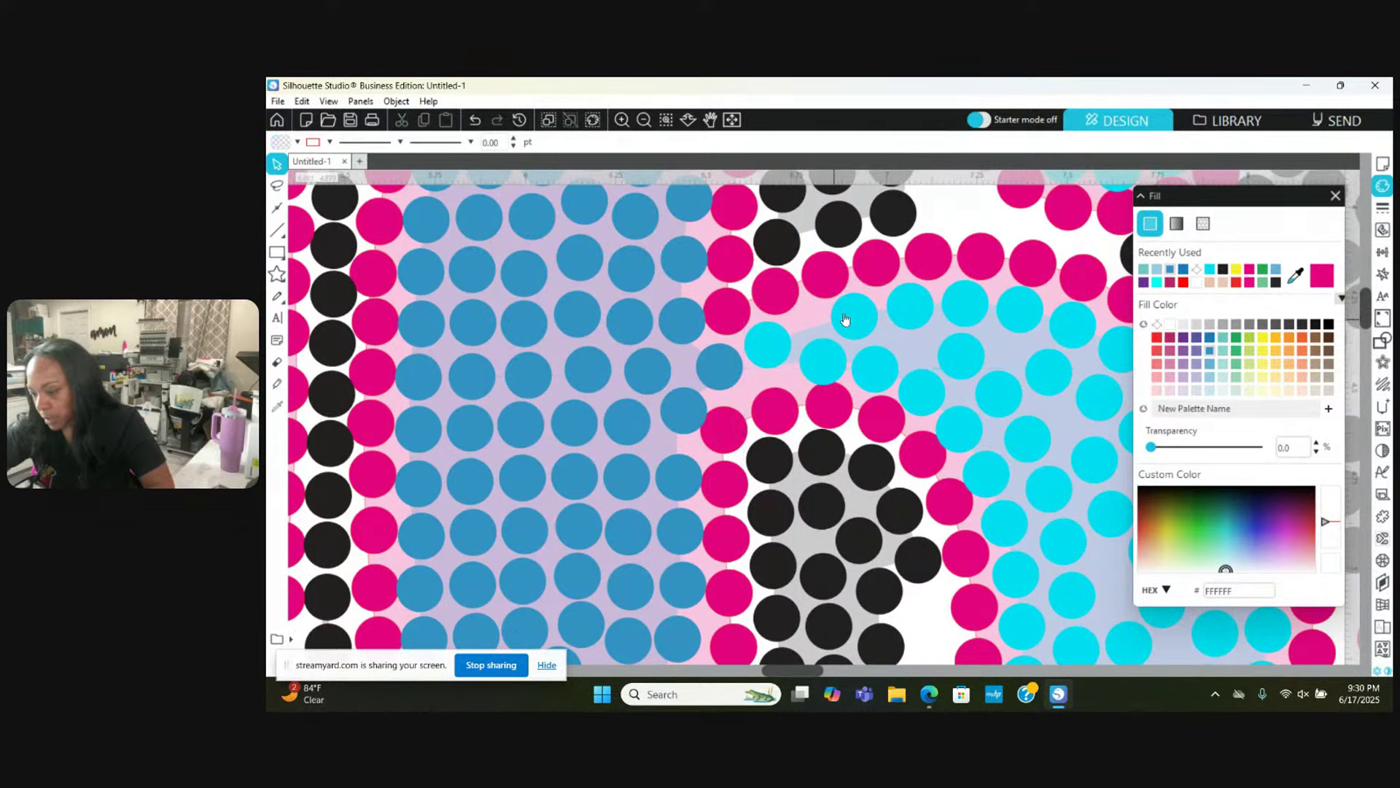
drag(852, 309, 847, 310)
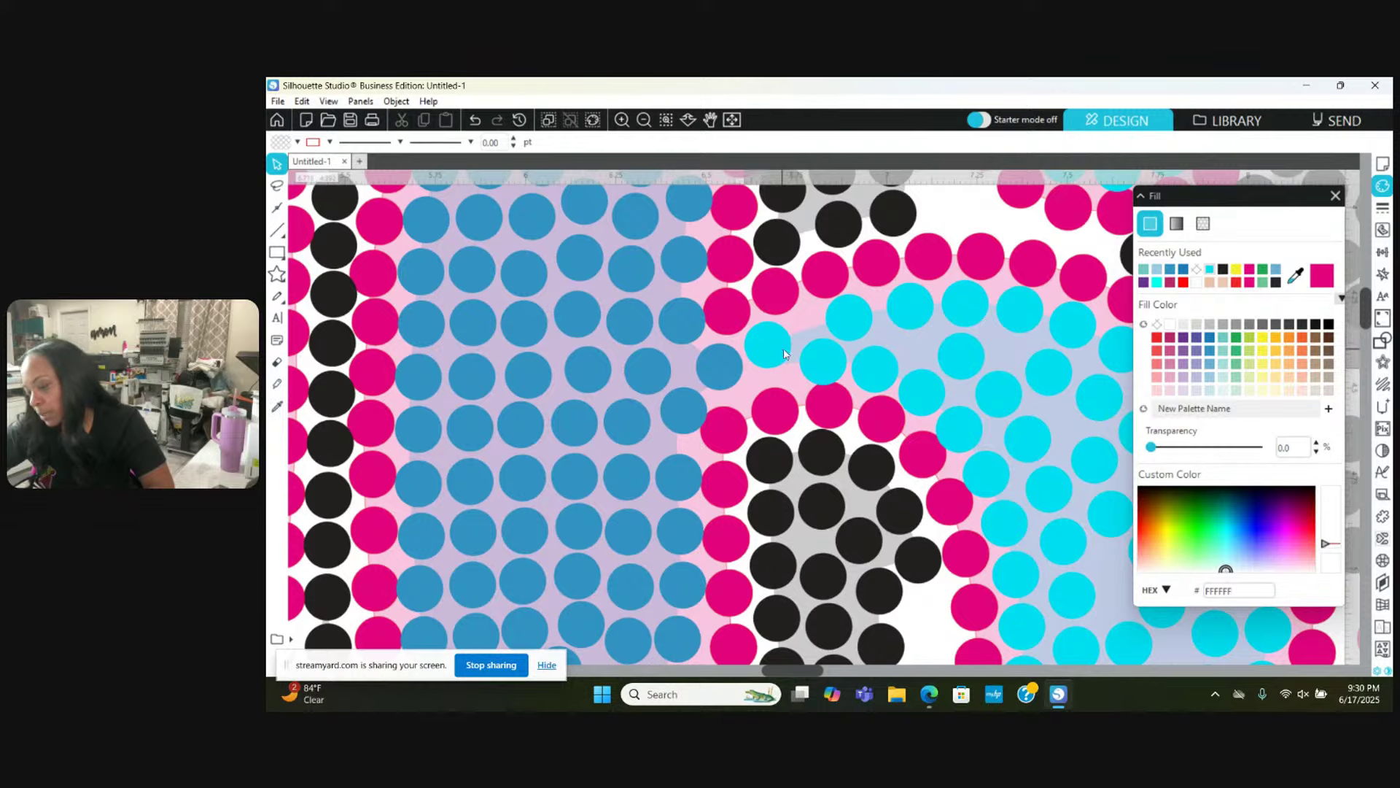
drag(784, 355, 768, 354)
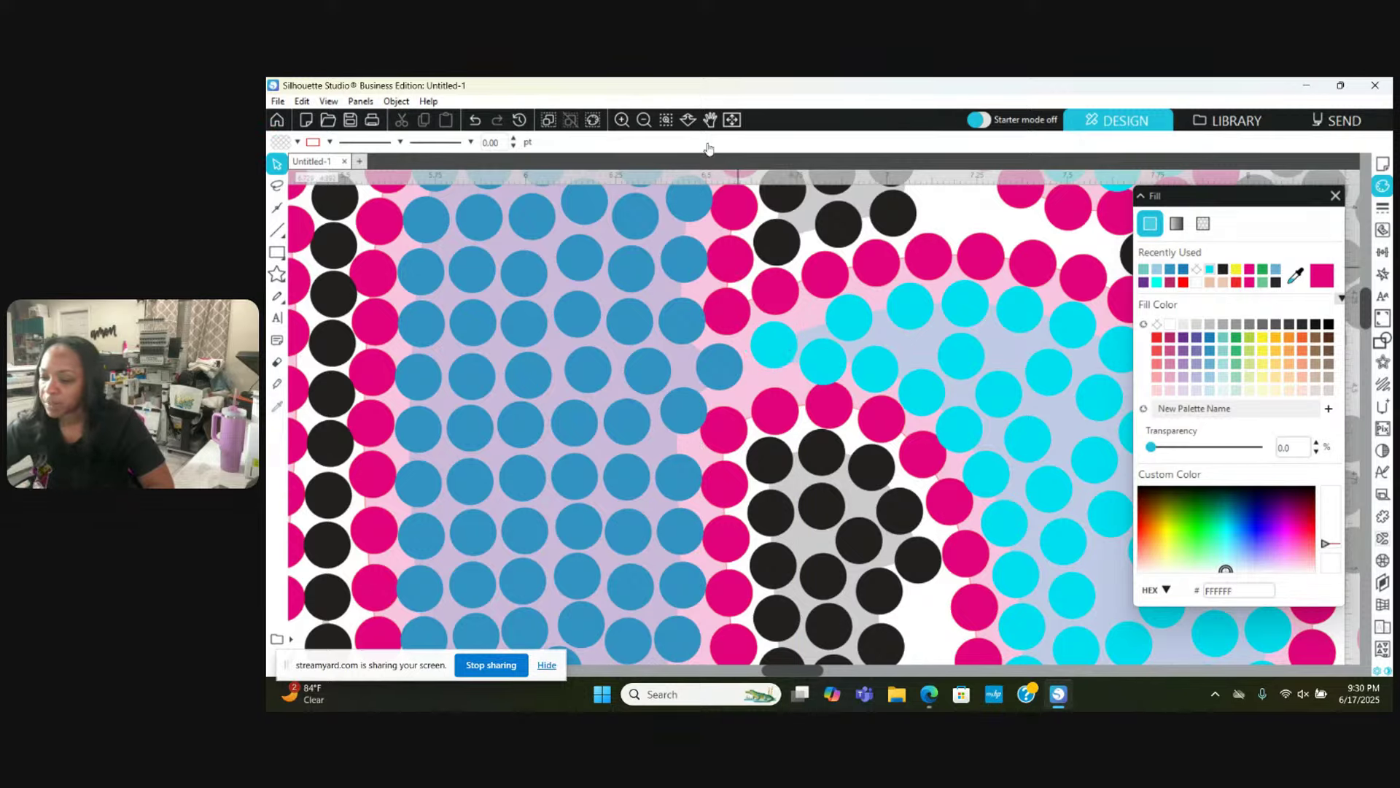
Step: Move lower cyan stones up into a gap and slightly down-right
scroll(743, 393, down, 5)
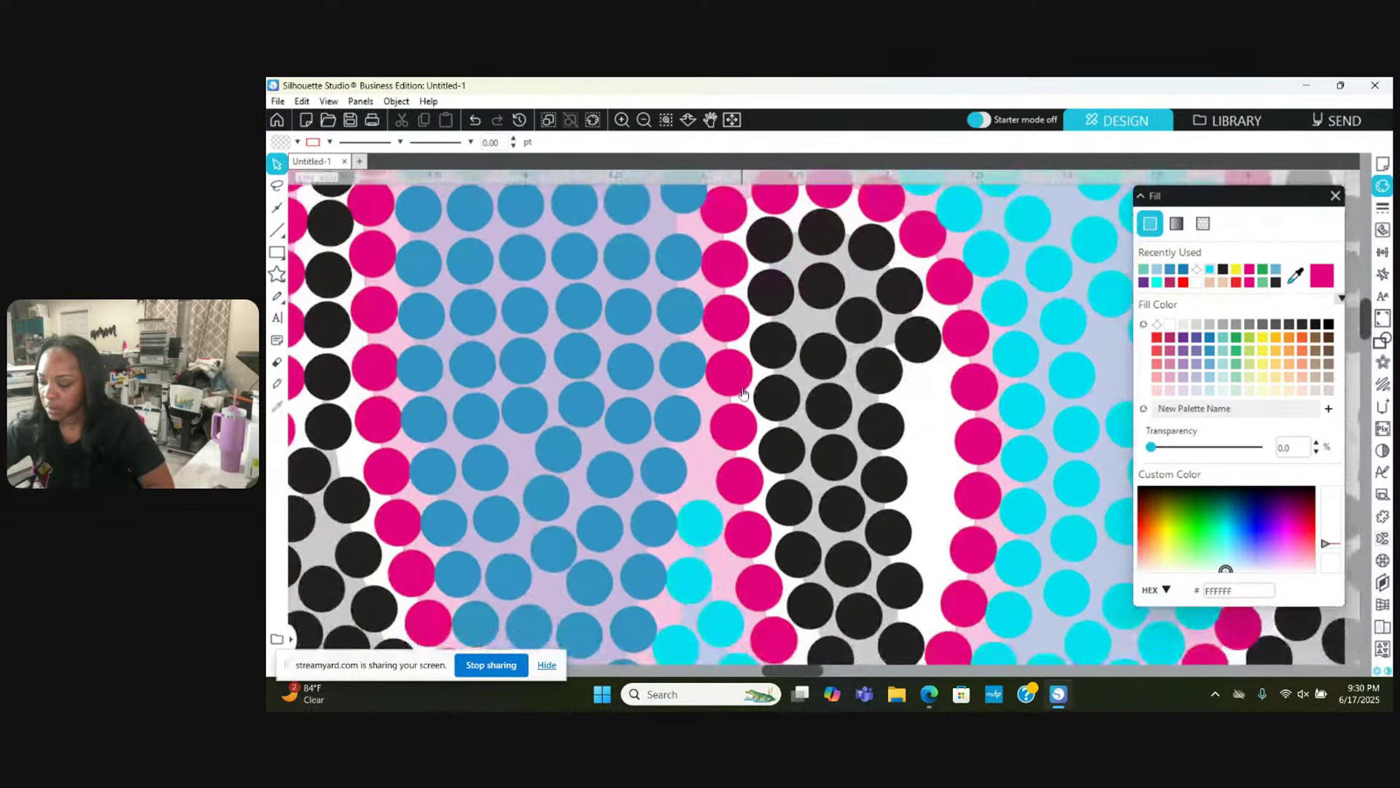
scroll(751, 437, down, 3)
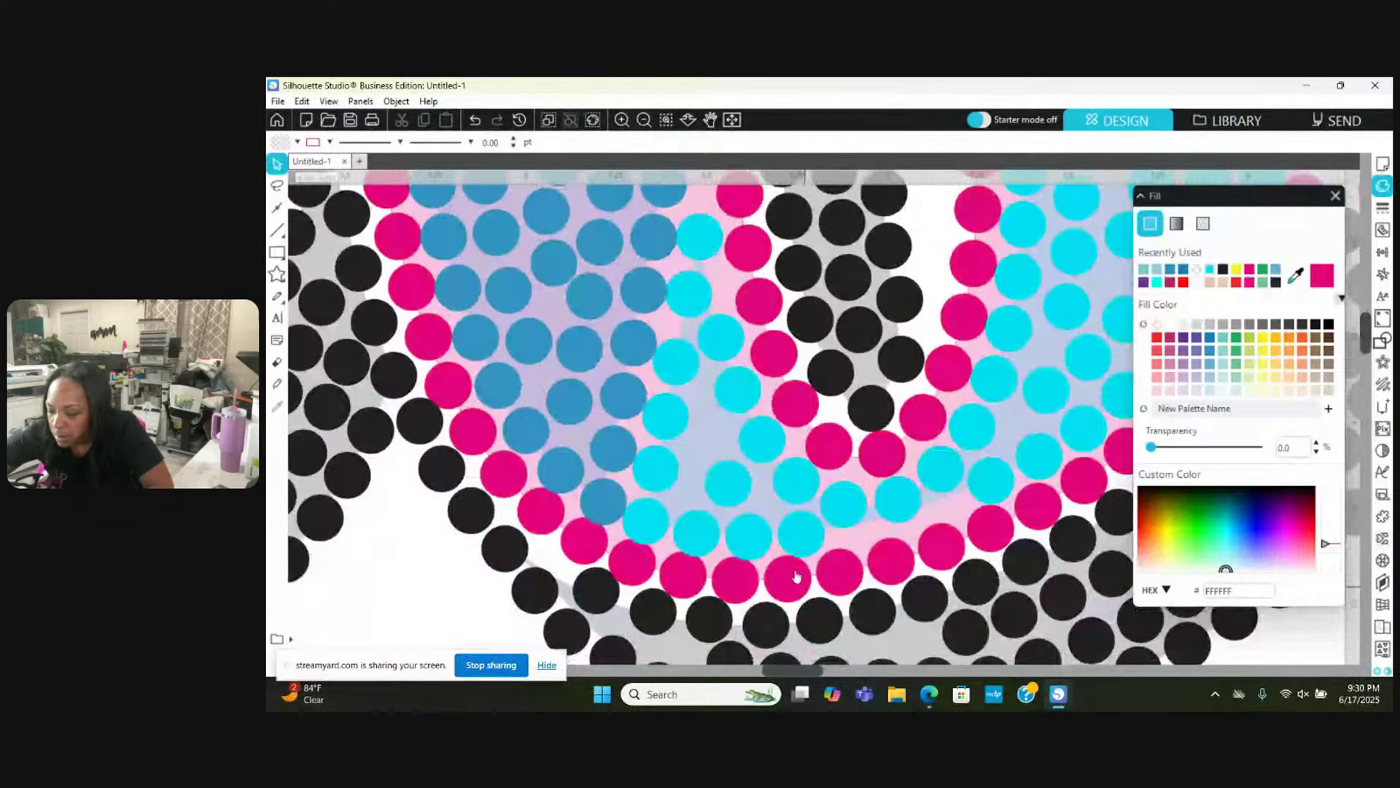
mouse_move(727, 497)
mouse_down()
mouse_move(708, 446)
mouse_move(729, 499)
mouse_up()
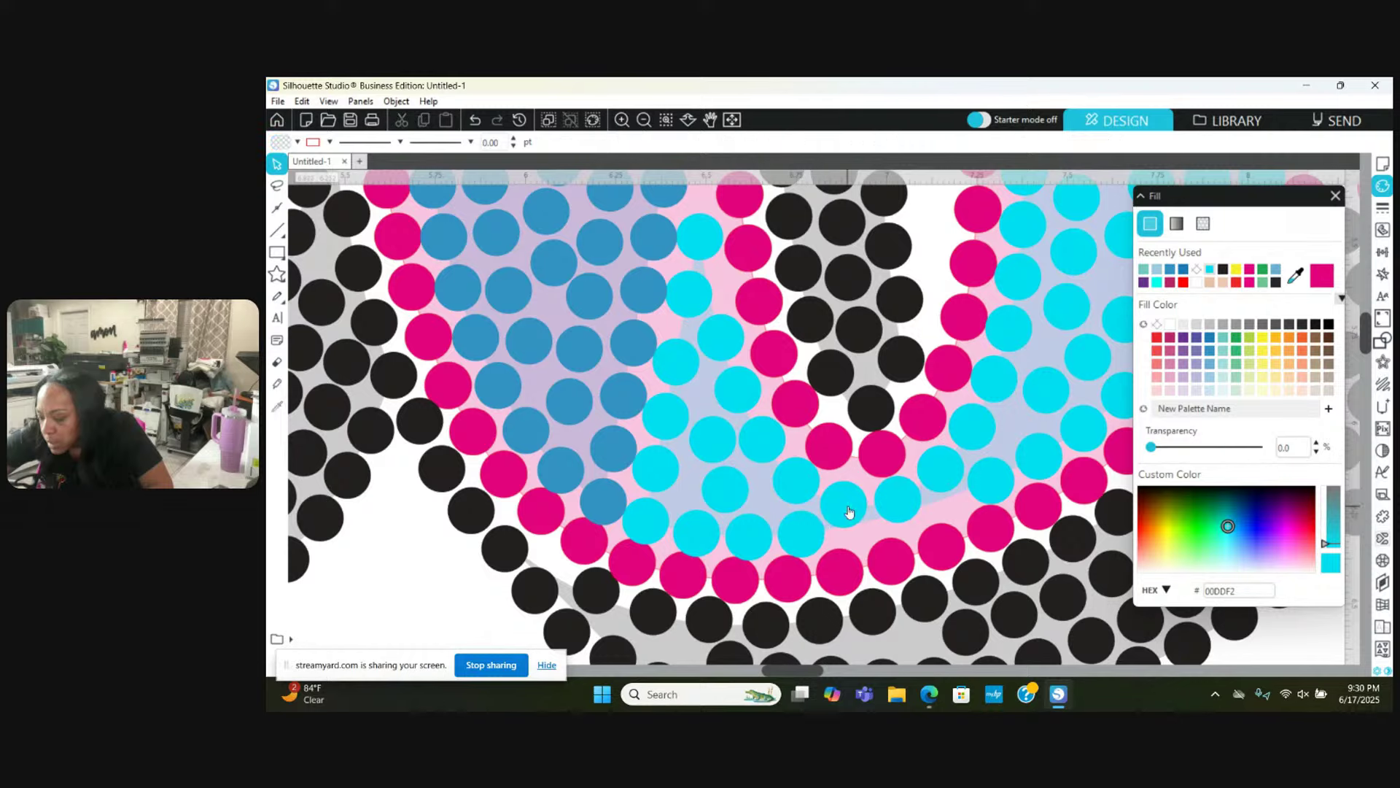
drag(843, 501, 858, 531)
click(908, 507)
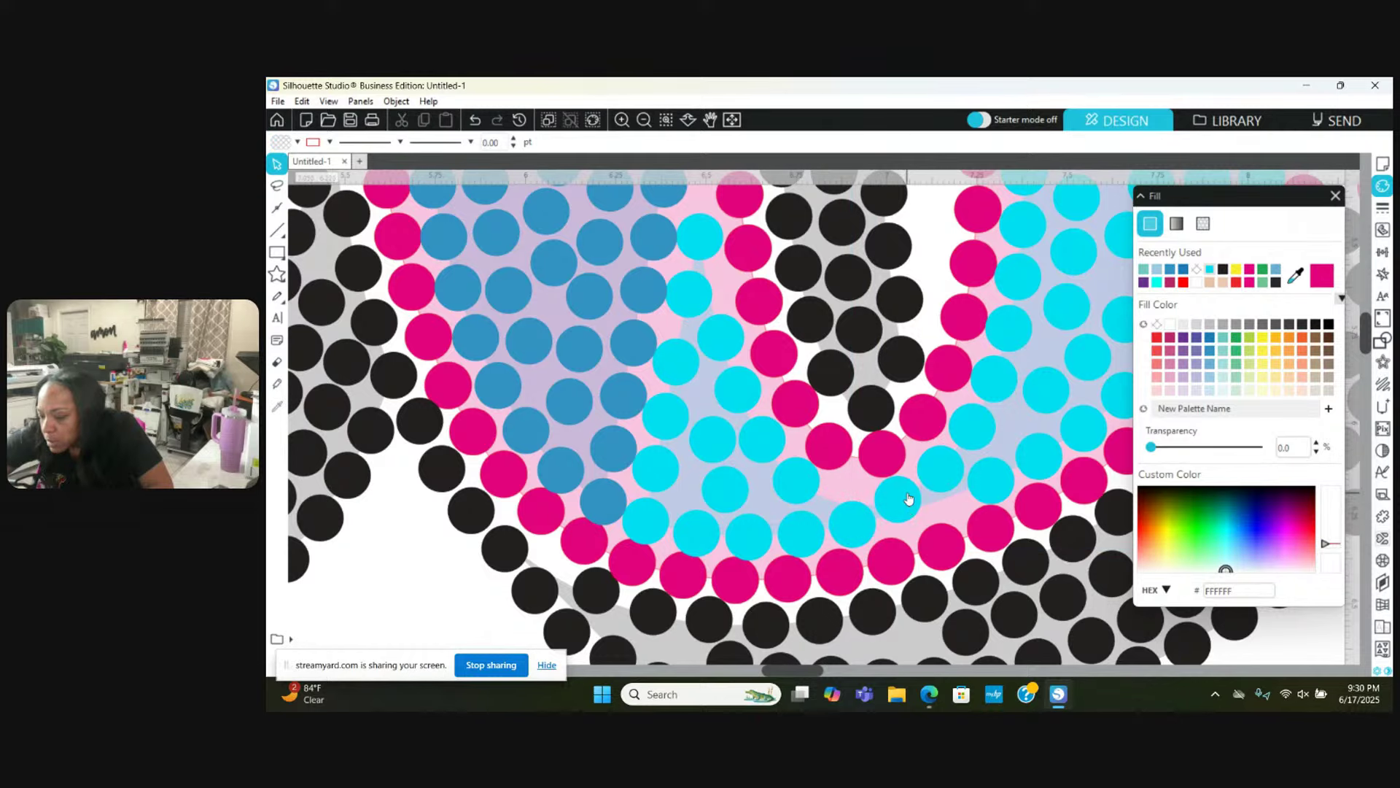
drag(909, 499, 879, 490)
click(852, 499)
Step: Nudge several mid-fill cyan stones down-left and even the spacing of two stones
click(844, 423)
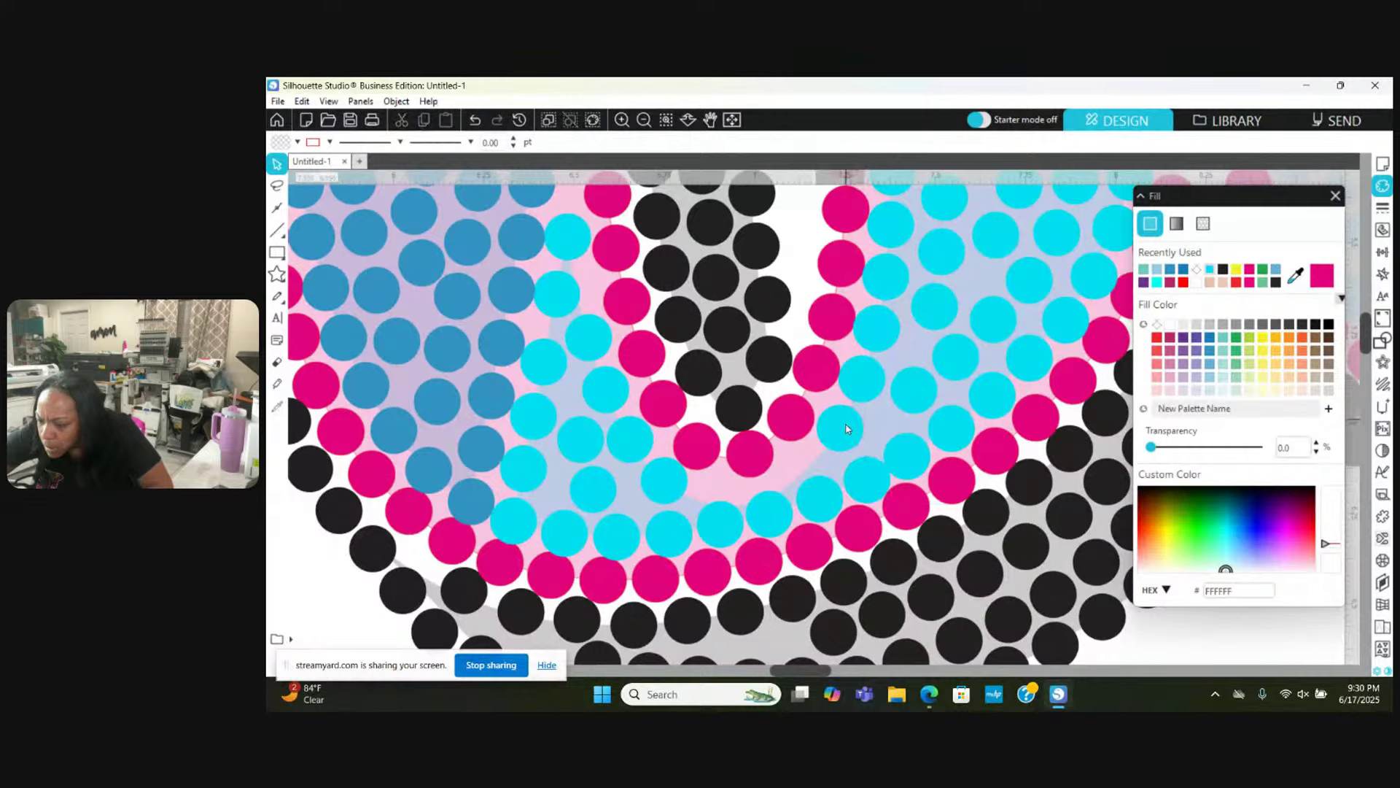
drag(846, 429, 962, 429)
click(839, 440)
click(868, 380)
click(952, 445)
click(961, 429)
scroll(961, 429, right, 3)
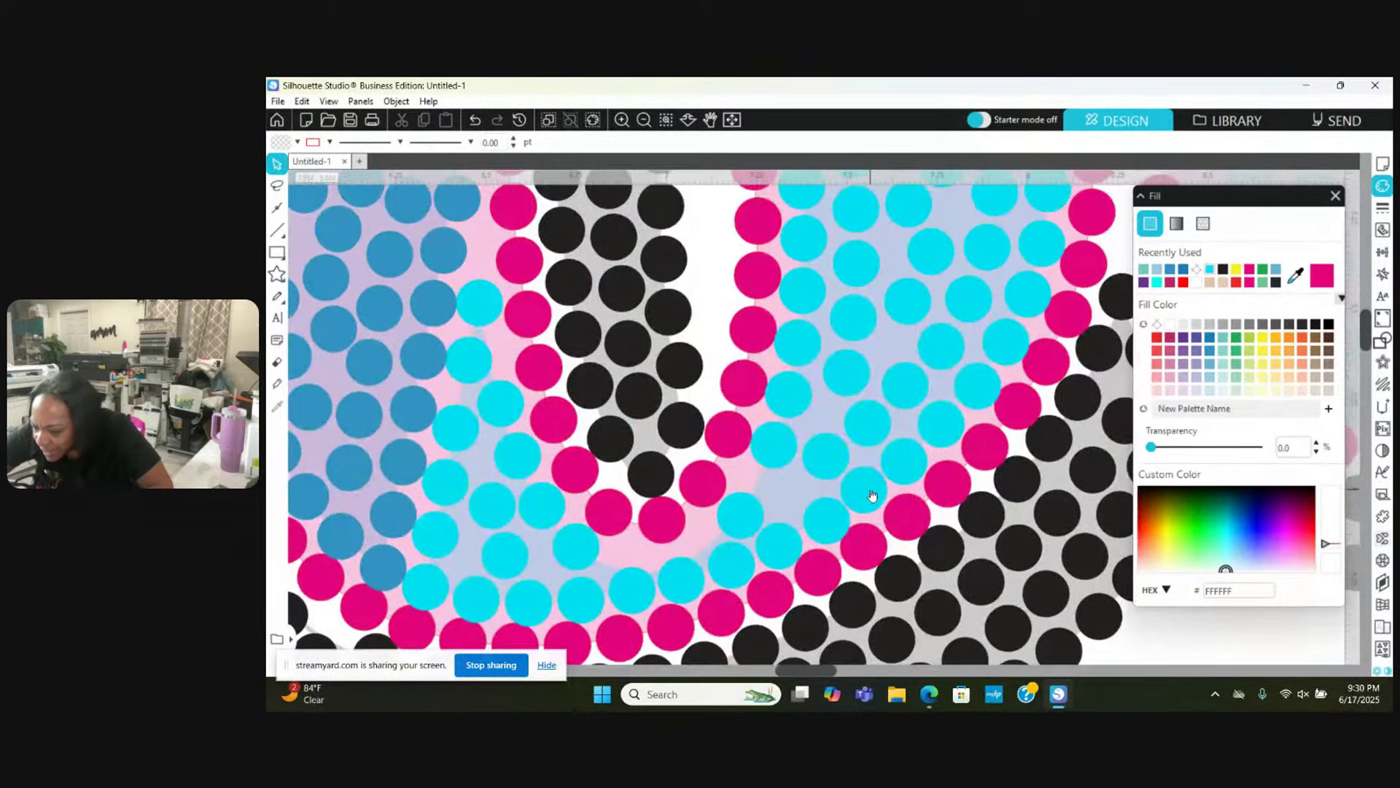
drag(868, 491, 810, 507)
drag(907, 459, 956, 413)
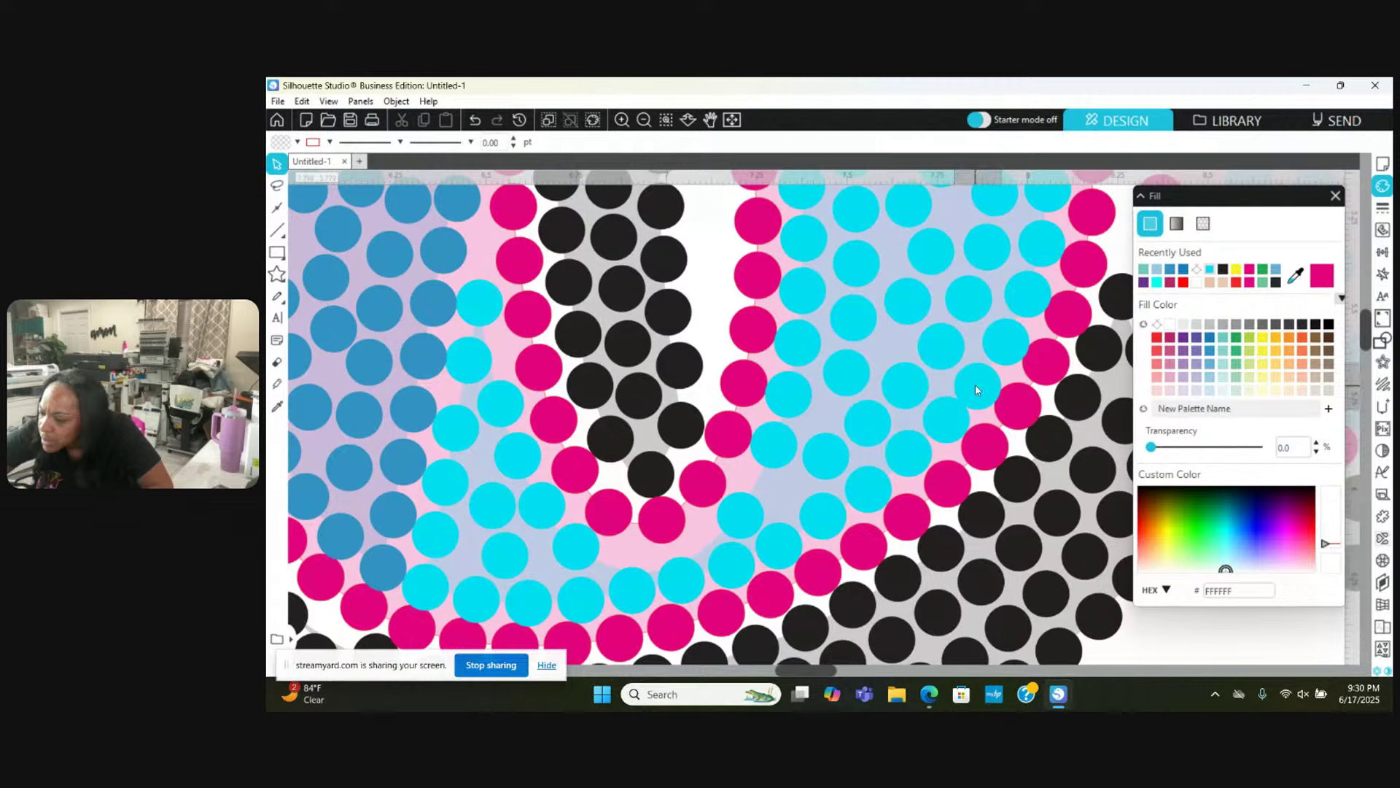
Step: Check the positions of cyan stones near the pink outline
click(992, 361)
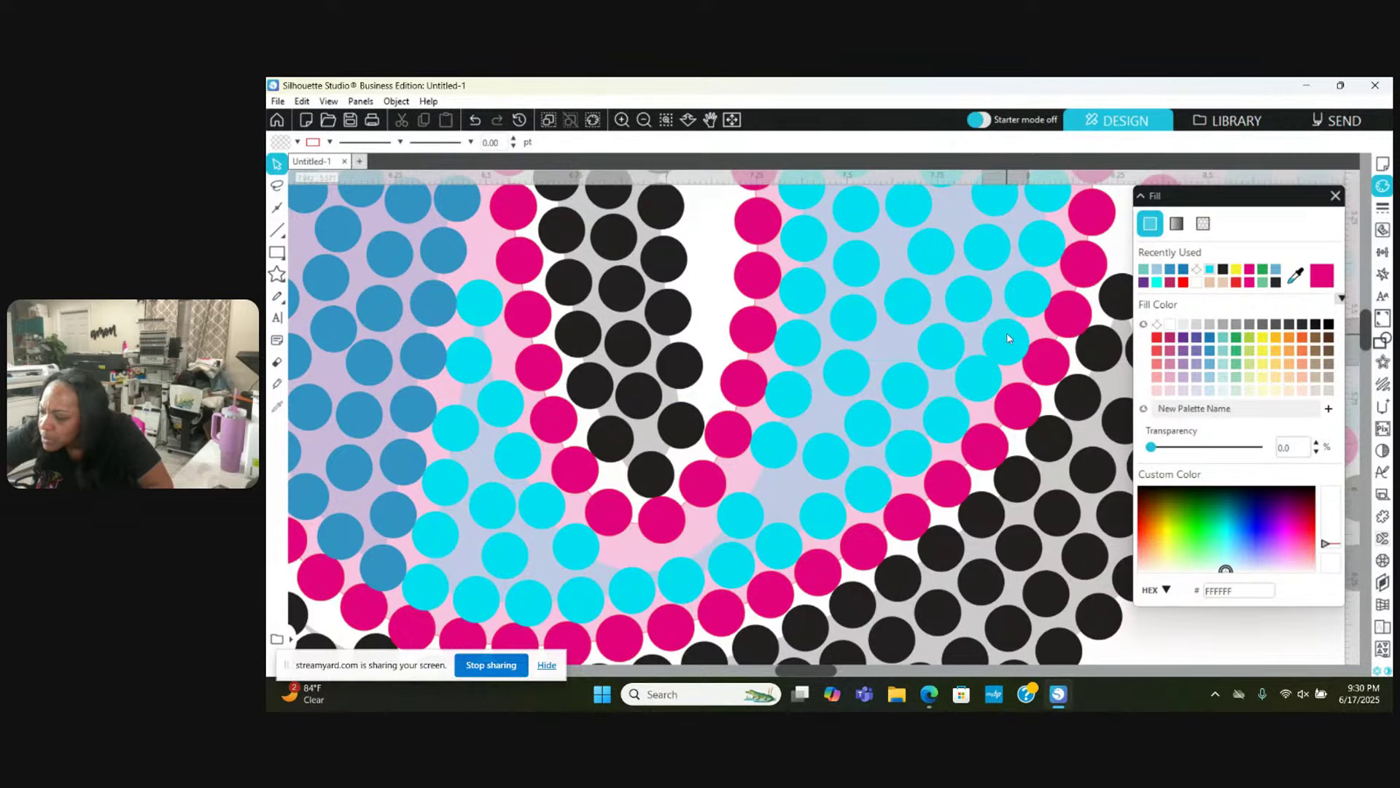
click(1006, 333)
scroll(1007, 333, up, 2)
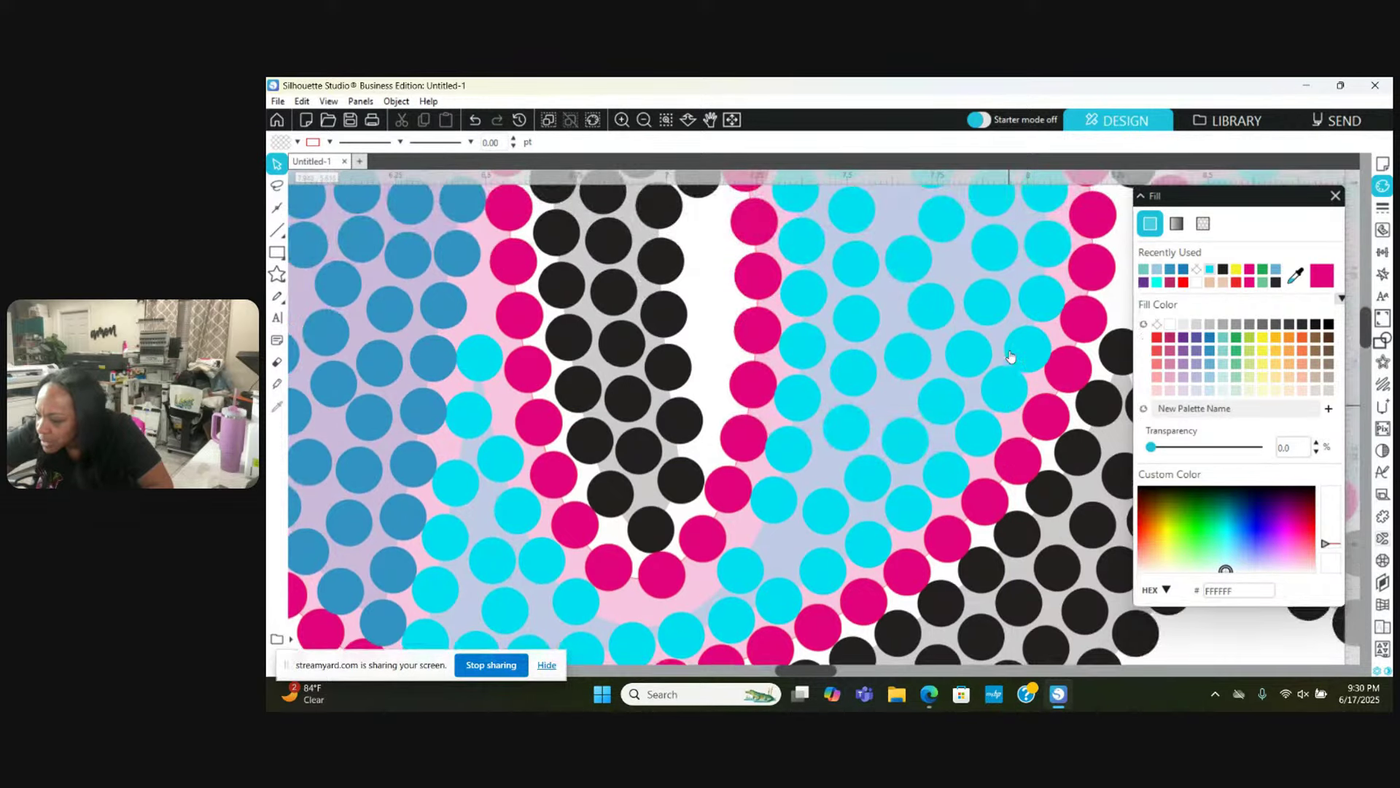
click(1016, 356)
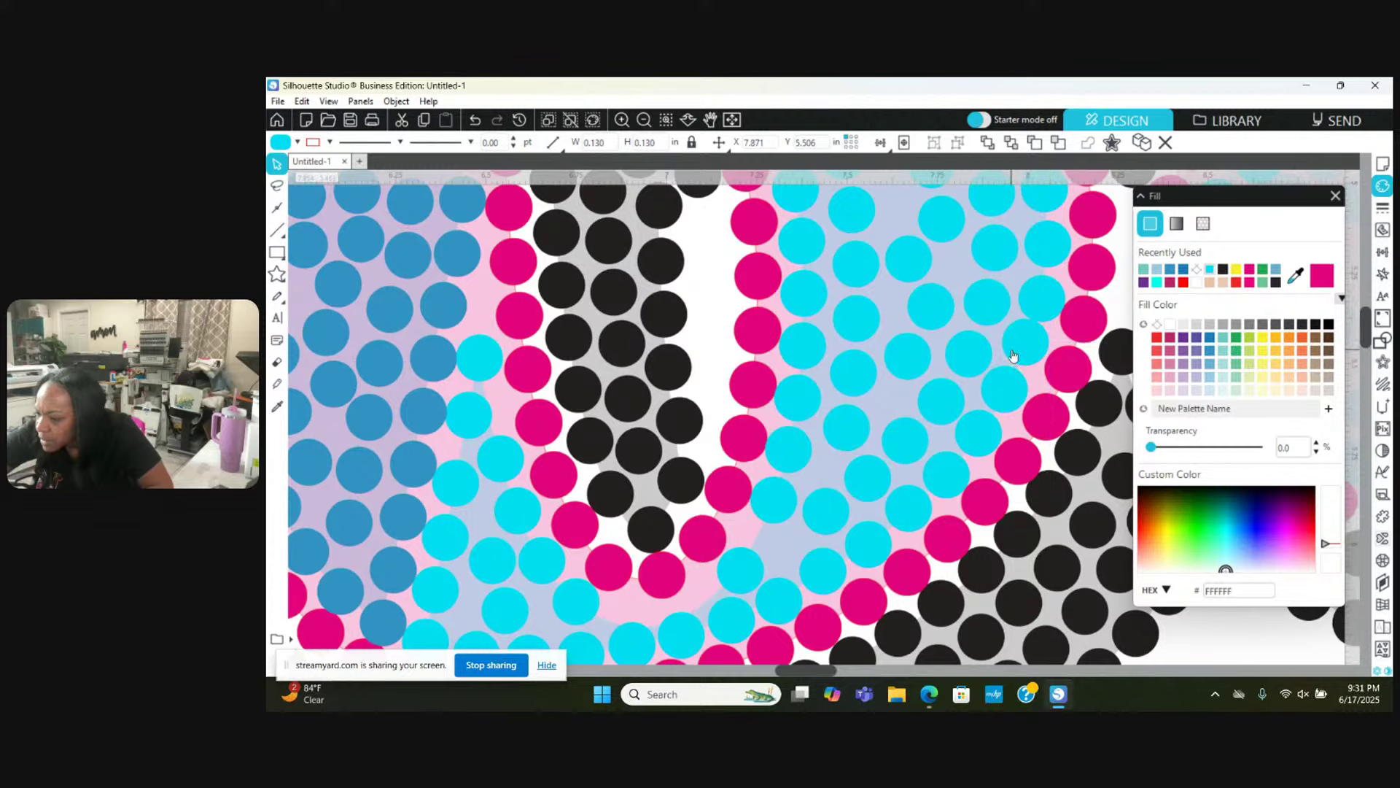
click(1044, 276)
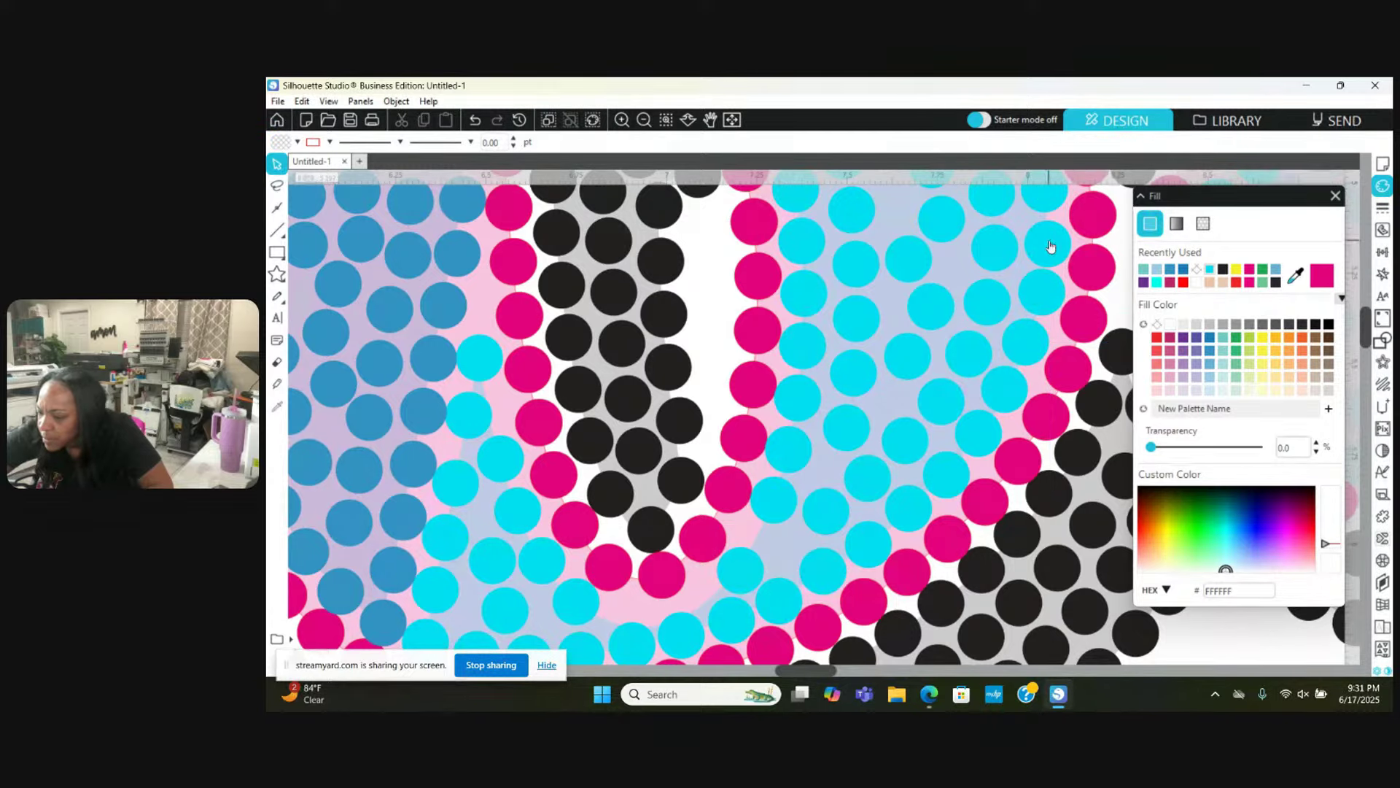
scroll(1050, 244, up, 1)
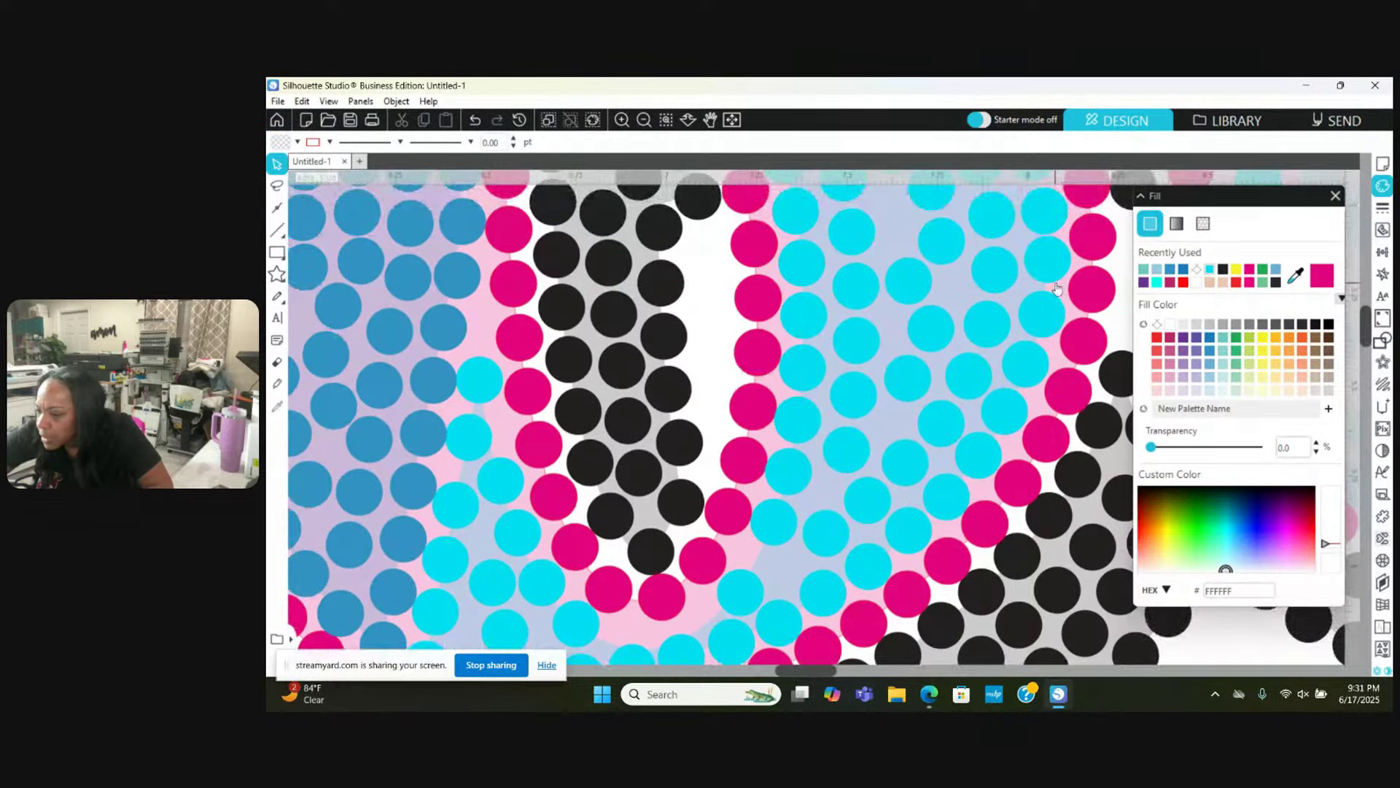
scroll(1056, 289, up, 1)
click(1050, 260)
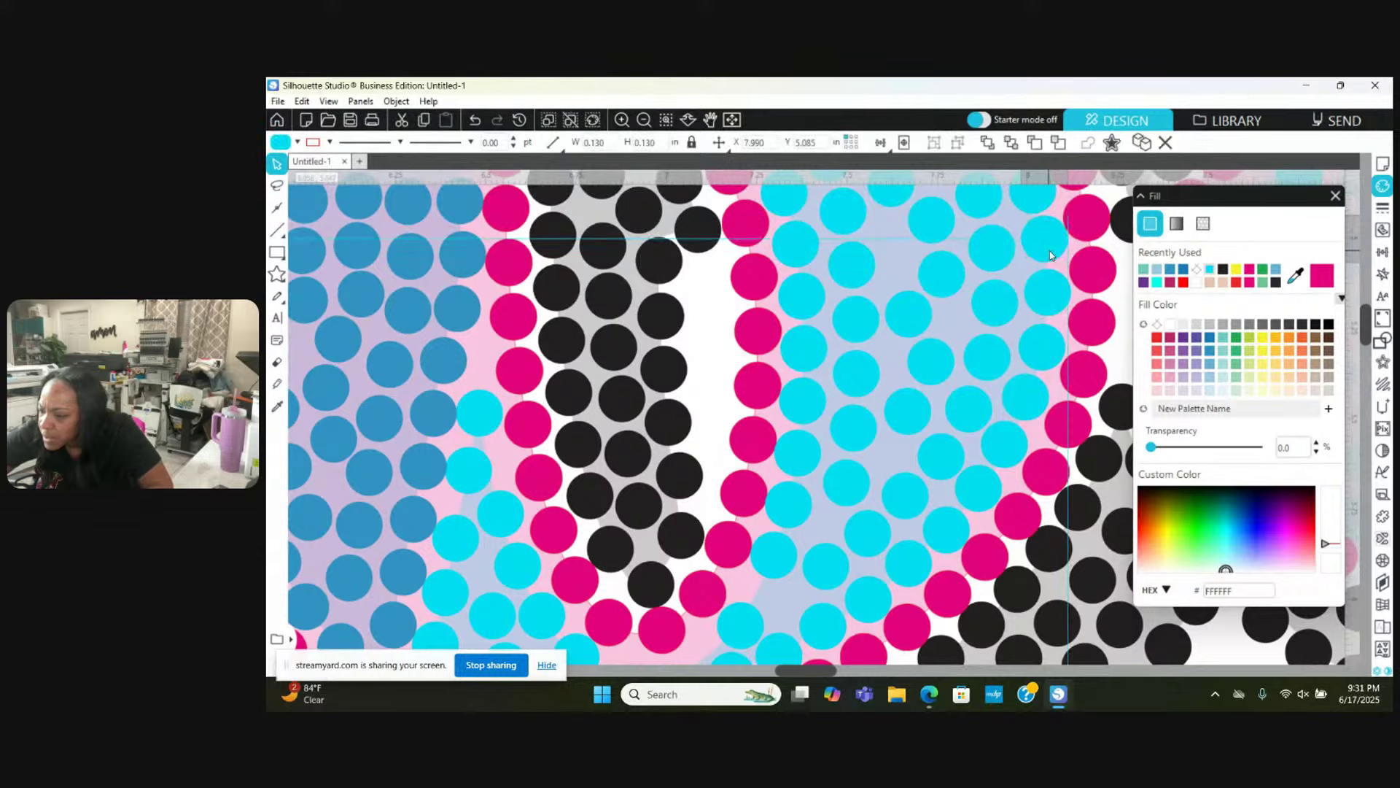
scroll(984, 343, down, 2)
key(Escape)
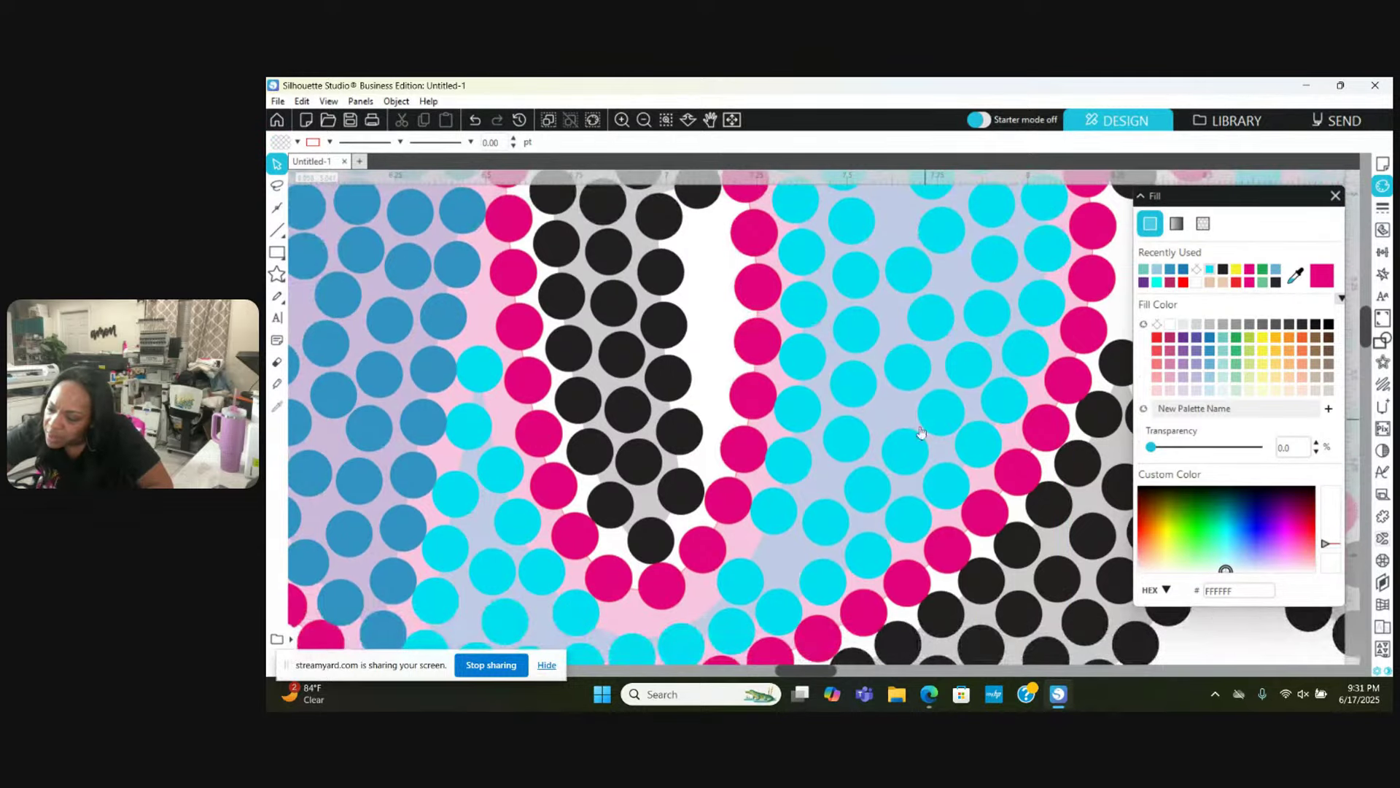
Step: Inspect a series of cyan stones in the middle fill without moving them
click(823, 529)
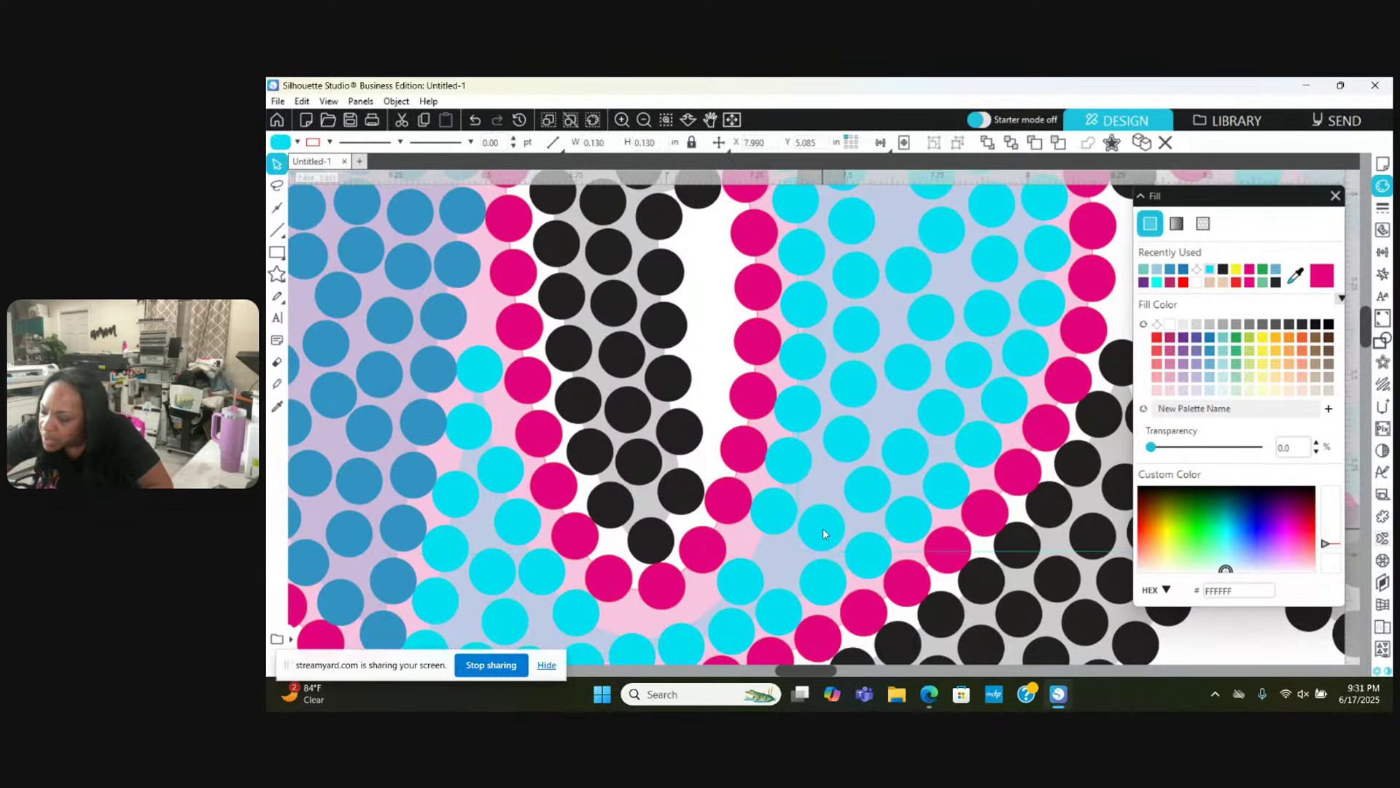
key(Escape)
click(863, 495)
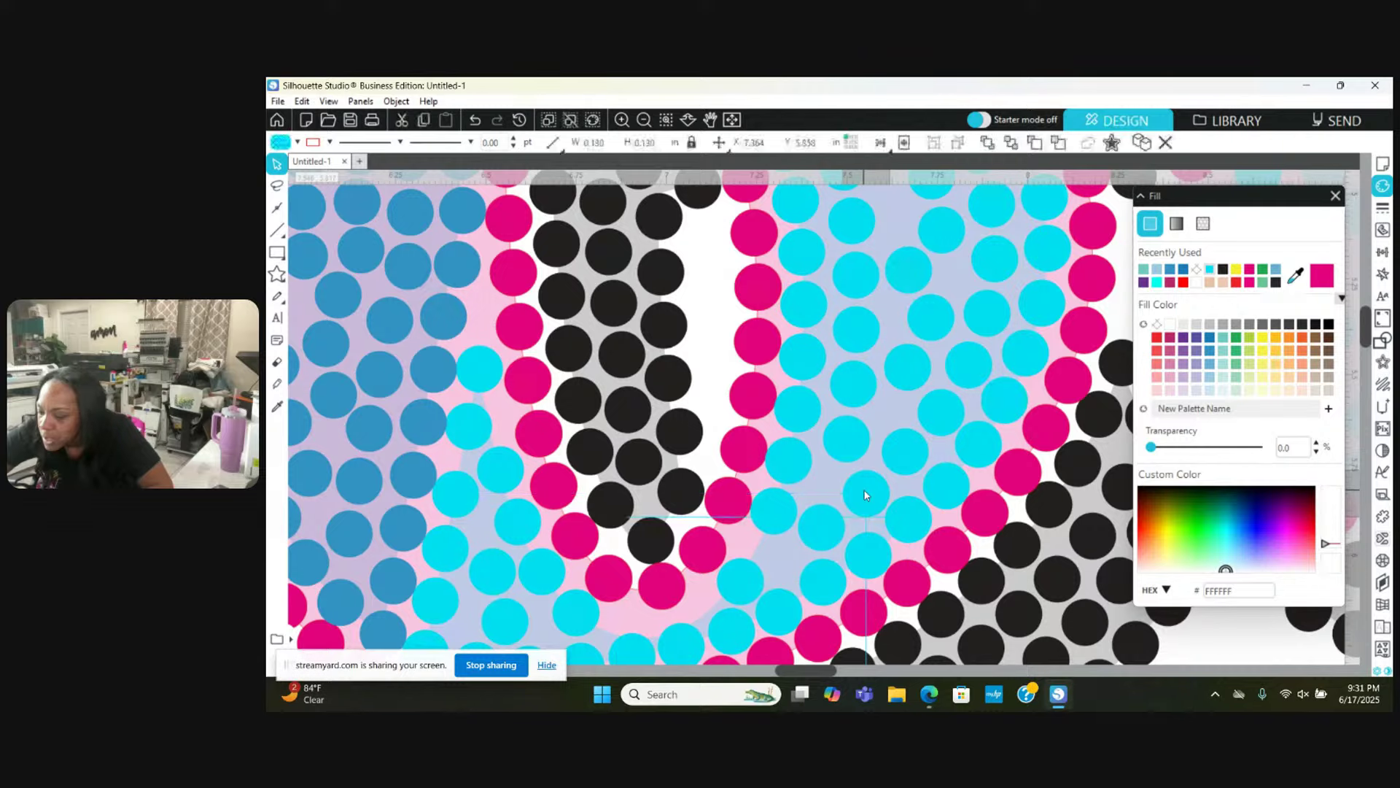
key(Escape)
click(843, 464)
key(Escape)
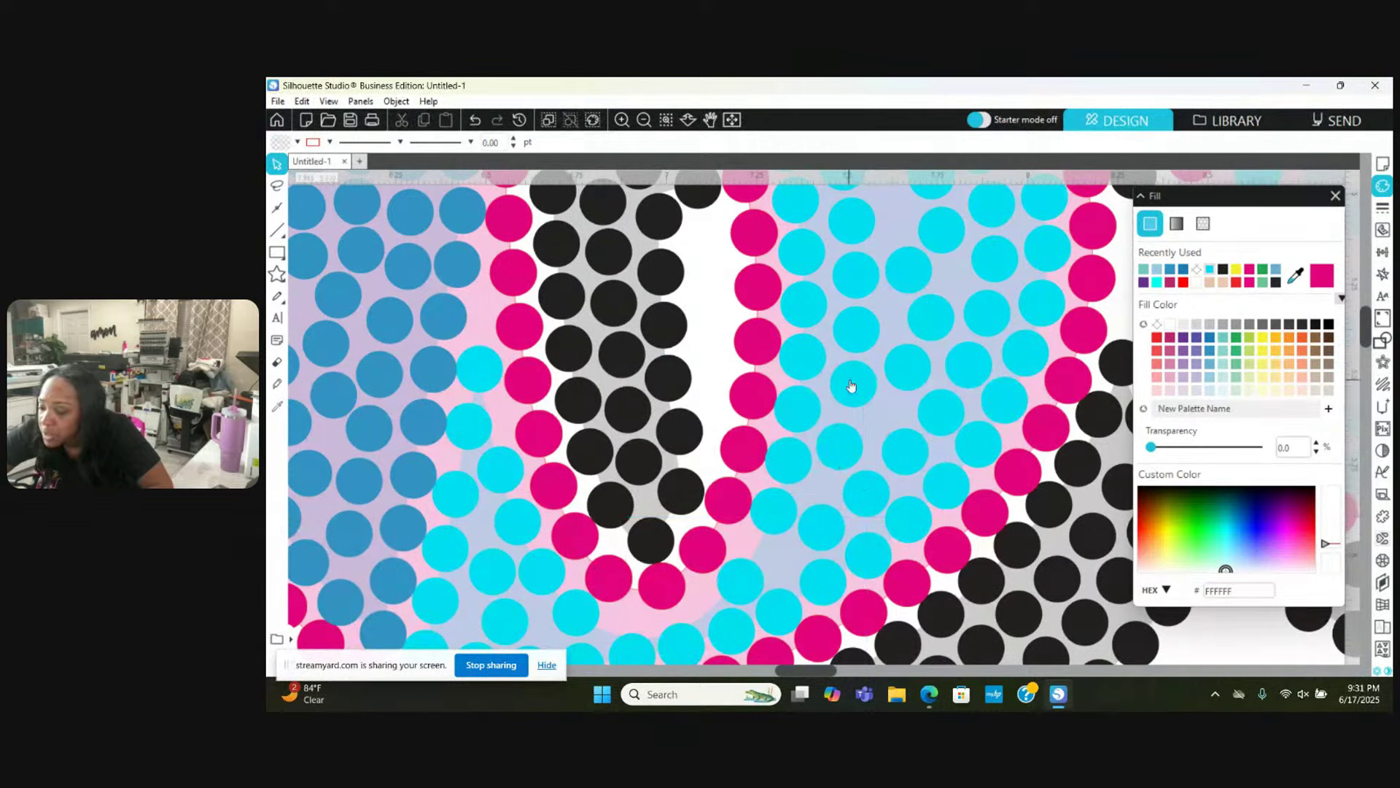
click(845, 395)
key(Escape)
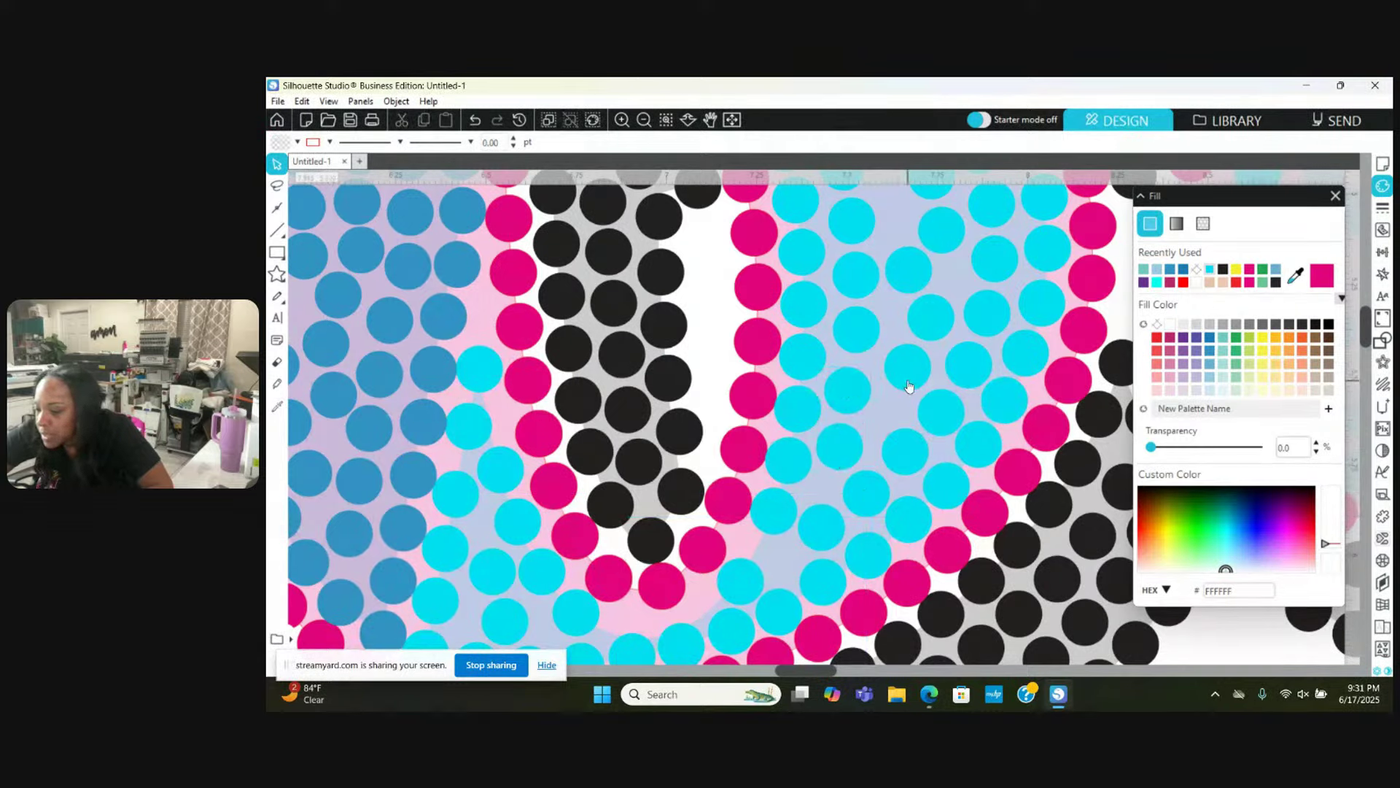
scroll(907, 397, up, 3)
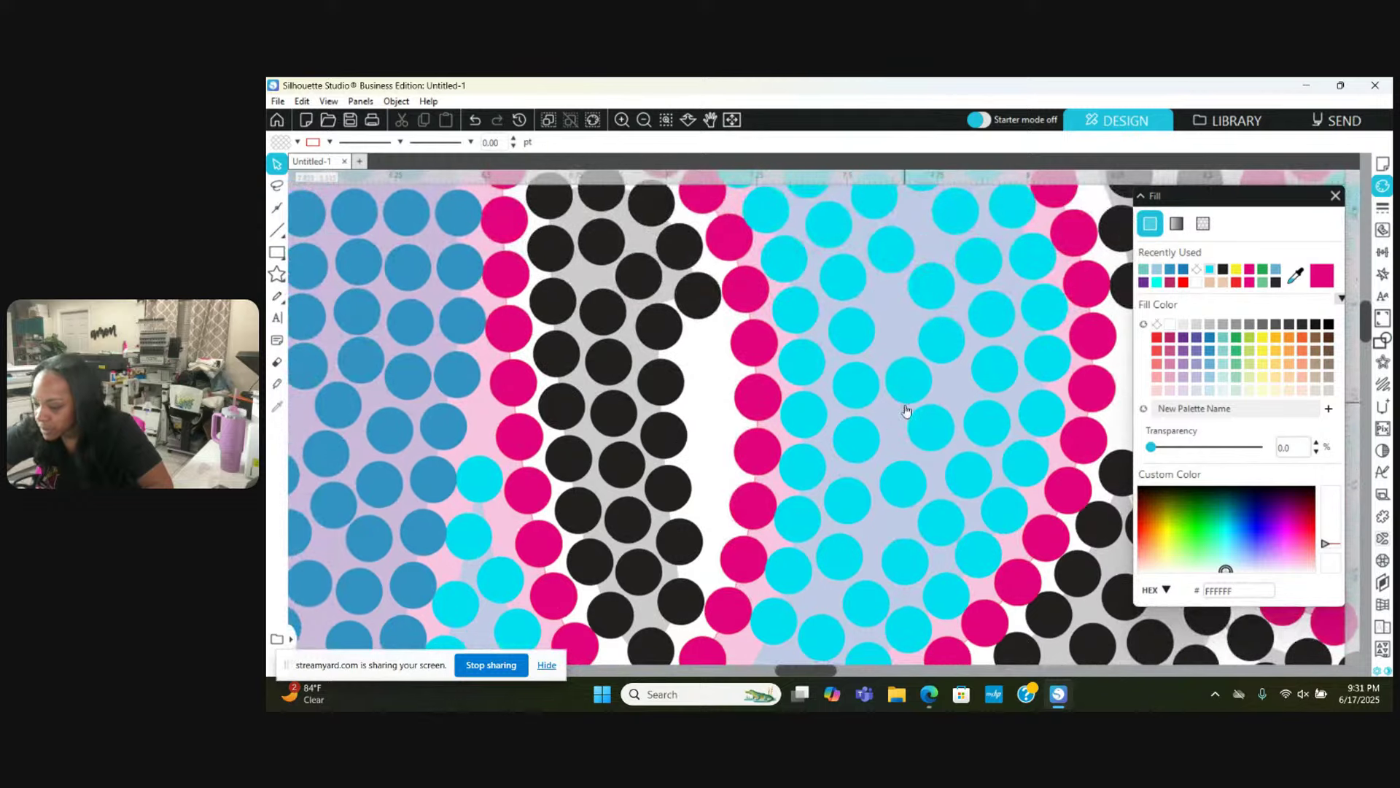
click(908, 394)
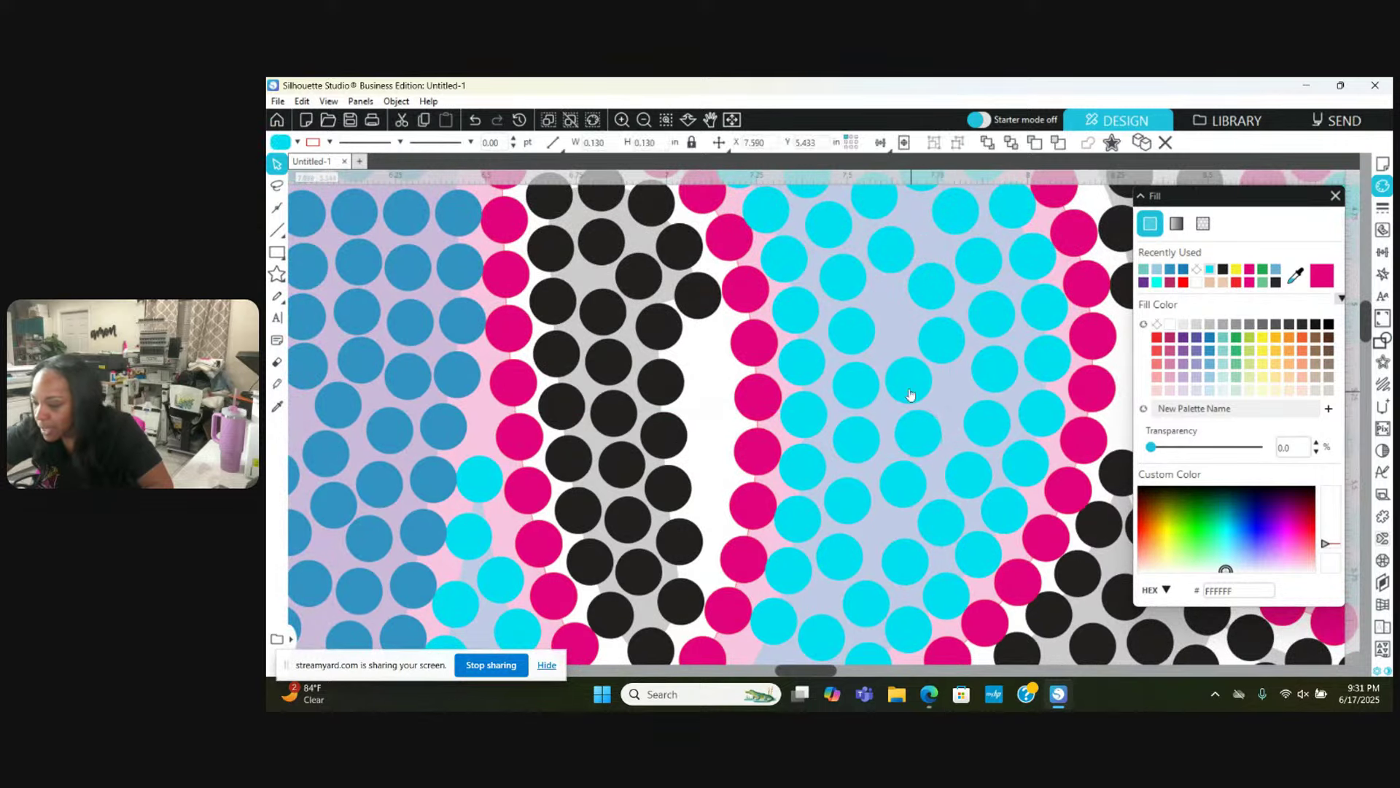
key(Escape)
Step: Move a mid-fill cyan stone right and down, and nudge others to even the spacing
click(906, 386)
drag(929, 394, 936, 450)
key(Escape)
scroll(936, 450, up, 1)
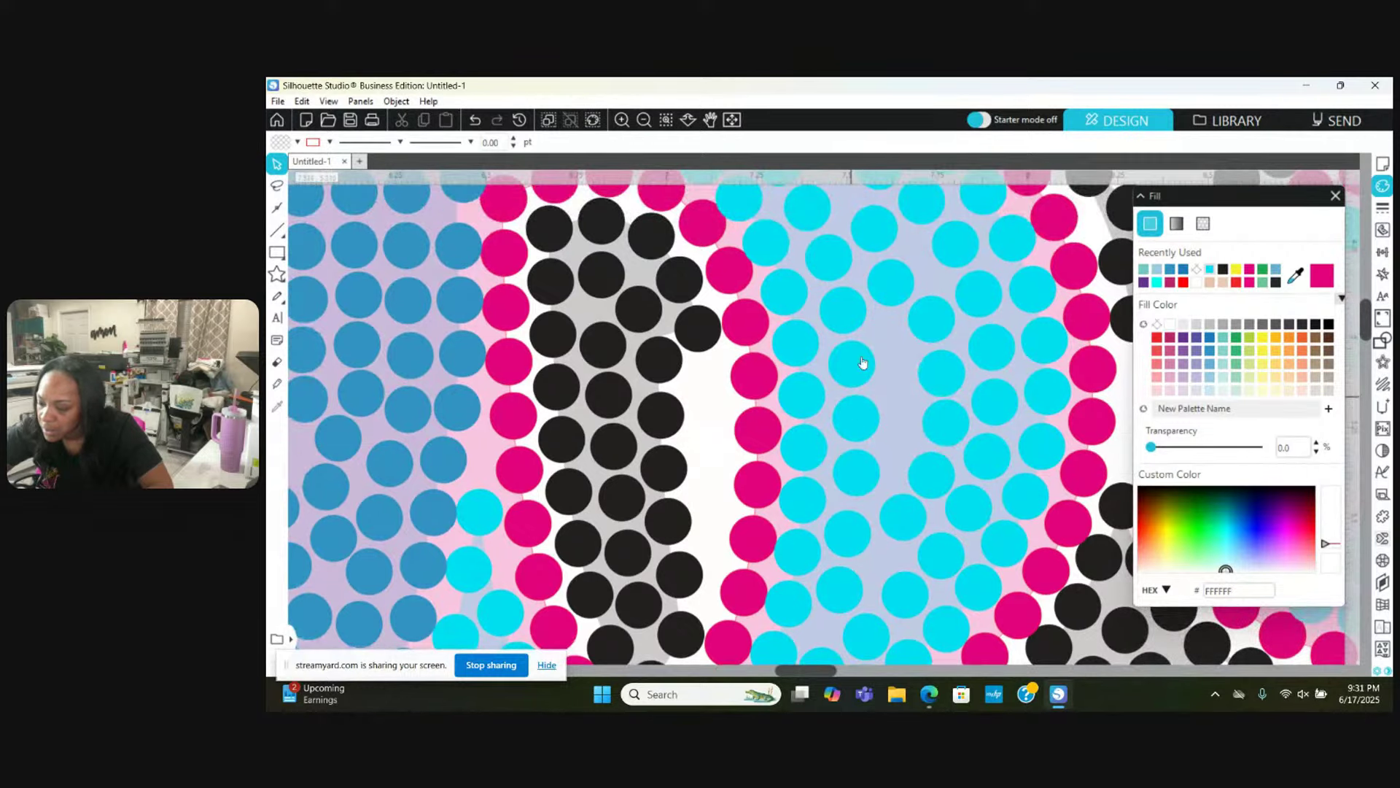
click(902, 396)
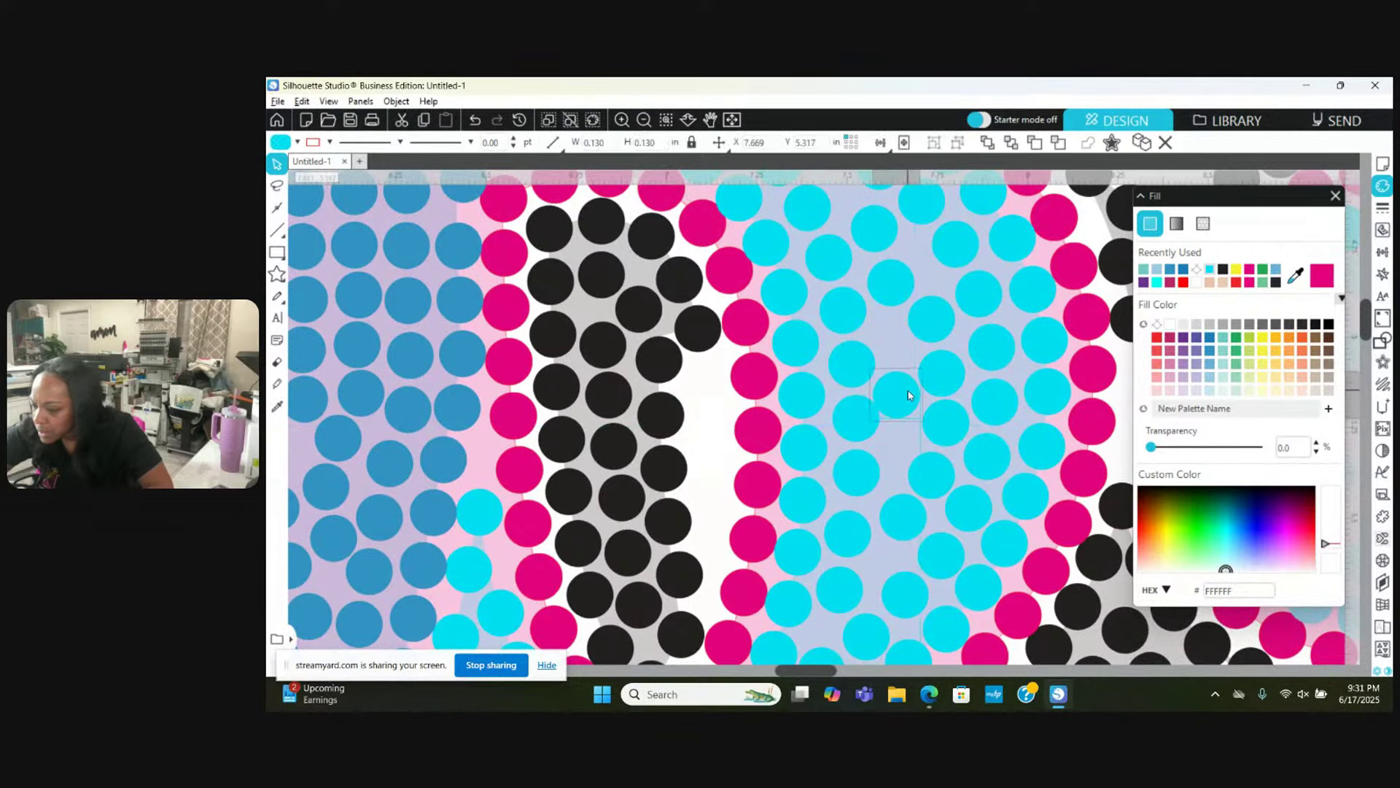
drag(864, 424, 839, 360)
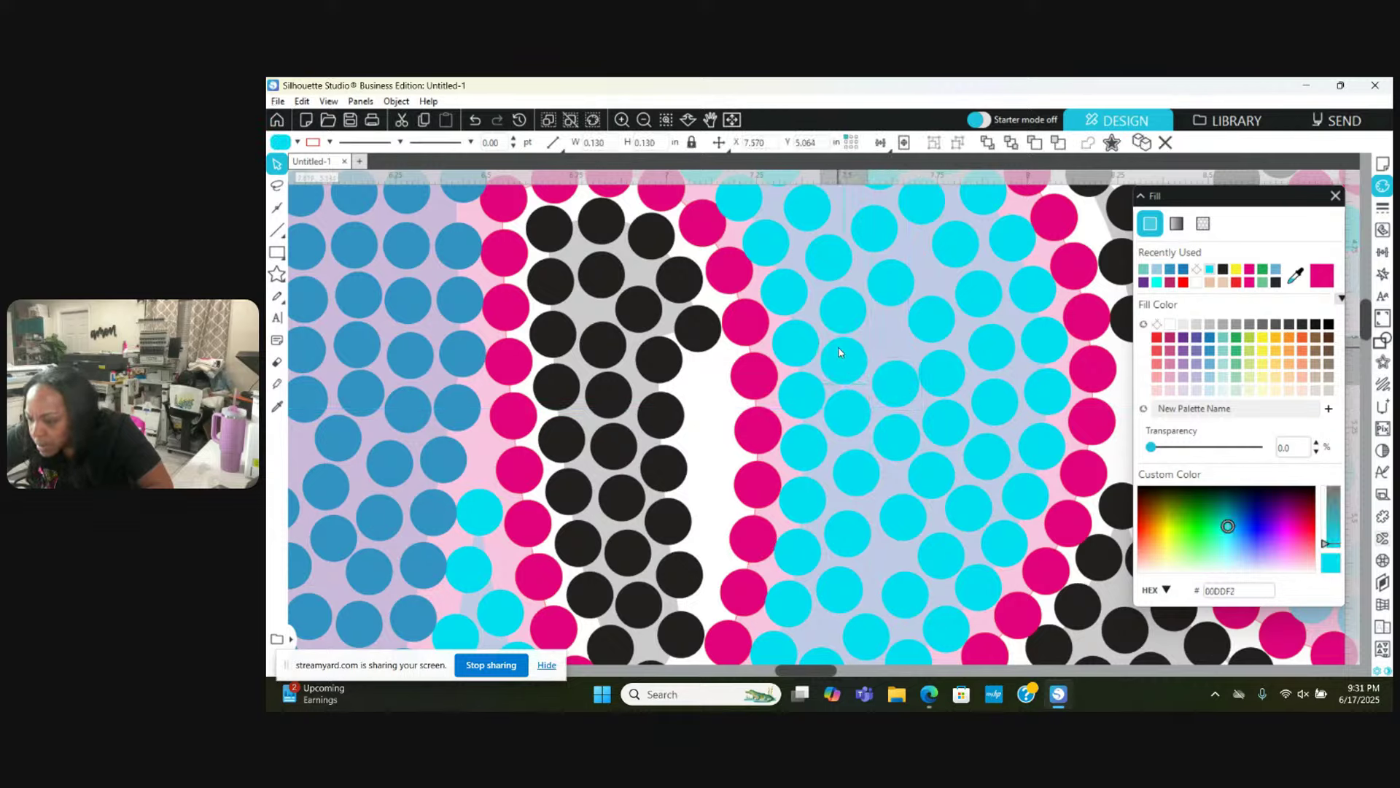
key(Escape)
drag(957, 376, 963, 373)
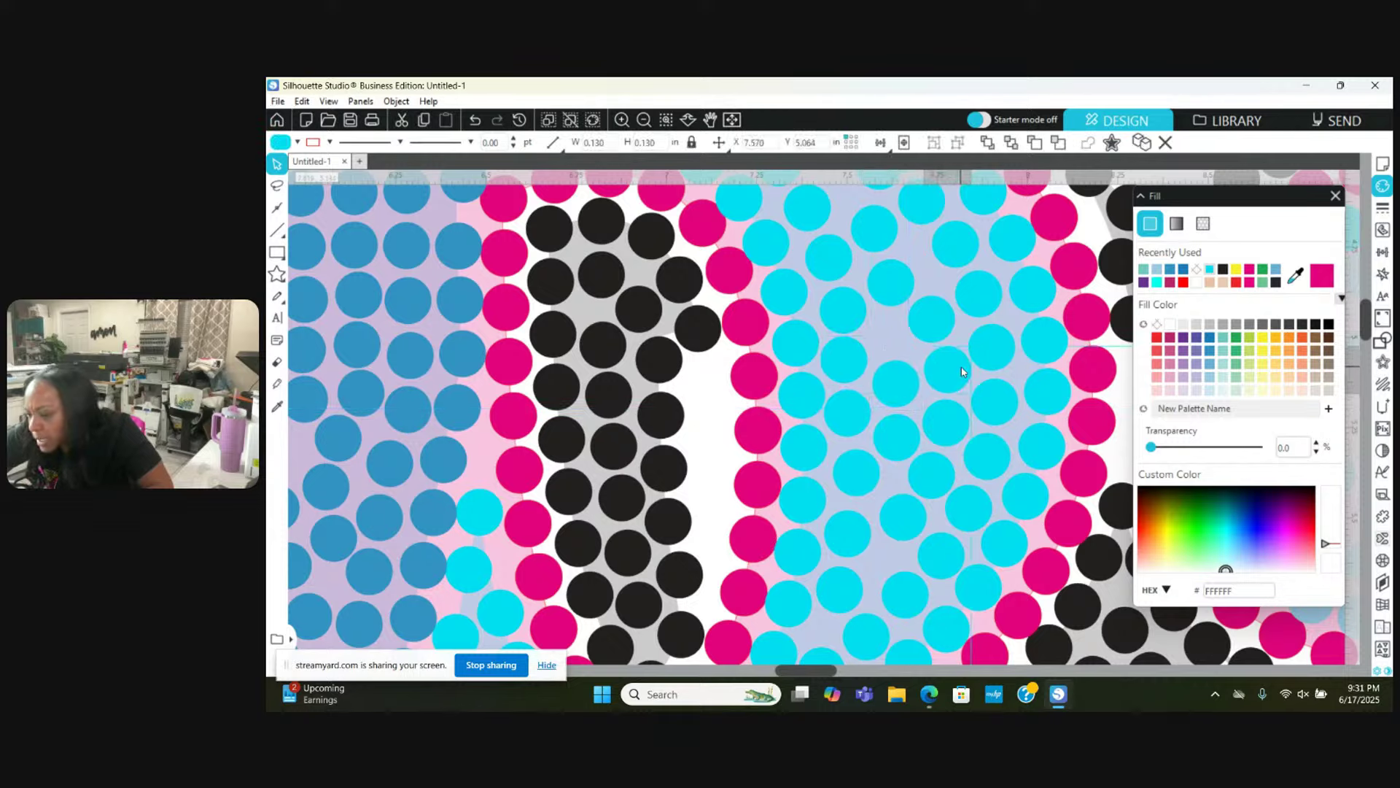
key(Escape)
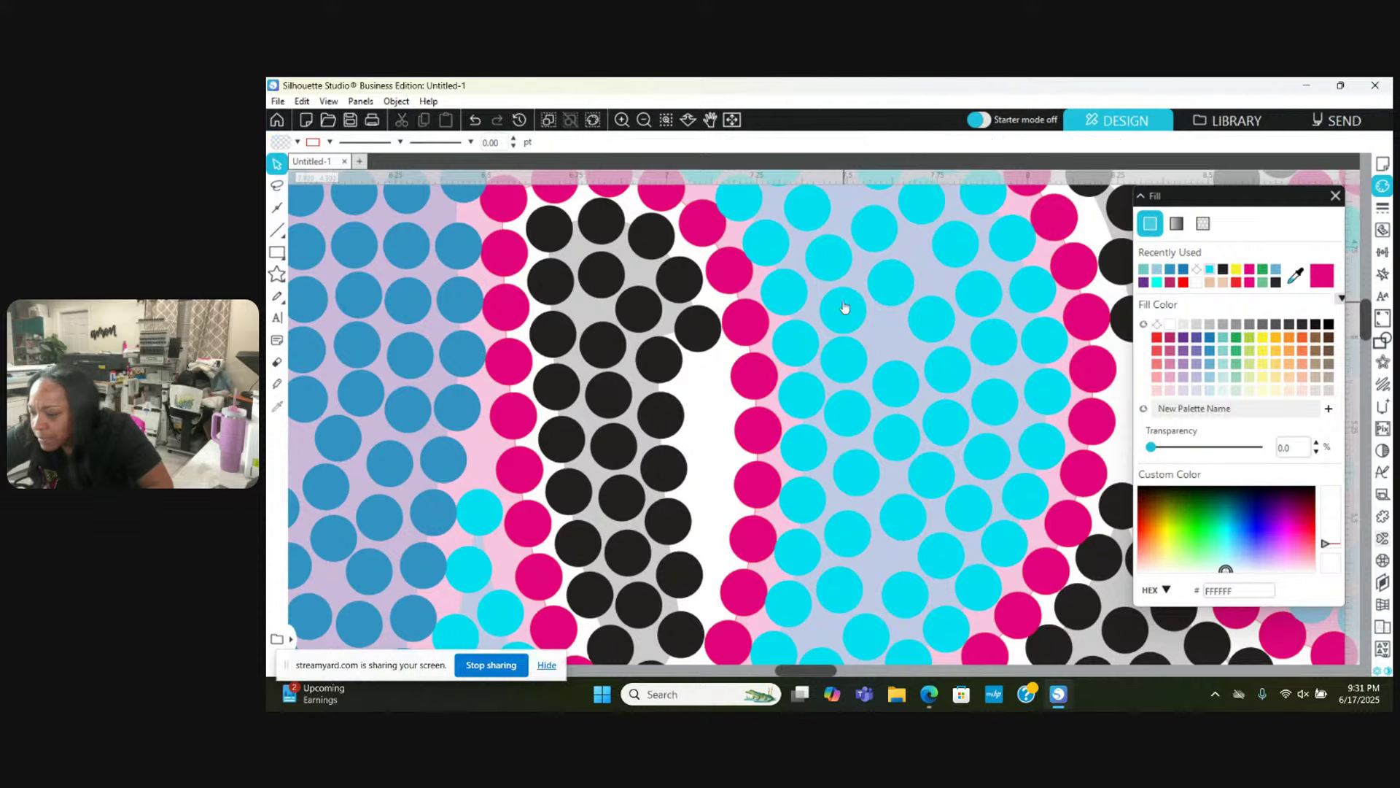
Step: Nudge upper cyan stones slightly left and right into line
drag(844, 305, 837, 303)
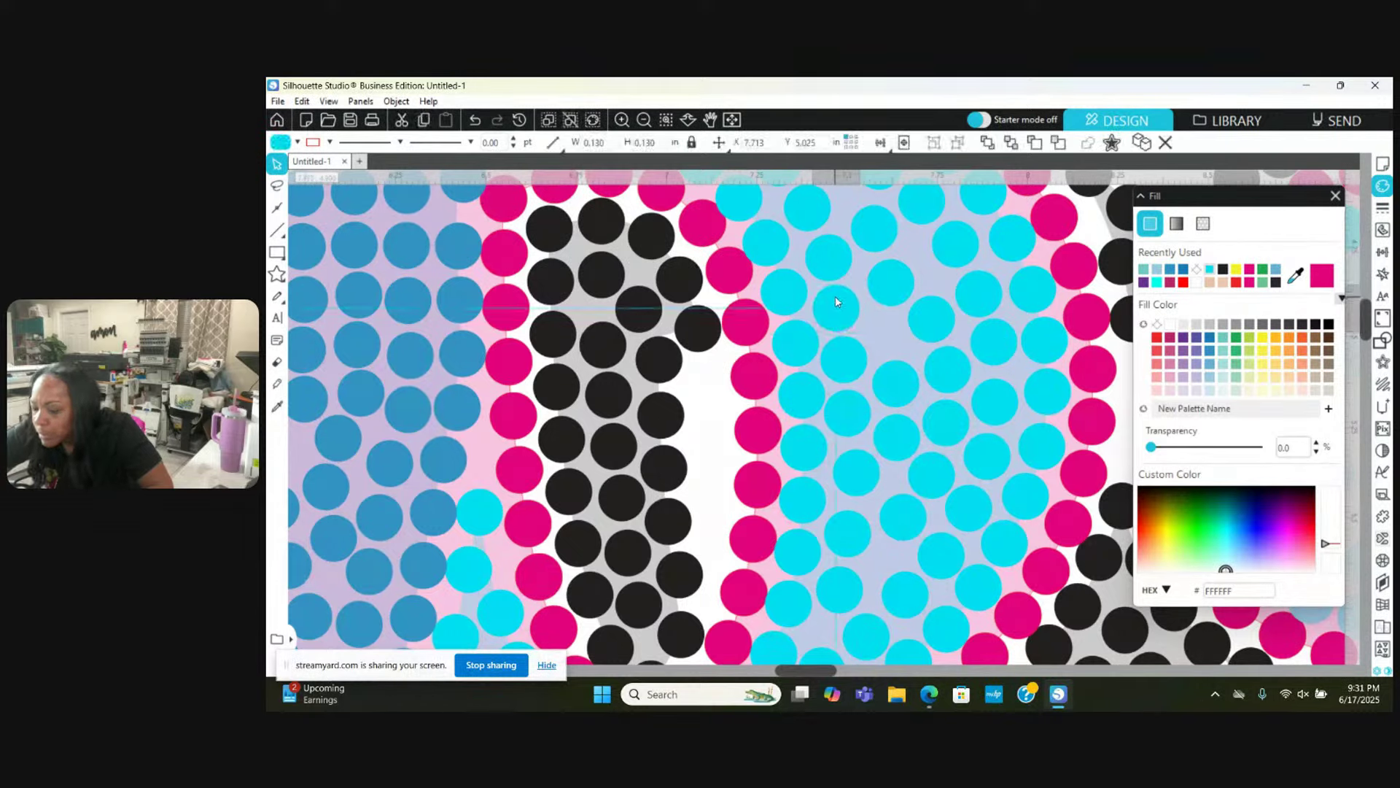
key(Escape)
mouse_move(903, 276)
mouse_down()
mouse_move(919, 261)
mouse_move(887, 295)
mouse_move(893, 315)
mouse_up()
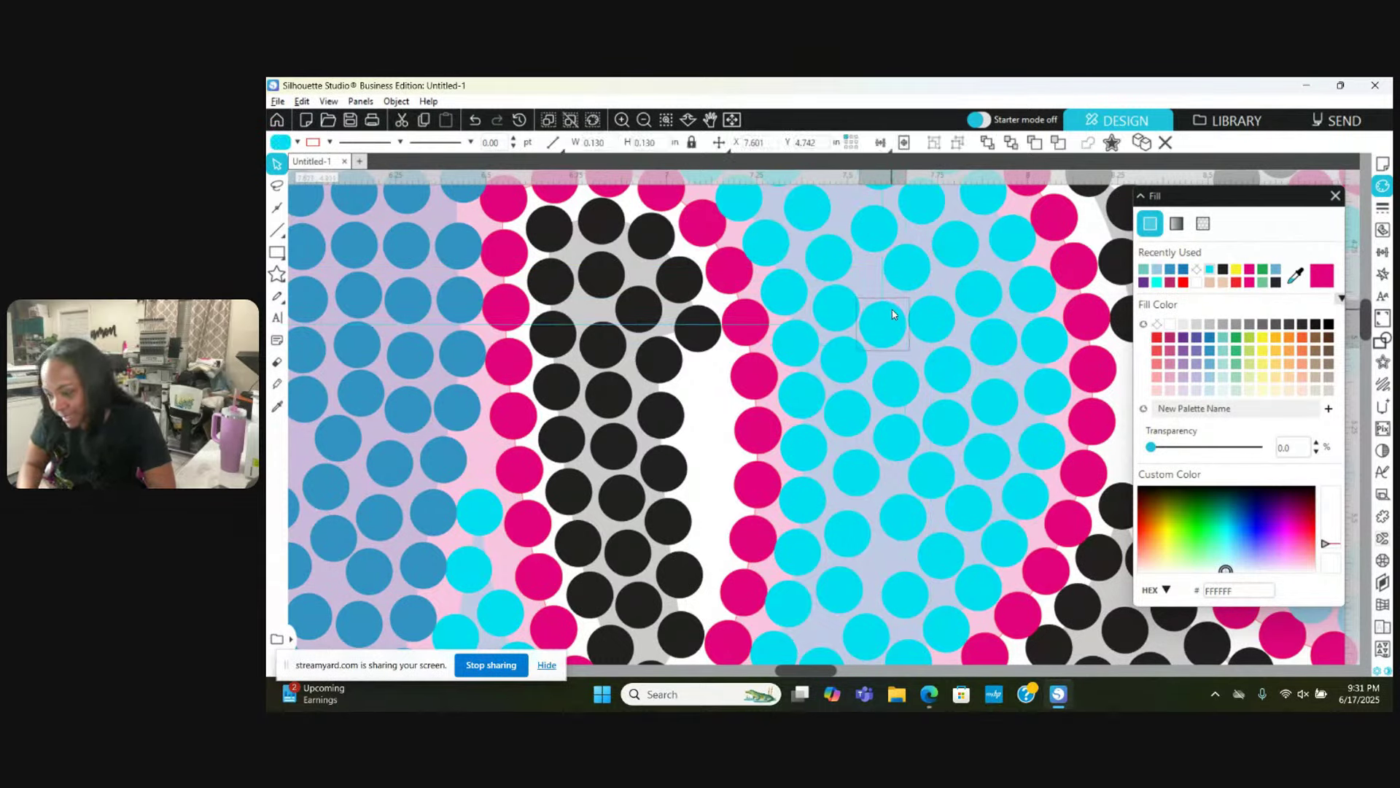
click(832, 310)
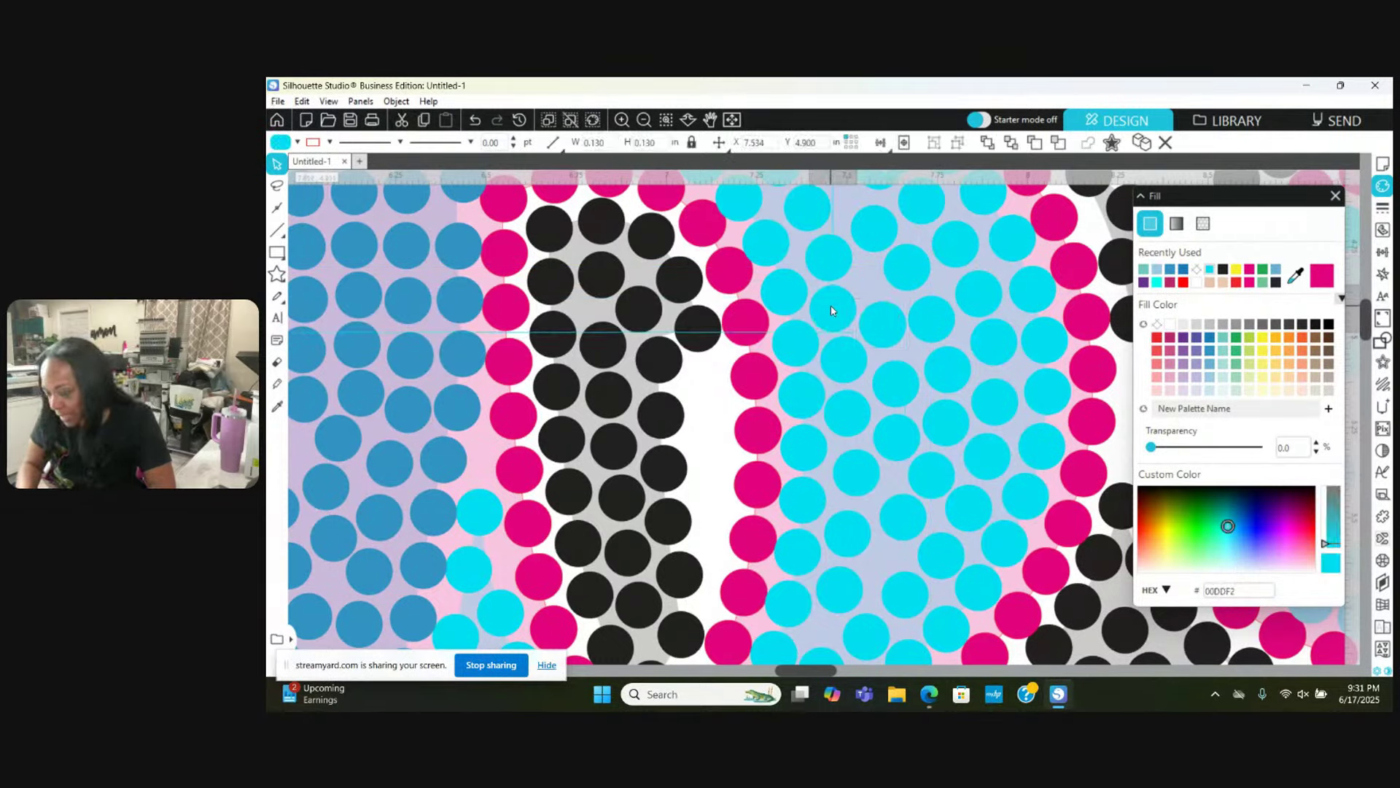
click(829, 276)
click(829, 274)
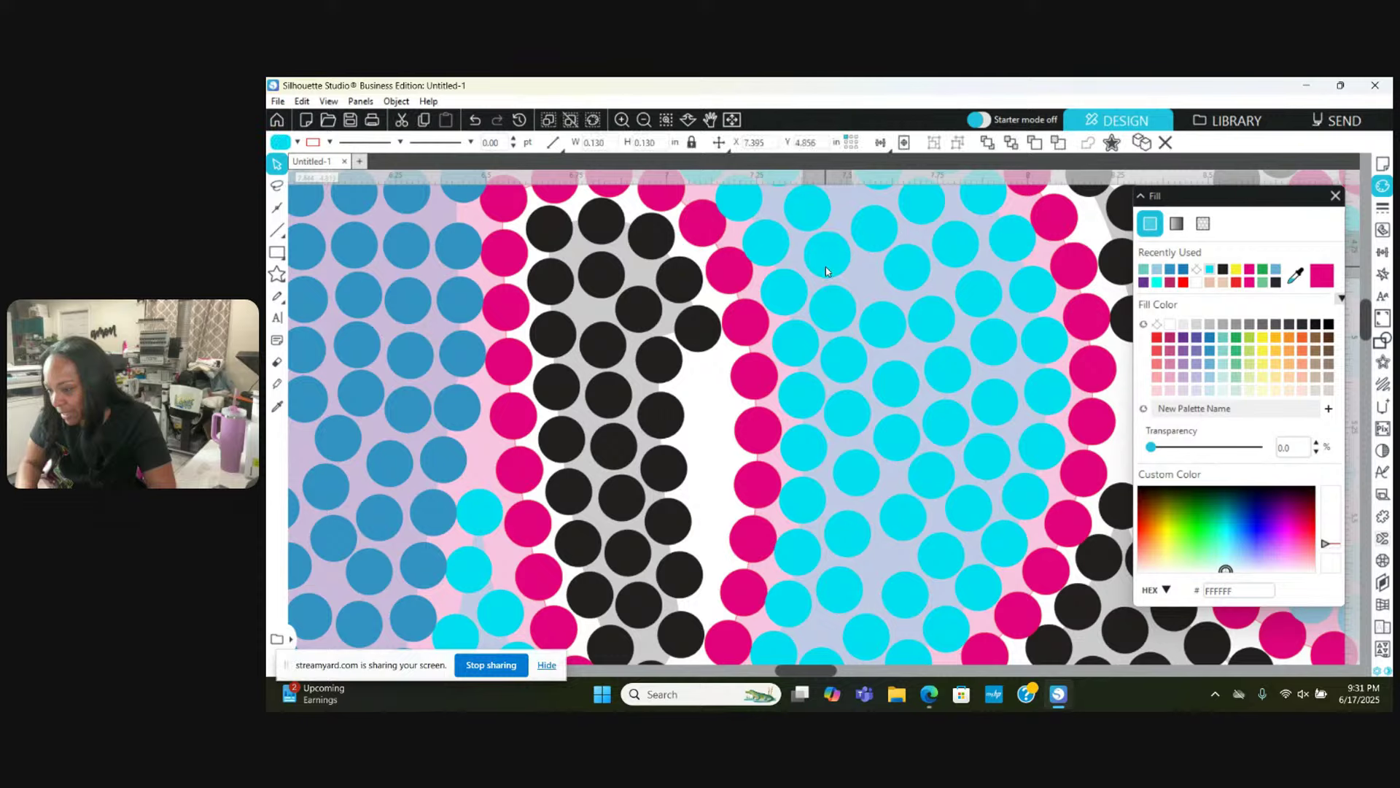
mouse_move(939, 313)
mouse_down()
mouse_move(941, 300)
mouse_move(942, 313)
mouse_up()
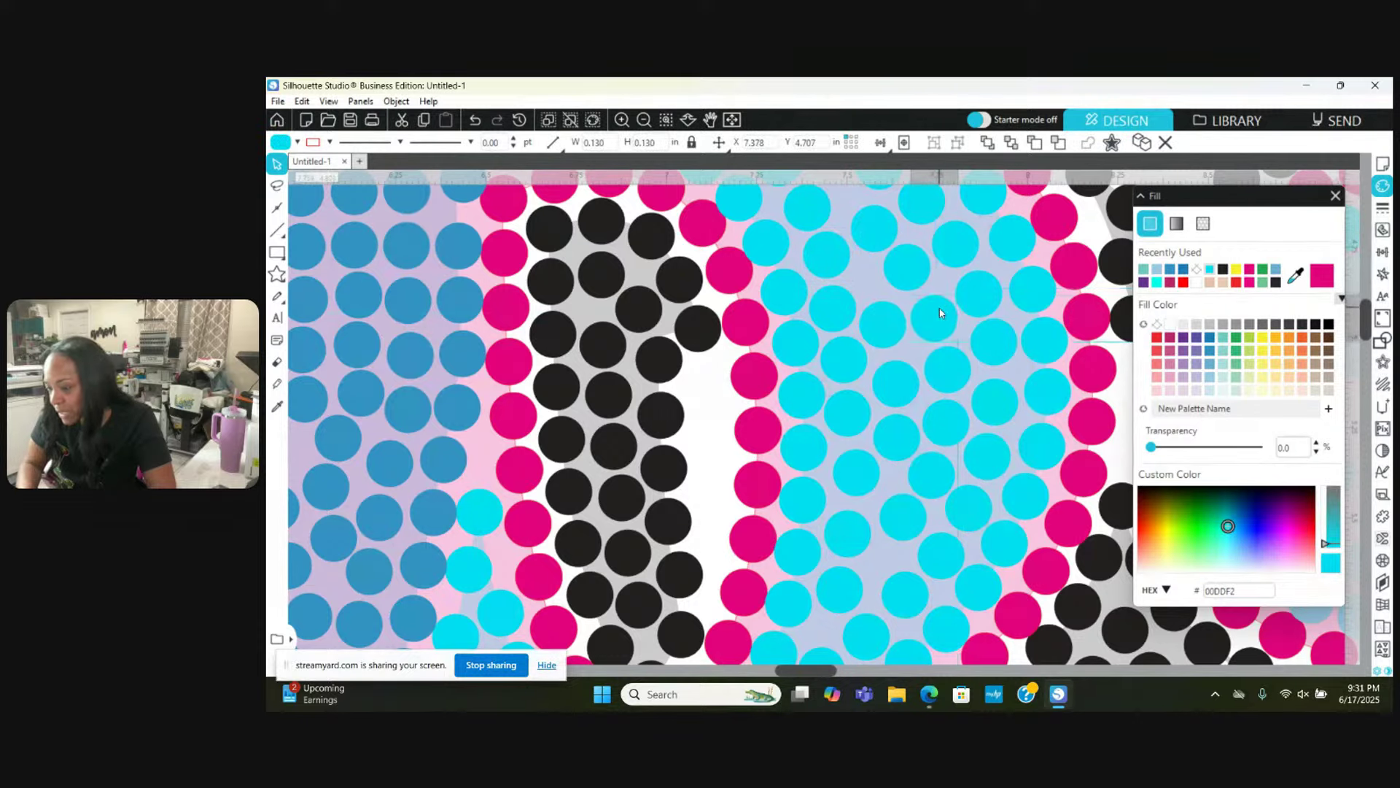
click(941, 314)
Step: Move a cyan stone up into a gap at the top, and nudge another slightly down-right
scroll(941, 314, up, 1)
scroll(923, 328, up, 2)
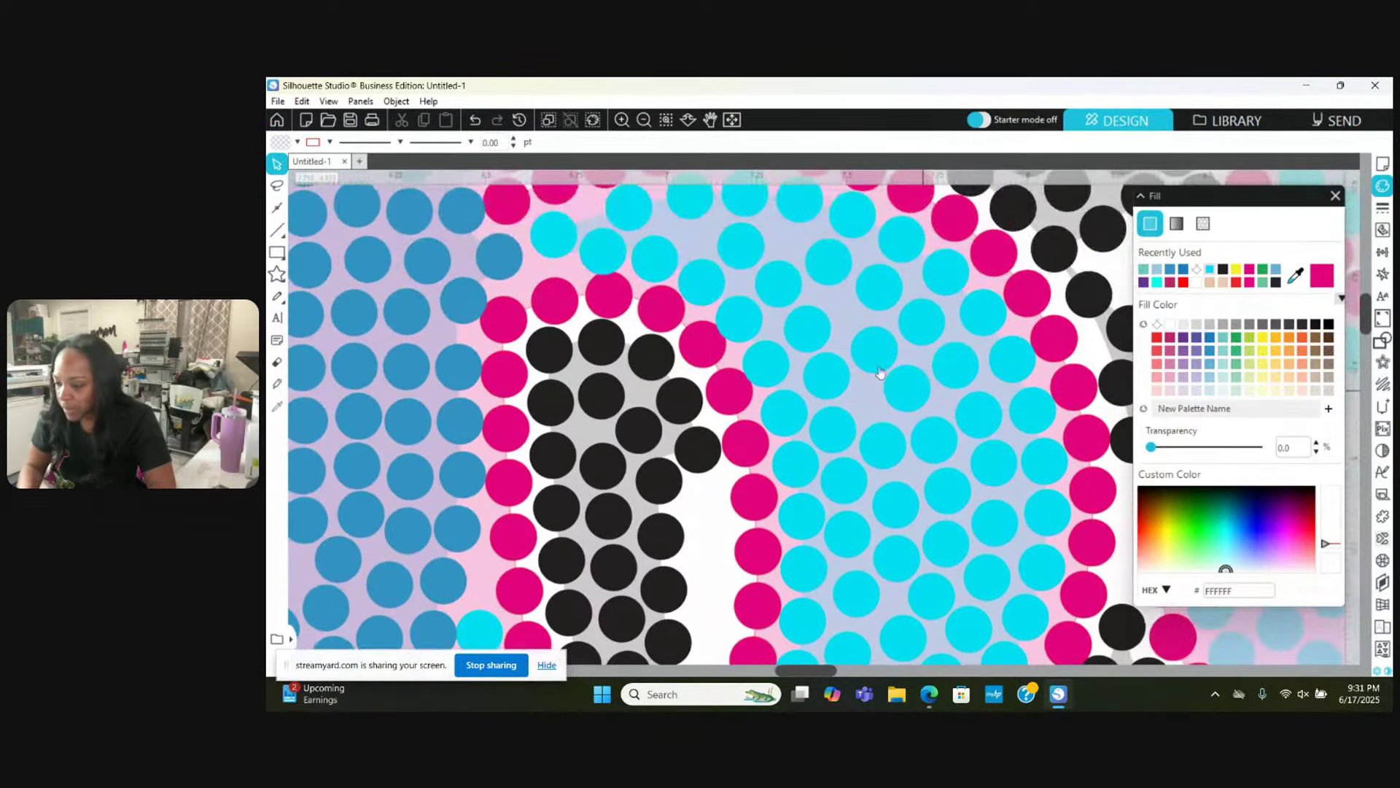
click(748, 308)
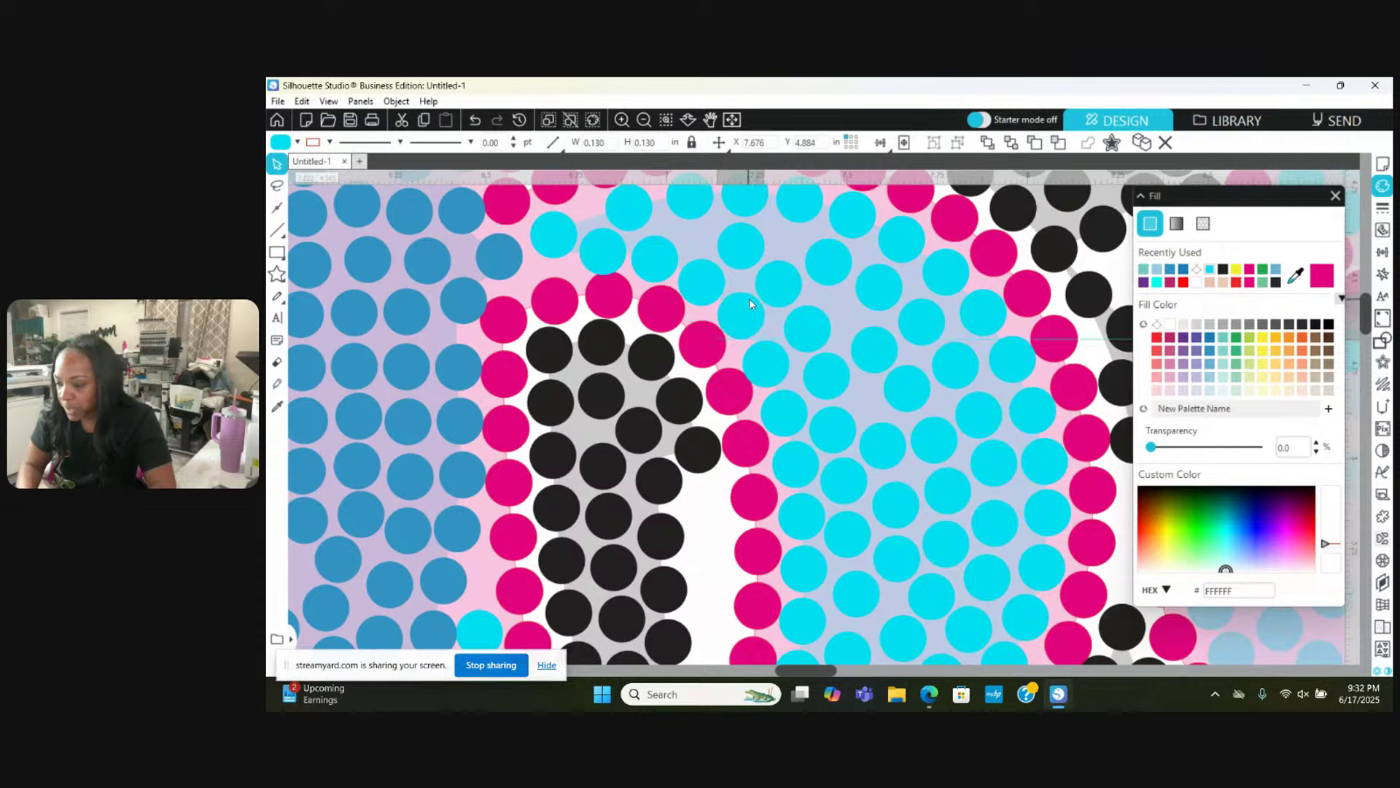
click(779, 273)
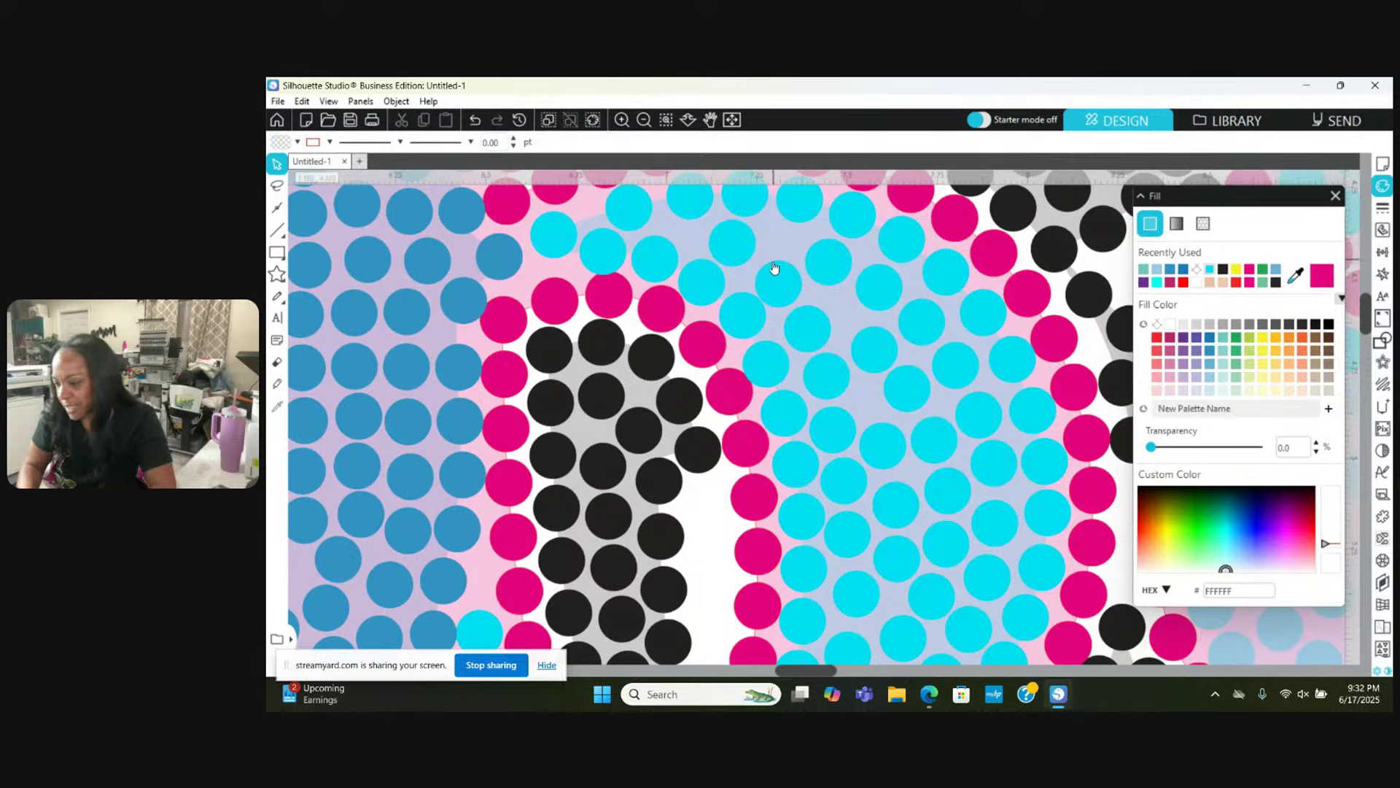
drag(772, 275, 774, 238)
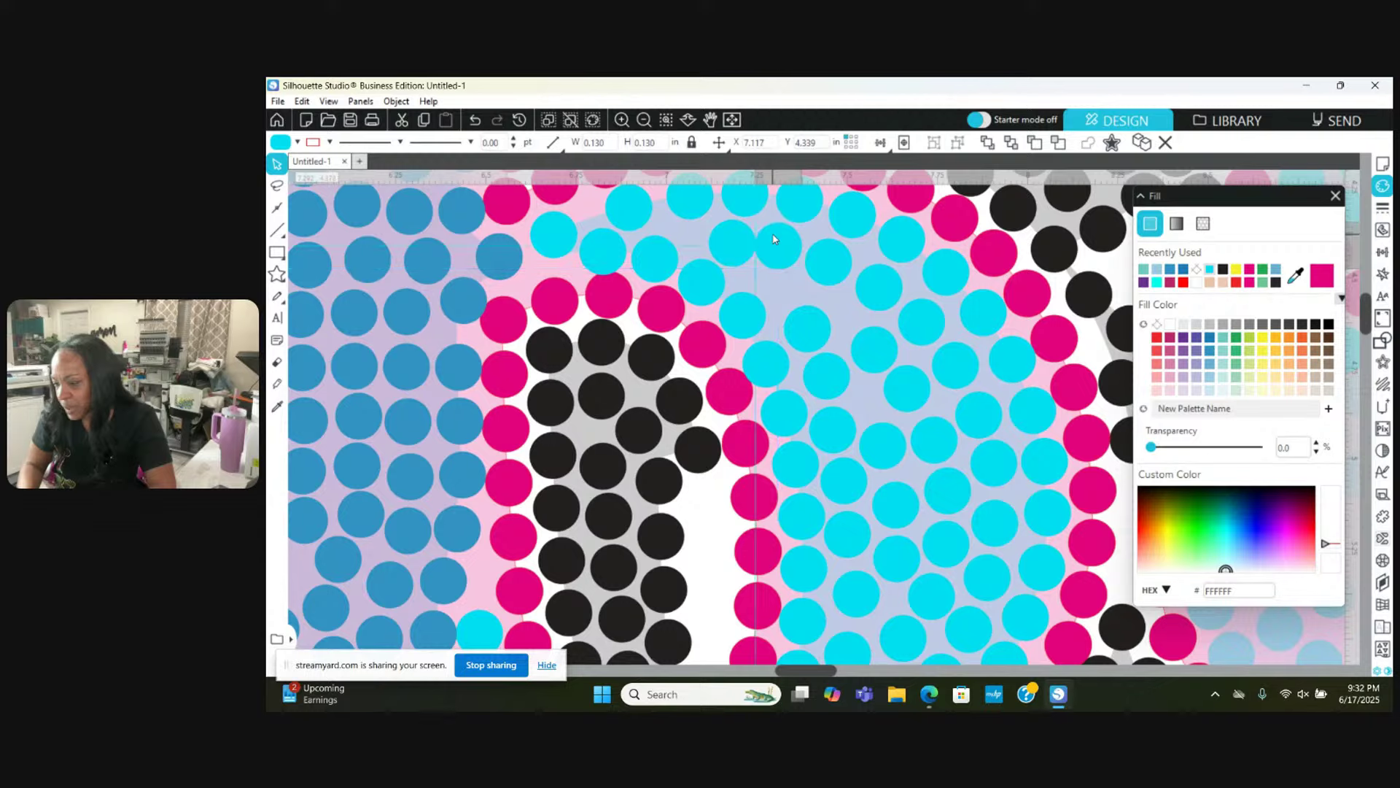
click(844, 258)
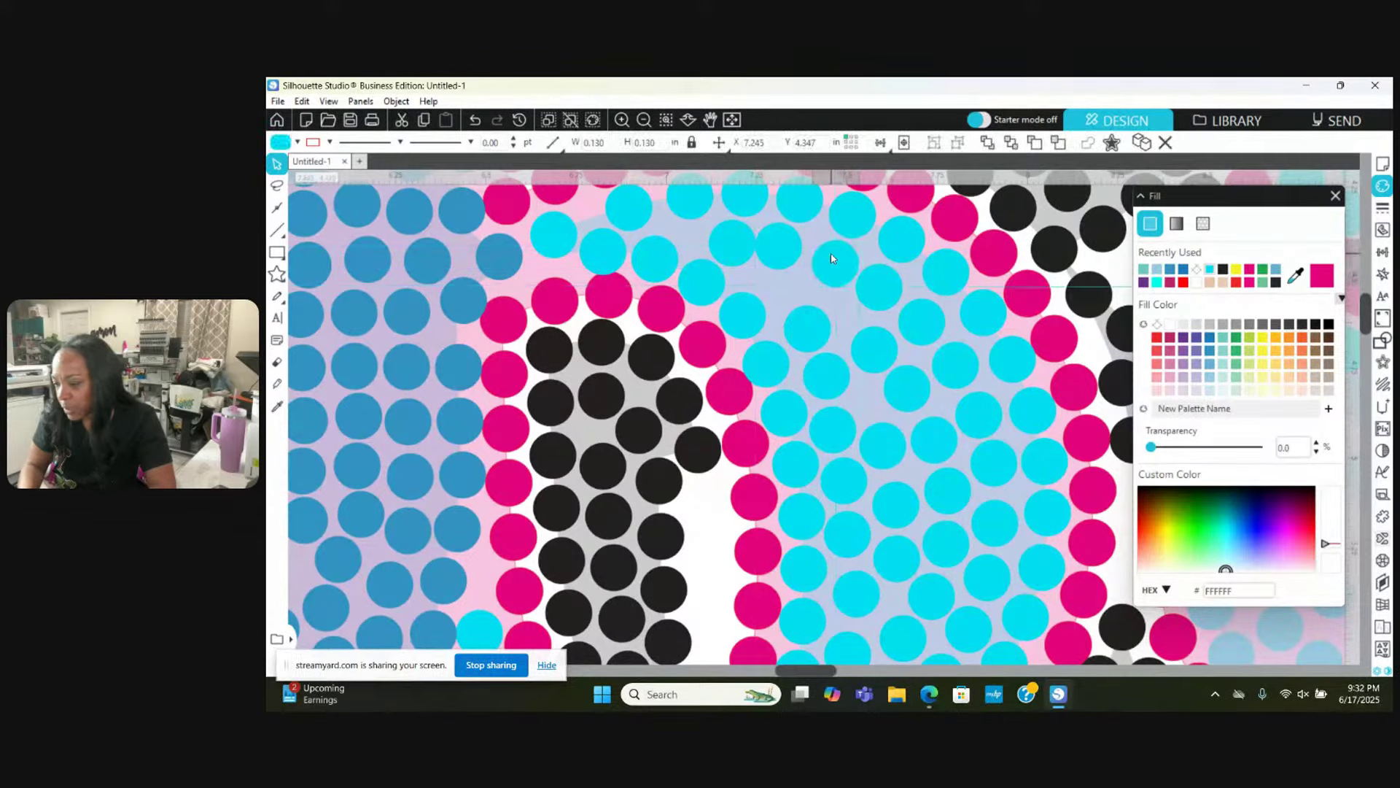
click(784, 248)
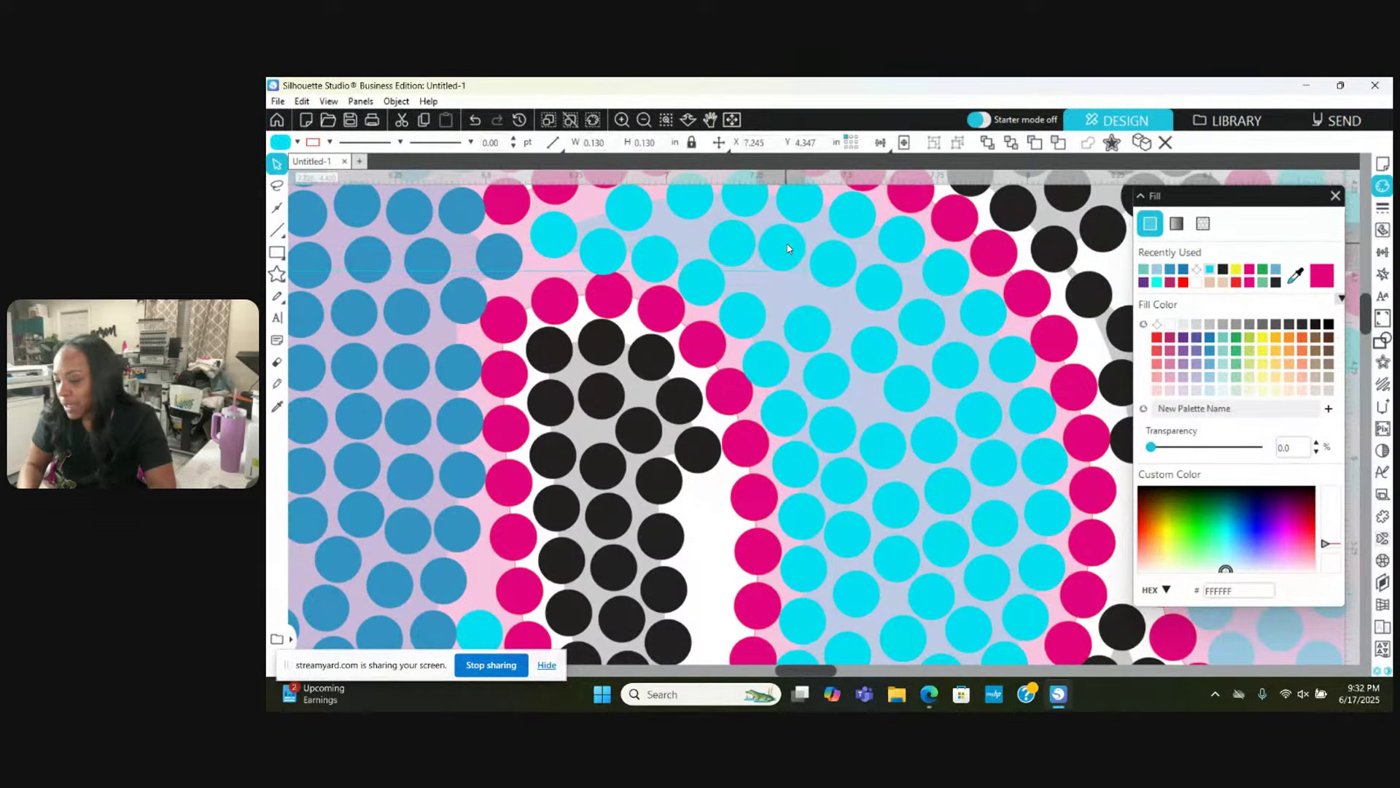
click(756, 250)
click(726, 243)
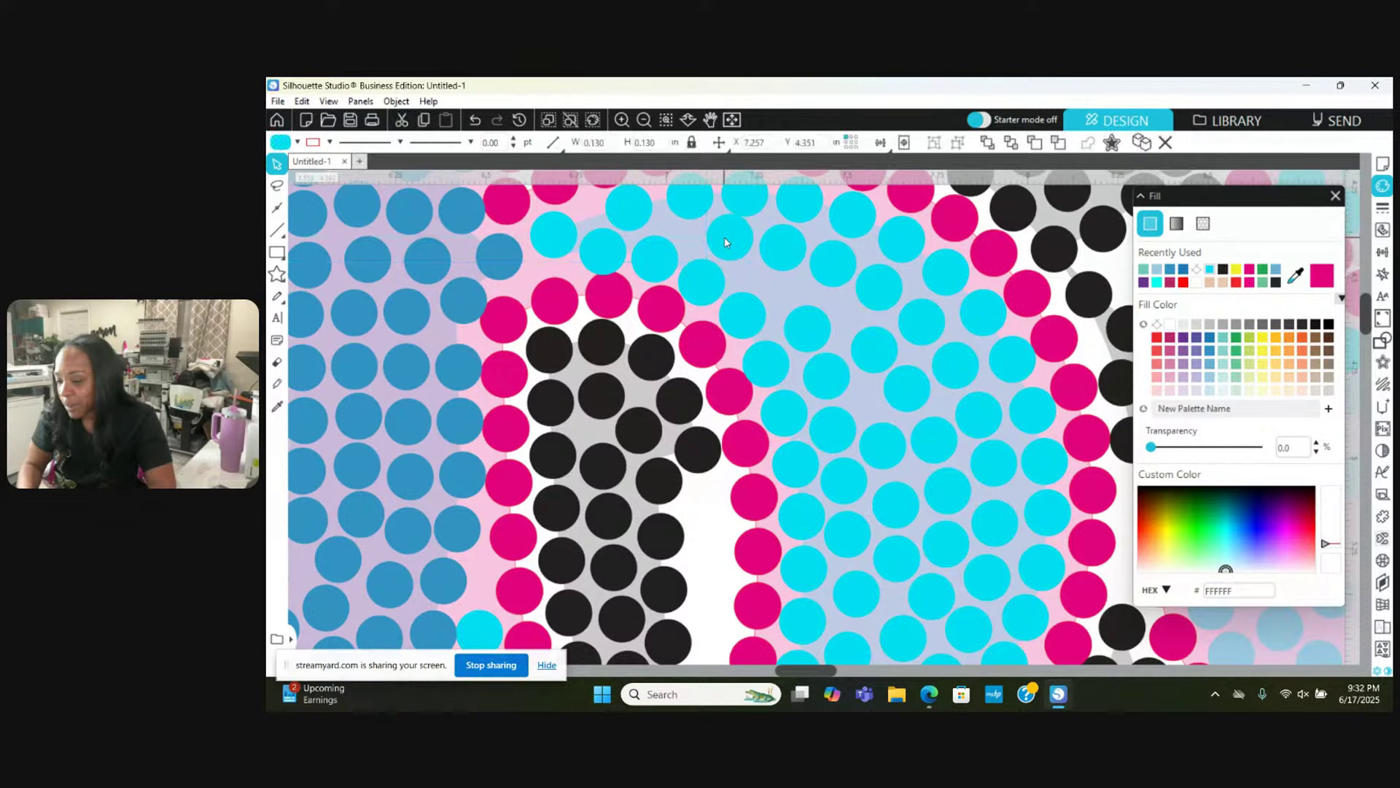
click(641, 249)
drag(636, 200, 641, 205)
click(544, 242)
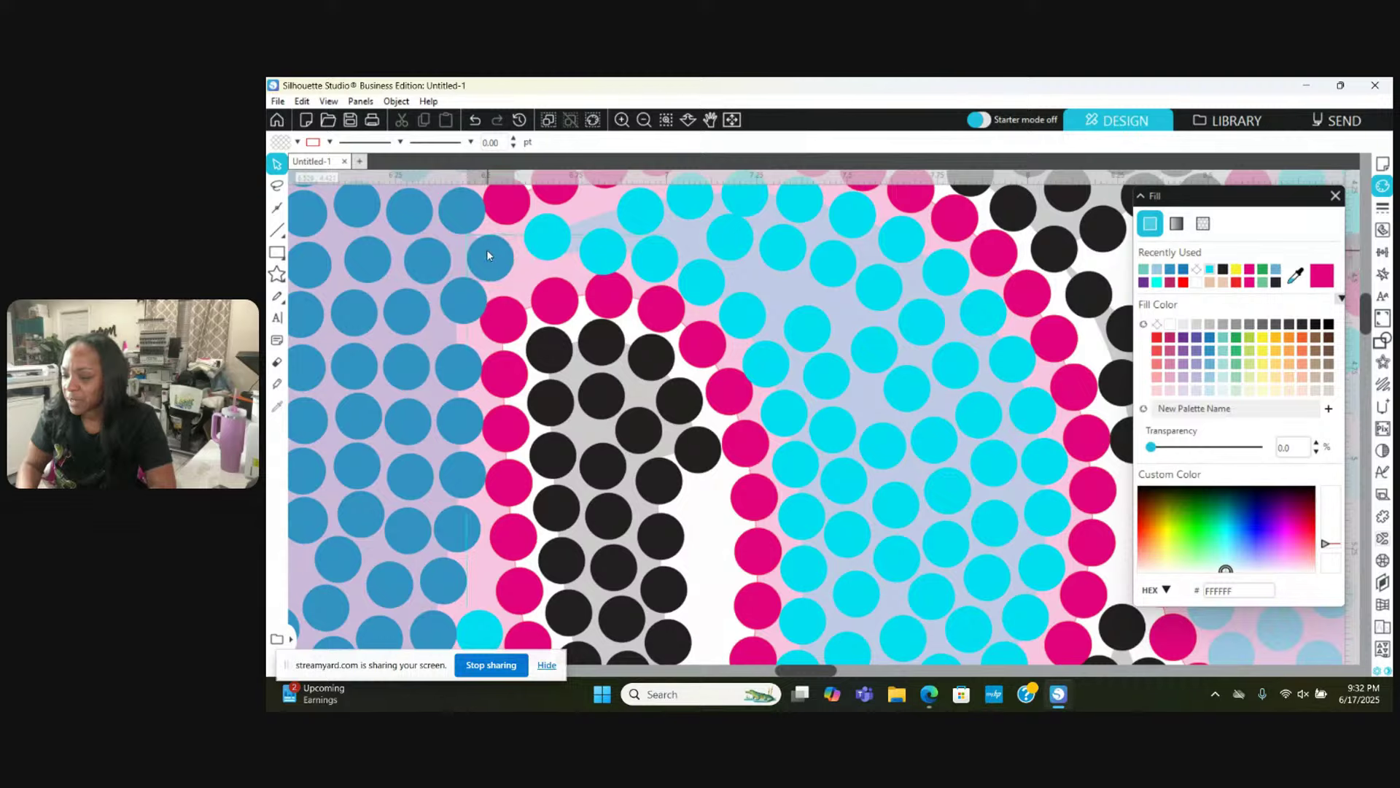
Step: Shift a blue stone slightly down-left, and check small cyan and pink stones along the top curve
drag(463, 296, 454, 302)
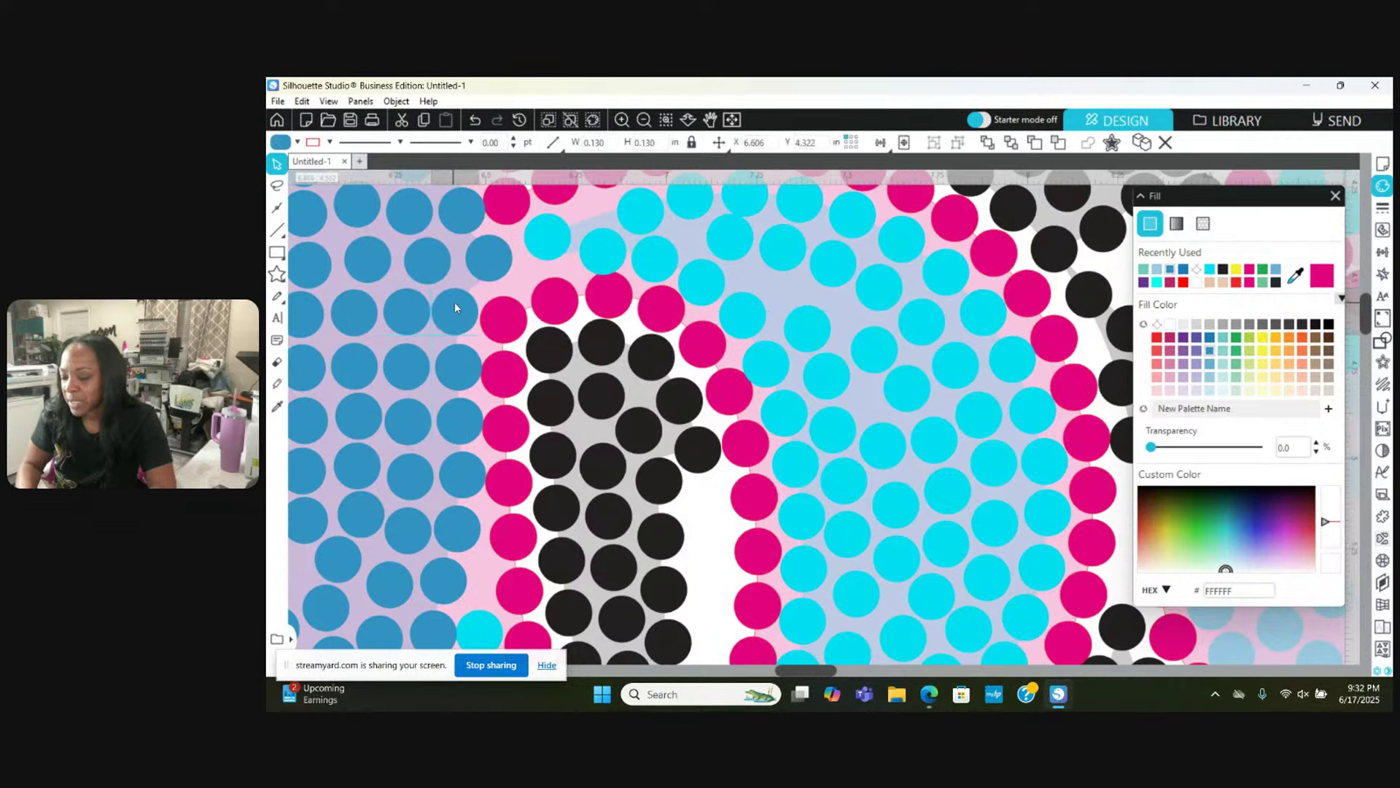
click(583, 272)
click(609, 250)
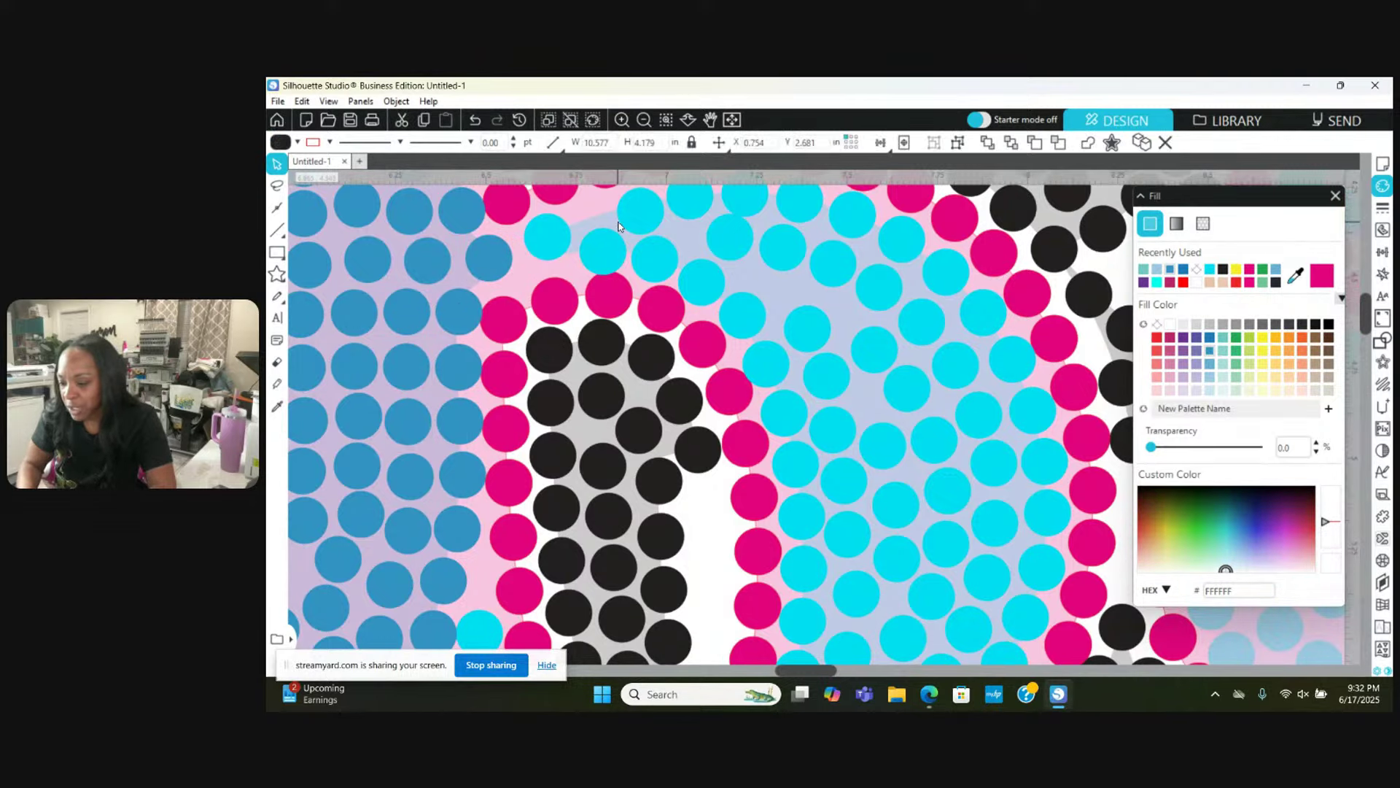
click(583, 227)
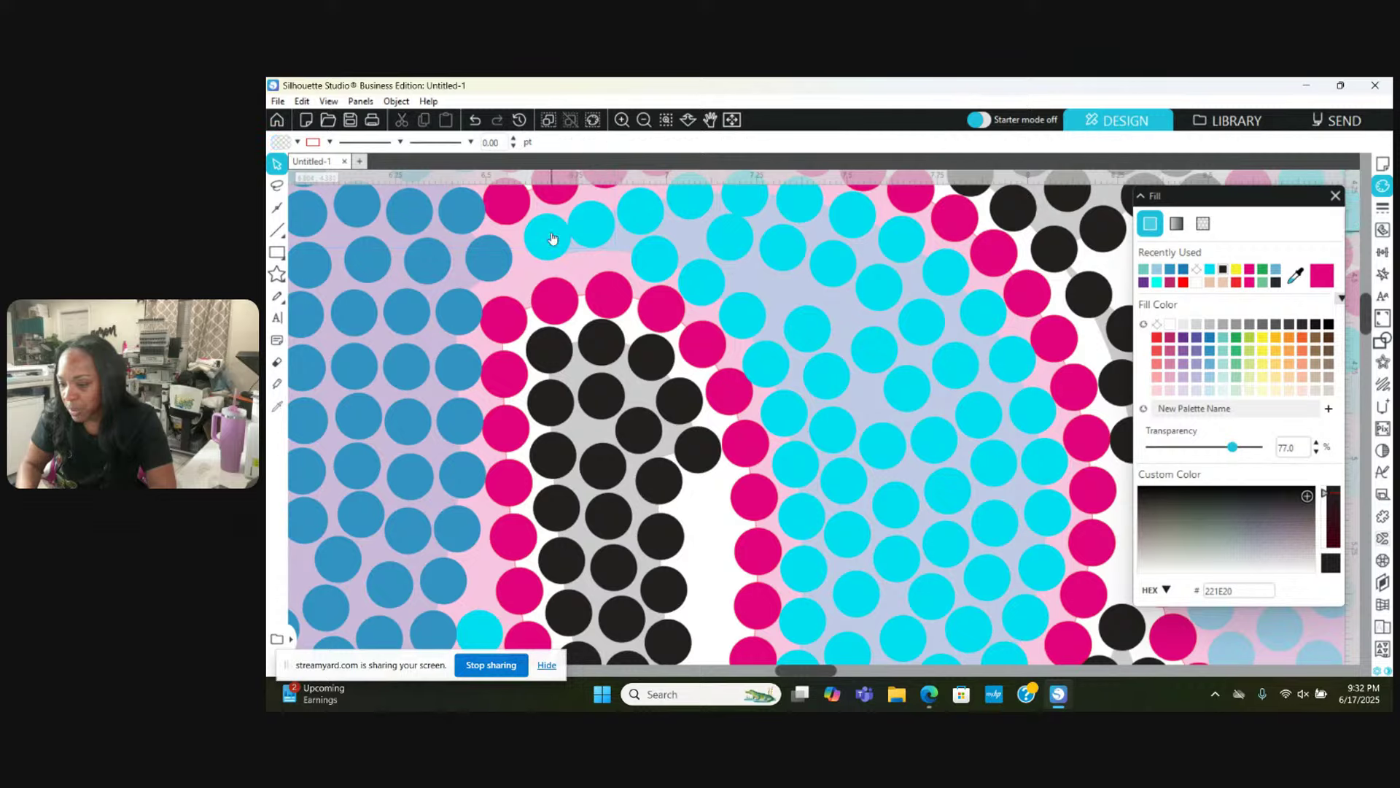
click(546, 243)
click(587, 235)
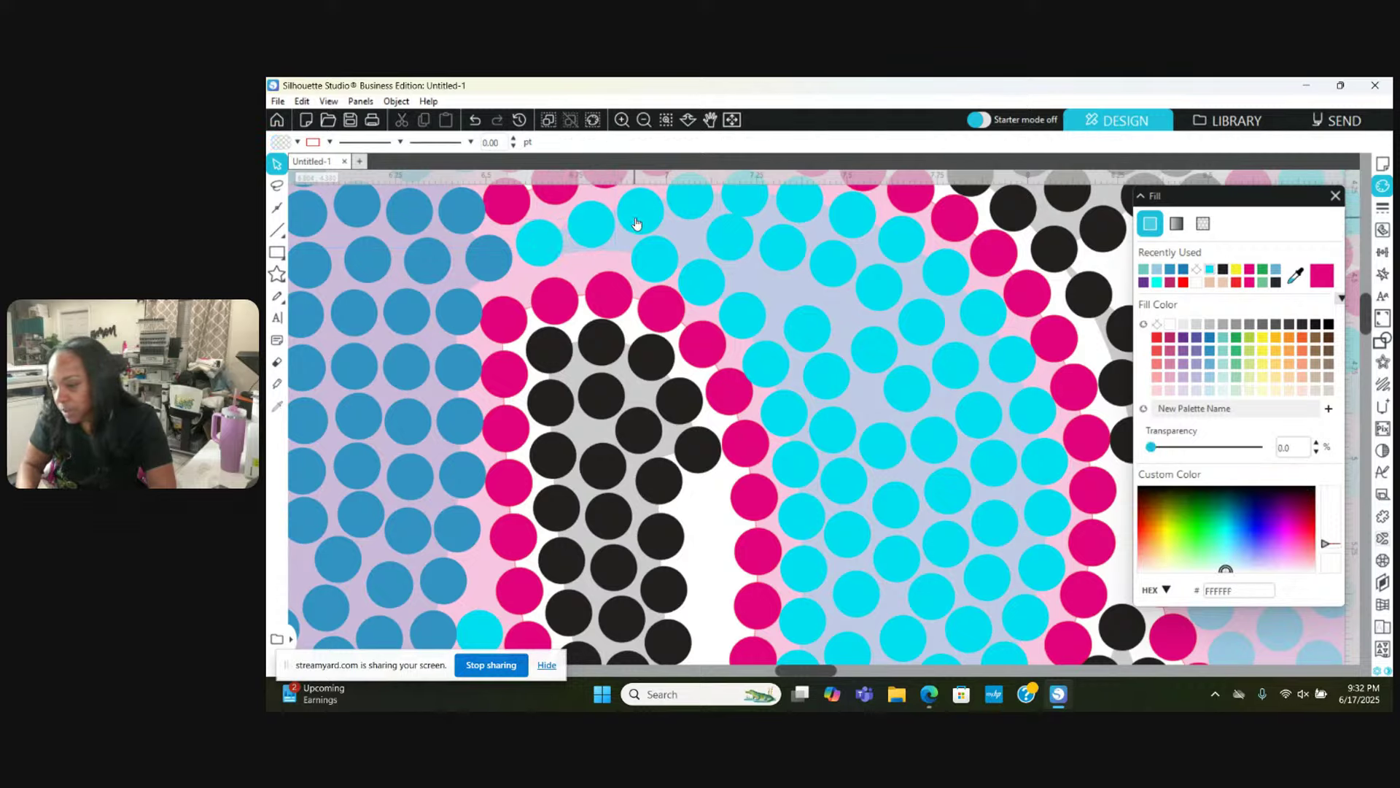
click(638, 219)
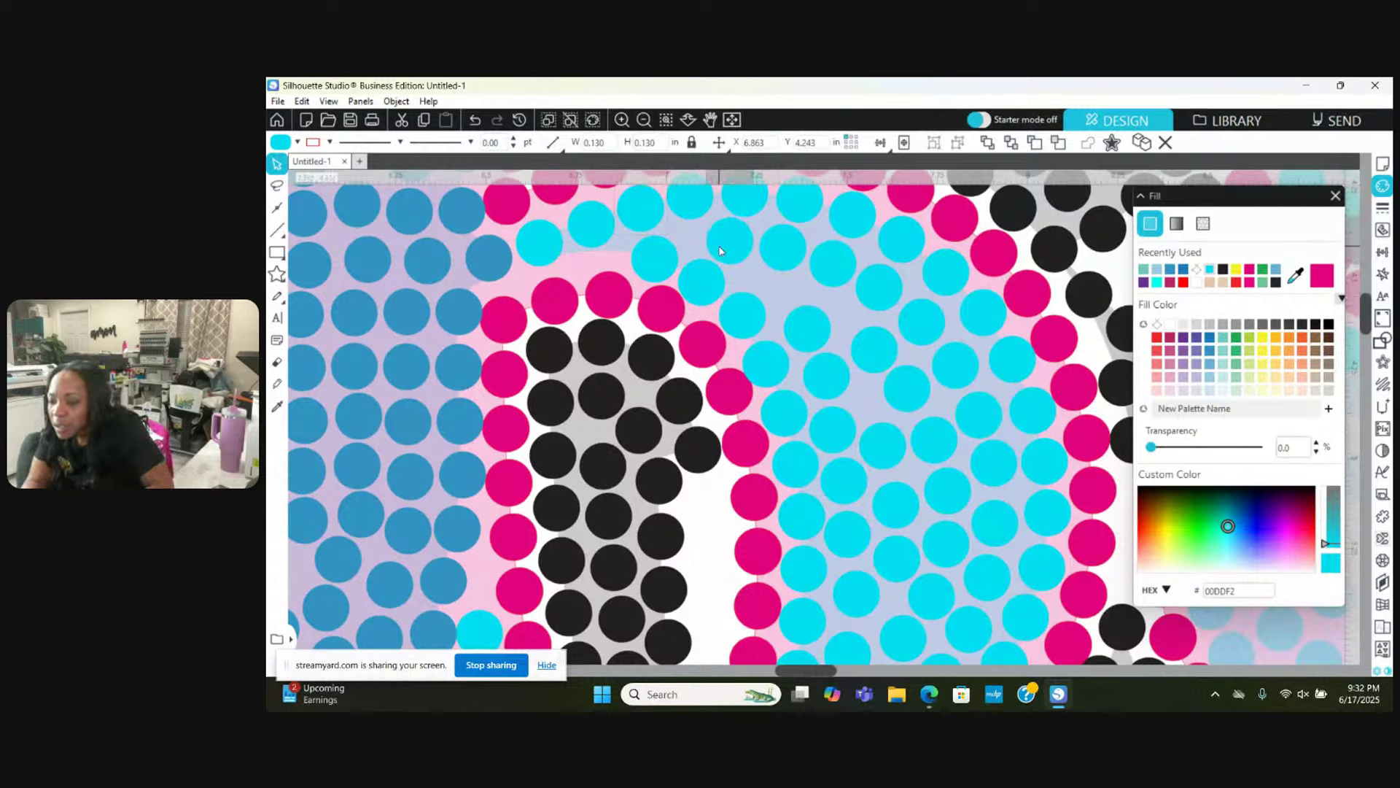
click(704, 290)
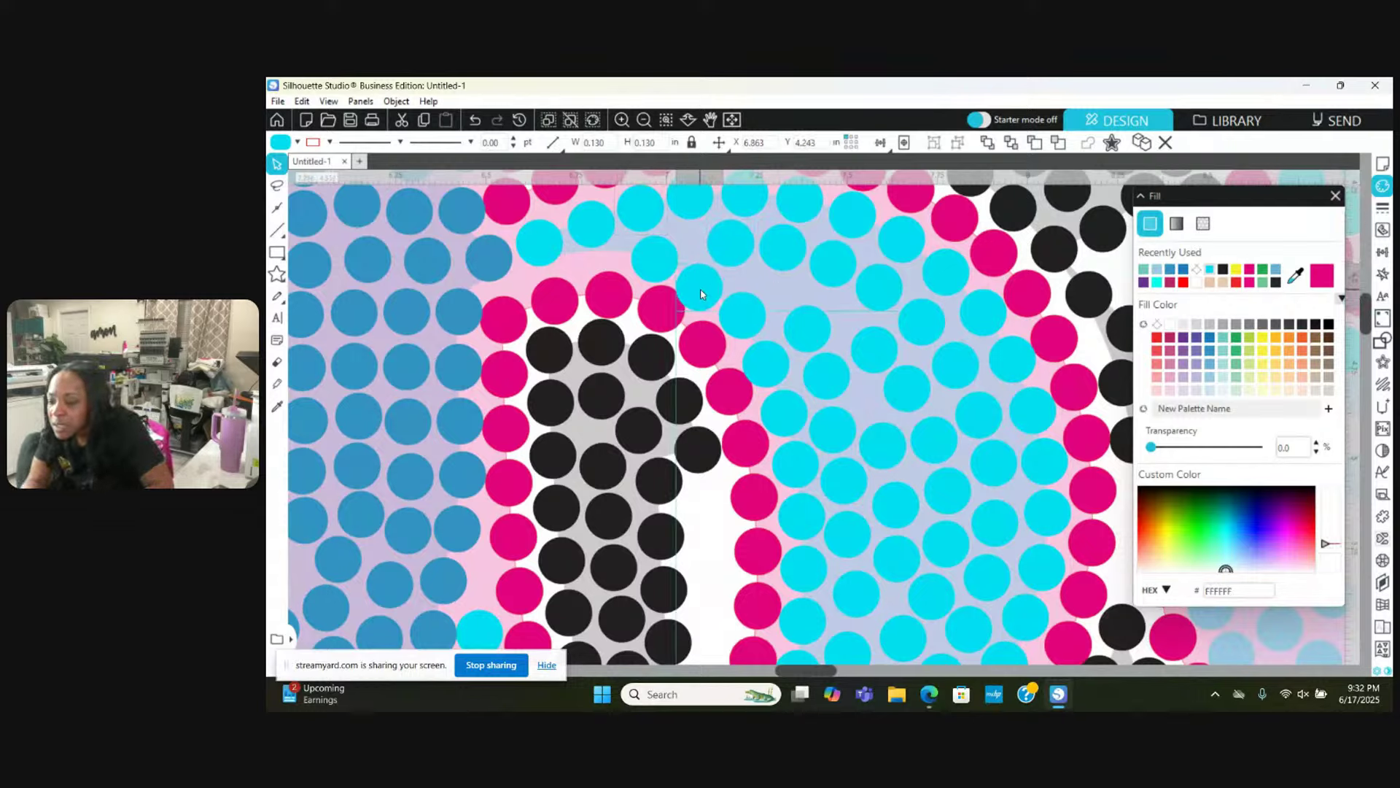
key(Escape)
click(668, 304)
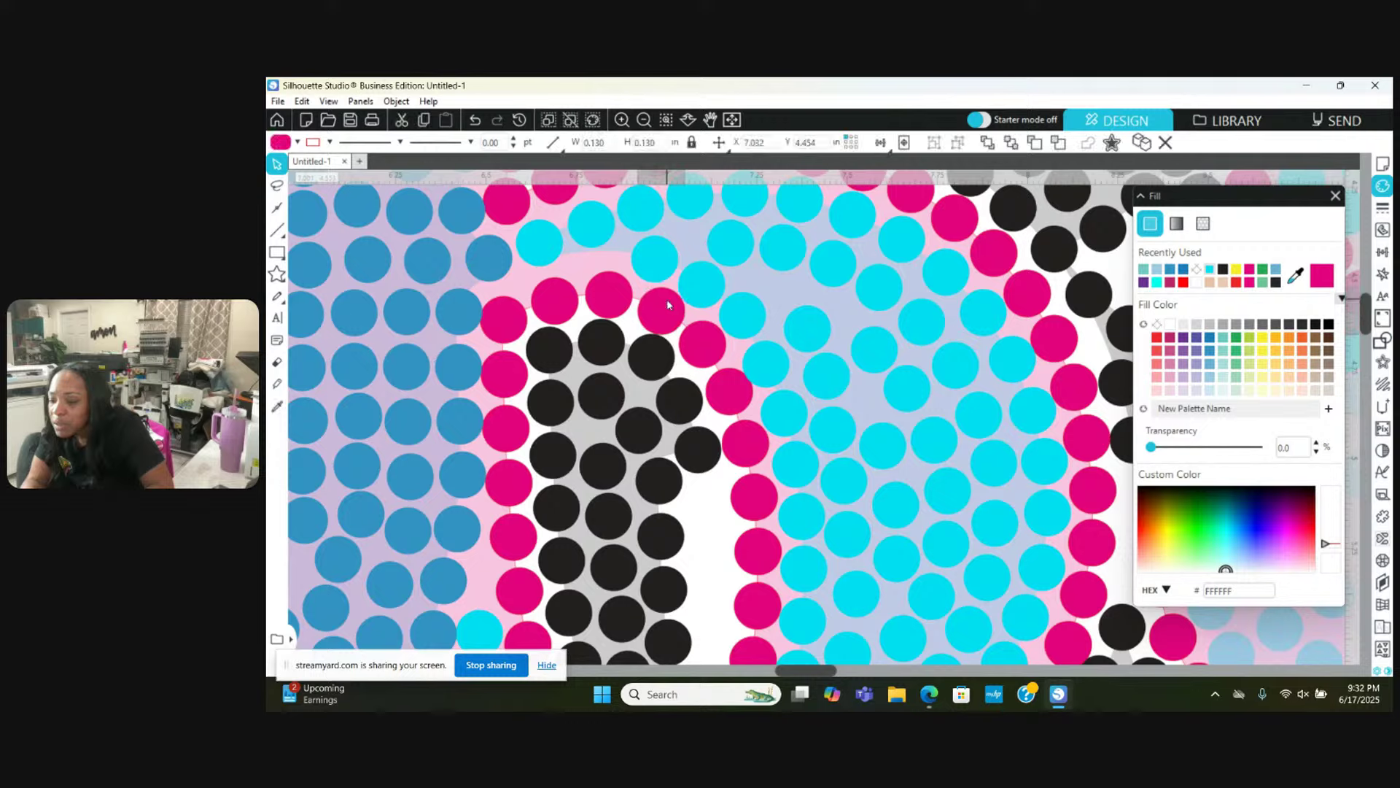
key(Escape)
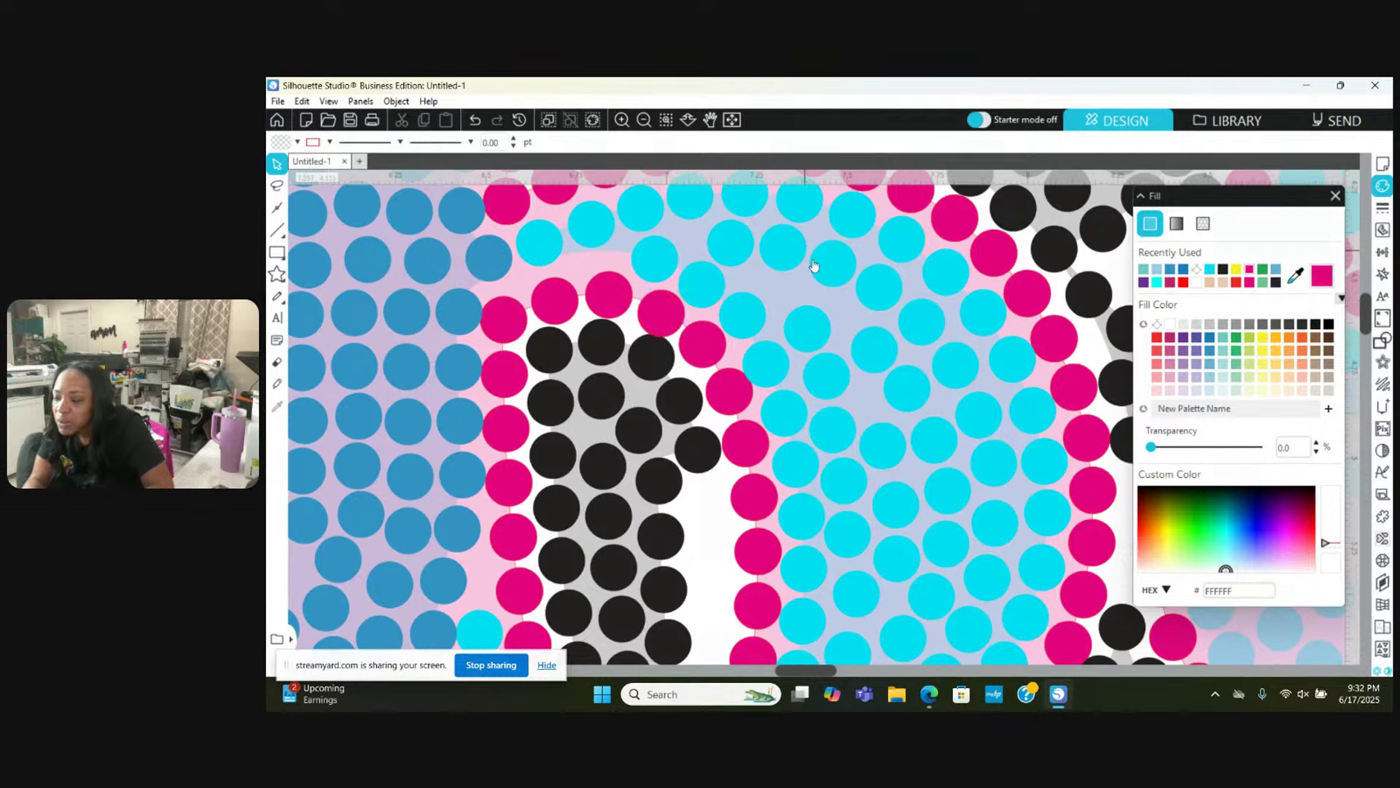
Step: Move middle cyan stones into gaps and nudge one into alignment
mouse_move(818, 325)
mouse_down()
mouse_move(798, 282)
mouse_move(839, 321)
mouse_up()
key(Escape)
key(Escape)
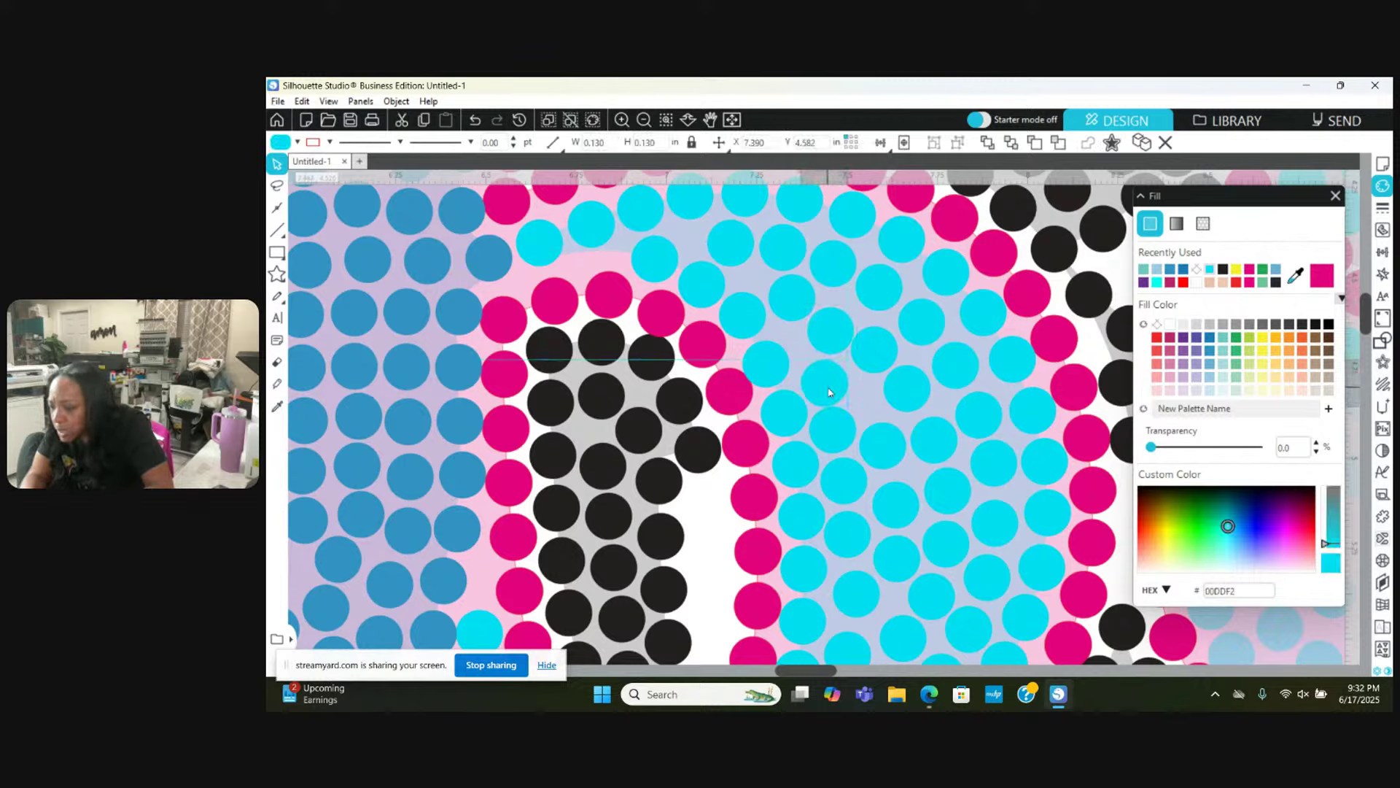
drag(920, 401, 929, 406)
click(816, 446)
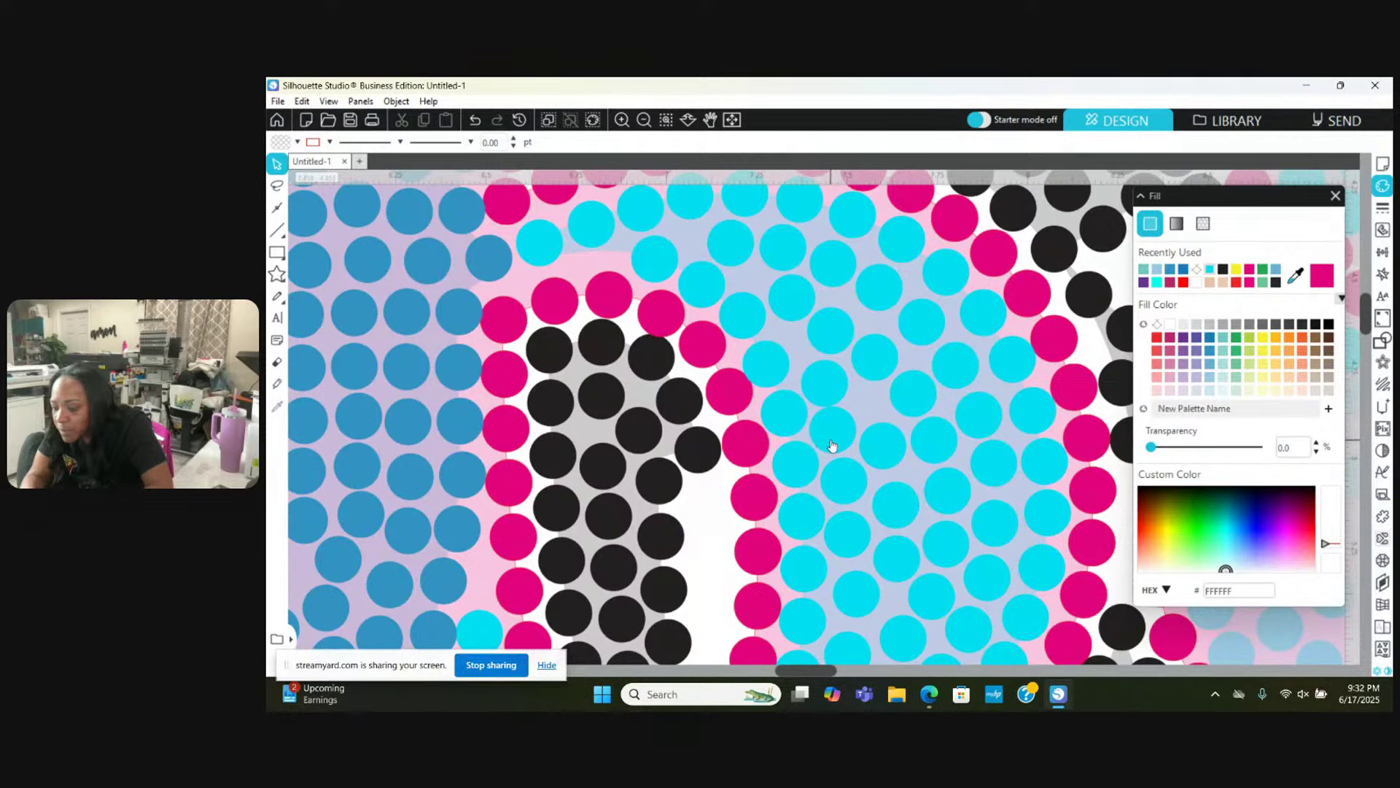
drag(832, 446, 850, 485)
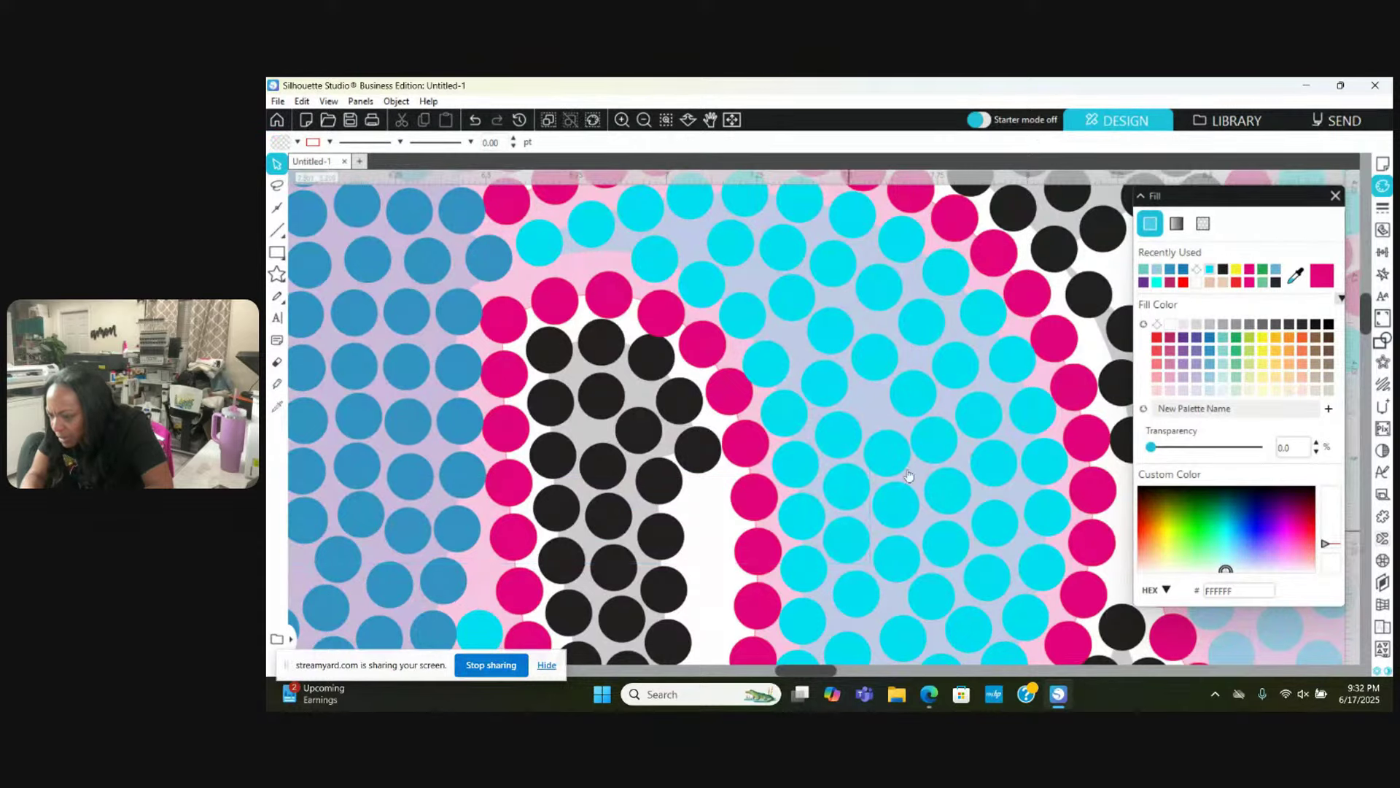
click(884, 453)
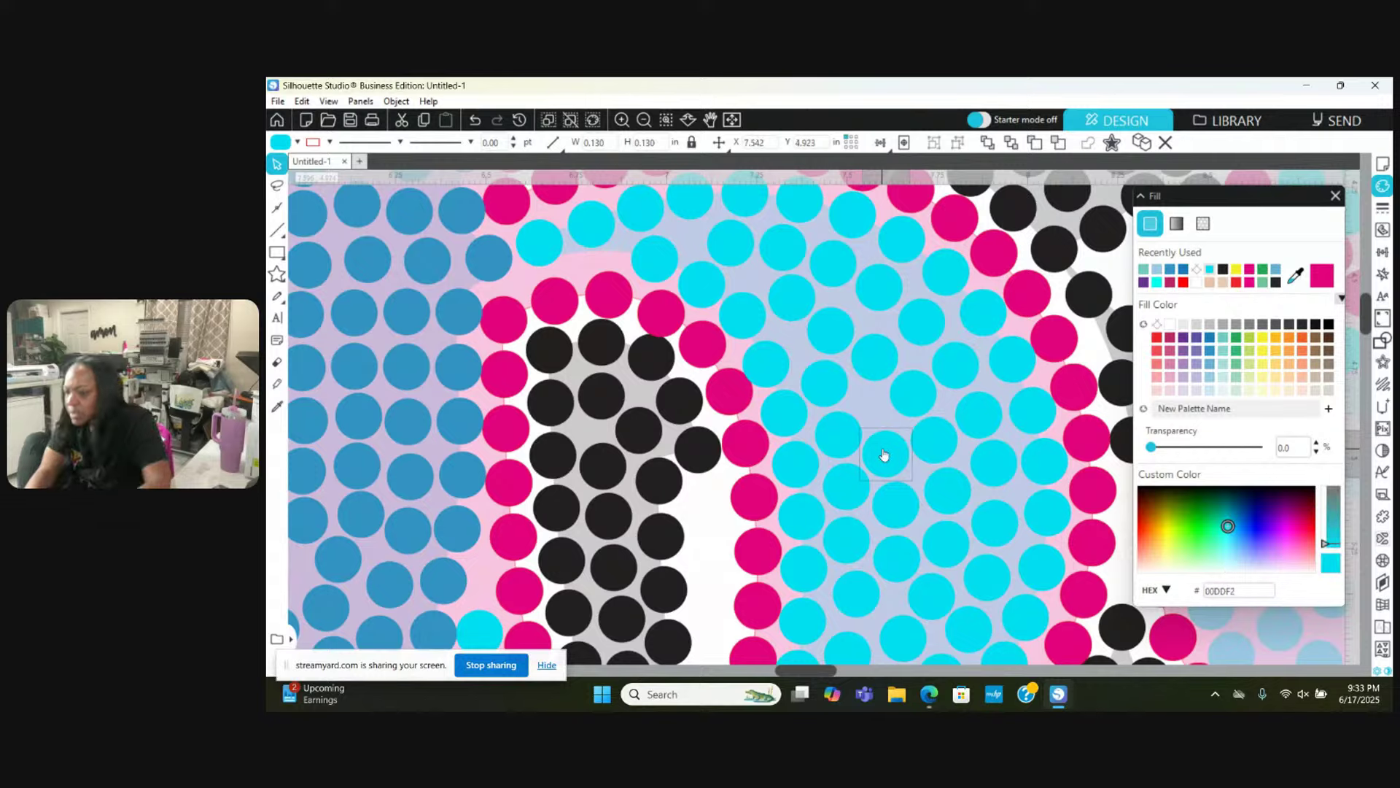
scroll(884, 455, left, 1)
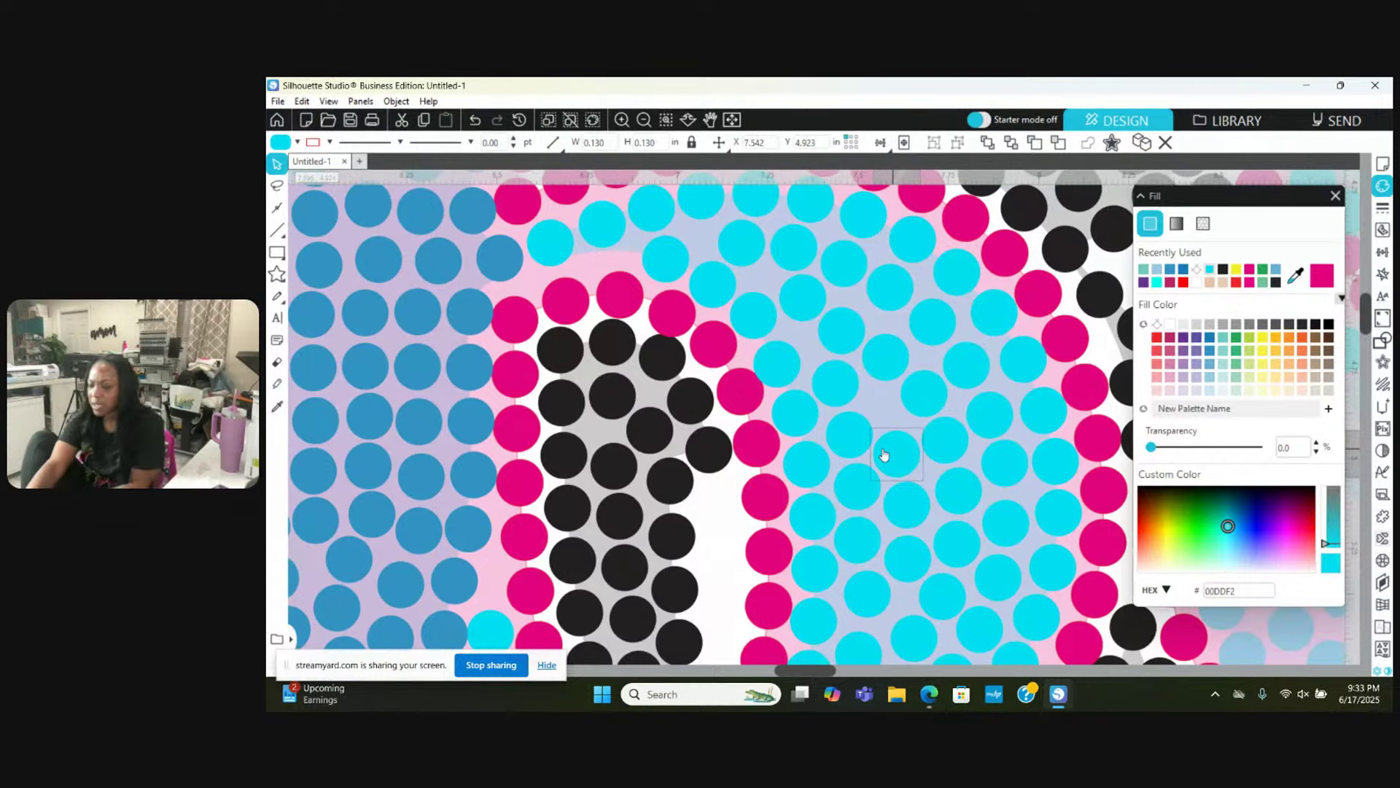
Step: Zoom out six times until the complete 1968 design fits the window
click(644, 121)
click(644, 121)
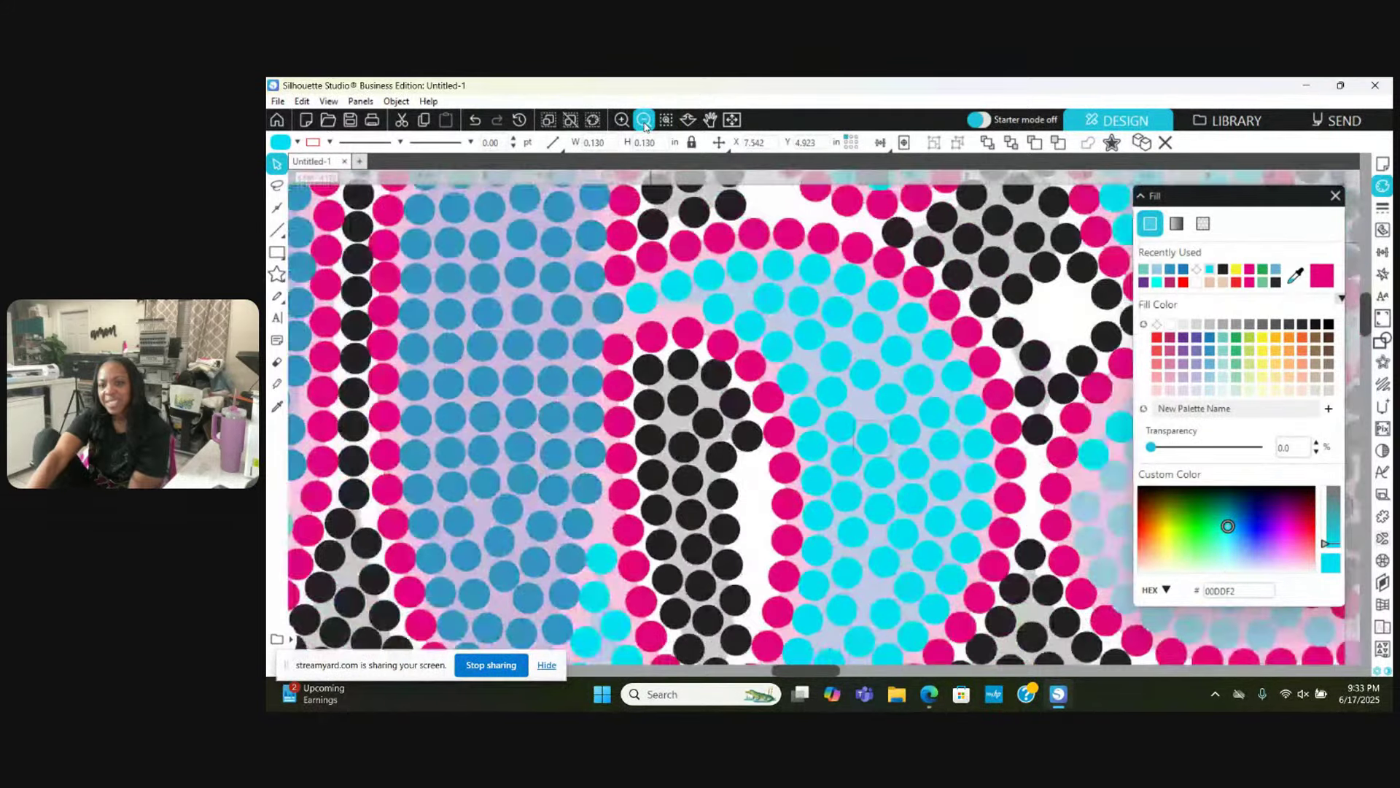
click(644, 122)
click(644, 121)
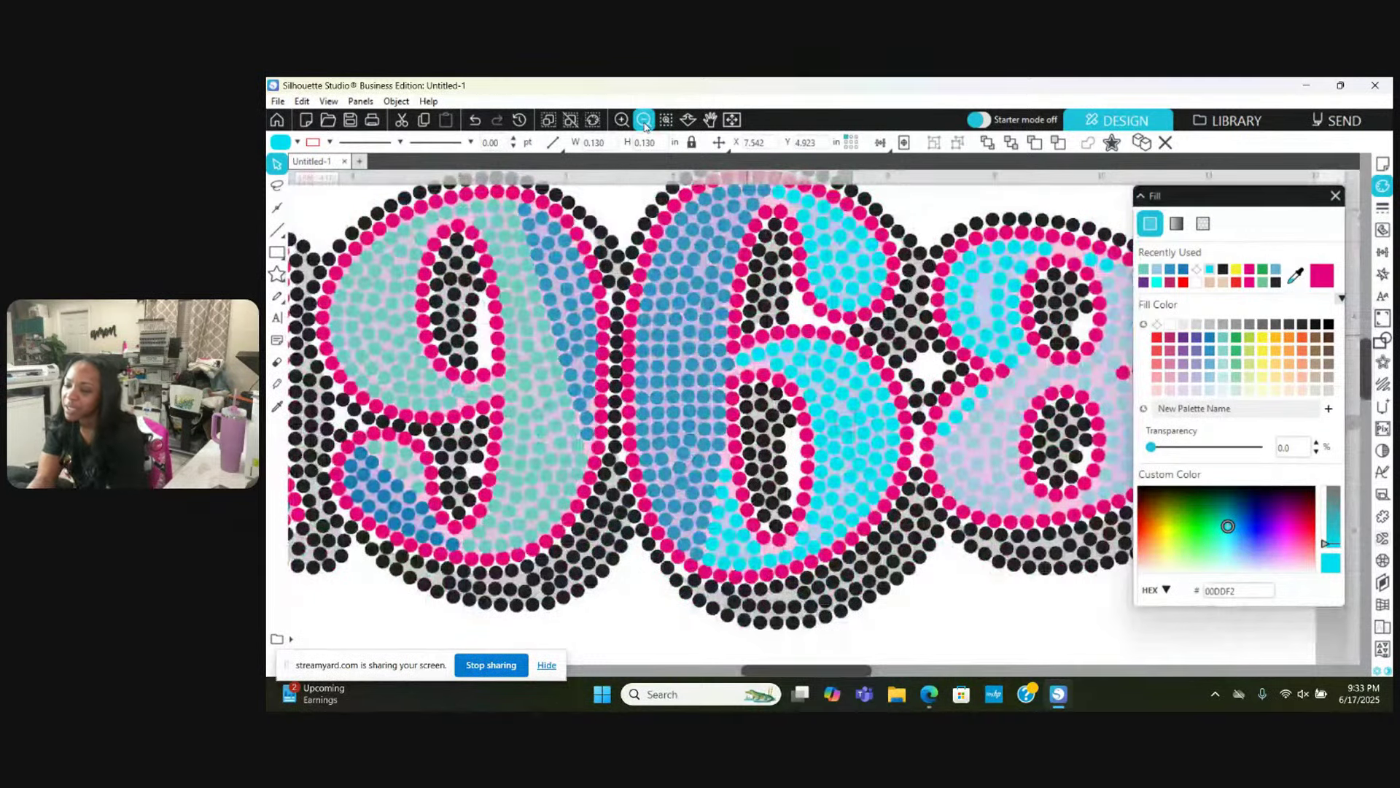
click(644, 121)
click(644, 121)
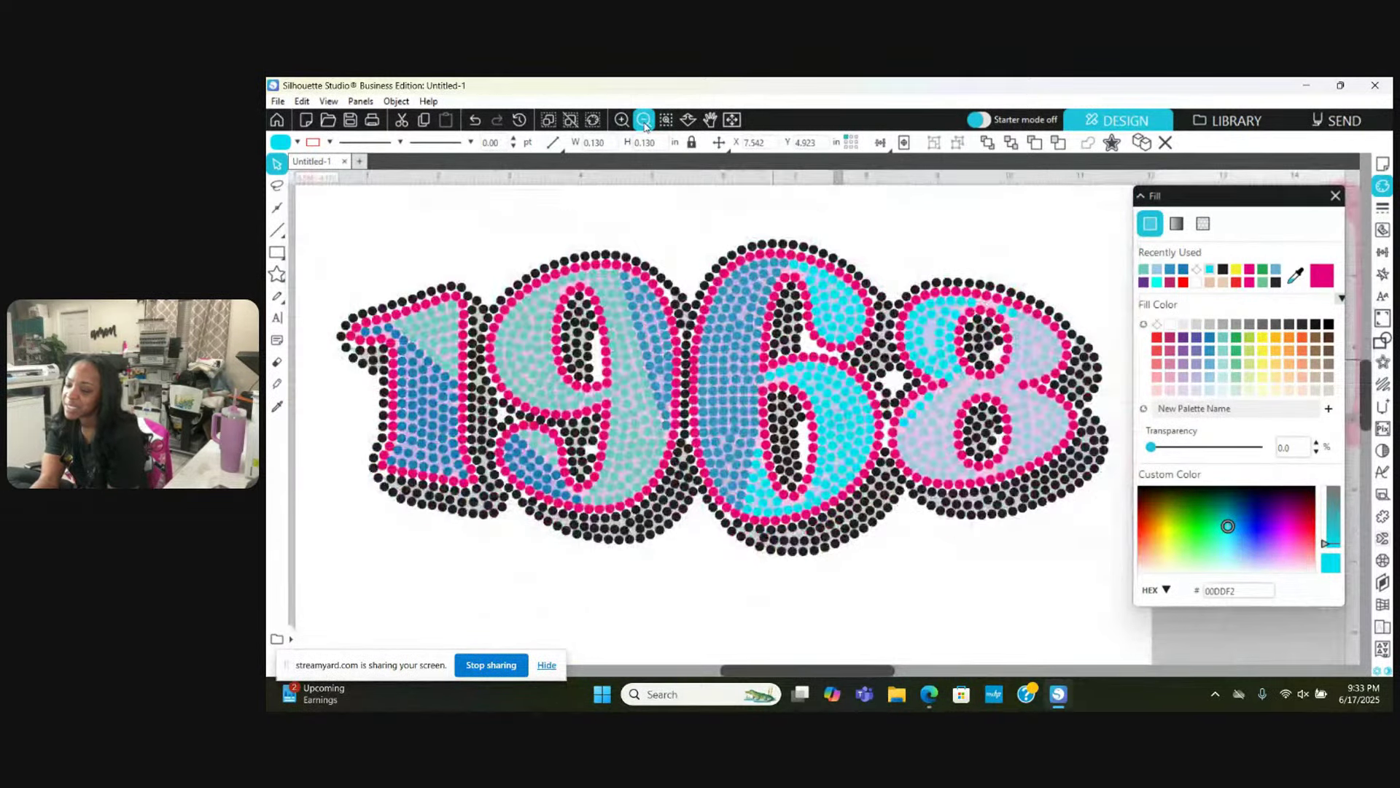
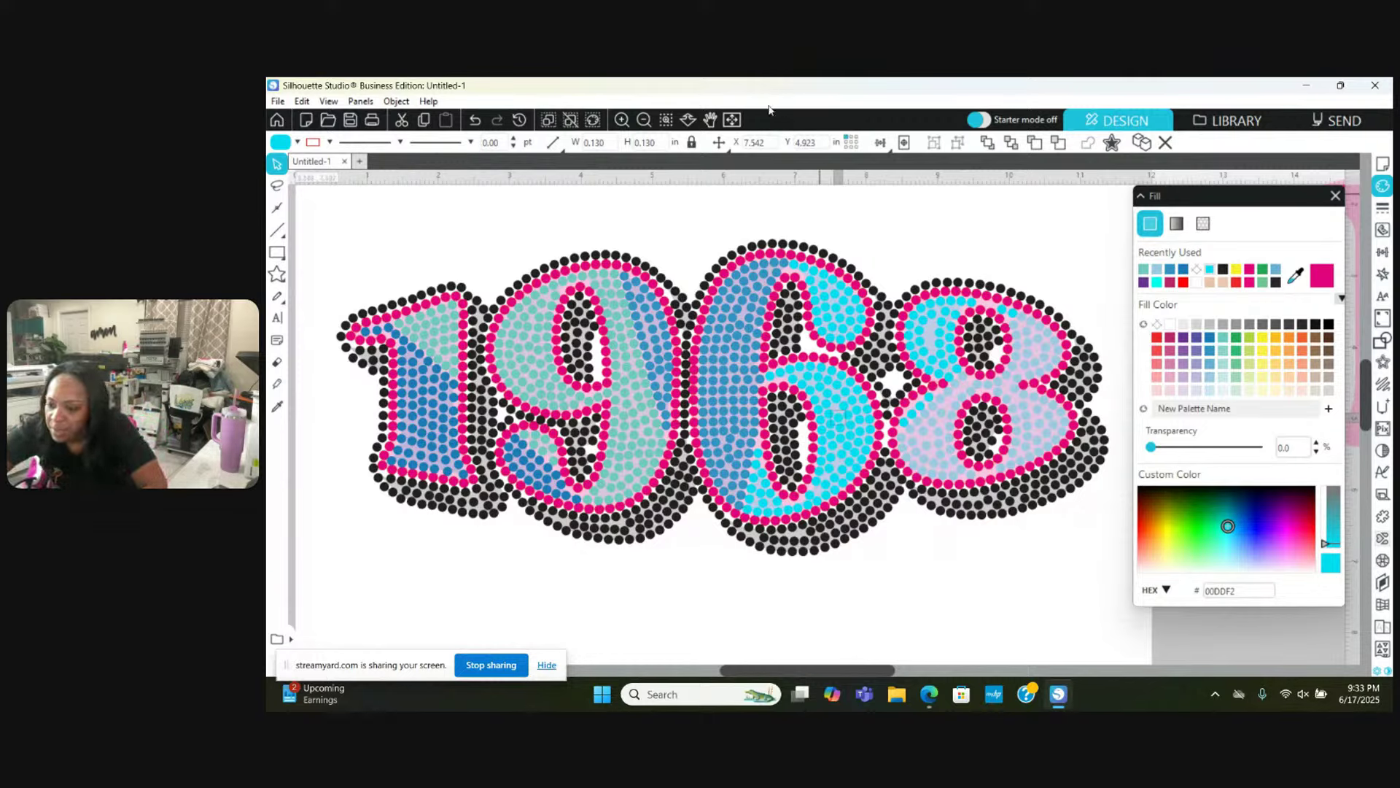
Step: Zoom in three times on the 1968 design until individual stones are clearly visible
click(622, 118)
click(622, 118)
click(622, 119)
Step: Zoom in once more and raise the black stone between the 6 and the 8 slightly
click(622, 119)
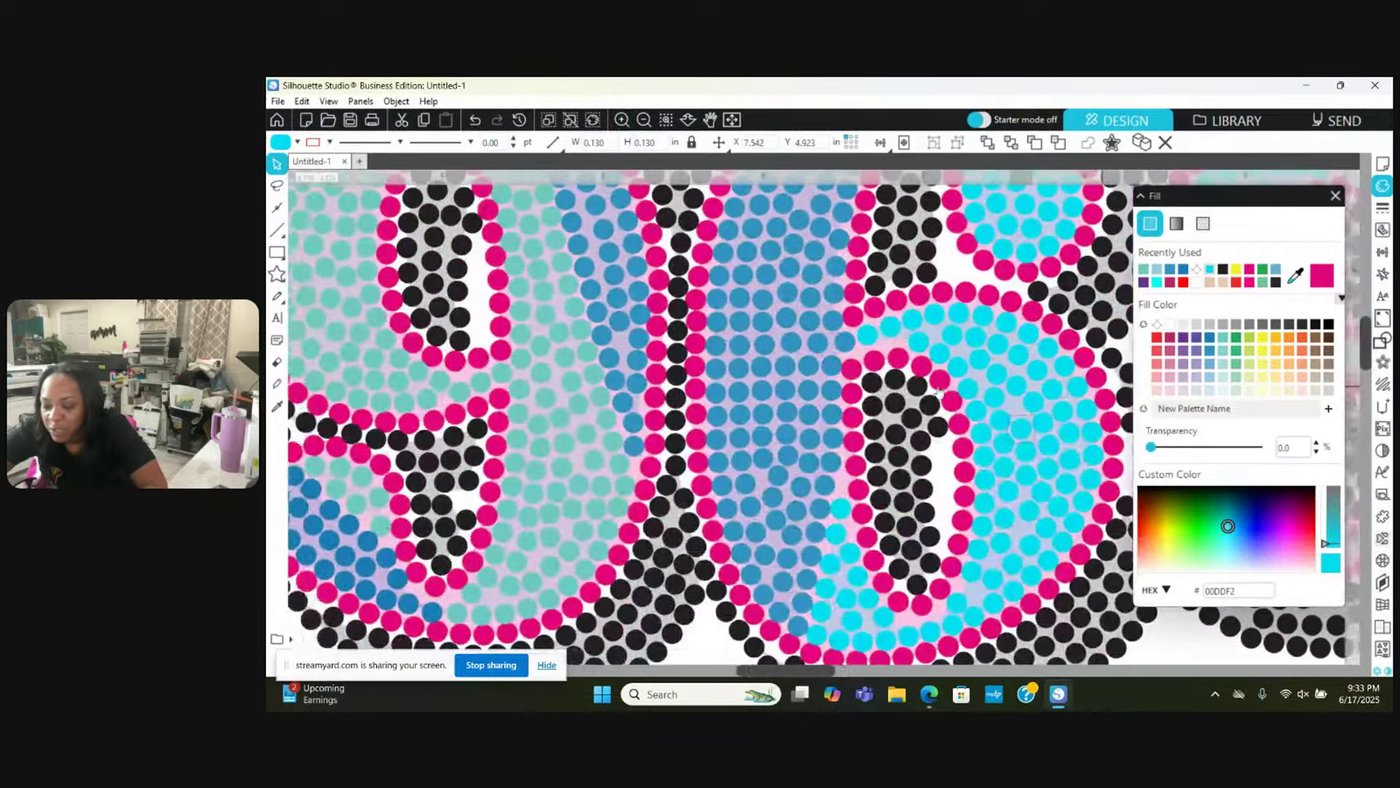
scroll(939, 391, right, 5)
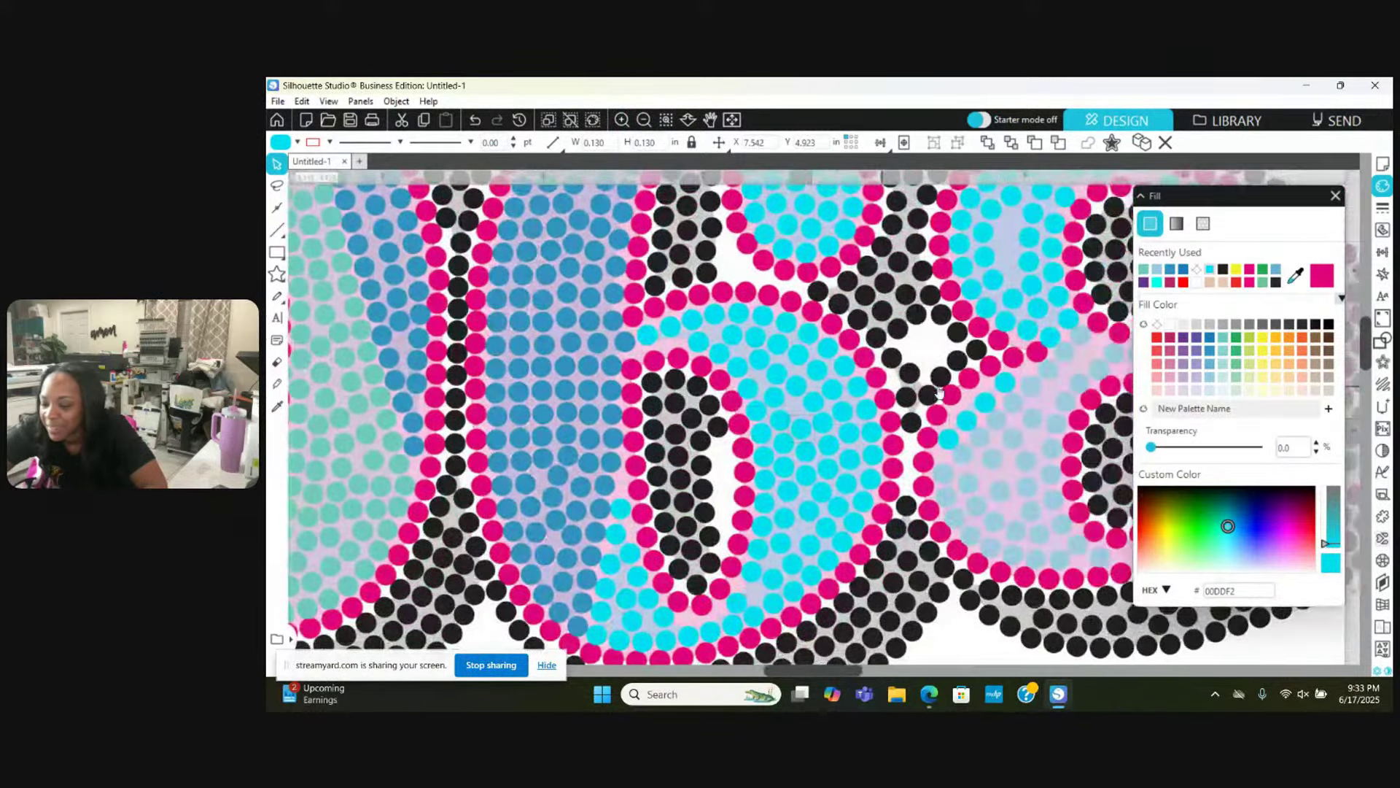
scroll(939, 391, right, 6)
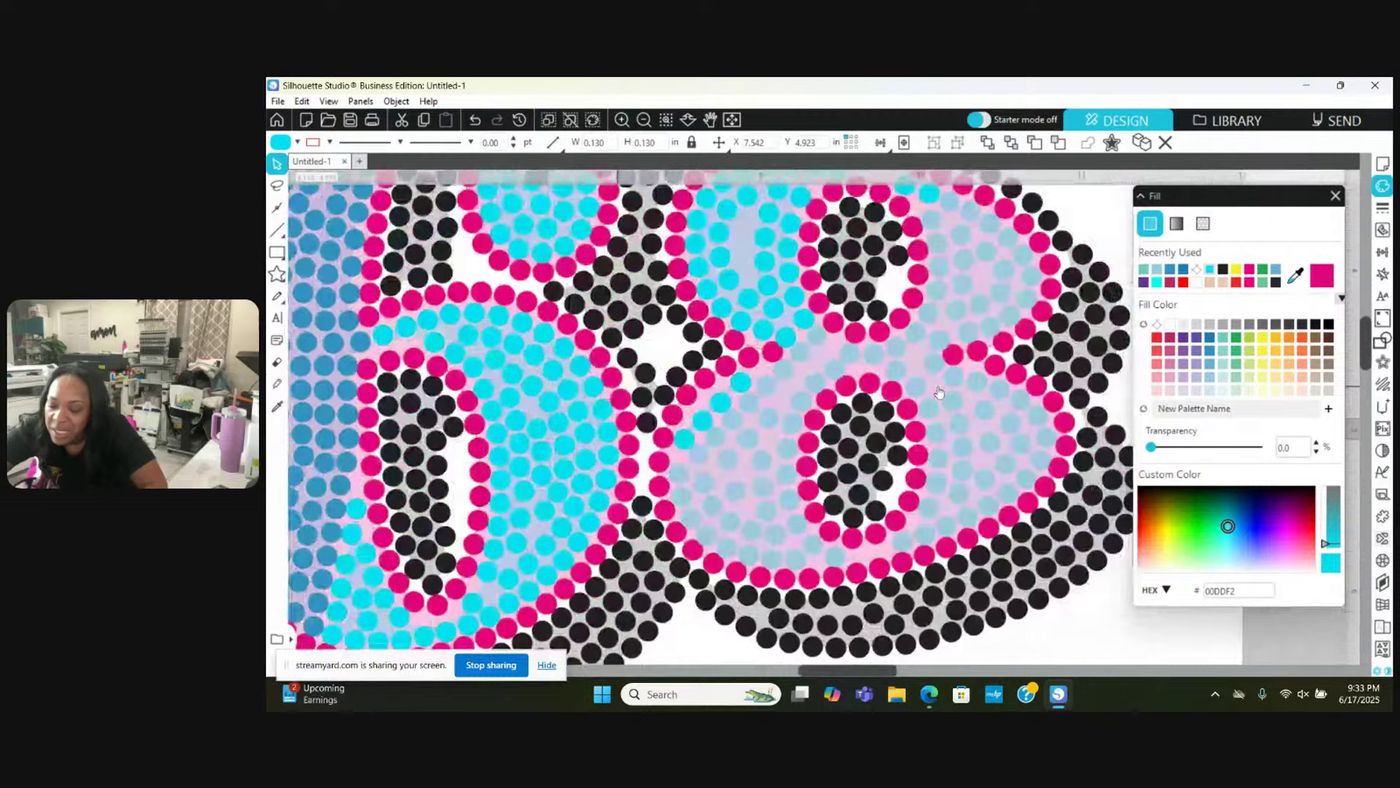
scroll(940, 391, right, 3)
click(597, 487)
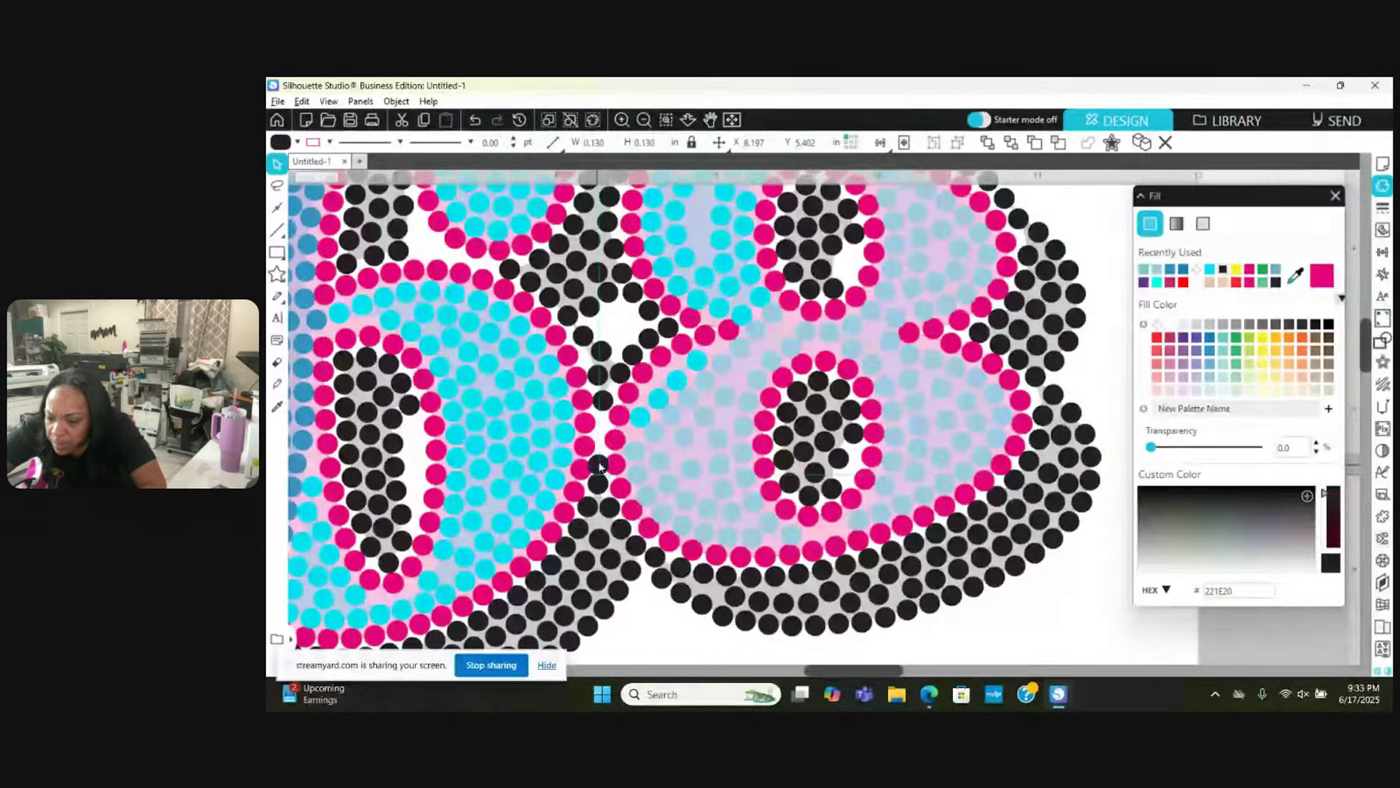
drag(597, 487, 601, 435)
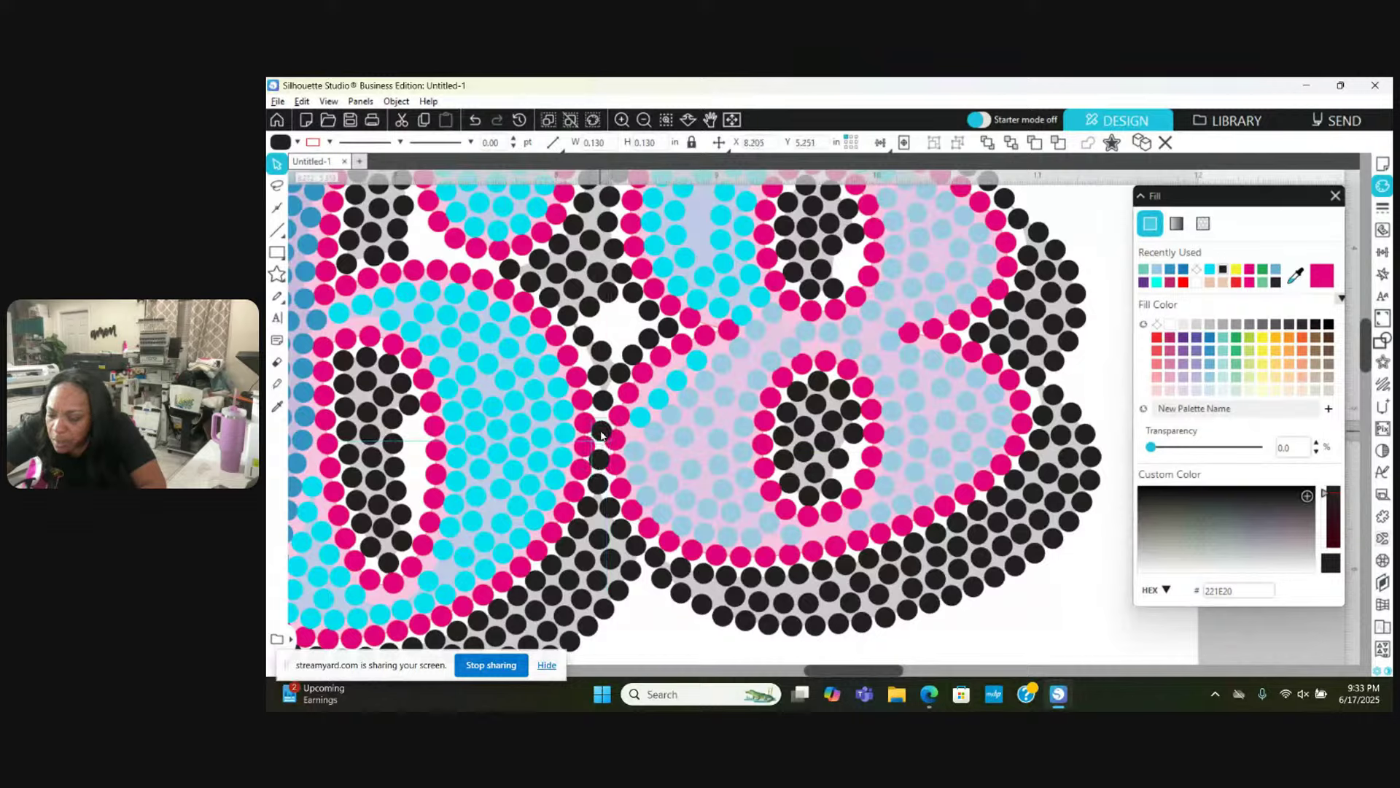
drag(604, 408, 605, 406)
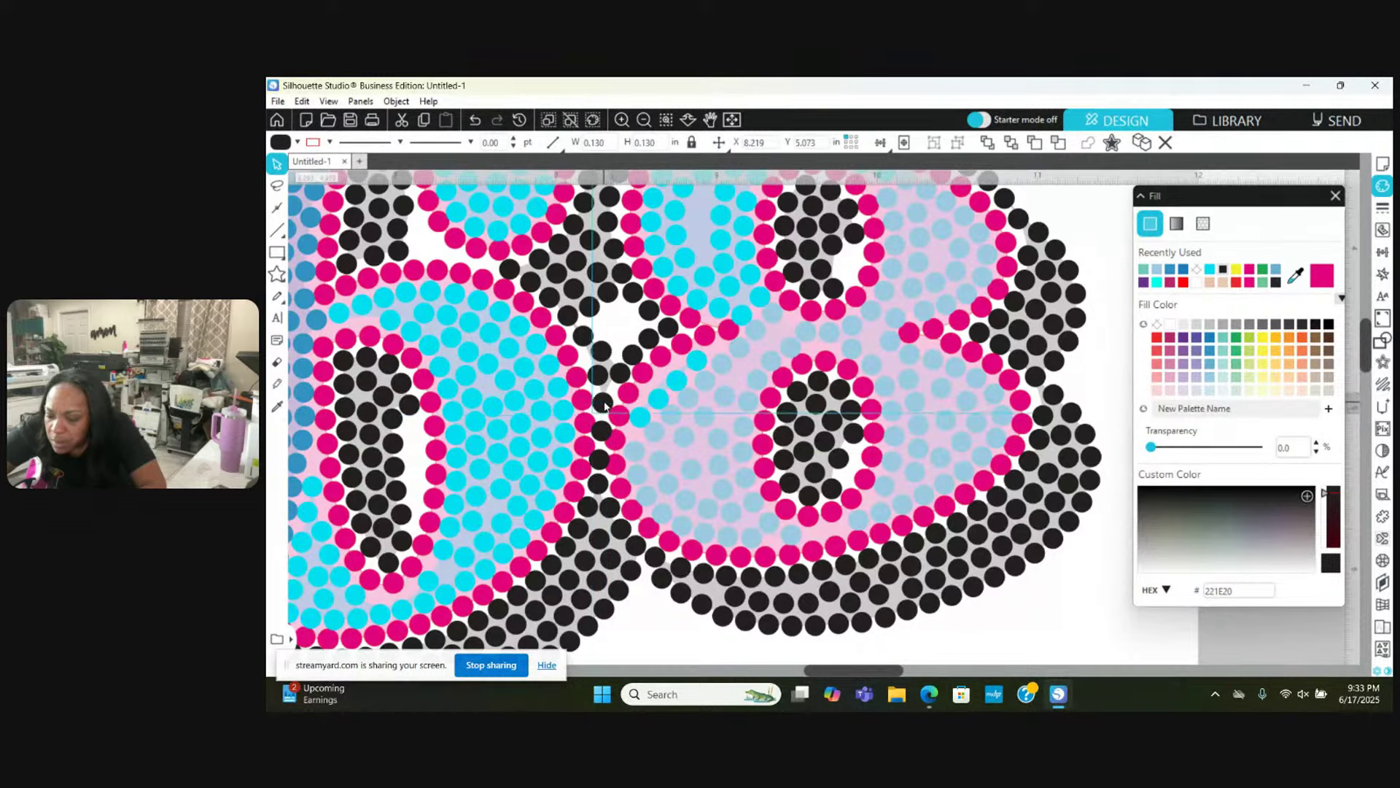
Step: Select several nearby pink stones to check their colour, then magnify the view further
click(614, 450)
click(616, 449)
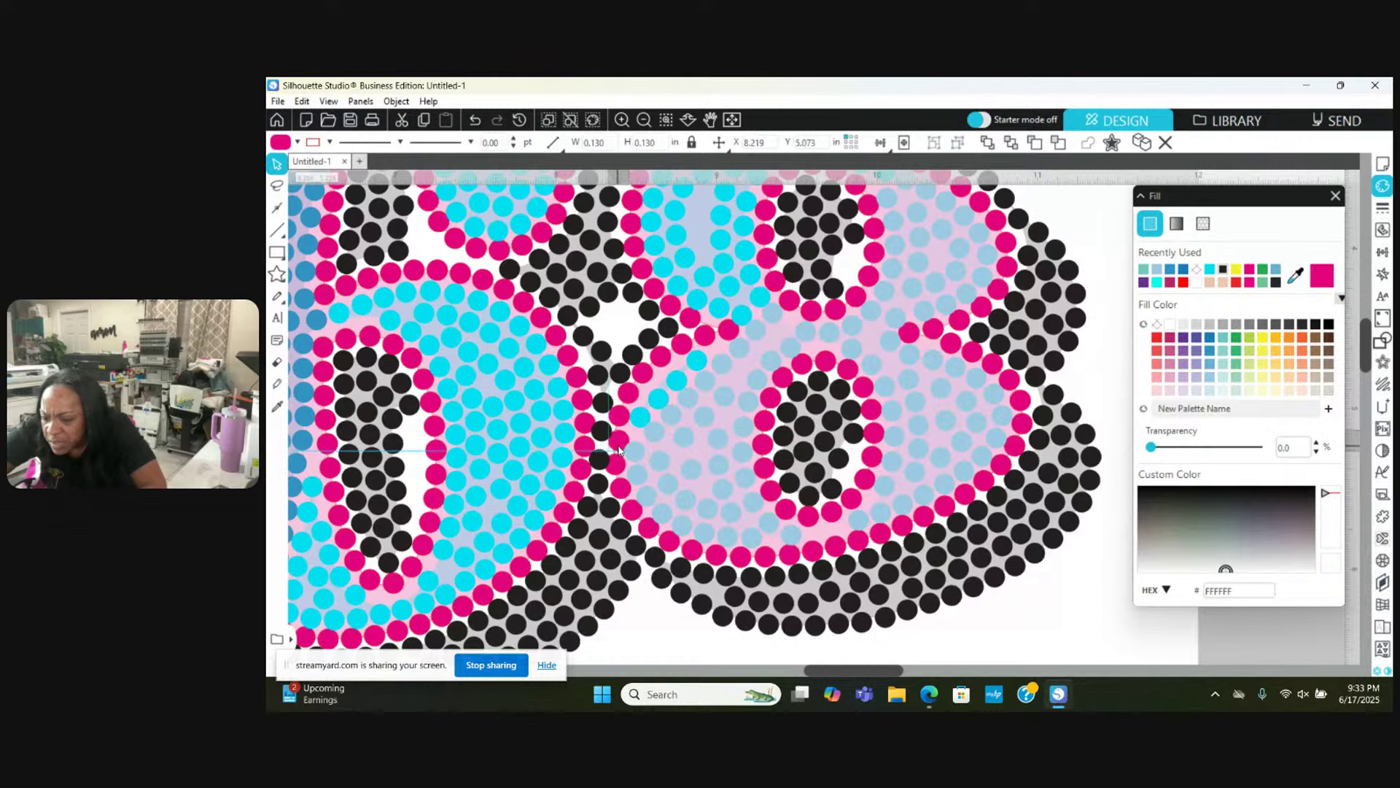
click(621, 474)
click(618, 467)
click(614, 459)
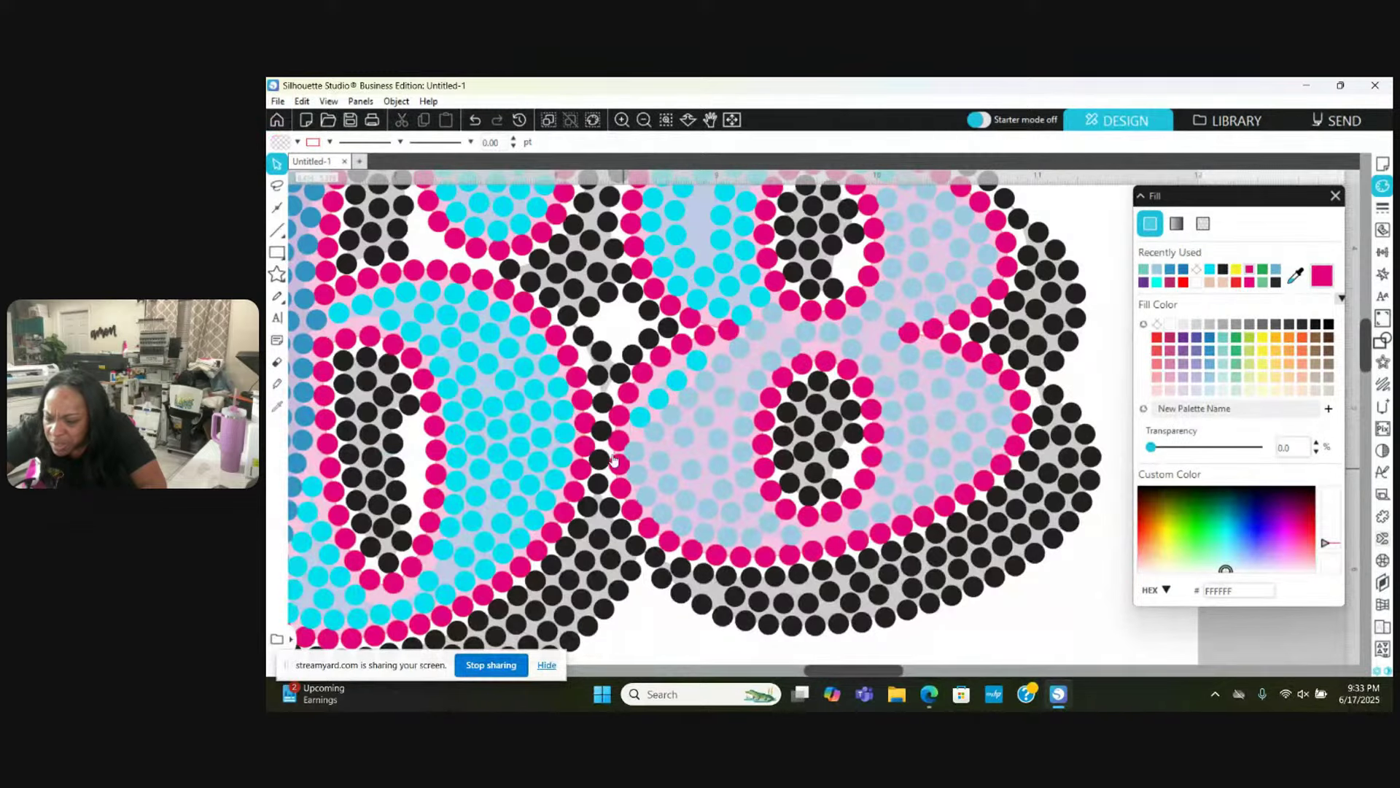
click(586, 425)
click(605, 430)
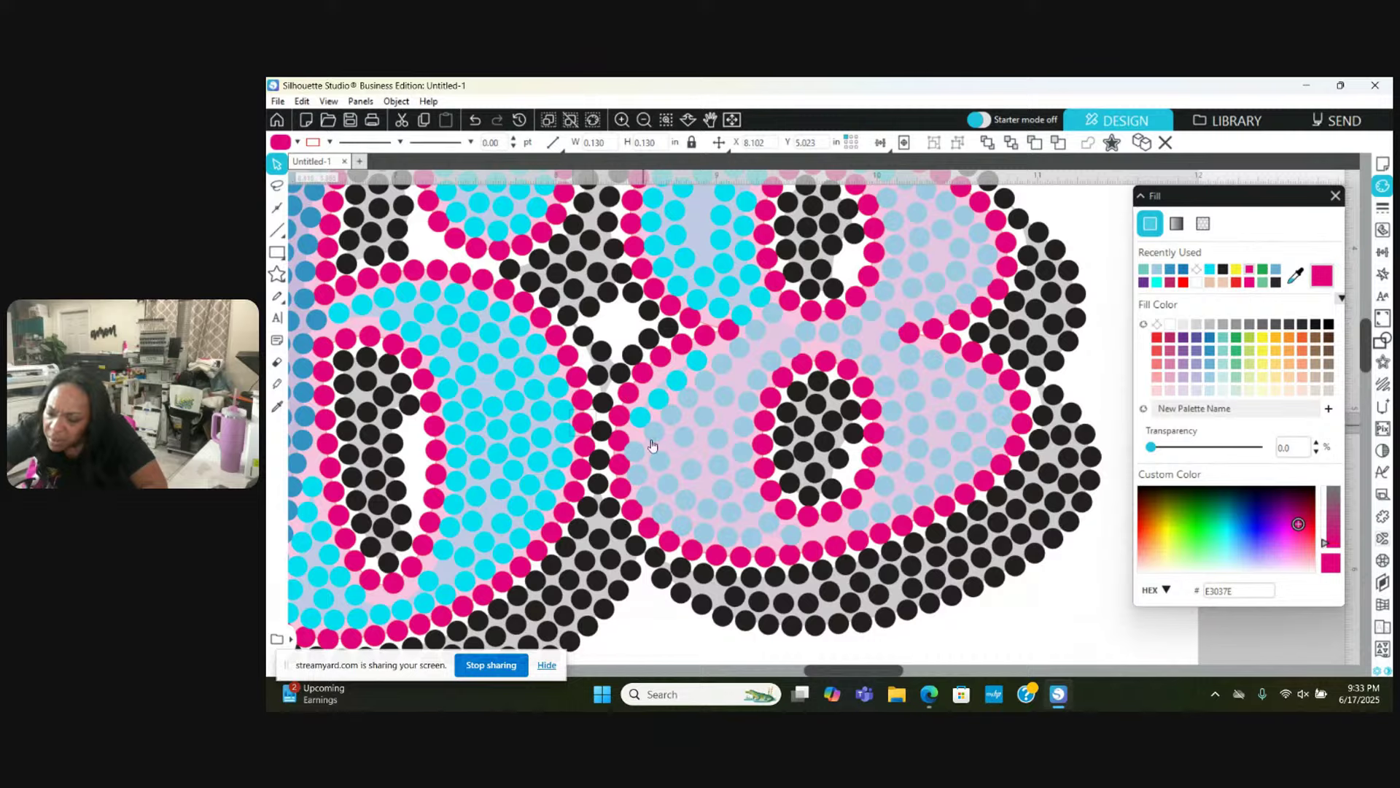
scroll(742, 410, up, 1)
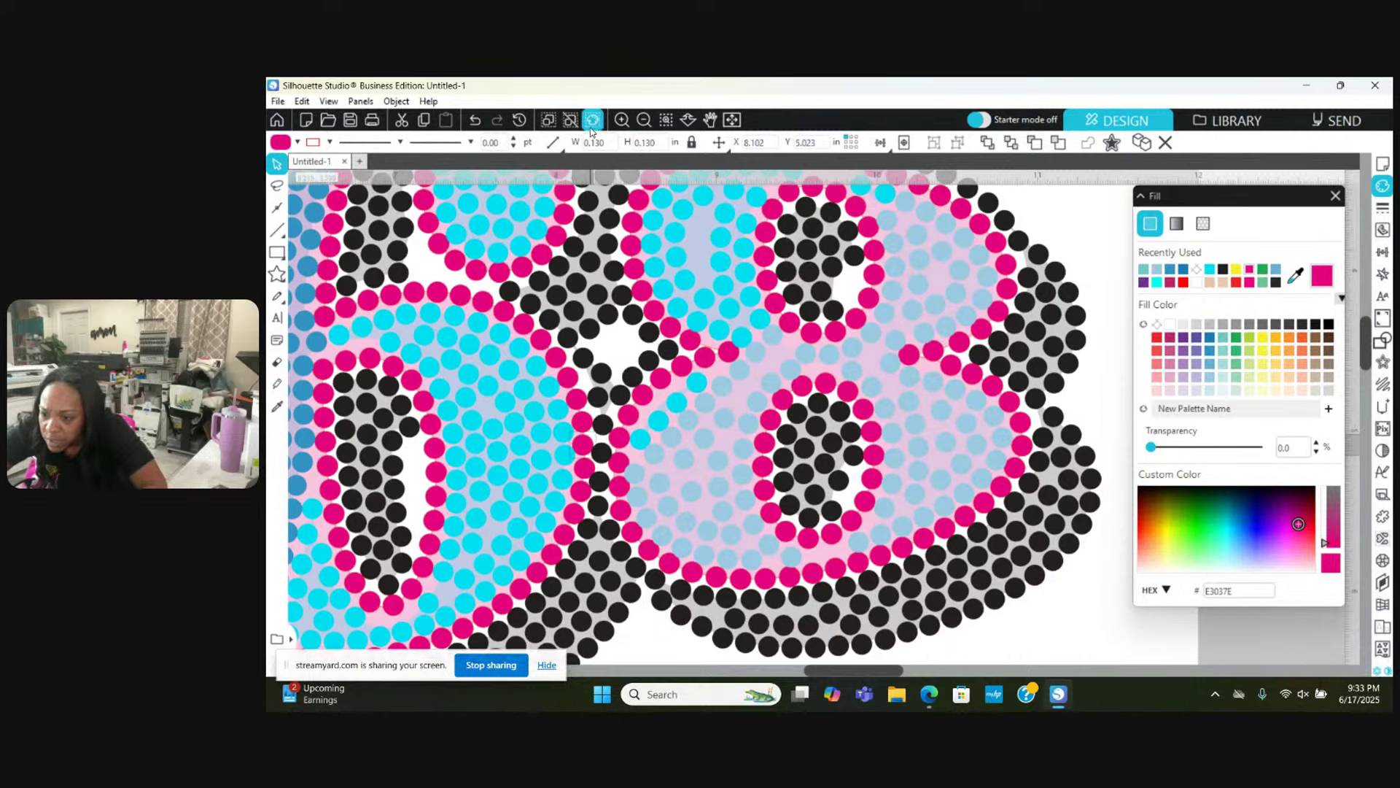
click(622, 119)
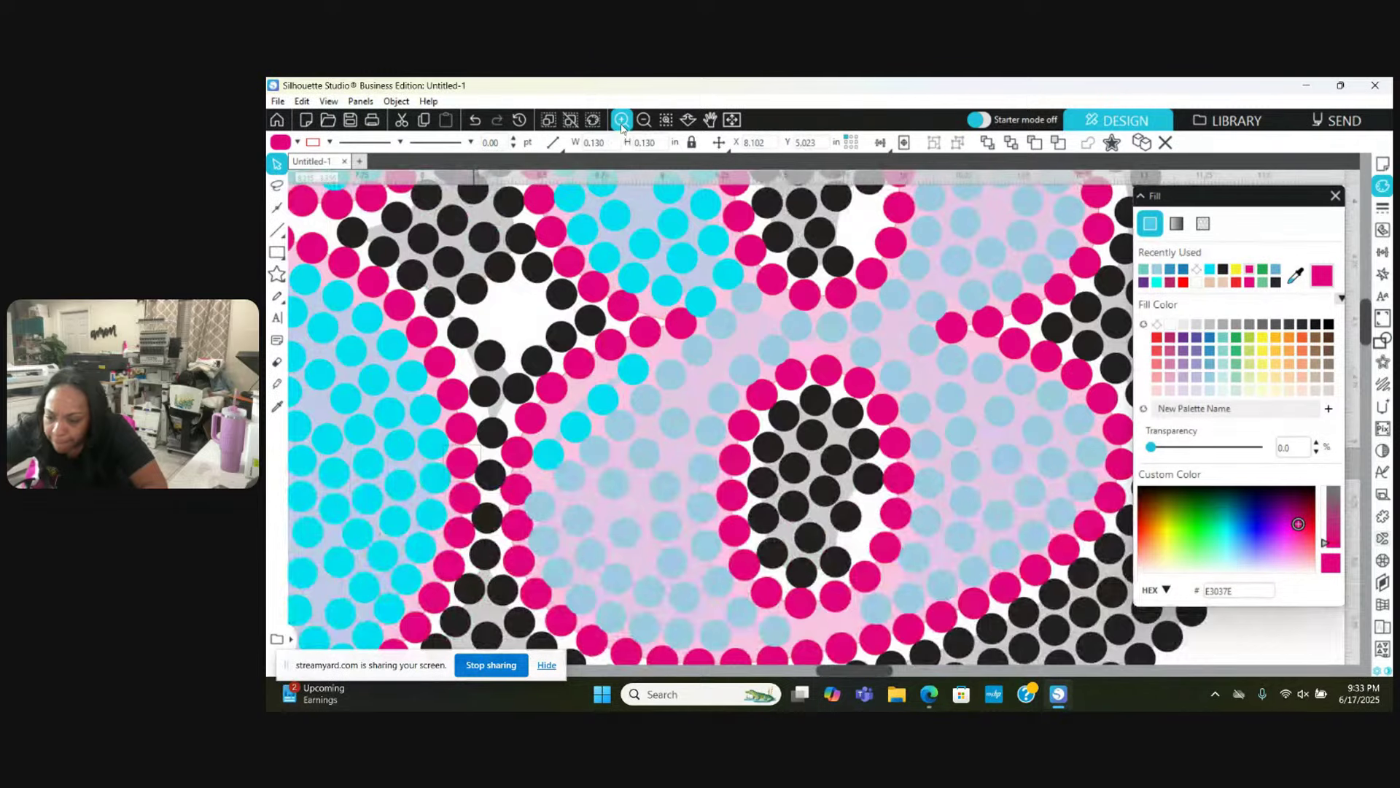
Step: Zoom in closer and drag three cyan stones into an even curved row along the pink outline
click(621, 120)
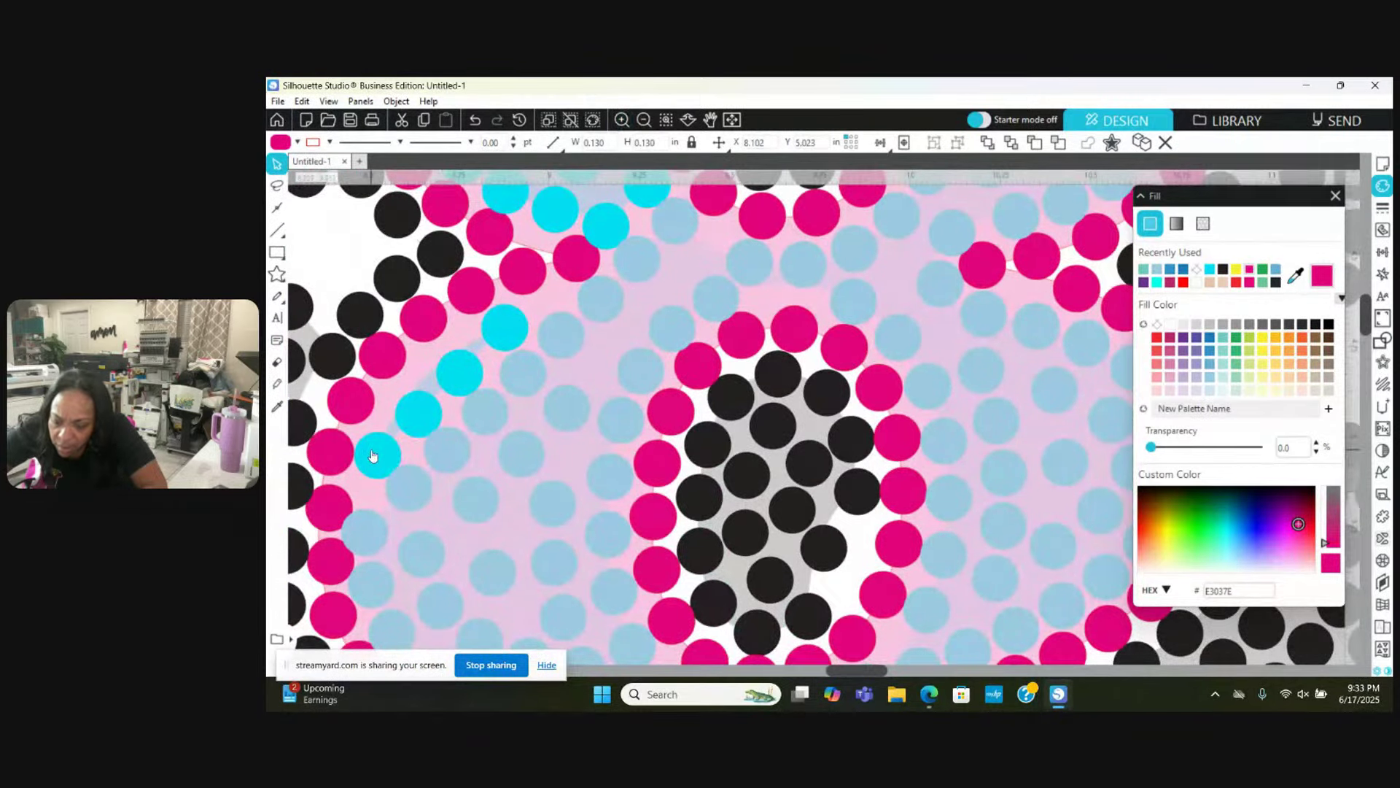
click(373, 456)
drag(425, 413, 442, 372)
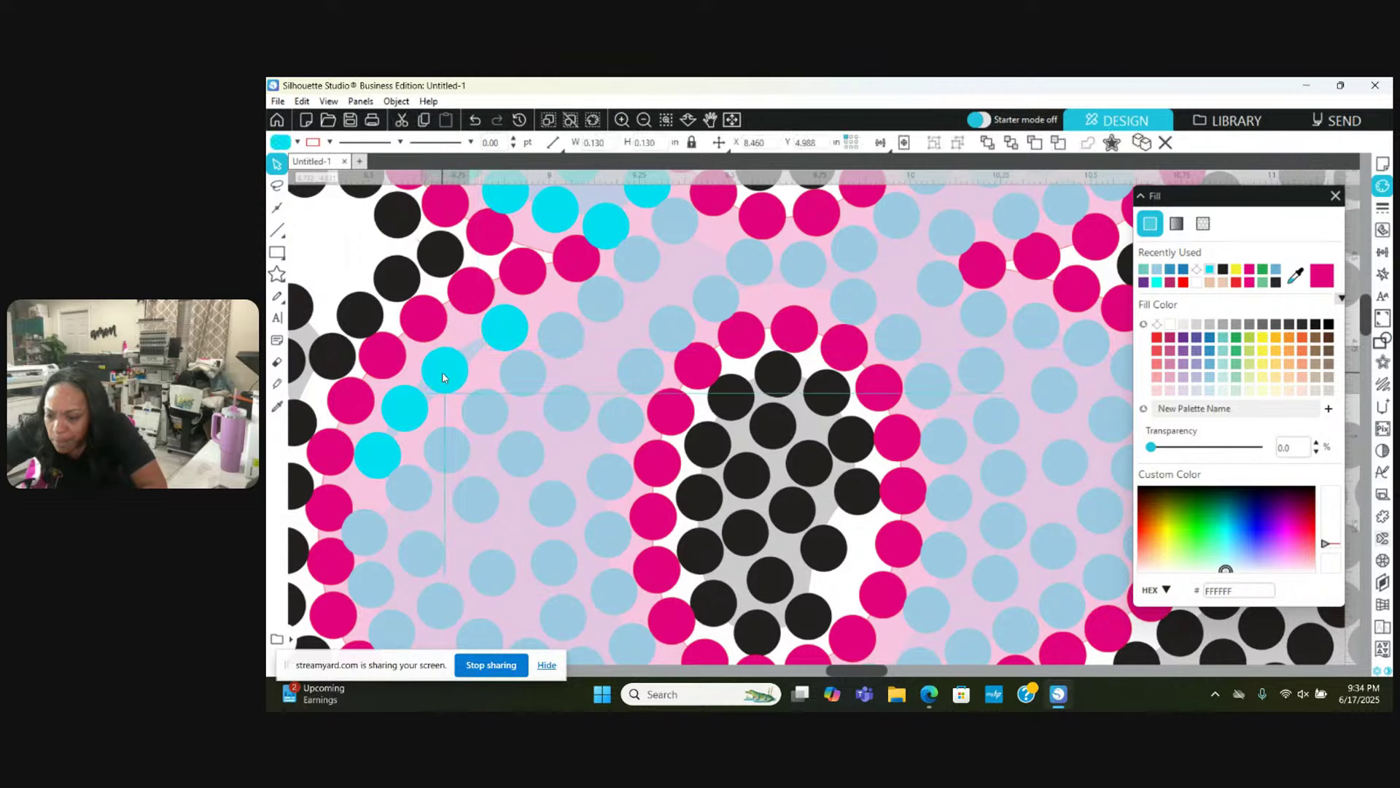
drag(505, 340, 488, 350)
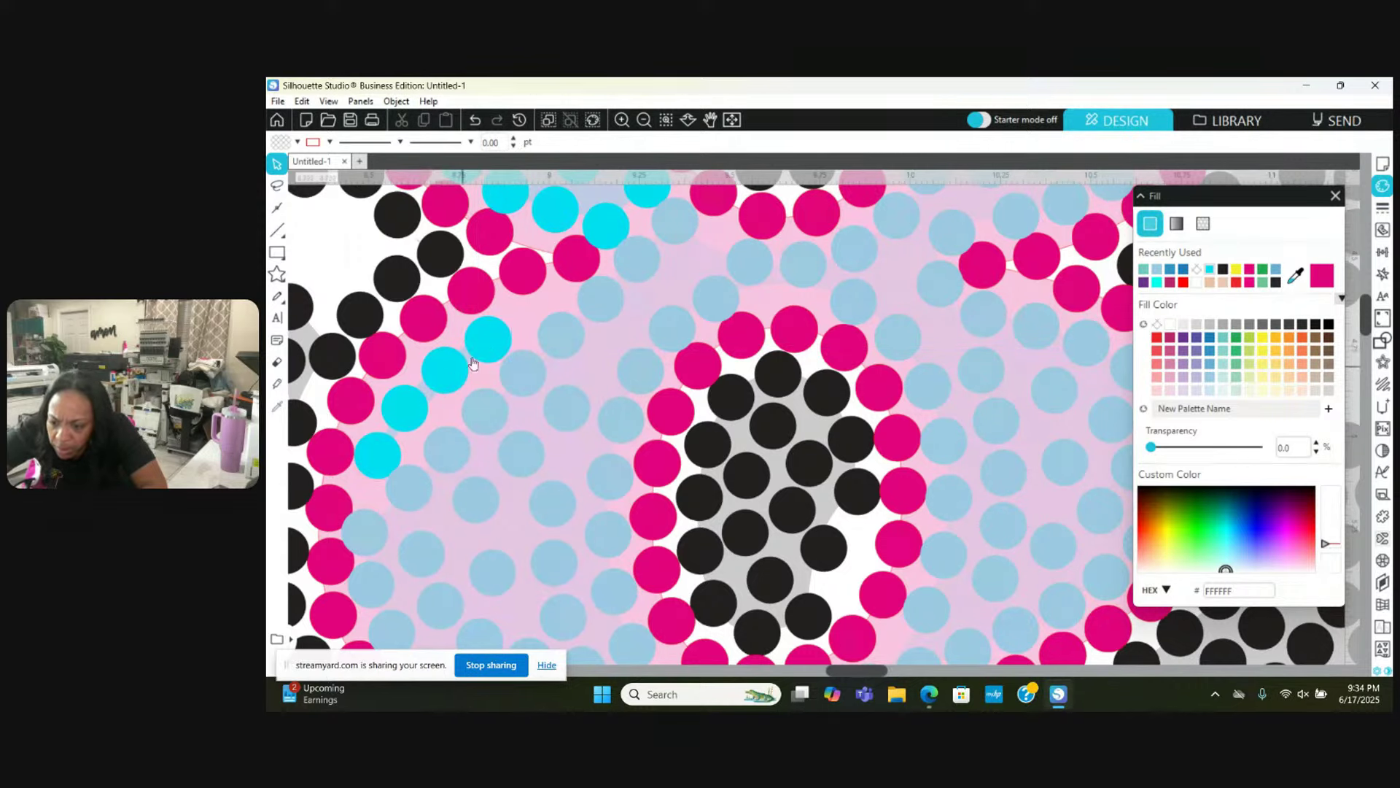
drag(498, 337, 545, 318)
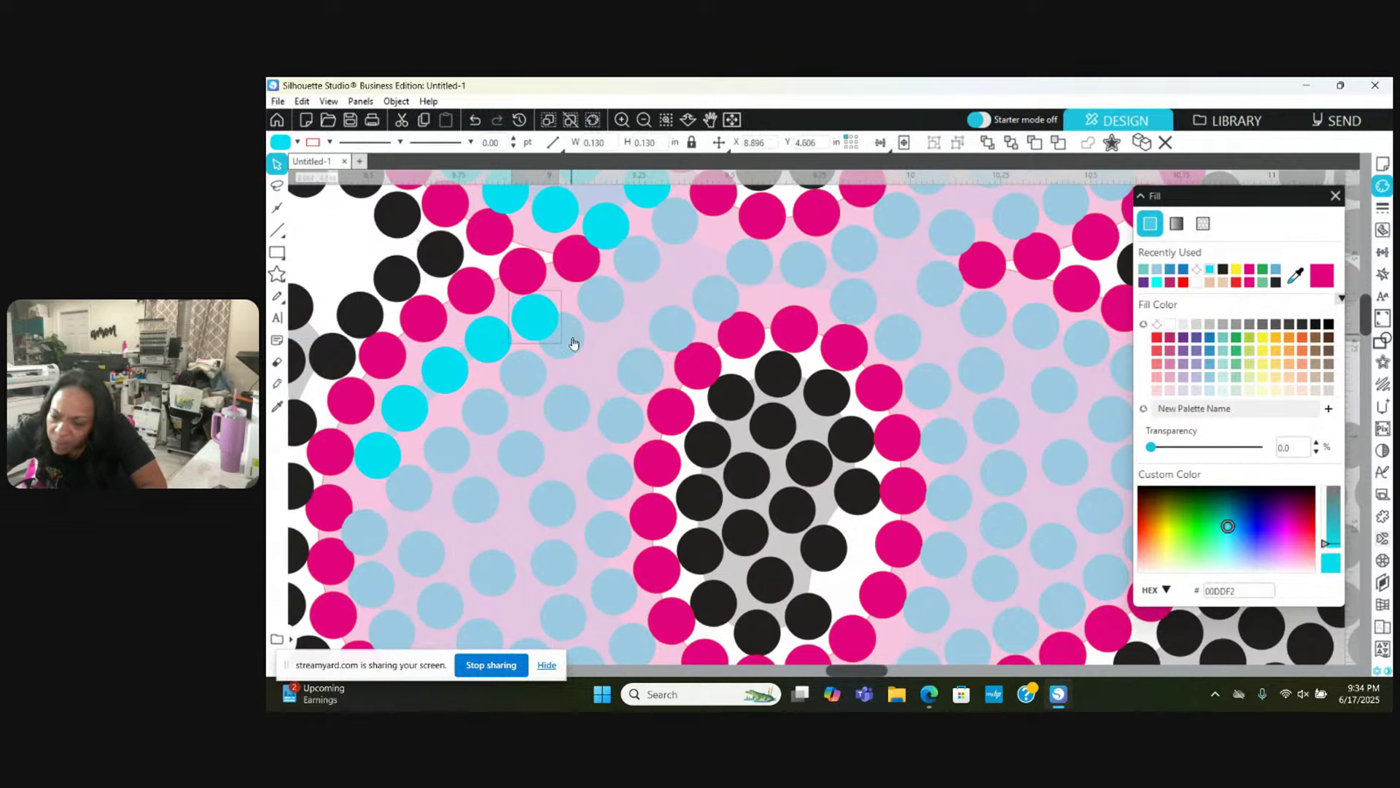
click(573, 354)
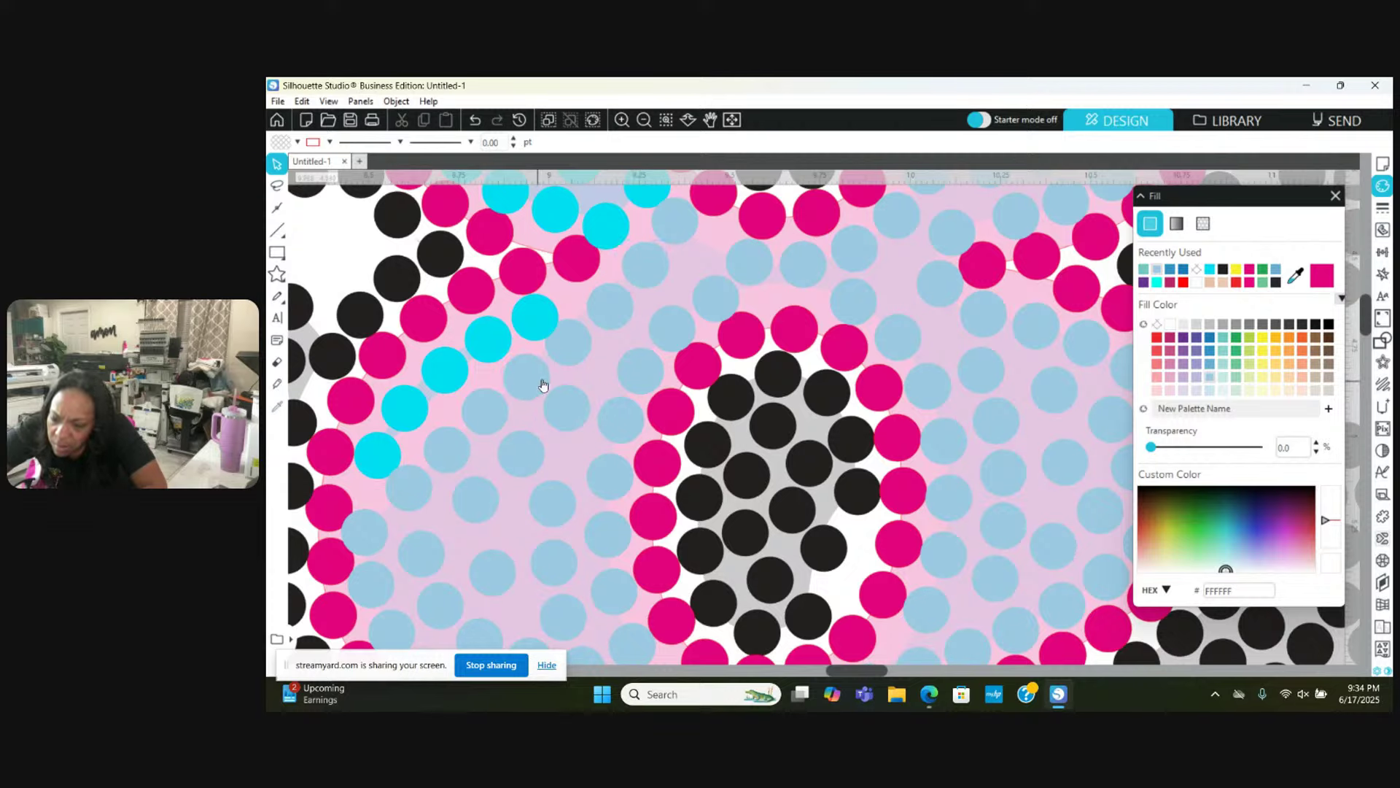
Step: Check the colours of light-blue, magenta and cyan stones, clearing the selection after each
click(573, 357)
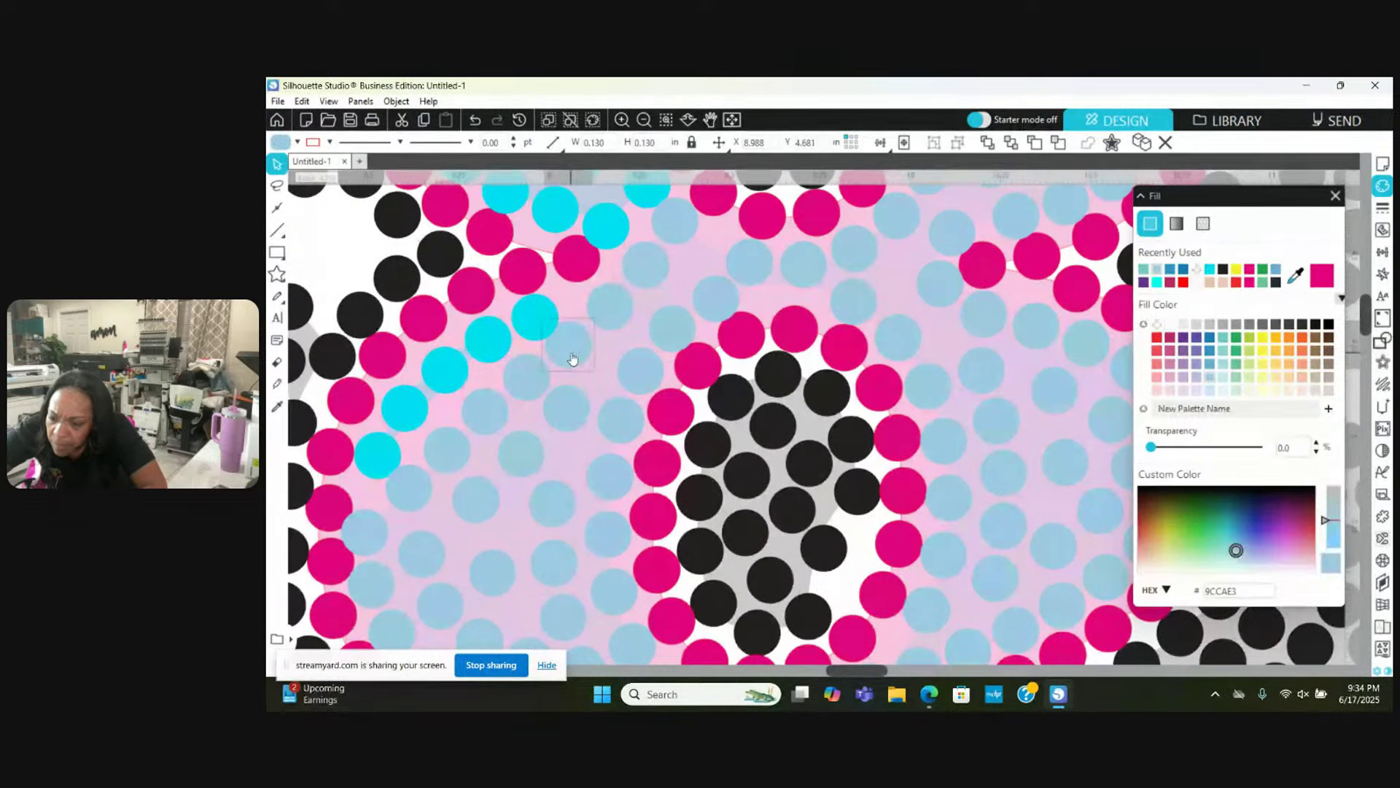
click(523, 280)
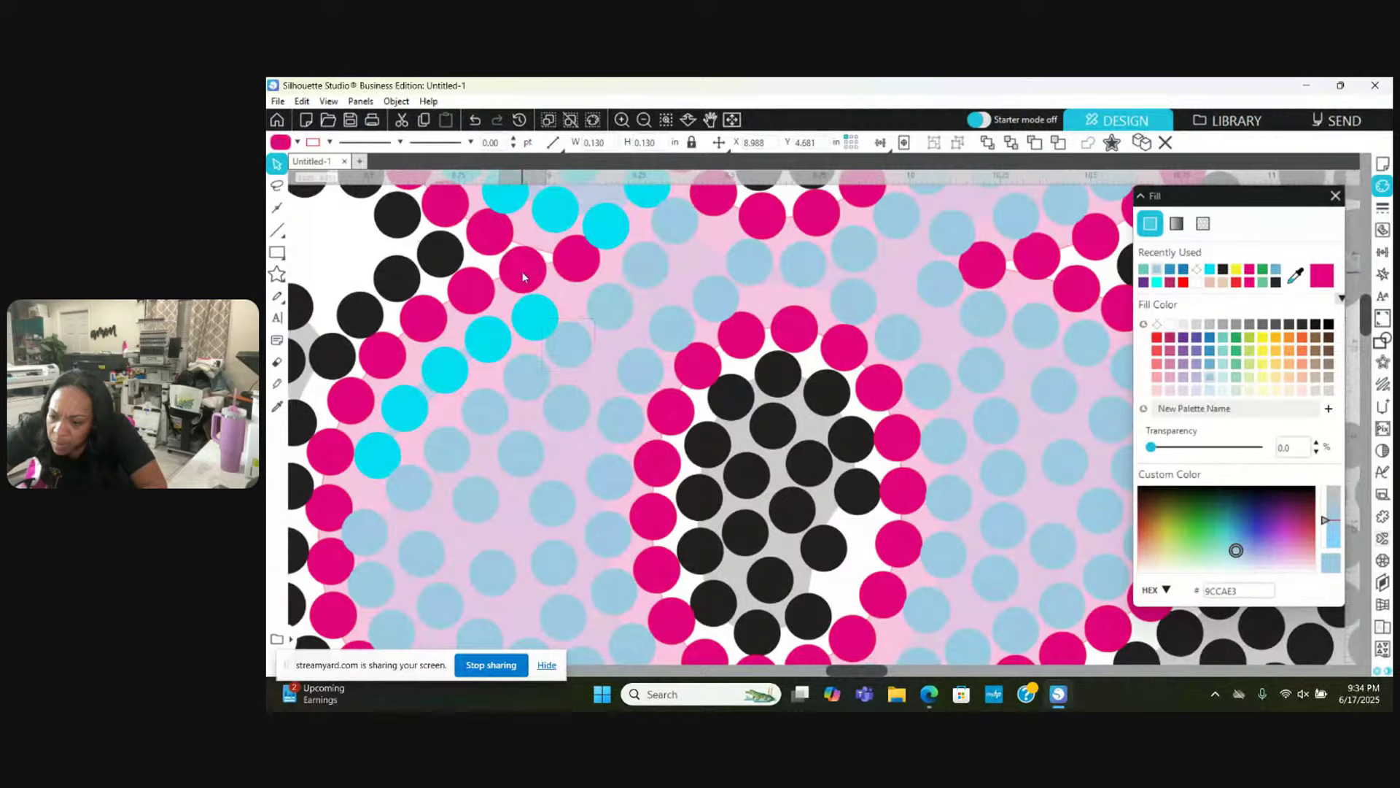
click(528, 318)
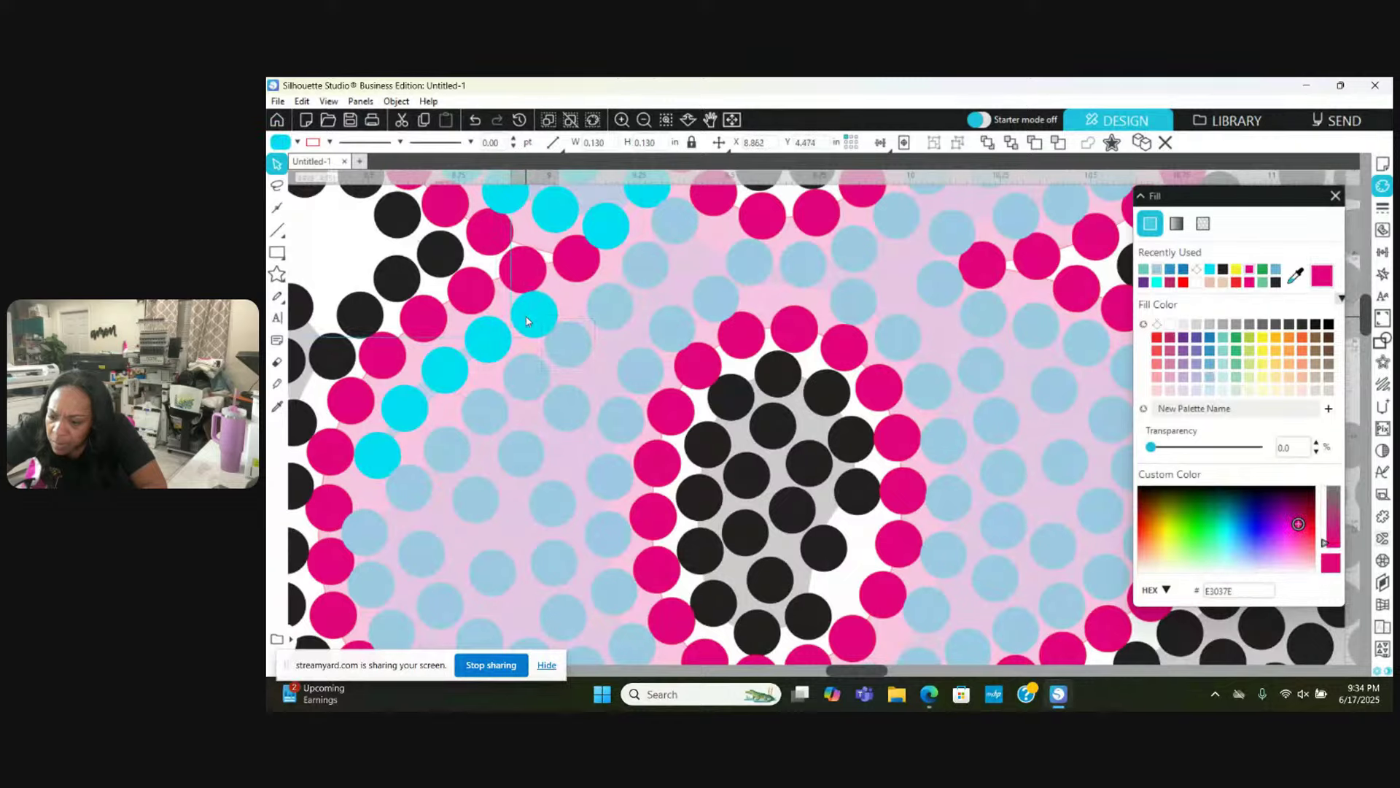
key(Escape)
click(485, 240)
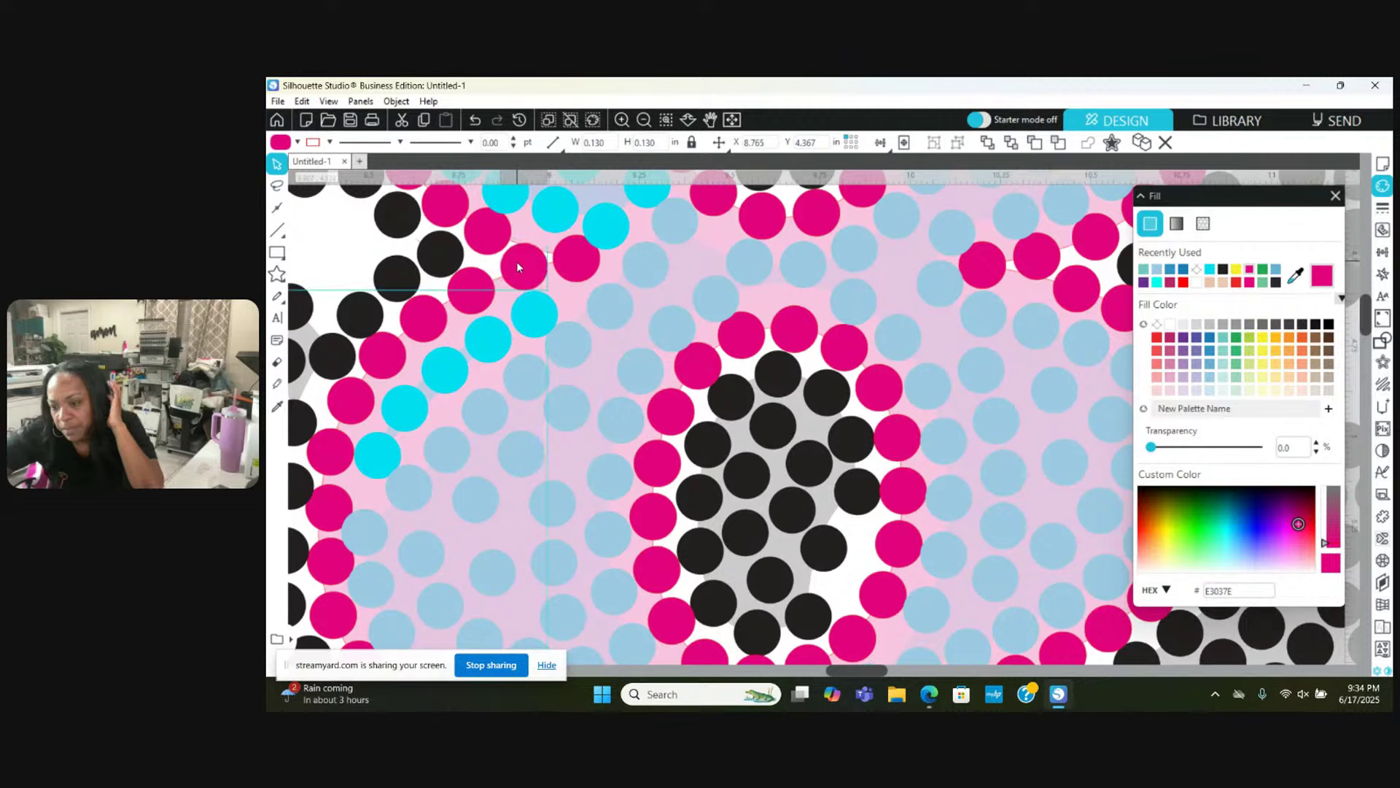
key(Escape)
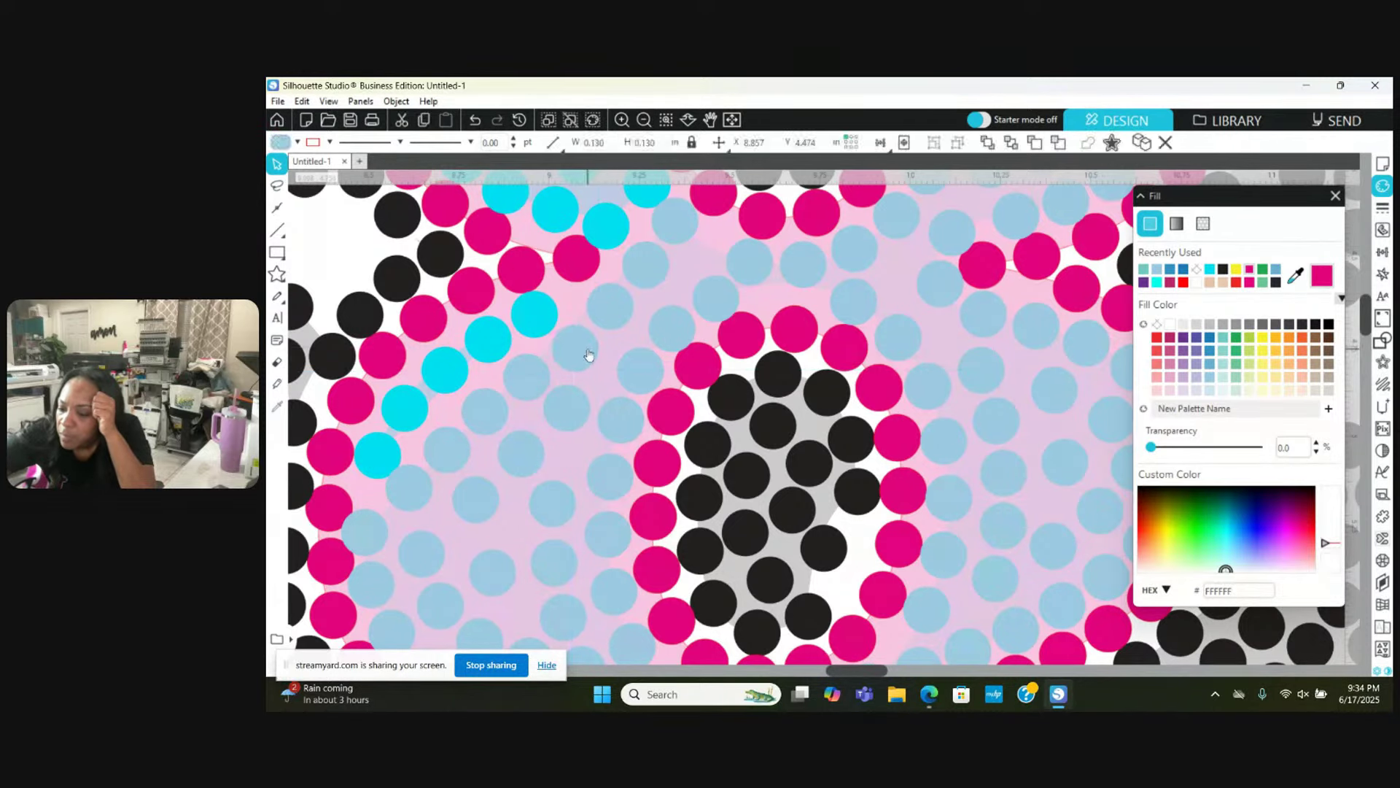
click(587, 353)
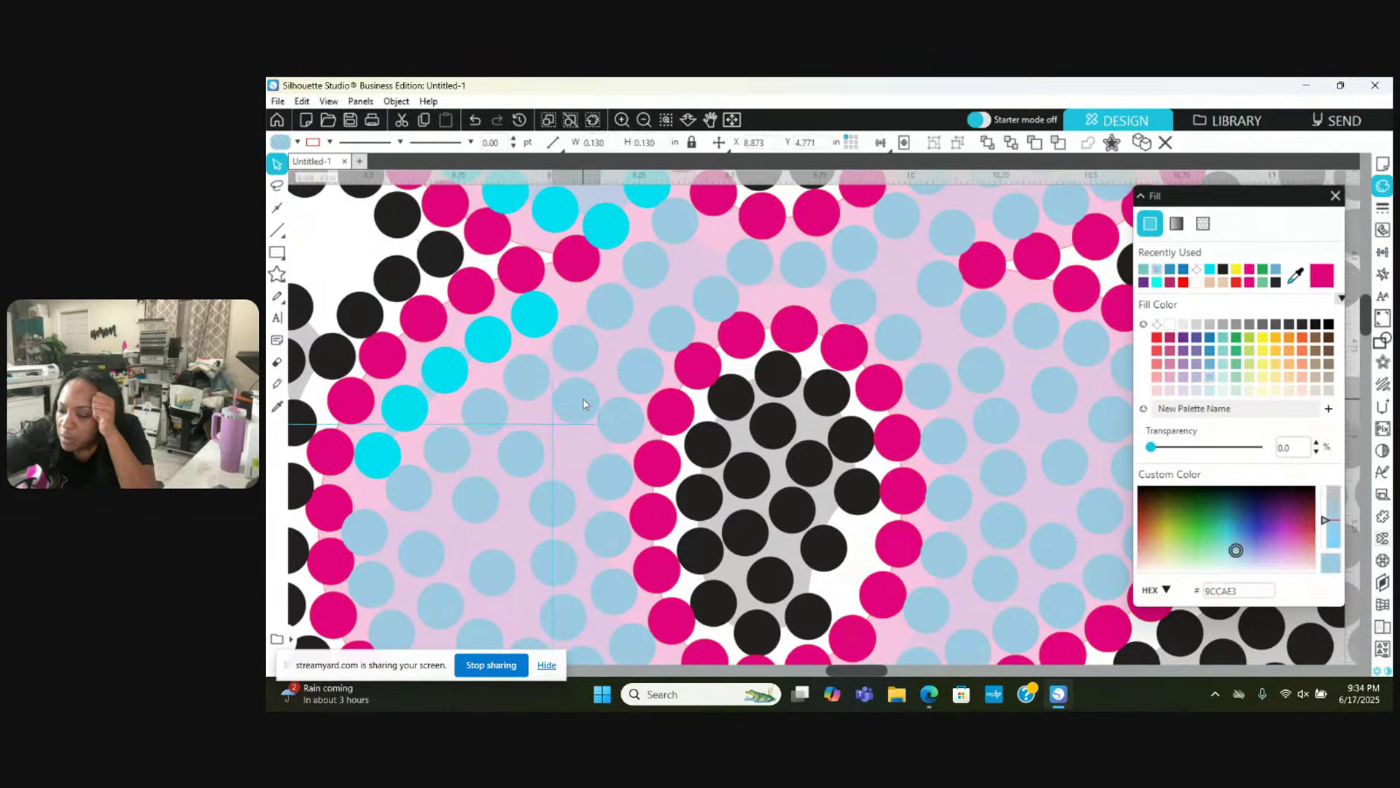
key(Escape)
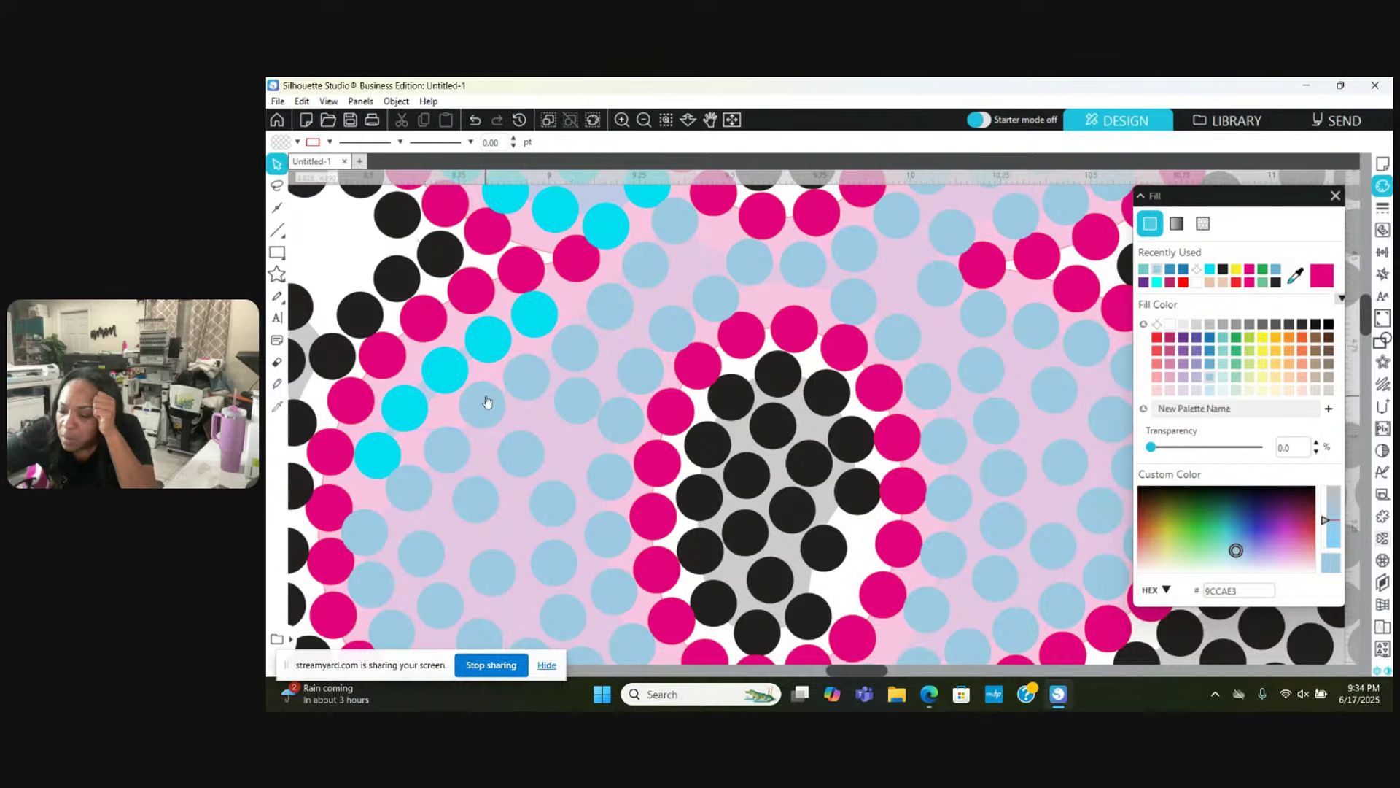
click(441, 441)
key(Escape)
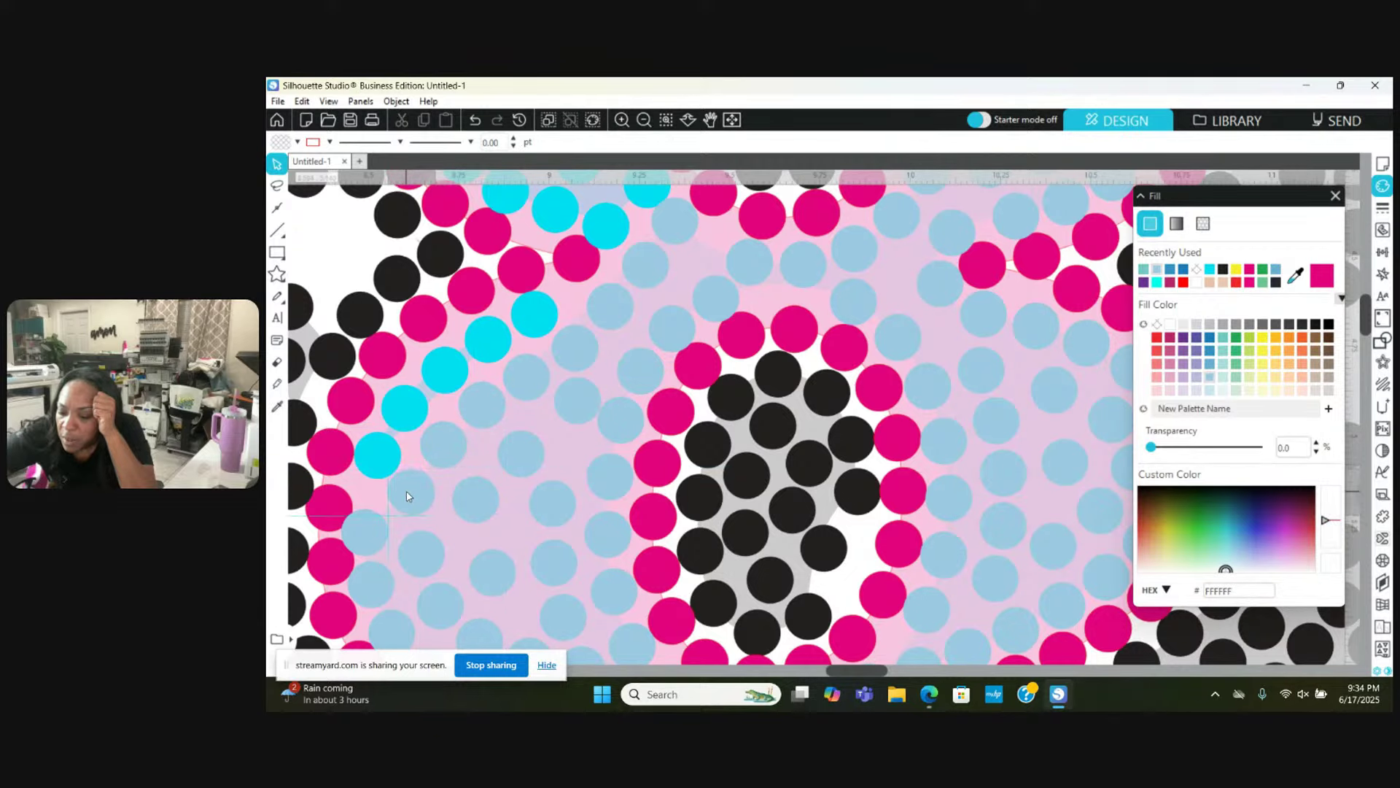
Step: Move two light-blue stones up beside the cyan stones to fill gaps
scroll(377, 534, down, 1)
scroll(377, 535, down, 5)
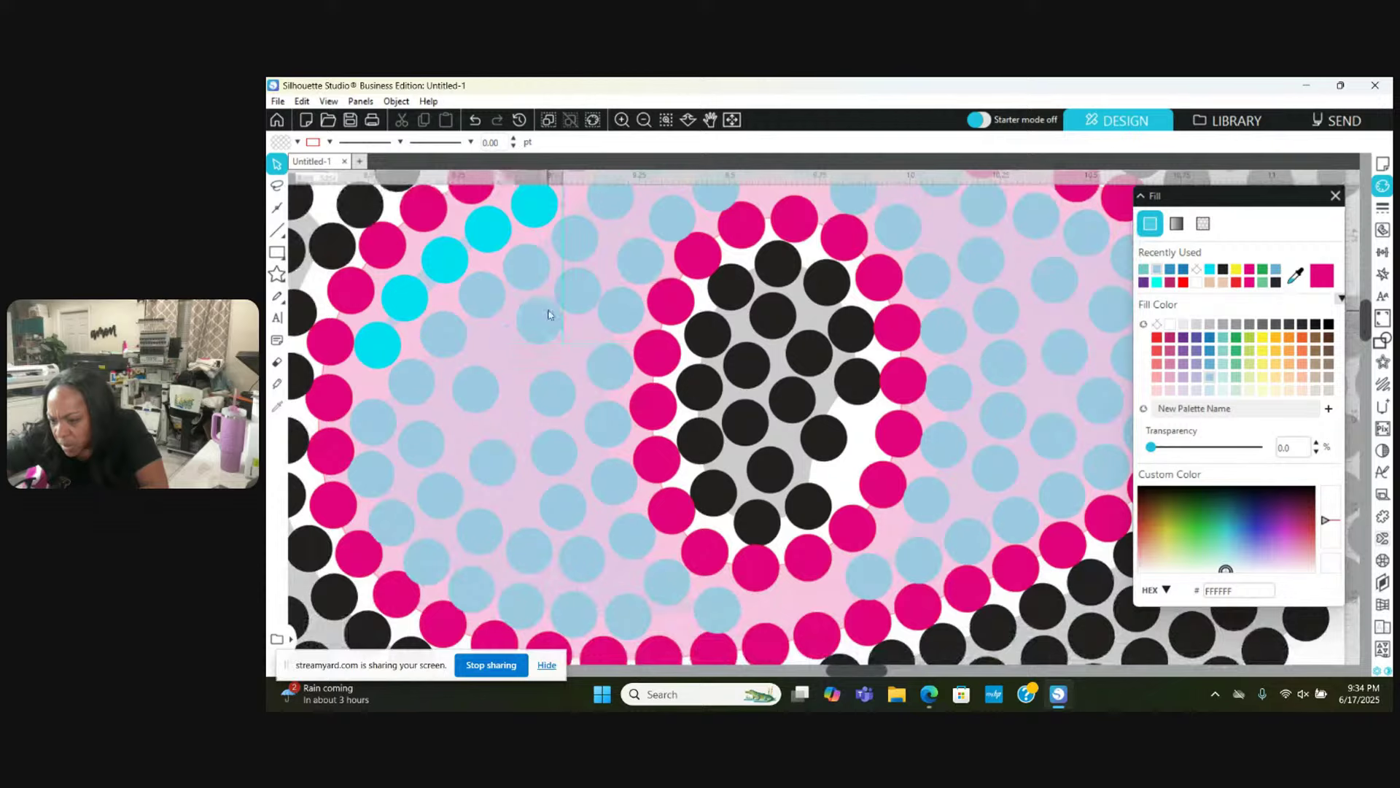
click(540, 315)
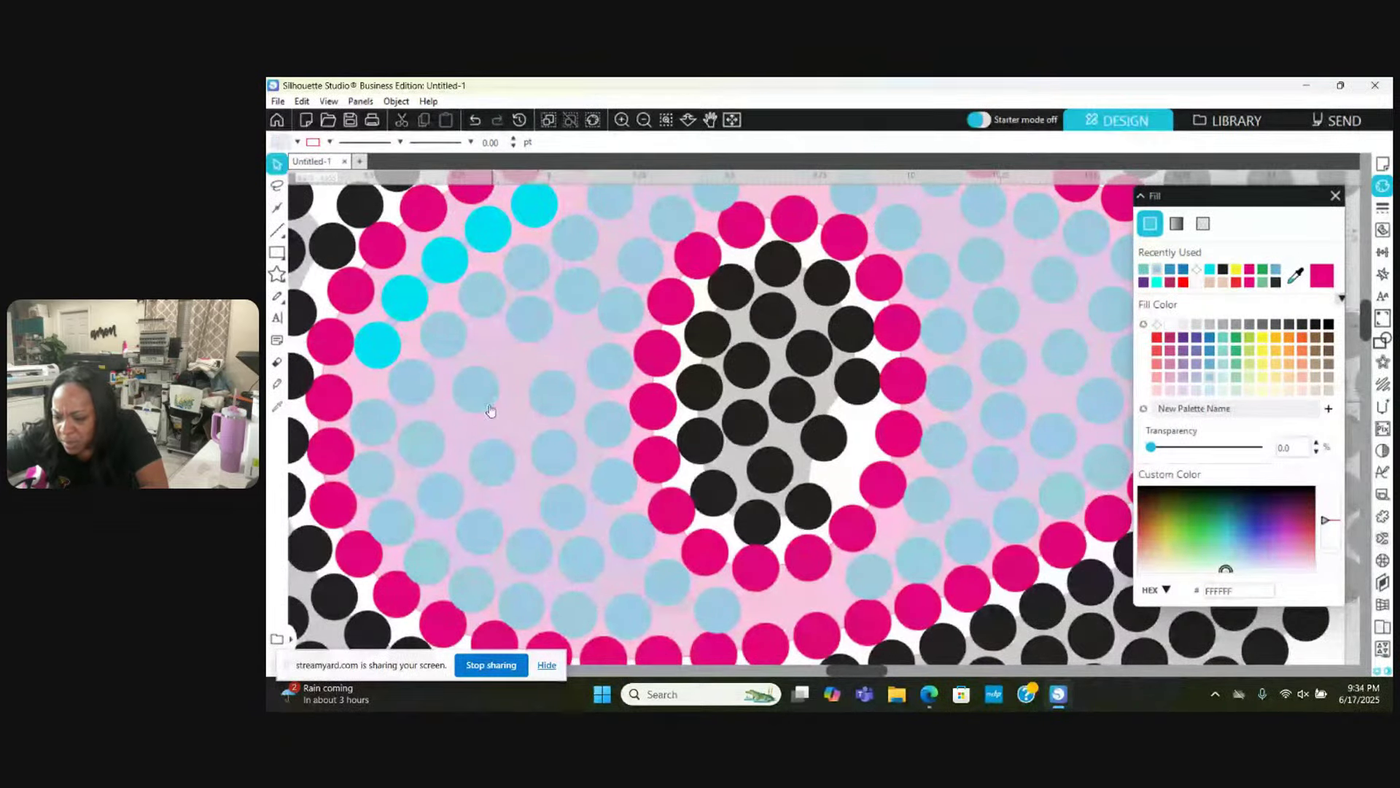
drag(485, 397, 498, 366)
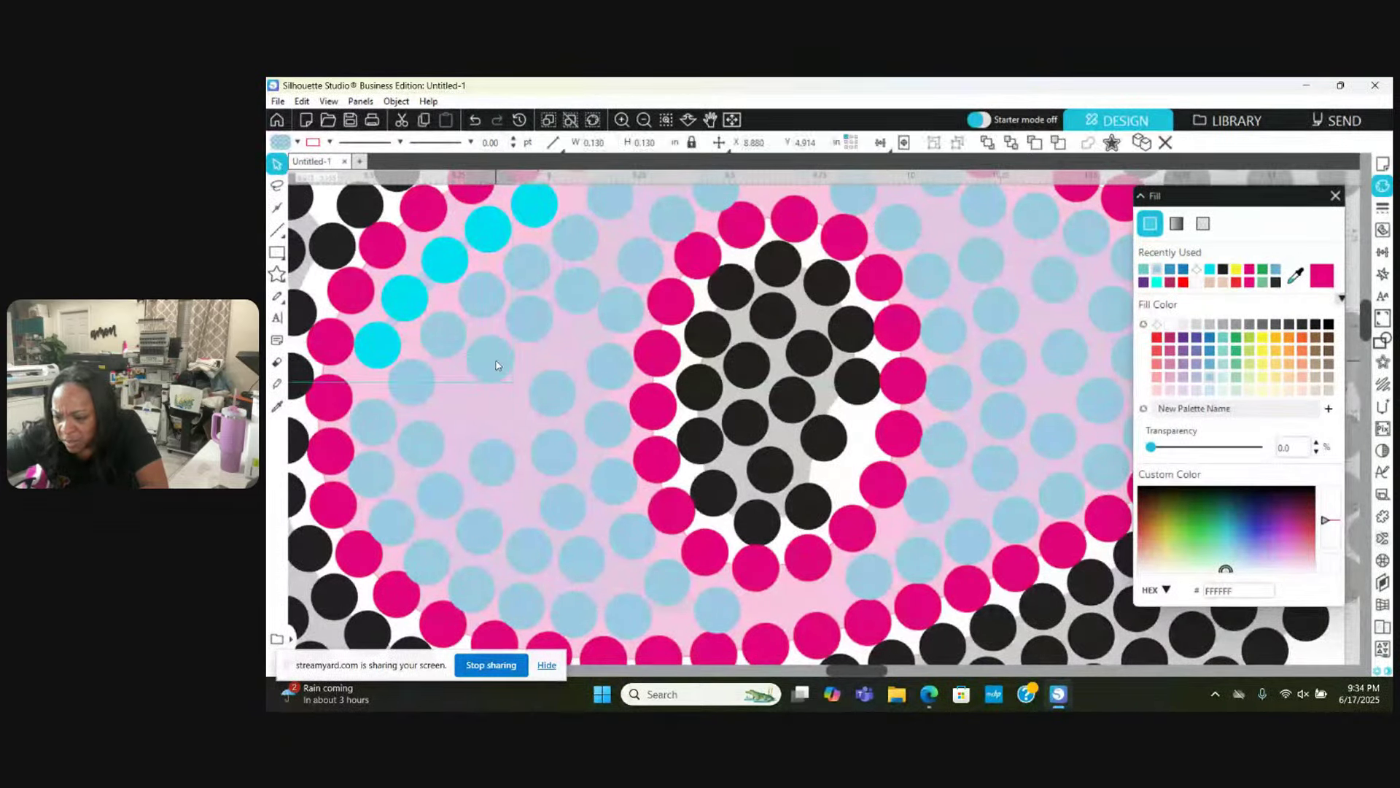
key(Escape)
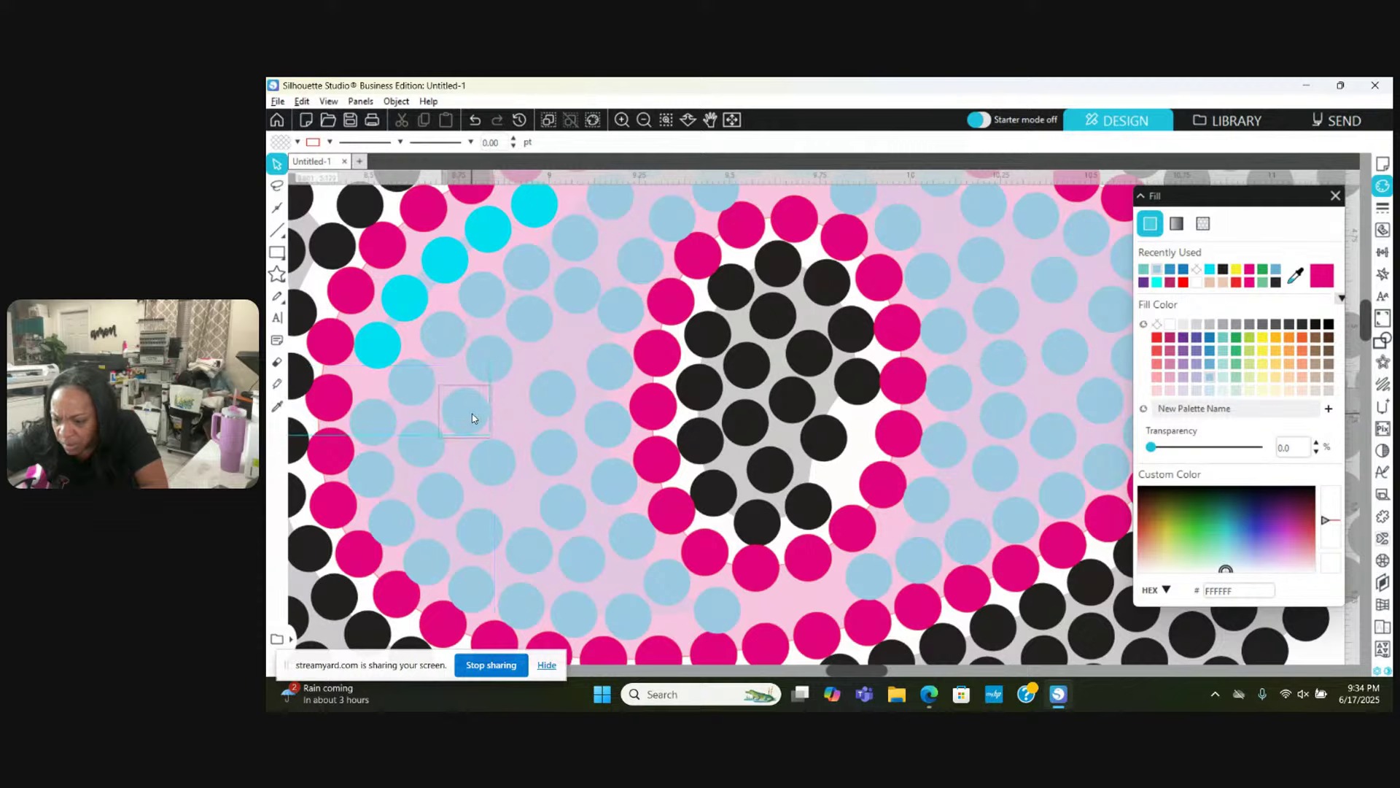
click(471, 414)
drag(460, 407, 556, 358)
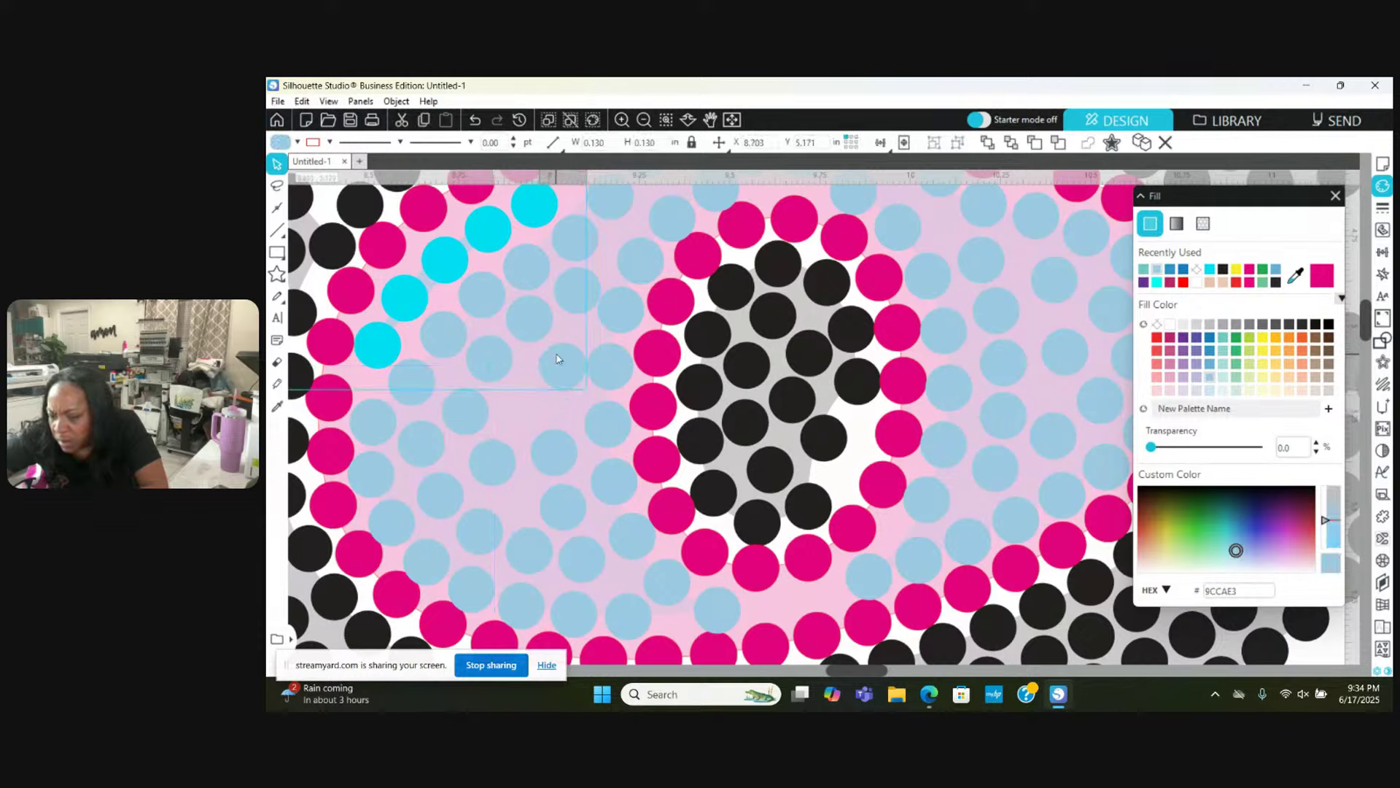
key(Escape)
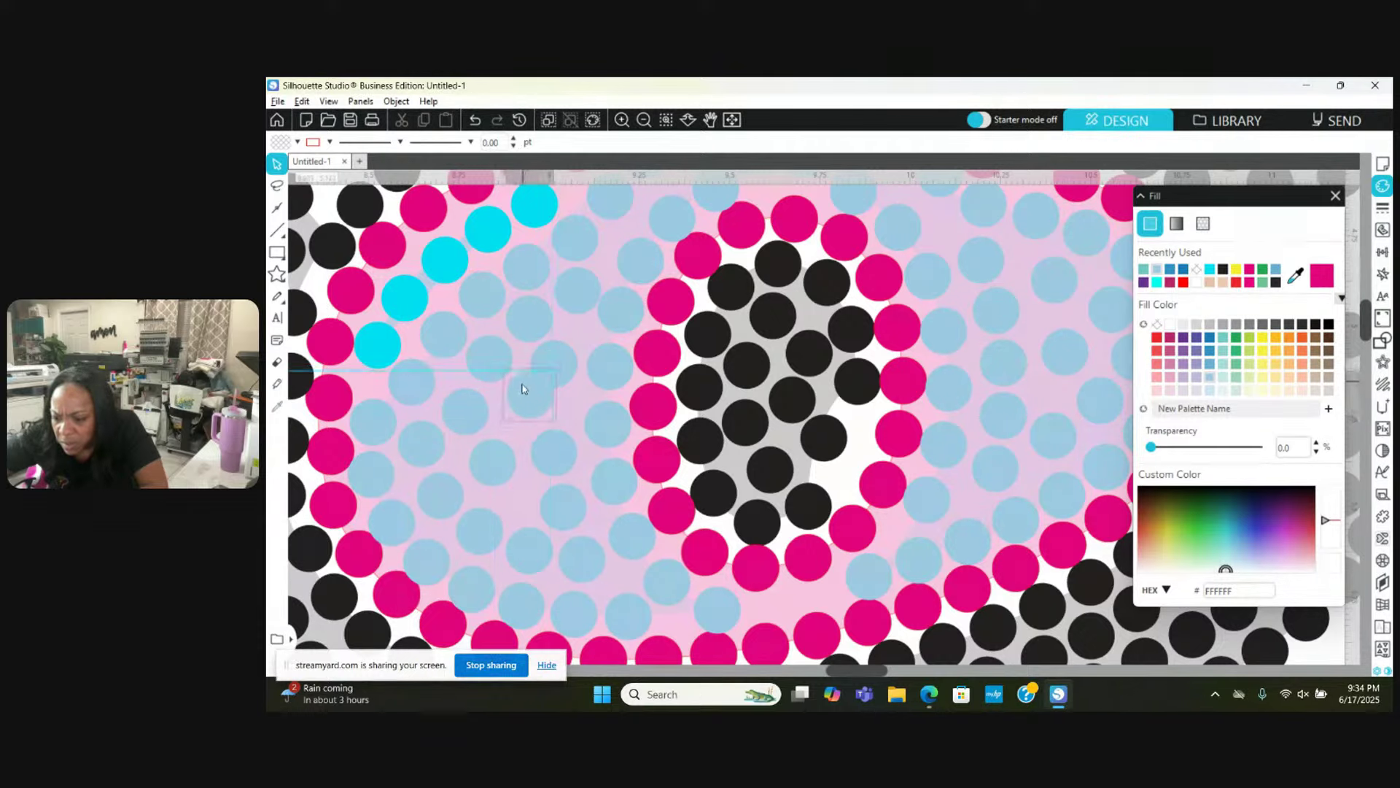
Step: Reposition three more light-blue stones lower in the band to close gaps
drag(515, 401, 556, 438)
drag(469, 410, 462, 401)
drag(491, 462, 514, 493)
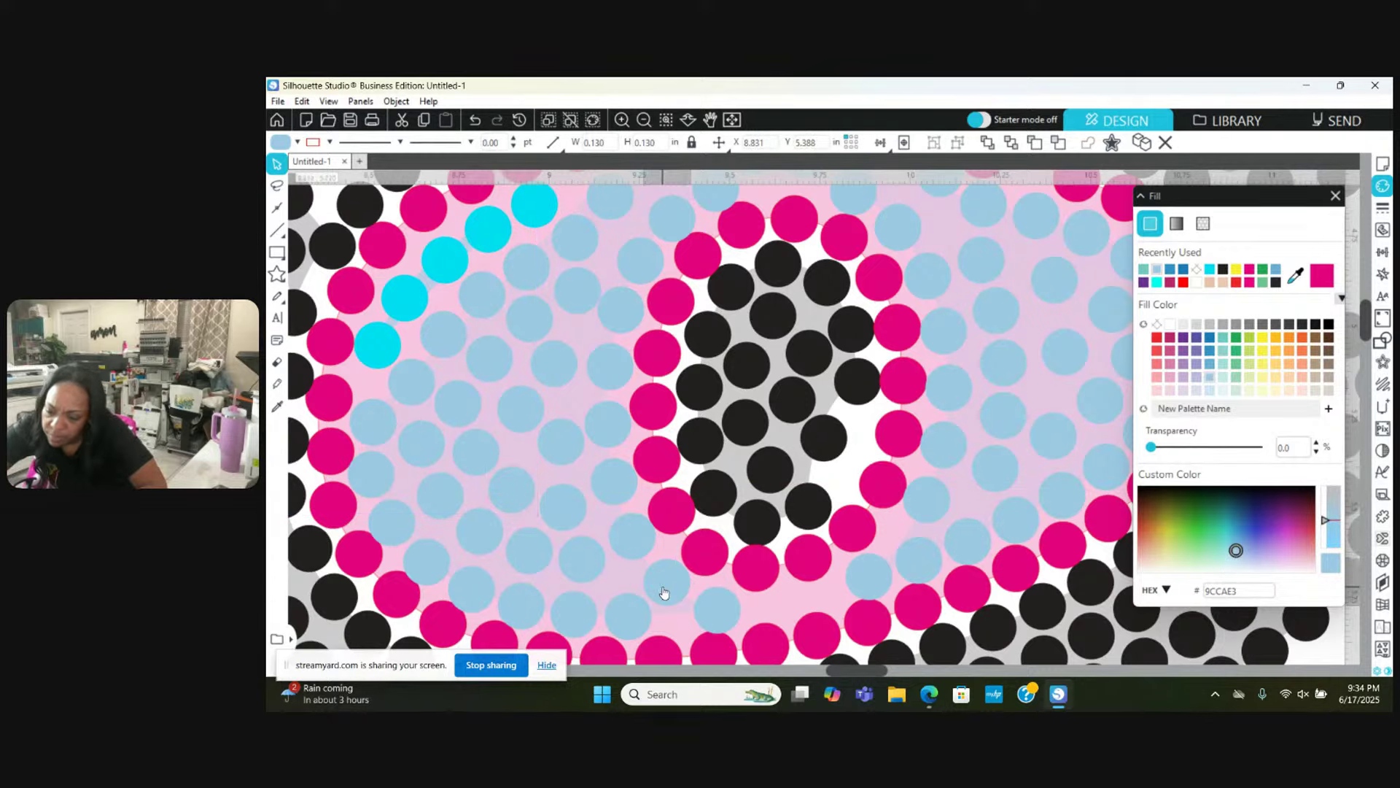
scroll(664, 591, down, 2)
drag(665, 541, 743, 569)
click(660, 529)
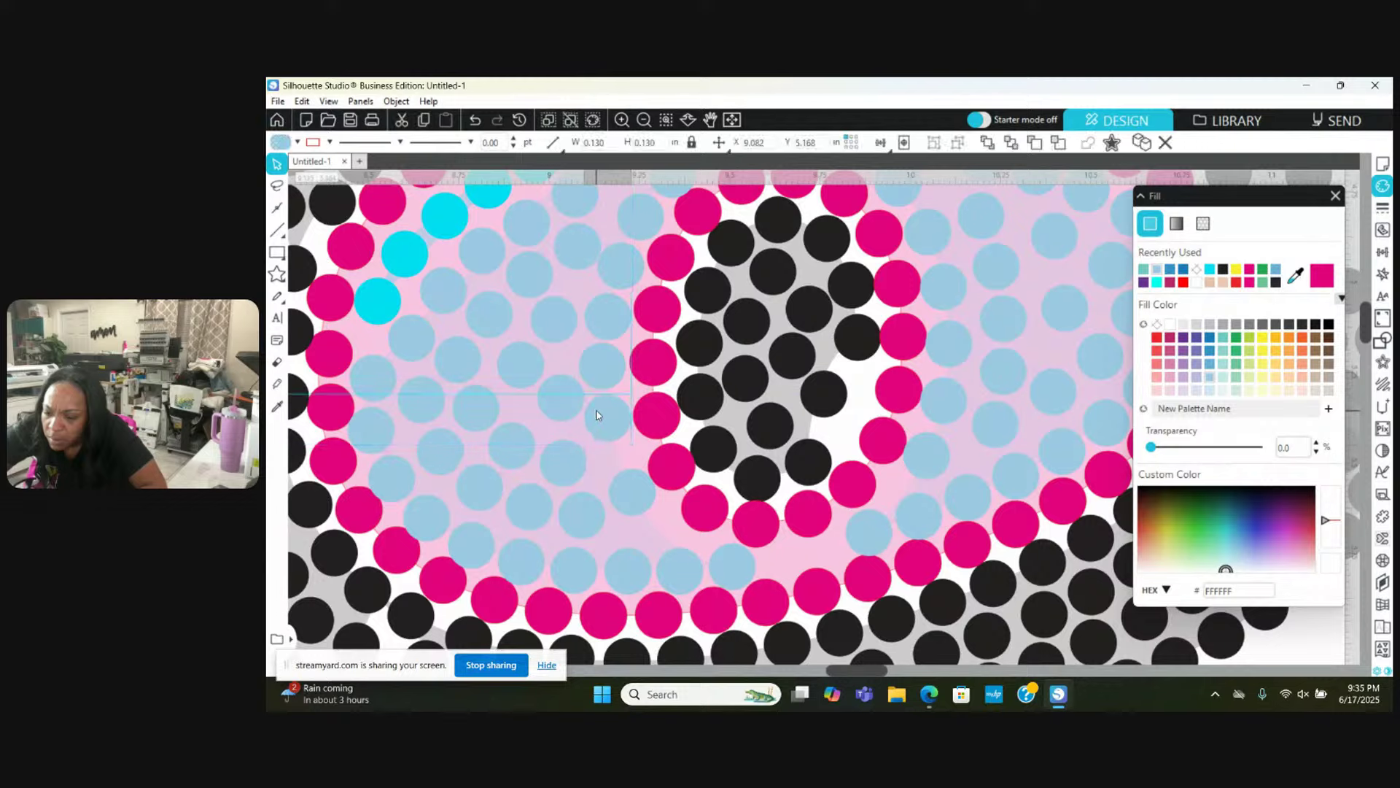
Step: Shift a light-blue stone right into the gap in the lower pale-pink area
click(620, 478)
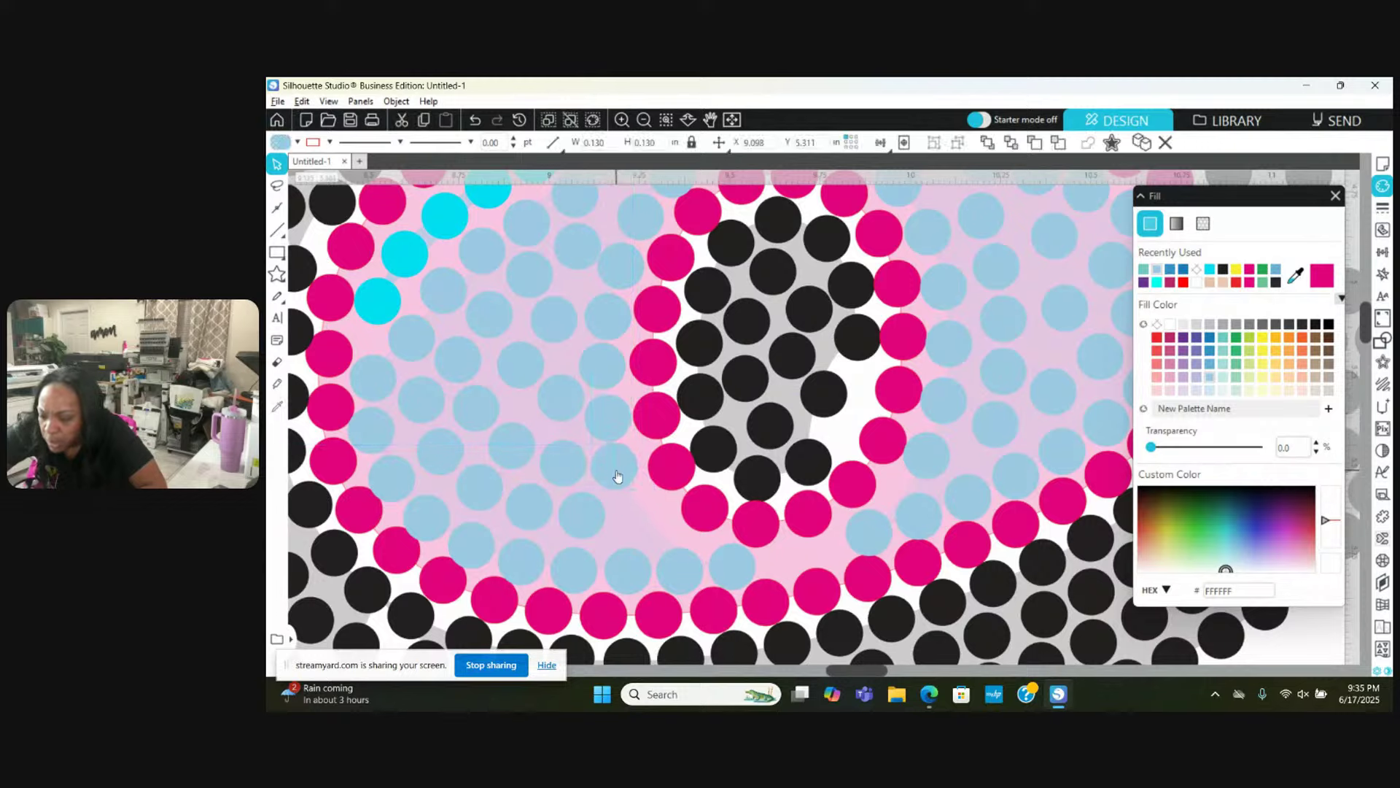
click(635, 511)
click(647, 525)
click(646, 522)
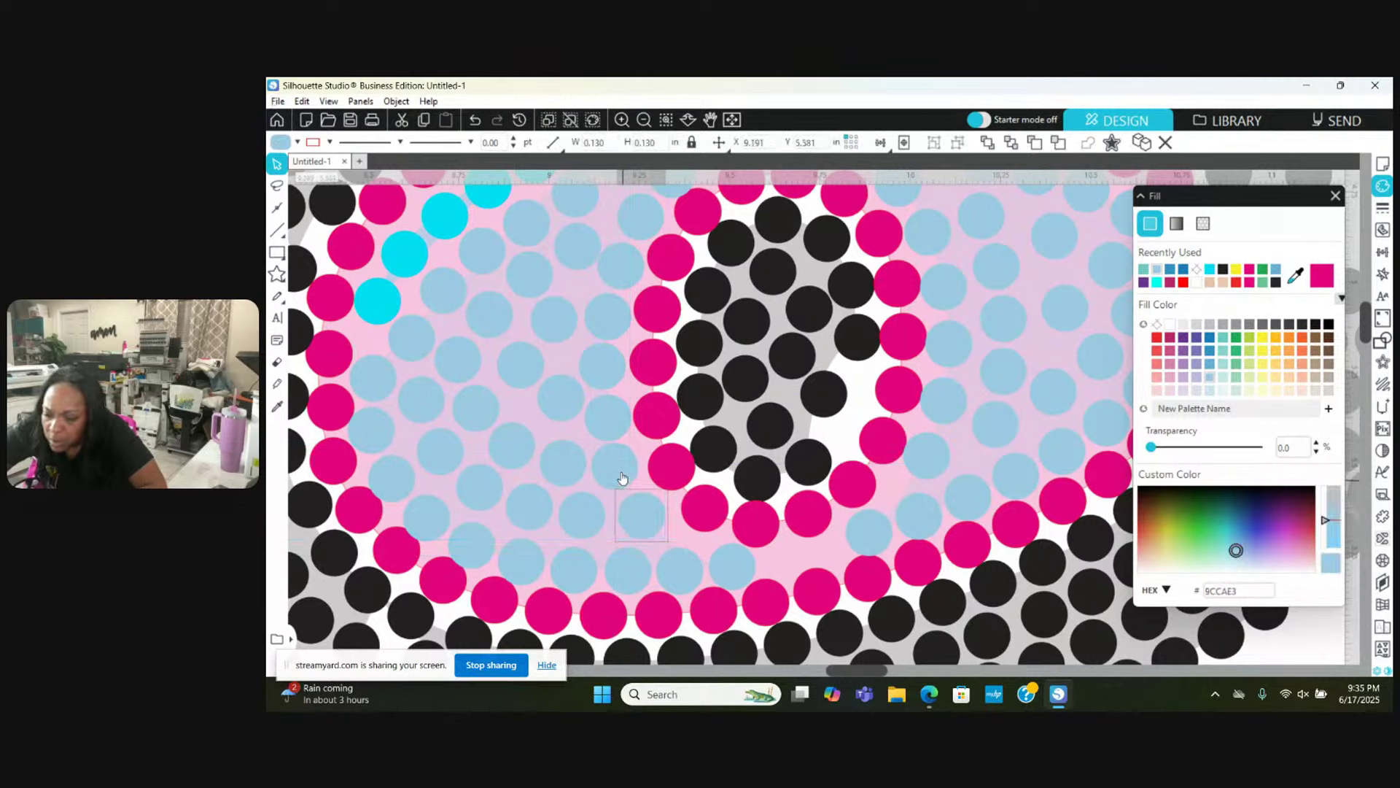
scroll(620, 476, down, 2)
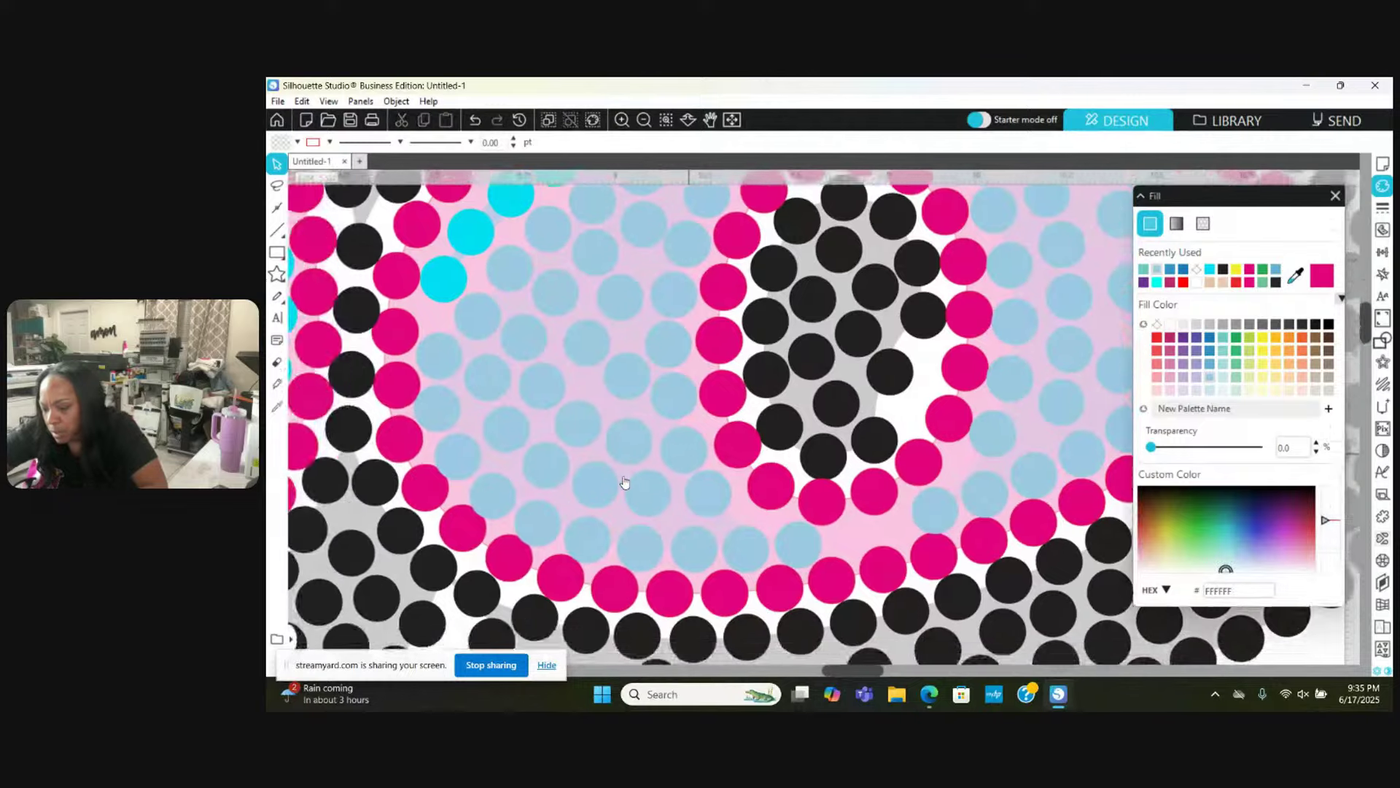
scroll(620, 476, right, 5)
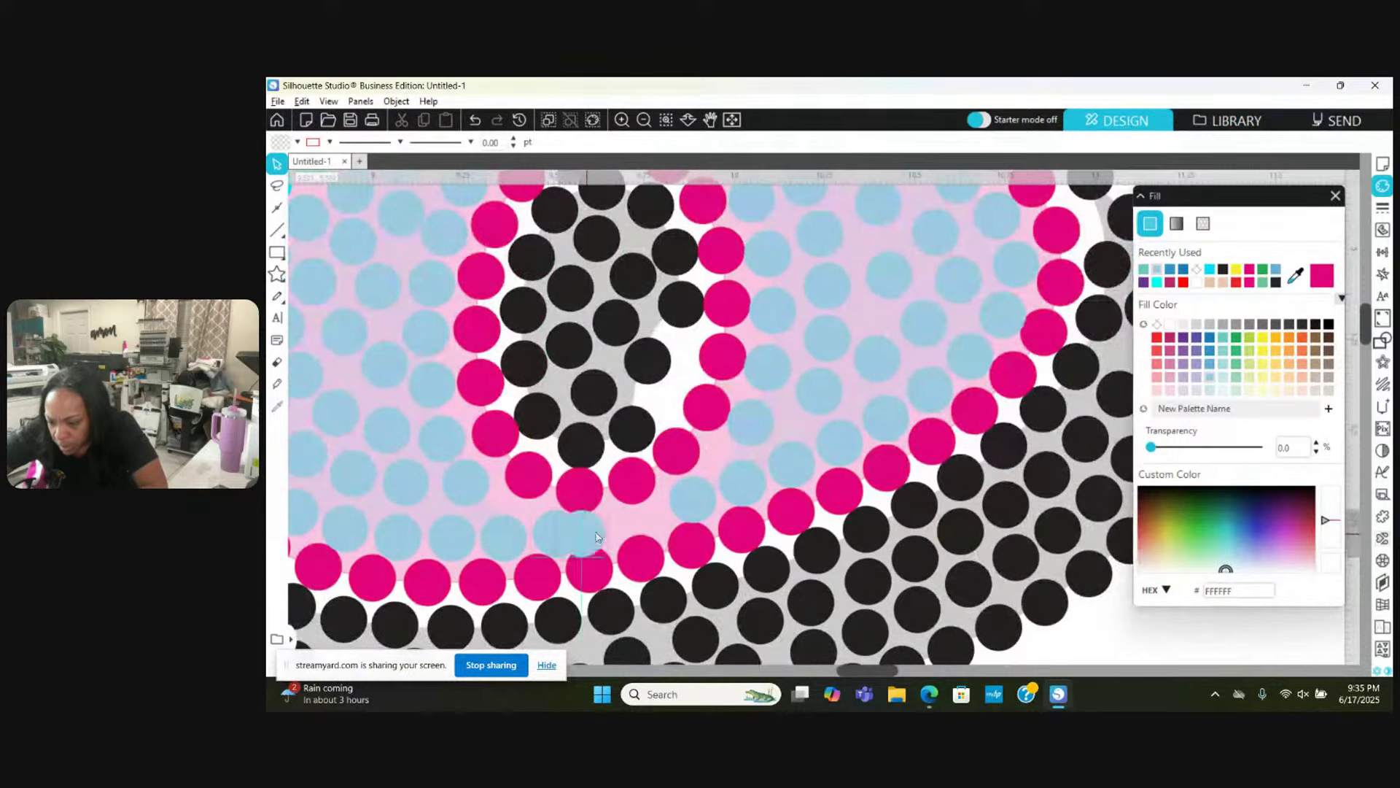
click(616, 533)
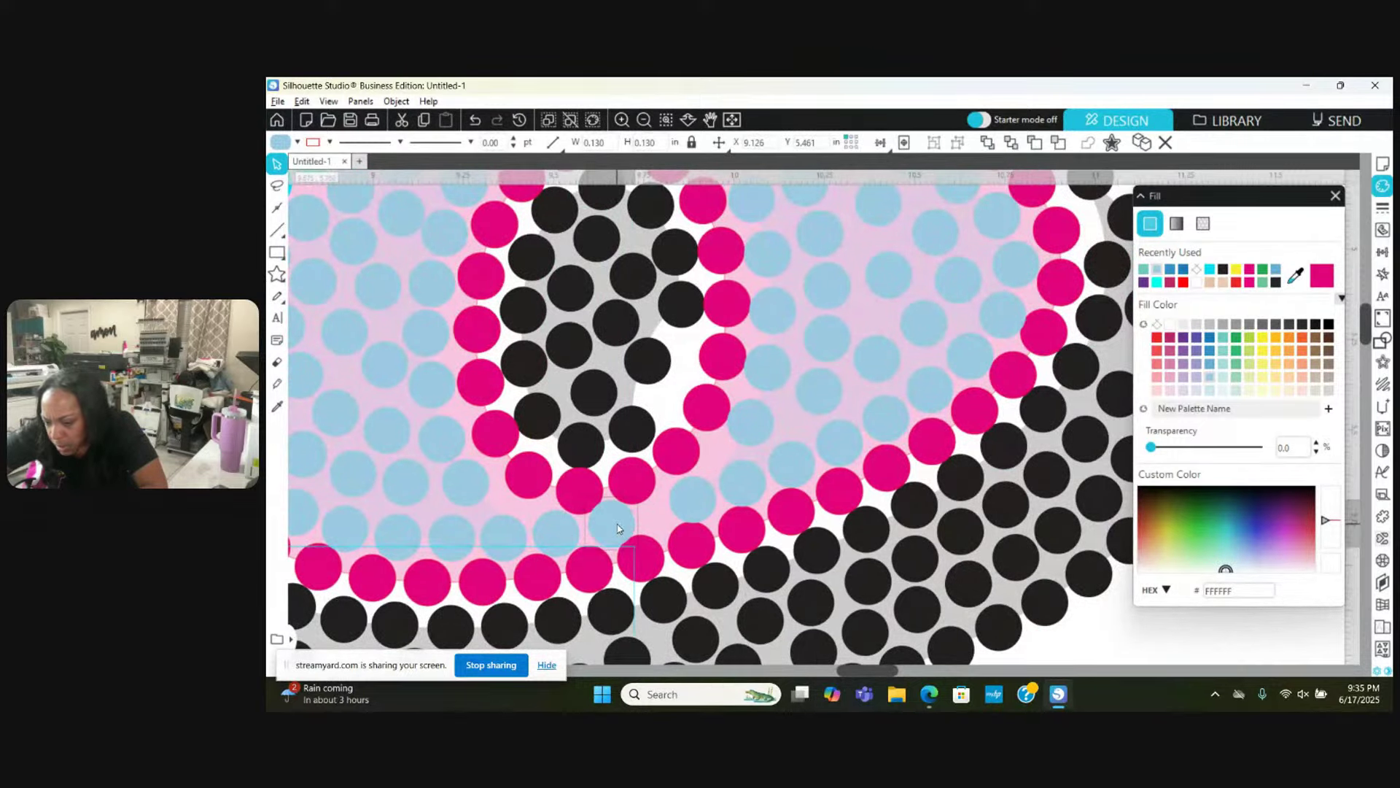
drag(617, 528, 669, 517)
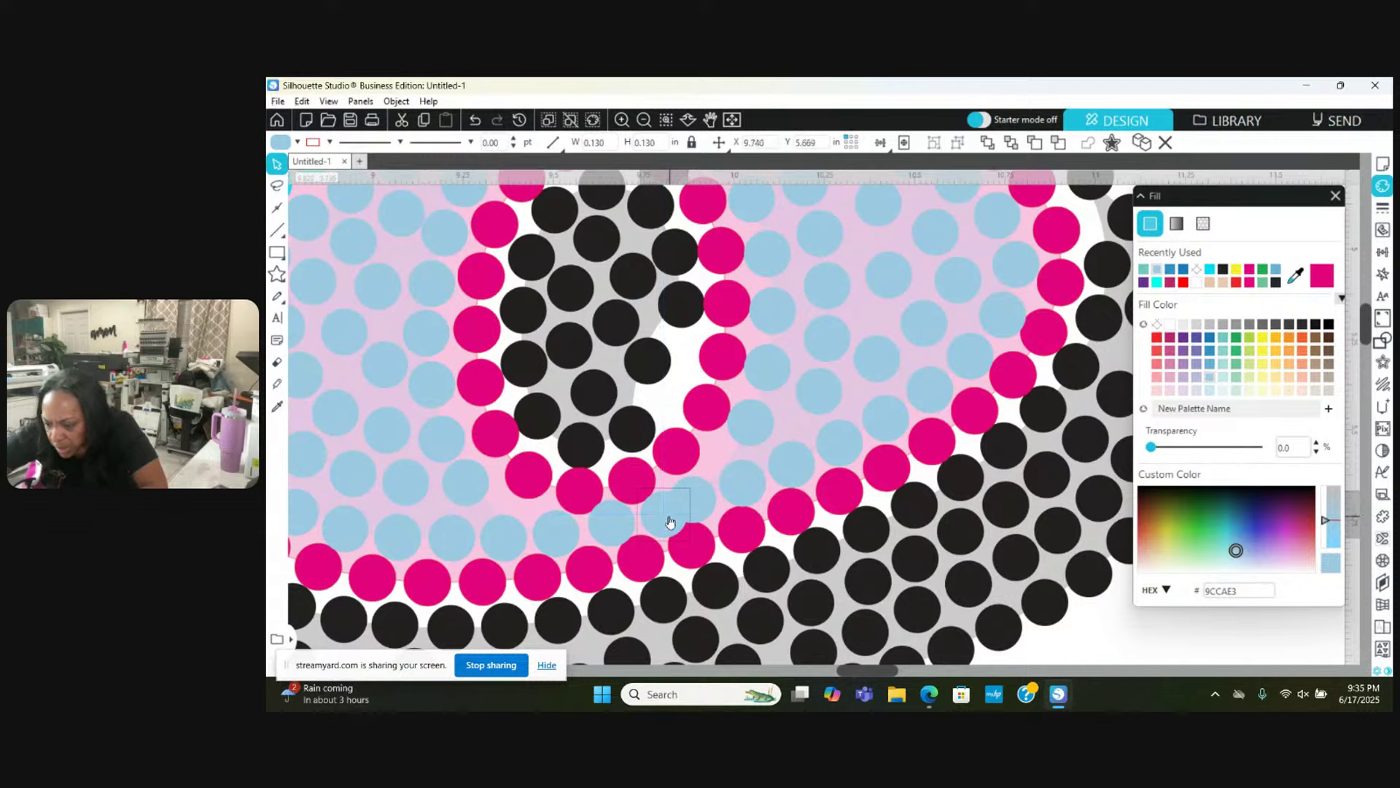
key(Escape)
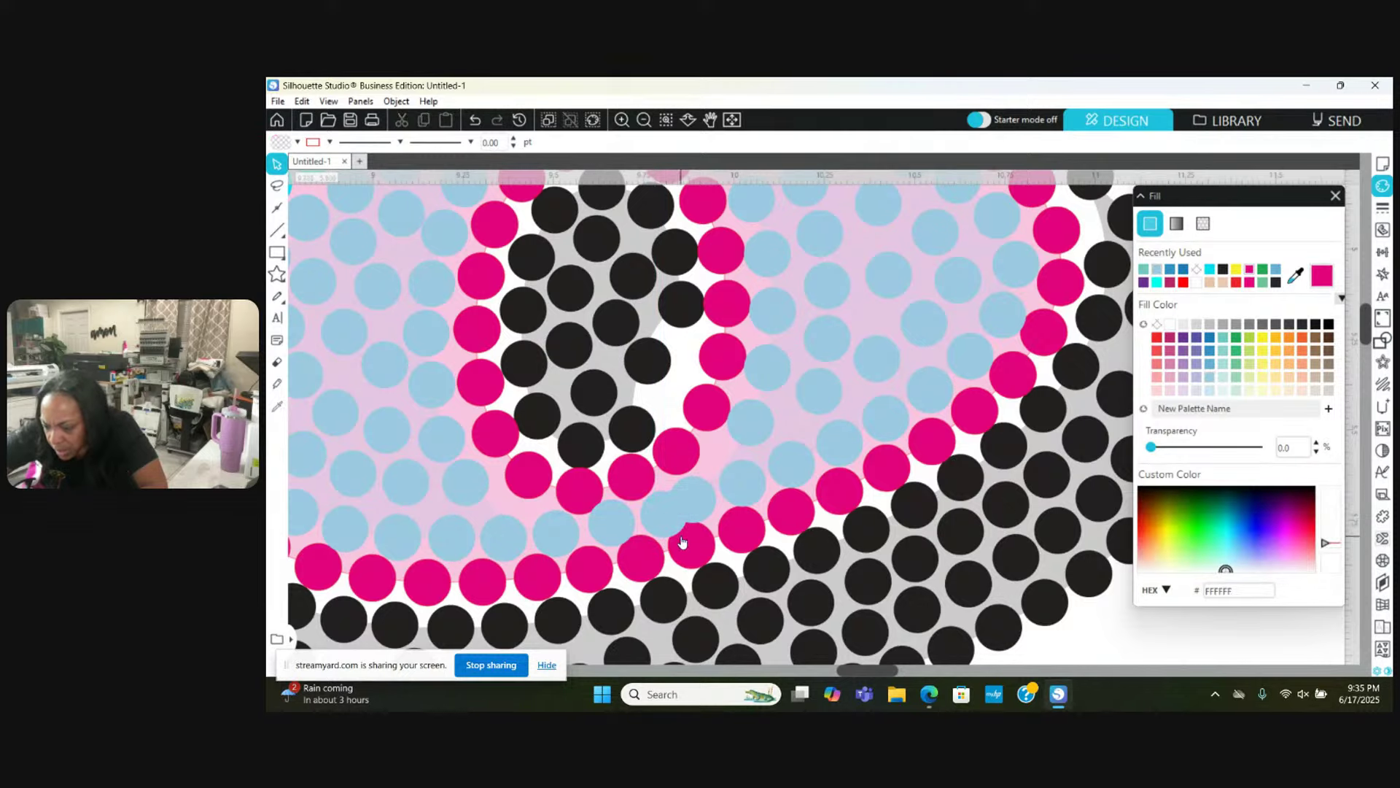
click(690, 548)
key(Escape)
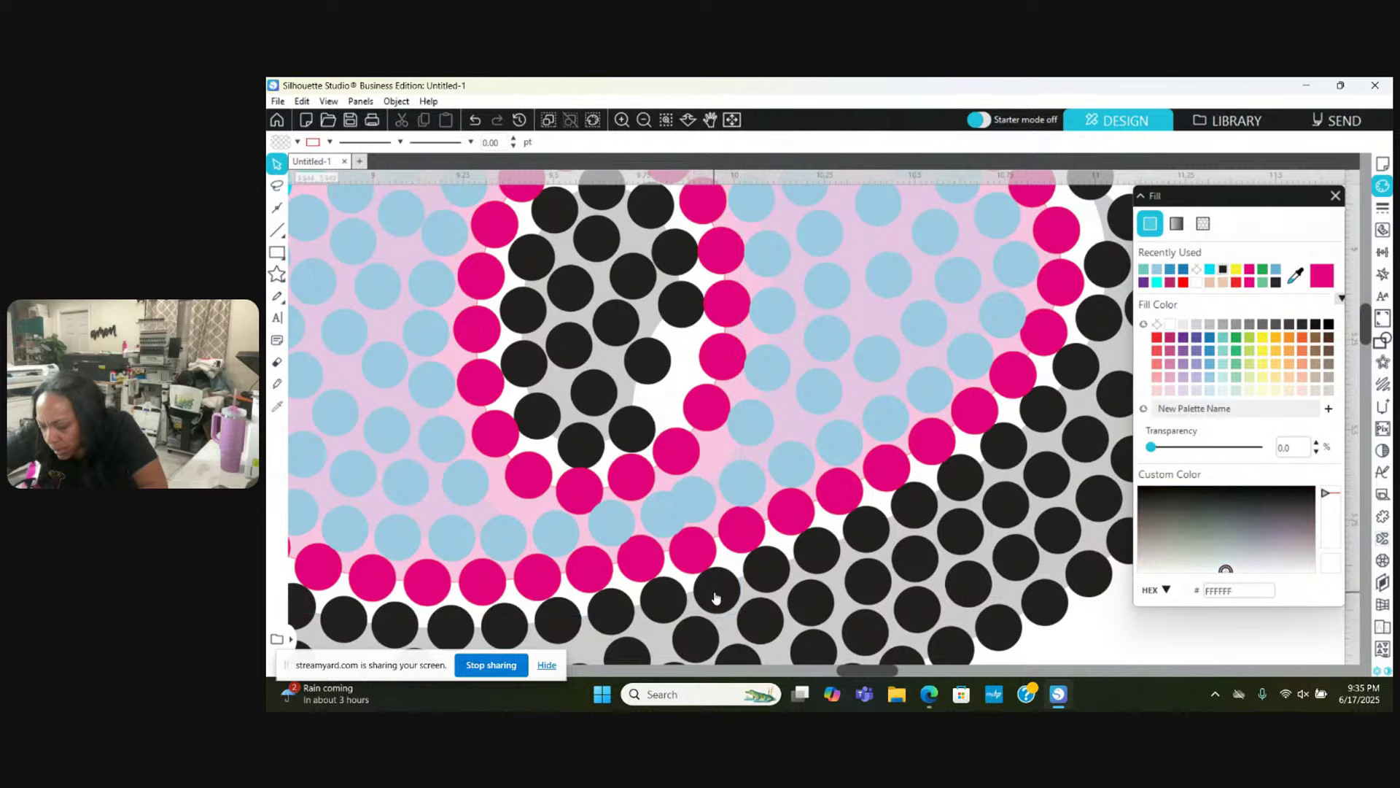
Step: Move two light-blue stones up and right to even out spacing on the right side
scroll(715, 598, right, 2)
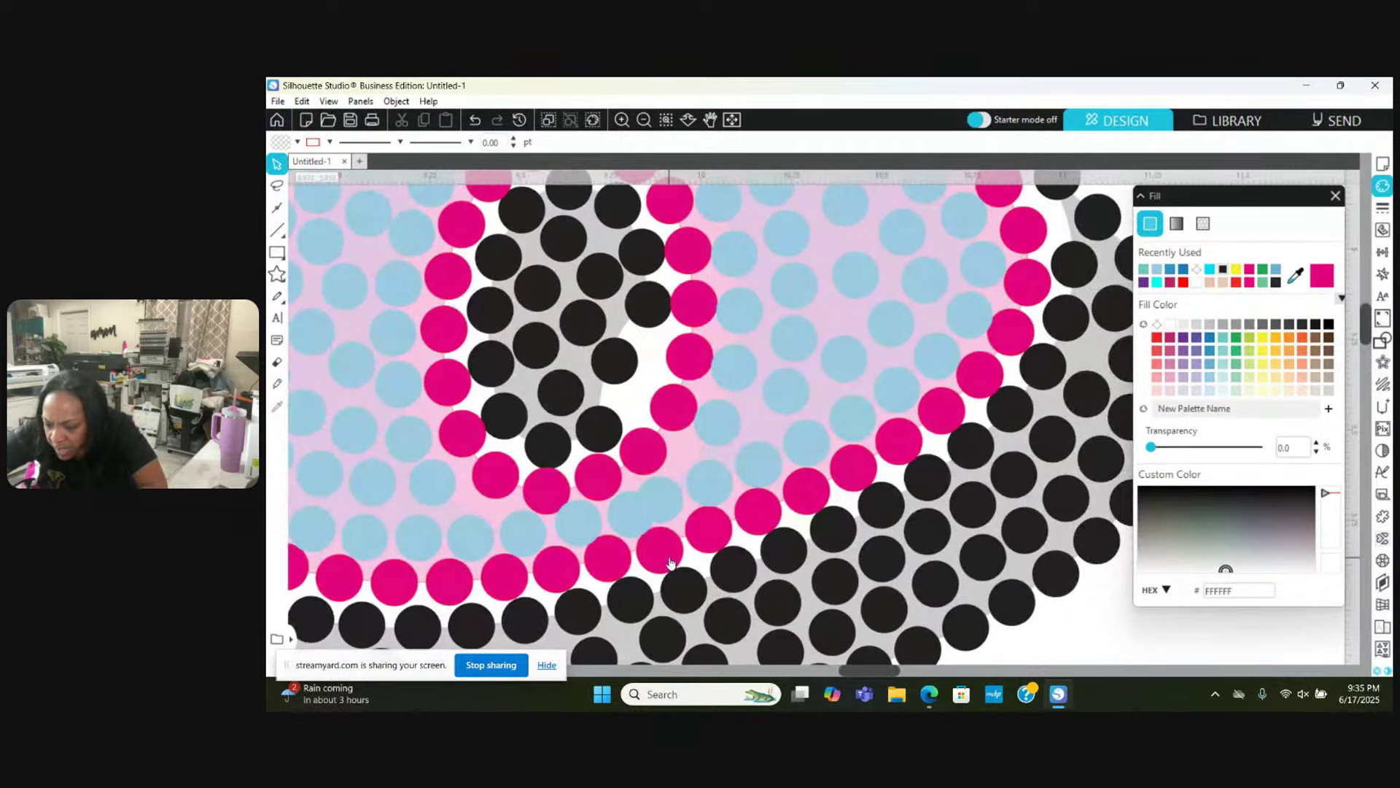
click(680, 494)
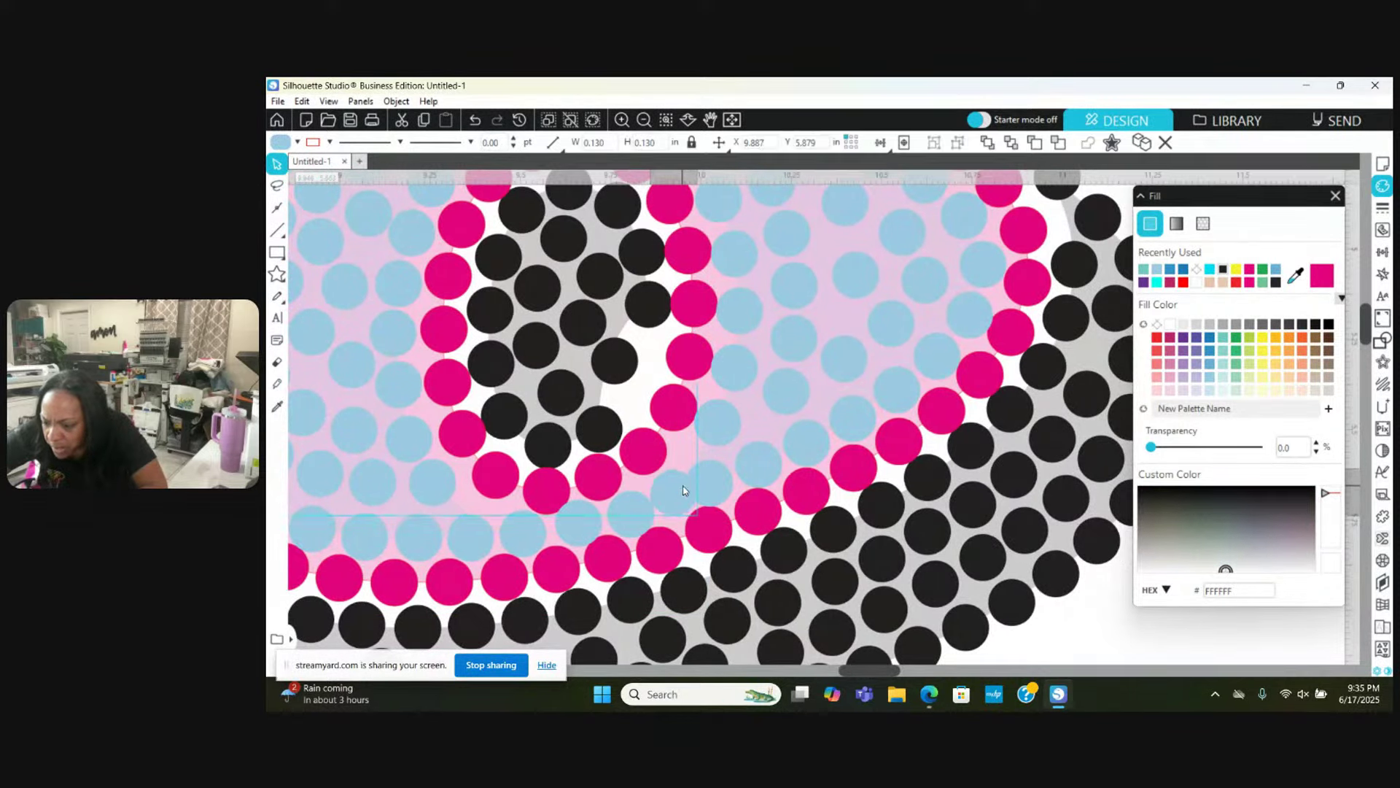
drag(684, 490, 873, 404)
click(896, 386)
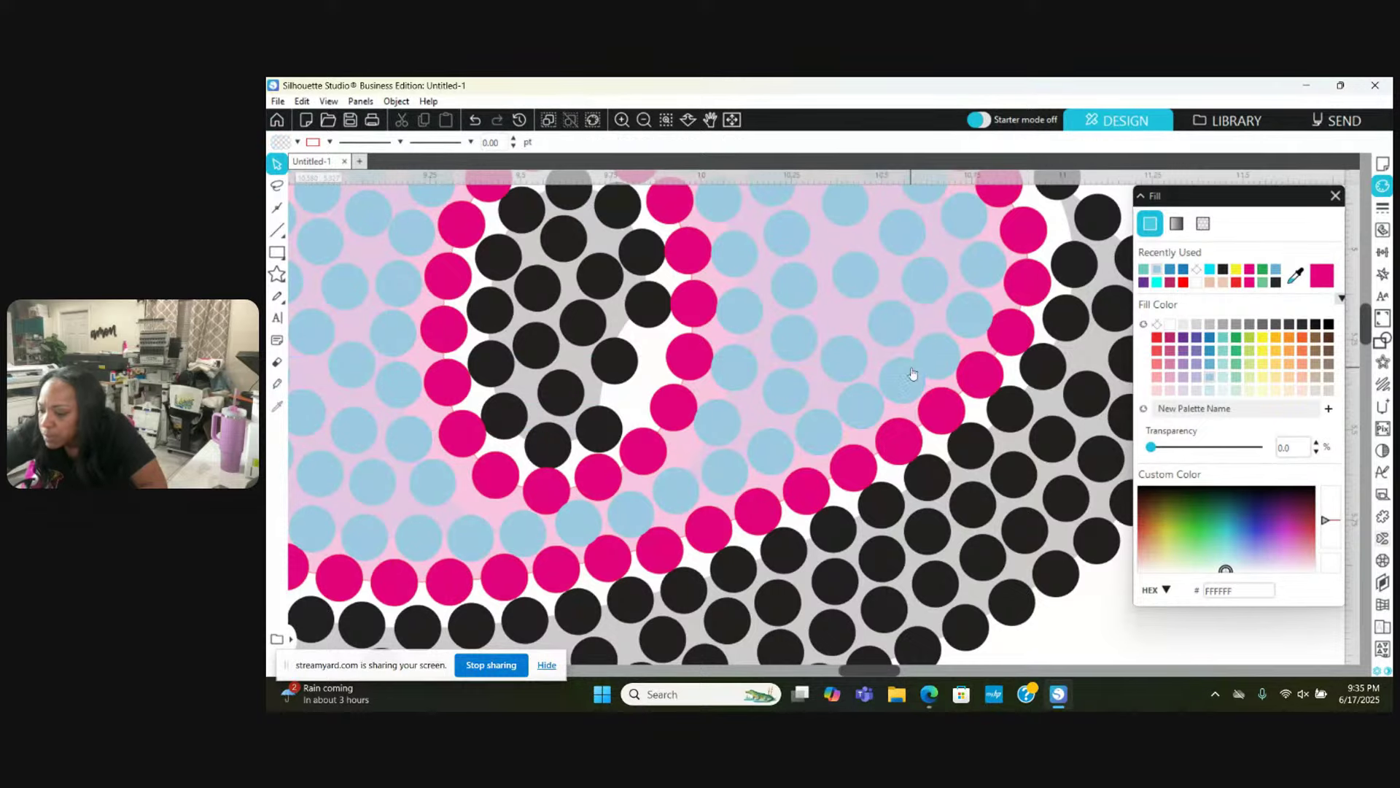
scroll(905, 409, up, 1)
click(905, 415)
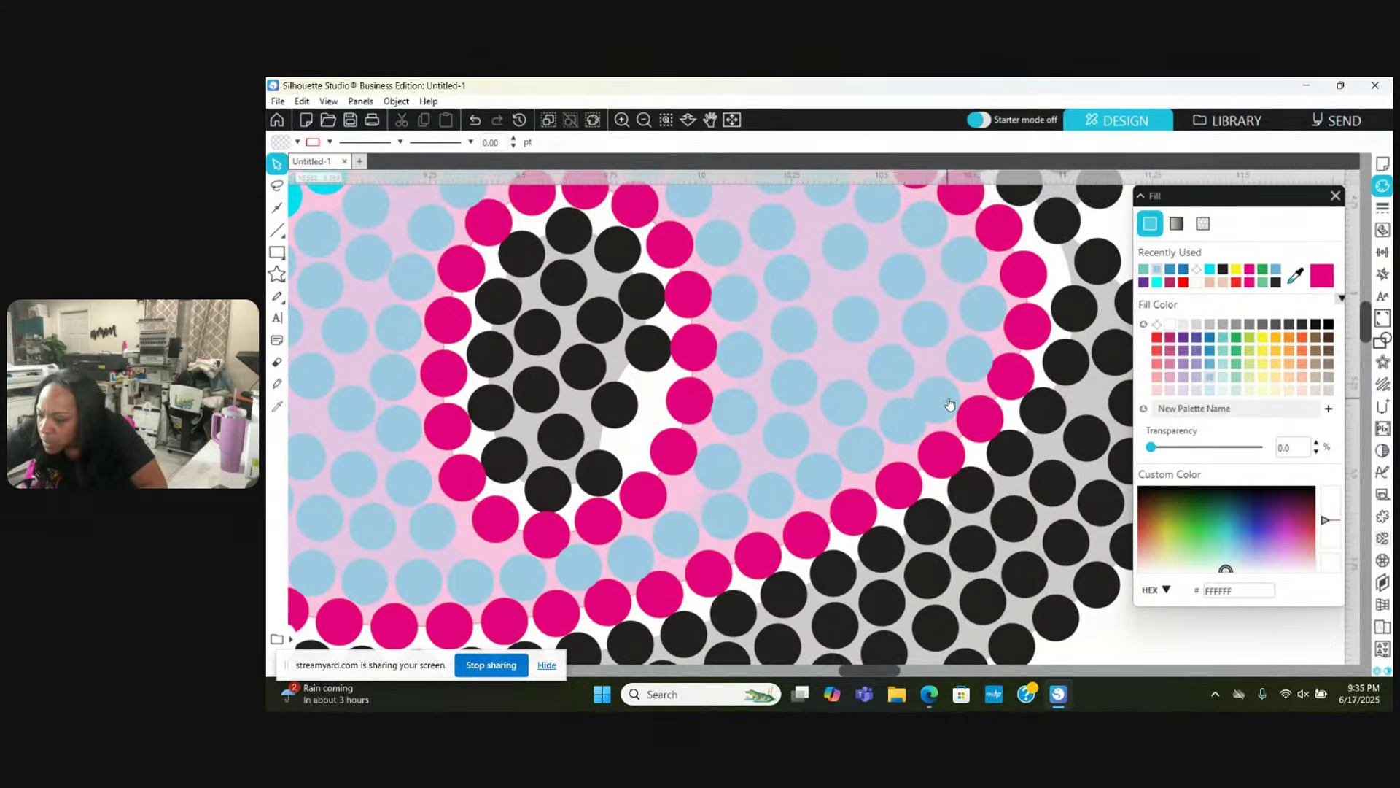
drag(952, 400, 970, 330)
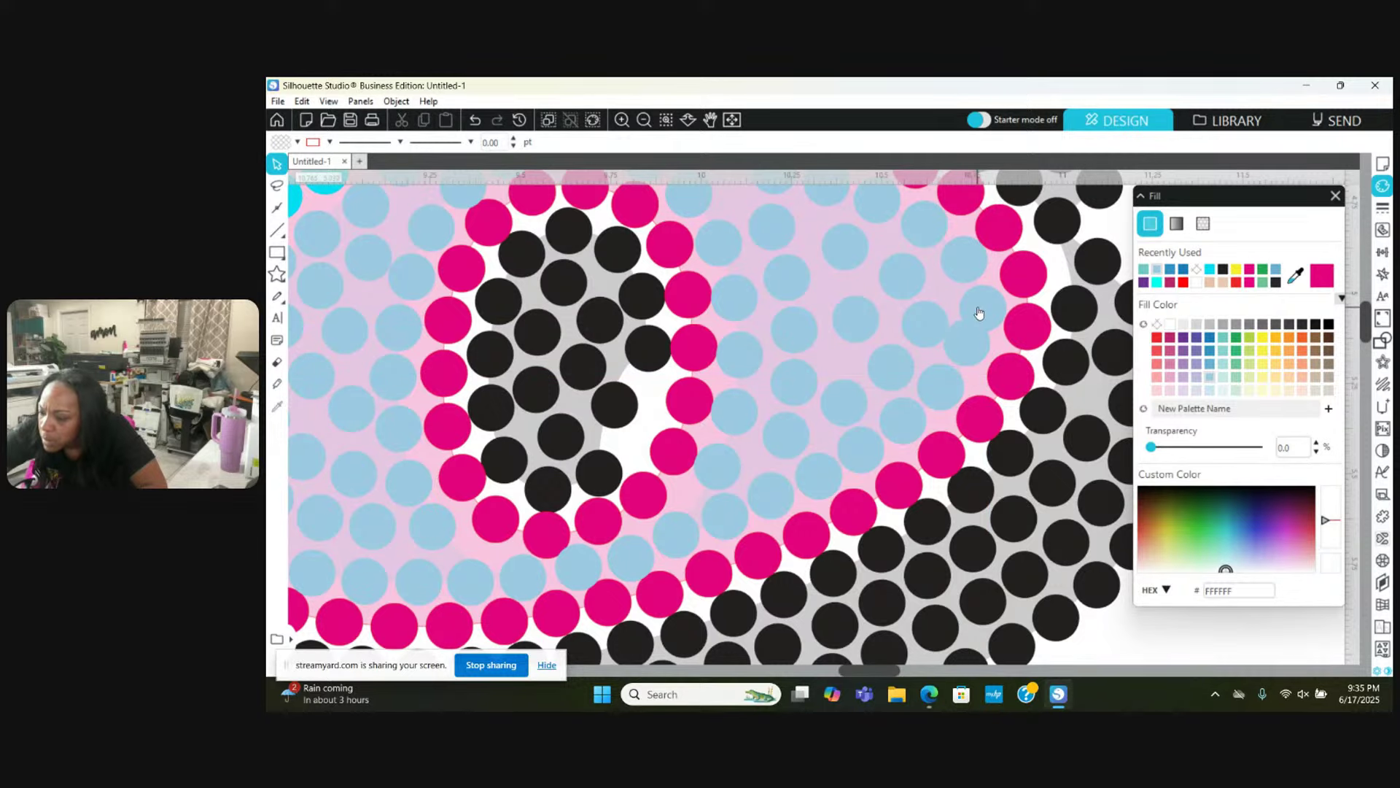
Step: Nudge another light-blue stone up and right in the upper area
scroll(971, 297, up, 1)
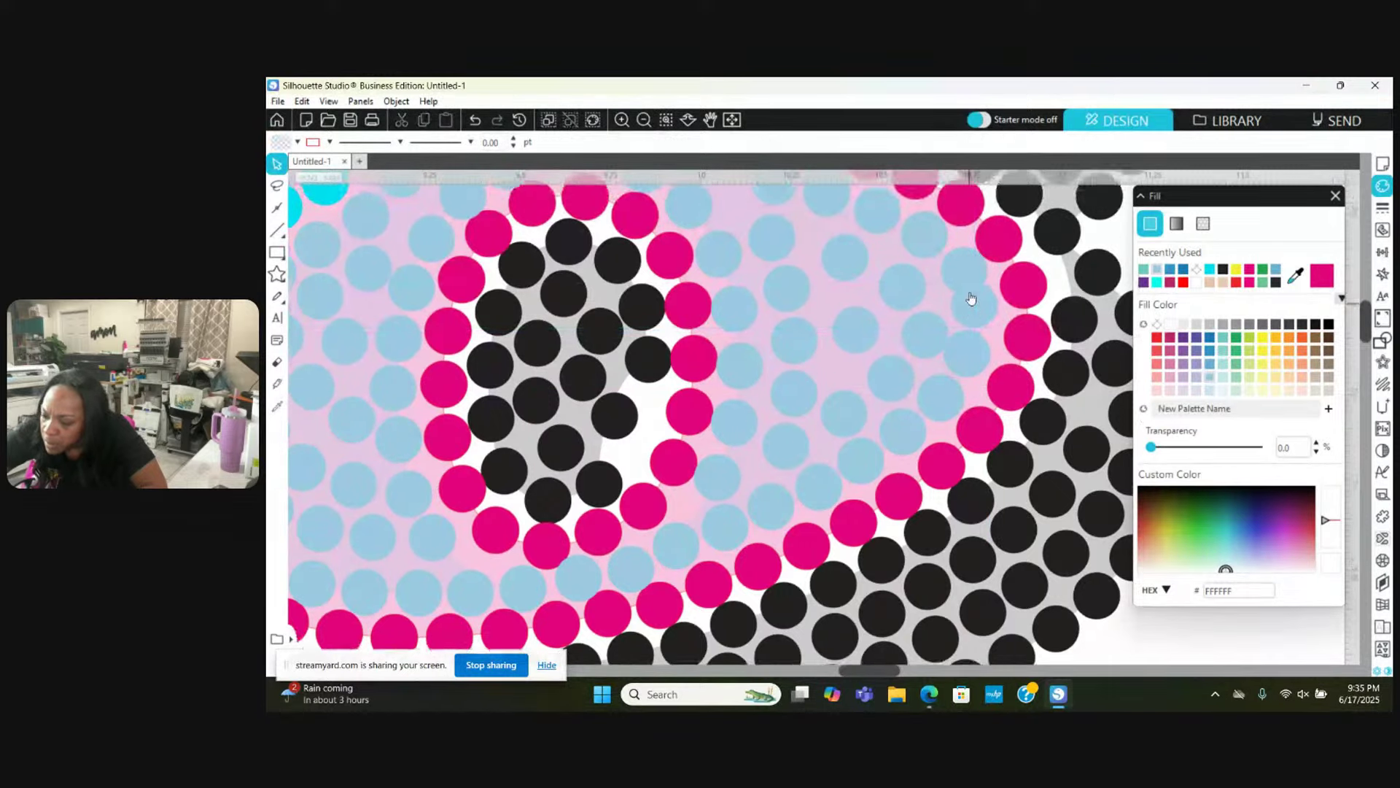
scroll(972, 298, up, 2)
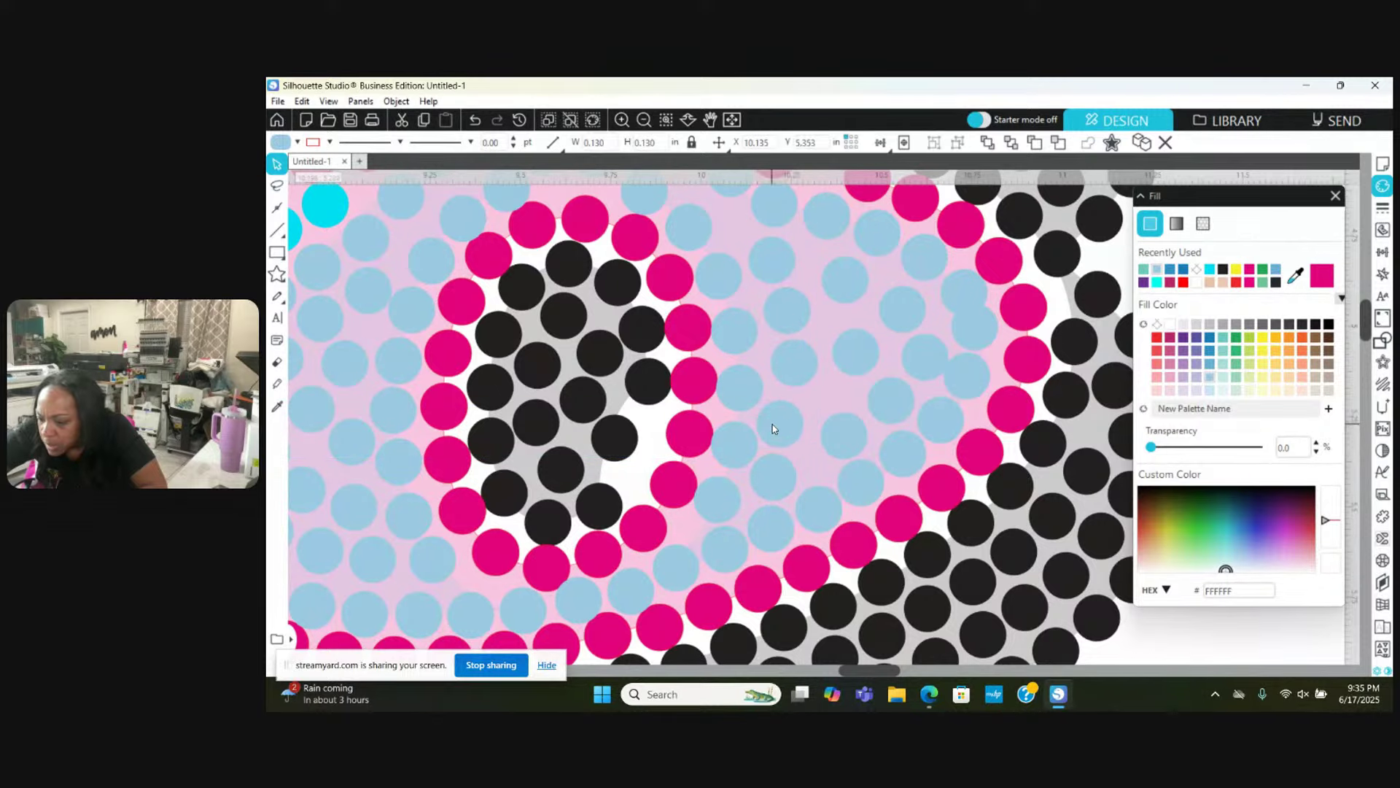
click(842, 441)
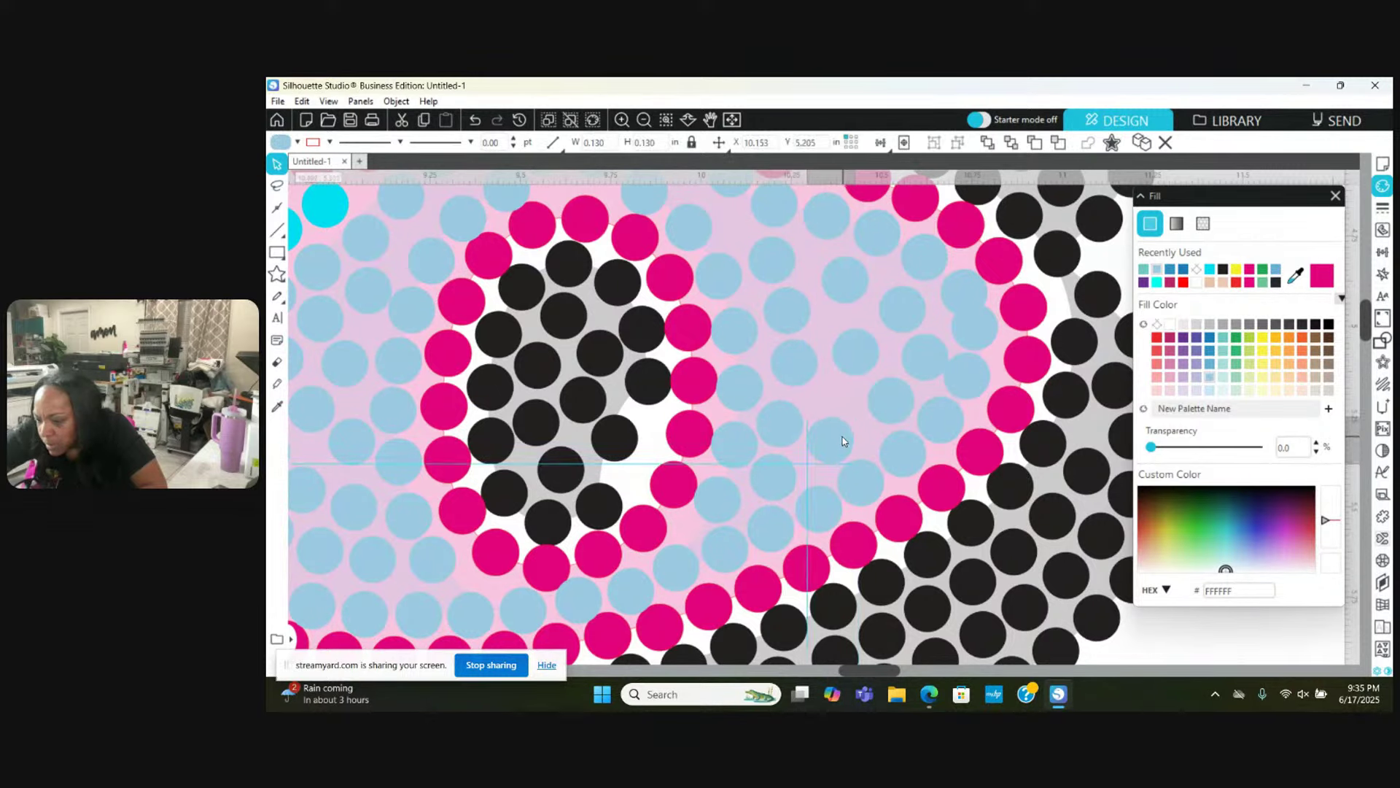
key(Escape)
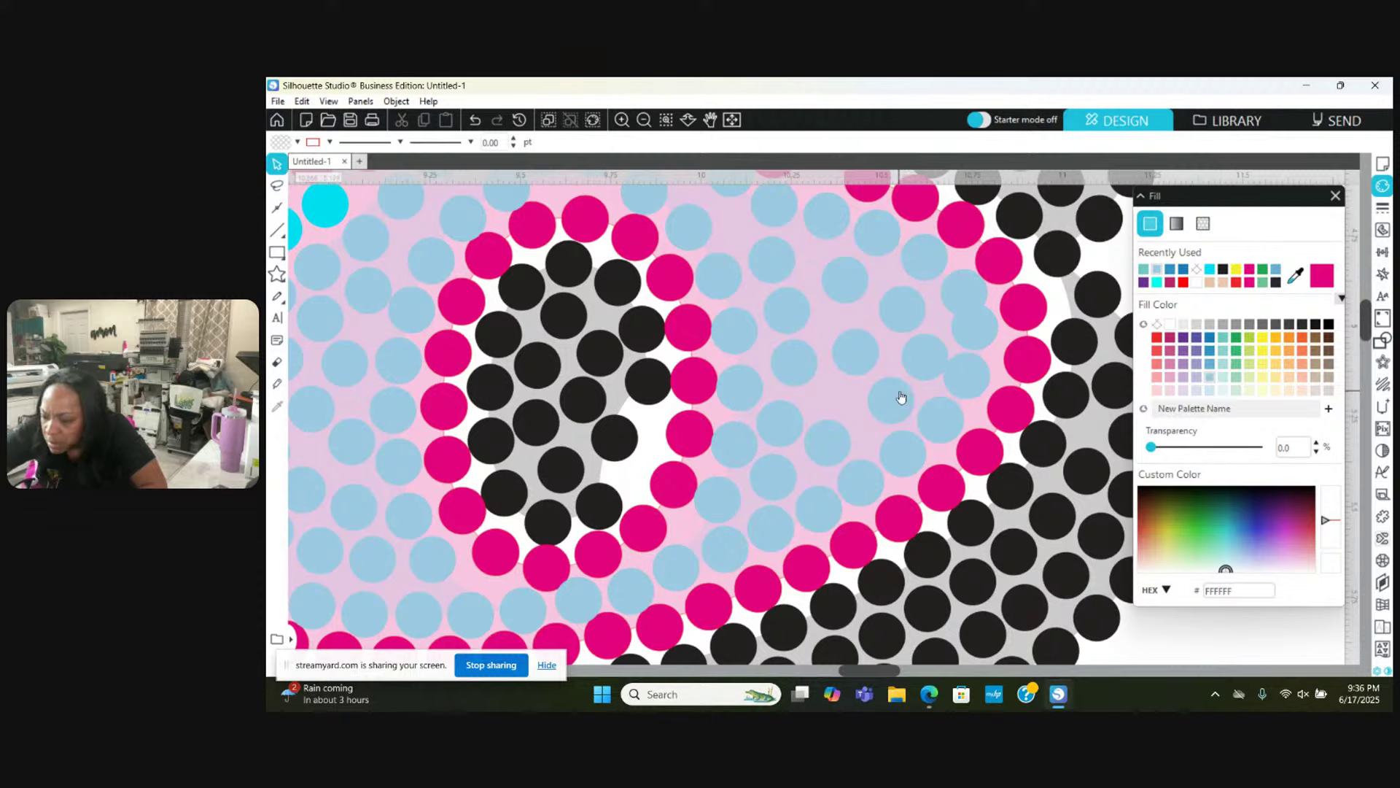
click(872, 414)
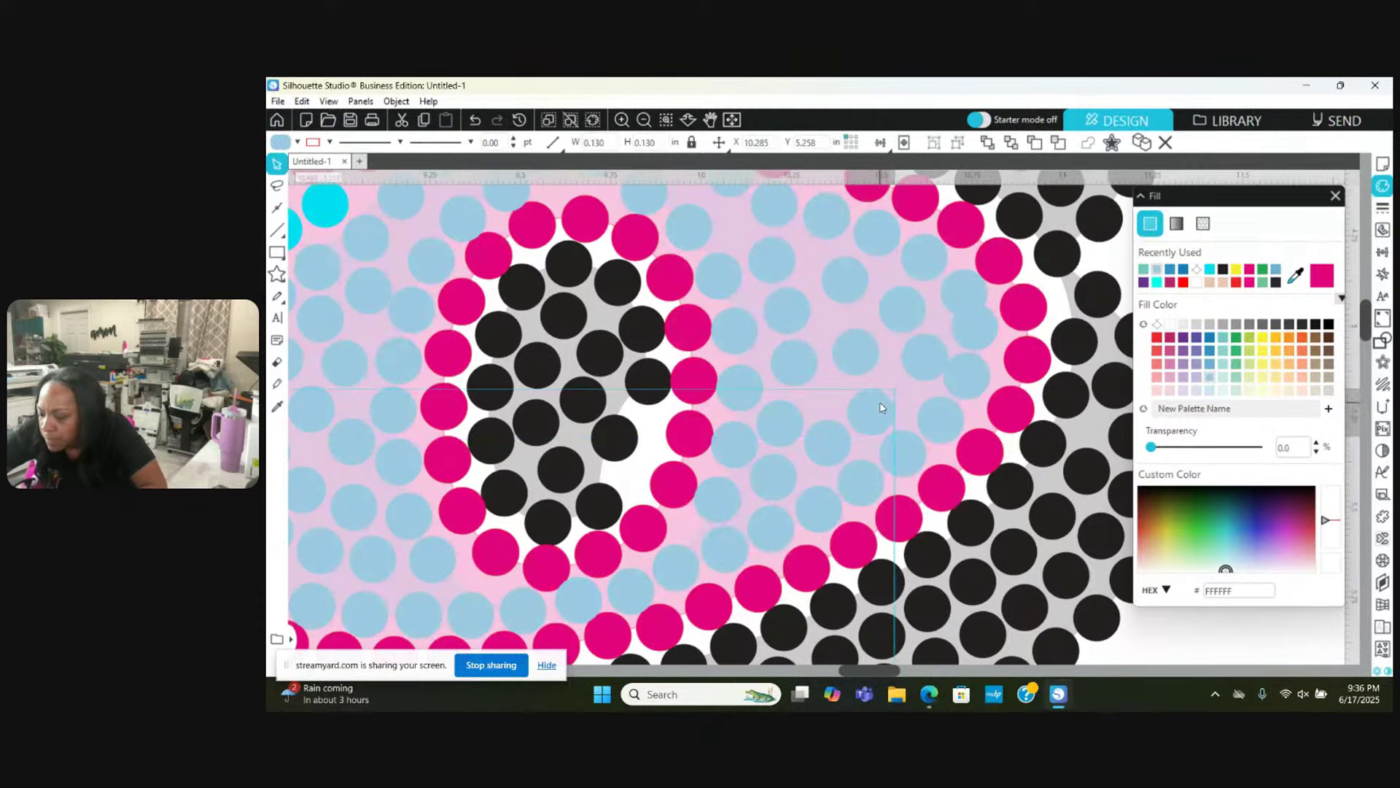
drag(882, 408, 916, 365)
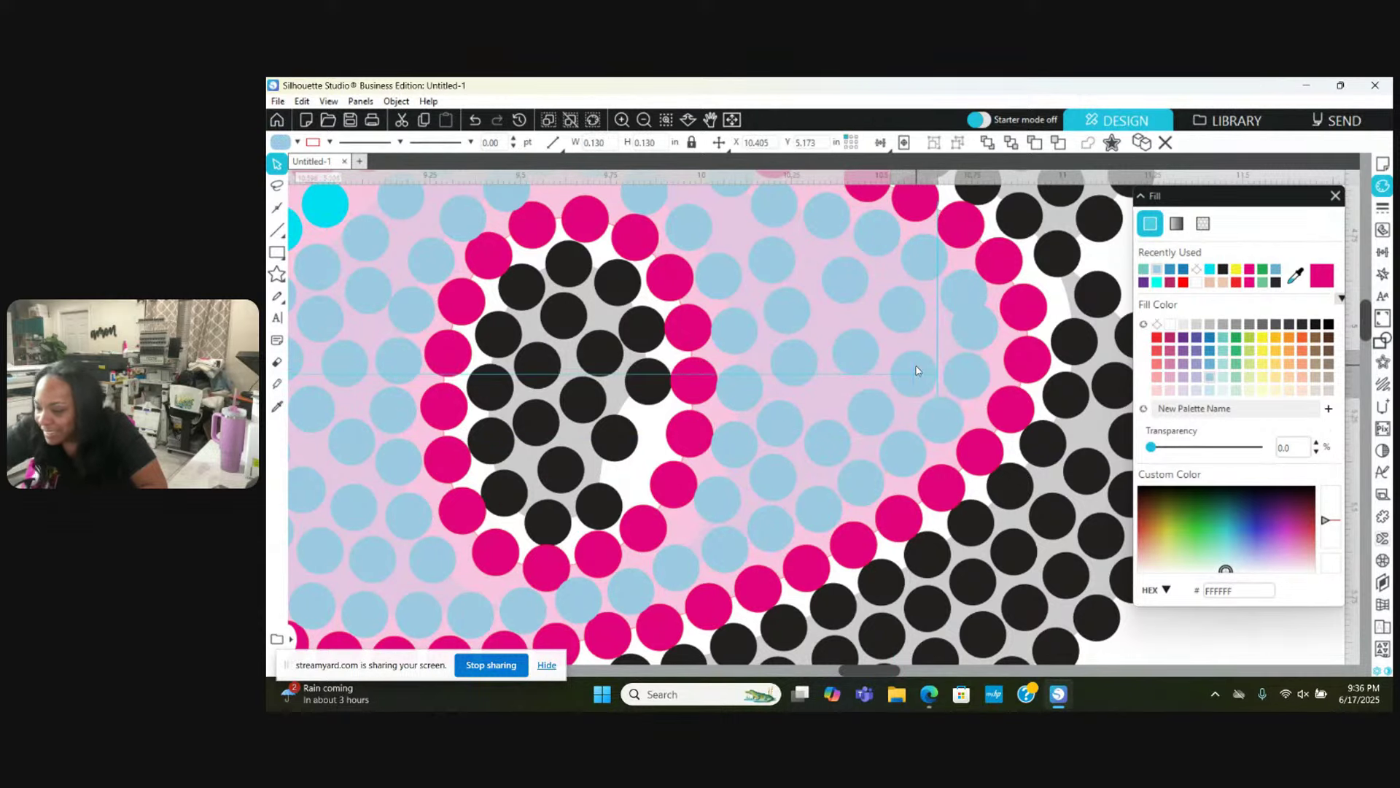
key(Escape)
drag(916, 307, 929, 295)
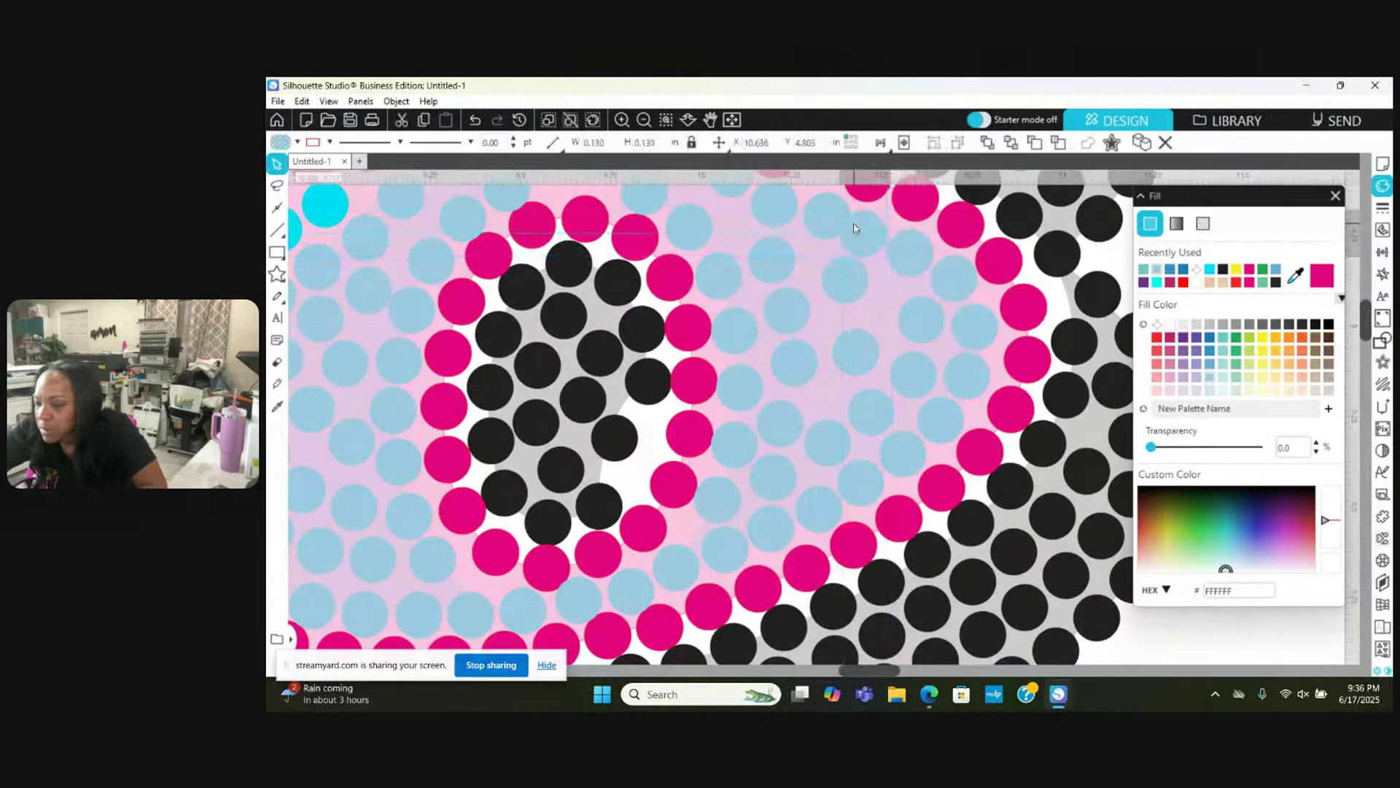
scroll(857, 226, up, 2)
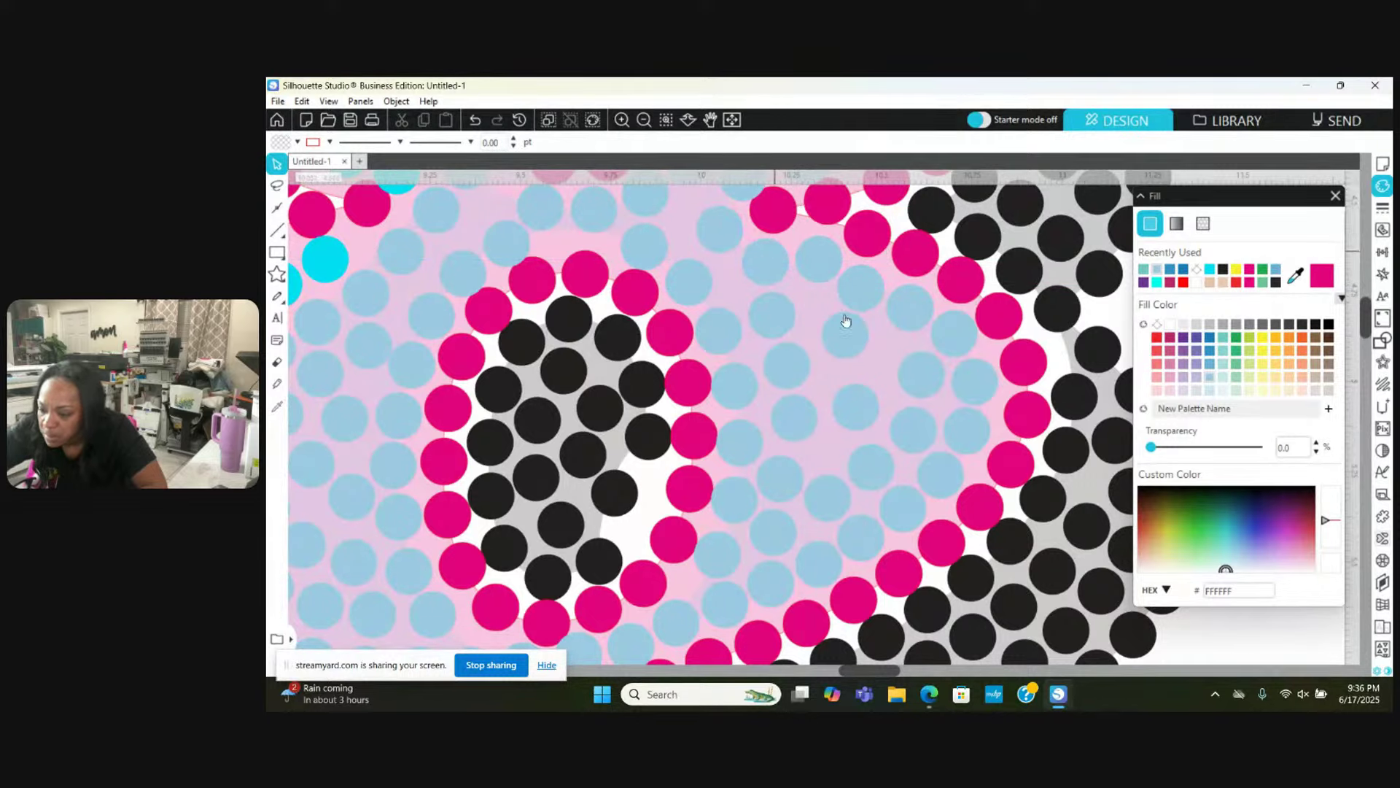
drag(854, 339, 784, 424)
click(854, 401)
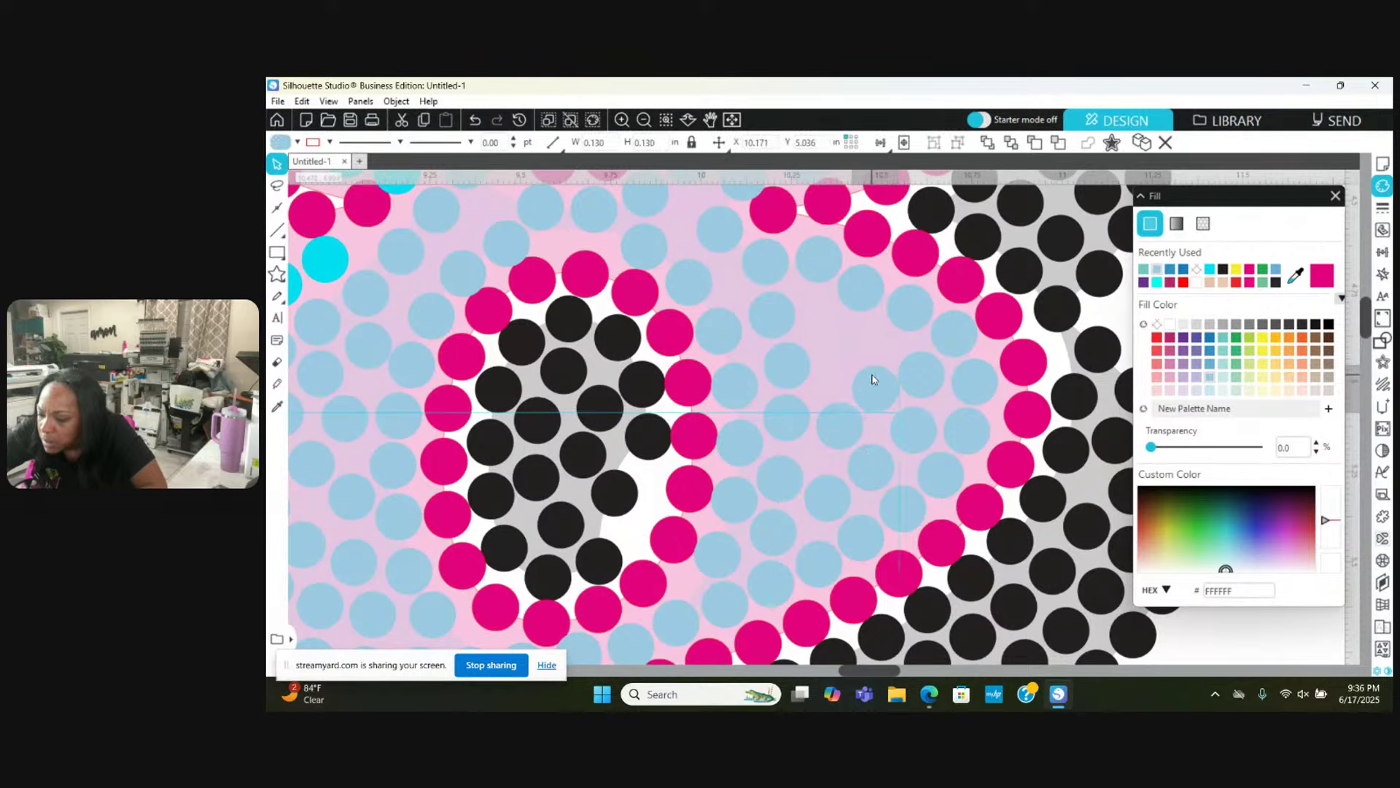
click(845, 432)
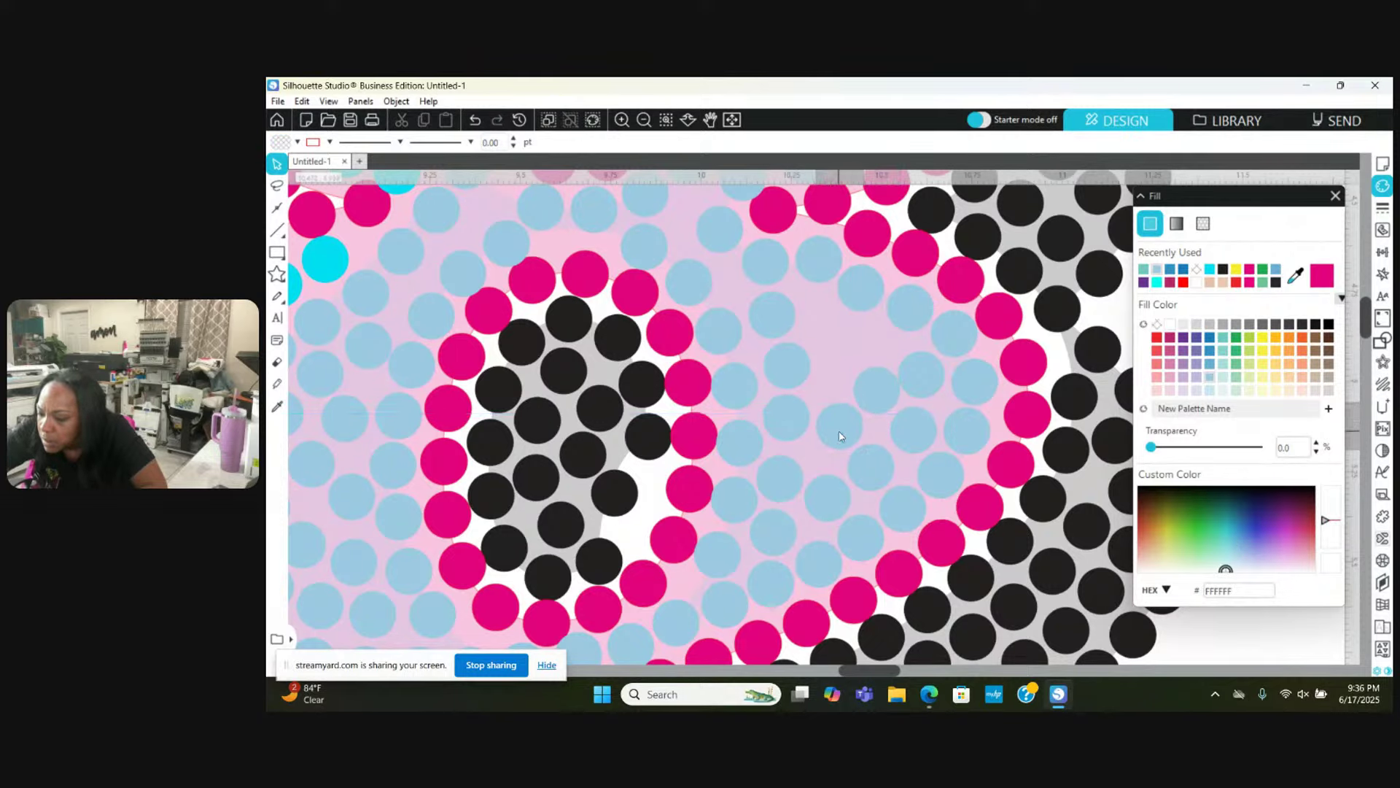
click(887, 407)
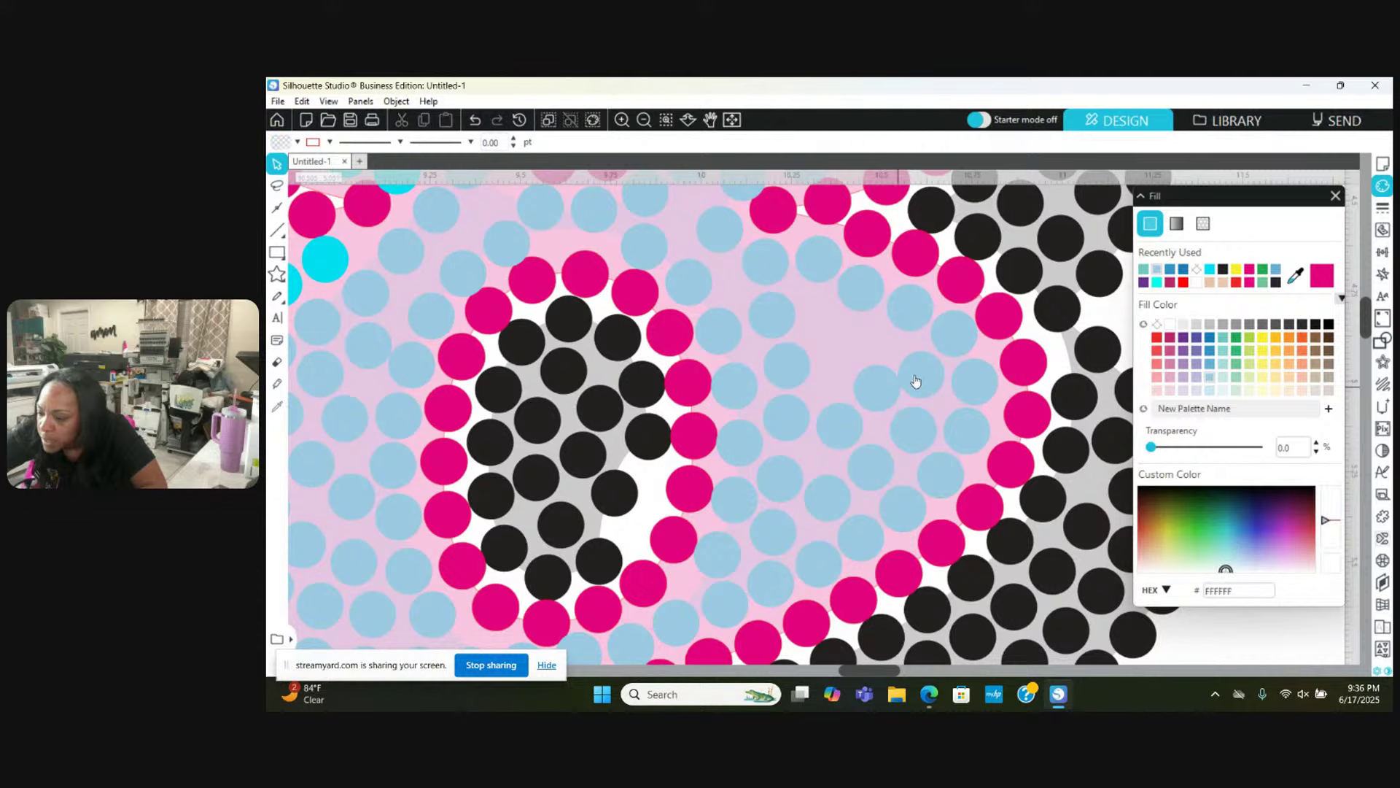
click(967, 386)
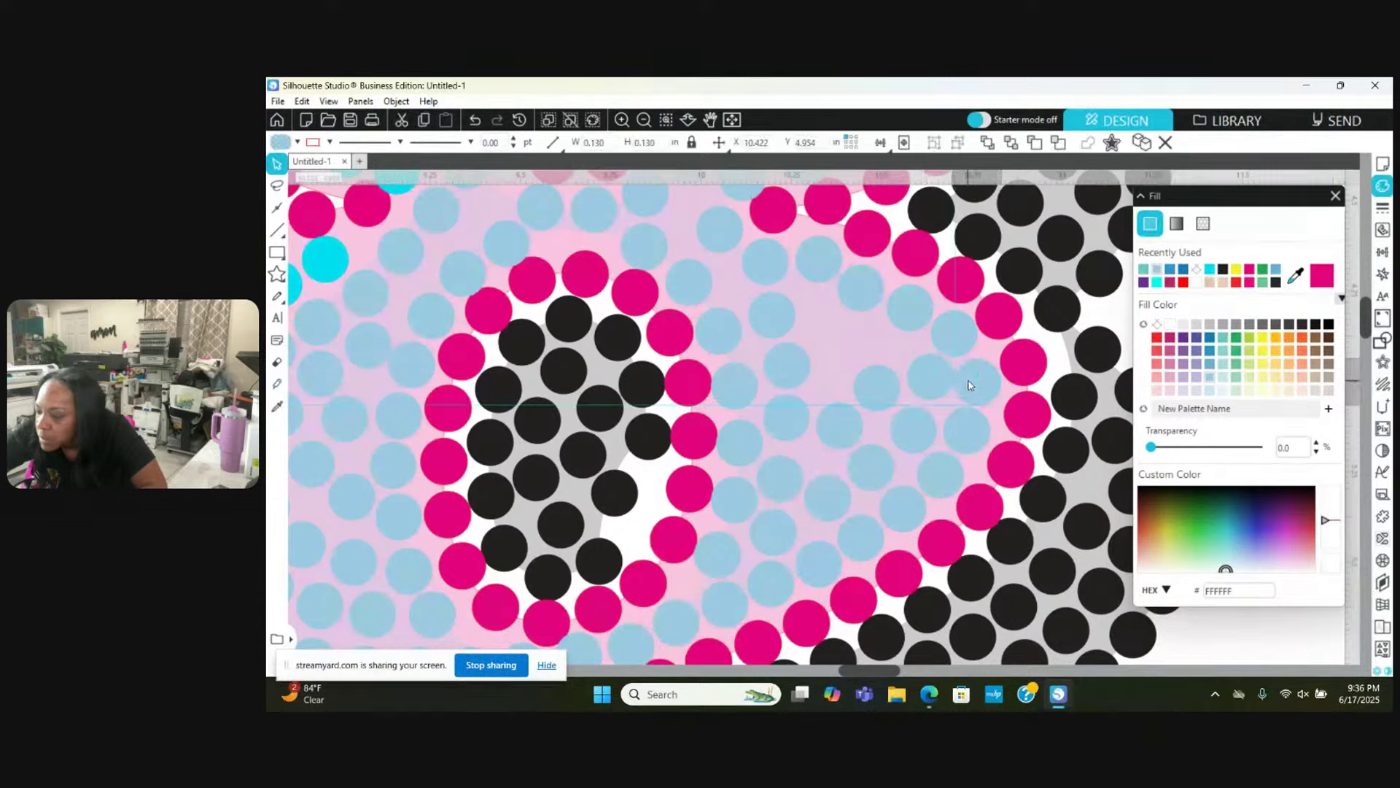
click(947, 379)
click(929, 378)
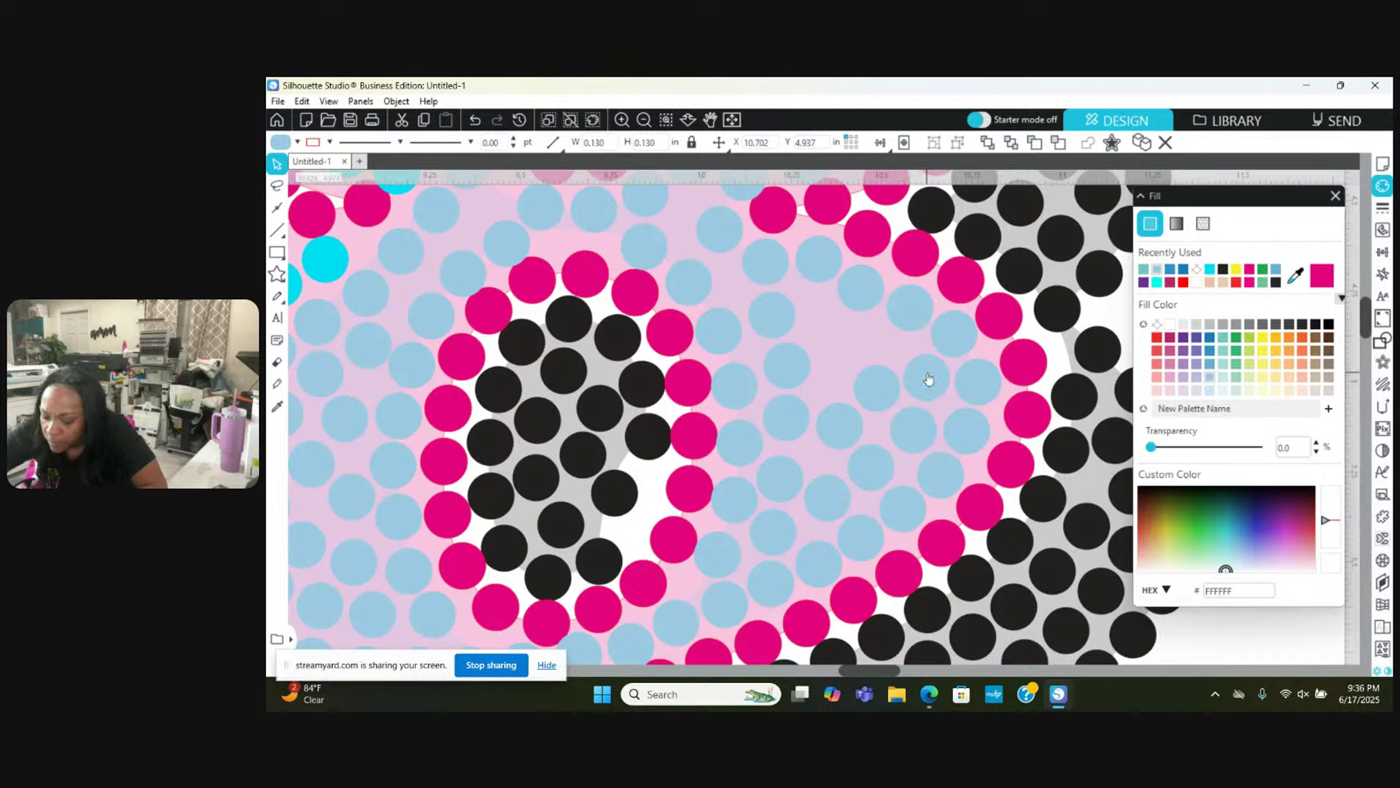
drag(928, 379, 864, 334)
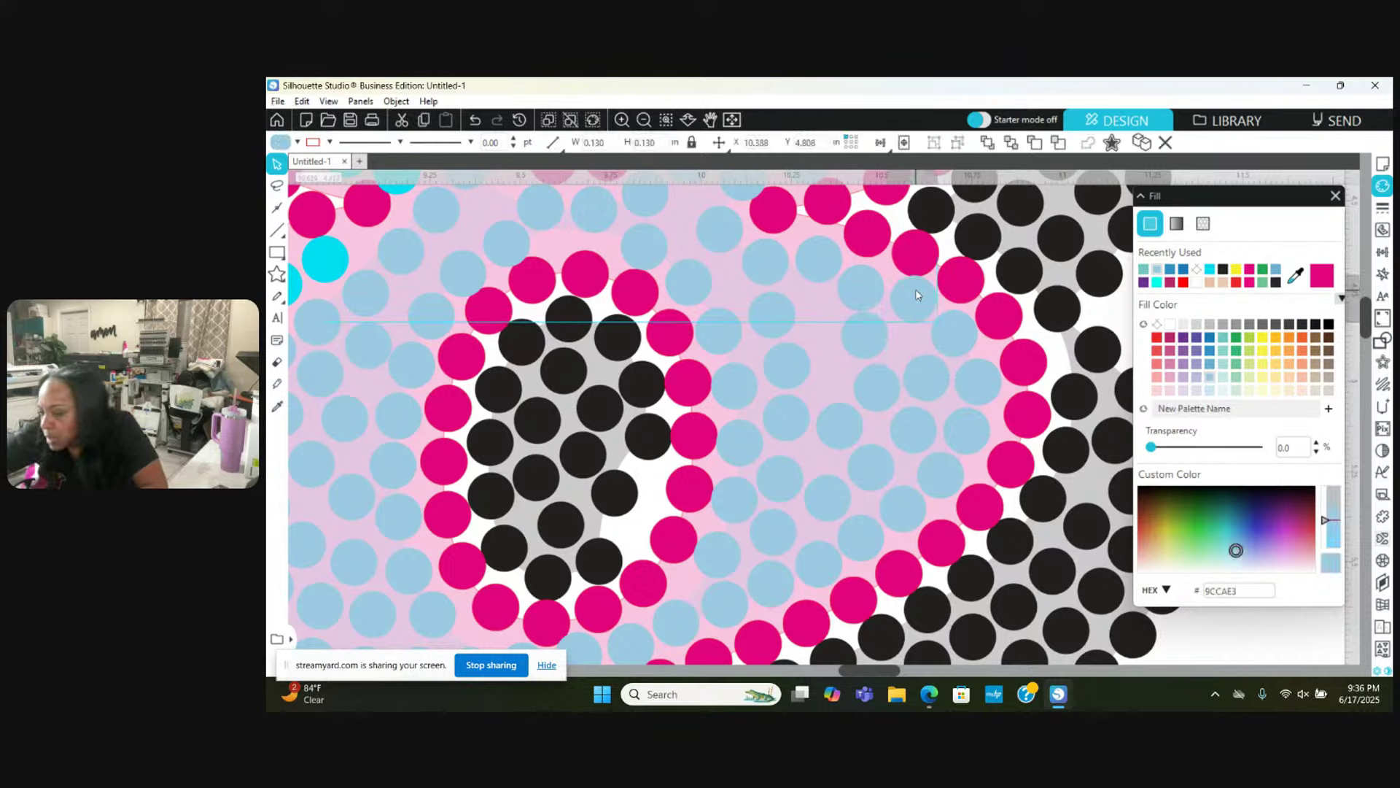
click(875, 285)
drag(876, 278, 838, 375)
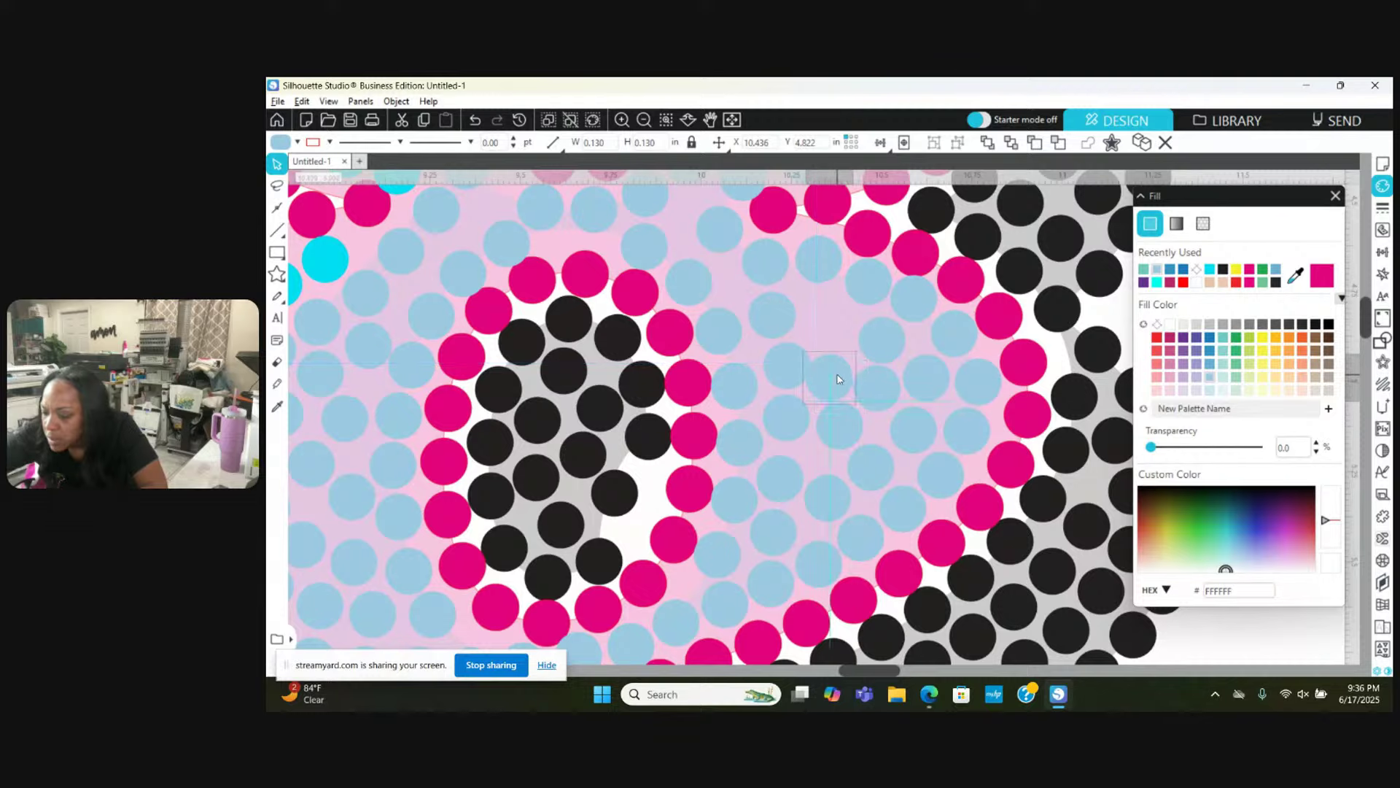
scroll(838, 374, left, 1)
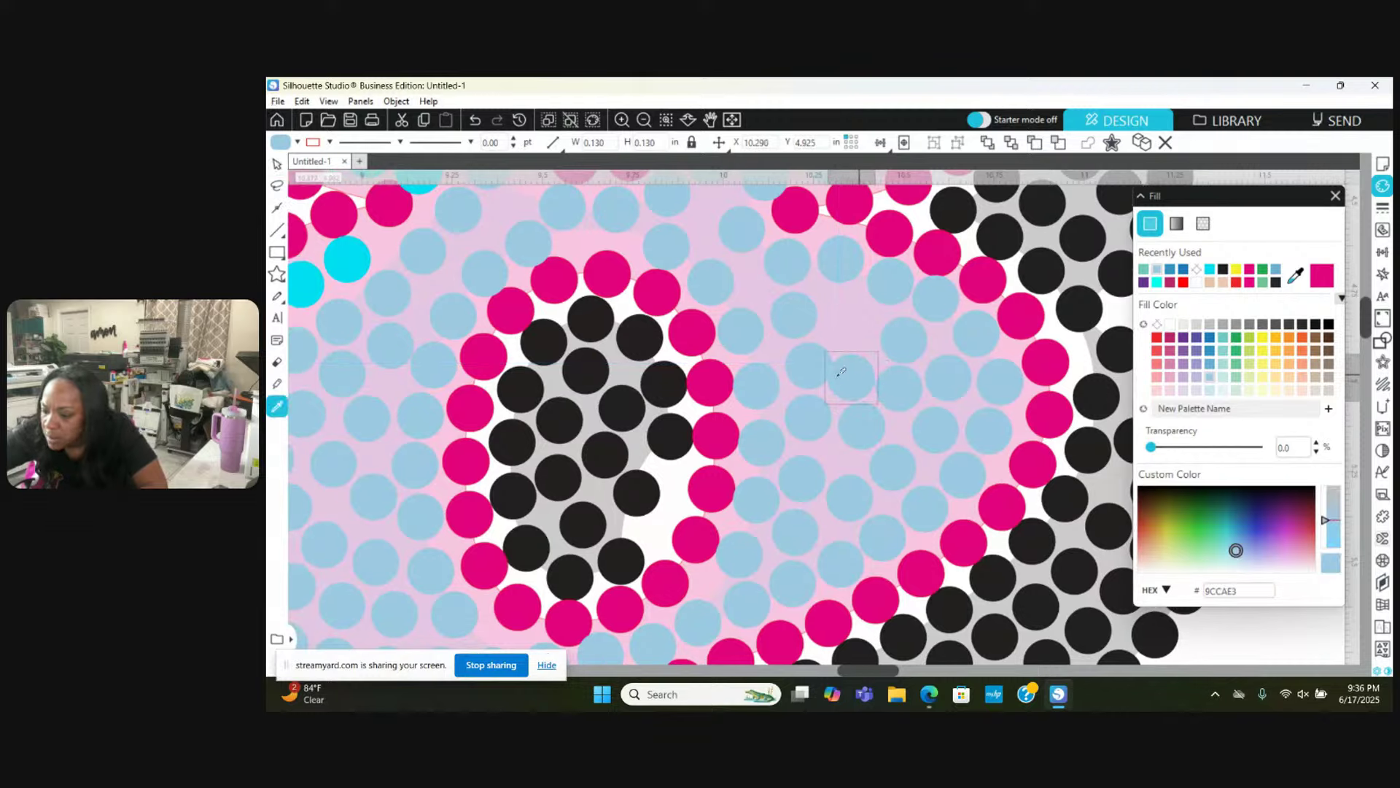
click(807, 433)
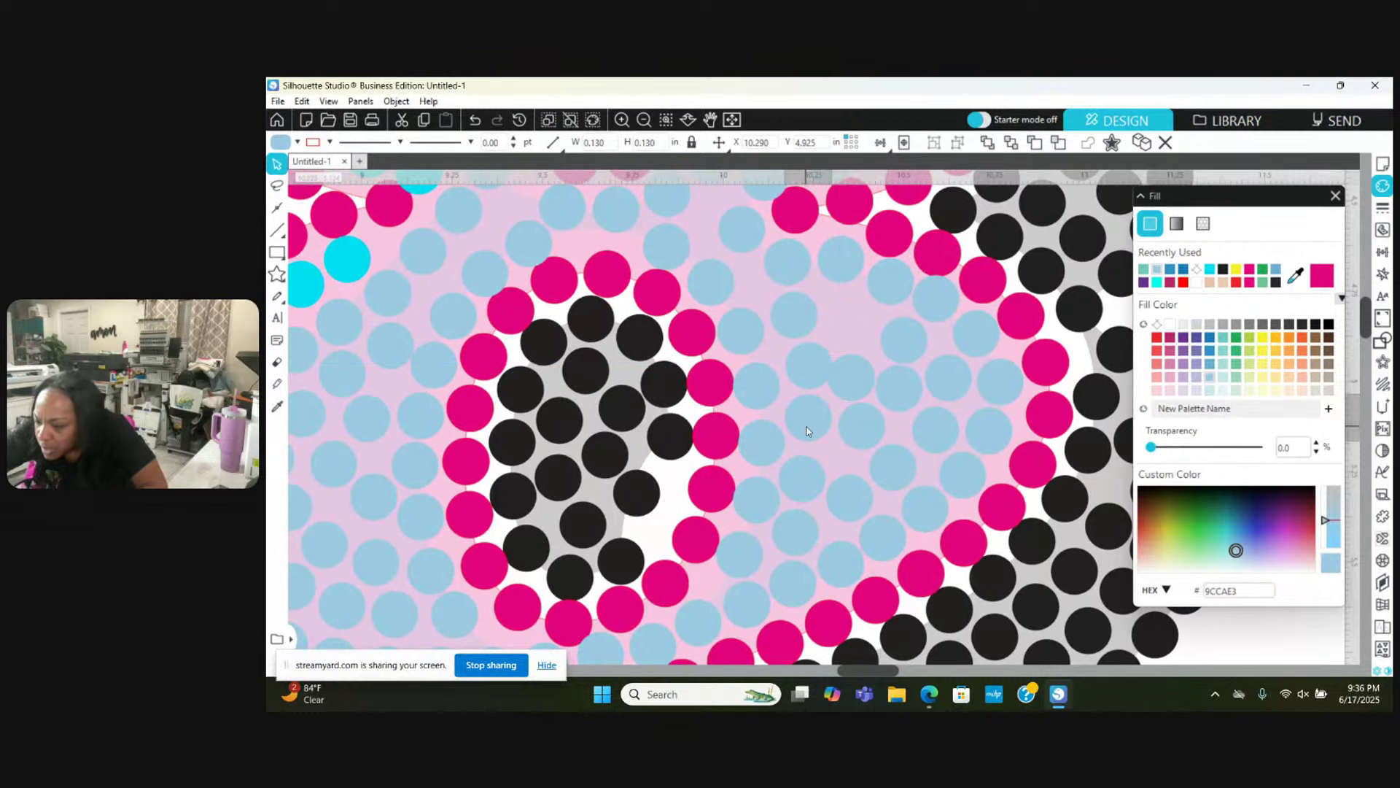
click(795, 369)
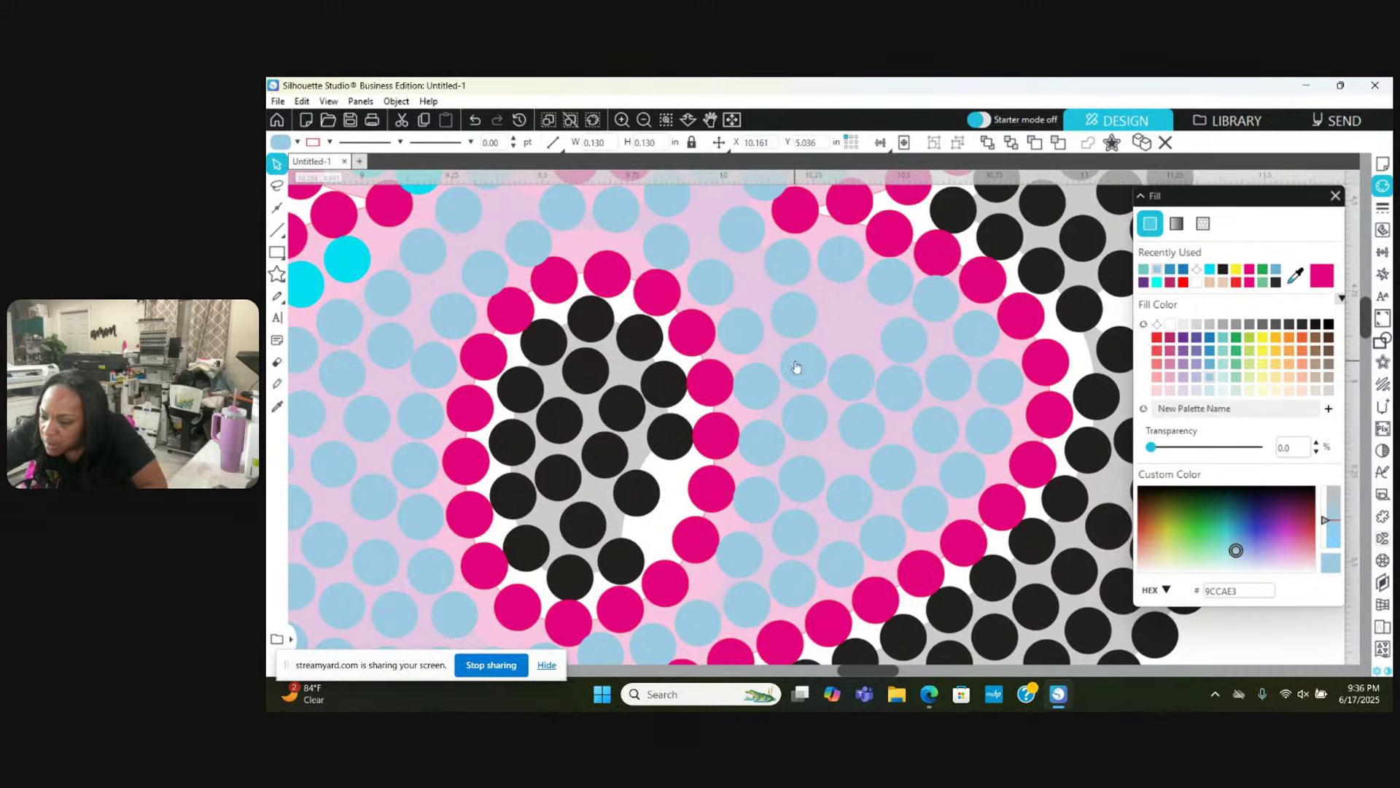
click(850, 385)
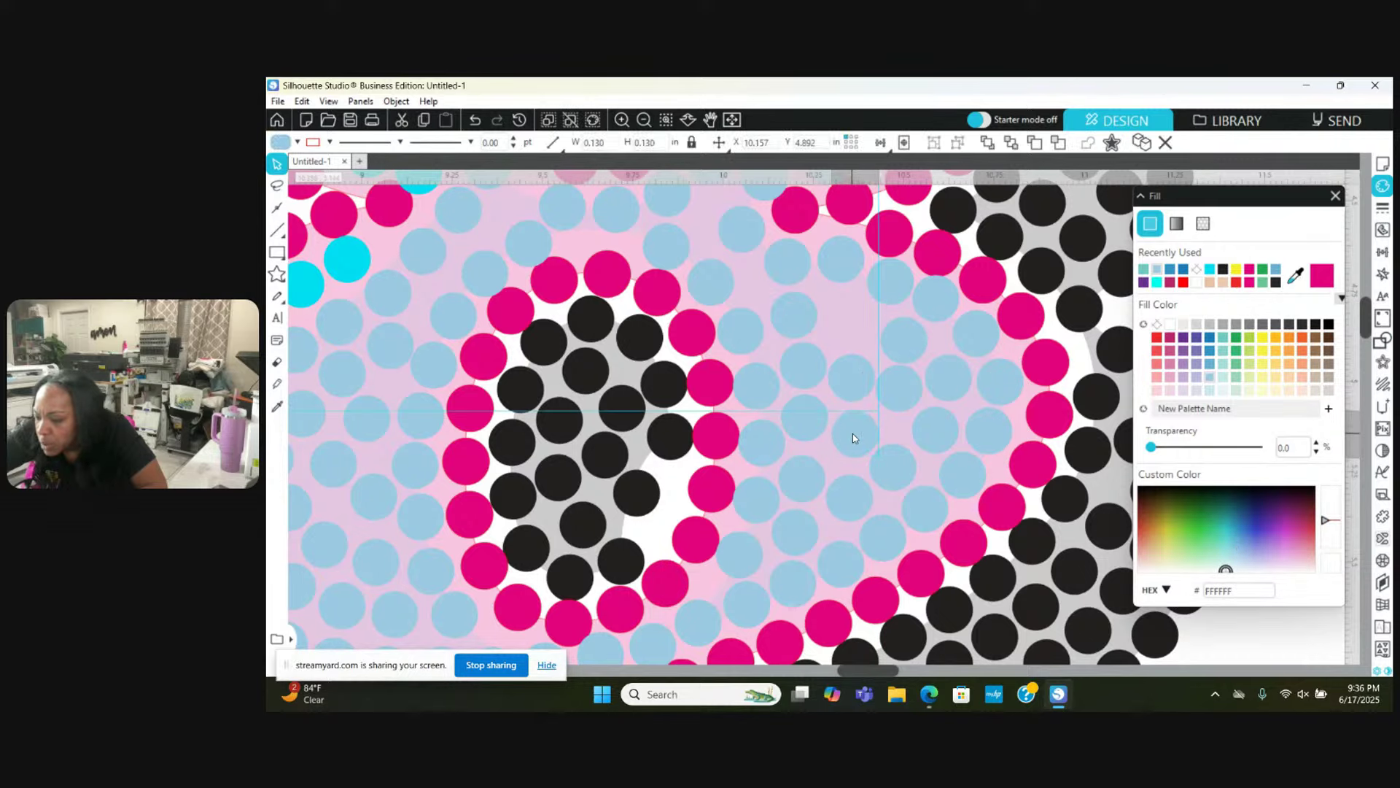
drag(850, 387, 846, 391)
click(849, 392)
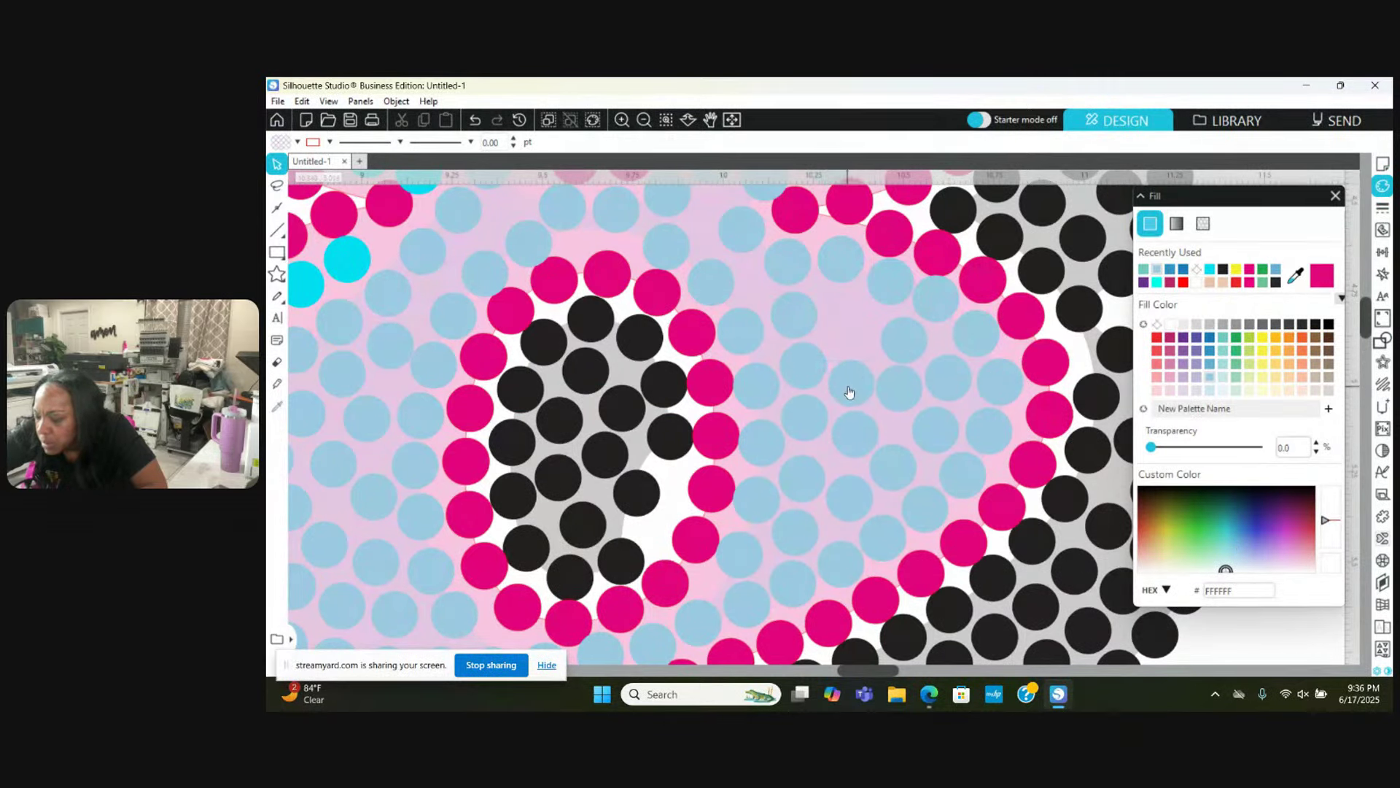
click(795, 373)
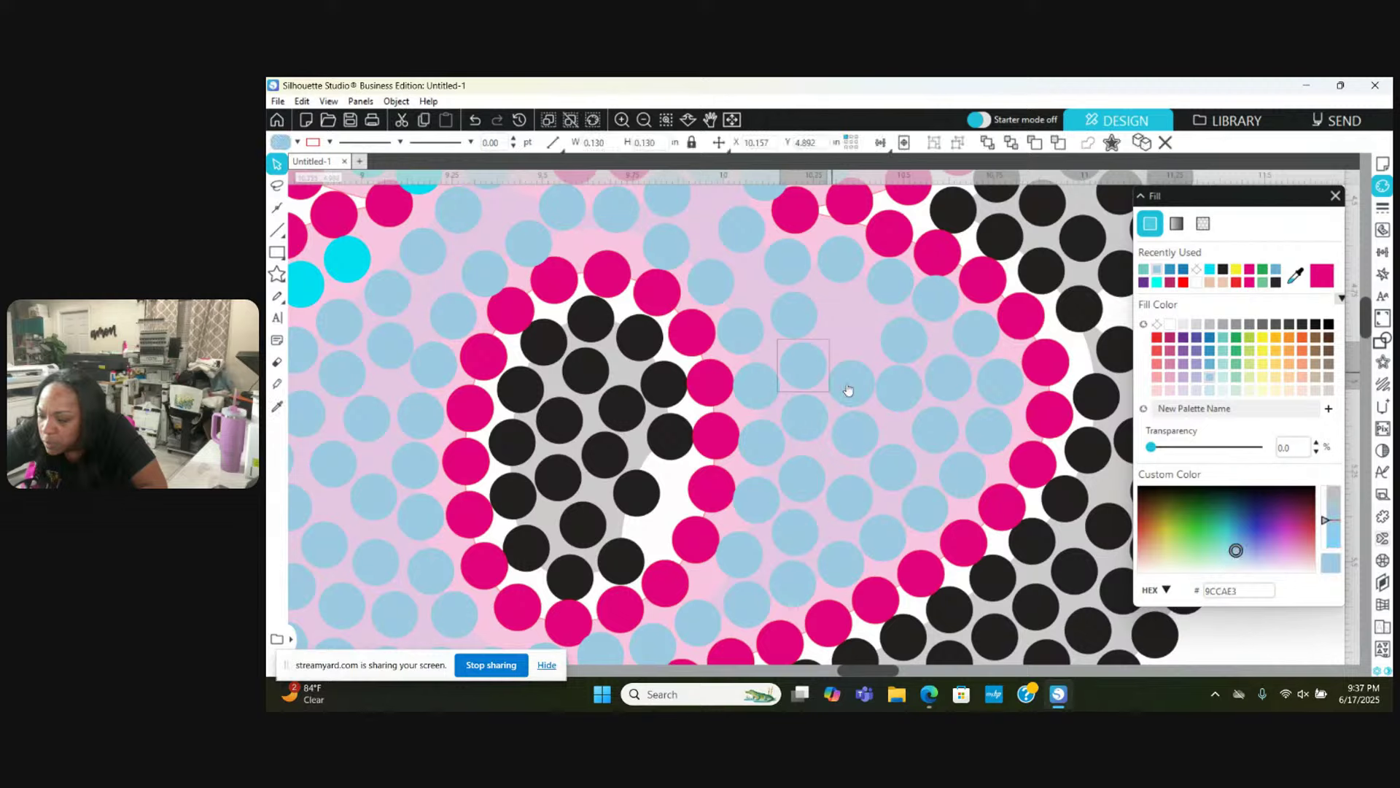
click(889, 399)
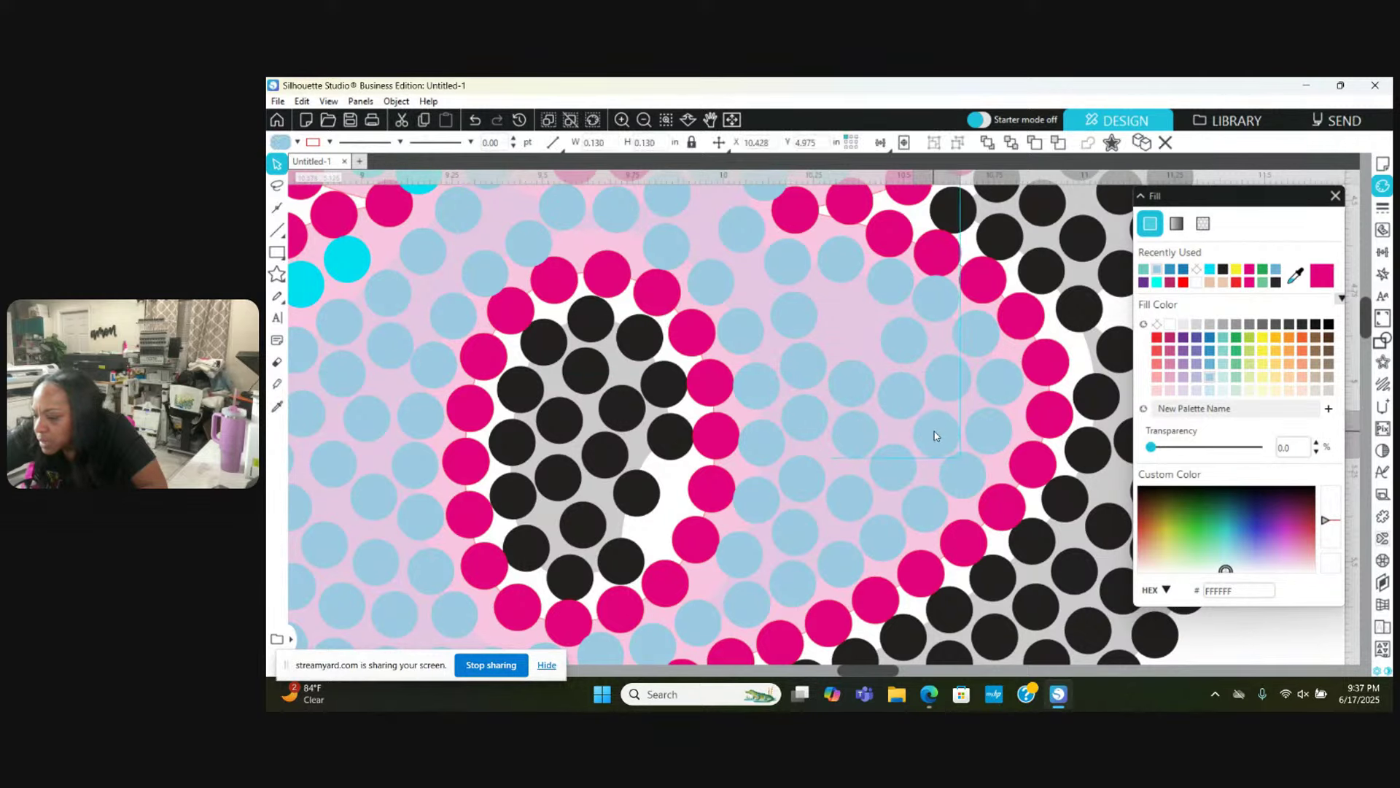
click(977, 488)
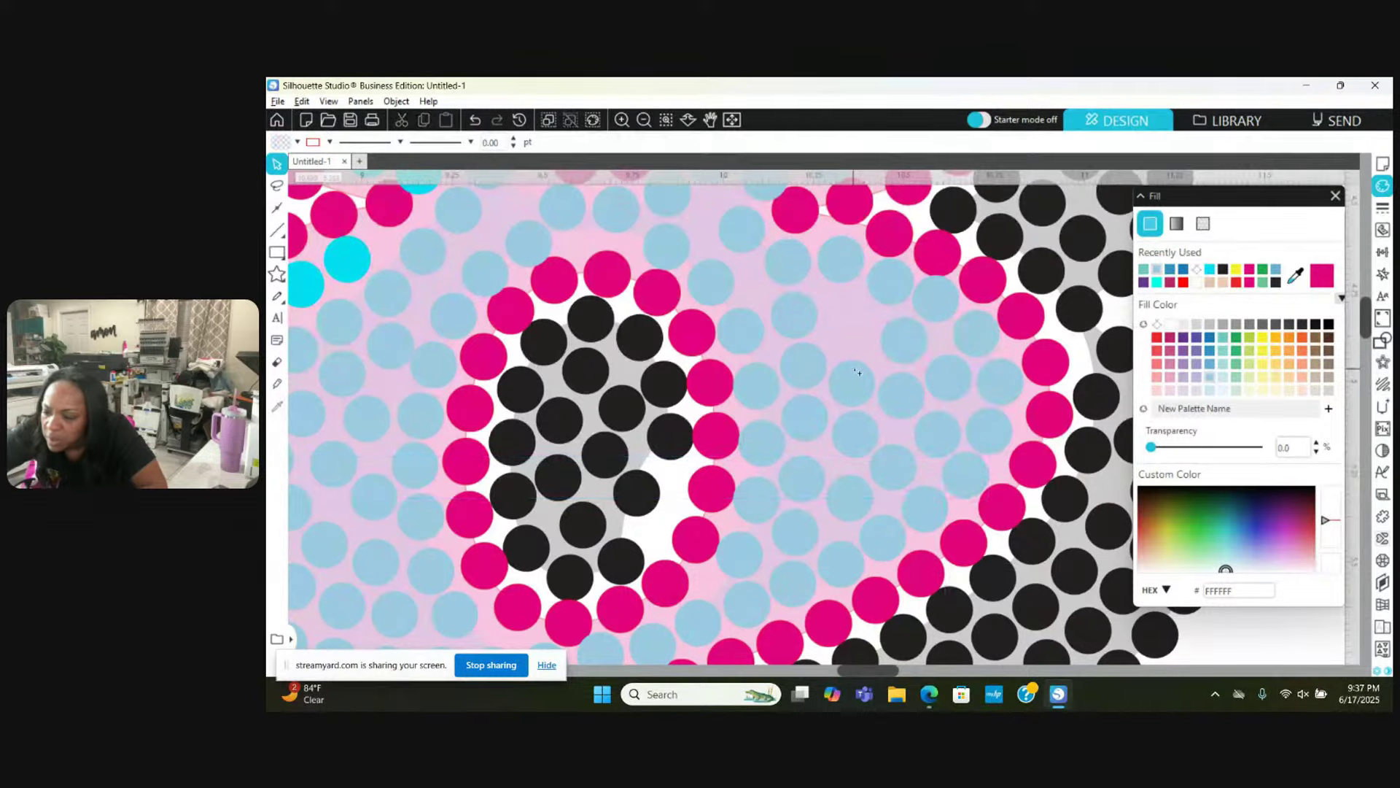
click(850, 303)
click(852, 312)
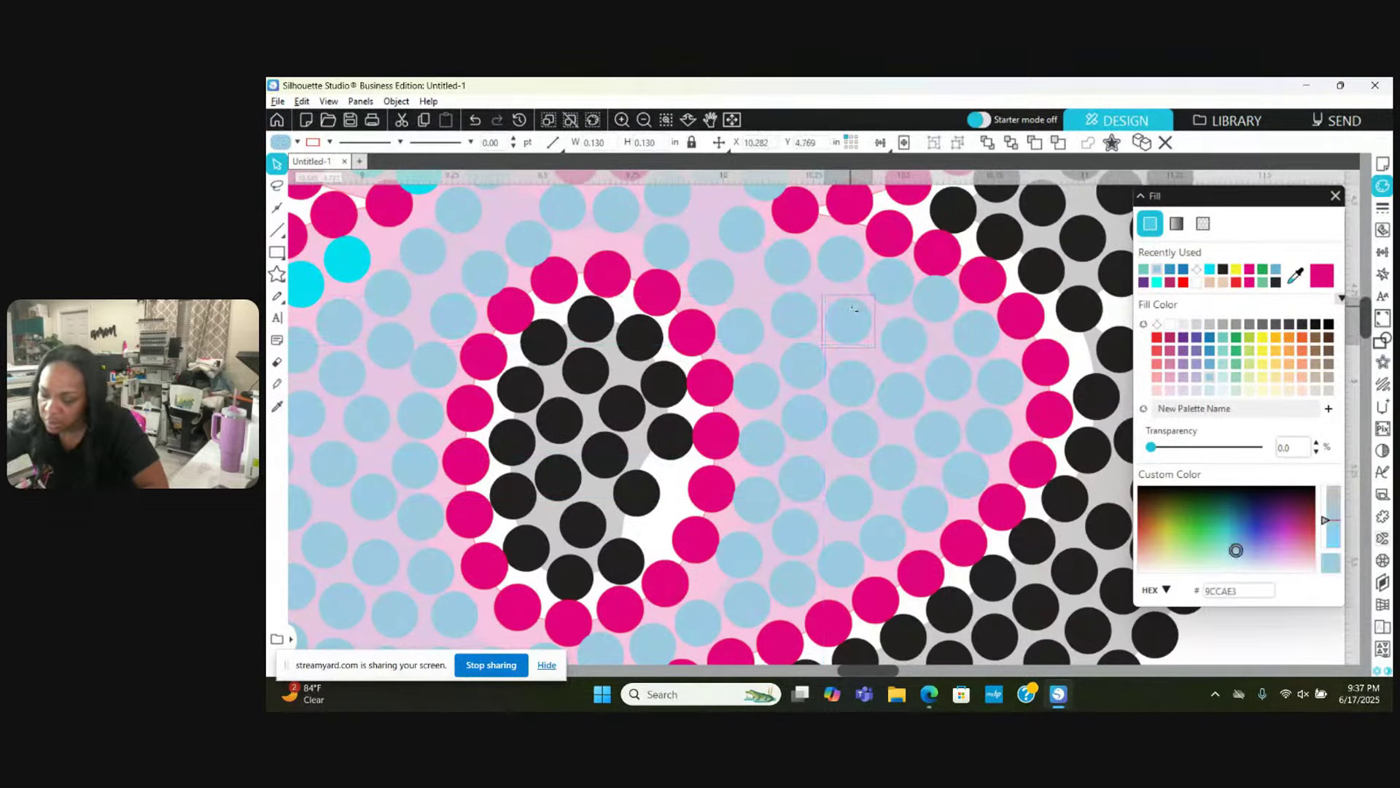
scroll(860, 343, up, 3)
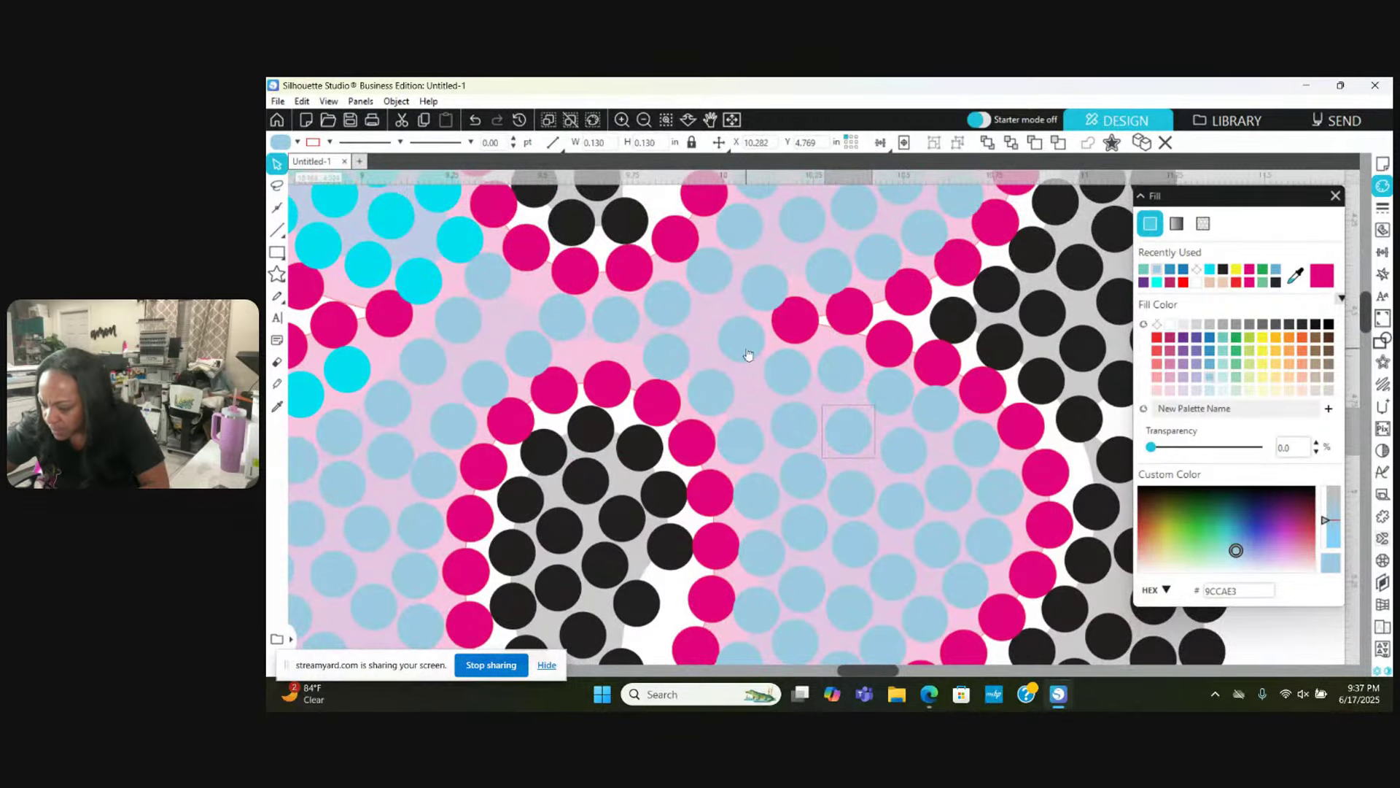
Step: Nudge two middle light-blue stones slightly, one down-right and one upward
drag(745, 355, 749, 360)
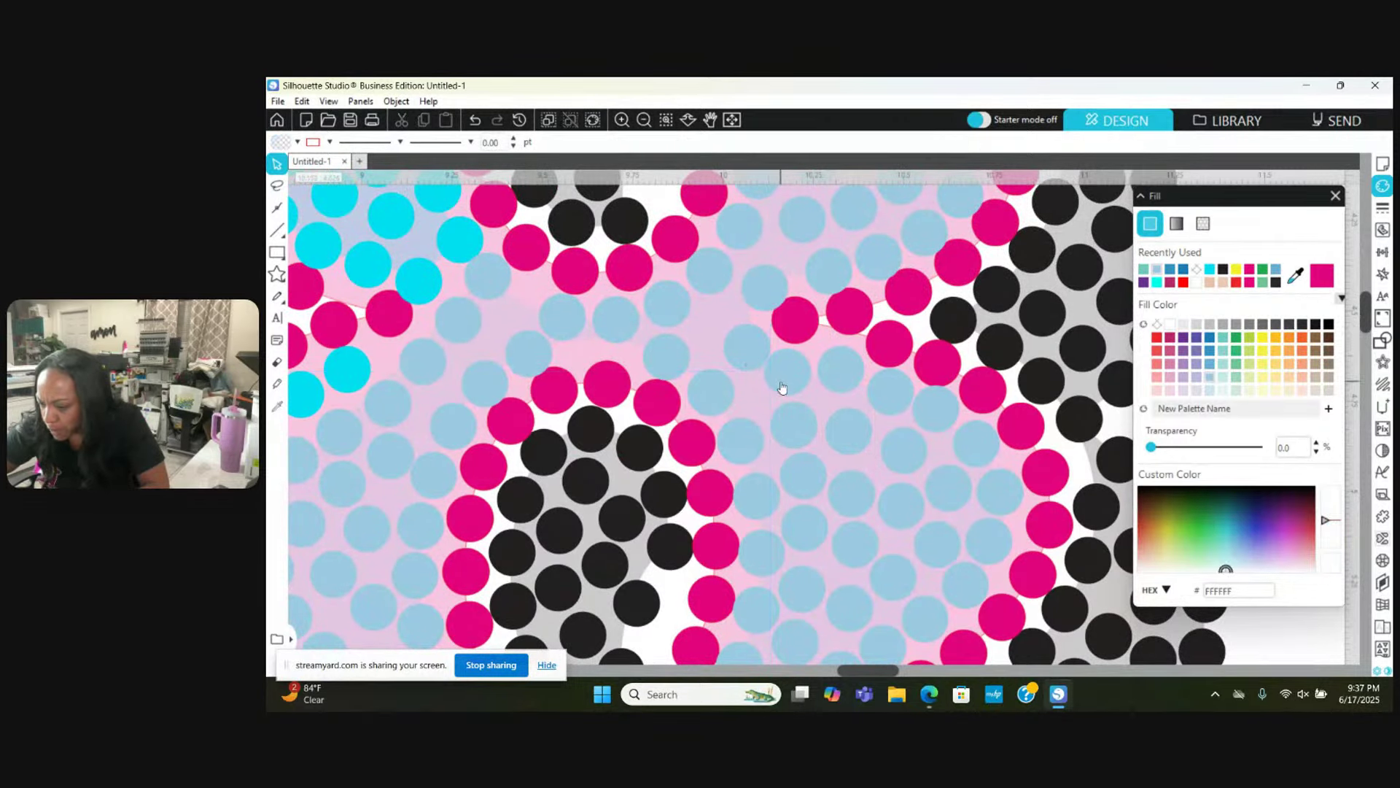
right_click(767, 386)
click(781, 380)
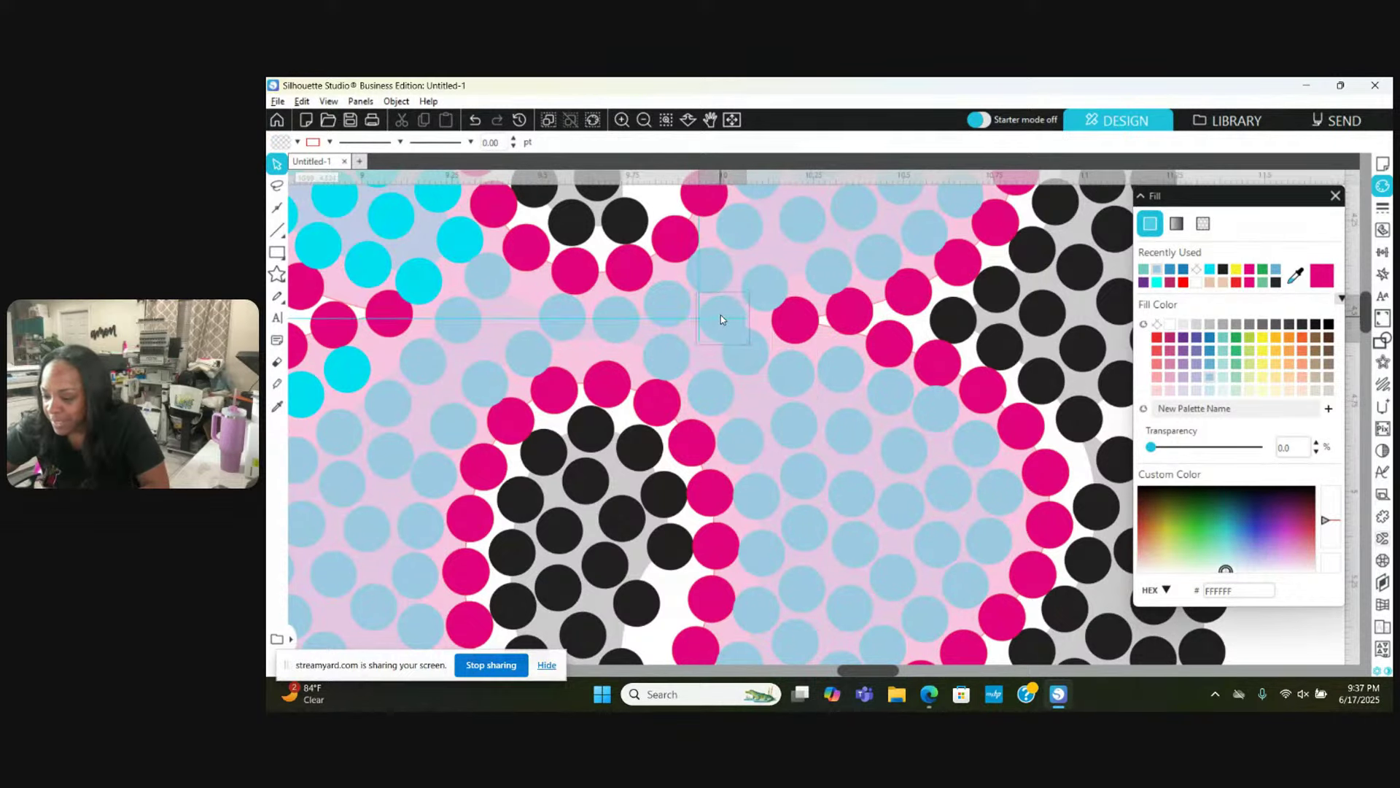
click(712, 318)
click(709, 318)
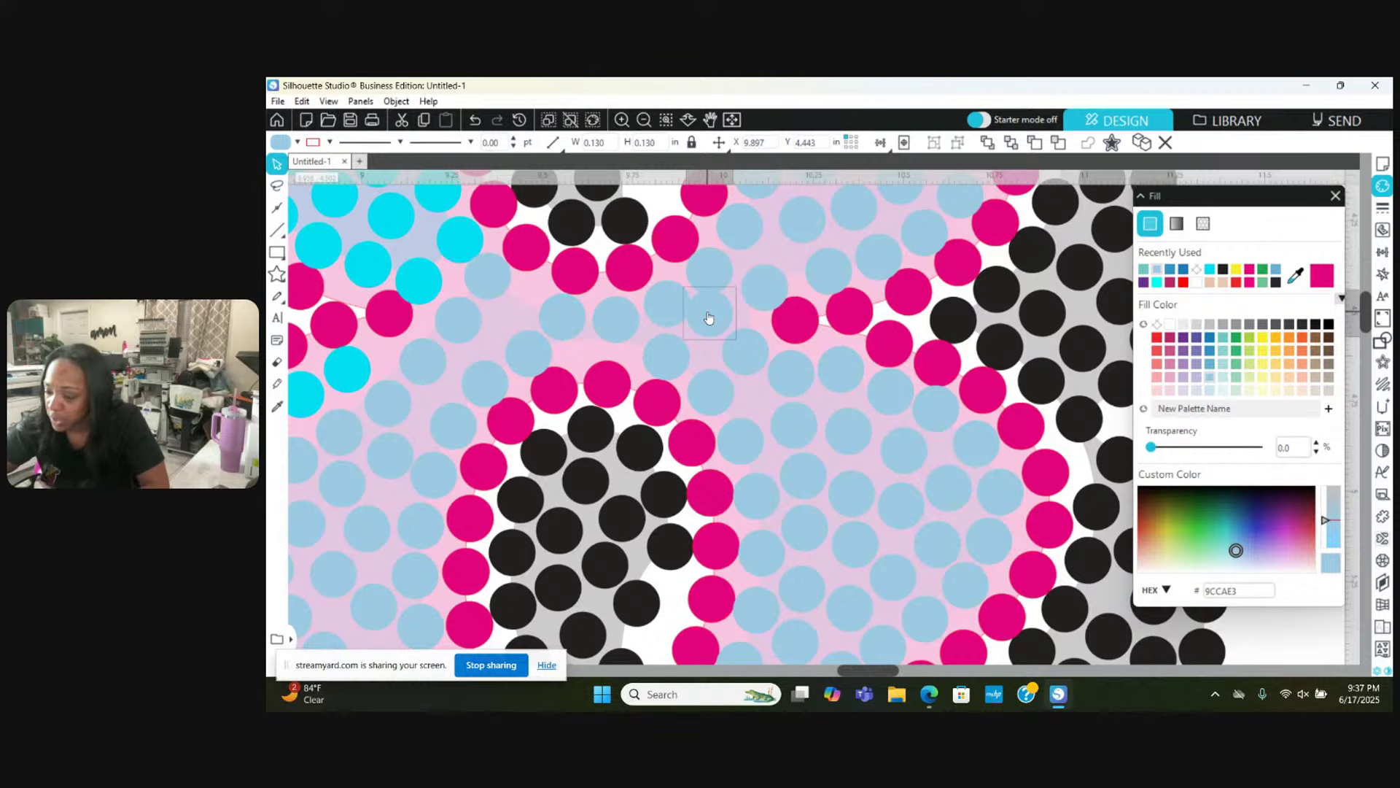
scroll(708, 318, up, 1)
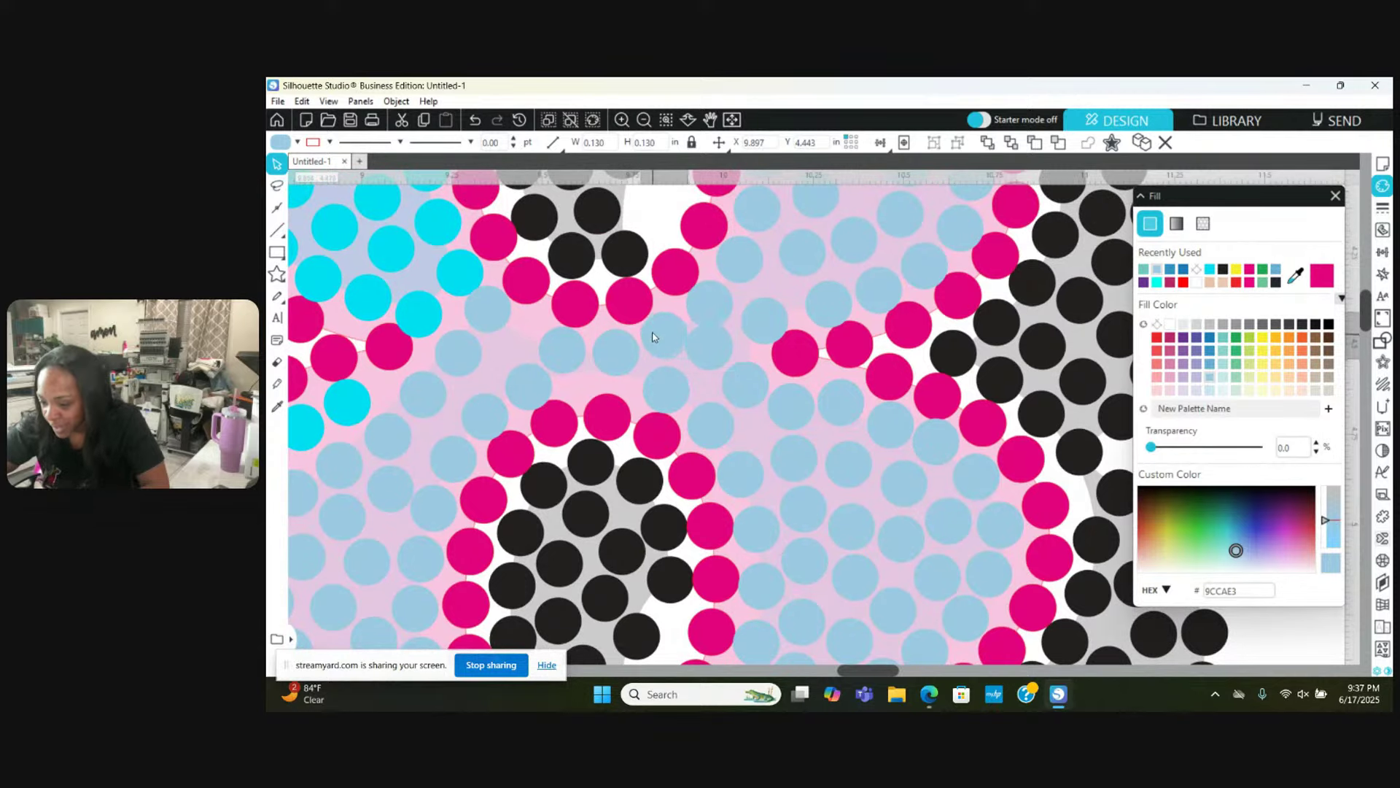
click(615, 362)
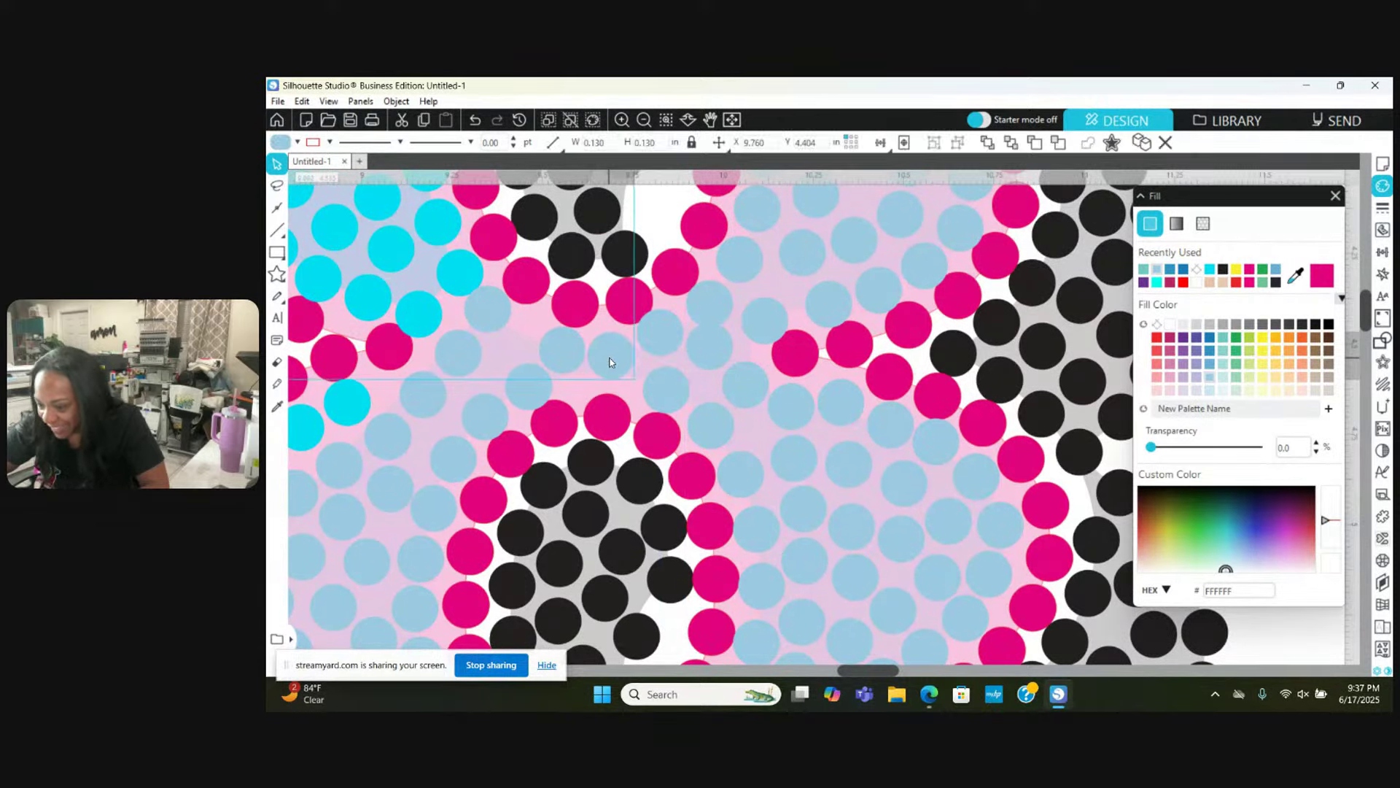
drag(705, 312, 711, 305)
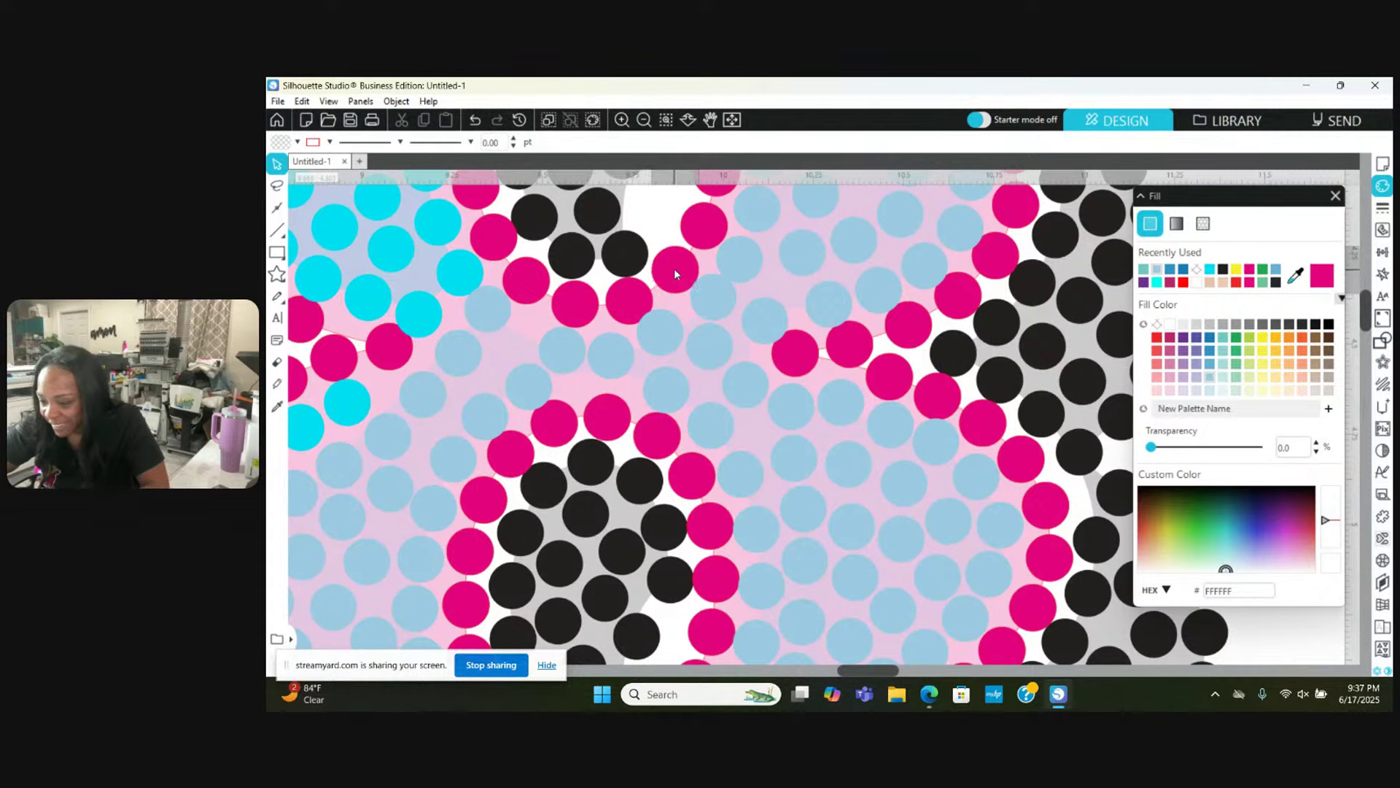
Step: Select a pink stone and several light-blue stones in turn to check them
click(674, 269)
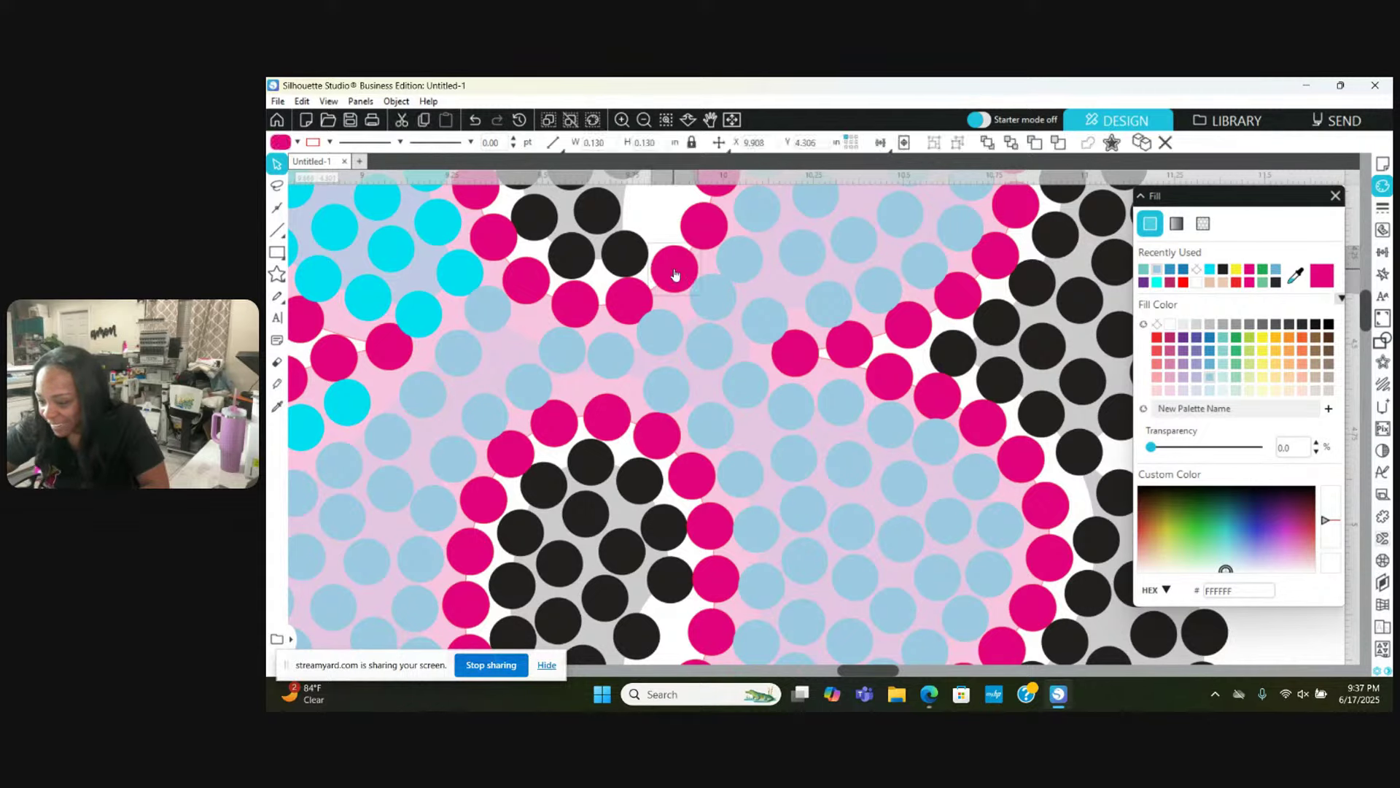
click(754, 321)
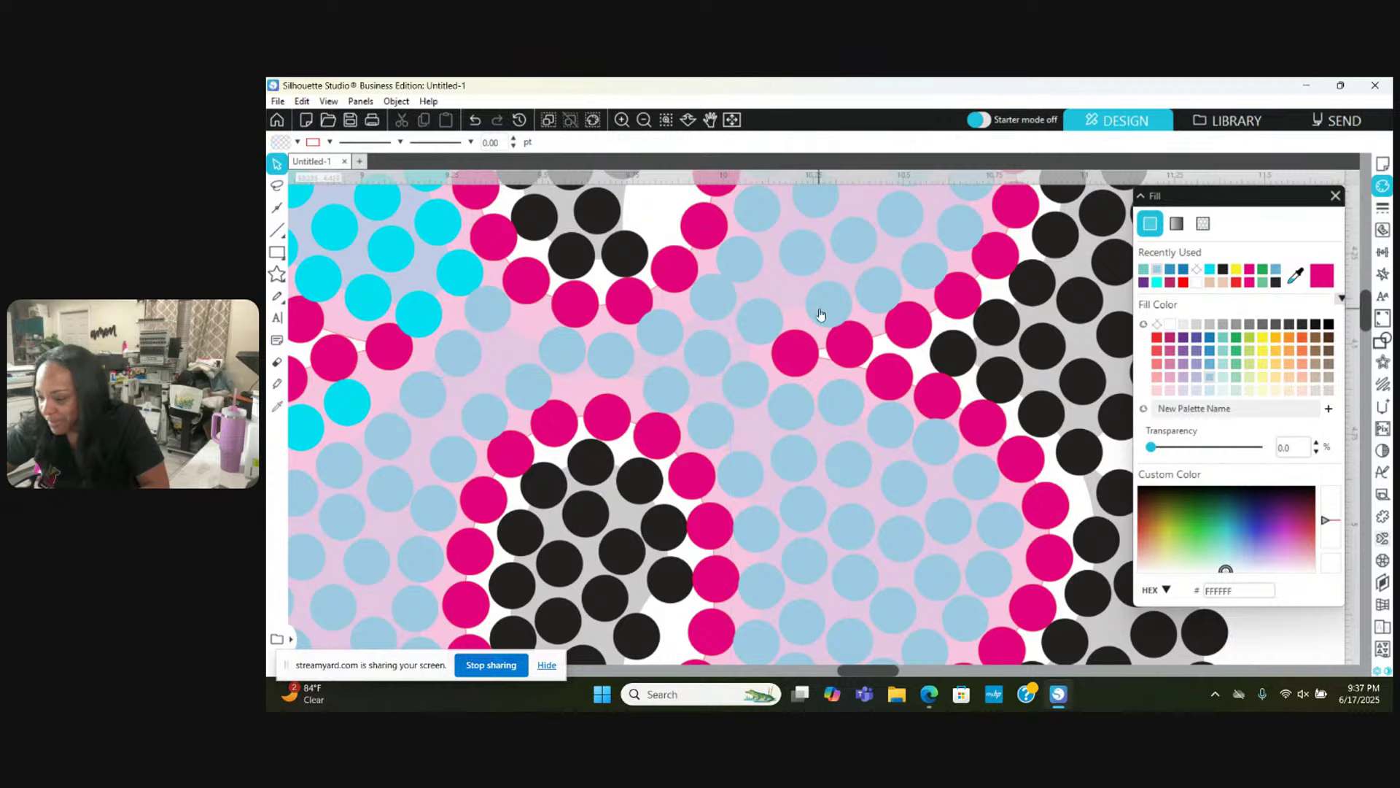
click(858, 306)
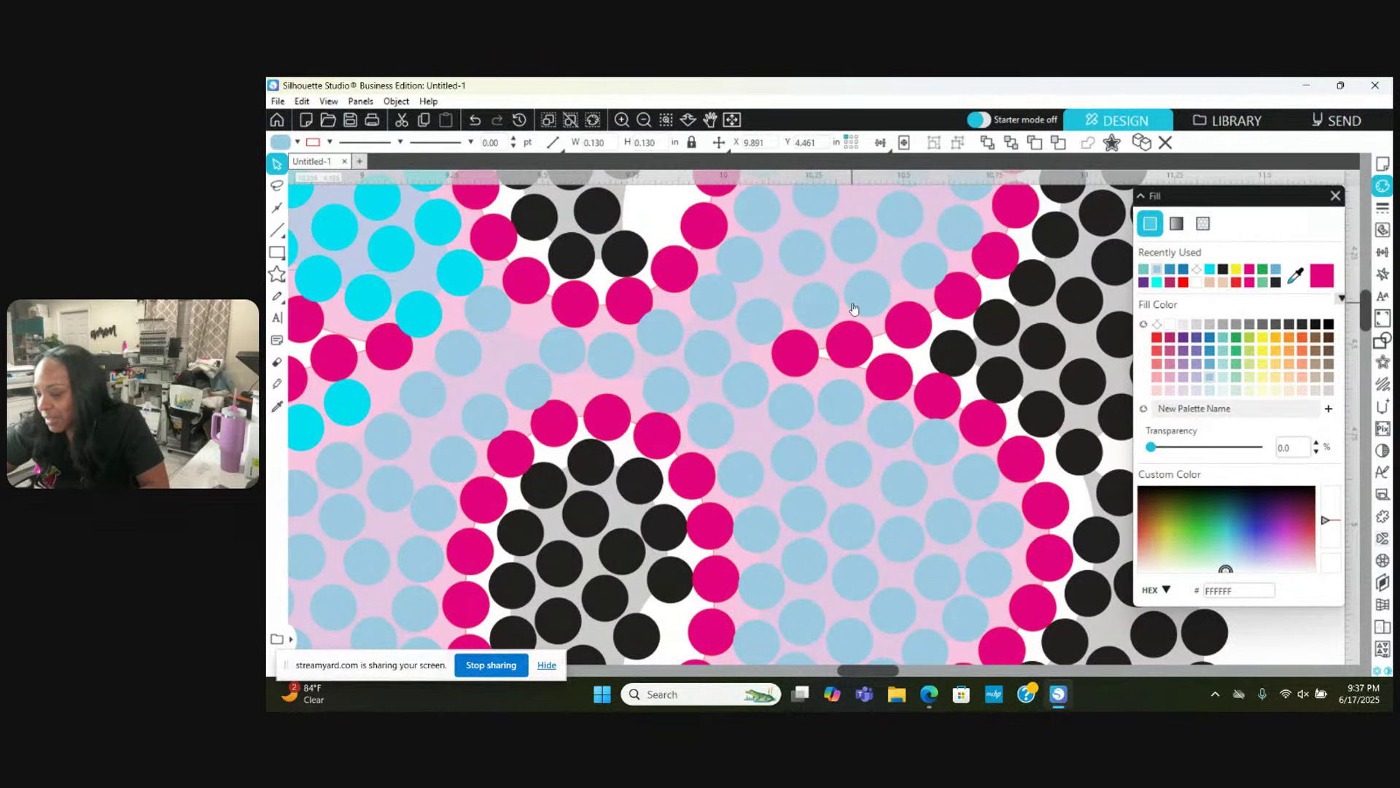
click(875, 302)
click(907, 284)
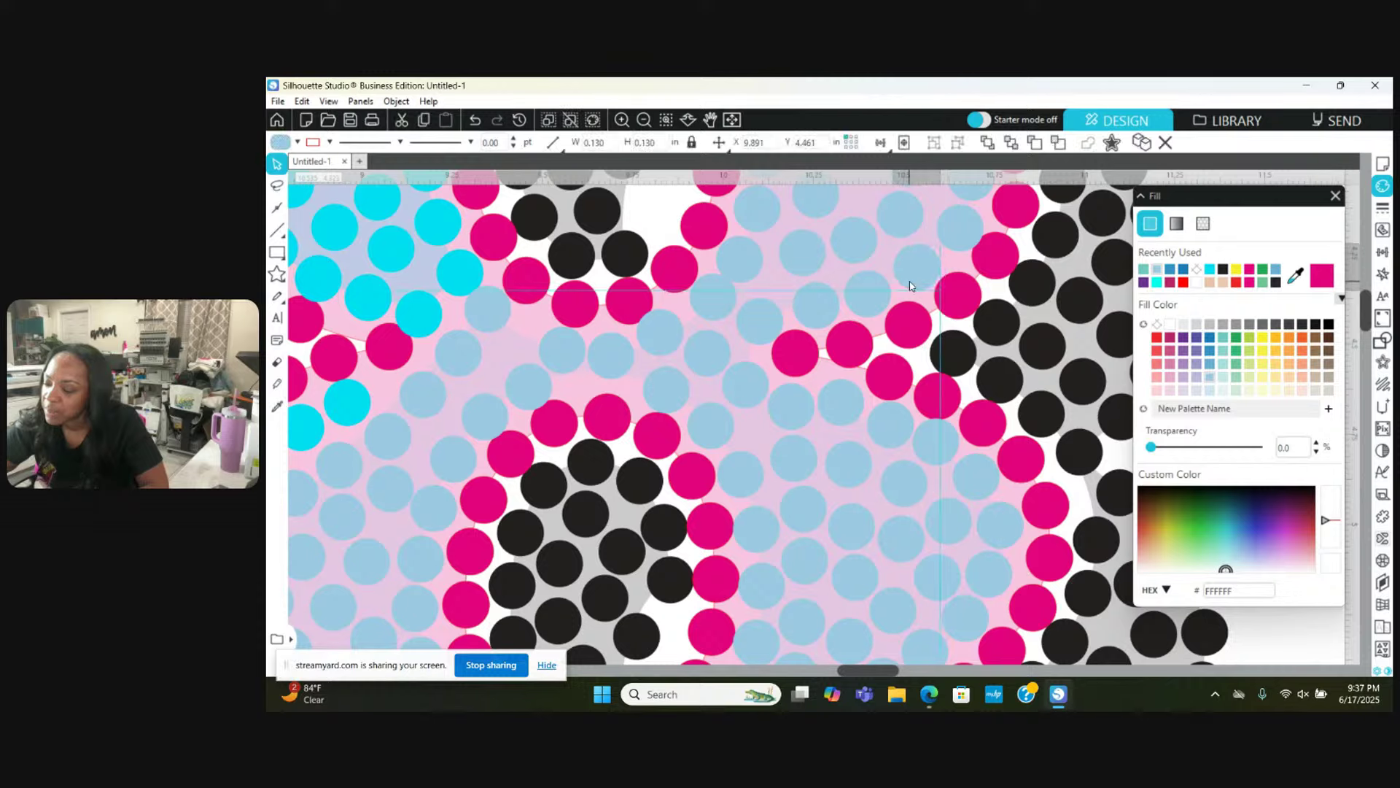
click(968, 232)
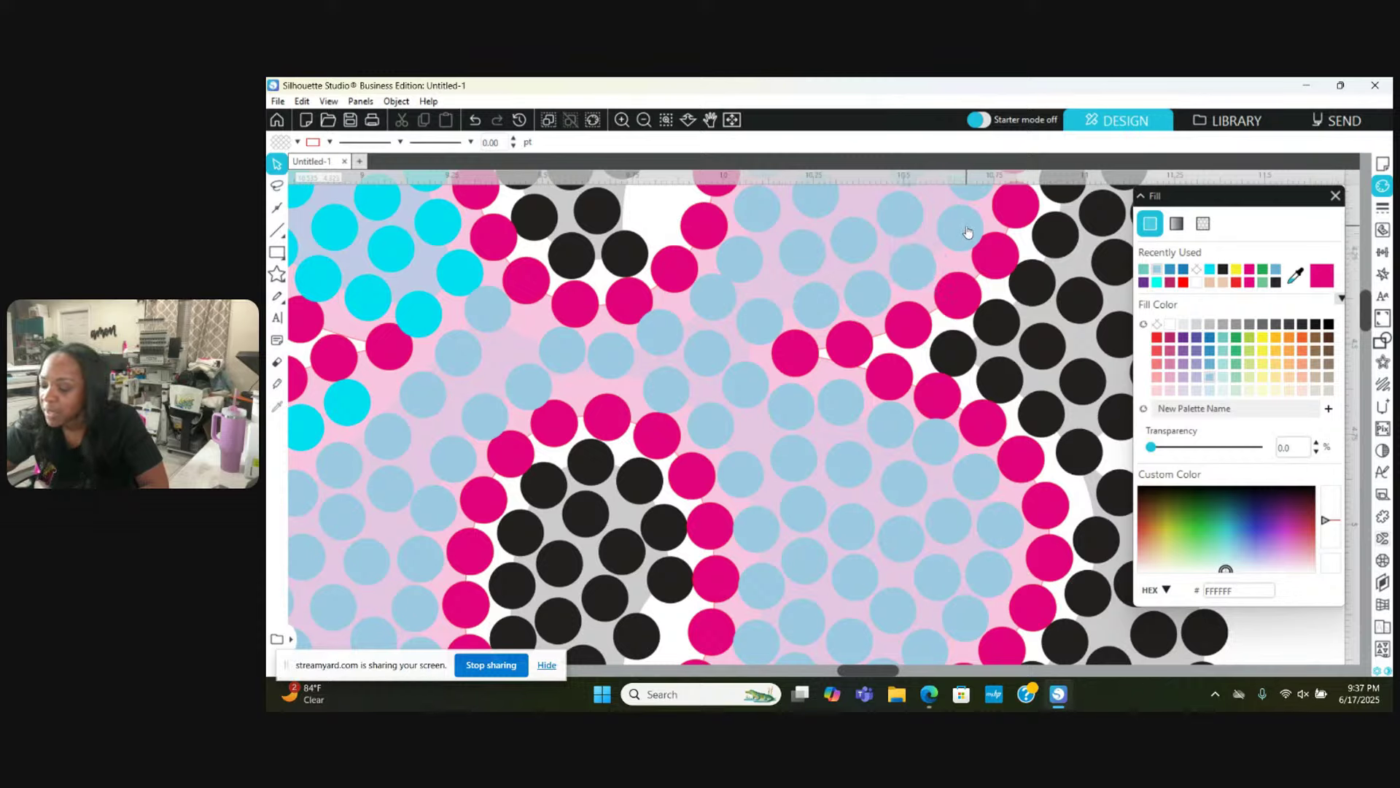
click(960, 232)
click(961, 232)
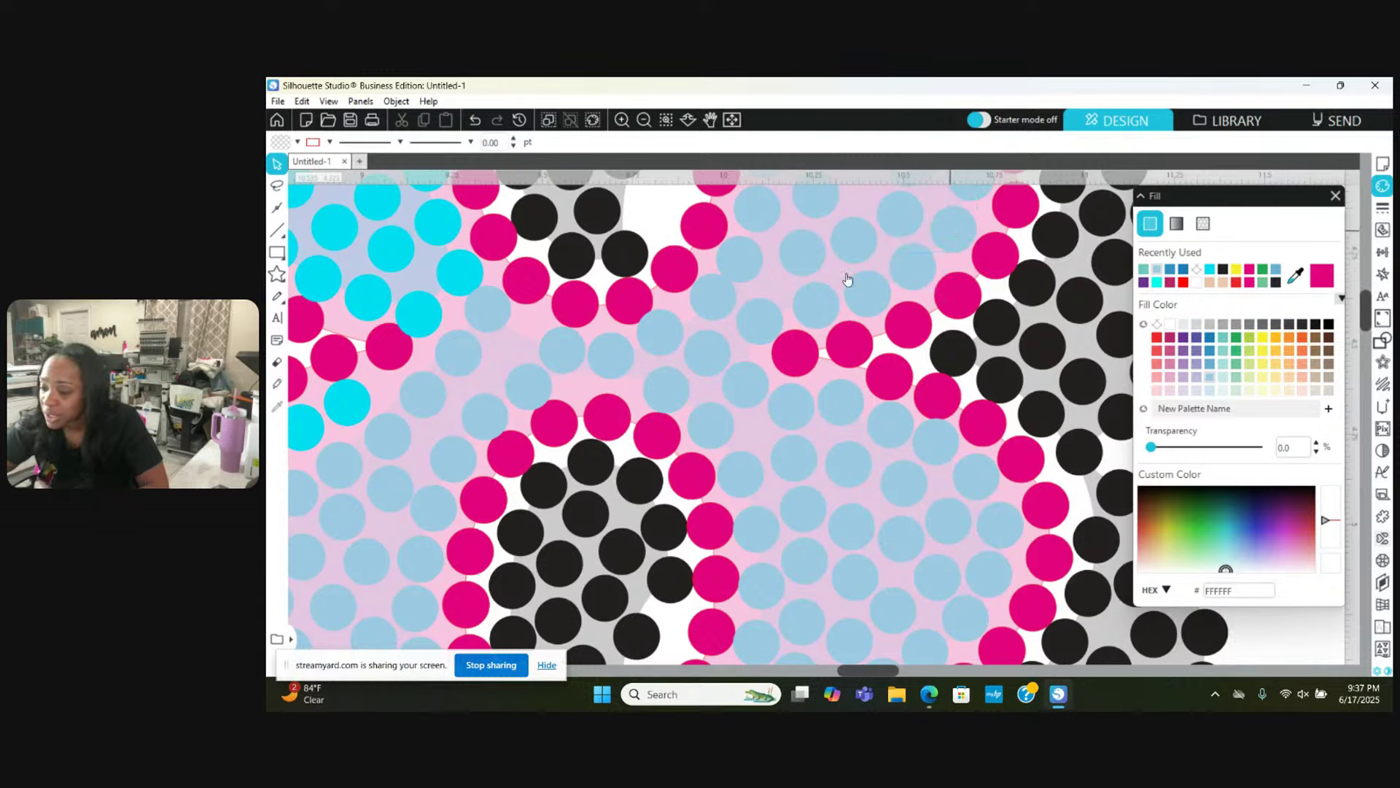
click(742, 261)
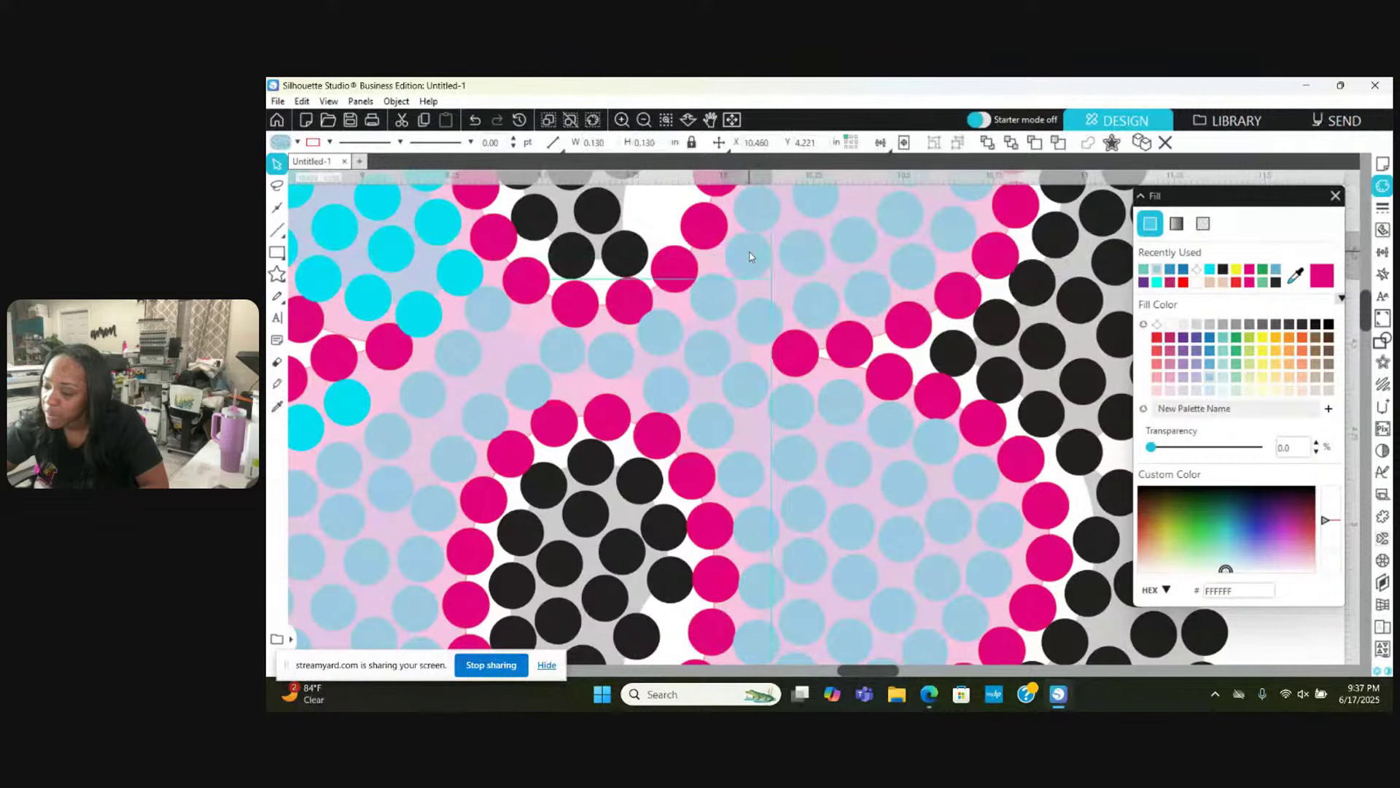
click(750, 277)
scroll(749, 295, up, 1)
Step: Nudge one light-blue stone up-right and shift another slightly right
right_click(758, 268)
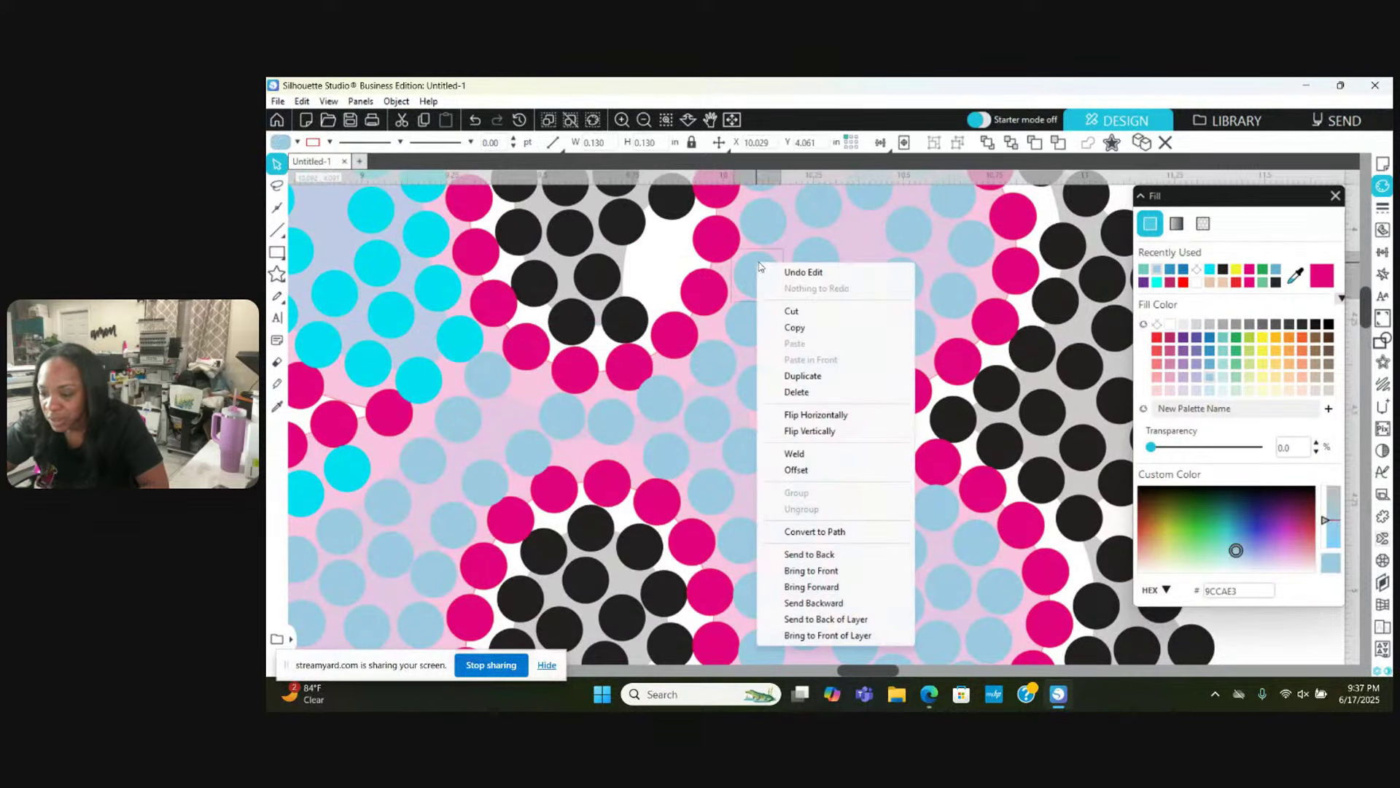
click(755, 268)
drag(755, 267, 760, 229)
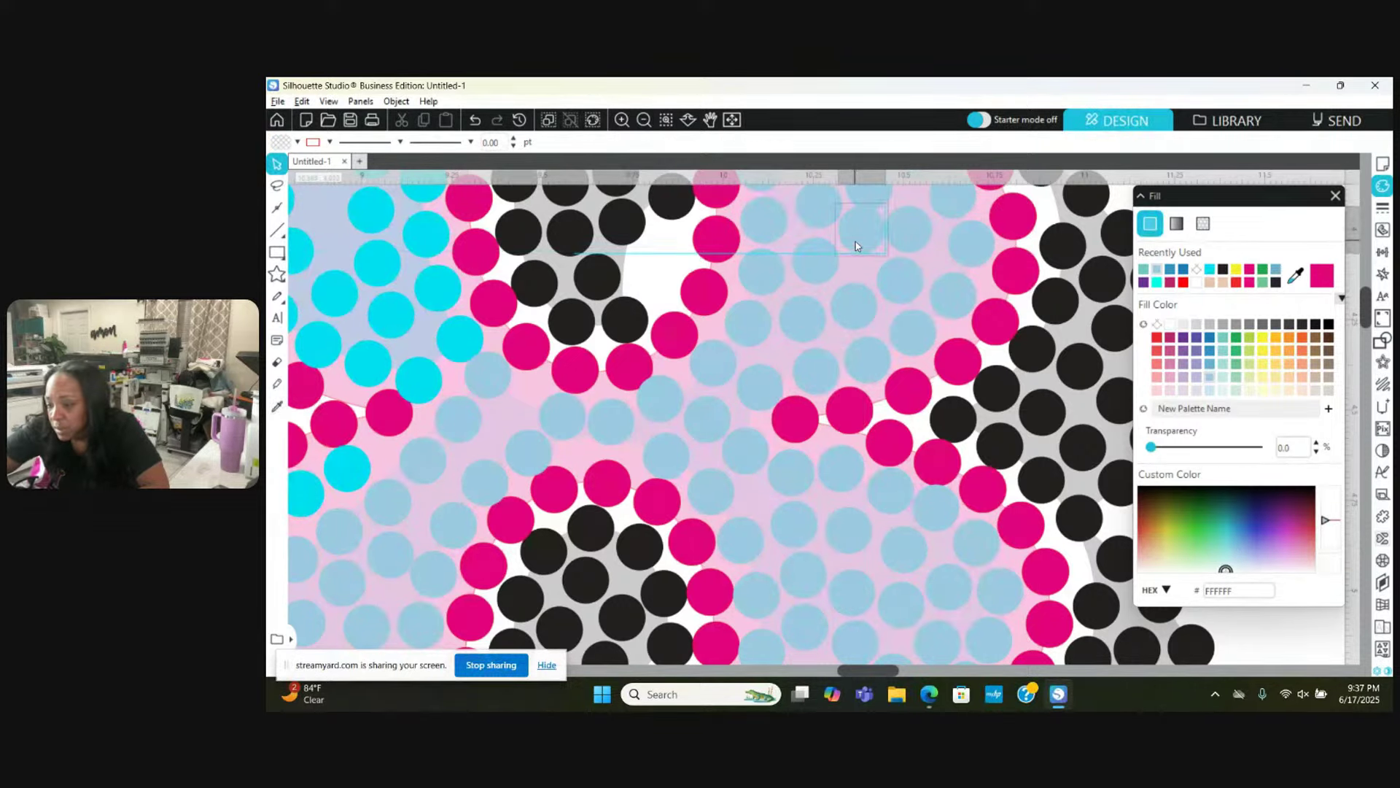
click(864, 241)
scroll(860, 252, up, 1)
scroll(861, 254, up, 2)
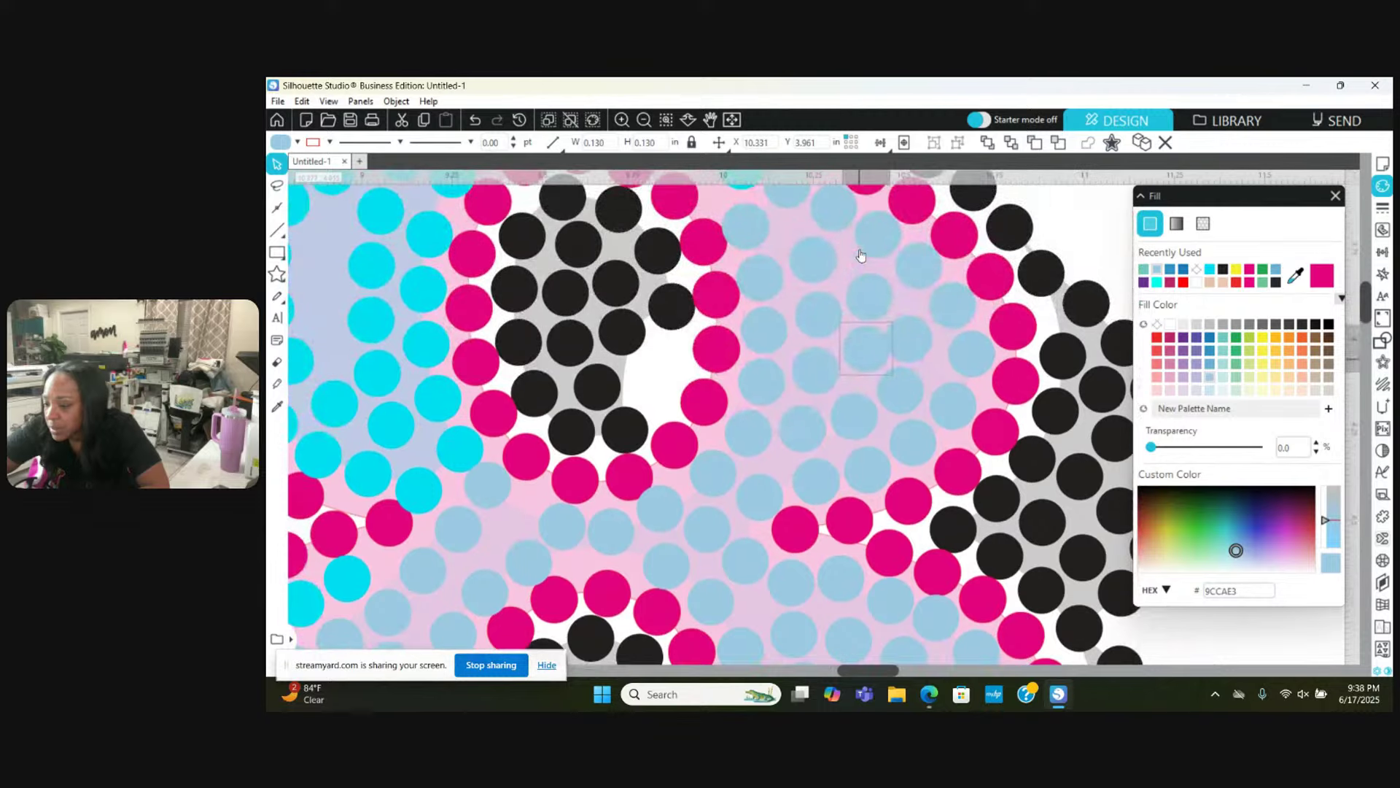
drag(923, 342, 933, 343)
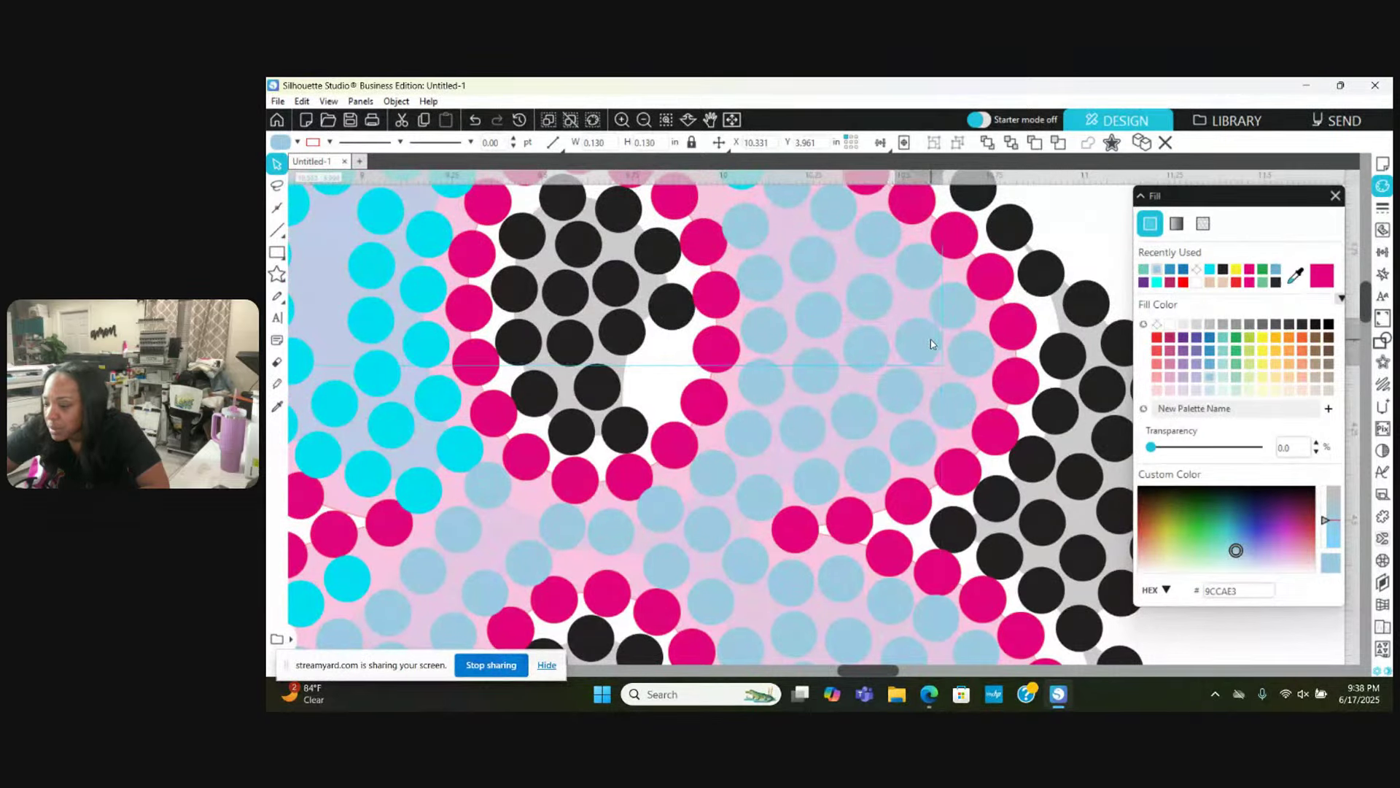
key(Escape)
Step: Make small position tweaks to three more light-blue stones
scroll(931, 345, up, 3)
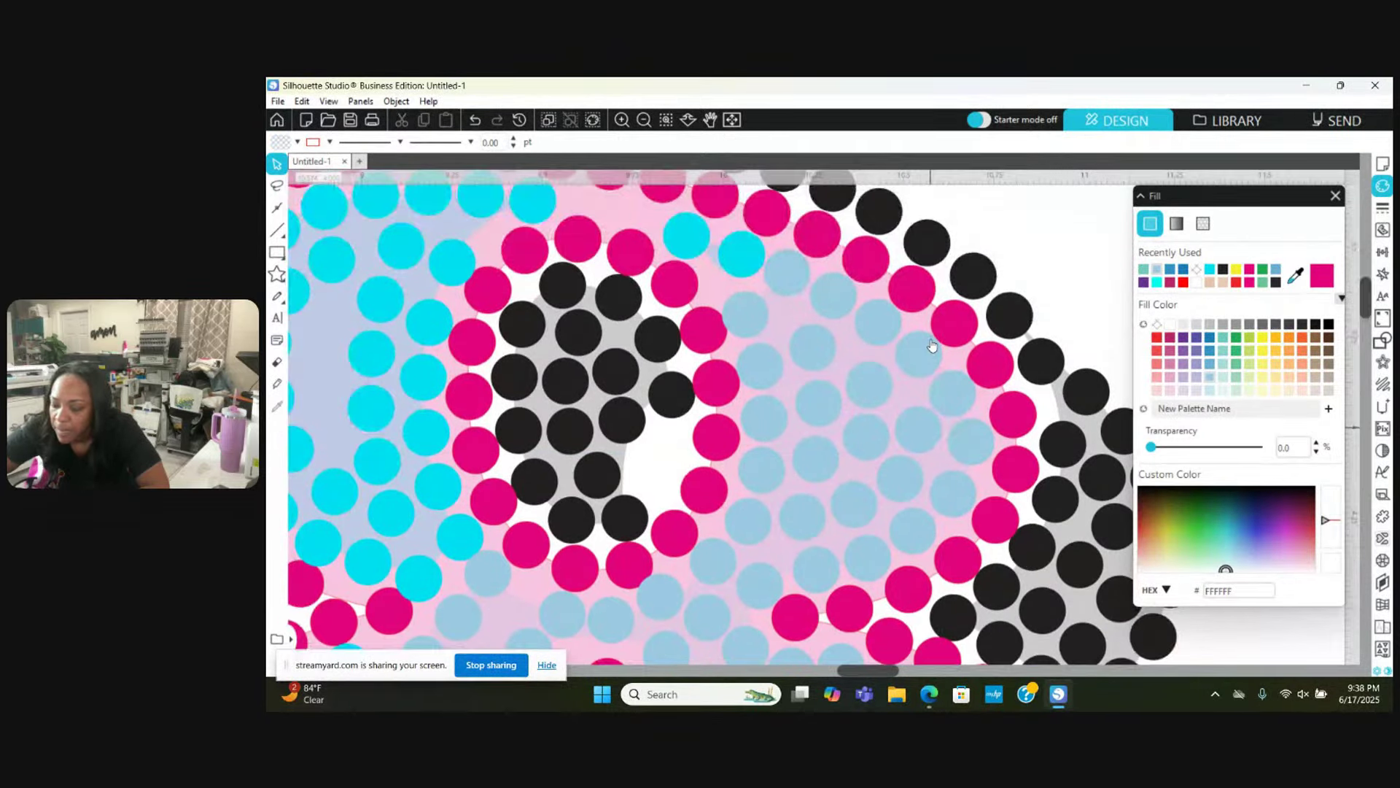
drag(742, 332, 745, 332)
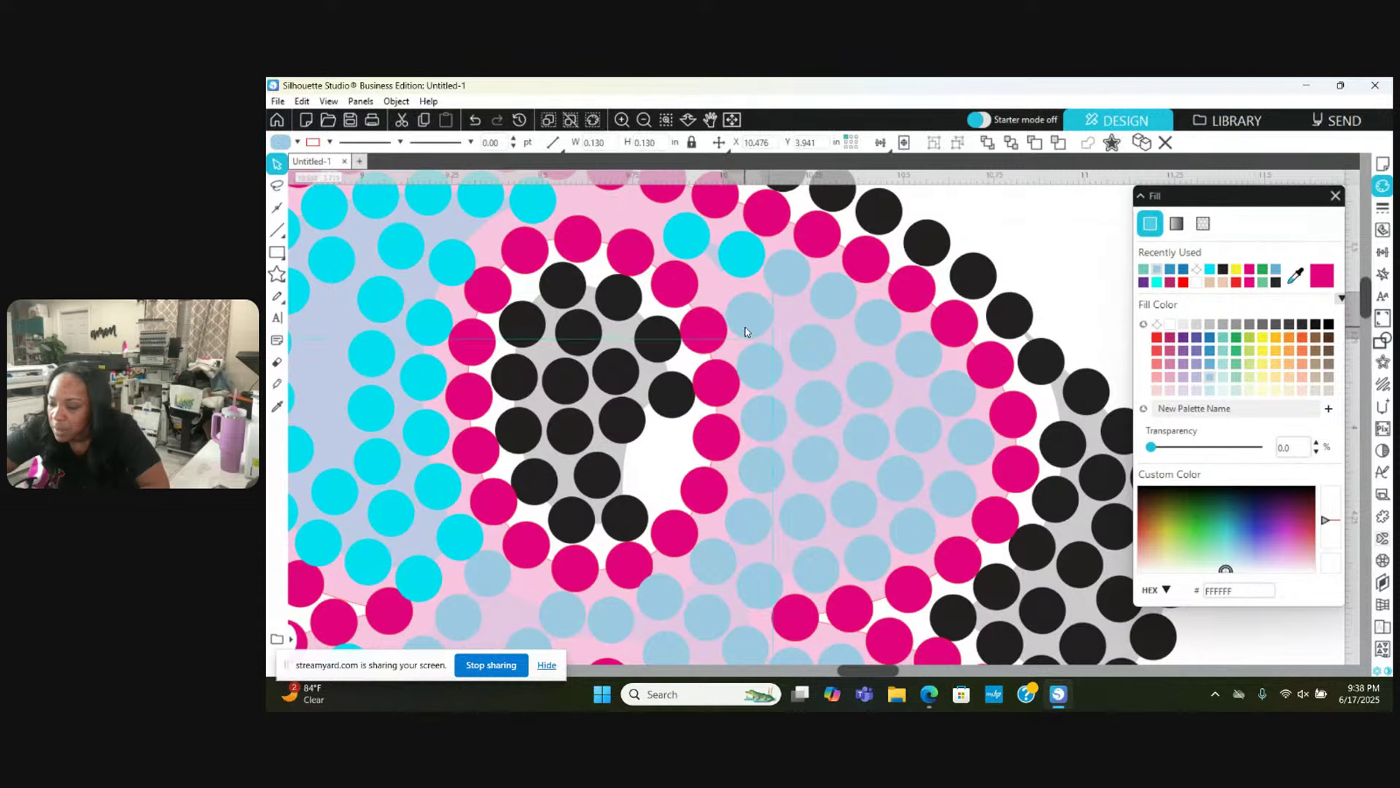
key(Escape)
scroll(748, 331, down, 5)
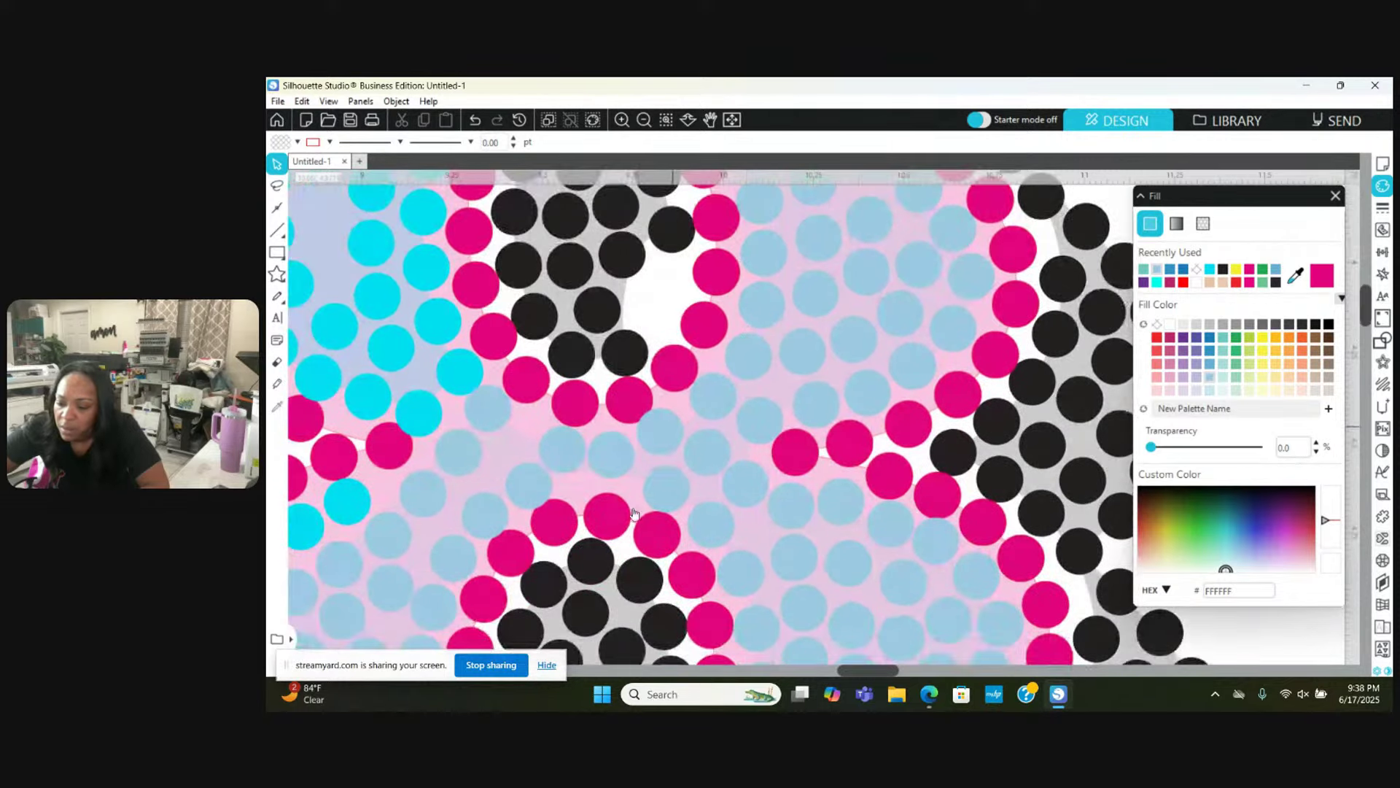
drag(659, 443, 659, 446)
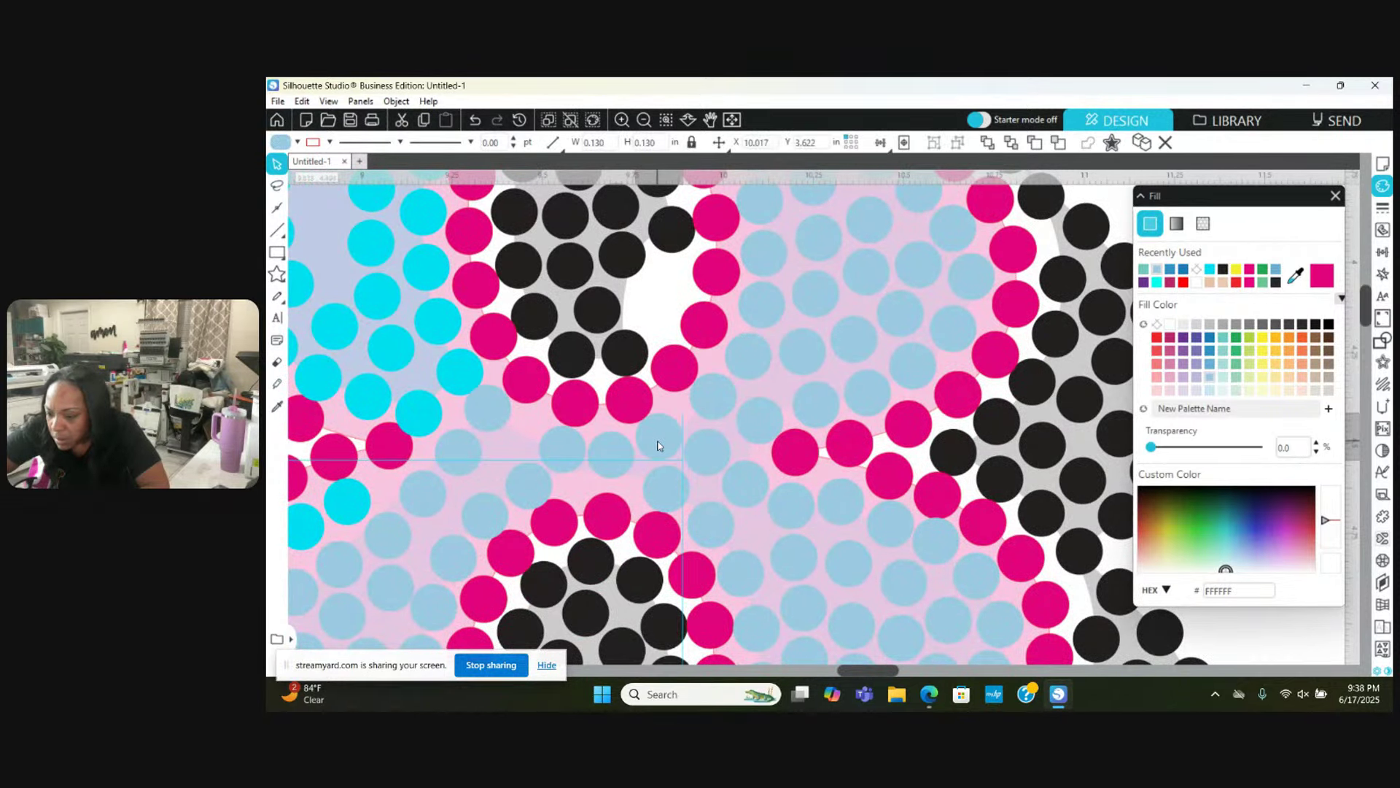
click(611, 455)
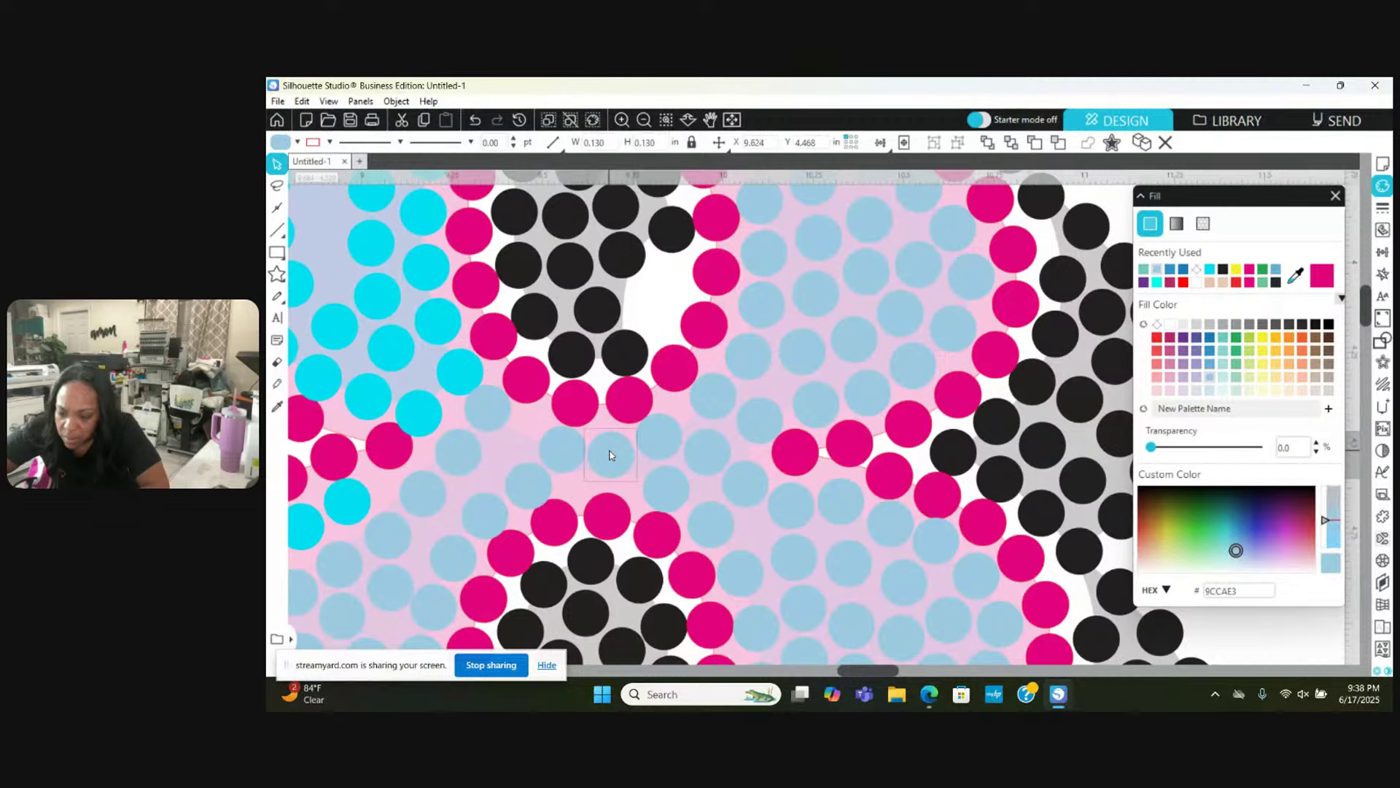
drag(530, 485, 522, 479)
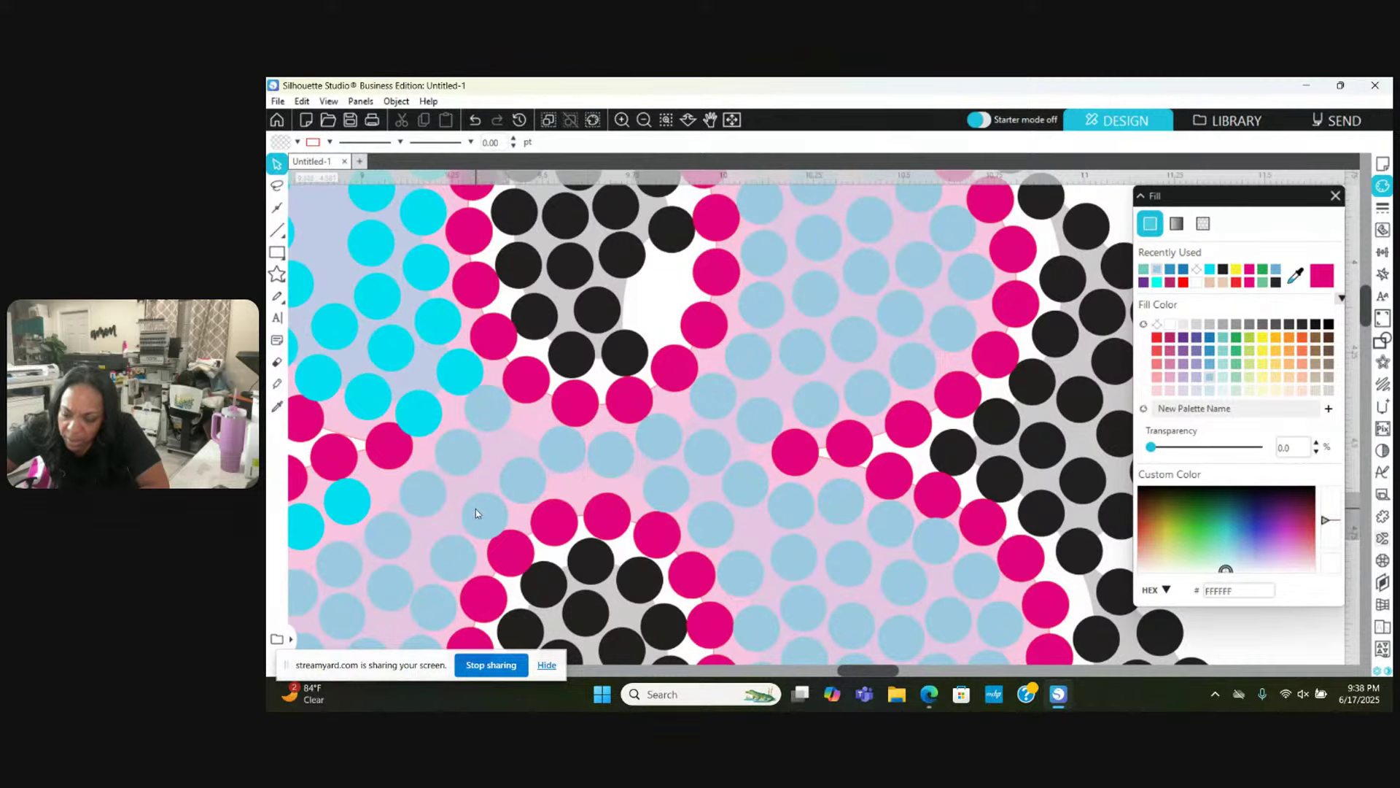
Step: Move two light-blue stones into gaps nearer the cyan row to tighten spacing
scroll(472, 510, left, 5)
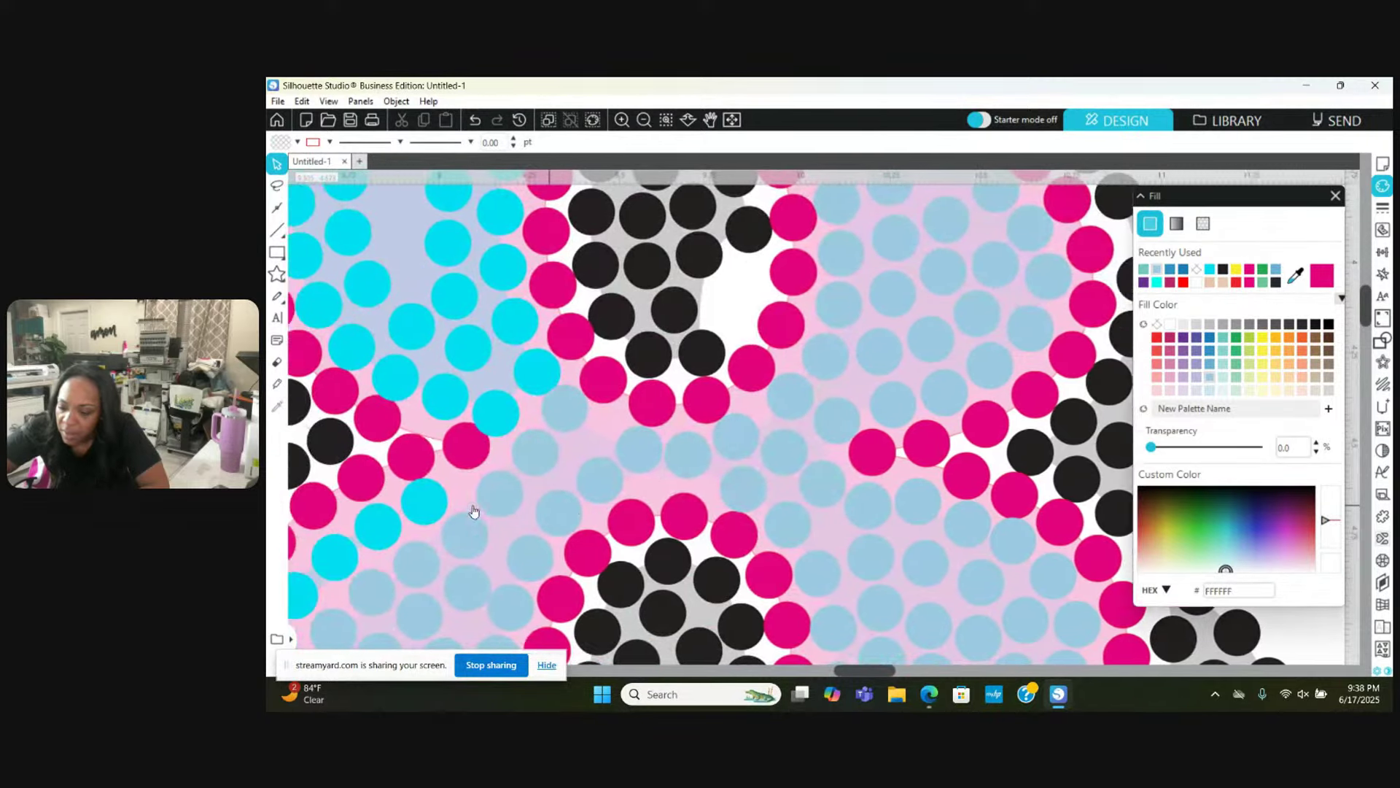
scroll(472, 510, left, 1)
drag(680, 410, 718, 437)
click(735, 442)
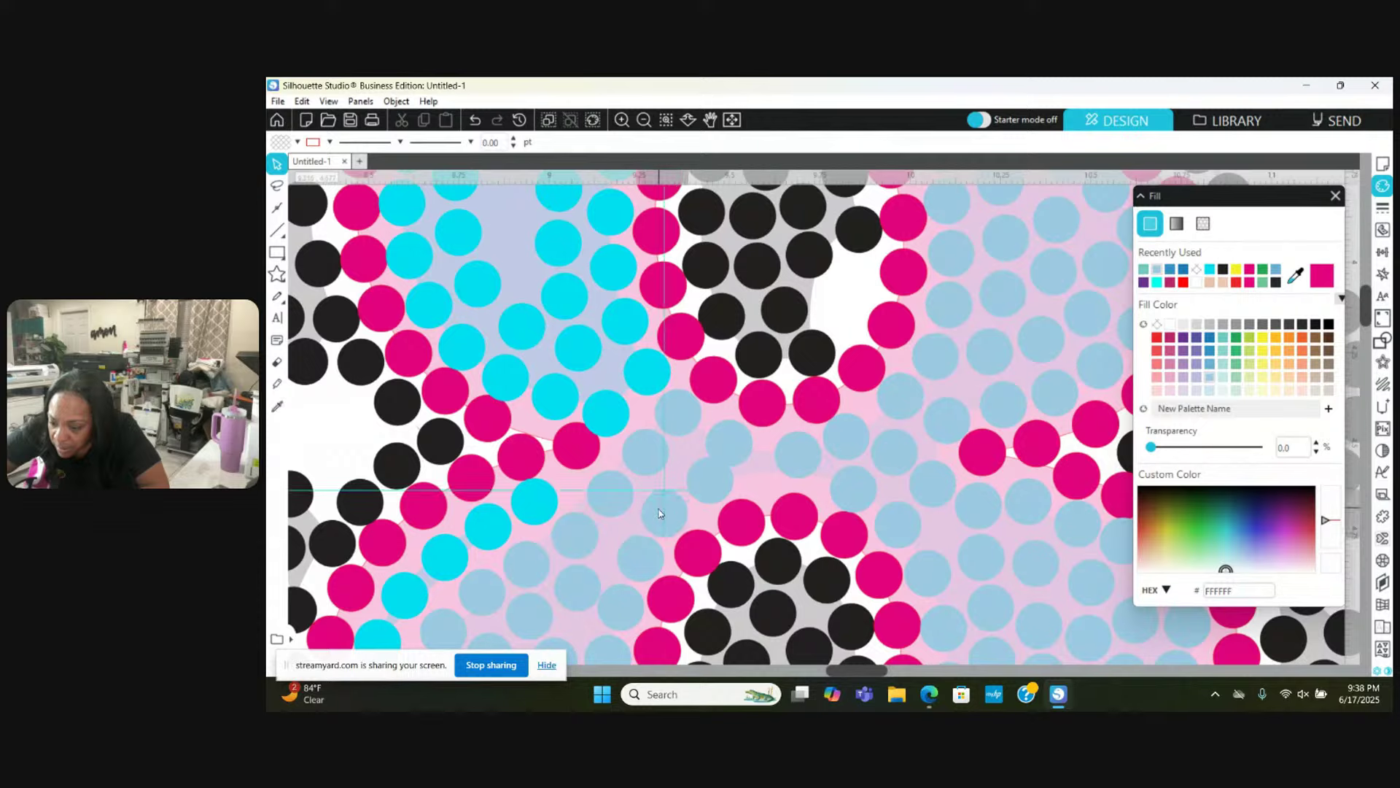
click(663, 511)
drag(640, 552, 713, 486)
key(Escape)
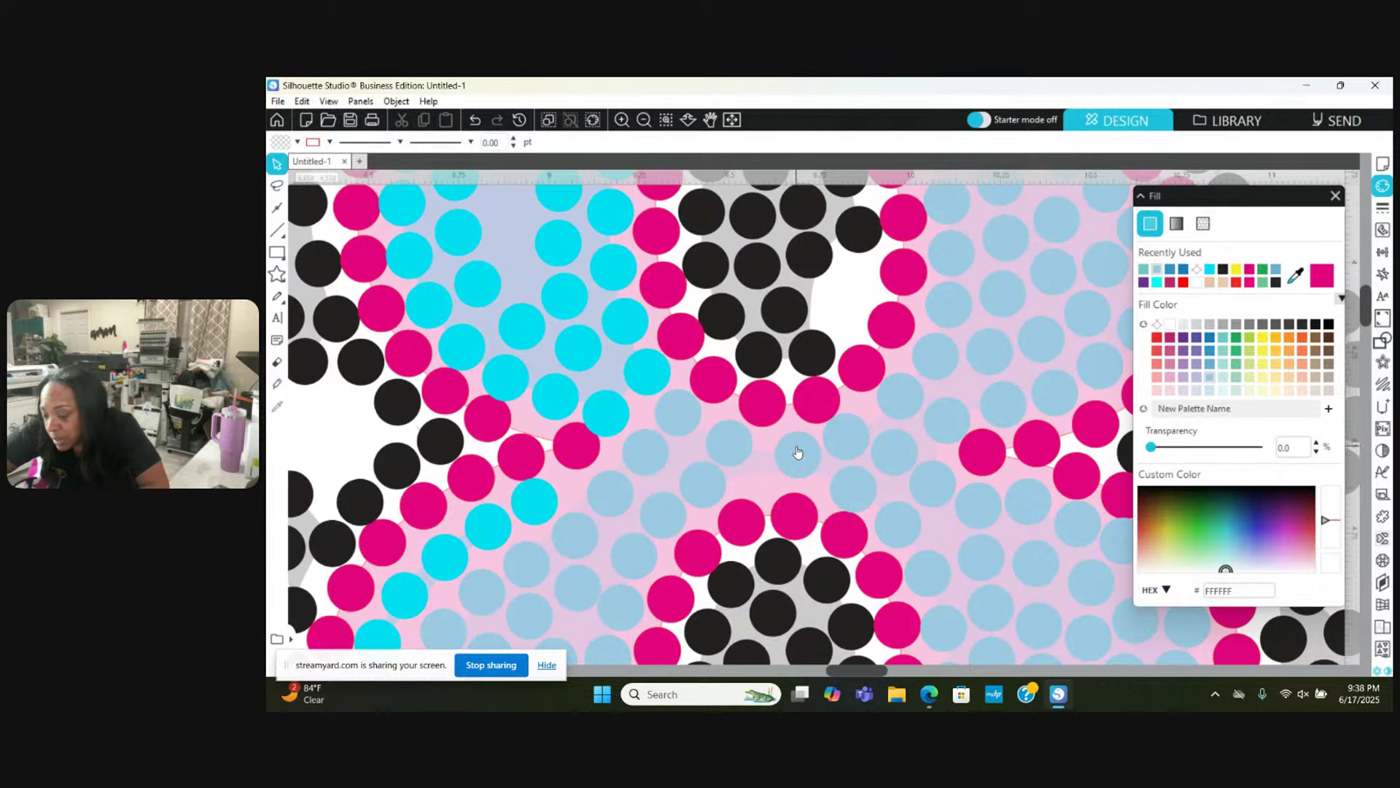
scroll(795, 452, right, 3)
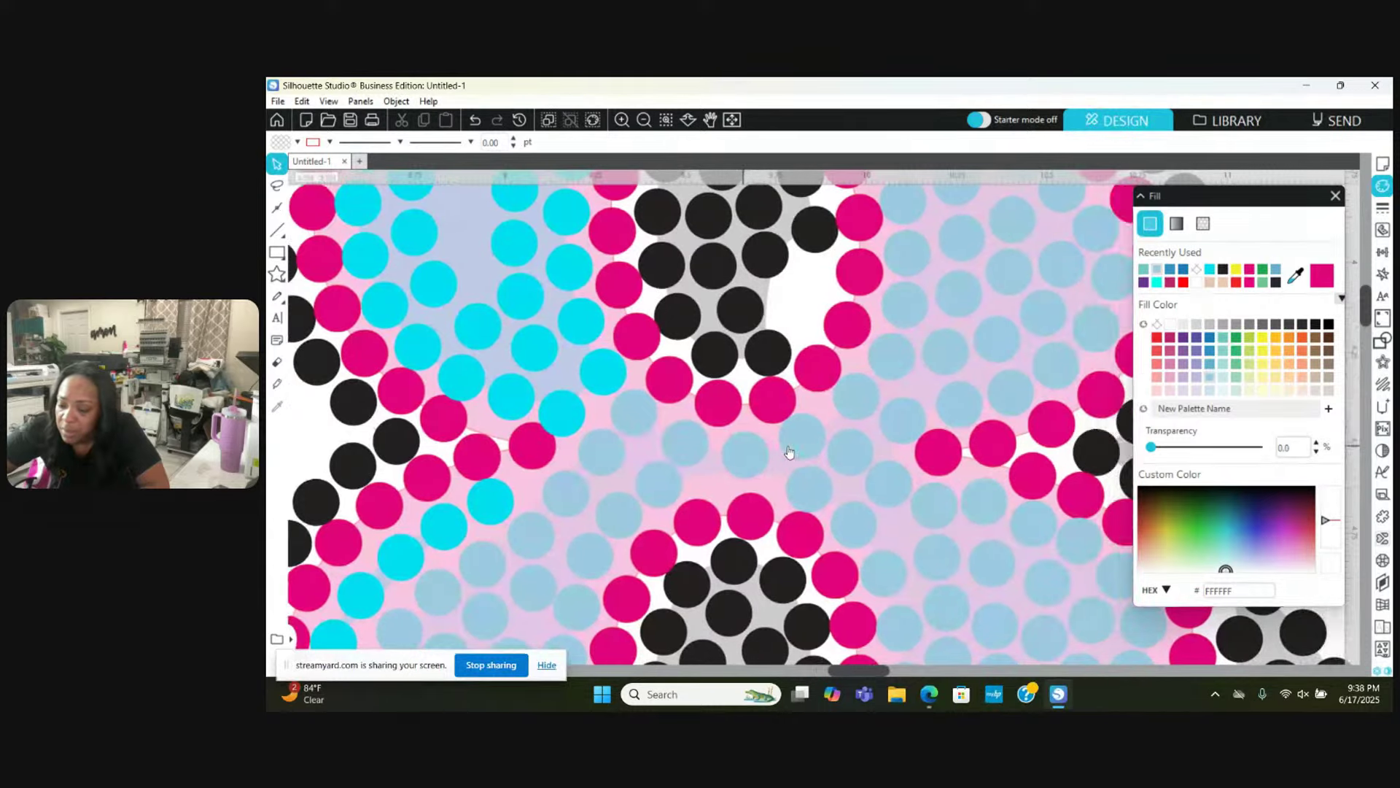
scroll(789, 451, up, 5)
scroll(789, 452, left, 5)
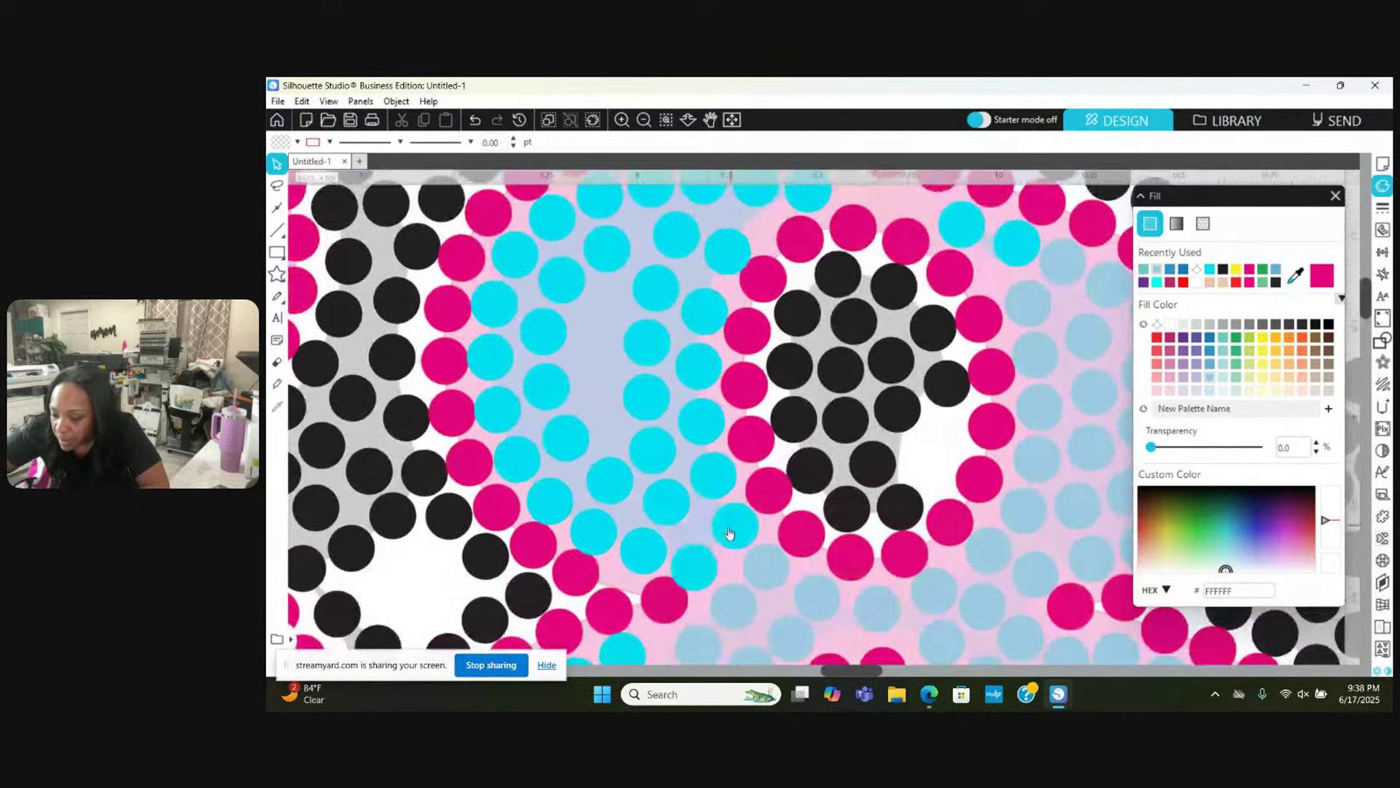
Step: Move two cyan stones down into empty gaps in the cyan cluster
click(696, 566)
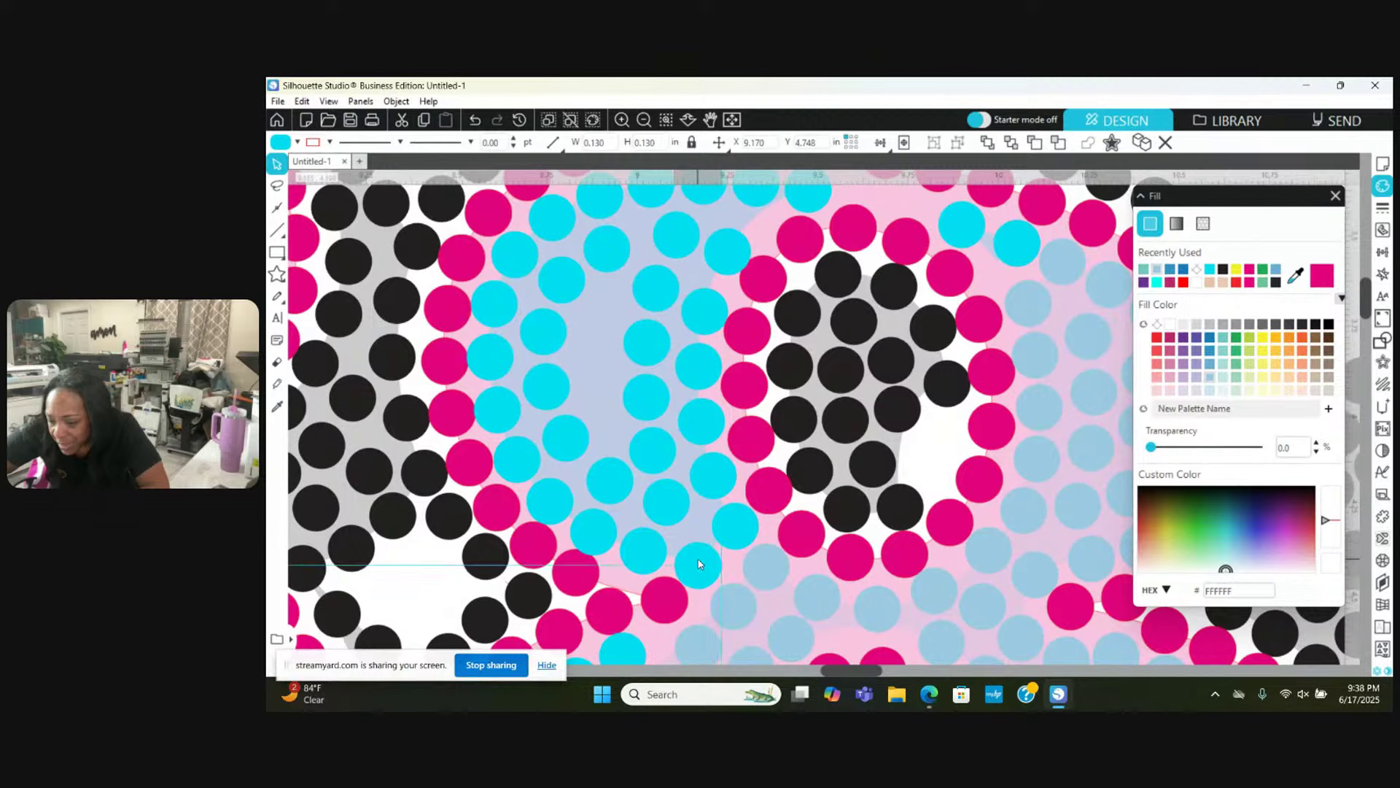
click(609, 524)
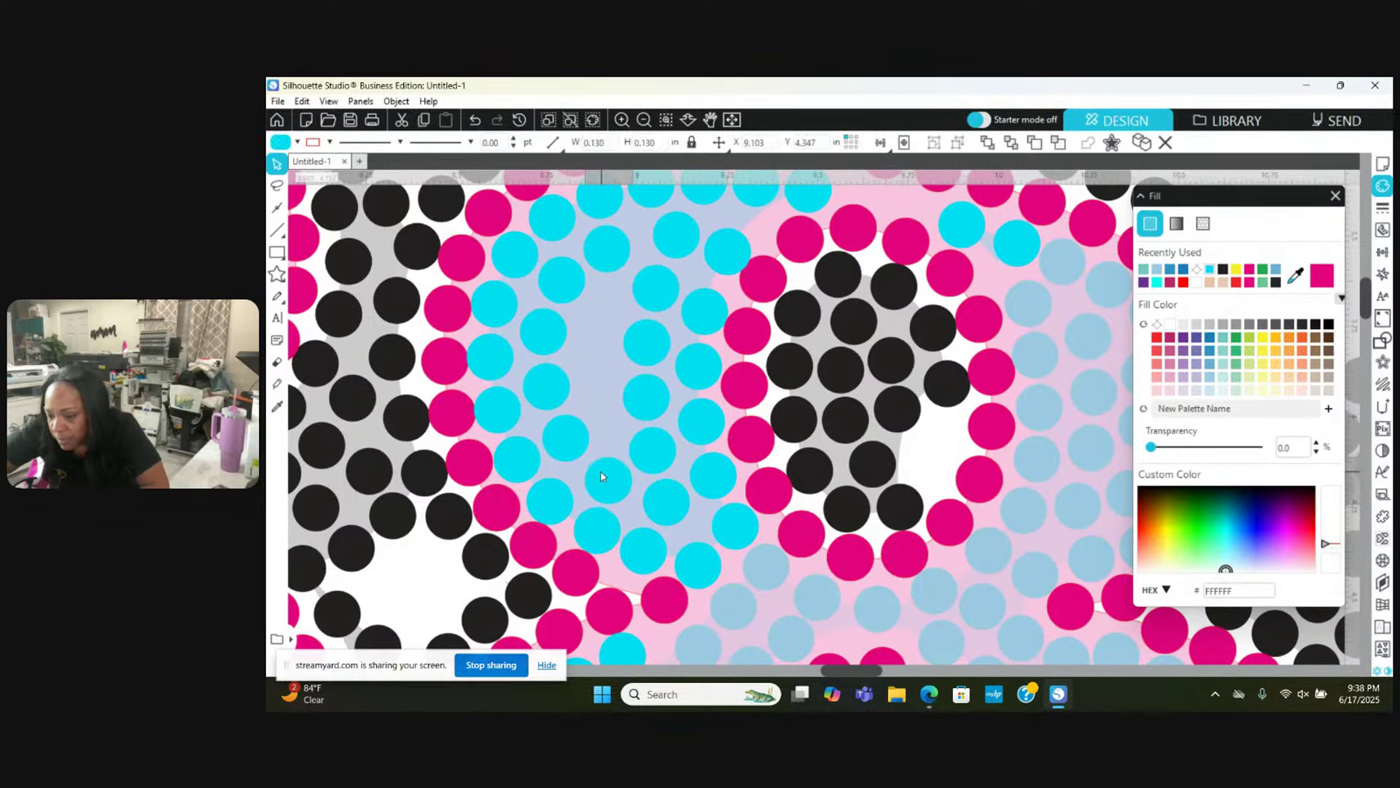
key(Escape)
scroll(601, 476, up, 2)
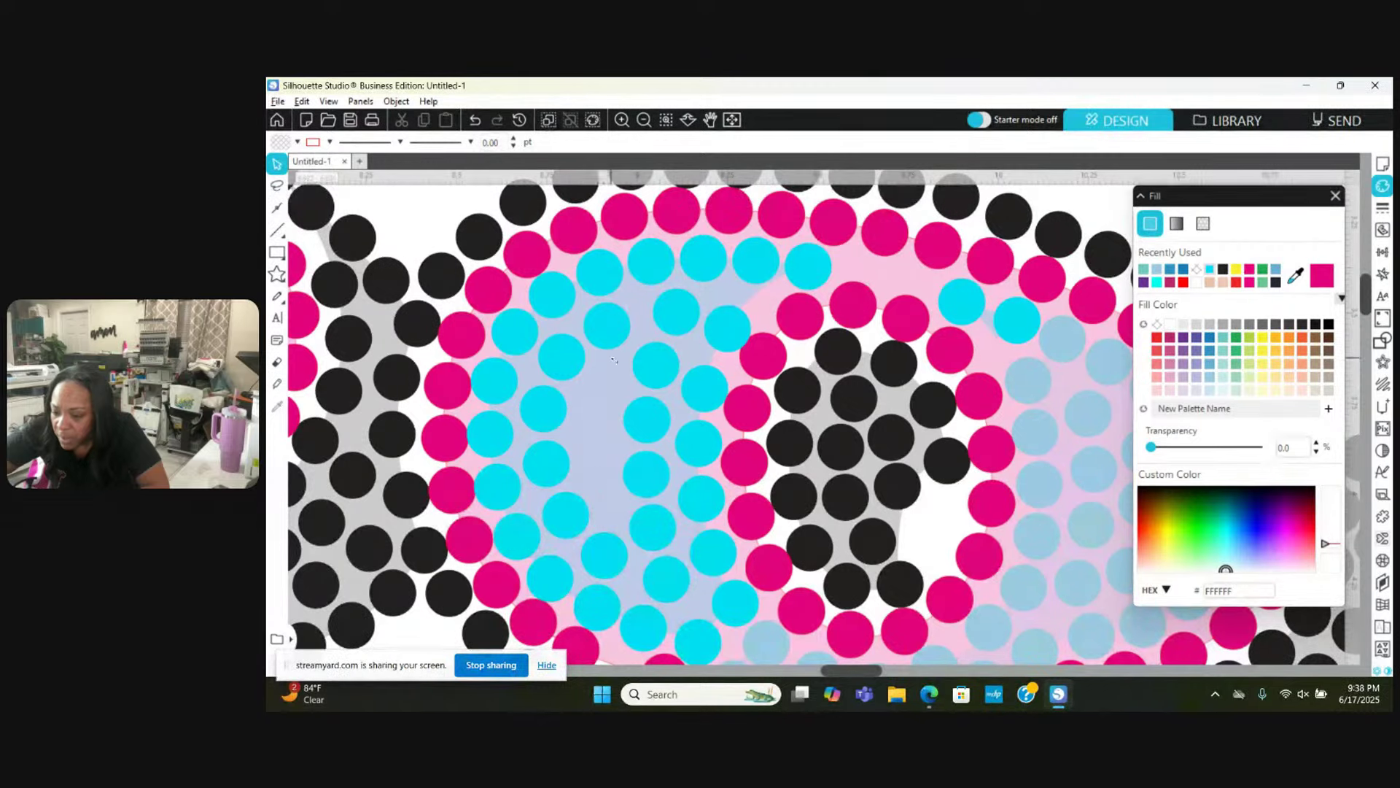
drag(601, 346, 589, 438)
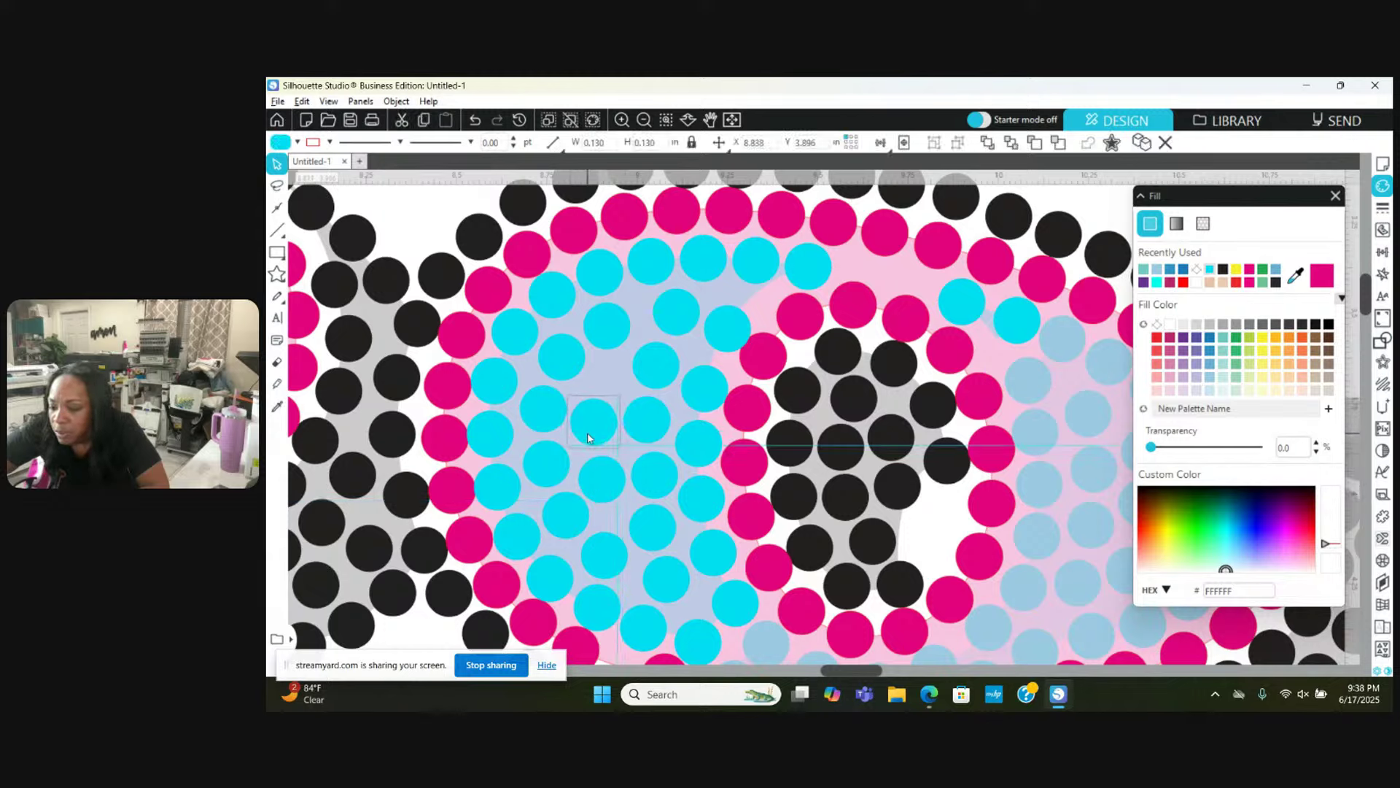
click(651, 431)
scroll(653, 431, up, 2)
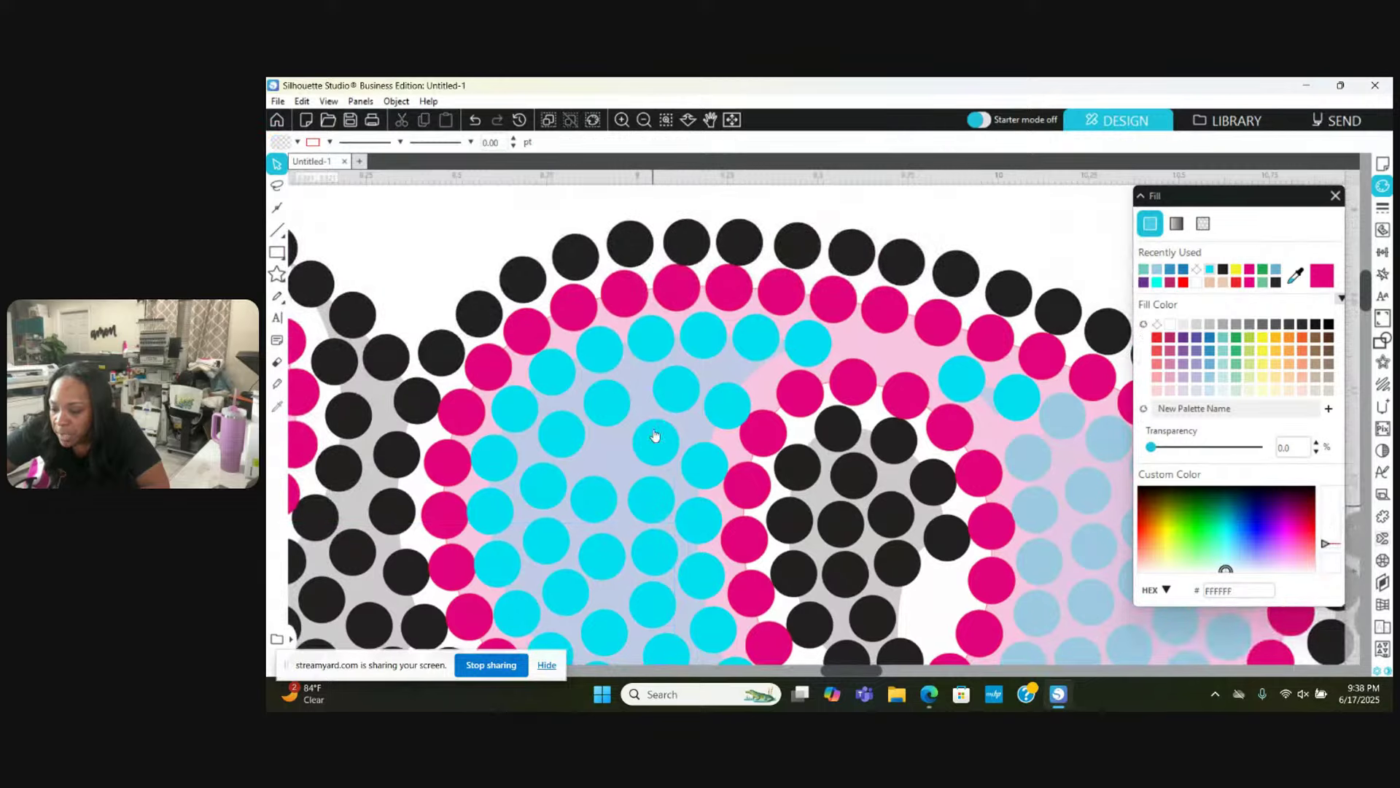
drag(616, 394, 613, 458)
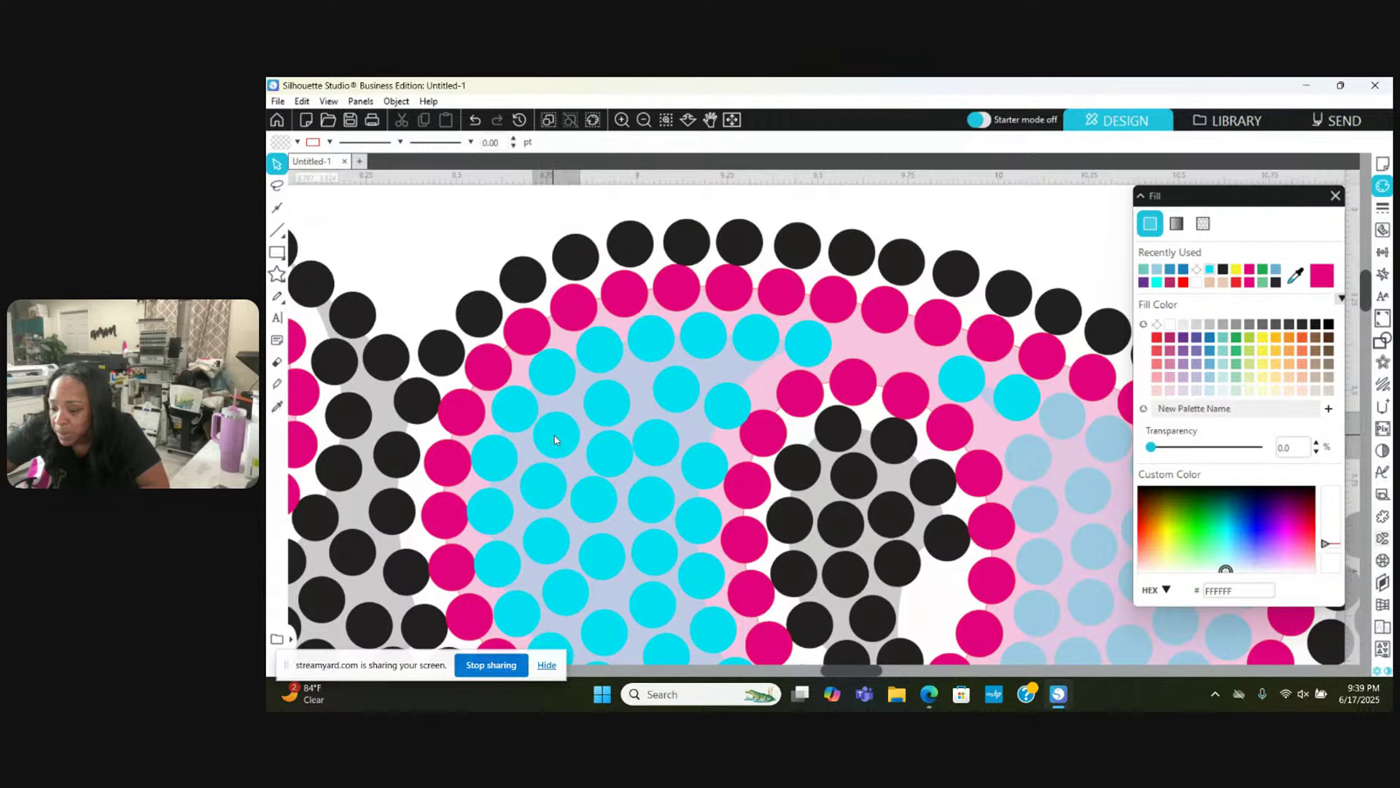
key(Escape)
Step: Nudge several more cyan stones left, right and up to even out the cluster's spacing
mouse_move(606, 513)
mouse_down()
mouse_move(612, 523)
mouse_move(601, 504)
mouse_up()
key(Escape)
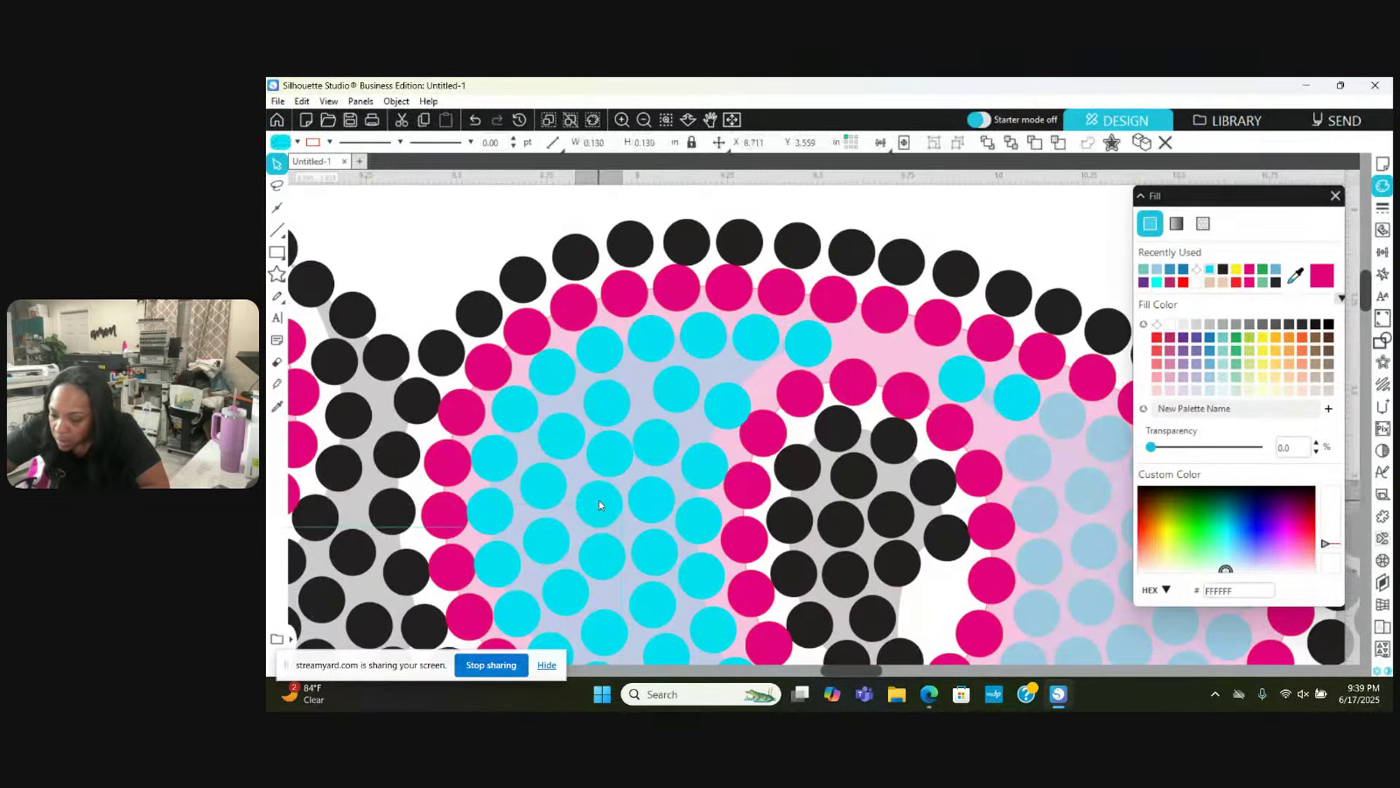
key(Escape)
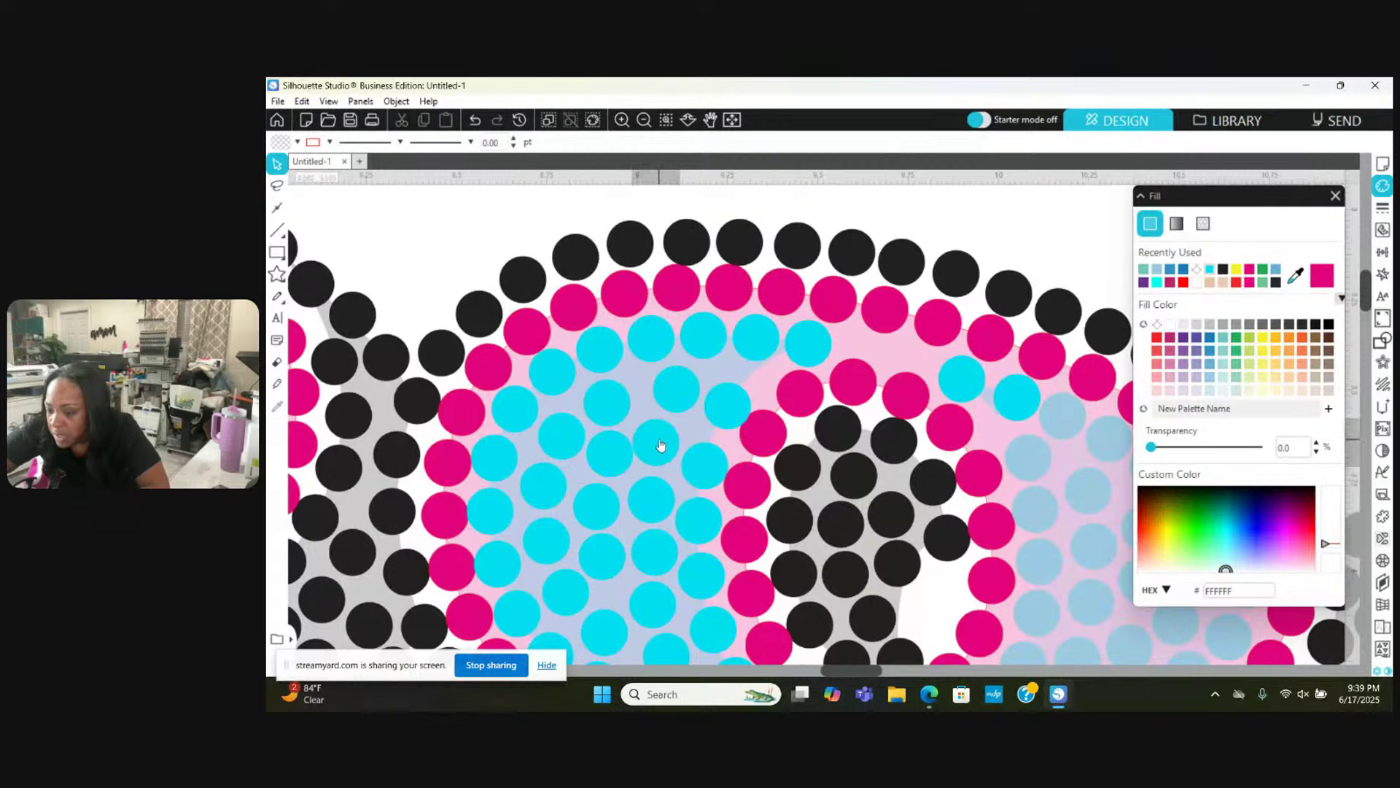
click(660, 444)
drag(663, 443, 667, 445)
key(Escape)
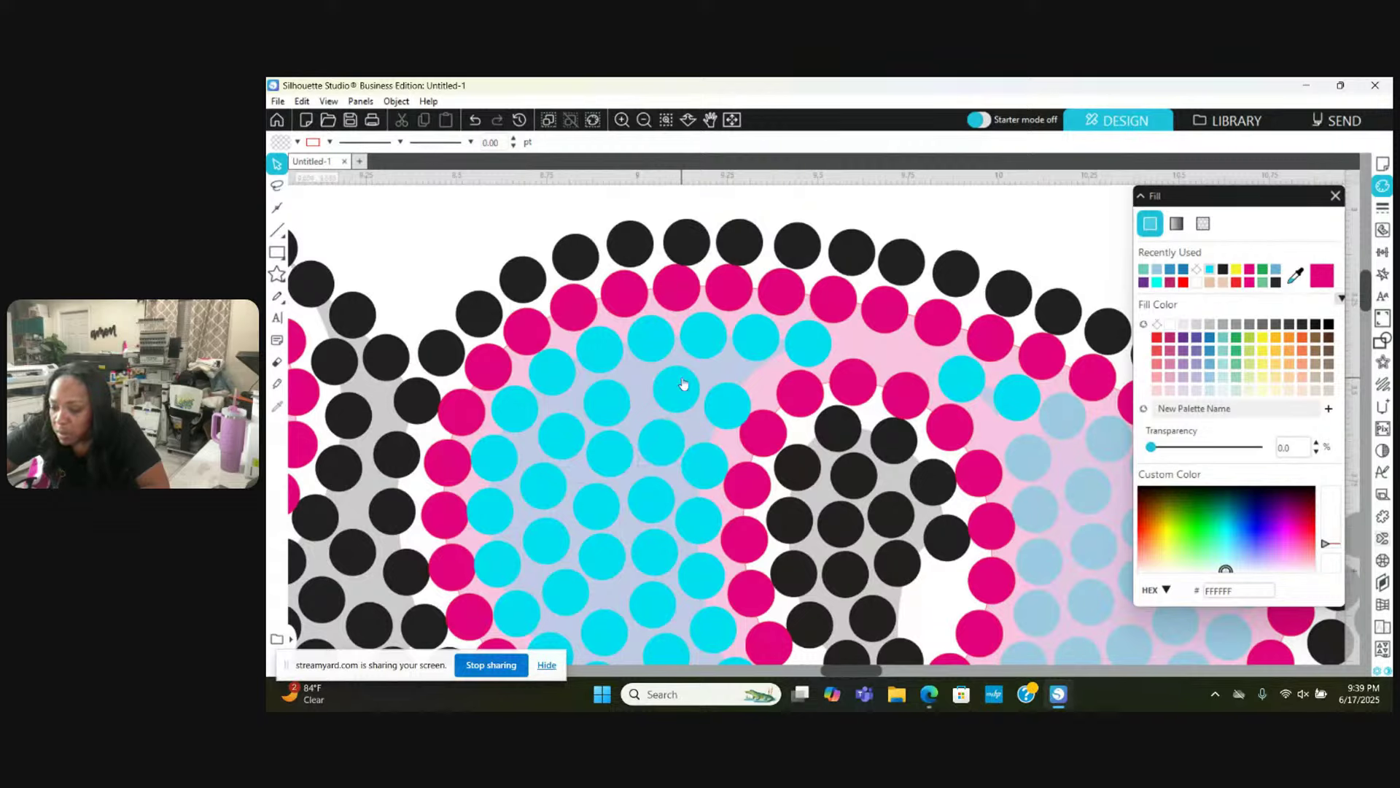
drag(683, 385, 722, 379)
key(Escape)
key(Escape)
key(Escape)
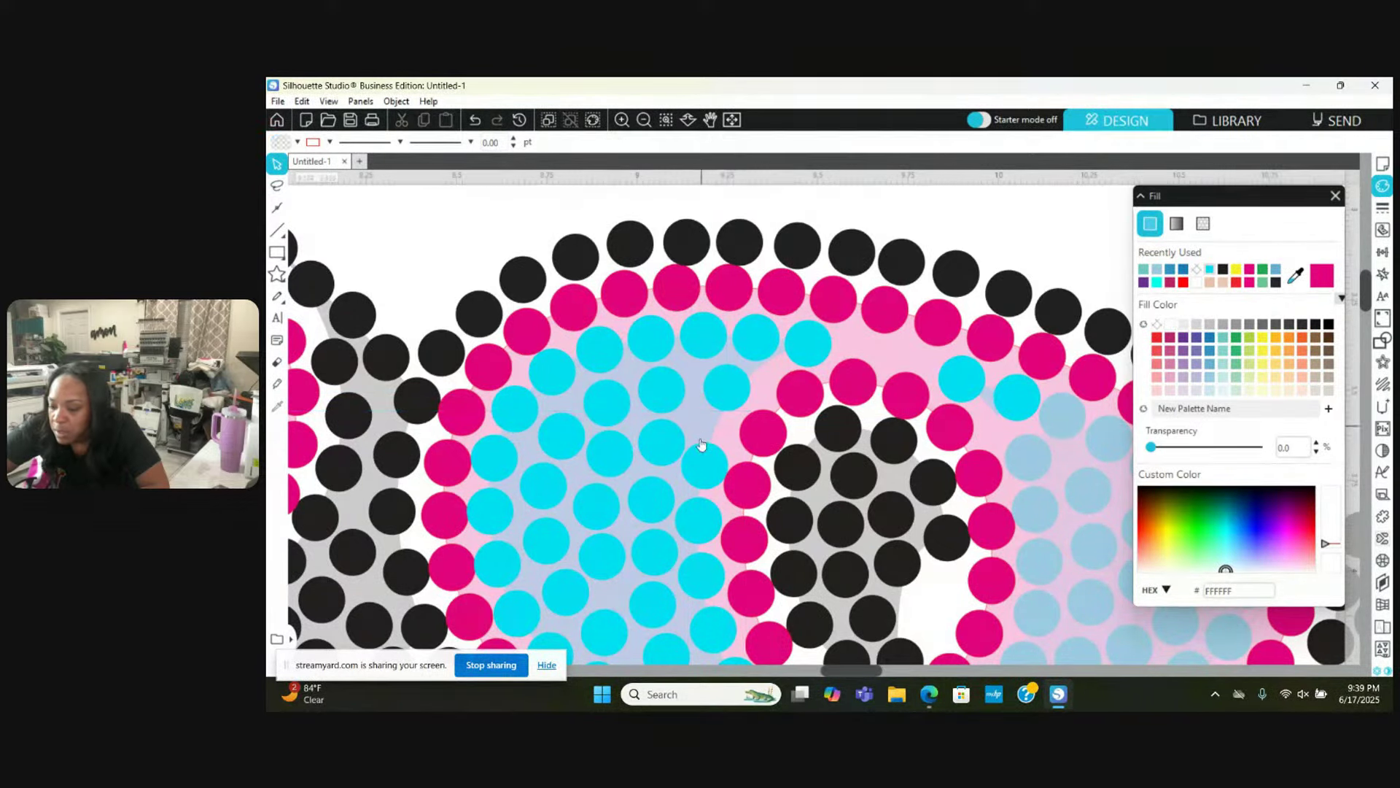
drag(655, 449, 713, 444)
key(Escape)
drag(692, 532, 694, 523)
key(Escape)
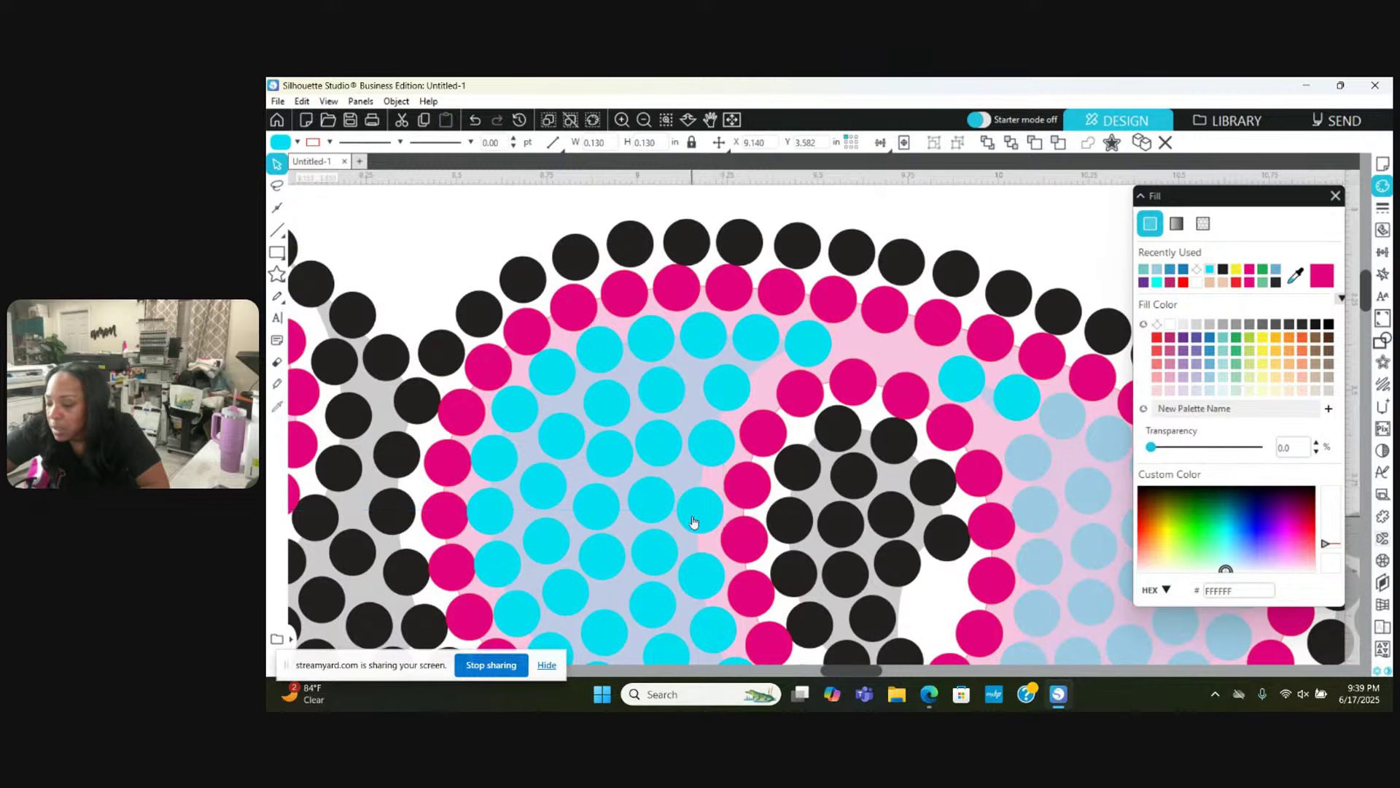
Step: Align the cyan stones along their row and move a magenta stone back onto the magenta row
scroll(693, 521, up, 3)
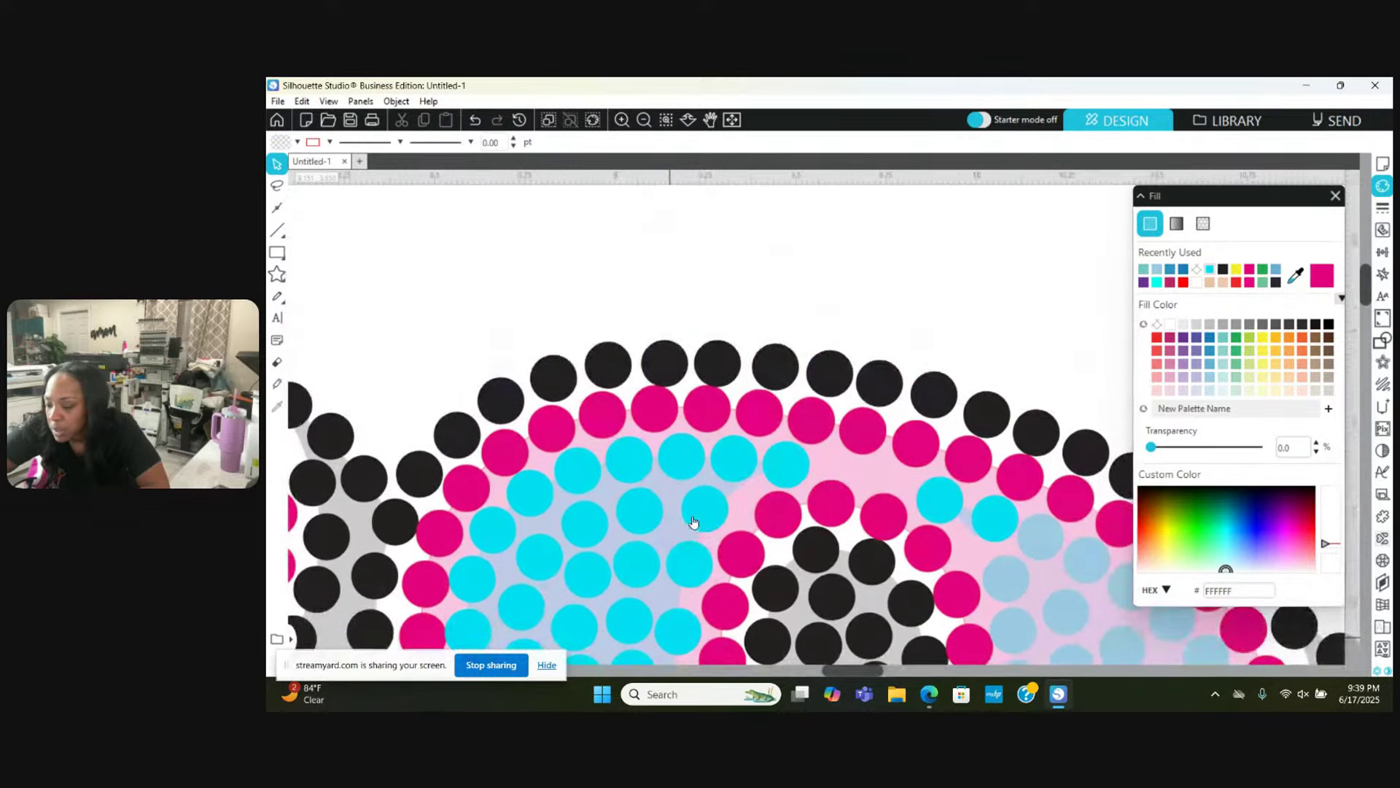
drag(790, 463, 890, 470)
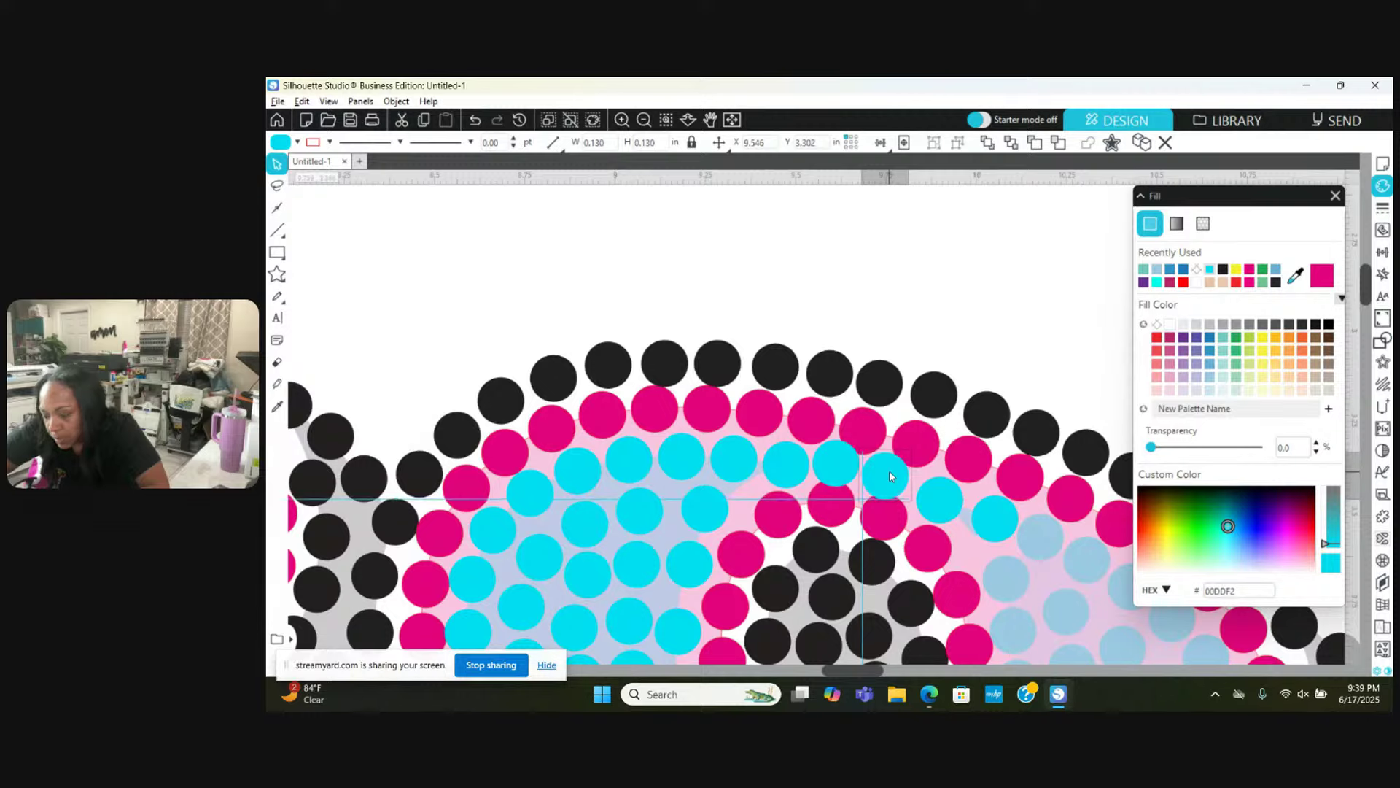
right_click(937, 486)
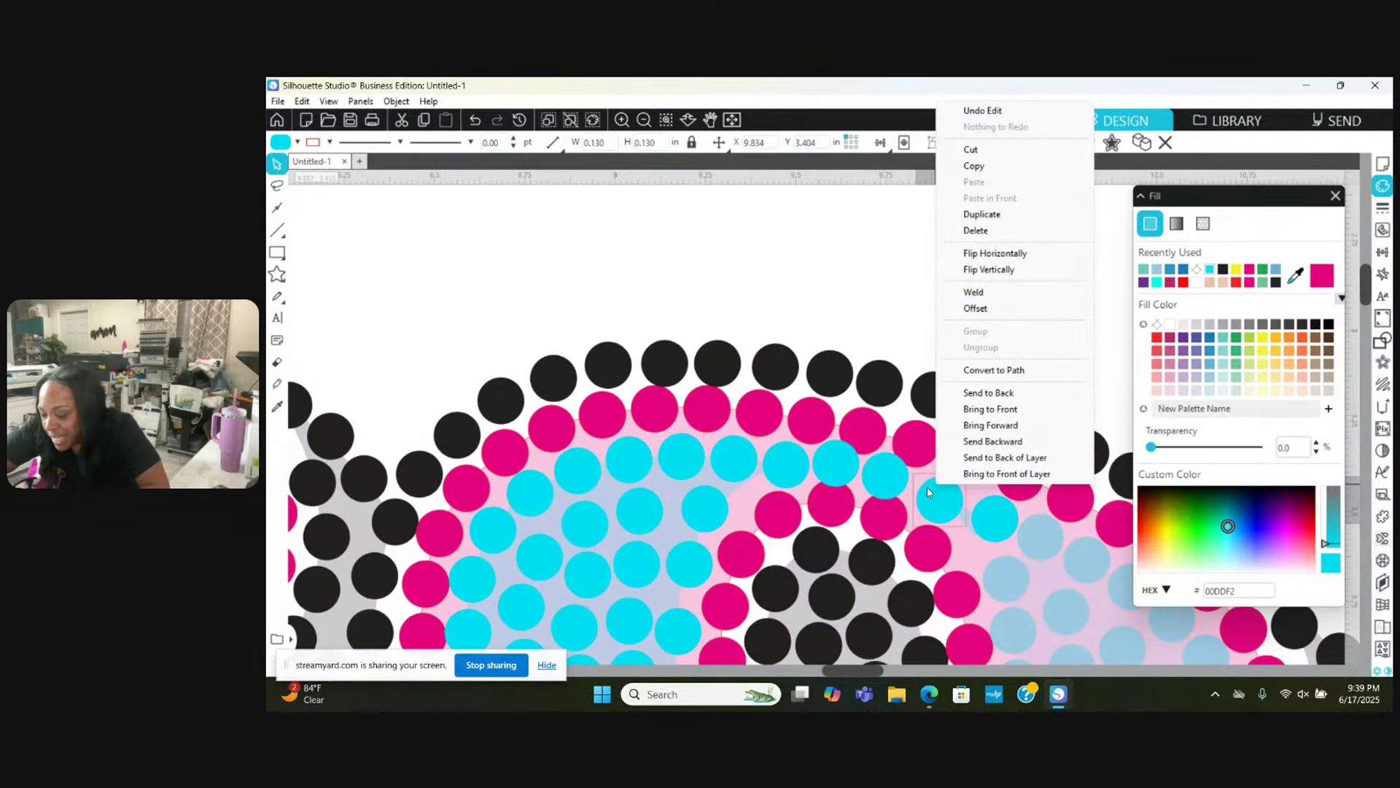
drag(928, 492, 923, 486)
click(833, 511)
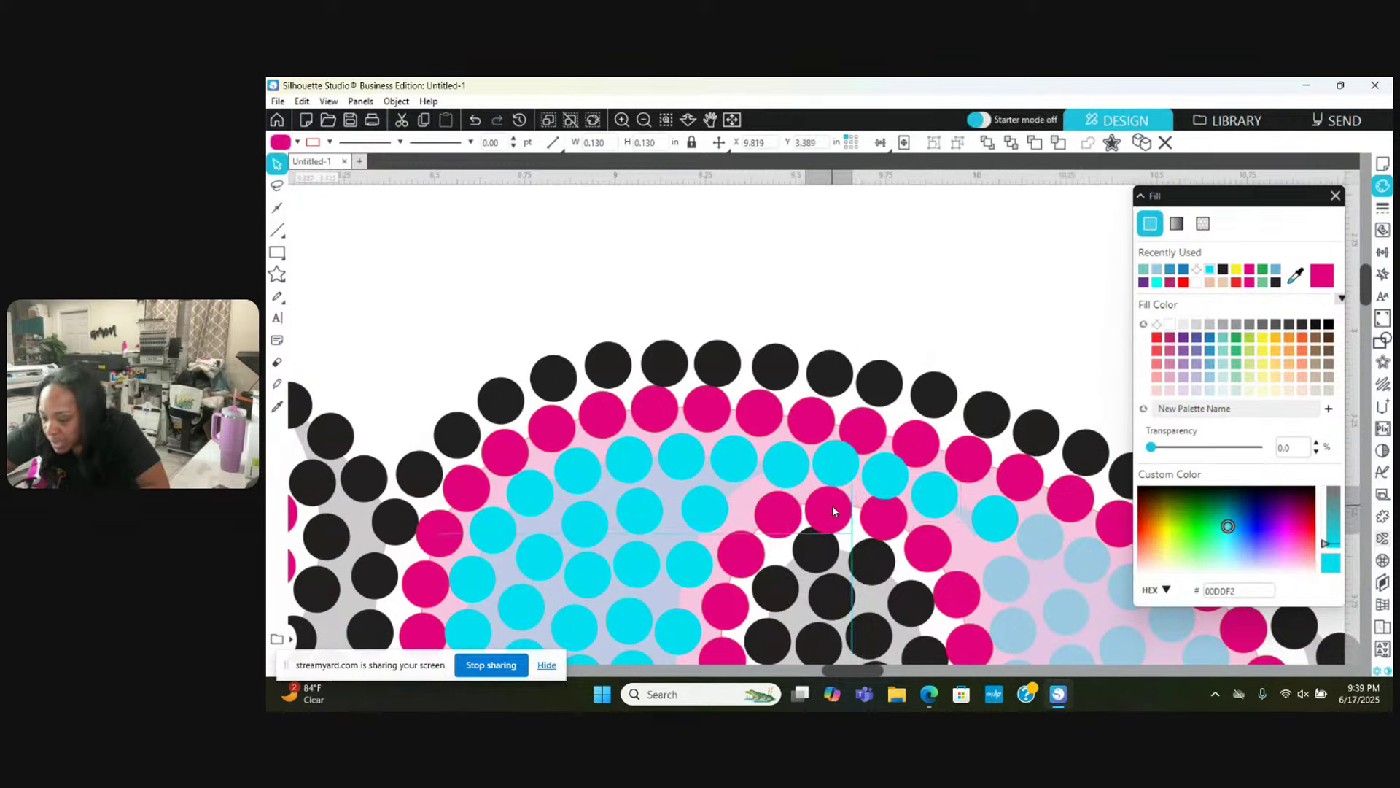
mouse_move(833, 509)
mouse_down()
mouse_move(806, 414)
mouse_move(912, 430)
mouse_move(830, 513)
mouse_up()
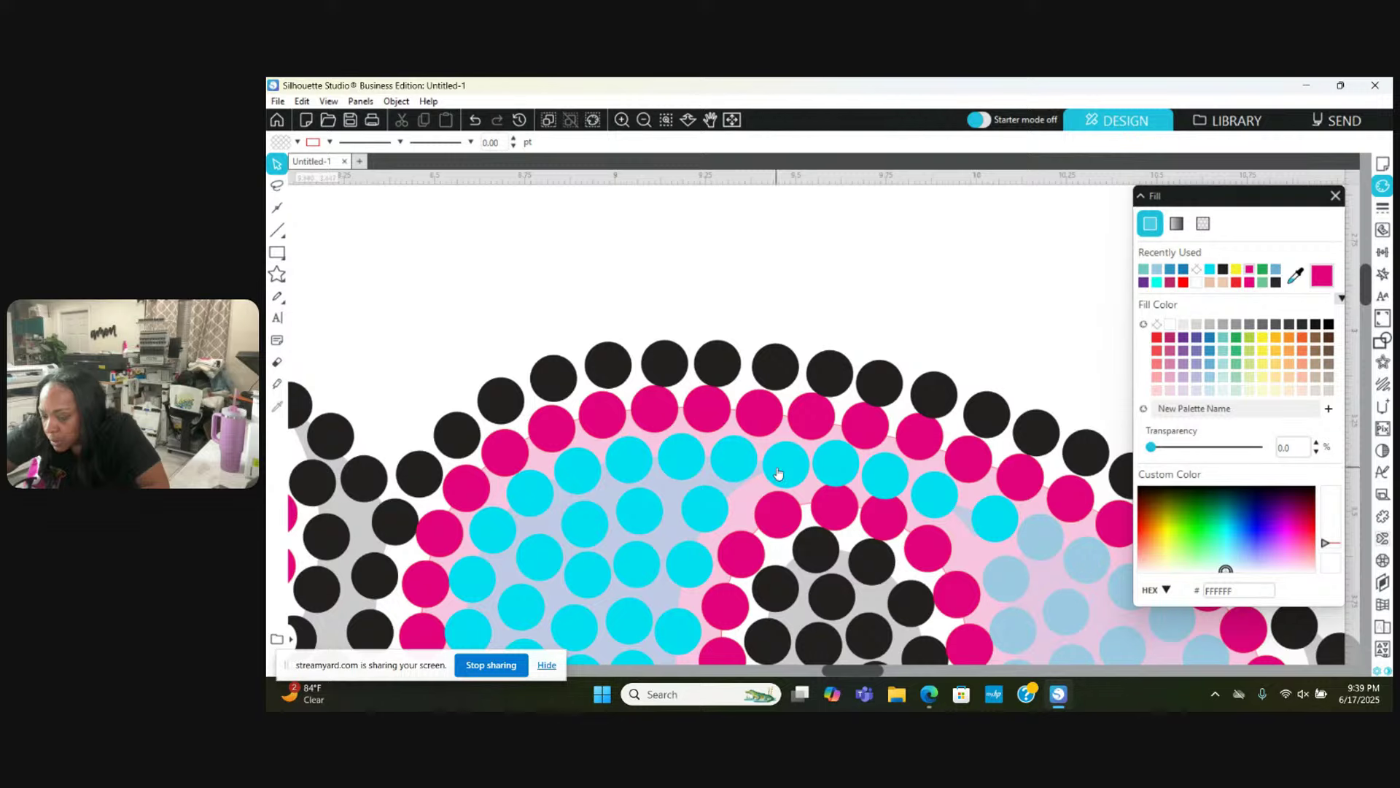
drag(778, 472, 777, 458)
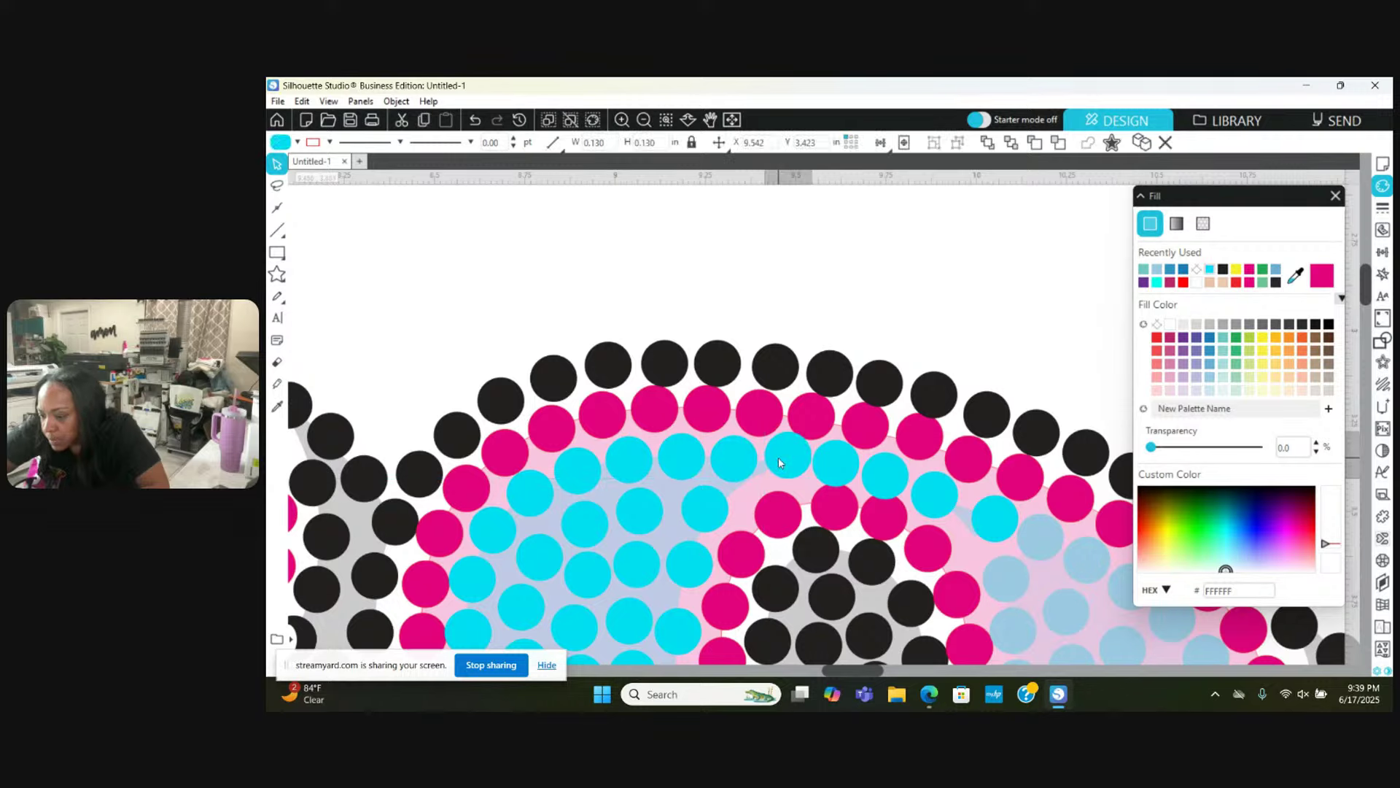
drag(838, 466, 888, 472)
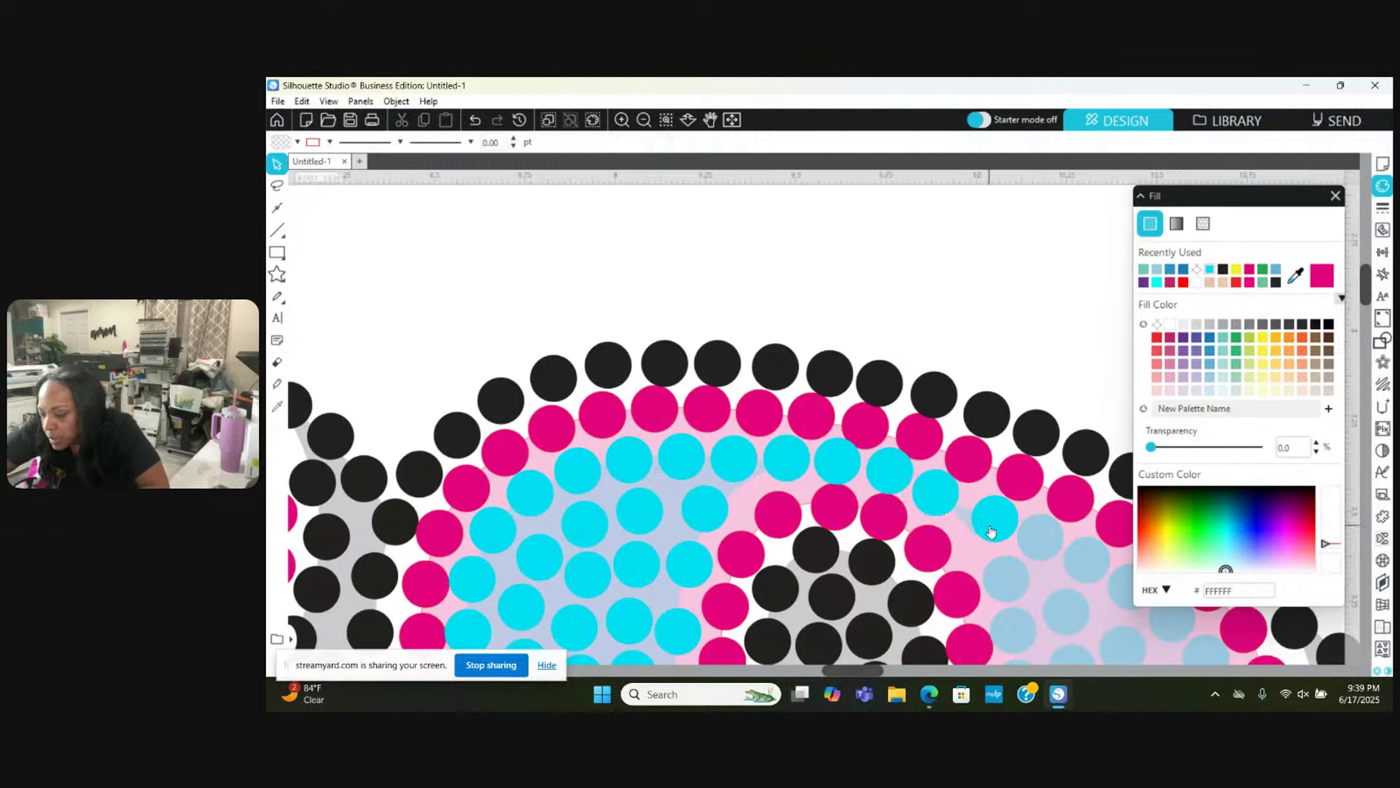
drag(991, 532, 980, 528)
Step: Reposition three light-blue stones with small shifts left, up-left and down-right
scroll(981, 527, down, 5)
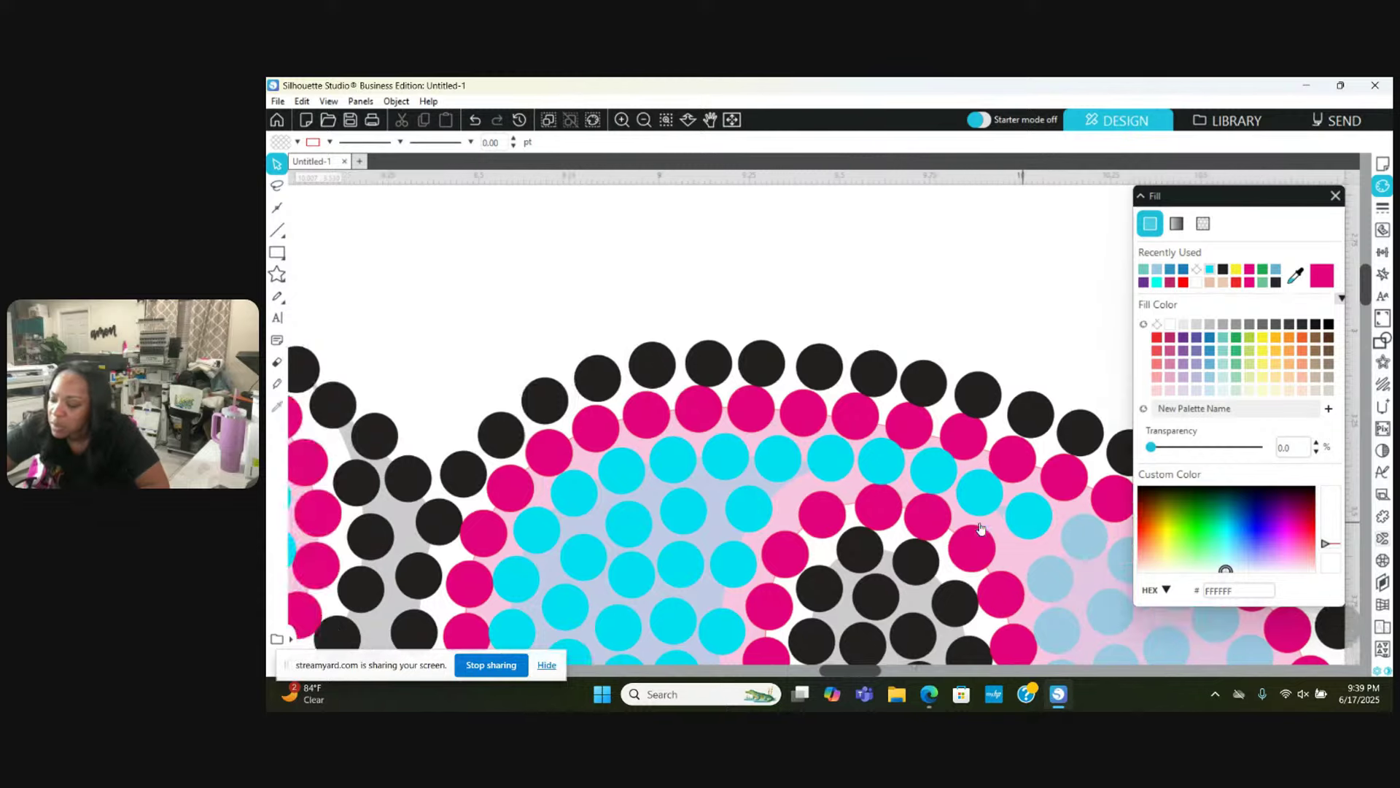
scroll(981, 527, down, 2)
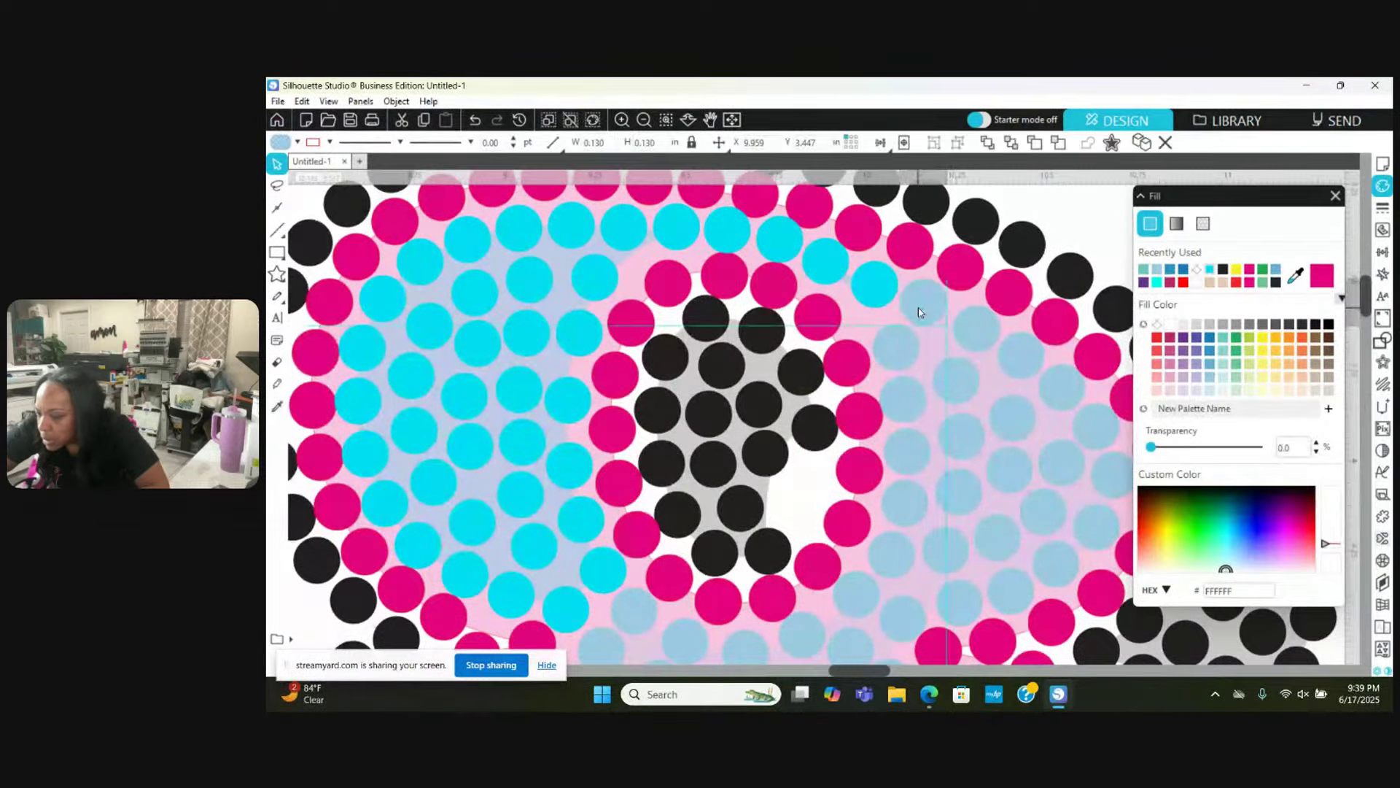
drag(897, 338, 885, 337)
click(962, 337)
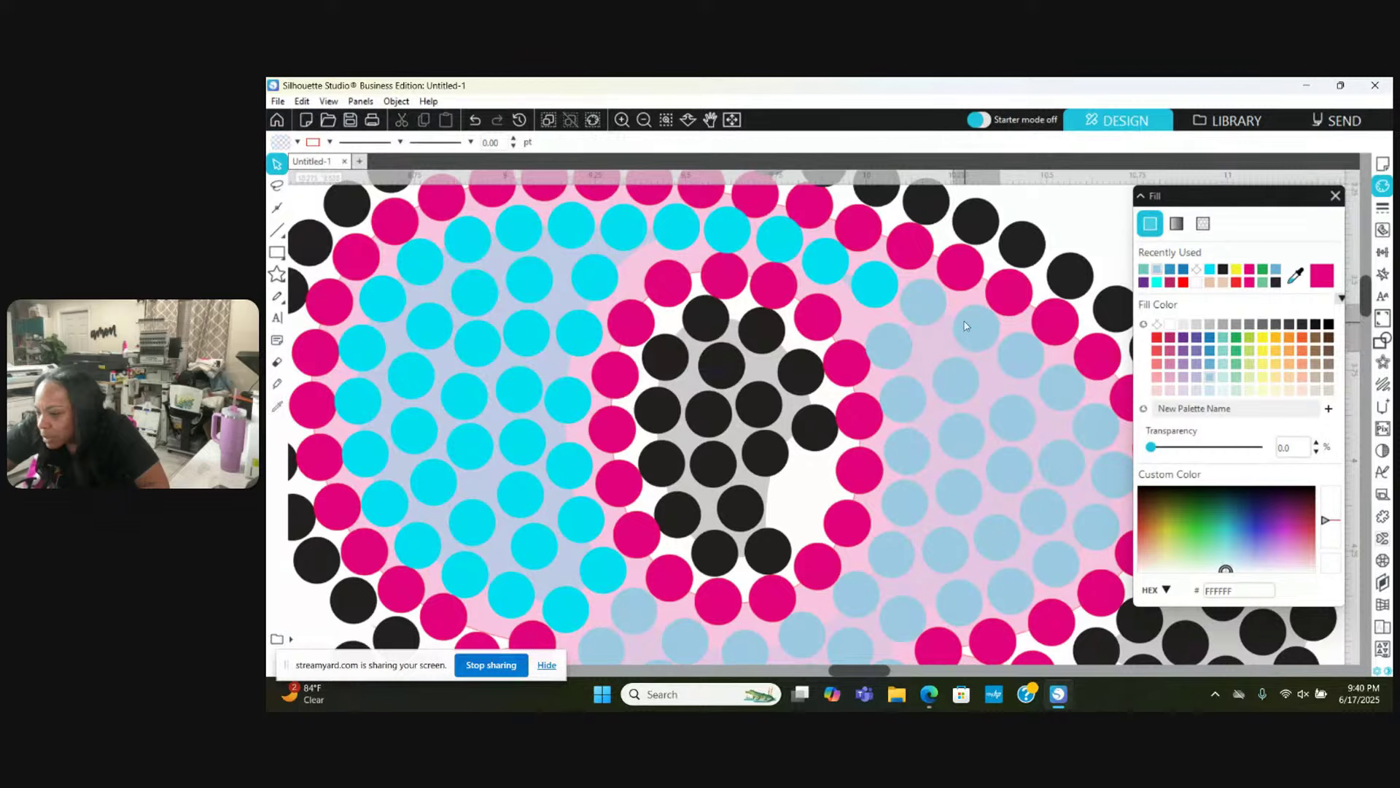
drag(942, 362, 937, 358)
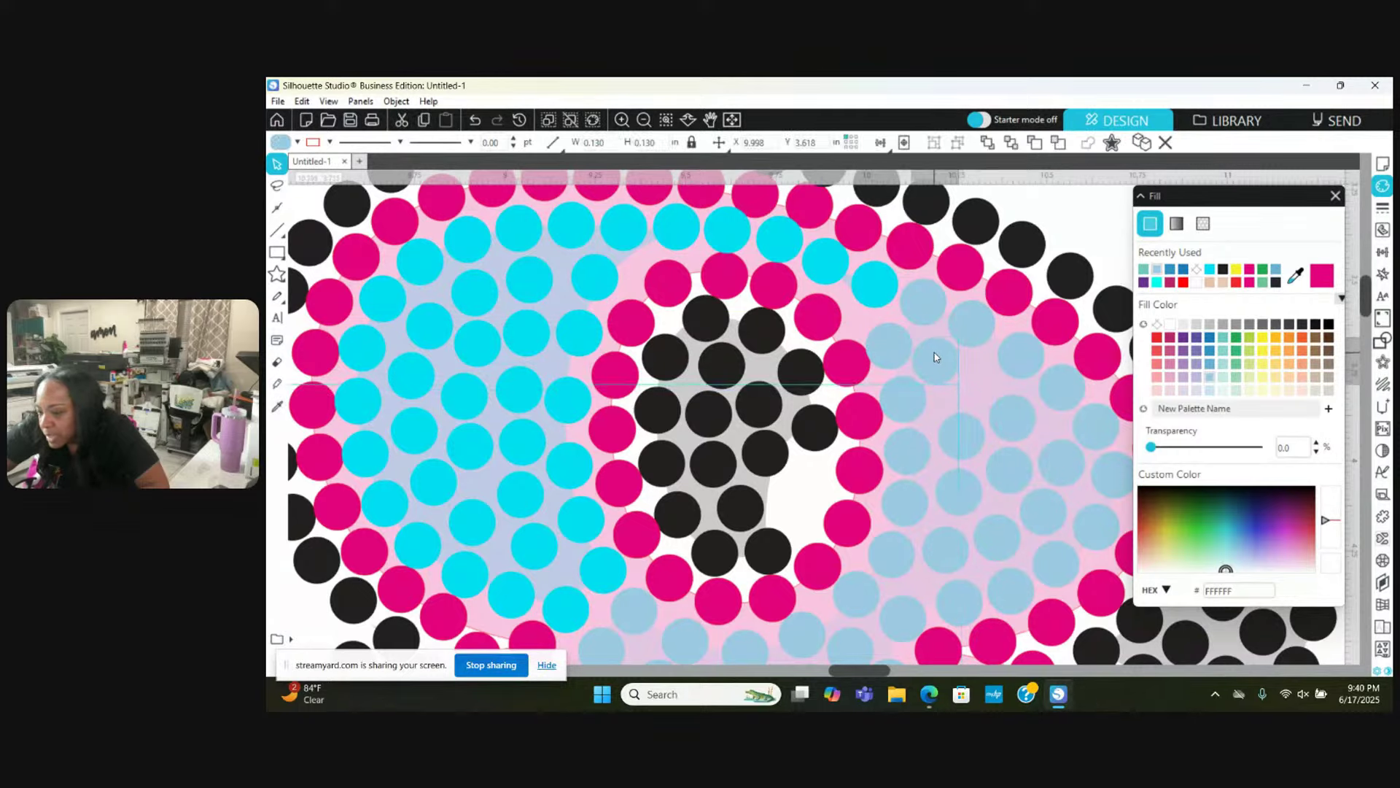
click(939, 357)
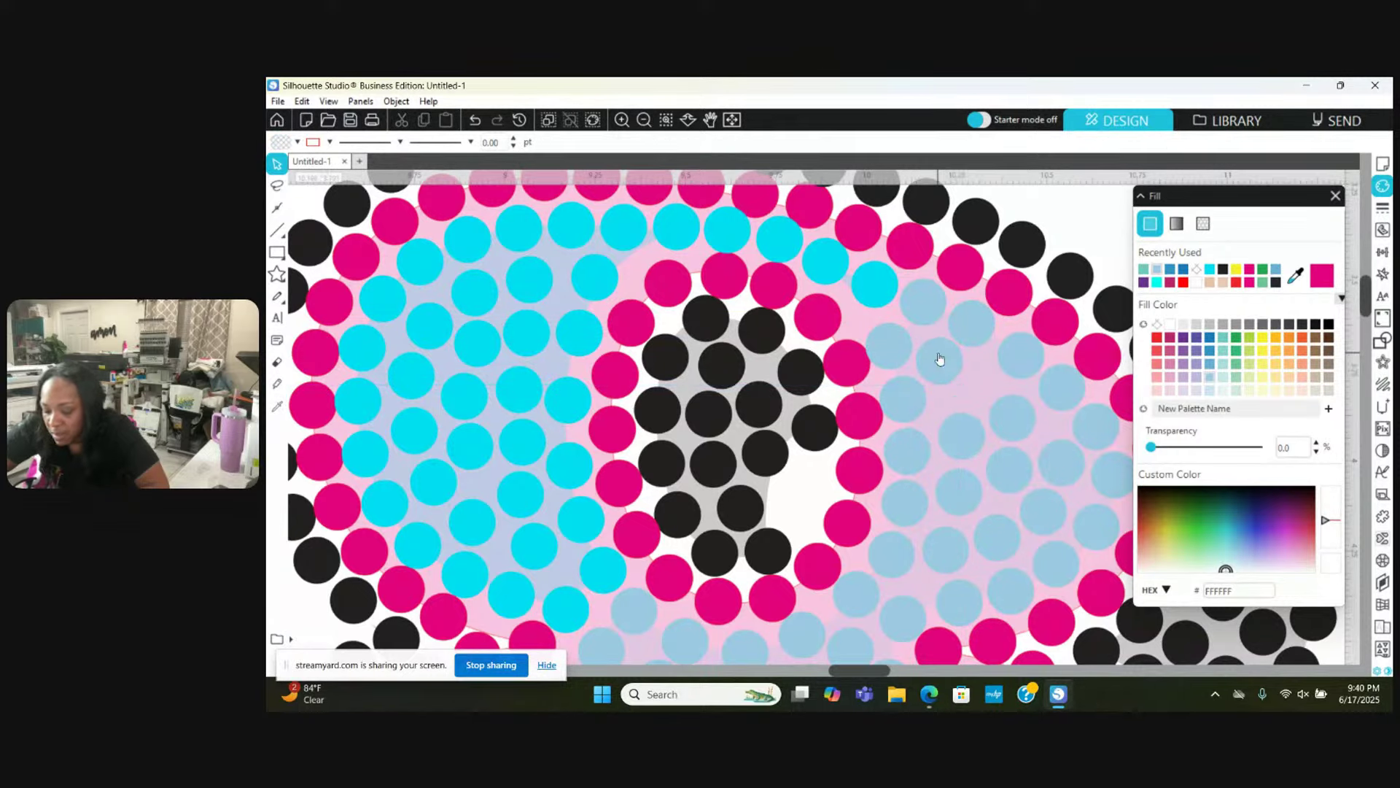
click(977, 381)
drag(977, 382, 1030, 431)
right_click(1025, 427)
click(1018, 426)
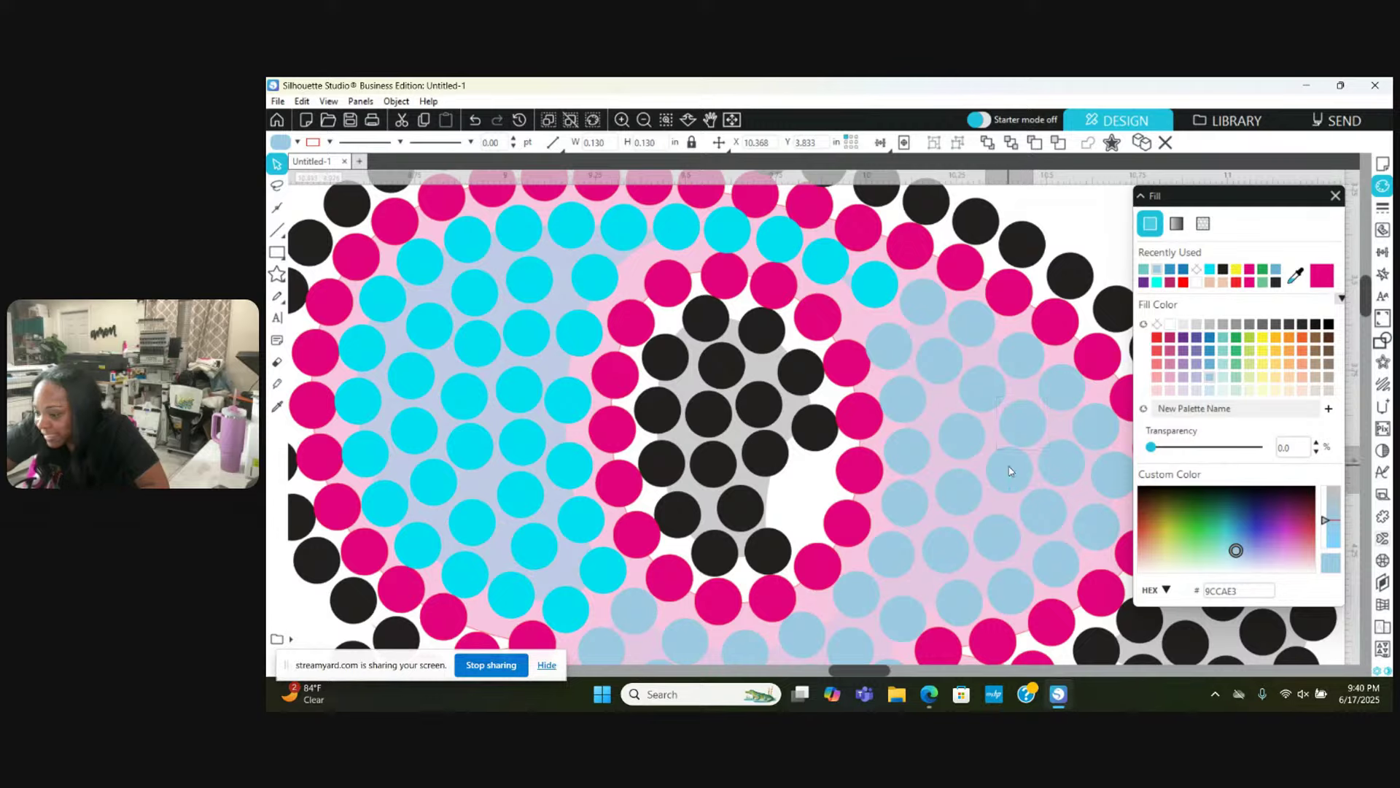
click(959, 441)
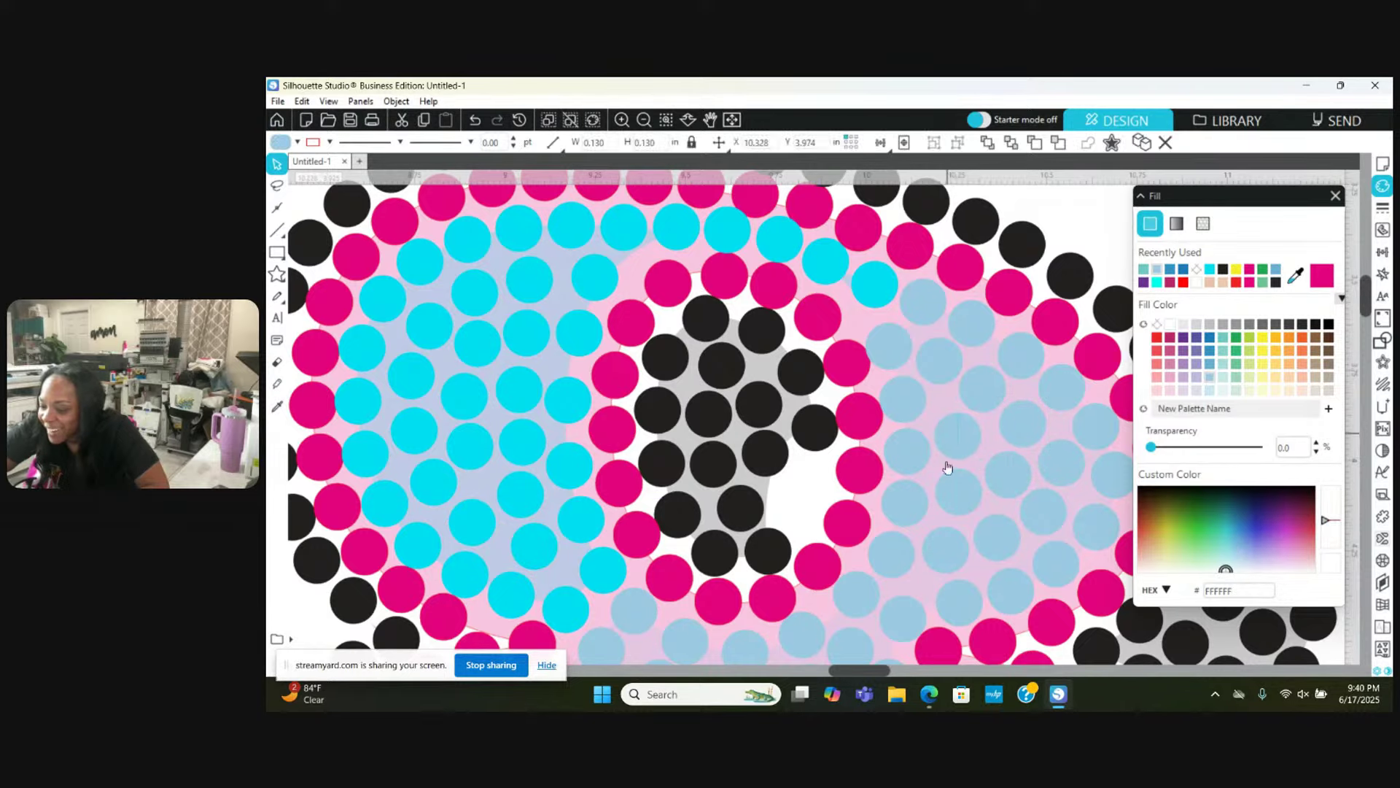
Step: Scroll around the stones, then zoom out six steps until the whole 1968 design shows
scroll(949, 495, down, 5)
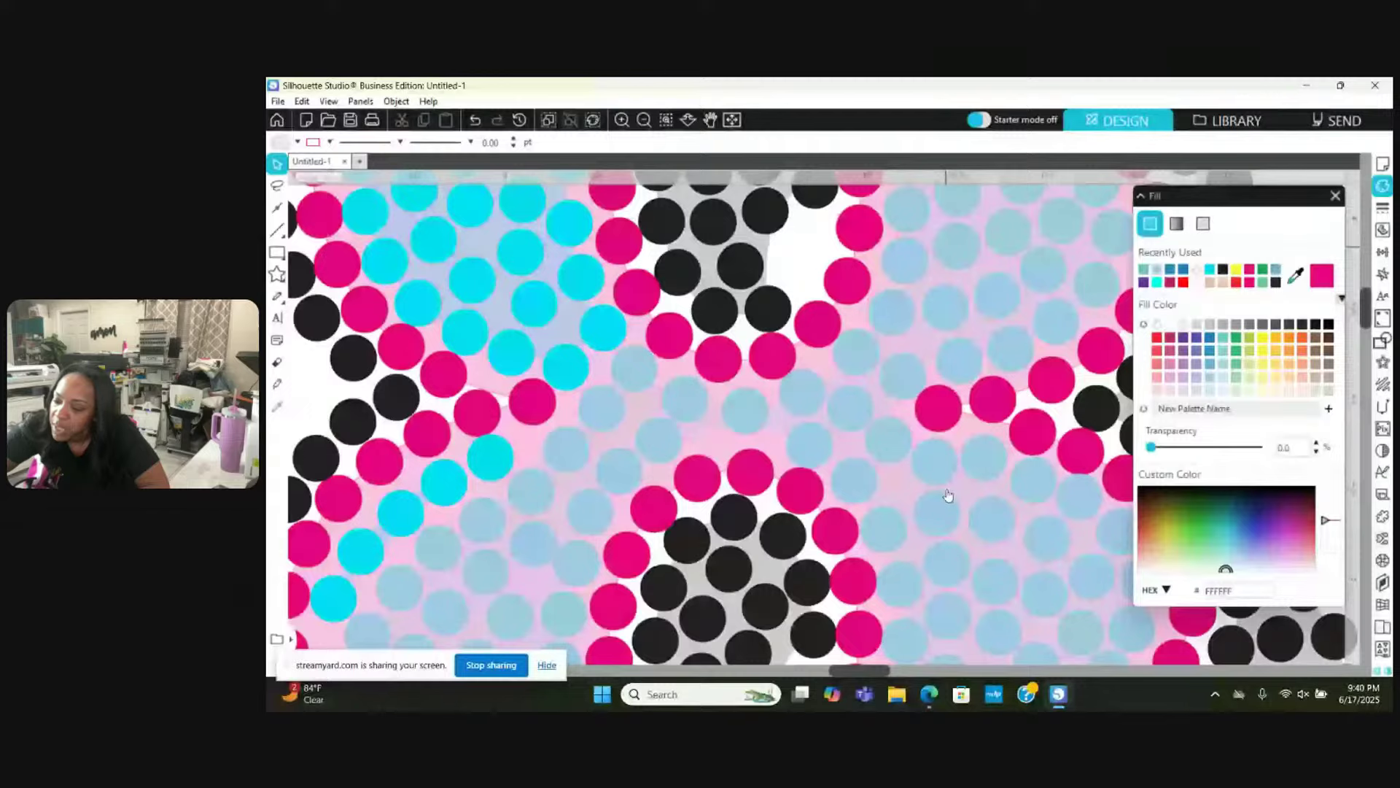
scroll(948, 495, down, 5)
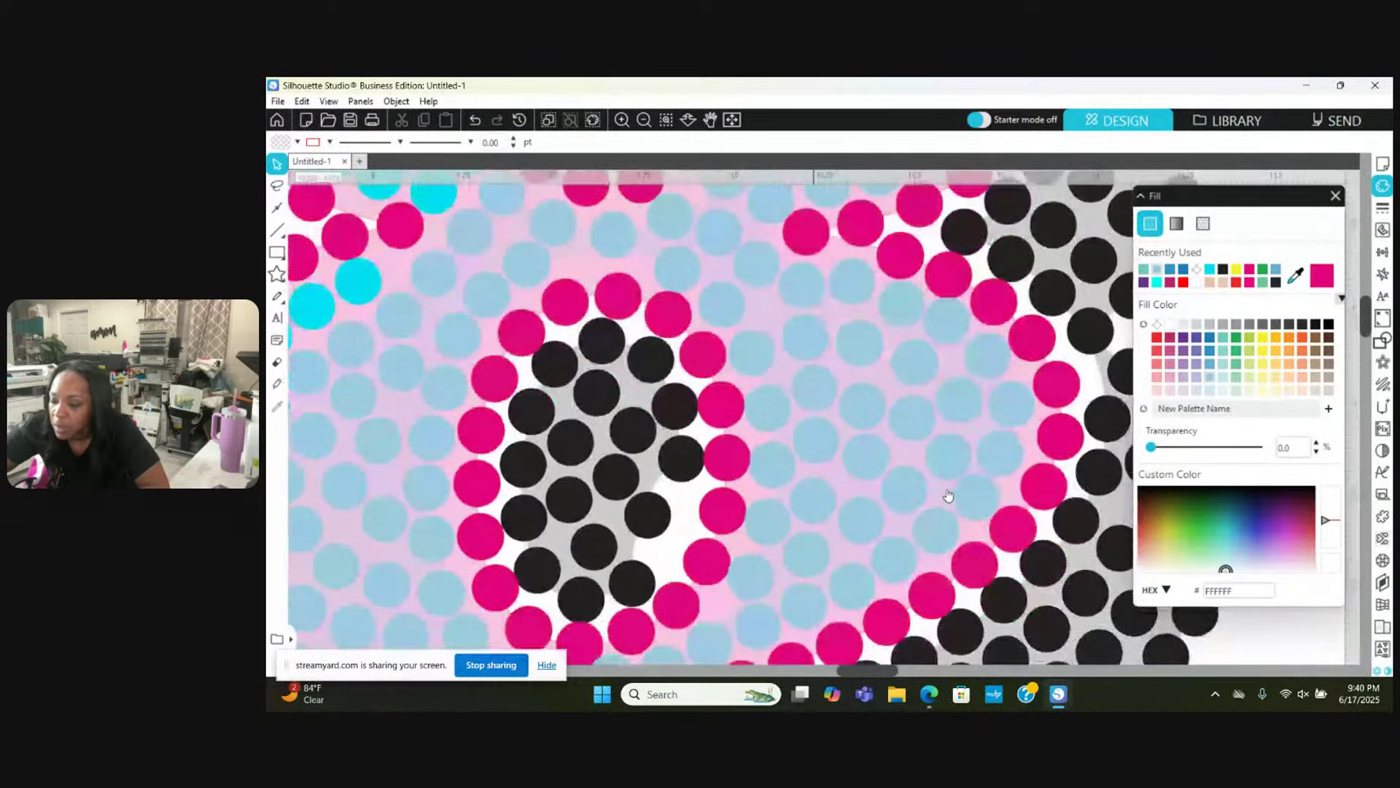
scroll(948, 495, down, 2)
scroll(948, 496, up, 4)
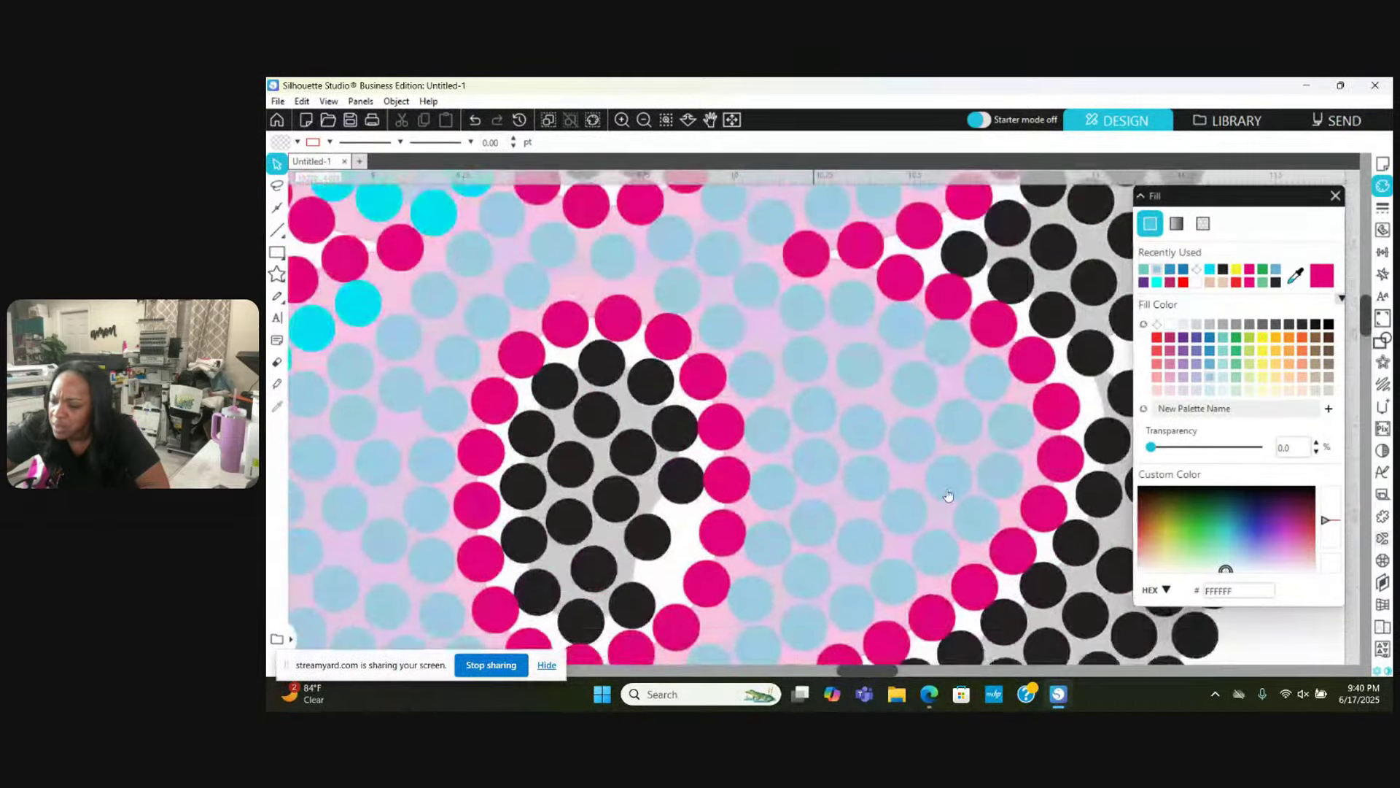
scroll(867, 420, up, 2)
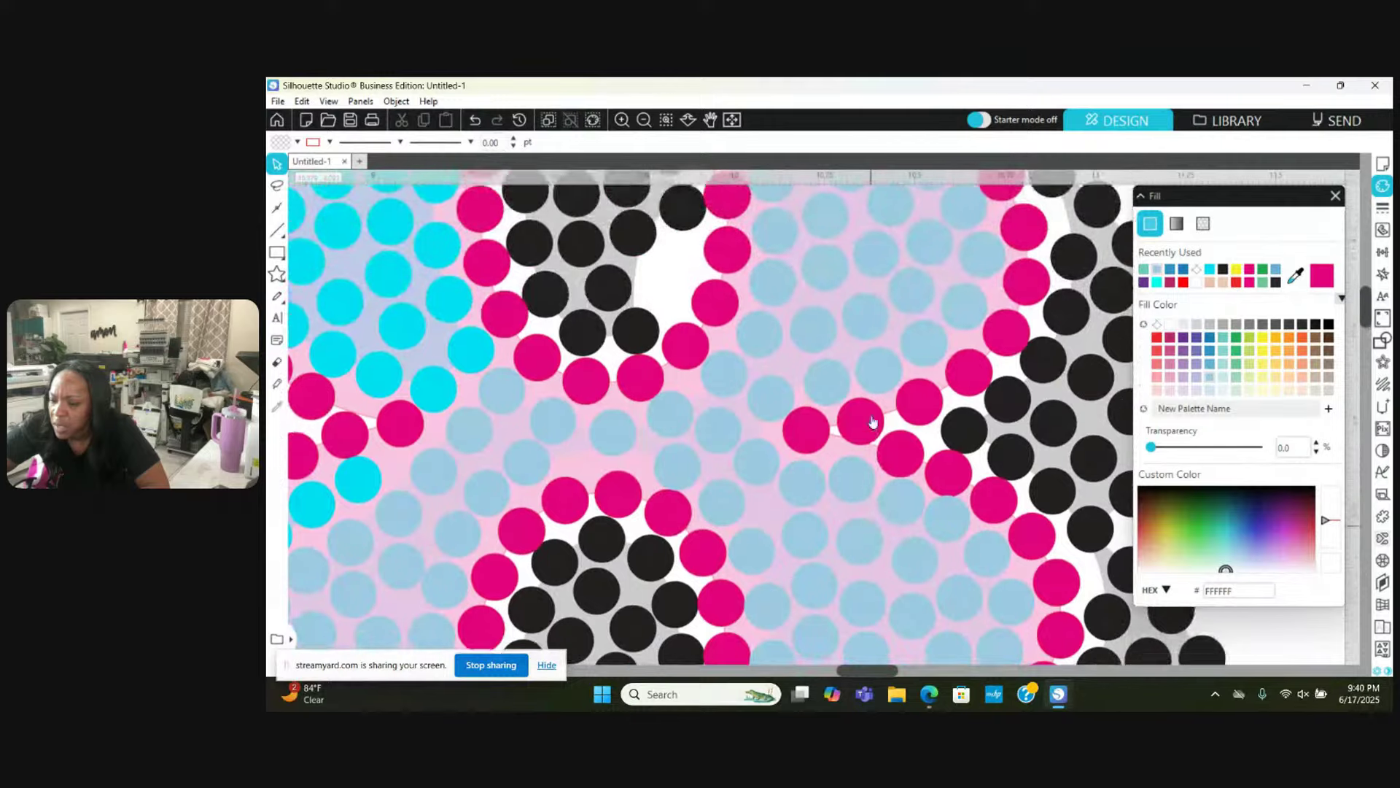
click(644, 119)
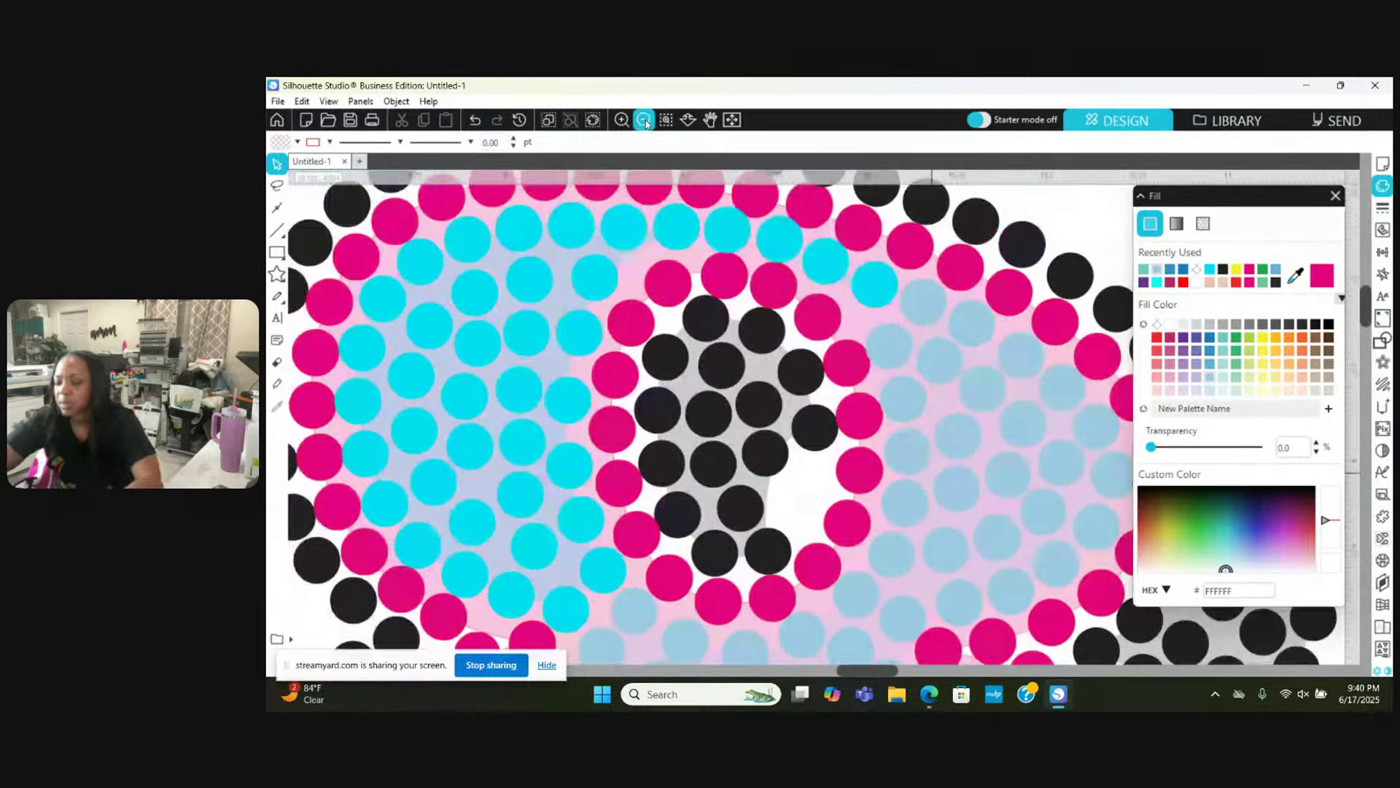
click(644, 120)
click(644, 120)
click(644, 119)
click(644, 120)
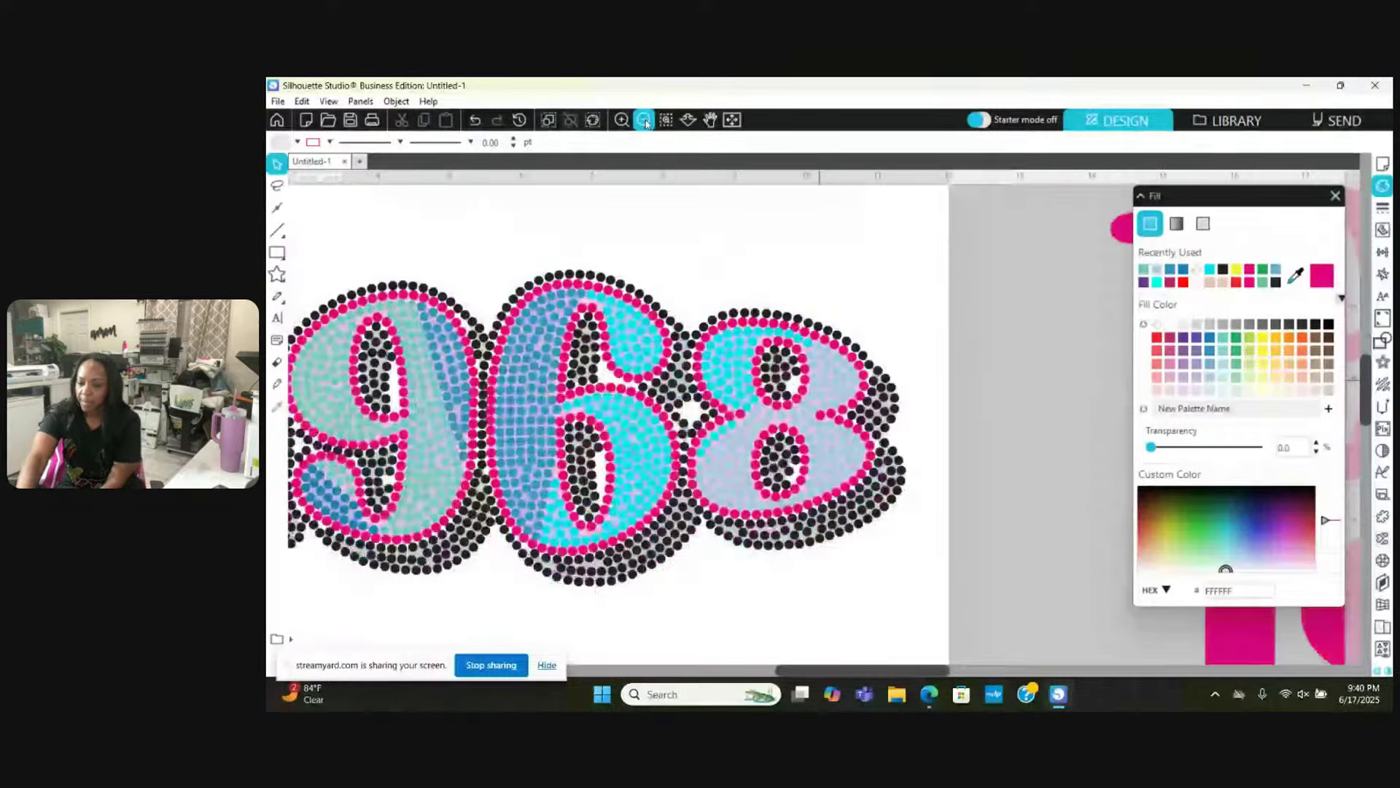
click(644, 120)
Step: Zoom out once more and select one of the black rhinestones
click(644, 119)
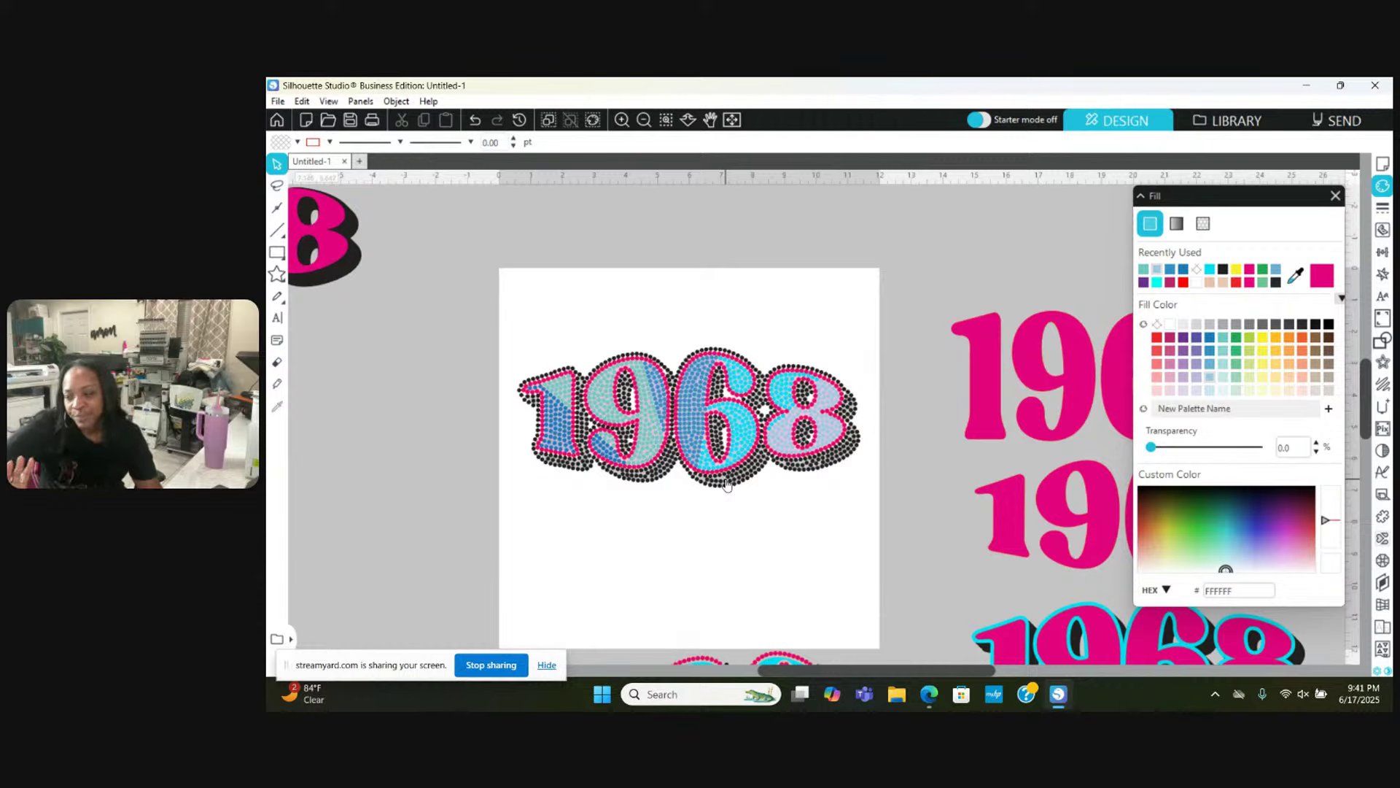
click(727, 483)
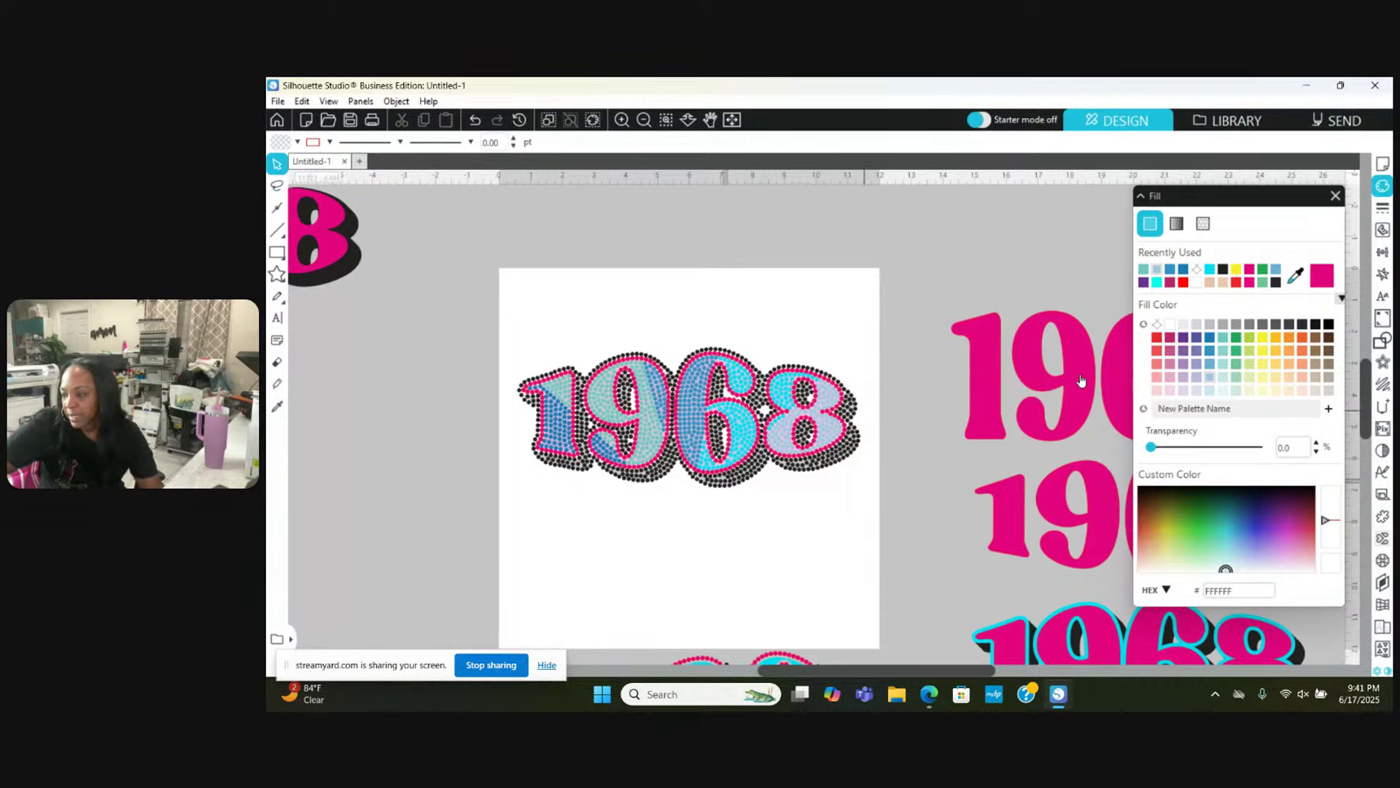
Step: Close the Fill panel and select every stone filled RGB (35,31,32) via Select by Color
click(1335, 197)
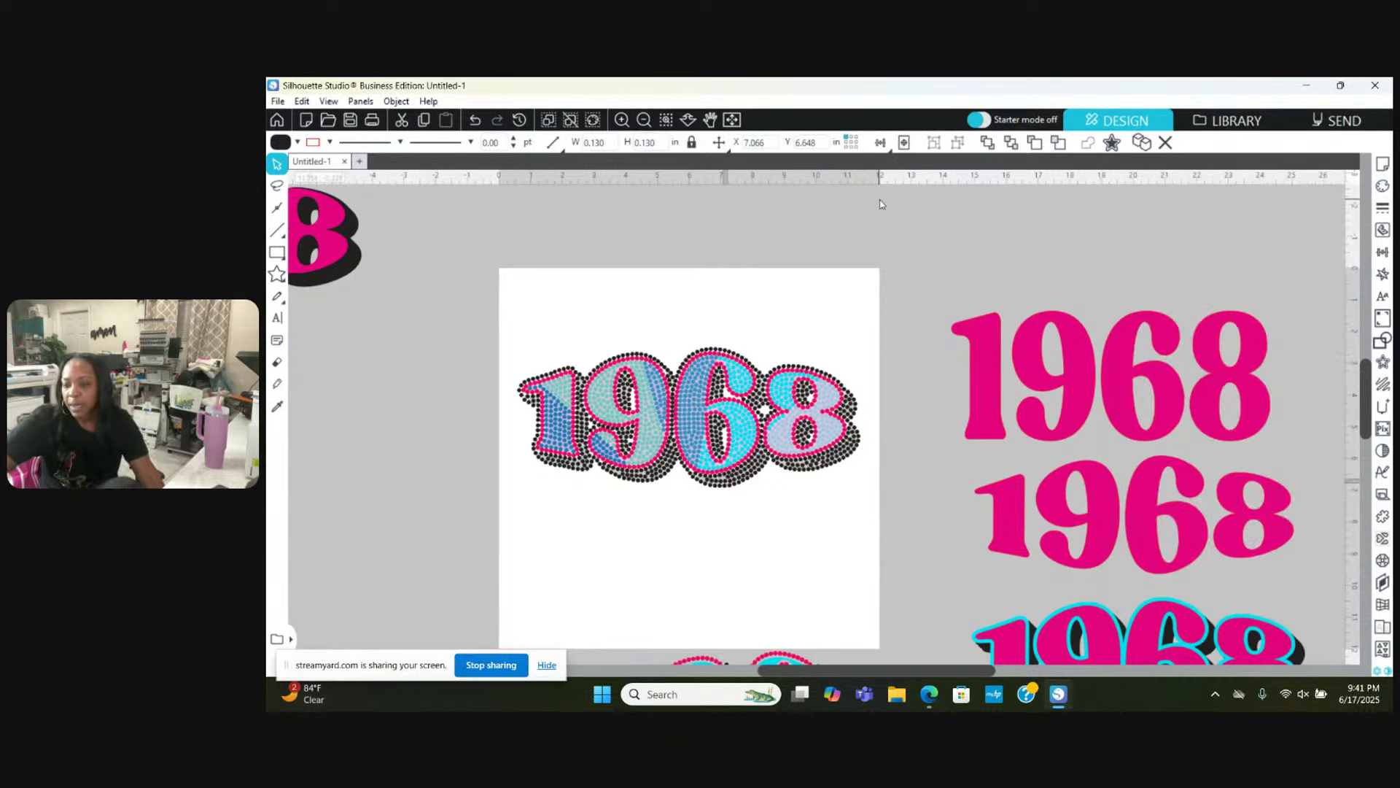
click(593, 120)
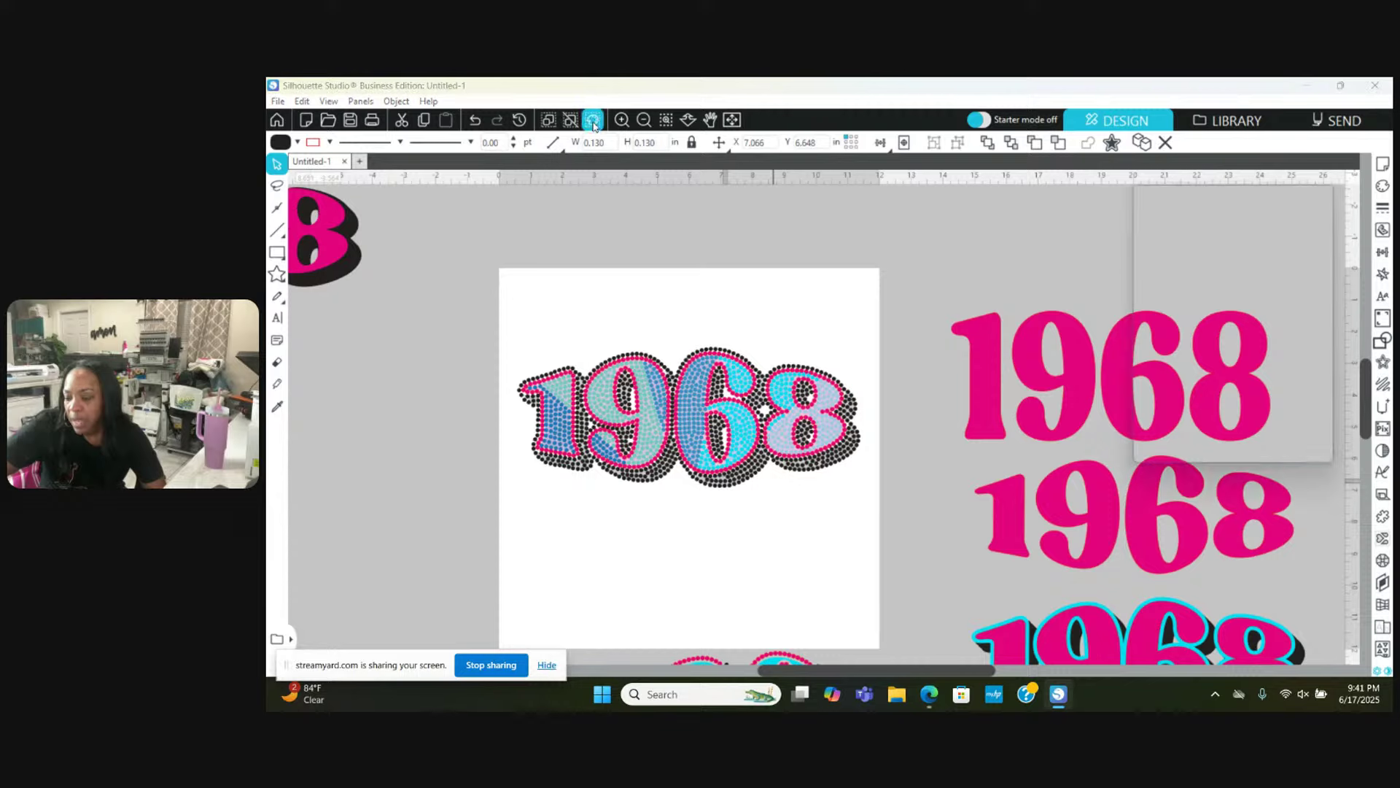
scroll(716, 418, down, 1)
scroll(716, 417, down, 2)
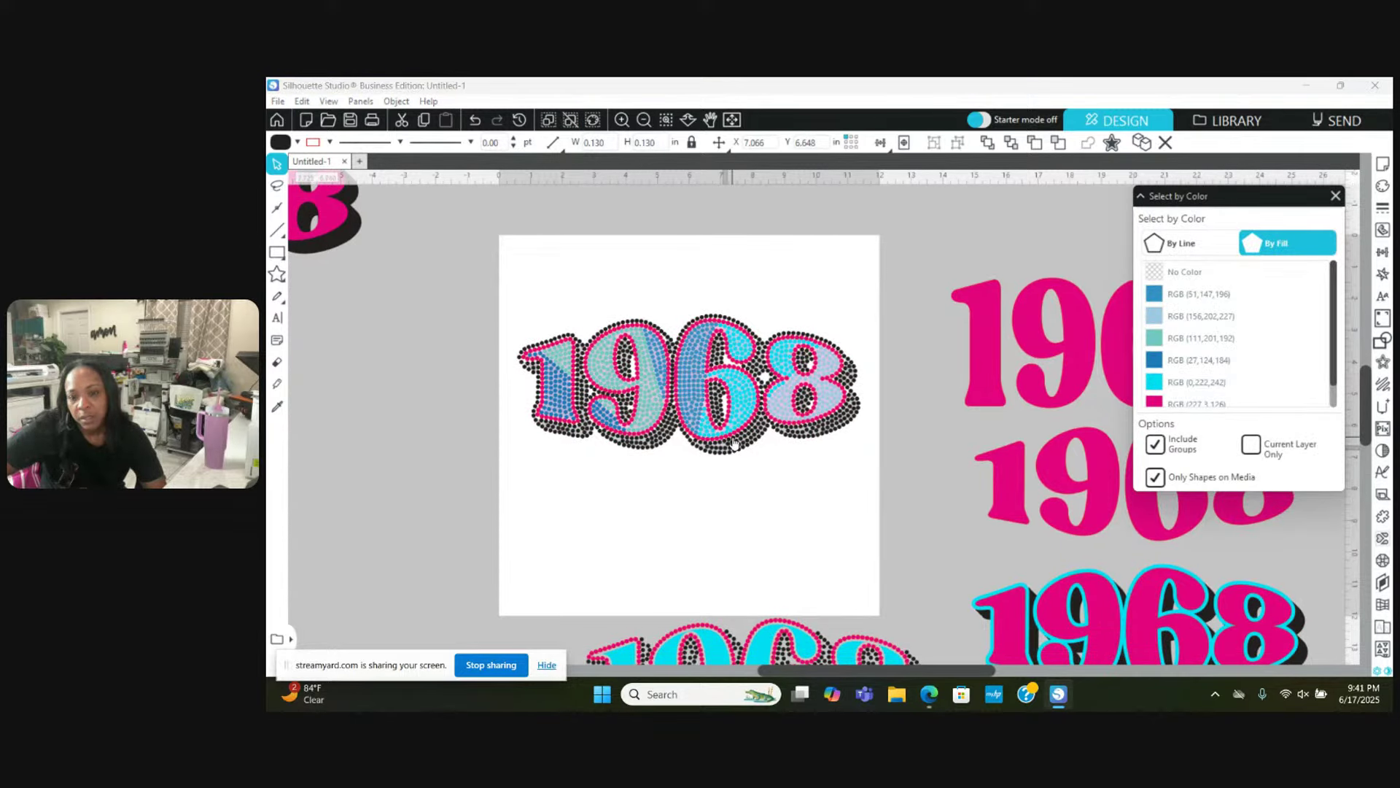
scroll(1233, 393, down, 1)
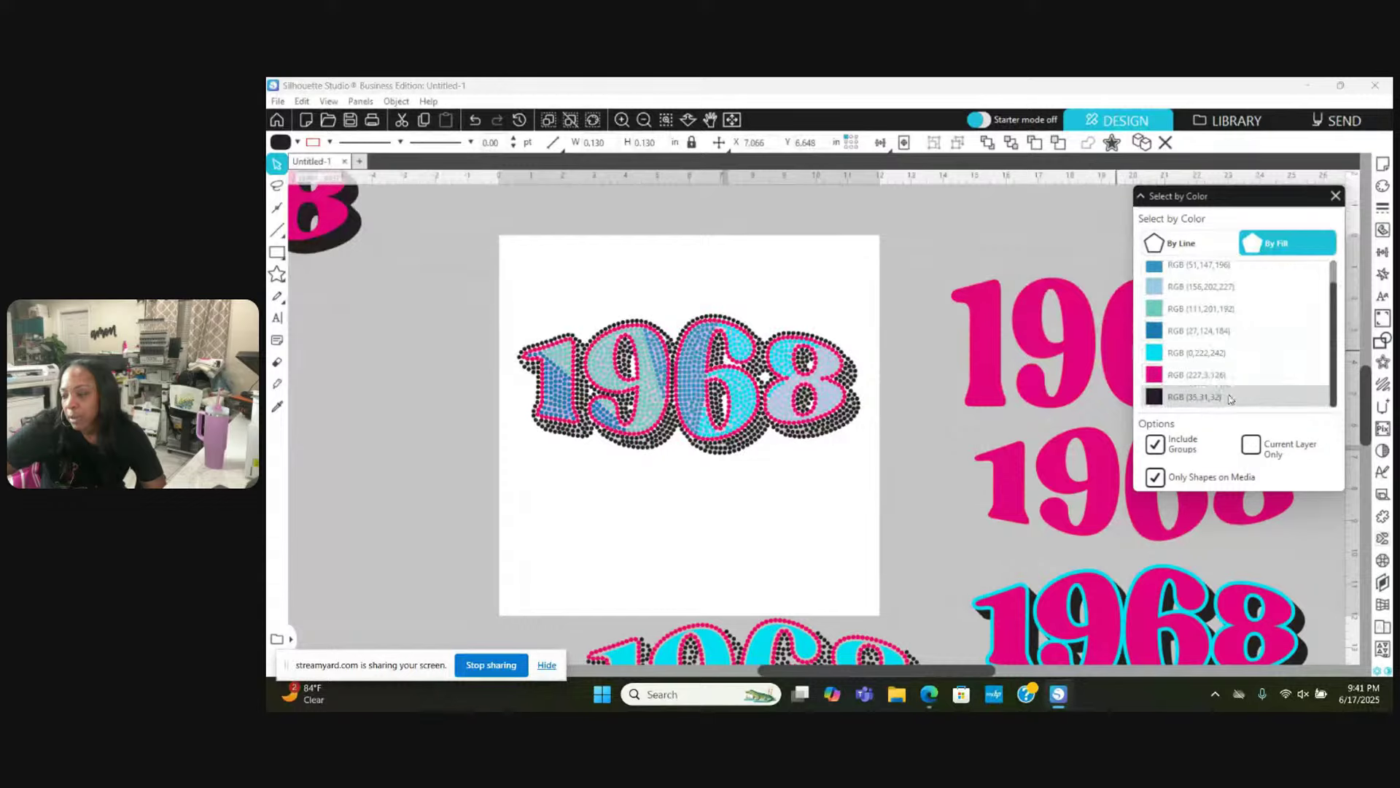
click(1218, 399)
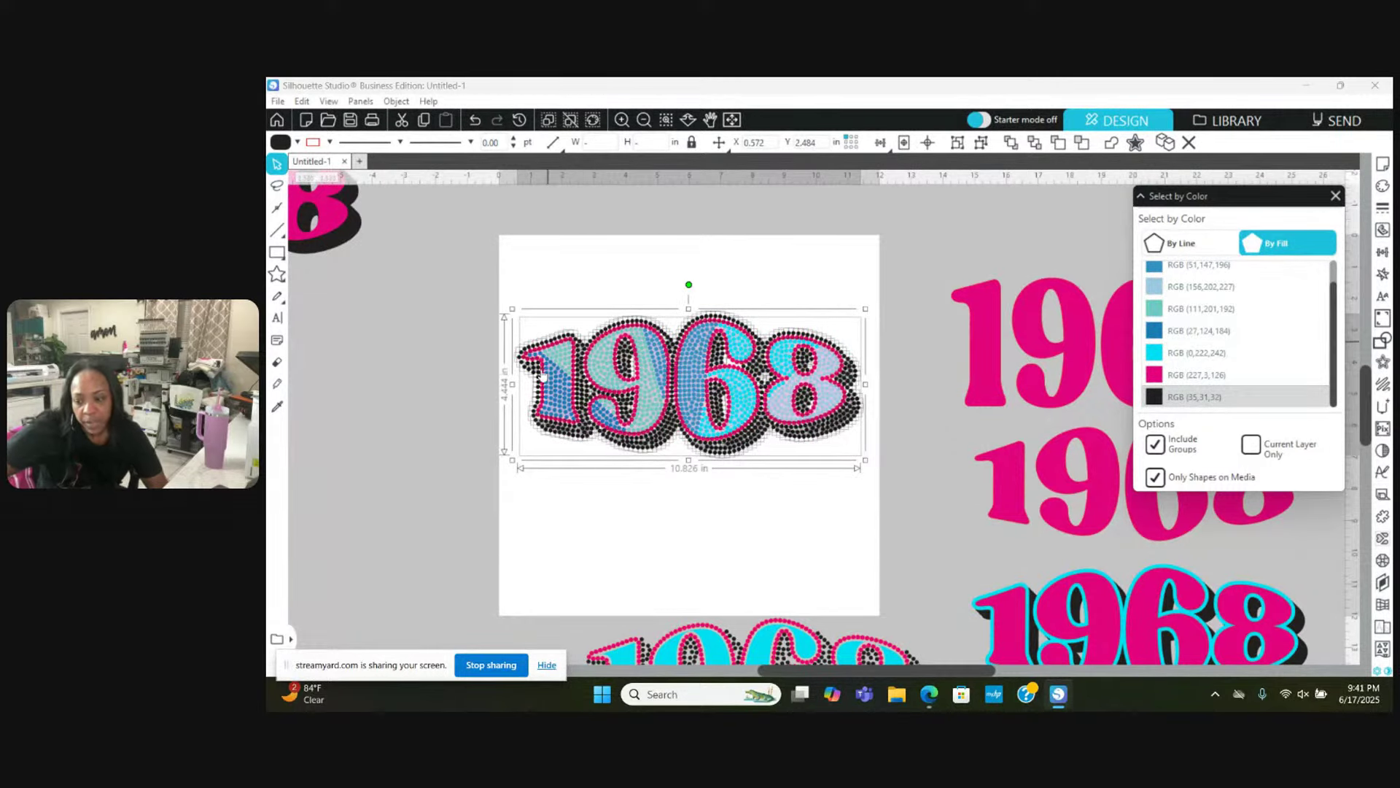
Step: Group the black stones and make them a compound path, then undo both actions
right_click(838, 260)
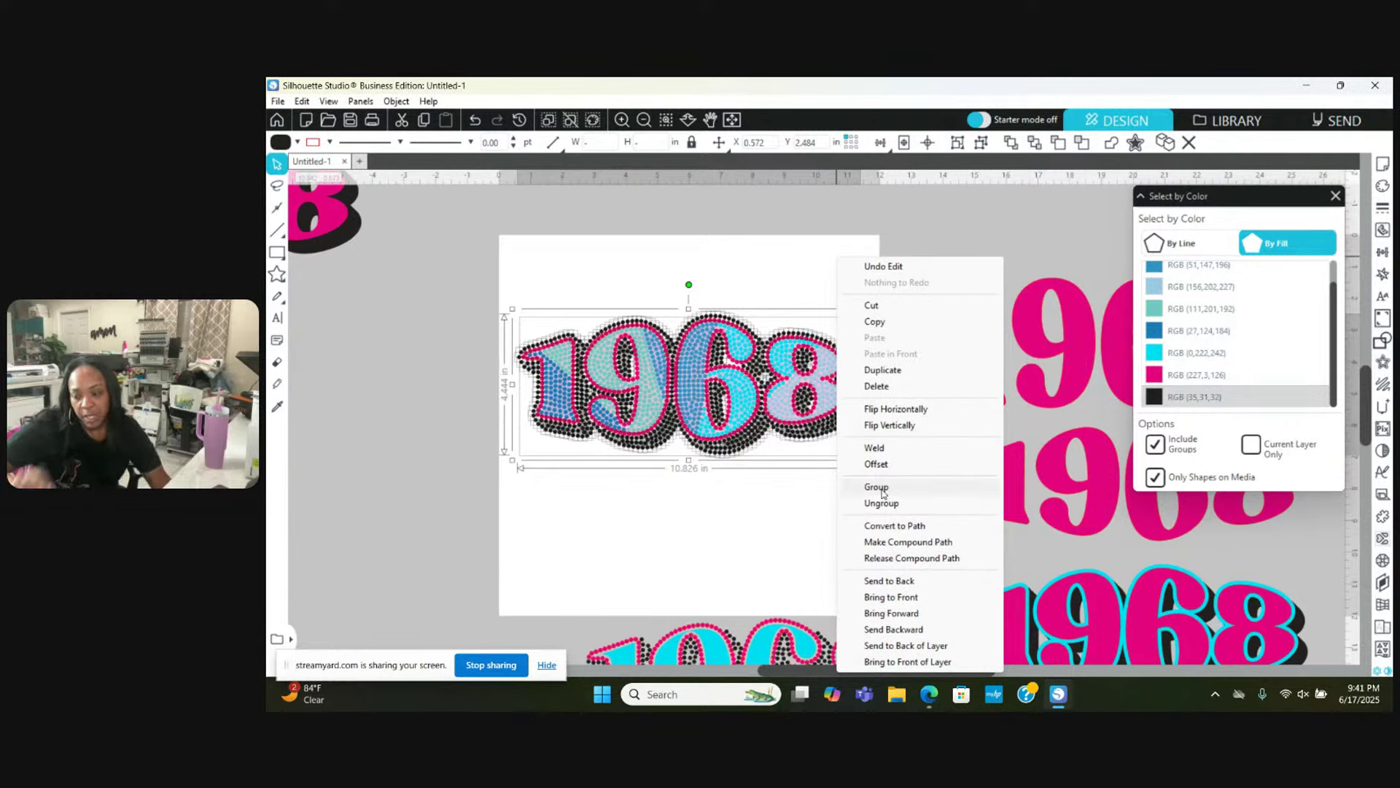
click(880, 487)
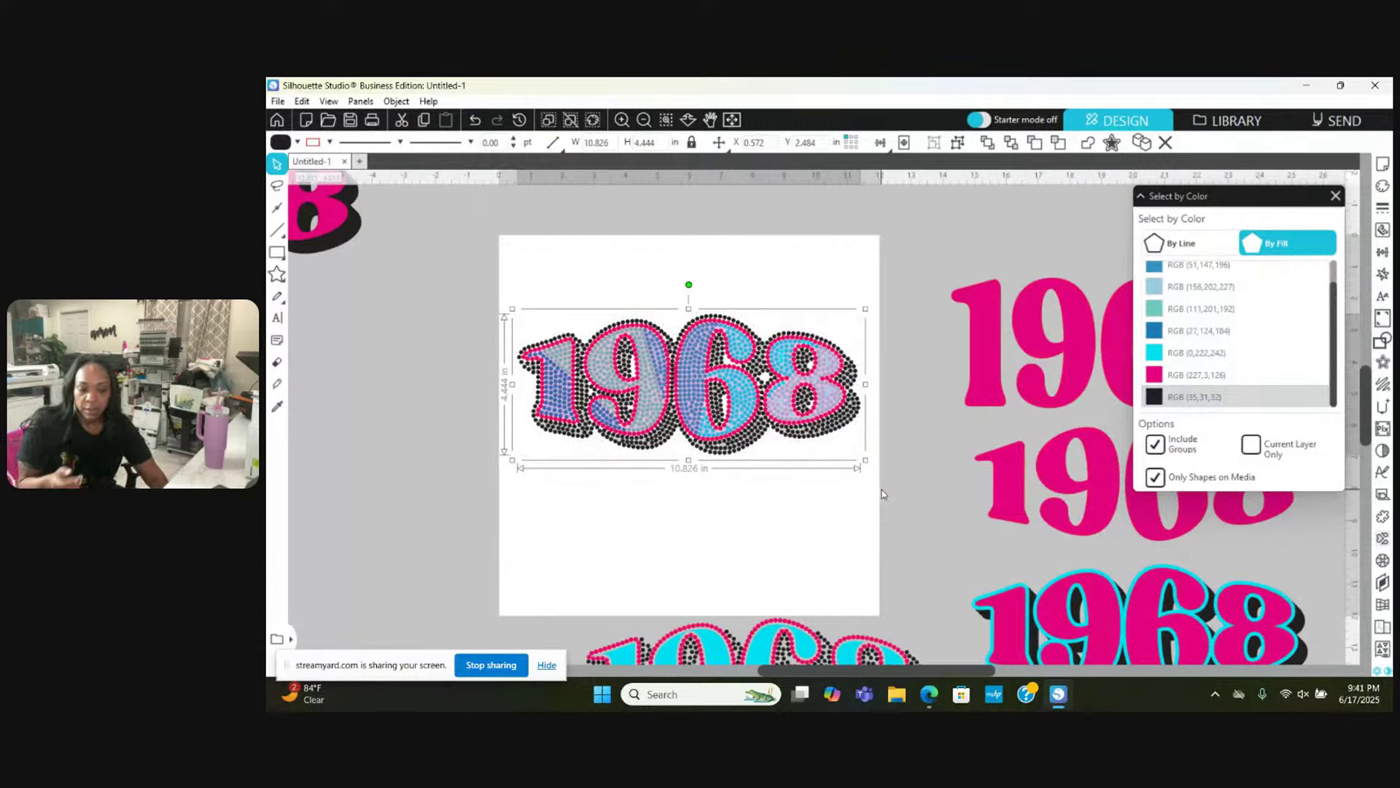
right_click(842, 276)
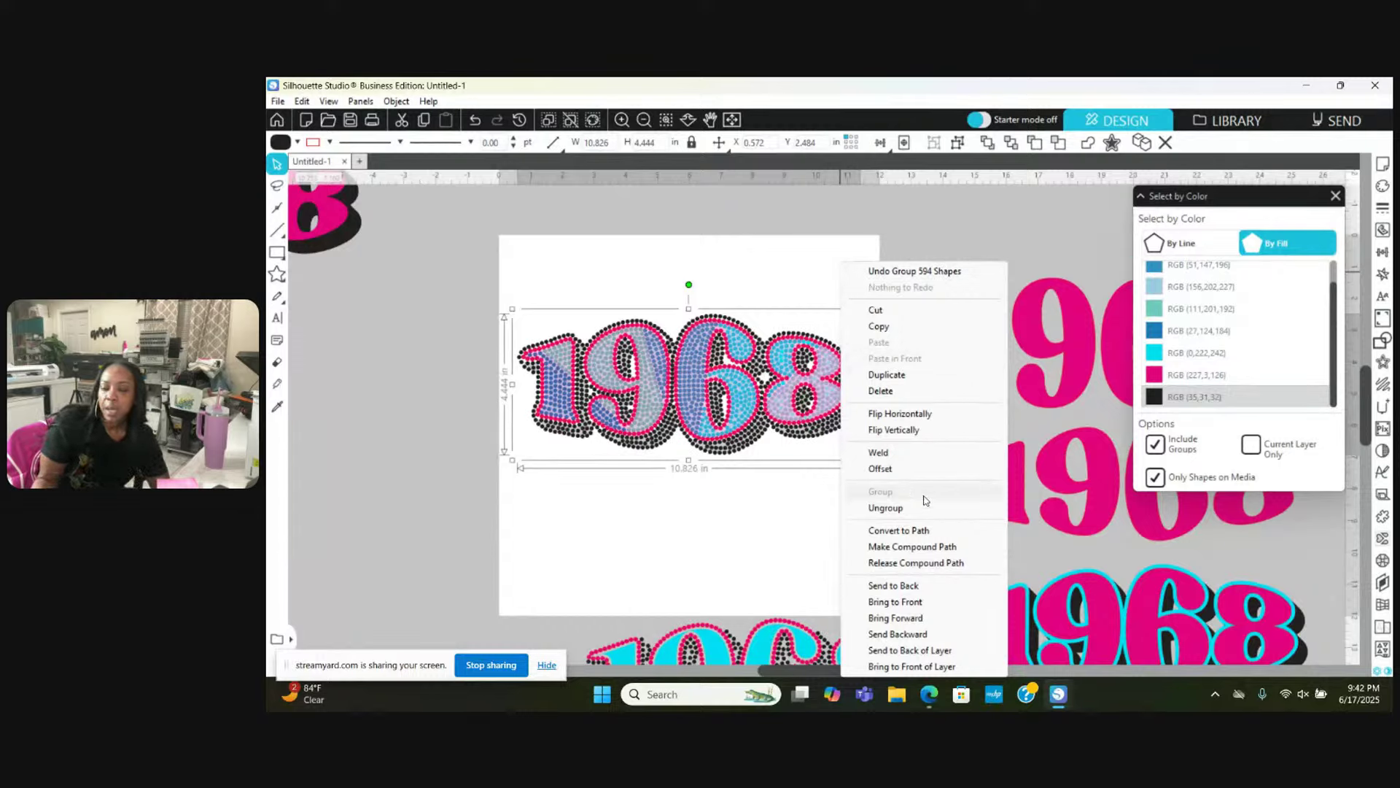
click(923, 549)
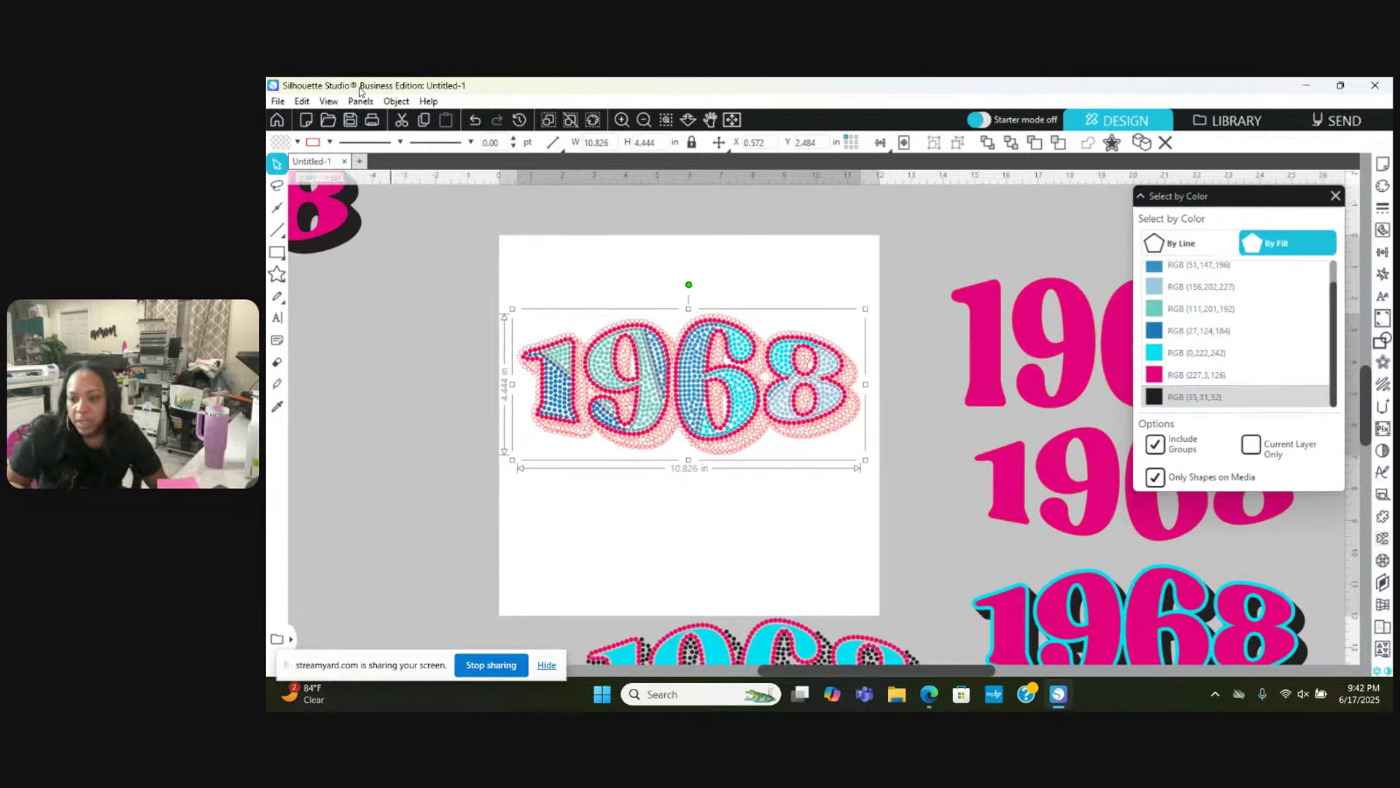
click(474, 119)
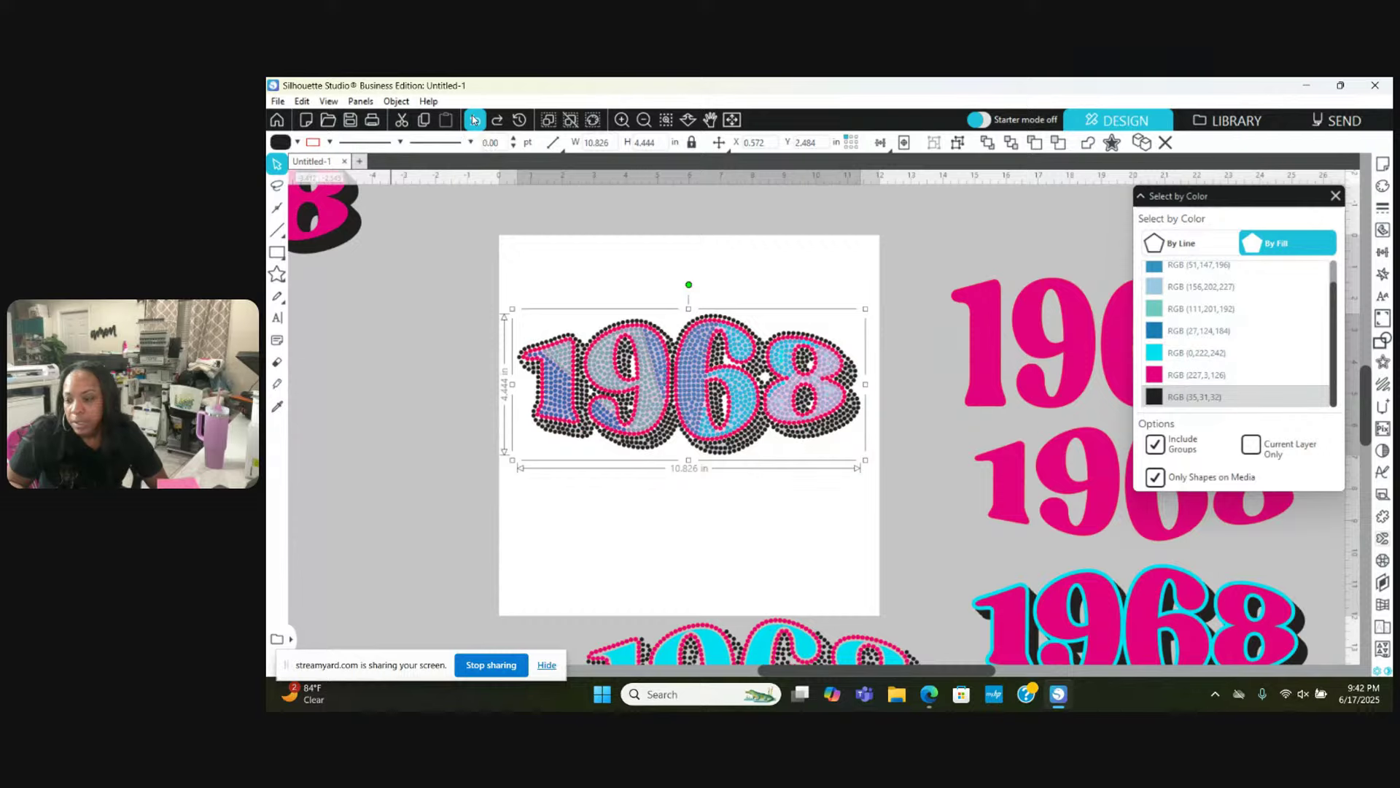
click(474, 120)
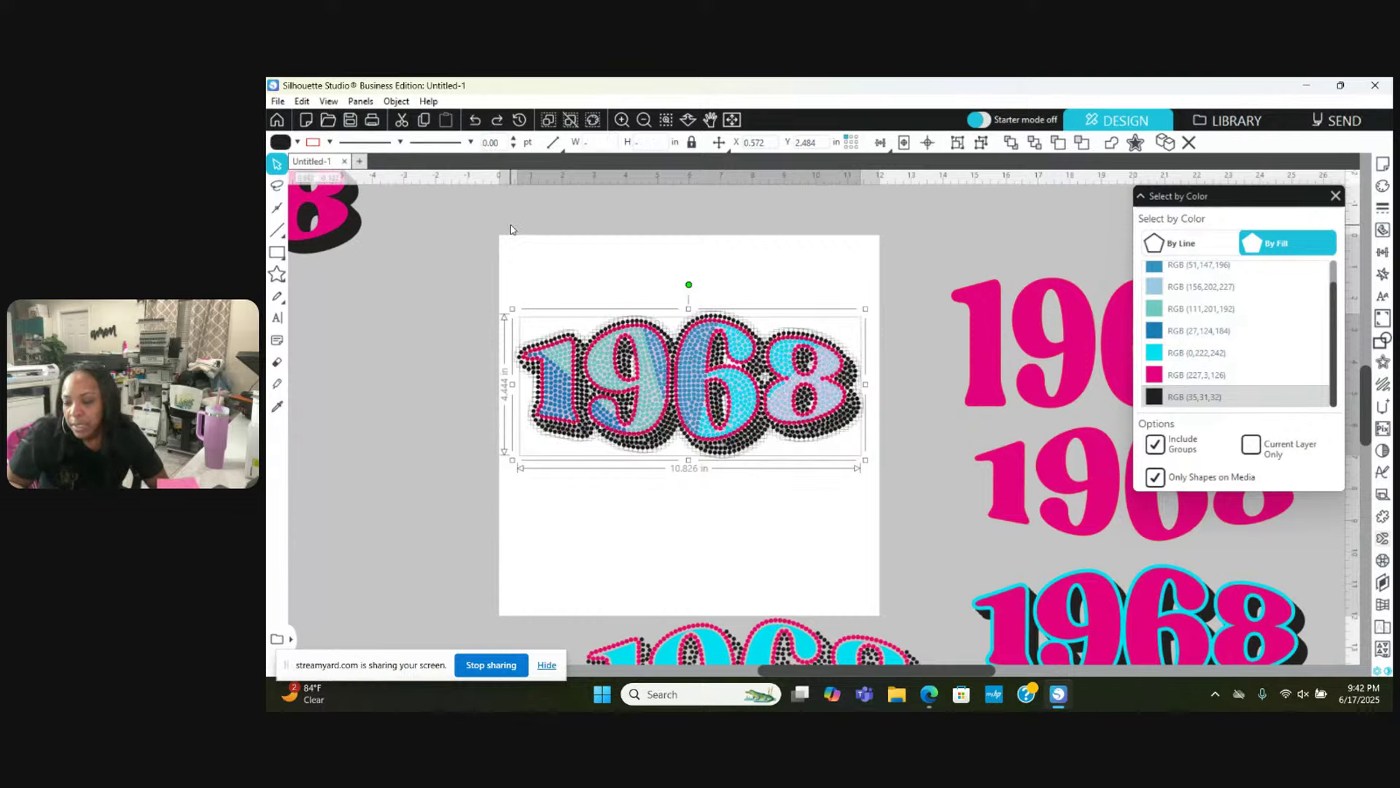
Step: Deselect the design and zoom in five steps on the 68
right_click(510, 229)
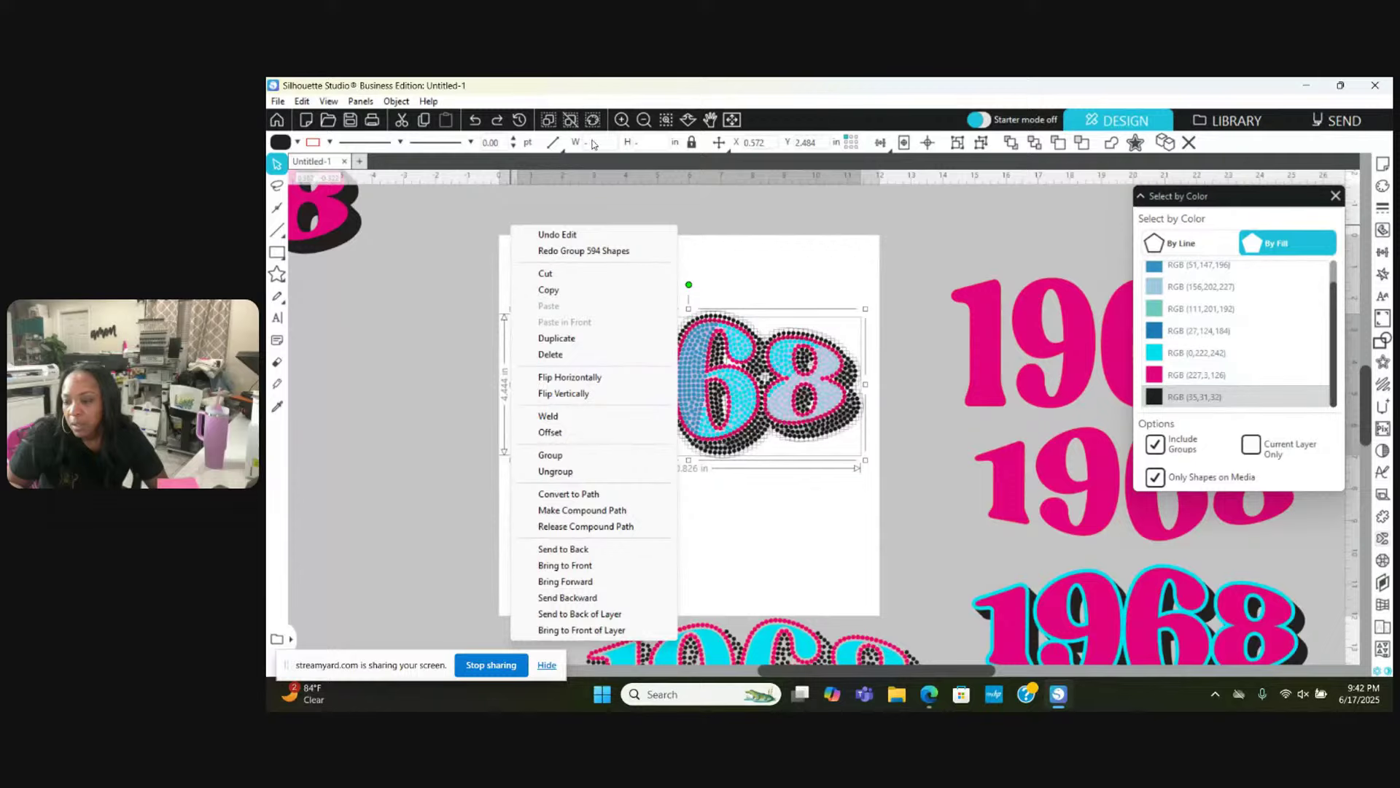
click(470, 224)
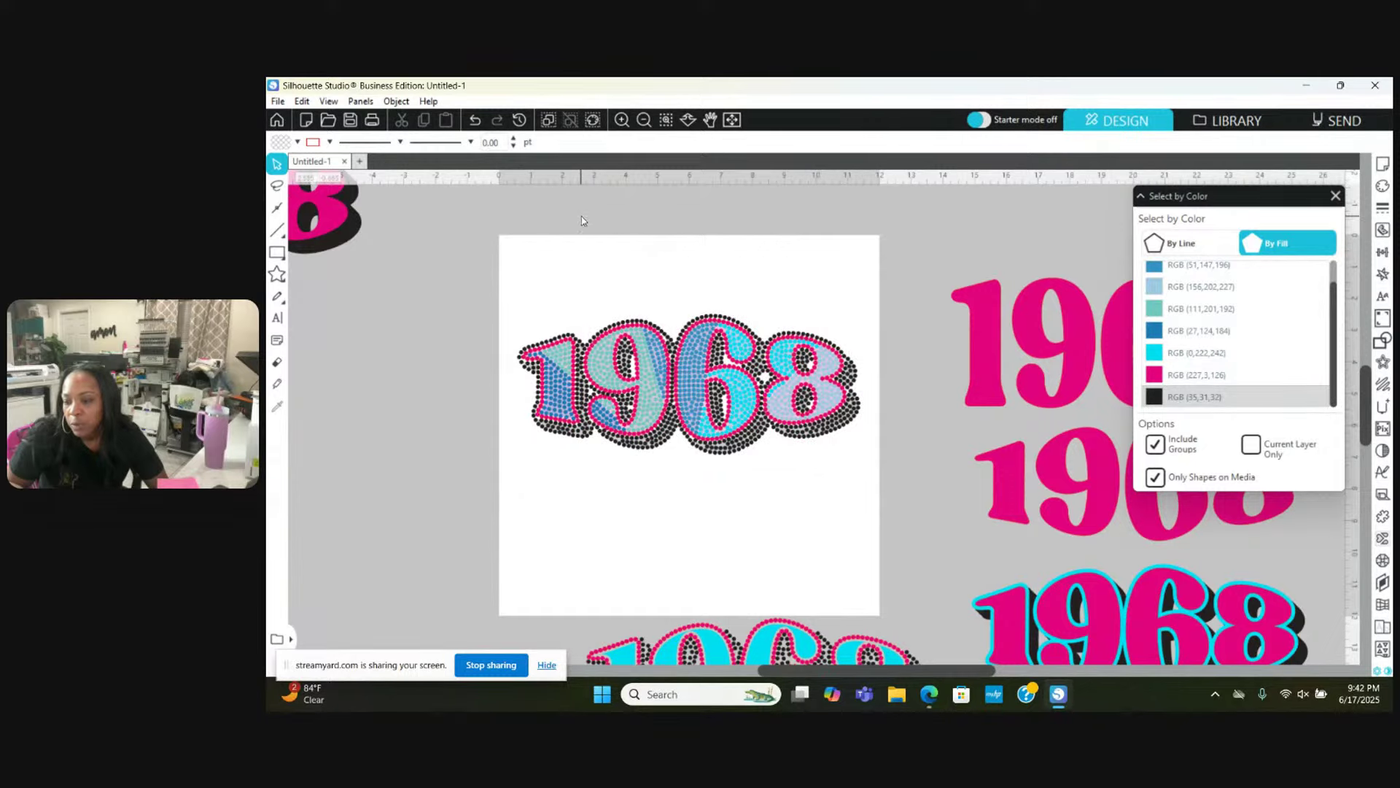
click(621, 120)
click(621, 120)
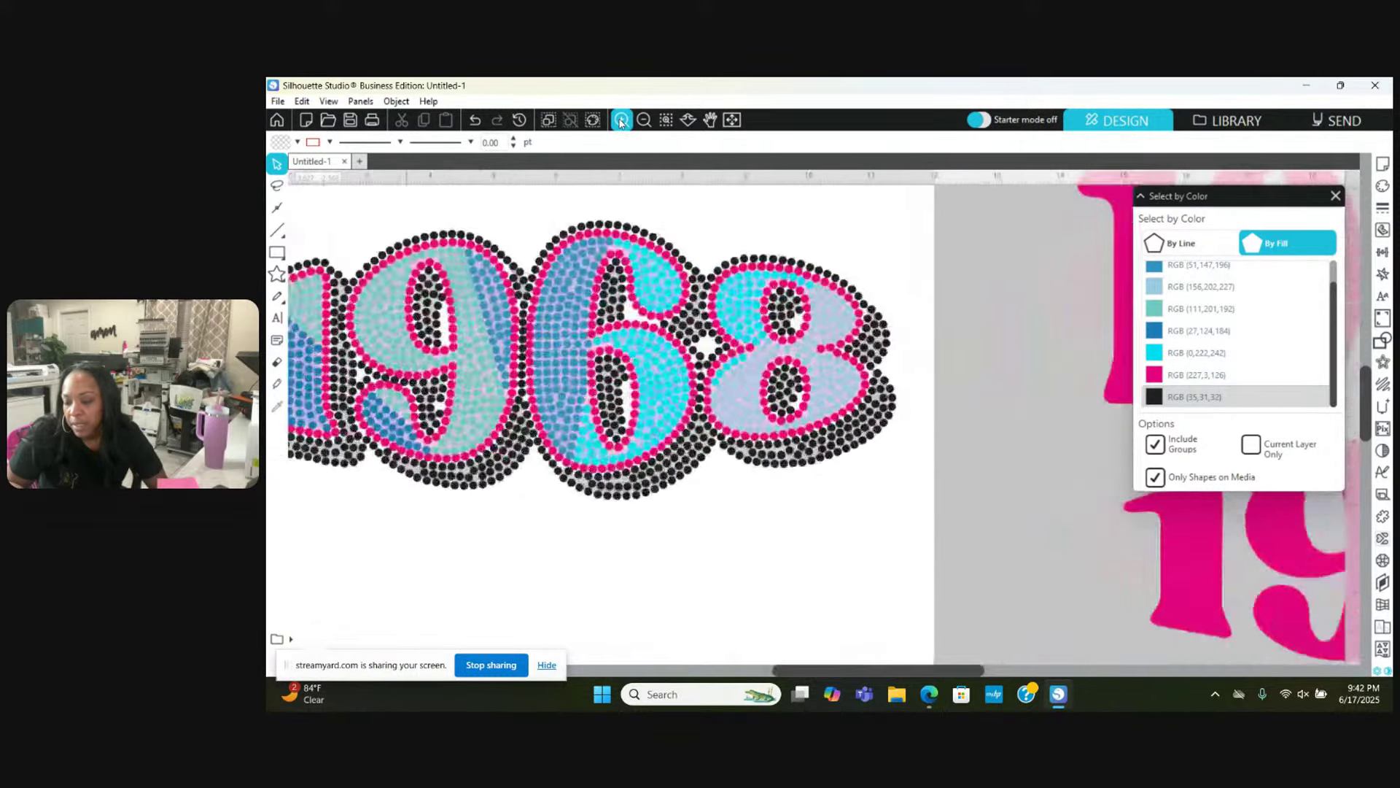
click(621, 120)
click(621, 119)
click(621, 120)
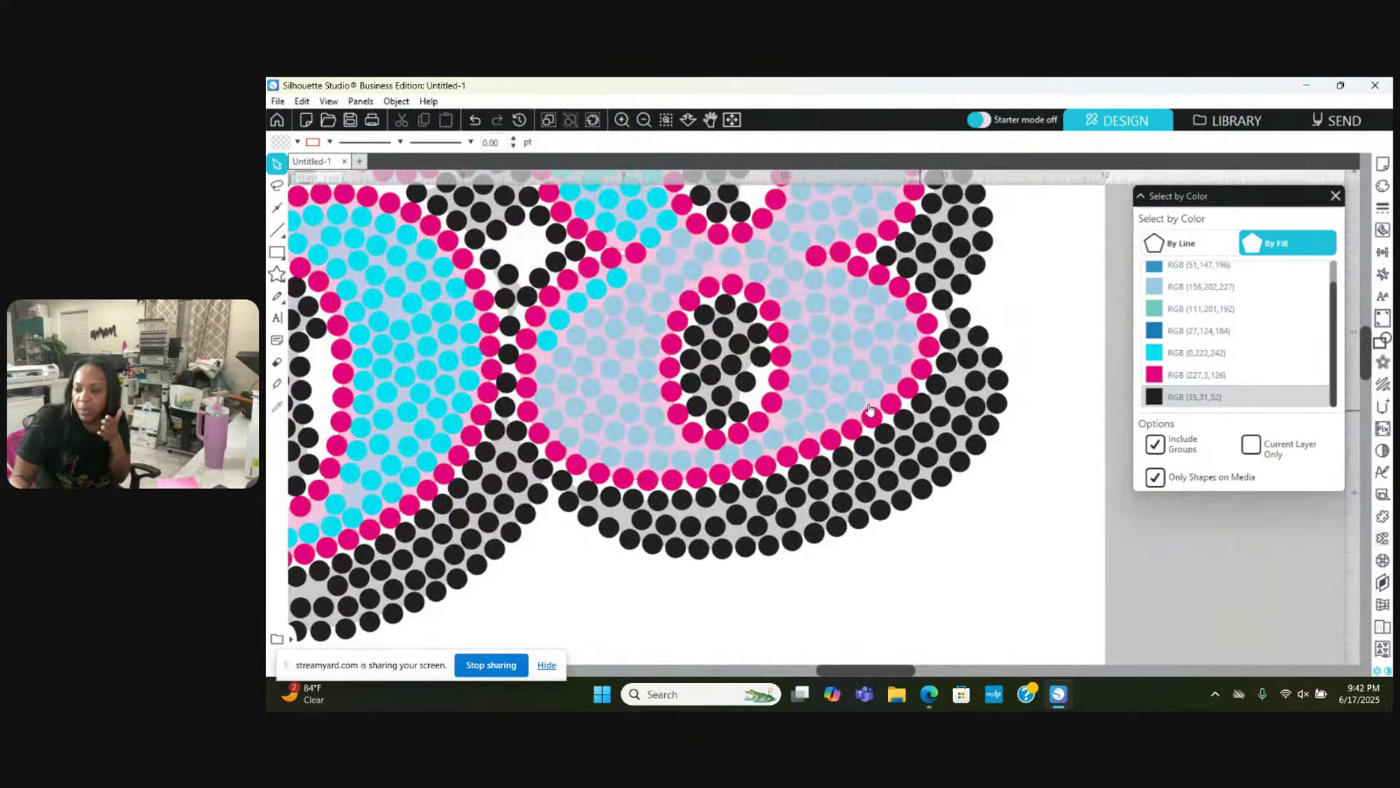
Step: Move the faded 1968 underlay off the page to the left and set its transparency to 0
click(746, 368)
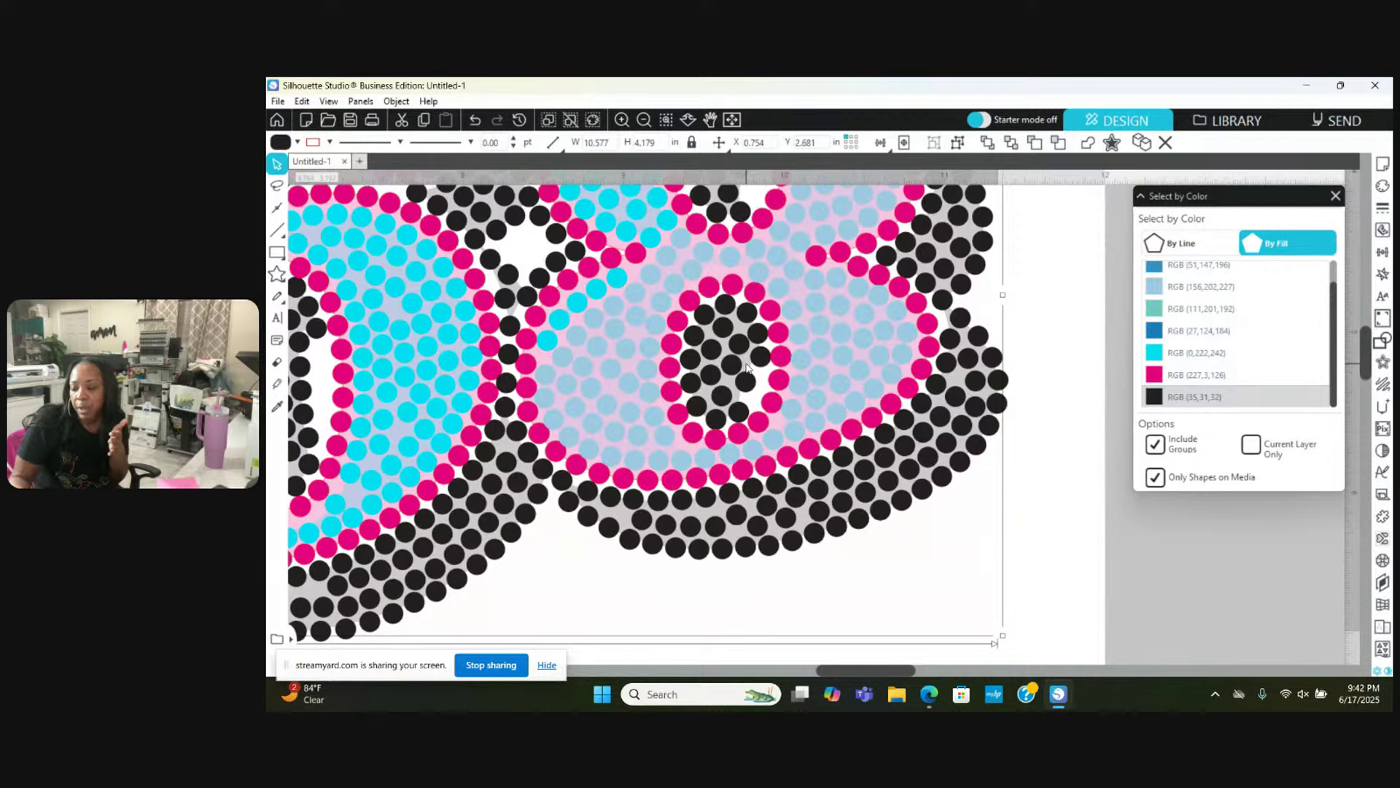
drag(746, 369, 1119, 571)
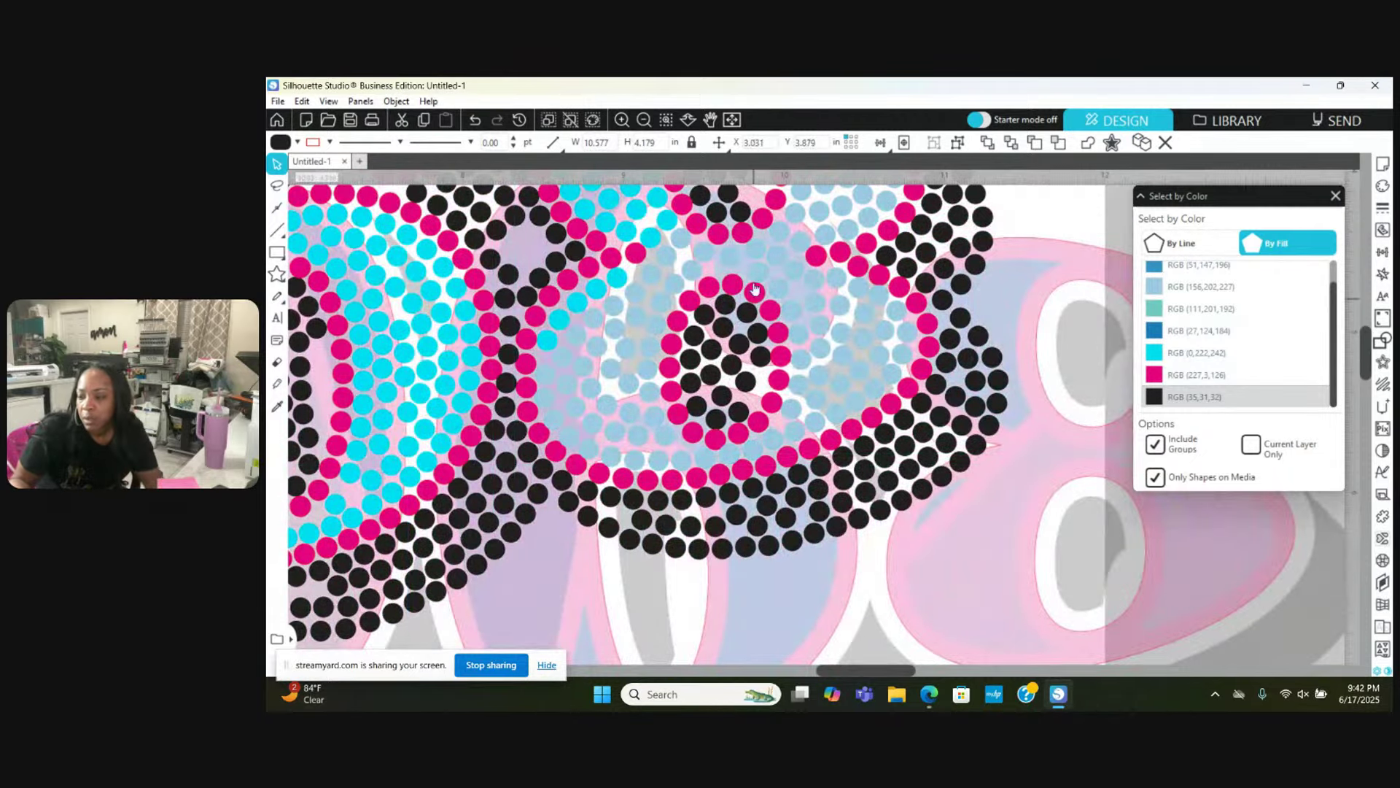
click(643, 120)
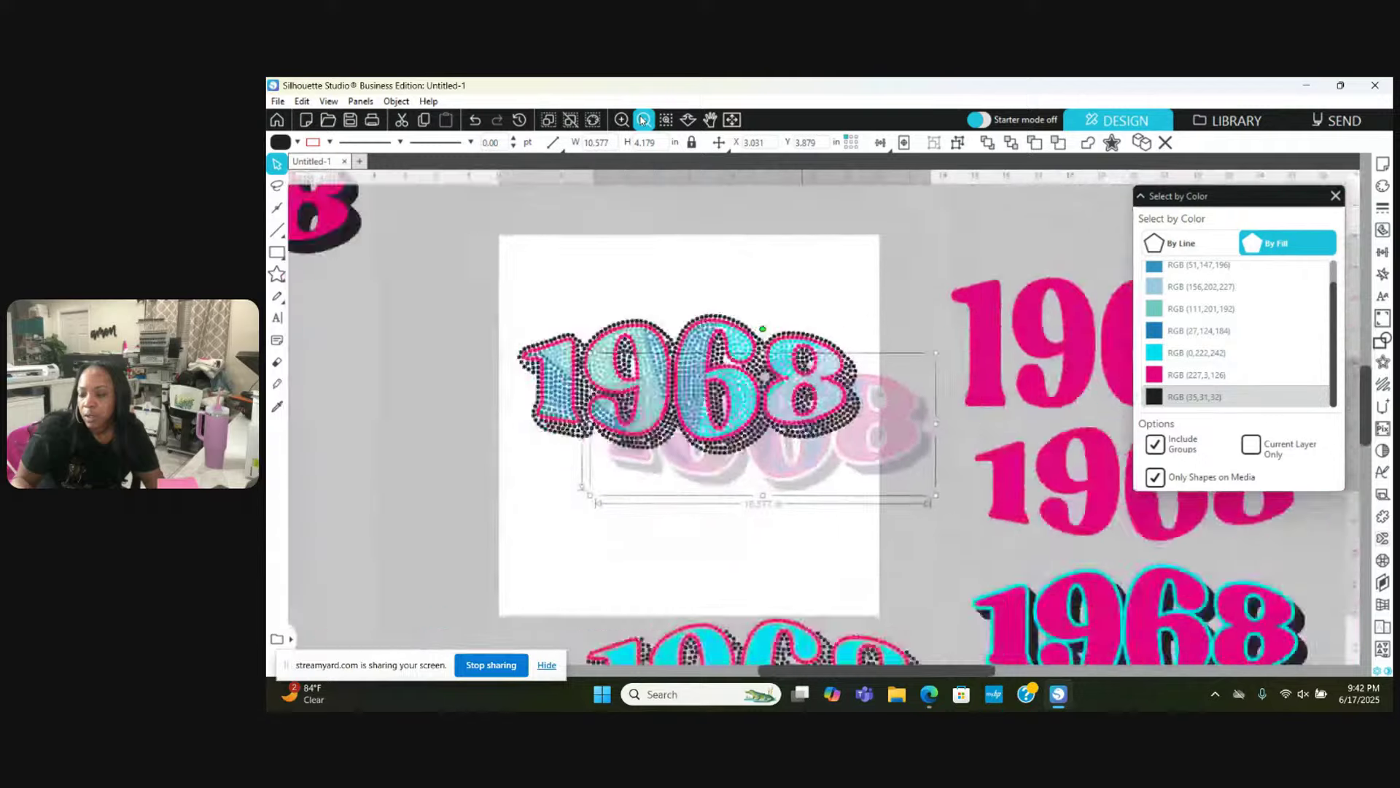
drag(833, 434, 454, 481)
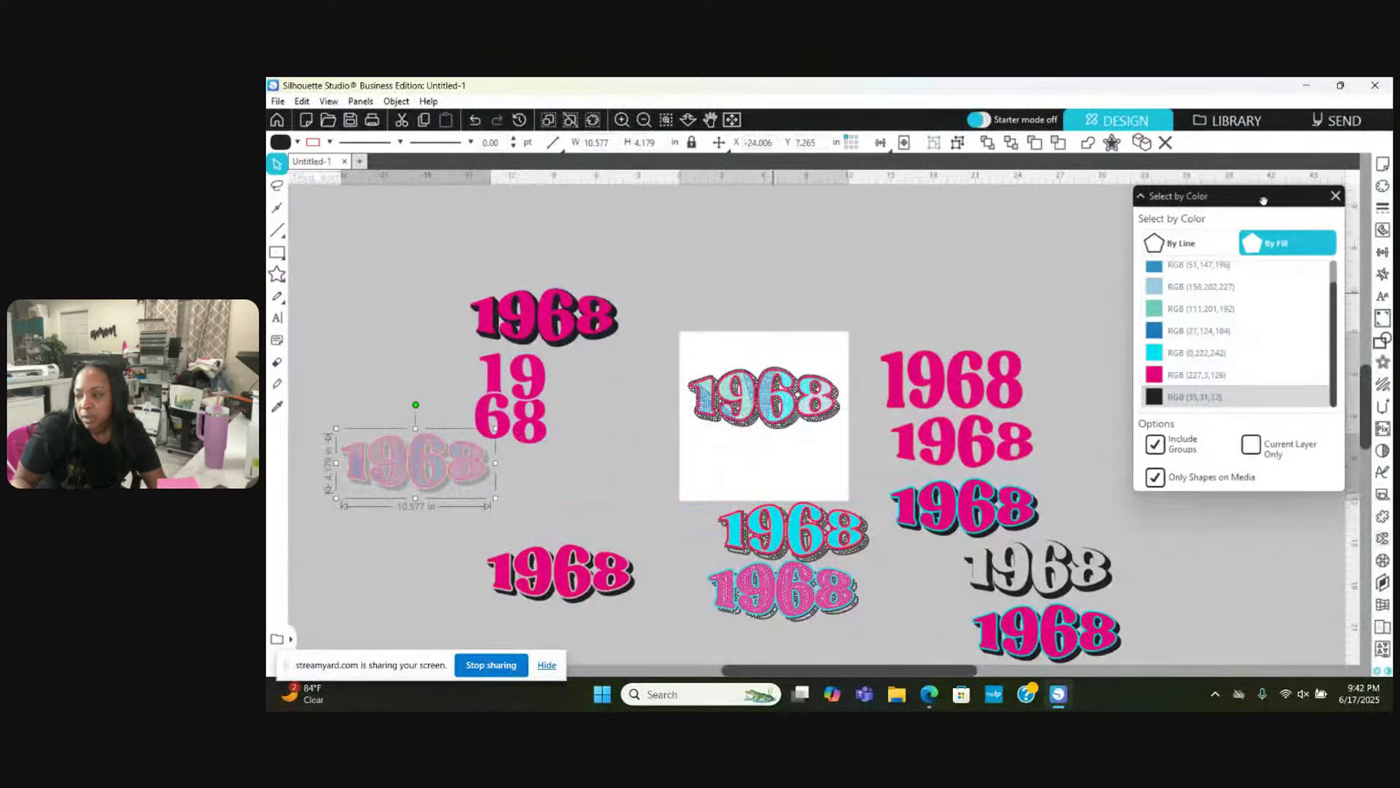
click(1383, 186)
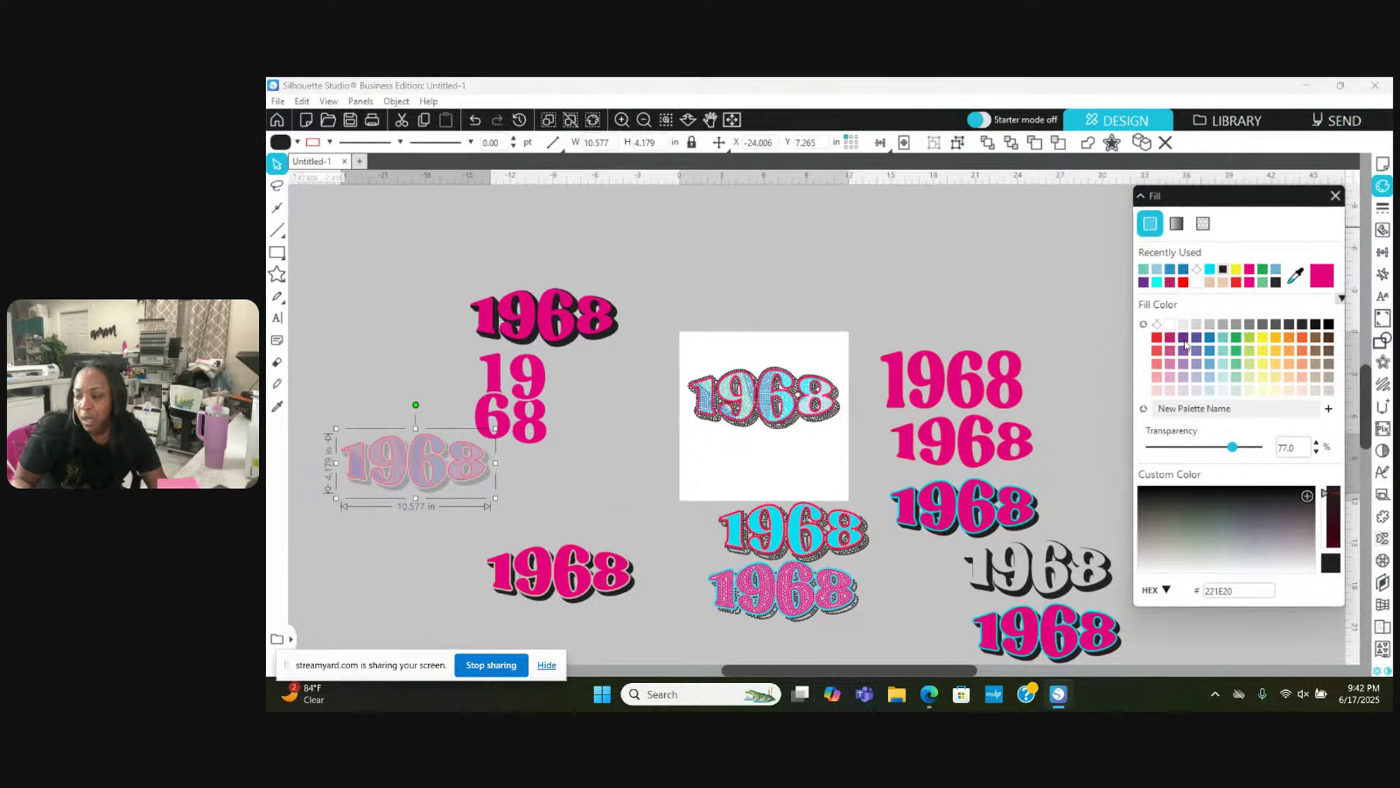
drag(1233, 450, 1149, 447)
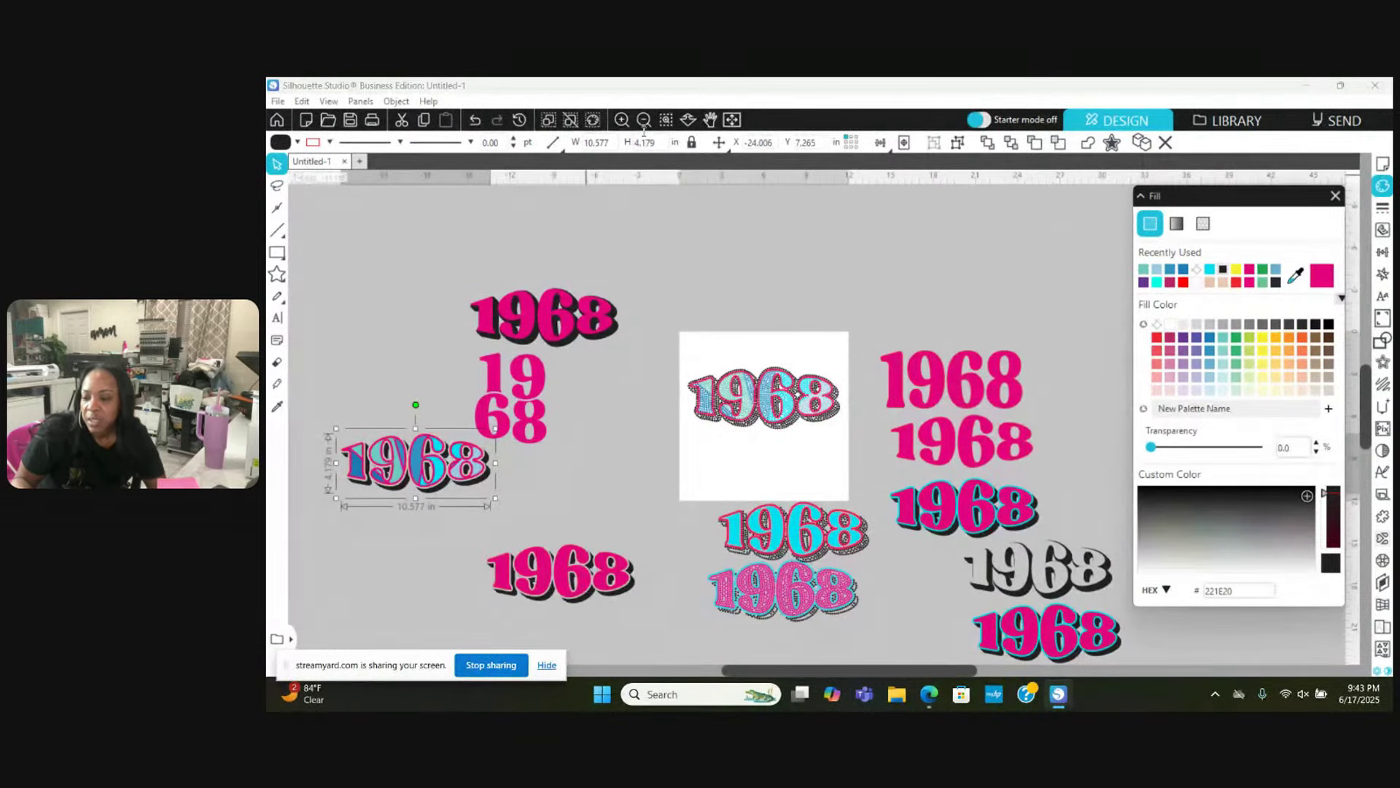
click(621, 120)
Step: Select all black RGB (35,31,32) dots with Select by Color and group them
click(621, 120)
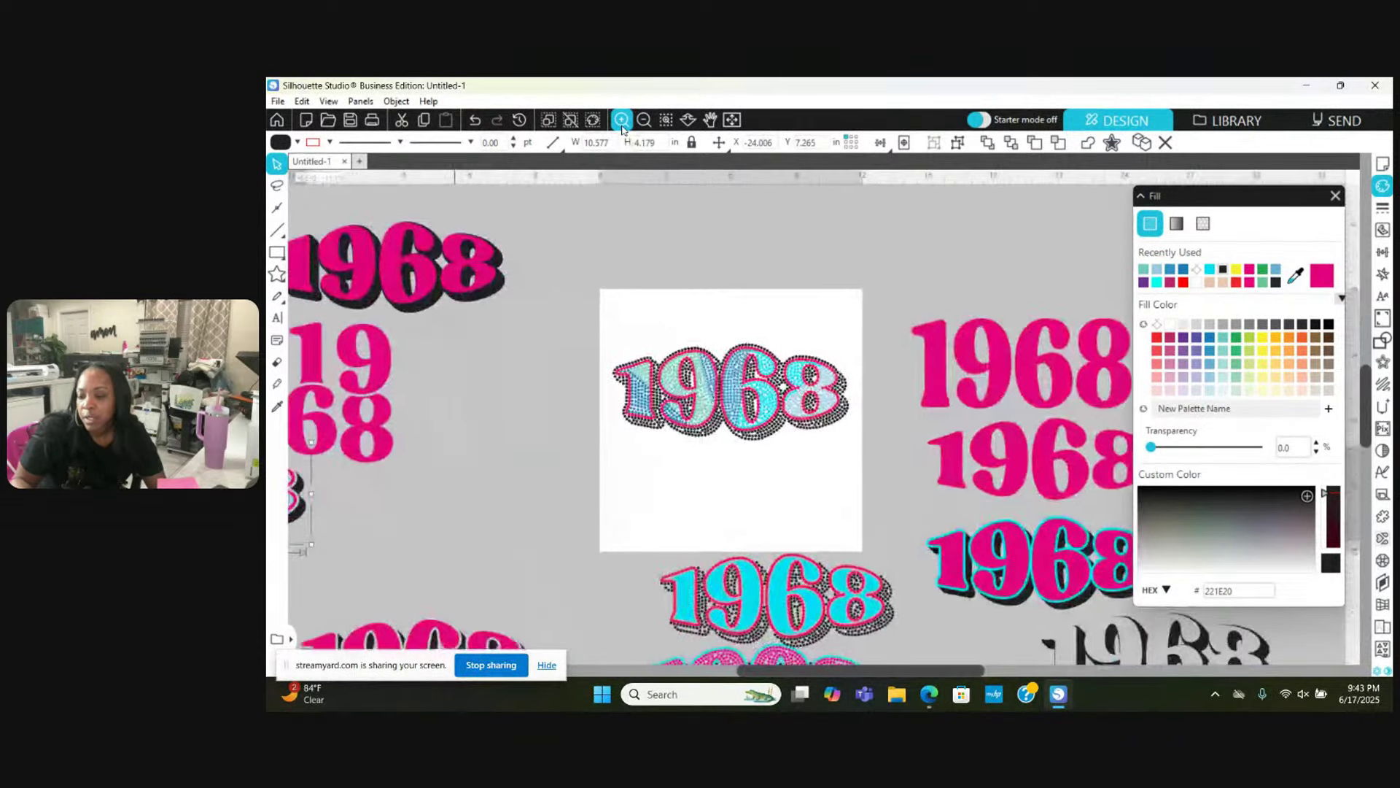
click(621, 119)
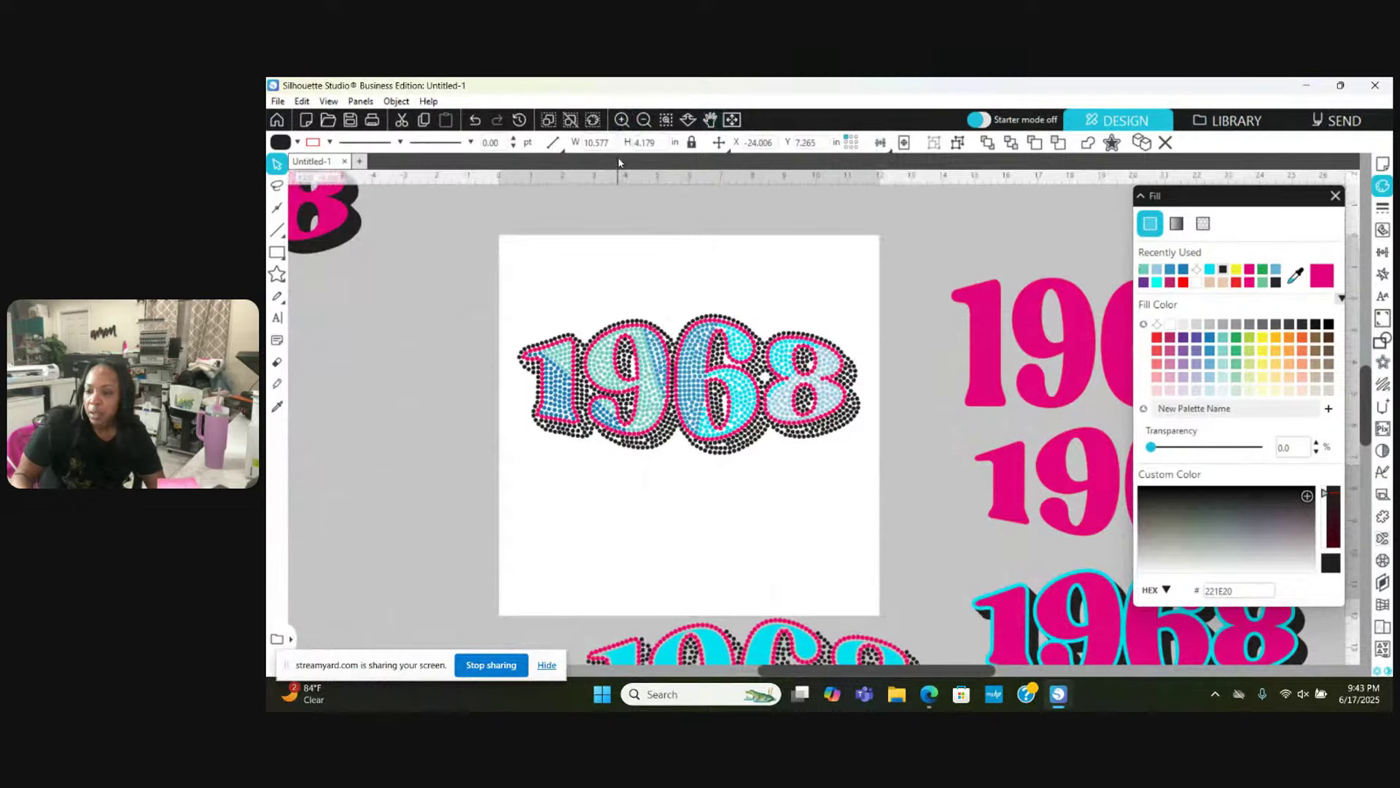
click(593, 121)
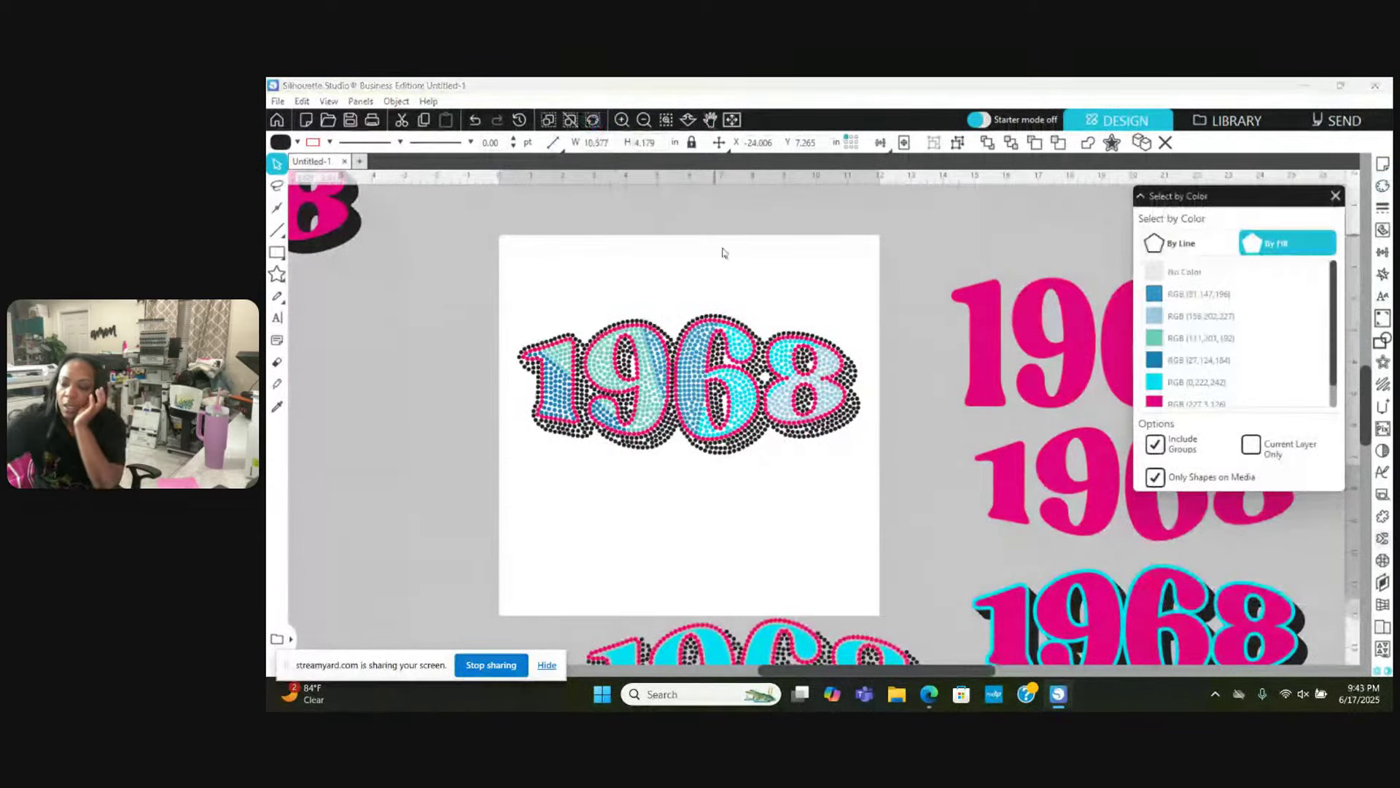
scroll(1235, 321, down, 1)
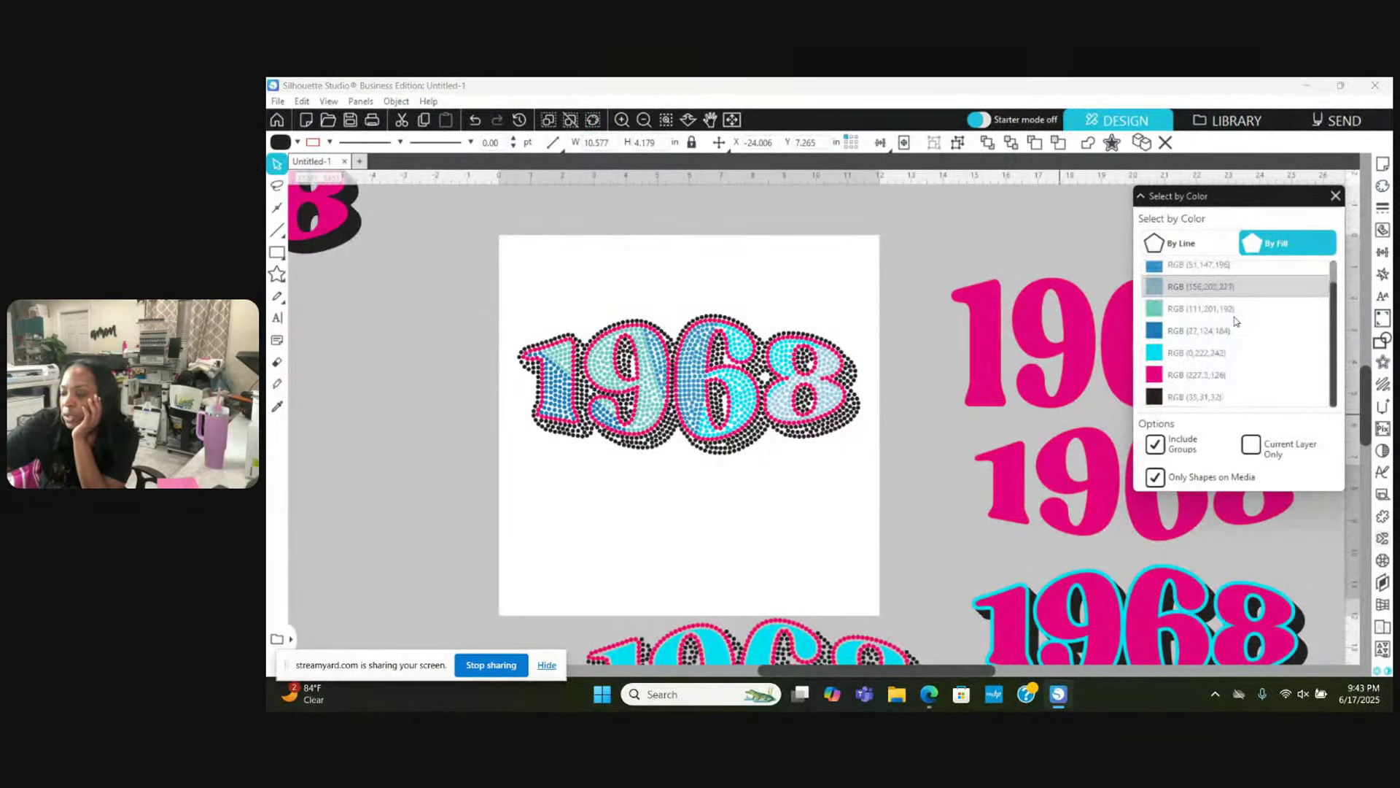
click(1191, 397)
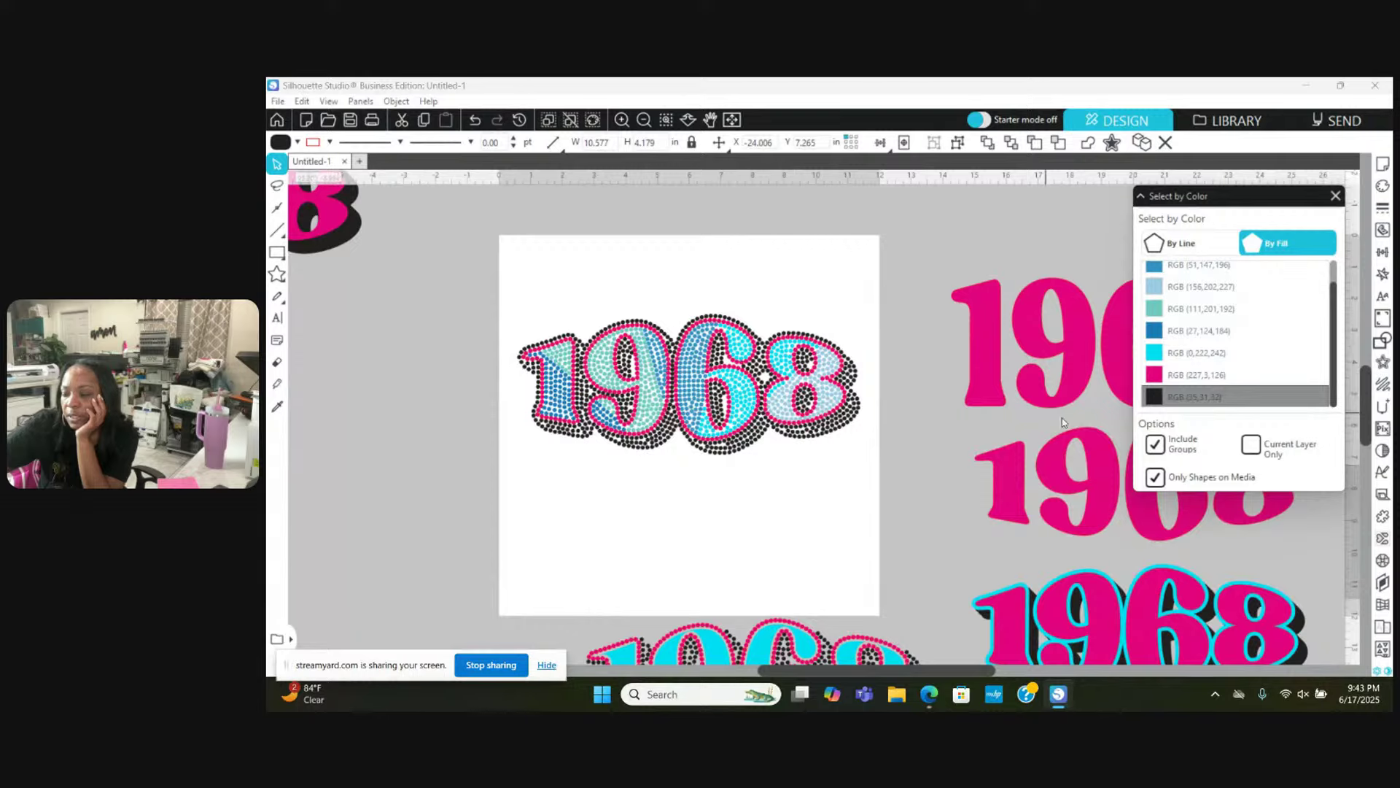
click(1169, 396)
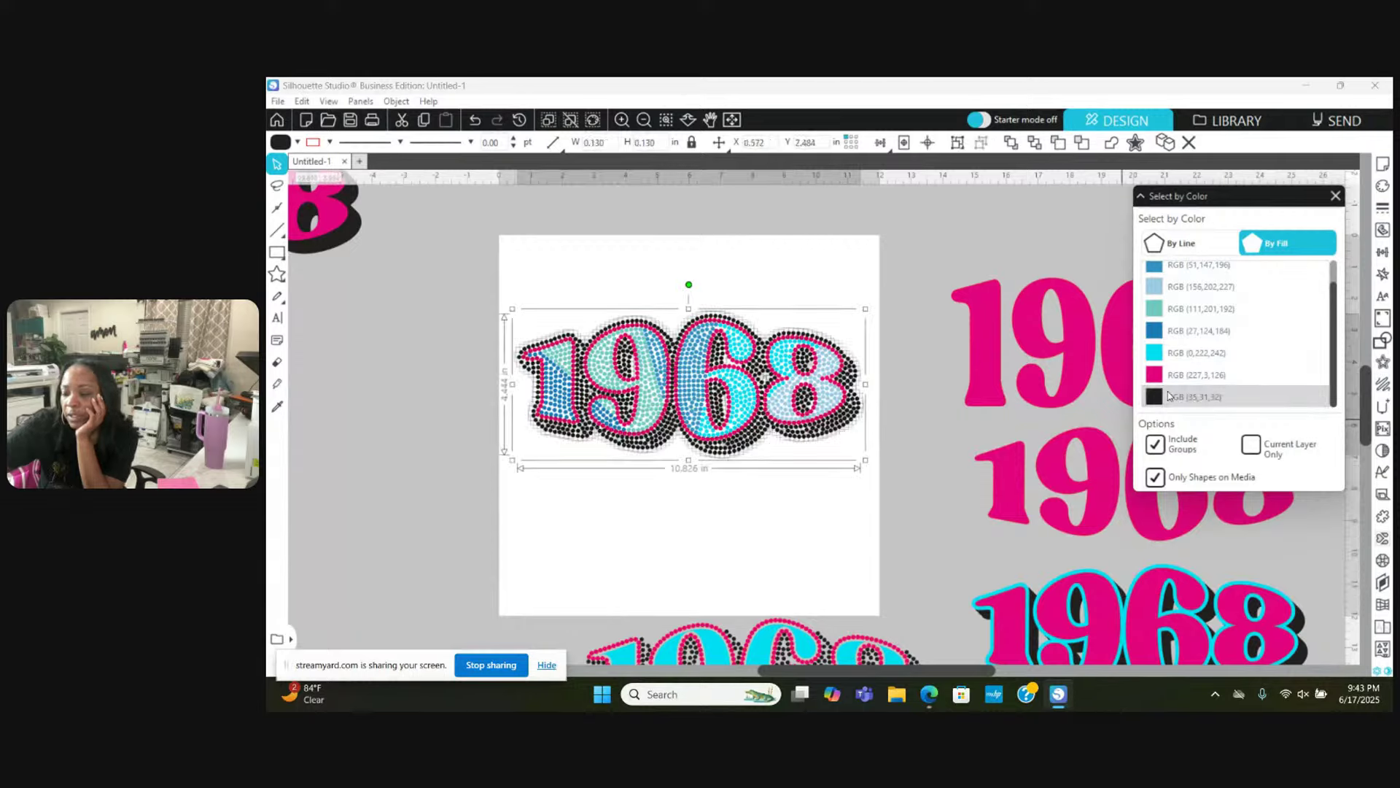
right_click(935, 441)
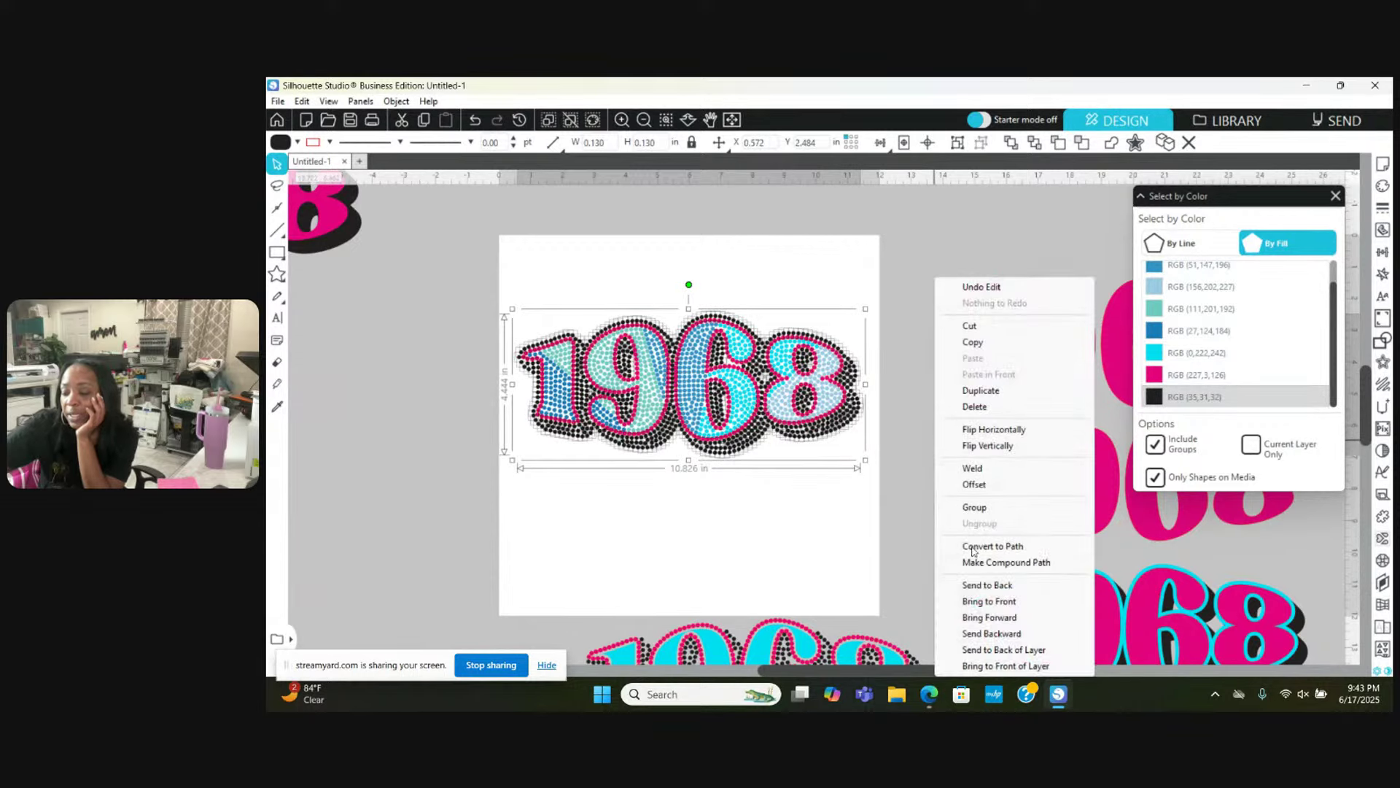
click(974, 508)
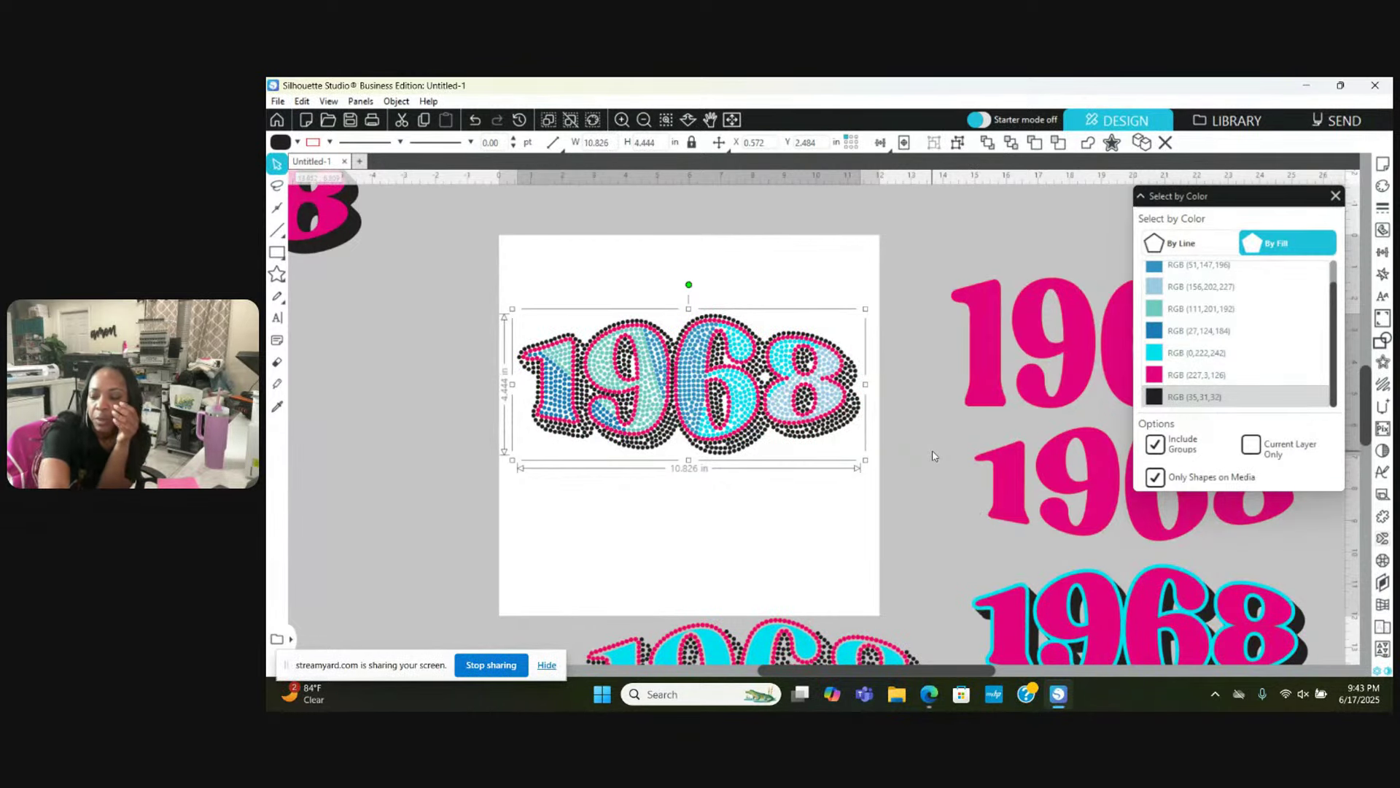
right_click(875, 292)
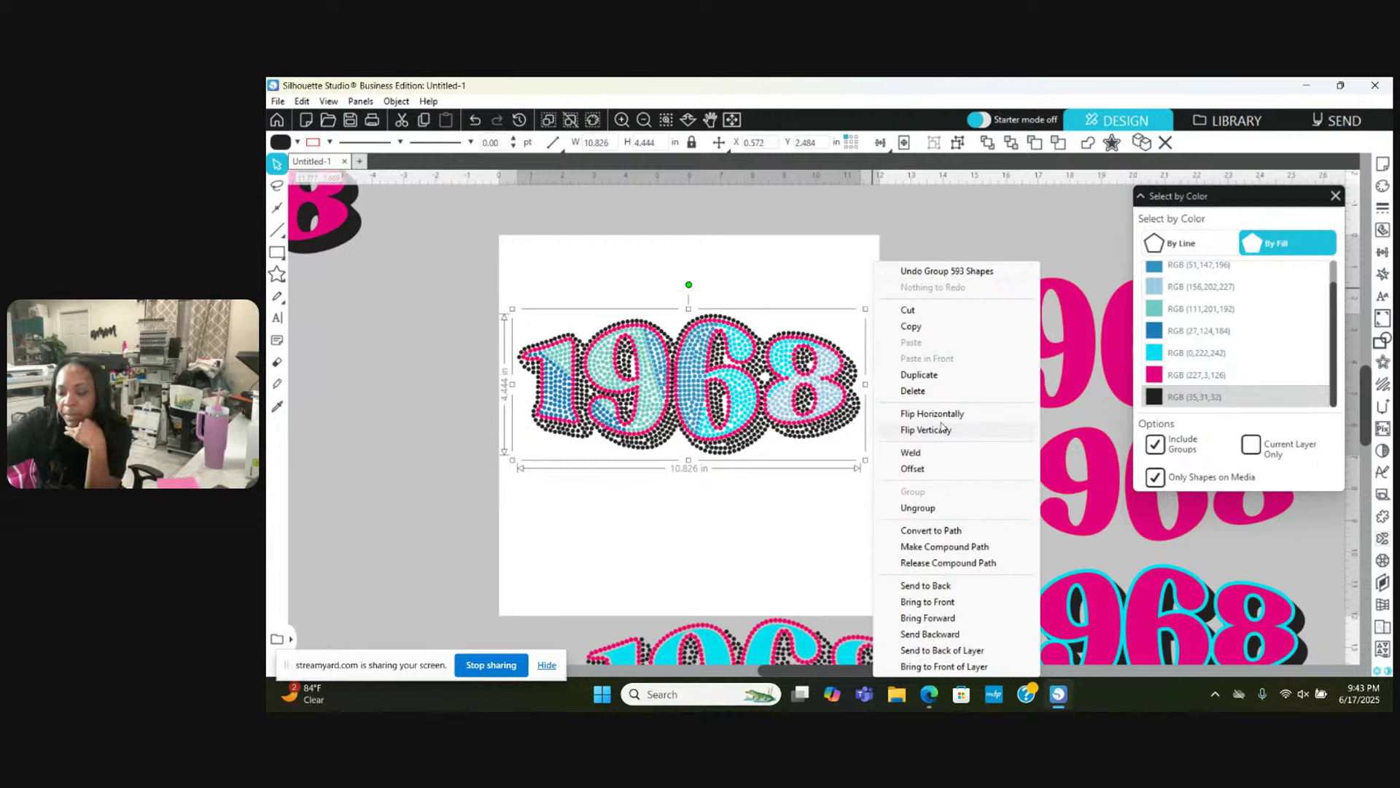
Step: Make the black dot group a compound path, refill it black, and clear the selection
click(944, 546)
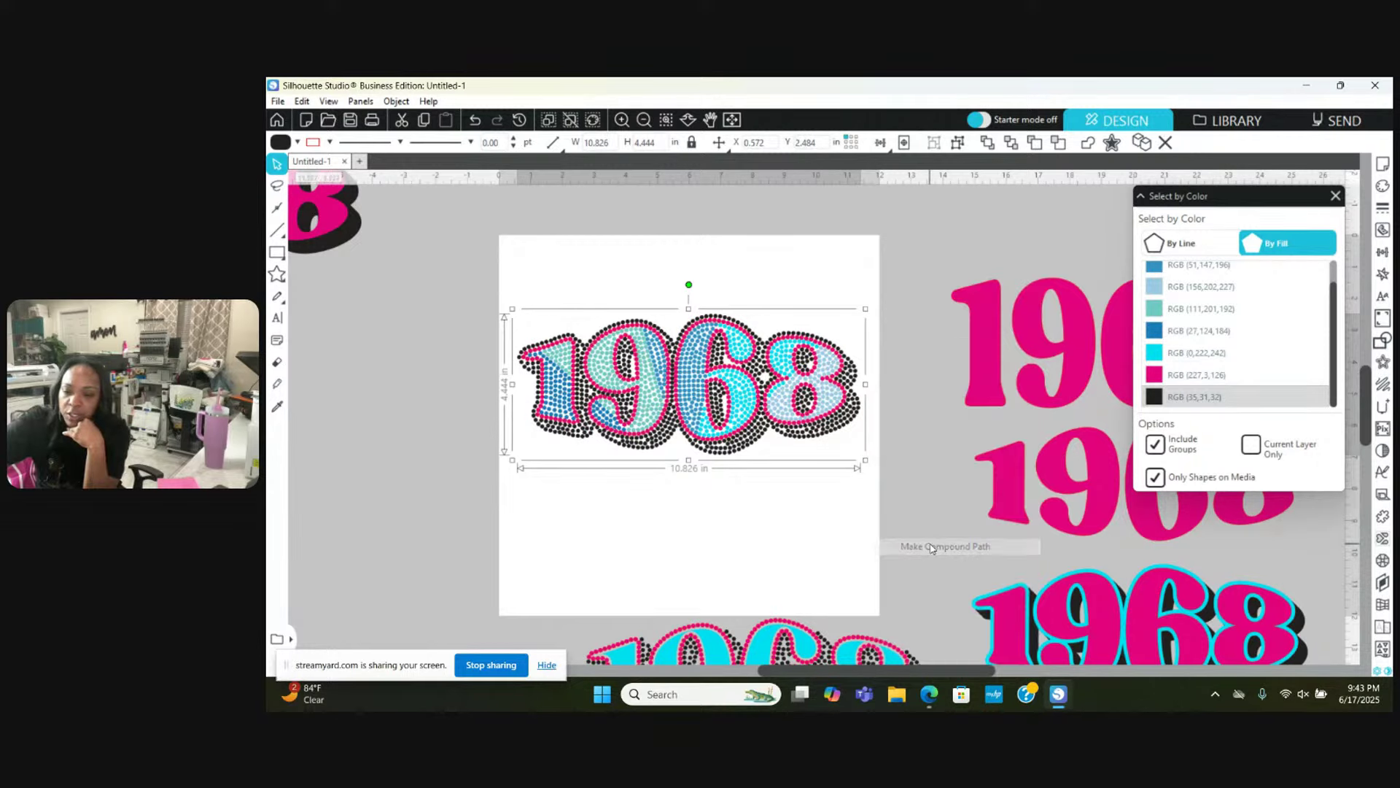
click(295, 142)
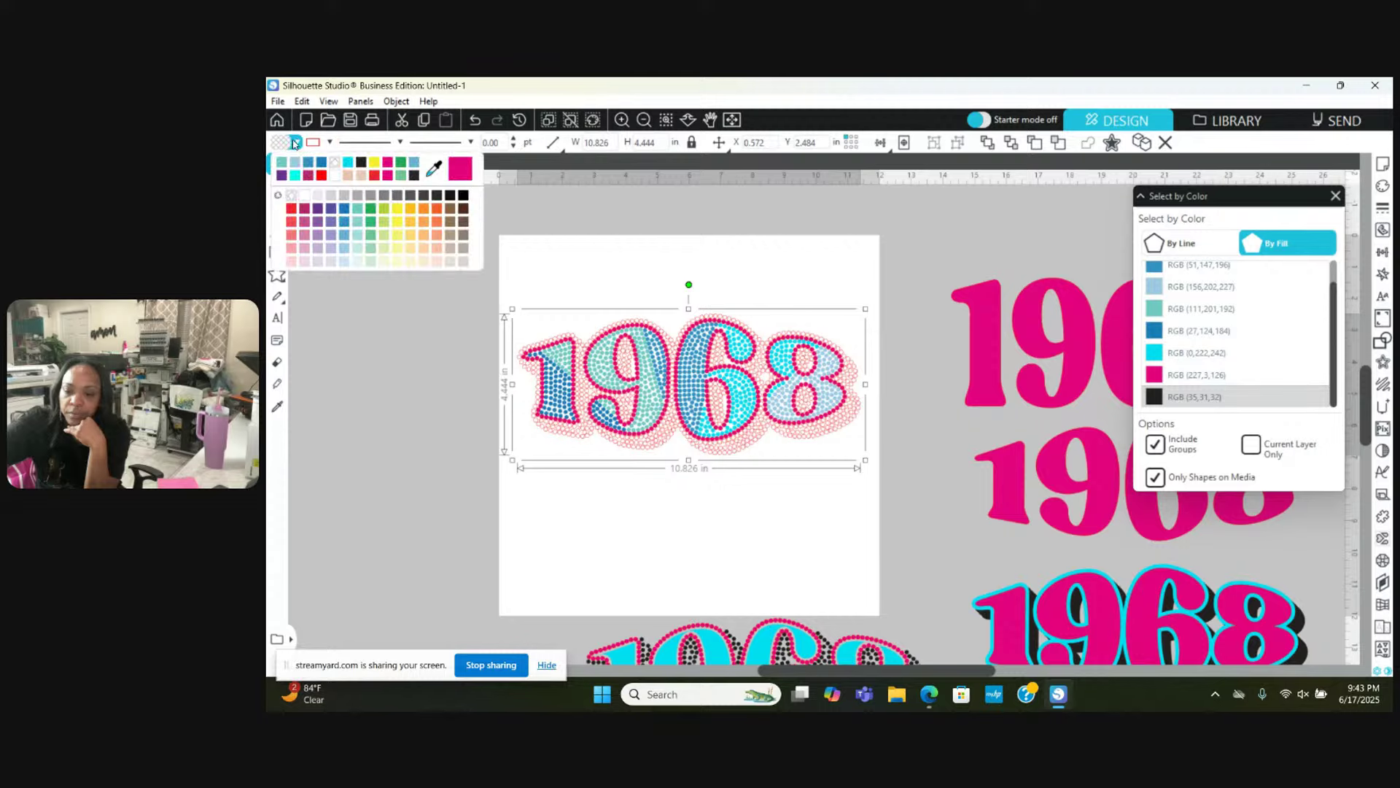
click(360, 162)
click(331, 143)
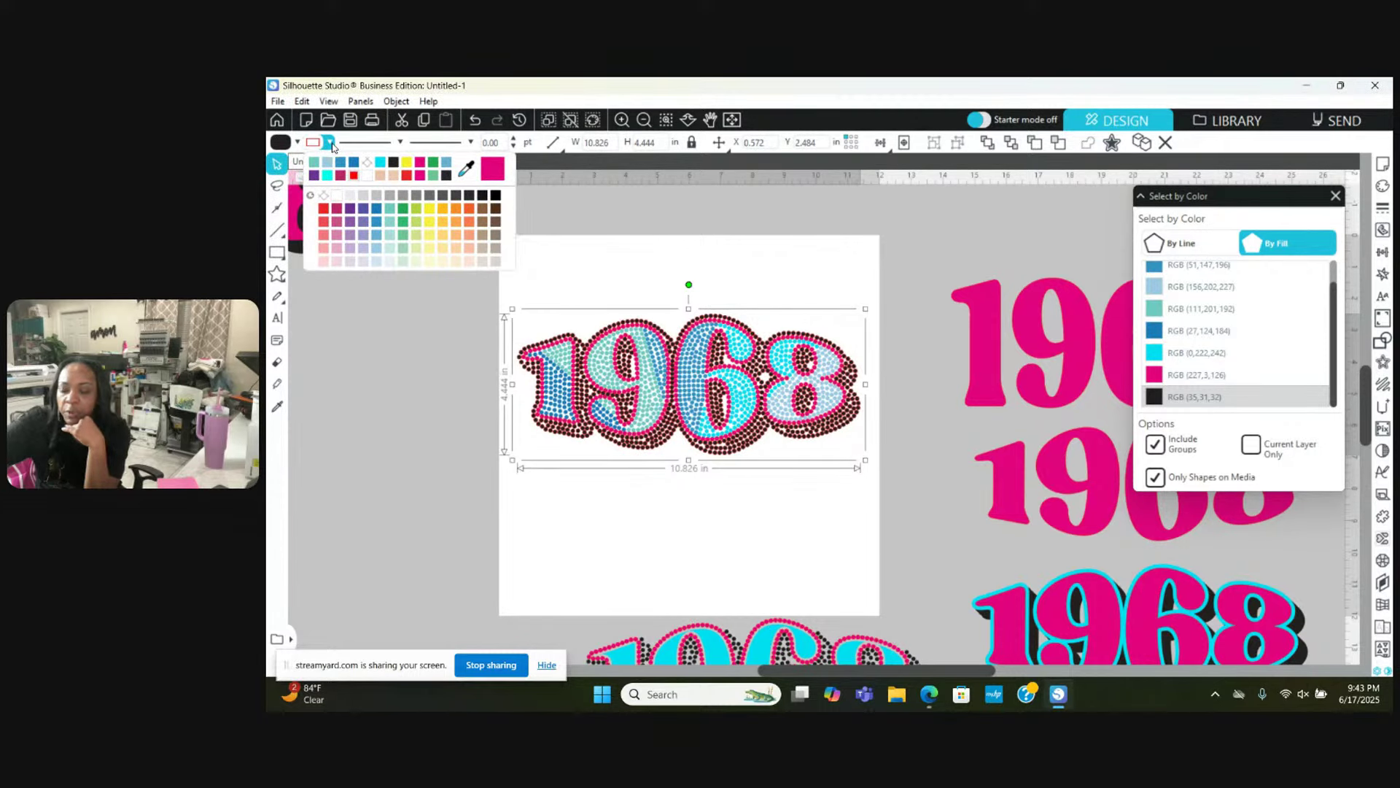
click(328, 143)
click(327, 143)
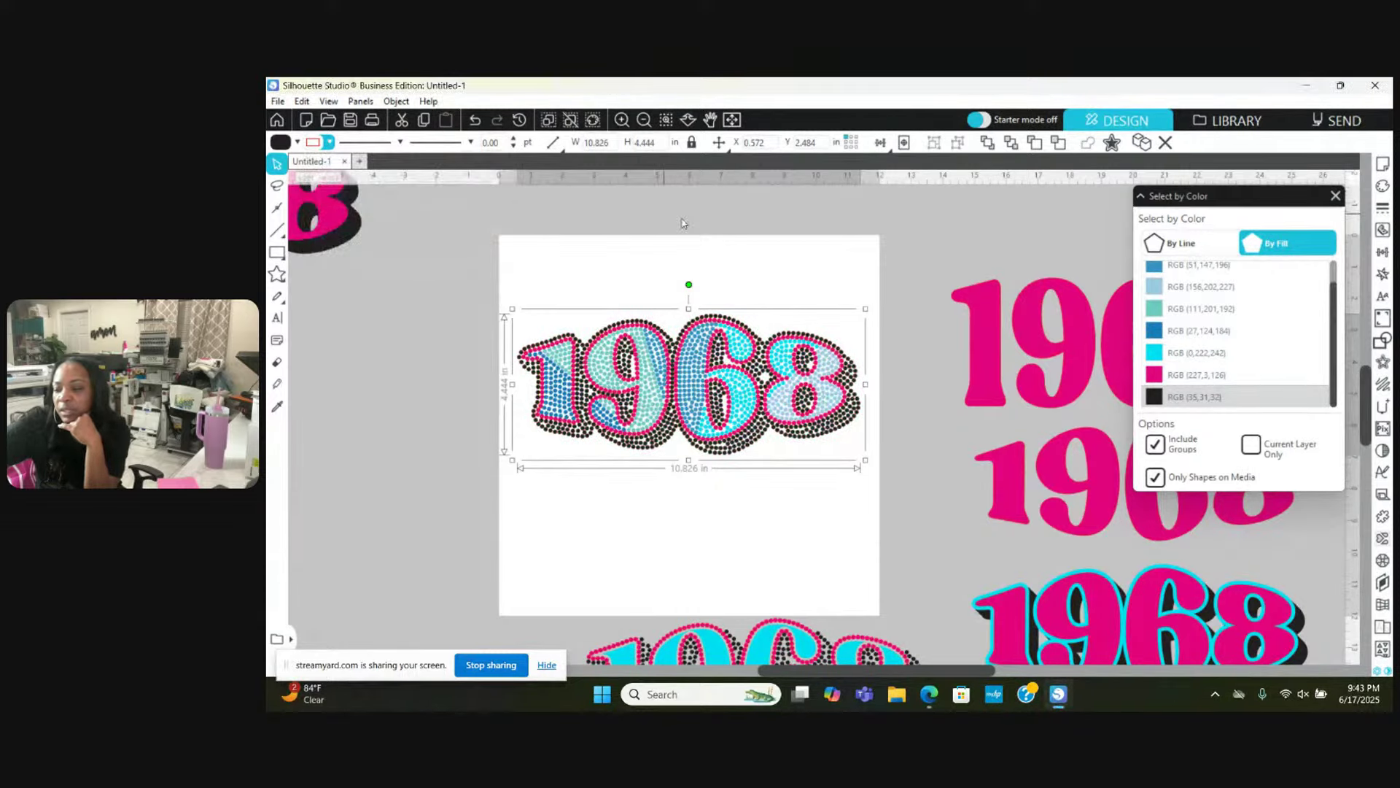
right_click(715, 232)
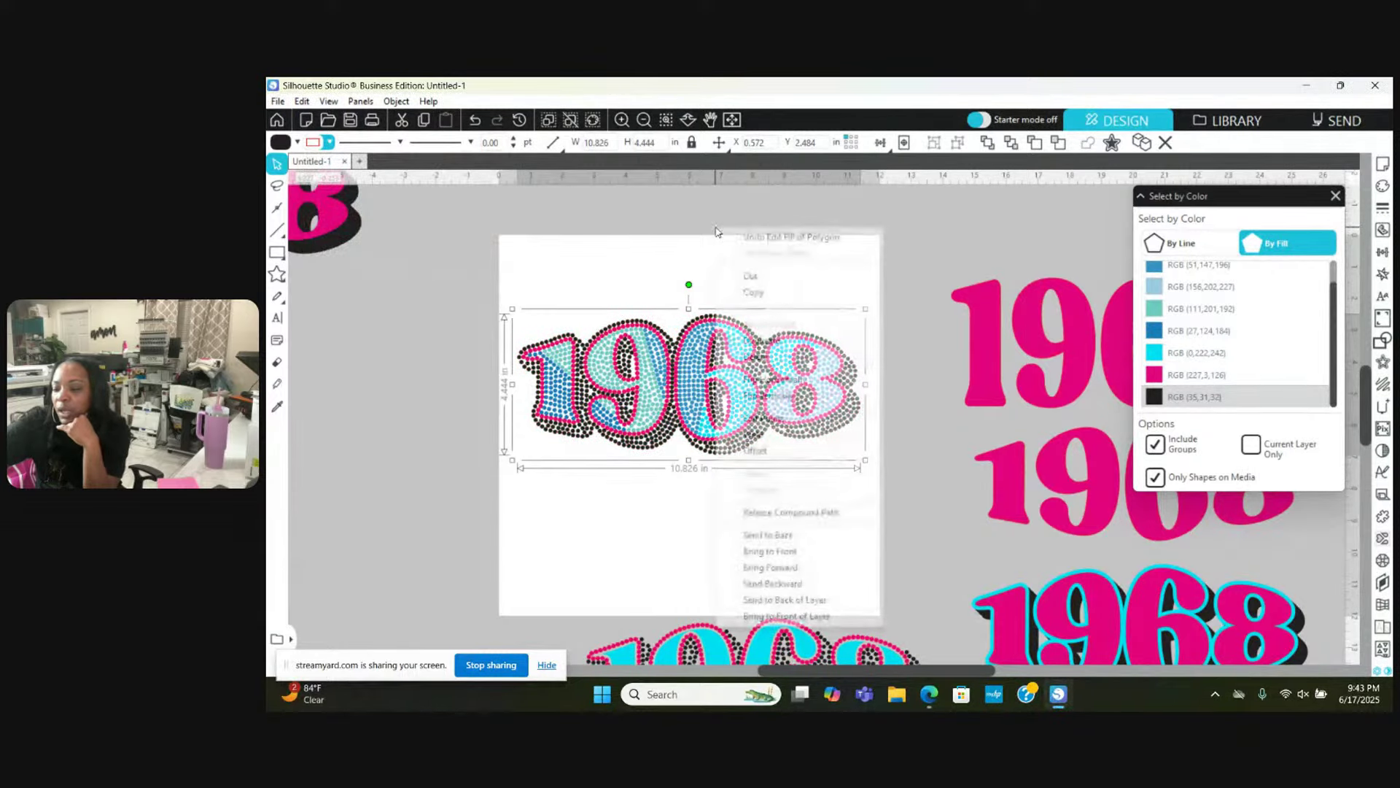
click(955, 343)
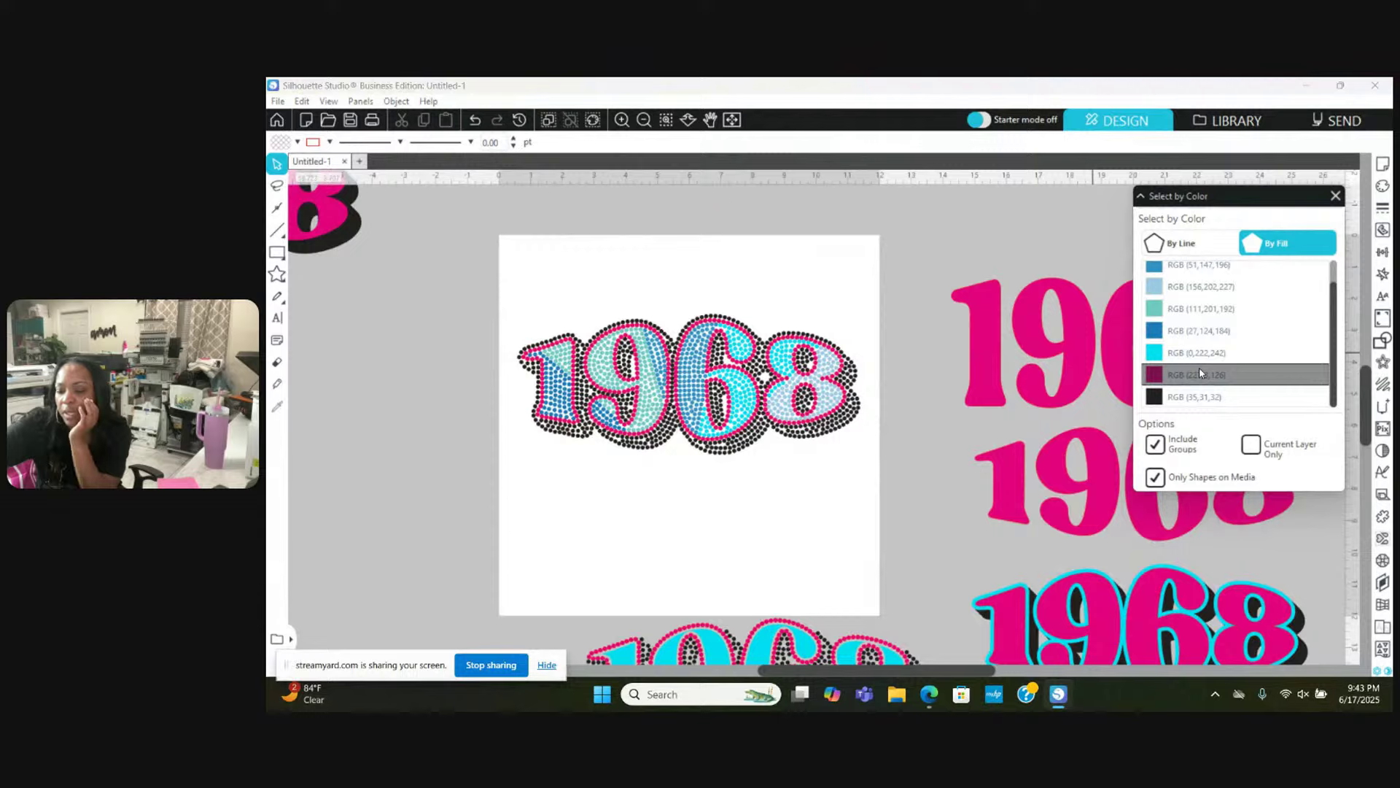
Step: Select every pink RGB (227,3,126) dot and group them
click(1158, 375)
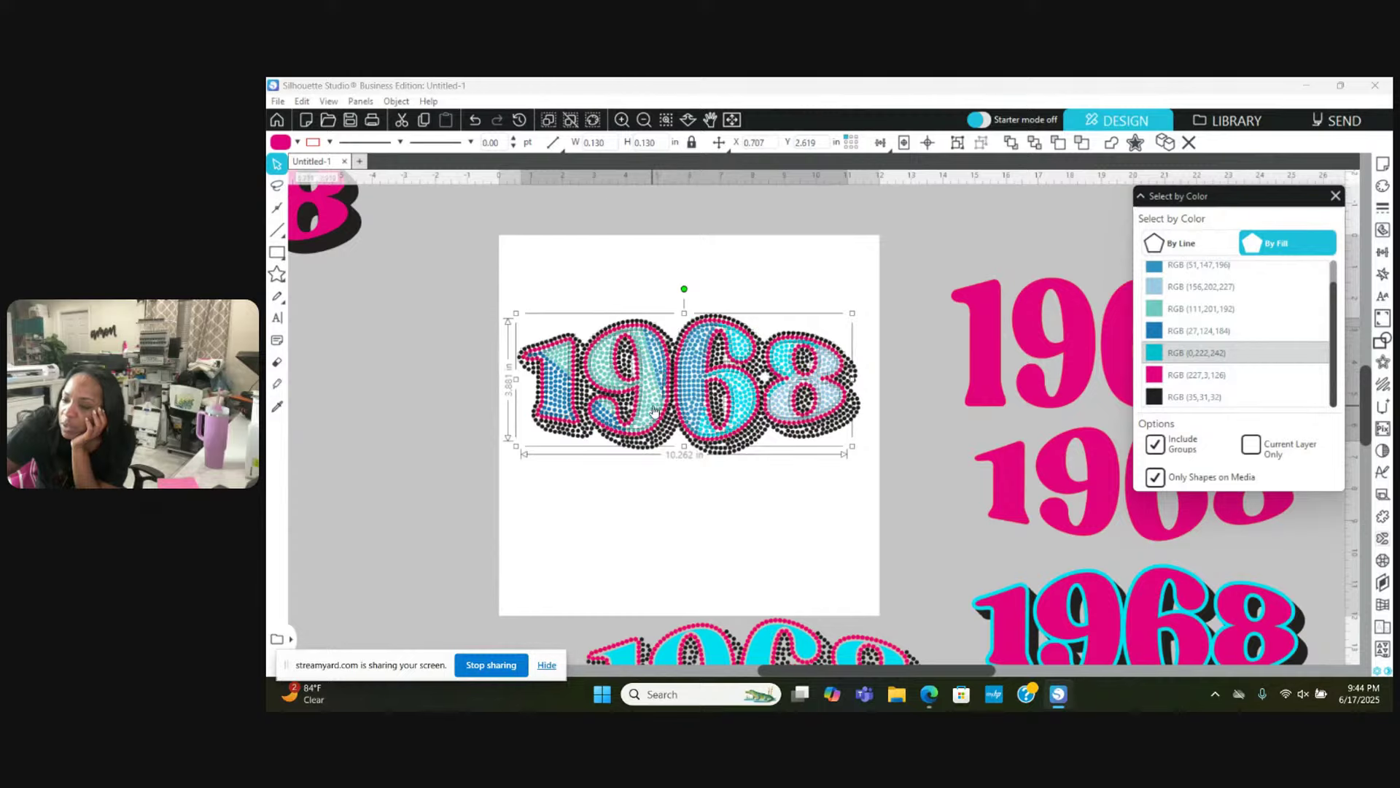
click(620, 120)
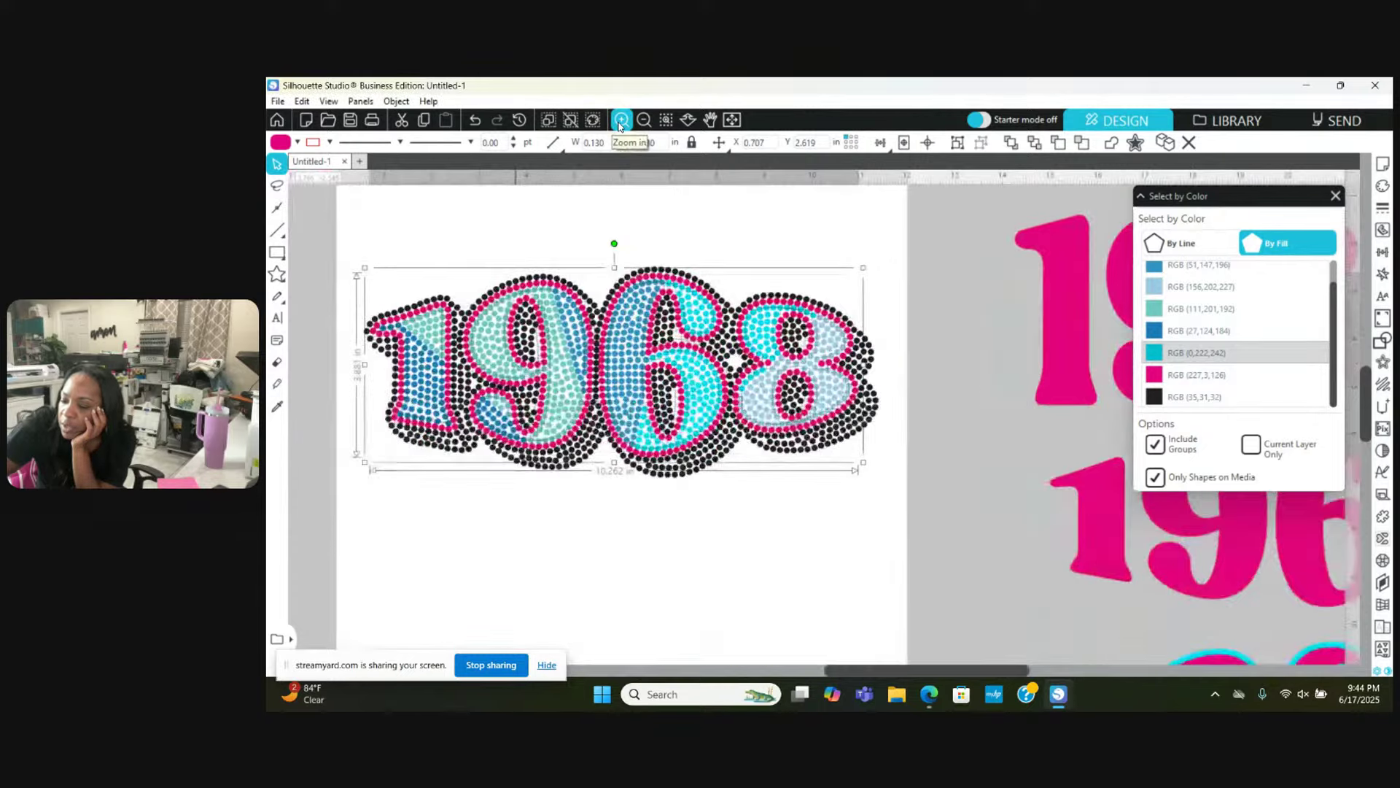
scroll(613, 436, up, 3)
scroll(613, 438, right, 2)
scroll(612, 442, left, 4)
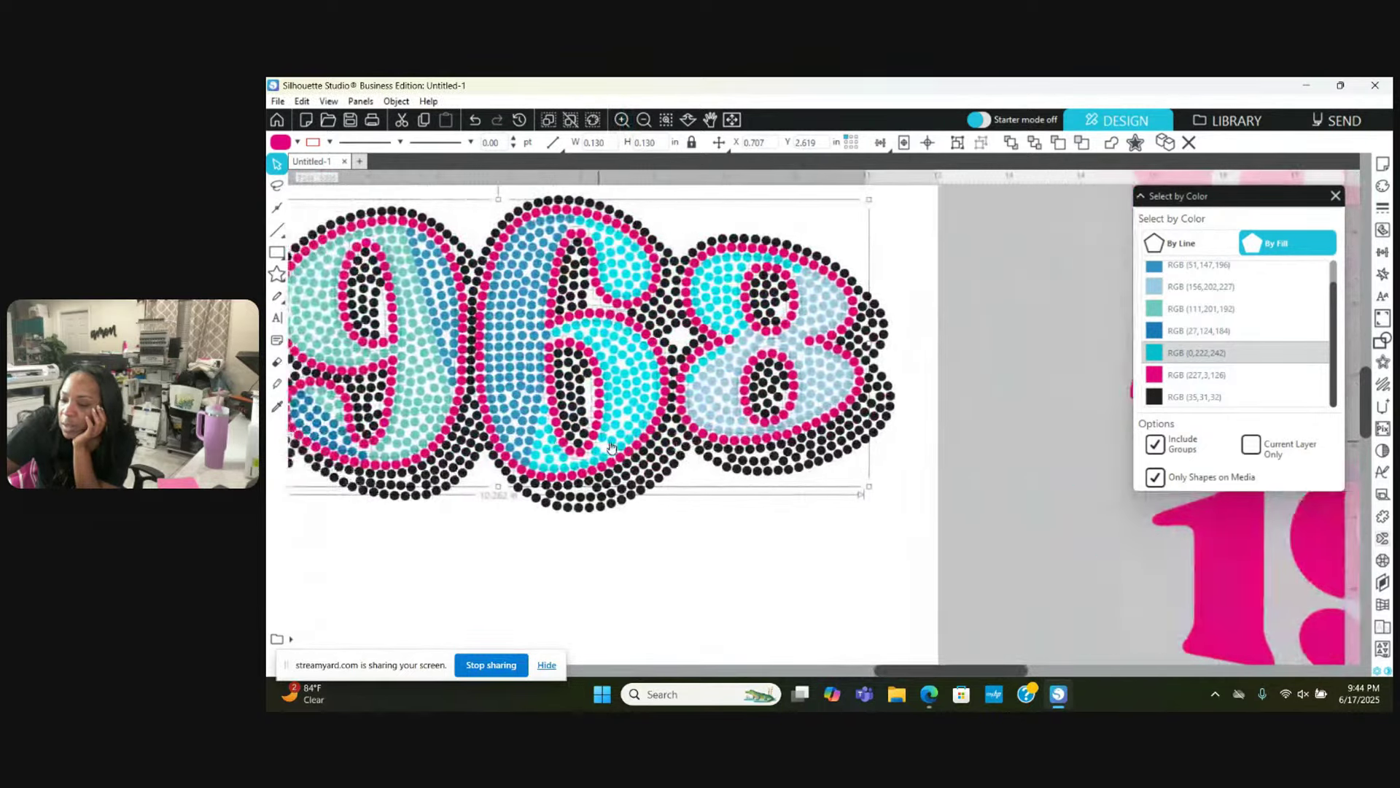
scroll(613, 445, left, 2)
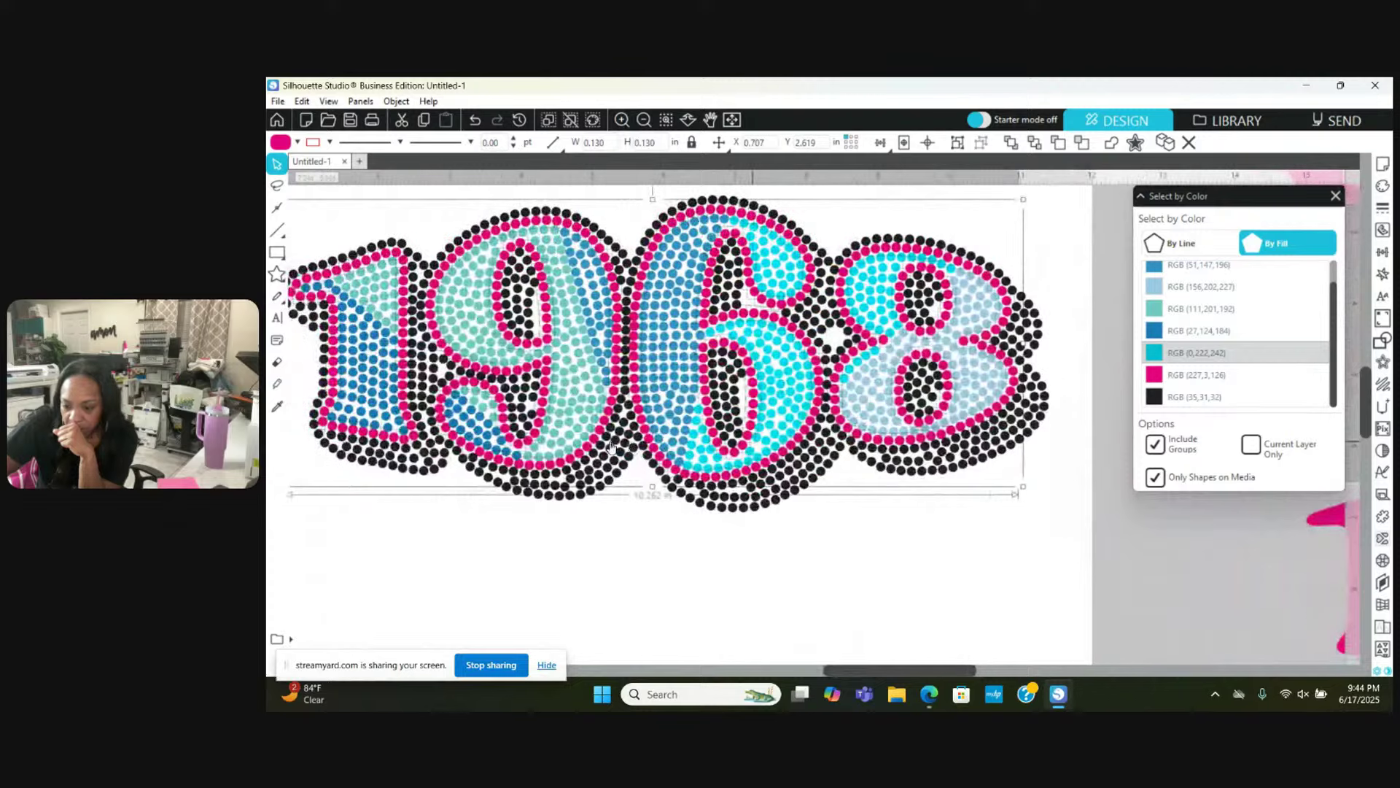
right_click(474, 546)
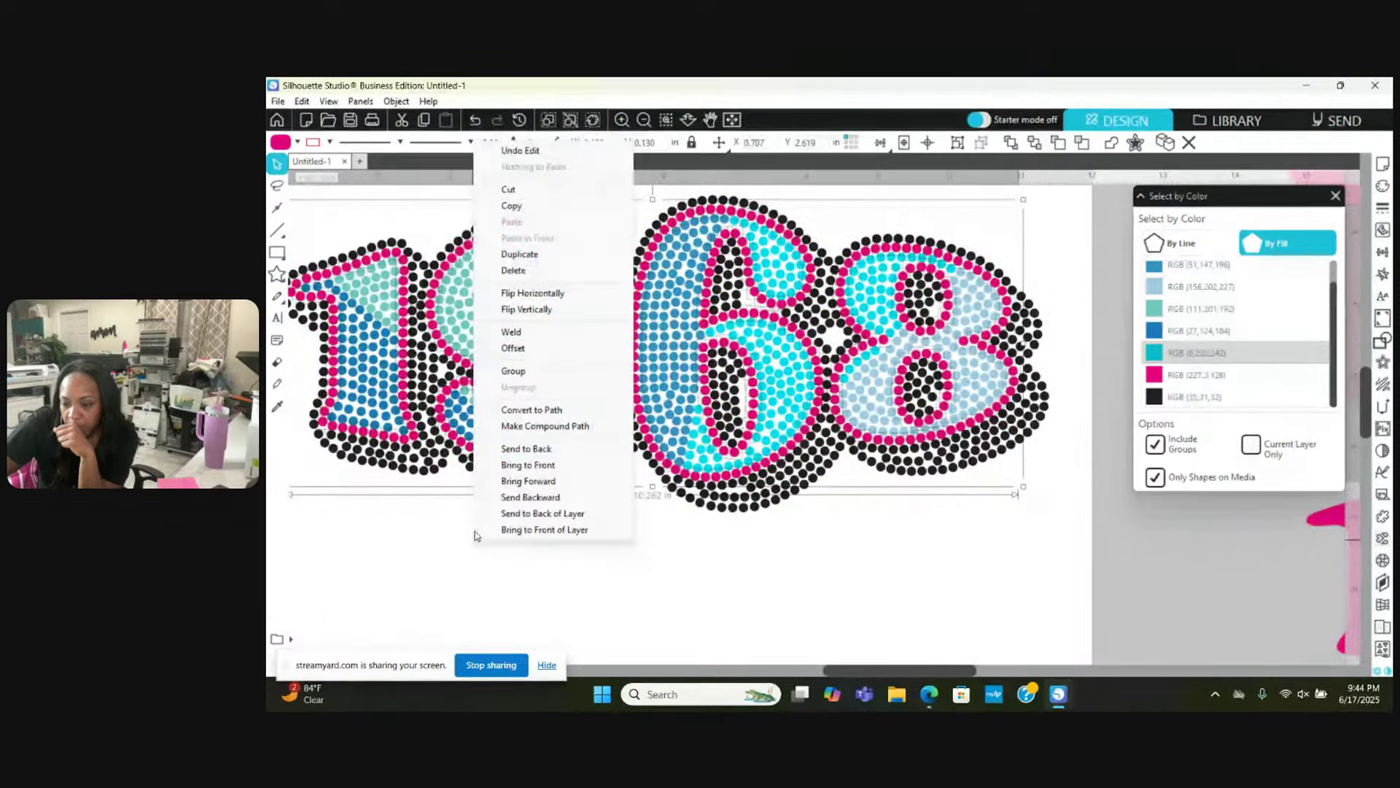
click(523, 375)
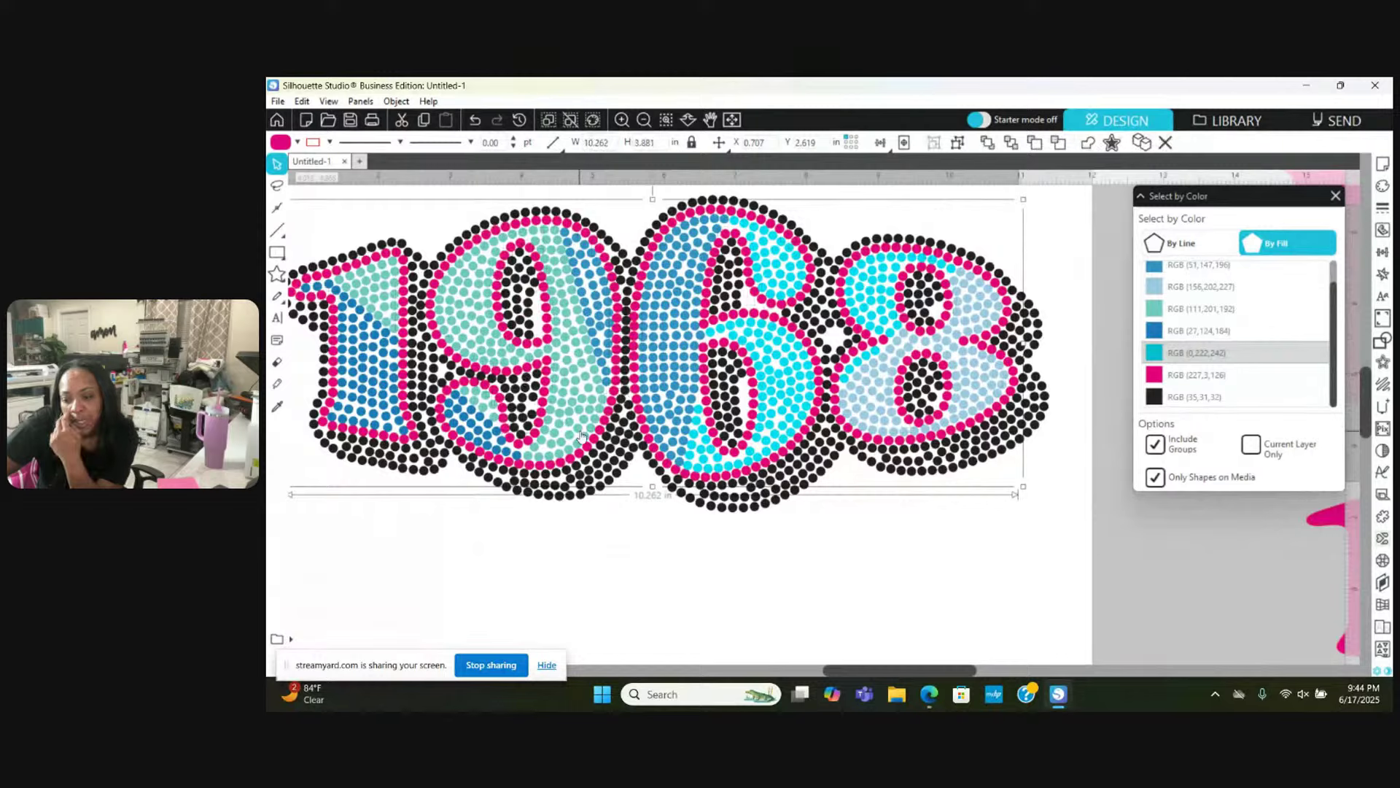
Step: Turn the pink group into a compound path and refill it pink
right_click(570, 519)
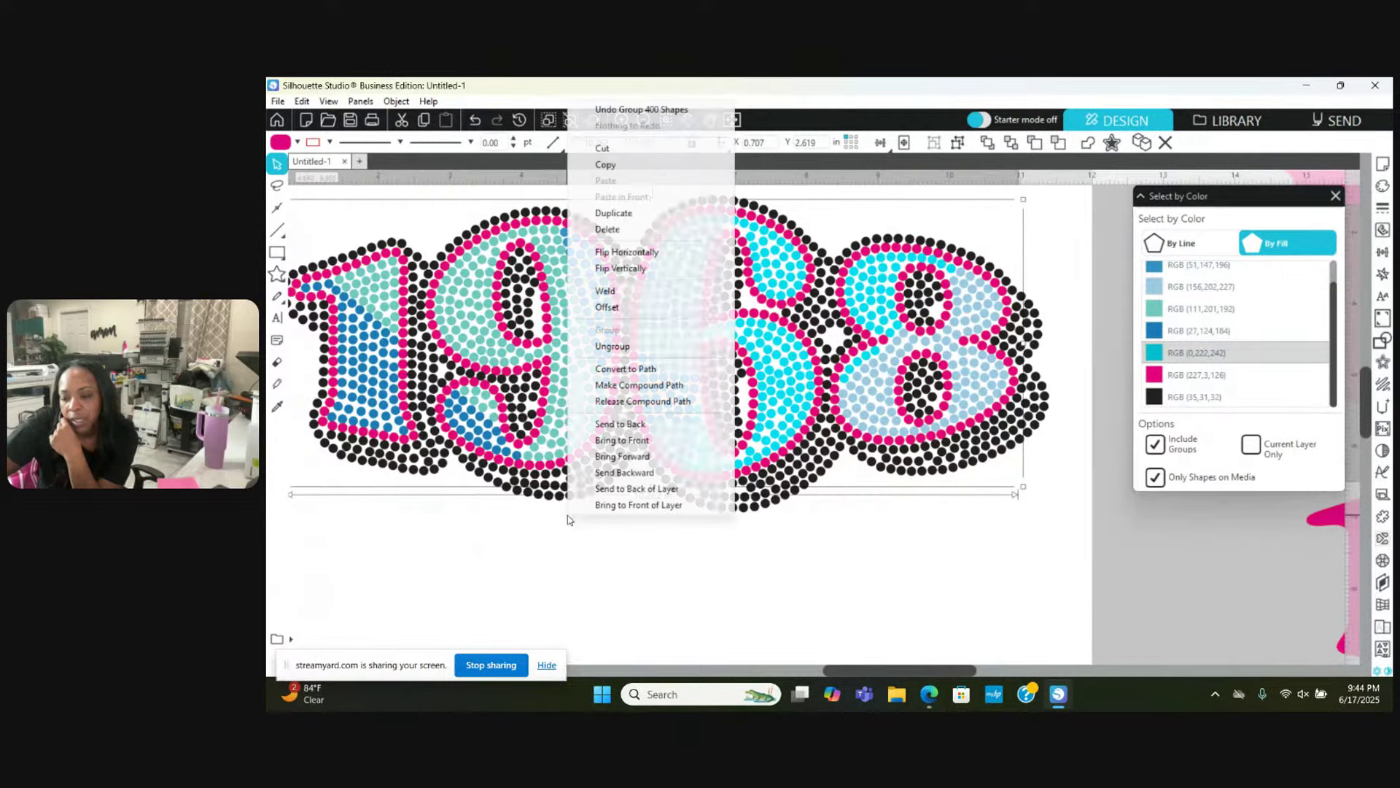
click(627, 385)
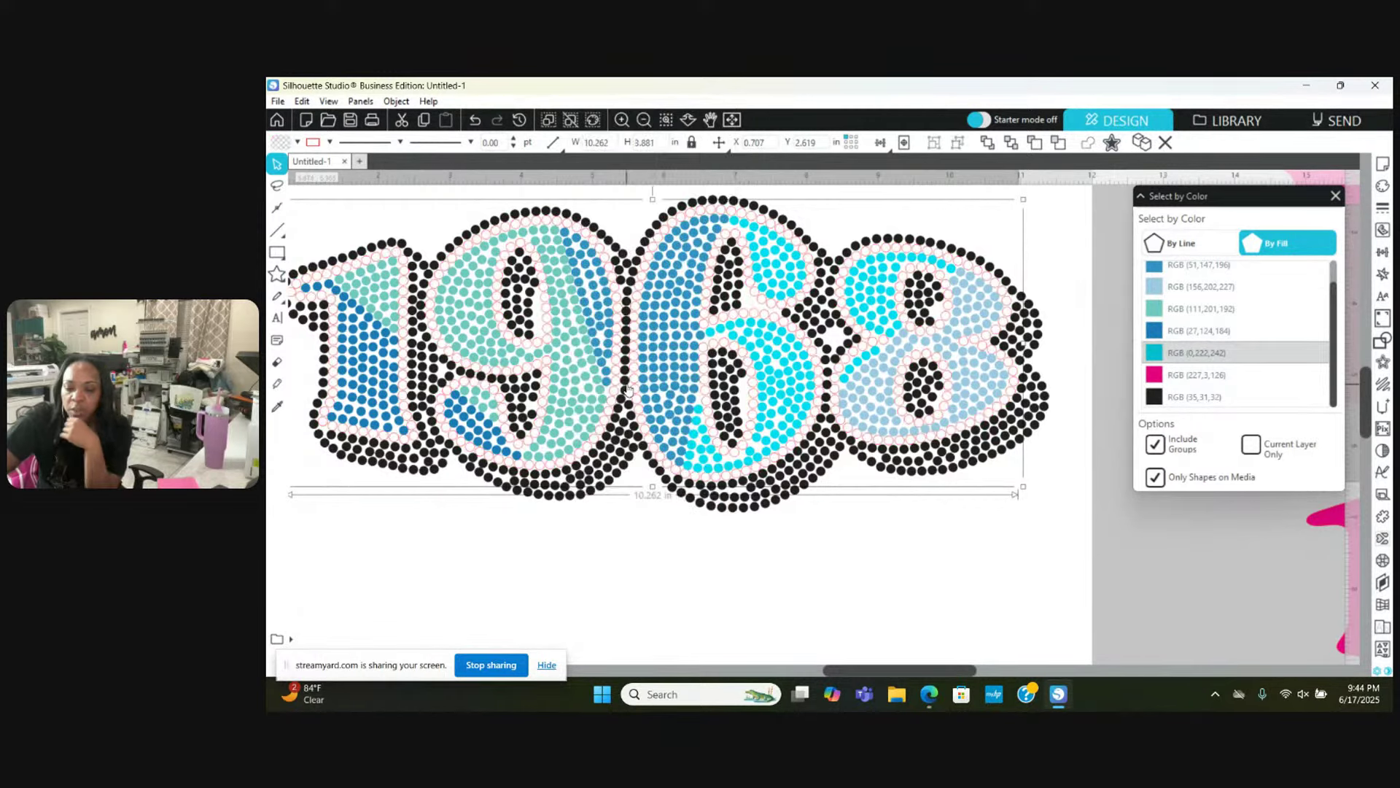
click(296, 141)
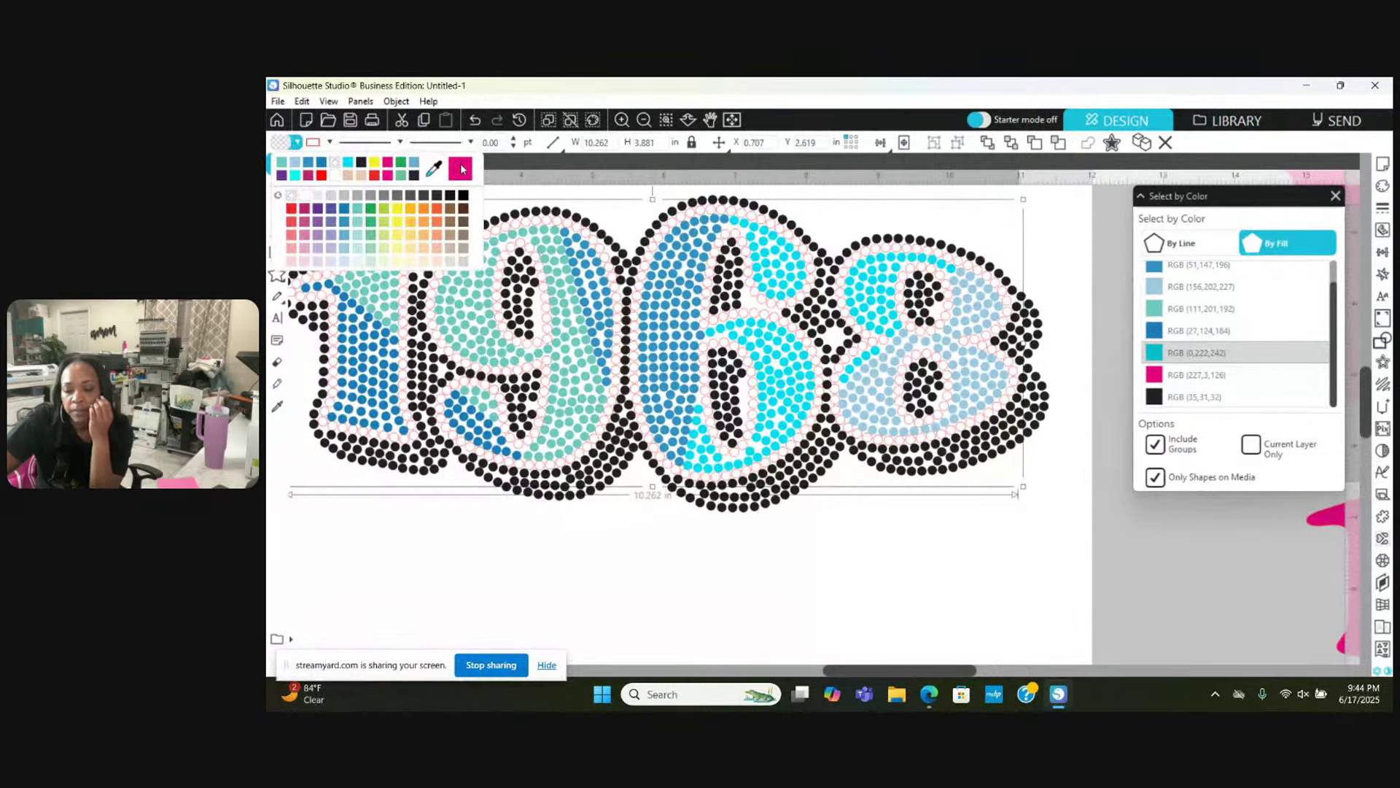
click(461, 169)
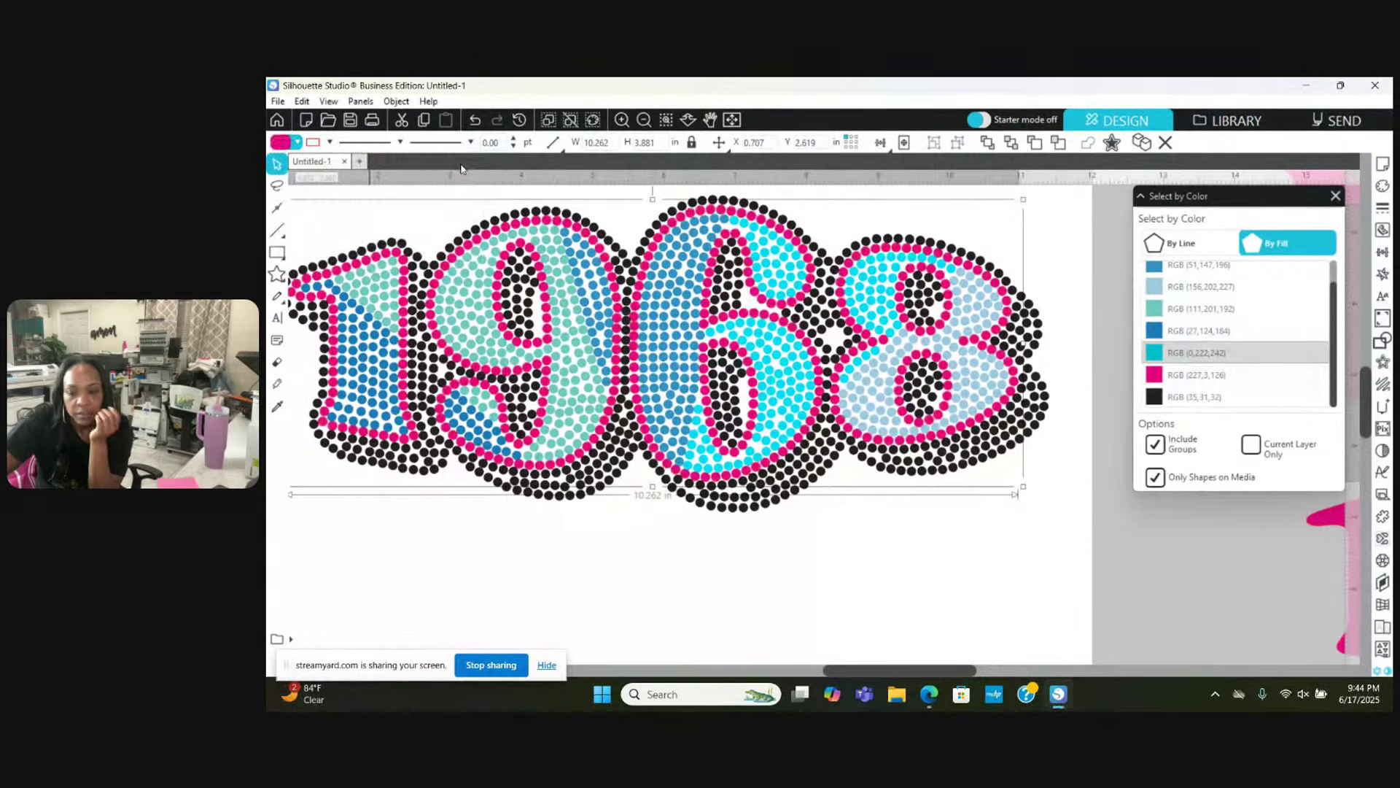
click(330, 142)
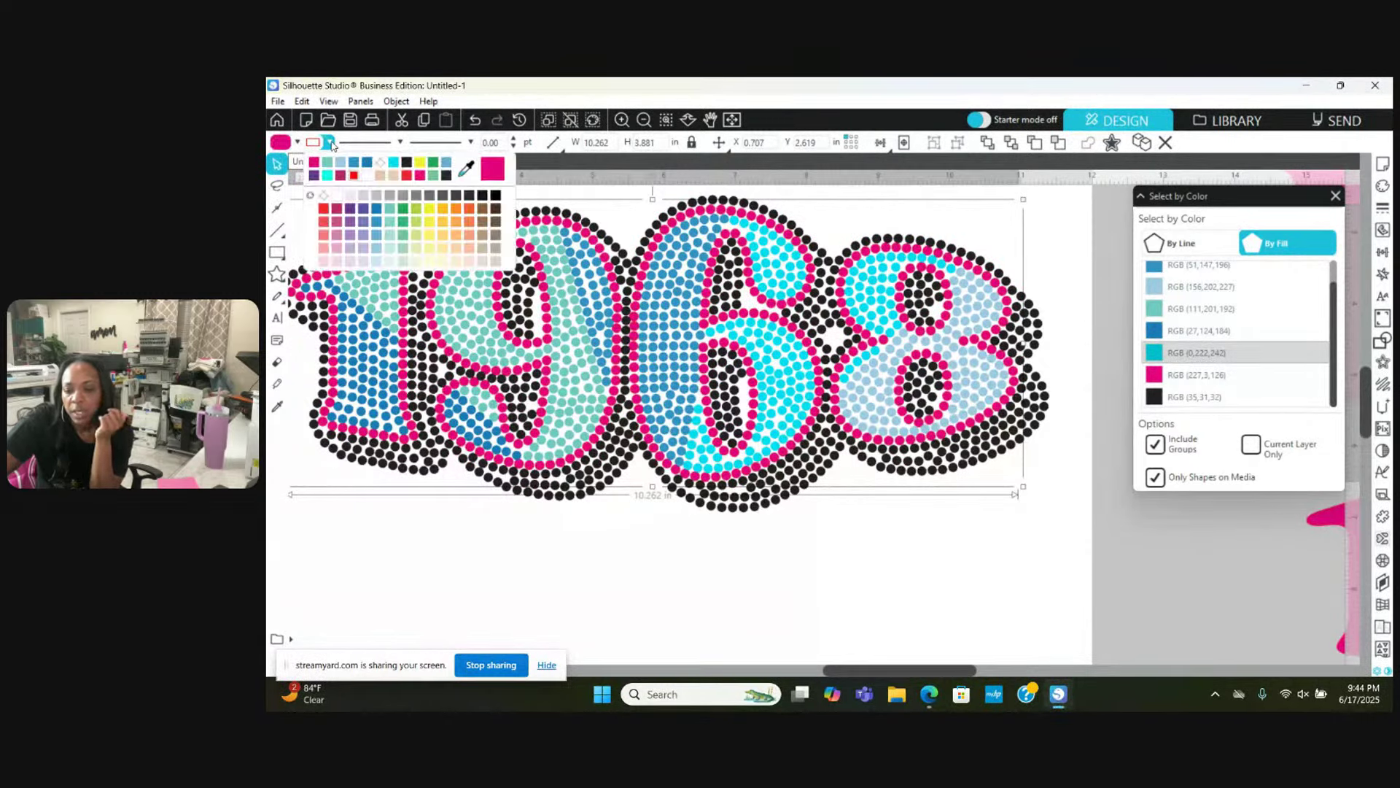
click(384, 163)
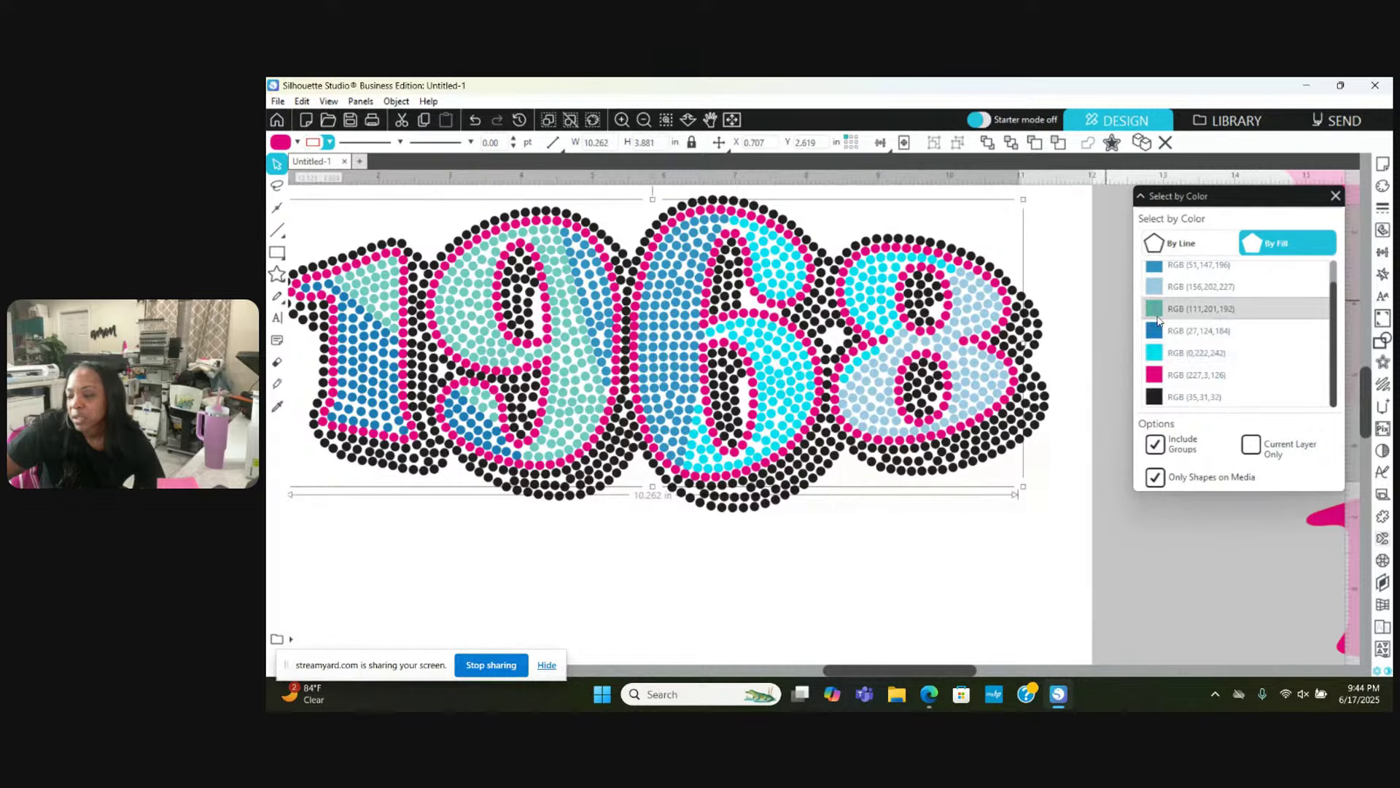
Step: Select all cyan dots, group them, and make them one compound path
scroll(1158, 321, up, 1)
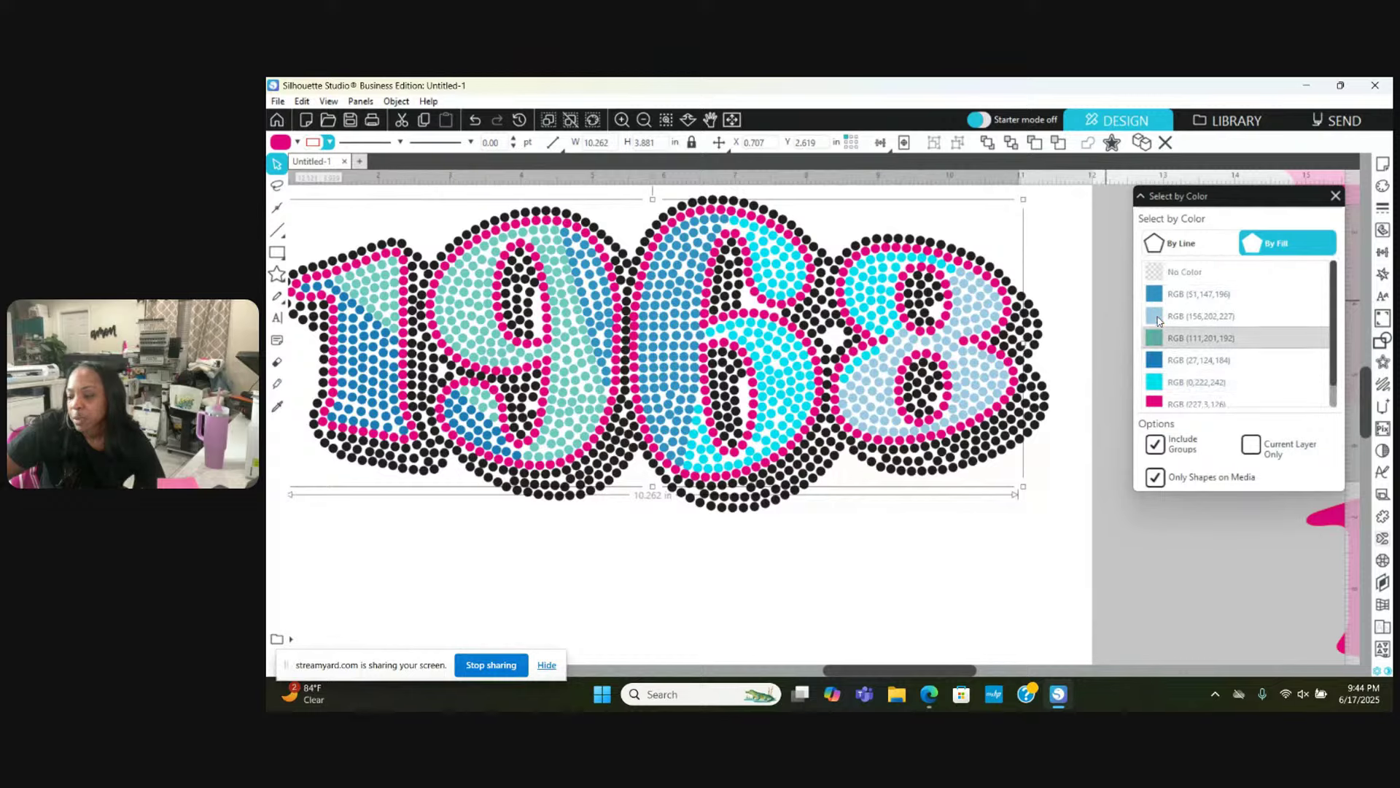
click(1169, 383)
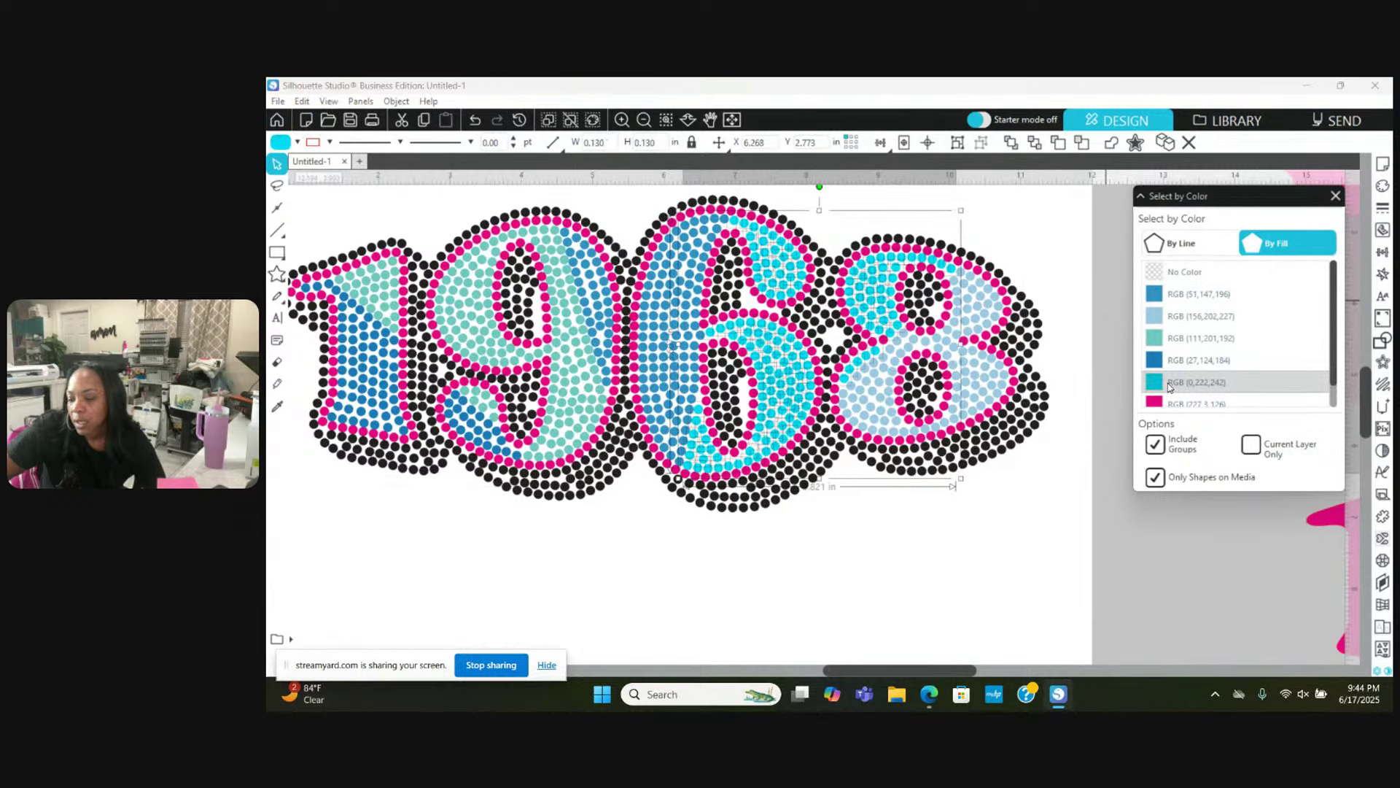
right_click(804, 502)
click(852, 333)
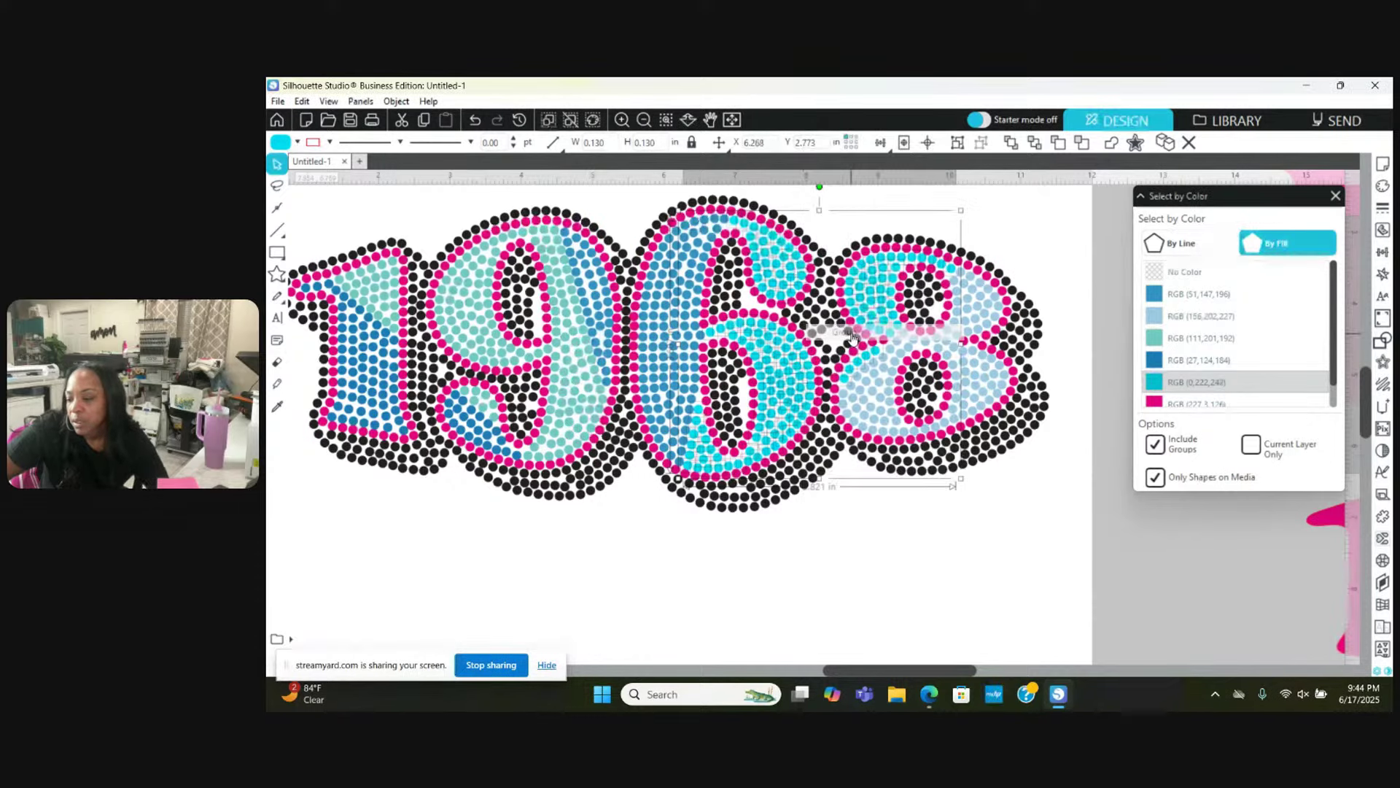
right_click(1065, 259)
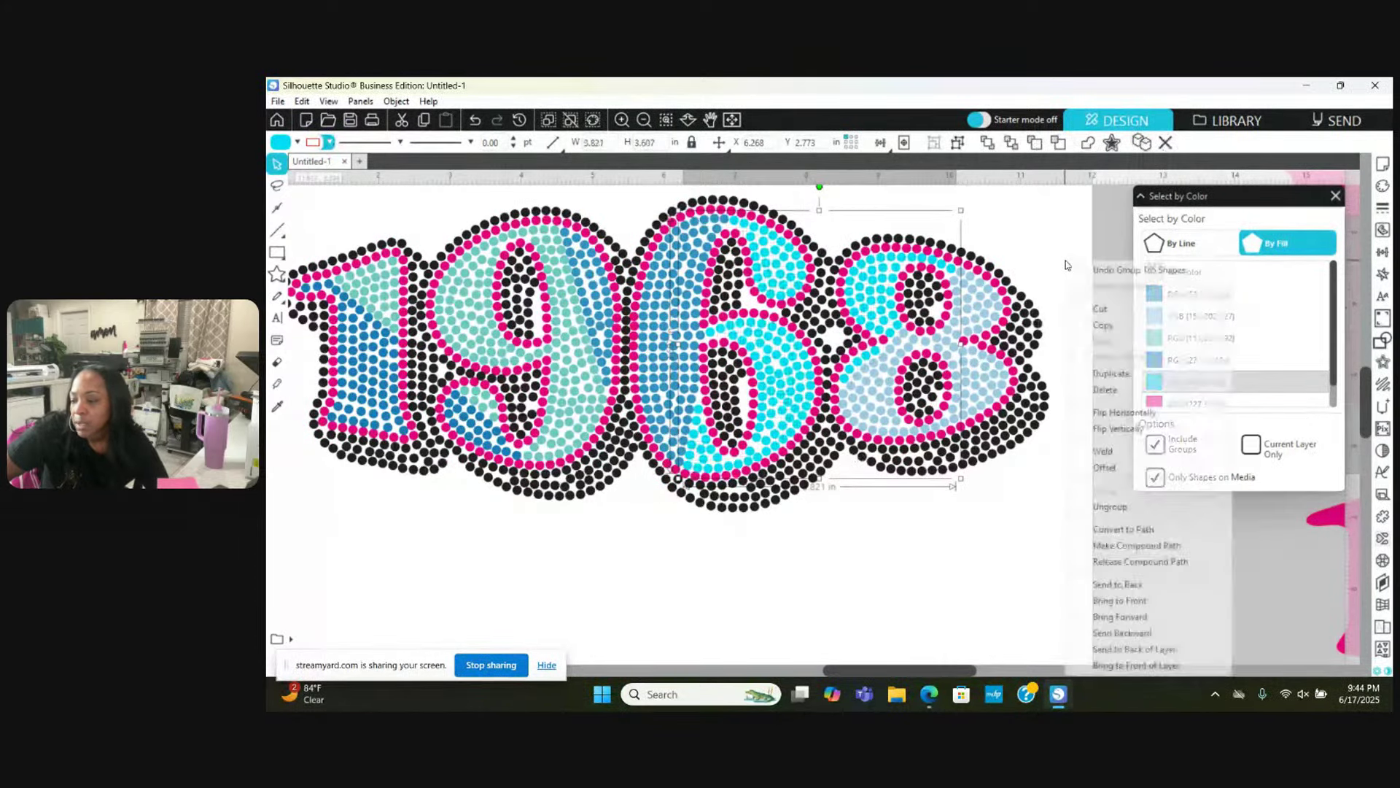
click(1108, 548)
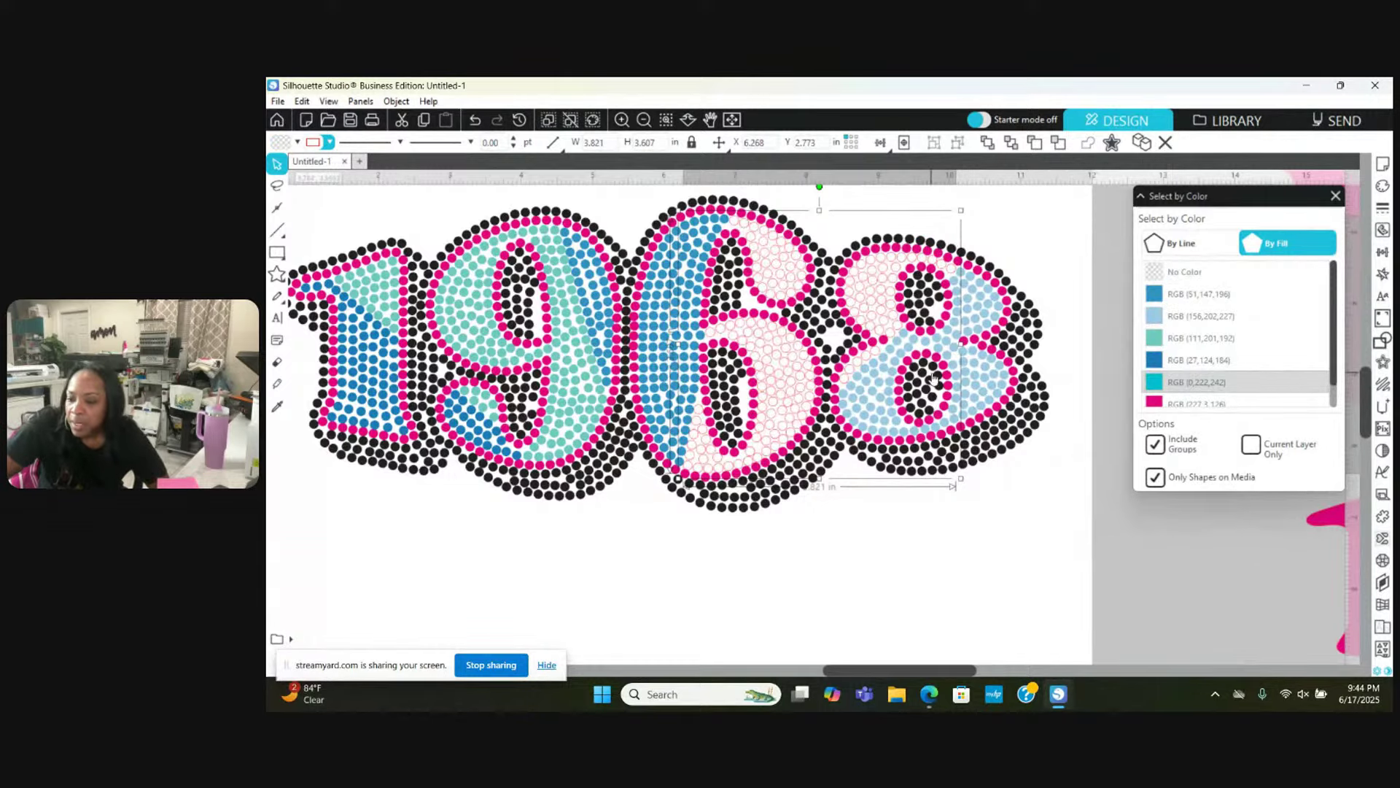
Step: Fill the cyan compound path with cyan and deselect it
click(297, 142)
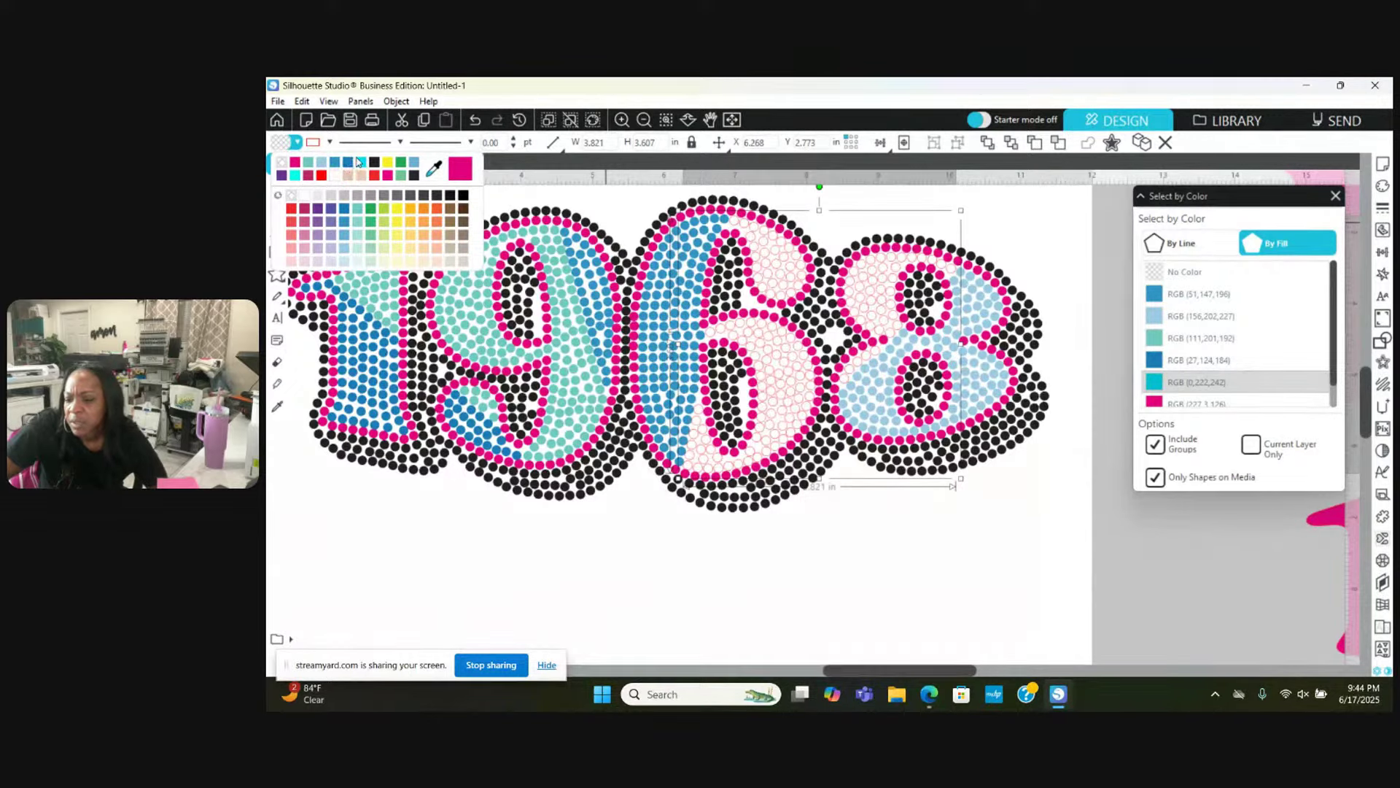
click(362, 163)
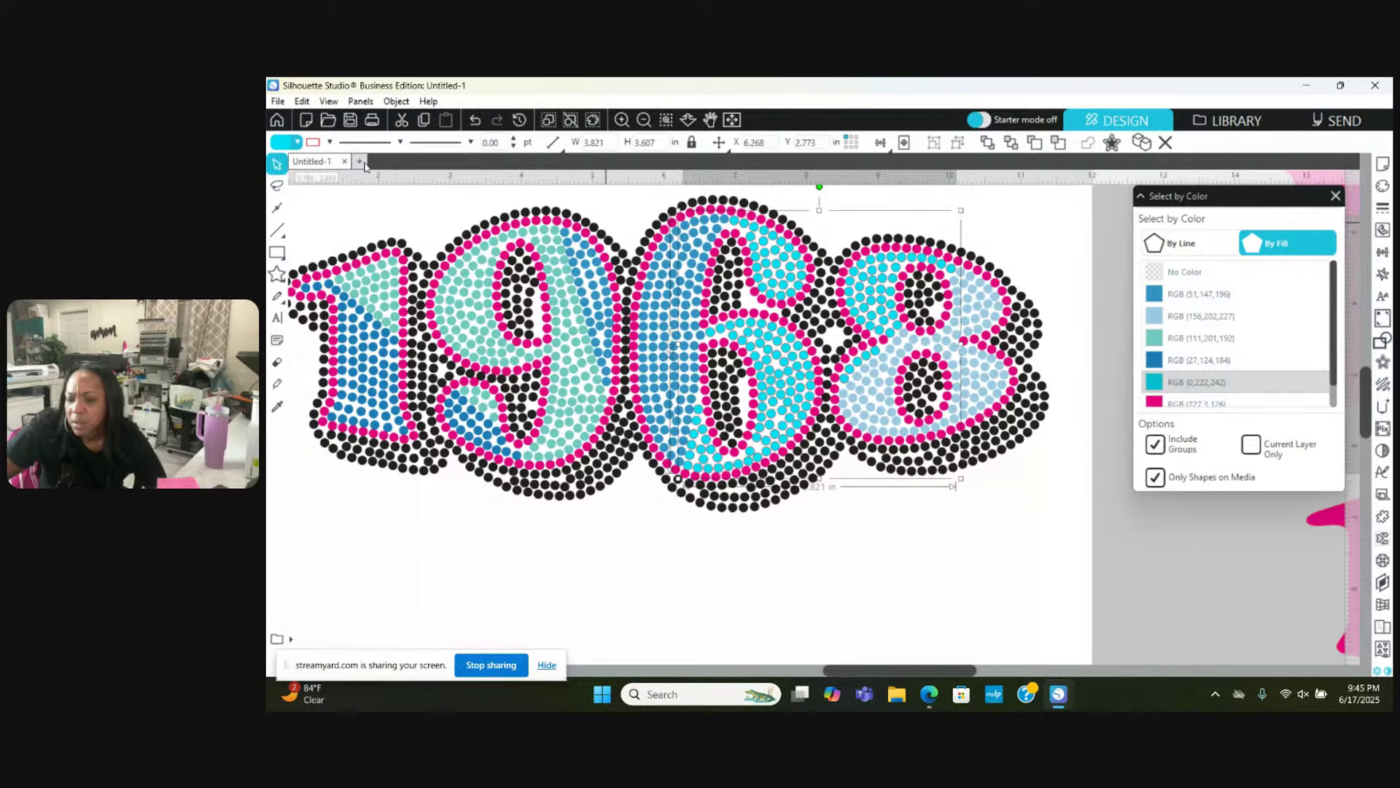
click(330, 142)
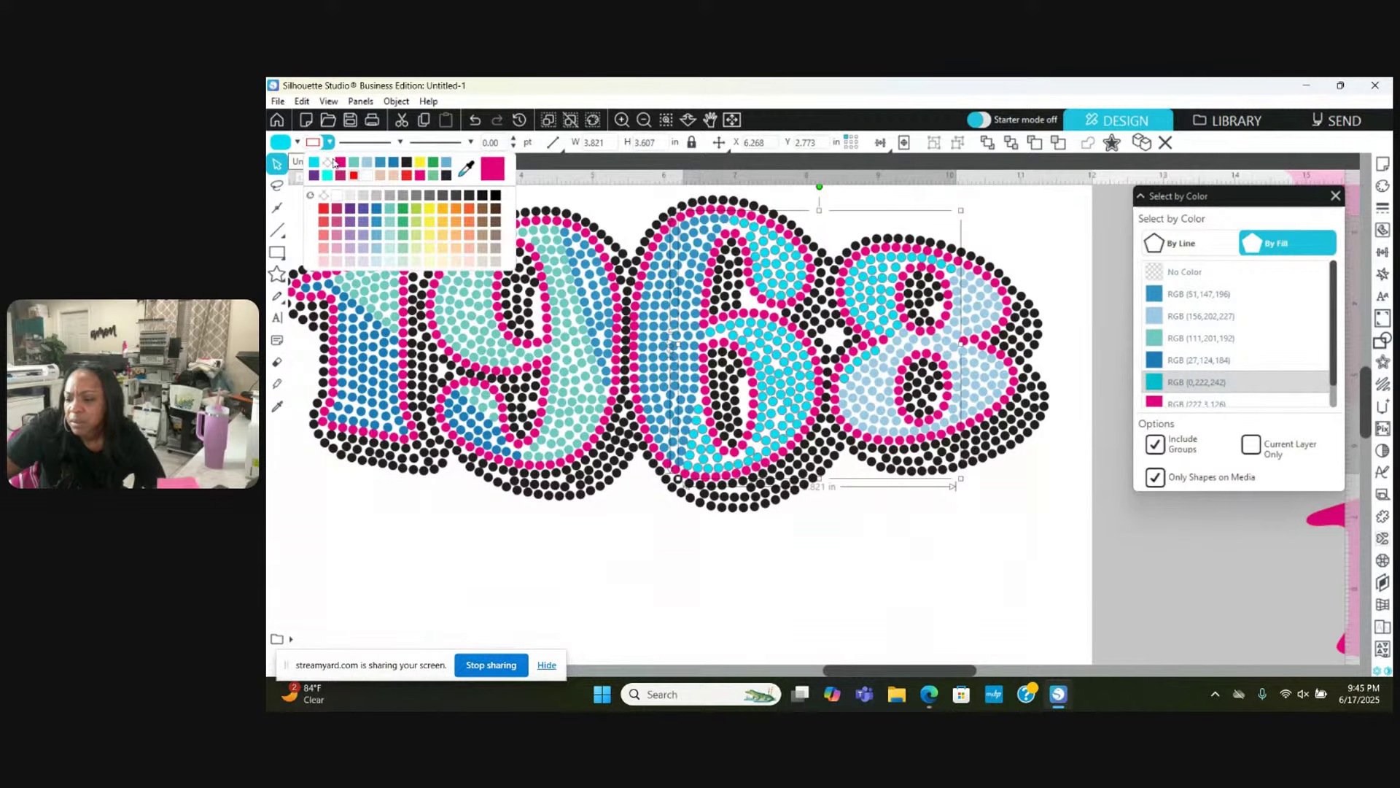
click(330, 141)
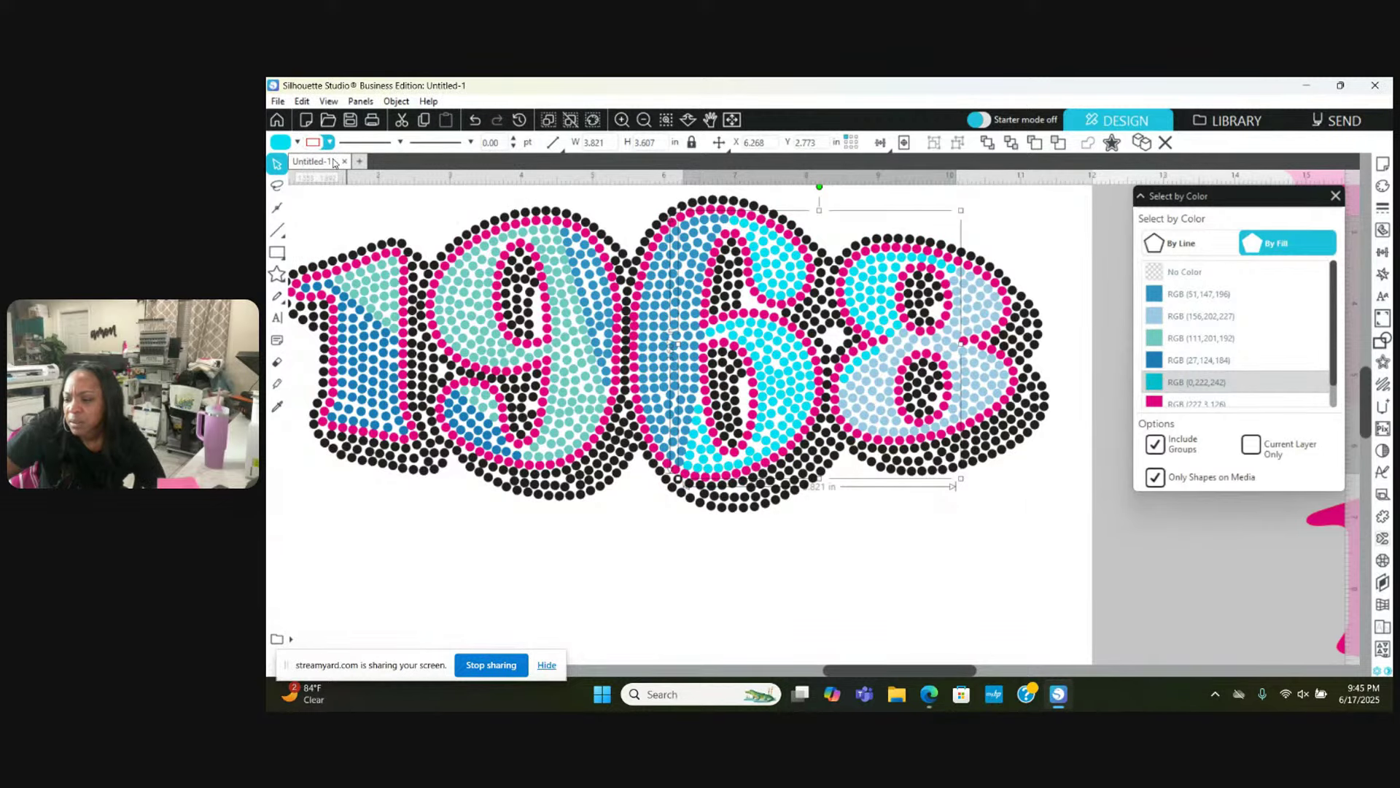
click(586, 558)
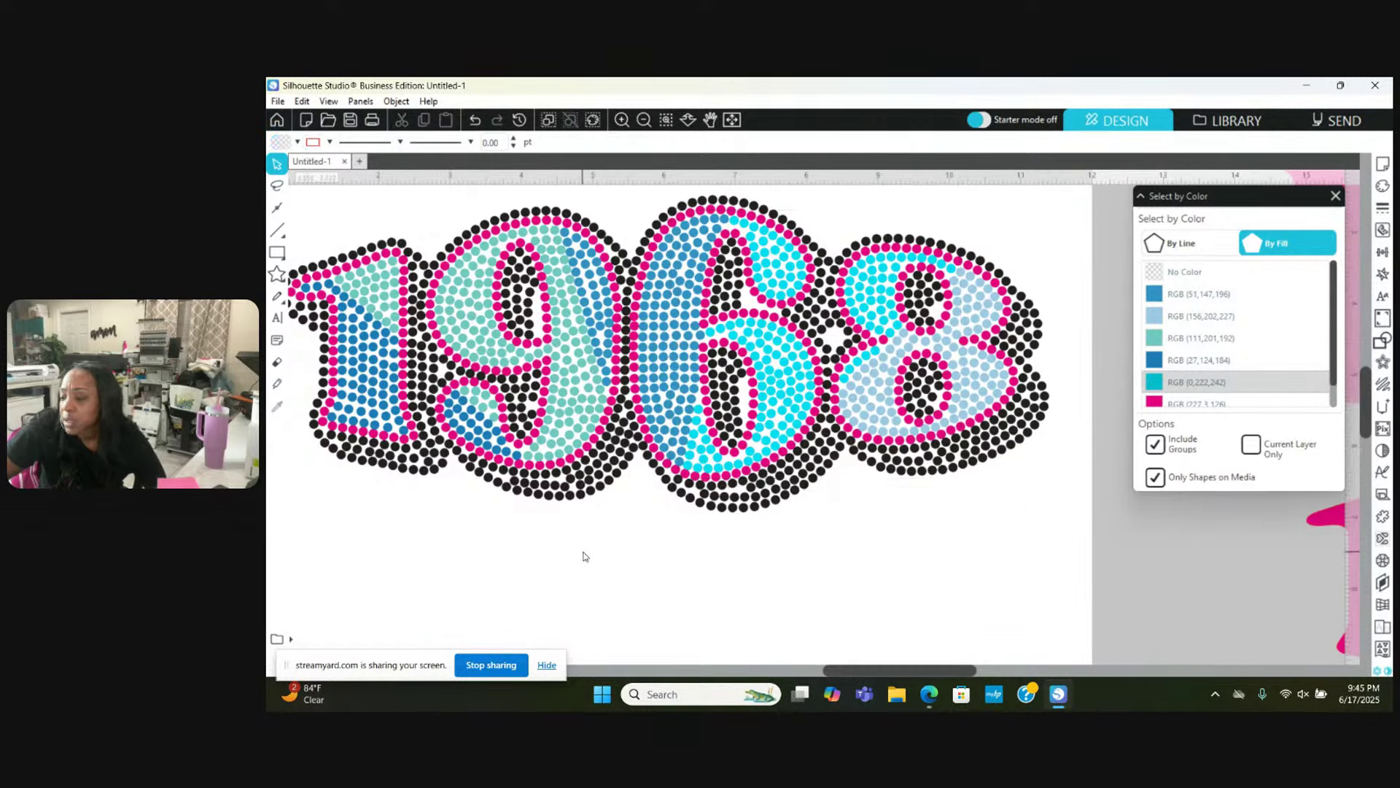
Step: Select the dark-blue RGB (27,124,184) stones, group them, and make a compound path
click(1179, 365)
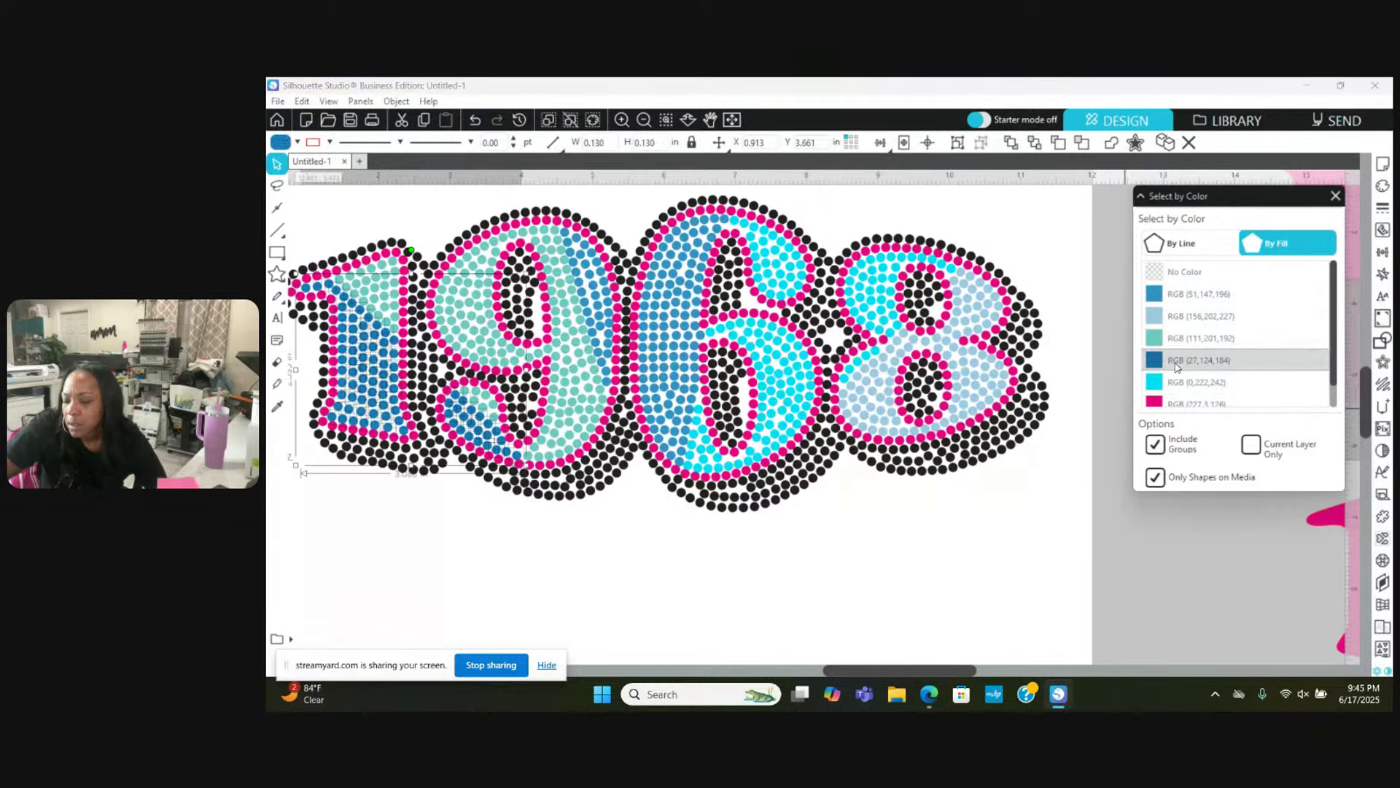
right_click(780, 513)
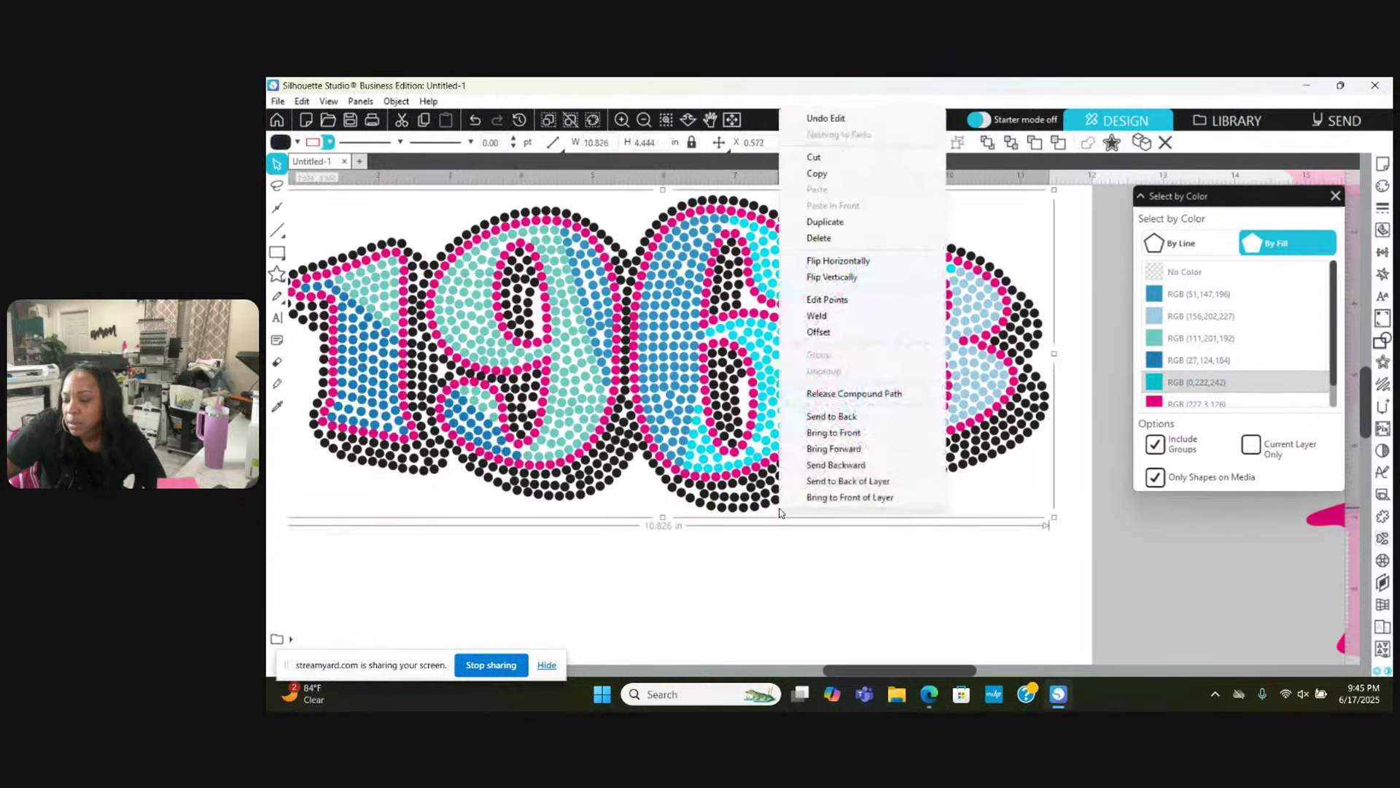
click(918, 567)
click(1198, 359)
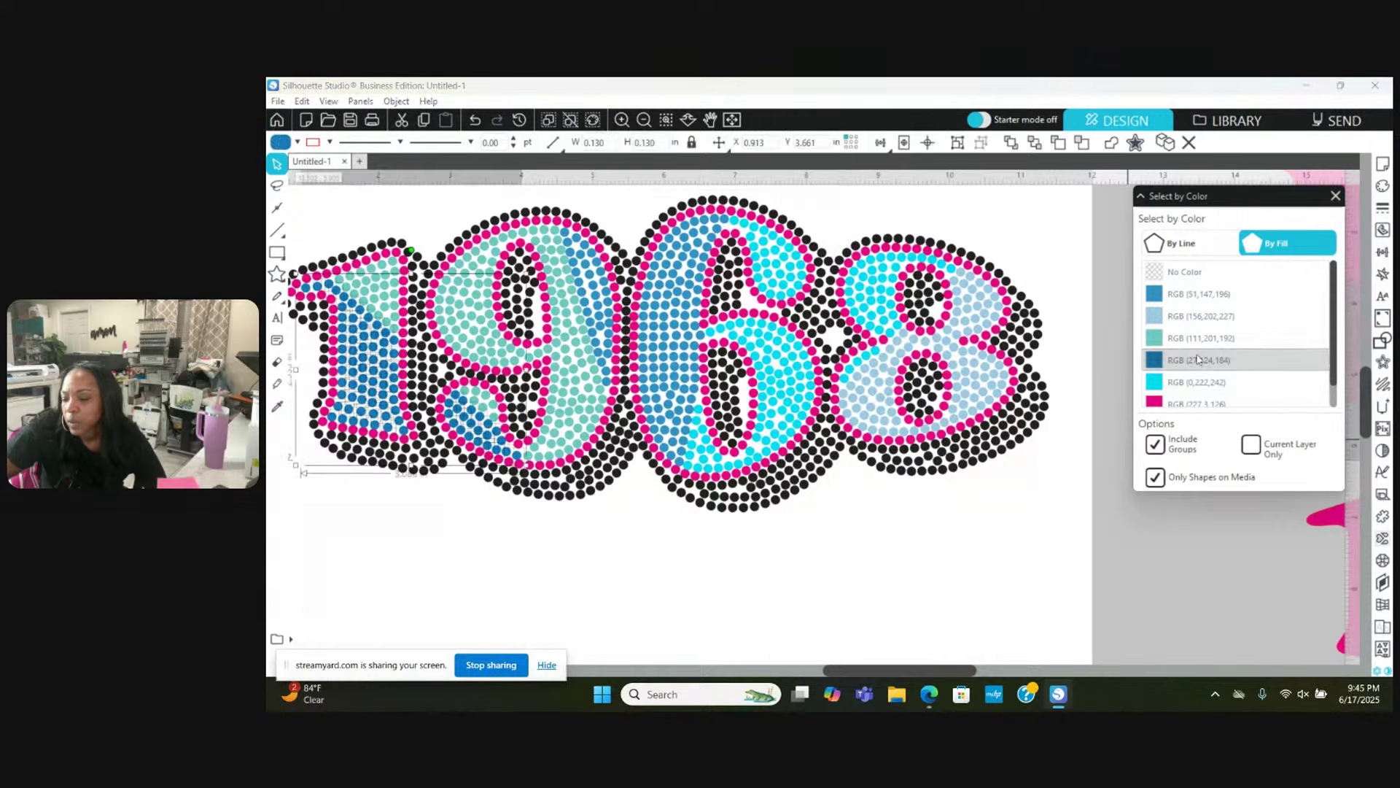
right_click(959, 513)
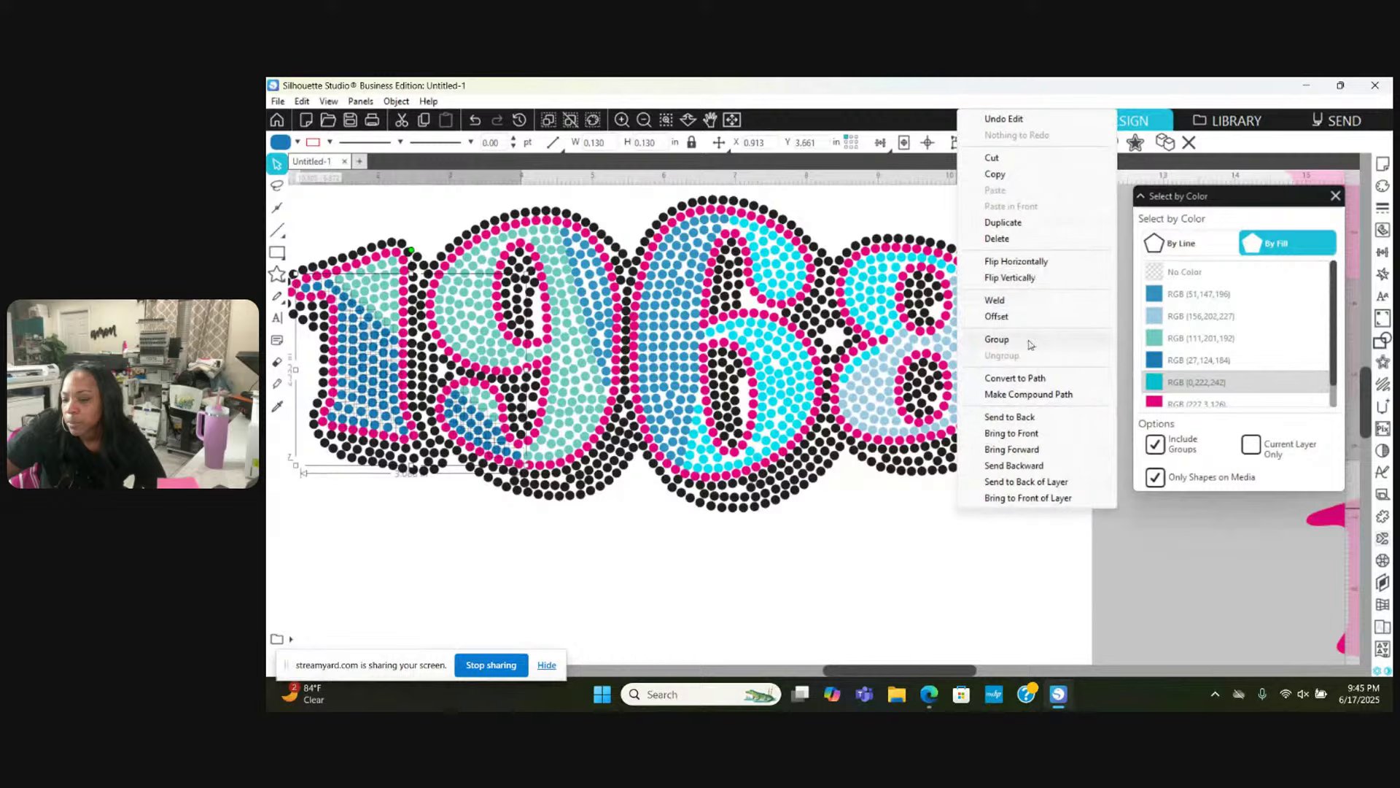
click(997, 340)
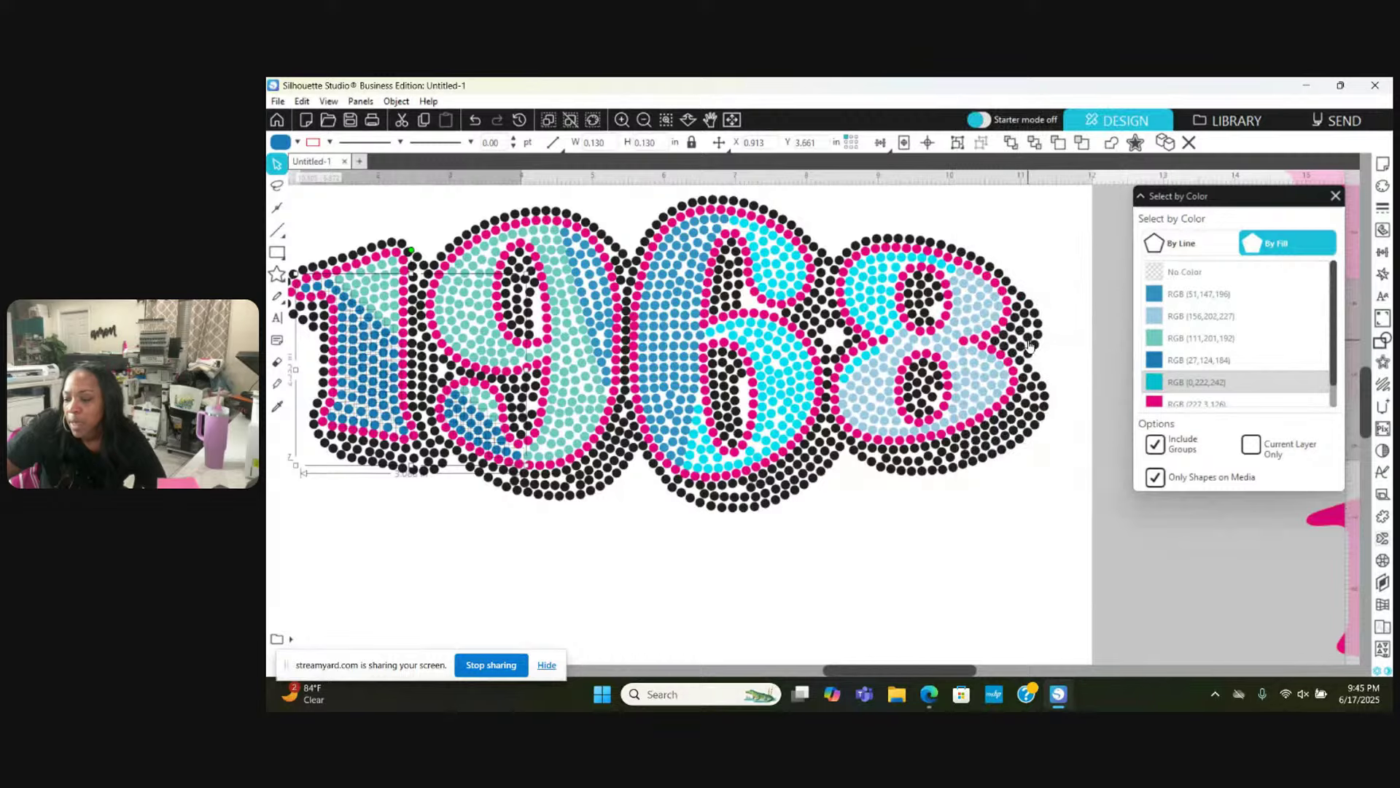
right_click(1044, 223)
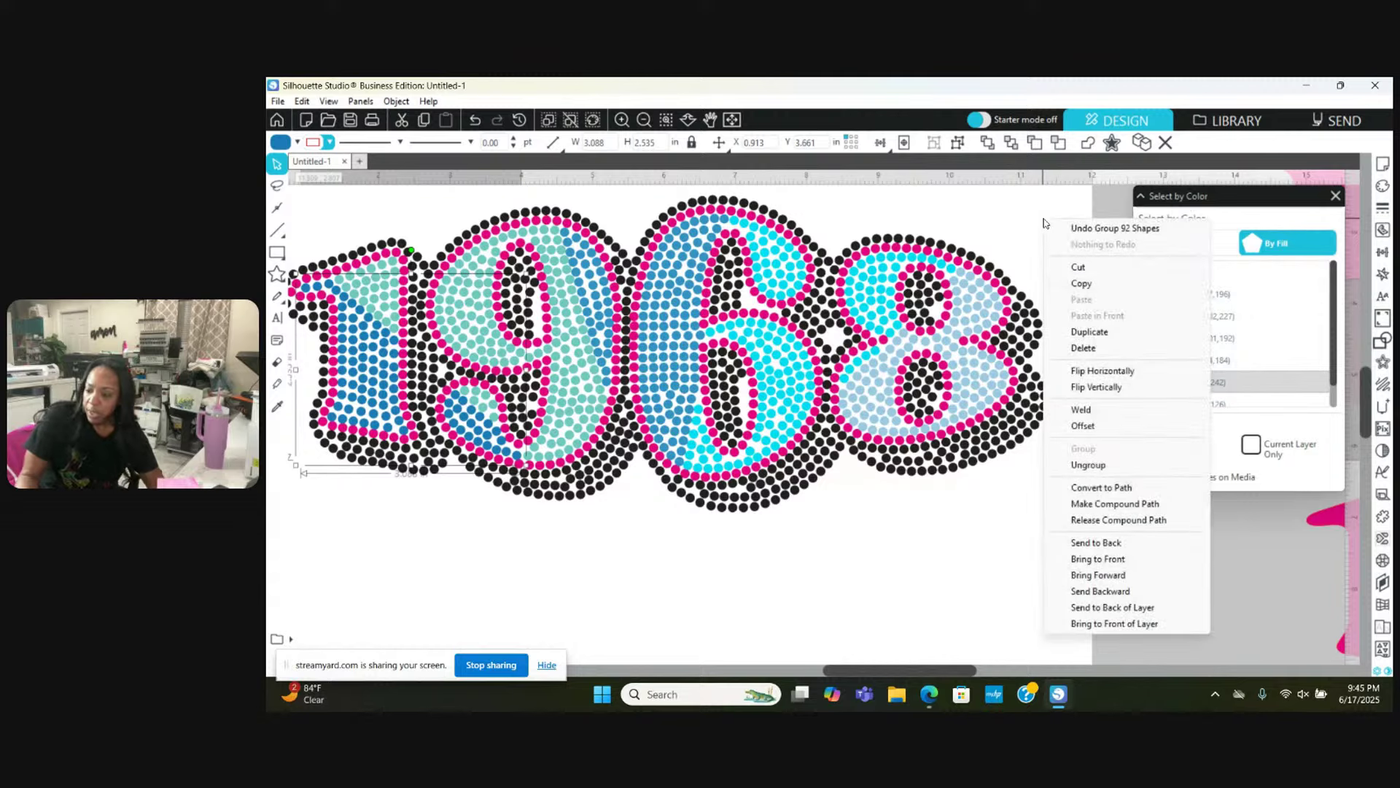
click(1108, 503)
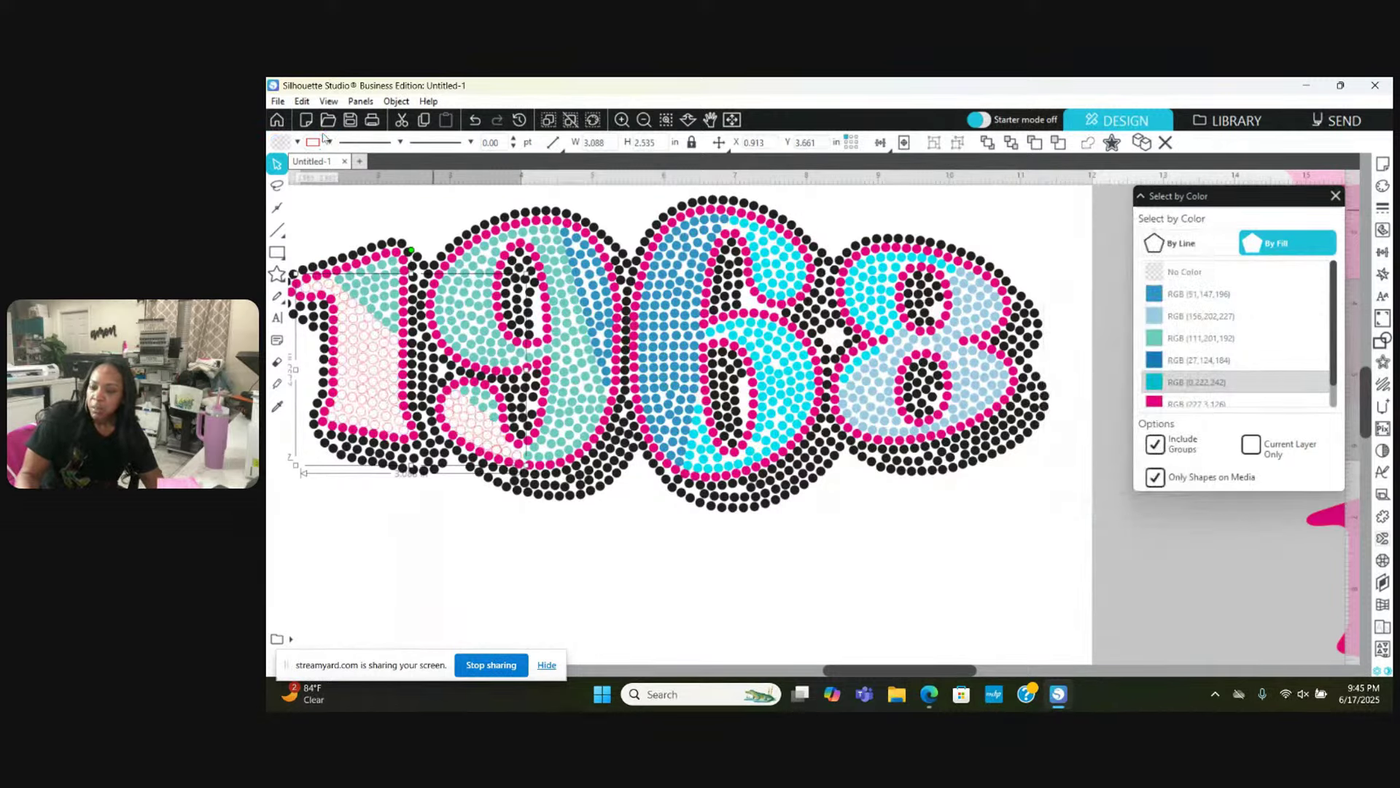
Step: Fill the dark-blue compound path purple, setting its outline colour along the way
click(298, 142)
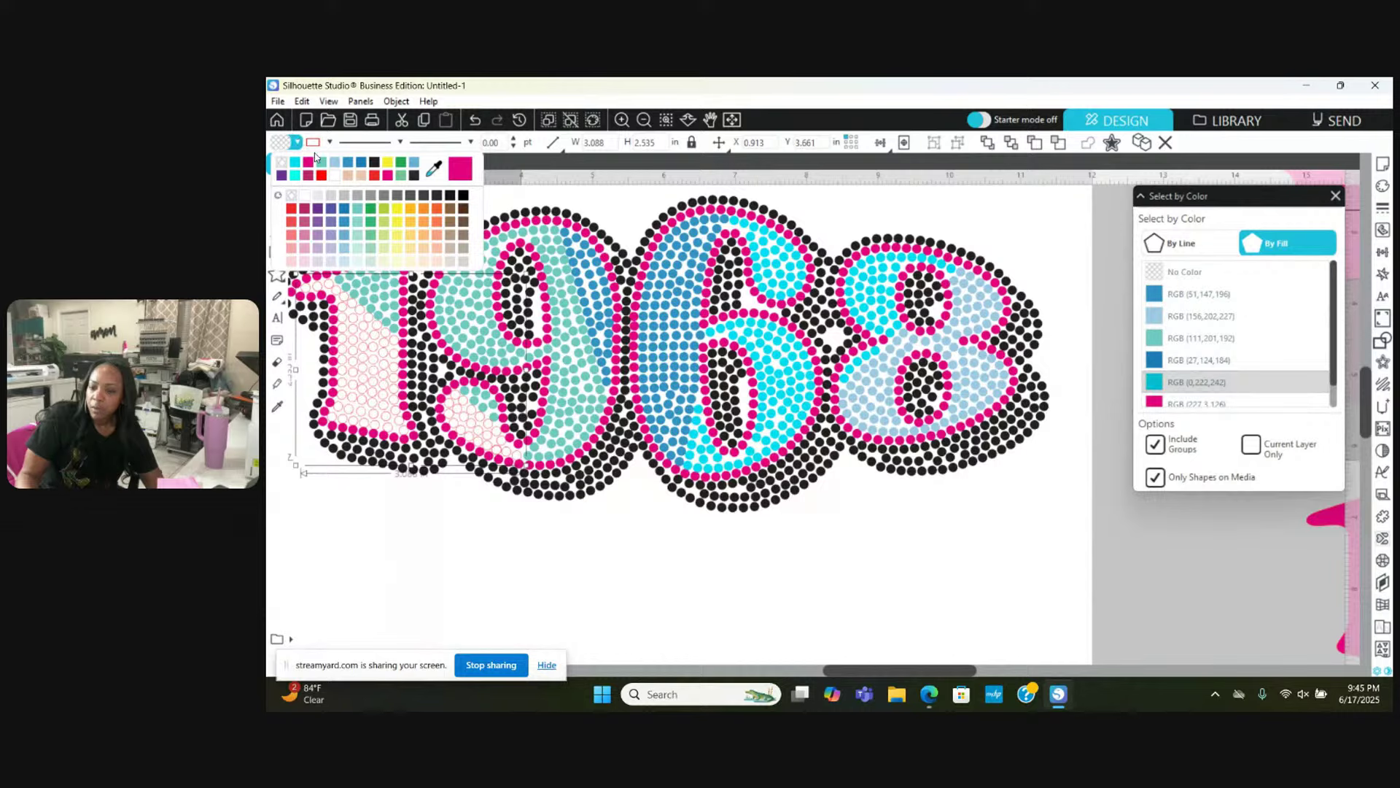
click(362, 162)
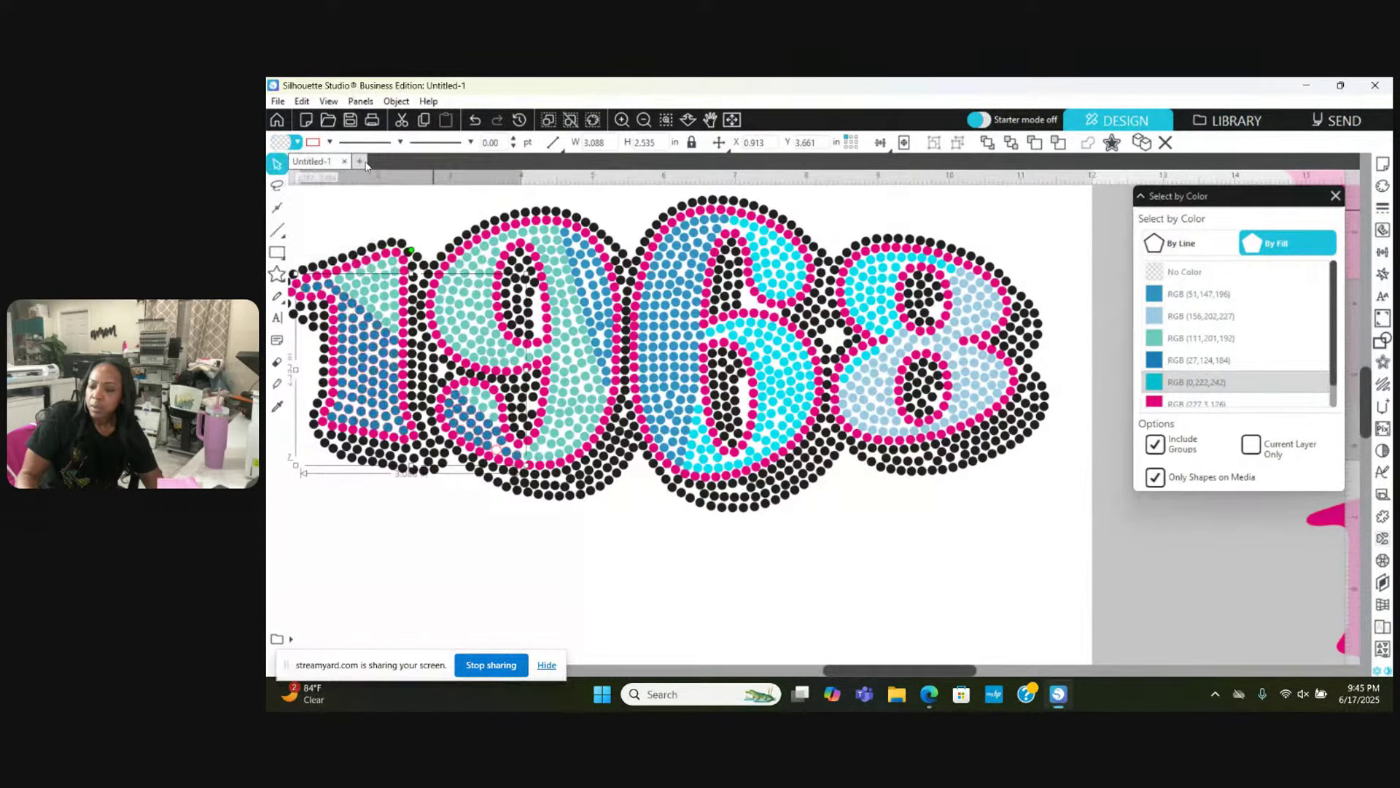
click(298, 143)
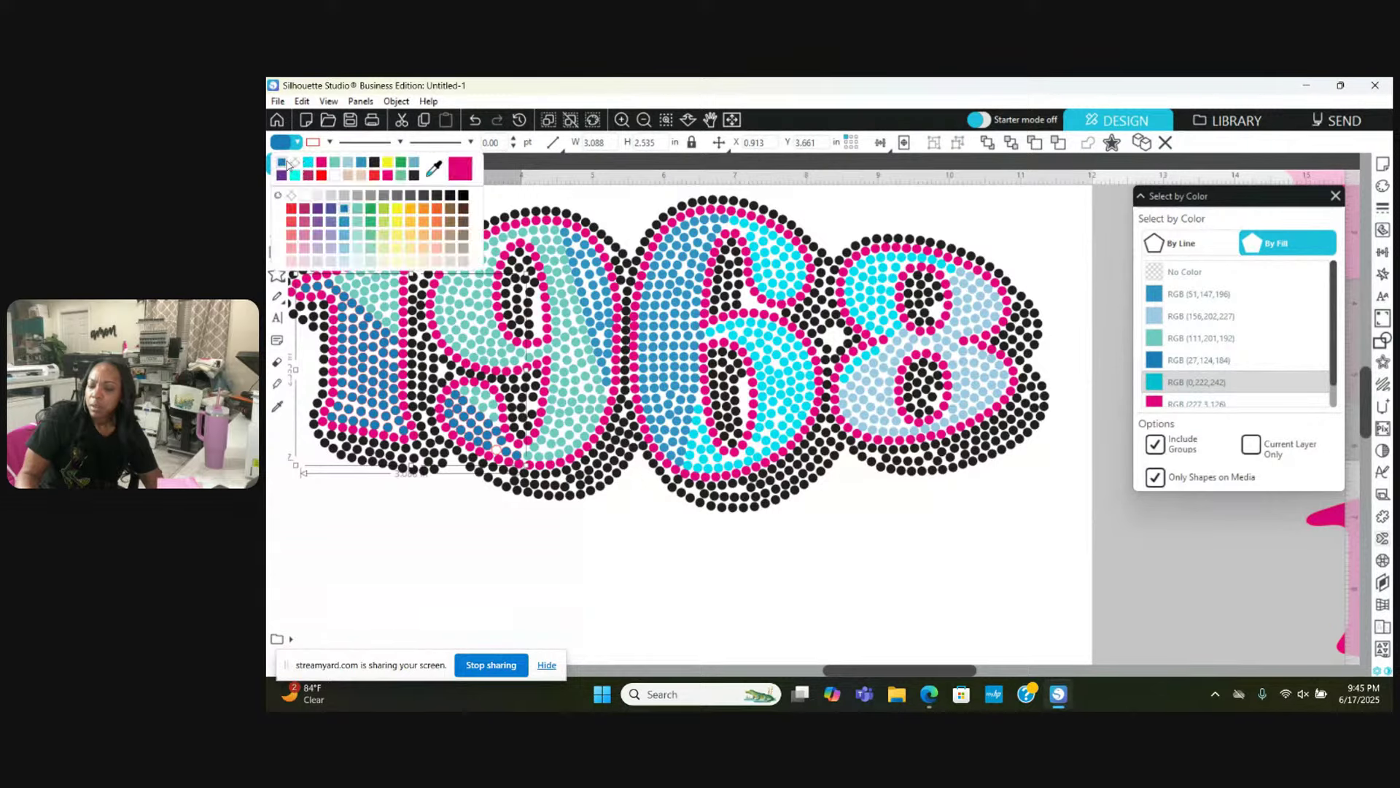
click(290, 164)
click(330, 143)
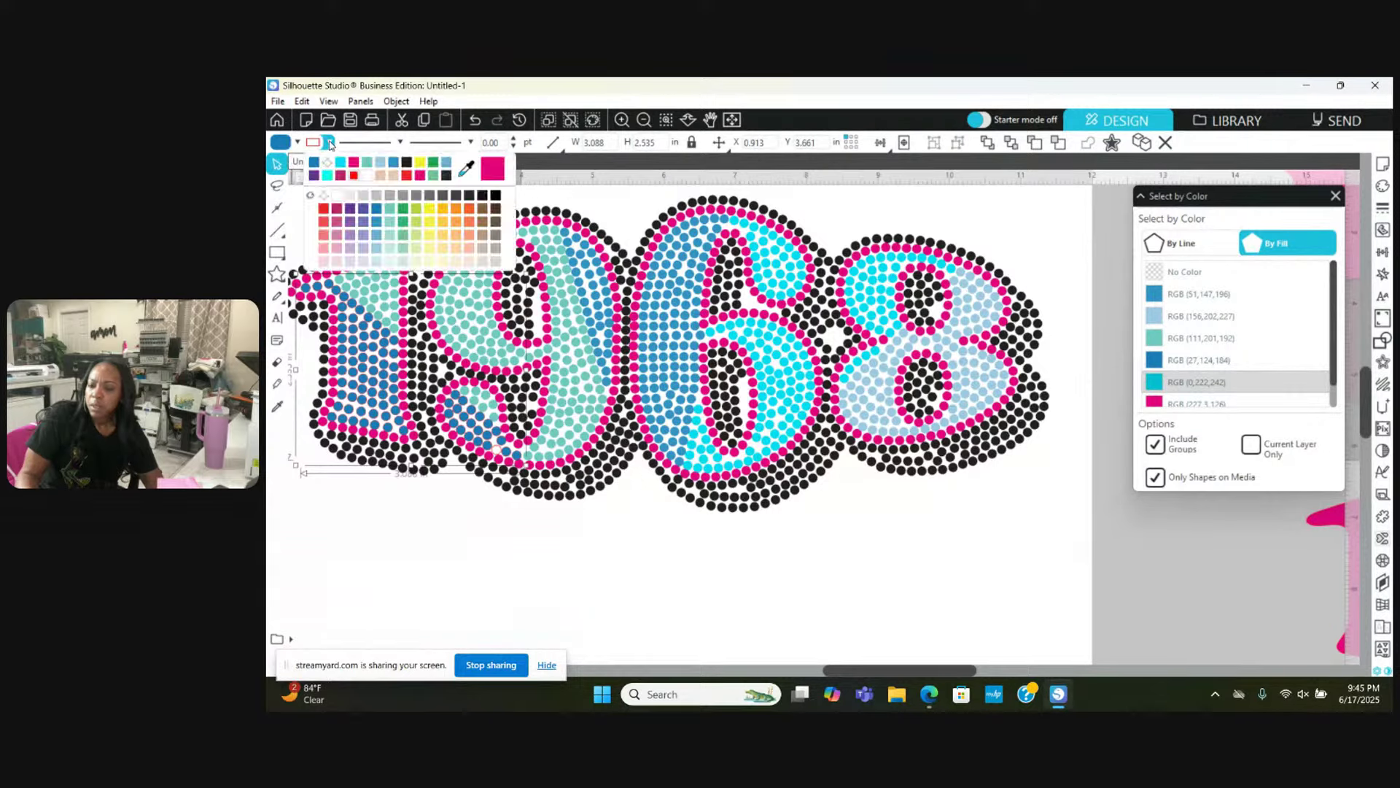
click(329, 162)
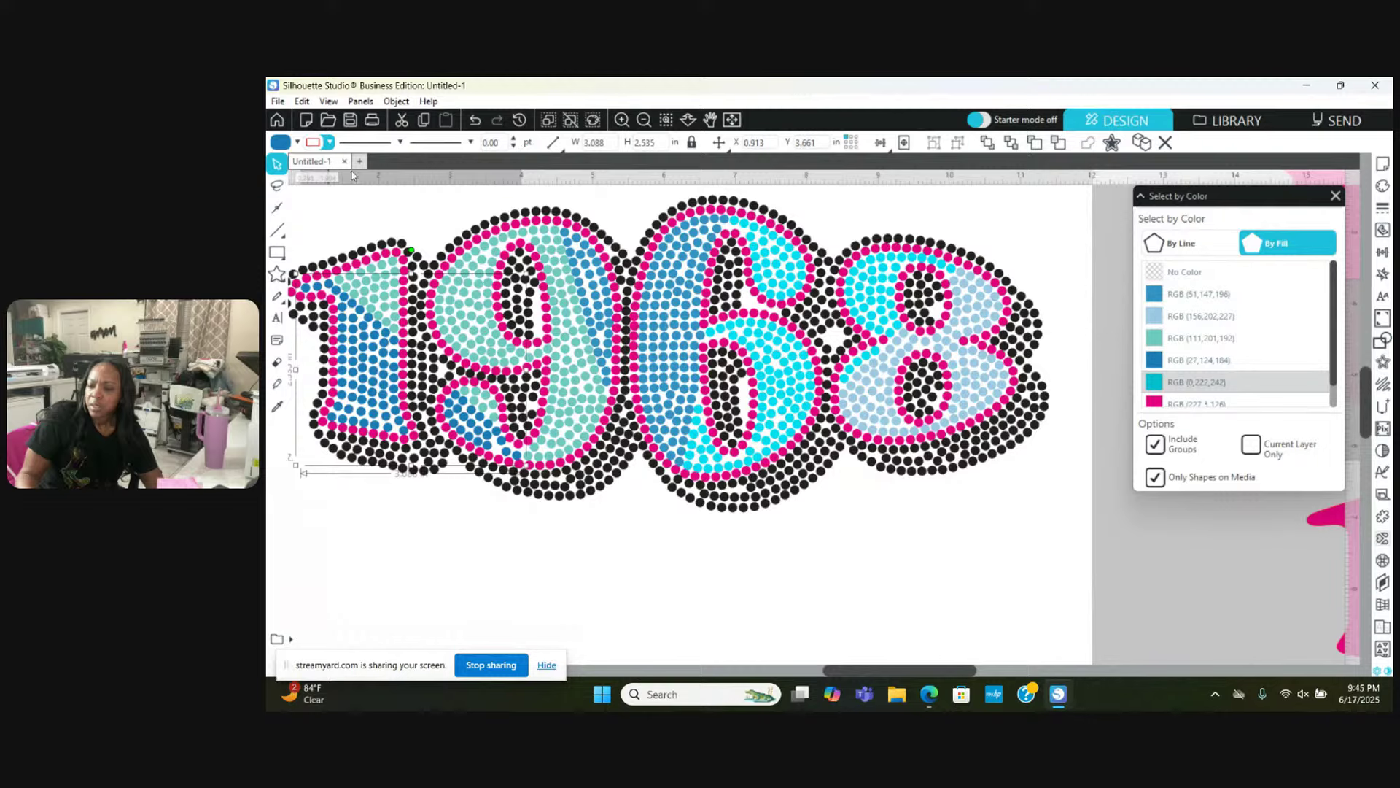
click(299, 142)
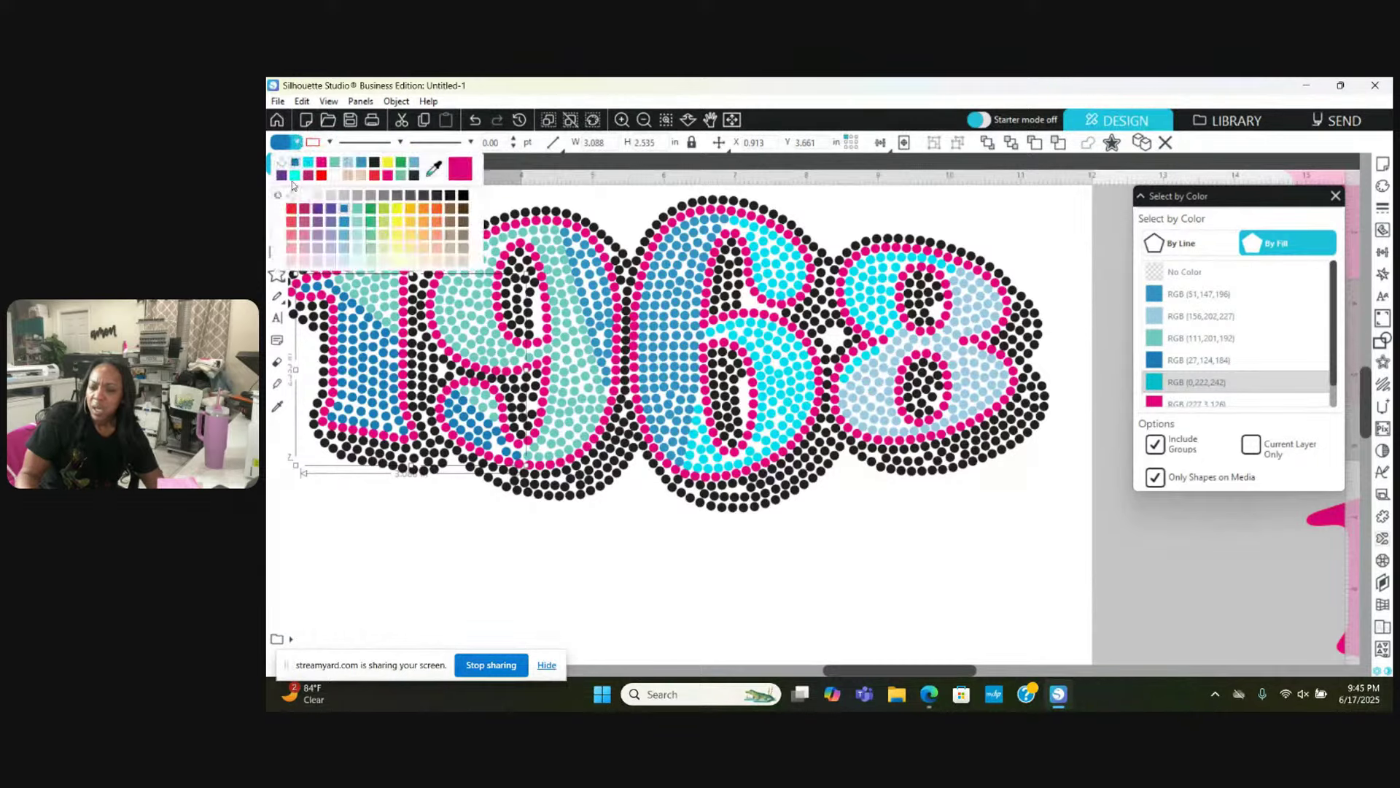
click(318, 209)
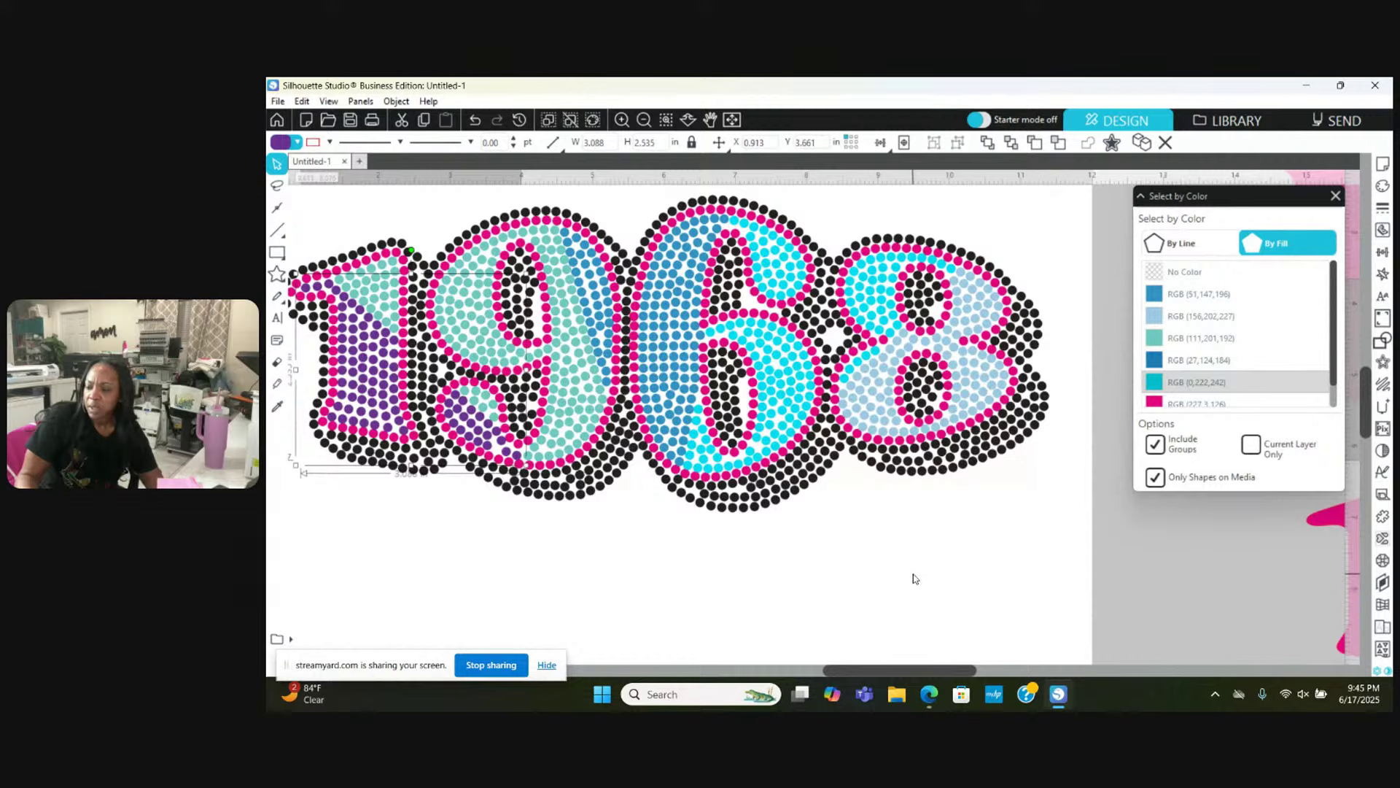
click(1177, 338)
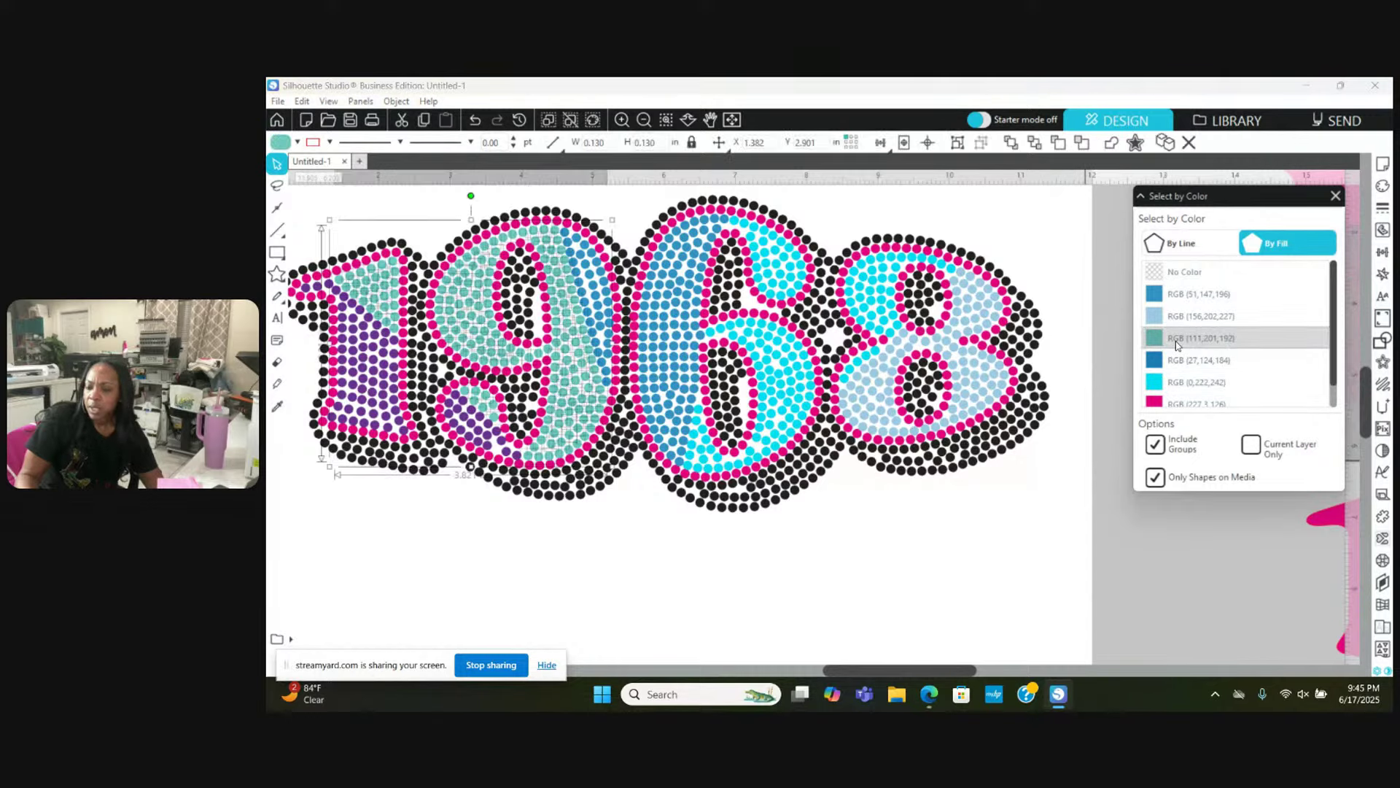
Step: Group the selected teal RGB (111,201,192) stones and make them a compound path
right_click(948, 487)
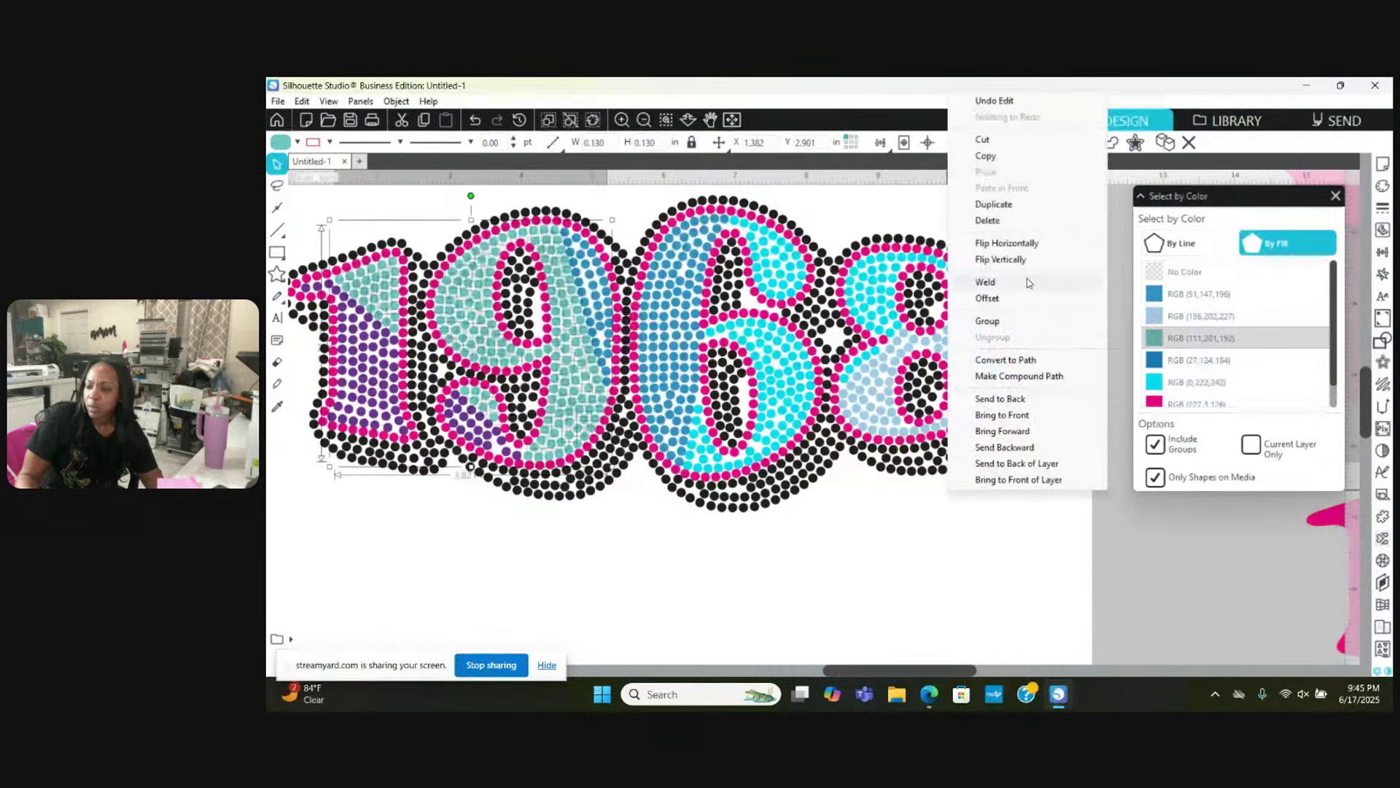
click(1028, 321)
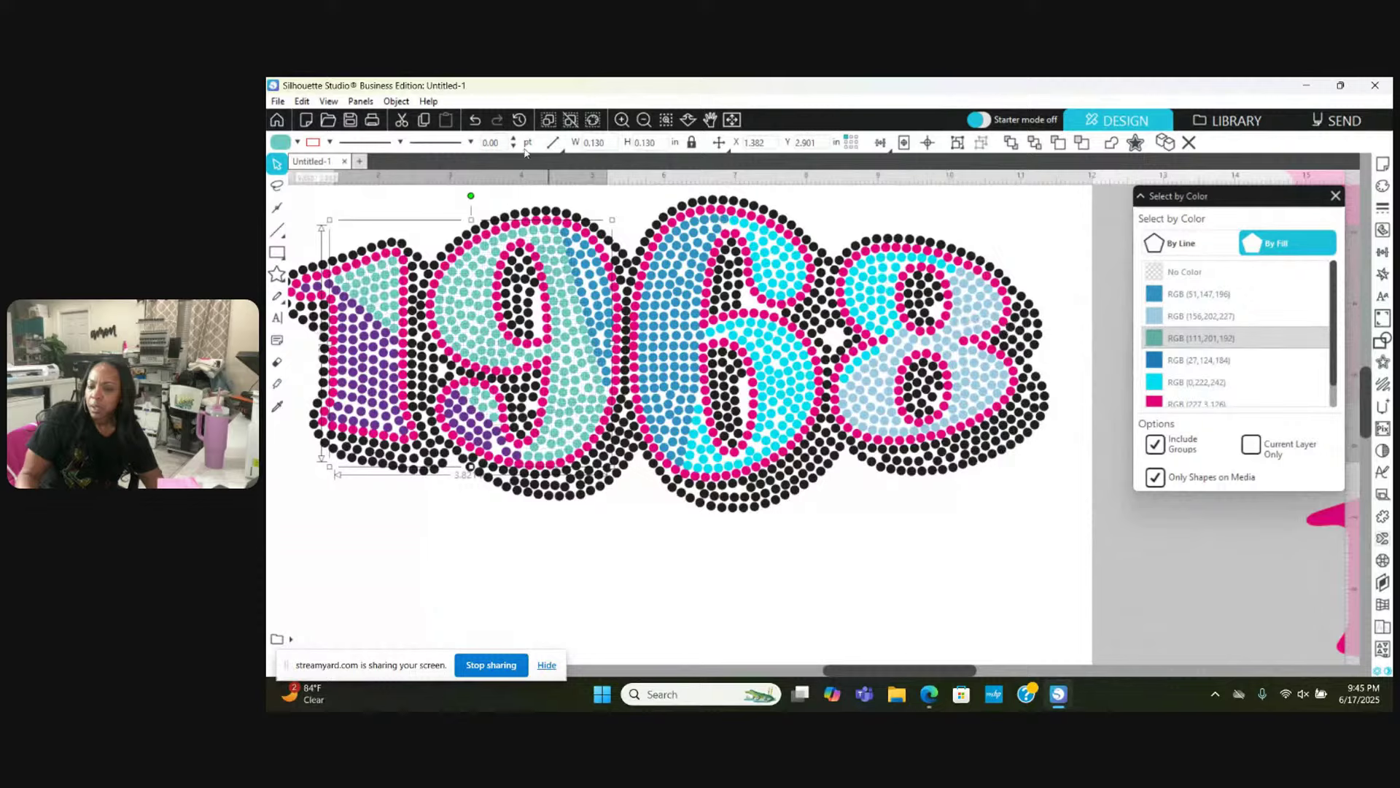
right_click(562, 496)
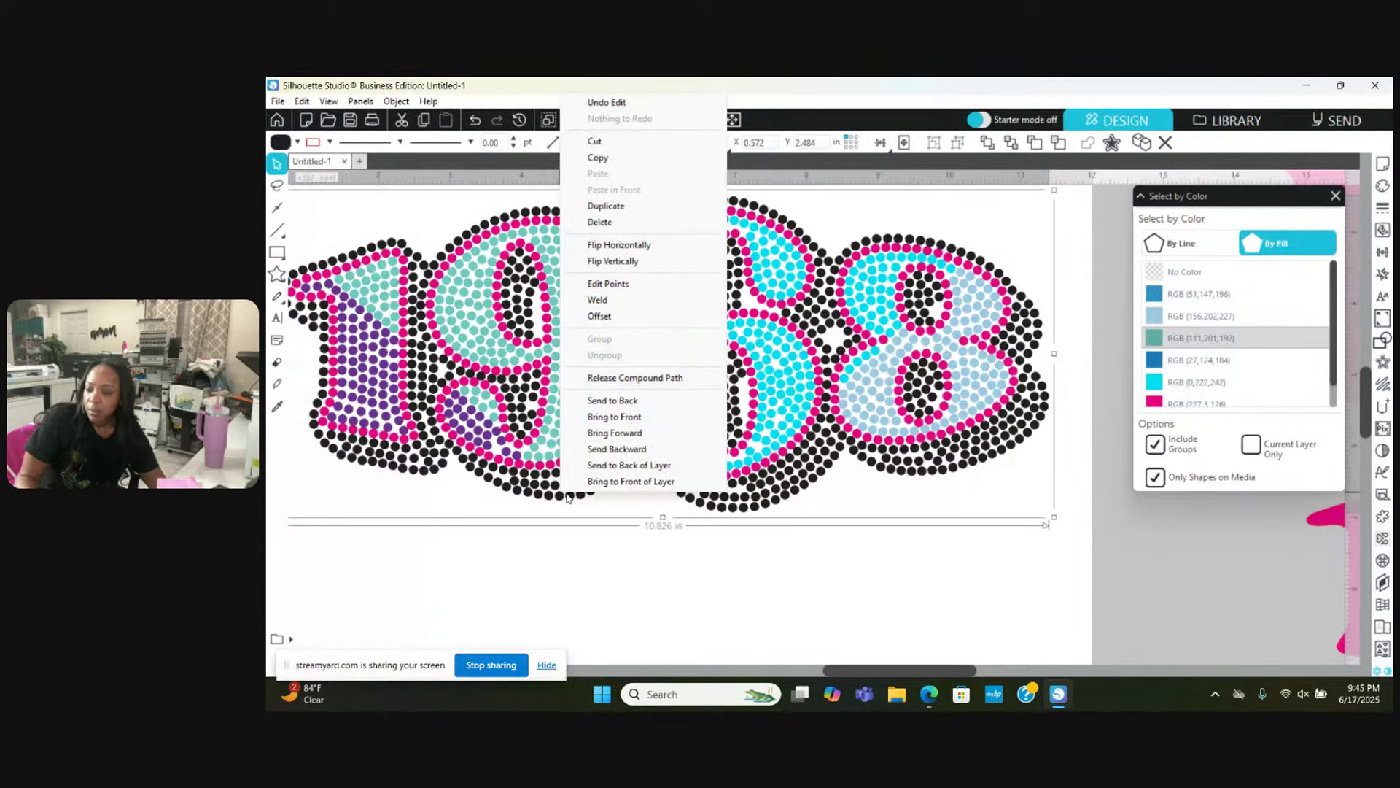
click(560, 588)
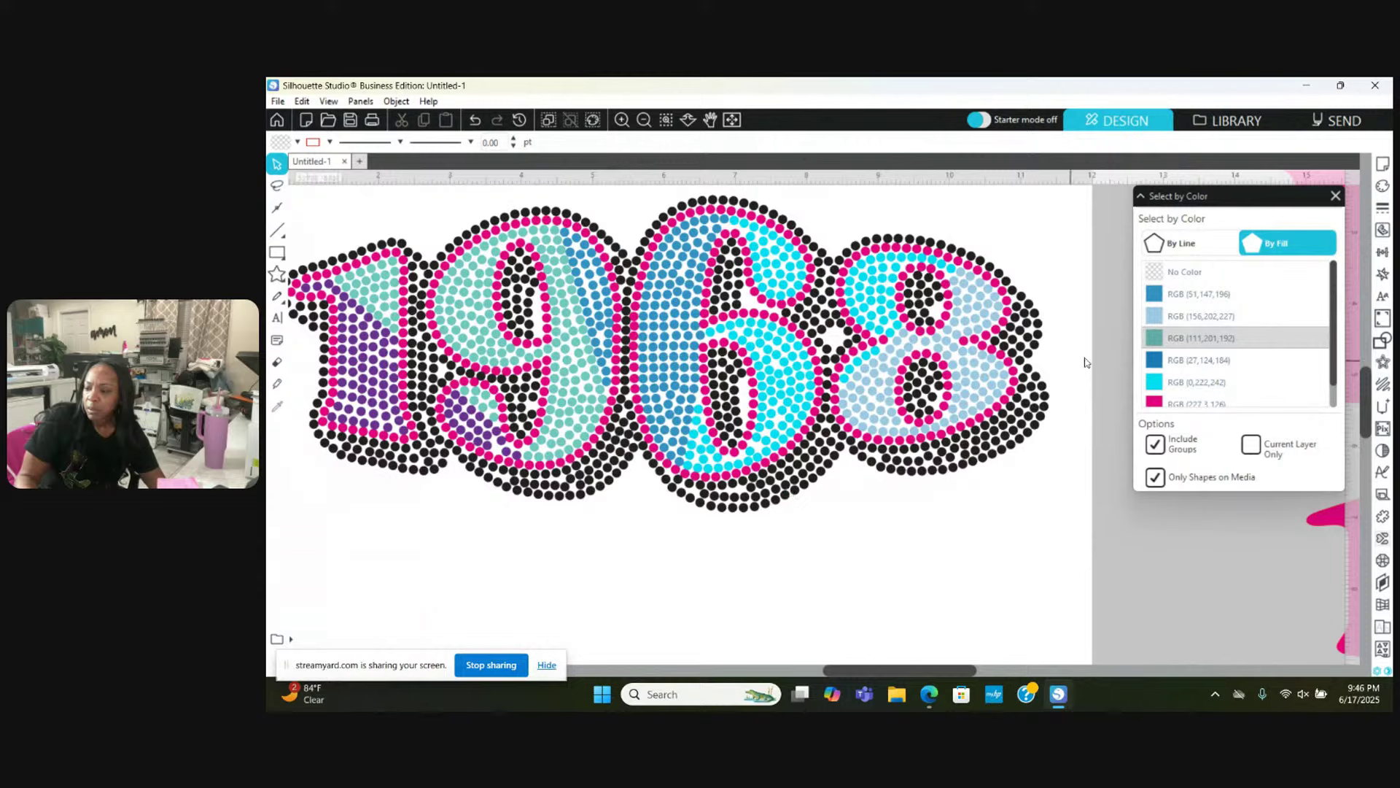
click(1152, 338)
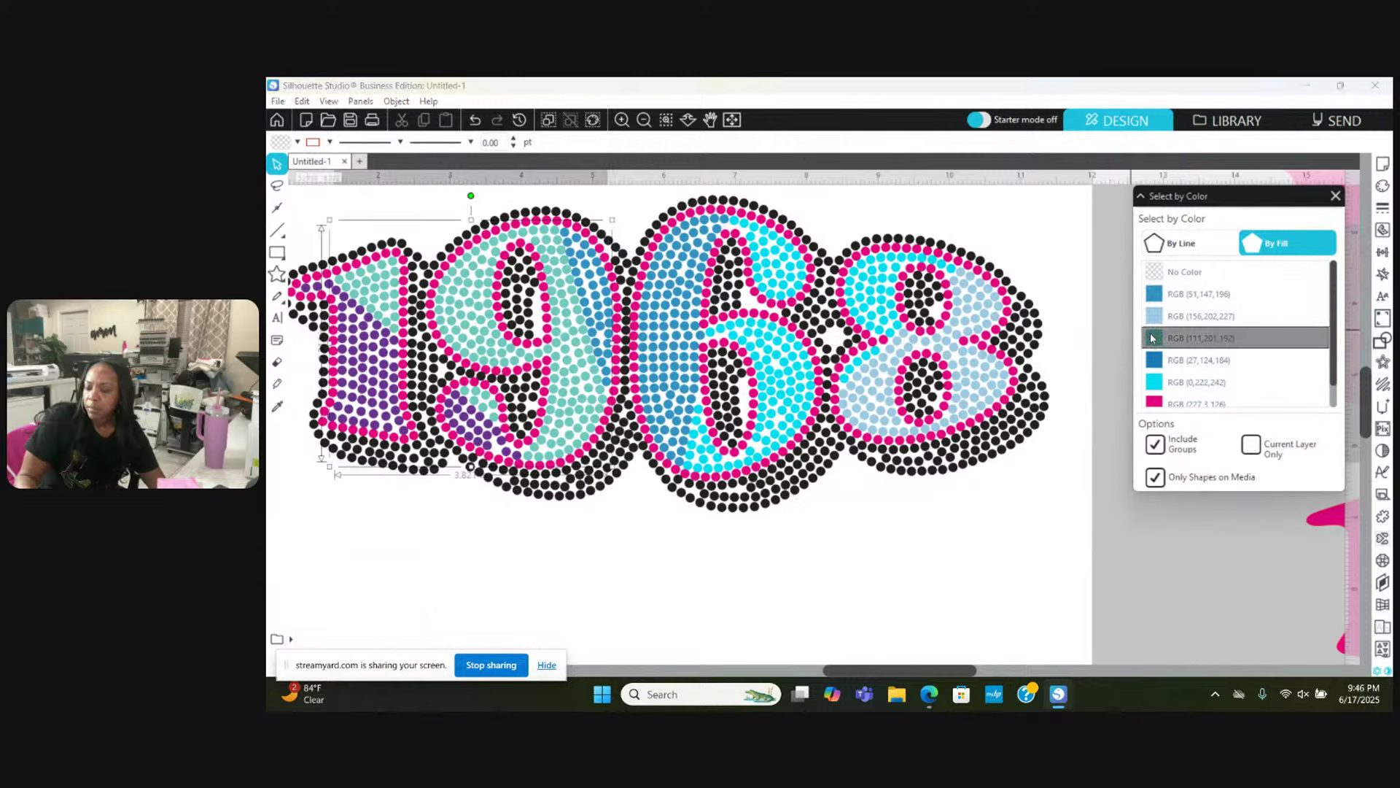
right_click(850, 570)
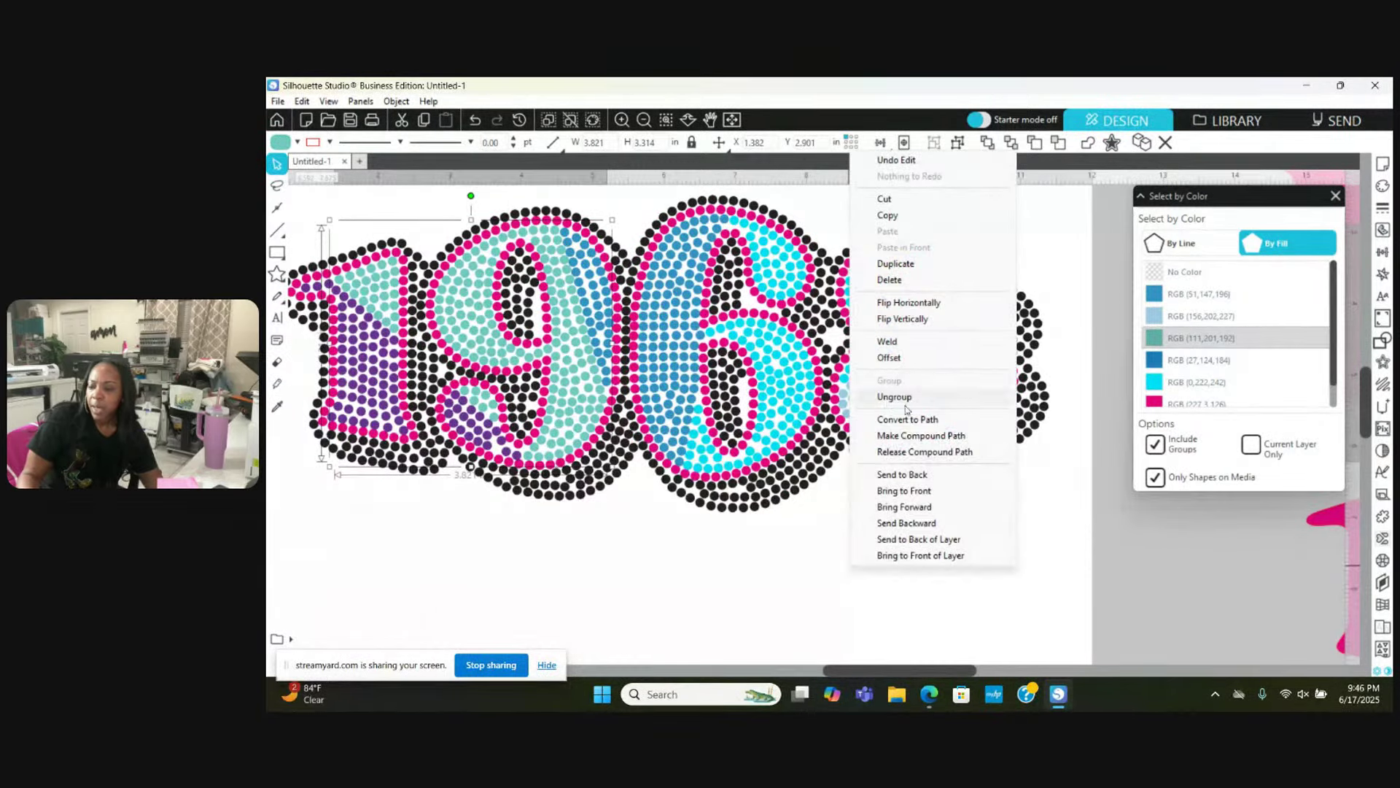
click(904, 436)
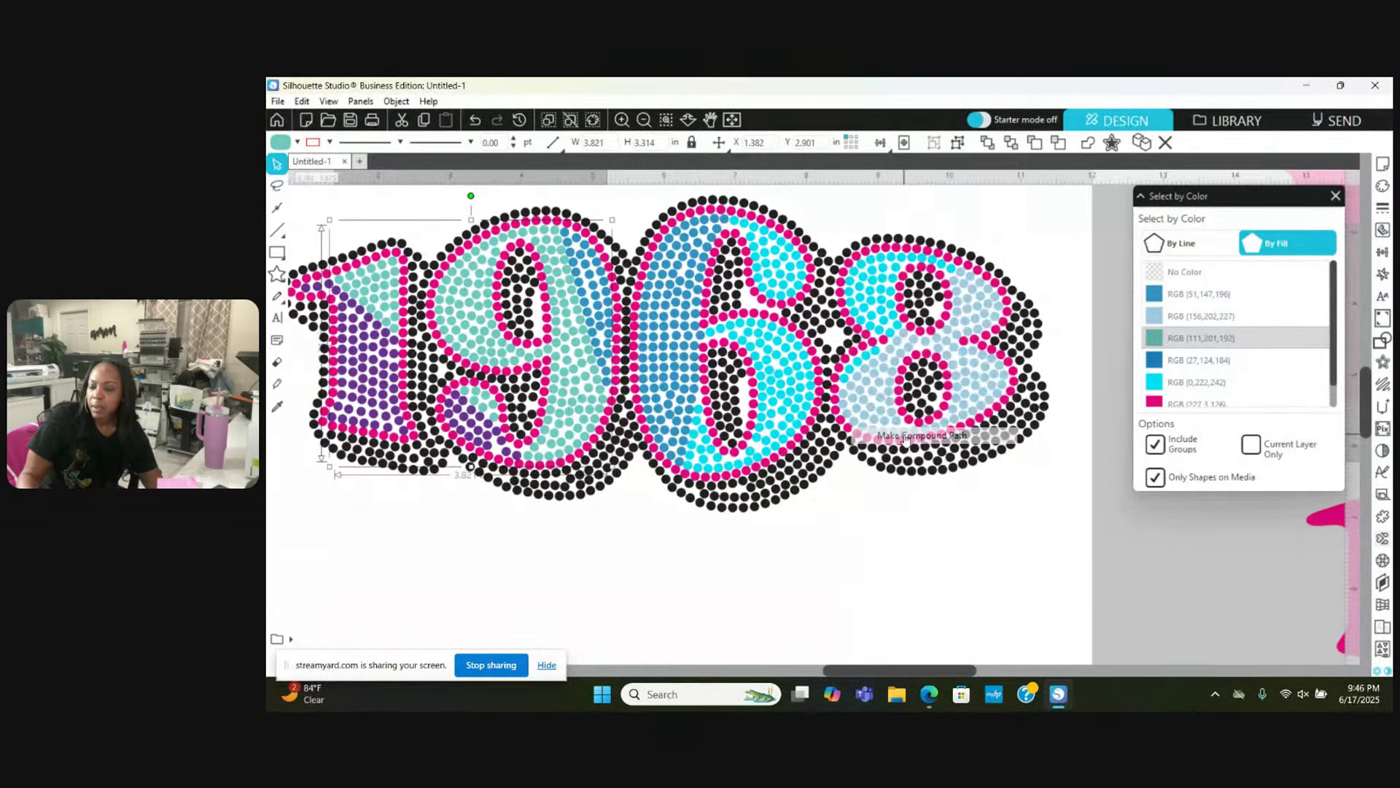
Step: Fill the teal compound path green
click(330, 142)
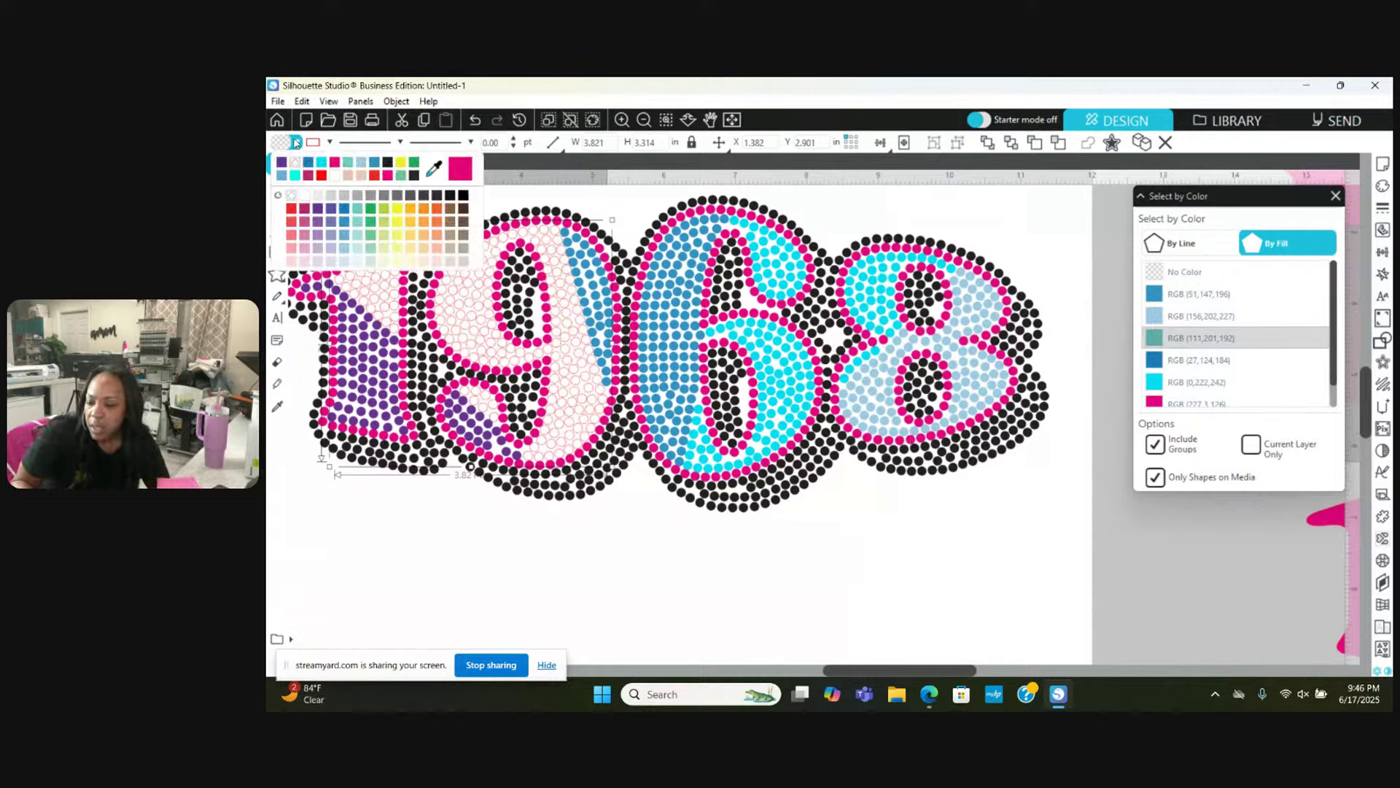
click(371, 211)
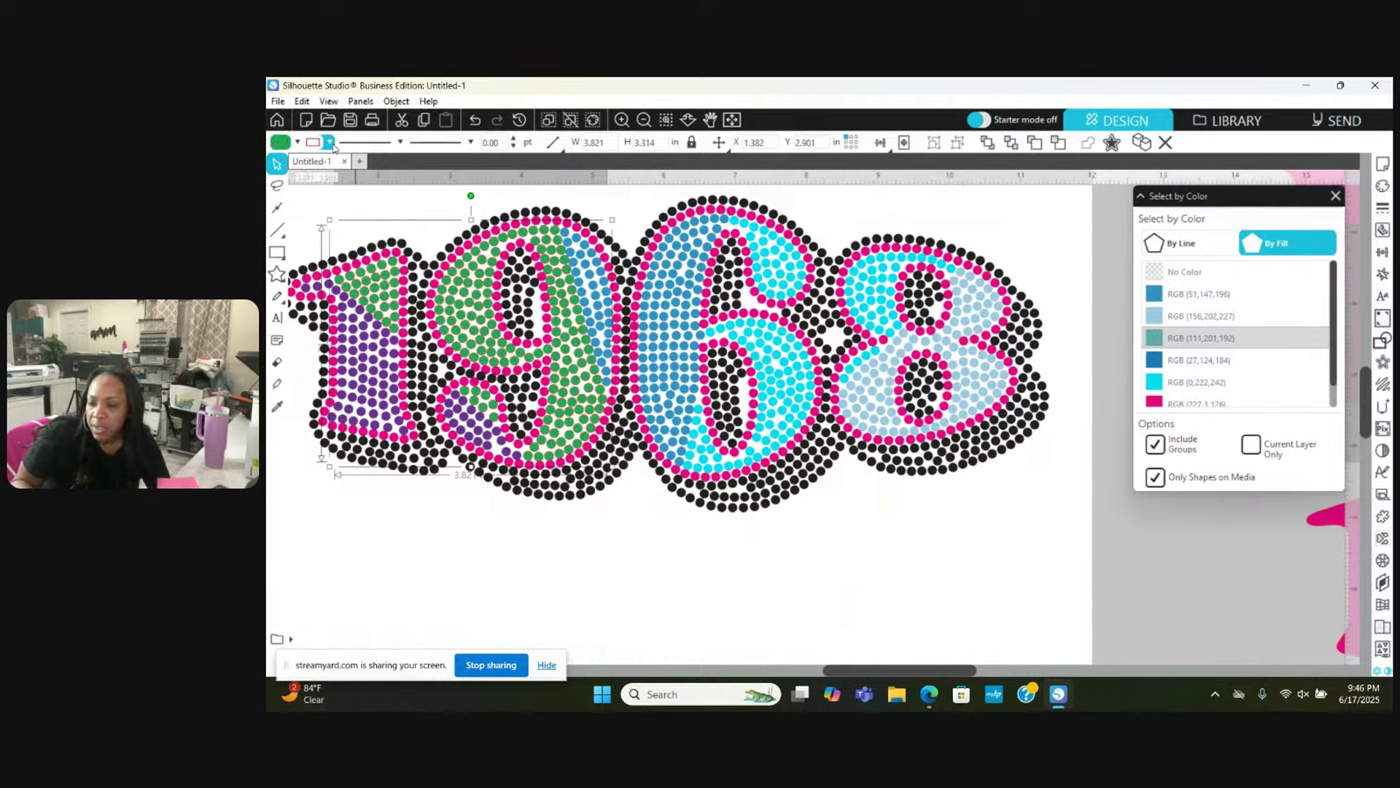
click(329, 142)
click(355, 174)
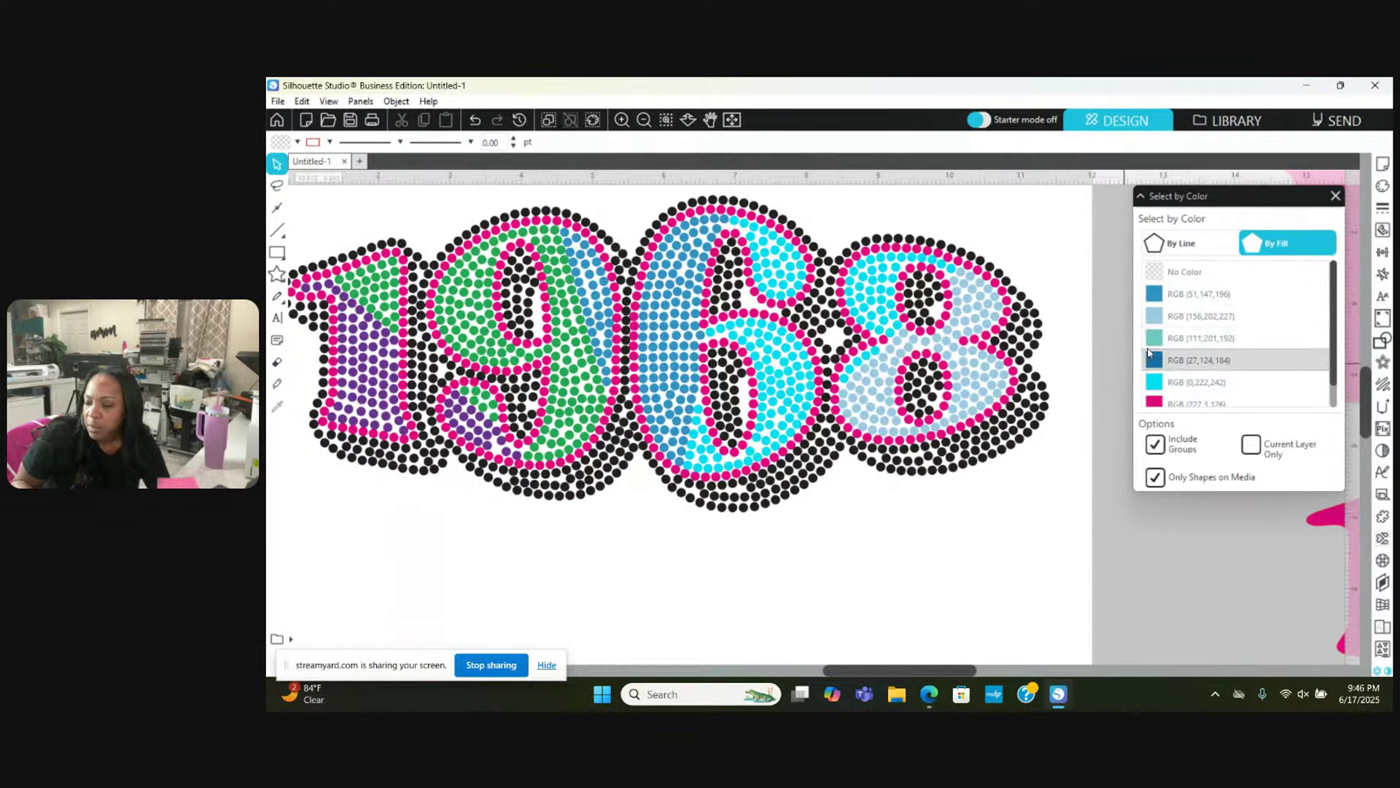
Step: Select the light-blue stones in the 8, group them and make a compound path
click(1200, 316)
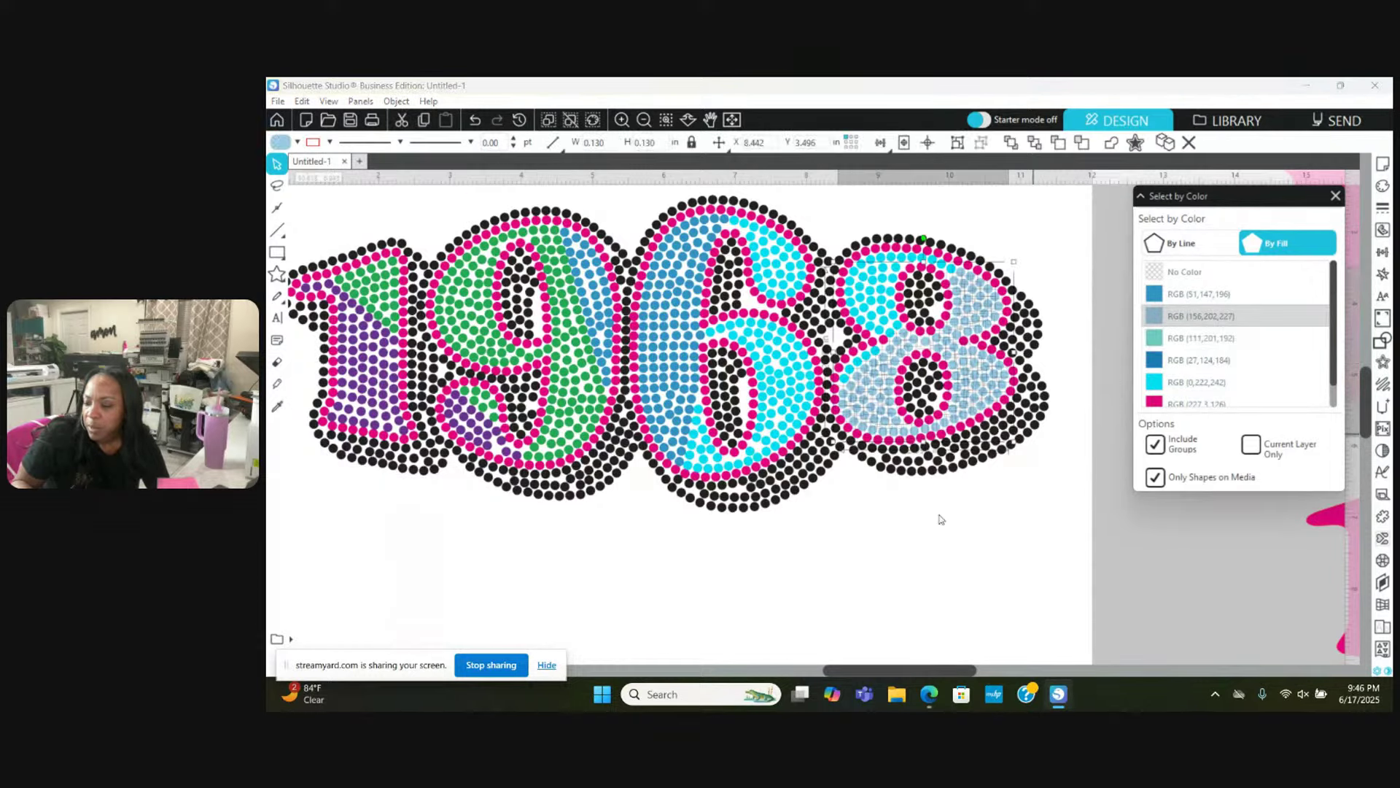
right_click(868, 509)
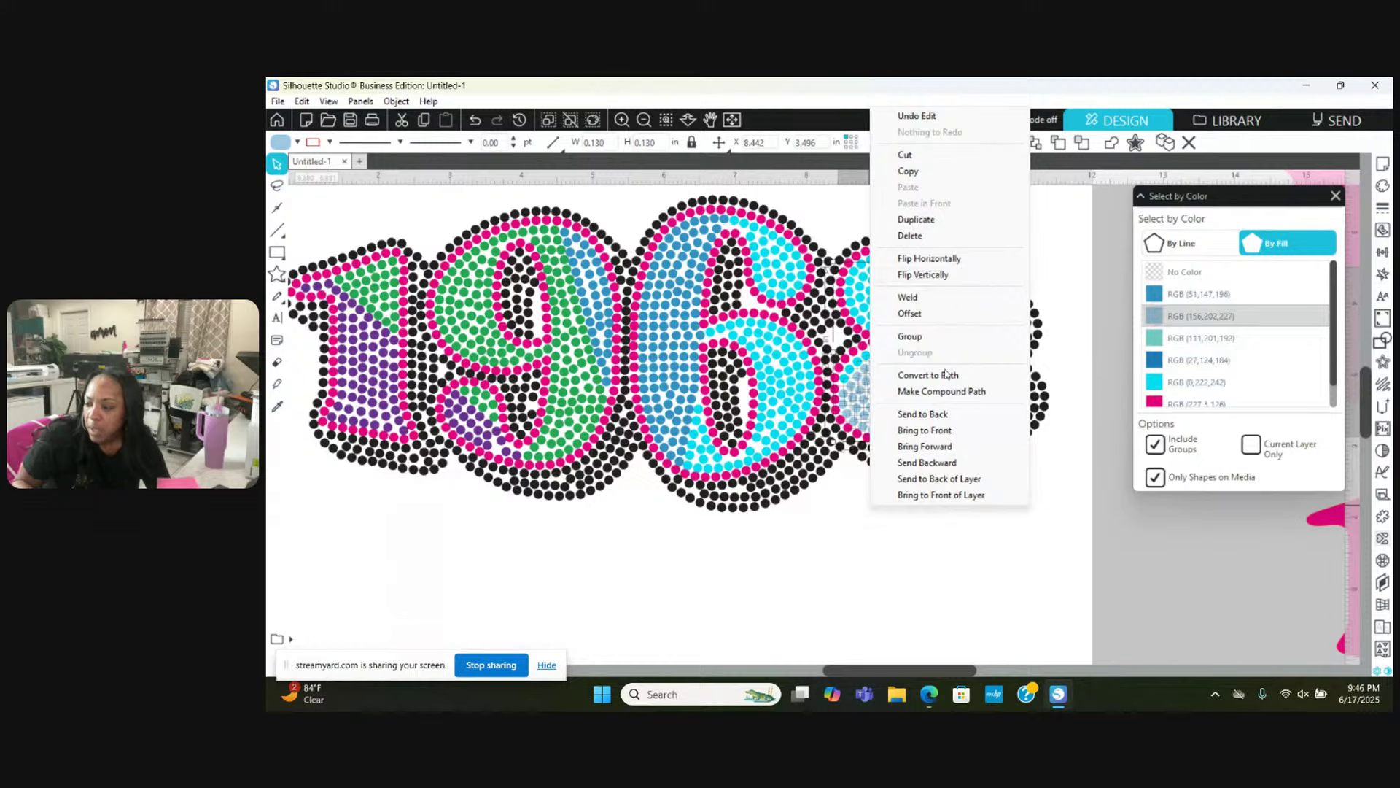
click(910, 336)
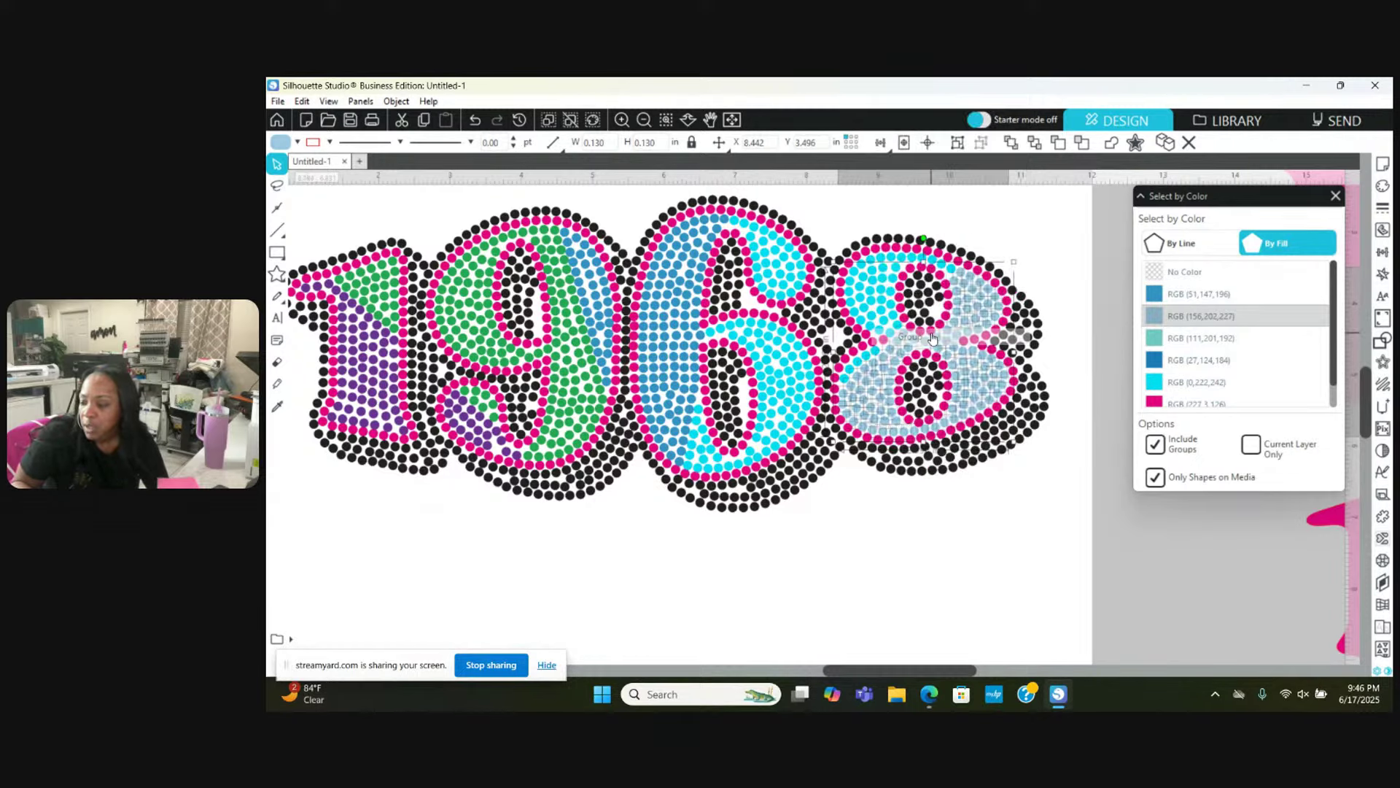
right_click(904, 520)
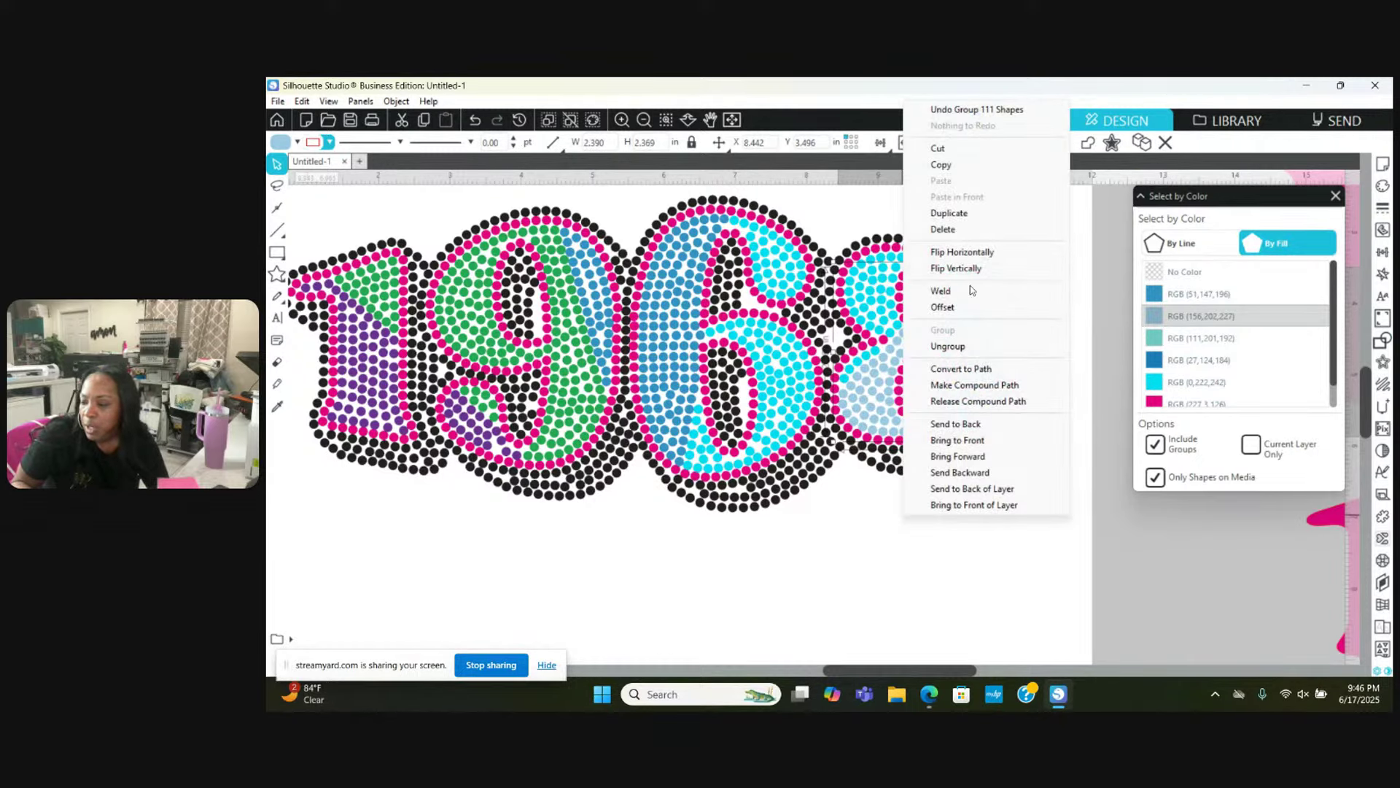
click(968, 385)
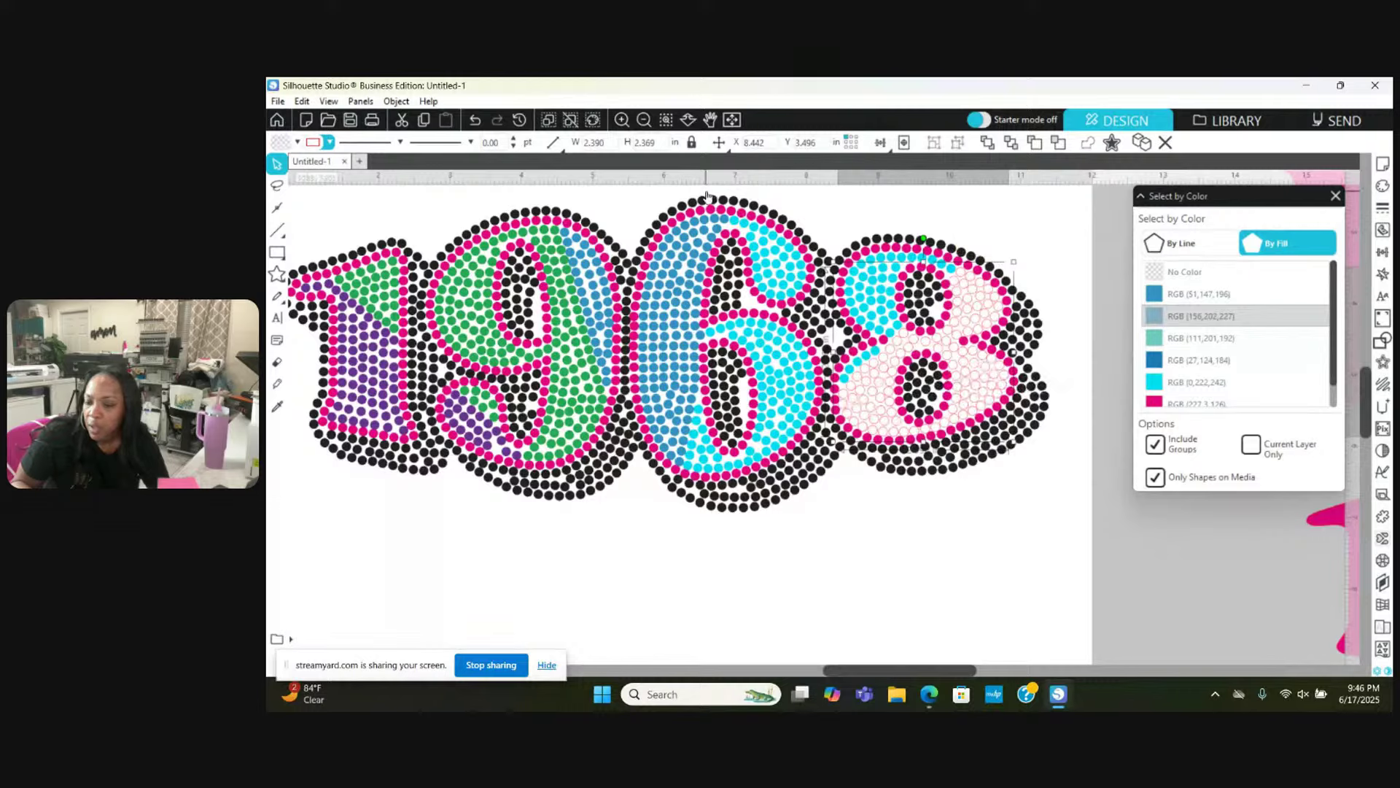
Step: Fill the 8's compound path yellow with no outline, then deselect it
click(296, 141)
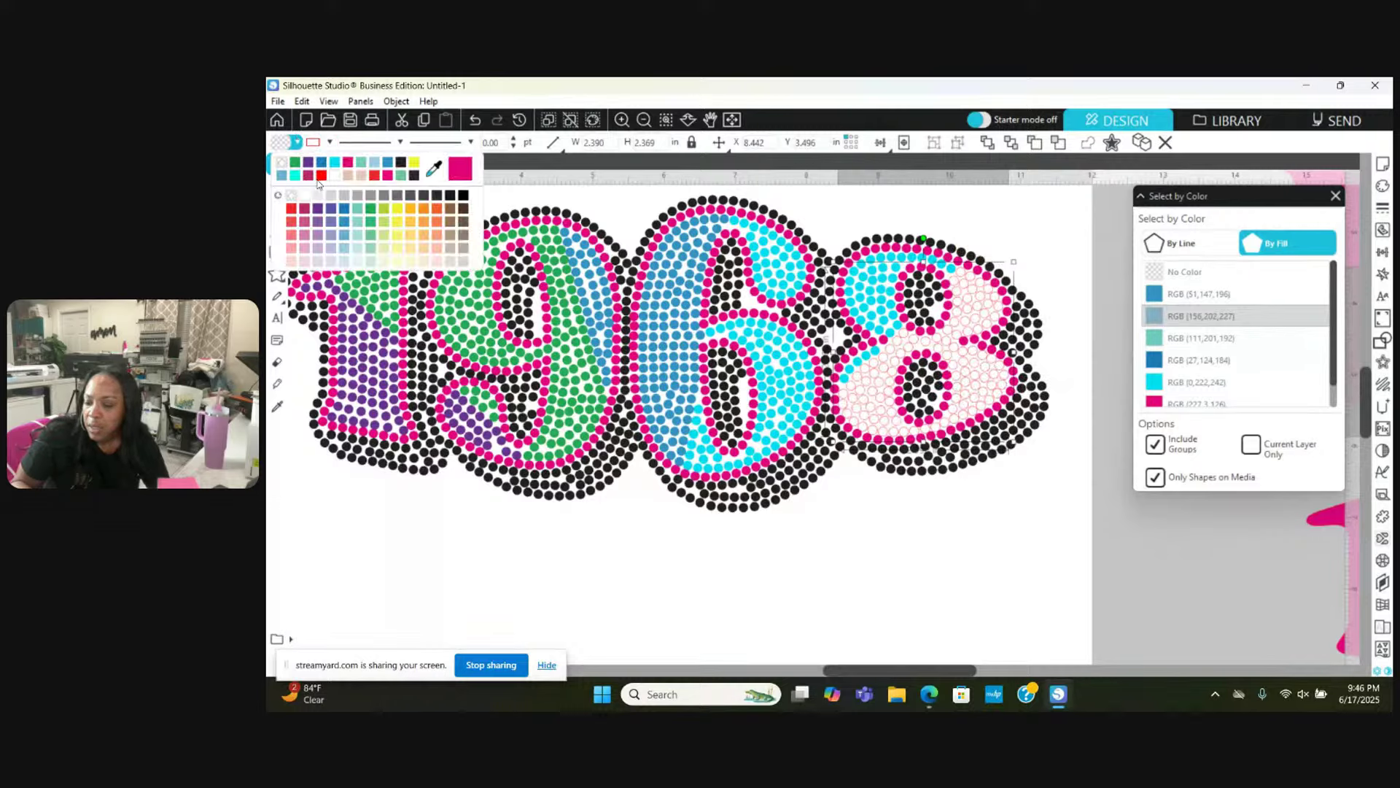
click(399, 211)
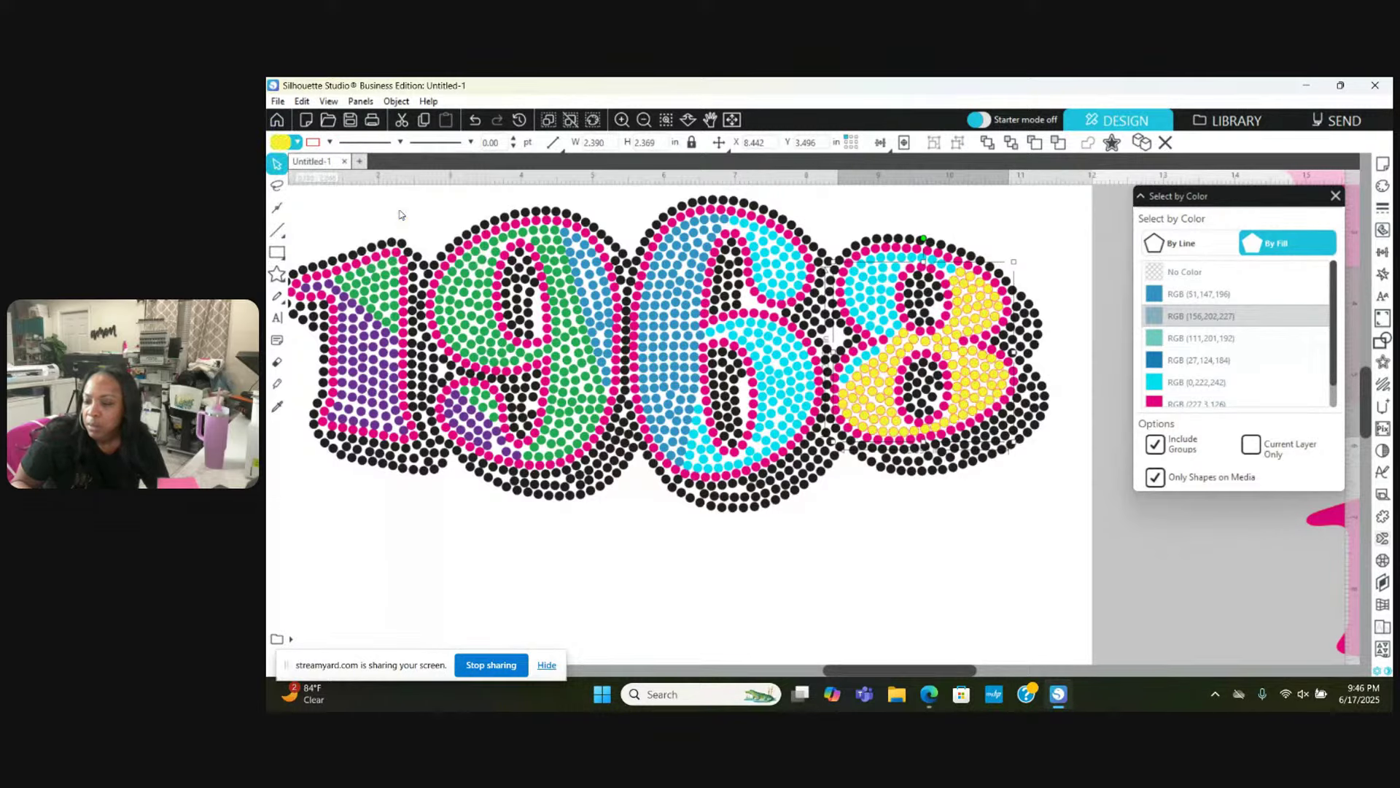
click(328, 146)
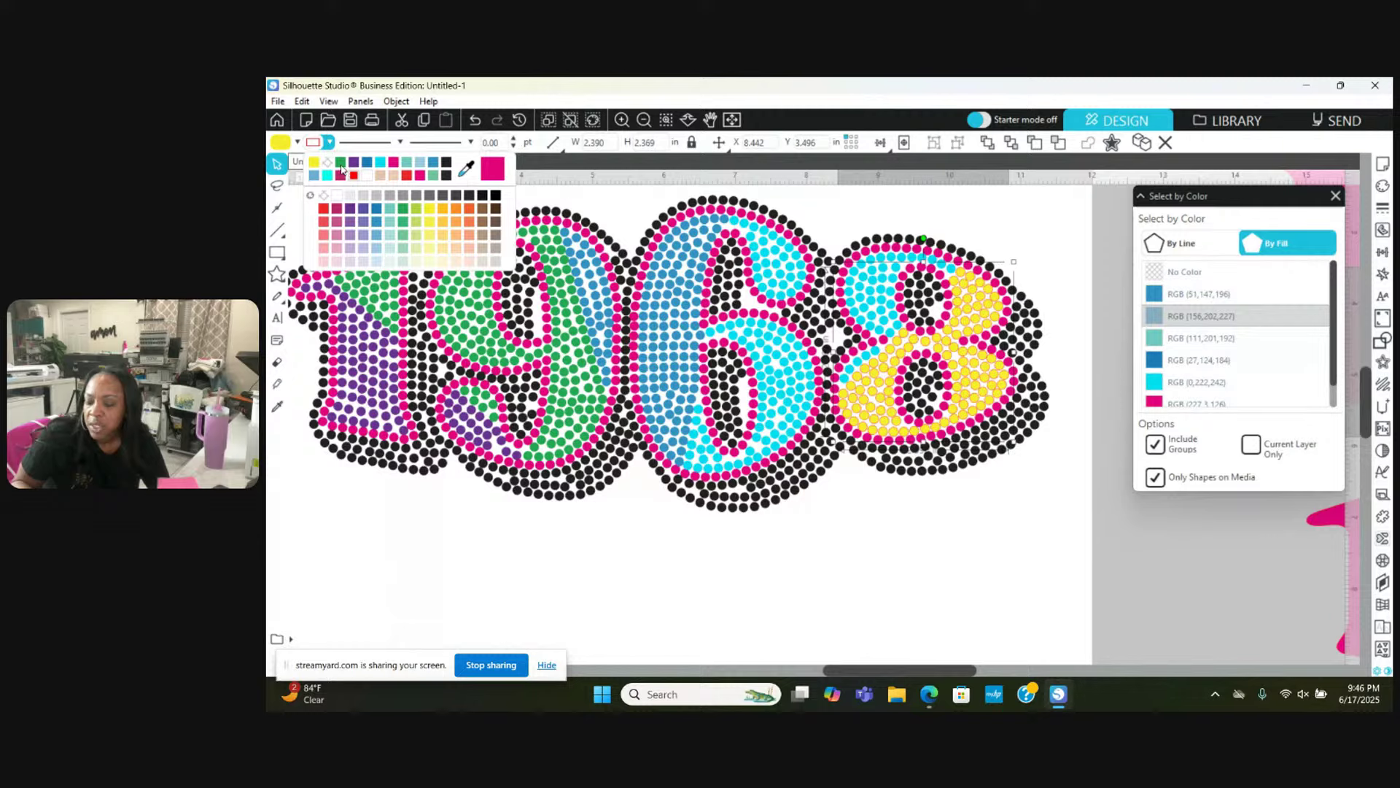
click(328, 165)
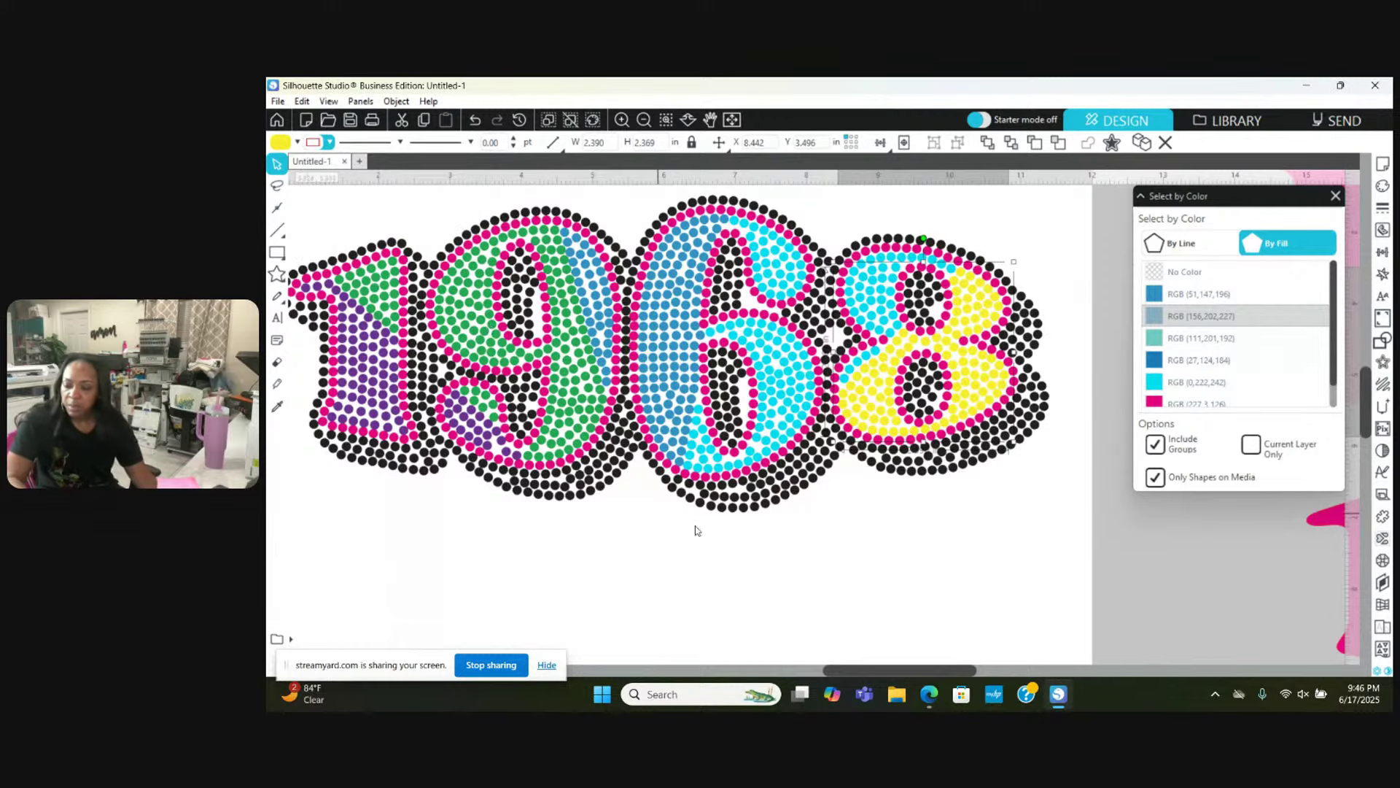
click(757, 598)
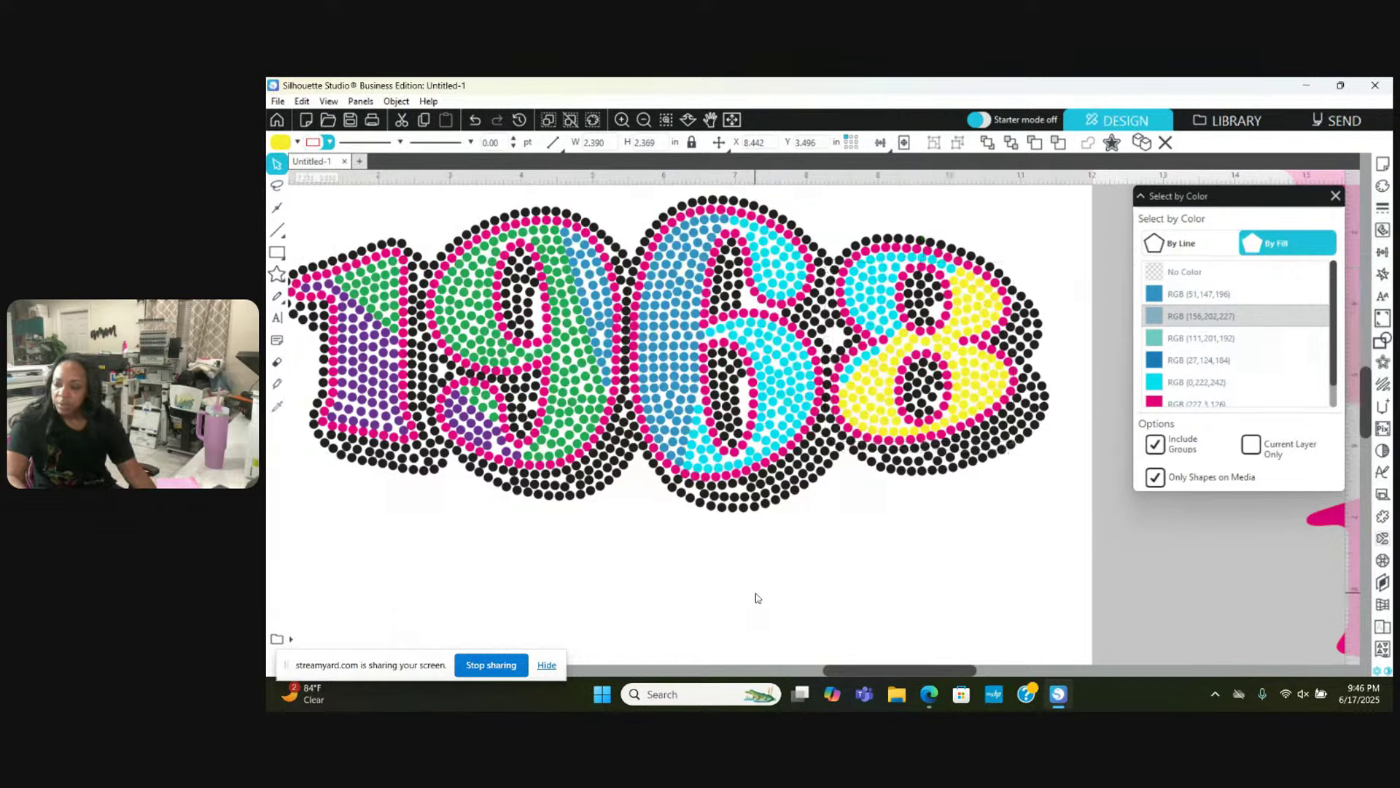
Step: Select all RGB (51,147,196) stones, group them and make a compound path
click(1200, 293)
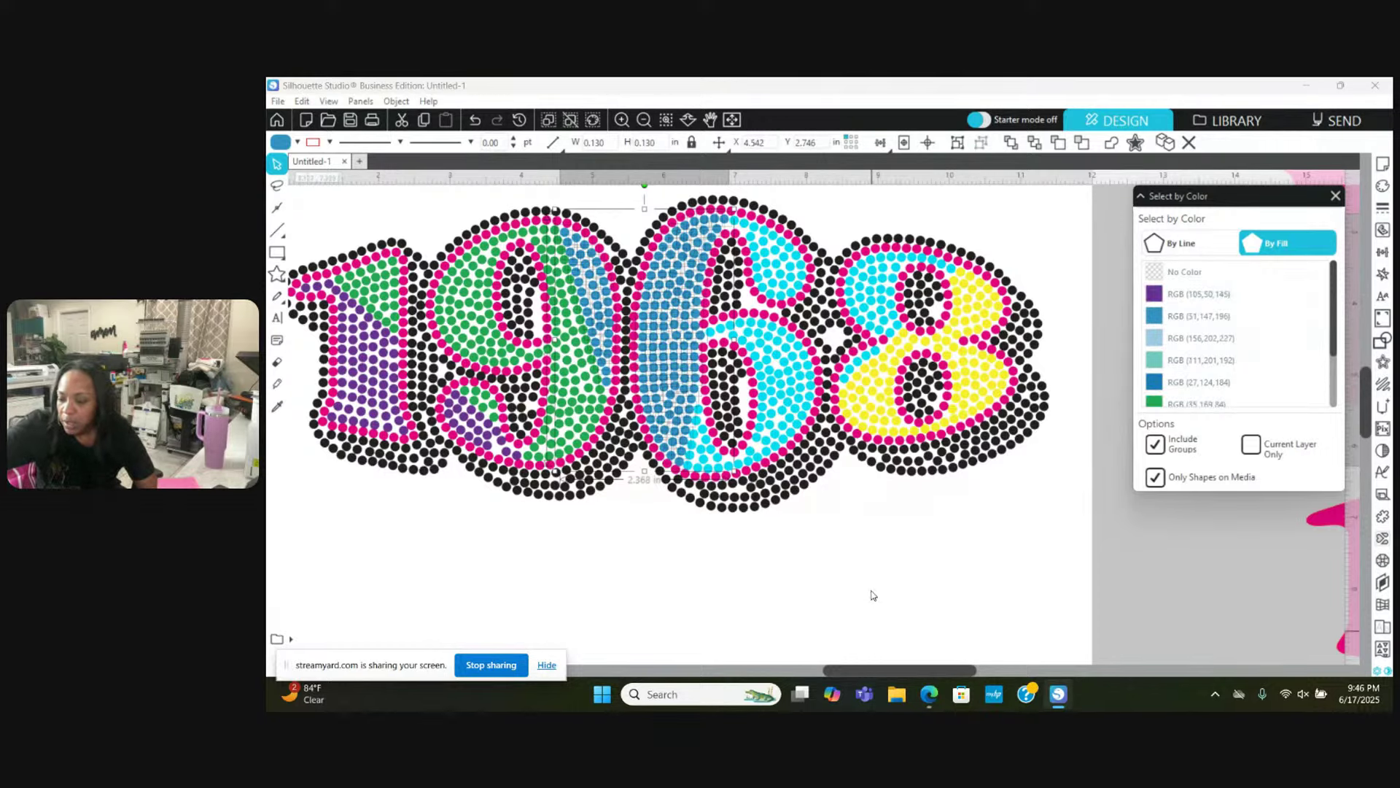
right_click(875, 543)
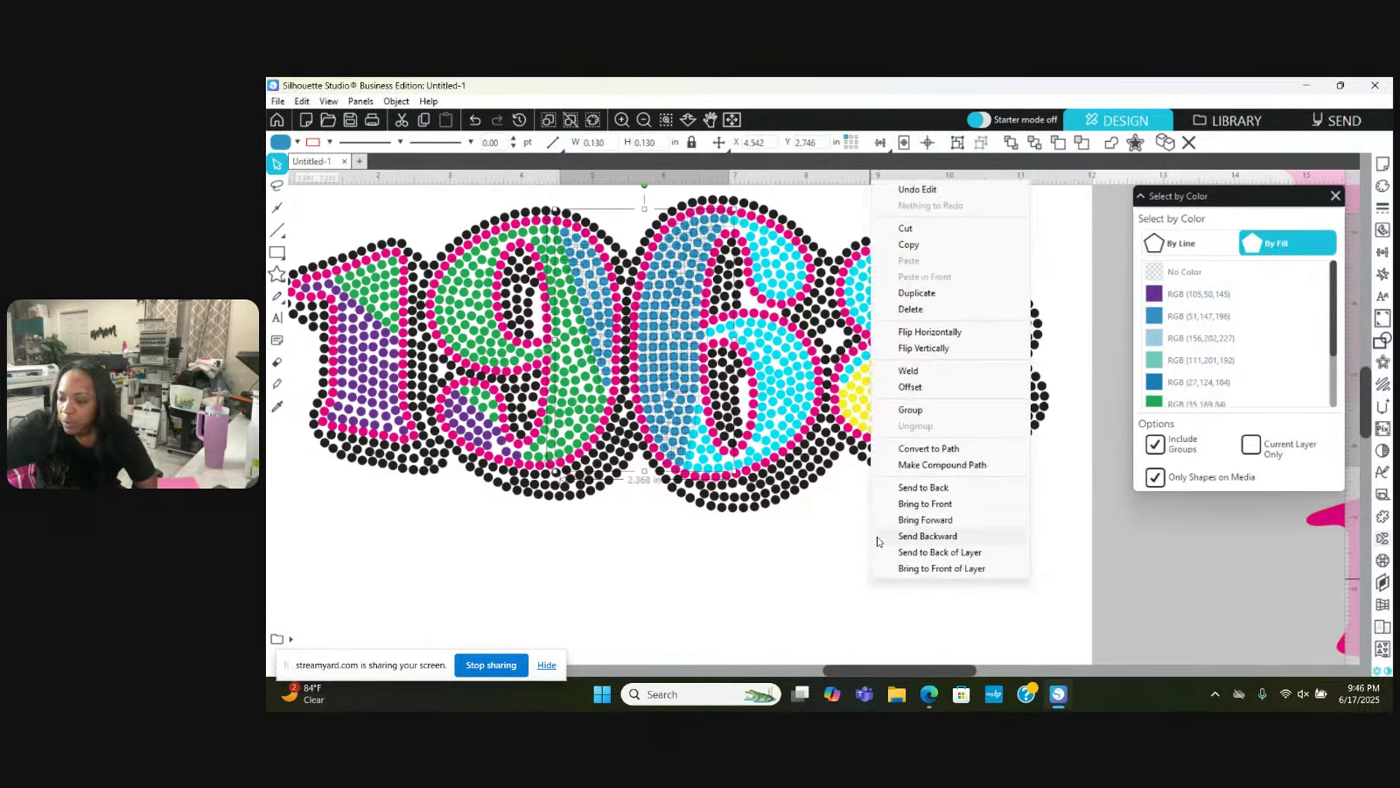
click(912, 410)
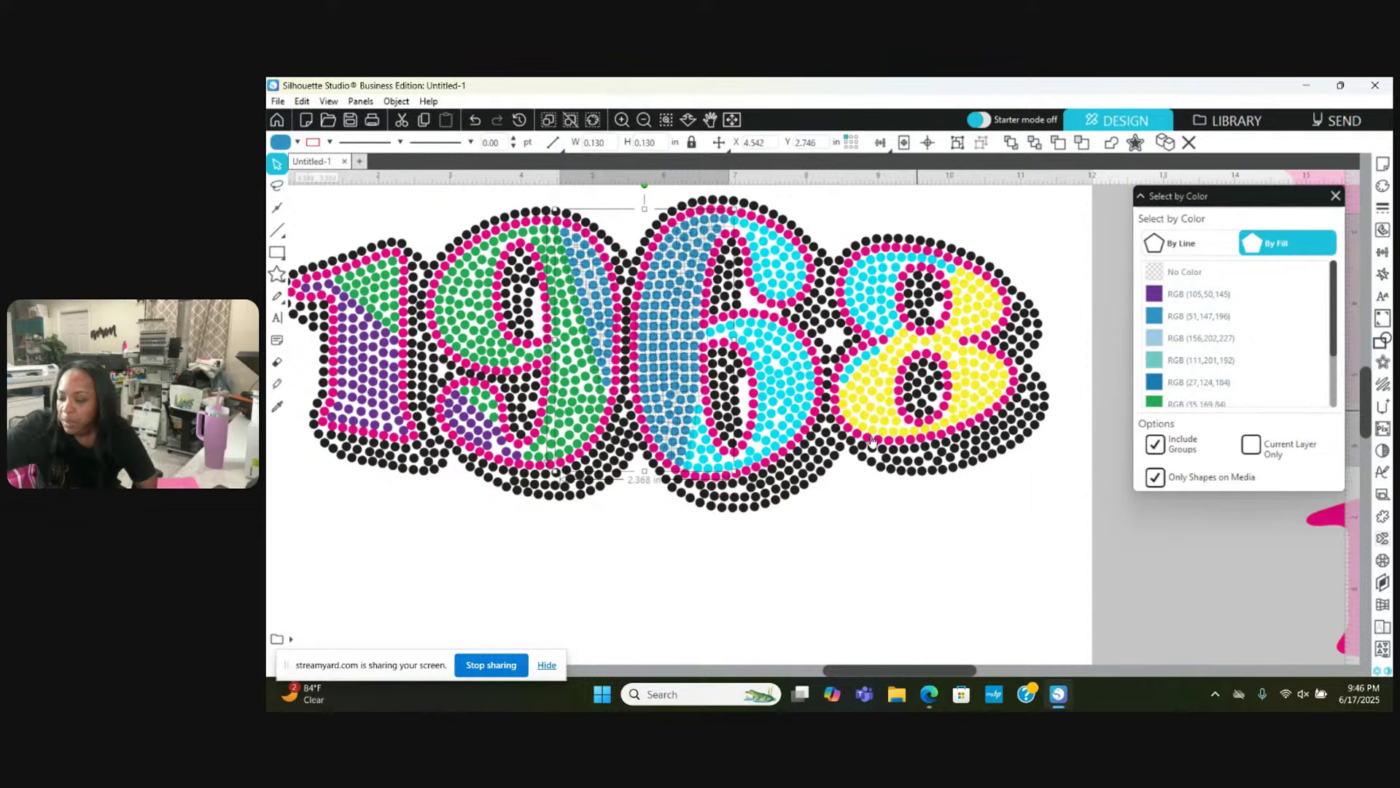
right_click(857, 490)
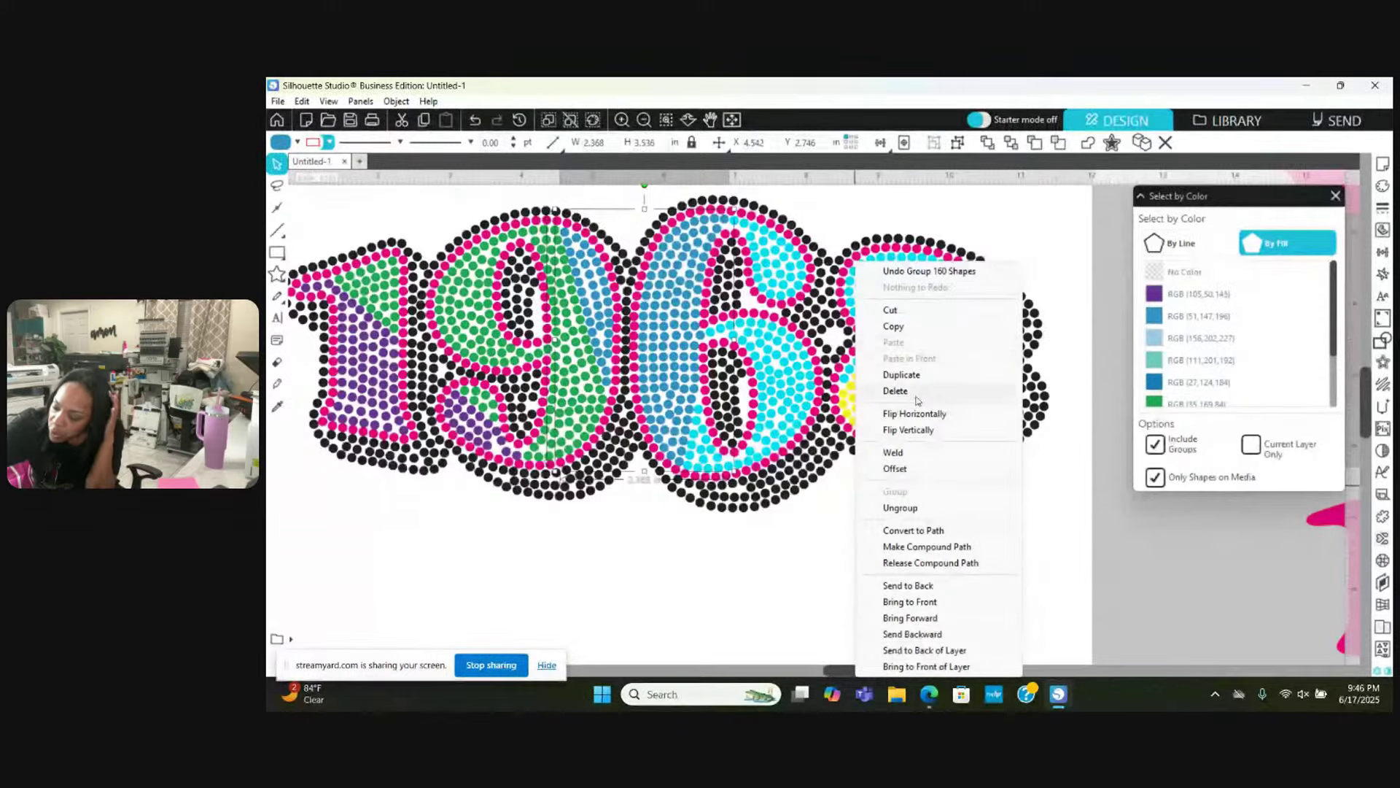
click(904, 547)
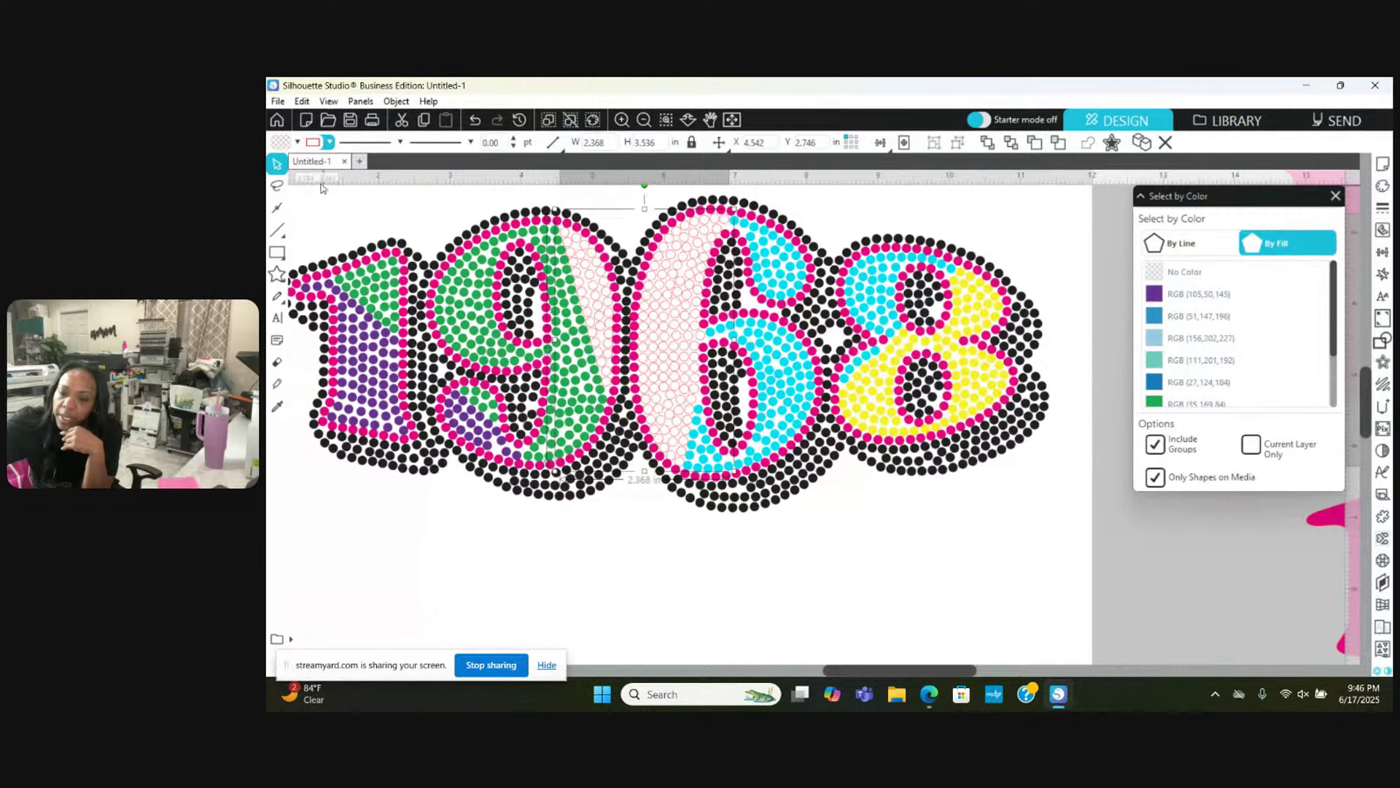
Step: Fill the compound path steel blue, leaving the outline colour unchanged
click(294, 141)
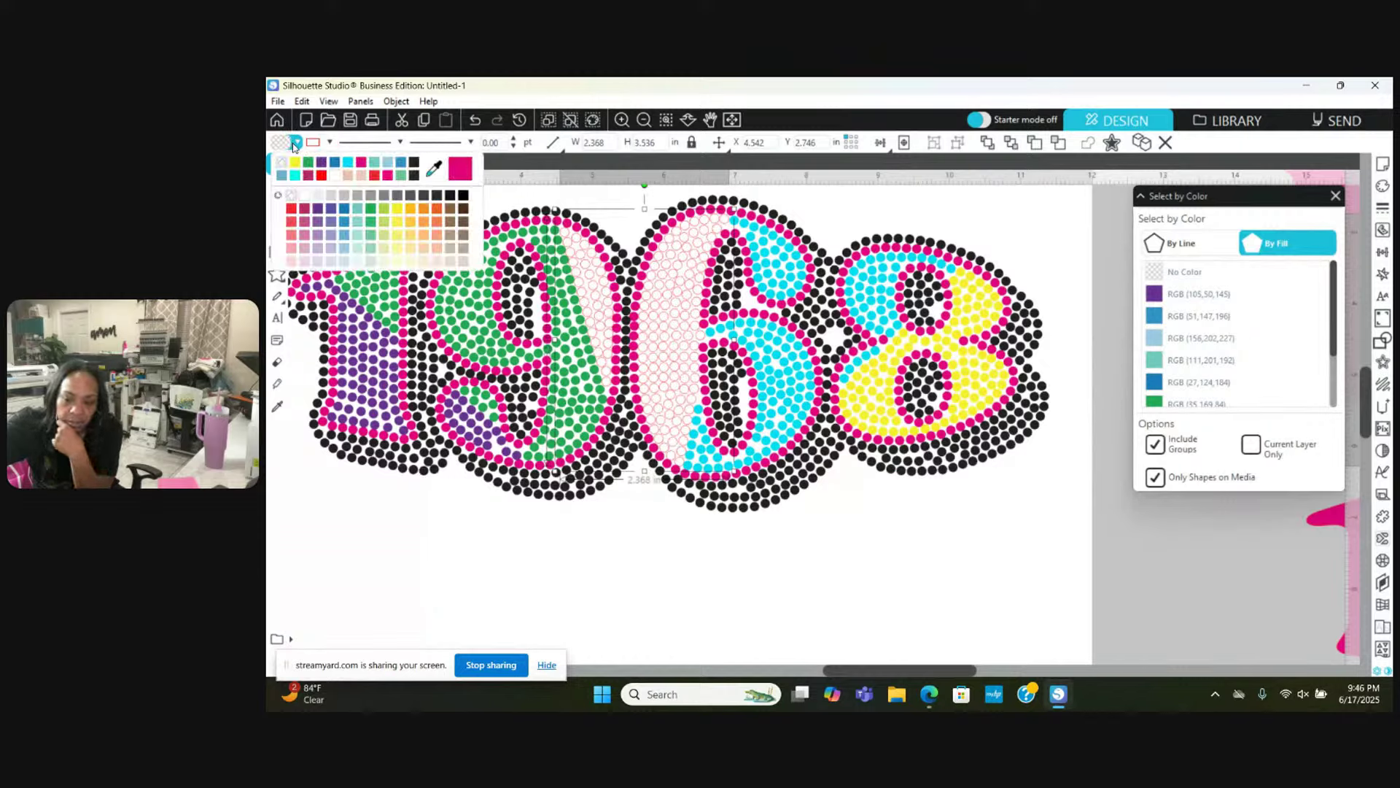
click(346, 229)
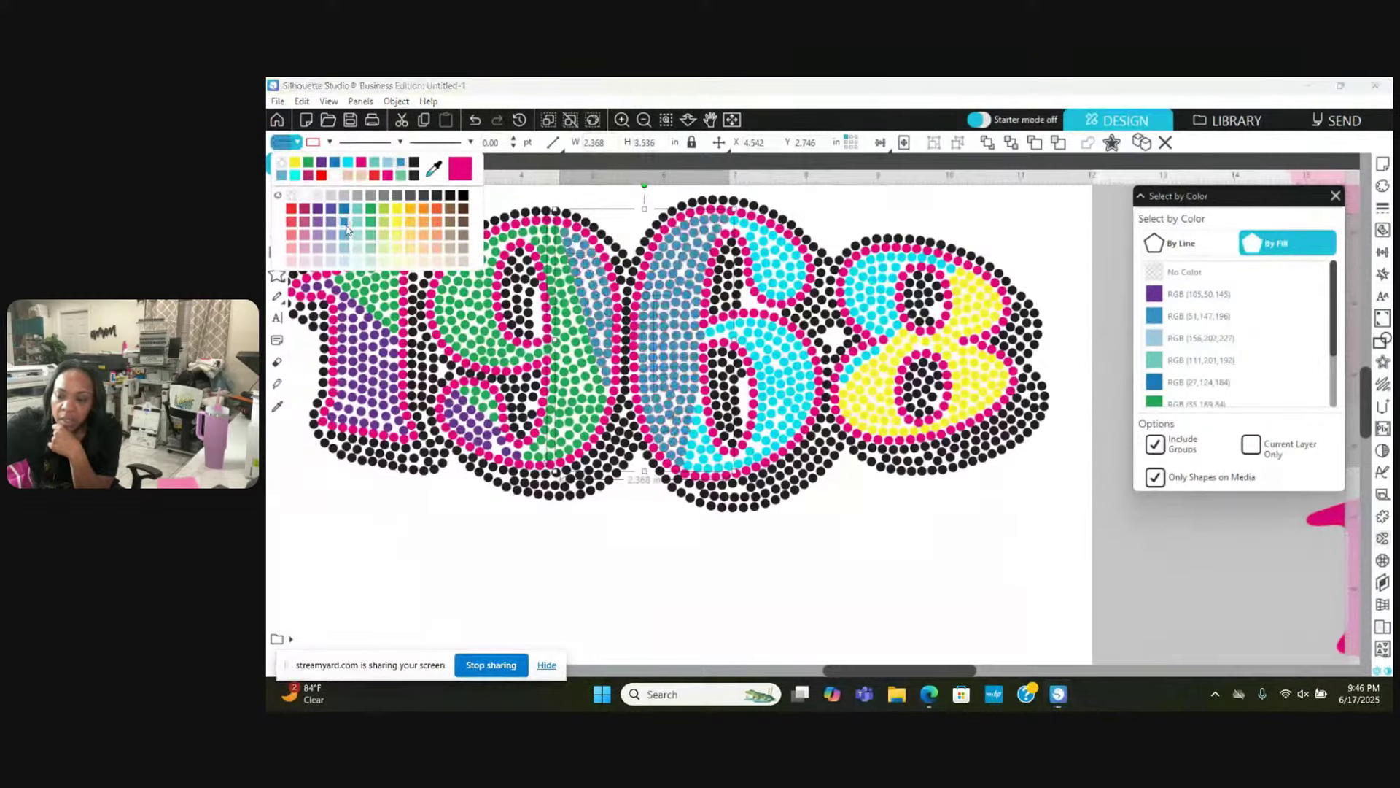
click(327, 141)
key(Escape)
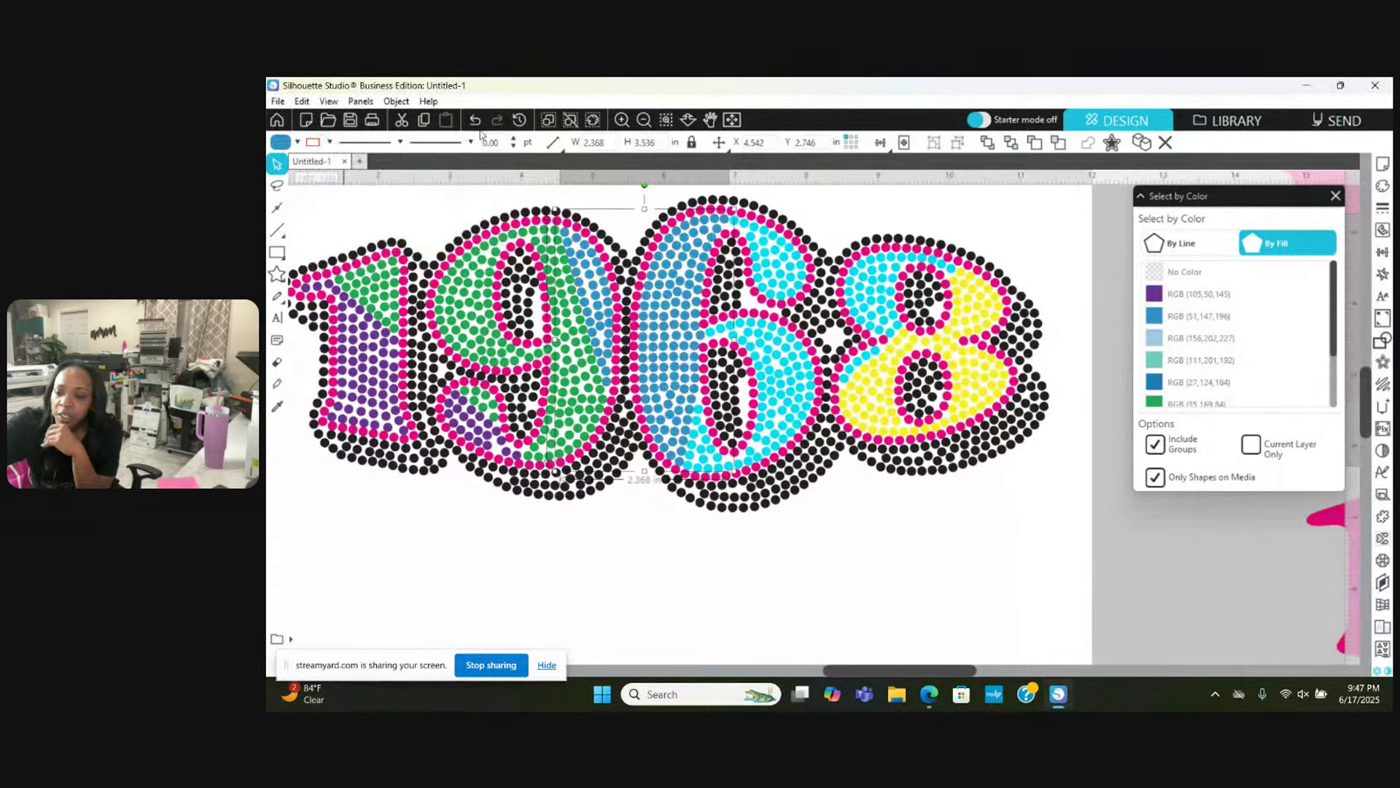
Step: Zoom out, clear the selection and marquee-select the entire 1968 design
click(644, 119)
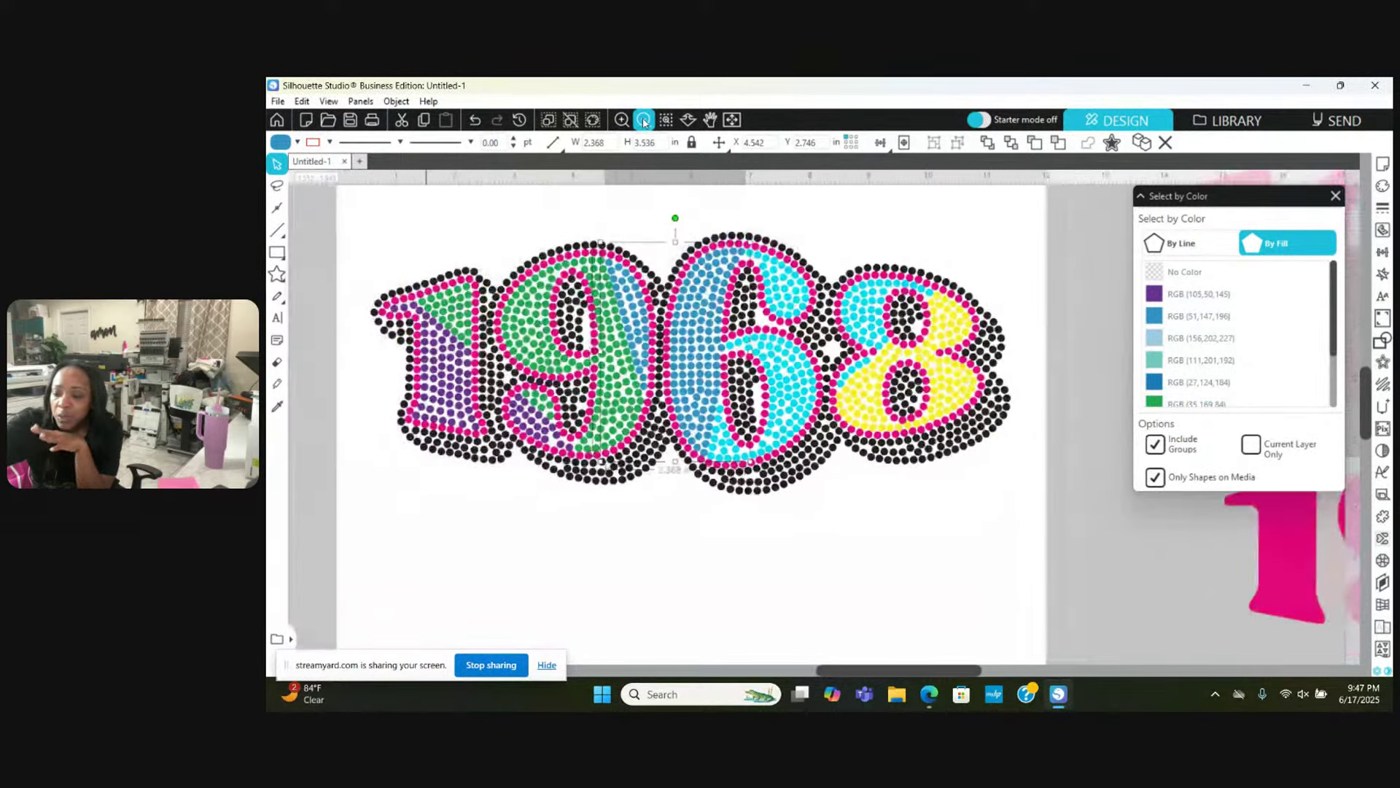
click(644, 120)
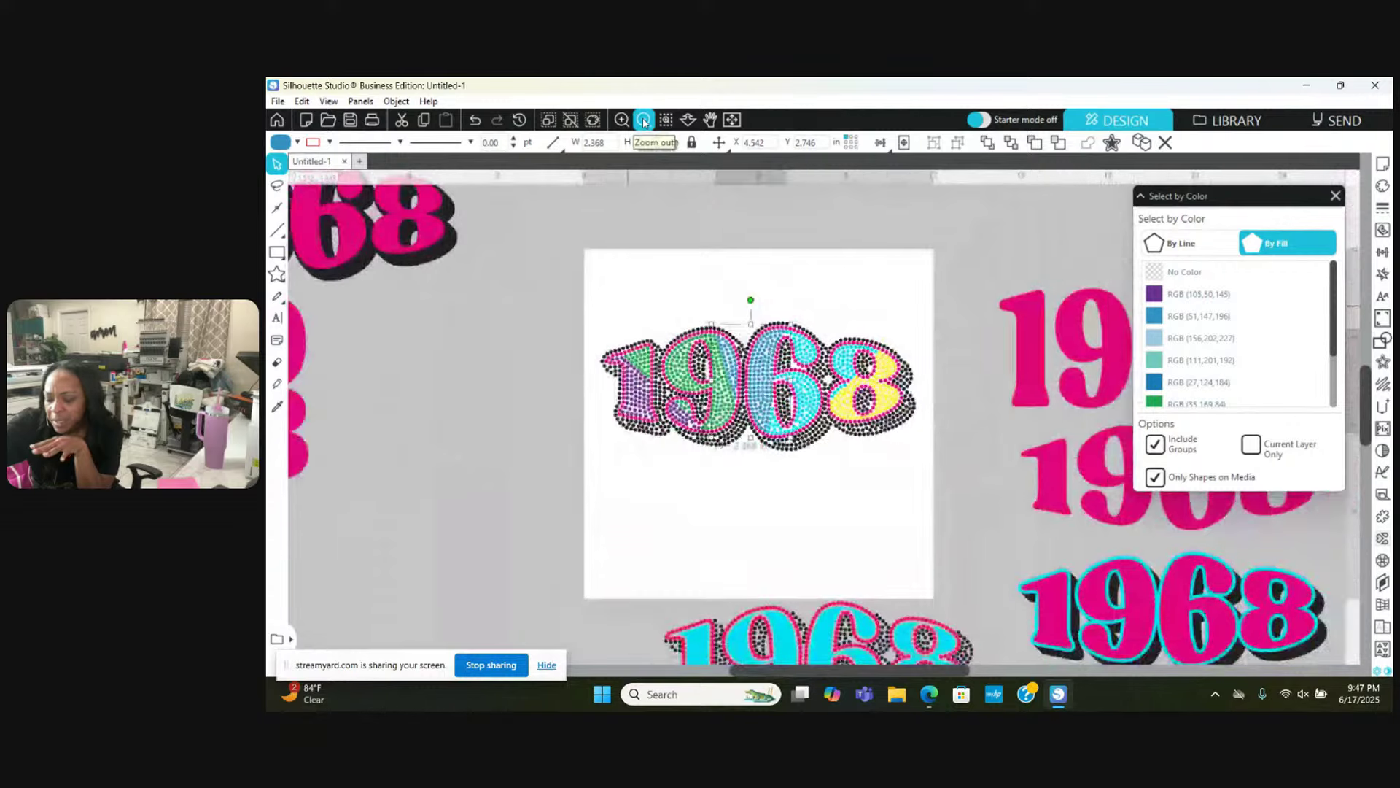
click(644, 119)
right_click(869, 459)
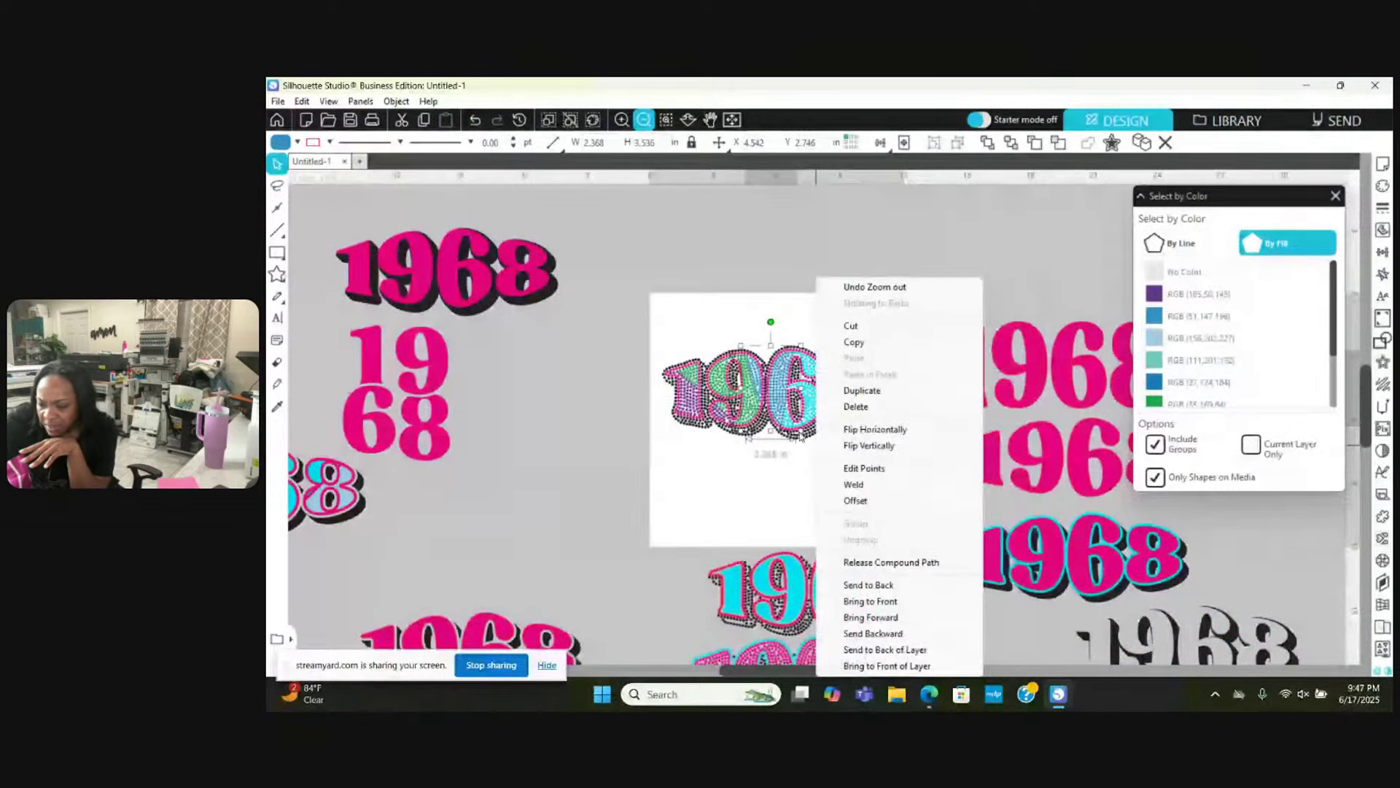
click(772, 474)
click(797, 469)
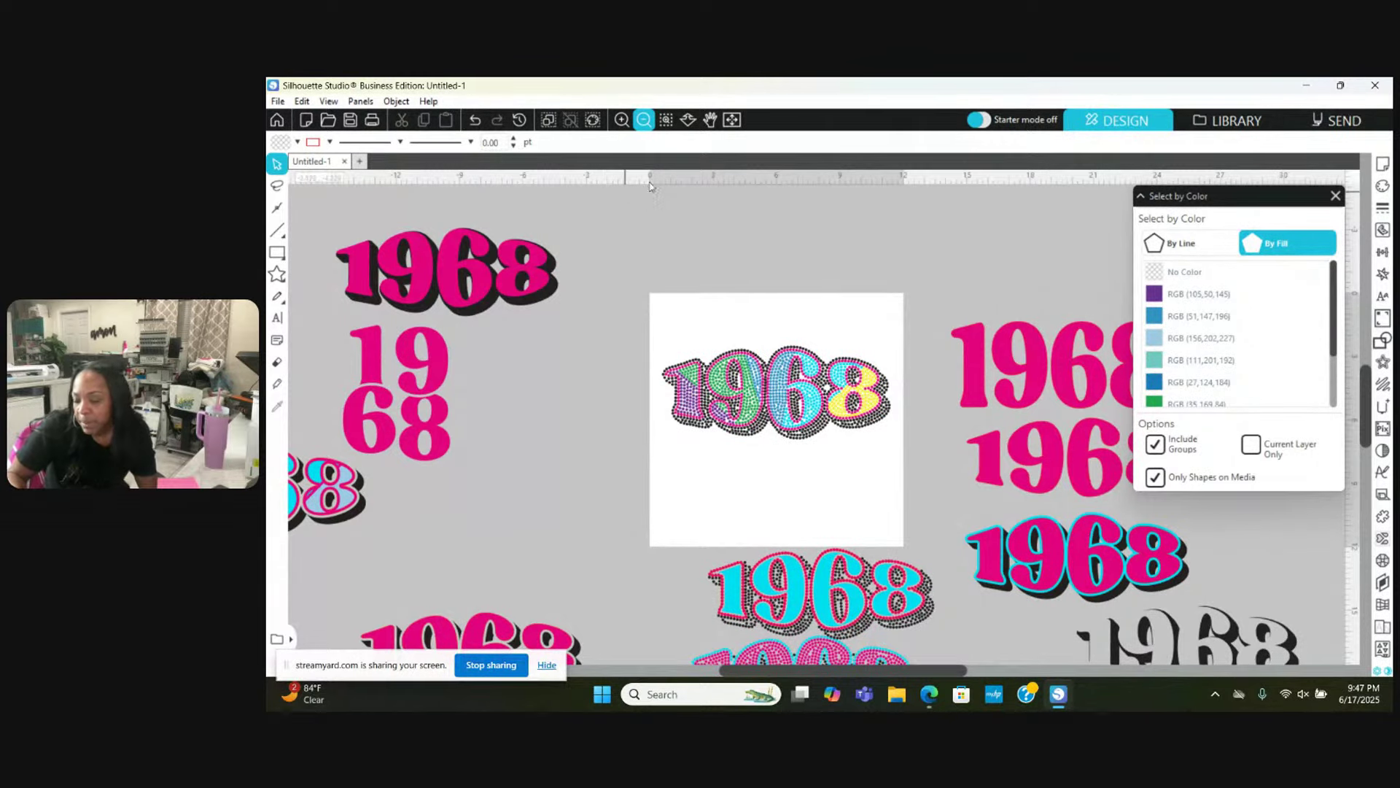
drag(649, 321, 927, 462)
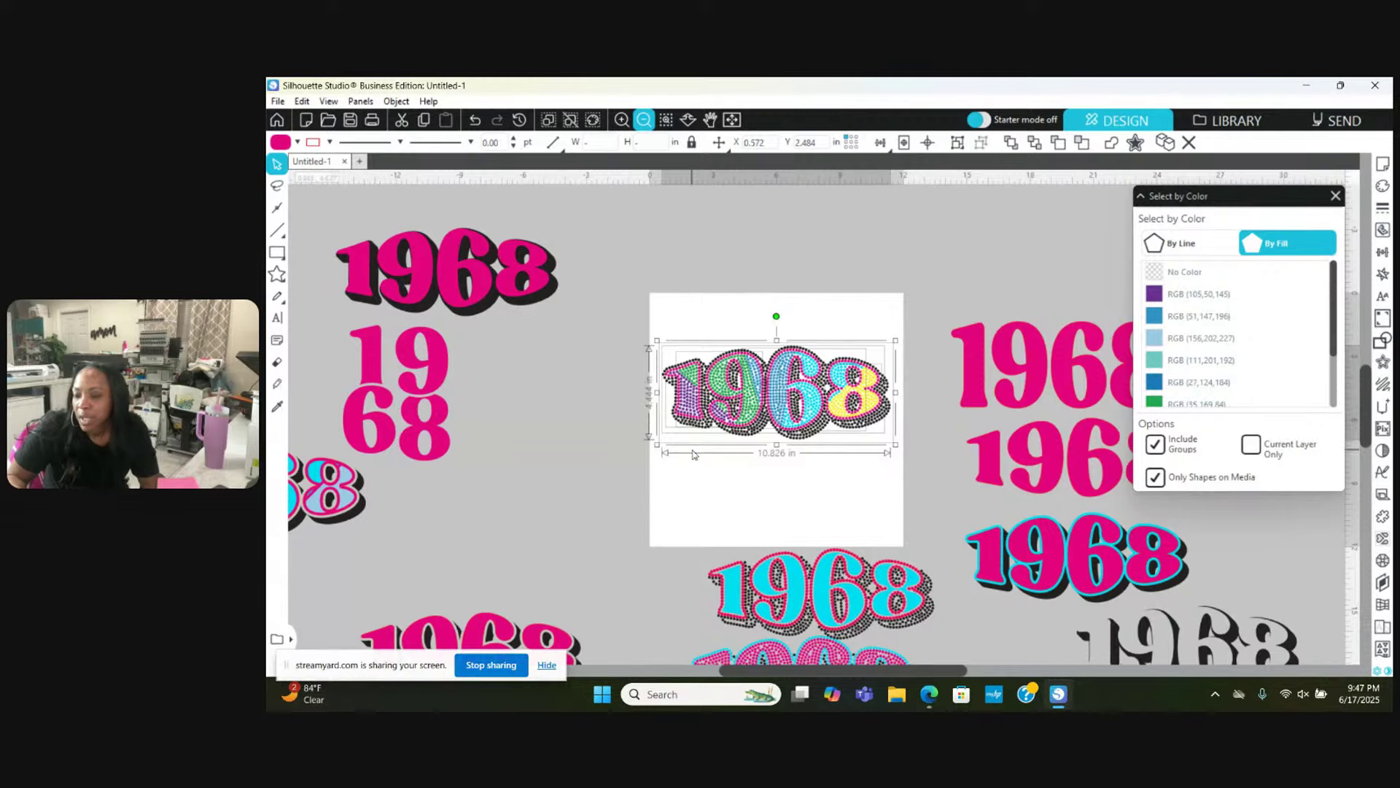
Step: Zoom in two steps on the selected design and open the File menu
click(621, 120)
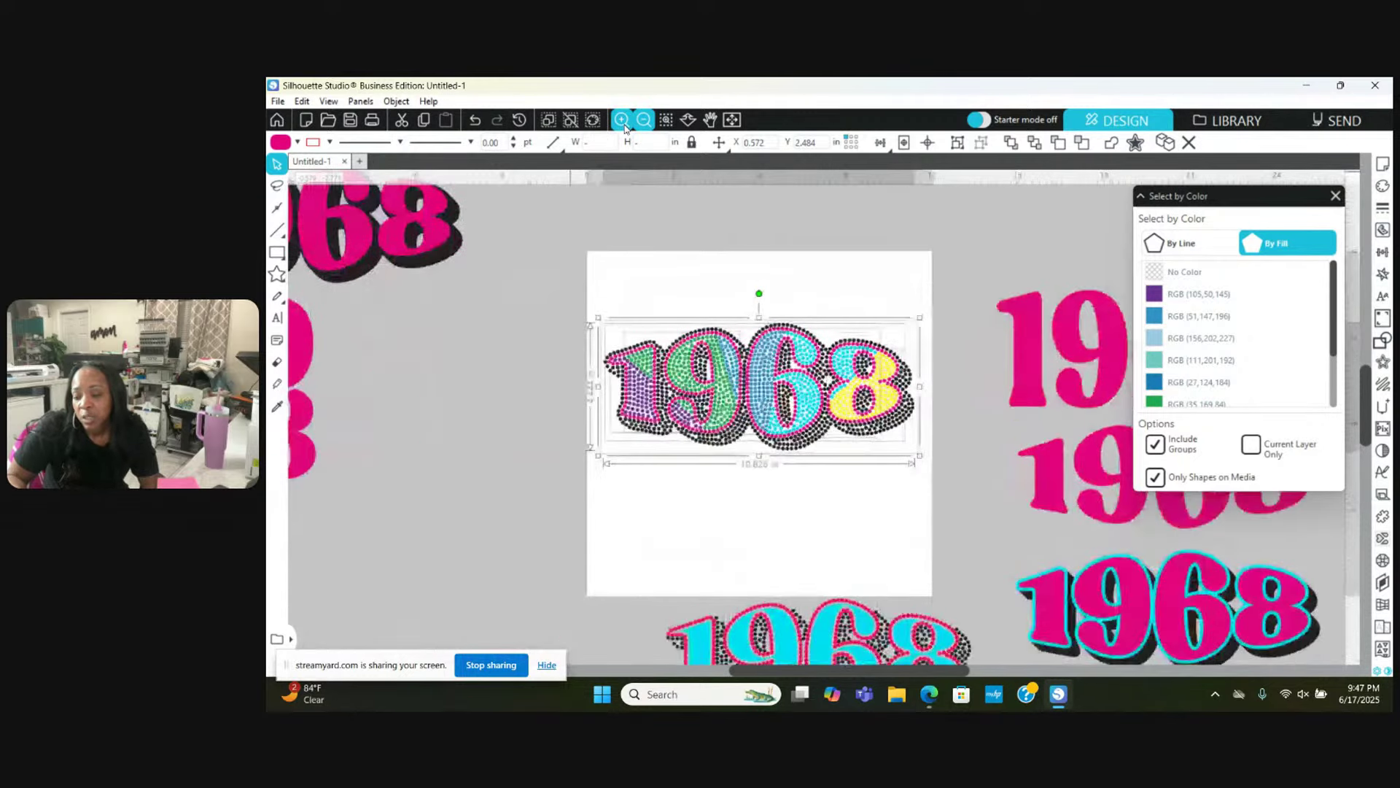
click(621, 119)
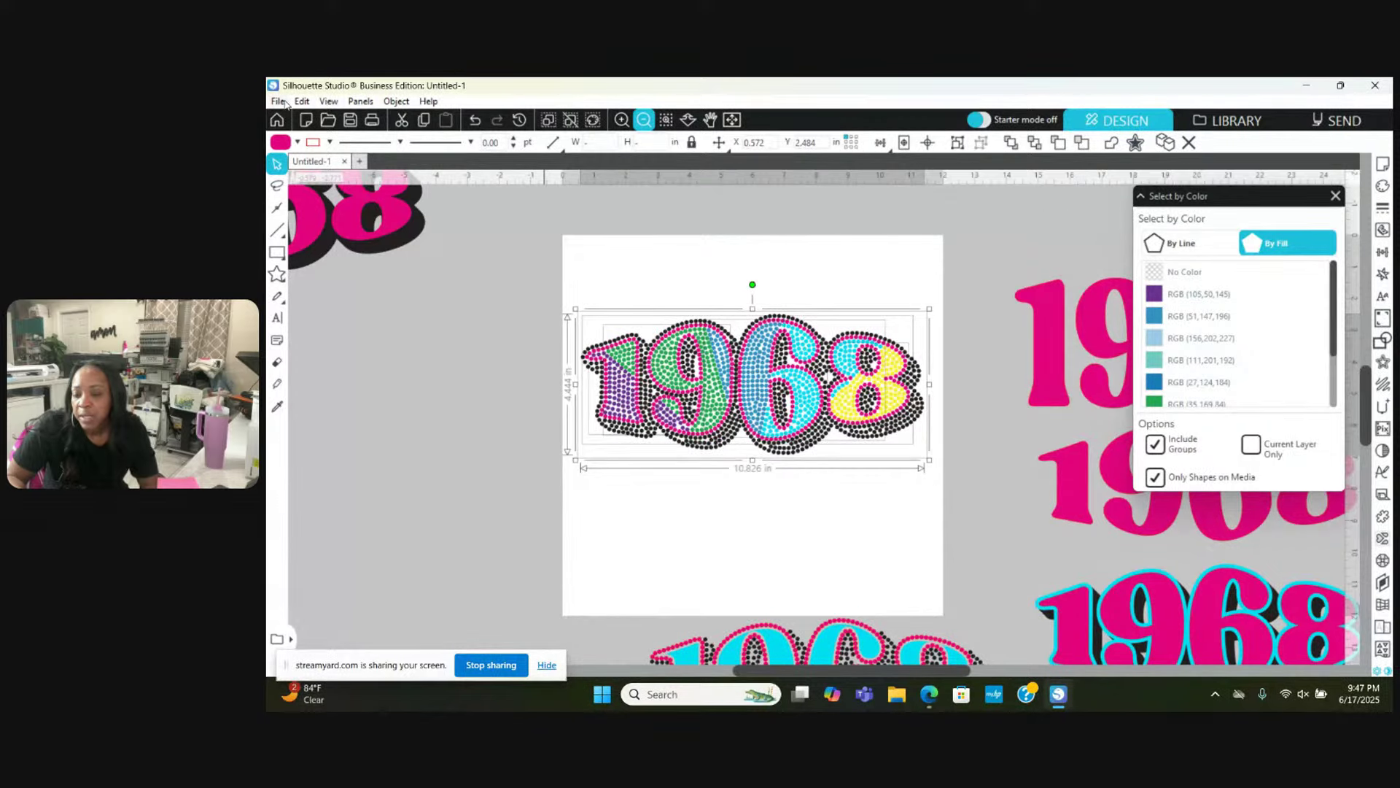
click(278, 102)
mouse_move(339, 255)
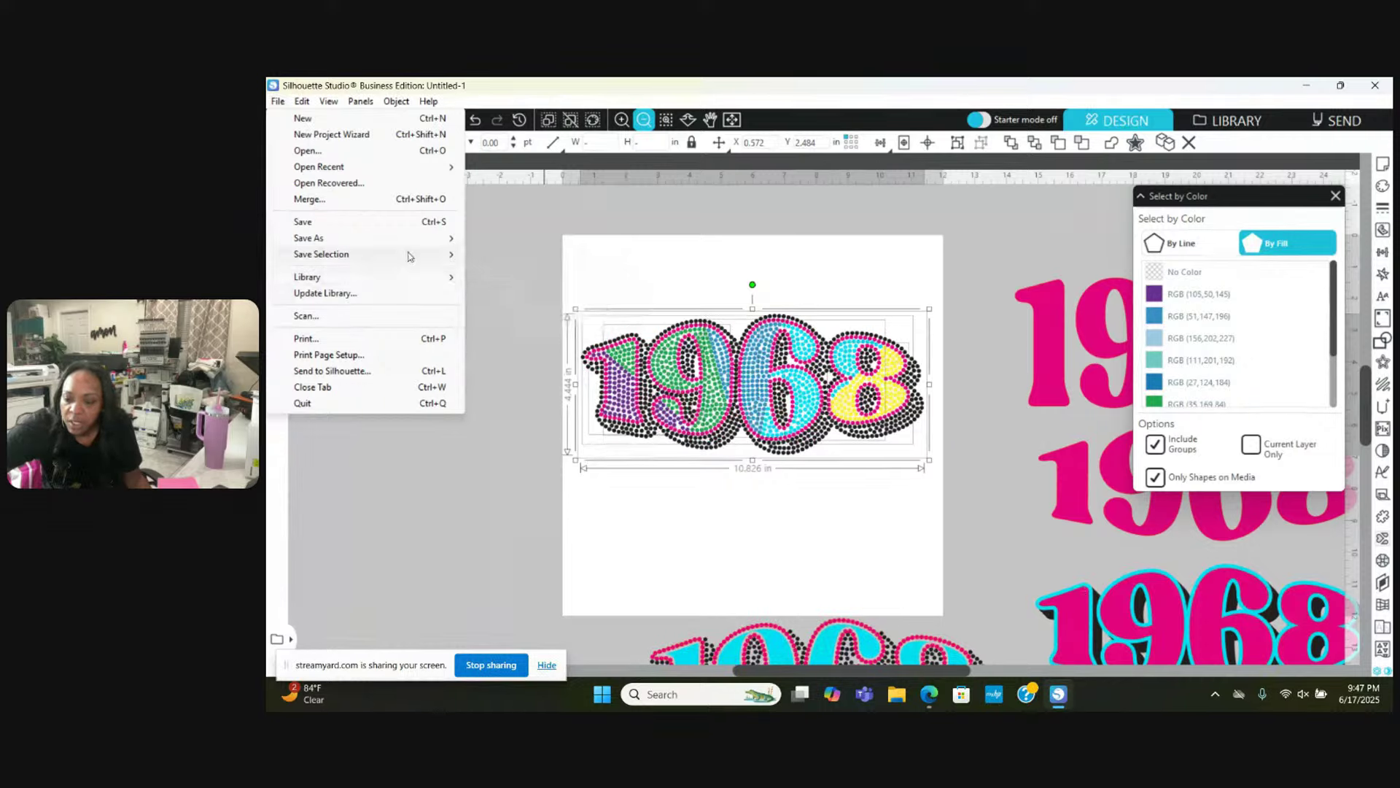
Step: Save the selection to hard drive with the file name '1968 - ss10 - 10.826W x'
mouse_move(408, 256)
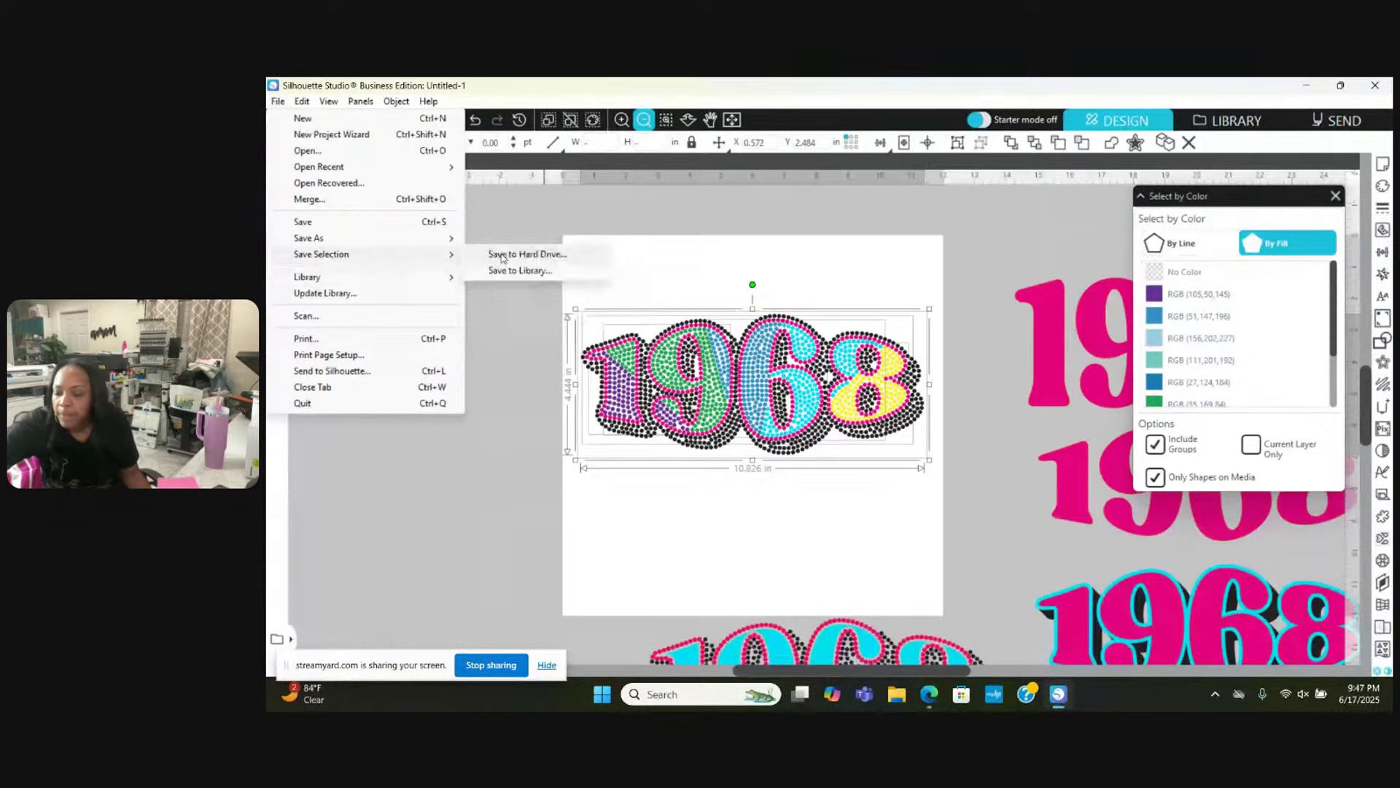
click(502, 256)
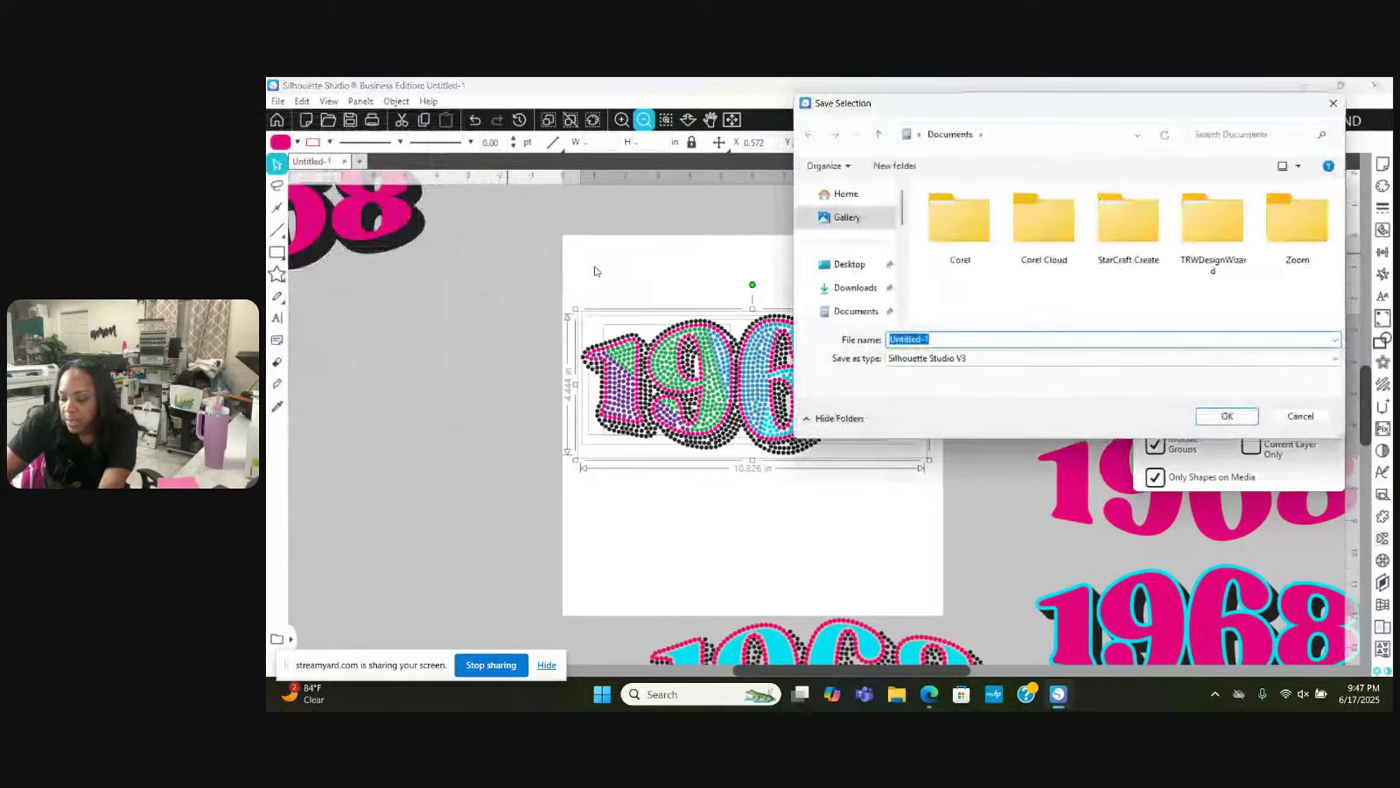
text(1968)
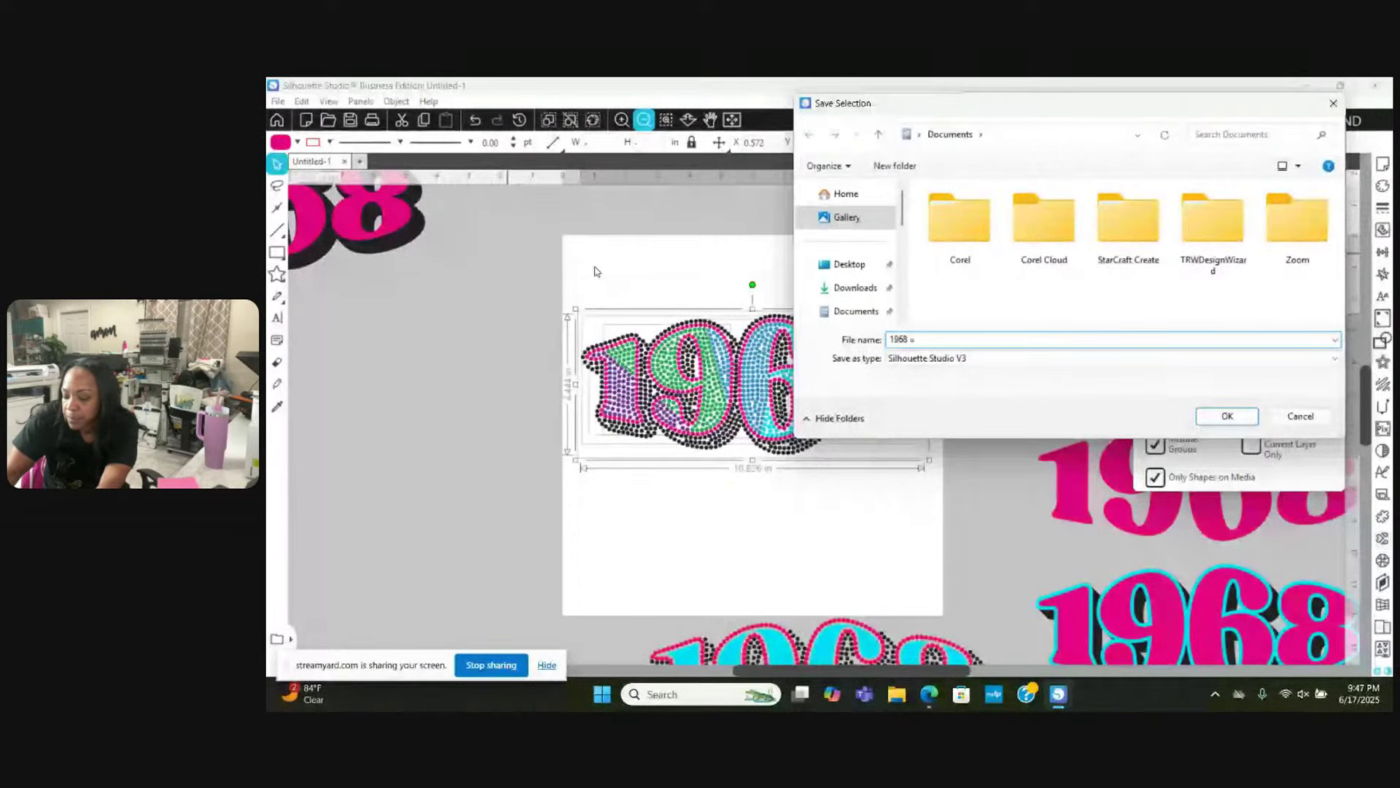
text( - ss10 -)
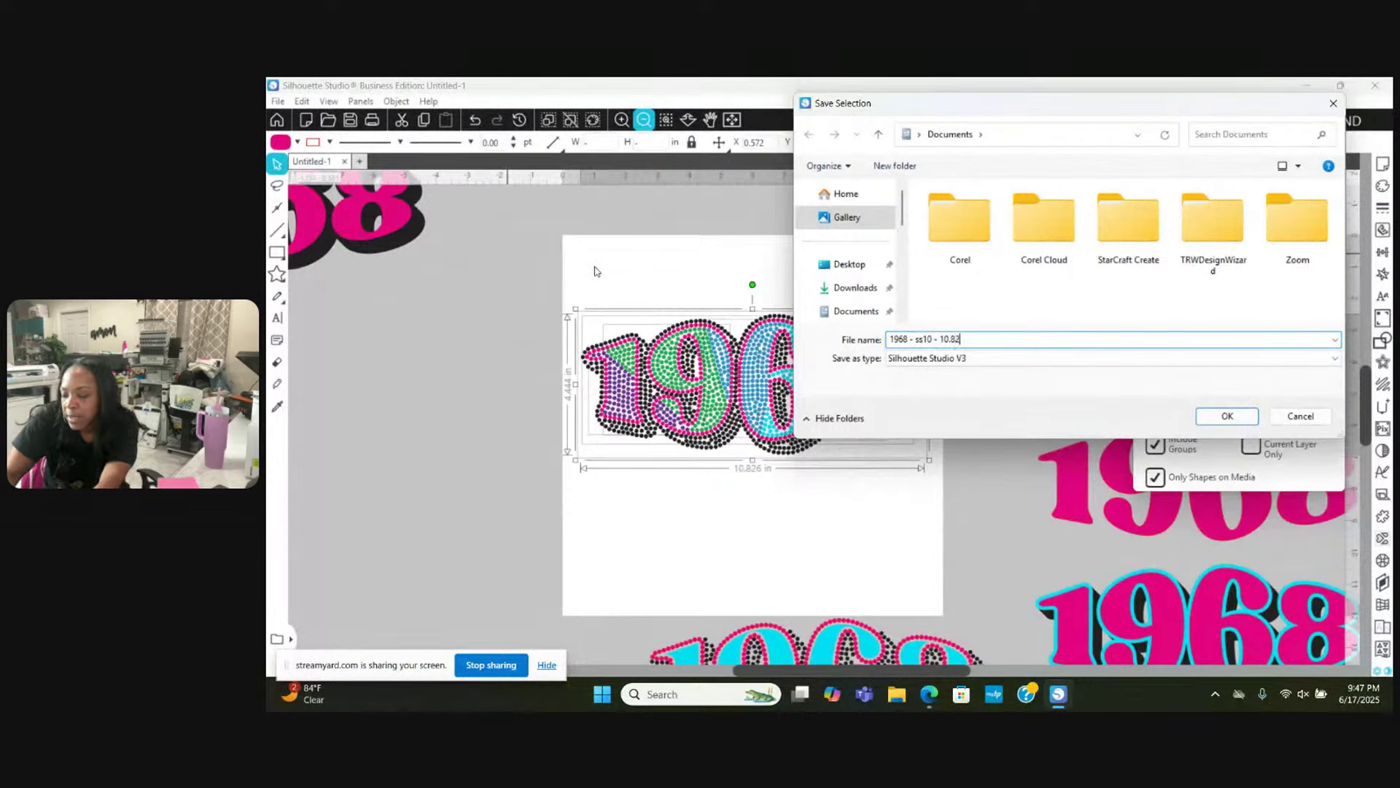
text(10.826W )
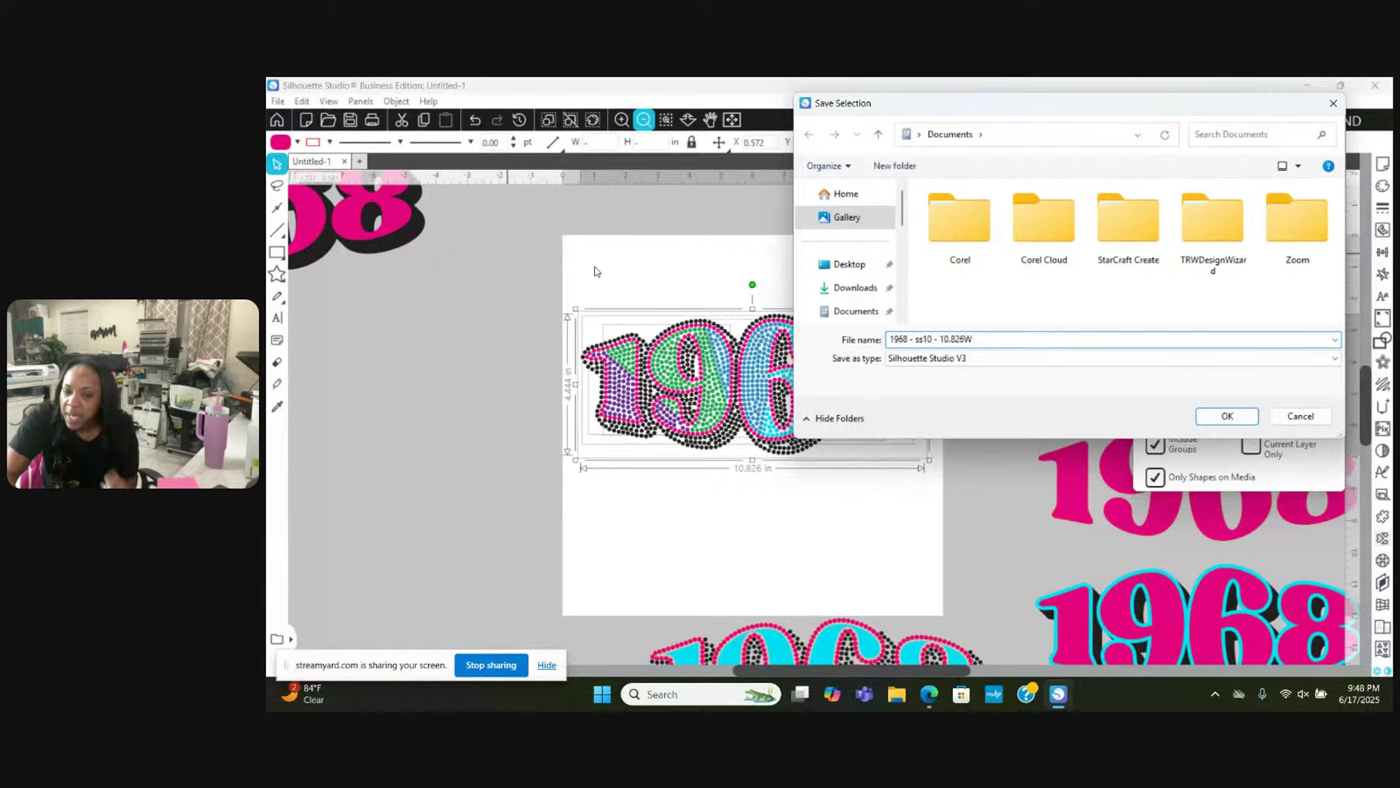
text(x 4.444H)
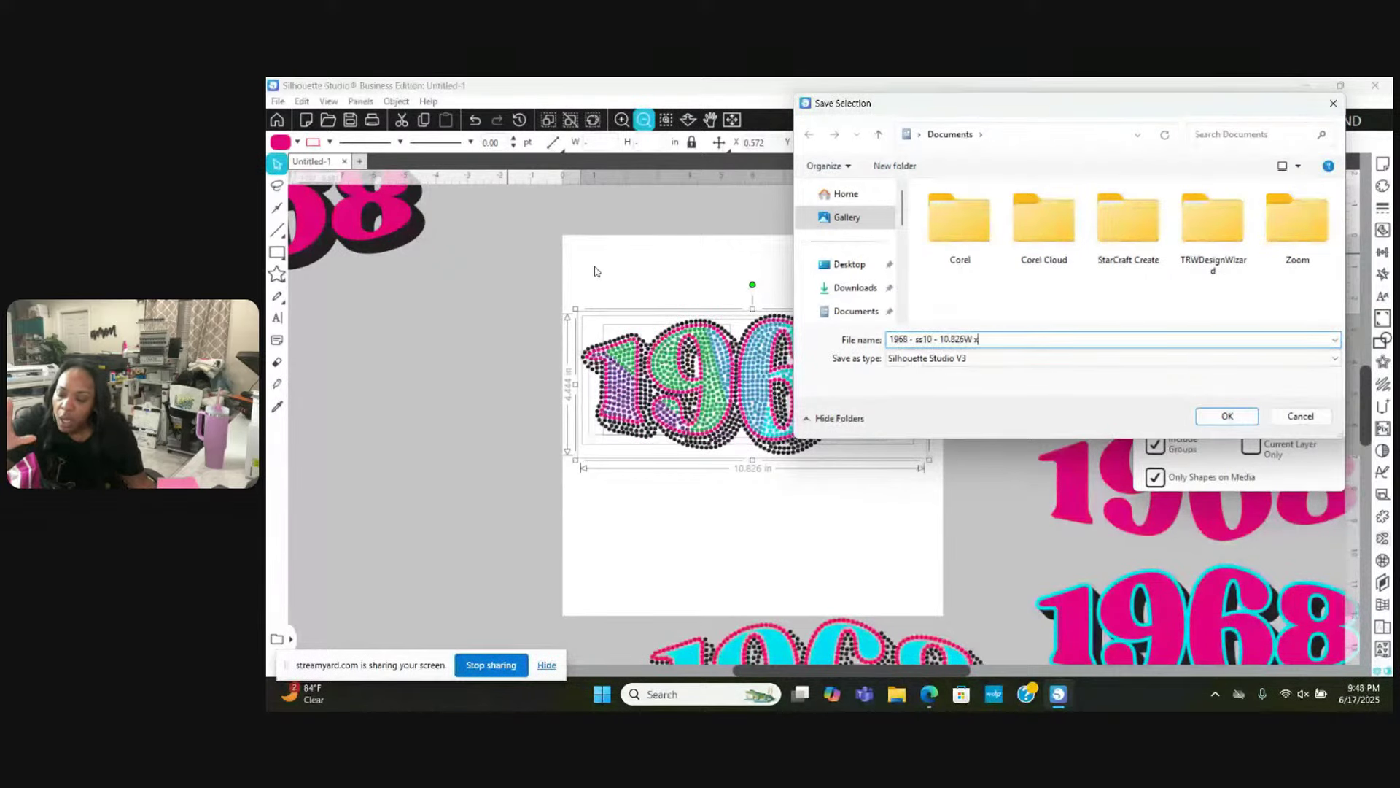
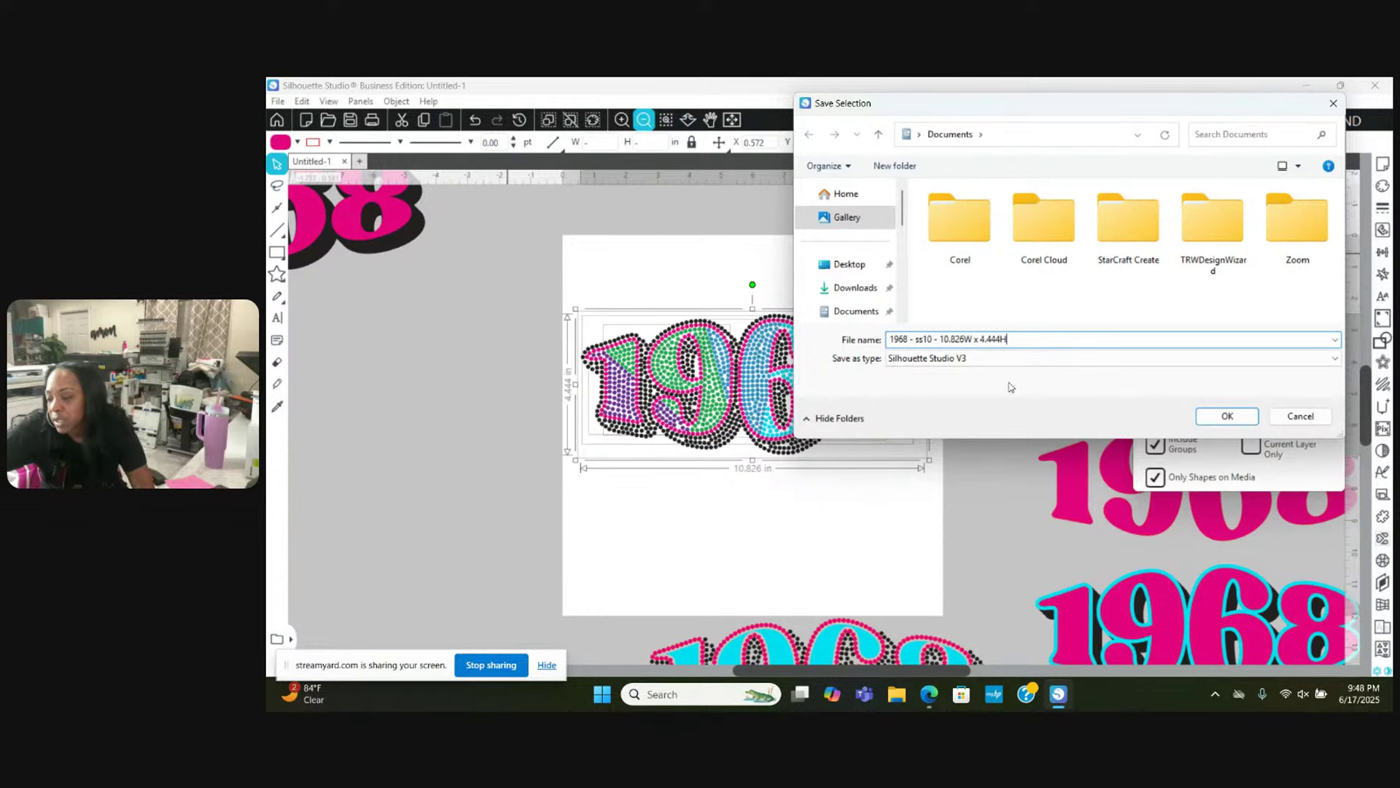
Step: Choose SVG as the file type and save '1968 - ss10 - 10.826W x 4.444H'
click(1332, 361)
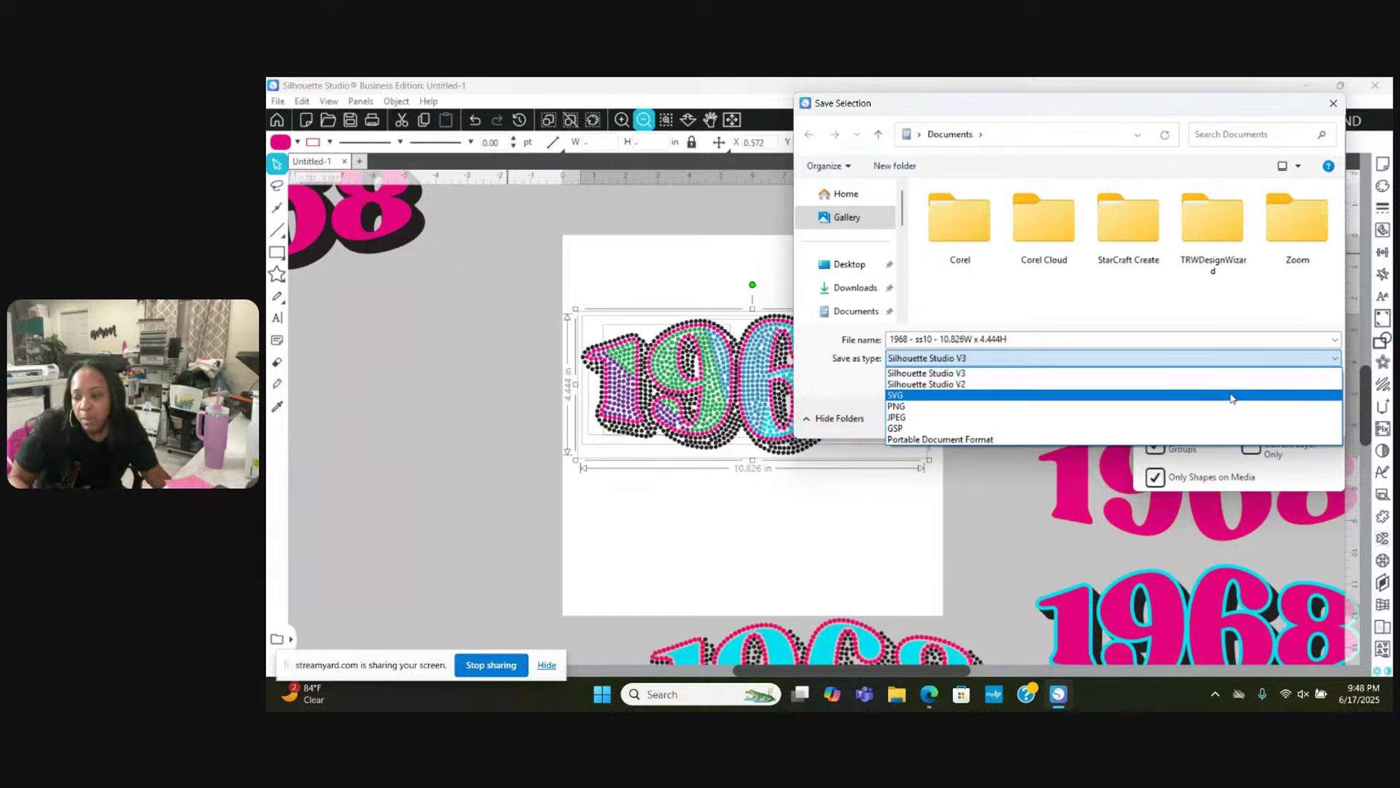
click(1080, 395)
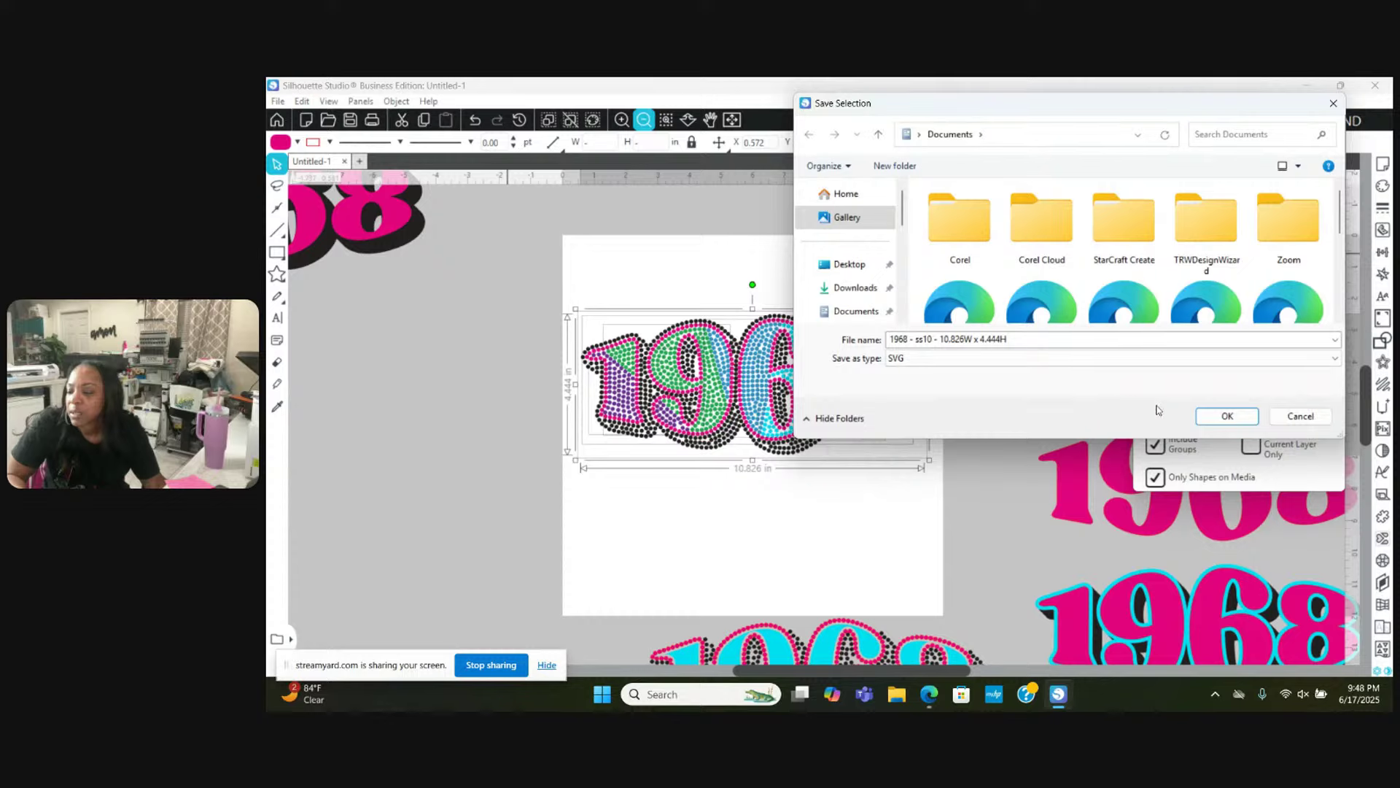
click(1228, 416)
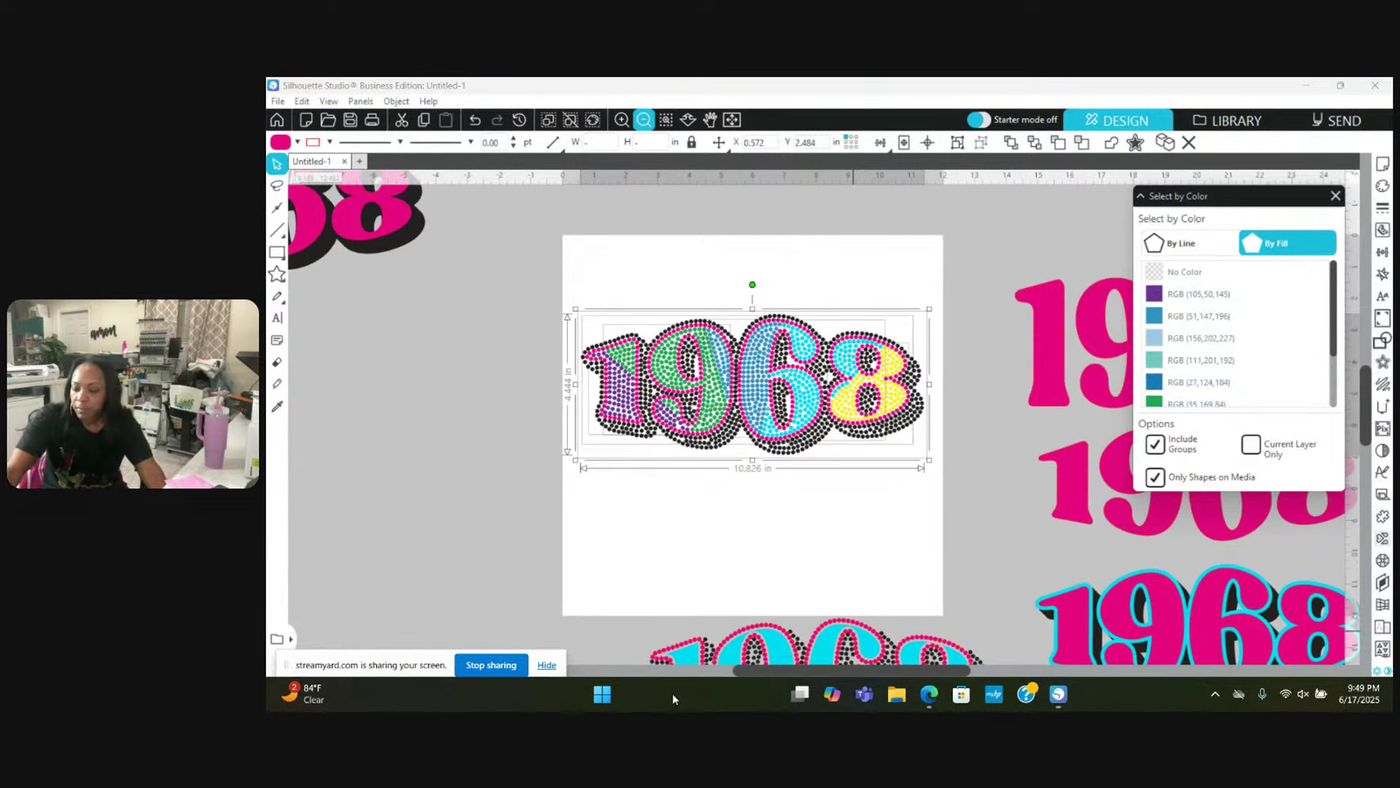
Step: Search Windows for 'le' and launch Leonardo Design Studio from Best match
click(674, 695)
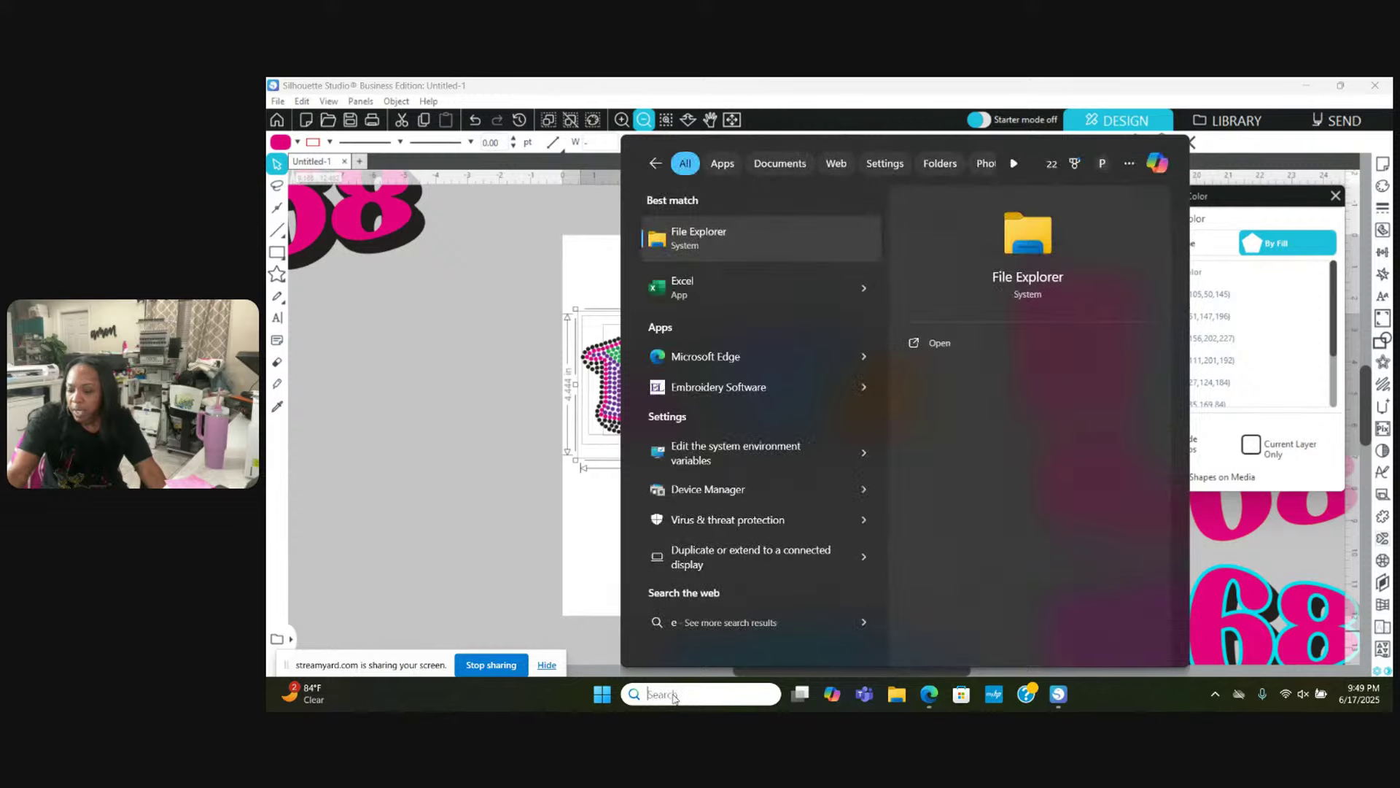
text(le)
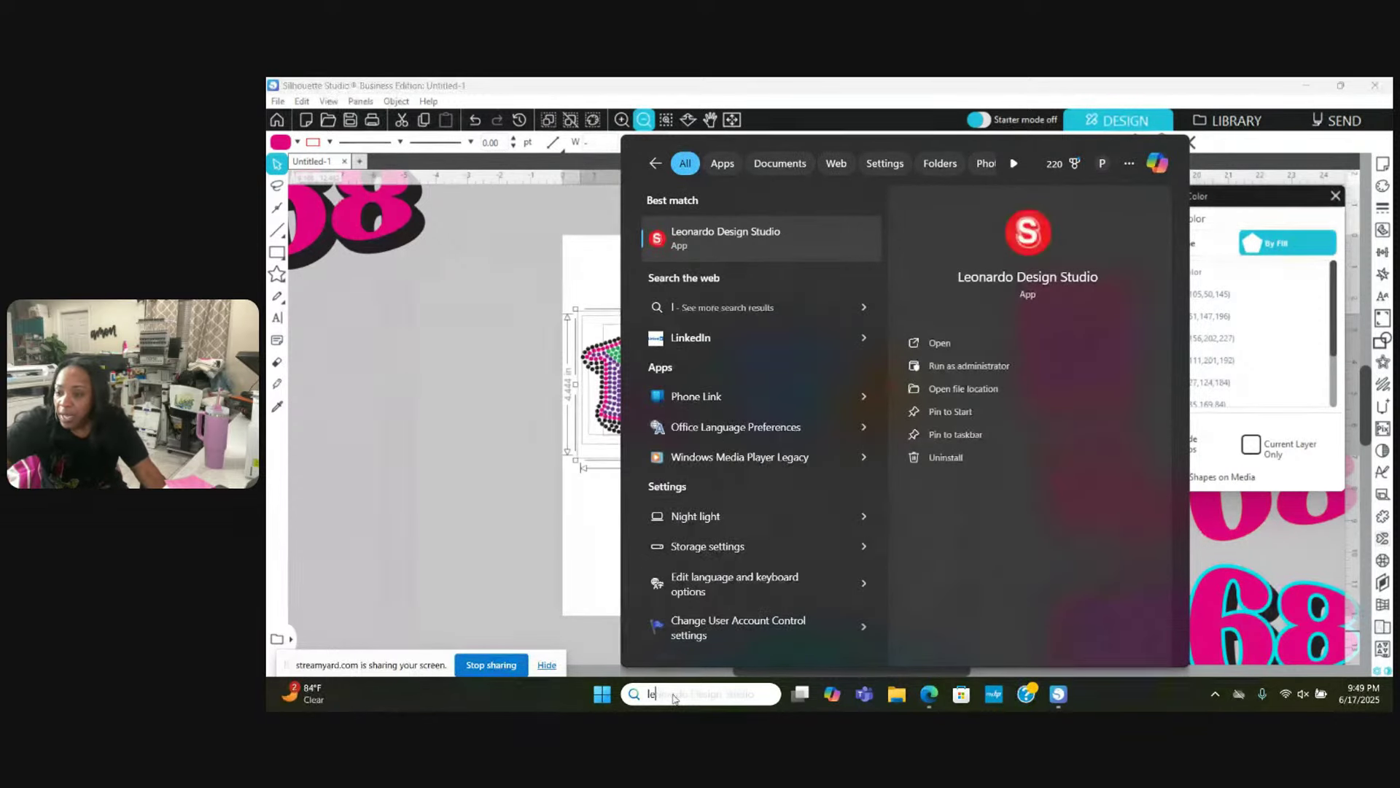
click(715, 239)
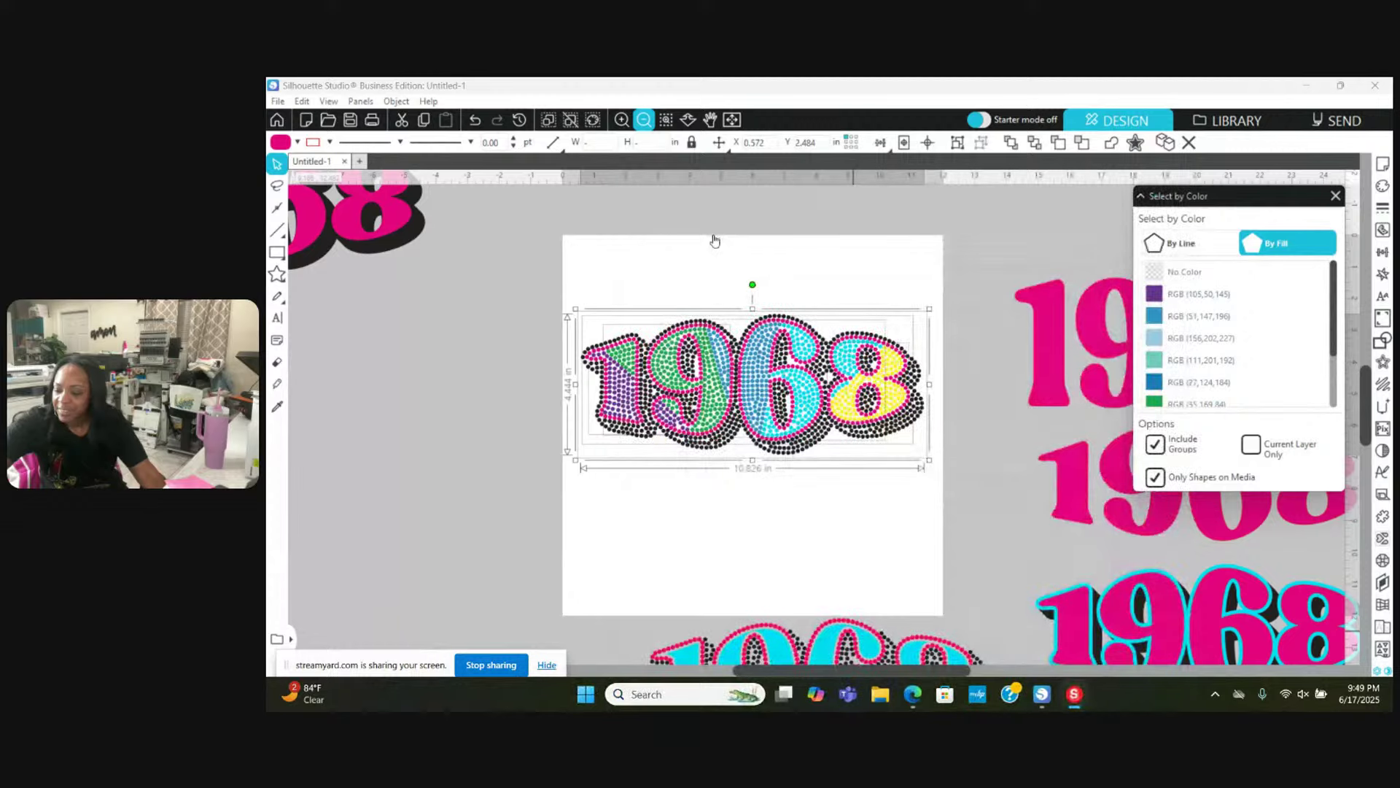
mouse_move(1082, 705)
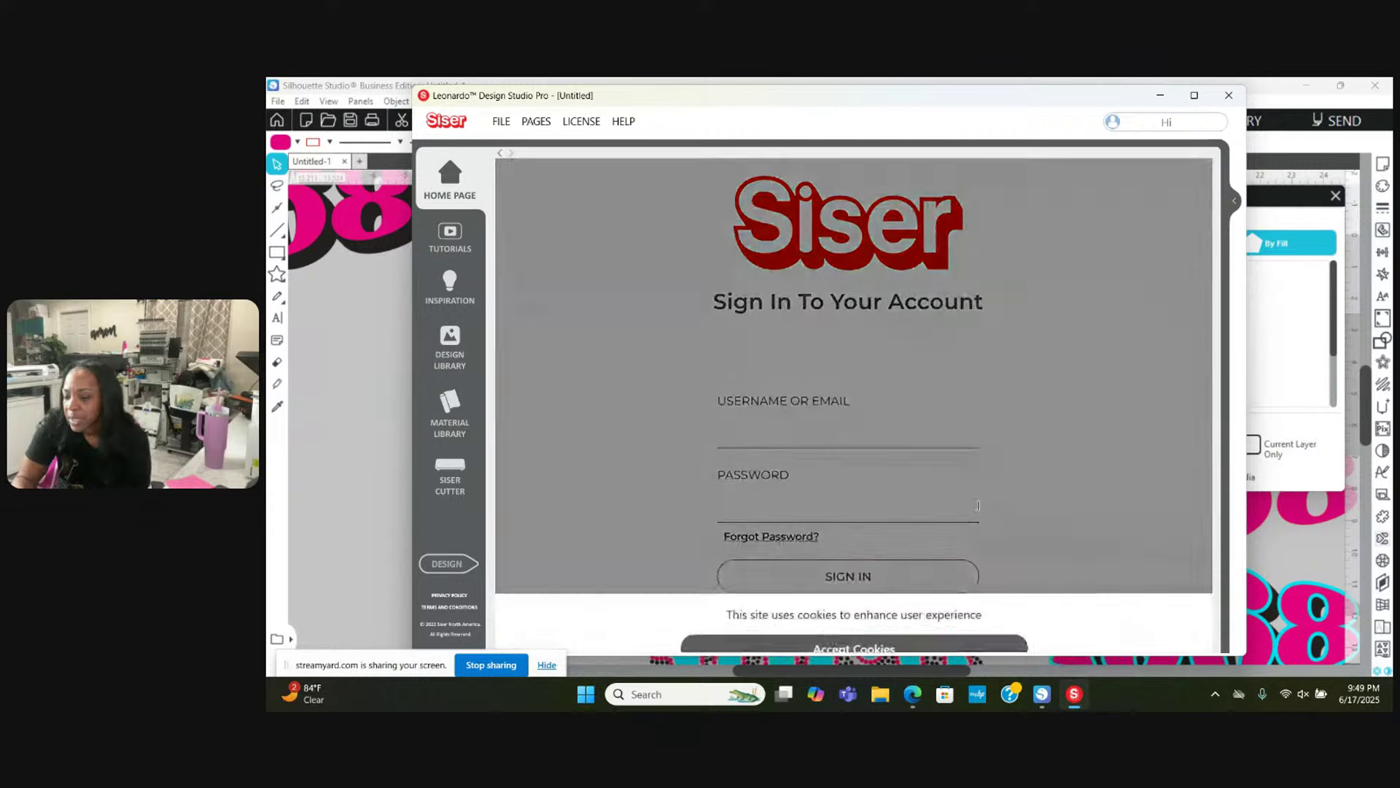
Step: Accept the cookies notice and sign in with the account e-mail and password
click(883, 570)
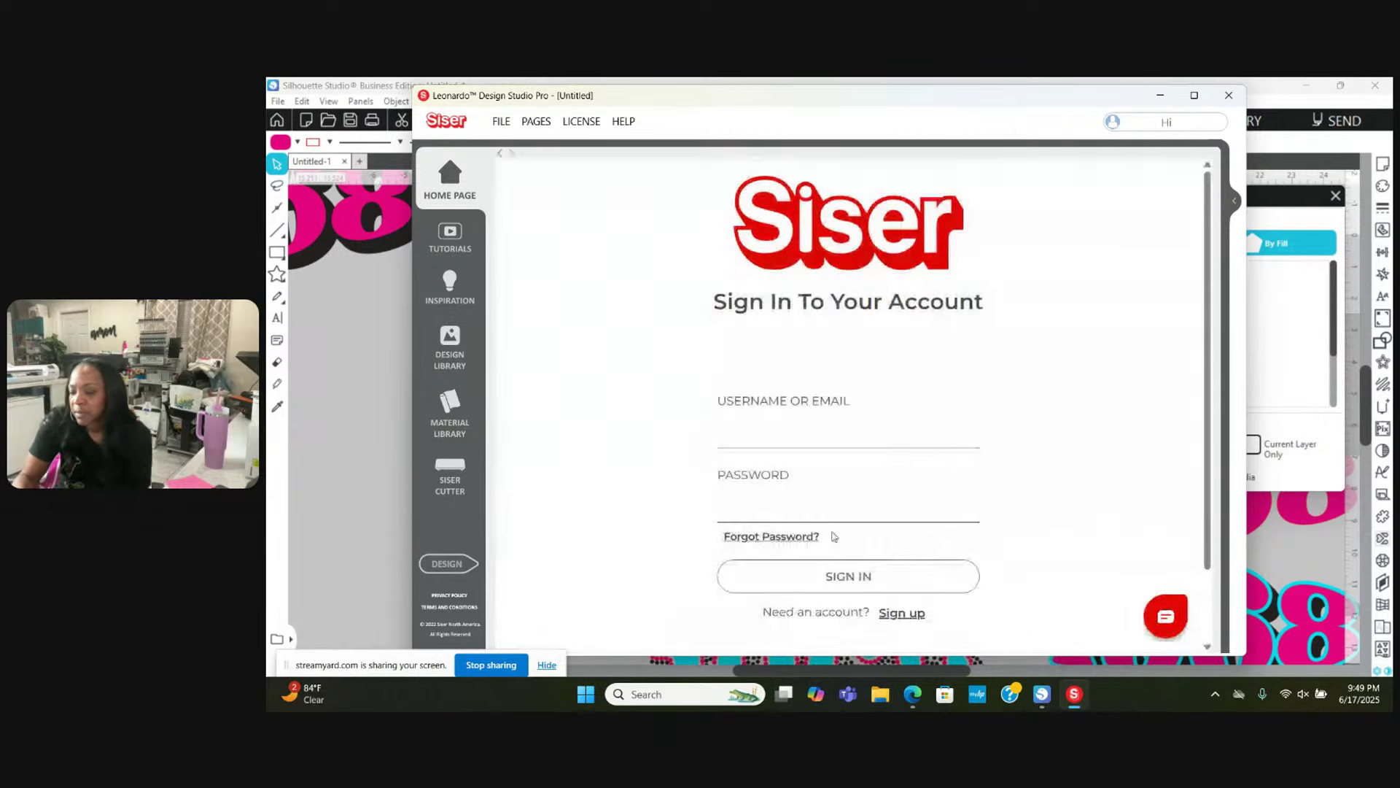
click(819, 513)
text(•••)
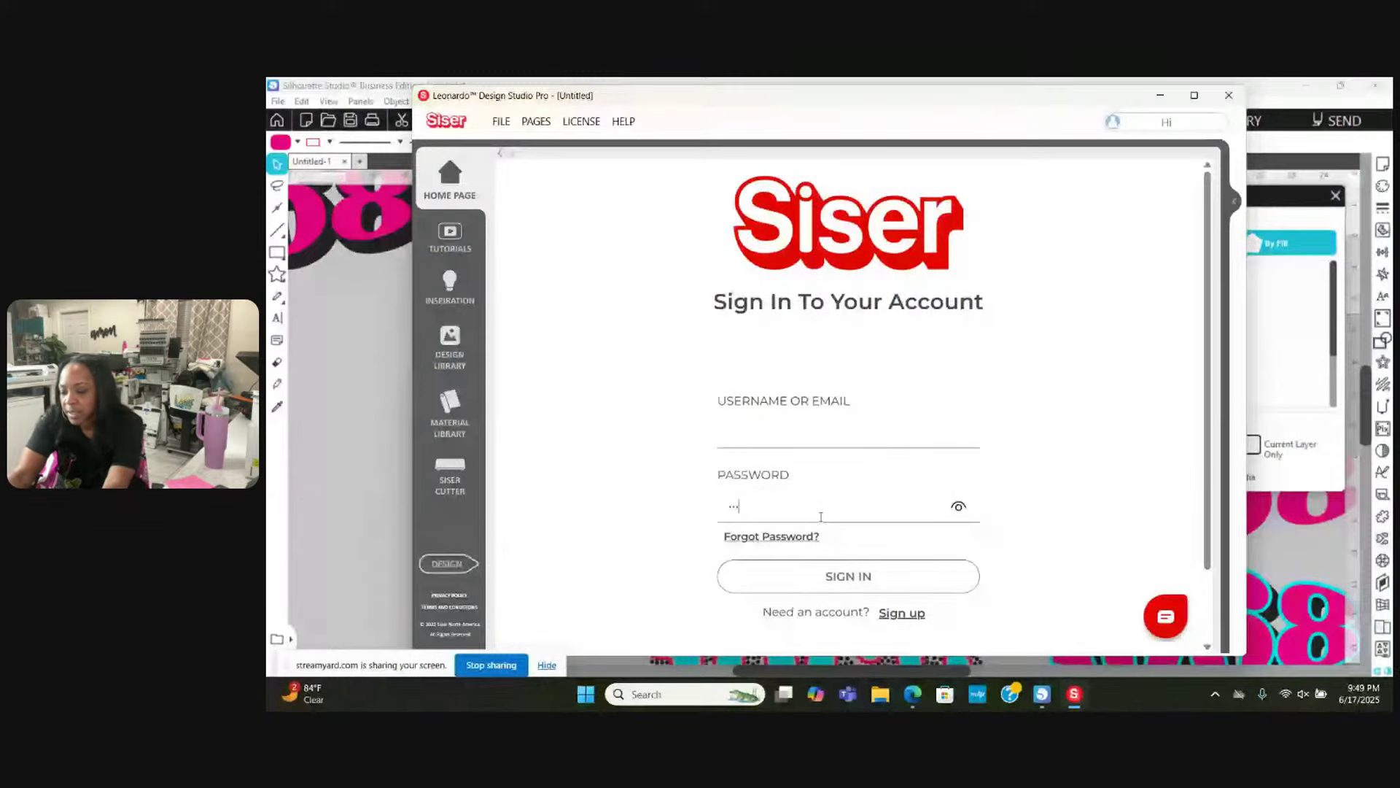
key(BackSpace)
key(BackSpace)
key(BackSpace)
click(813, 432)
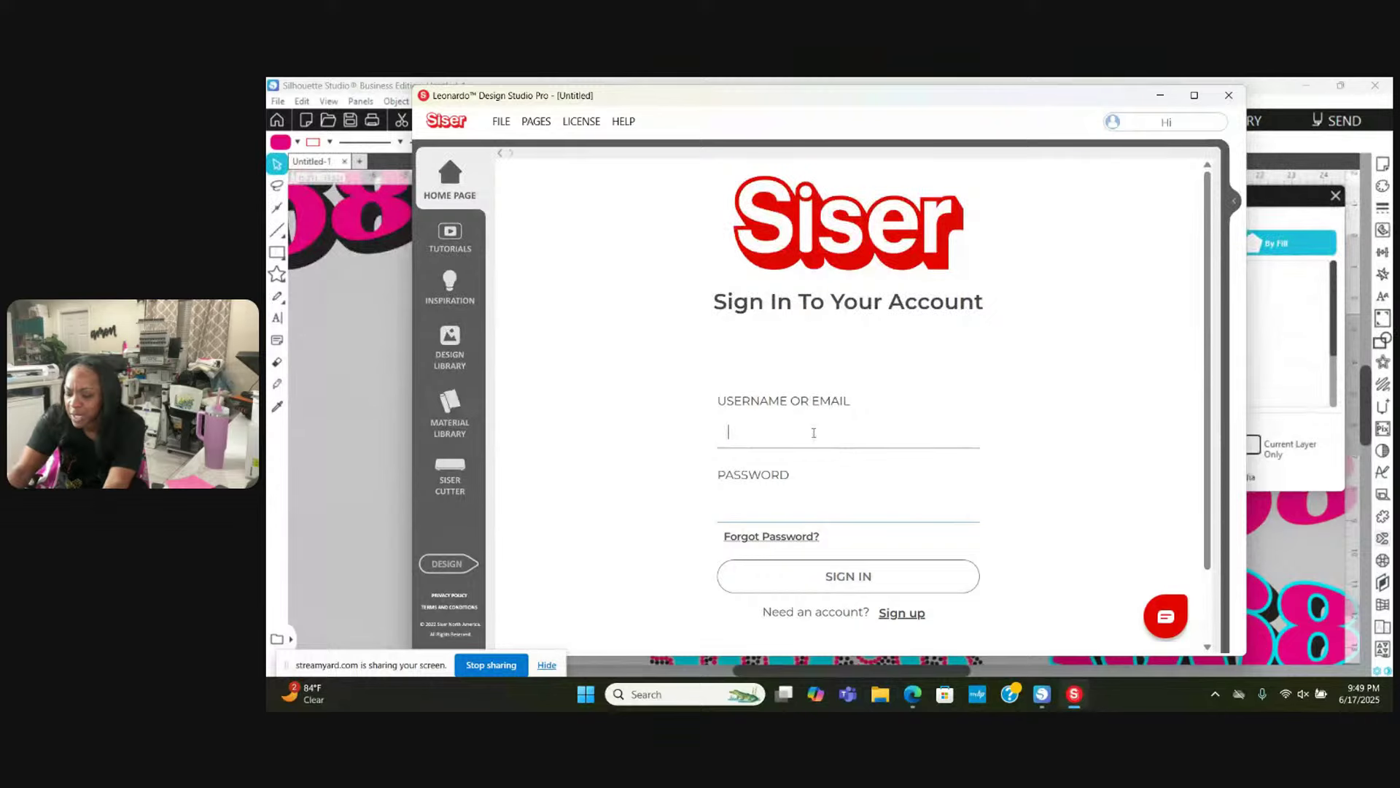
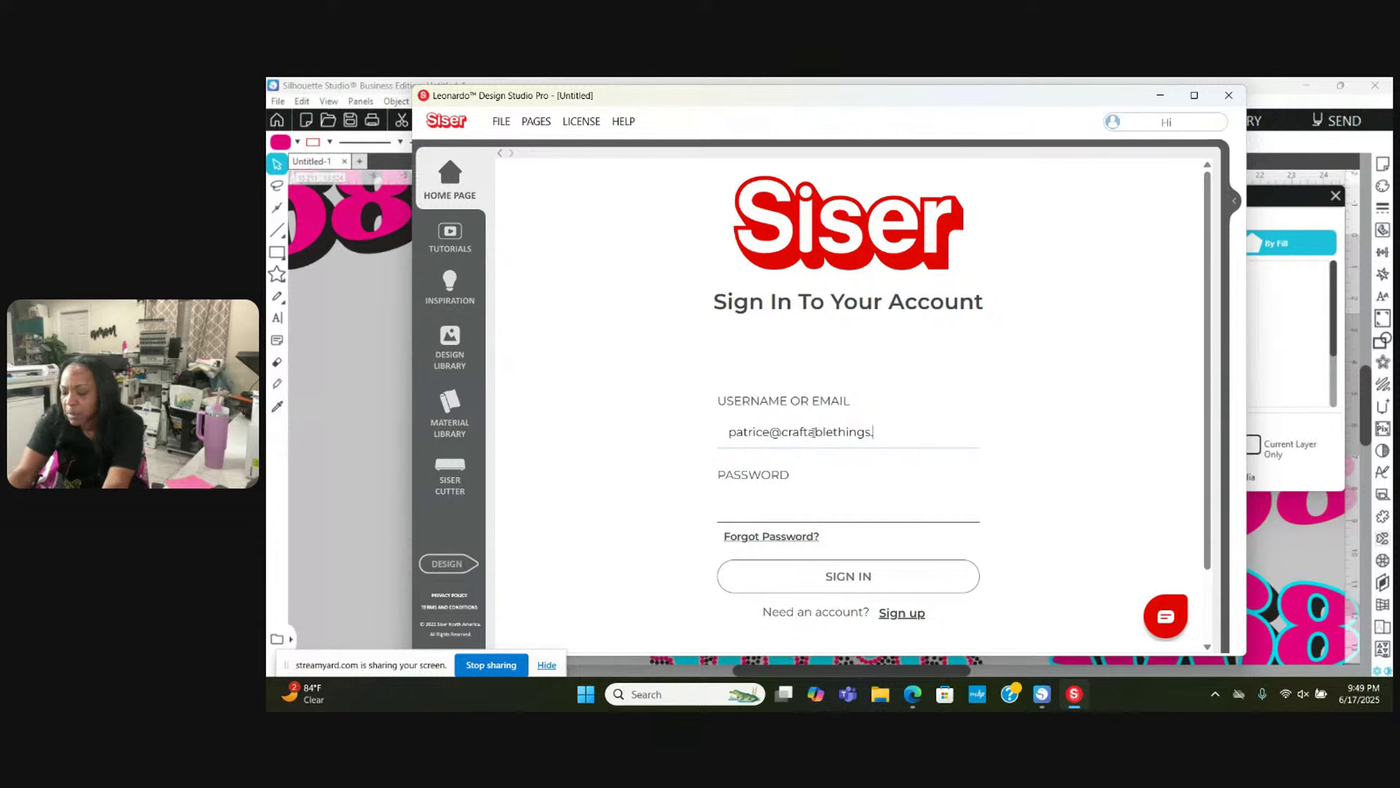
key(Tab)
text(*)
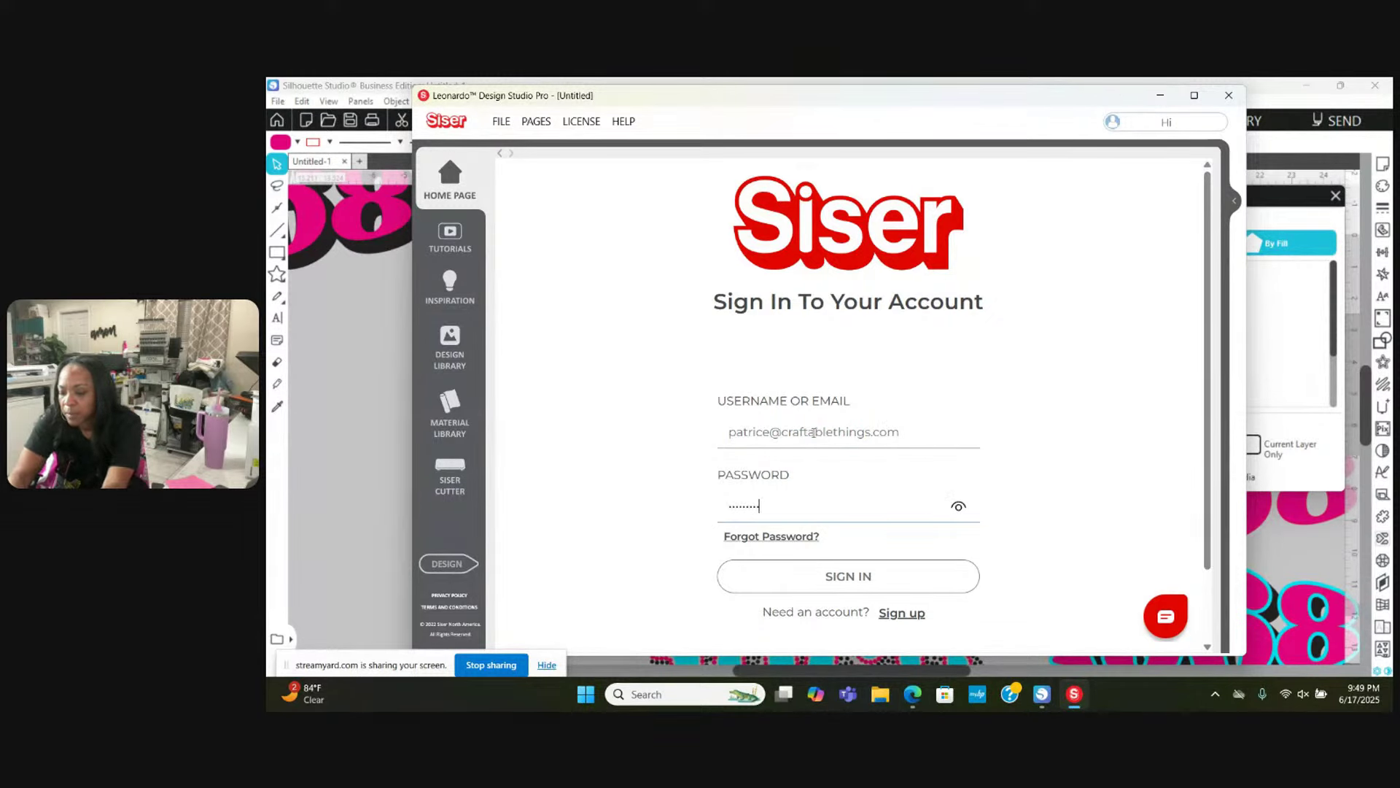
key(Return)
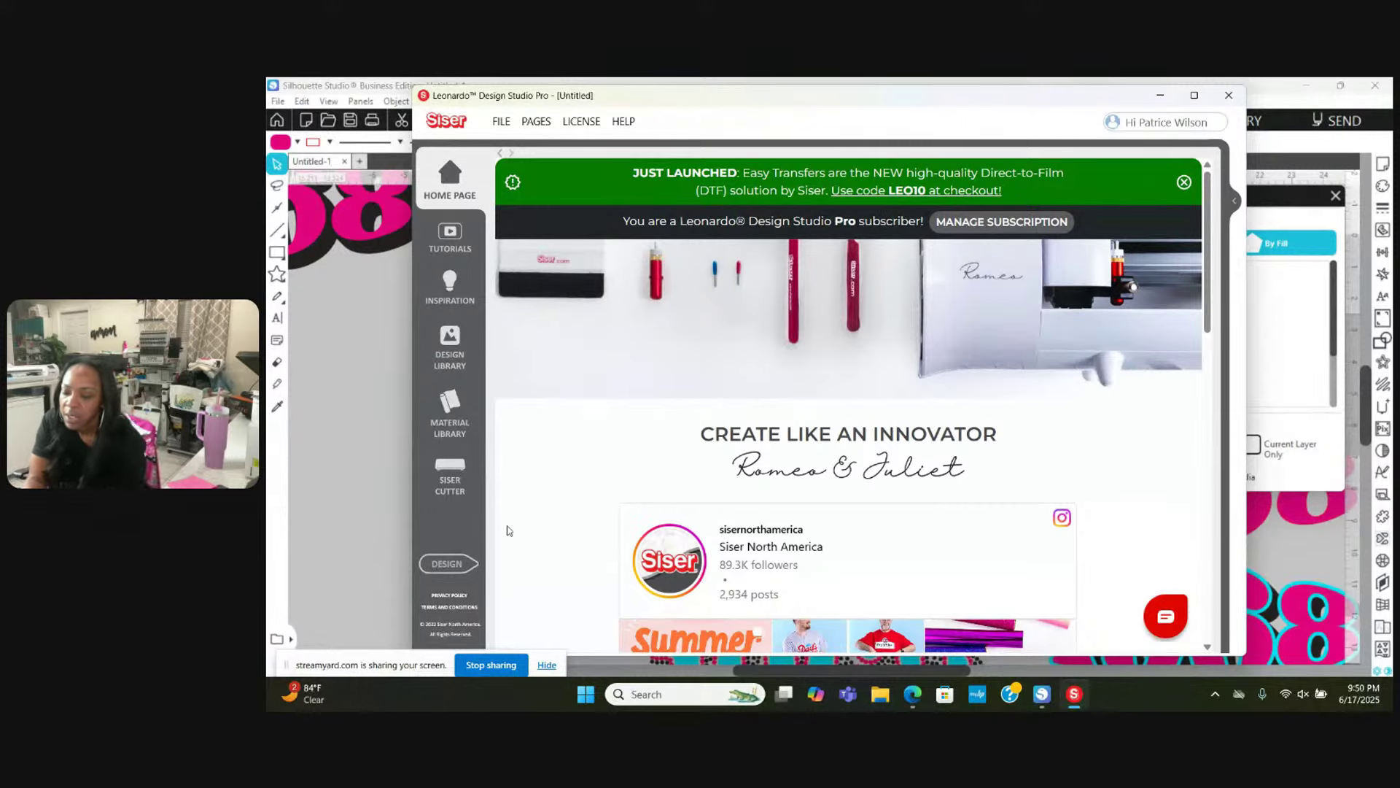
Step: Open the Design workspace and import the '1968 - ss10' SVG file
click(456, 566)
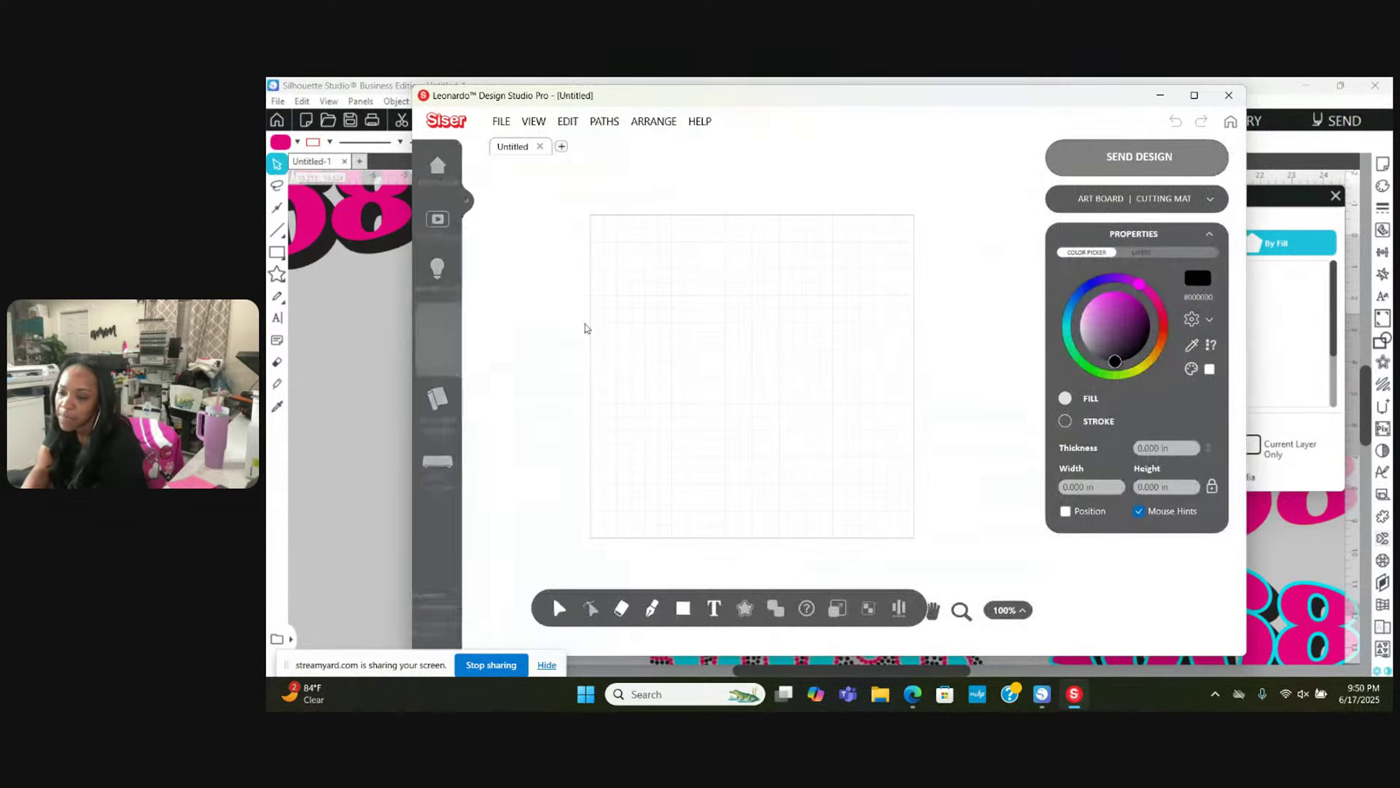
click(501, 122)
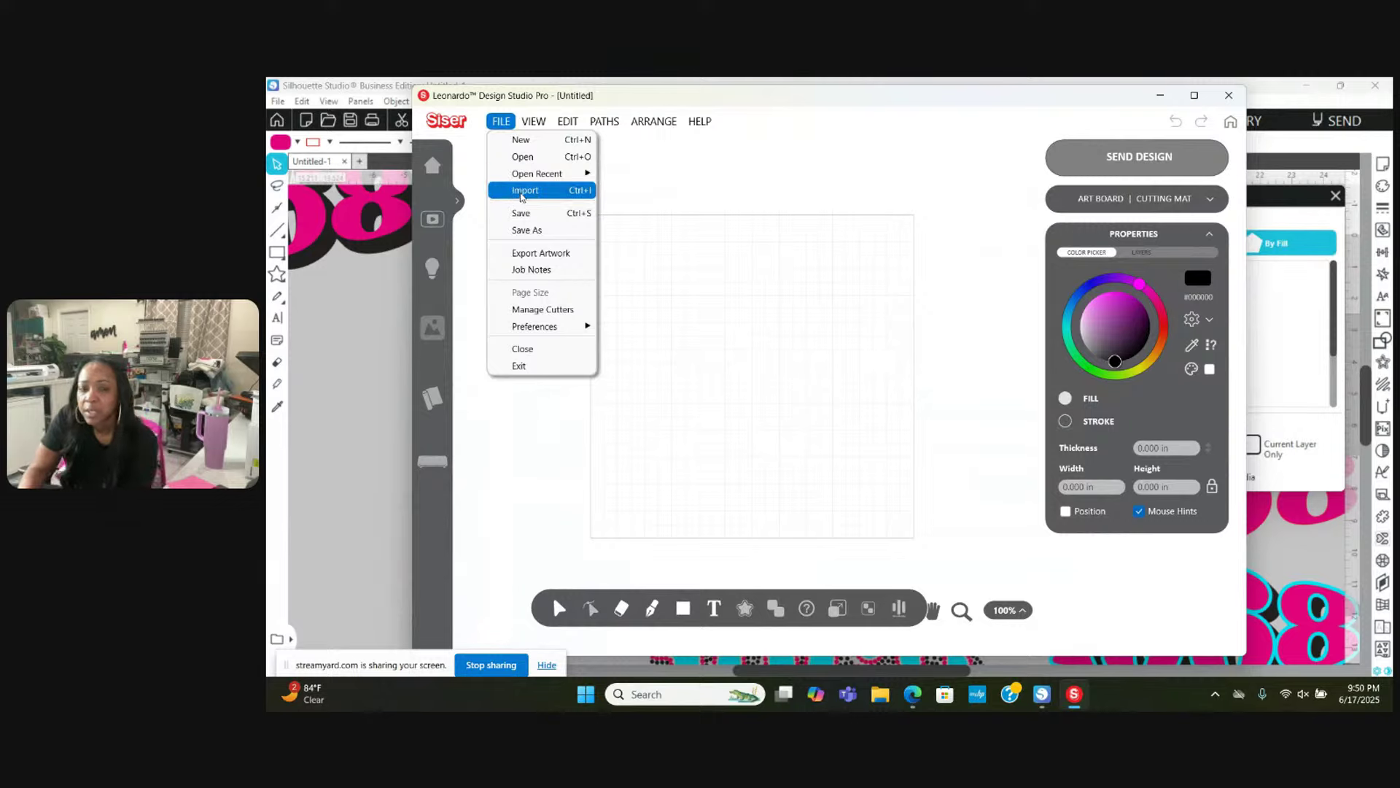
click(516, 192)
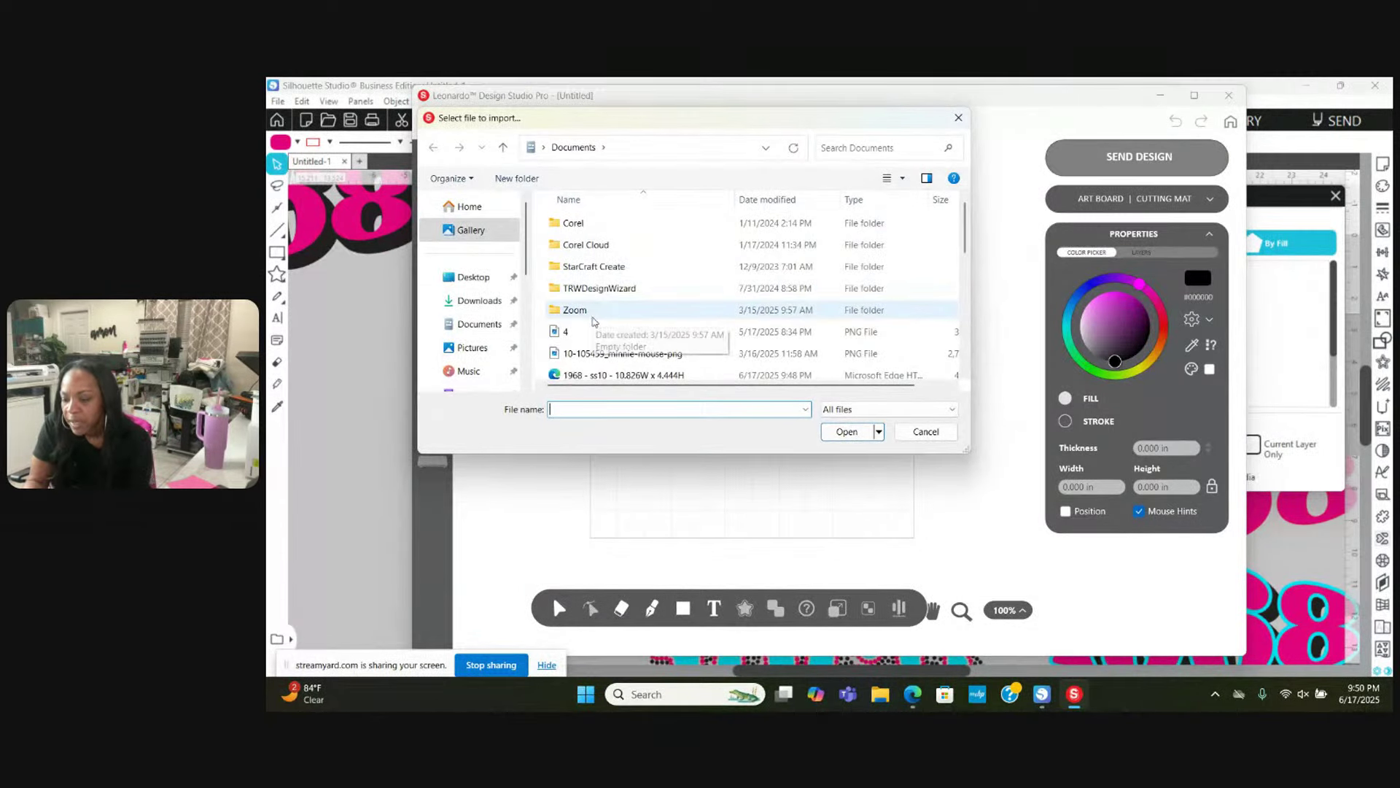
scroll(601, 339, down, 1)
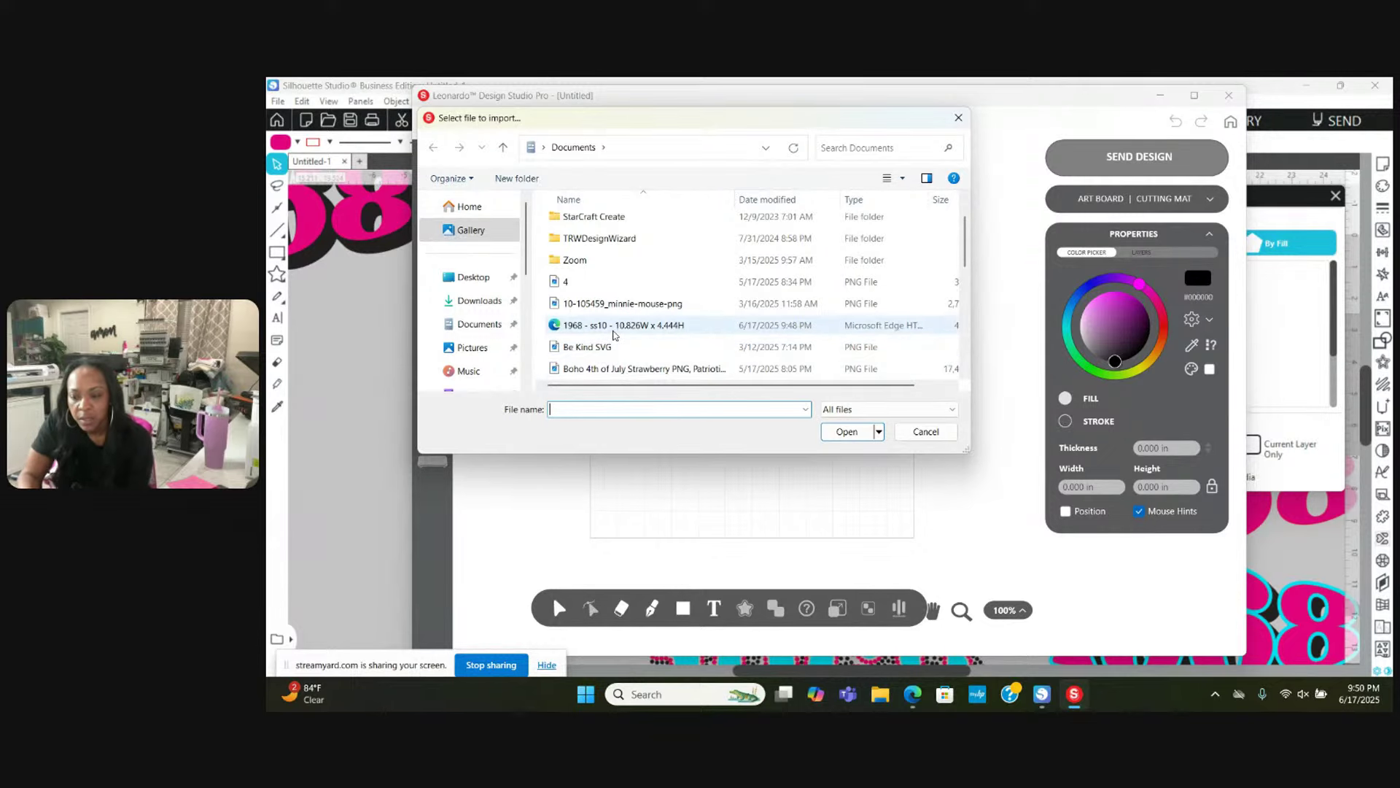
click(613, 326)
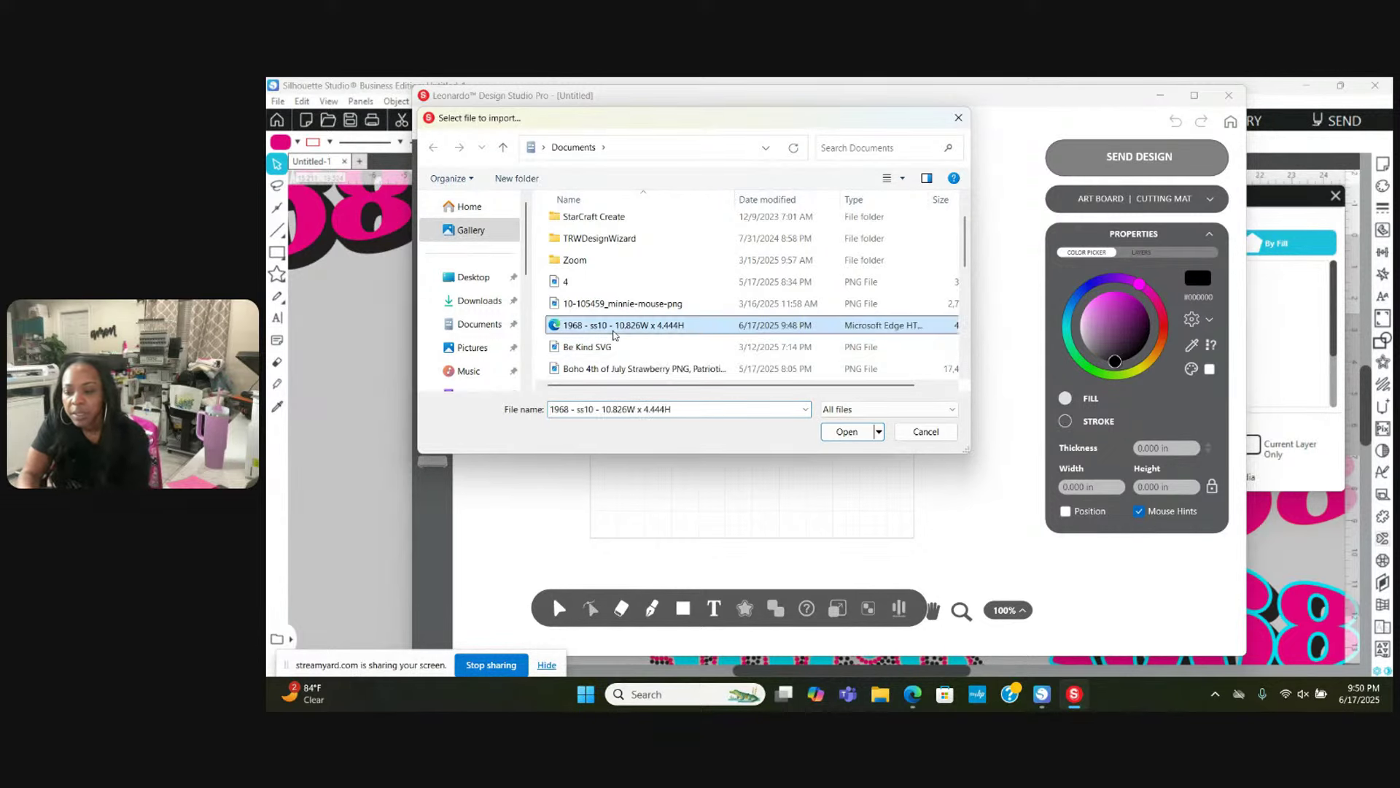
double_click(614, 326)
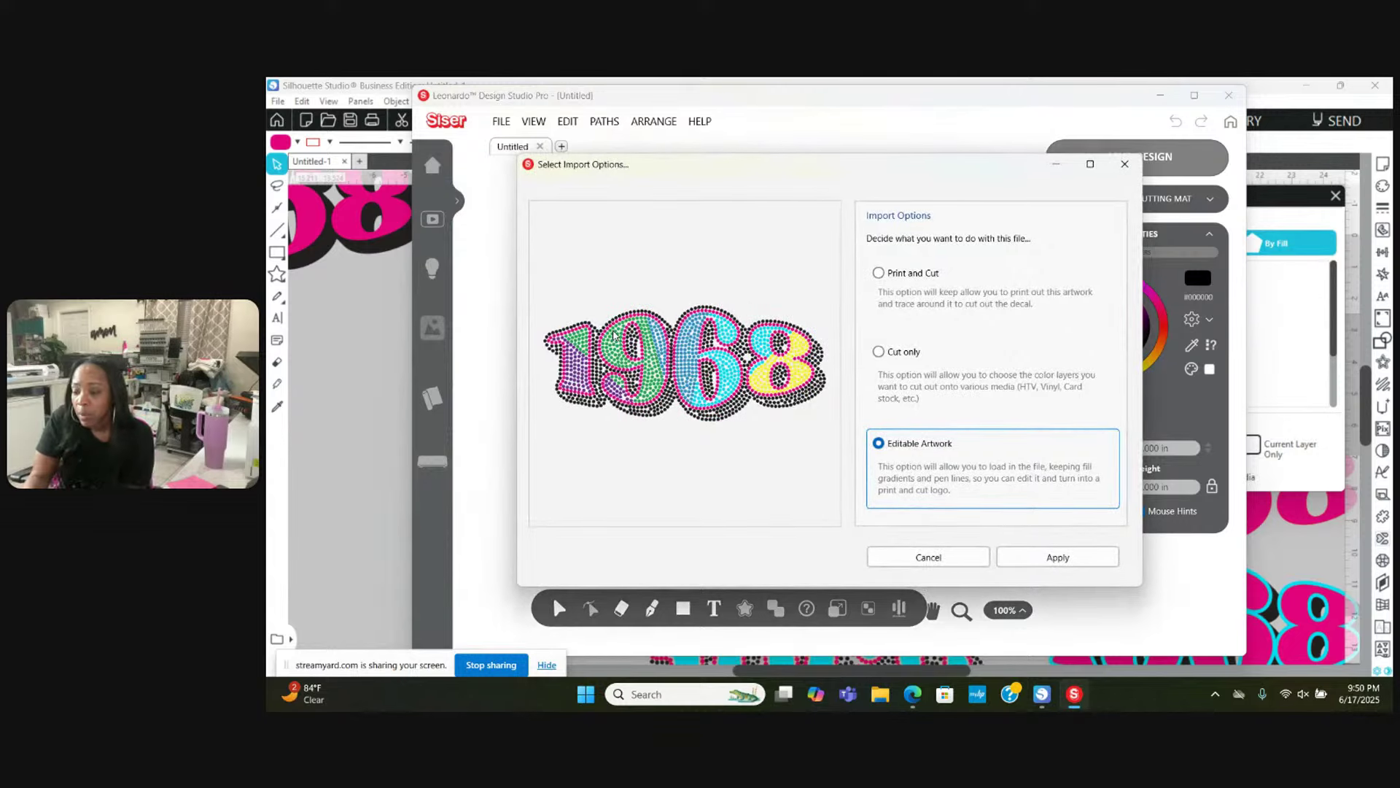
Step: Import the 1968 design as Cut only with 7 colour layers
click(879, 352)
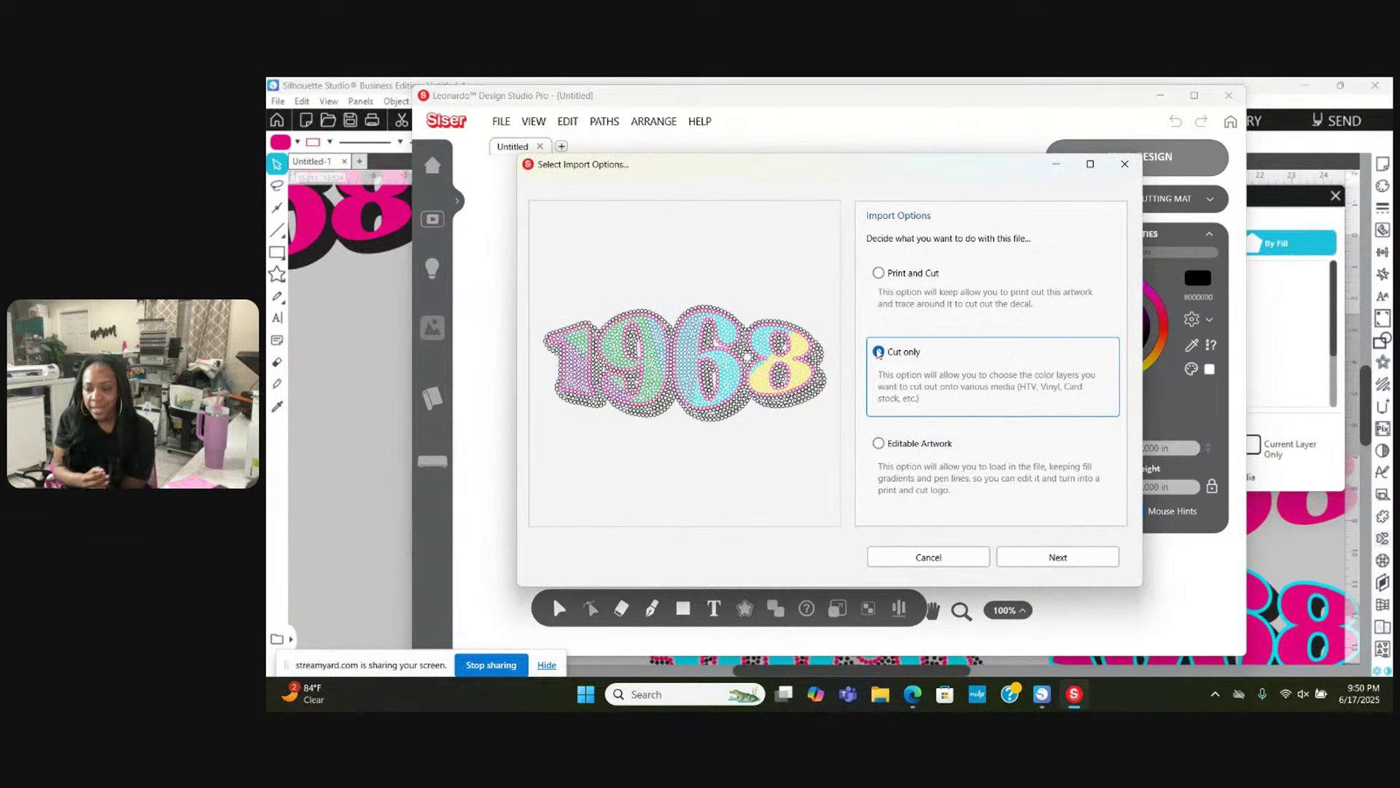
click(1069, 560)
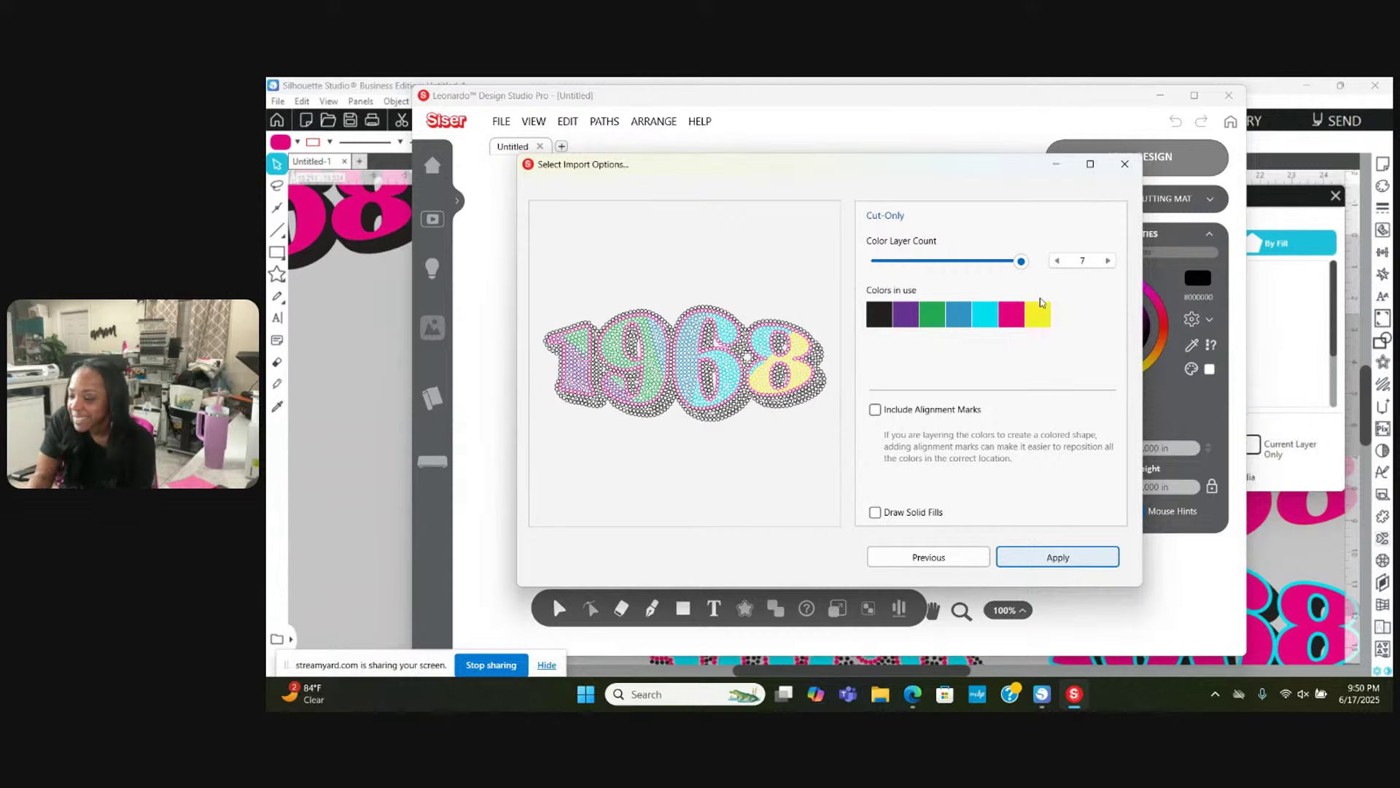
click(1037, 558)
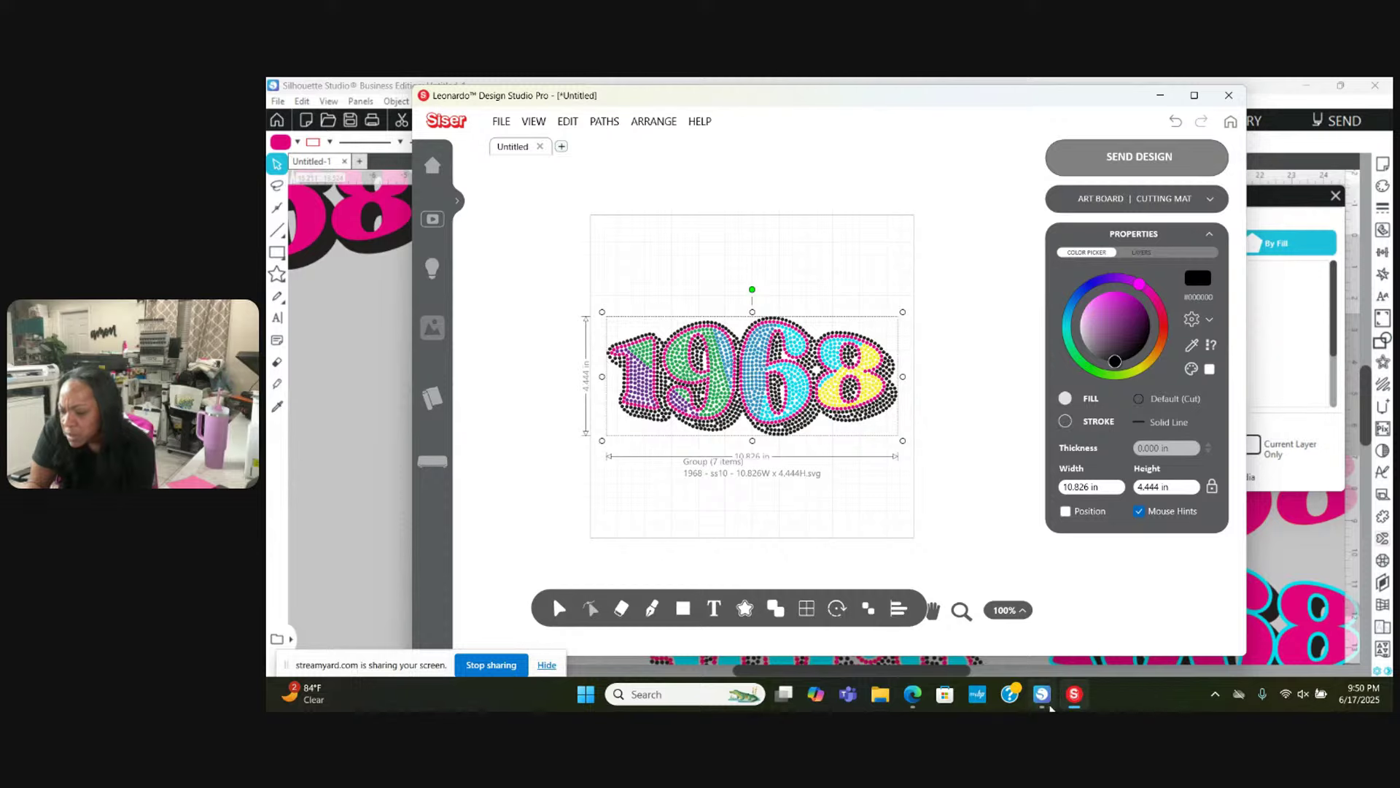
Step: Switch over to Silhouette Studio and back to Leonardo Design Studio Pro
click(1041, 697)
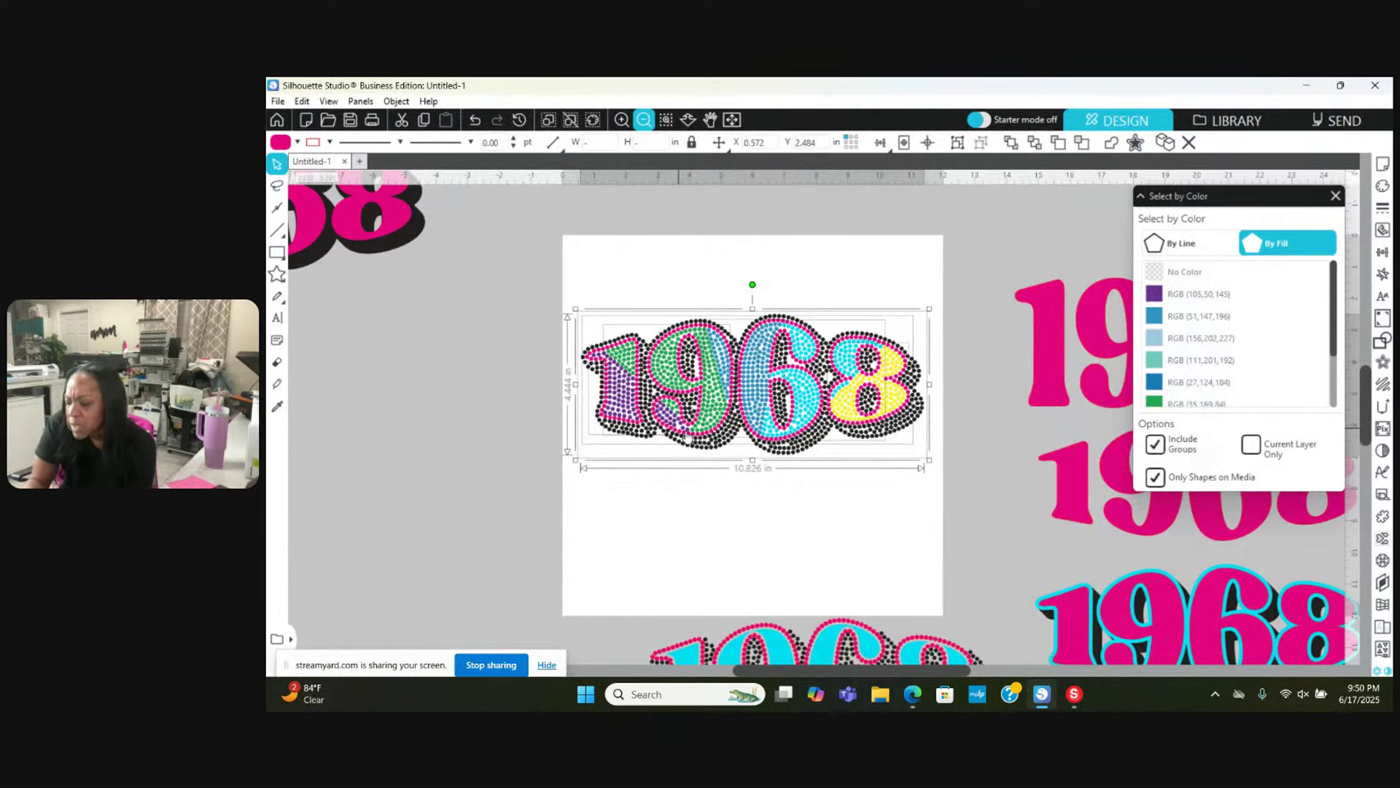
click(1074, 694)
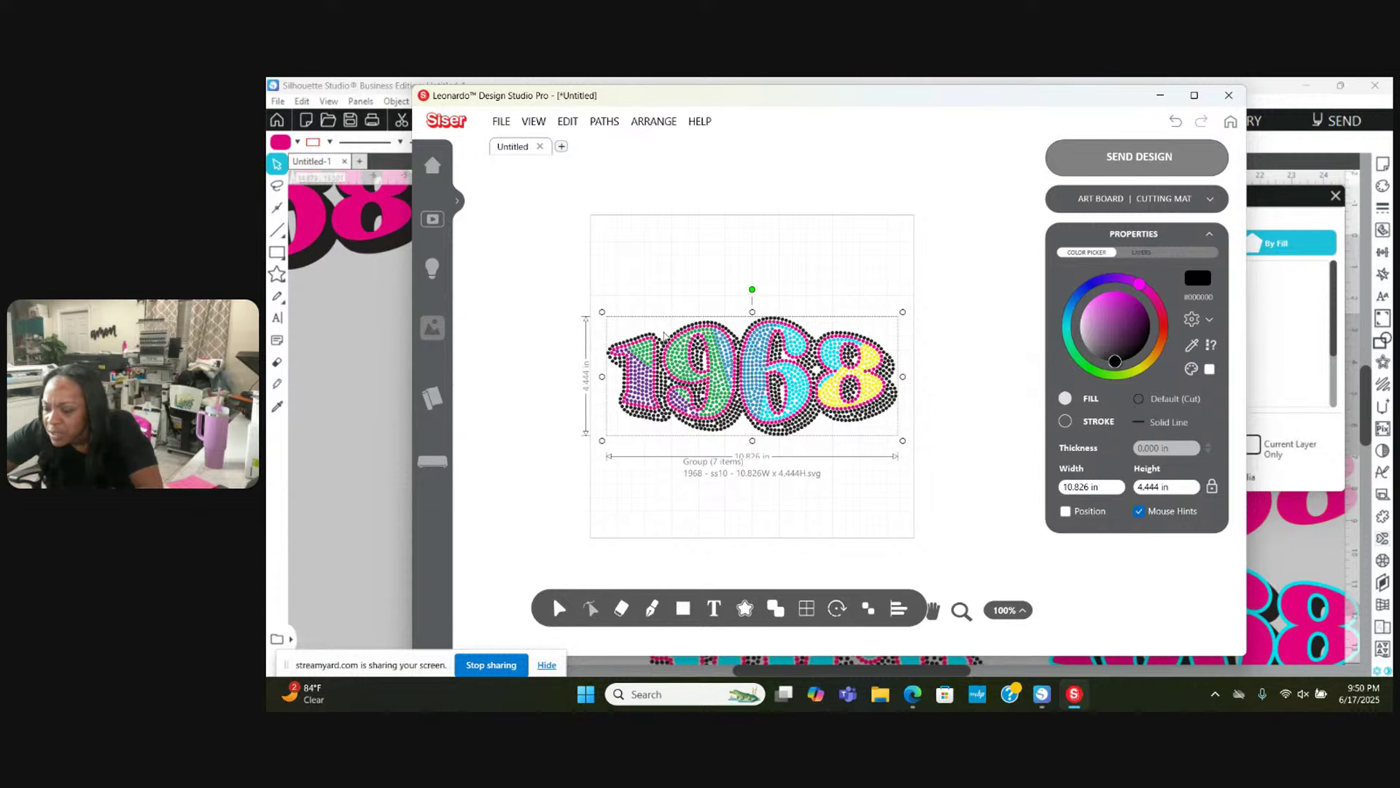
scroll(663, 334, down, 3)
scroll(664, 335, up, 5)
scroll(664, 337, down, 3)
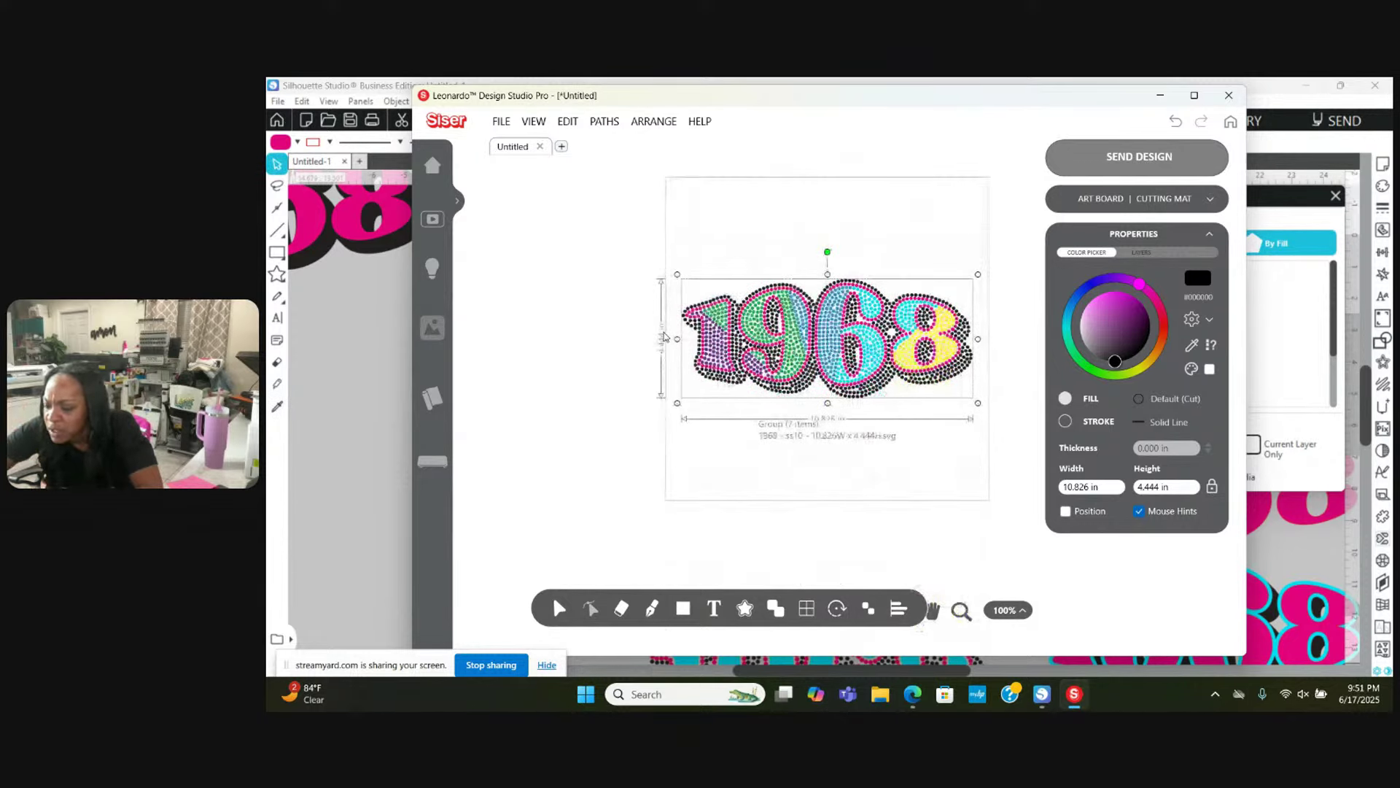
scroll(663, 336, up, 2)
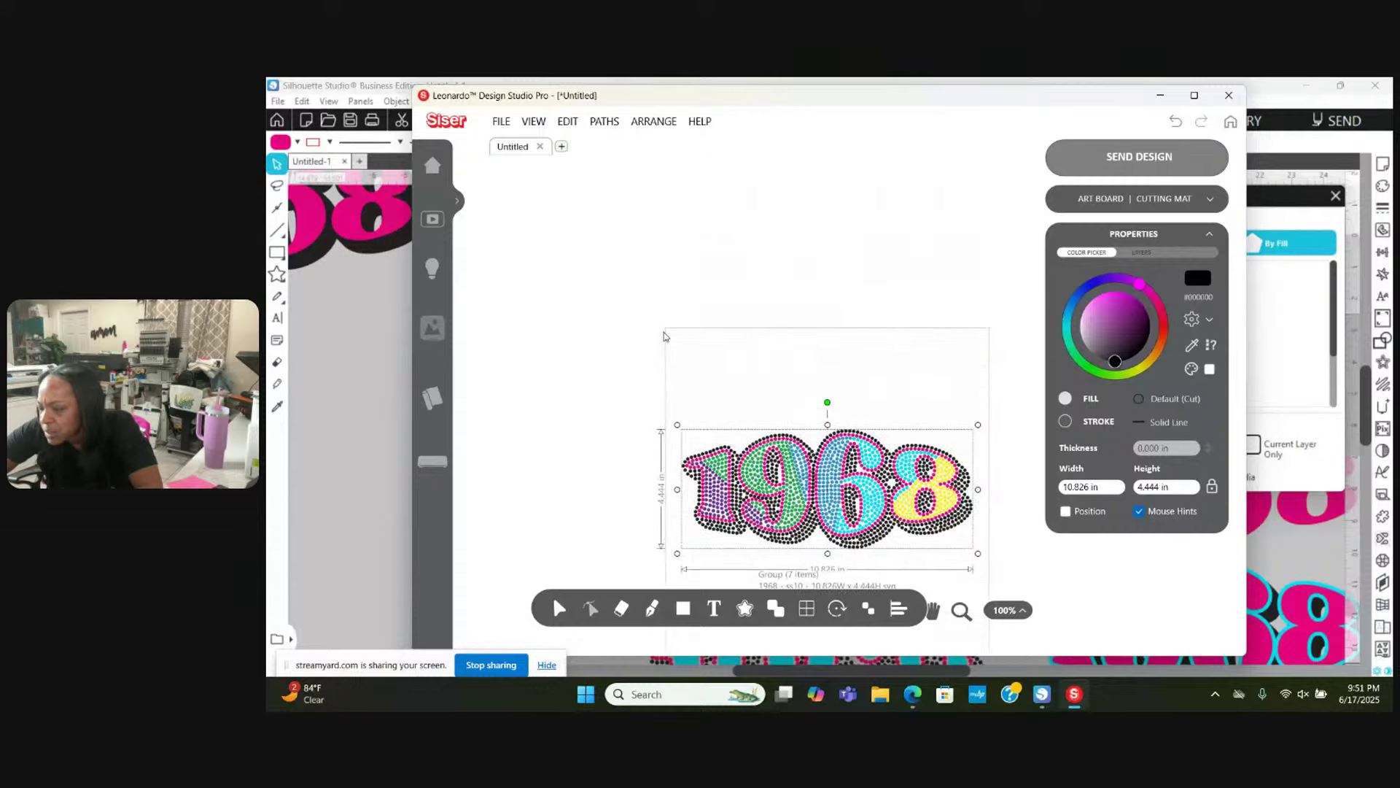
scroll(664, 335, up, 1)
scroll(663, 335, down, 2)
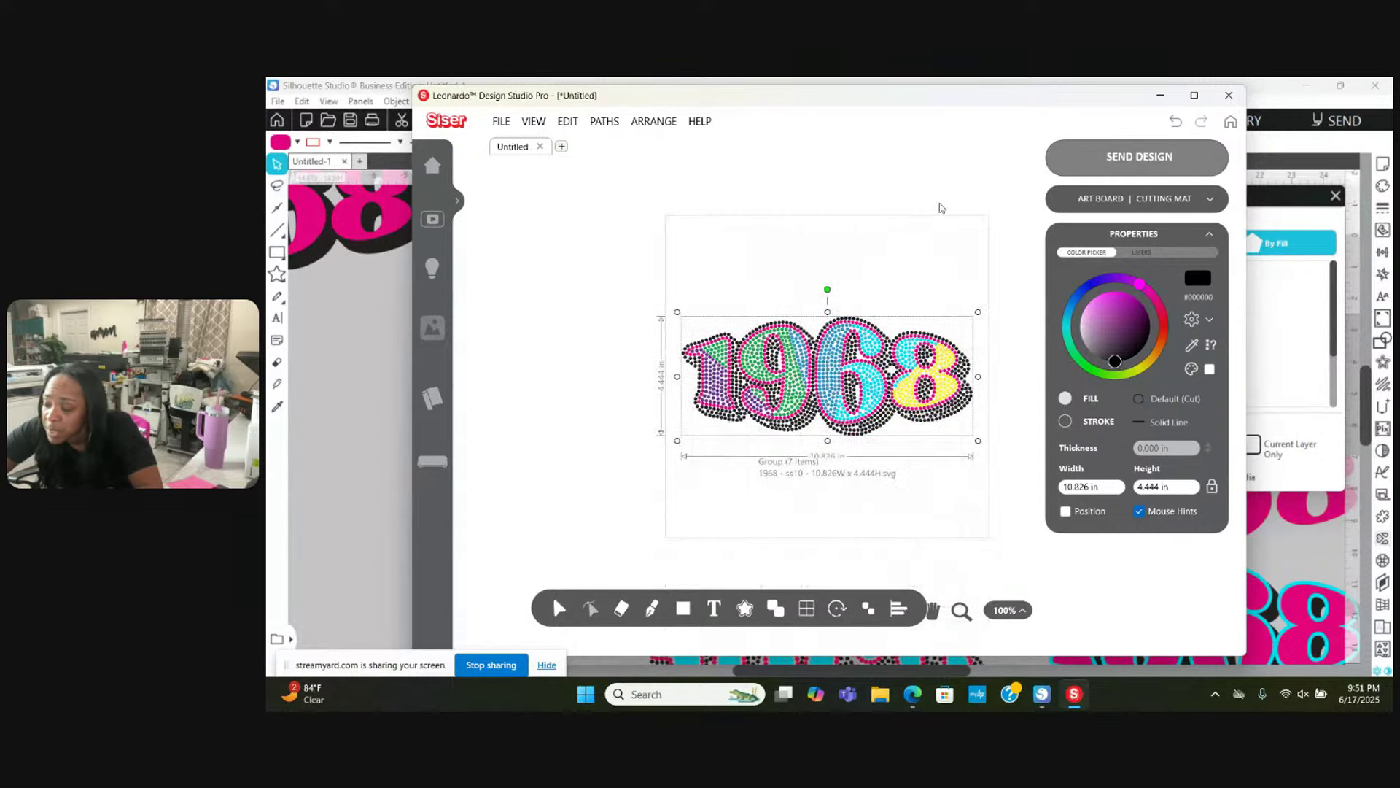
Step: Expand the Art Board | Cutting Mat settings and reselect the 1968 group
click(1211, 202)
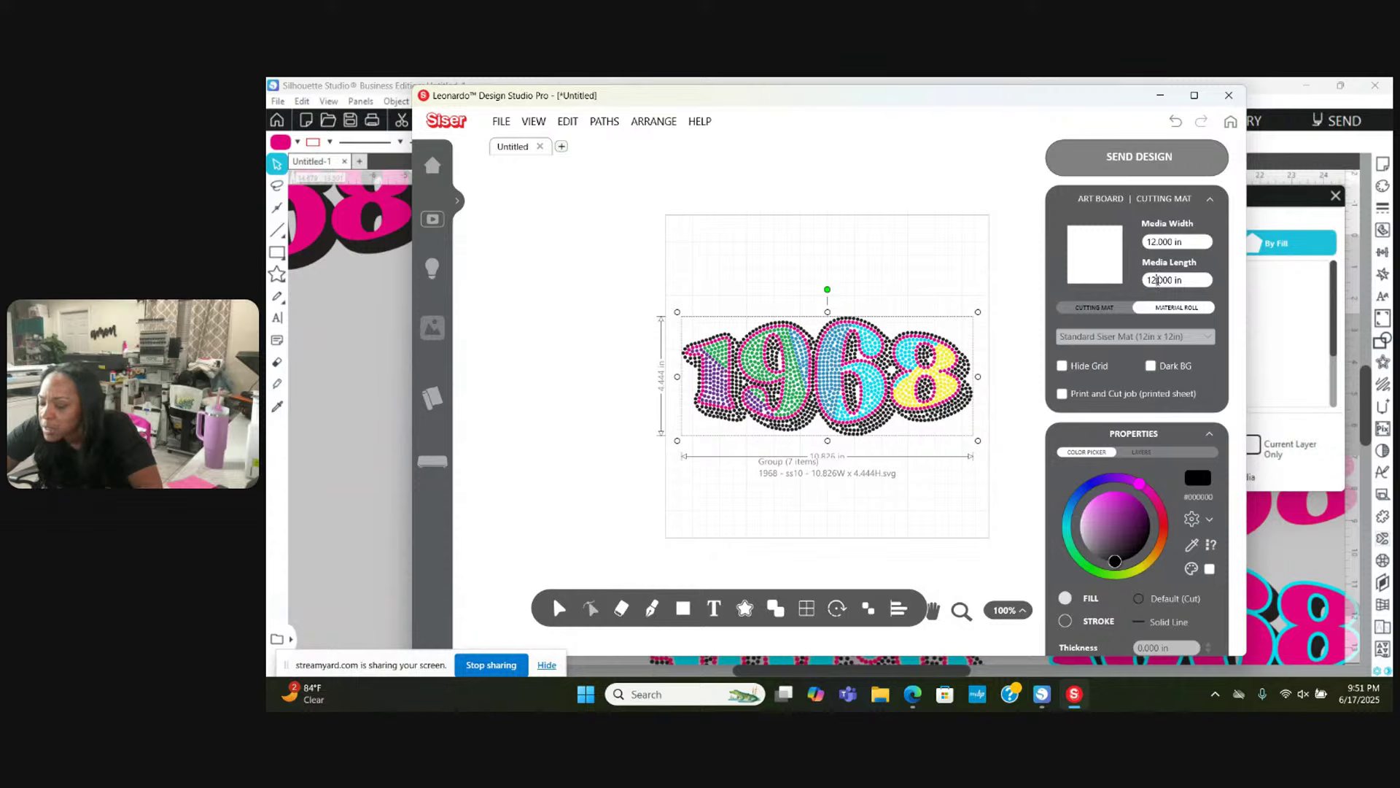
click(874, 295)
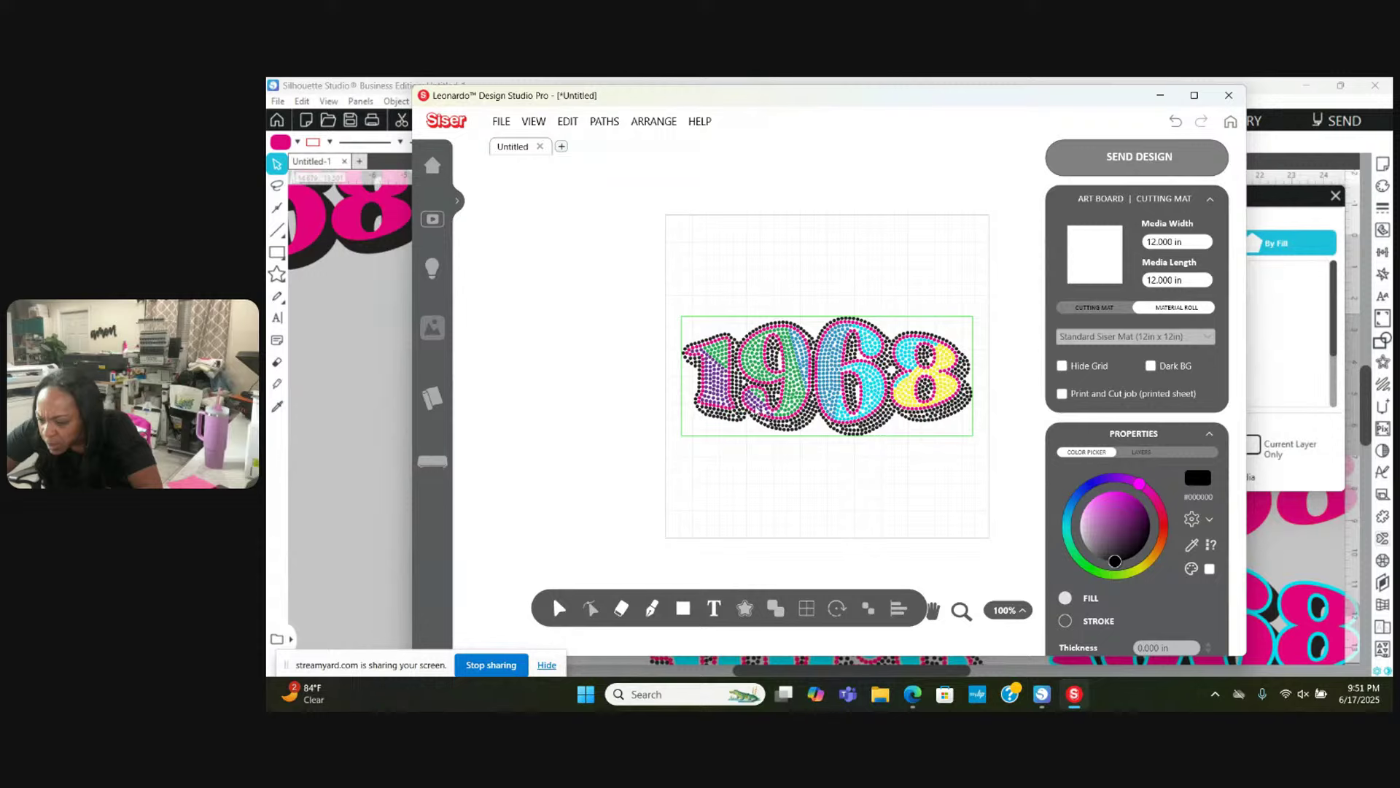
click(755, 403)
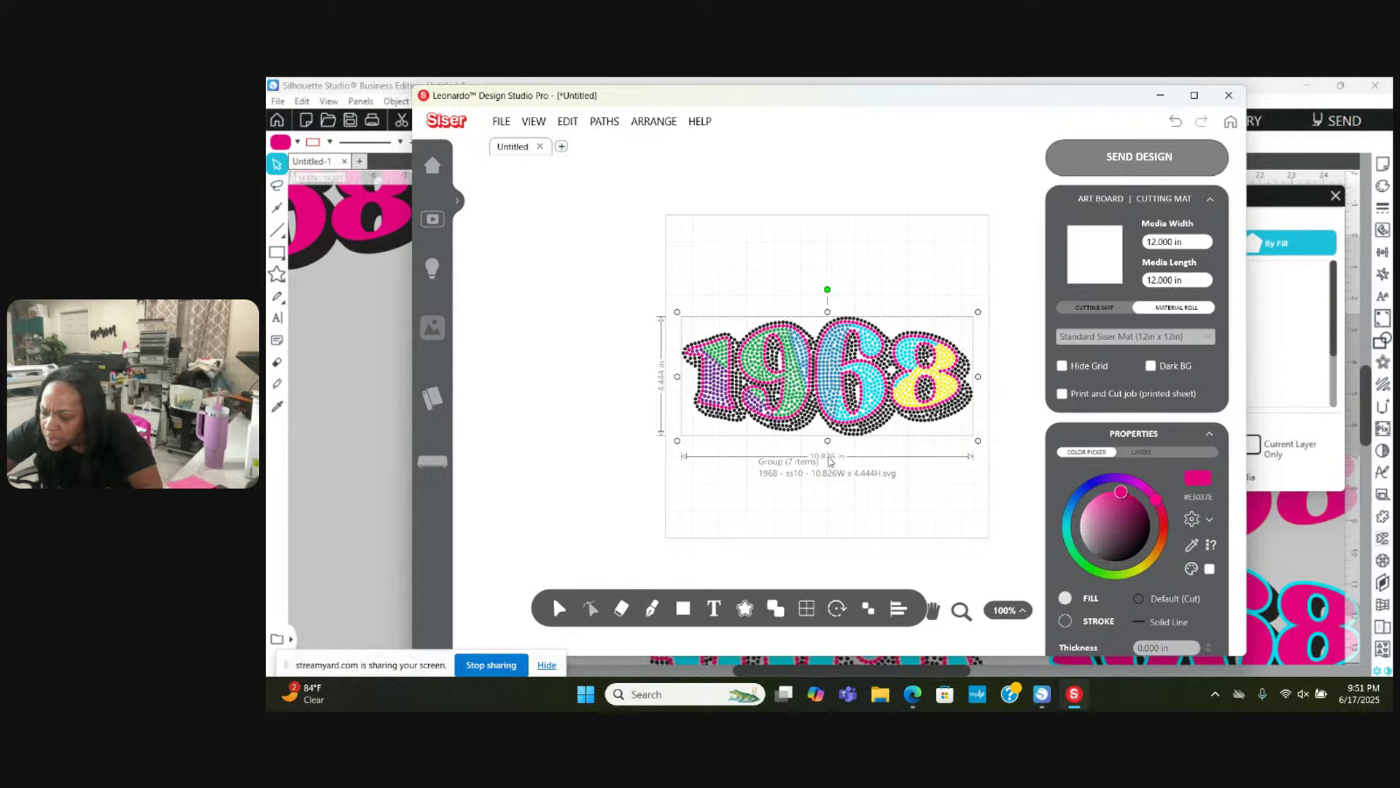
Step: Ungroup the 1968 design and re-centre the artboard in the view
right_click(752, 372)
mouse_move(787, 474)
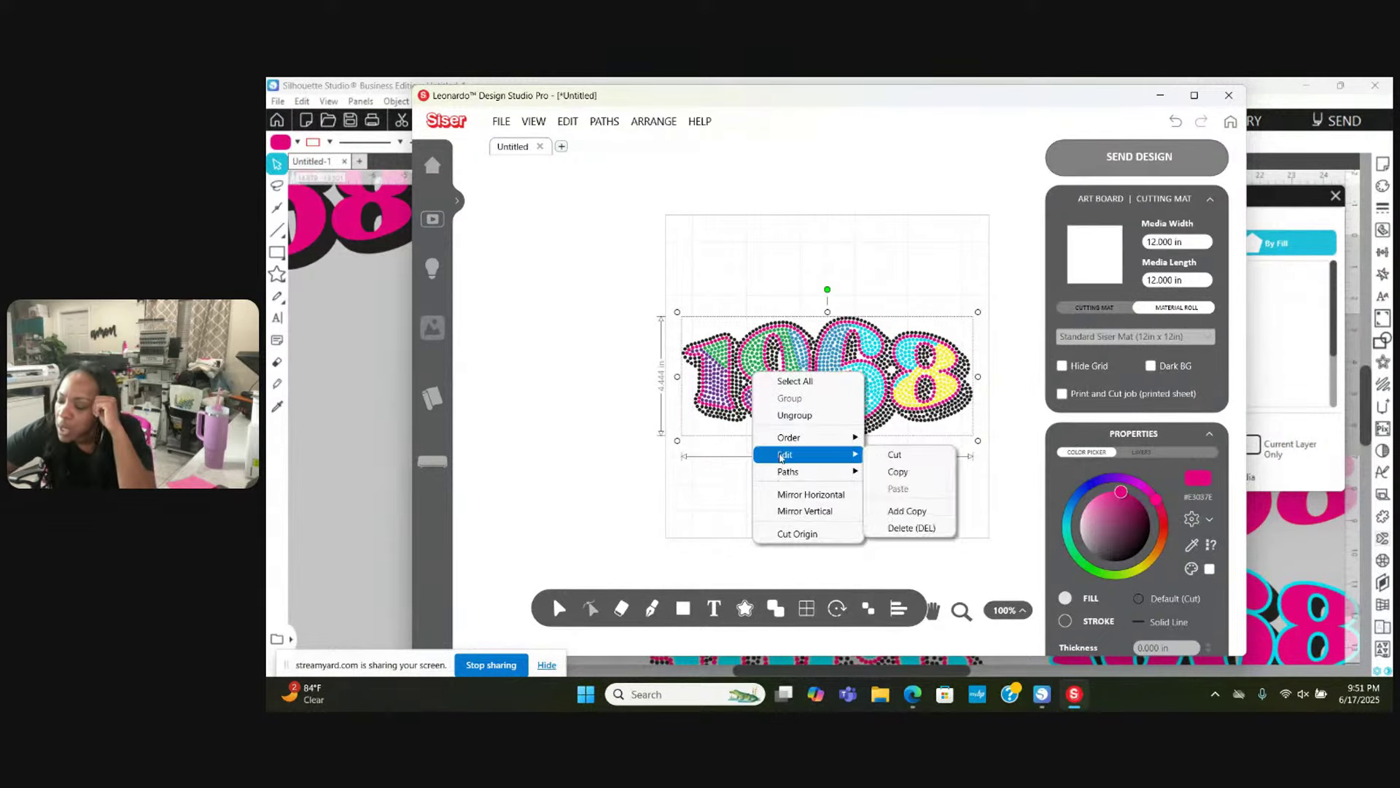
mouse_move(809, 440)
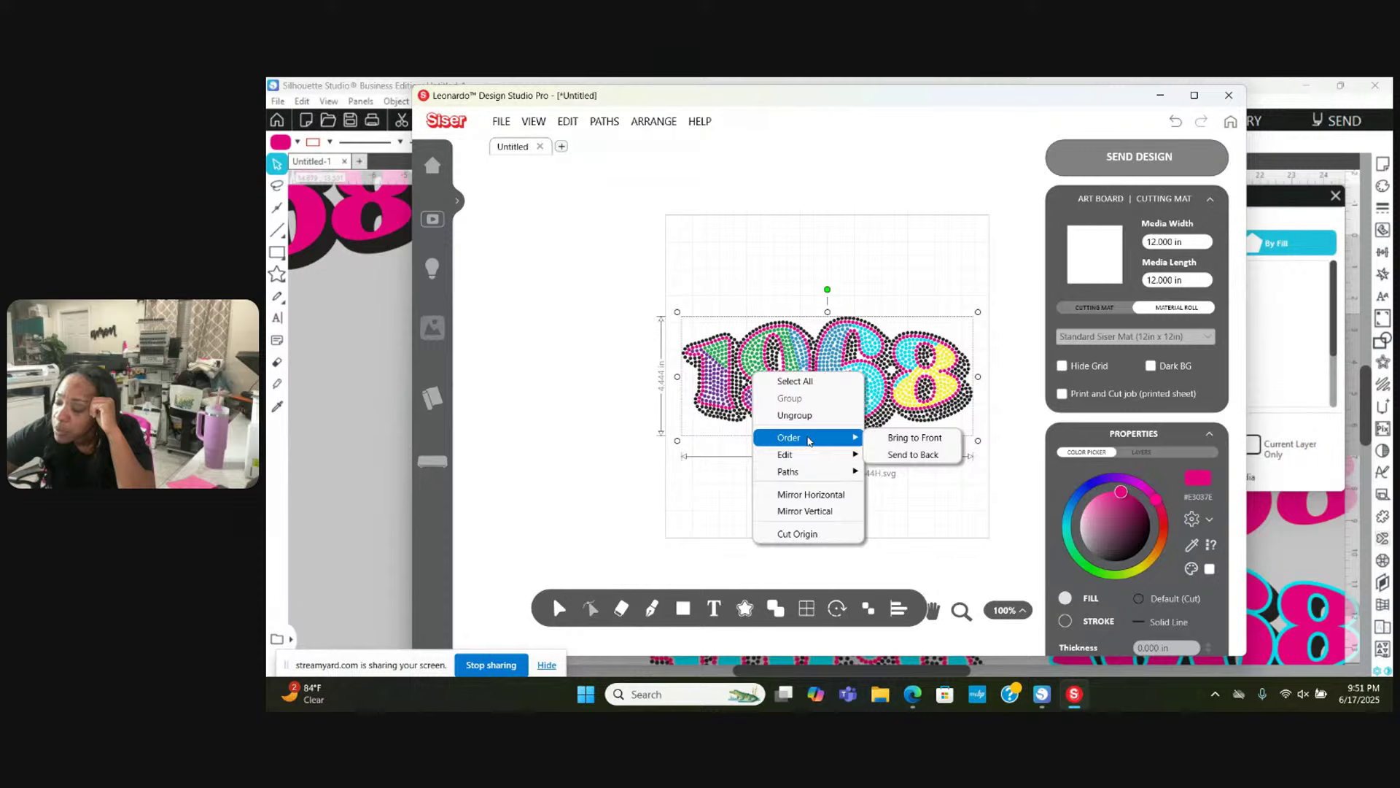
click(808, 416)
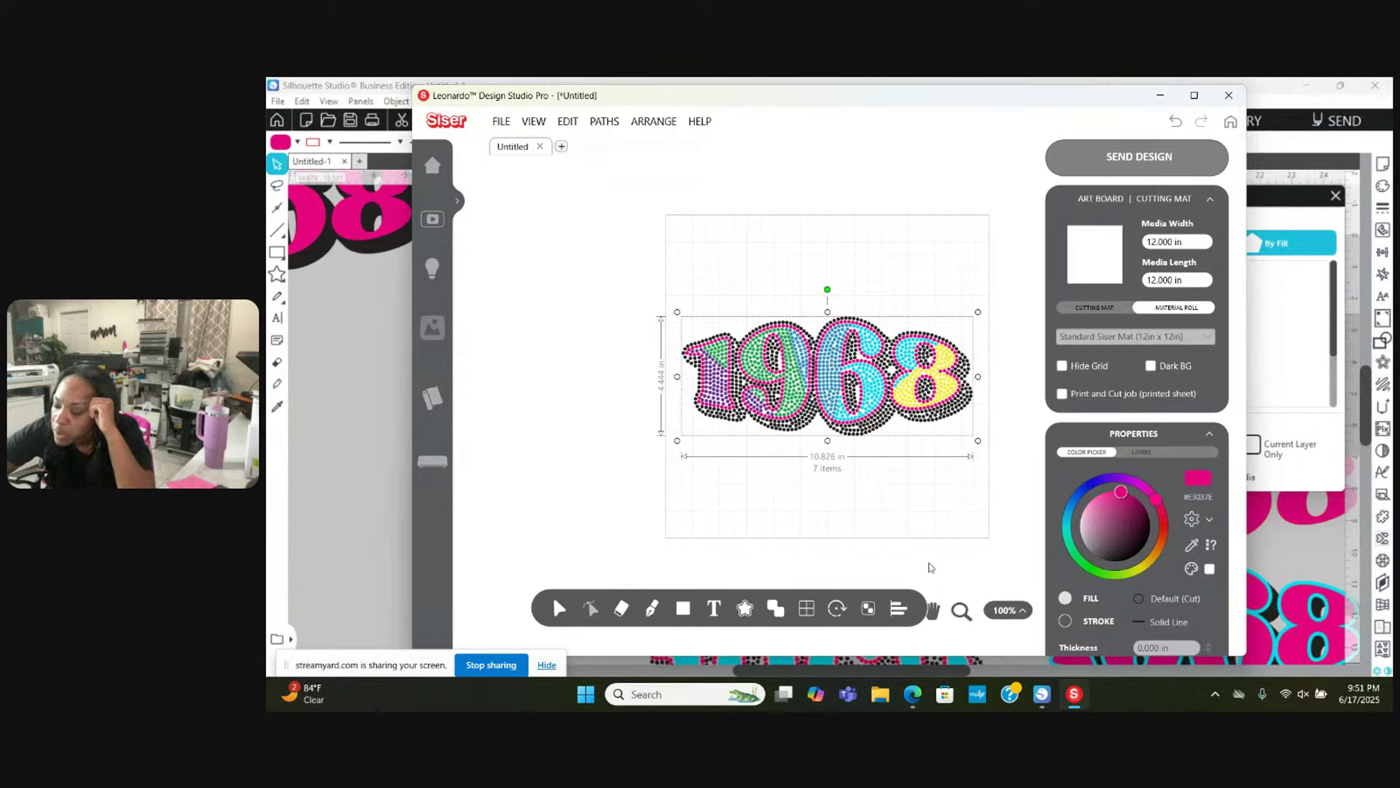
click(1005, 611)
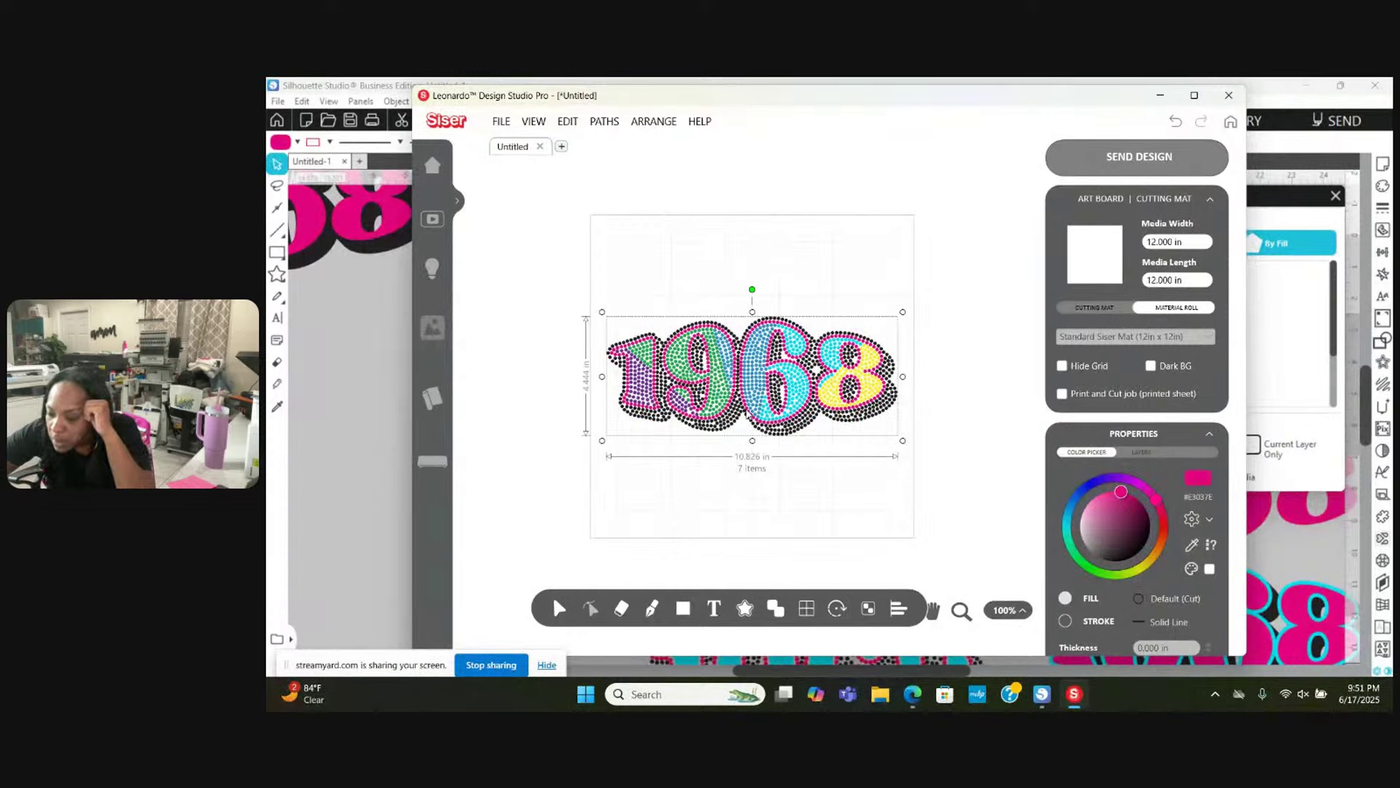
Step: Break the purple fill of the 1 into separate dots
click(726, 440)
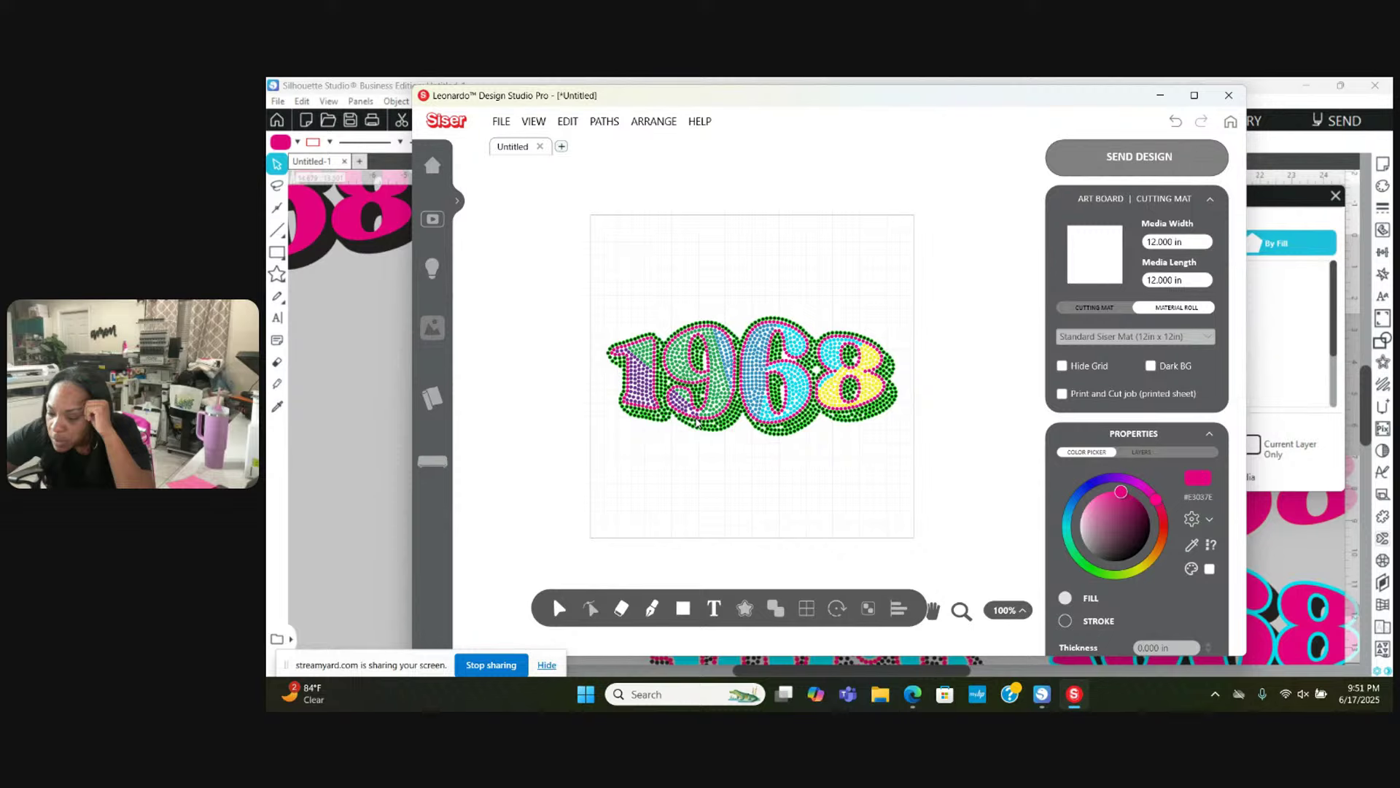
click(708, 428)
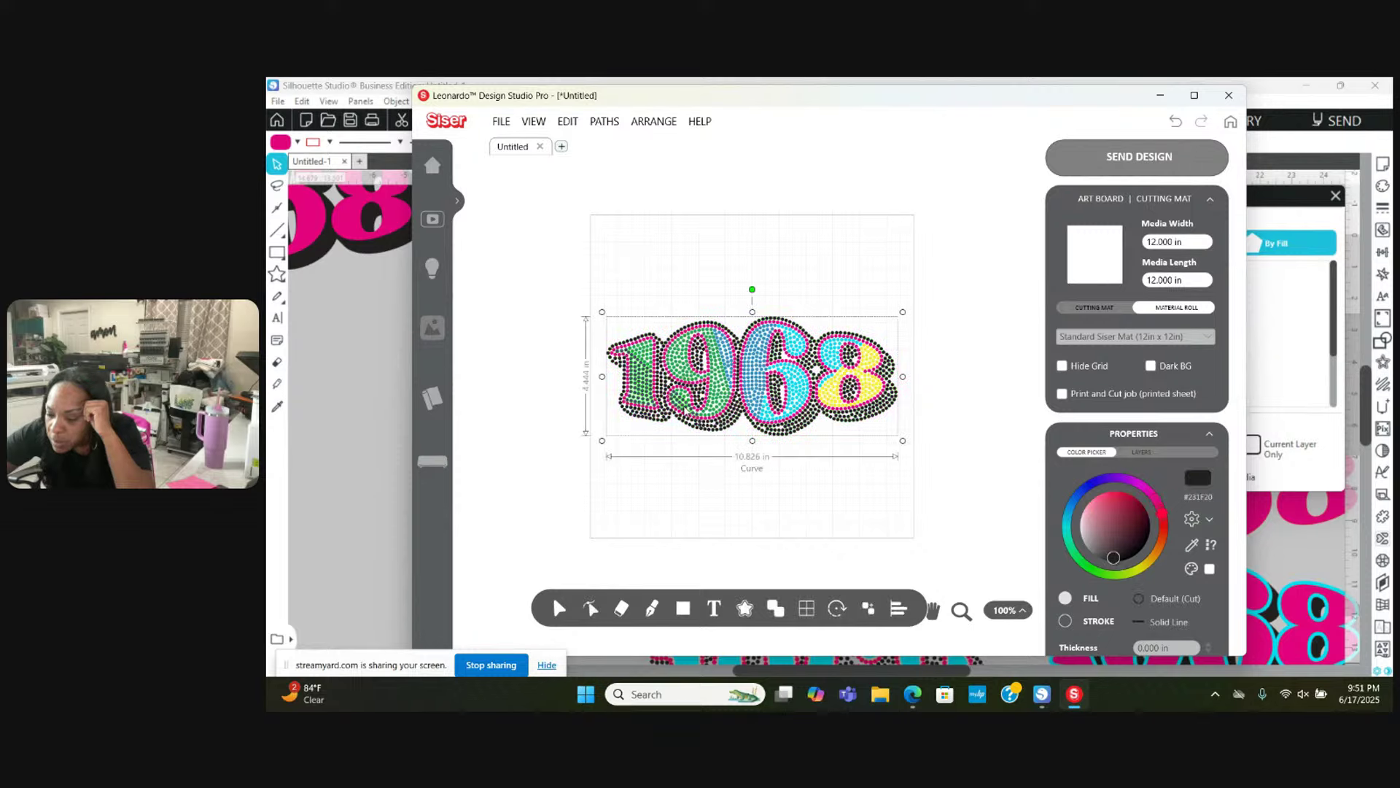
click(684, 403)
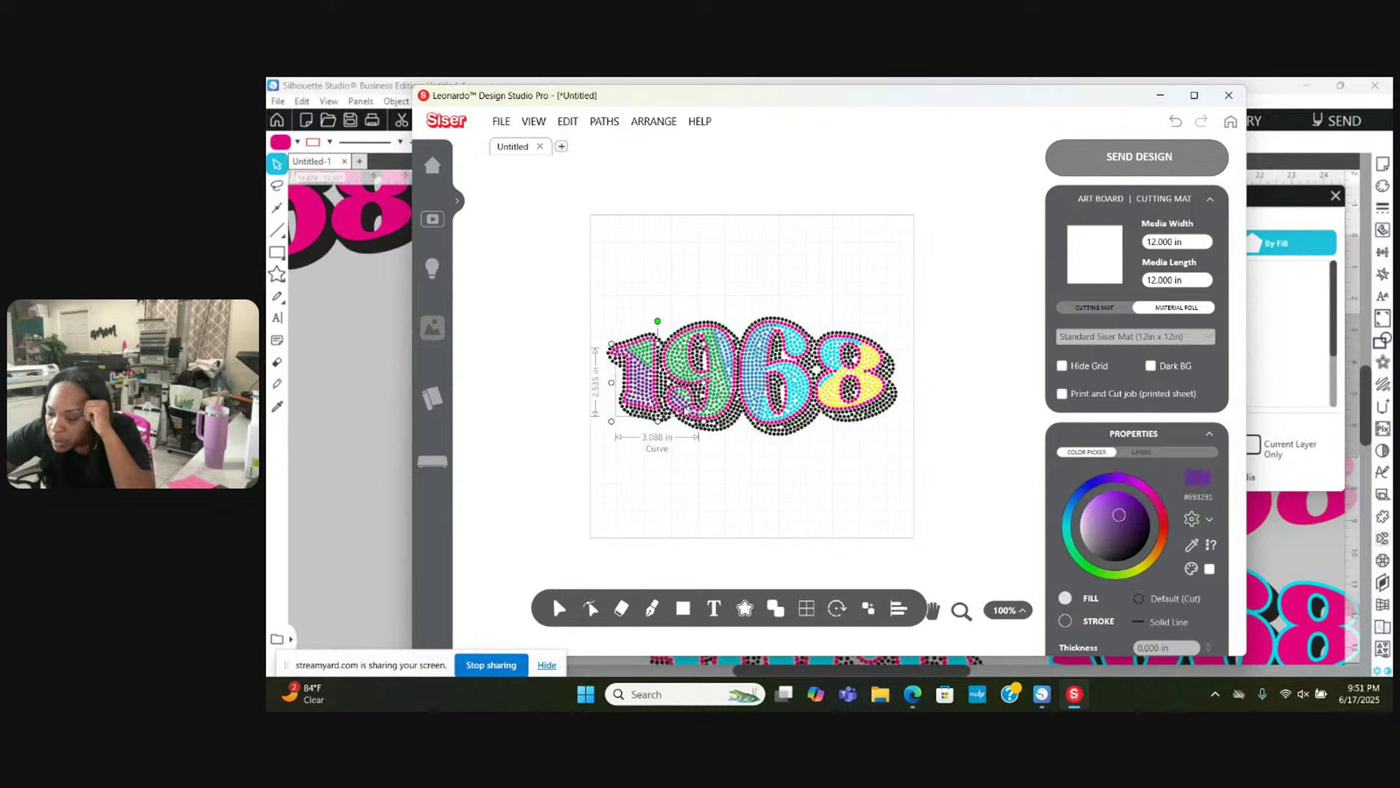
right_click(684, 405)
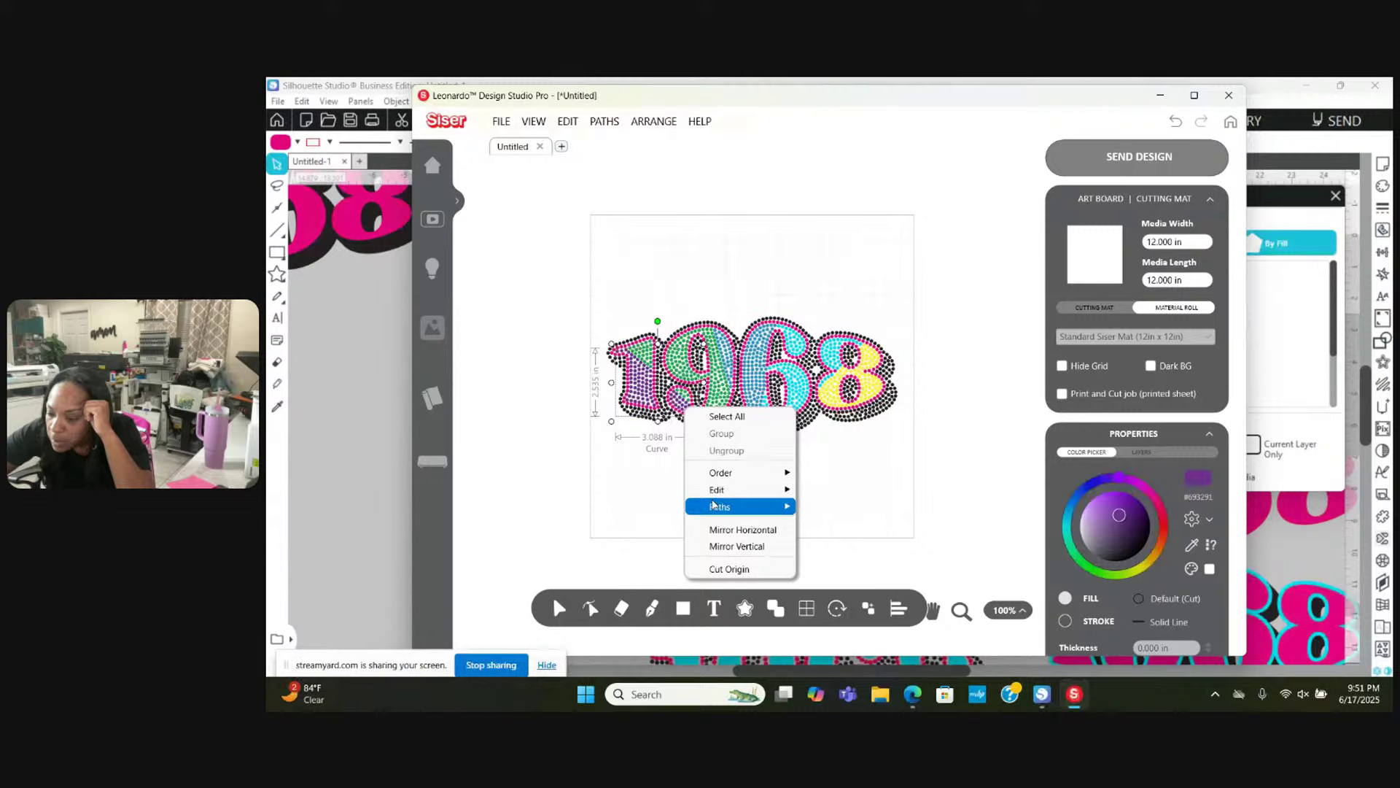
mouse_move(726, 473)
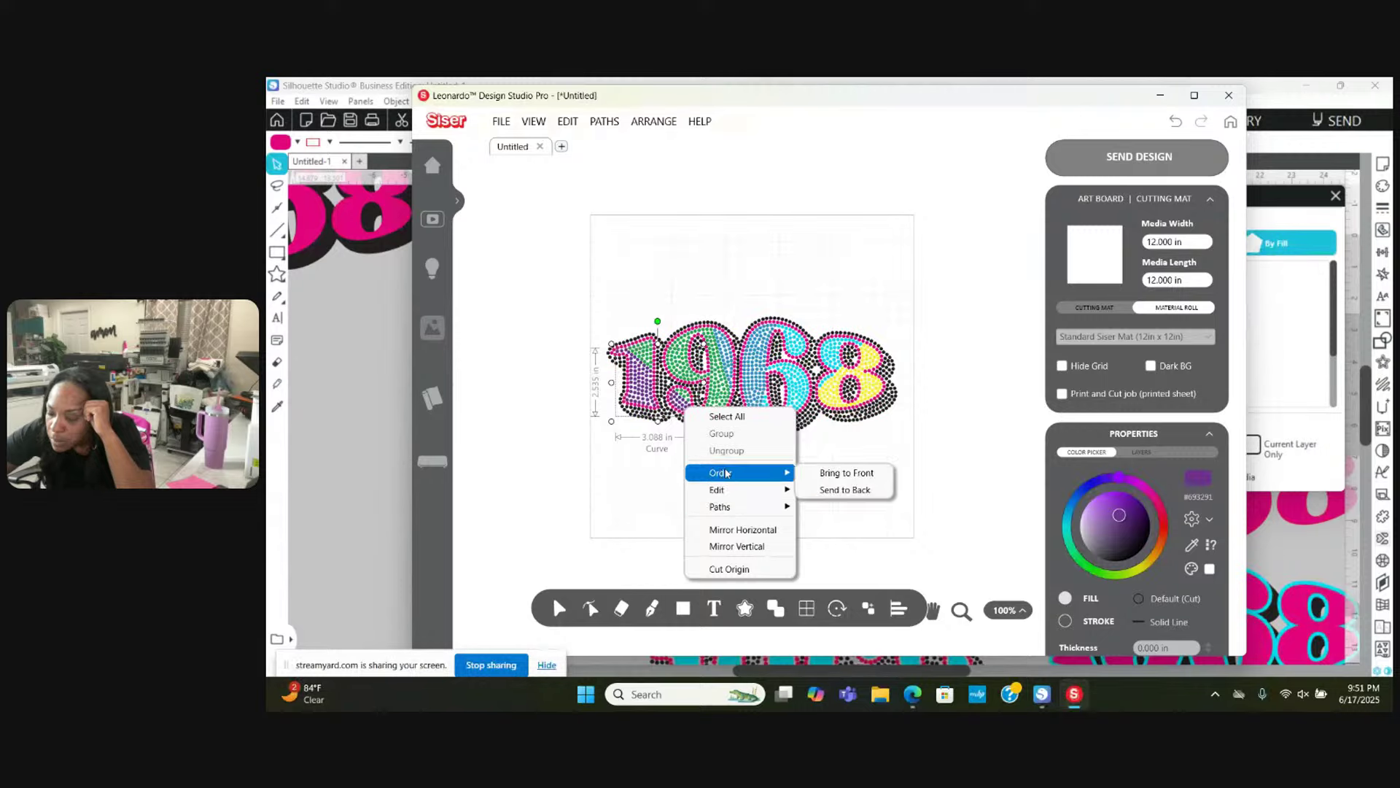
mouse_move(744, 506)
click(829, 548)
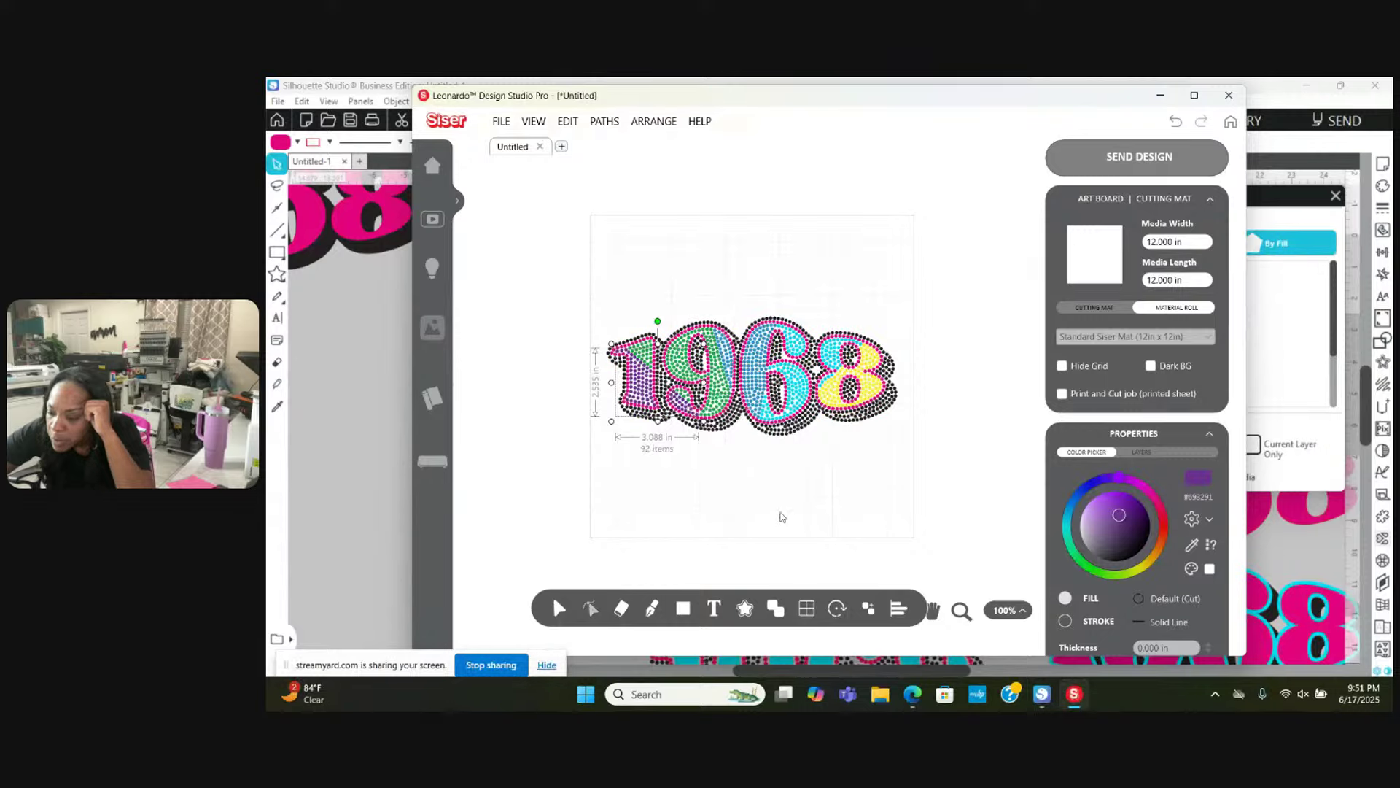
Step: Rejoin the purple dots, break them apart again, then select the whole design
right_click(730, 477)
mouse_move(759, 547)
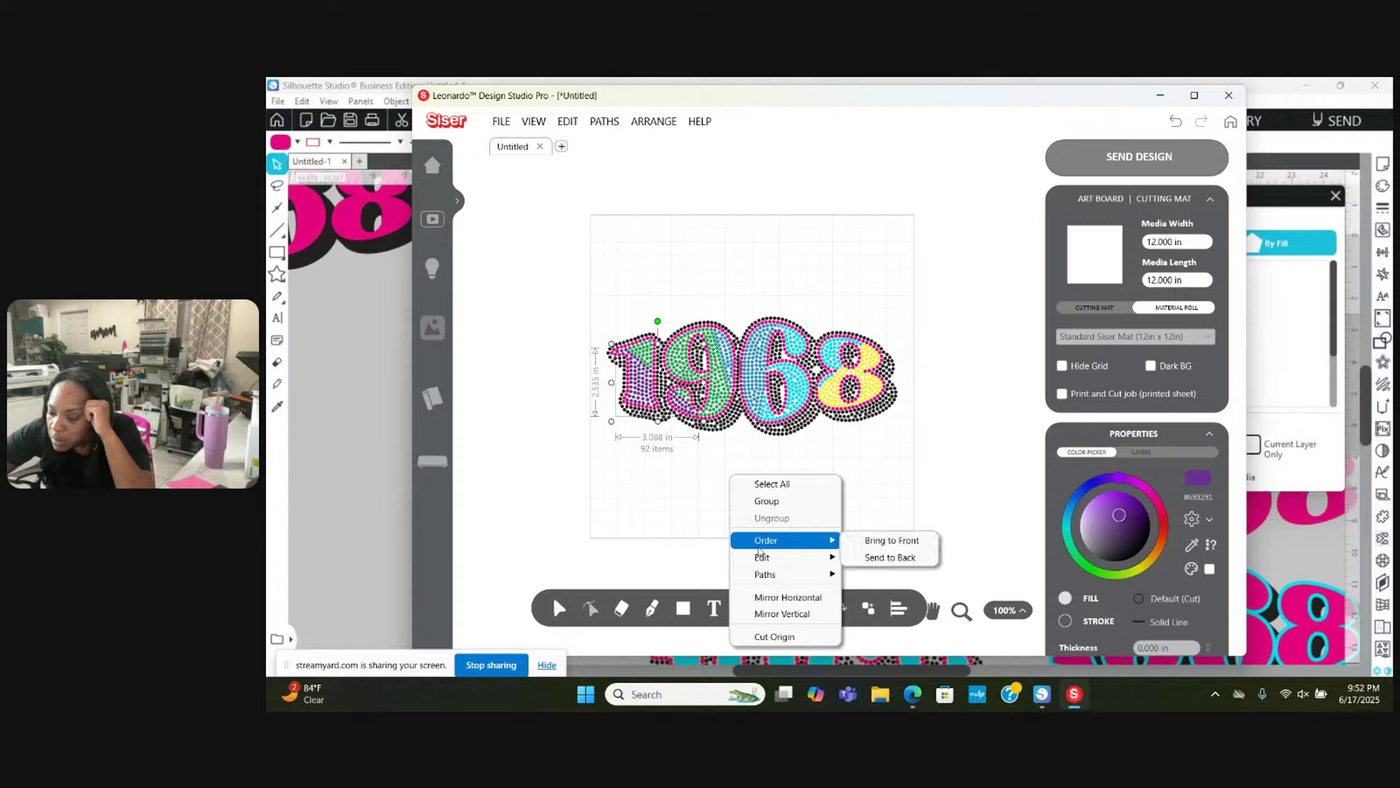
mouse_move(806, 576)
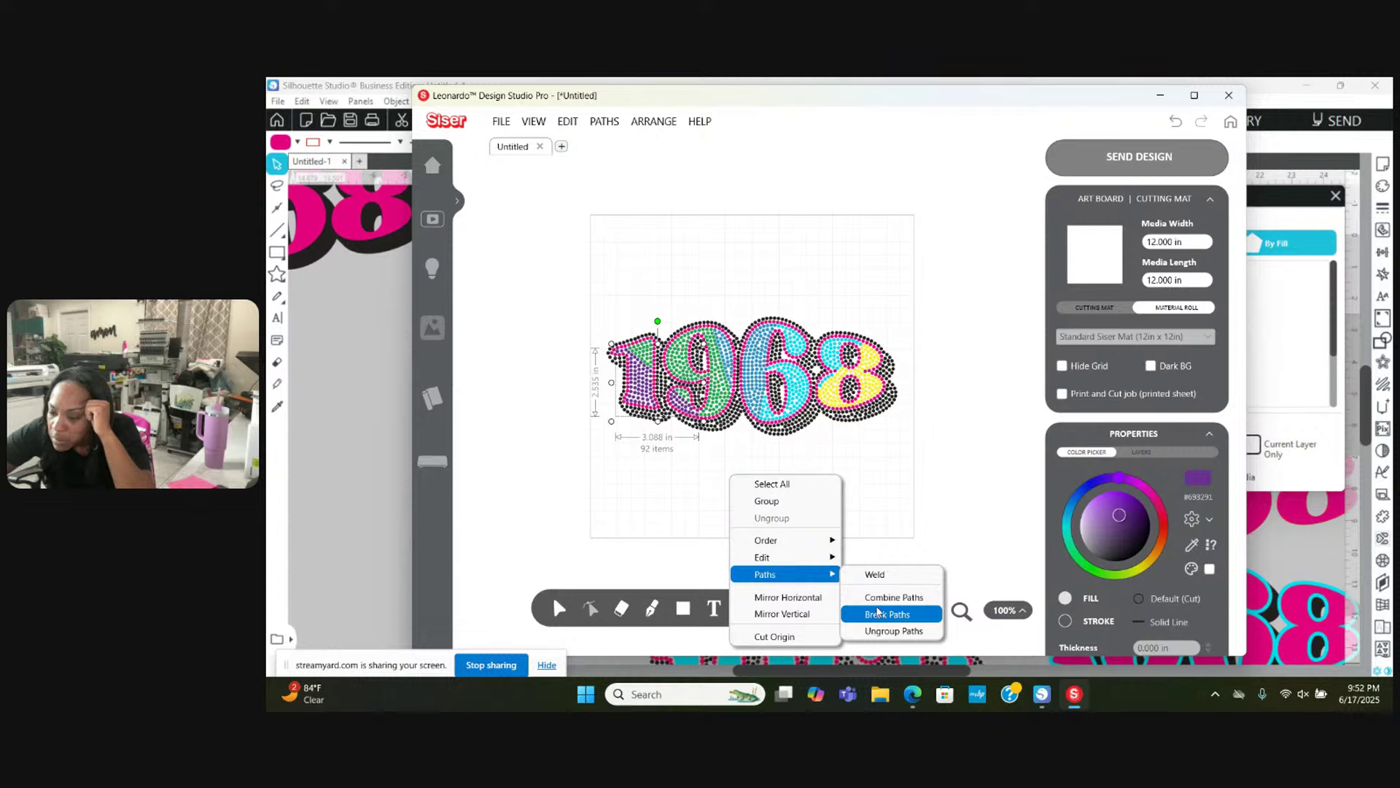
click(879, 614)
mouse_move(875, 608)
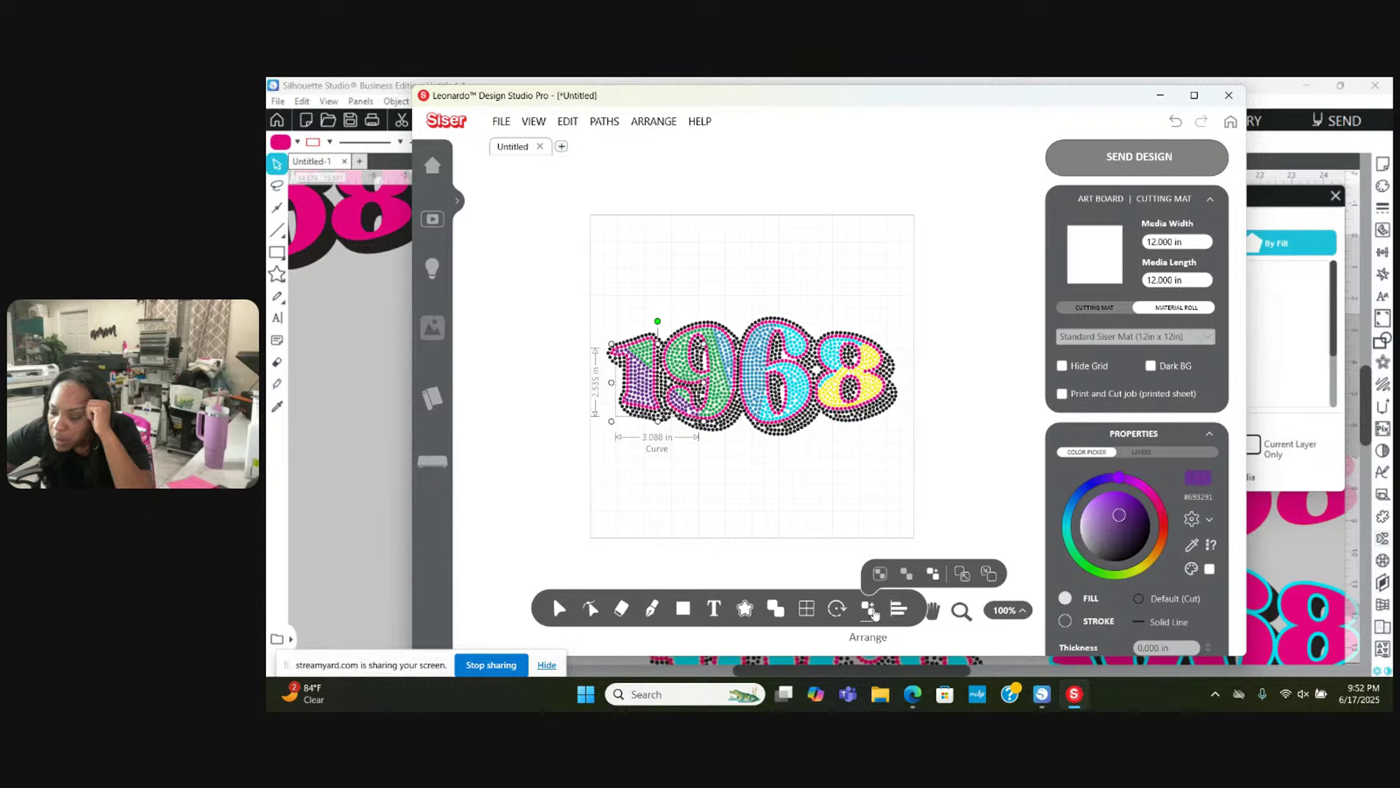
right_click(726, 502)
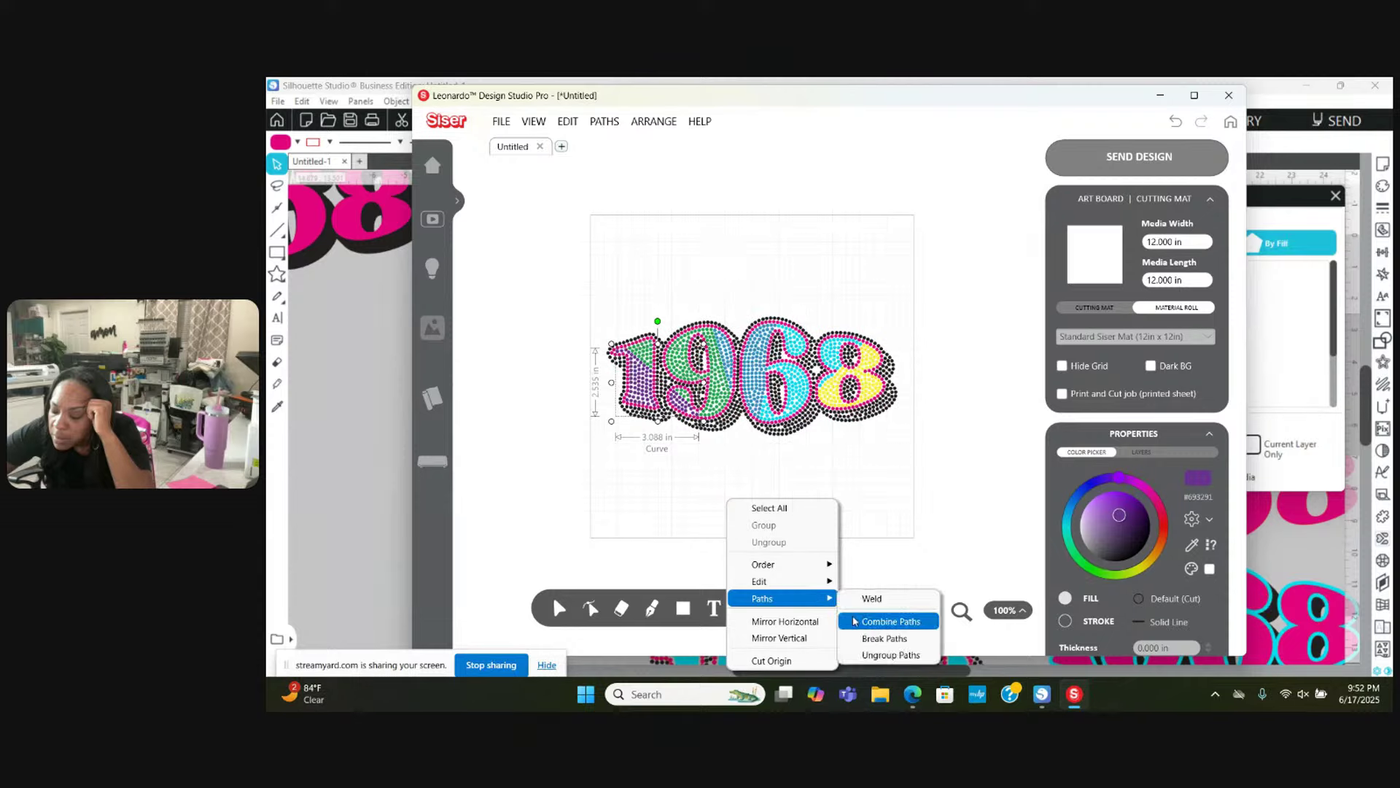
mouse_move(831, 600)
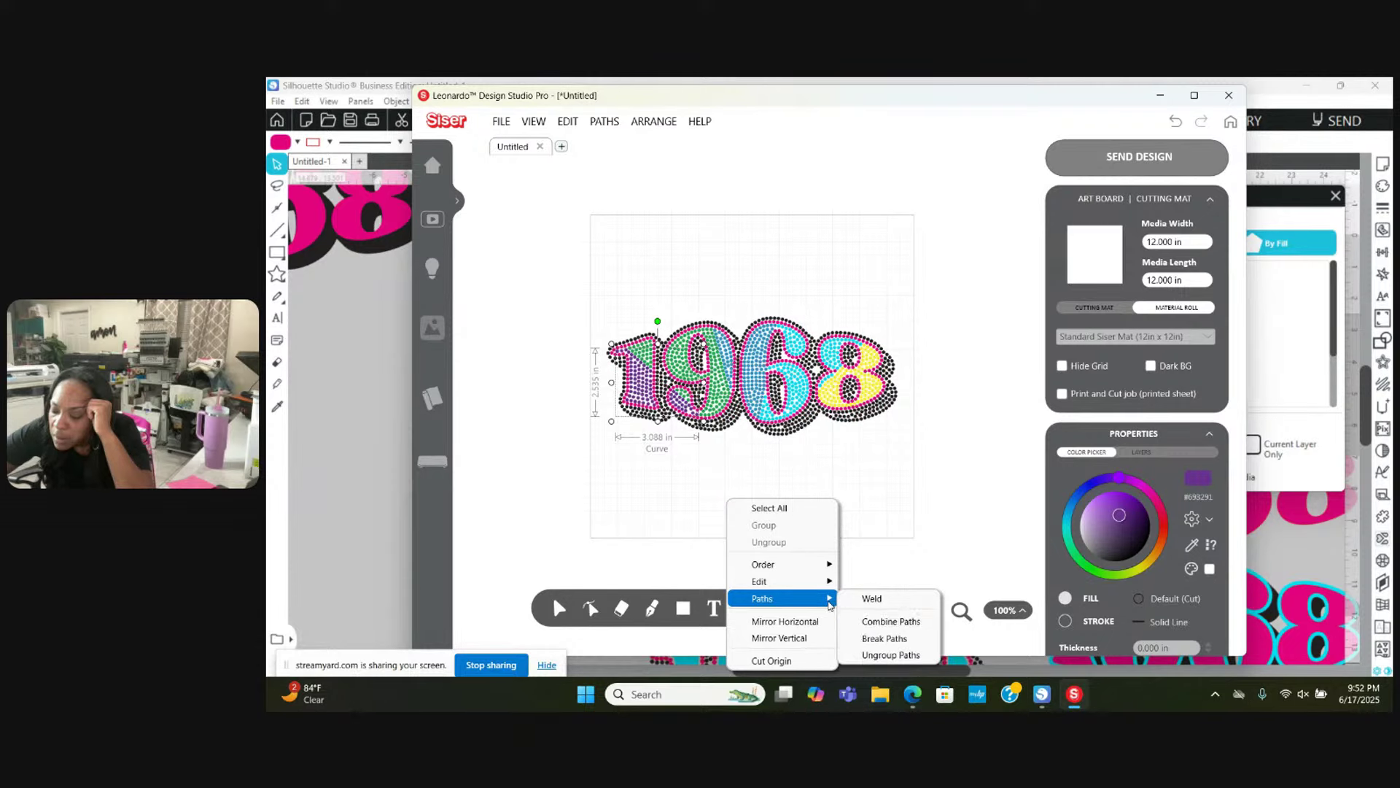
click(865, 639)
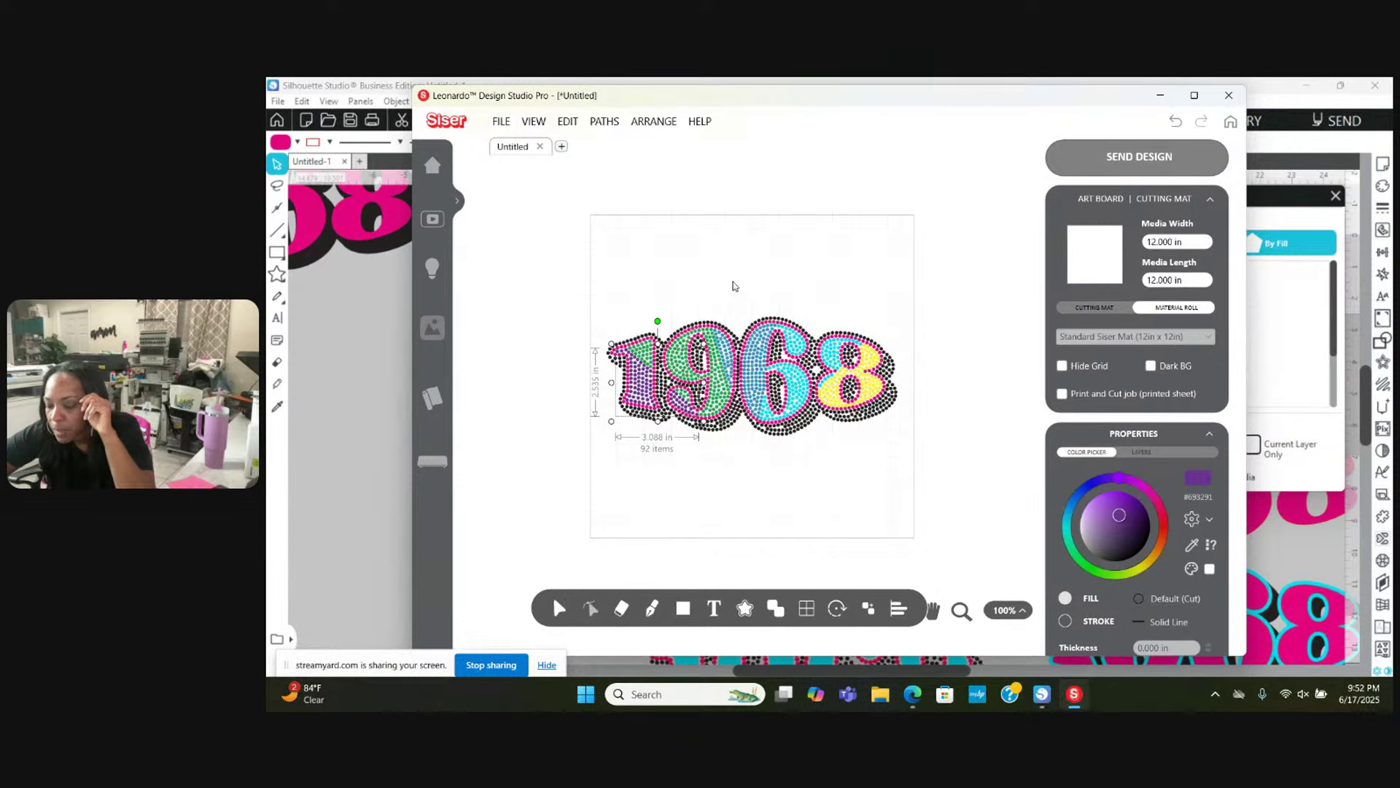
key(ctrl+a)
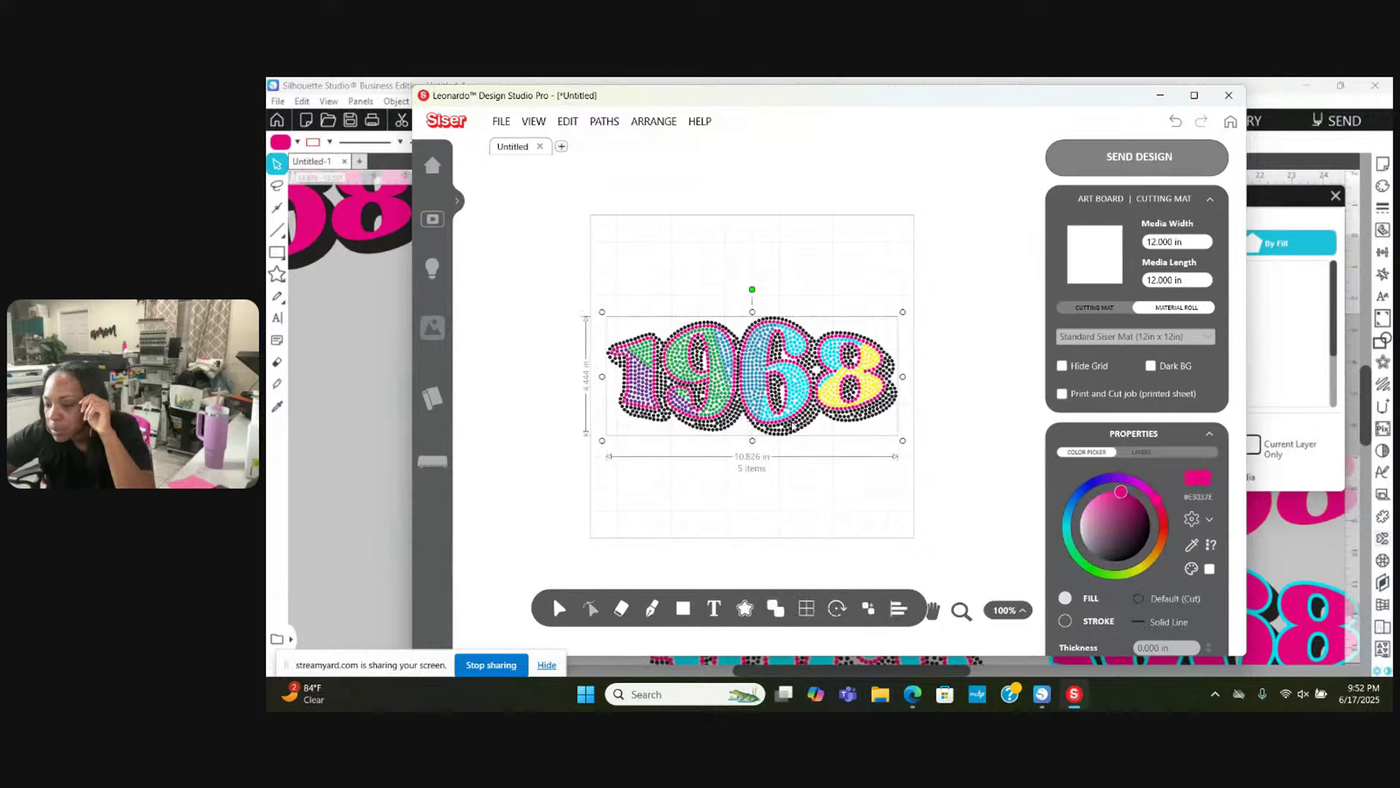
Step: Move the 1968 design aside and draw a square over the purple dots
drag(701, 418, 858, 250)
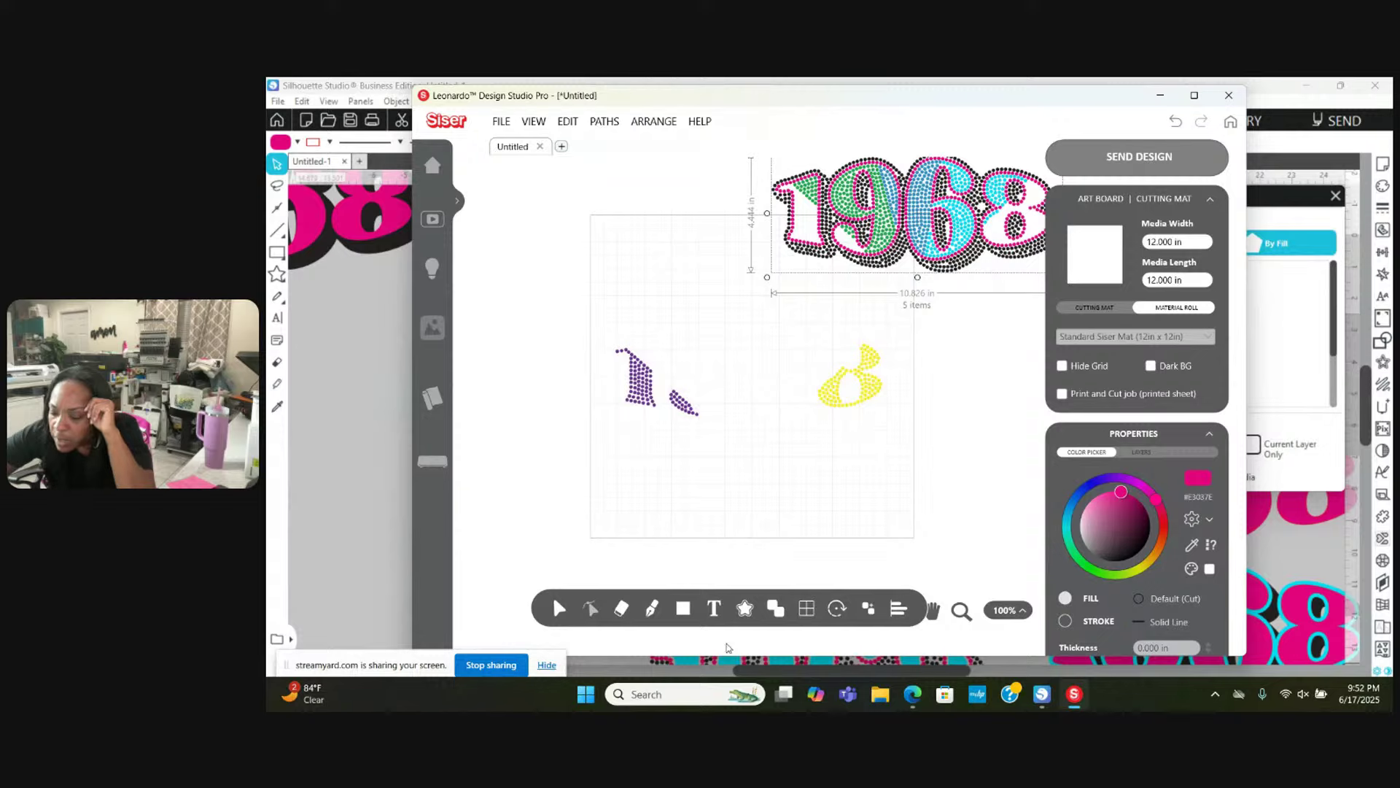
click(683, 609)
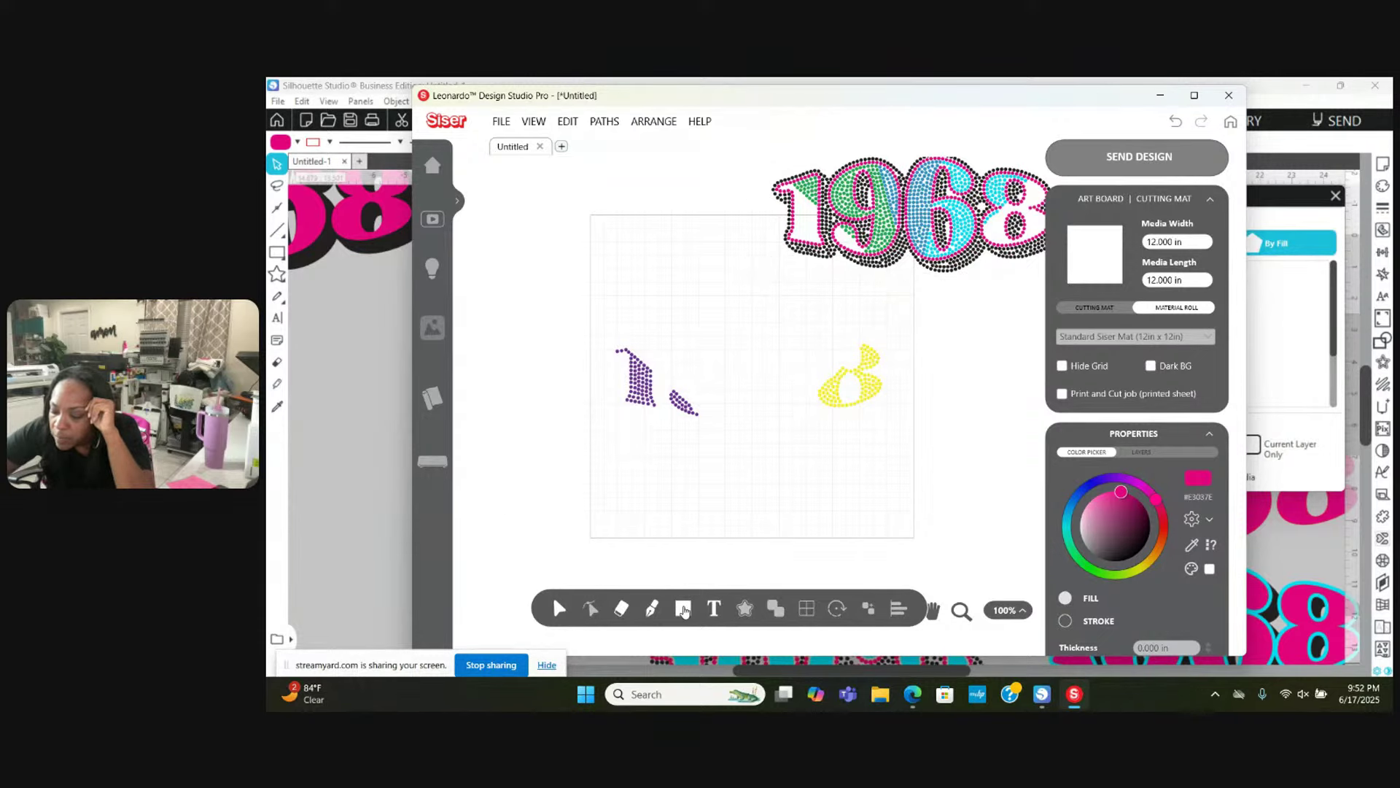
click(683, 610)
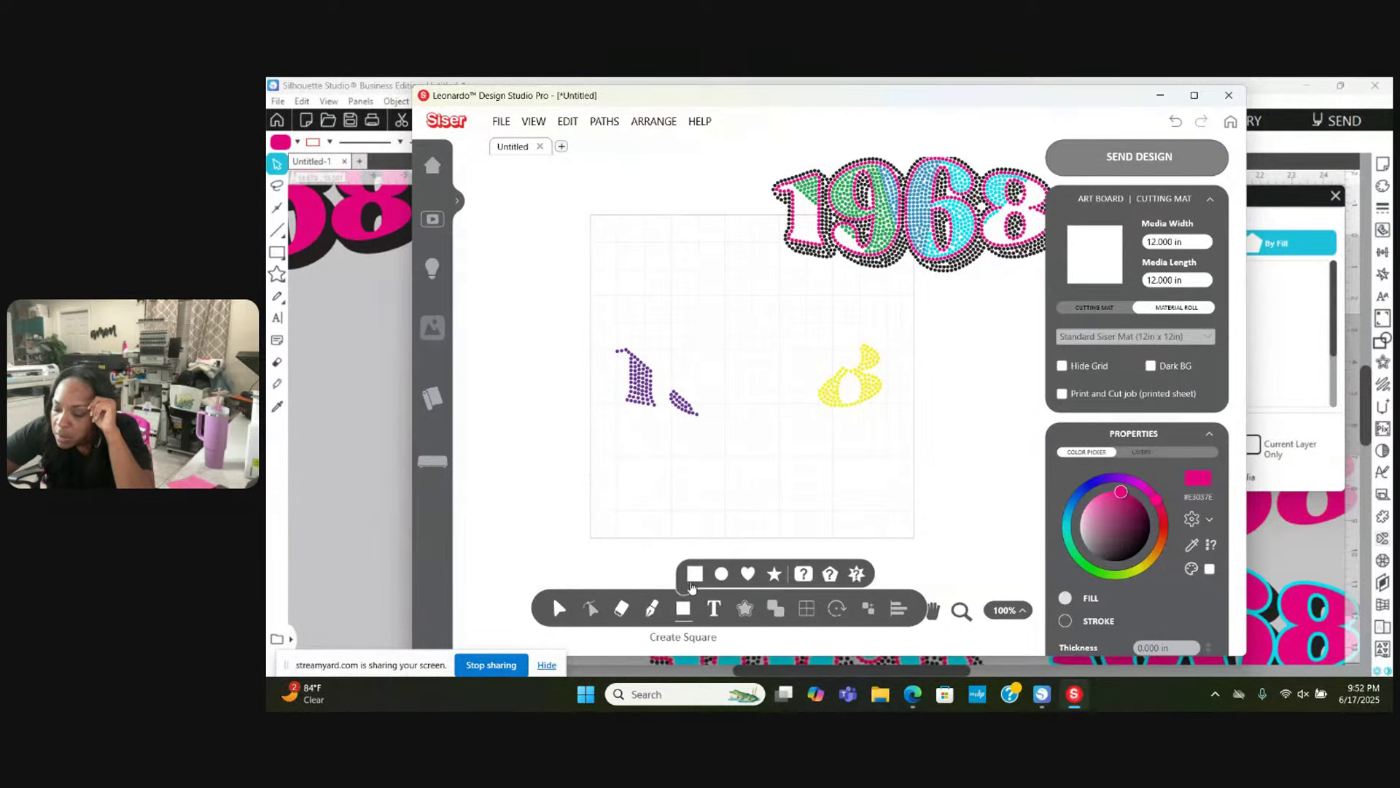
click(691, 582)
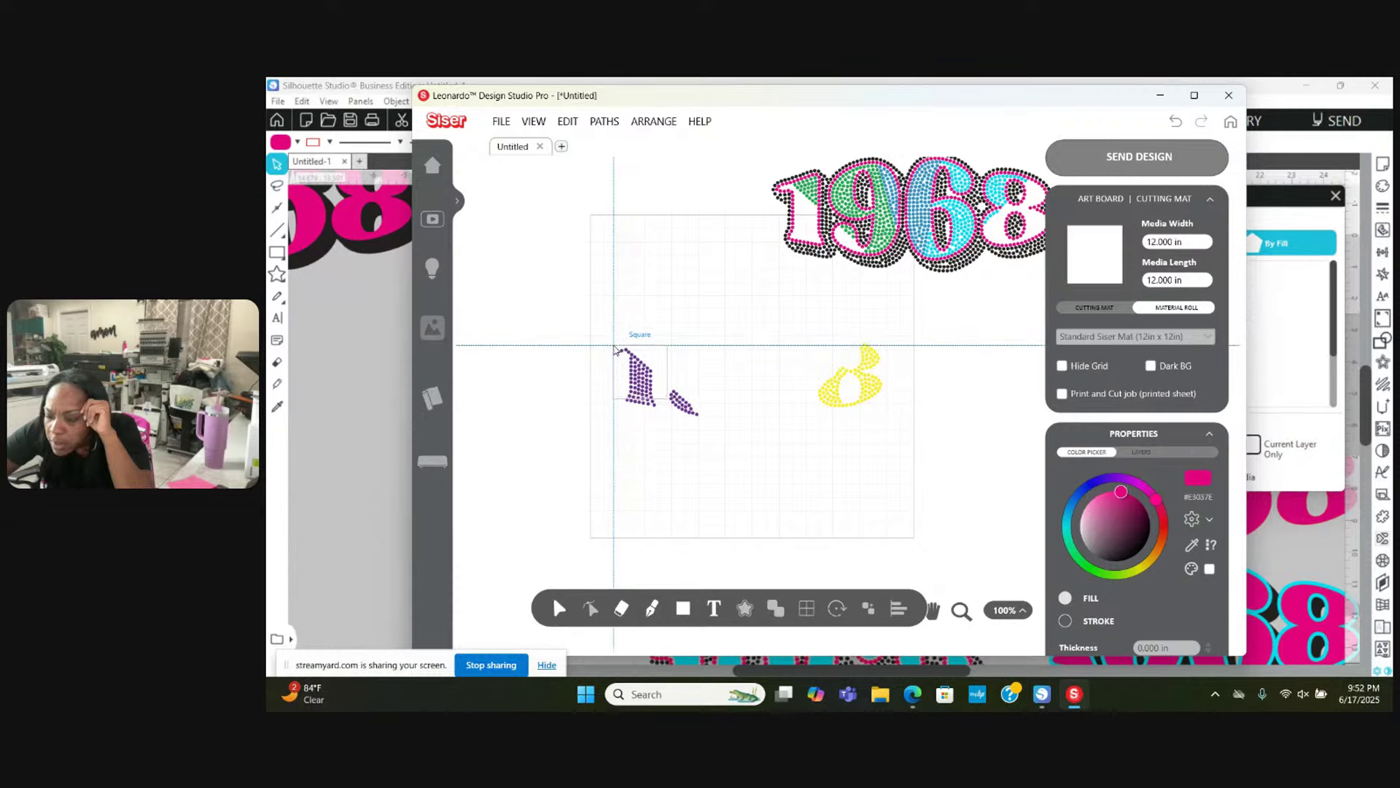
drag(614, 349, 704, 423)
Step: Combine the square with the purple dots and move it to the artboard's top-left
click(589, 335)
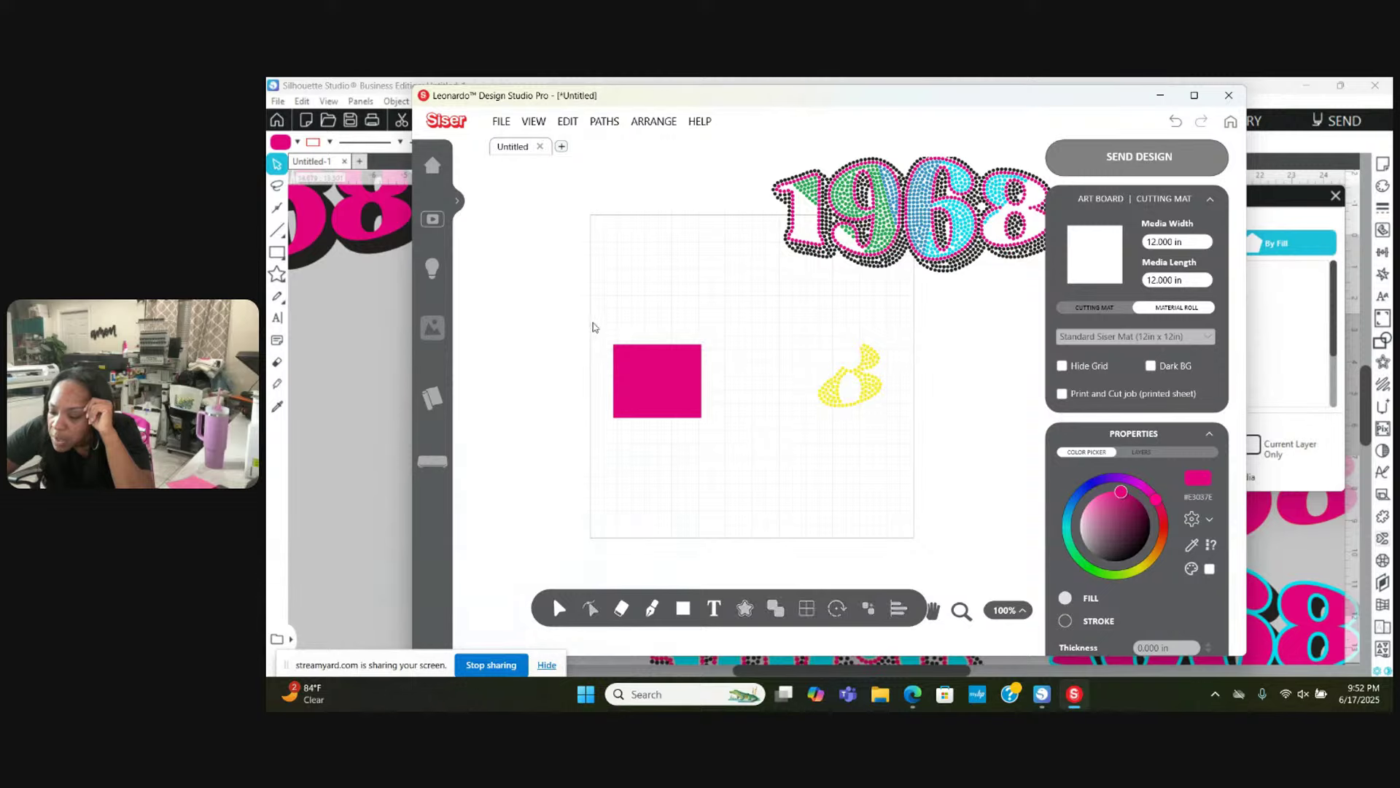
click(654, 389)
right_click(654, 390)
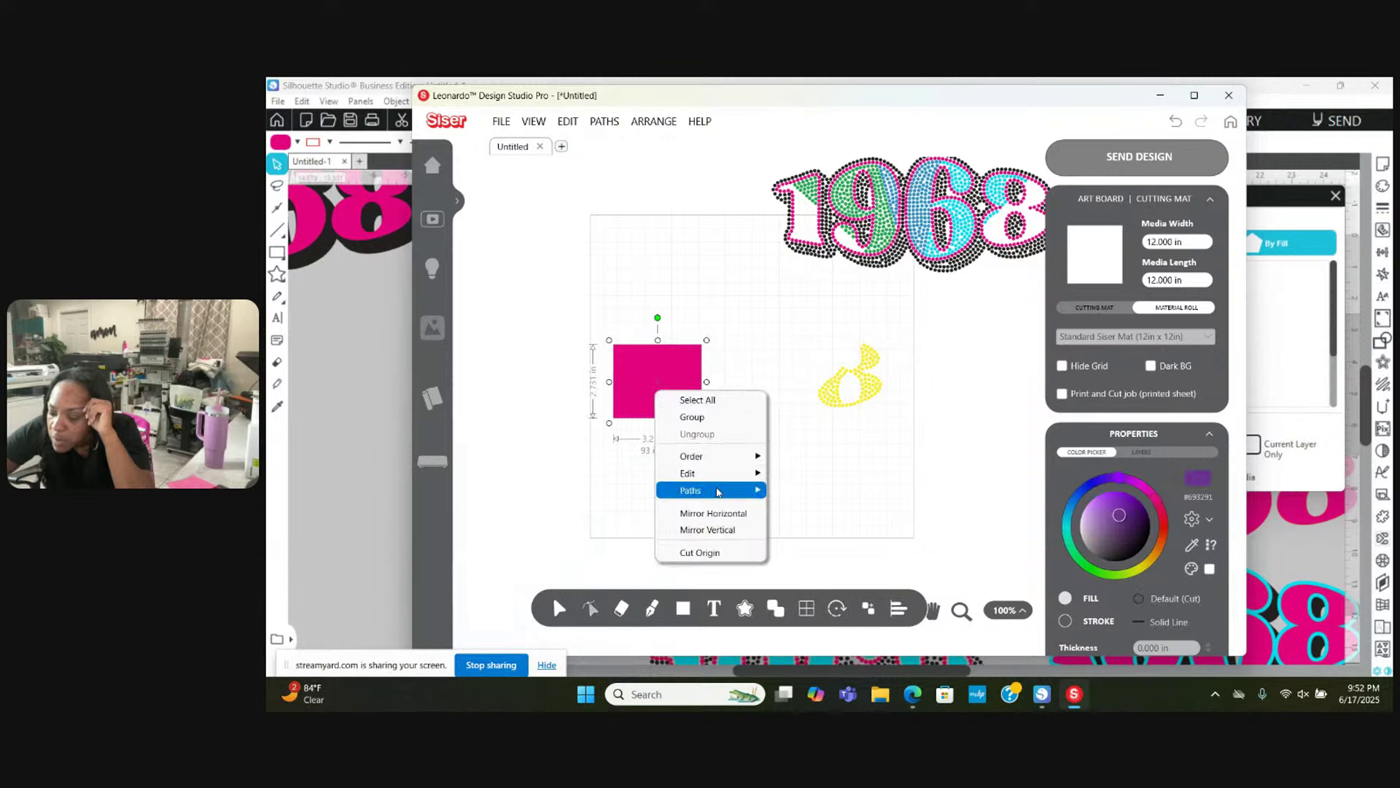
mouse_move(719, 492)
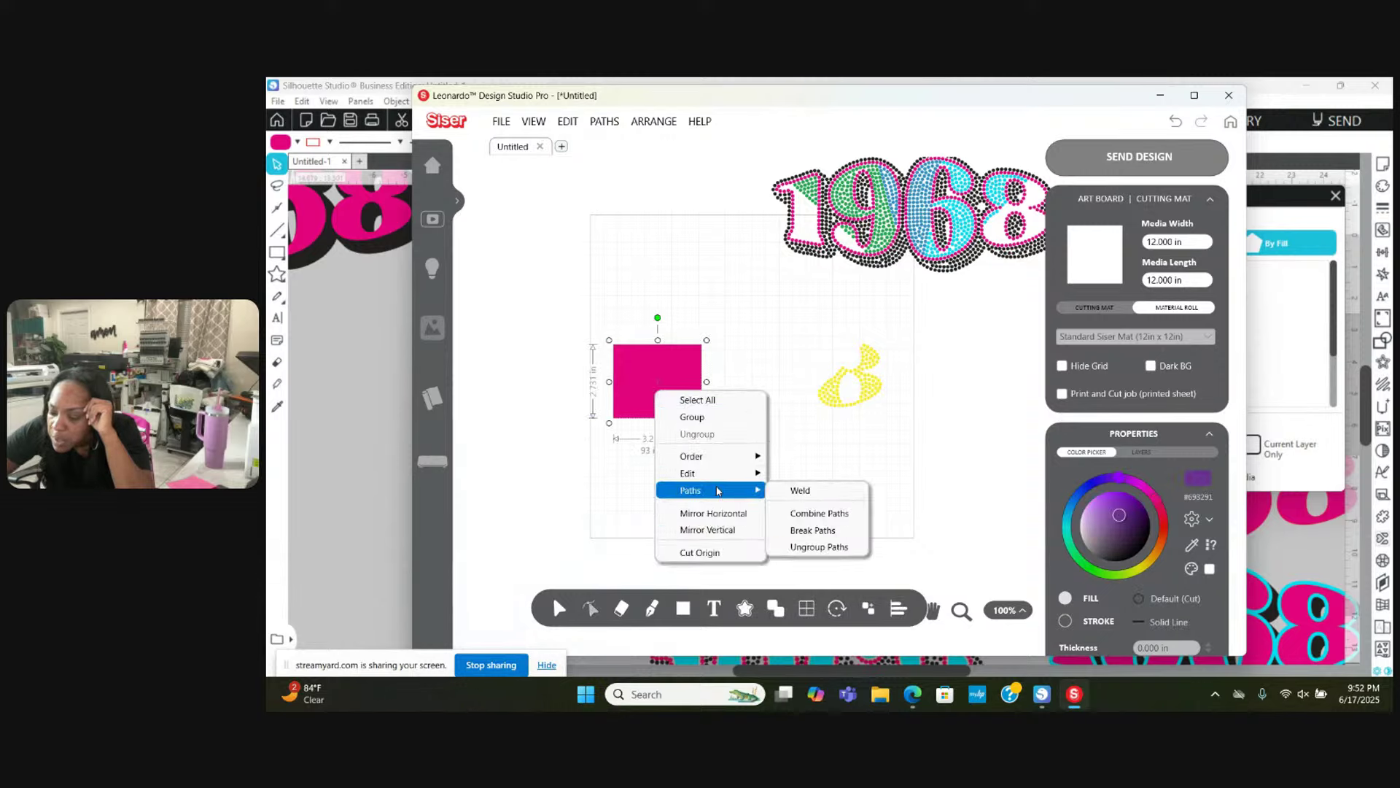
click(788, 515)
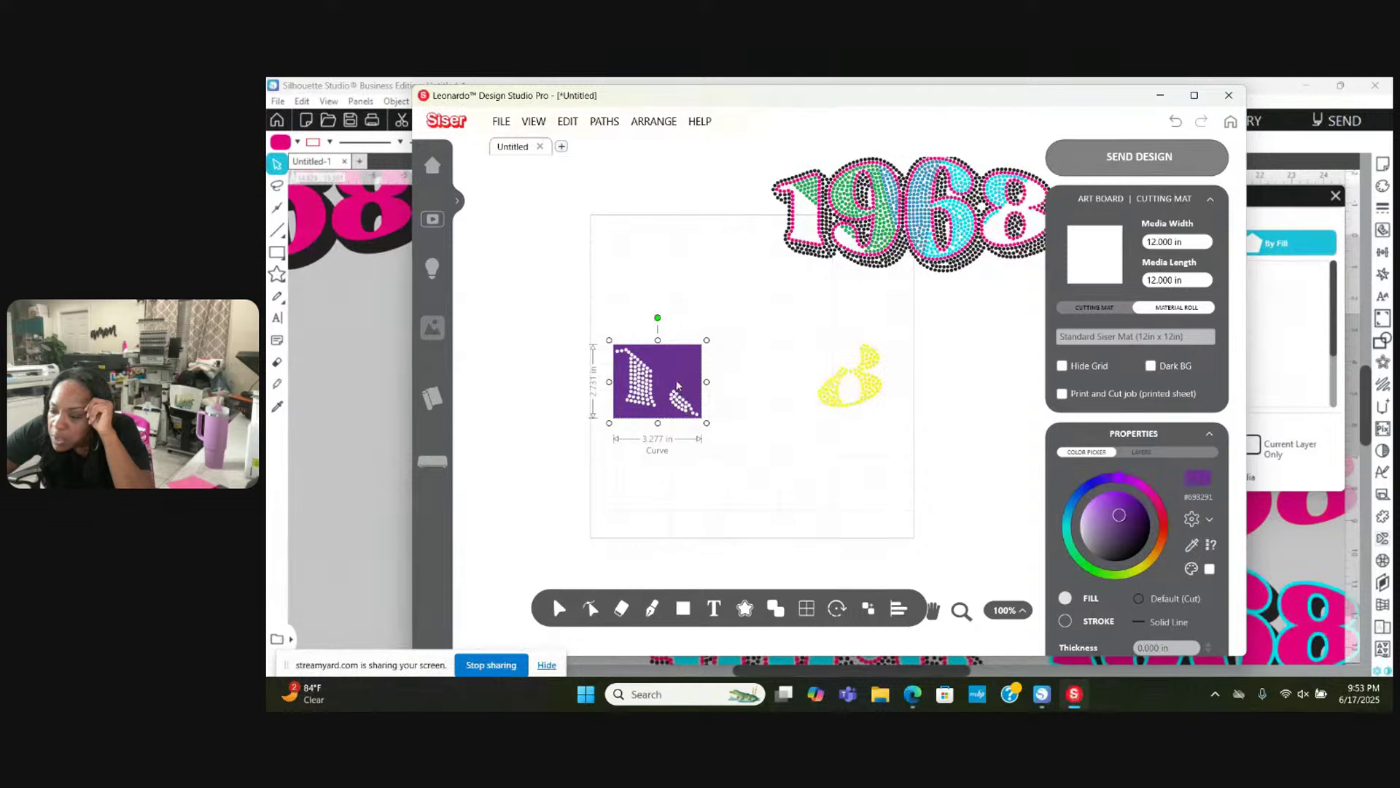
drag(676, 385, 664, 273)
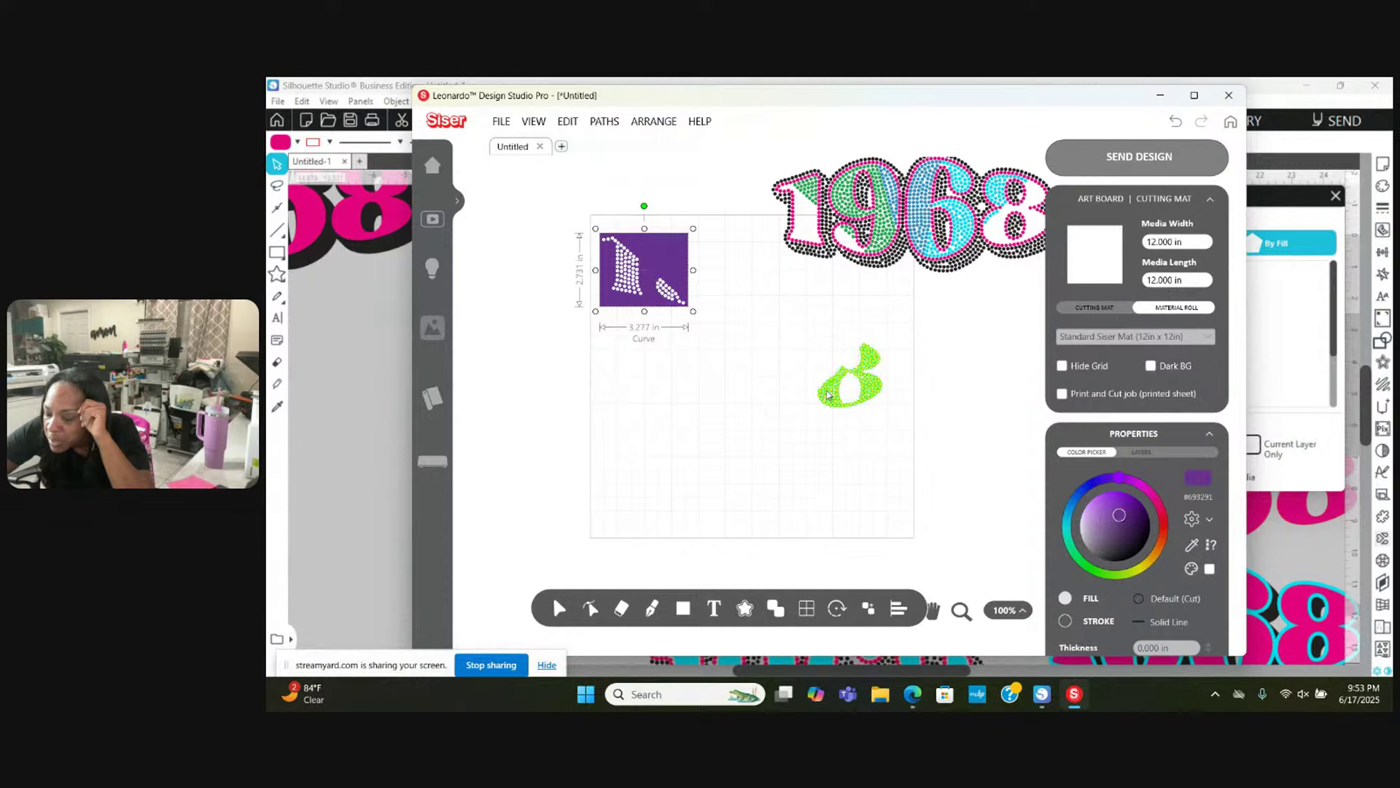
Step: Draw a square around the yellow 8 dots
click(849, 379)
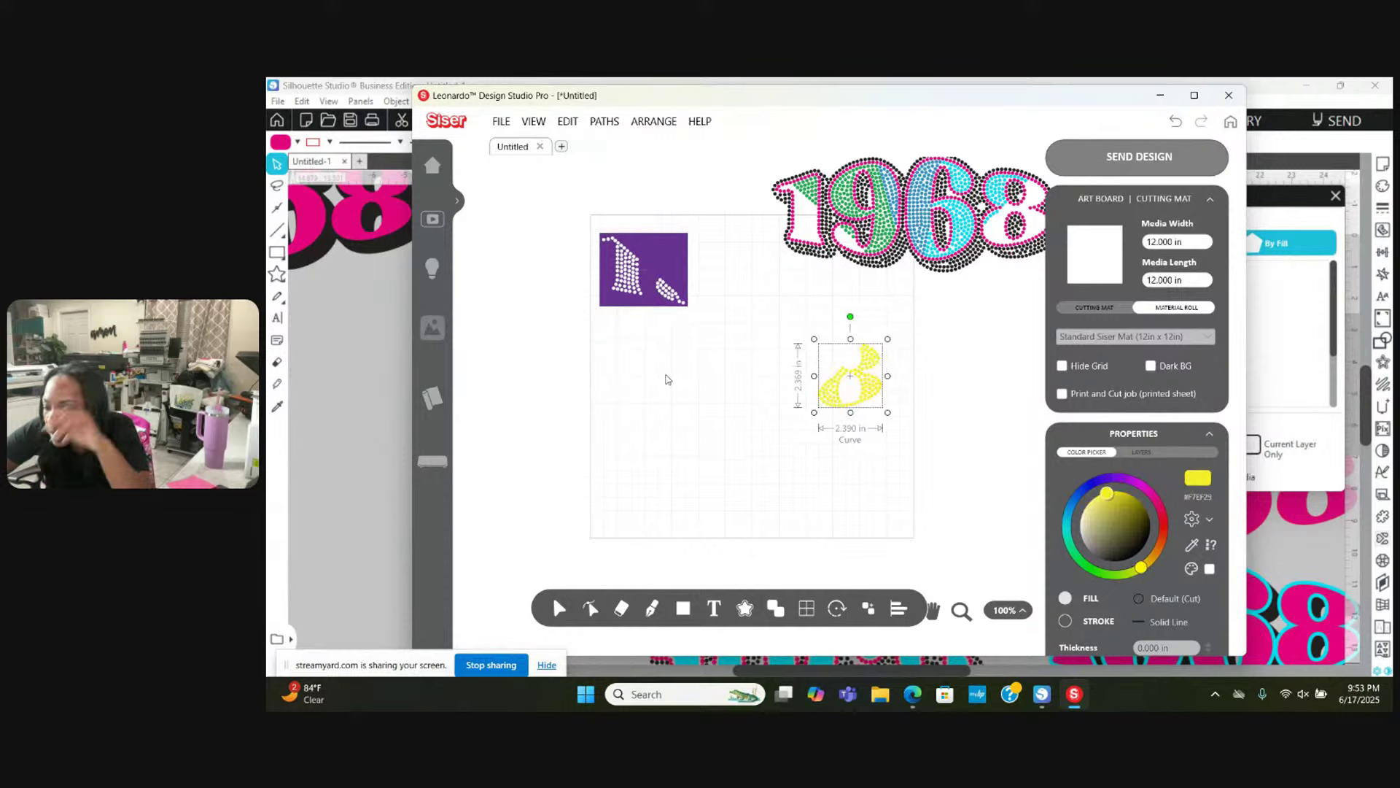
click(617, 365)
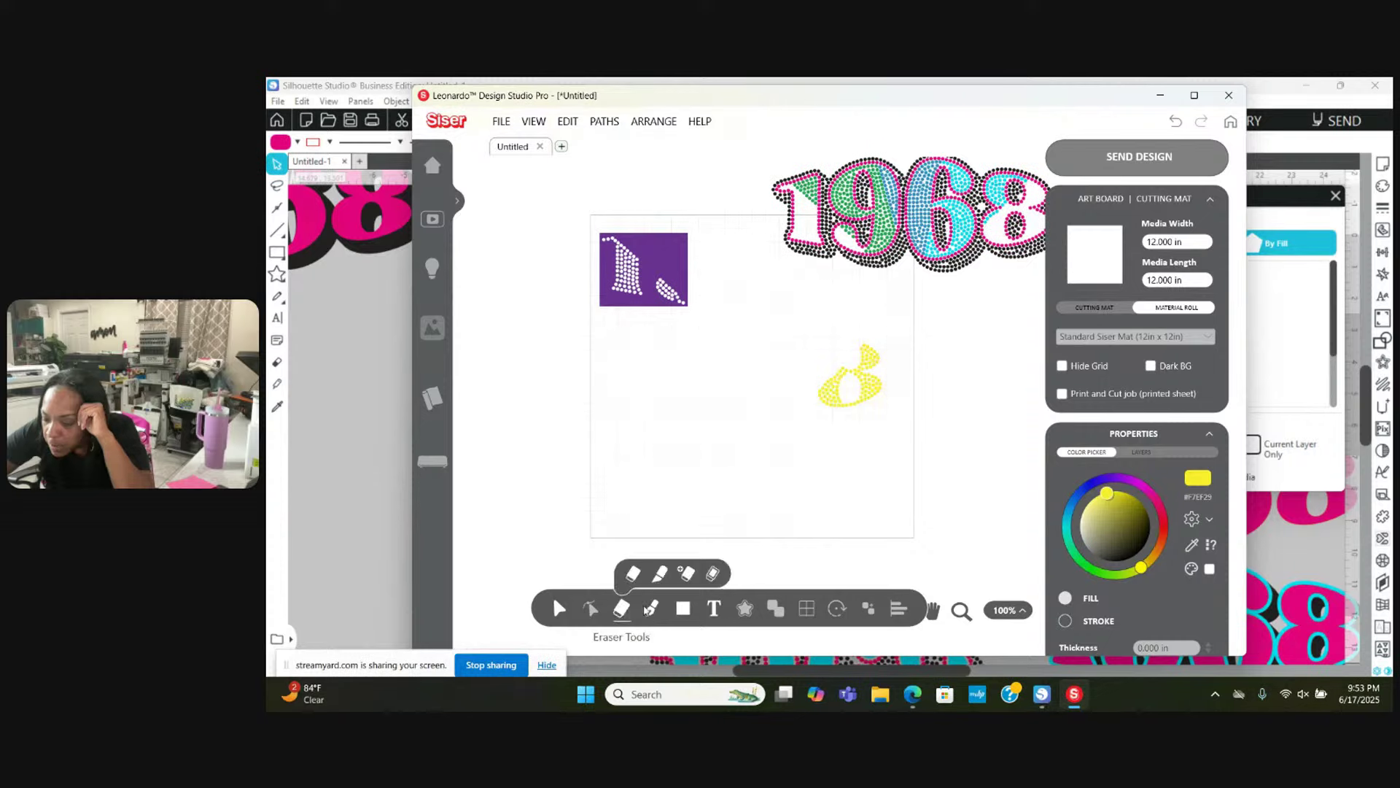
click(682, 608)
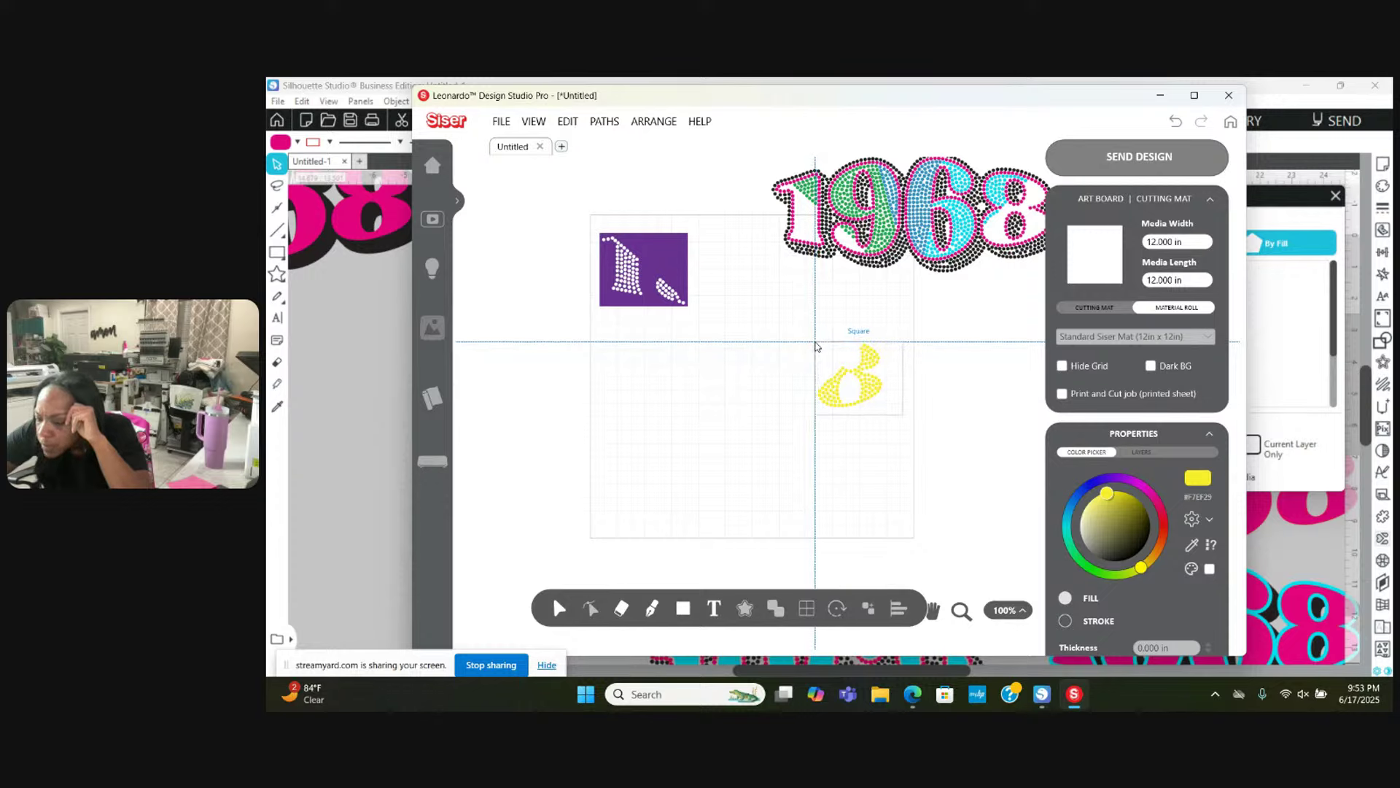
drag(826, 356, 888, 414)
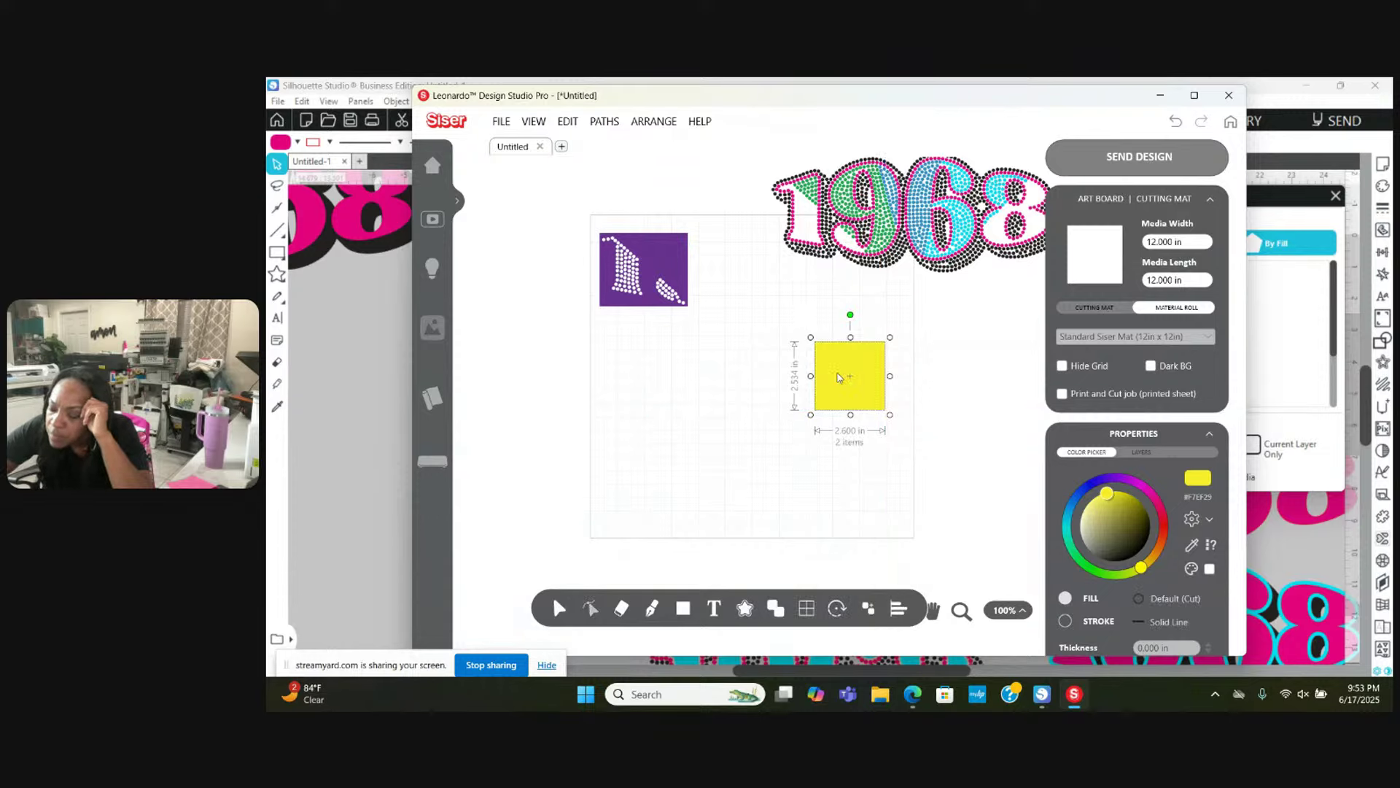
Step: Combine the square with the yellow dots, place it below the purple square, and bring 1968 down
right_click(839, 378)
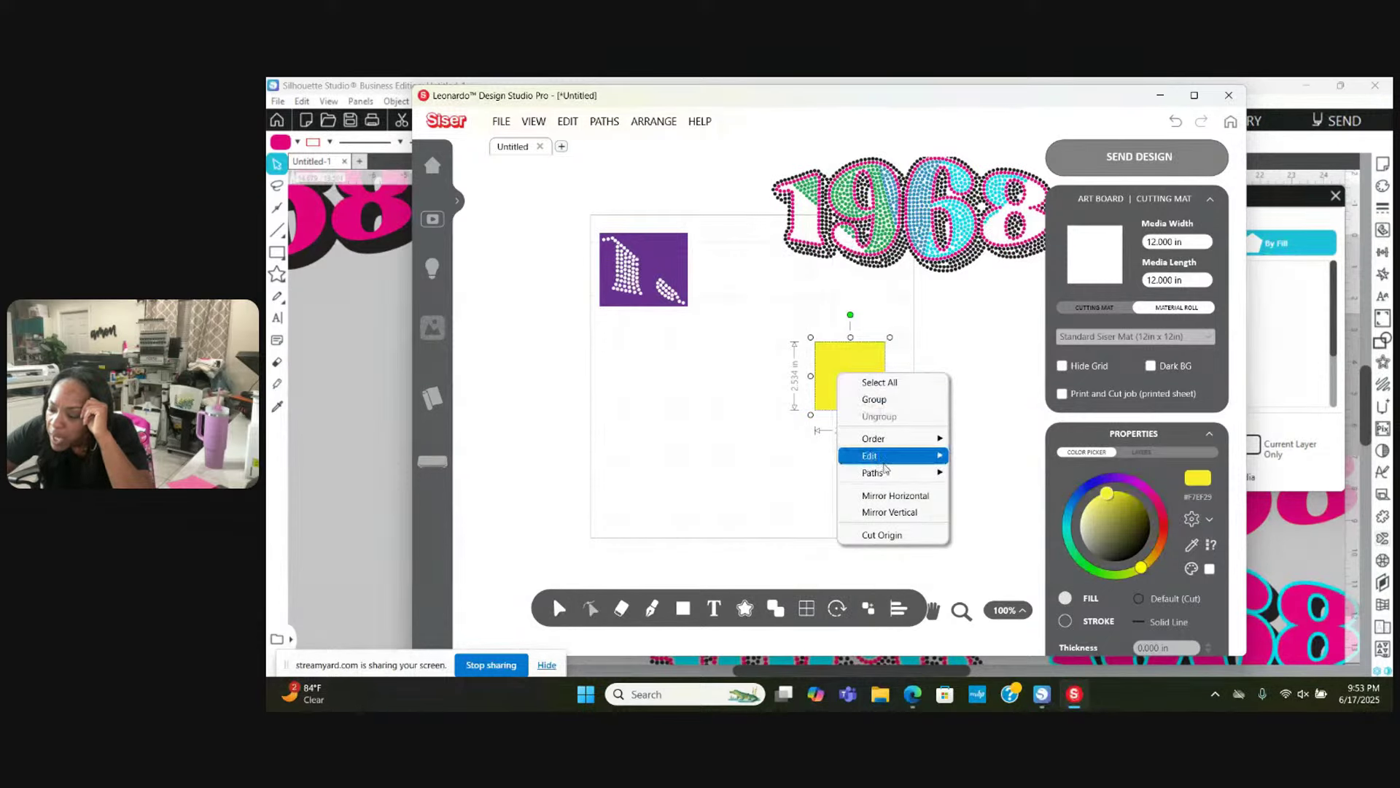
mouse_move(884, 469)
click(974, 498)
drag(870, 404, 653, 377)
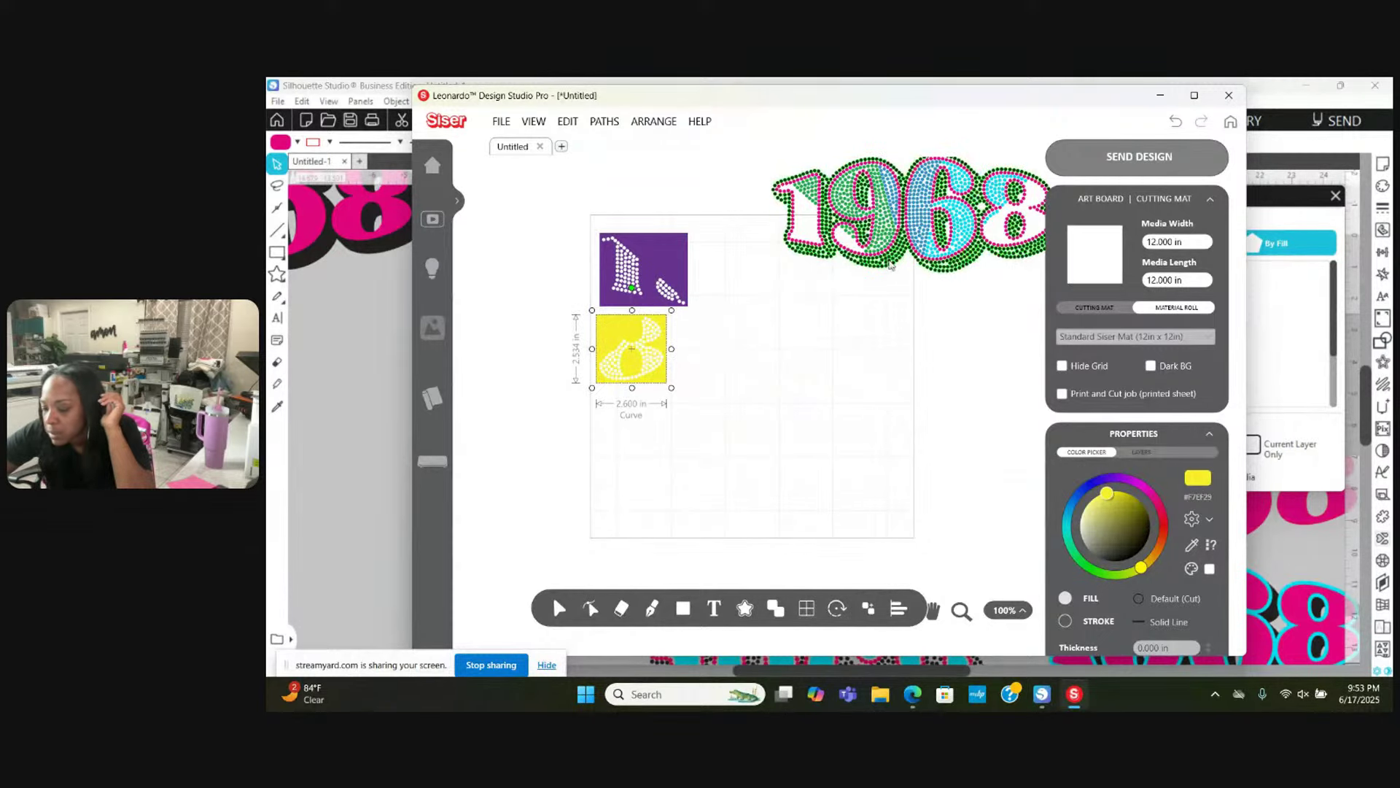
drag(887, 272, 734, 527)
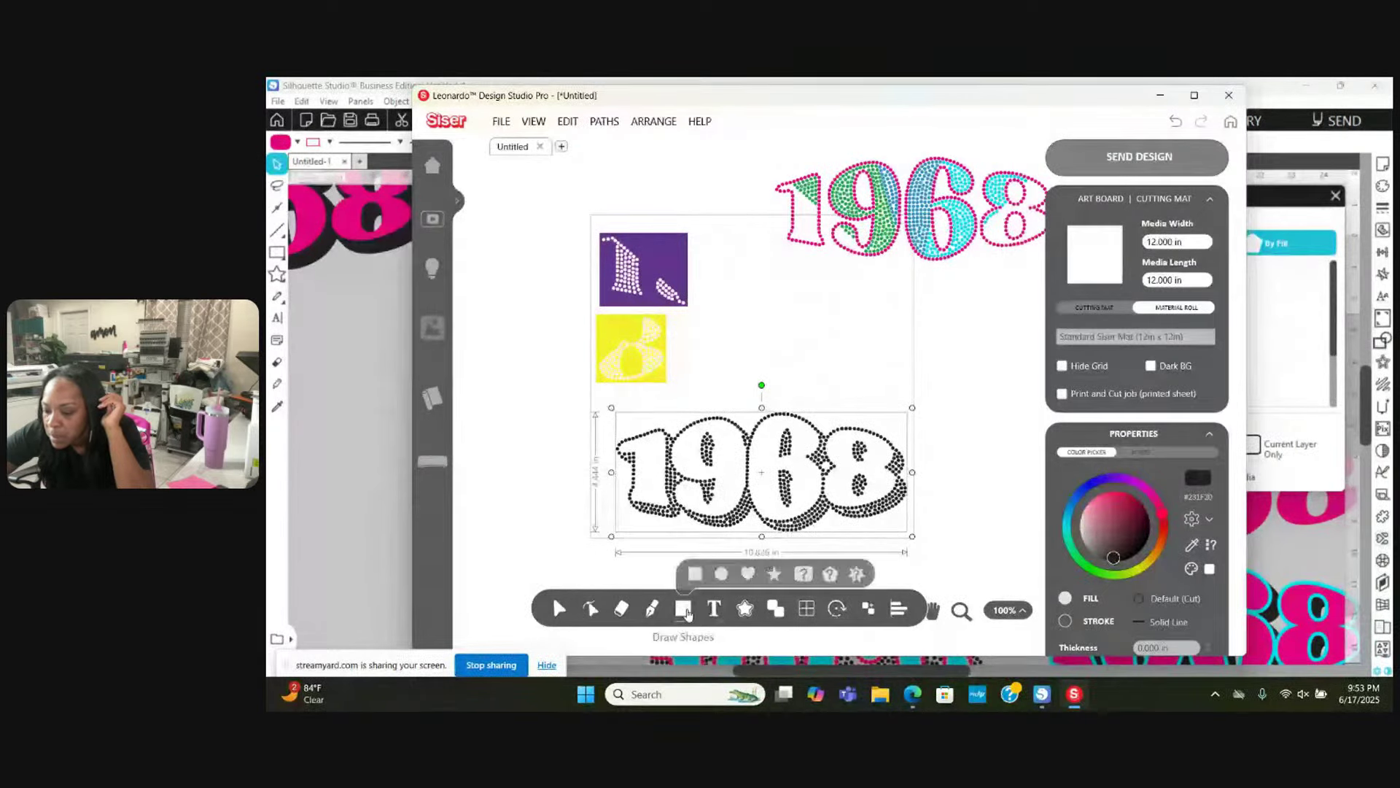
Step: Draw a rectangle around the black 1968 and combine them so the stones become holes
click(682, 608)
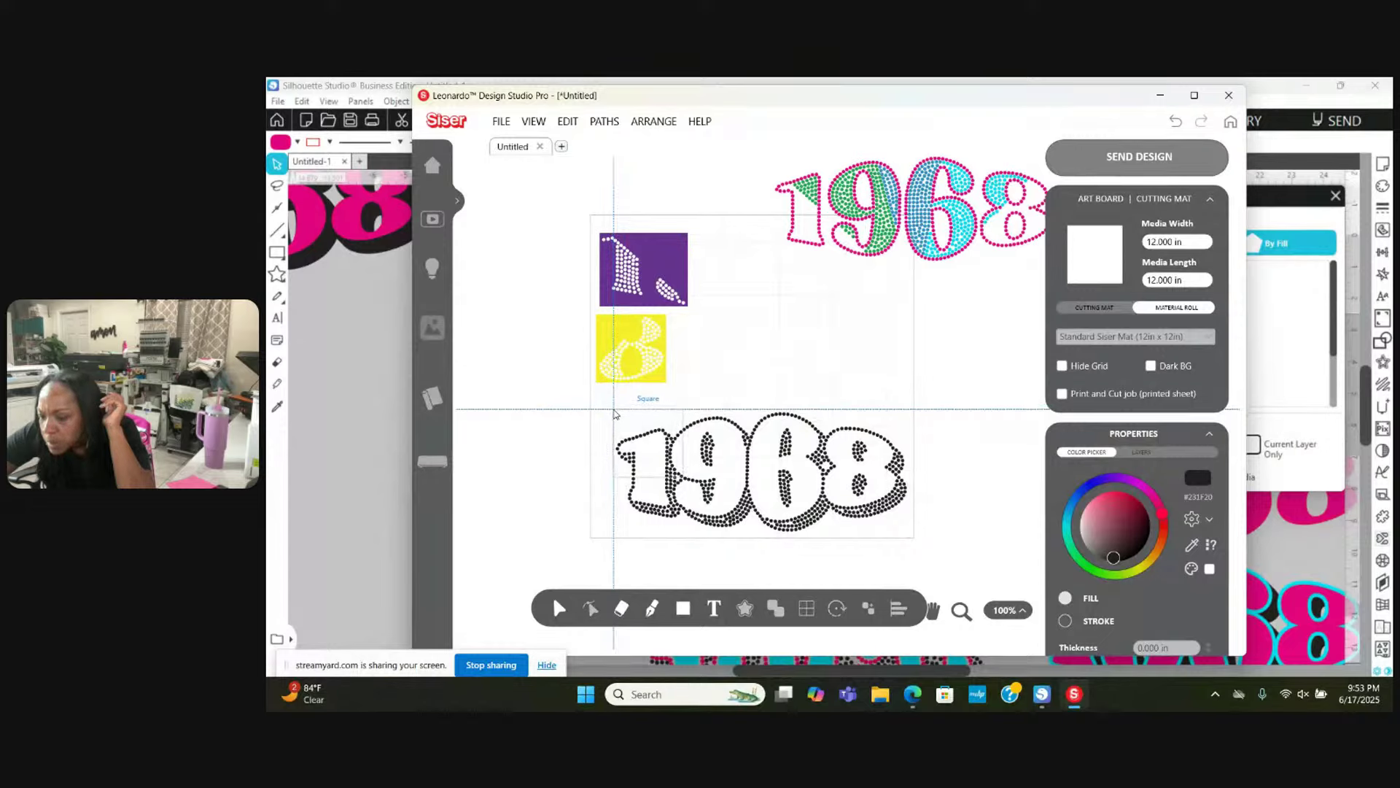
mouse_move(613, 410)
mouse_down()
mouse_move(700, 510)
mouse_move(766, 550)
mouse_move(908, 566)
mouse_move(914, 540)
mouse_up()
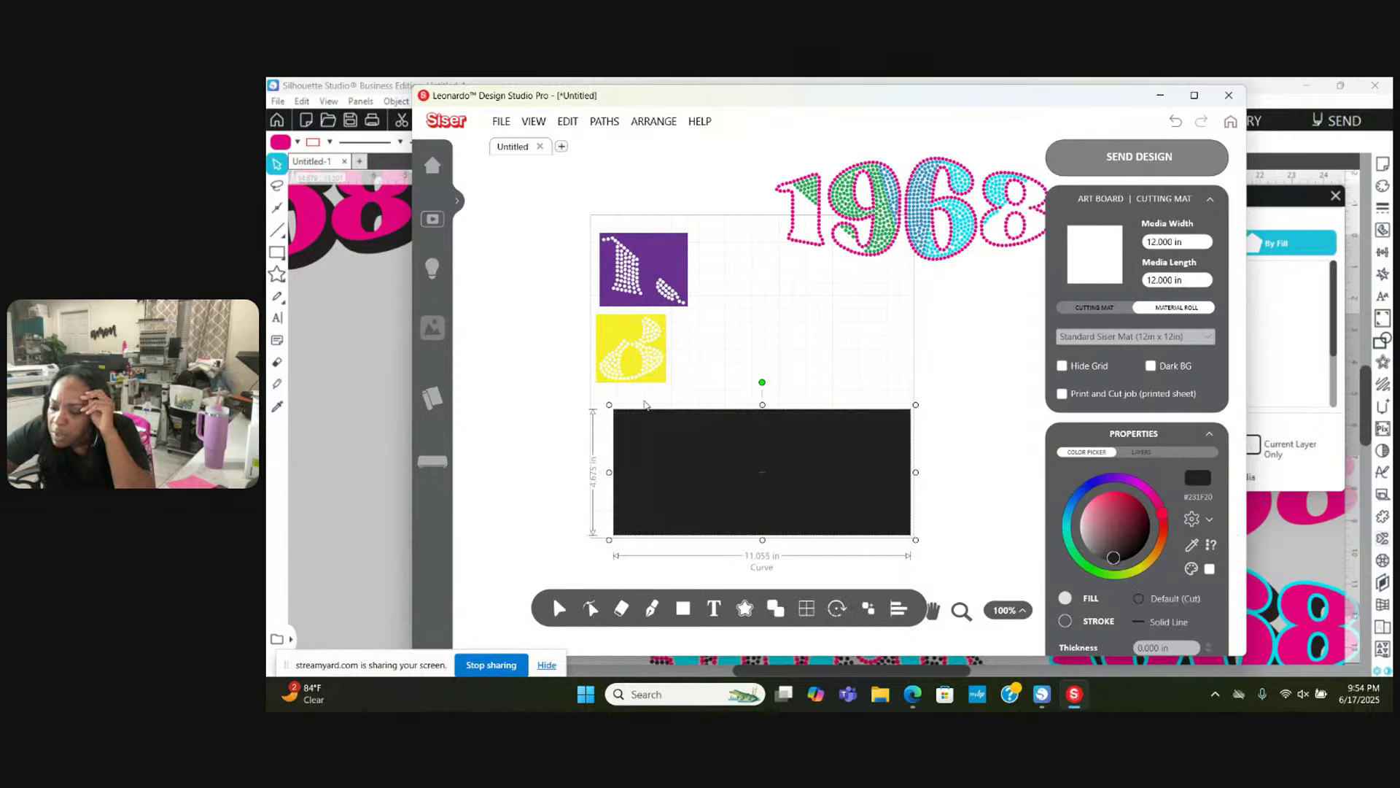
drag(586, 406, 952, 508)
right_click(826, 456)
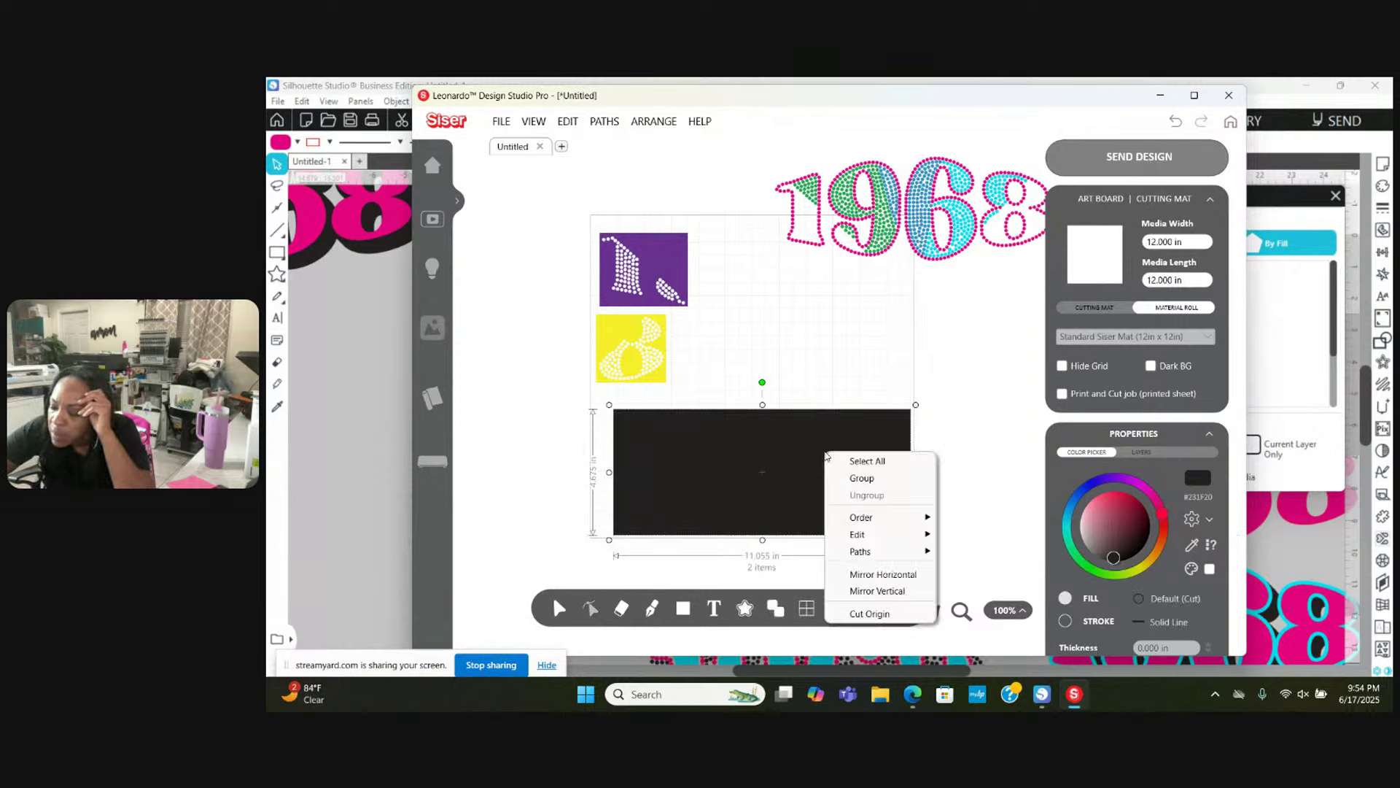
mouse_move(859, 552)
click(966, 588)
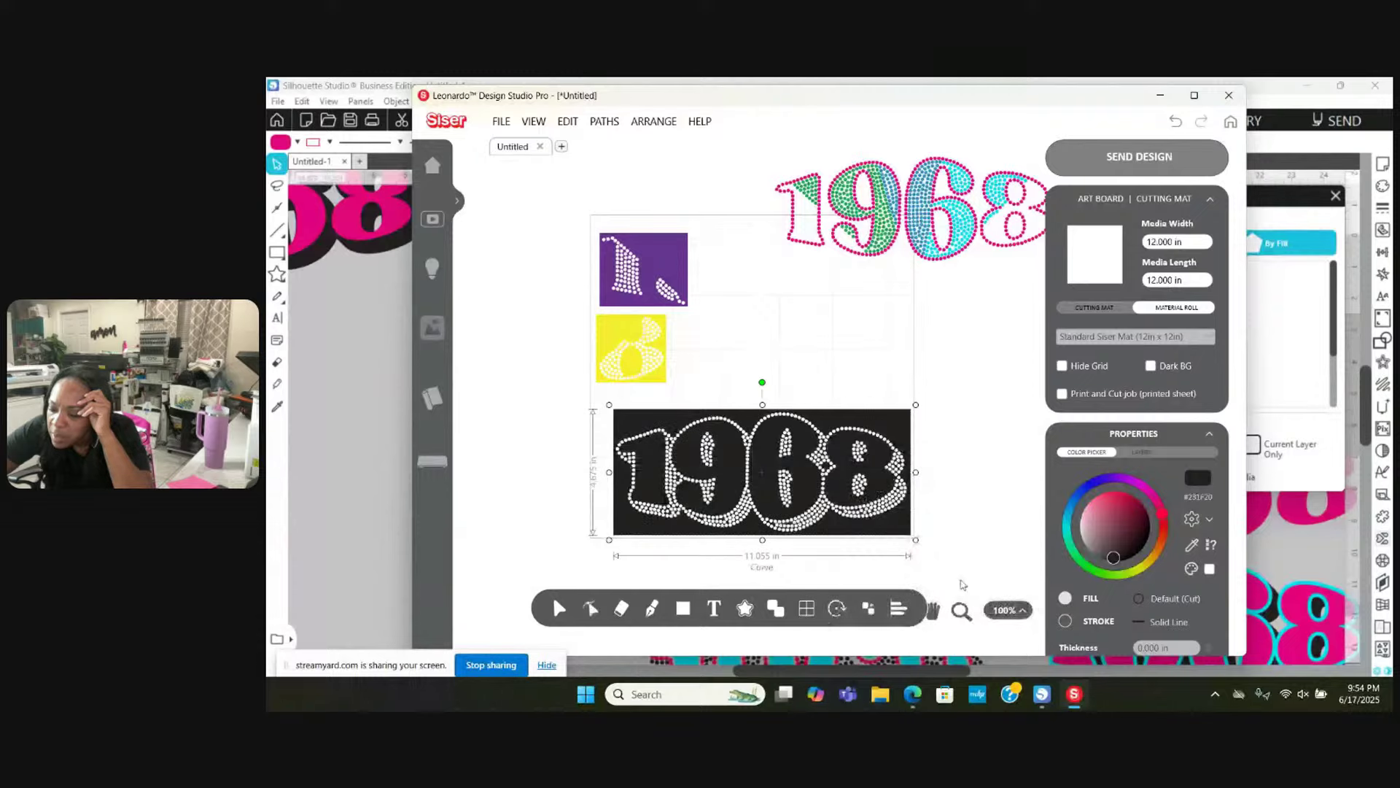
drag(805, 488, 800, 488)
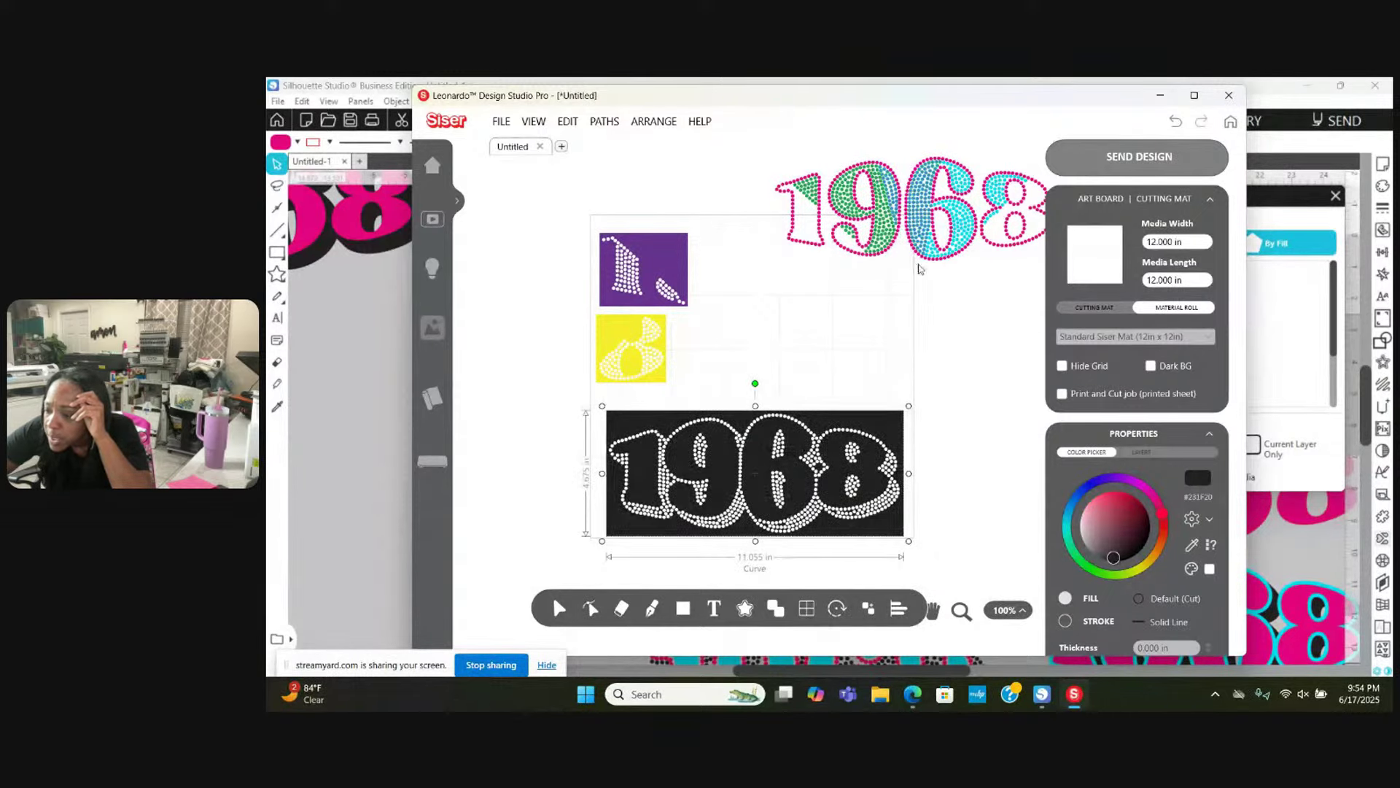
Step: Move the pink dotted 1968 outline onto the mat and set the purple and yellow pieces on the black 1968
drag(924, 263, 895, 394)
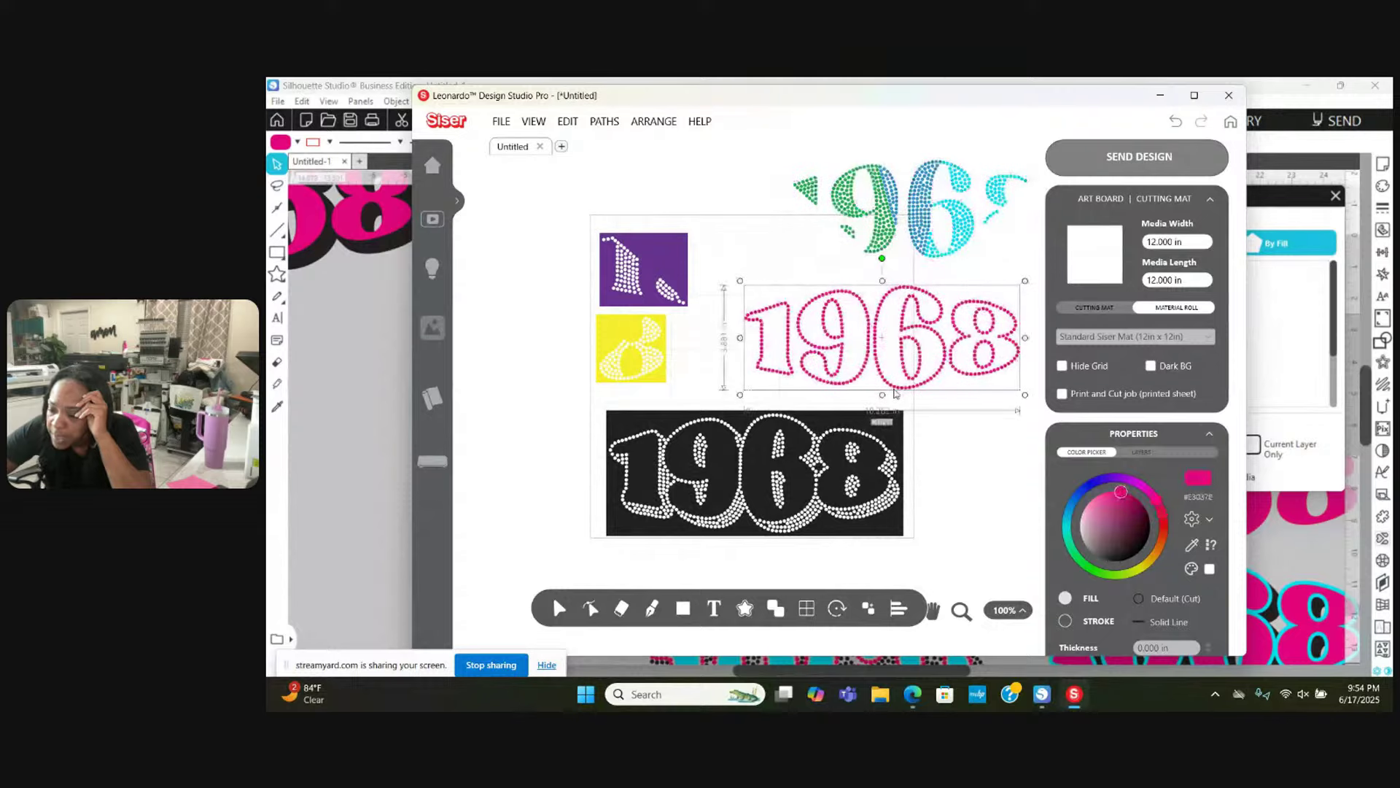
drag(652, 242, 722, 449)
drag(645, 321, 685, 461)
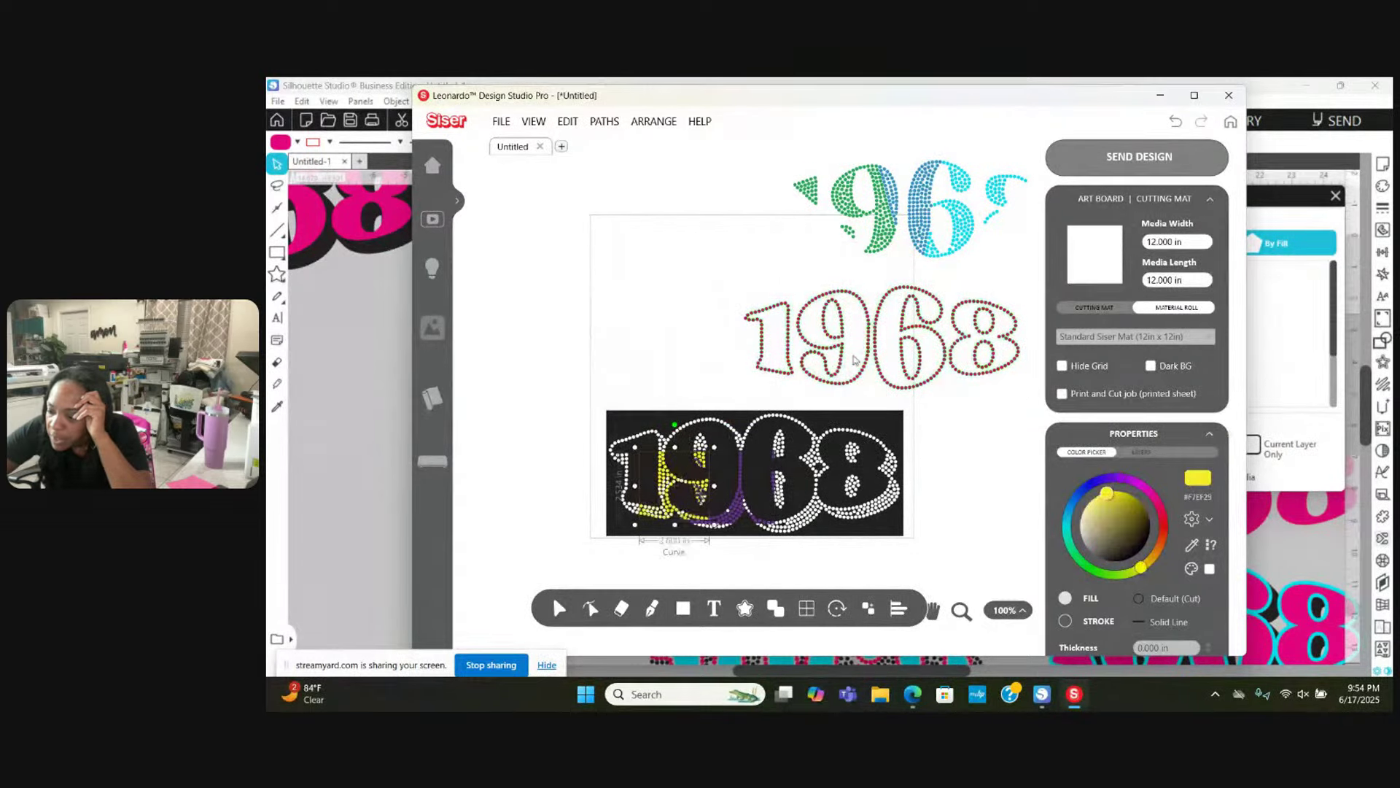
drag(868, 344, 741, 351)
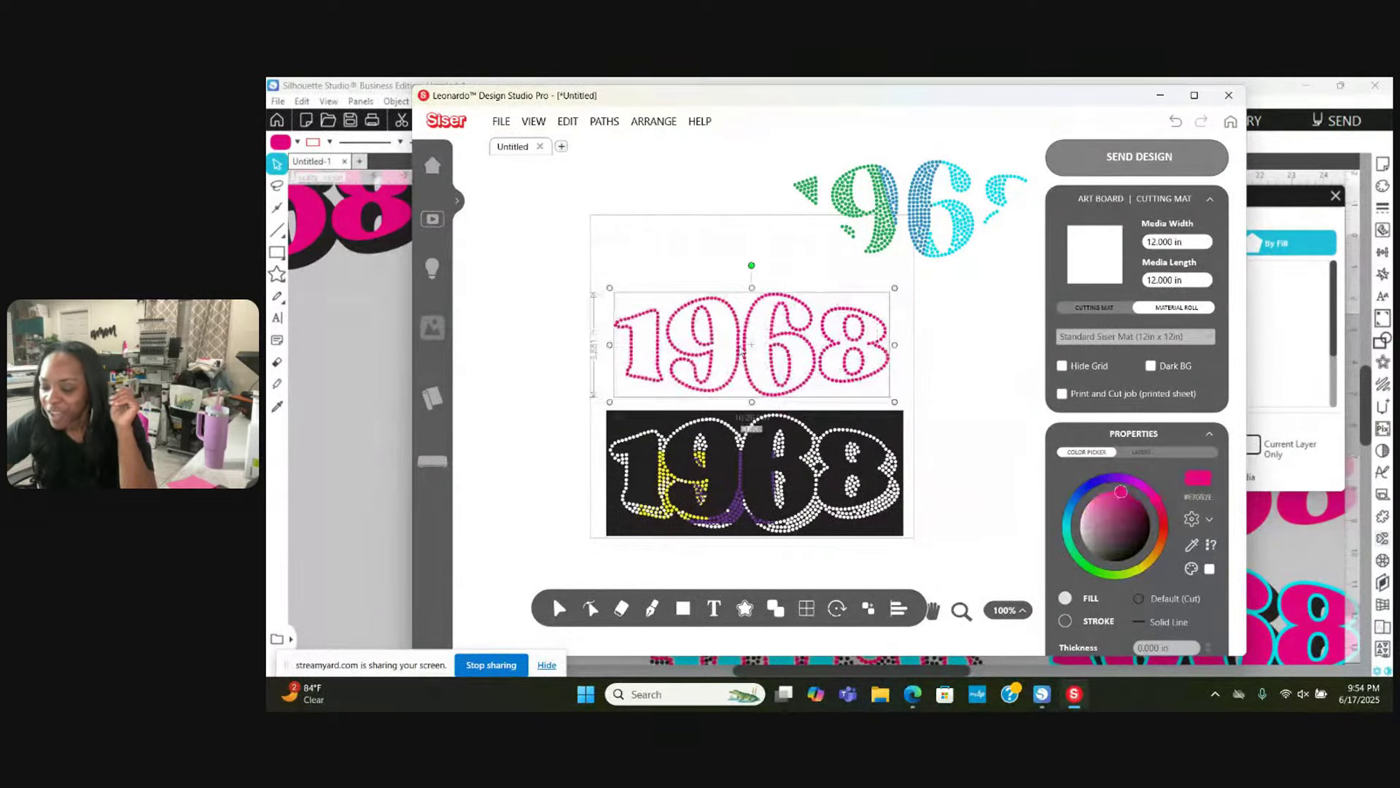
Step: Cut the pink 1968 outline from a surrounding rectangle, lay it over the black design, then bring out the green 9
click(683, 608)
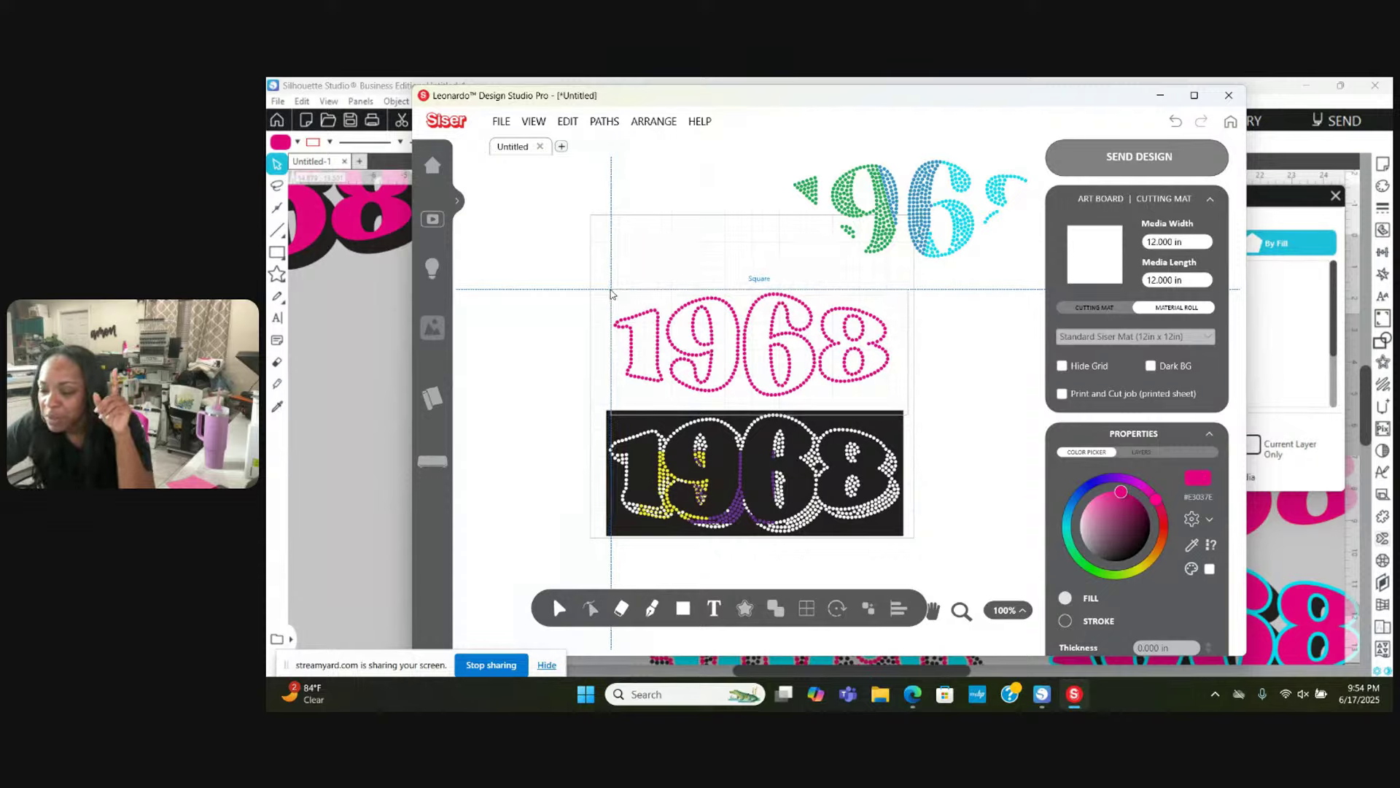
mouse_move(611, 290)
mouse_down()
mouse_move(638, 380)
mouse_move(910, 413)
mouse_move(882, 406)
mouse_move(897, 404)
mouse_up()
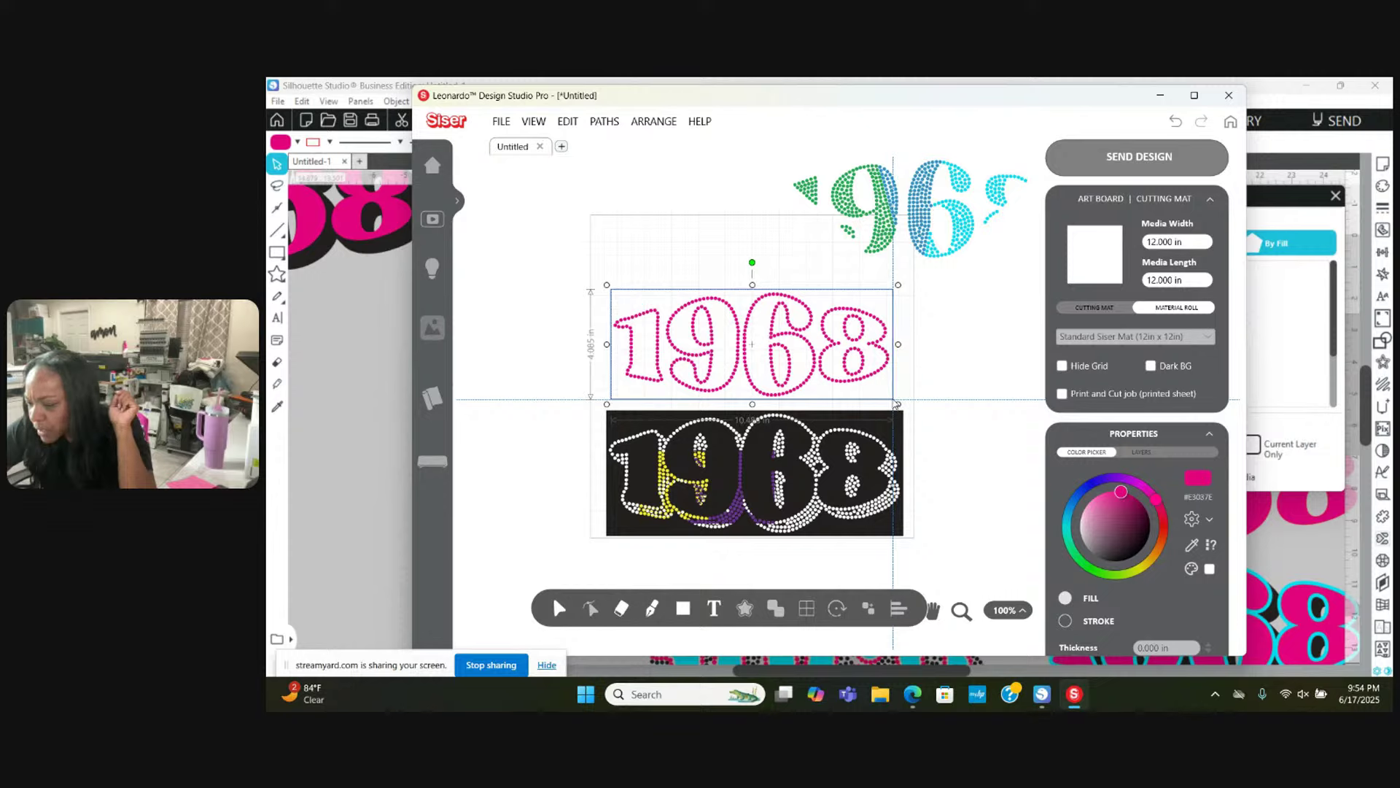
drag(896, 403, 896, 405)
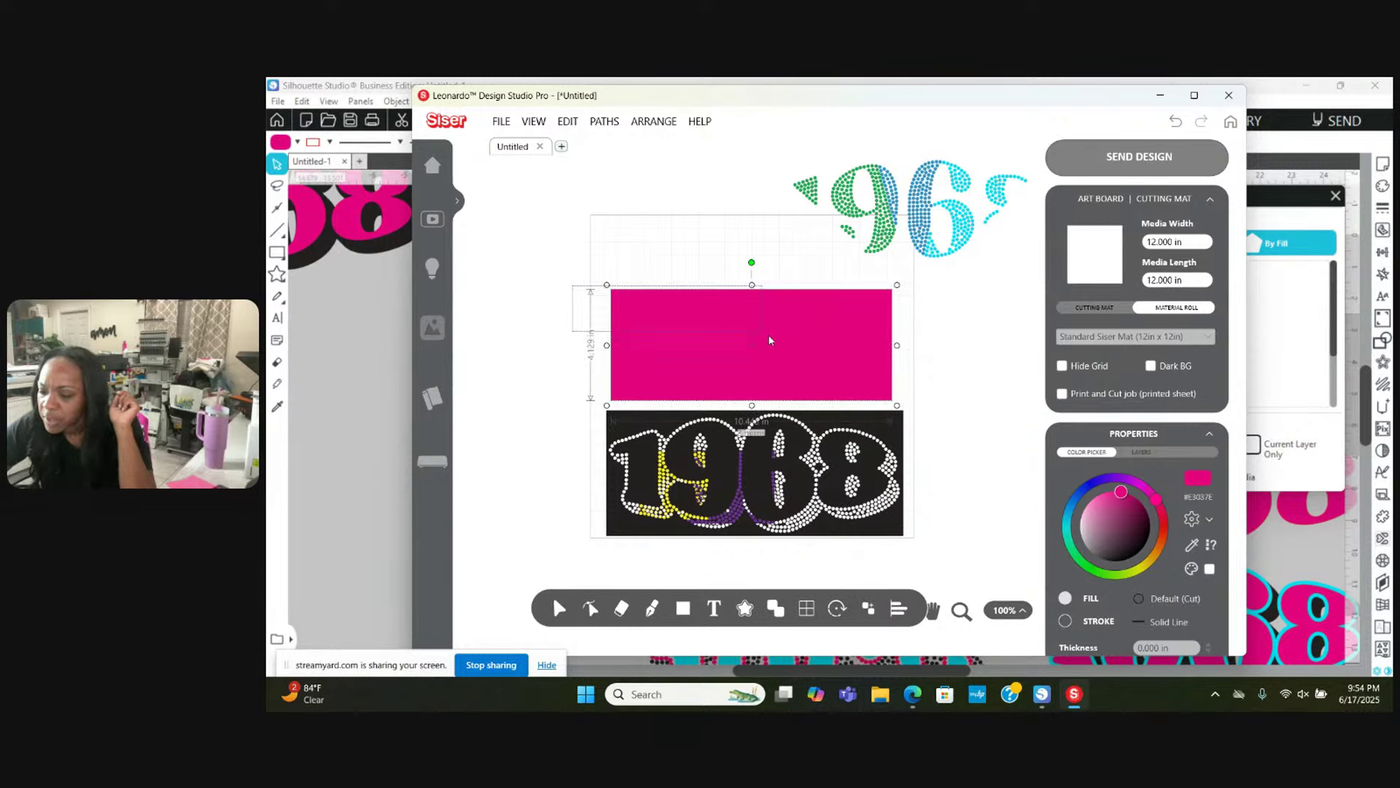
right_click(705, 313)
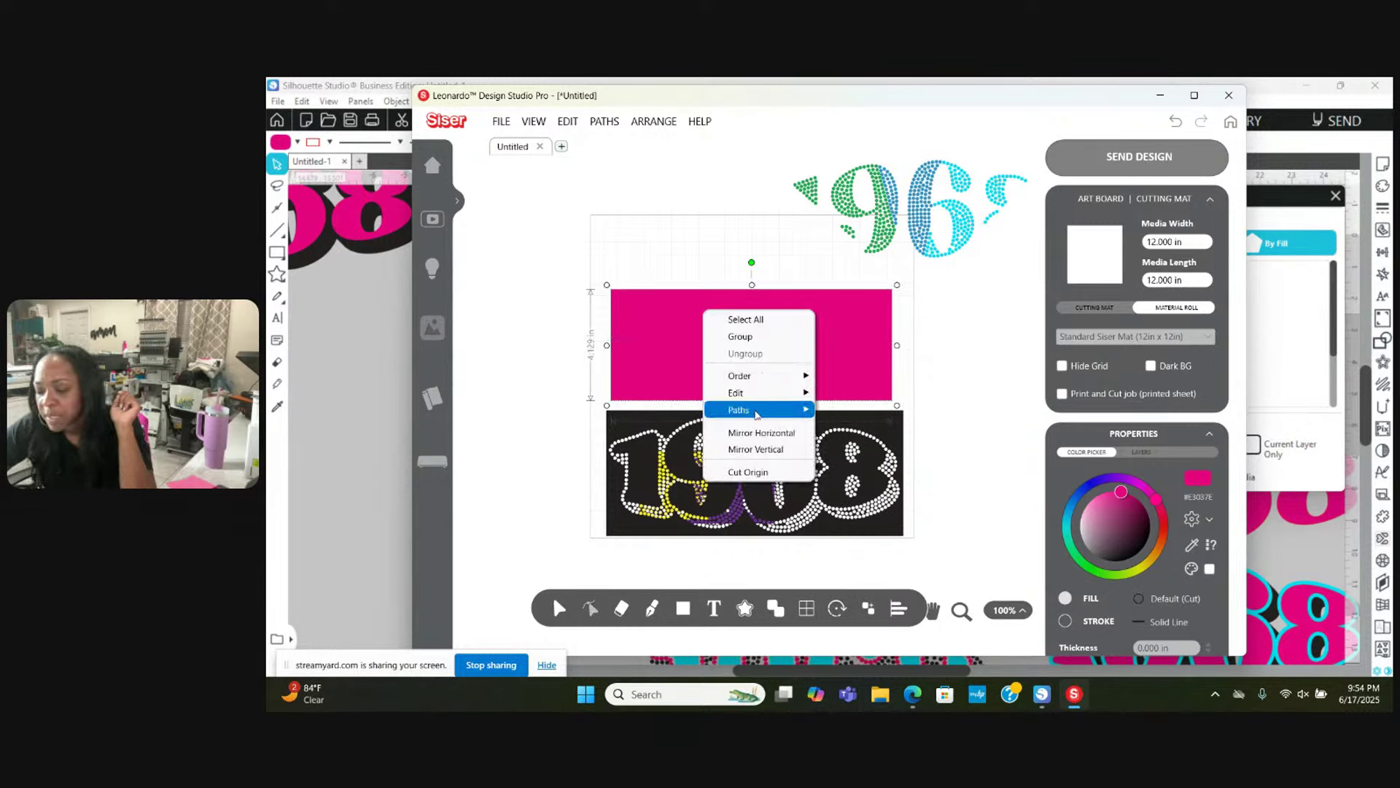
mouse_move(773, 410)
click(850, 432)
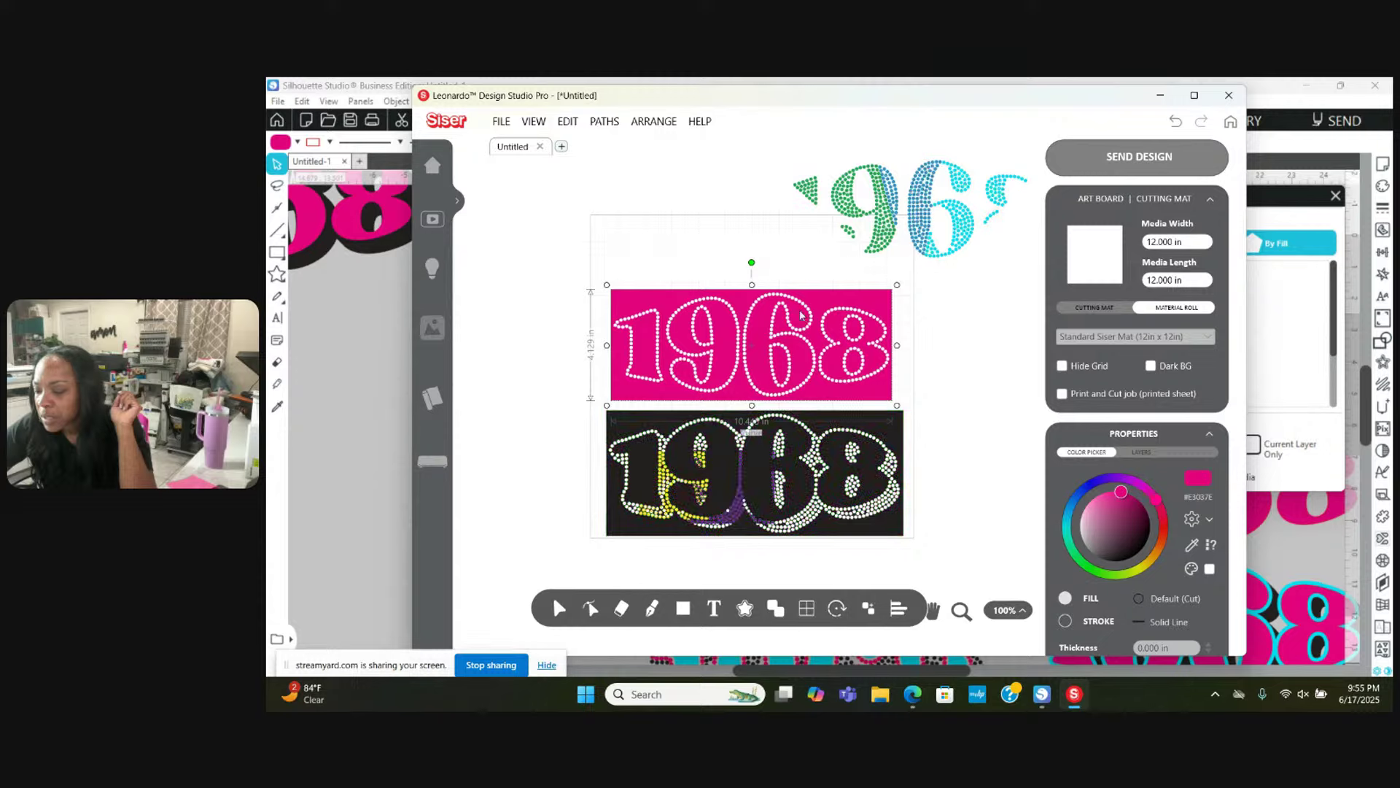
drag(798, 310, 832, 443)
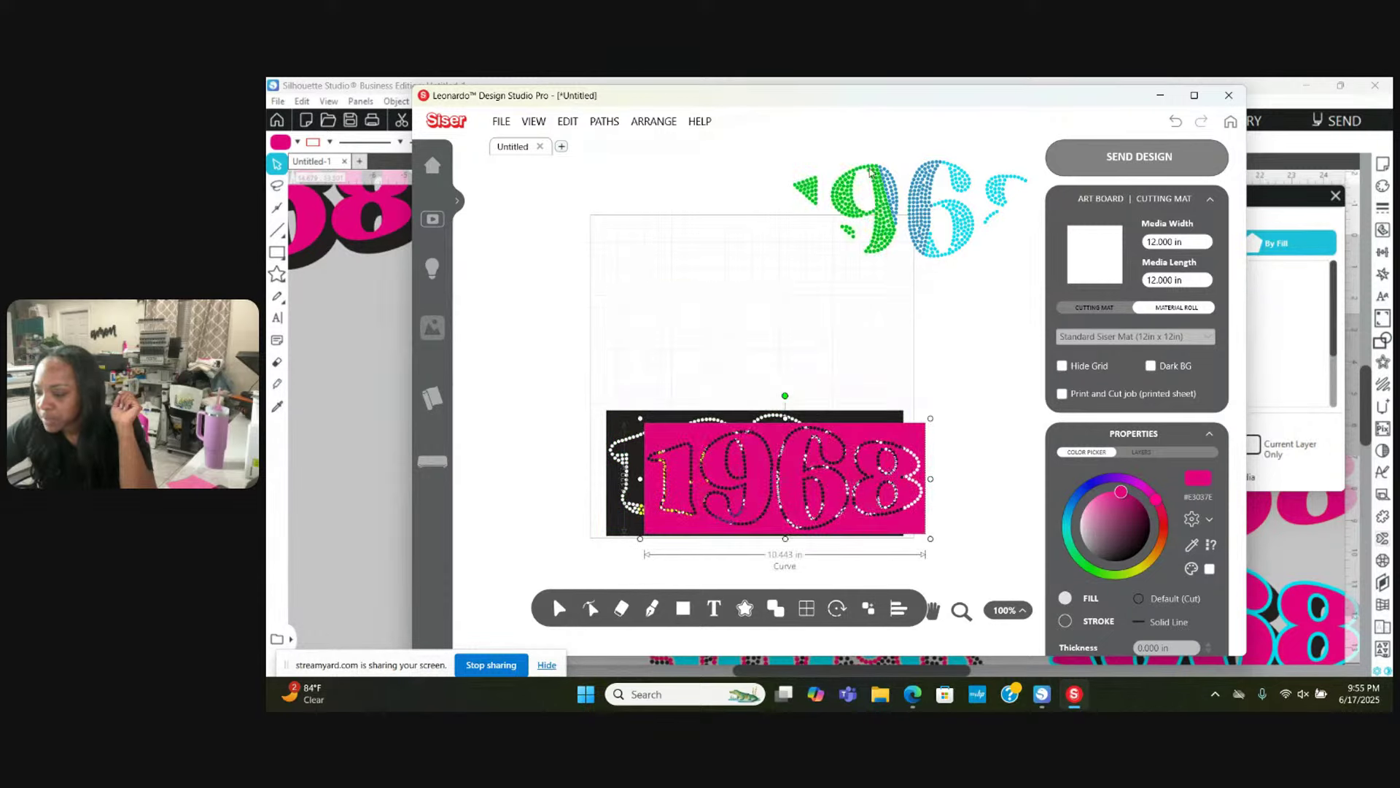
drag(855, 234, 739, 327)
Step: Cut the green 9 out of a rectangle drawn over it with Combine Paths, then move it down-left
click(683, 608)
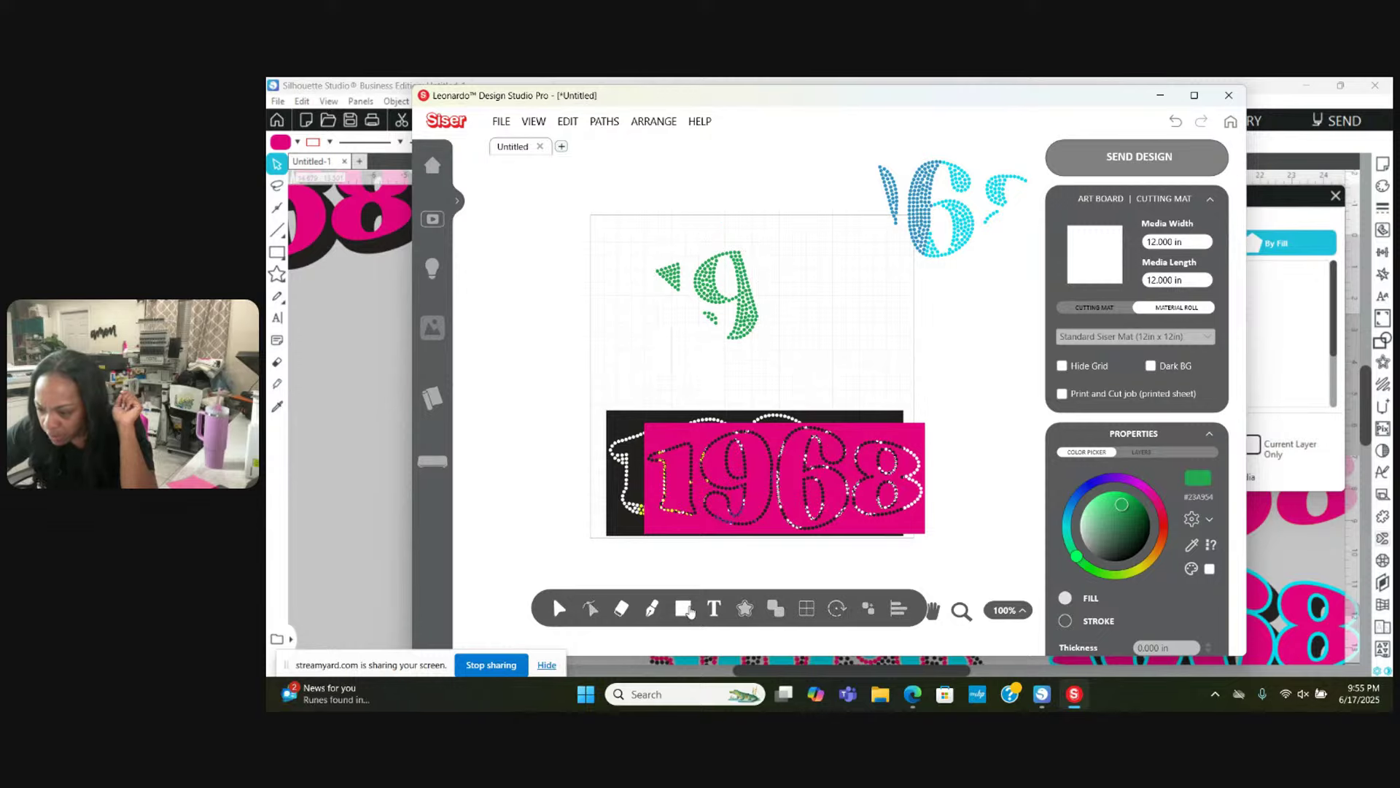
drag(649, 339, 648, 249)
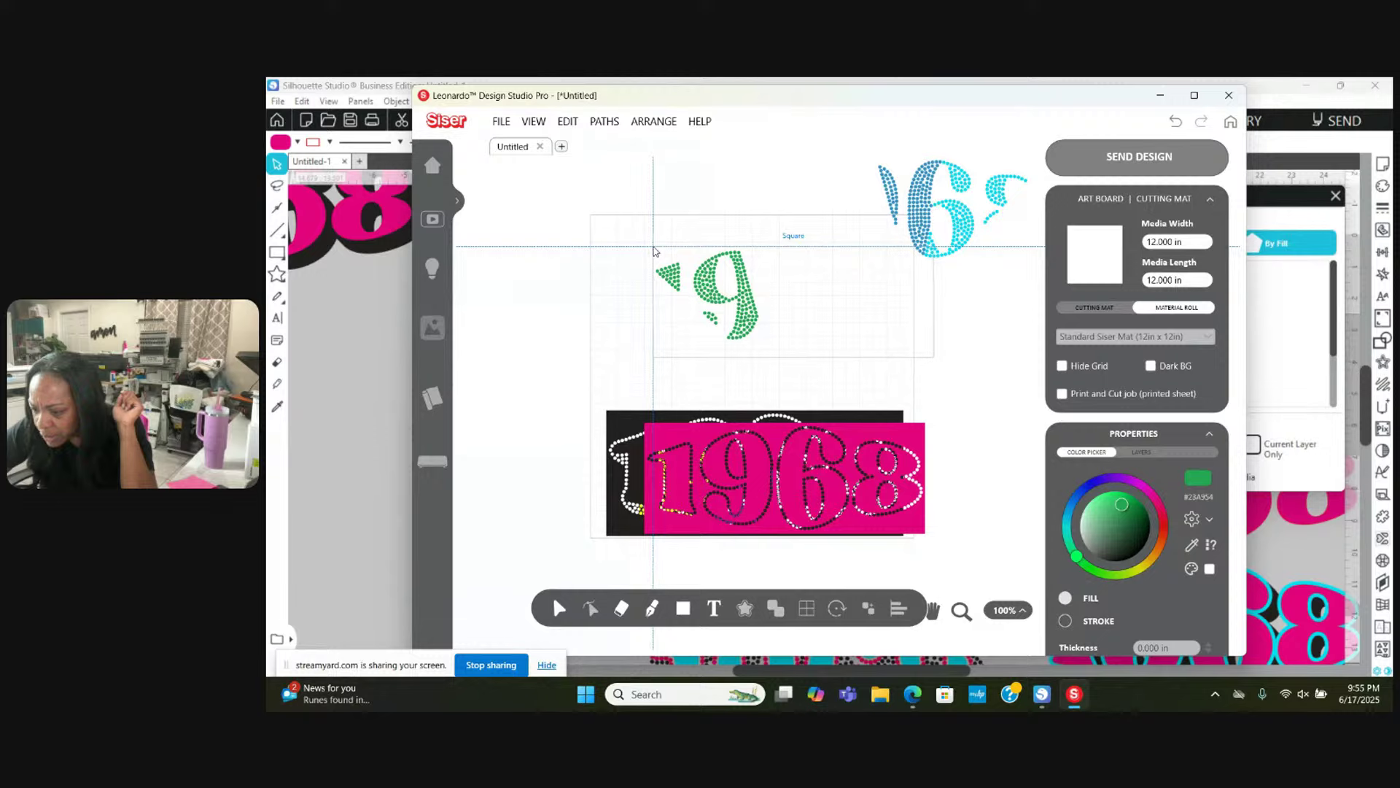
drag(652, 247, 765, 347)
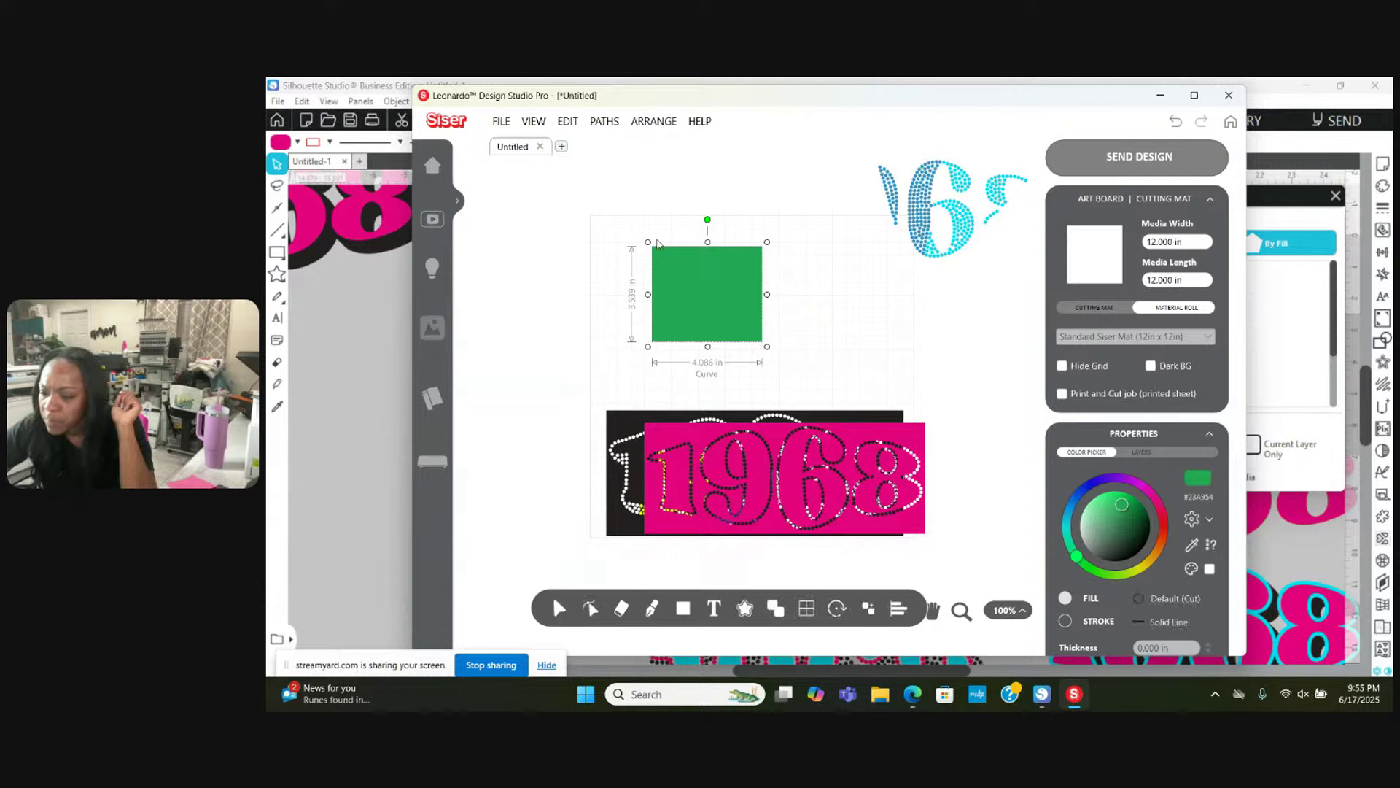
right_click(700, 302)
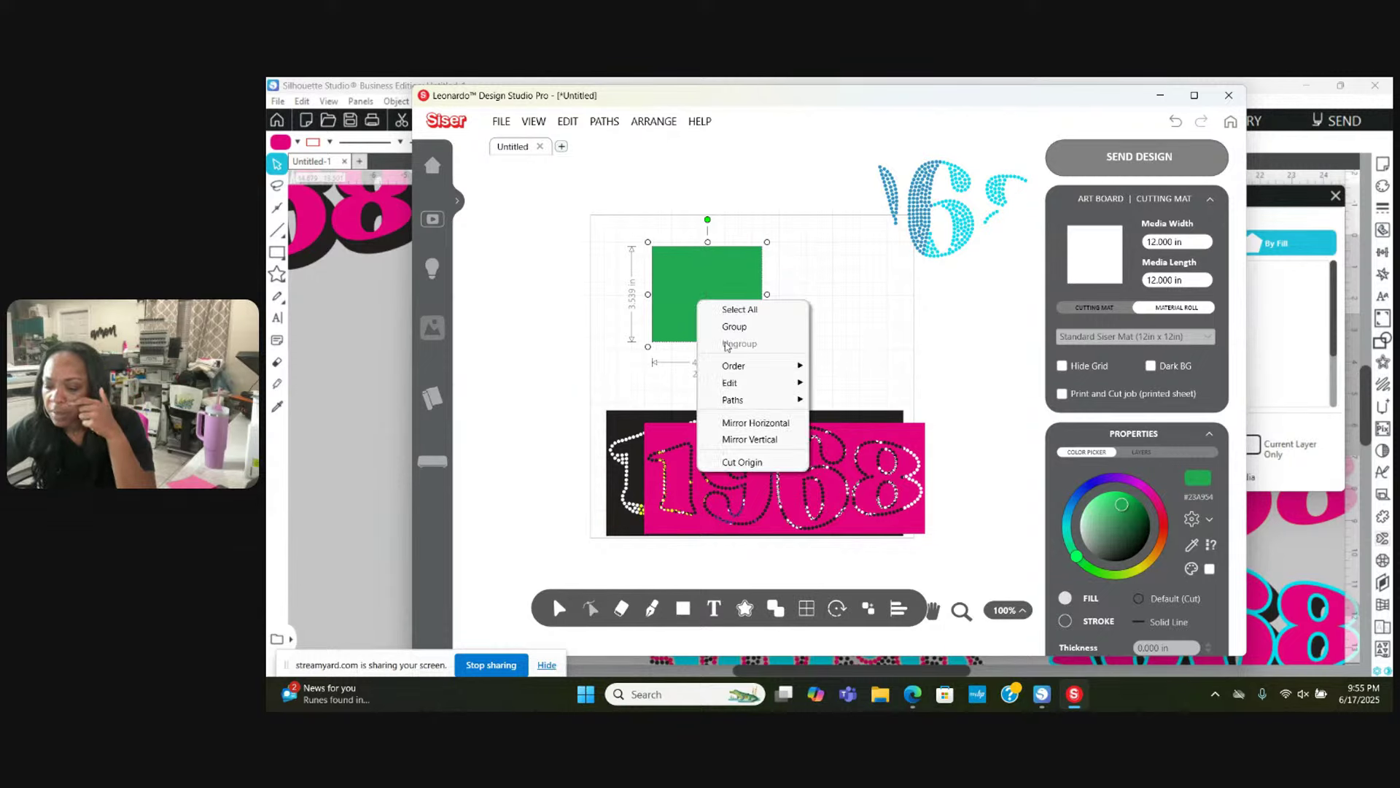
mouse_move(772, 399)
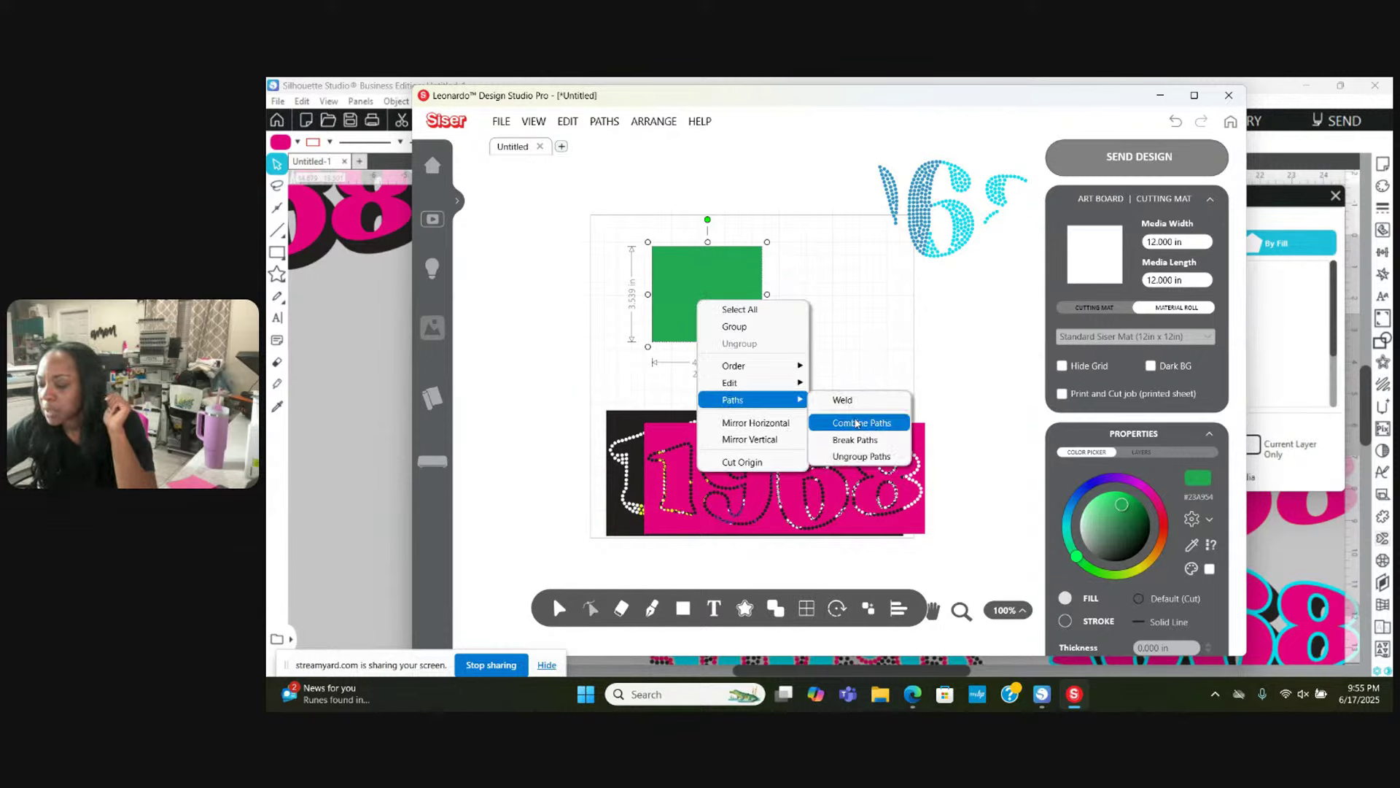
click(855, 419)
drag(751, 263, 684, 318)
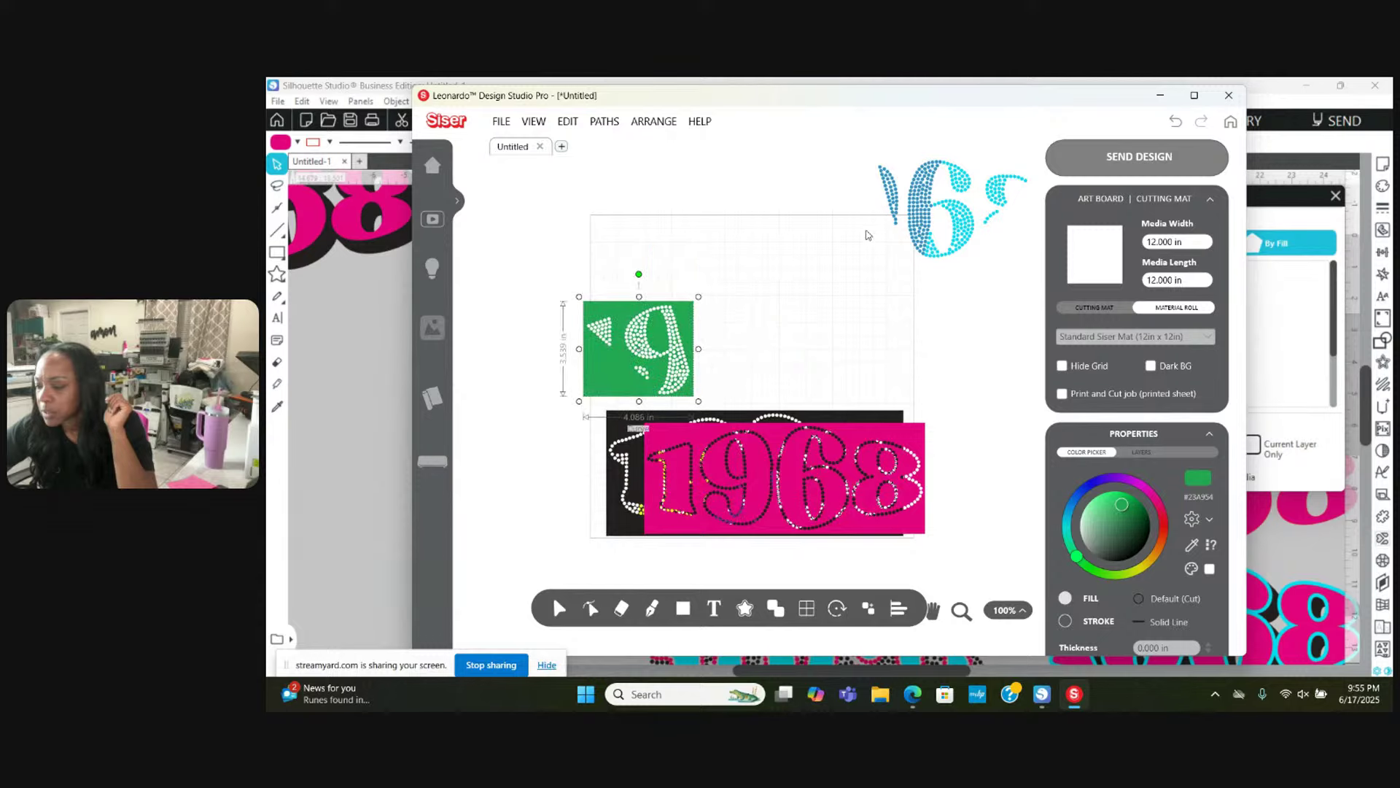
Step: Cut the 1 piece out of a blue square, move it upper left, and bring the teal piece onto the mat
drag(917, 204, 825, 288)
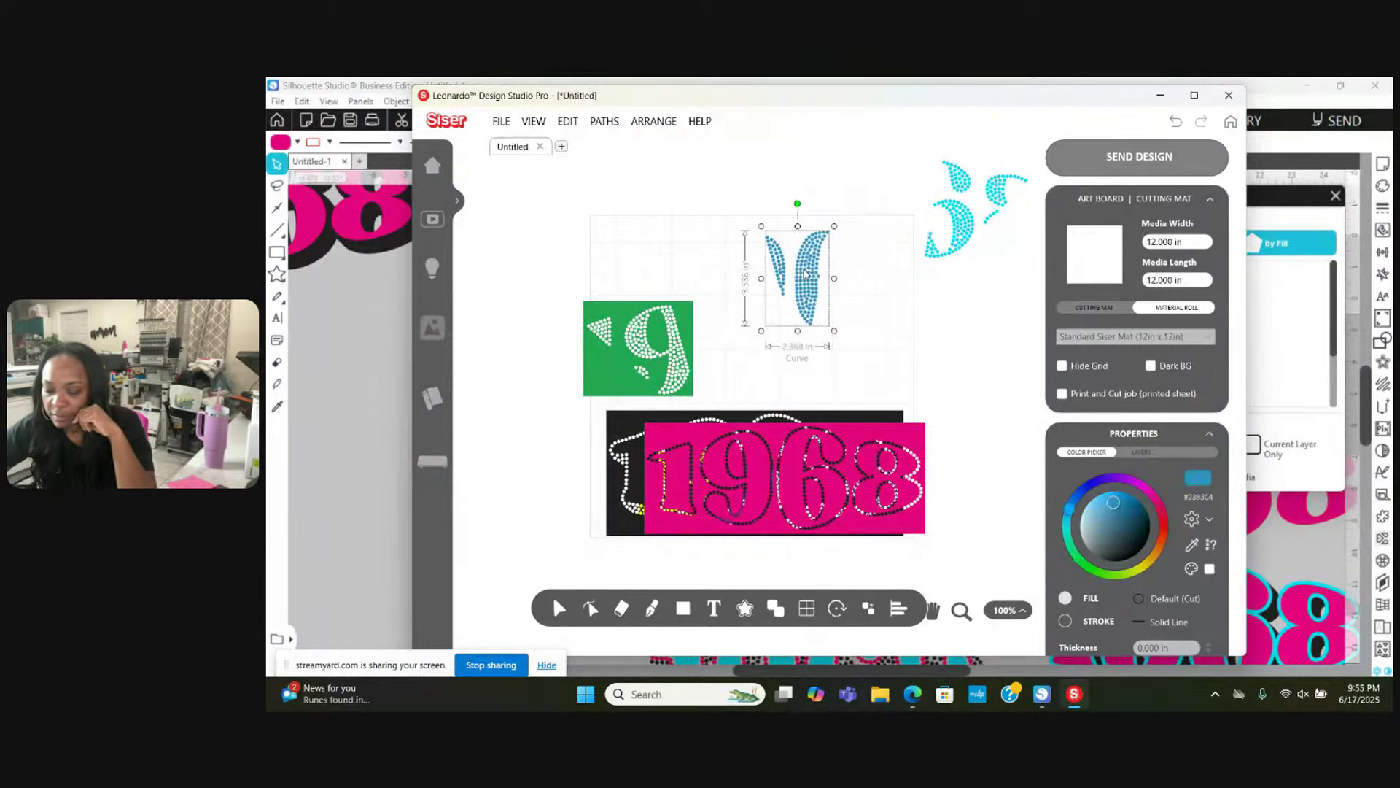
click(683, 608)
click(692, 576)
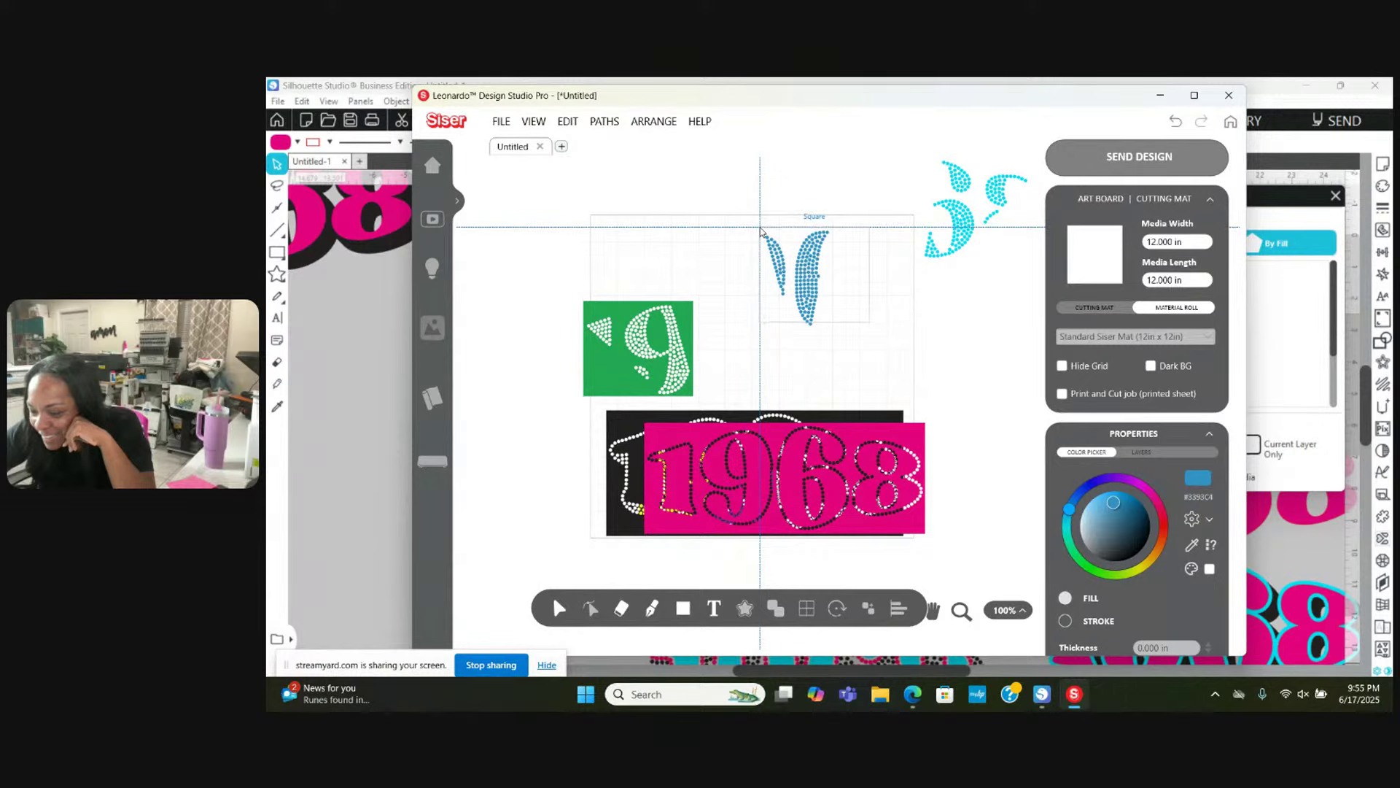
drag(761, 228, 835, 334)
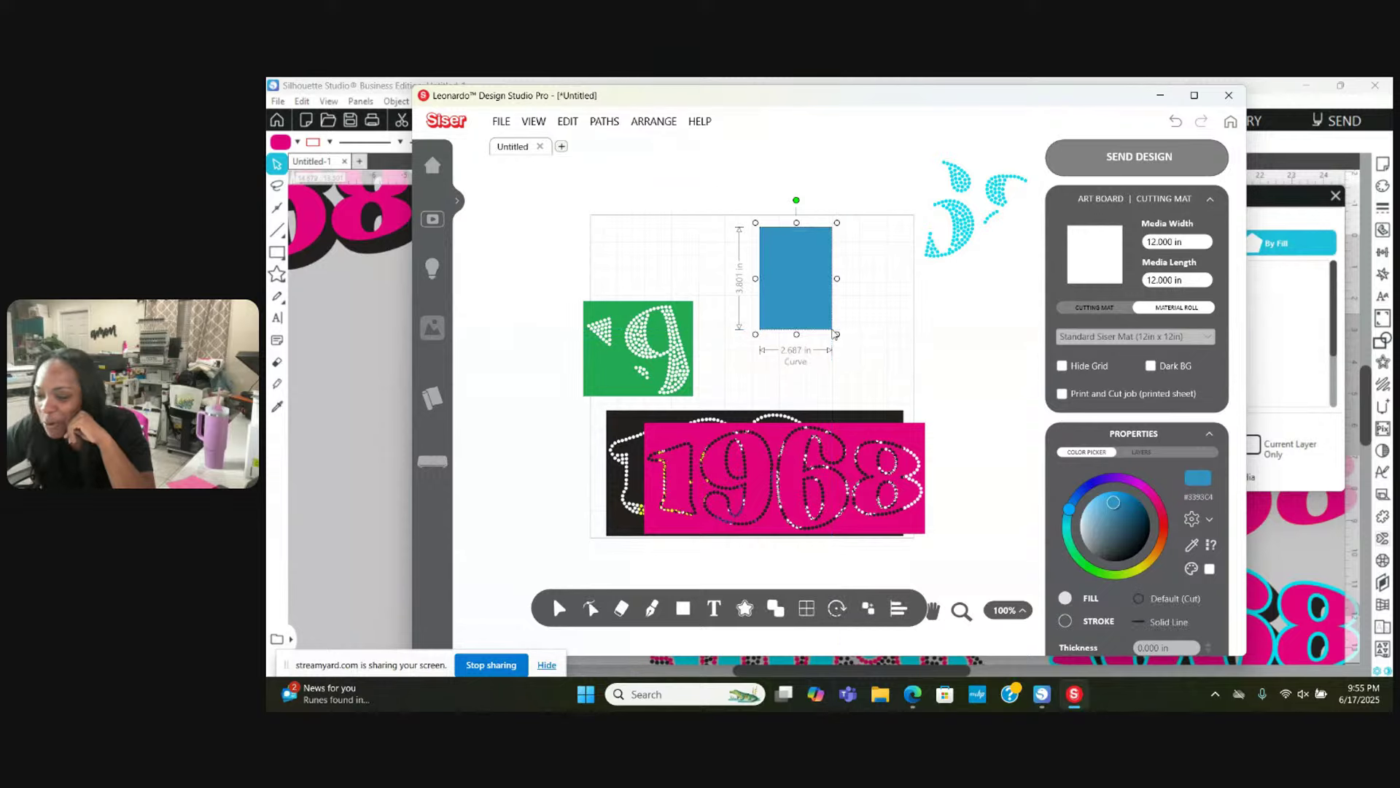
right_click(785, 297)
mouse_move(867, 391)
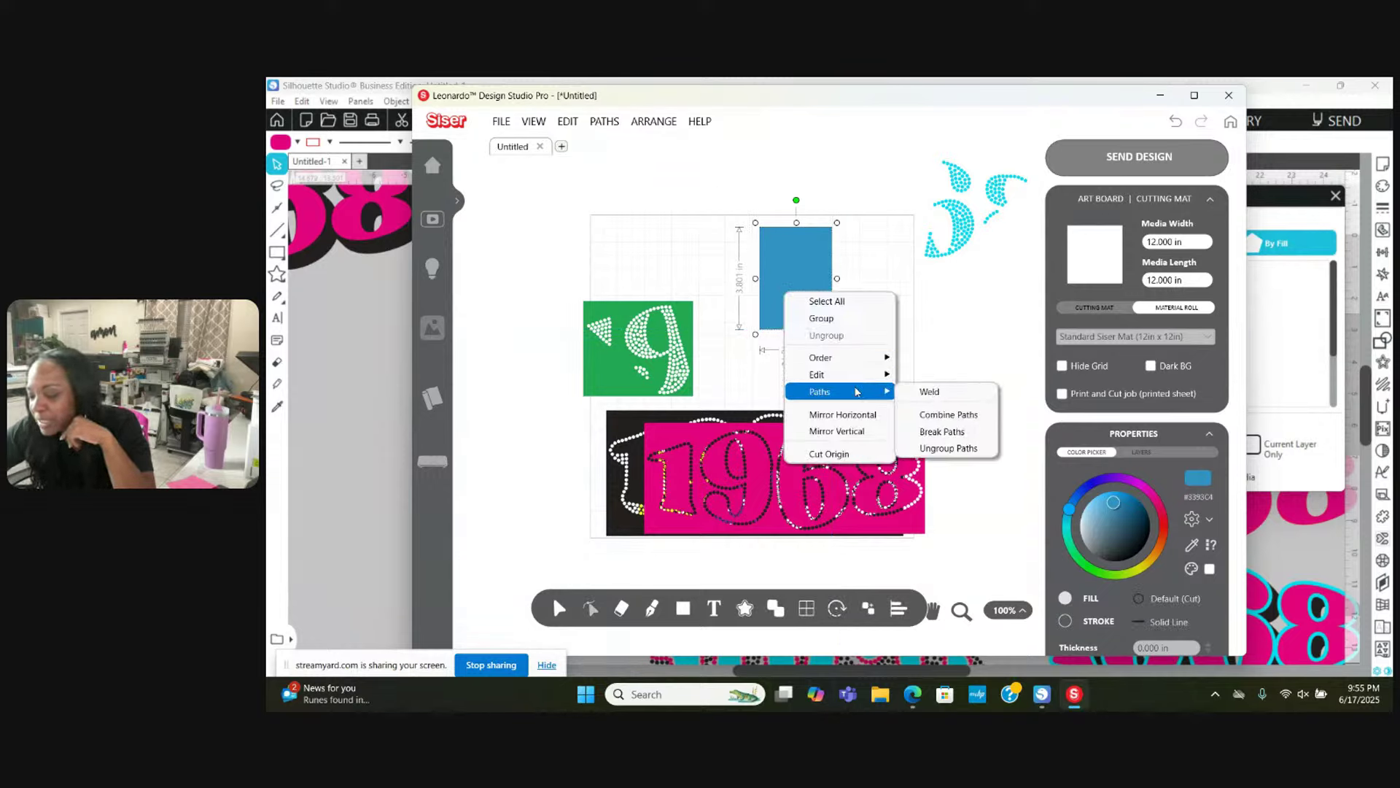
click(940, 414)
drag(813, 290, 644, 251)
drag(965, 232, 810, 294)
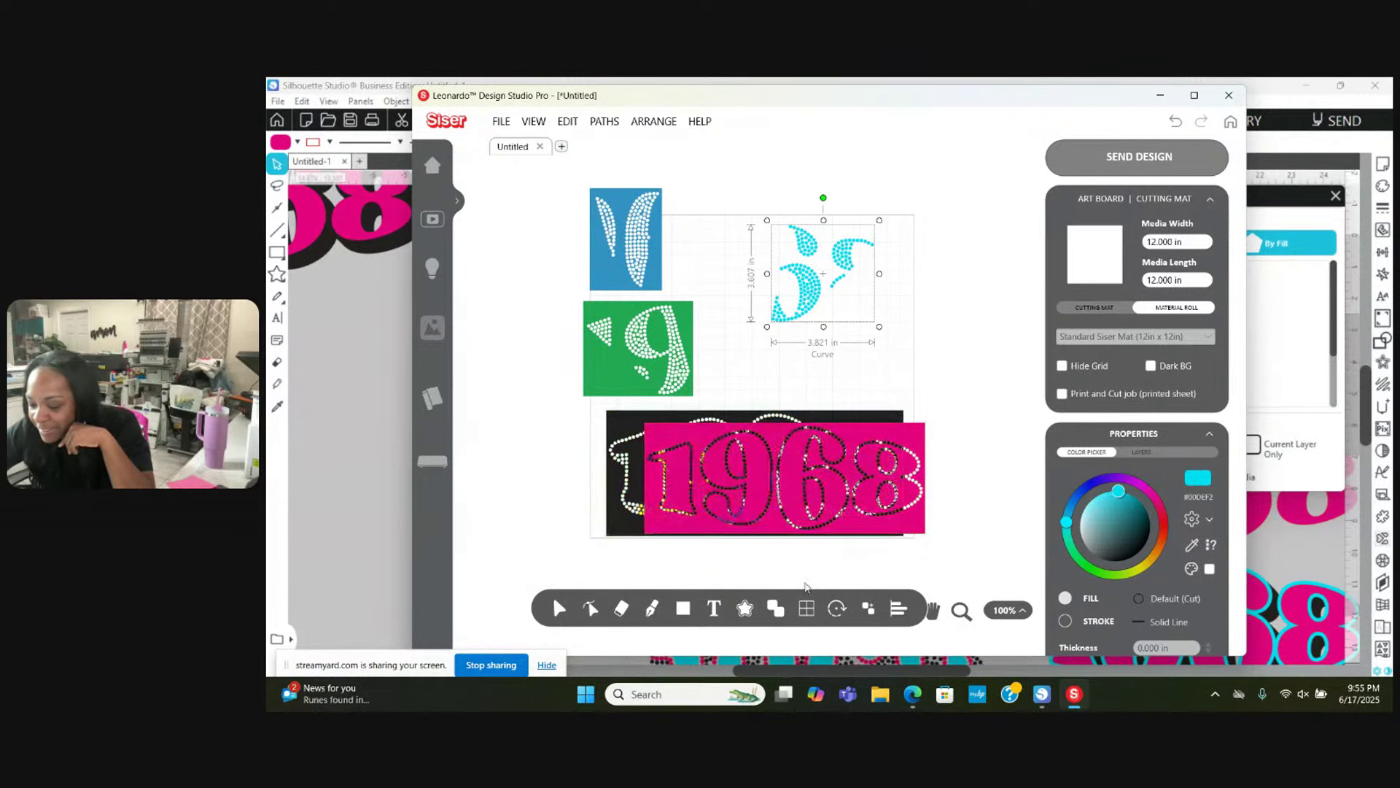
Step: Cut the teal shapes out of a cyan square with Combine Paths and move the pink 1968 piece upper right
click(683, 608)
click(688, 578)
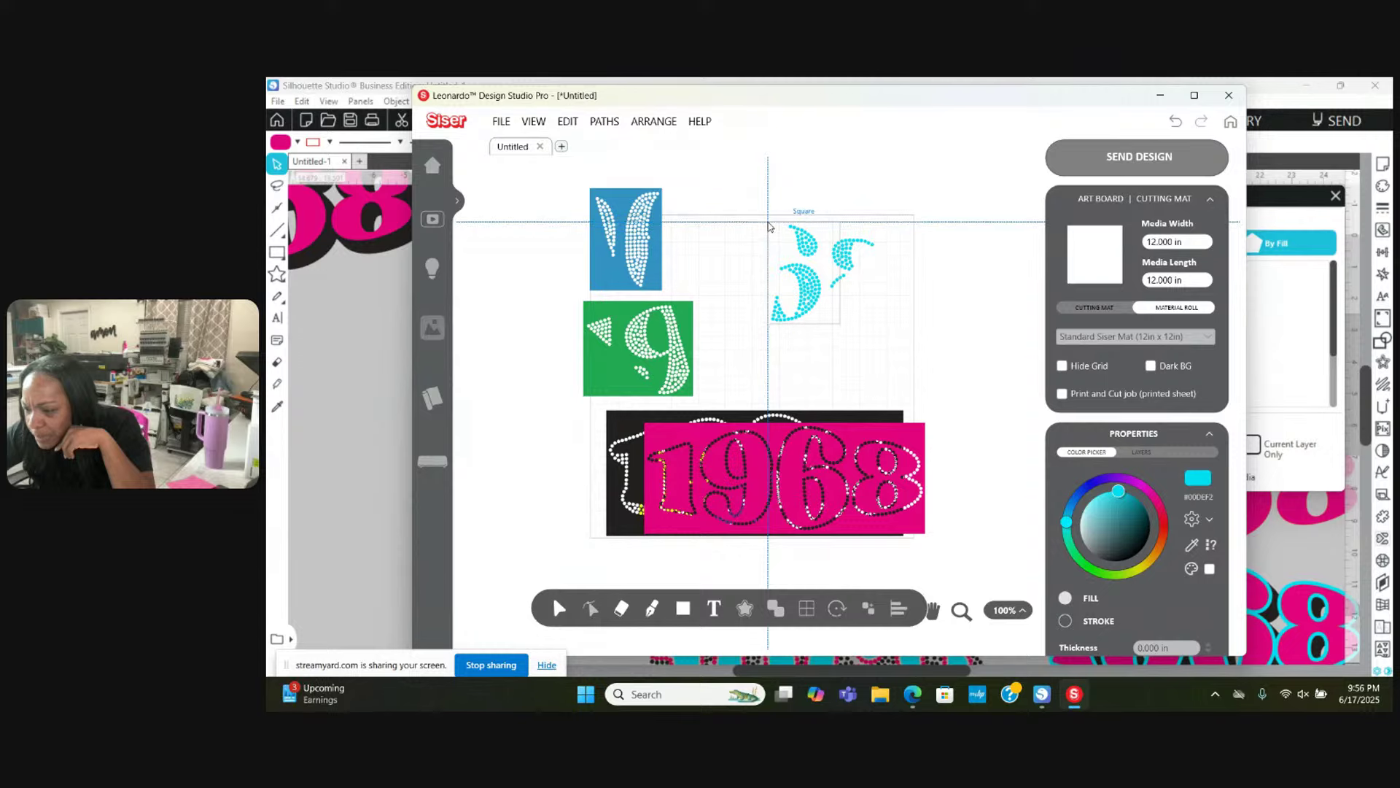
drag(768, 228, 881, 331)
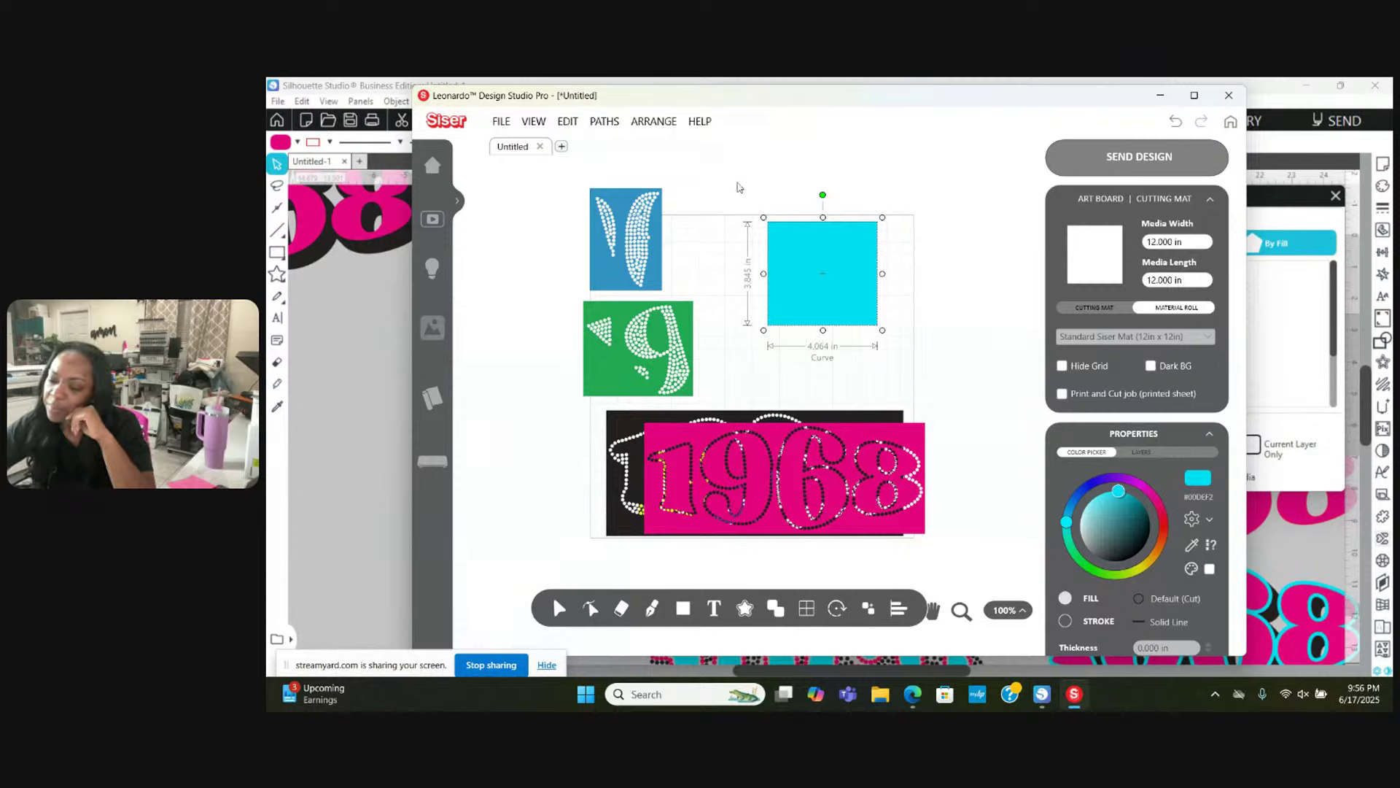
drag(731, 164, 850, 310)
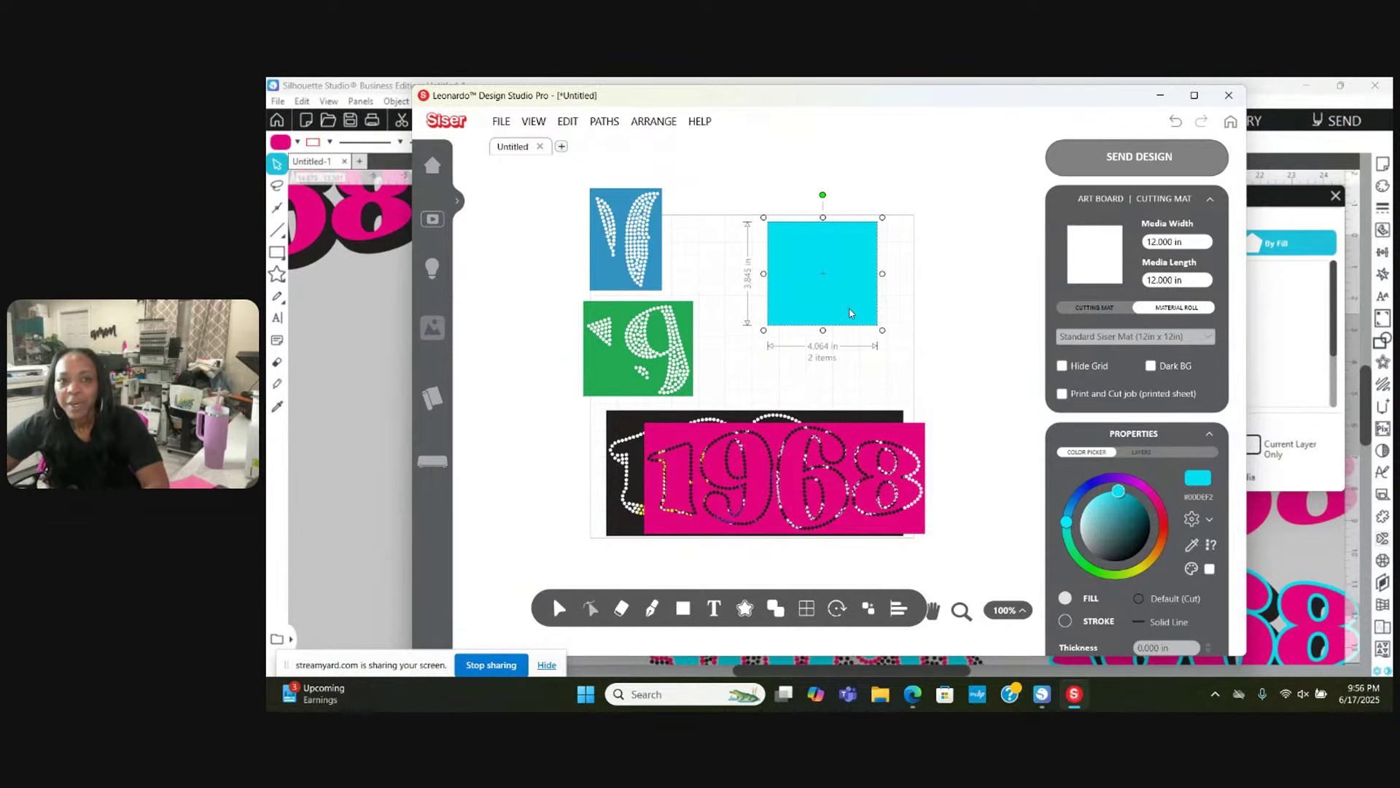
right_click(782, 221)
mouse_move(839, 318)
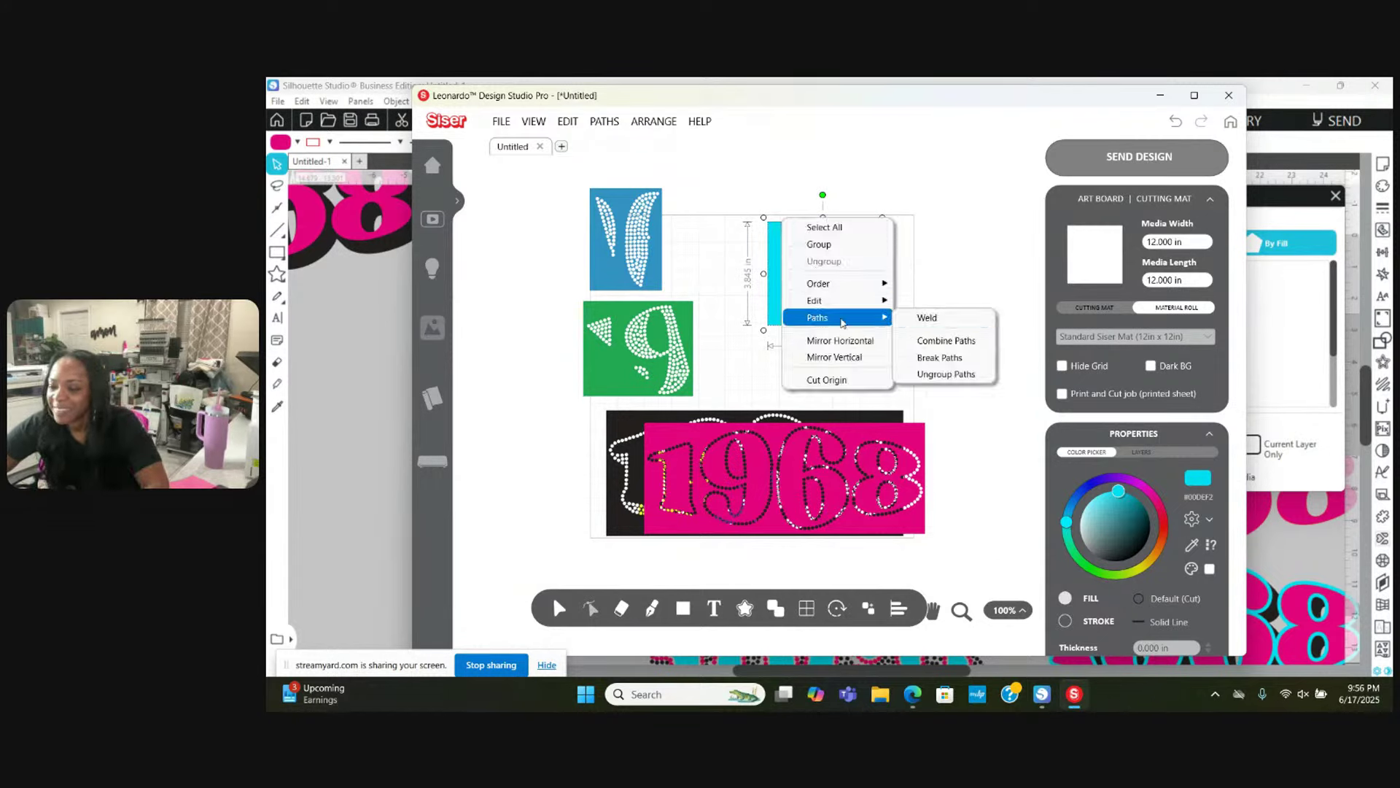
click(931, 341)
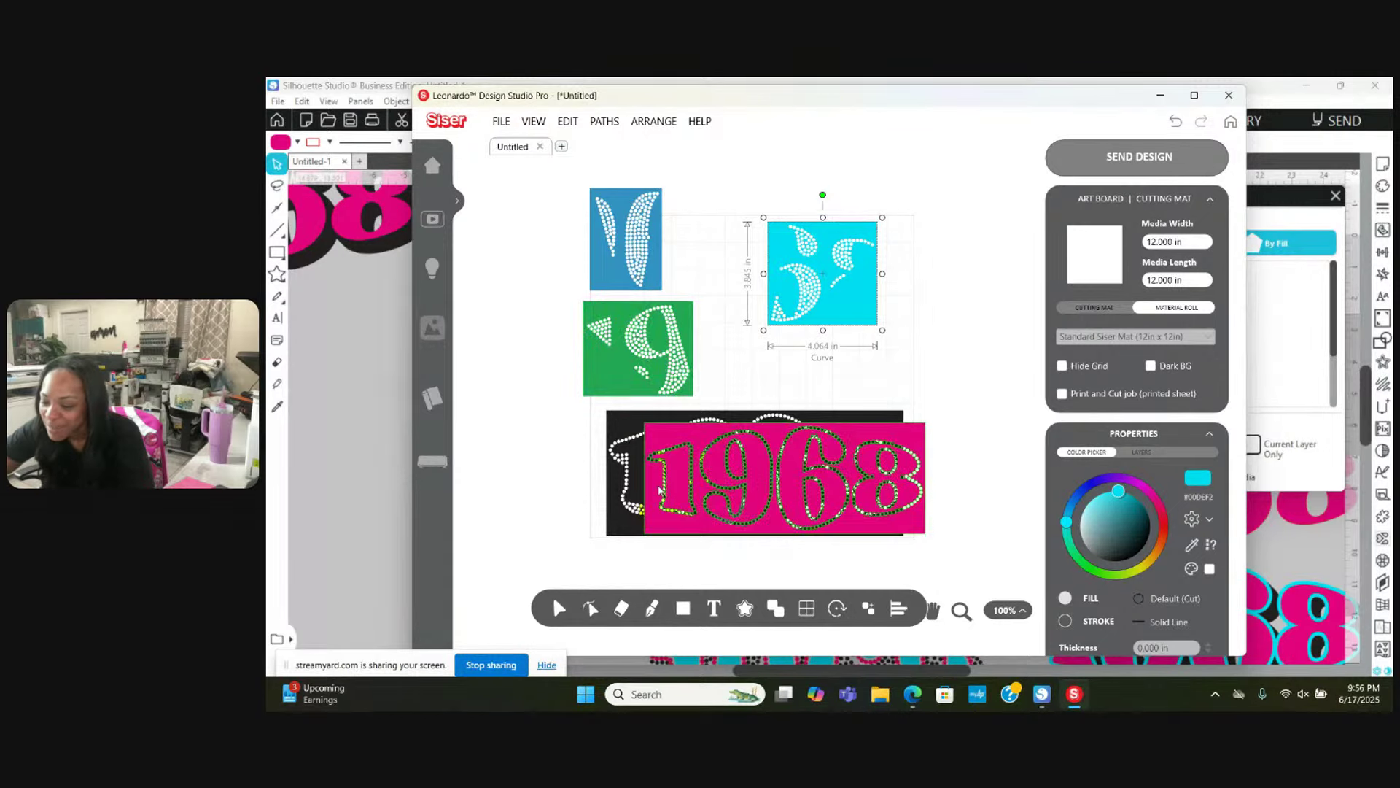
drag(689, 469, 891, 307)
click(703, 472)
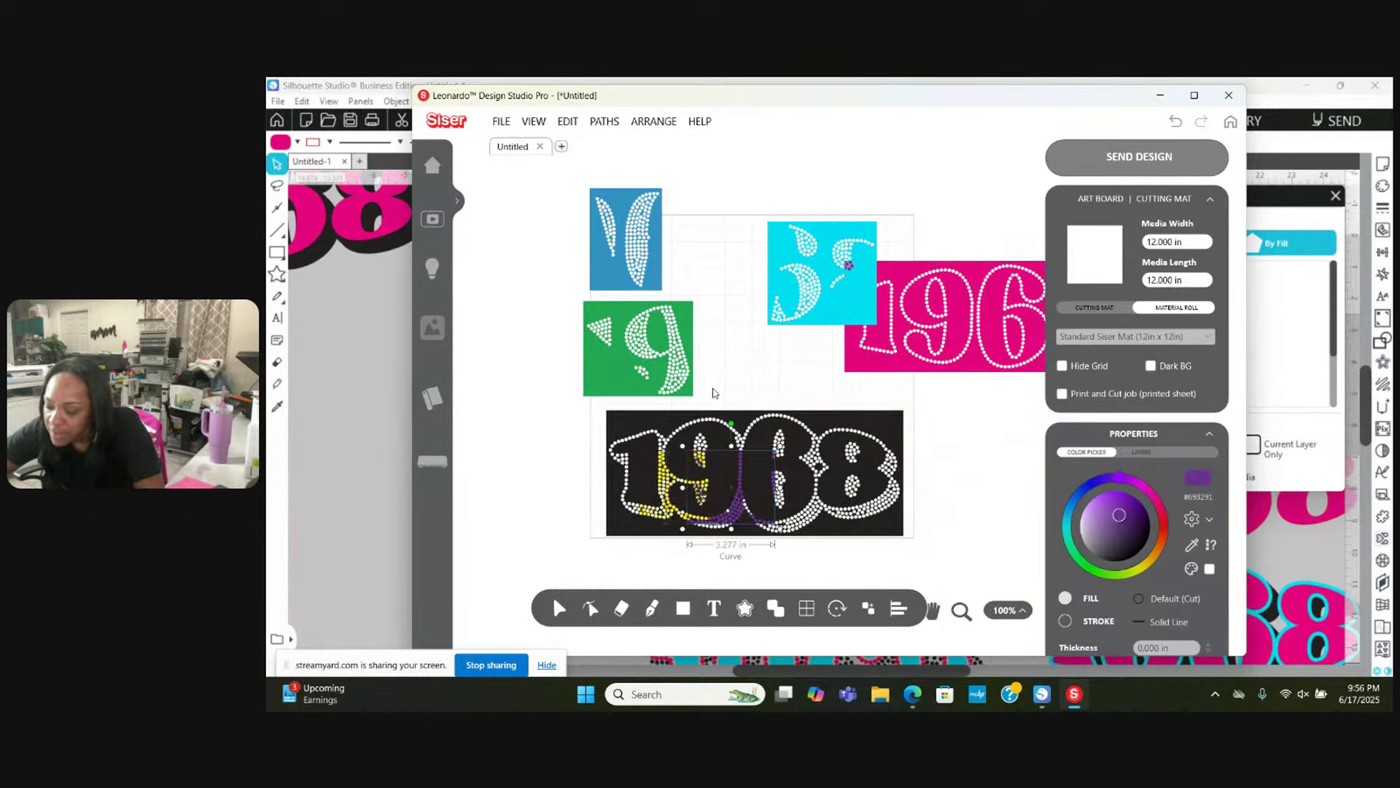
Step: Move the yellow and purple pieces beside the green 9 and set Media Length to 24 in
drag(706, 483, 726, 247)
drag(577, 483, 781, 533)
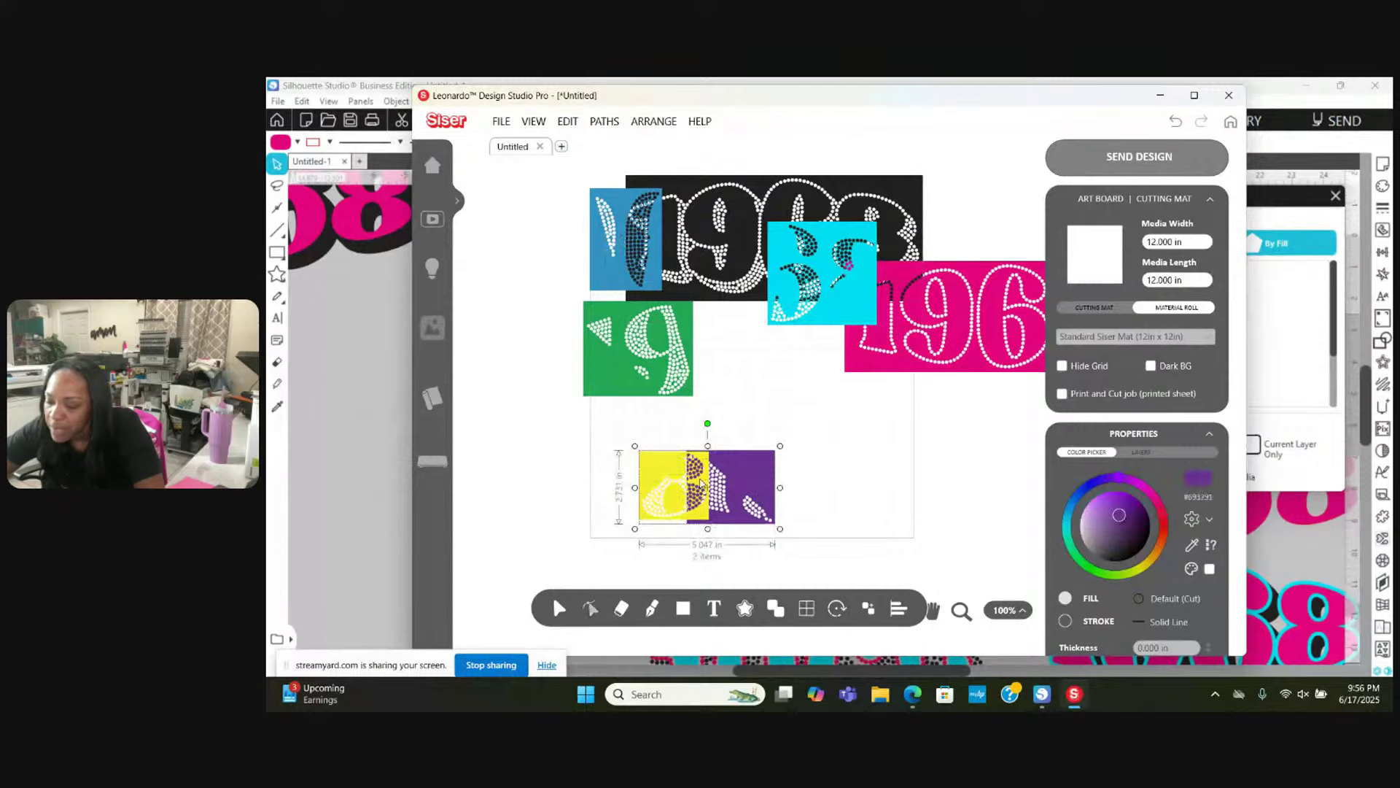
drag(687, 473, 726, 312)
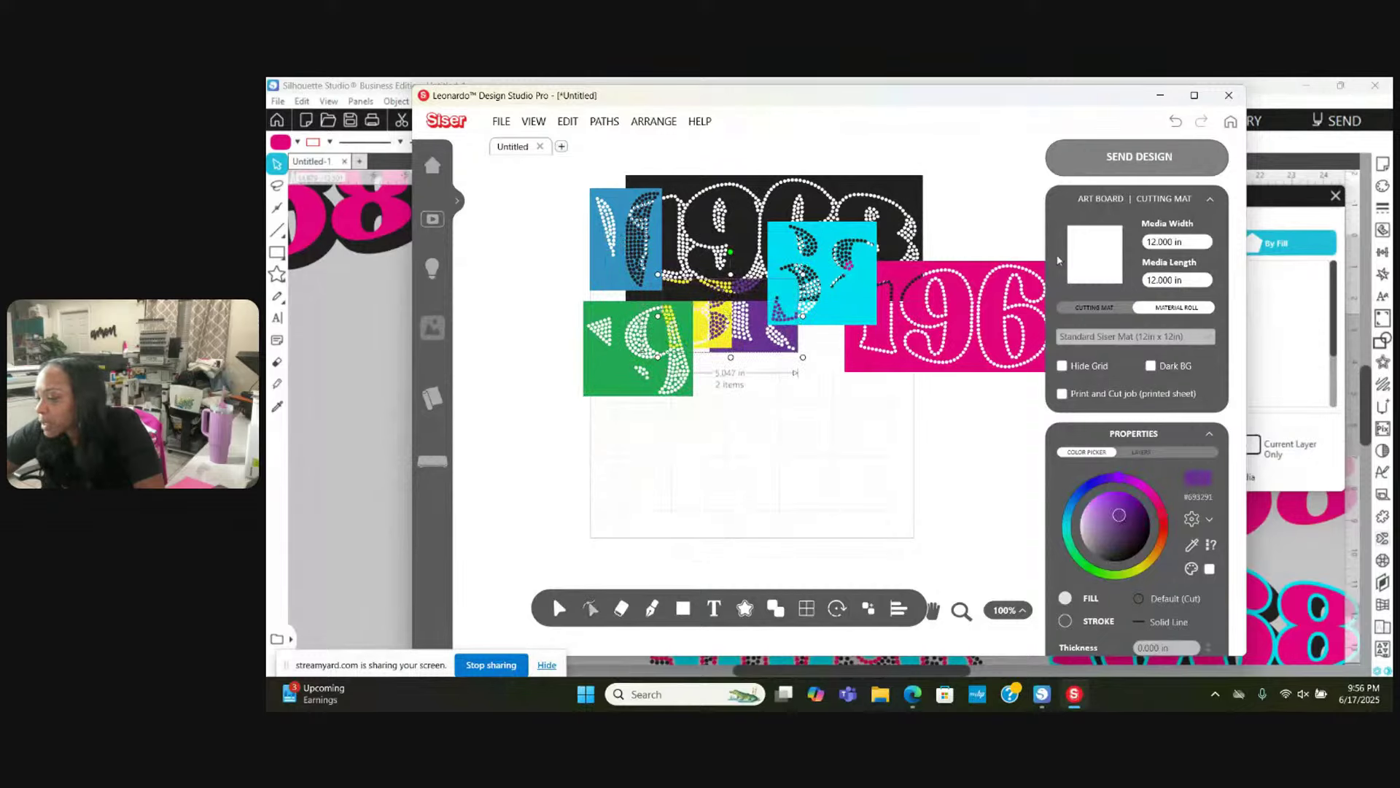
text(24)
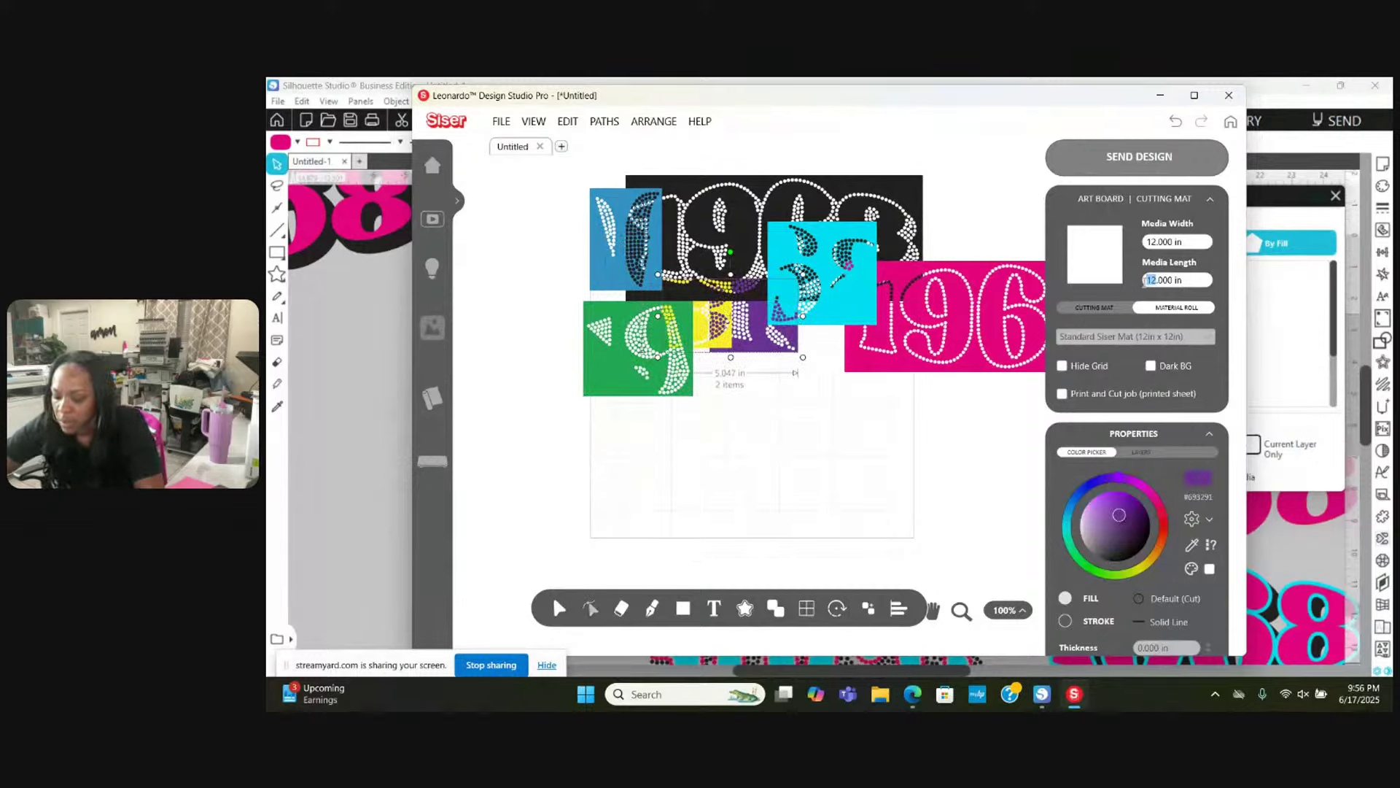
key(Delete)
key(Delete)
key(Return)
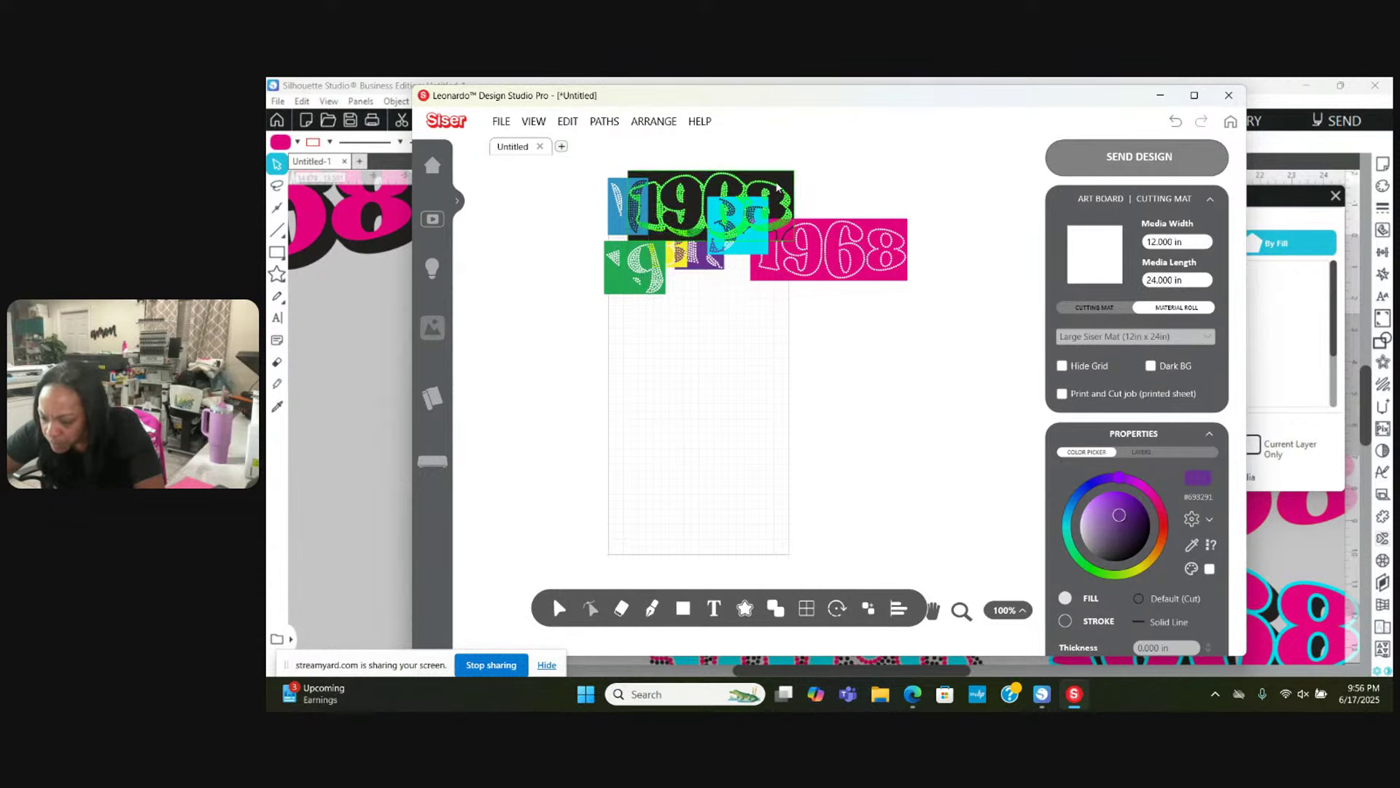
Step: Stack the black 1968 at the bottom, the pink 1968 above it, and the green 9 above that
drag(783, 186, 760, 493)
drag(888, 246, 754, 446)
drag(645, 290, 646, 399)
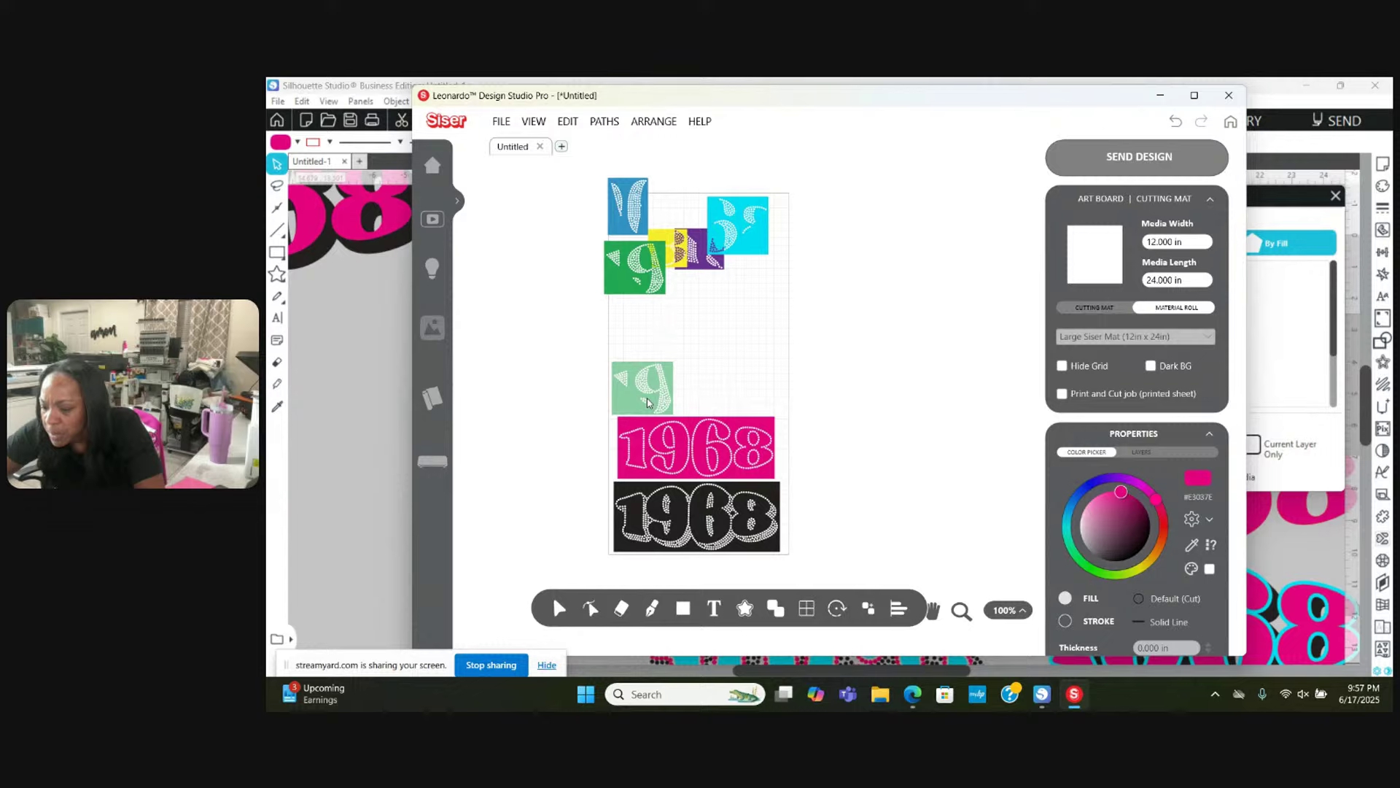
drag(647, 402, 646, 400)
Step: Move the cyan 5, yellow, purple and blue pieces onto the stack around the green 9
drag(747, 221, 714, 380)
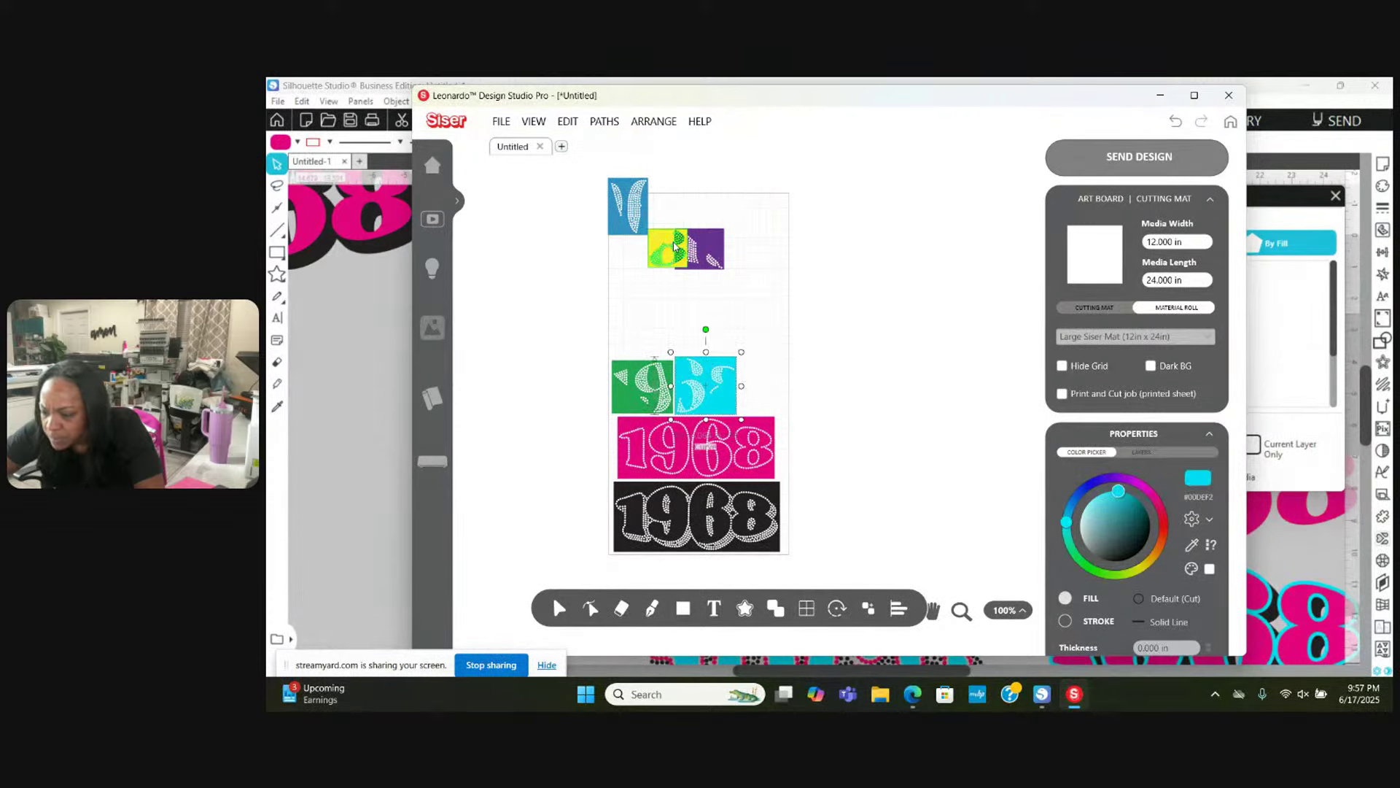
drag(675, 246, 756, 389)
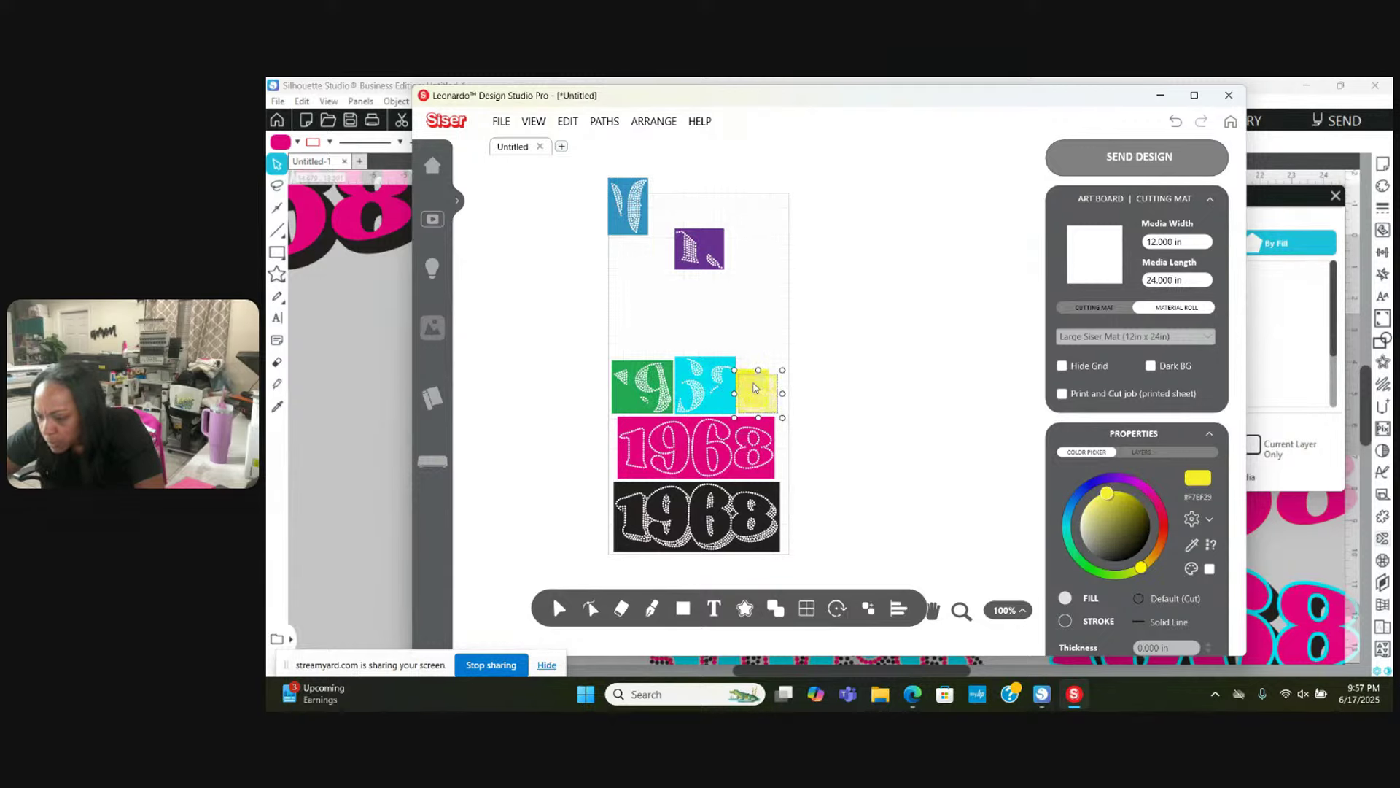
drag(709, 270, 632, 343)
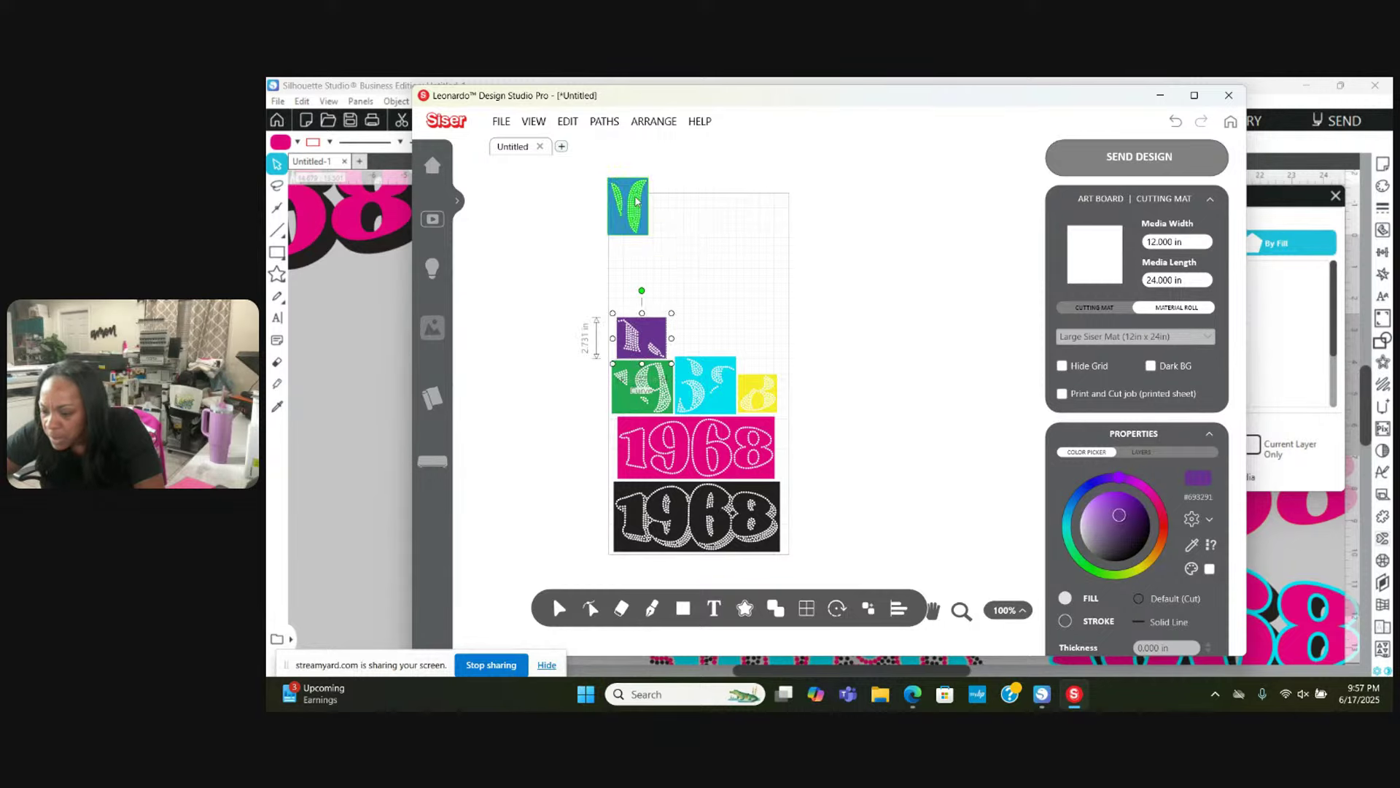
drag(642, 214, 708, 333)
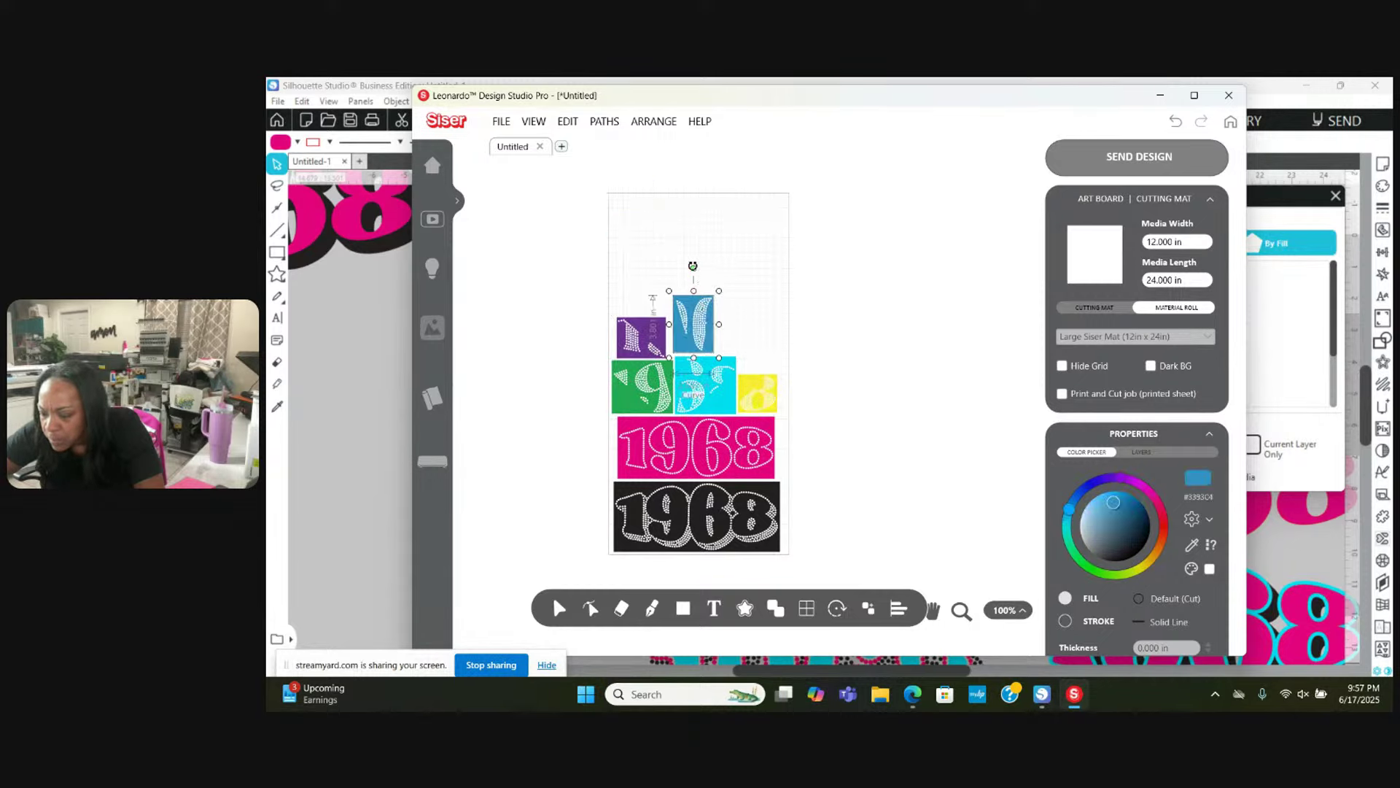
Step: Rotate the blue piece to about 89 degrees, then marquee-select all seven pieces
drag(693, 266, 697, 338)
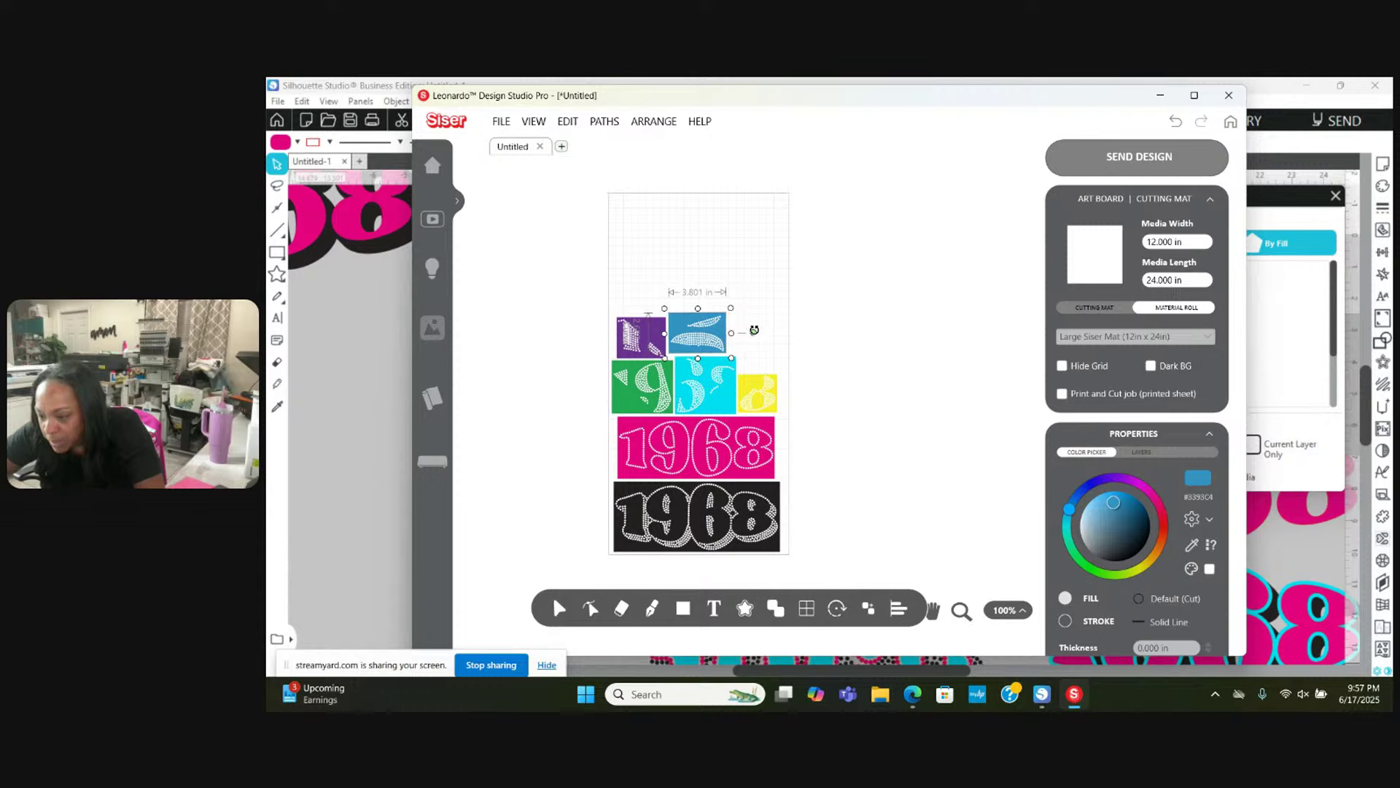
drag(754, 329, 754, 329)
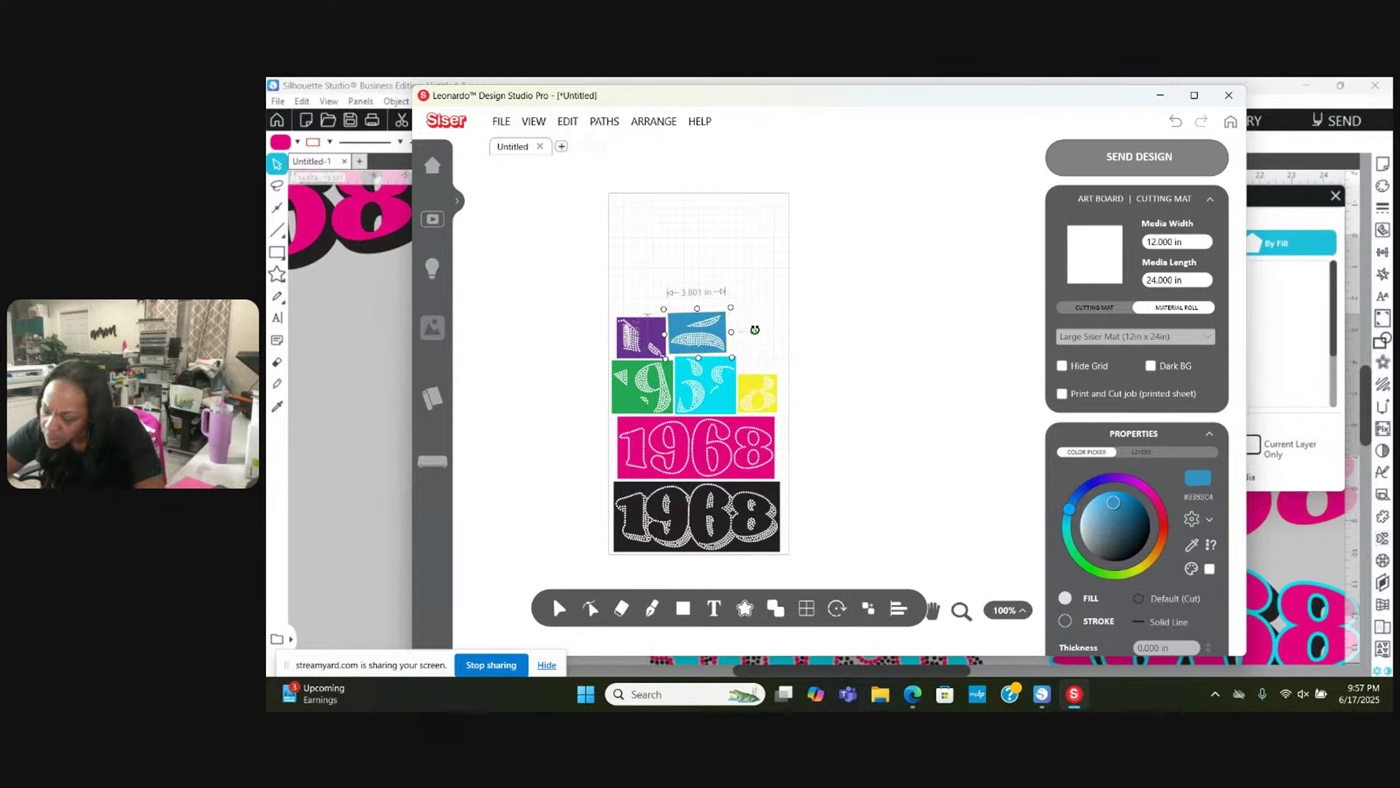
drag(754, 332, 757, 336)
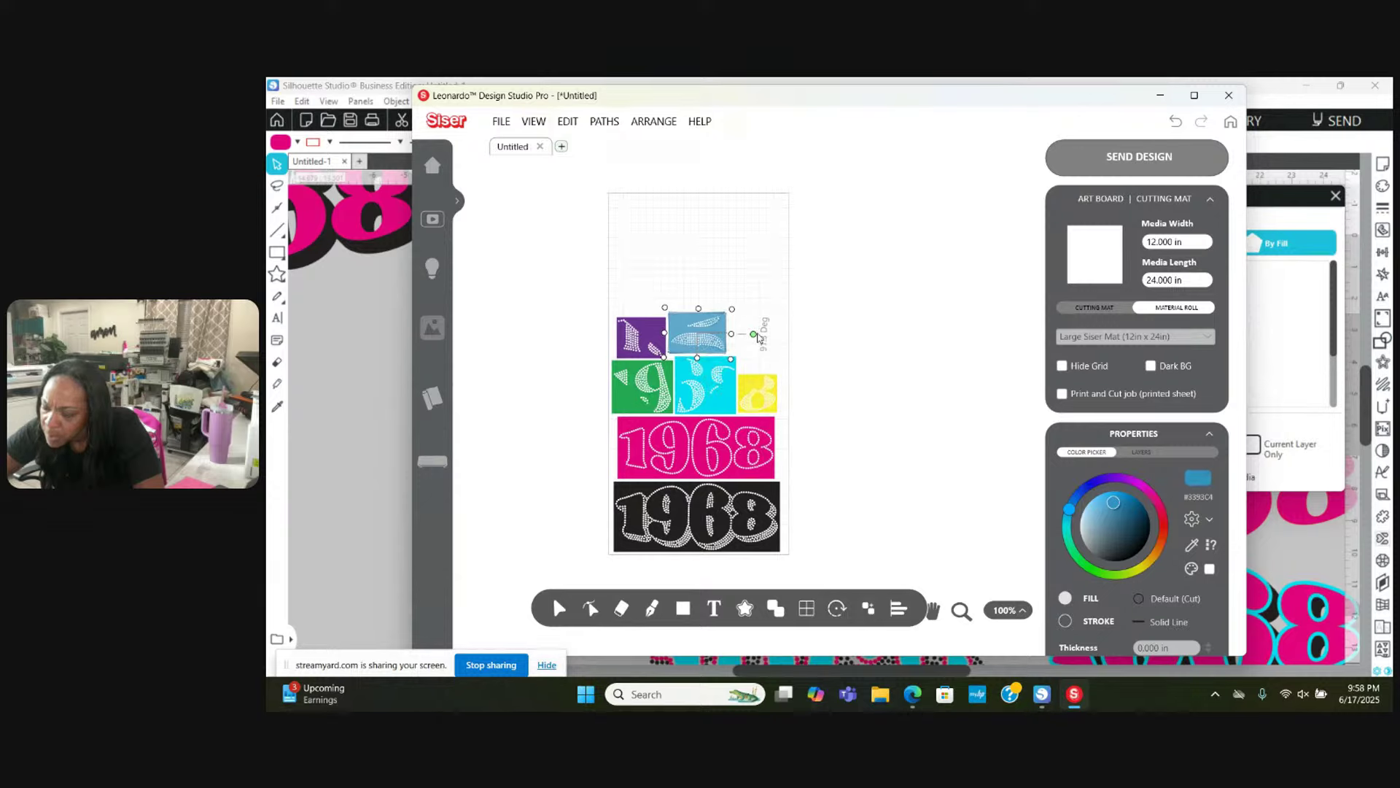
click(754, 332)
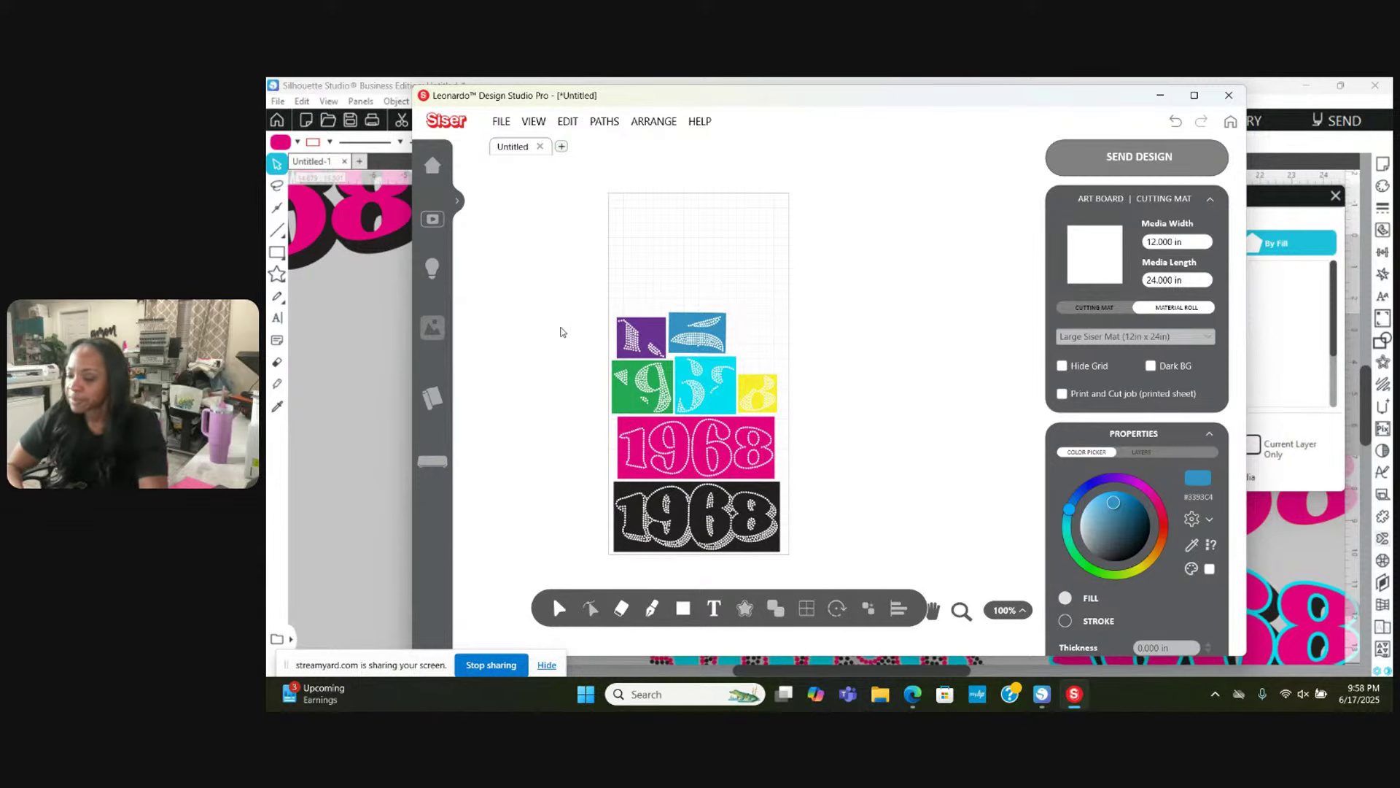
drag(566, 264, 834, 575)
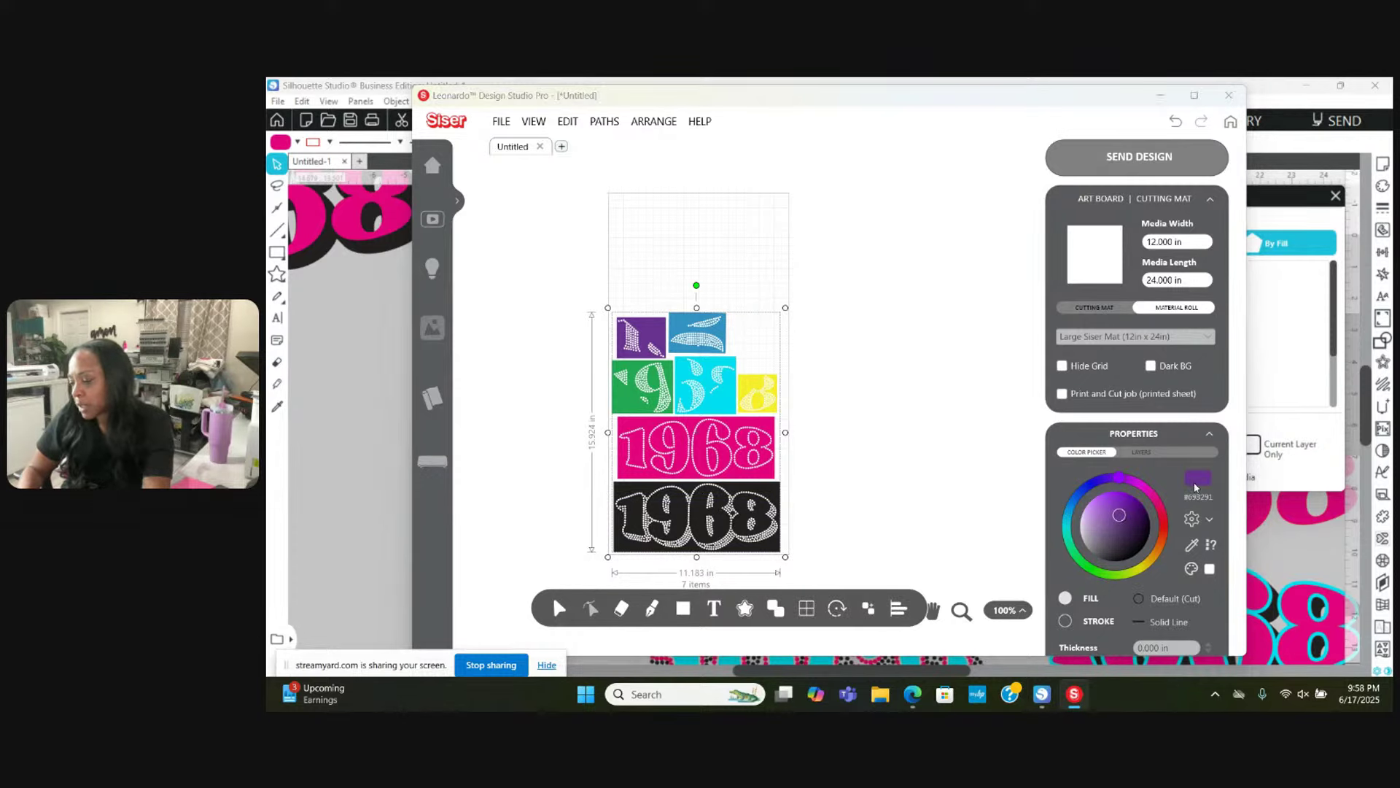
Step: Fill all seven pieces with the Black preset and bring up the Send Design artwork options
click(1196, 481)
click(781, 432)
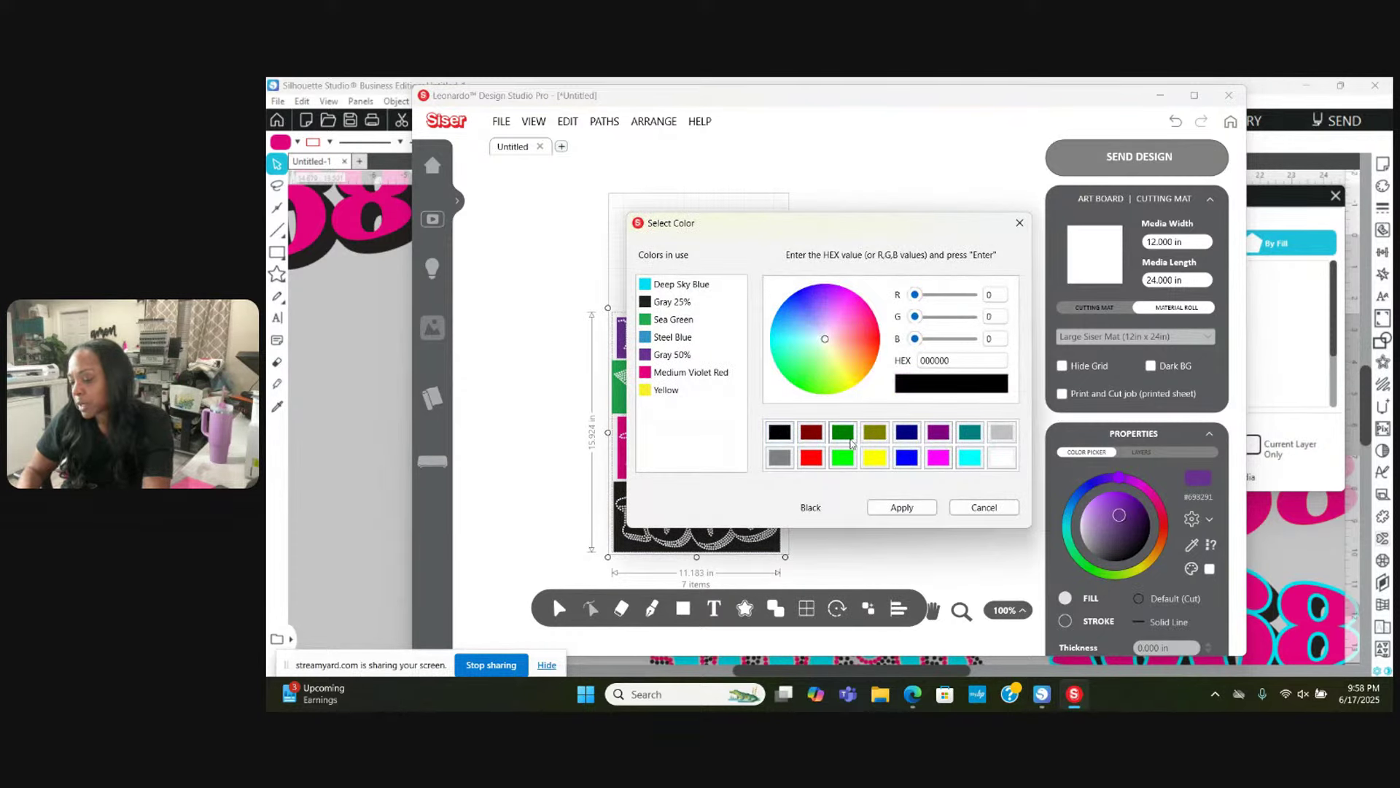
click(903, 507)
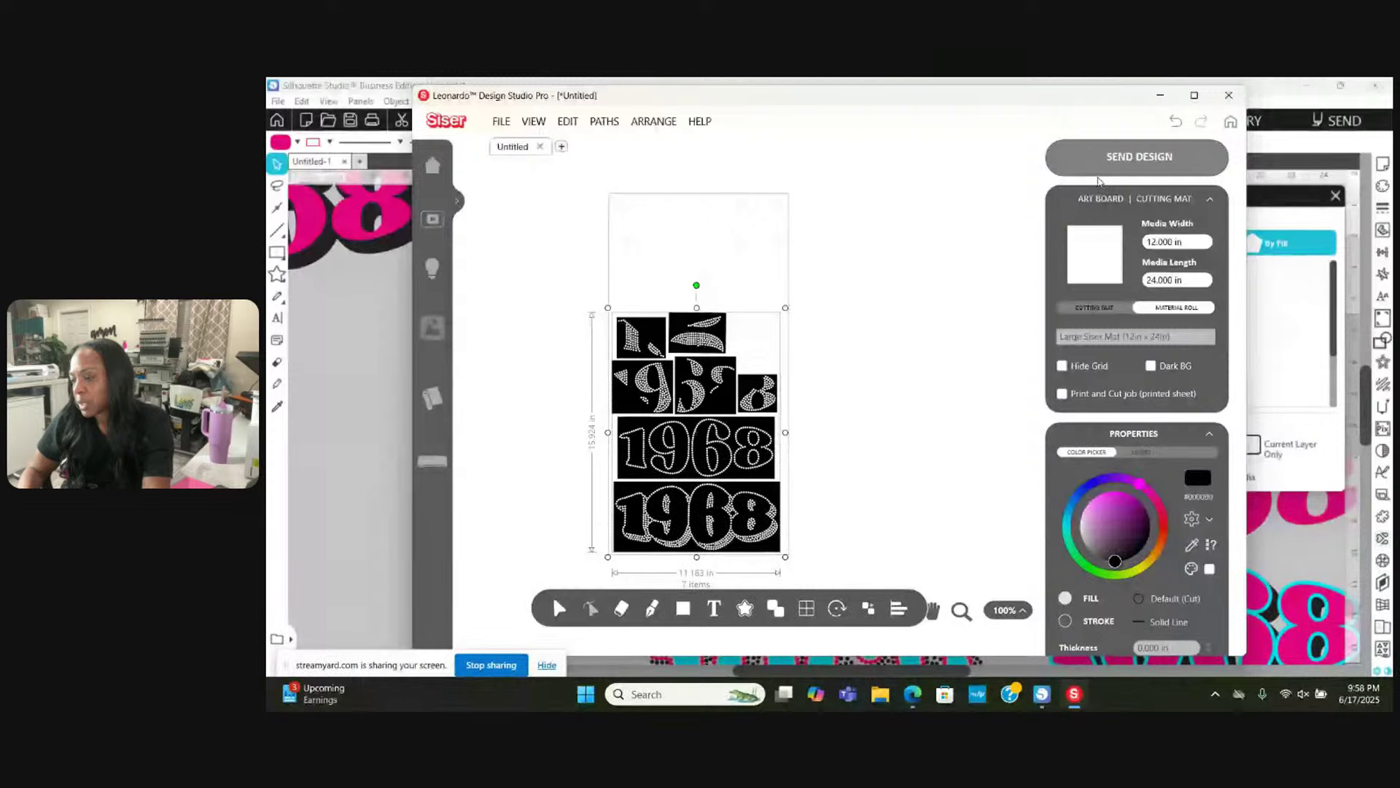
click(1127, 159)
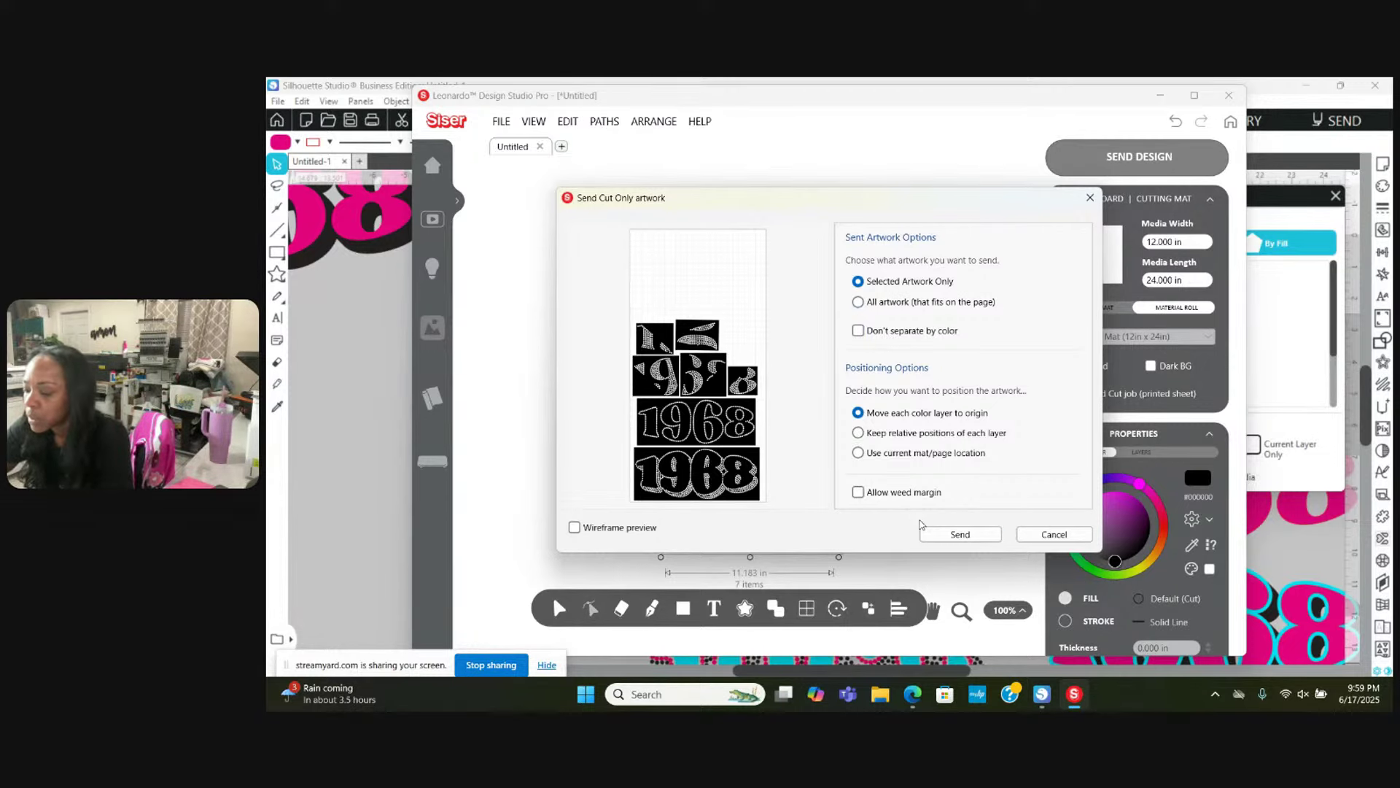
Step: Enable Use Cutter's Settings with the Siser Standard Blade and send the job to the cutter
click(959, 534)
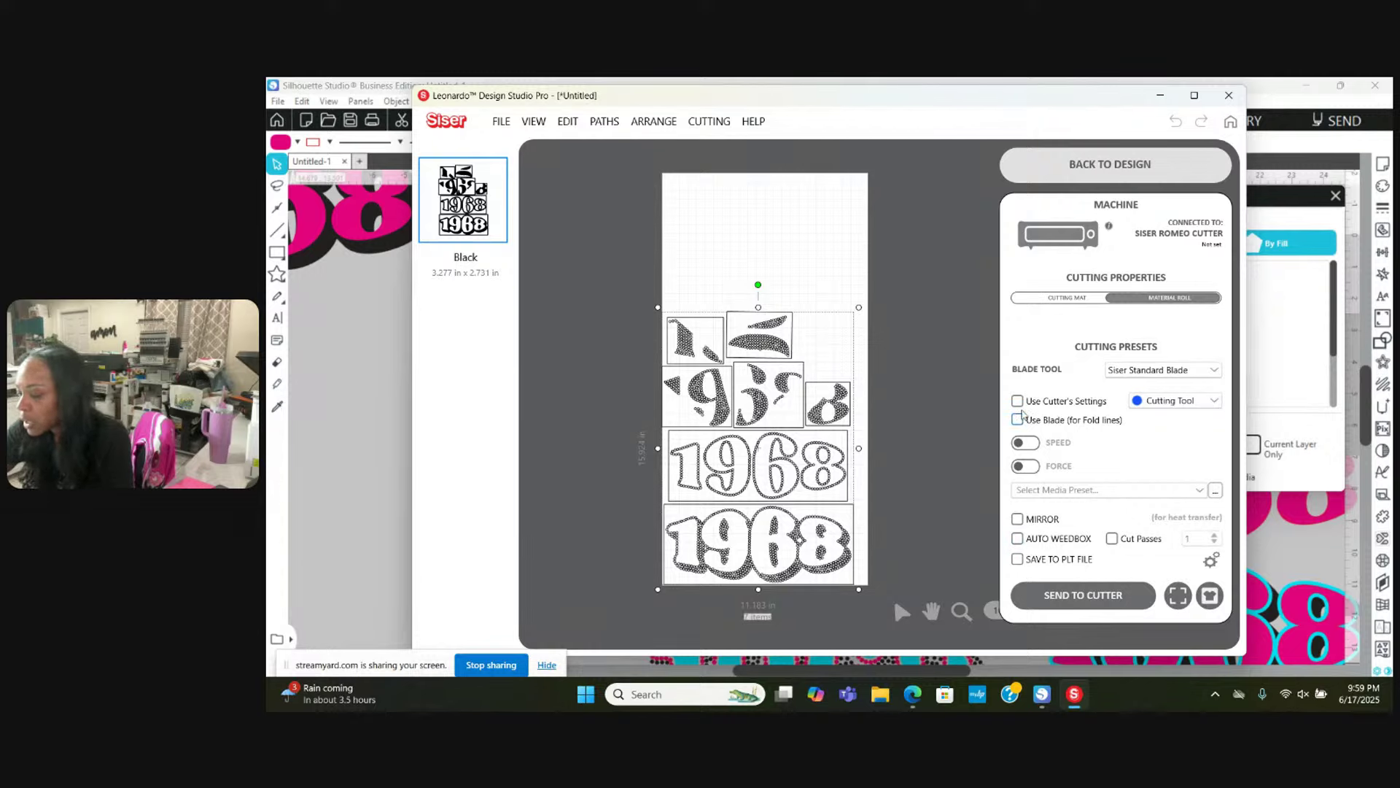
click(1017, 401)
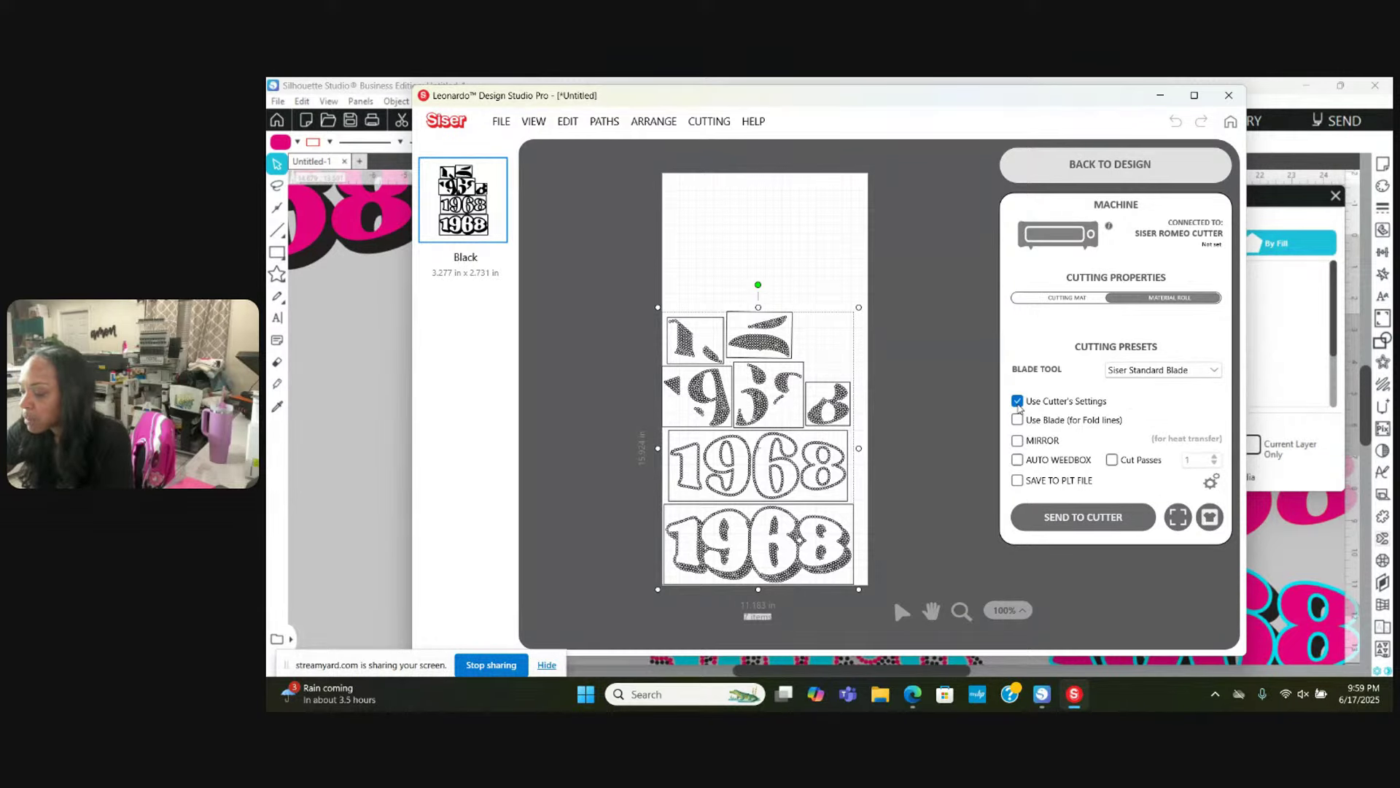
click(1213, 370)
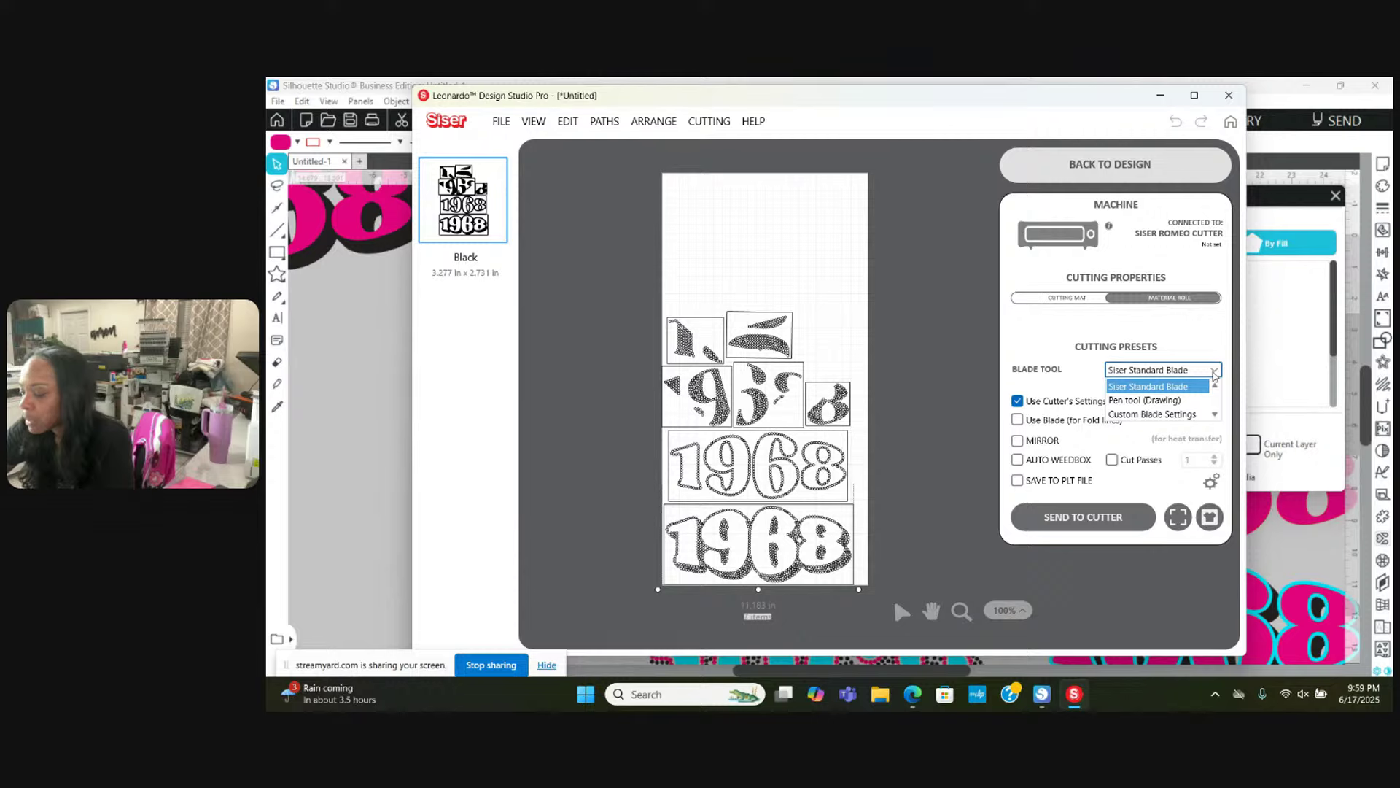
click(1210, 347)
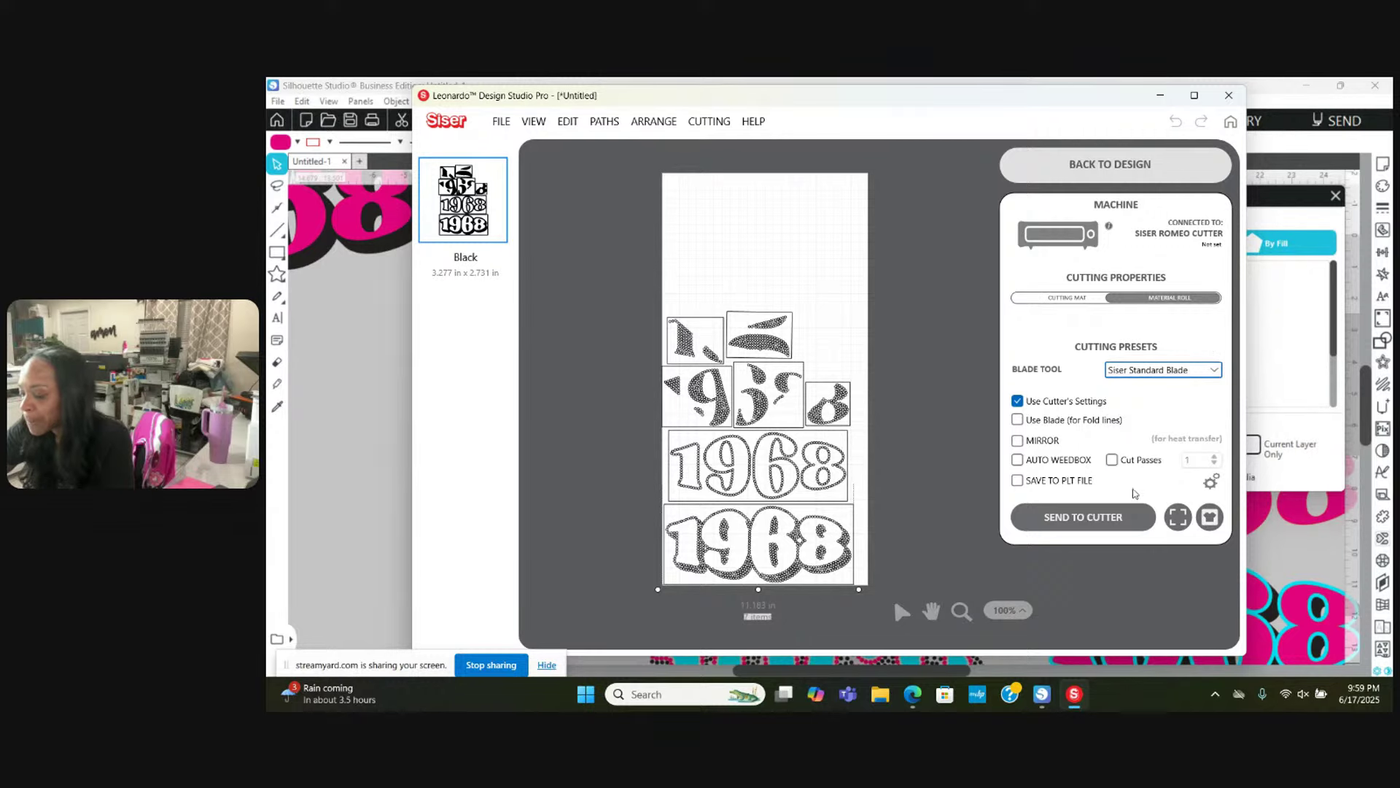
click(1107, 515)
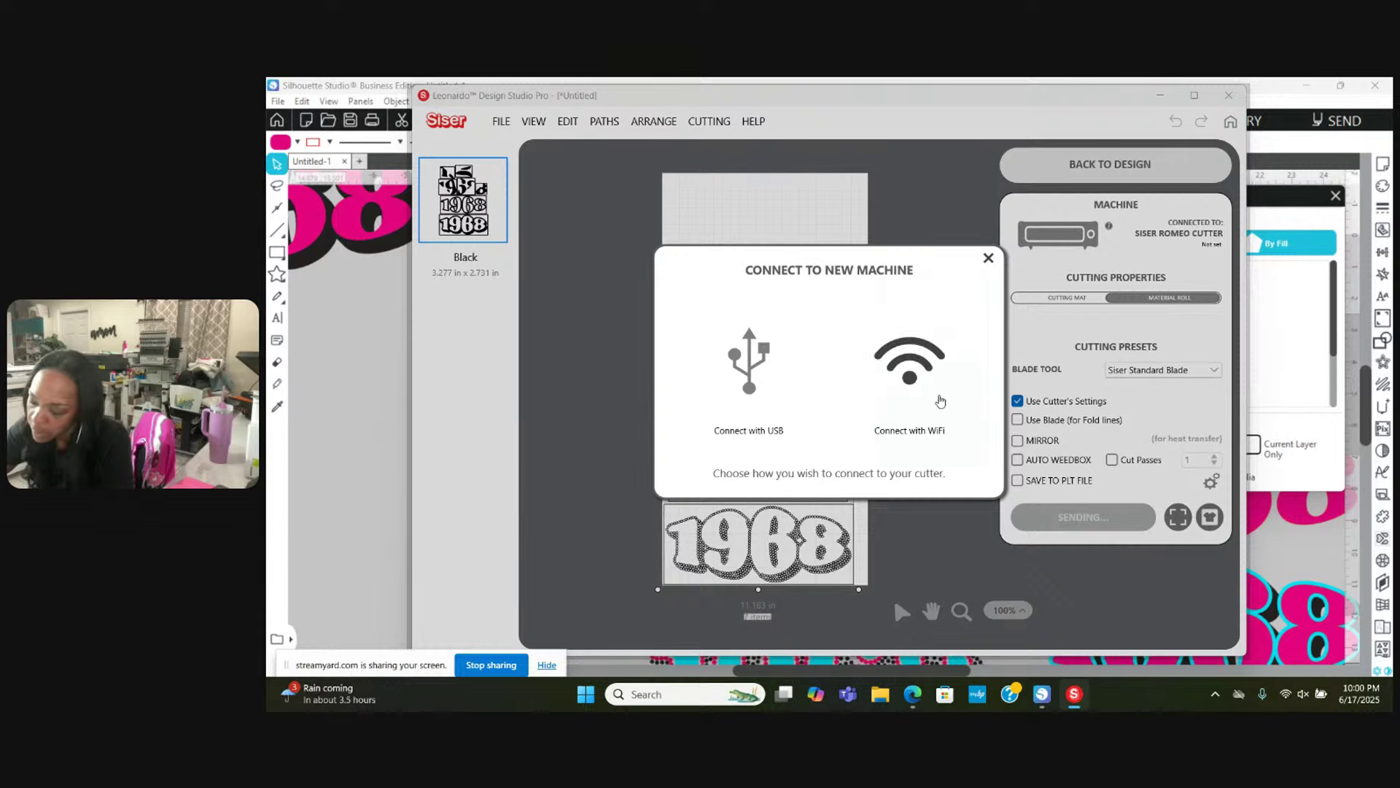
Step: Choose Connect with WiFi and step through the guide to the IP address slide
click(911, 364)
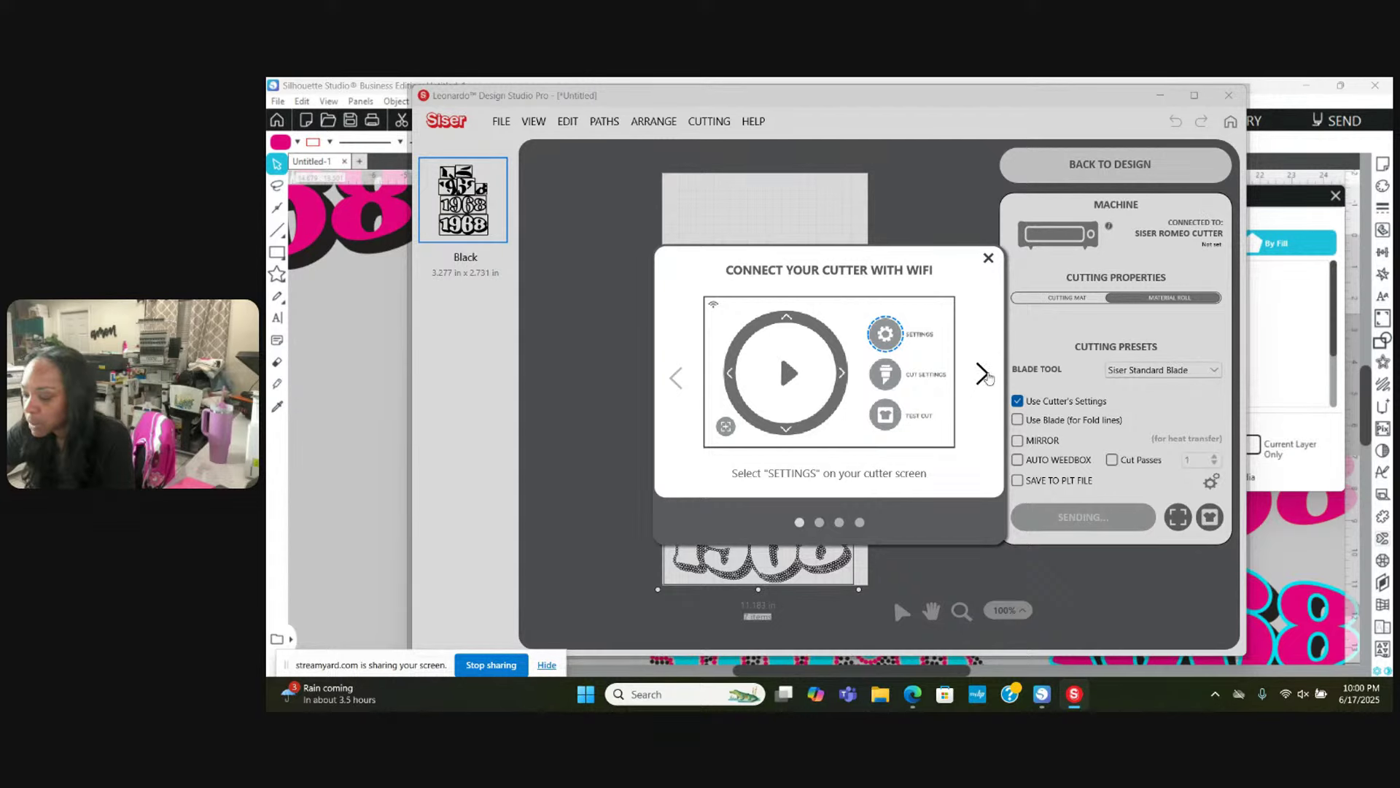
click(982, 373)
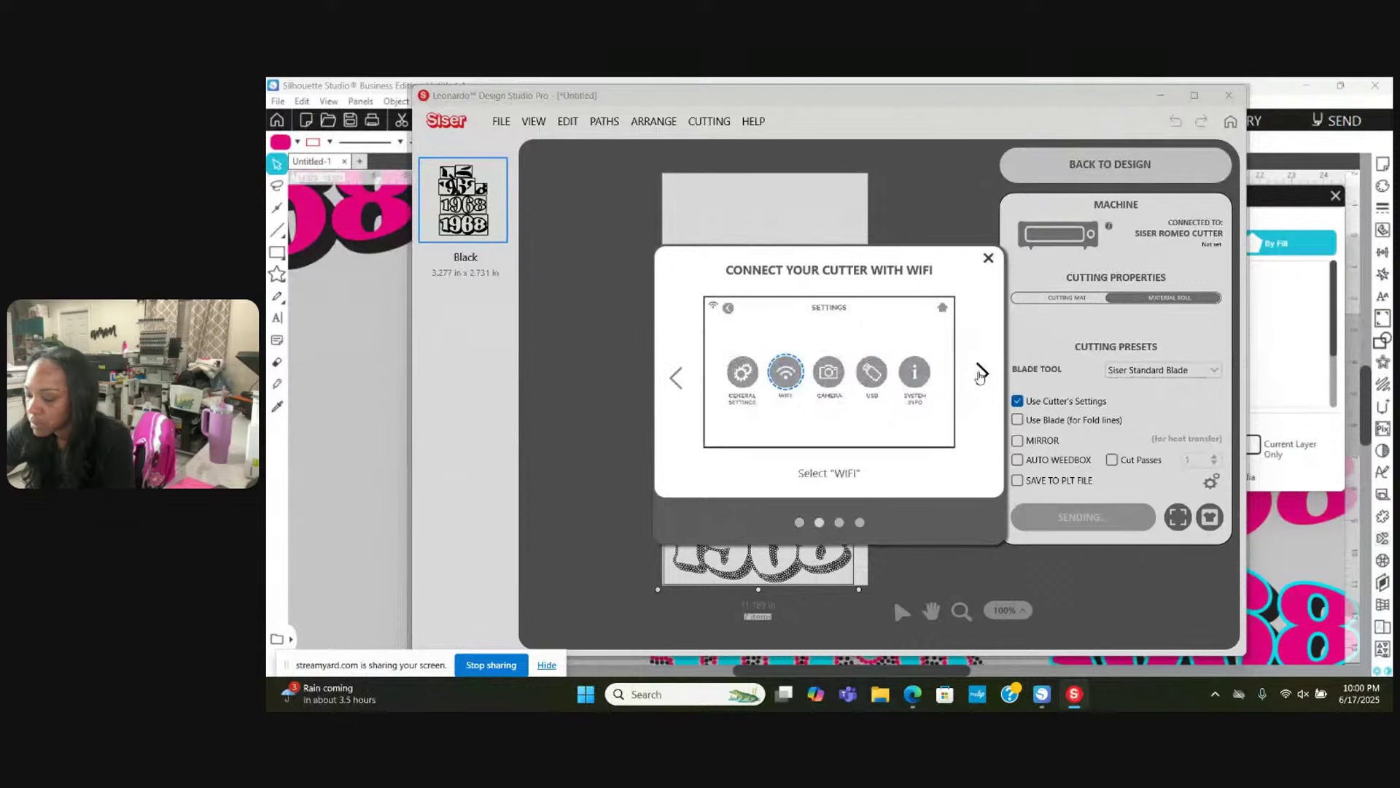
click(677, 392)
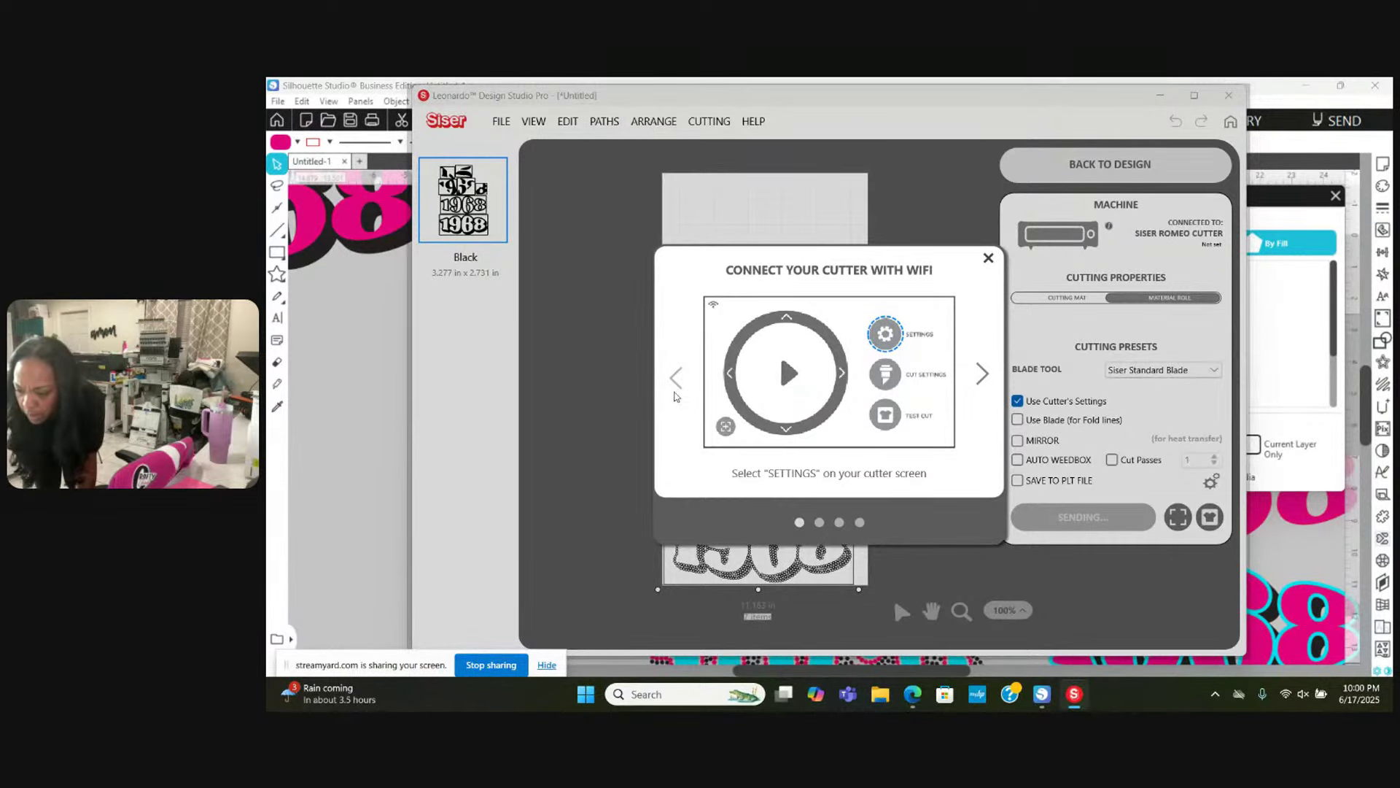
click(995, 379)
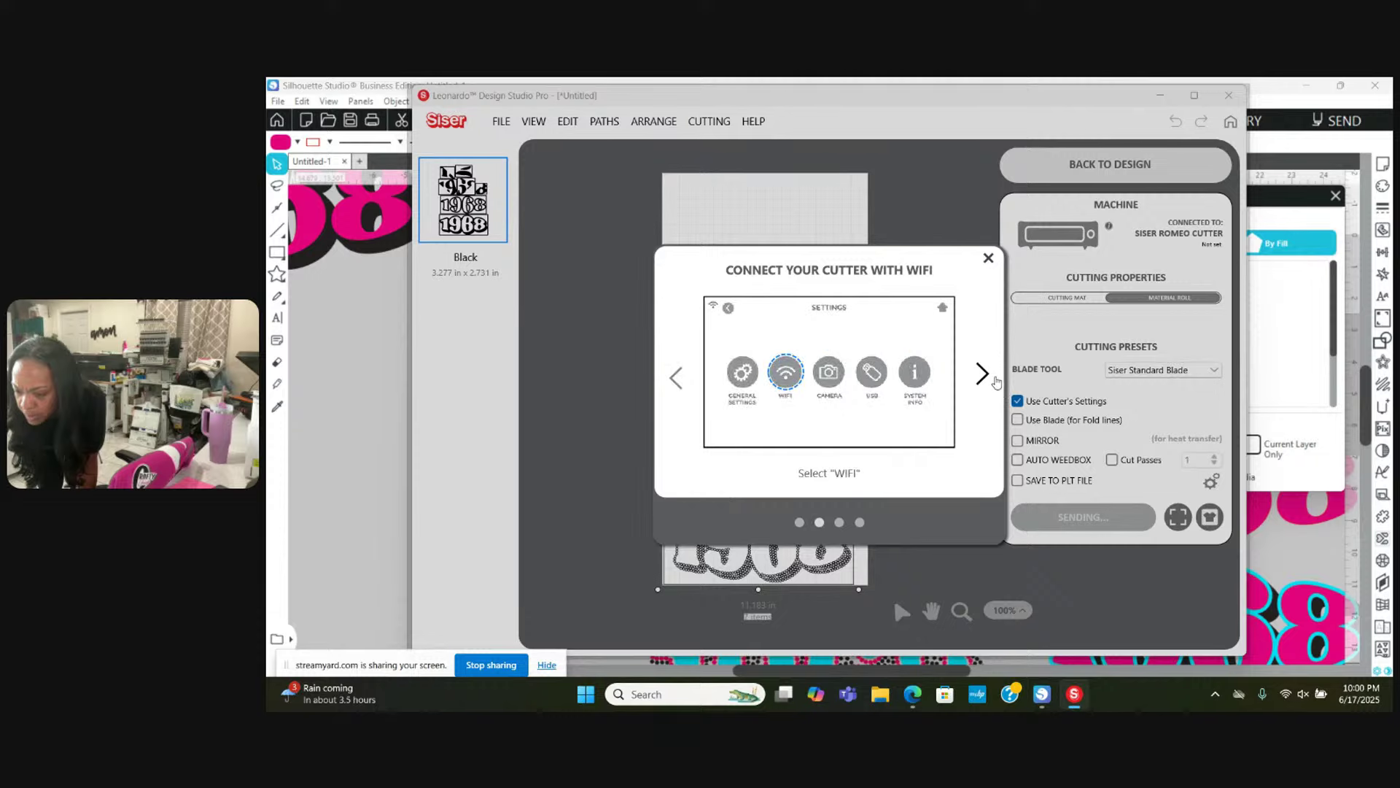
click(996, 379)
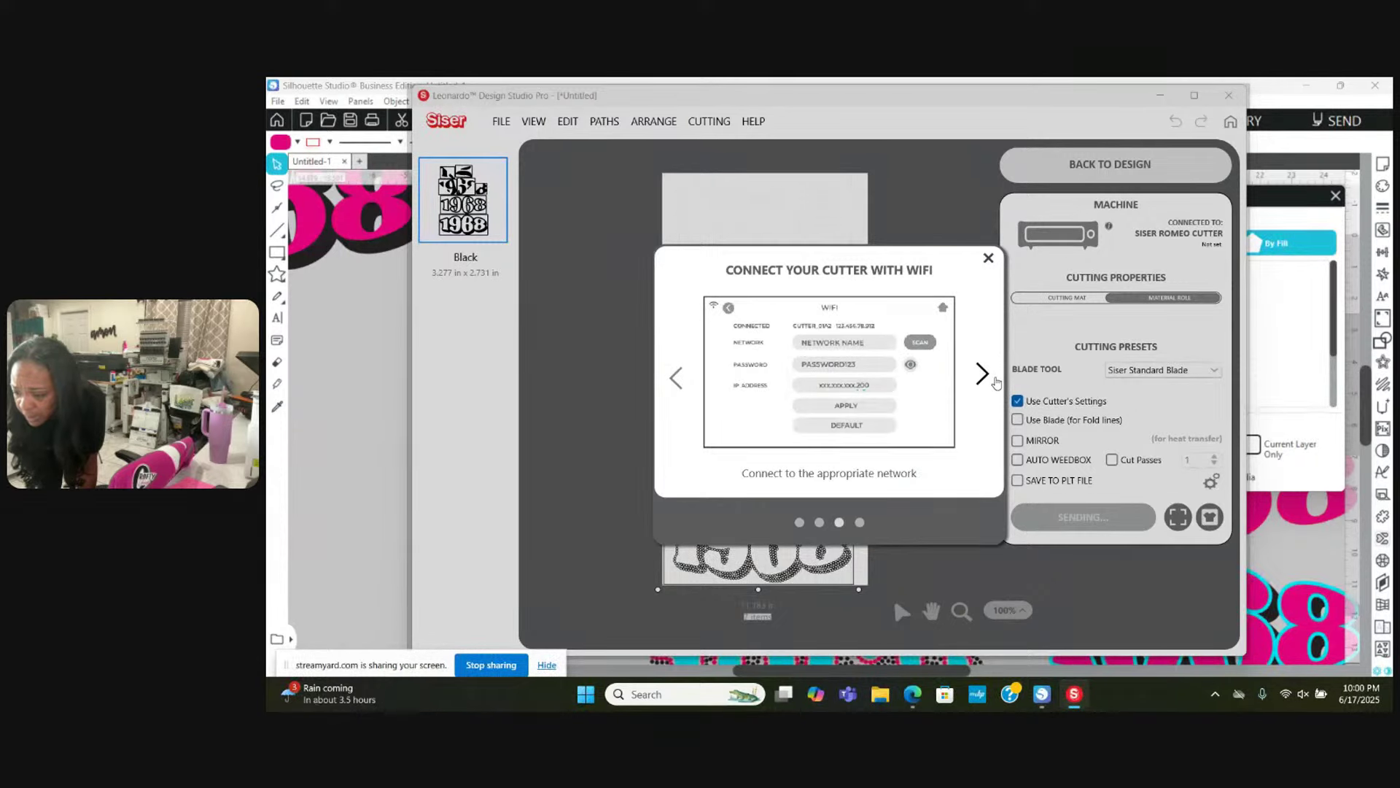
click(996, 380)
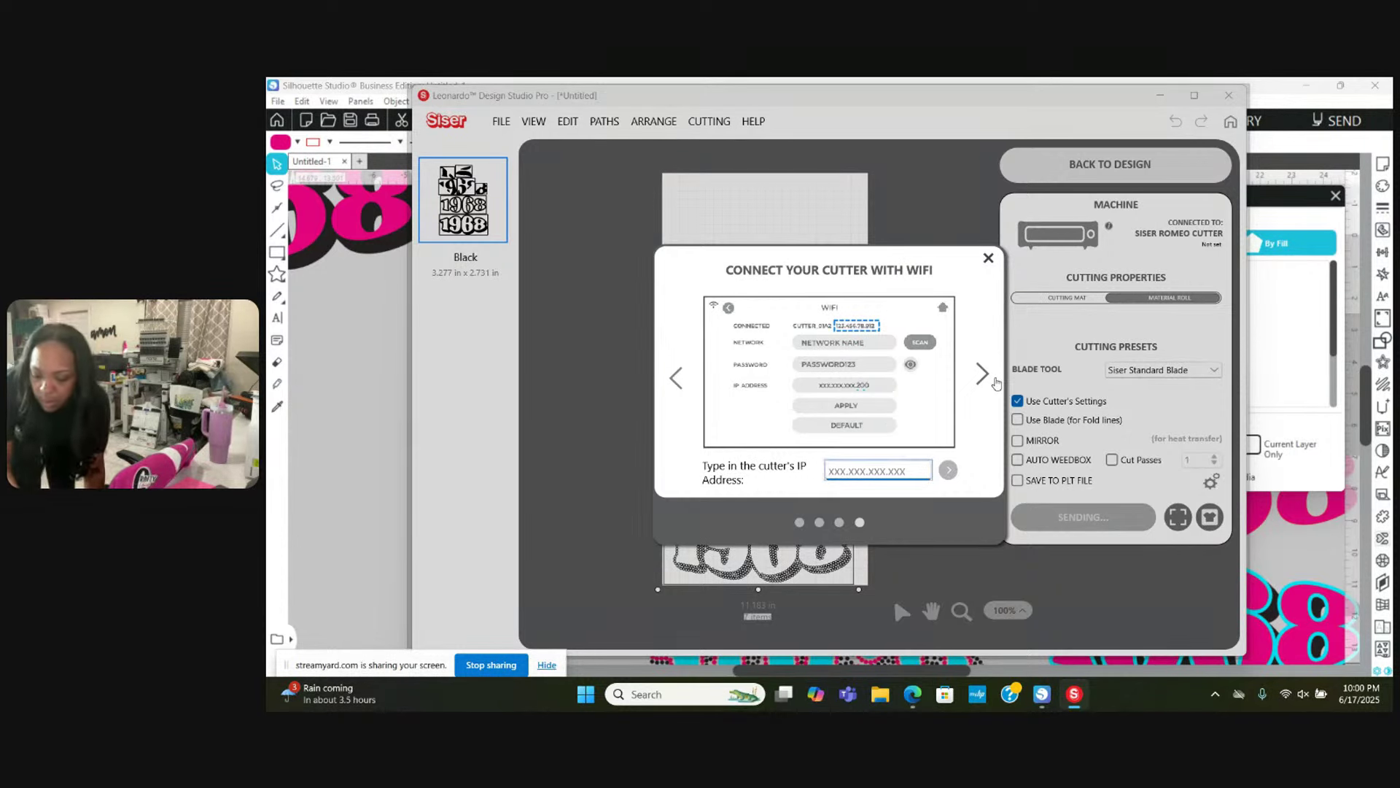
Step: Enter the cutter's IP address as 10.0.0.200 and submit it to connect
text(1000)
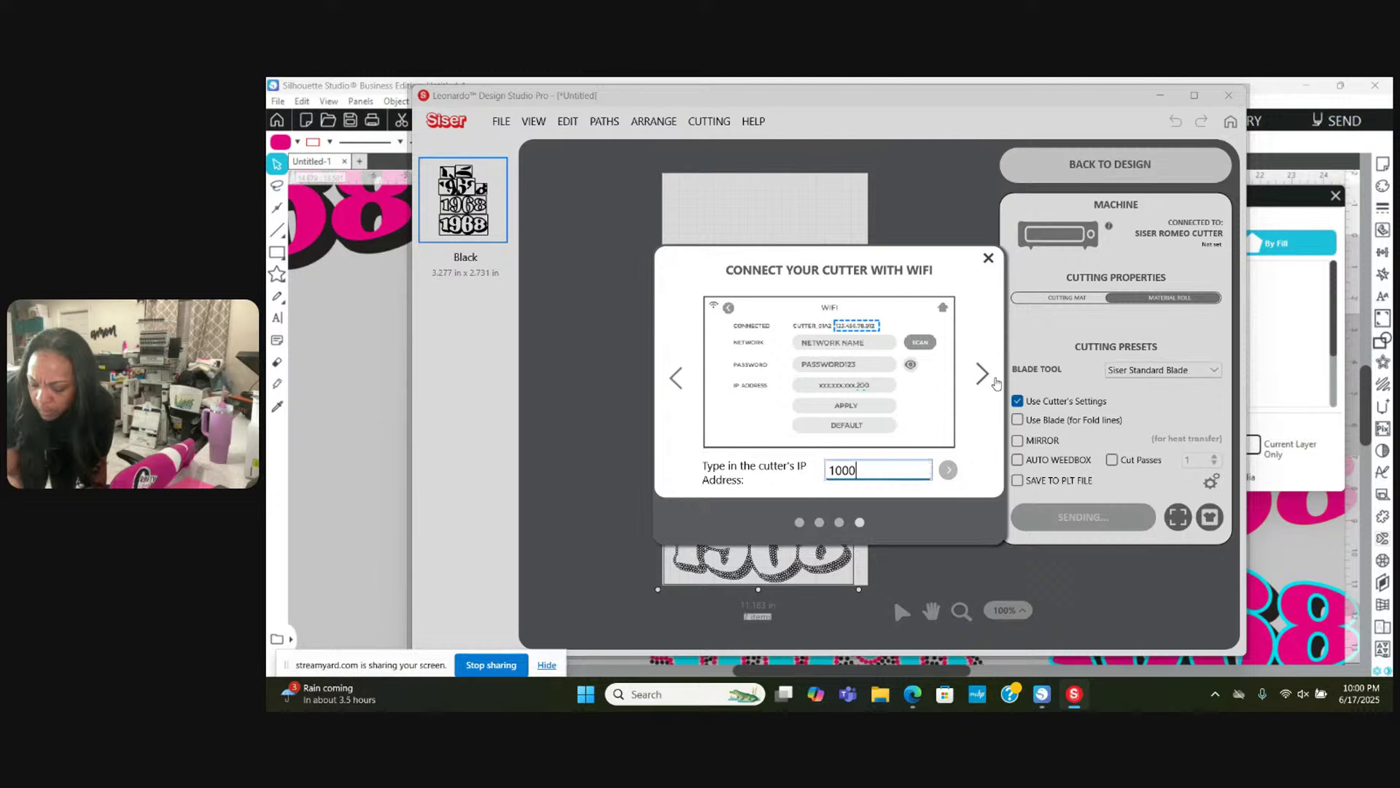
text(200)
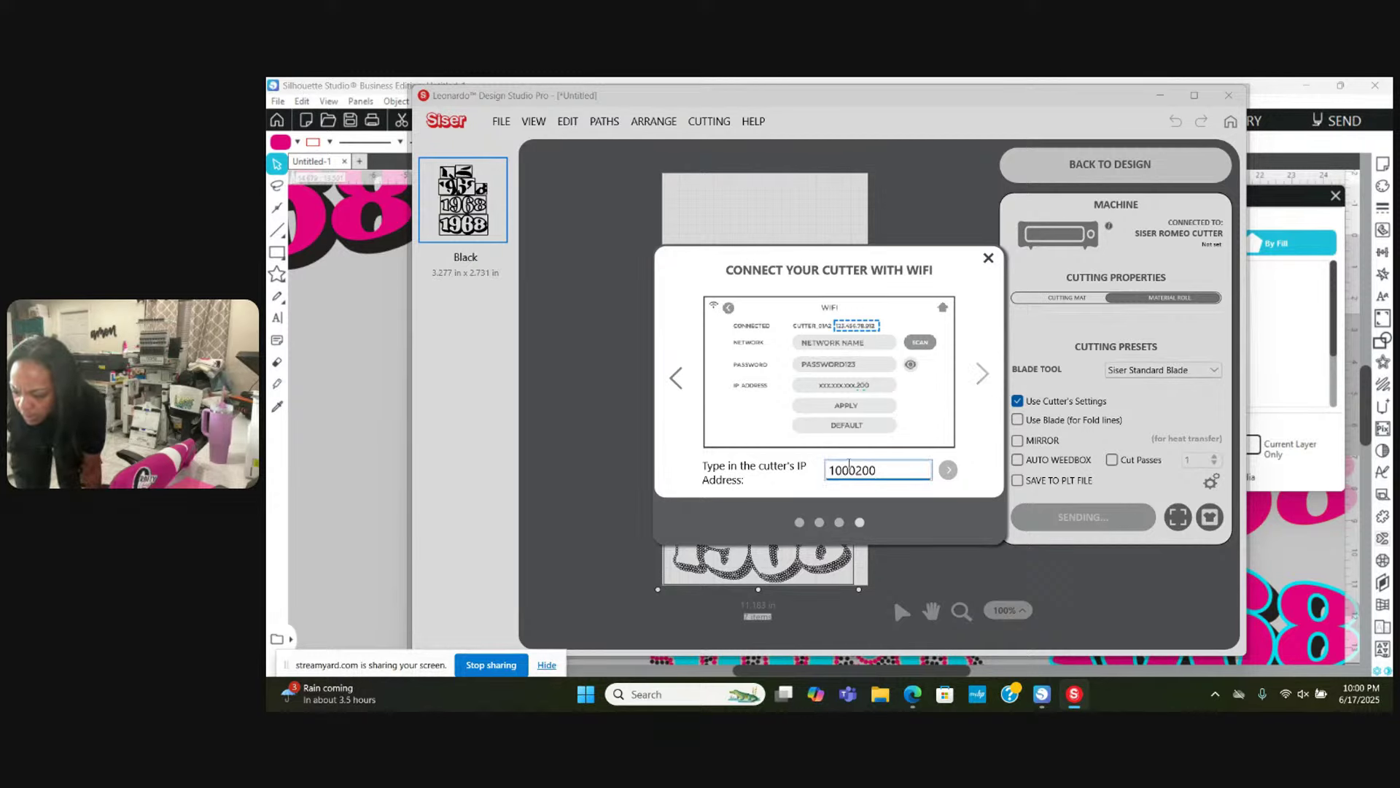
click(843, 472)
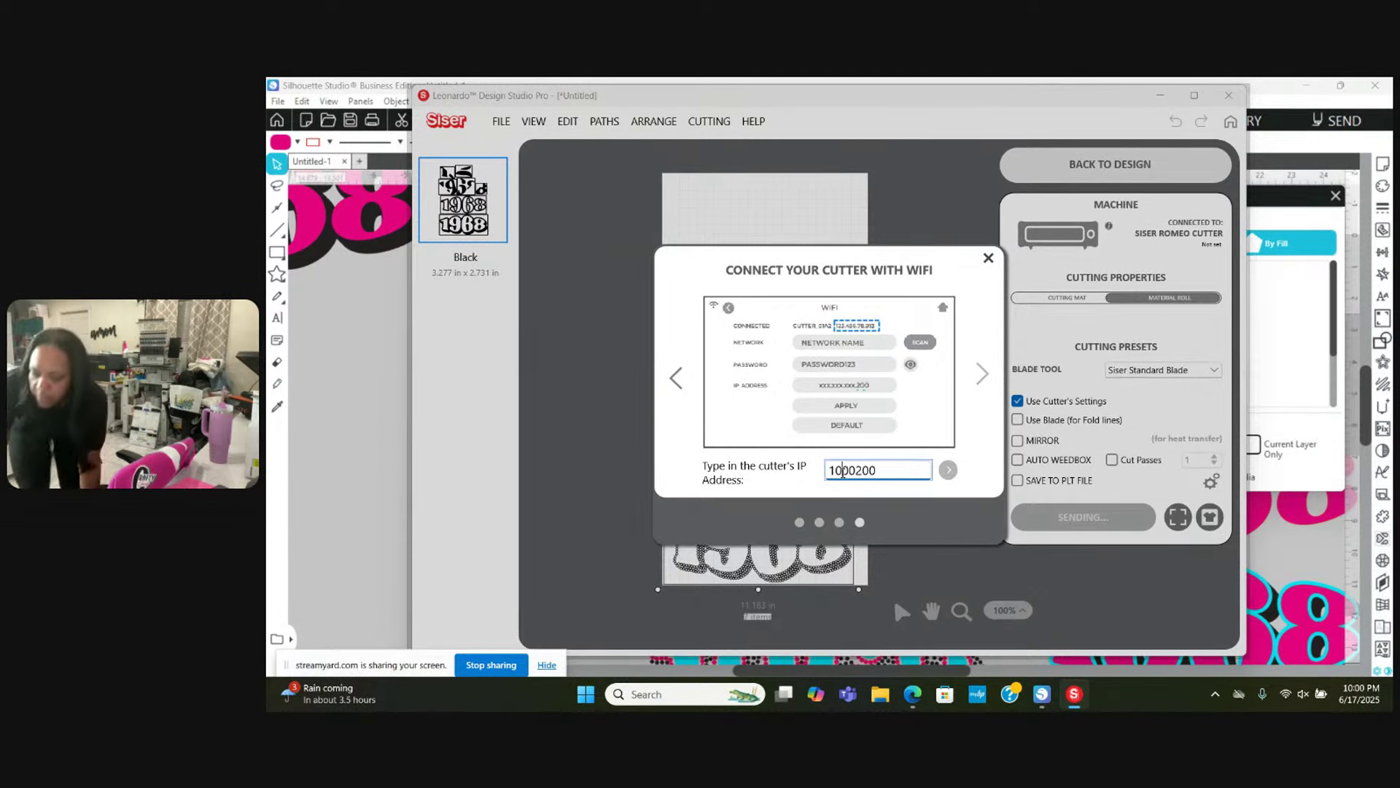
click(843, 471)
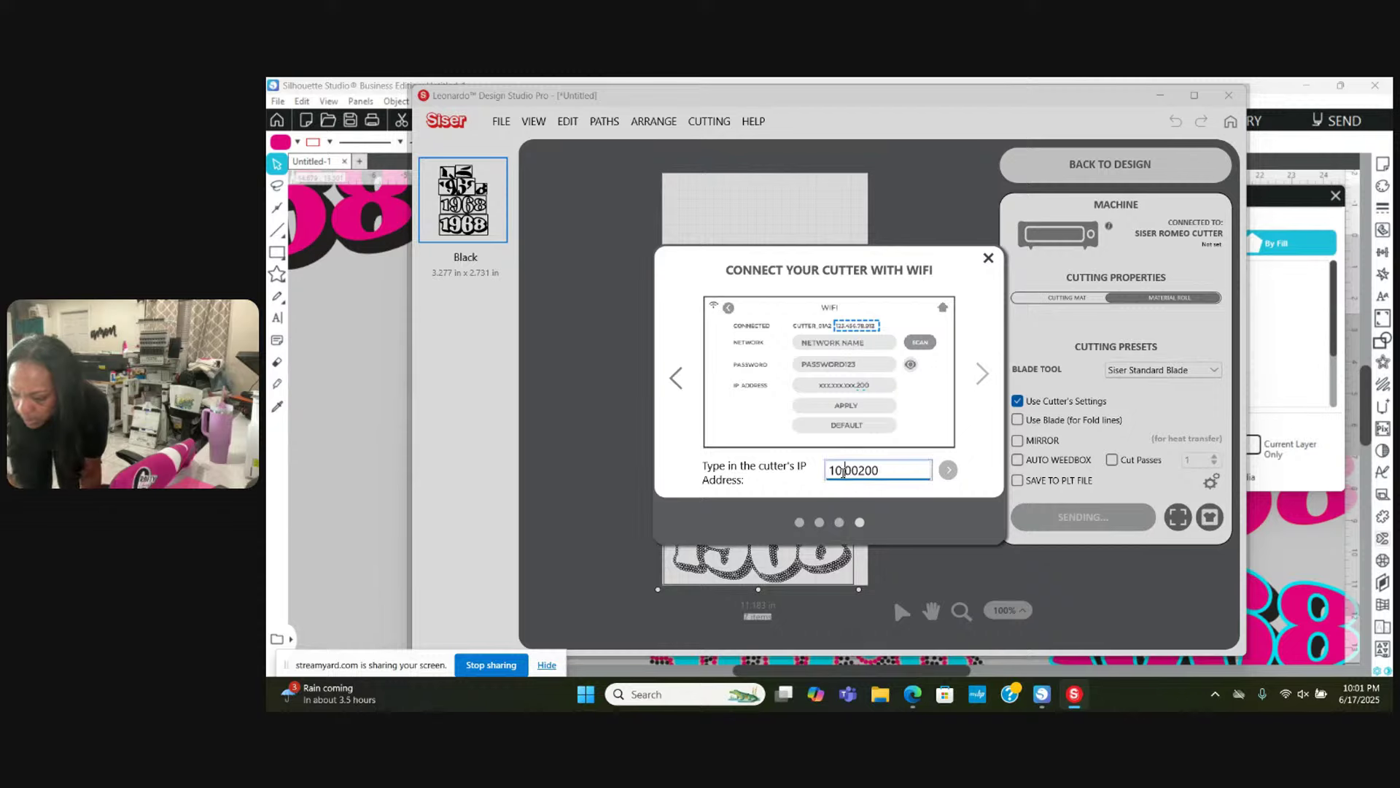
key(Right)
key(Right)
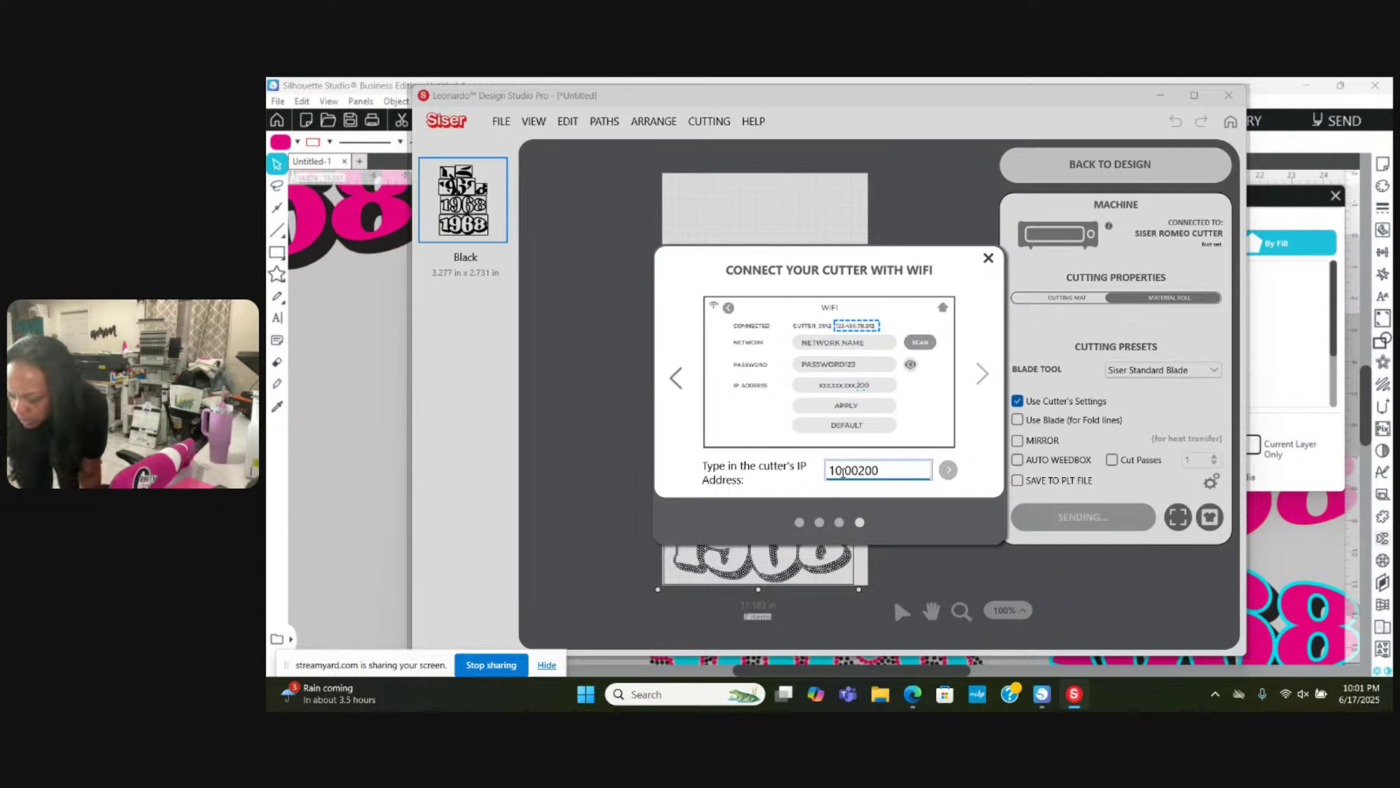
text(.0)
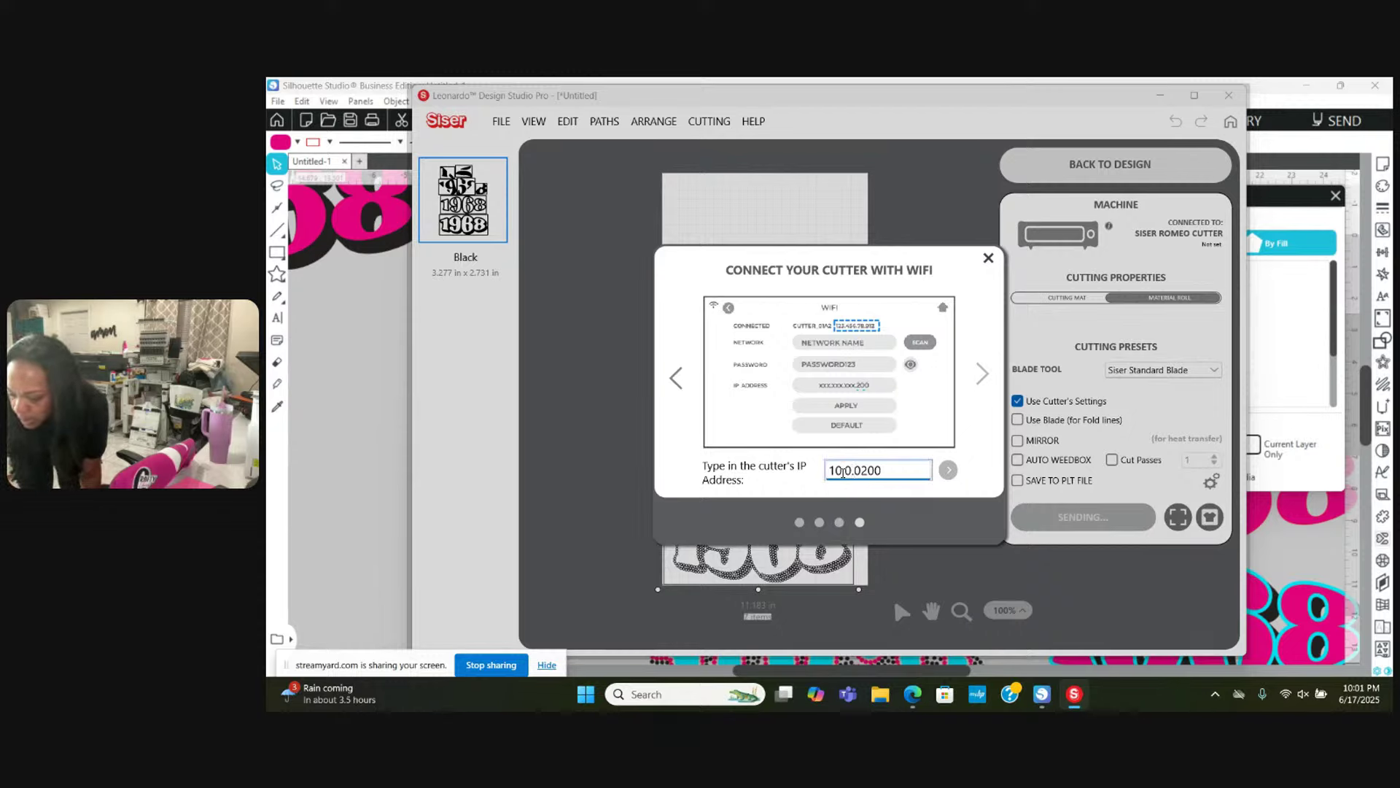
text(.)
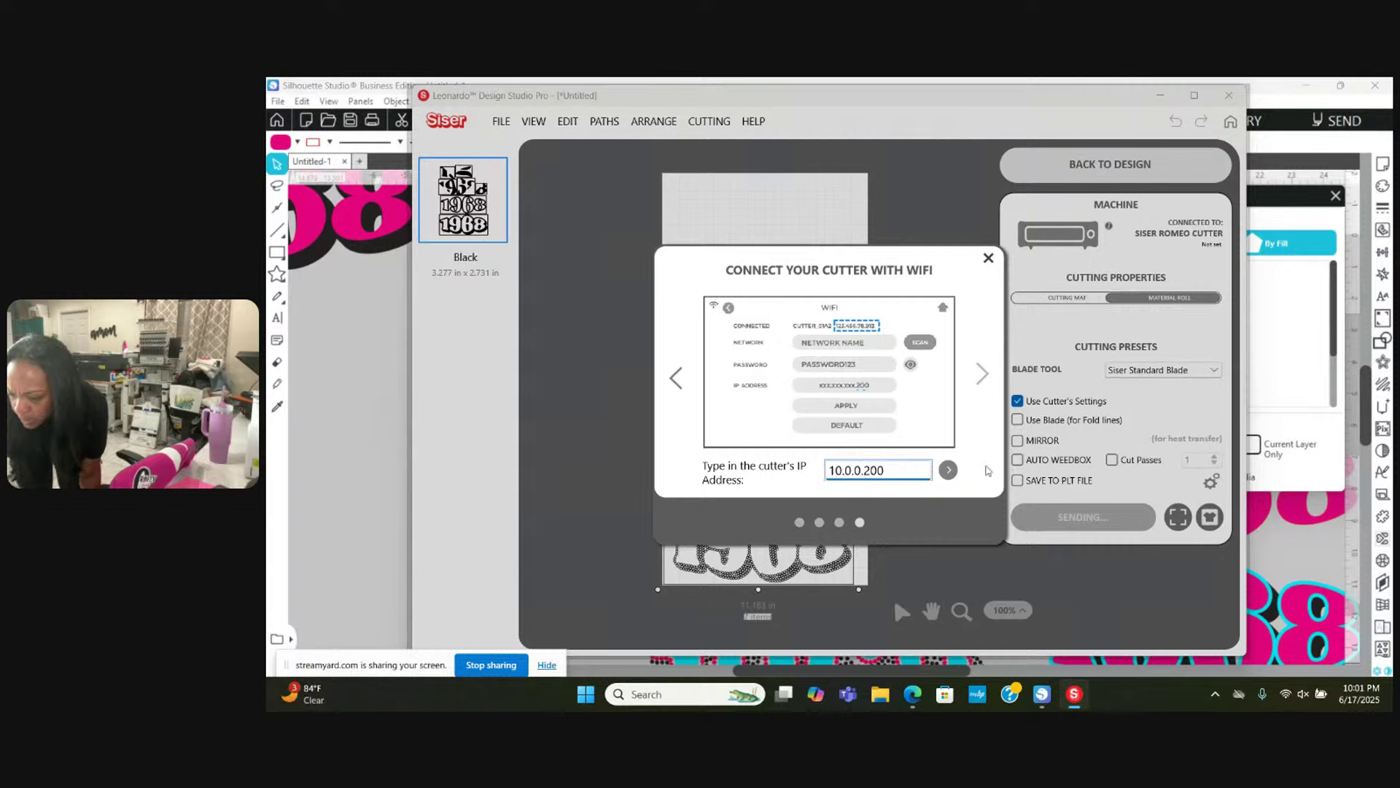
click(956, 474)
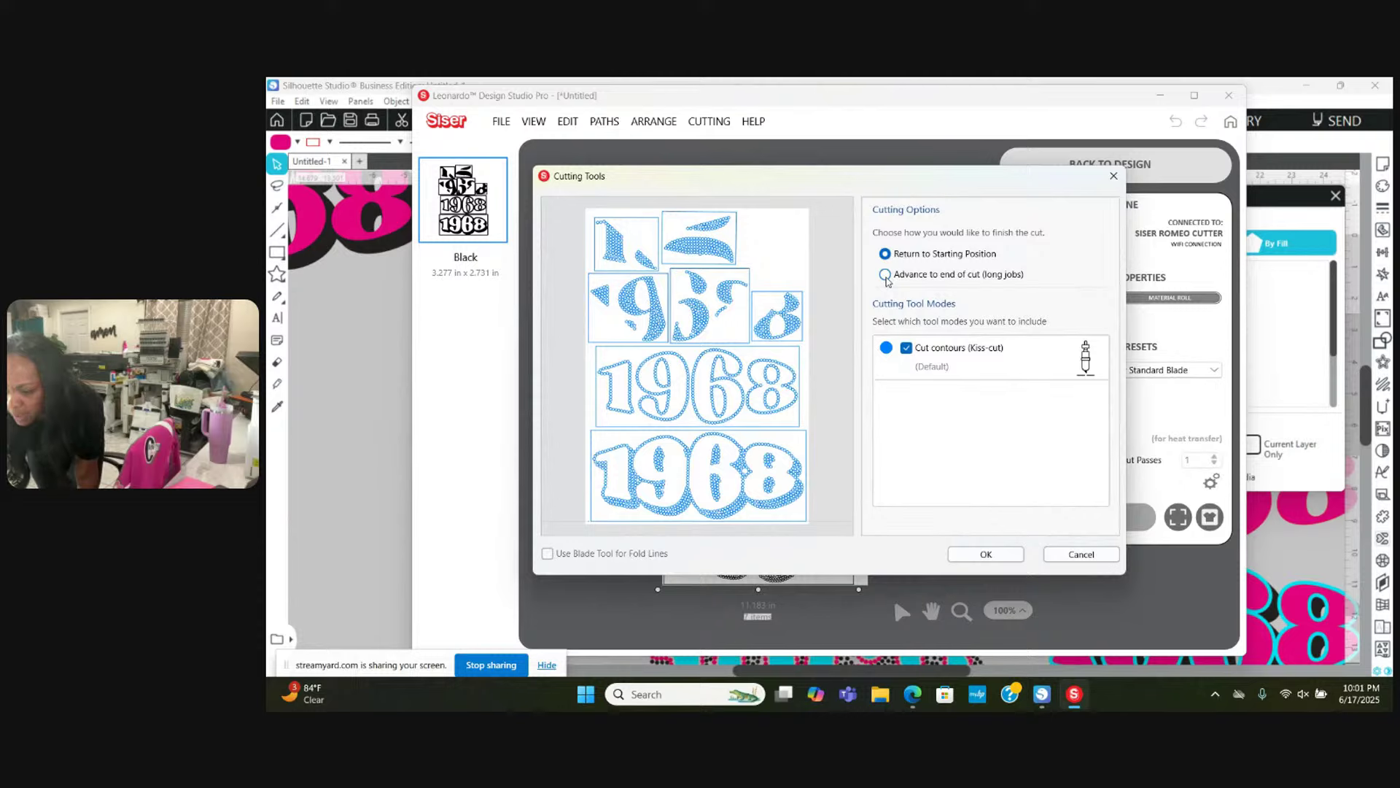
Step: Set the cut to Advance to end of cut, send the design, and return to Silhouette Studio
click(886, 275)
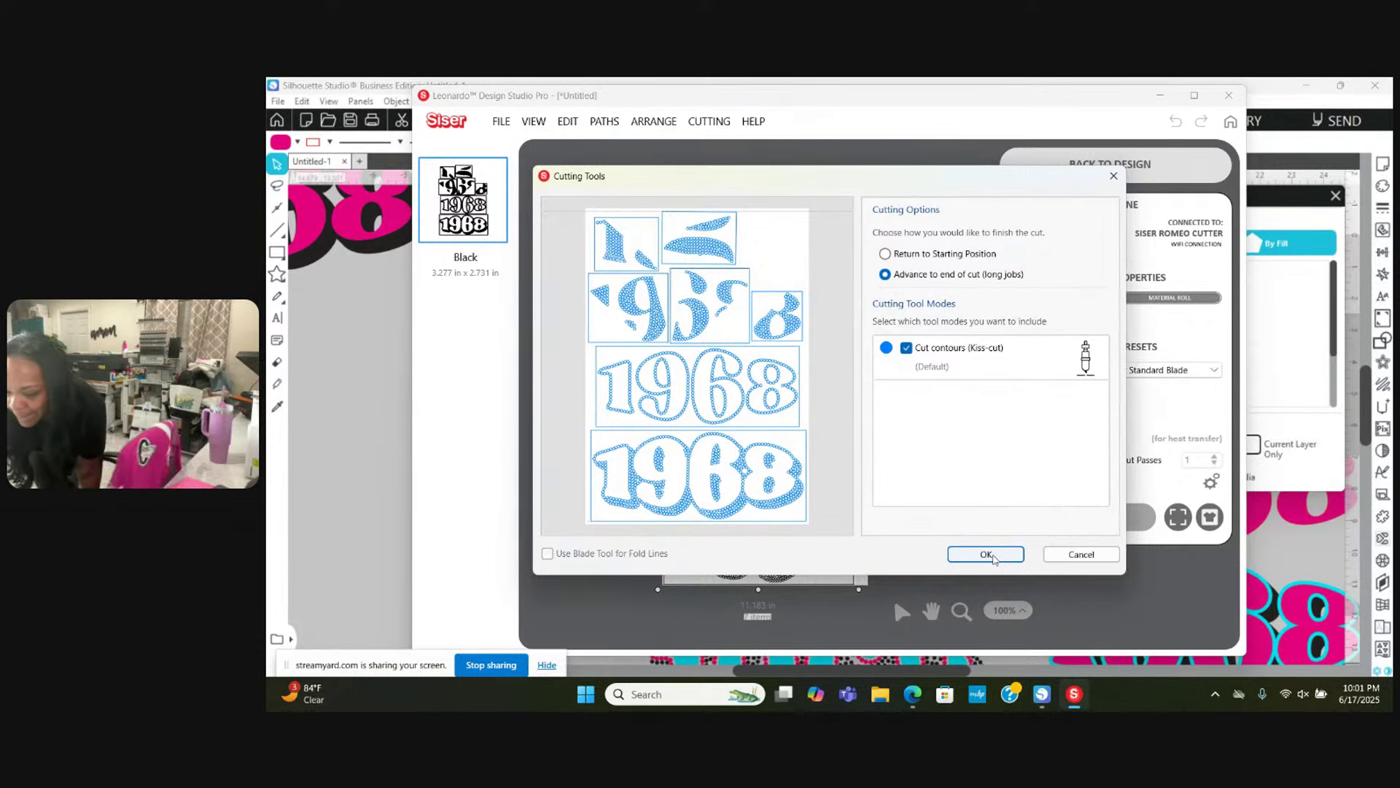
click(989, 555)
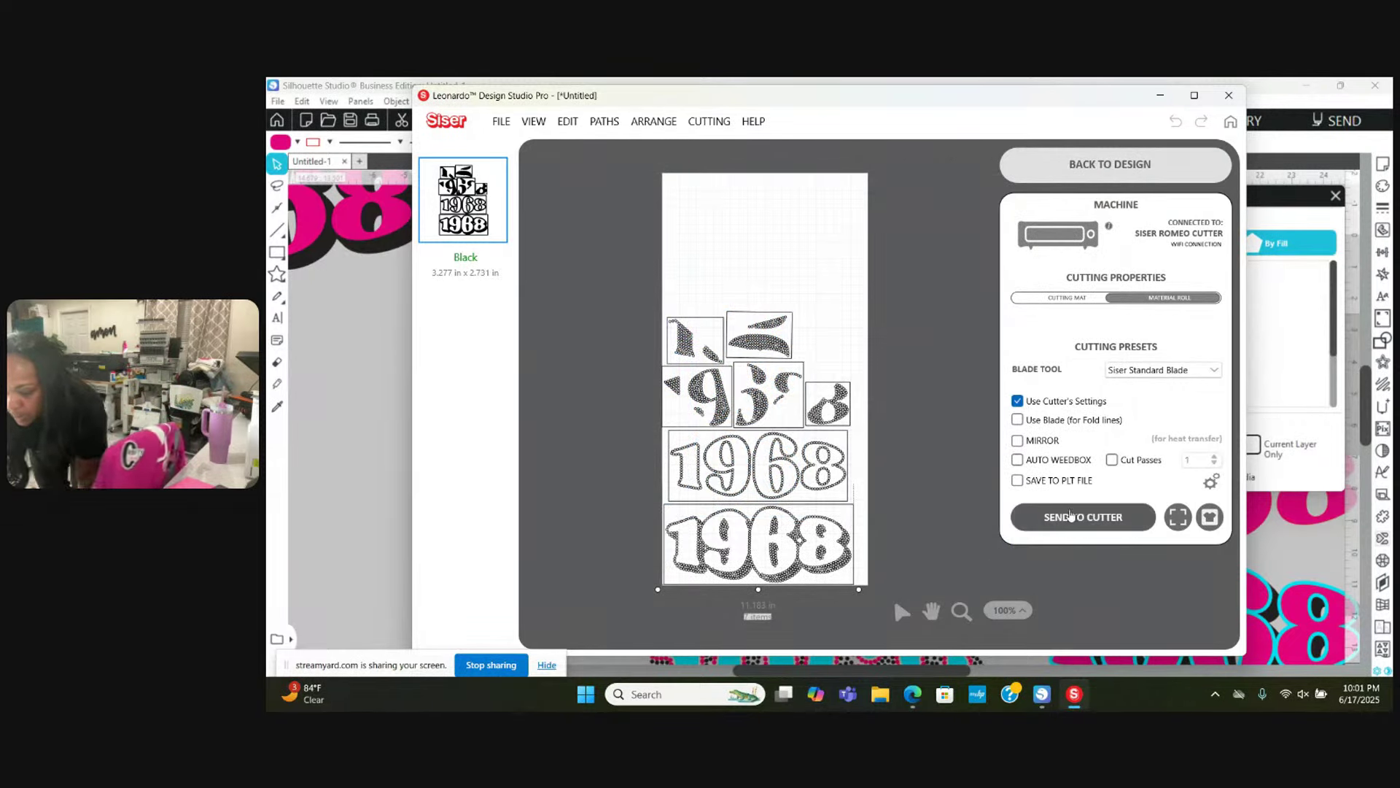
click(1073, 517)
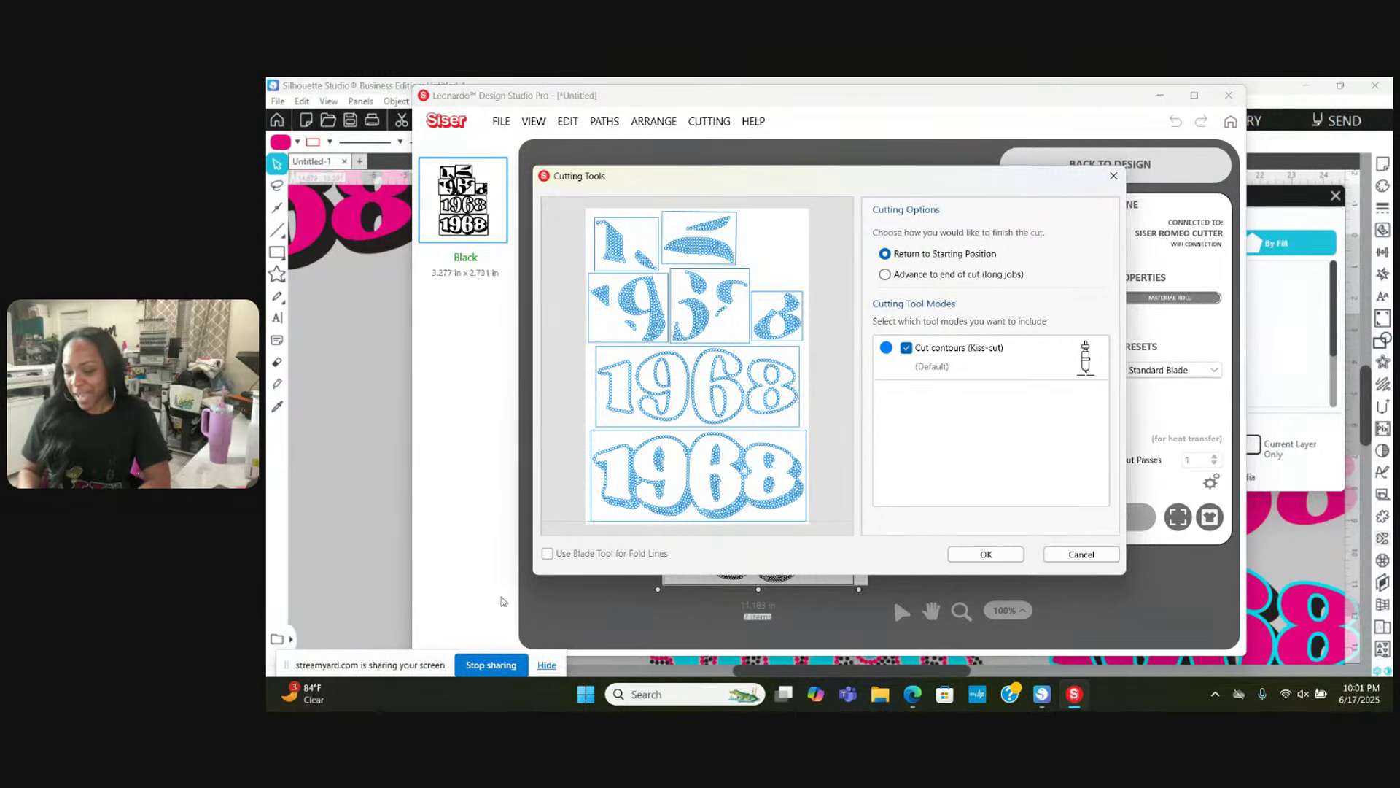
click(350, 485)
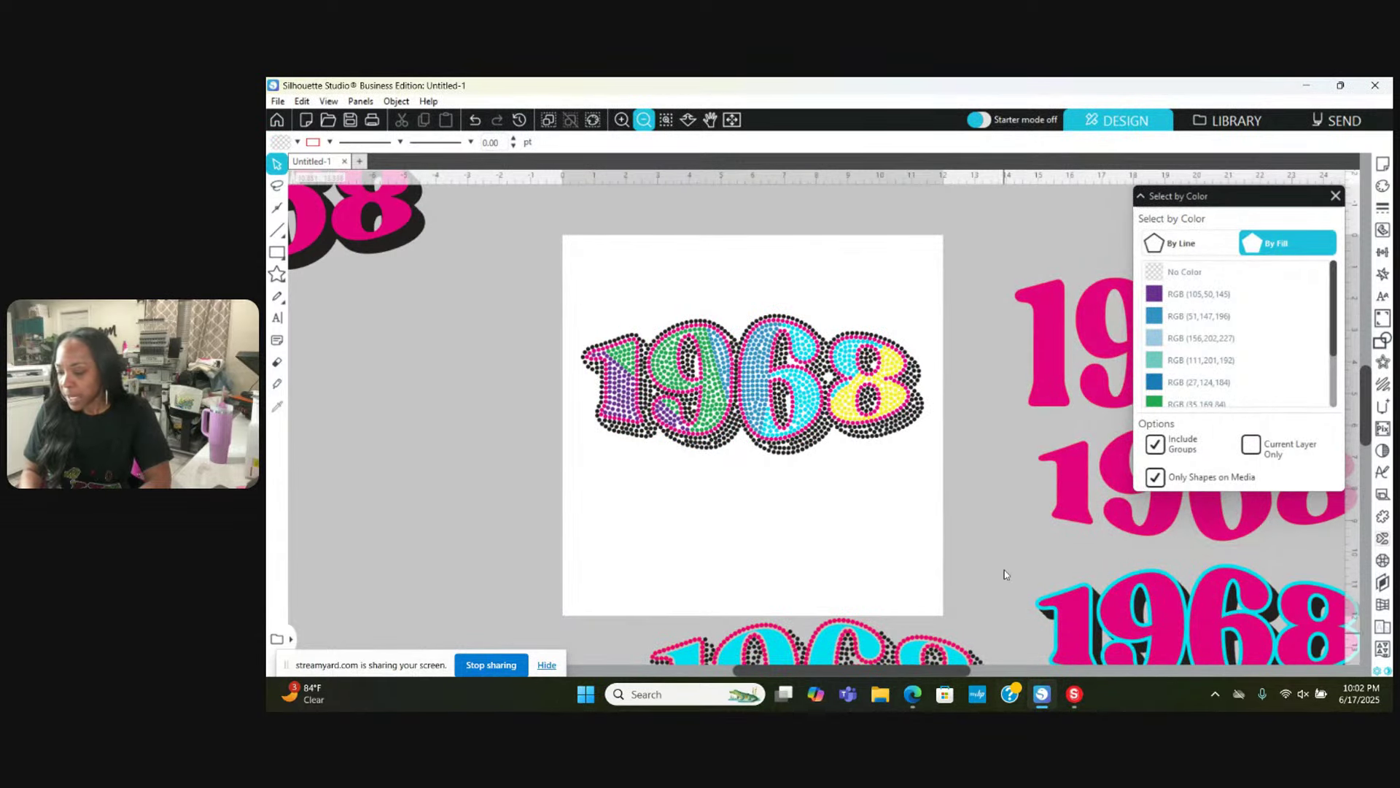
Step: Zoom in on the 1968 rhinestone design and release its compound path into separate dots
scroll(878, 508, down, 2)
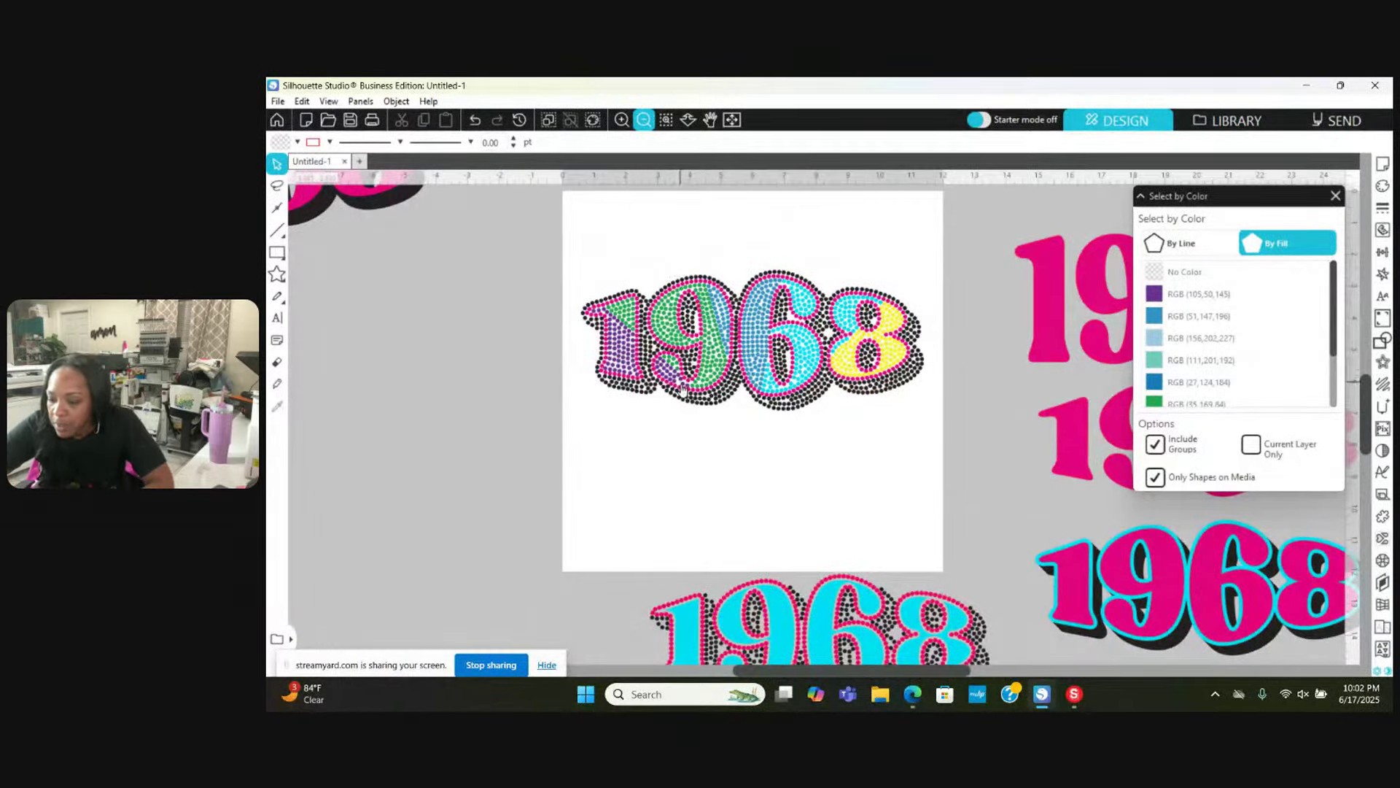
click(621, 121)
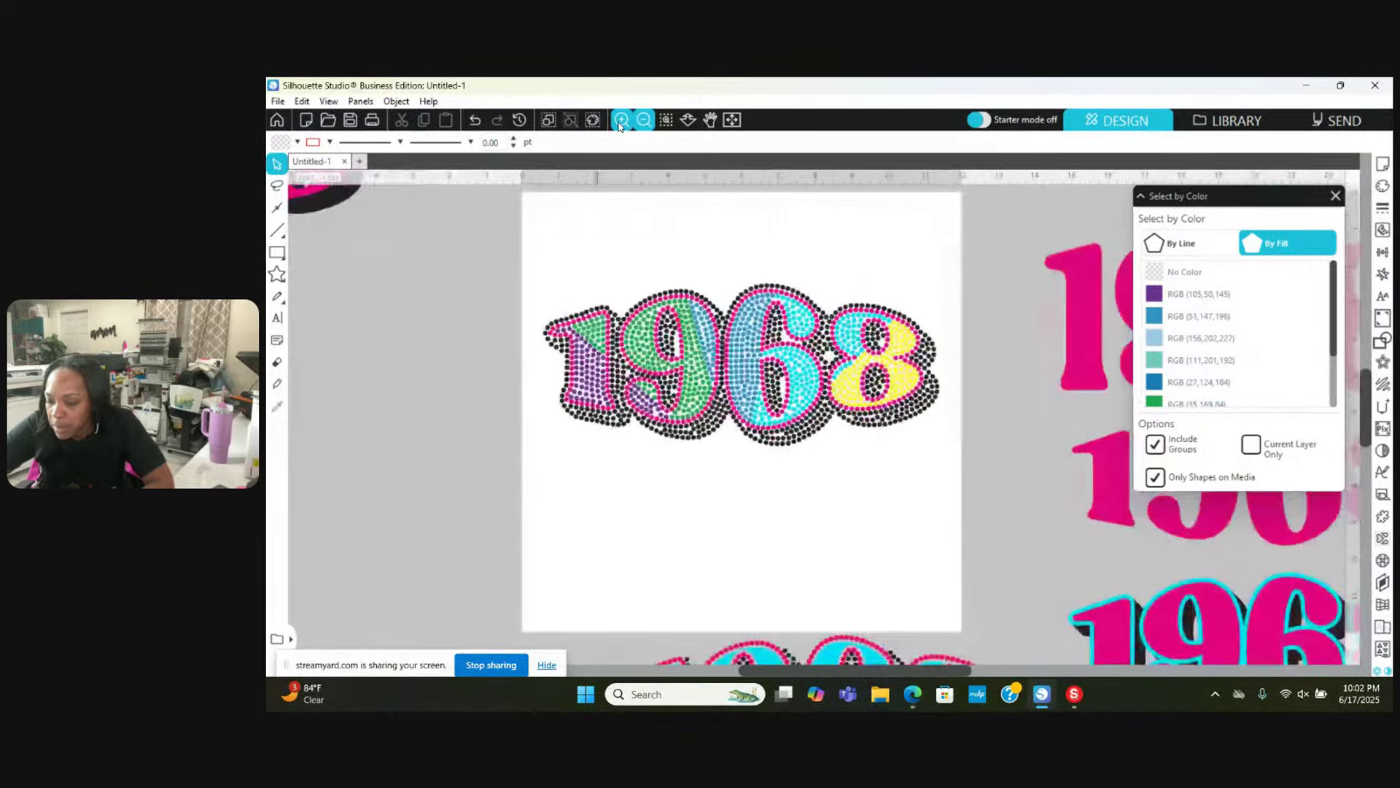
scroll(834, 459, up, 5)
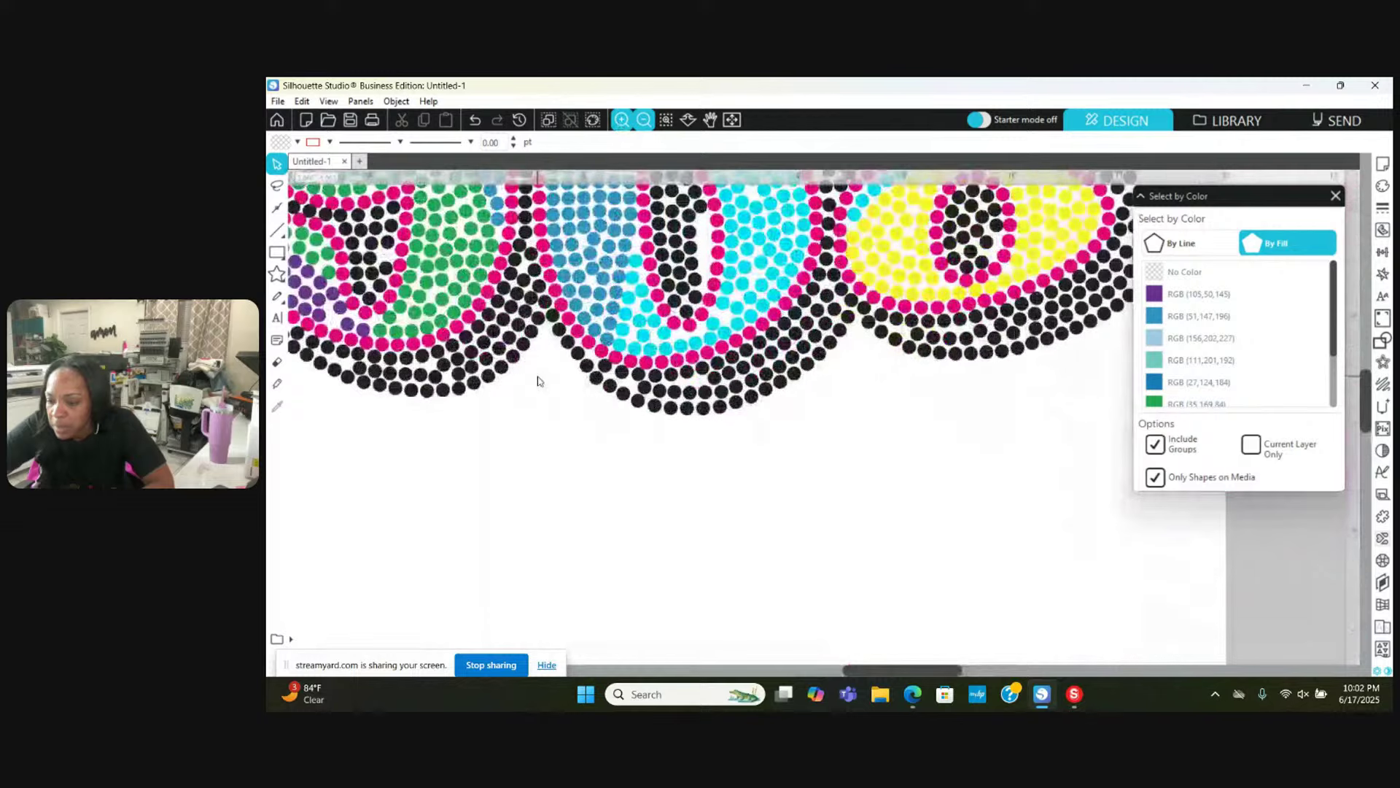
scroll(538, 380, down, 1)
scroll(537, 380, left, 3)
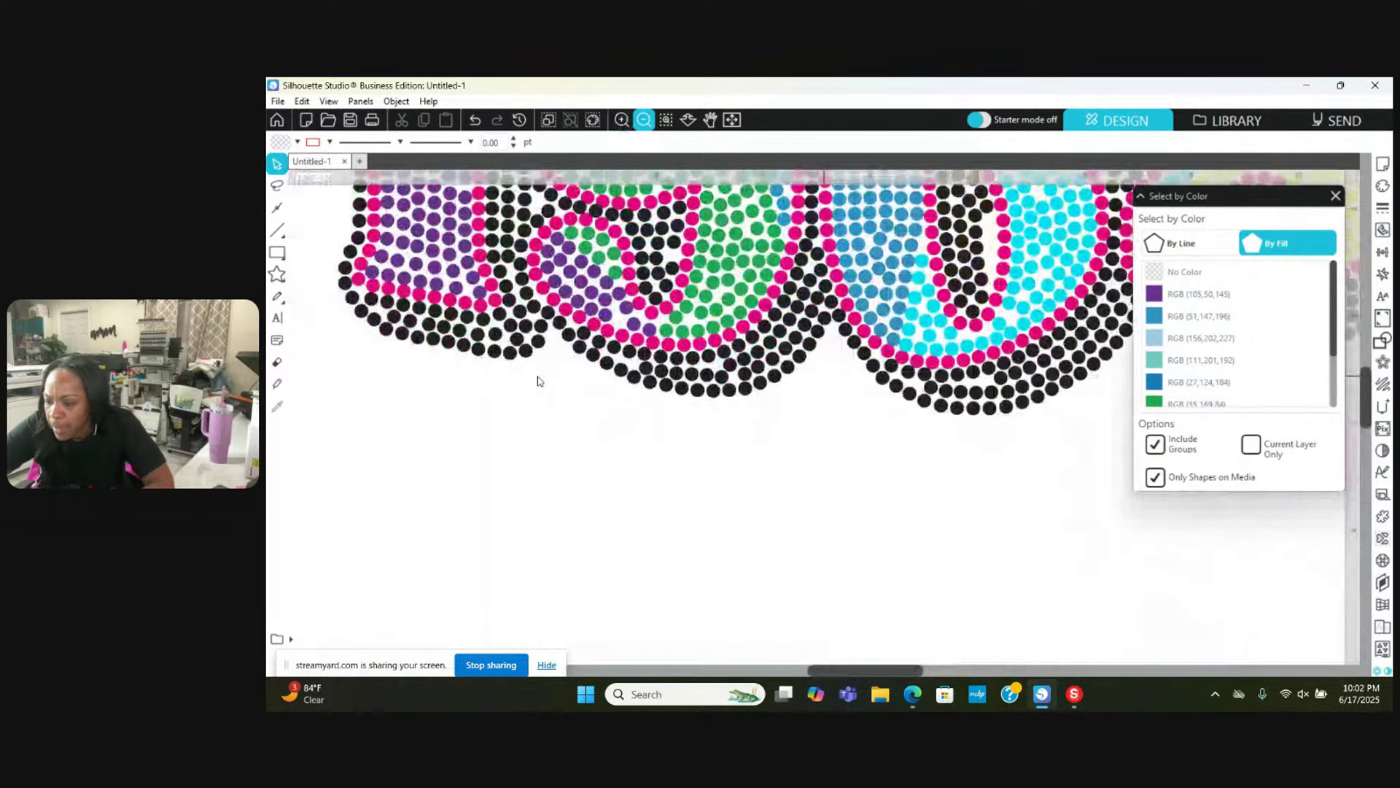
scroll(538, 380, left, 1)
click(660, 314)
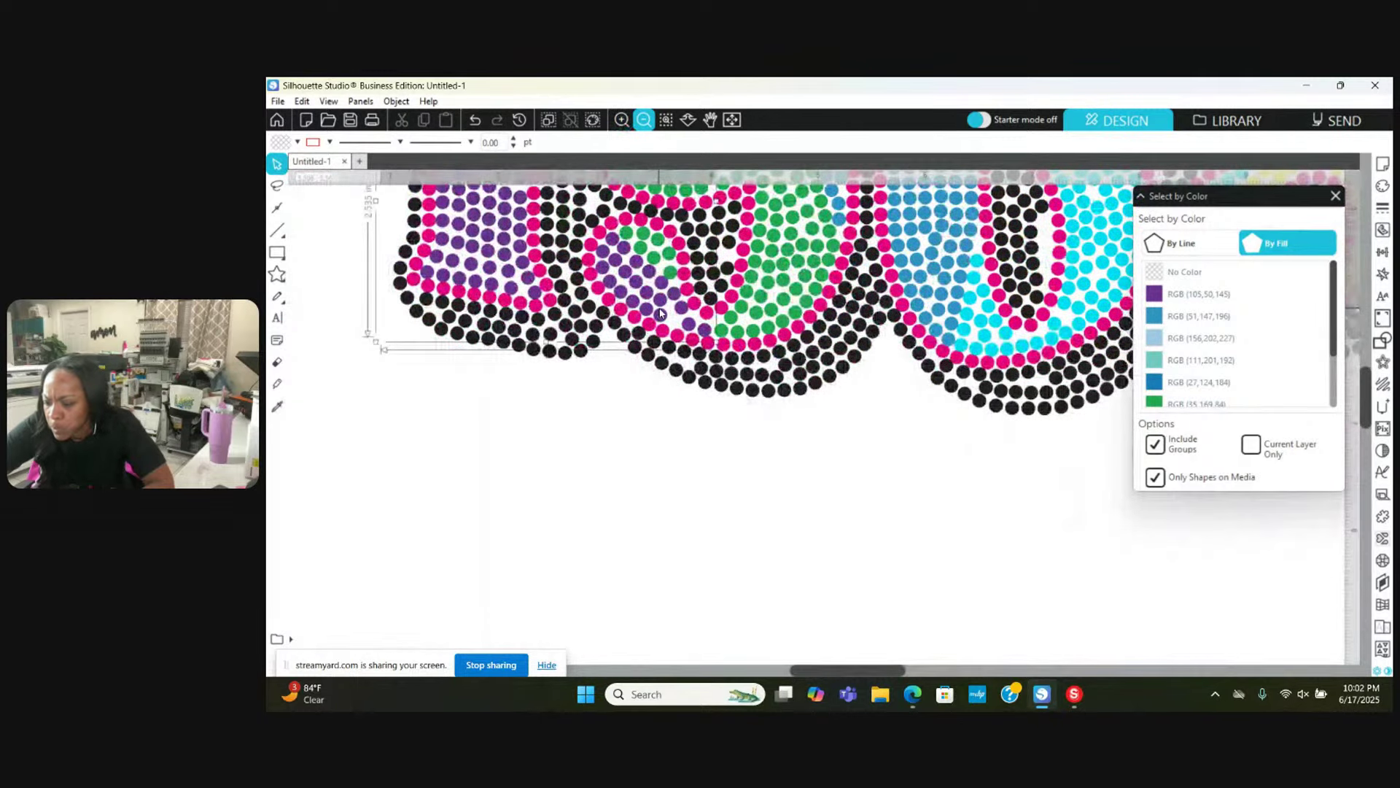
right_click(660, 314)
click(735, 568)
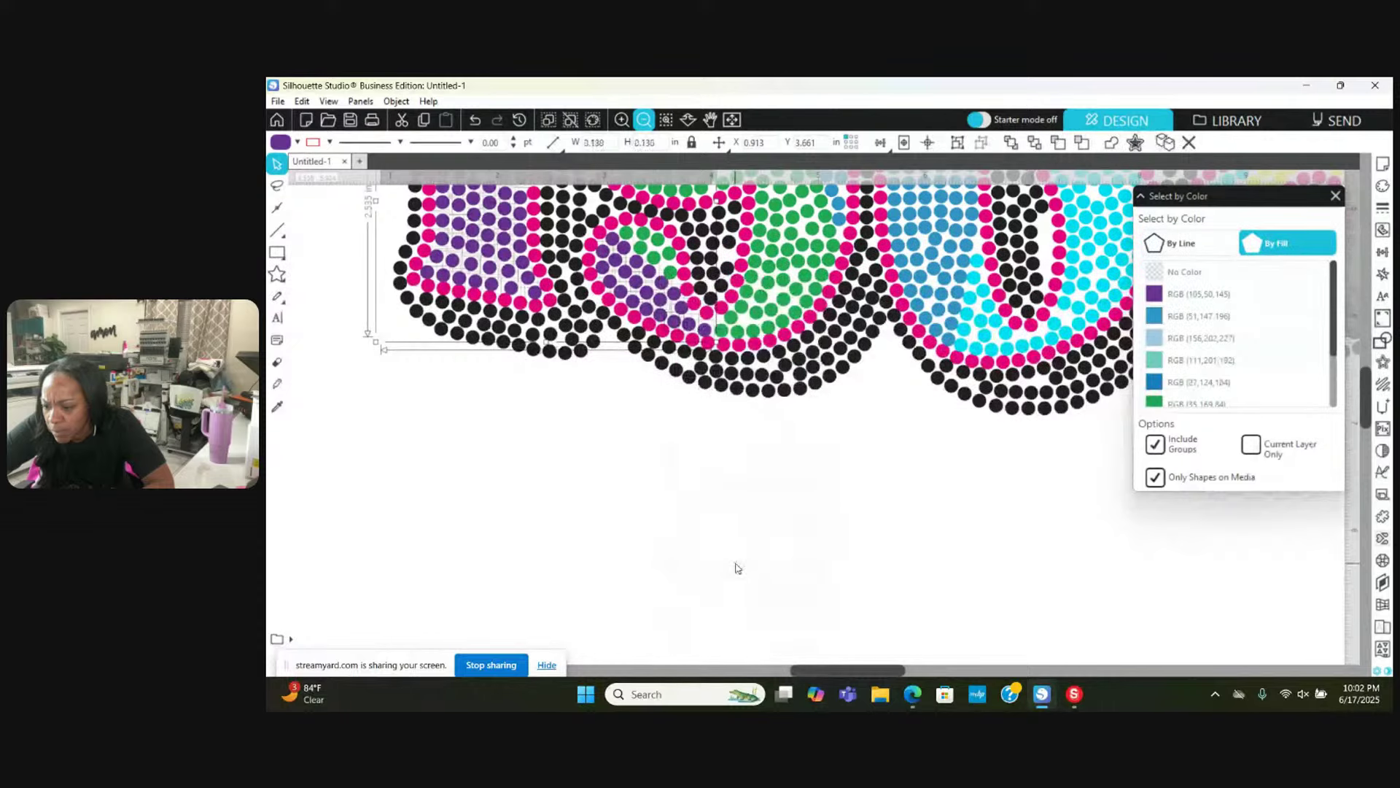
Step: Test-move a single purple dot below the design, then undo the move and deselect it
click(706, 434)
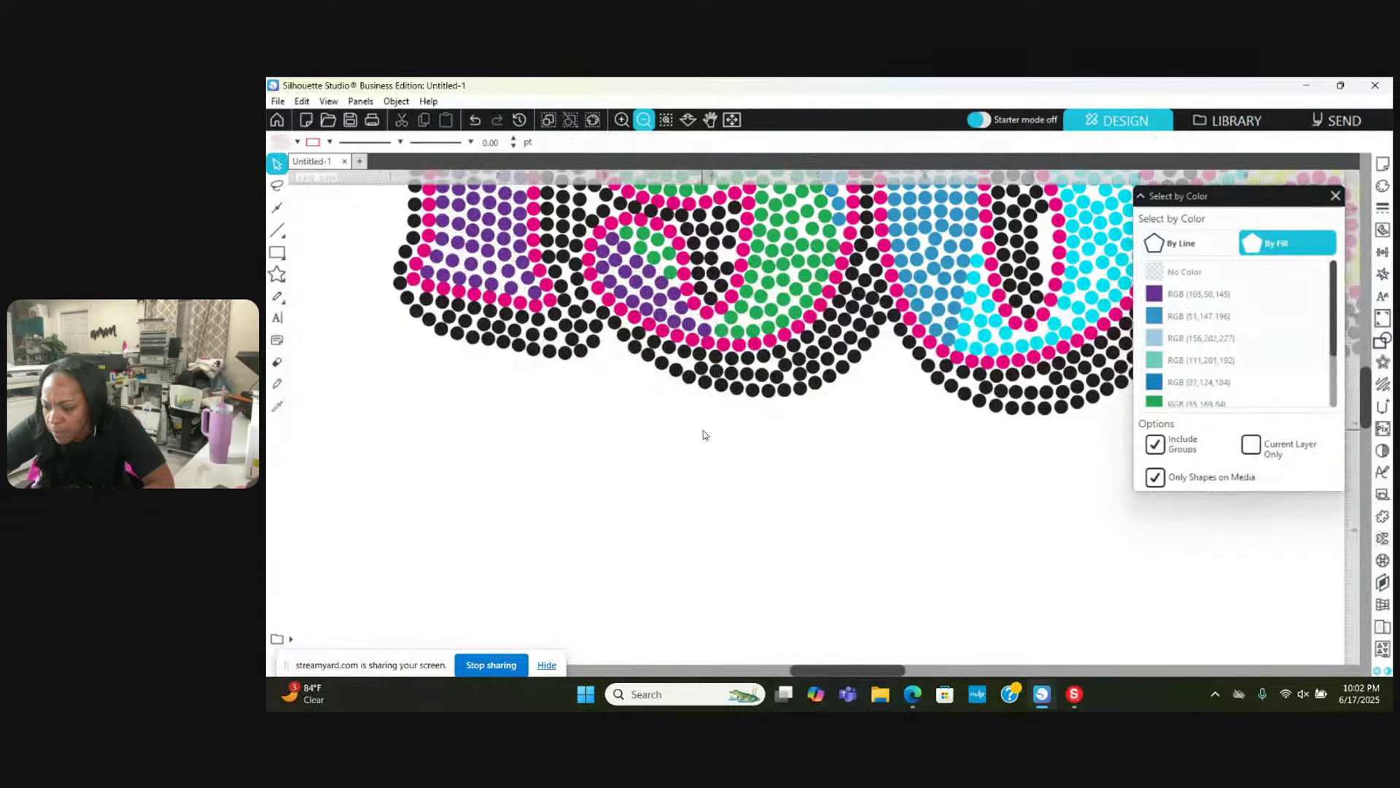
click(674, 320)
drag(674, 321, 673, 386)
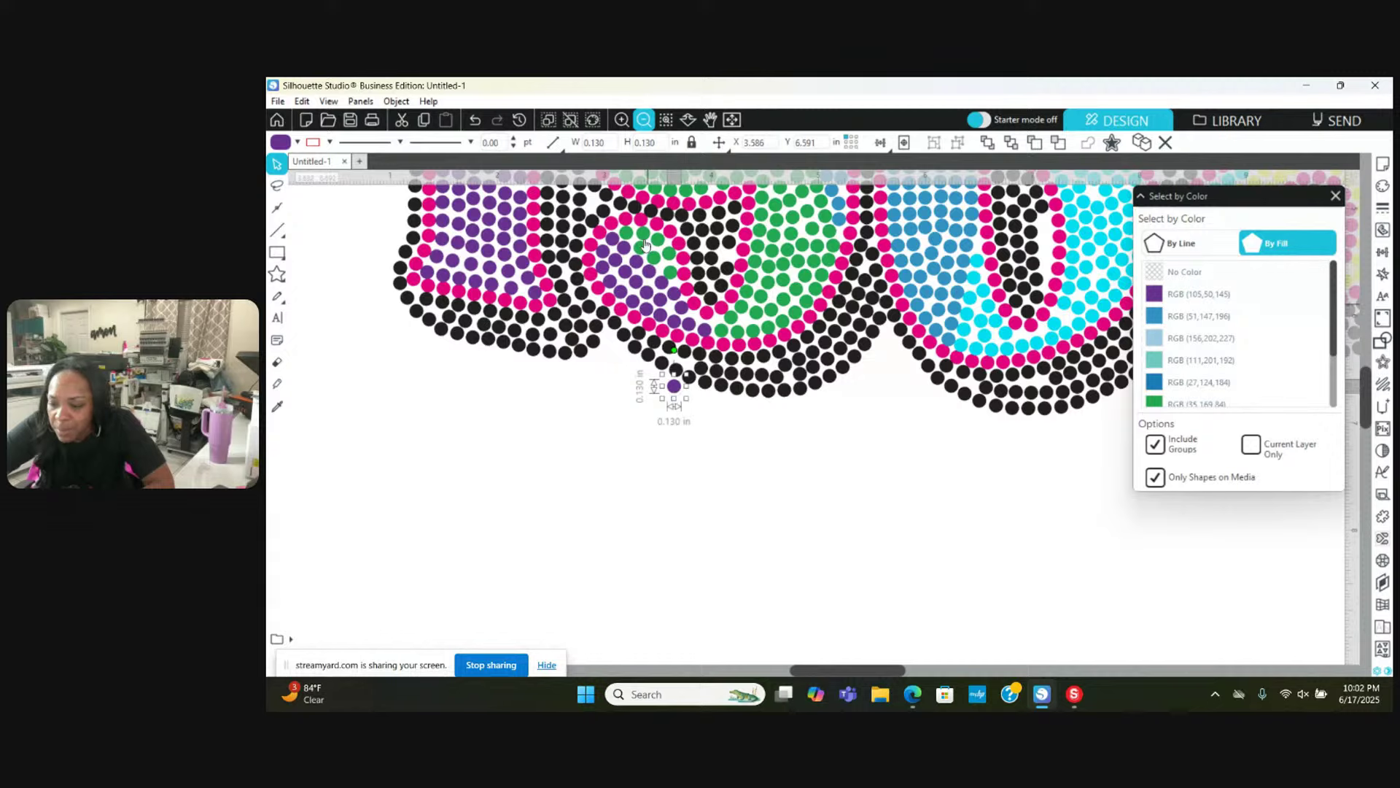
click(475, 120)
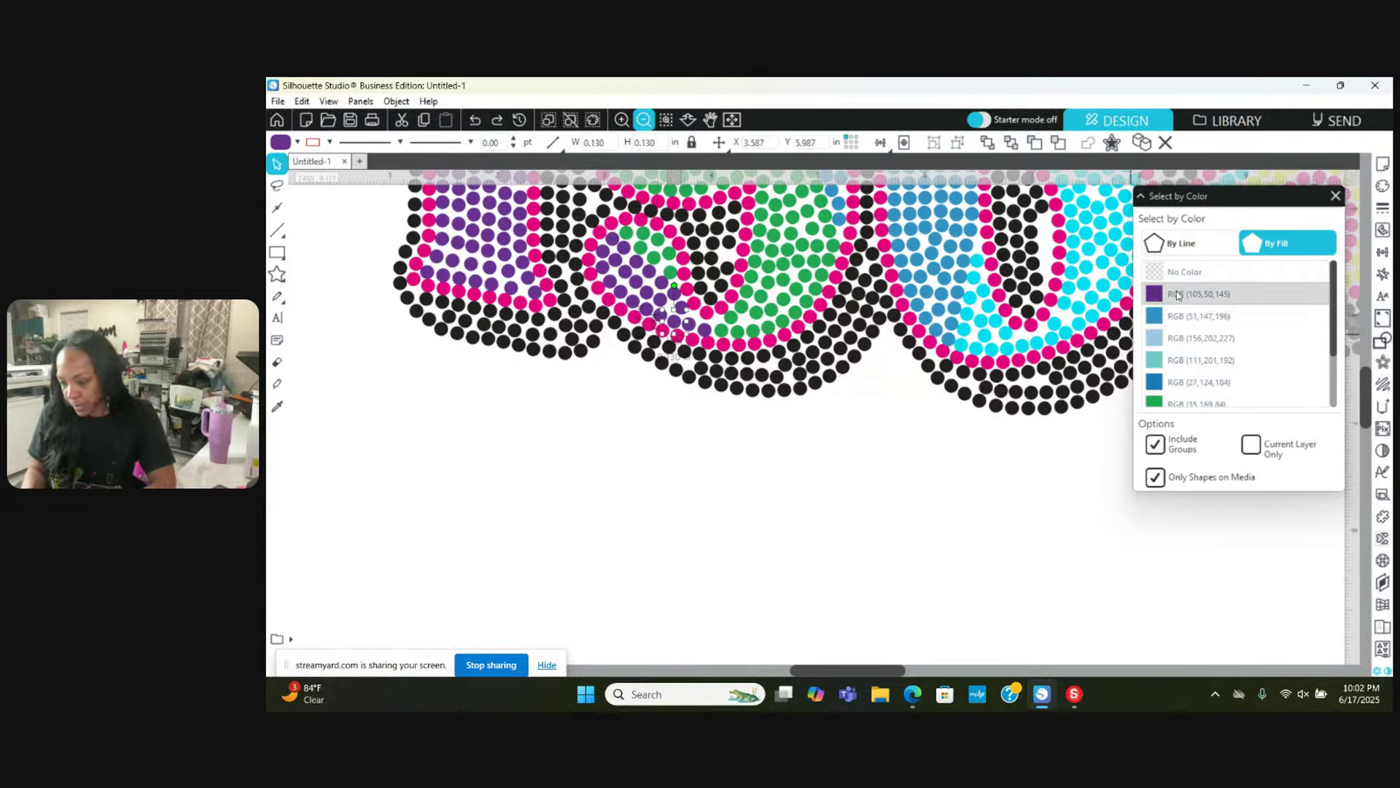
click(691, 361)
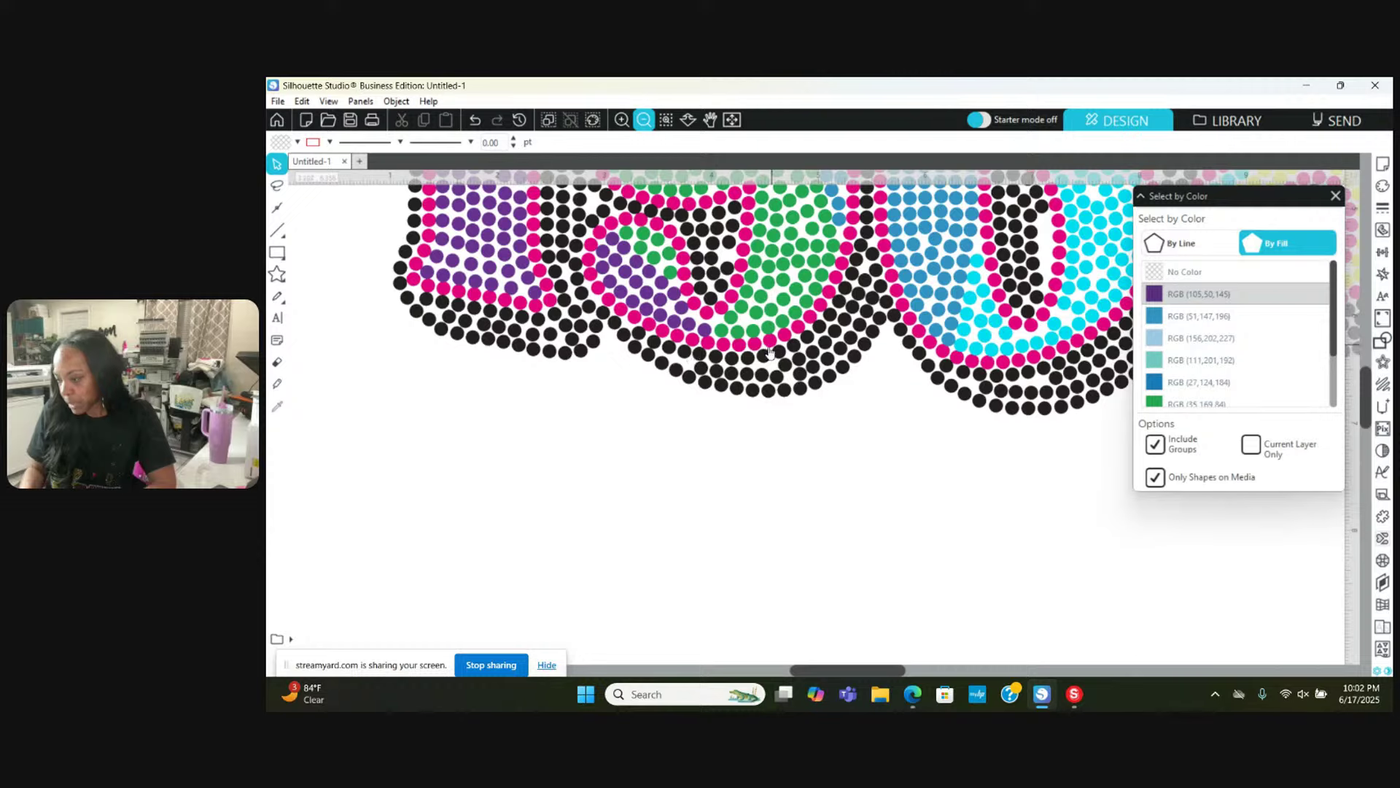
Step: Select all dots of RGB (105,50,145) by colour and make them one compound path
click(1169, 295)
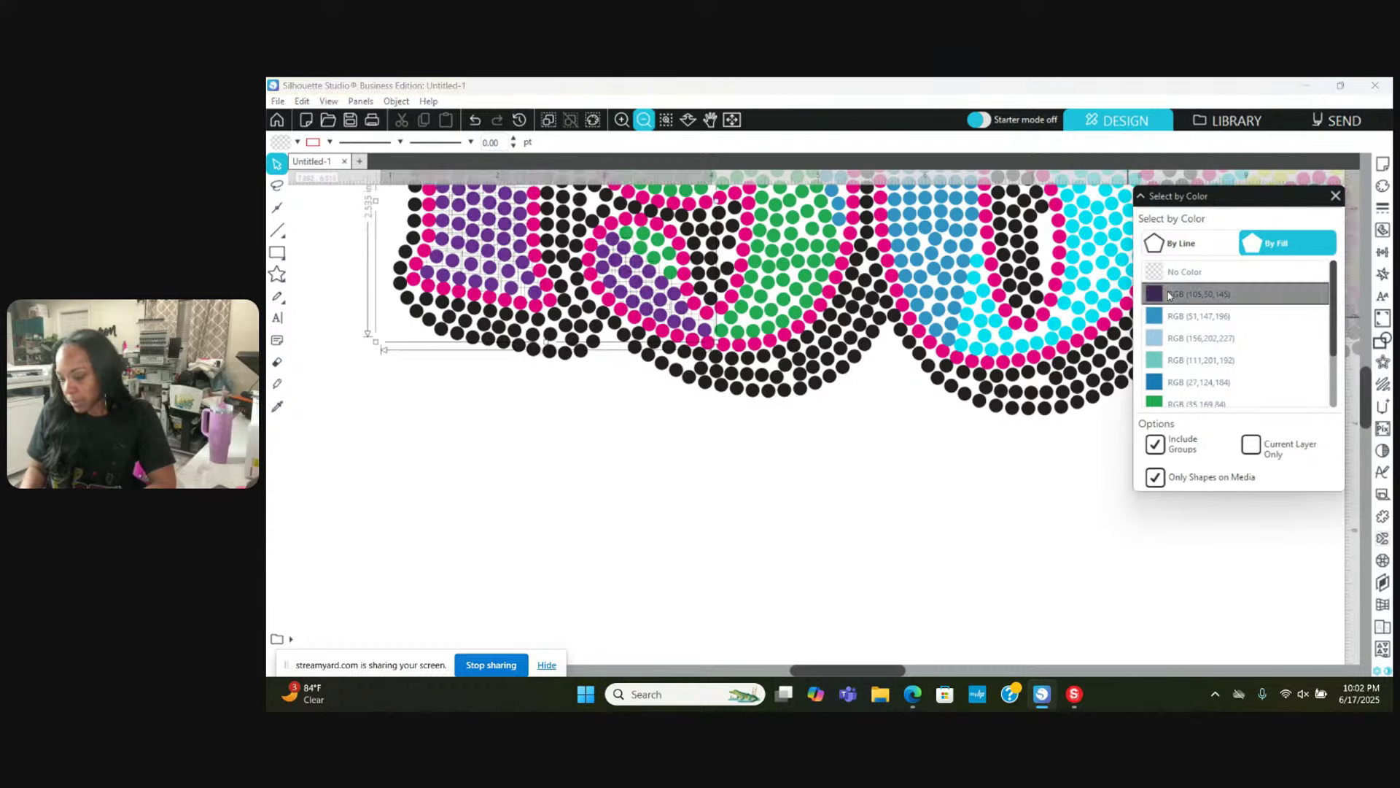
right_click(637, 277)
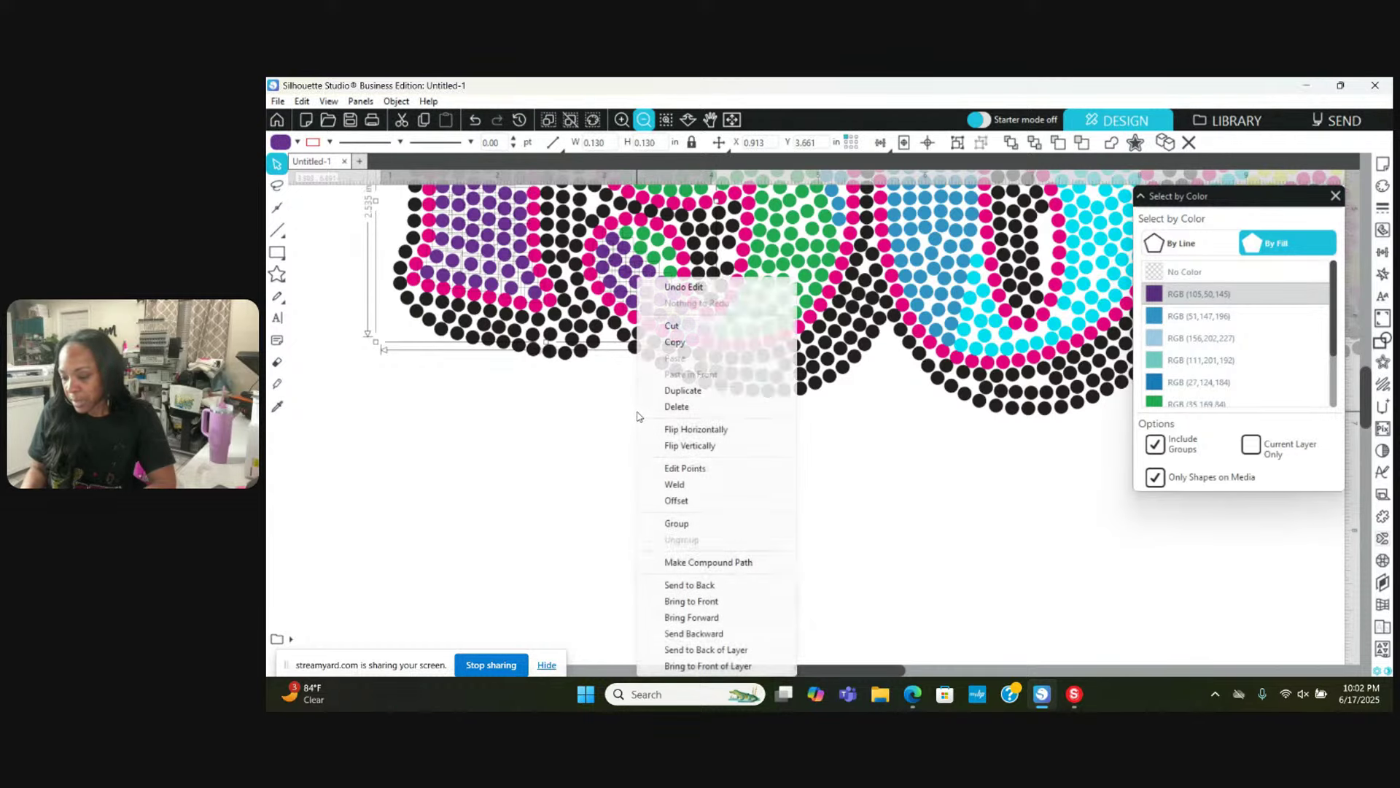
click(665, 562)
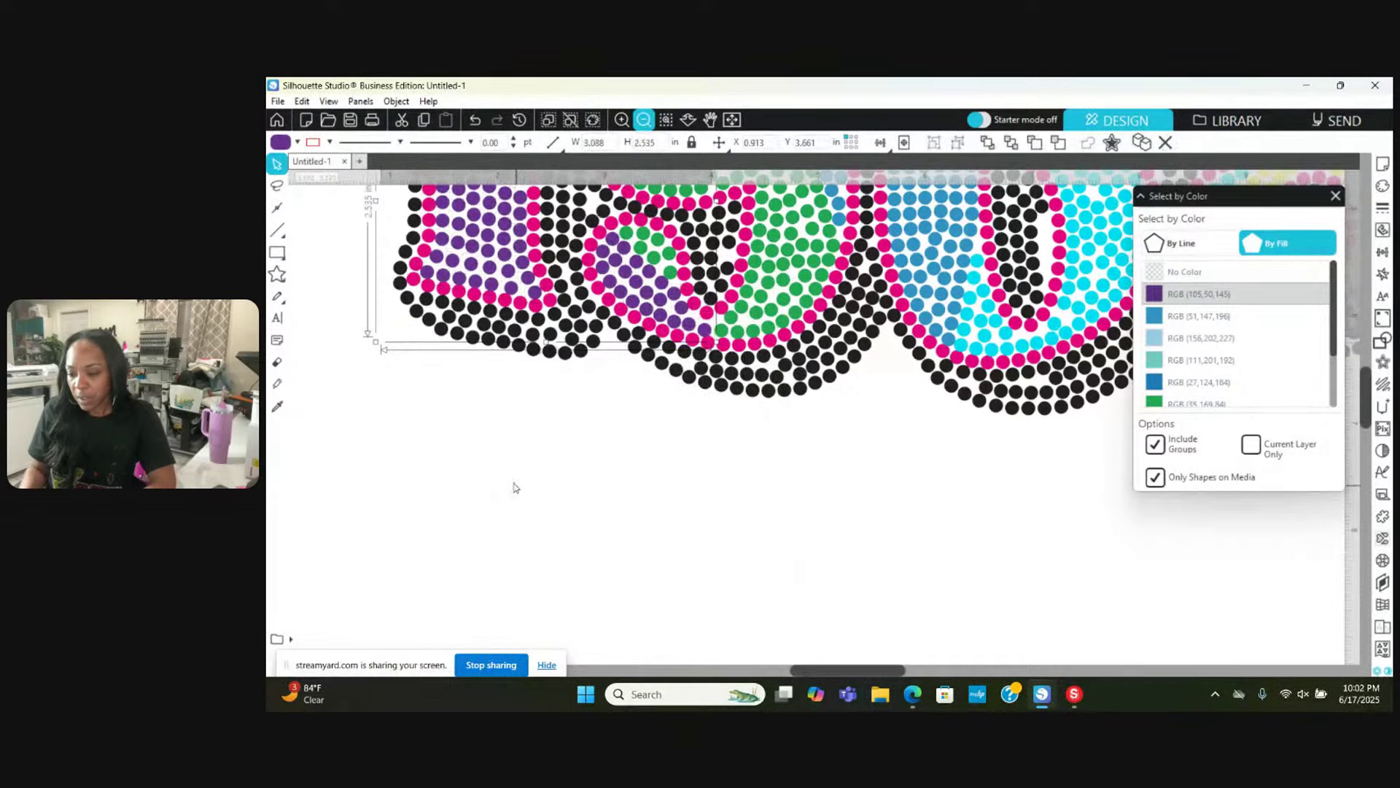
scroll(516, 487, up, 3)
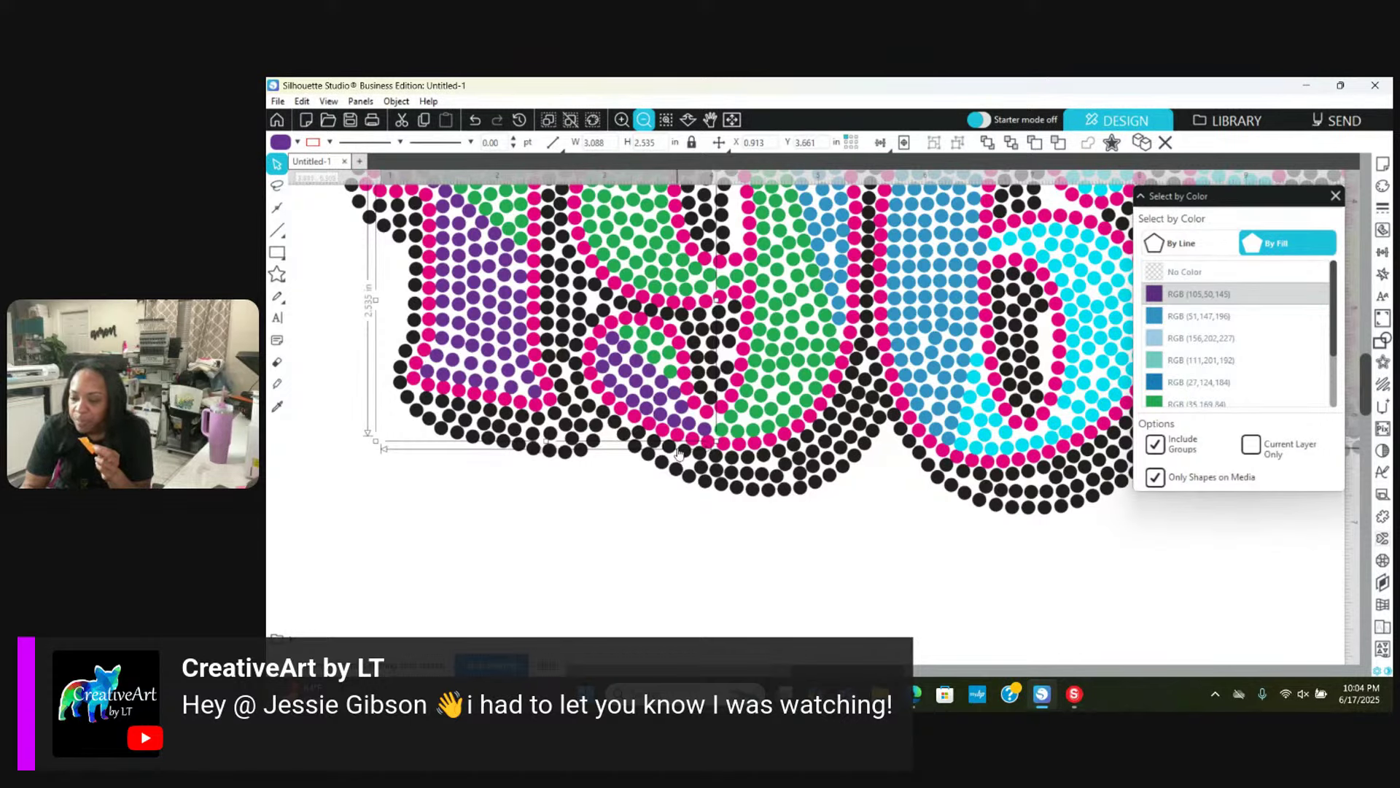
Step: Select the purple rhinestone group and zoom out until the whole rainbow 1968 design shows
click(501, 505)
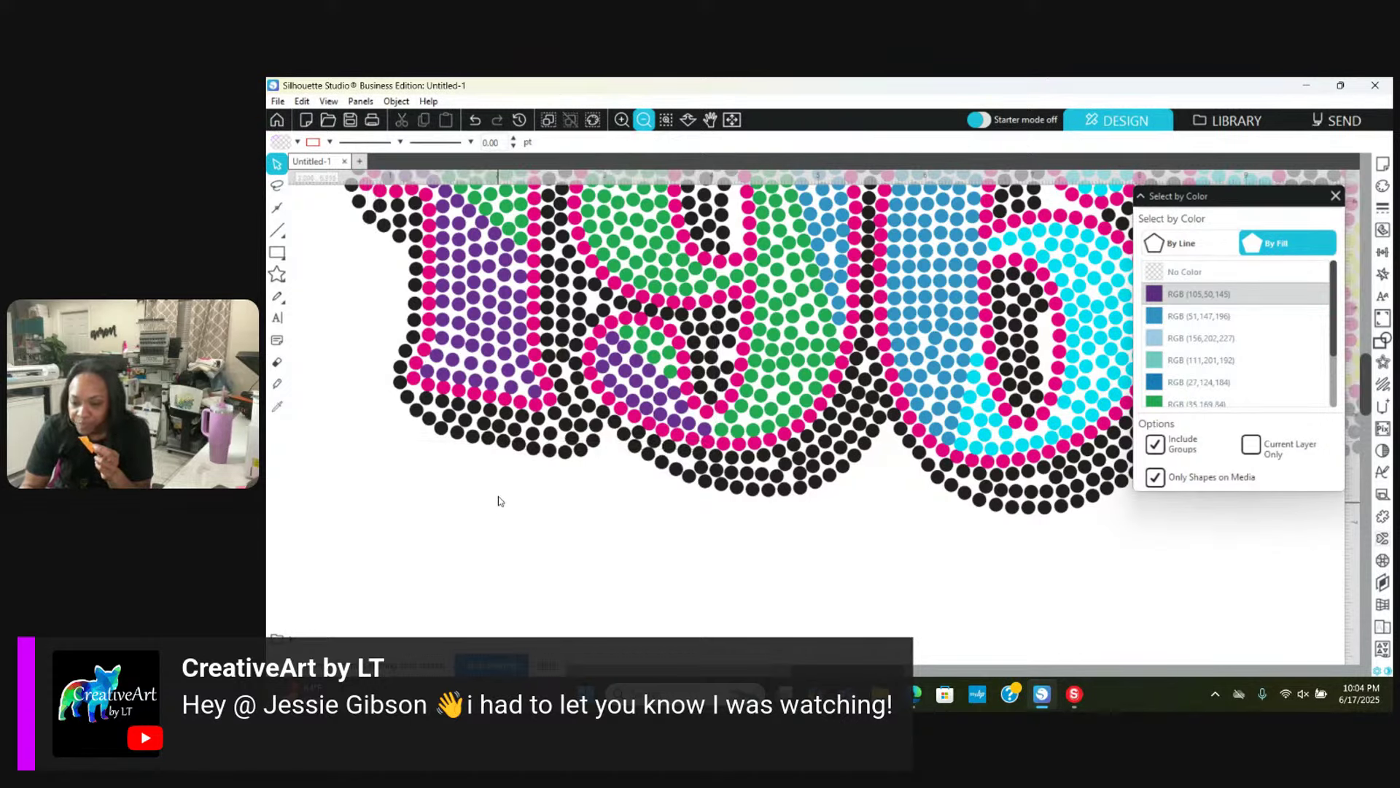
click(490, 371)
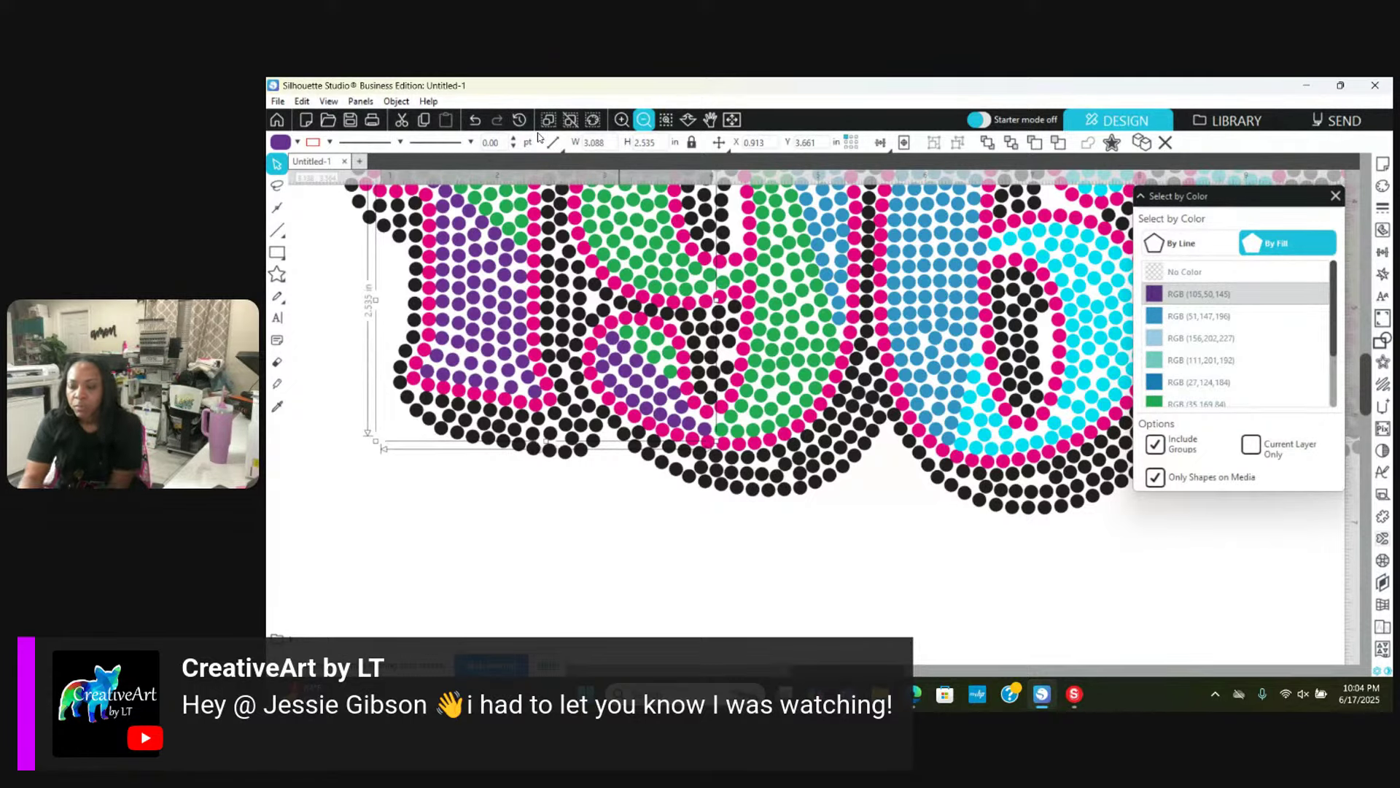
click(644, 120)
click(644, 120)
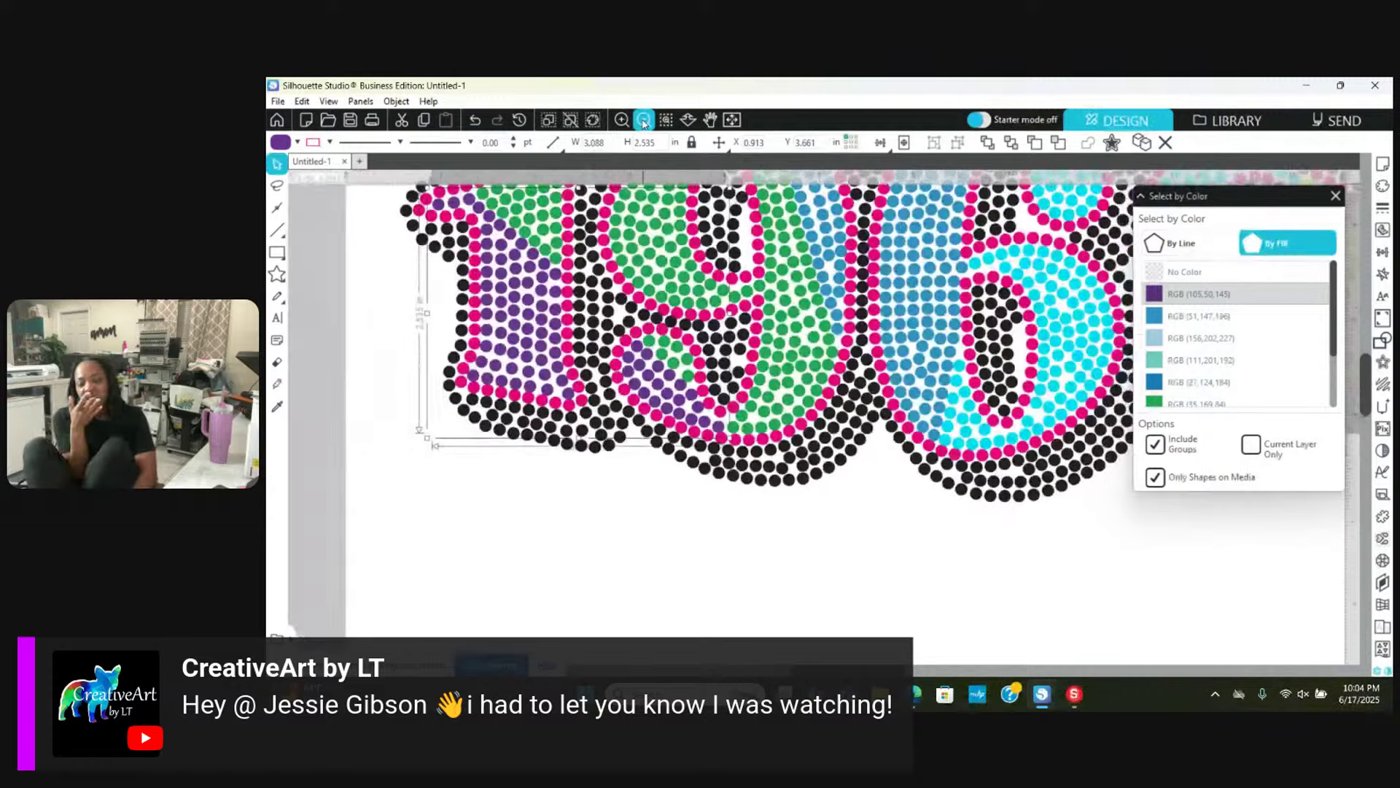
click(644, 121)
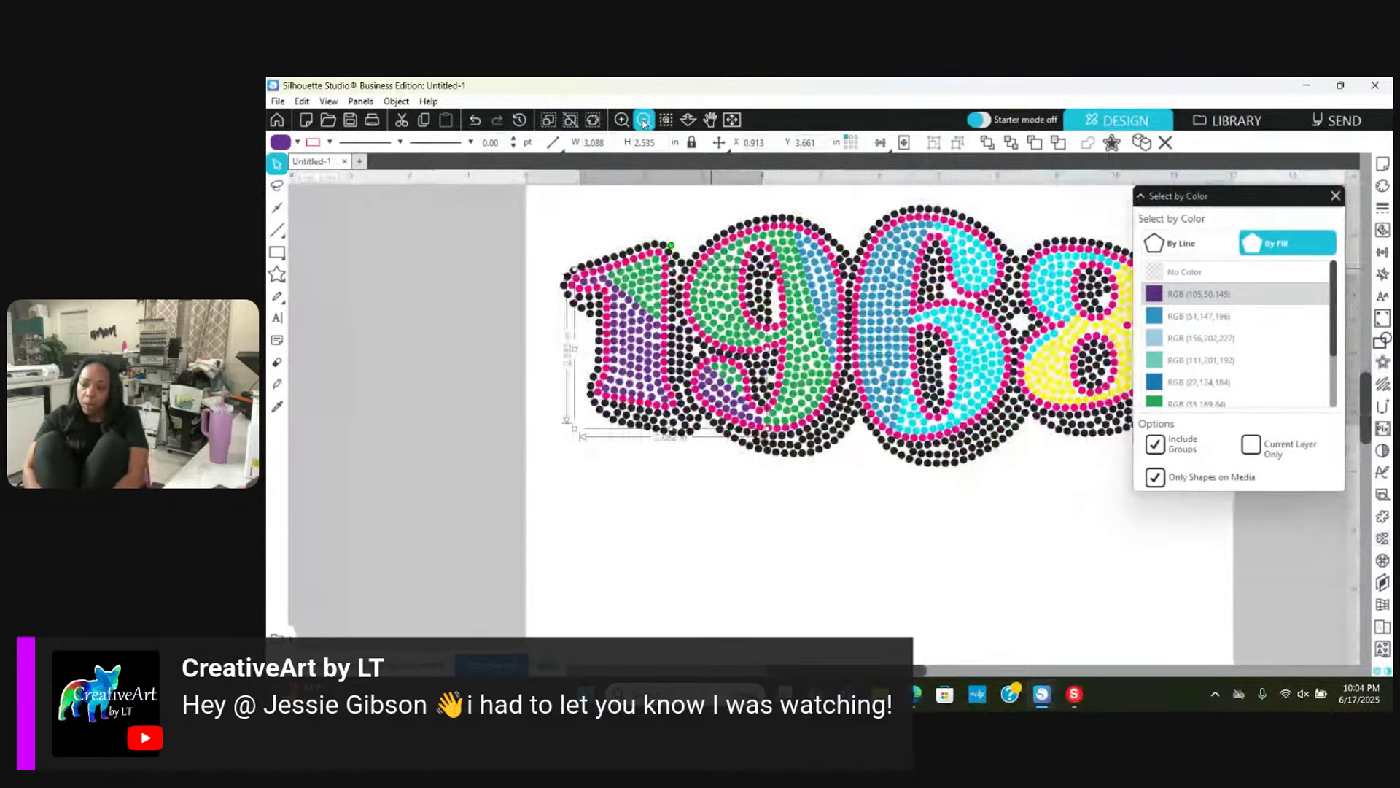
click(644, 121)
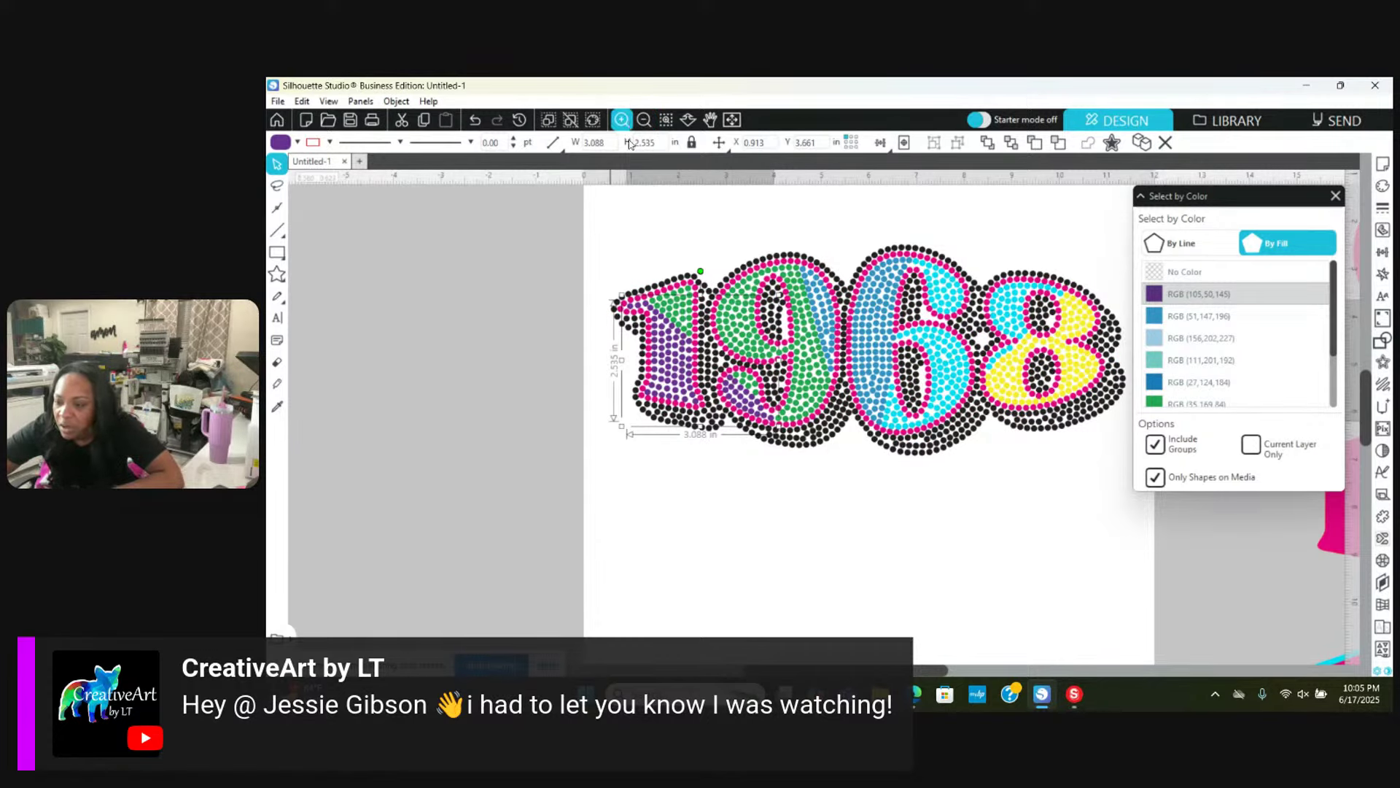
Step: Zoom out to show all designs and move the stacked 19/68 up and to the right
click(643, 121)
click(643, 121)
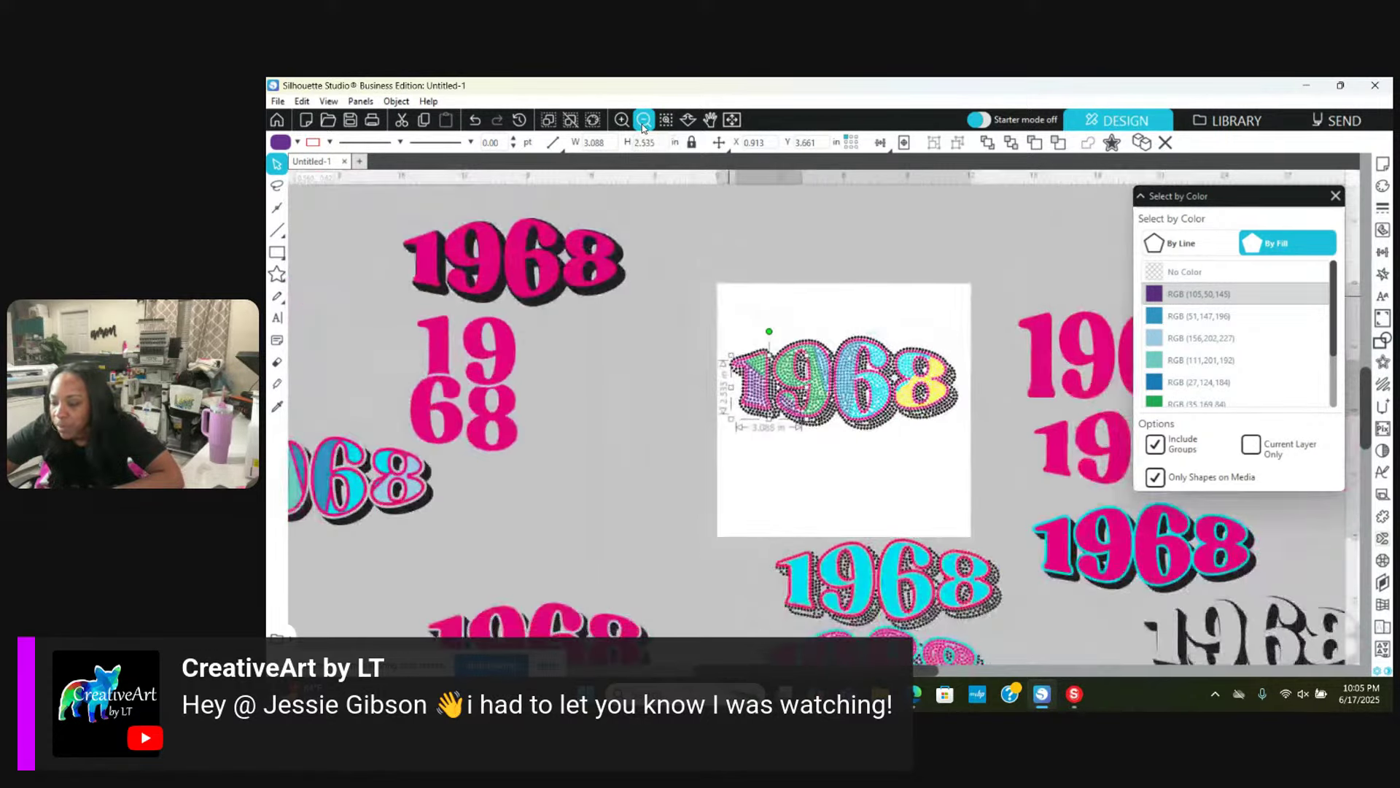
click(643, 121)
click(643, 121)
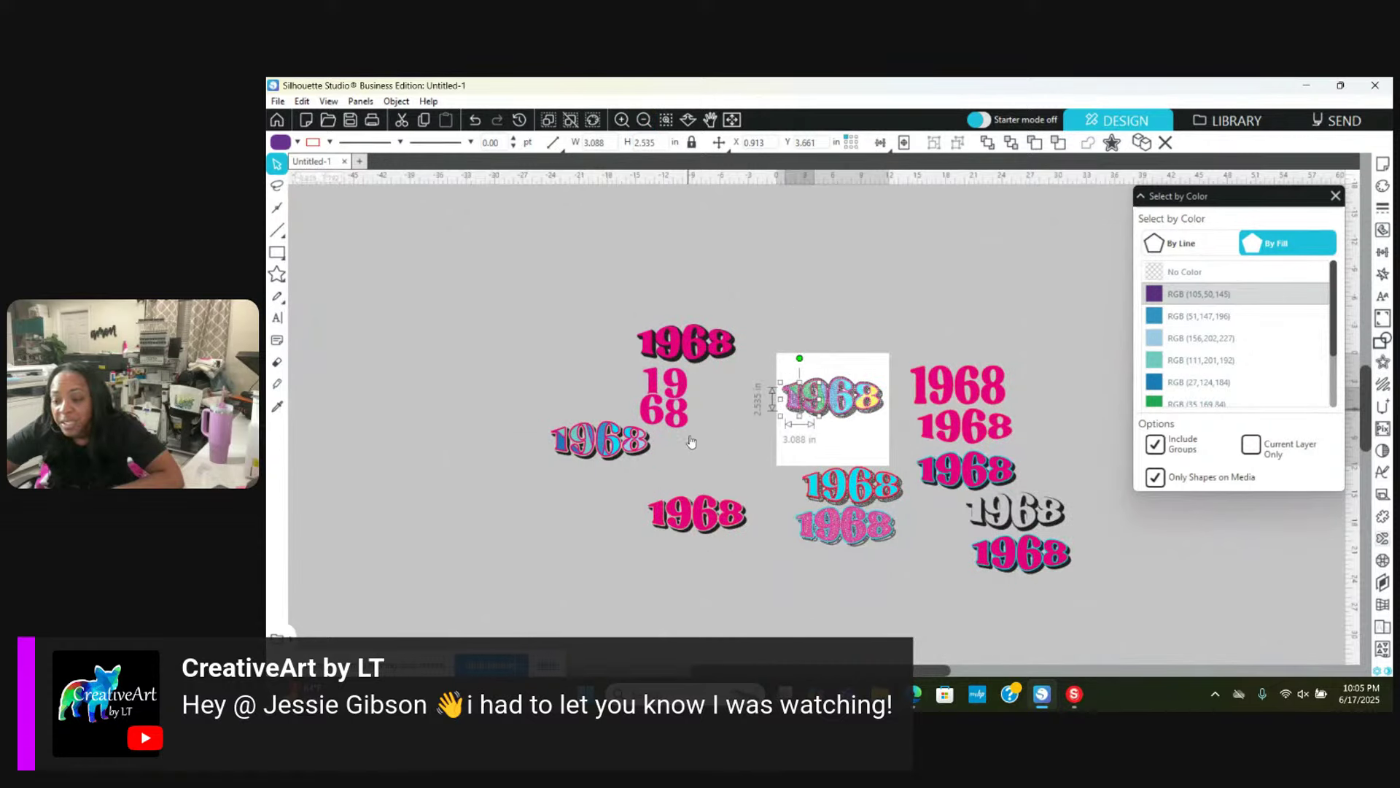
click(679, 409)
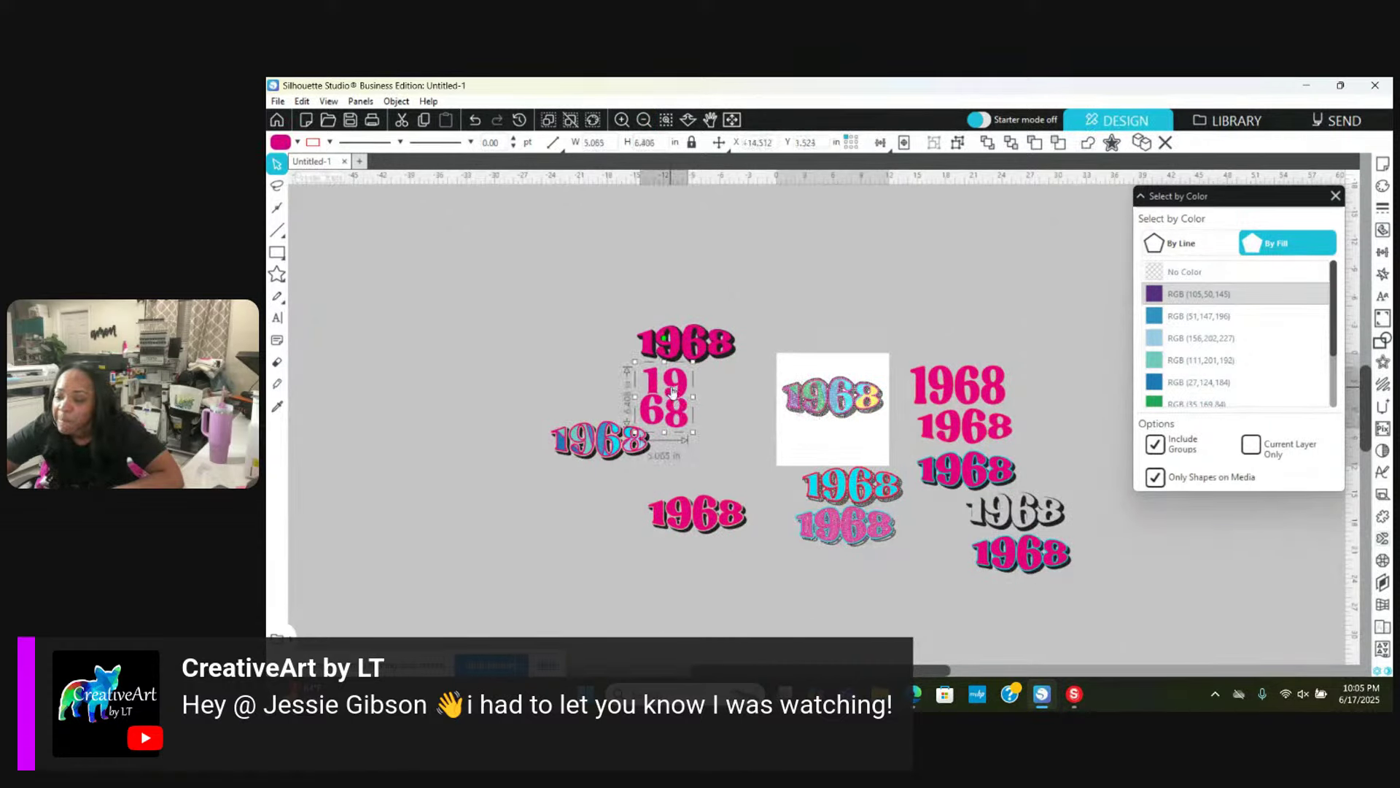
drag(674, 398, 881, 278)
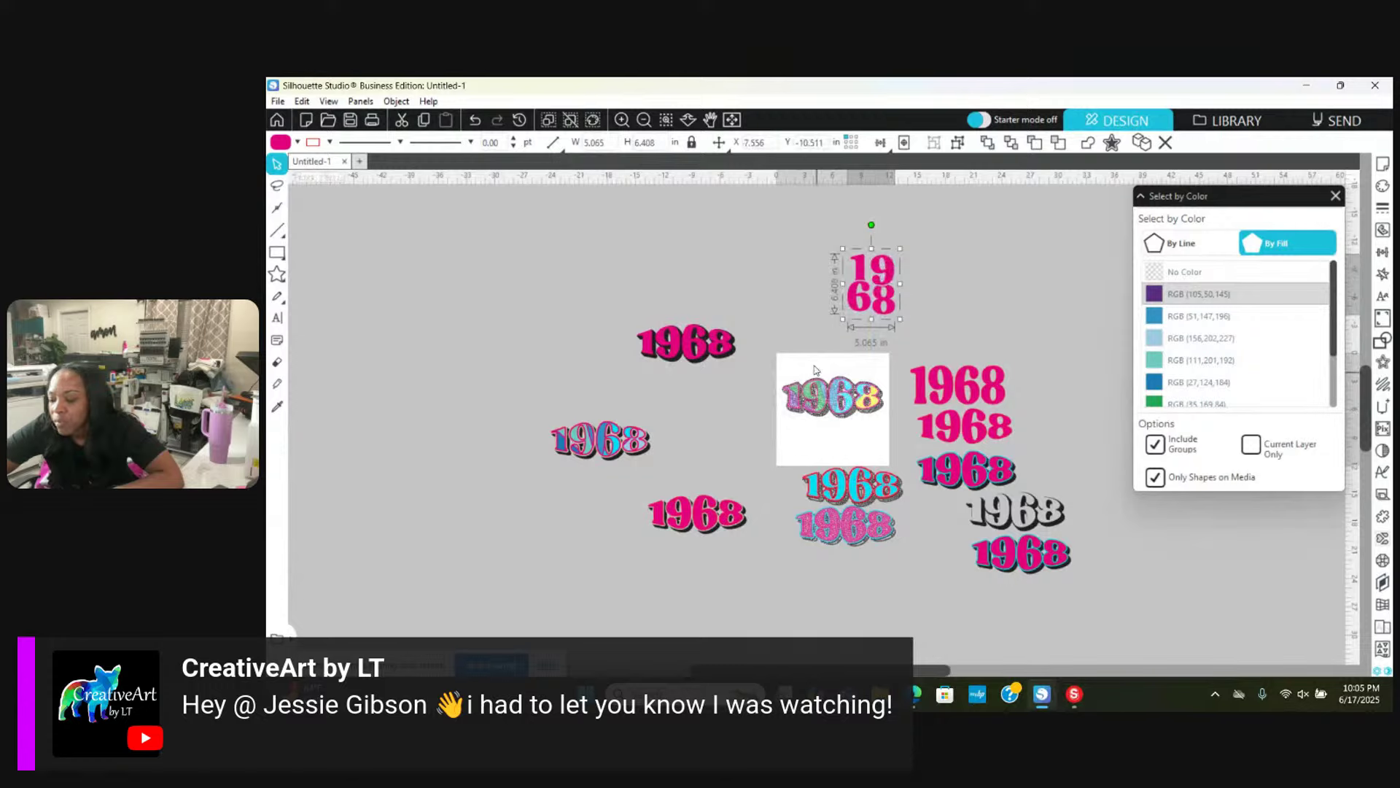
Step: Deselect the rainbow 1968, drag the stacked 19/68 onto the white page, and zoom in on it
drag(780, 365, 543, 340)
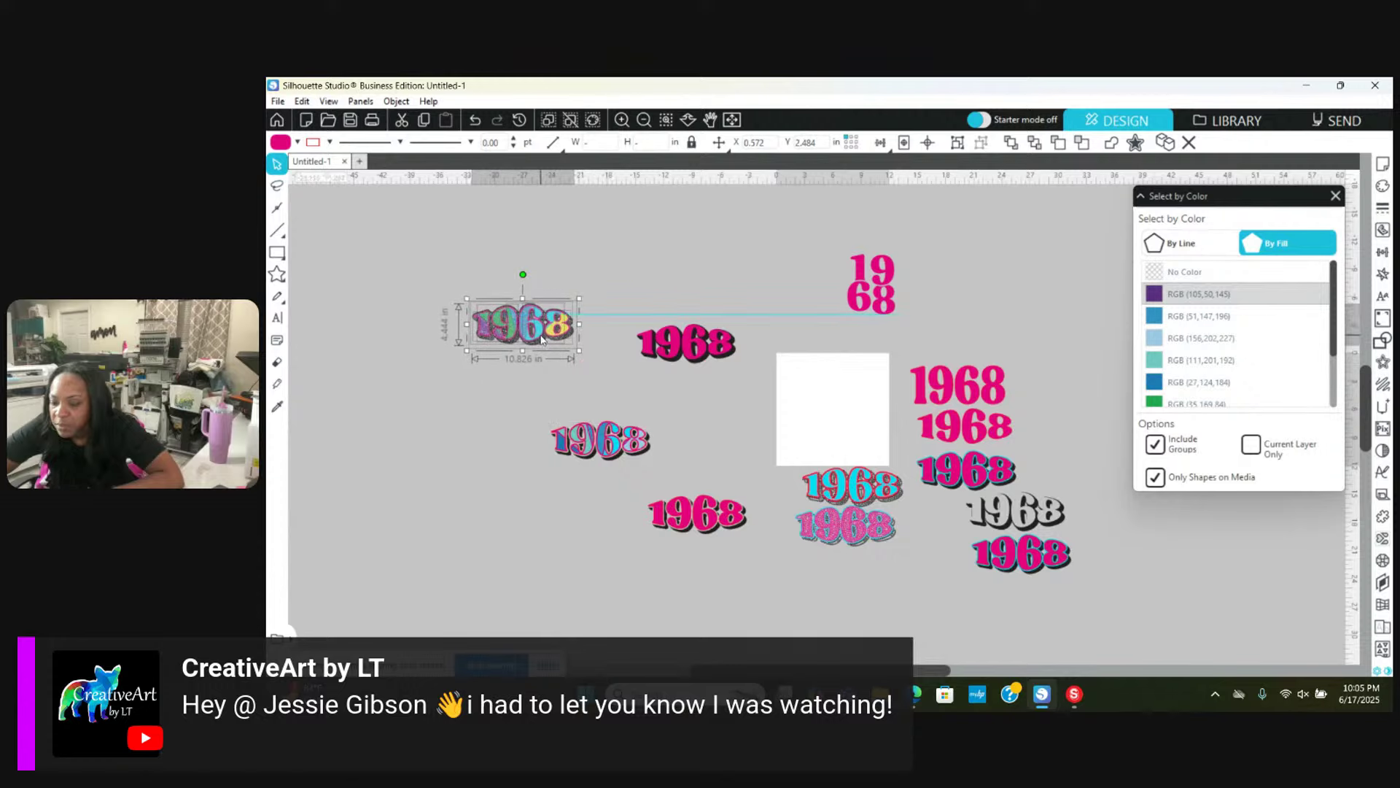
click(714, 305)
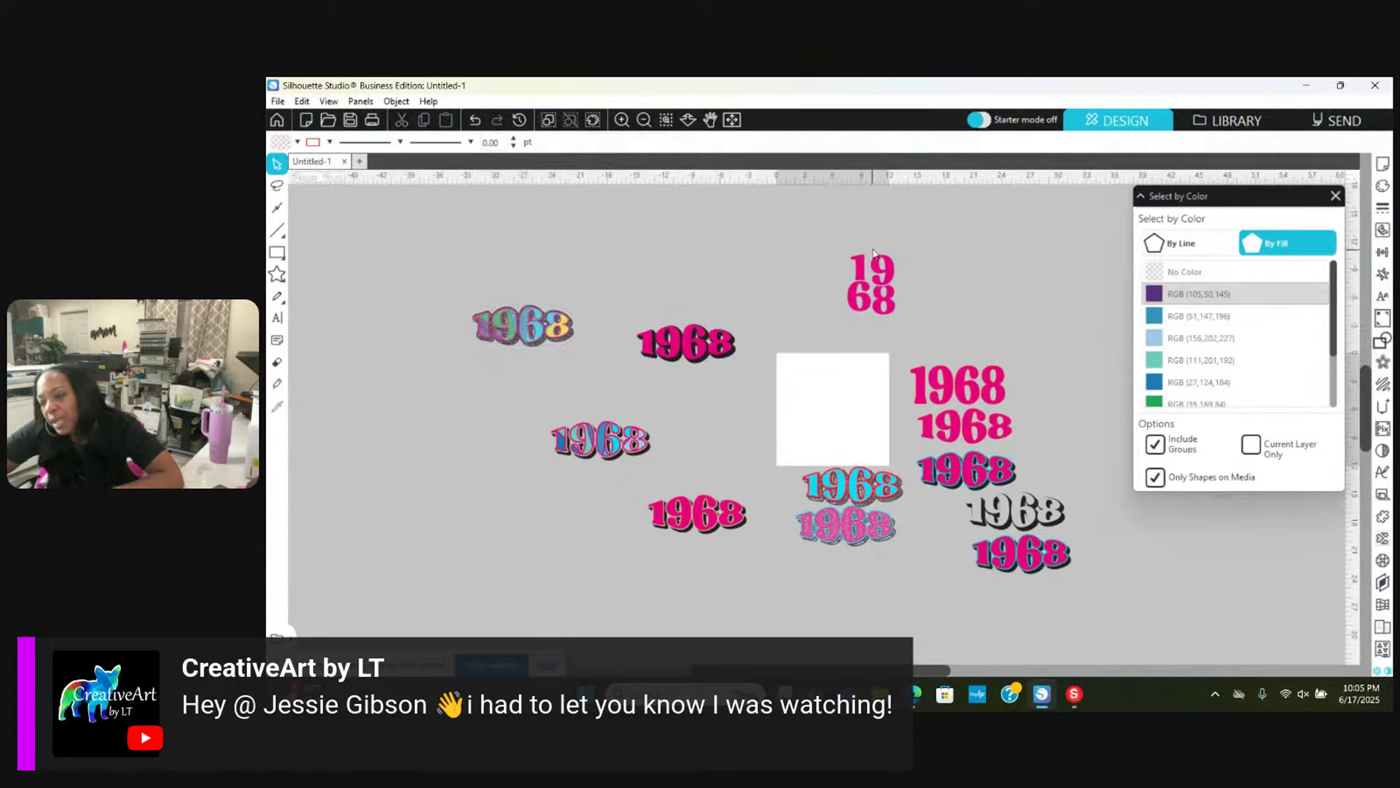
click(891, 315)
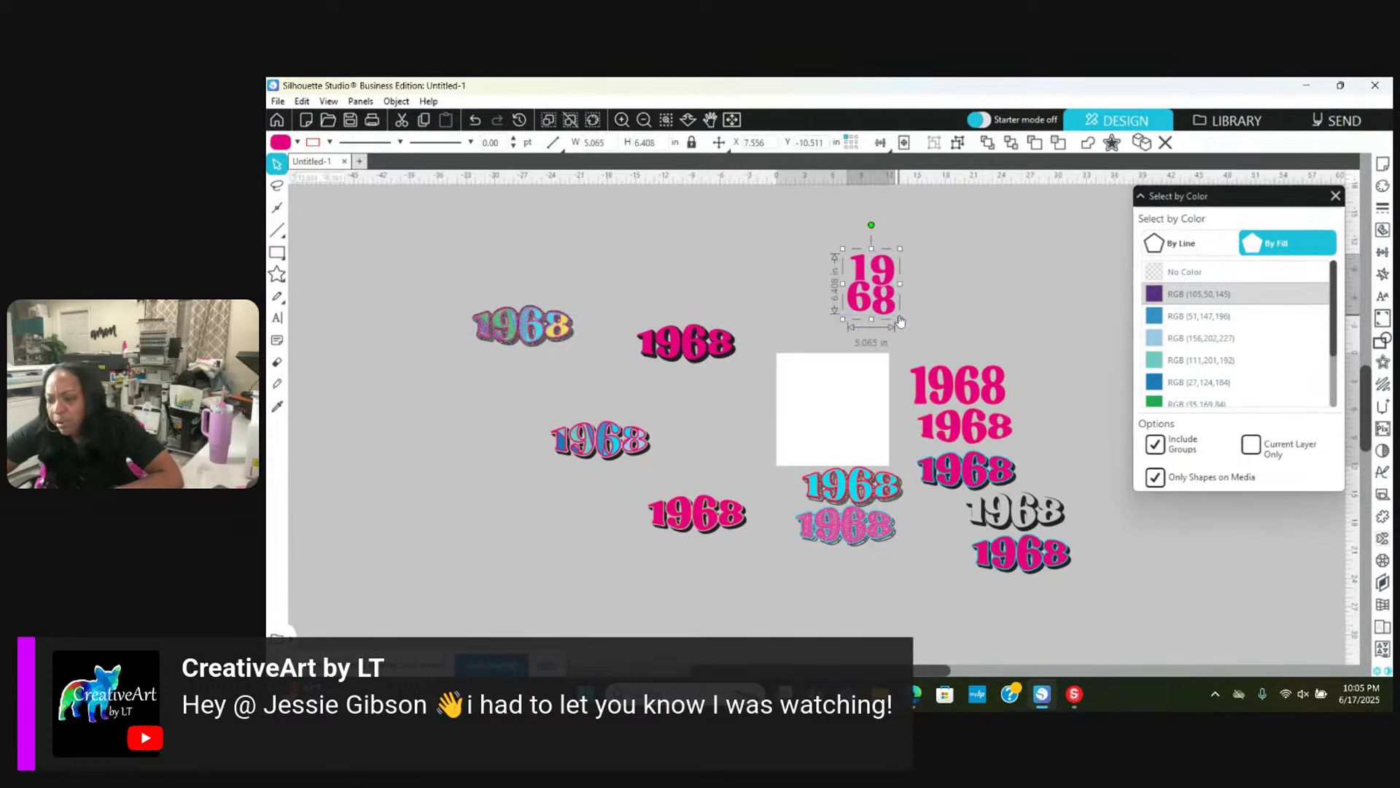
drag(889, 295, 842, 412)
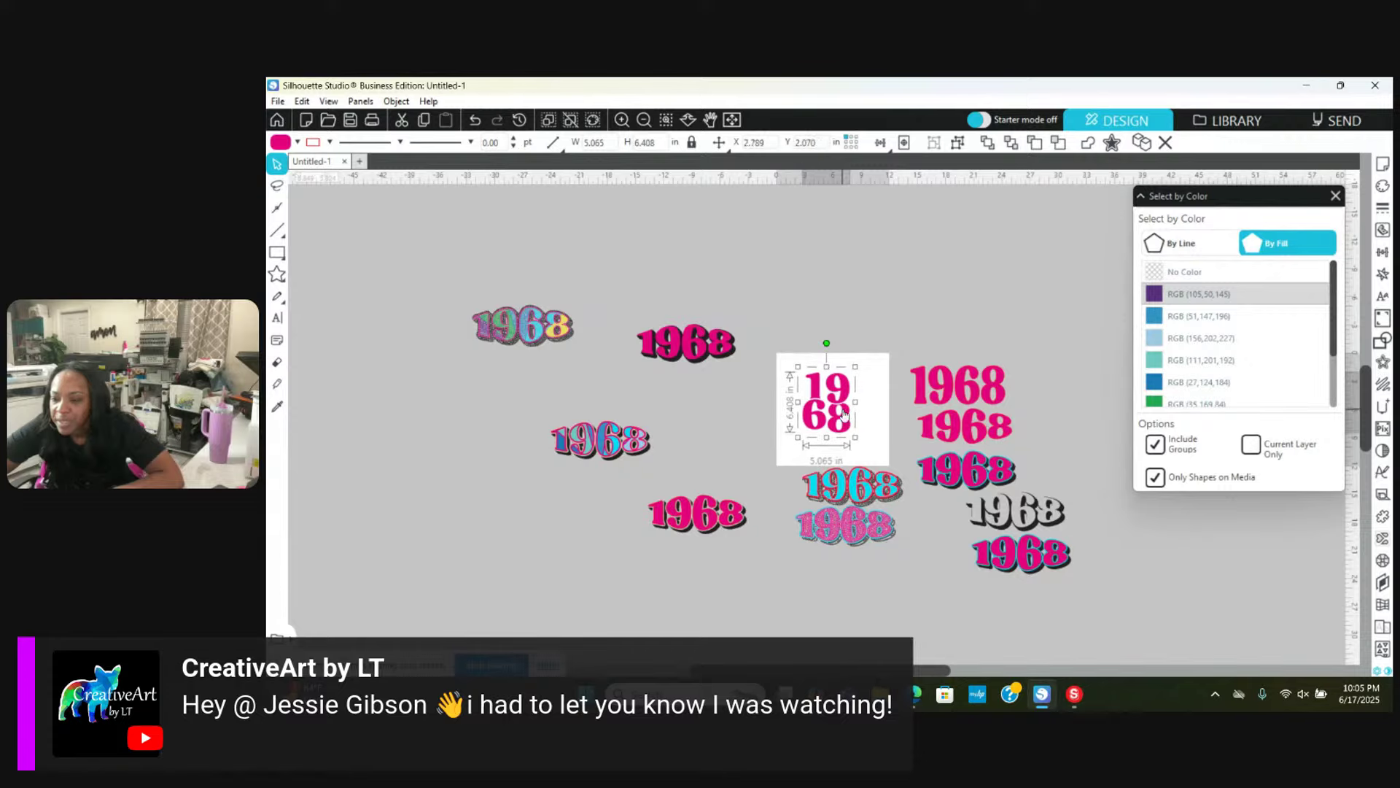
click(645, 121)
click(645, 120)
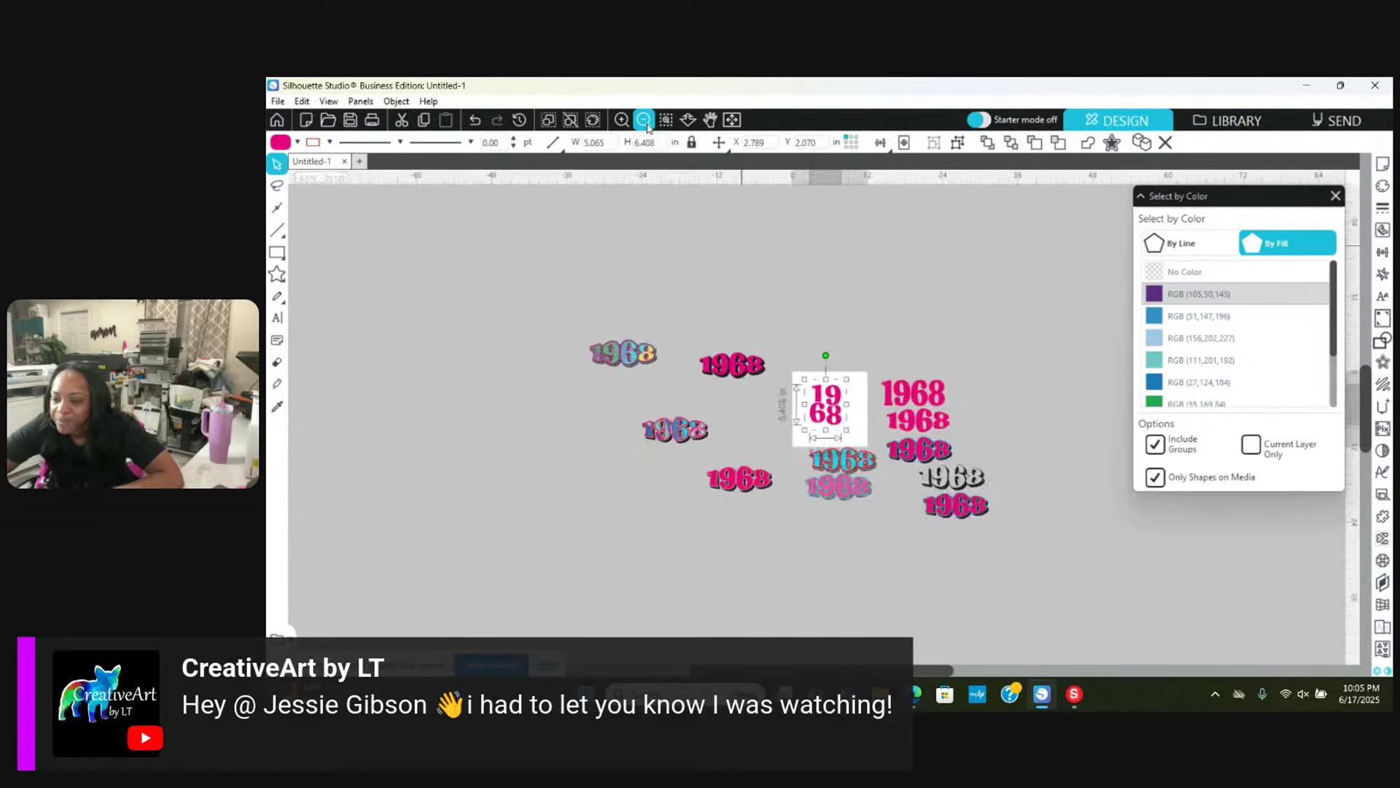
click(645, 120)
click(621, 121)
click(622, 121)
click(621, 121)
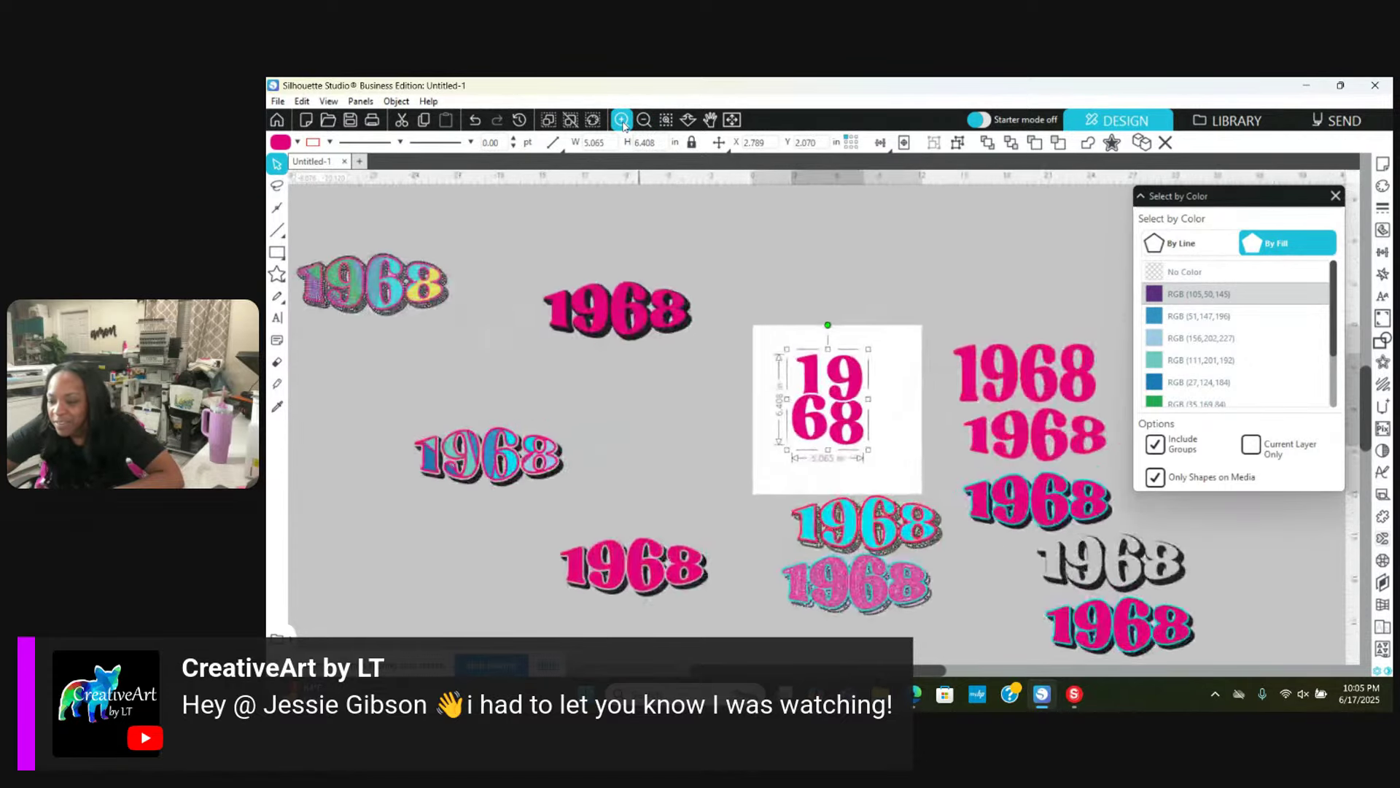
click(621, 120)
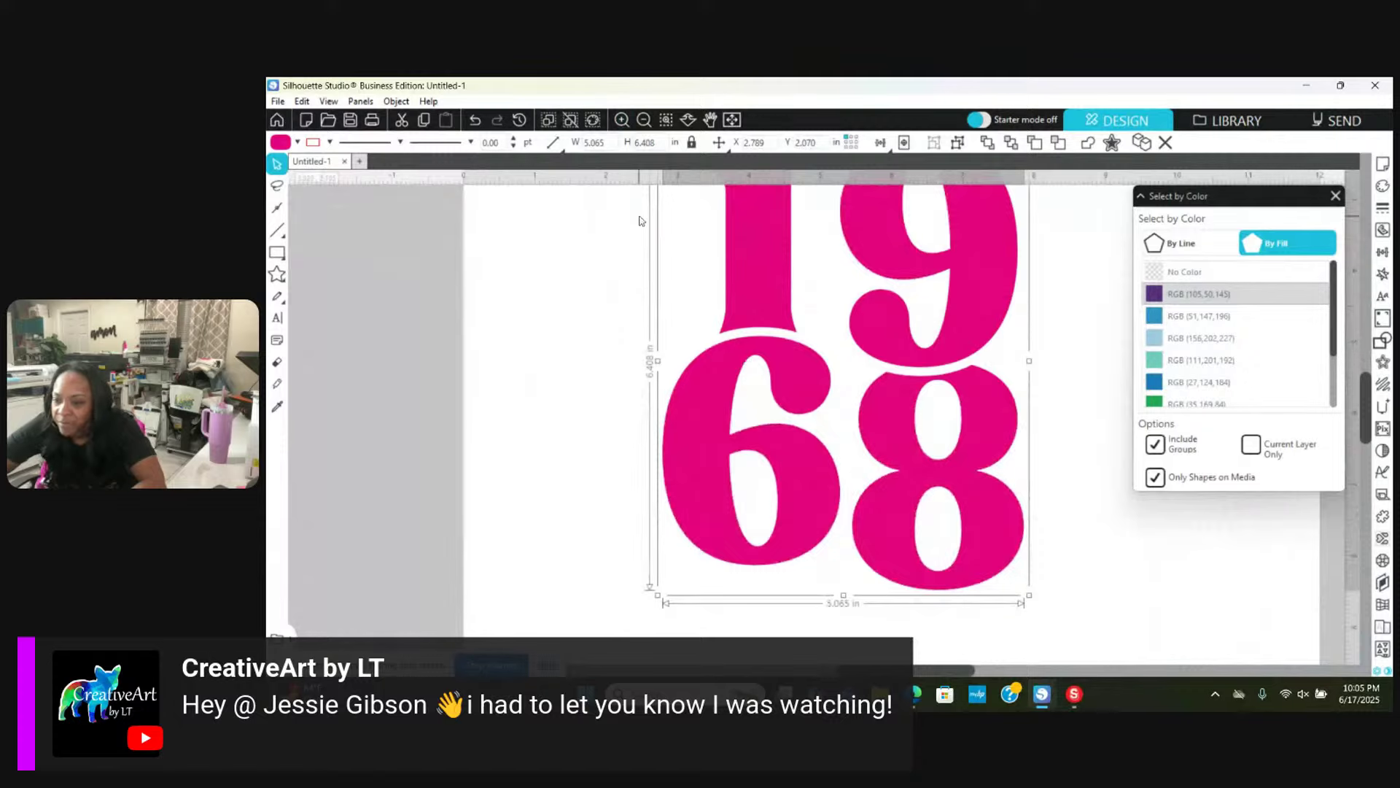
Step: Enlarge the stacked 19/68 to about 7.3 × 9.2 in and reposition it on the page
click(643, 121)
click(642, 121)
click(643, 121)
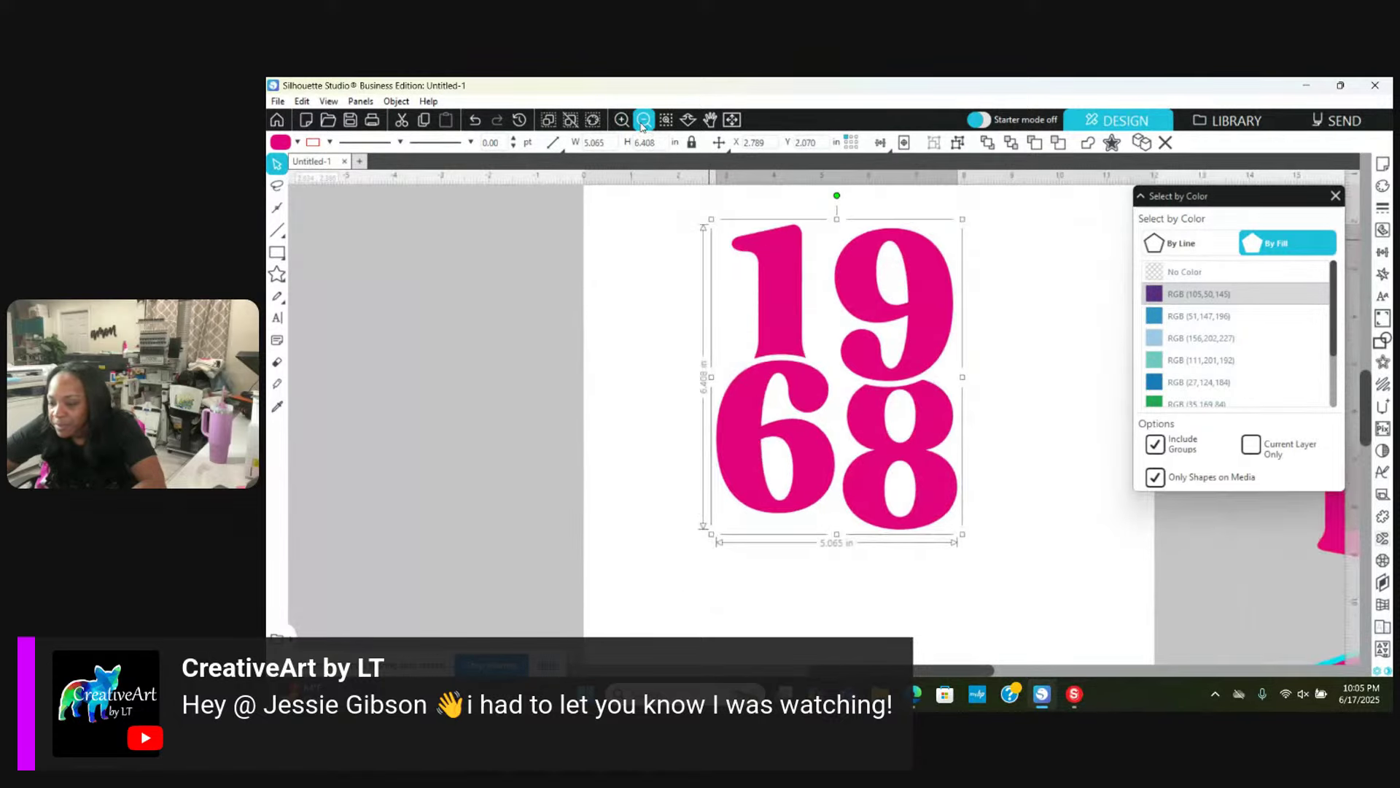
drag(919, 493, 1019, 565)
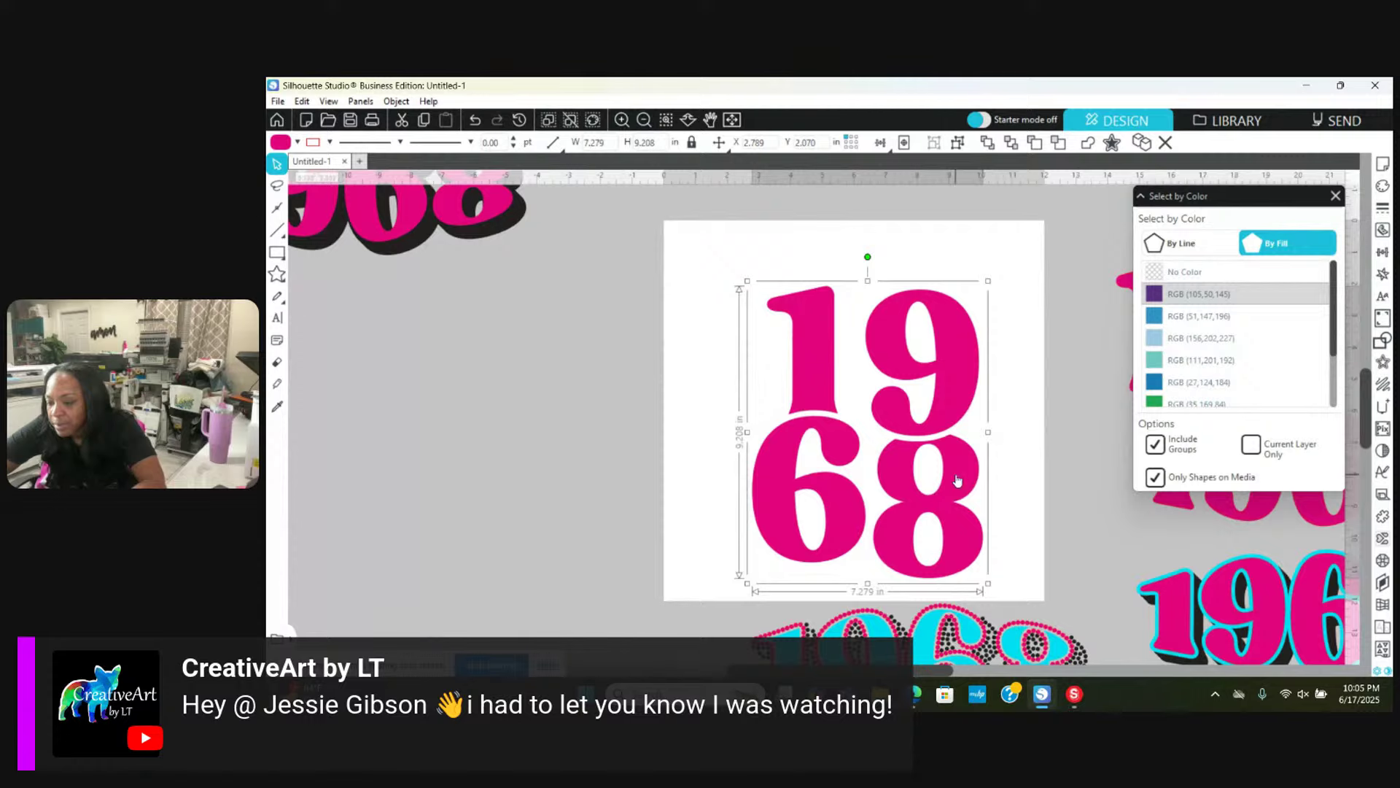
drag(957, 480, 929, 432)
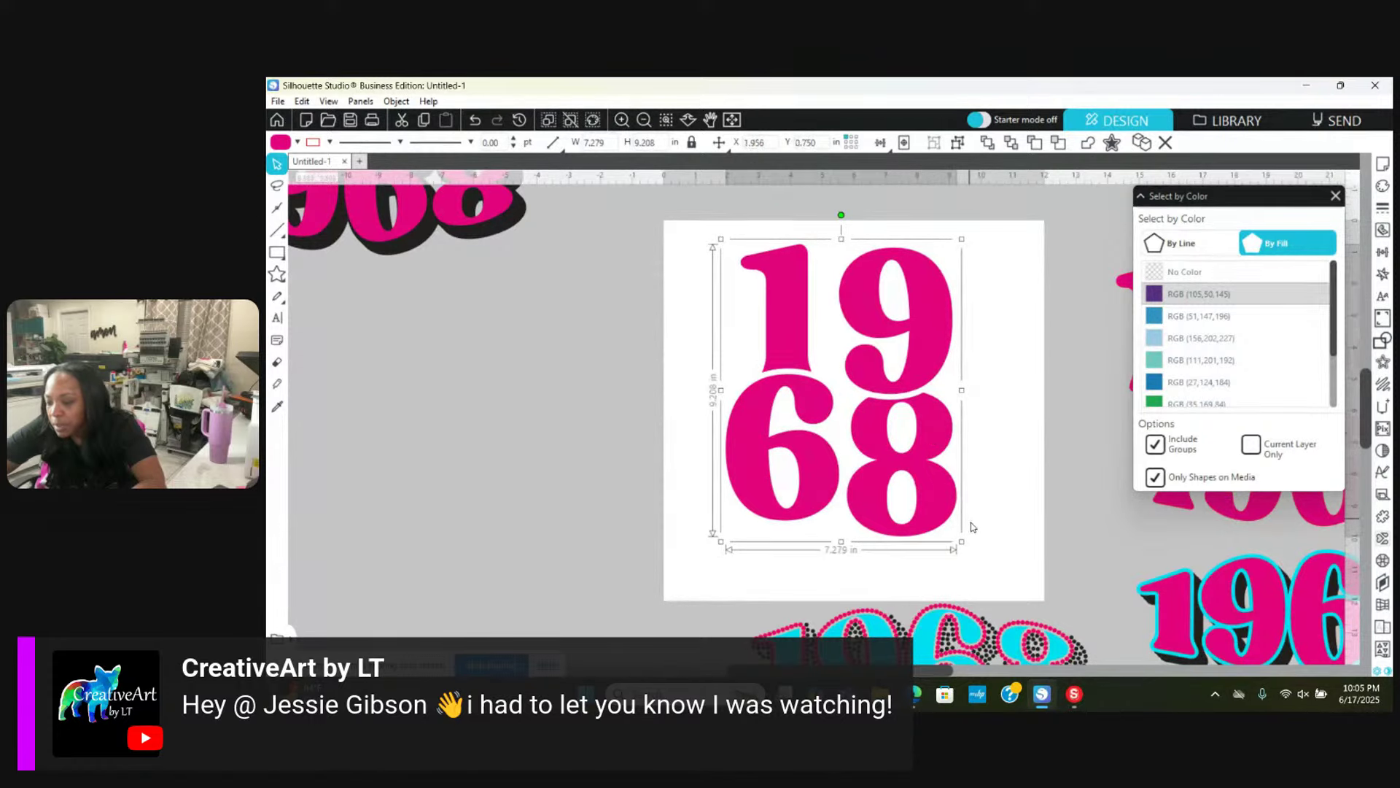
drag(962, 542, 991, 571)
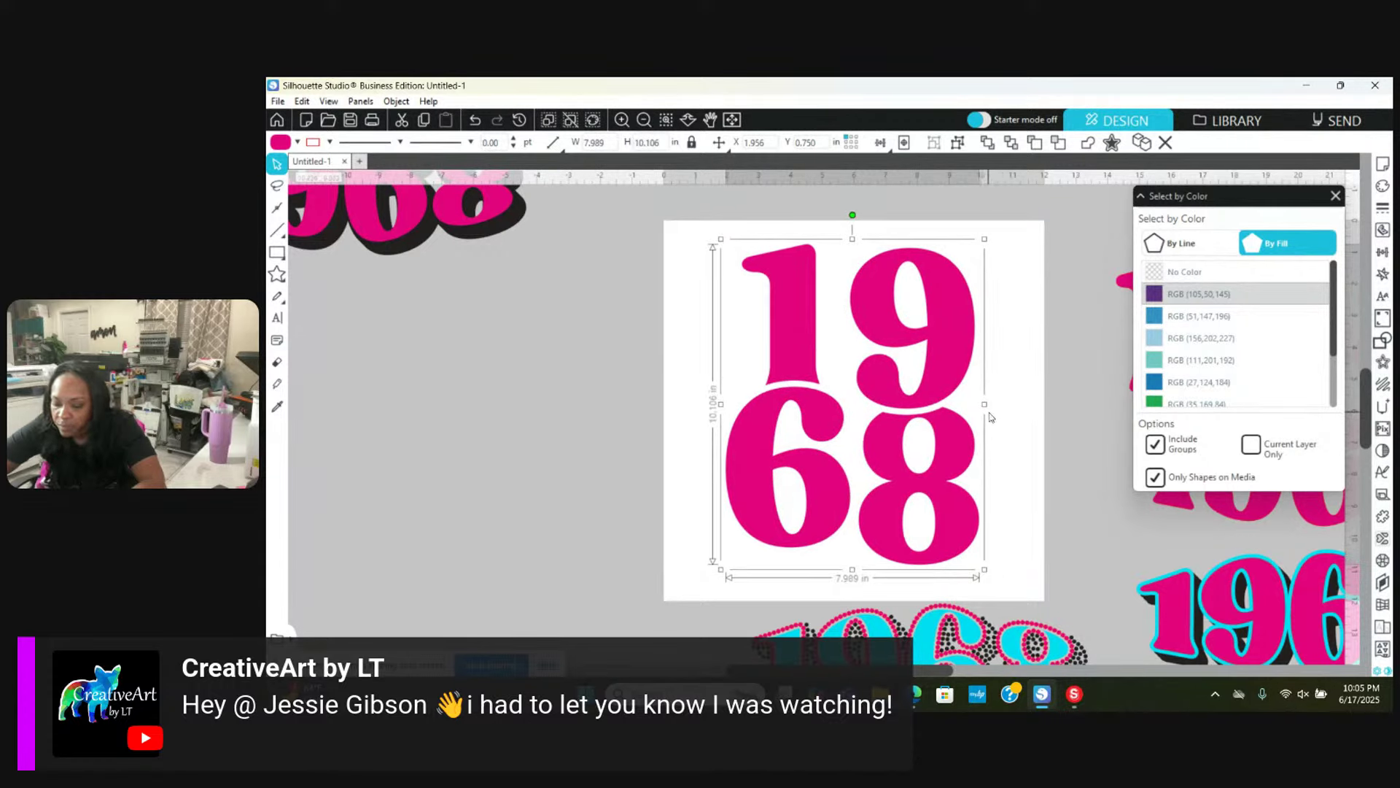
drag(940, 372, 565, 453)
Step: Stretch the 19/68 to about 9.47 × 9.99 in and move a pink copy off the page
click(792, 378)
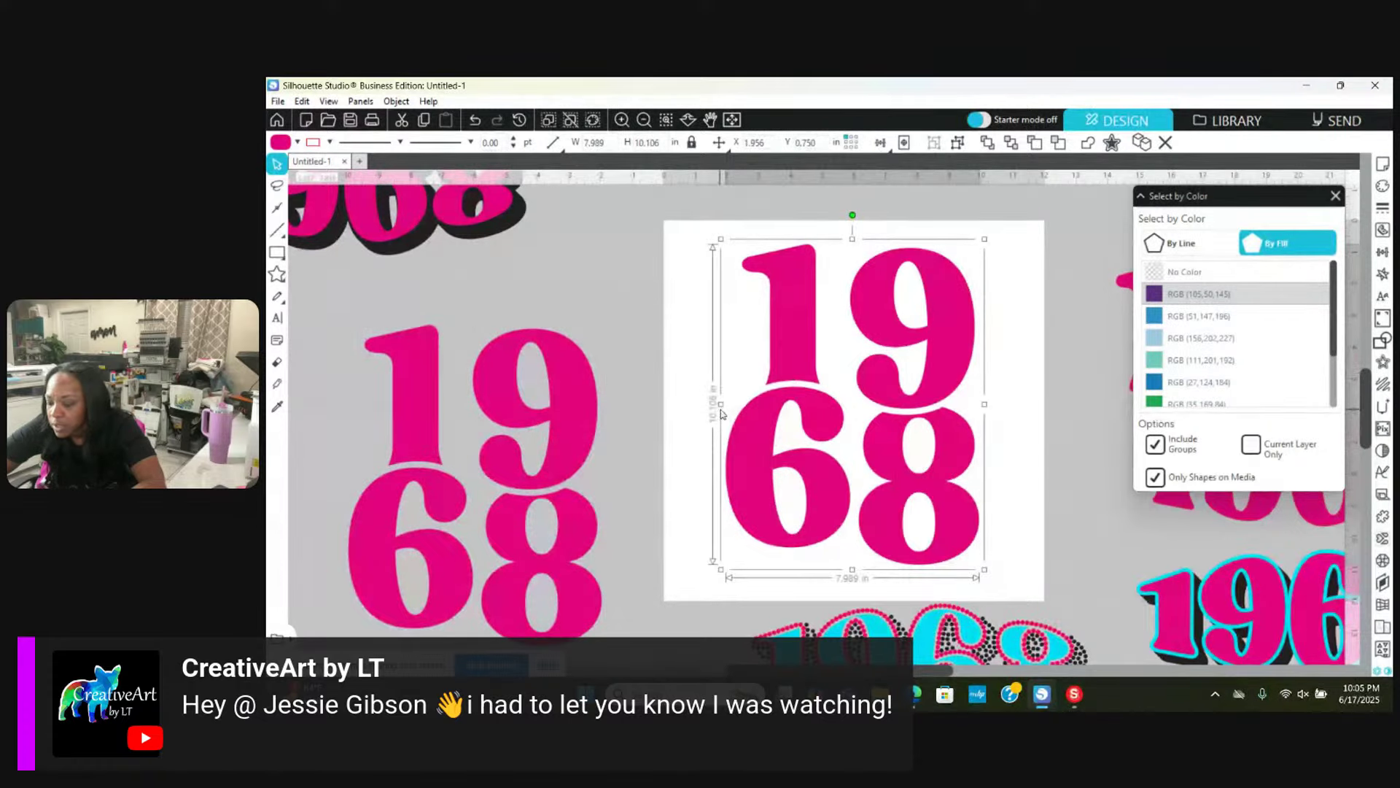
drag(721, 404, 700, 405)
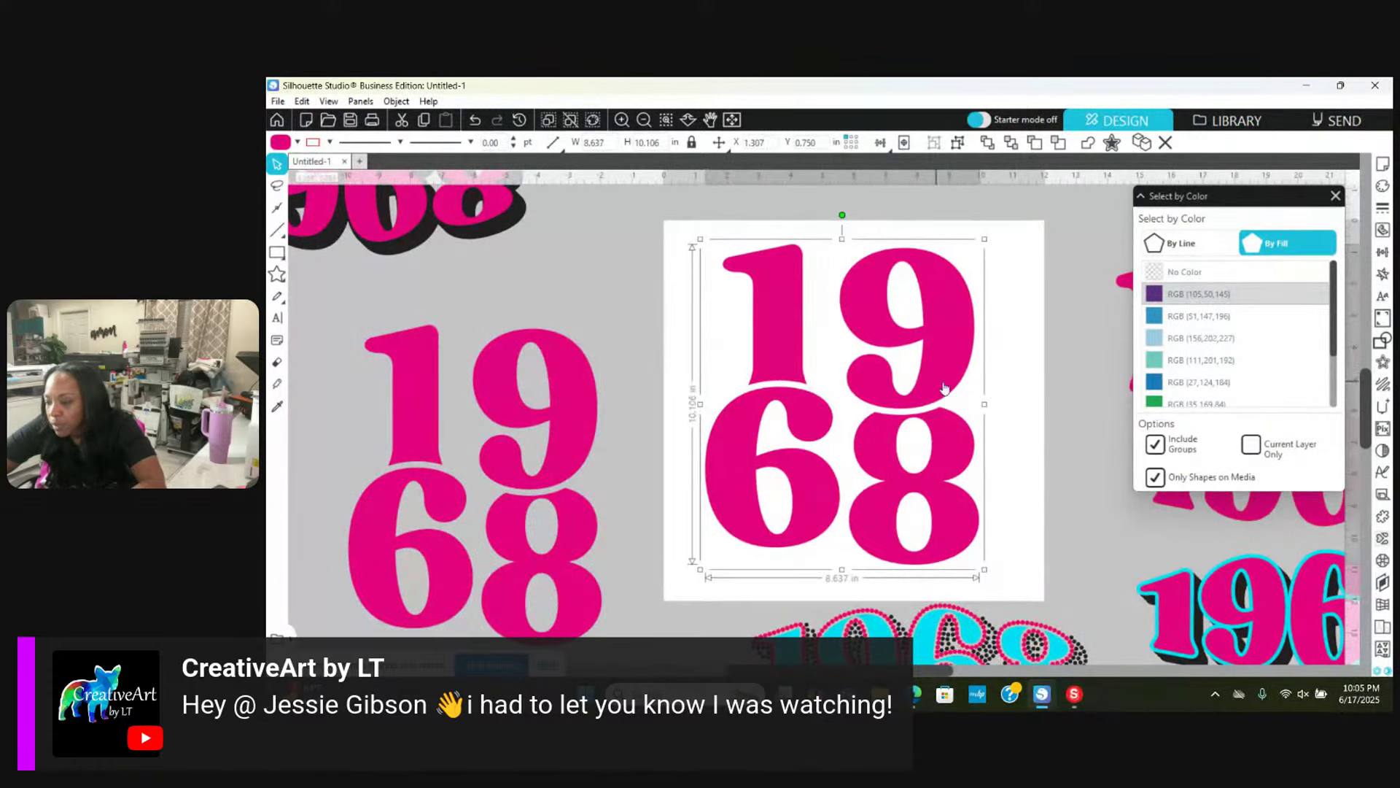
drag(984, 404, 1011, 404)
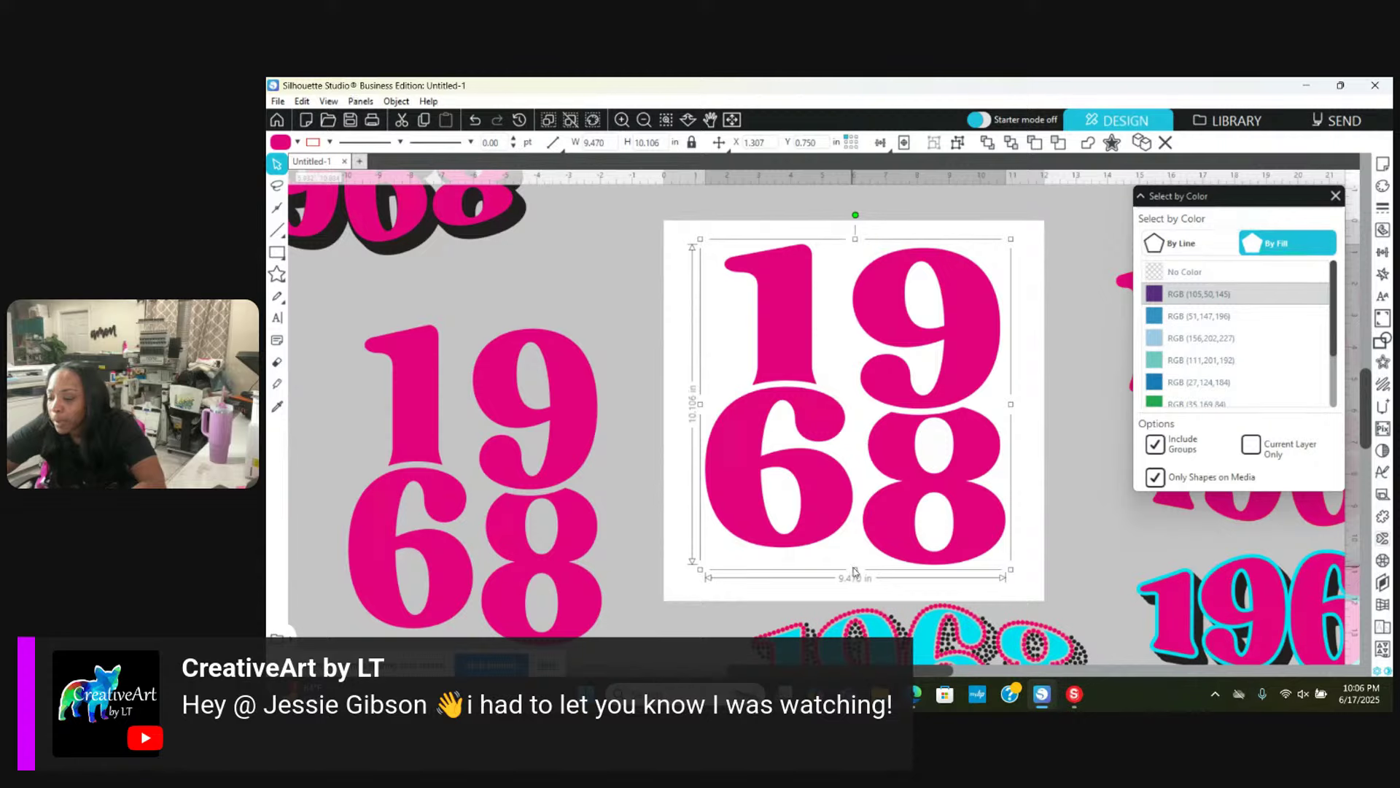
drag(854, 572, 856, 569)
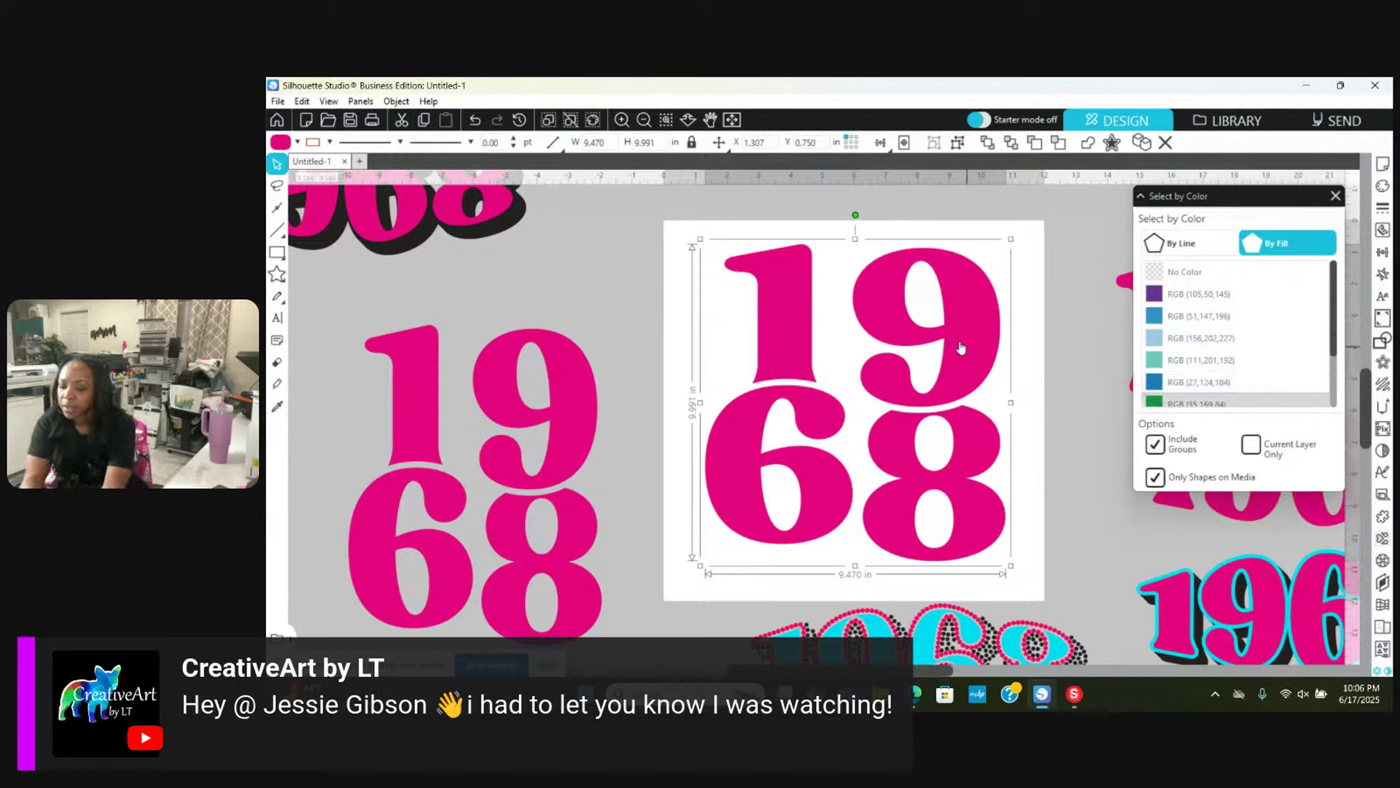
drag(961, 348, 552, 443)
click(967, 372)
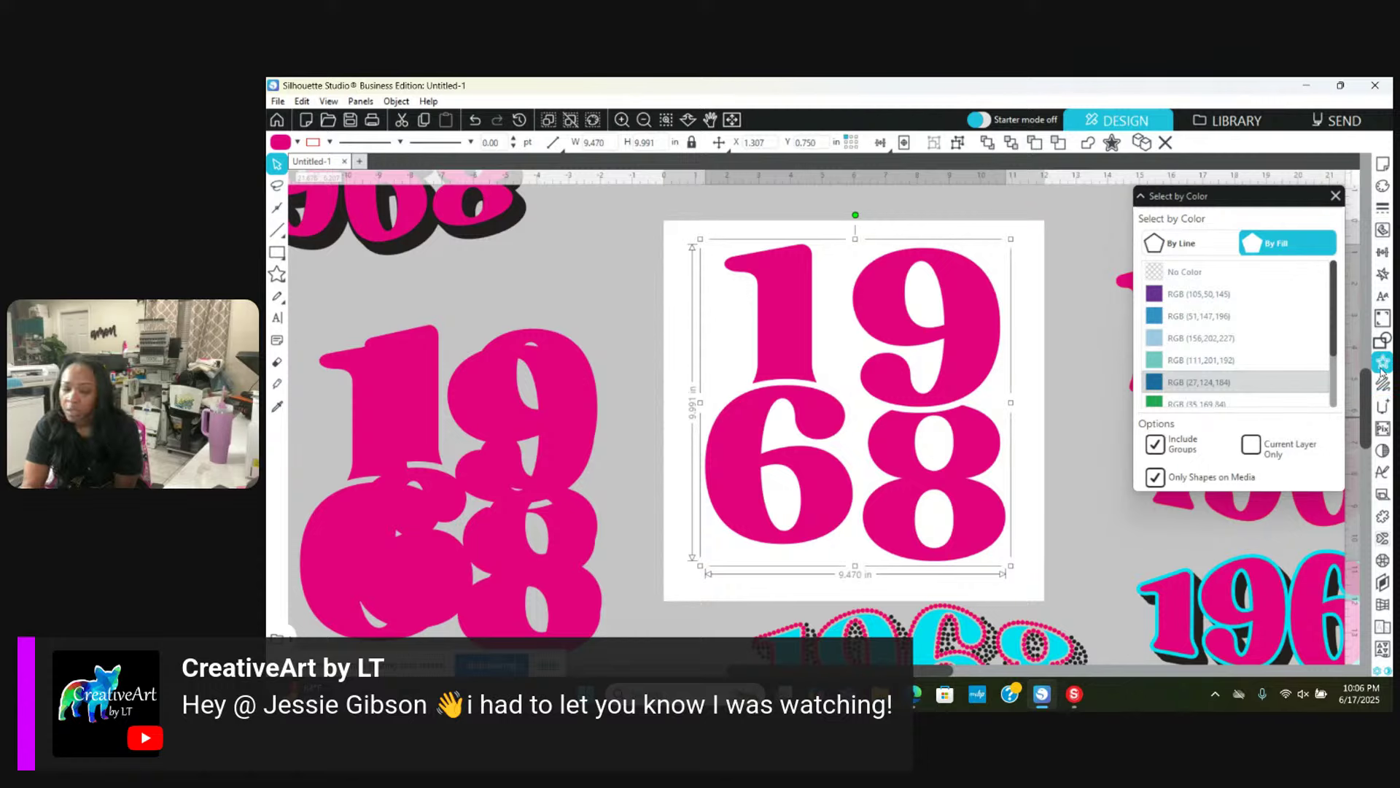
Step: Add a 0.125 in internal offset and fill the inner 19/68 digits with black
click(1382, 364)
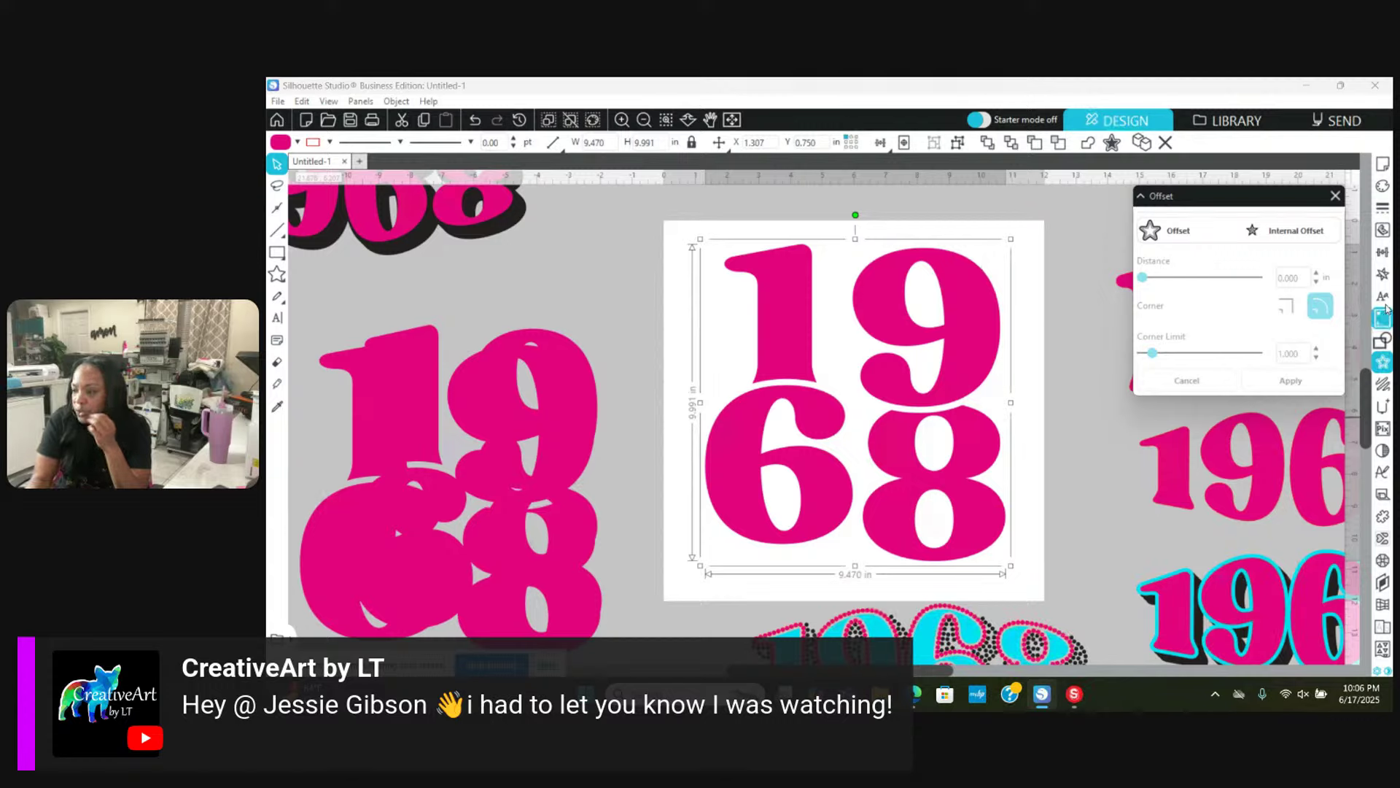
click(1287, 236)
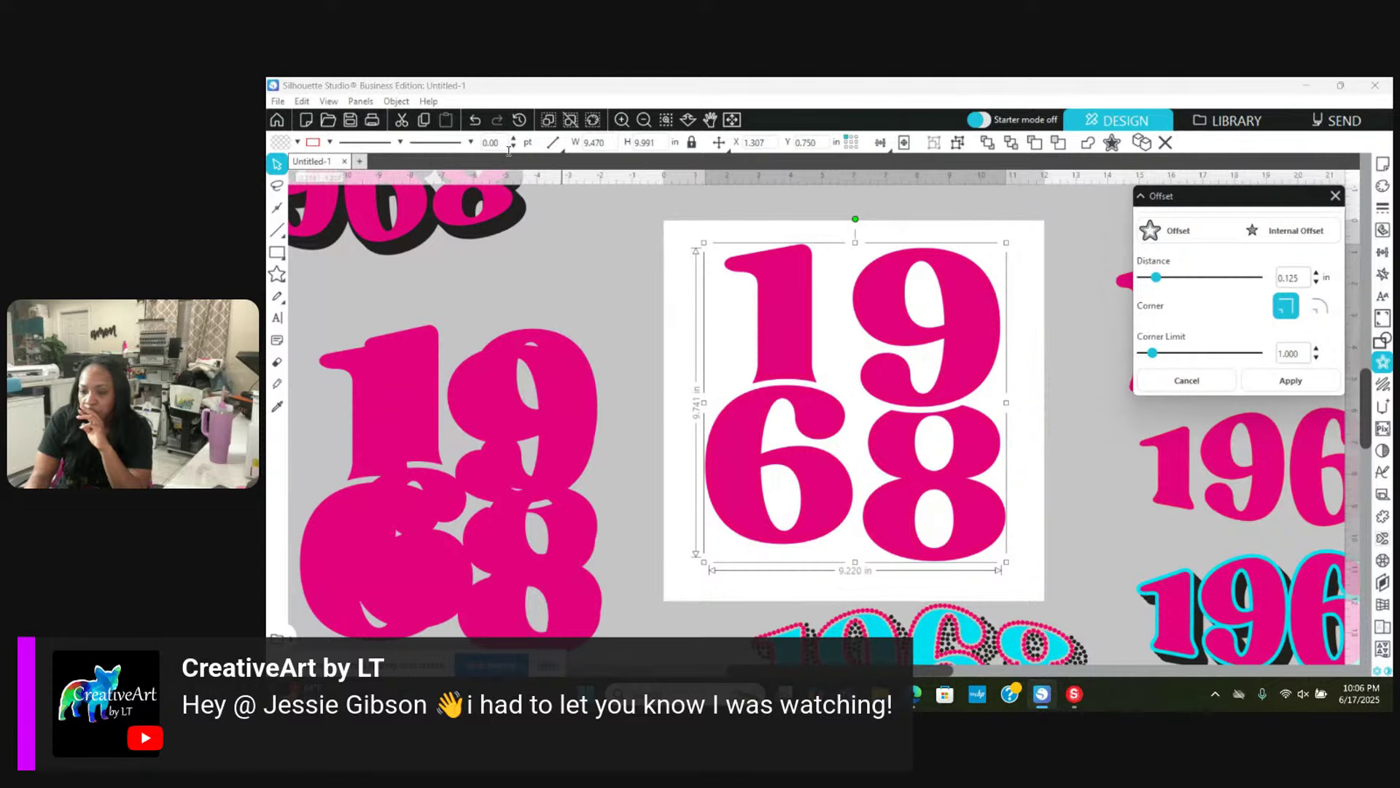
click(296, 142)
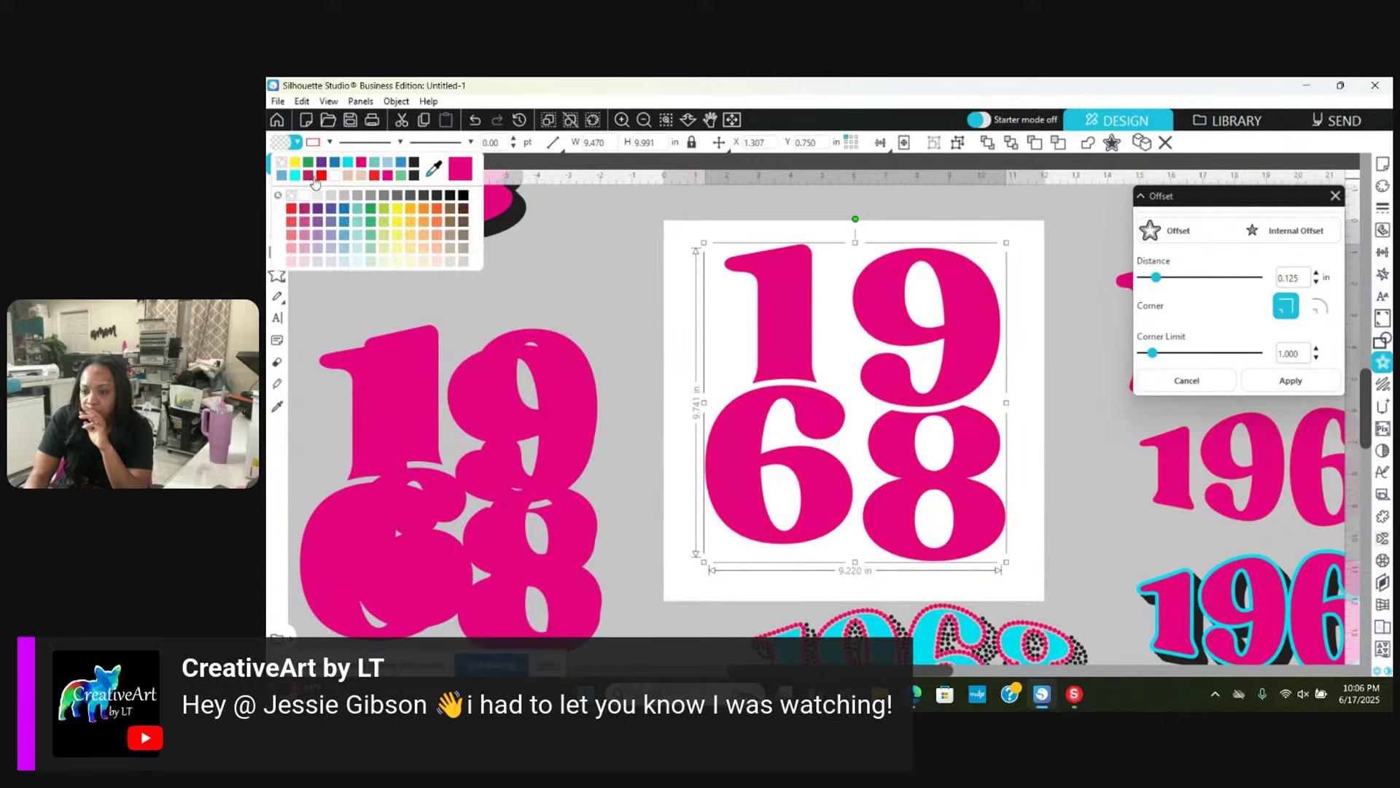
click(414, 164)
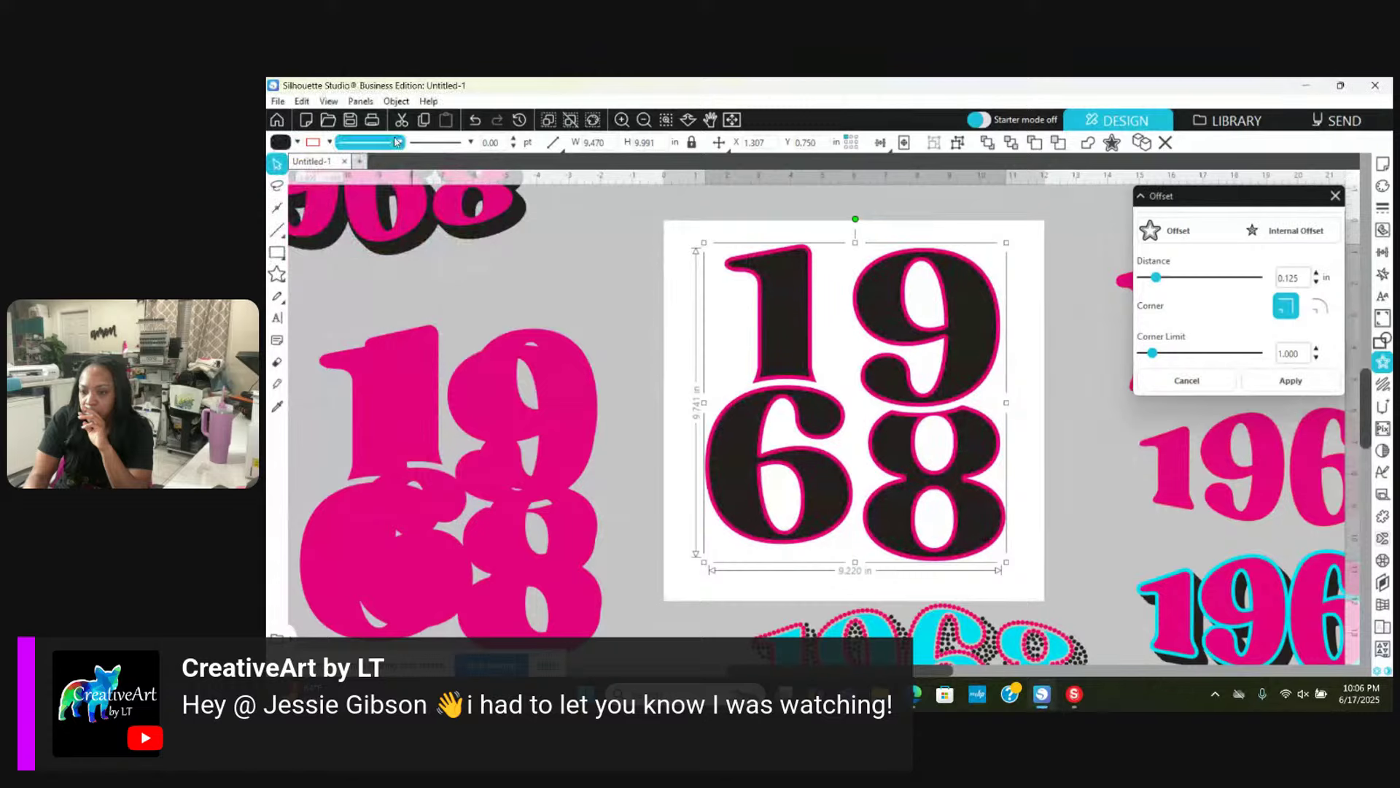
click(328, 141)
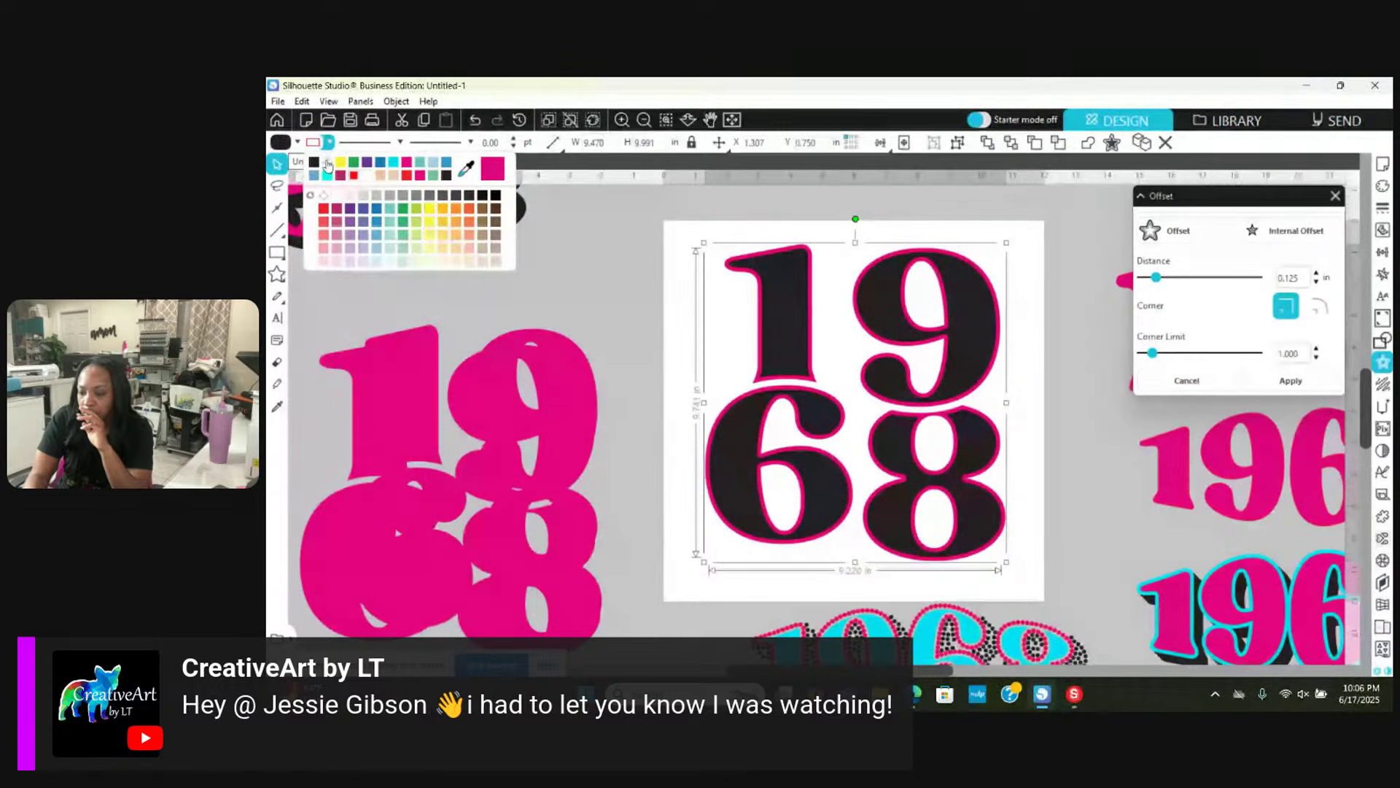
click(612, 284)
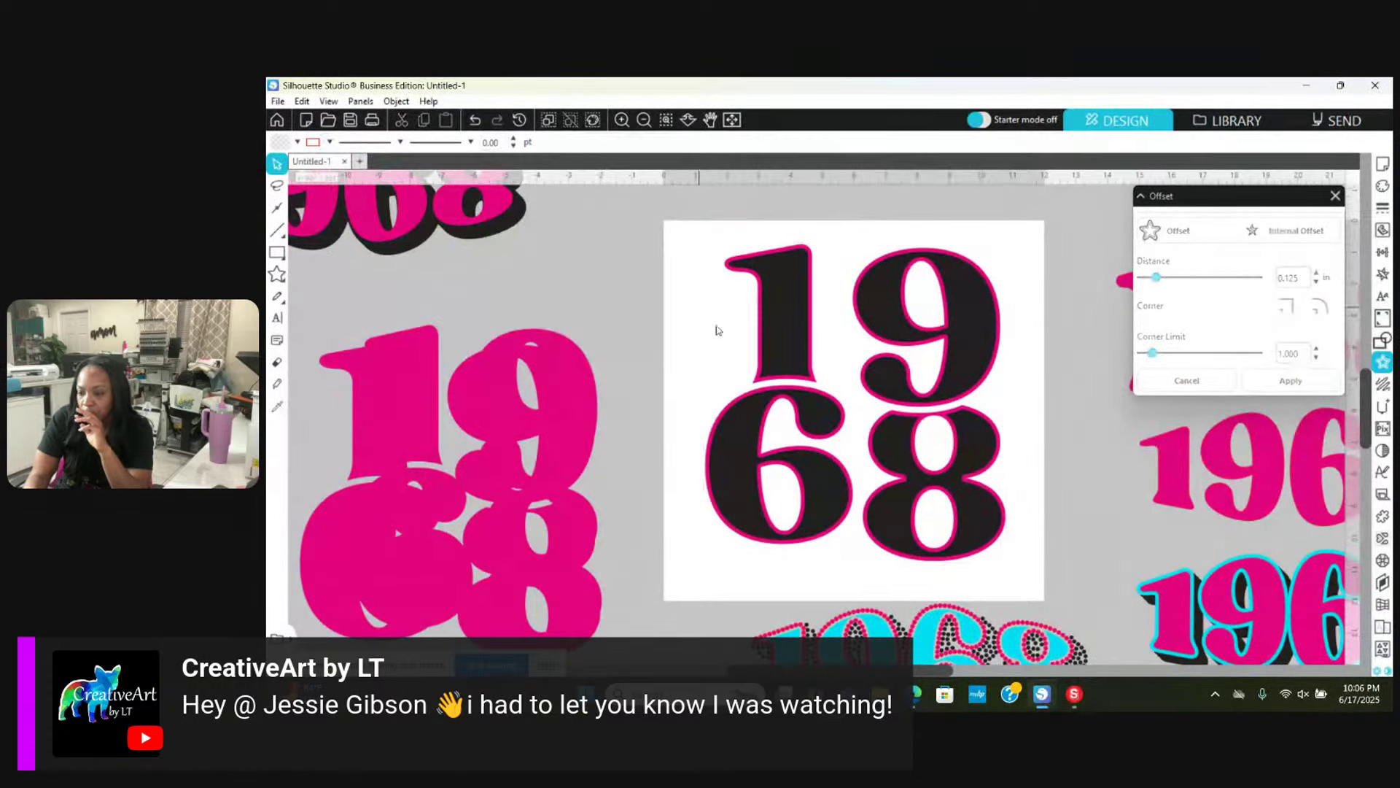
click(753, 378)
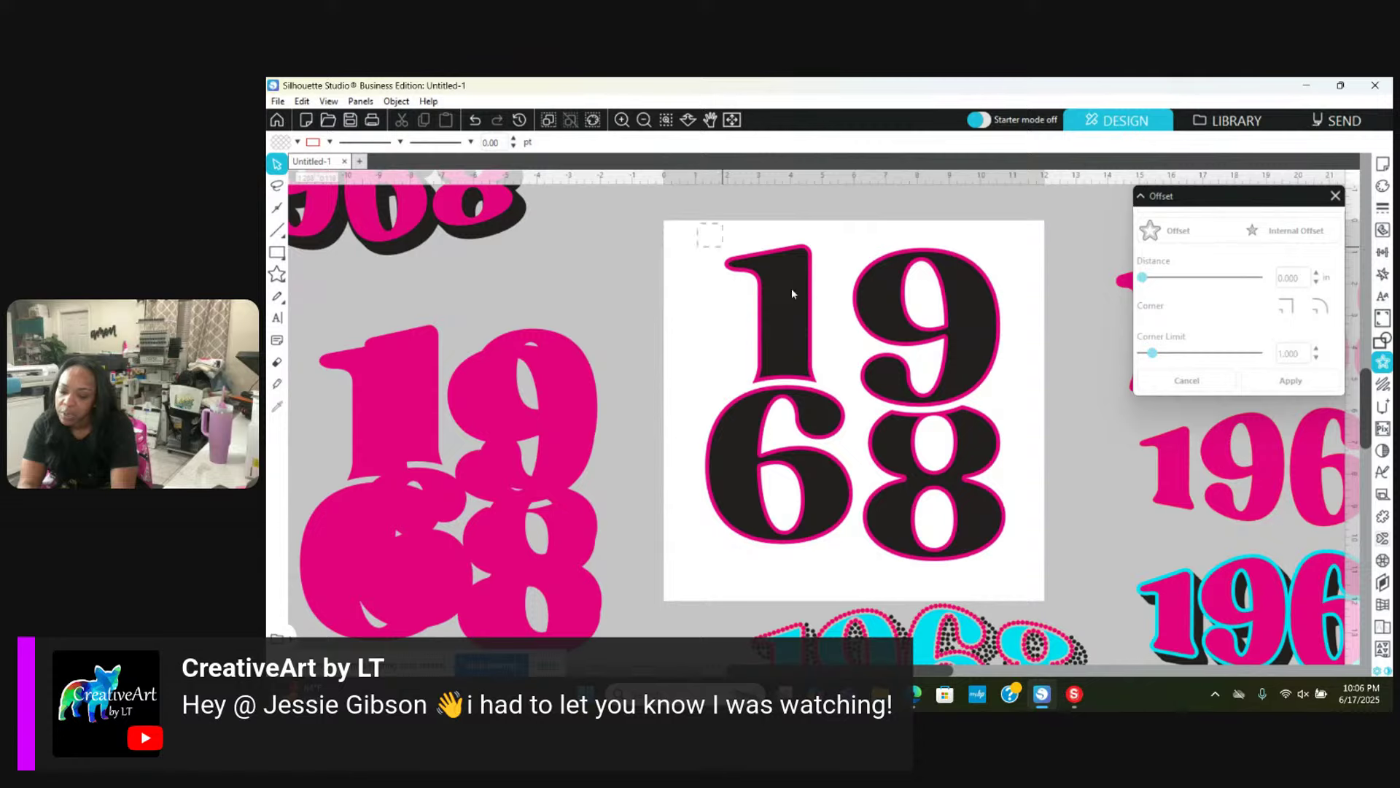
Step: Ungroup the 19/68 digits into separate pieces with Ctrl+Shift+G and bring up the Rhinestone settings
key(ctrl+shift+g)
scroll(984, 418, down, 3)
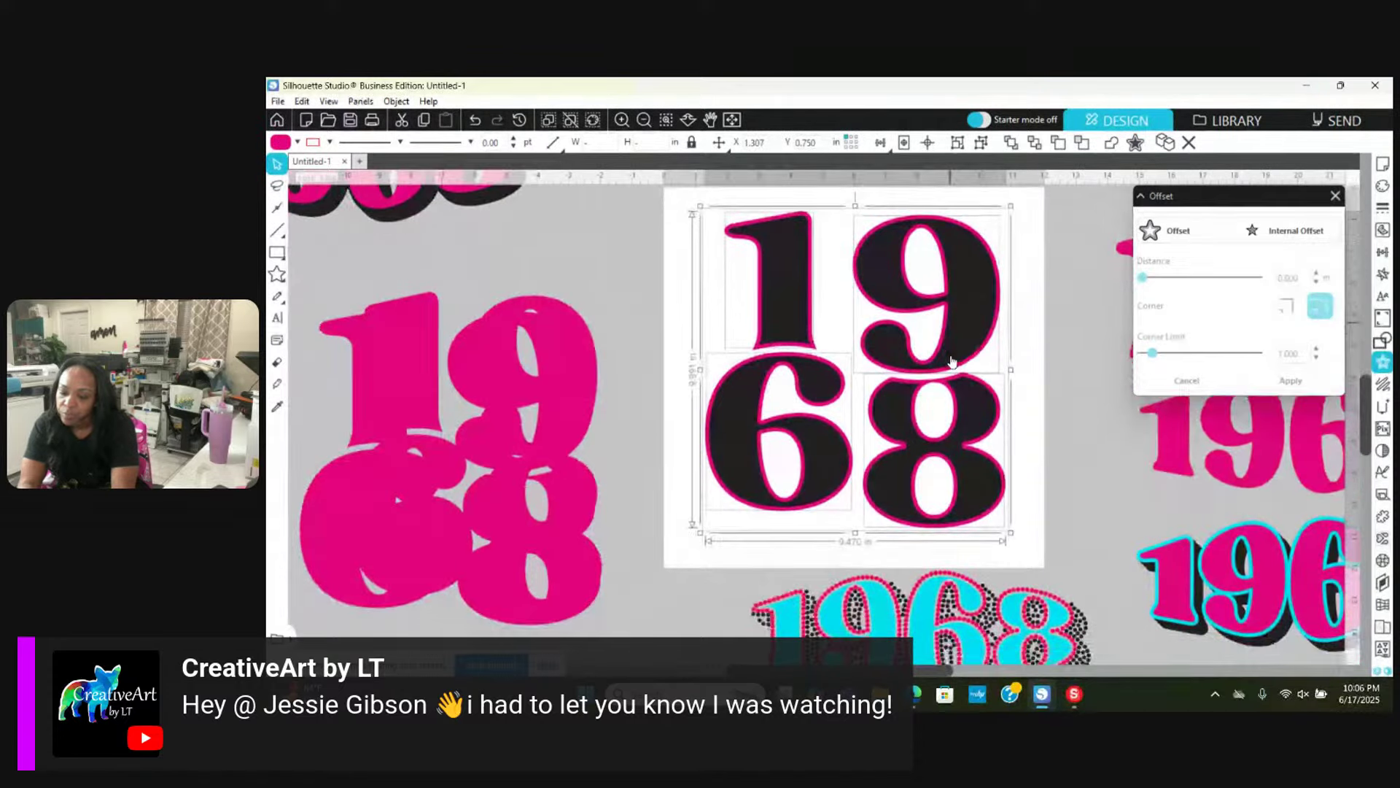
drag(812, 418, 1025, 548)
scroll(1024, 548, up, 5)
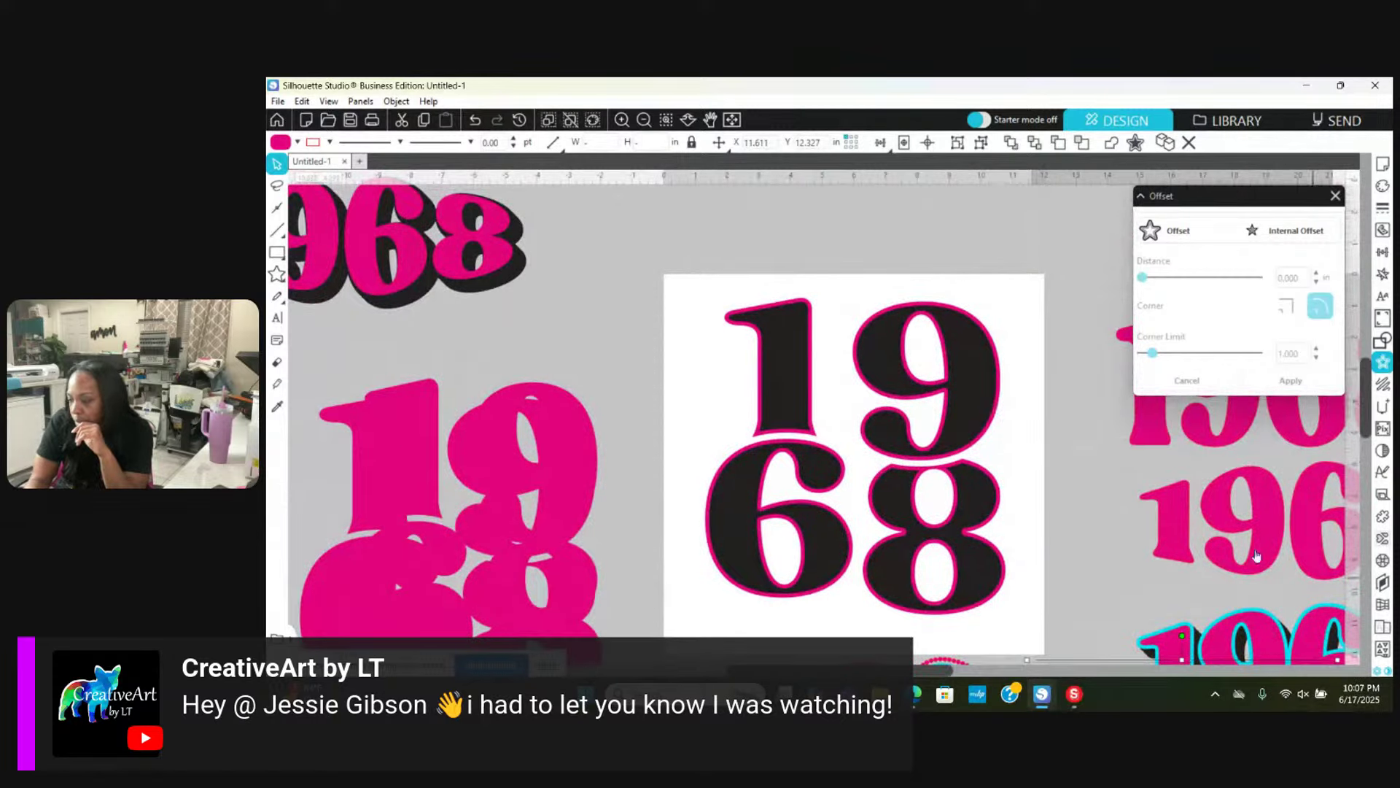
click(1383, 559)
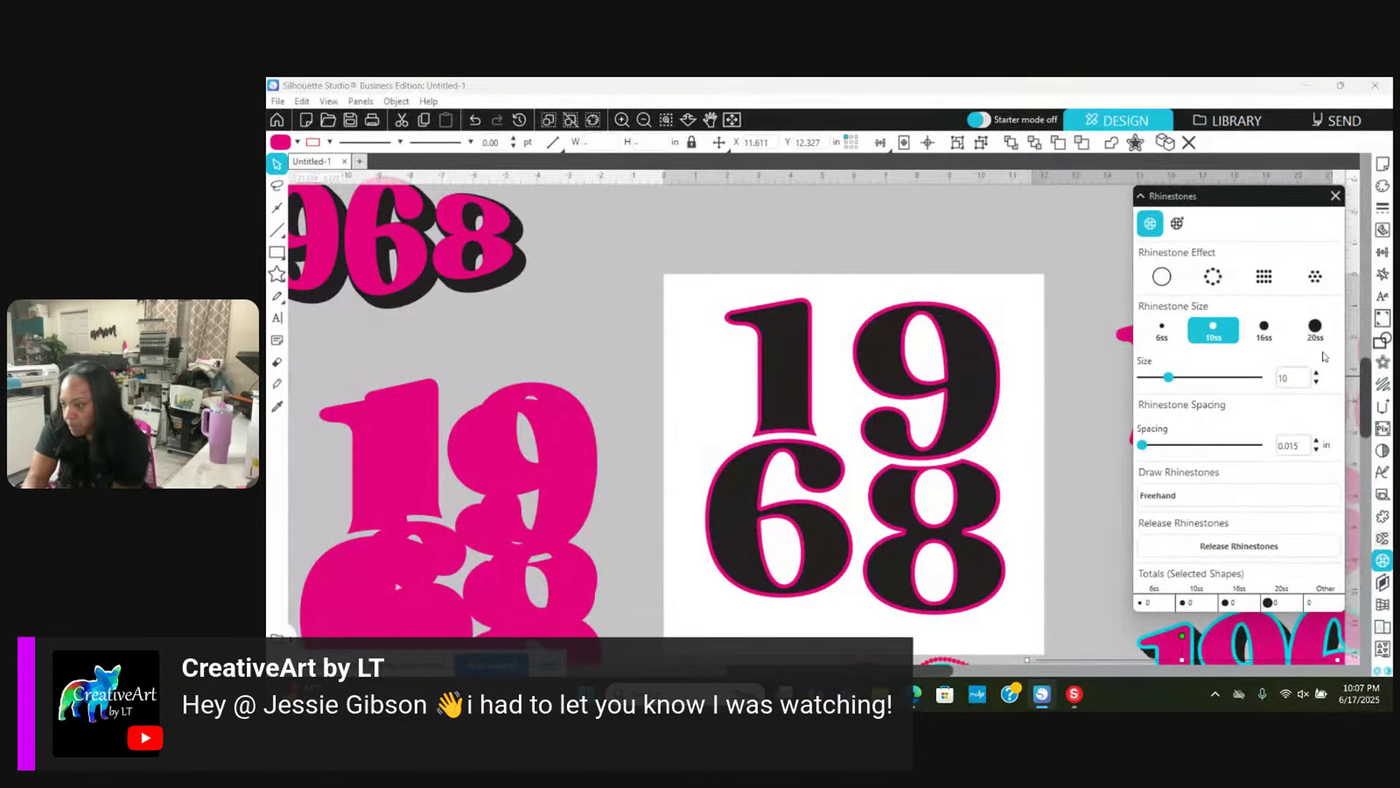
Step: Apply the rhinestone Edge effect to the whole 19/68 design
click(1216, 280)
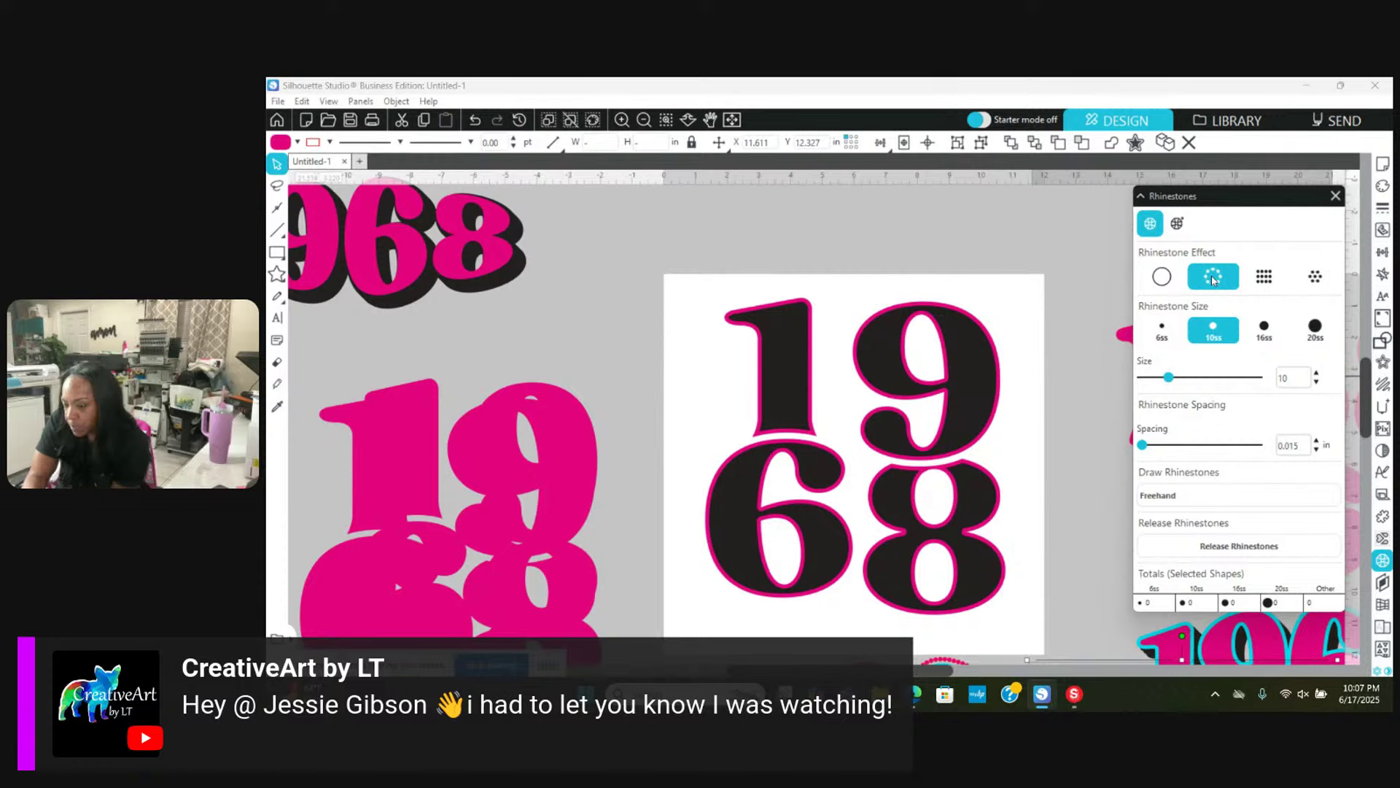
click(1000, 410)
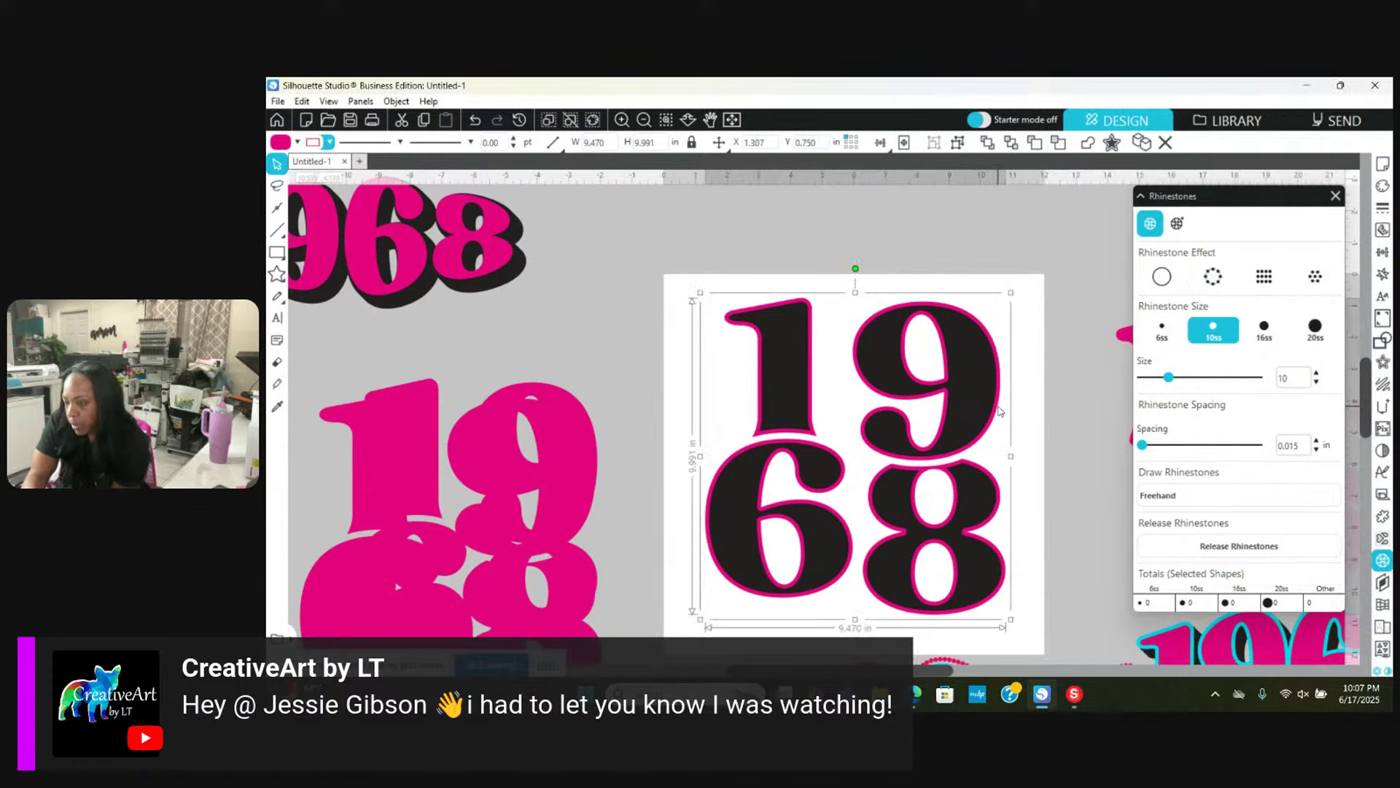
click(1222, 287)
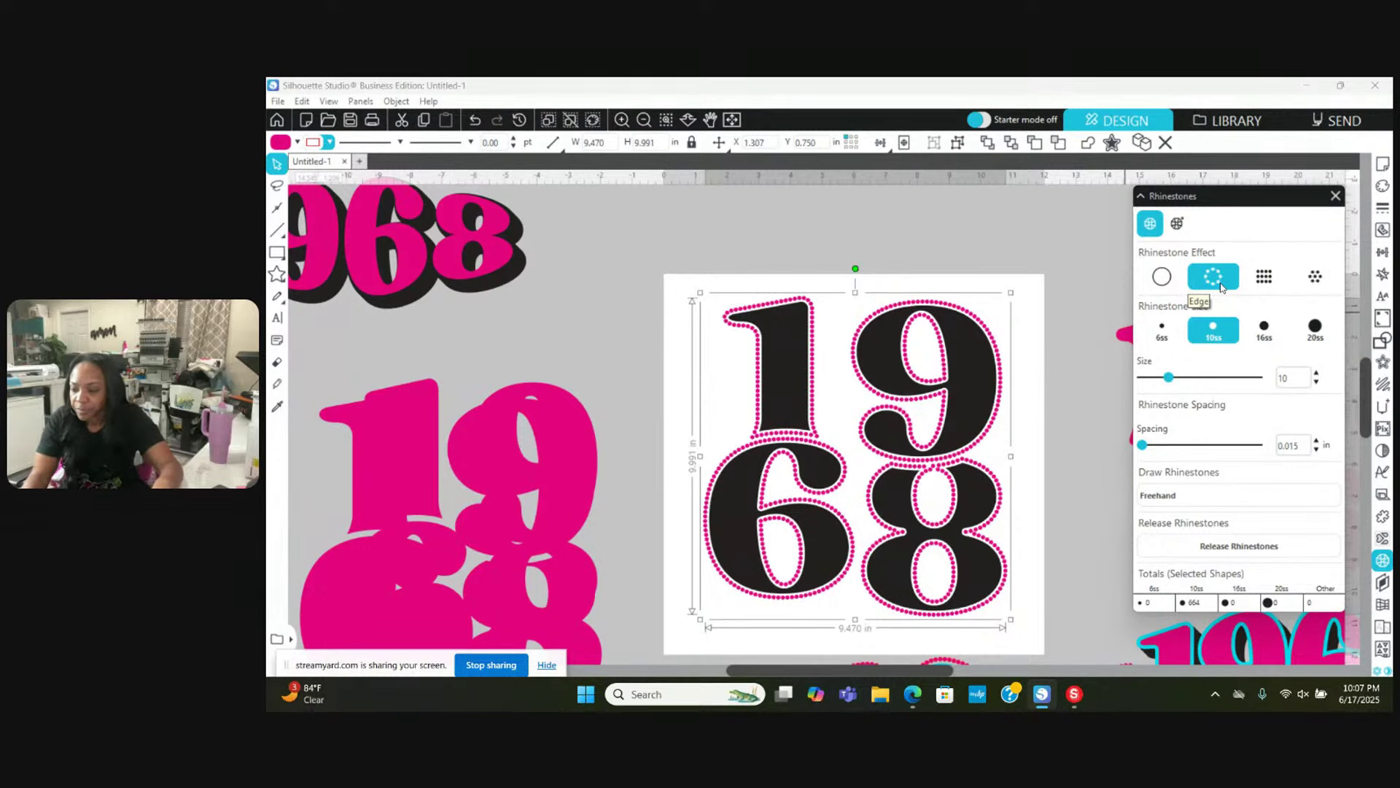
Step: Select the 9, 1, 6 and 8 together and fill them with 10ss rhinestones
click(988, 389)
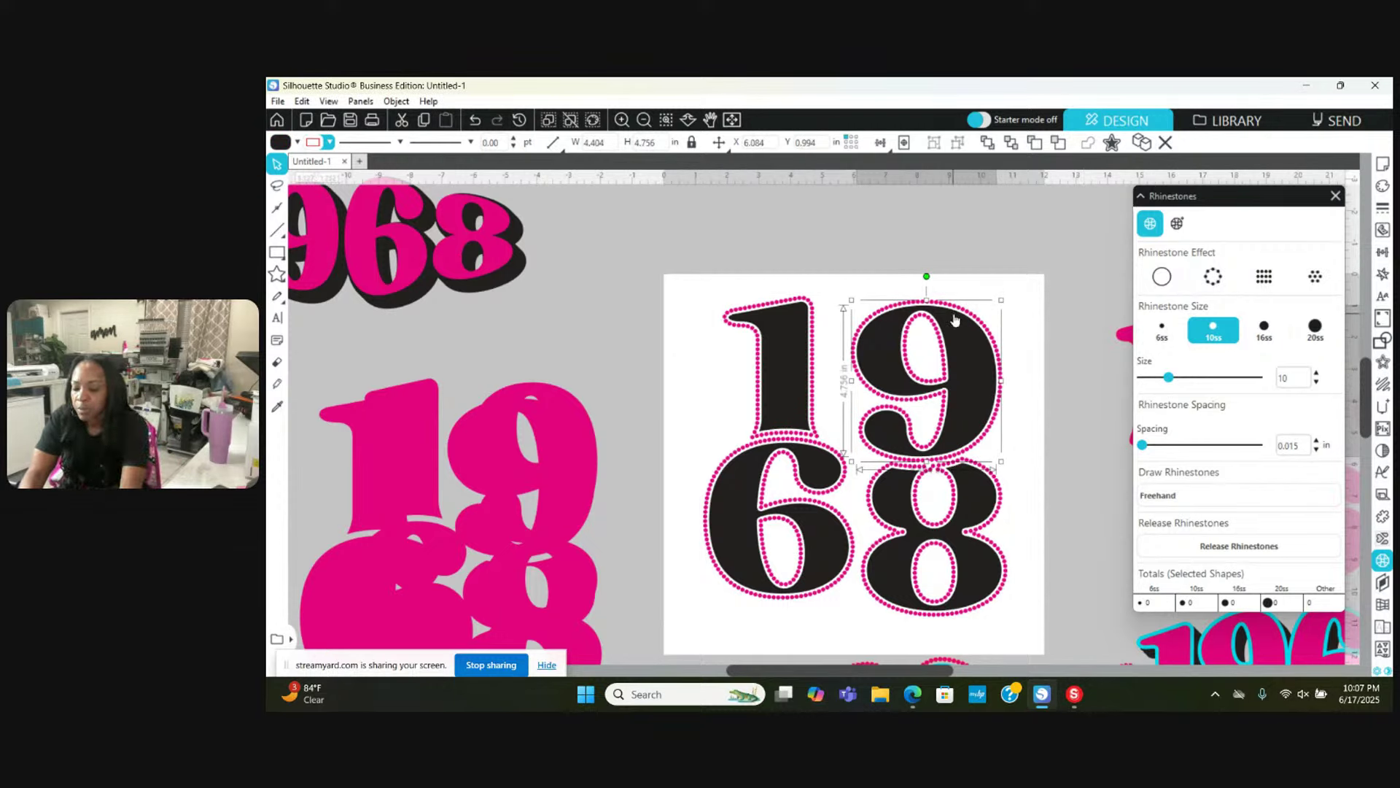
shift+click(764, 394)
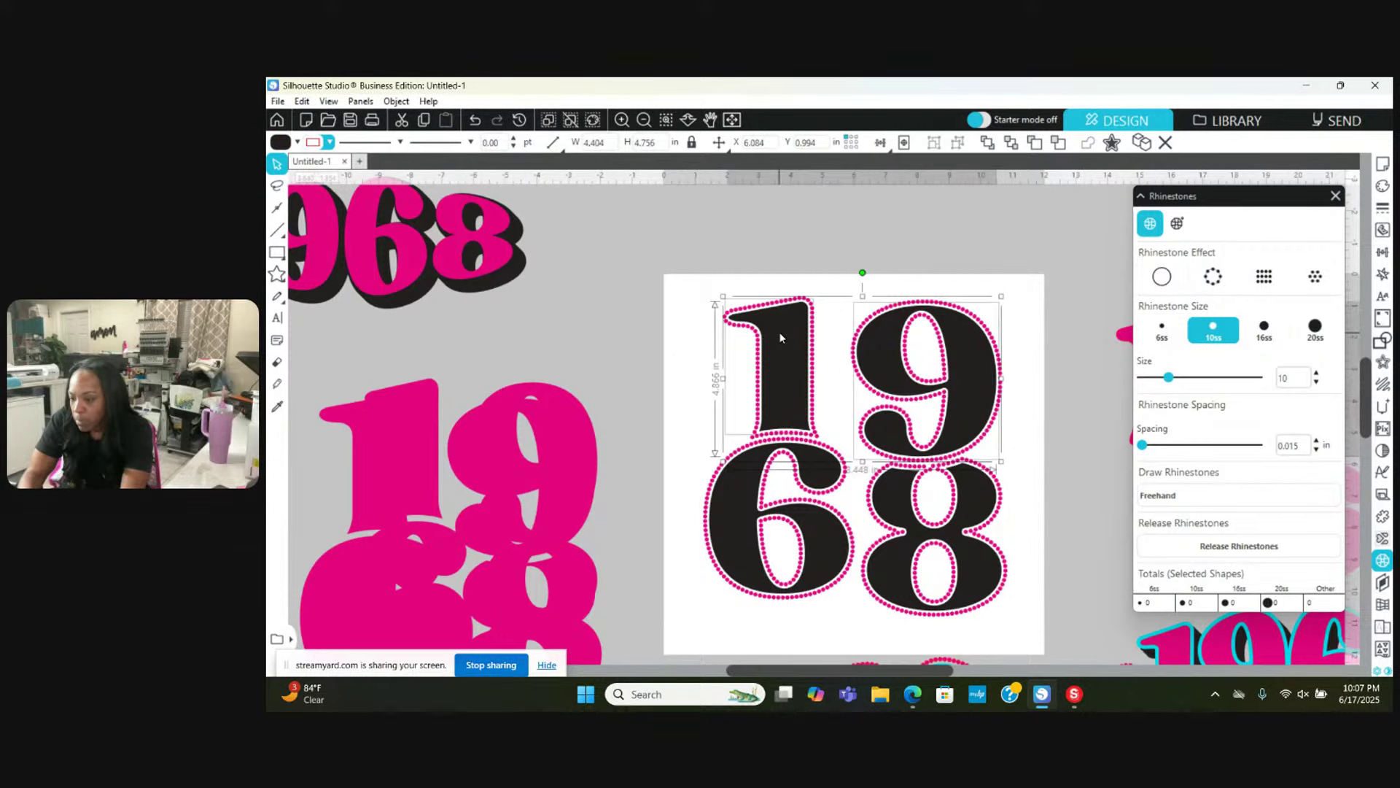
shift+click(745, 490)
shift+click(919, 531)
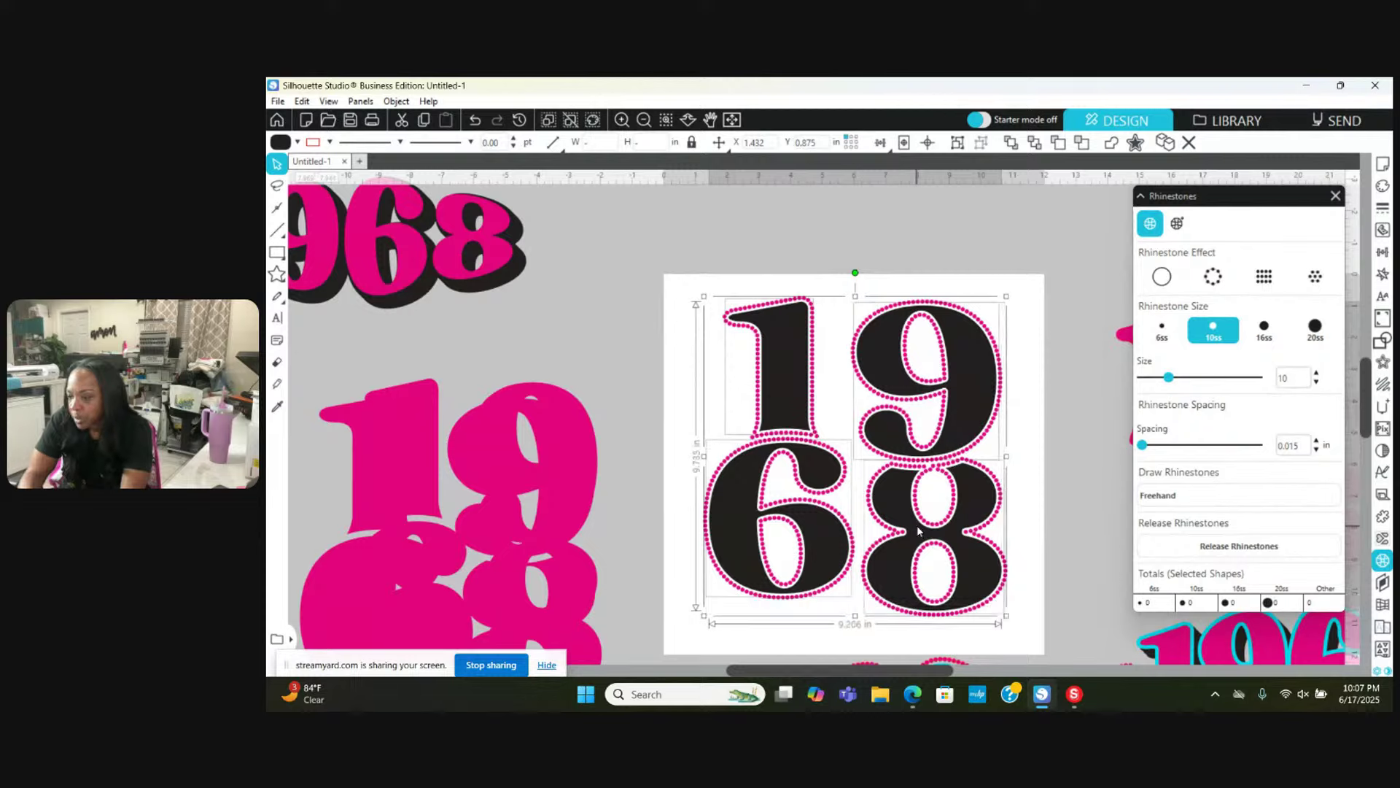
click(1329, 279)
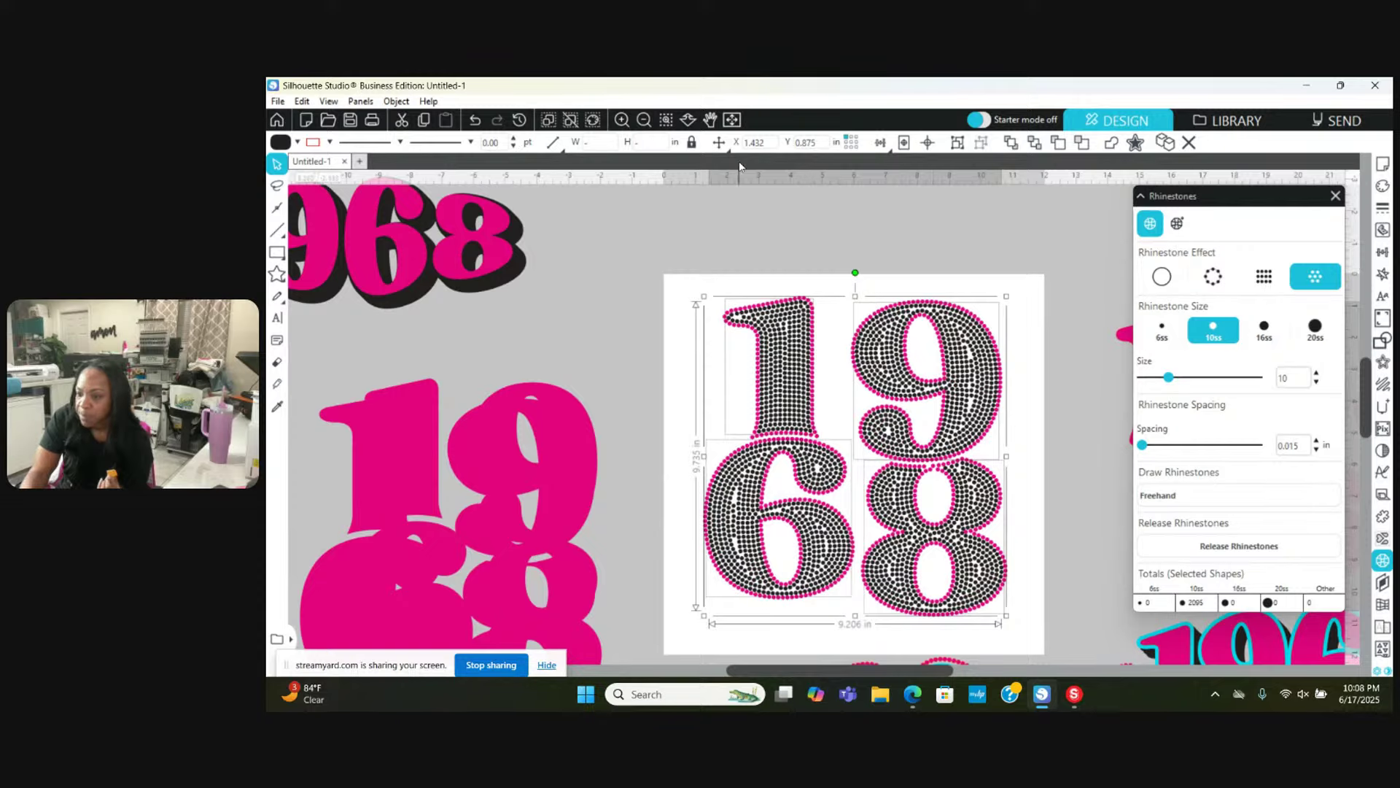
click(645, 121)
Step: Set the rhinestone effect to outline, then none, leaving solid black digits with pink outlines
click(645, 121)
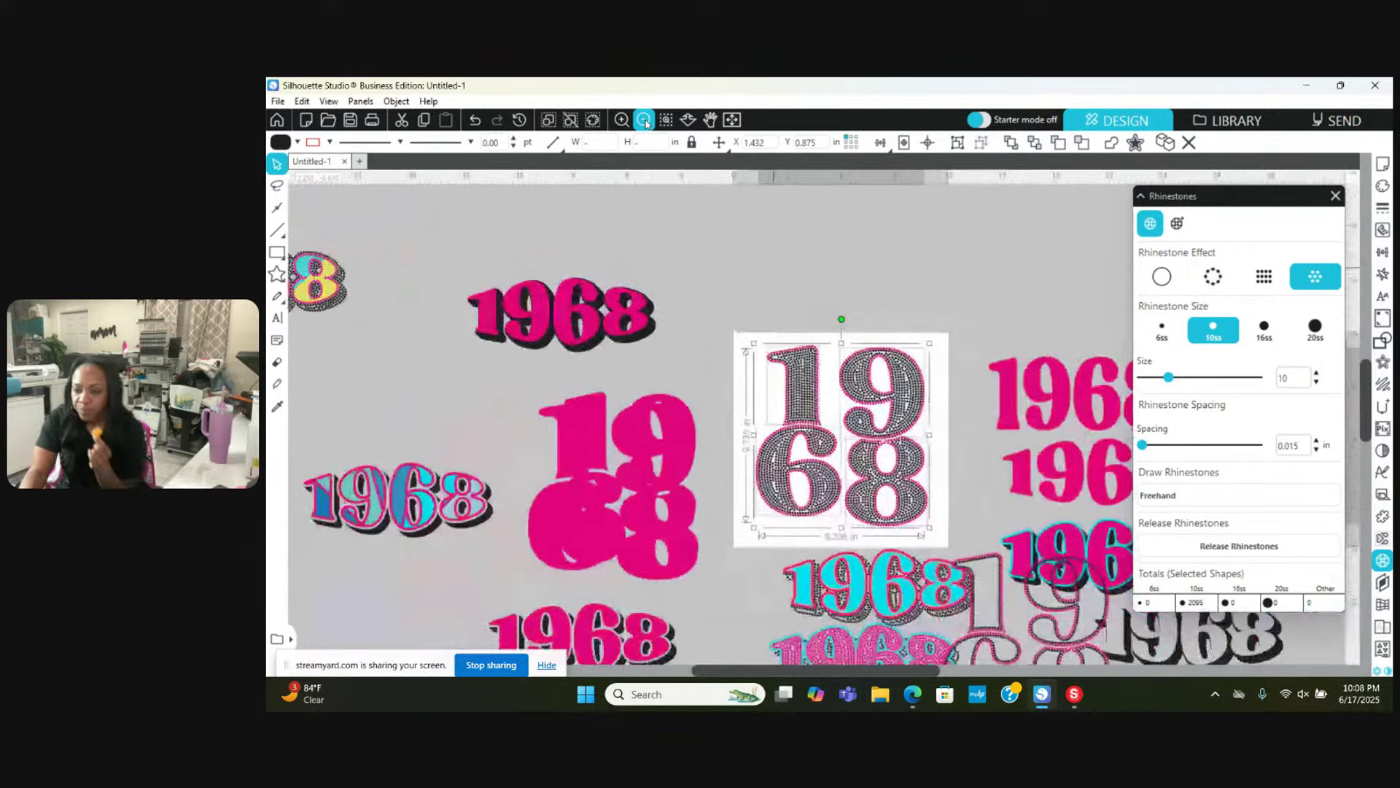
click(645, 121)
click(645, 121)
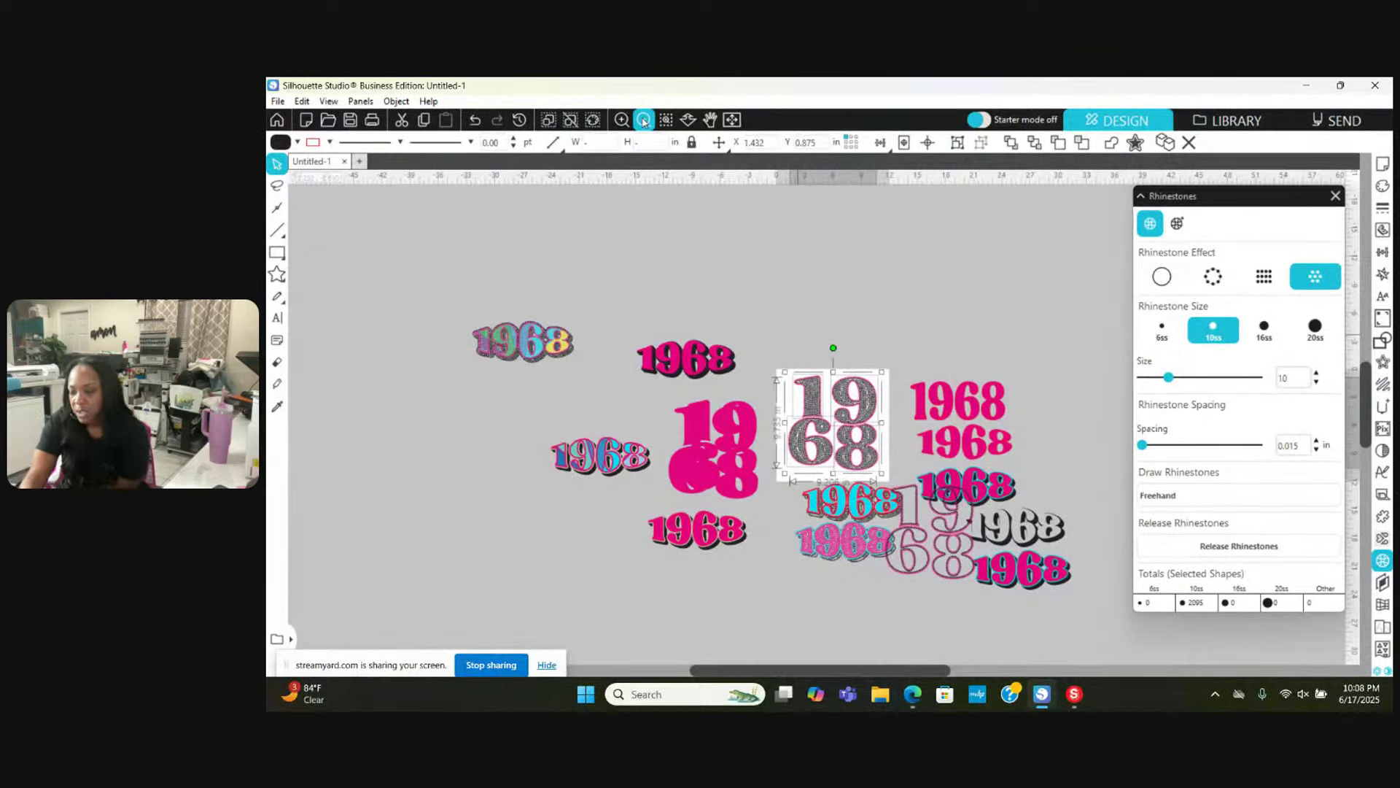
click(622, 120)
click(622, 120)
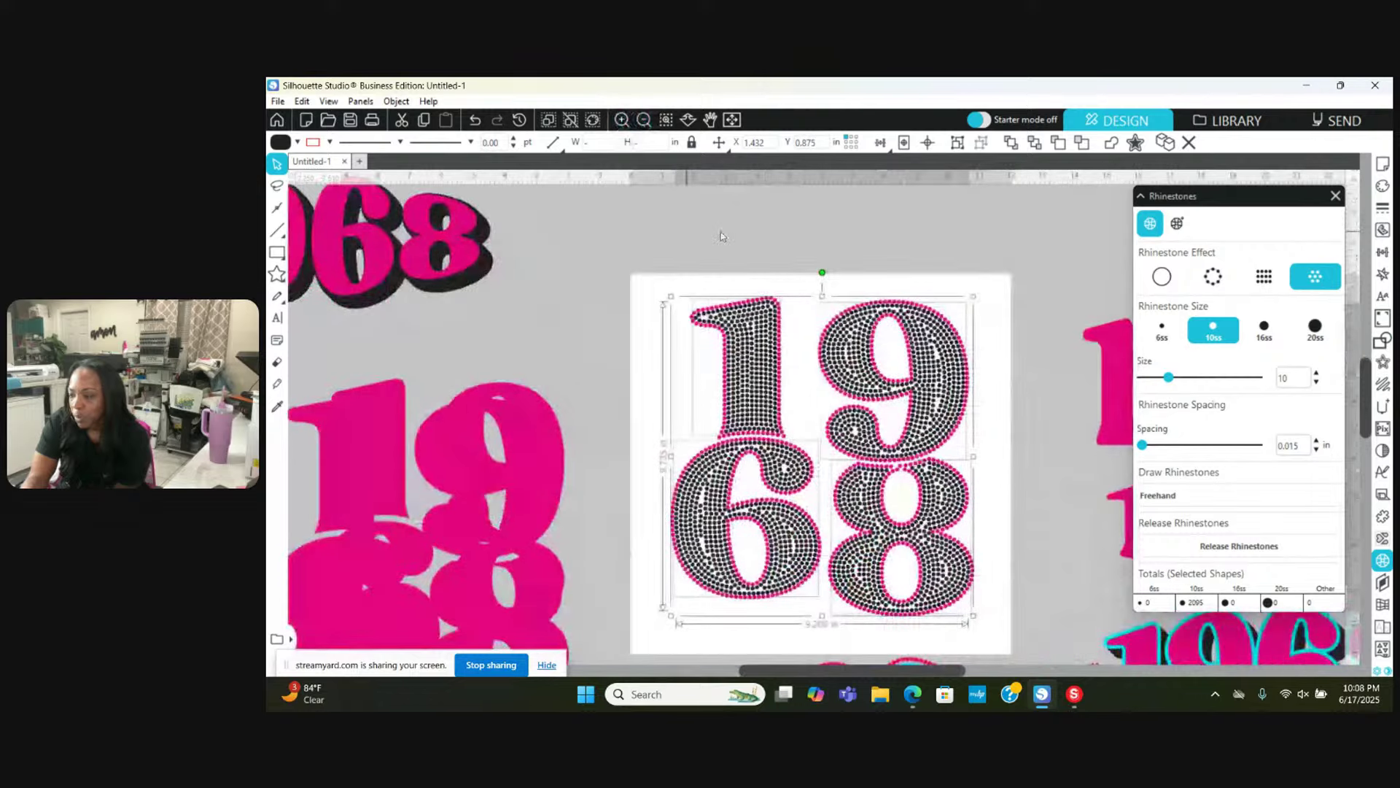
click(1161, 280)
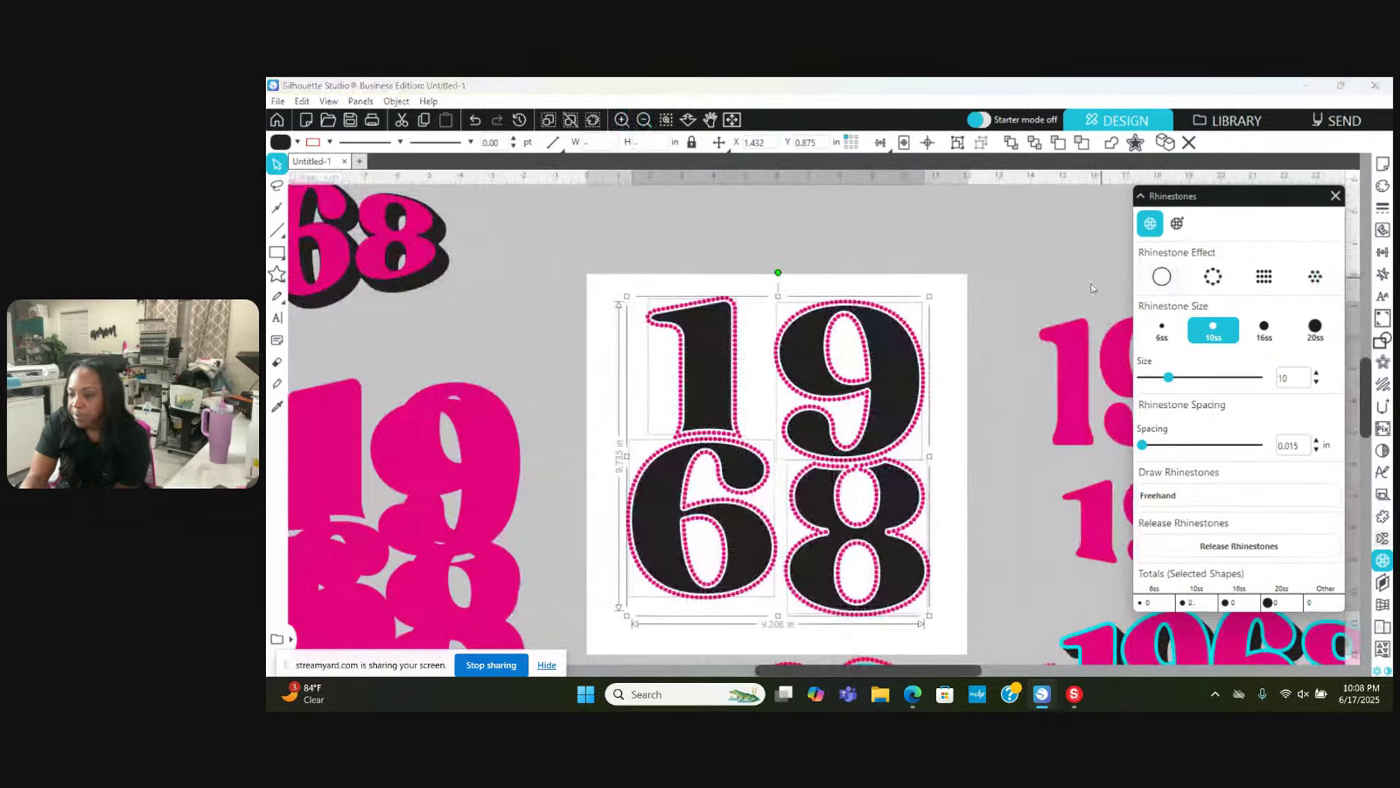
click(1164, 277)
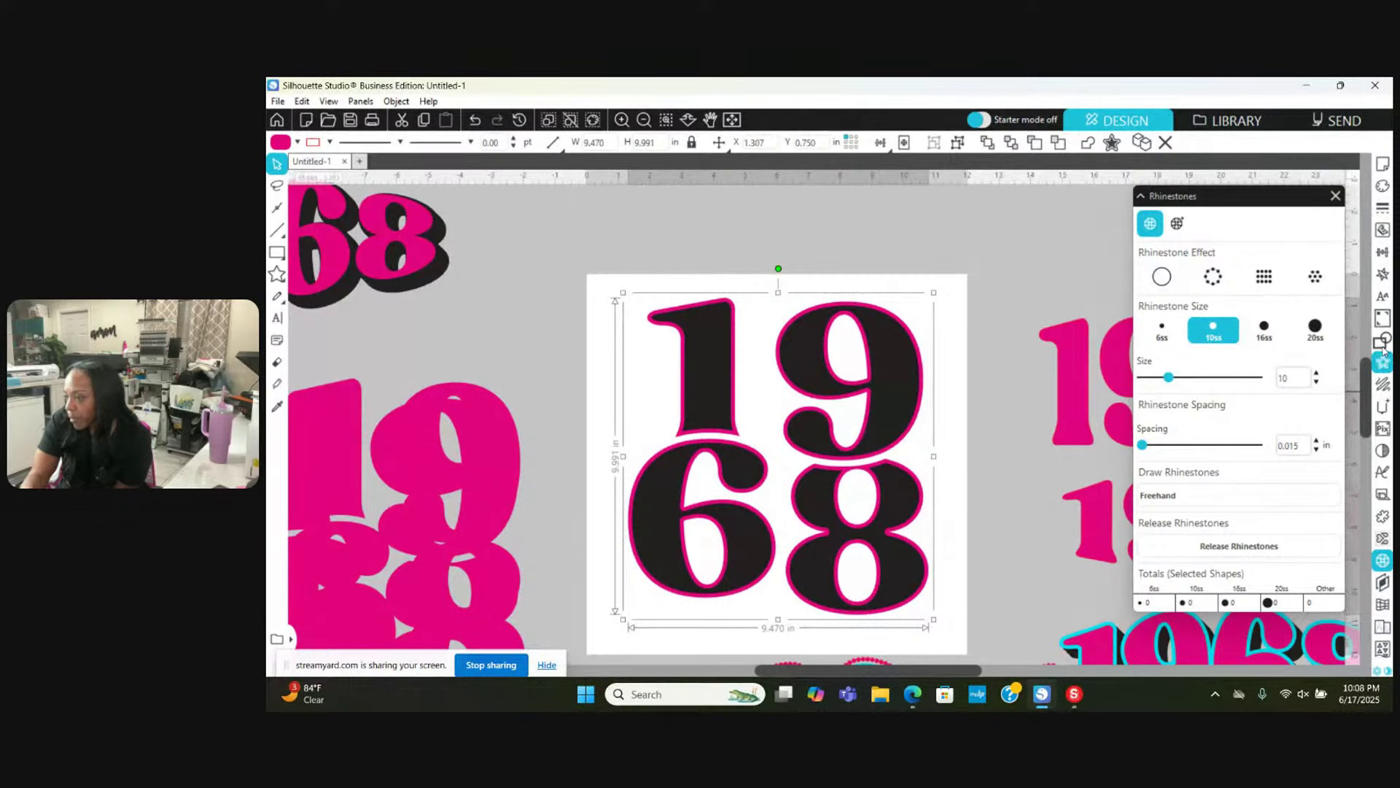
click(1382, 273)
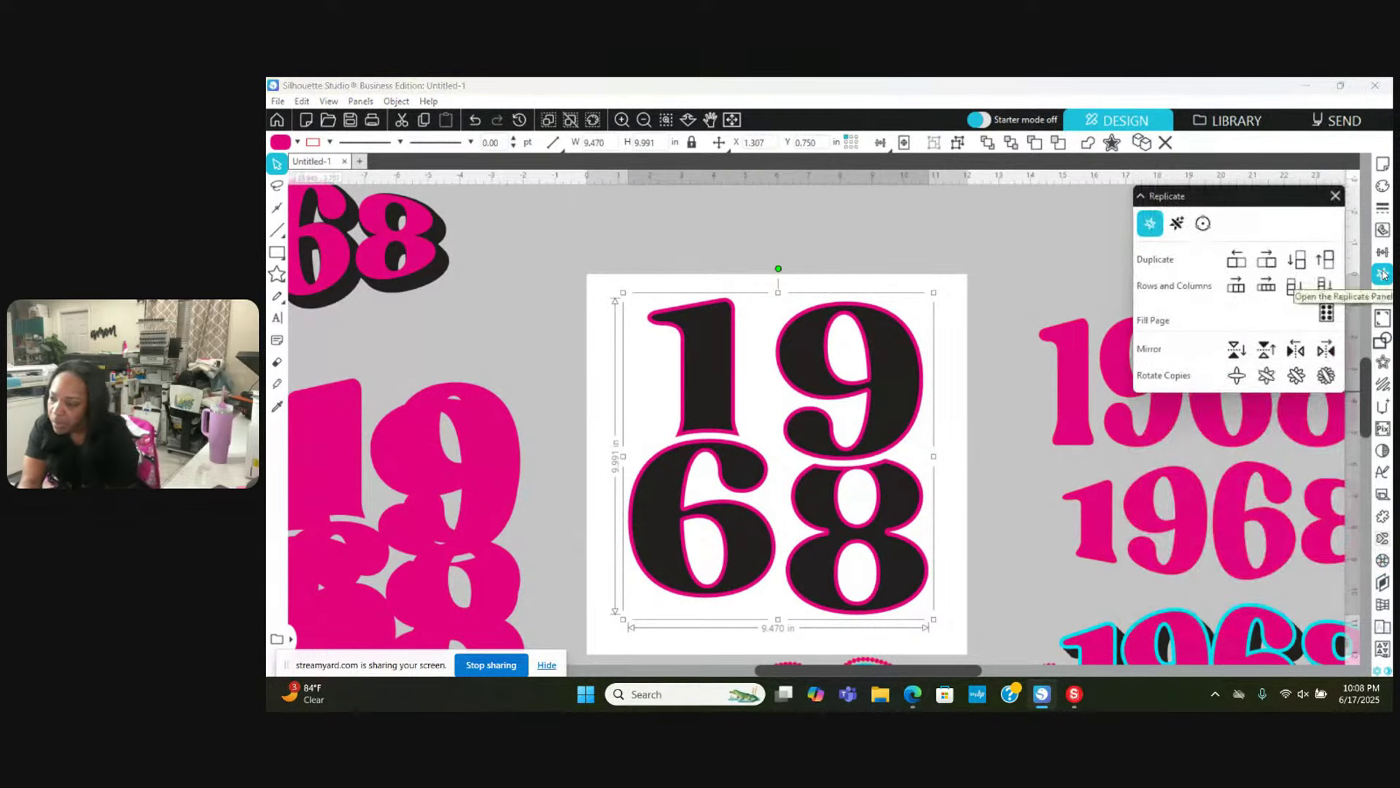
Step: Replicate the design 4 times at a custom offset of 0.1 in X and 0.1 in Y
click(1177, 224)
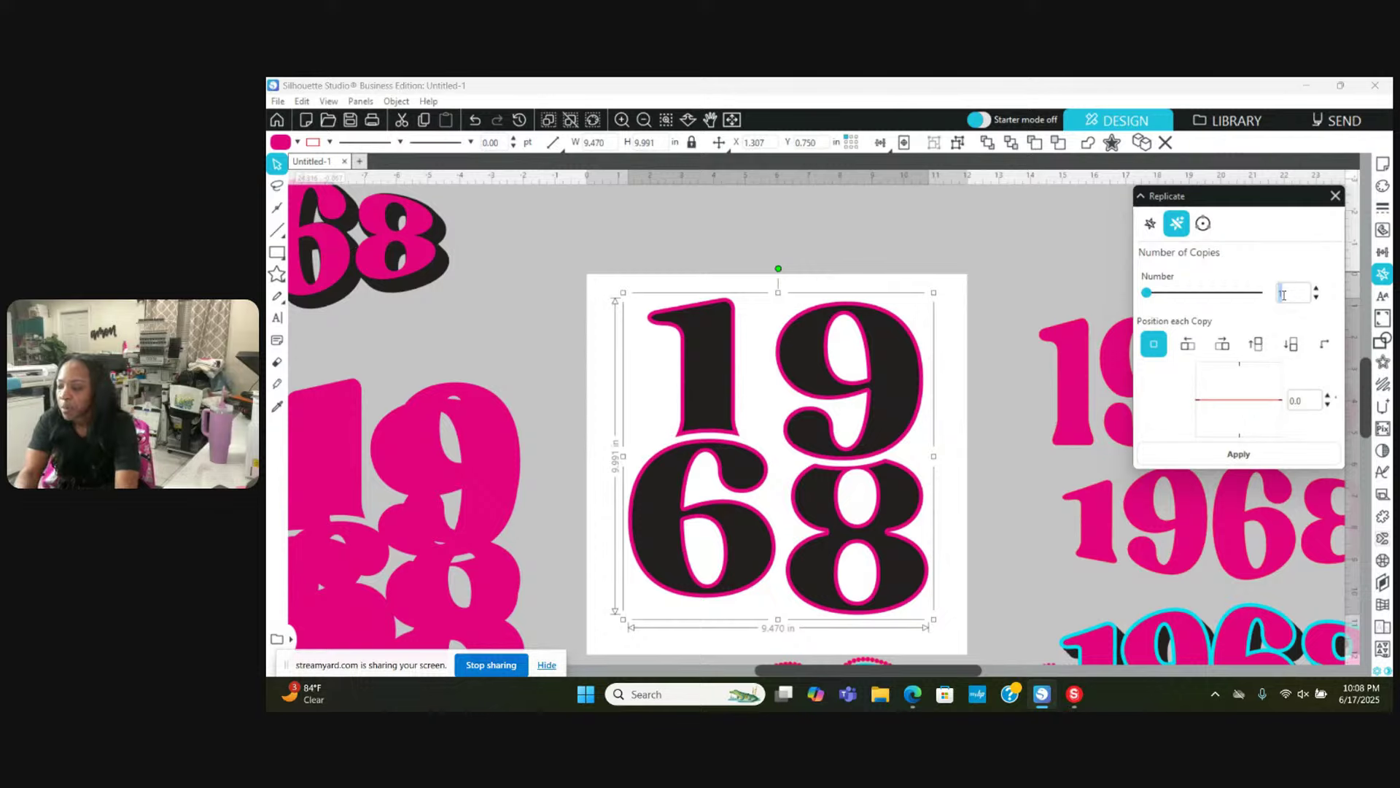
click(1324, 345)
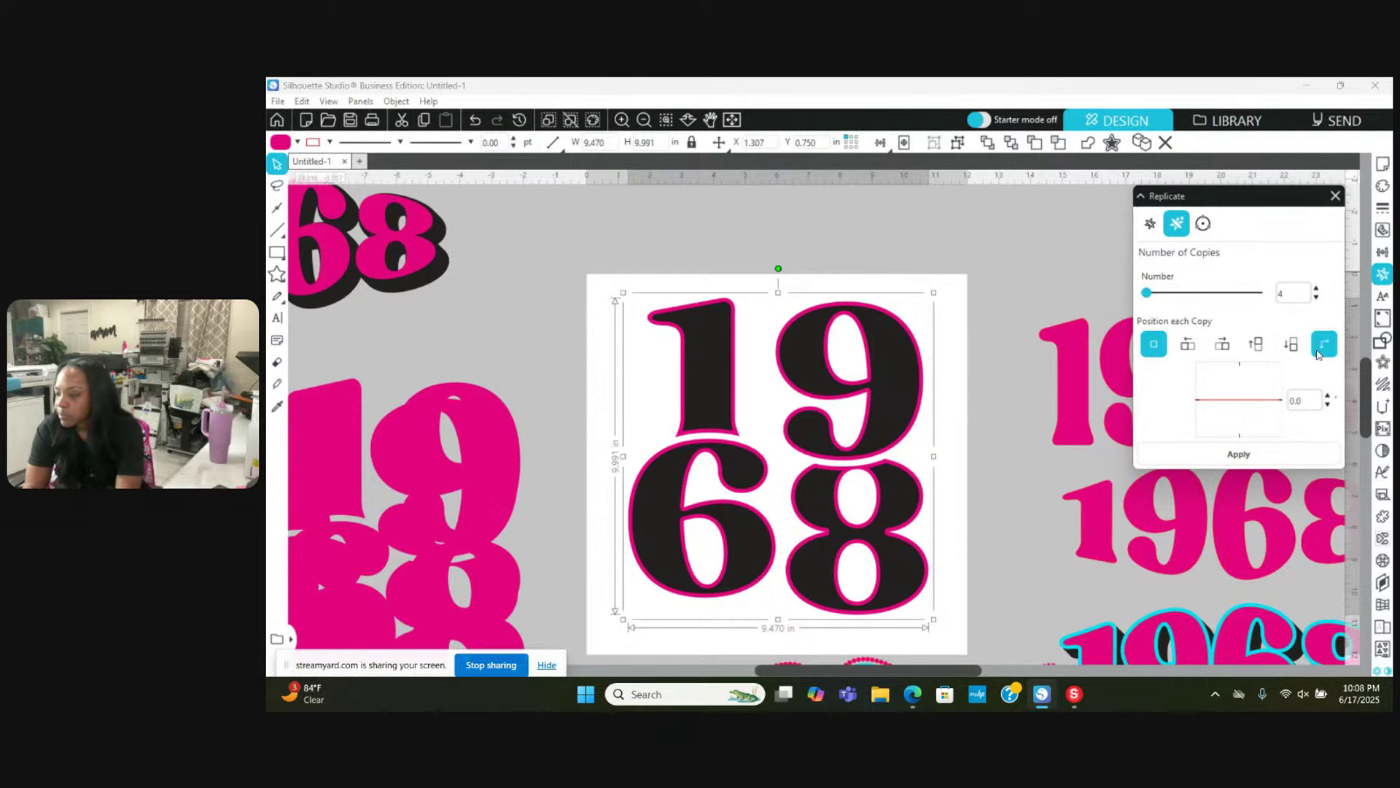
double_click(1296, 393)
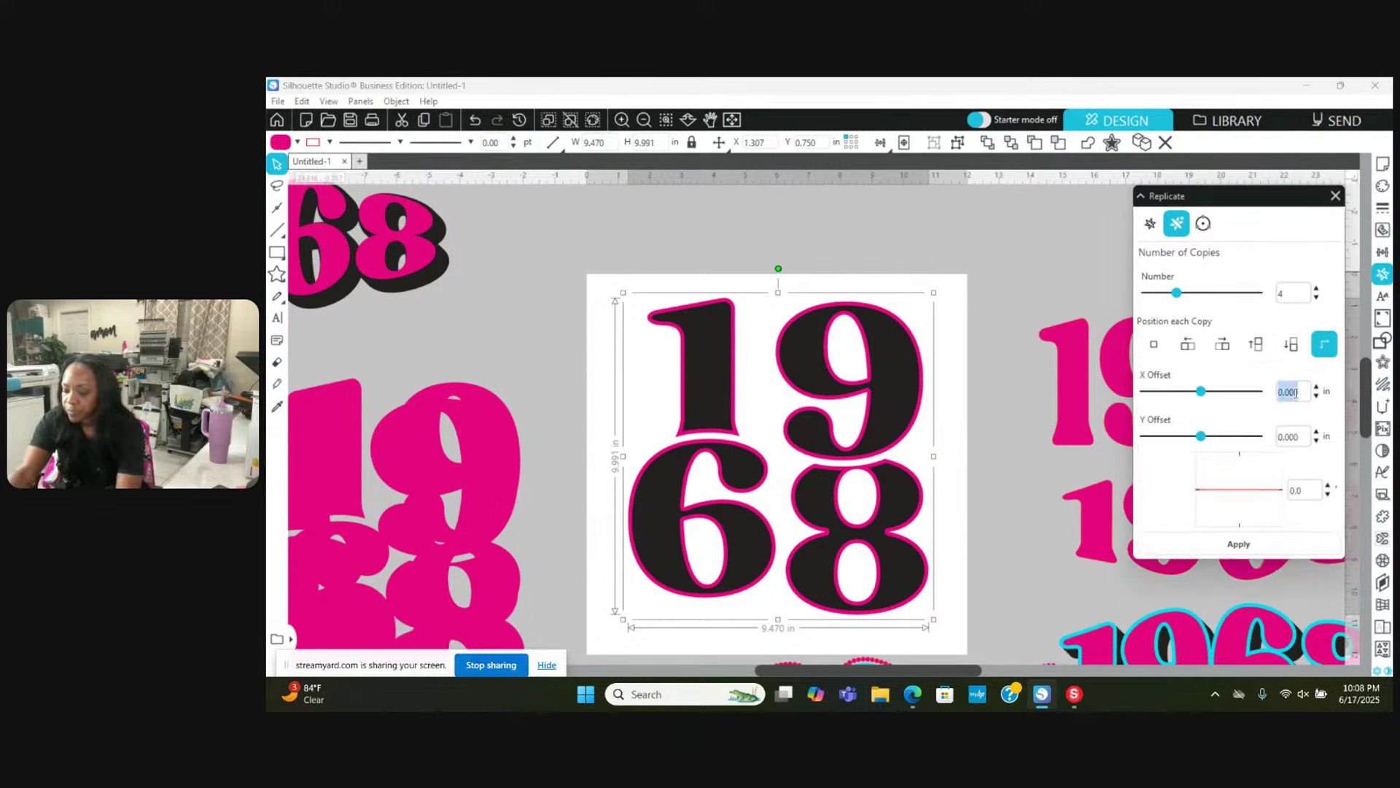
text(.1)
key(Tab)
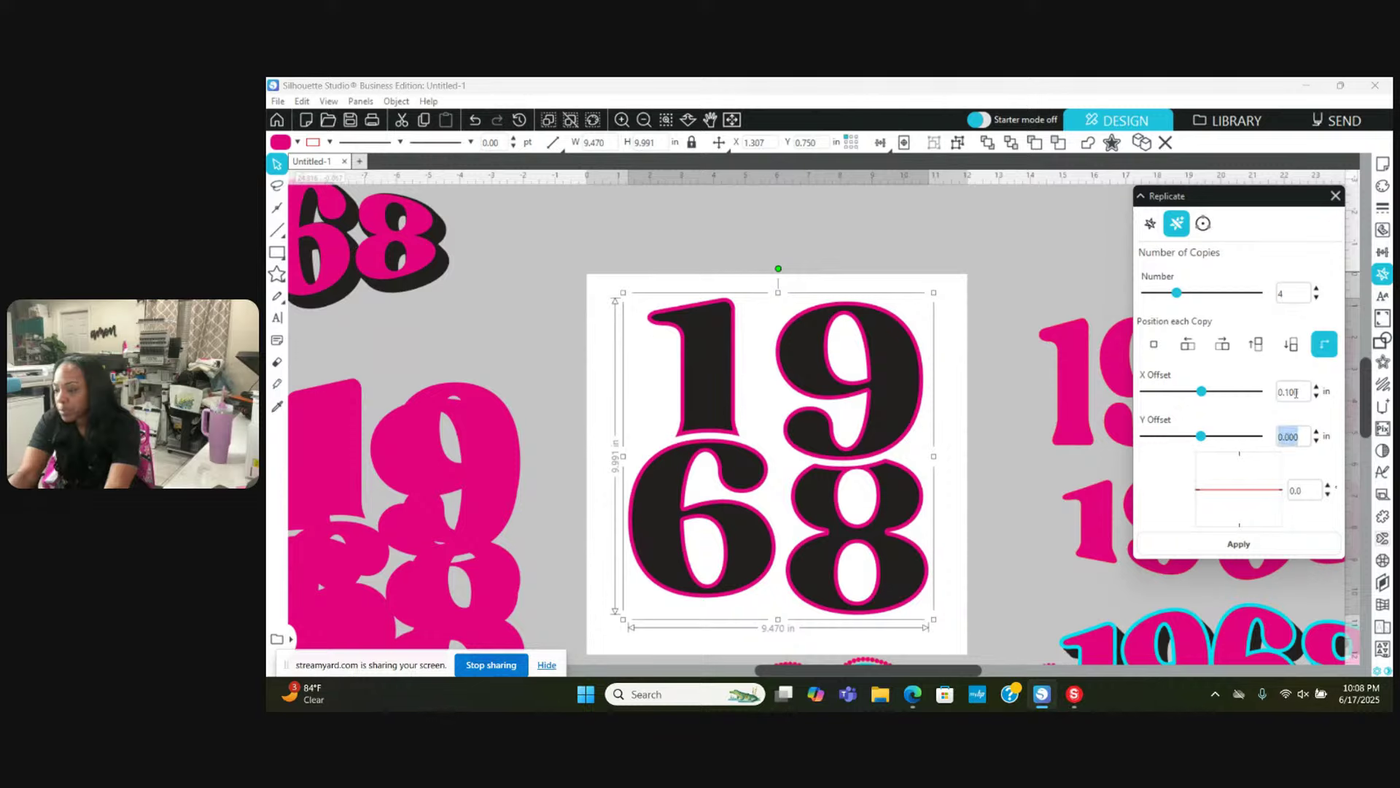
text(.1)
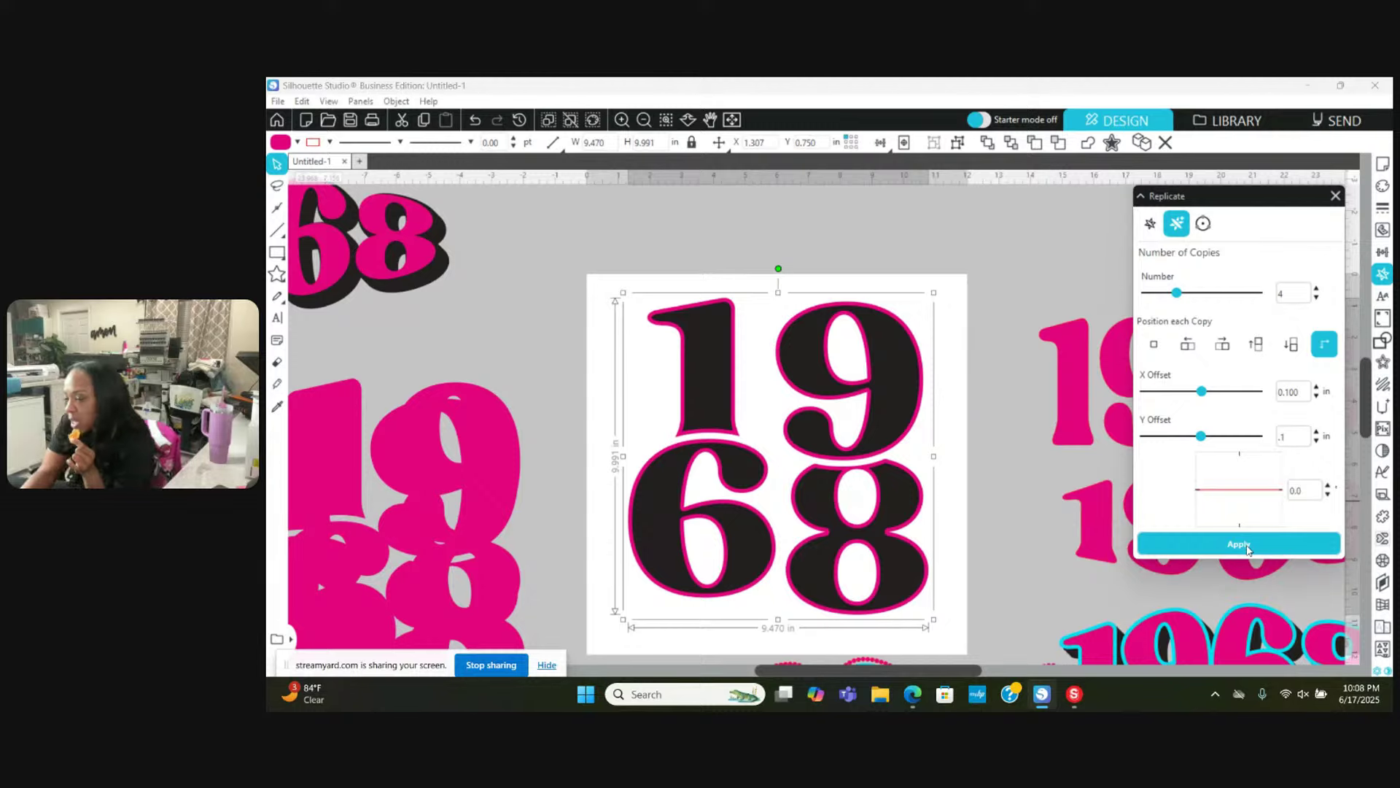
click(1242, 547)
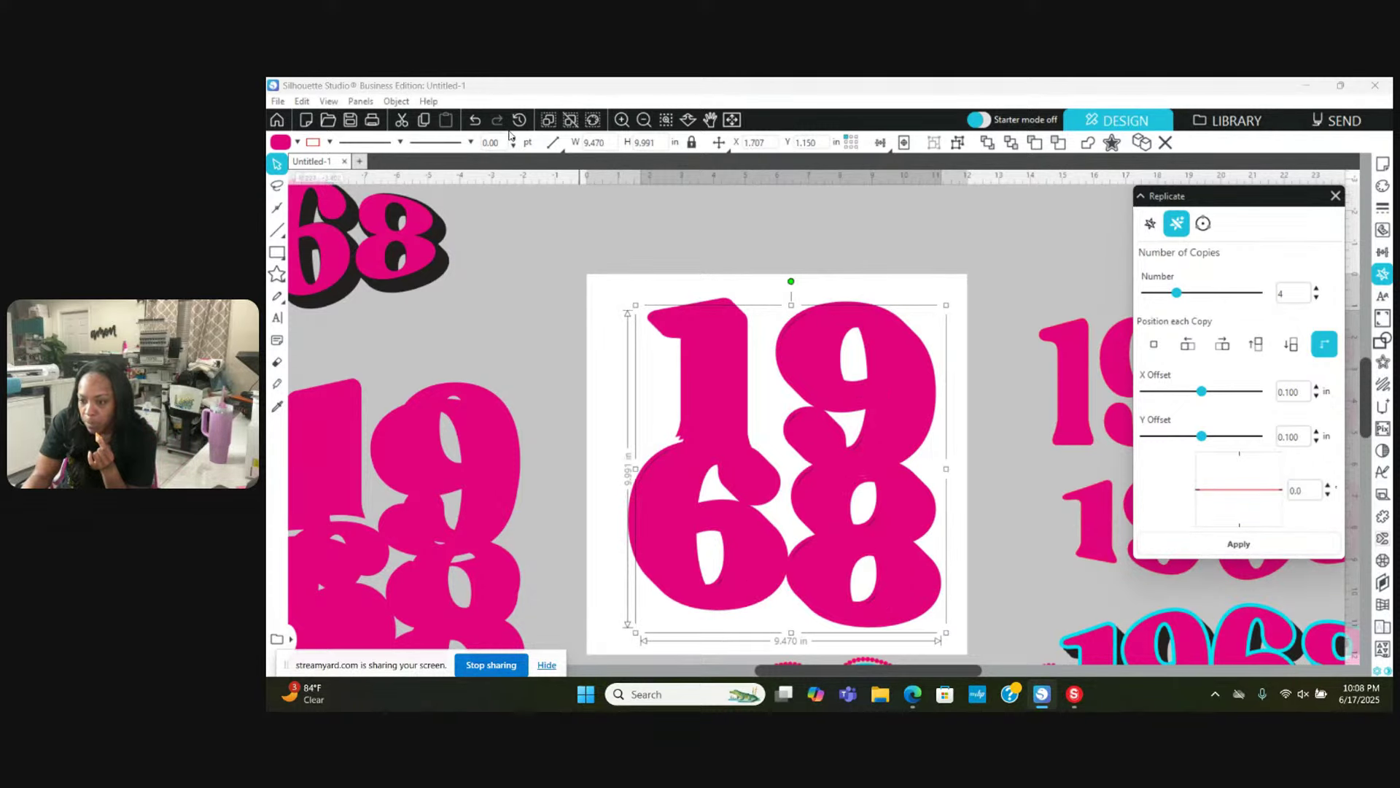
Step: Zoom in on the 1968 design and select one of the stacked copies
click(621, 119)
click(621, 118)
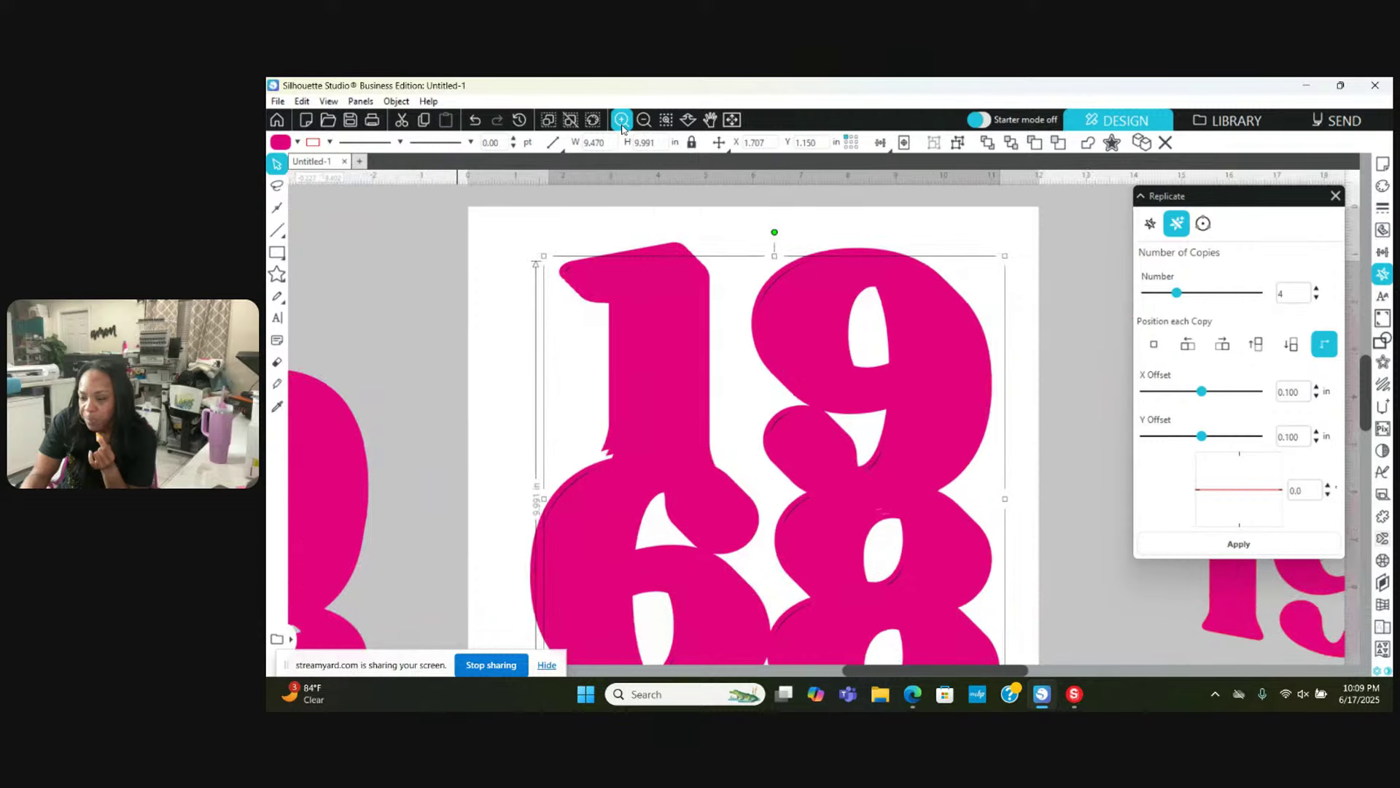
click(621, 119)
scroll(638, 377, up, 2)
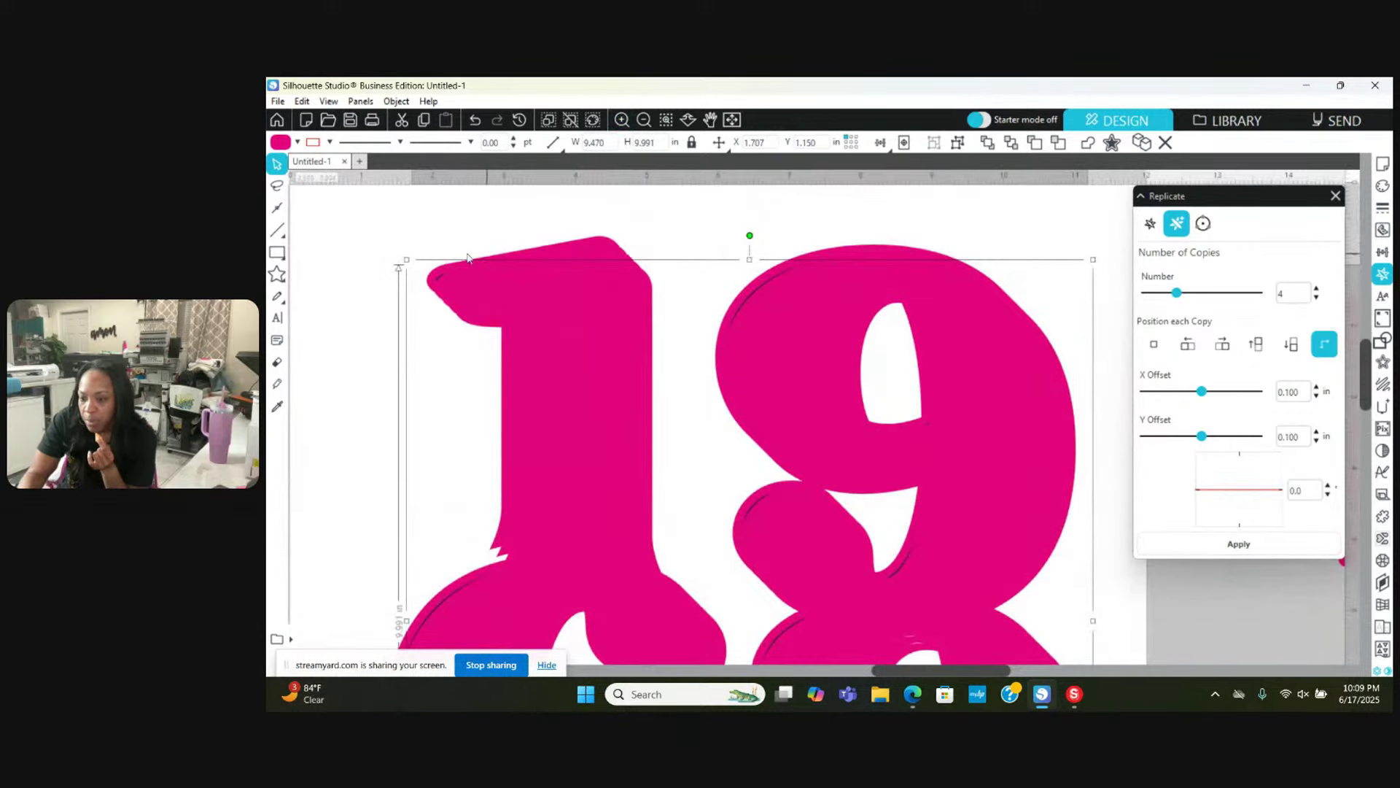
click(431, 278)
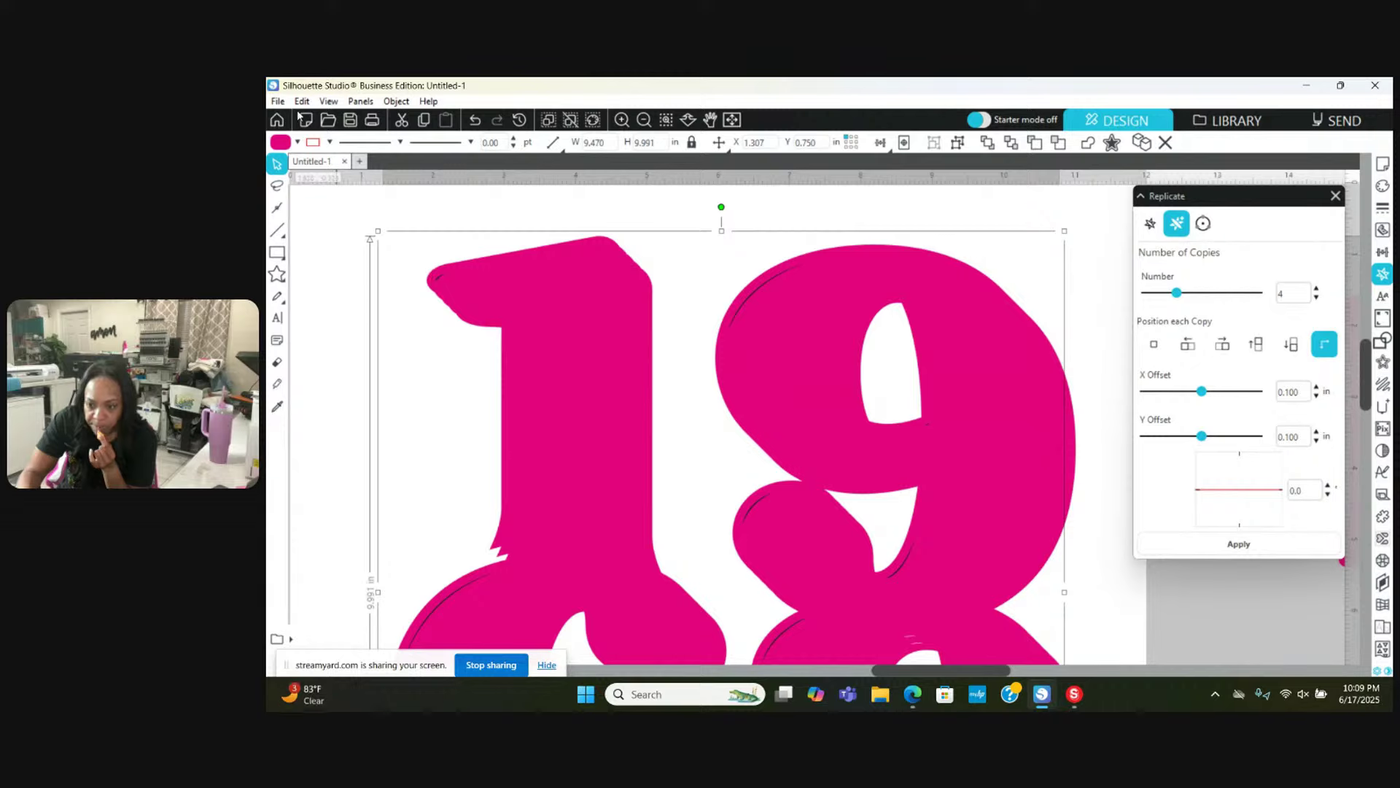
click(297, 143)
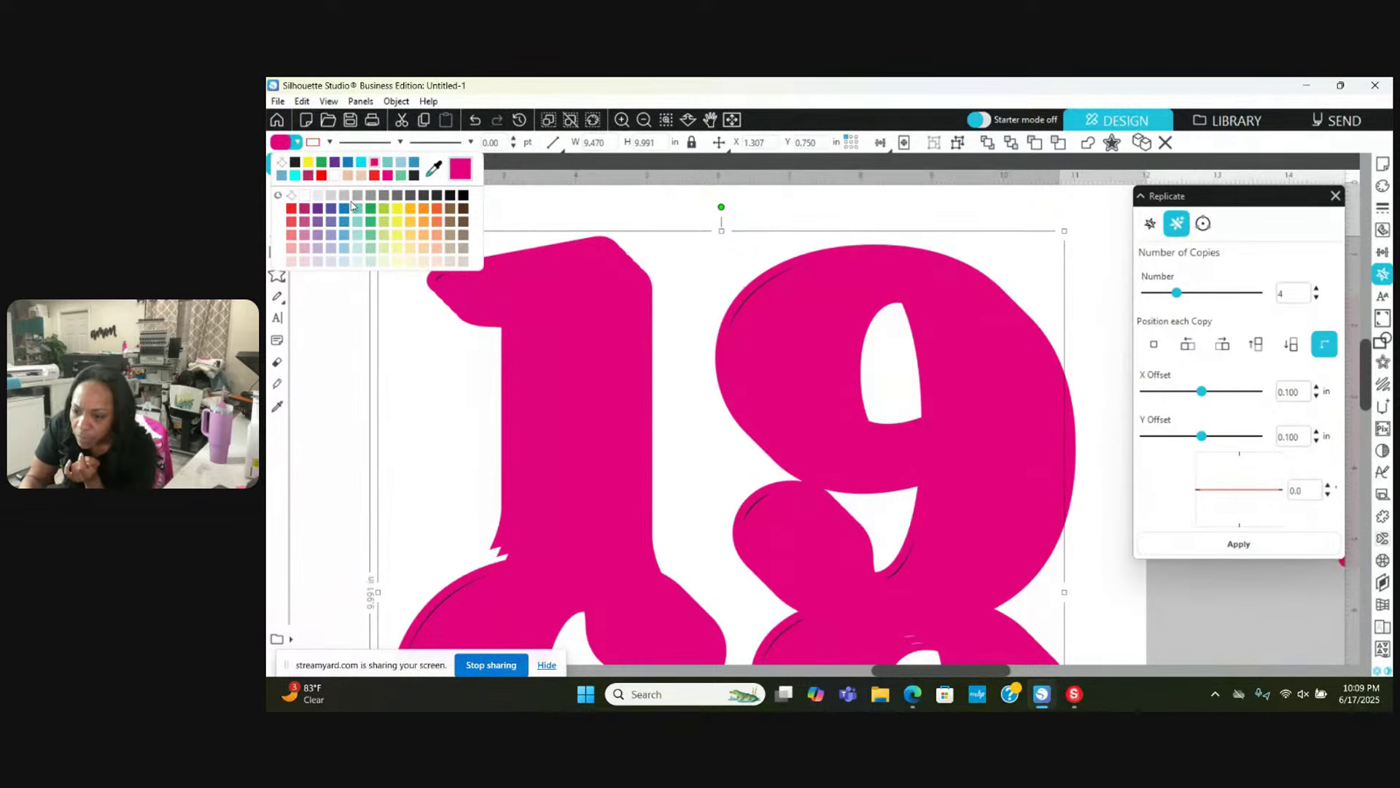
Step: Fill the selected copy grey, then select all pink-filled shapes by colour and weld them
click(368, 197)
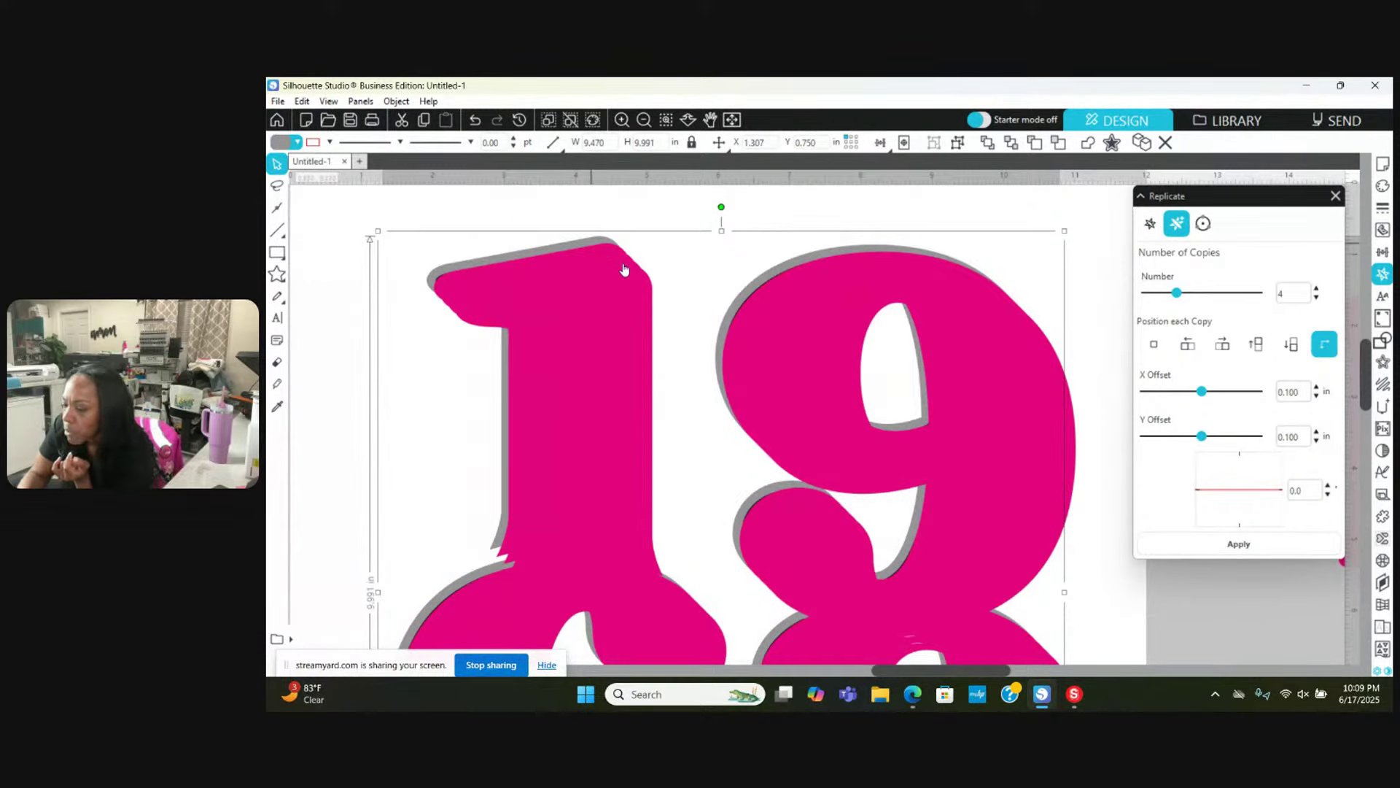
click(593, 119)
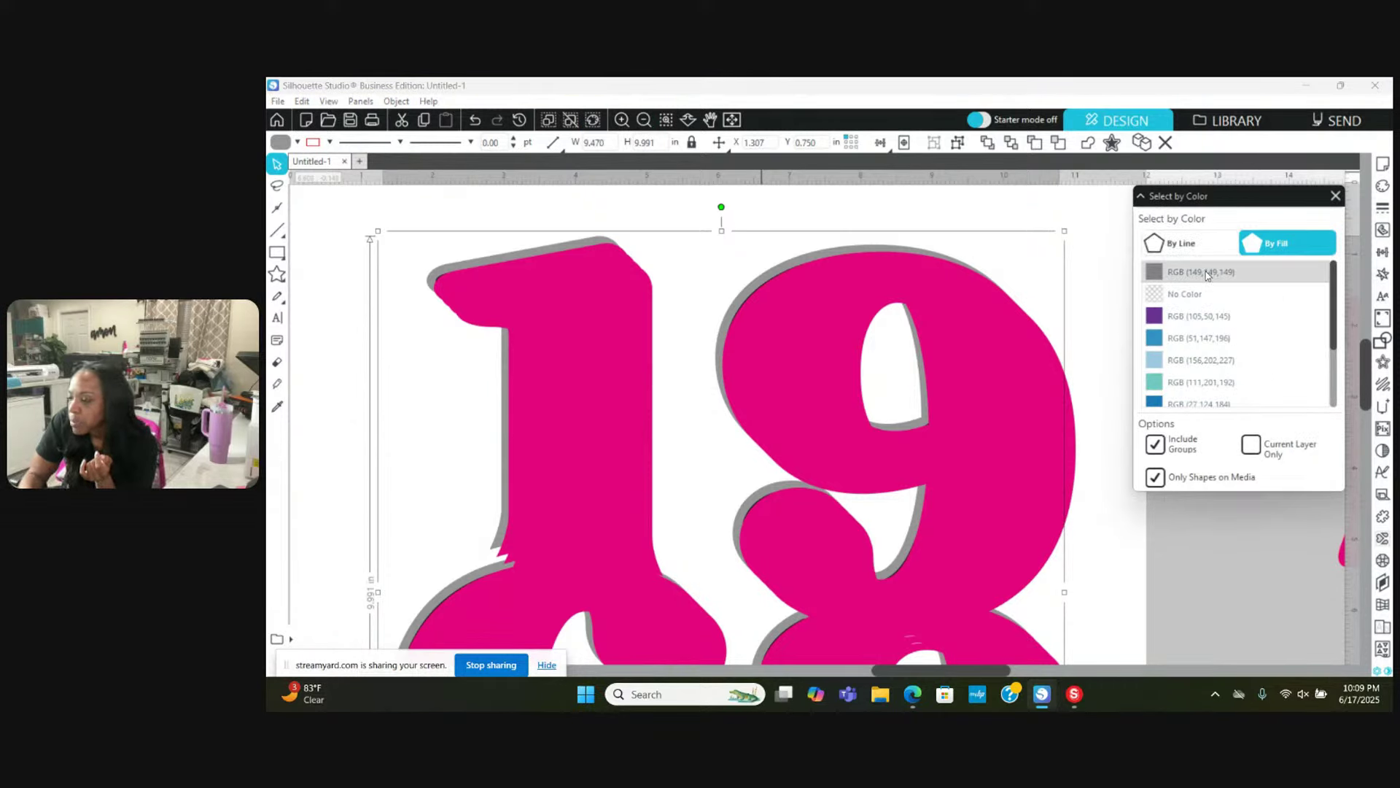
scroll(1207, 292, down, 3)
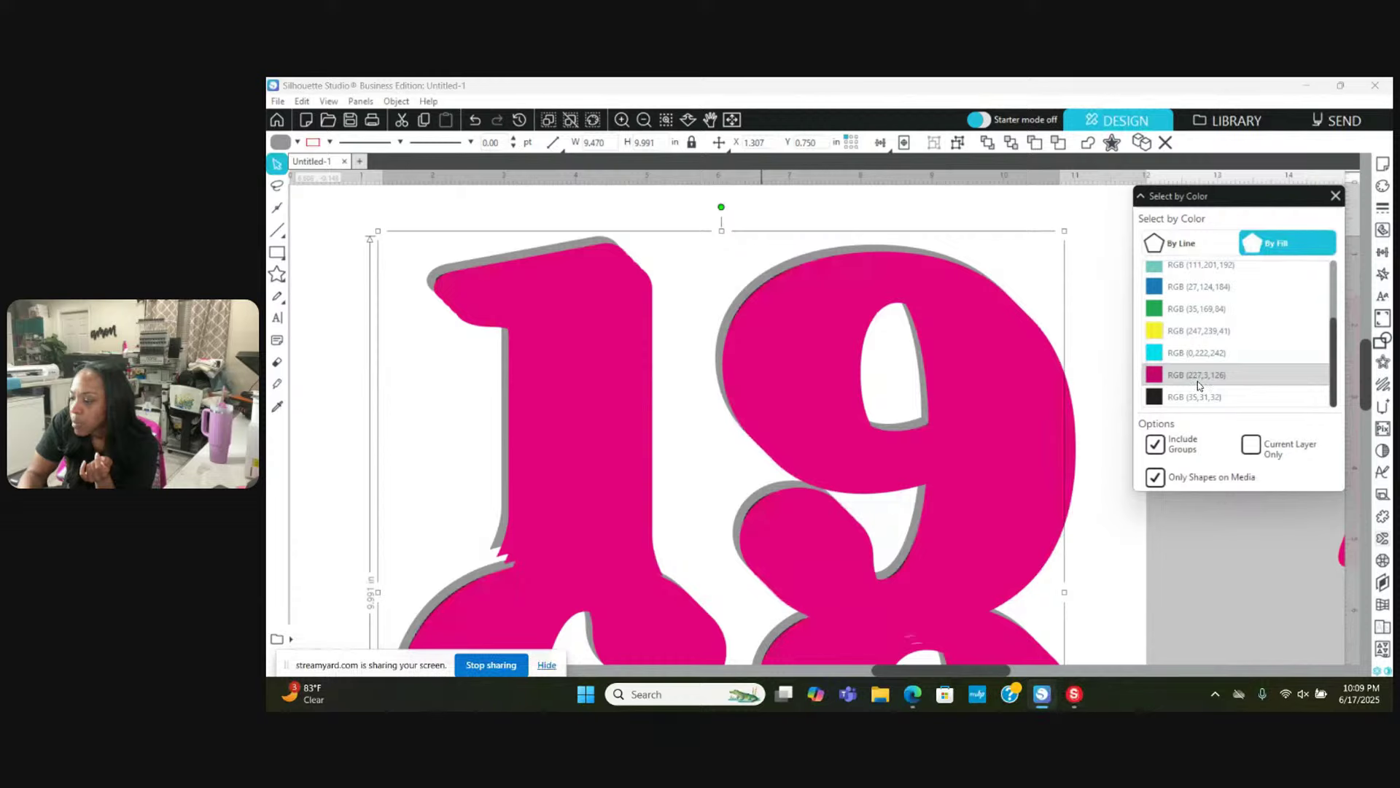
click(1200, 384)
right_click(1094, 232)
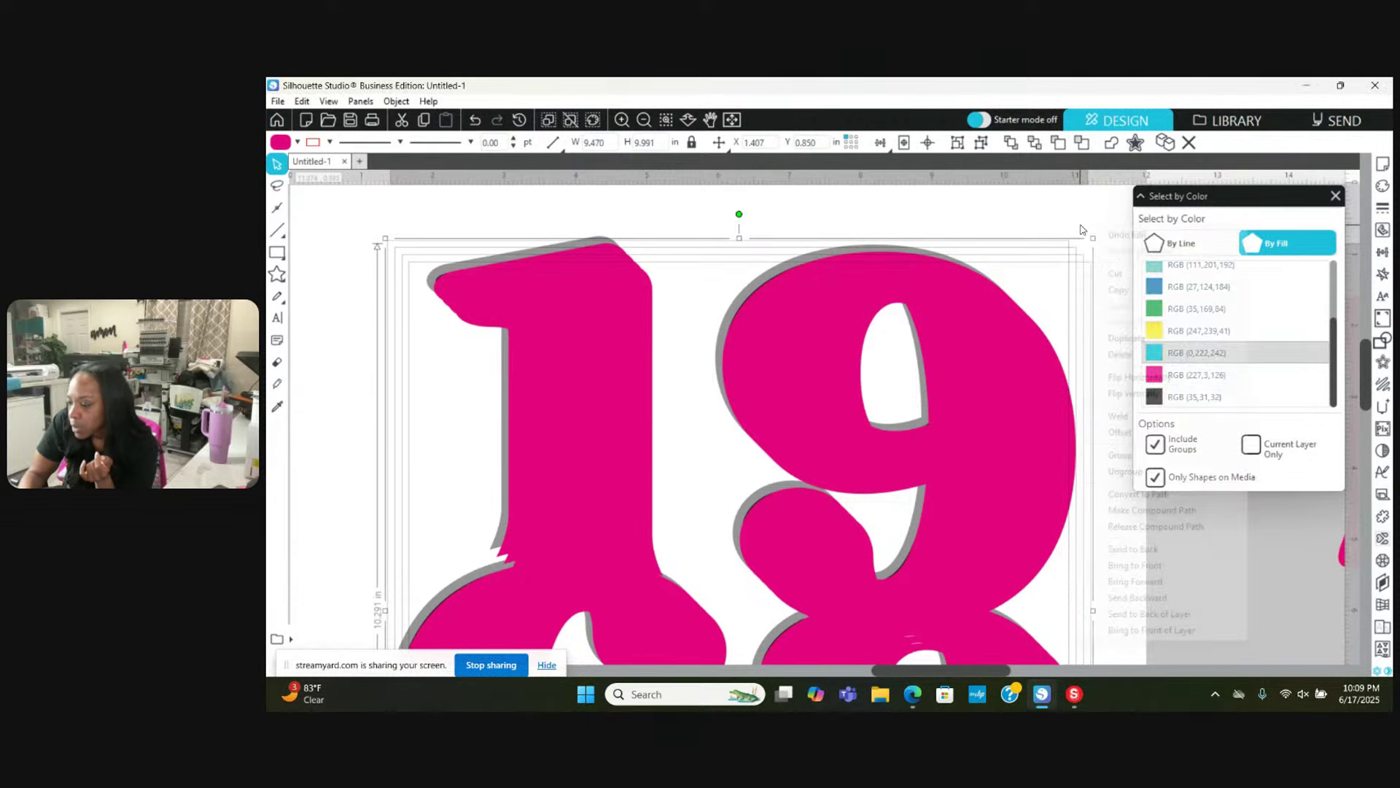
click(1134, 417)
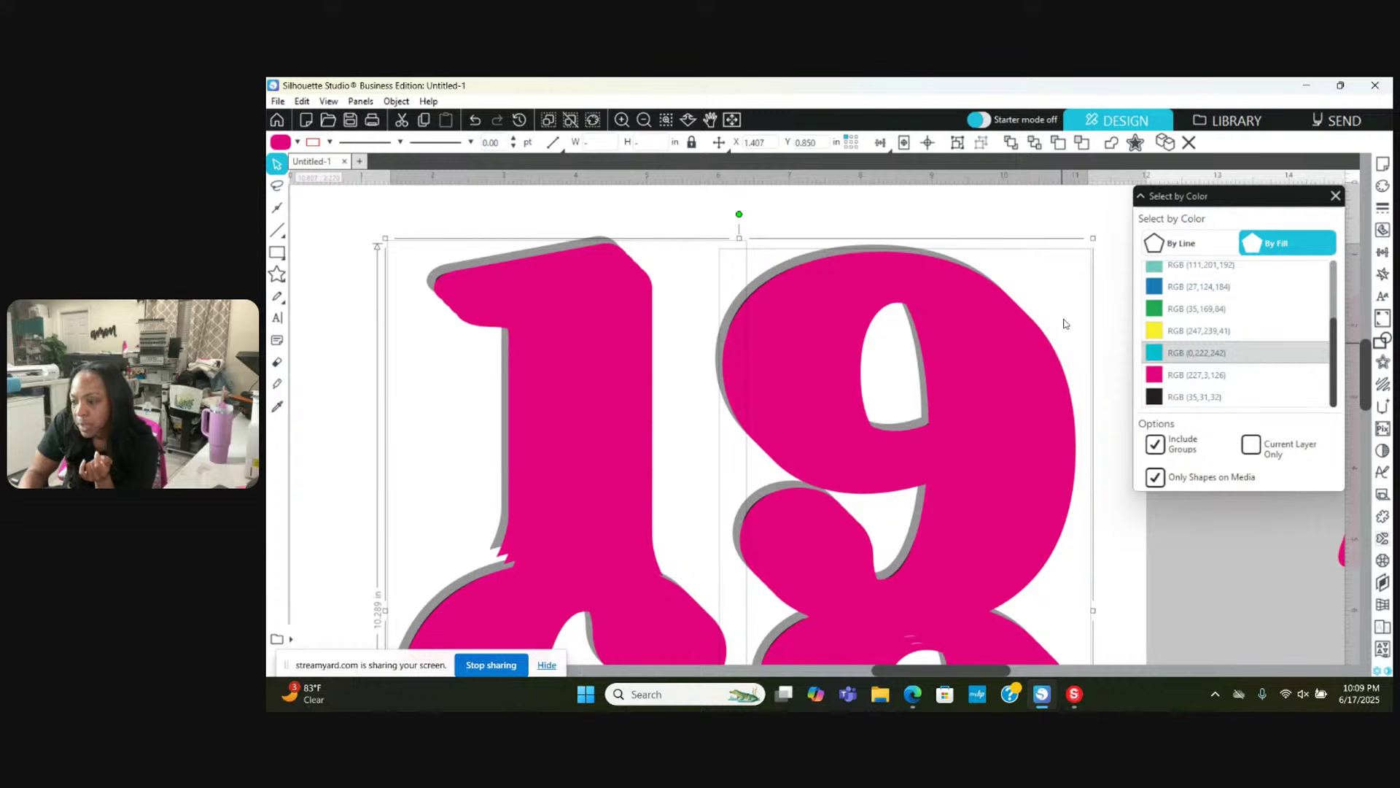
Step: Make the welded pink shape a compound path and send it behind the black digits
right_click(1048, 217)
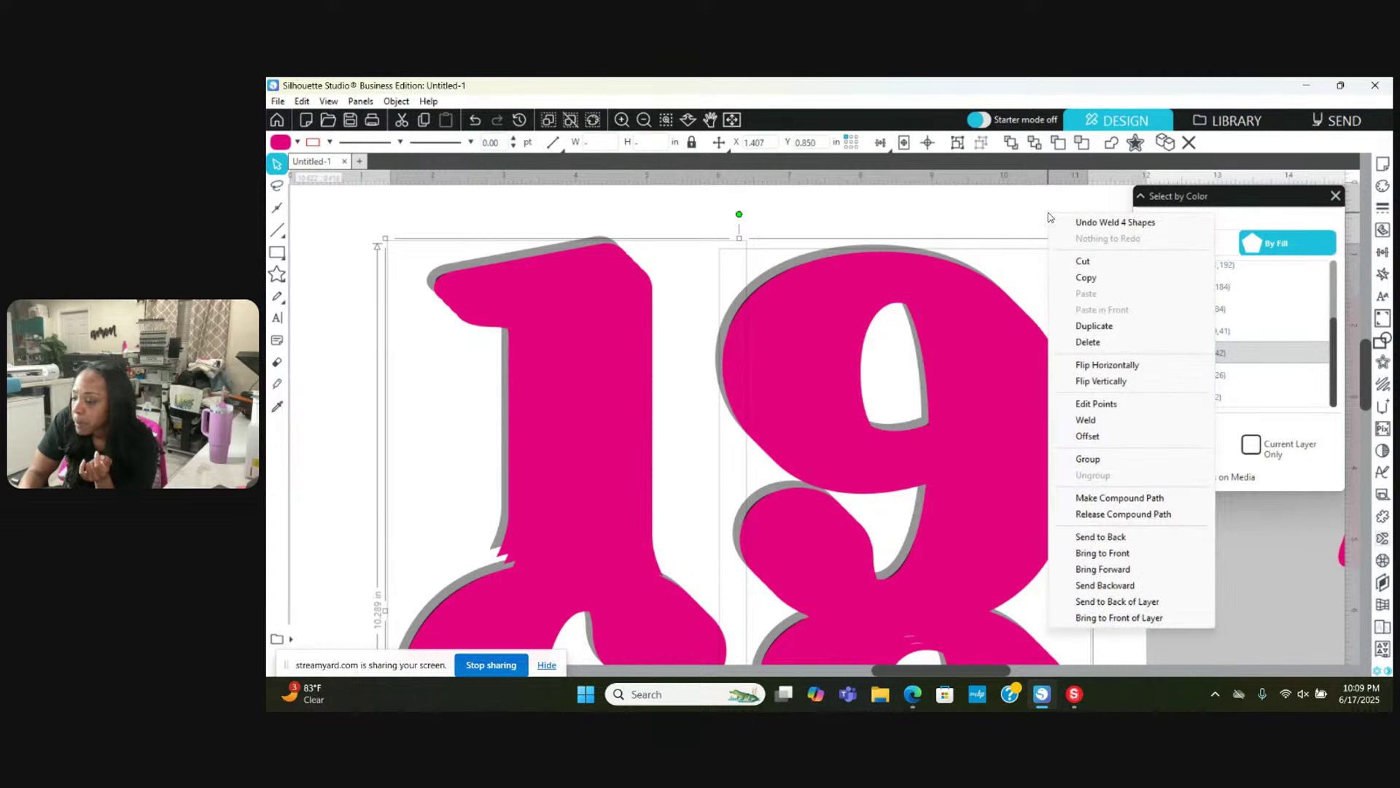
click(1092, 499)
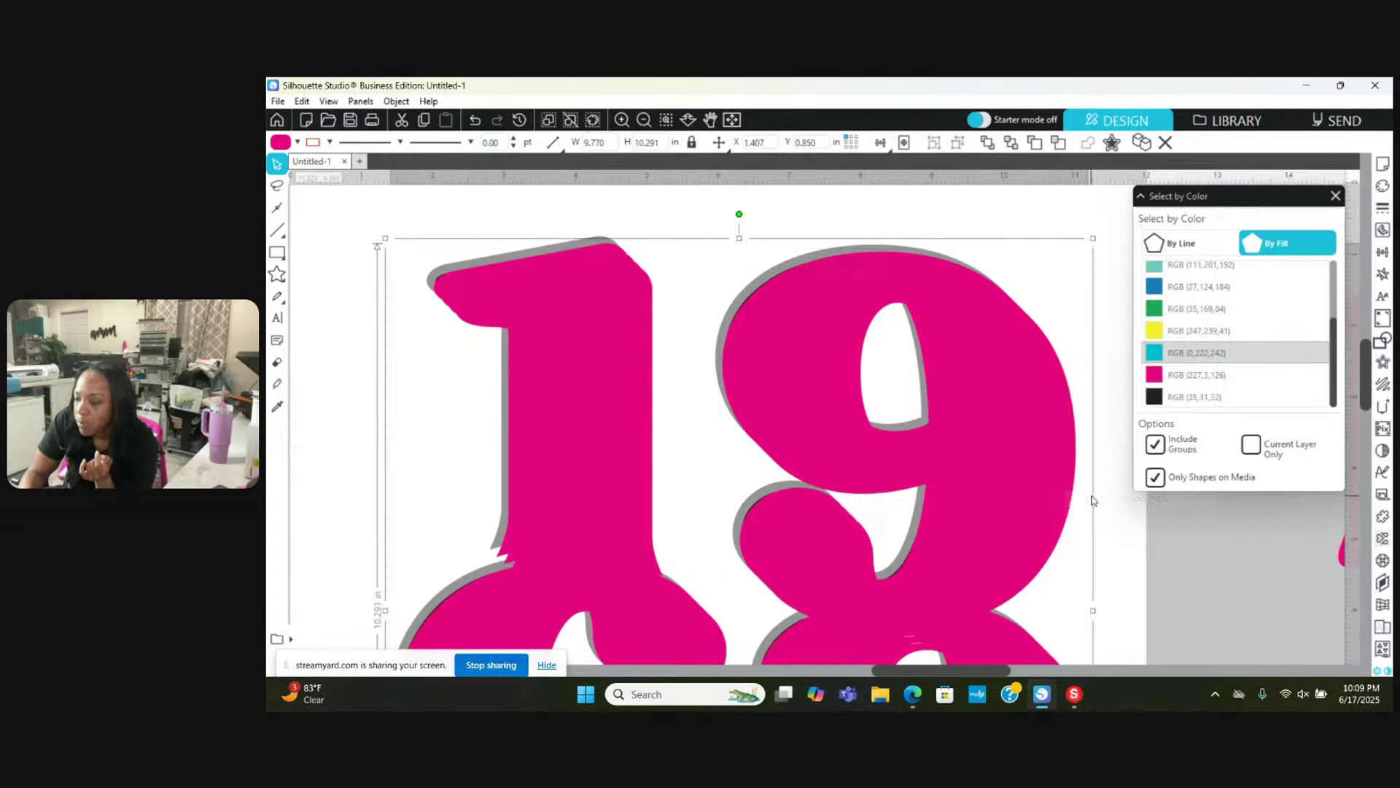
click(1068, 214)
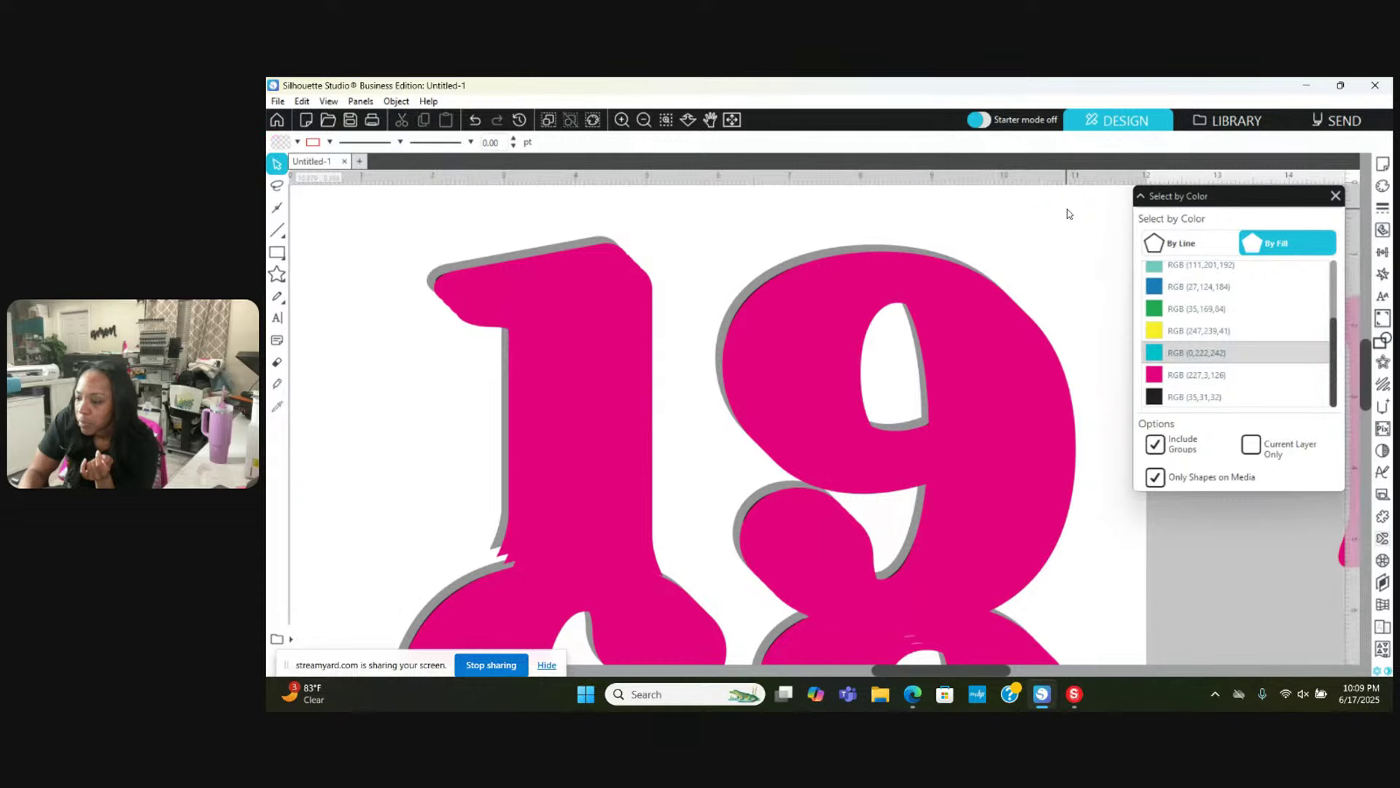
right_click(1068, 213)
click(1014, 365)
right_click(1012, 360)
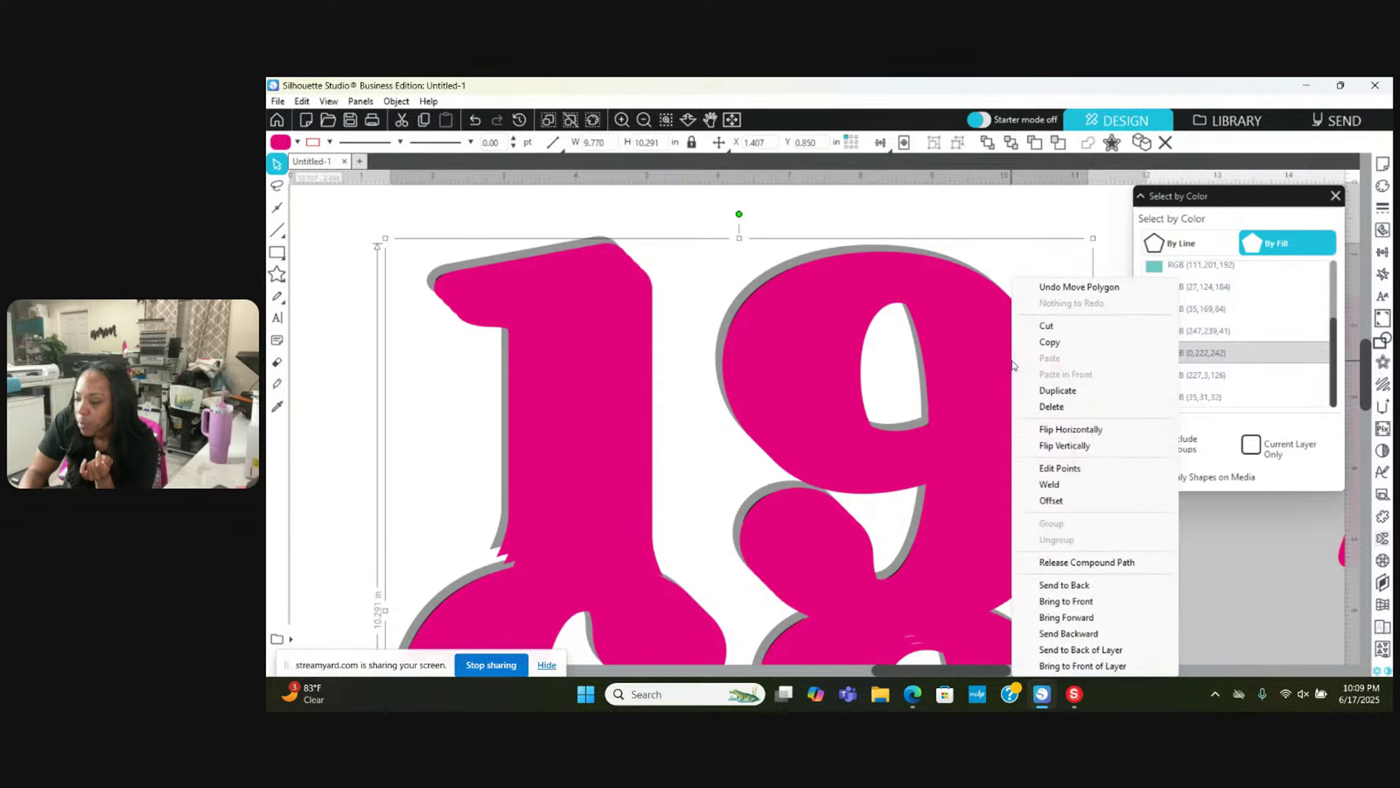
click(1065, 585)
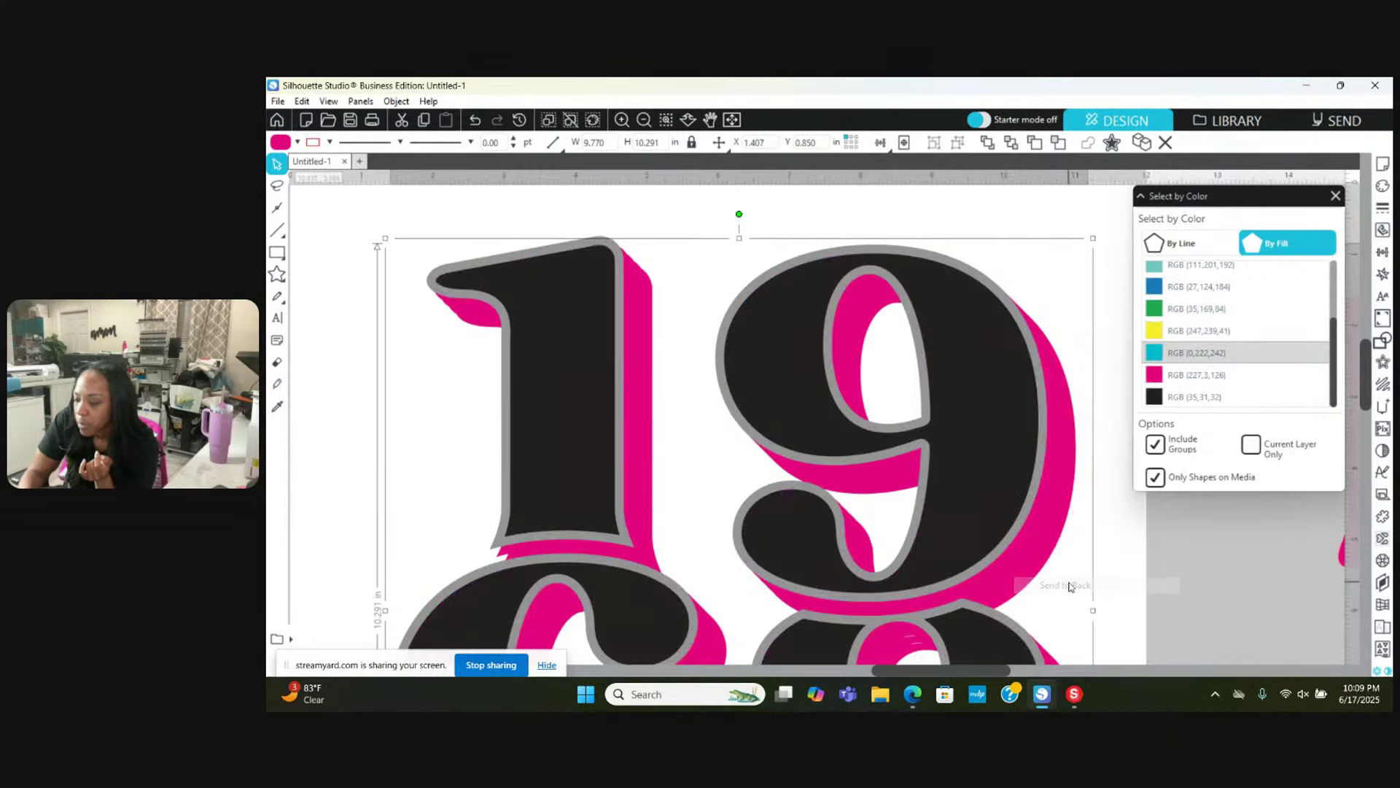
click(643, 120)
click(643, 120)
click(643, 121)
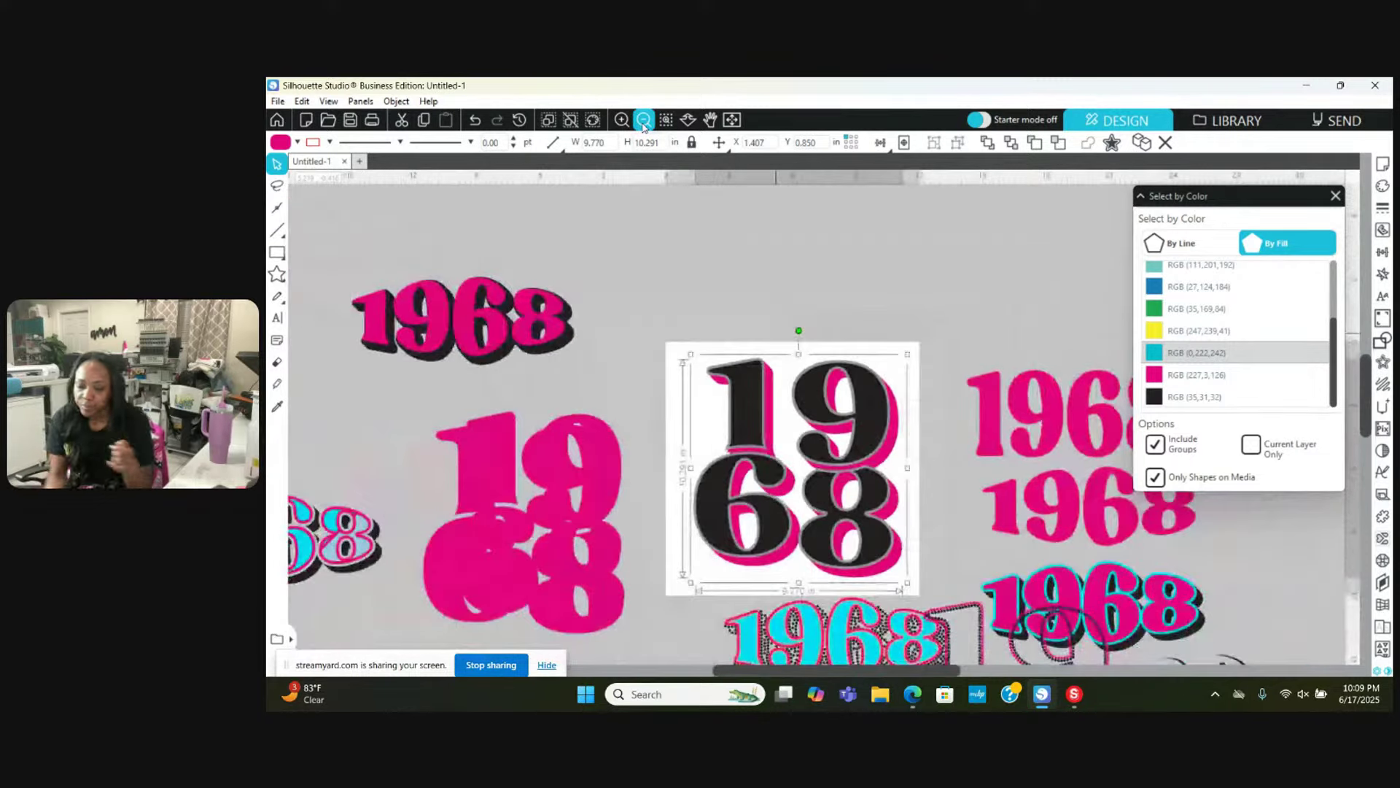
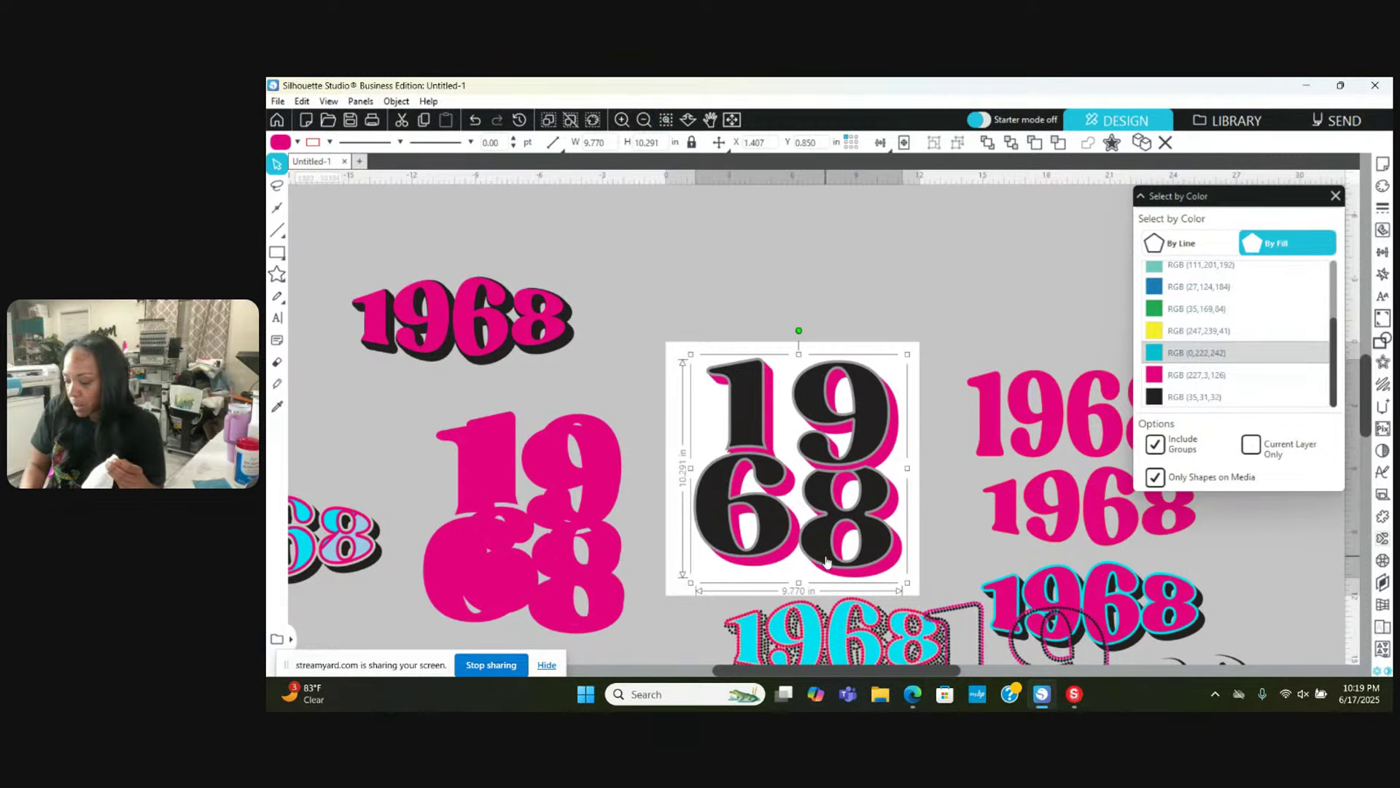
Step: Return to Leonardo, cancel the Cutting Tools options and go back to the design art board
click(1074, 693)
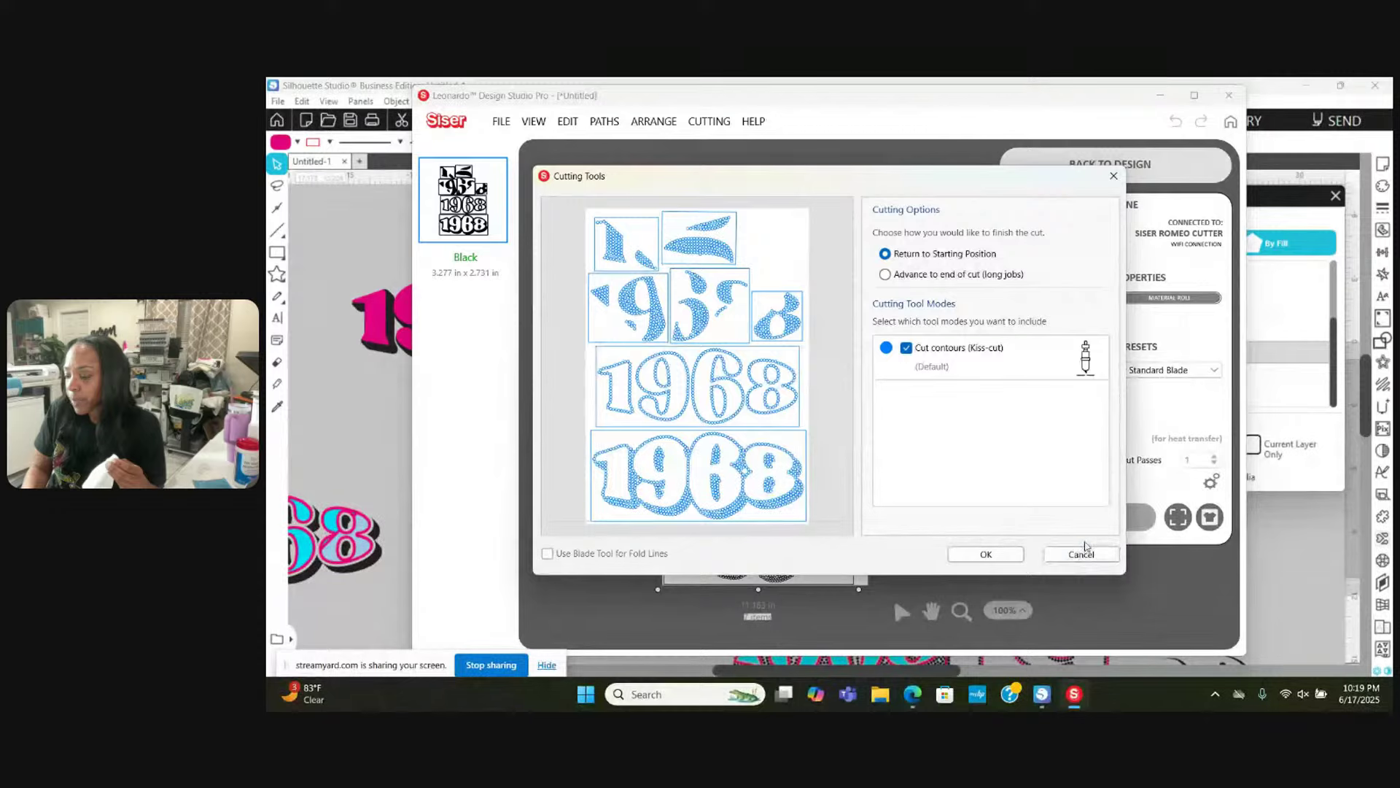
click(1085, 554)
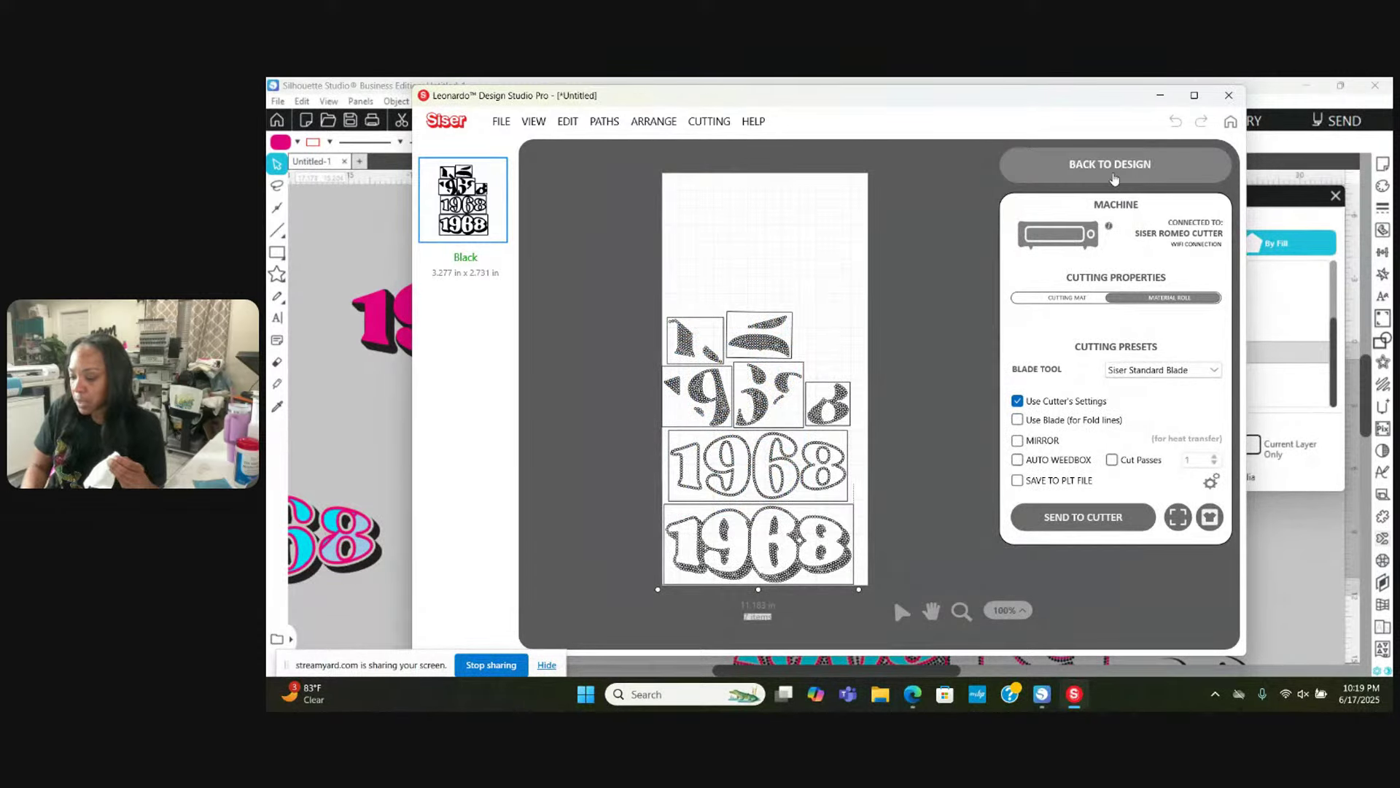
click(1111, 175)
Step: Clear the upper pieces off the mat and send only the bottom 1968 design to cut
drag(639, 281, 967, 410)
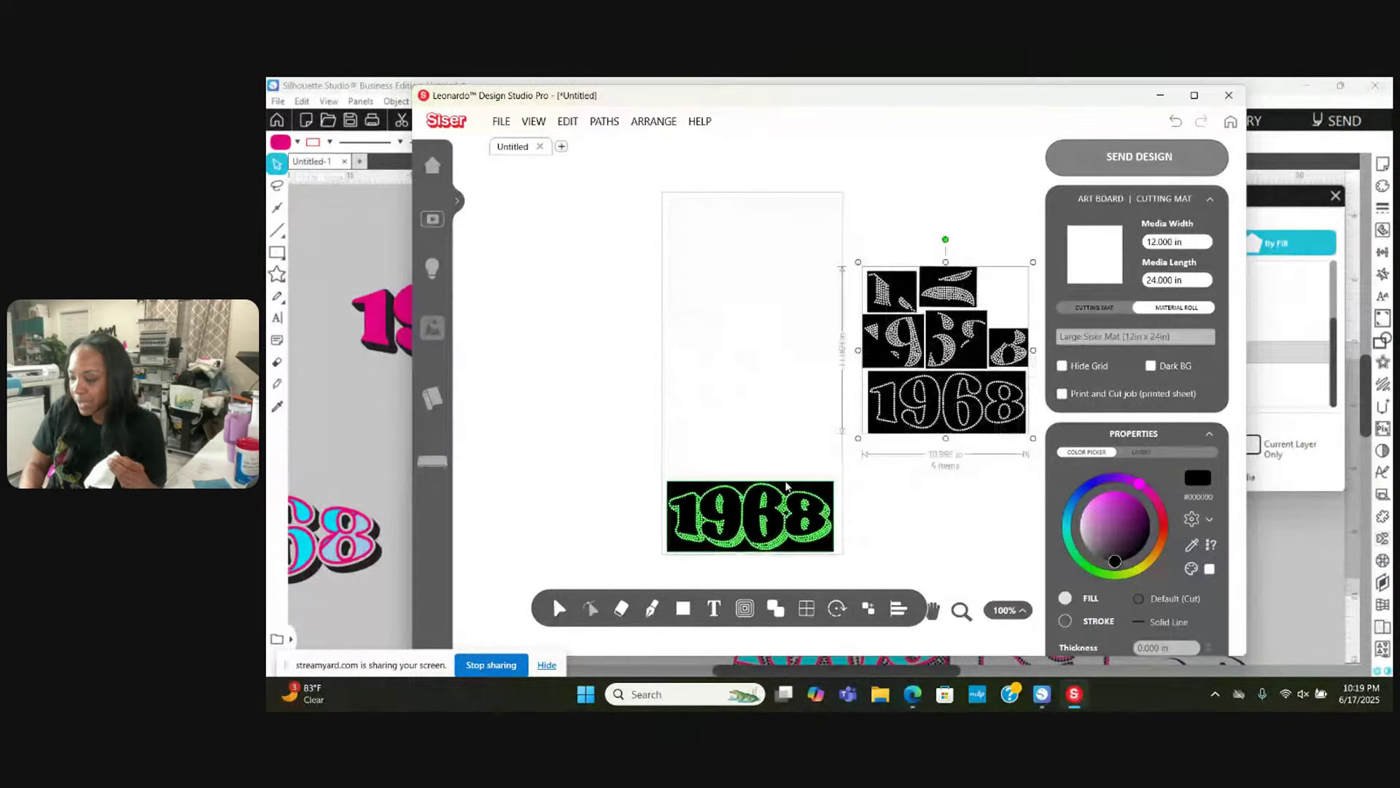
click(749, 516)
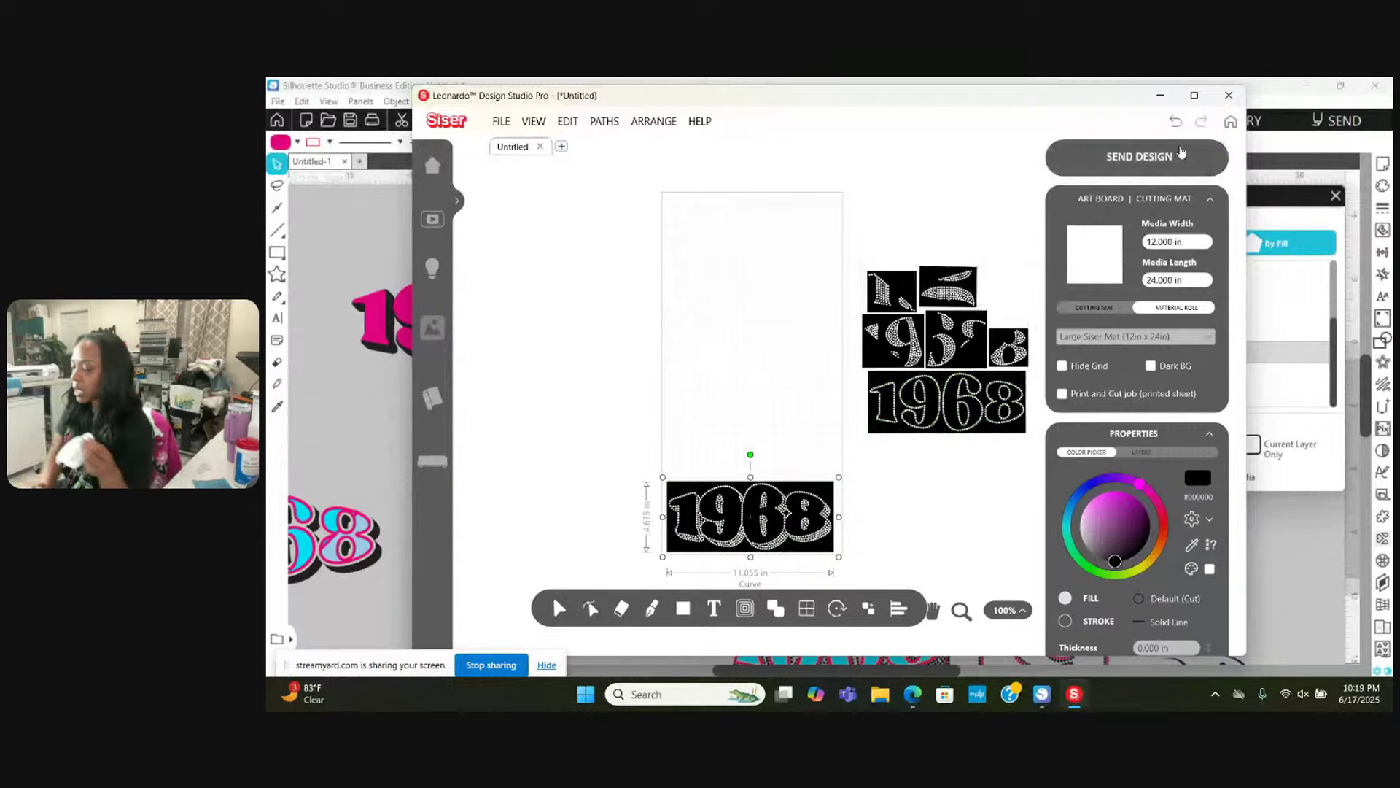
click(1180, 155)
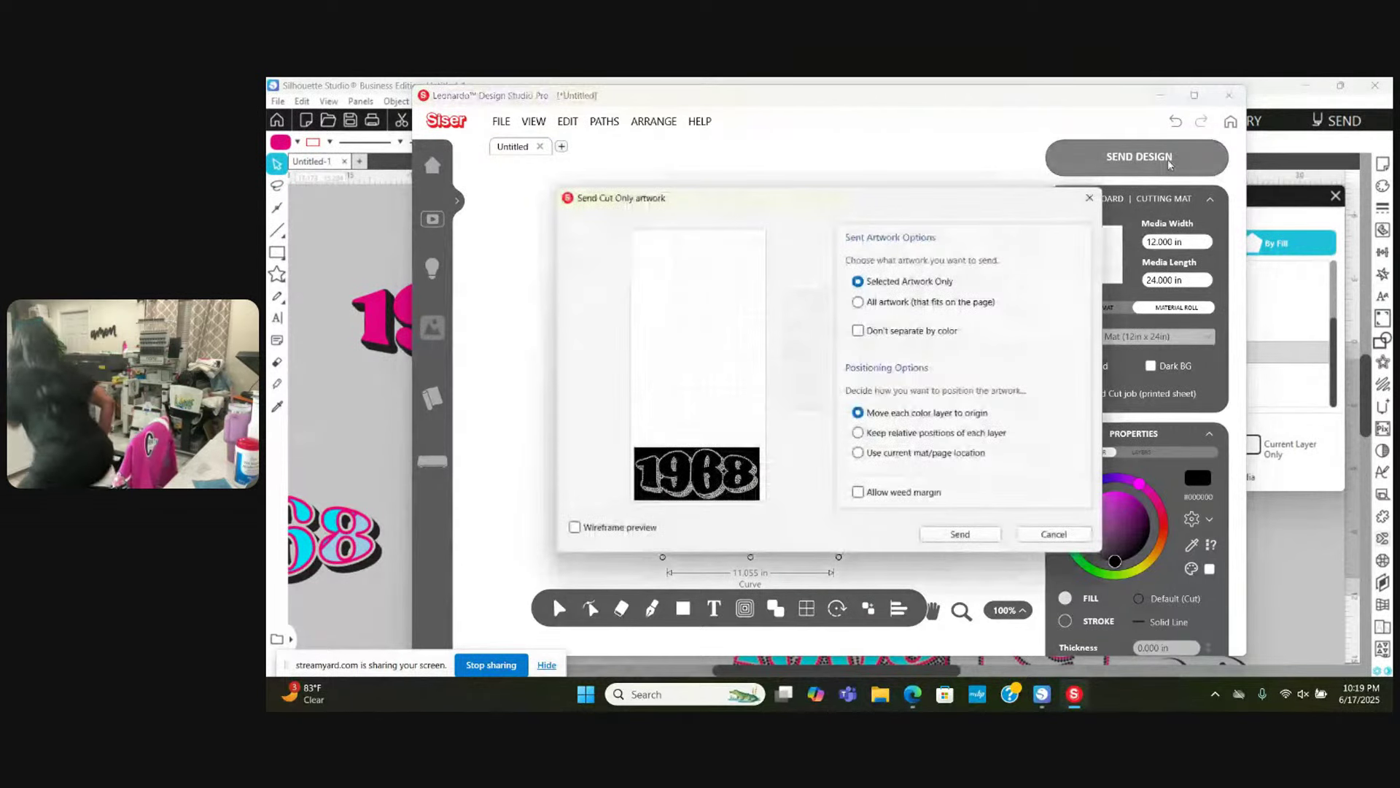